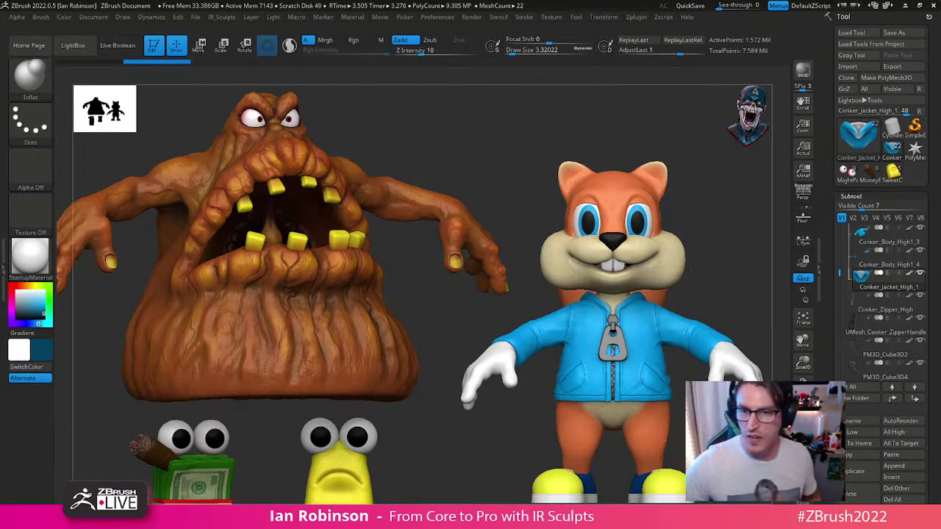
# Step: Bring up the reference image board over the canvas and frame its Conker and monster images
pyautogui.moveTo(940, 257); pyautogui.dragTo(346, 143, button='right')
pyautogui.moveTo(523, 362); pyautogui.dragTo(813, 470)
pyautogui.moveTo(580, 287); pyautogui.dragTo(536, 354, button='middle')
pyautogui.scroll(3, 523, 348)
pyautogui.moveTo(488, 301); pyautogui.dragTo(503, 333, button='middle')
pyautogui.scroll(-2, 504, 336)
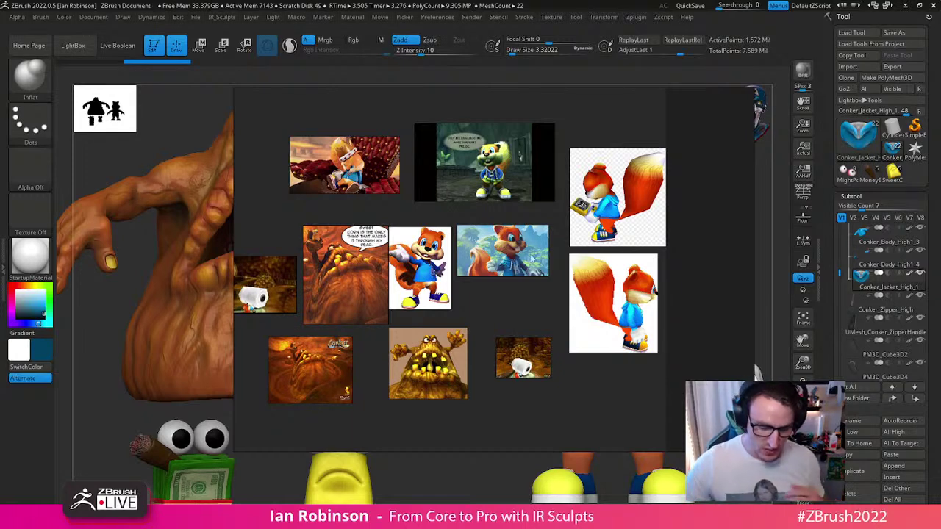
# Step: Examine the monster and its surrounding cave in the Conker: Live & Reloaded artwork on the reference board, and dismiss the board
pyautogui.scroll(5, 317, 353)
pyautogui.moveTo(375, 355); pyautogui.dragTo(522, 181, button='middle')
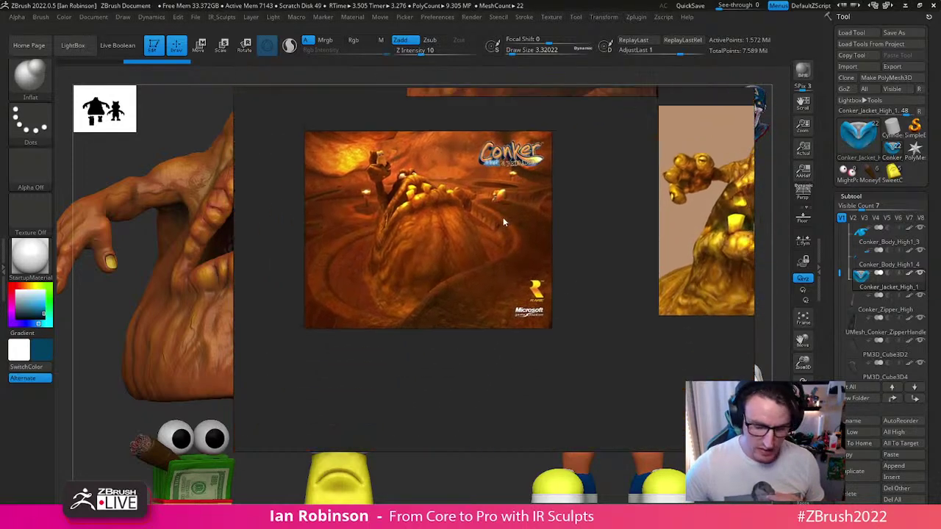
pyautogui.scroll(2, 503, 217)
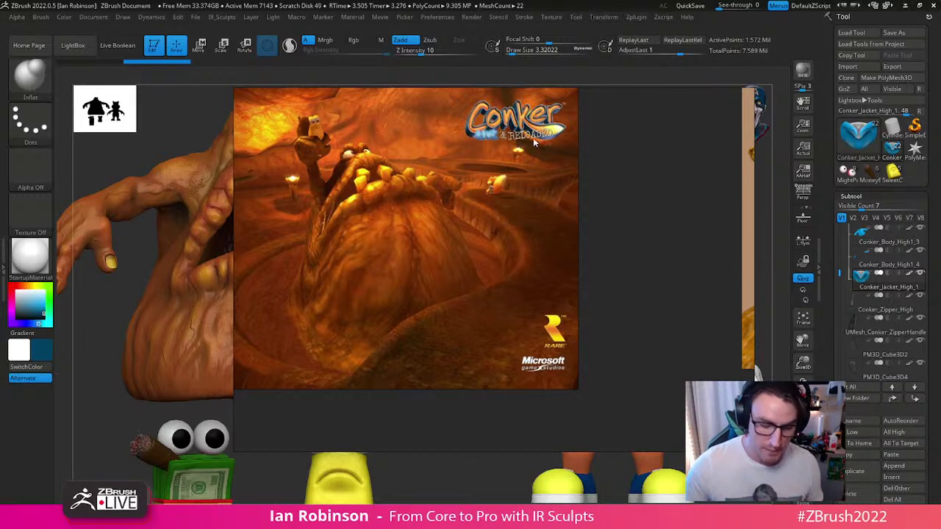
pyautogui.scroll(2, 501, 197)
pyautogui.scroll(-2, 424, 236)
pyautogui.moveTo(424, 233); pyautogui.dragTo(485, 247, button='middle')
pyautogui.scroll(2, 445, 244)
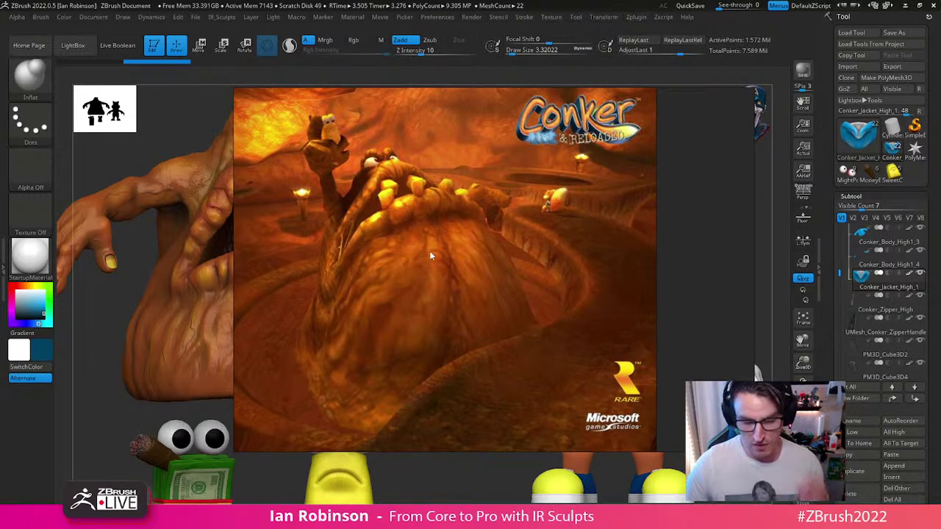
pyautogui.scroll(2, 331, 157)
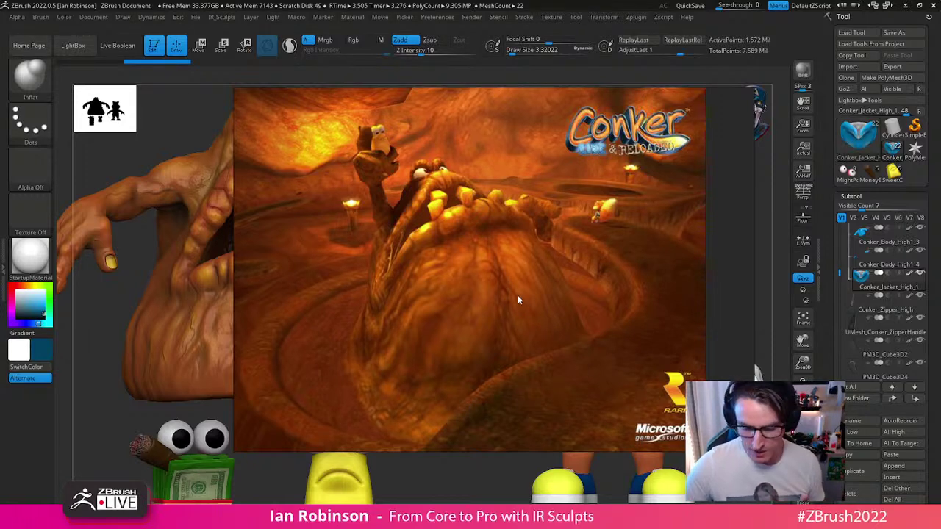
pyautogui.scroll(-2, 518, 295)
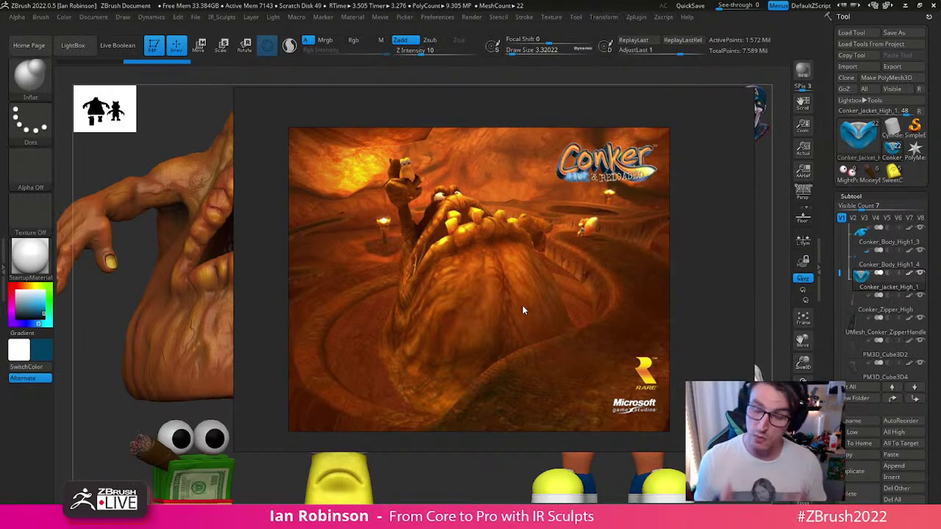
pyautogui.moveTo(534, 230)
pyautogui.mouseDown(button='right')
pyautogui.moveTo(604, 189)
pyautogui.moveTo(735, 1)
pyautogui.mouseUp(button='right')
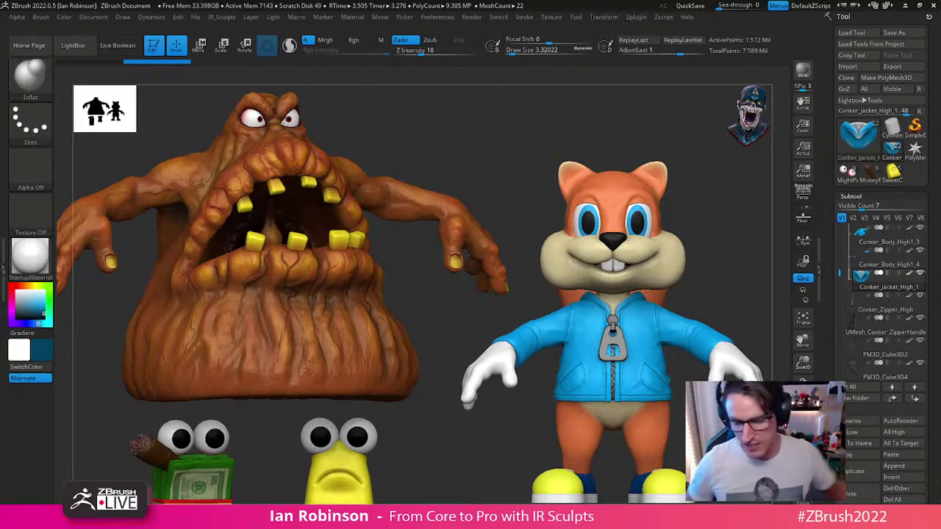
# Step: Clear the canvas of the other character snapshots, leaving only the Conker squirrel model, and centre it
pyautogui.moveTo(712, 248); pyautogui.dragTo(695, 224)
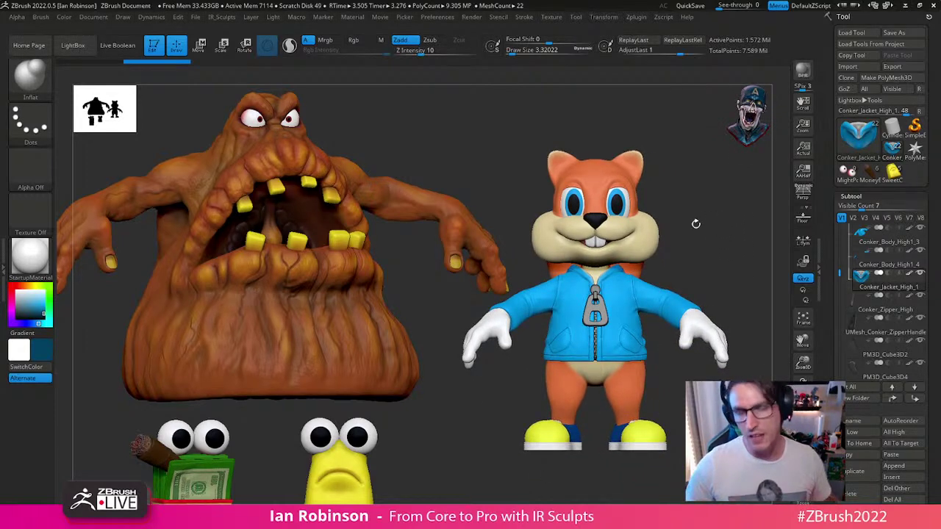
pyautogui.moveTo(696, 223); pyautogui.dragTo(724, 215)
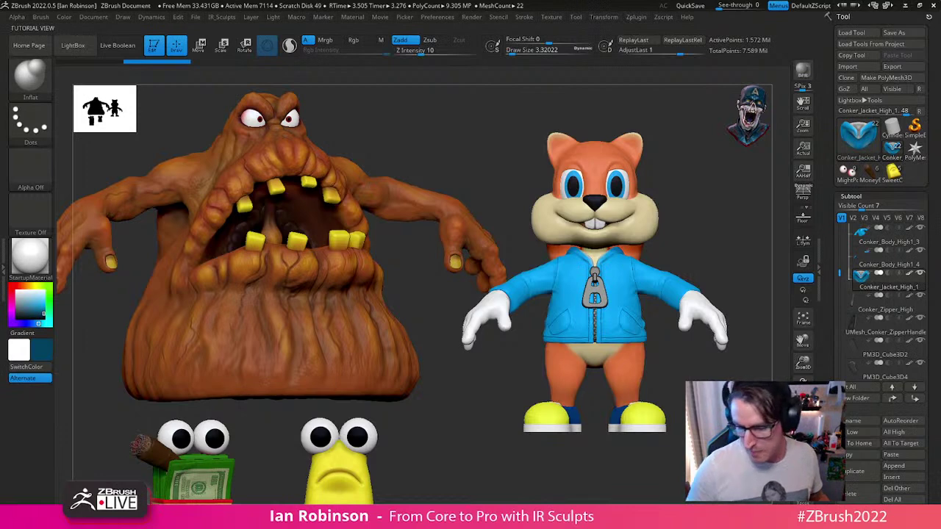
pyautogui.keyDown('alt'); pyautogui.moveTo(714, 242); pyautogui.dragTo(704, 270); pyautogui.keyUp('alt')
pyautogui.press('ctrl')
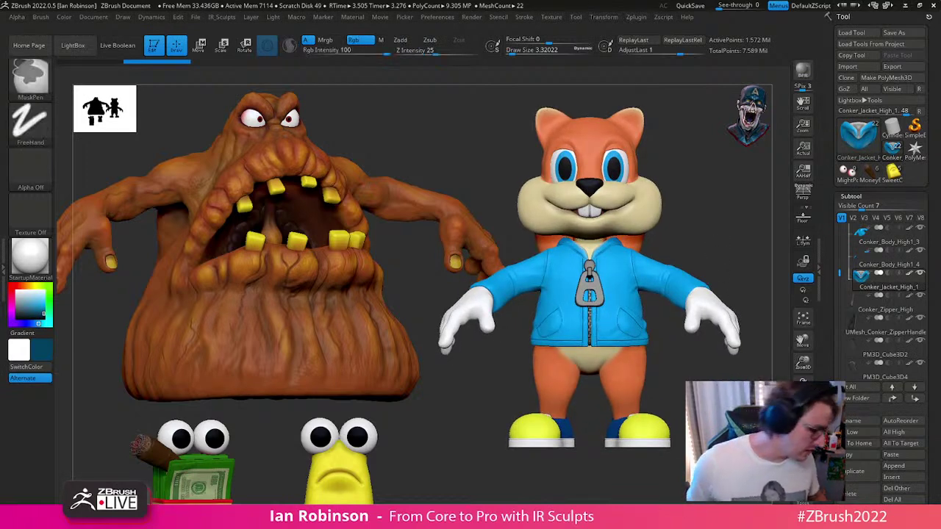
pyautogui.hotkey('ctrl', 'n')
pyautogui.keyDown('alt'); pyautogui.moveTo(723, 237); pyautogui.dragTo(544, 220); pyautogui.keyUp('alt')
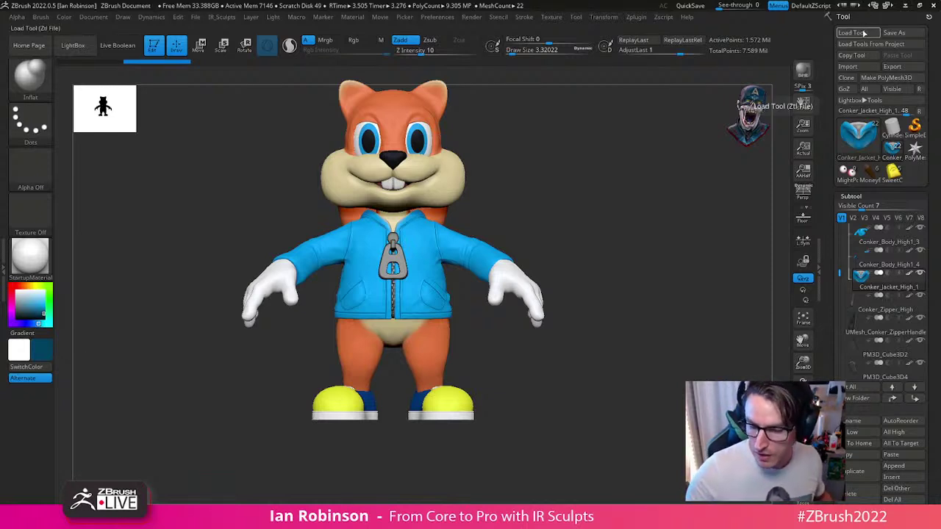
# Step: Switch to the Cylinder3D primitive and convert it to a PolyMesh3D
pyautogui.click(869, 33)
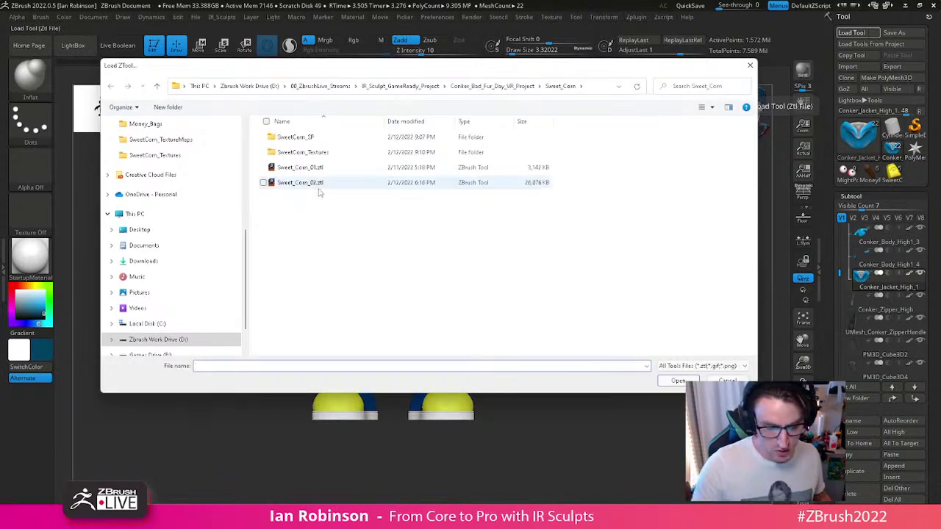
pyautogui.press('Escape')
pyautogui.click(891, 128)
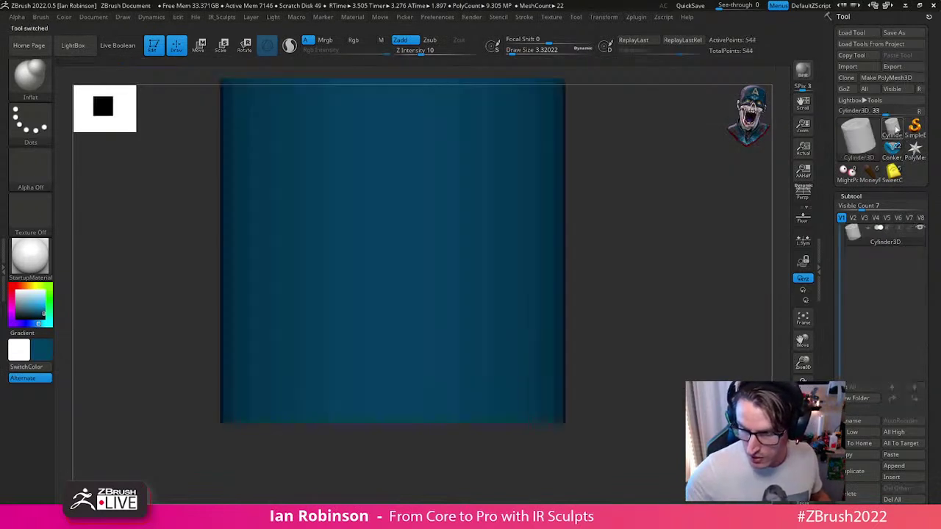
pyautogui.click(886, 77)
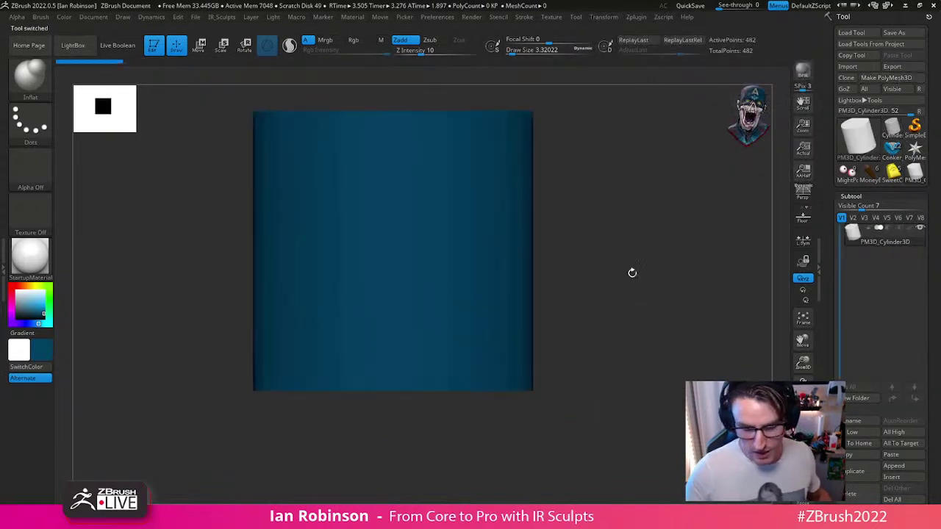
pyautogui.hotkey('shift', 'f')
pyautogui.hotkey('shift', 'f')
pyautogui.moveTo(662, 298)
pyautogui.mouseDown()
pyautogui.moveTo(664, 278)
pyautogui.moveTo(618, 283)
pyautogui.mouseUp()
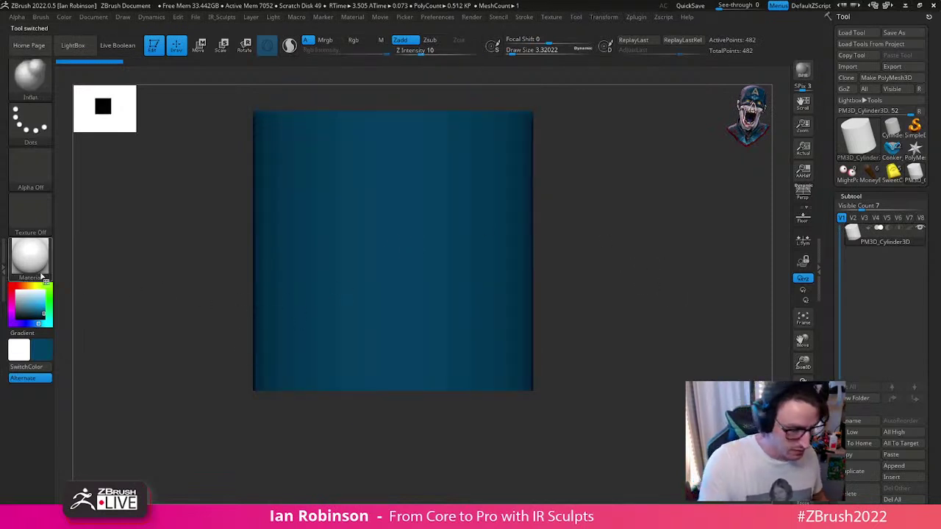
# Step: Sample the brown colour from the monster's body as the active colour and return to the polymesh cylinder
pyautogui.click(24, 295)
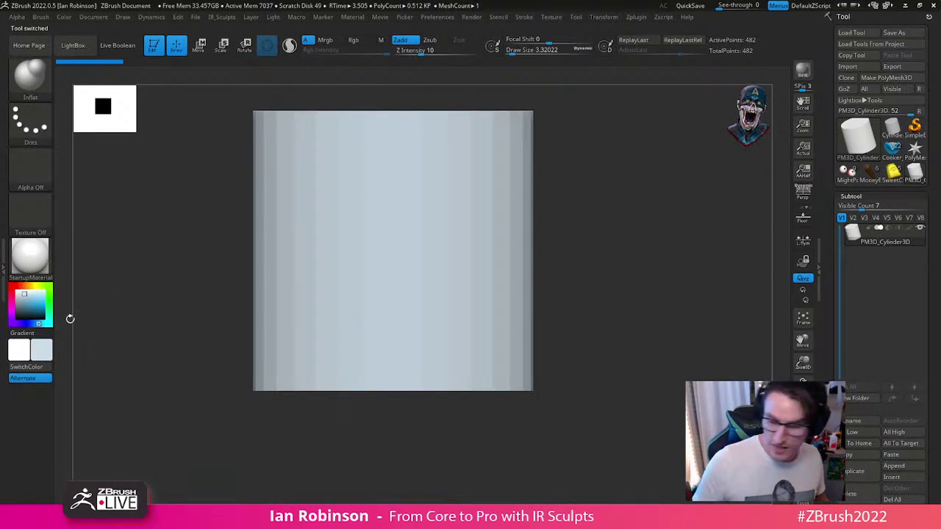
pyautogui.click(870, 172)
pyautogui.click(848, 170)
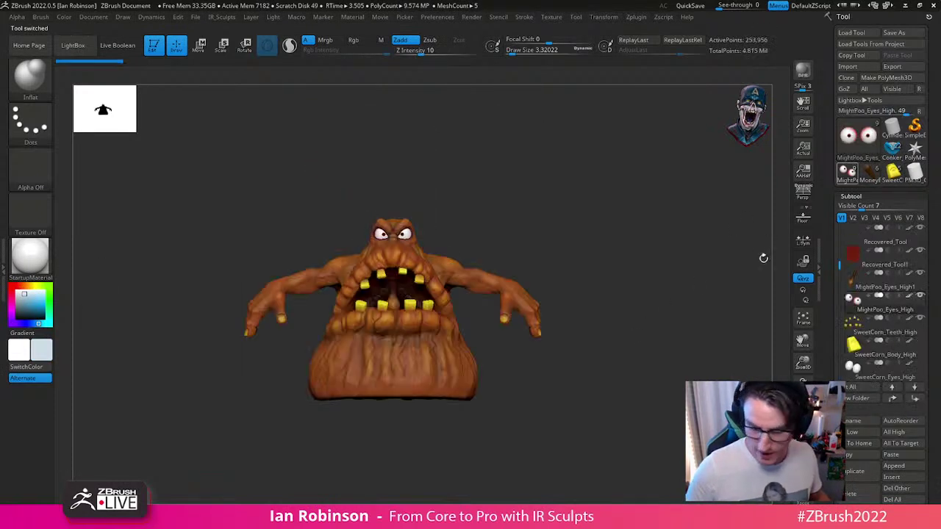
pyautogui.press('c')
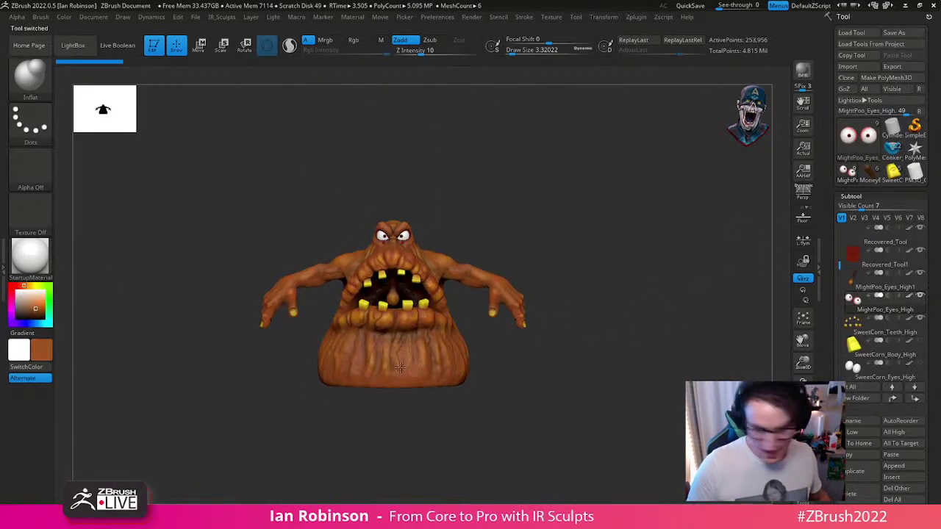
pyautogui.click(914, 170)
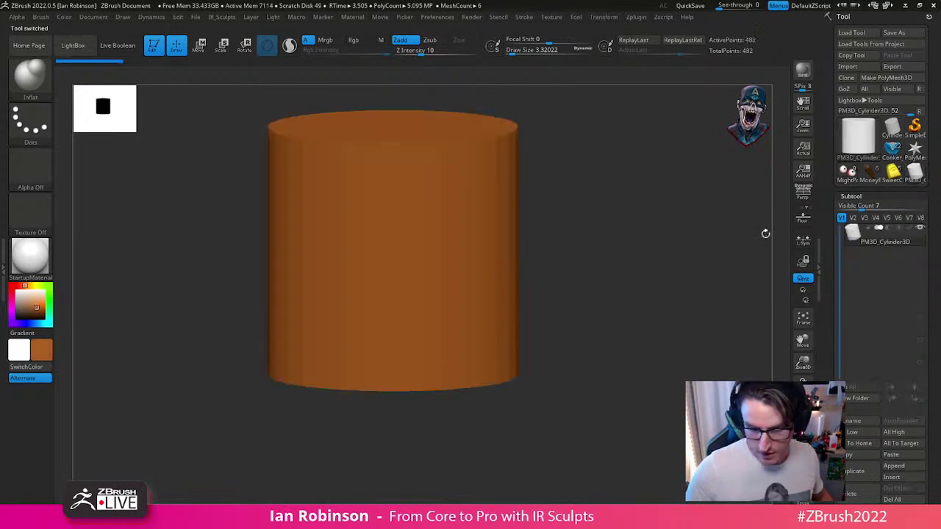
pyautogui.press('f')
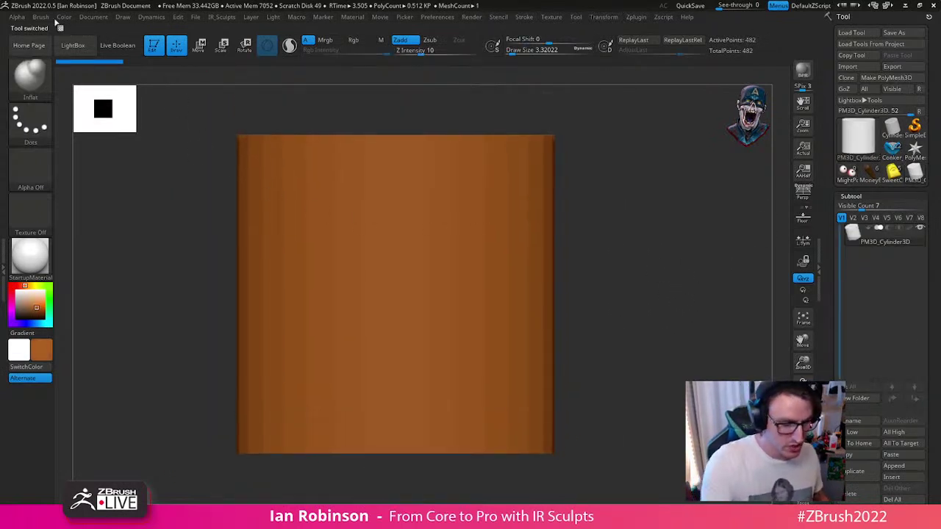
# Step: Fill the whole cylinder object with the active brown colour
pyautogui.click(40, 16)
pyautogui.click(36, 29)
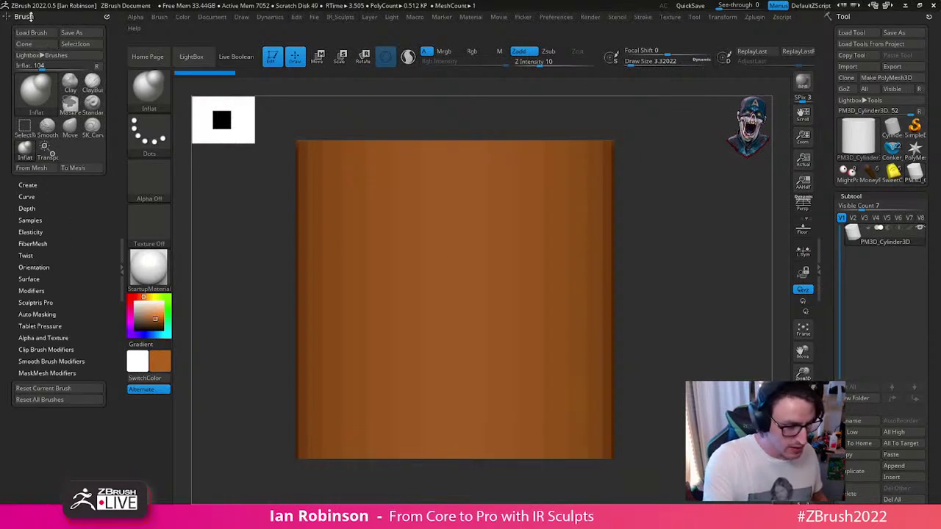
pyautogui.click(106, 16)
pyautogui.click(182, 16)
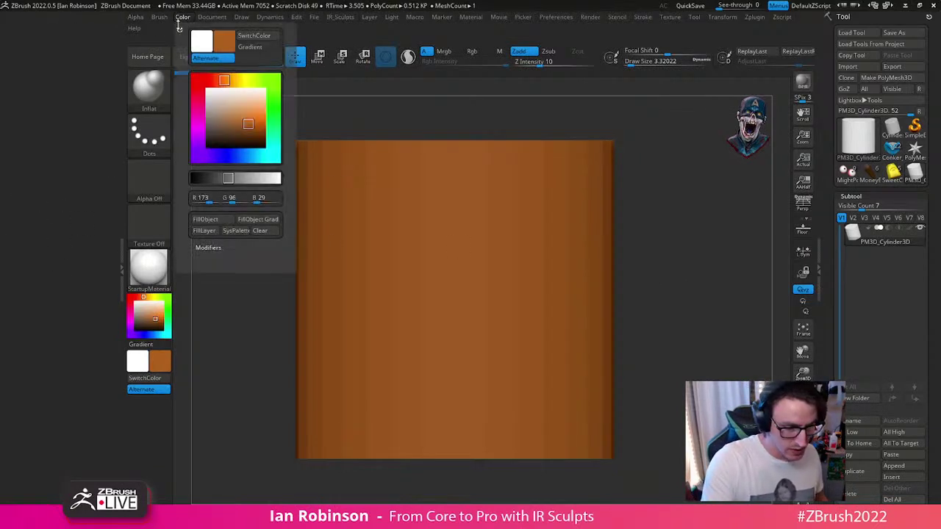
pyautogui.click(194, 32)
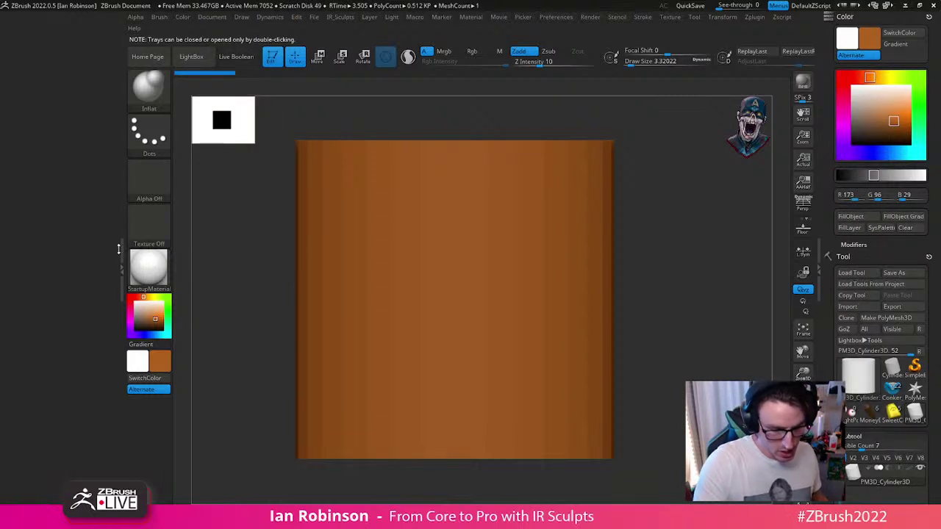
pyautogui.click(119, 248)
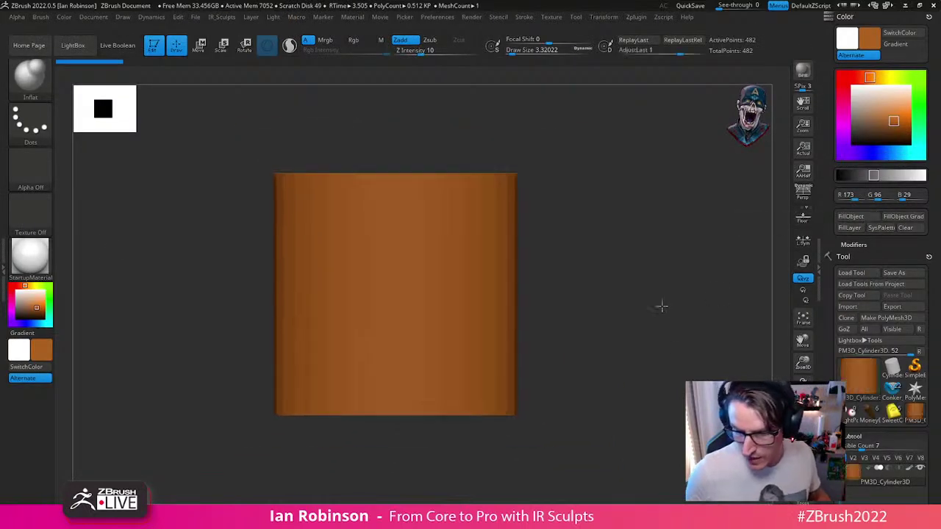
pyautogui.click(929, 16)
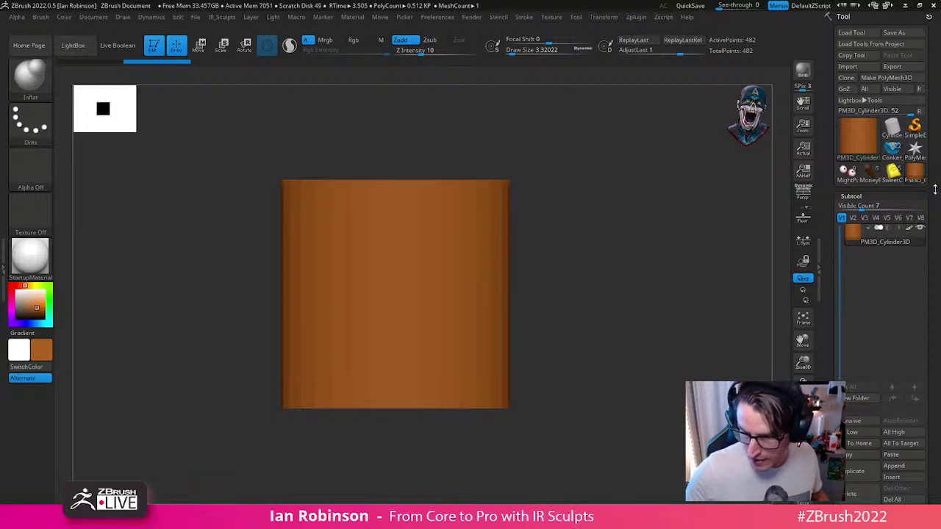
# Step: Start saving the cylinder tool, creating and entering a new folder named Enviorment inside Conker_Bad_Fur_Day_VR_Project
pyautogui.scroll(3, 882, 110)
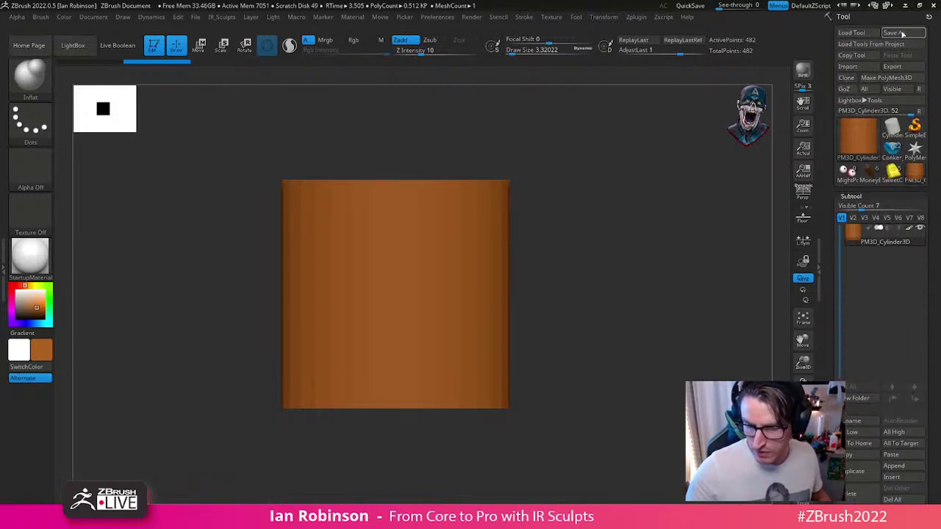
pyautogui.click(903, 32)
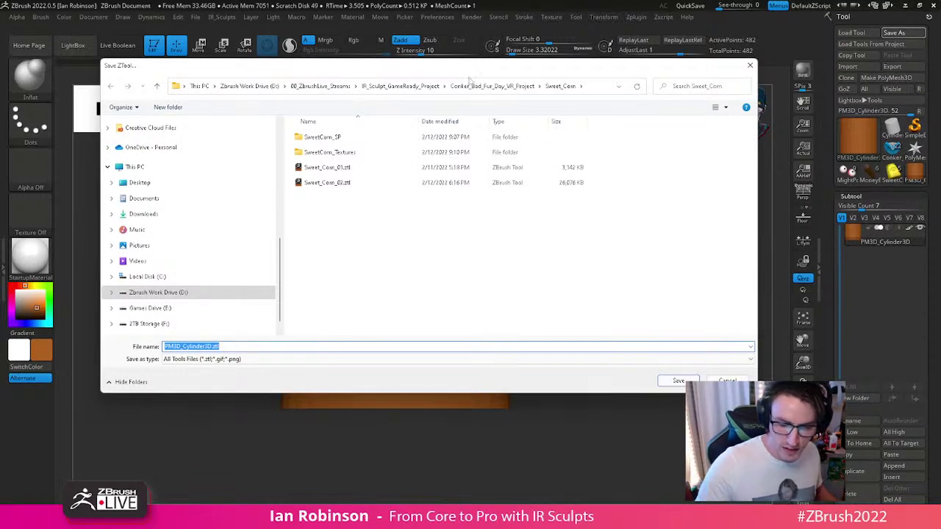
pyautogui.click(492, 86)
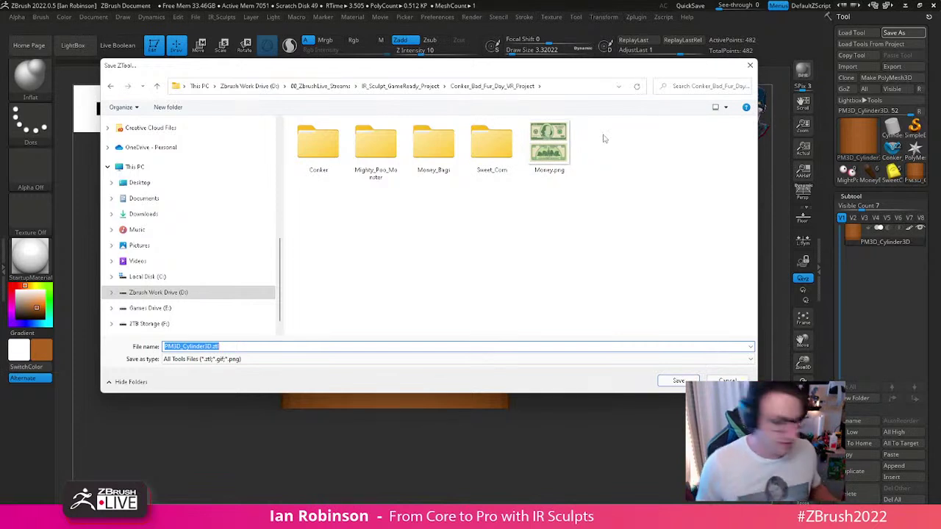
pyautogui.hotkey('ctrl', 'shift', 'n')
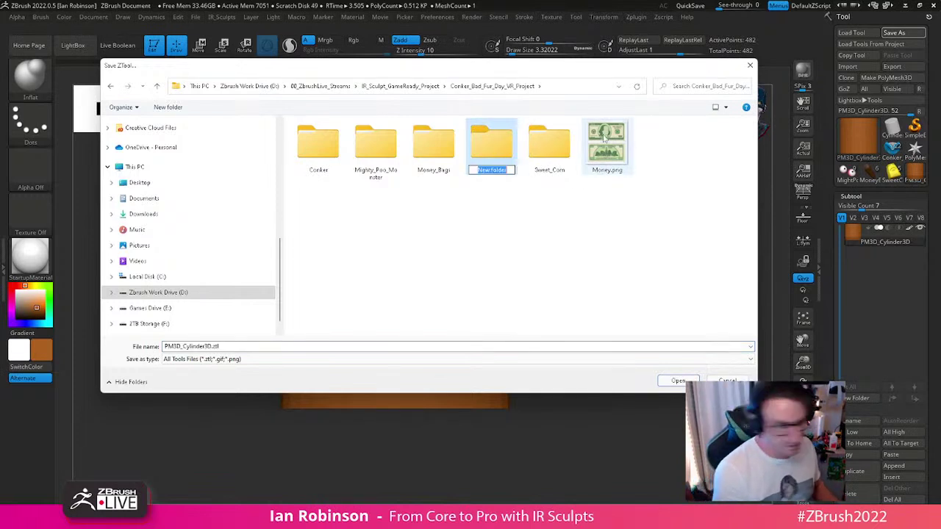
pyautogui.write('Environme')
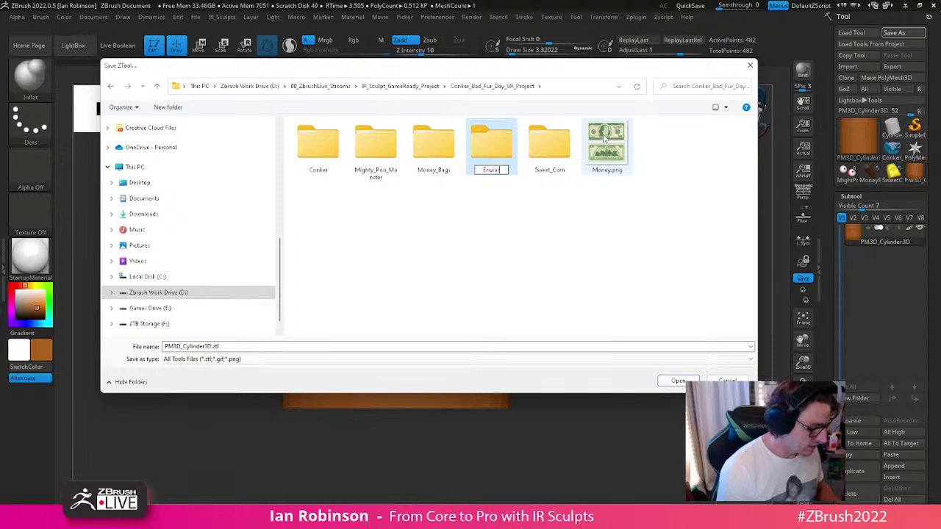
pyautogui.write('nt')
pyautogui.press('Return')
pyautogui.press('Return')
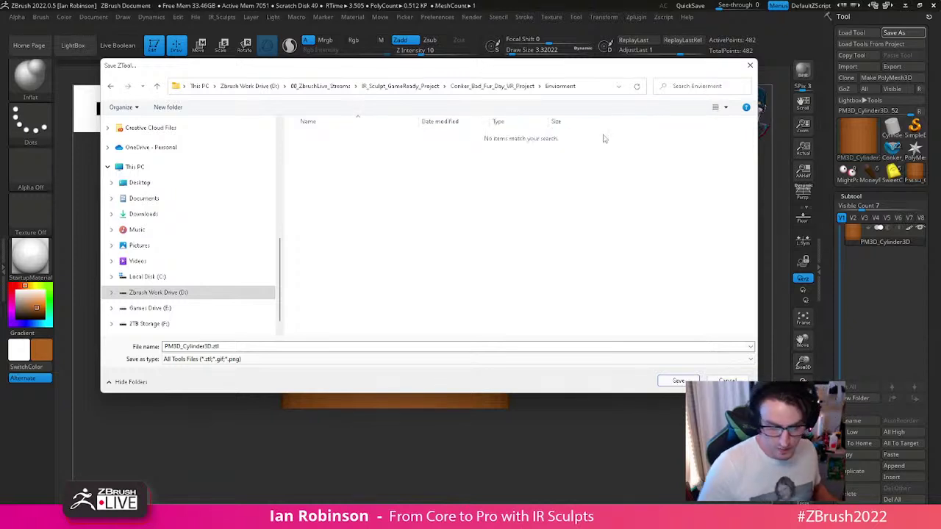
# Step: Save the cylinder tool in the Enviorment folder under the file name Enviornment_BlockOut
pyautogui.click(239, 345)
pyautogui.write('E')
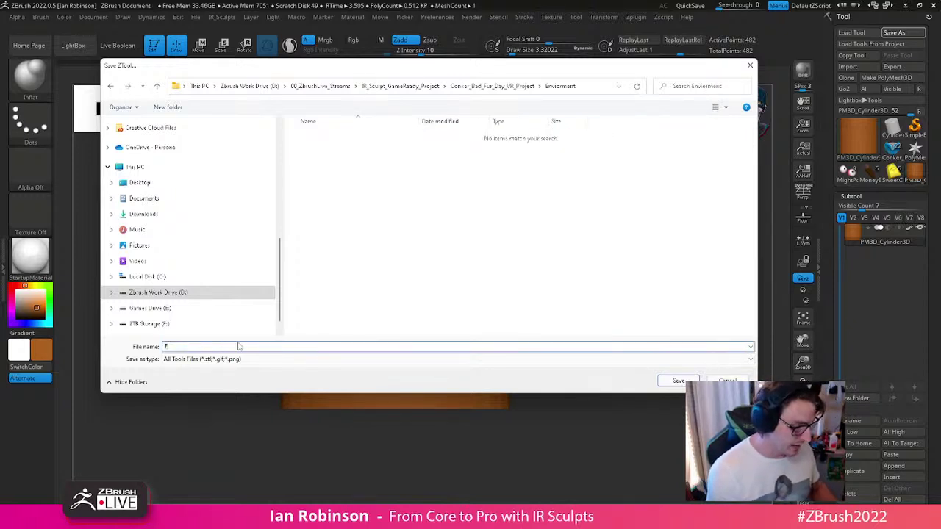
pyautogui.write('nvironment')
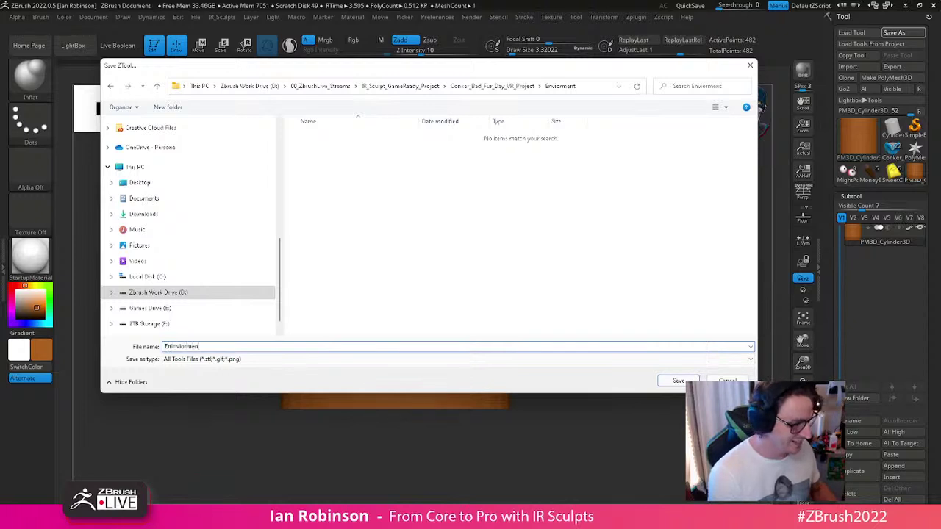
pyautogui.press('BackSpace')
pyautogui.press('BackSpace')
pyautogui.press('BackSpace')
pyautogui.press('BackSpace')
pyautogui.press('BackSpace')
pyautogui.press('BackSpace')
pyautogui.press('BackSpace')
pyautogui.press('BackSpace')
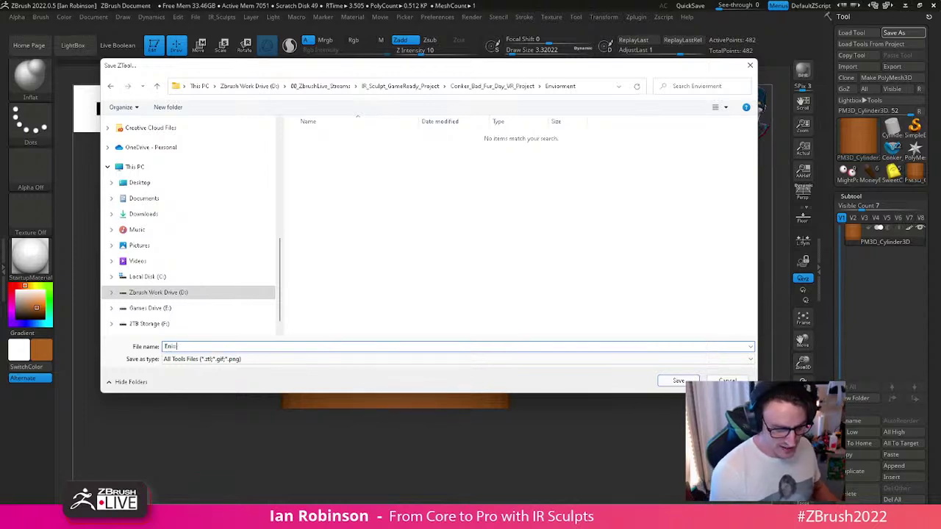
pyautogui.write('ironment_')
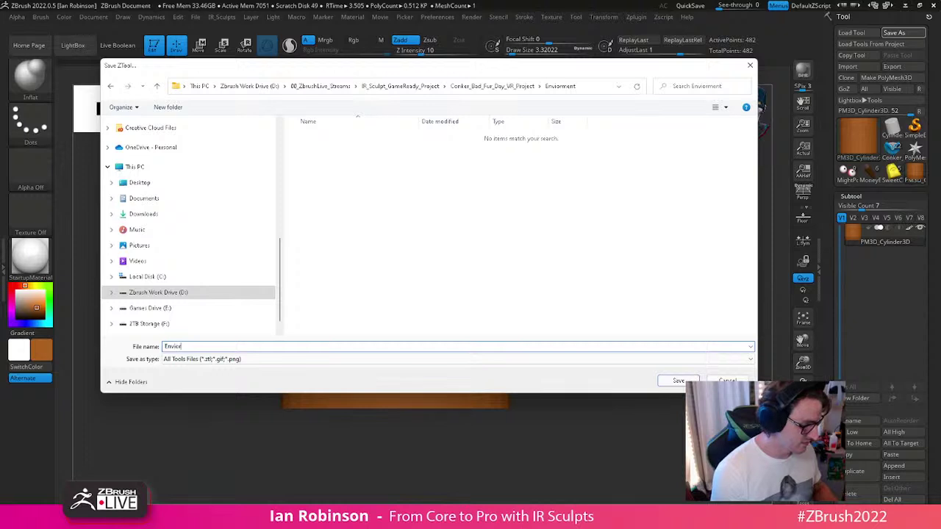
pyautogui.write('BlockOut')
pyautogui.press('Return')
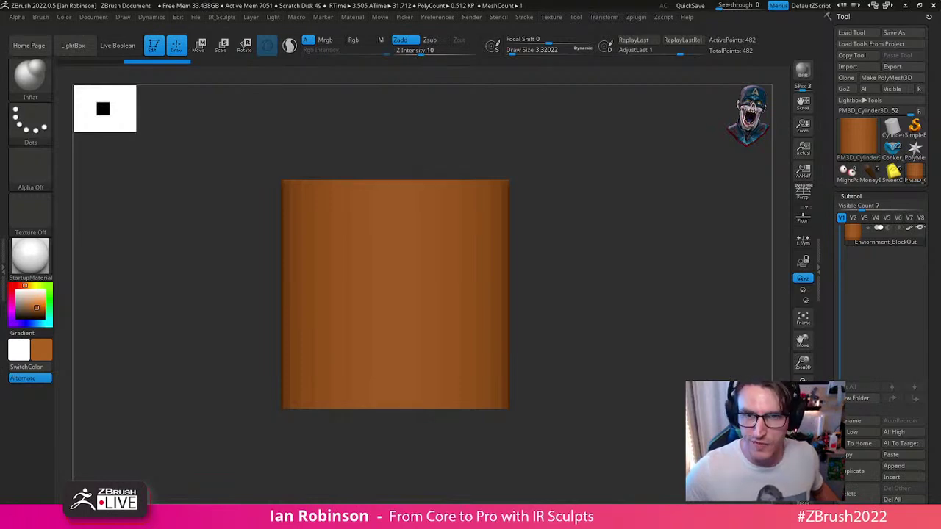
# Step: Bring up the browser window with the Pixologic announcement about ZBrush and Maxon, skim the page and close it
pyautogui.moveTo(273, 0); pyautogui.dragTo(522, 0)
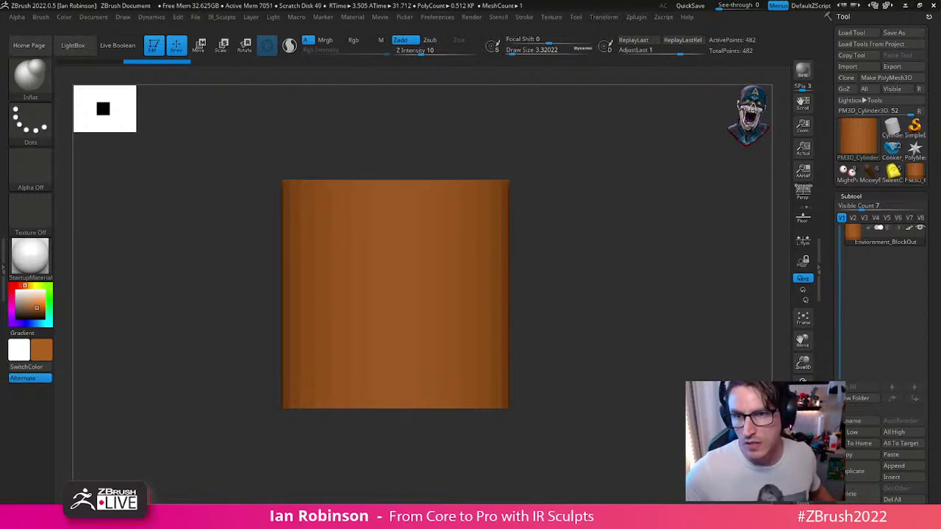
pyautogui.moveTo(678, 0); pyautogui.dragTo(482, 64)
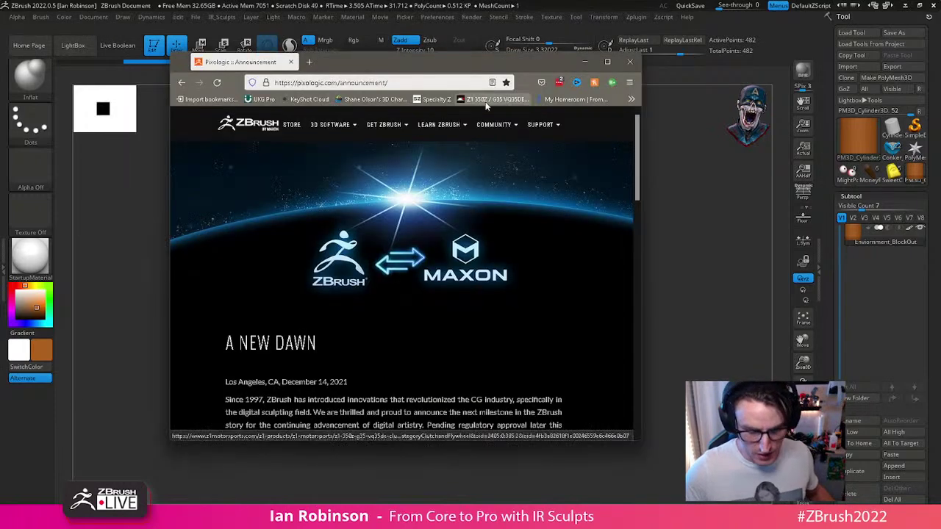
pyautogui.scroll(-3, 461, 250)
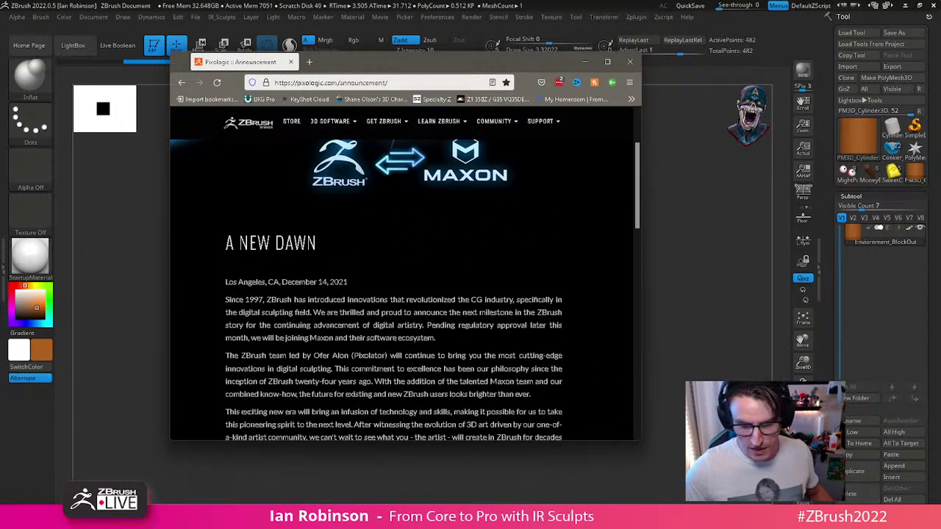
pyautogui.scroll(3, 442, 241)
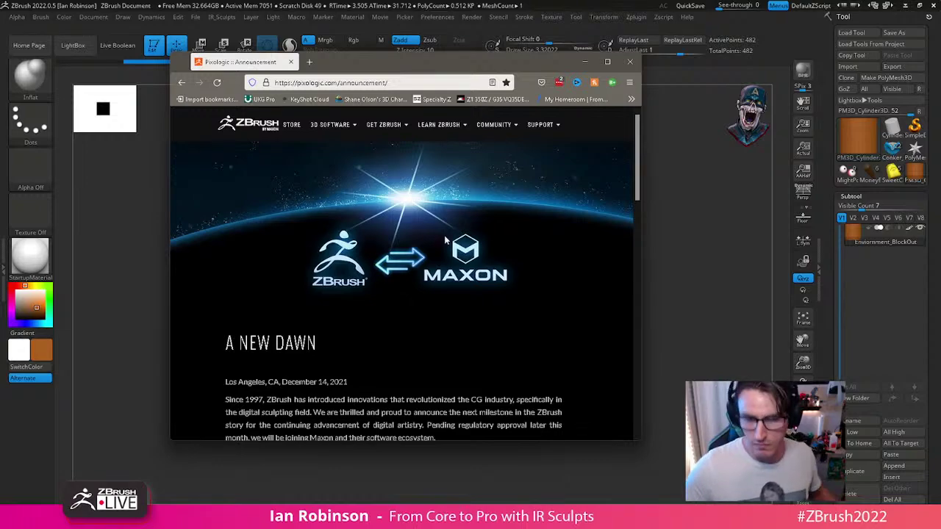
pyautogui.scroll(-10, 442, 242)
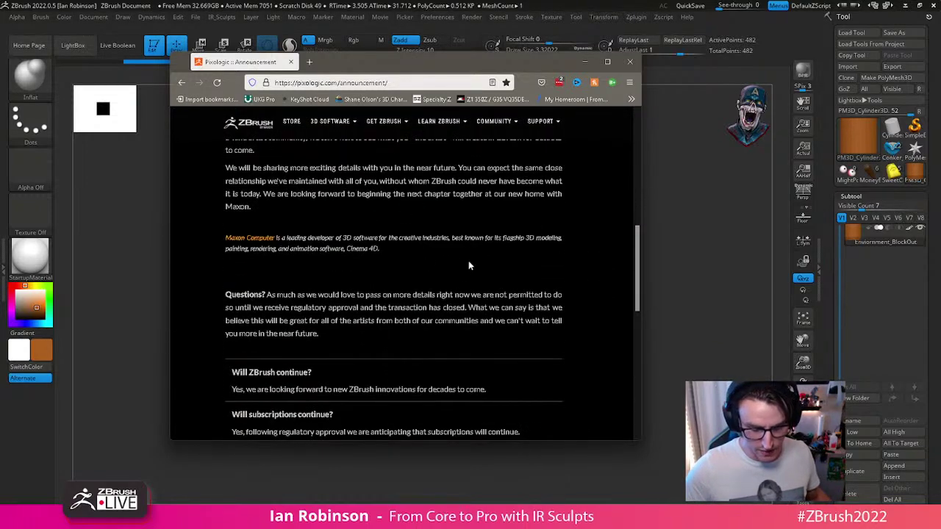
pyautogui.scroll(10, 458, 267)
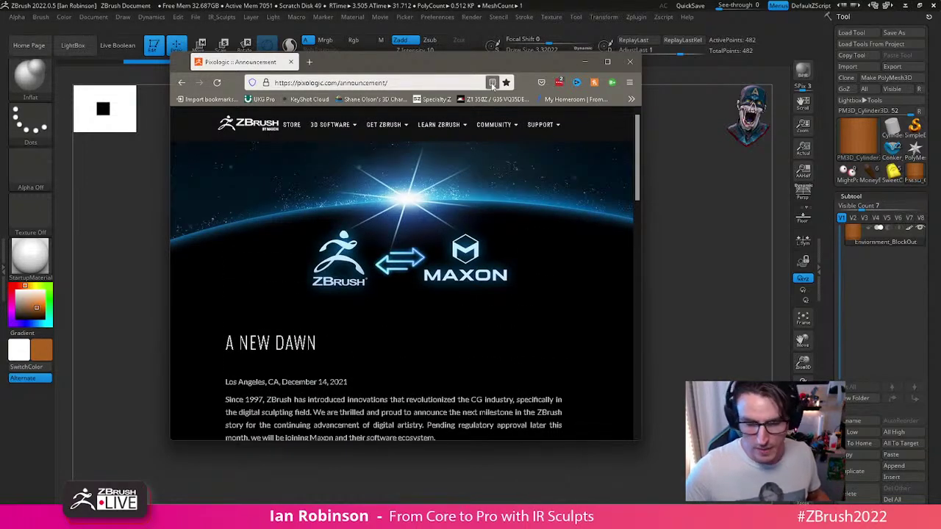
pyautogui.click(629, 62)
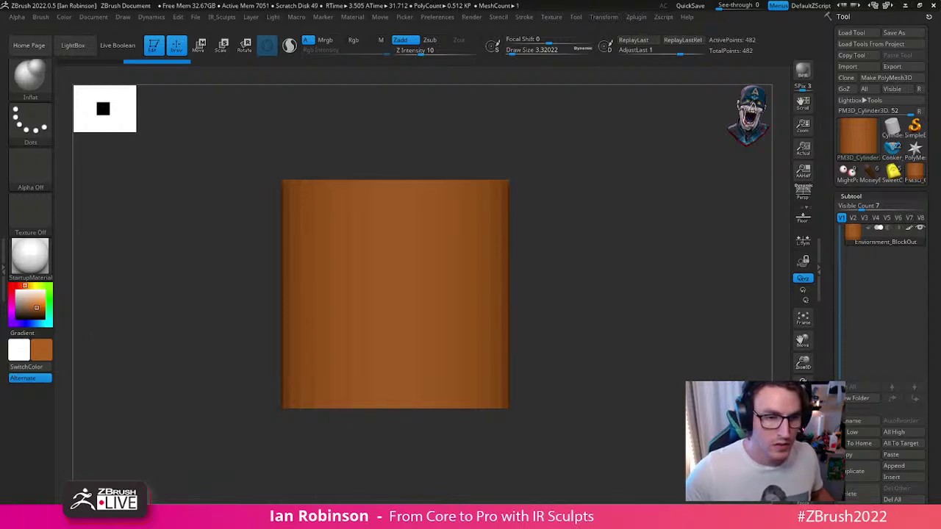
# Step: Place the Conker cover reference image over the upper corner of the canvas beside the cylinder, shrink it and reframe it on the monster
pyautogui.moveTo(579, 268); pyautogui.dragTo(579, 286)
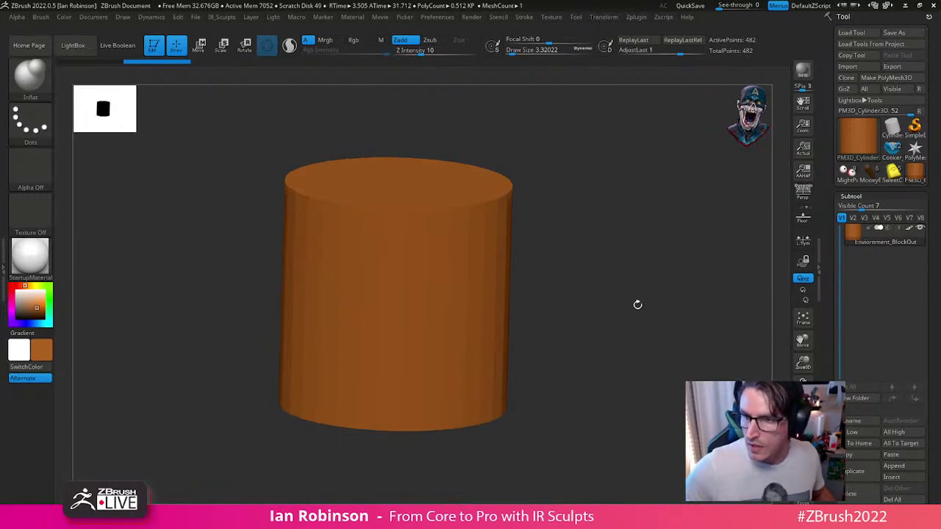
pyautogui.moveTo(875, 2); pyautogui.dragTo(649, 313, button='right')
pyautogui.moveTo(380, 410); pyautogui.dragTo(560, 305)
pyautogui.moveTo(630, 246); pyautogui.dragTo(682, 220, button='right')
pyautogui.scroll(-5, 682, 220)
pyautogui.moveTo(691, 215); pyautogui.dragTo(759, 153, button='middle')
pyautogui.scroll(5, 737, 172)
pyautogui.moveTo(763, 188); pyautogui.dragTo(247, 221, button='right')
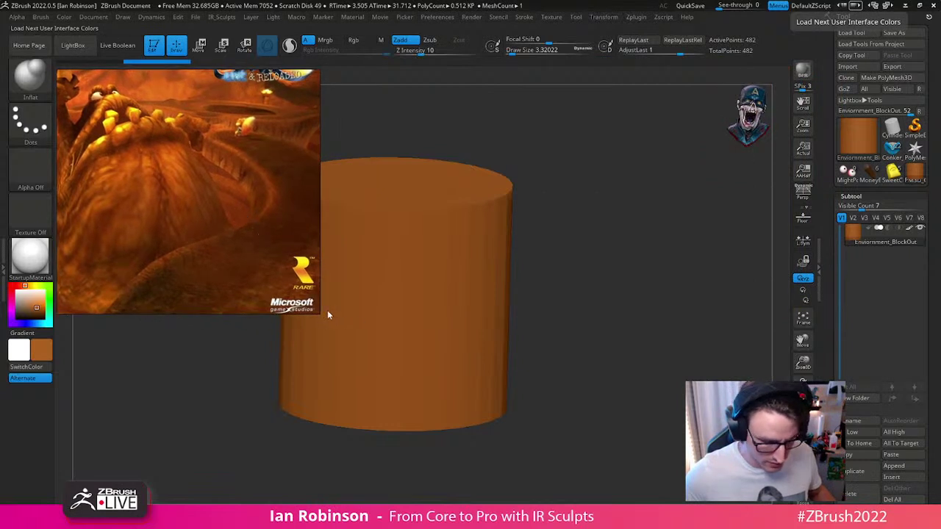
pyautogui.moveTo(324, 315); pyautogui.dragTo(267, 257)
pyautogui.moveTo(131, 103); pyautogui.dragTo(182, 159, button='middle')
pyautogui.scroll(-3, 181, 120)
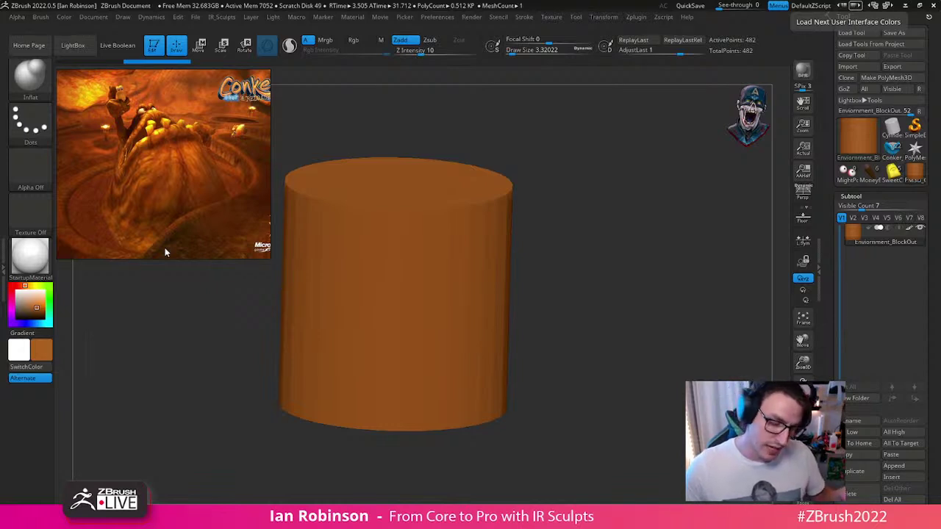
# Step: Show the polyframe wireframe on the cylinder and check its topology from above
pyautogui.moveTo(562, 265)
pyautogui.mouseDown()
pyautogui.moveTo(663, 265)
pyautogui.moveTo(643, 292)
pyautogui.moveTo(640, 276)
pyautogui.mouseUp()
pyautogui.hotkey('shift', 'f')
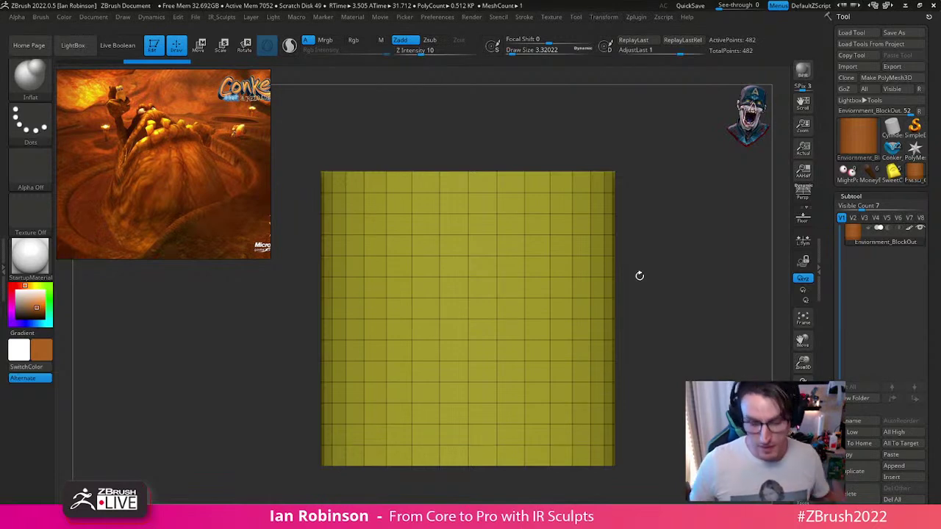
pyautogui.moveTo(675, 217); pyautogui.dragTo(666, 250)
pyautogui.press('w')
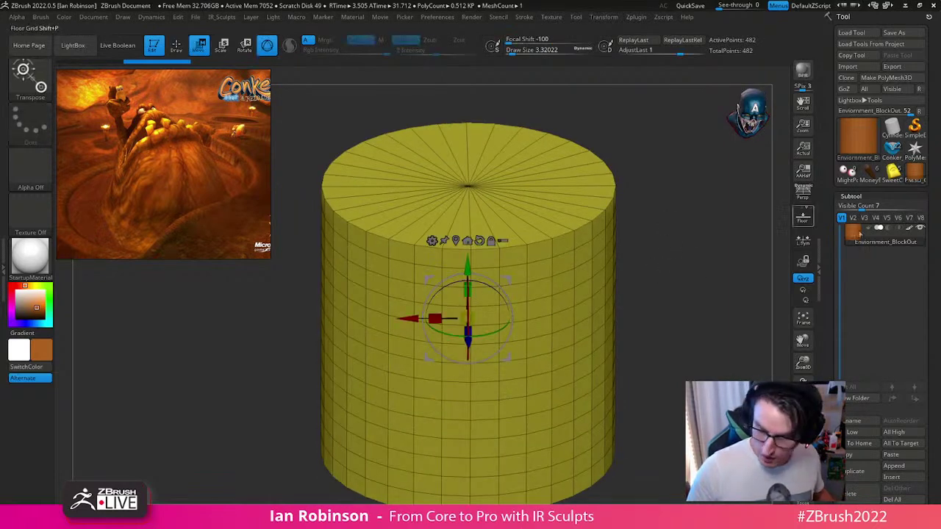
pyautogui.press('q')
pyautogui.keyDown('alt'); pyautogui.moveTo(787, 249); pyautogui.dragTo(753, 216); pyautogui.keyUp('alt')
# Step: Remove the horizontal edge loops from the cylinder's wall with Delete Loops in the EdgeLoop geometry settings
pyautogui.click(851, 195)
pyautogui.click(854, 208)
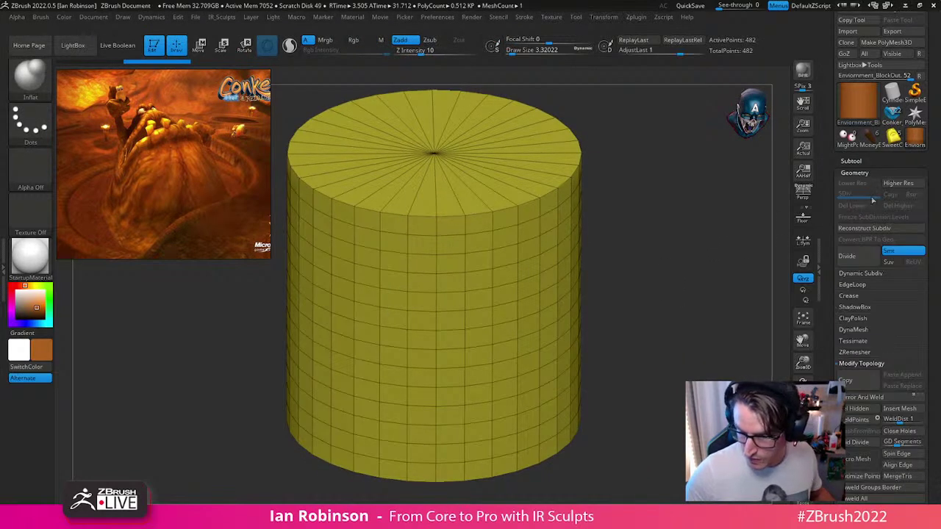
pyautogui.moveTo(939, 232); pyautogui.dragTo(939, 227)
pyautogui.scroll(-2, 939, 224)
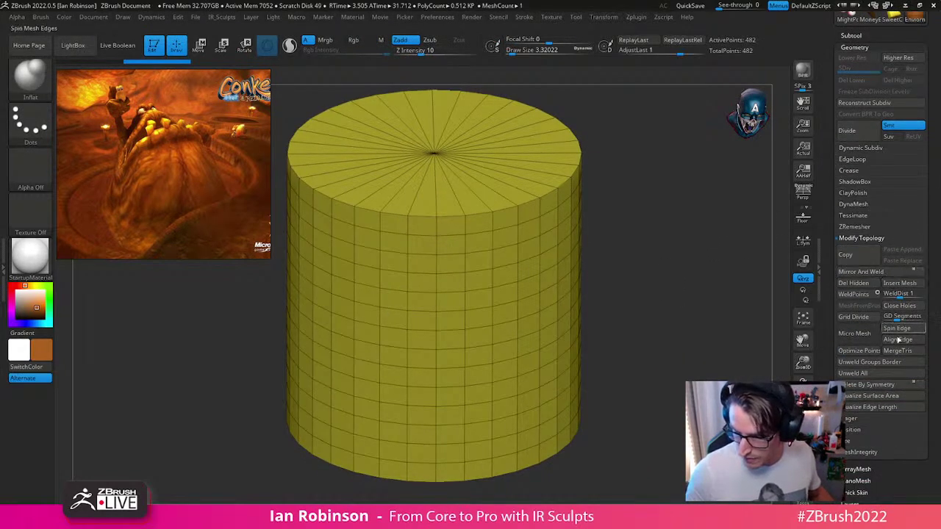
pyautogui.click(852, 159)
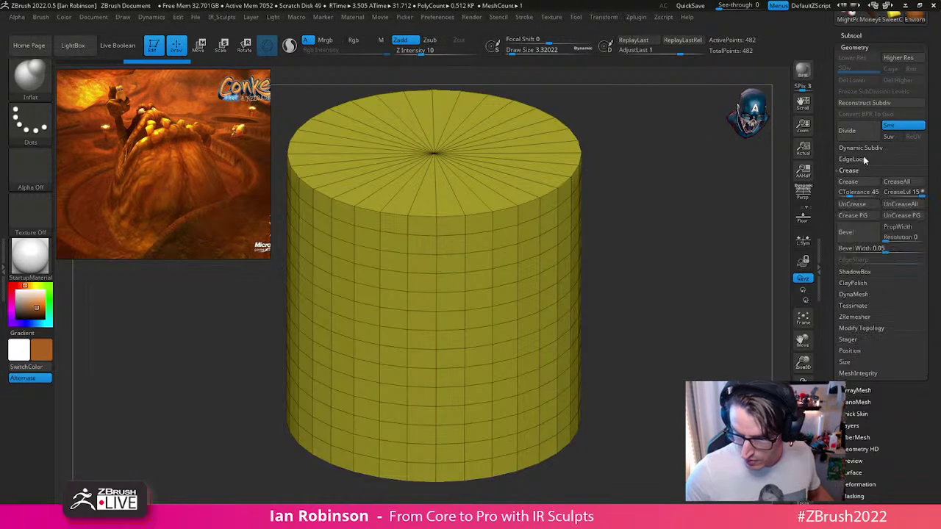
pyautogui.click(855, 339)
pyautogui.keyDown('shift'); pyautogui.moveTo(687, 292); pyautogui.dragTo(452, 230); pyautogui.keyUp('shift')
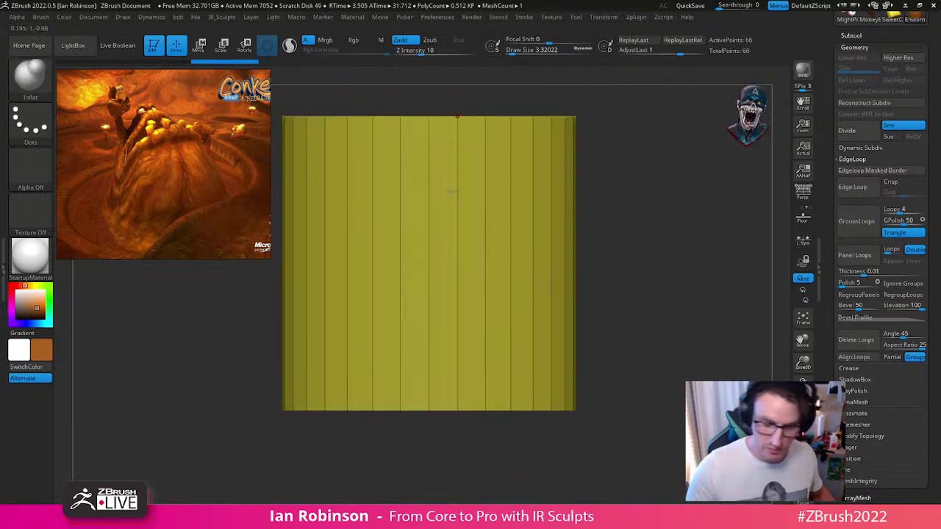
# Step: Undo the edge loop deletion and reapply it to compare the cylinder's topology
pyautogui.hotkey('ctrl', 'z')
pyautogui.moveTo(655, 243); pyautogui.dragTo(630, 269)
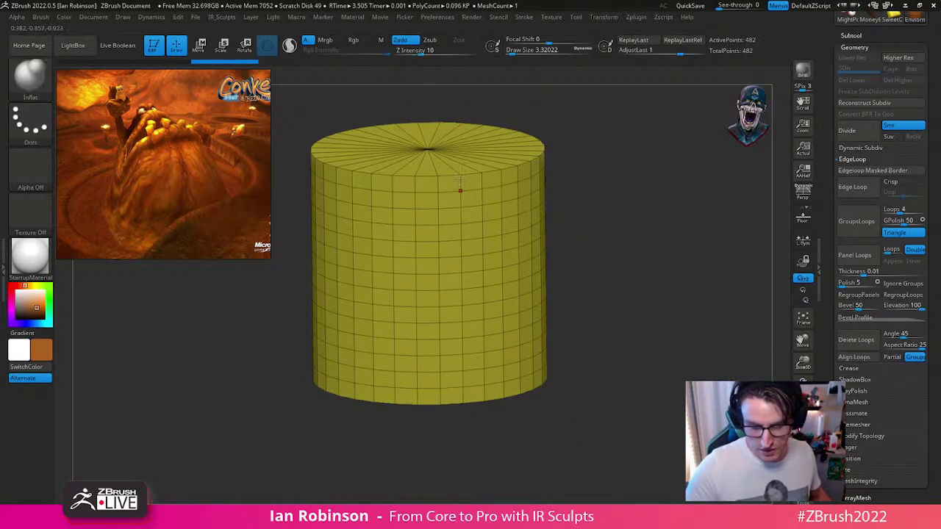
pyautogui.hotkey('ctrl', 'shift', 'z')
pyautogui.keyDown('ctrl'); pyautogui.moveTo(653, 313); pyautogui.dragTo(625, 244, button='right'); pyautogui.keyUp('ctrl')
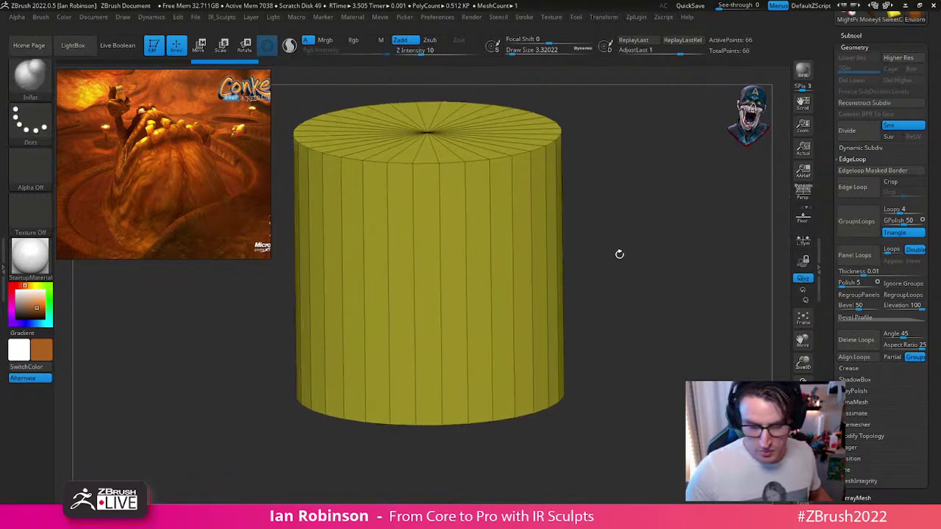
# Step: Flatten the cylinder vertically with the gizmo into a thin, wide disc
pyautogui.press('w')
pyautogui.moveTo(428, 231); pyautogui.dragTo(438, 384)
pyautogui.press('q')
pyautogui.keyDown('shift'); pyautogui.moveTo(472, 328); pyautogui.dragTo(684, 277); pyautogui.keyUp('shift')
pyautogui.press('w')
pyautogui.moveTo(428, 232); pyautogui.dragTo(435, 234)
pyautogui.press('q')
pyautogui.keyDown('ctrl'); pyautogui.moveTo(659, 166); pyautogui.dragTo(670, 206, button='right'); pyautogui.keyUp('ctrl')
pyautogui.moveTo(669, 206); pyautogui.dragTo(654, 294)
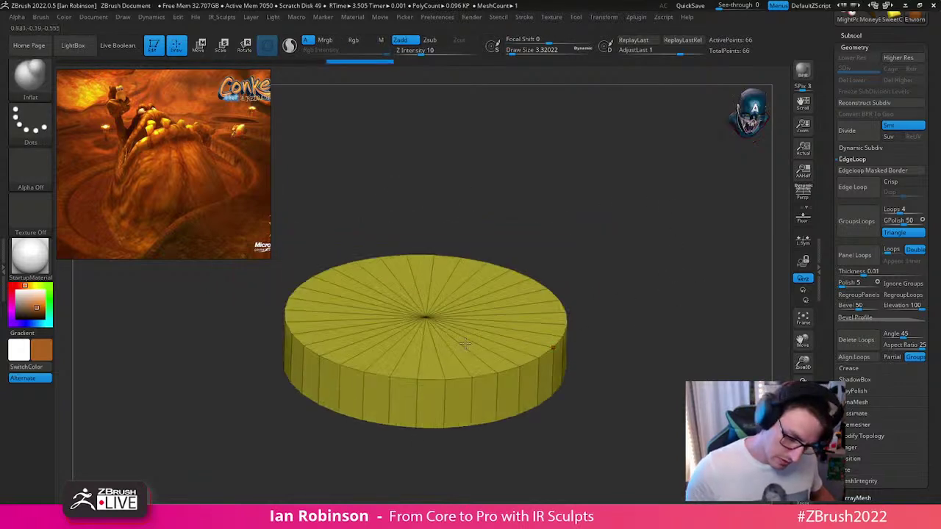
pyautogui.press('w')
pyautogui.press('q')
pyautogui.moveTo(678, 265); pyautogui.dragTo(647, 271)
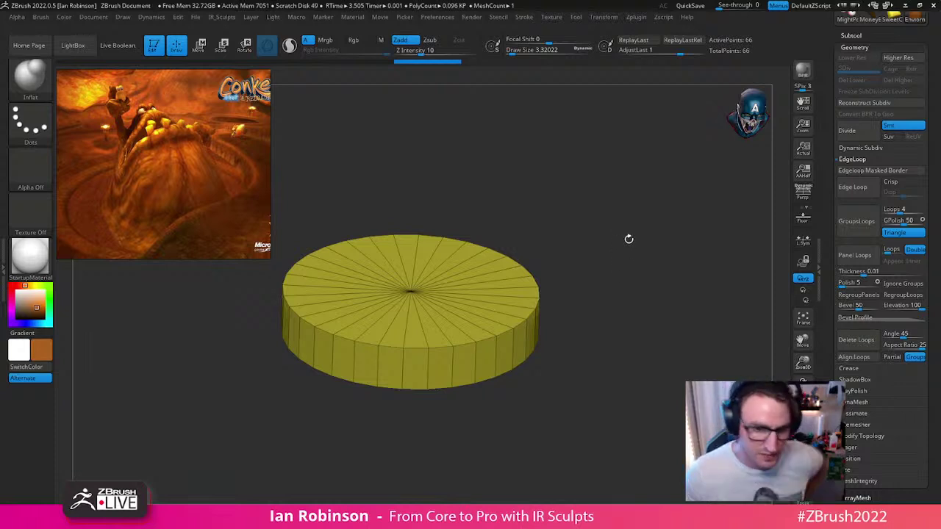
pyautogui.moveTo(621, 219); pyautogui.dragTo(603, 219)
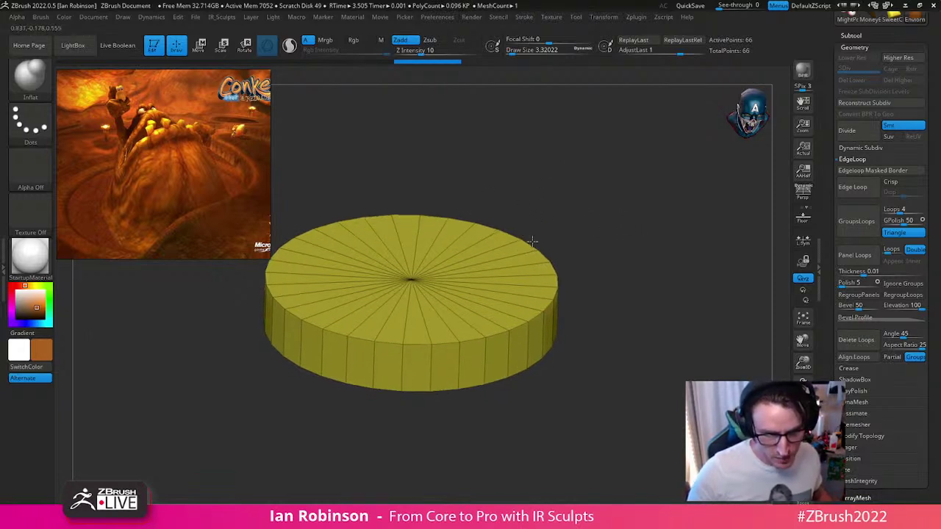
pyautogui.press('w')
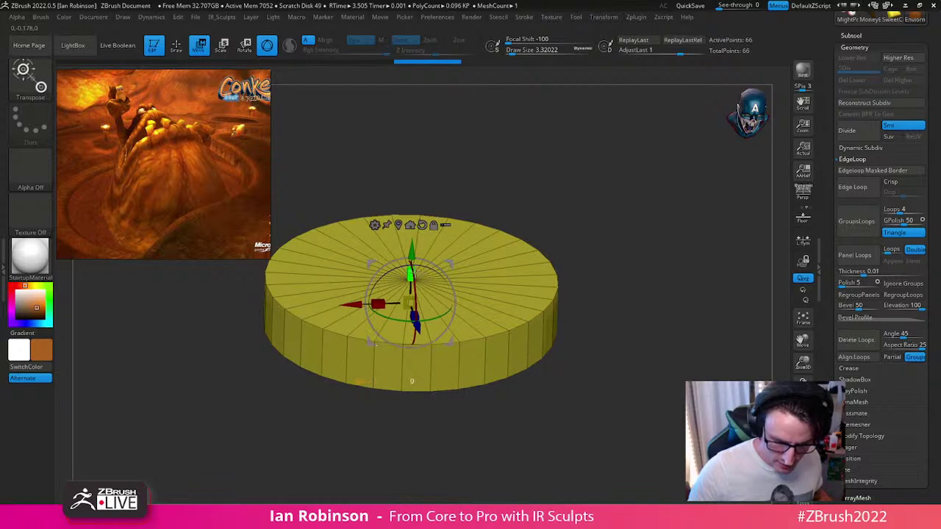
pyautogui.press('q')
# Step: Frame the disc's top face closely and switch to the ZModeler brush
pyautogui.moveTo(552, 204)
pyautogui.keyDown('alt'); pyautogui.mouseDown()
pyautogui.moveTo(647, 203)
pyautogui.moveTo(644, 178)
pyautogui.moveTo(611, 225)
pyautogui.mouseUp(); pyautogui.keyUp('alt')
pyautogui.press('b')
pyautogui.press('z')
pyautogui.press('m')
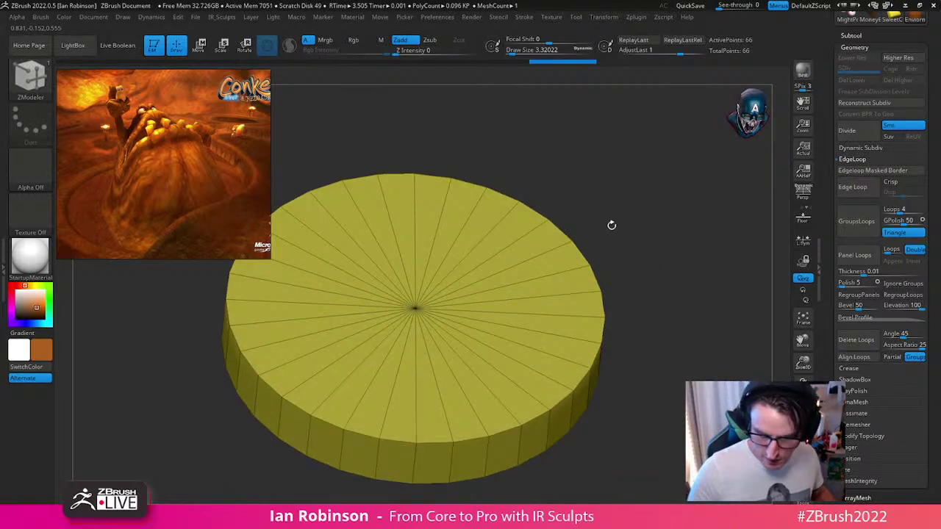
# Step: Try inserting an edge loop around the disc's top face near the rim, and undo it
pyautogui.click(556, 294)
pyautogui.click(558, 295)
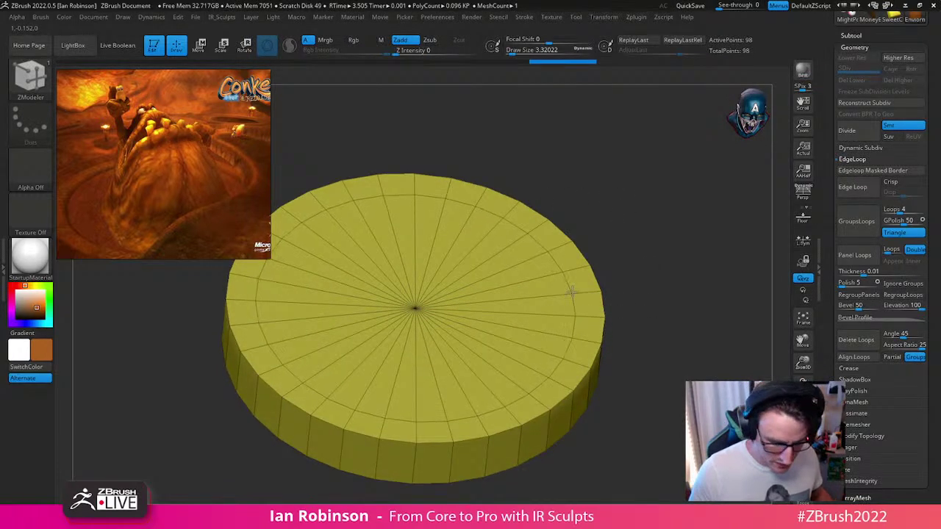
pyautogui.click(556, 294)
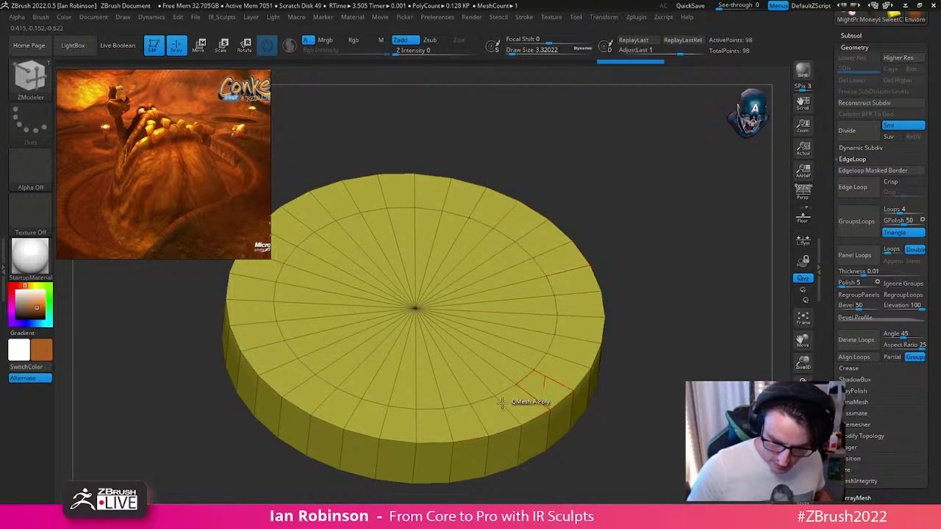
pyautogui.hotkey('ctrl', 'z')
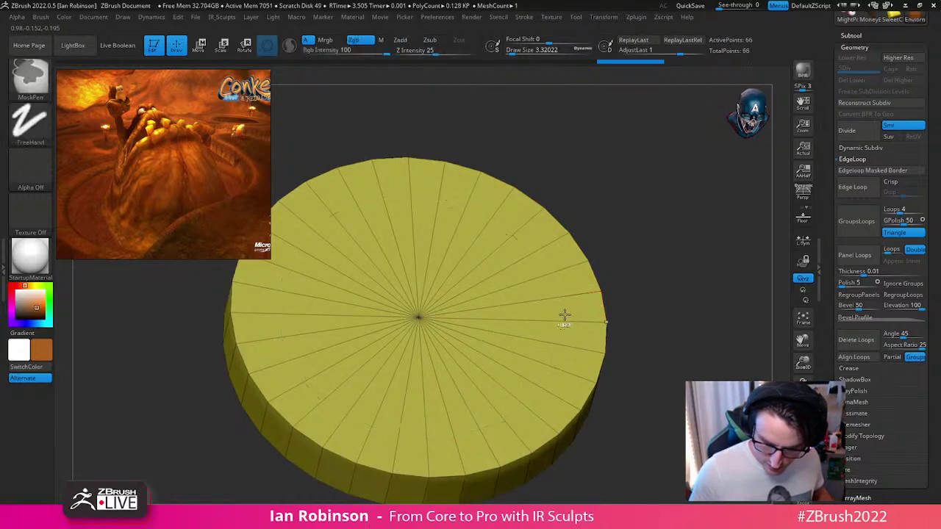
# Step: Insert an edge loop around the disc's top face and mark all polygons inside it as a temporary polygroup
pyautogui.click(522, 289)
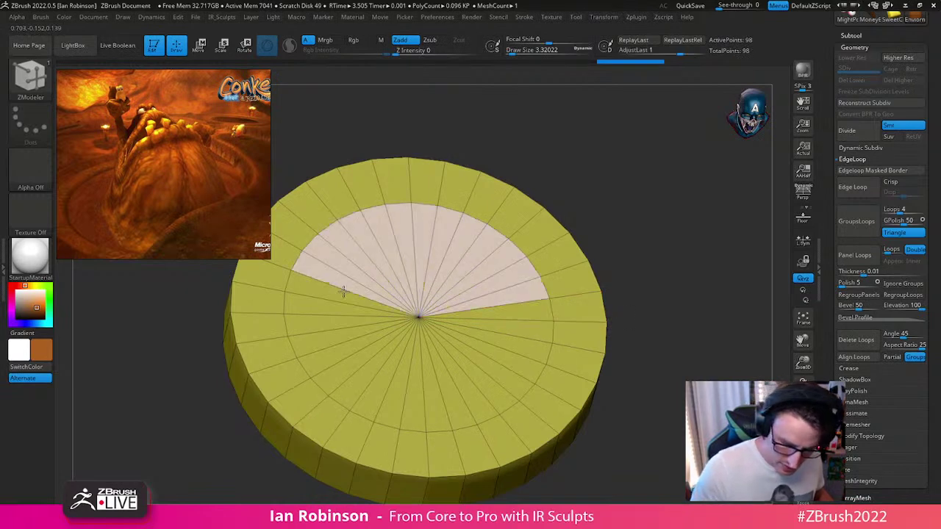
pyautogui.moveTo(632, 289); pyautogui.dragTo(651, 278)
# Step: Set the ZModeler polygon action to Extrude with the target Polygroup All
pyautogui.press('space')
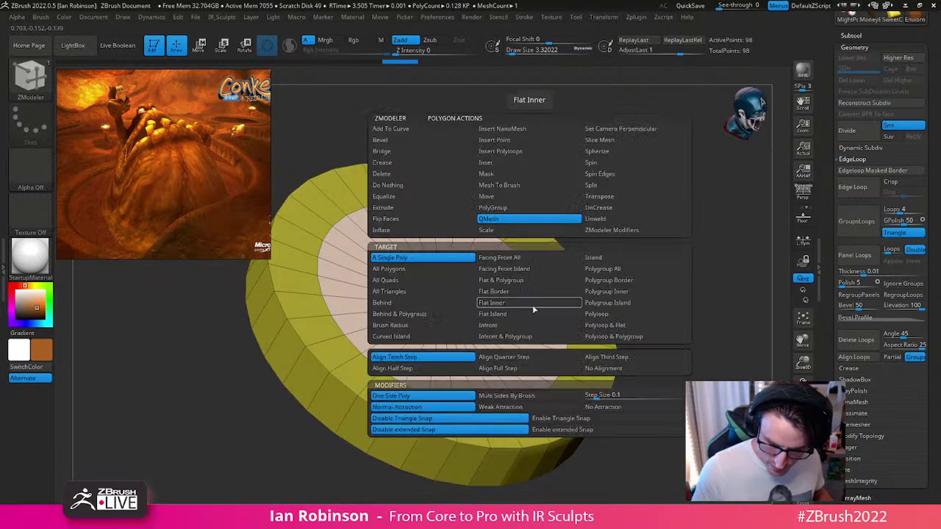
pyautogui.click(604, 269)
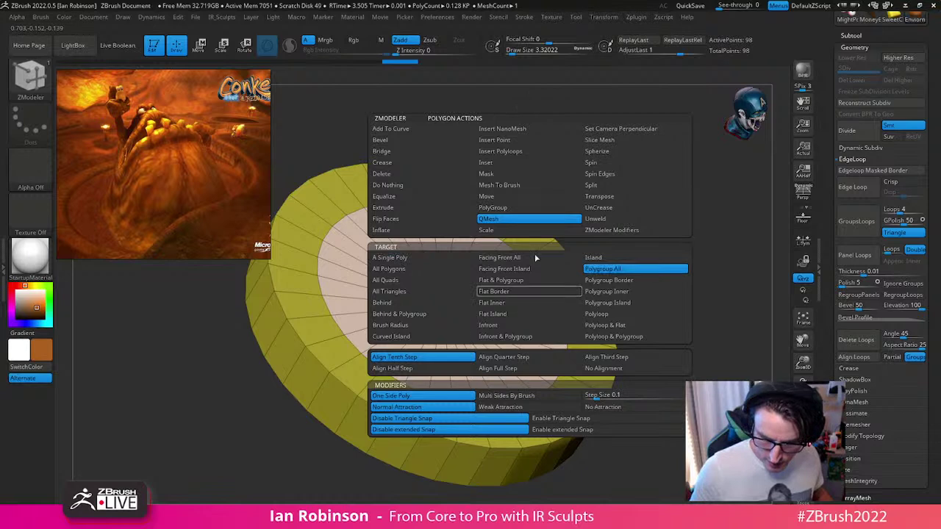
pyautogui.click(423, 208)
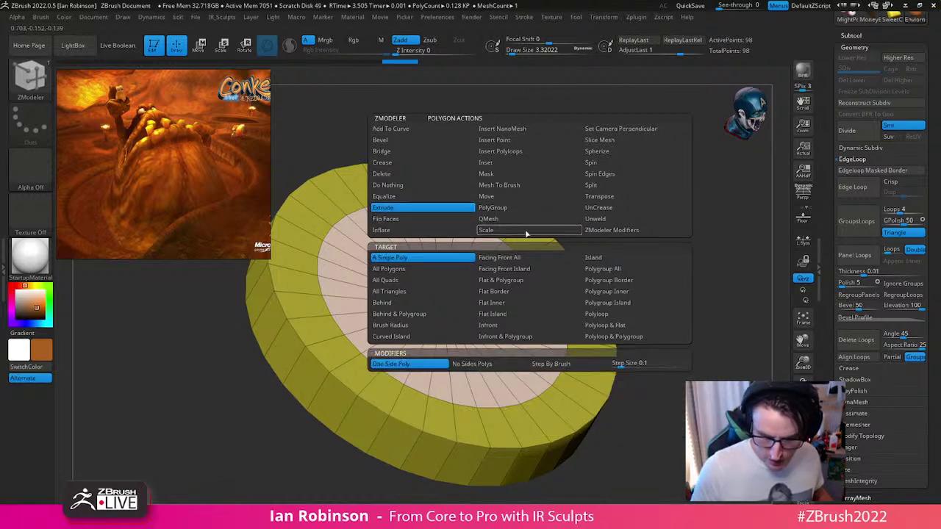
pyautogui.click(612, 269)
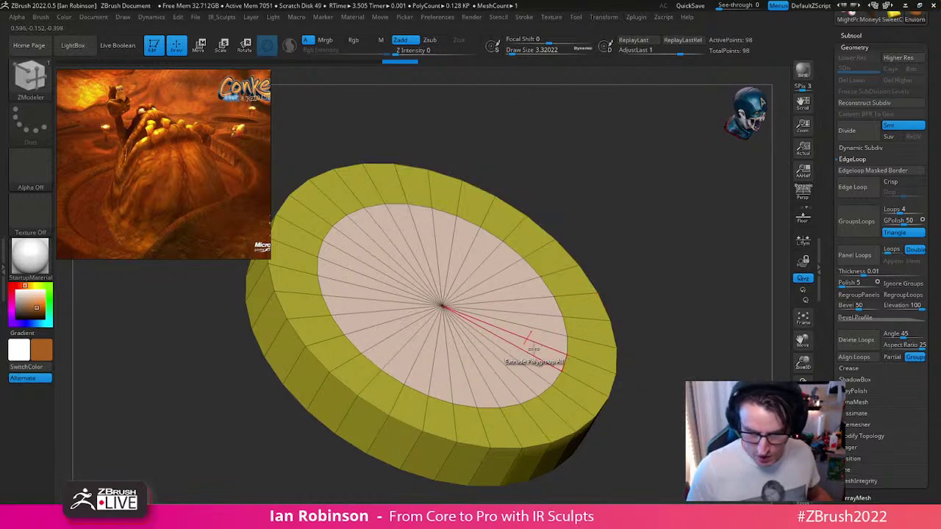
pyautogui.press('space')
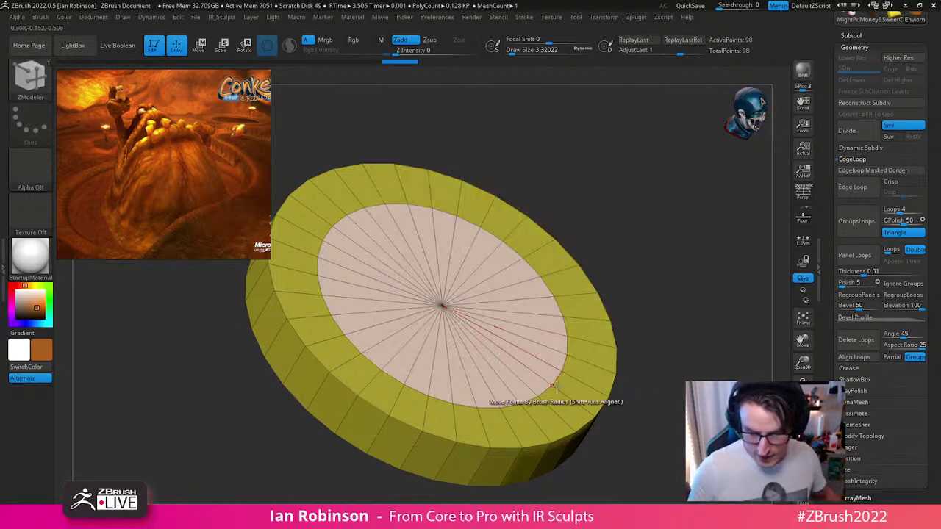
pyautogui.press('space')
pyautogui.press('space')
pyautogui.moveTo(631, 286); pyautogui.dragTo(614, 252)
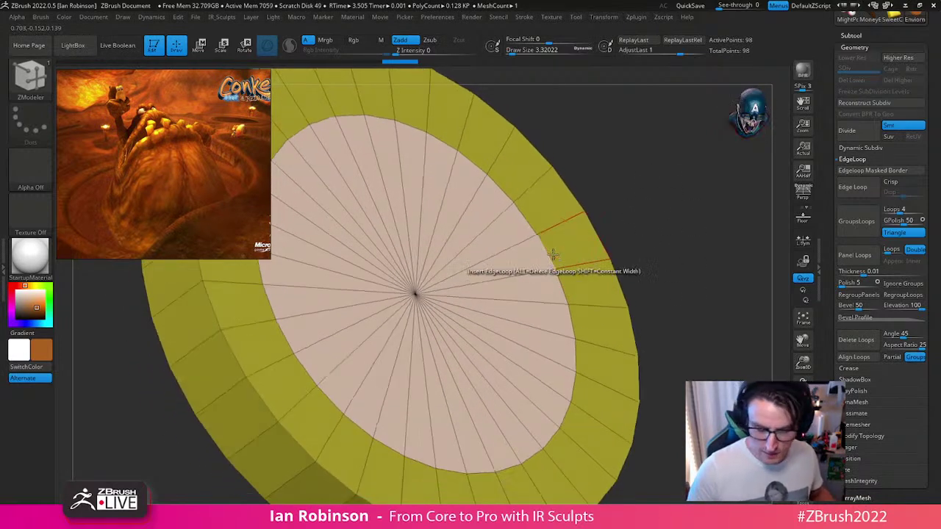
# Step: Extrude the marked inner polygroup inward to sink a shallow circular recess into the disc's top face
pyautogui.press('space')
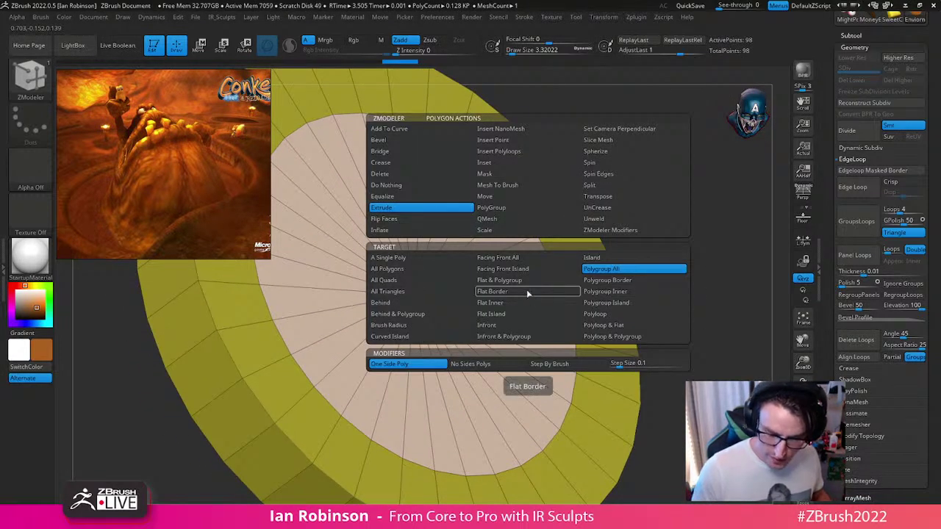
pyautogui.click(652, 271)
pyautogui.click(543, 289)
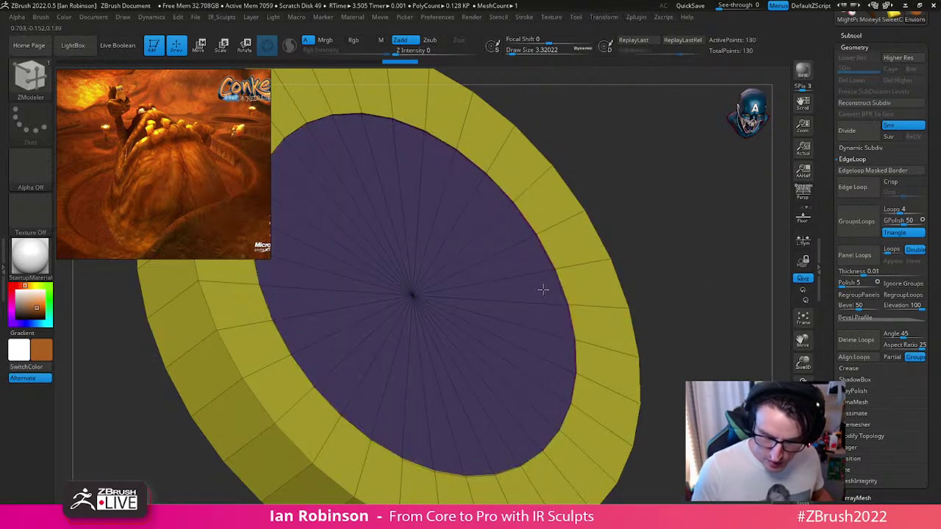
pyautogui.moveTo(542, 289); pyautogui.dragTo(502, 311)
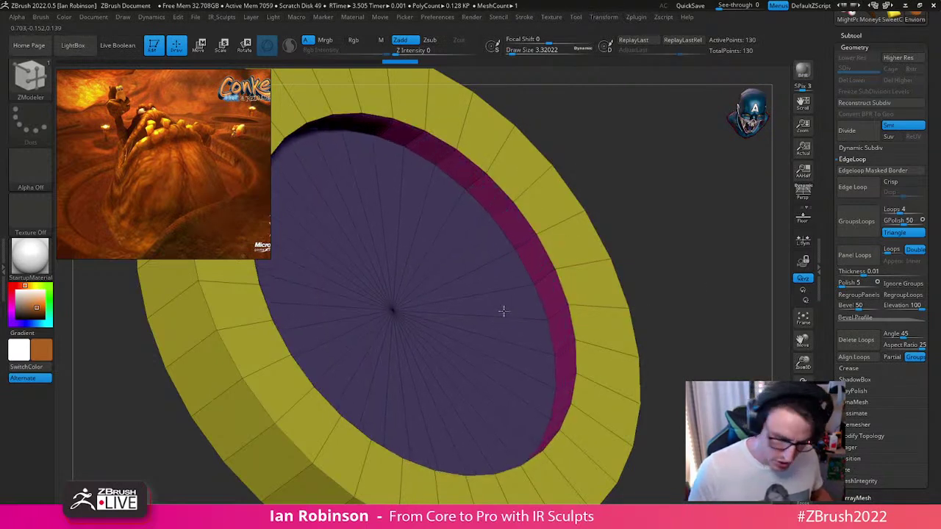
pyautogui.press('f')
pyautogui.moveTo(655, 235); pyautogui.dragTo(669, 188)
pyautogui.moveTo(668, 187)
pyautogui.mouseDown(button='right')
pyautogui.moveTo(682, 277)
pyautogui.moveTo(678, 269)
pyautogui.mouseUp(button='right')
pyautogui.keyDown('ctrl'); pyautogui.moveTo(661, 202); pyautogui.dragTo(668, 220, button='right'); pyautogui.keyUp('ctrl')
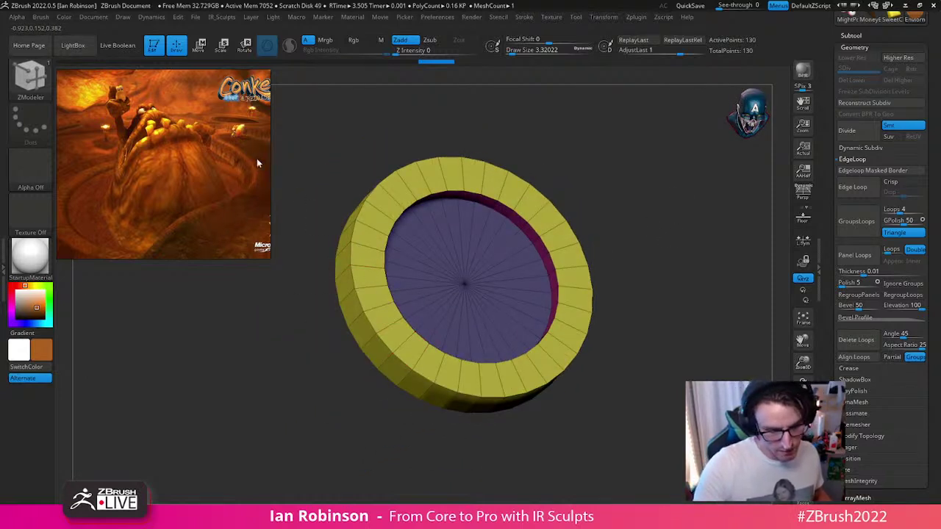
# Step: Mark an arc of the rim's top polygons as a temporary polygroup and extrude it well above the disc
pyautogui.moveTo(674, 235); pyautogui.dragTo(651, 291, button='right')
pyautogui.moveTo(567, 287)
pyautogui.mouseDown()
pyautogui.moveTo(577, 323)
pyautogui.moveTo(544, 382)
pyautogui.moveTo(462, 408)
pyautogui.moveTo(379, 367)
pyautogui.mouseUp()
pyautogui.moveTo(686, 309); pyautogui.dragTo(687, 273, button='right')
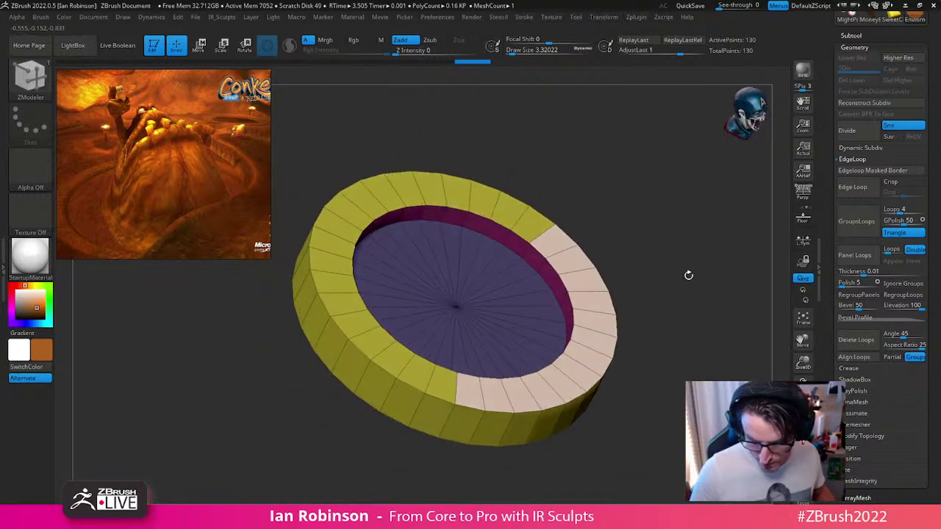
pyautogui.click(589, 277)
pyautogui.moveTo(589, 278); pyautogui.dragTo(646, 144)
pyautogui.press('alt')
pyautogui.press('alt')
pyautogui.moveTo(706, 326)
pyautogui.mouseDown()
pyautogui.moveTo(664, 288)
pyautogui.moveTo(646, 287)
pyautogui.moveTo(676, 288)
pyautogui.moveTo(635, 294)
pyautogui.moveTo(669, 250)
pyautogui.moveTo(697, 282)
pyautogui.moveTo(664, 284)
pyautogui.mouseUp()
# Step: Isolate the raised arc's top strip and split it off as a separate subtool
pyautogui.hotkey('ctrl', 'shift')
pyautogui.keyDown('ctrl'); pyautogui.keyDown('shift'); pyautogui.moveTo(659, 197); pyautogui.dragTo(249, 321); pyautogui.keyUp('shift'); pyautogui.keyUp('ctrl')
pyautogui.press('space')
pyautogui.click(568, 169)
pyautogui.click(569, 179)
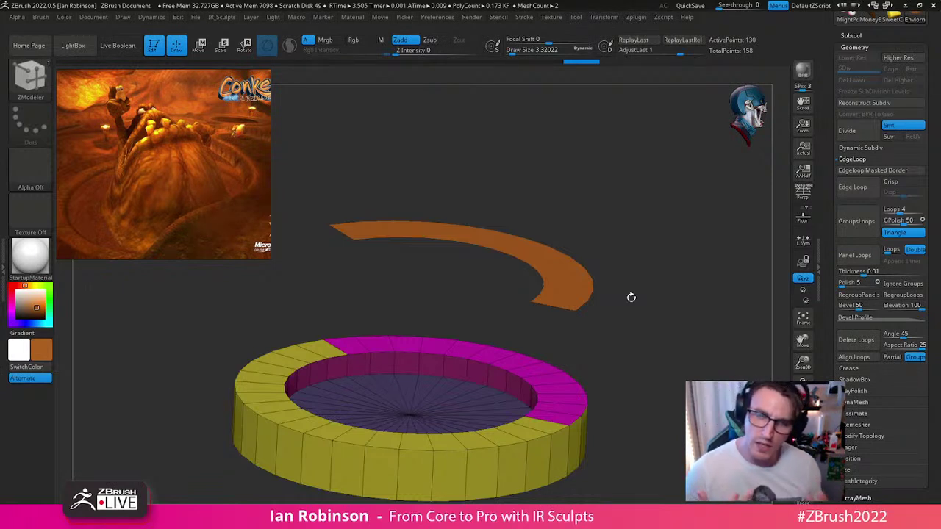
# Step: Undo the arc's polygroup and extrusion edits on the base disc, keeping the separate strip
pyautogui.moveTo(630, 297); pyautogui.dragTo(586, 299)
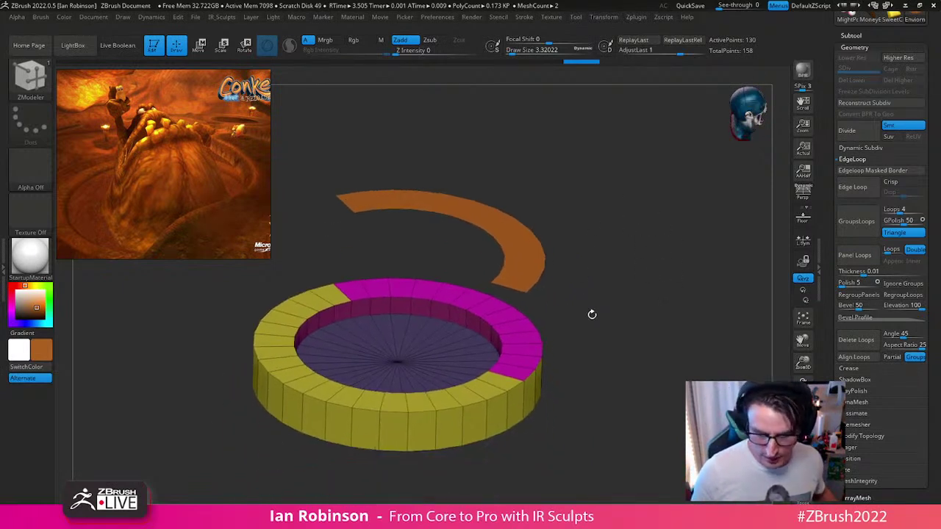
pyautogui.press('ctrl')
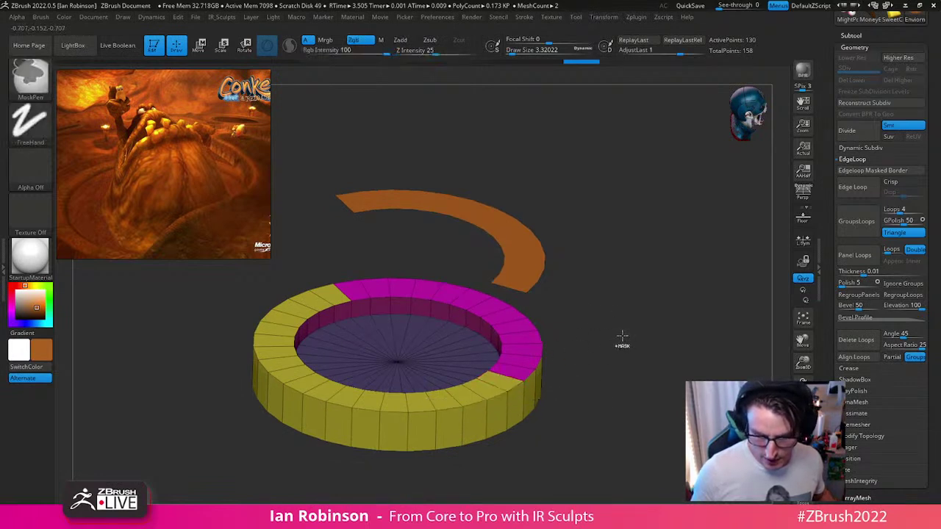
pyautogui.hotkey('ctrl', 'z')
pyautogui.hotkey('ctrl', 'z')
pyautogui.hotkey('ctrl', 'z')
pyautogui.hotkey('ctrl', 'z')
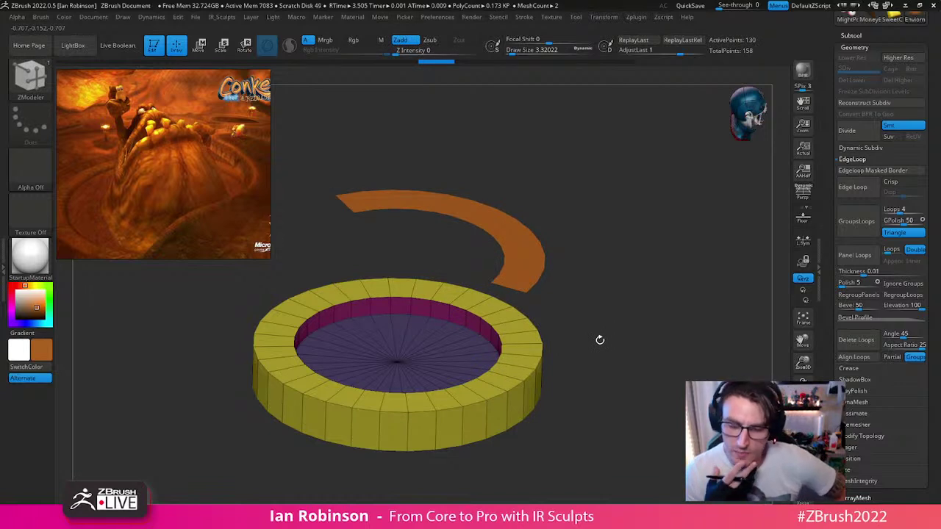
# Step: Switch to the SweetCorn character tool and leave a snapshot of it on the canvas as a reference
pyautogui.moveTo(932, 21); pyautogui.dragTo(932, 183)
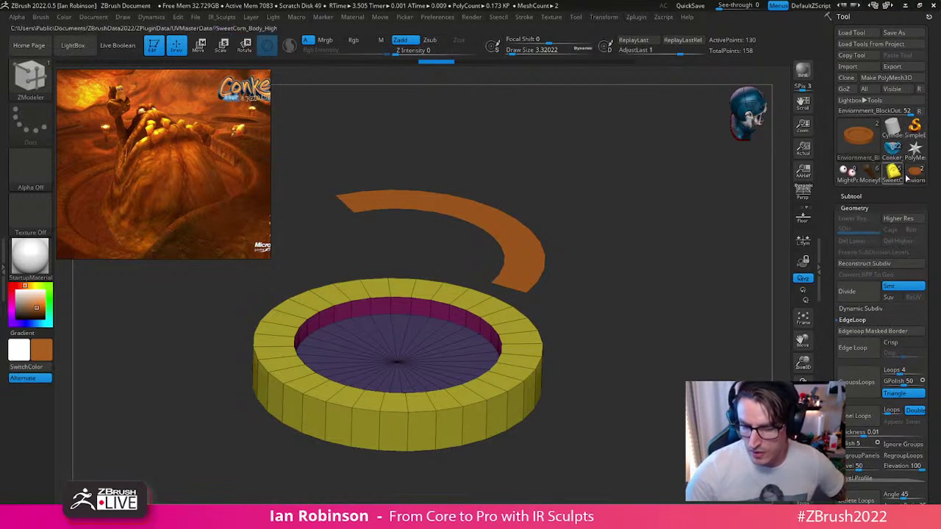
pyautogui.click(875, 174)
pyautogui.click(894, 174)
pyautogui.click(915, 175)
pyautogui.click(847, 174)
pyautogui.click(875, 174)
pyautogui.click(913, 175)
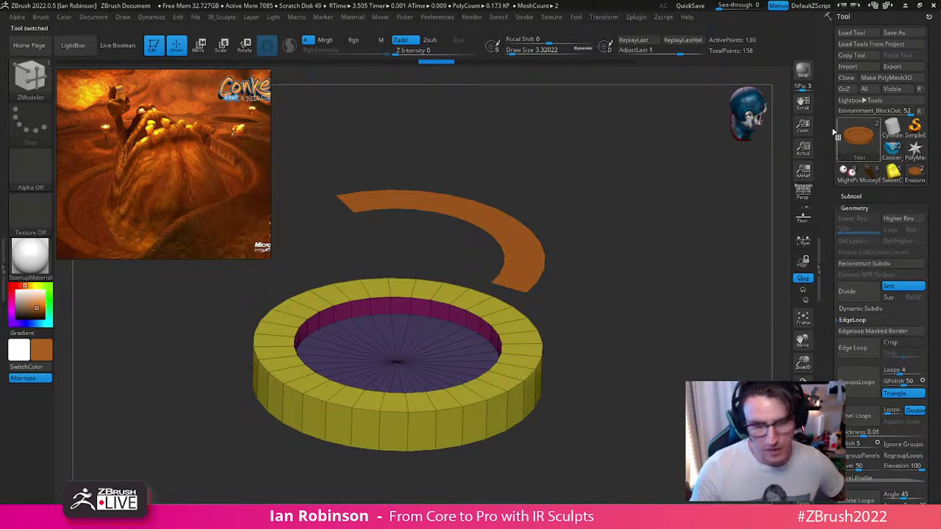
pyautogui.click(893, 172)
pyautogui.moveTo(622, 307)
pyautogui.mouseDown()
pyautogui.moveTo(640, 225)
pyautogui.moveTo(653, 271)
pyautogui.moveTo(645, 302)
pyautogui.moveTo(667, 302)
pyautogui.moveTo(554, 319)
pyautogui.moveTo(538, 294)
pyautogui.moveTo(553, 288)
pyautogui.mouseUp()
pyautogui.hotkey('shift', 'f')
pyautogui.hotkey('shift', 's')
pyautogui.keyDown('alt'); pyautogui.moveTo(468, 361); pyautogui.dragTo(753, 273); pyautogui.keyUp('alt')
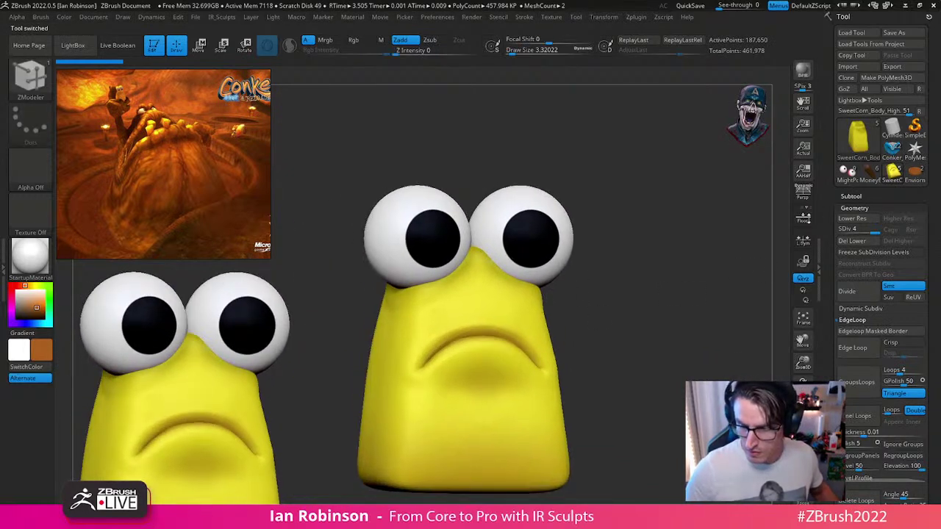
# Step: Return to the environment blockout tool, place it beside the snapshot, and select the floating arc strip's subtool
pyautogui.click(914, 177)
pyautogui.keyDown('alt'); pyautogui.moveTo(661, 248); pyautogui.dragTo(561, 218); pyautogui.keyUp('alt')
pyautogui.keyDown('alt'); pyautogui.moveTo(683, 338); pyautogui.dragTo(747, 323); pyautogui.keyUp('alt')
pyautogui.hotkey('shift', 'f')
pyautogui.keyDown('alt'); pyautogui.moveTo(714, 277); pyautogui.dragTo(666, 397); pyautogui.keyUp('alt')
pyautogui.keyDown('alt'); pyautogui.click(610, 263); pyautogui.keyUp('alt')
pyautogui.moveTo(697, 311)
pyautogui.mouseDown()
pyautogui.moveTo(698, 300)
pyautogui.moveTo(688, 308)
pyautogui.mouseUp()
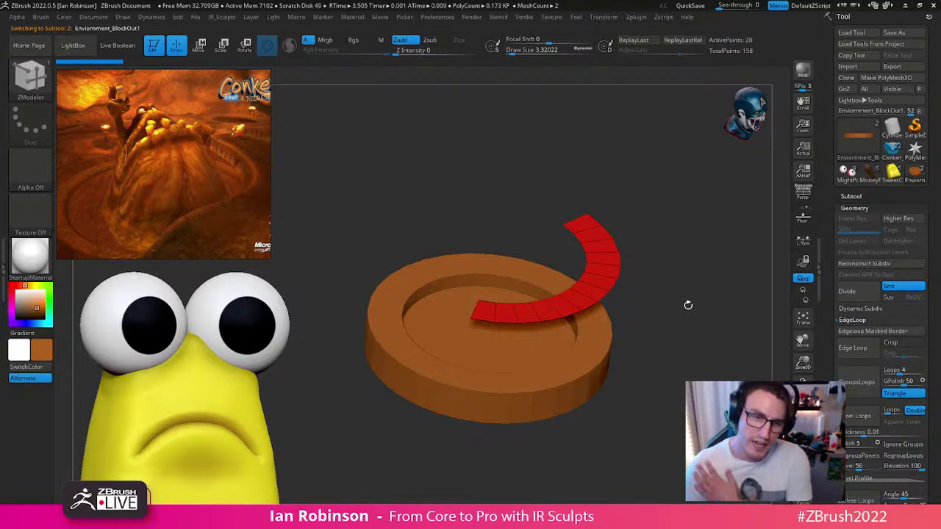
pyautogui.moveTo(690, 304); pyautogui.dragTo(673, 284)
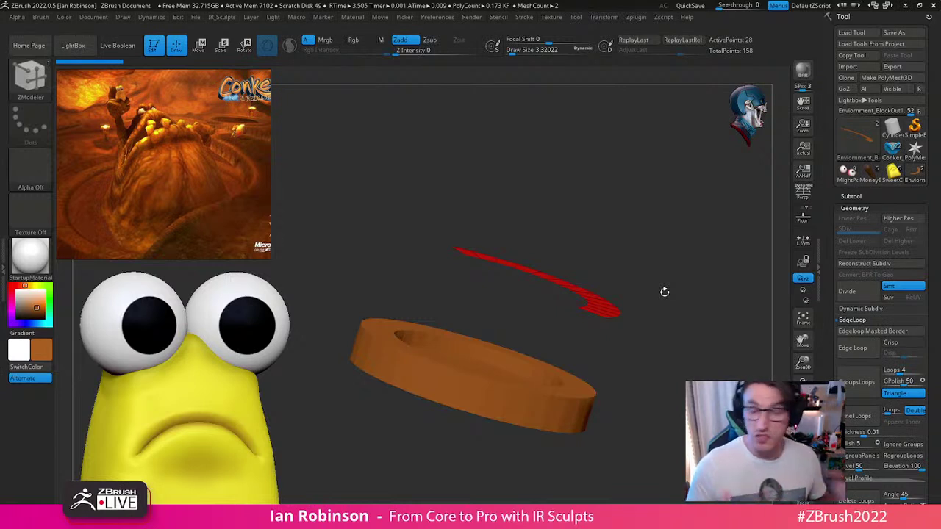
pyautogui.moveTo(664, 292)
pyautogui.mouseDown()
pyautogui.moveTo(668, 299)
pyautogui.moveTo(630, 260)
pyautogui.moveTo(723, 330)
pyautogui.moveTo(691, 327)
pyautogui.moveTo(660, 294)
pyautogui.mouseUp()
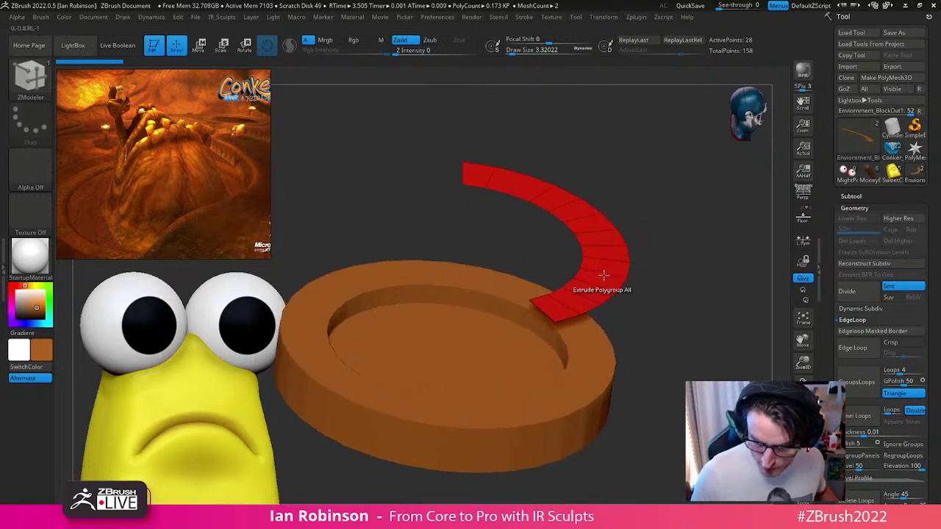
# Step: Extrude the arc strip into a thick band and move it down closer to the disc with the gizmo
pyautogui.press('space')
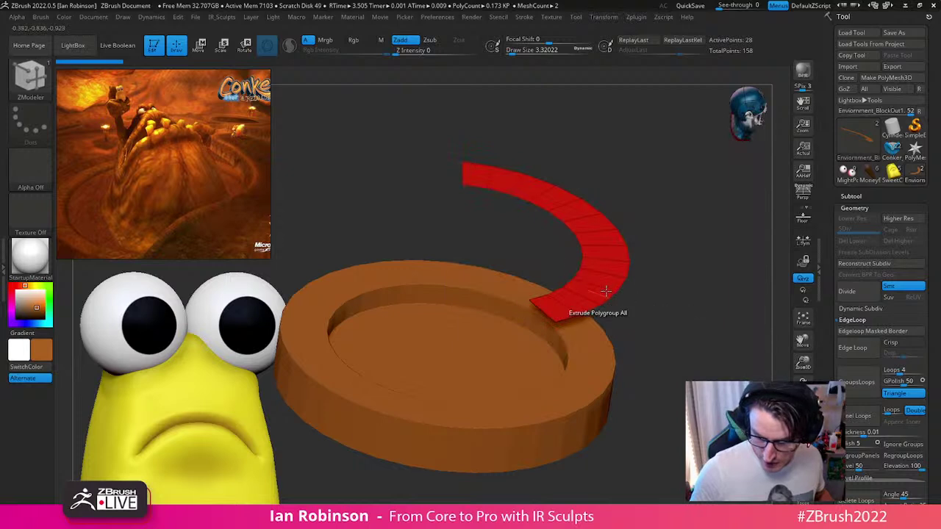
pyautogui.moveTo(594, 294); pyautogui.dragTo(686, 263)
pyautogui.press('w')
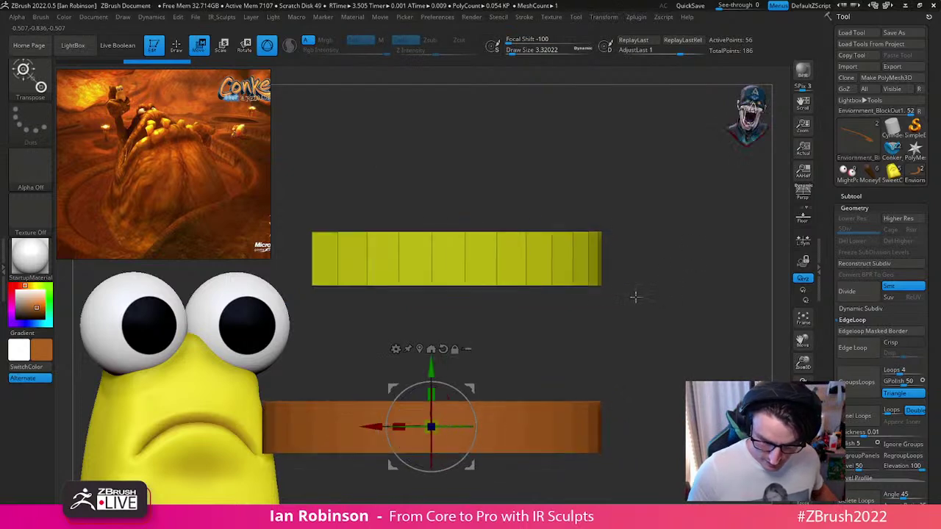
pyautogui.keyDown('alt'); pyautogui.click(419, 349); pyautogui.keyUp('alt')
pyautogui.moveTo(466, 194); pyautogui.dragTo(467, 260)
# Step: Use a mask to stretch the arc band's lower edge down into the disc's rim, forming a tall wall
pyautogui.moveTo(645, 290)
pyautogui.keyDown('alt'); pyautogui.mouseDown()
pyautogui.moveTo(689, 258)
pyautogui.moveTo(491, 346)
pyautogui.moveTo(326, 377)
pyautogui.mouseUp(); pyautogui.keyUp('alt')
pyautogui.press('q')
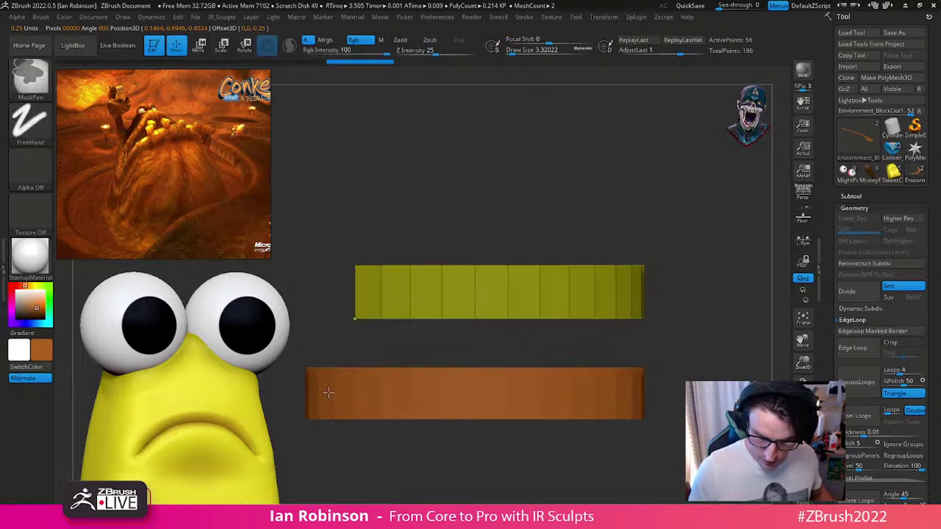
pyautogui.press('w')
pyautogui.moveTo(501, 234)
pyautogui.mouseDown()
pyautogui.moveTo(501, 267)
pyautogui.moveTo(499, 232)
pyautogui.mouseUp()
pyautogui.keyDown('ctrl'); pyautogui.moveTo(659, 302); pyautogui.dragTo(638, 330); pyautogui.keyUp('ctrl')
pyautogui.press('q')
pyautogui.moveTo(682, 289)
pyautogui.mouseDown()
pyautogui.moveTo(690, 303)
pyautogui.moveTo(639, 319)
pyautogui.moveTo(365, 374)
pyautogui.mouseUp()
pyautogui.press('w')
pyautogui.moveTo(499, 236); pyautogui.dragTo(499, 300)
# Step: Try masking the arc wall's points and lowering its upper edge along most of its length
pyautogui.press('q')
pyautogui.moveTo(647, 217)
pyautogui.mouseDown()
pyautogui.moveTo(677, 231)
pyautogui.moveTo(704, 209)
pyautogui.moveTo(670, 222)
pyautogui.mouseUp()
pyautogui.keyDown('ctrl'); pyautogui.moveTo(571, 162); pyautogui.dragTo(324, 304); pyautogui.keyUp('ctrl')
pyautogui.press('w')
pyautogui.moveTo(505, 260); pyautogui.dragTo(505, 281)
pyautogui.moveTo(680, 220)
pyautogui.mouseDown()
pyautogui.moveTo(701, 253)
pyautogui.moveTo(687, 367)
pyautogui.moveTo(672, 353)
pyautogui.moveTo(695, 321)
pyautogui.moveTo(690, 371)
pyautogui.mouseUp()
pyautogui.press('q')
pyautogui.moveTo(330, 252)
pyautogui.keyDown('ctrl'); pyautogui.mouseDown()
pyautogui.moveTo(494, 231)
pyautogui.moveTo(593, 171)
pyautogui.mouseUp(); pyautogui.keyUp('ctrl')
pyautogui.keyDown('ctrl'); pyautogui.keyDown('shift'); pyautogui.click(685, 205); pyautogui.keyUp('shift'); pyautogui.keyUp('ctrl')
pyautogui.press('w')
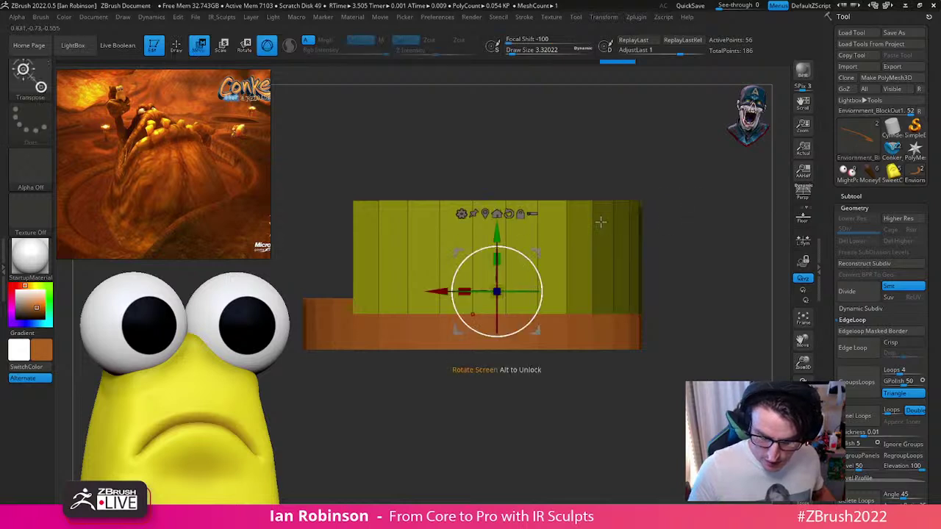
pyautogui.moveTo(495, 236); pyautogui.dragTo(497, 282)
pyautogui.press('q')
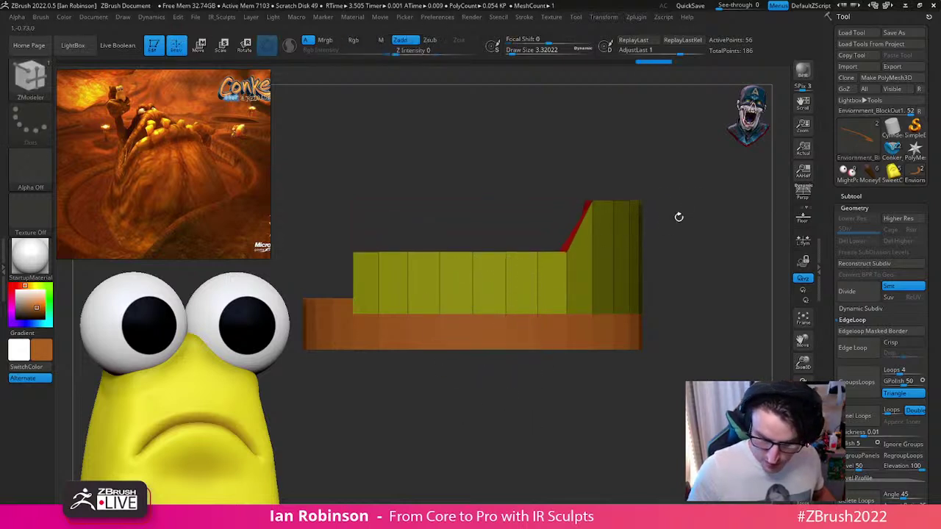
# Step: Try grading the stepped wall top into a ramp by isolating neighbouring columns with masks and raising them
pyautogui.keyDown('ctrl'); pyautogui.moveTo(678, 216); pyautogui.dragTo(644, 227); pyautogui.keyUp('ctrl')
pyautogui.moveTo(578, 157)
pyautogui.keyDown('ctrl'); pyautogui.mouseDown()
pyautogui.moveTo(576, 259)
pyautogui.moveTo(555, 285)
pyautogui.mouseUp(); pyautogui.keyUp('ctrl')
pyautogui.press('w')
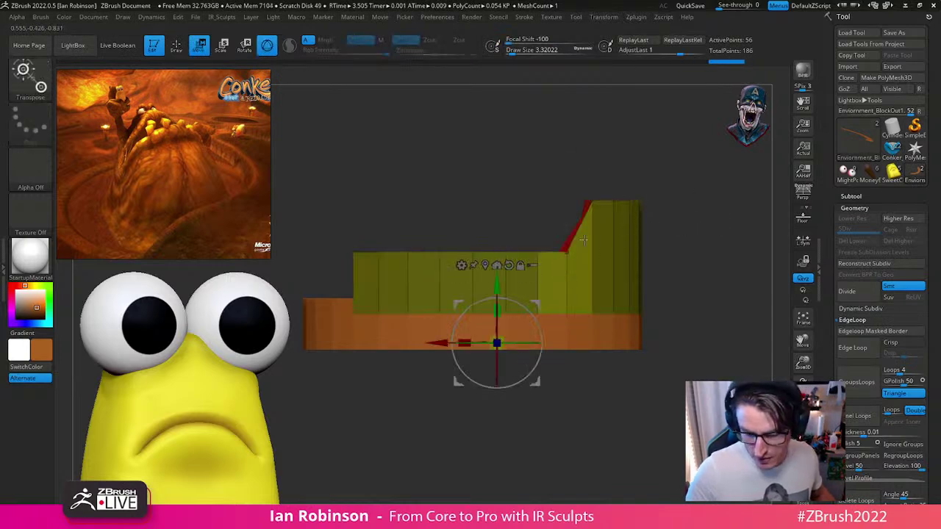
pyautogui.moveTo(497, 286); pyautogui.dragTo(499, 269)
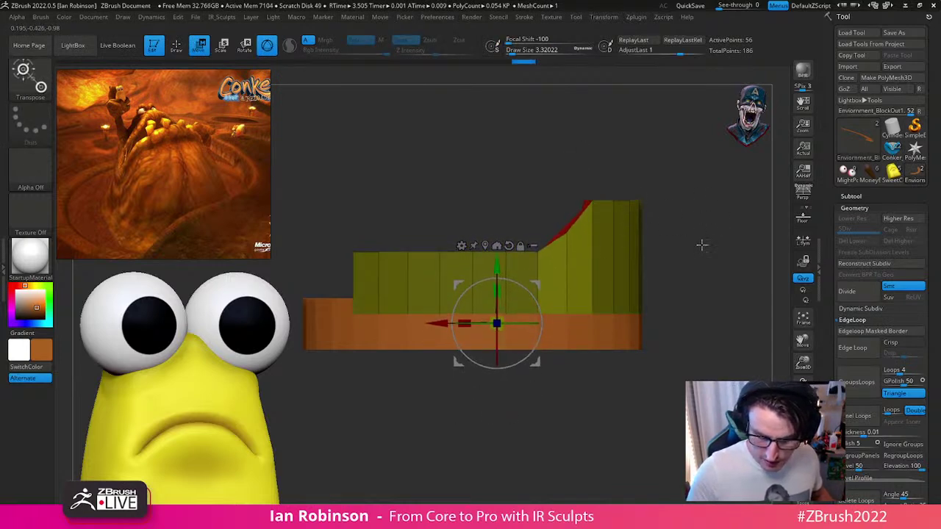
pyautogui.keyDown('ctrl'); pyautogui.moveTo(705, 214); pyautogui.dragTo(672, 223); pyautogui.keyUp('ctrl')
pyautogui.press('q')
pyautogui.keyDown('ctrl'); pyautogui.moveTo(528, 207); pyautogui.dragTo(486, 278); pyautogui.keyUp('ctrl')
pyautogui.press('w')
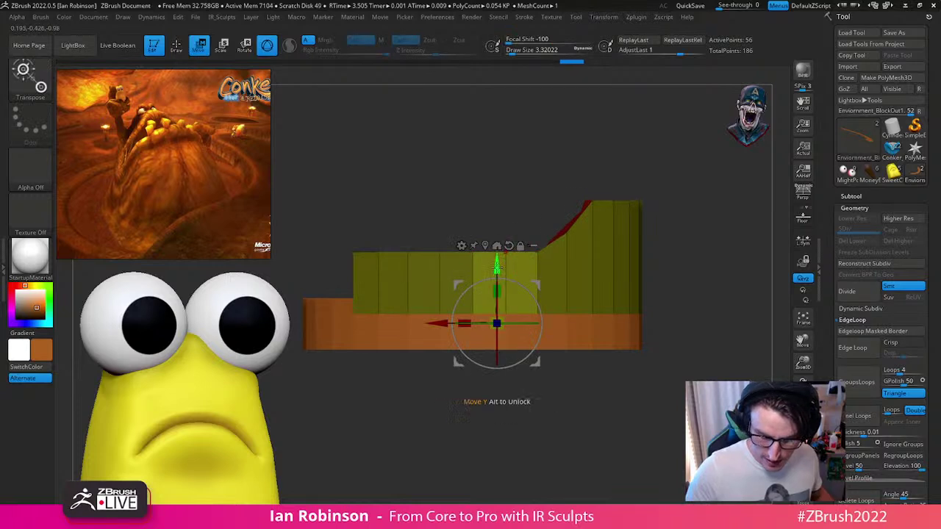
pyautogui.hotkey('ctrl', 'z')
pyautogui.press('q')
pyautogui.moveTo(548, 213)
pyautogui.keyDown('ctrl'); pyautogui.mouseDown()
pyautogui.moveTo(521, 282)
pyautogui.moveTo(491, 281)
pyautogui.mouseUp(); pyautogui.keyUp('ctrl')
pyautogui.press('w')
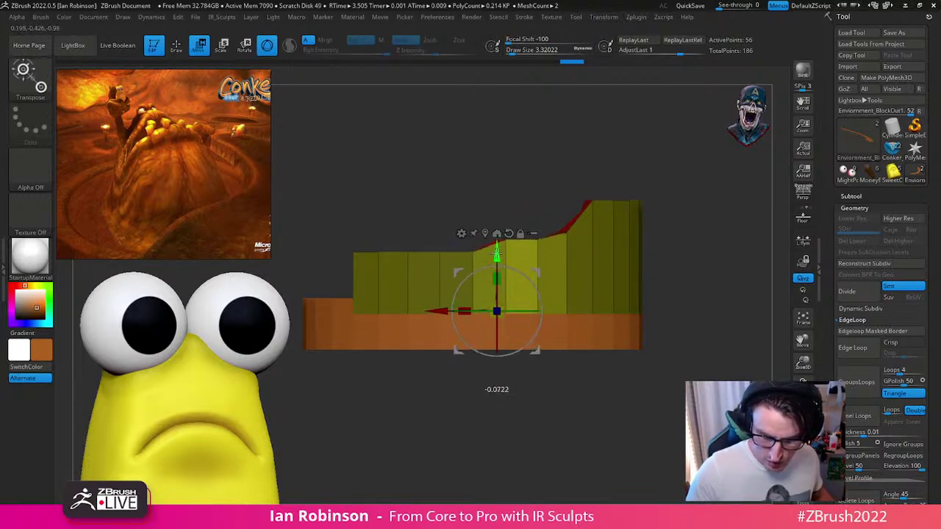
# Step: Try lowering the top of the wall's front section again with an inverted mask, and undo it
pyautogui.press('q')
pyautogui.moveTo(693, 203)
pyautogui.mouseDown()
pyautogui.moveTo(701, 264)
pyautogui.moveTo(679, 225)
pyautogui.moveTo(683, 315)
pyautogui.moveTo(693, 326)
pyautogui.moveTo(703, 331)
pyautogui.moveTo(720, 279)
pyautogui.moveTo(679, 339)
pyautogui.moveTo(710, 309)
pyautogui.moveTo(700, 340)
pyautogui.moveTo(713, 342)
pyautogui.mouseUp()
pyautogui.keyDown('ctrl'); pyautogui.moveTo(555, 132); pyautogui.dragTo(353, 353); pyautogui.keyUp('ctrl')
pyautogui.moveTo(527, 361); pyautogui.dragTo(570, 366)
pyautogui.keyDown('ctrl'); pyautogui.click(578, 367); pyautogui.keyUp('ctrl')
pyautogui.press('w')
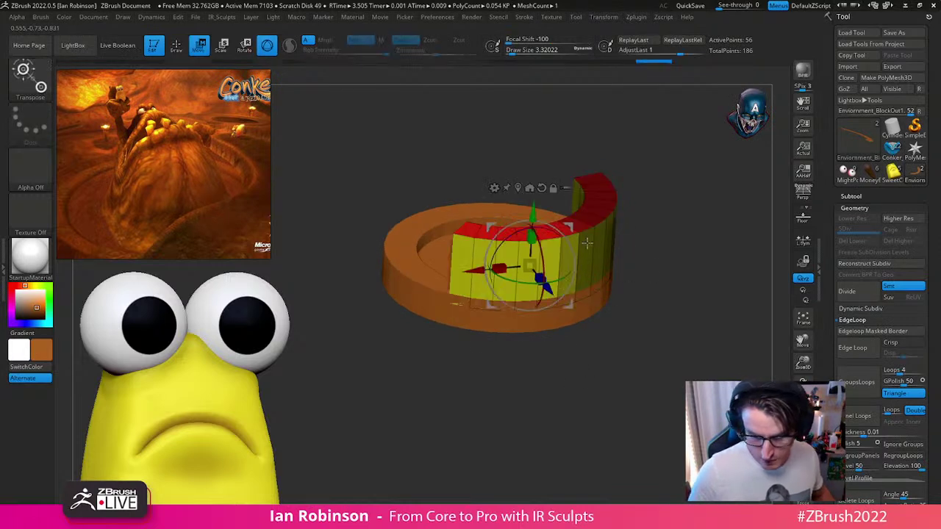
pyautogui.moveTo(531, 237); pyautogui.dragTo(530, 264)
pyautogui.moveTo(647, 273)
pyautogui.mouseDown()
pyautogui.moveTo(704, 276)
pyautogui.moveTo(706, 307)
pyautogui.moveTo(630, 248)
pyautogui.mouseUp()
pyautogui.press('q')
pyautogui.hotkey('ctrl', 'z')
# Step: Choose a curve cutting brush and slice through the arc wall so its top slopes down toward one end
pyautogui.hotkey('ctrl', 'shift')
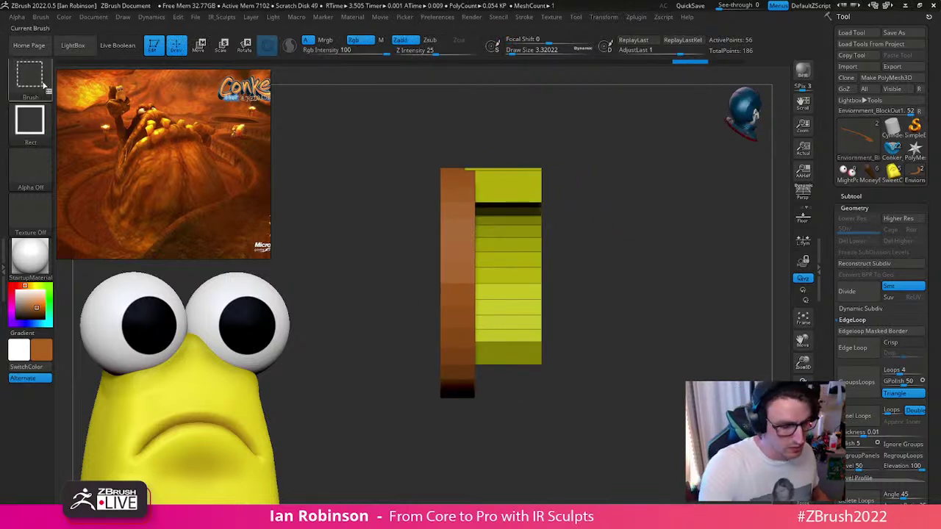
pyautogui.hotkey('ctrl', 'shift')
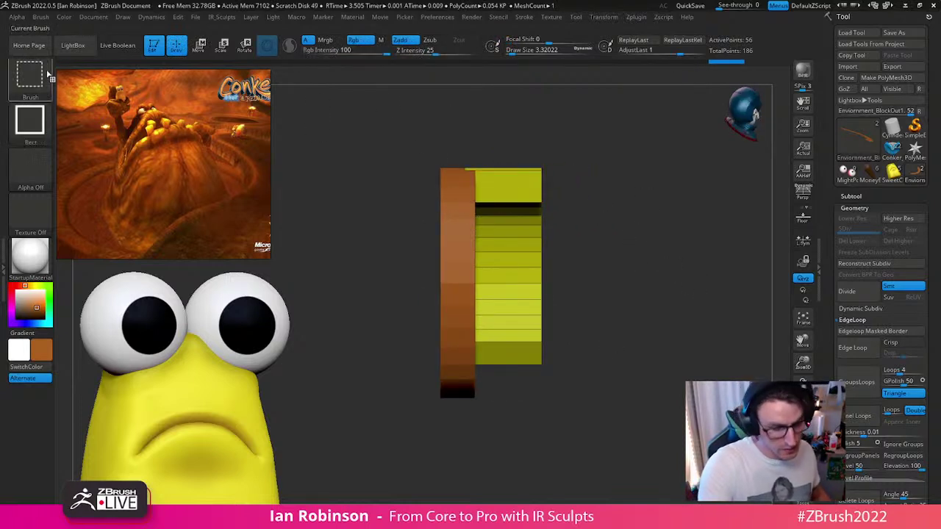
pyautogui.click(62, 88)
pyautogui.click(358, 133)
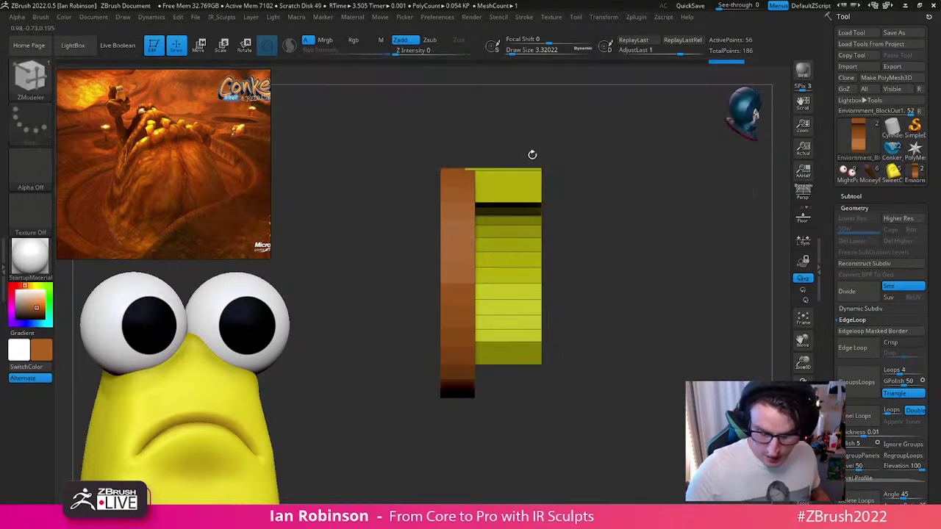
pyautogui.keyDown('ctrl'); pyautogui.keyDown('shift'); pyautogui.moveTo(517, 251); pyautogui.dragTo(706, 253); pyautogui.keyUp('shift'); pyautogui.keyUp('ctrl')
# Step: Try moving the sliced arc wall with the gizmo, and undo the move
pyautogui.press('w')
pyautogui.moveTo(485, 181); pyautogui.dragTo(485, 159)
pyautogui.click(484, 136)
pyautogui.hotkey('ctrl', 'z')
pyautogui.press('q')
pyautogui.moveTo(665, 150)
pyautogui.keyDown('ctrl'); pyautogui.mouseDown(button='right')
pyautogui.moveTo(668, 179)
pyautogui.moveTo(690, 195)
pyautogui.moveTo(645, 306)
pyautogui.mouseUp(button='right'); pyautogui.keyUp('ctrl')
pyautogui.moveTo(696, 288); pyautogui.dragTo(683, 285, button='right')
pyautogui.moveTo(682, 285); pyautogui.dragTo(752, 269)
pyautogui.press('w')
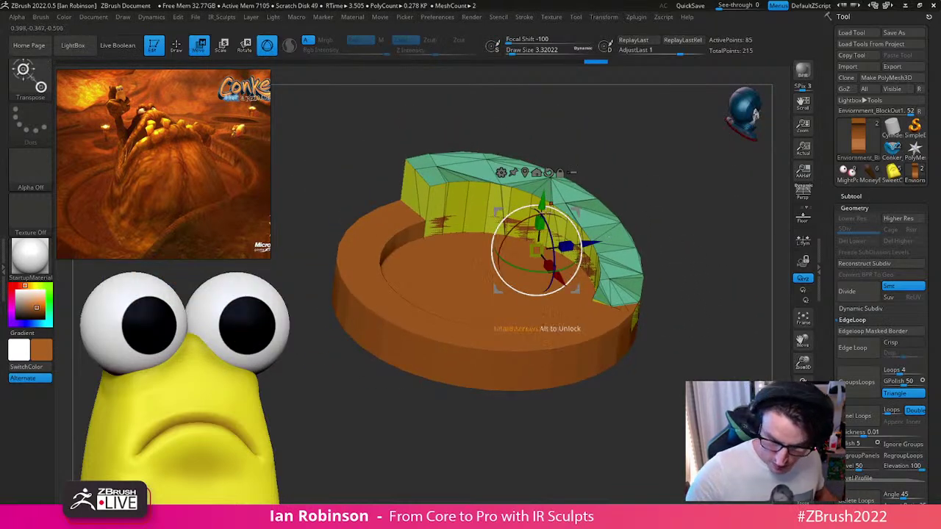
pyautogui.press('q')
pyautogui.moveTo(672, 191)
pyautogui.mouseDown()
pyautogui.moveTo(697, 209)
pyautogui.moveTo(689, 234)
pyautogui.moveTo(690, 194)
pyautogui.moveTo(727, 201)
pyautogui.moveTo(719, 220)
pyautogui.moveTo(737, 254)
pyautogui.moveTo(708, 240)
pyautogui.moveTo(684, 172)
pyautogui.moveTo(682, 228)
pyautogui.moveTo(673, 232)
pyautogui.mouseUp()
pyautogui.moveTo(708, 202); pyautogui.dragTo(632, 353)
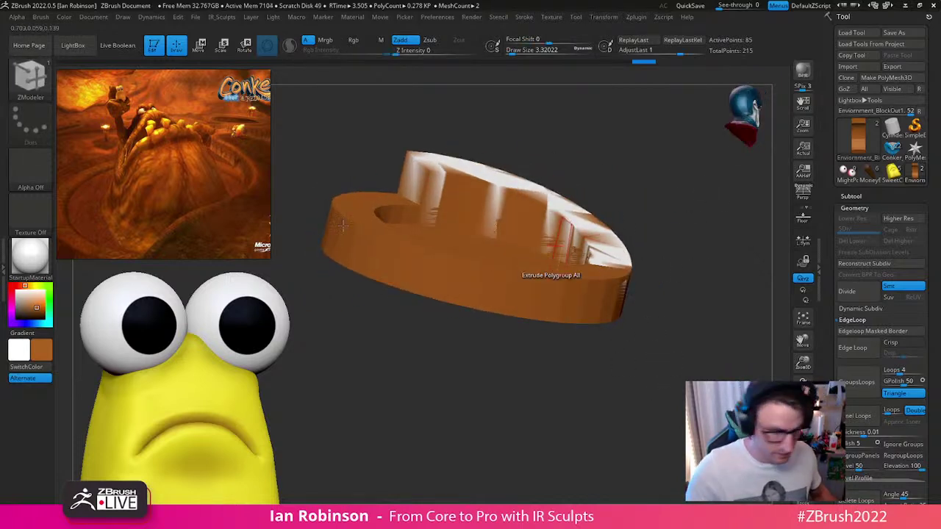
# Step: Dock the Color palette and fill the arc wall with the brown colour R 173, G 96, B 29
pyautogui.click(69, 18)
pyautogui.click(68, 21)
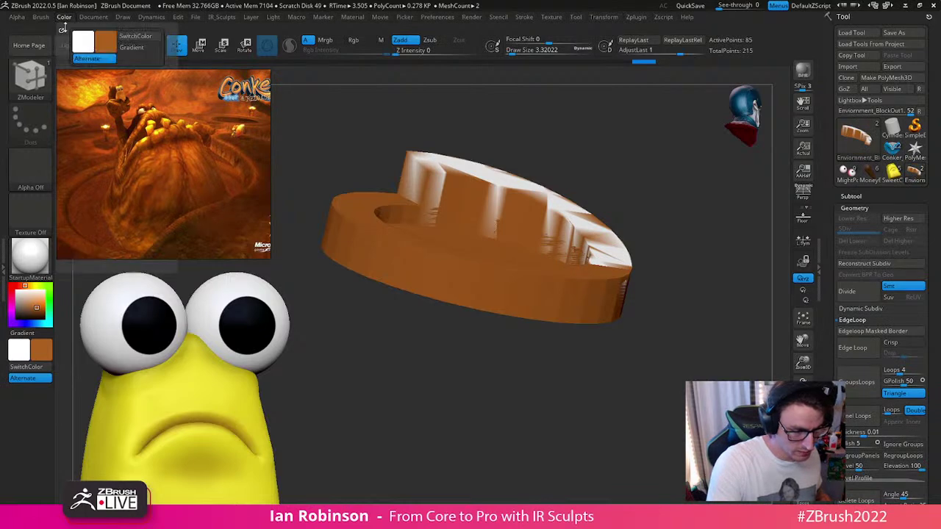
pyautogui.click(62, 29)
pyautogui.moveTo(743, 289)
pyautogui.mouseDown()
pyautogui.moveTo(699, 303)
pyautogui.moveTo(710, 367)
pyautogui.moveTo(705, 353)
pyautogui.moveTo(720, 323)
pyautogui.moveTo(698, 309)
pyautogui.moveTo(733, 285)
pyautogui.mouseUp()
pyautogui.moveTo(516, 136); pyautogui.dragTo(588, 189)
pyautogui.moveTo(691, 231); pyautogui.dragTo(680, 208)
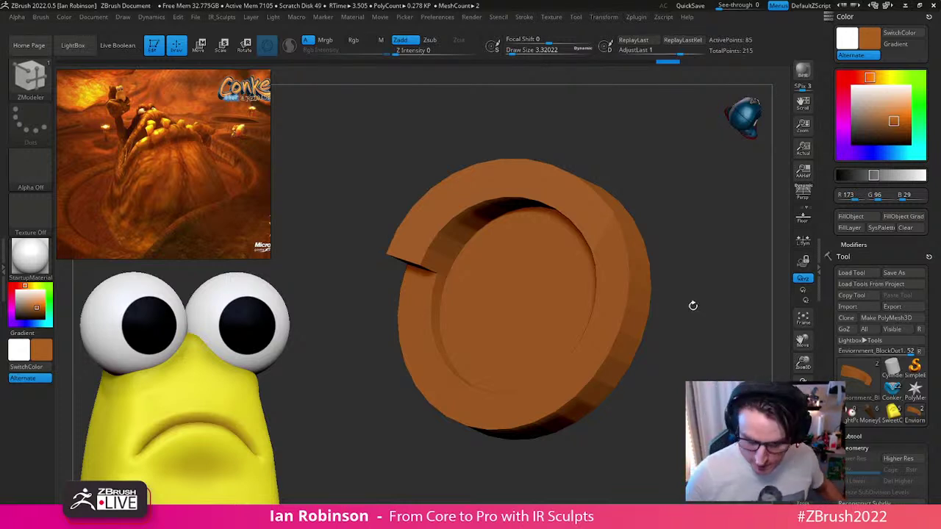
pyautogui.moveTo(692, 306); pyautogui.dragTo(680, 320)
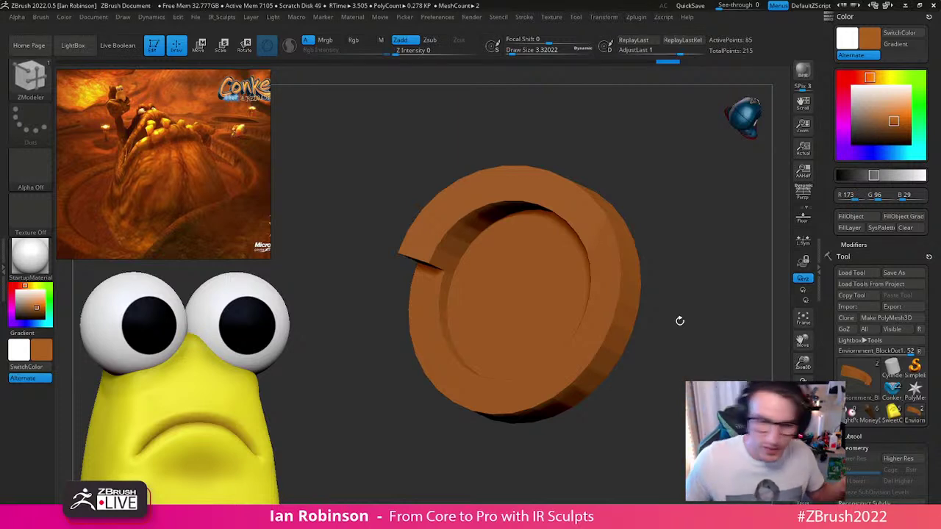
pyautogui.moveTo(679, 320); pyautogui.dragTo(644, 259)
# Step: Isolate the arc wall with its polyframe shown, and crease its polygroup borders
pyautogui.hotkey('shift', 'f')
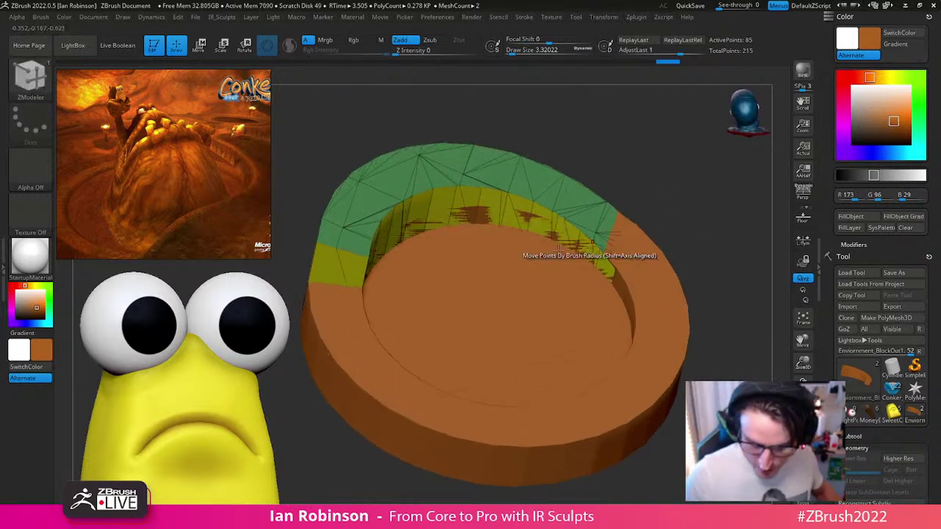
pyautogui.click(802, 456)
pyautogui.moveTo(712, 353); pyautogui.dragTo(699, 284)
pyautogui.moveTo(938, 254); pyautogui.dragTo(934, 58)
pyautogui.moveTo(930, 289); pyautogui.dragTo(930, 151)
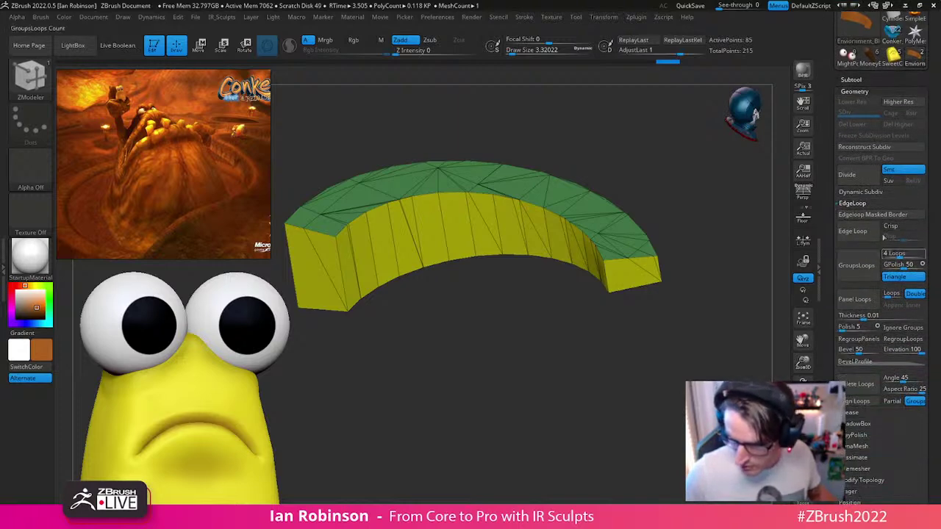
pyautogui.click(854, 203)
pyautogui.click(851, 215)
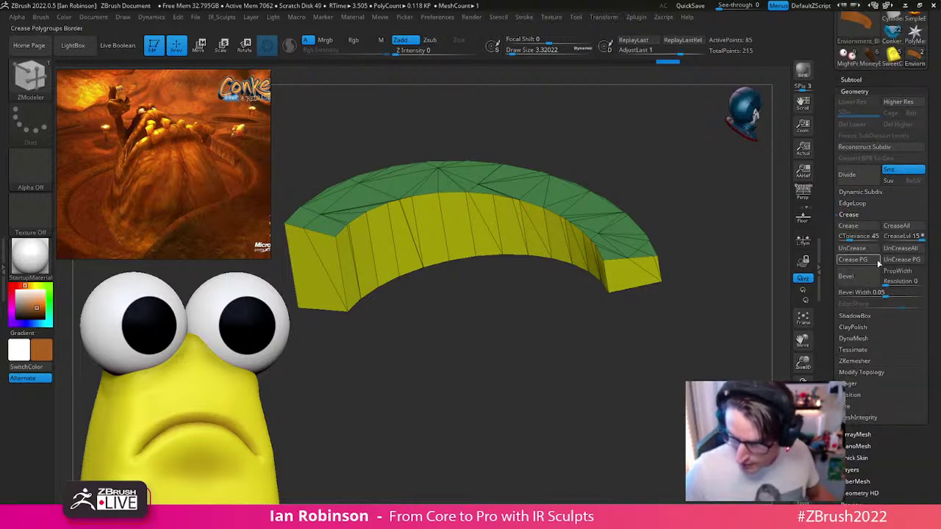
pyautogui.click(865, 262)
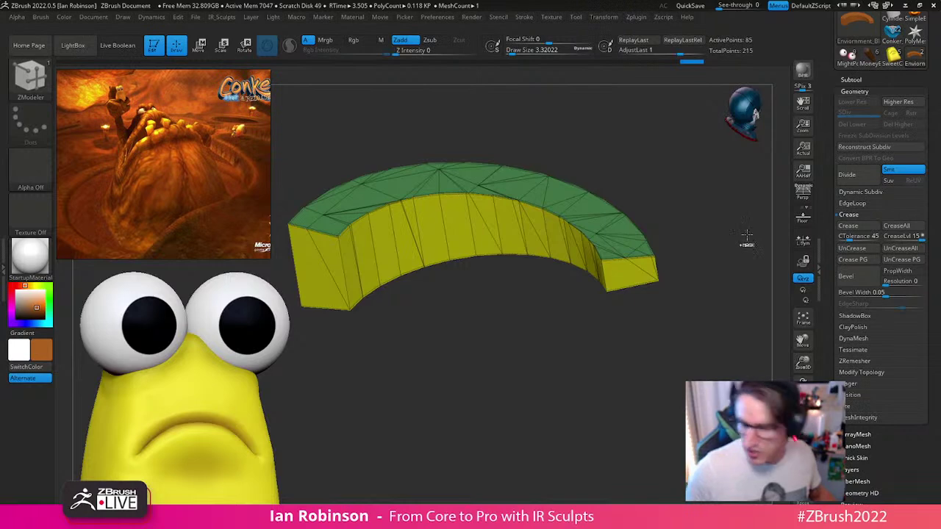
# Step: Regroup the arc wall's polygons by normals so each flat side gets its own polygroup
pyautogui.scroll(-5, 864, 308)
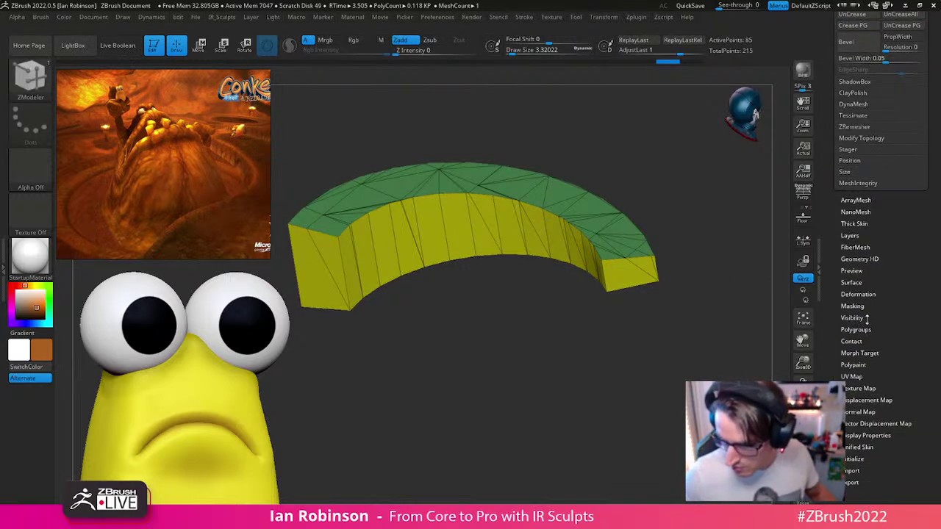
pyautogui.click(868, 331)
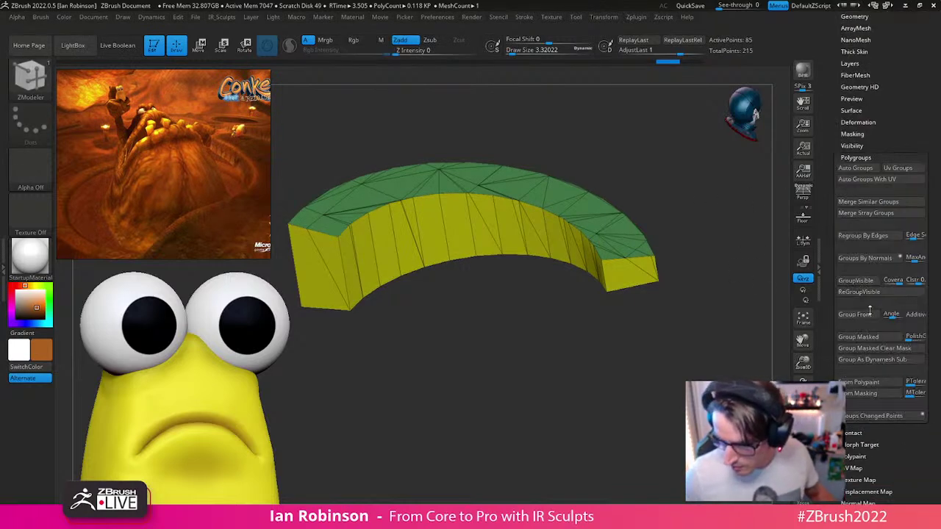
pyautogui.click(869, 261)
pyautogui.moveTo(672, 333); pyautogui.dragTo(686, 334)
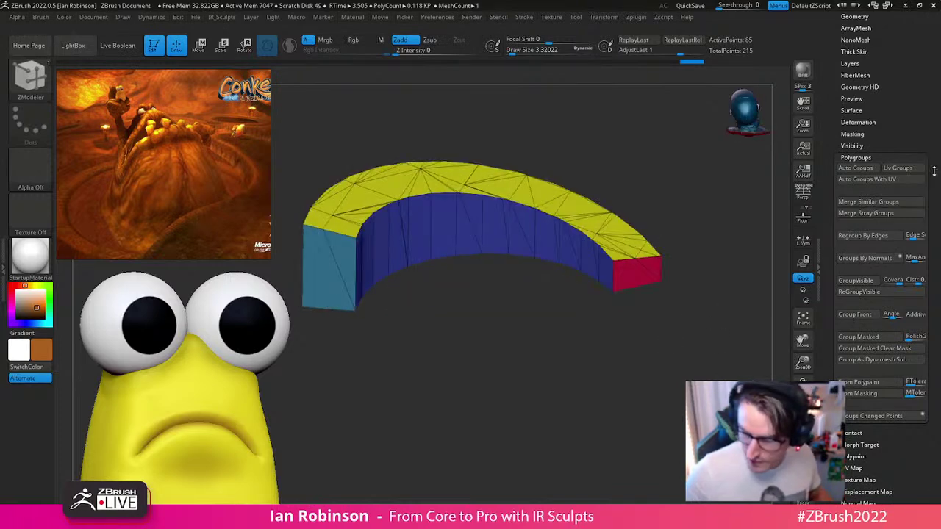
# Step: Crease the borders of the arc wall's new polygroups
pyautogui.scroll(5, 897, 267)
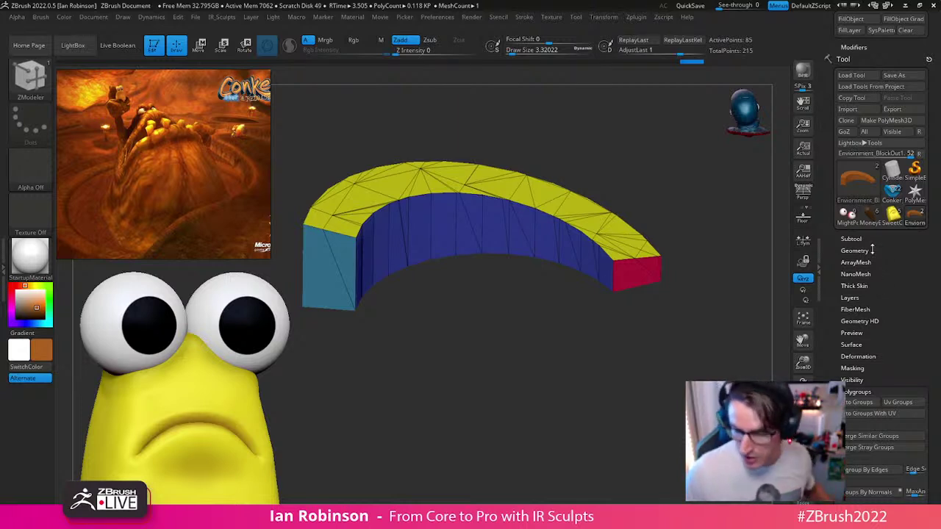
pyautogui.scroll(-3, 882, 249)
pyautogui.moveTo(903, 306); pyautogui.dragTo(903, 274)
pyautogui.click(873, 159)
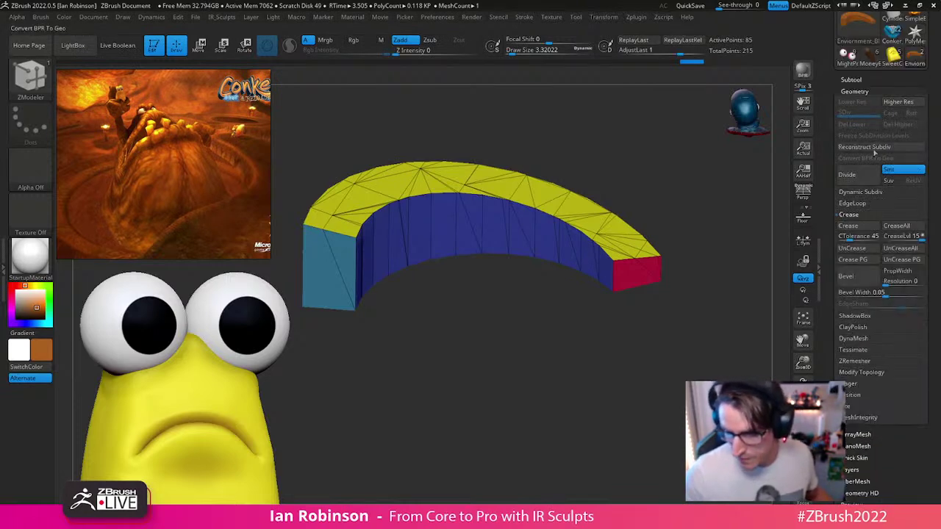
pyautogui.click(860, 260)
# Step: Try subdividing the creased arc wall three times, and undo the subdivisions
pyautogui.moveTo(706, 309)
pyautogui.keyDown('ctrl'); pyautogui.mouseDown(button='right')
pyautogui.moveTo(693, 336)
pyautogui.moveTo(700, 280)
pyautogui.mouseUp(button='right'); pyautogui.keyUp('ctrl')
pyautogui.hotkey('ctrl', 'd')
pyautogui.hotkey('ctrl', 'd')
pyautogui.hotkey('ctrl', 'd')
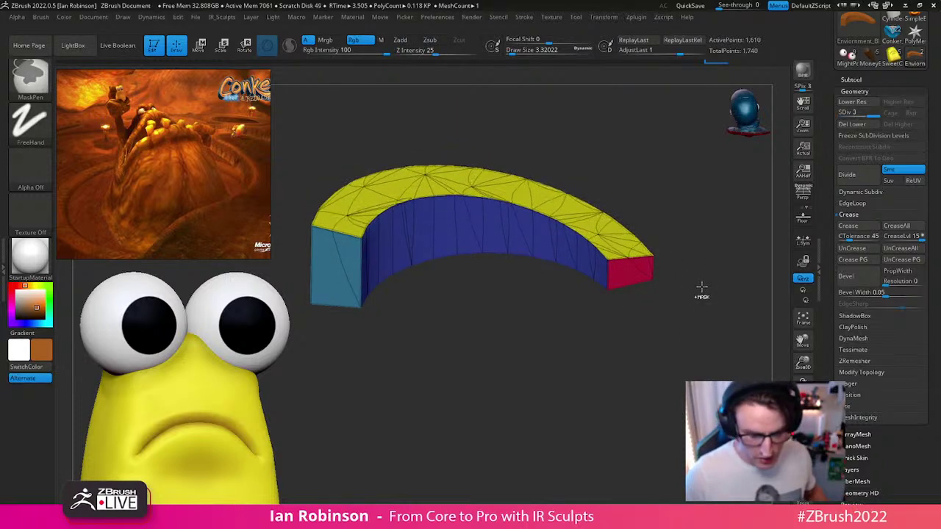
pyautogui.press('b')
pyautogui.press('z')
pyautogui.press('m')
pyautogui.hotkey('ctrl', 'z')
pyautogui.hotkey('ctrl', 'z')
pyautogui.hotkey('ctrl', 'z')
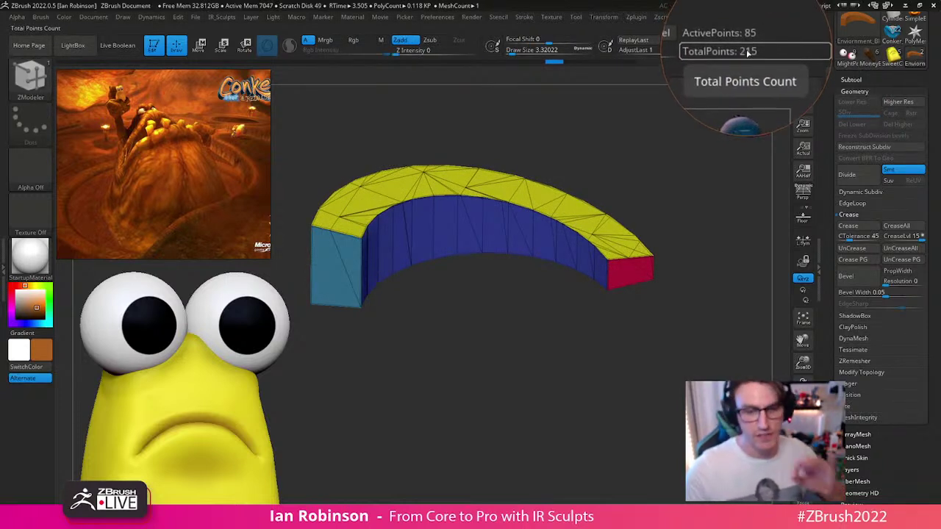
# Step: Subdivide the arc wall up to level 6 and delete its lower subdivision levels
pyautogui.press('shift')
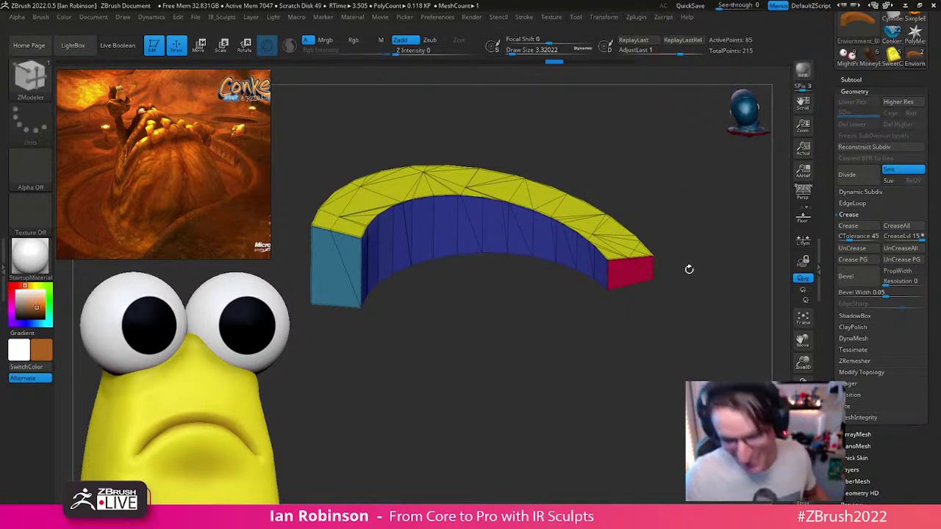
pyautogui.hotkey('ctrl', 'd')
pyautogui.hotkey('ctrl', 'd')
pyautogui.hotkey('ctrl', 'd')
pyautogui.hotkey('ctrl', 'd')
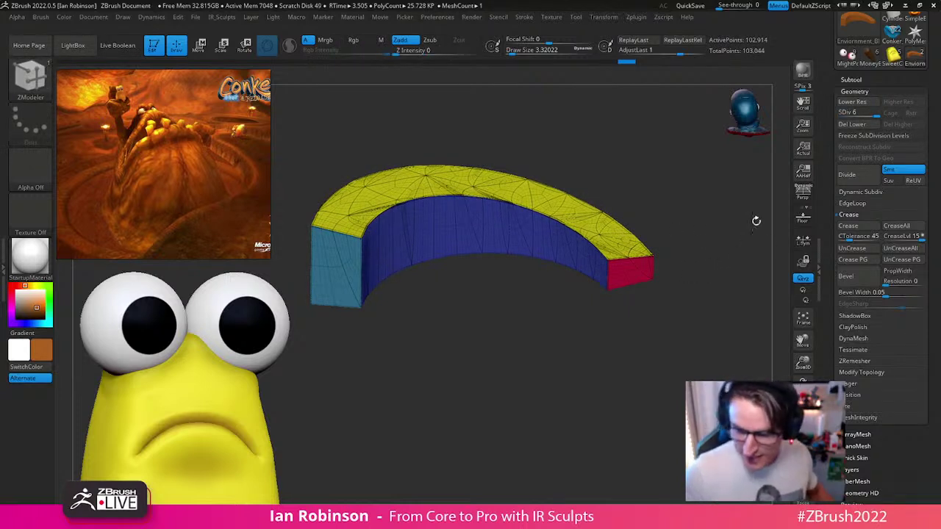
pyautogui.hotkey('ctrl', 'd')
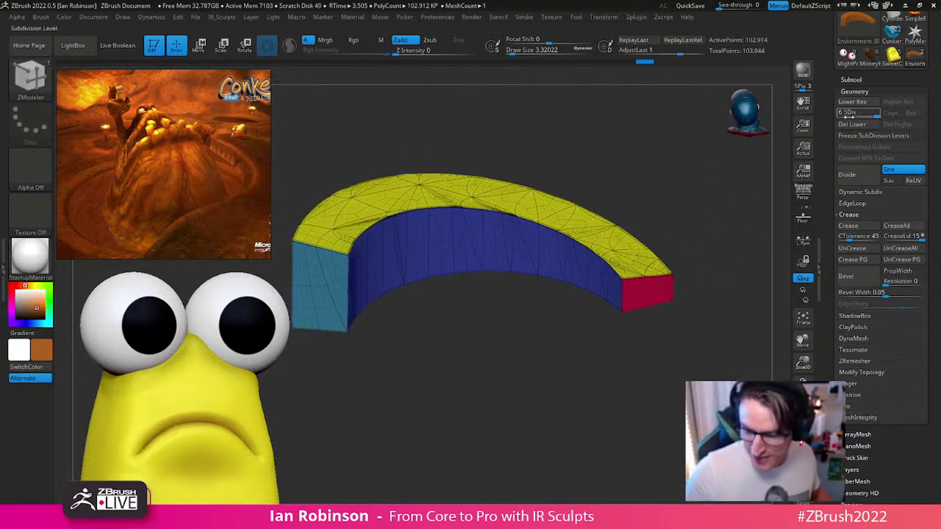
pyautogui.click(859, 124)
pyautogui.moveTo(746, 210); pyautogui.dragTo(693, 204)
pyautogui.hotkey('shift', 'f')
pyautogui.hotkey('shift', 'f')
pyautogui.press('1')
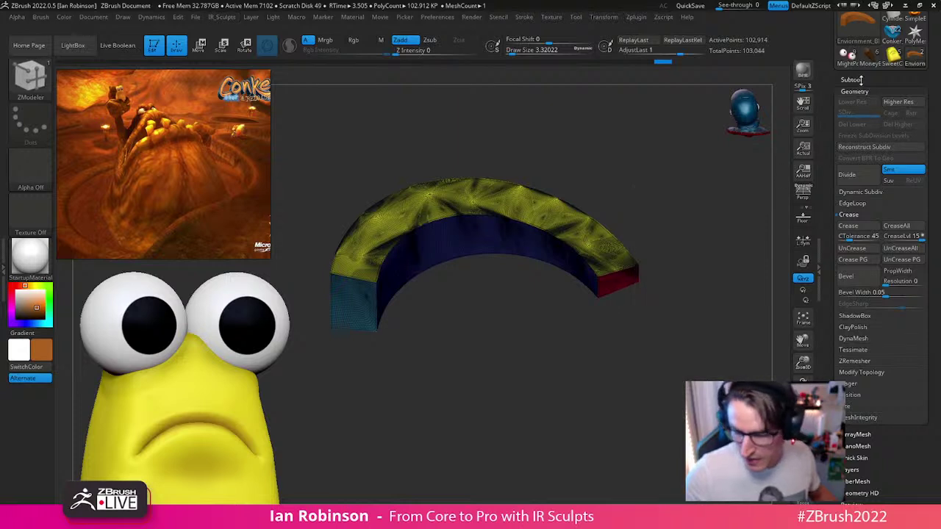
pyautogui.click(860, 80)
pyautogui.scroll(-3, 937, 213)
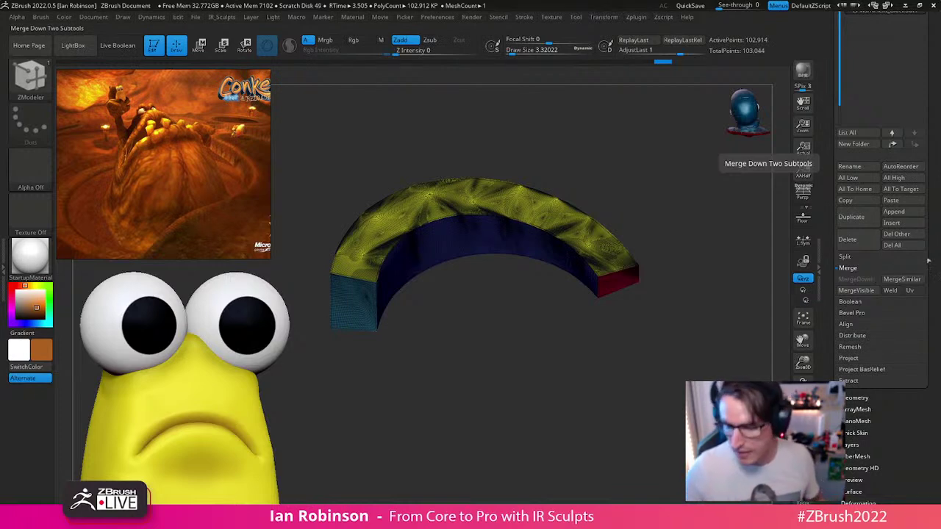
pyautogui.moveTo(933, 279); pyautogui.dragTo(927, 229)
pyautogui.moveTo(938, 269)
pyautogui.mouseDown()
pyautogui.moveTo(933, 294)
pyautogui.moveTo(939, 245)
pyautogui.moveTo(933, 259)
pyautogui.mouseUp()
# Step: ZRemesh the arc wall with KeepGroups and KeepCreases on, Adapt off and a target polygon count of 20
pyautogui.click(866, 350)
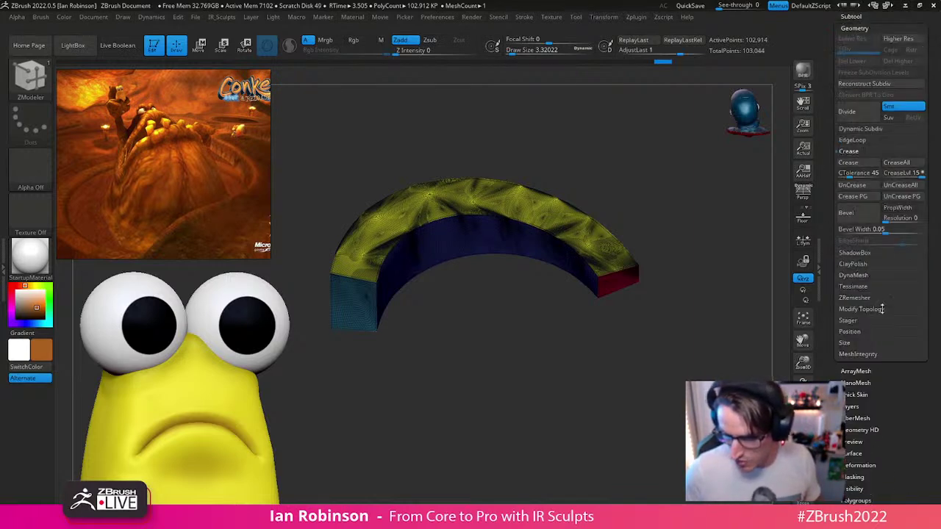
pyautogui.click(854, 298)
pyautogui.click(900, 253)
pyautogui.click(869, 265)
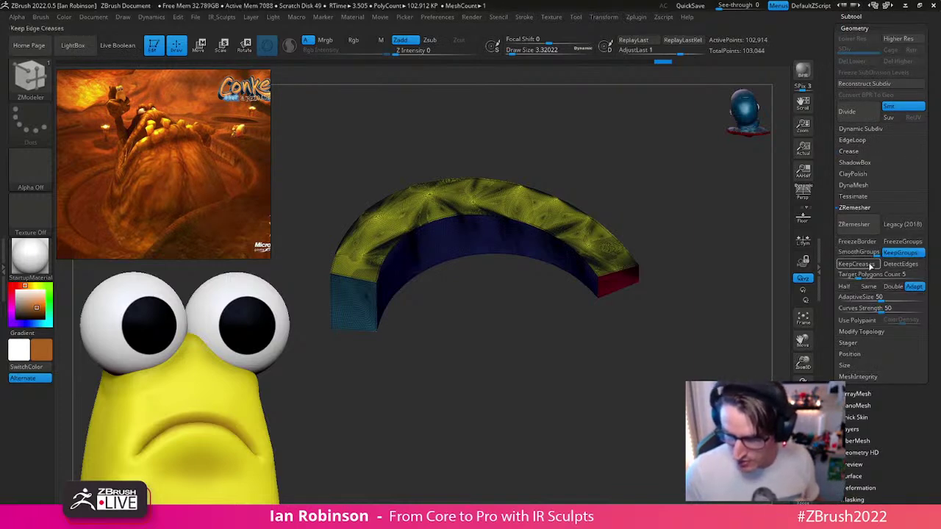
pyautogui.click(874, 274)
pyautogui.click(872, 276)
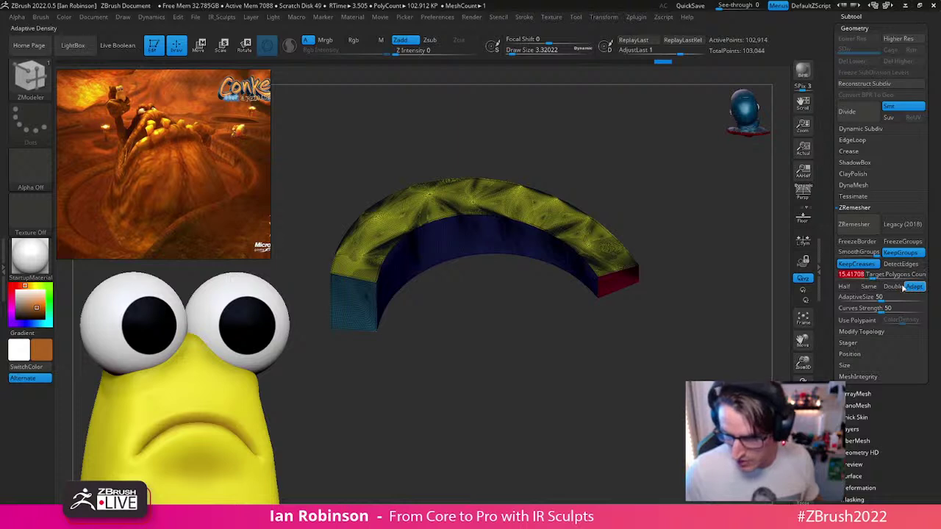
pyautogui.write('20')
pyautogui.press('Return')
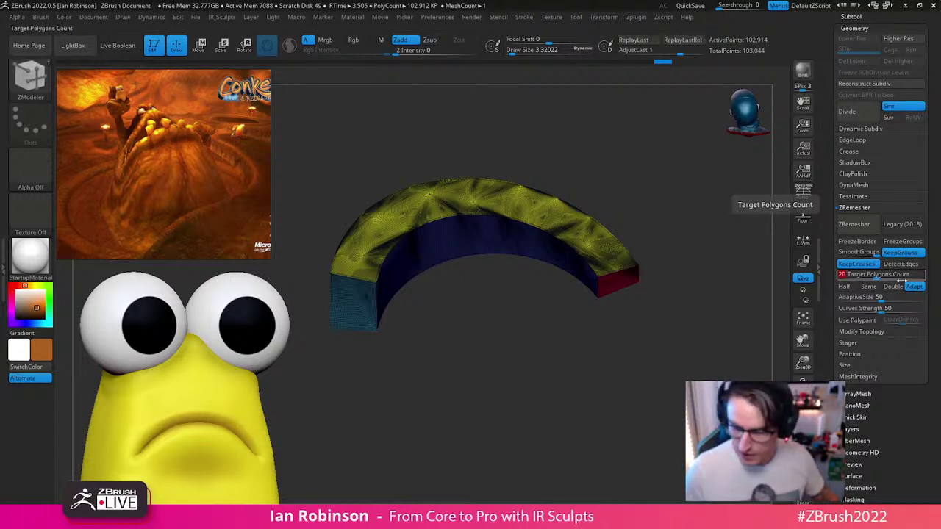
pyautogui.click(874, 227)
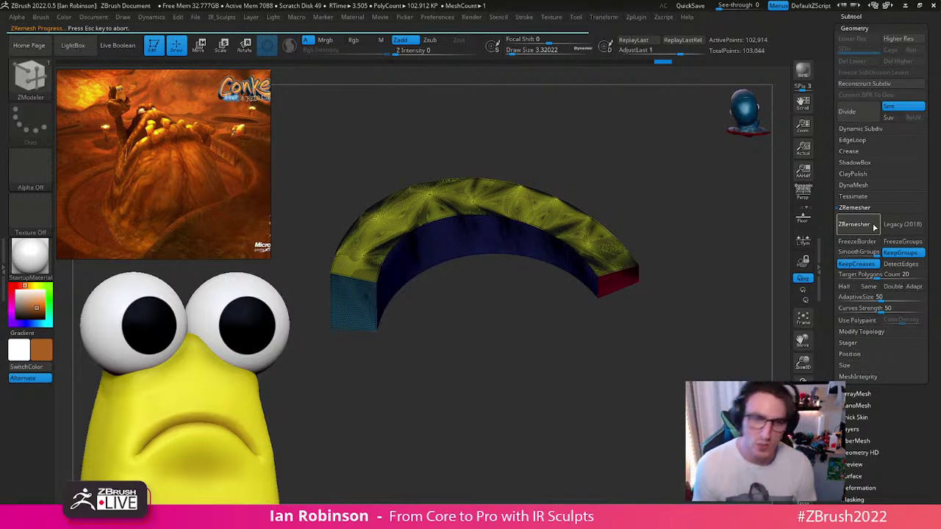
# Step: Inspect the remeshed arc wall and ZRemesh it again with the Half option
pyautogui.moveTo(588, 376)
pyautogui.mouseDown()
pyautogui.moveTo(591, 353)
pyautogui.moveTo(613, 345)
pyautogui.moveTo(585, 365)
pyautogui.moveTo(613, 357)
pyautogui.mouseUp()
pyautogui.hotkey('shift', 'f')
pyautogui.hotkey('shift', 'f')
pyautogui.press('space')
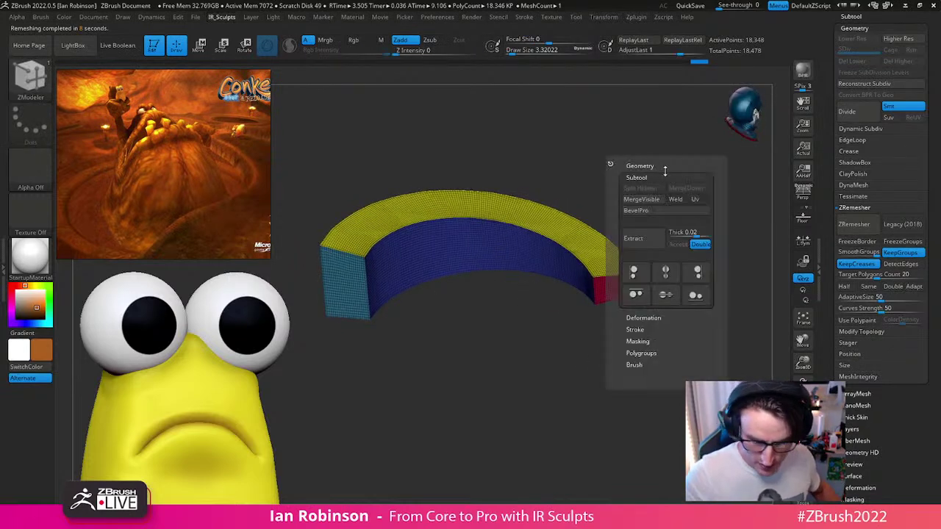
pyautogui.press('space')
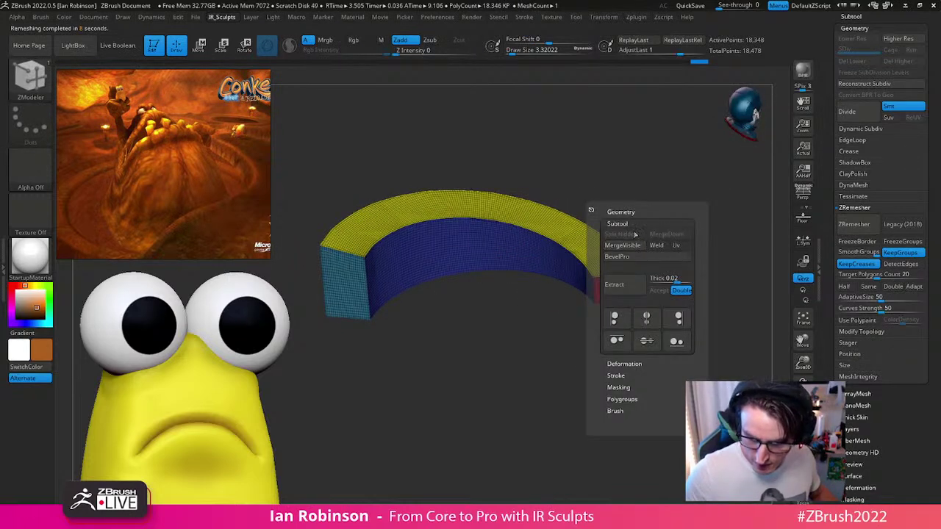
pyautogui.click(630, 212)
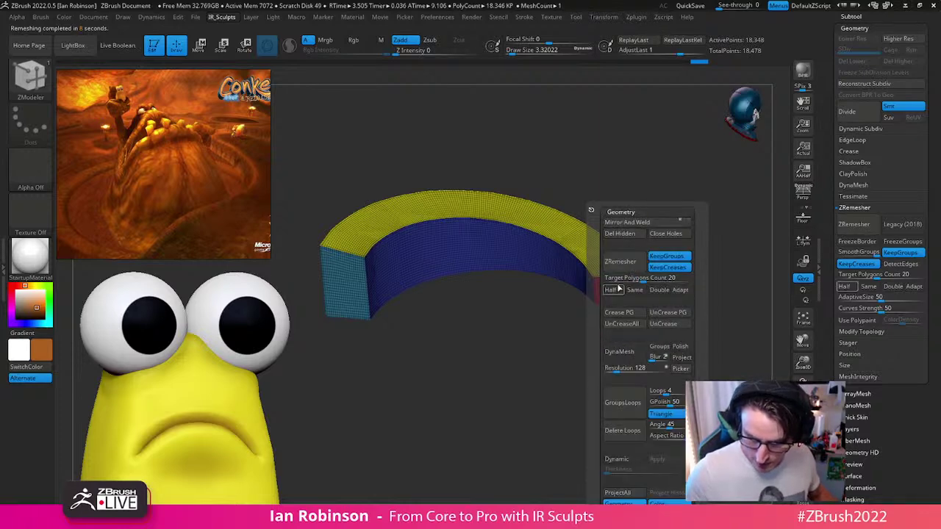
pyautogui.click(643, 266)
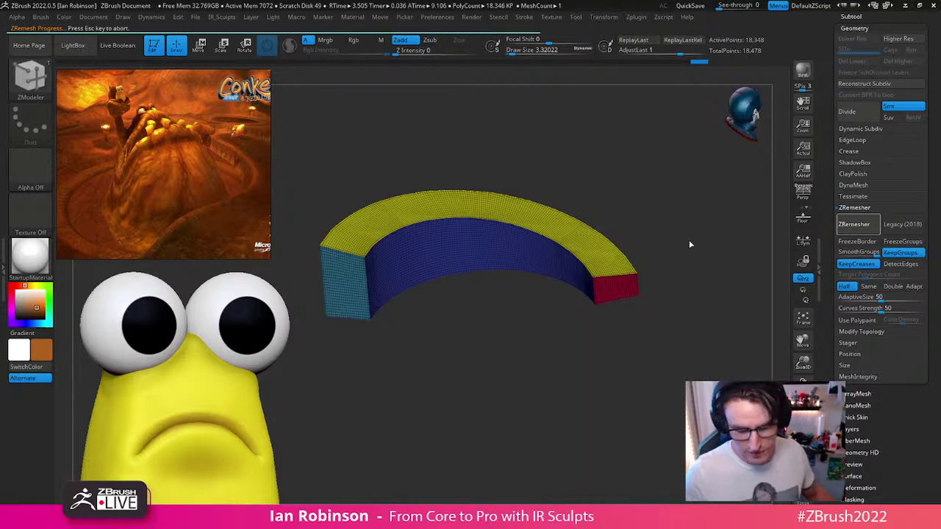
pyautogui.press('space')
pyautogui.click(649, 273)
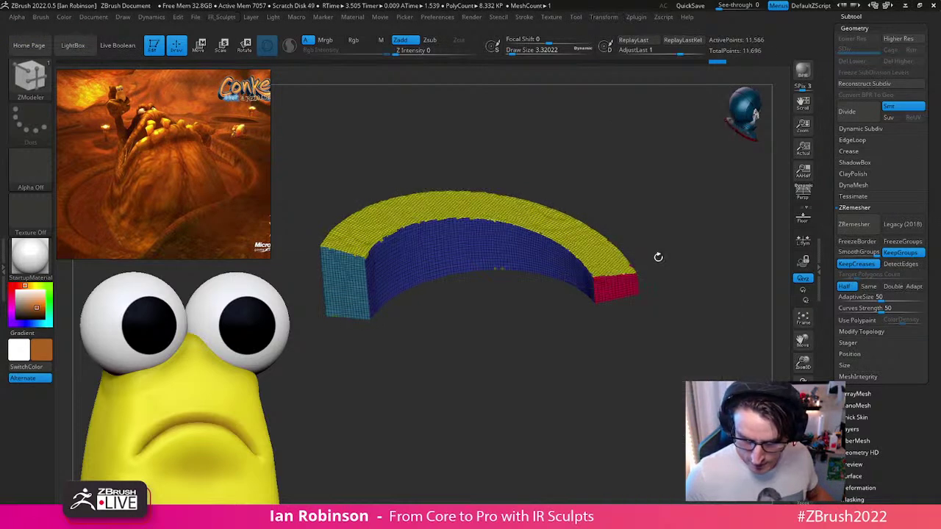
pyautogui.hotkey('ctrl', 'z')
# Step: Halve the arc wall's polygons once more with ZRemesher, and show it isolated from above without the polyframe
pyautogui.press('space')
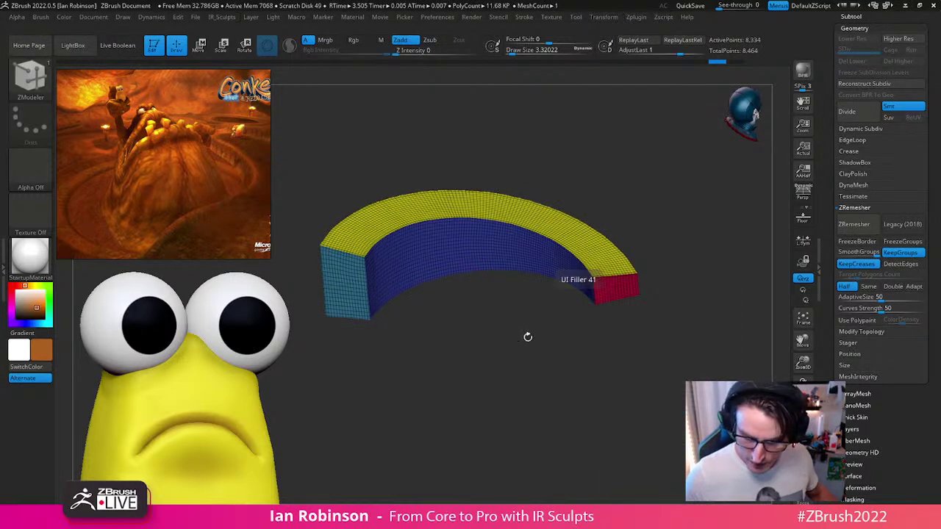
pyautogui.press('space')
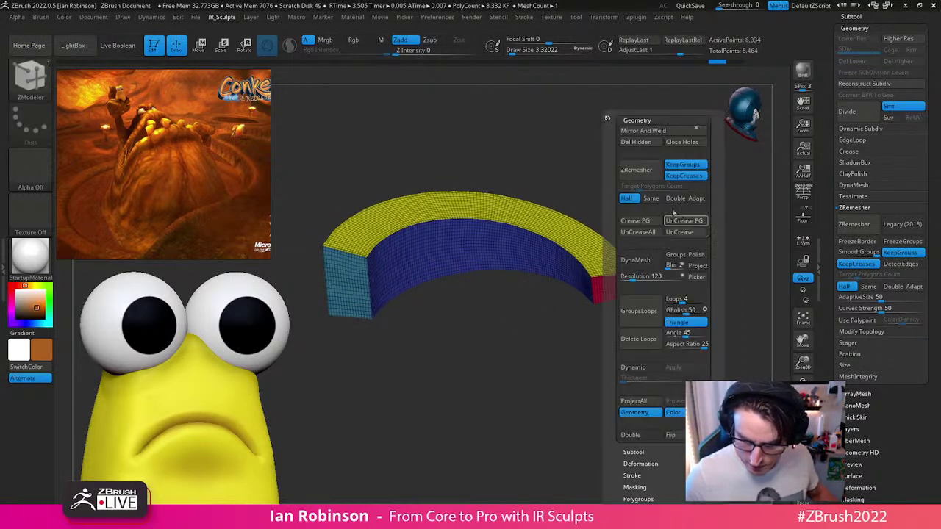
pyautogui.click(638, 170)
pyautogui.moveTo(647, 169); pyautogui.dragTo(659, 211)
pyautogui.hotkey('shift', 'f')
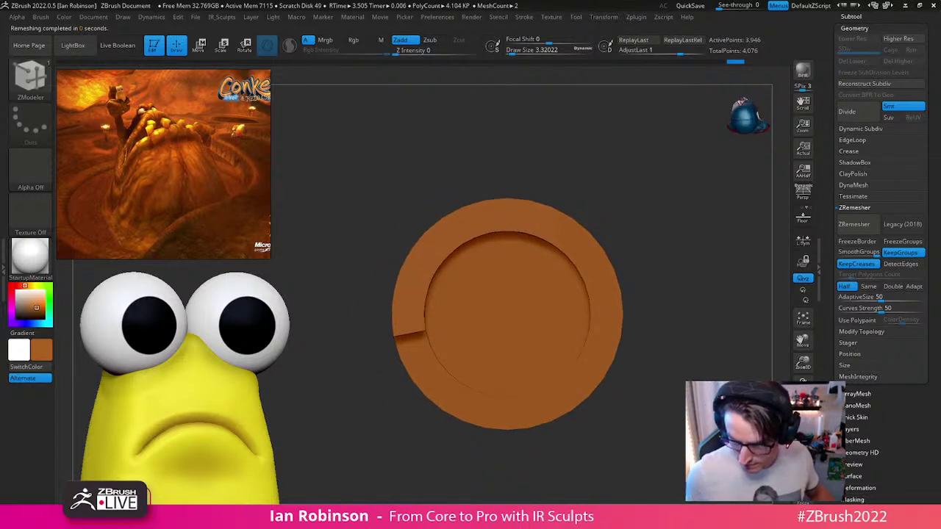
pyautogui.click(803, 464)
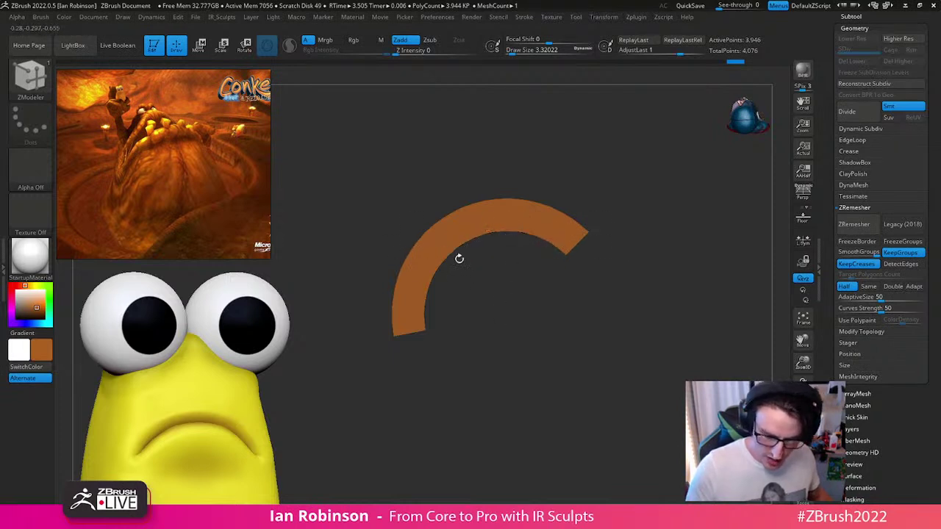
# Step: Show the disc base together with the arc wall again, and set the masking brush to MeshProject
pyautogui.keyDown('ctrl'); pyautogui.keyDown('shift'); pyautogui.click(680, 349); pyautogui.keyUp('shift'); pyautogui.keyUp('ctrl')
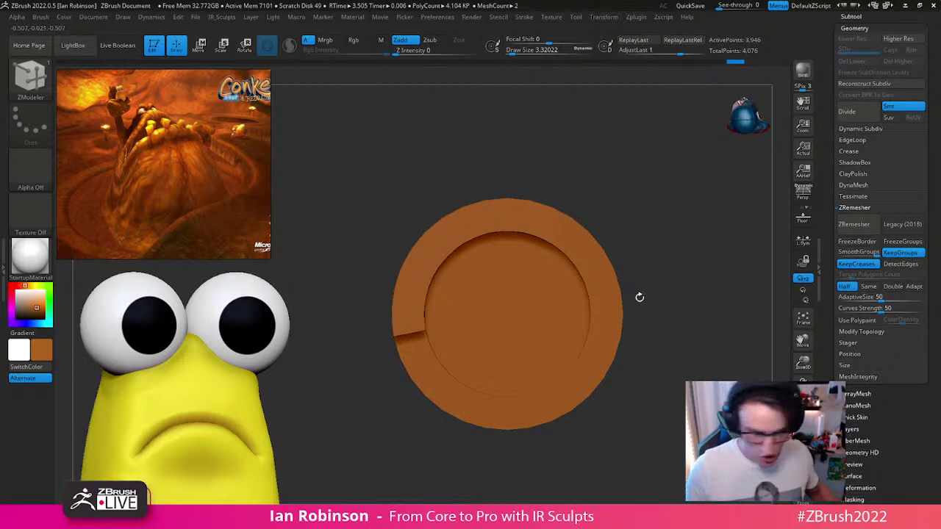
pyautogui.click(31, 75)
pyautogui.press('ctrl')
pyautogui.moveTo(590, 141)
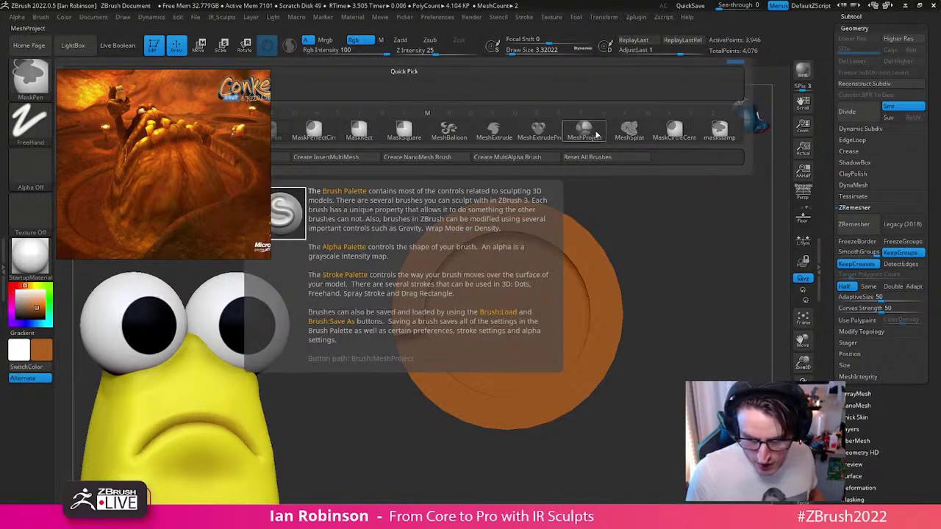
pyautogui.keyDown('ctrl'); pyautogui.click(586, 132); pyautogui.keyUp('ctrl')
pyautogui.moveTo(686, 206); pyautogui.dragTo(596, 231)
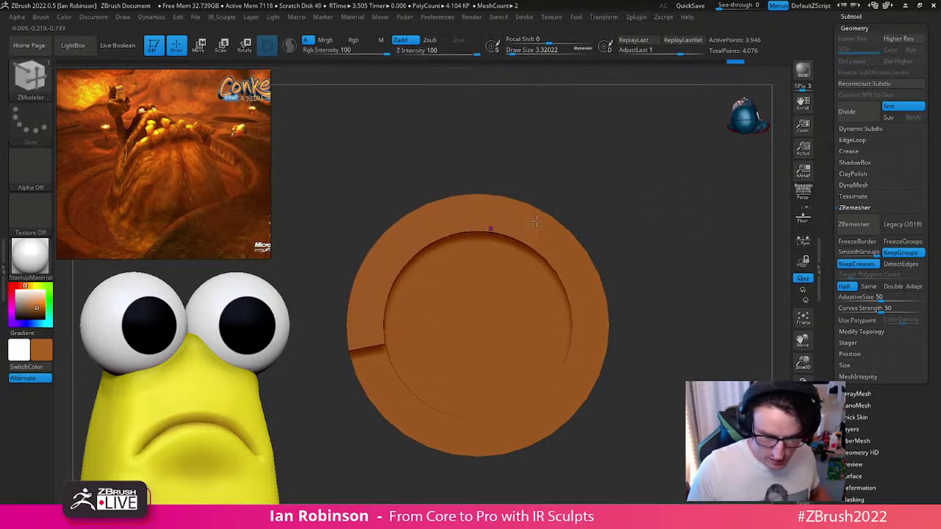
pyautogui.scroll(3, 864, 83)
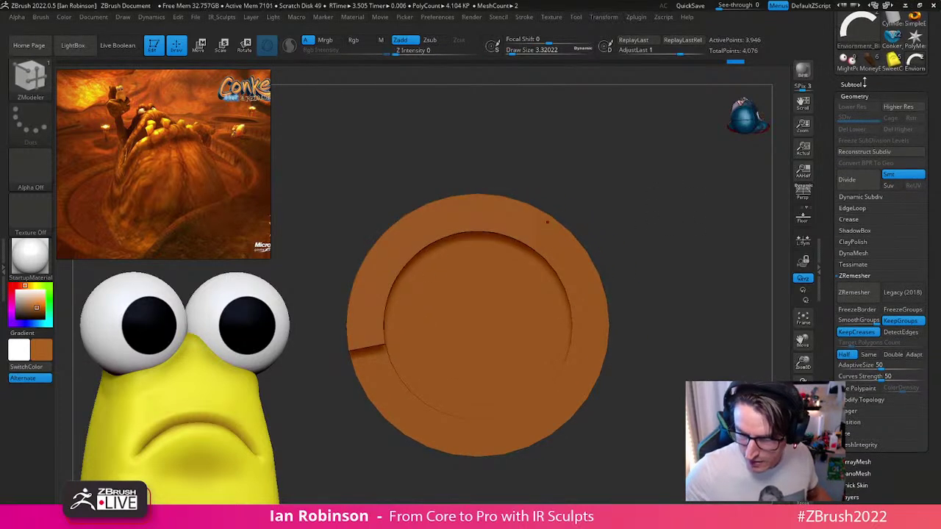
pyautogui.click(854, 84)
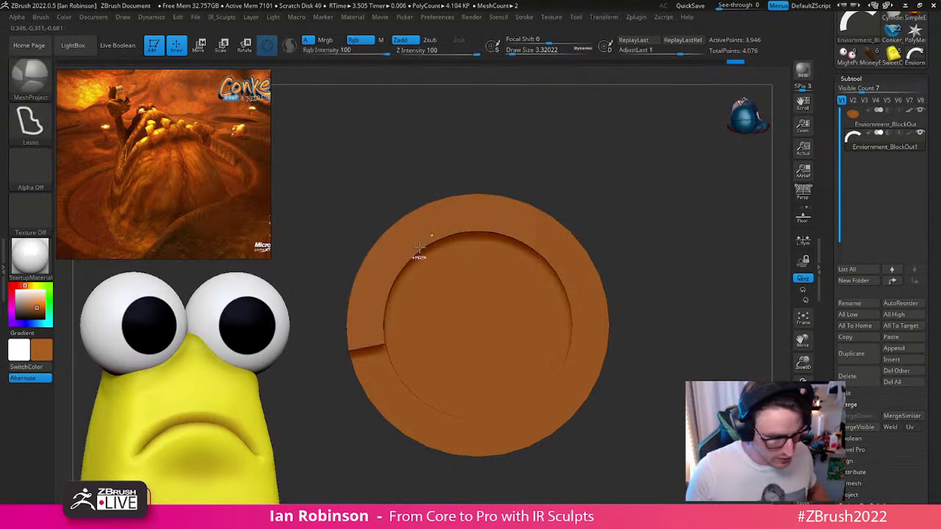
# Step: Try MeshProject lasso shapes on the arc wall from above, undoing each attempt
pyautogui.moveTo(378, 269)
pyautogui.keyDown('ctrl'); pyautogui.mouseDown()
pyautogui.moveTo(431, 328)
pyautogui.moveTo(367, 378)
pyautogui.moveTo(397, 224)
pyautogui.mouseUp(); pyautogui.keyUp('ctrl')
pyautogui.moveTo(649, 245)
pyautogui.mouseDown()
pyautogui.moveTo(652, 187)
pyautogui.moveTo(657, 253)
pyautogui.mouseUp()
pyautogui.hotkey('ctrl', 'z')
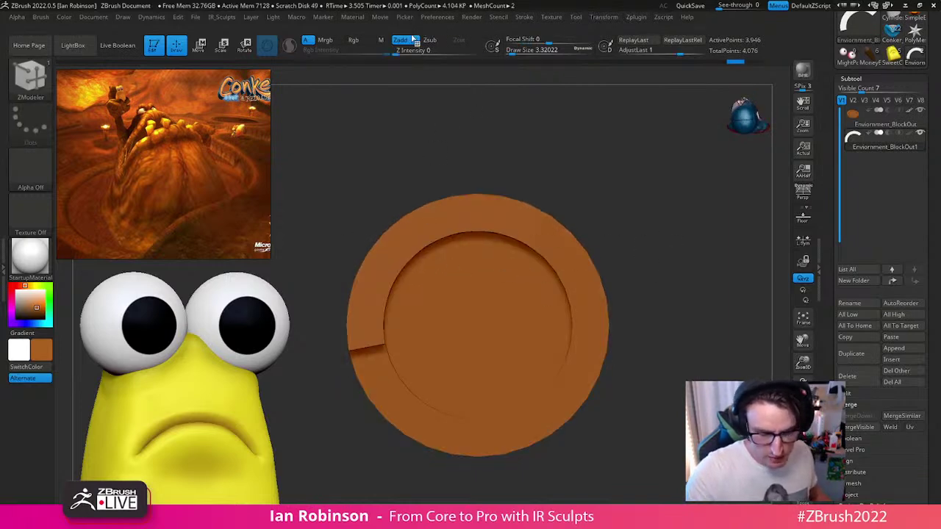
pyautogui.moveTo(417, 226)
pyautogui.keyDown('ctrl'); pyautogui.mouseDown()
pyautogui.moveTo(390, 264)
pyautogui.moveTo(498, 359)
pyautogui.moveTo(425, 400)
pyautogui.moveTo(360, 323)
pyautogui.moveTo(368, 235)
pyautogui.moveTo(441, 207)
pyautogui.moveTo(519, 239)
pyautogui.mouseUp(); pyautogui.keyUp('ctrl')
pyautogui.moveTo(634, 221); pyautogui.dragTo(621, 142)
pyautogui.moveTo(615, 199); pyautogui.dragTo(414, 201)
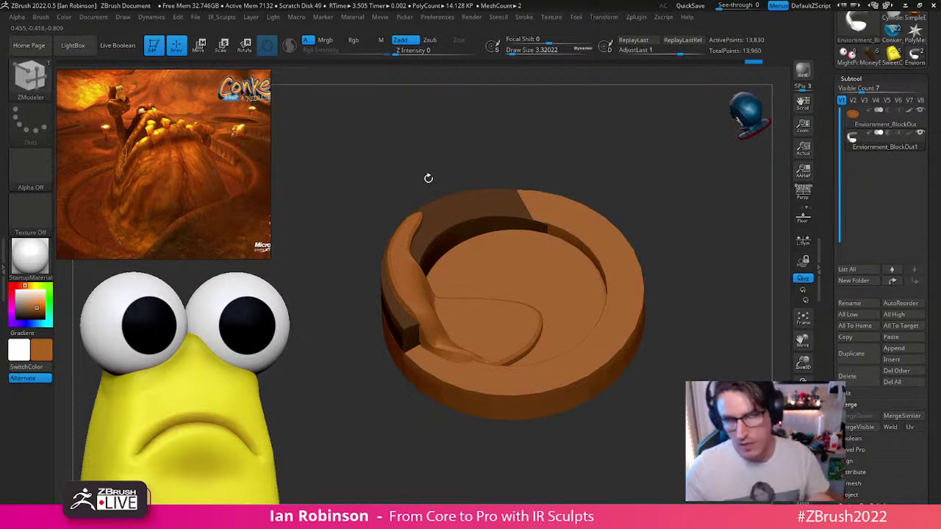
pyautogui.keyDown('shift'); pyautogui.moveTo(678, 236); pyautogui.dragTo(680, 277); pyautogui.keyUp('shift')
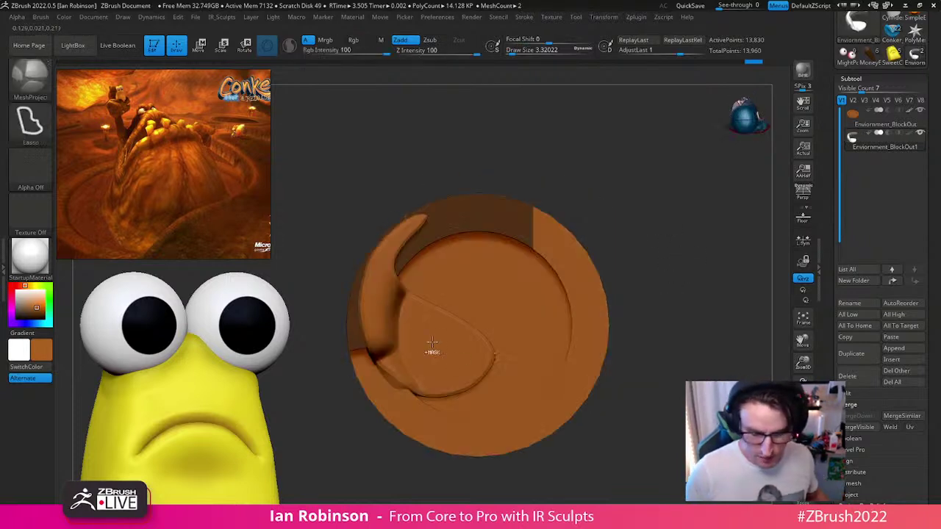
pyautogui.hotkey('ctrl', 'z')
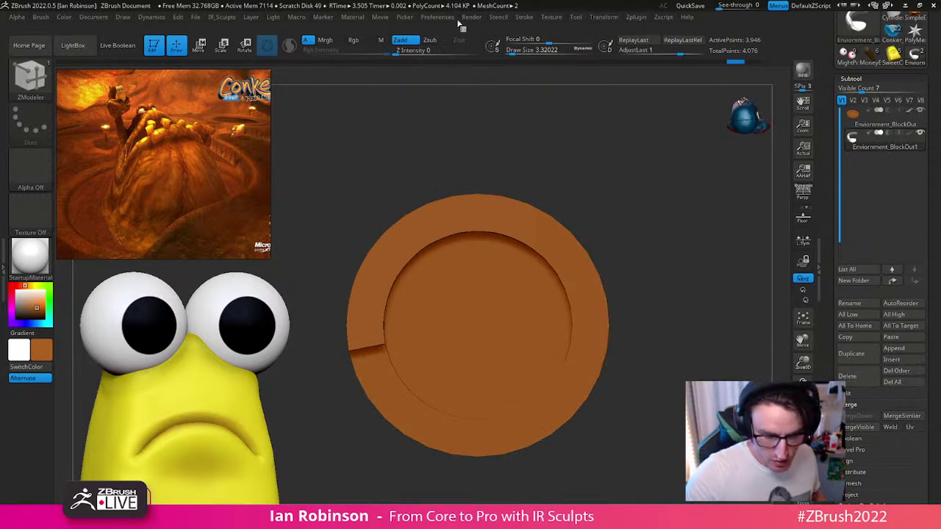
pyautogui.hotkey('ctrl', 'shift')
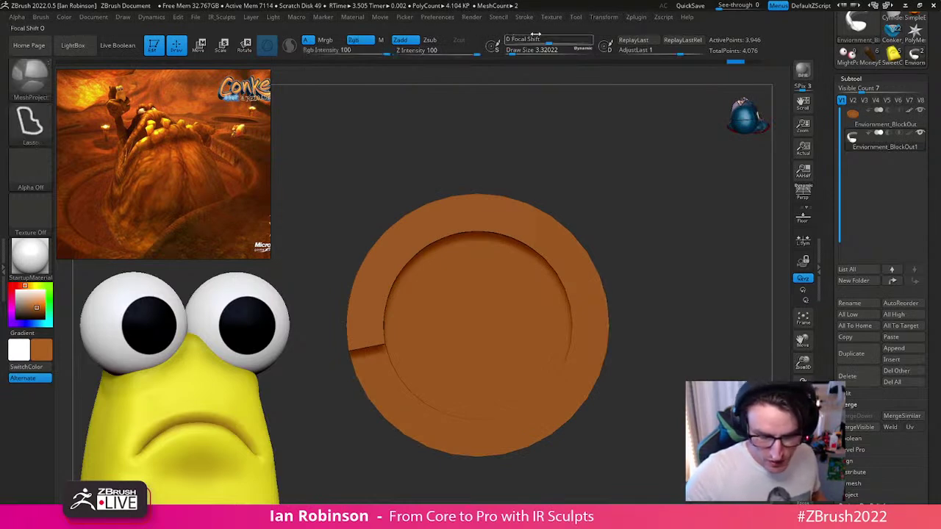
pyautogui.click(407, 18)
pyautogui.click(401, 27)
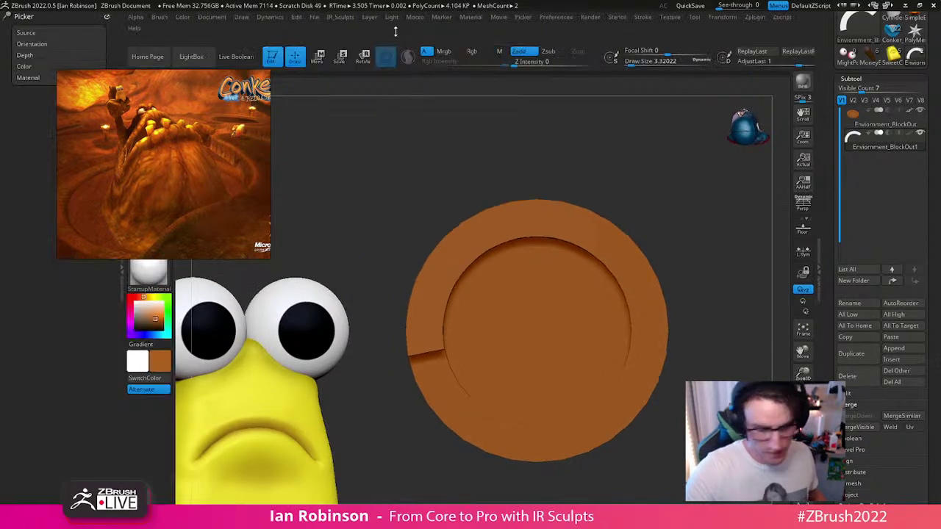
pyautogui.moveTo(319, 154); pyautogui.dragTo(308, 135, button='right')
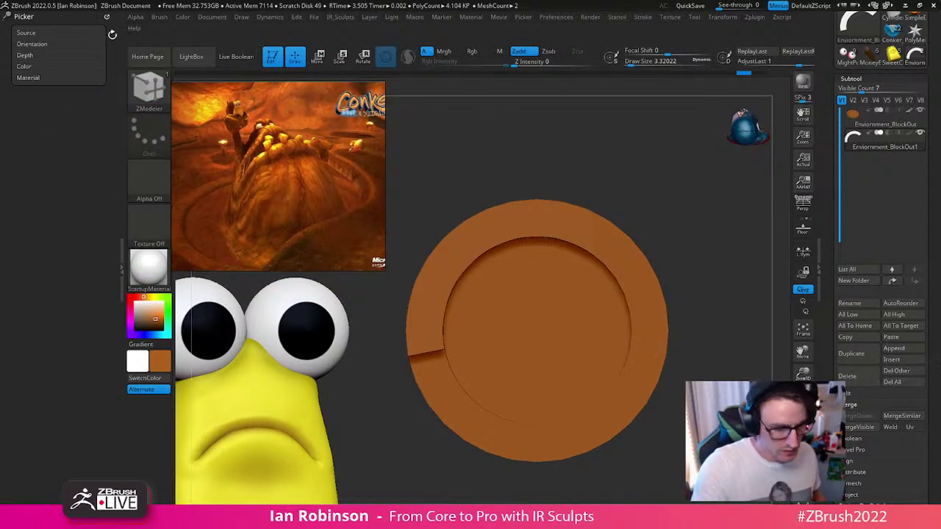
pyautogui.click(111, 17)
pyautogui.doubleClick(118, 245)
pyautogui.moveTo(256, 136); pyautogui.dragTo(147, 117, button='right')
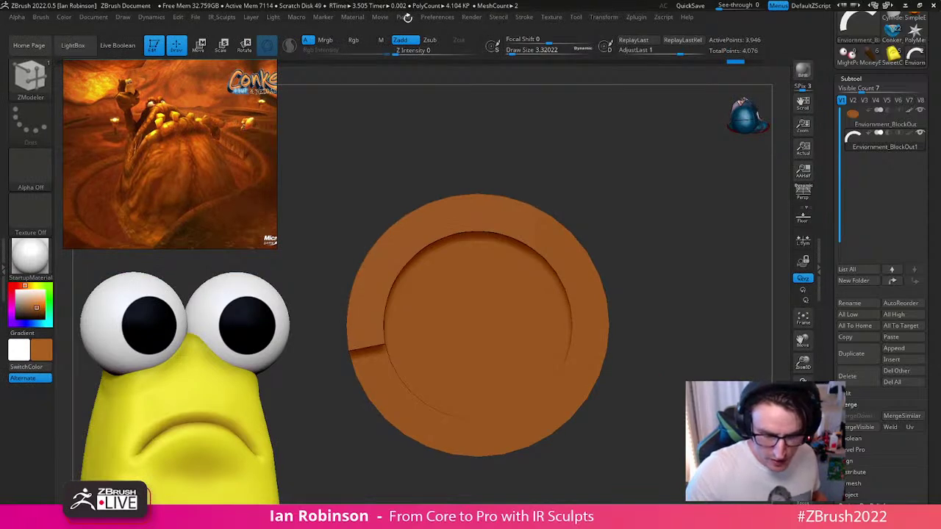
# Step: Review the Picker's orientation and source options, and set its depth option to Once Z
pyautogui.click(409, 16)
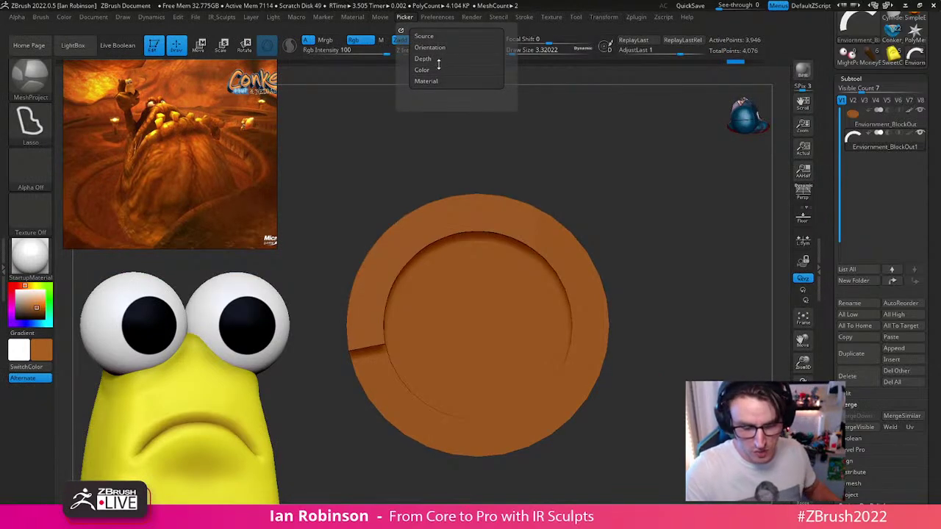
pyautogui.click(432, 47)
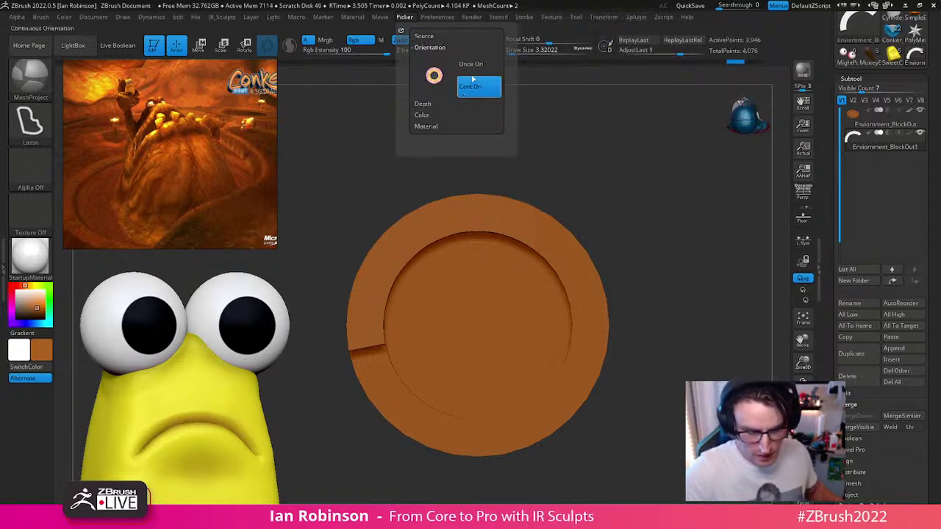
pyautogui.click(444, 37)
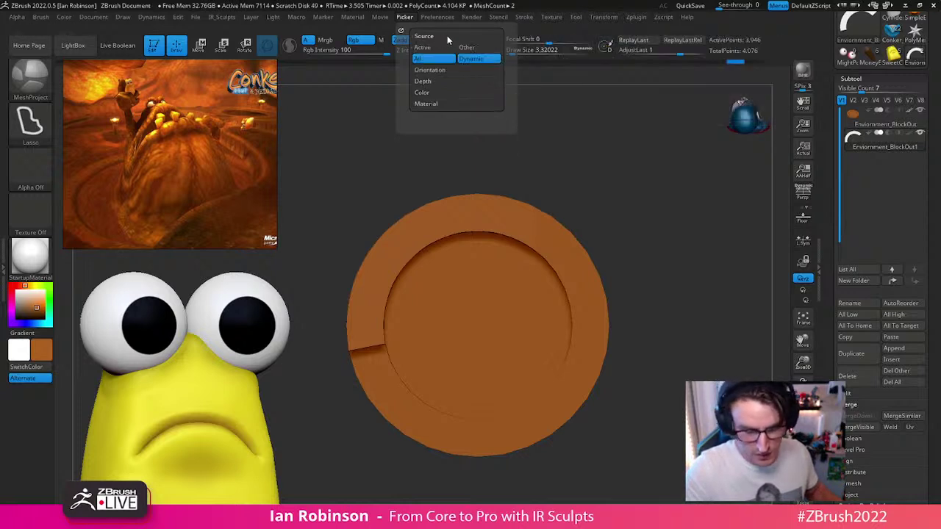
pyautogui.click(423, 81)
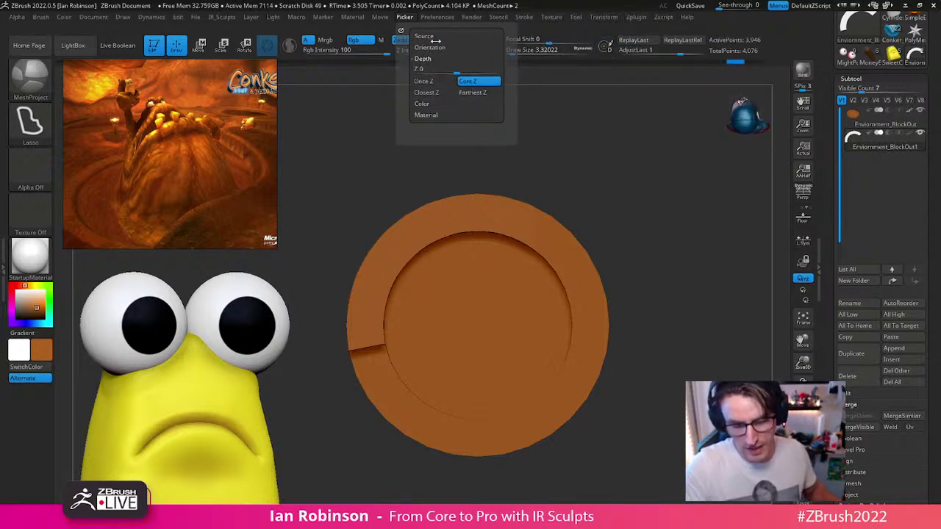
pyautogui.click(405, 17)
pyautogui.click(478, 80)
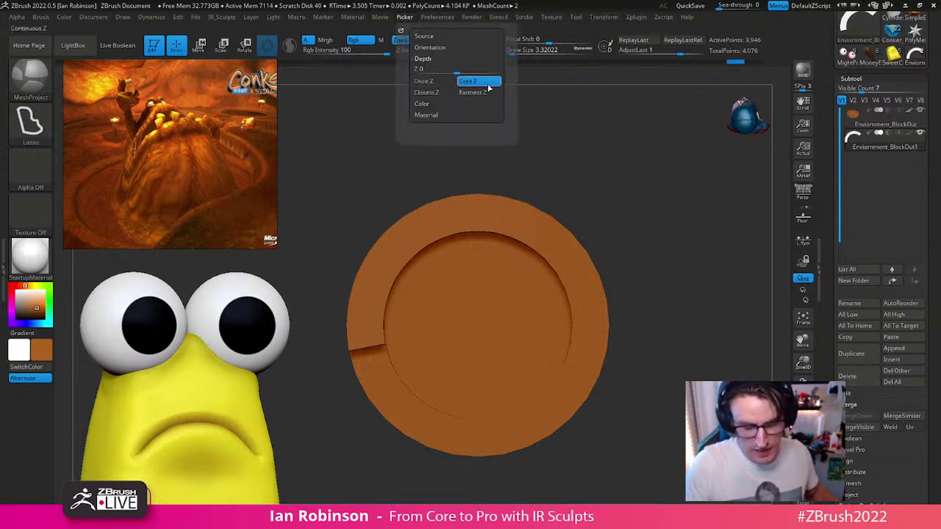
pyautogui.click(437, 81)
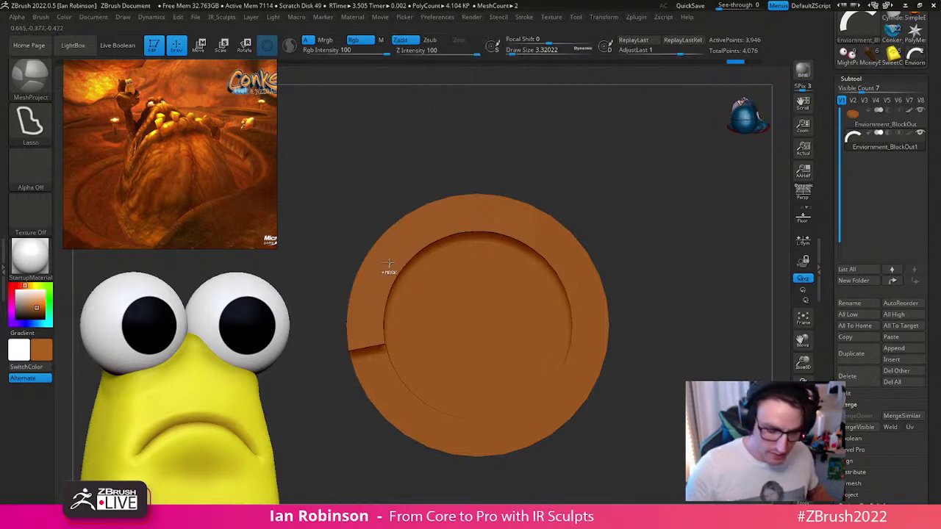
# Step: Try drawing a flat MeshProject slab along the curved wall with the new depth setting, and undo both attempts
pyautogui.moveTo(391, 254)
pyautogui.keyDown('ctrl'); pyautogui.mouseDown()
pyautogui.moveTo(423, 290)
pyautogui.moveTo(437, 386)
pyautogui.moveTo(358, 345)
pyautogui.moveTo(368, 253)
pyautogui.mouseUp(); pyautogui.keyUp('ctrl')
pyautogui.moveTo(677, 283)
pyautogui.mouseDown()
pyautogui.moveTo(684, 208)
pyautogui.moveTo(700, 199)
pyautogui.moveTo(696, 249)
pyautogui.mouseUp()
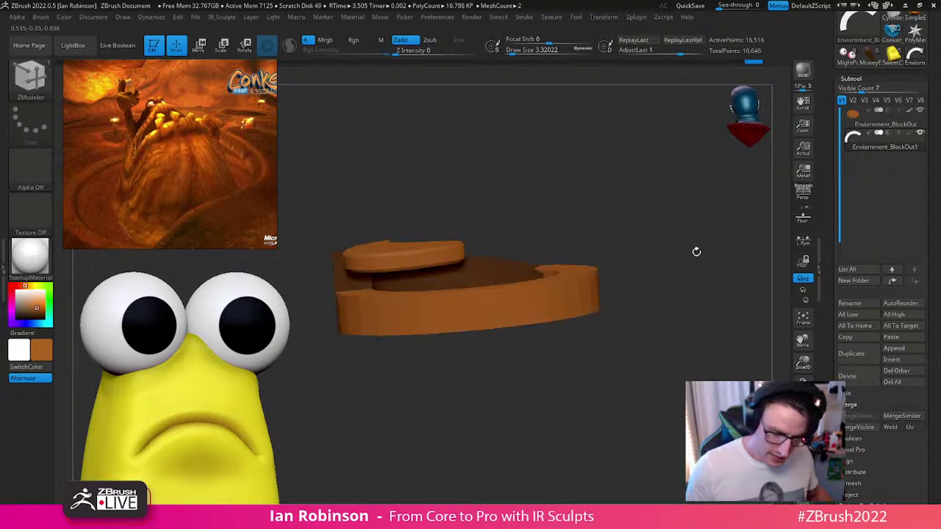
pyautogui.moveTo(698, 303); pyautogui.dragTo(504, 355)
pyautogui.moveTo(694, 366)
pyautogui.mouseDown()
pyautogui.moveTo(707, 353)
pyautogui.moveTo(703, 326)
pyautogui.moveTo(712, 340)
pyautogui.moveTo(702, 345)
pyautogui.moveTo(705, 373)
pyautogui.moveTo(697, 372)
pyautogui.mouseUp()
pyautogui.hotkey('ctrl', 'z')
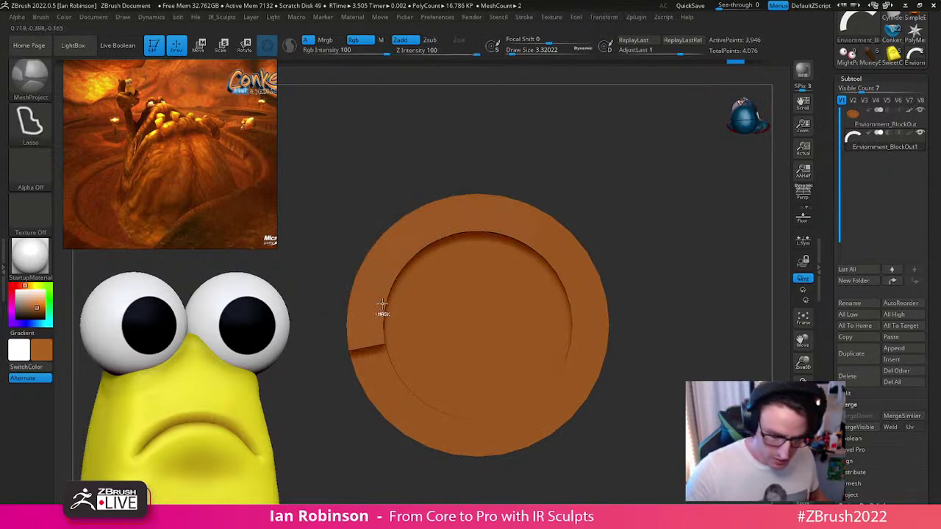
pyautogui.moveTo(352, 335)
pyautogui.keyDown('ctrl'); pyautogui.mouseDown()
pyautogui.moveTo(390, 208)
pyautogui.moveTo(434, 188)
pyautogui.moveTo(503, 172)
pyautogui.moveTo(562, 186)
pyautogui.moveTo(607, 239)
pyautogui.moveTo(619, 309)
pyautogui.moveTo(563, 303)
pyautogui.moveTo(552, 262)
pyautogui.moveTo(482, 233)
pyautogui.moveTo(419, 254)
pyautogui.moveTo(395, 280)
pyautogui.moveTo(394, 308)
pyautogui.moveTo(416, 333)
pyautogui.moveTo(445, 323)
pyautogui.moveTo(438, 369)
pyautogui.moveTo(371, 371)
pyautogui.moveTo(347, 357)
pyautogui.moveTo(341, 335)
pyautogui.mouseUp(); pyautogui.keyUp('ctrl')
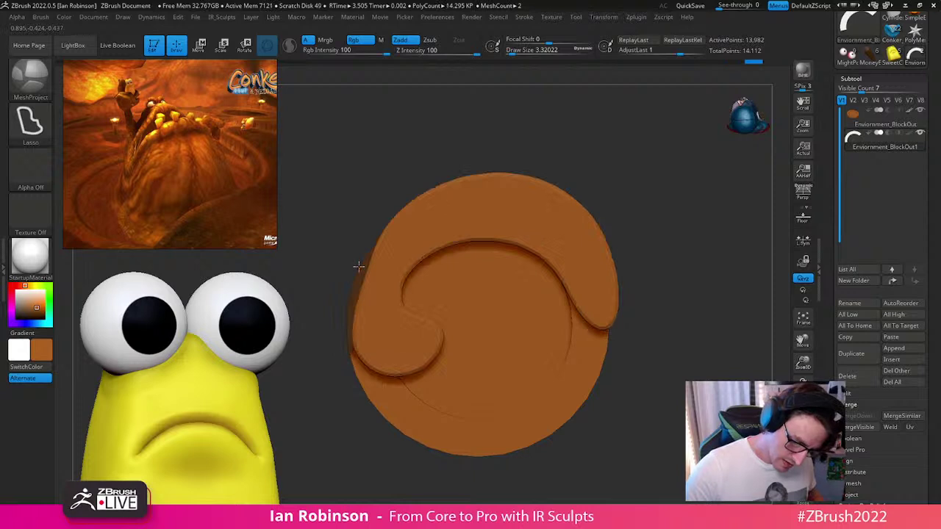
pyautogui.hotkey('ctrl', 'z')
# Step: Lasso a C-shaped MeshProject slab over the curved wall and return to the ZModeler brush
pyautogui.moveTo(365, 265)
pyautogui.keyDown('ctrl'); pyautogui.mouseDown()
pyautogui.moveTo(346, 305)
pyautogui.moveTo(351, 361)
pyautogui.moveTo(364, 376)
pyautogui.moveTo(439, 361)
pyautogui.moveTo(462, 341)
pyautogui.moveTo(403, 295)
pyautogui.moveTo(394, 263)
pyautogui.moveTo(431, 235)
pyautogui.moveTo(524, 221)
pyautogui.moveTo(485, 198)
pyautogui.moveTo(403, 214)
pyautogui.moveTo(372, 245)
pyautogui.mouseUp(); pyautogui.keyUp('ctrl')
pyautogui.press('b')
pyautogui.press('z')
pyautogui.press('m')
pyautogui.keyDown('shift'); pyautogui.moveTo(678, 294); pyautogui.dragTo(684, 225); pyautogui.keyUp('shift')
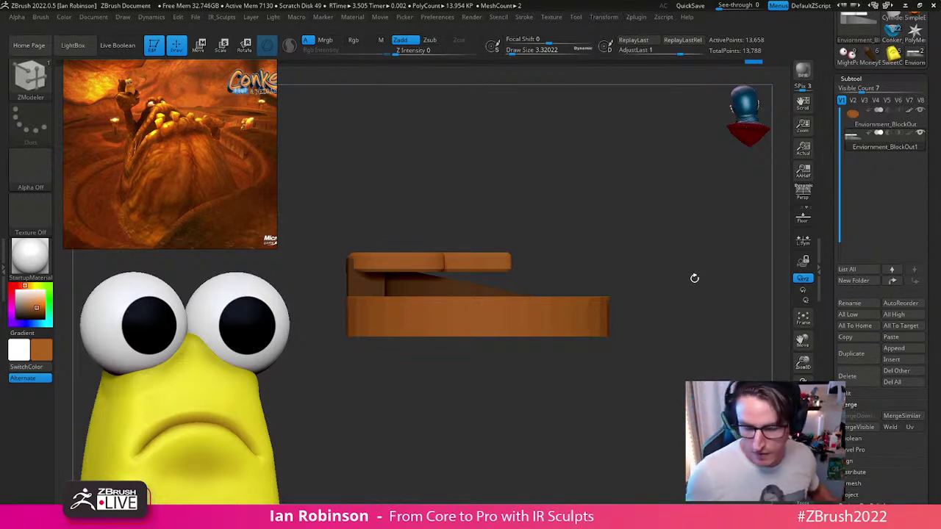
pyautogui.moveTo(656, 237); pyautogui.dragTo(632, 279)
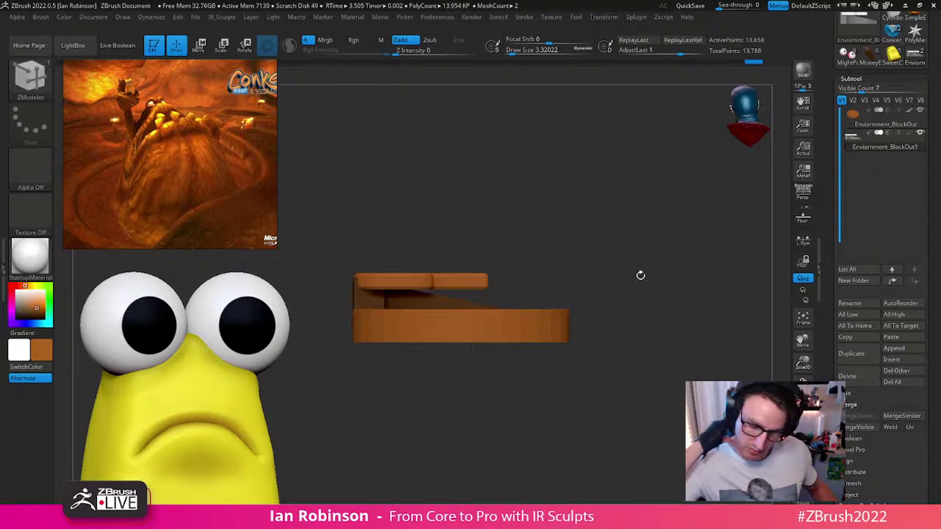
# Step: Save the block-out tool over the existing Enviornment_BlockOut.ztl file
pyautogui.click(930, 176)
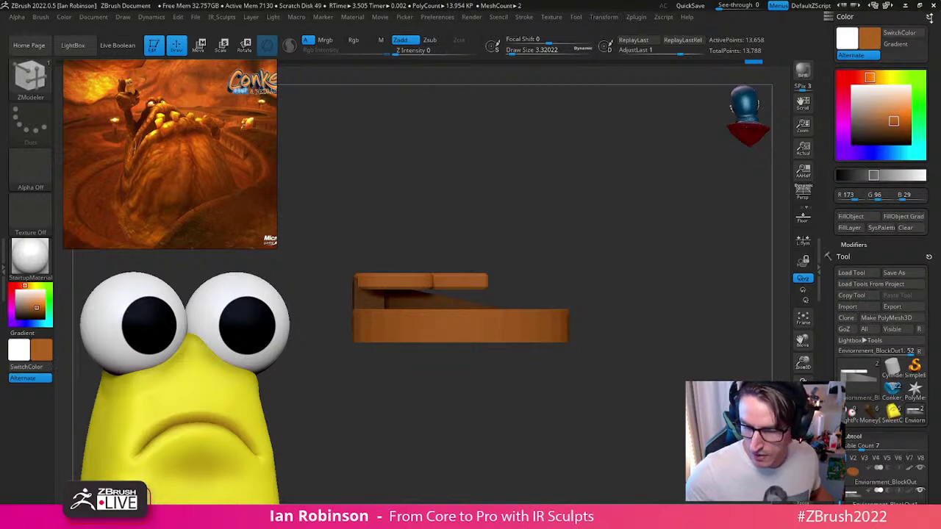
pyautogui.click(920, 16)
pyautogui.click(912, 44)
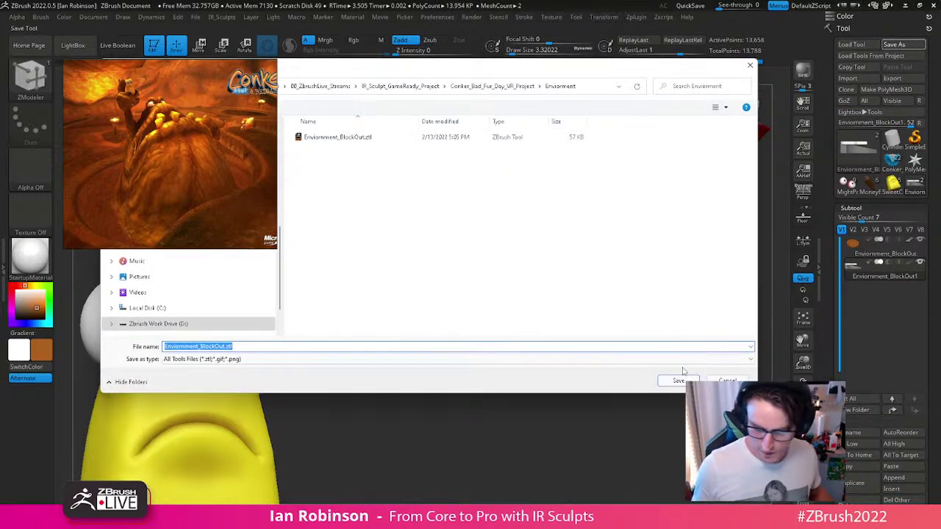
pyautogui.click(677, 381)
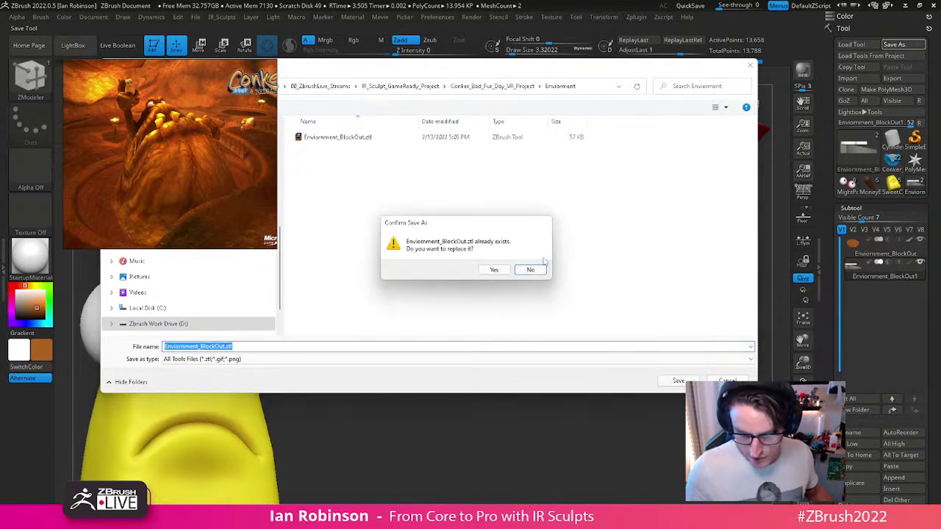
pyautogui.click(494, 270)
pyautogui.moveTo(674, 239); pyautogui.dragTo(578, 286)
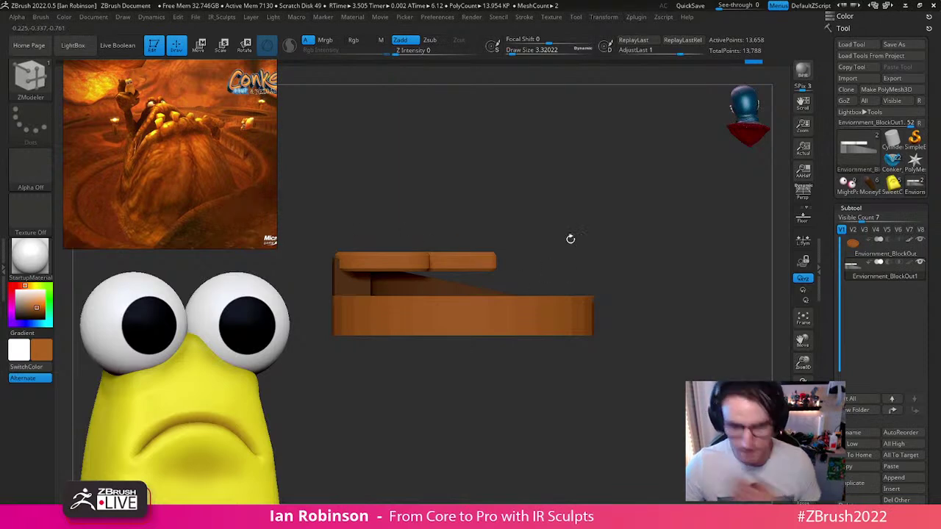
pyautogui.moveTo(568, 230); pyautogui.dragTo(663, 317)
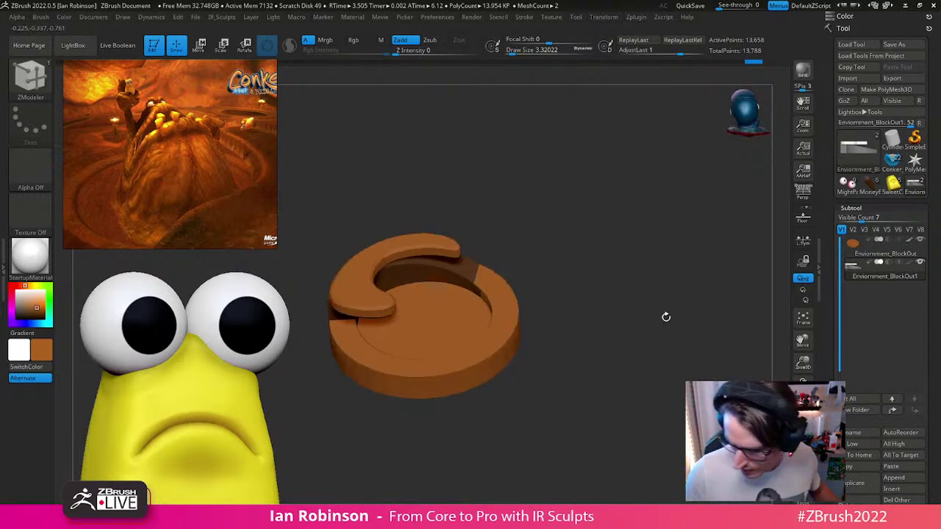
# Step: Merge the visible high-poly body and eyes of the SweetCorn tool, and make the merged tool active
pyautogui.click(894, 190)
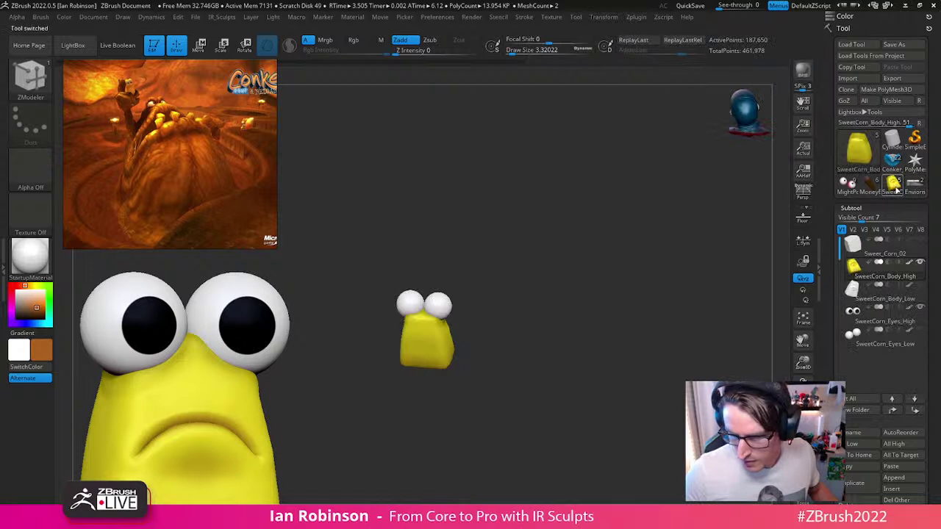
pyautogui.moveTo(601, 297); pyautogui.dragTo(630, 342)
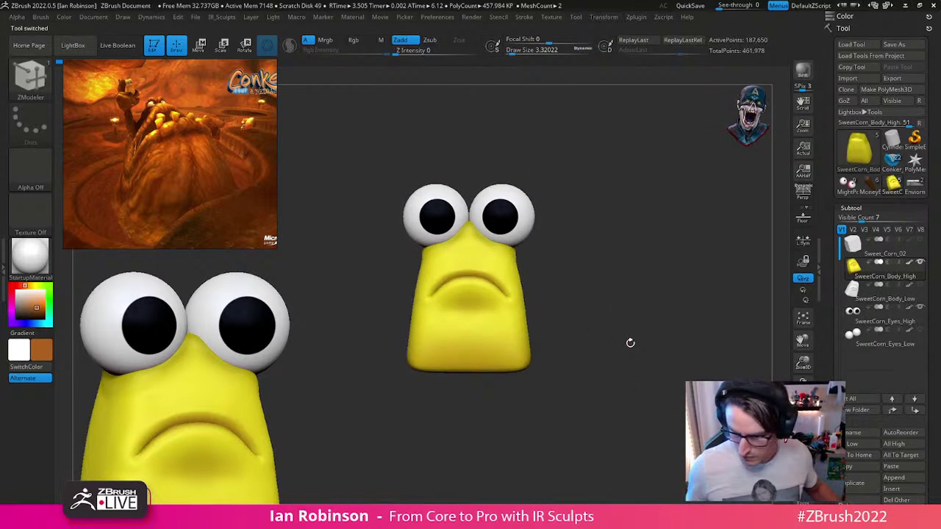
pyautogui.moveTo(928, 466); pyautogui.dragTo(934, 397)
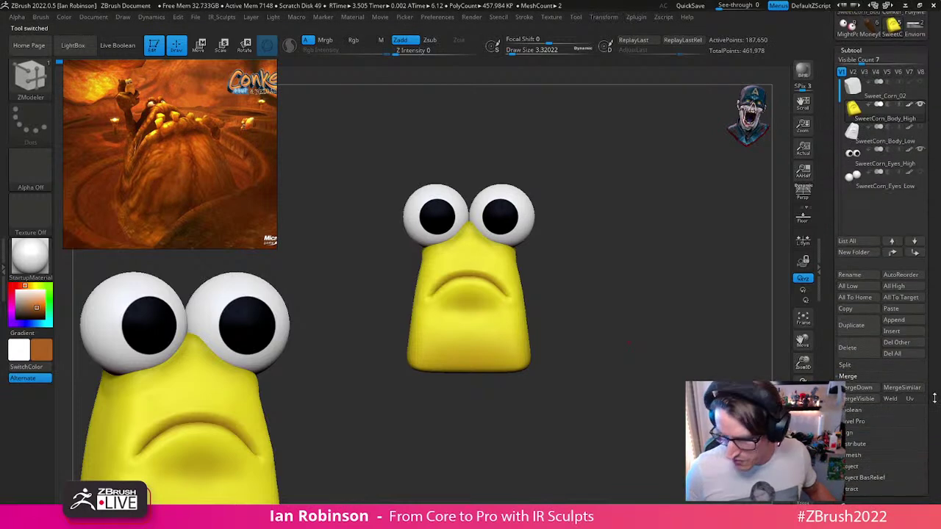
pyautogui.click(869, 399)
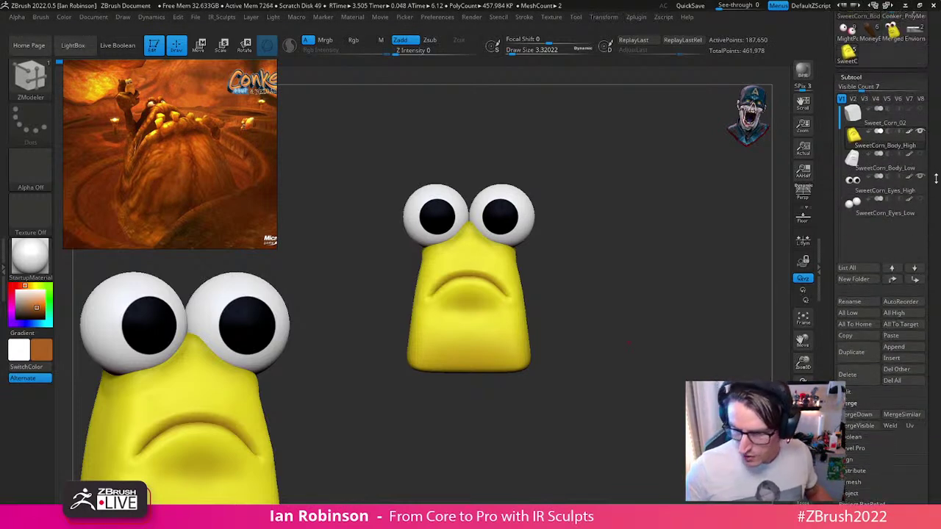
pyautogui.click(896, 190)
pyautogui.moveTo(680, 300); pyautogui.dragTo(520, 348)
pyautogui.keyDown('alt'); pyautogui.moveTo(665, 353); pyautogui.dragTo(668, 331); pyautogui.keyUp('alt')
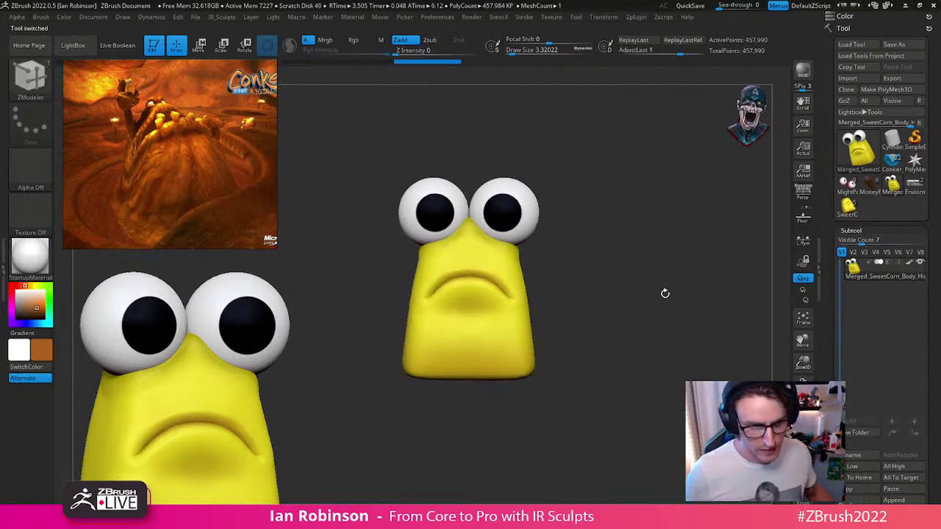
pyautogui.keyDown('alt'); pyautogui.moveTo(657, 299); pyautogui.dragTo(662, 319); pyautogui.keyUp('alt')
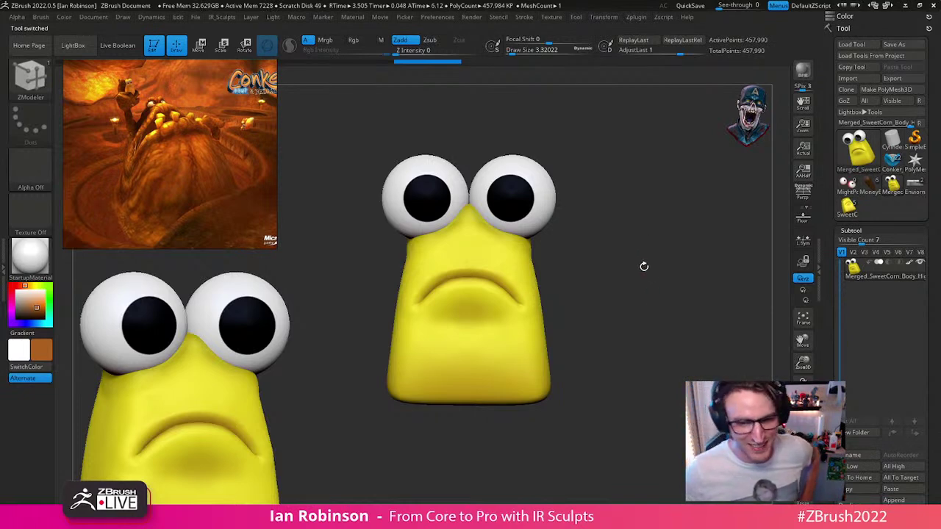
# Step: Insert a Cube3D subtool beneath the merged SweetCorn body and show its polyframe
pyautogui.moveTo(673, 323); pyautogui.dragTo(572, 427)
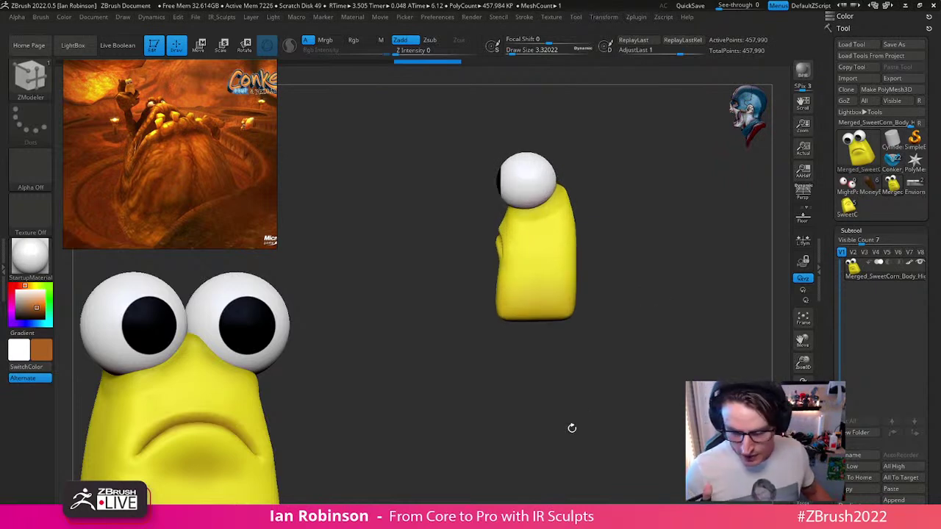
pyautogui.scroll(-4, 901, 471)
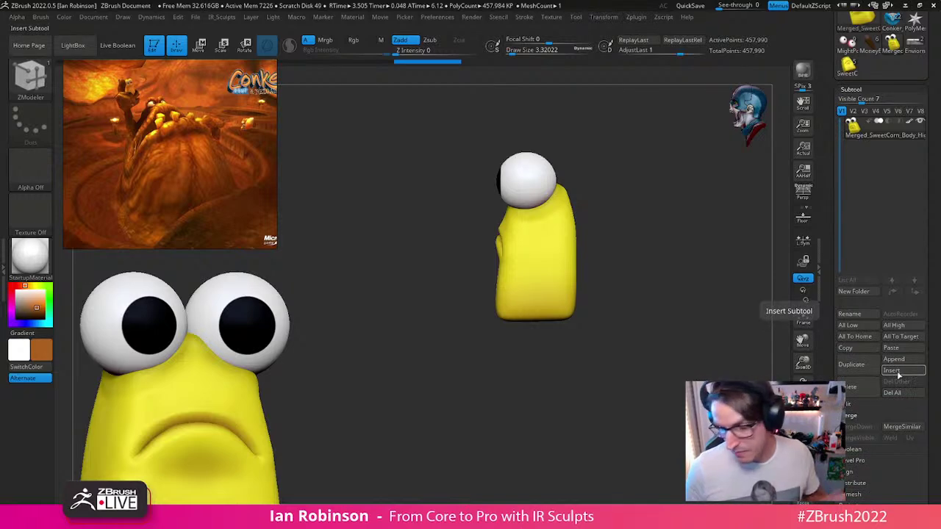
pyautogui.click(902, 373)
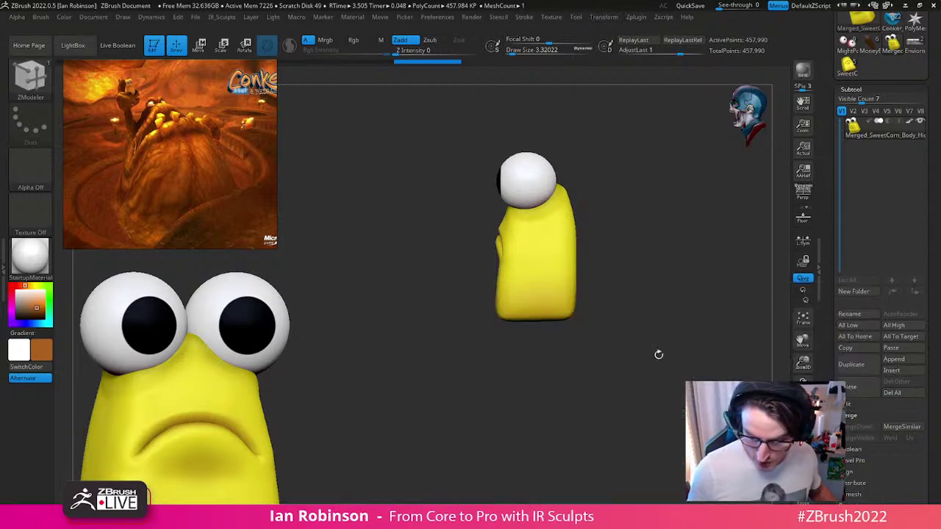
pyautogui.click(904, 370)
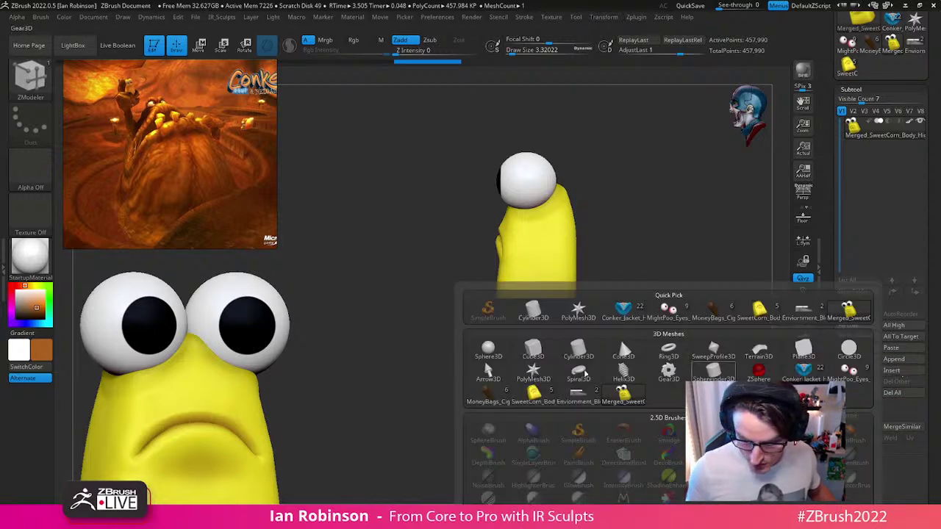
pyautogui.click(534, 349)
pyautogui.hotkey('shift', 'f')
pyautogui.keyDown('alt'); pyautogui.moveTo(746, 321); pyautogui.dragTo(640, 324); pyautogui.keyUp('alt')
pyautogui.moveTo(717, 241); pyautogui.dragTo(668, 230)
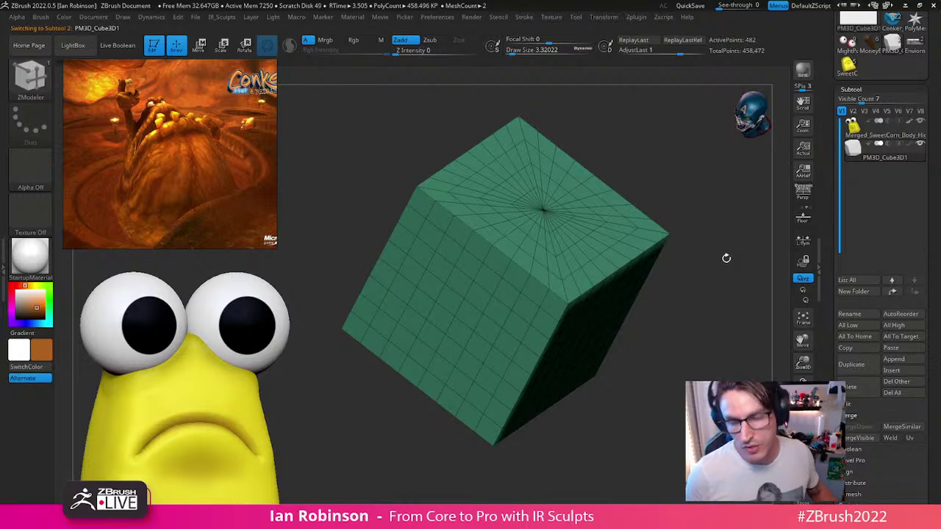
pyautogui.keyDown('shift'); pyautogui.moveTo(726, 258); pyautogui.dragTo(659, 239); pyautogui.keyUp('shift')
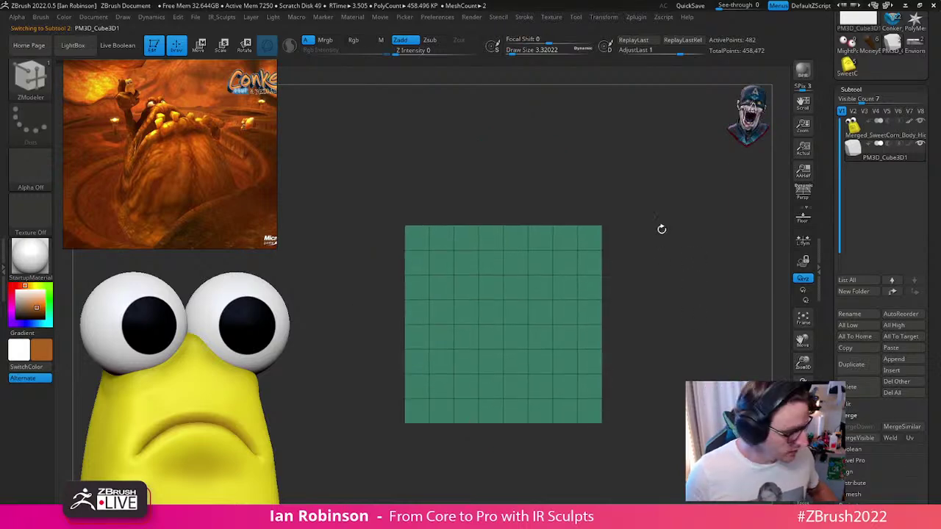
pyautogui.click(893, 371)
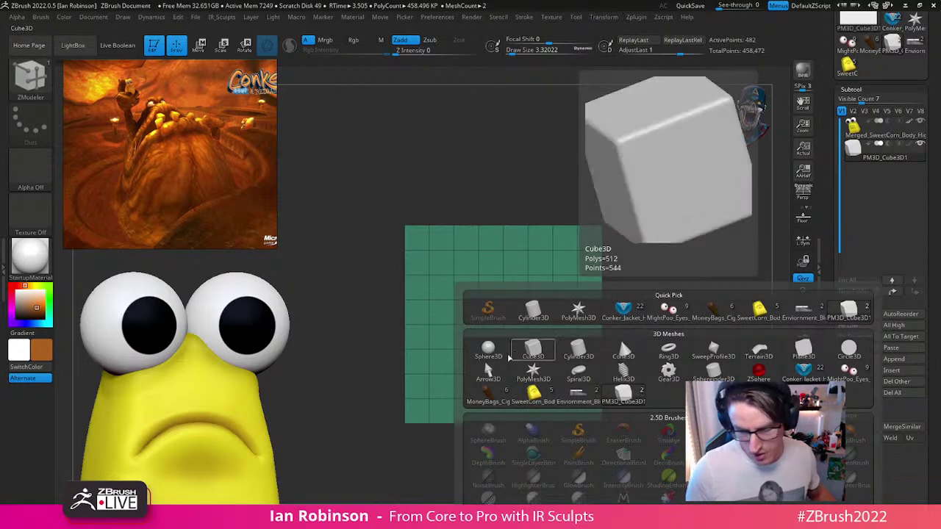
# Step: Convert the inserted cube into a PolyCube primitive and restore the standard Gizmo 3D
pyautogui.moveTo(627, 276); pyautogui.dragTo(673, 311)
pyautogui.press('w')
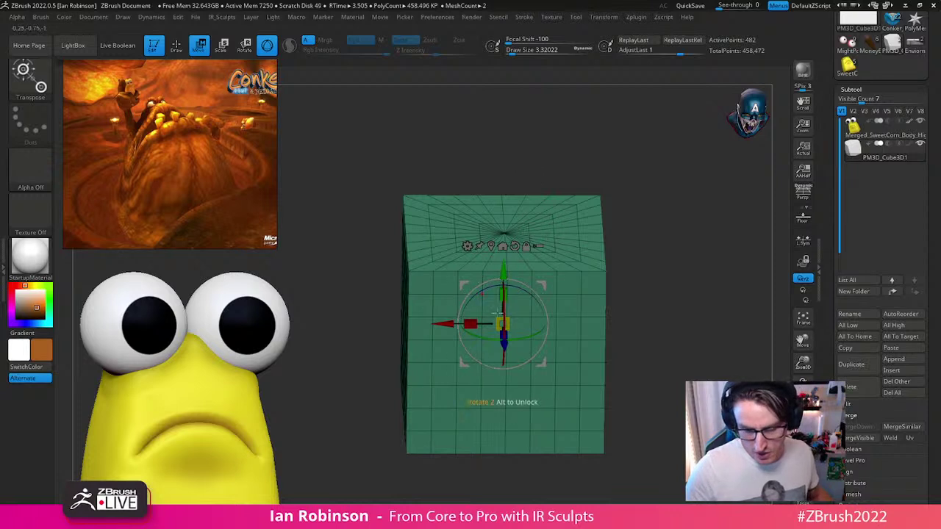
pyautogui.click(468, 246)
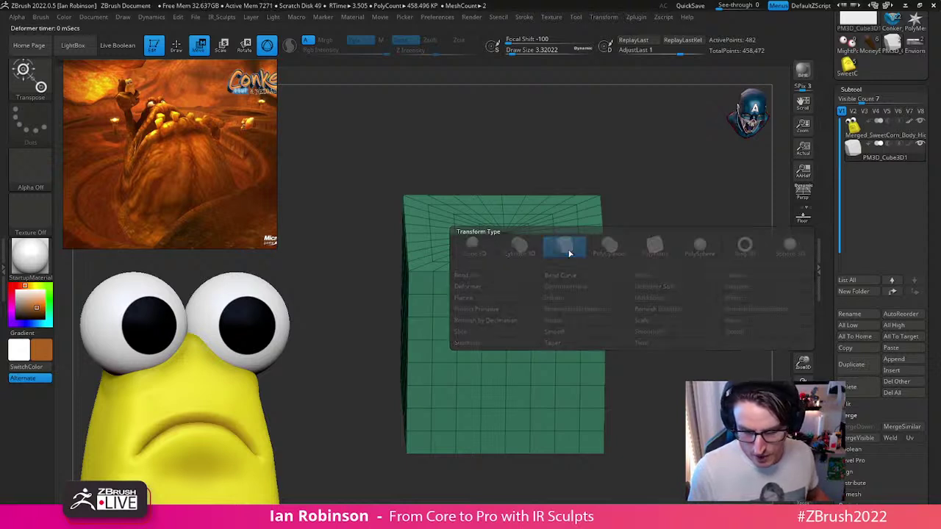
pyautogui.click(566, 250)
pyautogui.moveTo(640, 256); pyautogui.dragTo(624, 321)
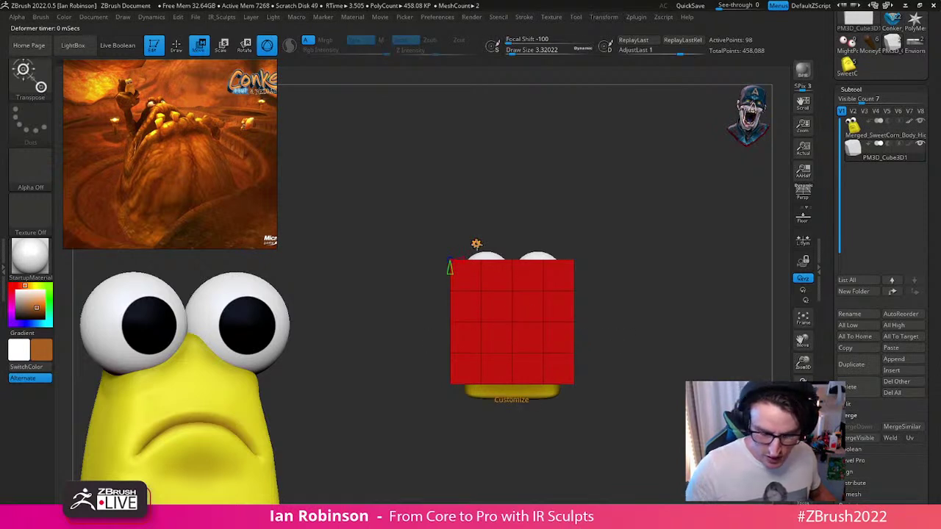
pyautogui.click(476, 243)
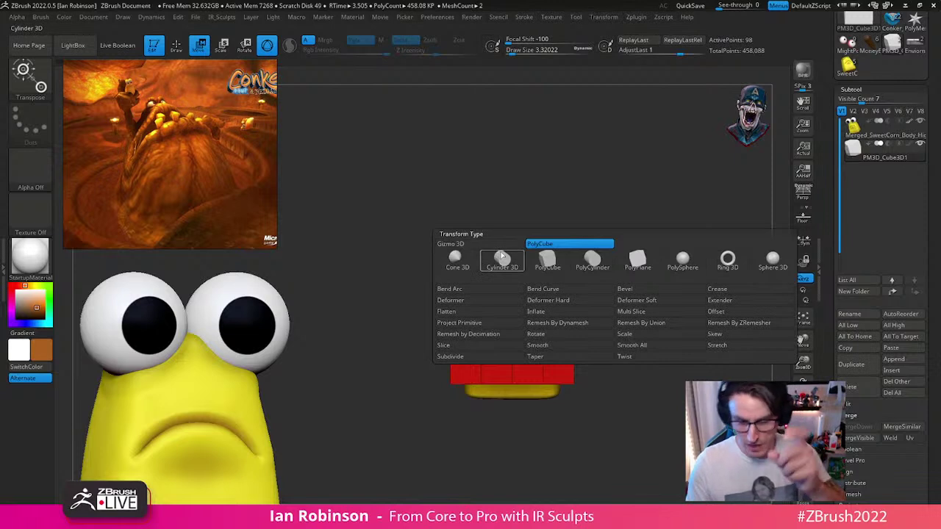
pyautogui.click(502, 256)
pyautogui.moveTo(591, 281); pyautogui.dragTo(640, 285)
pyautogui.keyDown('alt'); pyautogui.moveTo(718, 292); pyautogui.dragTo(678, 221); pyautogui.keyUp('alt')
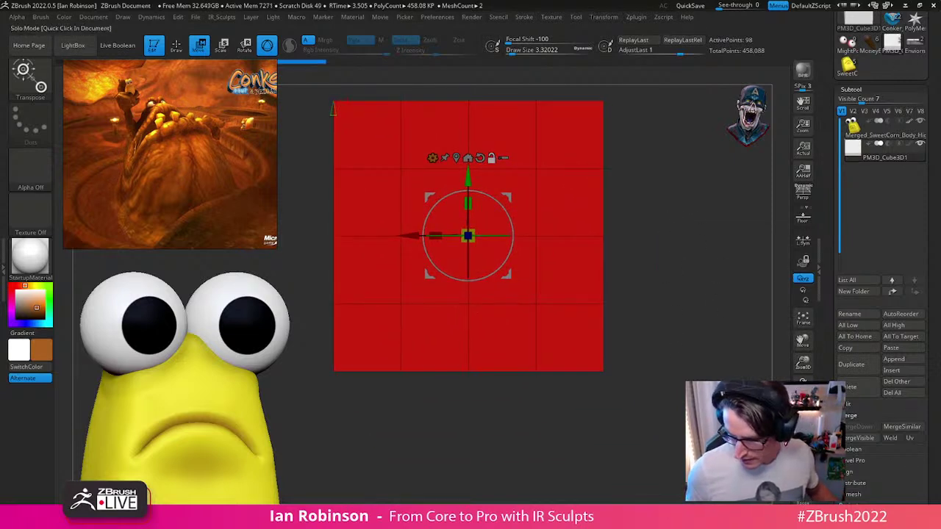
# Step: Turn on transparency so the SweetCorn shows through the cube, and set the main color to off-white
pyautogui.click(803, 434)
pyautogui.keyDown('alt'); pyautogui.moveTo(686, 313); pyautogui.dragTo(722, 305); pyautogui.keyUp('alt')
pyautogui.click(44, 272)
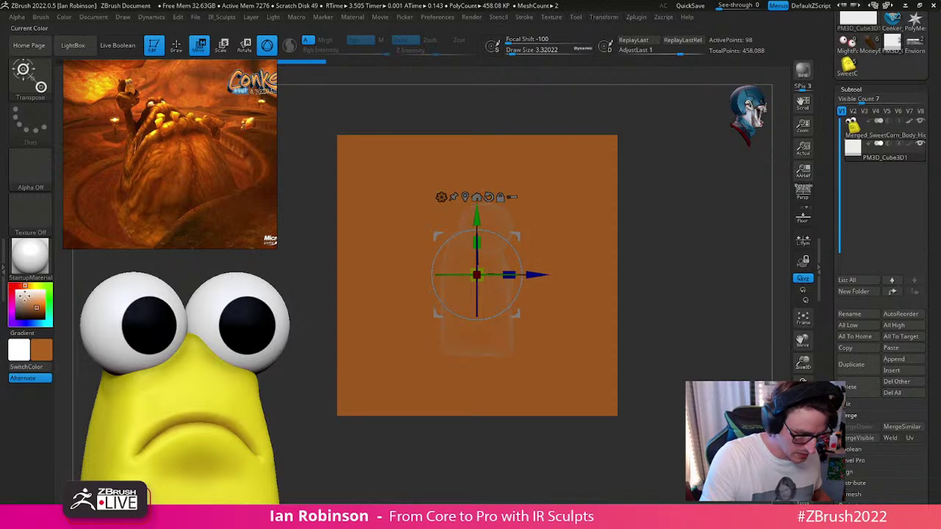
pyautogui.click(21, 293)
pyautogui.keyDown('alt'); pyautogui.moveTo(695, 270); pyautogui.dragTo(691, 285); pyautogui.keyUp('alt')
pyautogui.keyDown('alt'); pyautogui.moveTo(535, 262); pyautogui.dragTo(538, 268, button='right'); pyautogui.keyUp('alt')
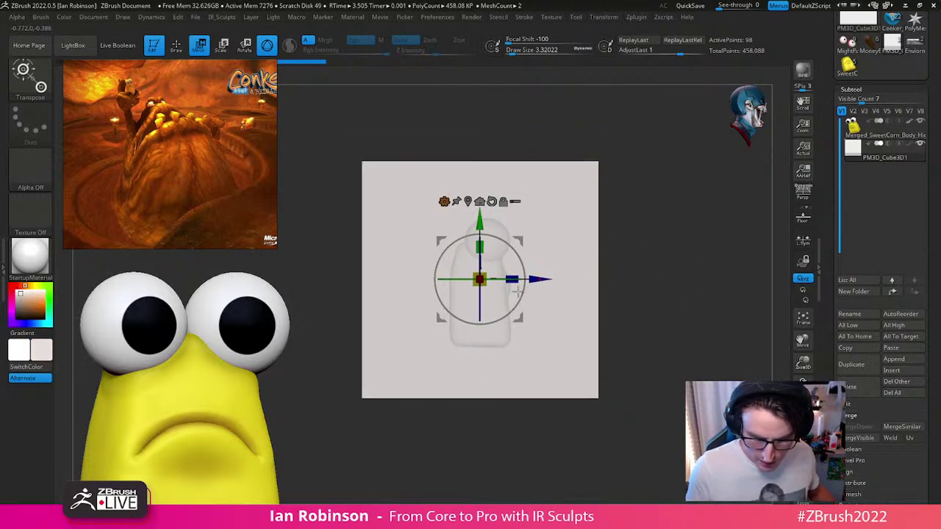
# Step: Rotate the merged SweetCorn body so it lies on its back inside the cube
pyautogui.click(876, 128)
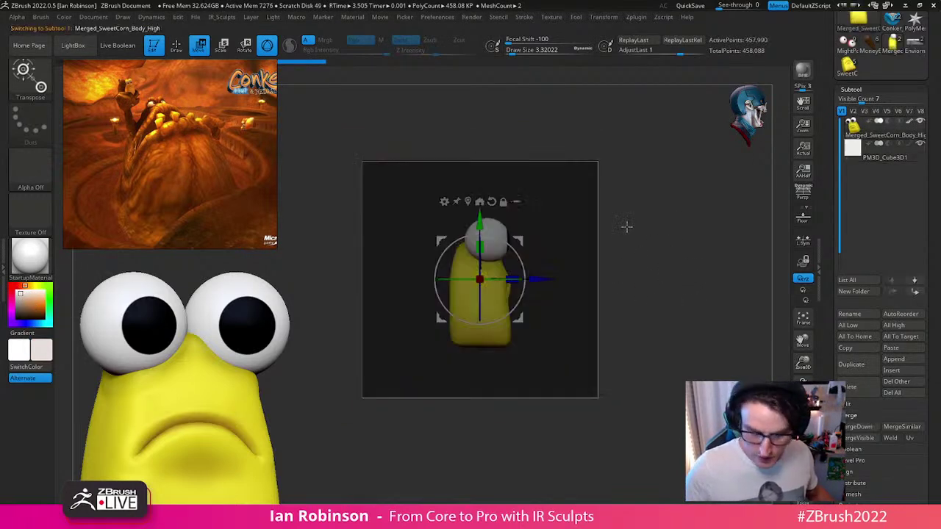
pyautogui.moveTo(520, 254); pyautogui.dragTo(466, 255)
pyautogui.hotkey('ctrl', 'z')
pyautogui.press('q')
pyautogui.moveTo(713, 273)
pyautogui.mouseDown()
pyautogui.moveTo(701, 330)
pyautogui.moveTo(725, 255)
pyautogui.mouseUp()
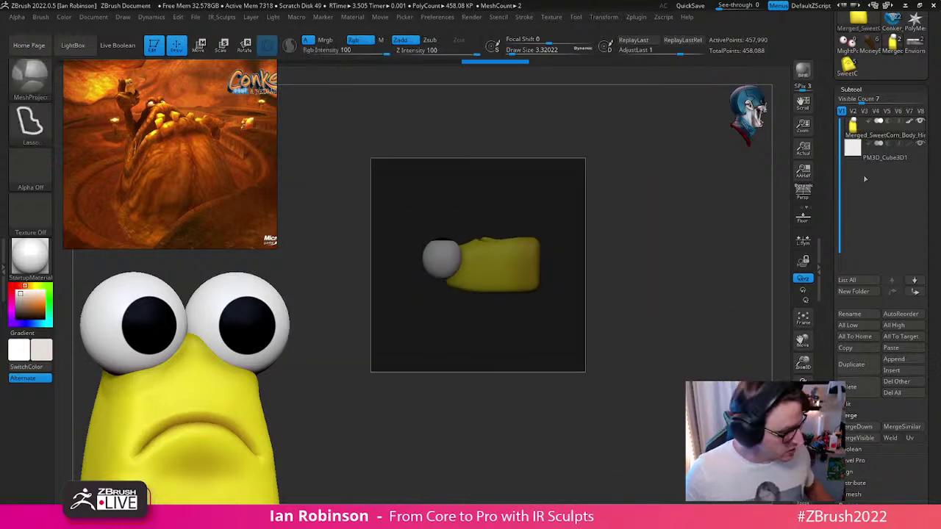
# Step: Create a subtool folder named Mold for the SweetCorn body and move the cube into it
pyautogui.hotkey('ctrl', 'f')
pyautogui.write('Mold')
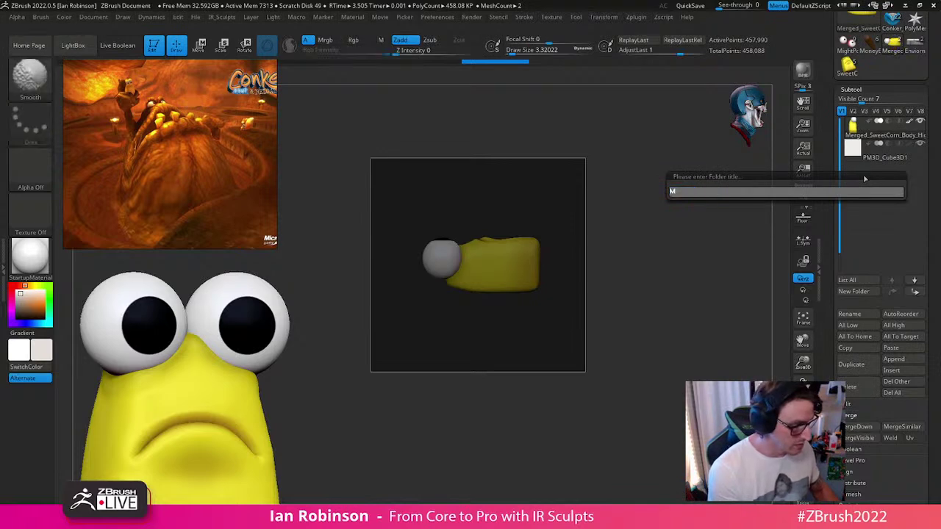
pyautogui.press('Return')
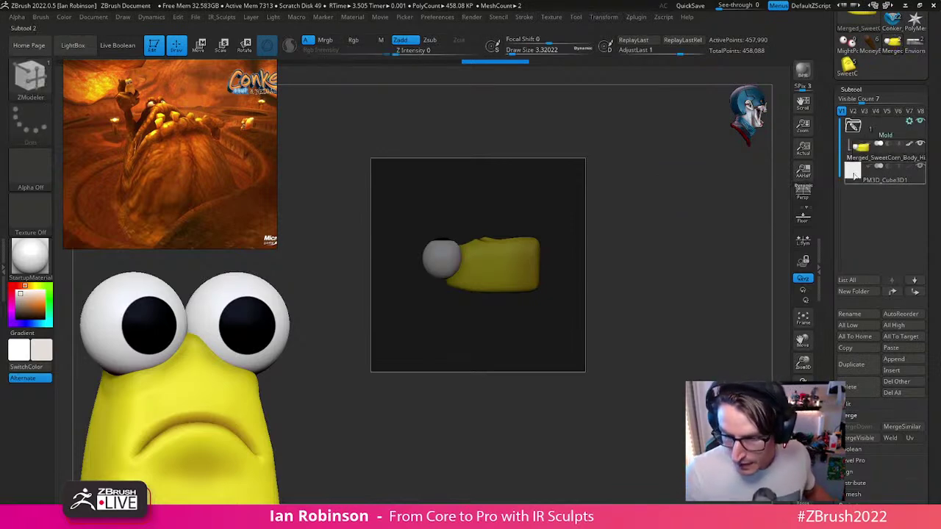
pyautogui.moveTo(855, 180)
pyautogui.moveTo(859, 183); pyautogui.dragTo(860, 158)
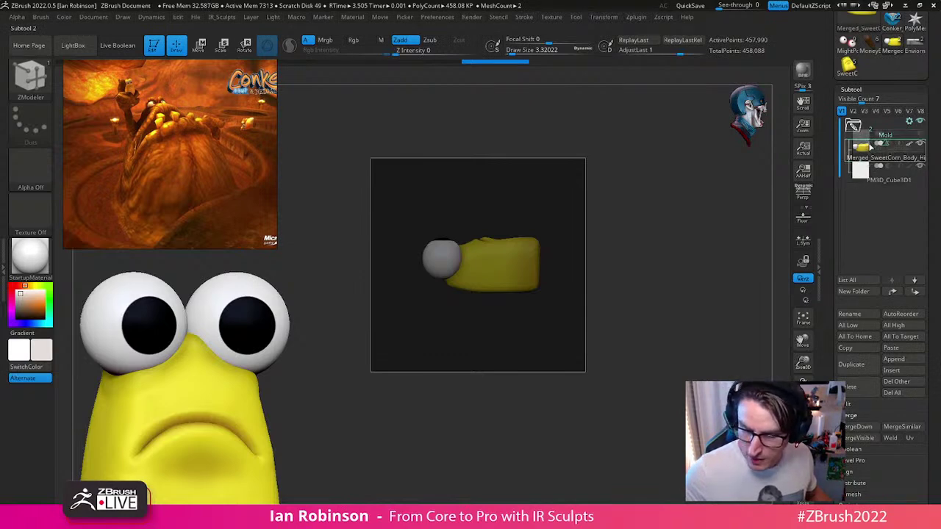
# Step: Rename the cube subtool as Mold
pyautogui.click(861, 172)
pyautogui.click(868, 316)
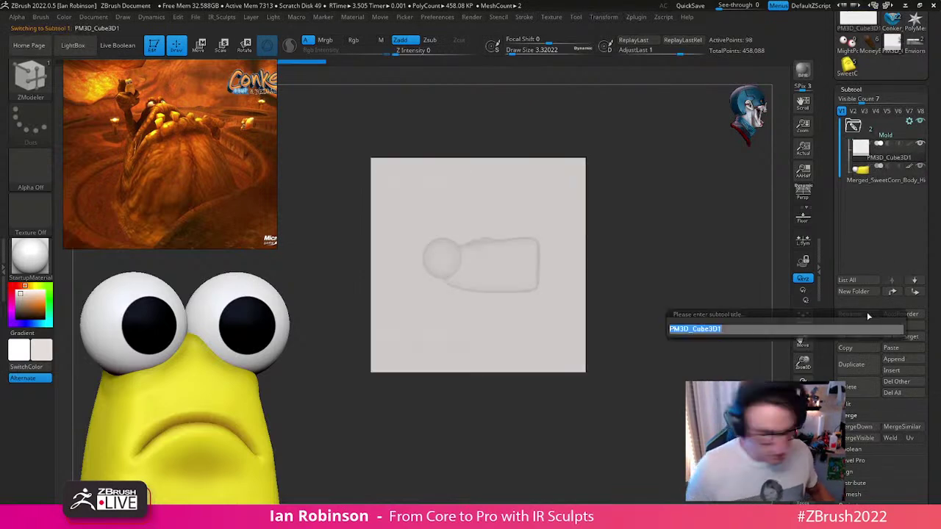
pyautogui.press('BackSpace')
pyautogui.write('Mold')
pyautogui.press('Return')
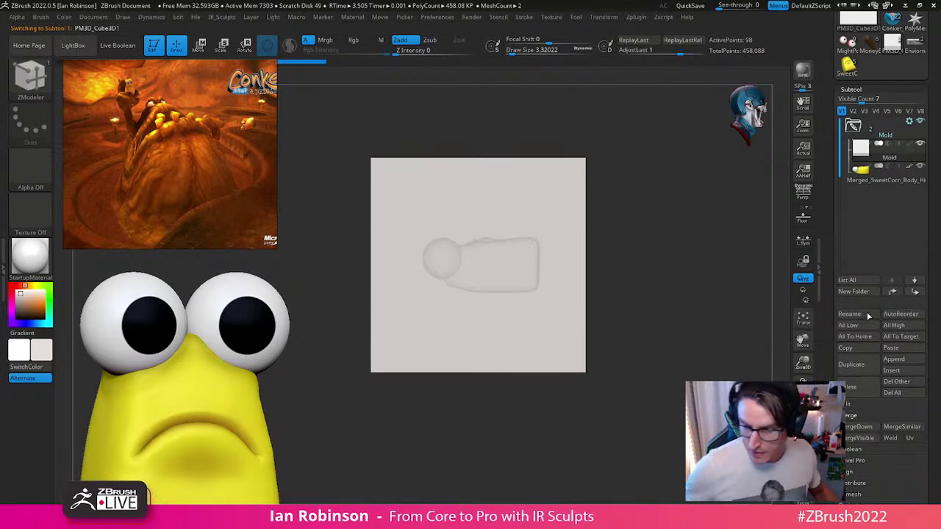
# Step: Insert a Plane3D subtool and rotate it to lie horizontally through the mold cube, with polyframe shown
pyautogui.moveTo(693, 254); pyautogui.dragTo(680, 252)
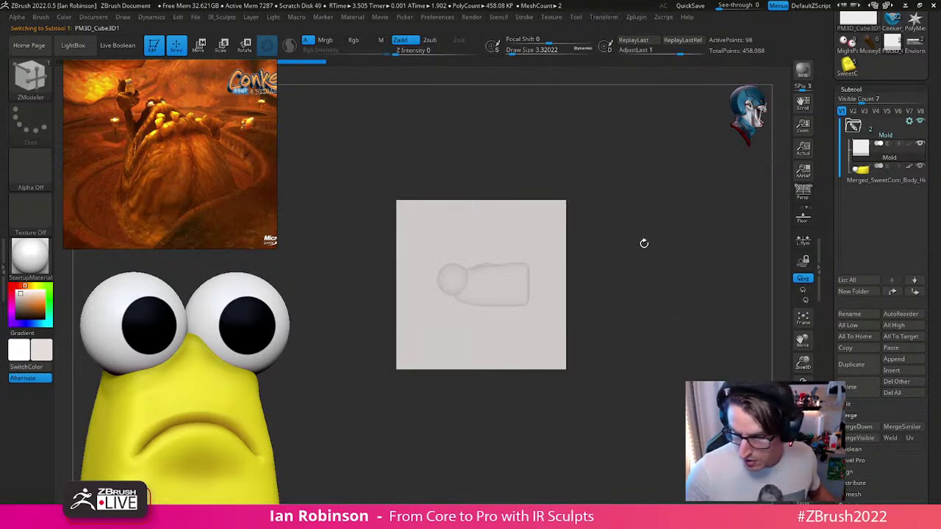
pyautogui.click(893, 371)
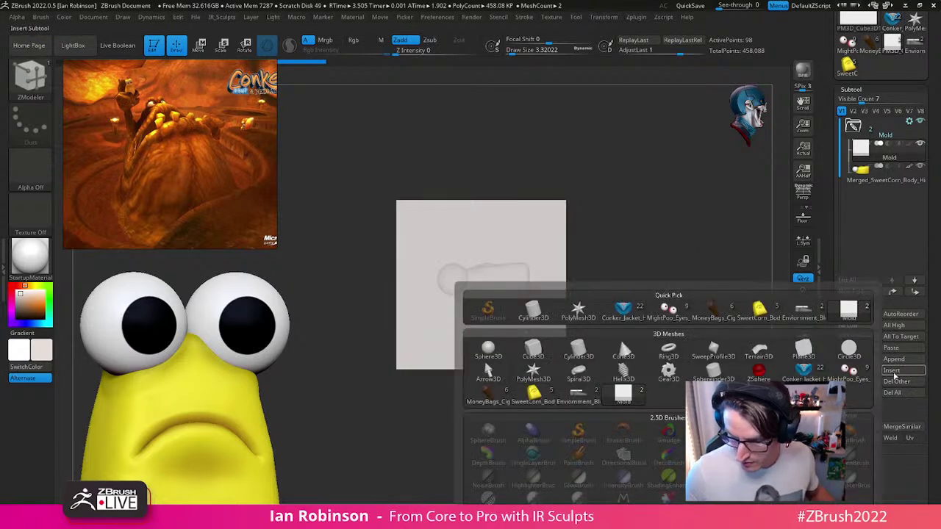
pyautogui.click(804, 350)
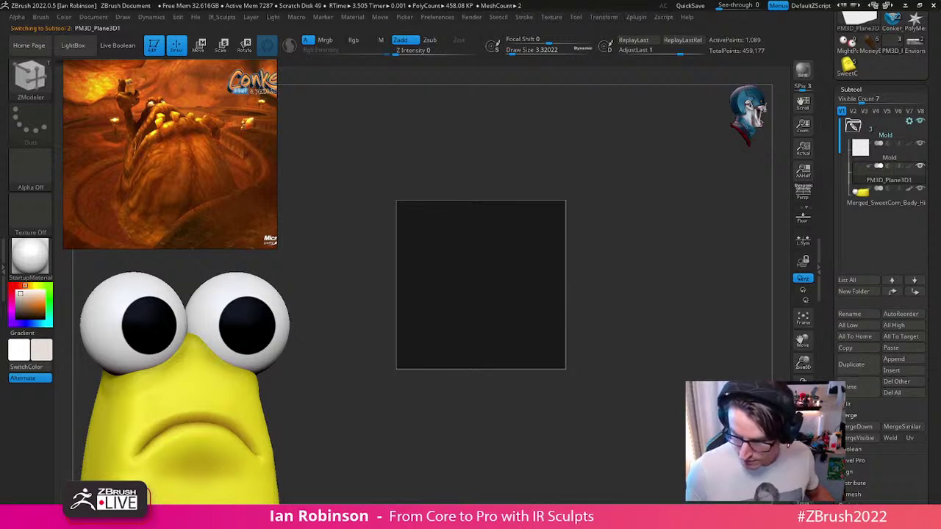
pyautogui.moveTo(683, 339); pyautogui.dragTo(688, 319)
pyautogui.press('w')
pyautogui.moveTo(484, 293); pyautogui.dragTo(493, 237)
pyautogui.moveTo(680, 253); pyautogui.dragTo(693, 270)
pyautogui.hotkey('shift', 'f')
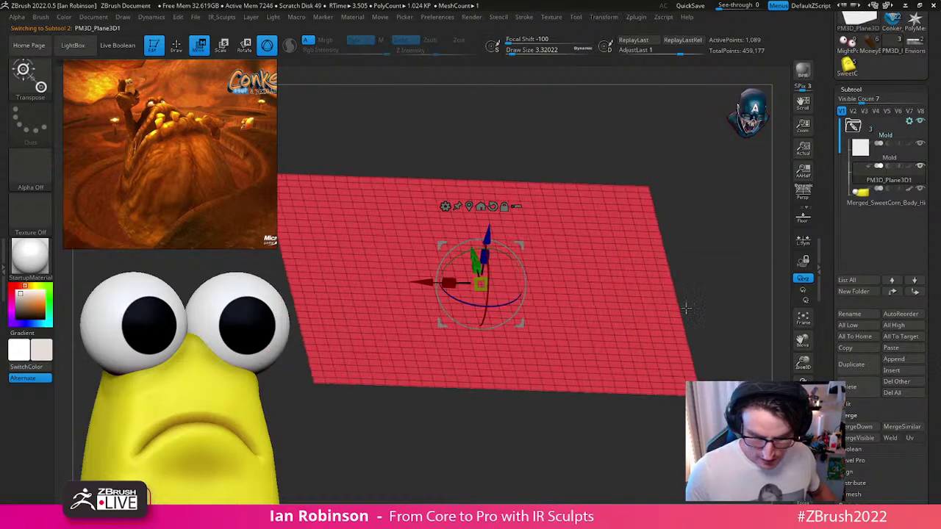
# Step: Extrude the whole plane into a thin slab with the ZModeler brush
pyautogui.press('q')
pyautogui.press('b')
pyautogui.press('z')
pyautogui.press('m')
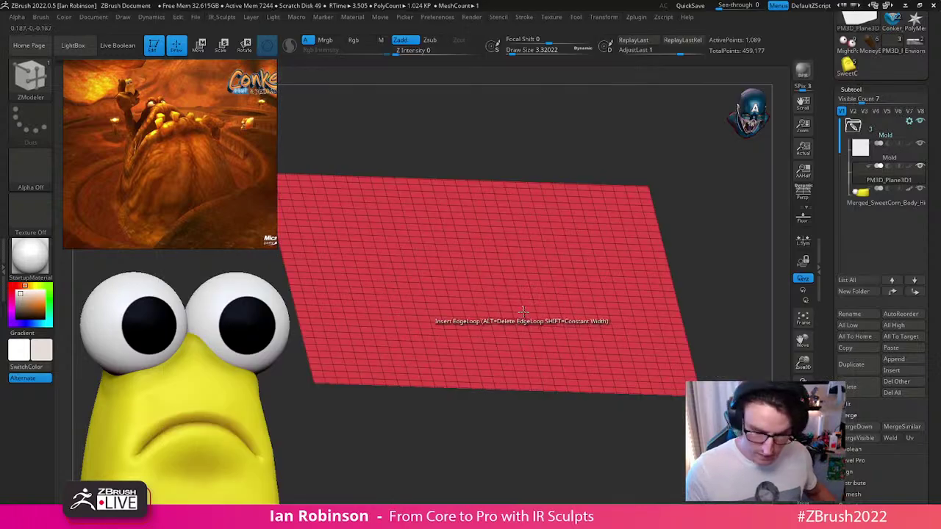
pyautogui.moveTo(507, 319); pyautogui.dragTo(515, 315)
# Step: Leave solo mode and turn off transparency to view the slab against the mold cube from behind
pyautogui.moveTo(706, 280); pyautogui.dragTo(611, 316, button='right')
pyautogui.click(803, 463)
pyautogui.keyDown('shift'); pyautogui.moveTo(679, 435); pyautogui.dragTo(621, 440, button='right'); pyautogui.keyUp('shift')
pyautogui.keyDown('alt'); pyautogui.moveTo(713, 333); pyautogui.dragTo(581, 323, button='right'); pyautogui.keyUp('alt')
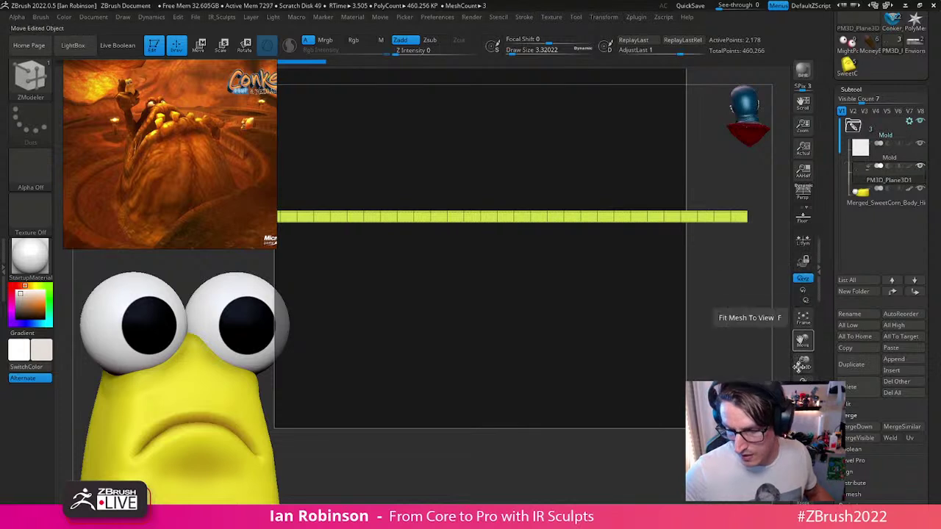
pyautogui.click(803, 434)
pyautogui.keyDown('ctrl'); pyautogui.moveTo(724, 419); pyautogui.dragTo(680, 392, button='right'); pyautogui.keyUp('ctrl')
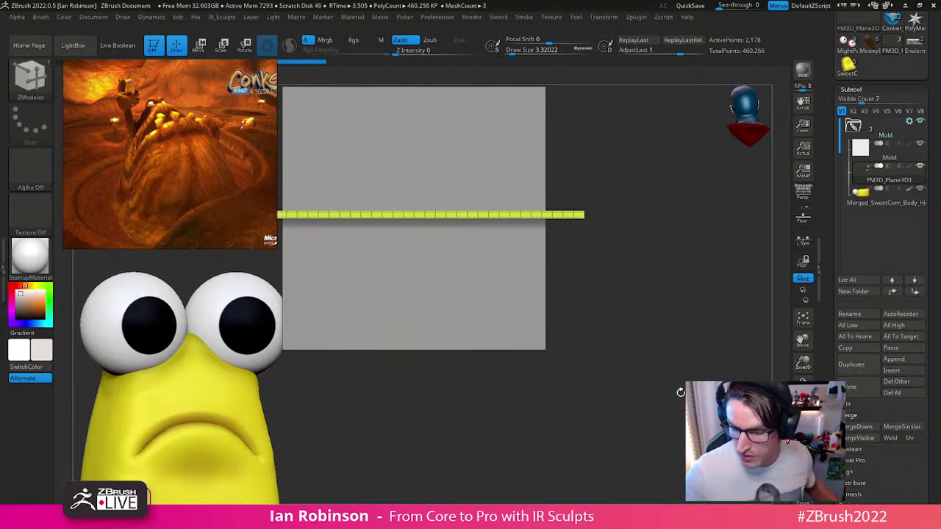
# Step: Move the slab subtool out of the Mold folder and scale its thickness down
pyautogui.click(915, 291)
pyautogui.press('f')
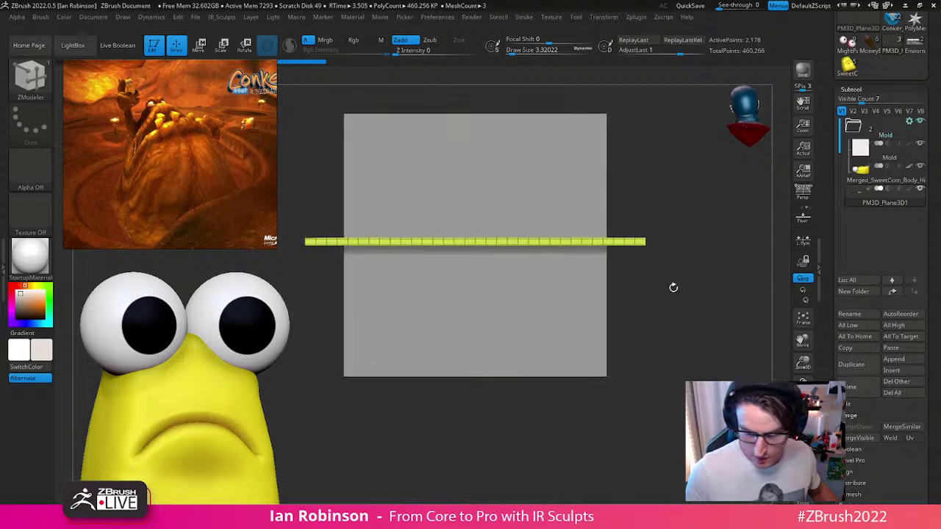
pyautogui.press('w')
pyautogui.moveTo(475, 211); pyautogui.dragTo(481, 300)
pyautogui.press('q')
pyautogui.press('f')
pyautogui.moveTo(678, 296); pyautogui.dragTo(695, 378)
# Step: Rename the slab subtool as Cutter
pyautogui.click(851, 314)
pyautogui.write('Cutt')
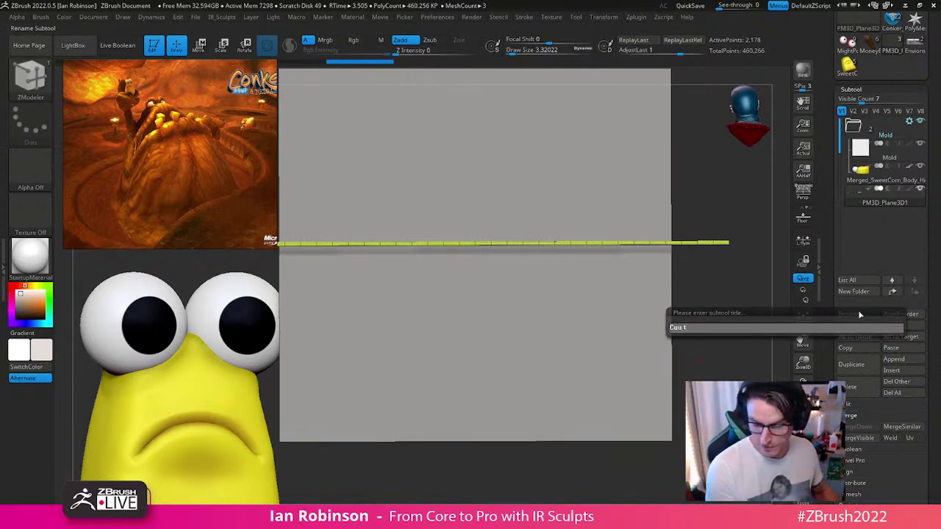
pyautogui.press('Return')
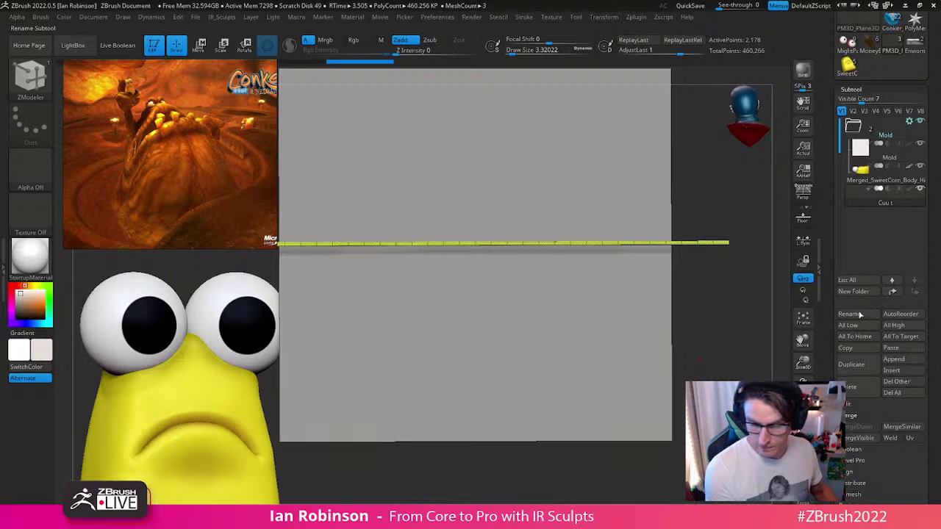
pyautogui.click(857, 313)
pyautogui.write('Cutter')
pyautogui.press('Return')
# Step: Examine the mold cube and the merged SweetCorn body in solo, and look through the body's deformation options
pyautogui.moveTo(724, 327); pyautogui.dragTo(702, 302)
pyautogui.click(882, 148)
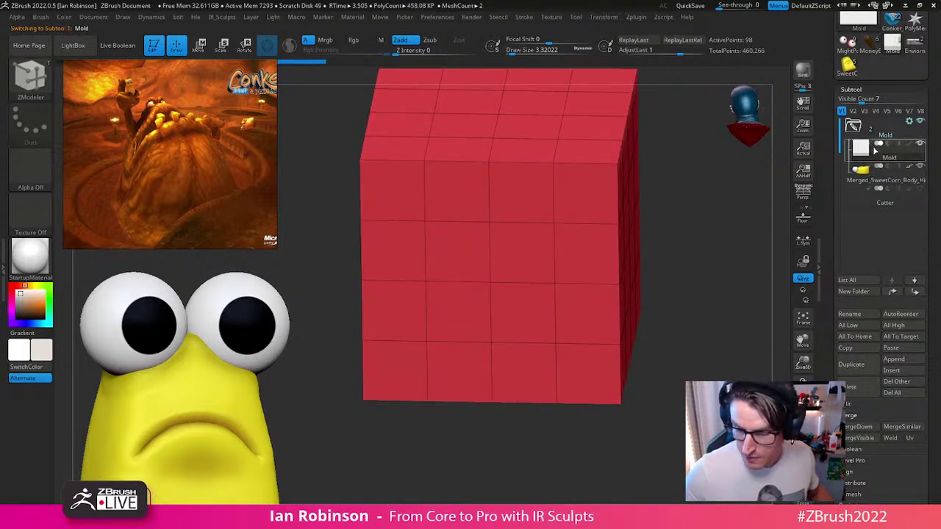
pyautogui.click(865, 184)
pyautogui.keyDown('alt'); pyautogui.moveTo(688, 358); pyautogui.dragTo(688, 307); pyautogui.keyUp('alt')
pyautogui.scroll(-10, 937, 342)
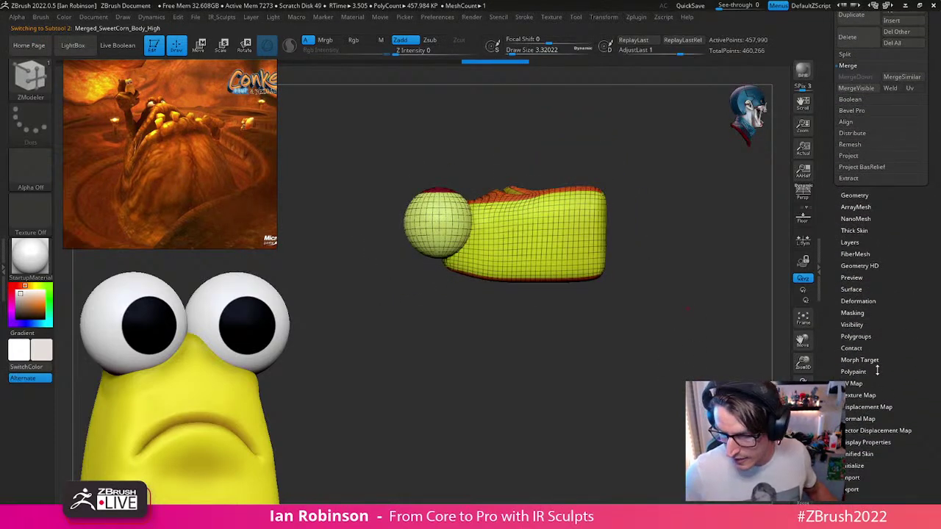
pyautogui.scroll(-2, 903, 354)
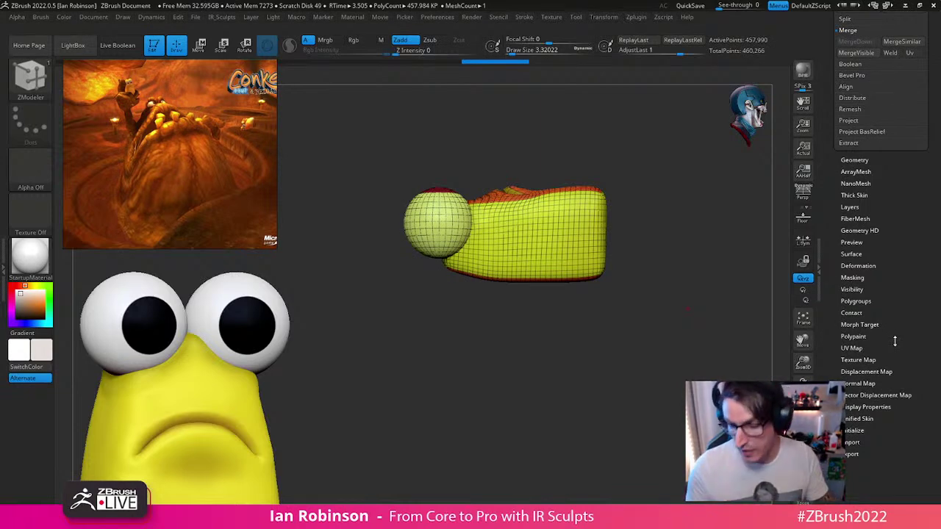
pyautogui.click(869, 265)
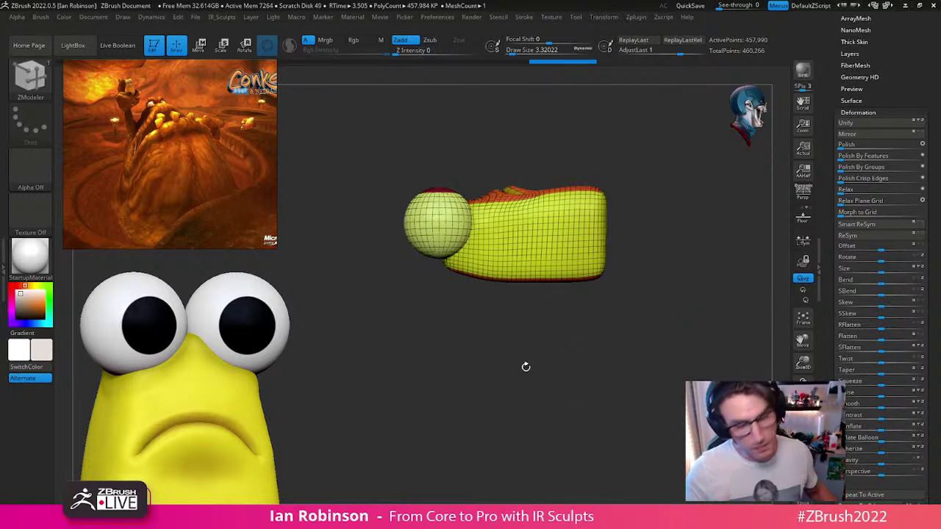
pyautogui.moveTo(922, 78); pyautogui.dragTo(917, 156)
pyautogui.click(859, 163)
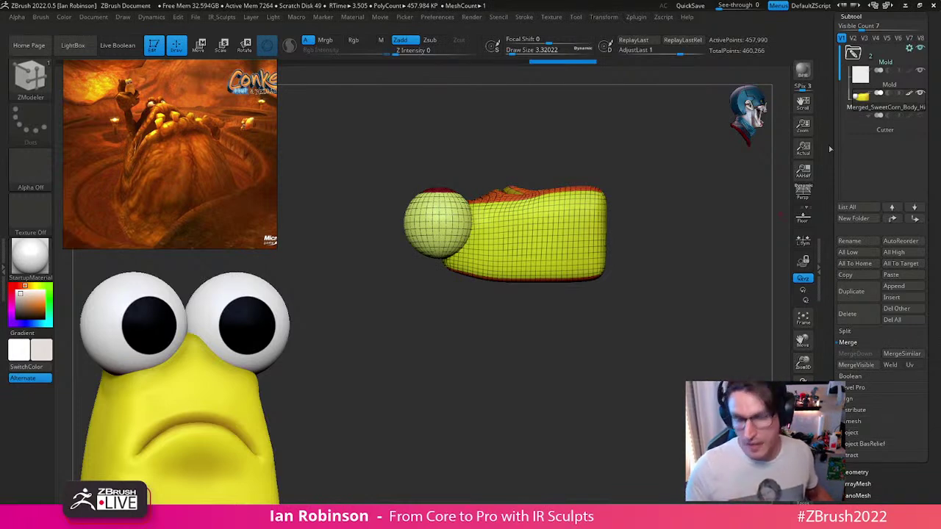
pyautogui.keyDown('ctrl'); pyautogui.moveTo(659, 324); pyautogui.dragTo(660, 369, button='right'); pyautogui.keyUp('ctrl')
pyautogui.click(866, 64)
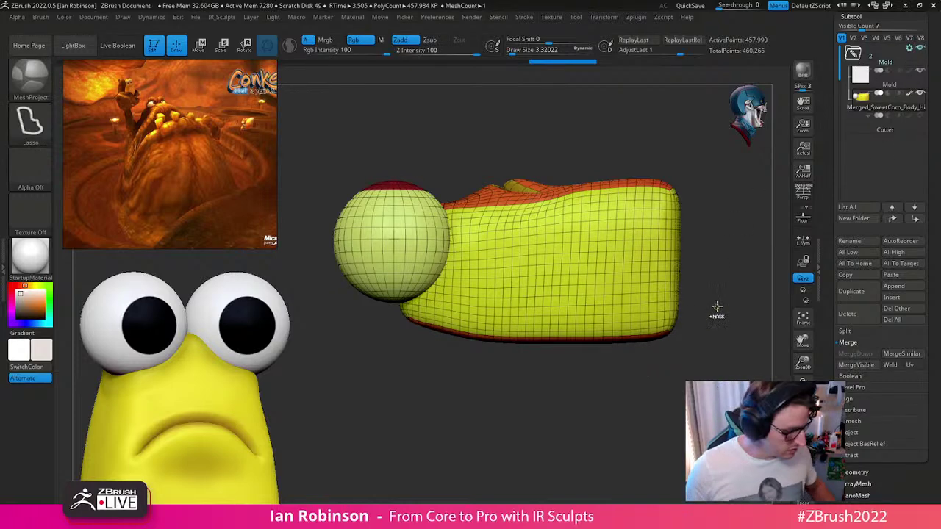
# Step: Turn on Live Boolean, leave solo mode and set the merged SweetCorn body to subtract from the mold cube
pyautogui.click(119, 46)
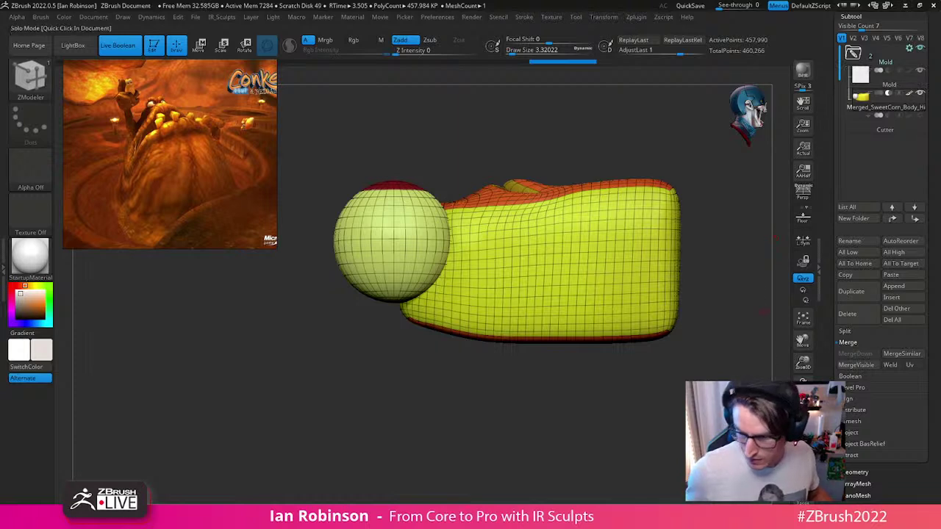
pyautogui.click(803, 474)
pyautogui.keyDown('ctrl'); pyautogui.moveTo(657, 322); pyautogui.dragTo(653, 303, button='right'); pyautogui.keyUp('ctrl')
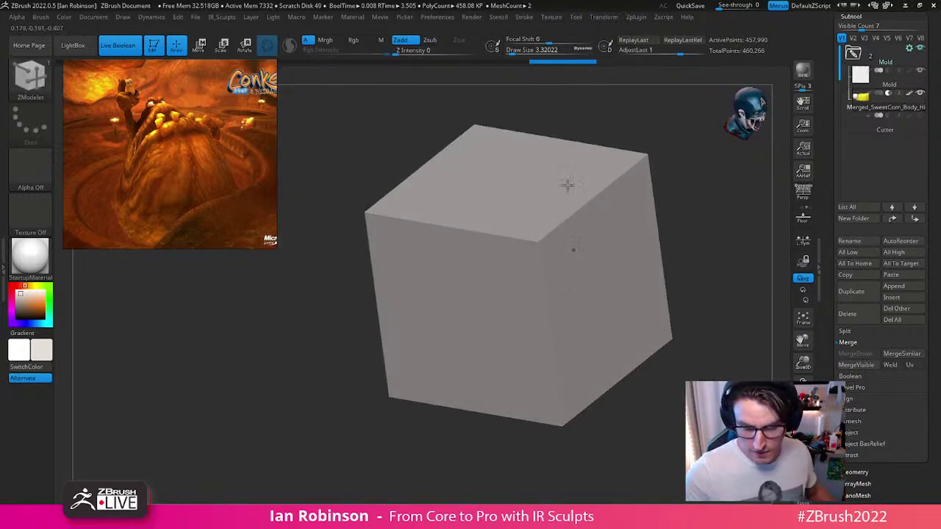
pyautogui.click(573, 252)
pyautogui.keyDown('shift'); pyautogui.moveTo(718, 262); pyautogui.dragTo(721, 270, button='right'); pyautogui.keyUp('shift')
pyautogui.keyDown('alt'); pyautogui.moveTo(722, 270); pyautogui.dragTo(683, 268, button='right'); pyautogui.keyUp('alt')
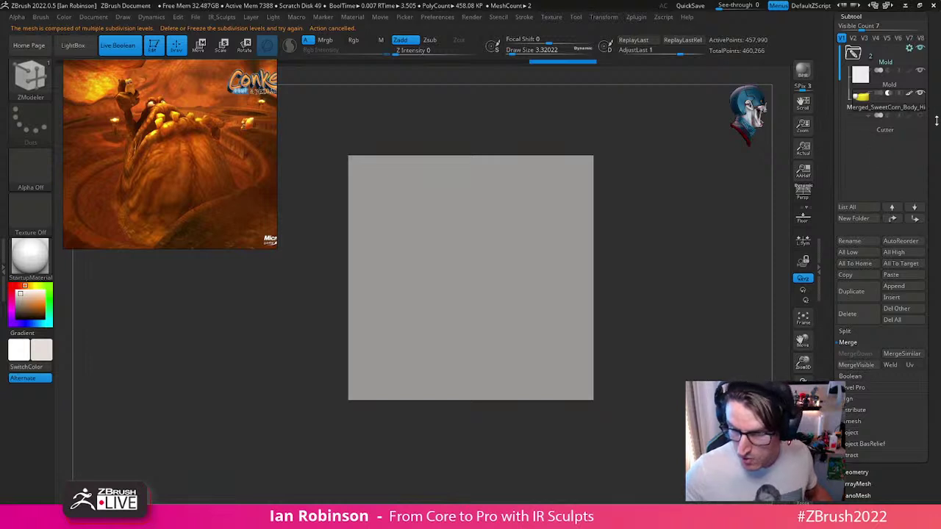
# Step: Delete the lower subdivision levels of the merged SweetCorn body
pyautogui.moveTo(934, 122); pyautogui.dragTo(935, 176)
pyautogui.moveTo(849, 160)
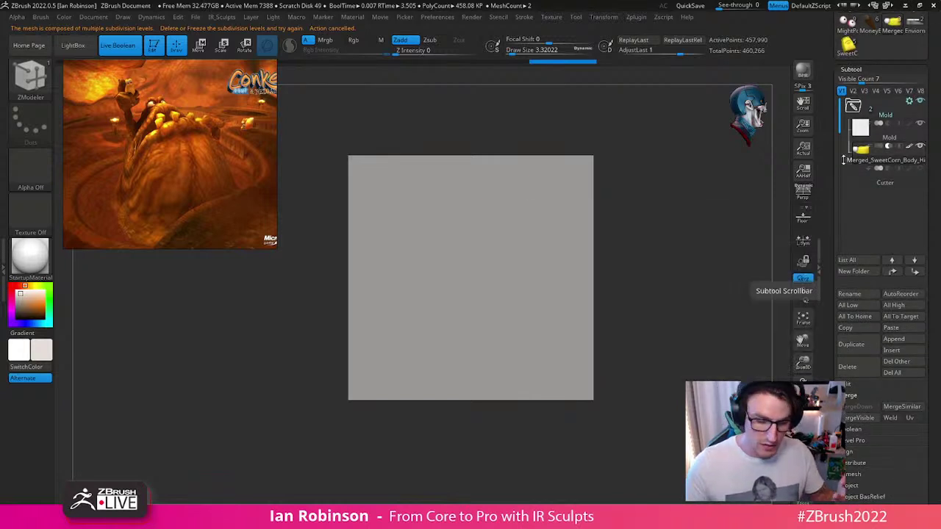
pyautogui.click(852, 69)
pyautogui.click(854, 81)
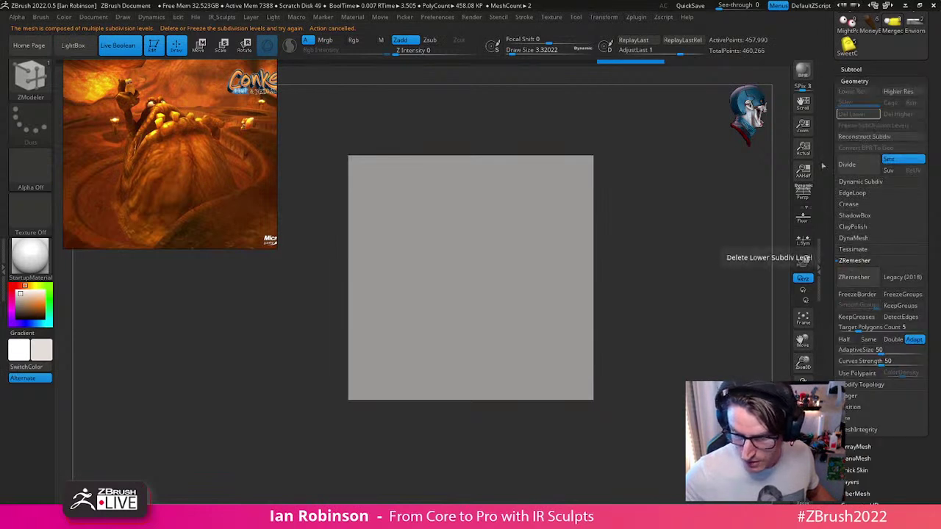
pyautogui.click(861, 69)
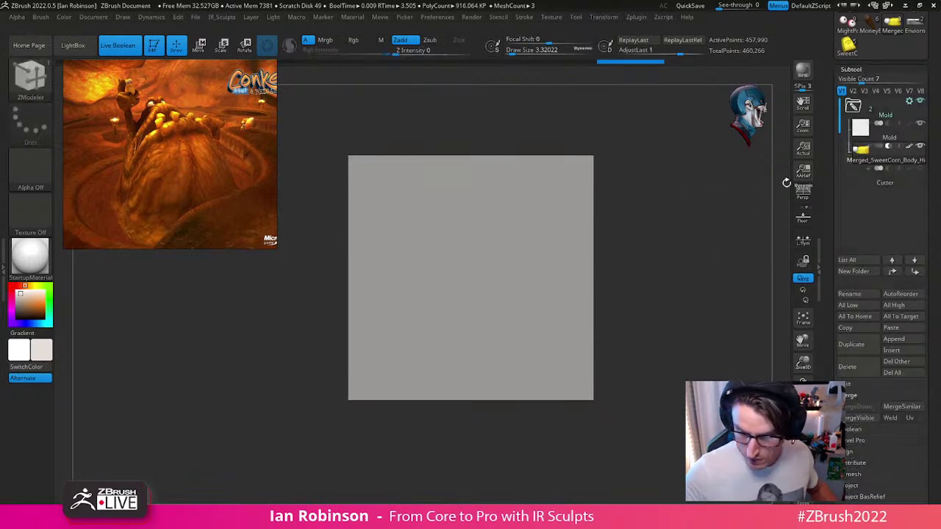
pyautogui.click(864, 135)
pyautogui.press('g')
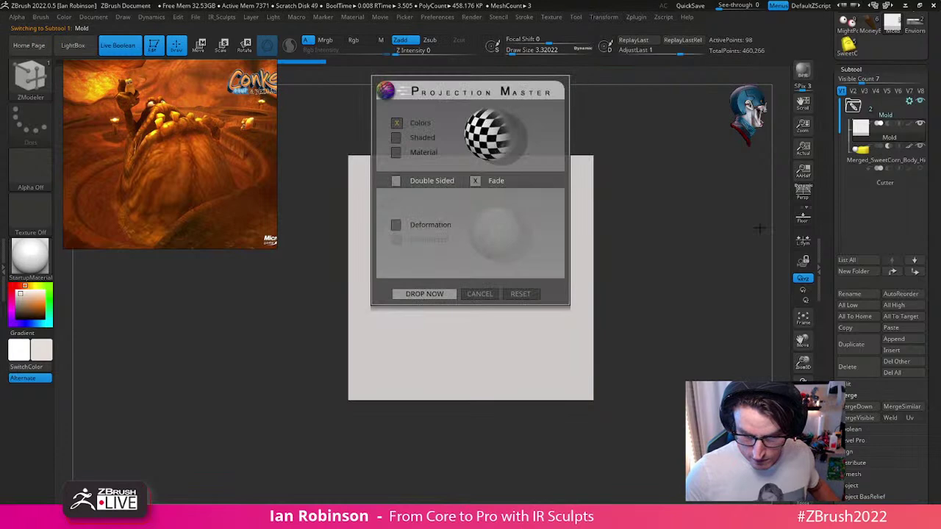
pyautogui.press('Escape')
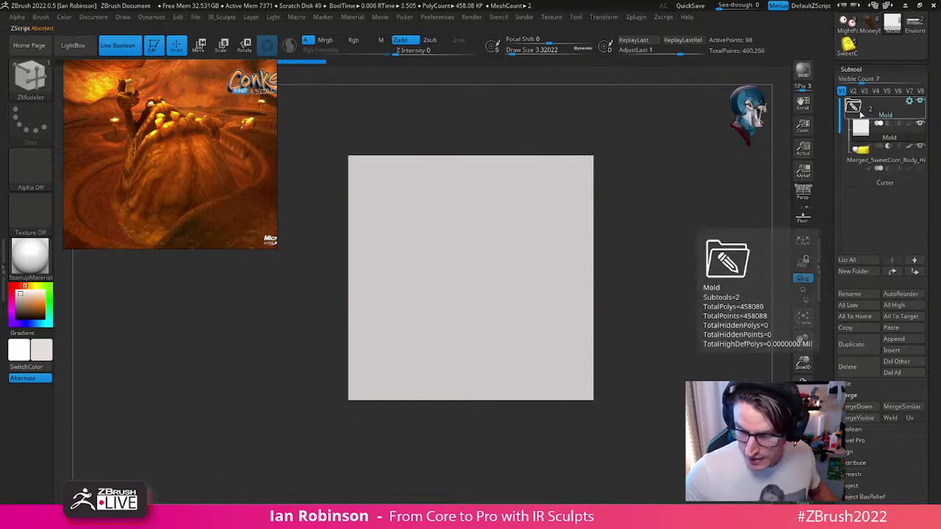
# Step: Move the Cutter subtool into the Mold folder, make it visible and set it to subtract from the cube
pyautogui.click(882, 184)
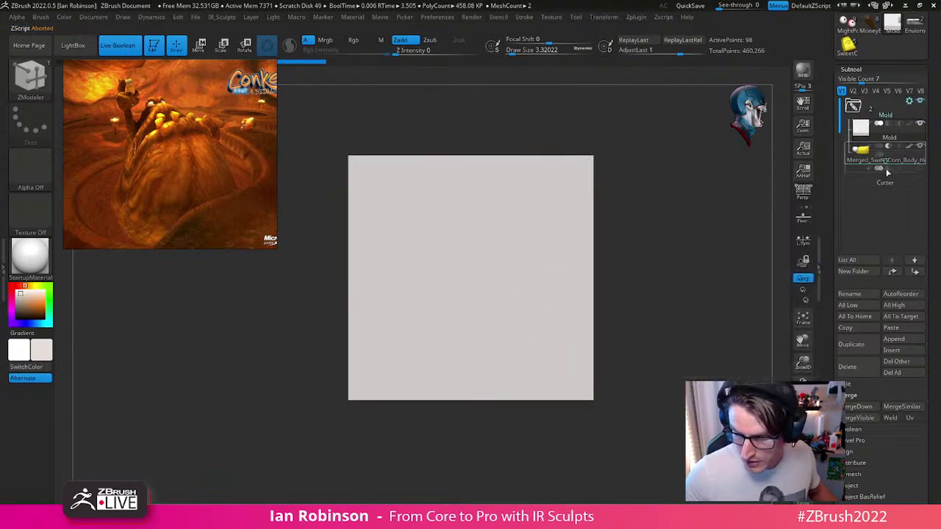
pyautogui.click(922, 174)
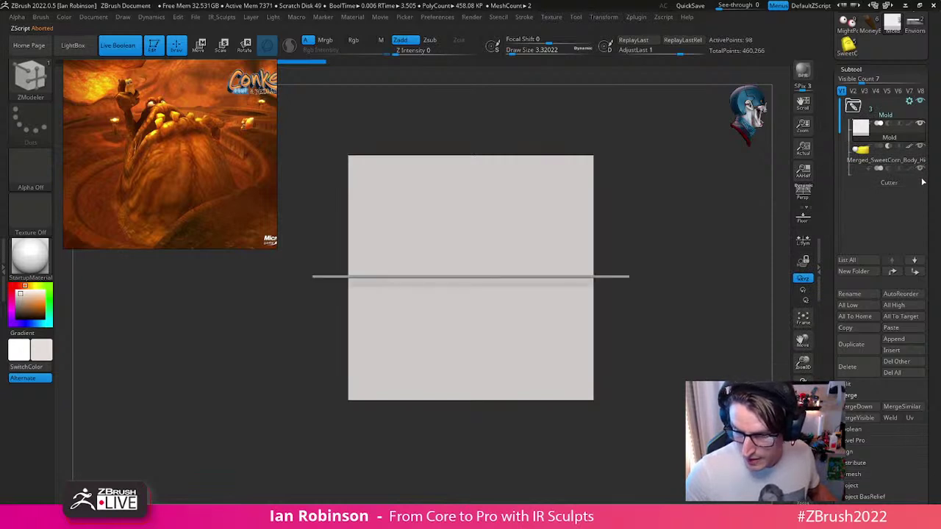
pyautogui.moveTo(678, 289); pyautogui.dragTo(707, 298)
pyautogui.keyDown('ctrl'); pyautogui.moveTo(709, 299); pyautogui.dragTo(706, 283, button='right'); pyautogui.keyUp('ctrl')
# Step: Run Boolean Folder on the Mold folder and select the resulting mesh subtool
pyautogui.moveTo(926, 274); pyautogui.dragTo(926, 233)
pyautogui.click(910, 63)
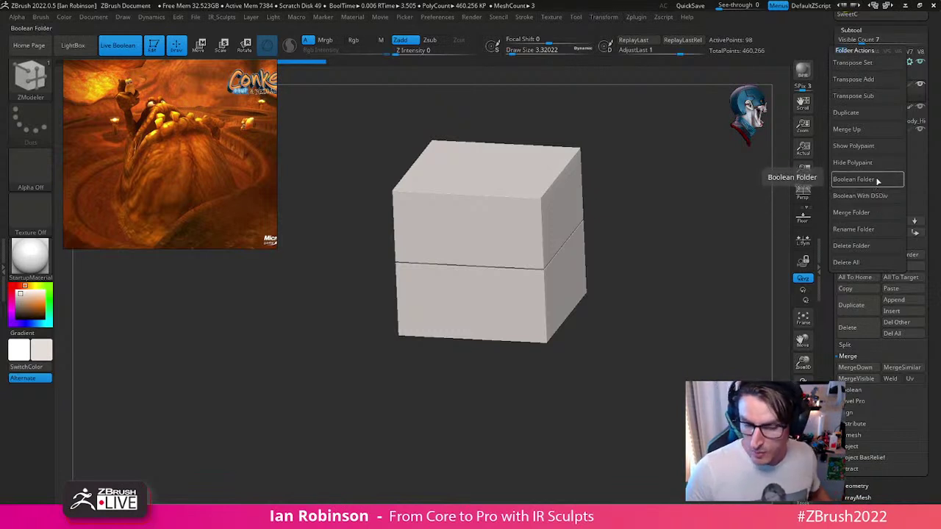
pyautogui.click(877, 182)
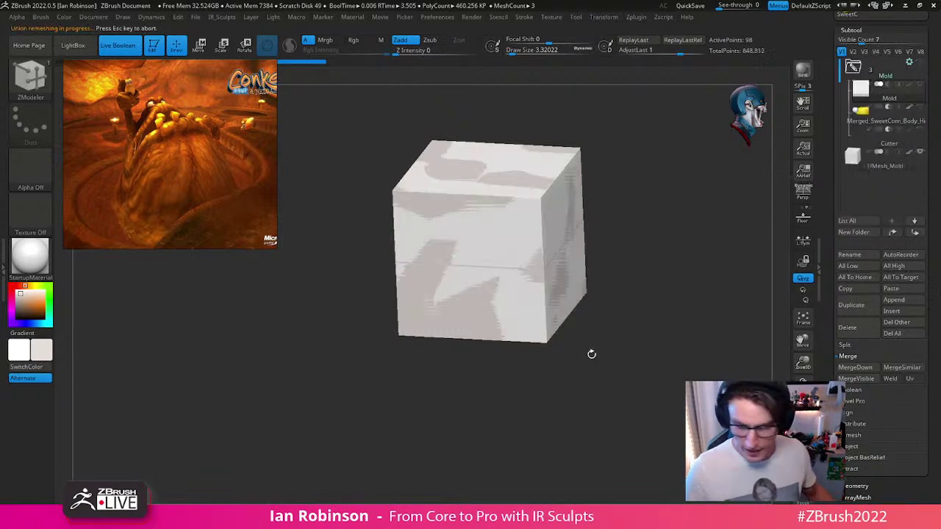
pyautogui.click(852, 163)
# Step: Show the polyframe on the boolean mold mesh and assign its separate pieces their own polygroups with Auto Groups
pyautogui.moveTo(695, 242); pyautogui.dragTo(676, 308)
pyautogui.hotkey('shift', 'f')
pyautogui.press('2')
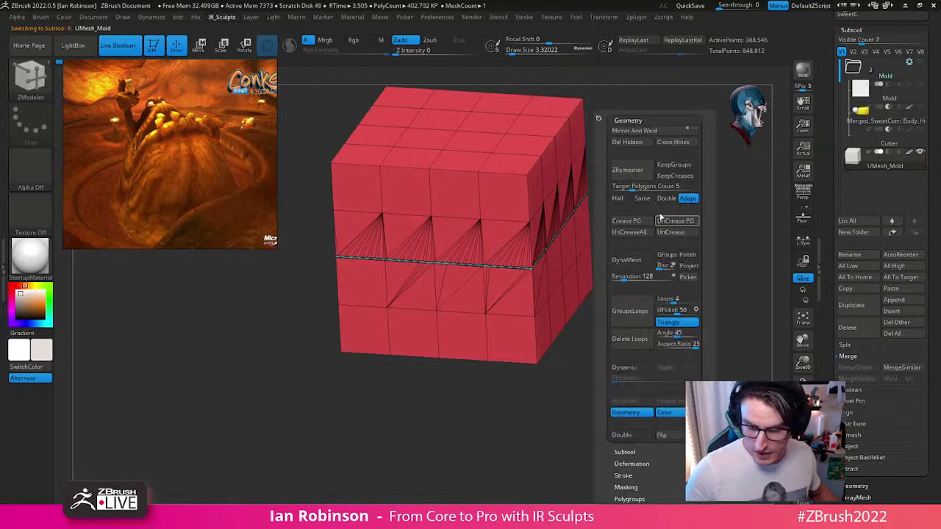
pyautogui.click(637, 120)
pyautogui.moveTo(933, 318); pyautogui.dragTo(934, 205)
pyautogui.click(856, 169)
pyautogui.click(856, 179)
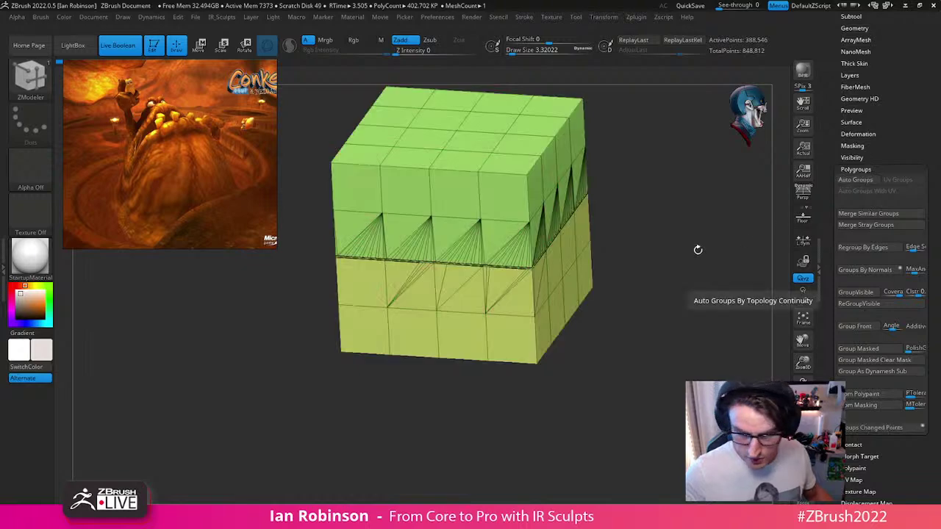
# Step: Isolate one mold half by its polygroup and examine the SweetCorn cavity in its cut face
pyautogui.keyDown('ctrl'); pyautogui.keyDown('shift'); pyautogui.click(545, 192); pyautogui.keyUp('shift'); pyautogui.keyUp('ctrl')
pyautogui.moveTo(683, 223)
pyautogui.mouseDown()
pyautogui.moveTo(686, 193)
pyautogui.moveTo(688, 250)
pyautogui.moveTo(711, 275)
pyautogui.moveTo(687, 292)
pyautogui.moveTo(698, 268)
pyautogui.moveTo(683, 316)
pyautogui.moveTo(685, 306)
pyautogui.mouseUp()
pyautogui.hotkey('shift', 'f')
pyautogui.press('b')
pyautogui.press('z')
pyautogui.press('m')
pyautogui.moveTo(680, 259)
pyautogui.mouseDown()
pyautogui.moveTo(682, 316)
pyautogui.moveTo(676, 305)
pyautogui.mouseUp()
pyautogui.moveTo(621, 178)
pyautogui.keyDown('alt'); pyautogui.mouseDown()
pyautogui.moveTo(681, 271)
pyautogui.moveTo(515, 262)
pyautogui.mouseUp(); pyautogui.keyUp('alt')
pyautogui.moveTo(399, 197)
pyautogui.keyDown('alt'); pyautogui.mouseDown(button='right')
pyautogui.moveTo(490, 293)
pyautogui.moveTo(531, 315)
pyautogui.moveTo(565, 282)
pyautogui.moveTo(604, 284)
pyautogui.mouseUp(button='right'); pyautogui.keyUp('alt')
pyautogui.hotkey('shift', 'f')
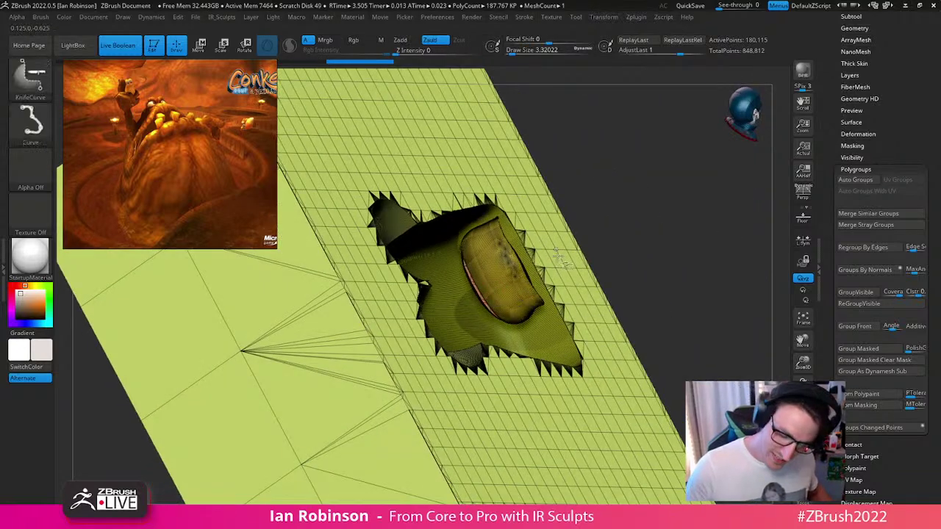
# Step: Isolate the leftover piece inside the mold, invert the visibility and delete that piece
pyautogui.keyDown('ctrl'); pyautogui.keyDown('shift'); pyautogui.click(558, 267); pyautogui.keyUp('shift'); pyautogui.keyUp('ctrl')
pyautogui.hotkey('shift', 'f')
pyautogui.moveTo(653, 254)
pyautogui.mouseDown()
pyautogui.moveTo(655, 213)
pyautogui.moveTo(641, 203)
pyautogui.moveTo(667, 261)
pyautogui.moveTo(647, 236)
pyautogui.mouseUp()
pyautogui.press('space')
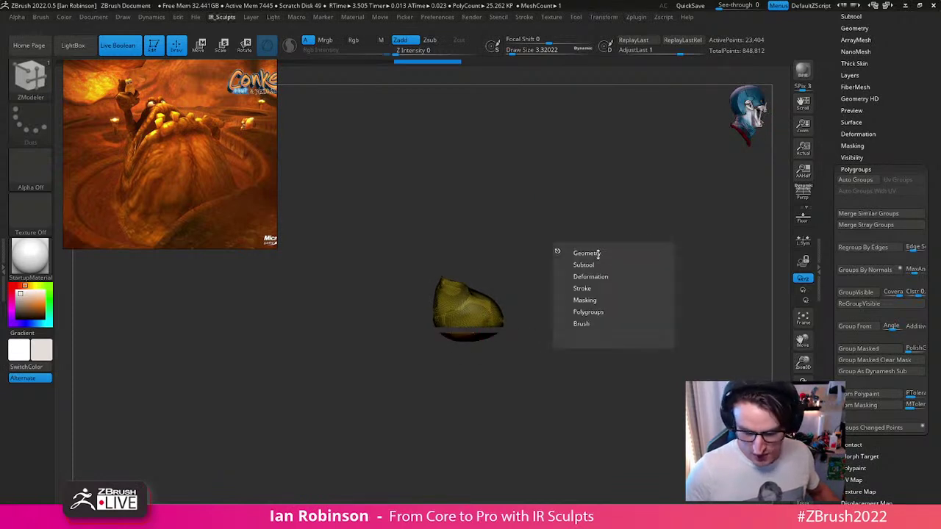
pyautogui.keyDown('ctrl'); pyautogui.keyDown('shift'); pyautogui.moveTo(556, 169); pyautogui.dragTo(593, 225); pyautogui.keyUp('shift'); pyautogui.keyUp('ctrl')
pyautogui.keyDown('ctrl'); pyautogui.keyDown('shift'); pyautogui.click(605, 230); pyautogui.keyUp('shift'); pyautogui.keyUp('ctrl')
pyautogui.press('space')
pyautogui.click(605, 261)
pyautogui.click(609, 251)
pyautogui.click(607, 271)
# Step: Mask the lower mold half and move the upper half straight up, away from it
pyautogui.keyDown('alt'); pyautogui.moveTo(745, 304); pyautogui.dragTo(649, 228); pyautogui.keyUp('alt')
pyautogui.keyDown('ctrl'); pyautogui.keyDown('shift'); pyautogui.click(646, 284); pyautogui.keyUp('shift'); pyautogui.keyUp('ctrl')
pyautogui.keyDown('ctrl'); pyautogui.click(674, 284); pyautogui.keyUp('ctrl')
pyautogui.keyDown('ctrl'); pyautogui.keyDown('shift'); pyautogui.click(677, 276); pyautogui.keyUp('shift'); pyautogui.keyUp('ctrl')
pyautogui.keyDown('ctrl'); pyautogui.click(682, 287); pyautogui.keyUp('ctrl')
pyautogui.keyDown('alt'); pyautogui.moveTo(681, 285); pyautogui.dragTo(671, 262); pyautogui.keyUp('alt')
pyautogui.press('w')
pyautogui.moveTo(510, 229); pyautogui.dragTo(510, 107)
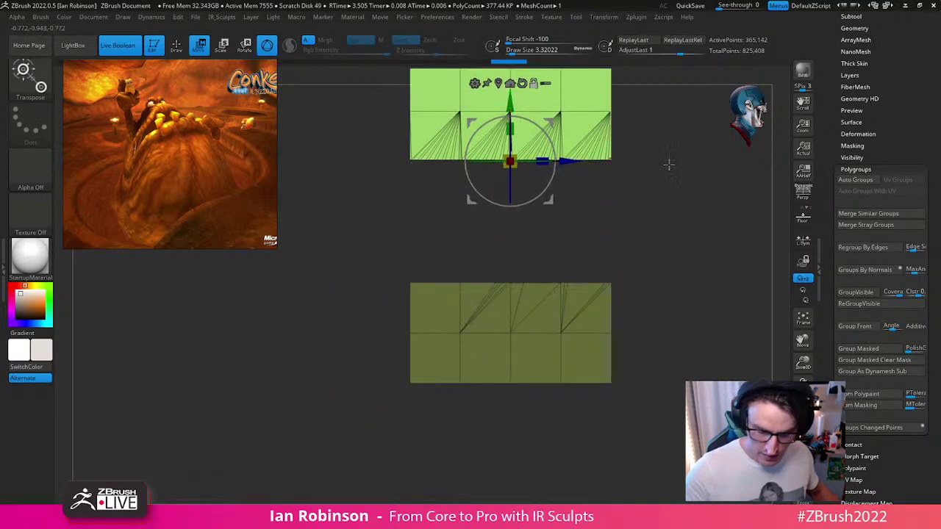
# Step: Rotate the upper mold half upright so its cavity faces outward, and shift it sideways clear of the lower half
pyautogui.keyDown('alt'); pyautogui.moveTo(625, 145); pyautogui.dragTo(613, 243); pyautogui.keyUp('alt')
pyautogui.moveTo(533, 230); pyautogui.dragTo(550, 307)
pyautogui.moveTo(559, 261); pyautogui.dragTo(689, 261)
pyautogui.moveTo(699, 413)
pyautogui.keyDown('alt'); pyautogui.mouseDown()
pyautogui.moveTo(667, 388)
pyautogui.moveTo(711, 374)
pyautogui.moveTo(674, 347)
pyautogui.mouseUp(); pyautogui.keyUp('alt')
pyautogui.press('q')
pyautogui.hotkey('shift', 'f')
pyautogui.moveTo(678, 278)
pyautogui.mouseDown()
pyautogui.moveTo(638, 299)
pyautogui.moveTo(714, 257)
pyautogui.moveTo(693, 272)
pyautogui.mouseUp()
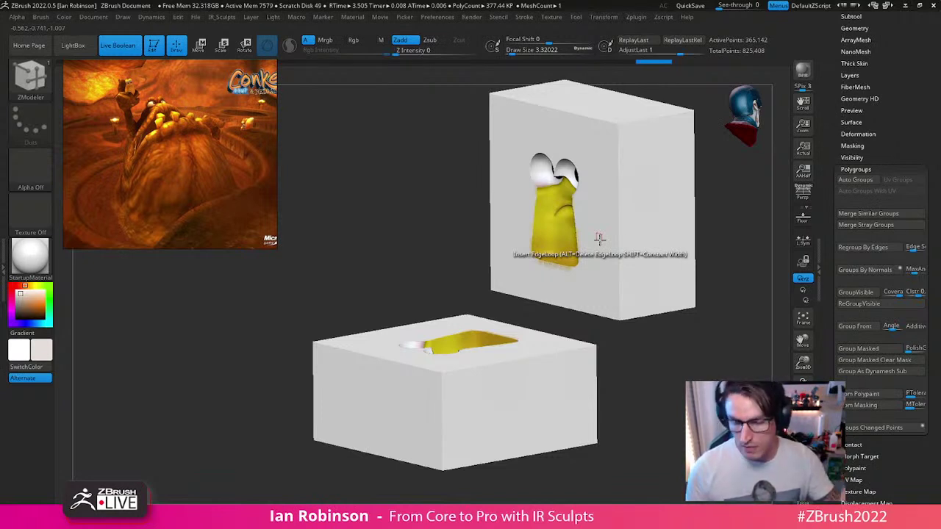
pyautogui.moveTo(689, 353); pyautogui.dragTo(702, 390)
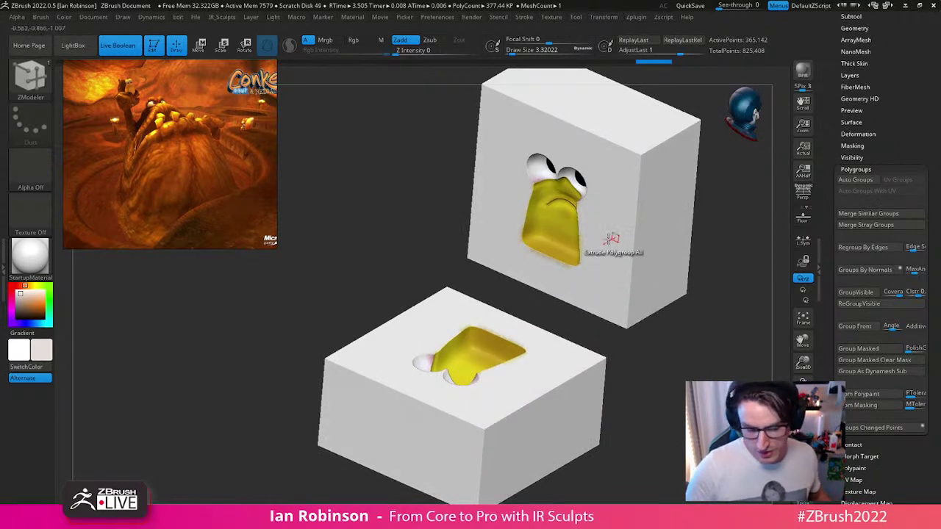
pyautogui.moveTo(621, 293); pyautogui.dragTo(611, 272, button='right')
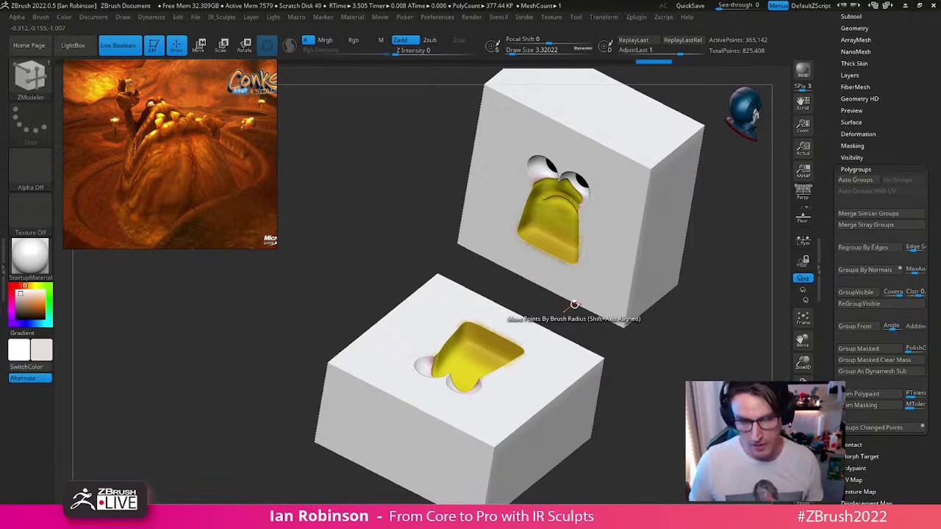
# Step: Switch to the Cylinder3D primitive and convert it to a PolyMesh3D
pyautogui.moveTo(906, 108); pyautogui.dragTo(898, 206)
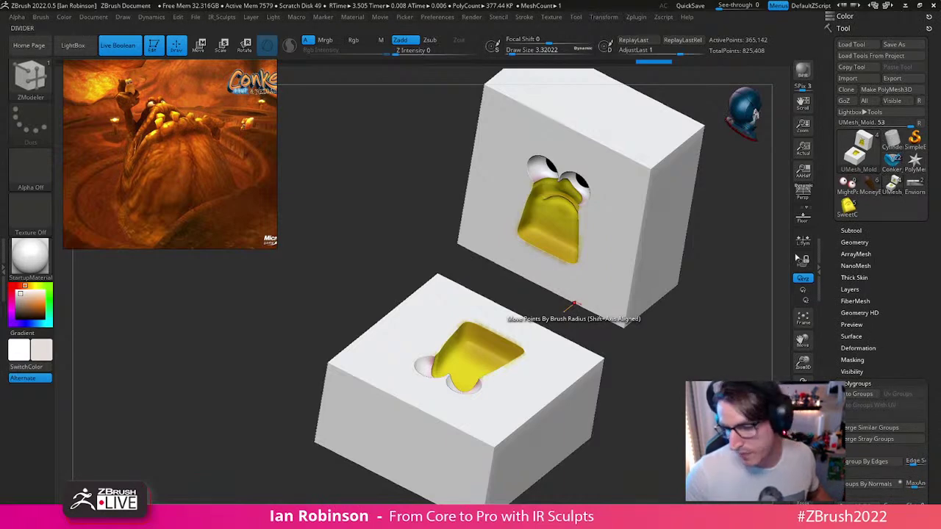
pyautogui.click(891, 141)
pyautogui.keyDown('ctrl'); pyautogui.moveTo(698, 334); pyautogui.dragTo(681, 308, button='right'); pyautogui.keyUp('ctrl')
pyautogui.keyDown('shift'); pyautogui.moveTo(681, 309); pyautogui.dragTo(682, 369, button='right'); pyautogui.keyUp('shift')
pyautogui.hotkey('shift', 'f')
pyautogui.keyDown('alt'); pyautogui.moveTo(682, 369); pyautogui.dragTo(640, 322); pyautogui.keyUp('alt')
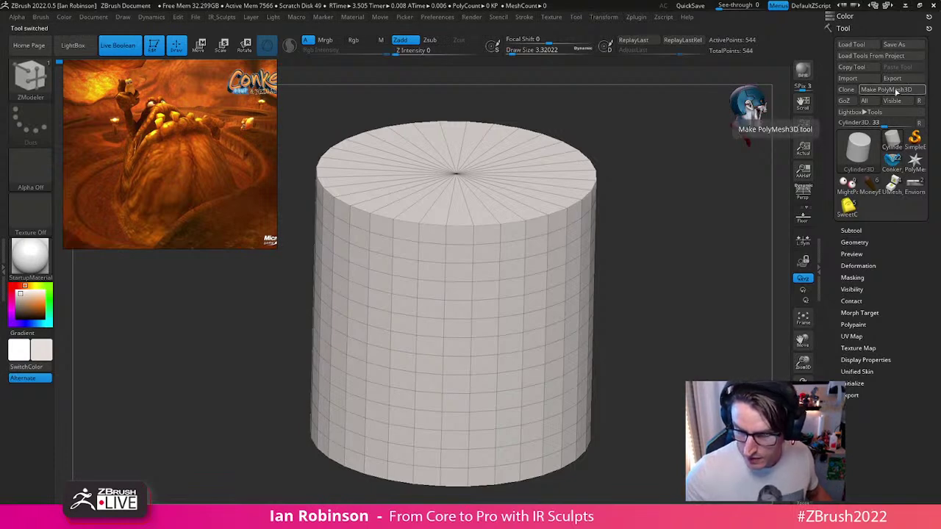
pyautogui.click(885, 89)
pyautogui.moveTo(659, 263)
pyautogui.keyDown('shift'); pyautogui.mouseDown(button='right')
pyautogui.moveTo(670, 271)
pyautogui.moveTo(647, 249)
pyautogui.mouseUp(button='right'); pyautogui.keyUp('shift')
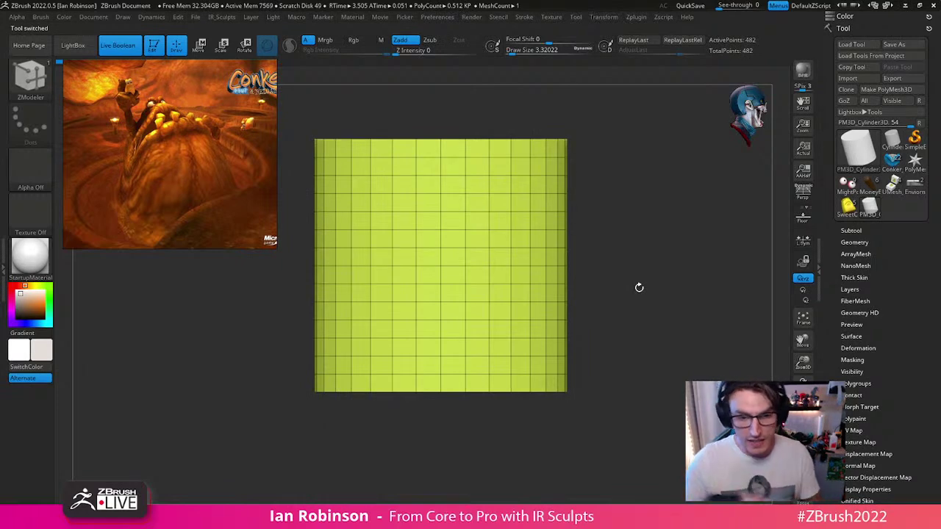
pyautogui.moveTo(639, 288)
pyautogui.mouseDown(button='right')
pyautogui.moveTo(655, 235)
pyautogui.moveTo(613, 216)
pyautogui.moveTo(613, 200)
pyautogui.moveTo(649, 249)
pyautogui.moveTo(601, 257)
pyautogui.moveTo(556, 286)
pyautogui.mouseUp(button='right')
pyautogui.press('b')
pyautogui.press('m')
pyautogui.press('d')
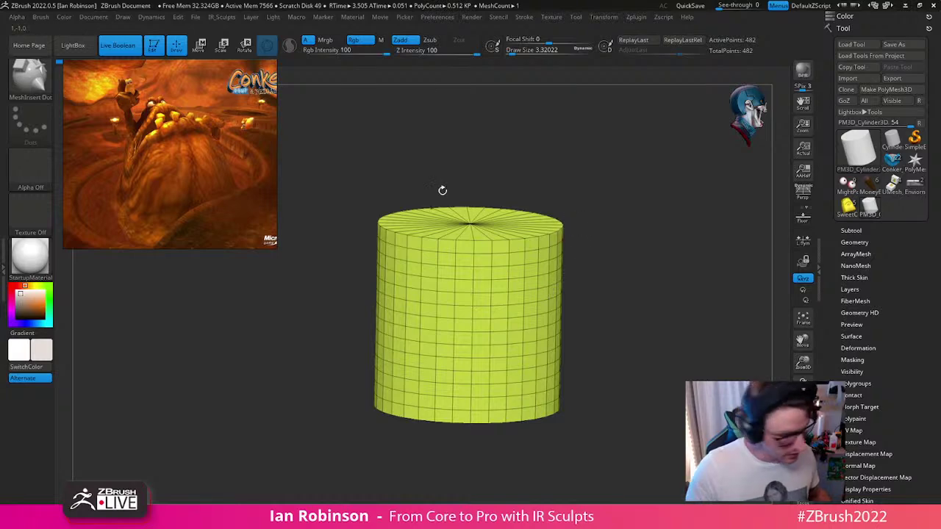
# Step: Choose the ZModeler brush and put the whole cylinder into one new polygroup
pyautogui.press('b')
pyautogui.press('z')
pyautogui.press('m')
pyautogui.moveTo(646, 220)
pyautogui.mouseDown(button='right')
pyautogui.moveTo(664, 281)
pyautogui.moveTo(610, 279)
pyautogui.mouseUp(button='right')
pyautogui.moveTo(590, 271); pyautogui.dragTo(600, 271)
pyautogui.keyDown('ctrl'); pyautogui.moveTo(599, 271); pyautogui.dragTo(549, 324, button='right'); pyautogui.keyUp('ctrl')
pyautogui.keyDown('shift'); pyautogui.moveTo(549, 324); pyautogui.dragTo(669, 262, button='right'); pyautogui.keyUp('shift')
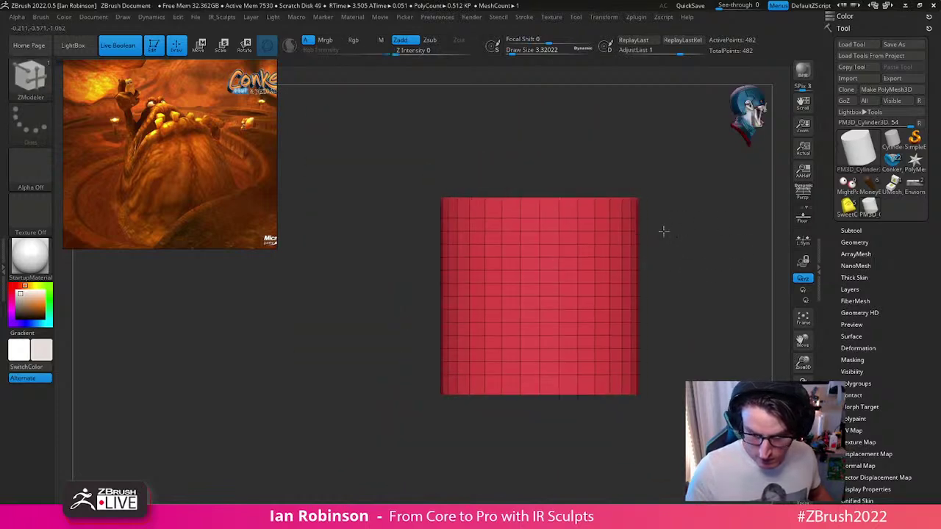
# Step: Keep only the lower section of the cylinder visible and delete the hidden upper geometry
pyautogui.keyDown('alt'); pyautogui.moveTo(684, 227); pyautogui.dragTo(609, 267, button='right'); pyautogui.keyUp('alt')
pyautogui.moveTo(321, 319); pyautogui.dragTo(616, 414)
pyautogui.moveTo(618, 408); pyautogui.dragTo(672, 282, button='right')
pyautogui.moveTo(673, 282); pyautogui.dragTo(625, 229)
pyautogui.press('space')
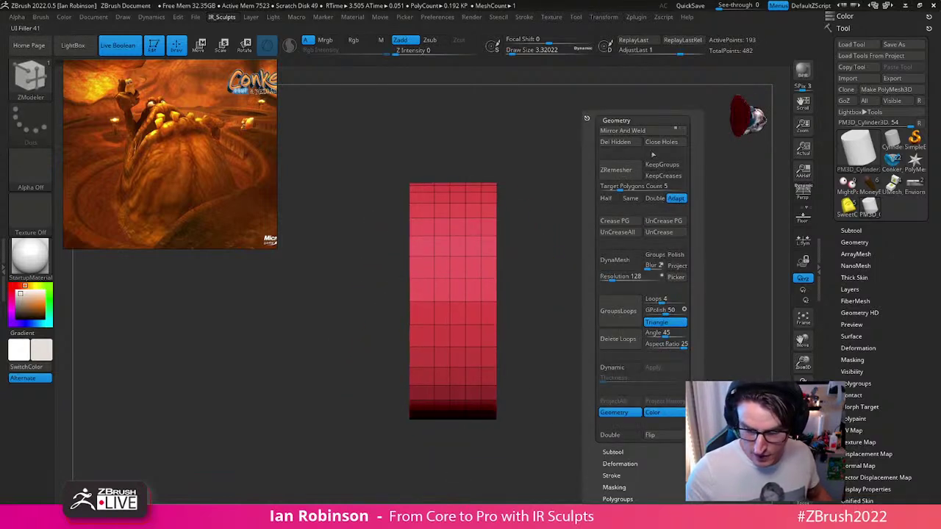
pyautogui.click(635, 143)
# Step: Extrude the cylinder's whole polygroup with the ZModeler brush to form a shallow, open dish with thick walls
pyautogui.moveTo(536, 267); pyautogui.dragTo(402, 191)
pyautogui.moveTo(598, 162); pyautogui.dragTo(657, 241)
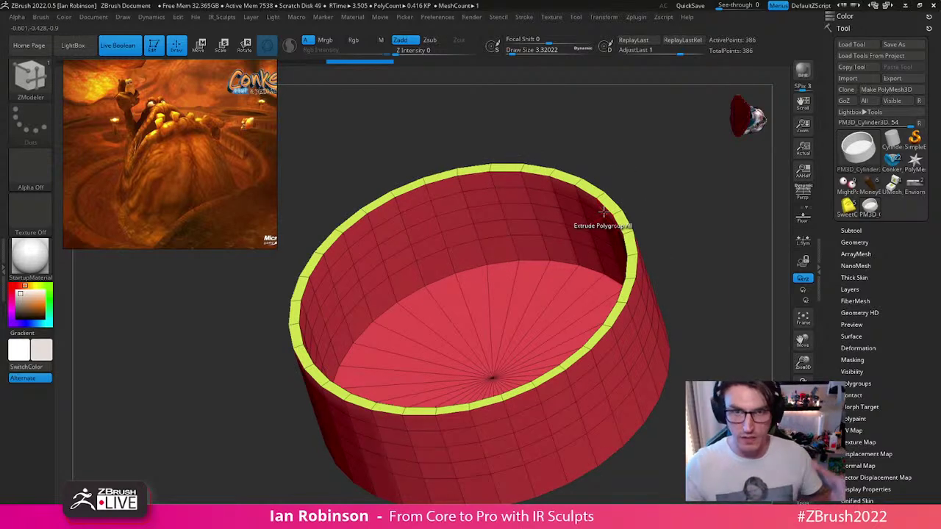
pyautogui.moveTo(699, 230); pyautogui.dragTo(676, 334)
# Step: Examine the dish from the side and open the DynaMesh settings for its geometry
pyautogui.keyDown('alt'); pyautogui.moveTo(622, 210); pyautogui.dragTo(679, 395); pyautogui.keyUp('alt')
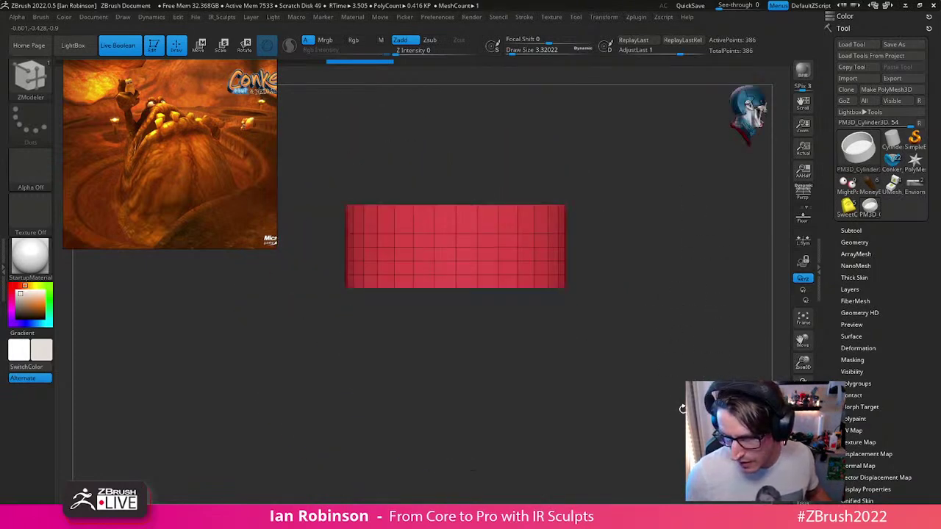
pyautogui.click(858, 241)
pyautogui.scroll(-4, 928, 221)
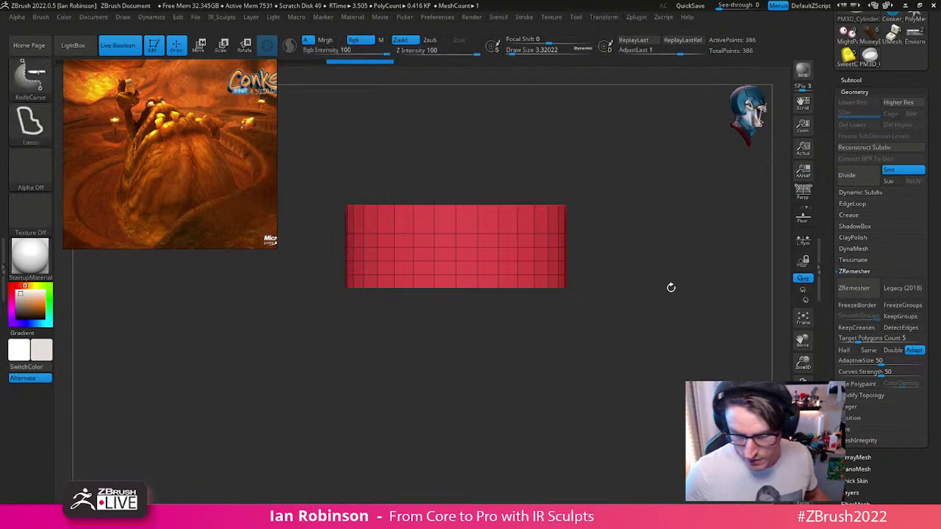
pyautogui.click(866, 249)
pyautogui.moveTo(930, 238); pyautogui.dragTo(932, 156)
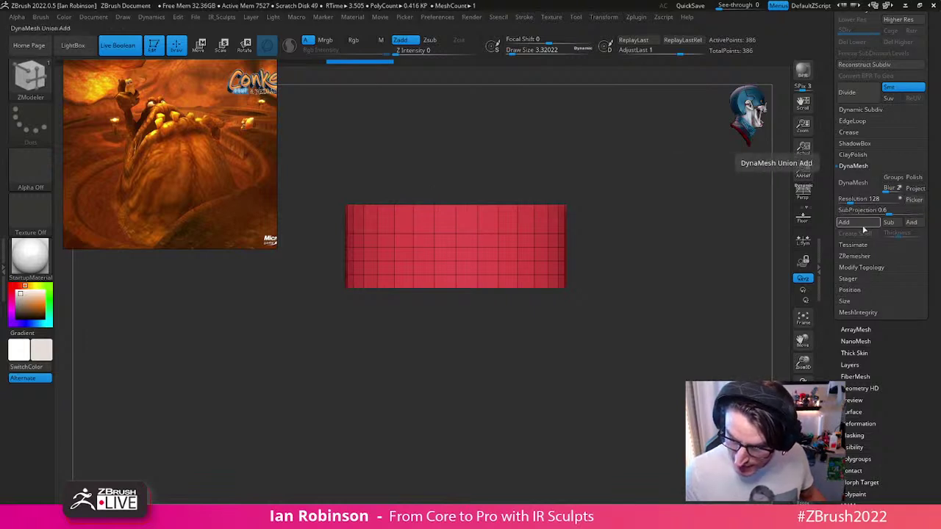
# Step: Undo the dish's extrusion and the deletion of the cylinder's upper geometry
pyautogui.hotkey('ctrl', 'z')
pyautogui.hotkey('ctrl', 'z')
pyautogui.hotkey('ctrl', 'z')
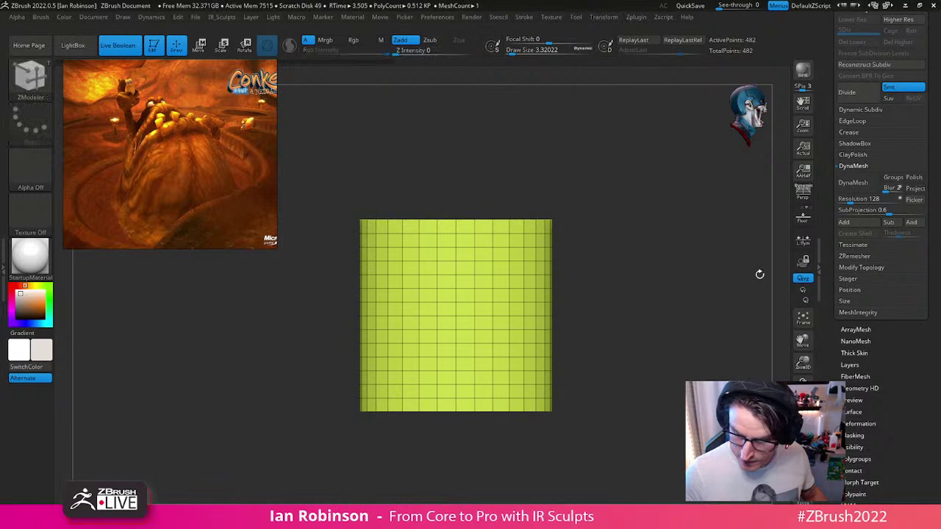
pyautogui.moveTo(687, 296)
pyautogui.keyDown('shift'); pyautogui.mouseDown()
pyautogui.moveTo(677, 302)
pyautogui.moveTo(692, 305)
pyautogui.moveTo(674, 282)
pyautogui.mouseUp(); pyautogui.keyUp('shift')
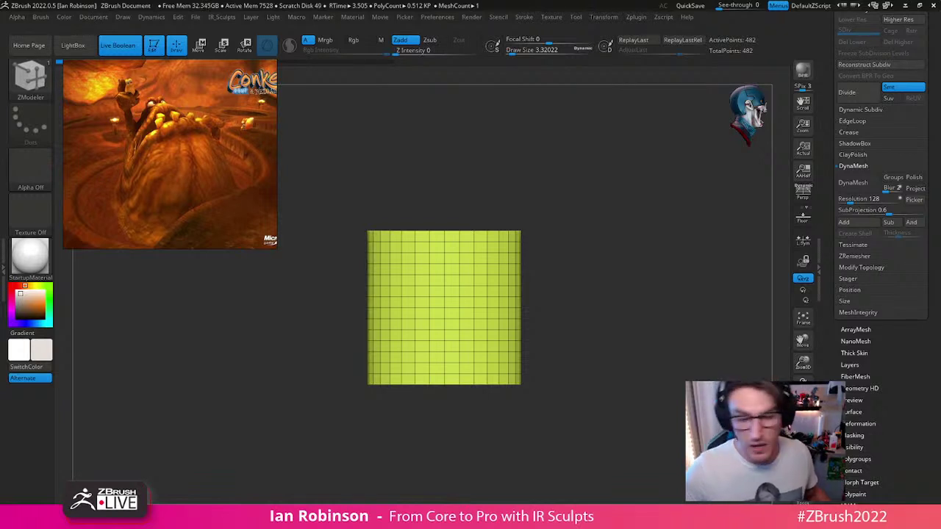
pyautogui.moveTo(932, 147); pyautogui.dragTo(932, 380)
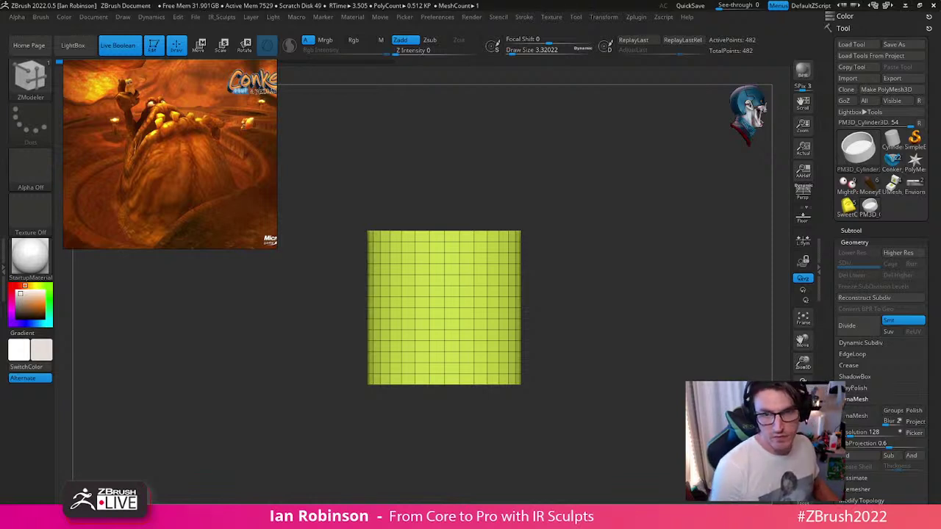
# Step: Switch to the browser, open the #AskZBrush video about hollowing out a model for 3D printing, pause it, and return to ZBrush
pyautogui.moveTo(678, 126); pyautogui.dragTo(625, 95)
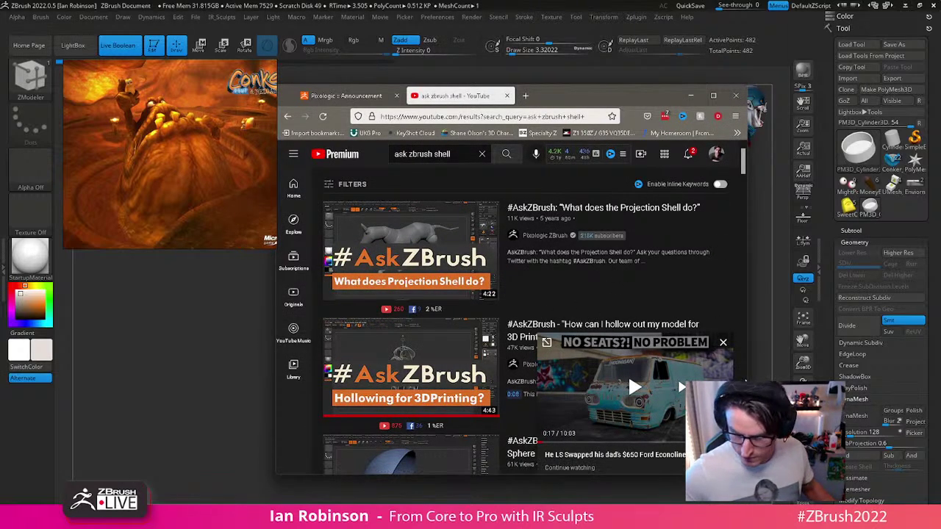
pyautogui.click(724, 343)
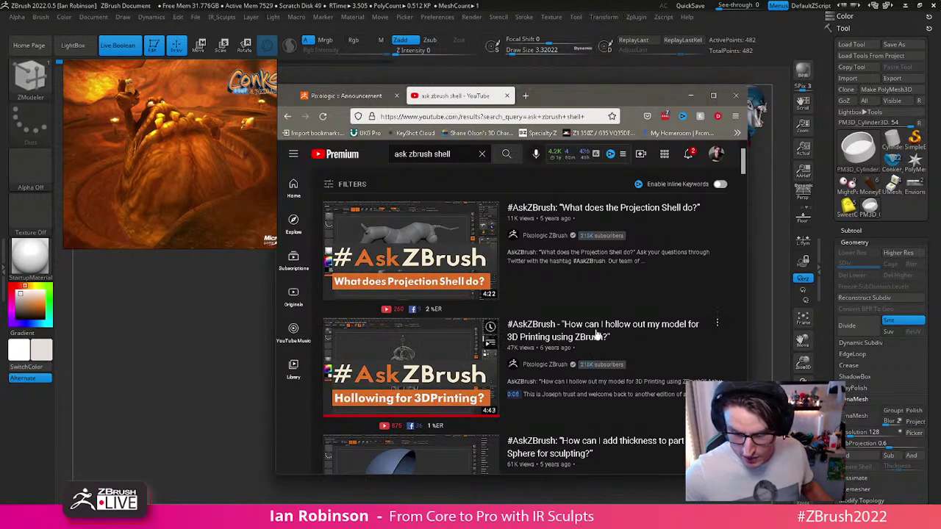
pyautogui.scroll(-3, 548, 221)
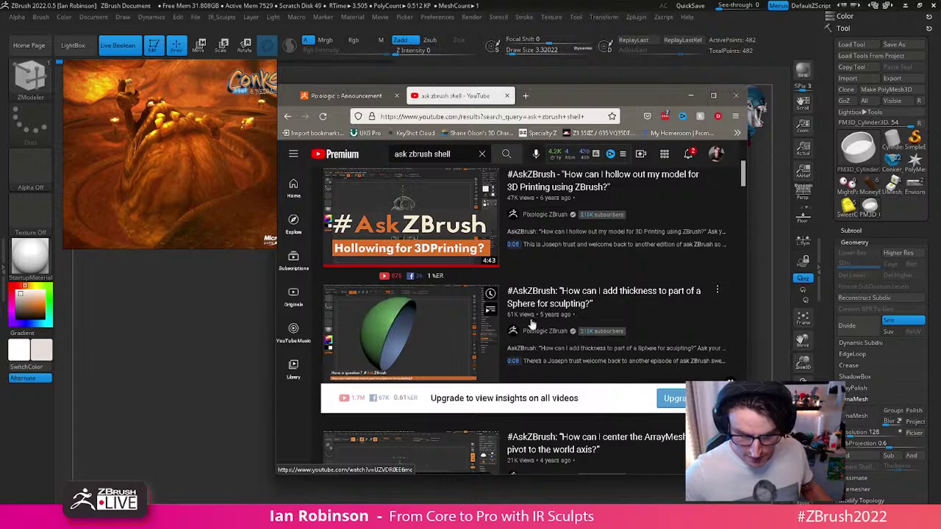
pyautogui.scroll(3, 551, 294)
pyautogui.click(434, 364)
pyautogui.click(323, 397)
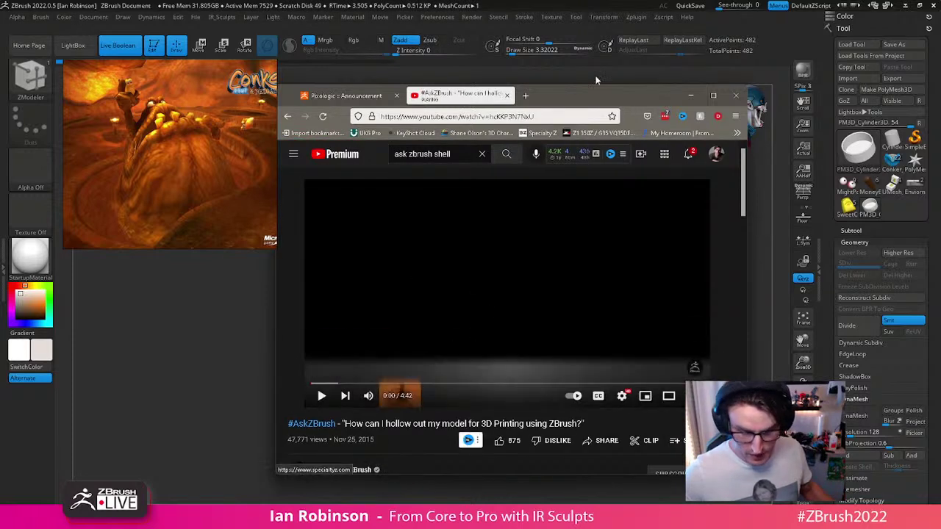
pyautogui.click(691, 96)
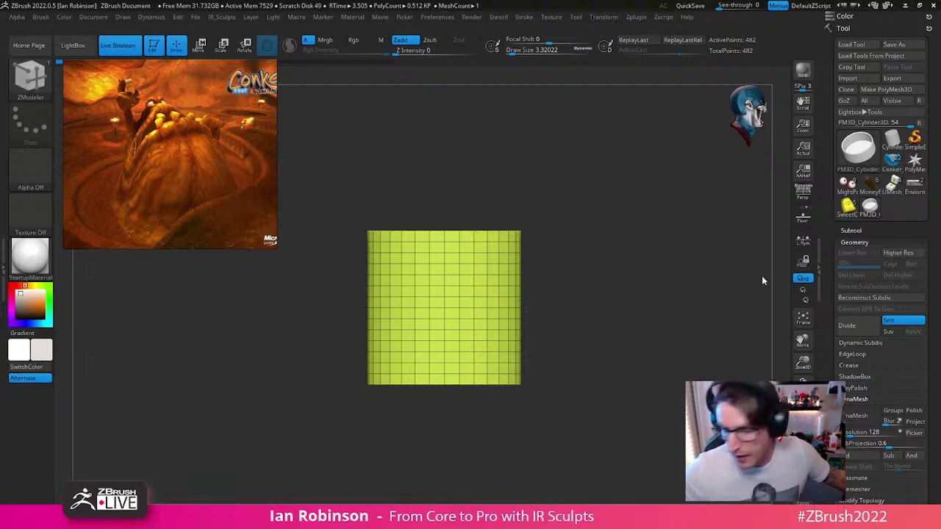
# Step: Set the cylinder's export Scale factor to 1
pyautogui.moveTo(932, 235); pyautogui.dragTo(929, 151)
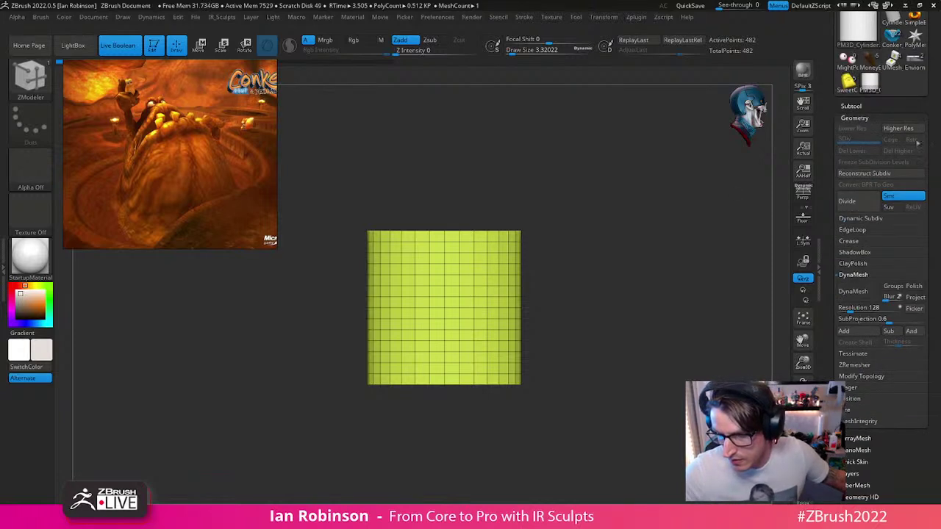
pyautogui.click(854, 118)
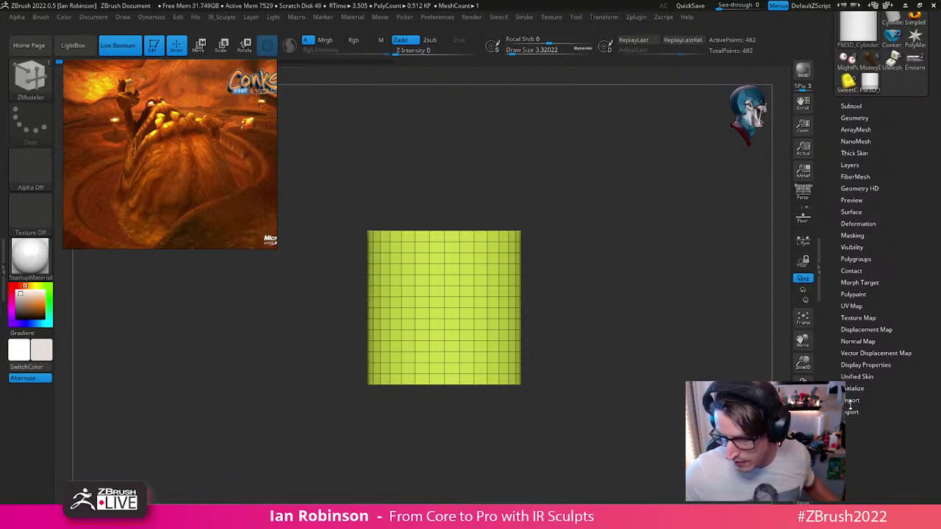
pyautogui.click(852, 410)
pyautogui.moveTo(897, 409); pyautogui.dragTo(880, 335)
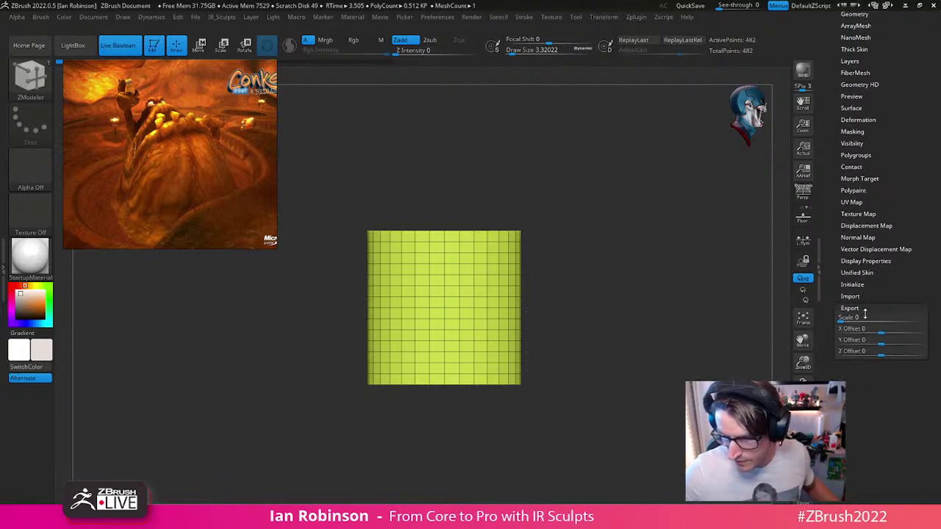
pyautogui.press('shift')
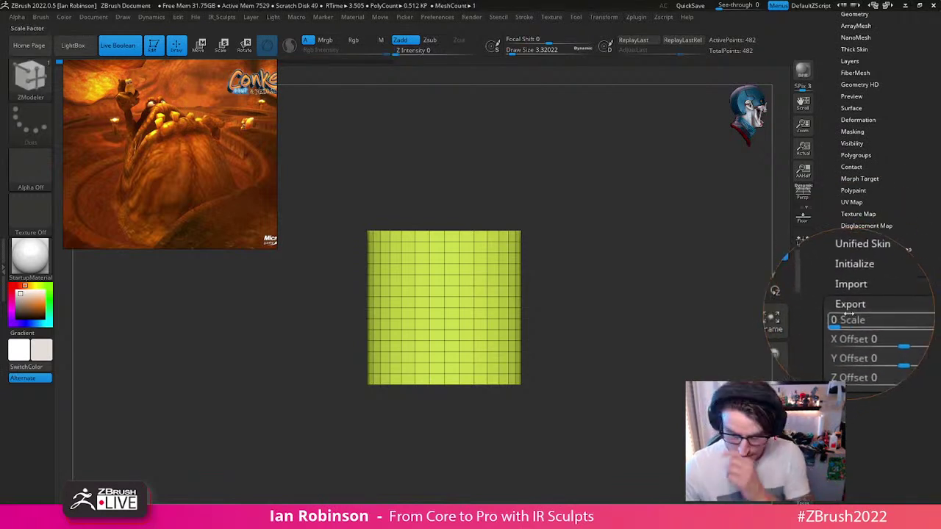
pyautogui.click(854, 317)
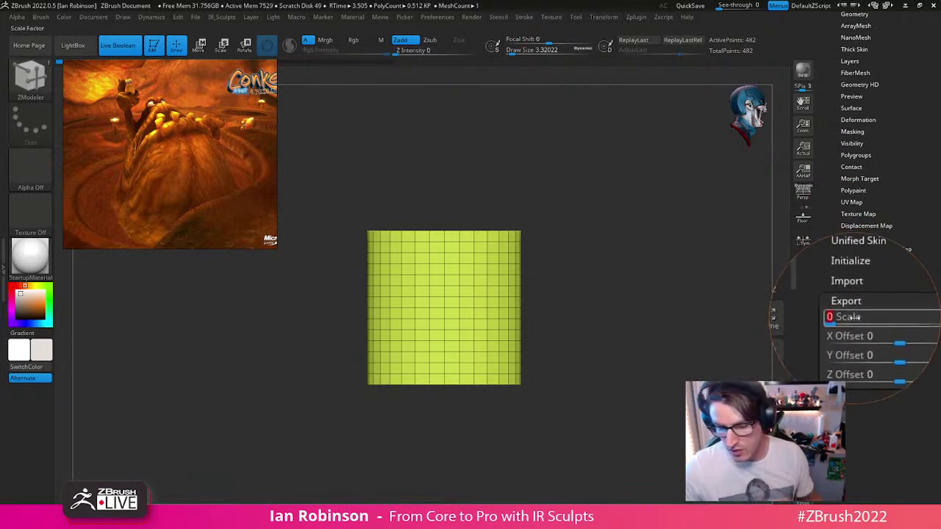
pyautogui.write('1')
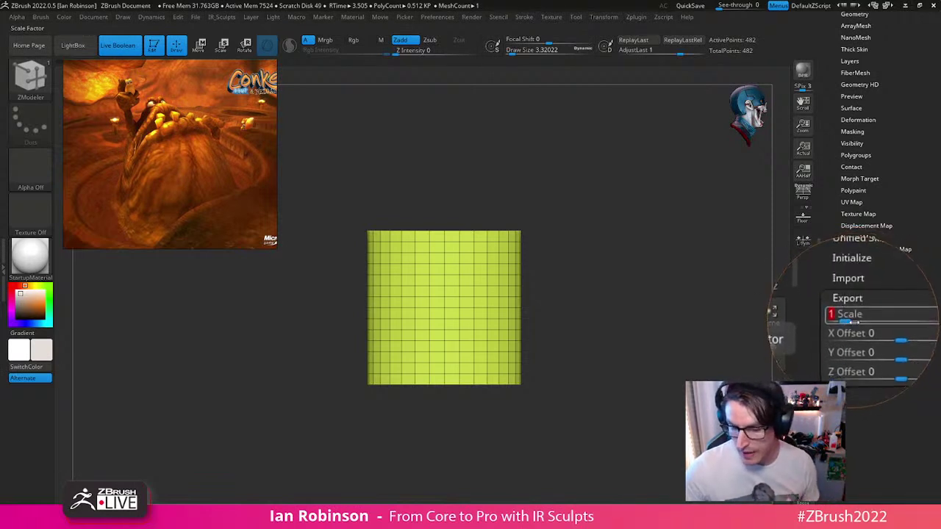
pyautogui.press('Return')
pyautogui.press('shift')
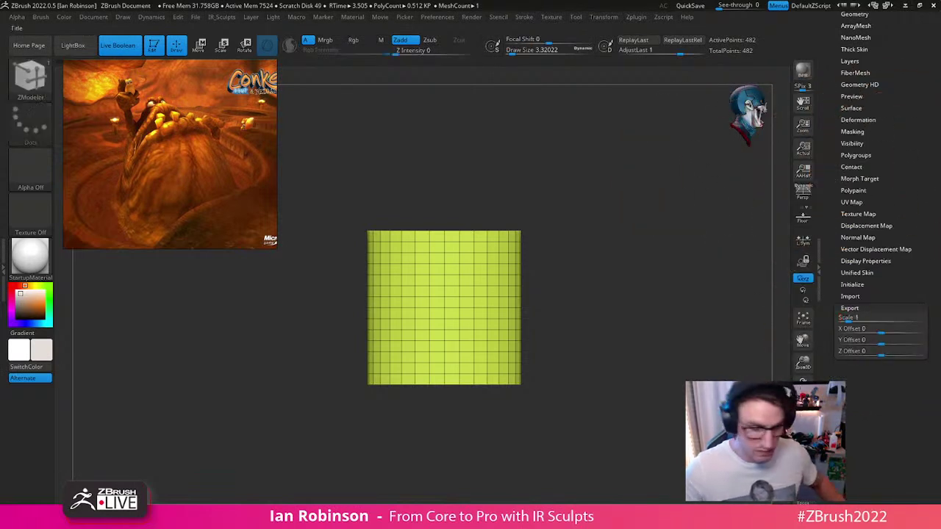
# Step: Examine the Export options, including Smooth Normals, in the ImportExport preferences
pyautogui.click(437, 16)
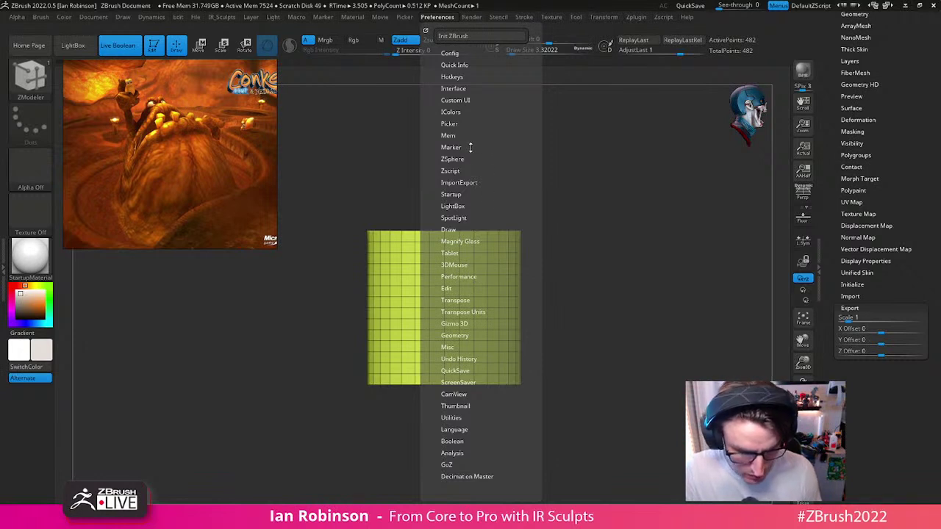
pyautogui.click(461, 183)
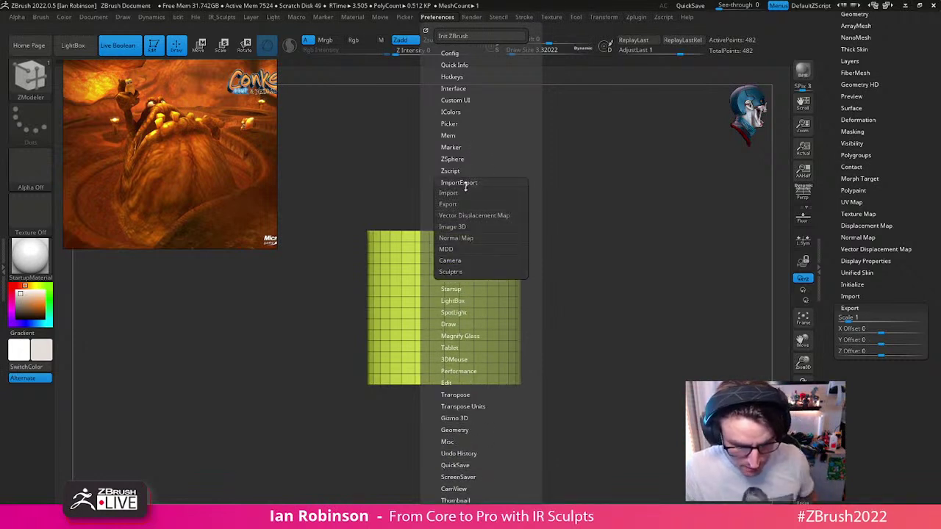
pyautogui.click(447, 204)
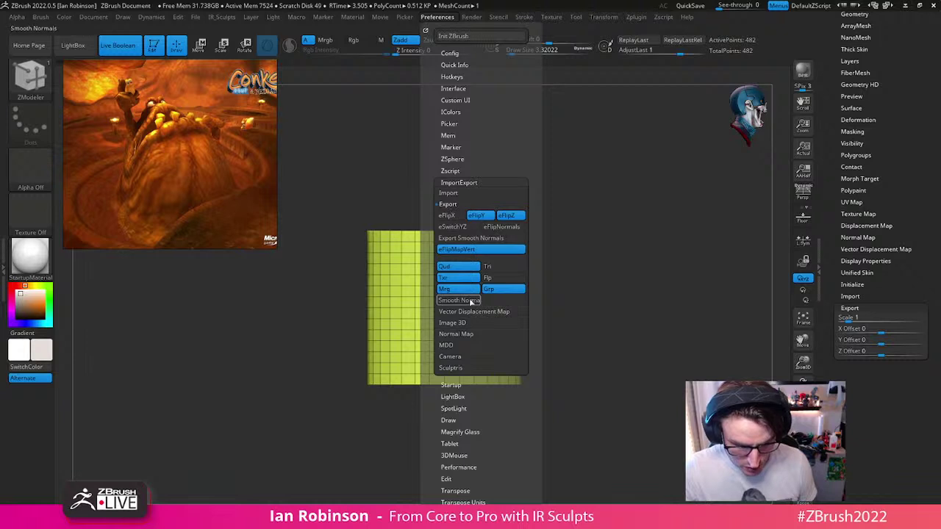
pyautogui.press('g')
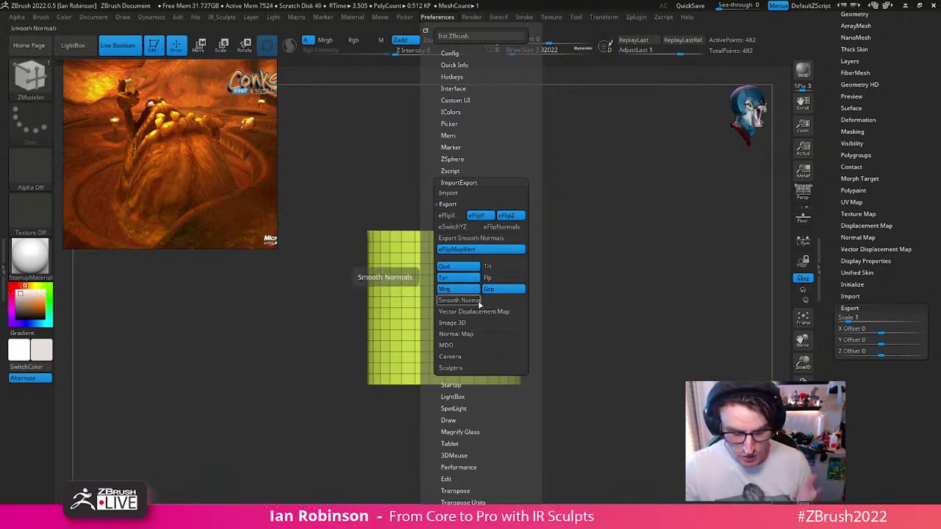
# Step: Try a different export Scale factor for the cylinder and reset it to 1
pyautogui.click(853, 318)
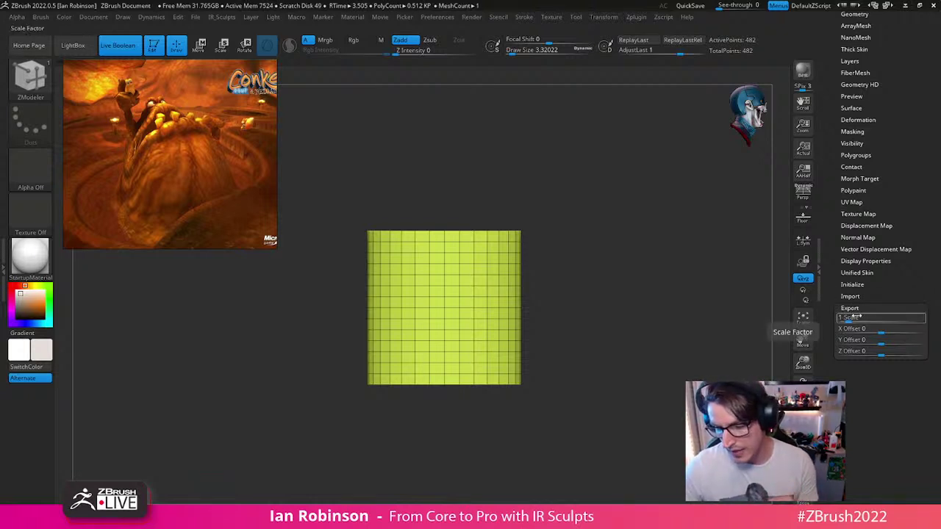
pyautogui.click(853, 317)
pyautogui.moveTo(851, 317); pyautogui.dragTo(859, 317)
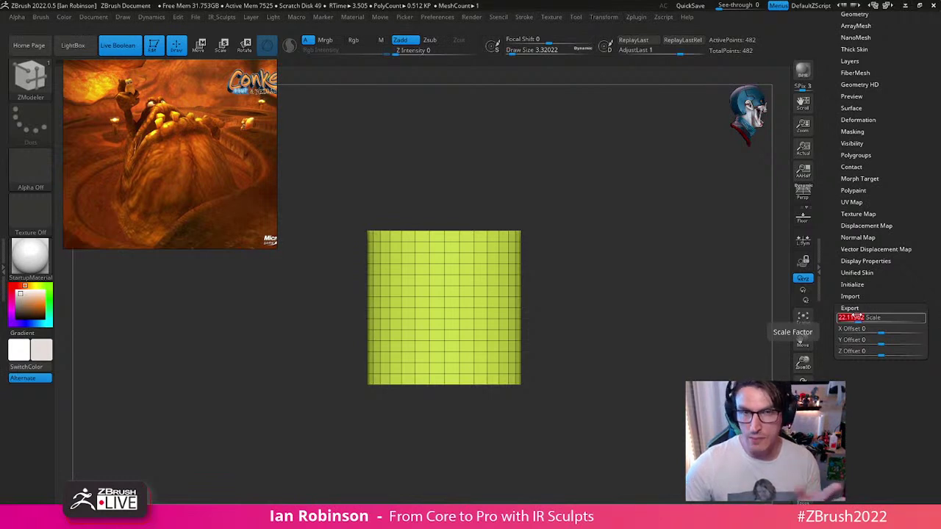
pyautogui.write('1')
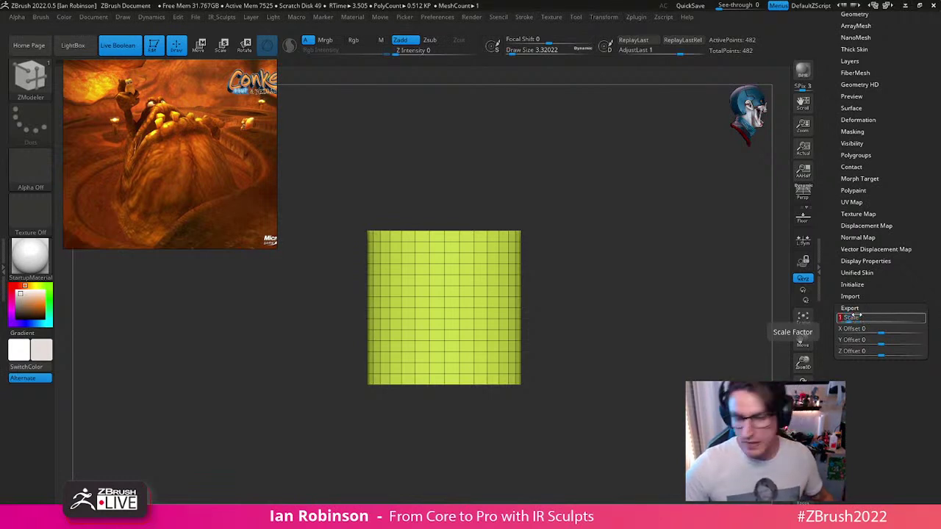
pyautogui.press('Return')
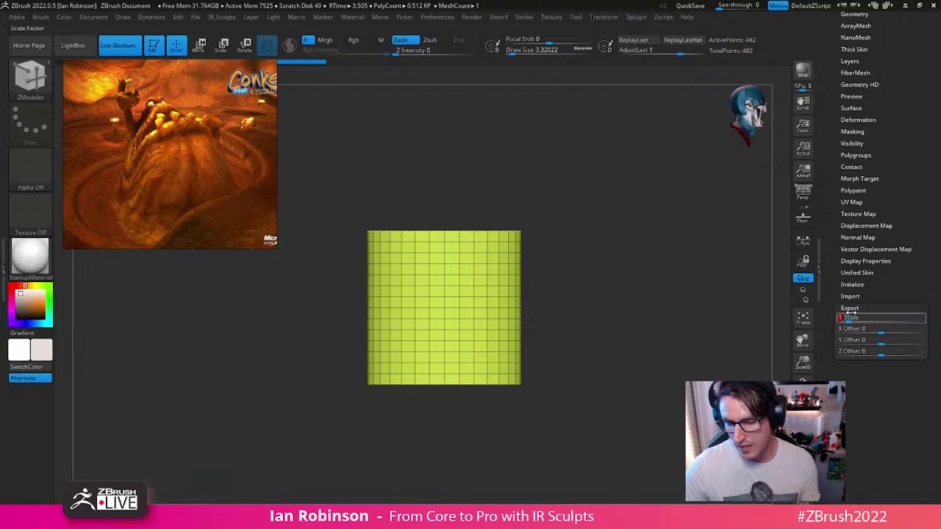
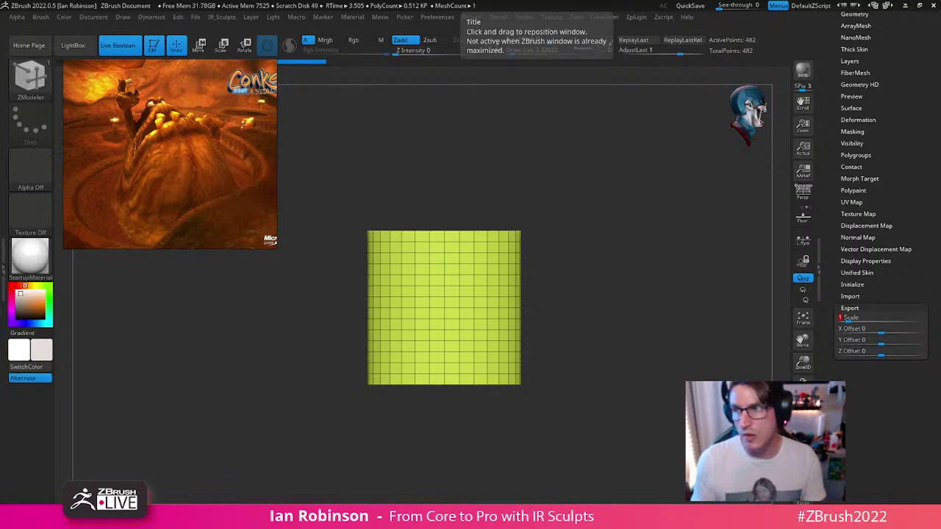
# Step: Switch to the UMesh_Mold tool and examine the inner faces of its two halves
pyautogui.moveTo(909, 159); pyautogui.dragTo(908, 289)
pyautogui.click(891, 89)
pyautogui.moveTo(658, 250); pyautogui.dragTo(688, 364)
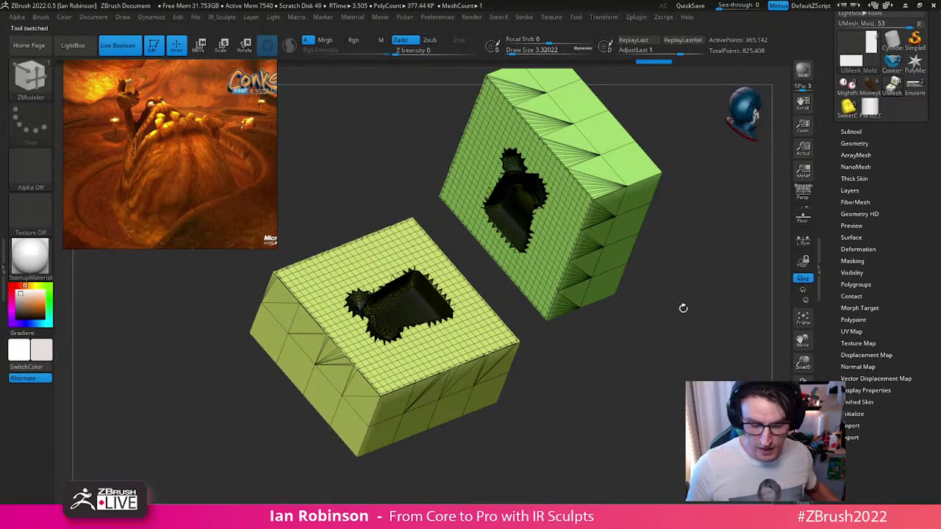
# Step: Step back through the mold's undo history to the state where its two halves sit closed together
pyautogui.hotkey('ctrl', 'z')
pyautogui.hotkey('ctrl', 'z')
pyautogui.hotkey('ctrl', 'z')
pyautogui.hotkey('ctrl', 'z')
pyautogui.hotkey('ctrl', 'z')
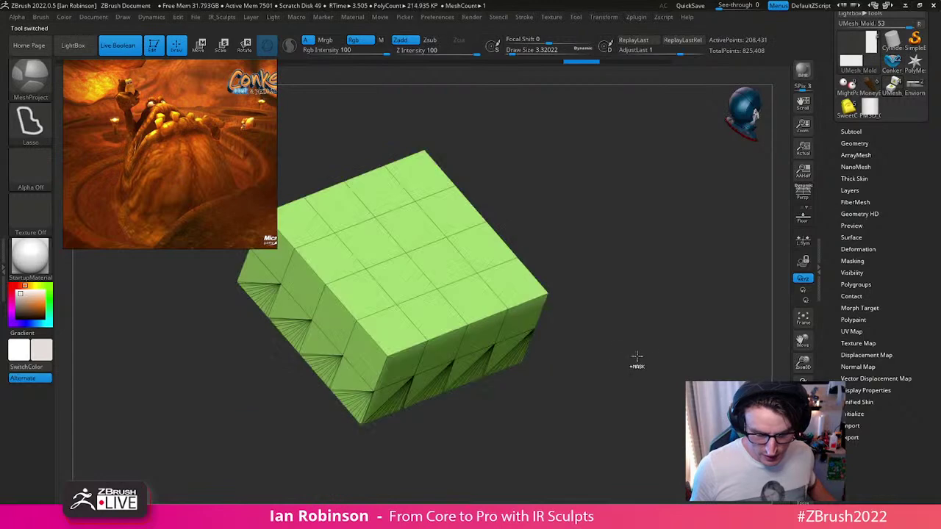
pyautogui.moveTo(637, 355); pyautogui.dragTo(655, 287)
pyautogui.hotkey('ctrl', 'z')
pyautogui.hotkey('ctrl', 'z')
pyautogui.hotkey('ctrl', 'z')
pyautogui.hotkey('ctrl', 'z')
pyautogui.hotkey('ctrl', 'z')
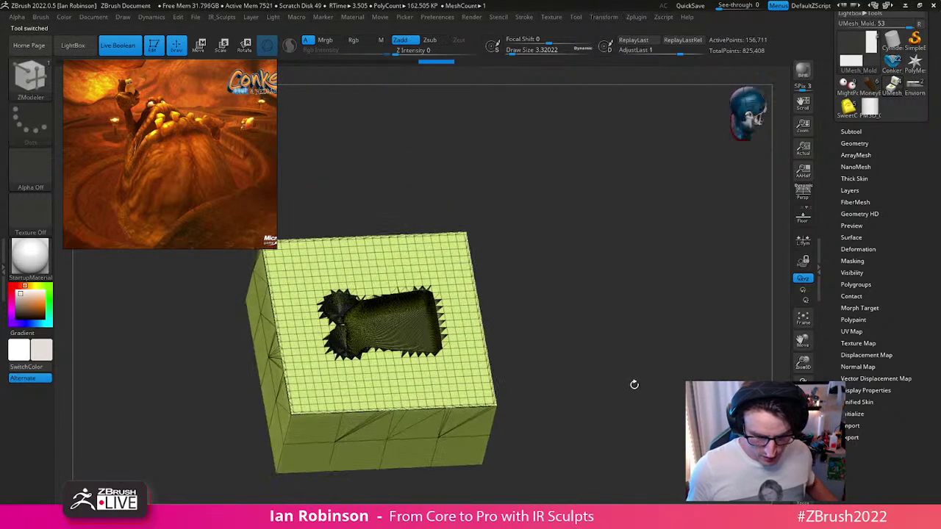
pyautogui.hotkey('ctrl', 'z')
pyautogui.hotkey('ctrl', 'z')
pyautogui.hotkey('ctrl', 'z')
pyautogui.hotkey('ctrl', 'z')
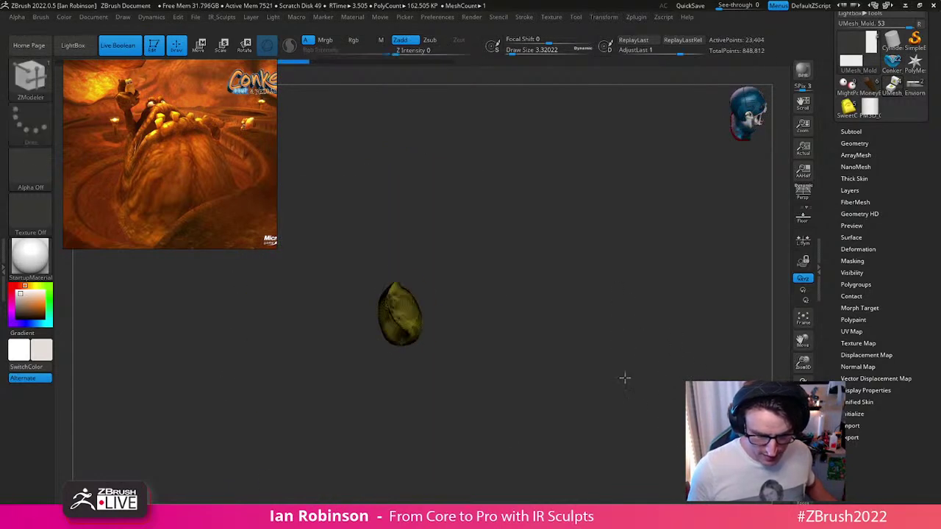
pyautogui.hotkey('ctrl', 'z')
pyautogui.hotkey('ctrl', 'z')
pyautogui.hotkey('ctrl', 'z')
pyautogui.hotkey('ctrl', 'z')
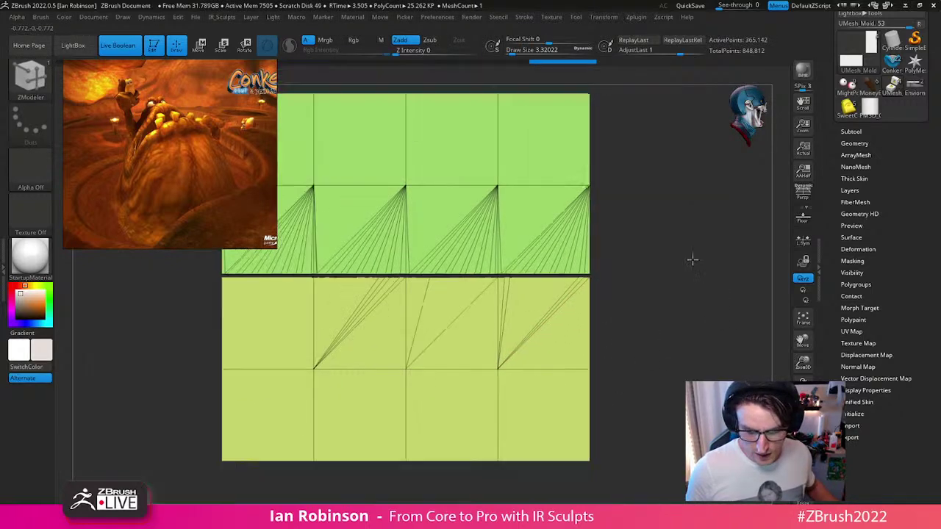
pyautogui.moveTo(692, 260); pyautogui.dragTo(646, 321)
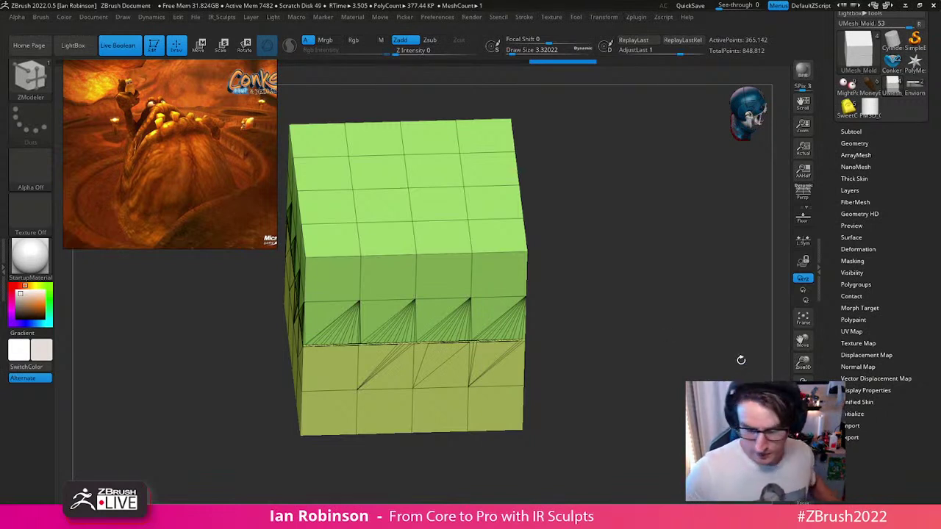
pyautogui.moveTo(680, 292)
pyautogui.mouseDown()
pyautogui.moveTo(670, 298)
pyautogui.moveTo(643, 268)
pyautogui.moveTo(668, 270)
pyautogui.moveTo(672, 279)
pyautogui.mouseUp()
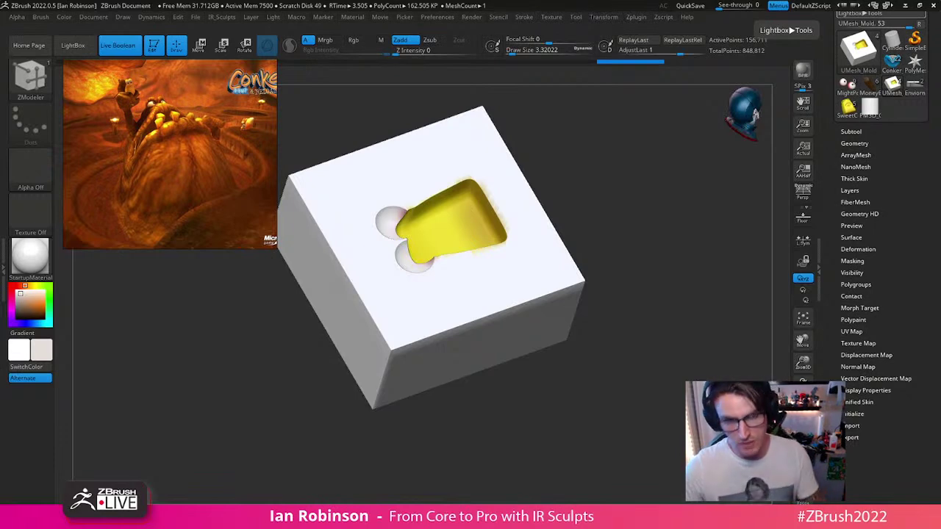
# Step: Switch to the browser and look through the social links on the artist's Linktree page
pyautogui.moveTo(337, 1); pyautogui.dragTo(424, 49)
pyautogui.scroll(-2, 409, 313)
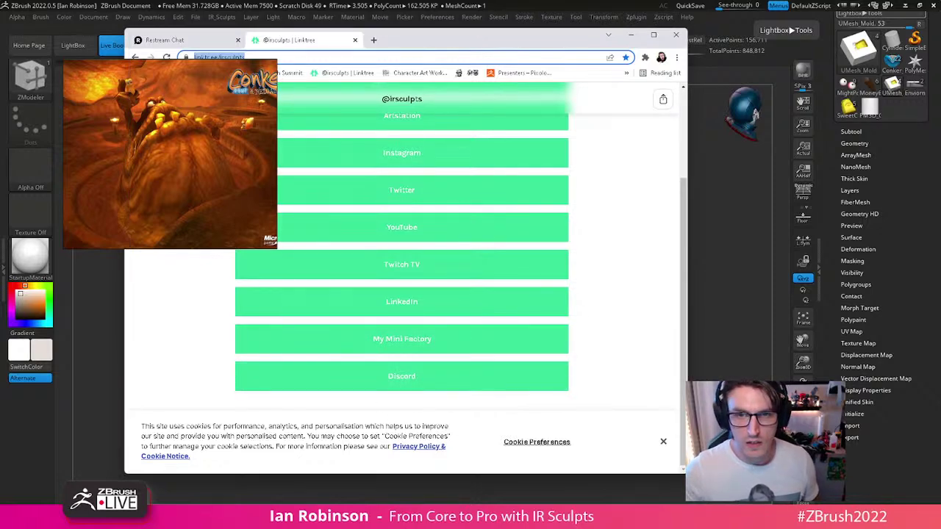
# Step: Switch from the browser back to ZBrush and load the Enviornment_BlackOut tool
pyautogui.hotkey('alt', 'Tab')
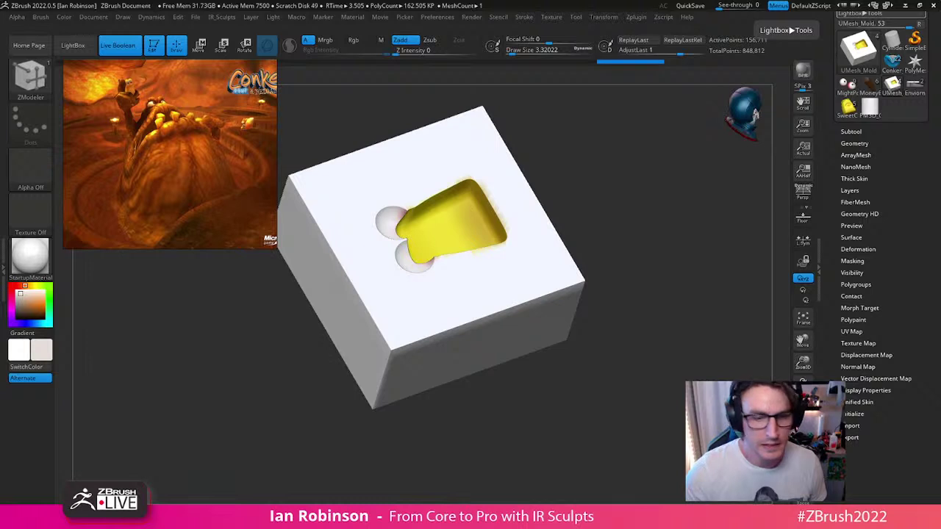
pyautogui.click(914, 83)
pyautogui.moveTo(664, 320); pyautogui.dragTo(526, 425)
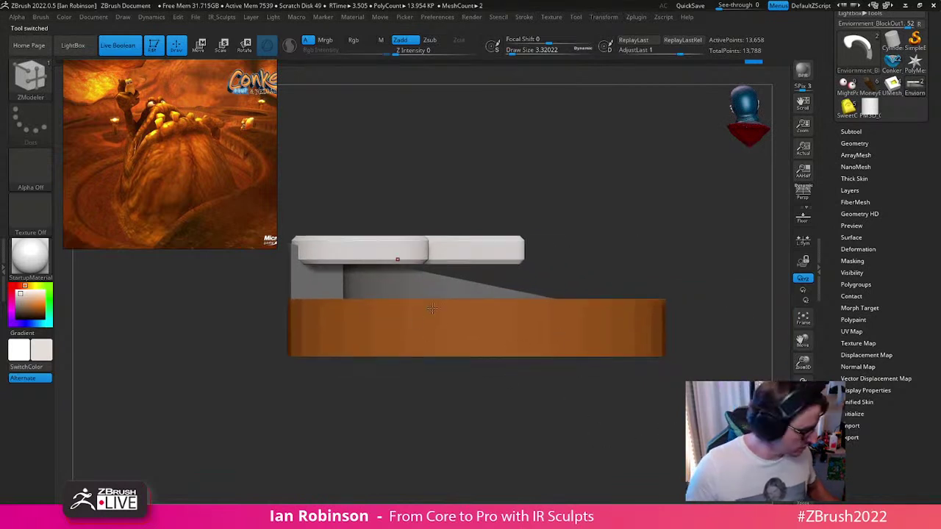
# Step: Sample the base disc's orange and fill the spiral ramp with it
pyautogui.press('c')
pyautogui.moveTo(525, 277); pyautogui.dragTo(617, 216)
pyautogui.moveTo(618, 215); pyautogui.dragTo(593, 222, button='right')
pyautogui.moveTo(510, 288); pyautogui.dragTo(522, 249, button='right')
pyautogui.press('s')
pyautogui.moveTo(577, 210); pyautogui.dragTo(581, 211)
pyautogui.click(590, 213)
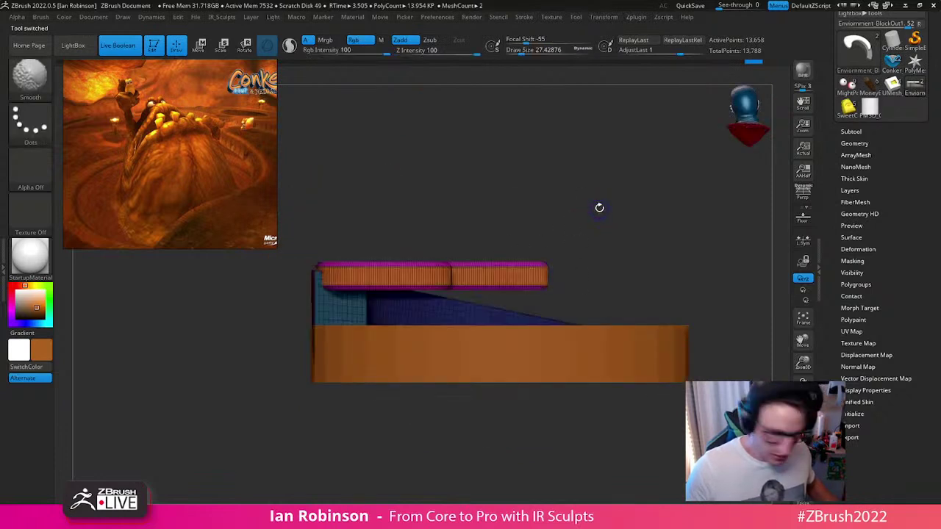
pyautogui.press('s')
pyautogui.click(616, 218)
pyautogui.moveTo(619, 233)
pyautogui.mouseDown(button='right')
pyautogui.moveTo(605, 236)
pyautogui.moveTo(588, 206)
pyautogui.mouseUp(button='right')
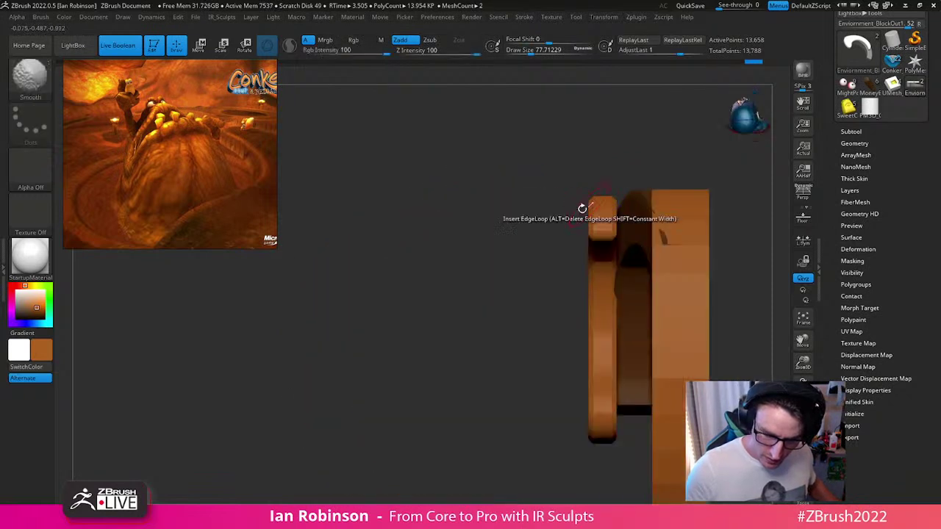
# Step: Switch to the Move brush at a draw size of about 321 and pull the spiral ramp's sloping side into shape
pyautogui.press('s')
pyautogui.moveTo(615, 223); pyautogui.dragTo(622, 223)
pyautogui.click(622, 225)
pyautogui.moveTo(613, 248)
pyautogui.keyDown('alt'); pyautogui.mouseDown(button='right')
pyautogui.moveTo(531, 256)
pyautogui.moveTo(632, 260)
pyautogui.mouseUp(button='right'); pyautogui.keyUp('alt')
pyautogui.press('s')
pyautogui.click(659, 255)
pyautogui.moveTo(699, 236)
pyautogui.mouseDown(button='right')
pyautogui.moveTo(624, 263)
pyautogui.moveTo(563, 233)
pyautogui.mouseUp(button='right')
pyautogui.press('b')
pyautogui.press('s')
pyautogui.moveTo(573, 222); pyautogui.dragTo(525, 230)
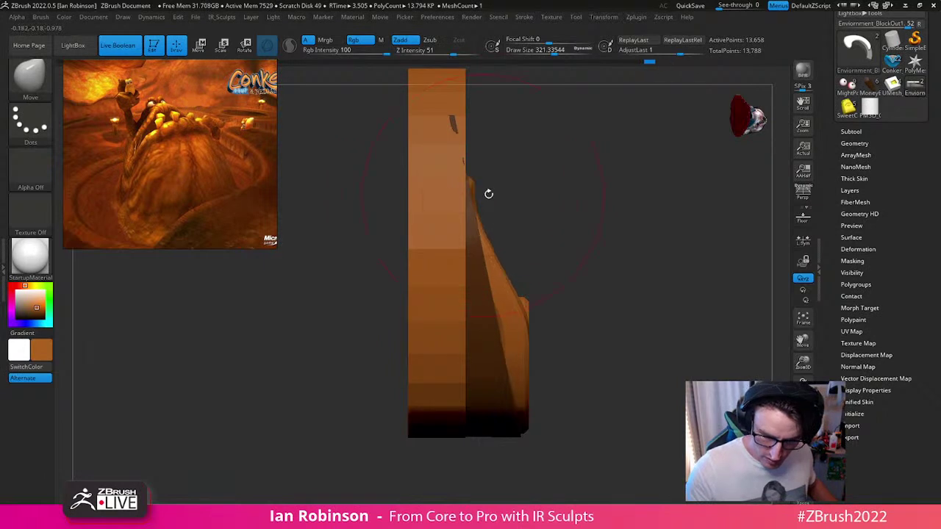
pyautogui.moveTo(510, 323); pyautogui.dragTo(506, 237)
pyautogui.moveTo(507, 225); pyautogui.dragTo(521, 206, button='right')
# Step: Reshape the thin end of the spiral ramp with the Move brush at a draw size of about 194
pyautogui.press('s')
pyautogui.moveTo(511, 214); pyautogui.dragTo(497, 214)
pyautogui.moveTo(486, 207)
pyautogui.mouseDown(button='right')
pyautogui.moveTo(478, 229)
pyautogui.moveTo(497, 258)
pyautogui.moveTo(470, 254)
pyautogui.mouseUp(button='right')
pyautogui.moveTo(441, 254); pyautogui.dragTo(466, 238)
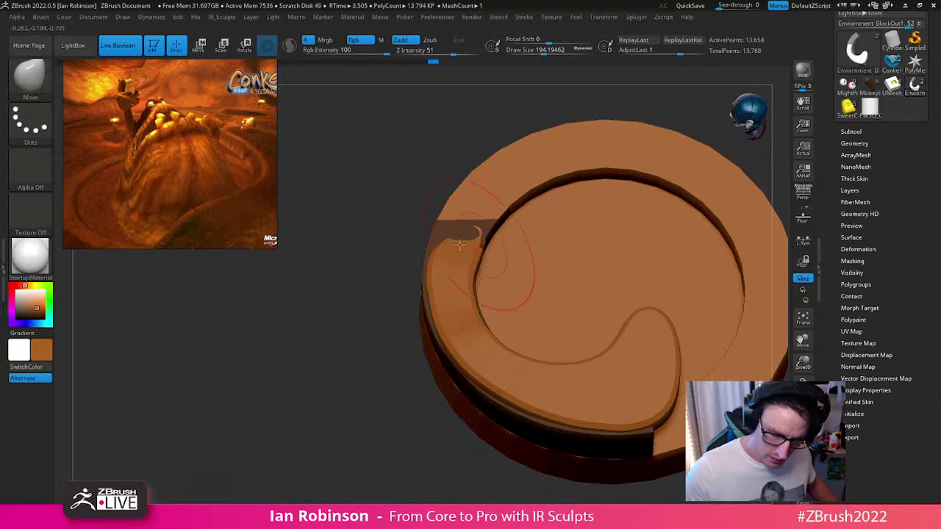
# Step: Load the yellow sweetcorn character, frame its face beside the blockout area, and leave a snapshot of it on the canvas
pyautogui.moveTo(448, 237)
pyautogui.mouseDown(button='right')
pyautogui.moveTo(527, 245)
pyautogui.moveTo(500, 256)
pyautogui.moveTo(540, 238)
pyautogui.mouseUp(button='right')
pyautogui.moveTo(596, 189)
pyautogui.keyDown('alt'); pyautogui.mouseDown(button='right')
pyautogui.moveTo(524, 205)
pyautogui.moveTo(549, 163)
pyautogui.moveTo(547, 172)
pyautogui.moveTo(622, 179)
pyautogui.mouseUp(button='right'); pyautogui.keyUp('alt')
pyautogui.moveTo(569, 252); pyautogui.dragTo(550, 320, button='right')
pyautogui.click(848, 107)
pyautogui.moveTo(644, 253); pyautogui.dragTo(670, 374, button='right')
pyautogui.keyDown('alt'); pyautogui.moveTo(670, 373); pyautogui.dragTo(555, 410, button='right'); pyautogui.keyUp('alt')
pyautogui.keyDown('alt'); pyautogui.moveTo(649, 287); pyautogui.dragTo(486, 278, button='right'); pyautogui.keyUp('alt')
pyautogui.moveTo(486, 279); pyautogui.dragTo(526, 284, button='right')
pyautogui.hotkey('shift', 's')
pyautogui.keyDown('alt'); pyautogui.moveTo(471, 347); pyautogui.dragTo(634, 416, button='right'); pyautogui.keyUp('alt')
# Step: Return to the environment blockout and pull the spiral ramp's slope into a rounder curve with a draw size of about 140
pyautogui.click(913, 87)
pyautogui.moveTo(710, 224); pyautogui.dragTo(610, 218, button='right')
pyautogui.moveTo(541, 233); pyautogui.dragTo(577, 221, button='right')
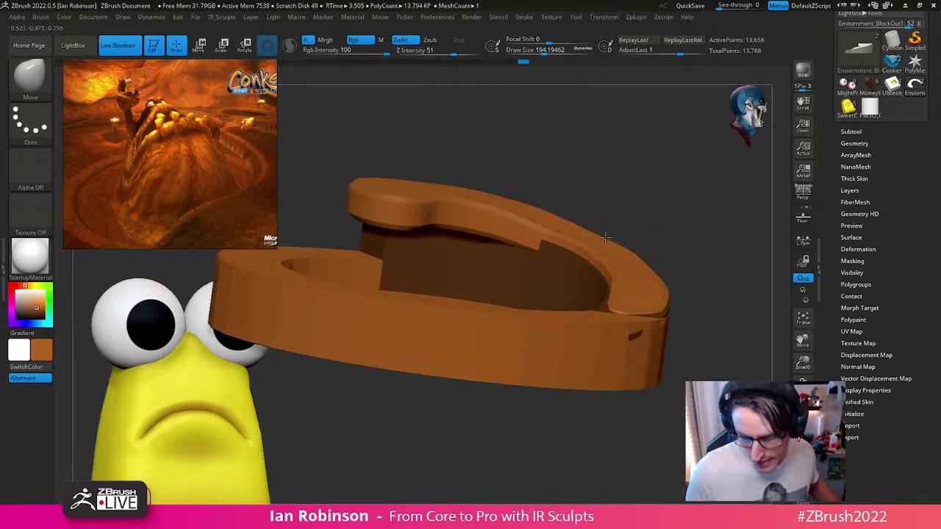
pyautogui.press('s')
pyautogui.moveTo(602, 244); pyautogui.dragTo(553, 216)
pyautogui.moveTo(615, 222); pyautogui.dragTo(531, 333, button='right')
pyautogui.moveTo(532, 333); pyautogui.dragTo(494, 347)
pyautogui.moveTo(494, 347); pyautogui.dragTo(534, 336, button='right')
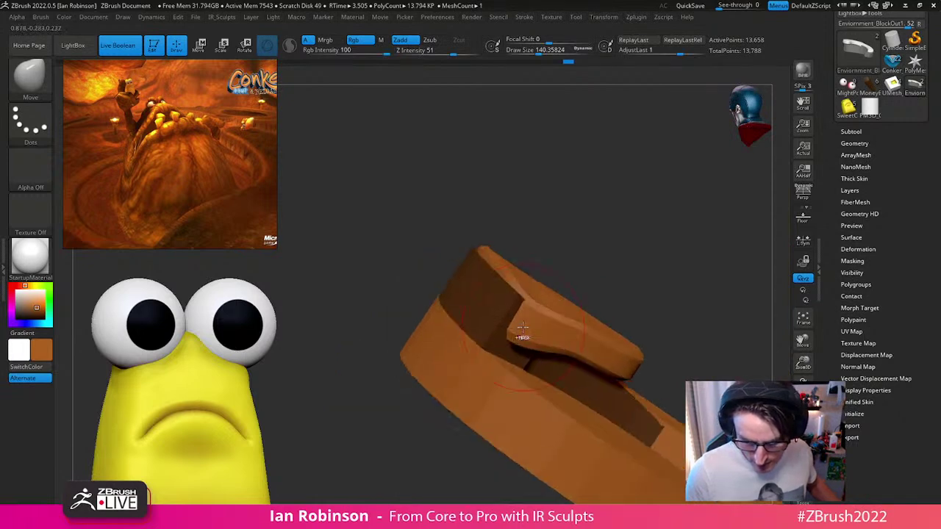
pyautogui.moveTo(594, 270)
pyautogui.mouseDown(button='right')
pyautogui.moveTo(609, 252)
pyautogui.moveTo(579, 212)
pyautogui.mouseUp(button='right')
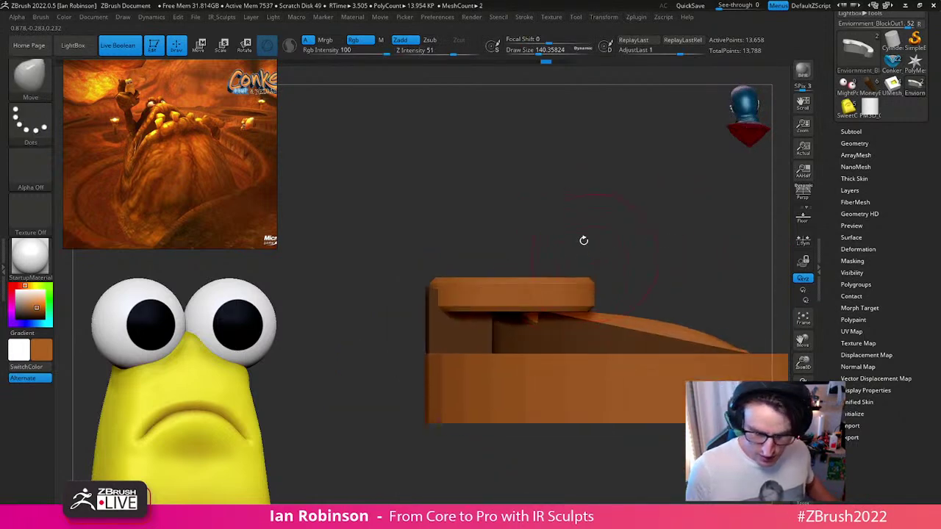
# Step: Mask the upper part of the spiral ramp and extend its unmasked underside down to the base disc
pyautogui.moveTo(394, 300)
pyautogui.keyDown('ctrl'); pyautogui.mouseDown()
pyautogui.moveTo(427, 386)
pyautogui.moveTo(649, 301)
pyautogui.moveTo(659, 270)
pyautogui.mouseUp(); pyautogui.keyUp('ctrl')
pyautogui.moveTo(661, 269)
pyautogui.mouseDown(button='right')
pyautogui.moveTo(639, 263)
pyautogui.moveTo(630, 204)
pyautogui.mouseUp(button='right')
pyautogui.moveTo(397, 297)
pyautogui.keyDown('ctrl'); pyautogui.mouseDown()
pyautogui.moveTo(414, 332)
pyautogui.moveTo(550, 311)
pyautogui.moveTo(545, 267)
pyautogui.moveTo(564, 263)
pyautogui.moveTo(564, 316)
pyautogui.mouseUp(); pyautogui.keyUp('ctrl')
pyautogui.press('w')
pyautogui.keyDown('alt'); pyautogui.moveTo(662, 228); pyautogui.dragTo(642, 185, button='right'); pyautogui.keyUp('alt')
pyautogui.moveTo(641, 185); pyautogui.dragTo(547, 269)
pyautogui.press('q')
pyautogui.press('w')
pyautogui.moveTo(547, 269)
pyautogui.mouseDown(button='right')
pyautogui.moveTo(637, 161)
pyautogui.moveTo(487, 401)
pyautogui.moveTo(512, 384)
pyautogui.moveTo(499, 376)
pyautogui.moveTo(493, 327)
pyautogui.mouseUp(button='right')
pyautogui.press('q')
pyautogui.hotkey('ctrl', 'z')
# Step: Smooth the spiral ramp's inner wall, tail end and the rim around its curled head
pyautogui.keyDown('shift'); pyautogui.moveTo(489, 362); pyautogui.dragTo(462, 378); pyautogui.keyUp('shift')
pyautogui.moveTo(462, 377)
pyautogui.mouseDown(button='right')
pyautogui.moveTo(470, 419)
pyautogui.moveTo(454, 350)
pyautogui.moveTo(559, 290)
pyautogui.moveTo(515, 208)
pyautogui.mouseUp(button='right')
pyautogui.moveTo(515, 208); pyautogui.dragTo(519, 230)
pyautogui.moveTo(519, 231); pyautogui.dragTo(514, 277, button='right')
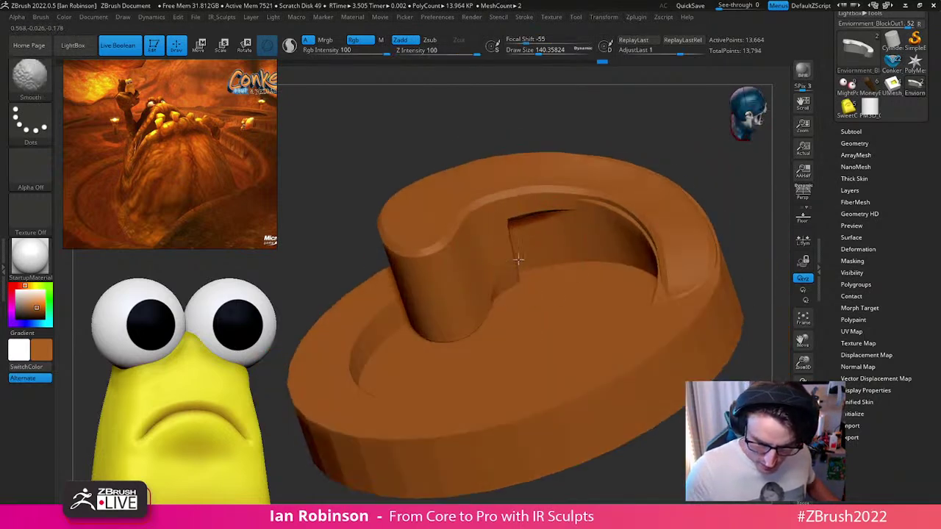
pyautogui.moveTo(512, 235)
pyautogui.keyDown('shift'); pyautogui.mouseDown()
pyautogui.moveTo(531, 216)
pyautogui.moveTo(552, 217)
pyautogui.moveTo(514, 194)
pyautogui.moveTo(624, 206)
pyautogui.moveTo(660, 301)
pyautogui.mouseUp(); pyautogui.keyUp('shift')
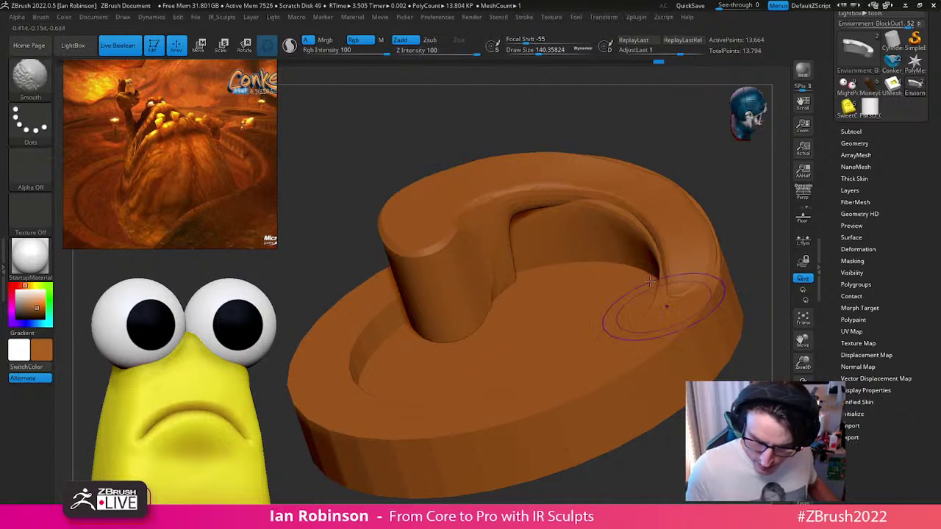
pyautogui.moveTo(539, 252); pyautogui.dragTo(483, 280, button='right')
pyautogui.moveTo(482, 279)
pyautogui.keyDown('shift'); pyautogui.mouseDown()
pyautogui.moveTo(433, 269)
pyautogui.moveTo(404, 189)
pyautogui.mouseUp(); pyautogui.keyUp('shift')
pyautogui.moveTo(441, 188); pyautogui.dragTo(396, 197, button='right')
pyautogui.keyDown('shift'); pyautogui.moveTo(397, 197); pyautogui.dragTo(437, 180); pyautogui.keyUp('shift')
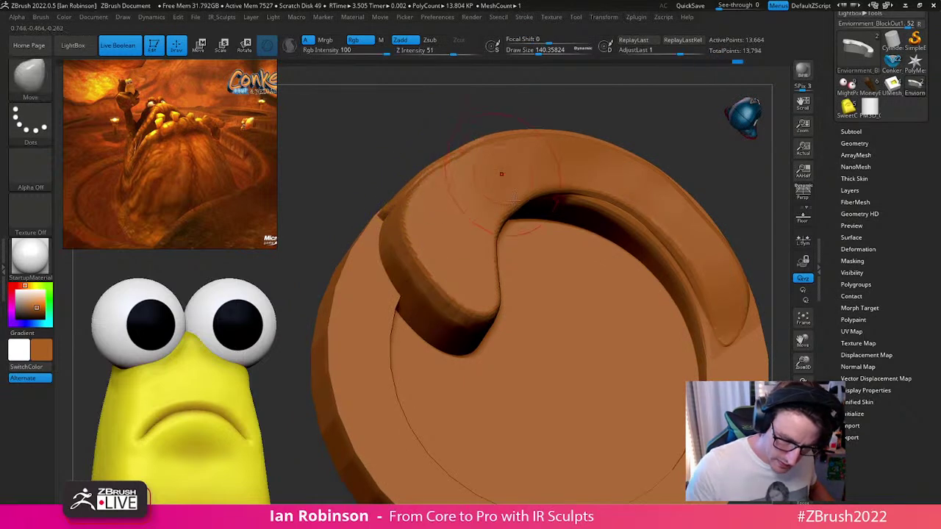
# Step: Shape the outer side of the ramp's curled head with the Move brush and smooth its surface
pyautogui.moveTo(506, 187); pyautogui.dragTo(429, 212, button='right')
pyautogui.moveTo(558, 150)
pyautogui.mouseDown()
pyautogui.moveTo(563, 168)
pyautogui.moveTo(632, 198)
pyautogui.mouseUp()
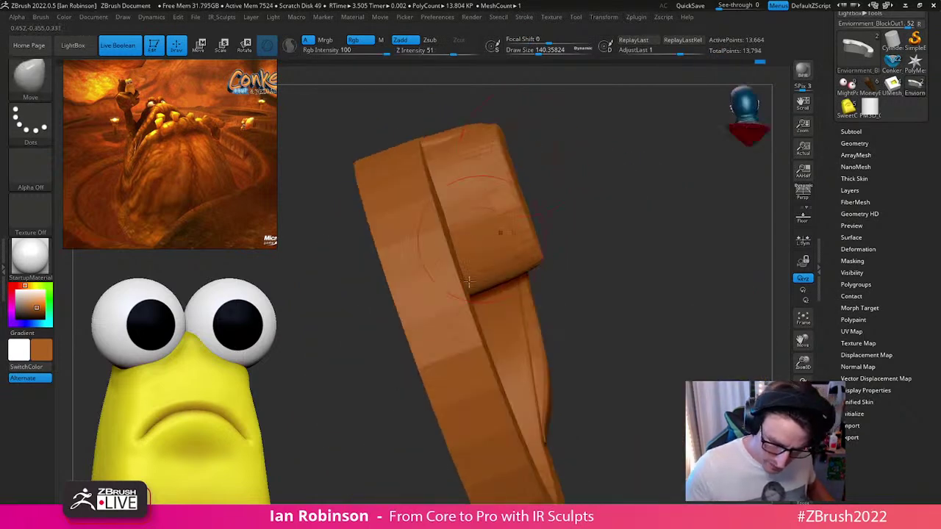
pyautogui.keyDown('shift'); pyautogui.moveTo(495, 208); pyautogui.dragTo(478, 213); pyautogui.keyUp('shift')
pyautogui.moveTo(632, 184)
pyautogui.mouseDown()
pyautogui.moveTo(579, 164)
pyautogui.moveTo(466, 291)
pyautogui.mouseUp()
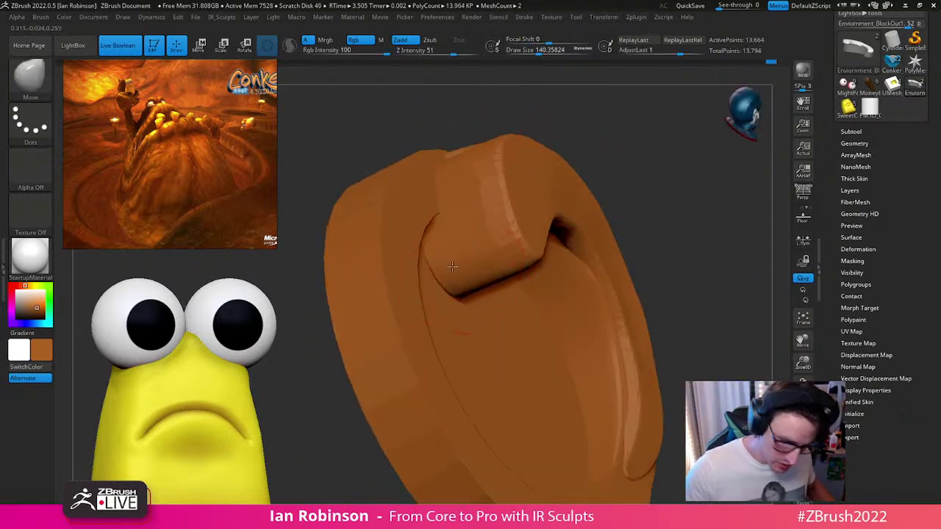
pyautogui.moveTo(584, 174)
pyautogui.mouseDown()
pyautogui.moveTo(571, 119)
pyautogui.moveTo(479, 242)
pyautogui.moveTo(488, 241)
pyautogui.mouseUp()
# Step: Pull the underside of the ramp's curled head where it meets the base disc
pyautogui.moveTo(488, 241)
pyautogui.mouseDown(button='right')
pyautogui.moveTo(552, 163)
pyautogui.moveTo(470, 263)
pyautogui.moveTo(551, 190)
pyautogui.moveTo(544, 259)
pyautogui.mouseUp(button='right')
pyautogui.keyDown('alt'); pyautogui.moveTo(487, 272); pyautogui.dragTo(671, 247, button='right'); pyautogui.keyUp('alt')
pyautogui.moveTo(518, 311); pyautogui.dragTo(523, 300, button='right')
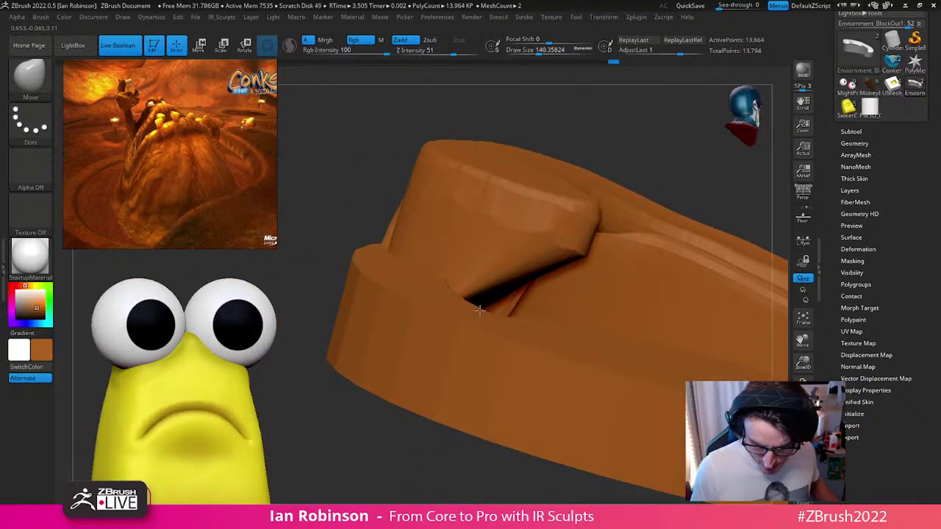
pyautogui.moveTo(482, 309); pyautogui.dragTo(512, 291)
pyautogui.moveTo(513, 290); pyautogui.dragTo(488, 321, button='right')
pyautogui.moveTo(482, 277); pyautogui.dragTo(458, 261)
# Step: Adjust the outer contour of the ramp's curled head with a draw size of about 169
pyautogui.moveTo(406, 198)
pyautogui.keyDown('ctrl'); pyautogui.mouseDown(button='right')
pyautogui.moveTo(437, 160)
pyautogui.moveTo(458, 312)
pyautogui.moveTo(491, 252)
pyautogui.mouseUp(button='right'); pyautogui.keyUp('ctrl')
pyautogui.moveTo(488, 252); pyautogui.dragTo(449, 212)
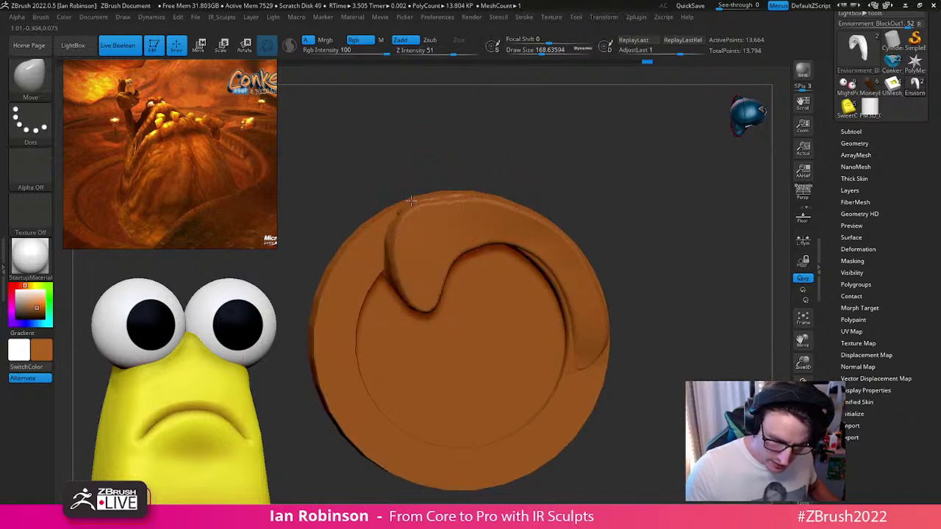
pyautogui.moveTo(500, 159); pyautogui.dragTo(478, 170)
pyautogui.moveTo(449, 198); pyautogui.dragTo(520, 202)
# Step: Refine the ramp's curve between head and tail with the Move brush at a draw size of about 119
pyautogui.moveTo(585, 183)
pyautogui.keyDown('ctrl'); pyautogui.mouseDown(button='right')
pyautogui.moveTo(579, 233)
pyautogui.moveTo(620, 274)
pyautogui.moveTo(551, 253)
pyautogui.mouseUp(button='right'); pyautogui.keyUp('ctrl')
pyautogui.press('s')
pyautogui.moveTo(542, 220)
pyautogui.mouseDown()
pyautogui.moveTo(530, 222)
pyautogui.moveTo(530, 234)
pyautogui.mouseUp()
pyautogui.moveTo(524, 163); pyautogui.dragTo(525, 156)
pyautogui.moveTo(578, 186); pyautogui.dragTo(612, 170, button='right')
pyautogui.moveTo(545, 196); pyautogui.dragTo(549, 191)
pyautogui.moveTo(549, 191); pyautogui.dragTo(582, 279, button='right')
pyautogui.moveTo(603, 367)
pyautogui.mouseDown(button='right')
pyautogui.moveTo(647, 272)
pyautogui.moveTo(617, 297)
pyautogui.moveTo(654, 291)
pyautogui.moveTo(707, 253)
pyautogui.mouseUp(button='right')
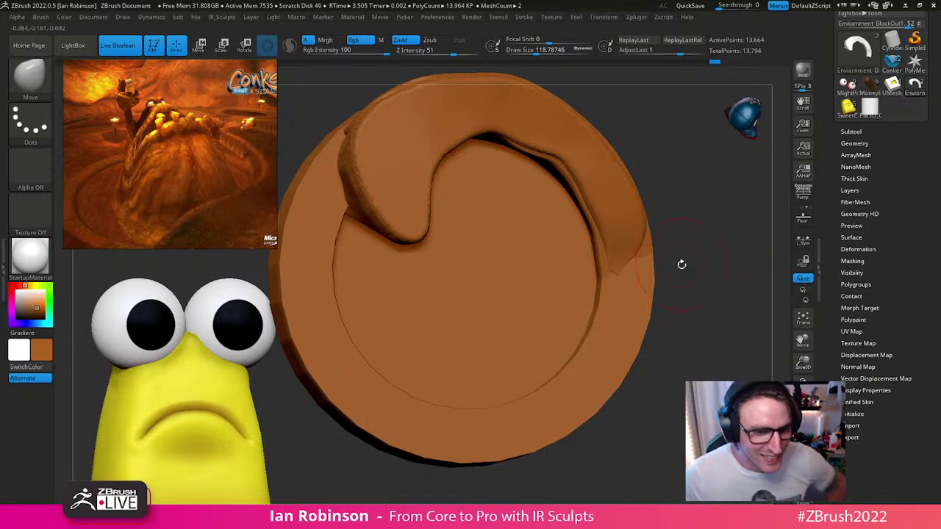
# Step: Pull the ramp's inner edge near the tail to follow the disc's inner circle, using a draw size of about 127
pyautogui.keyDown('ctrl'); pyautogui.moveTo(623, 288); pyautogui.dragTo(639, 294, button='right'); pyautogui.keyUp('ctrl')
pyautogui.keyDown('alt'); pyautogui.moveTo(639, 294); pyautogui.dragTo(611, 286, button='right'); pyautogui.keyUp('alt')
pyautogui.press('s')
pyautogui.moveTo(537, 193); pyautogui.dragTo(540, 193)
pyautogui.moveTo(539, 192)
pyautogui.mouseDown(button='right')
pyautogui.moveTo(557, 184)
pyautogui.moveTo(553, 165)
pyautogui.mouseUp(button='right')
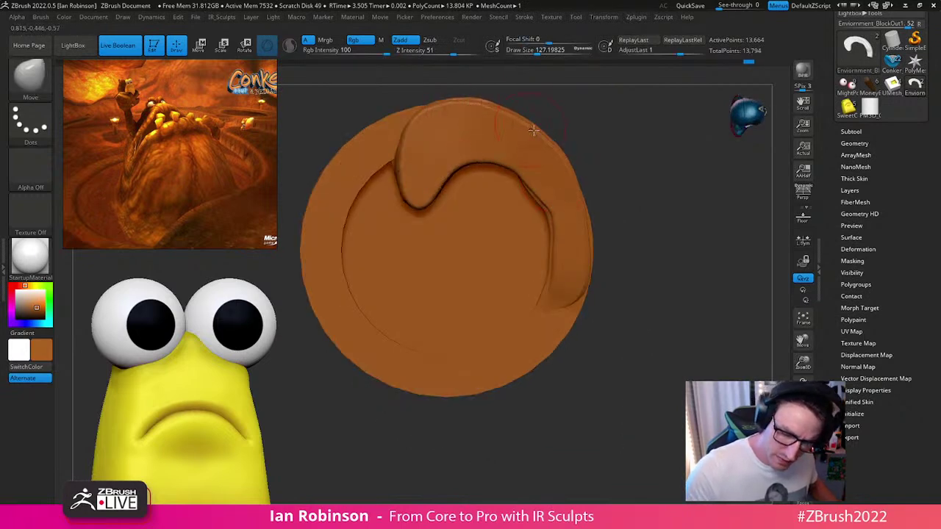
pyautogui.moveTo(555, 224); pyautogui.dragTo(548, 225)
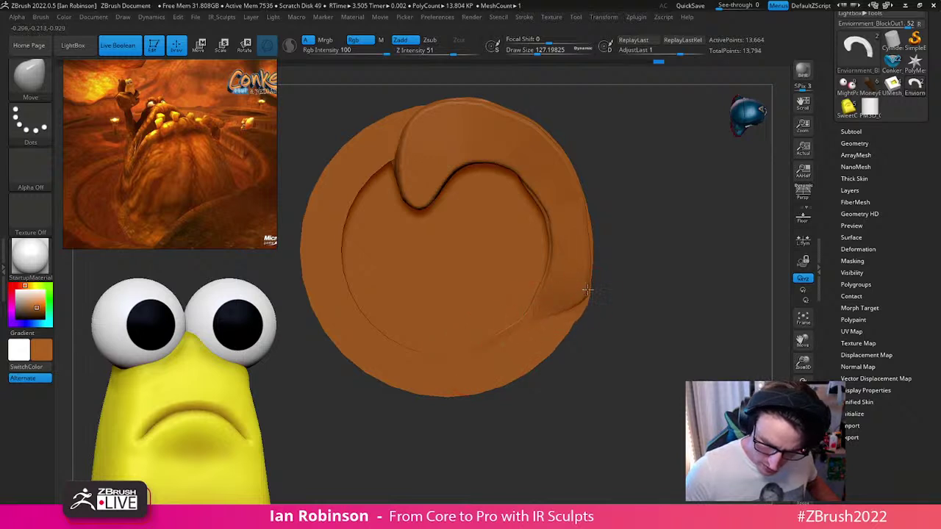
# Step: Push the ramp's outer wall to match the disc's rim with the Move brush at a draw size of about 227
pyautogui.moveTo(620, 220)
pyautogui.mouseDown()
pyautogui.moveTo(604, 273)
pyautogui.moveTo(626, 224)
pyautogui.moveTo(528, 252)
pyautogui.moveTo(485, 204)
pyautogui.mouseUp()
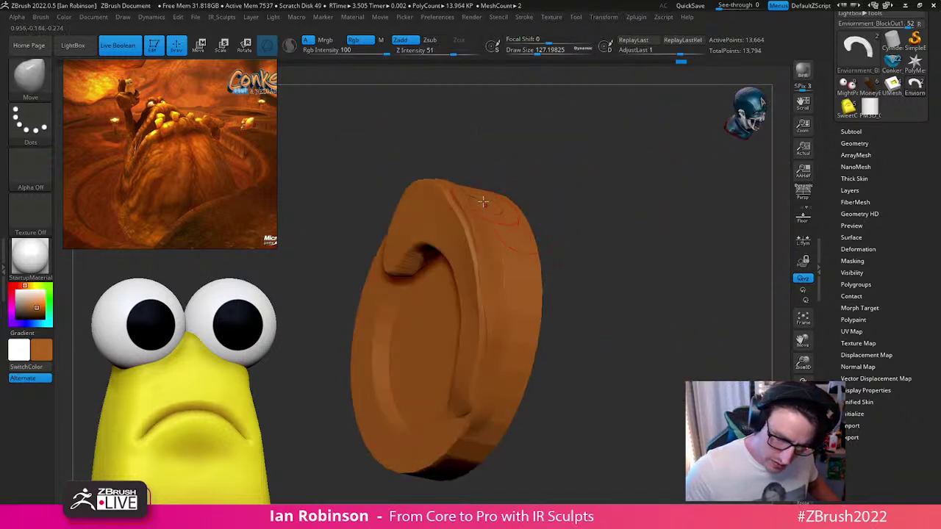
pyautogui.press('s')
pyautogui.click(527, 228)
pyautogui.moveTo(529, 228); pyautogui.dragTo(581, 230)
pyautogui.press('s')
pyautogui.moveTo(520, 245); pyautogui.dragTo(477, 250)
pyautogui.moveTo(537, 227); pyautogui.dragTo(515, 257)
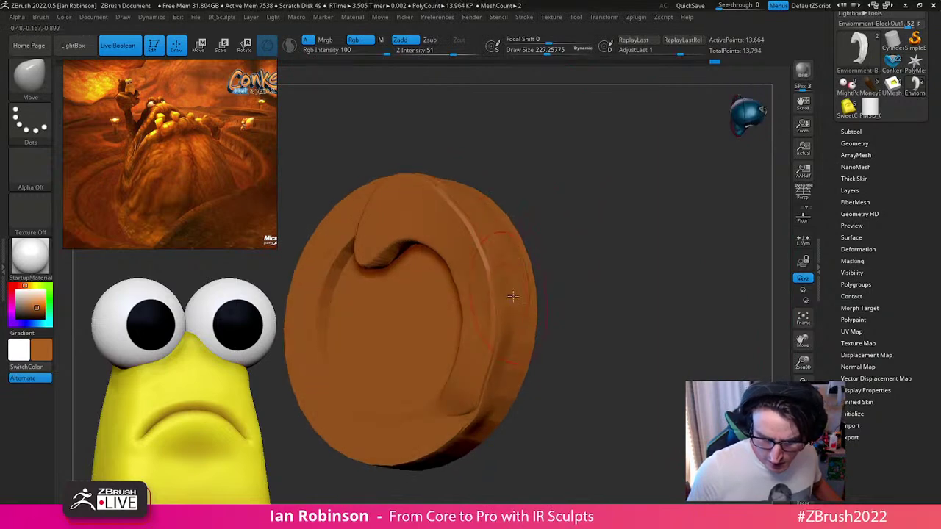
pyautogui.moveTo(563, 238); pyautogui.dragTo(557, 248)
pyautogui.moveTo(567, 184)
pyautogui.mouseDown()
pyautogui.moveTo(641, 189)
pyautogui.moveTo(580, 160)
pyautogui.moveTo(694, 216)
pyautogui.mouseUp()
pyautogui.moveTo(480, 242); pyautogui.dragTo(491, 246)
pyautogui.press('f')
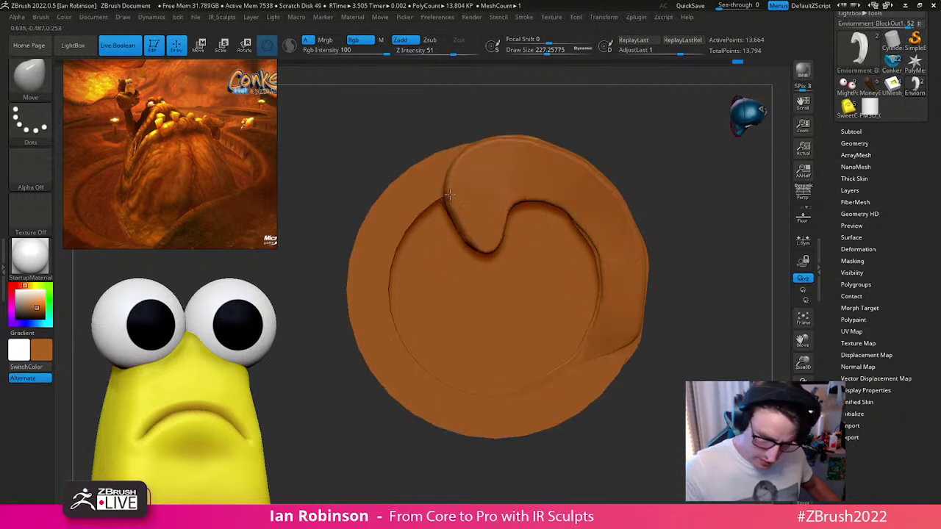
# Step: Nudge the ramp's curled tip and tail end, checking its mesh and polygroups with the polyframe display
pyautogui.moveTo(522, 171)
pyautogui.mouseDown(button='right')
pyautogui.moveTo(502, 149)
pyautogui.moveTo(512, 172)
pyautogui.moveTo(511, 238)
pyautogui.moveTo(484, 251)
pyautogui.mouseUp(button='right')
pyautogui.moveTo(483, 251); pyautogui.dragTo(476, 254)
pyautogui.moveTo(479, 252)
pyautogui.mouseDown(button='right')
pyautogui.moveTo(520, 257)
pyautogui.moveTo(507, 232)
pyautogui.mouseUp(button='right')
pyautogui.hotkey('shift', 'f')
pyautogui.moveTo(644, 333); pyautogui.dragTo(633, 354)
pyautogui.moveTo(715, 216); pyautogui.dragTo(650, 235)
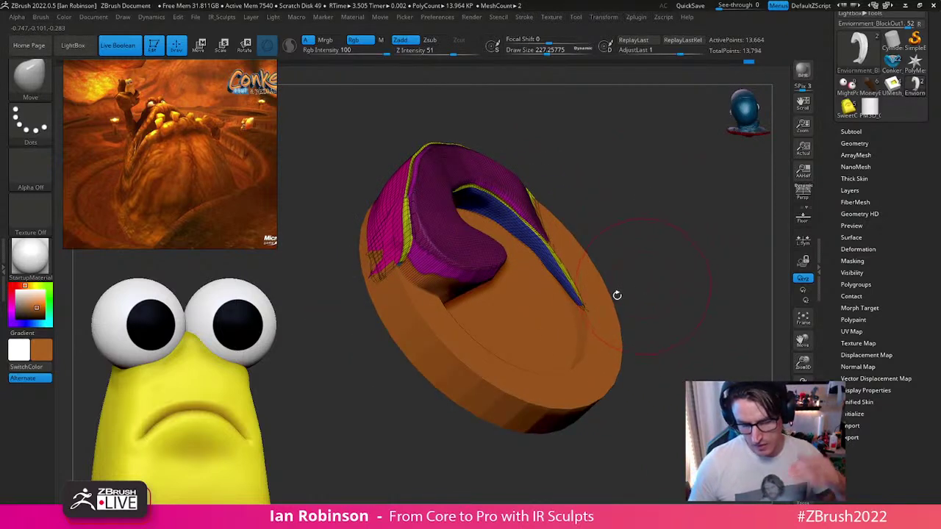
pyautogui.moveTo(599, 242)
pyautogui.mouseDown()
pyautogui.moveTo(647, 191)
pyautogui.moveTo(592, 158)
pyautogui.moveTo(641, 193)
pyautogui.moveTo(640, 218)
pyautogui.moveTo(602, 176)
pyautogui.mouseUp()
pyautogui.hotkey('shift', 'f')
# Step: Reshape the inner curve of the spiral ramp with the Move brush at a draw size of about 169
pyautogui.keyDown('alt'); pyautogui.moveTo(602, 177); pyautogui.dragTo(542, 222, button='right'); pyautogui.keyUp('alt')
pyautogui.press('s')
pyautogui.moveTo(480, 193); pyautogui.dragTo(472, 193)
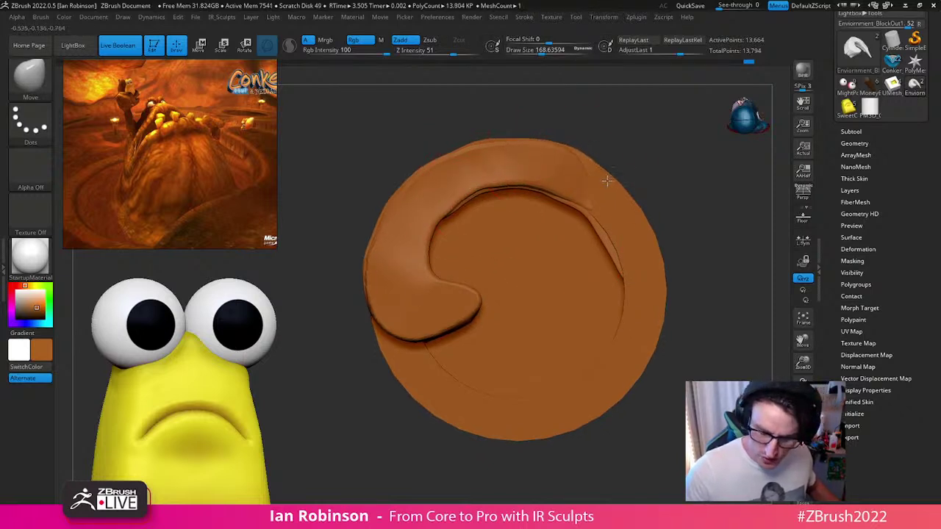
pyautogui.moveTo(558, 190); pyautogui.dragTo(503, 211, button='right')
pyautogui.moveTo(503, 211); pyautogui.dragTo(486, 218)
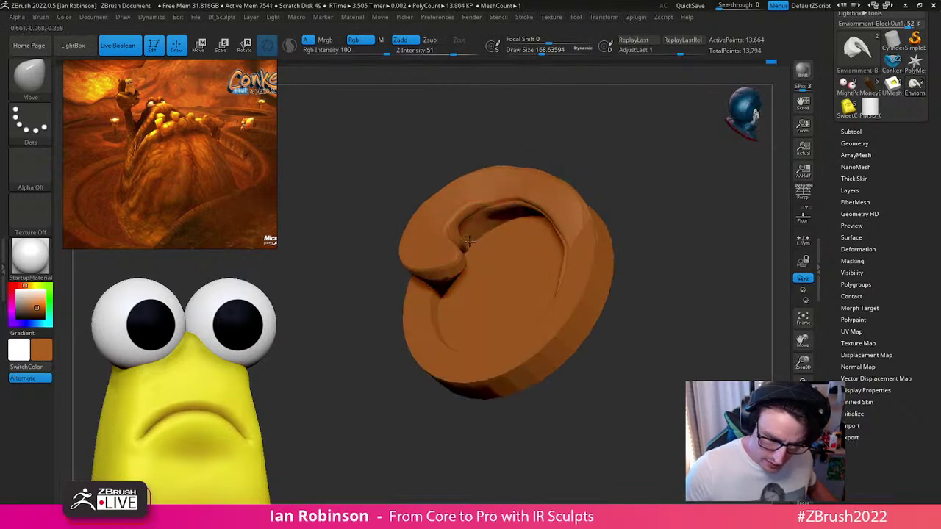
# Step: Smooth the pinched inner corner beneath the ramp's curled head and pull its edge into place
pyautogui.moveTo(573, 164); pyautogui.dragTo(515, 202, button='right')
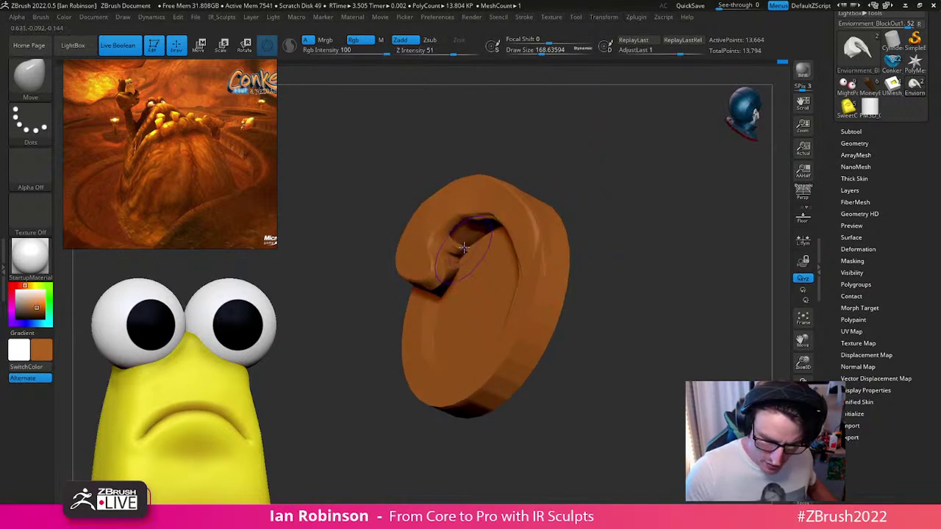
pyautogui.press('shift')
pyautogui.keyDown('shift'); pyautogui.moveTo(459, 246); pyautogui.dragTo(463, 244); pyautogui.keyUp('shift')
pyautogui.moveTo(585, 243)
pyautogui.mouseDown()
pyautogui.moveTo(617, 291)
pyautogui.moveTo(614, 346)
pyautogui.mouseUp()
pyautogui.moveTo(400, 256); pyautogui.dragTo(402, 255)
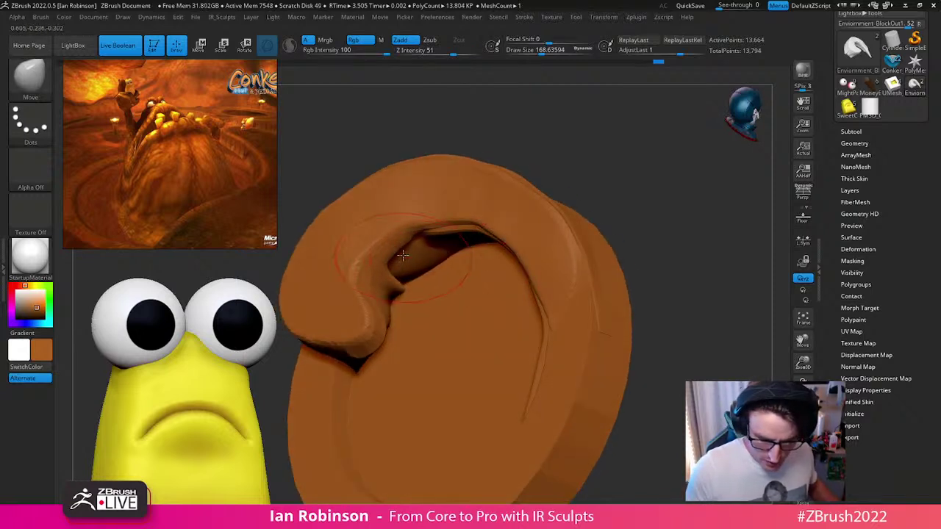
# Step: Show the polyframe and merge all of the spiral ramp's polygroups into a single group
pyautogui.keyDown('ctrl'); pyautogui.keyDown('shift'); pyautogui.click(415, 239); pyautogui.keyUp('shift'); pyautogui.keyUp('ctrl')
pyautogui.keyDown('ctrl'); pyautogui.keyDown('shift'); pyautogui.click(609, 161); pyautogui.keyUp('shift'); pyautogui.keyUp('ctrl')
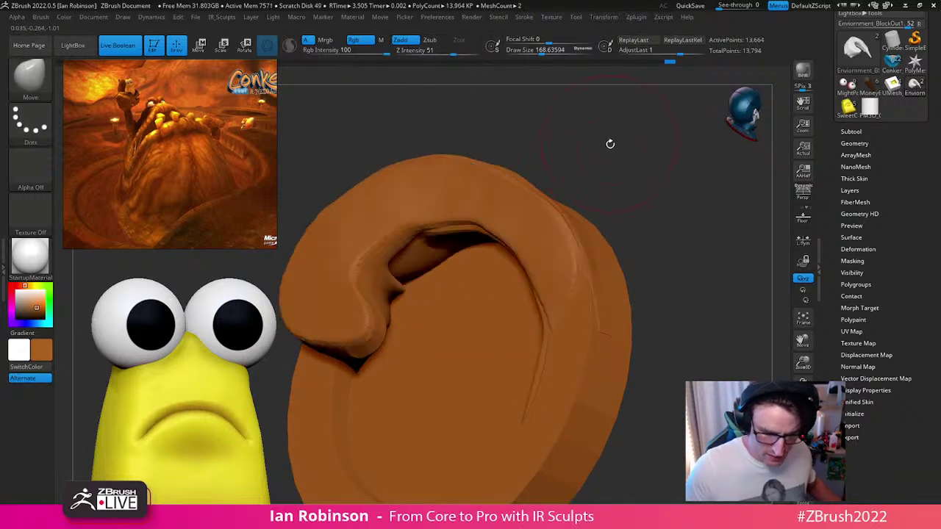
pyautogui.hotkey('shift', 'f')
pyautogui.press('space')
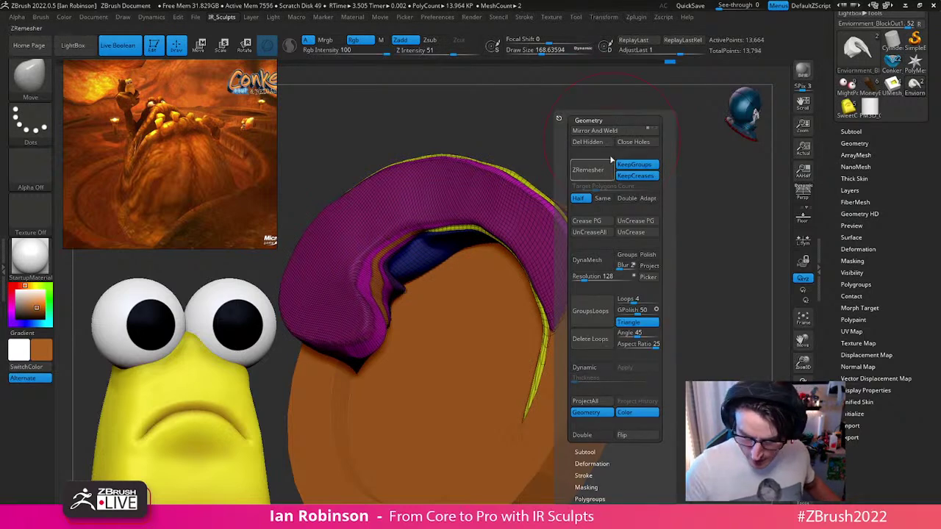
pyautogui.click(596, 119)
pyautogui.click(597, 179)
pyautogui.click(611, 188)
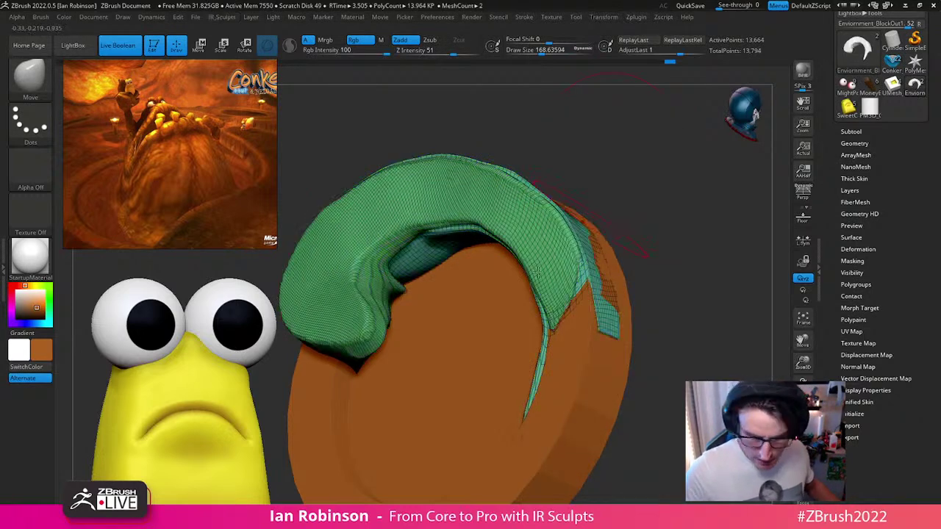
pyautogui.keyDown('ctrl'); pyautogui.keyDown('shift'); pyautogui.click(441, 255); pyautogui.keyUp('shift'); pyautogui.keyUp('ctrl')
pyautogui.keyDown('ctrl'); pyautogui.click(630, 165); pyautogui.keyUp('ctrl')
pyautogui.keyDown('ctrl'); pyautogui.keyDown('shift'); pyautogui.click(634, 164); pyautogui.keyUp('shift'); pyautogui.keyUp('ctrl')
pyautogui.keyDown('ctrl'); pyautogui.click(635, 164); pyautogui.keyUp('ctrl')
# Step: Reshape the tip of the ramp's curl from above with the Move brush at a draw size of about 315
pyautogui.moveTo(494, 278); pyautogui.dragTo(442, 301, button='right')
pyautogui.moveTo(475, 274); pyautogui.dragTo(613, 138, button='right')
pyautogui.keyDown('alt'); pyautogui.moveTo(663, 248); pyautogui.dragTo(565, 297, button='right'); pyautogui.keyUp('alt')
pyautogui.press('s')
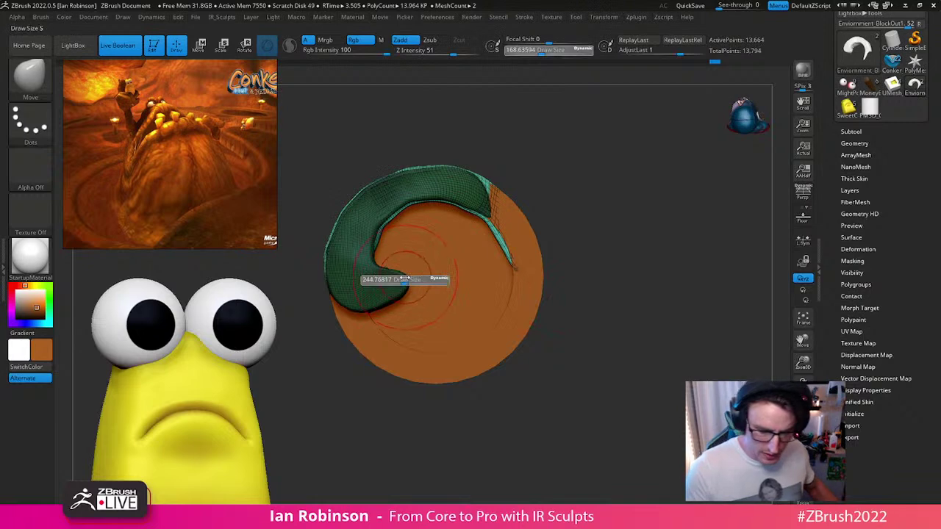
pyautogui.moveTo(410, 280); pyautogui.dragTo(408, 279)
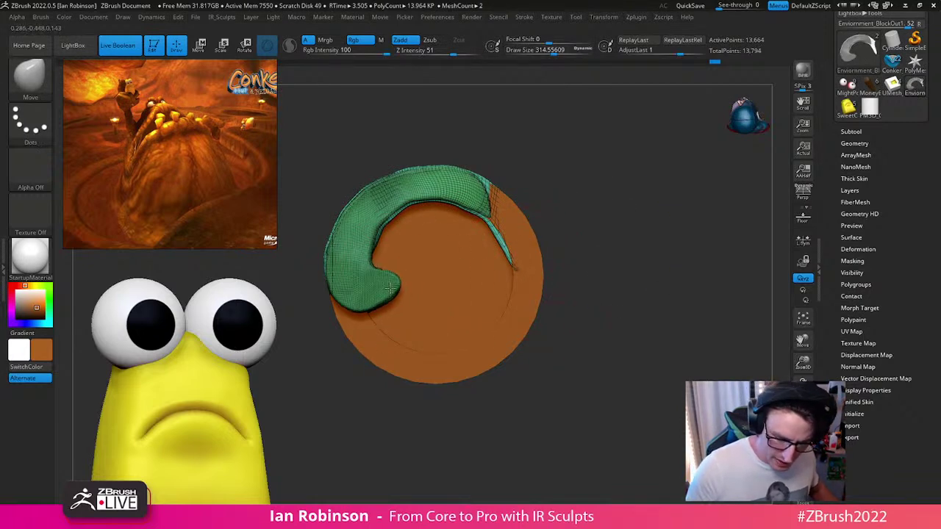
# Step: Reduce the draw size to about 200 and adjust the ramp's tail end and outer edge
pyautogui.press('s')
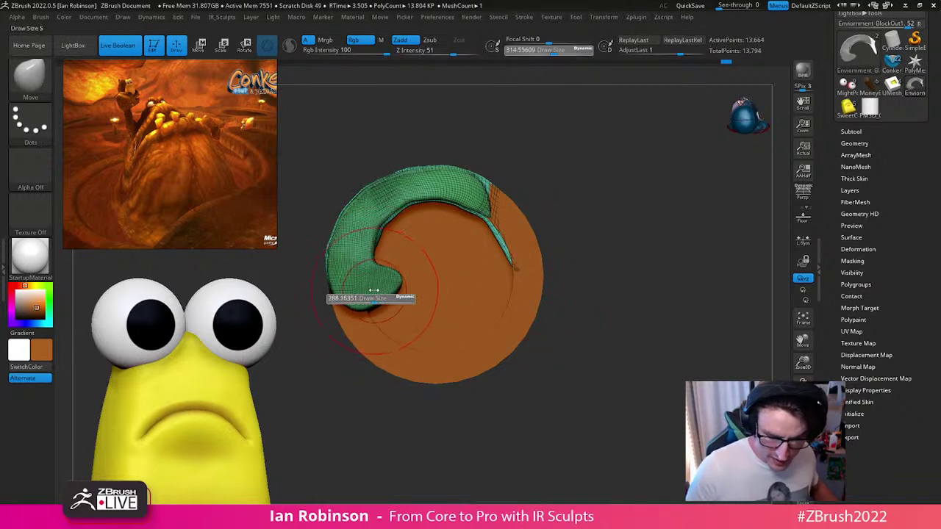
pyautogui.moveTo(373, 298); pyautogui.dragTo(363, 297)
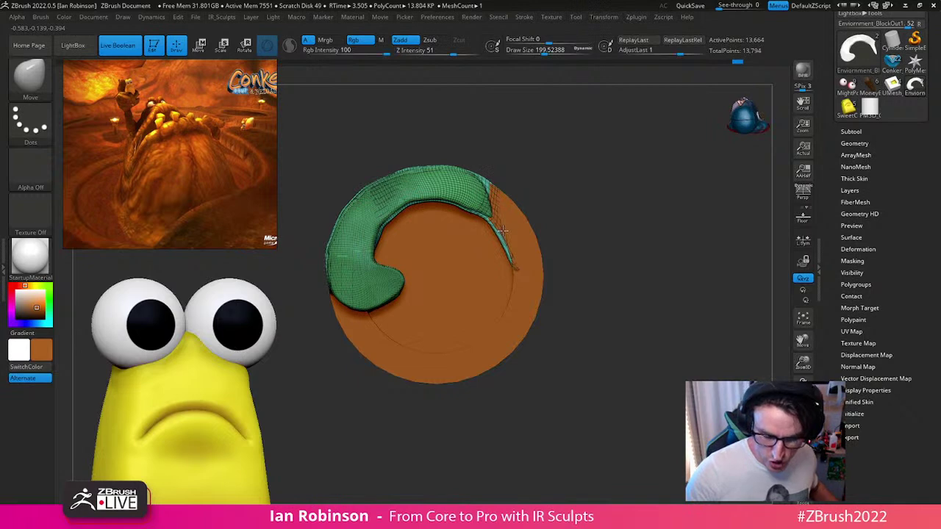
pyautogui.moveTo(491, 180); pyautogui.dragTo(501, 190)
pyautogui.moveTo(400, 181); pyautogui.dragTo(393, 174)
pyautogui.moveTo(596, 194)
pyautogui.keyDown('ctrl'); pyautogui.mouseDown(button='right')
pyautogui.moveTo(600, 239)
pyautogui.moveTo(559, 189)
pyautogui.mouseUp(button='right'); pyautogui.keyUp('ctrl')
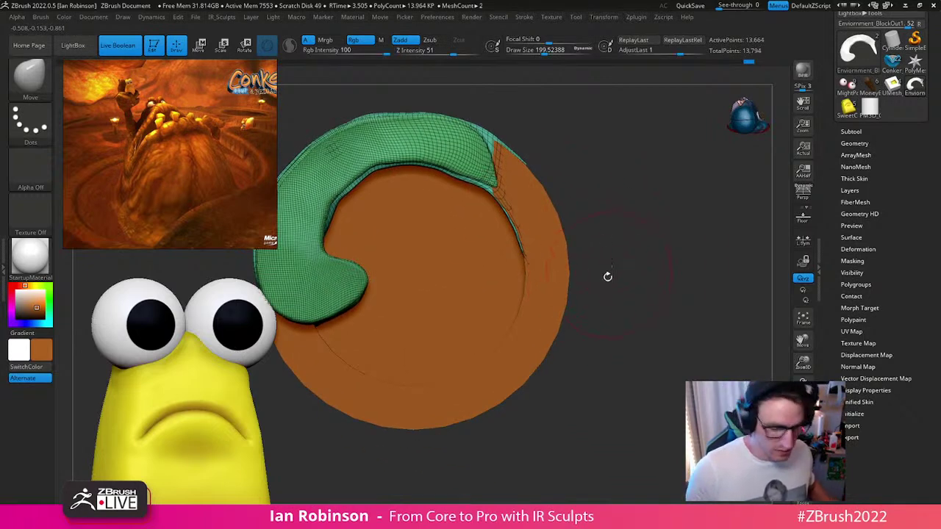
# Step: Select the round base and insert a flat cylinder overlapping its outer rim as a side platform
pyautogui.keyDown('alt'); pyautogui.click(544, 288); pyautogui.keyUp('alt')
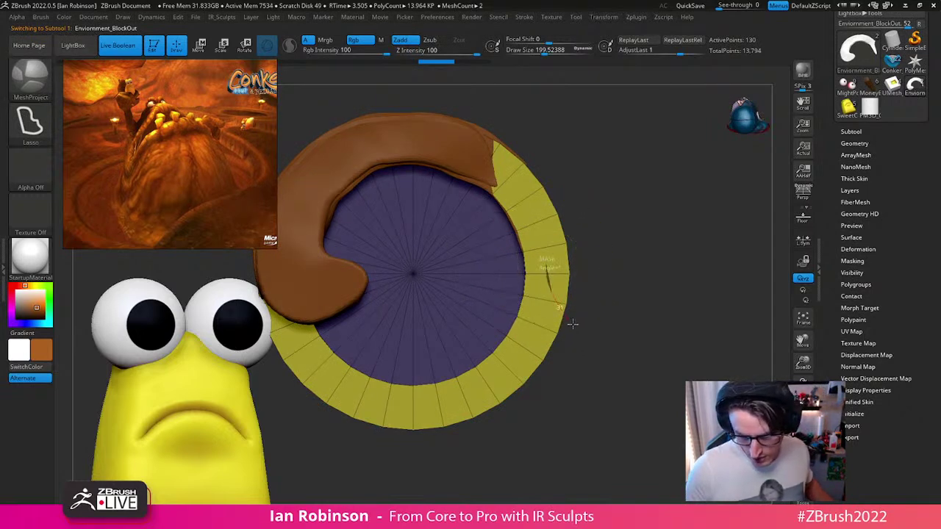
pyautogui.moveTo(622, 321)
pyautogui.mouseDown()
pyautogui.moveTo(647, 294)
pyautogui.moveTo(632, 242)
pyautogui.moveTo(602, 227)
pyautogui.moveTo(541, 246)
pyautogui.mouseUp()
pyautogui.press('w')
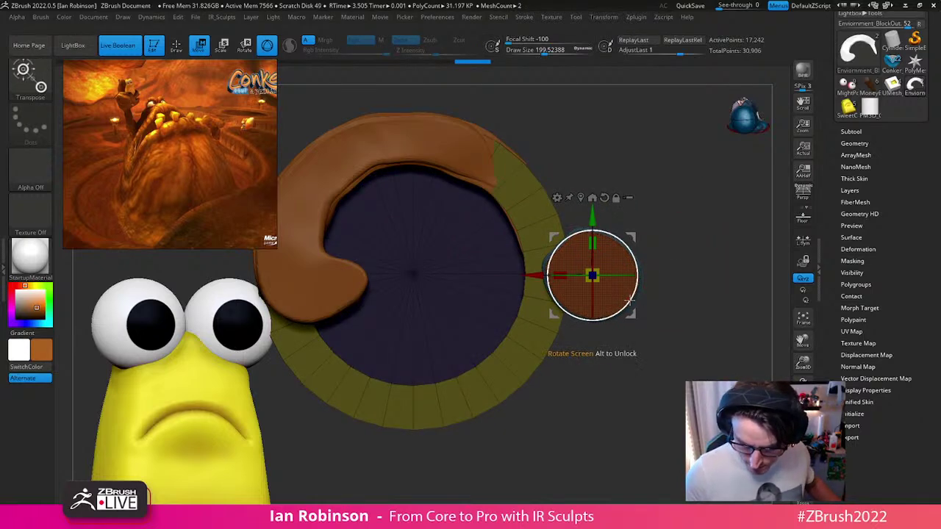
pyautogui.press('q')
pyautogui.moveTo(678, 338)
pyautogui.mouseDown()
pyautogui.moveTo(691, 231)
pyautogui.moveTo(666, 313)
pyautogui.moveTo(687, 299)
pyautogui.moveTo(693, 350)
pyautogui.moveTo(693, 330)
pyautogui.mouseUp()
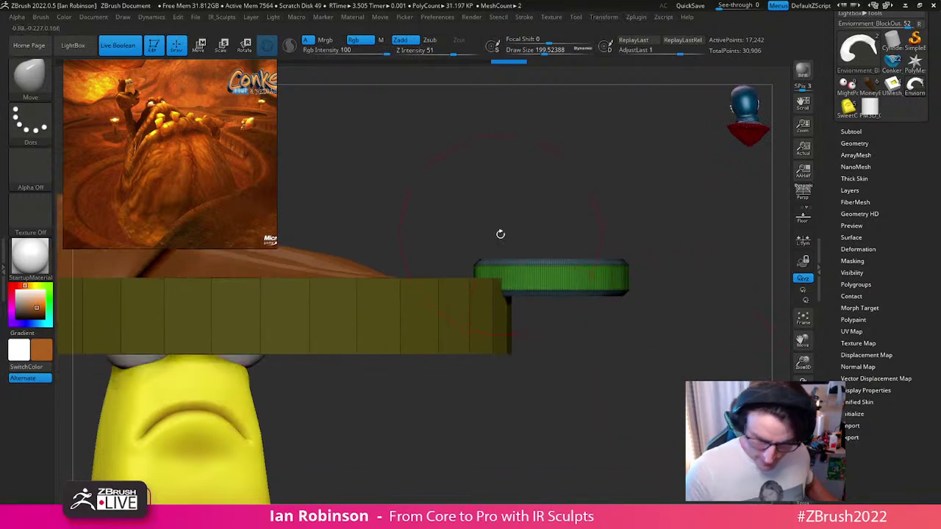
# Step: Isolate the inserted flat cylinder and split it from the round base into its own subtool
pyautogui.press('2')
pyautogui.click(620, 199)
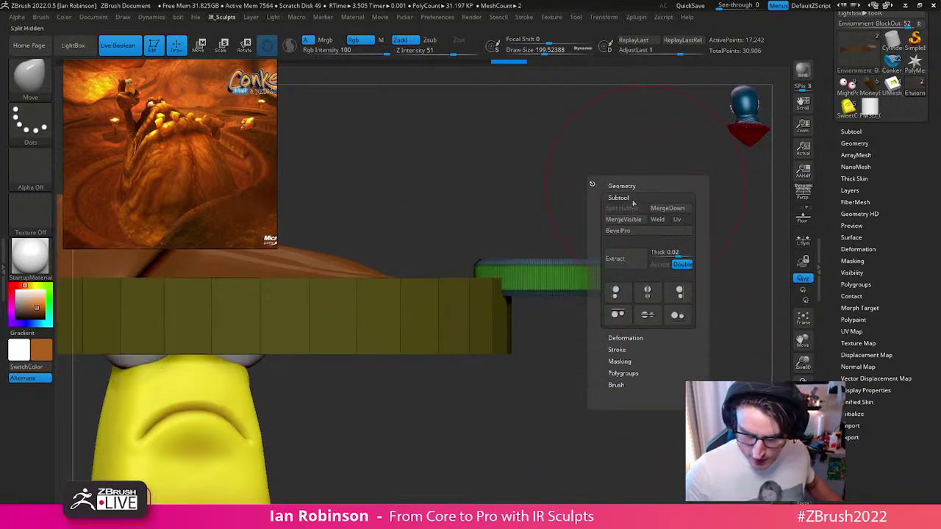
pyautogui.hotkey('ctrl', 'shift', 'a')
pyautogui.press('space')
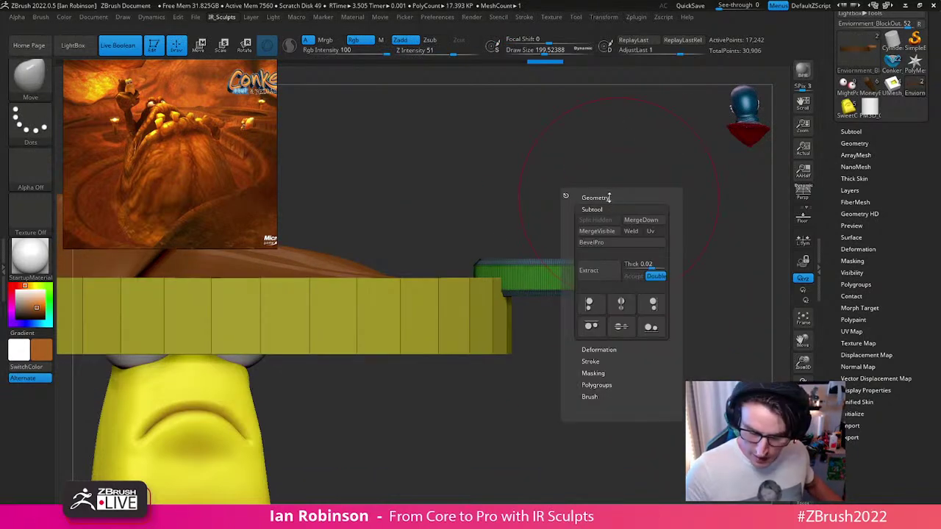
pyautogui.click(607, 197)
pyautogui.click(604, 197)
pyautogui.click(603, 256)
pyautogui.click(616, 265)
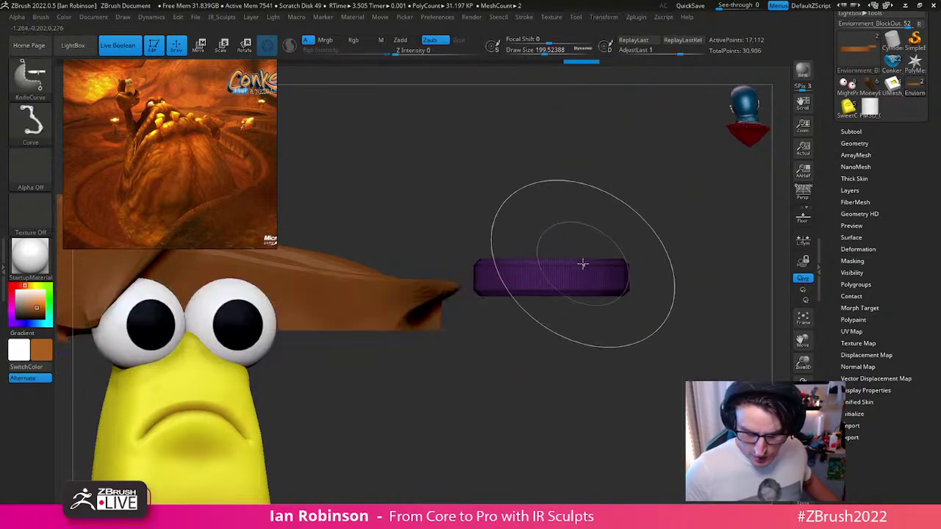
pyautogui.keyDown('ctrl'); pyautogui.keyDown('shift'); pyautogui.moveTo(630, 184); pyautogui.dragTo(644, 207); pyautogui.keyUp('shift'); pyautogui.keyUp('ctrl')
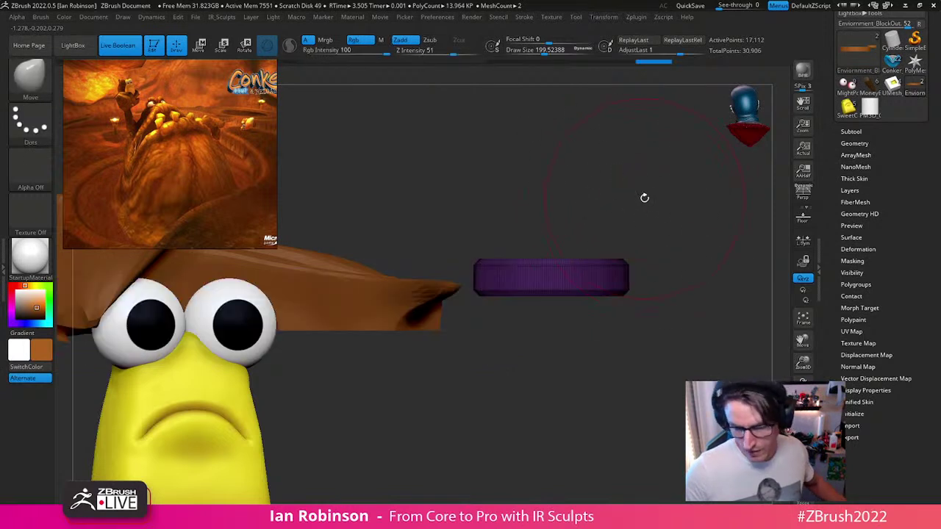
pyautogui.press('space')
pyautogui.click(617, 218)
pyautogui.click(617, 228)
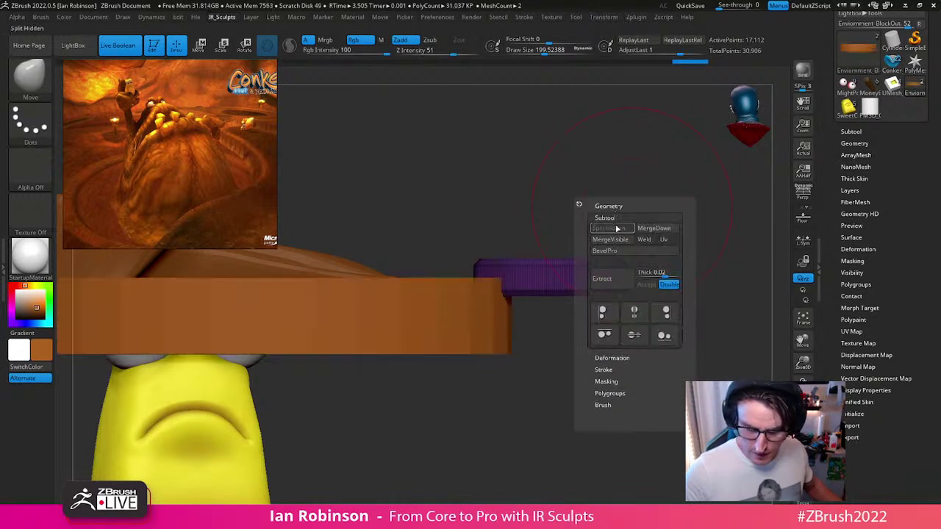
# Step: Reduce the draw size to about 127 and choose MaskLasso as the masking brush
pyautogui.keyDown('ctrl'); pyautogui.moveTo(688, 315); pyautogui.dragTo(668, 294, button='right'); pyautogui.keyUp('ctrl')
pyautogui.press('s')
pyautogui.moveTo(660, 293); pyautogui.dragTo(651, 294)
pyautogui.keyDown('ctrl'); pyautogui.moveTo(651, 301); pyautogui.dragTo(677, 304, button='right'); pyautogui.keyUp('ctrl')
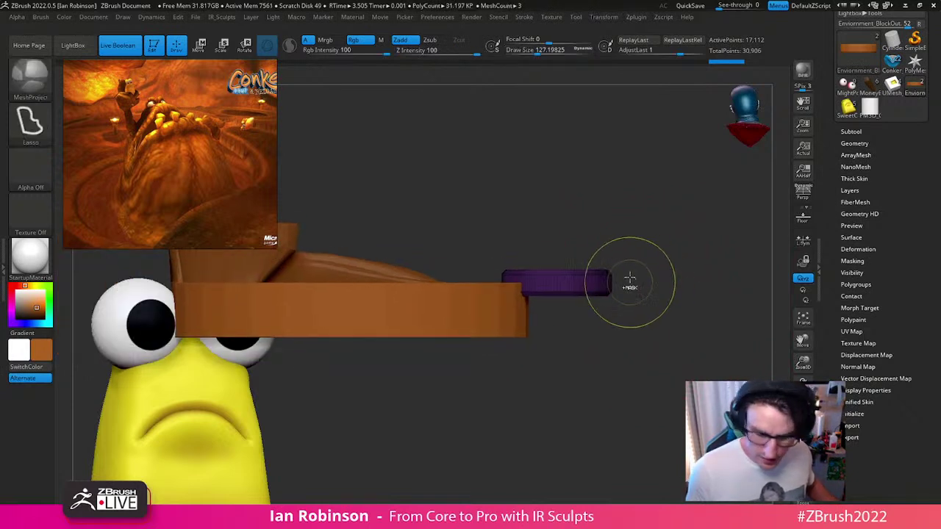
pyautogui.press('b')
pyautogui.press('m')
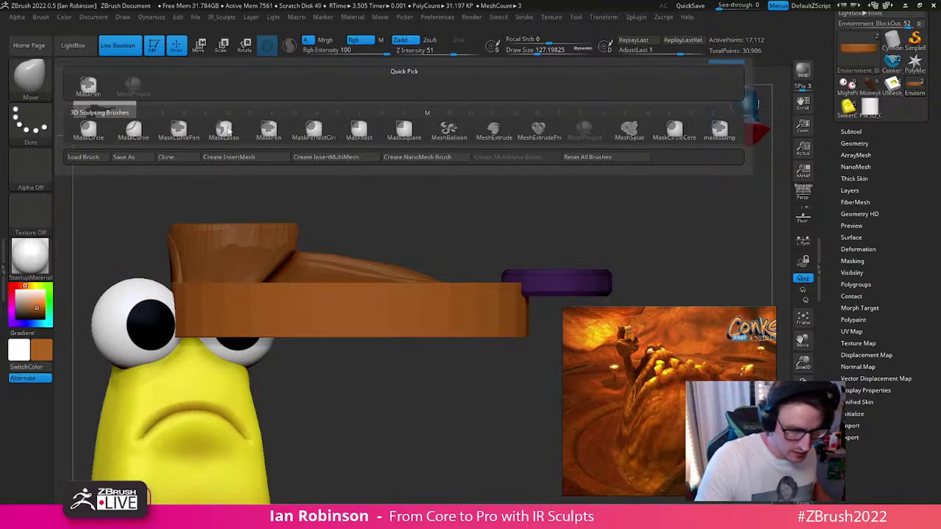
pyautogui.press('l')
pyautogui.click(33, 86)
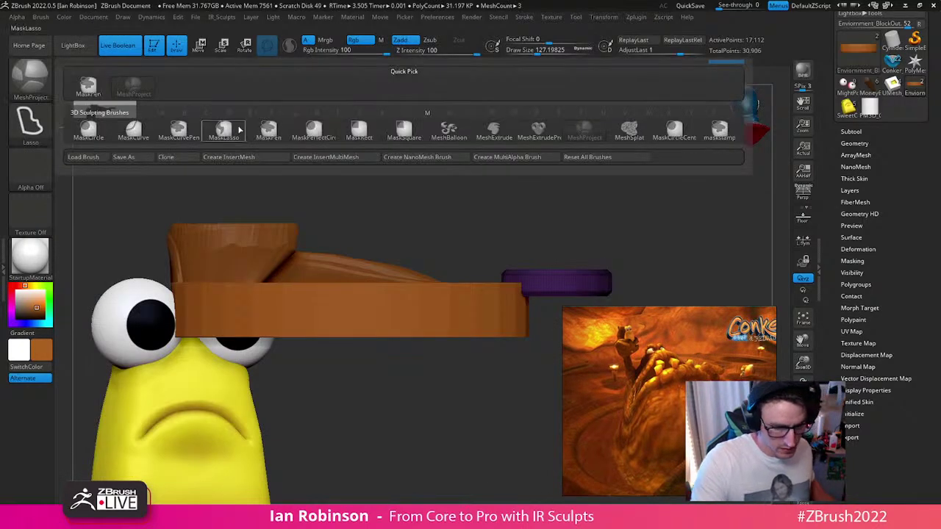
pyautogui.click(223, 130)
pyautogui.moveTo(175, 127); pyautogui.dragTo(166, 126, button='right')
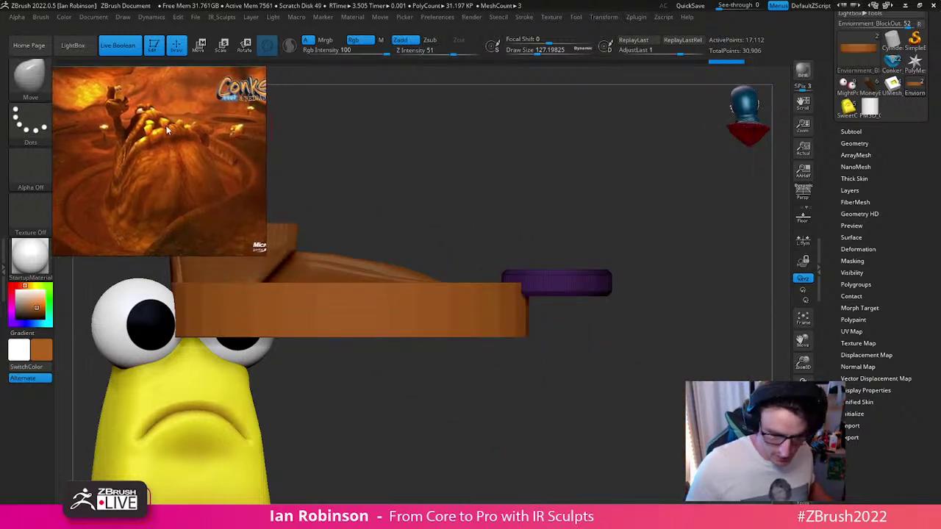
# Step: Move the reference image aside, mask the platform's upper part and pull its underside down to thicken it
pyautogui.moveTo(558, 386); pyautogui.dragTo(599, 371)
pyautogui.moveTo(212, 161); pyautogui.dragTo(734, 161, button='right')
pyautogui.moveTo(646, 340); pyautogui.dragTo(587, 334)
pyautogui.moveTo(587, 408); pyautogui.dragTo(593, 408)
pyautogui.moveTo(655, 291)
pyautogui.keyDown('ctrl'); pyautogui.mouseDown()
pyautogui.moveTo(523, 384)
pyautogui.moveTo(423, 296)
pyautogui.mouseUp(); pyautogui.keyUp('ctrl')
pyautogui.press('w')
pyautogui.moveTo(566, 233); pyautogui.dragTo(564, 276)
pyautogui.moveTo(596, 348); pyautogui.dragTo(641, 370)
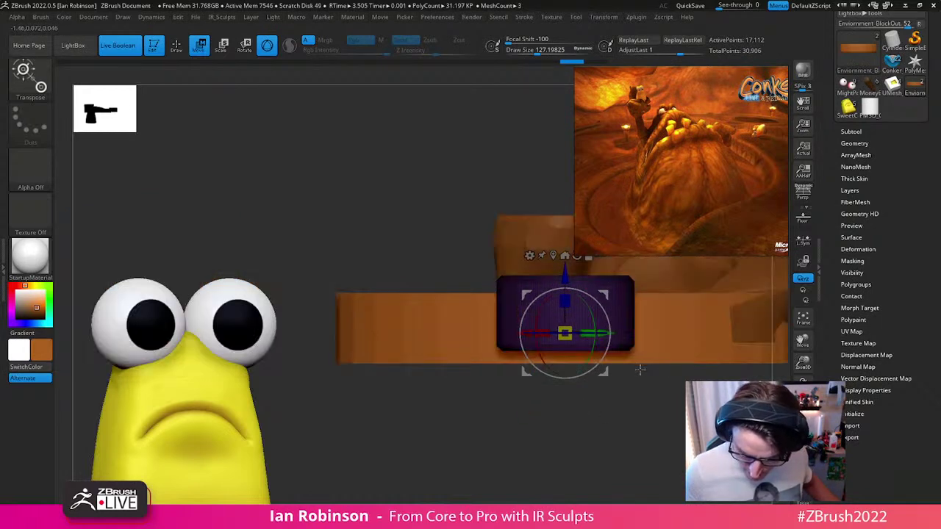
# Step: Reset the gizmo orientation and taper the platform's unmasked underside inward toward the base to form a sloped bracket
pyautogui.keyDown('alt'); pyautogui.click(577, 255); pyautogui.keyUp('alt')
pyautogui.keyDown('alt'); pyautogui.moveTo(682, 410); pyautogui.dragTo(557, 410); pyautogui.keyUp('alt')
pyautogui.moveTo(485, 375); pyautogui.dragTo(489, 403)
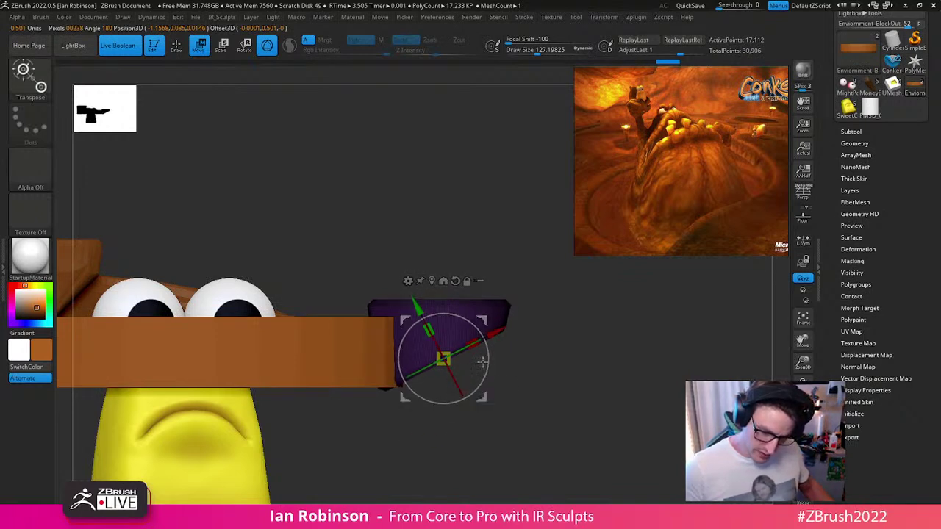
# Step: Lasso-mask the upper part of the platform and pull its lower tip down past the base's underside
pyautogui.press('q')
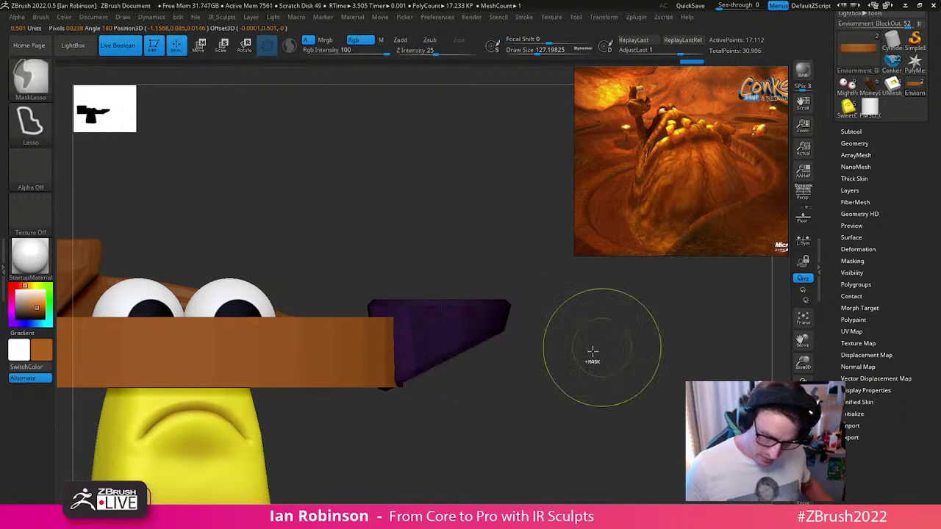
pyautogui.hotkey('ctrl', 'z')
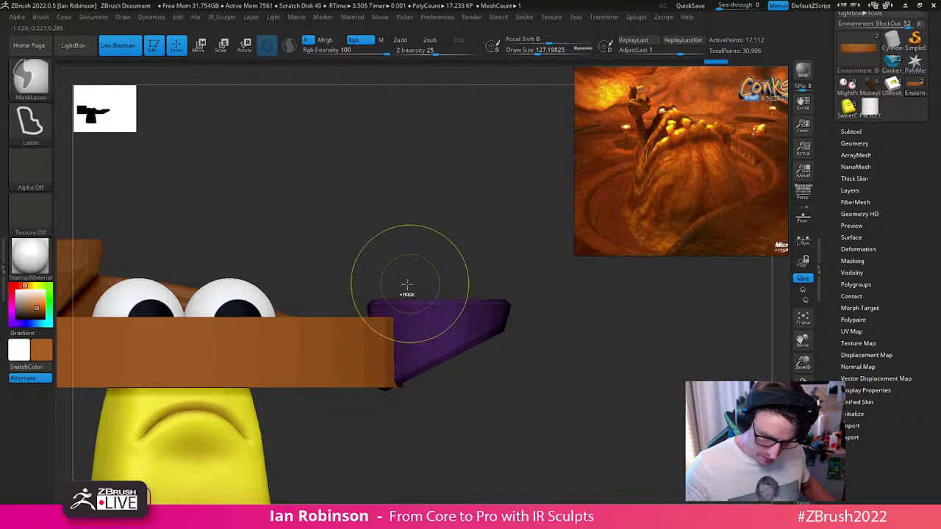
pyautogui.moveTo(346, 290)
pyautogui.keyDown('ctrl'); pyautogui.mouseDown()
pyautogui.moveTo(568, 358)
pyautogui.moveTo(415, 382)
pyautogui.mouseUp(); pyautogui.keyUp('ctrl')
pyautogui.press('w')
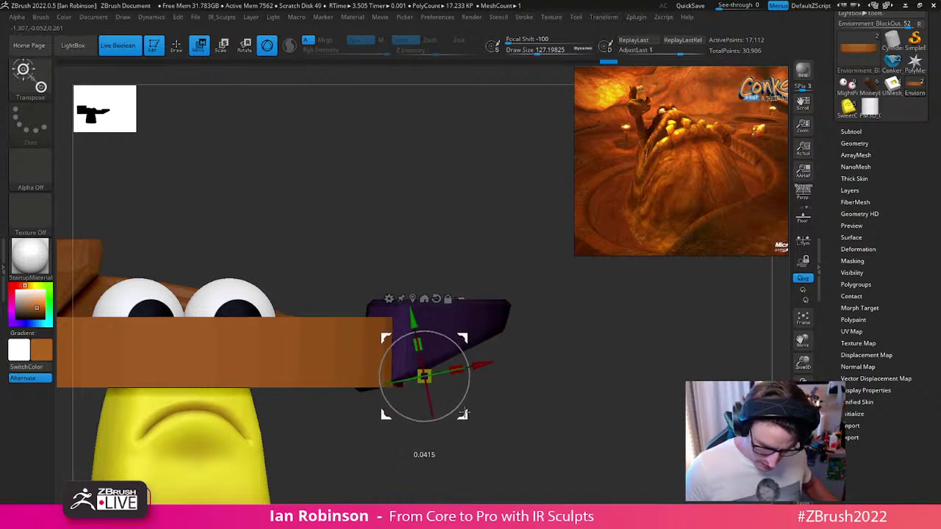
pyautogui.moveTo(465, 421); pyautogui.dragTo(465, 432)
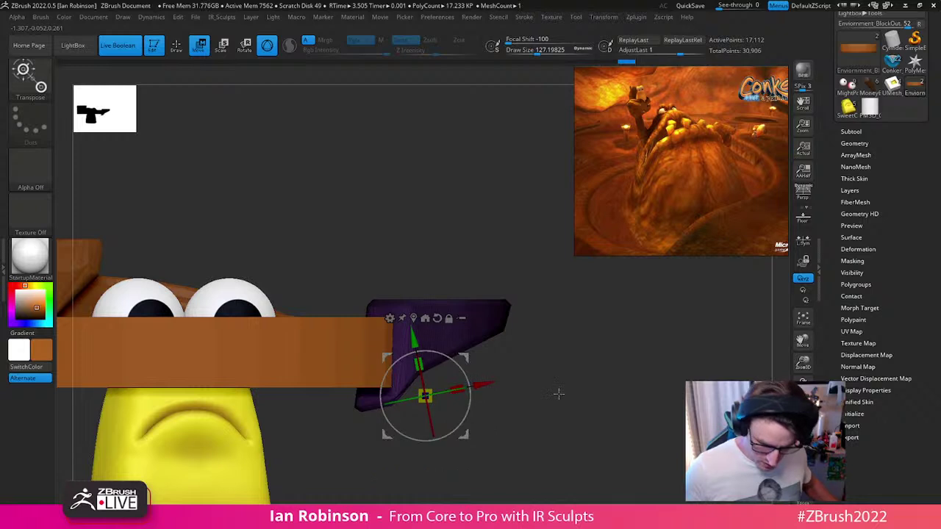
pyautogui.press('q')
# Step: Clear the mask and clip the platform's bottom tip level with the base's underside using ClipCurve
pyautogui.keyDown('alt'); pyautogui.moveTo(576, 409); pyautogui.dragTo(617, 382); pyautogui.keyUp('alt')
pyautogui.moveTo(409, 324)
pyautogui.keyDown('ctrl'); pyautogui.mouseDown()
pyautogui.moveTo(545, 294)
pyautogui.moveTo(588, 318)
pyautogui.moveTo(594, 350)
pyautogui.mouseUp(); pyautogui.keyUp('ctrl')
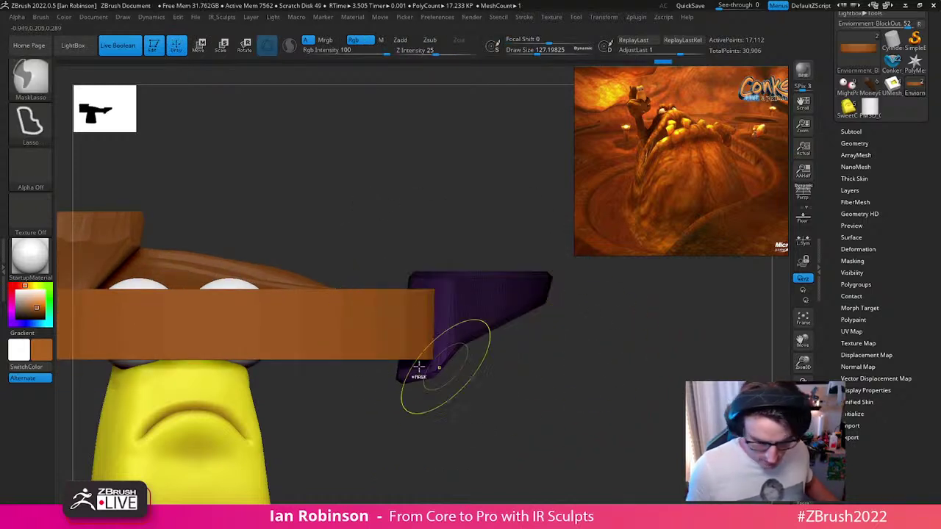
pyautogui.keyDown('ctrl'); pyautogui.keyDown('shift'); pyautogui.click(30, 79); pyautogui.keyUp('shift'); pyautogui.keyUp('ctrl')
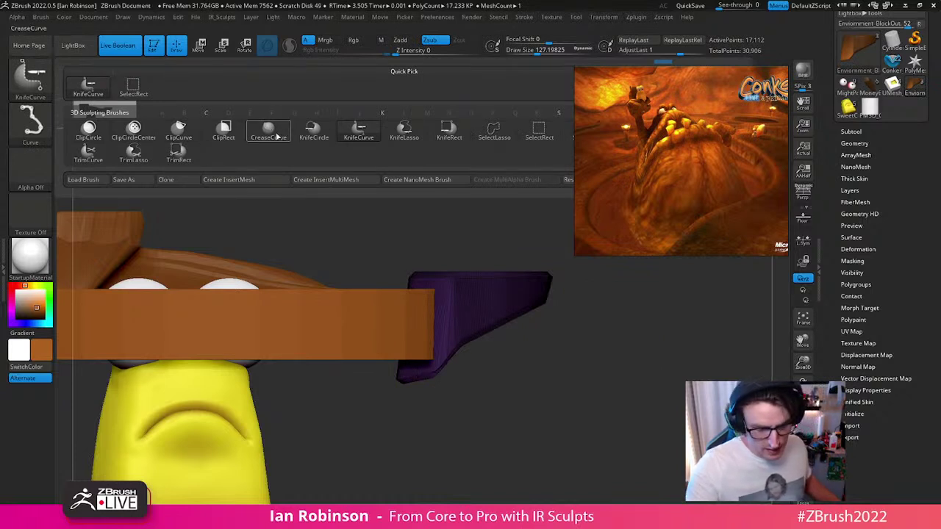
pyautogui.click(225, 135)
pyautogui.keyDown('ctrl'); pyautogui.keyDown('shift'); pyautogui.moveTo(552, 361); pyautogui.dragTo(225, 358); pyautogui.keyUp('shift'); pyautogui.keyUp('ctrl')
pyautogui.hotkey('ctrl', 'z')
pyautogui.keyDown('ctrl'); pyautogui.keyDown('shift'); pyautogui.moveTo(527, 358); pyautogui.dragTo(237, 365); pyautogui.keyUp('shift'); pyautogui.keyUp('ctrl')
# Step: Hide the polyframe, reduce the draw size to about 78 and face the platform from above
pyautogui.moveTo(552, 367)
pyautogui.mouseDown()
pyautogui.moveTo(581, 395)
pyautogui.moveTo(581, 347)
pyautogui.moveTo(689, 315)
pyautogui.moveTo(696, 349)
pyautogui.moveTo(651, 319)
pyautogui.moveTo(657, 387)
pyautogui.moveTo(630, 349)
pyautogui.moveTo(632, 378)
pyautogui.moveTo(645, 340)
pyautogui.moveTo(649, 356)
pyautogui.moveTo(538, 301)
pyautogui.moveTo(581, 337)
pyautogui.mouseUp()
pyautogui.hotkey('shift', 'f')
pyautogui.press('s')
pyautogui.moveTo(533, 236); pyautogui.dragTo(514, 236)
pyautogui.moveTo(583, 283); pyautogui.dragTo(633, 302)
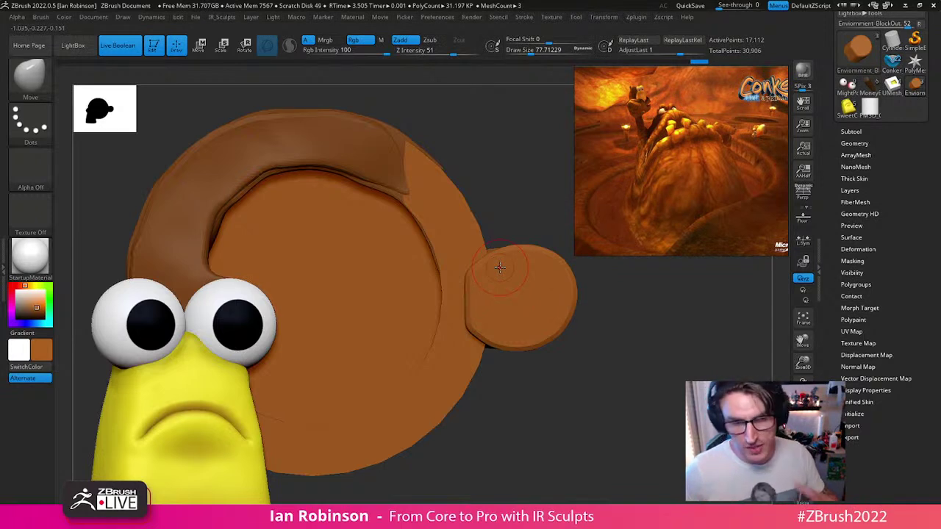
pyautogui.moveTo(616, 313)
pyautogui.mouseDown()
pyautogui.moveTo(605, 298)
pyautogui.moveTo(510, 259)
pyautogui.mouseUp()
pyautogui.press('b')
pyautogui.press('i')
pyautogui.press('u')
pyautogui.press('t')
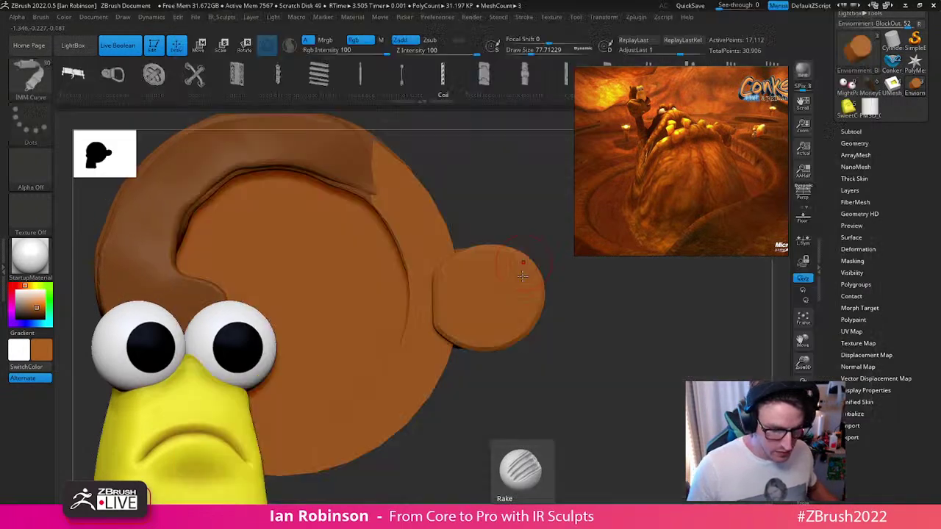
pyautogui.click(503, 299)
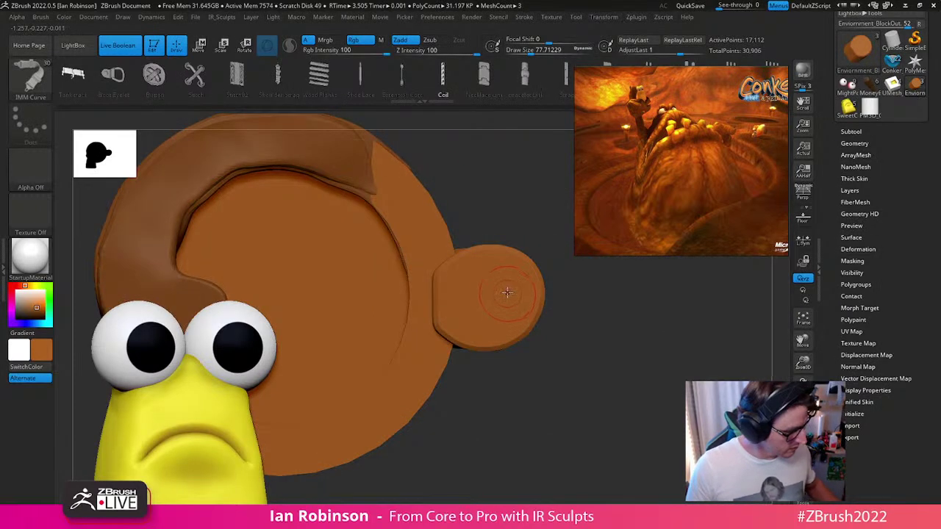
# Step: Insert a PolySphere from the IMM Primitives brush onto the centre of the side platform, about as wide as the platform
pyautogui.press('b')
pyautogui.press('i')
pyautogui.press('p')
pyautogui.click(115, 74)
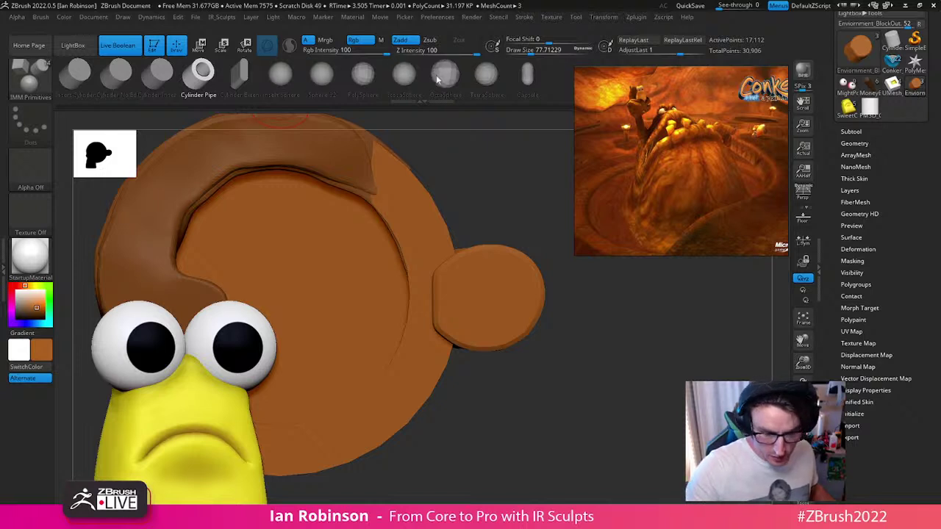
pyautogui.click(363, 74)
pyautogui.moveTo(486, 295); pyautogui.dragTo(483, 359)
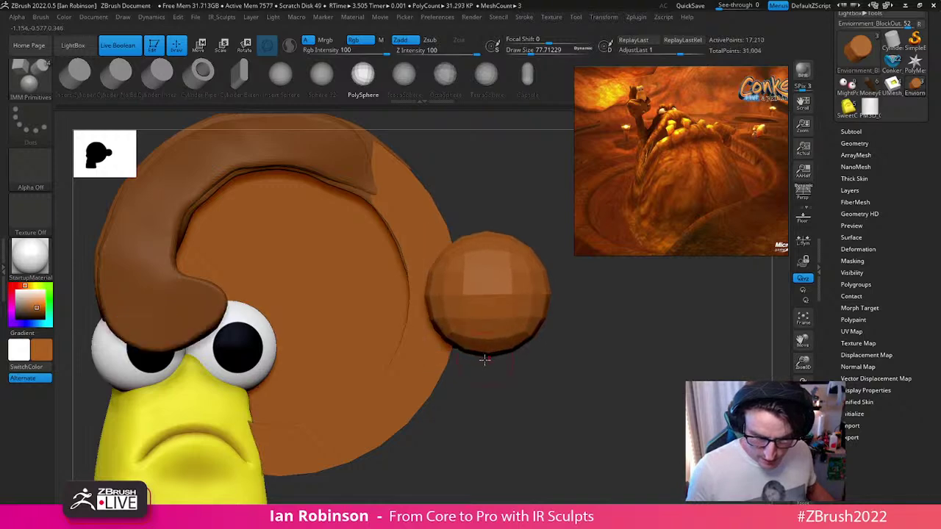
pyautogui.keyDown('shift'); pyautogui.moveTo(570, 367); pyautogui.dragTo(570, 327); pyautogui.keyUp('shift')
# Step: Isolate the inserted sphere and split it from the platform into its own subtool
pyautogui.rightClick(597, 283)
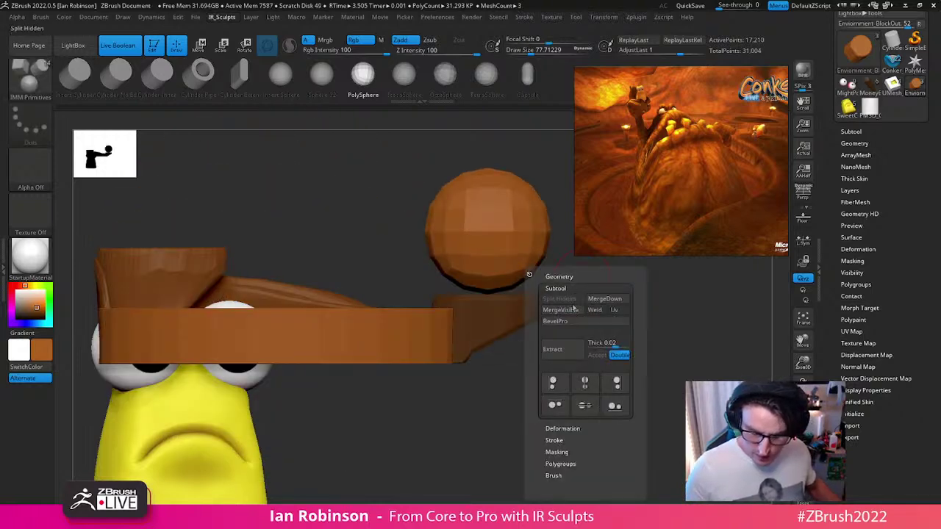
pyautogui.hotkey('ctrl', 'shift')
pyautogui.keyDown('ctrl'); pyautogui.keyDown('shift'); pyautogui.click(491, 231); pyautogui.keyUp('shift'); pyautogui.keyUp('ctrl')
pyautogui.rightClick(598, 287)
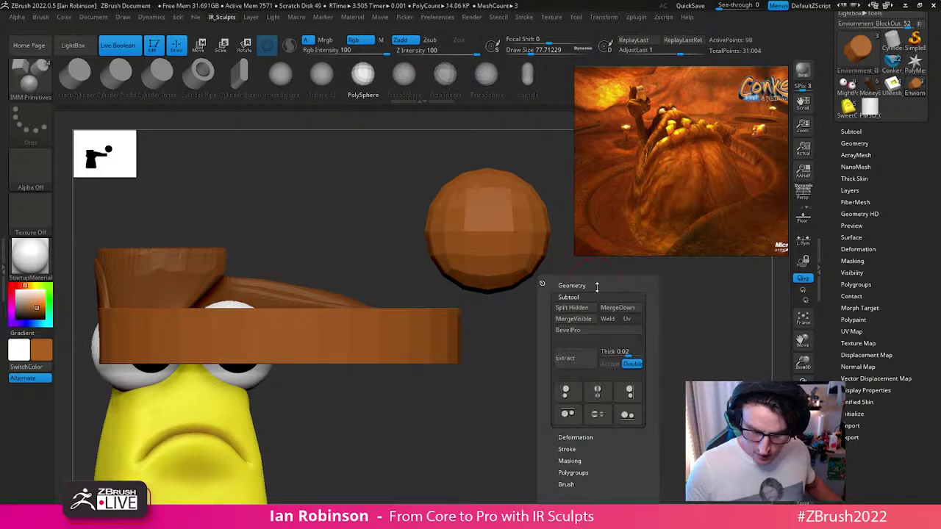
pyautogui.click(588, 308)
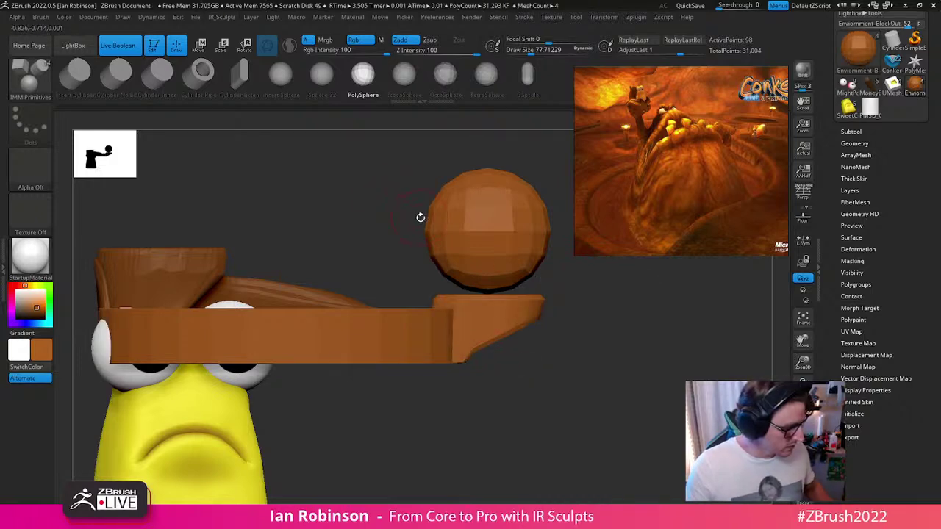
# Step: Switch to the Move brush and show the polyframe on the sphere
pyautogui.press('b')
pyautogui.press('m')
pyautogui.press('v')
pyautogui.moveTo(618, 316)
pyautogui.mouseDown()
pyautogui.moveTo(625, 345)
pyautogui.moveTo(610, 304)
pyautogui.moveTo(611, 329)
pyautogui.mouseUp()
pyautogui.hotkey('shift', 'f')
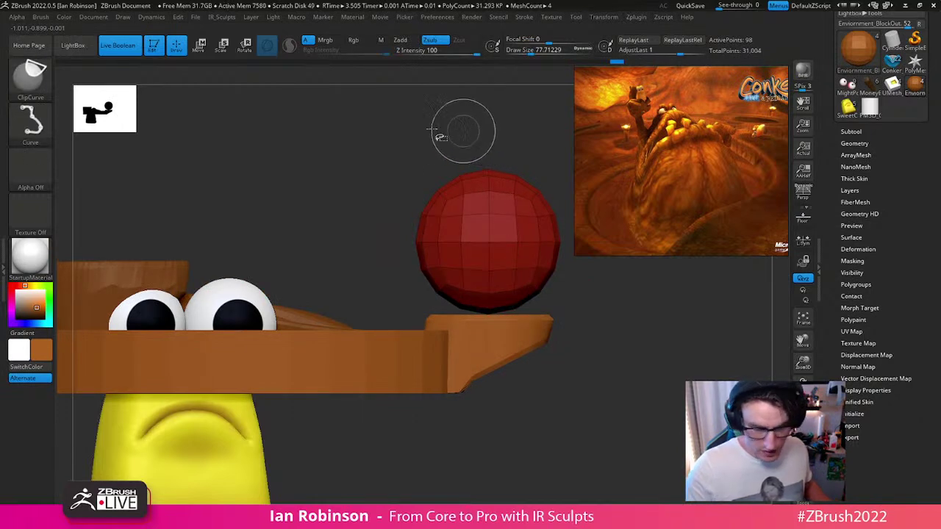
# Step: Hide the half of the sphere that faces the round base and delete the hidden geometry
pyautogui.keyDown('ctrl'); pyautogui.keyDown('shift'); pyautogui.click(30, 77); pyautogui.keyUp('shift'); pyautogui.keyUp('ctrl')
pyautogui.click(178, 87)
pyautogui.moveTo(571, 378)
pyautogui.keyDown('ctrl'); pyautogui.keyDown('shift'); pyautogui.mouseDown()
pyautogui.moveTo(506, 161)
pyautogui.moveTo(478, 125)
pyautogui.moveTo(492, 131)
pyautogui.moveTo(624, 378)
pyautogui.moveTo(613, 301)
pyautogui.moveTo(640, 319)
pyautogui.moveTo(616, 313)
pyautogui.moveTo(632, 284)
pyautogui.mouseUp(); pyautogui.keyUp('shift'); pyautogui.keyUp('ctrl')
pyautogui.keyDown('ctrl'); pyautogui.keyDown('shift'); pyautogui.click(588, 311); pyautogui.keyUp('shift'); pyautogui.keyUp('ctrl')
pyautogui.press('space')
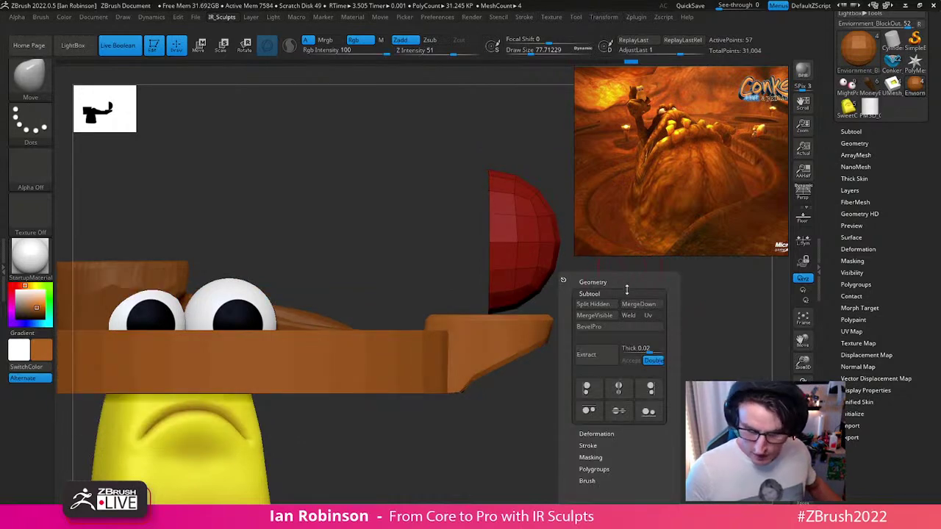
pyautogui.click(604, 300)
pyautogui.click(583, 333)
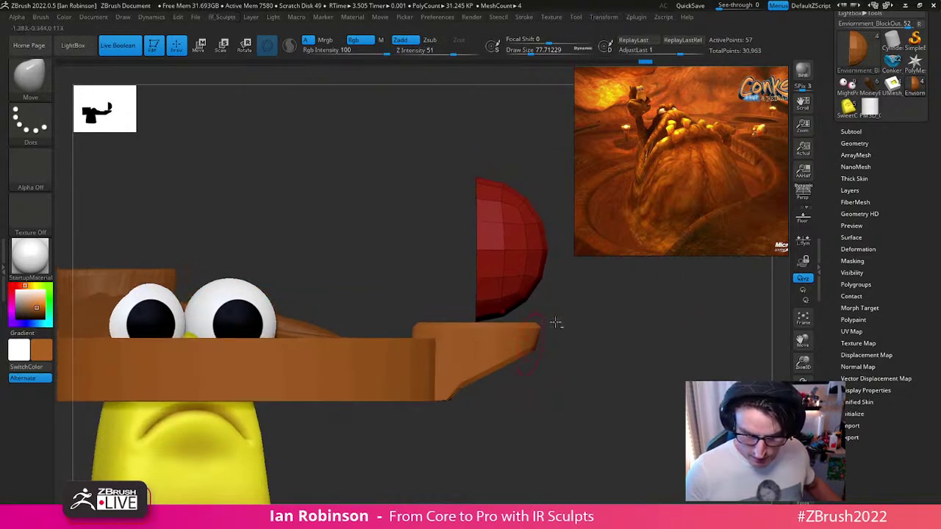
# Step: Set the draw size to about 189 and lower the half-sphere onto the side platform
pyautogui.press('ctrl')
pyautogui.moveTo(486, 144)
pyautogui.keyDown('ctrl'); pyautogui.mouseDown()
pyautogui.moveTo(485, 414)
pyautogui.moveTo(437, 96)
pyautogui.moveTo(445, 74)
pyautogui.mouseUp(); pyautogui.keyUp('ctrl')
pyautogui.press('s')
pyautogui.moveTo(543, 295); pyautogui.dragTo(580, 304)
pyautogui.press('w')
pyautogui.moveTo(475, 258); pyautogui.dragTo(478, 319)
pyautogui.press('q')
pyautogui.moveTo(487, 178)
pyautogui.keyDown('ctrl'); pyautogui.mouseDown()
pyautogui.moveTo(412, 325)
pyautogui.moveTo(425, 186)
pyautogui.mouseUp(); pyautogui.keyUp('ctrl')
# Step: Turn on double-sided display for the half-sphere
pyautogui.moveTo(573, 345); pyautogui.dragTo(504, 351)
pyautogui.moveTo(591, 316); pyautogui.dragTo(631, 403)
pyautogui.moveTo(621, 329); pyautogui.dragTo(685, 328)
pyautogui.click(865, 391)
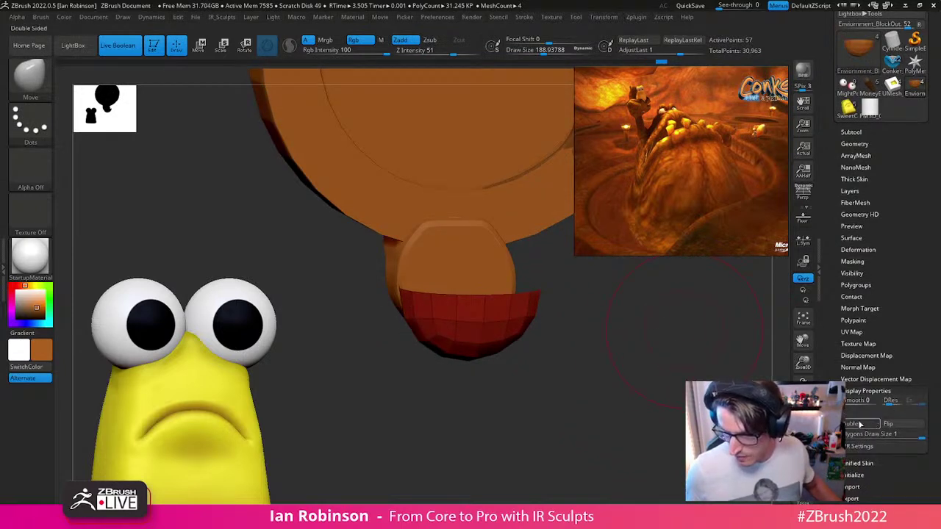
pyautogui.moveTo(634, 375)
pyautogui.mouseDown()
pyautogui.moveTo(645, 336)
pyautogui.moveTo(628, 399)
pyautogui.moveTo(504, 345)
pyautogui.moveTo(638, 316)
pyautogui.moveTo(628, 313)
pyautogui.mouseUp()
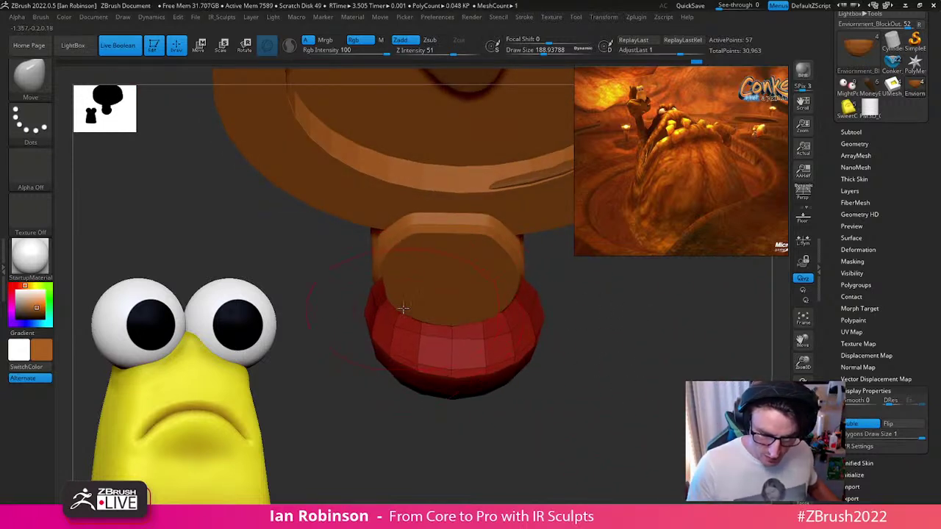
# Step: Adjust the half-sphere's open edge with the Move brush so it fits around the platform's outer end
pyautogui.moveTo(605, 374)
pyautogui.mouseDown()
pyautogui.moveTo(563, 304)
pyautogui.moveTo(532, 279)
pyautogui.moveTo(580, 273)
pyautogui.moveTo(562, 280)
pyautogui.moveTo(559, 319)
pyautogui.moveTo(481, 370)
pyautogui.moveTo(454, 302)
pyautogui.moveTo(477, 319)
pyautogui.moveTo(504, 409)
pyautogui.moveTo(495, 329)
pyautogui.moveTo(468, 402)
pyautogui.moveTo(462, 309)
pyautogui.moveTo(510, 316)
pyautogui.mouseUp()
pyautogui.press('w')
pyautogui.press('q')
pyautogui.moveTo(626, 331)
pyautogui.mouseDown()
pyautogui.moveTo(480, 346)
pyautogui.moveTo(464, 311)
pyautogui.moveTo(453, 357)
pyautogui.mouseUp()
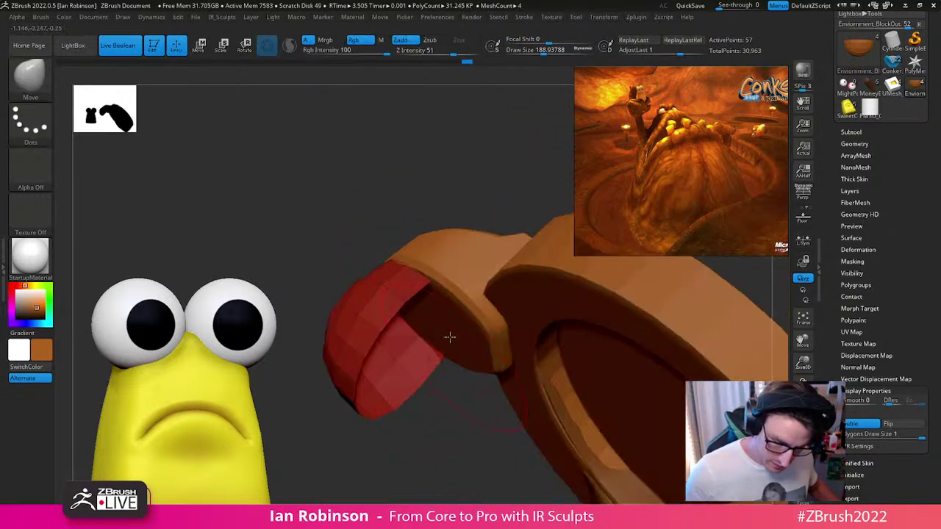
pyautogui.moveTo(447, 269); pyautogui.dragTo(437, 307)
pyautogui.moveTo(451, 372); pyautogui.dragTo(595, 275)
pyautogui.moveTo(586, 301)
pyautogui.mouseDown()
pyautogui.moveTo(586, 315)
pyautogui.moveTo(597, 306)
pyautogui.mouseUp()
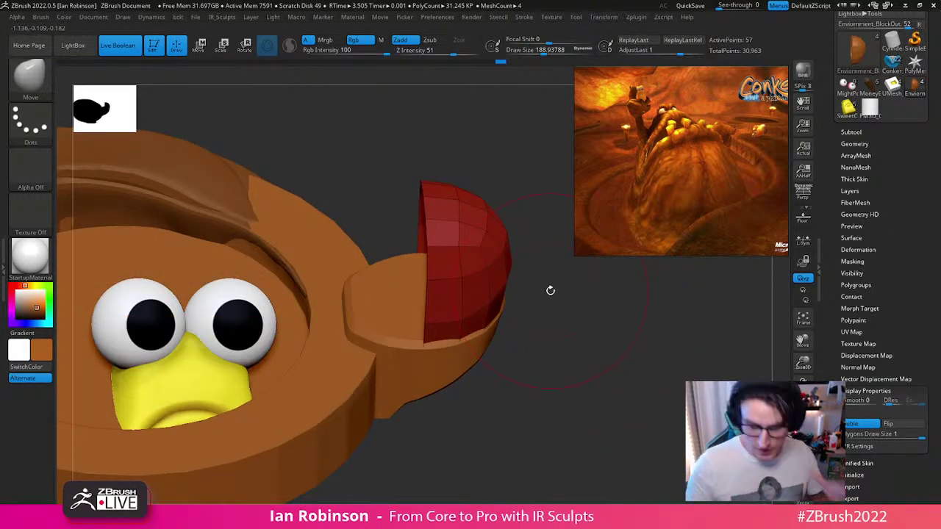
# Step: Switch to the ZModeler brush and set the draw size to about 56 for working on the half-dome shell
pyautogui.press('b')
pyautogui.press('z')
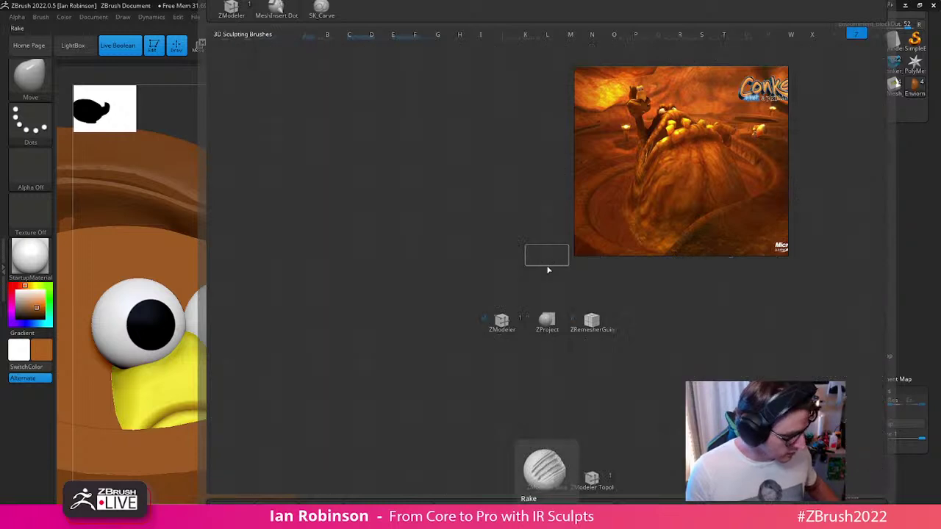
pyautogui.press('m')
pyautogui.press('s')
pyautogui.moveTo(514, 267); pyautogui.dragTo(508, 267)
pyautogui.moveTo(544, 302); pyautogui.dragTo(588, 392)
# Step: Try to thicken the half-dome shell inward by extruding its entire polygroup with ZModeler
pyautogui.click(861, 423)
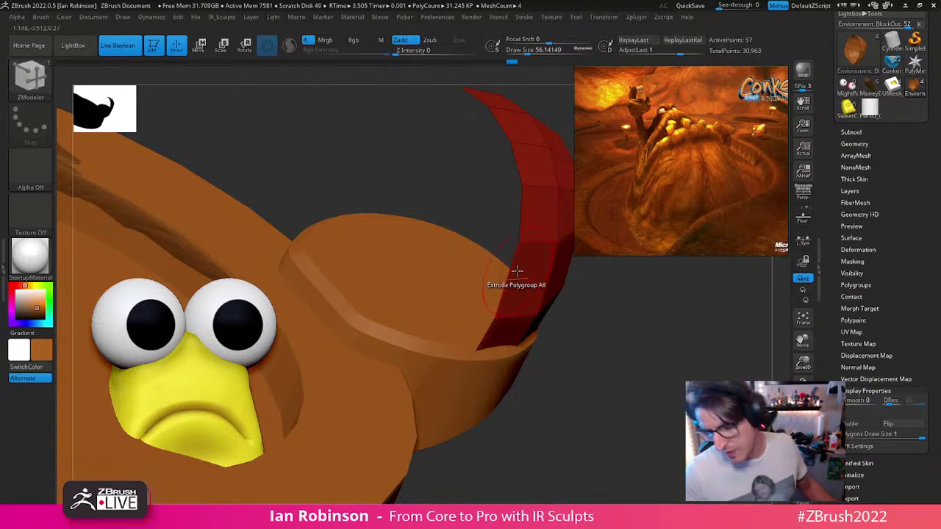
pyautogui.click(852, 424)
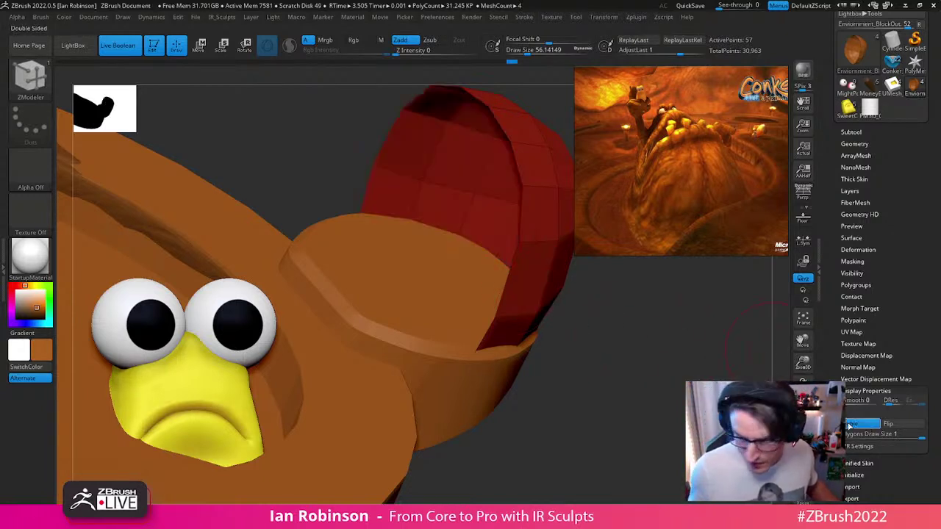
pyautogui.moveTo(602, 301); pyautogui.dragTo(536, 280)
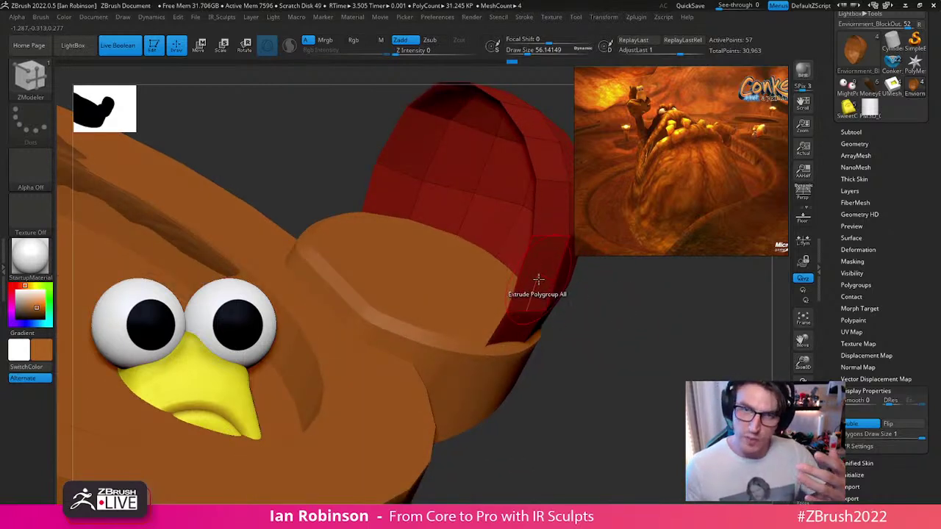
pyautogui.moveTo(537, 276); pyautogui.dragTo(512, 270)
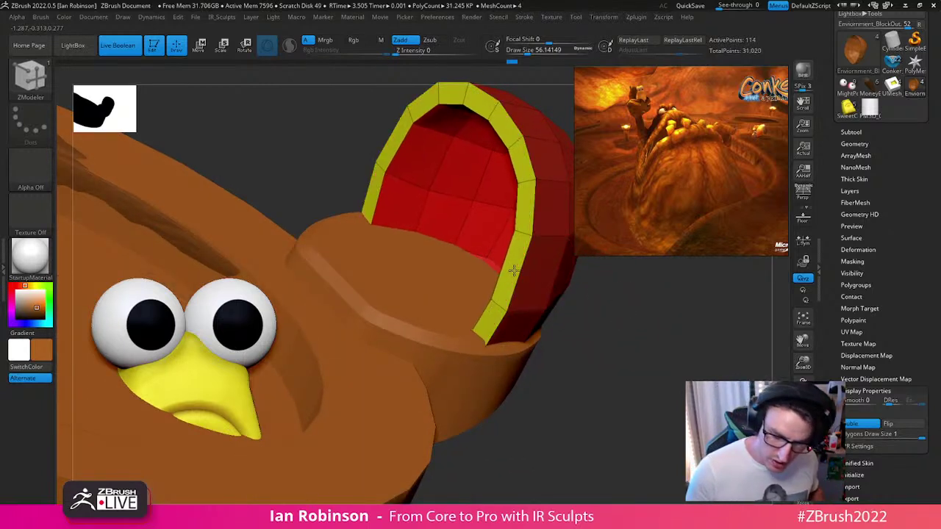
# Step: Compare the thickened shell with double-sided display off and on, and undo the polygroup extrusion
pyautogui.click(856, 424)
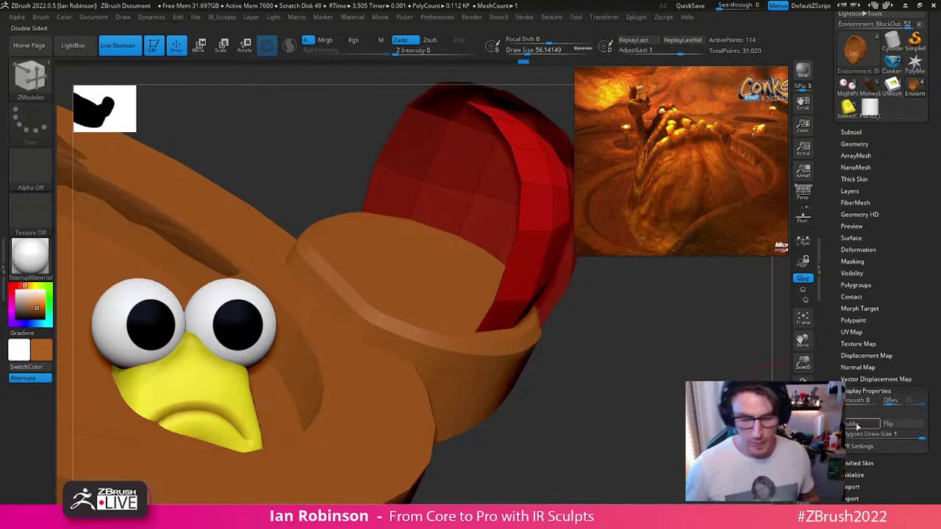
pyautogui.click(856, 425)
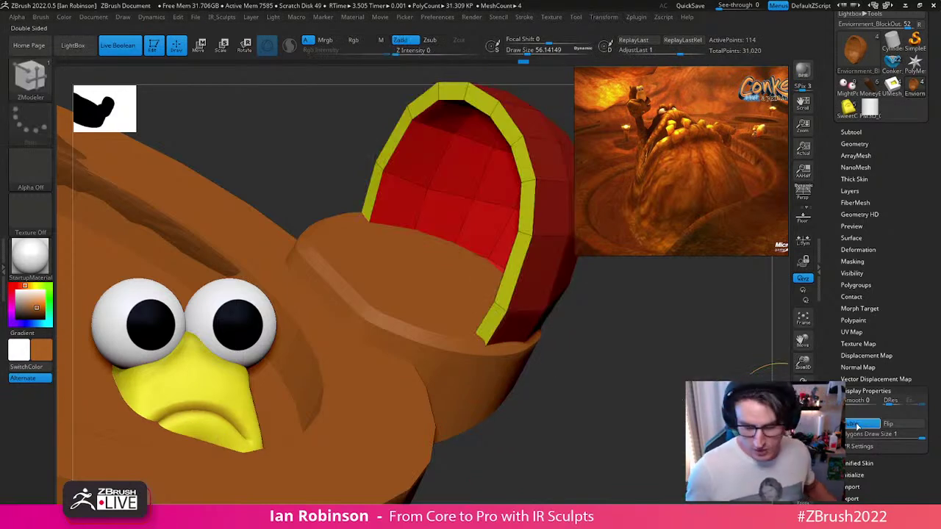
pyautogui.click(854, 425)
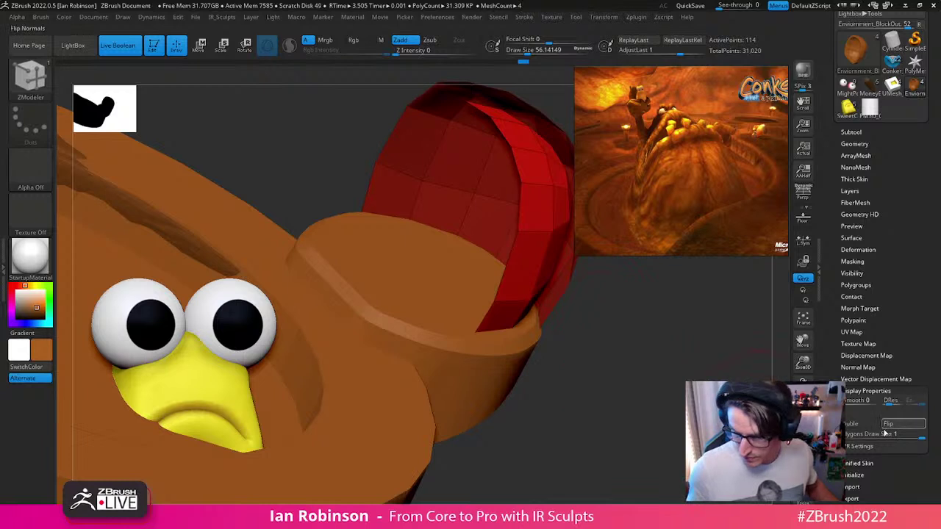
pyautogui.hotkey('ctrl', 'z')
pyautogui.hotkey('ctrl', 'z')
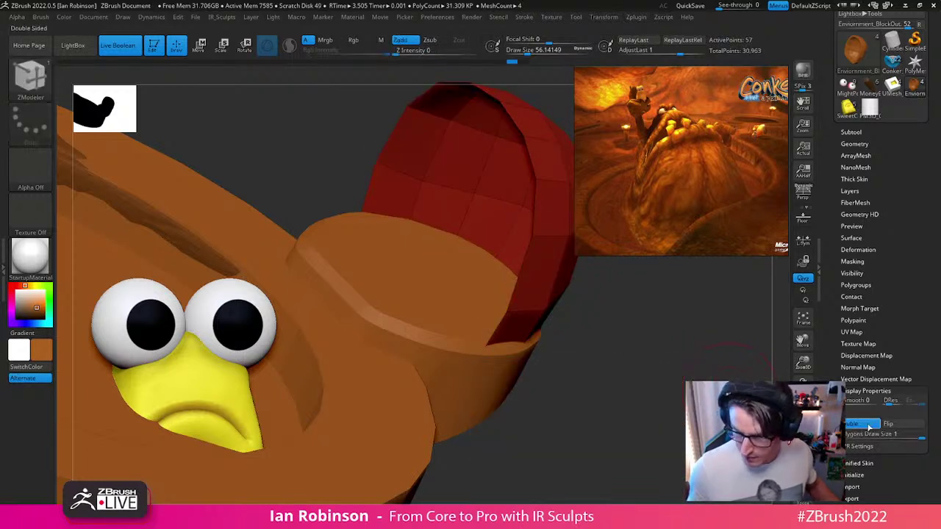
# Step: Switch off double-sided display for the red shell and extrude its whole polygroup to give the wall thickness
pyautogui.click(867, 428)
pyautogui.click(852, 424)
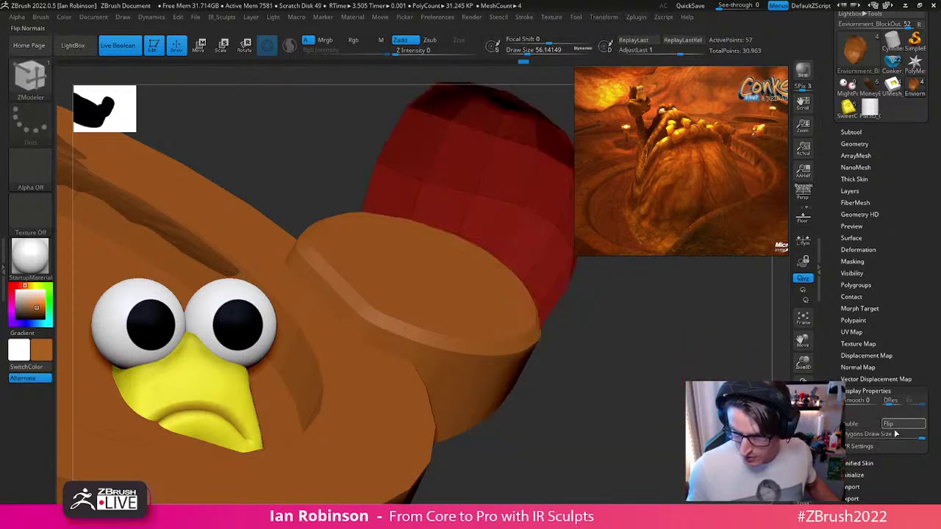
pyautogui.click(855, 427)
pyautogui.moveTo(540, 282); pyautogui.dragTo(512, 275)
pyautogui.moveTo(566, 447); pyautogui.dragTo(566, 372)
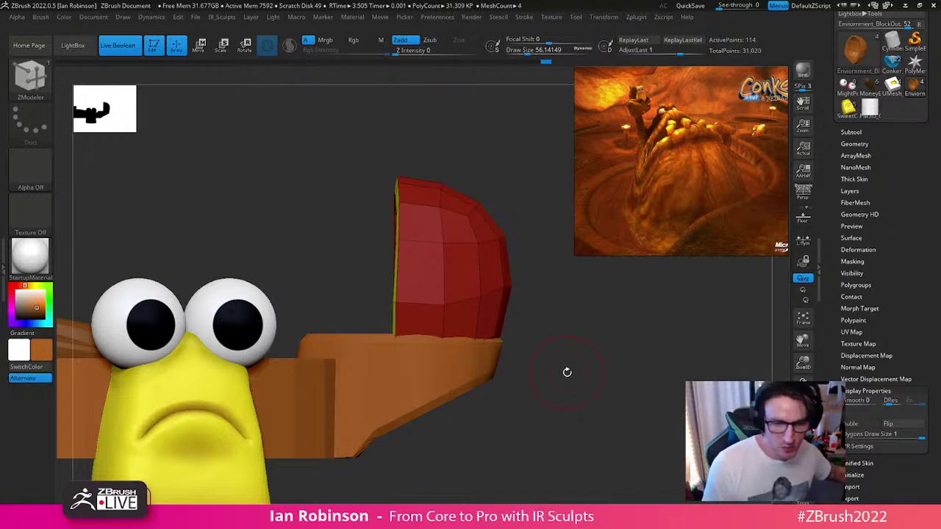
pyautogui.moveTo(594, 299); pyautogui.dragTo(617, 362)
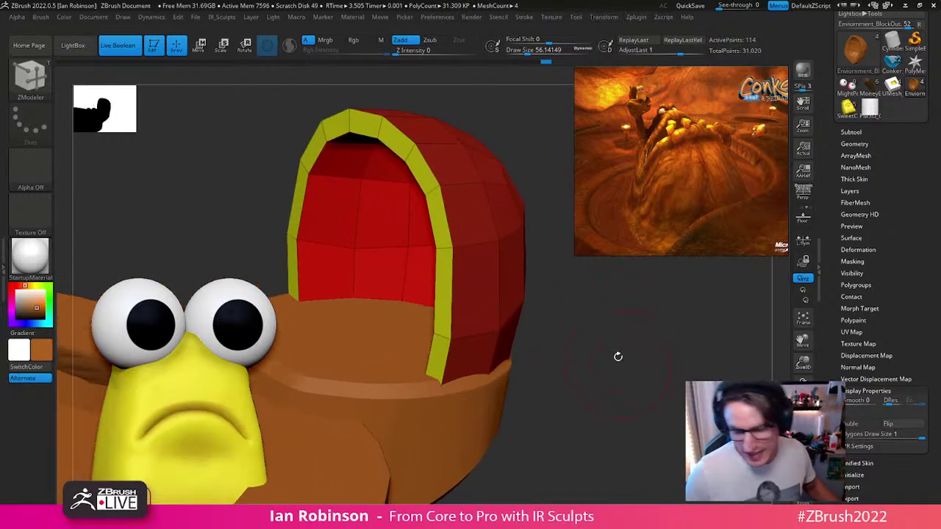
# Step: Undo the shell's thickness extrusion to return it to a single-layer surface
pyautogui.hotkey('ctrl', 'z')
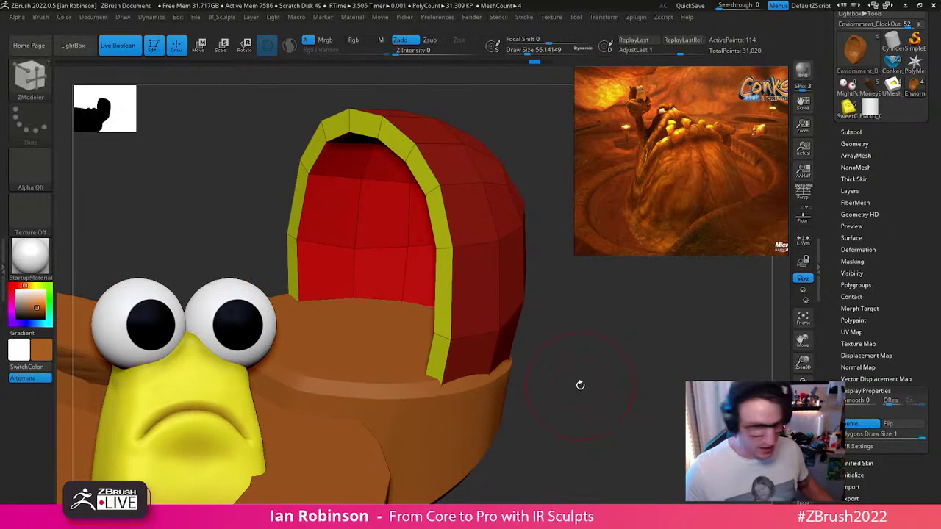
pyautogui.hotkey('ctrl', 'z')
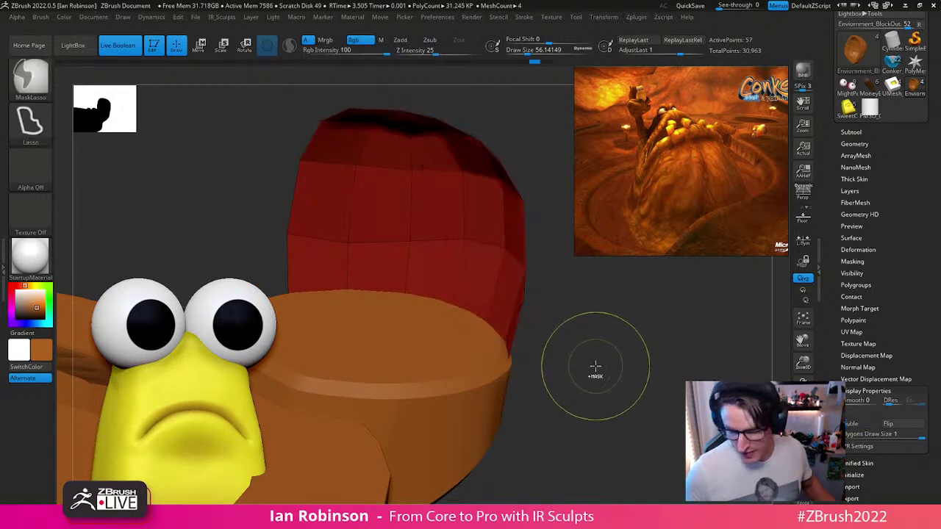
pyautogui.moveTo(595, 366); pyautogui.dragTo(502, 281)
pyautogui.moveTo(534, 328); pyautogui.dragTo(604, 322)
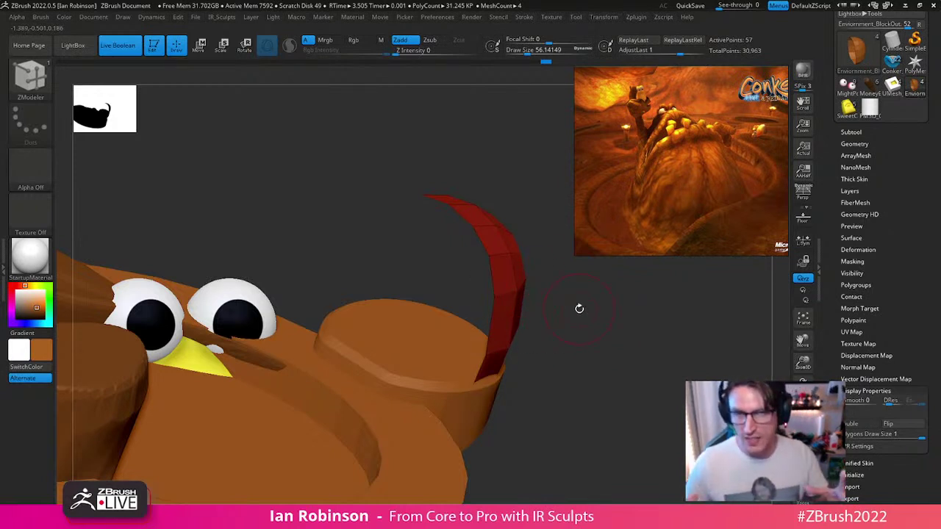
pyautogui.moveTo(580, 309); pyautogui.dragTo(643, 352)
# Step: Turn on double-sided display for the shell and extrude its whole polygroup inward to thicken the wall
pyautogui.click(860, 423)
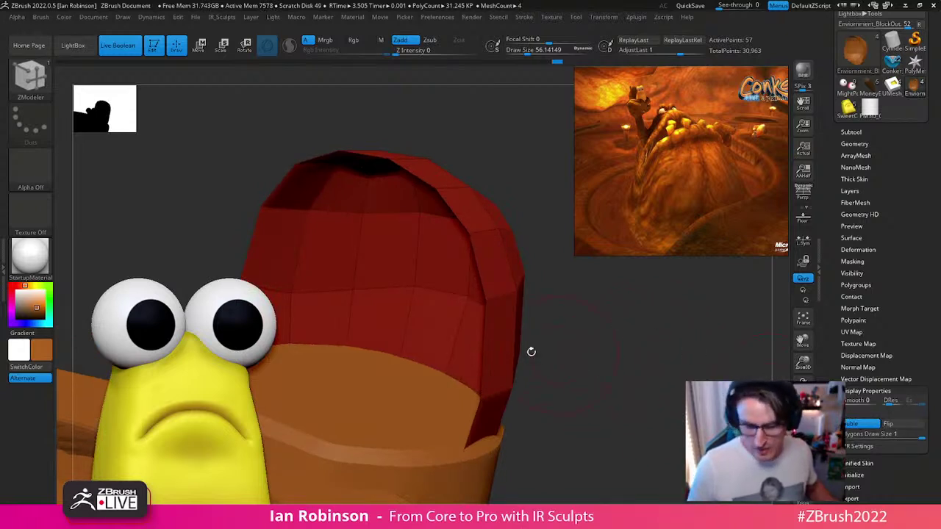
pyautogui.click(476, 338)
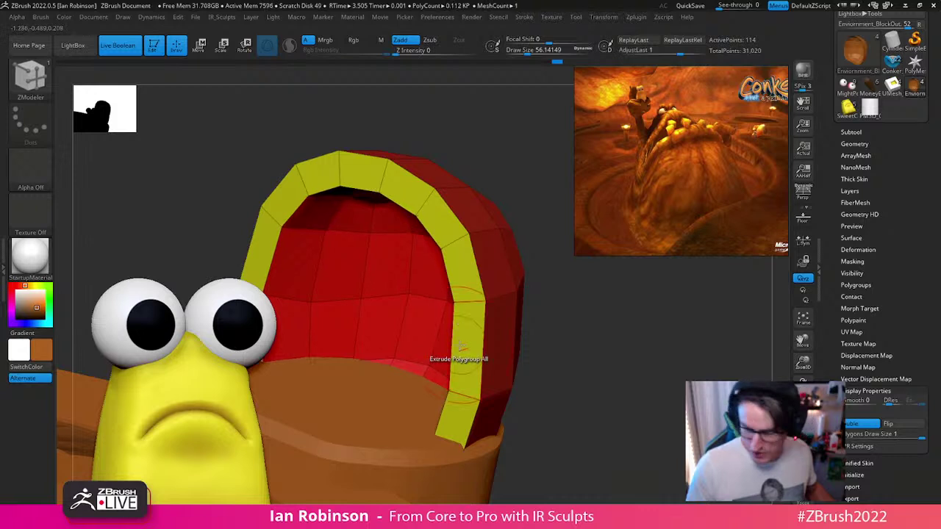
pyautogui.moveTo(617, 385)
pyautogui.mouseDown()
pyautogui.moveTo(615, 338)
pyautogui.moveTo(628, 347)
pyautogui.moveTo(651, 311)
pyautogui.moveTo(661, 336)
pyautogui.moveTo(647, 338)
pyautogui.mouseUp()
# Step: Adjust the base of the shell's opening with the Move brush at a draw size of about 74
pyautogui.press('s')
pyautogui.moveTo(546, 336); pyautogui.dragTo(580, 326)
pyautogui.press('b')
pyautogui.press('m')
pyautogui.press('v')
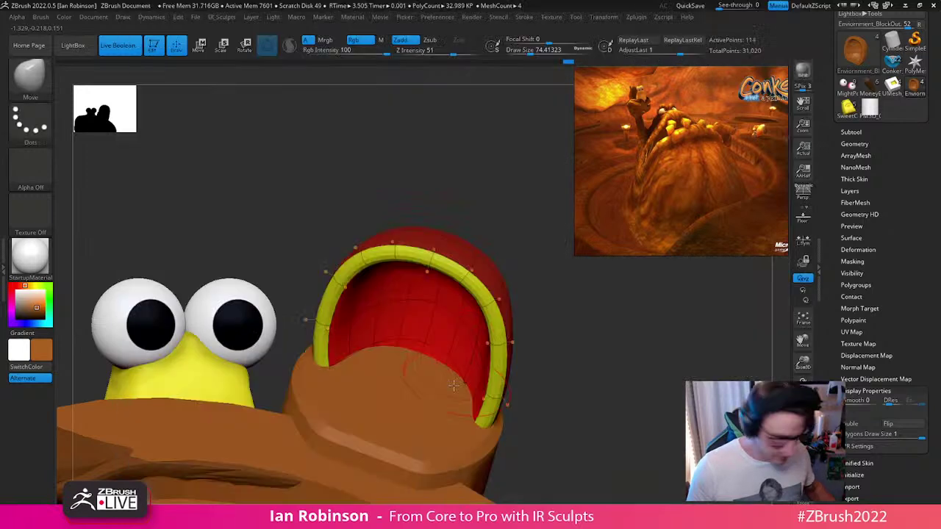
pyautogui.keyDown('alt'); pyautogui.moveTo(395, 365); pyautogui.dragTo(436, 358, button='right'); pyautogui.keyUp('alt')
pyautogui.moveTo(436, 359); pyautogui.dragTo(467, 370)
pyautogui.moveTo(401, 342); pyautogui.dragTo(380, 339)
pyautogui.moveTo(380, 338)
pyautogui.mouseDown(button='right')
pyautogui.moveTo(399, 363)
pyautogui.moveTo(395, 404)
pyautogui.mouseUp(button='right')
# Step: Push the shell's outer back and sides into a rounder form with the Move brush at draw size about 99
pyautogui.press('s')
pyautogui.moveTo(411, 270); pyautogui.dragTo(416, 270)
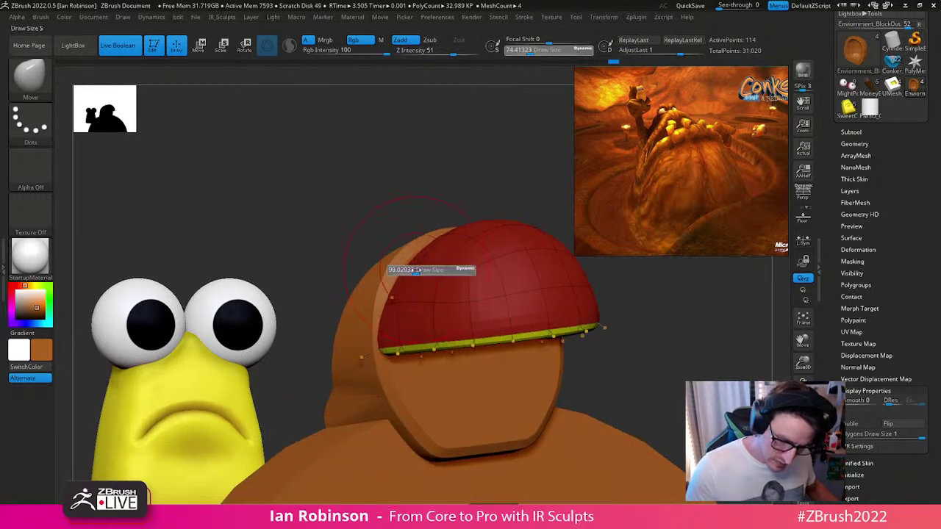
pyautogui.moveTo(416, 270); pyautogui.dragTo(422, 309, button='right')
pyautogui.moveTo(424, 242); pyautogui.dragTo(411, 207)
pyautogui.moveTo(383, 279)
pyautogui.mouseDown()
pyautogui.moveTo(367, 286)
pyautogui.moveTo(374, 262)
pyautogui.mouseUp()
pyautogui.moveTo(374, 262)
pyautogui.mouseDown(button='right')
pyautogui.moveTo(389, 311)
pyautogui.moveTo(441, 239)
pyautogui.mouseUp(button='right')
pyautogui.moveTo(441, 238); pyautogui.dragTo(470, 225)
pyautogui.moveTo(504, 241); pyautogui.dragTo(510, 235, button='right')
pyautogui.moveTo(510, 233); pyautogui.dragTo(507, 228)
pyautogui.moveTo(487, 266)
pyautogui.mouseDown(button='right')
pyautogui.moveTo(476, 283)
pyautogui.moveTo(514, 290)
pyautogui.mouseUp(button='right')
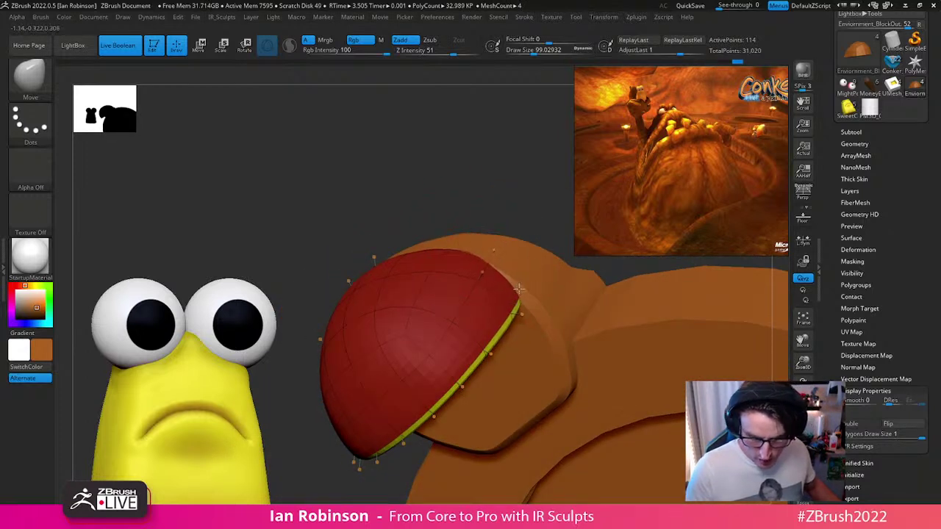
# Step: Reshape the shell's upper rim and corner with the Move brush at draw size about 174
pyautogui.moveTo(516, 288); pyautogui.dragTo(485, 234, button='right')
pyautogui.press('s')
pyautogui.moveTo(481, 223); pyautogui.dragTo(488, 223)
pyautogui.moveTo(488, 223); pyautogui.dragTo(463, 204, button='right')
pyautogui.moveTo(336, 145); pyautogui.dragTo(350, 154)
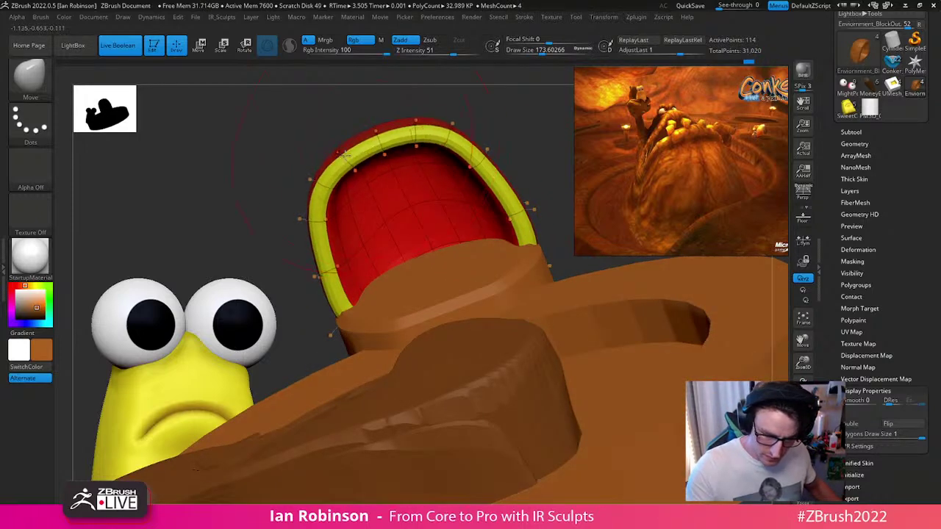
pyautogui.moveTo(350, 153); pyautogui.dragTo(385, 158, button='right')
pyautogui.moveTo(352, 176); pyautogui.dragTo(363, 171)
pyautogui.moveTo(444, 216); pyautogui.dragTo(479, 265, button='right')
pyautogui.moveTo(604, 387); pyautogui.dragTo(404, 230, button='right')
pyautogui.moveTo(405, 229); pyautogui.dragTo(414, 208)
# Step: Even out the curve of the shell's yellow rim and top with the Move brush at draw size about 107
pyautogui.press('s')
pyautogui.moveTo(410, 174); pyautogui.dragTo(405, 199, button='right')
pyautogui.moveTo(405, 199); pyautogui.dragTo(399, 193)
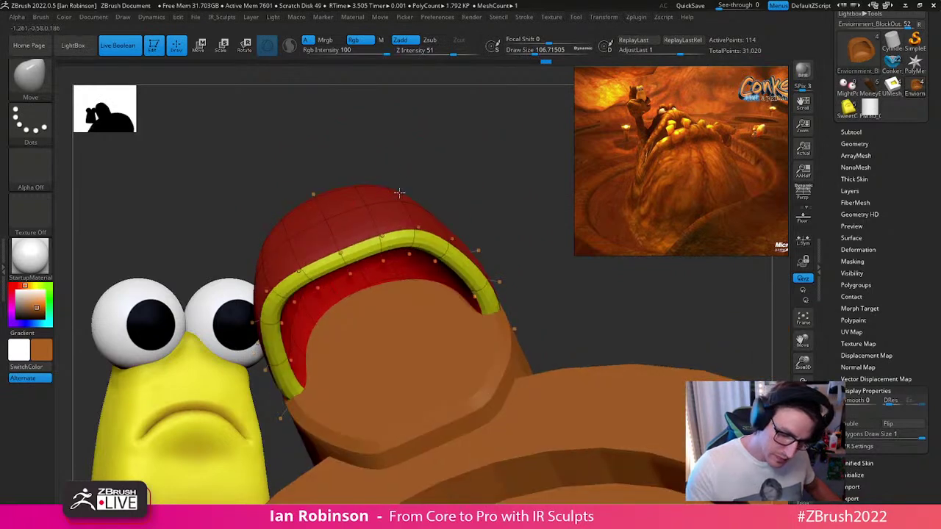
pyautogui.moveTo(422, 227); pyautogui.dragTo(427, 204, button='right')
pyautogui.moveTo(402, 243); pyautogui.dragTo(384, 251)
pyautogui.moveTo(300, 285); pyautogui.dragTo(314, 278)
pyautogui.moveTo(432, 266); pyautogui.dragTo(428, 270)
pyautogui.moveTo(468, 316); pyautogui.dragTo(463, 321)
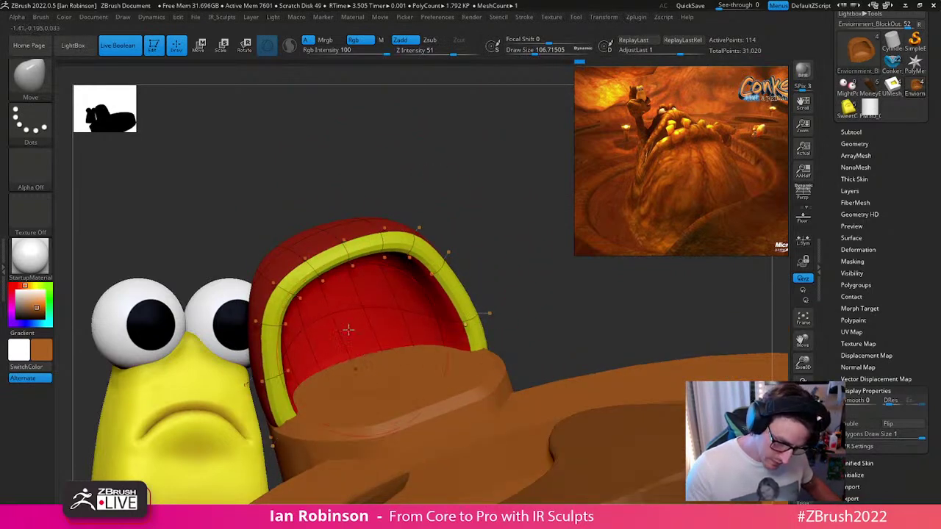
# Step: Refine the shell's rim, back and lower edge from several angles at the same brush size
pyautogui.moveTo(326, 342); pyautogui.dragTo(348, 334, button='right')
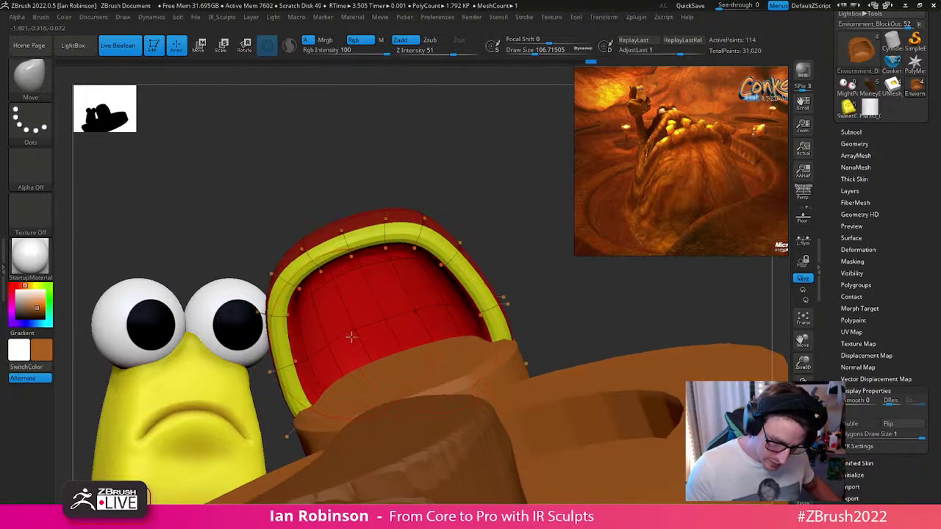
pyautogui.hotkey('ctrl', 'z')
pyautogui.hotkey('ctrl', 'z')
pyautogui.hotkey('ctrl', 'z')
pyautogui.hotkey('ctrl', 'z')
pyautogui.hotkey('ctrl', 'z')
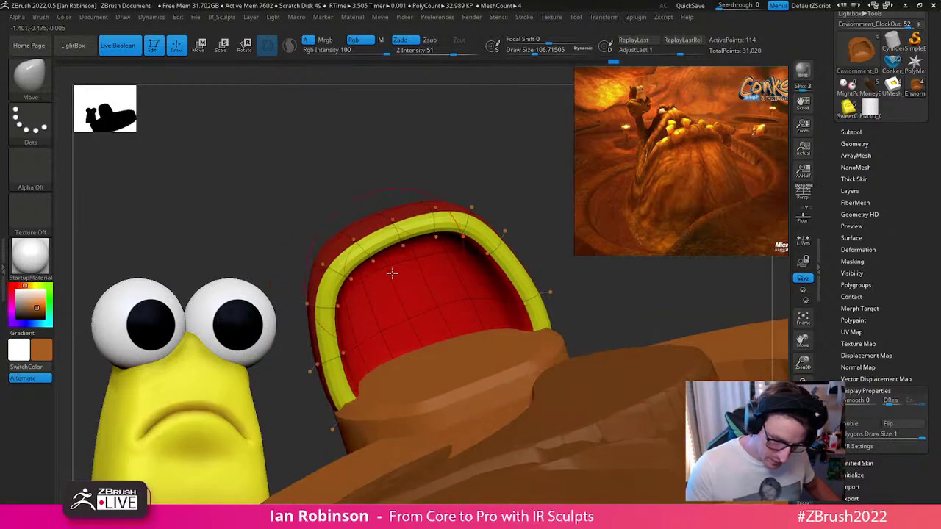
pyautogui.hotkey('ctrl', 'z')
pyautogui.hotkey('ctrl', 'z')
pyautogui.hotkey('ctrl', 'z')
pyautogui.hotkey('ctrl', 'z')
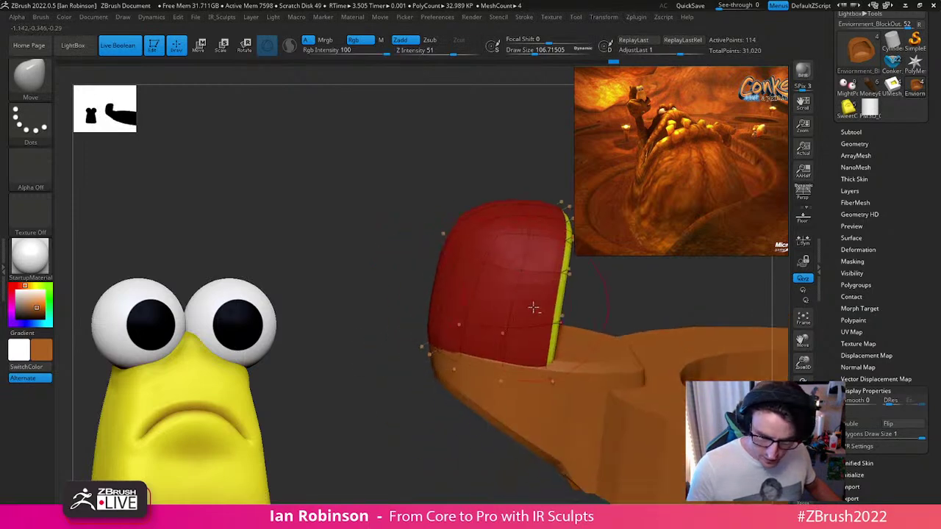
pyautogui.hotkey('ctrl', 'z')
pyautogui.hotkey('ctrl', 'z')
pyautogui.hotkey('ctrl', 'z')
pyautogui.hotkey('ctrl', 'z')
pyautogui.hotkey('ctrl', 'z')
pyautogui.hotkey('ctrl', 'z')
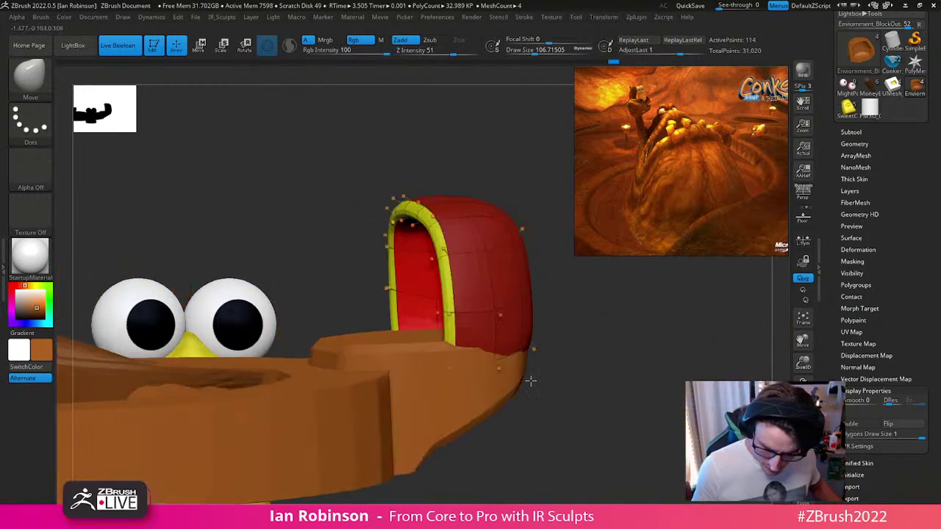
pyautogui.hotkey('ctrl', 'z')
pyautogui.hotkey('ctrl', 'z')
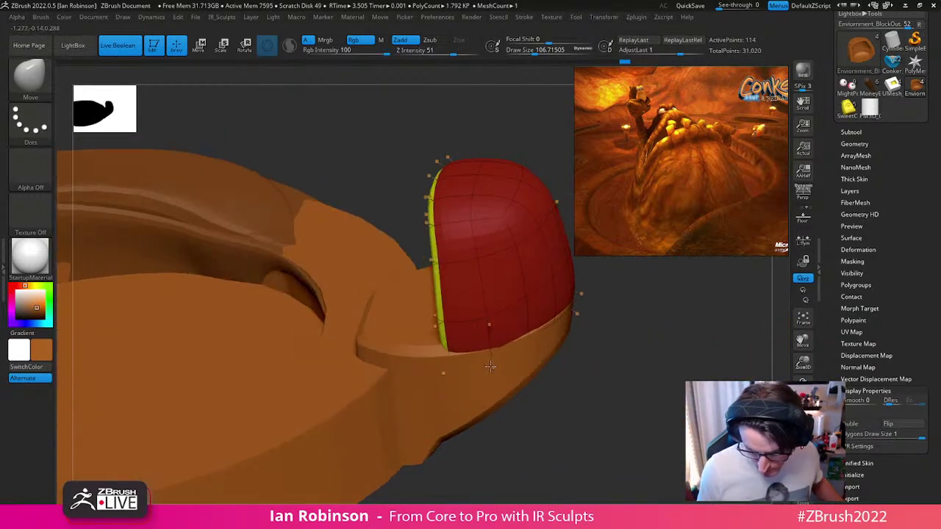
# Step: Turn off the polyframe display and make the Enviornment_BlockOut1 subtool active
pyautogui.keyDown('ctrl'); pyautogui.moveTo(550, 316); pyautogui.dragTo(605, 395, button='right'); pyautogui.keyUp('ctrl')
pyautogui.moveTo(605, 395); pyautogui.dragTo(658, 346)
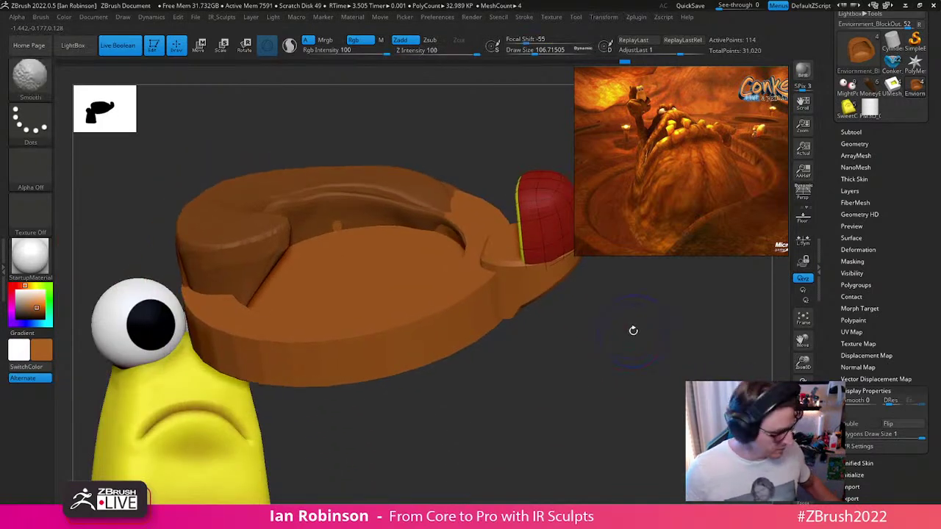
pyautogui.hotkey('shift', 'f')
pyautogui.hotkey('ctrl', 'z')
pyautogui.hotkey('ctrl', 'z')
pyautogui.hotkey('ctrl', 'z')
pyautogui.hotkey('ctrl', 'z')
pyautogui.hotkey('ctrl', 'z')
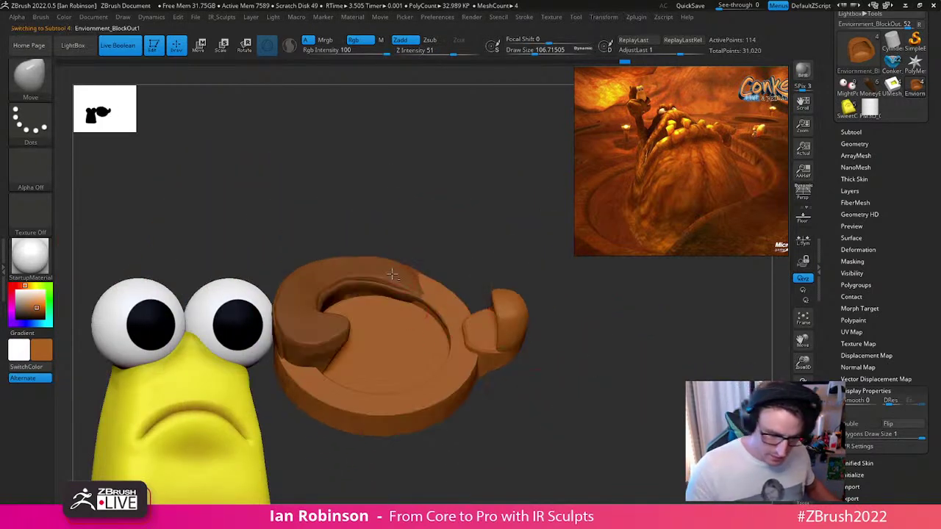
pyautogui.hotkey('ctrl', 'z')
pyautogui.hotkey('ctrl', 'z')
pyautogui.hotkey('ctrl', 'z')
pyautogui.hotkey('ctrl', 'z')
pyautogui.hotkey('ctrl', 'z')
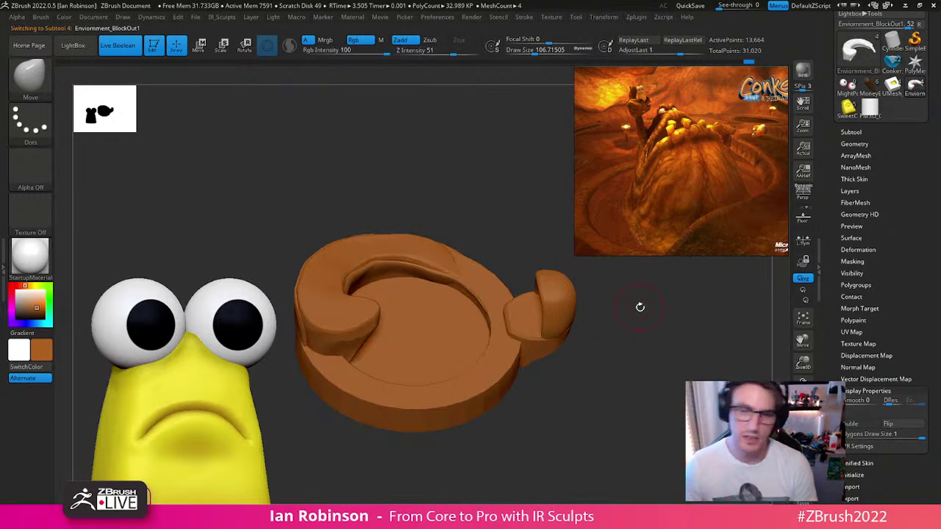
# Step: Examine the environment blockout from several angles, checking how the curled piece, the base and the shell fit together
pyautogui.moveTo(630, 319)
pyautogui.mouseDown()
pyautogui.moveTo(655, 306)
pyautogui.moveTo(630, 370)
pyautogui.moveTo(640, 343)
pyautogui.moveTo(622, 304)
pyautogui.mouseUp()
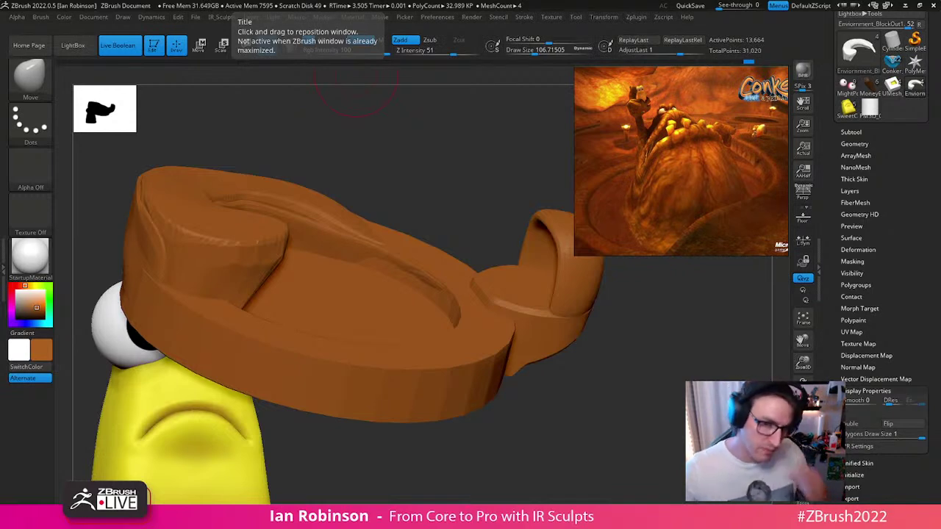
pyautogui.moveTo(172, 156); pyautogui.dragTo(557, 306)
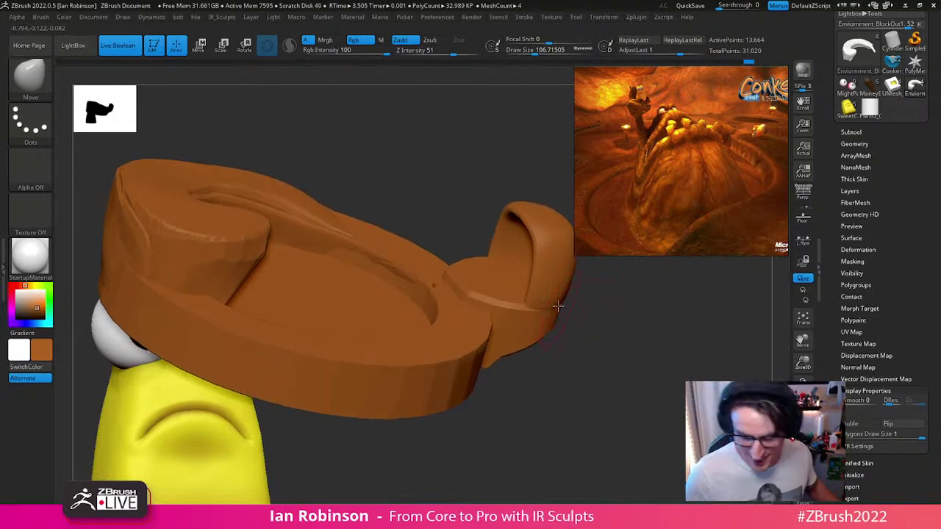
pyautogui.keyDown('alt'); pyautogui.click(605, 301); pyautogui.keyUp('alt')
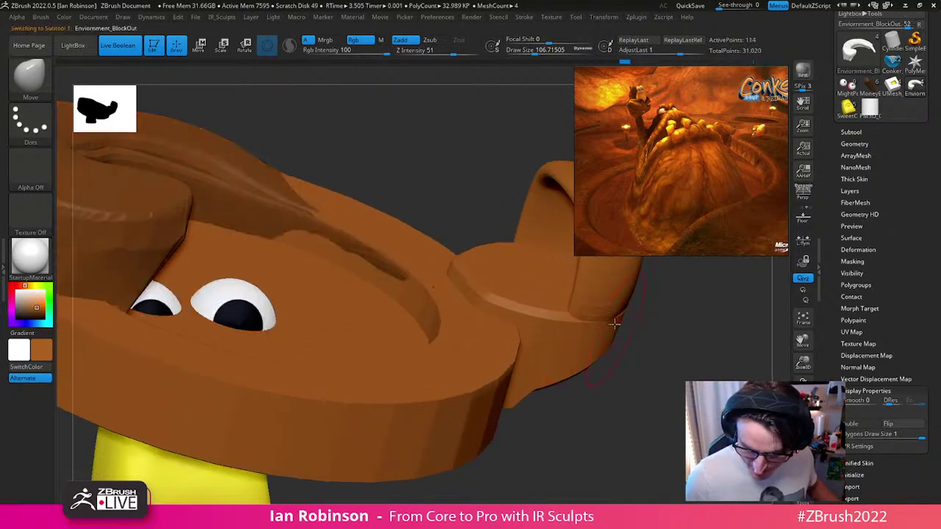
pyautogui.keyDown('alt'); pyautogui.moveTo(668, 340); pyautogui.dragTo(588, 390); pyautogui.keyUp('alt')
pyautogui.moveTo(642, 356); pyautogui.dragTo(549, 329)
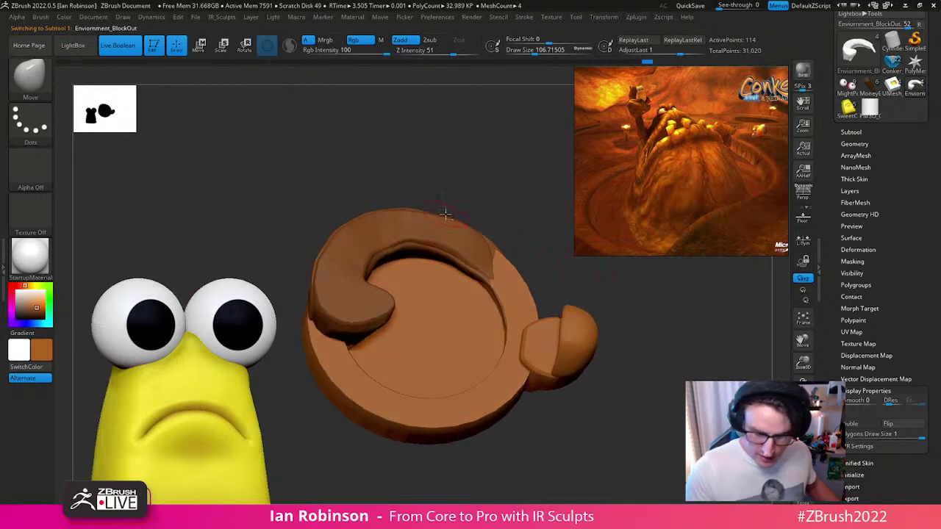
pyautogui.keyDown('alt'); pyautogui.click(446, 230); pyautogui.keyUp('alt')
pyautogui.press('shift')
pyautogui.moveTo(640, 322); pyautogui.dragTo(514, 280)
pyautogui.moveTo(938, 116); pyautogui.dragTo(938, 209)
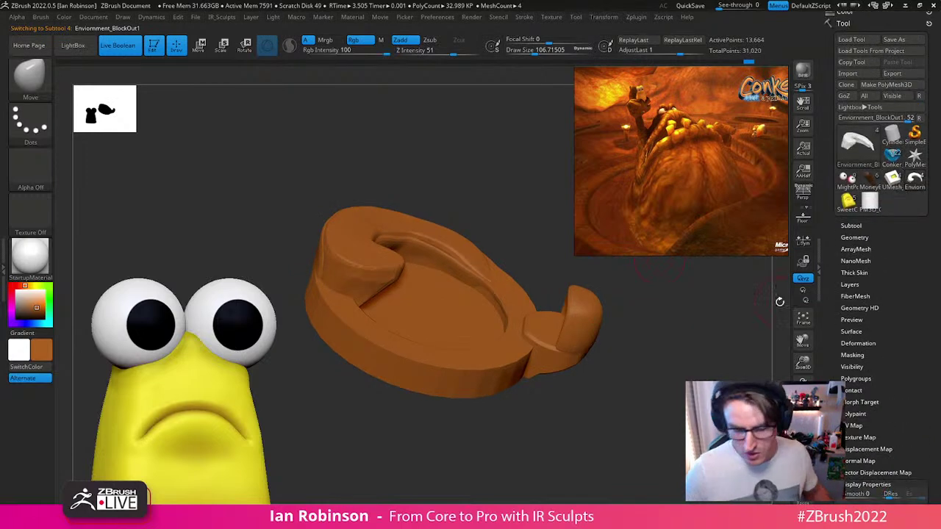
pyautogui.moveTo(678, 294); pyautogui.dragTo(532, 392)
pyautogui.moveTo(711, 350); pyautogui.dragTo(625, 404)
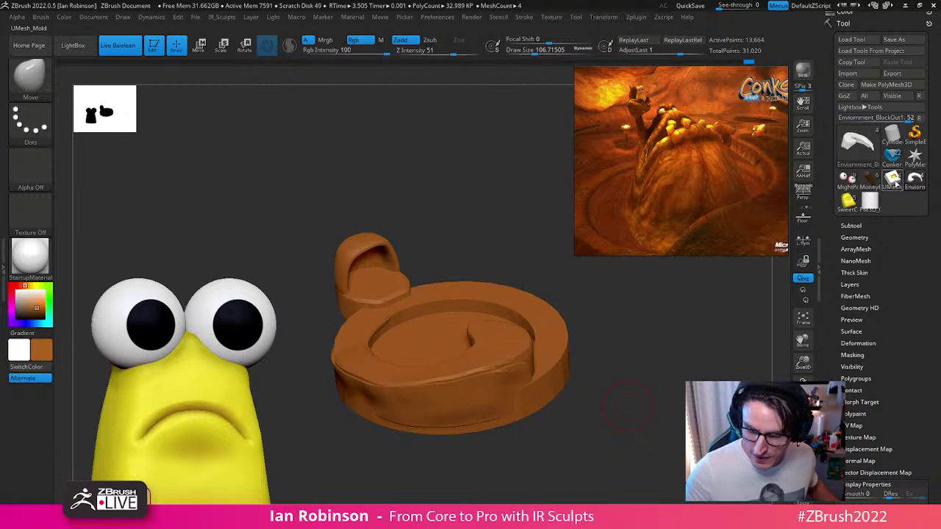
# Step: Load the UMesh_Mold tool and delete all of its subtools
pyautogui.click(891, 179)
pyautogui.click(868, 236)
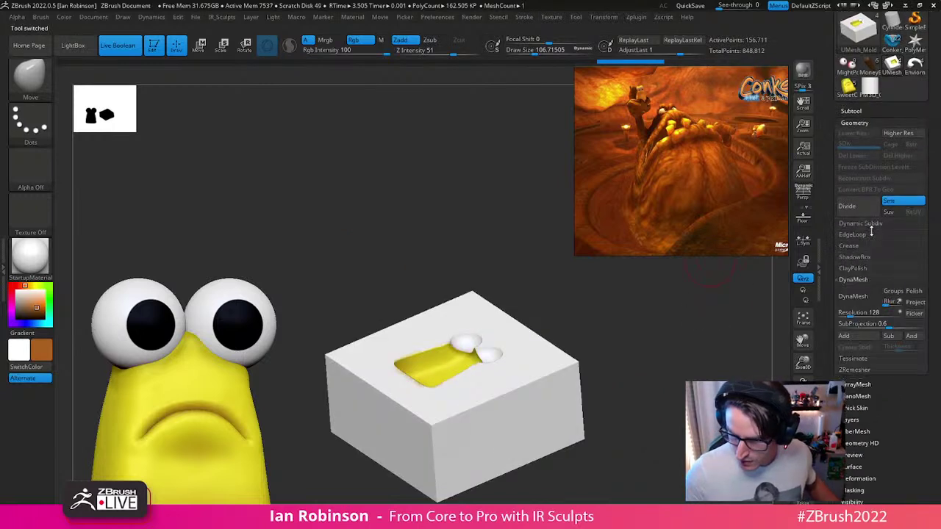
pyautogui.click(851, 110)
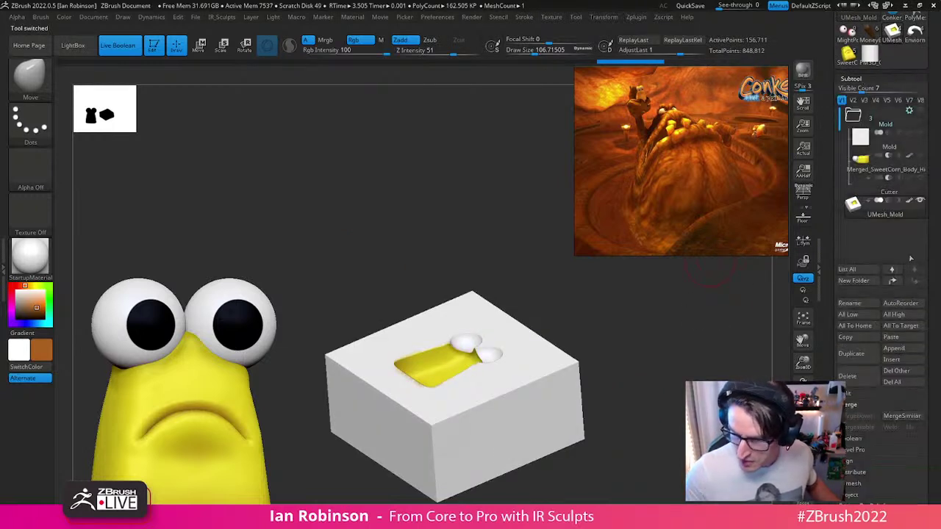
pyautogui.click(896, 382)
pyautogui.click(768, 394)
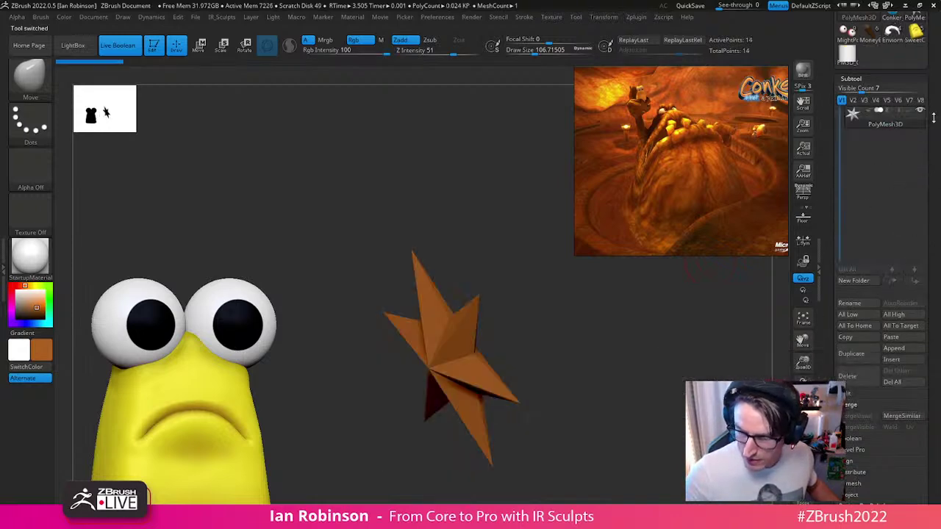
# Step: Switch to the SweetCorn tool and merge its visible high-poly body and eyes into a new tool
pyautogui.moveTo(931, 119); pyautogui.dragTo(931, 271)
pyautogui.moveTo(625, 359); pyautogui.dragTo(667, 338)
pyautogui.click(915, 184)
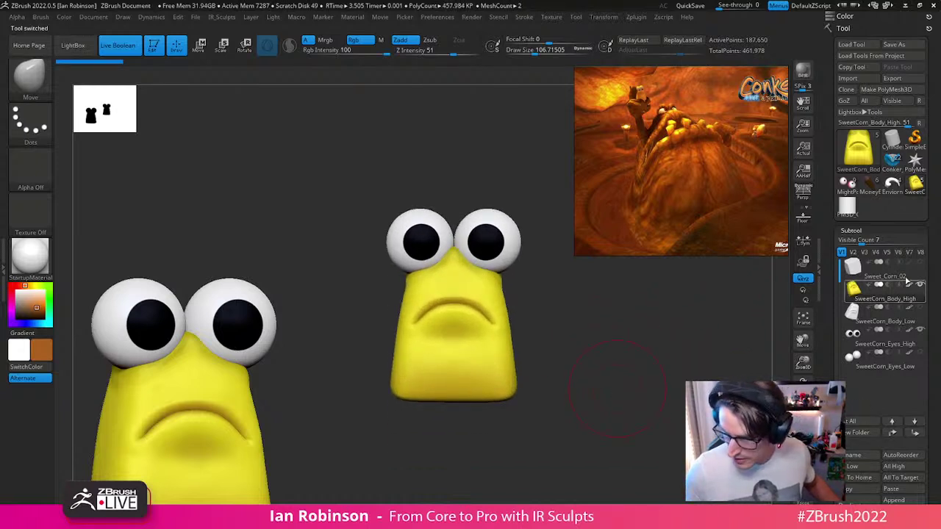
pyautogui.scroll(-5, 882, 353)
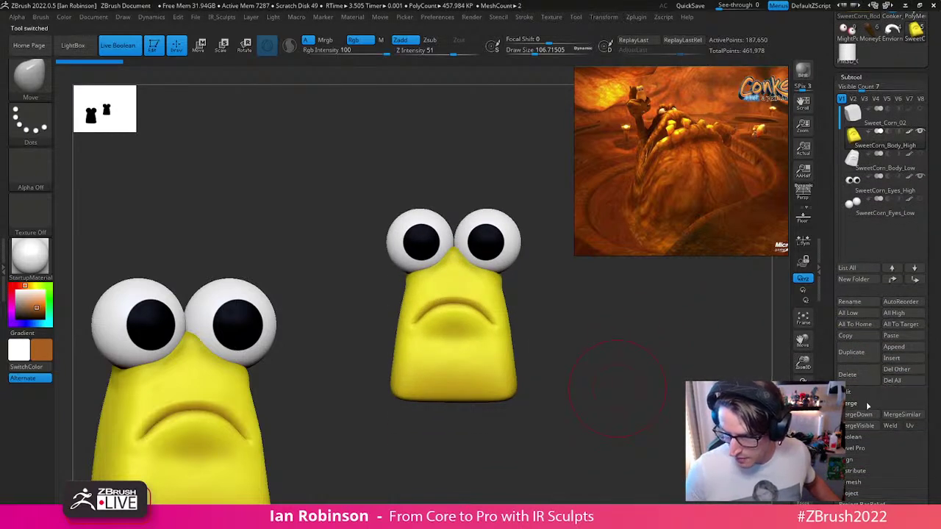
pyautogui.click(858, 426)
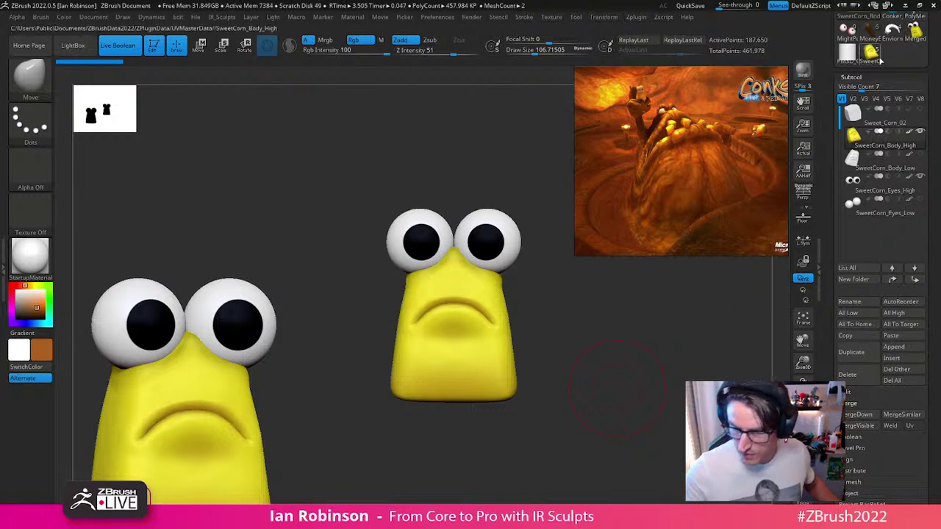
# Step: Delete all subtools of the original, unmerged SweetCorn tool
pyautogui.click(903, 382)
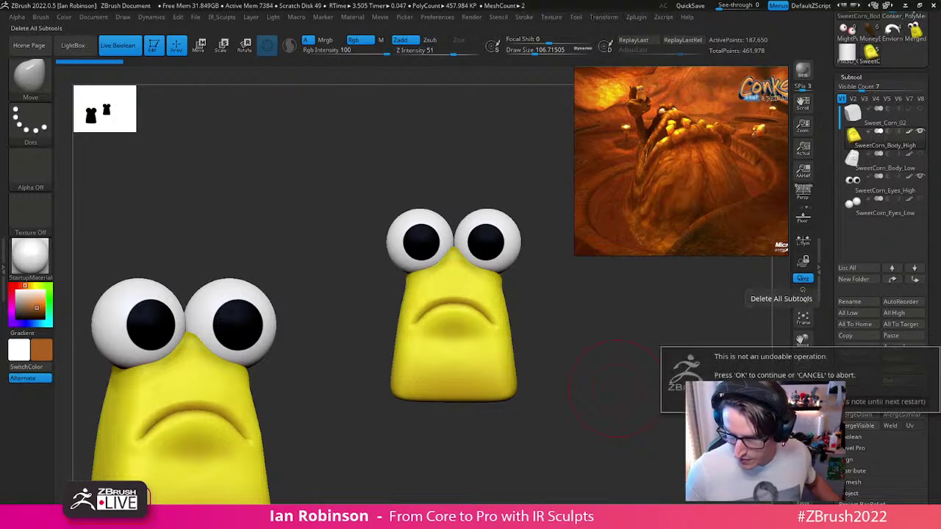
pyautogui.click(732, 389)
# Step: Merge the visible high-poly subtools of the MoneyBags tool into a new tool and delete all subtools of the original
pyautogui.moveTo(937, 134); pyautogui.dragTo(932, 257)
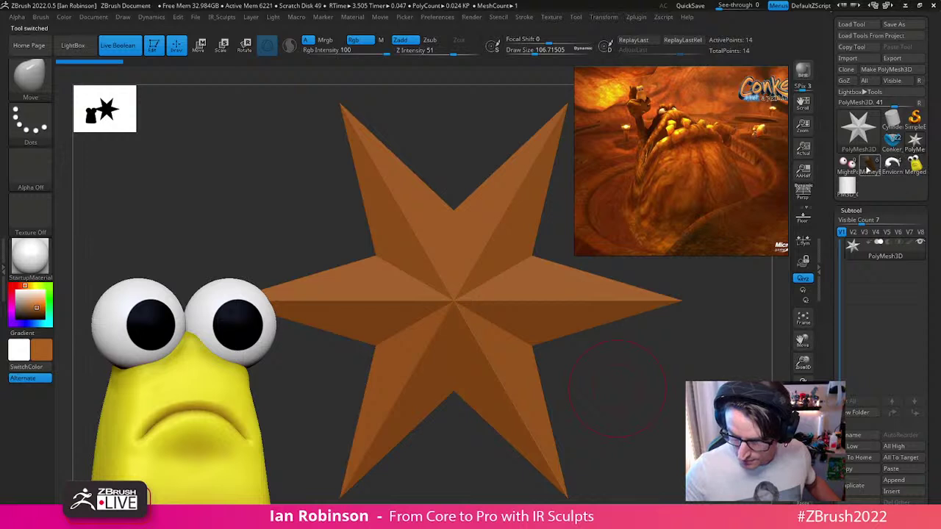
pyautogui.click(869, 166)
pyautogui.moveTo(900, 498); pyautogui.dragTo(890, 410)
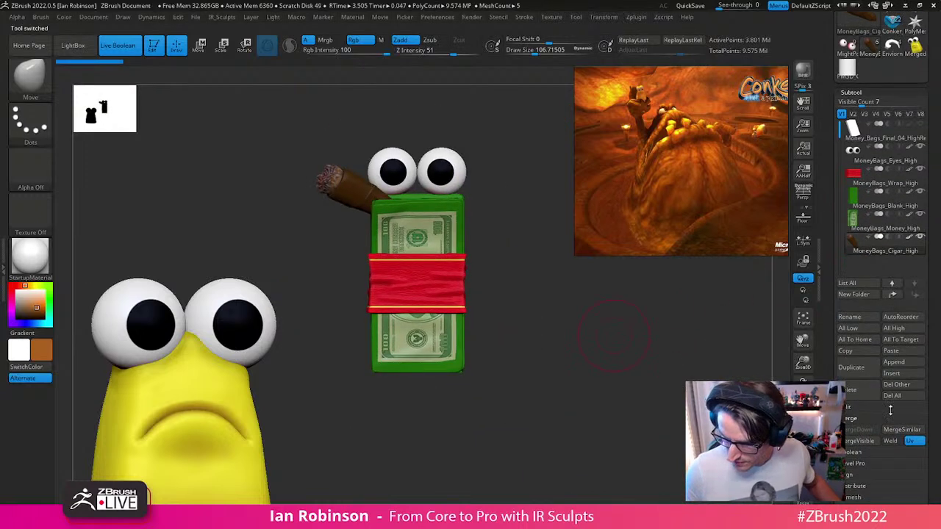
pyautogui.click(867, 441)
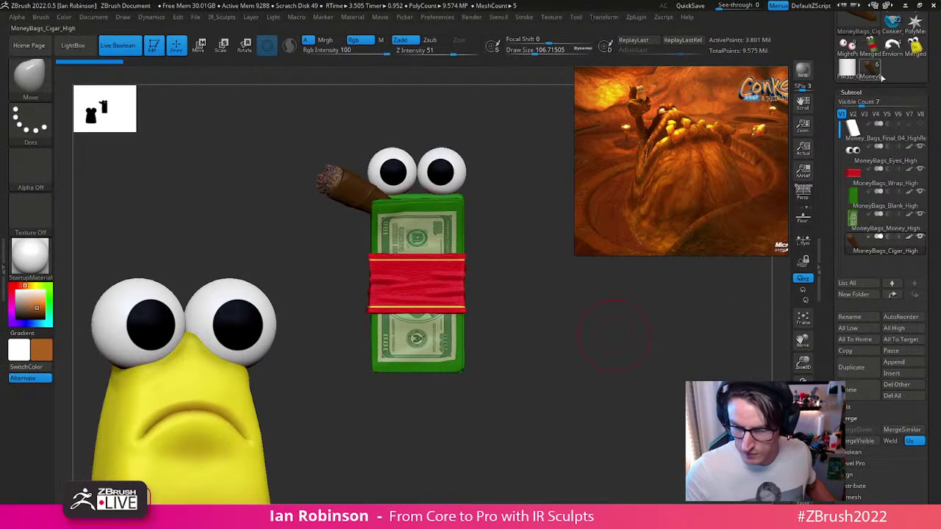
pyautogui.click(876, 74)
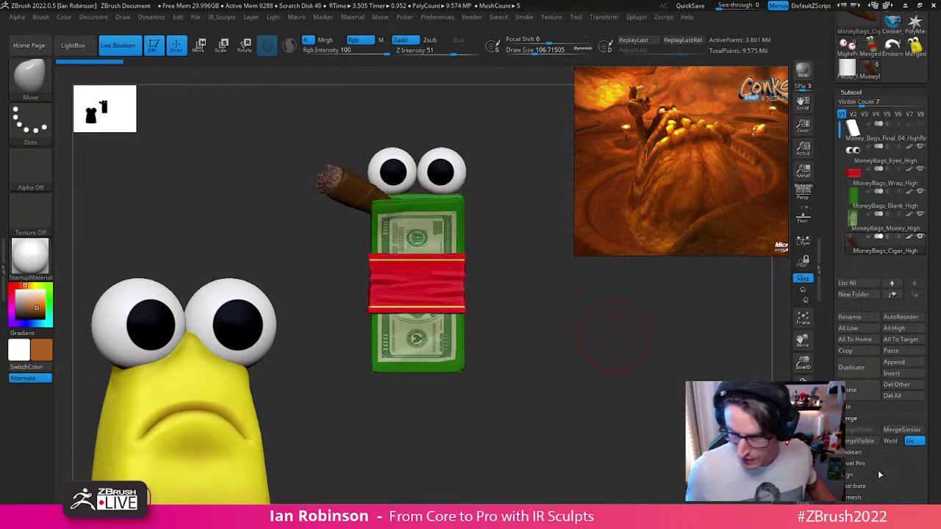
pyautogui.click(892, 395)
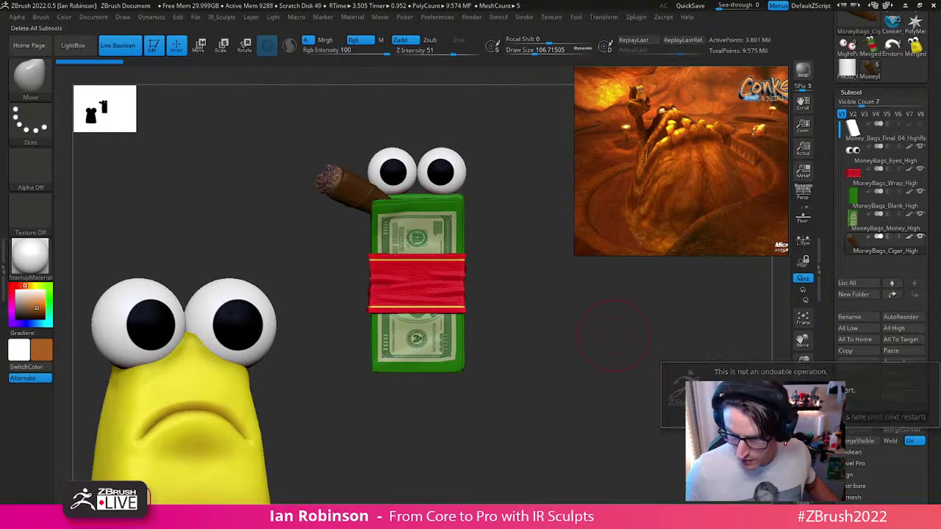
pyautogui.click(672, 411)
# Step: Merge the visible subtools of the MightPoo tool into a new tool and delete all subtools of the original
pyautogui.keyDown('alt'); pyautogui.moveTo(648, 366); pyautogui.dragTo(637, 424); pyautogui.keyUp('alt')
pyautogui.click(847, 46)
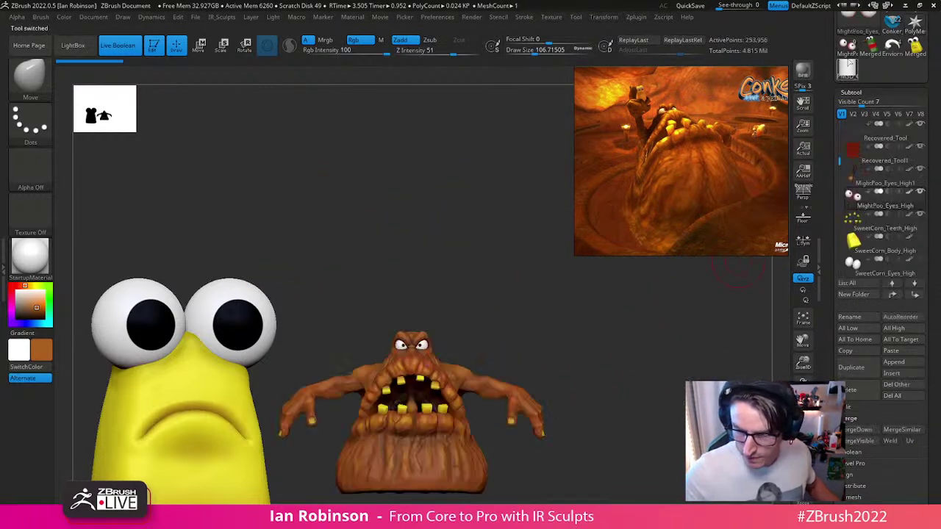
pyautogui.keyDown('alt'); pyautogui.moveTo(699, 377); pyautogui.dragTo(634, 372); pyautogui.keyUp('alt')
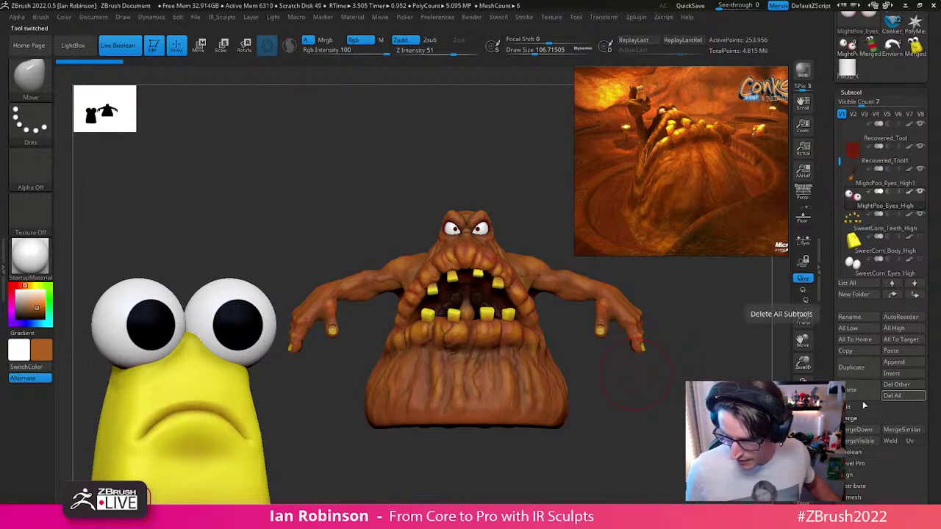
pyautogui.click(868, 441)
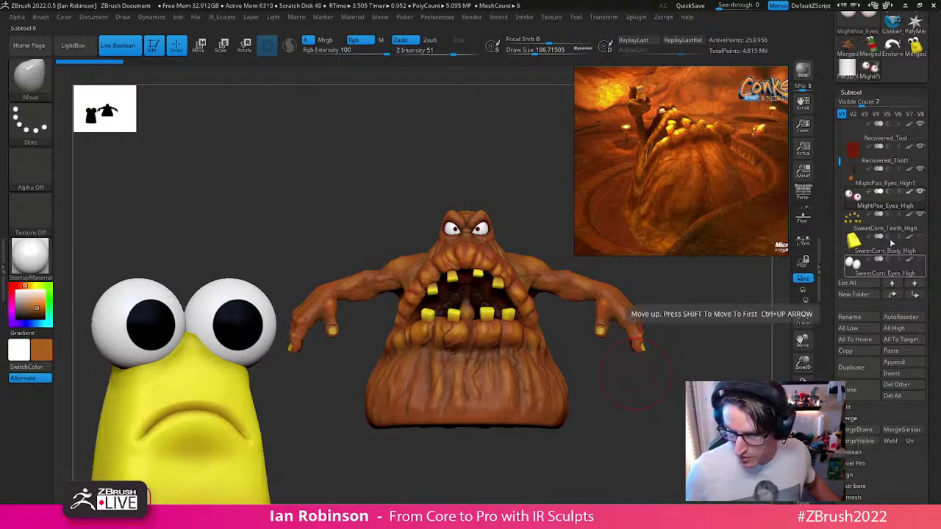
pyautogui.click(897, 385)
pyautogui.click(671, 397)
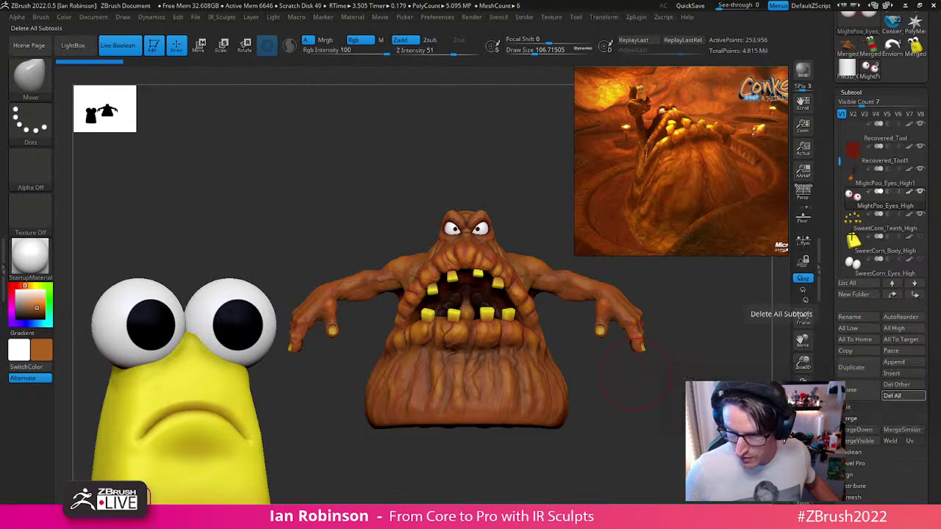
# Step: Merge the visible subtools of the Conker tool into a new tool and delete all subtools of the original
pyautogui.click(846, 46)
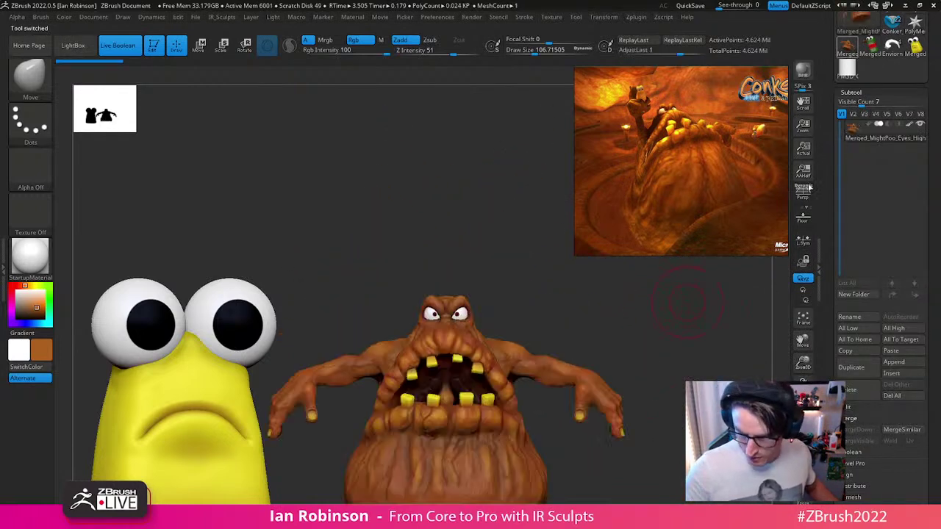
pyautogui.click(892, 22)
pyautogui.press('f')
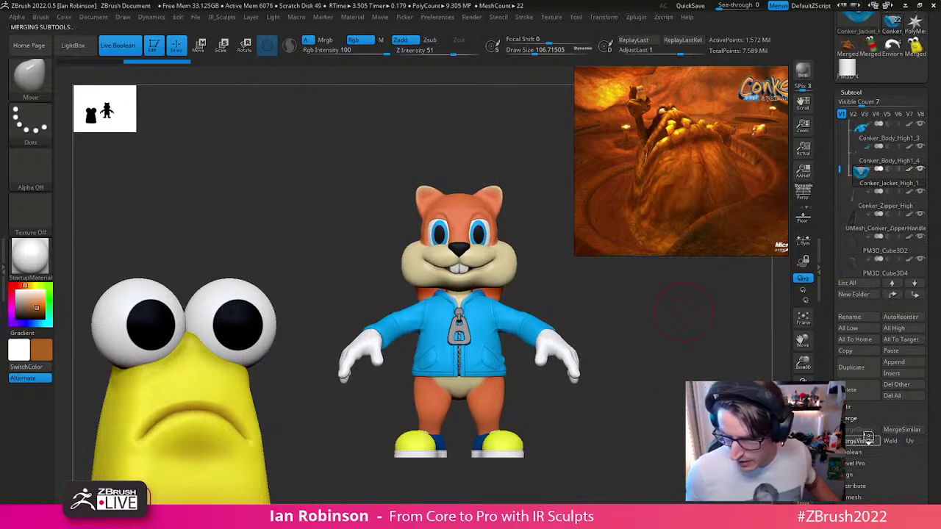
pyautogui.click(902, 396)
pyautogui.click(724, 417)
# Step: Copy the merged SweetCorn subtool and make the merged MightPoo tool active
pyautogui.moveTo(930, 74); pyautogui.dragTo(929, 206)
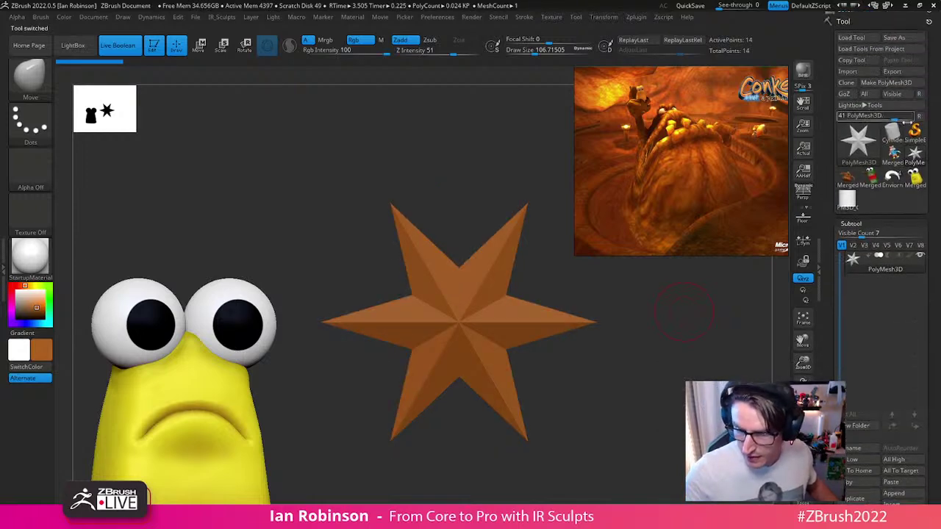
pyautogui.click(915, 179)
pyautogui.click(857, 483)
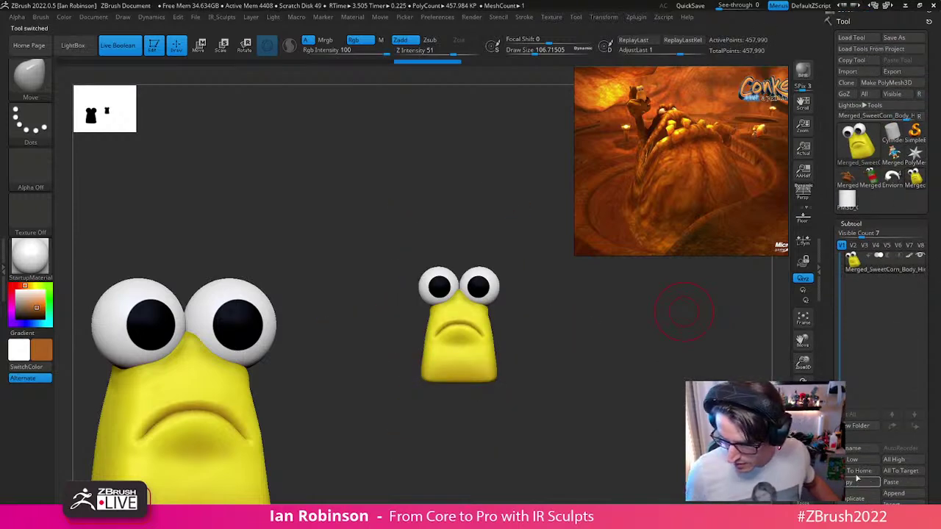
pyautogui.click(844, 176)
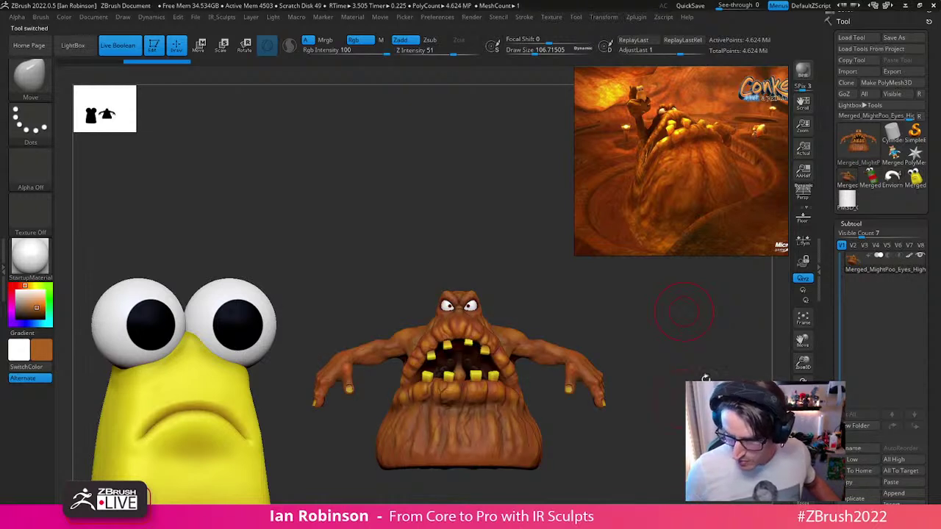
pyautogui.click(888, 180)
pyautogui.click(846, 180)
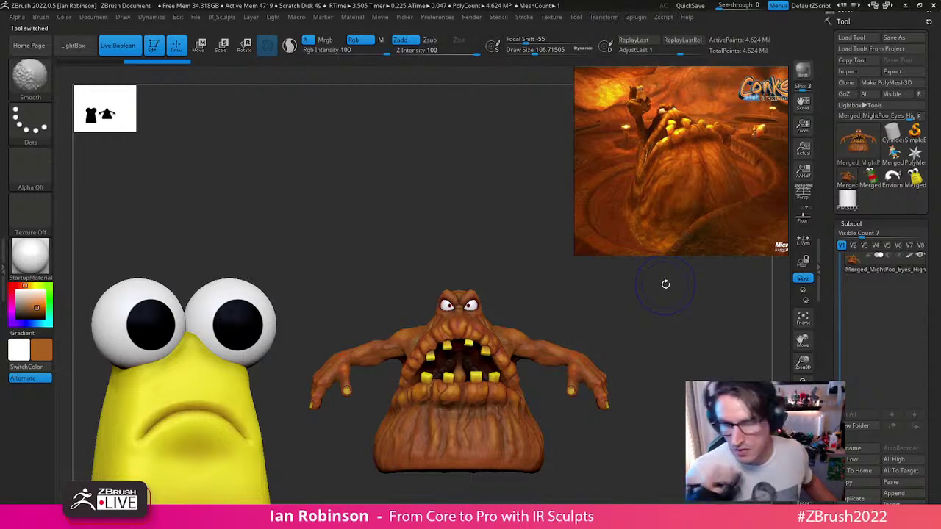
# Step: Examine the merged MightPoo mesh with the polyframe display switched on and off
pyautogui.hotkey('shift', 'f')
pyautogui.hotkey('shift', 'f')
pyautogui.moveTo(674, 292)
pyautogui.keyDown('alt'); pyautogui.mouseDown()
pyautogui.moveTo(666, 350)
pyautogui.moveTo(681, 293)
pyautogui.mouseUp(); pyautogui.keyUp('alt')
pyautogui.hotkey('shift', 'f')
pyautogui.hotkey('shift', 'f')
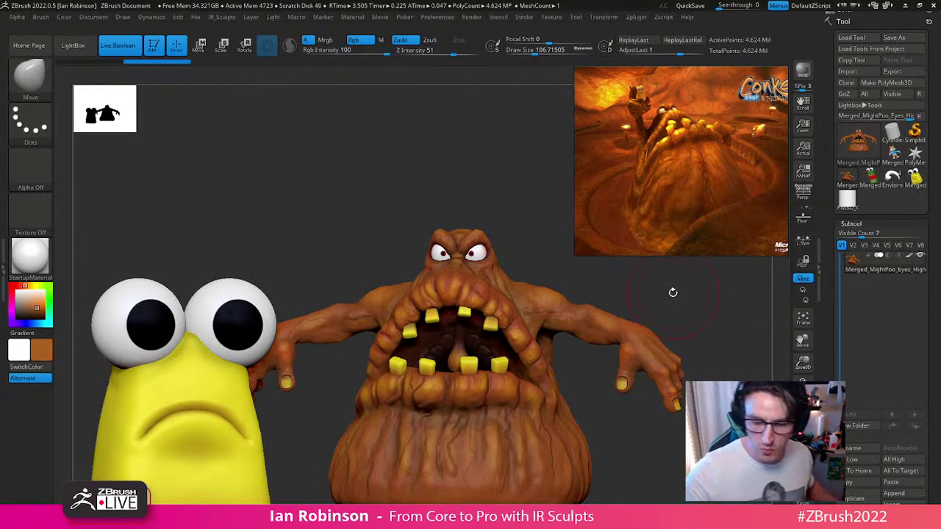
# Step: Move the reference image to the opposite side of the canvas and decimate the merged MightPoo with Decimation Master's 250k preset
pyautogui.moveTo(675, 137)
pyautogui.mouseDown()
pyautogui.moveTo(174, 171)
pyautogui.moveTo(175, 138)
pyautogui.mouseUp()
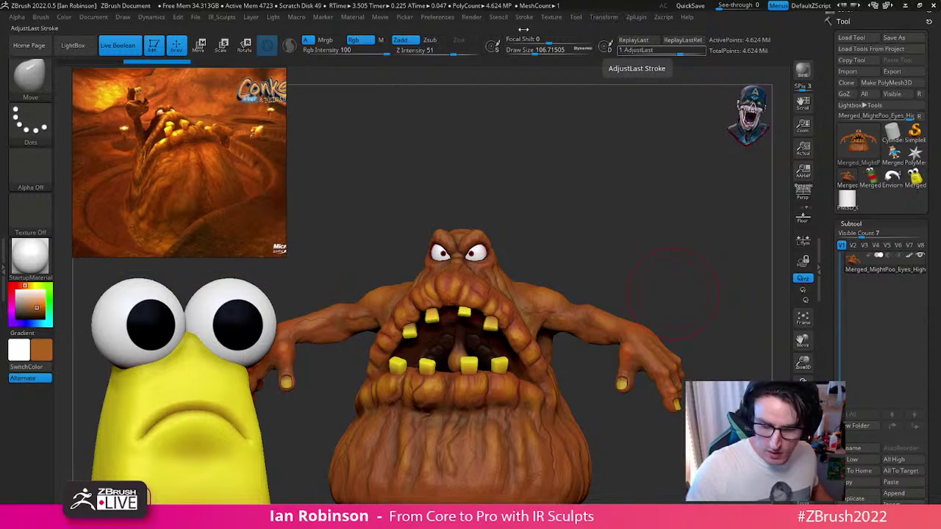
pyautogui.click(636, 17)
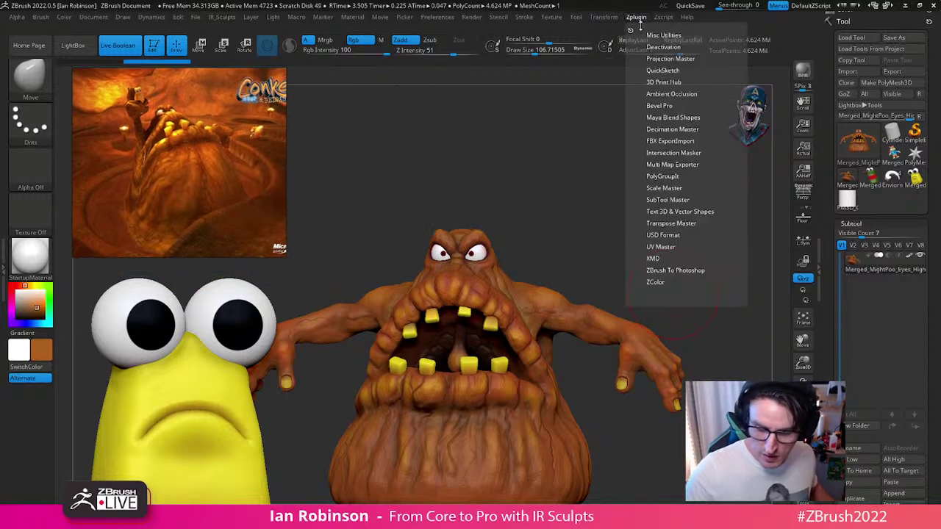
pyautogui.click(683, 128)
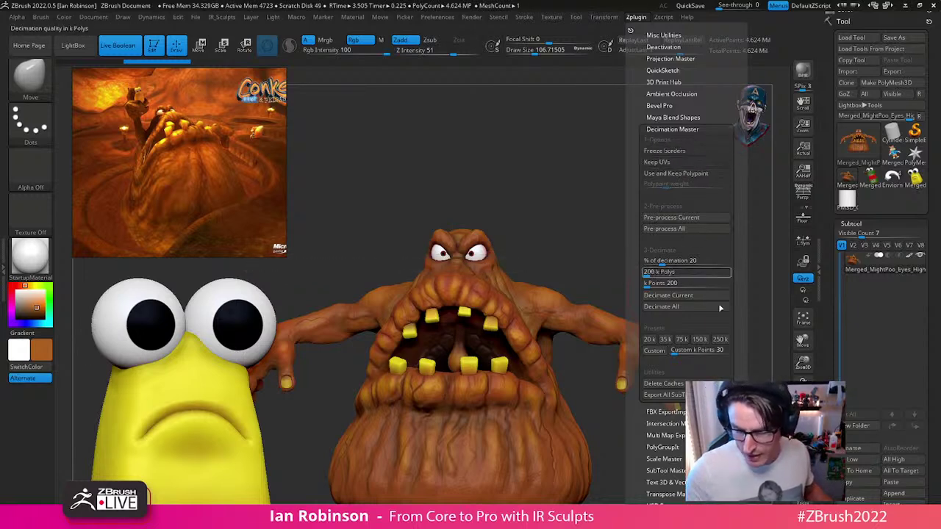
pyautogui.click(720, 339)
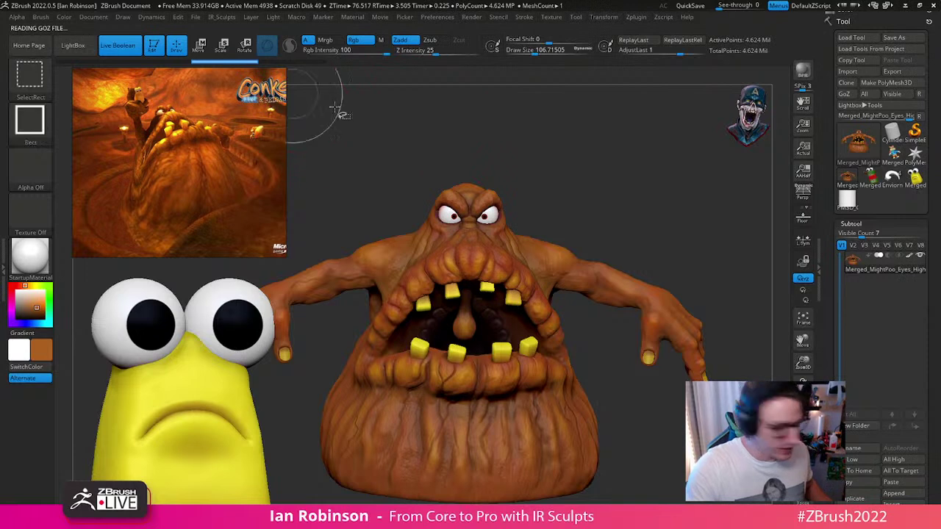
pyautogui.hotkey('ctrl', 'shift', 'z')
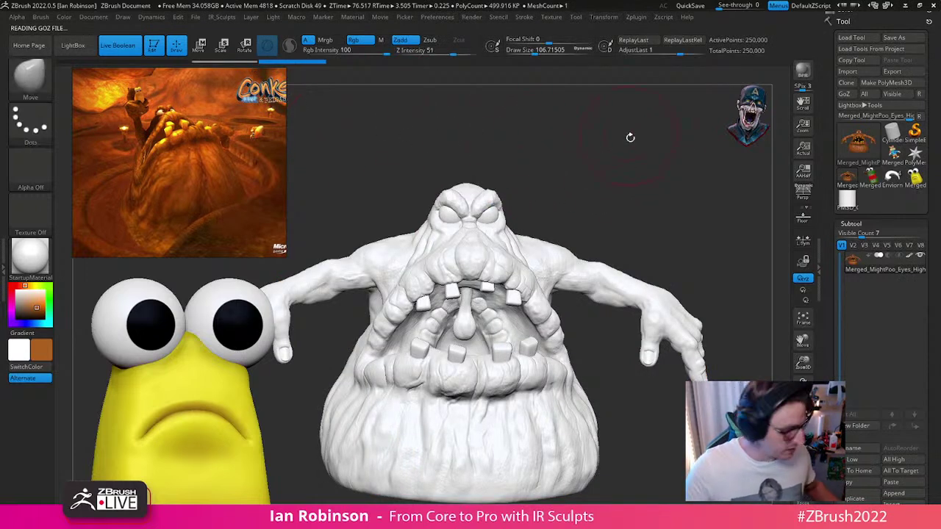
pyautogui.press('space')
pyautogui.click(654, 402)
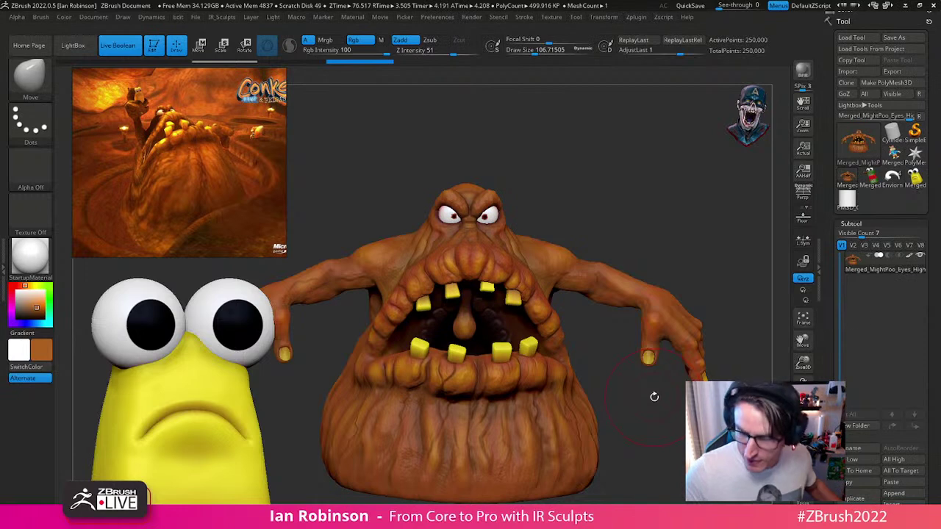
# Step: Copy the decimated MightPoo and paste it as a subtool into the environment blockout tool
pyautogui.scroll(-3, 871, 410)
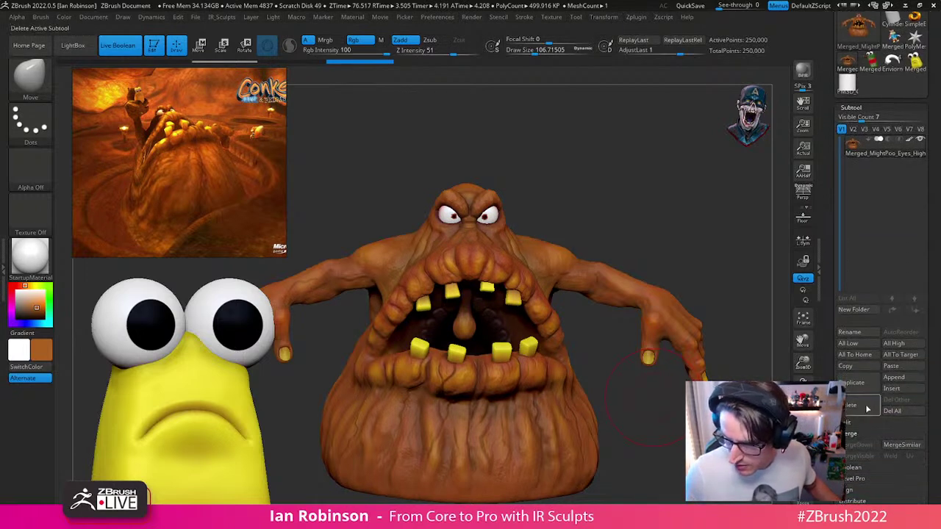
pyautogui.click(911, 64)
pyautogui.moveTo(727, 298); pyautogui.dragTo(763, 347)
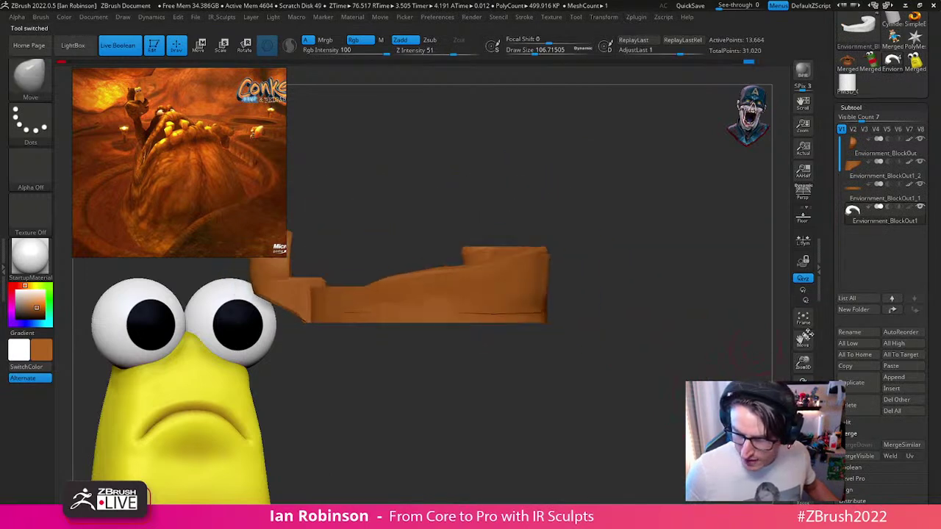
pyautogui.click(891, 366)
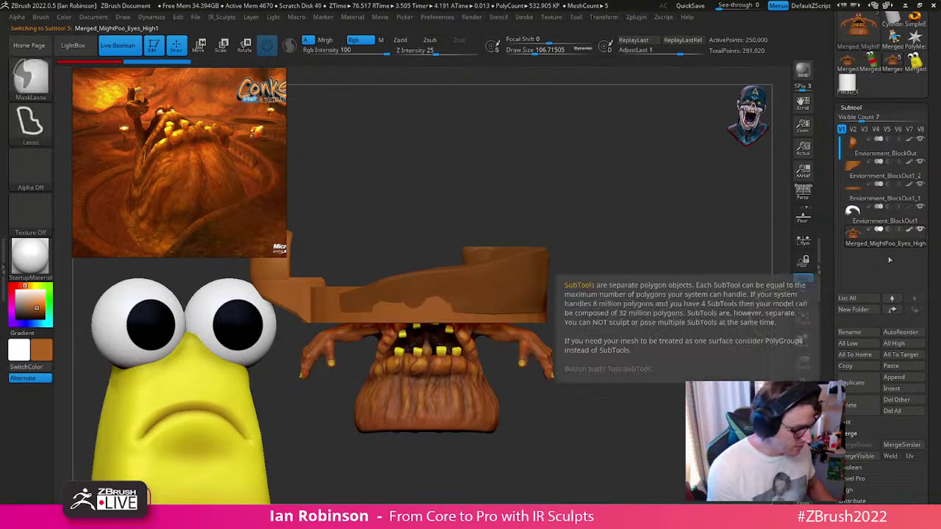
# Step: Put the pasted MightPoo subtool into a new folder named TempCharacters
pyautogui.hotkey('ctrl', 'f')
pyautogui.write('Tem')
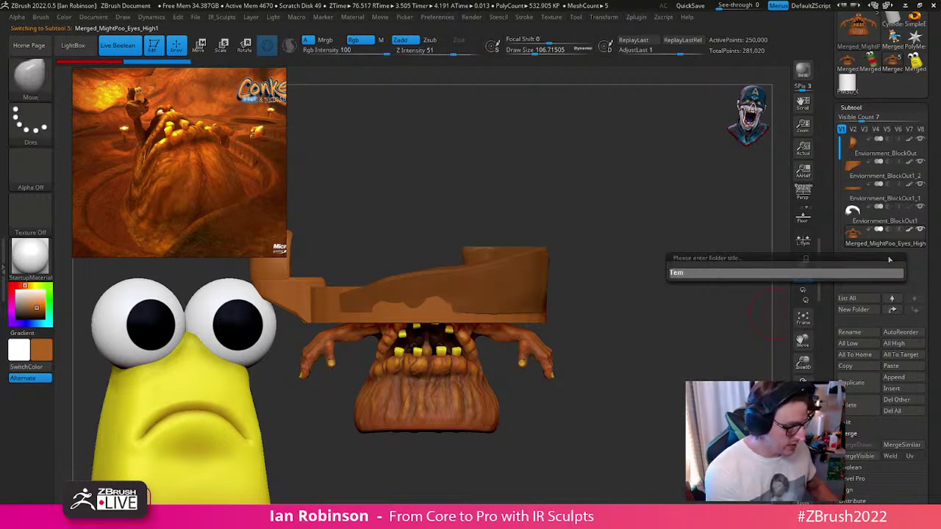
pyautogui.write('pCharacters')
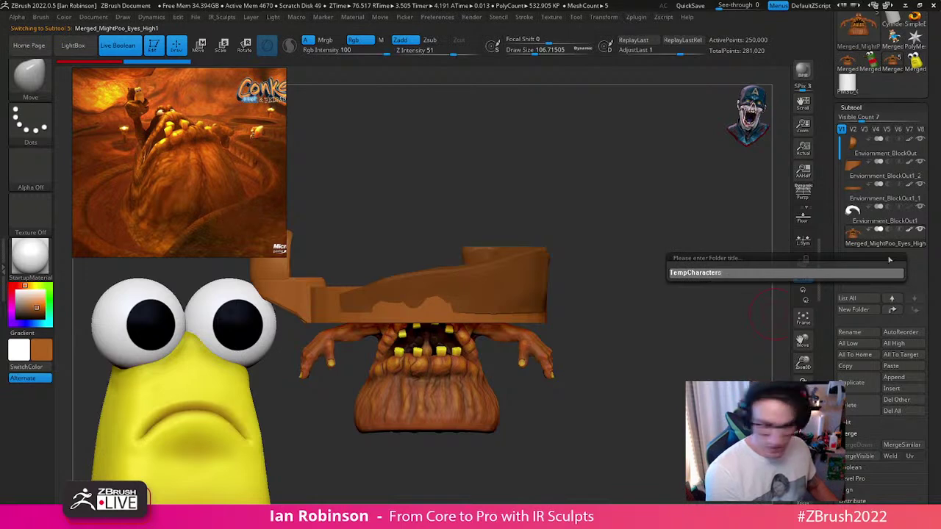
pyautogui.press('Return')
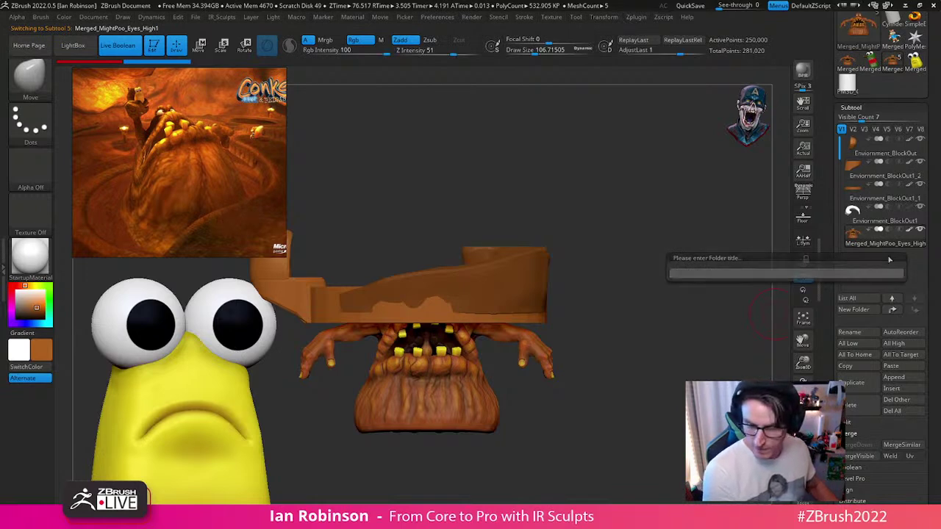
# Step: Hide the MightPoo character, make Enviornment_BlockOut1_1 active and reset its gizmo to the world centre and orientation
pyautogui.moveTo(644, 280); pyautogui.dragTo(633, 326)
pyautogui.press('w')
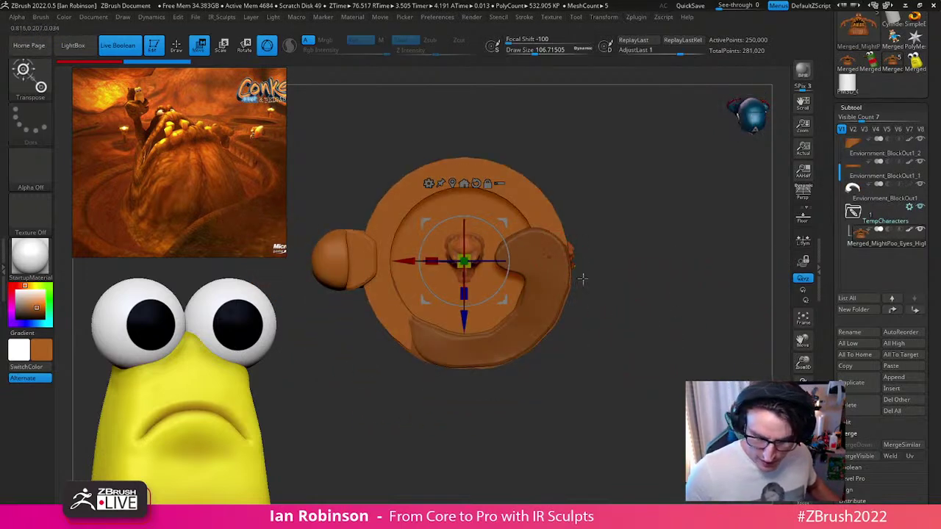
pyautogui.click(870, 190)
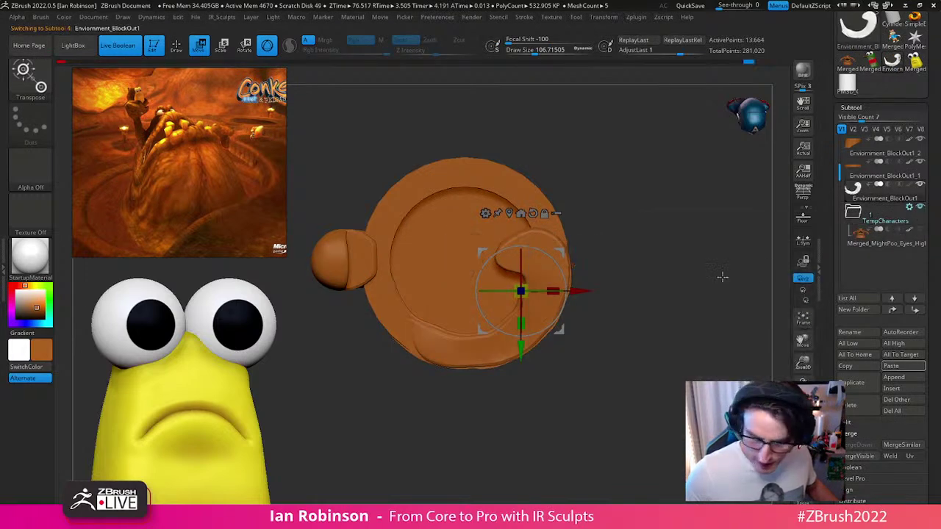
pyautogui.keyDown('alt'); pyautogui.click(528, 222); pyautogui.keyUp('alt')
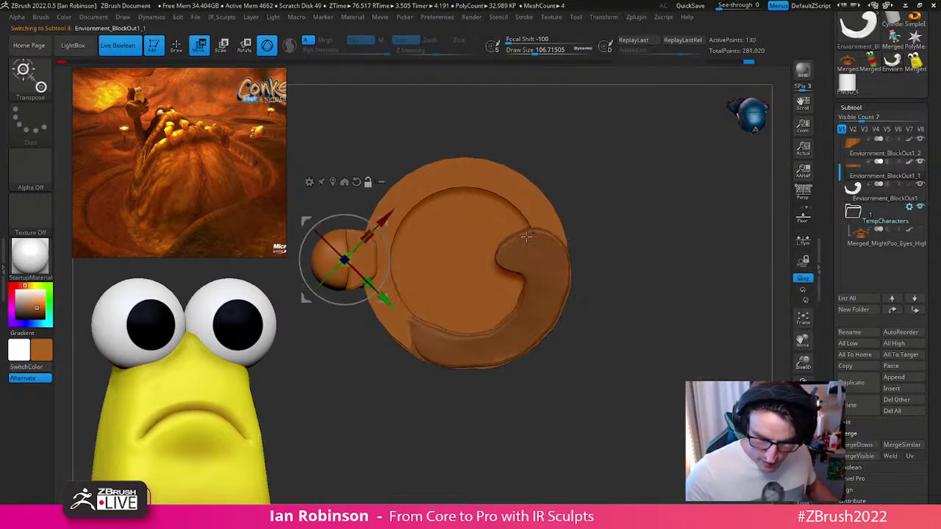
pyautogui.keyDown('alt'); pyautogui.click(355, 182); pyautogui.keyUp('alt')
pyautogui.keyDown('alt'); pyautogui.click(332, 182); pyautogui.keyUp('alt')
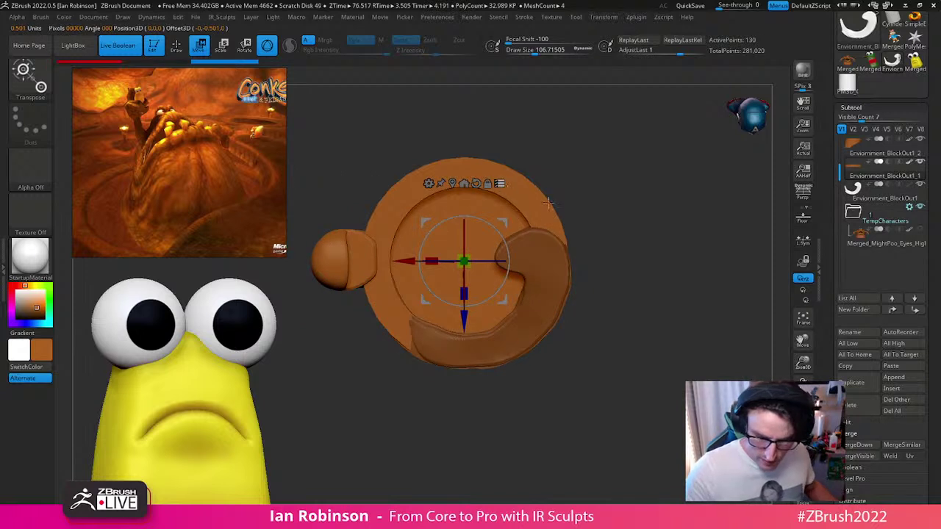
# Step: Select all visible environment blockout subtools and rotate them together by -90° around the vertical axis
pyautogui.moveTo(419, 394); pyautogui.dragTo(653, 254)
pyautogui.keyDown('ctrl'); pyautogui.keyDown('shift'); pyautogui.moveTo(641, 137); pyautogui.dragTo(331, 433); pyautogui.keyUp('shift'); pyautogui.keyUp('ctrl')
pyautogui.moveTo(494, 229); pyautogui.dragTo(512, 301)
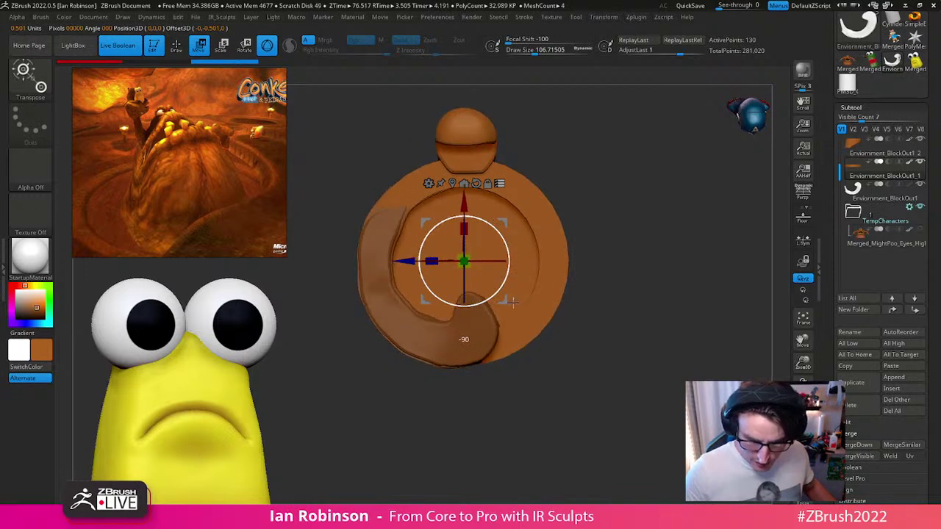
# Step: Show the MightPoo character again and activate the Move gizmo on the blockout in front view
pyautogui.moveTo(605, 340)
pyautogui.keyDown('shift'); pyautogui.mouseDown()
pyautogui.moveTo(618, 264)
pyautogui.moveTo(639, 319)
pyautogui.moveTo(655, 306)
pyautogui.moveTo(684, 333)
pyautogui.moveTo(679, 311)
pyautogui.moveTo(653, 304)
pyautogui.mouseUp(); pyautogui.keyUp('shift')
pyautogui.press('q')
pyautogui.click(921, 231)
pyautogui.press('w')
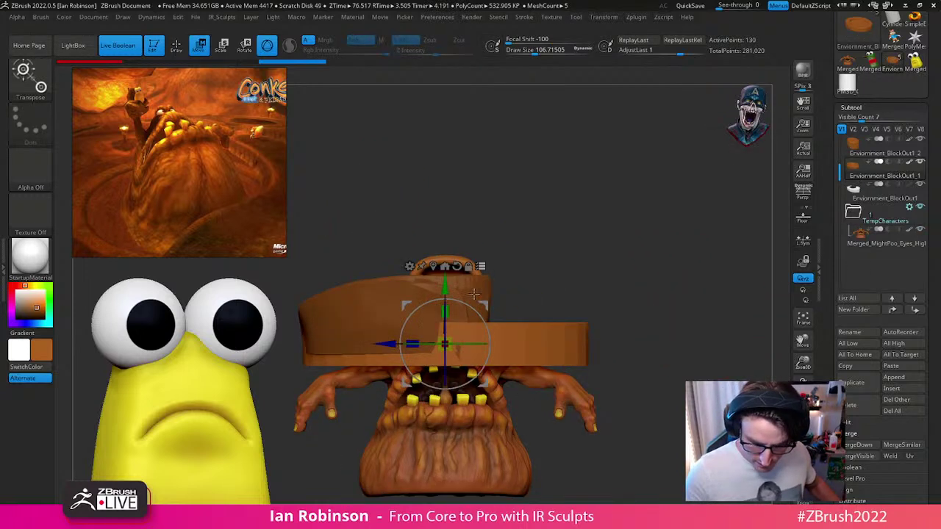
# Step: Raise the MightPoo character out of the blockout base and shift it along the depth axis so it sits in the bowl
pyautogui.keyDown('alt'); pyautogui.click(497, 347); pyautogui.keyUp('alt')
pyautogui.moveTo(445, 283); pyautogui.dragTo(444, 176)
pyautogui.moveTo(640, 189); pyautogui.dragTo(662, 224)
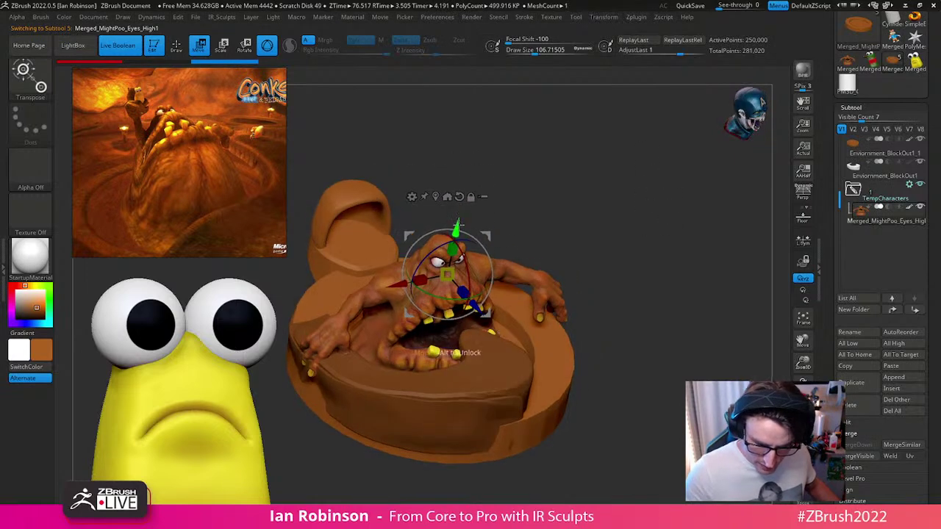
pyautogui.moveTo(458, 225); pyautogui.dragTo(460, 209)
pyautogui.moveTo(625, 235); pyautogui.dragTo(661, 265)
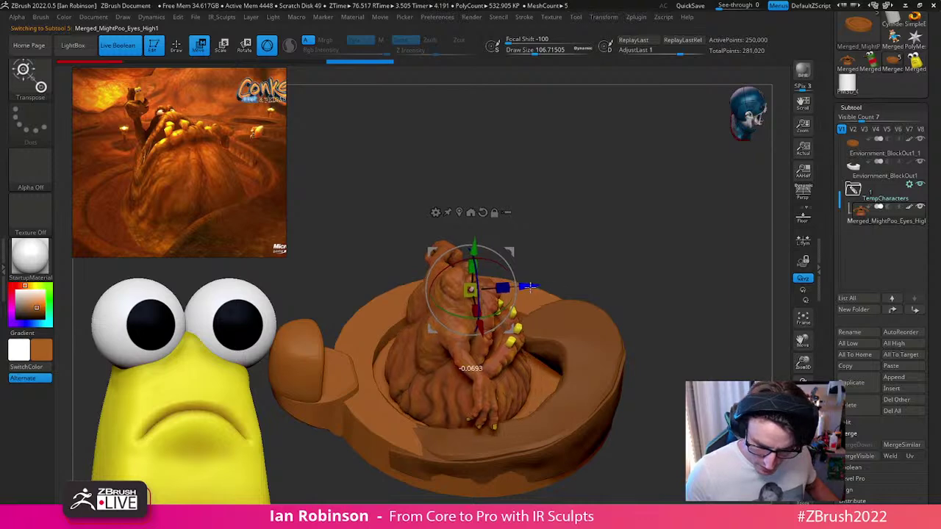
pyautogui.moveTo(646, 294); pyautogui.dragTo(570, 173)
pyautogui.moveTo(414, 246); pyautogui.dragTo(407, 269)
pyautogui.press('q')
# Step: Make the environment tool active again and save it over the existing Enviornment_BlockOut.ztl file
pyautogui.moveTo(602, 203)
pyautogui.mouseDown()
pyautogui.moveTo(624, 211)
pyautogui.moveTo(624, 234)
pyautogui.moveTo(638, 218)
pyautogui.moveTo(686, 265)
pyautogui.moveTo(662, 278)
pyautogui.moveTo(679, 294)
pyautogui.moveTo(620, 263)
pyautogui.moveTo(729, 185)
pyautogui.moveTo(672, 225)
pyautogui.mouseUp()
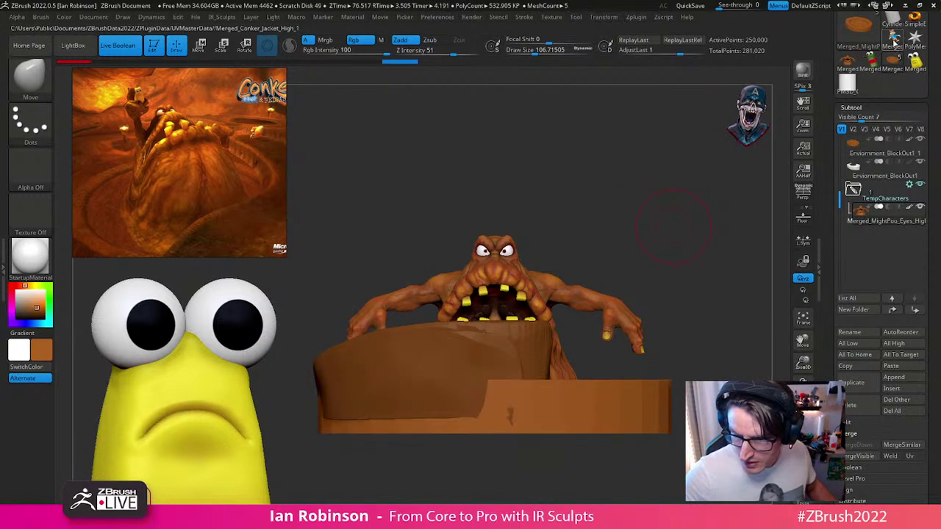
pyautogui.keyDown('alt'); pyautogui.moveTo(659, 260); pyautogui.dragTo(630, 186); pyautogui.keyUp('alt')
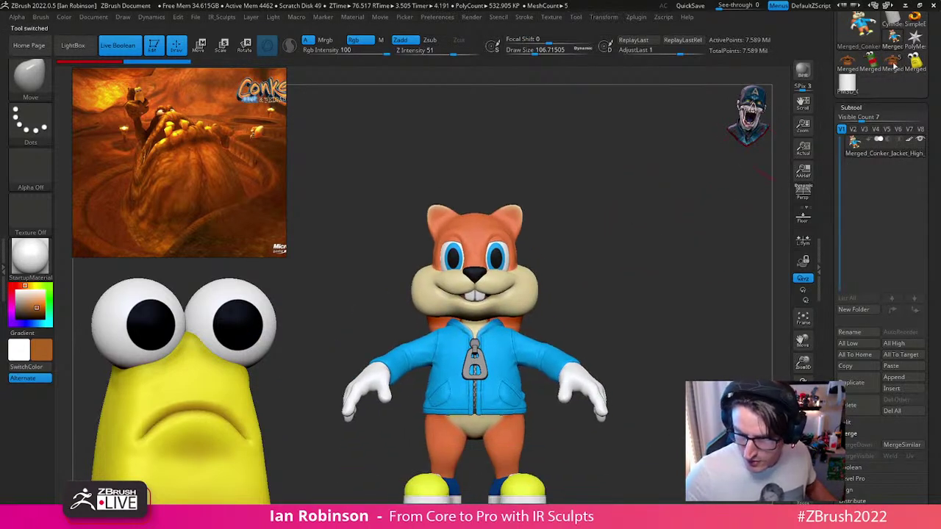
pyautogui.click(890, 66)
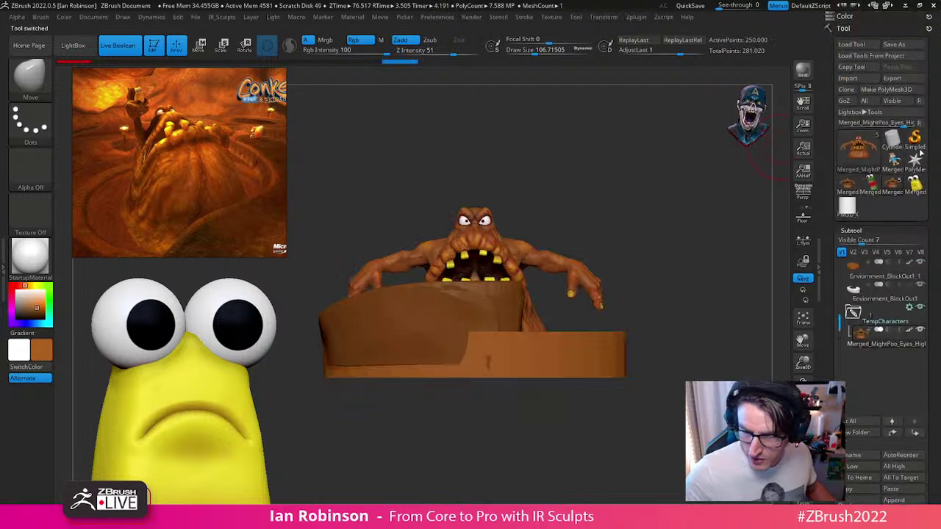
pyautogui.click(917, 45)
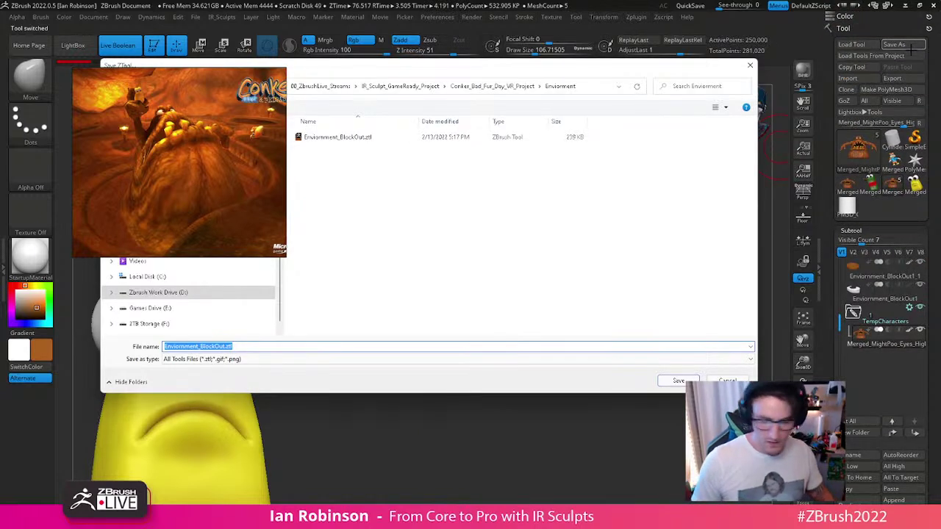
pyautogui.click(678, 380)
pyautogui.click(503, 269)
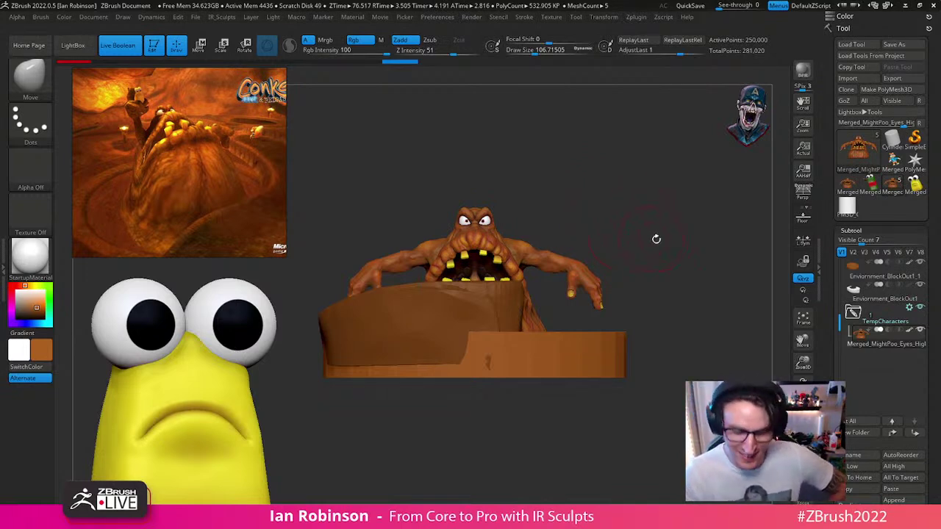
# Step: Turn off Live Boolean and delete the standalone decimated MightPoo tool
pyautogui.moveTo(651, 237); pyautogui.dragTo(657, 254)
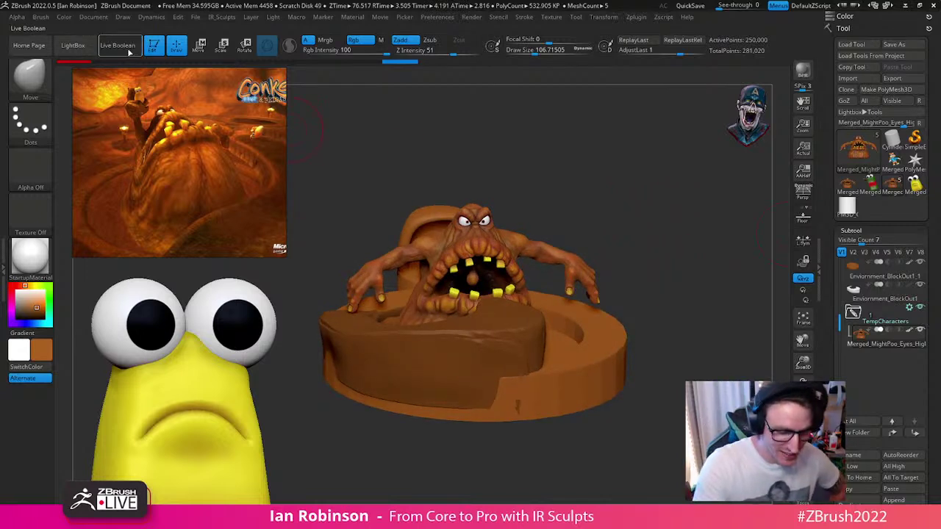
pyautogui.click(849, 187)
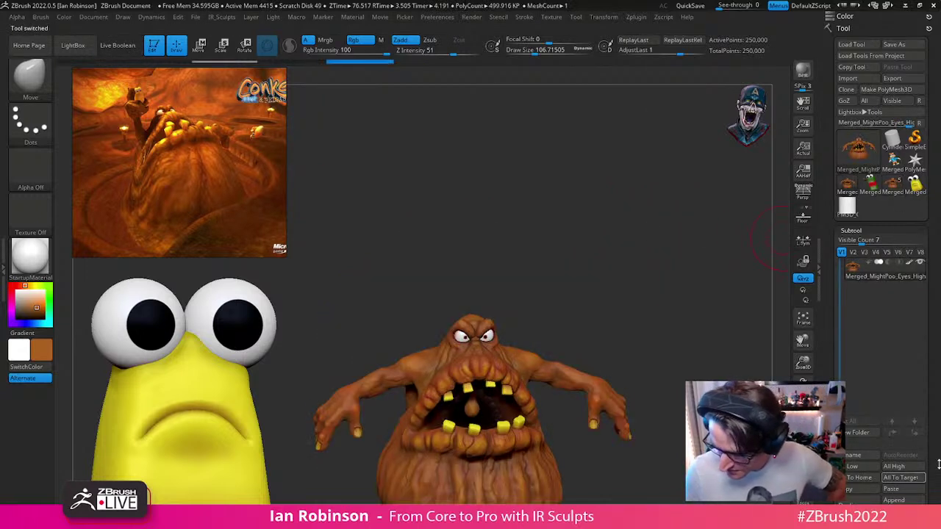
pyautogui.scroll(-3, 875, 441)
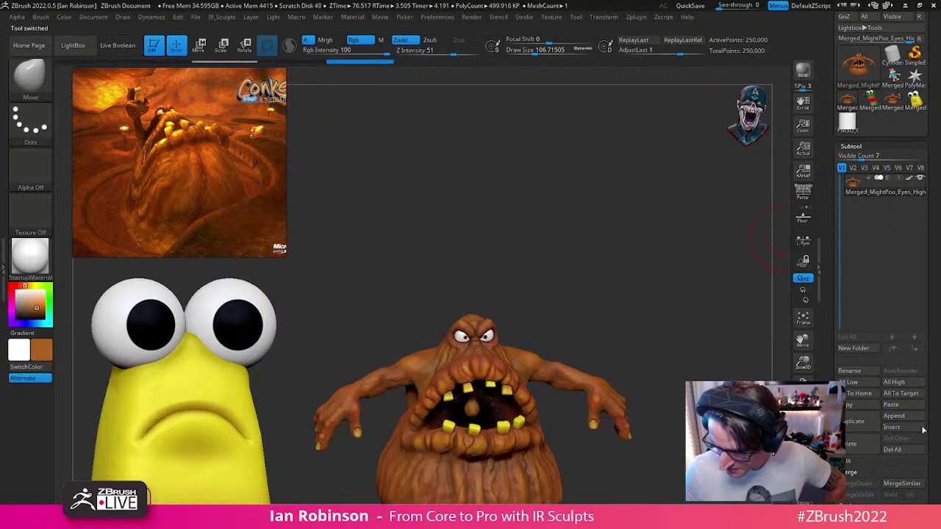
pyautogui.click(856, 446)
pyautogui.press('Return')
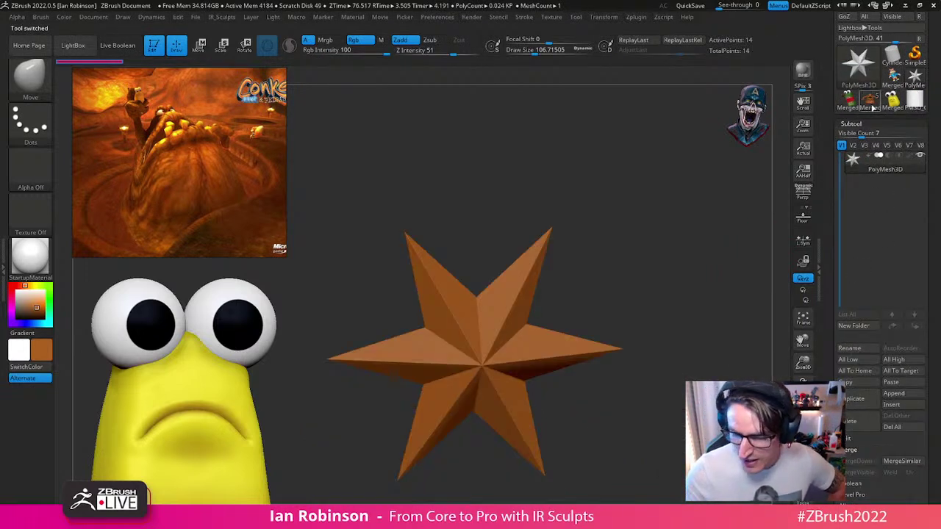
# Step: Copy the merged SweetCorn character and paste it into the environment tool as a new subtool
pyautogui.click(873, 108)
pyautogui.click(896, 107)
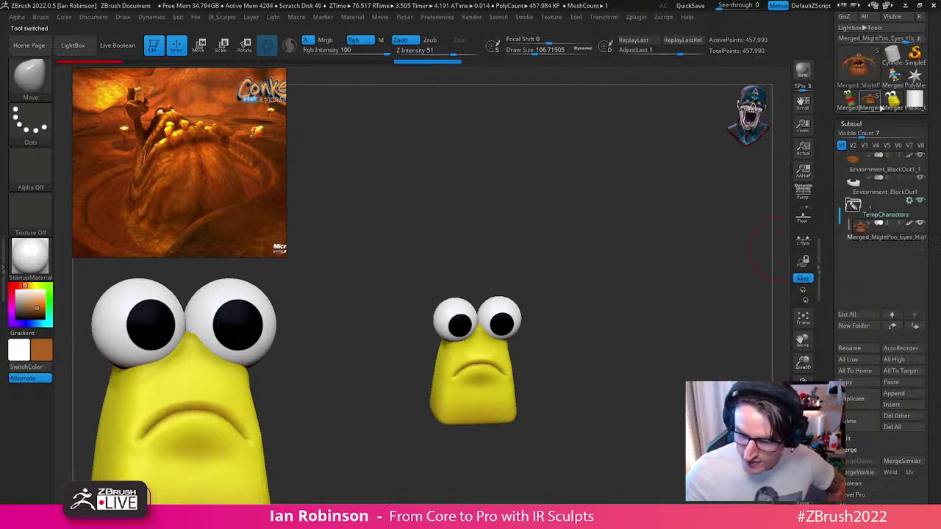
pyautogui.click(882, 107)
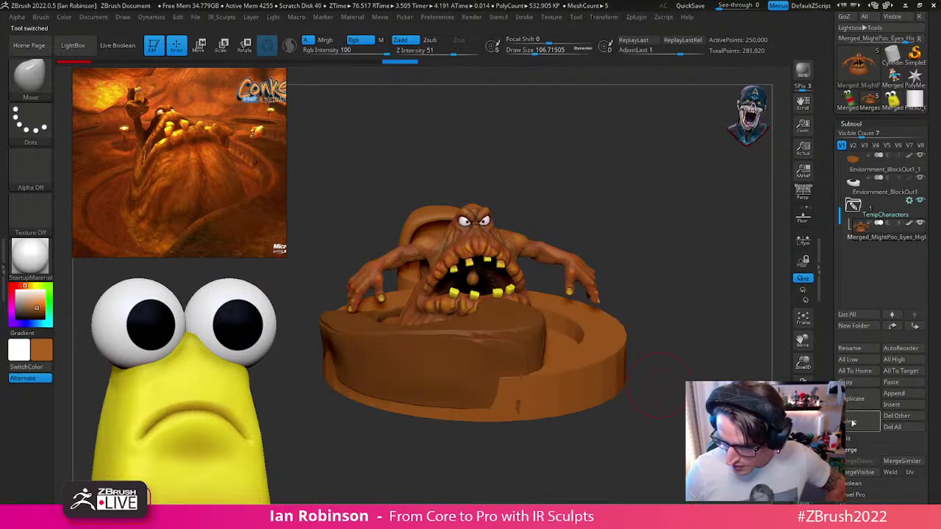
pyautogui.click(902, 384)
# Step: Scale the SweetCorn character down and place it above and to one side of MightPoo's head
pyautogui.moveTo(684, 390); pyautogui.dragTo(757, 397)
pyautogui.press('w')
pyautogui.moveTo(492, 292); pyautogui.dragTo(492, 122)
pyautogui.keyDown('alt'); pyautogui.moveTo(687, 168); pyautogui.dragTo(618, 213); pyautogui.keyUp('alt')
pyautogui.moveTo(453, 185); pyautogui.dragTo(441, 205)
pyautogui.keyDown('alt'); pyautogui.moveTo(580, 194); pyautogui.dragTo(640, 191); pyautogui.keyUp('alt')
pyautogui.moveTo(474, 157)
pyautogui.mouseDown()
pyautogui.moveTo(471, 175)
pyautogui.moveTo(485, 151)
pyautogui.mouseUp()
pyautogui.keyDown('shift'); pyautogui.moveTo(634, 171); pyautogui.dragTo(634, 229); pyautogui.keyUp('shift')
pyautogui.moveTo(543, 248); pyautogui.dragTo(442, 245)
pyautogui.keyDown('alt'); pyautogui.moveTo(597, 208); pyautogui.dragTo(613, 242); pyautogui.keyUp('alt')
pyautogui.moveTo(420, 209)
pyautogui.mouseDown()
pyautogui.moveTo(435, 219)
pyautogui.moveTo(476, 210)
pyautogui.mouseUp()
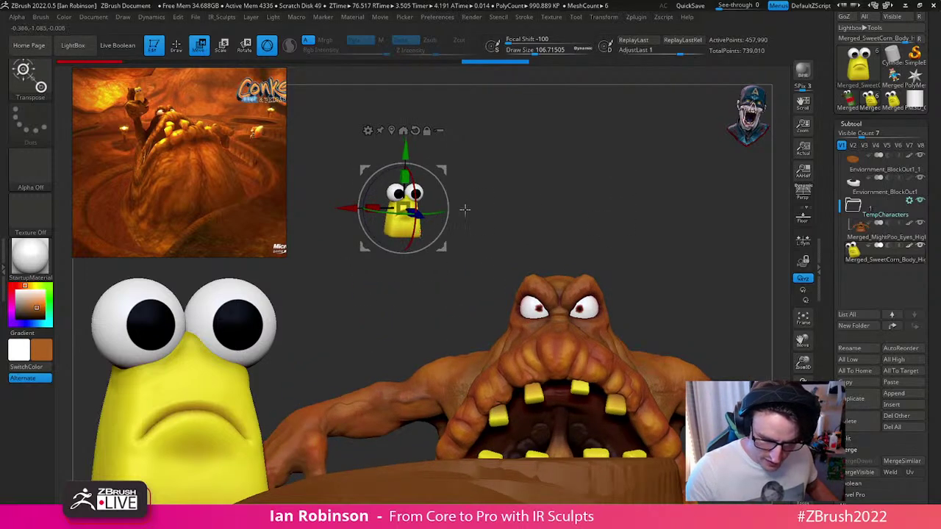
pyautogui.press('q')
# Step: Move the SweetCorn subtool into the TempCharacters folder and delete its standalone source tool
pyautogui.moveTo(628, 220)
pyautogui.keyDown('alt'); pyautogui.mouseDown()
pyautogui.moveTo(637, 191)
pyautogui.moveTo(677, 210)
pyautogui.moveTo(647, 214)
pyautogui.moveTo(617, 243)
pyautogui.moveTo(676, 225)
pyautogui.moveTo(474, 276)
pyautogui.mouseUp(); pyautogui.keyUp('alt')
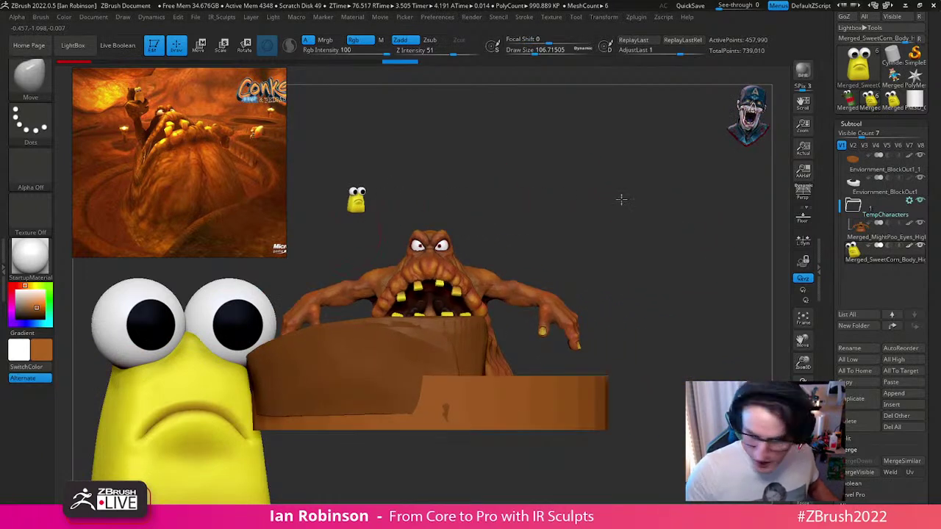
pyautogui.keyDown('alt'); pyautogui.moveTo(610, 213); pyautogui.dragTo(664, 223); pyautogui.keyUp('alt')
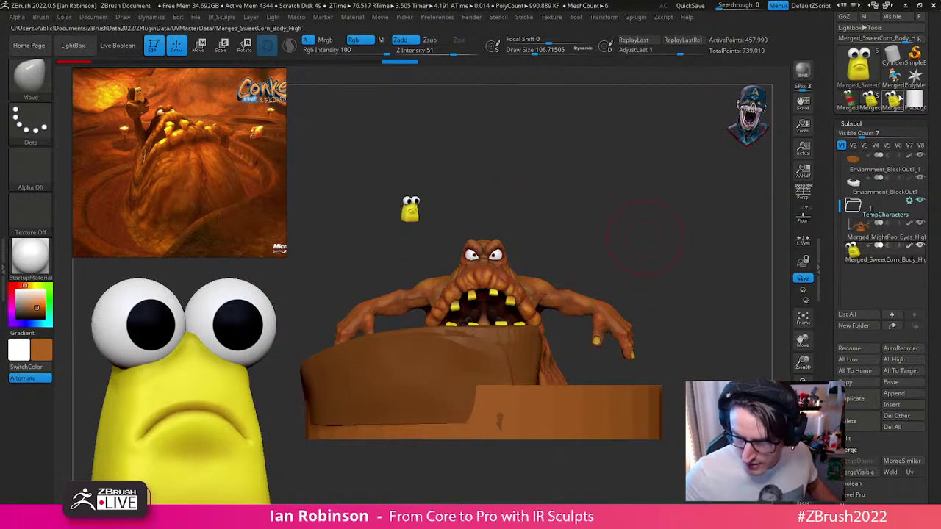
pyautogui.moveTo(869, 264); pyautogui.dragTo(871, 239)
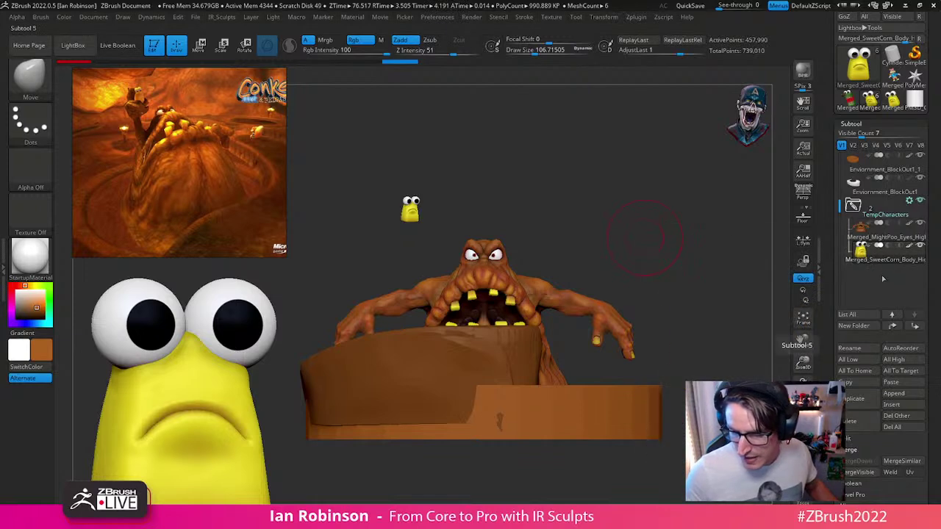
pyautogui.click(871, 100)
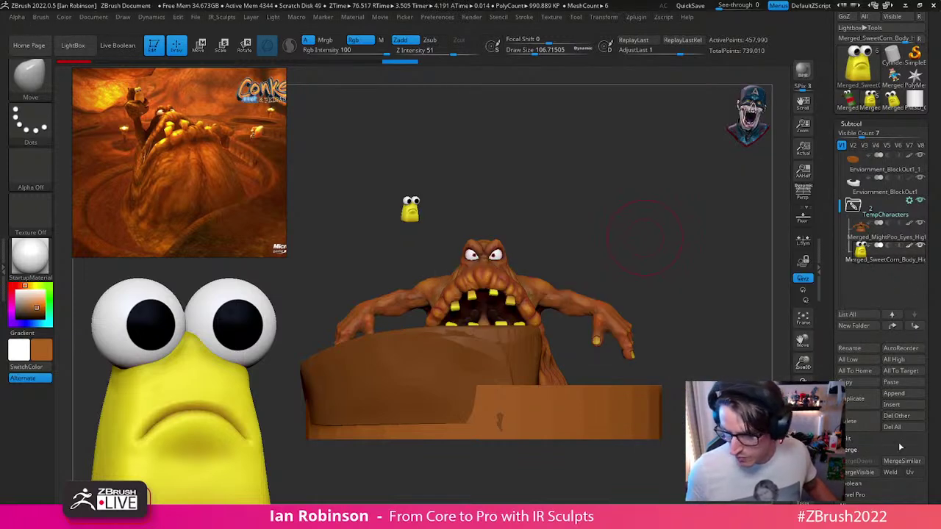
pyautogui.click(871, 99)
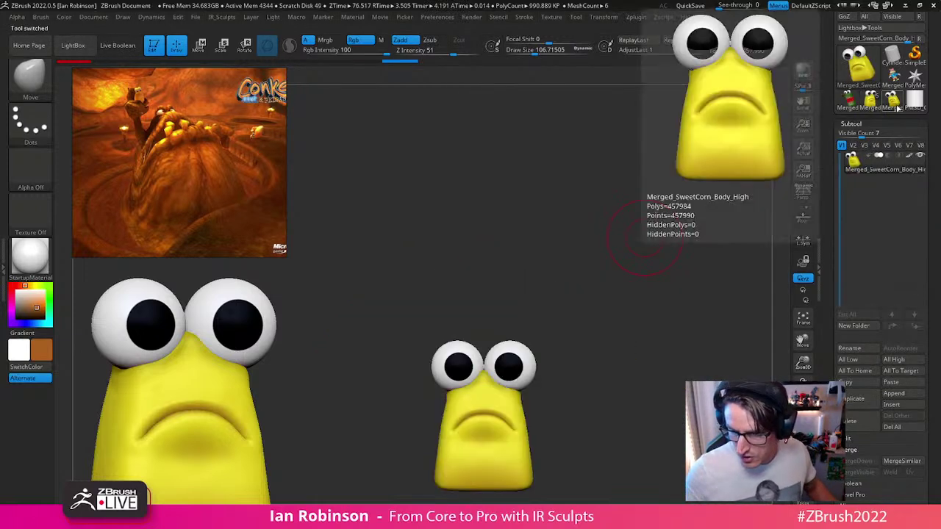
pyautogui.click(904, 428)
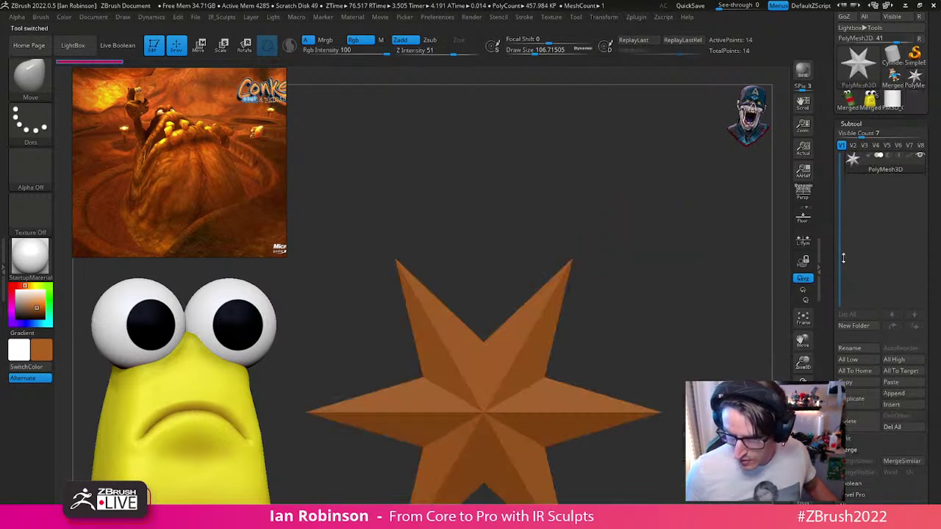
# Step: Decimate the merged MoneyBags character with the 250 k preset of Decimation Master
pyautogui.click(849, 99)
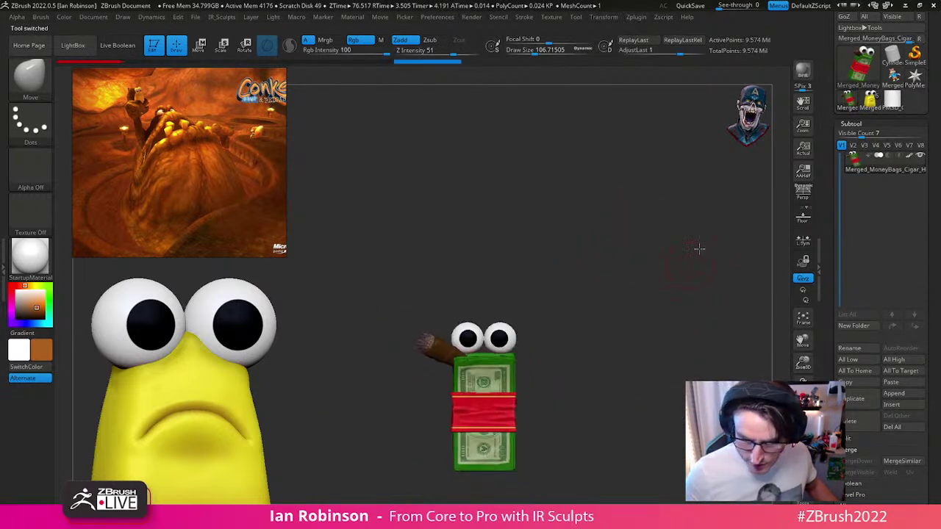
pyautogui.moveTo(689, 270); pyautogui.dragTo(678, 273)
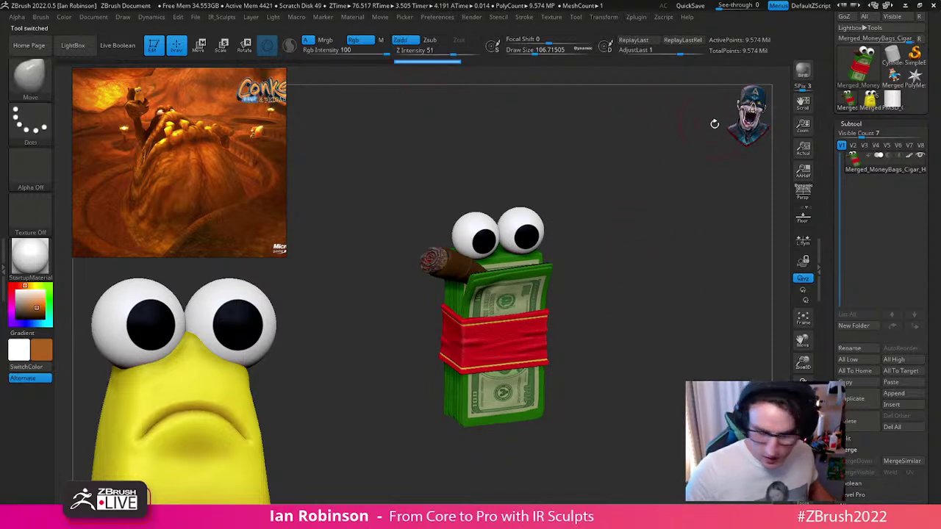
pyautogui.click(635, 17)
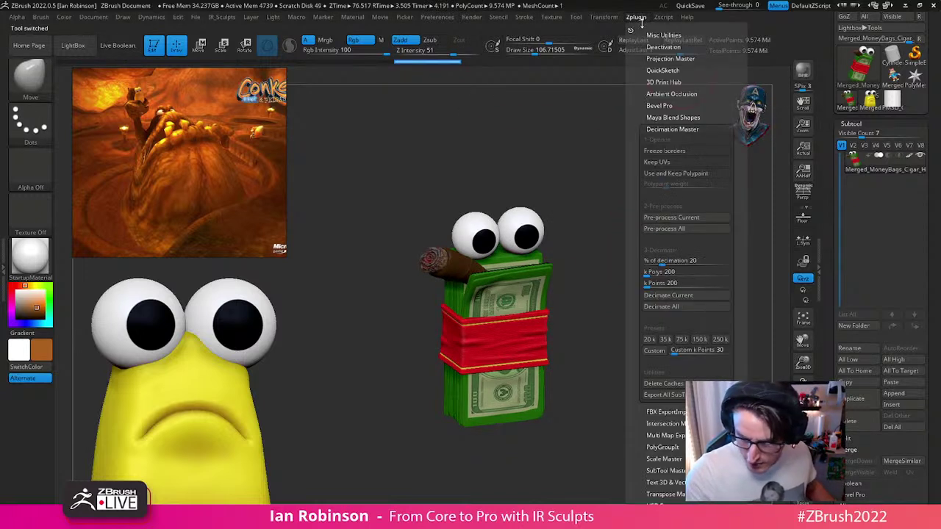
pyautogui.click(721, 339)
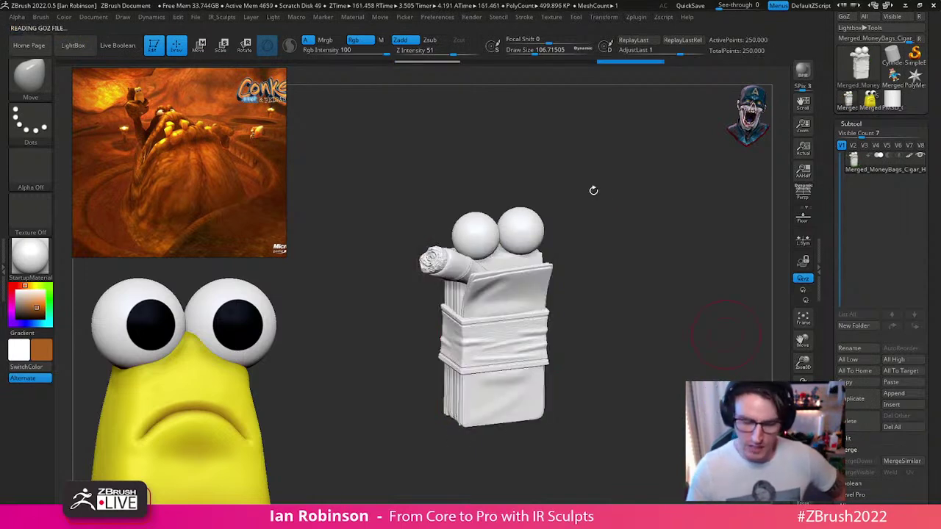
# Step: Project only the colour, without Geometry, from the undo history onto the decimated MoneyBags mesh
pyautogui.moveTo(593, 190); pyautogui.dragTo(647, 204)
pyautogui.press('space')
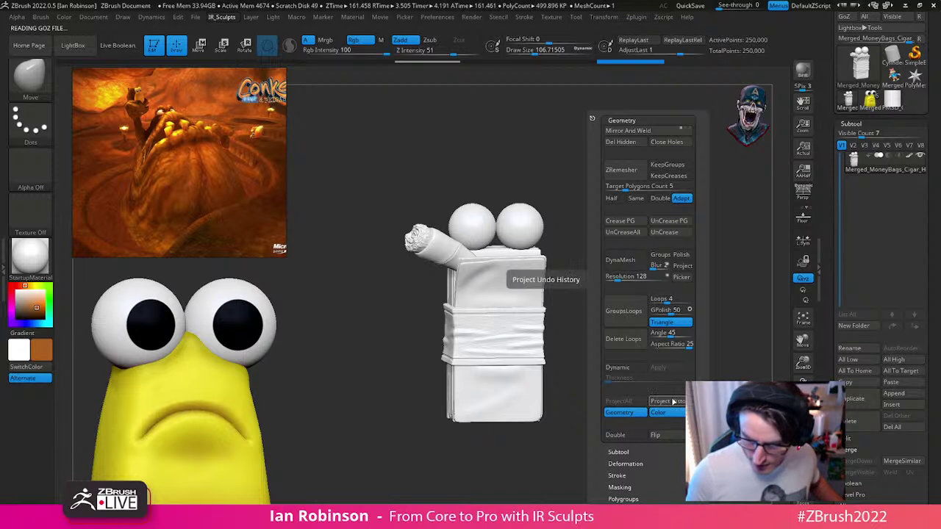
pyautogui.click(642, 412)
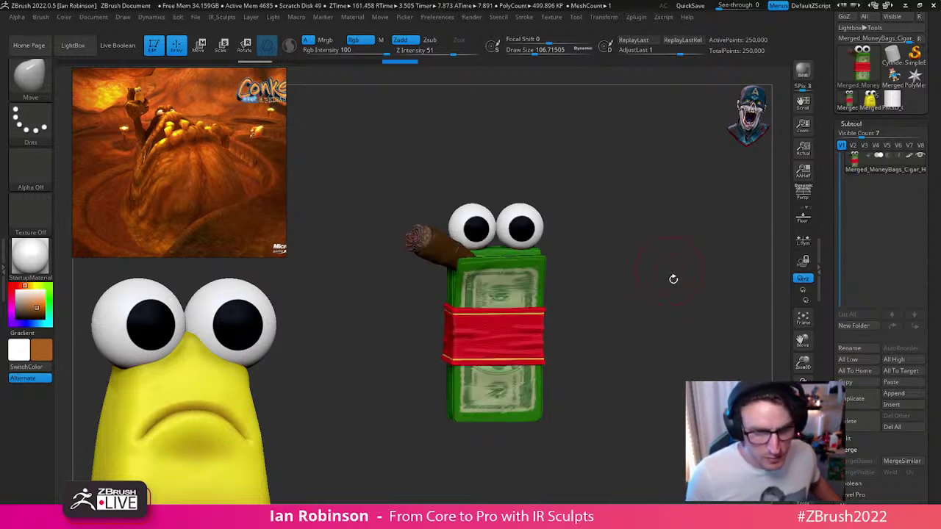
pyautogui.moveTo(676, 283); pyautogui.dragTo(664, 311)
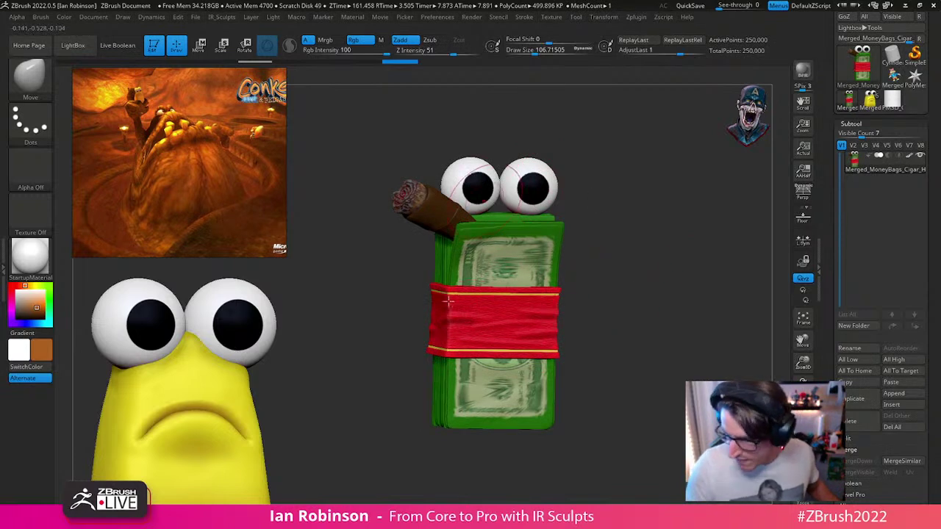
# Step: Copy the decimated MoneyBags character and paste it into the environment tool inside the TempCharacters folder
pyautogui.click(861, 382)
pyautogui.moveTo(638, 248); pyautogui.dragTo(563, 294)
pyautogui.moveTo(617, 249); pyautogui.dragTo(665, 286)
pyautogui.click(871, 100)
pyautogui.moveTo(759, 218); pyautogui.dragTo(693, 311)
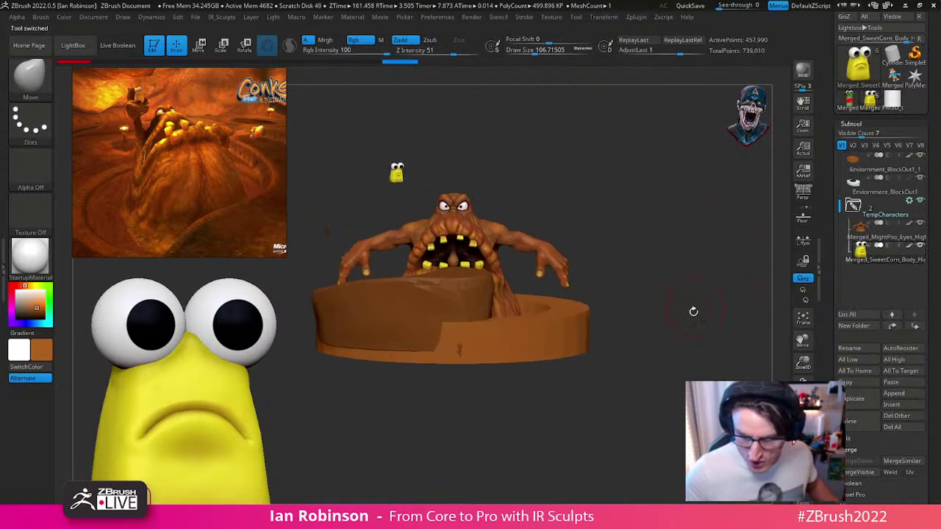
pyautogui.click(889, 382)
pyautogui.click(892, 326)
# Step: Scale the MoneyBags character down and position it inside the raised hooded alcove behind MightPoo
pyautogui.keyDown('shift'); pyautogui.moveTo(727, 373); pyautogui.dragTo(628, 385); pyautogui.keyUp('shift')
pyautogui.press('w')
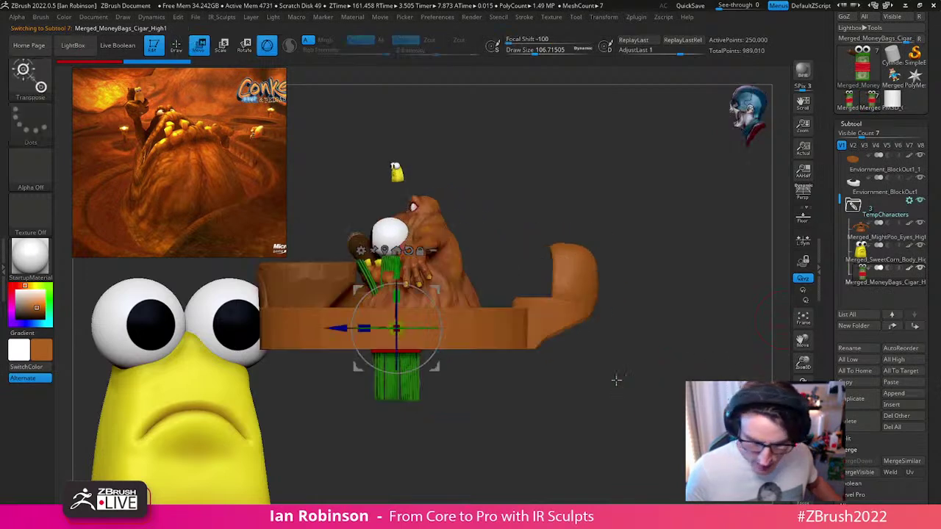
pyautogui.moveTo(397, 328); pyautogui.dragTo(604, 328)
pyautogui.keyDown('alt'); pyautogui.moveTo(625, 389); pyautogui.dragTo(728, 470); pyautogui.keyUp('alt')
pyautogui.keyDown('alt'); pyautogui.moveTo(642, 280); pyautogui.dragTo(511, 452); pyautogui.keyUp('alt')
pyautogui.moveTo(424, 353); pyautogui.dragTo(446, 345)
pyautogui.moveTo(488, 278); pyautogui.dragTo(486, 298)
pyautogui.press('q')
pyautogui.moveTo(491, 397)
pyautogui.keyDown('alt'); pyautogui.mouseDown(button='right')
pyautogui.moveTo(481, 360)
pyautogui.moveTo(504, 316)
pyautogui.moveTo(506, 355)
pyautogui.mouseUp(button='right'); pyautogui.keyUp('alt')
pyautogui.moveTo(507, 354); pyautogui.dragTo(491, 315)
pyautogui.press('w')
pyautogui.press('q')
pyautogui.keyDown('alt'); pyautogui.moveTo(642, 322); pyautogui.dragTo(644, 345); pyautogui.keyUp('alt')
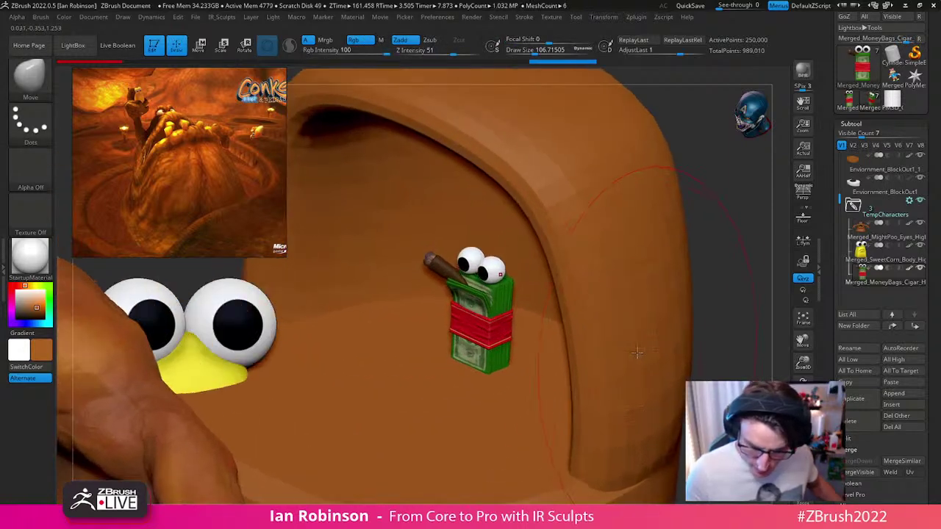
# Step: Duplicate the MoneyBags subtool and reduce the Draw Size to about 17
pyautogui.press('g')
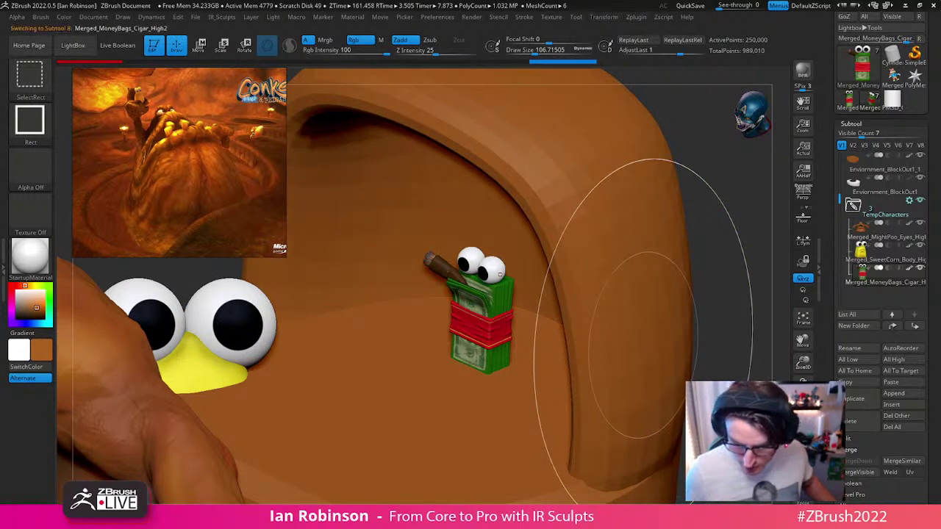
pyautogui.press('Escape')
pyautogui.keyDown('alt'); pyautogui.moveTo(696, 336); pyautogui.dragTo(663, 487); pyautogui.keyUp('alt')
pyautogui.press('s')
pyautogui.moveTo(661, 315); pyautogui.dragTo(642, 315)
pyautogui.moveTo(658, 300); pyautogui.dragTo(607, 299)
pyautogui.keyDown('alt'); pyautogui.moveTo(606, 300); pyautogui.dragTo(590, 319); pyautogui.keyUp('alt')
# Step: Split the duplicated MoneyBags mesh into separate polygroups for its individual parts
pyautogui.press('1')
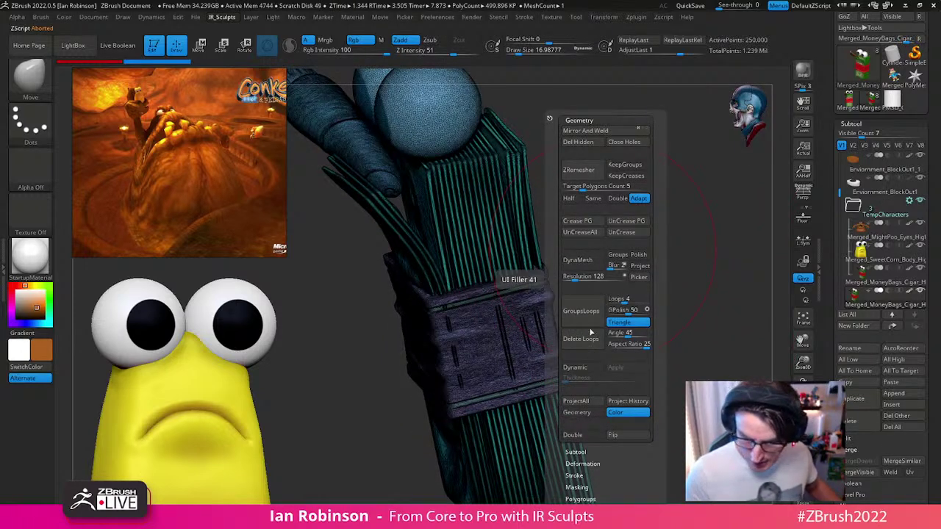
pyautogui.click(580, 121)
pyautogui.click(579, 179)
pyautogui.hotkey('shift', 'f')
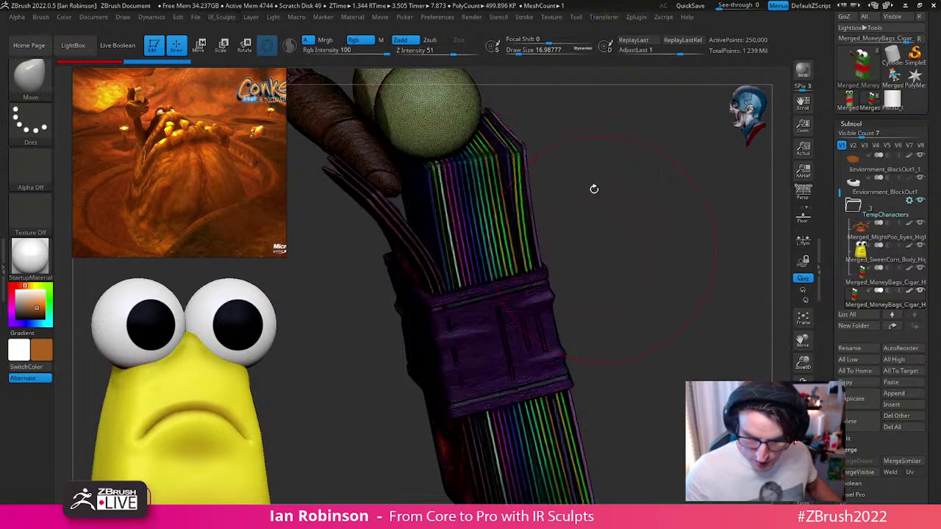
# Step: Isolate the banknote stack of the duplicated MoneyBags by hiding its bill polygroups and inverting the visibility
pyautogui.keyDown('ctrl'); pyautogui.keyDown('shift'); pyautogui.click(528, 201); pyautogui.keyUp('shift'); pyautogui.keyUp('ctrl')
pyautogui.keyDown('ctrl'); pyautogui.keyDown('shift'); pyautogui.moveTo(577, 177); pyautogui.dragTo(615, 242); pyautogui.keyUp('shift'); pyautogui.keyUp('ctrl')
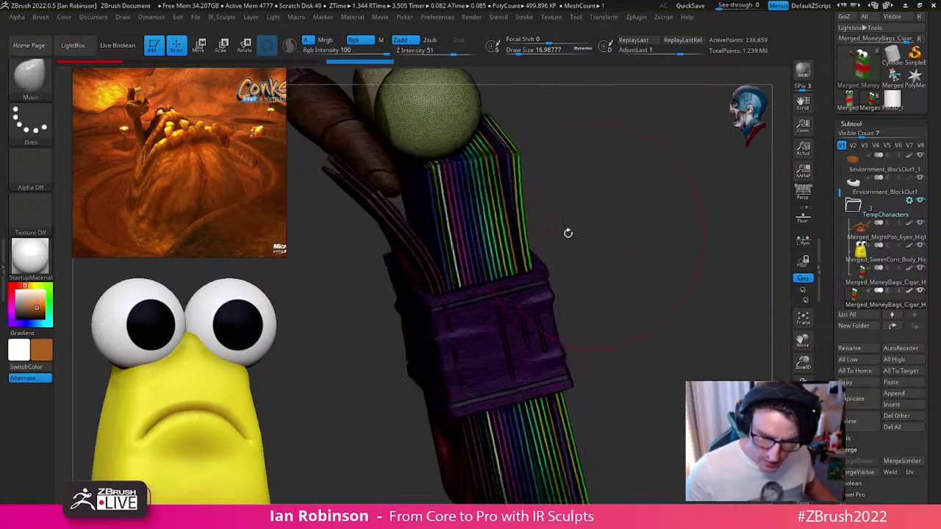
pyautogui.moveTo(446, 234)
pyautogui.keyDown('ctrl'); pyautogui.keyDown('shift'); pyautogui.mouseDown()
pyautogui.moveTo(449, 217)
pyautogui.moveTo(463, 228)
pyautogui.mouseUp(); pyautogui.keyUp('shift'); pyautogui.keyUp('ctrl')
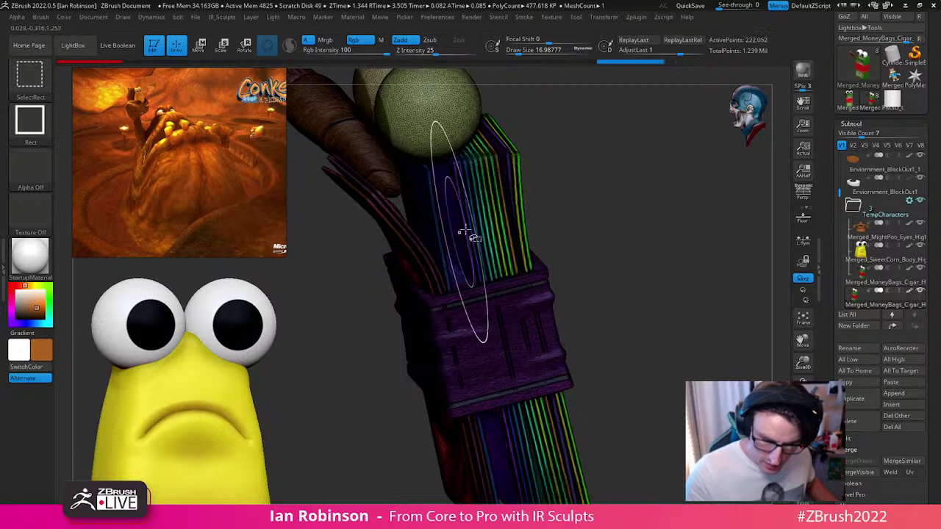
pyautogui.keyDown('ctrl'); pyautogui.keyDown('shift'); pyautogui.click(488, 221); pyautogui.keyUp('shift'); pyautogui.keyUp('ctrl')
pyautogui.keyDown('ctrl'); pyautogui.keyDown('shift'); pyautogui.click(506, 216); pyautogui.keyUp('shift'); pyautogui.keyUp('ctrl')
pyautogui.keyDown('ctrl'); pyautogui.keyDown('shift'); pyautogui.click(515, 211); pyautogui.keyUp('shift'); pyautogui.keyUp('ctrl')
pyautogui.keyDown('ctrl'); pyautogui.keyDown('shift'); pyautogui.click(515, 208); pyautogui.keyUp('shift'); pyautogui.keyUp('ctrl')
pyautogui.keyDown('ctrl'); pyautogui.keyDown('shift'); pyautogui.click(511, 214); pyautogui.keyUp('shift'); pyautogui.keyUp('ctrl')
pyautogui.keyDown('ctrl'); pyautogui.keyDown('shift'); pyautogui.click(507, 217); pyautogui.keyUp('shift'); pyautogui.keyUp('ctrl')
pyautogui.keyDown('ctrl'); pyautogui.keyDown('shift'); pyautogui.click(488, 222); pyautogui.keyUp('shift'); pyautogui.keyUp('ctrl')
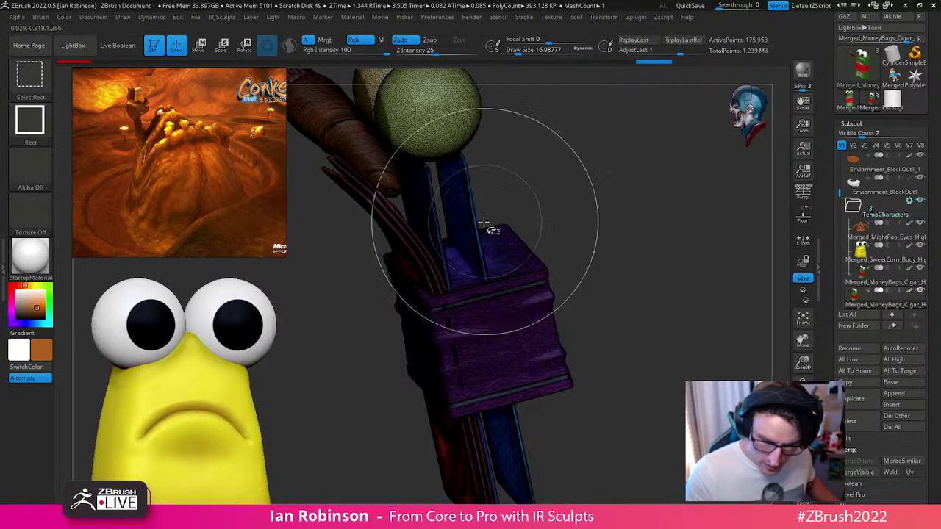
pyautogui.keyDown('ctrl'); pyautogui.keyDown('shift'); pyautogui.click(462, 228); pyautogui.keyUp('shift'); pyautogui.keyUp('ctrl')
pyautogui.keyDown('ctrl'); pyautogui.keyDown('shift'); pyautogui.click(442, 234); pyautogui.keyUp('shift'); pyautogui.keyUp('ctrl')
pyautogui.keyDown('ctrl'); pyautogui.keyDown('shift'); pyautogui.moveTo(609, 194); pyautogui.dragTo(663, 266); pyautogui.keyUp('shift'); pyautogui.keyUp('ctrl')
# Step: Turn off the polyframe display and delete the hidden geometry so the duplicate keeps only the banknote stack
pyautogui.press('space')
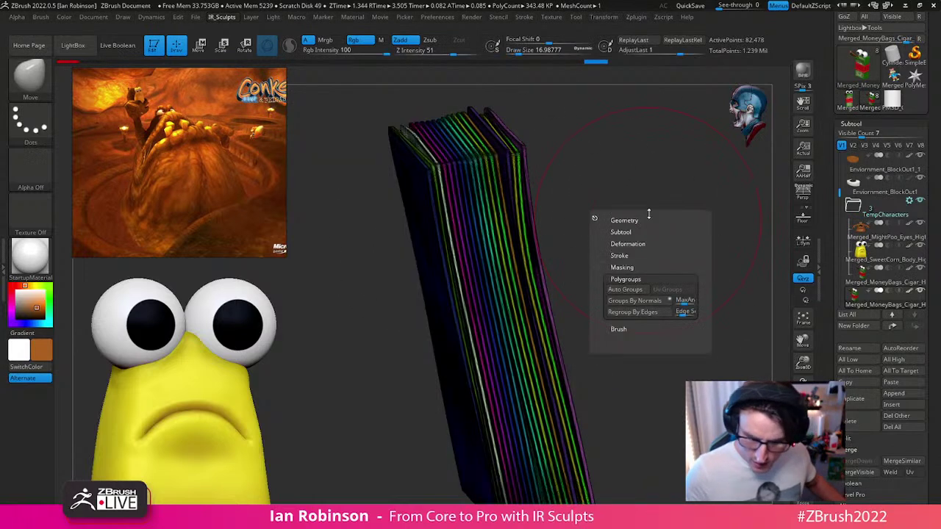
pyautogui.hotkey('shift', 'f')
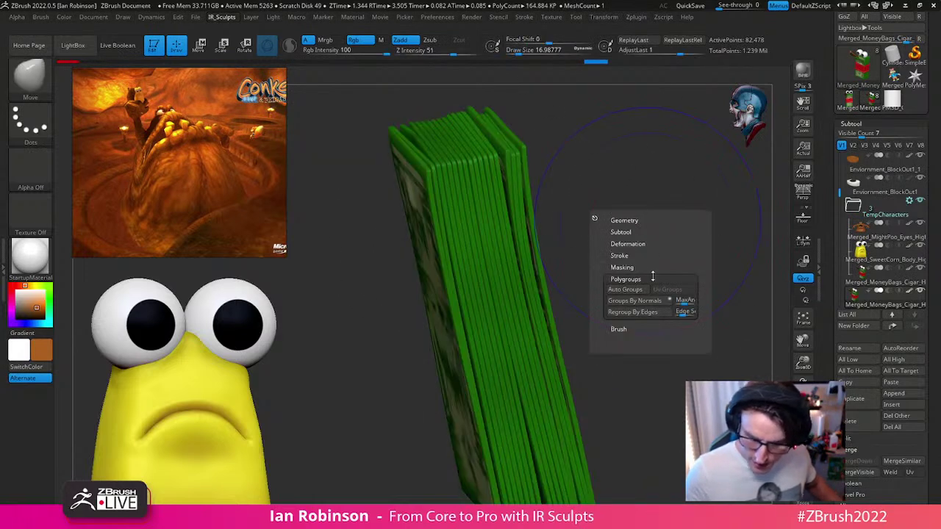
pyautogui.click(621, 232)
pyautogui.click(629, 218)
pyautogui.click(630, 241)
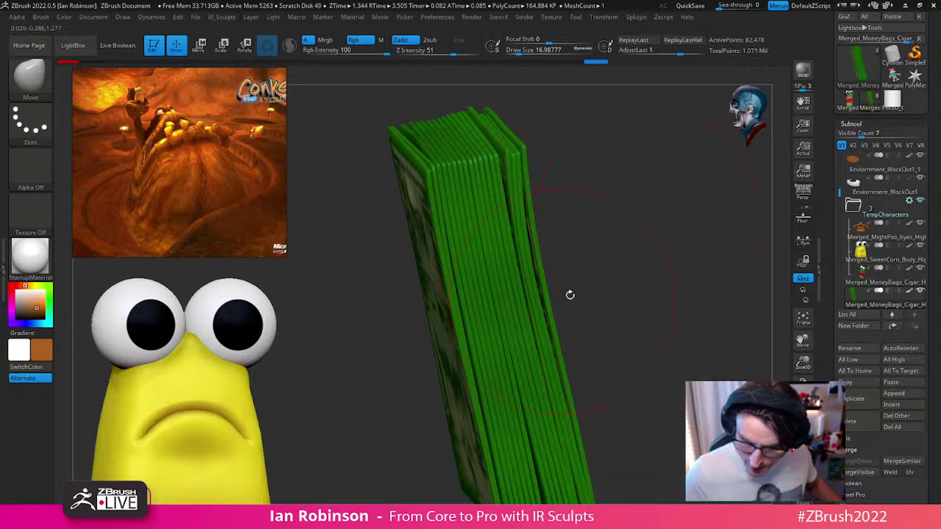
pyautogui.keyDown('alt'); pyautogui.moveTo(567, 299); pyautogui.dragTo(584, 277); pyautogui.keyUp('alt')
pyautogui.click(891, 325)
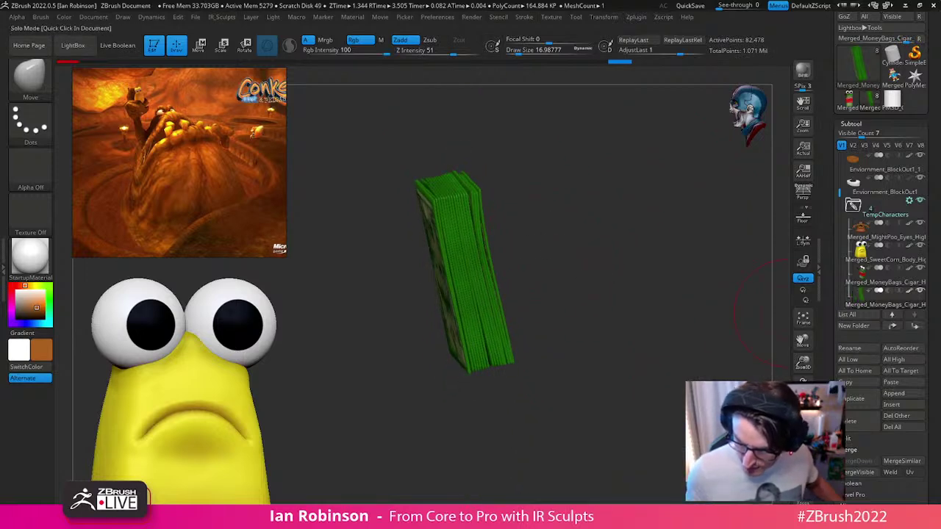
# Step: Exit Solo mode, rotate the banknote stack by 90 degrees to lie flat and place it beside MoneyBags in the alcove
pyautogui.click(802, 468)
pyautogui.moveTo(632, 329); pyautogui.dragTo(537, 331, button='right')
pyautogui.moveTo(537, 332); pyautogui.dragTo(563, 328)
pyautogui.press('w')
pyautogui.moveTo(397, 270); pyautogui.dragTo(472, 187)
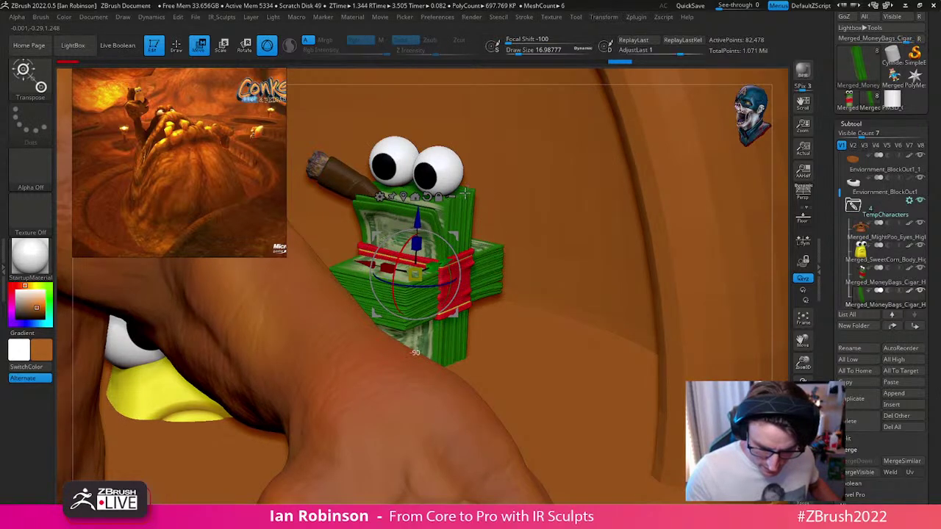
pyautogui.moveTo(452, 309); pyautogui.dragTo(531, 329)
pyautogui.moveTo(531, 330)
pyautogui.mouseDown(button='right')
pyautogui.moveTo(548, 346)
pyautogui.moveTo(533, 331)
pyautogui.mouseUp(button='right')
pyautogui.moveTo(441, 287); pyautogui.dragTo(471, 282)
pyautogui.moveTo(530, 231); pyautogui.dragTo(531, 250)
pyautogui.moveTo(471, 300); pyautogui.dragTo(481, 299)
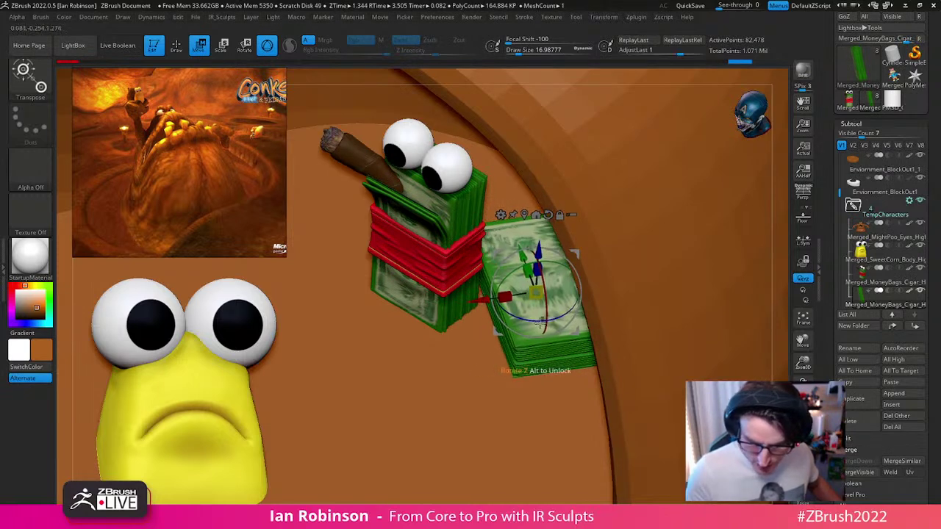
# Step: Duplicate the banknote stack, then turn and position the copy behind MoneyBags in the alcove
pyautogui.hotkey('ctrl', 'shift', 'd')
pyautogui.moveTo(573, 308); pyautogui.dragTo(565, 338)
pyautogui.moveTo(575, 253); pyautogui.dragTo(479, 188)
pyautogui.moveTo(481, 242); pyautogui.dragTo(478, 272)
pyautogui.moveTo(432, 192); pyautogui.dragTo(429, 179)
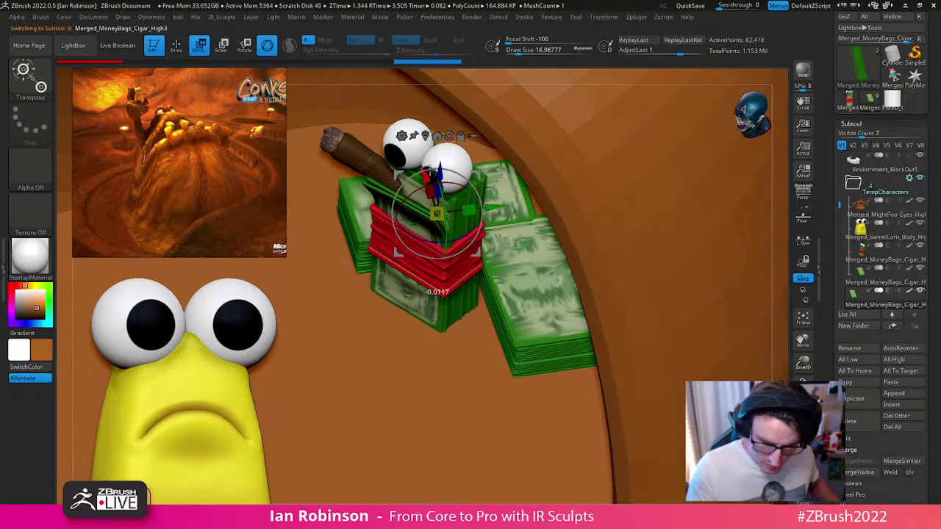
pyautogui.press('q')
pyautogui.moveTo(468, 347)
pyautogui.keyDown('ctrl'); pyautogui.mouseDown(button='right')
pyautogui.moveTo(477, 294)
pyautogui.moveTo(508, 263)
pyautogui.moveTo(477, 224)
pyautogui.mouseUp(button='right'); pyautogui.keyUp('ctrl')
pyautogui.press('w')
pyautogui.moveTo(471, 222); pyautogui.dragTo(473, 220)
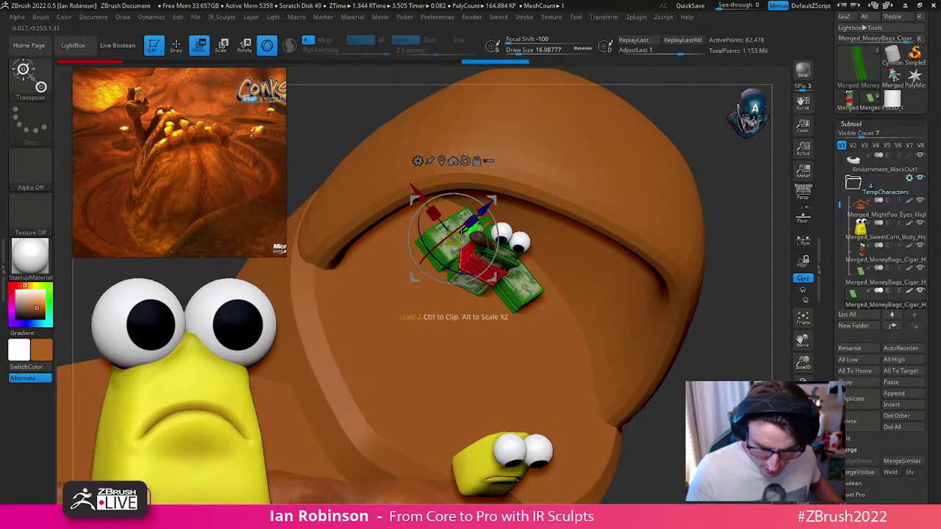
pyautogui.press('q')
pyautogui.moveTo(486, 273)
pyautogui.mouseDown(button='right')
pyautogui.moveTo(498, 316)
pyautogui.moveTo(536, 149)
pyautogui.moveTo(699, 283)
pyautogui.mouseUp(button='right')
pyautogui.moveTo(728, 330); pyautogui.dragTo(690, 345, button='right')
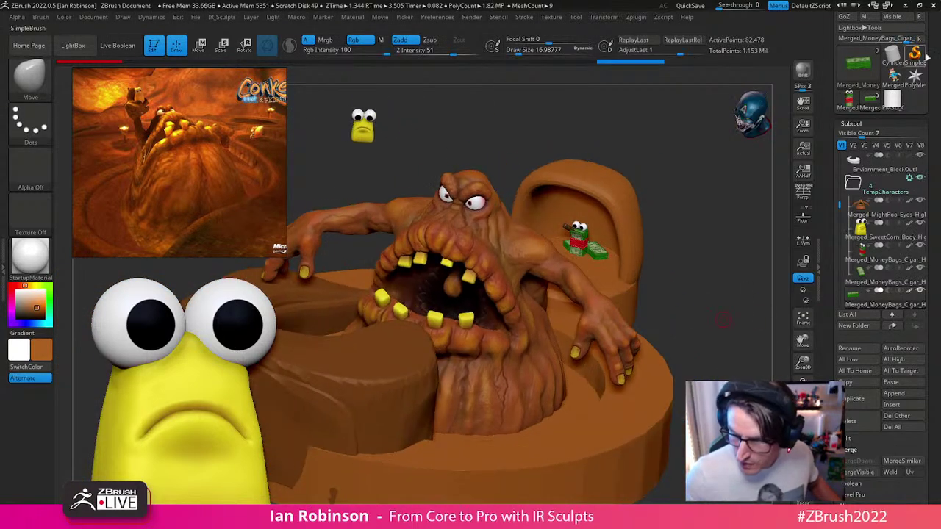
# Step: Save the tool over the existing Enviornment_BlockOut.ztl file
pyautogui.hotkey('ctrl', 's')
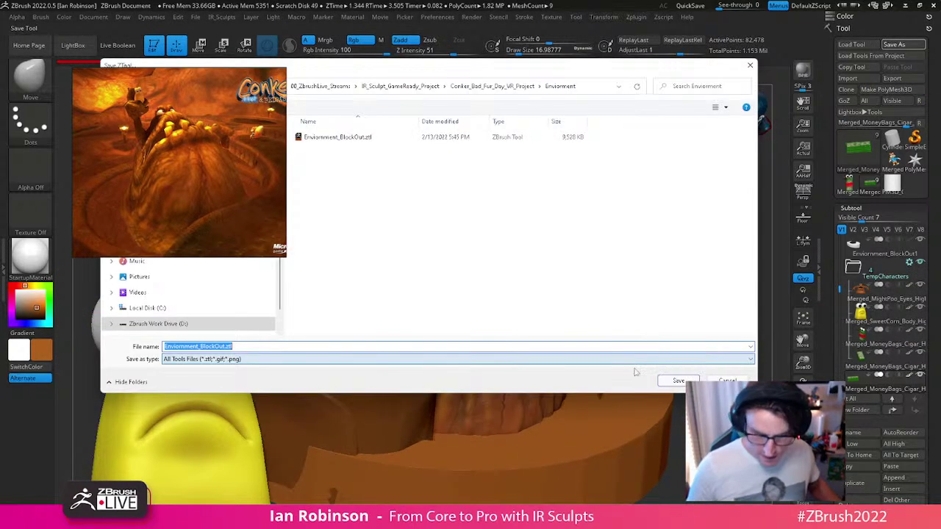
pyautogui.click(678, 381)
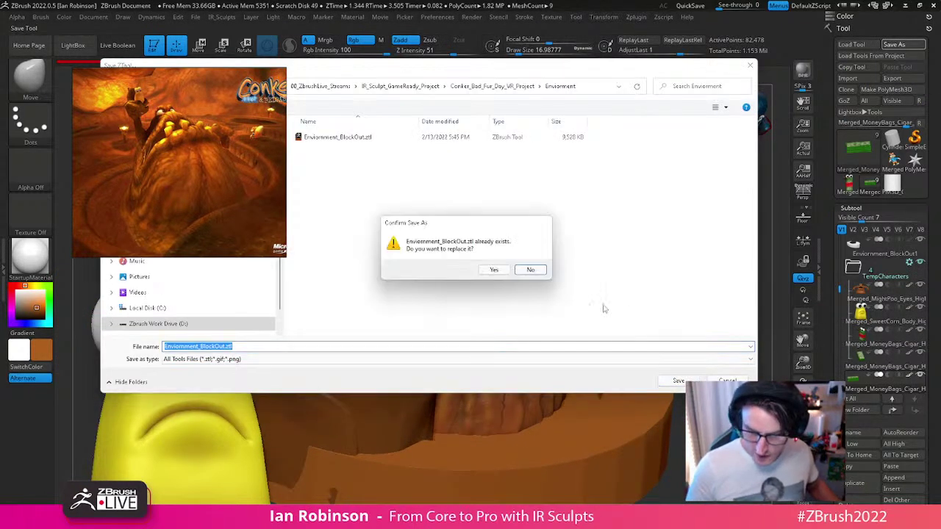
pyautogui.click(492, 269)
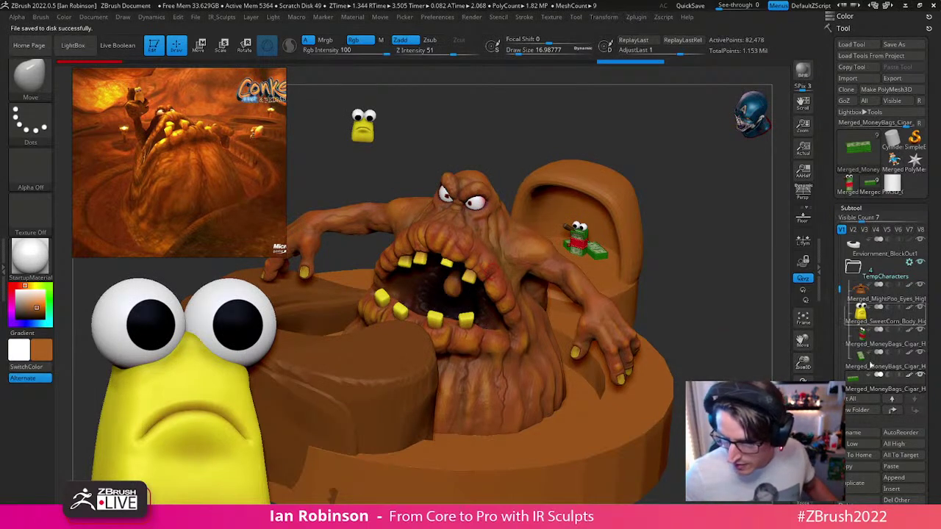
# Step: Delete the standalone decimated MoneyBags tool and switch to the merged Conker character tool
pyautogui.click(848, 186)
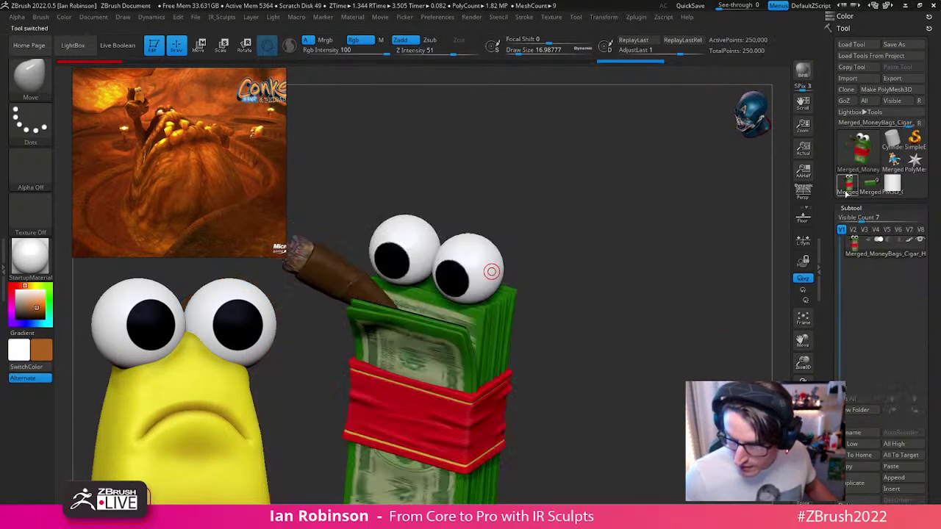
pyautogui.click(857, 503)
pyautogui.click(764, 511)
pyautogui.click(892, 163)
# Step: Decimate the Conker character with Decimation Master's 250 k preset, with Use and Keep Polypaint enabled
pyautogui.keyDown('alt'); pyautogui.moveTo(685, 323); pyautogui.dragTo(684, 258); pyautogui.keyUp('alt')
pyautogui.click(603, 16)
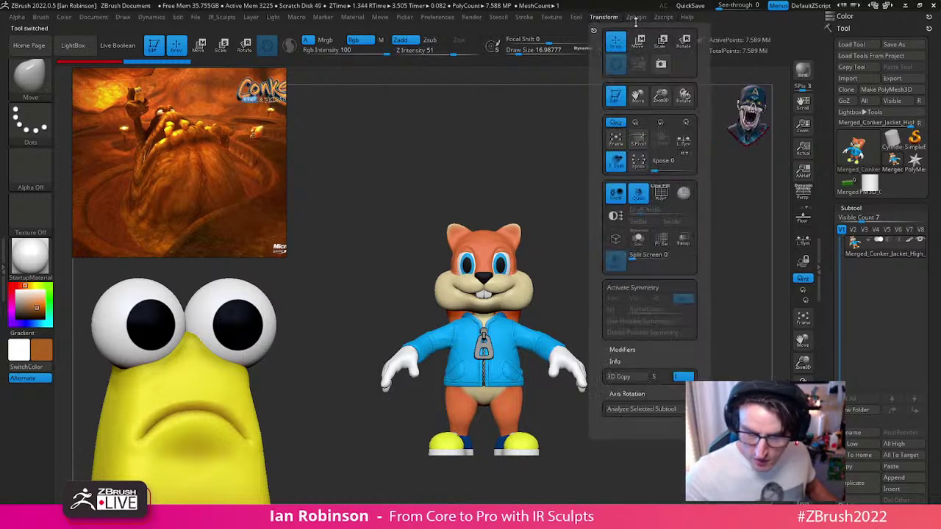
pyautogui.click(637, 16)
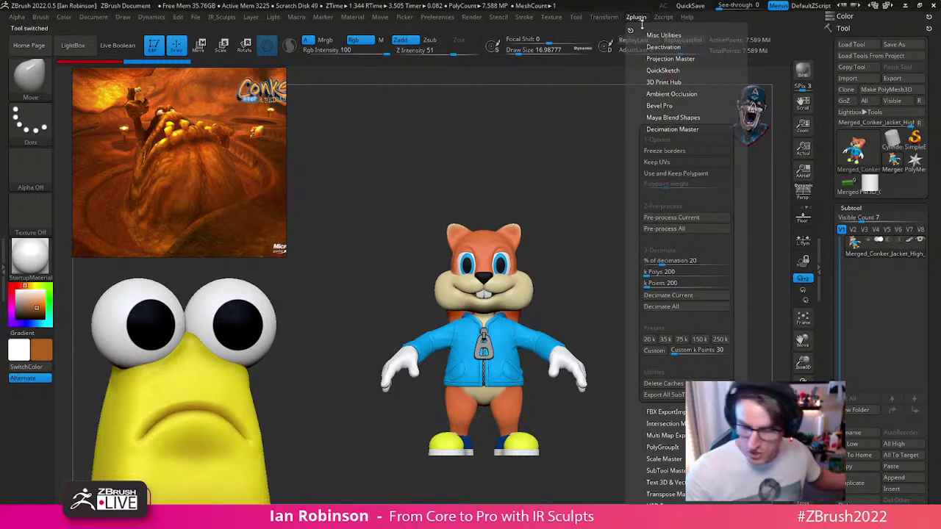
pyautogui.click(695, 174)
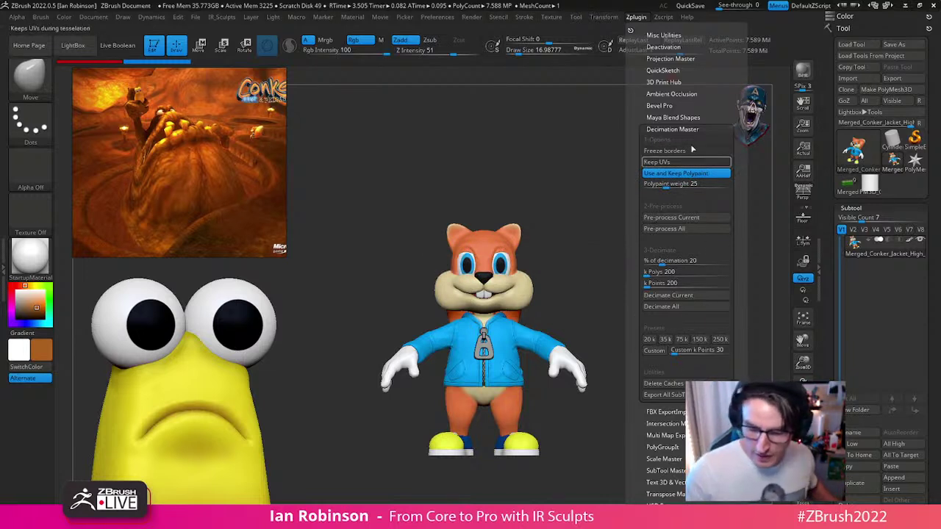
pyautogui.click(721, 340)
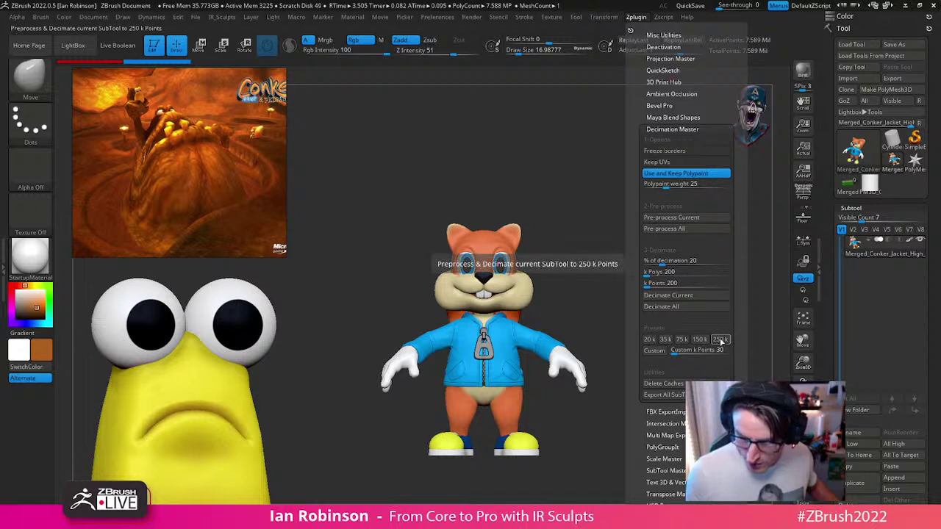
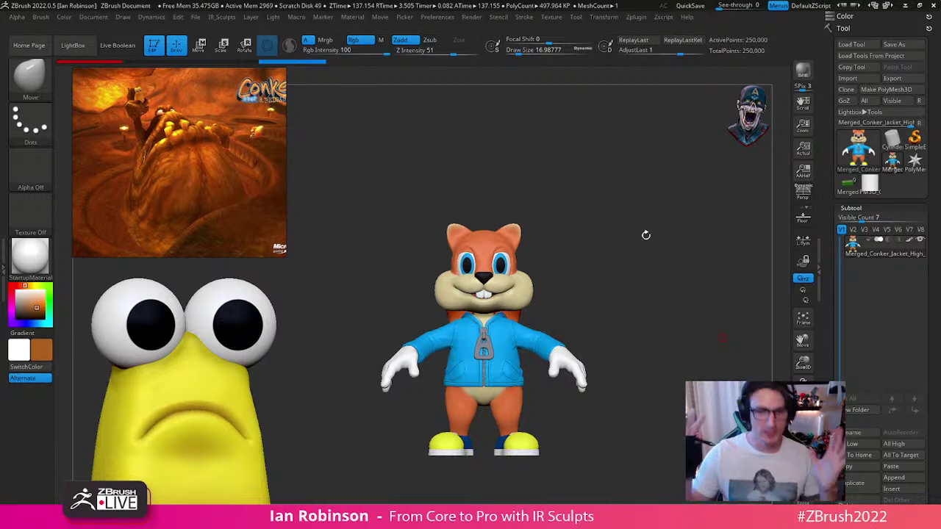
pyautogui.moveTo(645, 235); pyautogui.dragTo(628, 272)
pyautogui.click(637, 17)
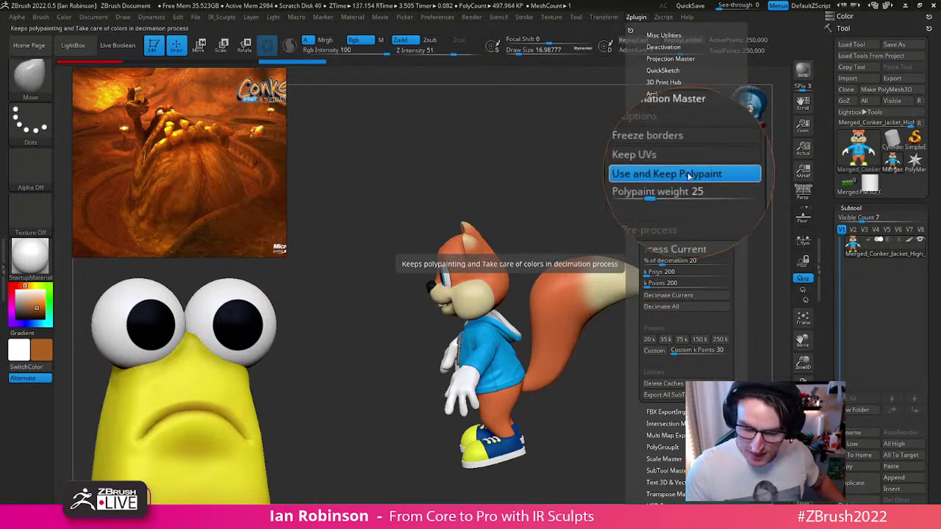
pyautogui.press('shift')
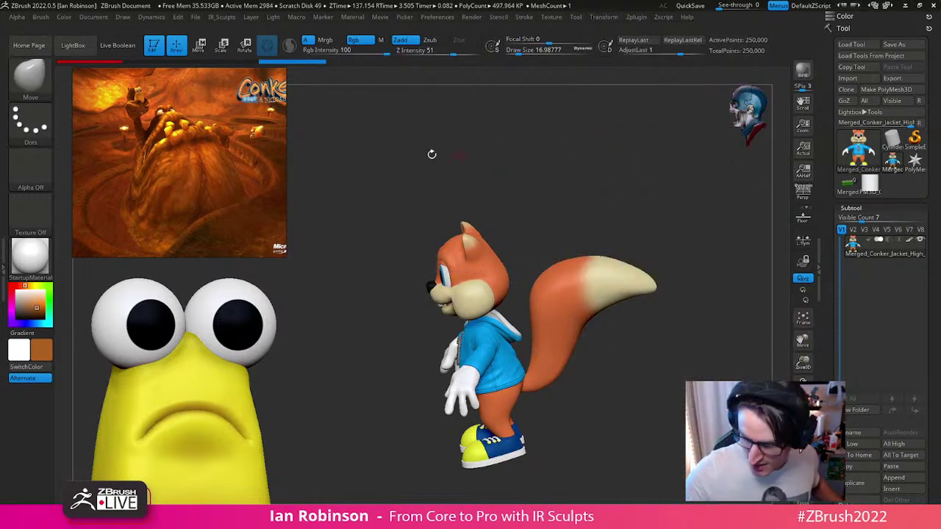
# Step: Copy the decimated Conker character and paste it into the environment tool inside the TempCharacters folder
pyautogui.keyDown('shift'); pyautogui.moveTo(662, 356); pyautogui.dragTo(630, 290); pyautogui.keyUp('shift')
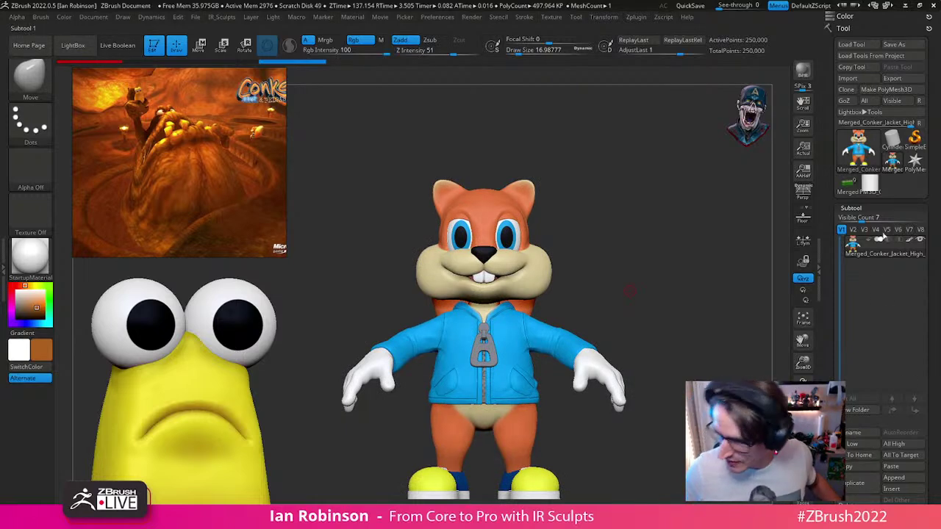
pyautogui.click(848, 183)
pyautogui.keyDown('alt'); pyautogui.moveTo(712, 370); pyautogui.dragTo(739, 393); pyautogui.keyUp('alt')
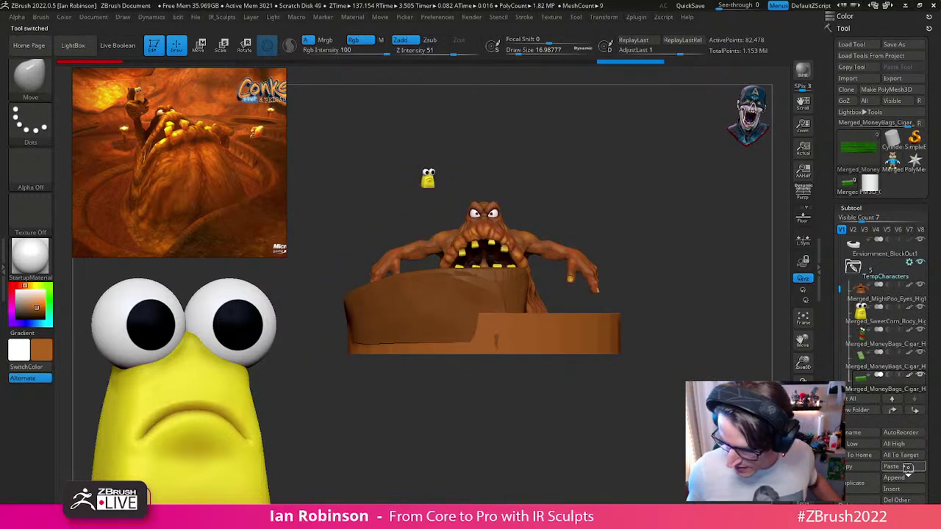
pyautogui.click(908, 471)
pyautogui.click(894, 411)
# Step: Raise the Conker character and move it forward in front of MightPoo, above the curved ledge
pyautogui.moveTo(573, 422); pyautogui.dragTo(443, 411)
pyautogui.press('w')
pyautogui.moveTo(481, 321); pyautogui.dragTo(480, 365)
pyautogui.moveTo(481, 262); pyautogui.dragTo(480, 157)
pyautogui.moveTo(540, 216); pyautogui.dragTo(603, 216)
pyautogui.keyDown('ctrl'); pyautogui.moveTo(641, 229); pyautogui.dragTo(649, 255, button='right'); pyautogui.keyUp('ctrl')
pyautogui.keyDown('alt'); pyautogui.moveTo(648, 255); pyautogui.dragTo(664, 252); pyautogui.keyUp('alt')
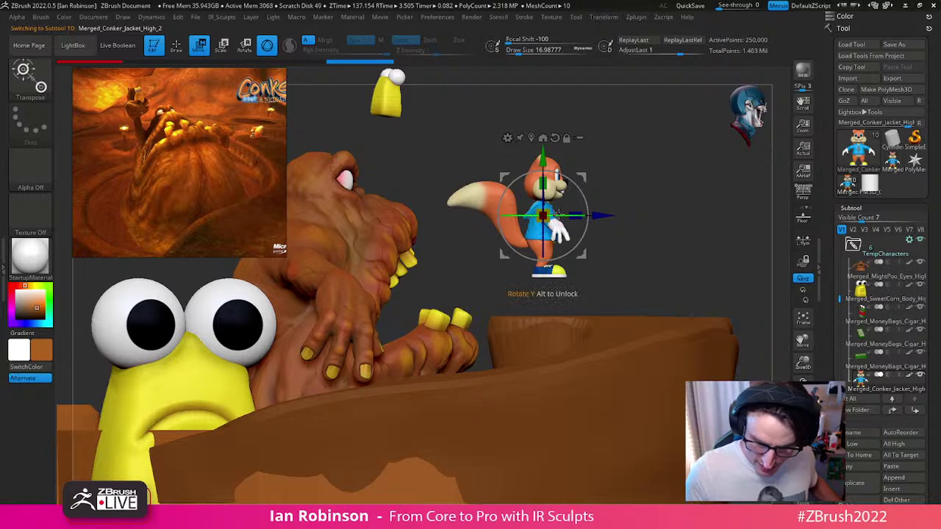
# Step: Turn the Conker character to face MightPoo and scale it down onto the curved ledge
pyautogui.moveTo(557, 214); pyautogui.dragTo(703, 214)
pyautogui.moveTo(543, 215); pyautogui.dragTo(539, 218)
pyautogui.moveTo(542, 156); pyautogui.dragTo(542, 218)
pyautogui.moveTo(687, 209); pyautogui.dragTo(649, 205)
pyautogui.moveTo(602, 260)
pyautogui.mouseDown()
pyautogui.moveTo(584, 251)
pyautogui.moveTo(591, 241)
pyautogui.mouseUp()
# Step: Fine-tune Conker's position on the rounded end of the ledge, centred in front of MightPoo's mouth
pyautogui.press('q')
pyautogui.moveTo(549, 308)
pyautogui.keyDown('ctrl'); pyautogui.mouseDown(button='right')
pyautogui.moveTo(498, 373)
pyautogui.moveTo(517, 373)
pyautogui.mouseUp(button='right'); pyautogui.keyUp('ctrl')
pyautogui.moveTo(518, 374); pyautogui.dragTo(662, 309)
pyautogui.press('w')
pyautogui.keyDown('shift'); pyautogui.moveTo(596, 204); pyautogui.dragTo(619, 304); pyautogui.keyUp('shift')
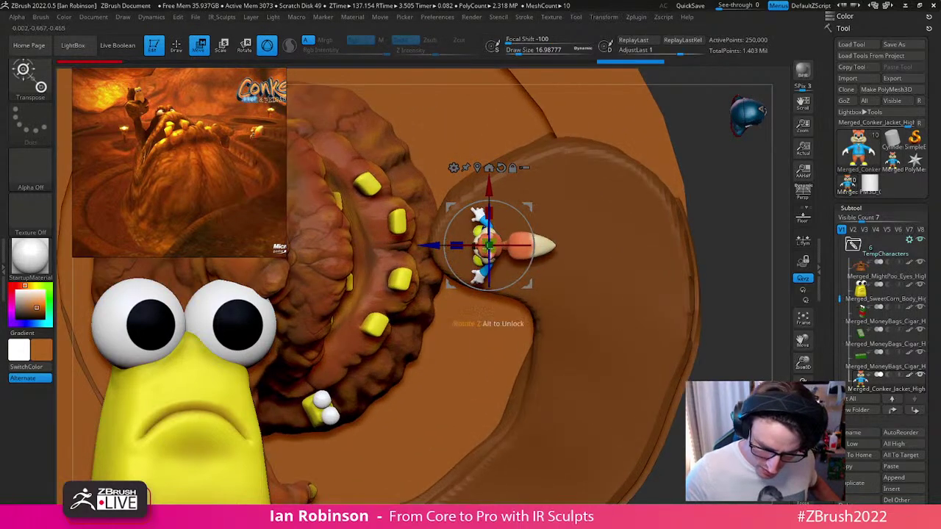
pyautogui.moveTo(488, 190); pyautogui.dragTo(488, 187)
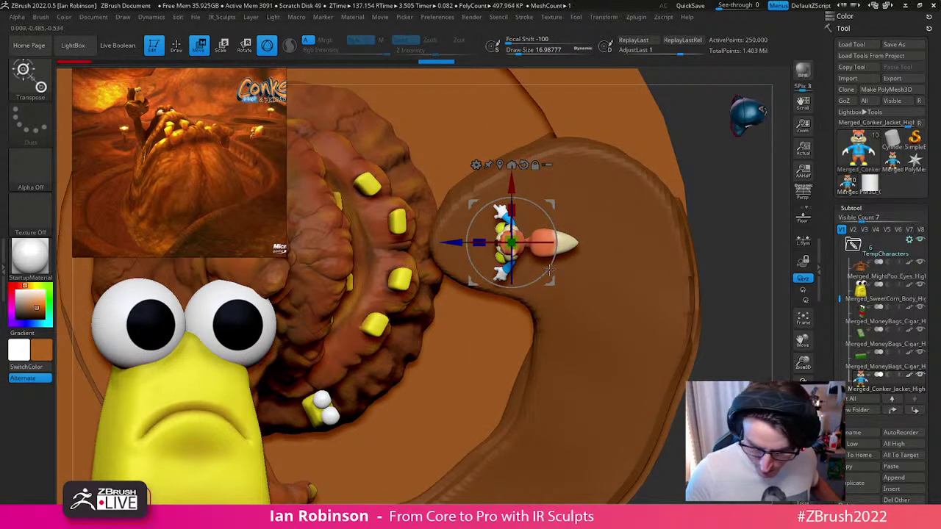
pyautogui.press('q')
pyautogui.moveTo(581, 284)
pyautogui.mouseDown()
pyautogui.moveTo(594, 254)
pyautogui.moveTo(577, 279)
pyautogui.moveTo(556, 279)
pyautogui.mouseUp()
pyautogui.keyDown('alt'); pyautogui.moveTo(687, 212); pyautogui.dragTo(667, 324); pyautogui.keyUp('alt')
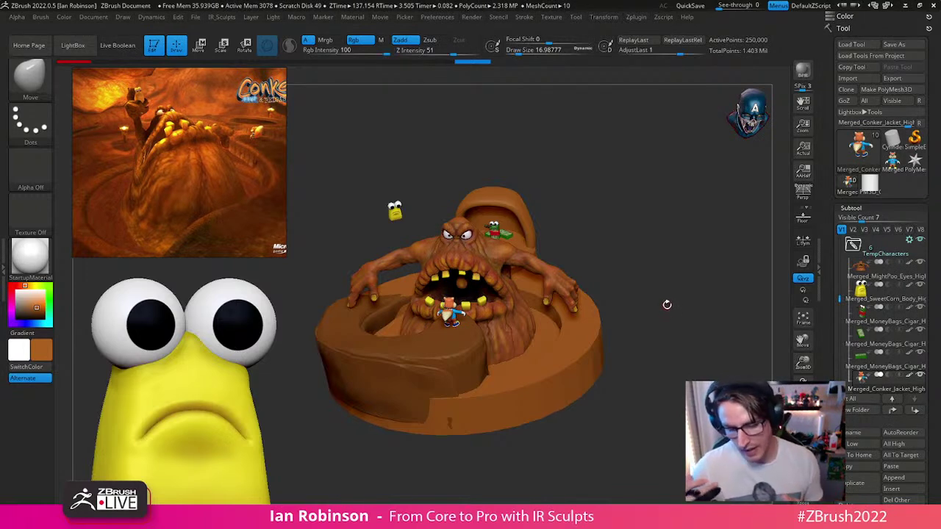
# Step: Select the curved ledge Enviornment_BlockOut1, dock the Color palette and fill the ledge with the brown R 173, G 96, B 29
pyautogui.moveTo(671, 253); pyautogui.dragTo(665, 338)
pyautogui.keyDown('alt'); pyautogui.click(455, 371); pyautogui.keyUp('alt')
pyautogui.moveTo(588, 309); pyautogui.dragTo(658, 269)
pyautogui.click(64, 17)
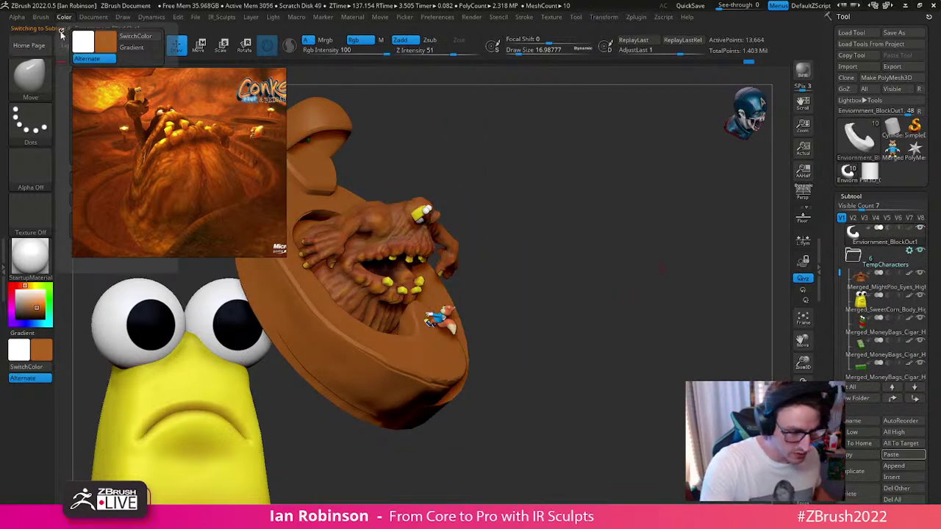
pyautogui.click(65, 28)
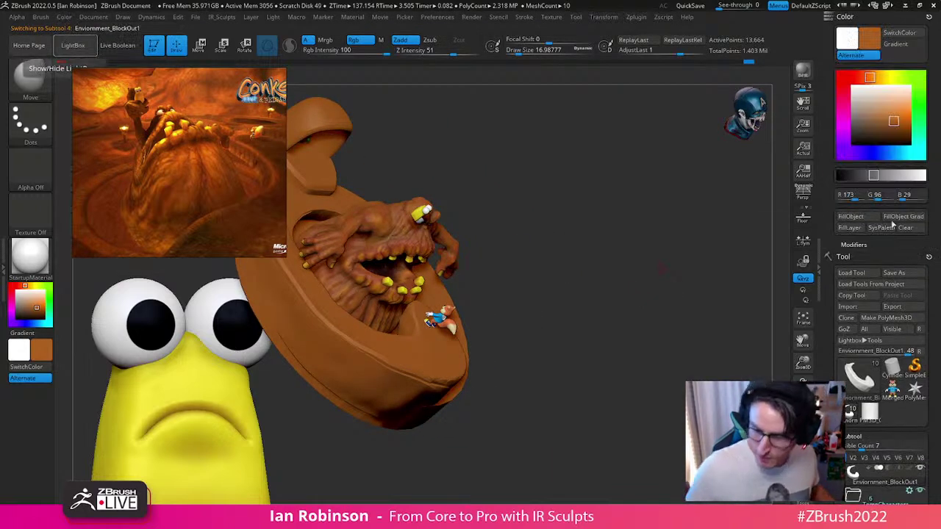
pyautogui.moveTo(687, 284); pyautogui.dragTo(509, 433)
# Step: Collapse the TempCharacters folder and select the Enviornment_BlockOut hood subtool
pyautogui.scroll(-5, 874, 242)
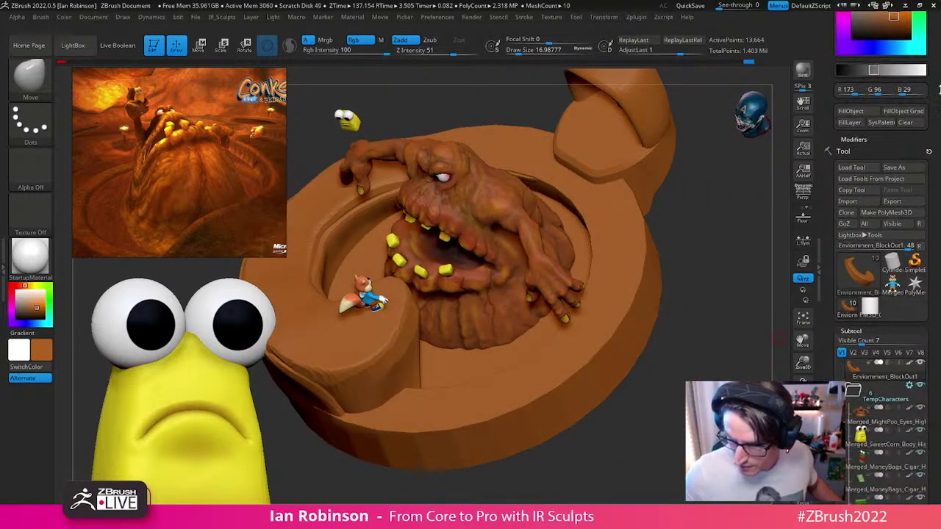
pyautogui.click(856, 299)
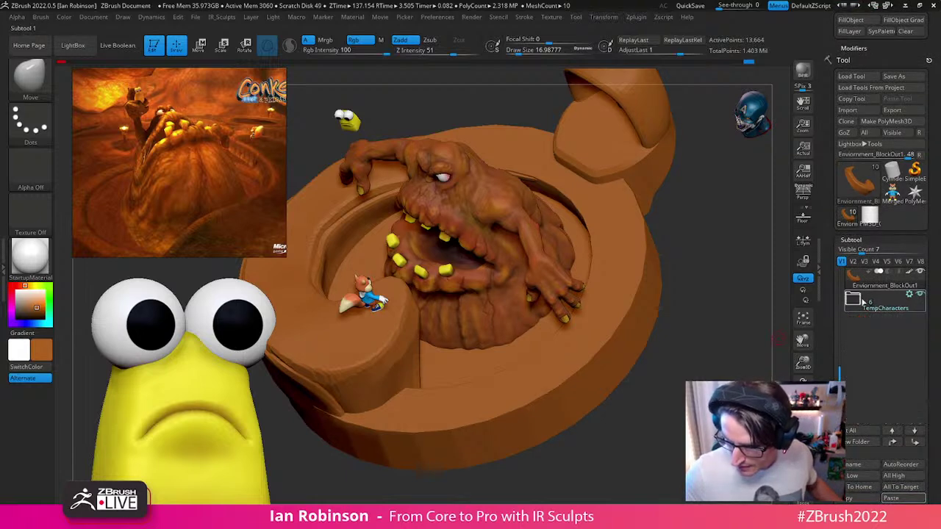
pyautogui.moveTo(840, 355); pyautogui.dragTo(840, 271)
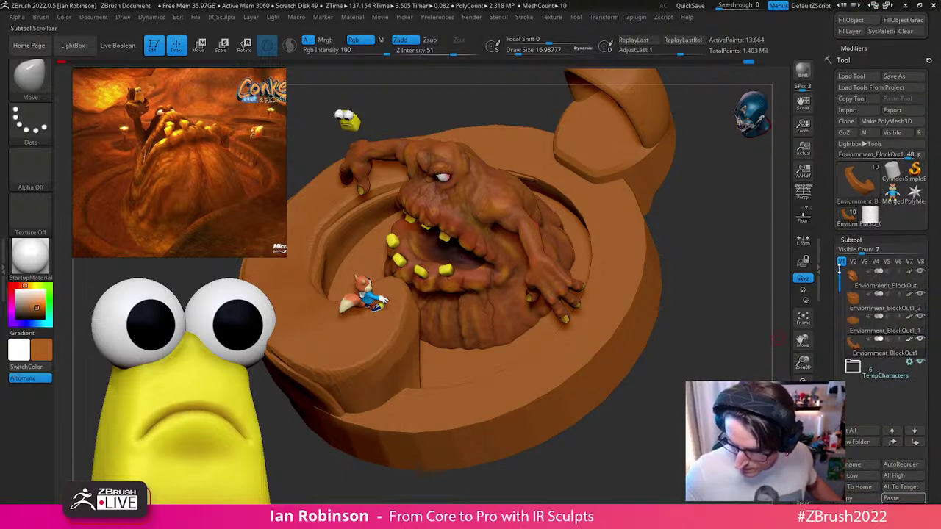
pyautogui.click(860, 279)
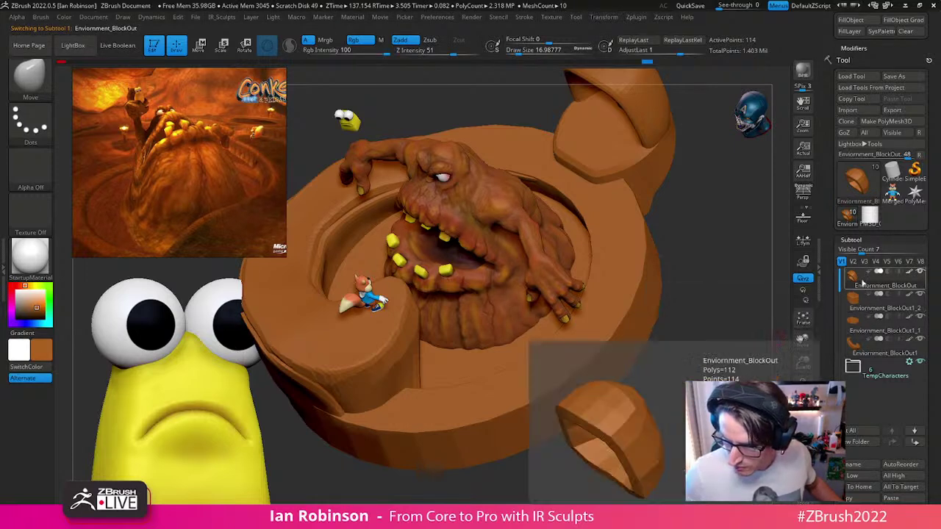
# Step: Duplicate the hood subtool and group the duplicate with the other three environment pieces in a new folder named Enviorment
pyautogui.moveTo(935, 326); pyautogui.dragTo(935, 294)
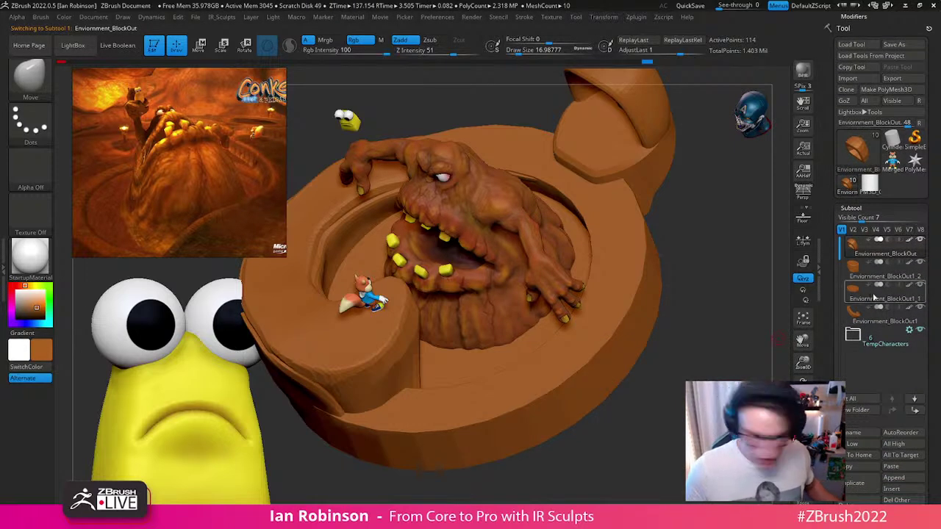
pyautogui.hotkey('ctrl', 'shift', 'd')
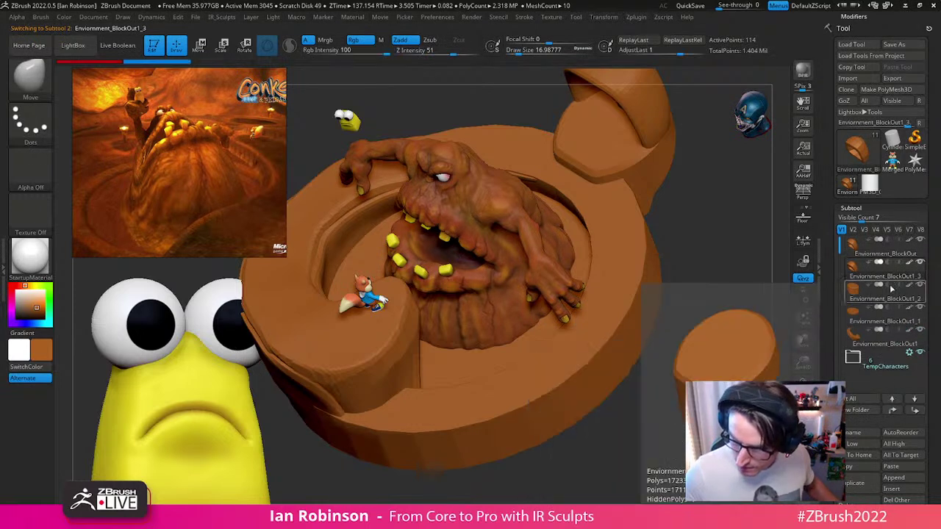
pyautogui.click(881, 305)
pyautogui.write('Envirorment')
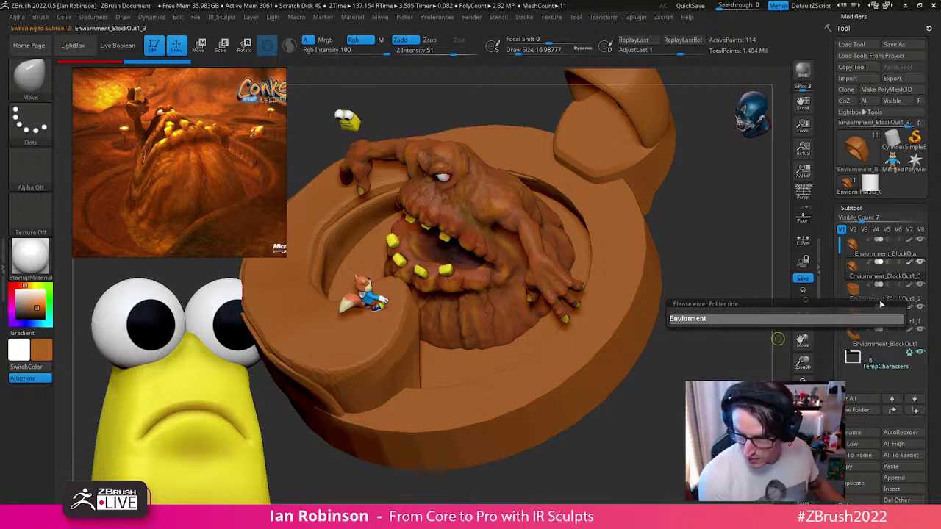
pyautogui.press('Return')
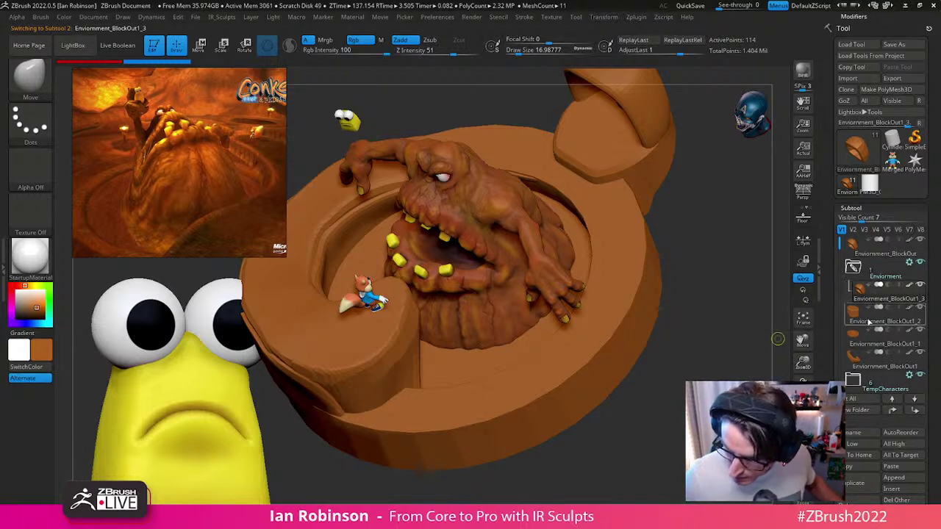
pyautogui.moveTo(880, 311); pyautogui.dragTo(882, 295)
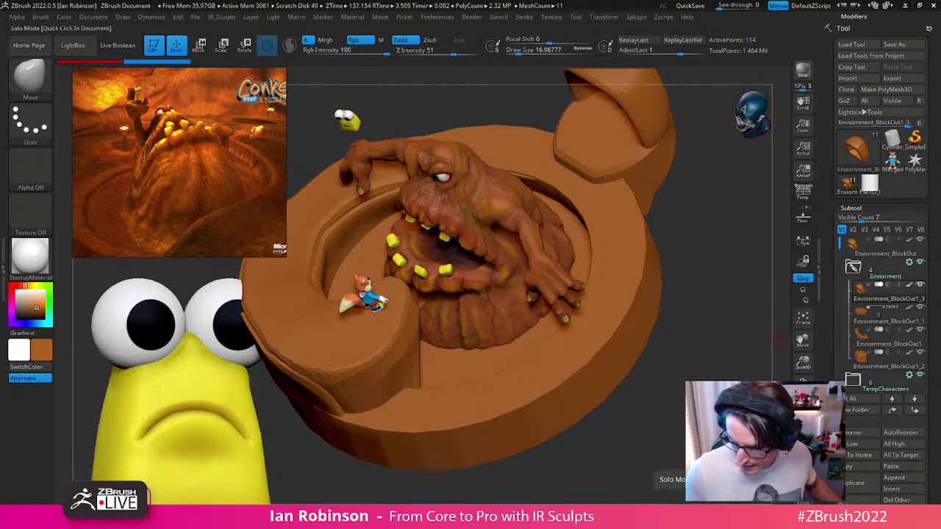
# Step: Isolate the duplicated hood and reinitialize it as a QCube with X, Y and Z resolution 1
pyautogui.click(803, 480)
pyautogui.keyDown('alt'); pyautogui.moveTo(697, 317); pyautogui.dragTo(661, 381); pyautogui.keyUp('alt')
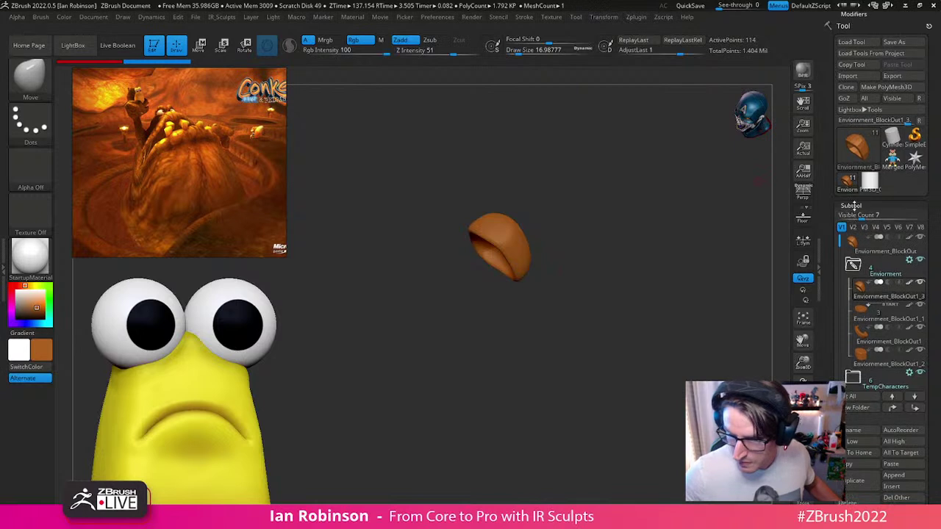
pyautogui.click(852, 208)
pyautogui.moveTo(920, 236); pyautogui.dragTo(900, 185)
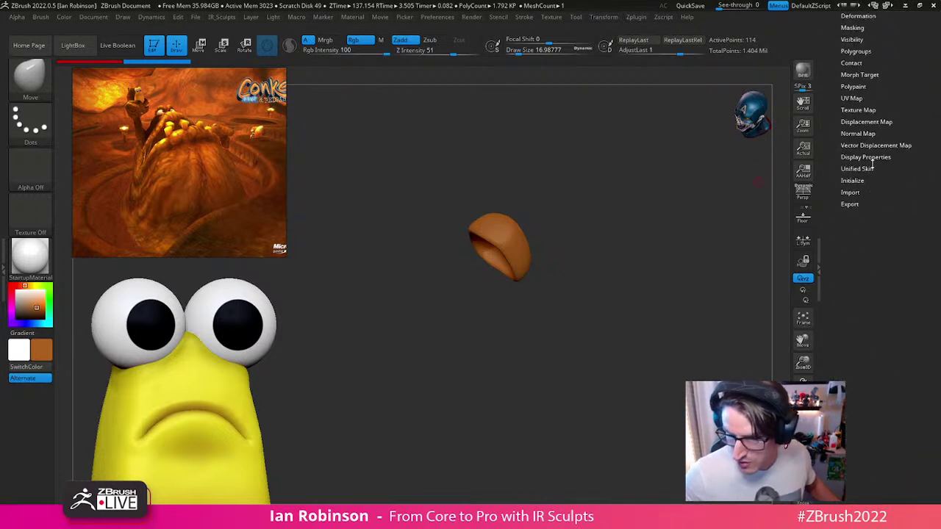
pyautogui.click(853, 181)
pyautogui.click(879, 214)
pyautogui.click(854, 192)
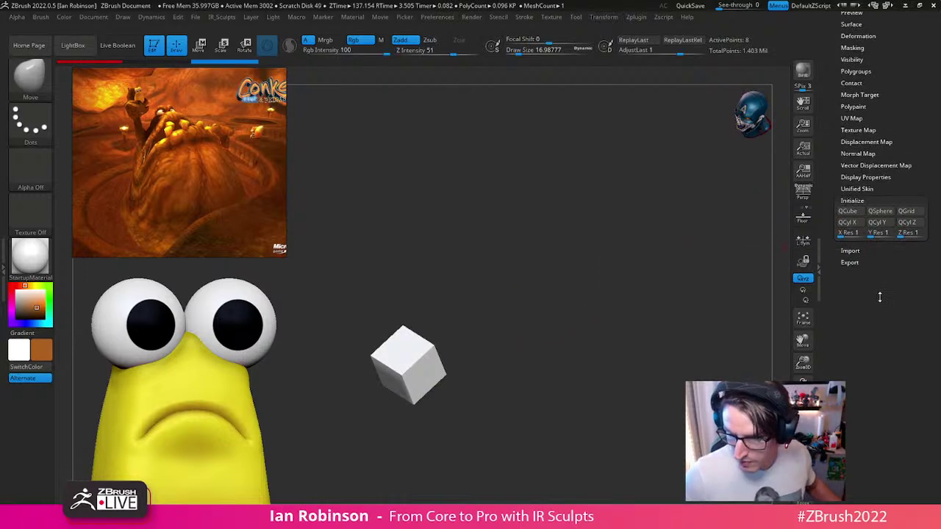
# Step: Move the cube out of the Enviorment folder to the head of the subtool list and place the hood inside the folder
pyautogui.scroll(10, 868, 243)
pyautogui.click(852, 335)
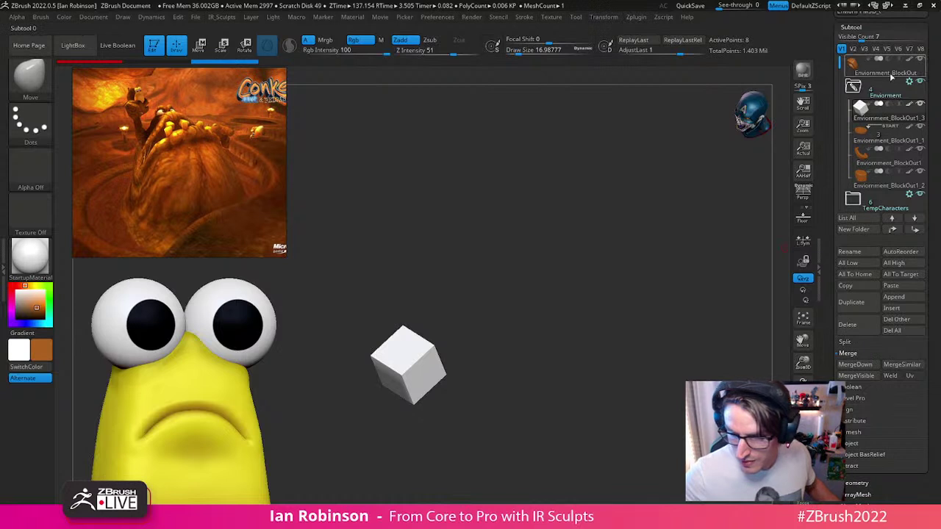
pyautogui.click(891, 229)
pyautogui.click(892, 229)
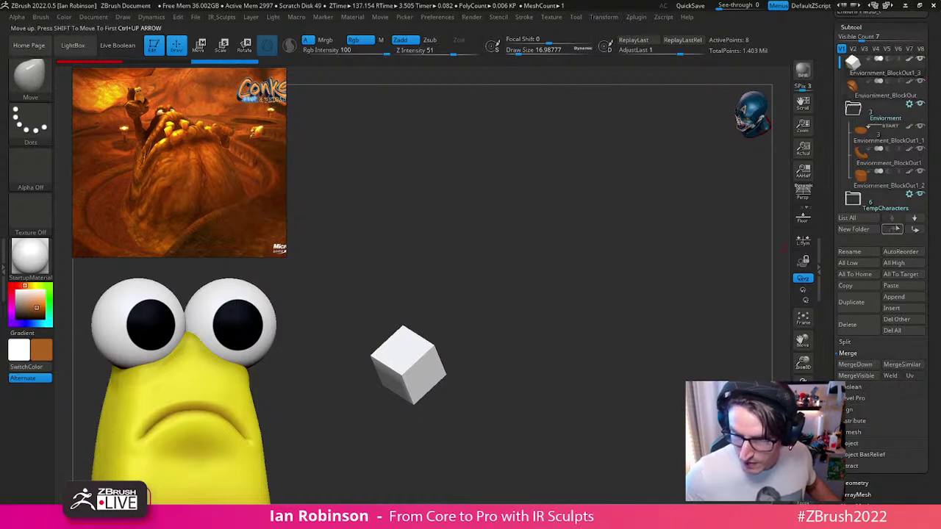
pyautogui.click(888, 91)
pyautogui.click(914, 228)
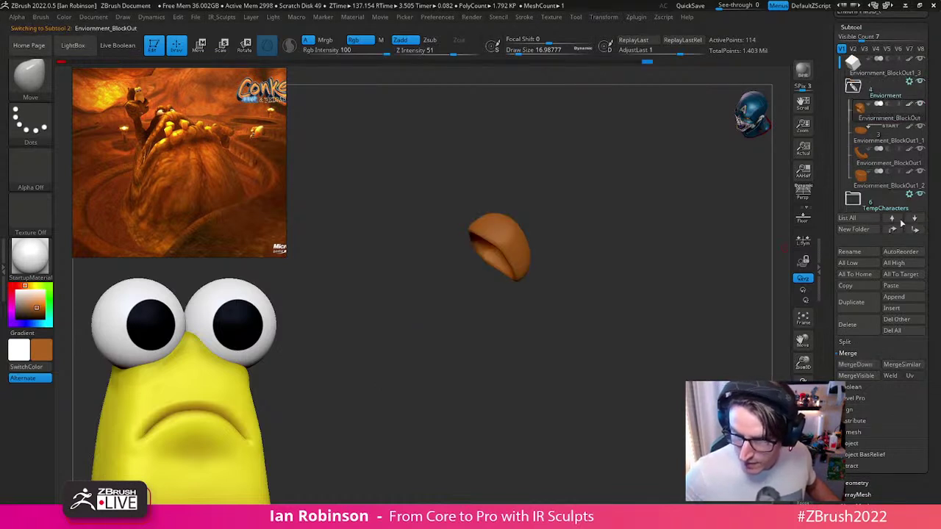
# Step: Show all subtools again and save the tool over the existing Enviornment_BlockOut.ztl
pyautogui.moveTo(938, 114); pyautogui.dragTo(939, 315)
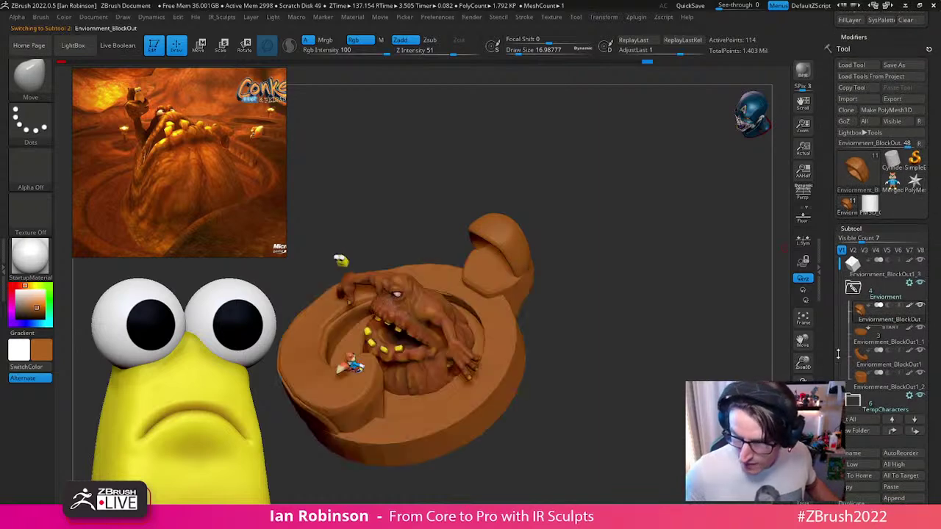
pyautogui.moveTo(924, 129); pyautogui.dragTo(925, 206)
pyautogui.moveTo(929, 79); pyautogui.dragTo(924, 18)
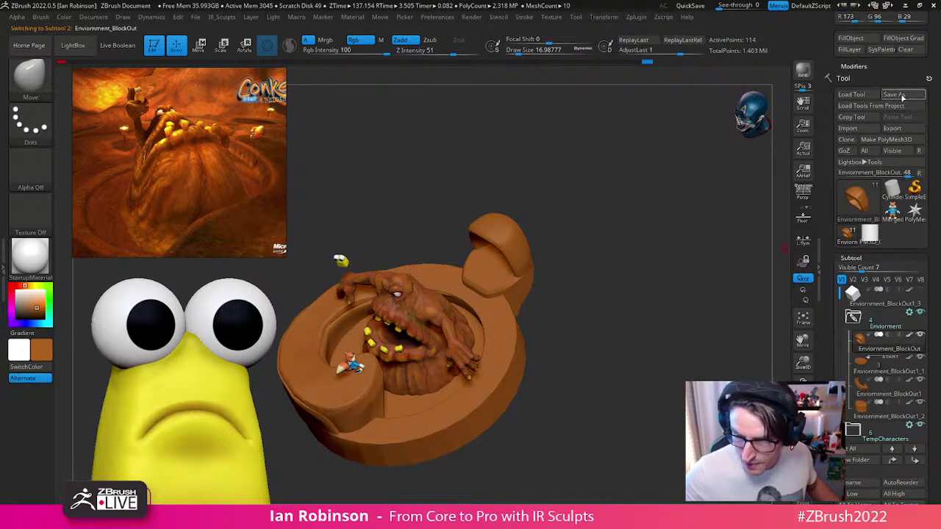
pyautogui.click(902, 96)
pyautogui.click(362, 139)
pyautogui.click(678, 382)
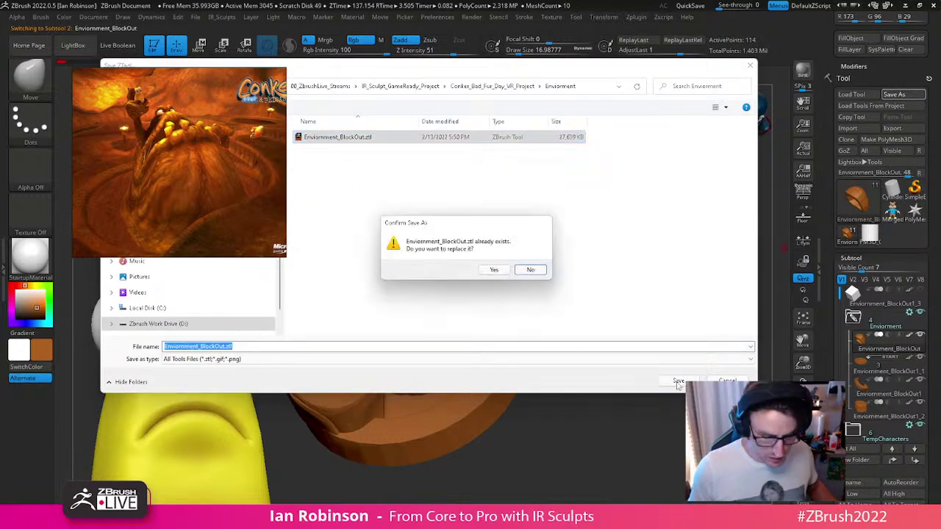
pyautogui.click(495, 271)
# Step: Collapse the Enviorment folder and hide the TempCharacters folder
pyautogui.scroll(-2, 919, 262)
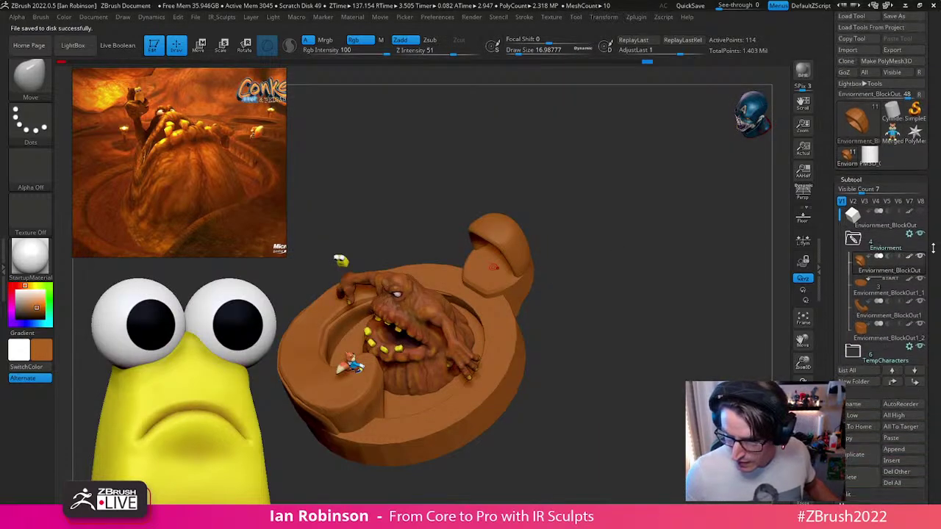
pyautogui.moveTo(920, 263)
pyautogui.moveTo(600, 374)
pyautogui.keyDown('alt'); pyautogui.mouseDown()
pyautogui.moveTo(604, 360)
pyautogui.moveTo(605, 372)
pyautogui.mouseUp(); pyautogui.keyUp('alt')
pyautogui.keyDown('alt'); pyautogui.moveTo(647, 301); pyautogui.dragTo(413, 270); pyautogui.keyUp('alt')
pyautogui.click(852, 270)
pyautogui.click(919, 288)
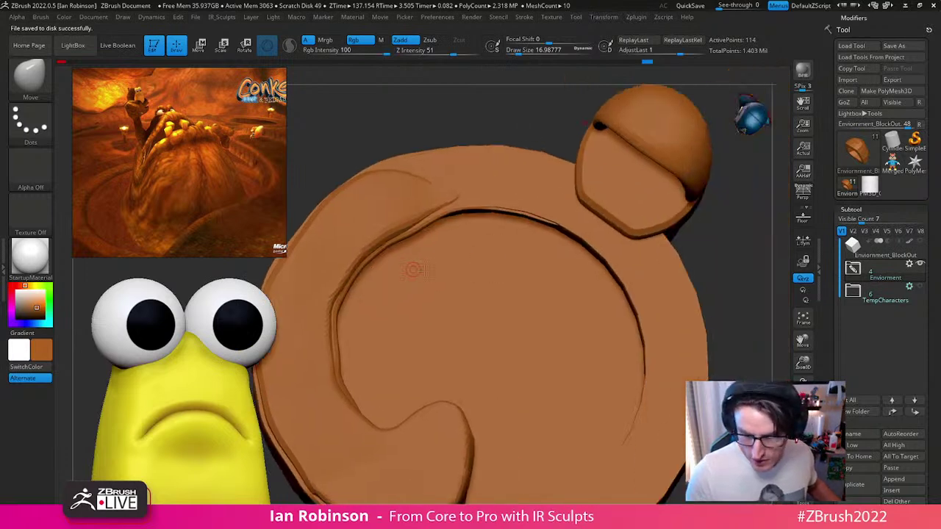
# Step: Select the round base Enviornment_BlockOut1_1, display its polyframe, reopen the Enviorment folder and insert a Cylinder3D subtool
pyautogui.keyDown('alt'); pyautogui.click(561, 265); pyautogui.keyUp('alt')
pyautogui.hotkey('shift', 'f')
pyautogui.keyDown('alt'); pyautogui.moveTo(718, 276); pyautogui.dragTo(643, 294); pyautogui.keyUp('alt')
pyautogui.click(852, 270)
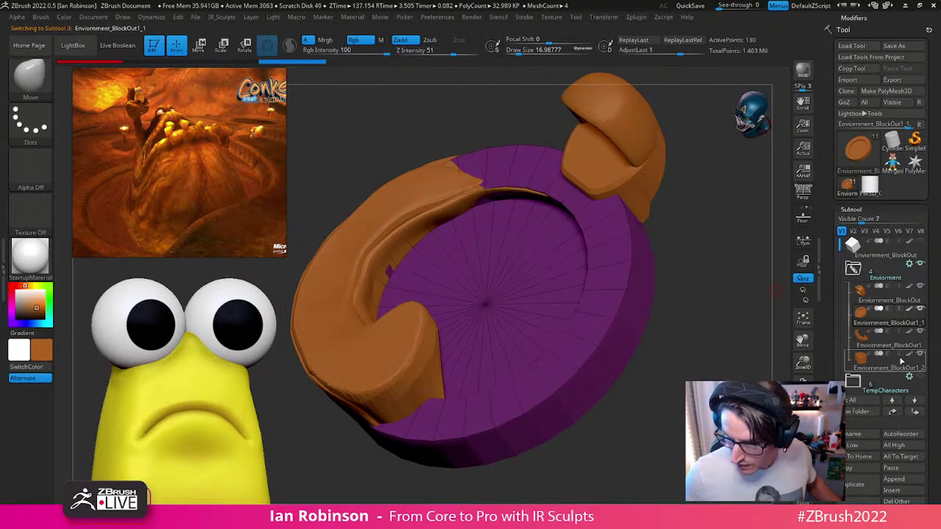
pyautogui.click(892, 490)
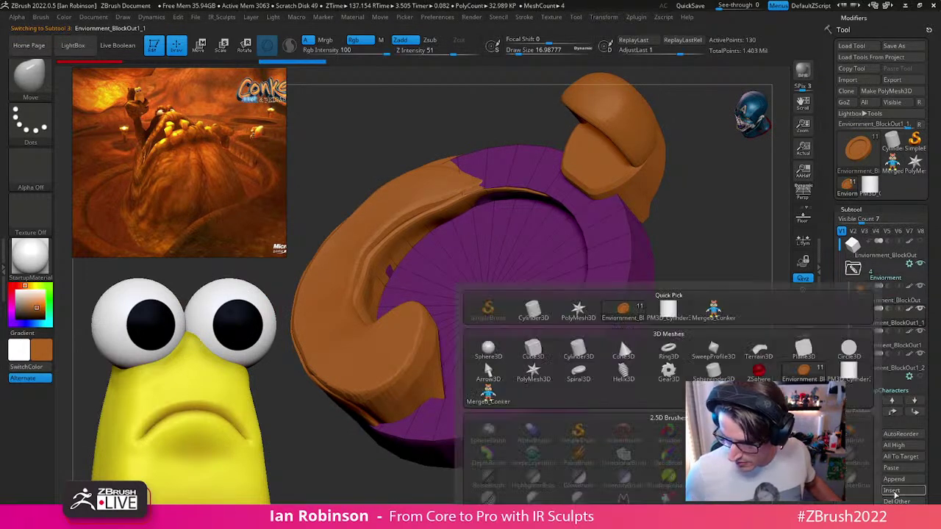
pyautogui.click(579, 351)
# Step: Scale and position the inserted cylinder as a flat disc inside the round base, and isolate it
pyautogui.press('w')
pyautogui.moveTo(558, 307); pyautogui.dragTo(563, 313)
pyautogui.moveTo(563, 313)
pyautogui.keyDown('ctrl'); pyautogui.mouseDown(button='right')
pyautogui.moveTo(591, 330)
pyautogui.moveTo(571, 327)
pyautogui.moveTo(557, 306)
pyautogui.mouseUp(button='right'); pyautogui.keyUp('ctrl')
pyautogui.moveTo(556, 305); pyautogui.dragTo(561, 301)
pyautogui.moveTo(561, 301); pyautogui.dragTo(554, 241, button='right')
pyautogui.keyDown('shift'); pyautogui.moveTo(651, 363); pyautogui.dragTo(649, 394, button='right'); pyautogui.keyUp('shift')
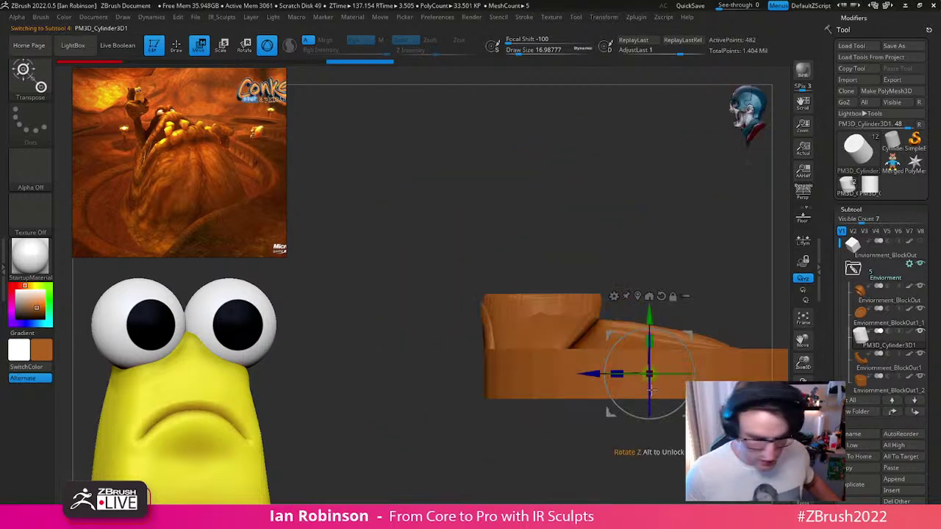
pyautogui.moveTo(618, 437); pyautogui.dragTo(633, 396, button='right')
pyautogui.press('q')
pyautogui.moveTo(613, 365)
pyautogui.mouseDown(button='right')
pyautogui.moveTo(664, 384)
pyautogui.moveTo(606, 311)
pyautogui.moveTo(542, 311)
pyautogui.moveTo(542, 302)
pyautogui.mouseUp(button='right')
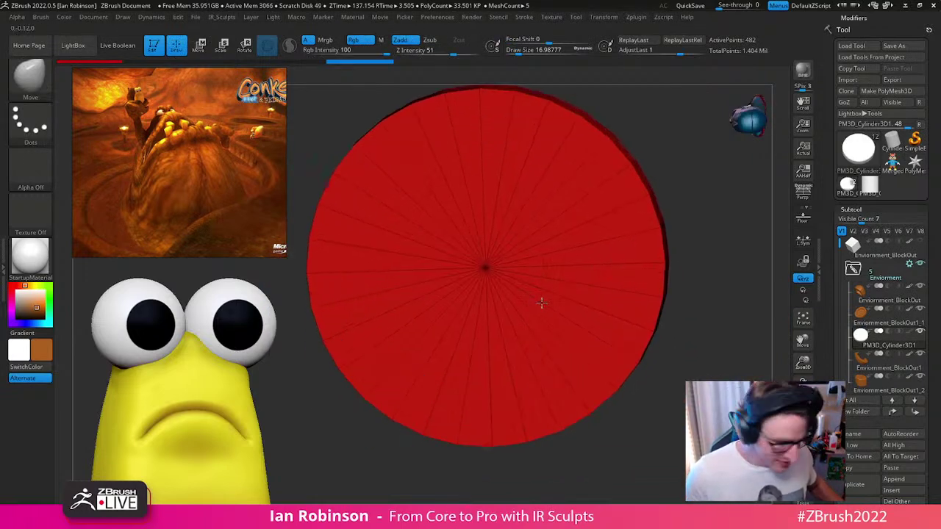
# Step: Insert multiple concentric edge loops across the disc's upper cap with ZModeler's Insert action set to Multiple EdgeLoops
pyautogui.press('b')
pyautogui.press('m')
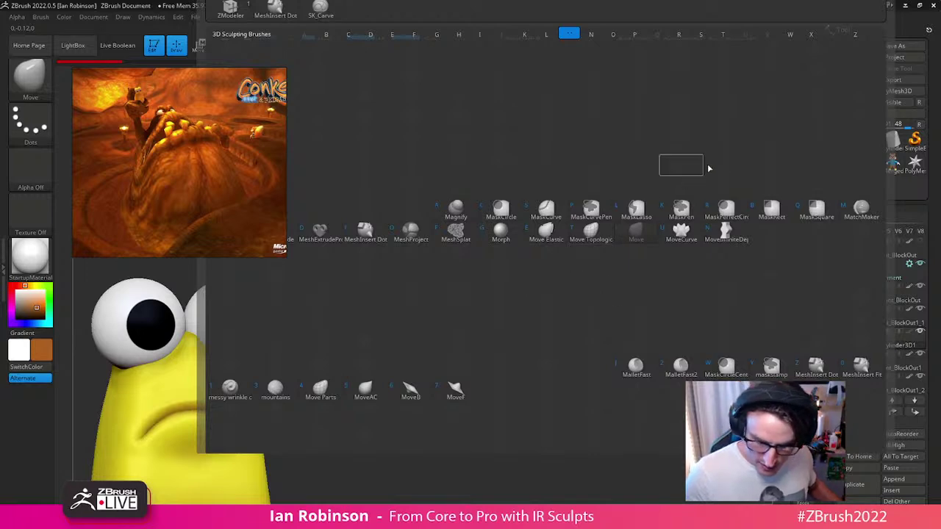
pyautogui.press('i')
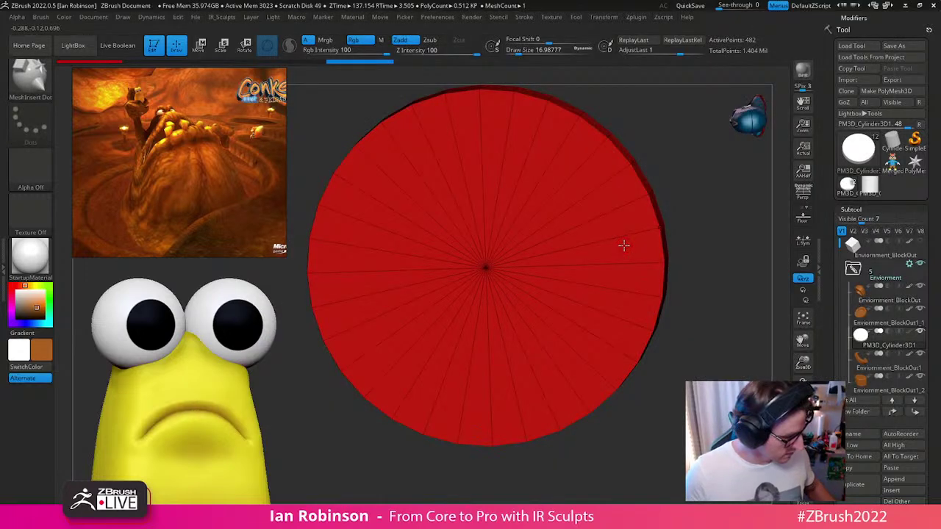
pyautogui.press('b')
pyautogui.press('z')
pyautogui.press('m')
pyautogui.keyDown('ctrl'); pyautogui.moveTo(576, 266); pyautogui.dragTo(578, 269, button='right'); pyautogui.keyUp('ctrl')
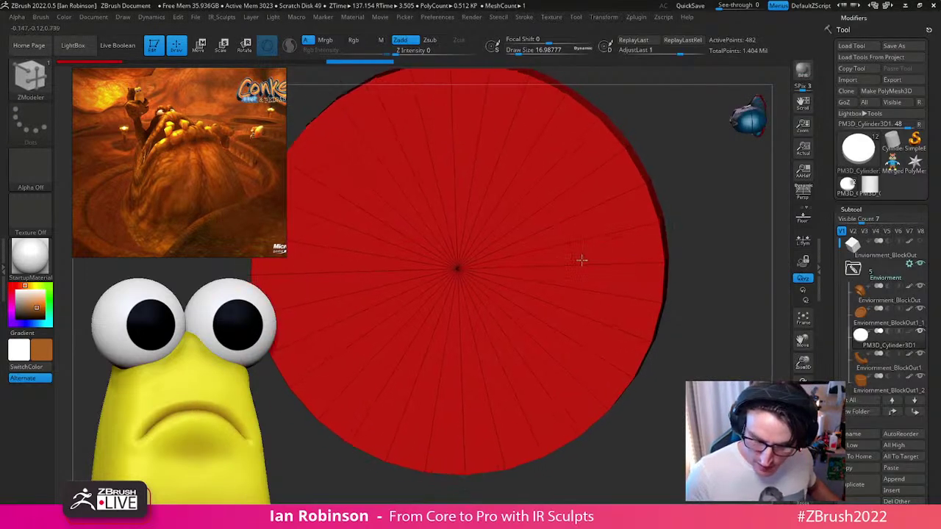
pyautogui.press('space')
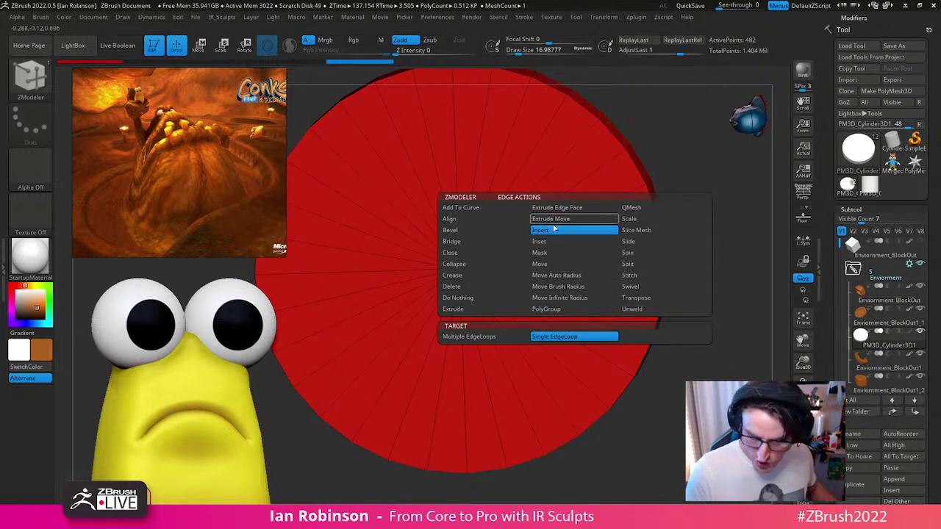
pyautogui.click(499, 336)
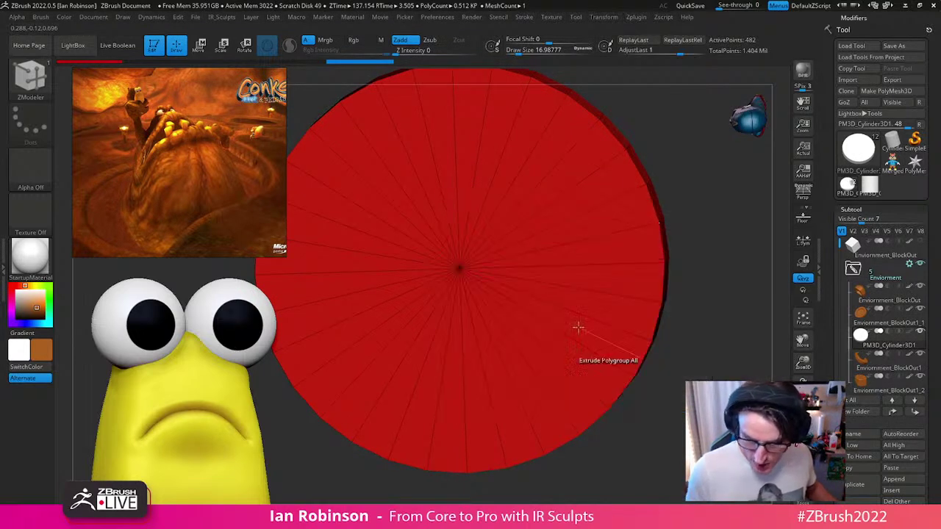
pyautogui.moveTo(559, 247)
pyautogui.mouseDown()
pyautogui.moveTo(607, 243)
pyautogui.moveTo(561, 253)
pyautogui.mouseUp()
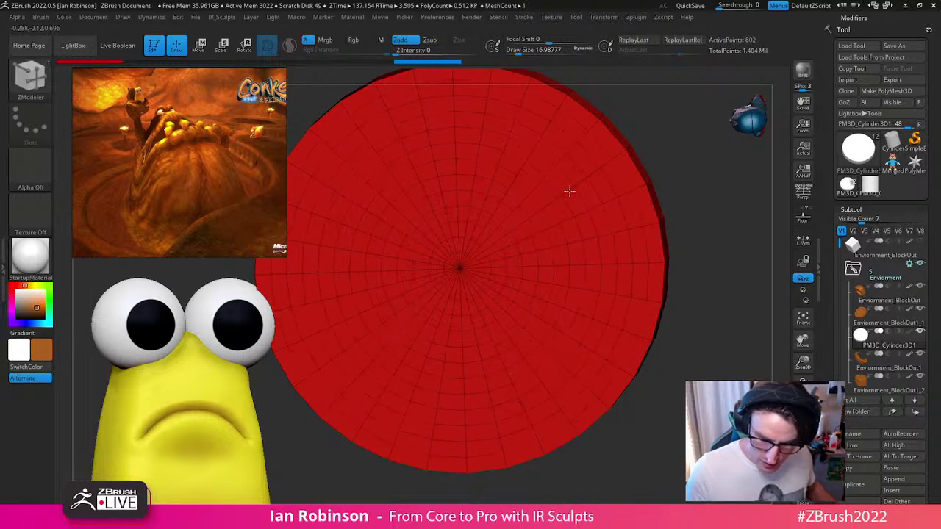
# Step: Insert the same kind of concentric edge loops across the disc's underside cap
pyautogui.moveTo(704, 352); pyautogui.dragTo(613, 374)
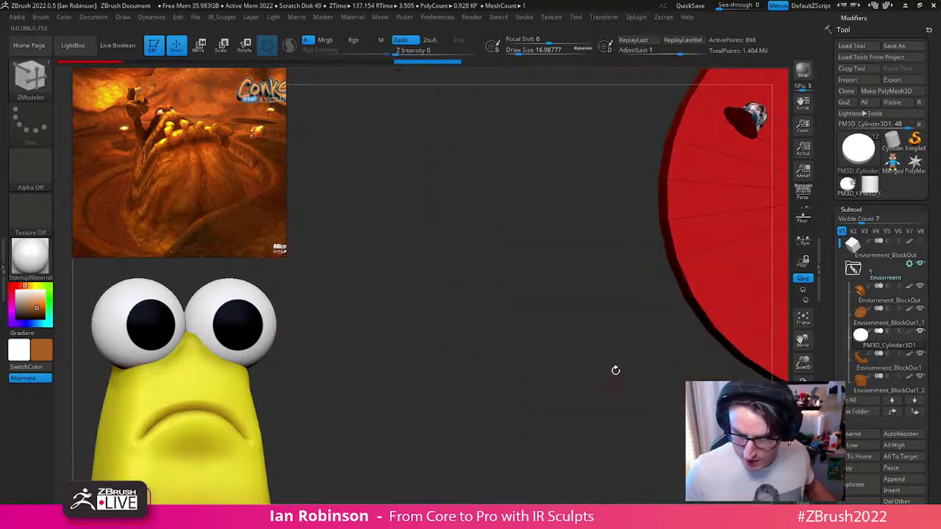
pyautogui.click(672, 220)
pyautogui.moveTo(390, 430); pyautogui.dragTo(353, 389)
pyautogui.moveTo(559, 287); pyautogui.dragTo(592, 284)
# Step: Delete six surplus edge loops from the disc's side wall
pyautogui.moveTo(661, 287); pyautogui.dragTo(597, 292)
pyautogui.keyDown('ctrl'); pyautogui.moveTo(598, 293); pyautogui.dragTo(613, 272, button='right'); pyautogui.keyUp('ctrl')
pyautogui.keyDown('alt'); pyautogui.click(612, 255); pyautogui.keyUp('alt')
pyautogui.keyDown('alt'); pyautogui.click(625, 253); pyautogui.keyUp('alt')
pyautogui.keyDown('alt'); pyautogui.click(638, 255); pyautogui.keyUp('alt')
pyautogui.keyDown('alt'); pyautogui.click(654, 256); pyautogui.keyUp('alt')
pyautogui.keyDown('alt'); pyautogui.click(668, 256); pyautogui.keyUp('alt')
pyautogui.keyDown('alt'); pyautogui.click(682, 257); pyautogui.keyUp('alt')
pyautogui.moveTo(727, 295); pyautogui.dragTo(611, 303, button='right')
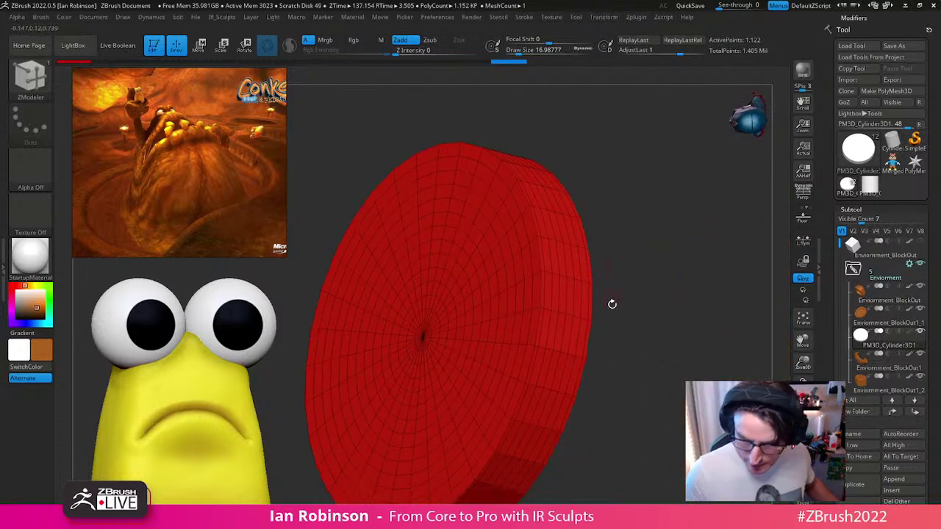
pyautogui.moveTo(612, 302); pyautogui.dragTo(633, 309)
# Step: Rename the disc subtool Liquid and move it to the head of the Enviorment folder
pyautogui.click(870, 432)
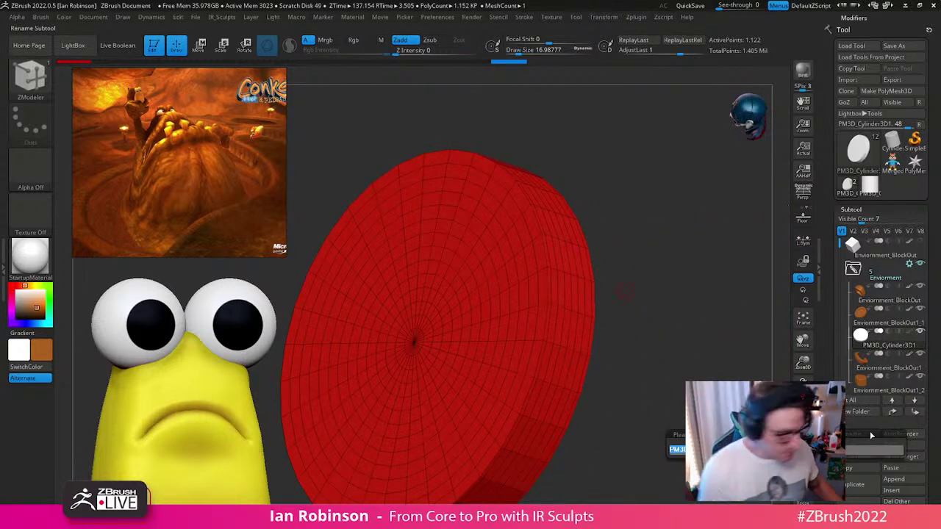
pyautogui.write('Liquid')
pyautogui.press('Return')
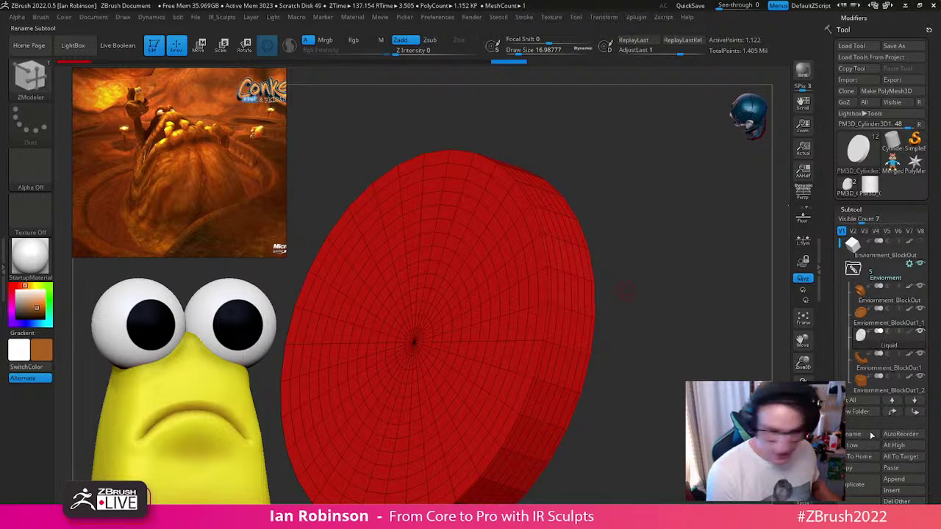
pyautogui.keyDown('ctrl'); pyautogui.moveTo(707, 334); pyautogui.dragTo(682, 367, button='right'); pyautogui.keyUp('ctrl')
pyautogui.click(901, 414)
pyautogui.click(901, 415)
pyautogui.moveTo(687, 390); pyautogui.dragTo(668, 343)
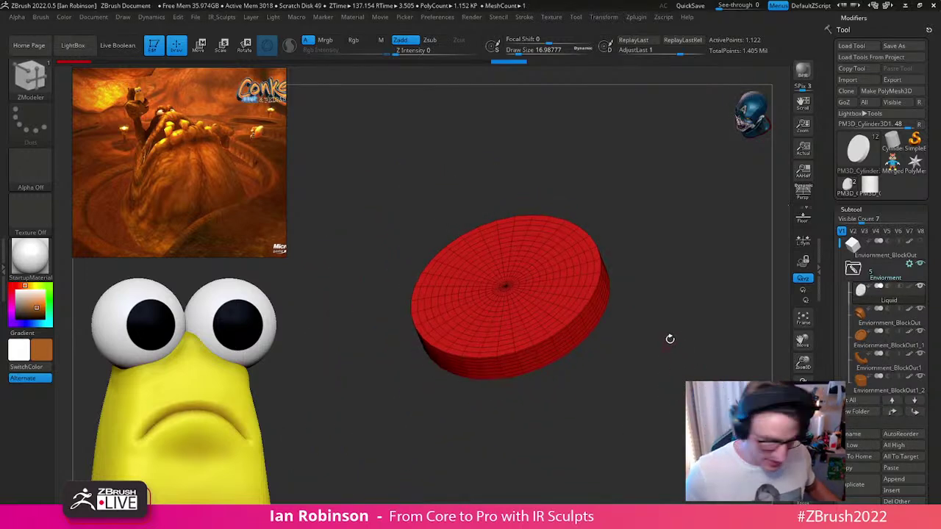
# Step: Turn off the polyframe and show the other environment pieces around the Liquid disc again
pyautogui.hotkey('shift', 'f')
pyautogui.keyDown('ctrl'); pyautogui.moveTo(664, 353); pyautogui.dragTo(620, 302, button='right'); pyautogui.keyUp('ctrl')
pyautogui.click(802, 457)
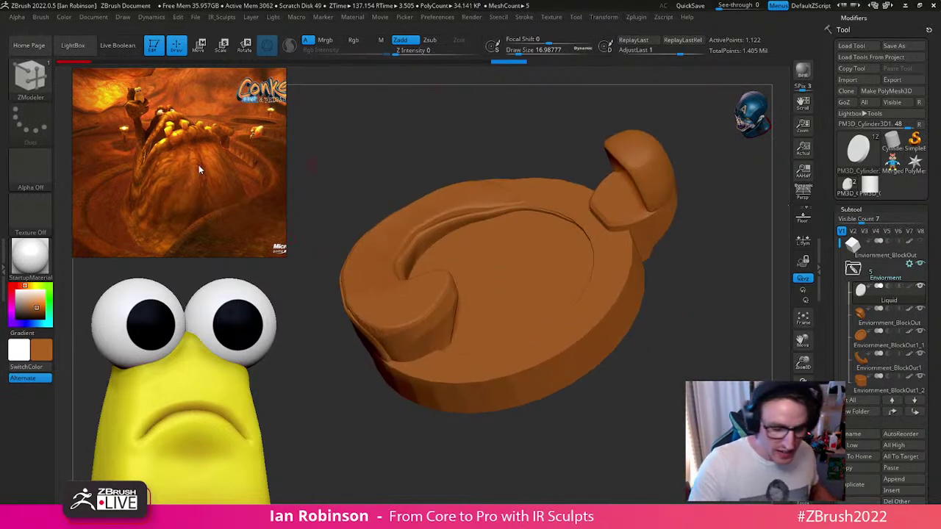
# Step: Open the ZColor plugin's color swatch window for the Liquid subtool
pyautogui.click(637, 18)
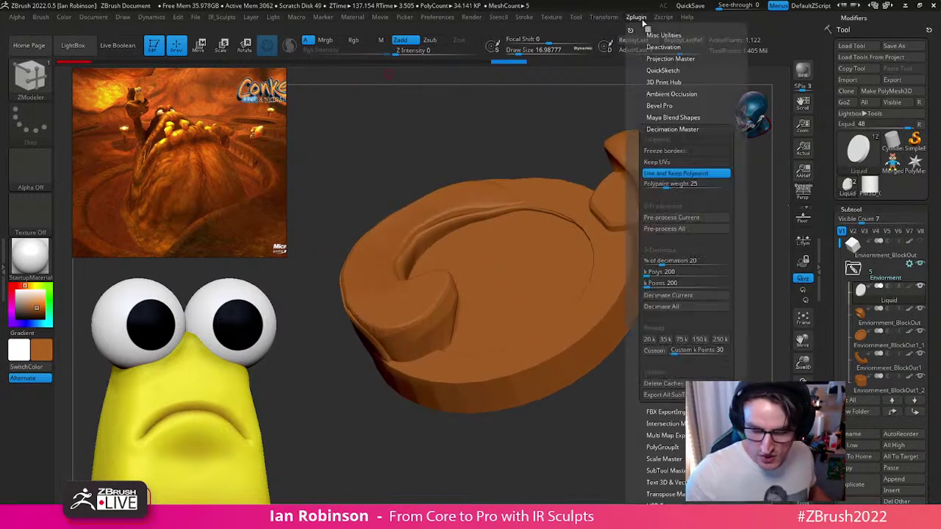
pyautogui.click(670, 129)
pyautogui.click(655, 281)
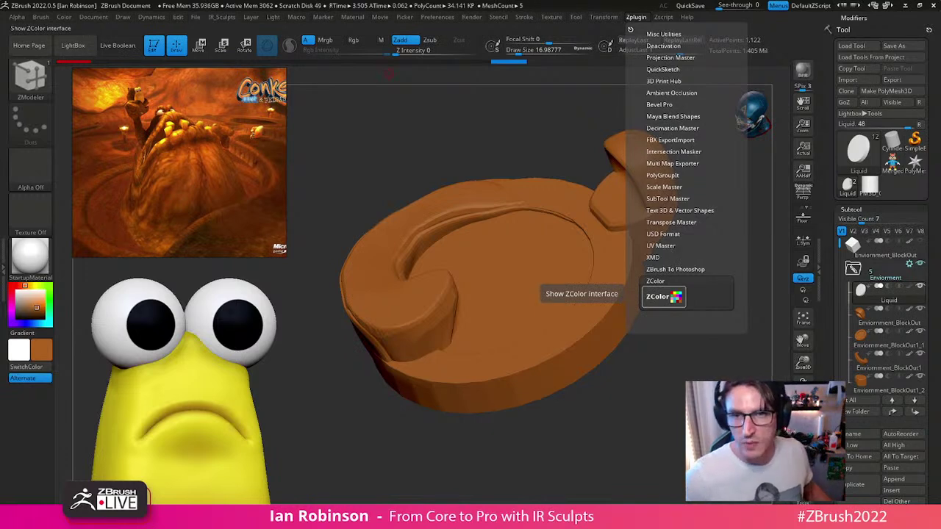
pyautogui.moveTo(176, 1); pyautogui.dragTo(572, 254)
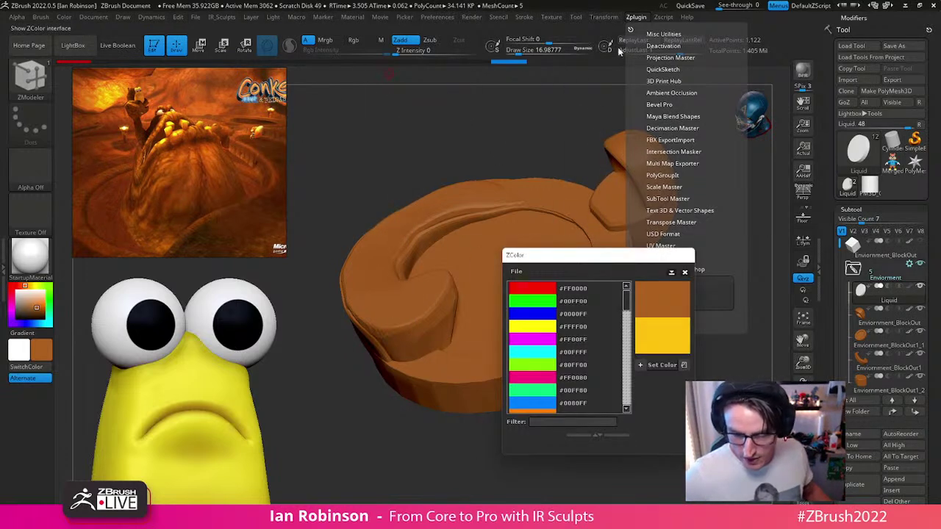
# Step: Try a bright red as the color of the Liquid disc
pyautogui.moveTo(599, 257); pyautogui.dragTo(661, 292)
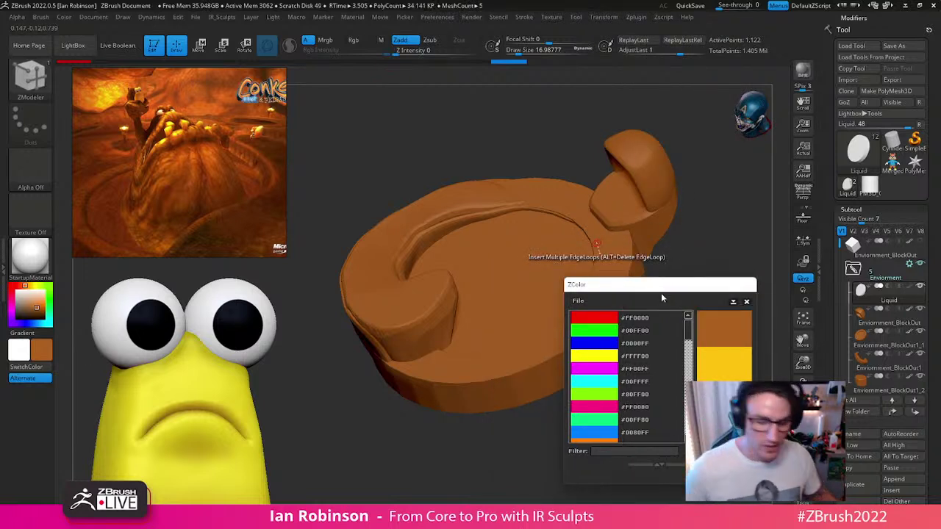
pyautogui.moveTo(193, 153)
pyautogui.mouseDown()
pyautogui.moveTo(251, 102)
pyautogui.moveTo(195, 158)
pyautogui.moveTo(210, 172)
pyautogui.moveTo(186, 157)
pyautogui.mouseUp()
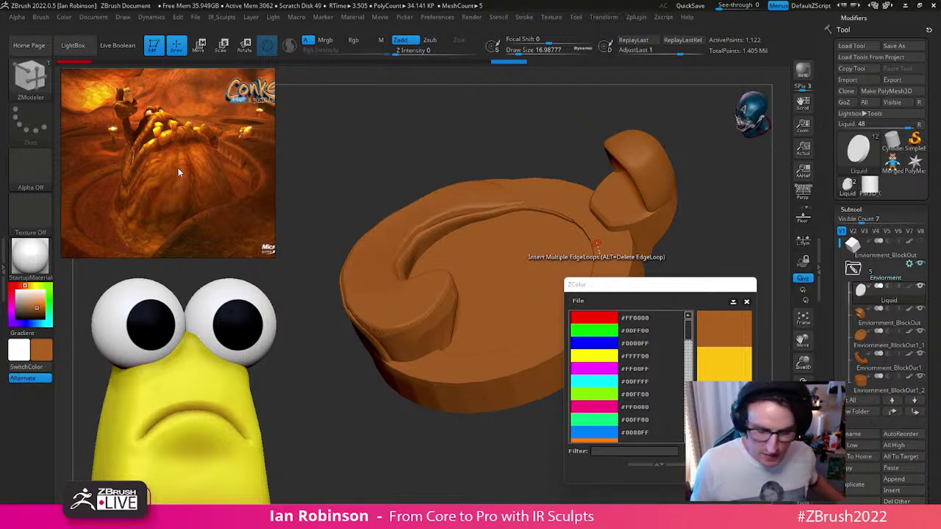
pyautogui.press('shift')
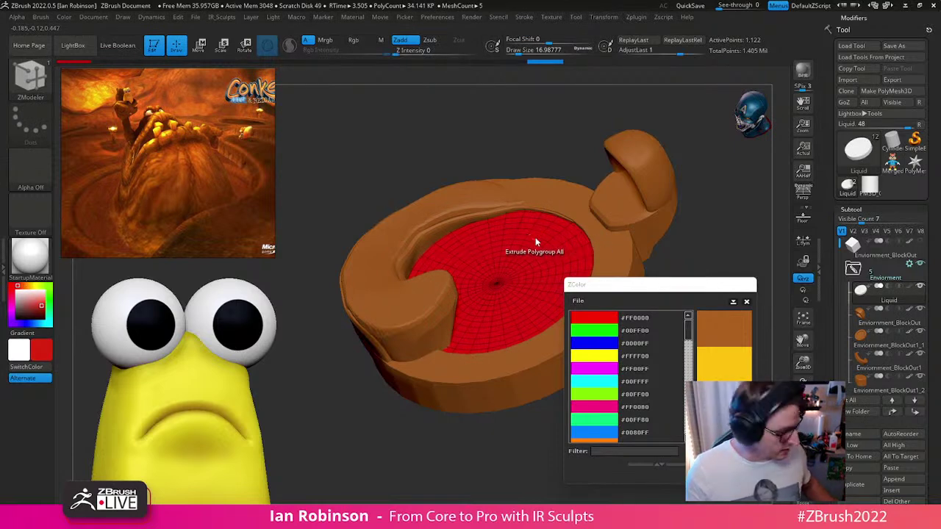
pyautogui.press('shift')
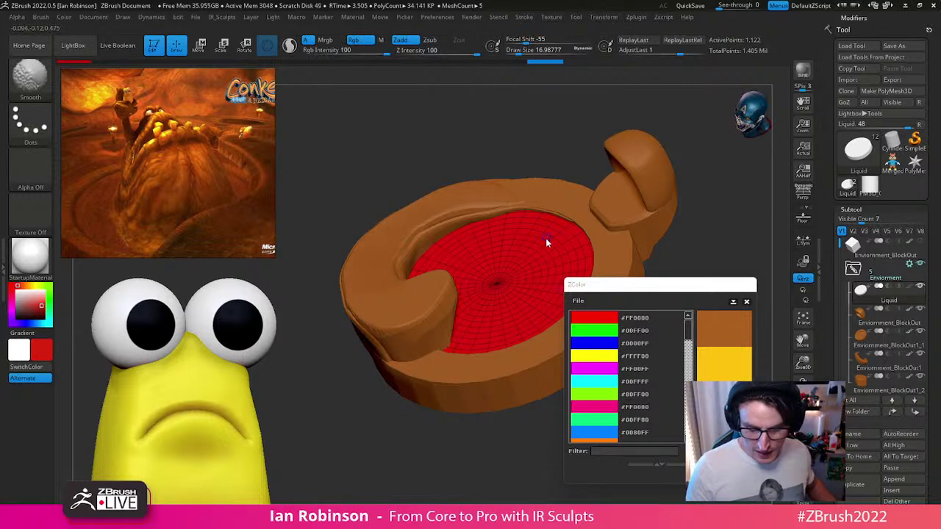
pyautogui.click(550, 17)
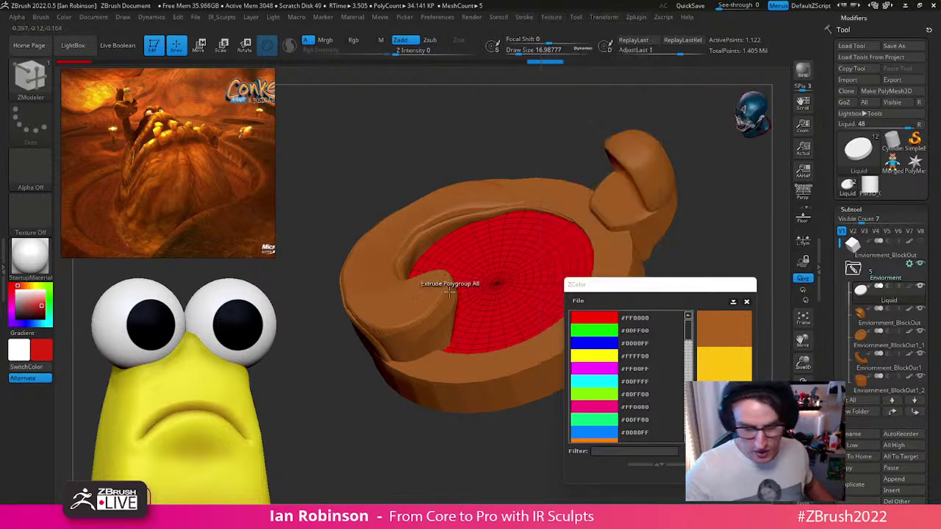
pyautogui.hotkey('shift', 'f')
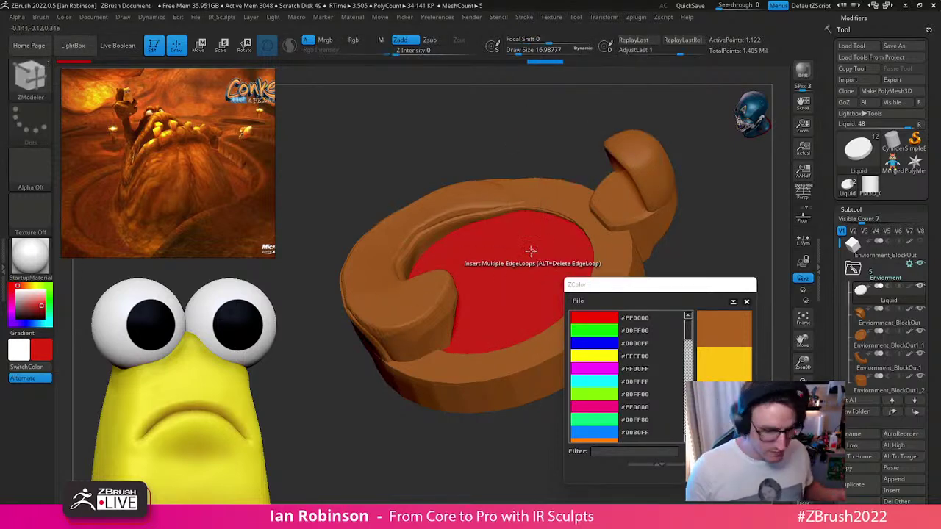
pyautogui.press('c')
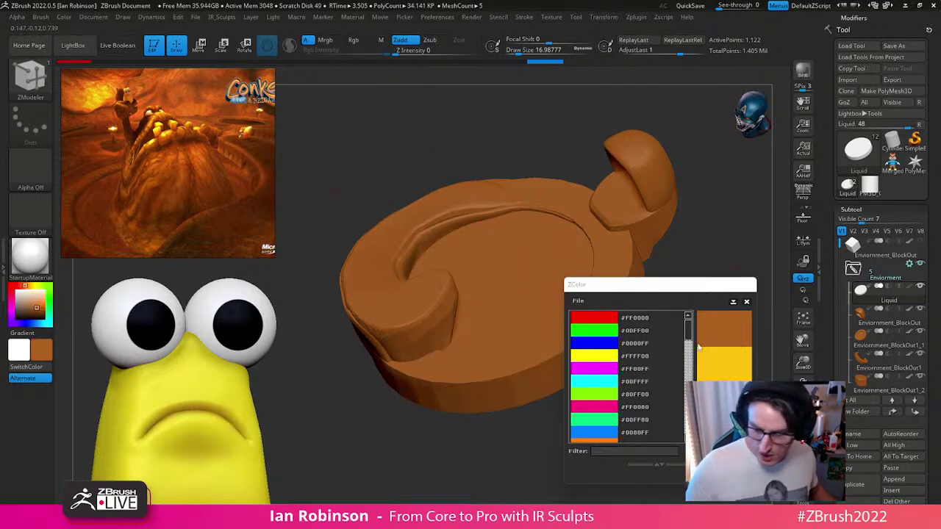
# Step: Sample a dark reddish brown from the reference image, set it as the Liquid disc's color and close ZColor
pyautogui.moveTo(717, 288); pyautogui.dragTo(705, 114)
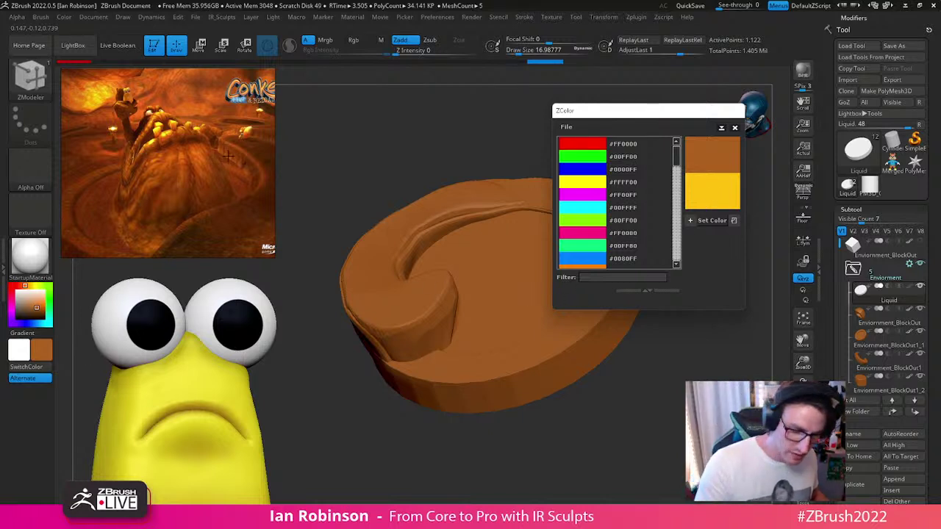
pyautogui.moveTo(237, 161); pyautogui.dragTo(174, 133)
pyautogui.press('c')
pyautogui.press('c')
pyautogui.press('c')
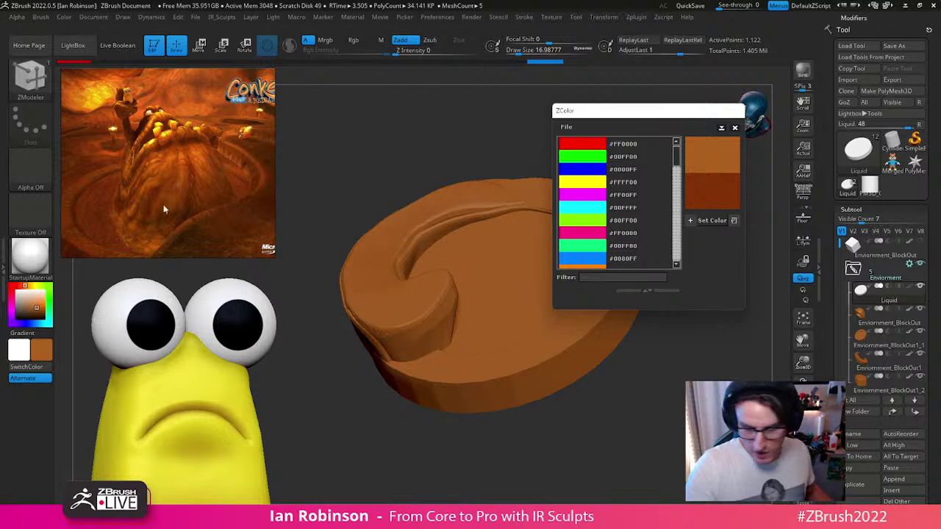
pyautogui.click(717, 222)
pyautogui.moveTo(597, 384)
pyautogui.mouseDown()
pyautogui.moveTo(627, 414)
pyautogui.moveTo(643, 412)
pyautogui.moveTo(619, 418)
pyautogui.moveTo(563, 395)
pyautogui.moveTo(455, 315)
pyautogui.mouseUp()
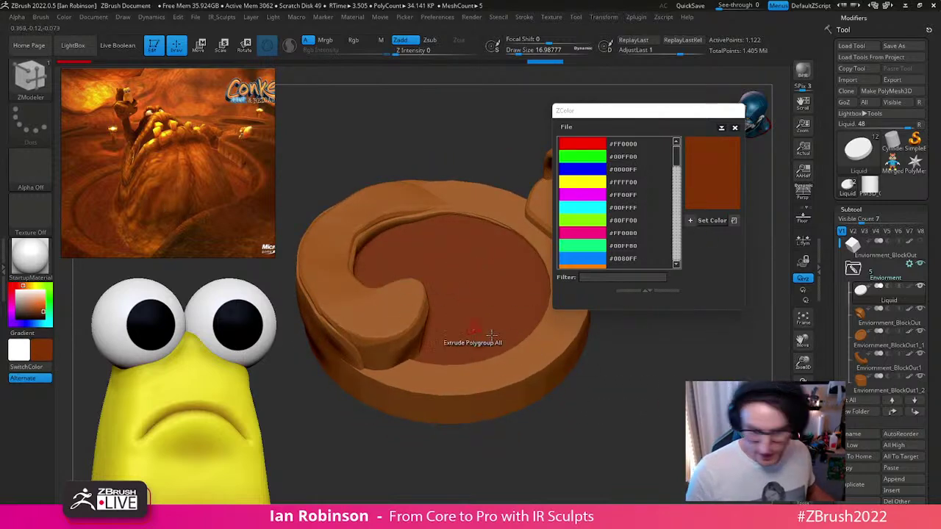
pyautogui.click(733, 130)
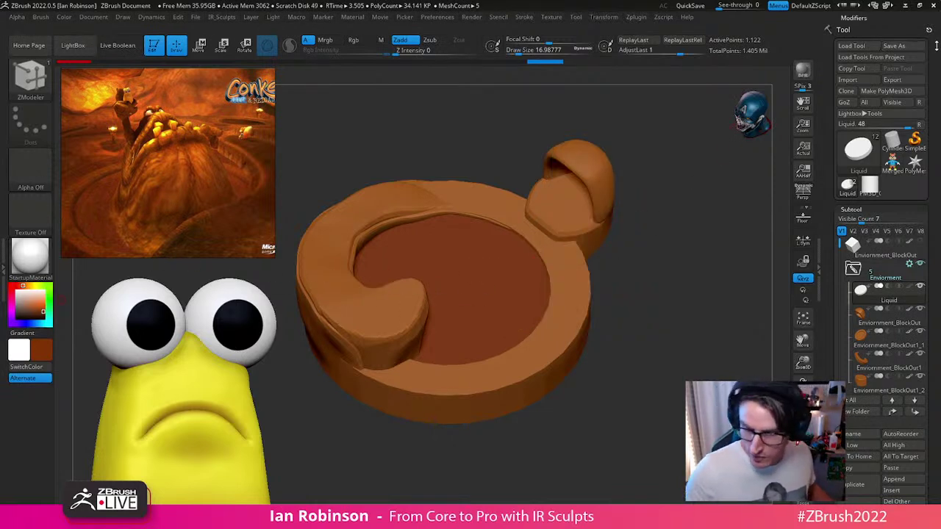
# Step: Fill the Liquid subtool with the dark brown color R 129, G 51, B 4
pyautogui.moveTo(934, 45); pyautogui.dragTo(934, 273)
pyautogui.click(862, 218)
pyautogui.moveTo(676, 302)
pyautogui.mouseDown()
pyautogui.moveTo(674, 291)
pyautogui.moveTo(610, 277)
pyautogui.mouseUp()
pyautogui.hotkey('shift', 'f')
pyautogui.hotkey('shift', 'f')
pyautogui.press('f')
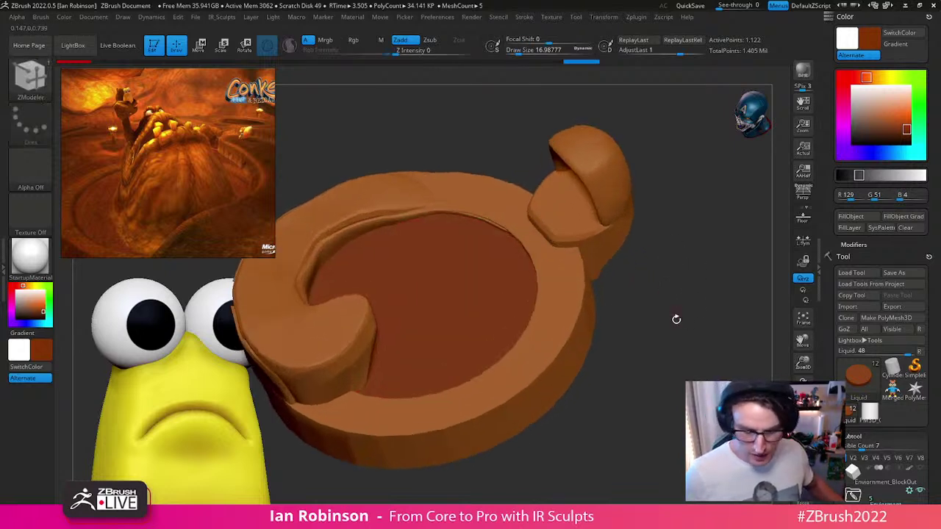
pyautogui.moveTo(673, 313); pyautogui.dragTo(686, 287)
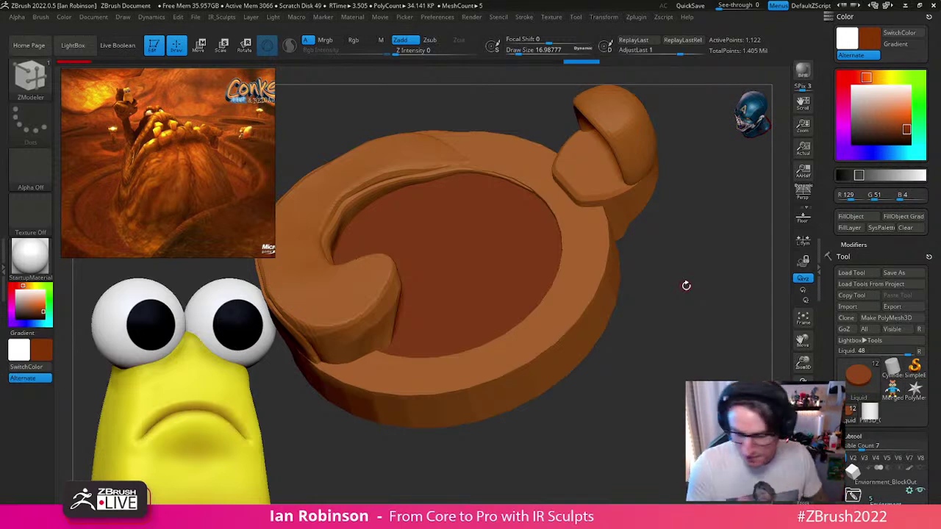
# Step: Return to the subtool list, briefly show and hide the TempCharacters folder, and expand the Enviorment folder
pyautogui.click(853, 256)
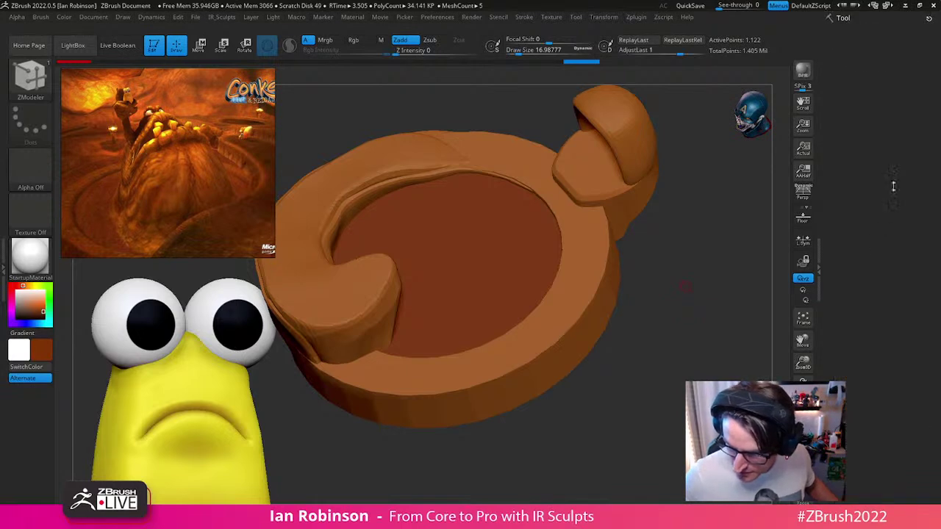
pyautogui.click(863, 16)
pyautogui.click(902, 280)
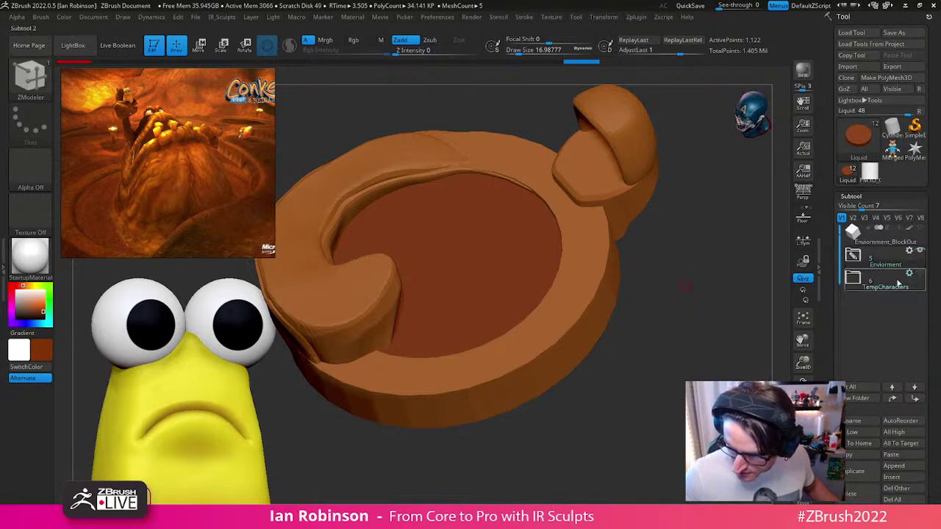
pyautogui.click(921, 274)
pyautogui.click(920, 275)
pyautogui.click(861, 261)
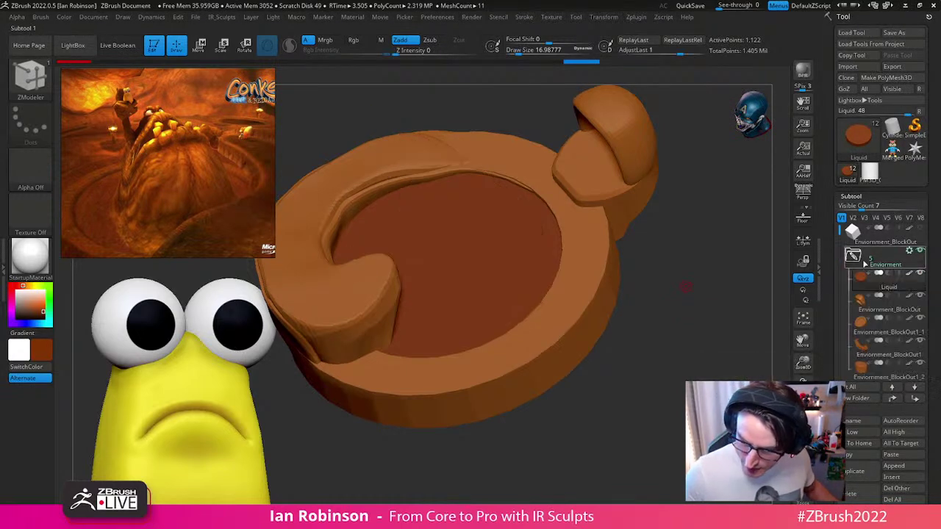
pyautogui.moveTo(691, 369); pyautogui.dragTo(643, 376)
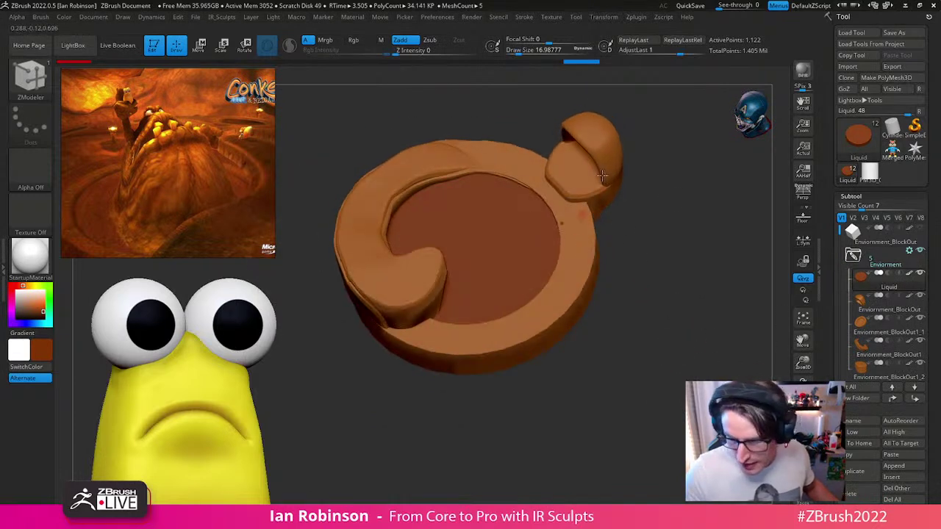
# Step: Select the round base disc and move its subtool to the end of the Enviorment folder
pyautogui.moveTo(895, 333)
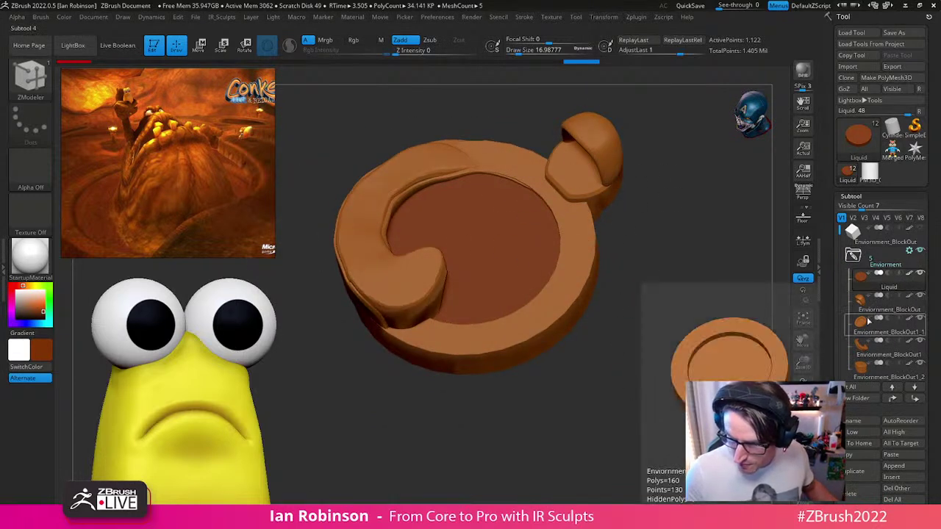
pyautogui.click(882, 309)
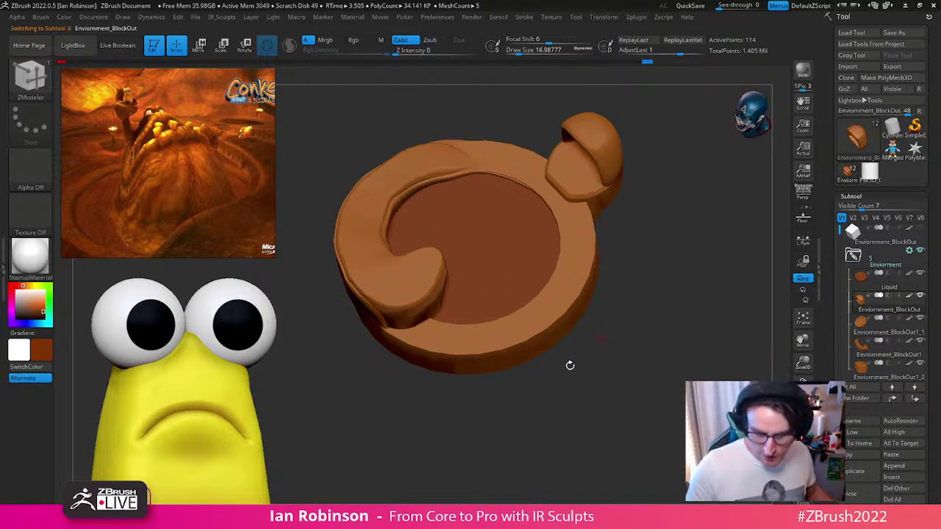
pyautogui.moveTo(531, 397); pyautogui.dragTo(519, 358)
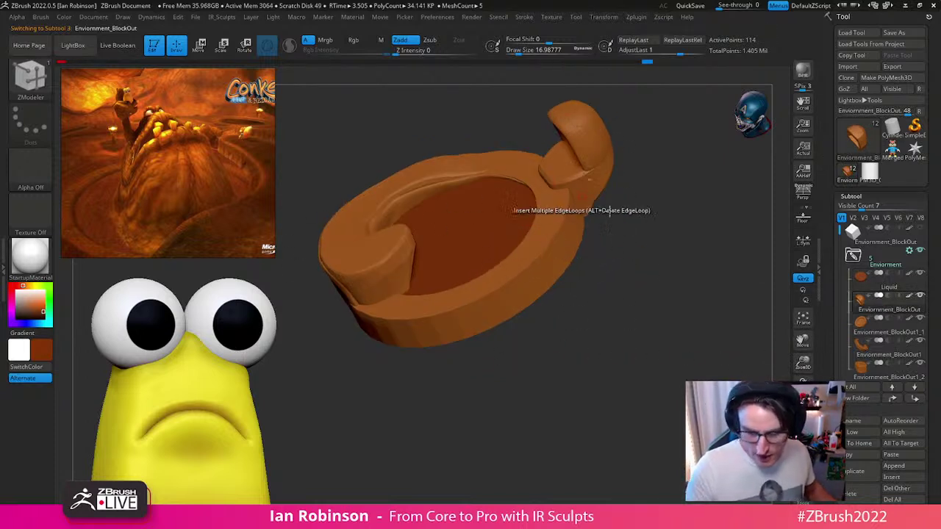
pyautogui.keyDown('alt'); pyautogui.click(563, 244); pyautogui.keyUp('alt')
pyautogui.click(915, 397)
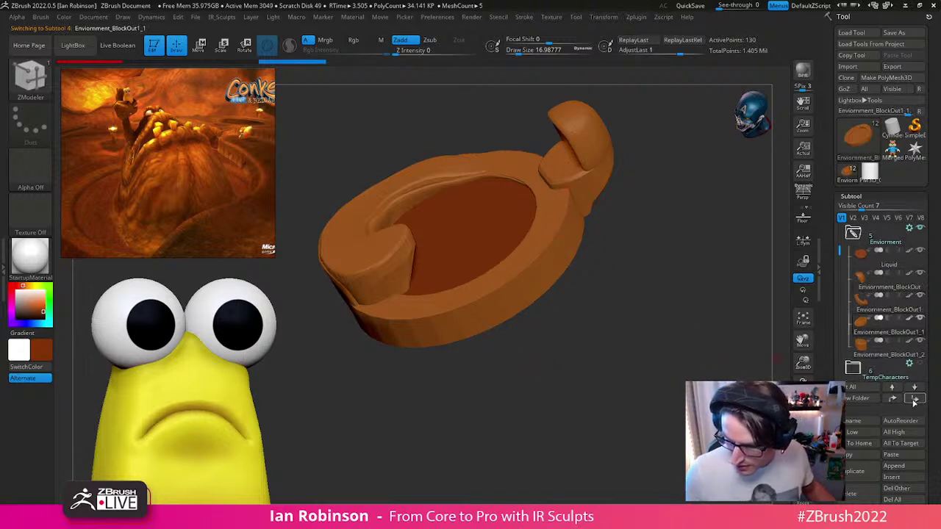
# Step: Undo the base disc's trial subdivision and isolate the disc with its polyframe shown
pyautogui.press('ctrl')
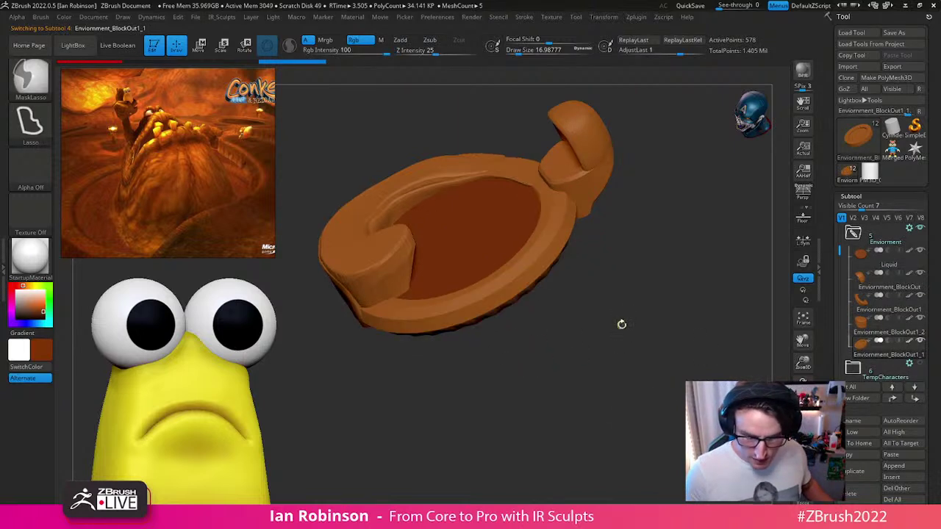
pyautogui.hotkey('ctrl', 'z')
pyautogui.click(802, 469)
pyautogui.press('f')
pyautogui.hotkey('shift', 'f')
pyautogui.keyDown('alt'); pyautogui.moveTo(624, 367); pyautogui.dragTo(700, 324, button='right'); pyautogui.keyUp('alt')
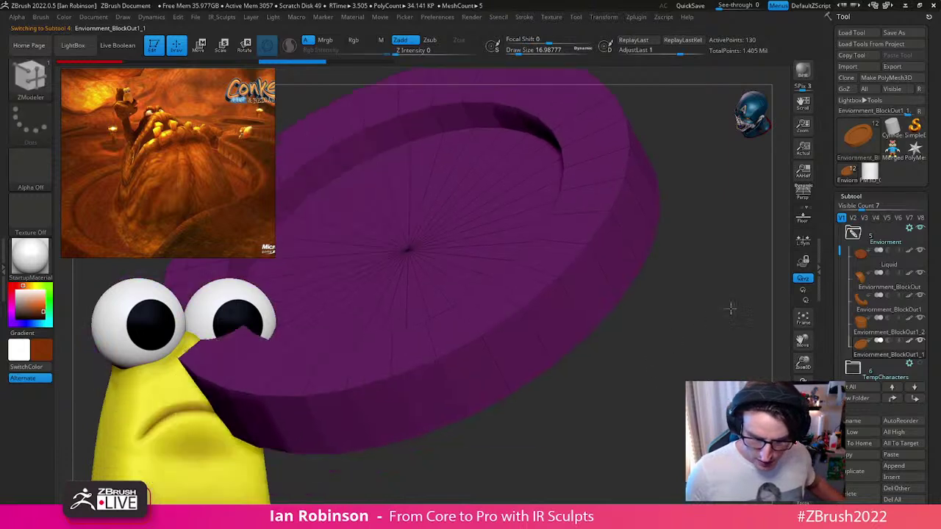
pyautogui.moveTo(725, 284); pyautogui.dragTo(718, 273)
pyautogui.moveTo(669, 246); pyautogui.dragTo(686, 254)
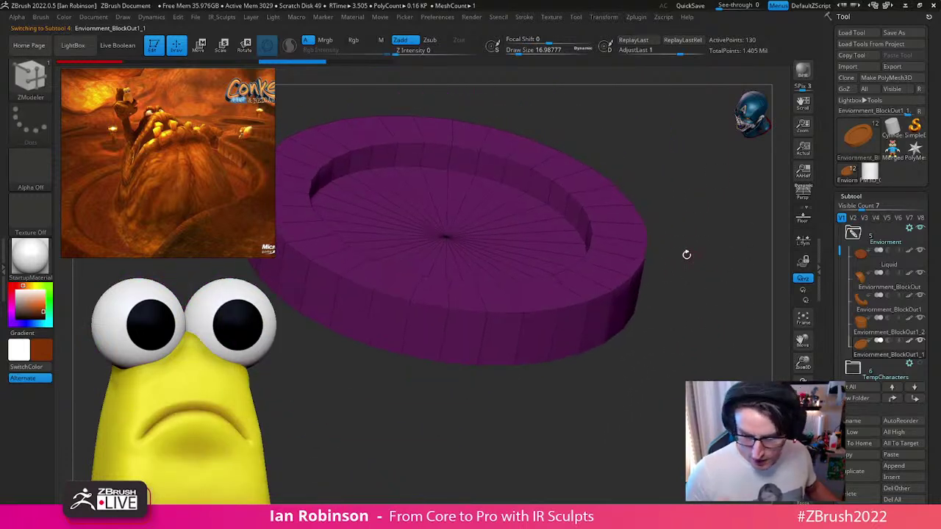
# Step: Assign polygroups to the base disc with Groups By Normals
pyautogui.press('2')
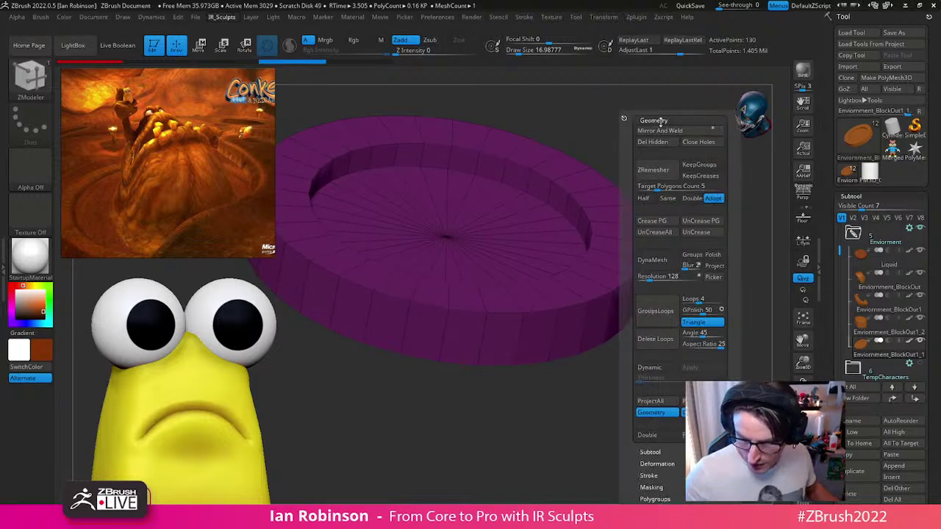
pyautogui.click(662, 120)
pyautogui.click(654, 179)
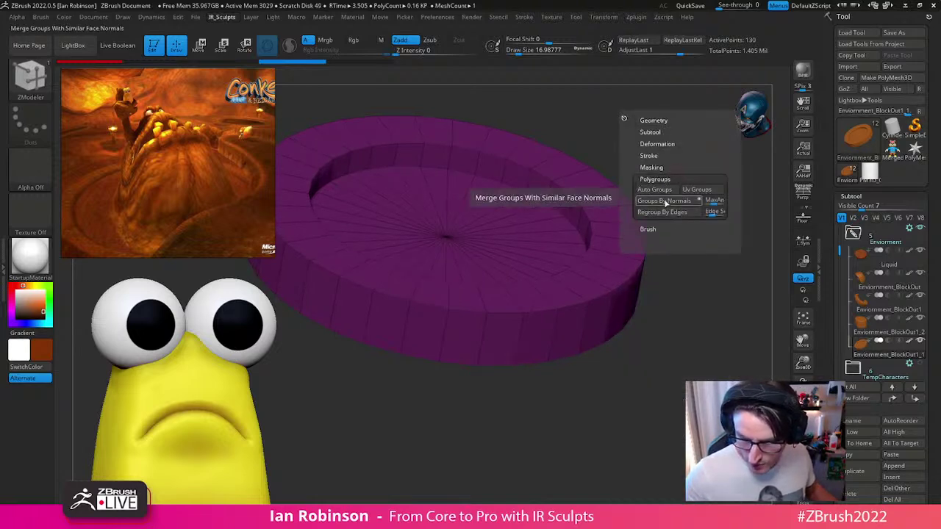
pyautogui.click(663, 199)
pyautogui.click(656, 132)
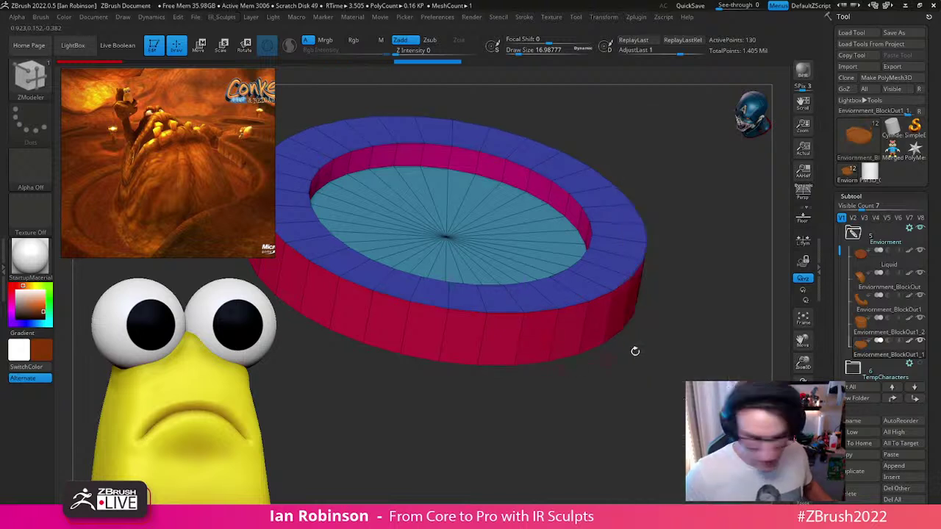
# Step: Subdivide the base disc twice and show the other environment pieces around it again
pyautogui.hotkey('ctrl', 'd')
pyautogui.hotkey('ctrl', 'd')
pyautogui.hotkey('shift', 'f')
pyautogui.keyDown('alt'); pyautogui.moveTo(665, 359); pyautogui.dragTo(680, 212); pyautogui.keyUp('alt')
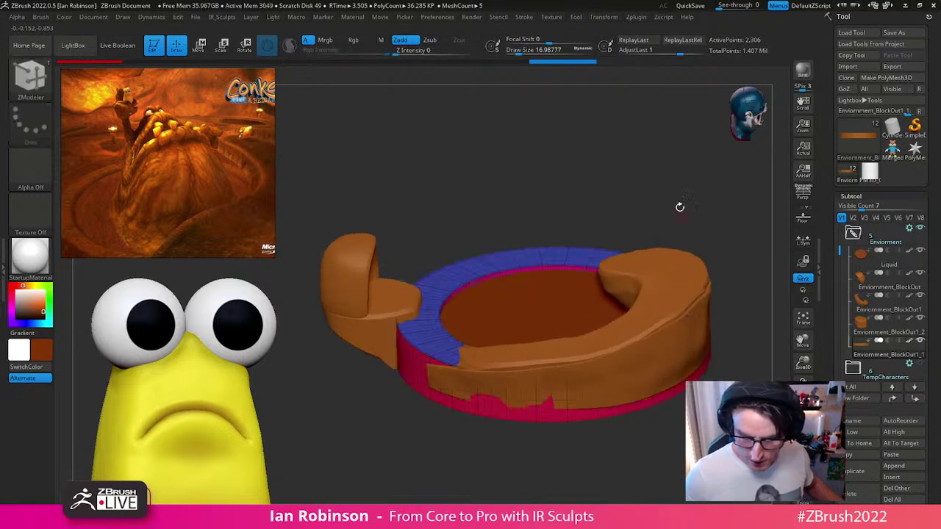
# Step: Delete the base disc's lower subdivision levels
pyautogui.click(856, 196)
pyautogui.click(857, 183)
pyautogui.click(857, 215)
pyautogui.keyDown('alt'); pyautogui.moveTo(754, 256); pyautogui.dragTo(681, 213); pyautogui.keyUp('alt')
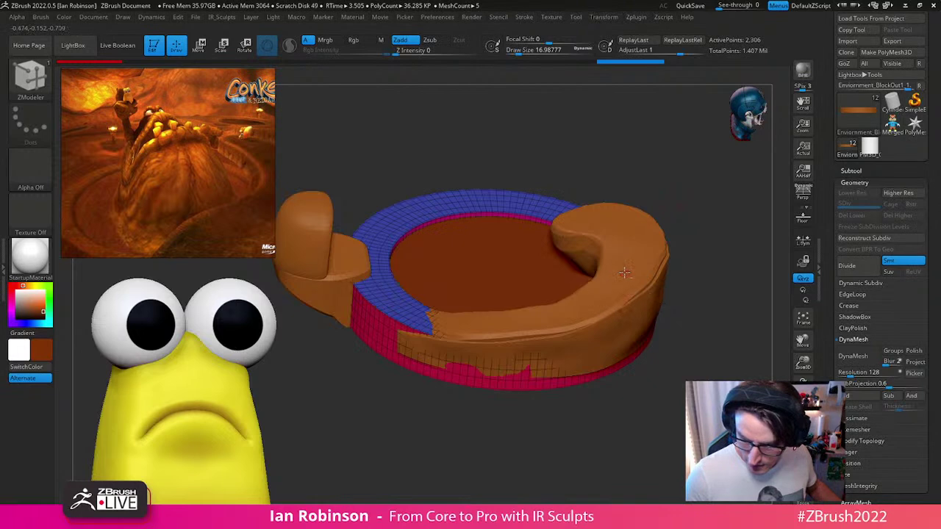
# Step: Merge the hood-shaped Enviornment_BlockOut piece down with the curved ramp and the small platform into one subtool
pyautogui.keyDown('alt'); pyautogui.click(623, 274); pyautogui.keyUp('alt')
pyautogui.click(851, 171)
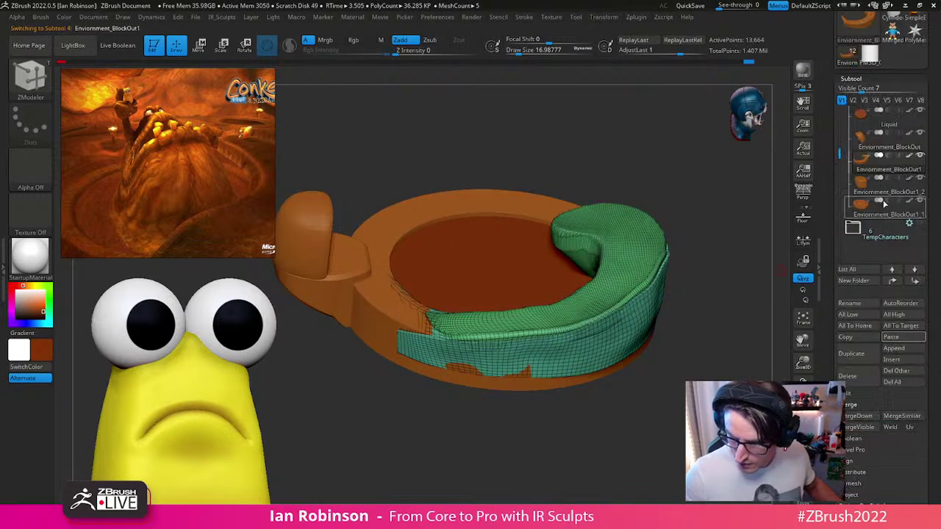
pyautogui.moveTo(869, 193)
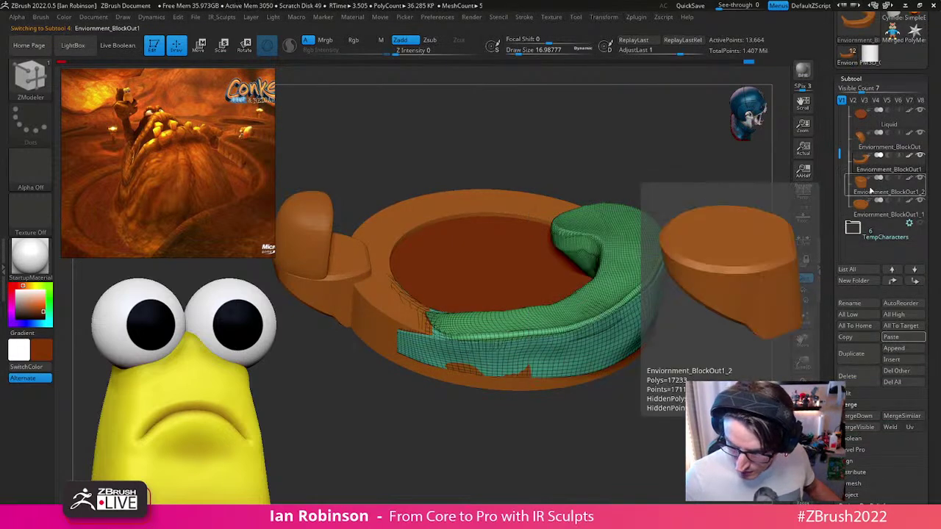
pyautogui.moveTo(877, 176)
pyautogui.click(873, 147)
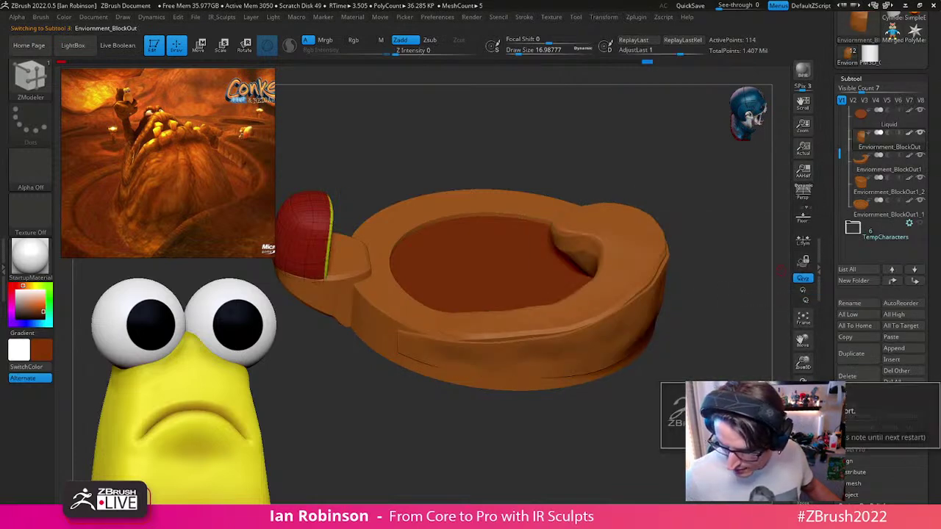
pyautogui.click(861, 416)
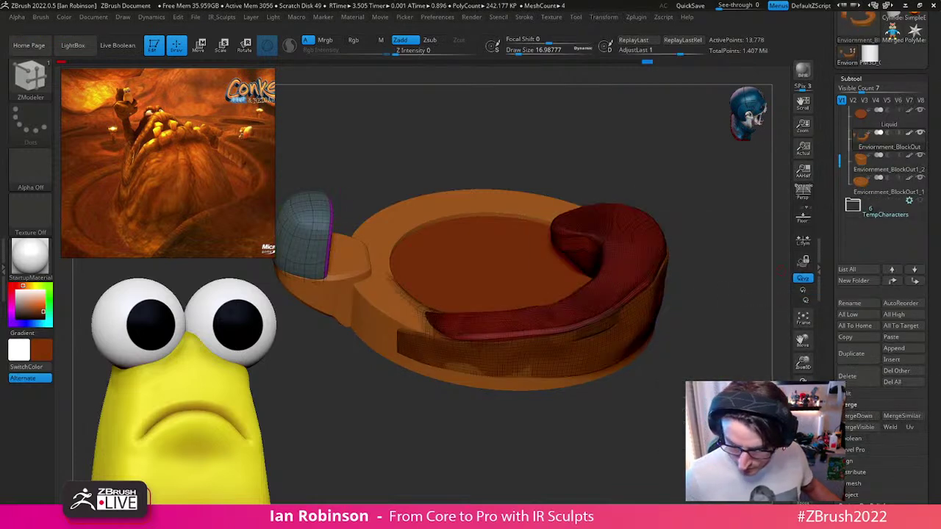
pyautogui.click(861, 416)
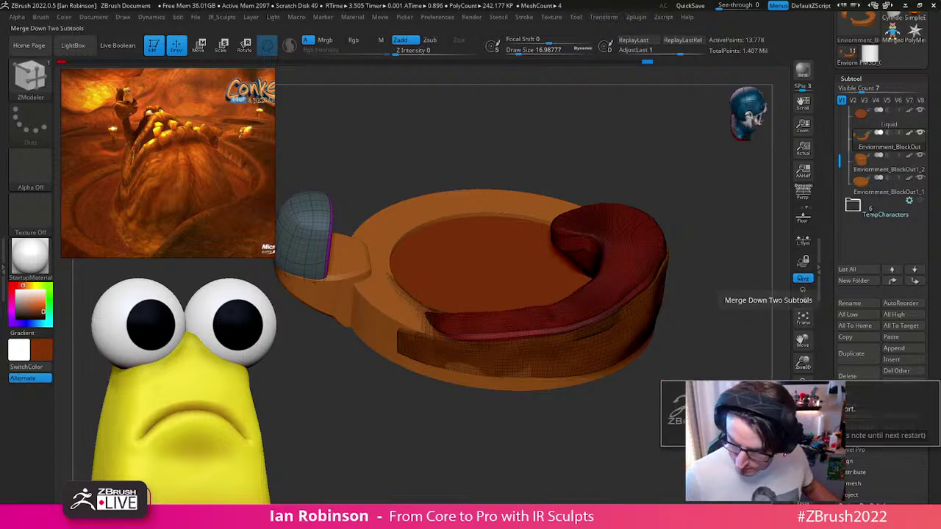
pyautogui.press('Return')
pyautogui.moveTo(658, 419); pyautogui.dragTo(654, 437)
pyautogui.keyDown('shift'); pyautogui.moveTo(735, 294); pyautogui.dragTo(688, 368); pyautogui.keyUp('shift')
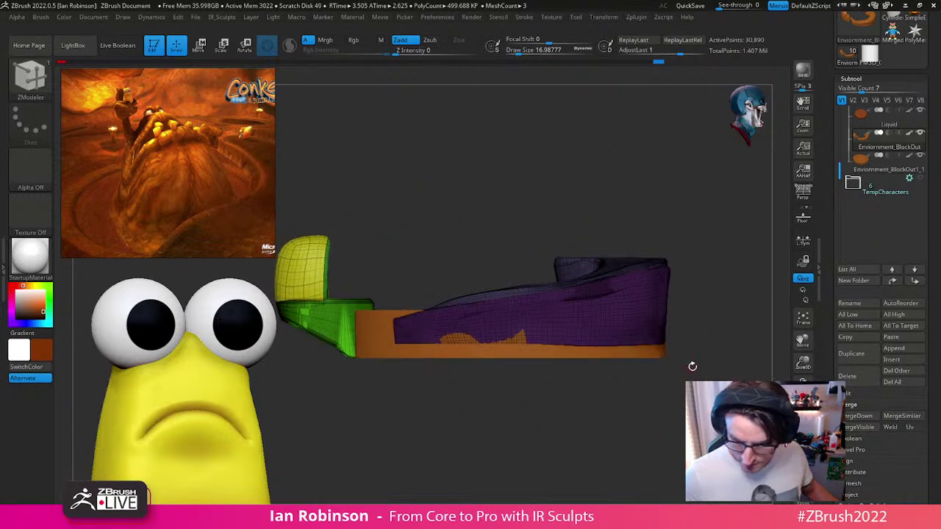
# Step: Merge the Enviornment_BlockOut piece down with the base disc and save the tool as Enviornment_BlockOut.ztl
pyautogui.click(859, 416)
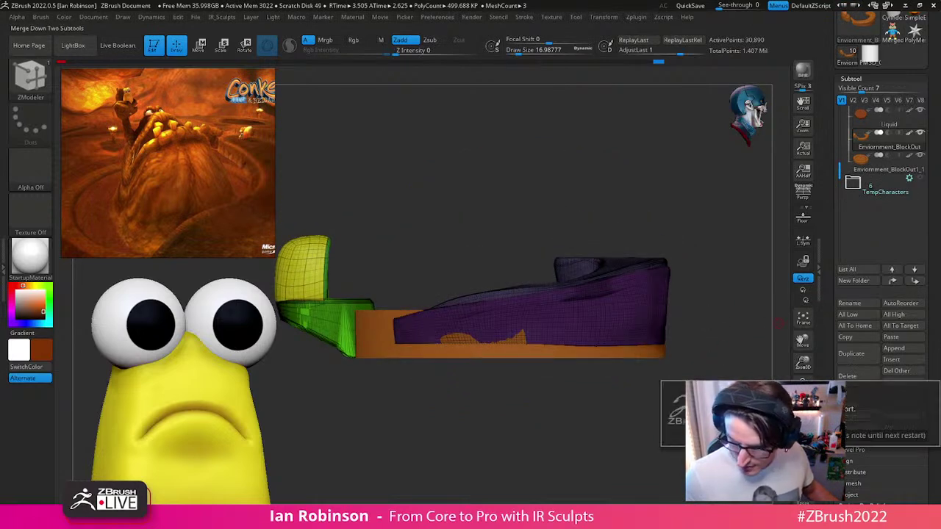
pyautogui.moveTo(939, 148); pyautogui.dragTo(918, 183)
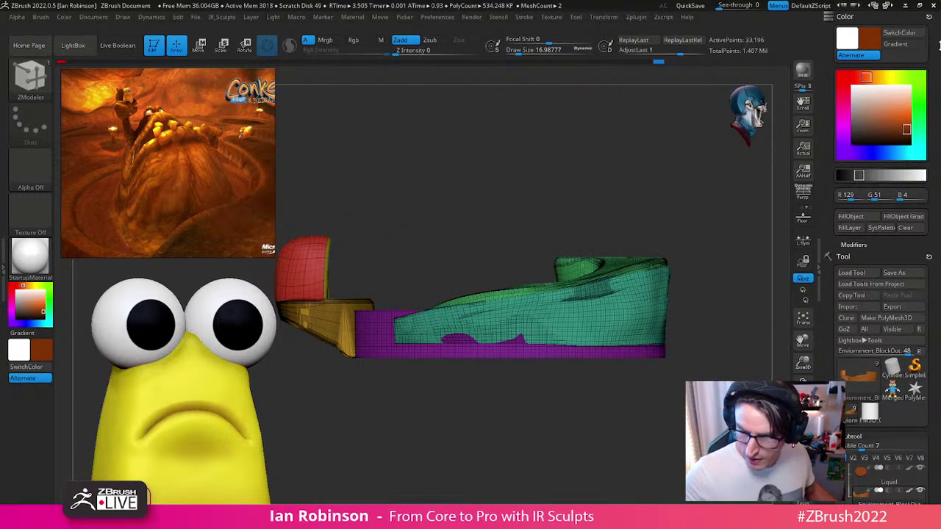
pyautogui.click(894, 273)
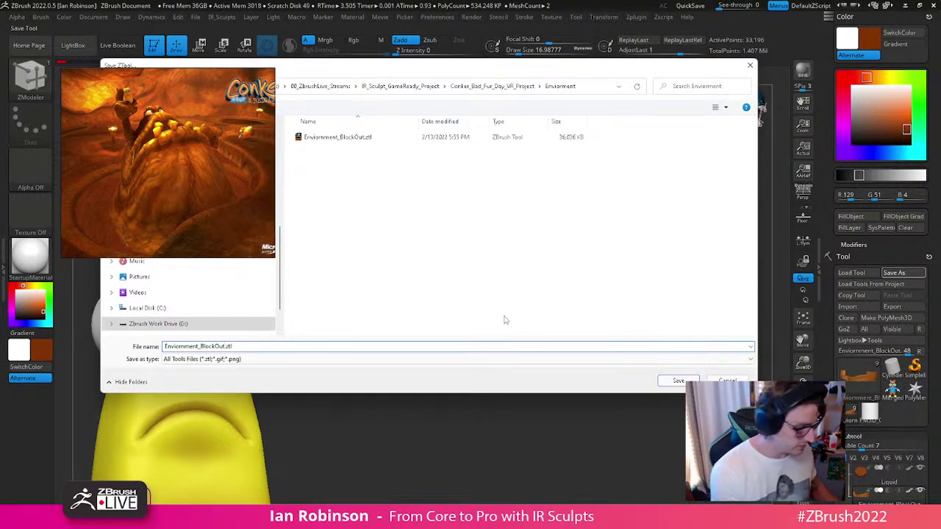
pyautogui.press('Return')
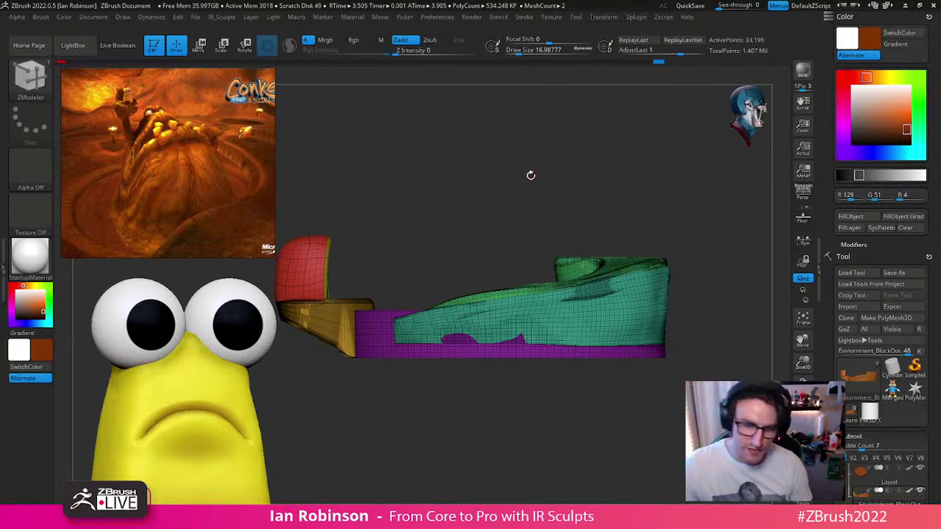
# Step: Examine the merged environment's hood, platform, rim and ramp from several angles with the polyframe off and on
pyautogui.click(637, 16)
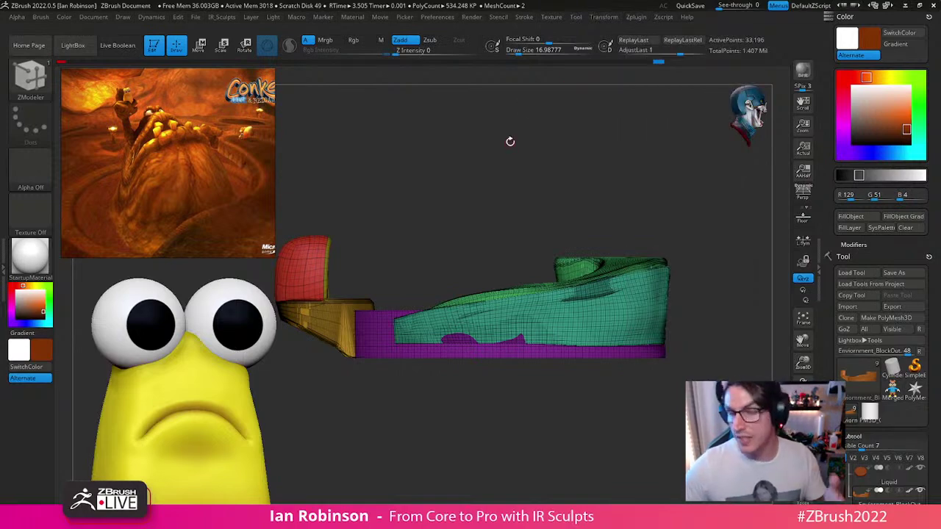
pyautogui.moveTo(699, 208); pyautogui.dragTo(519, 271, button='right')
pyautogui.moveTo(519, 272)
pyautogui.mouseDown()
pyautogui.moveTo(445, 289)
pyautogui.moveTo(462, 252)
pyautogui.mouseUp()
pyautogui.hotkey('shift', 'f')
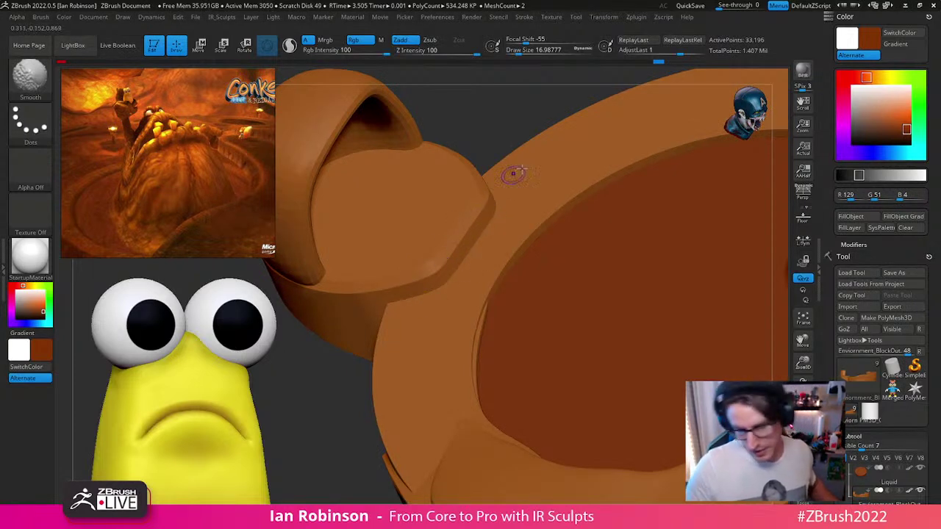
pyautogui.moveTo(481, 275)
pyautogui.keyDown('ctrl'); pyautogui.mouseDown(button='right')
pyautogui.moveTo(467, 256)
pyautogui.moveTo(464, 281)
pyautogui.moveTo(460, 248)
pyautogui.moveTo(462, 299)
pyautogui.mouseUp(button='right'); pyautogui.keyUp('ctrl')
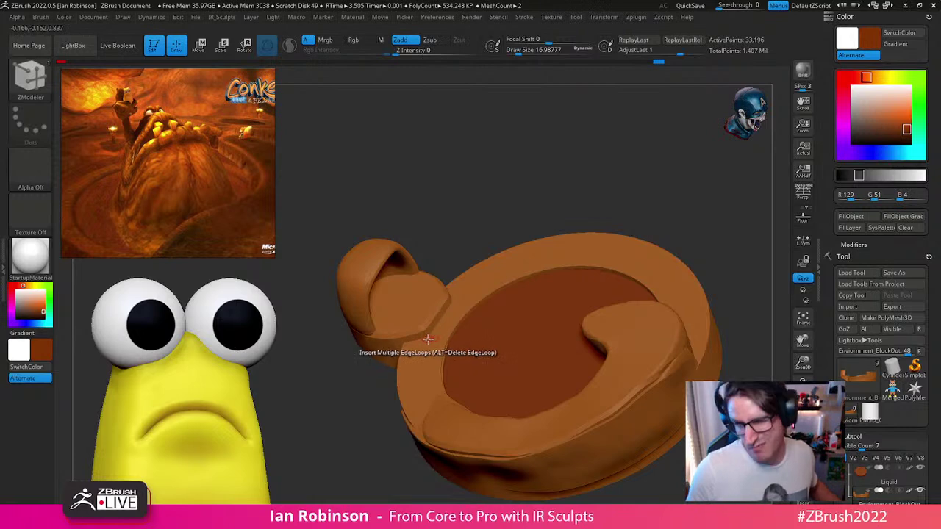
pyautogui.moveTo(430, 344); pyautogui.dragTo(474, 371, button='right')
pyautogui.keyDown('alt'); pyautogui.moveTo(752, 295); pyautogui.dragTo(564, 261, button='right'); pyautogui.keyUp('alt')
pyautogui.hotkey('shift', 'f')
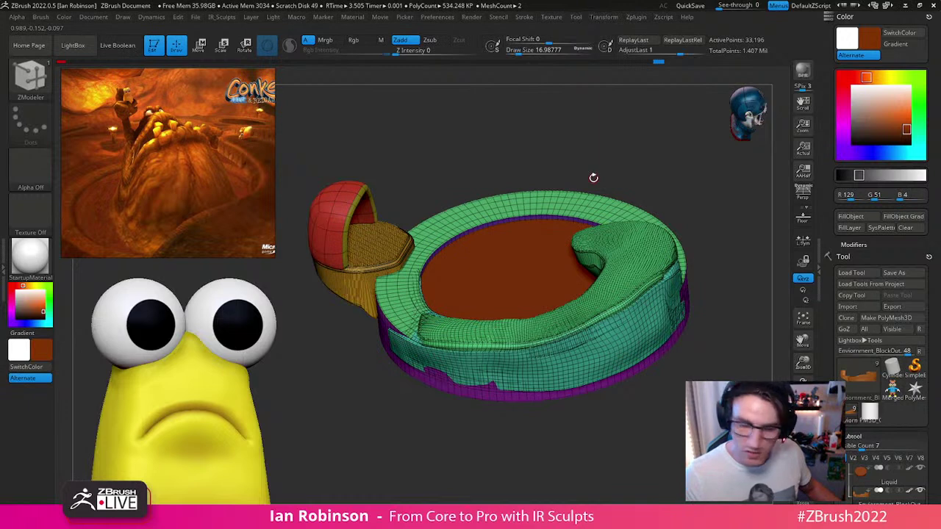
# Step: Set the DynaMesh resolution to 360 by sampling the polygon size on the small platform below the hood
pyautogui.press('space')
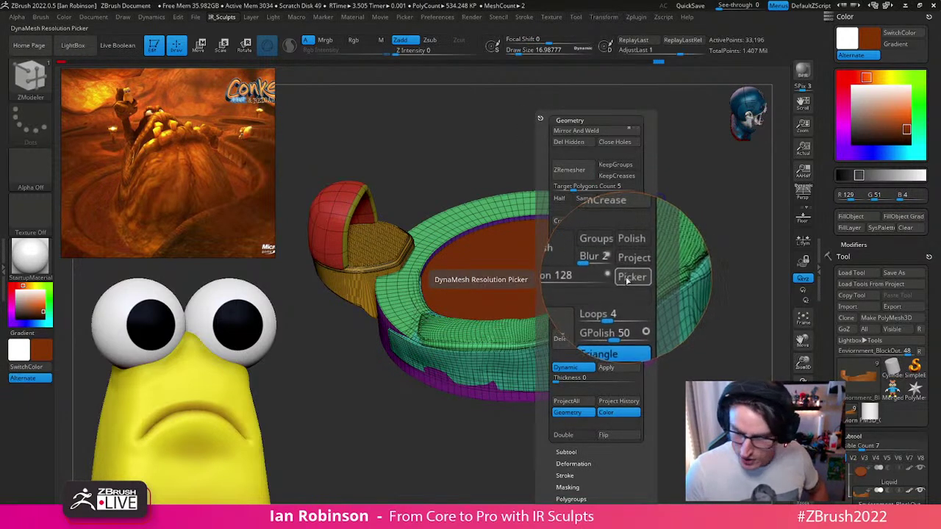
pyautogui.moveTo(934, 271); pyautogui.dragTo(935, 192)
pyautogui.scroll(2, 934, 193)
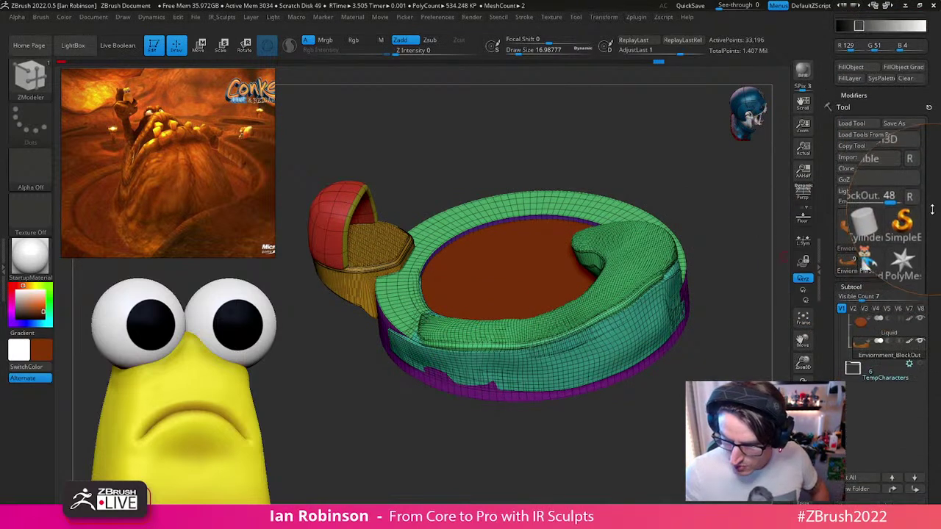
pyautogui.scroll(-8, 932, 194)
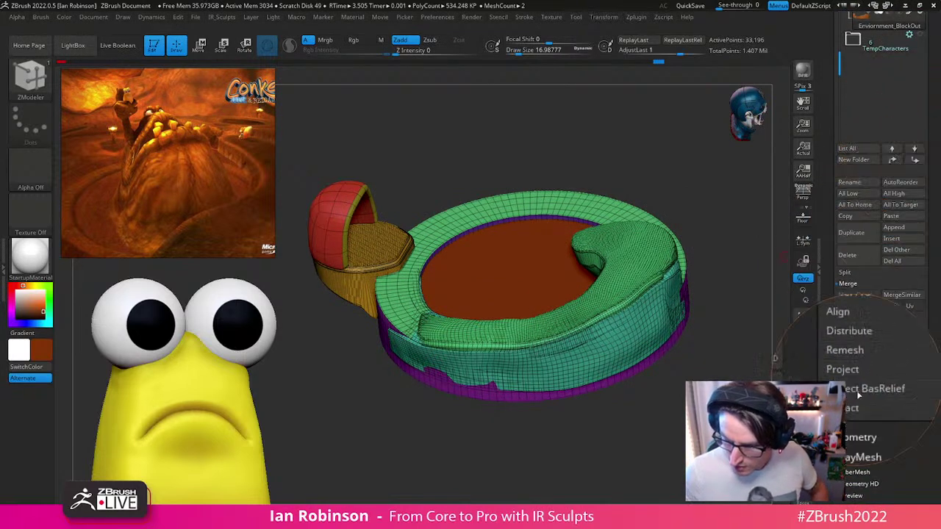
pyautogui.click(857, 413)
pyautogui.scroll(-10, 867, 221)
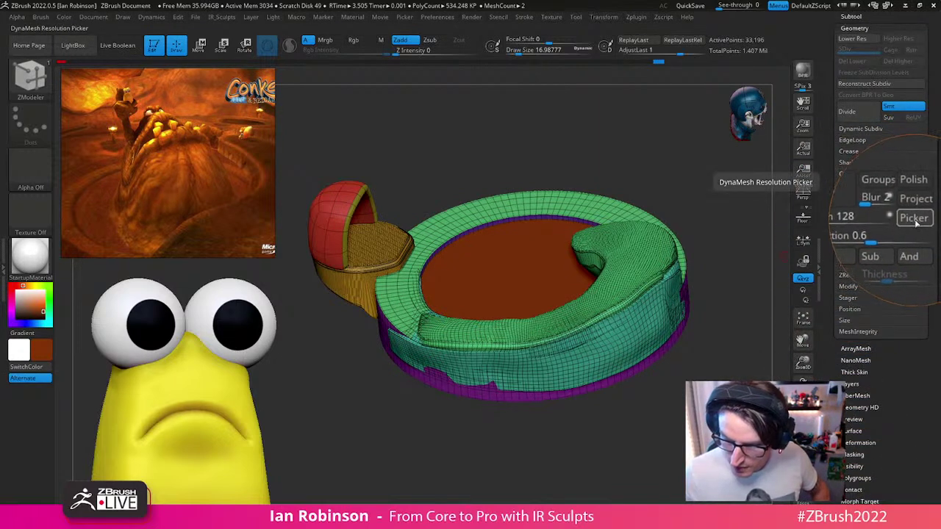
pyautogui.click(913, 219)
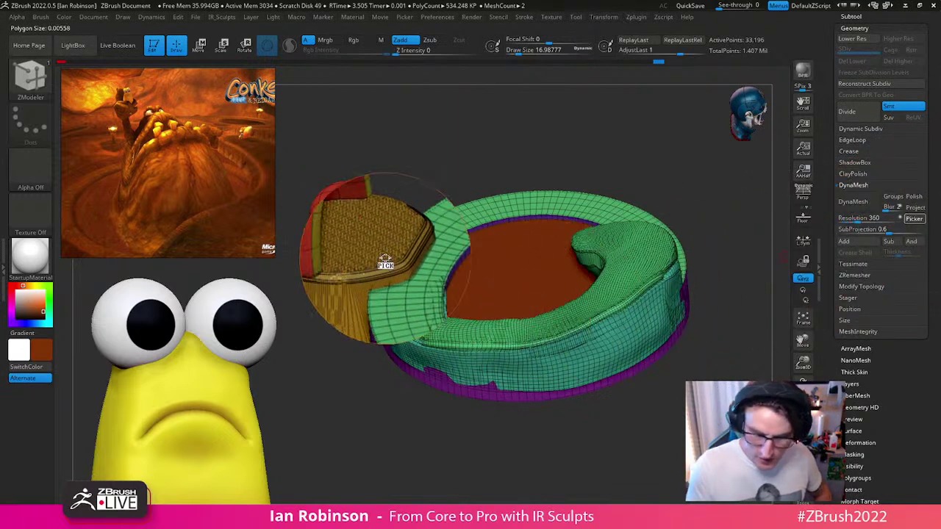
pyautogui.moveTo(387, 246)
pyautogui.mouseDown()
pyautogui.moveTo(402, 297)
pyautogui.moveTo(505, 342)
pyautogui.moveTo(622, 292)
pyautogui.moveTo(644, 269)
pyautogui.moveTo(541, 290)
pyautogui.moveTo(382, 246)
pyautogui.mouseUp()
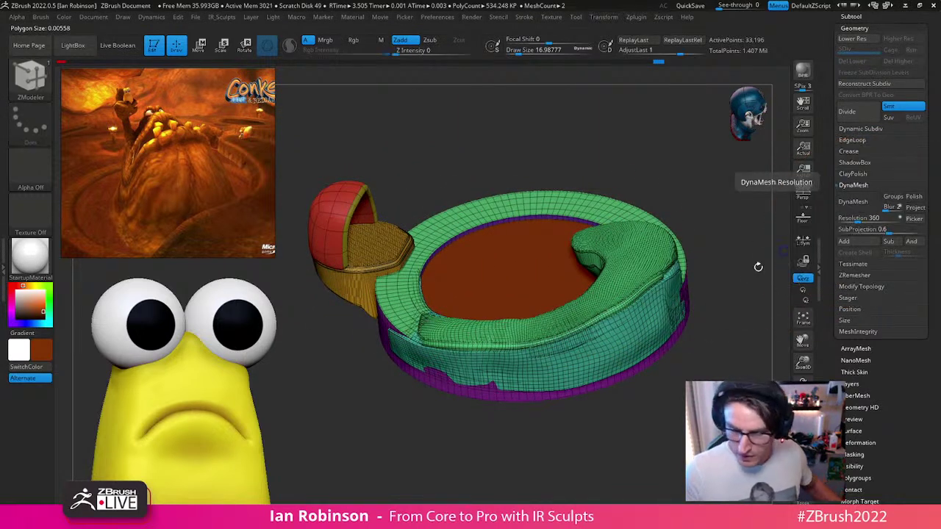
# Step: Set the DynaMesh Blur to 0 and remesh the merged environment with DynaMesh
pyautogui.keyDown('alt'); pyautogui.moveTo(711, 349); pyautogui.dragTo(650, 363); pyautogui.keyUp('alt')
pyautogui.click(890, 207)
pyautogui.write('0')
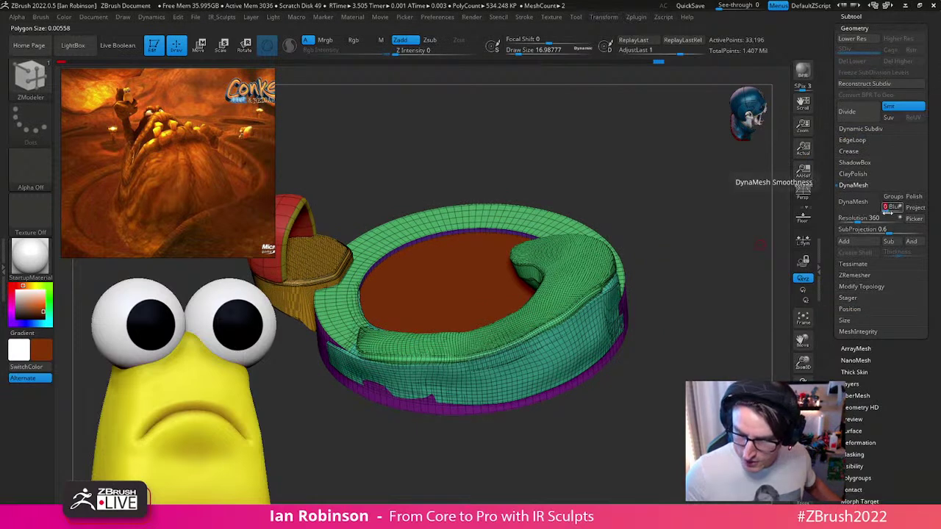
pyautogui.click(864, 204)
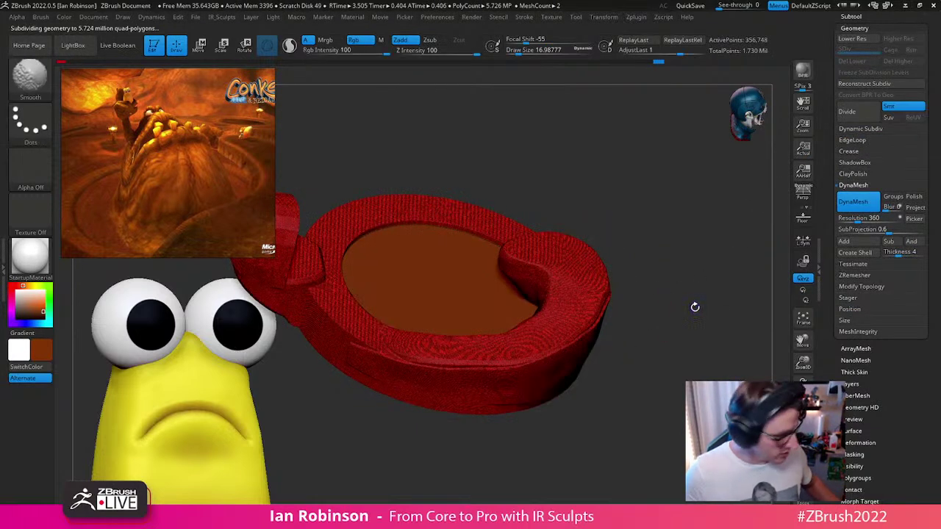
# Step: Lower the DynaMesh resolution to 280 and remesh the environment again
pyautogui.moveTo(684, 319)
pyautogui.mouseDown()
pyautogui.moveTo(668, 331)
pyautogui.moveTo(701, 338)
pyautogui.moveTo(676, 436)
pyautogui.moveTo(714, 361)
pyautogui.moveTo(702, 307)
pyautogui.moveTo(607, 325)
pyautogui.mouseUp()
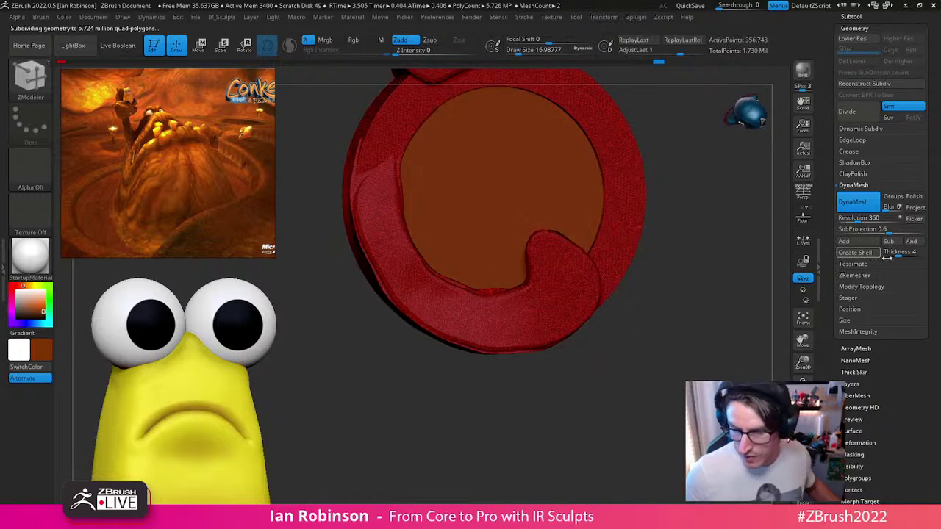
pyautogui.keyDown('alt'); pyautogui.moveTo(716, 228); pyautogui.dragTo(685, 258); pyautogui.keyUp('alt')
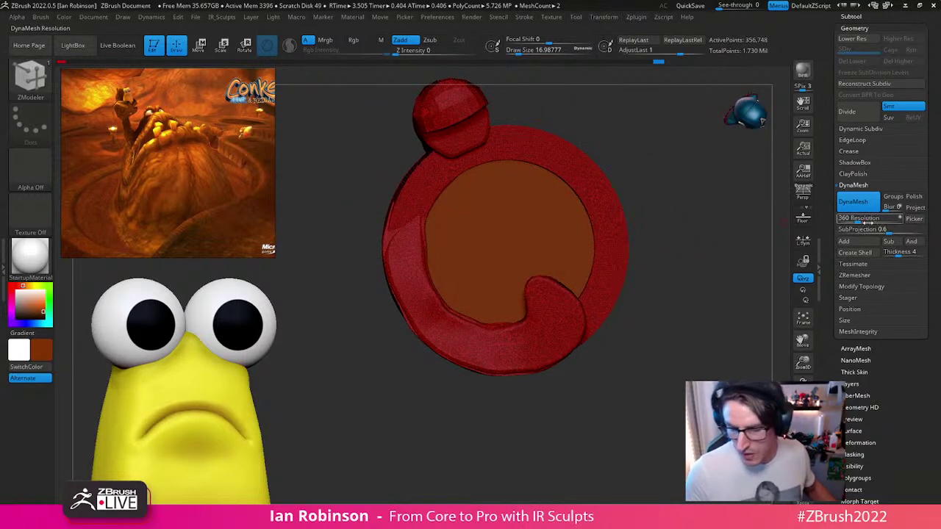
pyautogui.moveTo(891, 219); pyautogui.dragTo(857, 221)
pyautogui.click(852, 201)
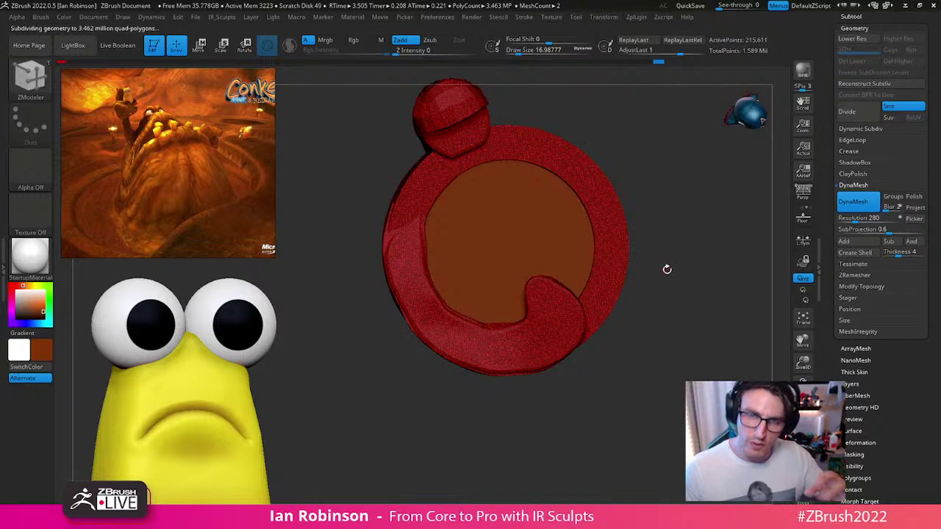
# Step: Inspect the remeshed surface around the hood, rim and ramp, hiding the polyframe to see the shading
pyautogui.moveTo(683, 301)
pyautogui.mouseDown()
pyautogui.moveTo(680, 262)
pyautogui.moveTo(683, 292)
pyautogui.mouseUp()
pyautogui.keyDown('ctrl'); pyautogui.moveTo(507, 225); pyautogui.dragTo(547, 283, button='right'); pyautogui.keyUp('ctrl')
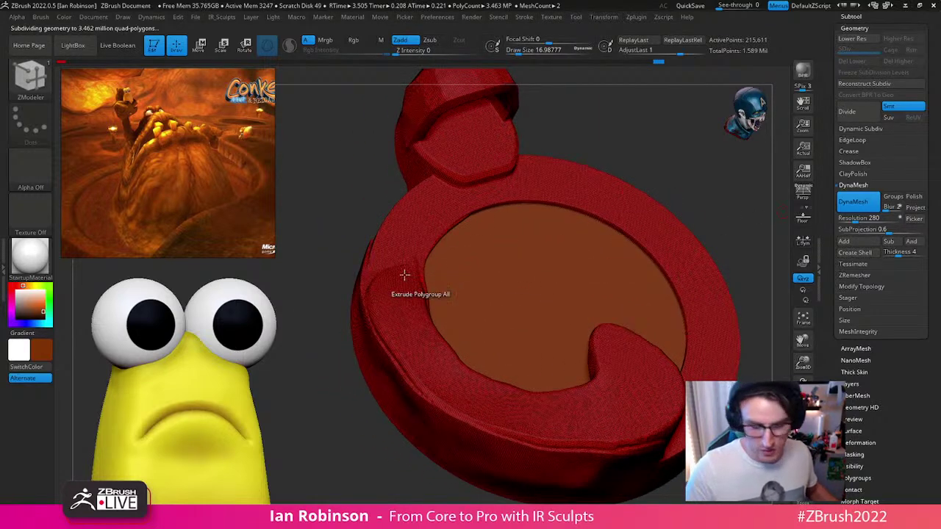
pyautogui.moveTo(409, 275); pyautogui.dragTo(420, 258, button='right')
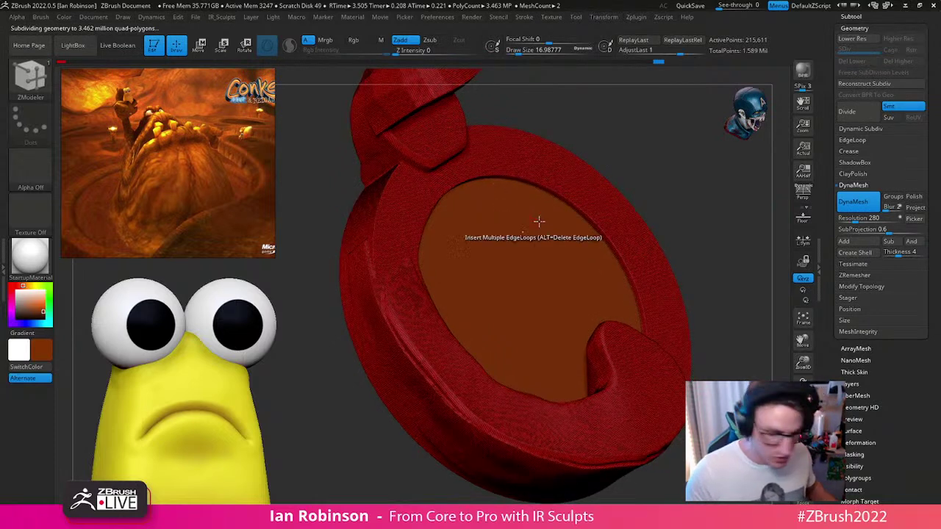
pyautogui.press('shift')
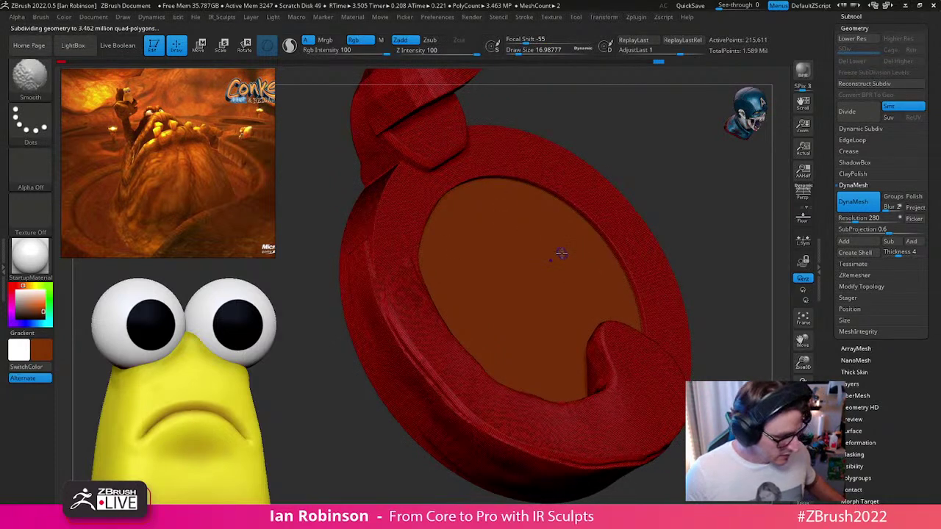
pyautogui.hotkey('shift', 'f')
pyautogui.moveTo(584, 279)
pyautogui.mouseDown(button='right')
pyautogui.moveTo(565, 245)
pyautogui.moveTo(485, 229)
pyautogui.mouseUp(button='right')
pyautogui.moveTo(543, 169); pyautogui.dragTo(519, 194)
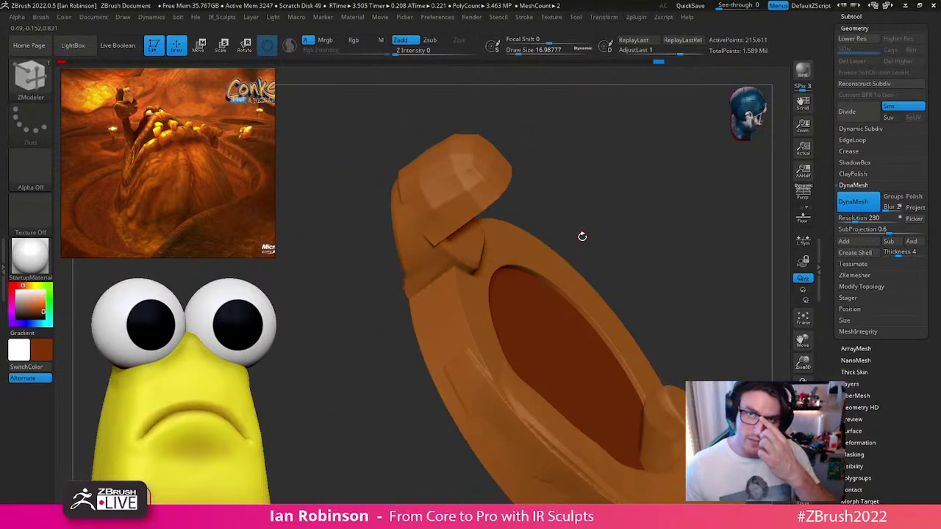
# Step: Load the custom sculpting brush MightyPoo_Brush.zbp from the project's Mighty_Poo_Monster folder
pyautogui.click(65, 17)
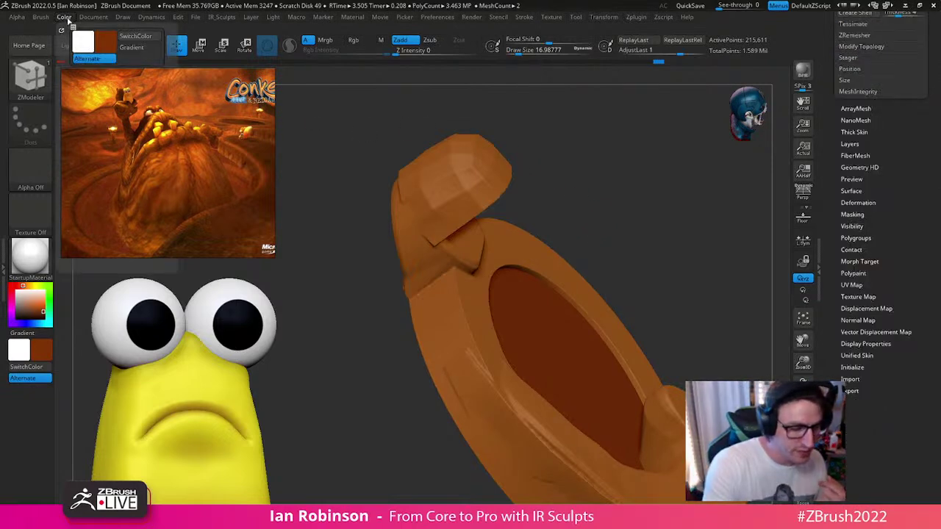
pyautogui.moveTo(40, 22)
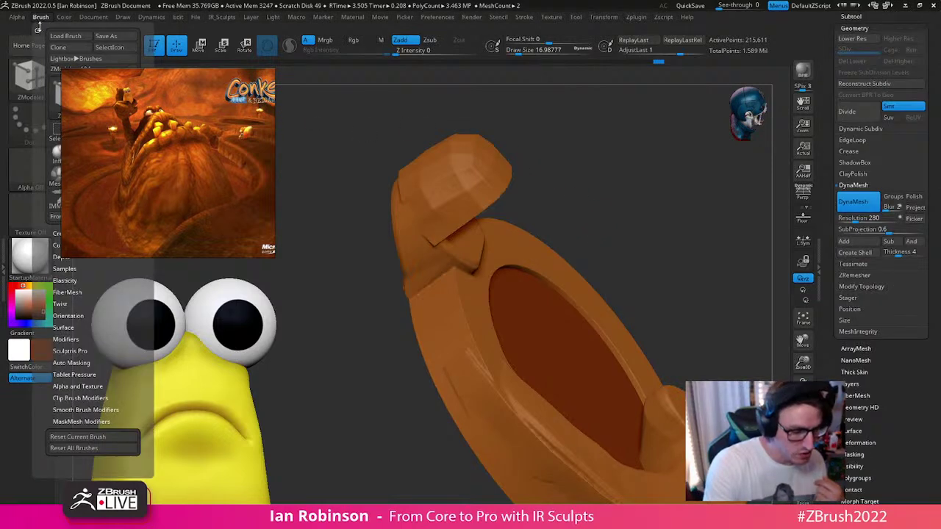
pyautogui.click(25, 94)
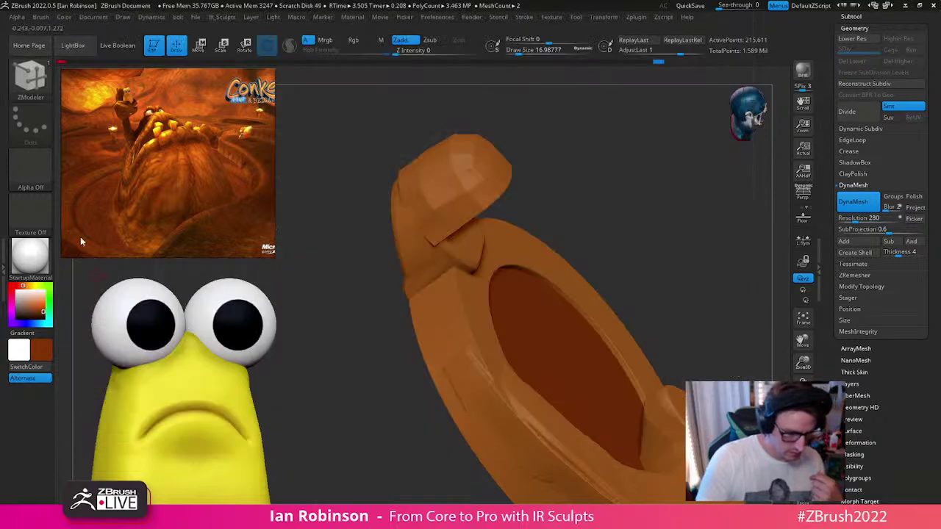
pyautogui.click(29, 86)
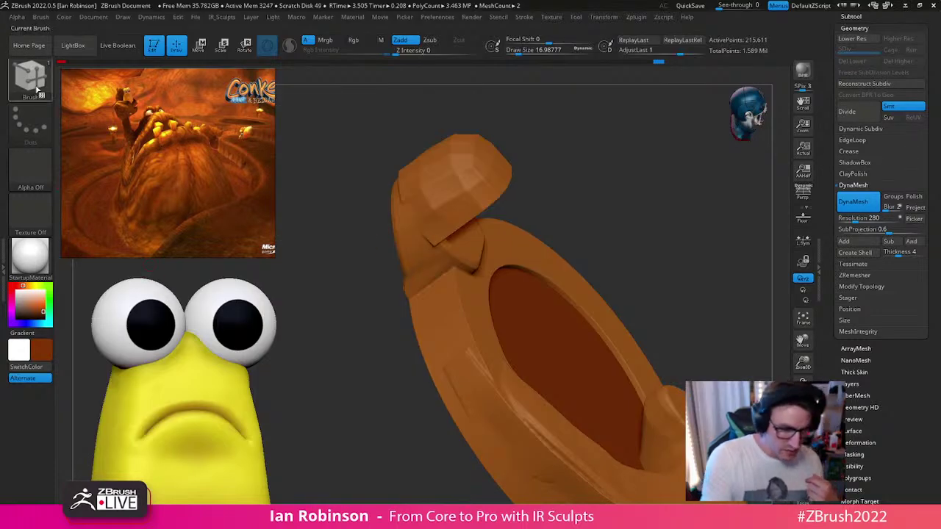
pyautogui.click(39, 92)
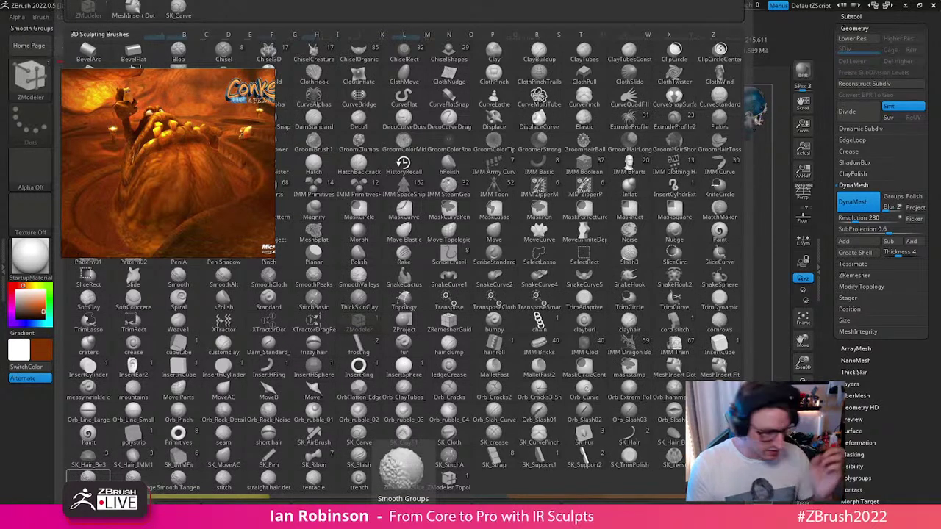
pyautogui.click(92, 499)
pyautogui.moveTo(469, 66); pyautogui.dragTo(597, 144)
pyautogui.click(637, 172)
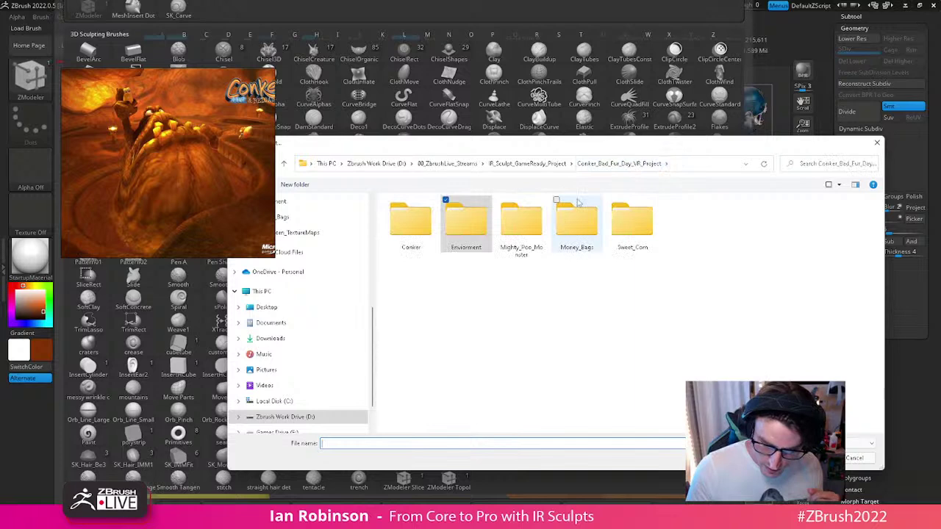
pyautogui.doubleClick(521, 220)
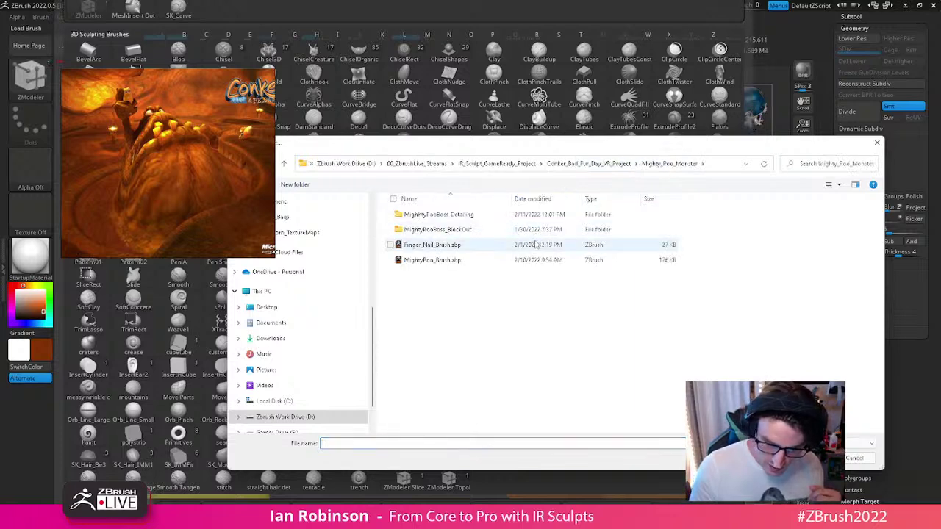
pyautogui.click(475, 261)
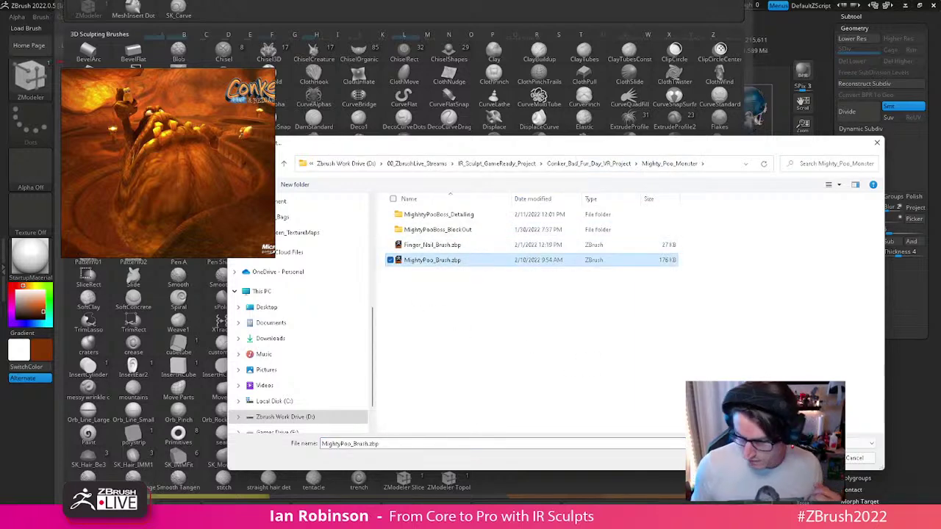
pyautogui.click(808, 457)
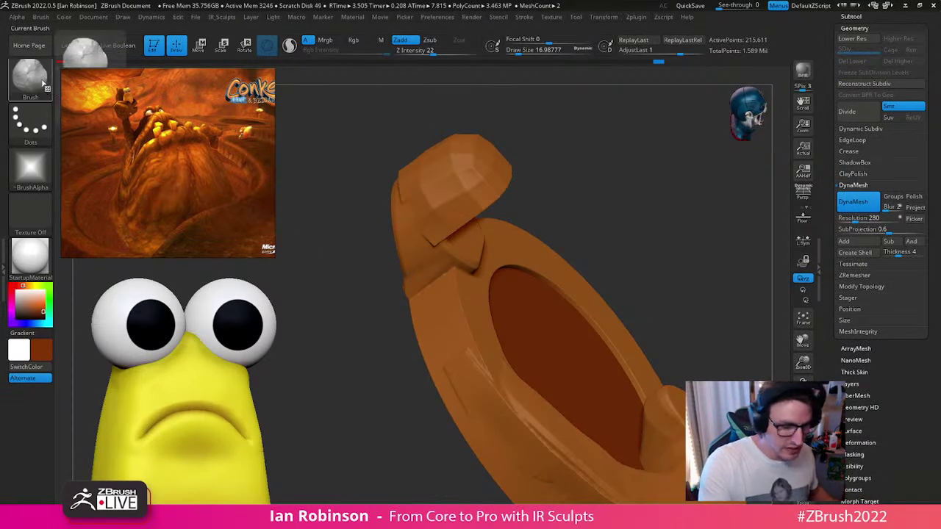
# Step: Set the MightyPoo brush's draw size to about 45 and its Z intensity to 30 for sculpting the hood
pyautogui.click(36, 169)
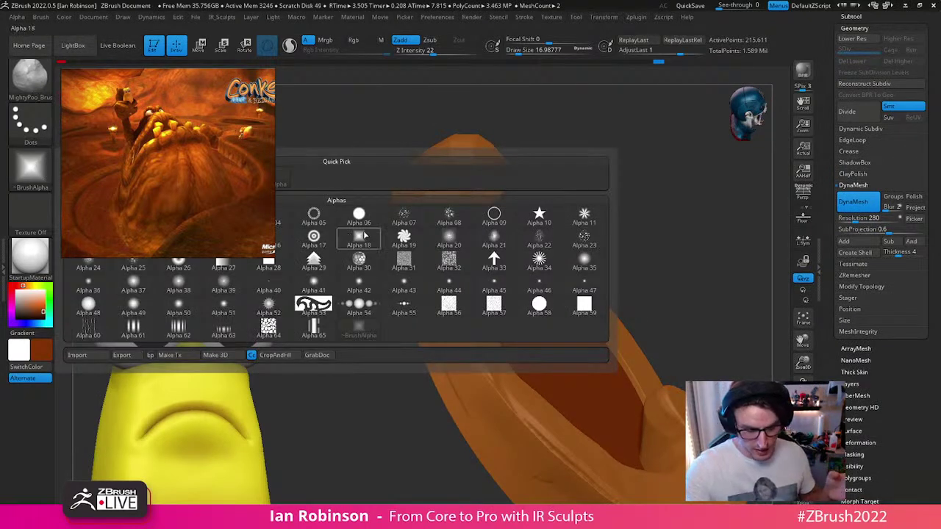
pyautogui.moveTo(627, 244)
pyautogui.mouseDown(button='right')
pyautogui.moveTo(469, 250)
pyautogui.moveTo(483, 305)
pyautogui.moveTo(478, 294)
pyautogui.mouseUp(button='right')
pyautogui.press('s')
pyautogui.moveTo(468, 272); pyautogui.dragTo(478, 270)
pyautogui.moveTo(478, 269)
pyautogui.keyDown('alt'); pyautogui.mouseDown(button='right')
pyautogui.moveTo(548, 290)
pyautogui.moveTo(541, 261)
pyautogui.mouseUp(button='right'); pyautogui.keyUp('alt')
pyautogui.moveTo(538, 269); pyautogui.dragTo(555, 249)
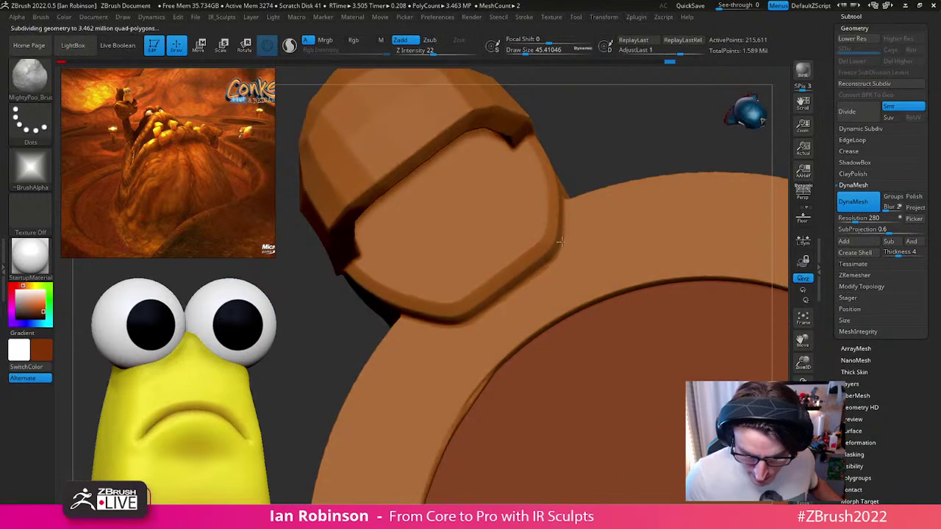
pyautogui.press('space')
pyautogui.moveTo(613, 303); pyautogui.dragTo(622, 304)
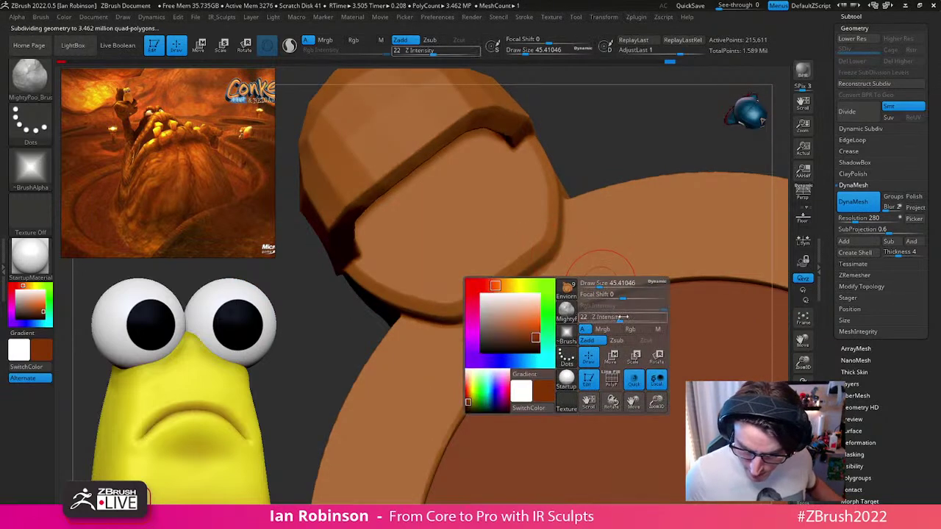
pyautogui.moveTo(564, 216); pyautogui.dragTo(520, 233, button='right')
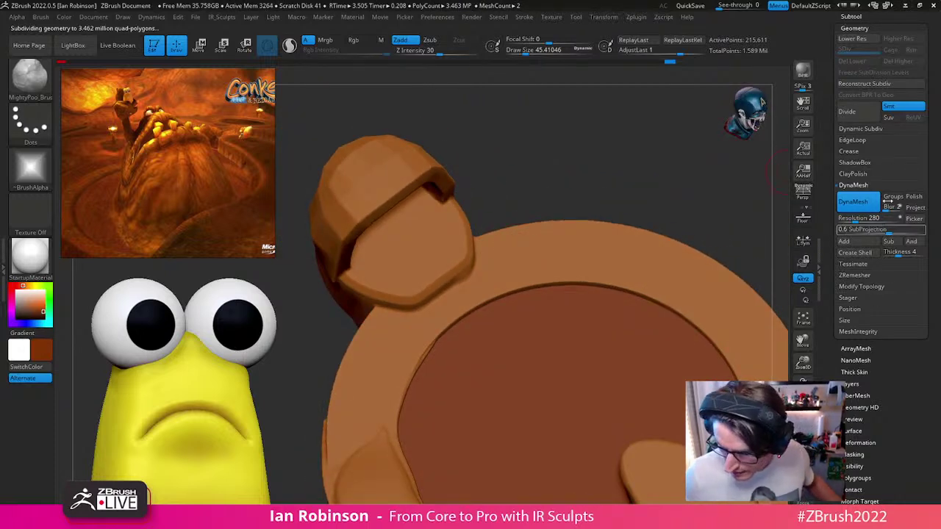
# Step: Turn off Dynamic Subdivision on the environment mesh and sculpt a first stroke where the hood meets the rim
pyautogui.click(861, 129)
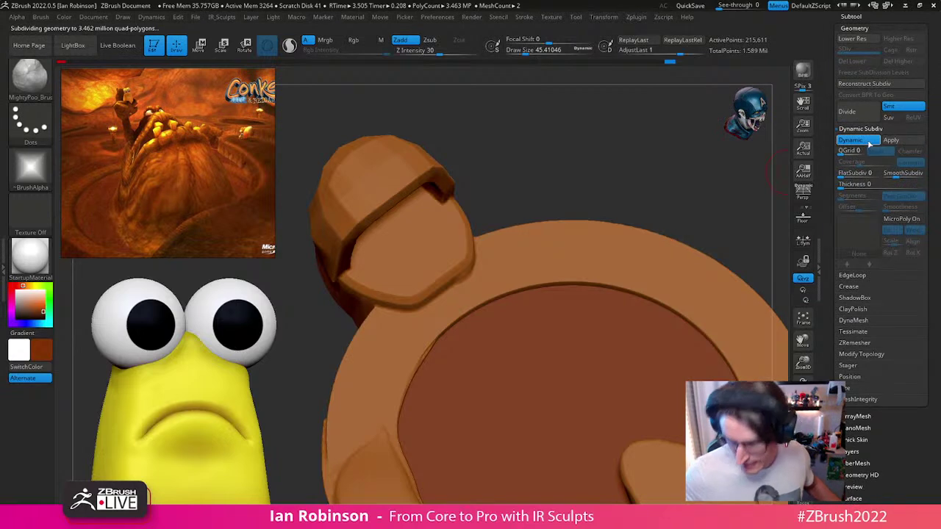
pyautogui.click(867, 141)
pyautogui.keyDown('ctrl'); pyautogui.moveTo(441, 237); pyautogui.dragTo(462, 328, button='right'); pyautogui.keyUp('ctrl')
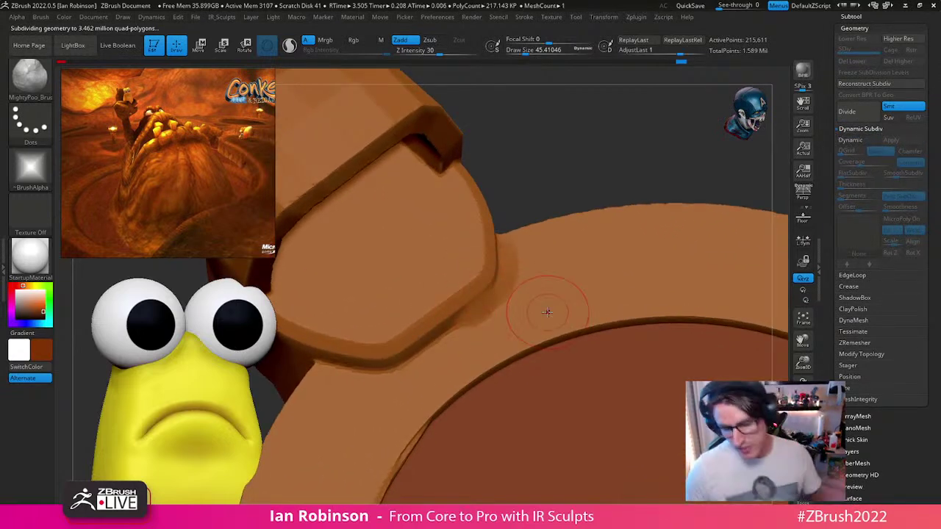
# Step: Check the mesh density with Dynamic Subdivision re-enabled and the polyframe shown, ending with both turned off
pyautogui.hotkey('ctrl', 'd')
pyautogui.click(867, 134)
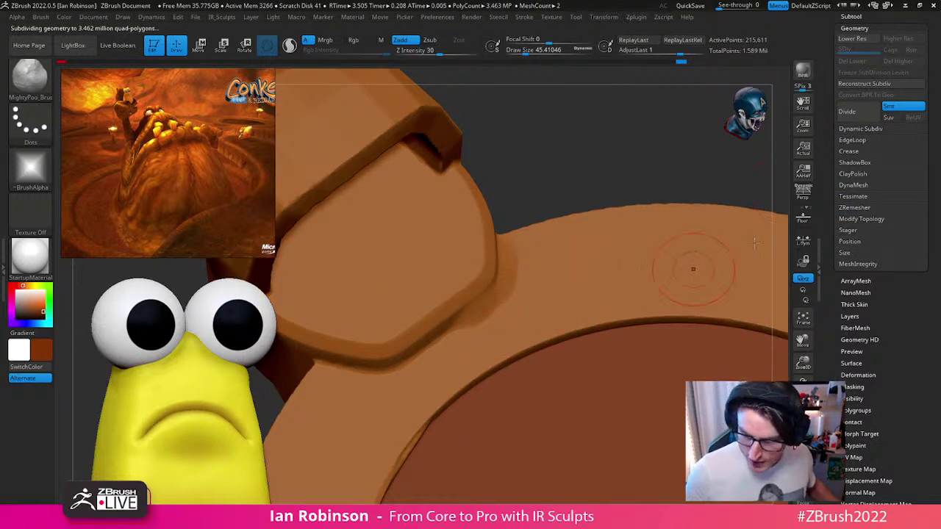
pyautogui.hotkey('shift', 'f')
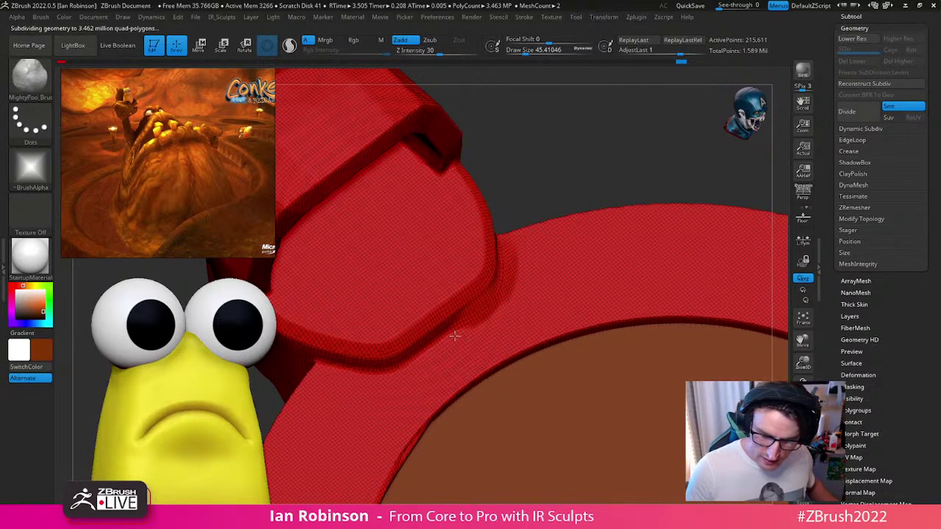
pyautogui.click(867, 129)
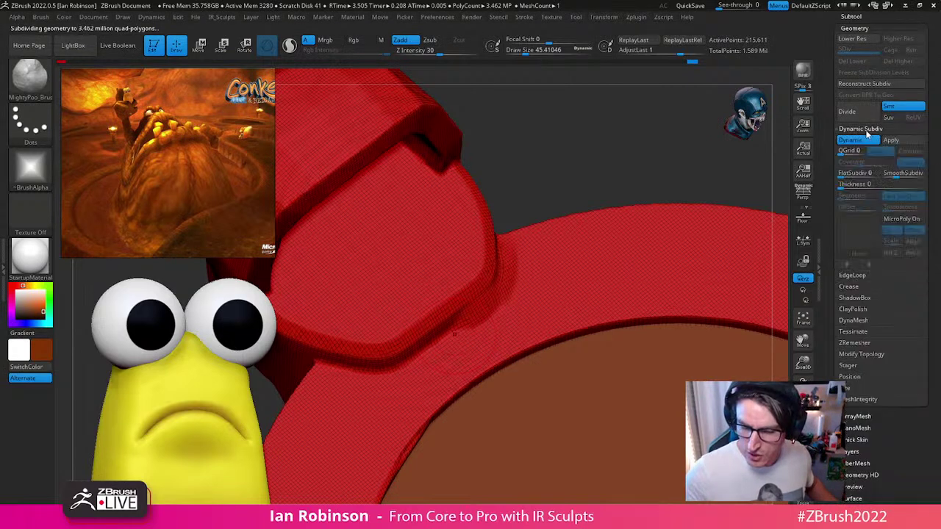
pyautogui.click(865, 140)
pyautogui.moveTo(476, 305); pyautogui.dragTo(462, 306)
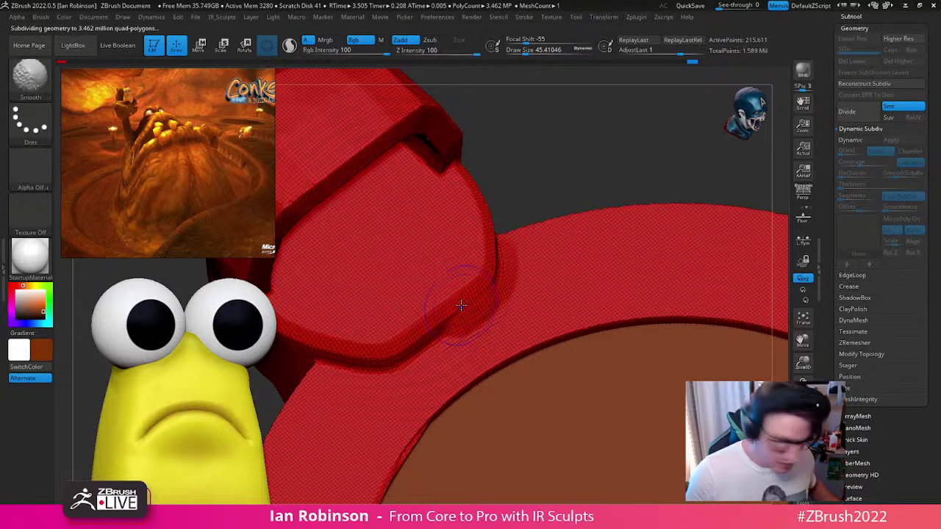
pyautogui.hotkey('shift', 'f')
# Step: Build up and blend the seam around the front of the hood's base where it joins the rim
pyautogui.moveTo(514, 242); pyautogui.dragTo(513, 248)
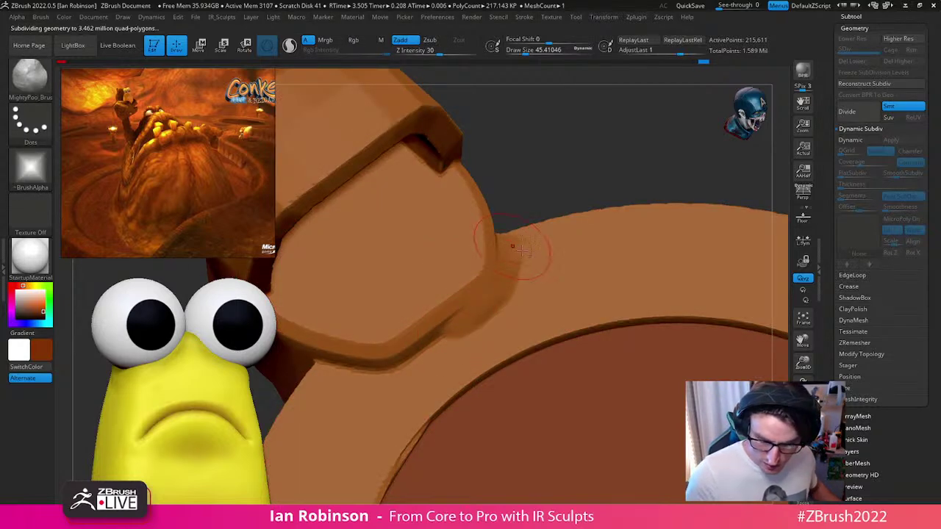
pyautogui.moveTo(513, 249); pyautogui.dragTo(499, 321, button='right')
pyautogui.moveTo(487, 253)
pyautogui.mouseDown()
pyautogui.moveTo(478, 270)
pyautogui.moveTo(481, 243)
pyautogui.mouseUp()
pyautogui.moveTo(494, 290)
pyautogui.mouseDown(button='right')
pyautogui.moveTo(515, 276)
pyautogui.moveTo(488, 293)
pyautogui.mouseUp(button='right')
pyautogui.moveTo(488, 292); pyautogui.dragTo(449, 307)
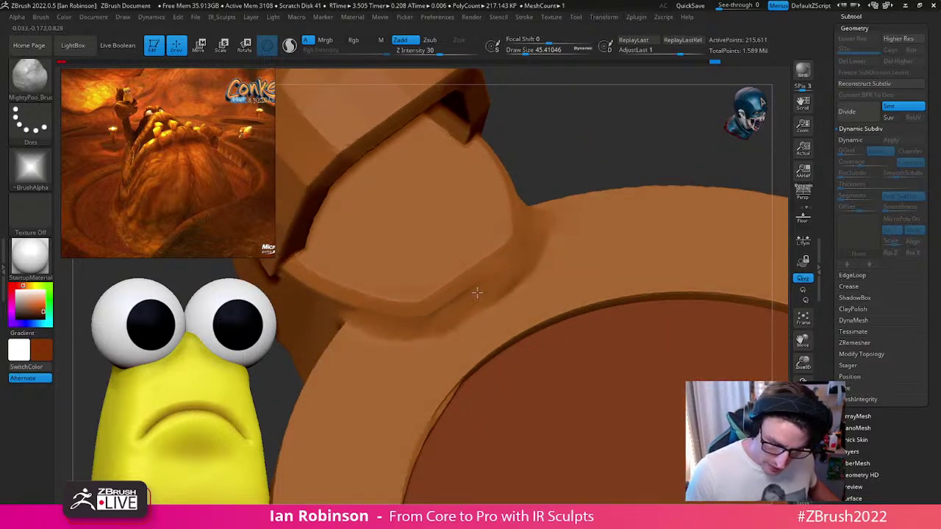
pyautogui.moveTo(477, 306)
pyautogui.keyDown('ctrl'); pyautogui.mouseDown(button='right')
pyautogui.moveTo(481, 211)
pyautogui.moveTo(471, 273)
pyautogui.moveTo(490, 299)
pyautogui.mouseUp(button='right'); pyautogui.keyUp('ctrl')
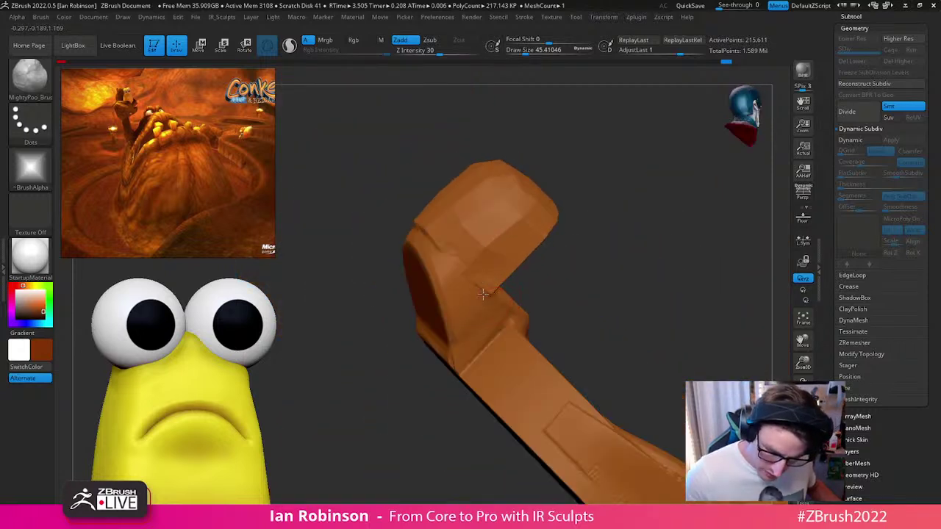
# Step: Sculpt the back and sides of the hood to soften its joints with the rim
pyautogui.moveTo(437, 249); pyautogui.dragTo(469, 252, button='right')
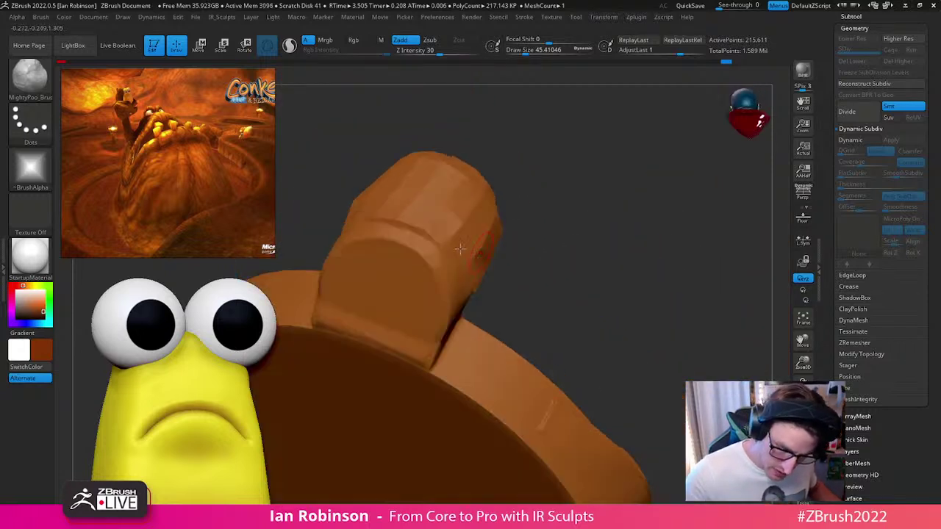
pyautogui.moveTo(413, 228); pyautogui.dragTo(506, 240, button='right')
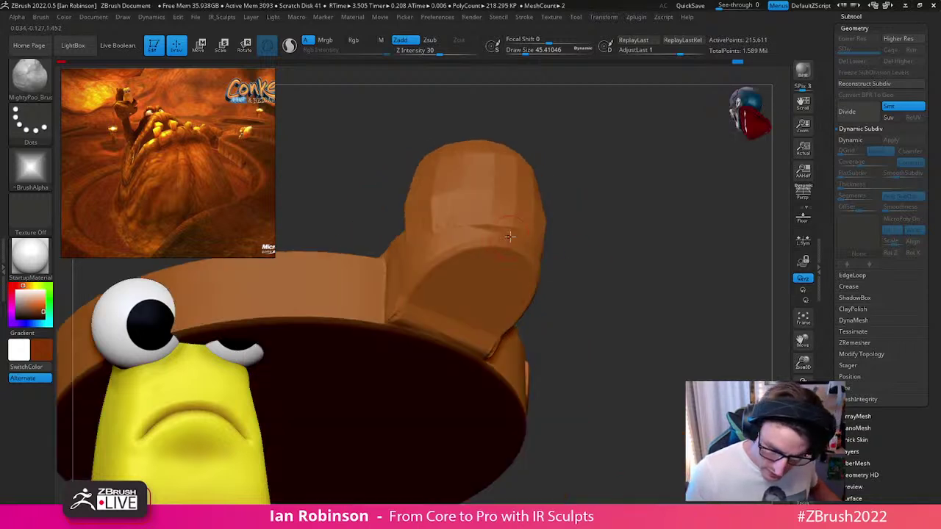
pyautogui.moveTo(416, 237); pyautogui.dragTo(521, 295, button='right')
pyautogui.moveTo(461, 282); pyautogui.dragTo(593, 339, button='right')
pyautogui.click(594, 316)
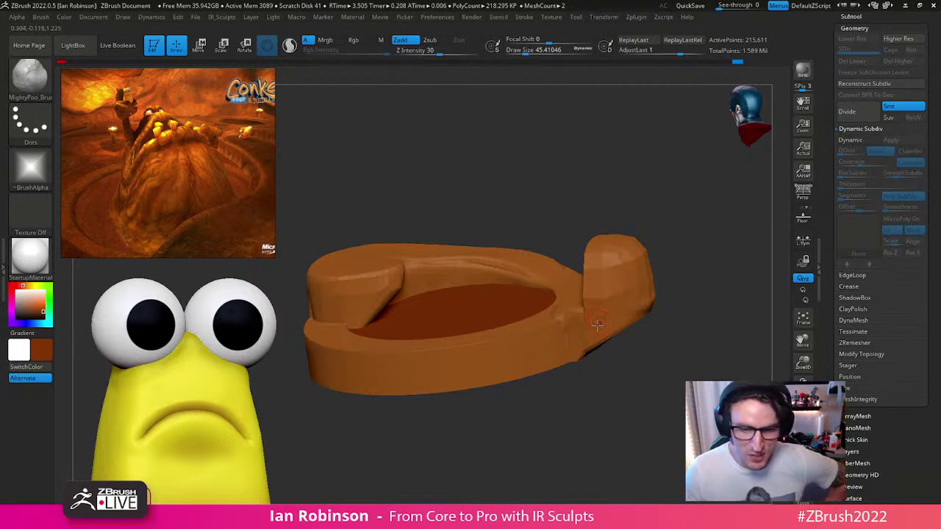
# Step: Enlarge the brush to a draw size of about 85 and round off the hood's faceted outer surface
pyautogui.moveTo(598, 300)
pyautogui.mouseDown(button='right')
pyautogui.moveTo(596, 316)
pyautogui.moveTo(607, 294)
pyautogui.mouseUp(button='right')
pyautogui.keyDown('ctrl'); pyautogui.moveTo(607, 294); pyautogui.dragTo(613, 346, button='right'); pyautogui.keyUp('ctrl')
pyautogui.press('s')
pyautogui.moveTo(634, 275); pyautogui.dragTo(642, 275)
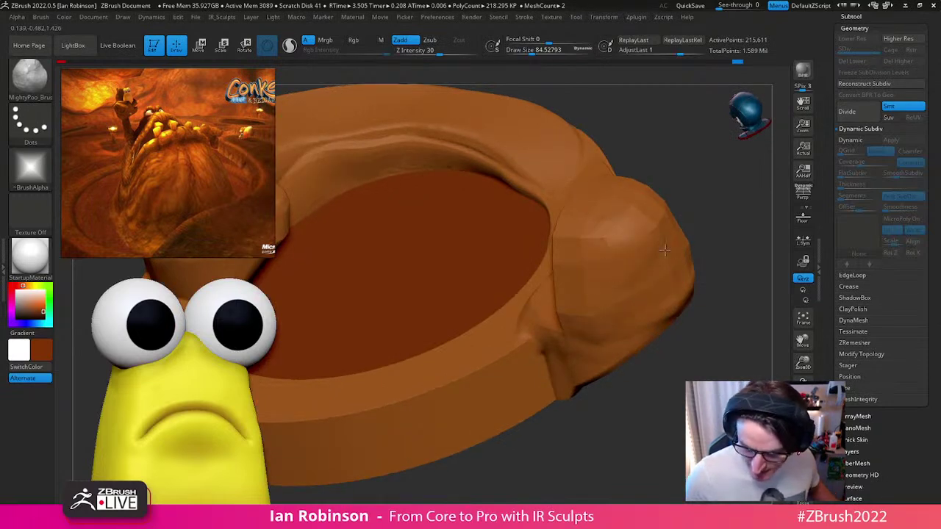
pyautogui.moveTo(672, 294); pyautogui.dragTo(618, 277, button='right')
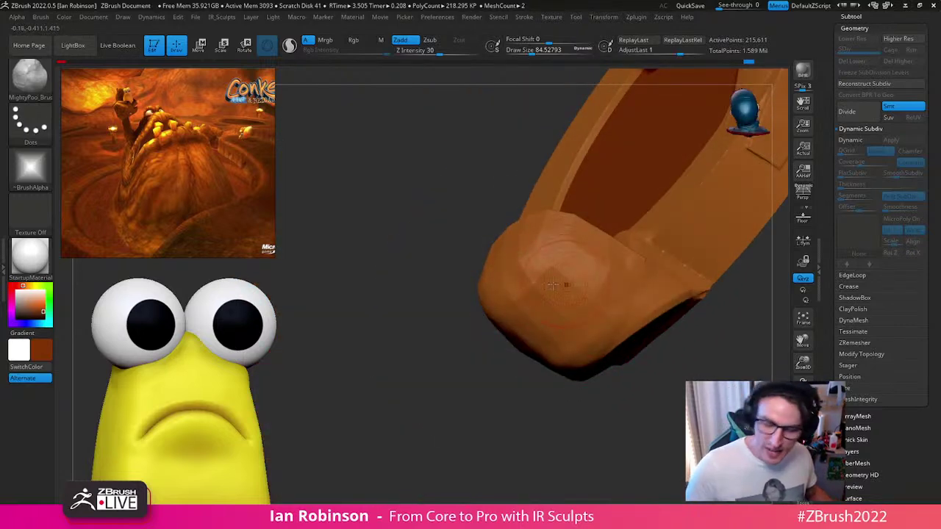
pyautogui.moveTo(583, 274); pyautogui.dragTo(631, 289, button='right')
pyautogui.moveTo(530, 310); pyautogui.dragTo(515, 265)
pyautogui.hotkey('ctrl', 'z')
pyautogui.hotkey('ctrl', 'shift', 'z')
# Step: Set the draw size to about 92 and blend the ramp's stepped lower end into the rim
pyautogui.moveTo(573, 271)
pyautogui.mouseDown(button='right')
pyautogui.moveTo(672, 332)
pyautogui.moveTo(682, 353)
pyautogui.moveTo(596, 252)
pyautogui.moveTo(586, 269)
pyautogui.moveTo(649, 317)
pyautogui.mouseUp(button='right')
pyautogui.press('s')
pyautogui.click(525, 277)
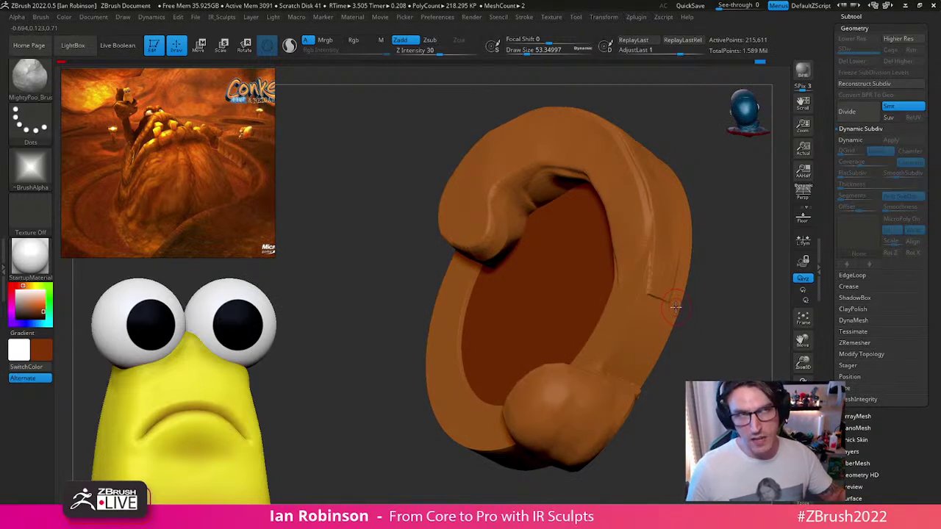
pyautogui.press('s')
pyautogui.moveTo(649, 269); pyautogui.dragTo(661, 306)
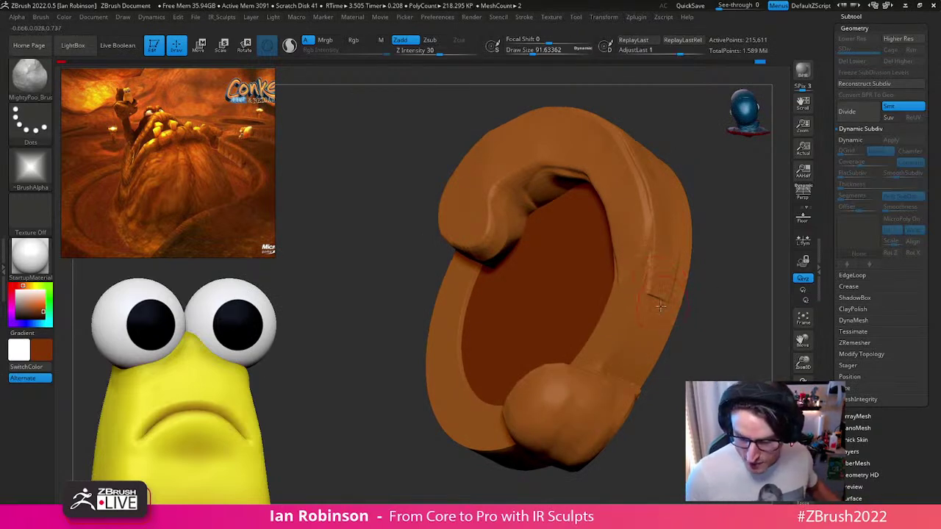
pyautogui.moveTo(663, 233); pyautogui.dragTo(588, 313, button='right')
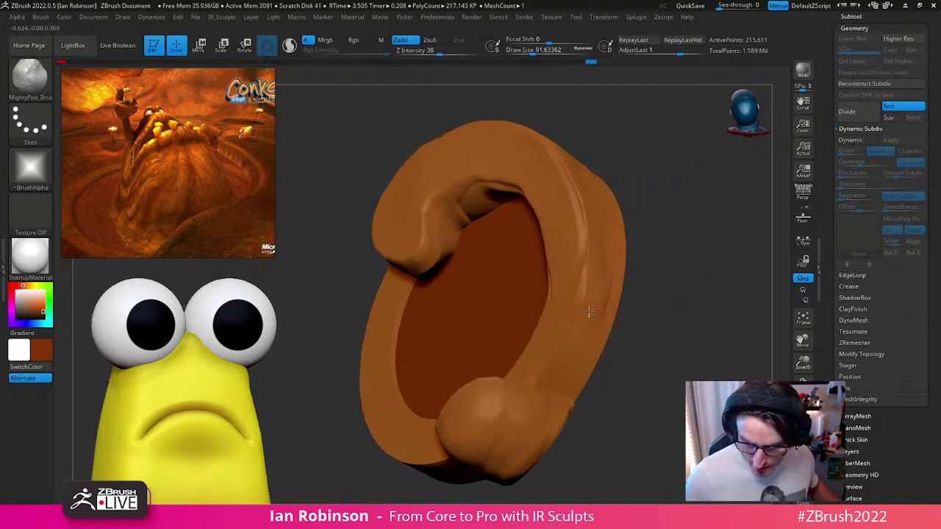
pyautogui.moveTo(591, 253); pyautogui.dragTo(582, 229)
pyautogui.moveTo(581, 246); pyautogui.dragTo(577, 225, button='right')
# Step: Reduce the draw size to about 74 and Z intensity to 27 to sculpt the ramp's outer wall
pyautogui.moveTo(667, 198)
pyautogui.keyDown('alt'); pyautogui.mouseDown(button='right')
pyautogui.moveTo(655, 263)
pyautogui.moveTo(616, 255)
pyautogui.mouseUp(button='right'); pyautogui.keyUp('alt')
pyautogui.press('s')
pyautogui.moveTo(599, 258); pyautogui.dragTo(592, 257)
pyautogui.moveTo(605, 244); pyautogui.dragTo(598, 247, button='right')
pyautogui.press('space')
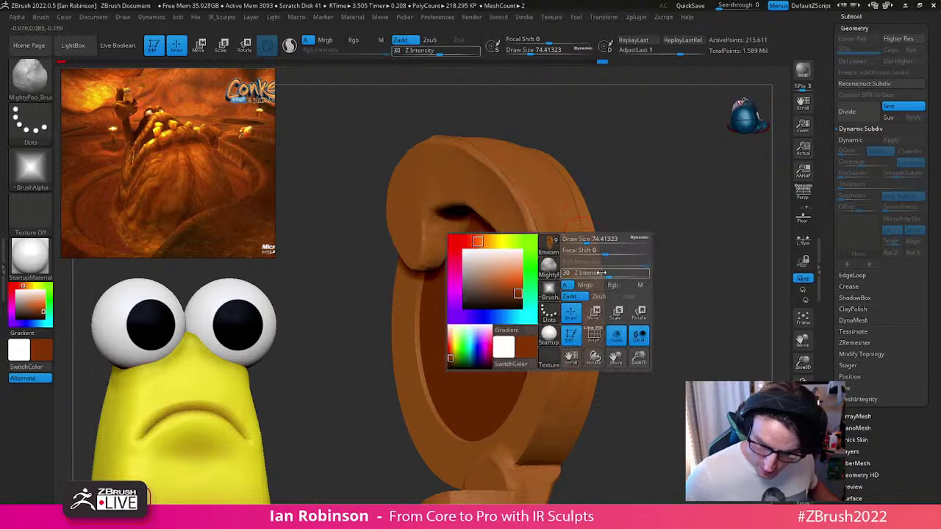
pyautogui.moveTo(592, 275); pyautogui.dragTo(588, 275)
pyautogui.moveTo(684, 236); pyautogui.dragTo(630, 228, button='right')
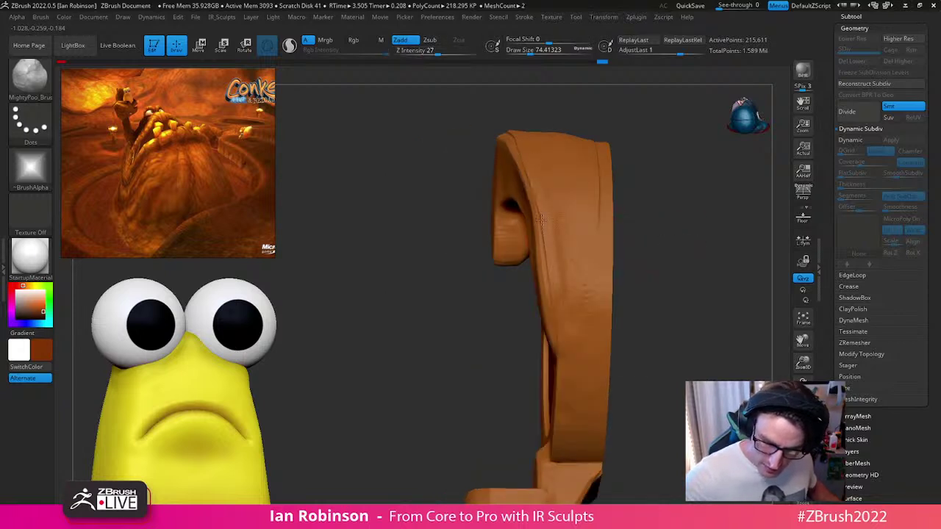
# Step: Soften the ramp's long outer edge and sculpt the junction of its blunt end with the rim
pyautogui.moveTo(622, 241)
pyautogui.mouseDown(button='right')
pyautogui.moveTo(610, 258)
pyautogui.moveTo(624, 231)
pyautogui.moveTo(639, 272)
pyautogui.moveTo(607, 221)
pyautogui.moveTo(608, 239)
pyautogui.mouseUp(button='right')
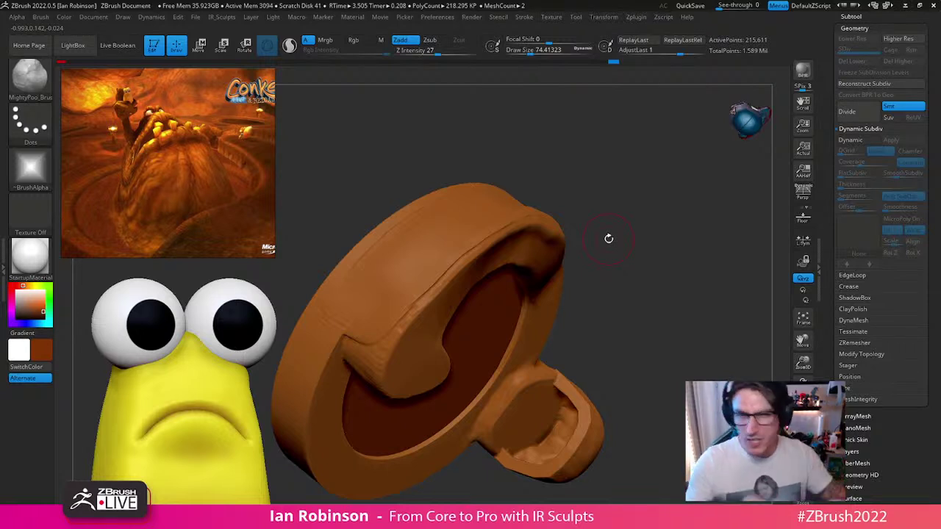
pyautogui.moveTo(608, 238); pyautogui.dragTo(625, 213)
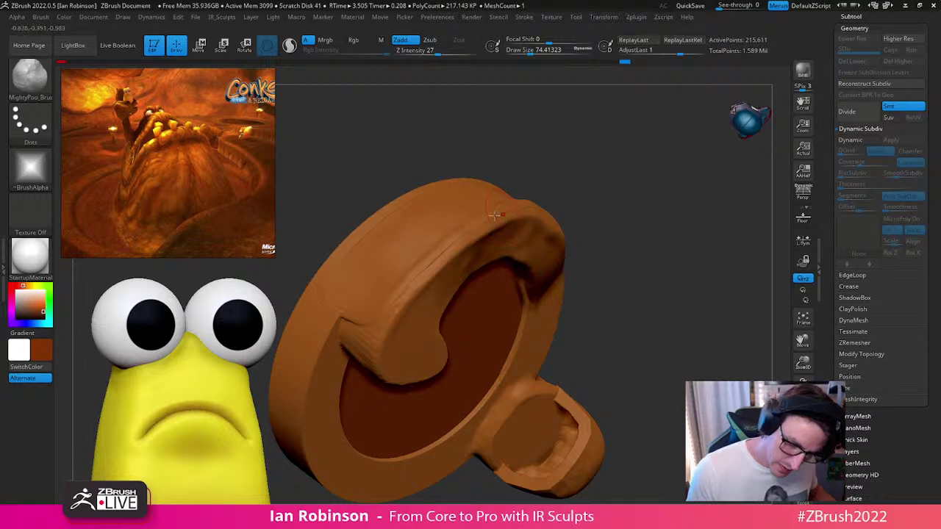
pyautogui.moveTo(459, 237); pyautogui.dragTo(455, 262, button='right')
pyautogui.moveTo(381, 335); pyautogui.dragTo(385, 272, button='right')
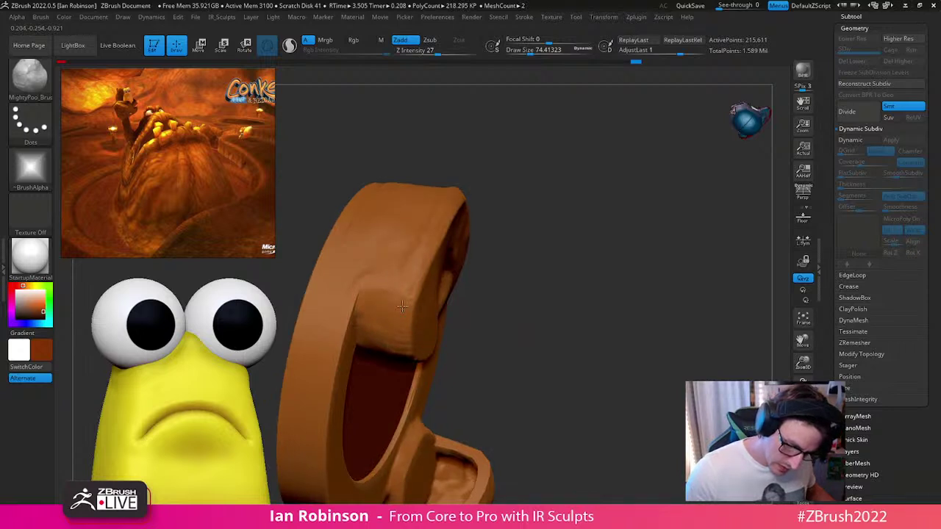
pyautogui.moveTo(363, 324); pyautogui.dragTo(419, 290, button='right')
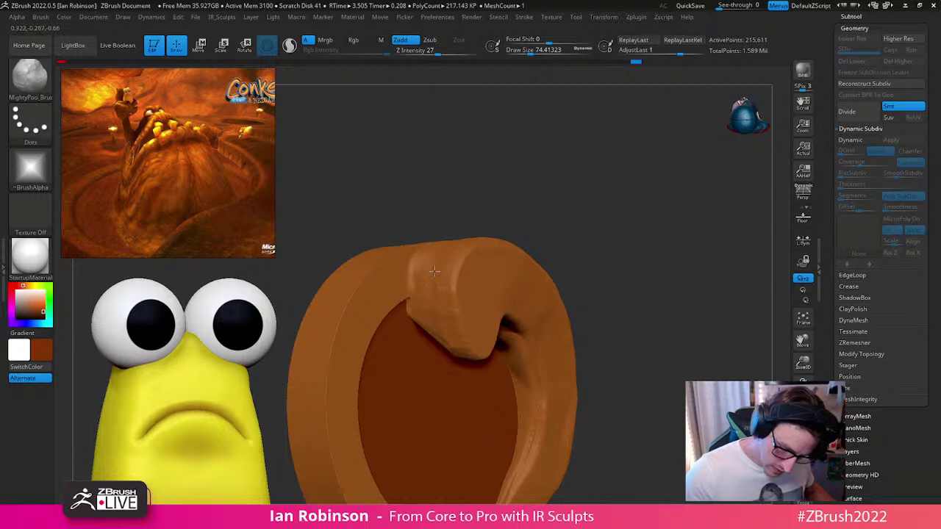
# Step: Sculpt the ramp's curled end and the inner corner where it drops to the pool
pyautogui.moveTo(445, 345); pyautogui.dragTo(390, 353, button='right')
pyautogui.moveTo(514, 291); pyautogui.dragTo(380, 292, button='right')
pyautogui.moveTo(369, 257); pyautogui.dragTo(264, 247, button='right')
pyautogui.moveTo(492, 289); pyautogui.dragTo(517, 295, button='right')
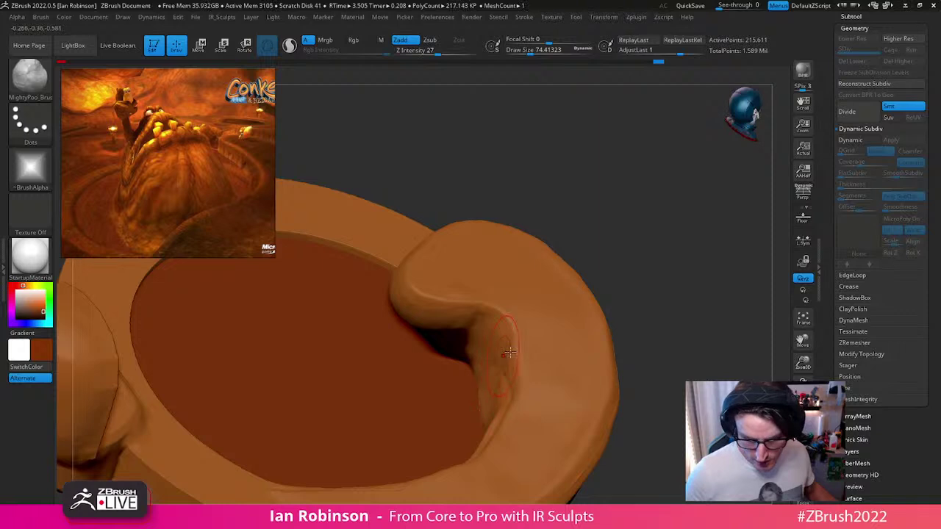
pyautogui.moveTo(506, 335); pyautogui.dragTo(480, 425, button='right')
pyautogui.moveTo(488, 347); pyautogui.dragTo(532, 322, button='right')
pyautogui.moveTo(475, 292); pyautogui.dragTo(474, 240, button='right')
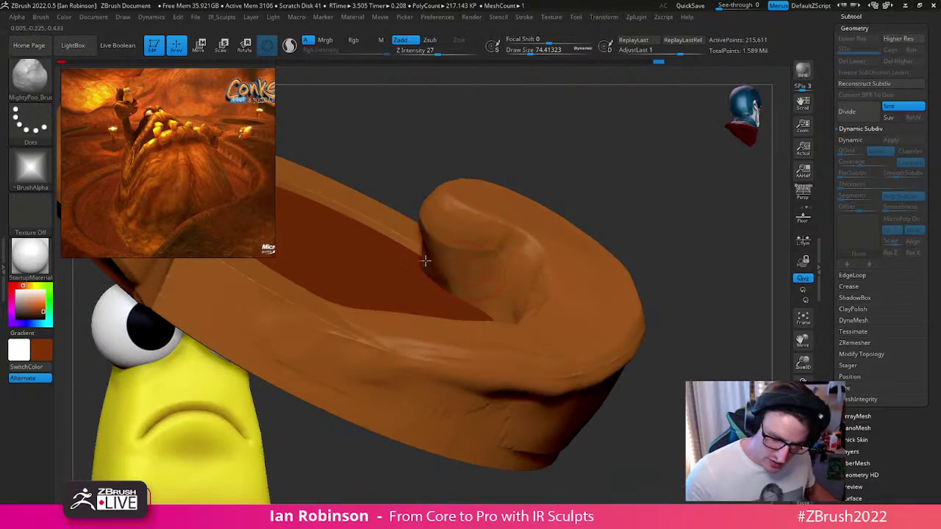
pyautogui.moveTo(429, 216); pyautogui.dragTo(558, 340, button='right')
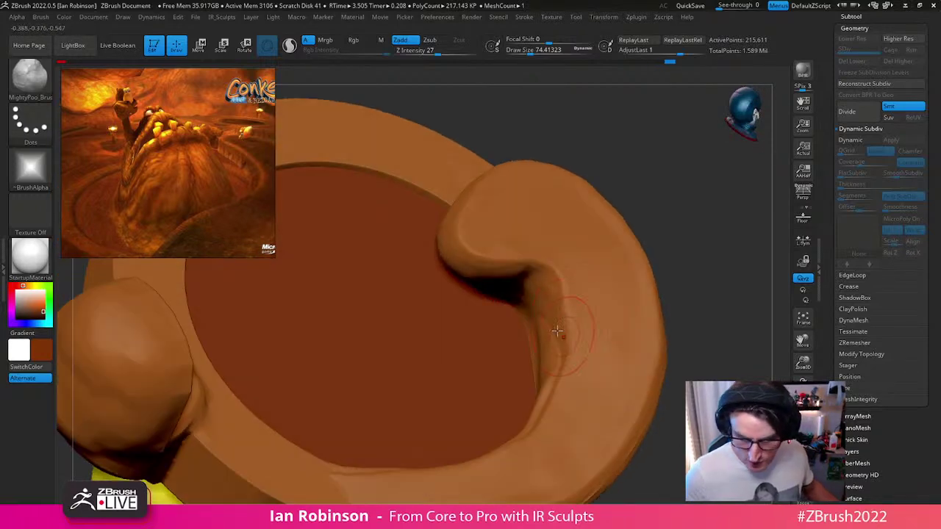
# Step: Build up the circular rim between the hood and the ramp's curled end, softening its inner edge
pyautogui.moveTo(535, 388); pyautogui.dragTo(563, 288, button='right')
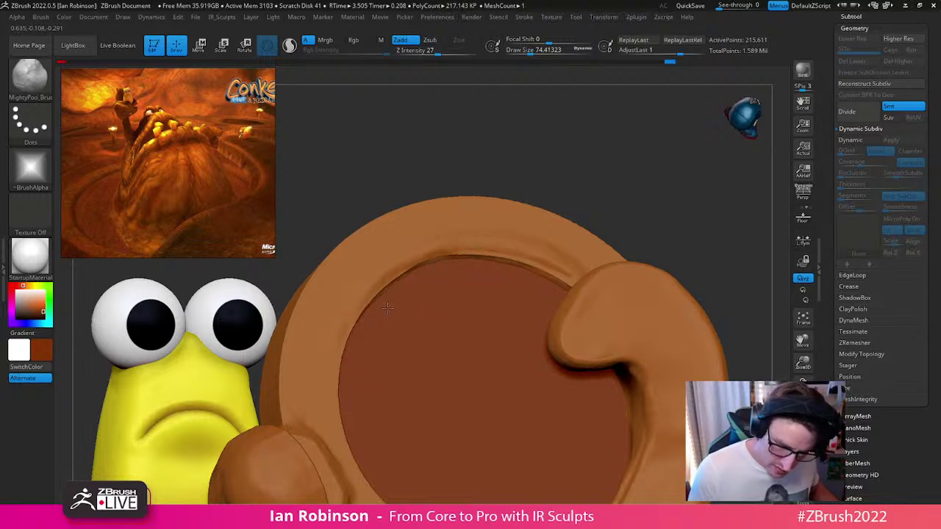
pyautogui.moveTo(409, 280); pyautogui.dragTo(368, 367, button='right')
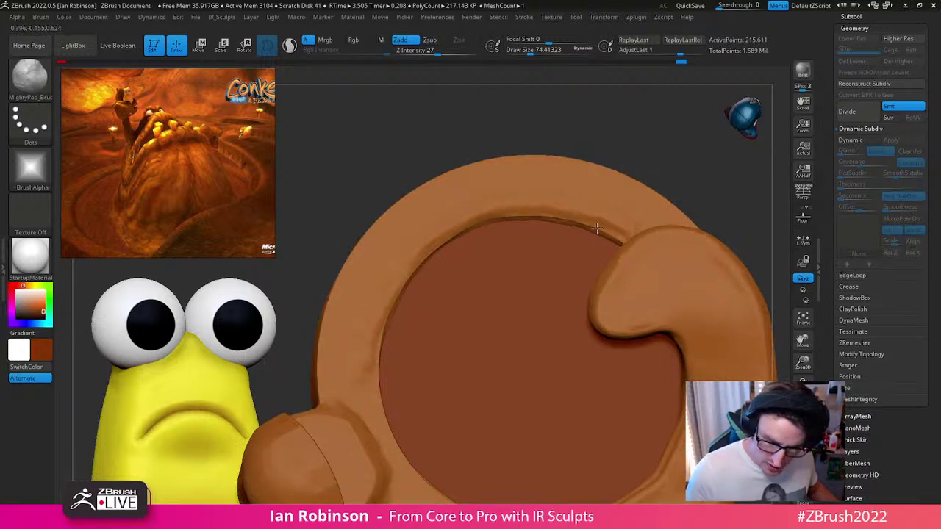
pyautogui.moveTo(573, 217); pyautogui.dragTo(588, 193, button='right')
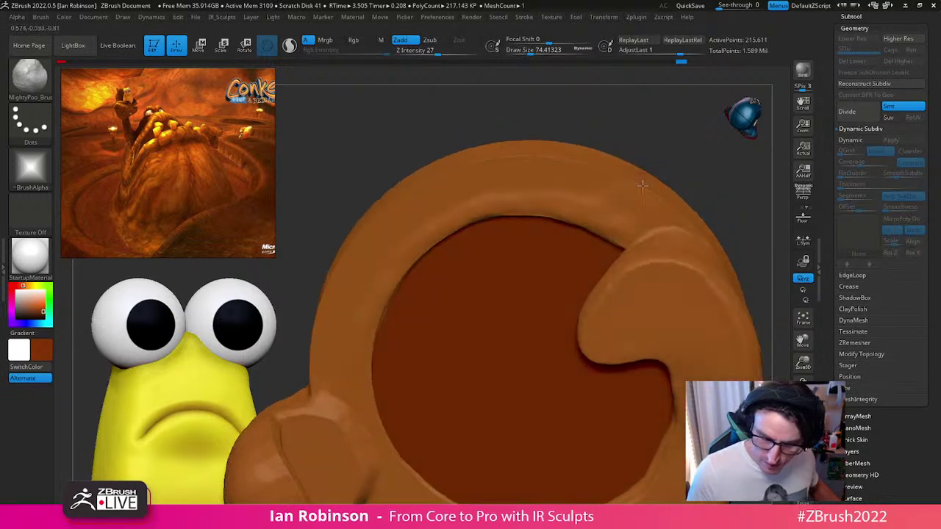
# Step: Set the brush's focal shift to -59 and sculpt further along the circular rim
pyautogui.press('space')
pyautogui.moveTo(613, 206); pyautogui.dragTo(594, 207)
pyautogui.moveTo(566, 200); pyautogui.dragTo(597, 203, button='right')
pyautogui.press('space')
pyautogui.moveTo(588, 205); pyautogui.dragTo(575, 205)
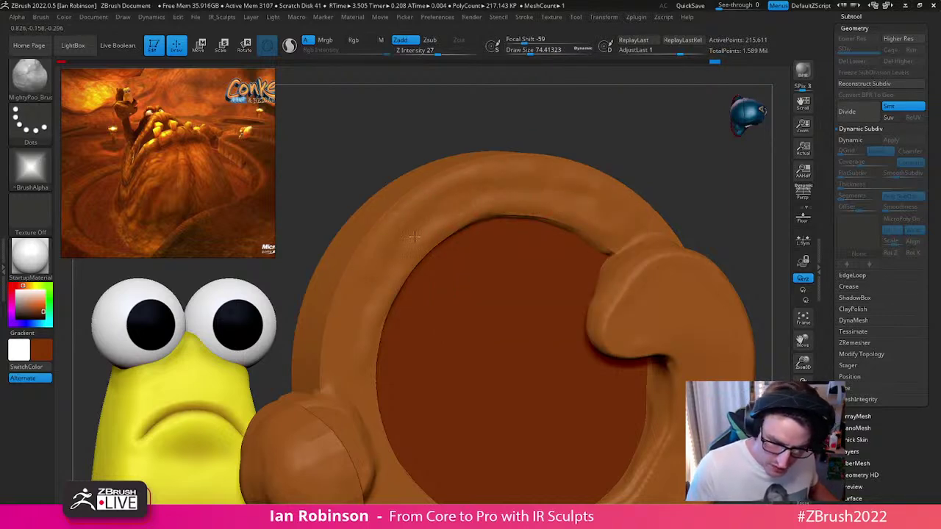
pyautogui.moveTo(491, 227); pyautogui.dragTo(576, 208, button='right')
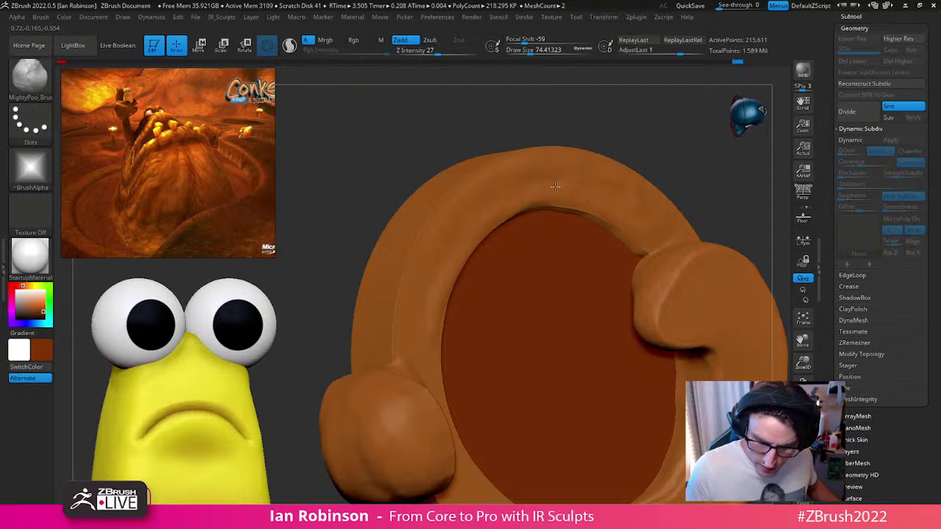
# Step: Roughen the top face of the circular rim around to its junction with the hood using the MightyPoo brush
pyautogui.moveTo(500, 197); pyautogui.dragTo(450, 226, button='right')
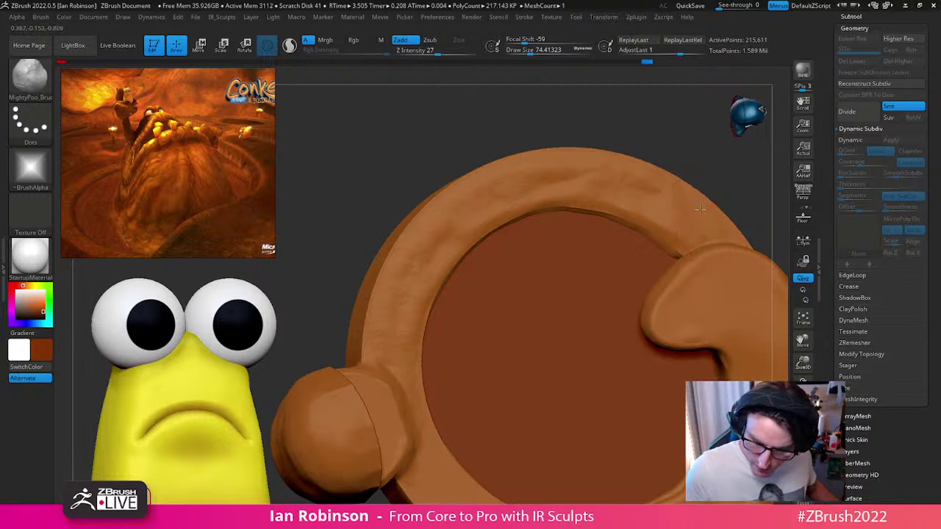
pyautogui.moveTo(418, 272)
pyautogui.mouseDown(button='right')
pyautogui.moveTo(411, 342)
pyautogui.moveTo(432, 348)
pyautogui.mouseUp(button='right')
pyautogui.moveTo(420, 352); pyautogui.dragTo(434, 384)
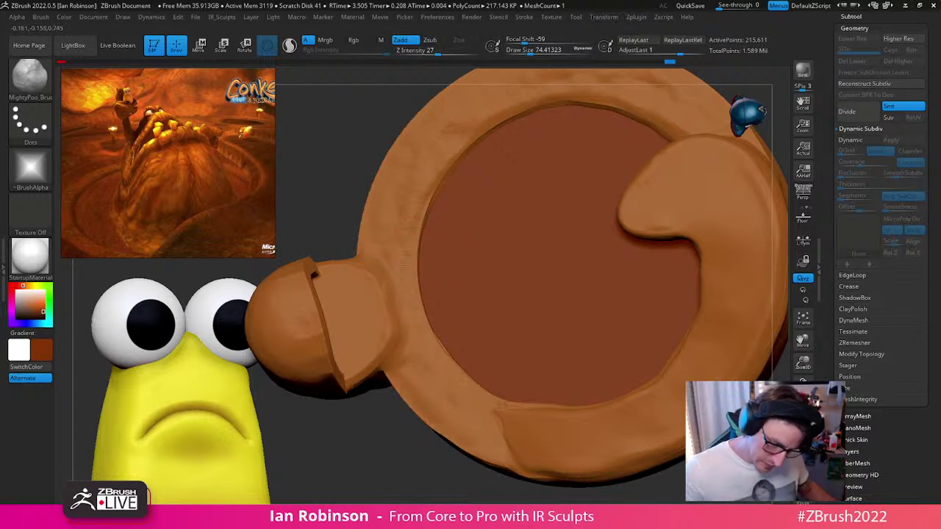
pyautogui.moveTo(401, 277); pyautogui.dragTo(428, 234)
pyautogui.keyDown('alt'); pyautogui.moveTo(462, 187); pyautogui.dragTo(473, 145, button='right'); pyautogui.keyUp('alt')
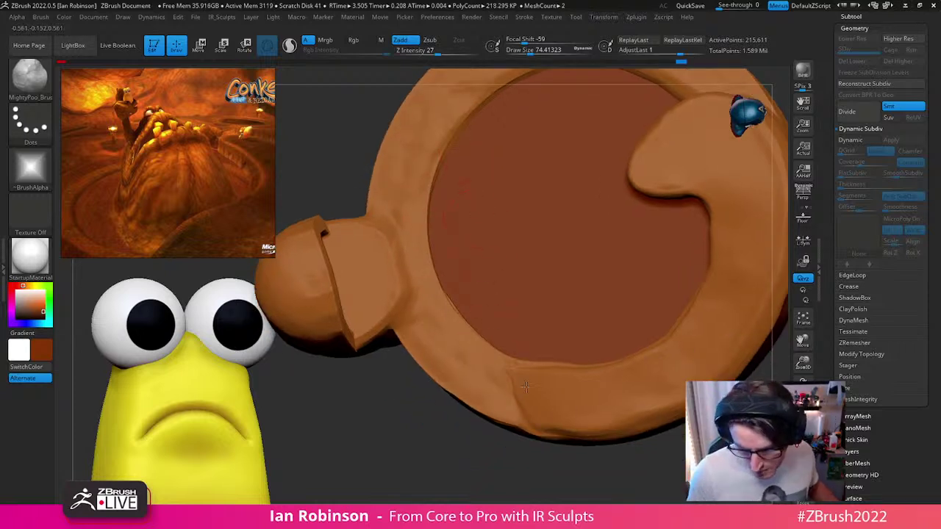
# Step: Blend the seam between the ramp's blunt end and the rim, and sculpt onward along the ramp's top face
pyautogui.moveTo(512, 380); pyautogui.dragTo(505, 374)
pyautogui.moveTo(445, 365); pyautogui.dragTo(480, 361)
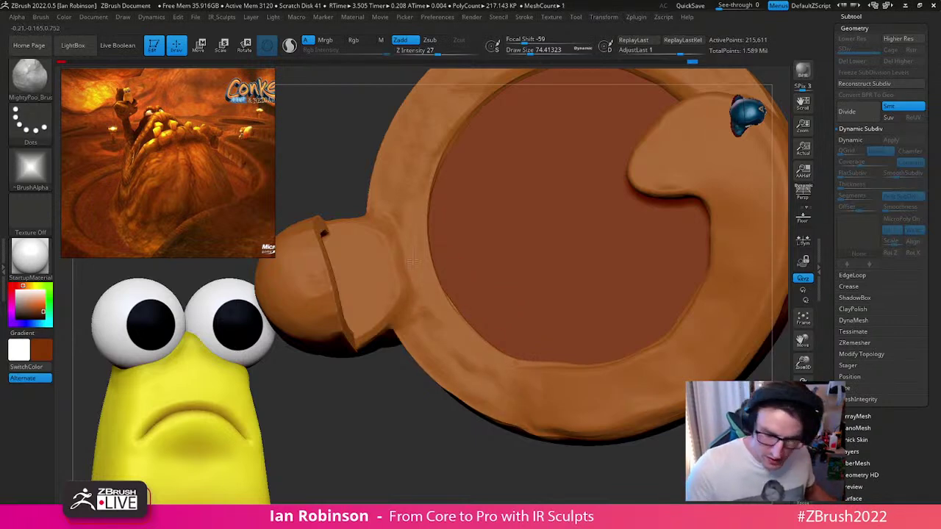
pyautogui.keyDown('alt'); pyautogui.moveTo(390, 169); pyautogui.dragTo(332, 173, button='right'); pyautogui.keyUp('alt')
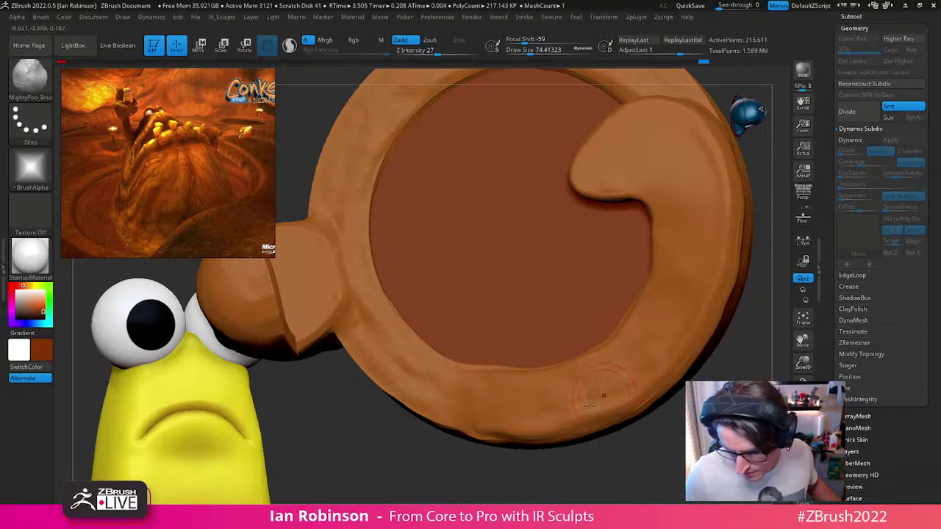
pyautogui.moveTo(656, 355); pyautogui.dragTo(652, 325)
# Step: Try the MatCap White Cavity and MatCap Gray materials on the sculpted surface
pyautogui.moveTo(701, 269)
pyautogui.keyDown('ctrl'); pyautogui.mouseDown(button='right')
pyautogui.moveTo(747, 330)
pyautogui.moveTo(627, 364)
pyautogui.mouseUp(button='right'); pyautogui.keyUp('ctrl')
pyautogui.moveTo(630, 298)
pyautogui.mouseDown(button='right')
pyautogui.moveTo(639, 326)
pyautogui.moveTo(586, 372)
pyautogui.moveTo(614, 369)
pyautogui.moveTo(593, 323)
pyautogui.mouseUp(button='right')
pyautogui.press('s')
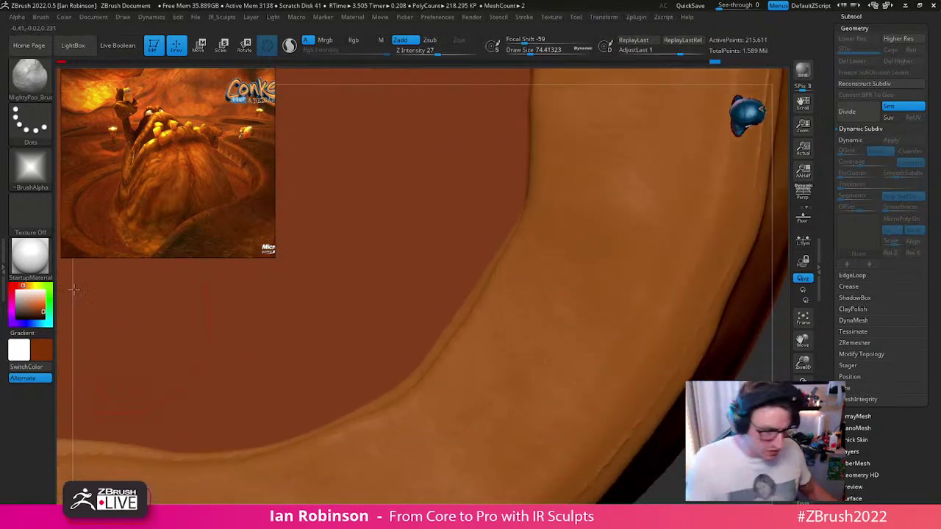
pyautogui.click(30, 257)
pyautogui.click(223, 331)
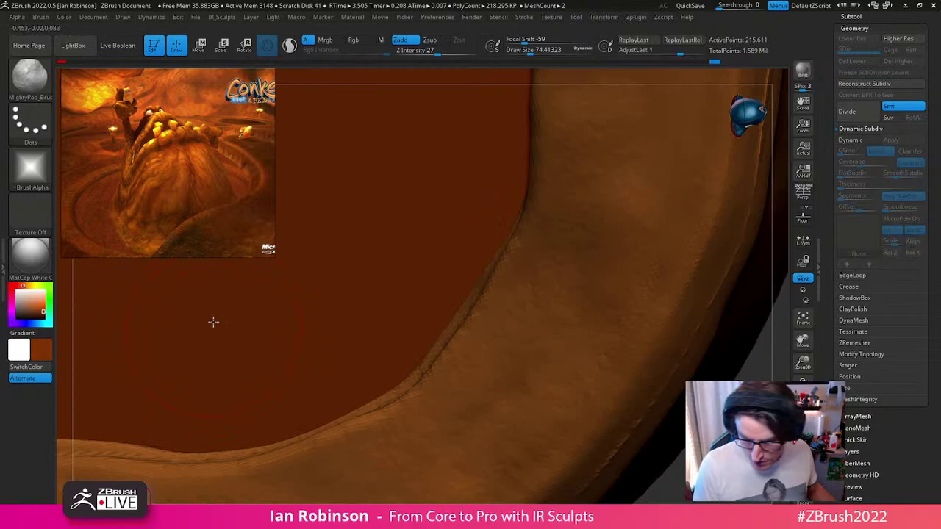
pyautogui.click(30, 257)
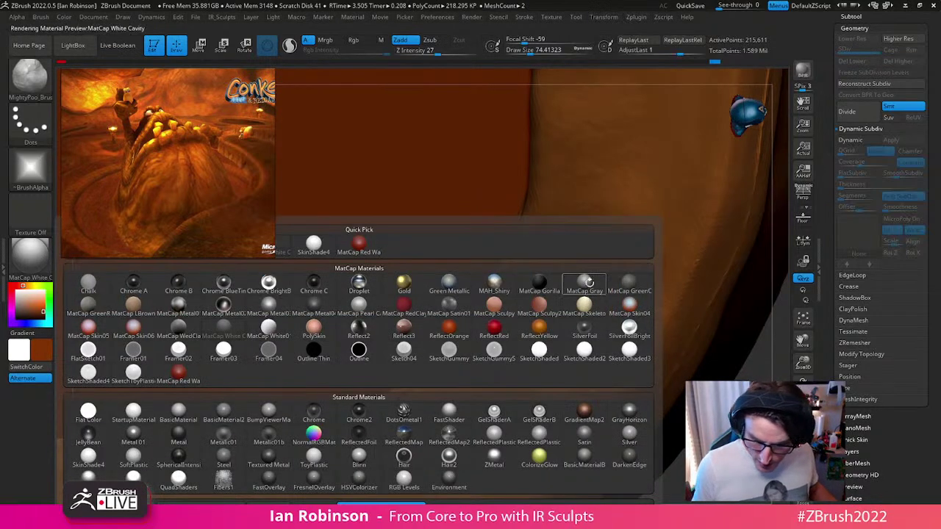
pyautogui.click(585, 285)
# Step: Set the brush's draw size to about 65 and add uneven surface texture along the curved ramp
pyautogui.moveTo(617, 305); pyautogui.dragTo(632, 234, button='right')
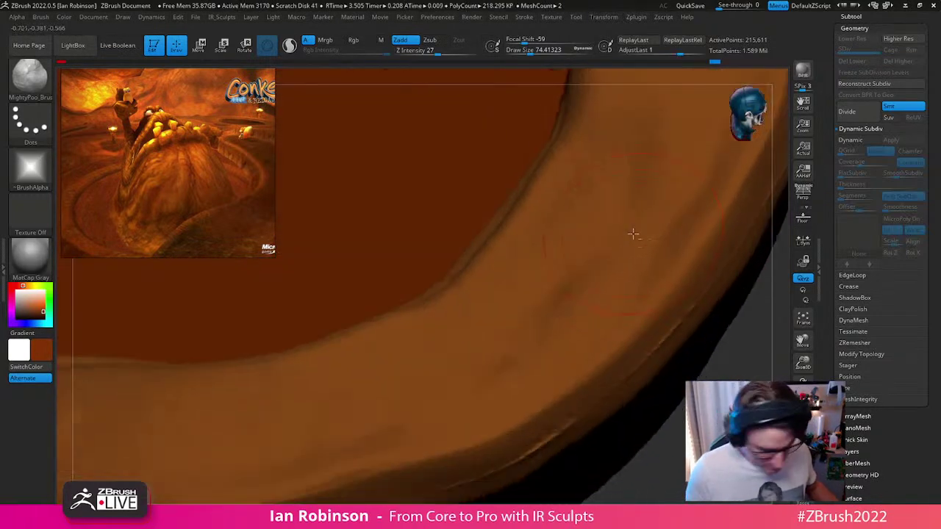
pyautogui.press('s')
pyautogui.moveTo(536, 334); pyautogui.dragTo(534, 330)
pyautogui.moveTo(618, 165); pyautogui.dragTo(585, 229)
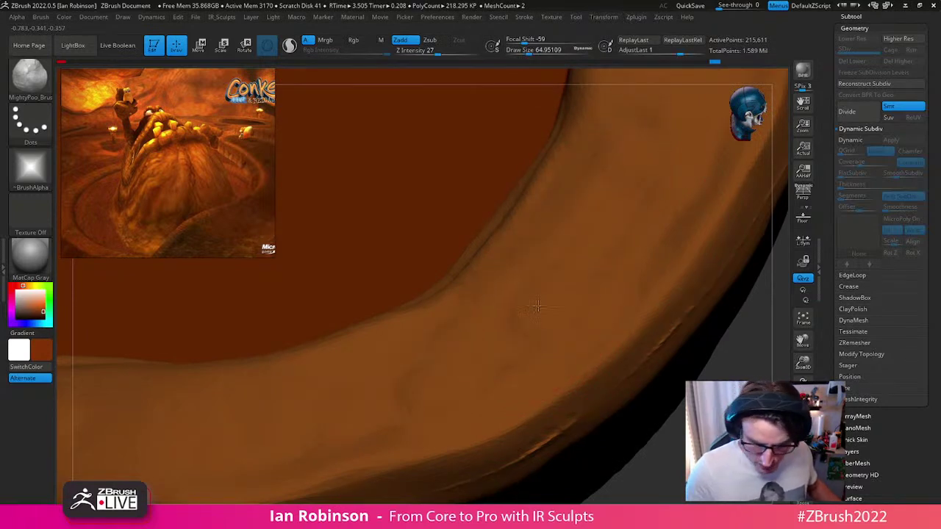
pyautogui.moveTo(425, 342); pyautogui.dragTo(594, 304, button='right')
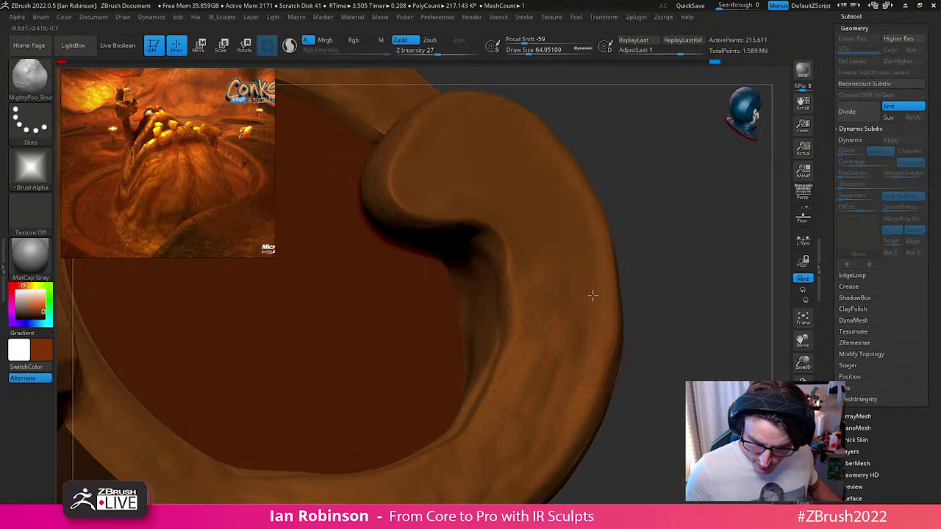
# Step: Apply the SkinShade4 material to the model
pyautogui.click(31, 264)
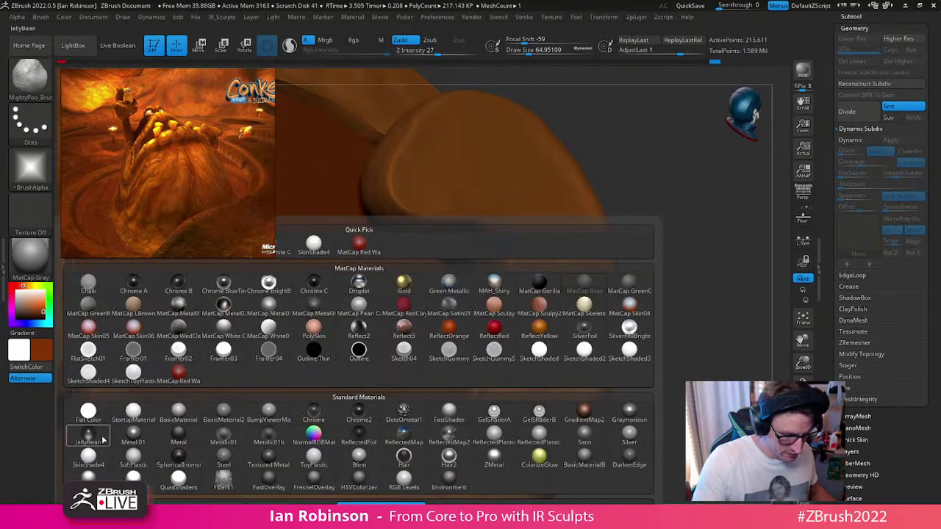
pyautogui.click(89, 416)
pyautogui.moveTo(462, 263); pyautogui.dragTo(575, 239, button='right')
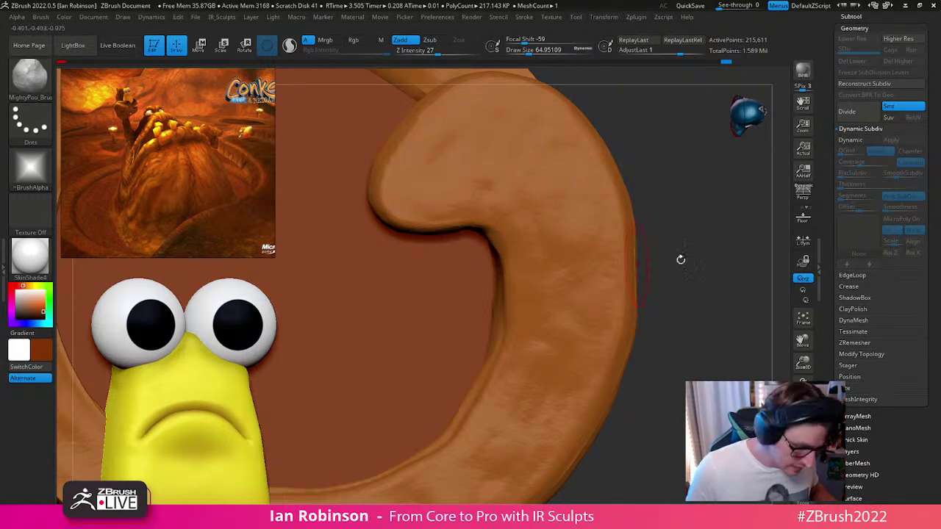
pyautogui.keyDown('alt'); pyautogui.moveTo(655, 269); pyautogui.dragTo(683, 253); pyautogui.keyUp('alt')
# Step: Examine the MightyPoo brush's alpha and texture settings, including its base alpha
pyautogui.click(42, 17)
pyautogui.click(37, 32)
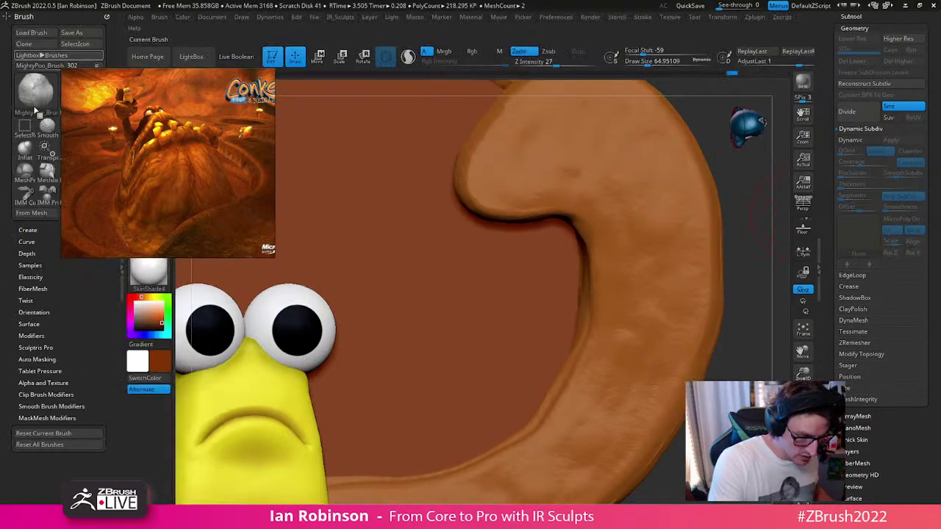
pyautogui.click(42, 336)
pyautogui.moveTo(71, 306)
pyautogui.mouseDown()
pyautogui.moveTo(65, 273)
pyautogui.moveTo(62, 304)
pyautogui.mouseUp()
pyautogui.click(37, 308)
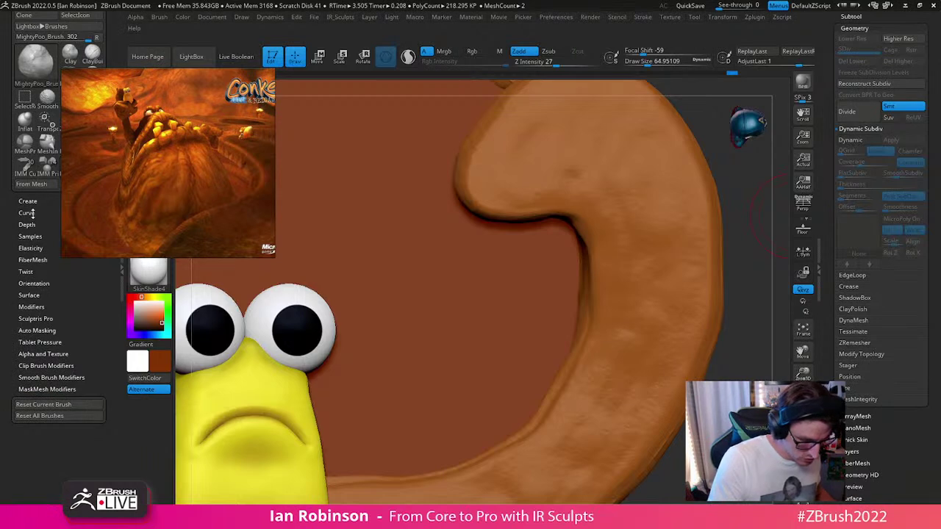
pyautogui.click(45, 283)
pyautogui.click(52, 392)
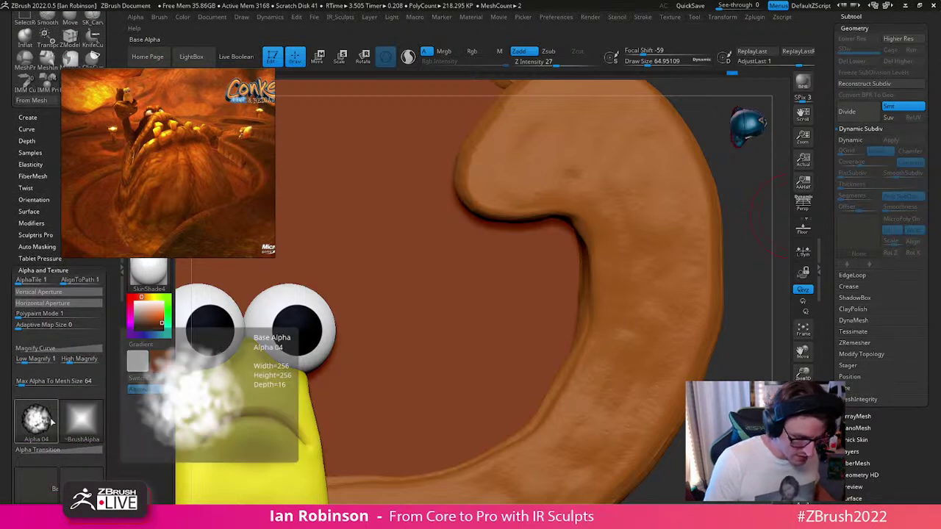
# Step: Sculpt subtle lumps over the ramp and its curled end, checking the form from several angles
pyautogui.keyDown('alt'); pyautogui.moveTo(602, 222); pyautogui.dragTo(606, 290, button='right'); pyautogui.keyUp('alt')
pyautogui.moveTo(534, 250)
pyautogui.mouseDown()
pyautogui.moveTo(553, 207)
pyautogui.moveTo(516, 224)
pyautogui.moveTo(565, 189)
pyautogui.moveTo(525, 257)
pyautogui.moveTo(500, 264)
pyautogui.mouseUp()
pyautogui.moveTo(563, 256)
pyautogui.keyDown('alt'); pyautogui.mouseDown(button='right')
pyautogui.moveTo(578, 181)
pyautogui.moveTo(619, 261)
pyautogui.moveTo(607, 225)
pyautogui.moveTo(628, 222)
pyautogui.mouseUp(button='right'); pyautogui.keyUp('alt')
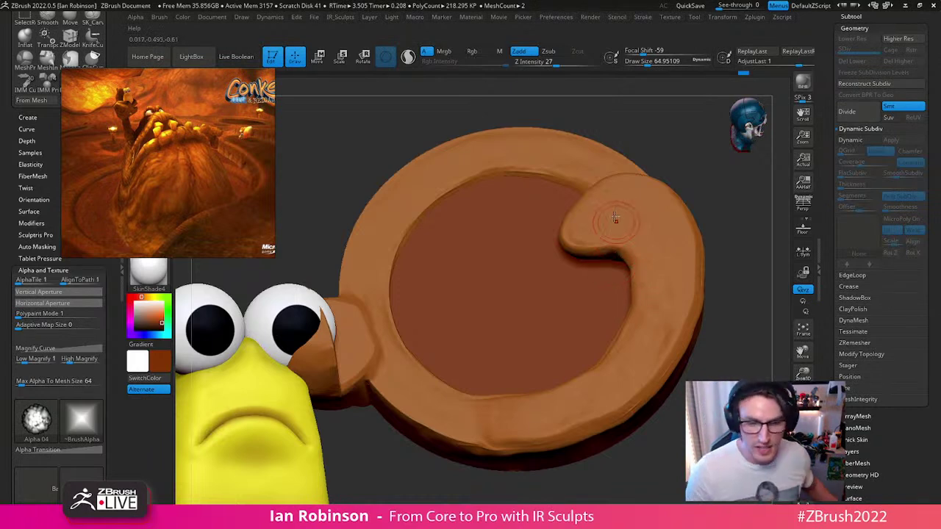
pyautogui.moveTo(616, 273)
pyautogui.mouseDown(button='right')
pyautogui.moveTo(604, 294)
pyautogui.moveTo(610, 267)
pyautogui.mouseUp(button='right')
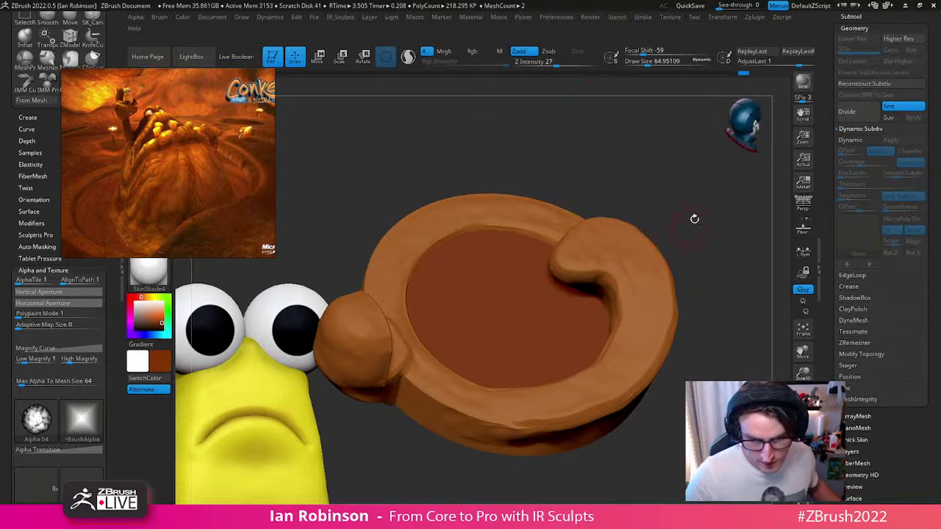
pyautogui.moveTo(699, 216); pyautogui.dragTo(676, 333, button='right')
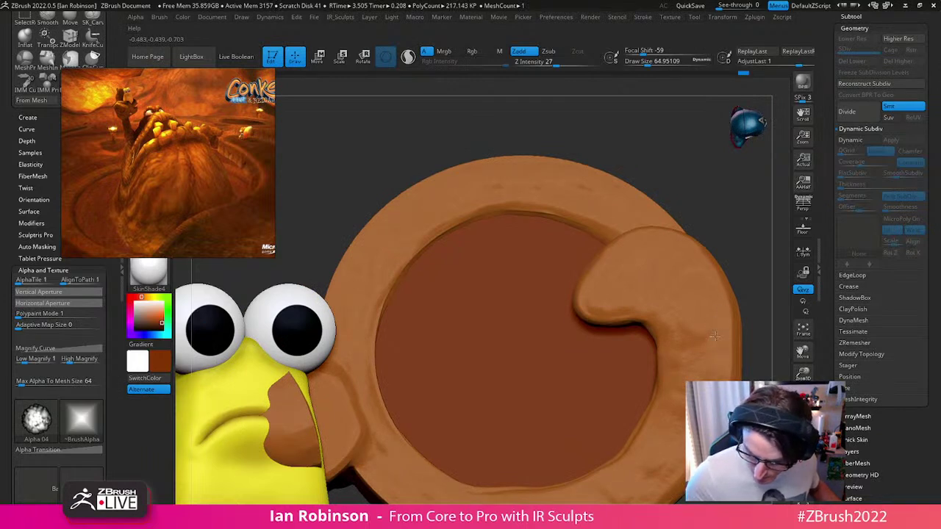
pyautogui.moveTo(637, 253); pyautogui.dragTo(622, 283, button='right')
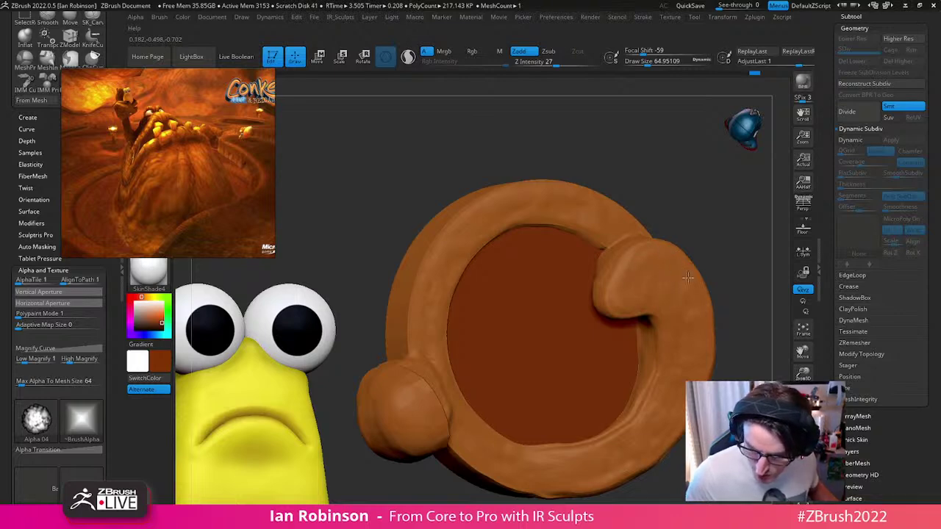
pyautogui.keyDown('ctrl'); pyautogui.moveTo(628, 224); pyautogui.dragTo(650, 314, button='right'); pyautogui.keyUp('ctrl')
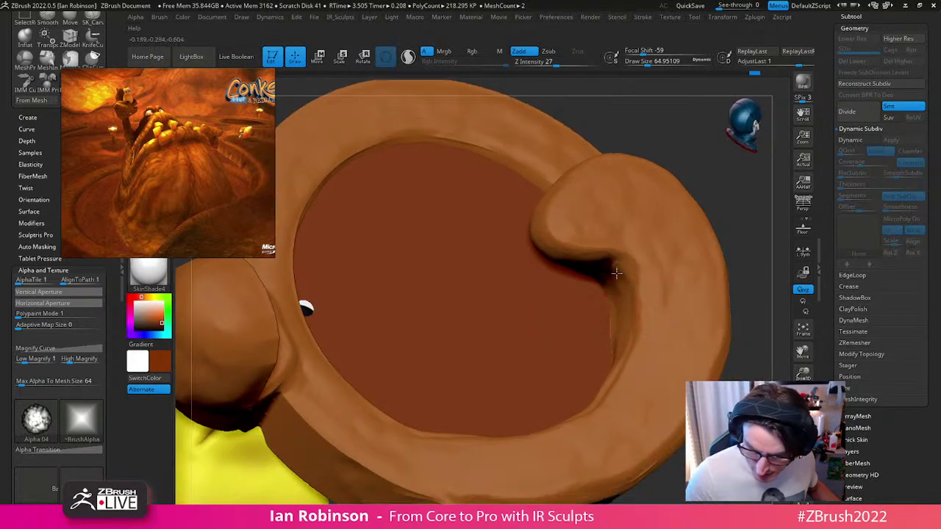
# Step: Sculpt the inner corner where the curled end turns into the ramp, breaking up its sharp edge
pyautogui.moveTo(656, 231); pyautogui.dragTo(692, 295, button='right')
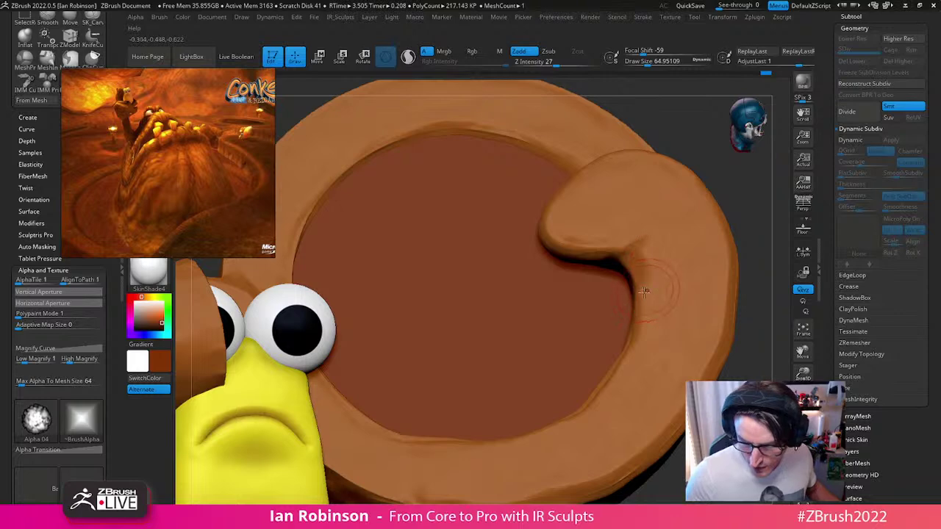
pyautogui.moveTo(634, 258)
pyautogui.mouseDown(button='right')
pyautogui.moveTo(630, 277)
pyautogui.moveTo(668, 272)
pyautogui.mouseUp(button='right')
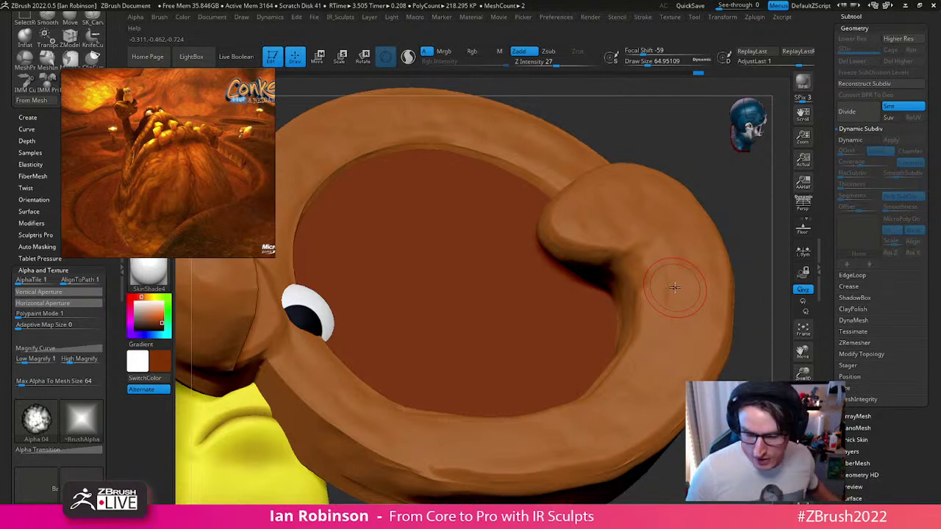
pyautogui.moveTo(653, 266)
pyautogui.mouseDown()
pyautogui.moveTo(626, 267)
pyautogui.moveTo(645, 266)
pyautogui.moveTo(637, 291)
pyautogui.mouseUp()
pyautogui.moveTo(637, 309)
pyautogui.mouseDown(button='right')
pyautogui.moveTo(680, 309)
pyautogui.moveTo(630, 306)
pyautogui.moveTo(564, 232)
pyautogui.mouseUp(button='right')
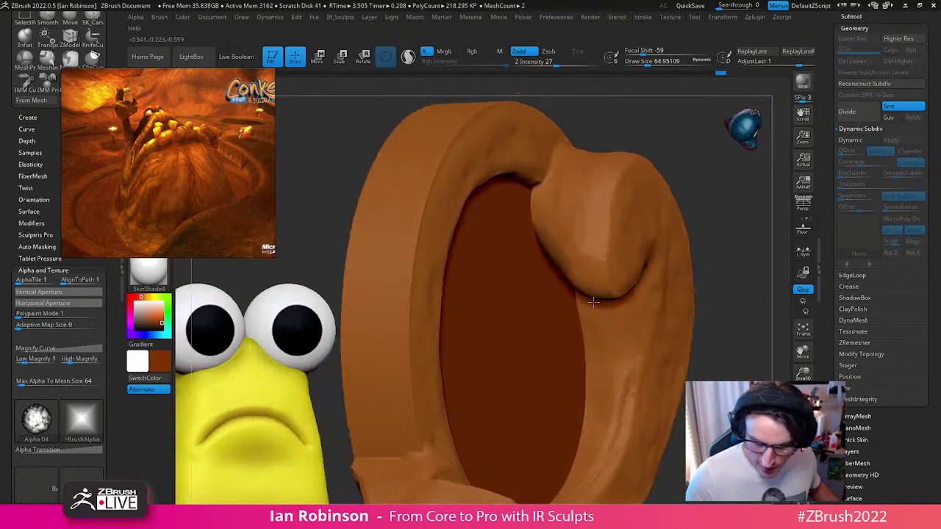
# Step: Shape the side wall of the curled end where it meets the rim, using a draw size of about 34
pyautogui.moveTo(540, 187)
pyautogui.mouseDown()
pyautogui.moveTo(551, 176)
pyautogui.moveTo(542, 172)
pyautogui.moveTo(534, 192)
pyautogui.mouseUp()
pyautogui.moveTo(592, 203)
pyautogui.mouseDown(button='right')
pyautogui.moveTo(547, 205)
pyautogui.moveTo(593, 191)
pyautogui.mouseUp(button='right')
pyautogui.moveTo(575, 173); pyautogui.dragTo(566, 172)
pyautogui.moveTo(582, 193); pyautogui.dragTo(579, 183, button='right')
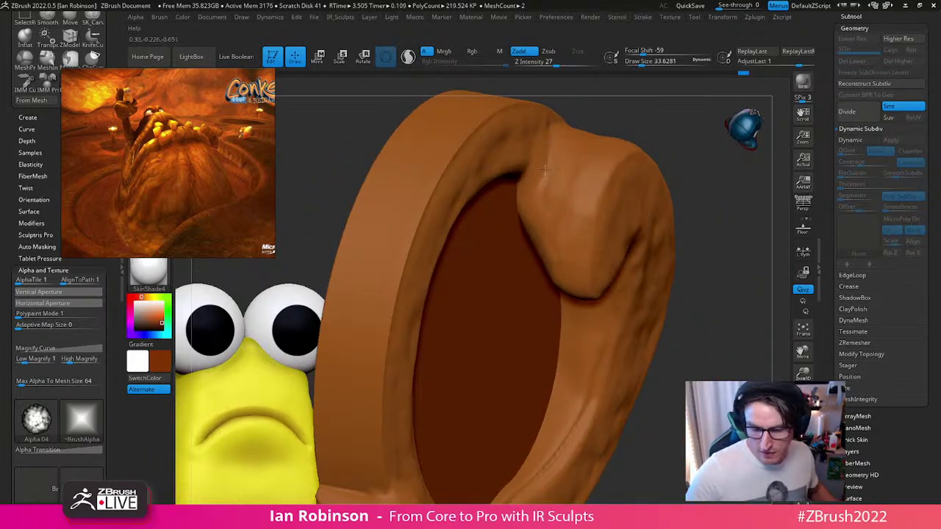
pyautogui.moveTo(556, 120); pyautogui.dragTo(557, 166)
# Step: Switch from MightyPoo to another sculpting brush at draw size about 51 and build up folds around the curled end
pyautogui.press('b')
pyautogui.press('l')
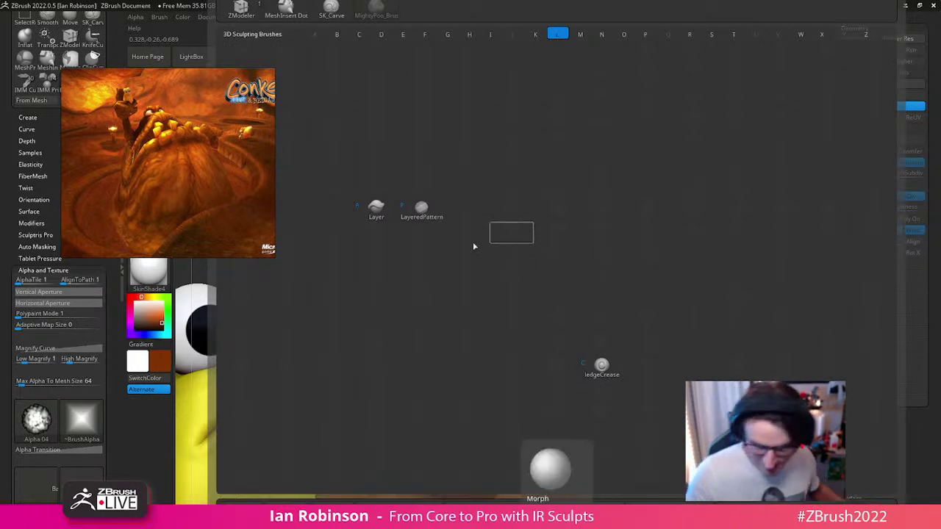
pyautogui.click(497, 242)
pyautogui.press('s')
pyautogui.moveTo(585, 202); pyautogui.dragTo(592, 215)
pyautogui.press('space')
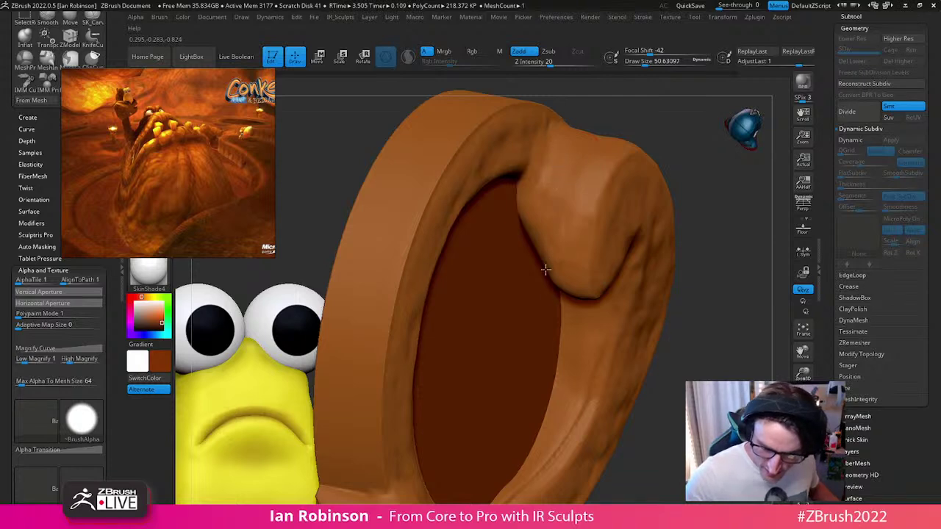
pyautogui.moveTo(702, 189); pyautogui.dragTo(543, 183)
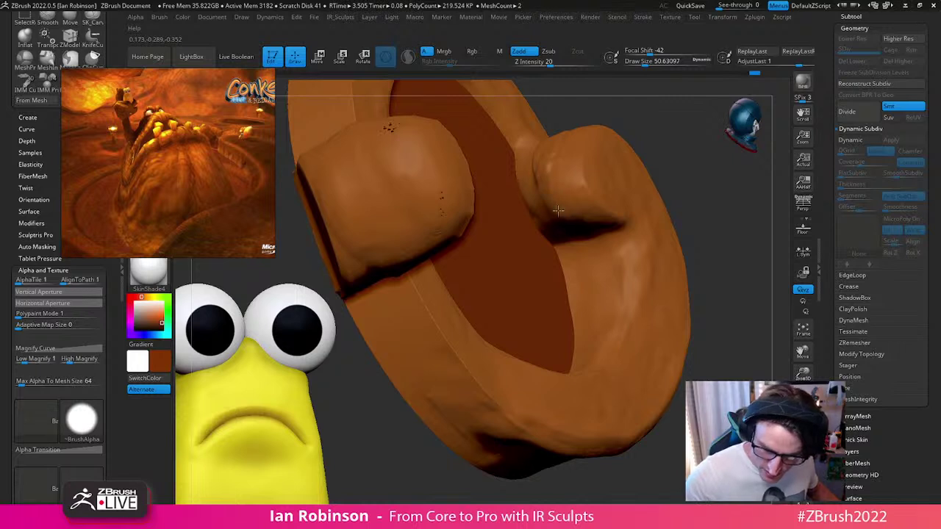
pyautogui.moveTo(697, 218); pyautogui.dragTo(687, 176)
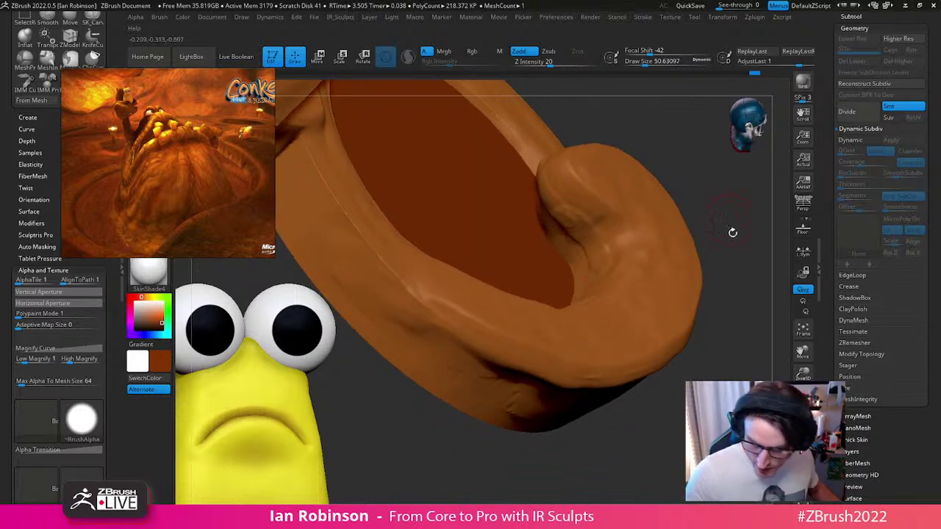
# Step: Build up raised folds and lumps along the ramp's inner wall above the pool
pyautogui.moveTo(731, 216); pyautogui.dragTo(735, 269)
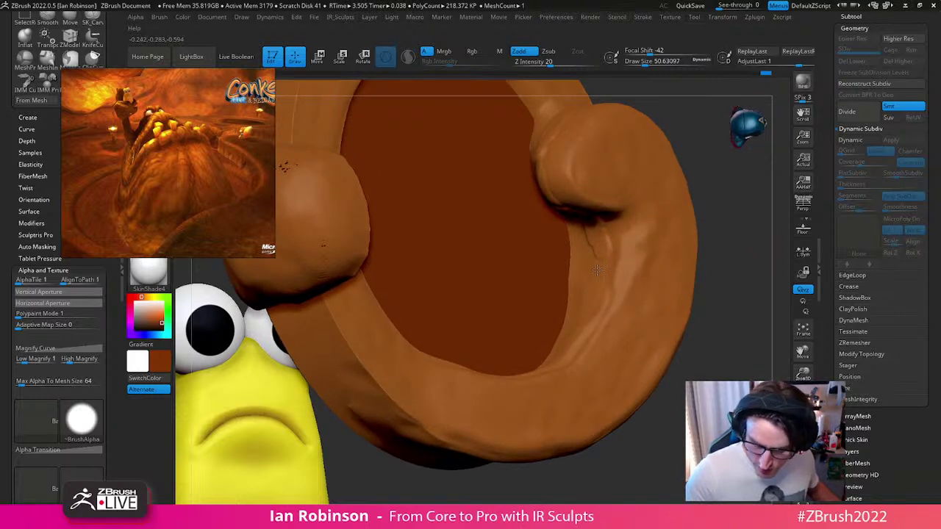
pyautogui.moveTo(712, 315); pyautogui.dragTo(735, 352)
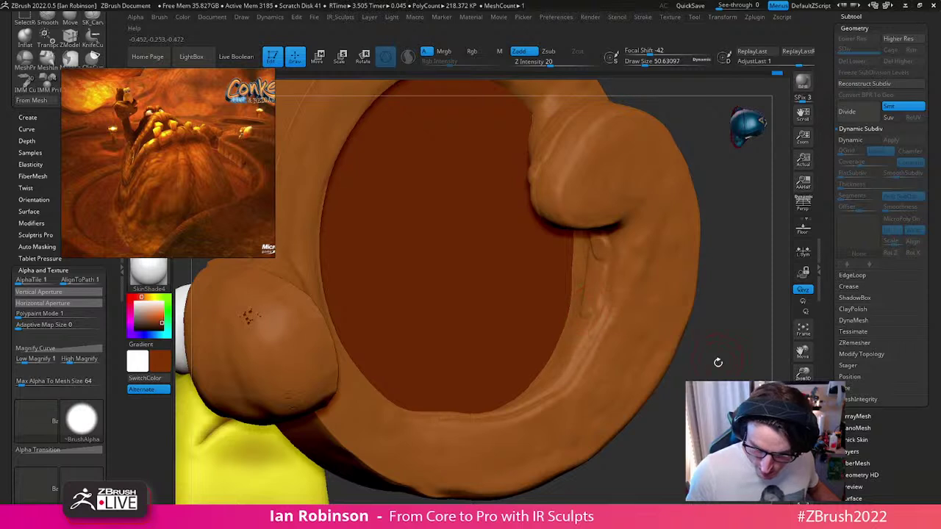
pyautogui.moveTo(727, 361); pyautogui.dragTo(552, 380)
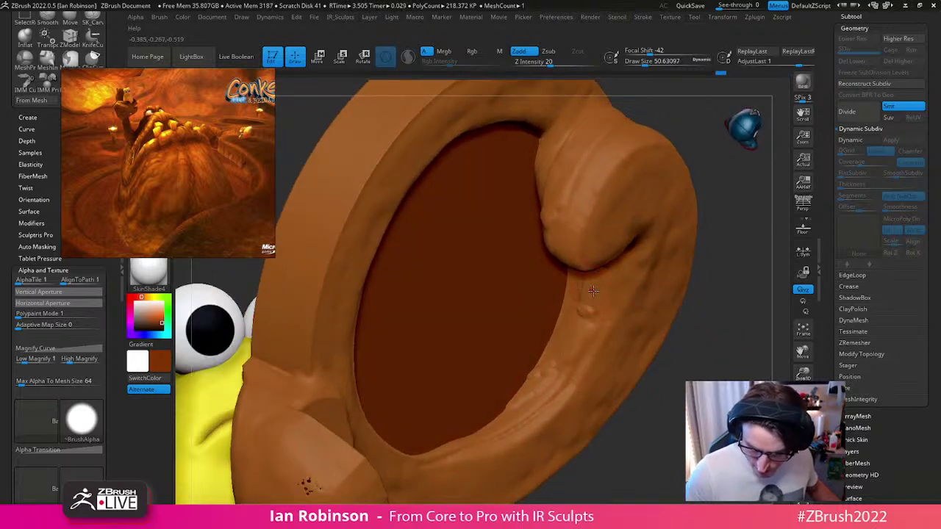
# Step: Switch to the DamStandard brush at draw size about 27 and carve creases between the folds on the ramp's inner wall
pyautogui.press('s')
pyautogui.moveTo(638, 322); pyautogui.dragTo(630, 320)
pyautogui.press('b')
pyautogui.press('d')
pyautogui.press('s')
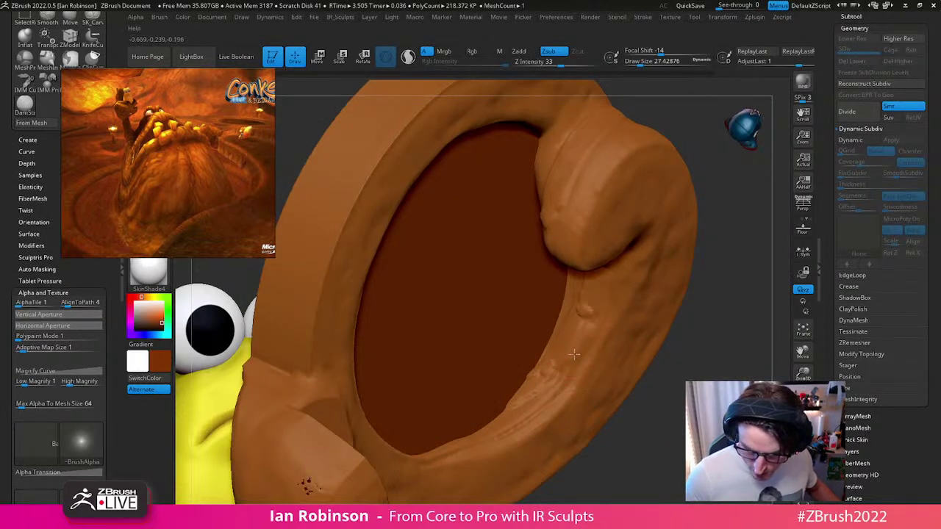
pyautogui.press('s')
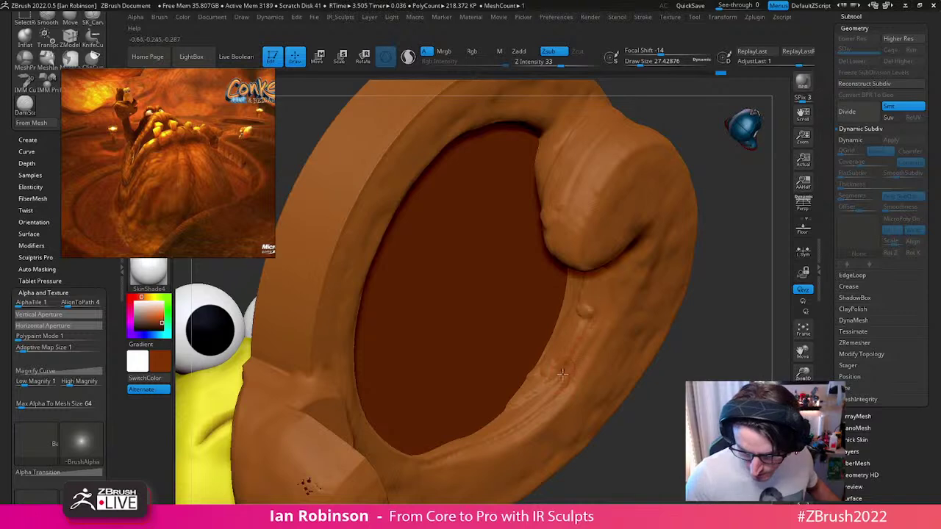
pyautogui.moveTo(683, 329); pyautogui.dragTo(680, 286)
pyautogui.moveTo(571, 349)
pyautogui.mouseDown()
pyautogui.moveTo(610, 289)
pyautogui.moveTo(615, 256)
pyautogui.mouseUp()
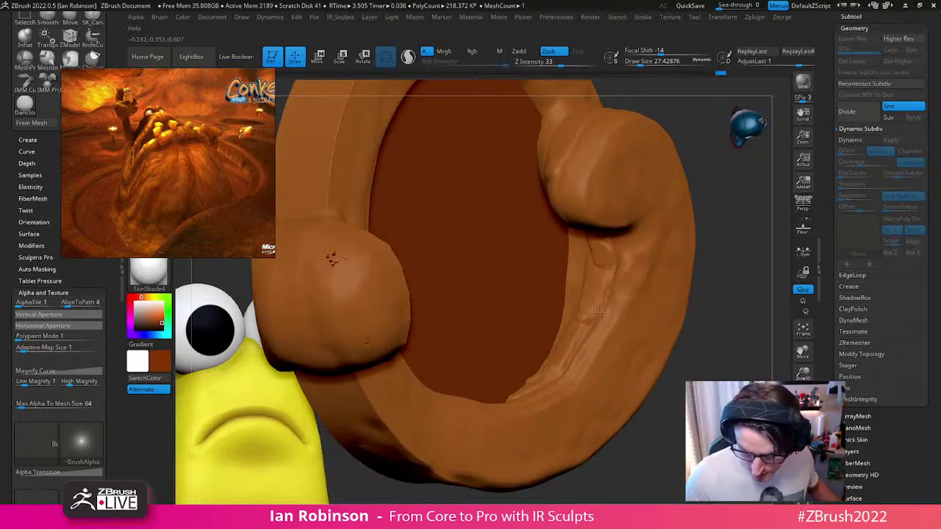
# Step: Carve vertical creases into the ramp's inner wall and the underside of the curled end with DamStandard
pyautogui.moveTo(642, 291); pyautogui.dragTo(644, 260, button='right')
pyautogui.moveTo(618, 296)
pyautogui.mouseDown()
pyautogui.moveTo(577, 247)
pyautogui.moveTo(566, 367)
pyautogui.moveTo(558, 360)
pyautogui.mouseUp()
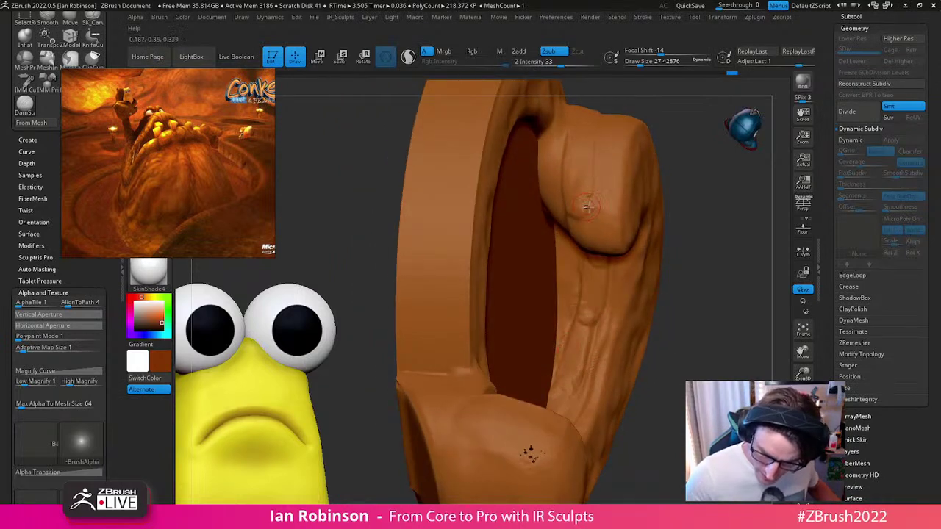
pyautogui.moveTo(586, 208); pyautogui.dragTo(586, 257)
pyautogui.moveTo(574, 218)
pyautogui.mouseDown()
pyautogui.moveTo(571, 300)
pyautogui.moveTo(611, 251)
pyautogui.moveTo(683, 206)
pyautogui.moveTo(724, 245)
pyautogui.moveTo(627, 286)
pyautogui.moveTo(608, 252)
pyautogui.moveTo(712, 216)
pyautogui.mouseUp()
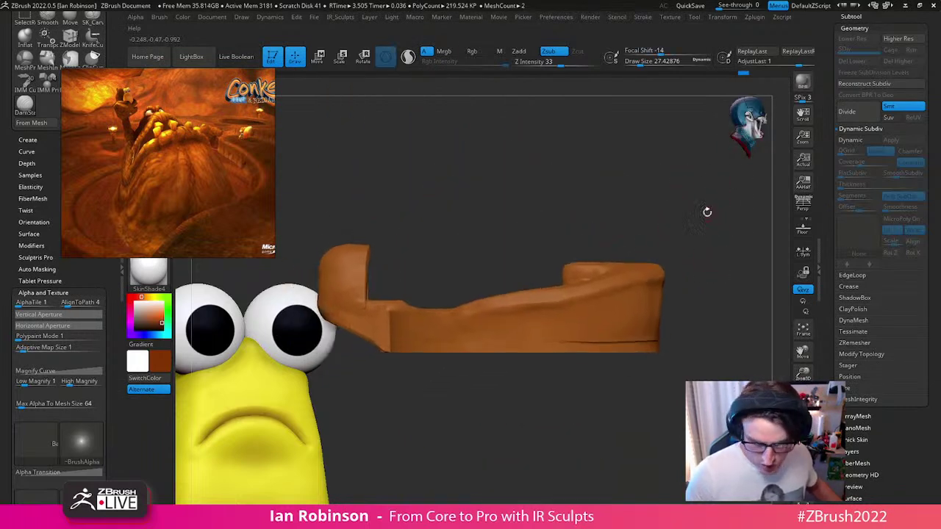
# Step: Mask the hood, the low front rim and the base of the wall, leaving the raised ramp unmasked
pyautogui.press('ctrl')
pyautogui.press('ctrl')
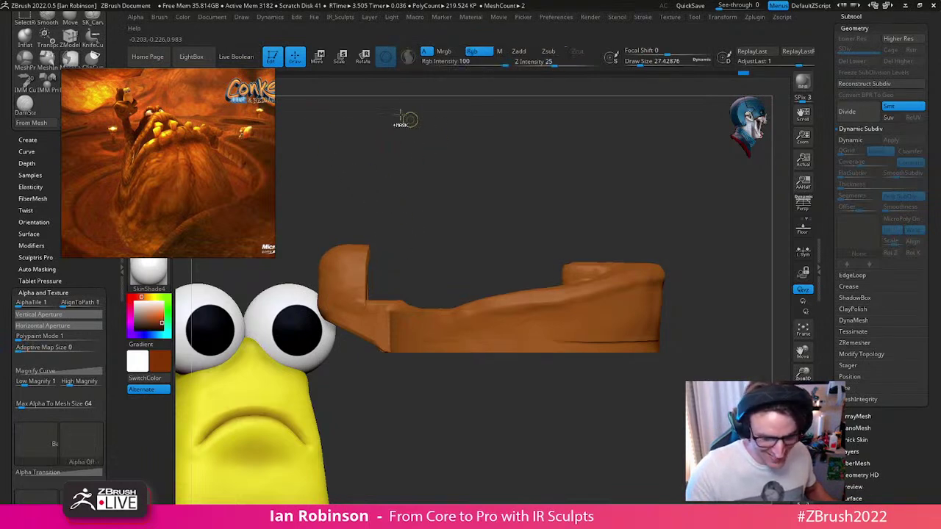
pyautogui.moveTo(681, 323)
pyautogui.keyDown('ctrl'); pyautogui.mouseDown()
pyautogui.moveTo(485, 173)
pyautogui.moveTo(393, 242)
pyautogui.moveTo(390, 327)
pyautogui.mouseUp(); pyautogui.keyUp('ctrl')
pyautogui.press('w')
pyautogui.press('q')
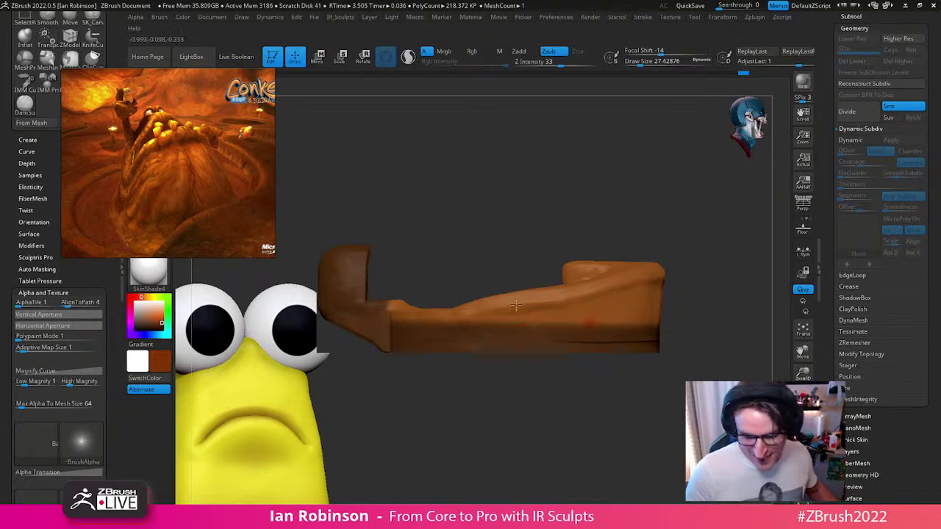
pyautogui.moveTo(455, 266)
pyautogui.keyDown('ctrl'); pyautogui.mouseDown()
pyautogui.moveTo(446, 344)
pyautogui.moveTo(383, 225)
pyautogui.moveTo(450, 253)
pyautogui.mouseUp(); pyautogui.keyUp('ctrl')
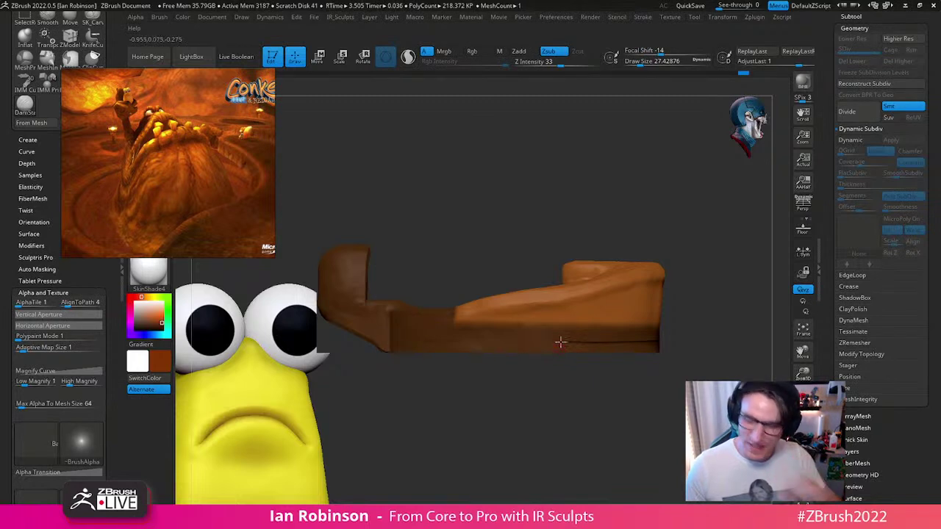
pyautogui.press('ctrl')
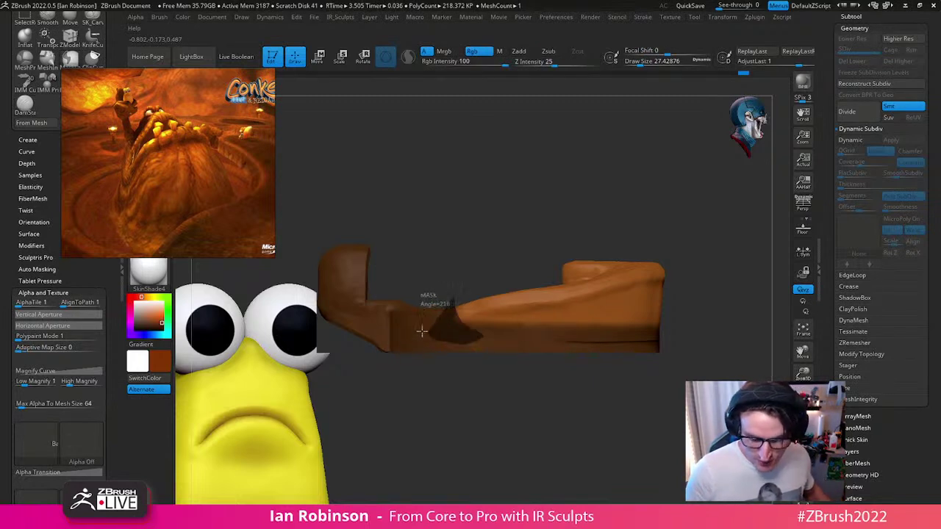
# Step: Raise the unmasked ramp slightly with the transform gizmo
pyautogui.press('w')
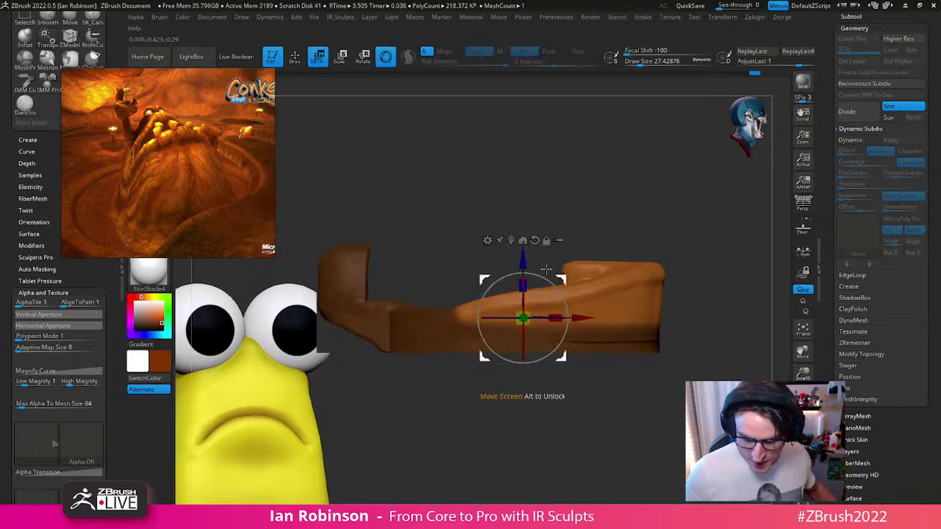
pyautogui.moveTo(559, 284); pyautogui.dragTo(561, 278)
pyautogui.moveTo(677, 300); pyautogui.dragTo(713, 353)
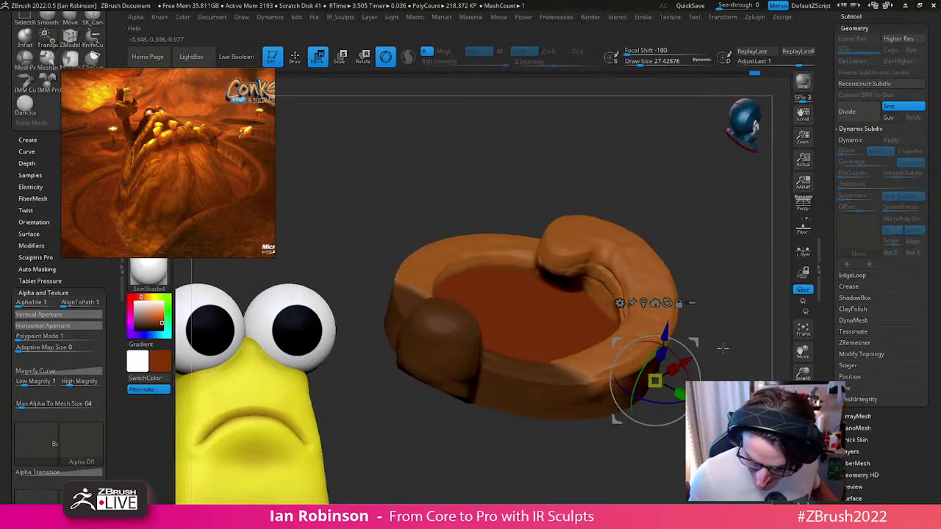
# Step: Switch to the Move brush at draw size about 140 and reshape the ramp and its curled end
pyautogui.press('q')
pyautogui.moveTo(746, 314)
pyautogui.mouseDown()
pyautogui.moveTo(635, 249)
pyautogui.moveTo(508, 204)
pyautogui.moveTo(588, 206)
pyautogui.moveTo(621, 185)
pyautogui.moveTo(521, 207)
pyautogui.moveTo(528, 236)
pyautogui.mouseUp()
pyautogui.press('b')
pyautogui.press('m')
pyautogui.press('v')
pyautogui.press('s')
pyautogui.moveTo(442, 230); pyautogui.dragTo(438, 243)
pyautogui.moveTo(559, 217); pyautogui.dragTo(463, 229)
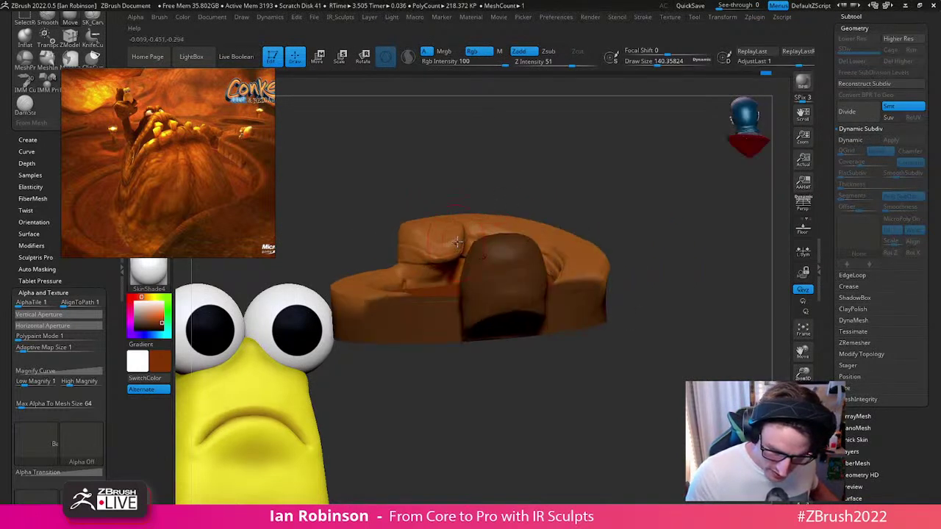
pyautogui.moveTo(582, 173)
pyautogui.mouseDown(button='right')
pyautogui.moveTo(515, 206)
pyautogui.moveTo(491, 260)
pyautogui.mouseUp(button='right')
pyautogui.press('s')
pyautogui.moveTo(491, 257); pyautogui.dragTo(489, 256)
# Step: Switch to ClayBuildup at draw size about 78 and Z Intensity 50, and build up the outer side wall where the ramp begins
pyautogui.keyDown('alt'); pyautogui.moveTo(611, 339); pyautogui.dragTo(626, 275, button='right'); pyautogui.keyUp('alt')
pyautogui.moveTo(594, 358); pyautogui.dragTo(378, 340, button='right')
pyautogui.press('b')
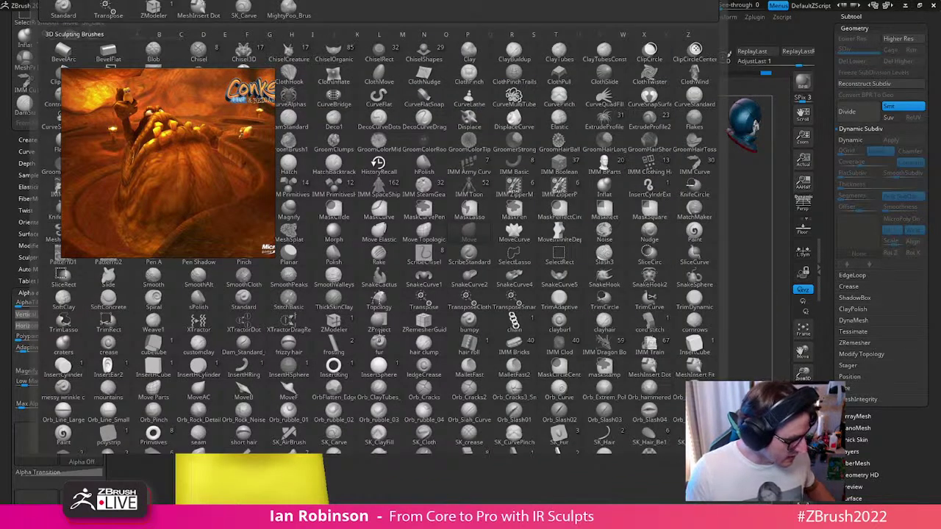
pyautogui.press('c')
pyautogui.press('b')
pyautogui.press('s')
pyautogui.moveTo(385, 300)
pyautogui.mouseDown()
pyautogui.moveTo(347, 341)
pyautogui.moveTo(350, 334)
pyautogui.mouseUp()
pyautogui.hotkey('ctrl', 'z')
pyautogui.press('space')
pyautogui.click(388, 382)
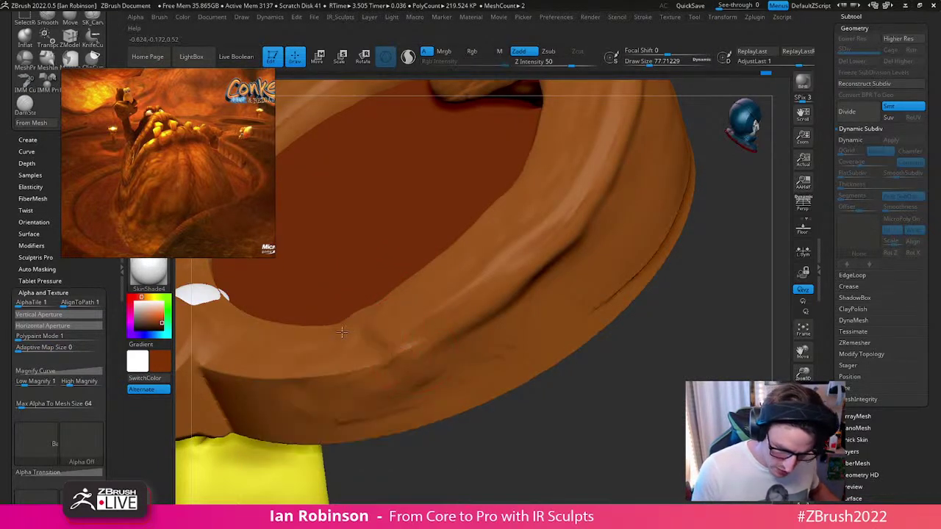
pyautogui.moveTo(397, 341); pyautogui.dragTo(431, 371, button='right')
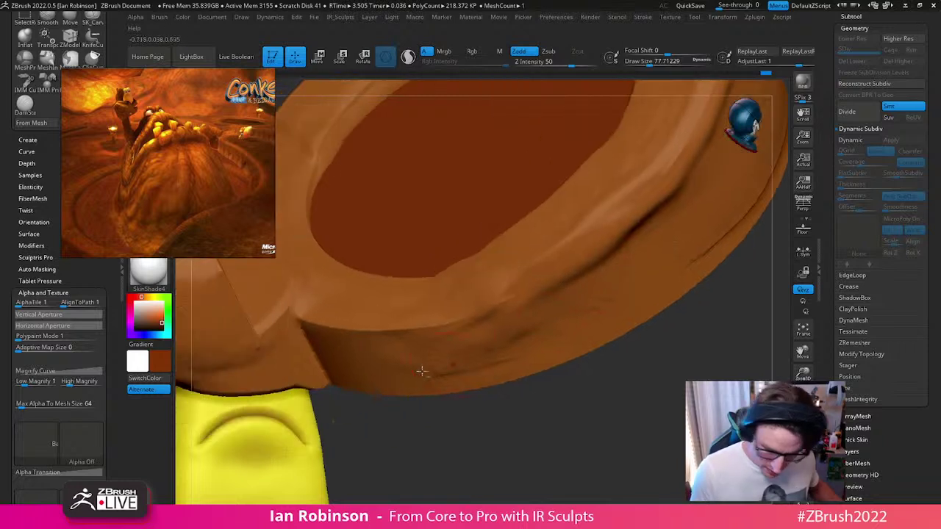
pyautogui.moveTo(488, 355); pyautogui.dragTo(417, 371)
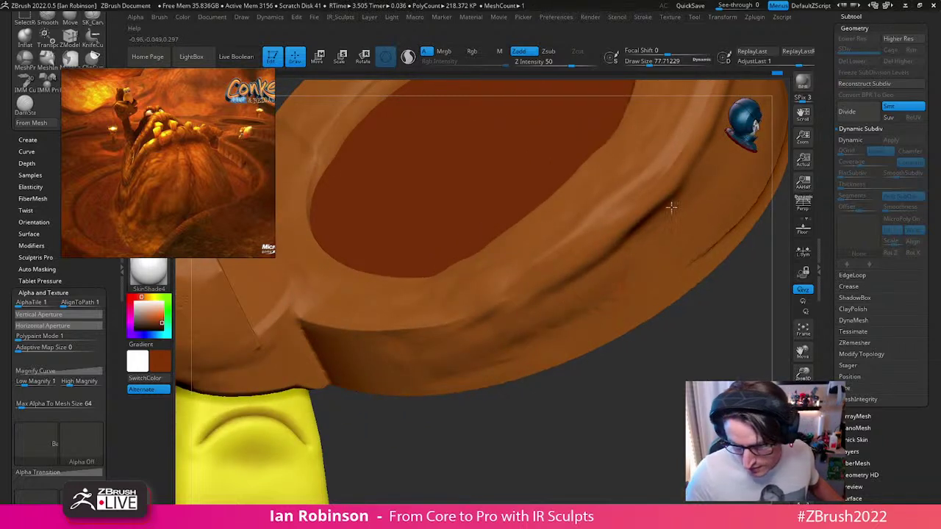
# Step: Build up the ramp's outer wall and fill the crease along its lower edge
pyautogui.moveTo(553, 309); pyautogui.dragTo(535, 362, button='right')
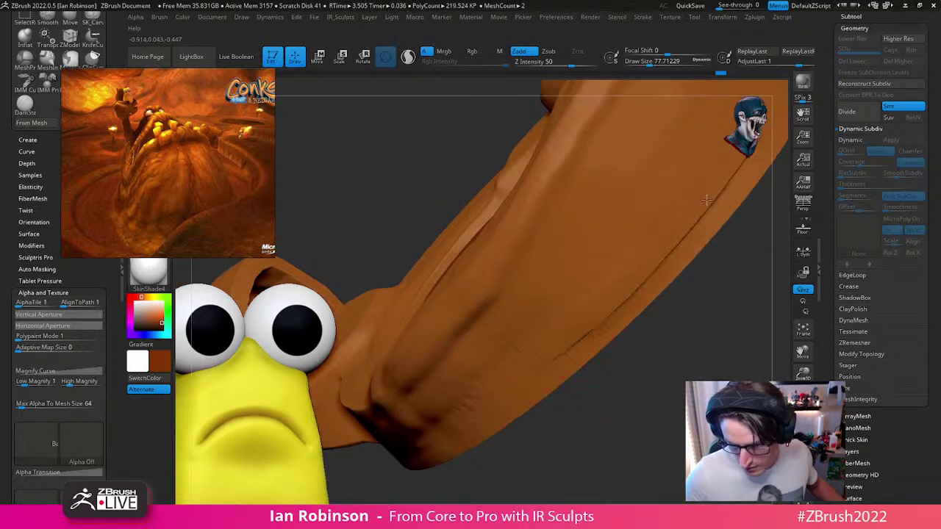
pyautogui.moveTo(705, 210); pyautogui.dragTo(593, 294, button='right')
pyautogui.moveTo(615, 269); pyautogui.dragTo(488, 398)
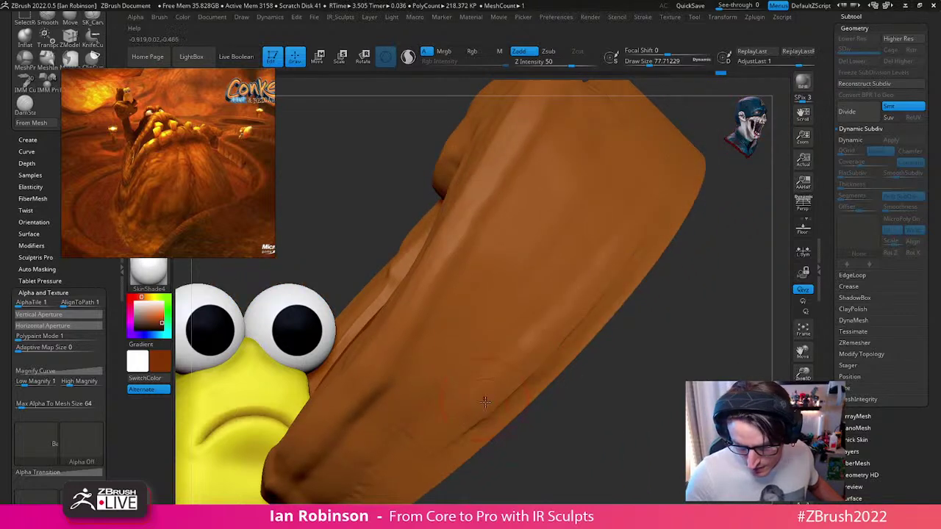
pyautogui.keyDown('alt'); pyautogui.moveTo(641, 212); pyautogui.dragTo(632, 120, button='right'); pyautogui.keyUp('alt')
pyautogui.keyDown('ctrl'); pyautogui.moveTo(641, 281); pyautogui.dragTo(675, 247, button='right'); pyautogui.keyUp('ctrl')
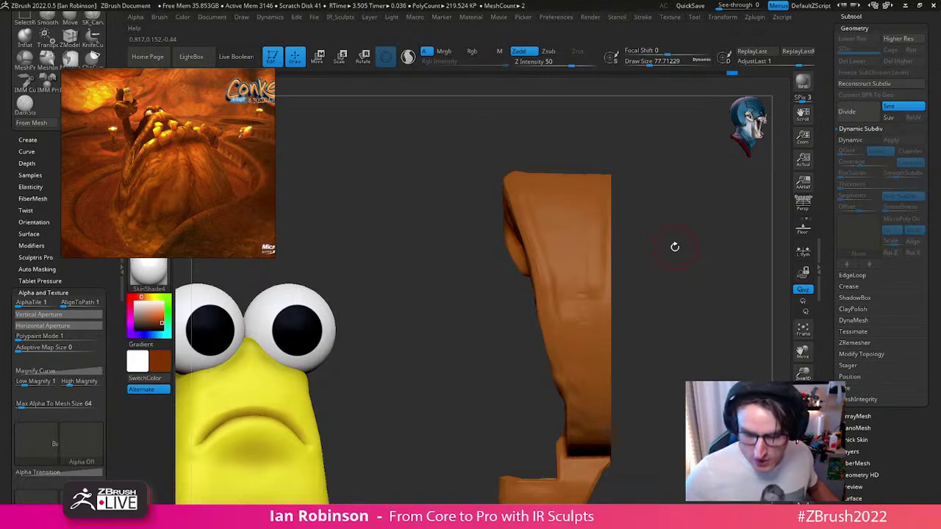
# Step: Use a soft round alpha brush at draw size about 68, Z Intensity 30 and Focal Shift -42 to raise ridges along the ramp's outer side
pyautogui.moveTo(630, 156)
pyautogui.mouseDown(button='right')
pyautogui.moveTo(657, 191)
pyautogui.moveTo(614, 222)
pyautogui.moveTo(654, 231)
pyautogui.mouseUp(button='right')
pyautogui.press('s')
pyautogui.moveTo(654, 231); pyautogui.dragTo(649, 230)
pyautogui.press('space')
pyautogui.moveTo(665, 269); pyautogui.dragTo(673, 269)
pyautogui.moveTo(673, 257); pyautogui.dragTo(632, 247, button='right')
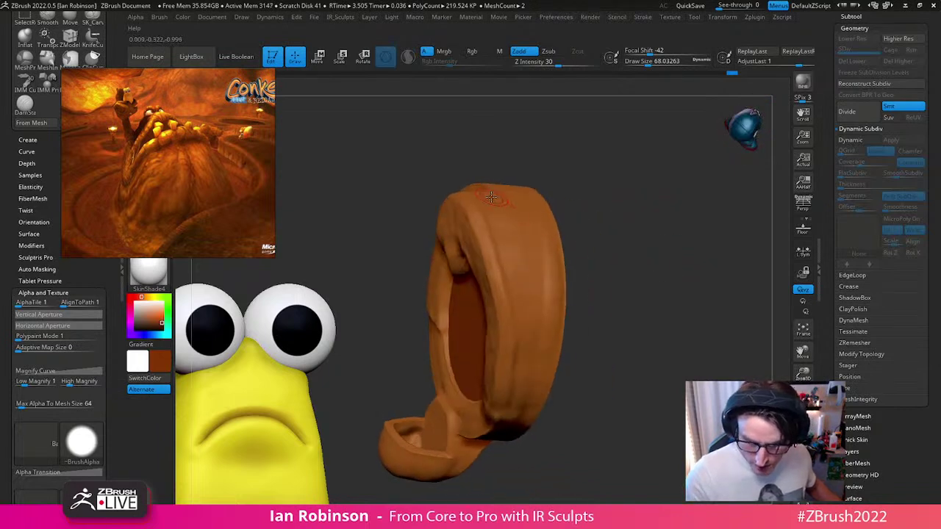
pyautogui.moveTo(651, 335); pyautogui.dragTo(559, 288, button='right')
pyautogui.moveTo(557, 287); pyautogui.dragTo(496, 384)
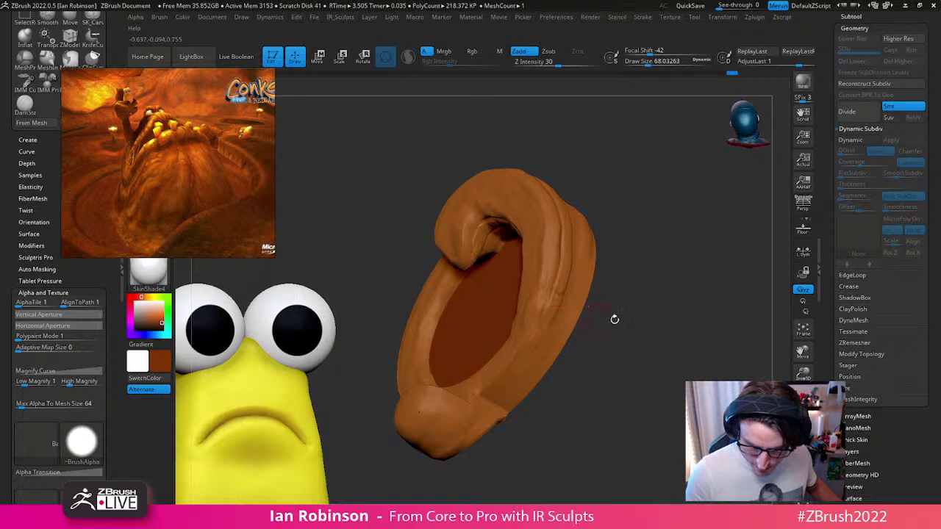
pyautogui.press('shift')
pyautogui.moveTo(517, 359)
pyautogui.mouseDown(button='right')
pyautogui.moveTo(609, 287)
pyautogui.moveTo(624, 317)
pyautogui.moveTo(563, 313)
pyautogui.moveTo(529, 351)
pyautogui.moveTo(539, 327)
pyautogui.moveTo(602, 319)
pyautogui.mouseUp(button='right')
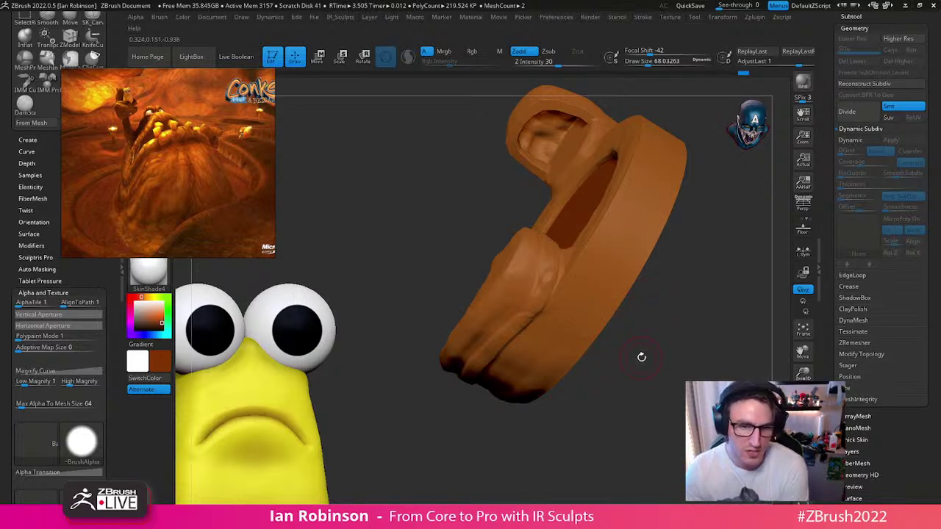
# Step: Sculpt layered folds around the outer edge of the curled end at draw size about 53
pyautogui.moveTo(589, 259)
pyautogui.keyDown('ctrl'); pyautogui.mouseDown(button='right')
pyautogui.moveTo(578, 264)
pyautogui.moveTo(587, 300)
pyautogui.mouseUp(button='right'); pyautogui.keyUp('ctrl')
pyautogui.moveTo(586, 247)
pyautogui.mouseDown(button='right')
pyautogui.moveTo(570, 241)
pyautogui.moveTo(580, 309)
pyautogui.moveTo(549, 316)
pyautogui.mouseUp(button='right')
pyautogui.moveTo(526, 211)
pyautogui.mouseDown(button='right')
pyautogui.moveTo(534, 220)
pyautogui.moveTo(538, 197)
pyautogui.mouseUp(button='right')
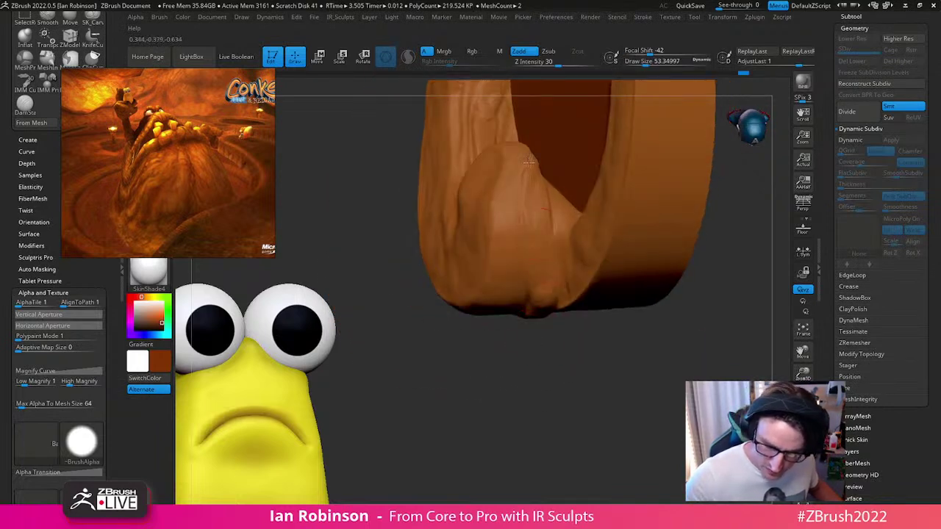
pyautogui.moveTo(576, 221)
pyautogui.mouseDown(button='right')
pyautogui.moveTo(541, 303)
pyautogui.moveTo(540, 293)
pyautogui.mouseUp(button='right')
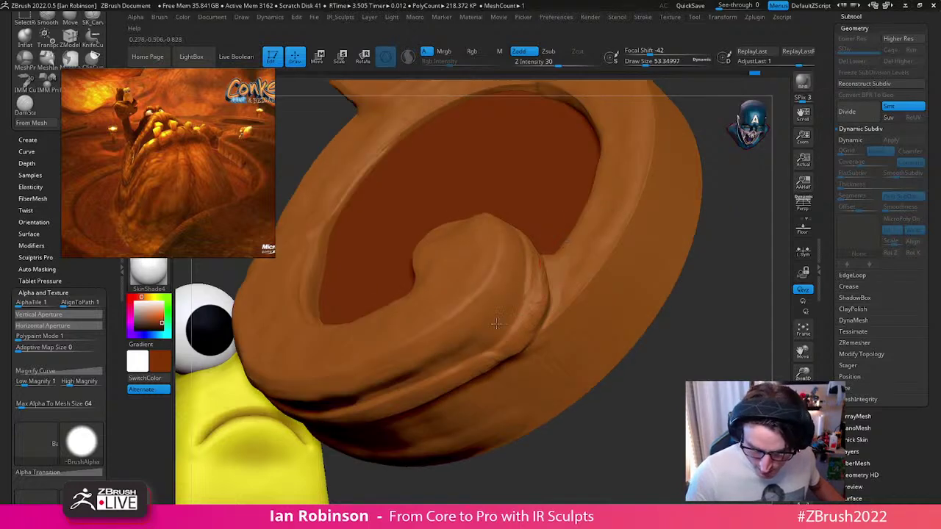
pyautogui.moveTo(514, 261); pyautogui.dragTo(470, 341)
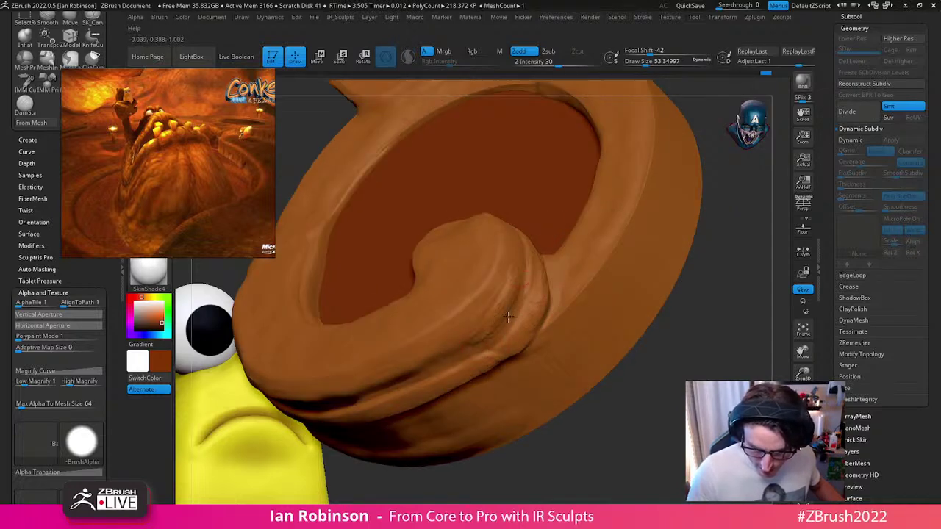
# Step: Thicken the upper fold along the ramp's outer edge at draw size about 81
pyautogui.moveTo(445, 363); pyautogui.dragTo(534, 251, button='right')
pyautogui.moveTo(514, 313)
pyautogui.mouseDown(button='right')
pyautogui.moveTo(483, 306)
pyautogui.moveTo(529, 279)
pyautogui.moveTo(530, 321)
pyautogui.mouseUp(button='right')
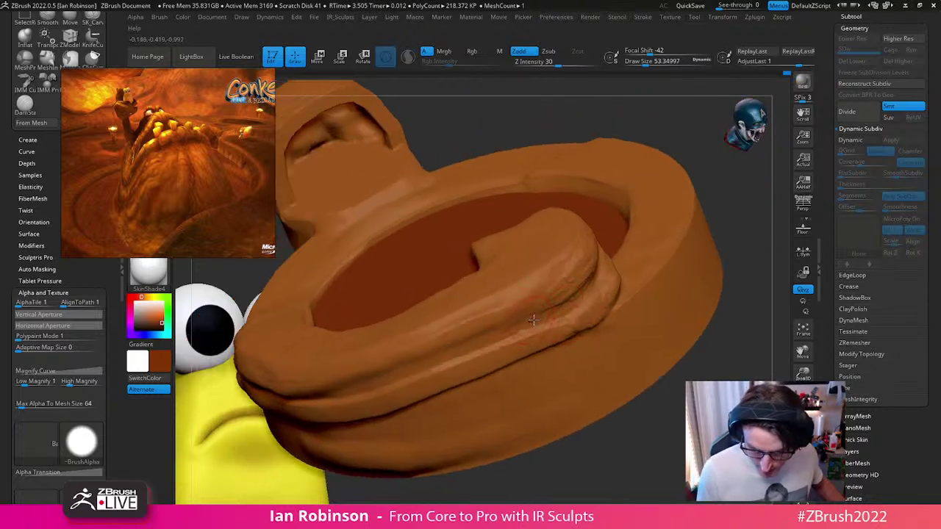
pyautogui.press('s')
pyautogui.moveTo(515, 308); pyautogui.dragTo(522, 307)
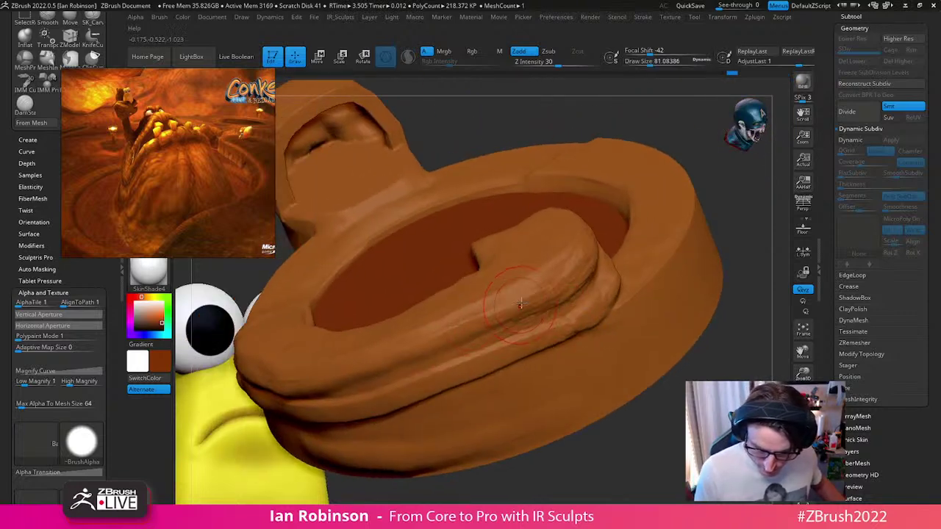
pyautogui.moveTo(521, 297); pyautogui.dragTo(452, 335, button='right')
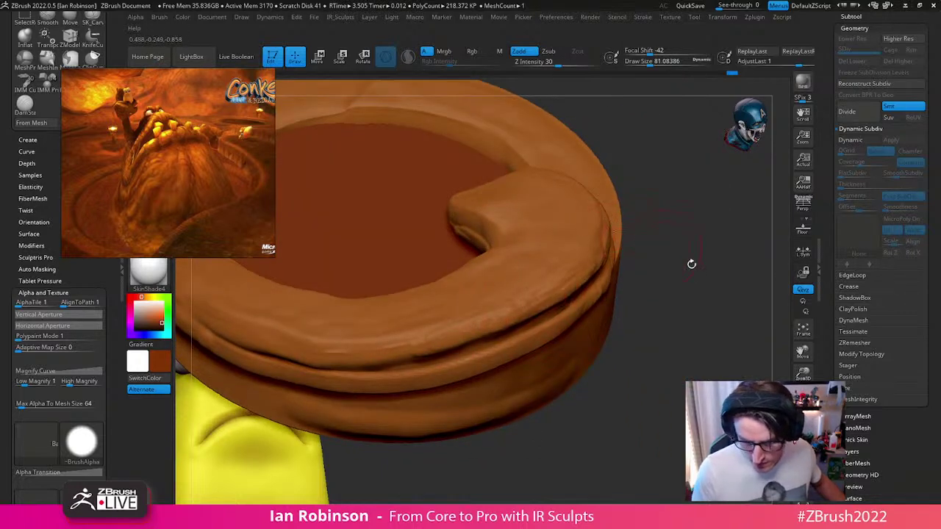
pyautogui.moveTo(682, 256); pyautogui.dragTo(743, 324, button='right')
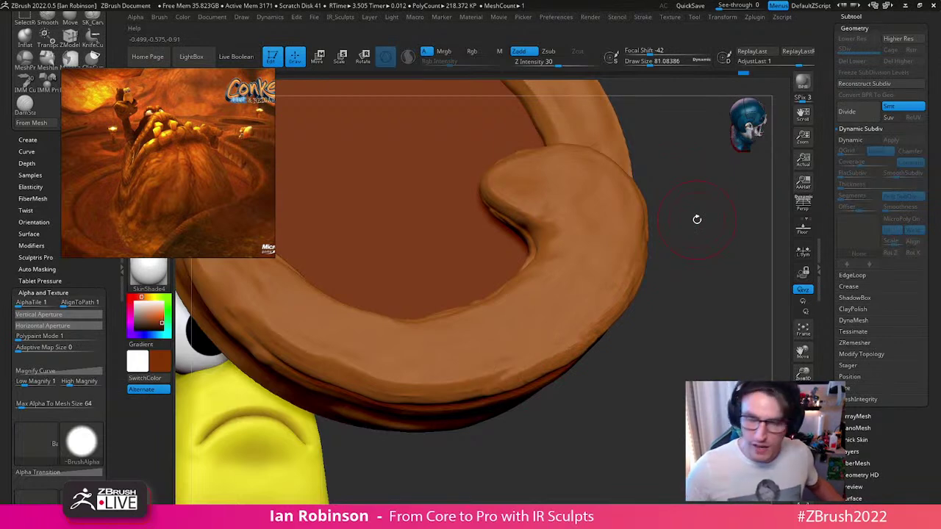
pyautogui.press('b')
pyautogui.press('s')
pyautogui.press('t')
pyautogui.press('s')
pyautogui.moveTo(600, 247); pyautogui.dragTo(597, 247)
pyautogui.hotkey('ctrl', 'z')
pyautogui.moveTo(701, 313)
pyautogui.mouseDown()
pyautogui.moveTo(608, 248)
pyautogui.moveTo(649, 308)
pyautogui.mouseUp()
pyautogui.hotkey('ctrl', 'z')
pyautogui.press('s')
pyautogui.moveTo(637, 248); pyautogui.dragTo(621, 248)
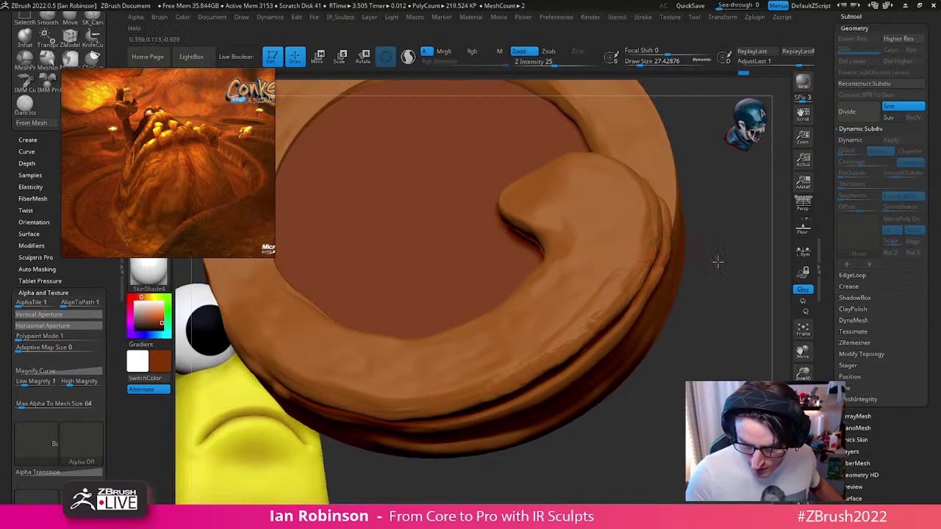
pyautogui.moveTo(708, 255); pyautogui.dragTo(682, 326)
pyautogui.moveTo(682, 326); pyautogui.dragTo(657, 315, button='right')
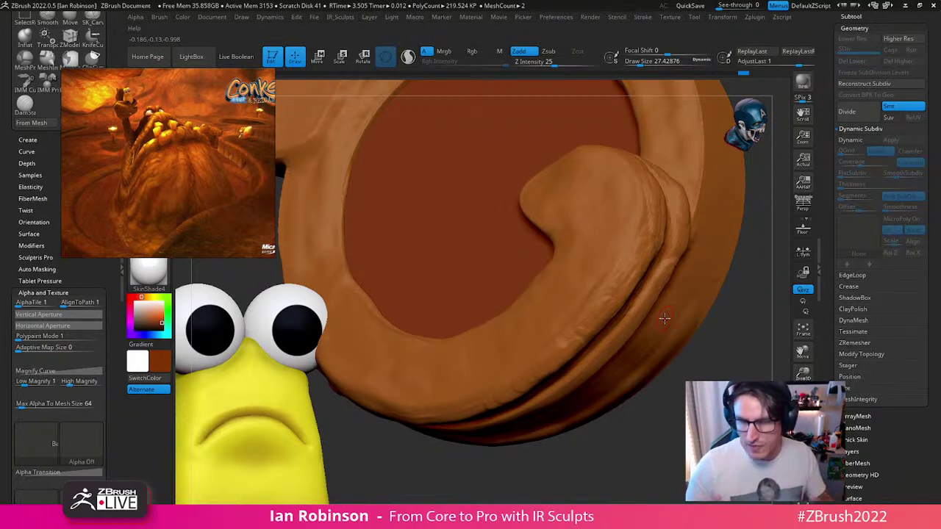
# Step: Switch to the Layer brush at draw size about 27 and refine the folds along the curled end's outer edge
pyautogui.press('b')
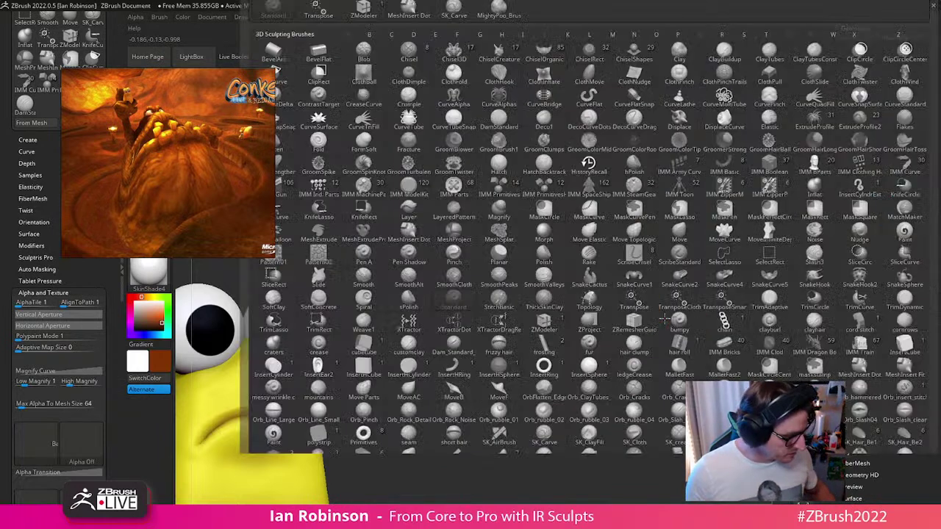
pyautogui.press('l')
pyautogui.press('a')
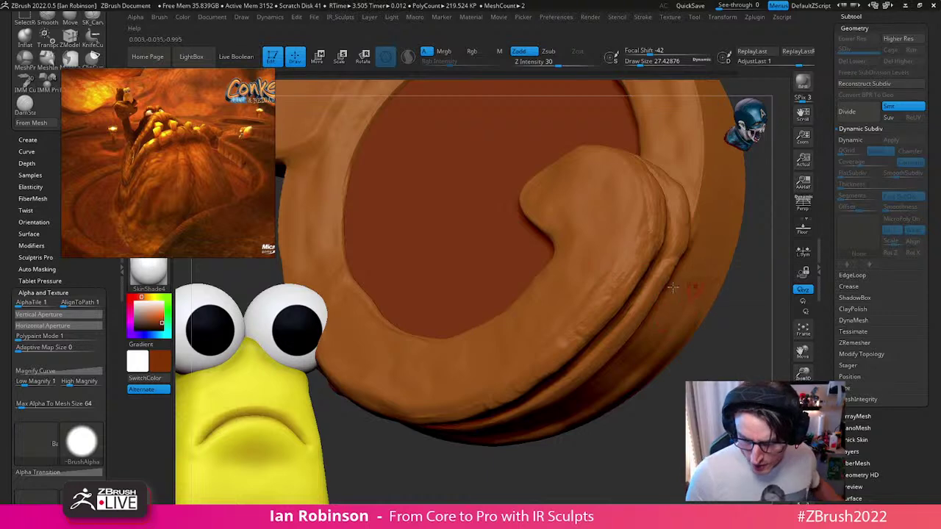
pyautogui.moveTo(693, 285); pyautogui.dragTo(630, 268, button='right')
pyautogui.press('s')
pyautogui.moveTo(621, 278); pyautogui.dragTo(624, 279)
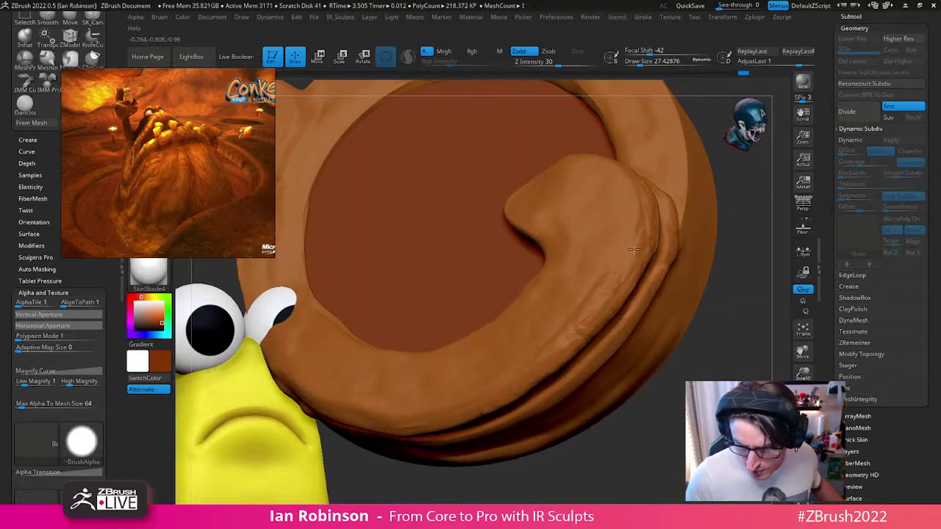
pyautogui.moveTo(624, 288); pyautogui.dragTo(632, 277, button='right')
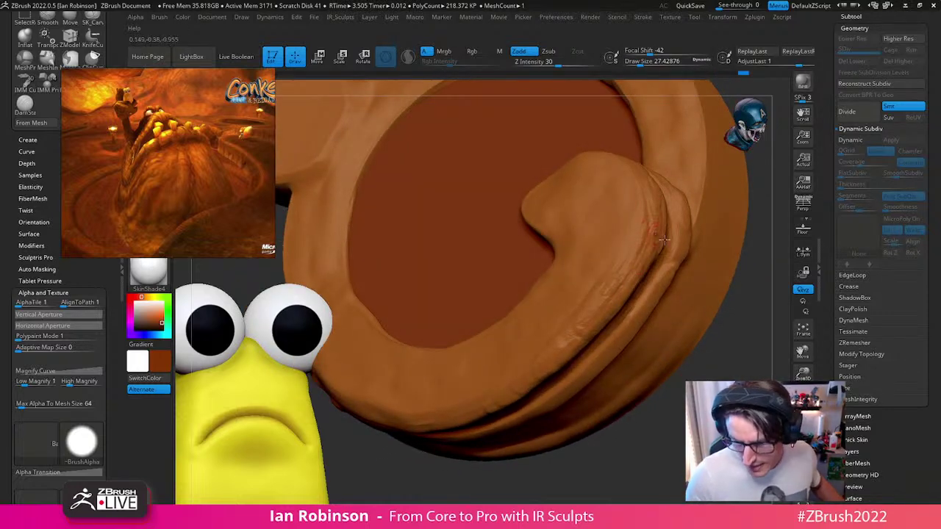
# Step: Build up the upper lip of the ramp's outer edge at draw size about 38
pyautogui.moveTo(655, 217)
pyautogui.mouseDown(button='right')
pyautogui.moveTo(677, 414)
pyautogui.moveTo(634, 311)
pyautogui.mouseUp(button='right')
pyautogui.press('s')
pyautogui.moveTo(571, 299); pyautogui.dragTo(567, 299)
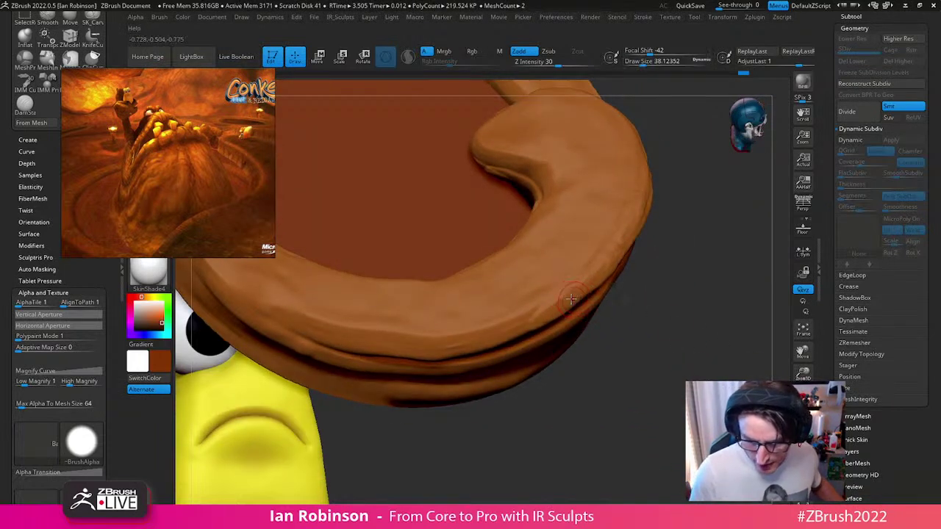
# Step: Sculpt raised wrinkles and folds on the inner side of the curled end at draw size about 36
pyautogui.moveTo(632, 259); pyautogui.dragTo(676, 357)
pyautogui.press('s')
pyautogui.moveTo(661, 324)
pyautogui.mouseDown()
pyautogui.moveTo(714, 363)
pyautogui.moveTo(701, 372)
pyautogui.mouseUp()
pyautogui.press('s')
pyautogui.moveTo(565, 233); pyautogui.dragTo(528, 243)
pyautogui.press('s')
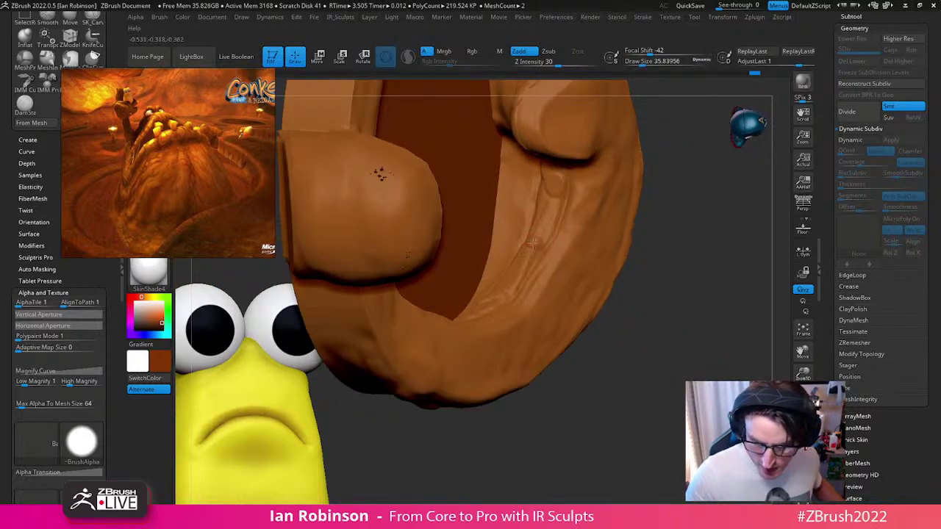
pyautogui.moveTo(709, 210); pyautogui.dragTo(563, 215, button='right')
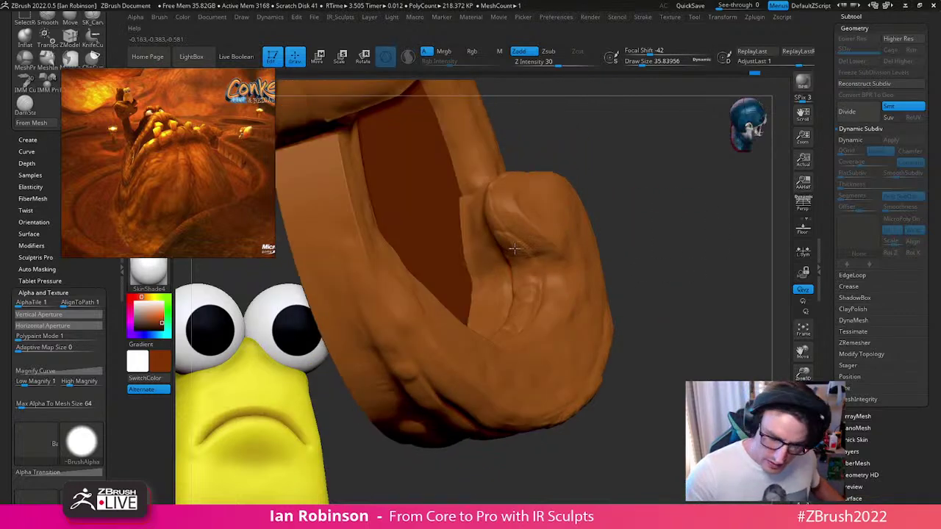
pyautogui.moveTo(498, 180); pyautogui.dragTo(498, 246, button='right')
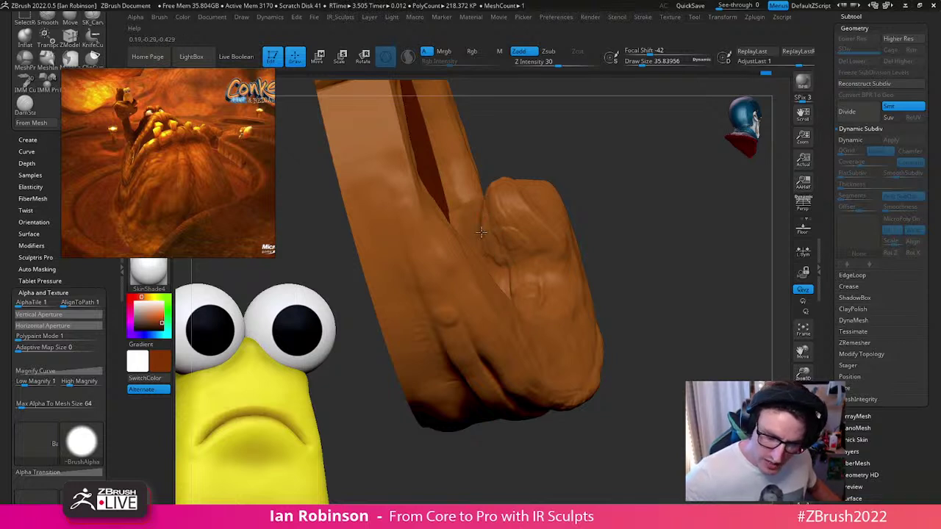
pyautogui.moveTo(491, 238)
pyautogui.mouseDown(button='right')
pyautogui.moveTo(556, 311)
pyautogui.moveTo(488, 222)
pyautogui.mouseUp(button='right')
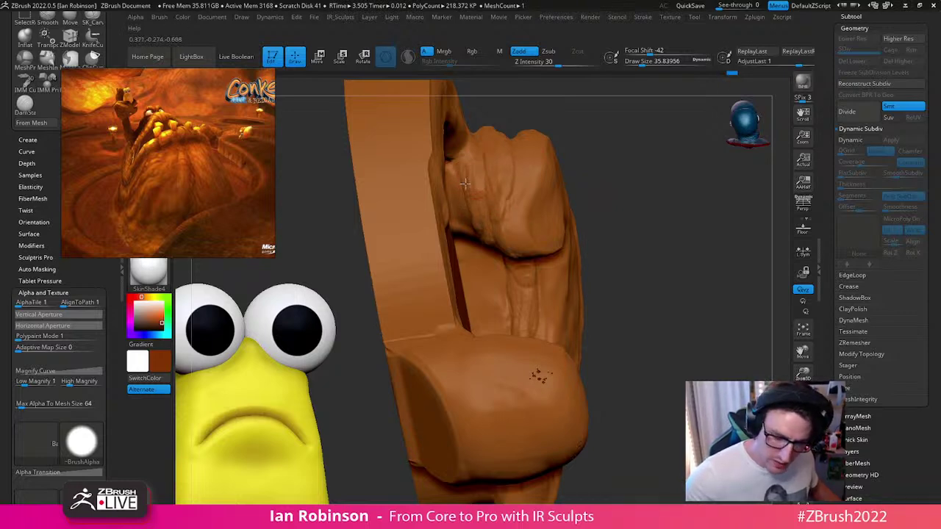
# Step: Sculpt folds at the base of the curled lobe and along the rim's outer side, raising the draw size to about 56
pyautogui.moveTo(488, 236); pyautogui.dragTo(525, 159, button='right')
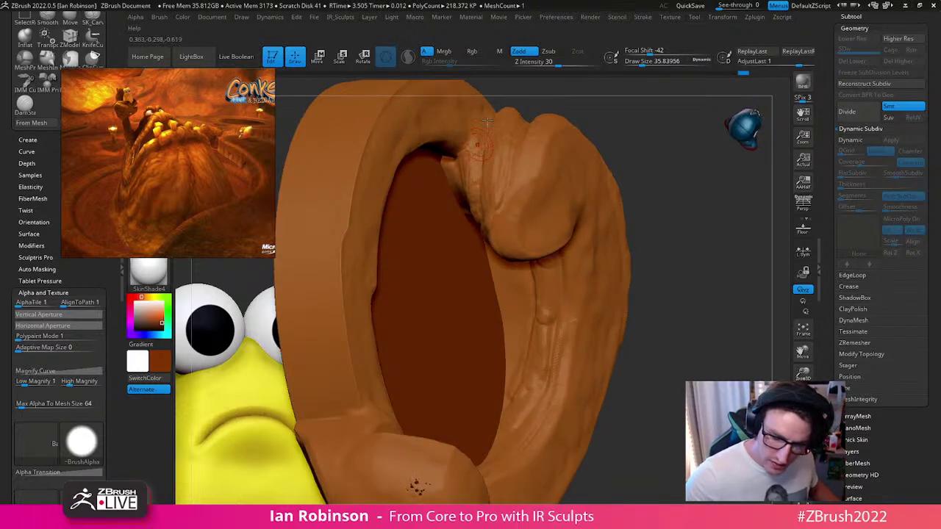
pyautogui.moveTo(525, 325)
pyautogui.mouseDown(button='right')
pyautogui.moveTo(524, 220)
pyautogui.moveTo(512, 243)
pyautogui.mouseUp(button='right')
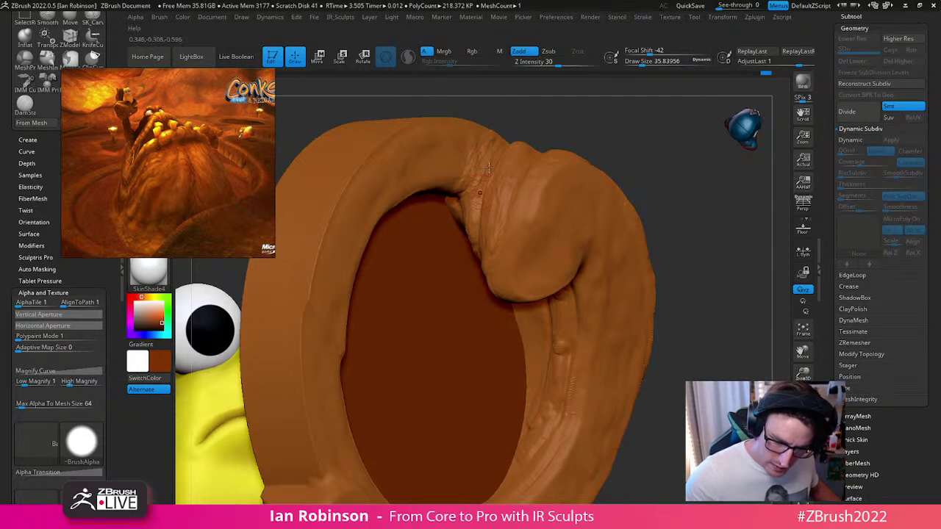
pyautogui.moveTo(712, 317)
pyautogui.mouseDown(button='right')
pyautogui.moveTo(723, 304)
pyautogui.moveTo(541, 353)
pyautogui.moveTo(628, 263)
pyautogui.moveTo(678, 260)
pyautogui.moveTo(678, 218)
pyautogui.moveTo(691, 229)
pyautogui.moveTo(670, 211)
pyautogui.moveTo(607, 256)
pyautogui.moveTo(691, 256)
pyautogui.moveTo(625, 280)
pyautogui.moveTo(610, 297)
pyautogui.moveTo(605, 270)
pyautogui.moveTo(459, 297)
pyautogui.mouseUp(button='right')
pyautogui.press('s')
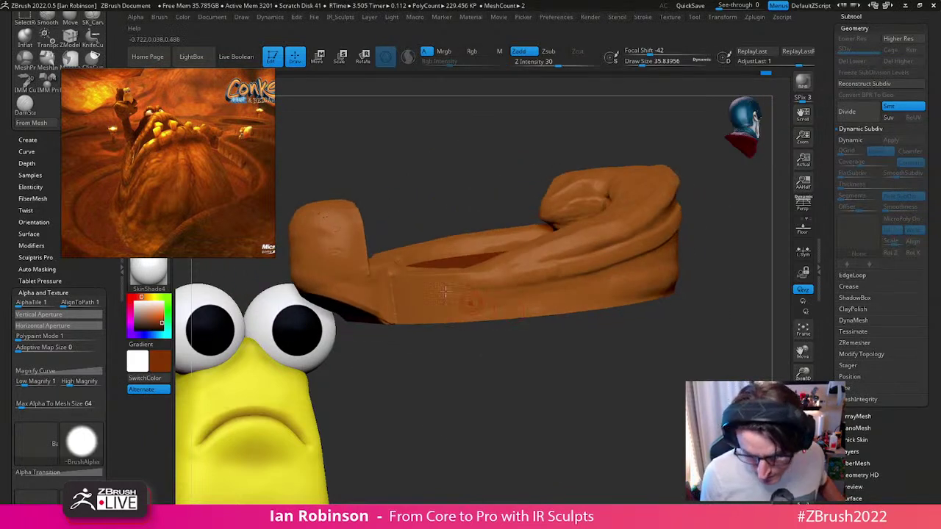
pyautogui.press('s')
pyautogui.moveTo(471, 294); pyautogui.dragTo(478, 294)
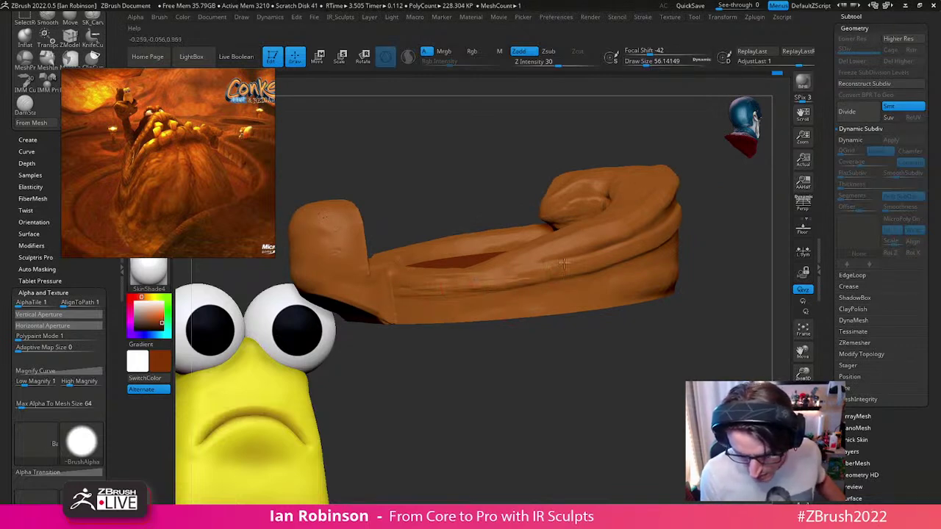
pyautogui.moveTo(647, 348); pyautogui.dragTo(491, 274)
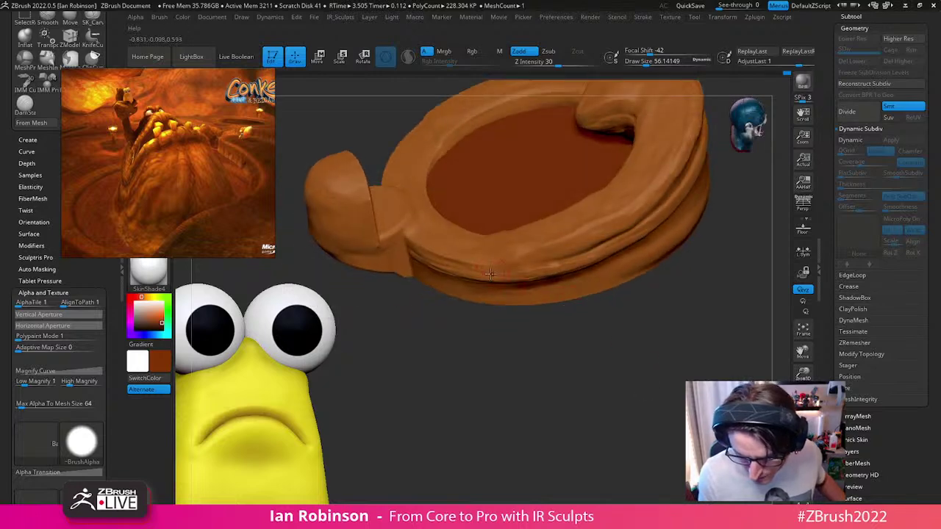
# Step: Switch to the TrimDynamic brush for flattening the lip along the rim's lower arc
pyautogui.keyDown('alt'); pyautogui.click(477, 241); pyautogui.keyUp('alt')
pyautogui.moveTo(474, 241); pyautogui.dragTo(479, 319, button='right')
pyautogui.press('b')
pyautogui.press('t')
pyautogui.press('d')
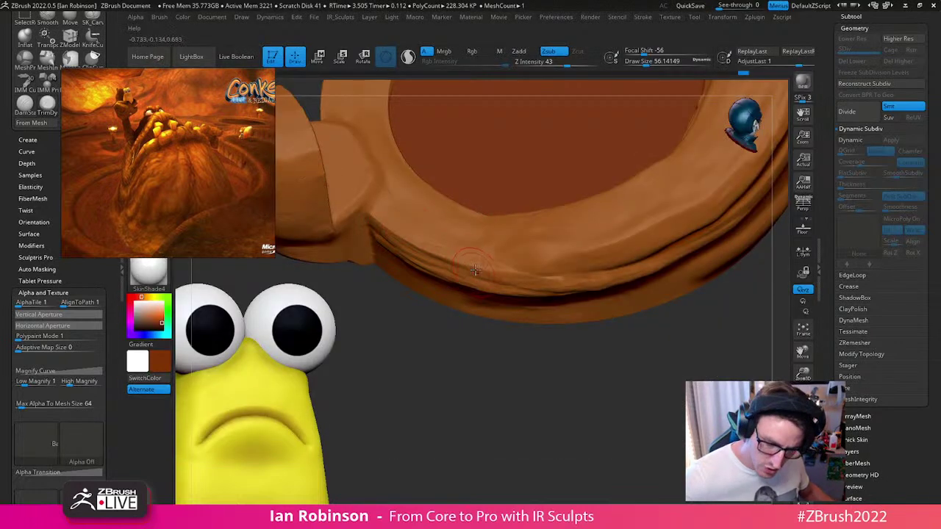
# Step: Collapse the brush settings tray and move the reference image to the opposite side of the canvas
pyautogui.moveTo(221, 158)
pyautogui.mouseDown()
pyautogui.moveTo(283, 216)
pyautogui.moveTo(578, 402)
pyautogui.moveTo(733, 428)
pyautogui.moveTo(734, 392)
pyautogui.moveTo(397, 285)
pyautogui.moveTo(120, 258)
pyautogui.moveTo(407, 290)
pyautogui.moveTo(515, 329)
pyautogui.mouseUp()
pyautogui.click(118, 266)
pyautogui.moveTo(448, 338); pyautogui.dragTo(679, 174)
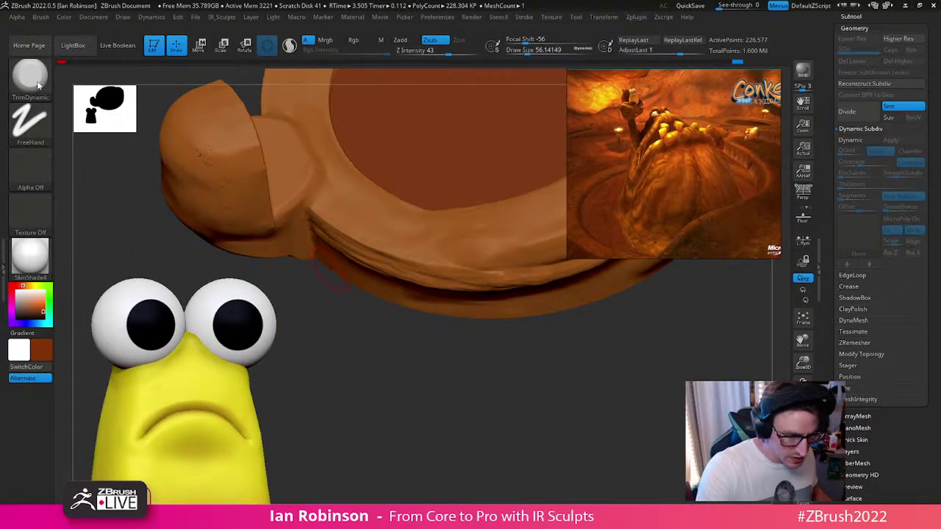
# Step: Flatten the ring's outer edge with TrimDynamic, from the lower lip beside the knob round to the upper arc
pyautogui.moveTo(474, 382)
pyautogui.mouseDown()
pyautogui.moveTo(446, 435)
pyautogui.moveTo(492, 353)
pyautogui.moveTo(354, 324)
pyautogui.mouseUp()
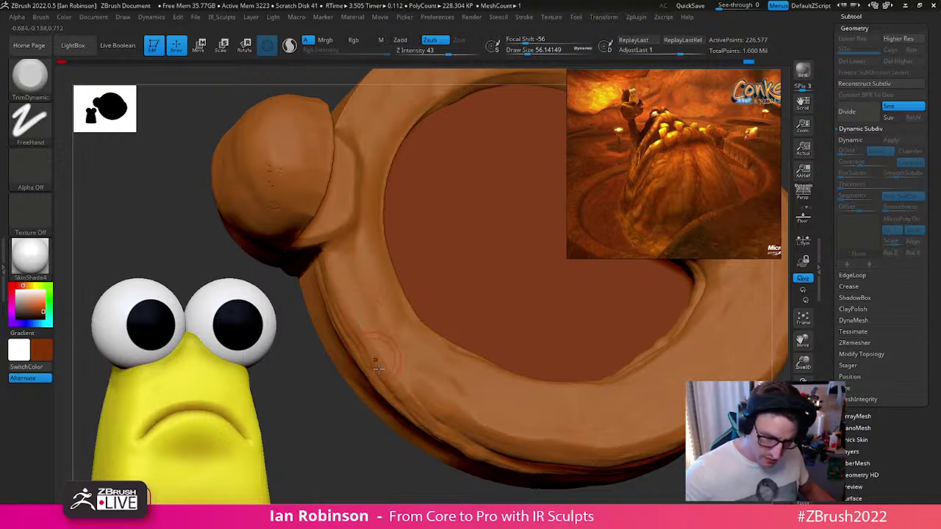
pyautogui.moveTo(367, 312)
pyautogui.mouseDown(button='right')
pyautogui.moveTo(399, 388)
pyautogui.moveTo(359, 287)
pyautogui.mouseUp(button='right')
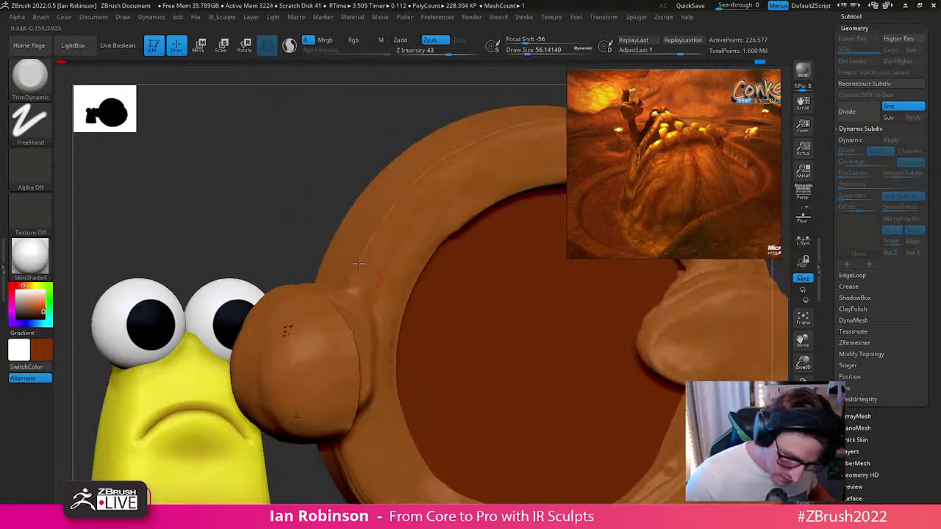
pyautogui.moveTo(447, 155); pyautogui.dragTo(482, 137)
pyautogui.moveTo(413, 190); pyautogui.dragTo(426, 275, button='right')
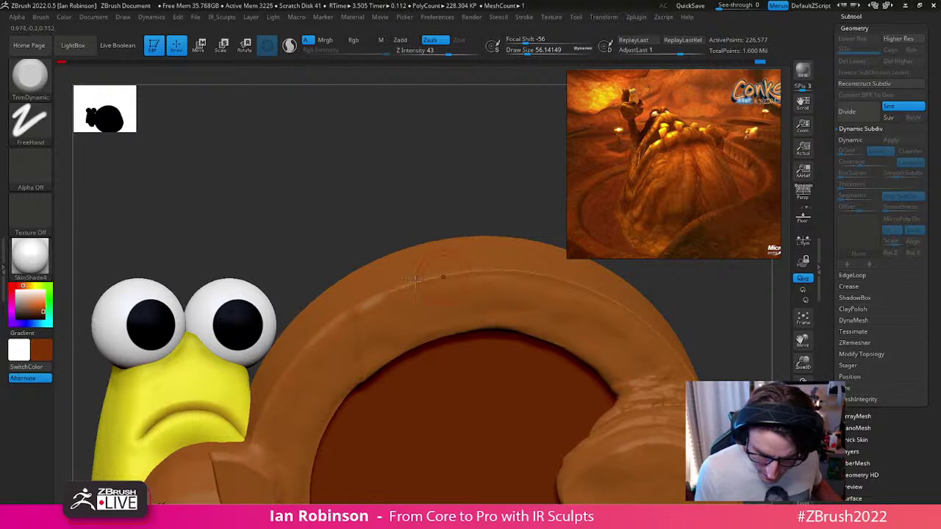
# Step: Move the reference image back above the yellow character and bevel the rim's upper outer edge with TrimDynamic at draw size about 74
pyautogui.moveTo(682, 201); pyautogui.dragTo(179, 201)
pyautogui.moveTo(507, 235); pyautogui.dragTo(552, 261, button='right')
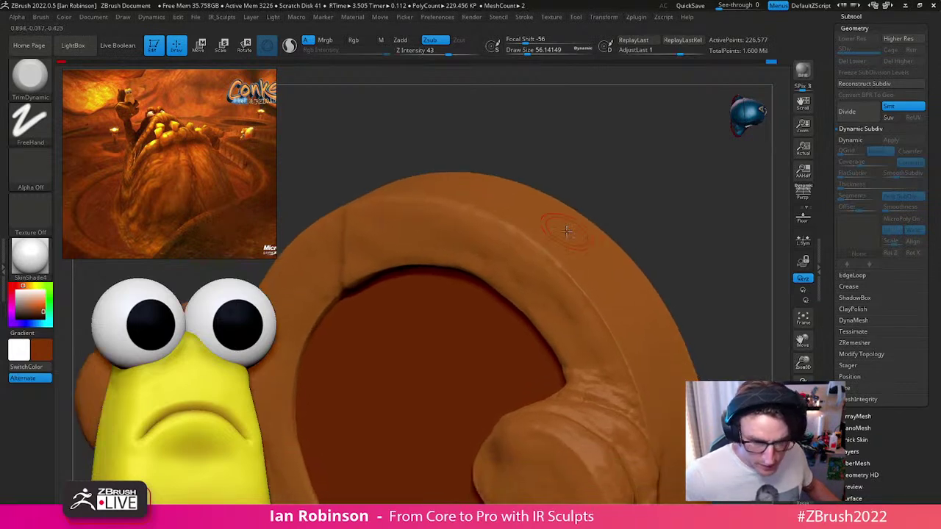
pyautogui.press('s')
pyautogui.moveTo(554, 258); pyautogui.dragTo(561, 256)
pyautogui.moveTo(483, 212); pyautogui.dragTo(587, 298)
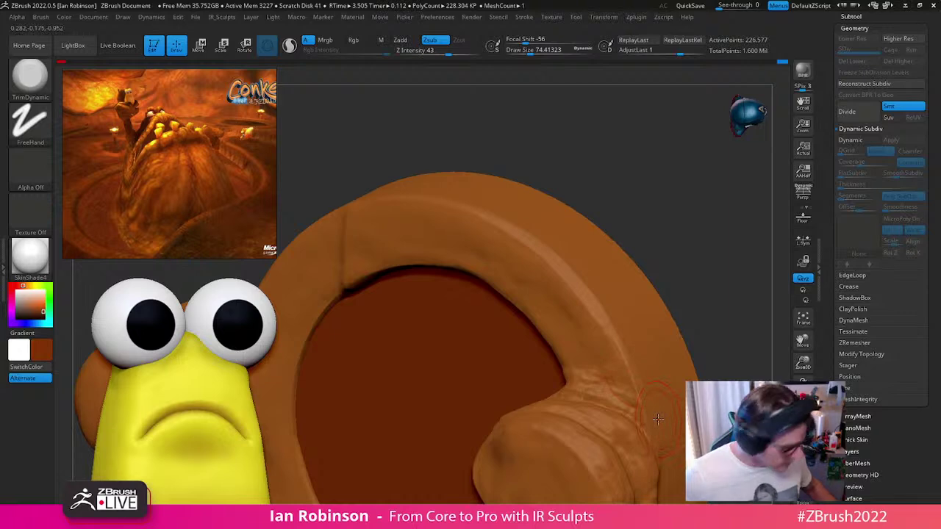
# Step: Switch to the Layer brush, undo the last stroke and restroke the edge of the rim's upper arc
pyautogui.press('b')
pyautogui.press('l')
pyautogui.press('y')
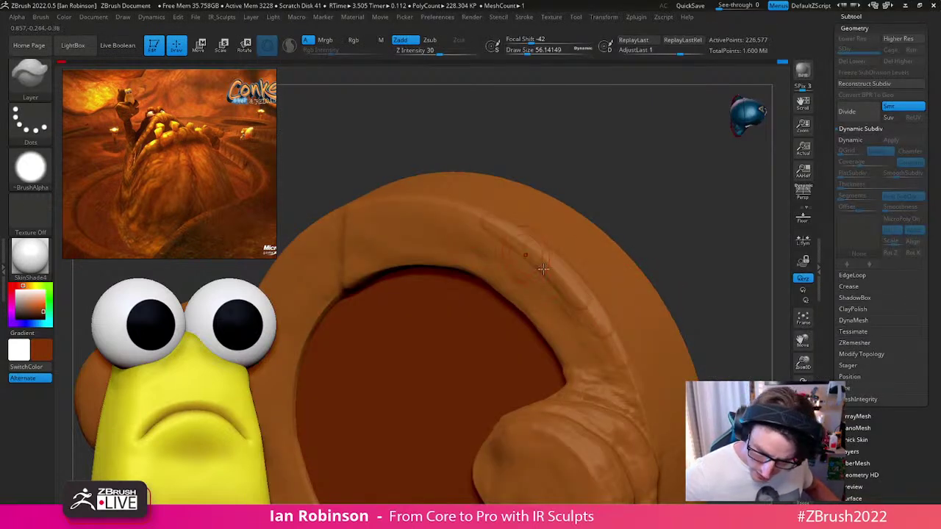
pyautogui.hotkey('ctrl', 'z')
pyautogui.moveTo(589, 359)
pyautogui.mouseDown()
pyautogui.moveTo(585, 366)
pyautogui.moveTo(570, 358)
pyautogui.moveTo(572, 325)
pyautogui.mouseUp()
pyautogui.moveTo(521, 264)
pyautogui.mouseDown()
pyautogui.moveTo(543, 302)
pyautogui.moveTo(525, 274)
pyautogui.mouseUp()
# Step: Sculpt long overlapping Layer creases around the upper arc of the ring, down to the rounded knob
pyautogui.moveTo(662, 147)
pyautogui.mouseDown()
pyautogui.moveTo(640, 135)
pyautogui.moveTo(618, 158)
pyautogui.mouseUp()
pyautogui.moveTo(531, 237); pyautogui.dragTo(579, 291, button='right')
pyautogui.moveTo(566, 260)
pyautogui.mouseDown()
pyautogui.moveTo(496, 264)
pyautogui.moveTo(487, 236)
pyautogui.mouseUp()
pyautogui.moveTo(553, 234)
pyautogui.mouseDown()
pyautogui.moveTo(464, 229)
pyautogui.moveTo(410, 244)
pyautogui.moveTo(535, 234)
pyautogui.mouseUp()
pyautogui.moveTo(388, 276)
pyautogui.mouseDown()
pyautogui.moveTo(479, 257)
pyautogui.moveTo(586, 273)
pyautogui.mouseUp()
pyautogui.moveTo(441, 279)
pyautogui.mouseDown()
pyautogui.moveTo(515, 273)
pyautogui.moveTo(606, 294)
pyautogui.moveTo(434, 272)
pyautogui.moveTo(388, 291)
pyautogui.moveTo(324, 340)
pyautogui.moveTo(327, 319)
pyautogui.moveTo(368, 286)
pyautogui.moveTo(347, 317)
pyautogui.moveTo(420, 266)
pyautogui.moveTo(522, 240)
pyautogui.moveTo(441, 248)
pyautogui.mouseUp()
pyautogui.moveTo(561, 187)
pyautogui.mouseDown()
pyautogui.moveTo(574, 212)
pyautogui.moveTo(548, 199)
pyautogui.moveTo(578, 233)
pyautogui.moveTo(452, 319)
pyautogui.mouseUp()
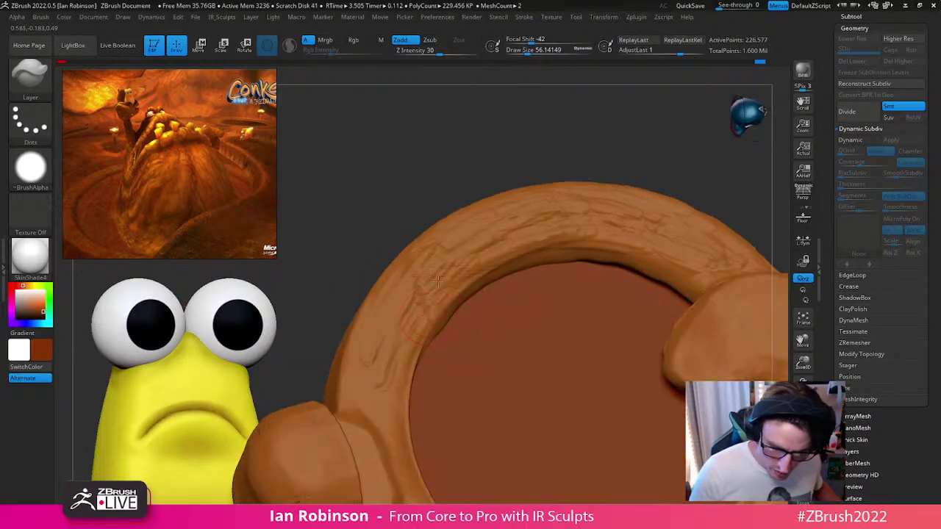
pyautogui.moveTo(428, 262)
pyautogui.mouseDown()
pyautogui.moveTo(470, 252)
pyautogui.moveTo(372, 412)
pyautogui.mouseUp()
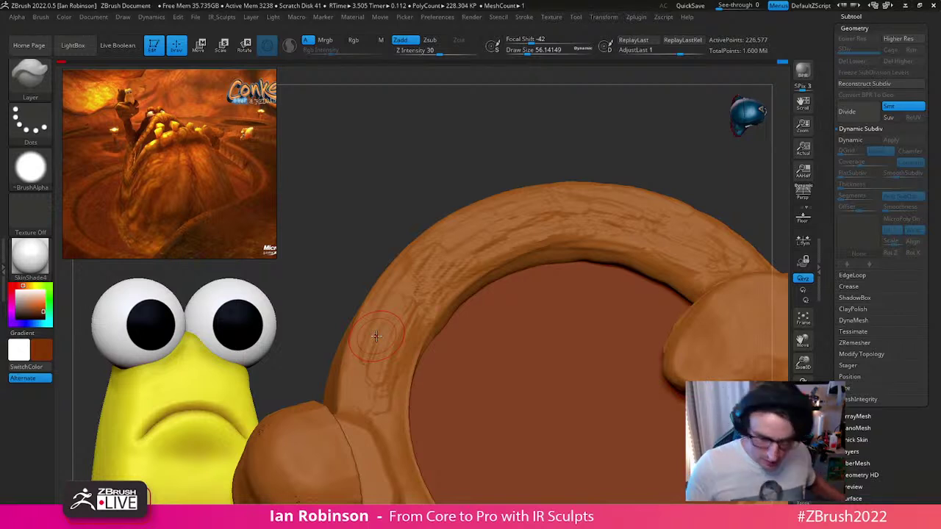
pyautogui.moveTo(376, 336); pyautogui.dragTo(376, 396, button='right')
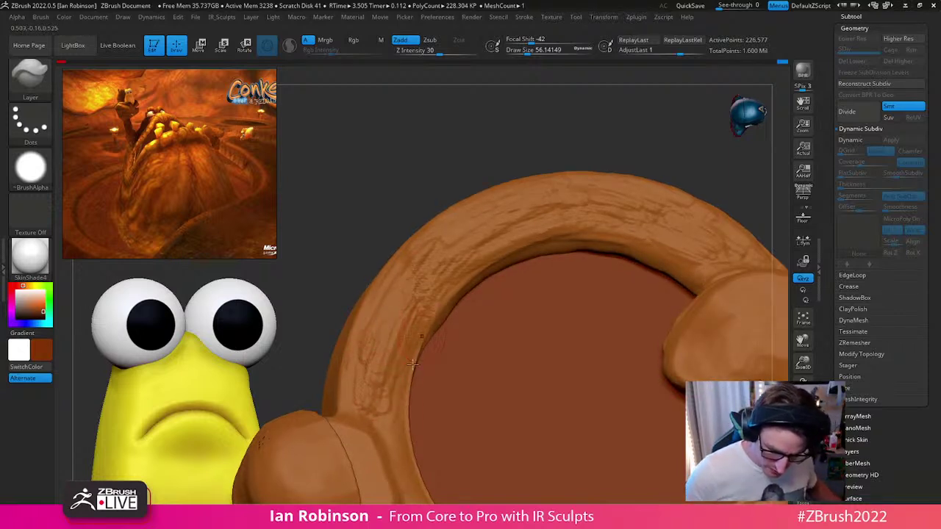
# Step: Sculpt long flowing Layer creases along the ring's lower arc with the draw size raised to about 81
pyautogui.keyDown('alt'); pyautogui.moveTo(540, 251); pyautogui.dragTo(485, 145, button='right'); pyautogui.keyUp('alt')
pyautogui.moveTo(512, 389)
pyautogui.keyDown('alt'); pyautogui.mouseDown(button='right')
pyautogui.moveTo(451, 294)
pyautogui.moveTo(421, 305)
pyautogui.mouseUp(button='right'); pyautogui.keyUp('alt')
pyautogui.moveTo(340, 317); pyautogui.dragTo(439, 399)
pyautogui.press('s')
pyautogui.moveTo(378, 371); pyautogui.dragTo(391, 371)
pyautogui.moveTo(353, 345); pyautogui.dragTo(503, 420)
pyautogui.moveTo(411, 397); pyautogui.dragTo(563, 430)
pyautogui.moveTo(446, 416); pyautogui.dragTo(621, 414)
pyautogui.moveTo(411, 413)
pyautogui.mouseDown()
pyautogui.moveTo(556, 439)
pyautogui.moveTo(606, 406)
pyautogui.mouseUp()
pyautogui.moveTo(566, 430); pyautogui.dragTo(677, 375)
pyautogui.moveTo(603, 434); pyautogui.dragTo(744, 322)
pyautogui.moveTo(603, 408)
pyautogui.mouseDown()
pyautogui.moveTo(738, 320)
pyautogui.moveTo(751, 264)
pyautogui.mouseUp()
# Step: Add further Layer creases across the ring's lower arc, sweeping up towards the curled lobe's side
pyautogui.keyDown('alt'); pyautogui.moveTo(677, 348); pyautogui.dragTo(607, 379, button='right'); pyautogui.keyUp('alt')
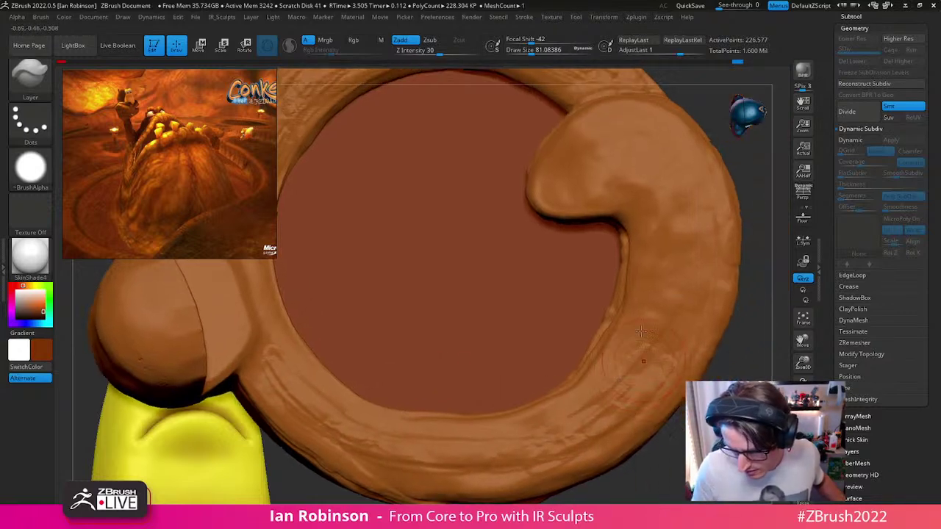
pyautogui.moveTo(626, 419); pyautogui.dragTo(638, 372, button='right')
pyautogui.keyDown('alt'); pyautogui.moveTo(624, 408); pyautogui.dragTo(627, 372, button='right'); pyautogui.keyUp('alt')
pyautogui.moveTo(617, 379)
pyautogui.mouseDown()
pyautogui.moveTo(490, 405)
pyautogui.moveTo(588, 354)
pyautogui.moveTo(502, 402)
pyautogui.mouseUp()
pyautogui.moveTo(679, 321)
pyautogui.mouseDown(button='right')
pyautogui.moveTo(698, 293)
pyautogui.moveTo(654, 310)
pyautogui.mouseUp(button='right')
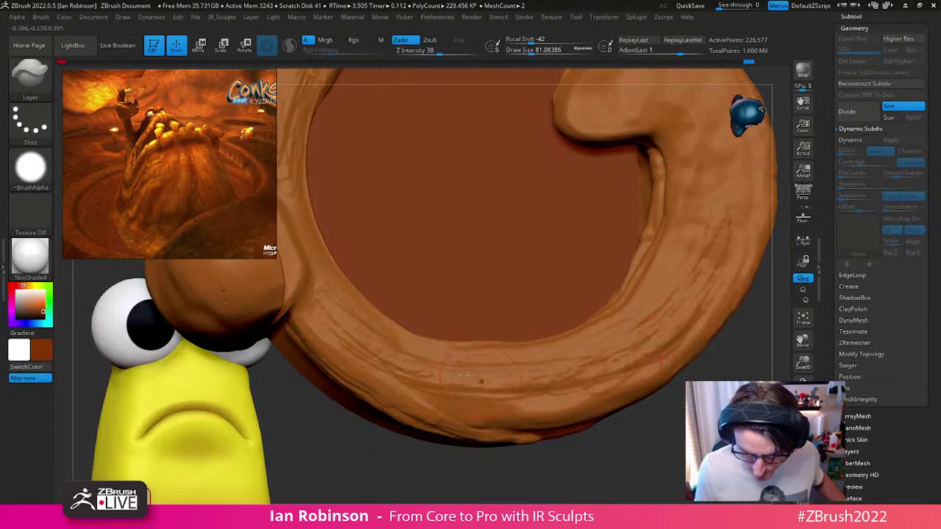
pyautogui.moveTo(599, 349)
pyautogui.mouseDown()
pyautogui.moveTo(497, 366)
pyautogui.moveTo(426, 354)
pyautogui.moveTo(310, 290)
pyautogui.moveTo(332, 326)
pyautogui.moveTo(423, 374)
pyautogui.moveTo(467, 395)
pyautogui.moveTo(559, 410)
pyautogui.moveTo(714, 294)
pyautogui.mouseUp()
# Step: Sculpt lengthwise Layer creases on the ring's wide section directly beneath the curled lobe
pyautogui.keyDown('alt'); pyautogui.moveTo(706, 291); pyautogui.dragTo(659, 375, button='right'); pyautogui.keyUp('alt')
pyautogui.moveTo(637, 365)
pyautogui.mouseDown()
pyautogui.moveTo(669, 250)
pyautogui.moveTo(628, 370)
pyautogui.mouseUp()
pyautogui.moveTo(701, 249); pyautogui.dragTo(686, 355)
pyautogui.moveTo(694, 271); pyautogui.dragTo(665, 378)
pyautogui.moveTo(686, 251)
pyautogui.mouseDown()
pyautogui.moveTo(694, 273)
pyautogui.moveTo(662, 347)
pyautogui.mouseUp()
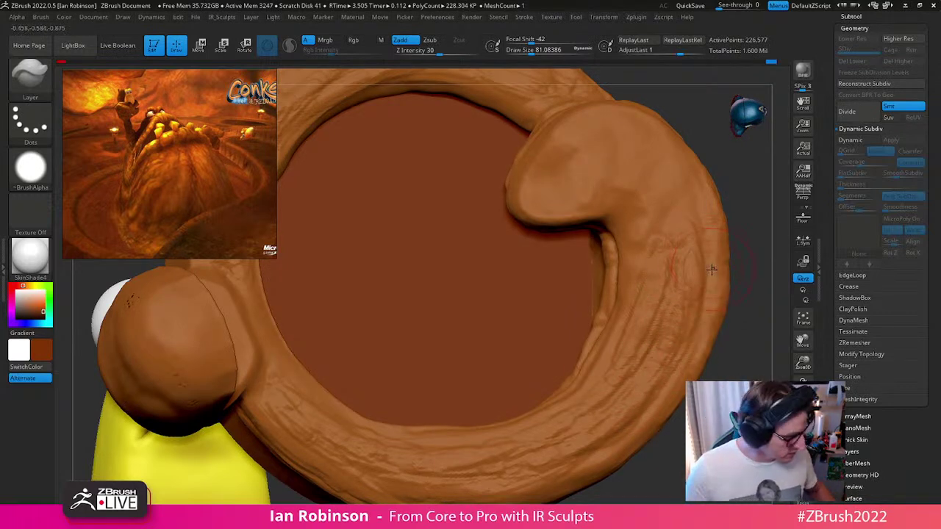
# Step: Switch to the MightyPoo brush and work over the creased surface of the ring's lower arc
pyautogui.press('b')
pyautogui.press('m')
pyautogui.press('p')
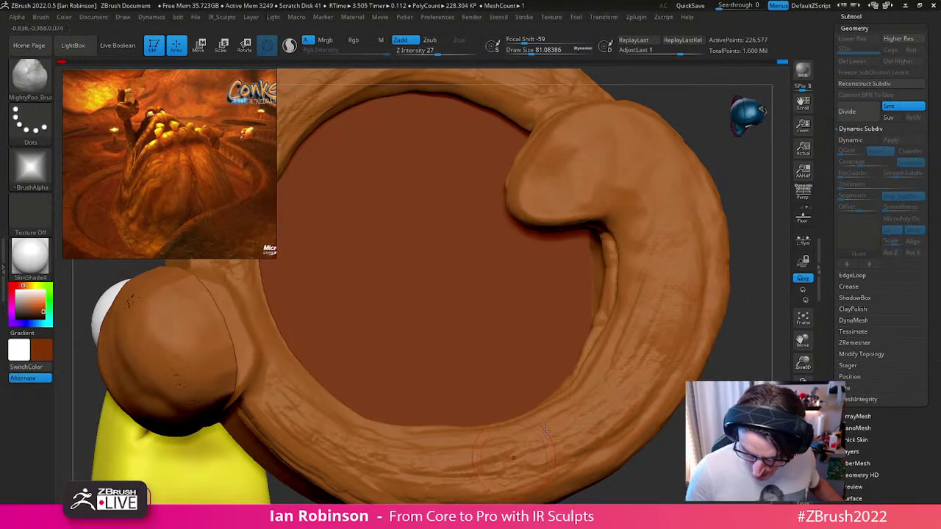
pyautogui.moveTo(476, 474); pyautogui.dragTo(698, 300, button='right')
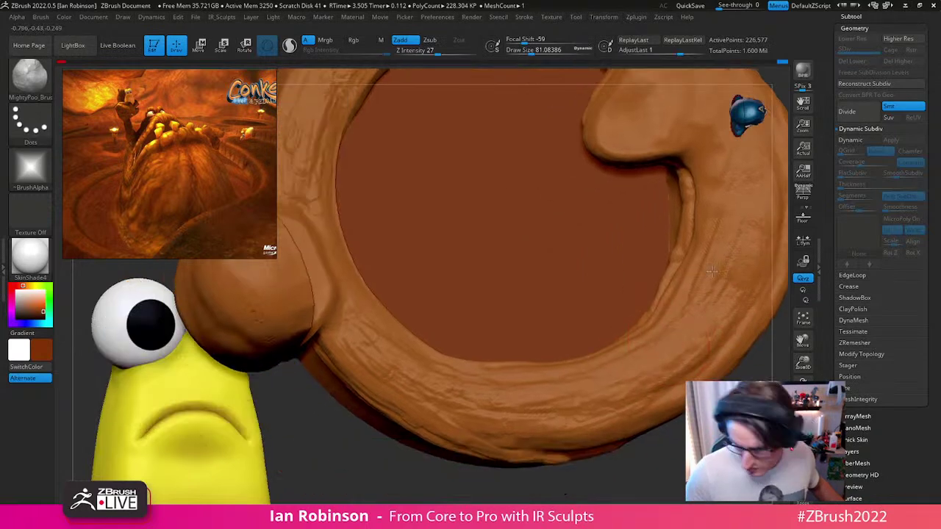
pyautogui.moveTo(691, 334); pyautogui.dragTo(546, 366, button='right')
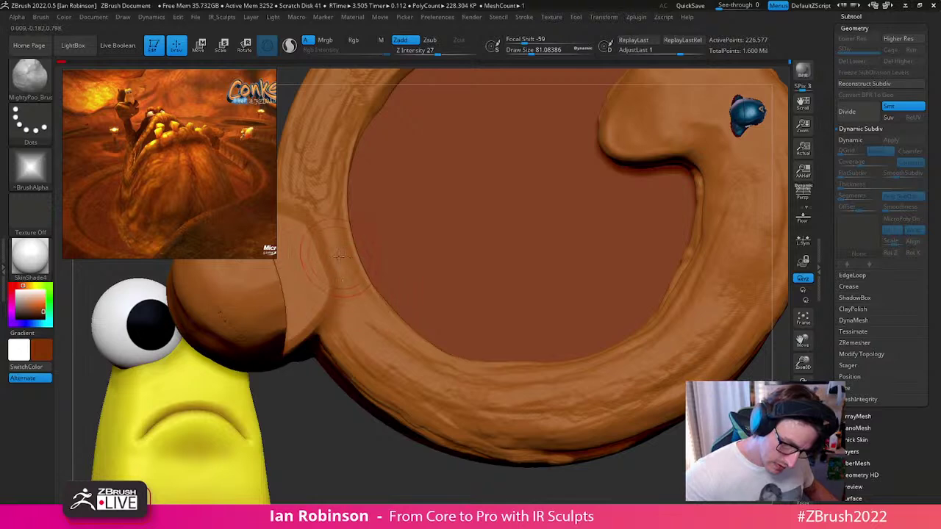
# Step: Return to the Layer brush and sculpt creases where the ring joins the knob and across the knob's neck
pyautogui.press('b')
pyautogui.press('l')
pyautogui.press('a')
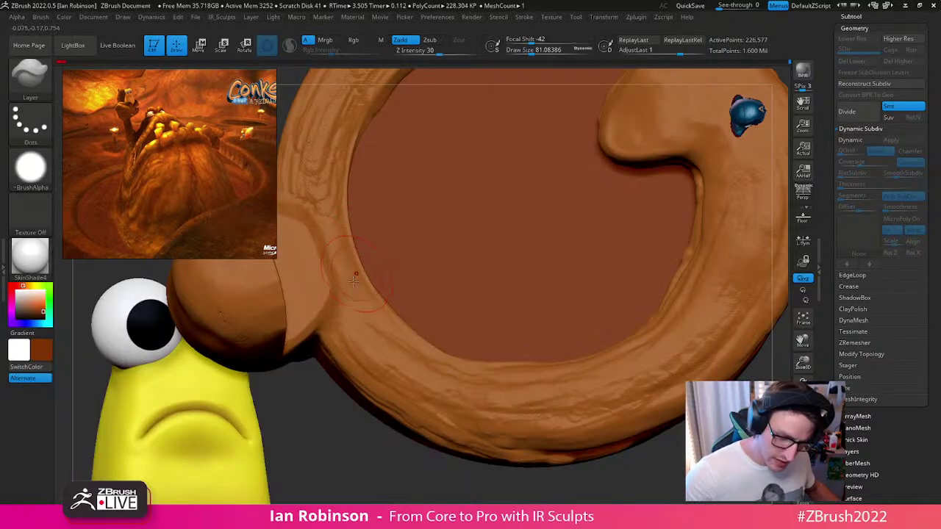
pyautogui.moveTo(372, 319); pyautogui.dragTo(335, 279)
pyautogui.moveTo(403, 233); pyautogui.dragTo(457, 287, button='right')
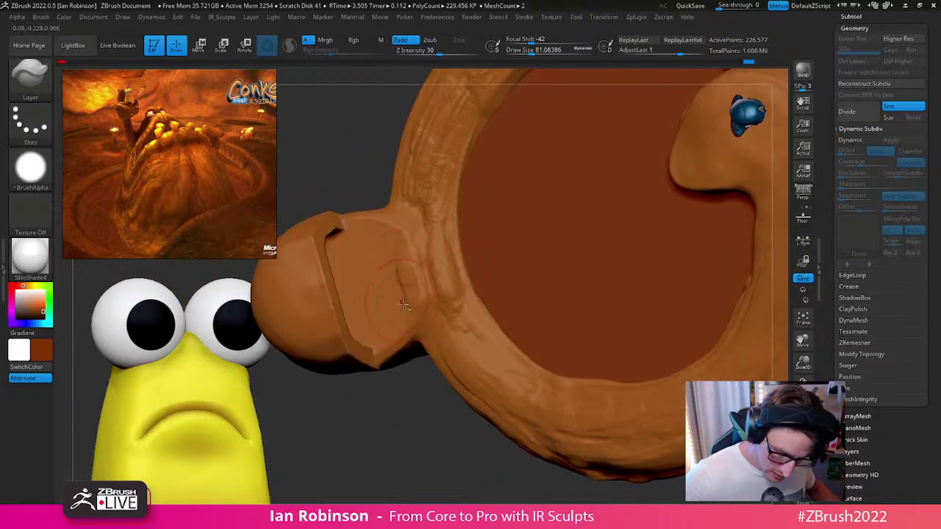
pyautogui.moveTo(403, 279)
pyautogui.mouseDown()
pyautogui.moveTo(413, 227)
pyautogui.moveTo(388, 322)
pyautogui.moveTo(359, 230)
pyautogui.moveTo(364, 333)
pyautogui.moveTo(362, 309)
pyautogui.mouseUp()
pyautogui.moveTo(455, 309); pyautogui.dragTo(356, 309, button='right')
pyautogui.moveTo(328, 285)
pyautogui.mouseDown()
pyautogui.moveTo(326, 308)
pyautogui.moveTo(330, 266)
pyautogui.moveTo(333, 324)
pyautogui.mouseUp()
# Step: Try building up grooves inside the knob's hollow with the Clay brush
pyautogui.press('b')
pyautogui.press('c')
pyautogui.press('l')
pyautogui.moveTo(334, 334); pyautogui.dragTo(354, 356, button='right')
pyautogui.moveTo(346, 332)
pyautogui.mouseDown()
pyautogui.moveTo(343, 358)
pyautogui.moveTo(333, 312)
pyautogui.mouseUp()
pyautogui.moveTo(403, 417); pyautogui.dragTo(397, 406)
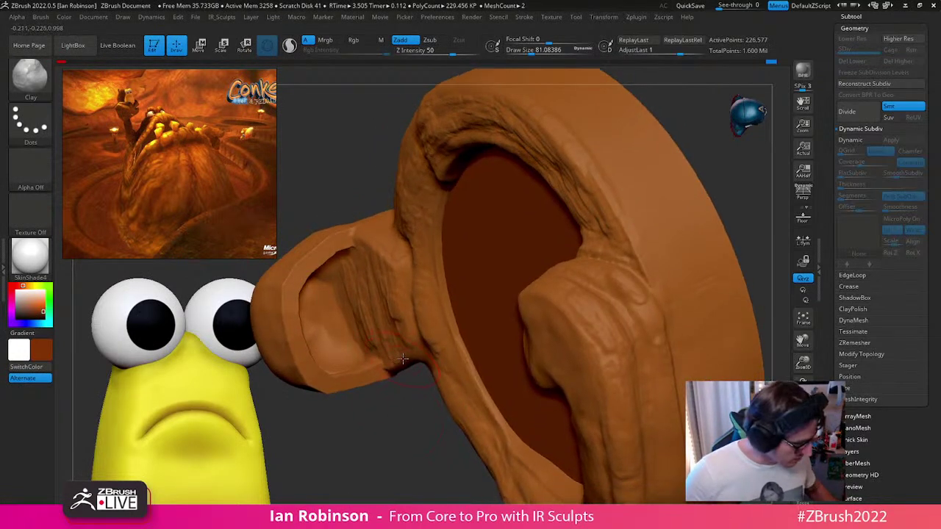
# Step: Try working over the inside of the knob's hollow with the MightyPoo brush
pyautogui.press('b')
pyautogui.click(389, 465)
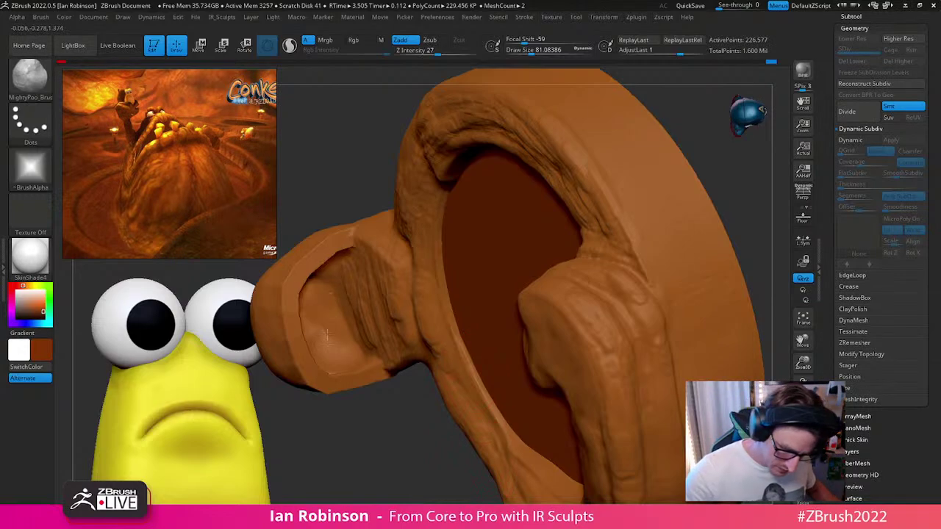
pyautogui.moveTo(347, 338); pyautogui.dragTo(345, 323, button='right')
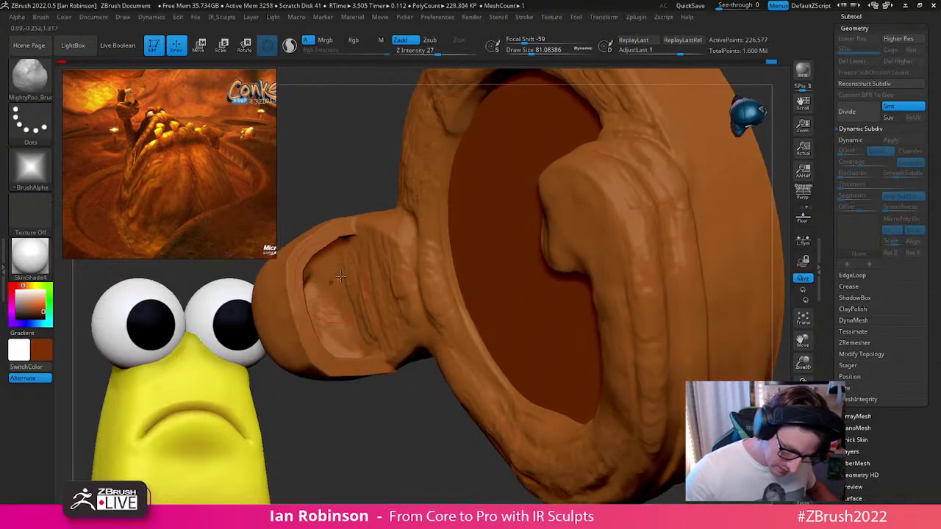
pyautogui.moveTo(410, 298)
pyautogui.keyDown('alt'); pyautogui.mouseDown(button='right')
pyautogui.moveTo(422, 270)
pyautogui.moveTo(471, 229)
pyautogui.mouseUp(button='right'); pyautogui.keyUp('alt')
# Step: Smooth the edge around the knob's hollow and remesh the sculpt with DynaMesh
pyautogui.moveTo(397, 169)
pyautogui.keyDown('shift'); pyautogui.mouseDown()
pyautogui.moveTo(373, 179)
pyautogui.moveTo(355, 225)
pyautogui.moveTo(379, 263)
pyautogui.moveTo(437, 291)
pyautogui.mouseUp(); pyautogui.keyUp('shift')
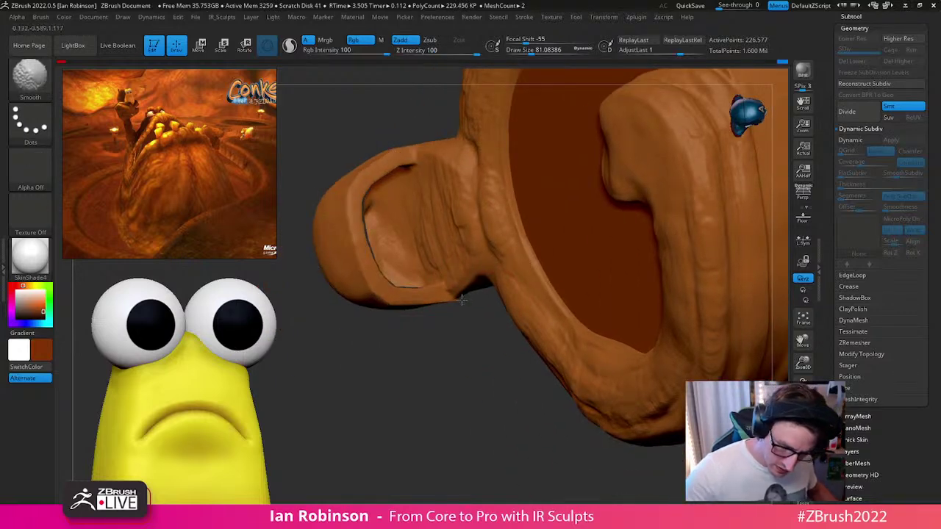
pyautogui.keyDown('ctrl'); pyautogui.moveTo(450, 366); pyautogui.dragTo(546, 466); pyautogui.keyUp('ctrl')
pyautogui.moveTo(563, 441); pyautogui.dragTo(392, 250, button='right')
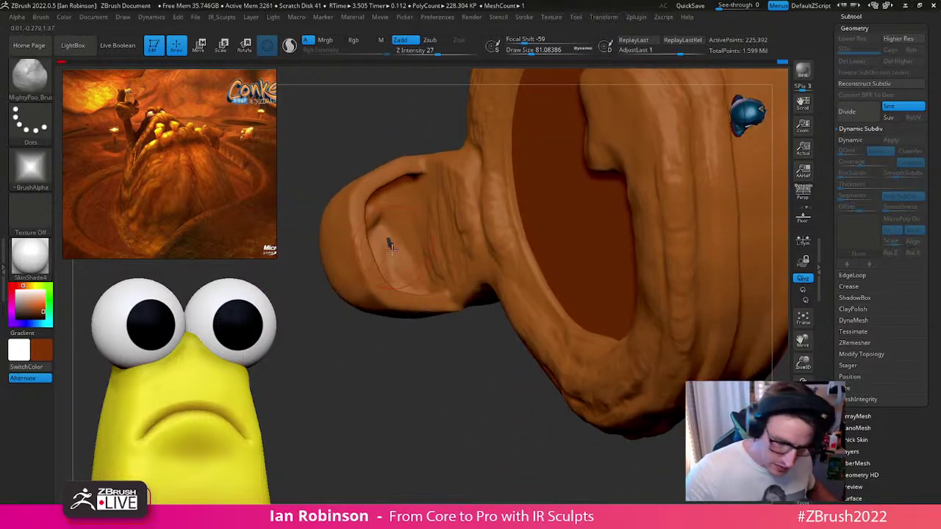
pyautogui.moveTo(450, 393); pyautogui.dragTo(420, 321, button='right')
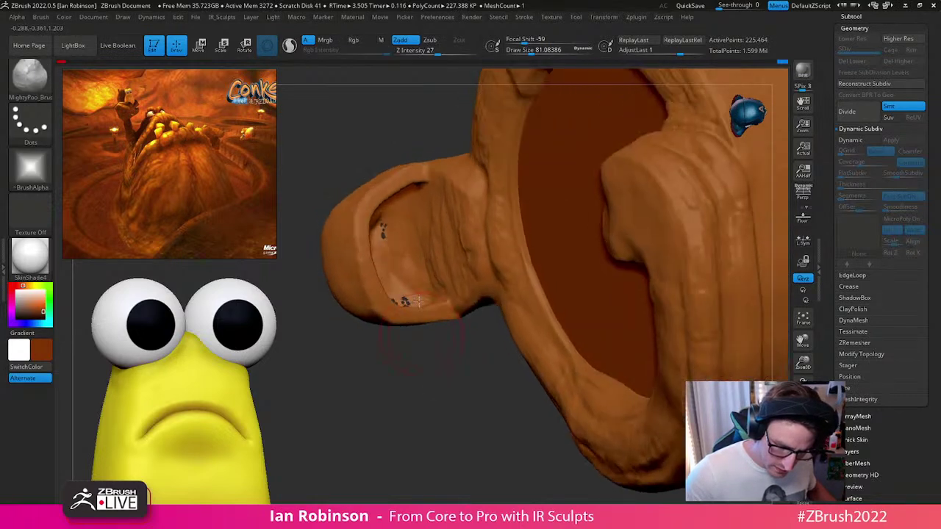
# Step: Undo the remesh and the recent sculpting strokes on the knob's hollow
pyautogui.moveTo(438, 254)
pyautogui.keyDown('ctrl'); pyautogui.mouseDown(button='right')
pyautogui.moveTo(388, 275)
pyautogui.moveTo(500, 323)
pyautogui.moveTo(482, 334)
pyautogui.moveTo(491, 318)
pyautogui.moveTo(513, 318)
pyautogui.mouseUp(button='right'); pyautogui.keyUp('ctrl')
pyautogui.hotkey('ctrl', 'z')
pyautogui.hotkey('ctrl', 'z')
pyautogui.hotkey('ctrl', 'z')
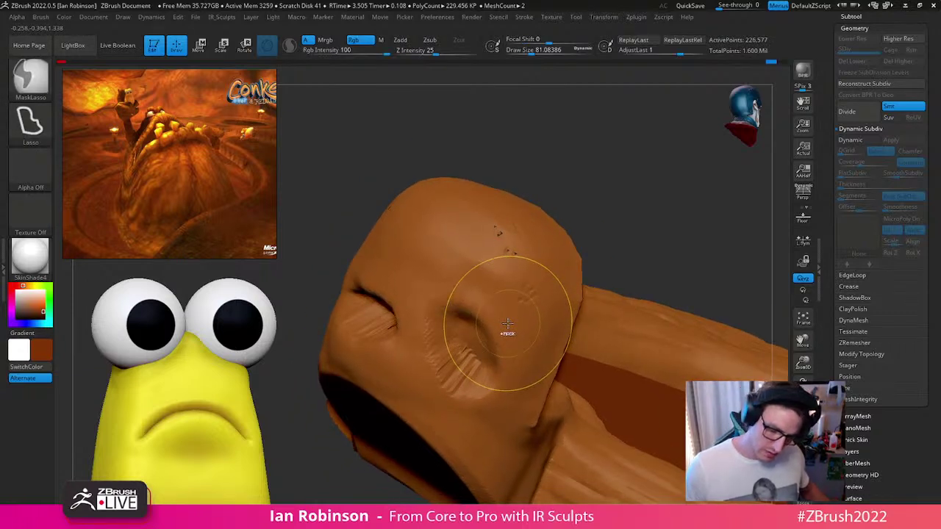
pyautogui.hotkey('ctrl', 'z')
pyautogui.hotkey('ctrl', 'z')
pyautogui.hotkey('ctrl', 'z')
pyautogui.hotkey('ctrl', 'z')
pyautogui.hotkey('ctrl', 'z')
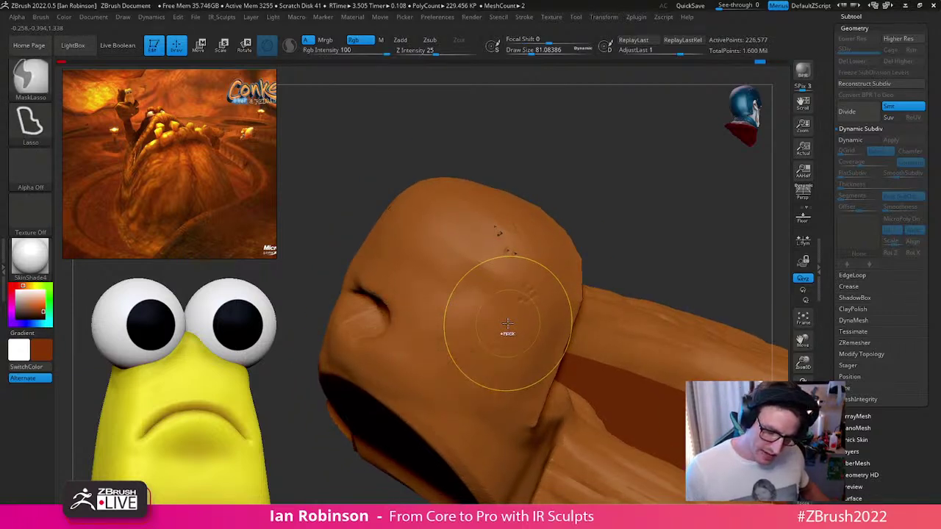
# Step: Try to smooth a spot on the side of the rounded knob
pyautogui.moveTo(629, 187)
pyautogui.mouseDown()
pyautogui.moveTo(588, 207)
pyautogui.moveTo(619, 231)
pyautogui.mouseUp()
pyautogui.keyDown('shift'); pyautogui.click(583, 269); pyautogui.keyUp('shift')
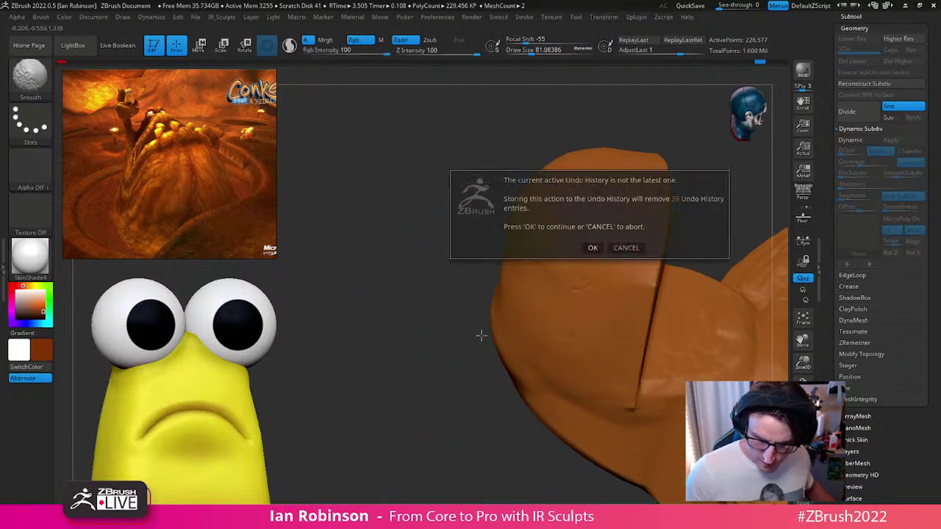
pyautogui.press('Escape')
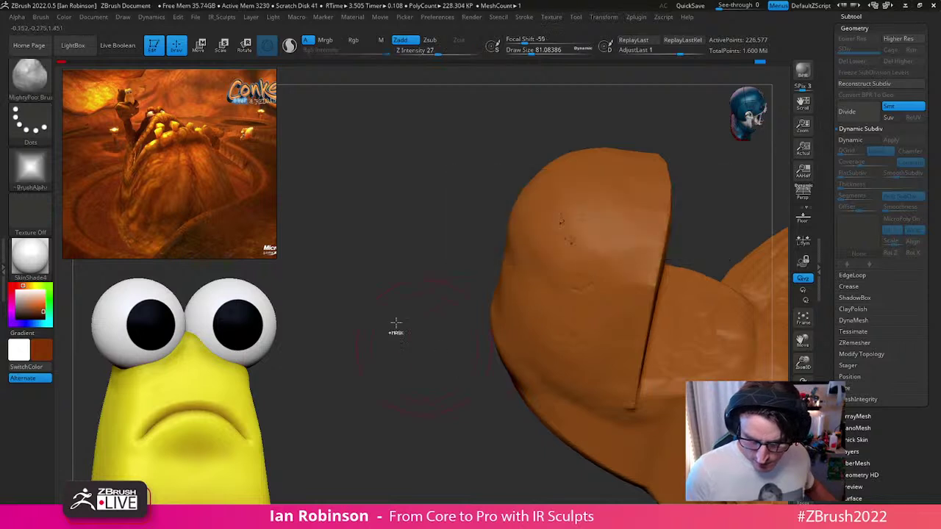
# Step: Check the sculpt's mesh integrity and run Fix Mesh on it
pyautogui.moveTo(479, 332)
pyautogui.mouseDown()
pyautogui.moveTo(604, 237)
pyautogui.moveTo(618, 150)
pyautogui.mouseUp()
pyautogui.press('space')
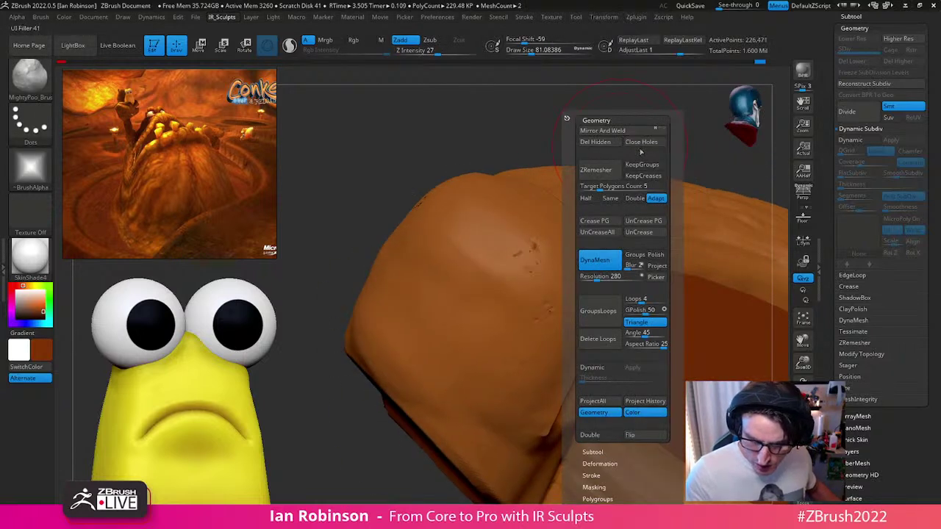
pyautogui.click(873, 399)
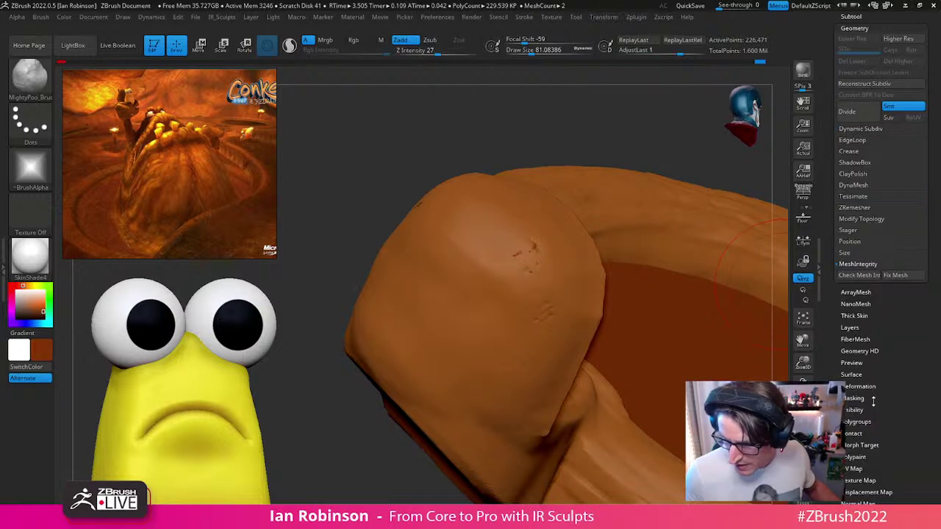
pyautogui.click(862, 275)
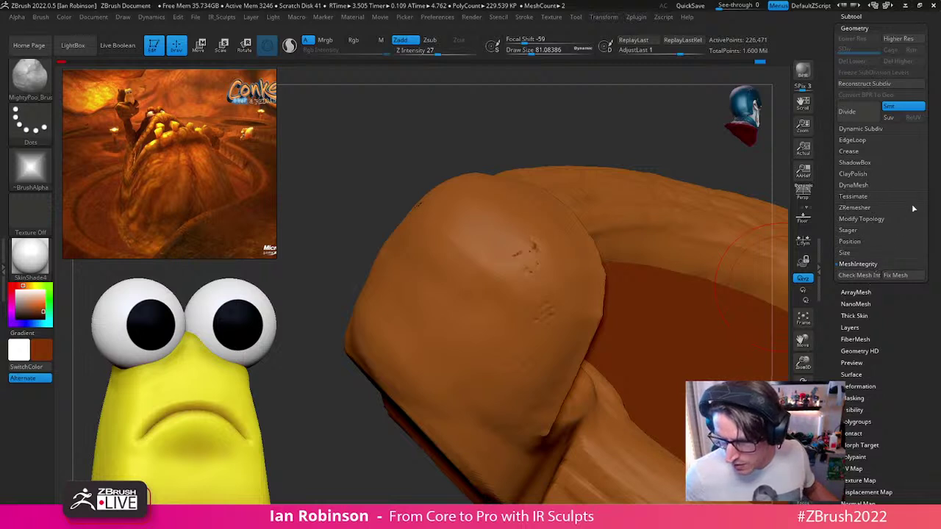
pyautogui.scroll(1, 931, 186)
pyautogui.click(875, 239)
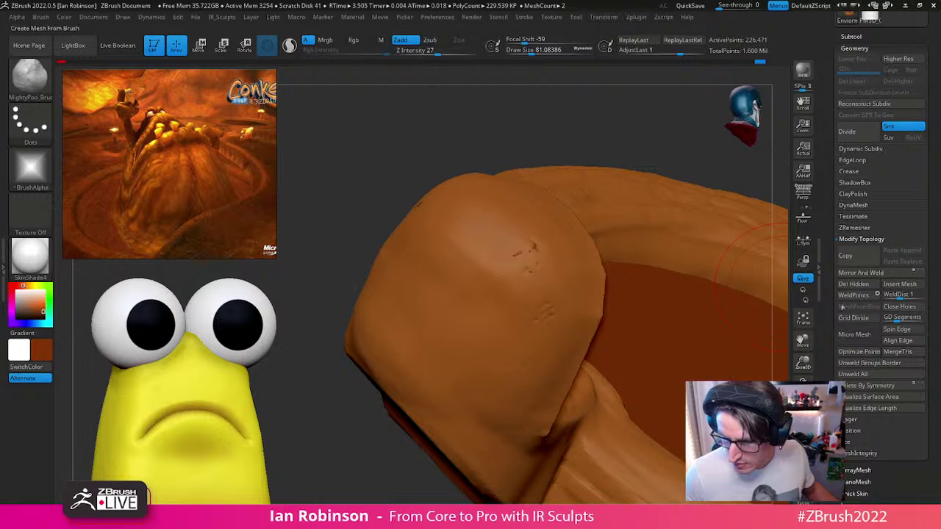
pyautogui.click(865, 453)
pyautogui.click(903, 295)
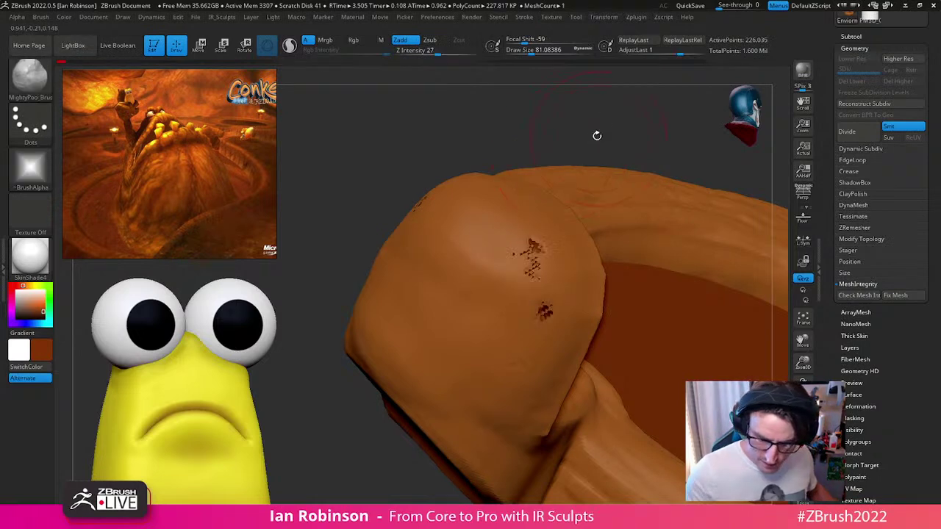
# Step: Inflate the pitted spots on the rounded knob with the Inflat brush and remesh with DynaMesh
pyautogui.moveTo(577, 230)
pyautogui.mouseDown(button='right')
pyautogui.moveTo(558, 294)
pyautogui.moveTo(529, 249)
pyautogui.moveTo(593, 217)
pyautogui.moveTo(548, 347)
pyautogui.moveTo(517, 491)
pyautogui.mouseUp(button='right')
pyautogui.moveTo(594, 252)
pyautogui.keyDown('ctrl'); pyautogui.mouseDown(button='right')
pyautogui.moveTo(588, 301)
pyautogui.moveTo(599, 288)
pyautogui.moveTo(559, 265)
pyautogui.mouseUp(button='right'); pyautogui.keyUp('ctrl')
pyautogui.press('b')
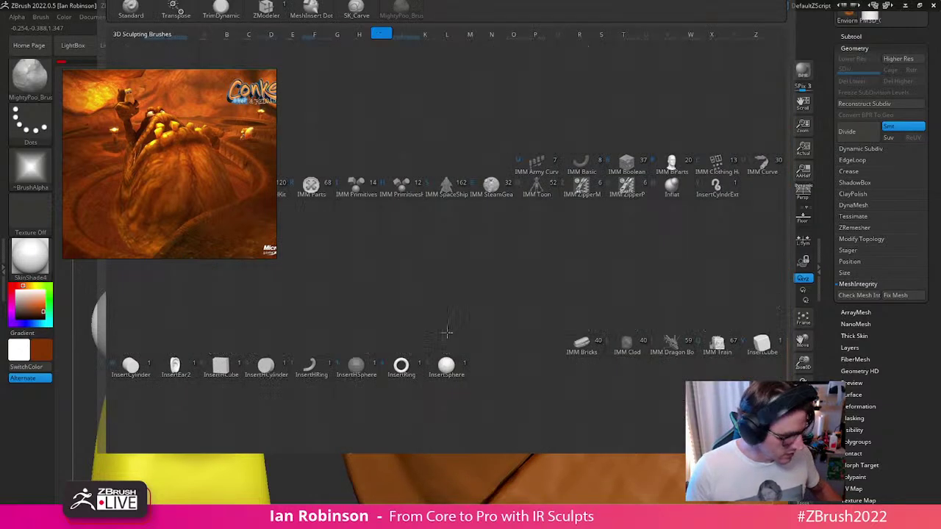
pyautogui.press('i')
pyautogui.press('n')
pyautogui.moveTo(541, 249)
pyautogui.mouseDown()
pyautogui.moveTo(553, 218)
pyautogui.moveTo(537, 246)
pyautogui.mouseUp()
pyautogui.moveTo(508, 309)
pyautogui.mouseDown()
pyautogui.moveTo(497, 284)
pyautogui.moveTo(497, 310)
pyautogui.mouseUp()
pyautogui.moveTo(540, 234); pyautogui.dragTo(563, 214)
pyautogui.keyDown('ctrl'); pyautogui.moveTo(544, 228); pyautogui.dragTo(633, 164, button='right'); pyautogui.keyUp('ctrl')
pyautogui.keyDown('ctrl'); pyautogui.moveTo(632, 164); pyautogui.dragTo(658, 184); pyautogui.keyUp('ctrl')
# Step: Save the tool to disk, accepting the suggested file name
pyautogui.moveTo(530, 234); pyautogui.dragTo(499, 259, button='right')
pyautogui.moveTo(578, 244)
pyautogui.mouseDown(button='right')
pyautogui.moveTo(476, 320)
pyautogui.moveTo(552, 257)
pyautogui.moveTo(563, 308)
pyautogui.moveTo(540, 342)
pyautogui.moveTo(424, 294)
pyautogui.moveTo(416, 174)
pyautogui.moveTo(491, 274)
pyautogui.mouseUp(button='right')
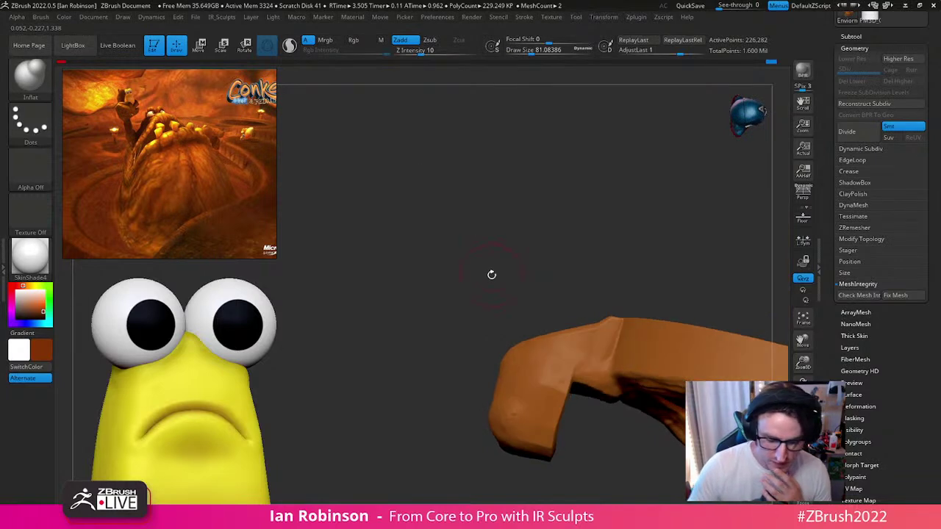
pyautogui.moveTo(425, 170)
pyautogui.mouseDown(button='right')
pyautogui.moveTo(428, 105)
pyautogui.moveTo(449, 191)
pyautogui.moveTo(578, 245)
pyautogui.moveTo(627, 310)
pyautogui.mouseUp(button='right')
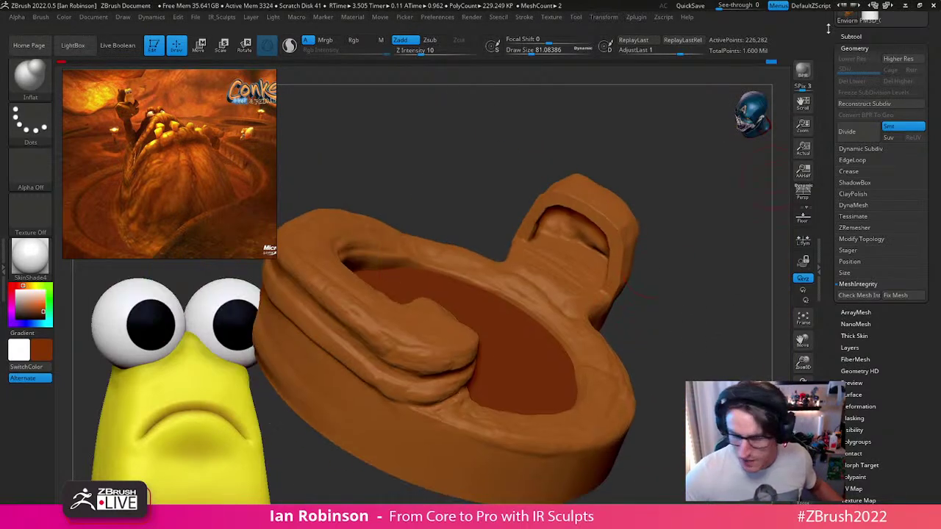
pyautogui.moveTo(937, 74); pyautogui.dragTo(938, 311)
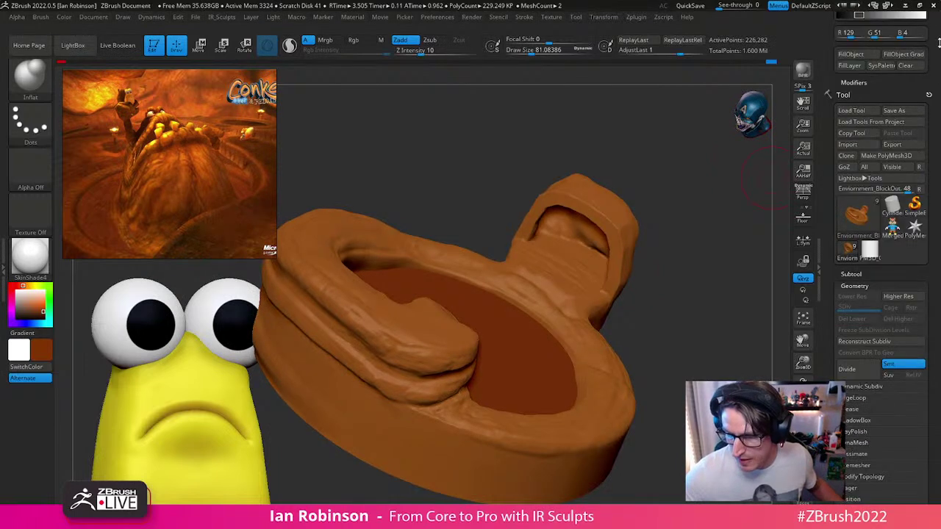
pyautogui.click(894, 111)
pyautogui.press('Return')
pyautogui.click(503, 271)
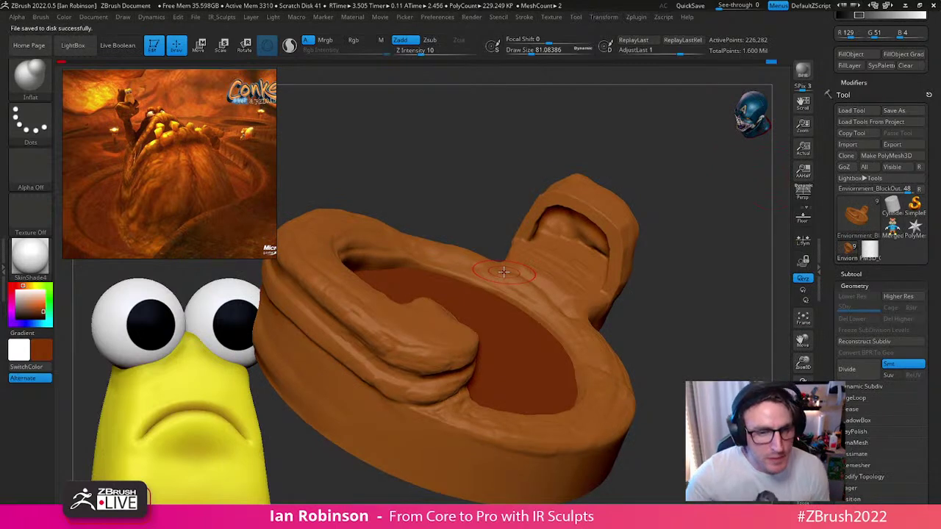
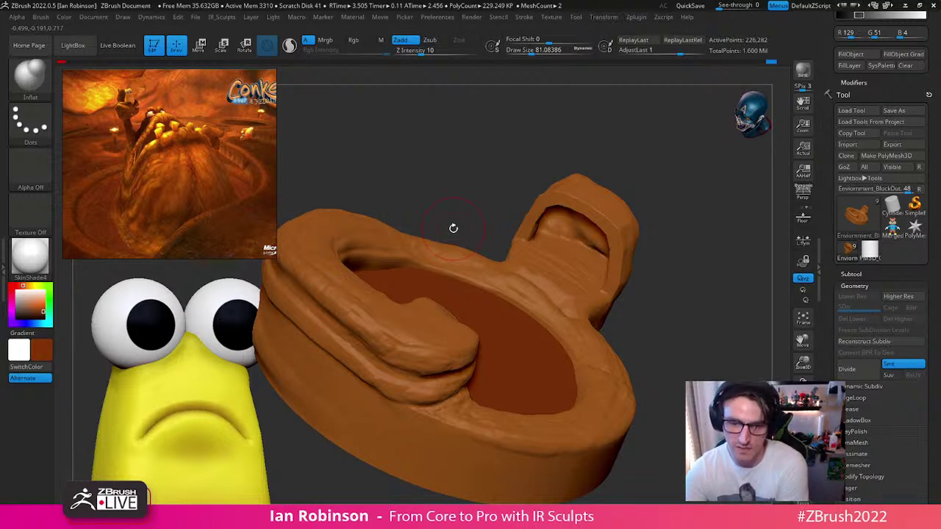
# Step: Switch to the Clay brush and bring up the brush options in the custom pop-up palette
pyautogui.moveTo(454, 228)
pyautogui.mouseDown()
pyautogui.moveTo(678, 321)
pyautogui.moveTo(646, 296)
pyautogui.moveTo(645, 254)
pyautogui.moveTo(609, 327)
pyautogui.moveTo(640, 296)
pyautogui.moveTo(565, 249)
pyautogui.mouseUp()
pyautogui.press('b')
pyautogui.press('c')
pyautogui.press('l')
pyautogui.press('space')
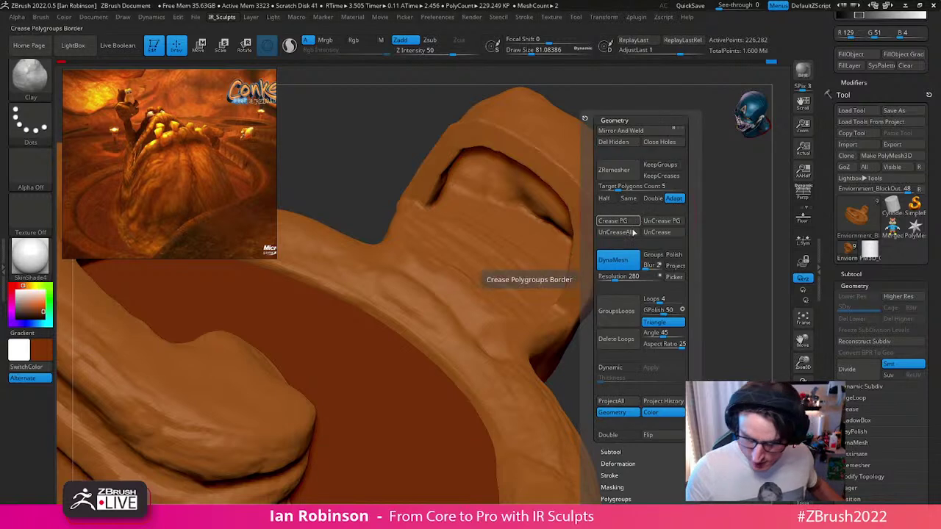
pyautogui.click(621, 122)
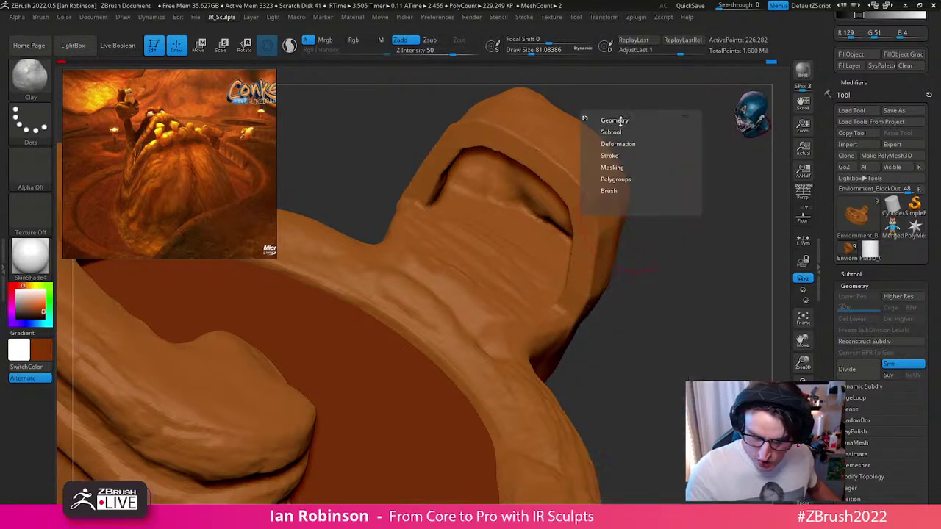
pyautogui.press('space')
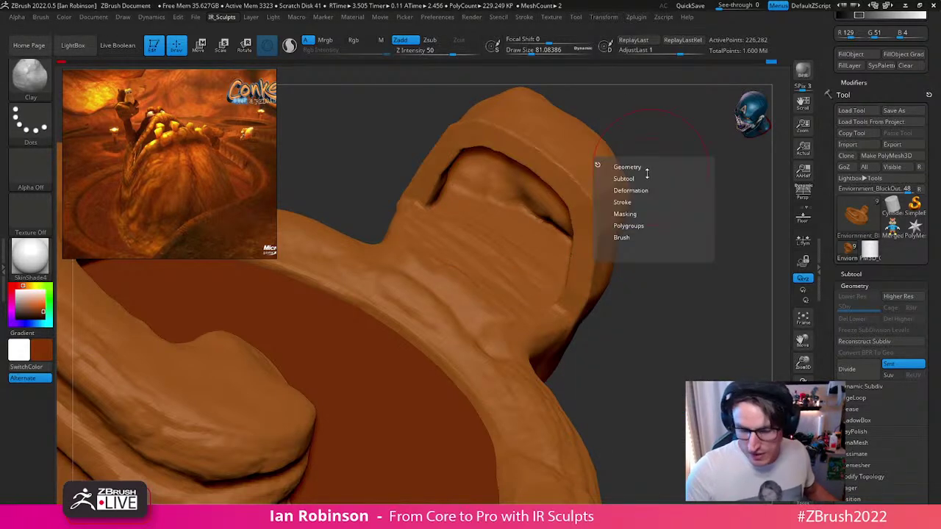
pyautogui.click(628, 226)
pyautogui.click(643, 225)
pyautogui.click(665, 238)
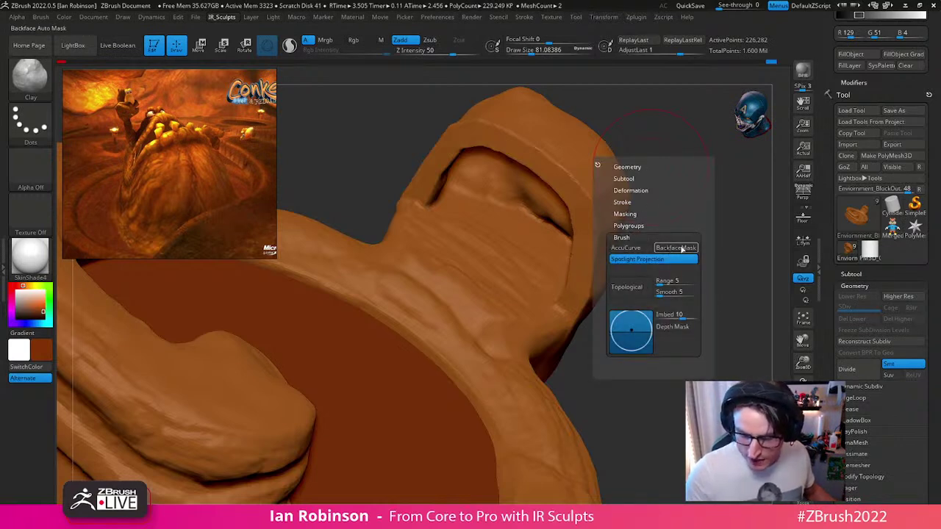
# Step: Move the Conker reference image to the other side of the canvas and enable BackfaceMask for the Clay brush
pyautogui.moveTo(141, 114); pyautogui.dragTo(646, 128)
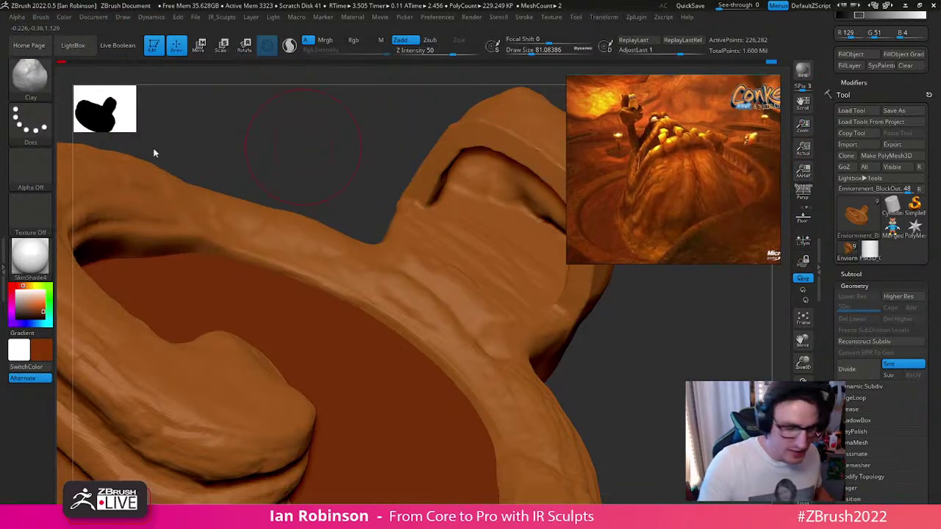
pyautogui.click(40, 16)
pyautogui.scroll(-3, 82, 250)
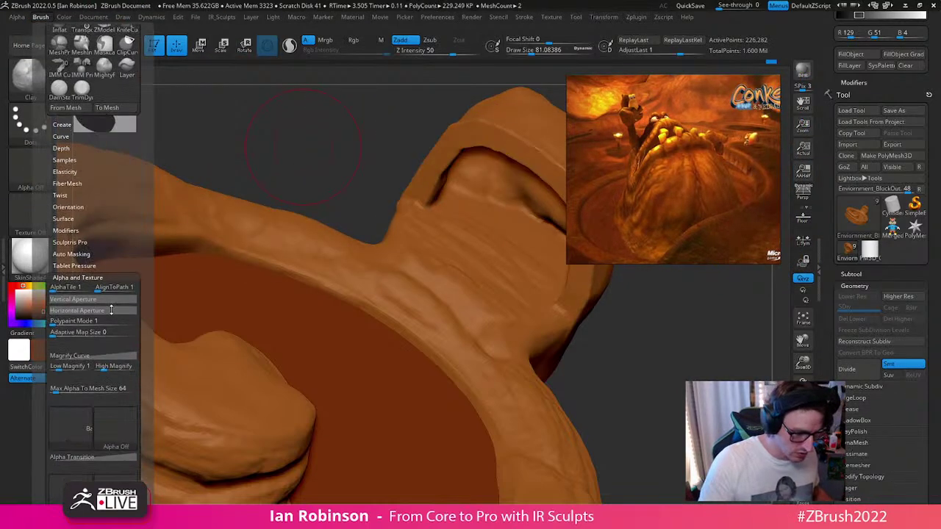
pyautogui.click(81, 250)
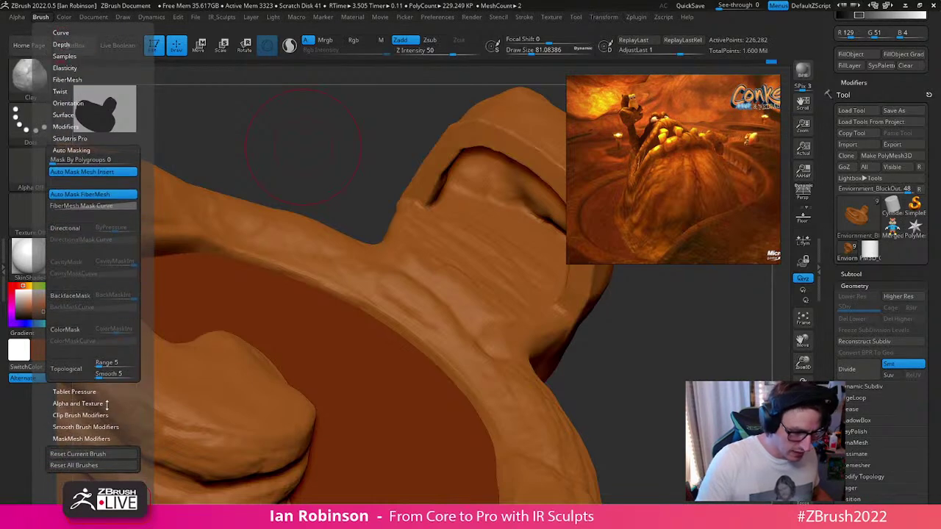
pyautogui.click(84, 297)
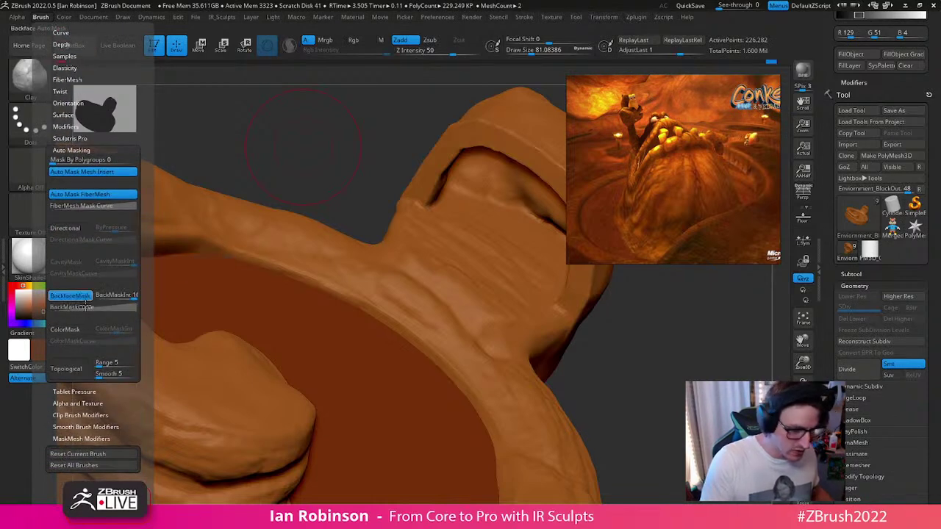
# Step: Fill the deep crease inside the knob's hollow with the Clay brush and remesh with DynaMesh
pyautogui.moveTo(666, 367); pyautogui.dragTo(557, 361)
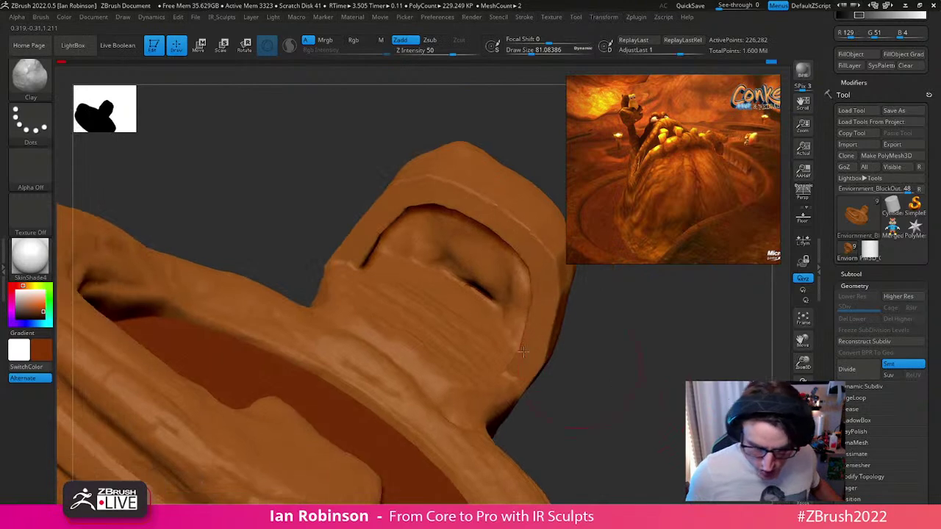
pyautogui.moveTo(450, 277); pyautogui.dragTo(505, 313)
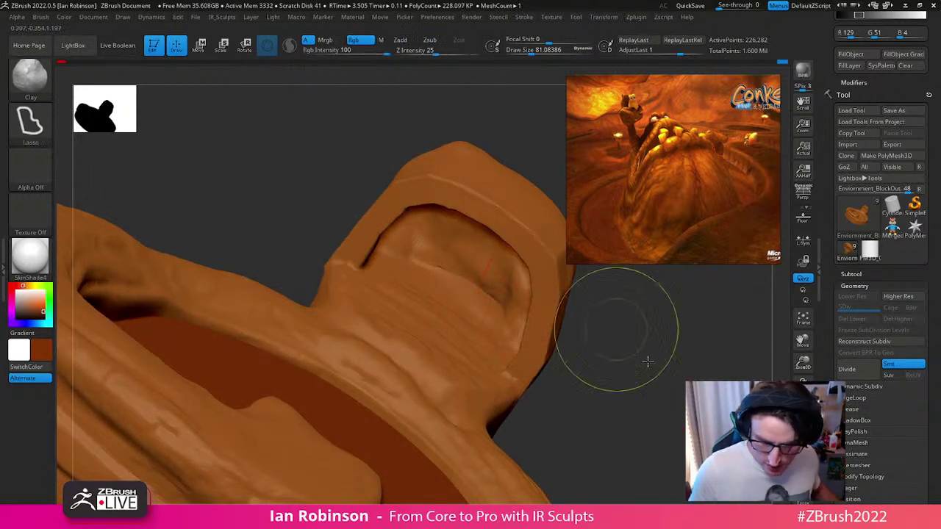
pyautogui.keyDown('ctrl'); pyautogui.moveTo(628, 336); pyautogui.dragTo(652, 403); pyautogui.keyUp('ctrl')
# Step: Build up the inner wall and surrounding edge of the knob's hollow with more Clay strokes and remesh
pyautogui.moveTo(507, 315); pyautogui.dragTo(424, 256)
pyautogui.moveTo(625, 309)
pyautogui.mouseDown()
pyautogui.moveTo(676, 327)
pyautogui.moveTo(641, 319)
pyautogui.moveTo(625, 275)
pyautogui.moveTo(454, 227)
pyautogui.moveTo(401, 228)
pyautogui.moveTo(405, 213)
pyautogui.moveTo(423, 256)
pyautogui.mouseUp()
pyautogui.moveTo(599, 294)
pyautogui.mouseDown()
pyautogui.moveTo(632, 460)
pyautogui.moveTo(637, 323)
pyautogui.moveTo(409, 340)
pyautogui.mouseUp()
pyautogui.moveTo(525, 284)
pyautogui.mouseDown()
pyautogui.moveTo(634, 310)
pyautogui.moveTo(635, 319)
pyautogui.moveTo(409, 335)
pyautogui.moveTo(438, 340)
pyautogui.mouseUp()
pyautogui.moveTo(599, 323); pyautogui.dragTo(625, 434)
pyautogui.moveTo(510, 438); pyautogui.dragTo(511, 413)
pyautogui.moveTo(588, 331); pyautogui.dragTo(577, 283)
pyautogui.moveTo(505, 408); pyautogui.dragTo(480, 384)
pyautogui.keyDown('ctrl'); pyautogui.moveTo(654, 399); pyautogui.dragTo(649, 416); pyautogui.keyUp('ctrl')
# Step: Build up the surface of the curled lobe's tip with the Clay brush
pyautogui.moveTo(644, 404)
pyautogui.keyDown('alt'); pyautogui.mouseDown()
pyautogui.moveTo(634, 300)
pyautogui.moveTo(602, 326)
pyautogui.moveTo(640, 306)
pyautogui.moveTo(605, 311)
pyautogui.moveTo(602, 300)
pyautogui.mouseUp(); pyautogui.keyUp('alt')
pyautogui.moveTo(423, 359)
pyautogui.mouseDown(button='right')
pyautogui.moveTo(490, 365)
pyautogui.moveTo(475, 360)
pyautogui.moveTo(484, 349)
pyautogui.mouseUp(button='right')
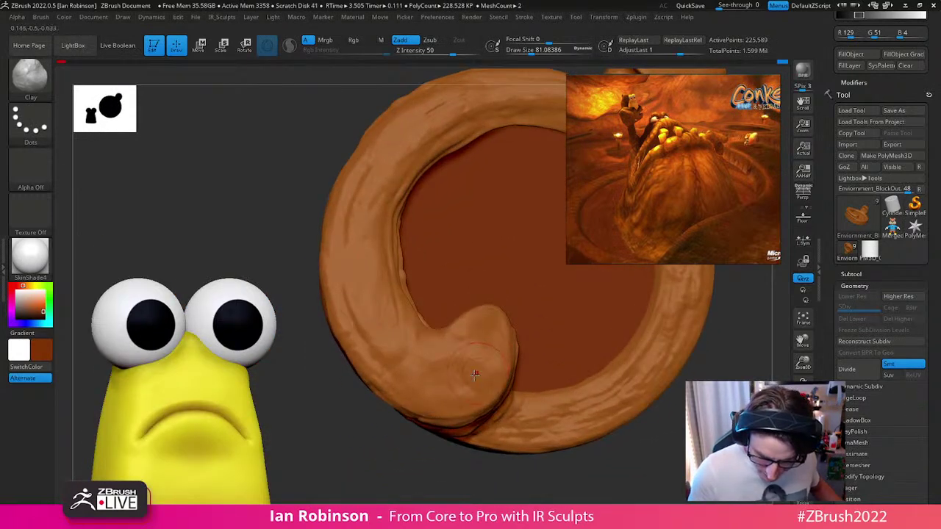
pyautogui.moveTo(454, 379); pyautogui.dragTo(483, 358)
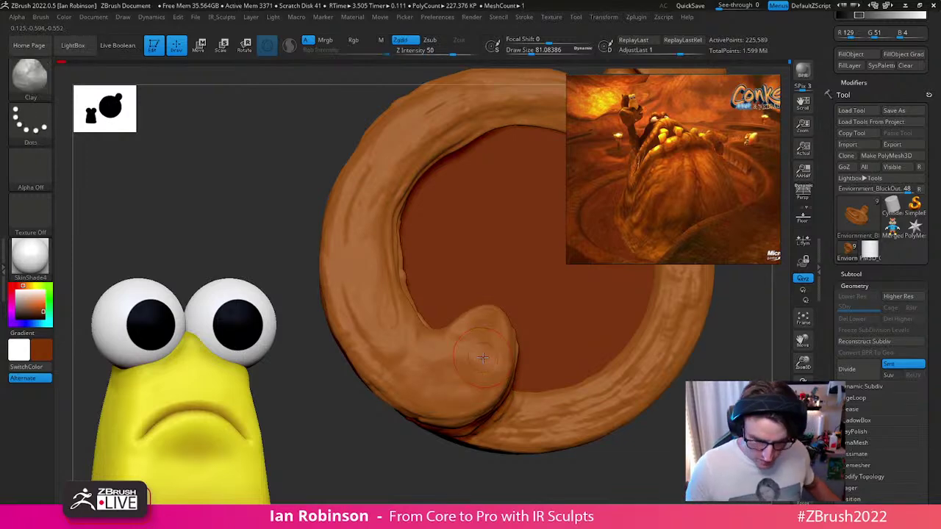
# Step: Switch to the MightyPoo brush, open the brush settings, and work over the curled lobe
pyautogui.press('b')
pyautogui.press('m')
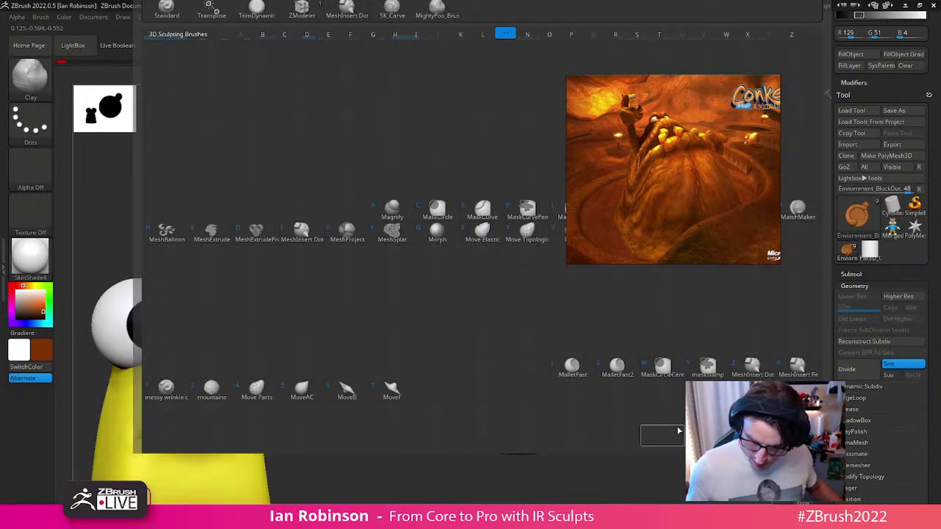
pyautogui.click(573, 477)
pyautogui.click(40, 17)
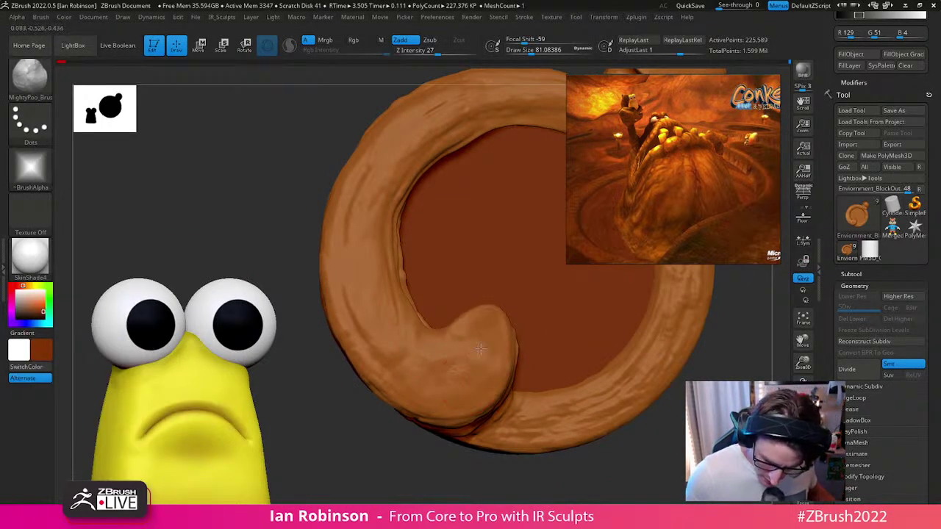
pyautogui.keyDown('alt'); pyautogui.moveTo(436, 389); pyautogui.dragTo(361, 453, button='right'); pyautogui.keyUp('alt')
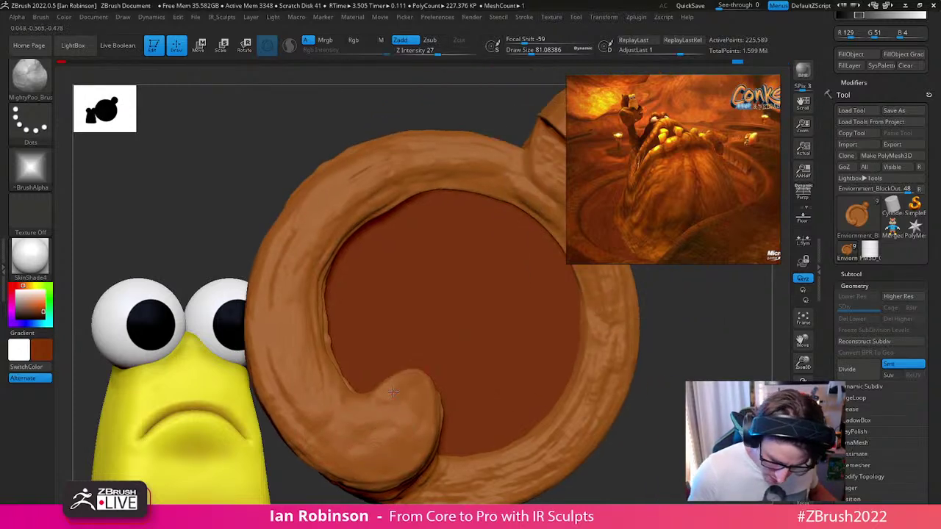
# Step: Texture the side of the knob and its join with the ring using the MightyPoo brush
pyautogui.moveTo(471, 337); pyautogui.dragTo(509, 379, button='right')
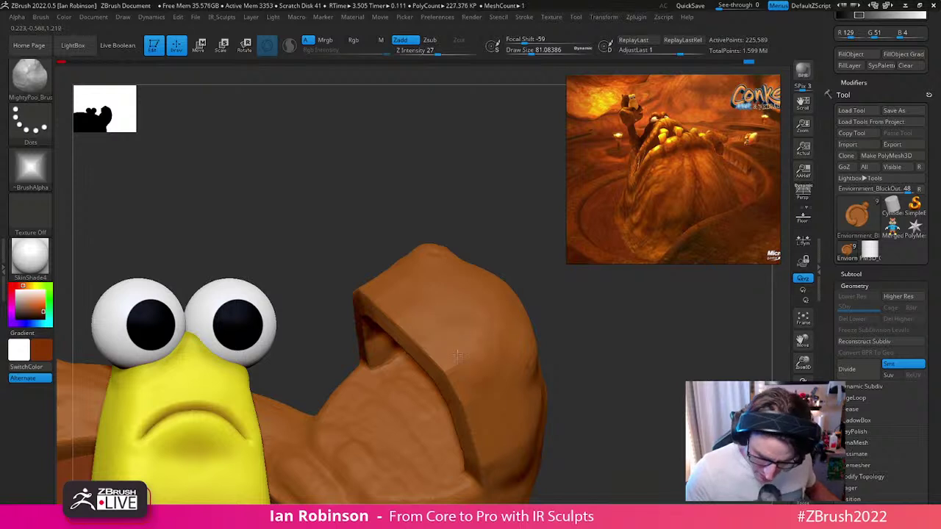
pyautogui.moveTo(532, 364); pyautogui.dragTo(558, 314, button='right')
pyautogui.moveTo(598, 380)
pyautogui.mouseDown(button='right')
pyautogui.moveTo(499, 399)
pyautogui.moveTo(492, 445)
pyautogui.moveTo(487, 393)
pyautogui.mouseUp(button='right')
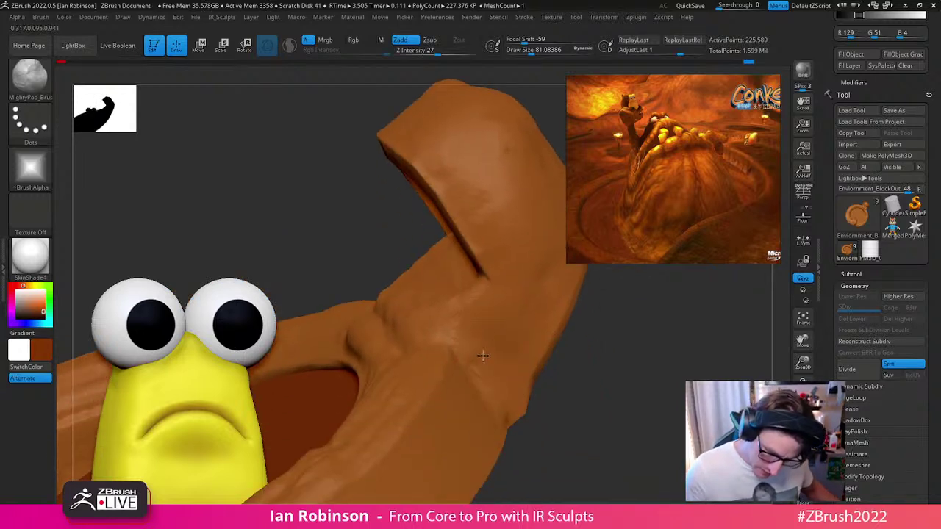
pyautogui.moveTo(465, 322); pyautogui.dragTo(419, 277, button='right')
pyautogui.moveTo(390, 251); pyautogui.dragTo(331, 241)
pyautogui.moveTo(434, 249)
pyautogui.keyDown('alt'); pyautogui.mouseDown(button='right')
pyautogui.moveTo(433, 305)
pyautogui.moveTo(429, 288)
pyautogui.mouseUp(button='right'); pyautogui.keyUp('alt')
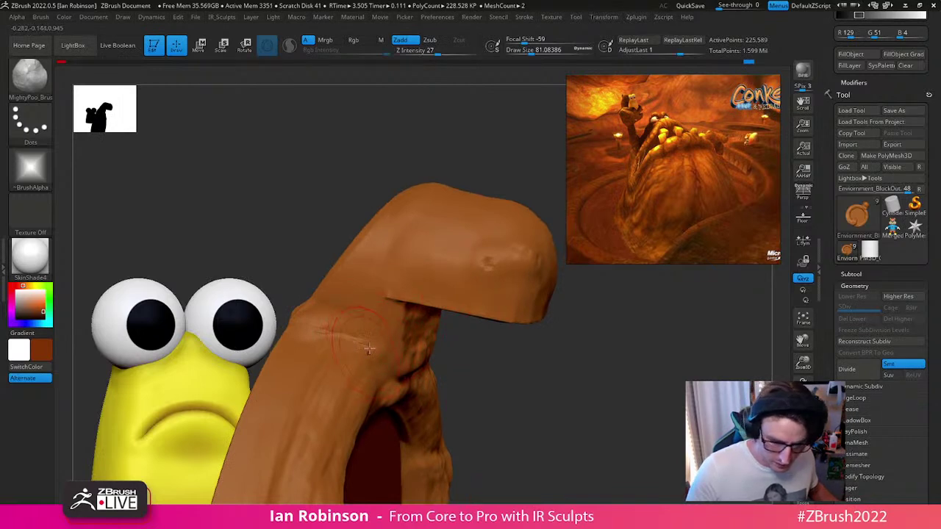
pyautogui.moveTo(358, 325)
pyautogui.mouseDown()
pyautogui.moveTo(366, 321)
pyautogui.moveTo(377, 335)
pyautogui.mouseUp()
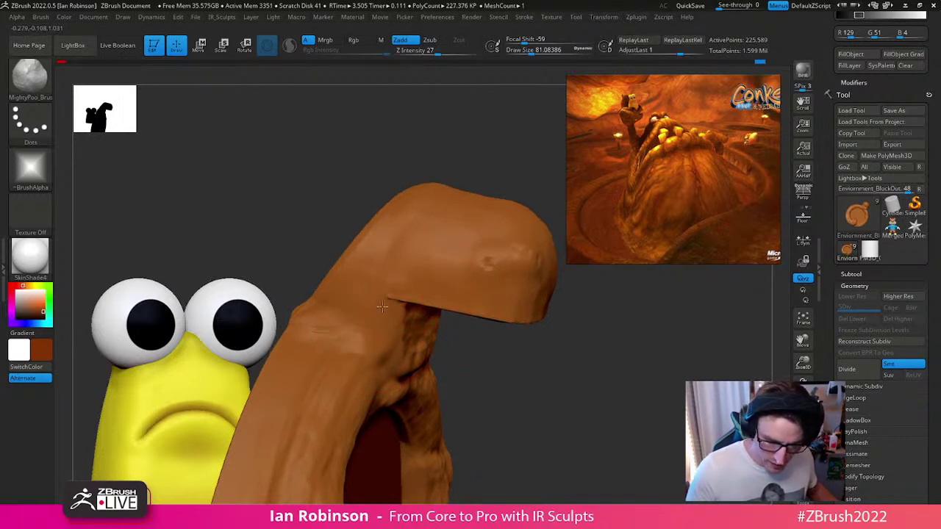
# Step: Isolate the hollowed knob by hiding the rest of the ring-shaped sculpt
pyautogui.moveTo(601, 363); pyautogui.dragTo(538, 309, button='right')
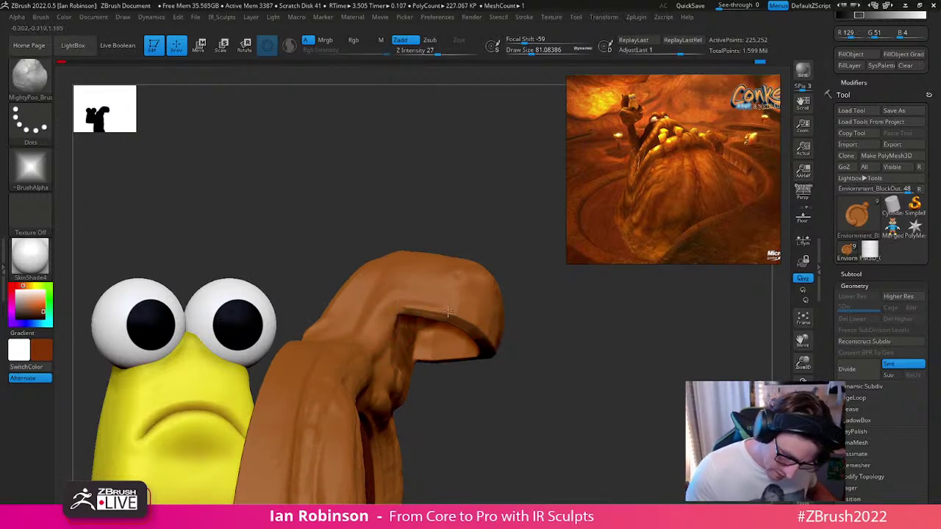
pyautogui.moveTo(610, 345); pyautogui.dragTo(546, 286, button='right')
pyautogui.moveTo(611, 325); pyautogui.dragTo(477, 269, button='right')
pyautogui.keyDown('ctrl'); pyautogui.moveTo(528, 317); pyautogui.dragTo(418, 214, button='right'); pyautogui.keyUp('ctrl')
pyautogui.moveTo(592, 314)
pyautogui.keyDown('alt'); pyautogui.mouseDown(button='right')
pyautogui.moveTo(488, 386)
pyautogui.moveTo(609, 373)
pyautogui.moveTo(382, 373)
pyautogui.mouseUp(button='right'); pyautogui.keyUp('alt')
pyautogui.moveTo(662, 372)
pyautogui.mouseDown(button='right')
pyautogui.moveTo(671, 330)
pyautogui.moveTo(604, 407)
pyautogui.mouseUp(button='right')
pyautogui.keyDown('ctrl'); pyautogui.keyDown('shift'); pyautogui.moveTo(598, 294); pyautogui.dragTo(441, 473); pyautogui.keyUp('shift'); pyautogui.keyUp('ctrl')
pyautogui.moveTo(640, 365); pyautogui.dragTo(510, 343, button='right')
pyautogui.moveTo(456, 390)
pyautogui.keyDown('alt'); pyautogui.mouseDown(button='right')
pyautogui.moveTo(499, 325)
pyautogui.moveTo(497, 375)
pyautogui.moveTo(427, 362)
pyautogui.mouseUp(button='right'); pyautogui.keyUp('alt')
# Step: Reduce the draw size to about 48 and work over the isolated knob's rim with the MightyPoo brush
pyautogui.press('s')
pyautogui.moveTo(341, 321); pyautogui.dragTo(415, 282, button='right')
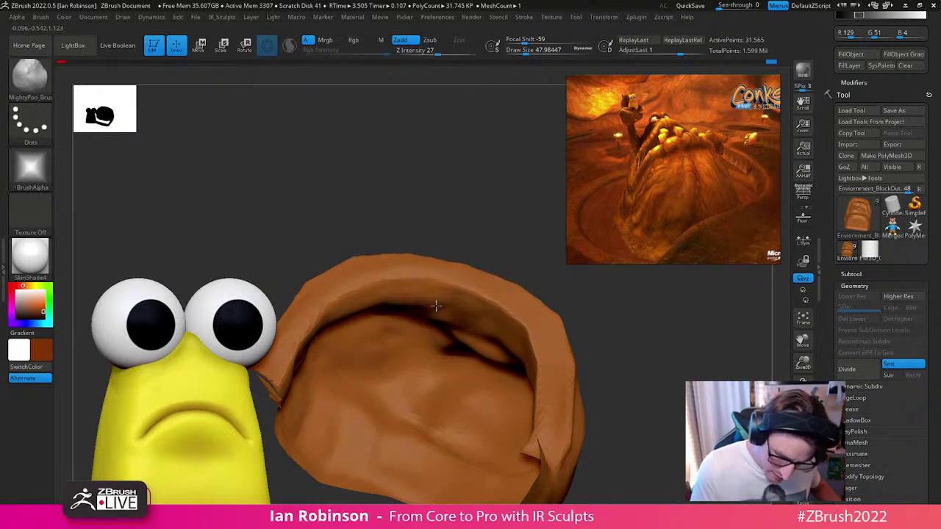
pyautogui.moveTo(423, 258); pyautogui.dragTo(420, 259)
pyautogui.moveTo(311, 346)
pyautogui.mouseDown()
pyautogui.moveTo(391, 329)
pyautogui.moveTo(317, 365)
pyautogui.mouseUp()
pyautogui.keyDown('alt'); pyautogui.moveTo(368, 365); pyautogui.dragTo(446, 363, button='right'); pyautogui.keyUp('alt')
pyautogui.moveTo(441, 345)
pyautogui.mouseDown()
pyautogui.moveTo(403, 367)
pyautogui.moveTo(444, 346)
pyautogui.moveTo(490, 340)
pyautogui.moveTo(453, 336)
pyautogui.mouseUp()
pyautogui.moveTo(453, 336)
pyautogui.mouseDown(button='right')
pyautogui.moveTo(487, 339)
pyautogui.moveTo(461, 332)
pyautogui.mouseUp(button='right')
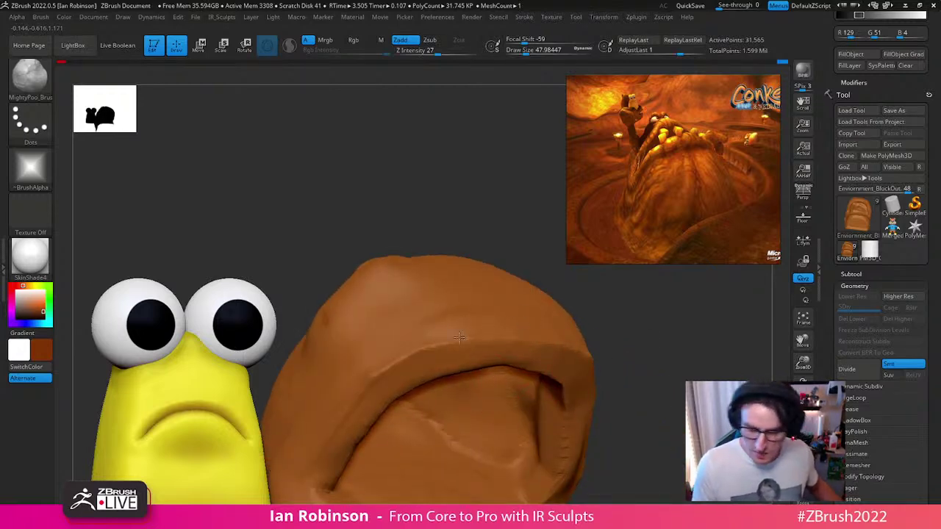
# Step: Sculpt further along the rim's side and the upper inside of the knob's hollow with the MightyPoo brush
pyautogui.moveTo(605, 312); pyautogui.dragTo(576, 390, button='right')
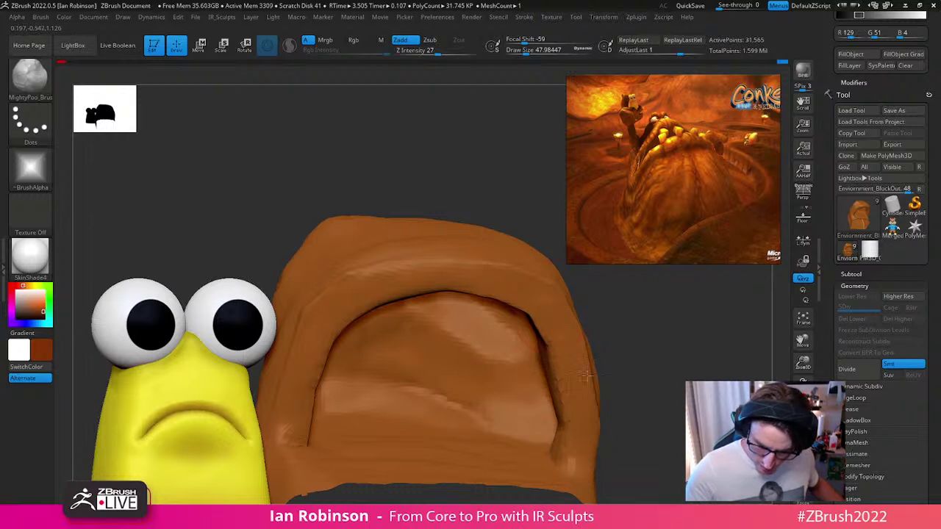
pyautogui.moveTo(569, 335)
pyautogui.mouseDown(button='right')
pyautogui.moveTo(610, 341)
pyautogui.moveTo(559, 346)
pyautogui.moveTo(487, 335)
pyautogui.mouseUp(button='right')
pyautogui.moveTo(477, 311); pyautogui.dragTo(447, 280)
pyautogui.moveTo(492, 304); pyautogui.dragTo(475, 281, button='right')
pyautogui.moveTo(475, 282); pyautogui.dragTo(442, 290)
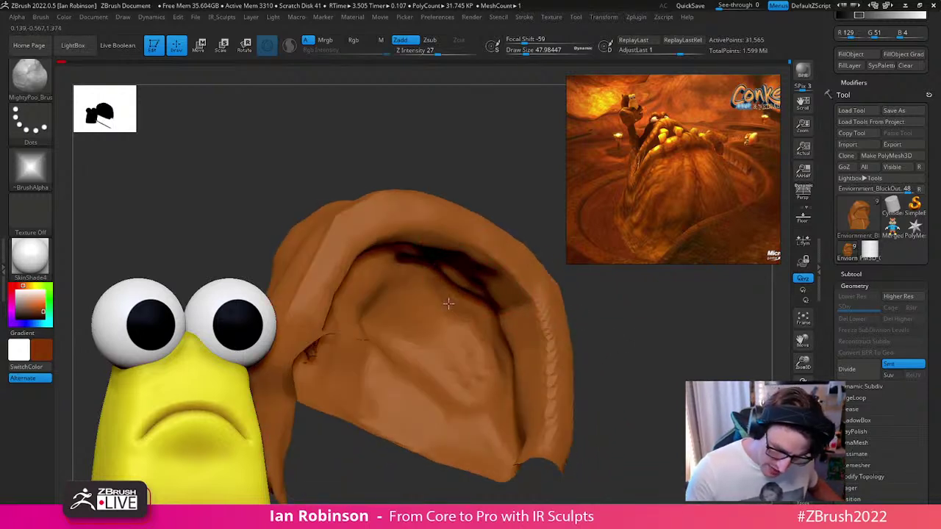
# Step: Finish the inside of the isolated knob's hollow with the MightyPoo brush and unhide the whole ring
pyautogui.moveTo(441, 290); pyautogui.dragTo(422, 281, button='right')
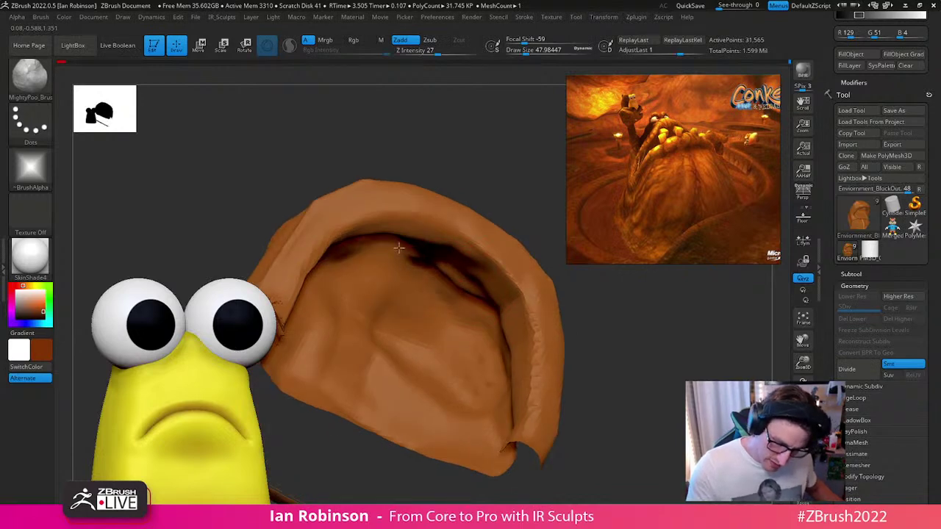
pyautogui.moveTo(476, 329)
pyautogui.mouseDown(button='right')
pyautogui.moveTo(678, 353)
pyautogui.moveTo(628, 374)
pyautogui.moveTo(612, 356)
pyautogui.moveTo(626, 347)
pyautogui.moveTo(651, 385)
pyautogui.mouseUp(button='right')
pyautogui.moveTo(573, 400); pyautogui.dragTo(531, 352, button='right')
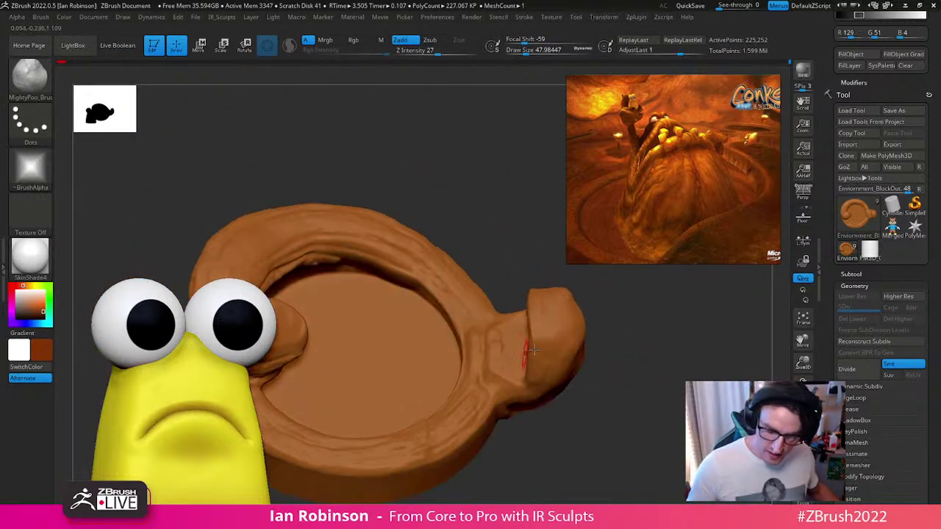
pyautogui.moveTo(630, 367); pyautogui.dragTo(776, 334, button='right')
# Step: Show the TempCharacters folder, select the Conker figure and lower it onto the ring's lobe
pyautogui.click(856, 274)
pyautogui.moveTo(933, 260); pyautogui.dragTo(935, 247)
pyautogui.click(919, 147)
pyautogui.moveTo(728, 314)
pyautogui.mouseDown(button='right')
pyautogui.moveTo(676, 342)
pyautogui.moveTo(663, 328)
pyautogui.moveTo(672, 339)
pyautogui.moveTo(595, 324)
pyautogui.moveTo(625, 302)
pyautogui.moveTo(637, 356)
pyautogui.moveTo(588, 367)
pyautogui.mouseUp(button='right')
pyautogui.keyDown('alt'); pyautogui.click(566, 354); pyautogui.keyUp('alt')
pyautogui.press('w')
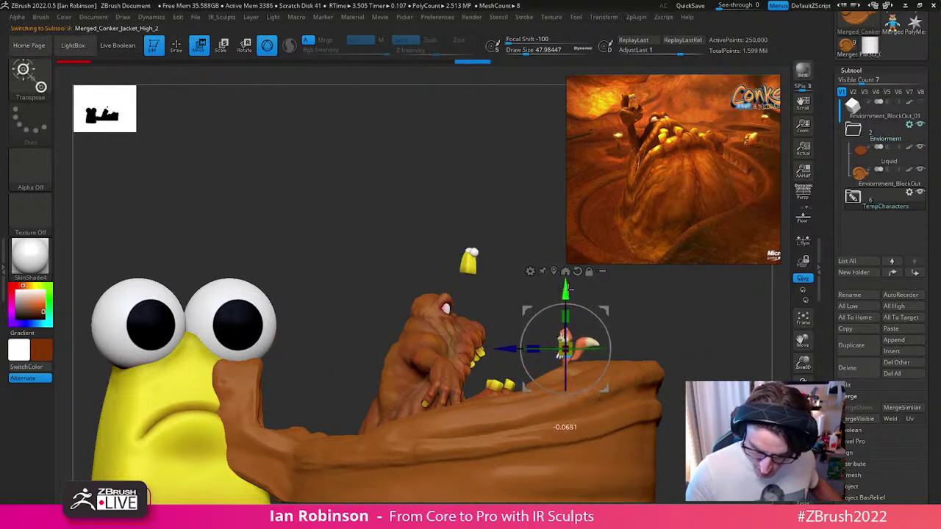
pyautogui.moveTo(580, 317)
pyautogui.mouseDown(button='right')
pyautogui.moveTo(634, 319)
pyautogui.moveTo(630, 306)
pyautogui.mouseUp(button='right')
pyautogui.press('q')
# Step: Select the environment block-out and choose the MoveInfiniteDepth brush with a draw size of about 92
pyautogui.keyDown('alt'); pyautogui.click(540, 344); pyautogui.keyUp('alt')
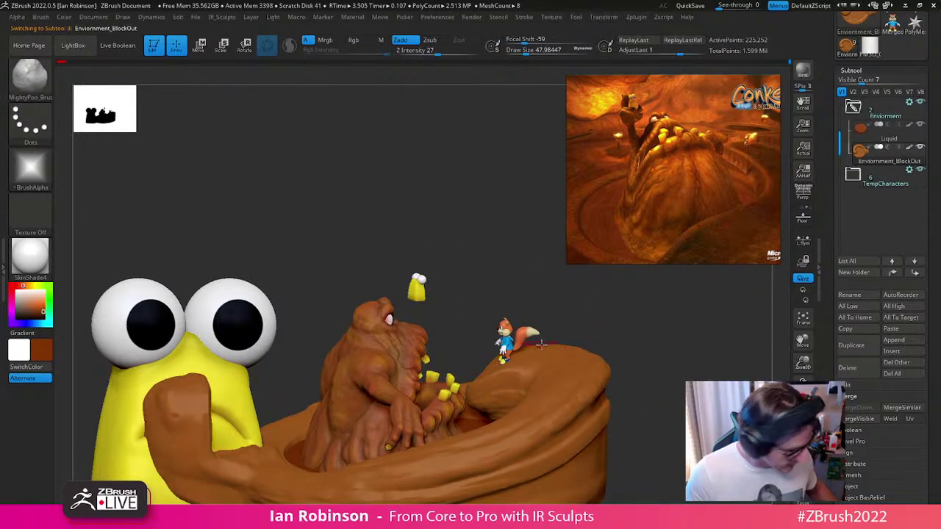
pyautogui.press('b')
pyautogui.press('m')
pyautogui.press('i')
pyautogui.keyDown('shift'); pyautogui.moveTo(633, 316); pyautogui.dragTo(625, 300, button='right'); pyautogui.keyUp('shift')
pyautogui.press('s')
pyautogui.moveTo(482, 370); pyautogui.dragTo(488, 371)
pyautogui.hotkey('ctrl', 'z')
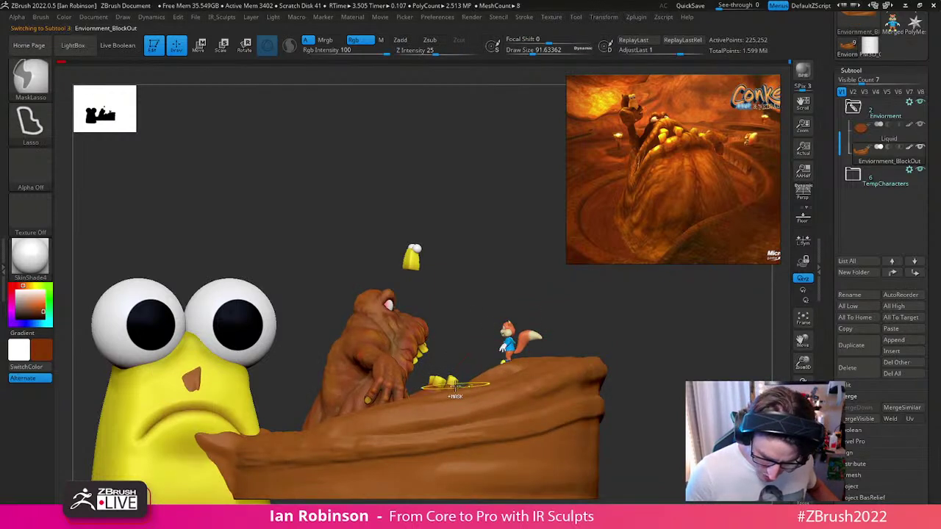
# Step: Mask everything except the curled lobe, reshape the lobe under Conker, and clear the mask
pyautogui.keyDown('ctrl'); pyautogui.moveTo(543, 357); pyautogui.dragTo(514, 303); pyautogui.keyUp('ctrl')
pyautogui.keyDown('ctrl'); pyautogui.click(537, 301); pyautogui.keyUp('ctrl')
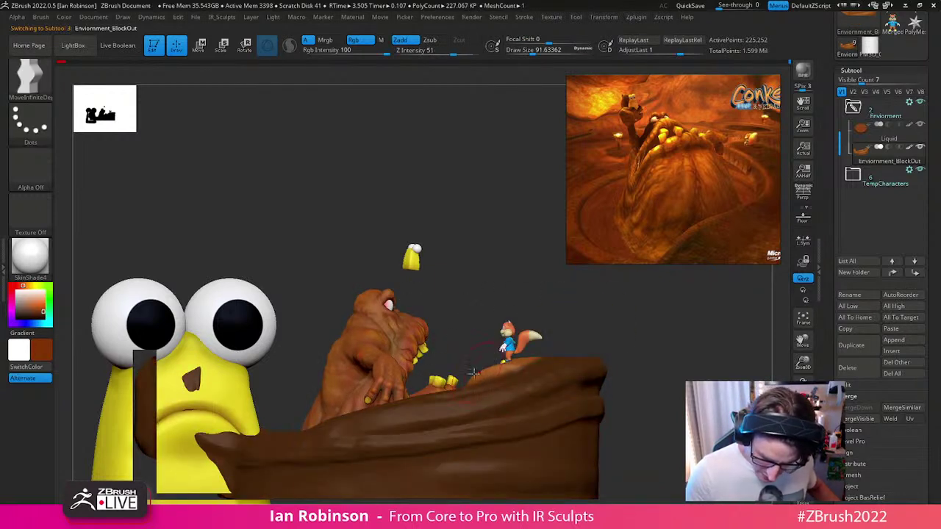
pyautogui.moveTo(594, 321)
pyautogui.mouseDown()
pyautogui.moveTo(699, 336)
pyautogui.moveTo(694, 321)
pyautogui.moveTo(644, 316)
pyautogui.moveTo(532, 346)
pyautogui.mouseUp()
pyautogui.keyDown('ctrl'); pyautogui.moveTo(512, 273); pyautogui.dragTo(524, 284); pyautogui.keyUp('ctrl')
pyautogui.moveTo(515, 276)
pyautogui.mouseDown()
pyautogui.moveTo(497, 304)
pyautogui.moveTo(451, 266)
pyautogui.moveTo(492, 400)
pyautogui.moveTo(449, 349)
pyautogui.mouseUp()
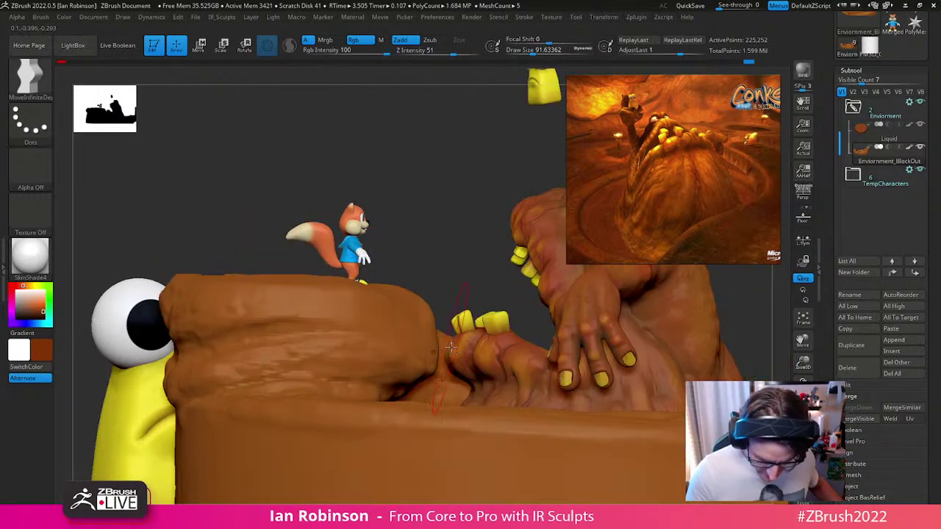
# Step: Select the Conker figure and reposition it on top of the lobe, facing the monster's mouth
pyautogui.keyDown('alt'); pyautogui.moveTo(420, 292); pyautogui.dragTo(443, 326); pyautogui.keyUp('alt')
pyautogui.keyDown('alt'); pyautogui.click(374, 291); pyautogui.keyUp('alt')
pyautogui.press('w')
pyautogui.moveTo(436, 280); pyautogui.dragTo(463, 277)
pyautogui.hotkey('ctrl', 'z')
pyautogui.hotkey('ctrl', 'z')
pyautogui.moveTo(413, 231); pyautogui.dragTo(436, 240)
pyautogui.press('q')
pyautogui.moveTo(474, 280); pyautogui.dragTo(516, 395)
pyautogui.moveTo(516, 355); pyautogui.dragTo(575, 350)
pyautogui.moveTo(649, 330); pyautogui.dragTo(704, 337)
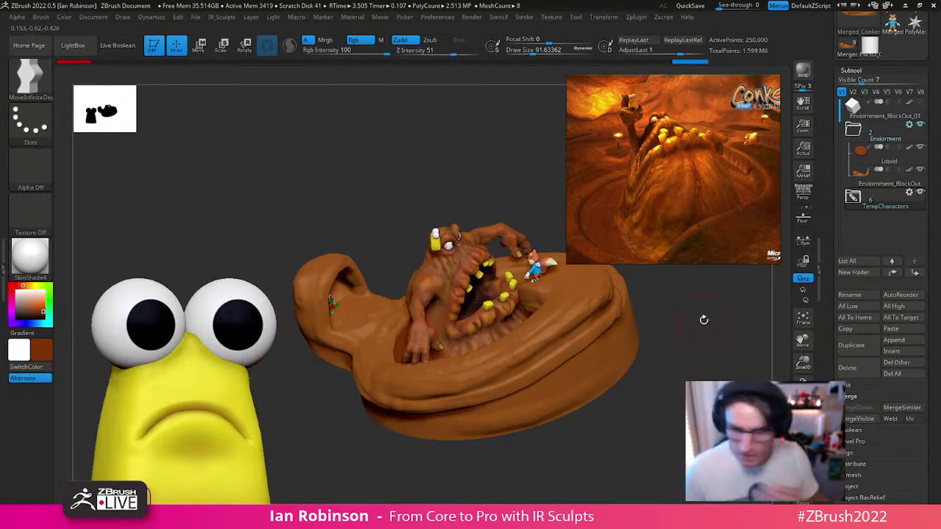
# Step: Save the whole tool to disk, overwriting the existing file
pyautogui.moveTo(930, 54); pyautogui.dragTo(931, 353)
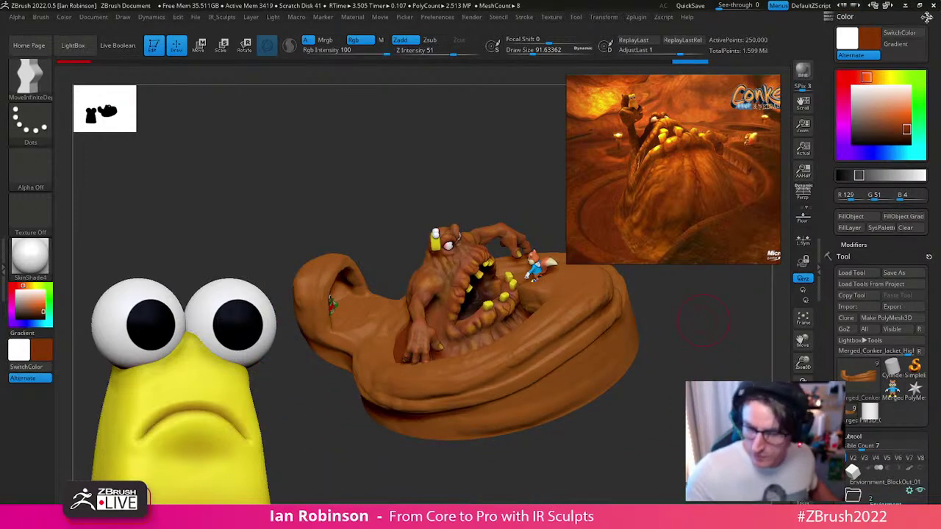
pyautogui.click(845, 17)
pyautogui.click(912, 44)
pyautogui.press('Return')
pyautogui.press('Return')
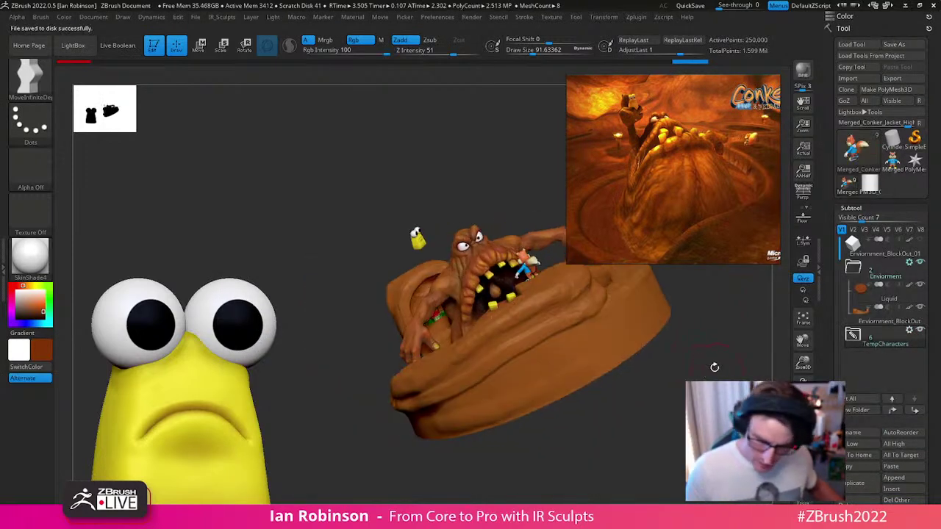
# Step: Reselect the environment block-out and adjust the lobe's outer side with MoveInfiniteDepth at a draw size of about 68
pyautogui.keyDown('alt'); pyautogui.moveTo(703, 351); pyautogui.dragTo(649, 347); pyautogui.keyUp('alt')
pyautogui.keyDown('alt'); pyautogui.moveTo(571, 366); pyautogui.dragTo(567, 345); pyautogui.keyUp('alt')
pyautogui.keyDown('alt'); pyautogui.click(528, 325); pyautogui.keyUp('alt')
pyautogui.press('s')
pyautogui.moveTo(520, 324); pyautogui.dragTo(519, 324)
pyautogui.moveTo(522, 322)
pyautogui.keyDown('ctrl'); pyautogui.mouseDown(button='right')
pyautogui.moveTo(470, 335)
pyautogui.moveTo(492, 317)
pyautogui.mouseUp(button='right'); pyautogui.keyUp('ctrl')
pyautogui.press('s')
pyautogui.moveTo(492, 319); pyautogui.dragTo(488, 320)
pyautogui.moveTo(488, 327); pyautogui.dragTo(461, 344, button='right')
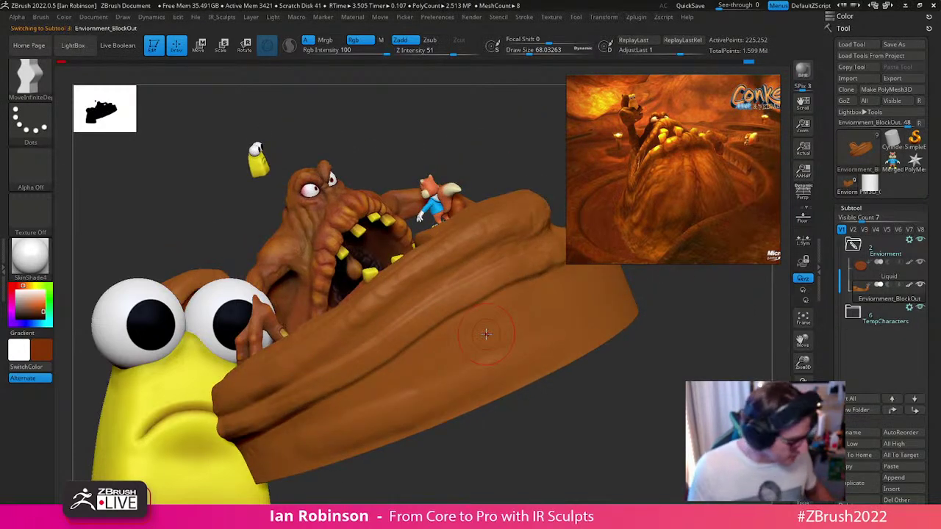
# Step: Build up long streaks across the ring's front outer wall with the Layer brush at a draw size of about 111
pyautogui.press('b')
pyautogui.press('l')
pyautogui.press('a')
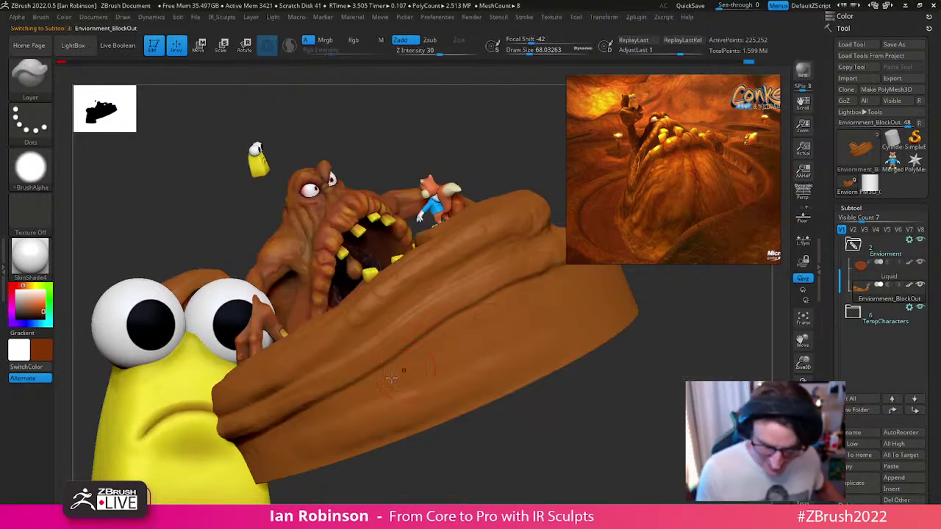
pyautogui.press('s')
pyautogui.moveTo(466, 345); pyautogui.dragTo(470, 345)
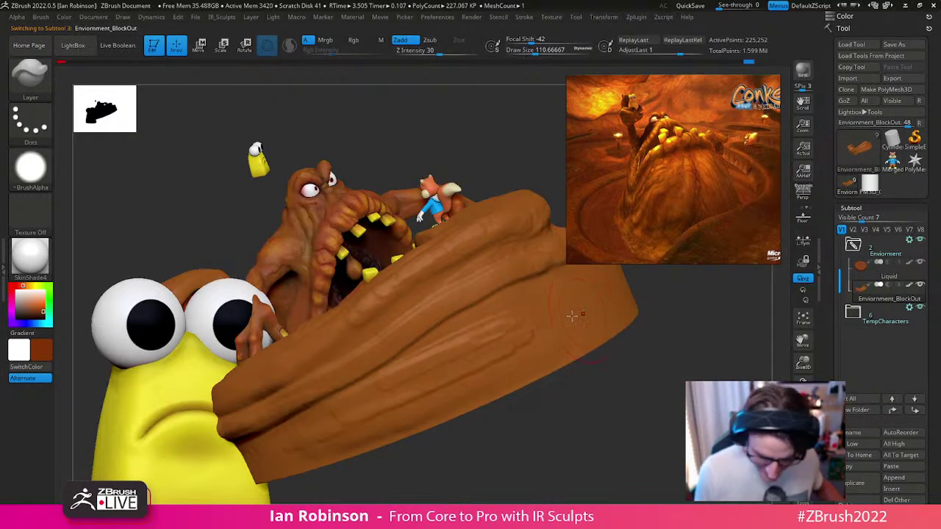
pyautogui.moveTo(534, 416)
pyautogui.mouseDown(button='right')
pyautogui.moveTo(619, 395)
pyautogui.moveTo(651, 352)
pyautogui.mouseUp(button='right')
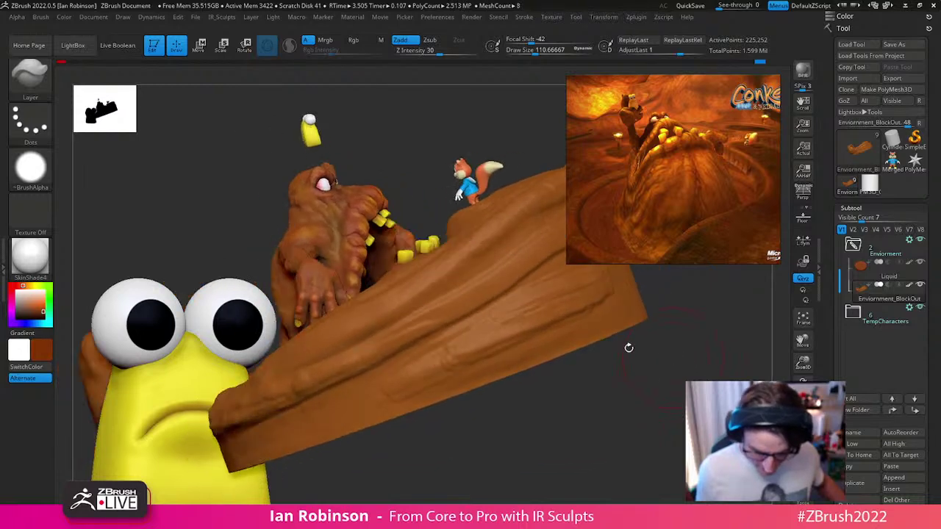
# Step: Layer more flowing ridges across the lobe's folds and the lower front wall of the ring
pyautogui.moveTo(312, 409); pyautogui.dragTo(470, 367, button='right')
pyautogui.moveTo(550, 343); pyautogui.dragTo(518, 452, button='right')
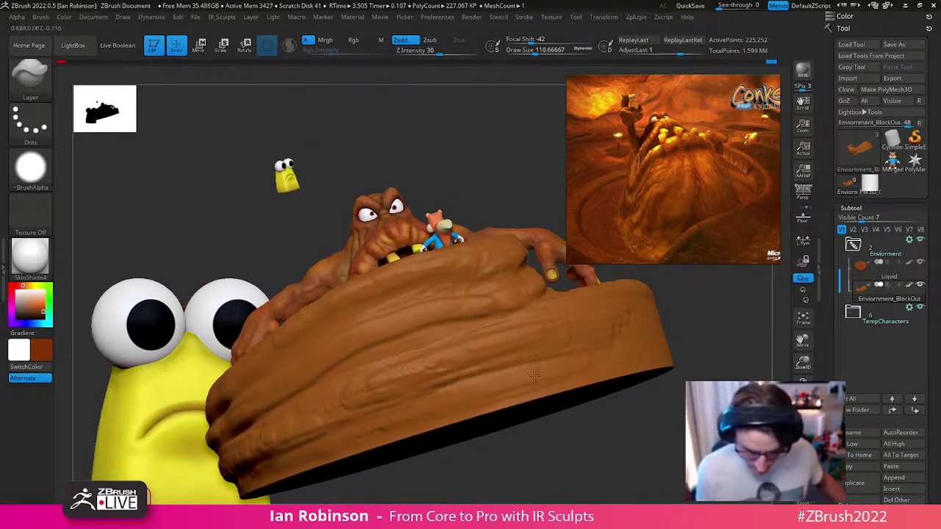
pyautogui.moveTo(536, 397); pyautogui.dragTo(420, 394, button='right')
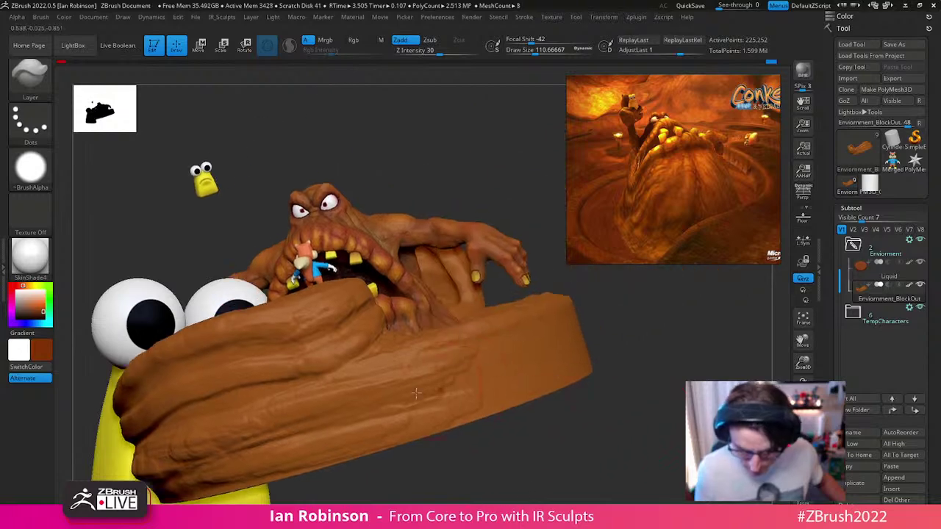
pyautogui.moveTo(468, 352); pyautogui.dragTo(555, 335, button='right')
# Step: Continue the layered streaks along the ring's side wall up to the base of the knob
pyautogui.moveTo(592, 455); pyautogui.dragTo(321, 457, button='right')
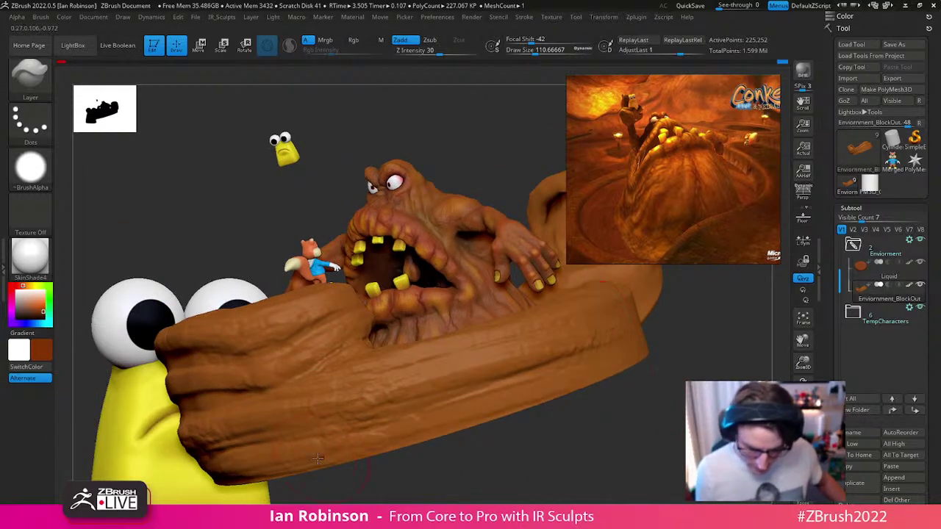
pyautogui.moveTo(665, 416); pyautogui.dragTo(524, 388, button='right')
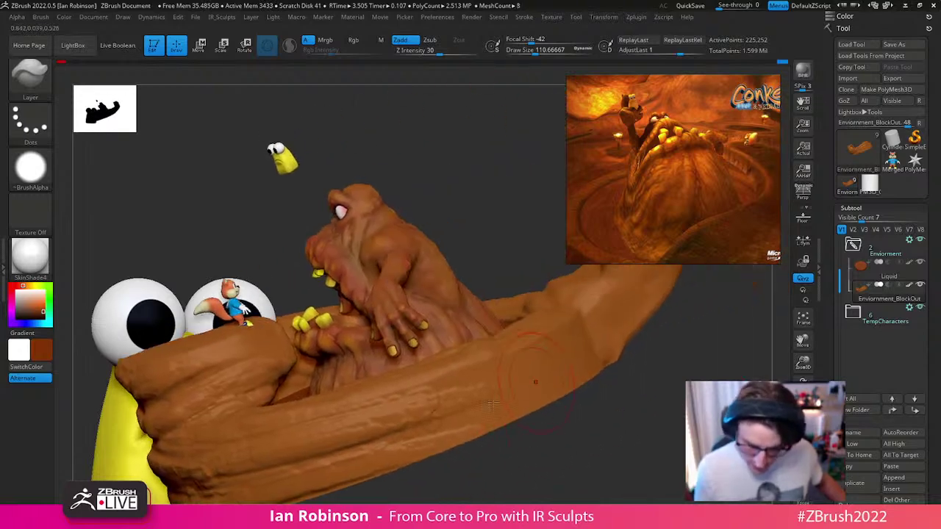
pyautogui.moveTo(604, 333); pyautogui.dragTo(497, 373)
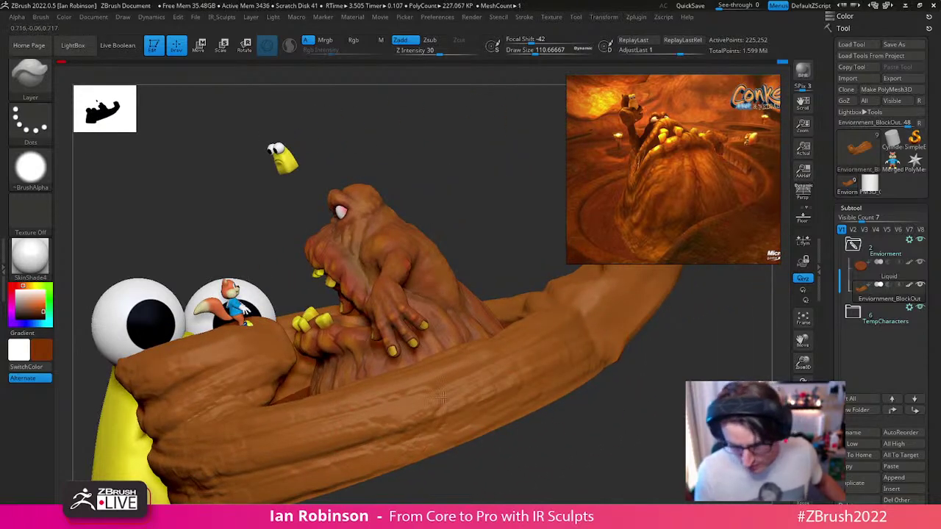
pyautogui.moveTo(627, 408); pyautogui.dragTo(568, 358, button='right')
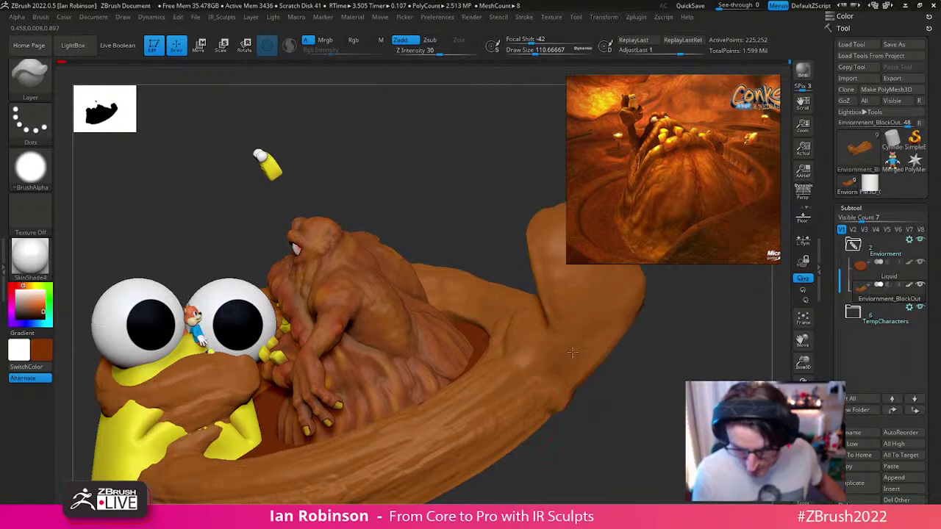
pyautogui.moveTo(626, 380); pyautogui.dragTo(624, 337, button='right')
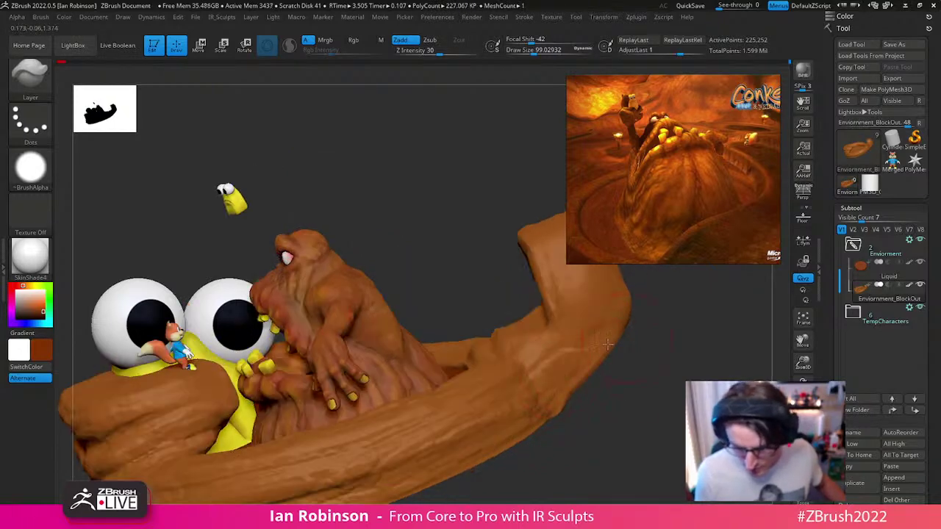
# Step: Reduce the Layer brush to a draw size of about 74 and build up ridges around the knob's join with the ring
pyautogui.keyDown('alt'); pyautogui.moveTo(603, 390); pyautogui.dragTo(545, 448, button='right'); pyautogui.keyUp('alt')
pyautogui.press('s')
pyautogui.moveTo(588, 363); pyautogui.dragTo(508, 370)
pyautogui.moveTo(515, 350); pyautogui.dragTo(477, 397, button='right')
pyautogui.moveTo(464, 404); pyautogui.dragTo(551, 387)
pyautogui.moveTo(565, 389); pyautogui.dragTo(544, 391, button='right')
pyautogui.moveTo(477, 421)
pyautogui.mouseDown()
pyautogui.moveTo(541, 394)
pyautogui.moveTo(478, 441)
pyautogui.moveTo(481, 456)
pyautogui.moveTo(516, 438)
pyautogui.moveTo(474, 433)
pyautogui.moveTo(514, 412)
pyautogui.moveTo(552, 418)
pyautogui.mouseUp()
pyautogui.moveTo(553, 418); pyautogui.dragTo(519, 417, button='right')
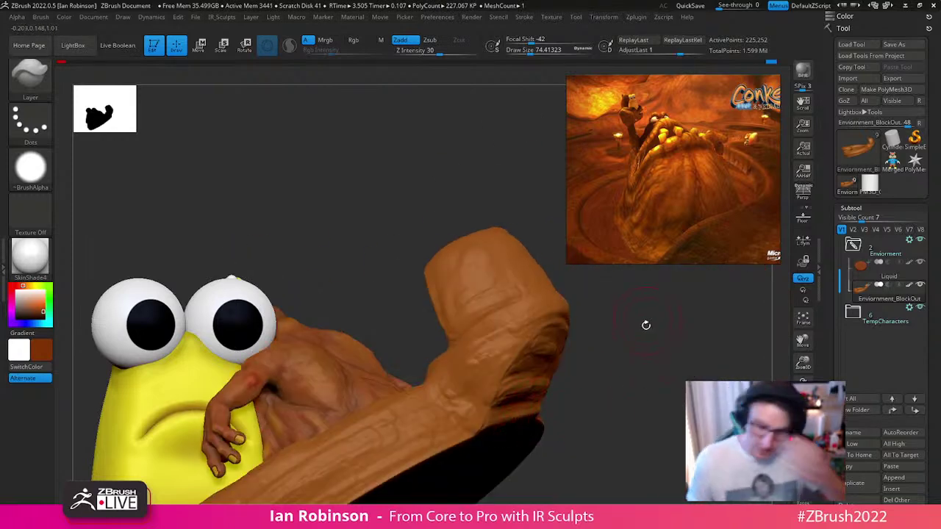
# Step: Add layered ridges to the knob's outer bend and its opposite side
pyautogui.moveTo(644, 324); pyautogui.dragTo(609, 387, button='right')
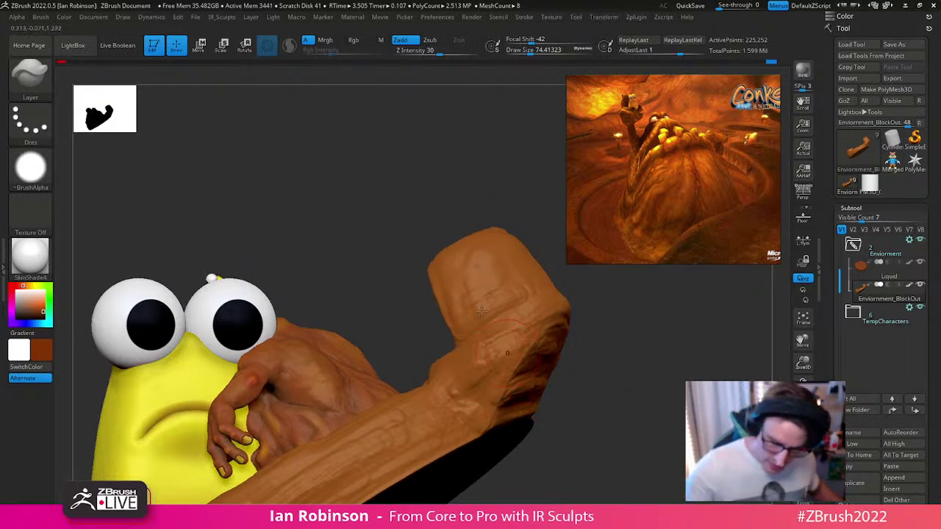
pyautogui.keyDown('ctrl'); pyautogui.moveTo(632, 372); pyautogui.dragTo(638, 361, button='right'); pyautogui.keyUp('ctrl')
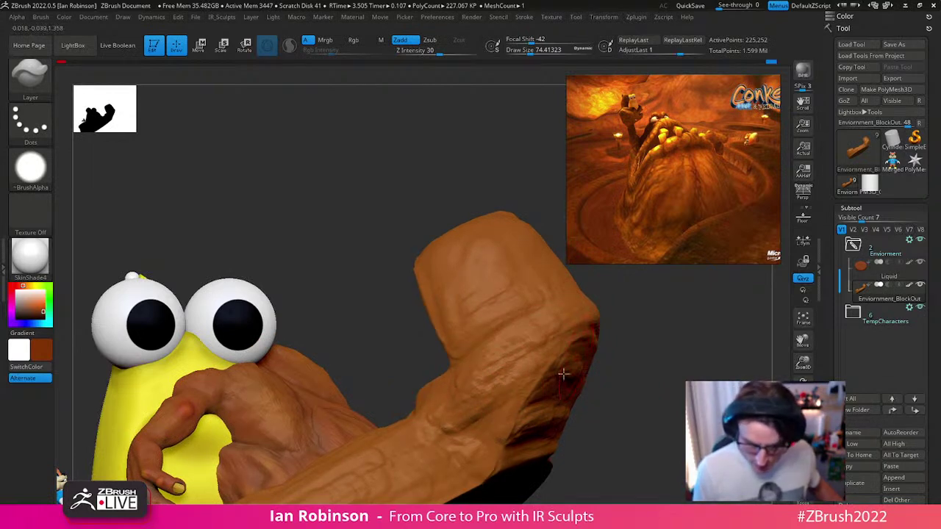
pyautogui.moveTo(543, 382); pyautogui.dragTo(547, 413, button='right')
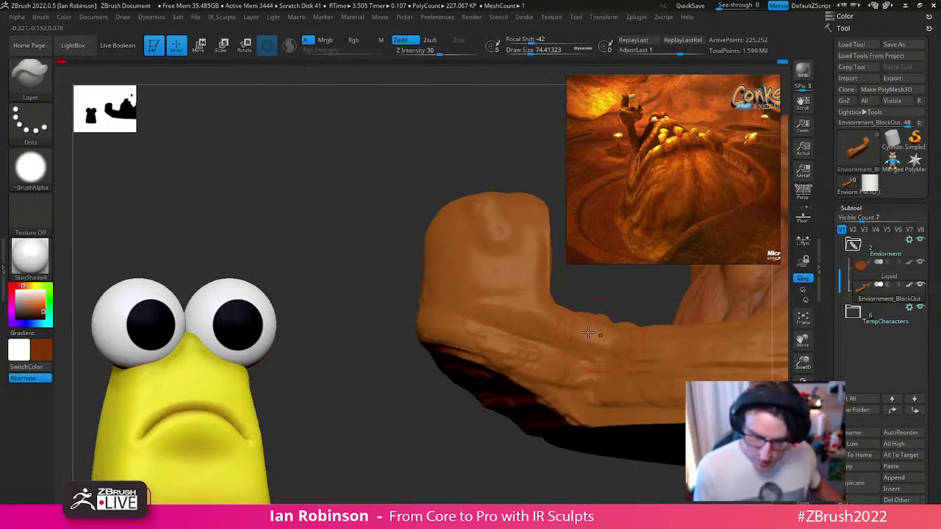
pyautogui.moveTo(471, 318); pyautogui.dragTo(553, 324, button='right')
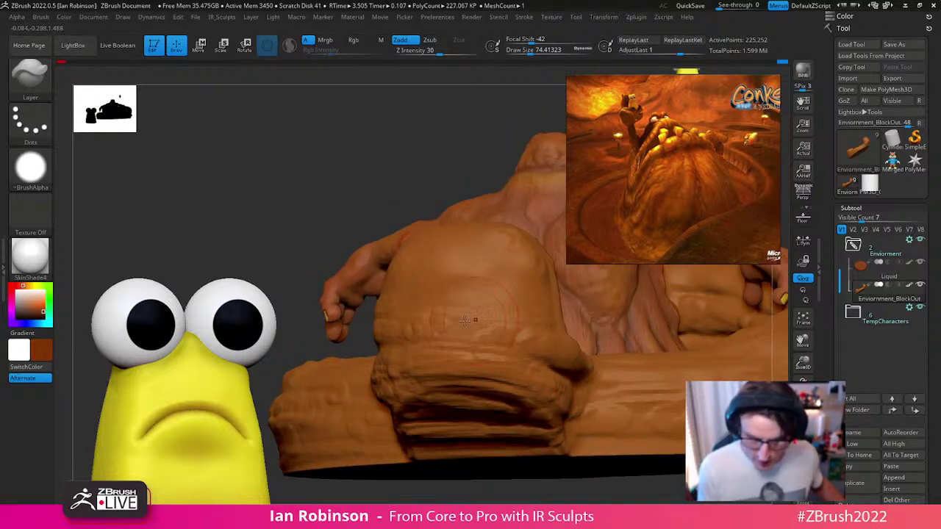
# Step: Build up layered folds over the knob's rounded back and crown with the Layer brush
pyautogui.moveTo(408, 324); pyautogui.dragTo(550, 319, button='right')
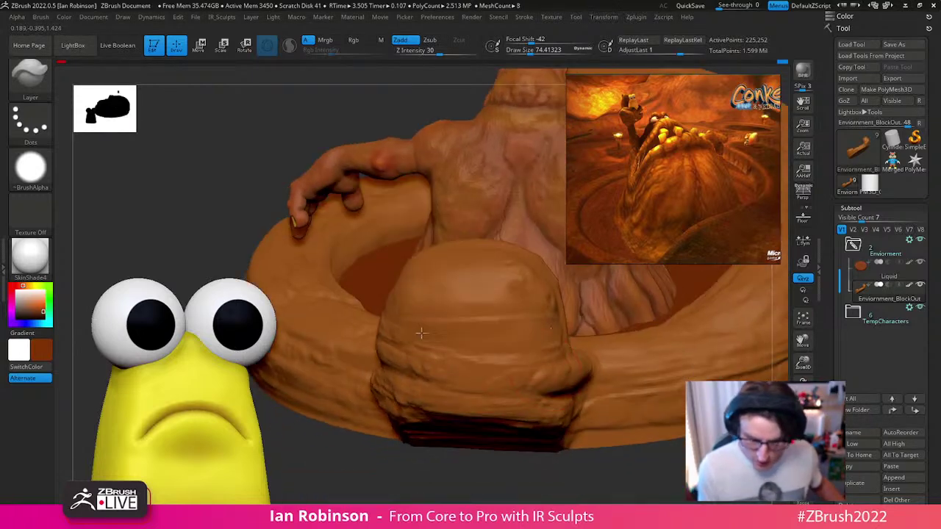
pyautogui.moveTo(499, 332); pyautogui.dragTo(419, 400, button='right')
pyautogui.moveTo(396, 315); pyautogui.dragTo(428, 308, button='right')
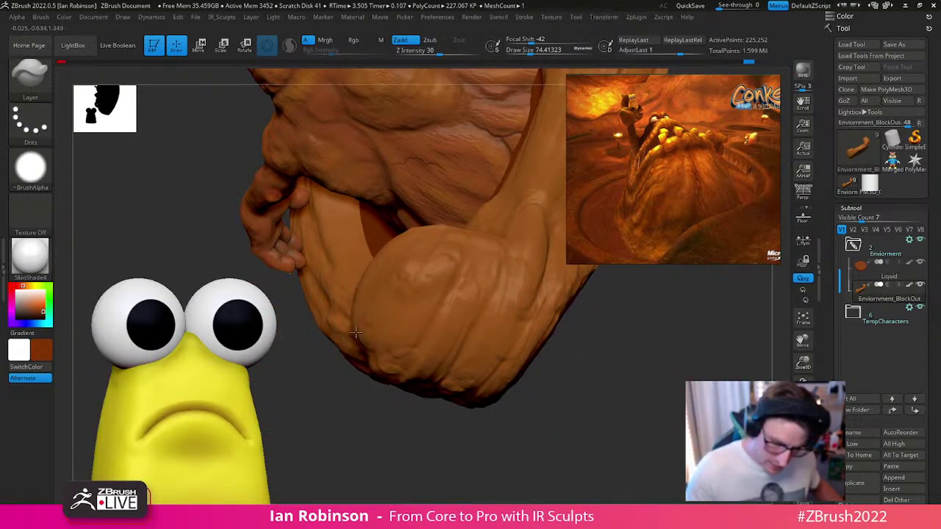
pyautogui.moveTo(365, 313); pyautogui.dragTo(383, 311, button='right')
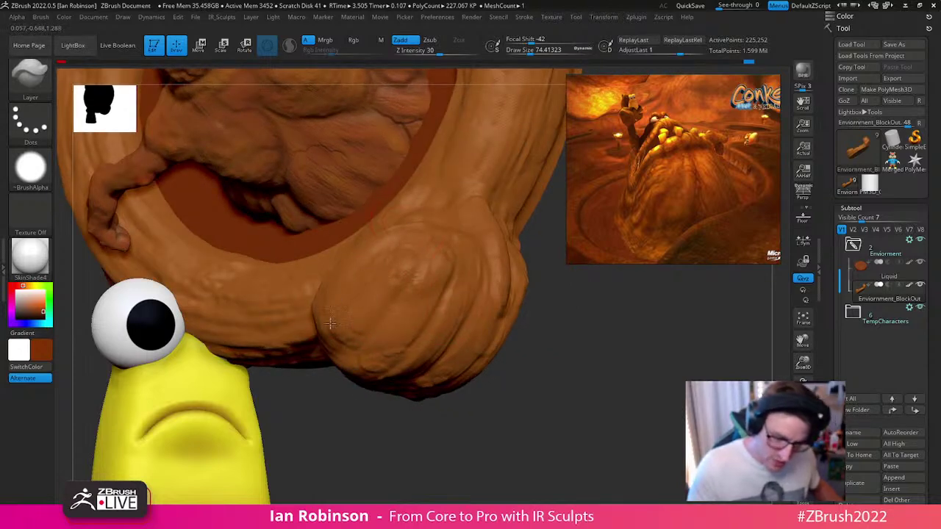
pyautogui.moveTo(374, 275); pyautogui.dragTo(471, 356, button='right')
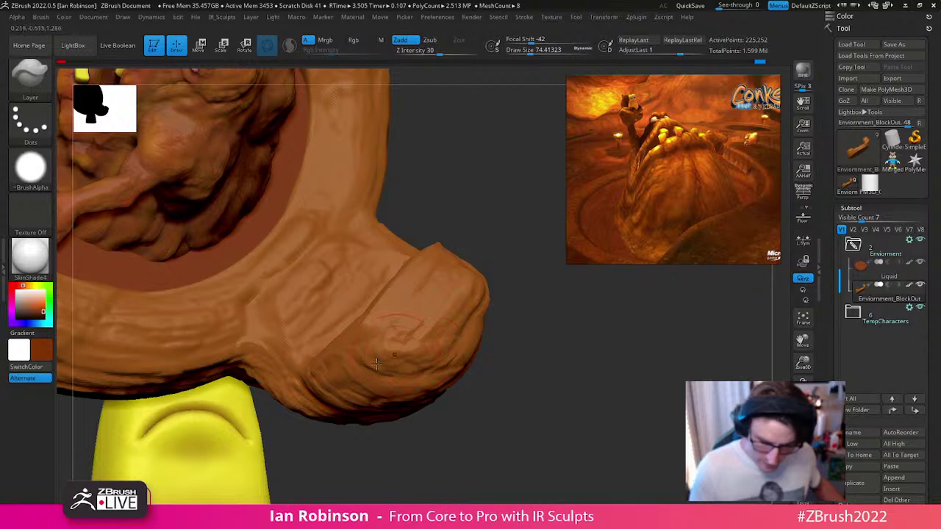
pyautogui.moveTo(411, 354)
pyautogui.mouseDown(button='right')
pyautogui.moveTo(507, 341)
pyautogui.moveTo(430, 344)
pyautogui.moveTo(488, 350)
pyautogui.moveTo(445, 400)
pyautogui.mouseUp(button='right')
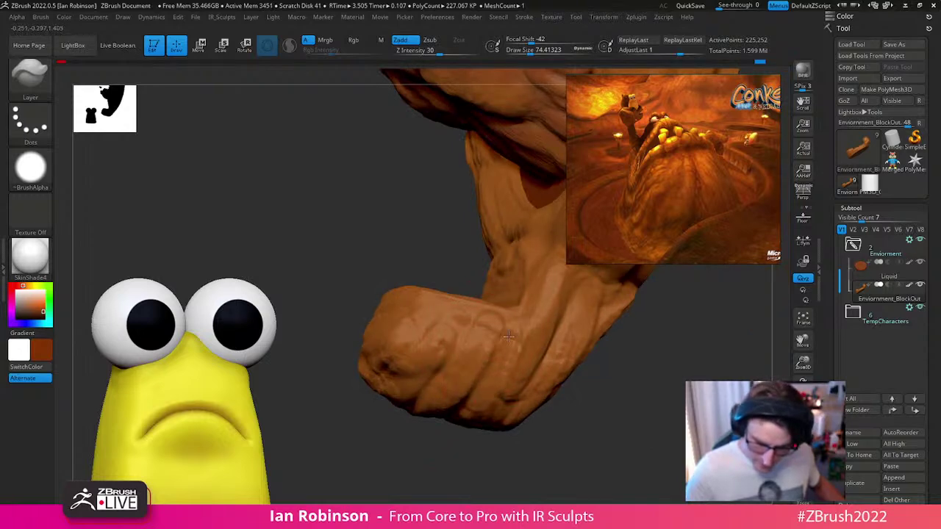
# Step: Switch to the MightyPoo brush and texture the knob's back, sides and lower folds
pyautogui.press('b')
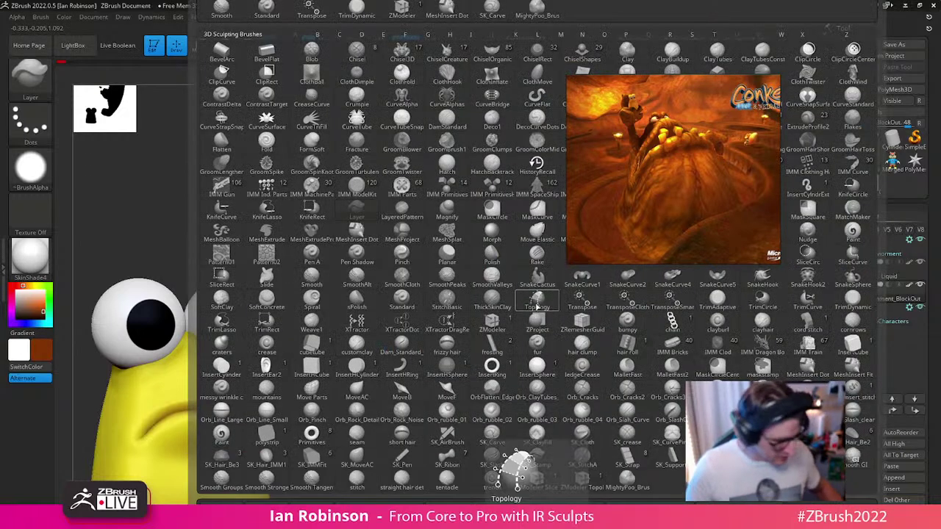
pyautogui.press('m')
pyautogui.click(627, 477)
pyautogui.moveTo(524, 334); pyautogui.dragTo(467, 390, button='right')
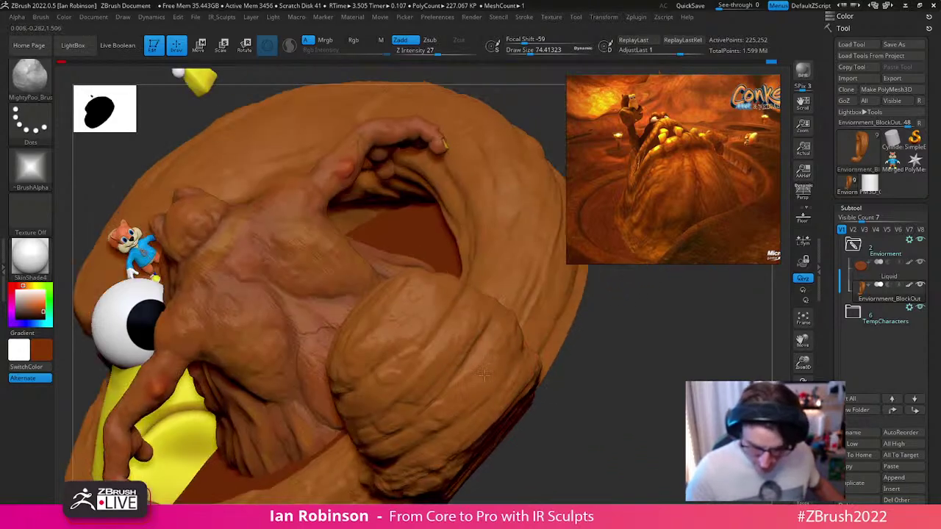
pyautogui.moveTo(443, 422); pyautogui.dragTo(470, 393, button='right')
pyautogui.moveTo(393, 441); pyautogui.dragTo(424, 386, button='right')
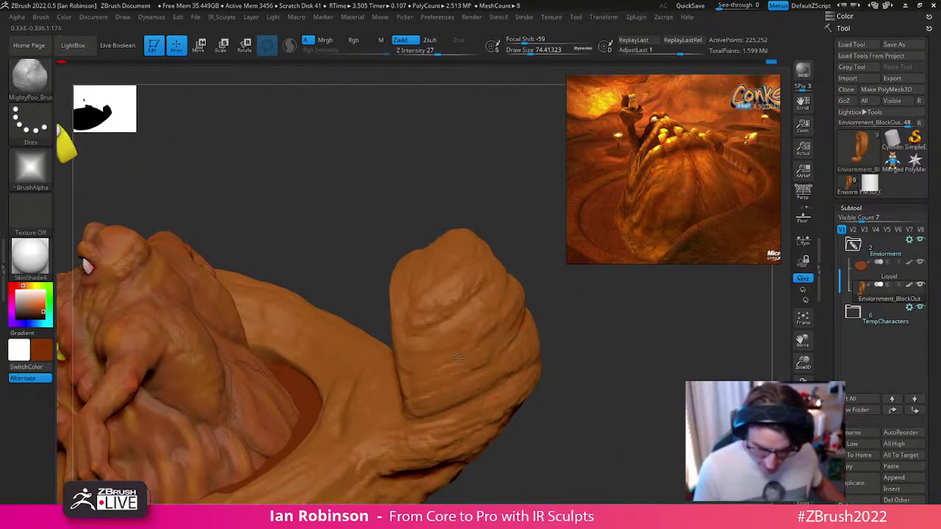
pyautogui.moveTo(481, 316); pyautogui.dragTo(573, 399, button='right')
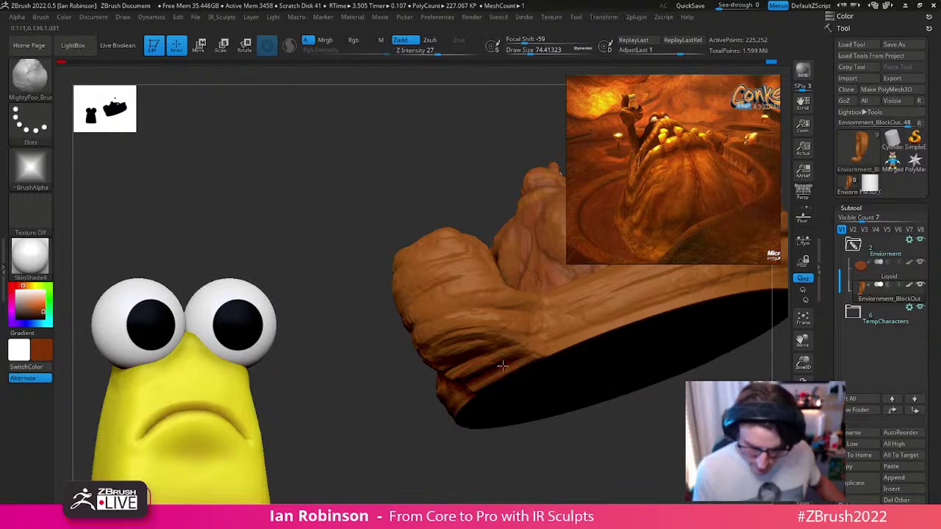
# Step: Switch to the Layer brush at a draw size of about 111 and build up ridges along the ring's outer side
pyautogui.moveTo(493, 378); pyautogui.dragTo(484, 348, button='right')
pyautogui.moveTo(566, 373); pyautogui.dragTo(519, 417, button='right')
pyautogui.moveTo(566, 393); pyautogui.dragTo(424, 393, button='right')
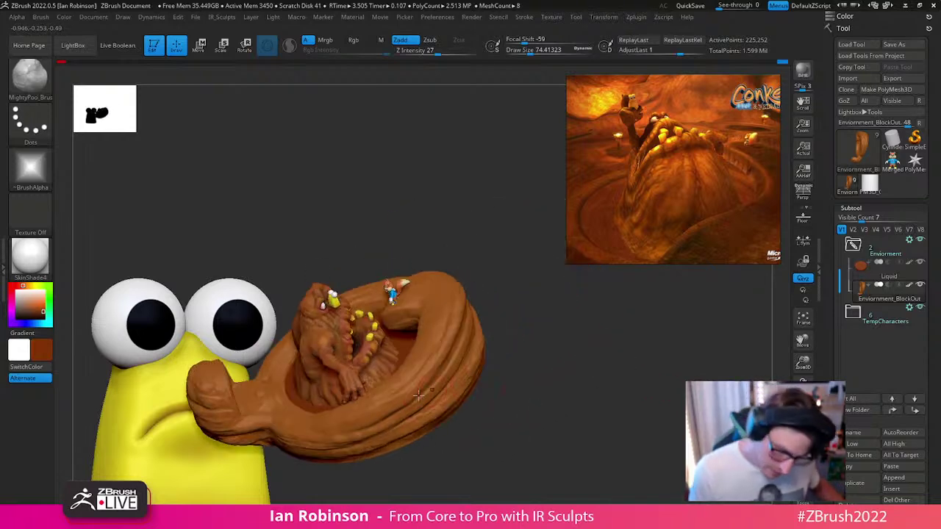
pyautogui.press('b')
pyautogui.press('l')
pyautogui.press('y')
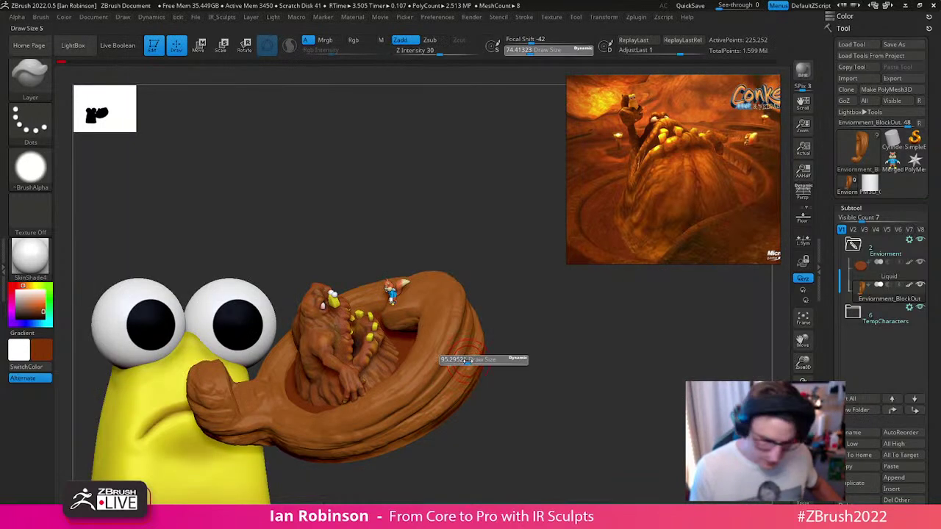
pyautogui.moveTo(515, 356); pyautogui.dragTo(430, 369, button='right')
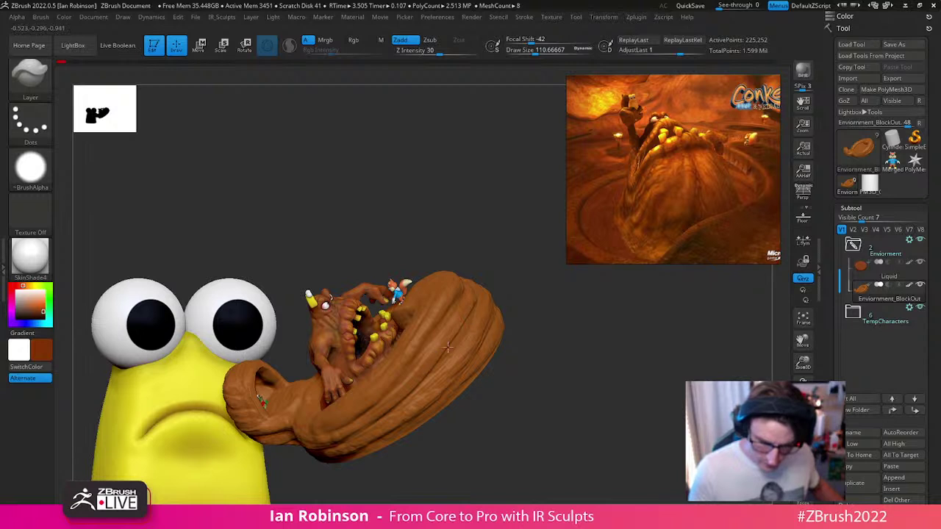
pyautogui.moveTo(455, 337); pyautogui.dragTo(450, 349)
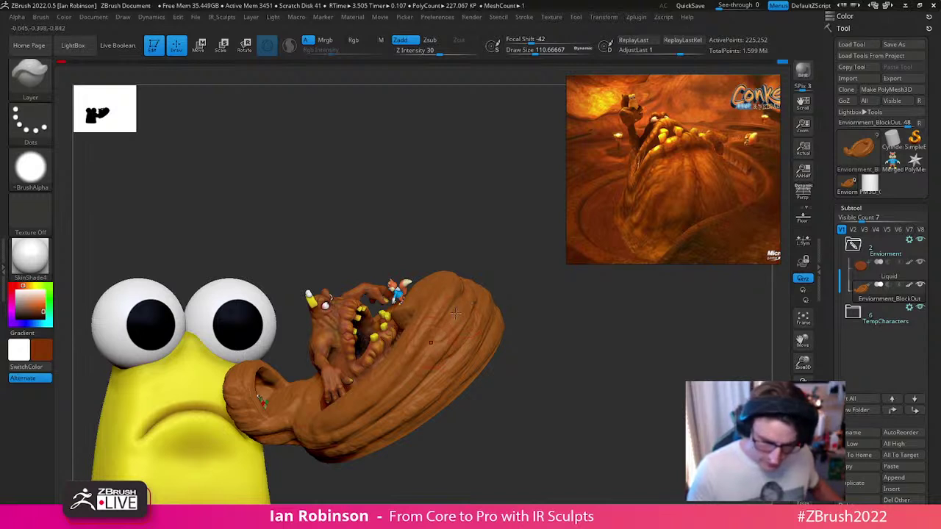
pyautogui.moveTo(506, 316); pyautogui.dragTo(485, 367, button='right')
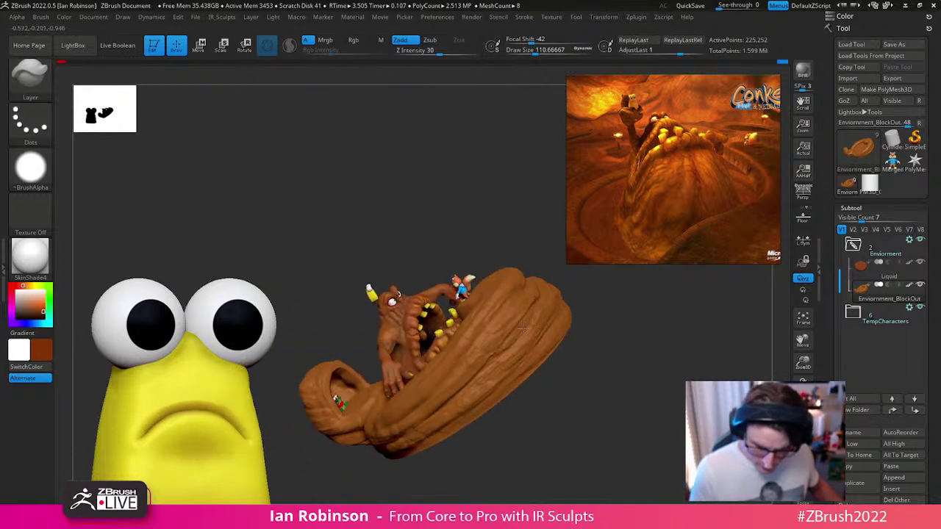
pyautogui.moveTo(545, 349); pyautogui.dragTo(512, 418, button='right')
pyautogui.moveTo(492, 358); pyautogui.dragTo(616, 297, button='right')
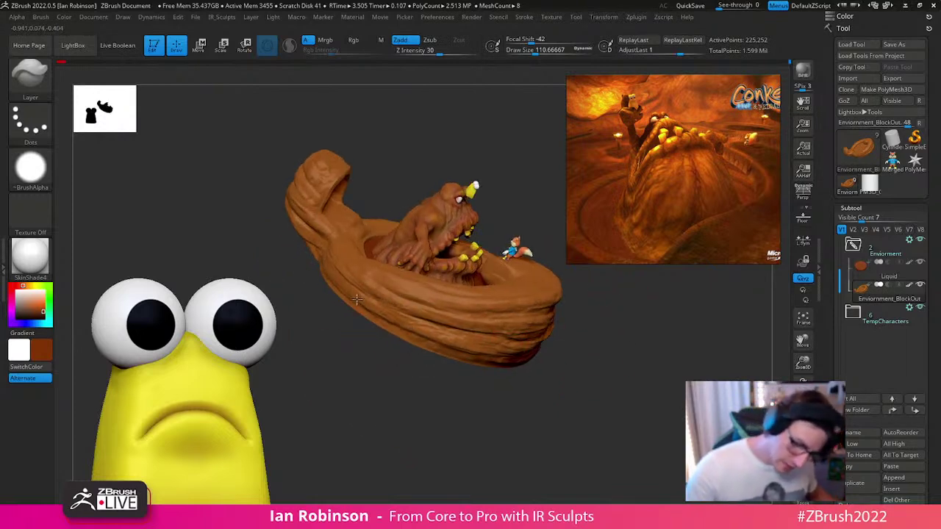
pyautogui.moveTo(624, 399); pyautogui.dragTo(677, 316, button='right')
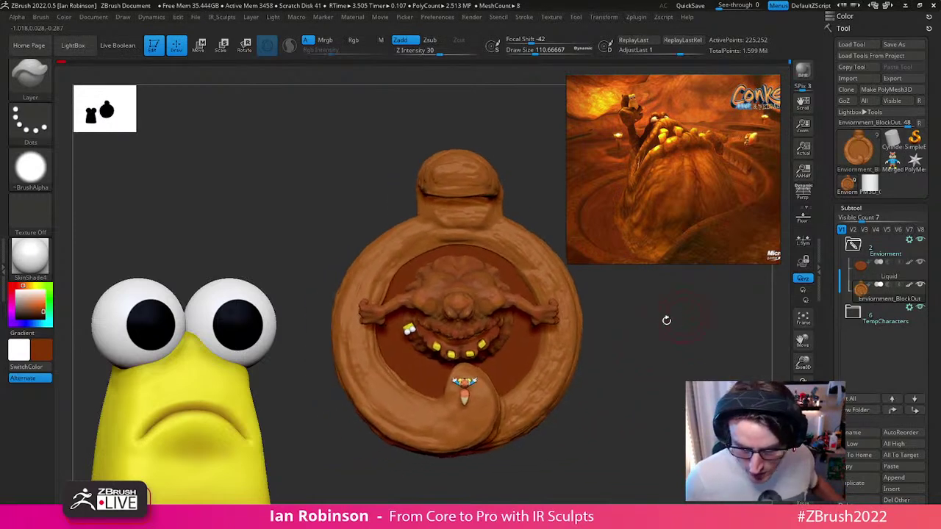
# Step: Sample brown from the model and darken the main colour to red 102, green 48, blue 15
pyautogui.moveTo(570, 371); pyautogui.dragTo(561, 311, button='right')
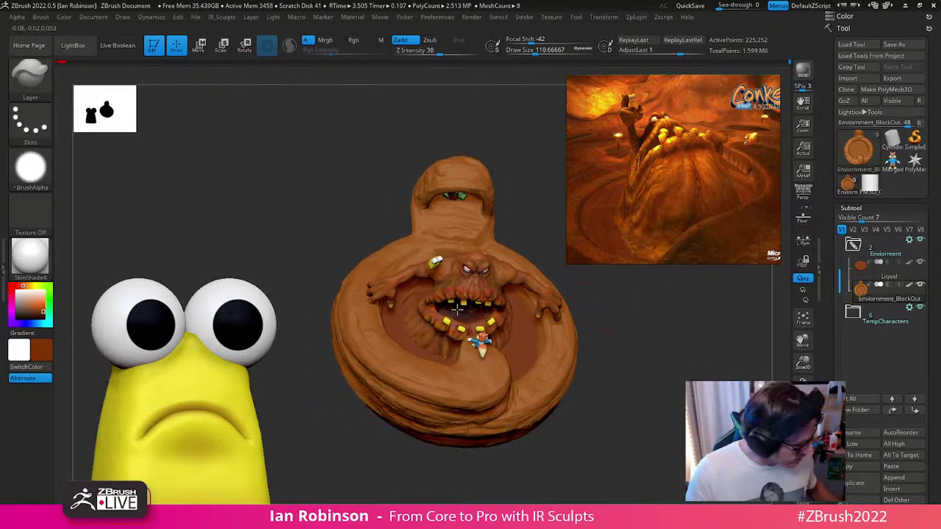
pyautogui.press('c')
pyautogui.press('c')
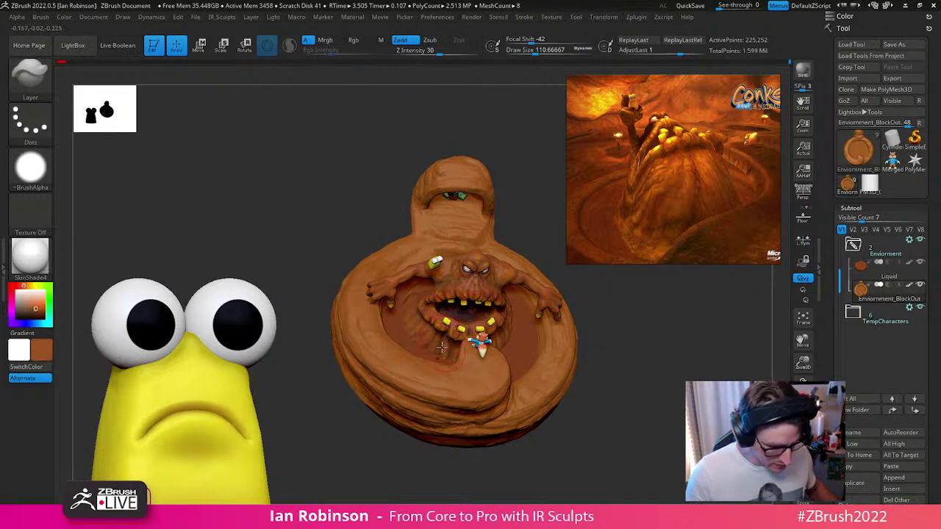
pyautogui.press('c')
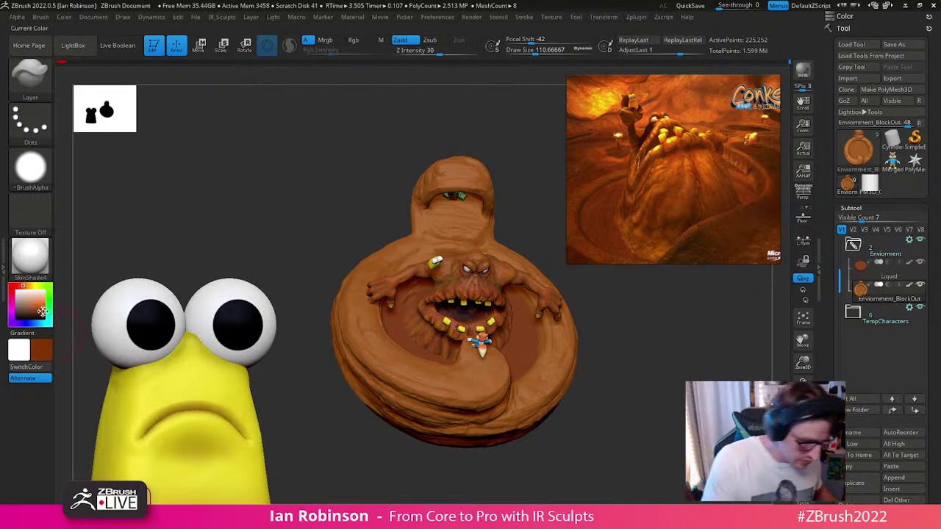
pyautogui.moveTo(35, 309); pyautogui.dragTo(39, 315)
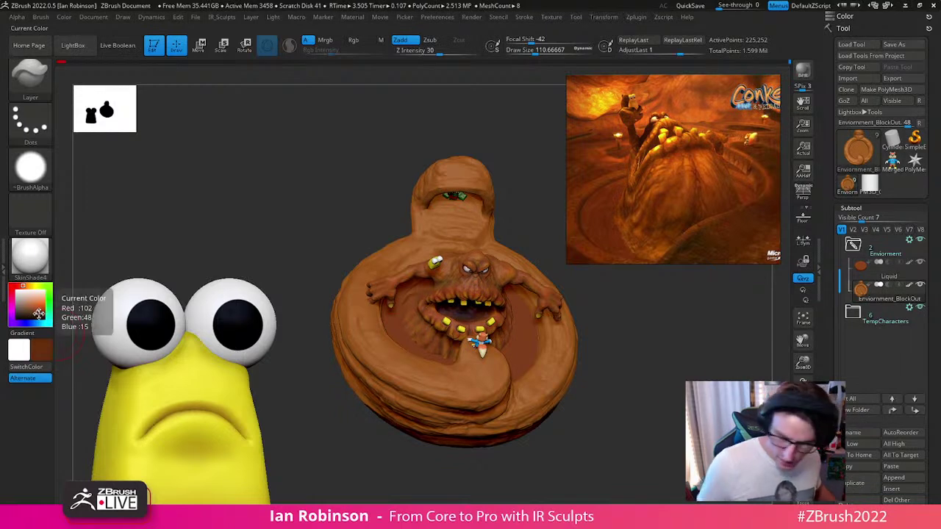
# Step: Switch to the Paint brush and save the tool over Enviornment_BlockOut_01.ztl
pyautogui.moveTo(647, 348); pyautogui.dragTo(595, 261, button='right')
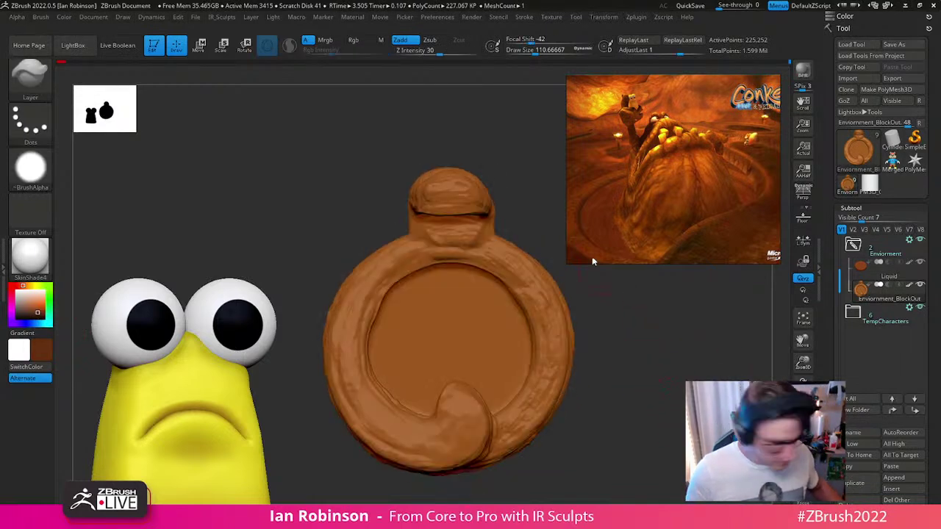
pyautogui.press('b')
pyautogui.press('p')
pyautogui.press('a')
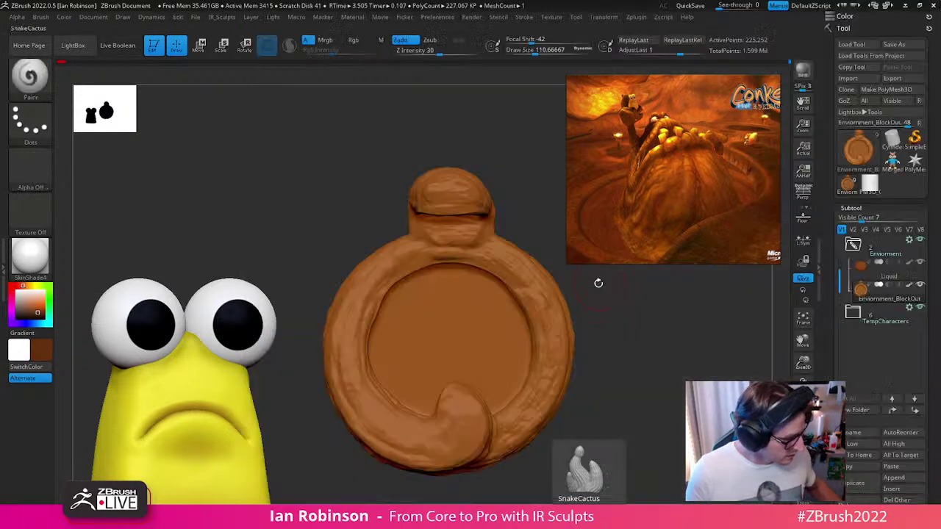
pyautogui.click(894, 44)
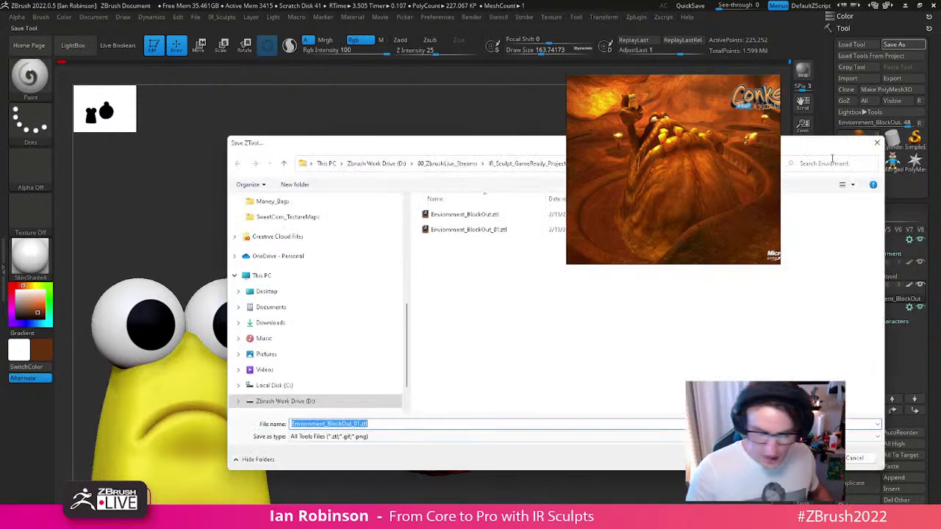
pyautogui.press('Return')
pyautogui.click(492, 271)
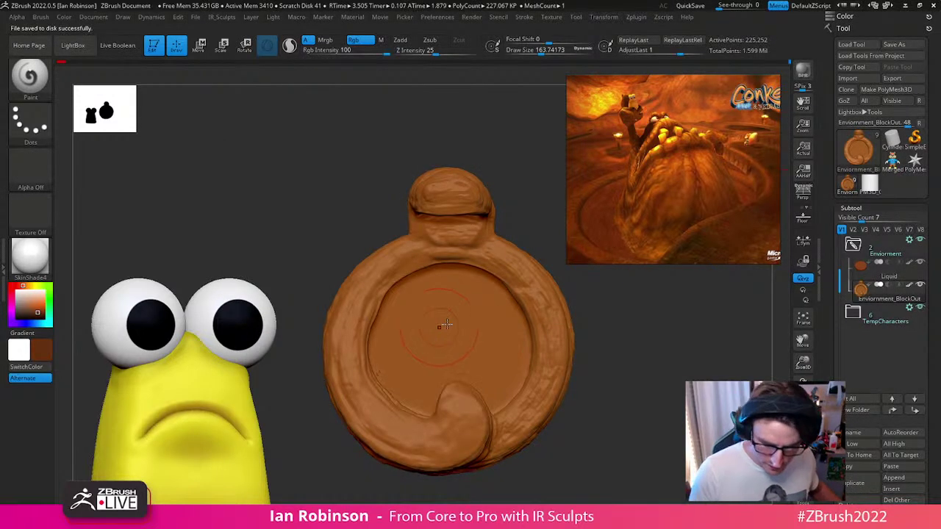
# Step: Enlarge the Paint brush to a draw size of about 194 and fill the ring's inner floor with dark brown
pyautogui.press('s')
pyautogui.moveTo(448, 327); pyautogui.dragTo(457, 325)
pyautogui.moveTo(456, 325); pyautogui.dragTo(472, 292, button='right')
pyautogui.moveTo(458, 301)
pyautogui.mouseDown()
pyautogui.moveTo(428, 321)
pyautogui.moveTo(443, 294)
pyautogui.moveTo(415, 339)
pyautogui.mouseUp()
pyautogui.moveTo(415, 339)
pyautogui.mouseDown(button='right')
pyautogui.moveTo(474, 379)
pyautogui.moveTo(401, 412)
pyautogui.mouseUp(button='right')
pyautogui.moveTo(400, 412)
pyautogui.mouseDown()
pyautogui.moveTo(500, 350)
pyautogui.moveTo(483, 296)
pyautogui.moveTo(439, 309)
pyautogui.moveTo(427, 331)
pyautogui.mouseUp()
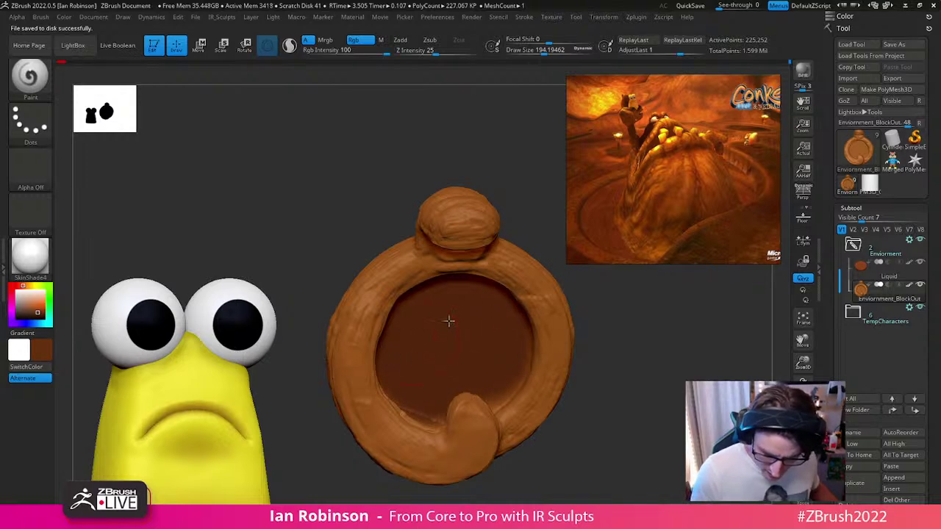
# Step: Reduce the draw size to about 99 and finish the dark brown along the edges of the ring's inner floor
pyautogui.moveTo(426, 332); pyautogui.dragTo(649, 392, button='right')
pyautogui.press('s')
pyautogui.moveTo(493, 372); pyautogui.dragTo(489, 372)
pyautogui.moveTo(500, 366)
pyautogui.mouseDown(button='right')
pyautogui.moveTo(495, 357)
pyautogui.moveTo(494, 405)
pyautogui.moveTo(498, 347)
pyautogui.moveTo(466, 383)
pyautogui.mouseUp(button='right')
pyautogui.moveTo(466, 384)
pyautogui.mouseDown()
pyautogui.moveTo(497, 348)
pyautogui.moveTo(520, 297)
pyautogui.mouseUp()
pyautogui.moveTo(520, 297); pyautogui.dragTo(522, 292, button='right')
pyautogui.press('s')
pyautogui.moveTo(523, 289); pyautogui.dragTo(517, 290)
pyautogui.moveTo(516, 289)
pyautogui.mouseDown(button='right')
pyautogui.moveTo(470, 353)
pyautogui.moveTo(459, 317)
pyautogui.mouseUp(button='right')
pyautogui.moveTo(400, 234); pyautogui.dragTo(470, 283, button='right')
# Step: Lower the Rgb intensity to 29, sample the ring's orange-brown as the secondary colour, and shade the ring's inner wall
pyautogui.press('space')
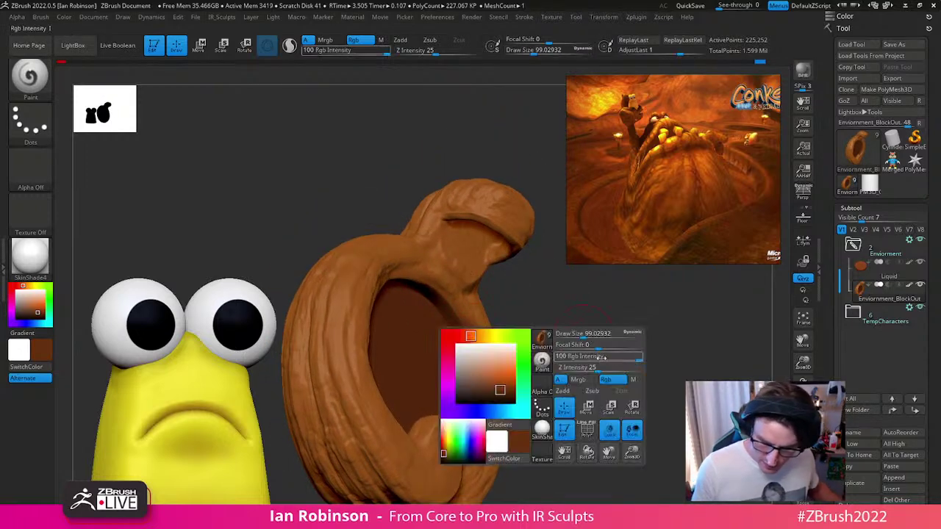
pyautogui.moveTo(610, 356); pyautogui.dragTo(581, 356)
pyautogui.moveTo(580, 356); pyautogui.dragTo(411, 280, button='right')
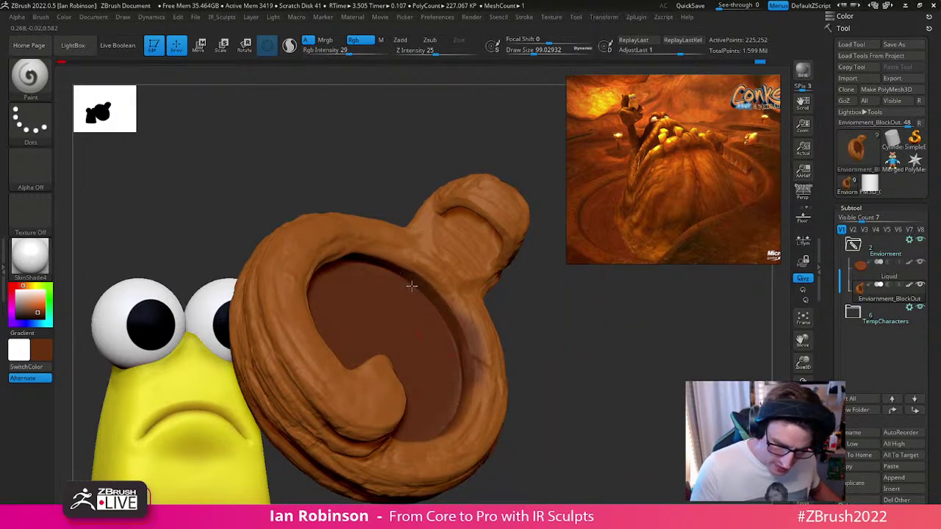
pyautogui.press('c')
pyautogui.press('c')
pyautogui.moveTo(484, 342); pyautogui.dragTo(481, 393)
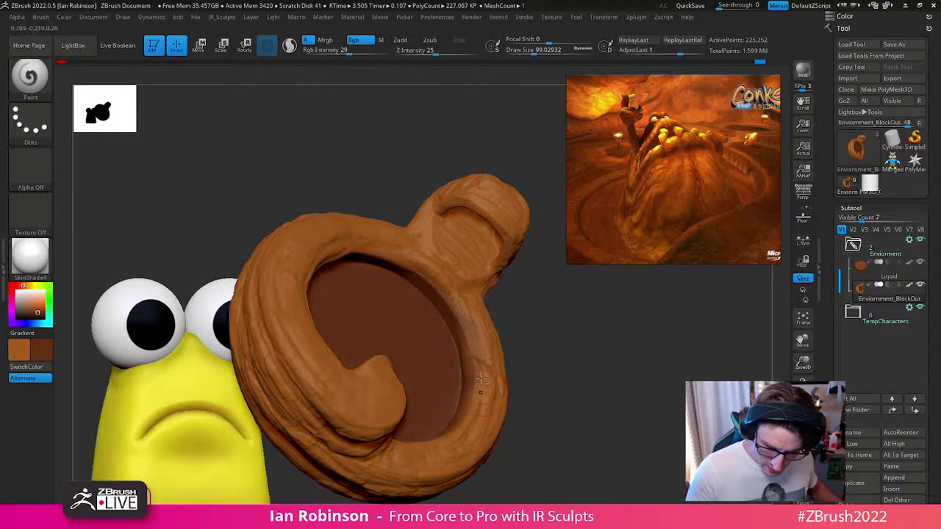
pyautogui.moveTo(537, 396); pyautogui.dragTo(489, 390, button='right')
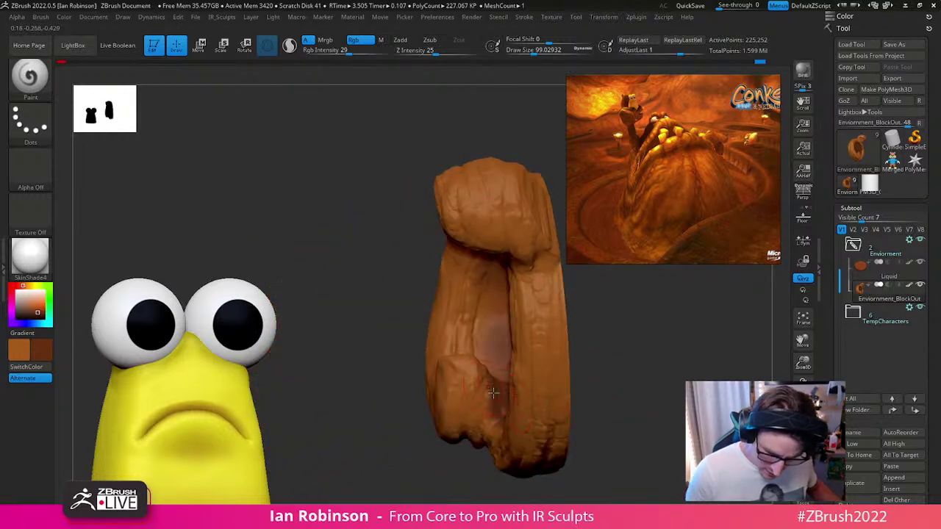
pyautogui.moveTo(489, 331); pyautogui.dragTo(488, 340)
# Step: Reduce the draw size to about 51, adjust the LazyMouse radius, and paint a dark band around the ring's upper surface
pyautogui.moveTo(491, 314)
pyautogui.mouseDown(button='right')
pyautogui.moveTo(508, 266)
pyautogui.moveTo(435, 332)
pyautogui.moveTo(445, 302)
pyautogui.moveTo(496, 357)
pyautogui.moveTo(466, 335)
pyautogui.mouseUp(button='right')
pyautogui.press('s')
pyautogui.moveTo(463, 334); pyautogui.dragTo(450, 335)
pyautogui.keyDown('ctrl'); pyautogui.moveTo(484, 350); pyautogui.dragTo(473, 339, button='right'); pyautogui.keyUp('ctrl')
pyautogui.moveTo(473, 339)
pyautogui.keyDown('alt'); pyautogui.mouseDown(button='right')
pyautogui.moveTo(430, 325)
pyautogui.moveTo(470, 361)
pyautogui.moveTo(478, 342)
pyautogui.mouseUp(button='right'); pyautogui.keyUp('alt')
pyautogui.click(524, 16)
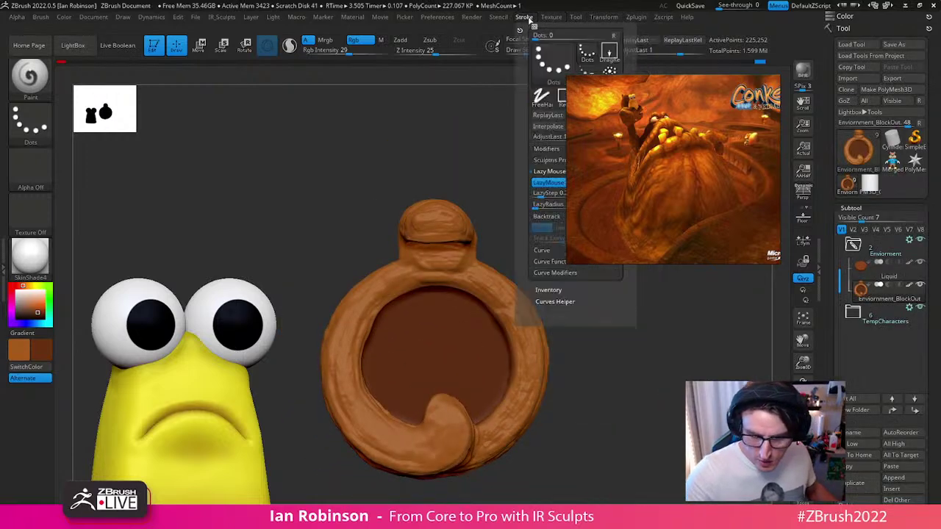
pyautogui.click(539, 205)
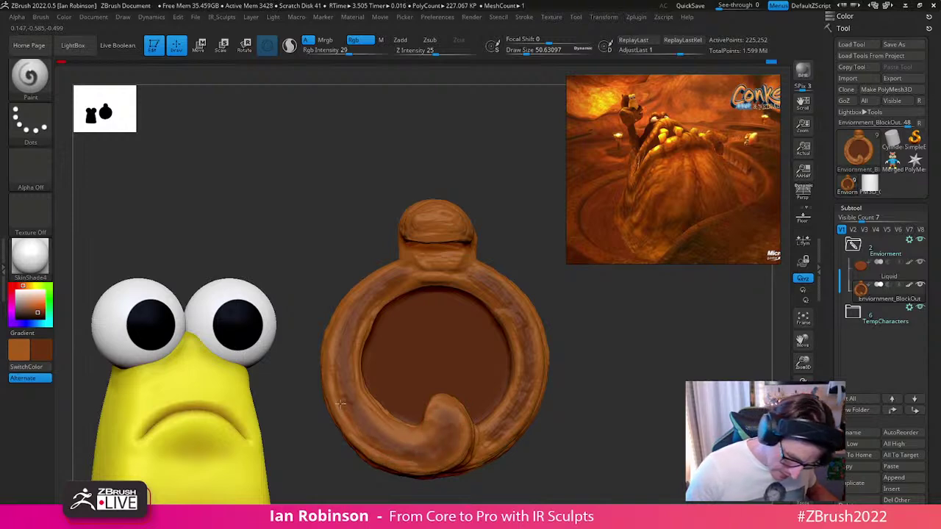
# Step: Reduce the Paint brush to a draw size of about 45, isolate the knob, and shade the inside of its hollow
pyautogui.moveTo(618, 345)
pyautogui.mouseDown()
pyautogui.moveTo(677, 382)
pyautogui.moveTo(639, 342)
pyautogui.moveTo(544, 332)
pyautogui.moveTo(465, 391)
pyautogui.moveTo(514, 279)
pyautogui.moveTo(476, 322)
pyautogui.moveTo(551, 312)
pyautogui.mouseUp()
pyautogui.press('s')
pyautogui.moveTo(550, 312)
pyautogui.mouseDown(button='right')
pyautogui.moveTo(544, 283)
pyautogui.moveTo(537, 330)
pyautogui.mouseUp(button='right')
pyautogui.moveTo(563, 313)
pyautogui.mouseDown()
pyautogui.moveTo(367, 264)
pyautogui.moveTo(556, 392)
pyautogui.mouseUp()
pyautogui.moveTo(544, 362)
pyautogui.keyDown('ctrl'); pyautogui.mouseDown(button='right')
pyautogui.moveTo(485, 363)
pyautogui.moveTo(484, 325)
pyautogui.mouseUp(button='right'); pyautogui.keyUp('ctrl')
pyautogui.press('s')
pyautogui.moveTo(484, 324)
pyautogui.mouseDown()
pyautogui.moveTo(477, 311)
pyautogui.moveTo(541, 358)
pyautogui.mouseUp()
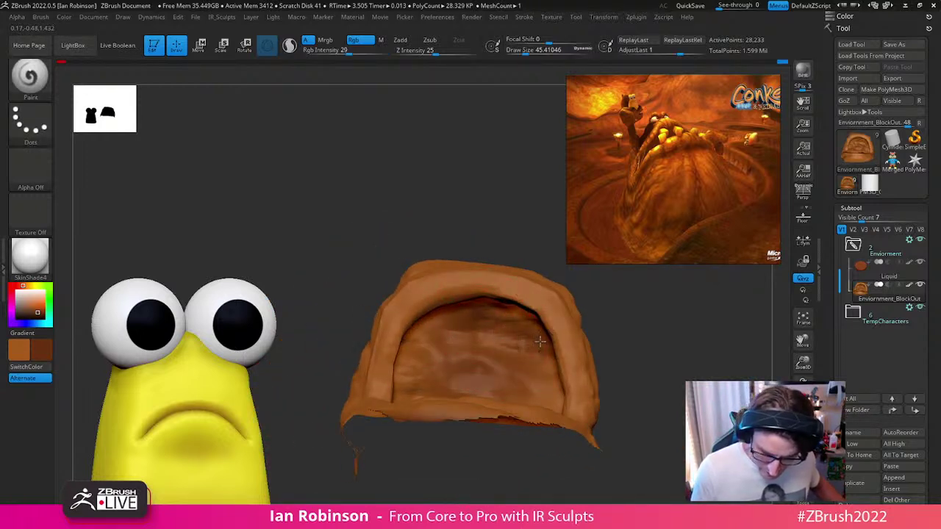
pyautogui.moveTo(596, 327)
pyautogui.mouseDown()
pyautogui.moveTo(595, 311)
pyautogui.moveTo(644, 374)
pyautogui.moveTo(639, 319)
pyautogui.moveTo(625, 382)
pyautogui.mouseUp()
pyautogui.moveTo(467, 368)
pyautogui.mouseDown()
pyautogui.moveTo(472, 317)
pyautogui.moveTo(462, 304)
pyautogui.moveTo(458, 359)
pyautogui.mouseUp()
pyautogui.moveTo(487, 313); pyautogui.dragTo(484, 337)
# Step: Paint dark brown streaks over the curled lobe and along the ring's upper surface
pyautogui.moveTo(447, 378); pyautogui.dragTo(587, 336)
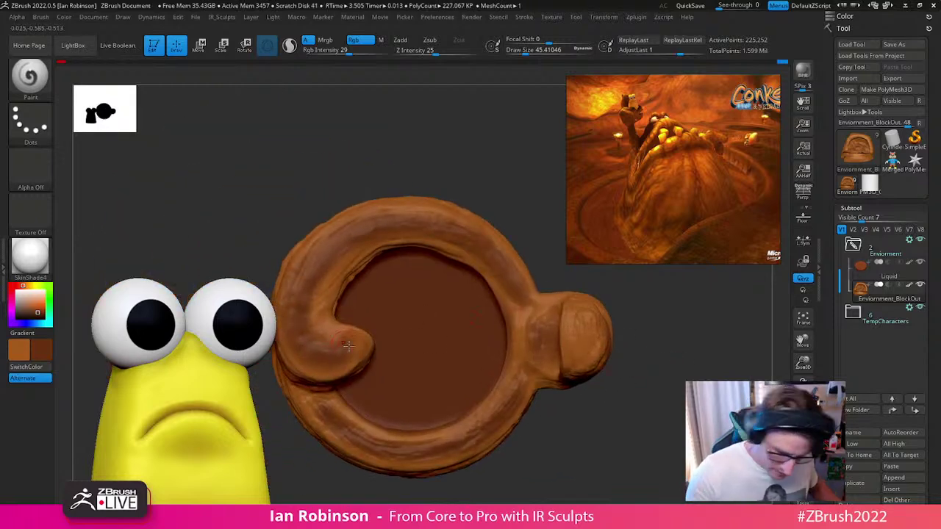
pyautogui.moveTo(323, 325); pyautogui.dragTo(320, 283)
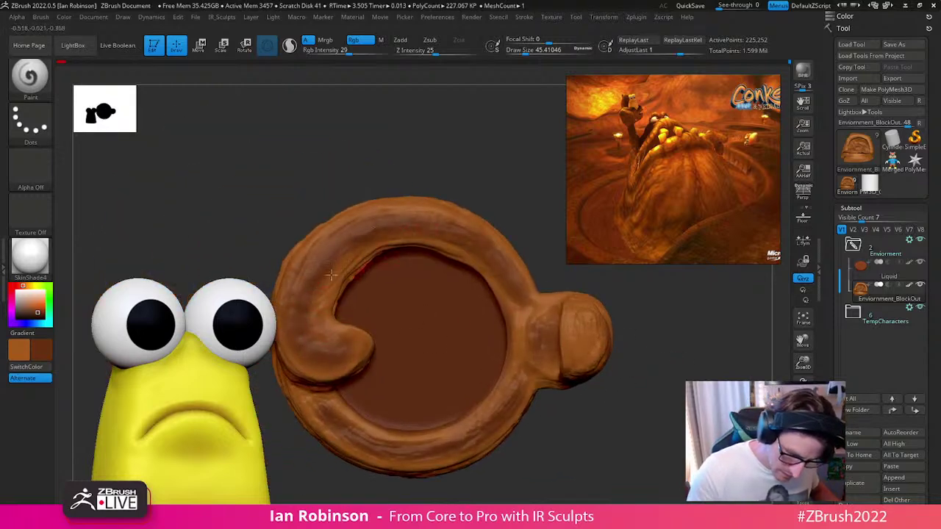
pyautogui.moveTo(380, 210); pyautogui.dragTo(297, 302)
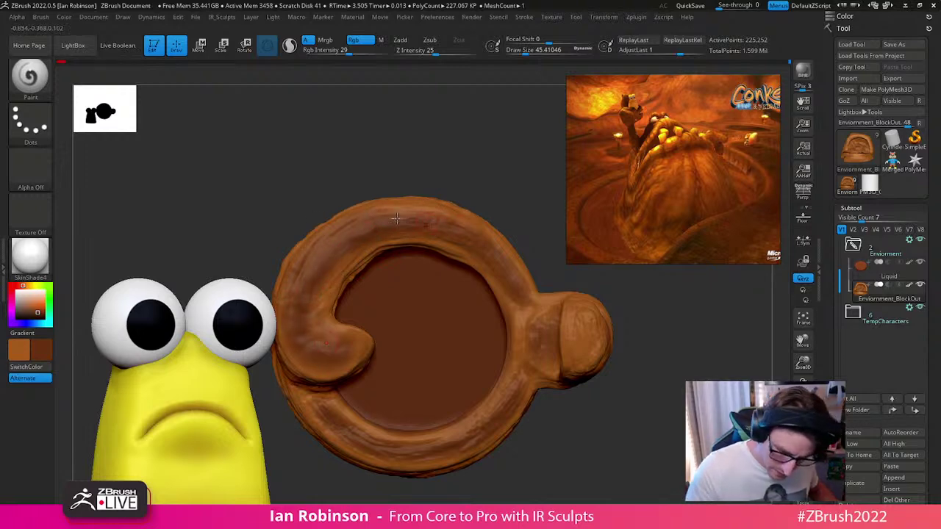
pyautogui.moveTo(515, 294); pyautogui.dragTo(521, 387)
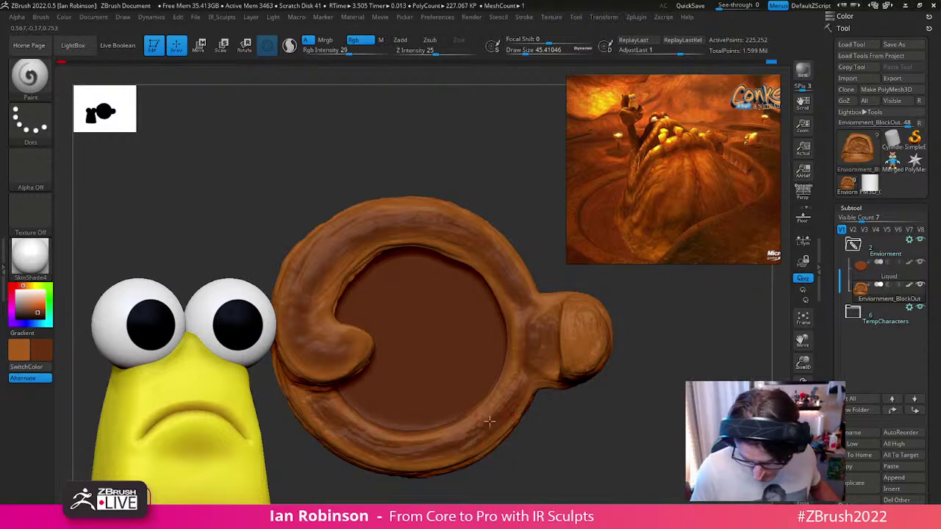
# Step: Toggle the subtools' polypaint display, enlarge the Paint brush to about 81, and deepen the dark shading on the ring
pyautogui.moveTo(627, 355)
pyautogui.mouseDown()
pyautogui.moveTo(697, 363)
pyautogui.moveTo(708, 331)
pyautogui.moveTo(681, 336)
pyautogui.moveTo(713, 344)
pyautogui.moveTo(656, 307)
pyautogui.moveTo(641, 400)
pyautogui.mouseUp()
pyautogui.keyDown('shift'); pyautogui.click(910, 263); pyautogui.keyUp('shift')
pyautogui.keyDown('shift'); pyautogui.click(910, 264); pyautogui.keyUp('shift')
pyautogui.keyDown('alt'); pyautogui.moveTo(492, 336); pyautogui.dragTo(444, 348, button='right'); pyautogui.keyUp('alt')
pyautogui.keyDown('alt'); pyautogui.moveTo(397, 307); pyautogui.dragTo(447, 240, button='right'); pyautogui.keyUp('alt')
pyautogui.keyDown('ctrl'); pyautogui.moveTo(462, 441); pyautogui.dragTo(461, 416, button='right'); pyautogui.keyUp('ctrl')
pyautogui.moveTo(460, 416)
pyautogui.mouseDown(button='right')
pyautogui.moveTo(462, 435)
pyautogui.moveTo(456, 367)
pyautogui.moveTo(485, 374)
pyautogui.mouseUp(button='right')
pyautogui.press('s')
pyautogui.moveTo(485, 373); pyautogui.dragTo(488, 373)
pyautogui.keyDown('alt'); pyautogui.moveTo(483, 374); pyautogui.dragTo(474, 308, button='right'); pyautogui.keyUp('alt')
pyautogui.moveTo(418, 378); pyautogui.dragTo(501, 392)
# Step: Lower the Rgb intensity to 13 and softly blend the dark band around the ring with a draw size of about 71
pyautogui.press('space')
pyautogui.moveTo(617, 385); pyautogui.dragTo(604, 384)
pyautogui.moveTo(457, 384)
pyautogui.keyDown('ctrl'); pyautogui.mouseDown(button='right')
pyautogui.moveTo(451, 342)
pyautogui.moveTo(494, 309)
pyautogui.mouseUp(button='right'); pyautogui.keyUp('ctrl')
pyautogui.keyDown('alt'); pyautogui.moveTo(494, 309); pyautogui.dragTo(450, 366, button='right'); pyautogui.keyUp('alt')
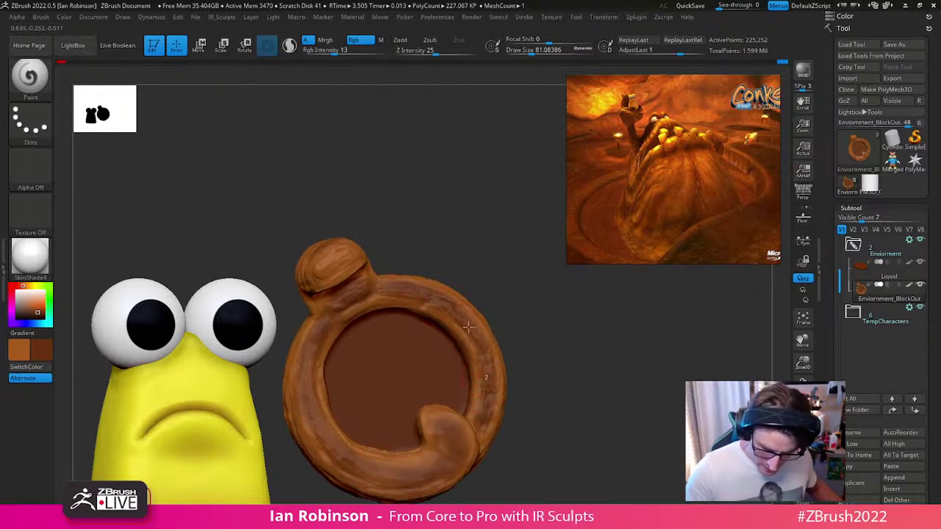
pyautogui.keyDown('alt'); pyautogui.moveTo(470, 395); pyautogui.dragTo(499, 356, button='right'); pyautogui.keyUp('alt')
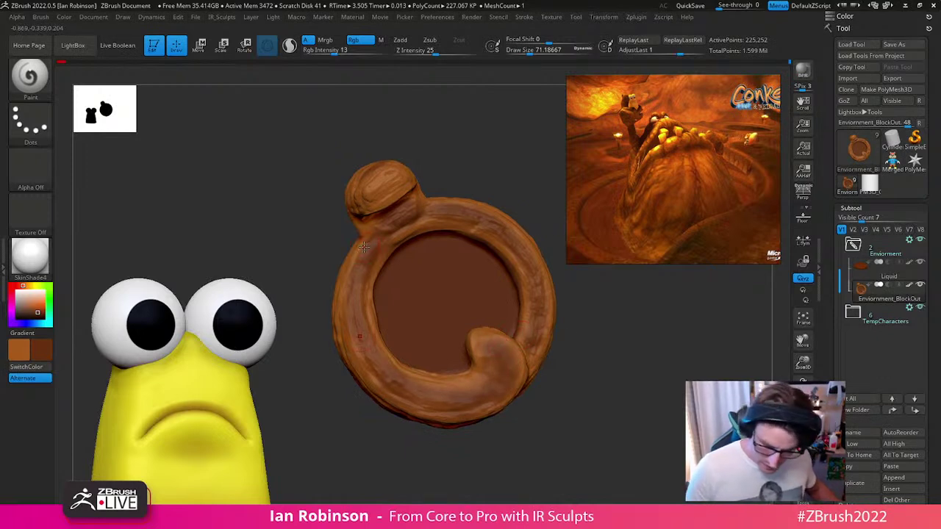
pyautogui.moveTo(582, 344); pyautogui.dragTo(512, 365, button='right')
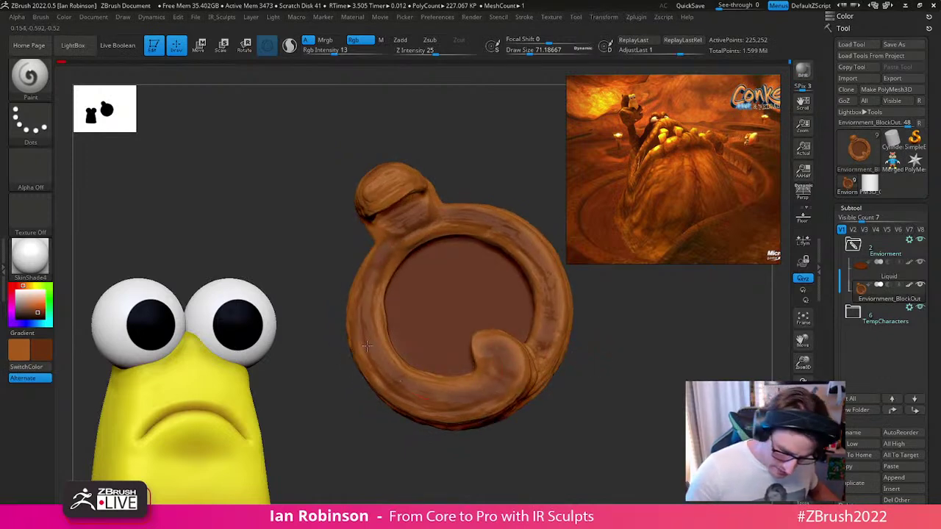
pyautogui.moveTo(658, 368)
pyautogui.mouseDown(button='right')
pyautogui.moveTo(655, 385)
pyautogui.moveTo(602, 398)
pyautogui.mouseUp(button='right')
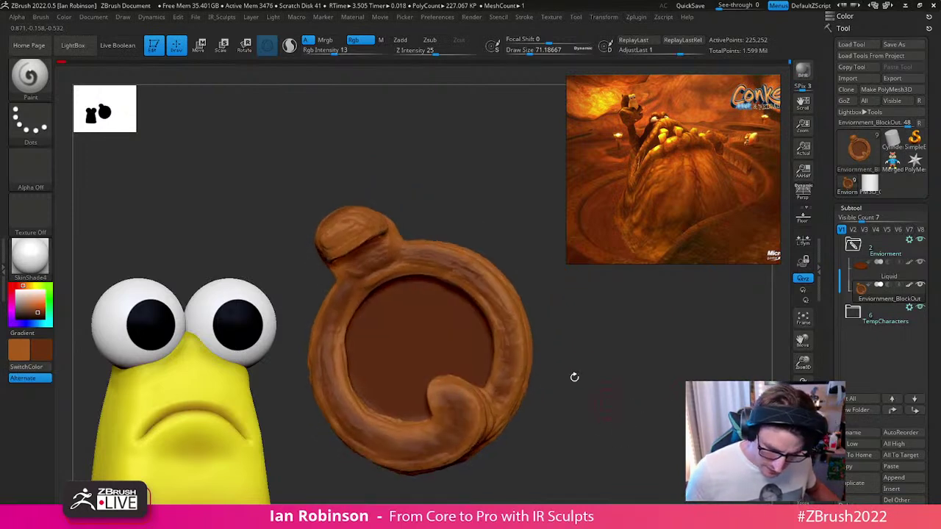
# Step: Shade the knob's neck and the inside of its hollow with soft dark brown strokes
pyautogui.moveTo(584, 351); pyautogui.dragTo(584, 311, button='right')
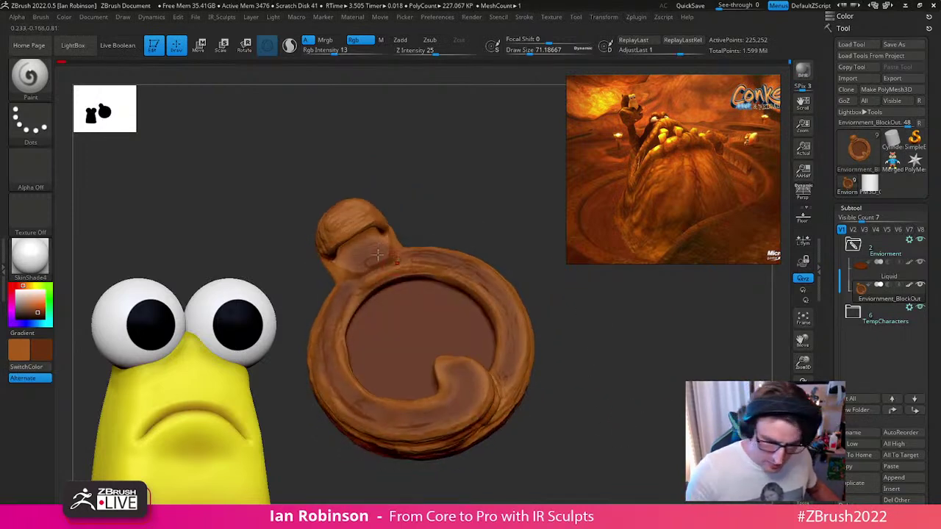
pyautogui.moveTo(346, 255); pyautogui.dragTo(387, 218, button='right')
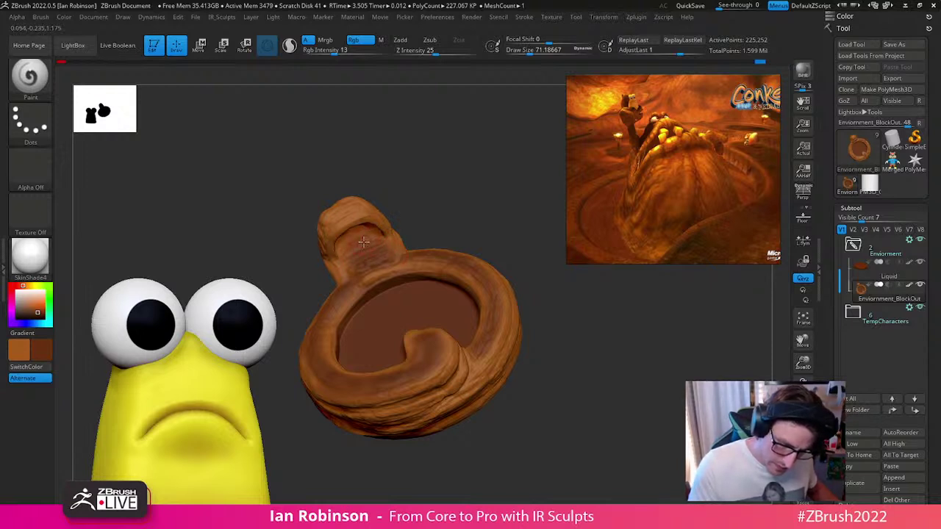
pyautogui.moveTo(542, 288)
pyautogui.mouseDown(button='right')
pyautogui.moveTo(613, 299)
pyautogui.moveTo(645, 395)
pyautogui.moveTo(412, 296)
pyautogui.moveTo(382, 303)
pyautogui.mouseUp(button='right')
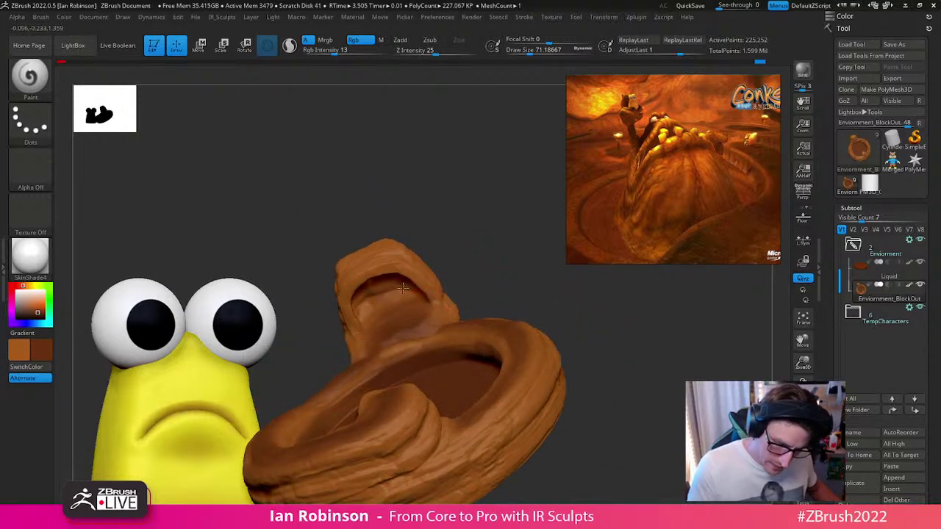
pyautogui.moveTo(522, 285); pyautogui.dragTo(548, 275, button='right')
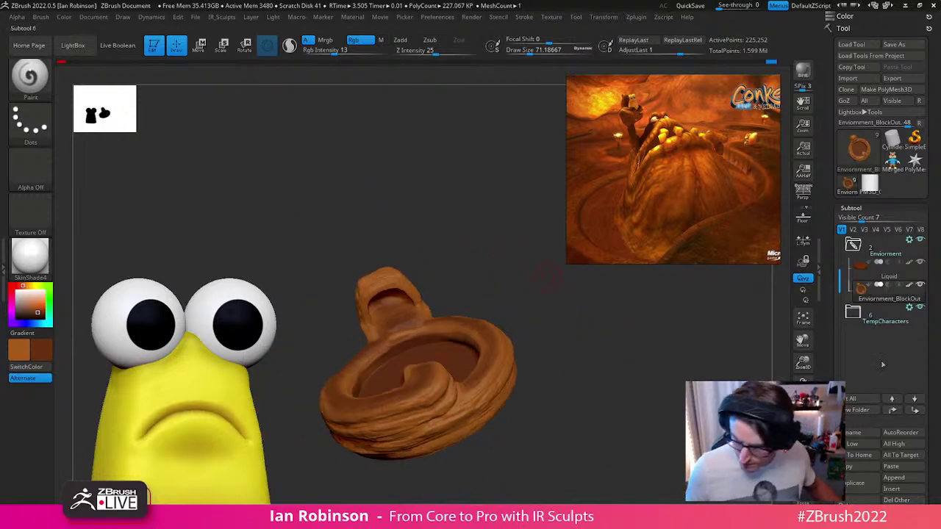
# Step: Inspect the painted ring environment and the posed characters from the side, from above and from the front
pyautogui.moveTo(647, 422); pyautogui.dragTo(724, 379, button='right')
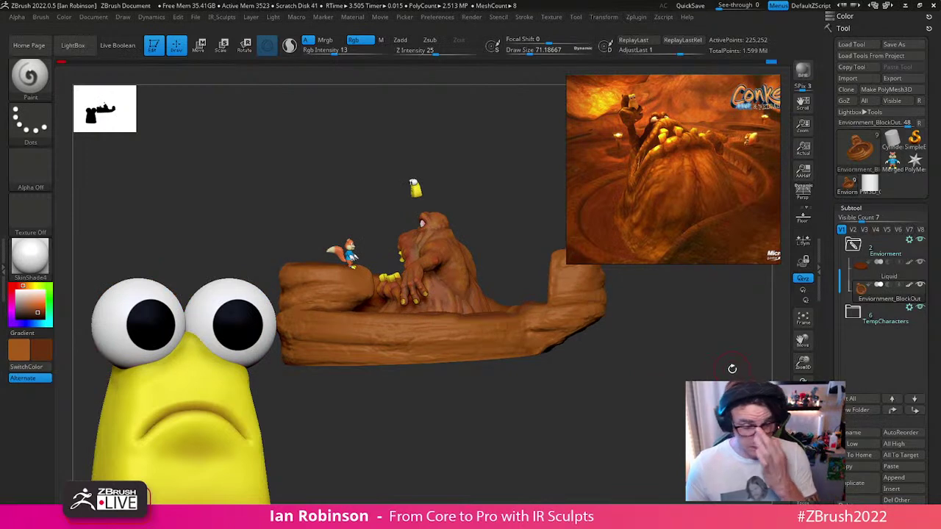
pyautogui.moveTo(673, 349)
pyautogui.mouseDown(button='right')
pyautogui.moveTo(669, 380)
pyautogui.moveTo(643, 388)
pyautogui.moveTo(613, 375)
pyautogui.mouseUp(button='right')
pyautogui.moveTo(578, 330)
pyautogui.mouseDown(button='right')
pyautogui.moveTo(510, 309)
pyautogui.moveTo(534, 351)
pyautogui.moveTo(528, 373)
pyautogui.moveTo(512, 380)
pyautogui.mouseUp(button='right')
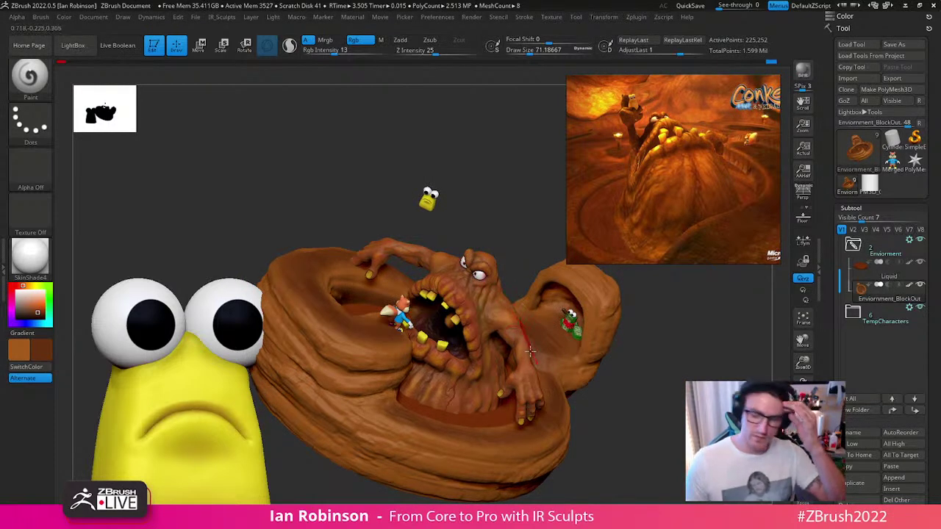
pyautogui.moveTo(681, 395)
pyautogui.mouseDown()
pyautogui.moveTo(695, 401)
pyautogui.moveTo(688, 407)
pyautogui.moveTo(660, 370)
pyautogui.moveTo(642, 376)
pyautogui.mouseUp()
pyautogui.moveTo(639, 376); pyautogui.dragTo(647, 372, button='right')
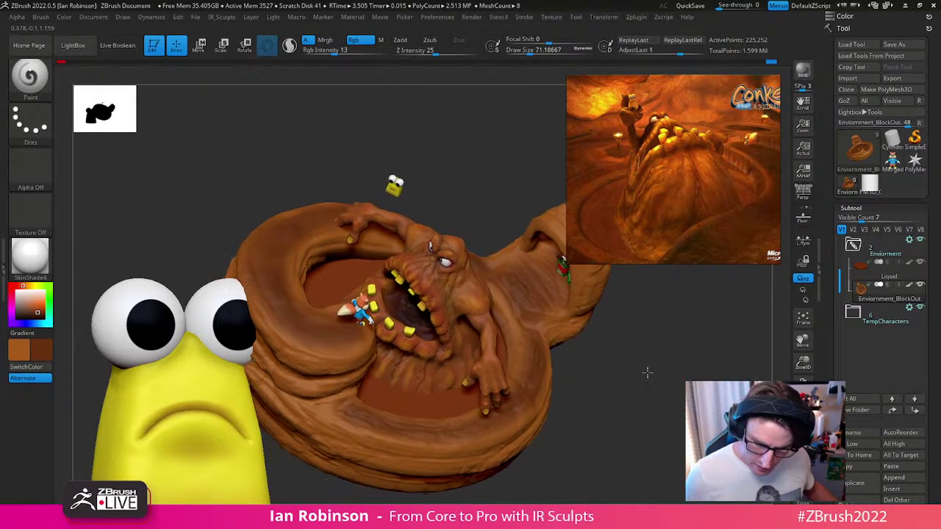
pyautogui.moveTo(527, 326); pyautogui.dragTo(537, 303, button='right')
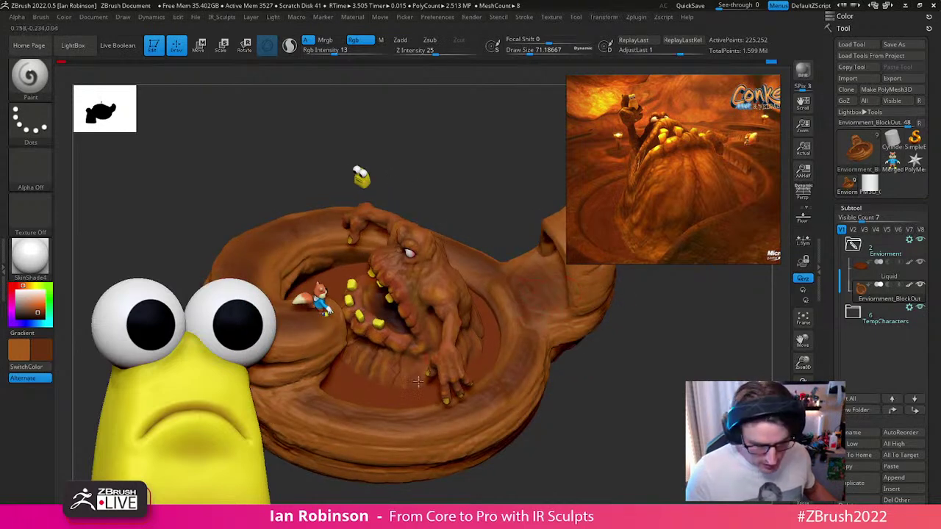
pyautogui.moveTo(638, 345); pyautogui.dragTo(646, 293)
# Step: Save the environment tool to disk in its existing project folder
pyautogui.click(894, 44)
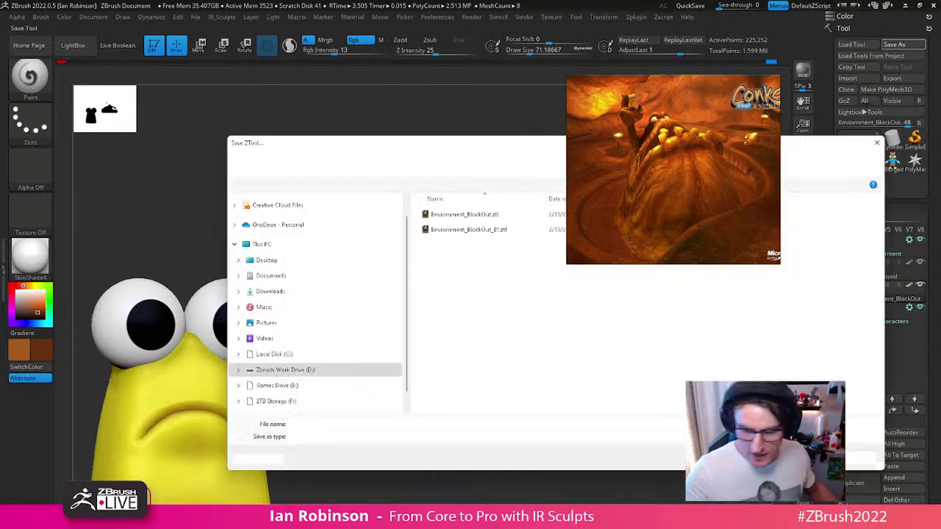
pyautogui.press('Return')
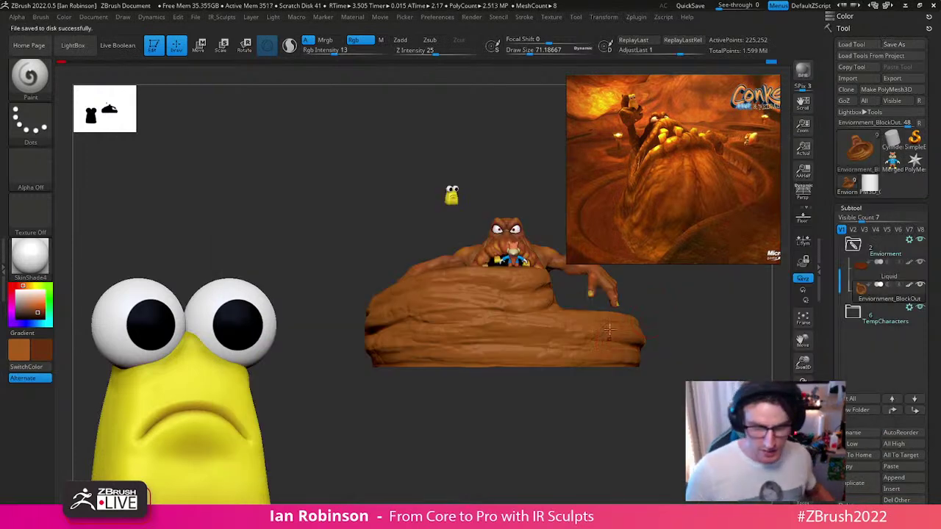
pyautogui.moveTo(703, 348); pyautogui.dragTo(546, 303)
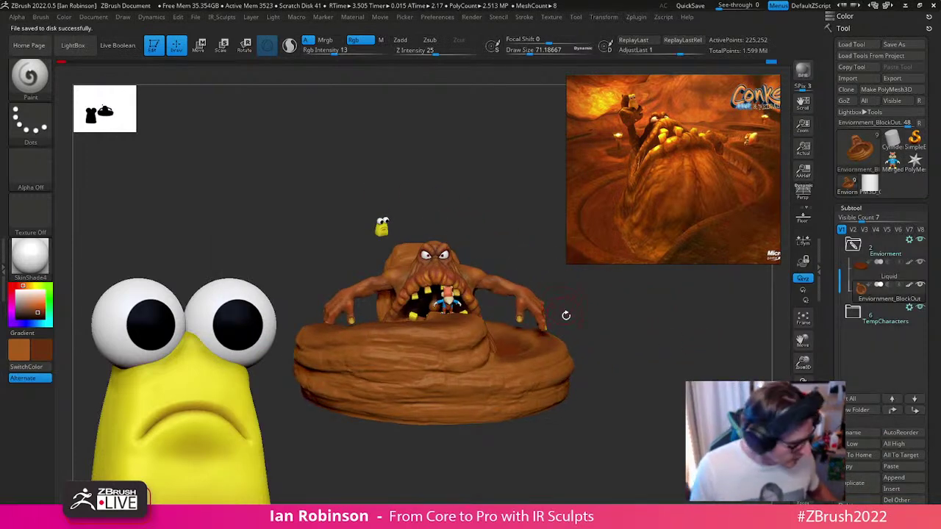
# Step: Choose the Orb_Cracks brush and reduce its draw size to about 25.5 for close work on the curled lobe
pyautogui.press('b')
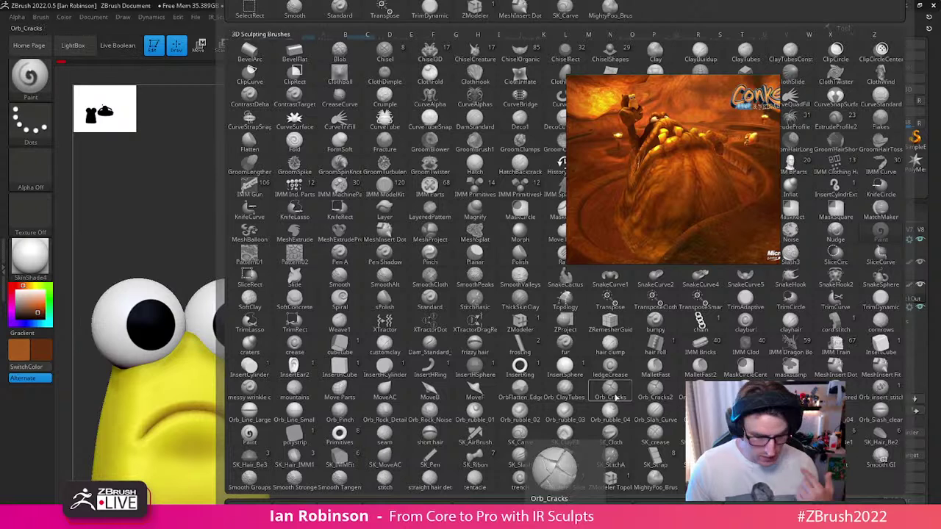
pyautogui.click(617, 397)
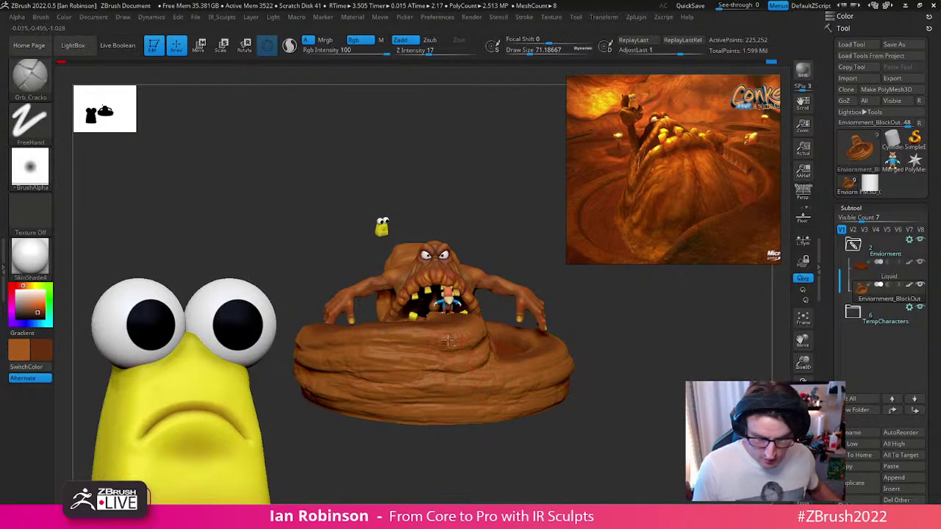
pyautogui.hotkey('shift', 'alt', 's')
pyautogui.moveTo(515, 364); pyautogui.dragTo(466, 319, button='right')
pyautogui.press('s')
pyautogui.moveTo(467, 318); pyautogui.dragTo(456, 318)
pyautogui.moveTo(457, 312)
pyautogui.keyDown('ctrl'); pyautogui.mouseDown(button='right')
pyautogui.moveTo(507, 305)
pyautogui.moveTo(547, 328)
pyautogui.mouseUp(button='right'); pyautogui.keyUp('ctrl')
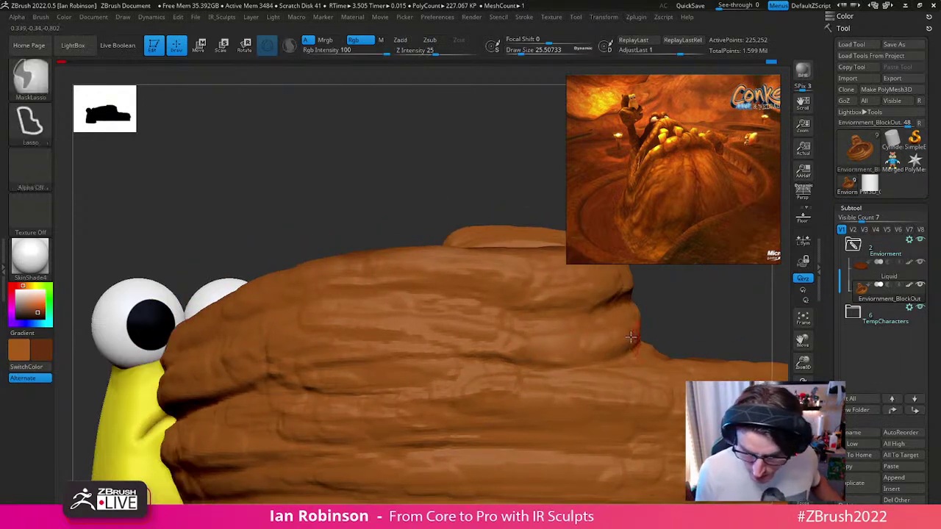
# Step: Set the draw size to about 18.5 and Z Intensity to 39, and carve dark cracks along the lobe's folds
pyautogui.press('space')
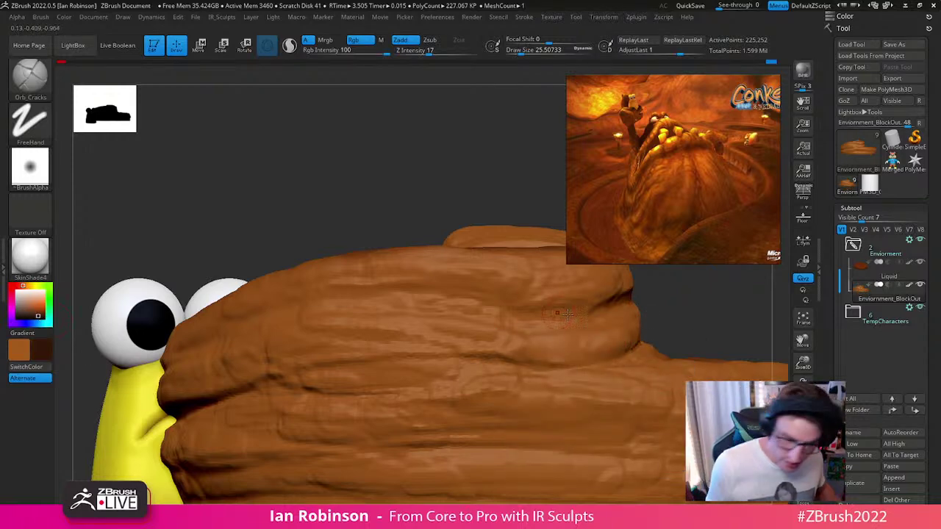
pyautogui.press('s')
pyautogui.moveTo(568, 318); pyautogui.dragTo(562, 318)
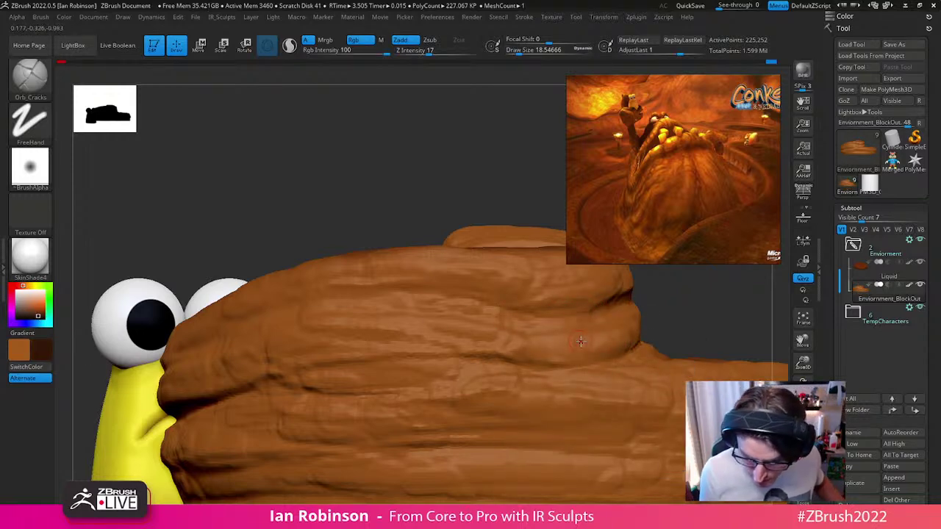
pyautogui.press('space')
pyautogui.moveTo(610, 378); pyautogui.dragTo(643, 380)
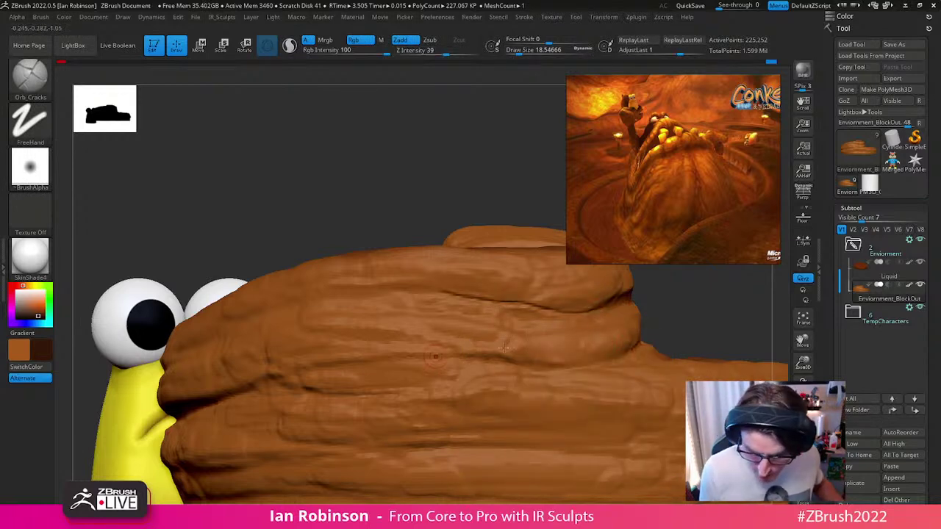
pyautogui.hotkey('ctrl', 'z')
# Step: Carve long cracks around the lobe's layers and the ring's outer side with a draw size of about 20
pyautogui.moveTo(544, 322)
pyautogui.keyDown('ctrl'); pyautogui.mouseDown(button='right')
pyautogui.moveTo(537, 338)
pyautogui.moveTo(592, 330)
pyautogui.moveTo(548, 347)
pyautogui.moveTo(523, 384)
pyautogui.mouseUp(button='right'); pyautogui.keyUp('ctrl')
pyautogui.press('s')
pyautogui.moveTo(521, 385); pyautogui.dragTo(523, 385)
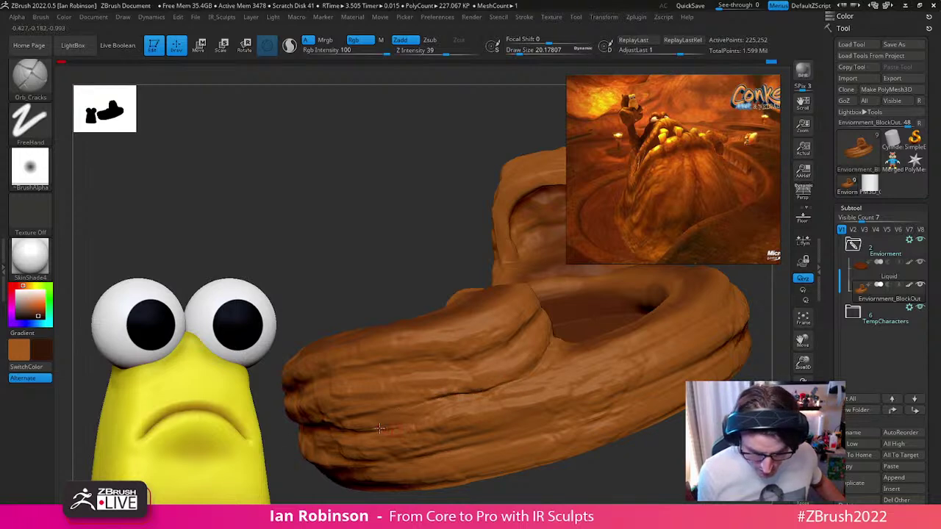
pyautogui.moveTo(389, 428); pyautogui.dragTo(471, 391, button='right')
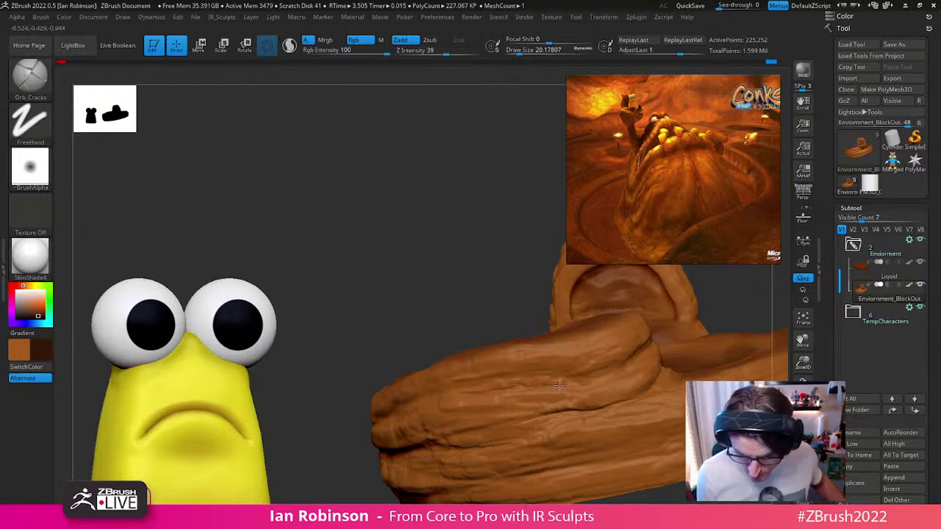
pyautogui.moveTo(664, 363); pyautogui.dragTo(556, 374, button='right')
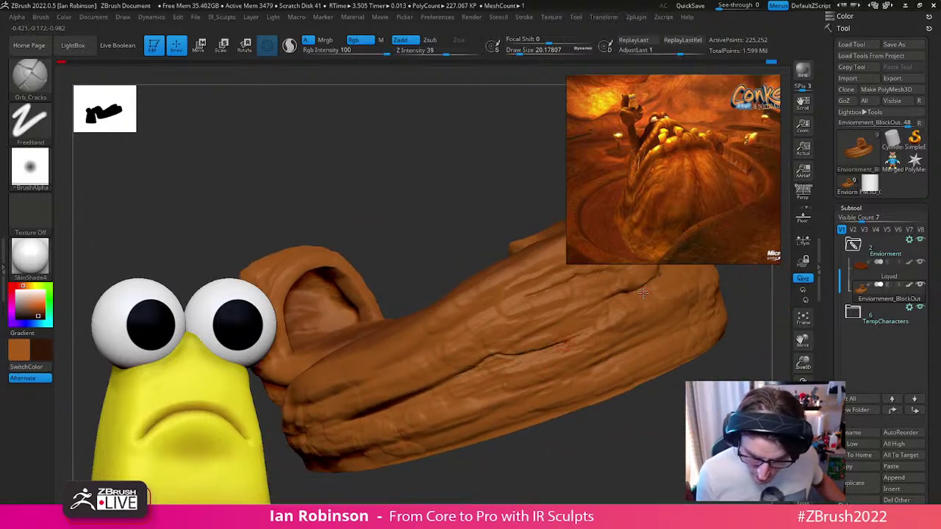
pyautogui.moveTo(666, 293); pyautogui.dragTo(502, 377, button='right')
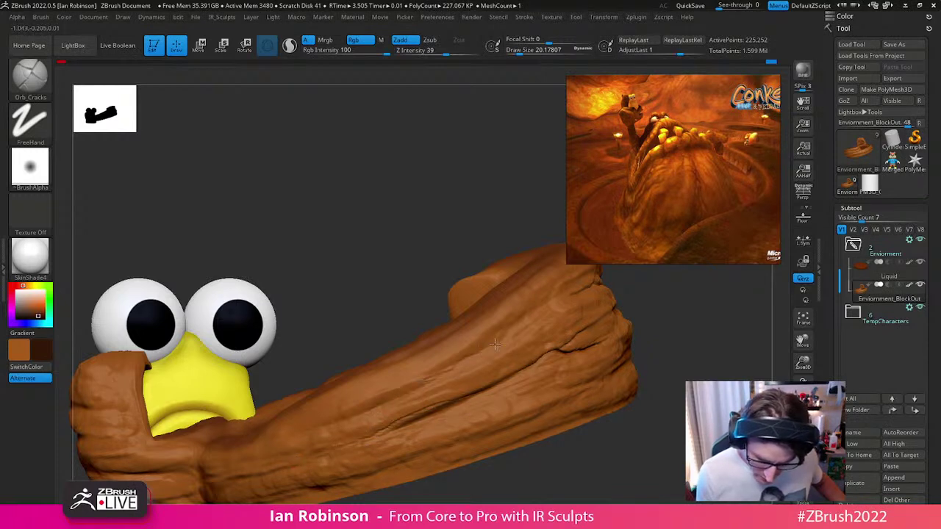
pyautogui.moveTo(536, 321); pyautogui.dragTo(562, 332, button='right')
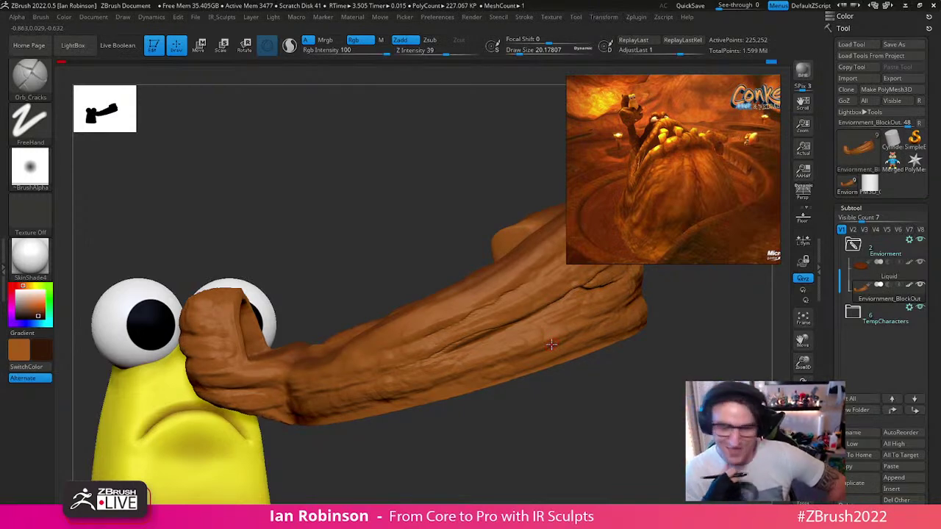
# Step: Add more horizontal cracks to the ring's outer wall beside the creature and towards the knob
pyautogui.moveTo(551, 345)
pyautogui.keyDown('shift'); pyautogui.mouseDown(button='right')
pyautogui.moveTo(670, 456)
pyautogui.moveTo(643, 435)
pyautogui.moveTo(630, 447)
pyautogui.moveTo(563, 292)
pyautogui.moveTo(413, 361)
pyautogui.mouseUp(button='right'); pyautogui.keyUp('shift')
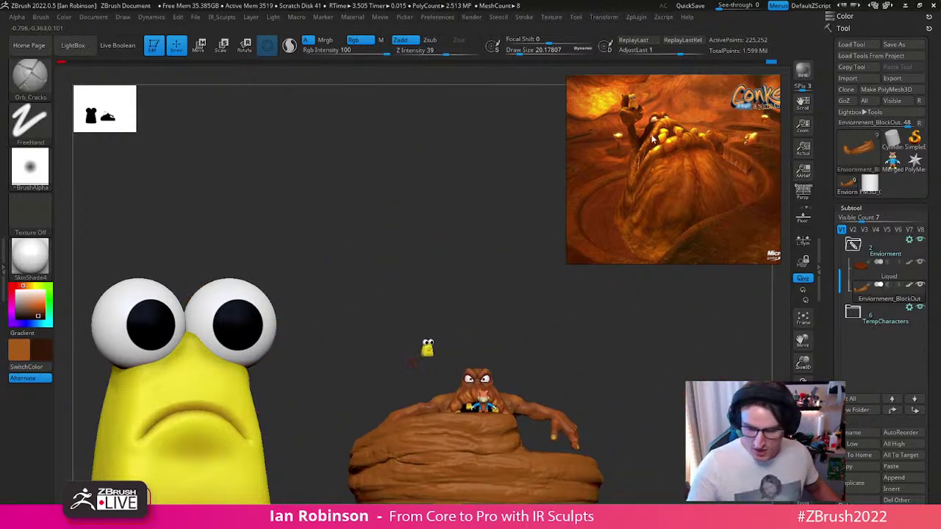
pyautogui.keyDown('alt'); pyautogui.moveTo(471, 367); pyautogui.dragTo(491, 330, button='right'); pyautogui.keyUp('alt')
pyautogui.keyDown('alt'); pyautogui.moveTo(608, 292); pyautogui.dragTo(497, 344, button='right'); pyautogui.keyUp('alt')
pyautogui.moveTo(468, 260); pyautogui.dragTo(456, 392, button='right')
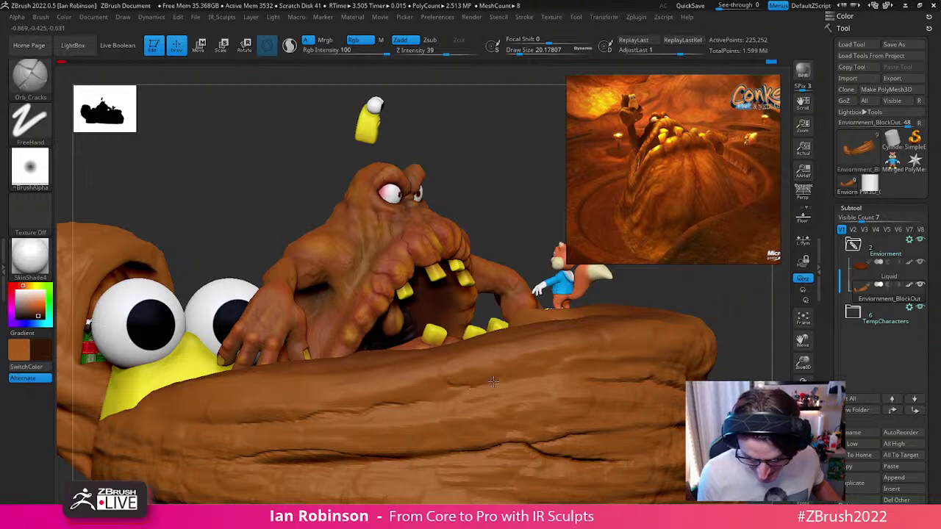
pyautogui.moveTo(512, 400); pyautogui.dragTo(426, 407, button='right')
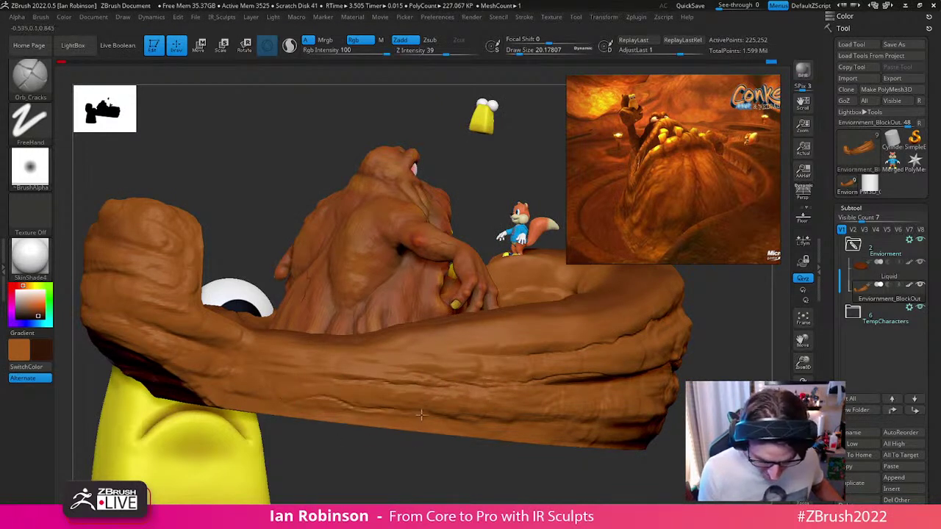
# Step: Enlarge the Orb_Cracks brush to about 27 and carve creases into the back of the knob
pyautogui.moveTo(242, 374)
pyautogui.keyDown('alt'); pyautogui.mouseDown(button='right')
pyautogui.moveTo(374, 386)
pyautogui.moveTo(386, 377)
pyautogui.mouseUp(button='right'); pyautogui.keyUp('alt')
pyautogui.press('s')
pyautogui.click(350, 311)
pyautogui.moveTo(294, 283)
pyautogui.keyDown('alt'); pyautogui.mouseDown(button='right')
pyautogui.moveTo(381, 285)
pyautogui.moveTo(523, 321)
pyautogui.mouseUp(button='right'); pyautogui.keyUp('alt')
pyautogui.moveTo(338, 263); pyautogui.dragTo(372, 256)
pyautogui.moveTo(430, 290)
pyautogui.keyDown('alt'); pyautogui.mouseDown(button='right')
pyautogui.moveTo(449, 302)
pyautogui.moveTo(430, 293)
pyautogui.mouseUp(button='right'); pyautogui.keyUp('alt')
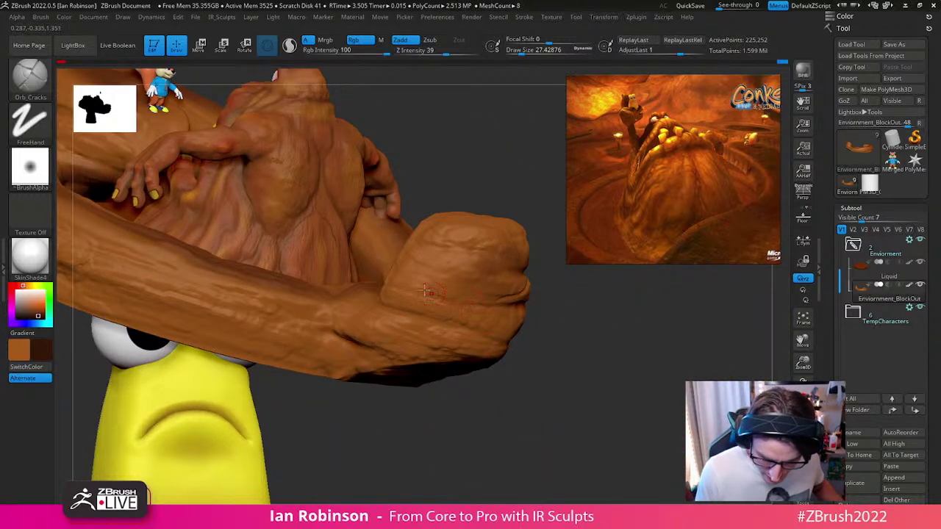
# Step: Carve deeper cracks around the knob's base and neck where it joins the ring
pyautogui.moveTo(505, 323); pyautogui.dragTo(445, 330, button='right')
pyautogui.moveTo(527, 354); pyautogui.dragTo(486, 339, button='right')
pyautogui.moveTo(507, 379); pyautogui.dragTo(526, 360, button='right')
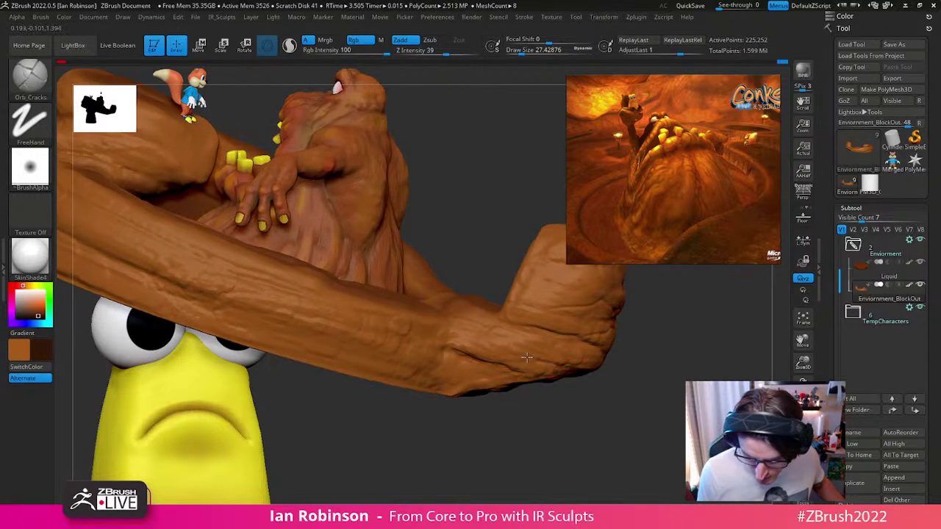
pyautogui.moveTo(515, 416); pyautogui.dragTo(362, 388, button='right')
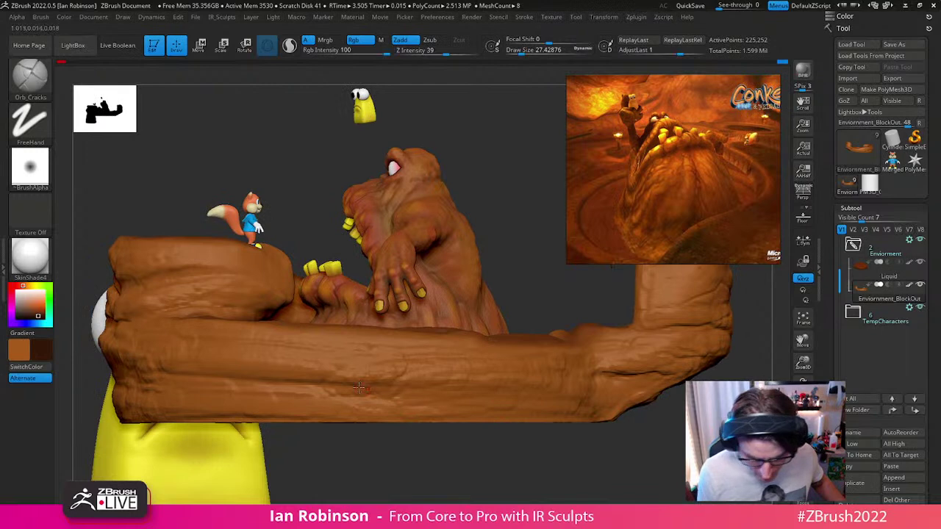
# Step: Carve long cracks along the ring's outer side between the knob and the curled lobe
pyautogui.press('s')
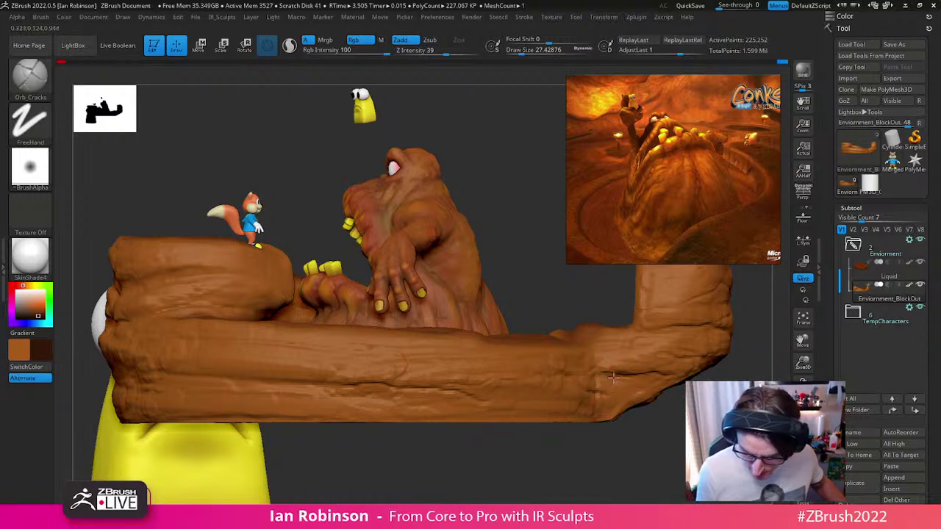
pyautogui.moveTo(635, 409); pyautogui.dragTo(598, 411, button='right')
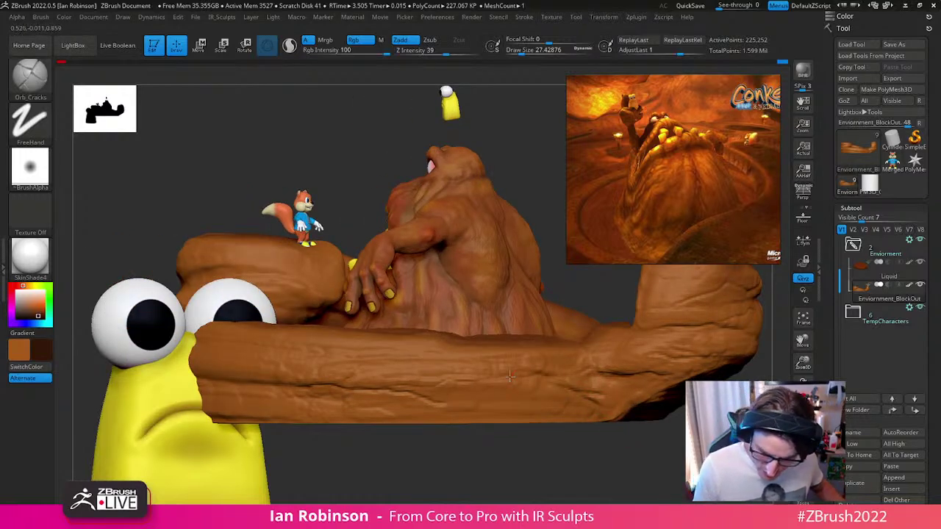
pyautogui.moveTo(487, 453); pyautogui.dragTo(586, 450, button='right')
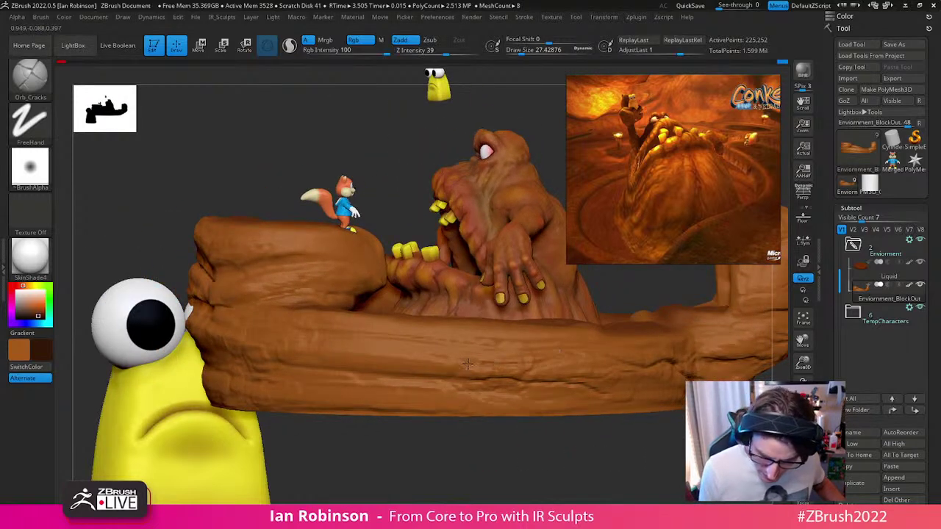
pyautogui.moveTo(537, 456); pyautogui.dragTo(487, 383, button='right')
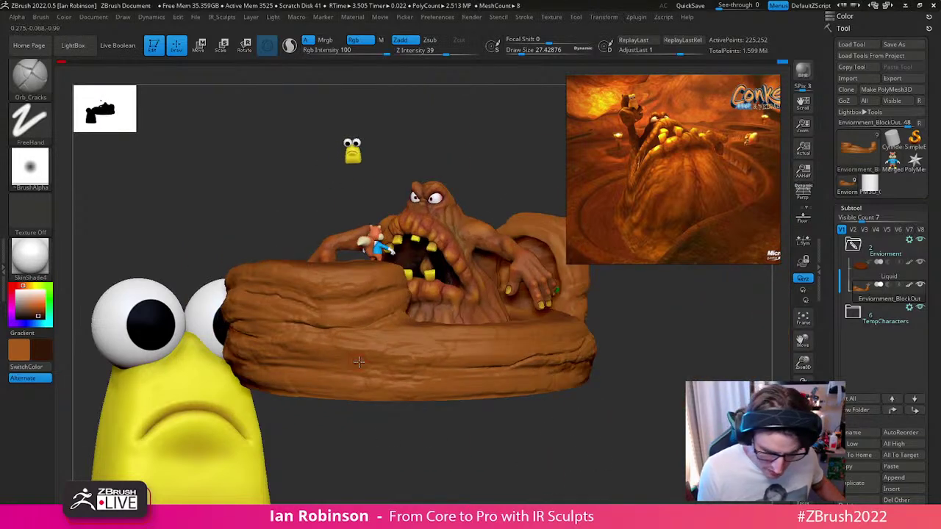
# Step: Carve additional cracks across the front of the ring beneath the curled lobe
pyautogui.moveTo(689, 342)
pyautogui.mouseDown()
pyautogui.moveTo(644, 359)
pyautogui.moveTo(688, 329)
pyautogui.mouseUp()
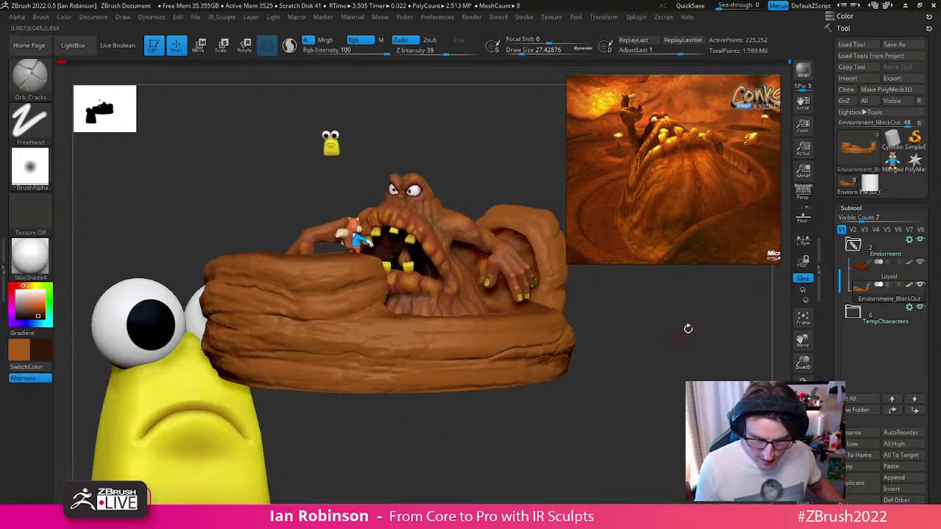
pyautogui.keyDown('alt'); pyautogui.moveTo(630, 349); pyautogui.dragTo(699, 319); pyautogui.keyUp('alt')
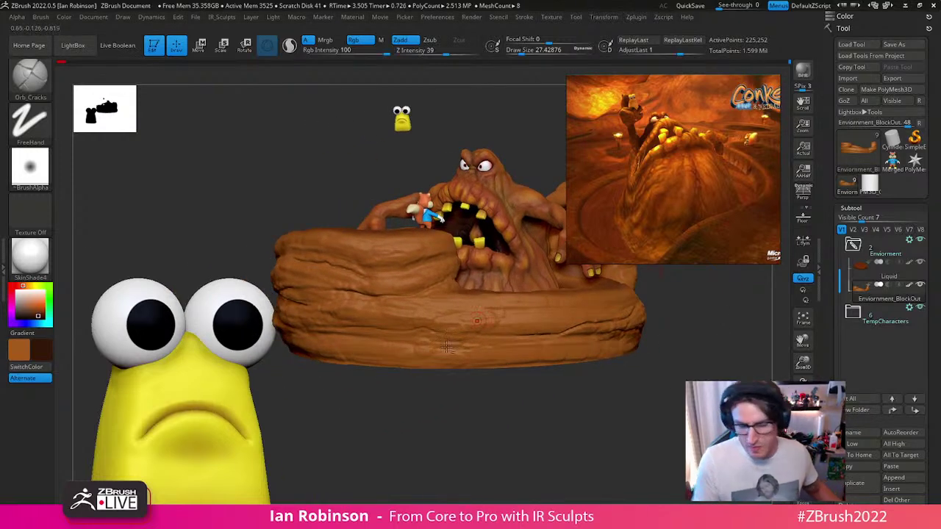
pyautogui.keyDown('alt'); pyautogui.moveTo(476, 377); pyautogui.dragTo(464, 390); pyautogui.keyUp('alt')
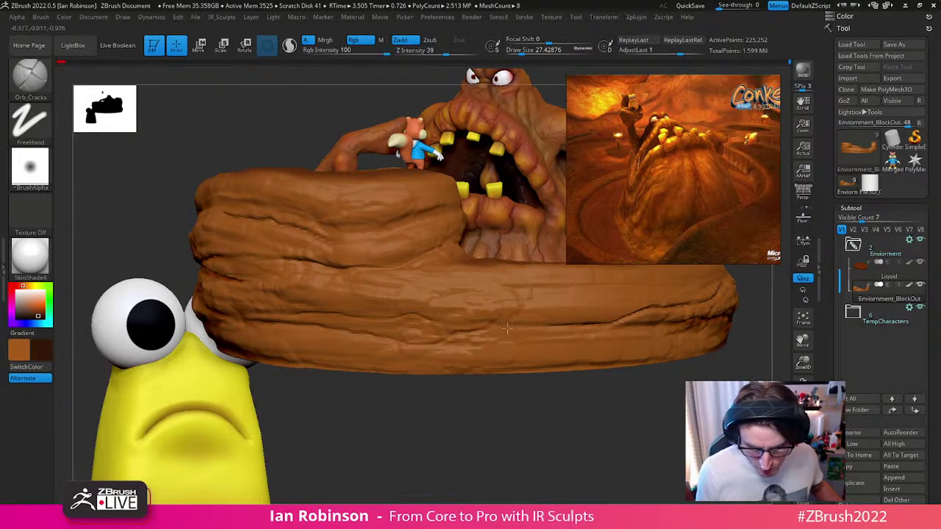
pyautogui.moveTo(537, 348); pyautogui.dragTo(579, 324)
pyautogui.moveTo(522, 420); pyautogui.dragTo(536, 361)
pyautogui.moveTo(548, 399); pyautogui.dragTo(418, 320)
# Step: Carve grooves along the ring's inner wall around the liquid, next to the curled lobe
pyautogui.moveTo(457, 290); pyautogui.dragTo(406, 301)
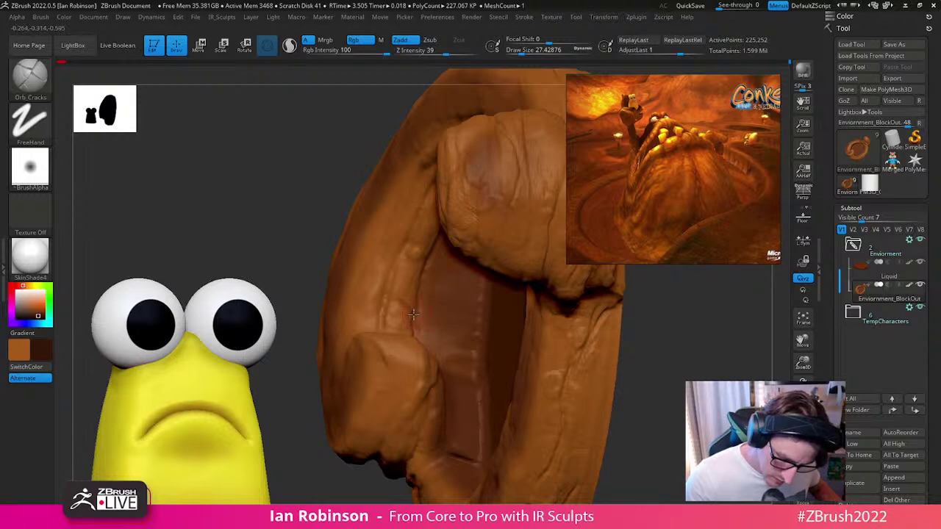
pyautogui.moveTo(411, 219); pyautogui.dragTo(436, 248, button='right')
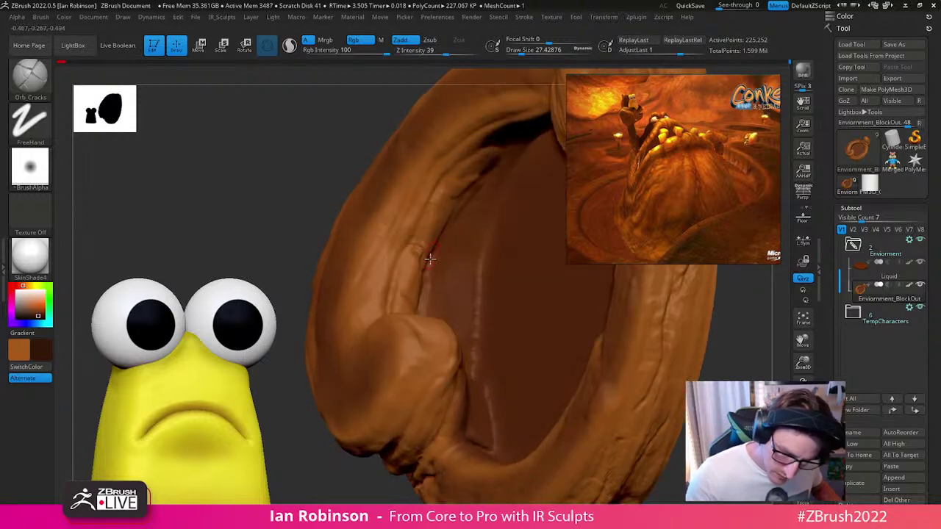
pyautogui.moveTo(453, 170); pyautogui.dragTo(446, 262, button='right')
pyautogui.moveTo(416, 265); pyautogui.dragTo(493, 189)
pyautogui.moveTo(431, 223); pyautogui.dragTo(465, 319, button='right')
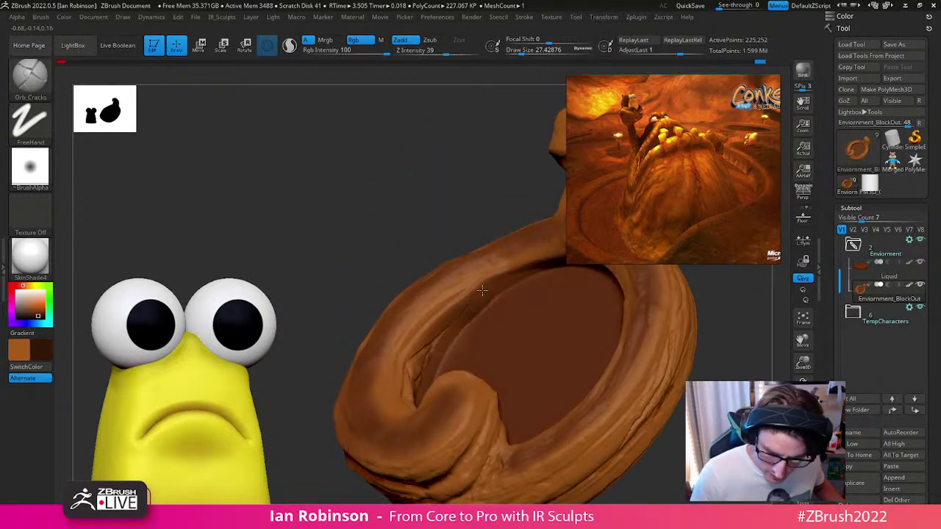
pyautogui.moveTo(544, 272)
pyautogui.mouseDown(button='right')
pyautogui.moveTo(519, 366)
pyautogui.moveTo(676, 363)
pyautogui.moveTo(619, 304)
pyautogui.moveTo(651, 392)
pyautogui.moveTo(533, 267)
pyautogui.mouseUp(button='right')
# Step: Set up the Layer brush with a draw size of about 59 for the ring's inner wall
pyautogui.press('b')
pyautogui.press('l')
pyautogui.press('y')
pyautogui.press('s')
pyautogui.click(471, 288)
pyautogui.moveTo(471, 294); pyautogui.dragTo(445, 320, button='right')
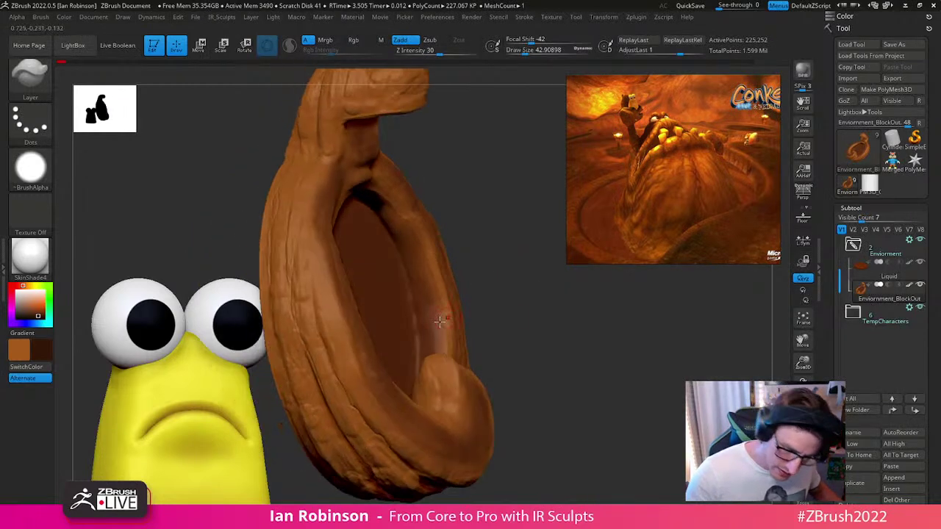
pyautogui.press('s')
pyautogui.click(429, 286)
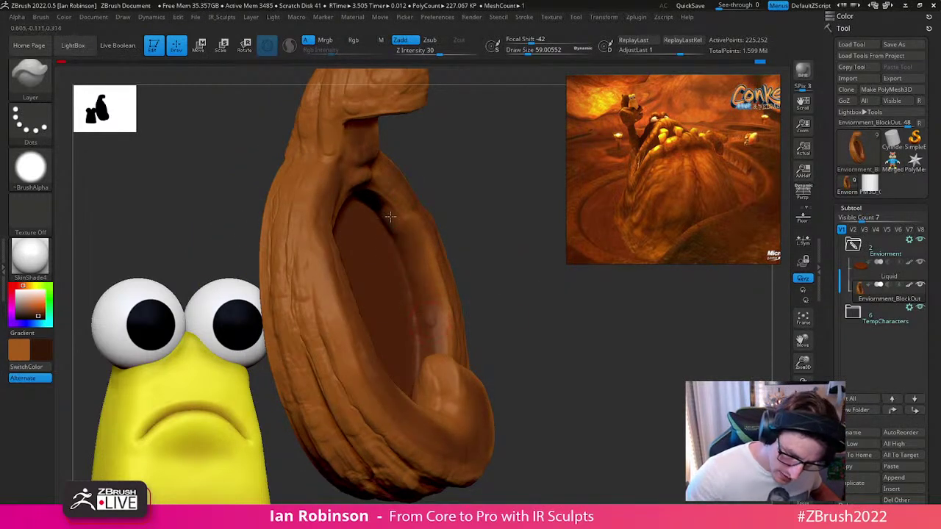
pyautogui.moveTo(372, 195)
pyautogui.mouseDown(button='right')
pyautogui.moveTo(428, 135)
pyautogui.moveTo(466, 176)
pyautogui.moveTo(380, 245)
pyautogui.mouseUp(button='right')
pyautogui.moveTo(374, 209)
pyautogui.mouseDown(button='right')
pyautogui.moveTo(517, 203)
pyautogui.moveTo(467, 145)
pyautogui.moveTo(395, 235)
pyautogui.mouseUp(button='right')
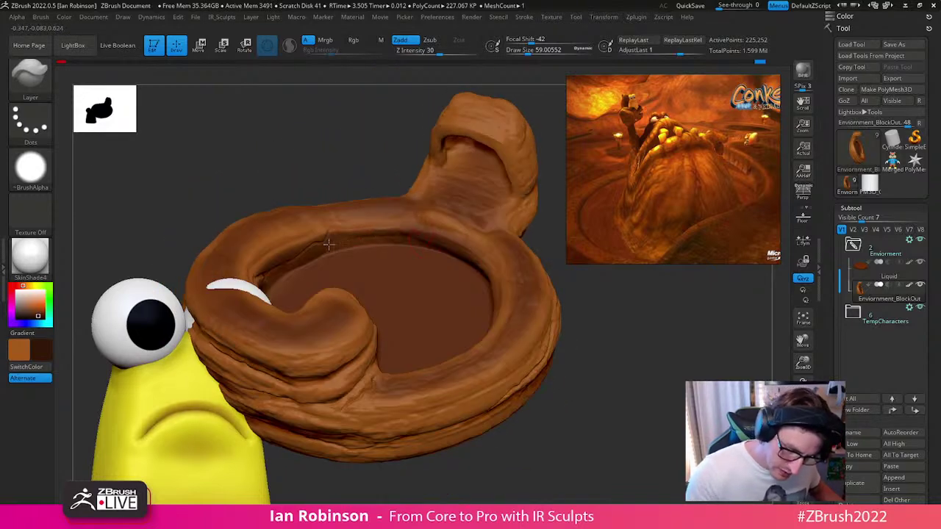
pyautogui.moveTo(349, 241)
pyautogui.mouseDown(button='right')
pyautogui.moveTo(475, 321)
pyautogui.moveTo(453, 372)
pyautogui.moveTo(464, 368)
pyautogui.mouseUp(button='right')
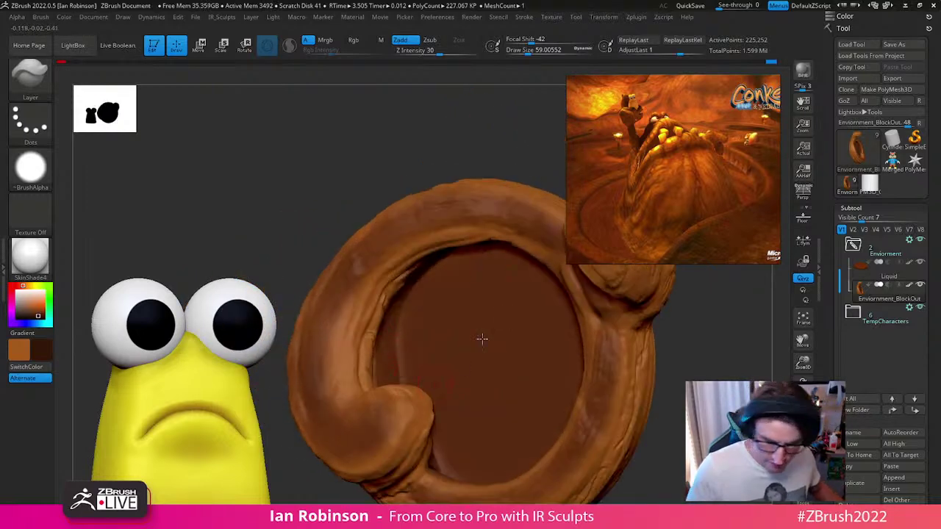
pyautogui.moveTo(457, 297); pyautogui.dragTo(434, 248, button='right')
# Step: Centre the transform gizmo on the unmasked environment and stretch it slightly along its length, from lobe to knob
pyautogui.keyDown('alt'); pyautogui.moveTo(657, 416); pyautogui.dragTo(609, 401); pyautogui.keyUp('alt')
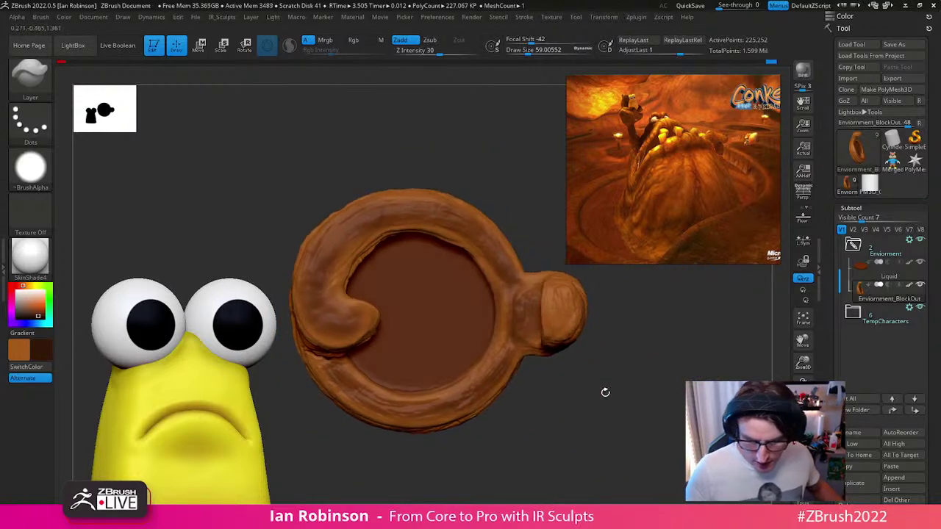
pyautogui.moveTo(622, 311); pyautogui.dragTo(633, 343)
pyautogui.press('w')
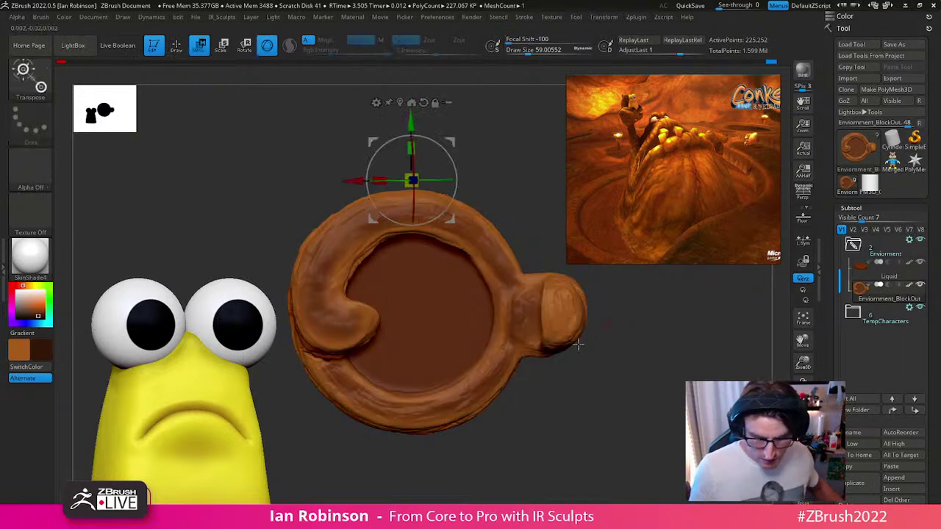
pyautogui.click(401, 103)
pyautogui.click(449, 232)
pyautogui.keyDown('alt'); pyautogui.click(449, 233); pyautogui.keyUp('alt')
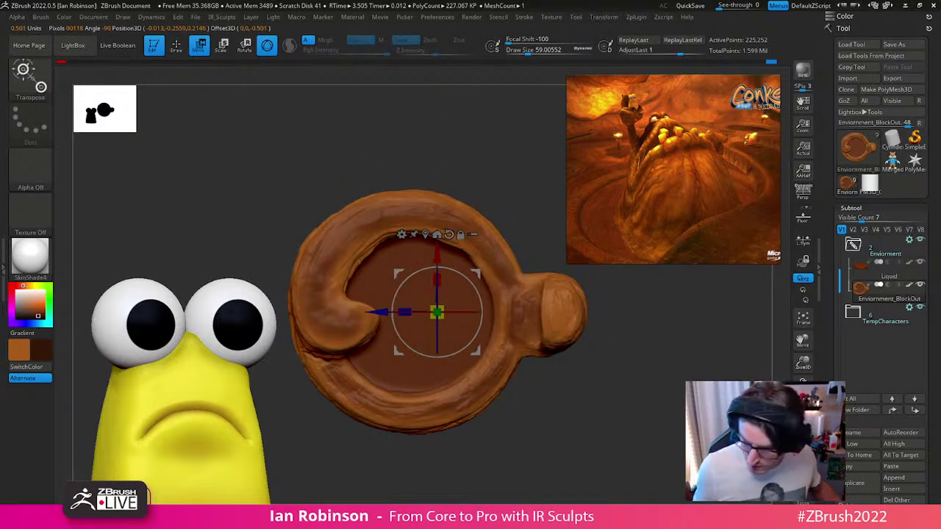
pyautogui.moveTo(407, 311); pyautogui.dragTo(396, 312)
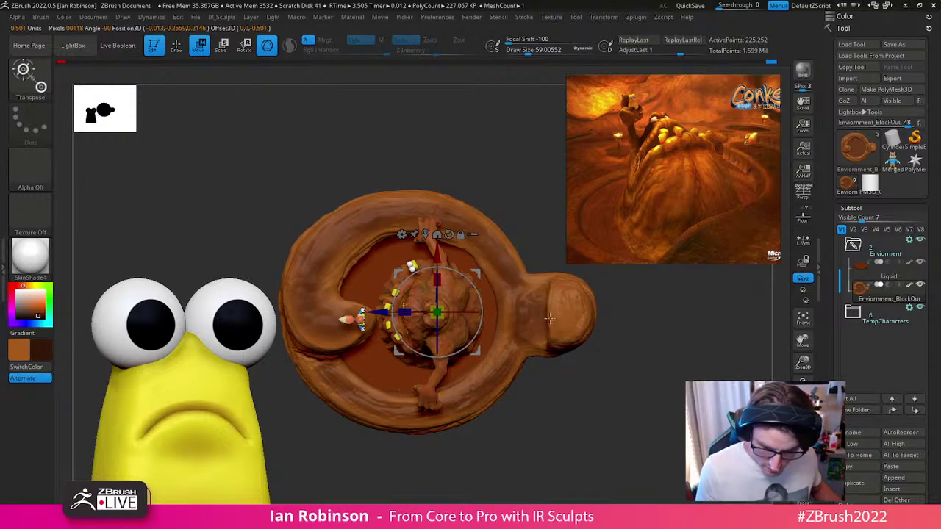
# Step: Examine the posed characters against the ring and the inside of the hollowed knob around the money bundle
pyautogui.moveTo(635, 409); pyautogui.dragTo(664, 367)
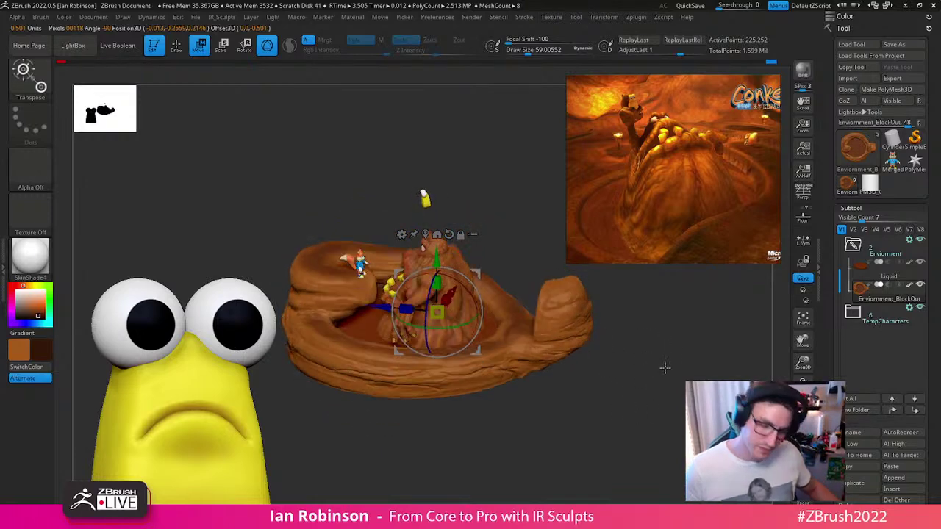
pyautogui.press('q')
pyautogui.keyDown('ctrl'); pyautogui.moveTo(642, 393); pyautogui.dragTo(648, 366, button='right'); pyautogui.keyUp('ctrl')
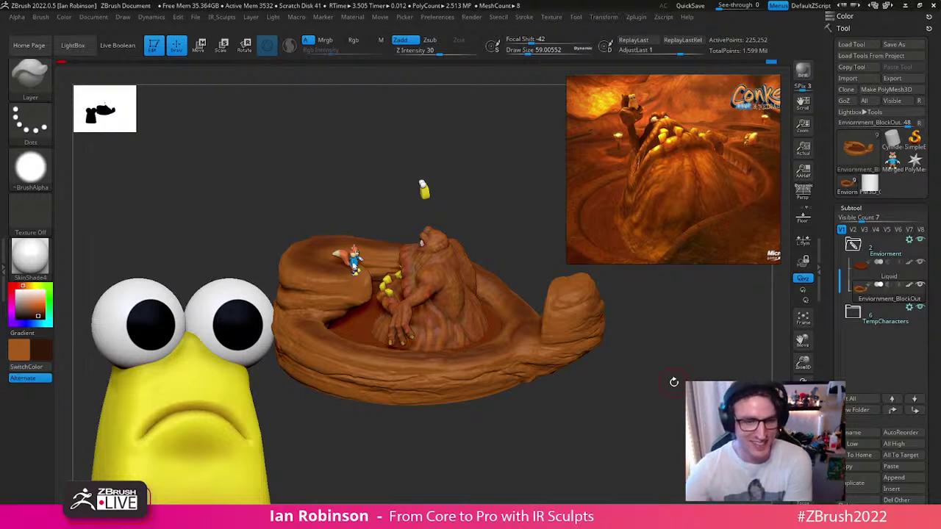
pyautogui.moveTo(650, 351); pyautogui.dragTo(430, 360)
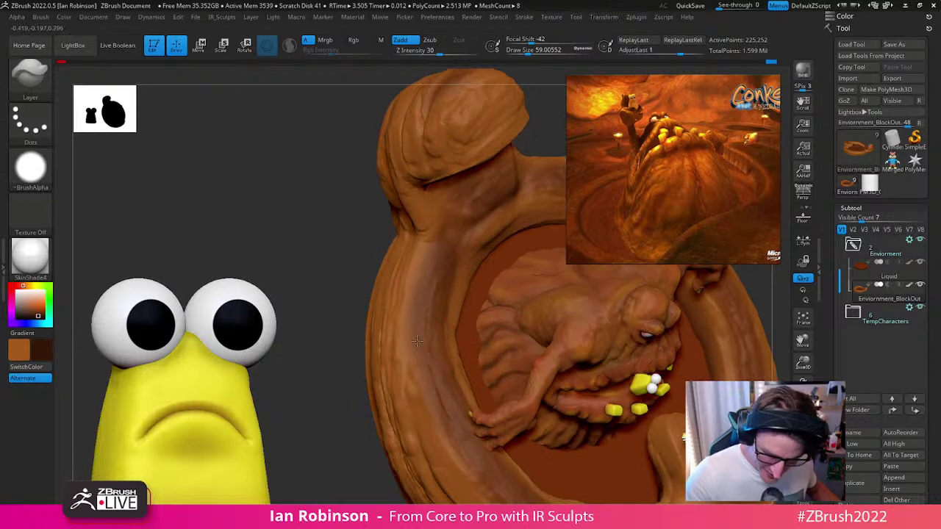
pyautogui.moveTo(423, 316); pyautogui.dragTo(456, 294)
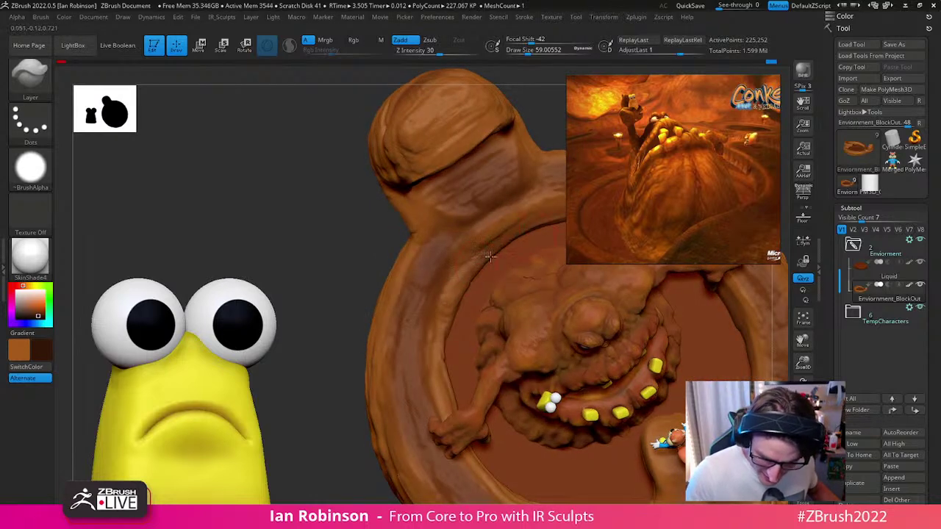
pyautogui.keyDown('ctrl'); pyautogui.moveTo(466, 335); pyautogui.dragTo(422, 272, button='right'); pyautogui.keyUp('ctrl')
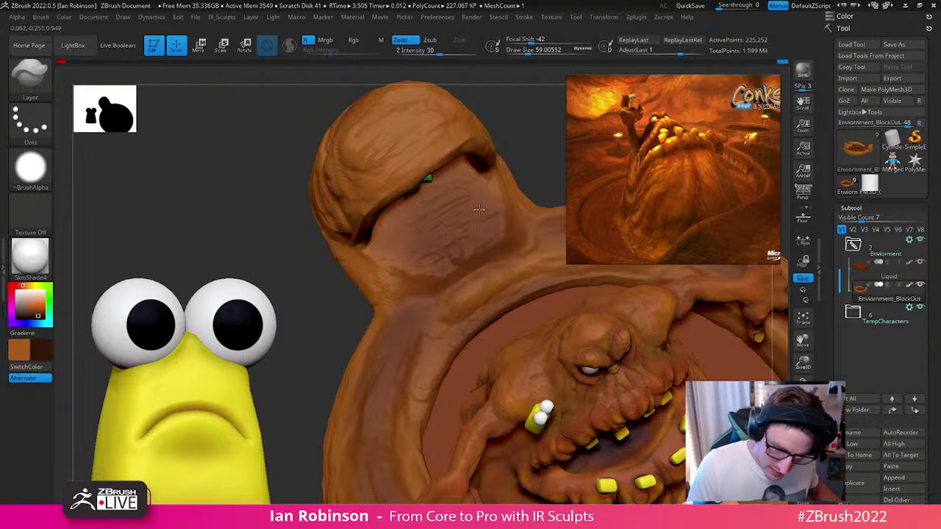
pyautogui.moveTo(542, 199); pyautogui.dragTo(486, 197)
pyautogui.moveTo(444, 207); pyautogui.dragTo(424, 274, button='right')
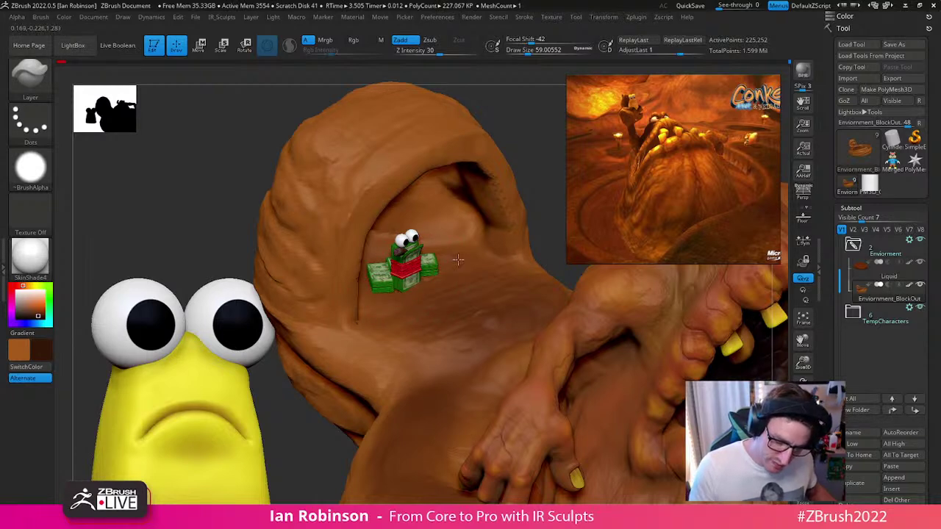
pyautogui.moveTo(395, 293); pyautogui.dragTo(433, 271, button='right')
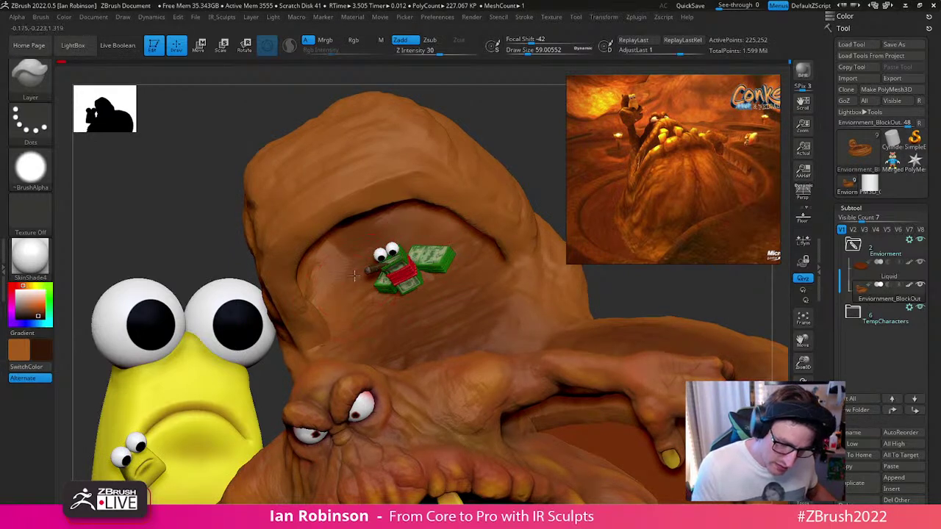
pyautogui.moveTo(392, 274); pyautogui.dragTo(383, 245, button='right')
pyautogui.moveTo(739, 353); pyautogui.dragTo(435, 398, button='right')
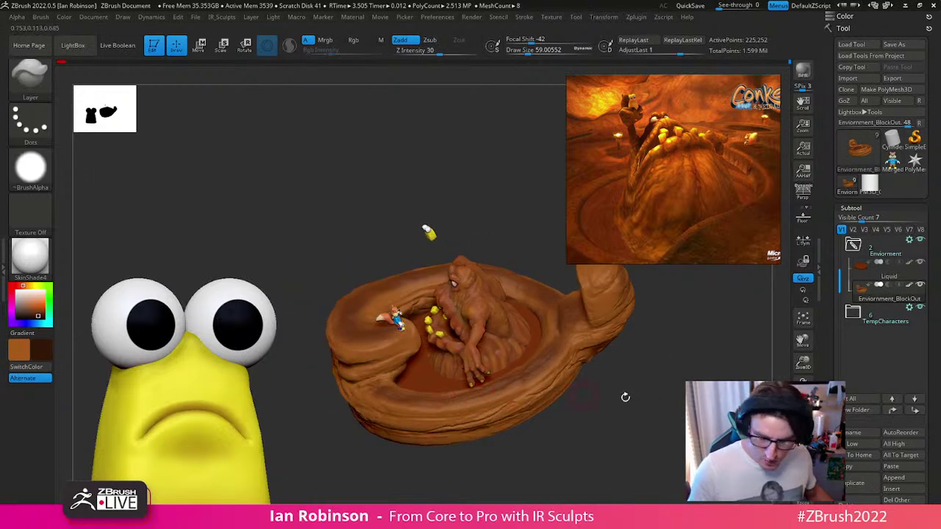
# Step: Examine the overall composition from above and around, and the squirrel's placement on the curled lobe
pyautogui.moveTo(602, 392); pyautogui.dragTo(477, 412, button='right')
pyautogui.moveTo(610, 399); pyautogui.dragTo(498, 414, button='right')
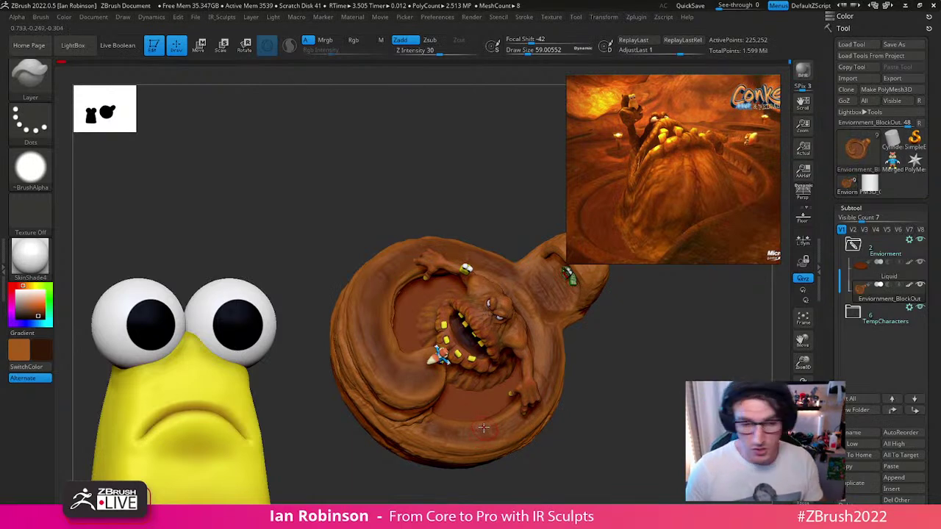
pyautogui.moveTo(601, 388)
pyautogui.mouseDown()
pyautogui.moveTo(629, 405)
pyautogui.moveTo(625, 379)
pyautogui.mouseUp()
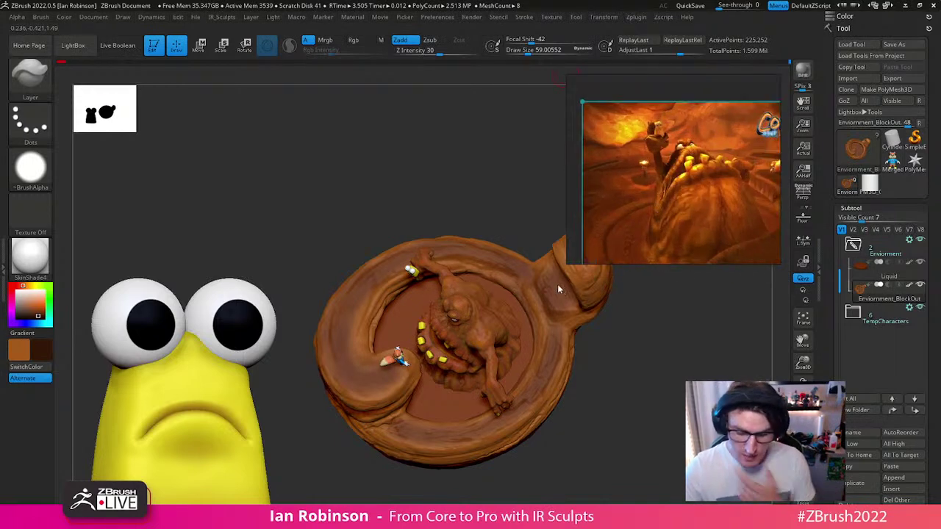
pyautogui.moveTo(632, 342)
pyautogui.mouseDown()
pyautogui.moveTo(656, 339)
pyautogui.moveTo(624, 330)
pyautogui.moveTo(621, 341)
pyautogui.mouseUp()
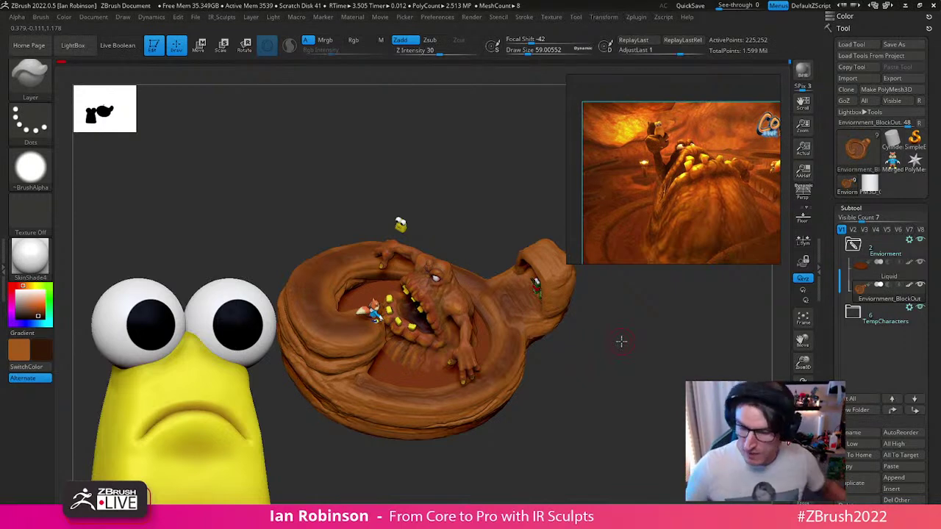
pyautogui.moveTo(622, 341)
pyautogui.mouseDown()
pyautogui.moveTo(673, 359)
pyautogui.moveTo(641, 319)
pyautogui.moveTo(672, 380)
pyautogui.moveTo(628, 414)
pyautogui.moveTo(651, 419)
pyautogui.moveTo(625, 428)
pyautogui.moveTo(684, 353)
pyautogui.moveTo(575, 399)
pyautogui.mouseUp()
pyautogui.moveTo(399, 344)
pyautogui.keyDown('ctrl'); pyautogui.mouseDown(button='right')
pyautogui.moveTo(405, 407)
pyautogui.moveTo(460, 361)
pyautogui.moveTo(441, 325)
pyautogui.mouseUp(button='right'); pyautogui.keyUp('ctrl')
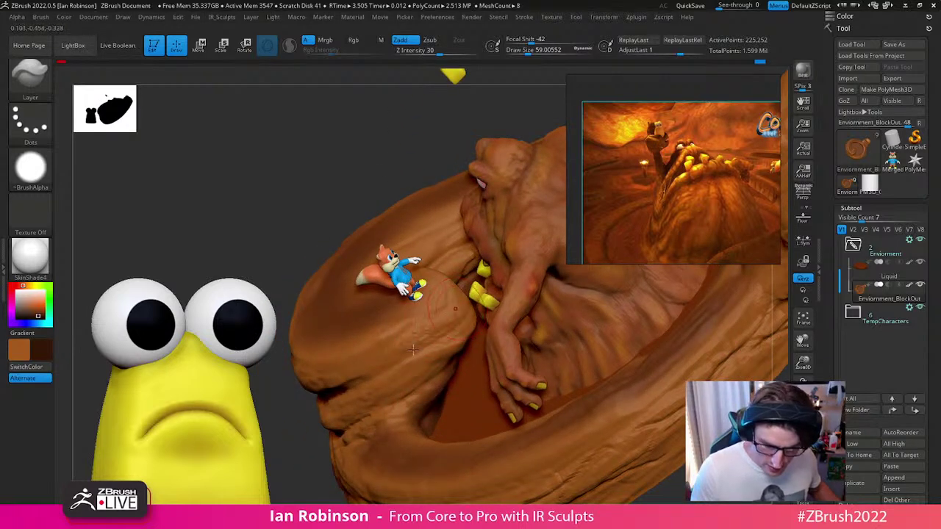
# Step: Isolate the environment from the characters and select the Orb_Cracks2 brush for detailing the ring
pyautogui.click(802, 474)
pyautogui.moveTo(662, 463); pyautogui.dragTo(614, 462)
pyautogui.moveTo(461, 327)
pyautogui.mouseDown(button='right')
pyautogui.moveTo(485, 333)
pyautogui.moveTo(441, 302)
pyautogui.moveTo(453, 333)
pyautogui.moveTo(371, 362)
pyautogui.mouseUp(button='right')
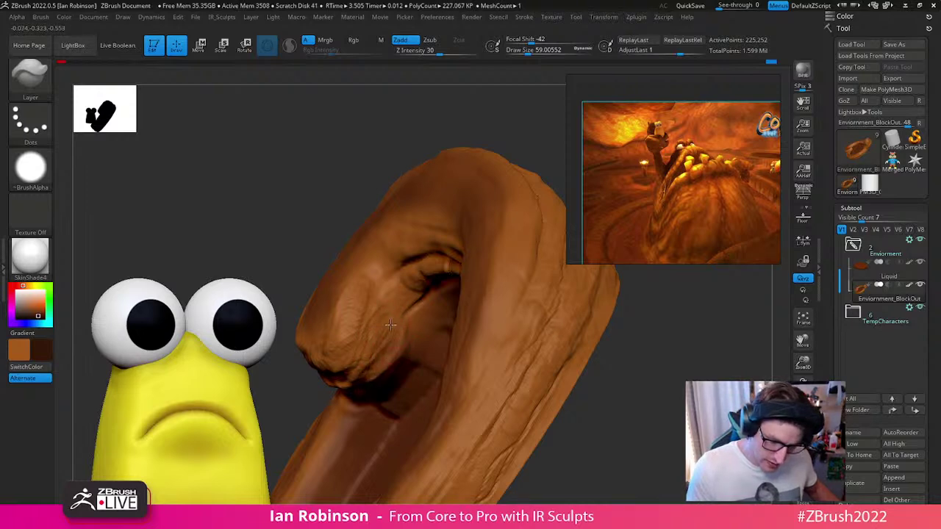
pyautogui.moveTo(407, 286); pyautogui.dragTo(441, 317, button='right')
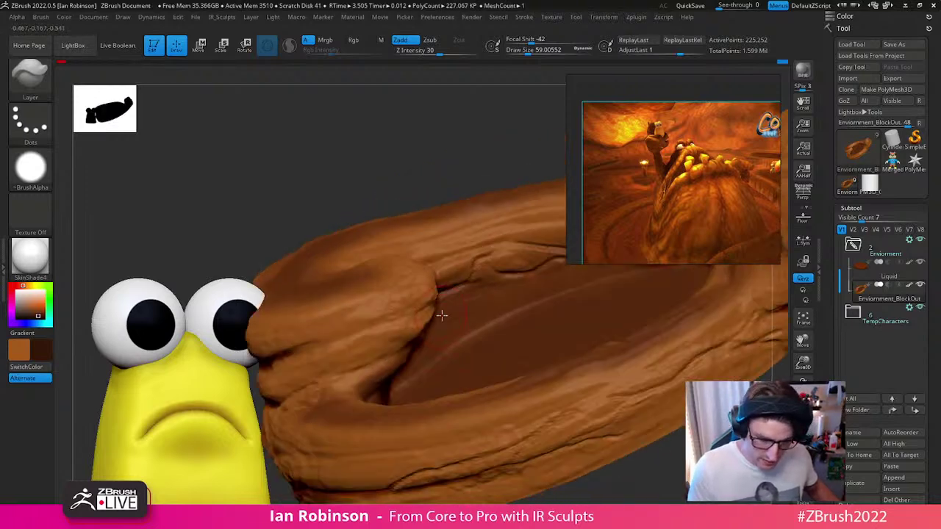
pyautogui.press('b')
pyautogui.press('o')
pyautogui.click(549, 390)
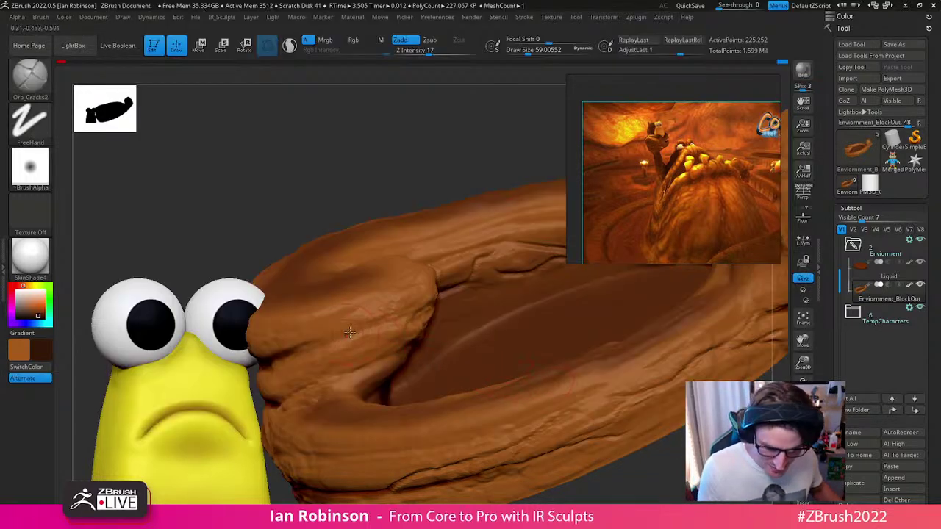
pyautogui.moveTo(438, 308); pyautogui.dragTo(621, 371, button='right')
pyautogui.keyDown('alt'); pyautogui.moveTo(621, 370); pyautogui.dragTo(552, 394, button='right'); pyautogui.keyUp('alt')
# Step: Save the tool as Enviornment_BlockOut_01.ztl, overwriting the existing file
pyautogui.click(904, 44)
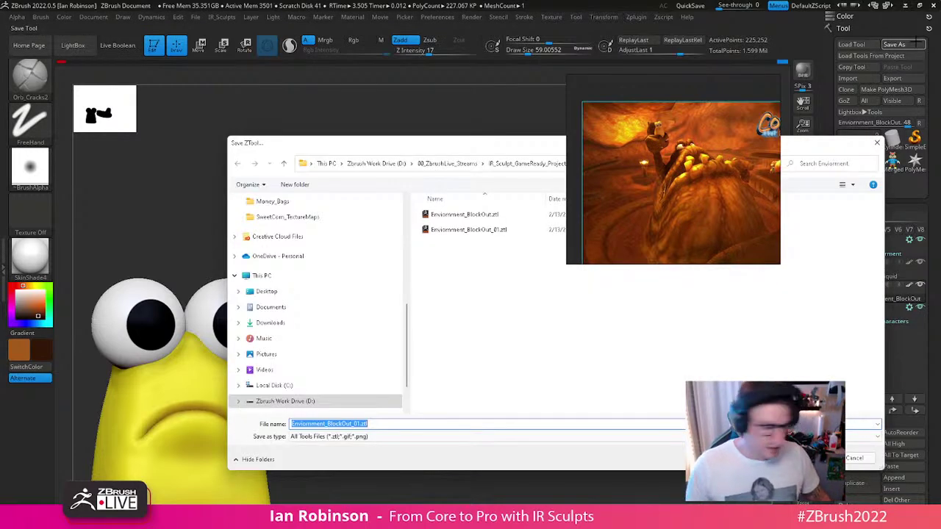
pyautogui.press('Return')
pyautogui.click(495, 271)
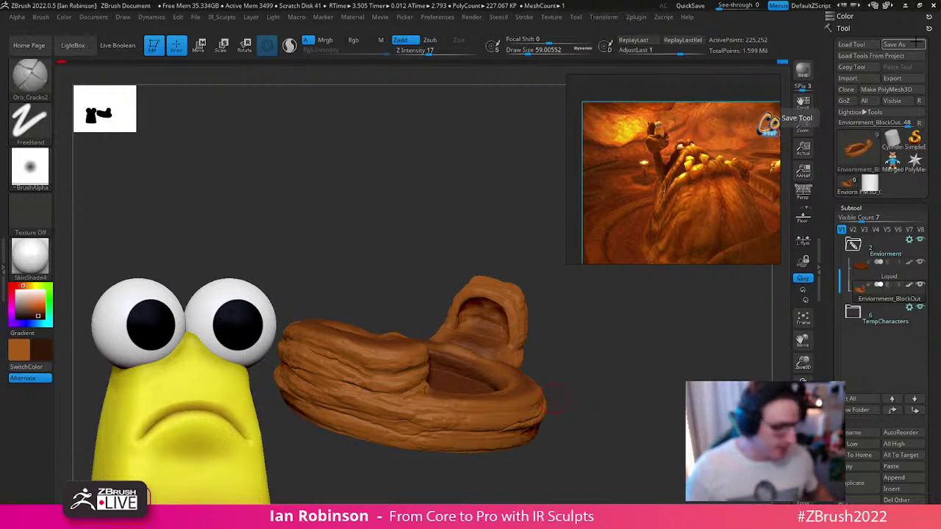
pyautogui.hotkey('ctrl', 'n')
# Step: Load the IMM PrimitivesH insert-mesh brush with a draw size of about 40
pyautogui.moveTo(629, 350); pyautogui.dragTo(464, 363)
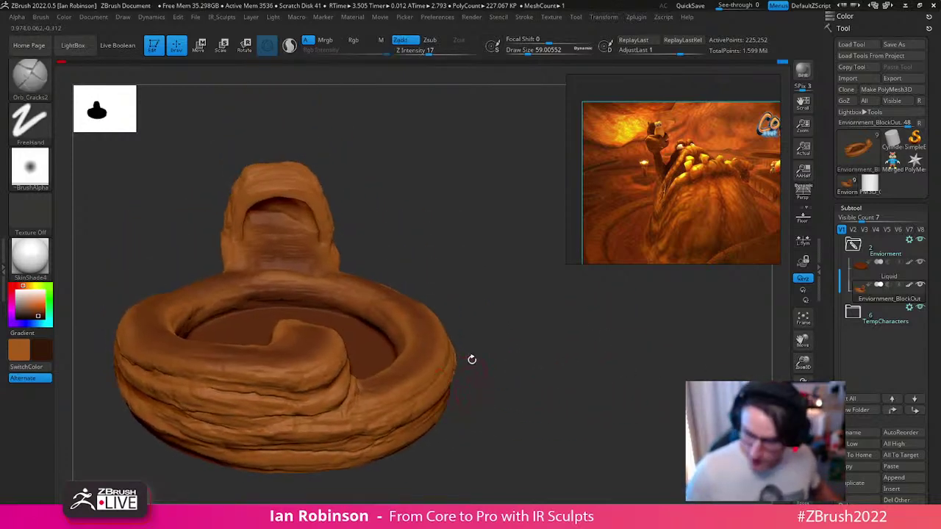
pyautogui.press('s')
pyautogui.click(557, 290)
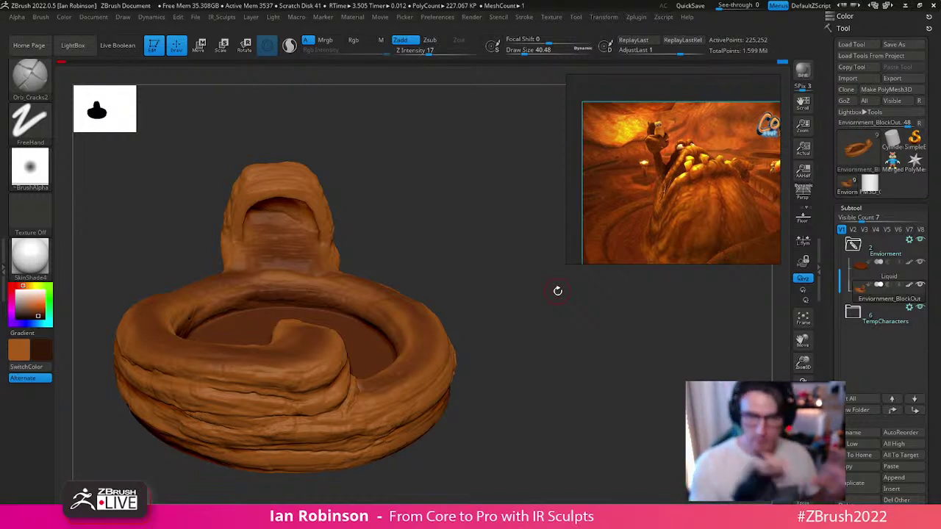
pyautogui.moveTo(617, 351)
pyautogui.mouseDown()
pyautogui.moveTo(500, 264)
pyautogui.moveTo(410, 294)
pyautogui.mouseUp()
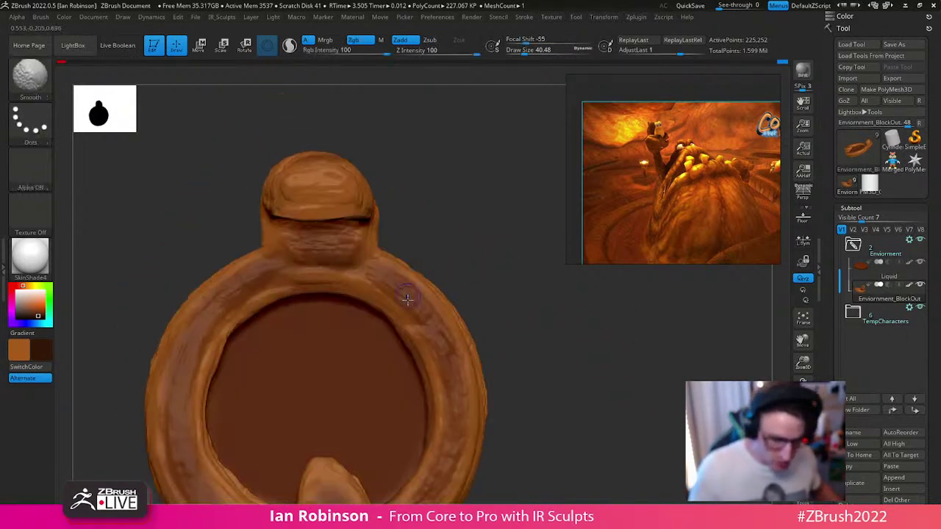
pyautogui.press('b')
pyautogui.press('i')
pyautogui.press('p')
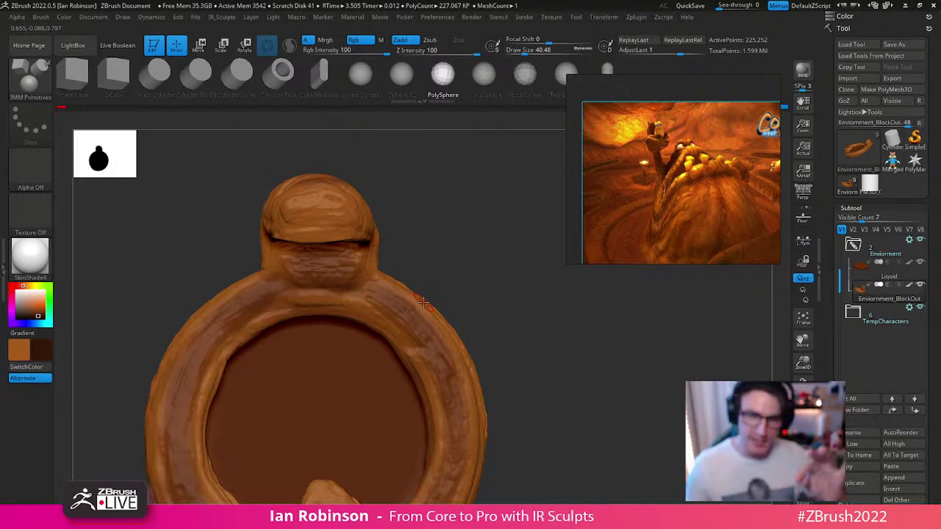
pyautogui.press('b')
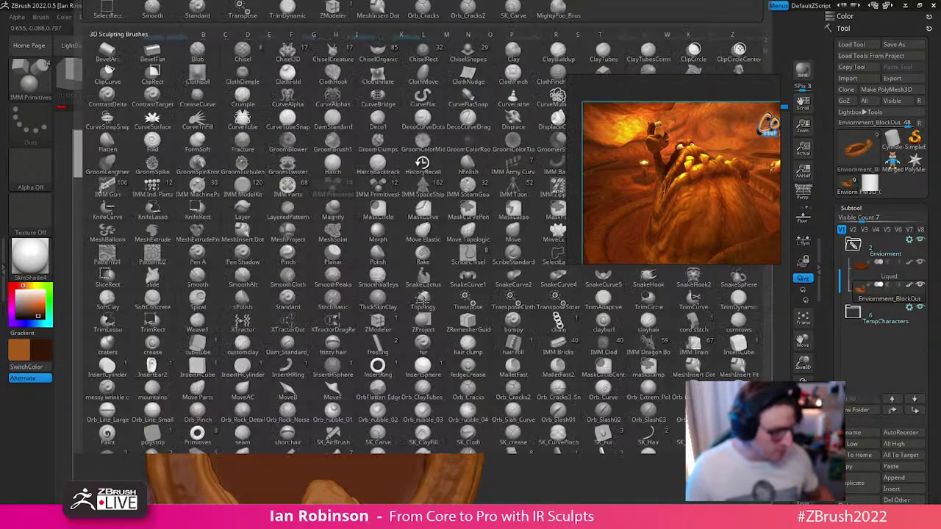
pyautogui.press('i')
pyautogui.press('h')
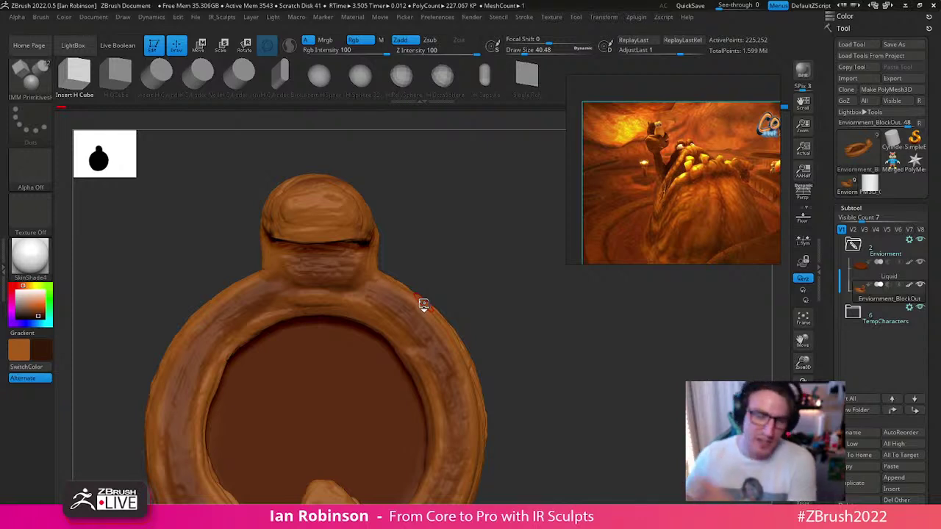
pyautogui.click(404, 80)
pyautogui.moveTo(430, 237); pyautogui.dragTo(491, 319)
pyautogui.moveTo(580, 332)
pyautogui.mouseDown()
pyautogui.moveTo(616, 338)
pyautogui.moveTo(538, 328)
pyautogui.moveTo(639, 330)
pyautogui.moveTo(571, 301)
pyautogui.moveTo(581, 315)
pyautogui.mouseUp()
pyautogui.hotkey('ctrl', 'z')
# Step: Insert a Single Poly plane inside the hollowed knob beside its inner wall, using a draw size of about 20
pyautogui.click(526, 75)
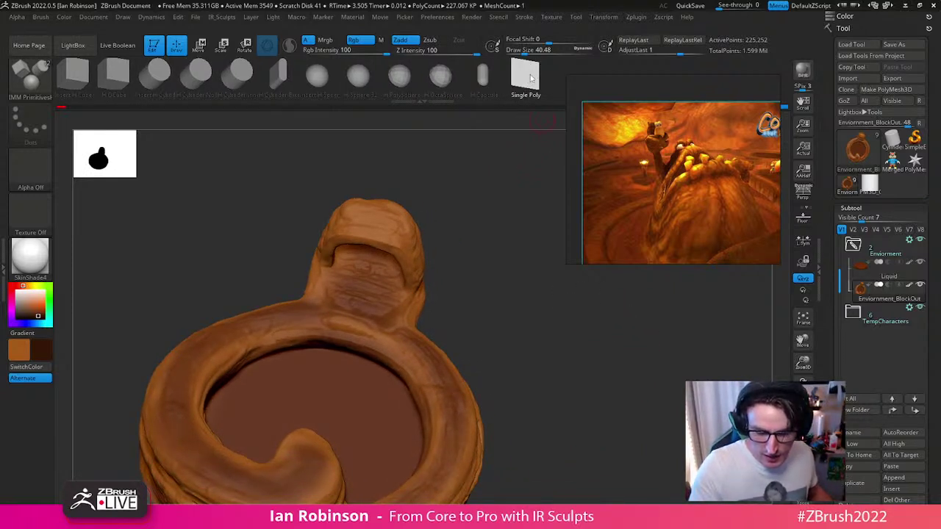
pyautogui.scroll(5, 521, 233)
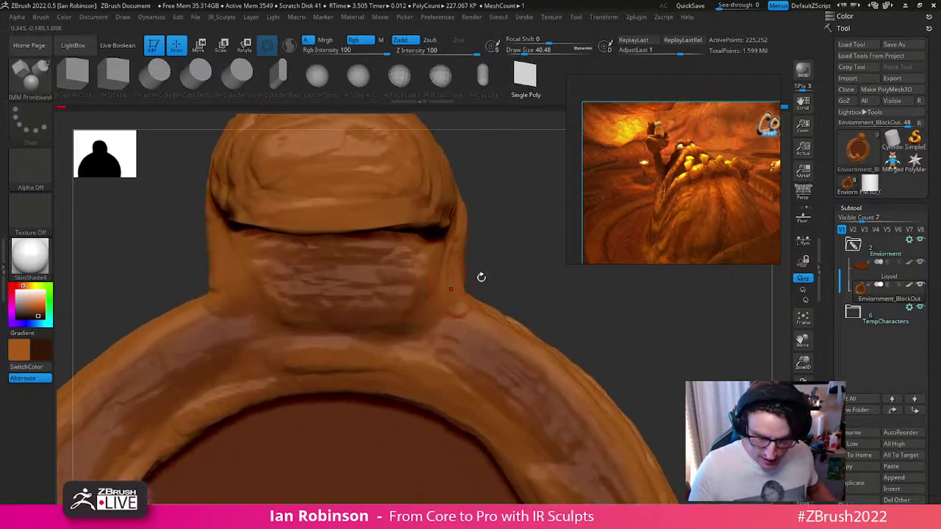
pyautogui.press('s')
pyautogui.moveTo(488, 278)
pyautogui.mouseDown()
pyautogui.moveTo(477, 290)
pyautogui.moveTo(481, 231)
pyautogui.moveTo(475, 287)
pyautogui.moveTo(422, 315)
pyautogui.moveTo(420, 330)
pyautogui.mouseUp()
pyautogui.moveTo(499, 309); pyautogui.dragTo(520, 282)
# Step: Split the newly inserted plane off the environment mesh into its own subtool using Split Unmasked Points
pyautogui.press('2')
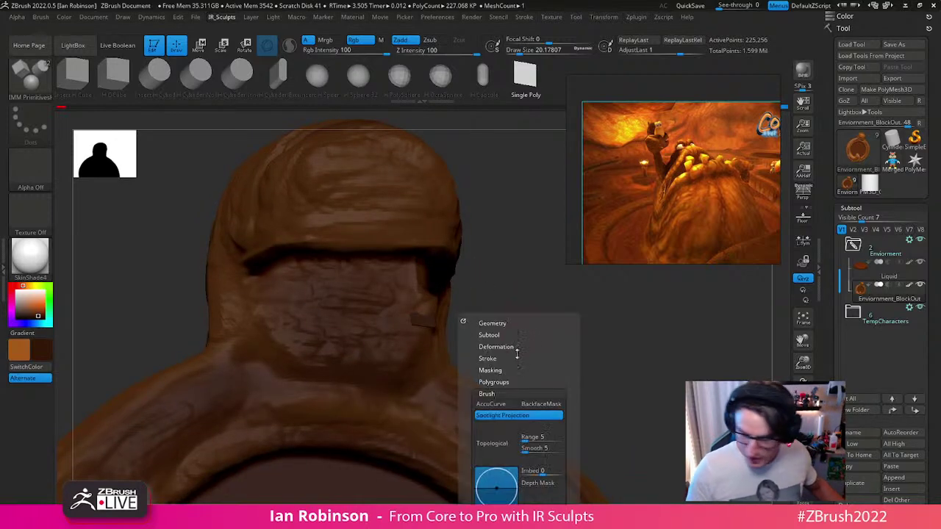
pyautogui.click(871, 209)
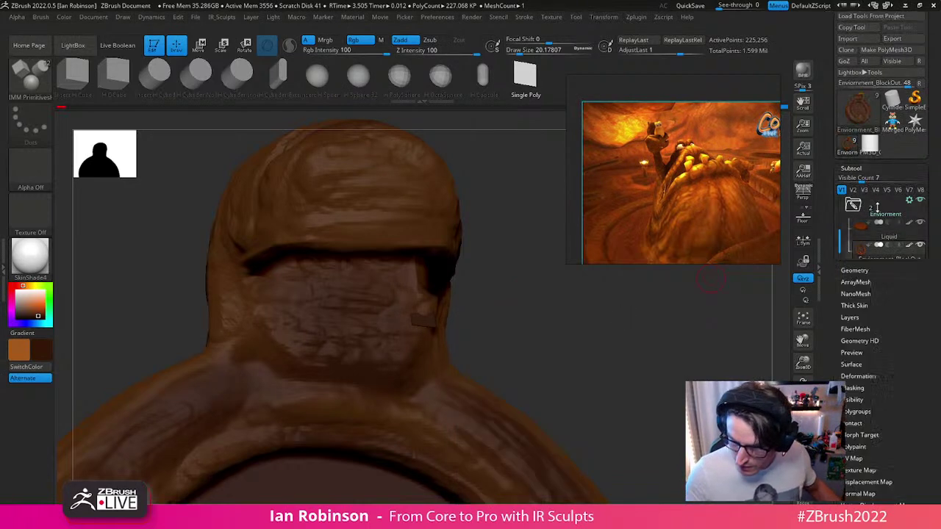
pyautogui.click(860, 169)
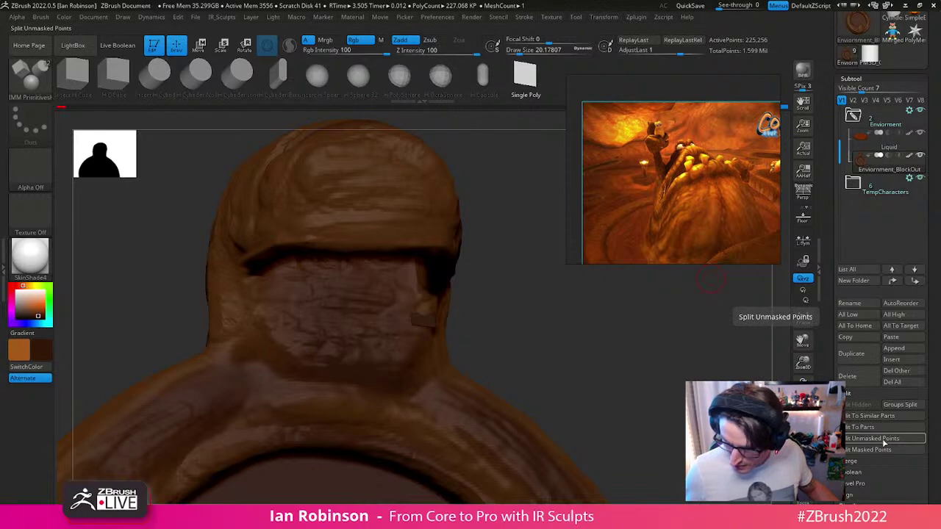
pyautogui.click(881, 439)
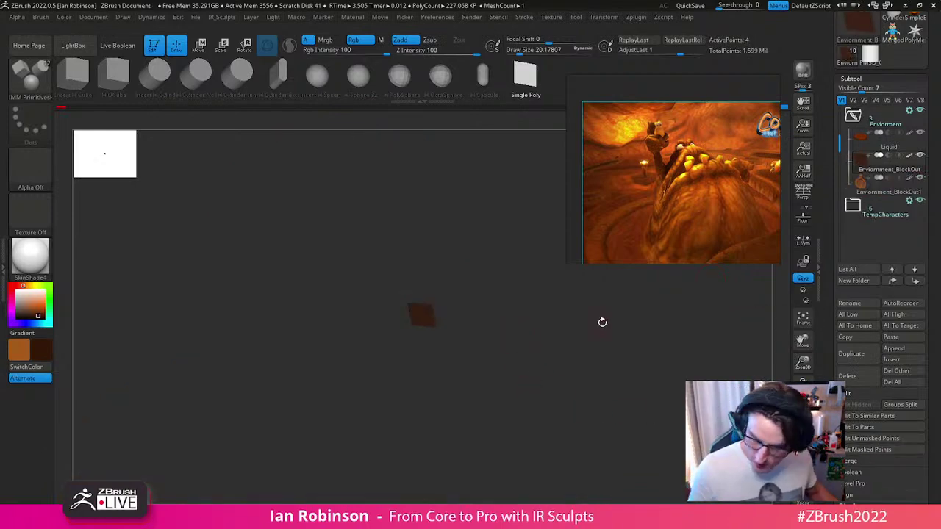
# Step: Insert a second small plane beside the opposite inner wall of the hollowed knob
pyautogui.keyDown('shift'); pyautogui.moveTo(588, 354); pyautogui.dragTo(559, 354); pyautogui.keyUp('shift')
pyautogui.moveTo(250, 316); pyautogui.dragTo(243, 324)
pyautogui.moveTo(576, 321)
pyautogui.mouseDown()
pyautogui.moveTo(604, 304)
pyautogui.moveTo(493, 326)
pyautogui.mouseUp()
pyautogui.hotkey('ctrl', 'z')
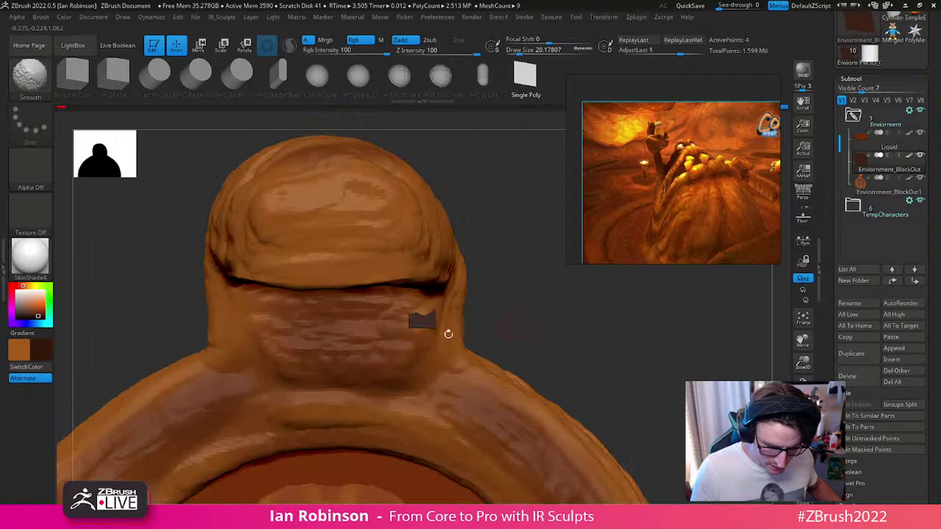
pyautogui.moveTo(239, 316); pyautogui.dragTo(239, 327)
pyautogui.moveTo(616, 309); pyautogui.dragTo(505, 381)
pyautogui.moveTo(573, 326); pyautogui.dragTo(537, 424)
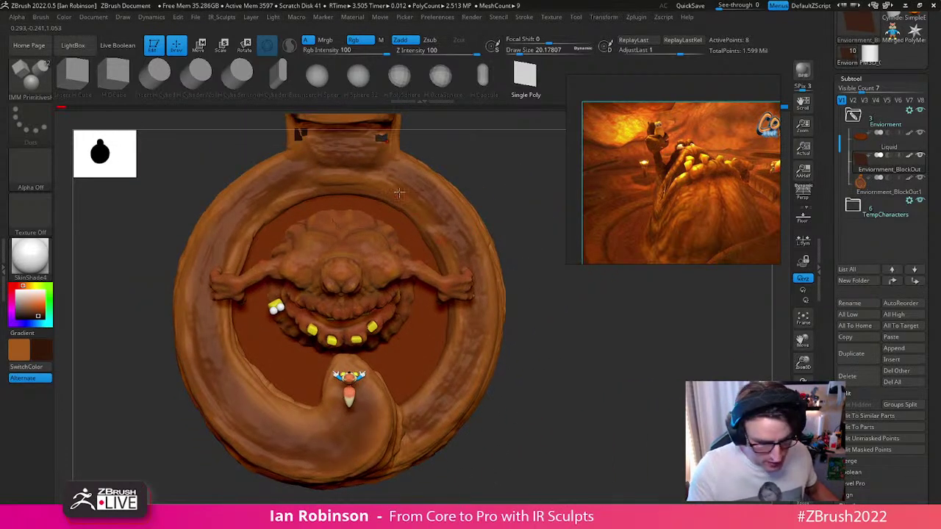
# Step: Insert two more planes on the ring's surface near the base of the curled tip
pyautogui.moveTo(598, 314); pyautogui.dragTo(624, 317)
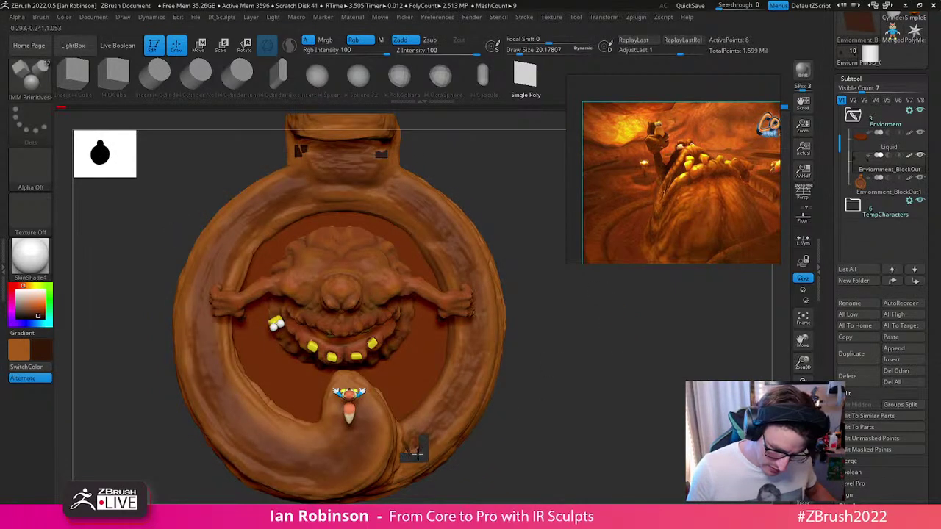
pyautogui.moveTo(566, 382)
pyautogui.mouseDown()
pyautogui.moveTo(568, 318)
pyautogui.moveTo(563, 378)
pyautogui.moveTo(344, 341)
pyautogui.mouseUp()
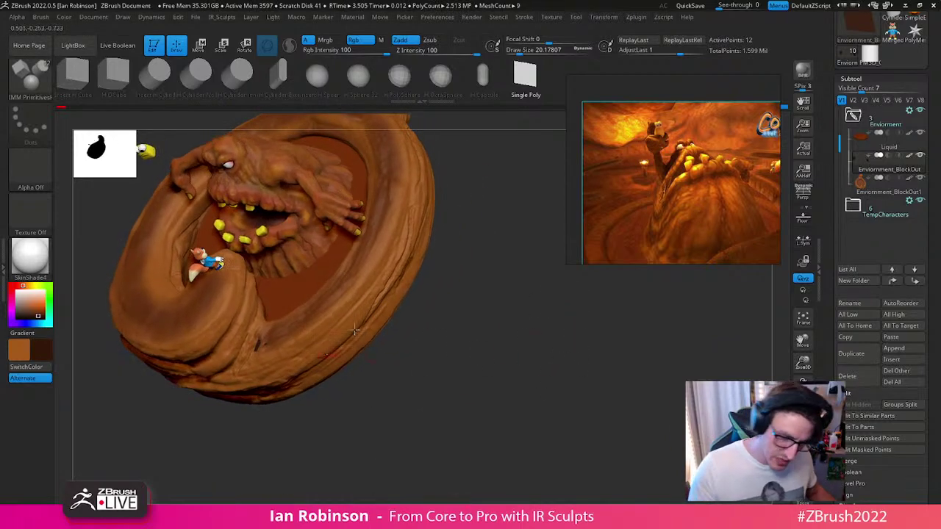
pyautogui.moveTo(416, 155)
pyautogui.mouseDown()
pyautogui.moveTo(510, 328)
pyautogui.moveTo(571, 385)
pyautogui.moveTo(597, 392)
pyautogui.moveTo(583, 363)
pyautogui.moveTo(567, 370)
pyautogui.moveTo(584, 389)
pyautogui.moveTo(532, 413)
pyautogui.moveTo(399, 409)
pyautogui.mouseUp()
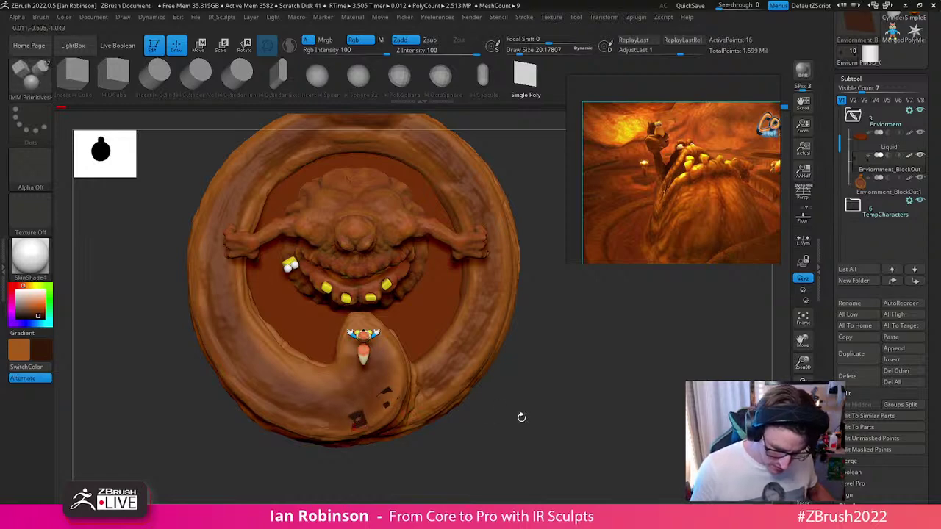
pyautogui.moveTo(609, 423)
pyautogui.mouseDown()
pyautogui.moveTo(622, 392)
pyautogui.moveTo(630, 415)
pyautogui.moveTo(627, 370)
pyautogui.moveTo(609, 373)
pyautogui.moveTo(603, 355)
pyautogui.moveTo(605, 369)
pyautogui.mouseUp()
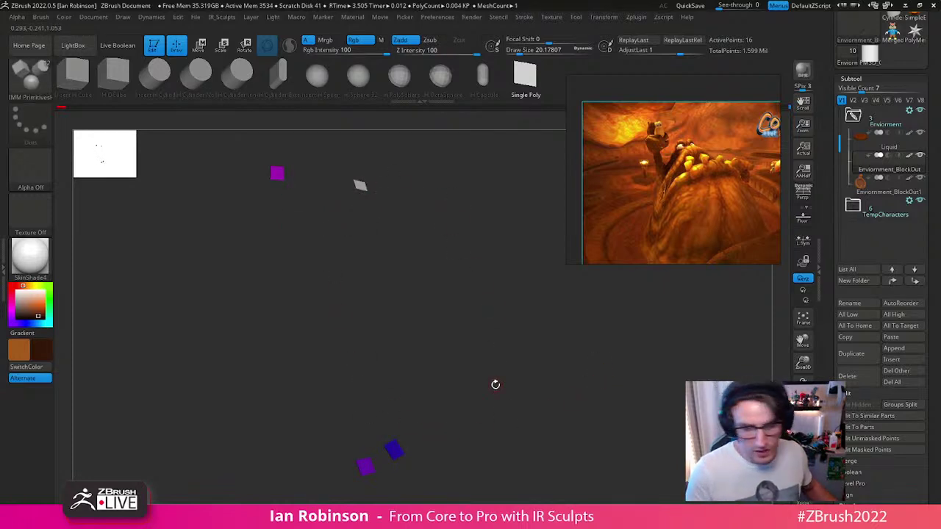
# Step: Assign all the isolated placement planes to a single polygroup and turn off DynaMesh for their subtool
pyautogui.press('ctrl')
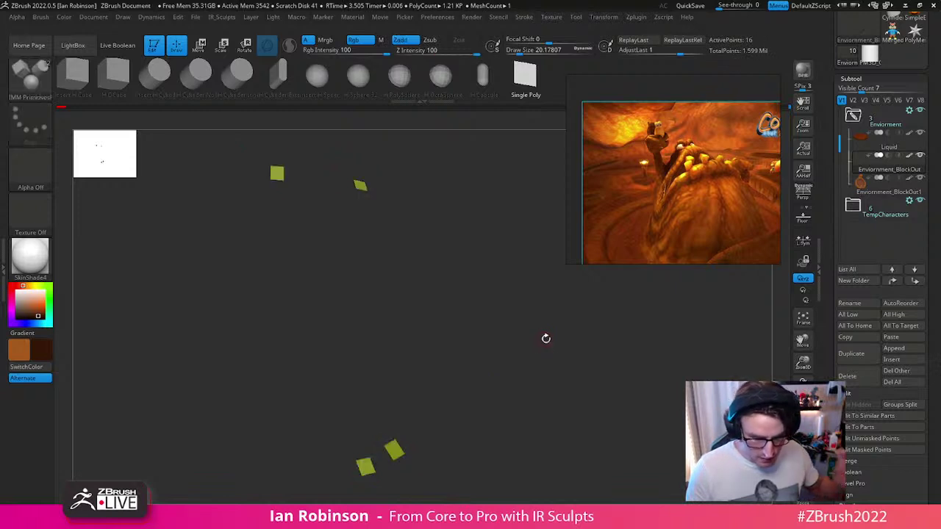
pyautogui.moveTo(538, 319); pyautogui.dragTo(515, 339)
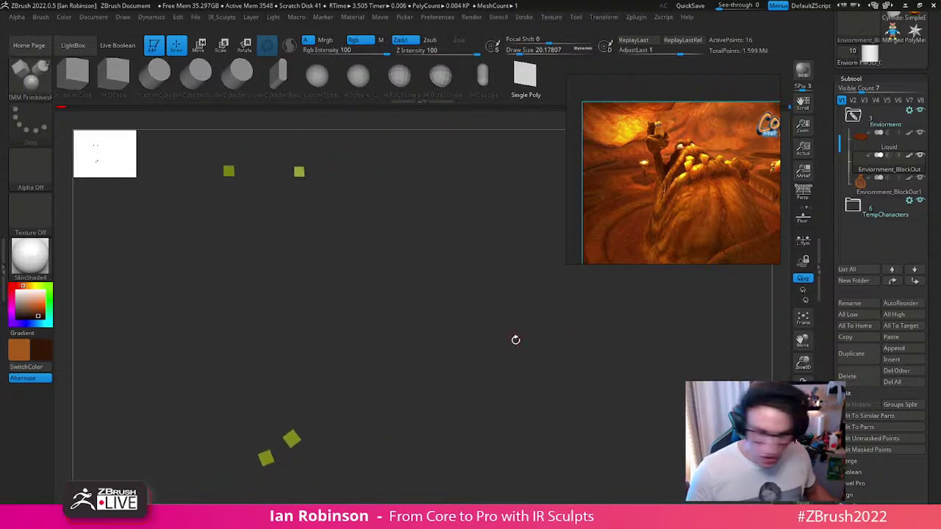
pyautogui.click(851, 79)
pyautogui.click(854, 90)
pyautogui.click(856, 247)
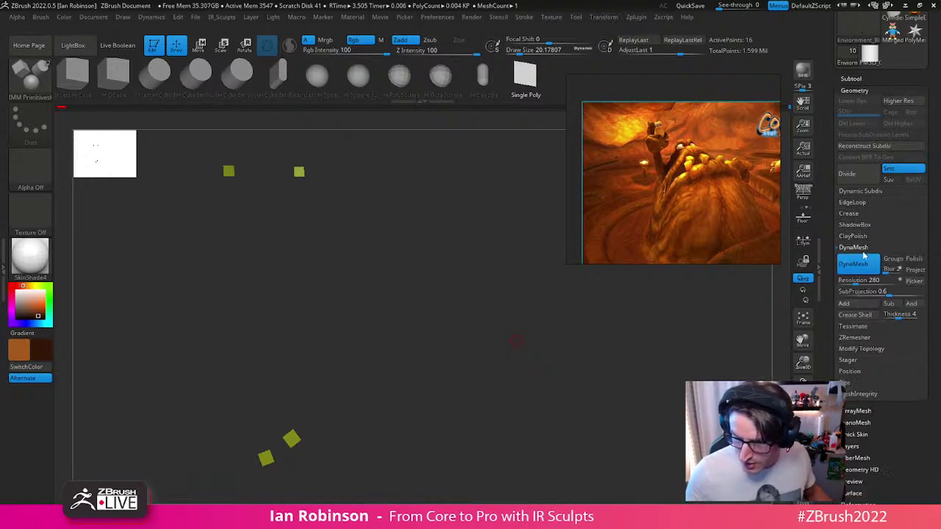
pyautogui.moveTo(609, 380); pyautogui.dragTo(616, 339)
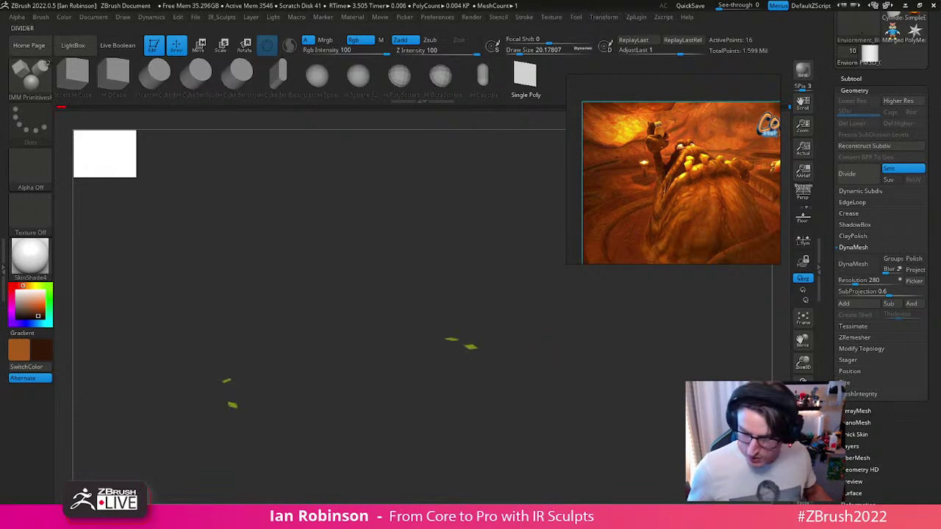
# Step: Show the full scene again and rename the planes' subtool as Torch_Placements
pyautogui.click(803, 472)
pyautogui.click(861, 79)
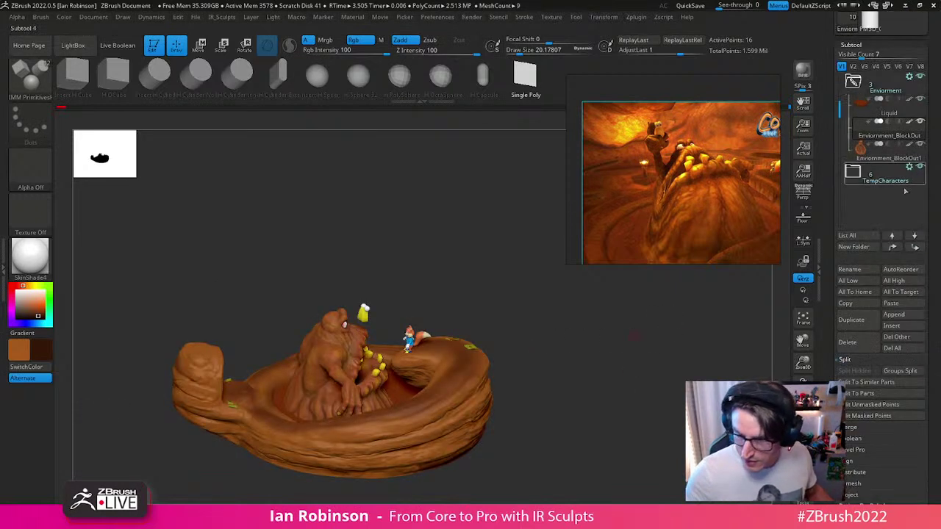
pyautogui.click(856, 269)
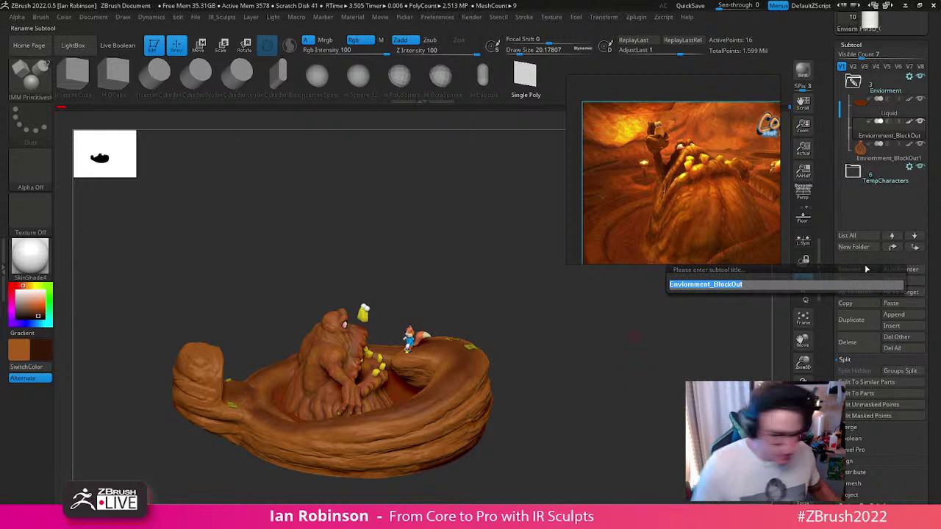
pyautogui.write('Torch_P')
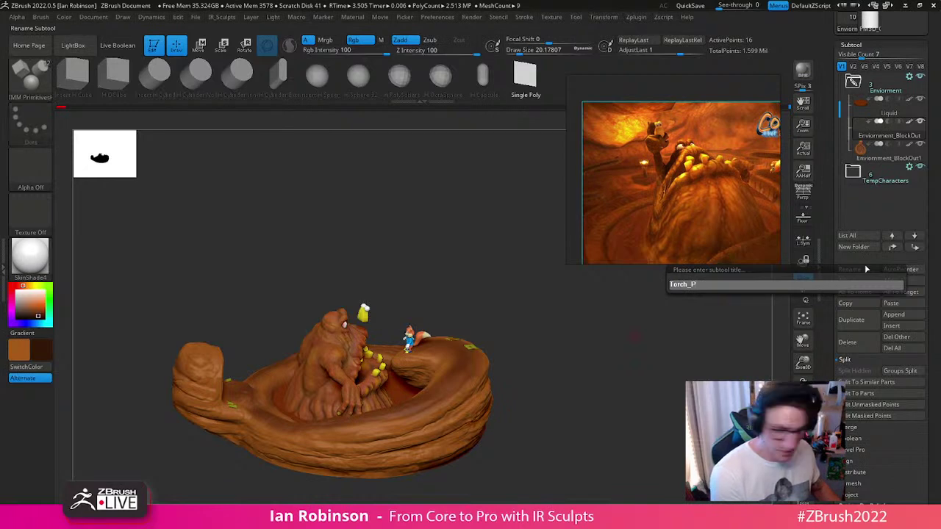
pyautogui.write('lacements')
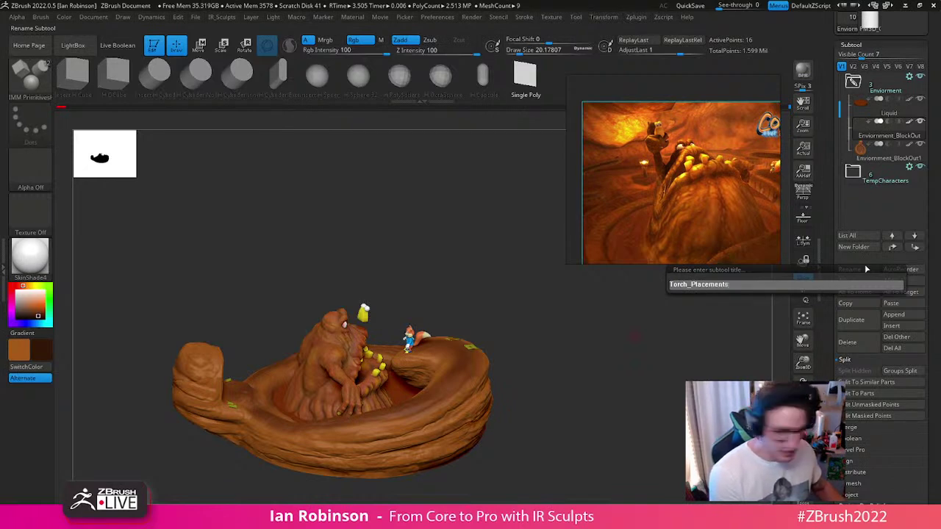
pyautogui.press('Return')
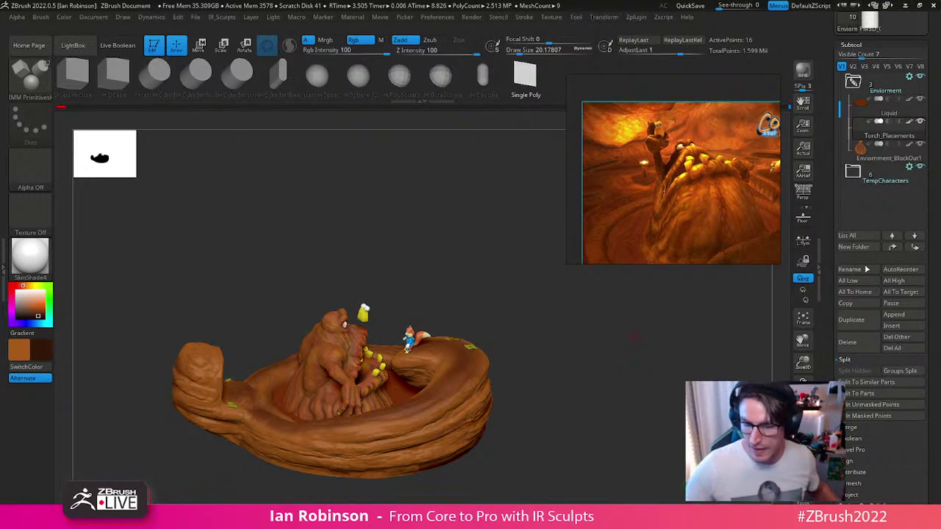
# Step: Switch to the merged Conker tool and insert a Cylinder3D into it as a new subtool
pyautogui.scroll(3, 878, 219)
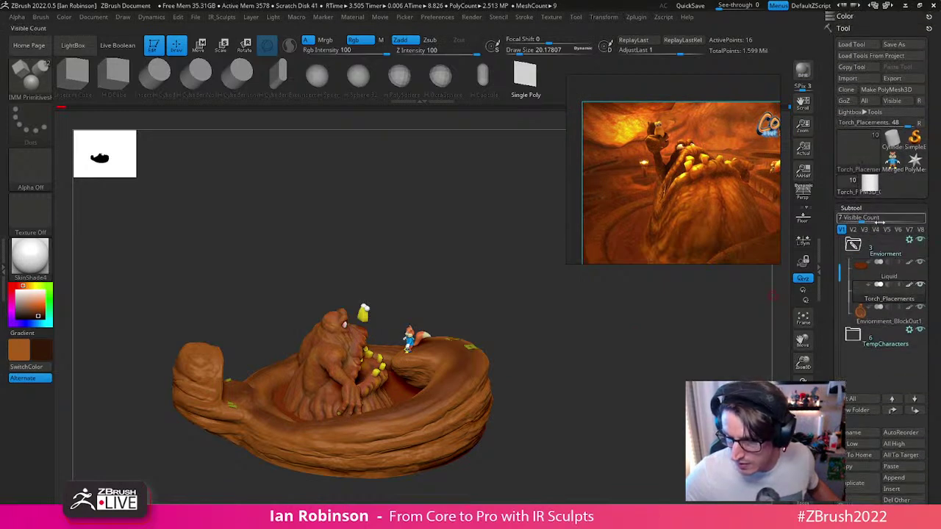
pyautogui.click(892, 164)
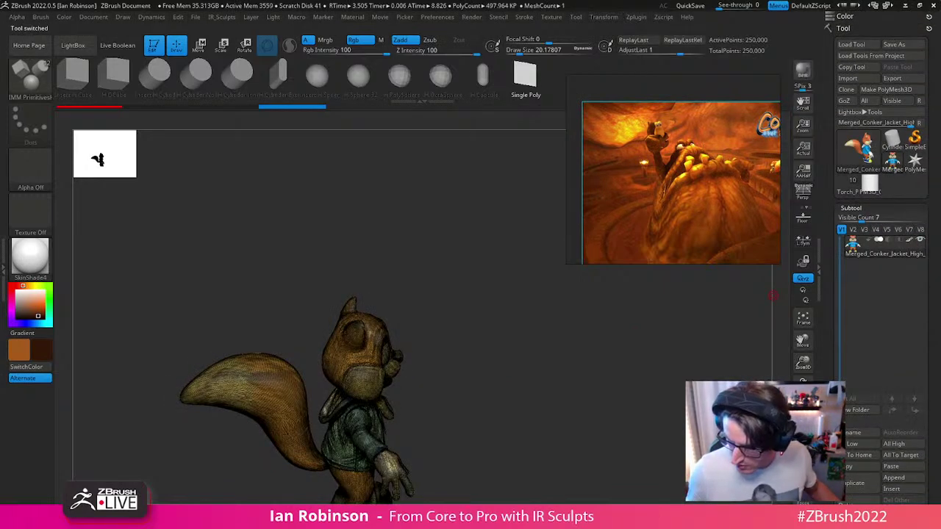
pyautogui.click(889, 488)
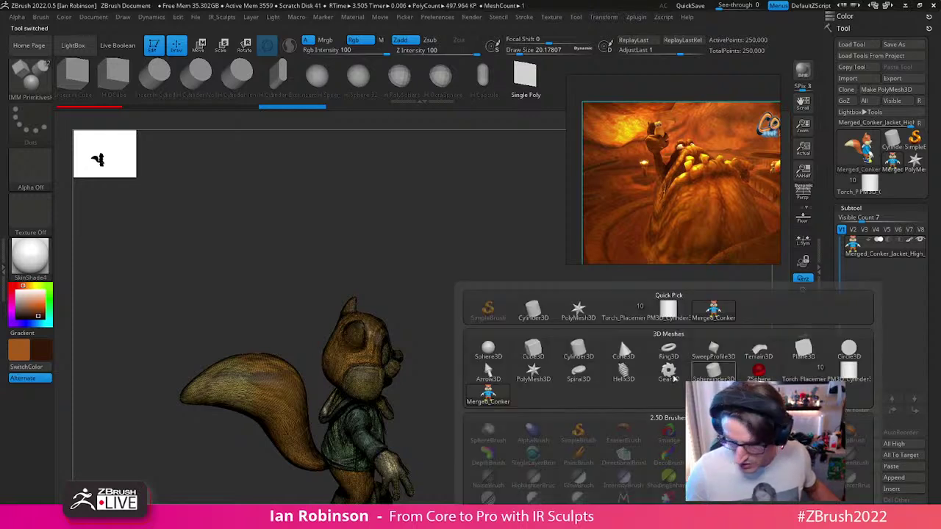
pyautogui.click(579, 351)
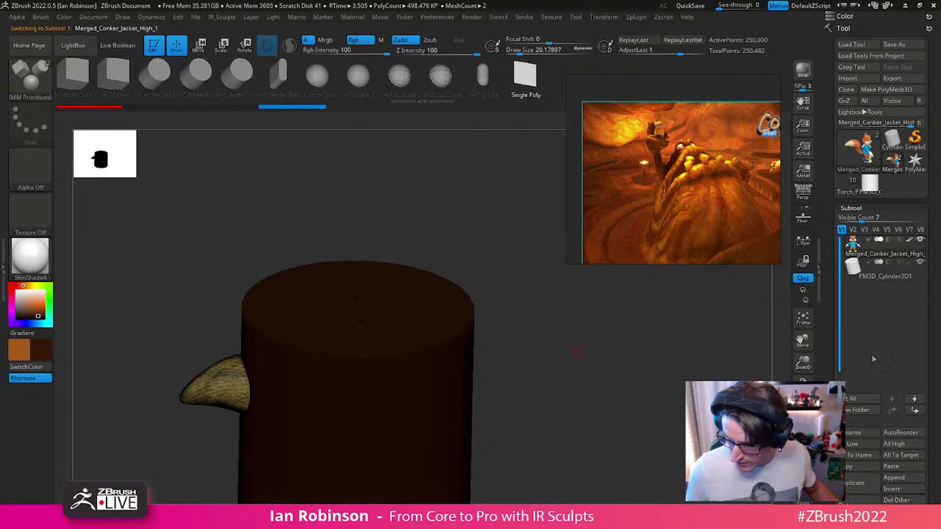
# Step: Select the cylinder subtool and delete all the other subtools of this tool
pyautogui.click(885, 269)
pyautogui.click(898, 500)
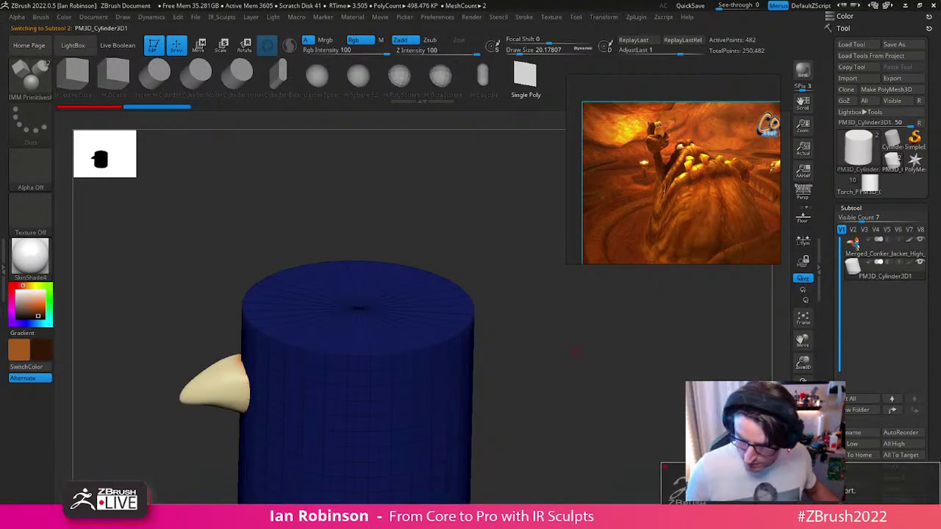
pyautogui.click(695, 516)
# Step: Frame the cylinder with its polygon wireframe displayed and set the active colour to a lighter reddish brown
pyautogui.keyDown('alt'); pyautogui.moveTo(619, 431); pyautogui.dragTo(595, 348); pyautogui.keyUp('alt')
pyautogui.hotkey('shift', 'f')
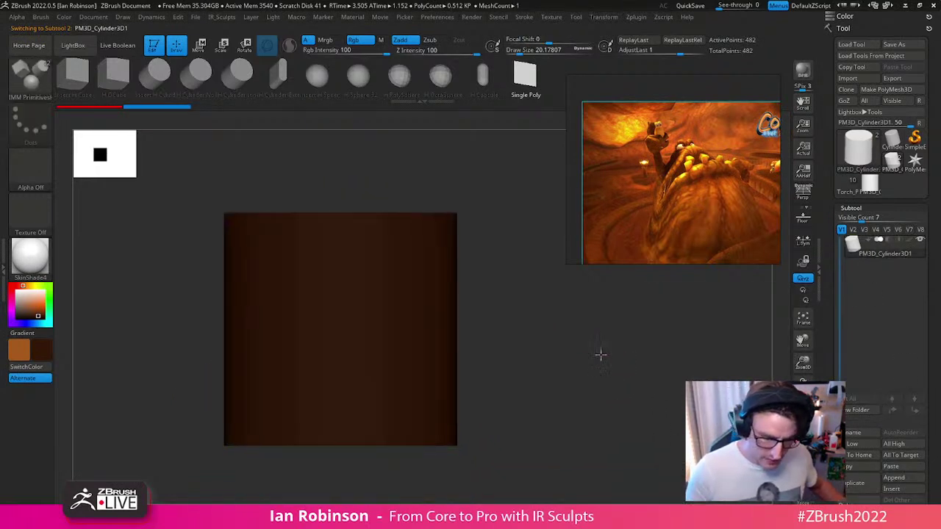
pyautogui.press('f')
pyautogui.hotkey('shift', 'f')
pyautogui.click(30, 310)
pyautogui.keyDown('alt'); pyautogui.moveTo(611, 311); pyautogui.dragTo(647, 319); pyautogui.keyUp('alt')
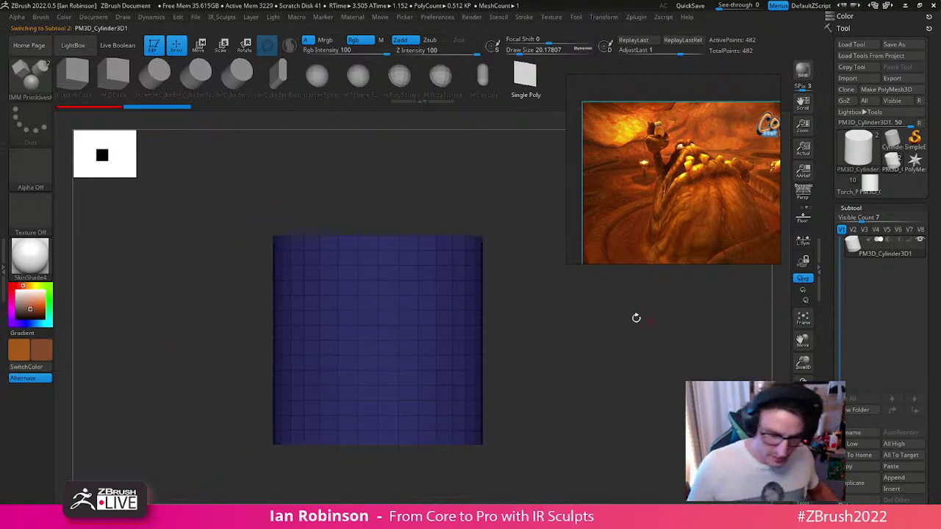
# Step: Scale the cylinder uniformly to about half its size and remove its surplus edge loops with Delete Loops
pyautogui.press('w')
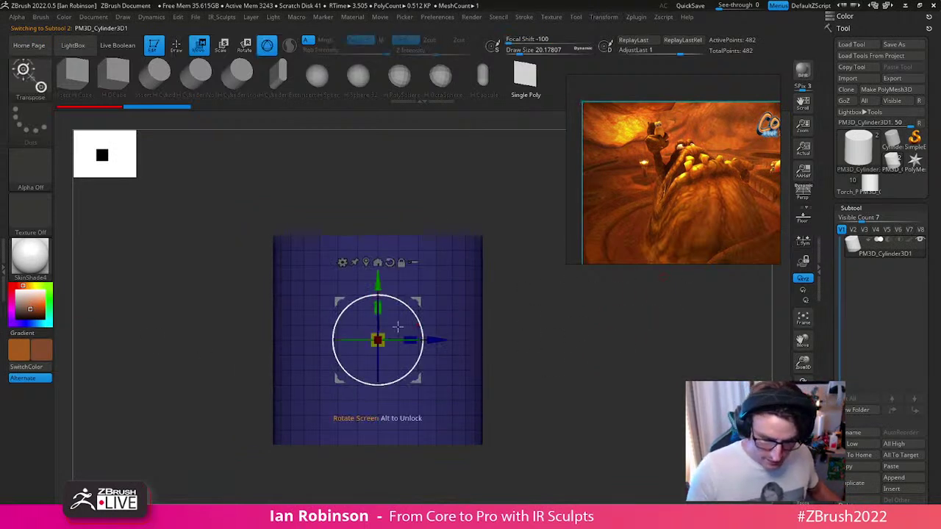
pyautogui.moveTo(377, 339); pyautogui.dragTo(366, 369)
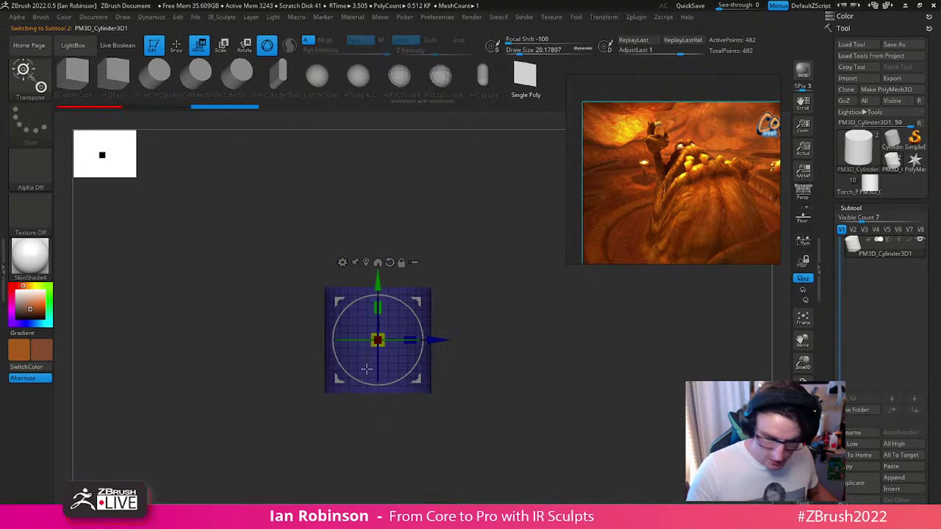
pyautogui.click(852, 208)
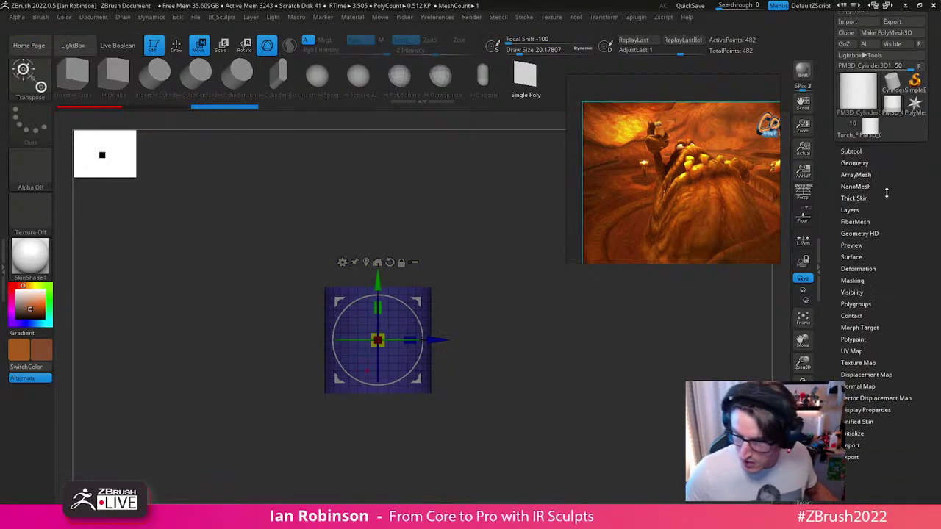
pyautogui.click(857, 162)
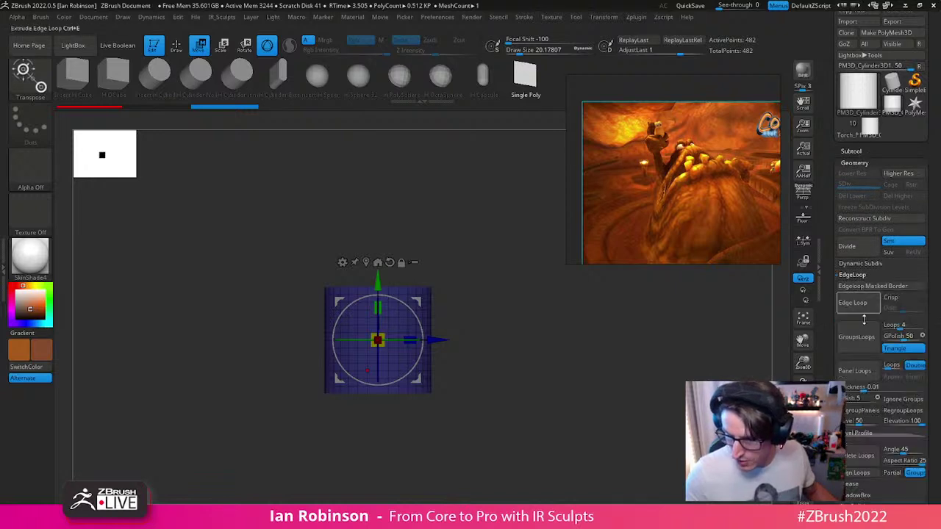
pyautogui.click(859, 457)
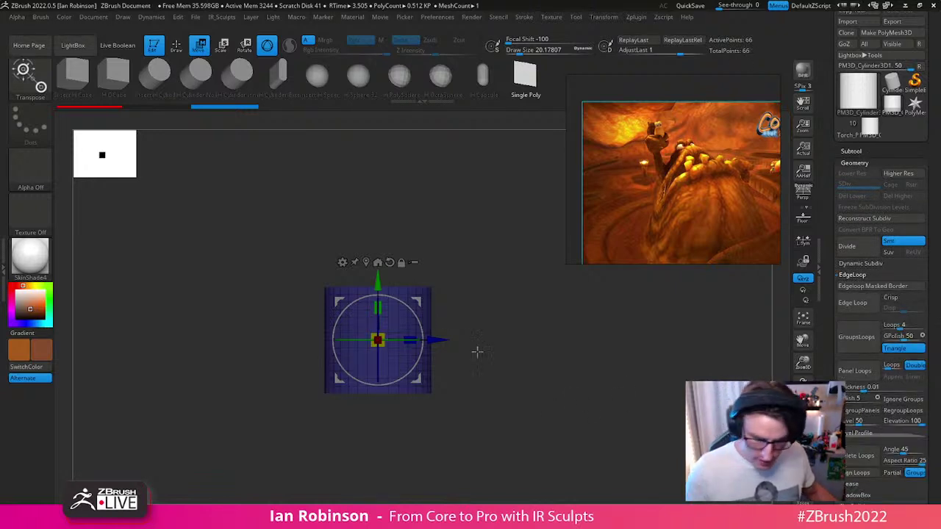
# Step: Reshape the cylinder into a short, wide drum for the torch and move it upward
pyautogui.moveTo(380, 305); pyautogui.dragTo(406, 271)
pyautogui.hotkey('ctrl', 'z')
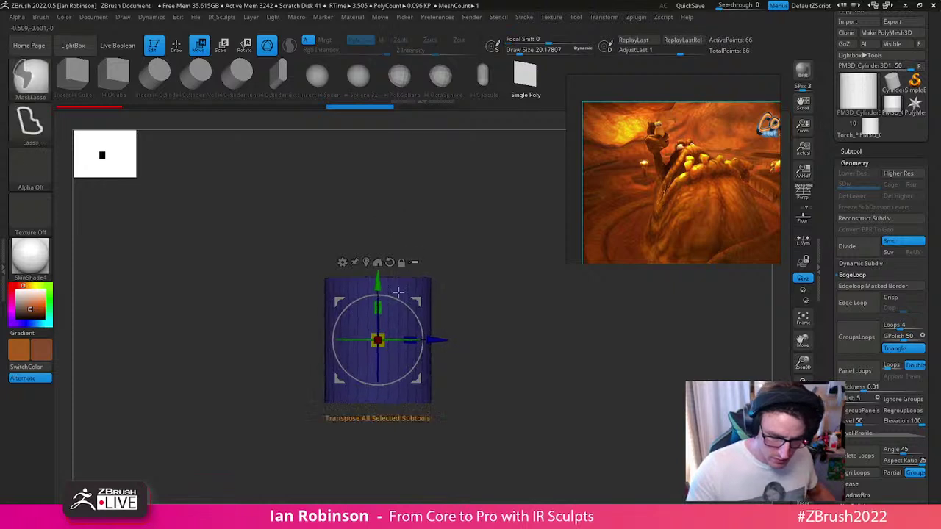
pyautogui.moveTo(378, 340); pyautogui.dragTo(353, 342)
pyautogui.moveTo(378, 308)
pyautogui.mouseDown()
pyautogui.moveTo(382, 327)
pyautogui.moveTo(394, 313)
pyautogui.mouseUp()
pyautogui.moveTo(378, 281); pyautogui.dragTo(401, 206)
pyautogui.moveTo(475, 247)
pyautogui.mouseDown()
pyautogui.moveTo(488, 338)
pyautogui.moveTo(485, 255)
pyautogui.moveTo(518, 327)
pyautogui.mouseUp()
pyautogui.press('q')
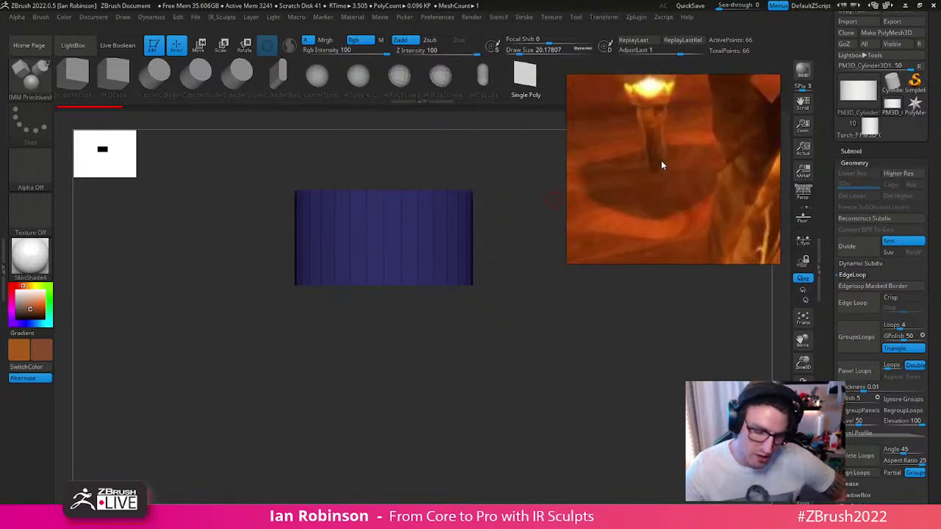
pyautogui.moveTo(566, 294); pyautogui.dragTo(534, 324)
pyautogui.moveTo(569, 286); pyautogui.dragTo(513, 326)
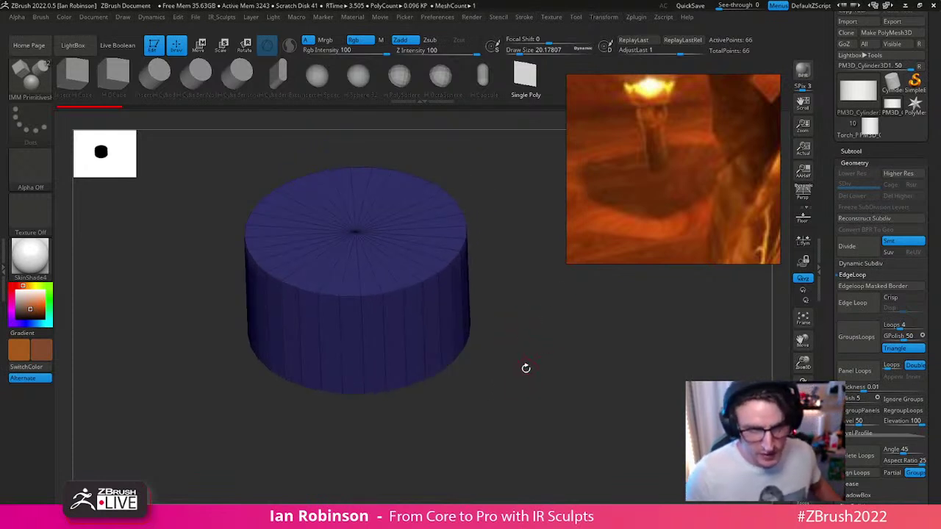
pyautogui.moveTo(531, 369); pyautogui.dragTo(551, 366)
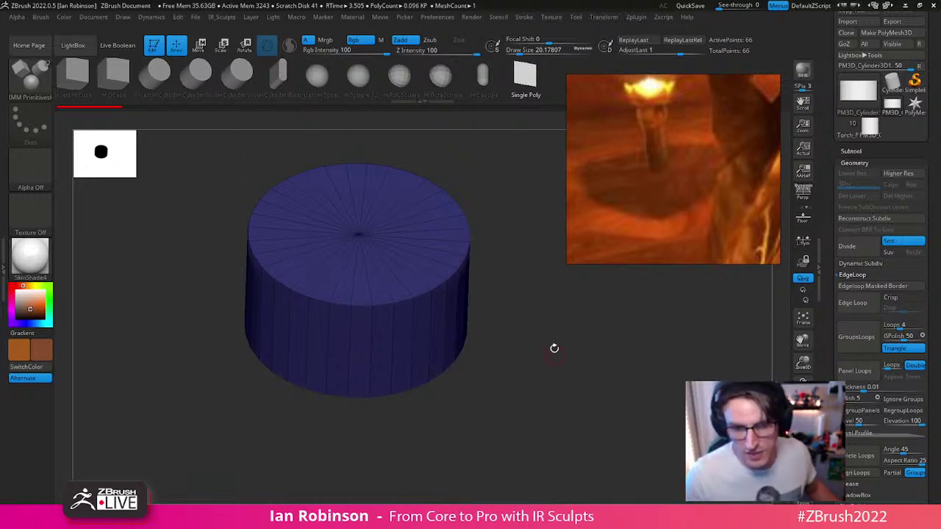
# Step: Switch to the ZModeler brush, mask the upper part of the drum and move its bottom edge down to make it taller
pyautogui.moveTo(557, 360); pyautogui.dragTo(561, 385)
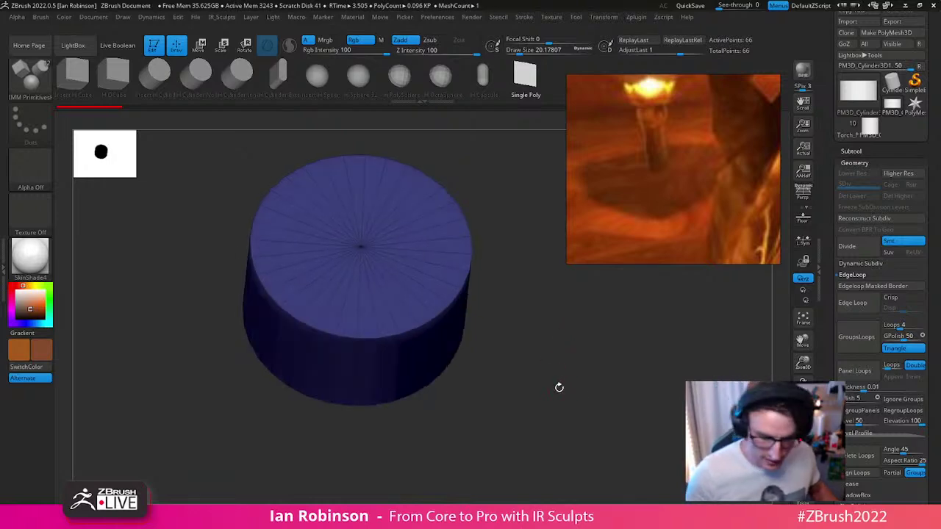
pyautogui.moveTo(541, 331)
pyautogui.keyDown('shift'); pyautogui.mouseDown()
pyautogui.moveTo(505, 309)
pyautogui.moveTo(569, 317)
pyautogui.moveTo(563, 346)
pyautogui.moveTo(561, 324)
pyautogui.moveTo(567, 331)
pyautogui.moveTo(521, 355)
pyautogui.mouseUp(); pyautogui.keyUp('shift')
pyautogui.press('b')
pyautogui.press('z')
pyautogui.press('m')
pyautogui.moveTo(543, 285)
pyautogui.keyDown('ctrl'); pyautogui.mouseDown()
pyautogui.moveTo(349, 359)
pyautogui.moveTo(210, 308)
pyautogui.moveTo(197, 282)
pyautogui.mouseUp(); pyautogui.keyUp('ctrl')
pyautogui.press('w')
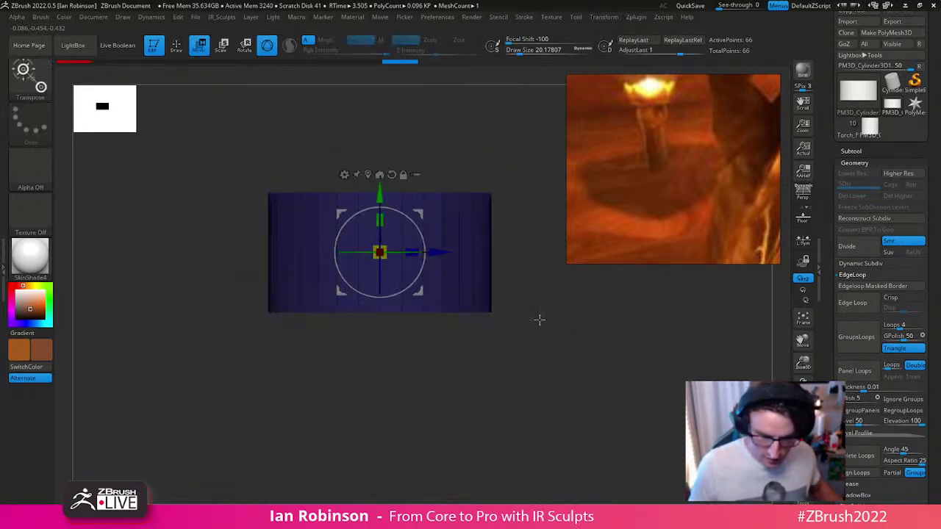
pyautogui.press('q')
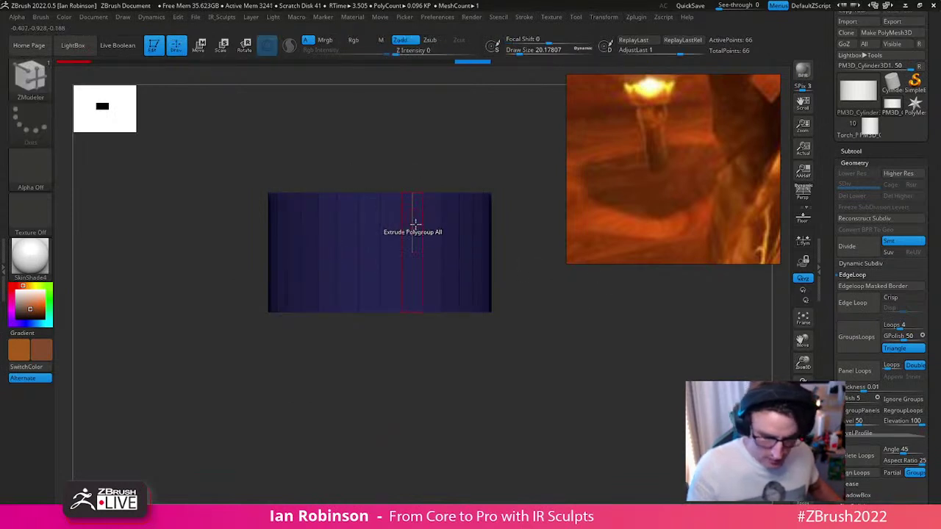
pyautogui.press('w')
pyautogui.moveTo(382, 202); pyautogui.dragTo(382, 222)
pyautogui.press('q')
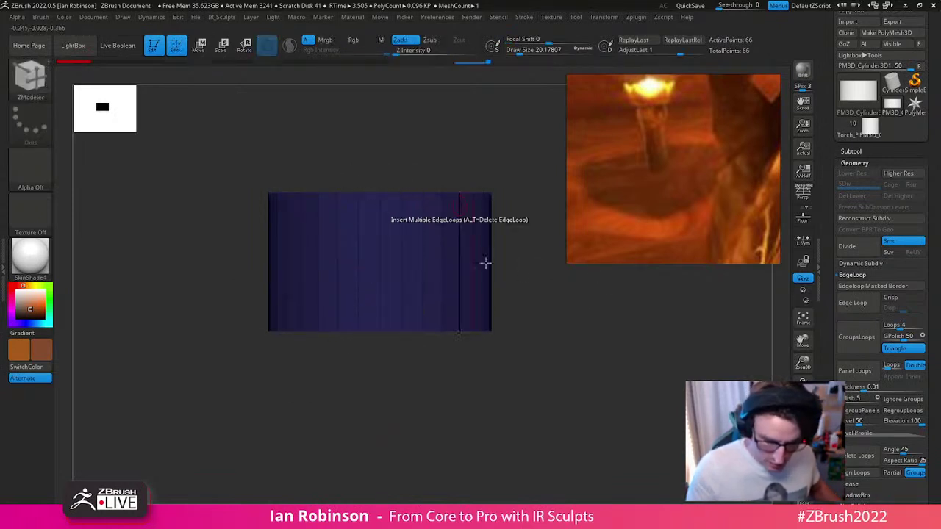
# Step: Change the edge action to insert a single edge loop and place one around the drum just above its bottom edge
pyautogui.click(441, 295)
pyautogui.hotkey('ctrl', 'z')
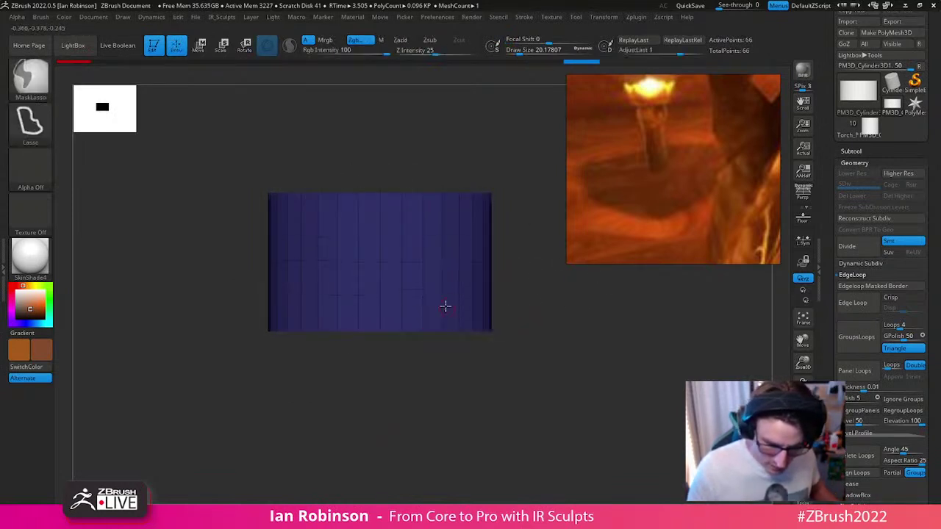
pyautogui.press('space')
pyautogui.click(422, 336)
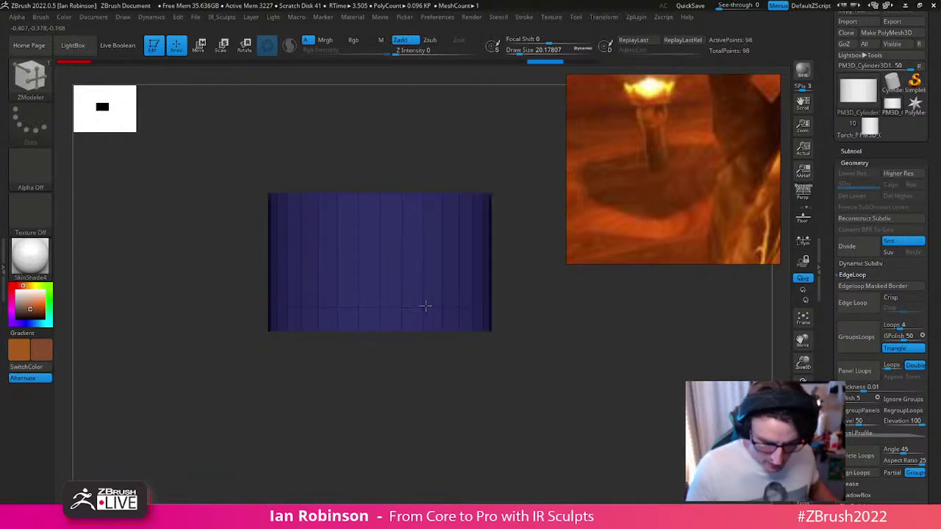
# Step: Mask everything except the drum's bottom edge and scale that edge inward to give the base a taper
pyautogui.keyDown('ctrl'); pyautogui.moveTo(239, 328); pyautogui.dragTo(583, 324); pyautogui.keyUp('ctrl')
pyautogui.keyDown('ctrl'); pyautogui.click(584, 321); pyautogui.keyUp('ctrl')
pyautogui.press('w')
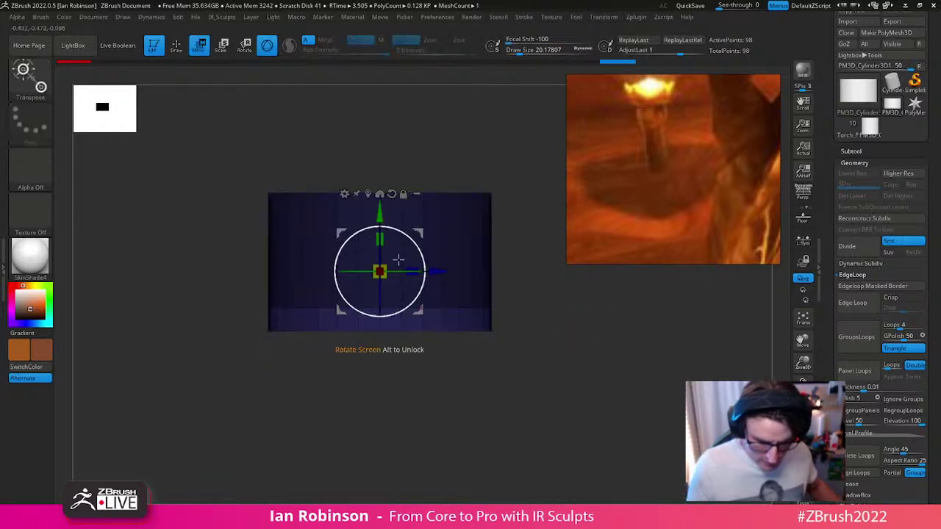
pyautogui.click(368, 193)
pyautogui.moveTo(380, 330); pyautogui.dragTo(379, 339)
pyautogui.moveTo(380, 277); pyautogui.dragTo(380, 279)
pyautogui.press('q')
pyautogui.keyDown('ctrl'); pyautogui.click(556, 350); pyautogui.keyUp('ctrl')
pyautogui.moveTo(557, 349); pyautogui.dragTo(519, 294)
# Step: Extrude the drum's bottom faces outward using the Extrude action with Polygroup All as the target
pyautogui.press('space')
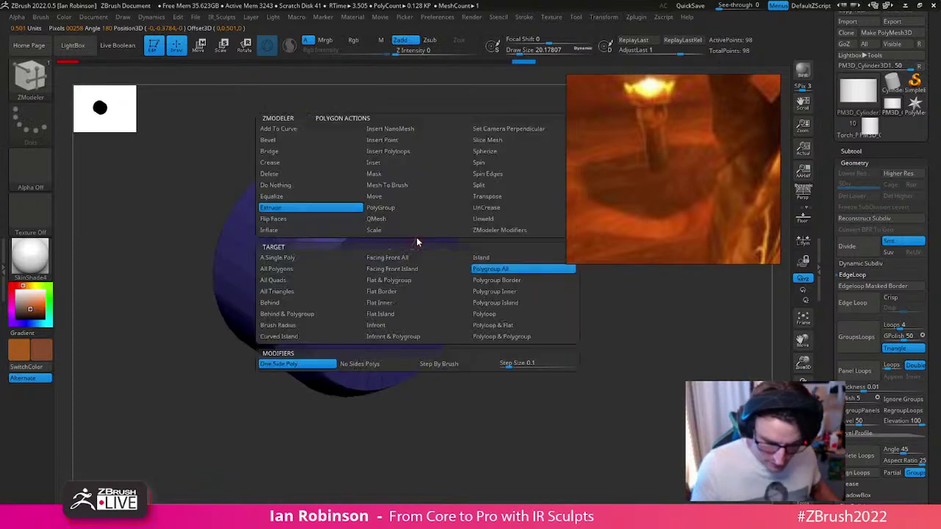
pyautogui.click(496, 268)
pyautogui.moveTo(350, 267)
pyautogui.mouseDown()
pyautogui.moveTo(346, 361)
pyautogui.moveTo(438, 316)
pyautogui.mouseUp()
pyautogui.moveTo(519, 311); pyautogui.dragTo(544, 311)
pyautogui.moveTo(430, 246); pyautogui.dragTo(479, 300)
pyautogui.moveTo(536, 309)
pyautogui.mouseDown()
pyautogui.moveTo(566, 311)
pyautogui.moveTo(553, 365)
pyautogui.moveTo(533, 378)
pyautogui.mouseUp()
# Step: Isolate the extruded end with a mask, scale it down into a cone and shorten that section
pyautogui.moveTo(450, 207)
pyautogui.keyDown('ctrl'); pyautogui.keyDown('alt'); pyautogui.mouseDown()
pyautogui.moveTo(414, 455)
pyautogui.moveTo(411, 155)
pyautogui.mouseUp(); pyautogui.keyUp('alt'); pyautogui.keyUp('ctrl')
pyautogui.press('w')
pyautogui.click(352, 233)
pyautogui.moveTo(427, 310); pyautogui.dragTo(425, 337)
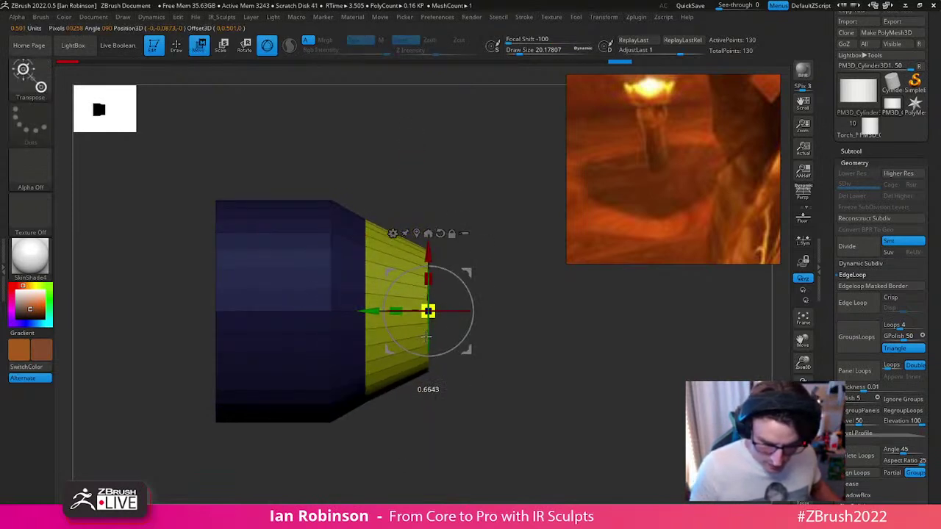
pyautogui.moveTo(365, 310); pyautogui.dragTo(338, 321)
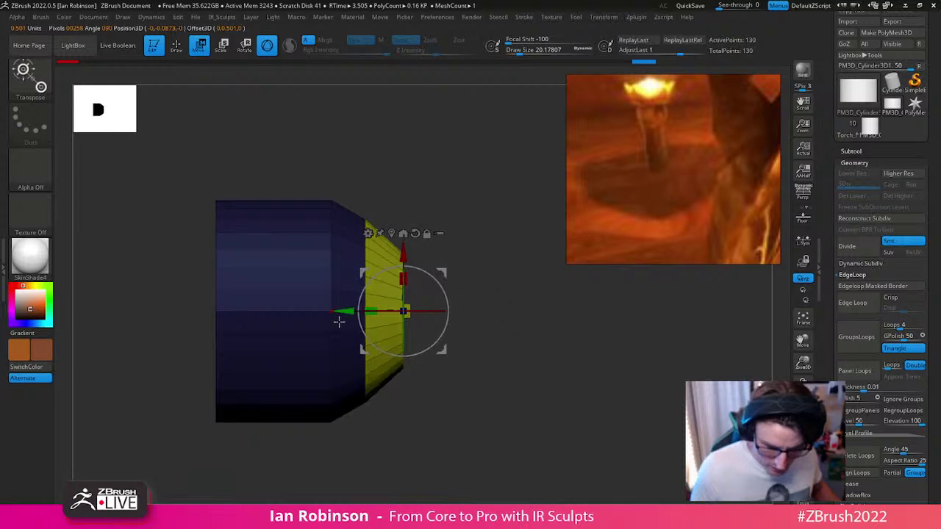
pyautogui.moveTo(489, 324)
pyautogui.mouseDown()
pyautogui.moveTo(533, 319)
pyautogui.moveTo(452, 299)
pyautogui.moveTo(451, 290)
pyautogui.moveTo(609, 305)
pyautogui.moveTo(683, 357)
pyautogui.moveTo(624, 370)
pyautogui.moveTo(501, 309)
pyautogui.mouseUp()
# Step: Extrude a straight handle from the narrow end of the cone and lengthen it by moving its unmasked end
pyautogui.press('q')
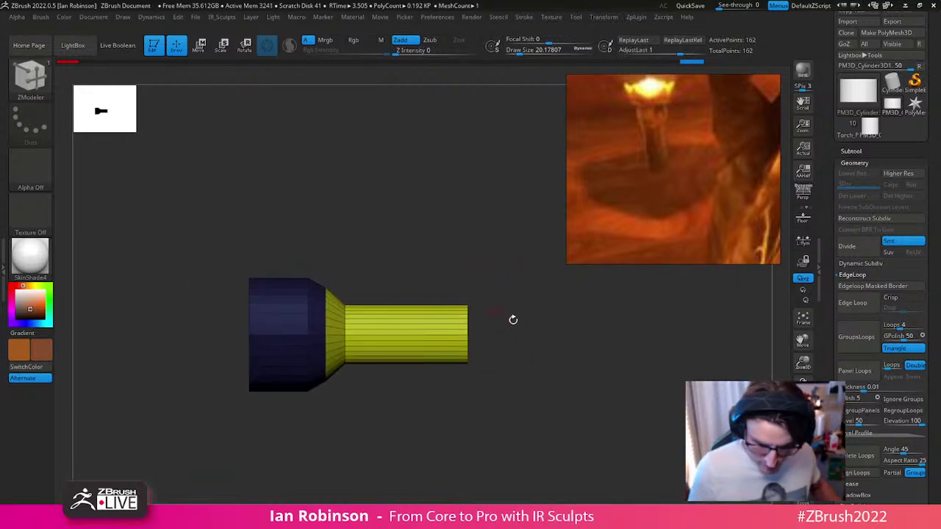
pyautogui.press('w')
pyautogui.press('q')
pyautogui.moveTo(499, 269)
pyautogui.keyDown('ctrl'); pyautogui.mouseDown()
pyautogui.moveTo(463, 424)
pyautogui.moveTo(446, 345)
pyautogui.moveTo(461, 274)
pyautogui.mouseUp(); pyautogui.keyUp('ctrl')
pyautogui.keyDown('ctrl'); pyautogui.click(521, 320); pyautogui.keyUp('ctrl')
pyautogui.press('w')
pyautogui.moveTo(286, 335); pyautogui.dragTo(333, 335)
pyautogui.press('q')
pyautogui.keyDown('ctrl'); pyautogui.click(525, 344); pyautogui.keyUp('ctrl')
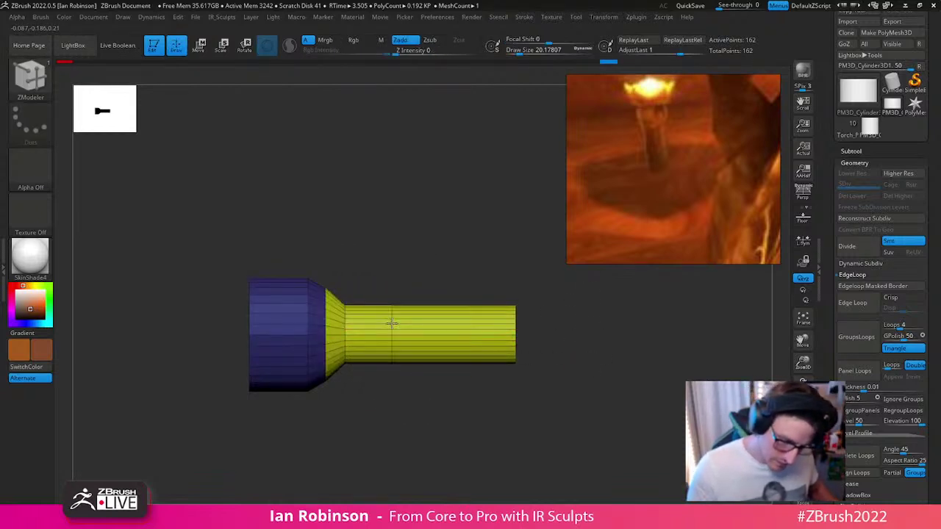
# Step: Insert an edge loop near the head end of the handle and scale it up slightly for a bulge
pyautogui.keyDown('ctrl'); pyautogui.moveTo(399, 279); pyautogui.dragTo(380, 220); pyautogui.keyUp('ctrl')
pyautogui.keyDown('ctrl'); pyautogui.click(380, 225); pyautogui.keyUp('ctrl')
pyautogui.press('w')
pyautogui.moveTo(391, 334); pyautogui.dragTo(400, 334)
pyautogui.press('q')
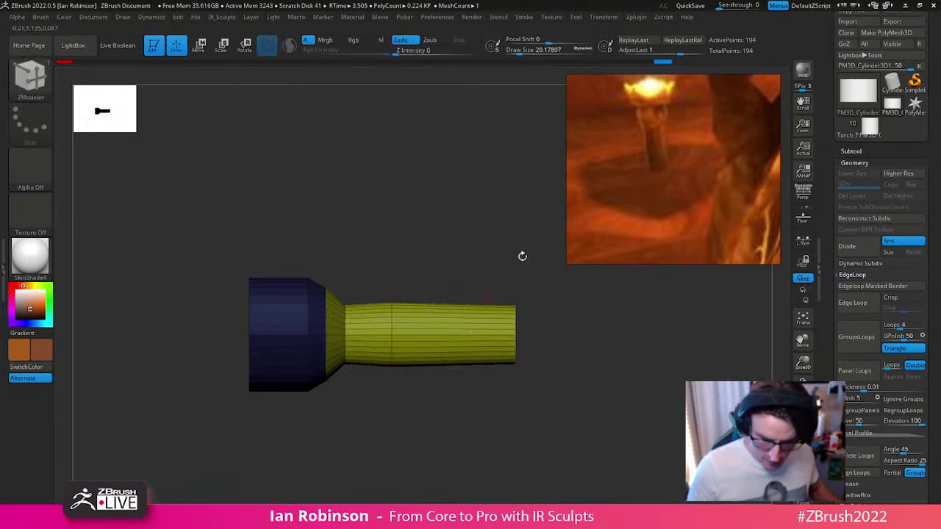
# Step: Insert a second edge loop around the middle of the handle and scale it in slightly
pyautogui.click(453, 322)
pyautogui.keyDown('ctrl'); pyautogui.moveTo(459, 275); pyautogui.dragTo(440, 225); pyautogui.keyUp('ctrl')
pyautogui.keyDown('ctrl'); pyautogui.click(440, 225); pyautogui.keyUp('ctrl')
pyautogui.press('w')
pyautogui.click(380, 257)
pyautogui.moveTo(450, 335); pyautogui.dragTo(453, 330)
pyautogui.press('q')
# Step: Isolate the handle's end with a mask, stretch it further out and scale it down so the handle tapers
pyautogui.keyDown('ctrl'); pyautogui.moveTo(556, 339); pyautogui.dragTo(547, 323); pyautogui.keyUp('ctrl')
pyautogui.keyDown('ctrl'); pyautogui.moveTo(535, 278); pyautogui.dragTo(498, 241); pyautogui.keyUp('ctrl')
pyautogui.keyDown('ctrl'); pyautogui.click(515, 257); pyautogui.keyUp('ctrl')
pyautogui.press('w')
pyautogui.click(438, 256)
pyautogui.moveTo(521, 324); pyautogui.dragTo(520, 332)
pyautogui.moveTo(457, 336); pyautogui.dragTo(539, 353)
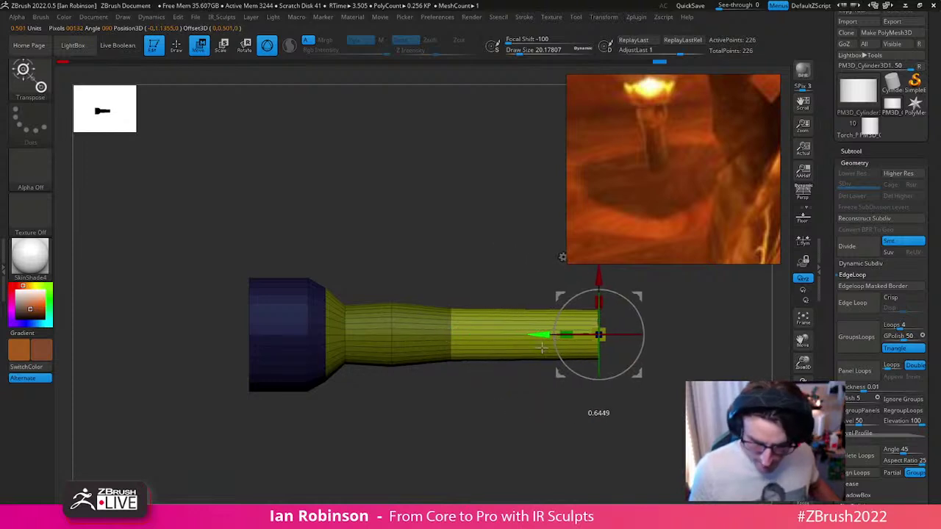
pyautogui.moveTo(602, 334); pyautogui.dragTo(601, 347)
pyautogui.moveTo(541, 335); pyautogui.dragTo(564, 335)
pyautogui.moveTo(621, 337); pyautogui.dragTo(631, 325)
pyautogui.press('q')
# Step: Inset the torch head's top face, mark the inner triangles and push them down to hollow out a cup
pyautogui.moveTo(563, 429)
pyautogui.mouseDown()
pyautogui.moveTo(627, 353)
pyautogui.moveTo(571, 380)
pyautogui.moveTo(561, 328)
pyautogui.moveTo(548, 338)
pyautogui.moveTo(483, 301)
pyautogui.moveTo(498, 338)
pyautogui.moveTo(458, 321)
pyautogui.moveTo(502, 363)
pyautogui.moveTo(508, 330)
pyautogui.mouseUp()
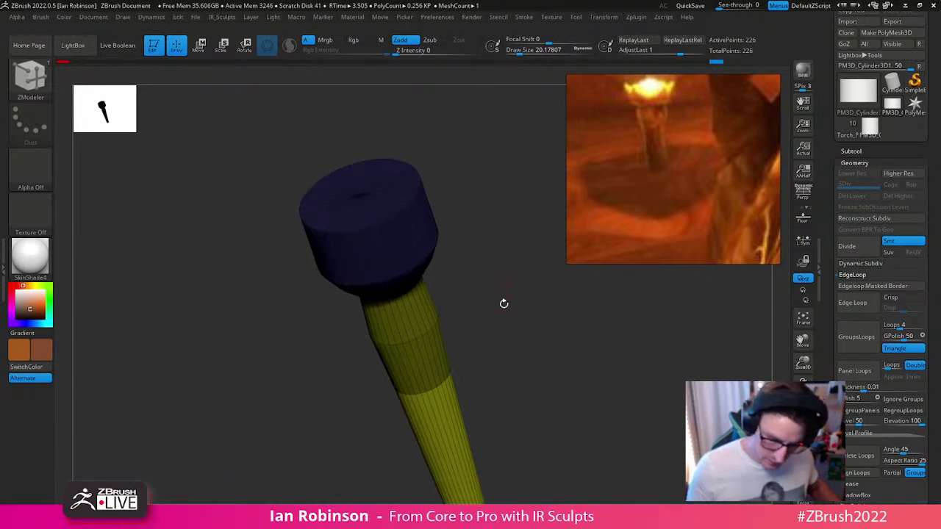
pyautogui.moveTo(500, 292); pyautogui.dragTo(514, 299)
pyautogui.moveTo(459, 203); pyautogui.dragTo(458, 258)
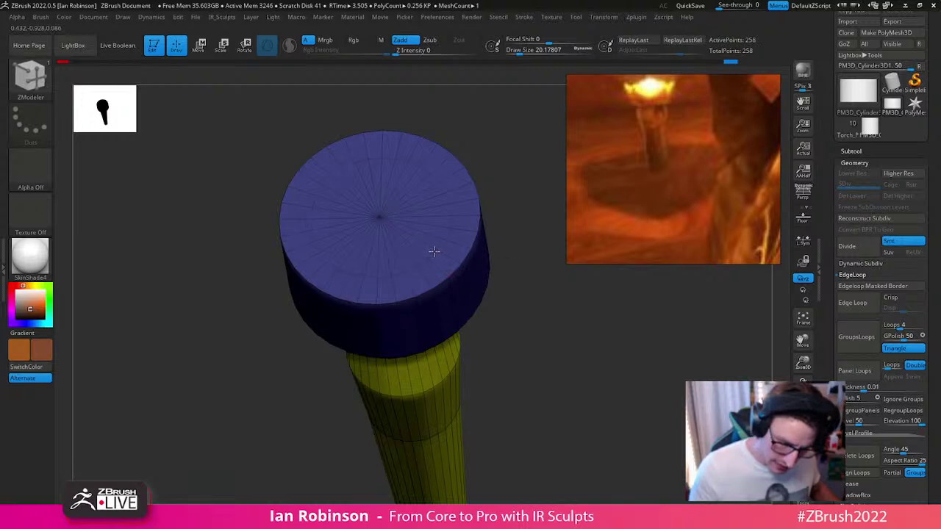
pyautogui.moveTo(437, 229)
pyautogui.mouseDown()
pyautogui.moveTo(344, 193)
pyautogui.moveTo(387, 266)
pyautogui.mouseUp()
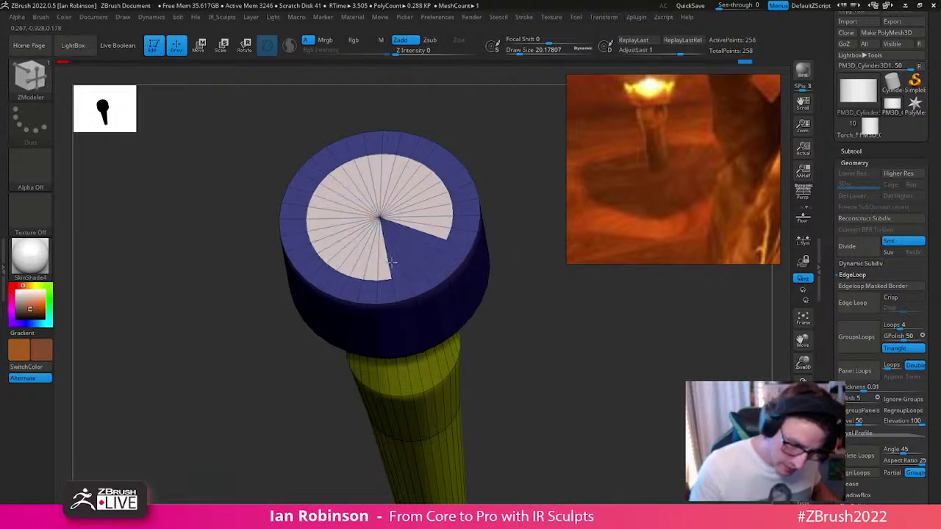
pyautogui.moveTo(531, 281); pyautogui.dragTo(494, 248)
pyautogui.moveTo(439, 223); pyautogui.dragTo(424, 275)
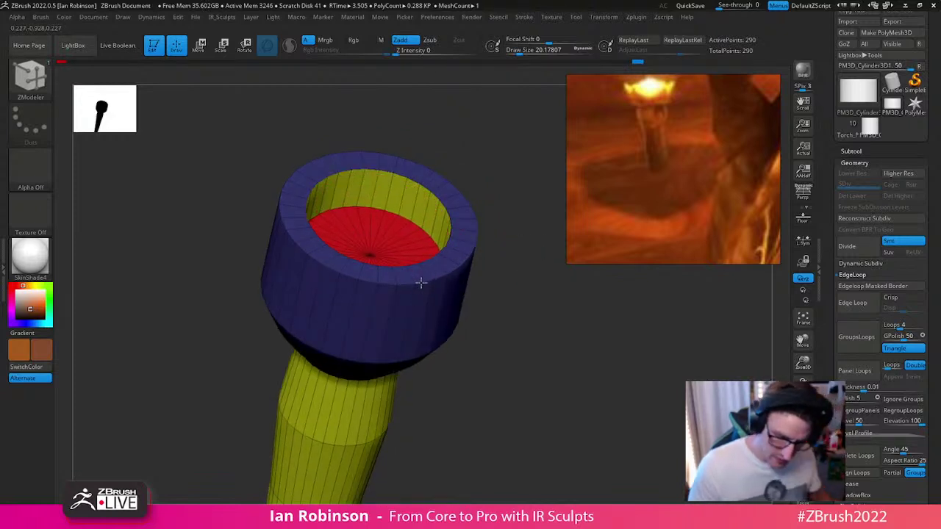
# Step: Mark four evenly spaced groups of four faces on the cup's rim and add an edge loop inside the cup
pyautogui.moveTo(542, 327); pyautogui.dragTo(482, 221)
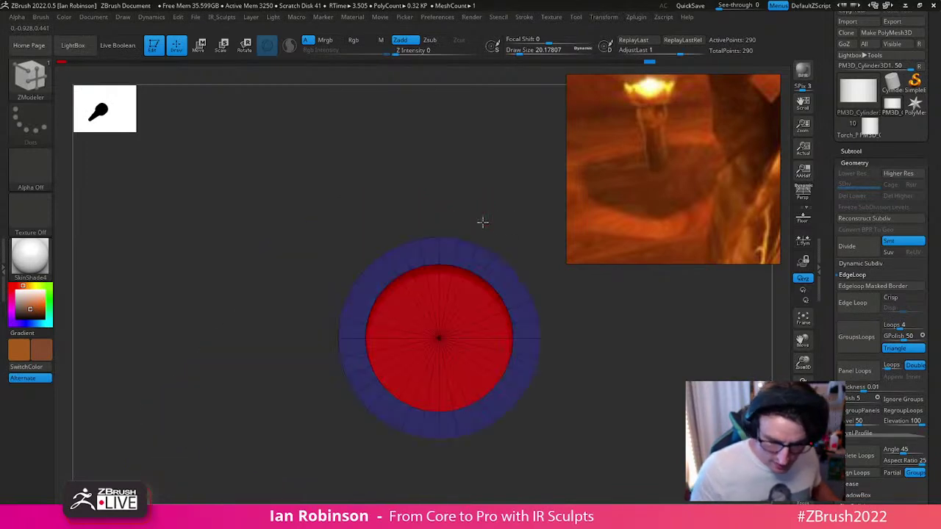
pyautogui.click(449, 252)
pyautogui.click(435, 428)
pyautogui.click(527, 329)
pyautogui.click(355, 344)
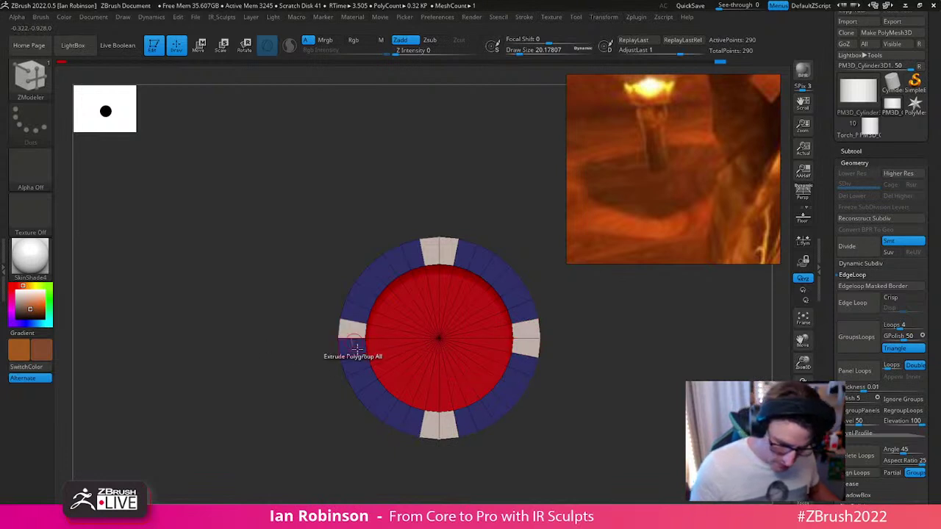
pyautogui.keyDown('alt'); pyautogui.click(523, 312); pyautogui.keyUp('alt')
pyautogui.keyDown('alt'); pyautogui.click(523, 365); pyautogui.keyUp('alt')
pyautogui.keyDown('alt'); pyautogui.click(467, 422); pyautogui.keyUp('alt')
pyautogui.click(419, 429)
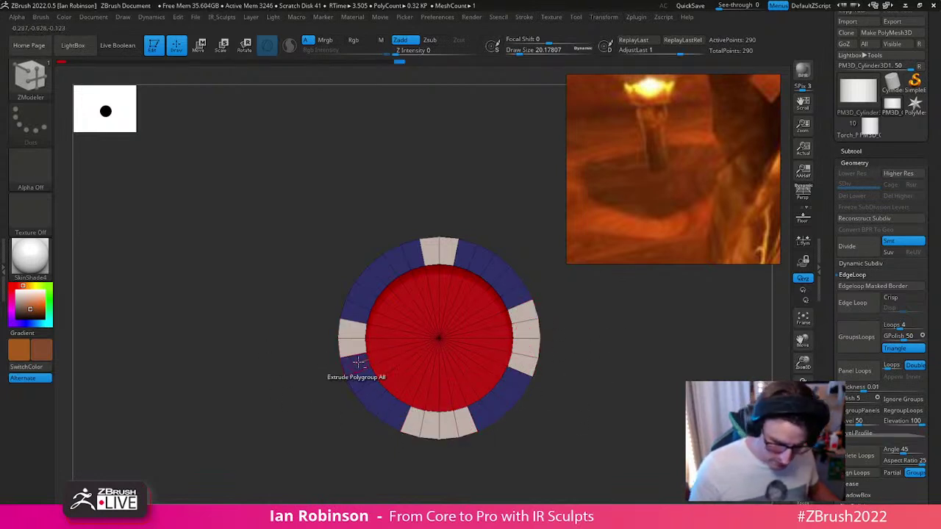
pyautogui.click(458, 258)
pyautogui.hotkey('ctrl', 'z')
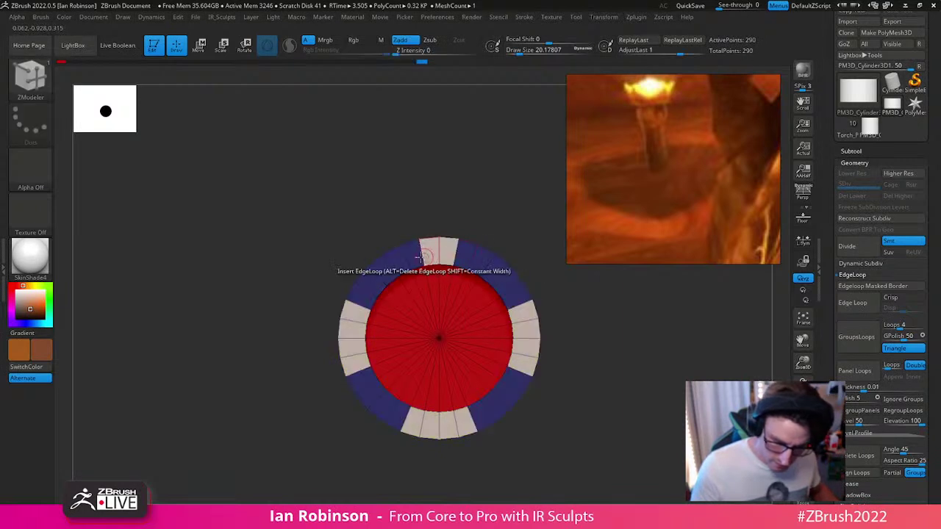
pyautogui.moveTo(579, 389); pyautogui.dragTo(604, 338)
pyautogui.click(500, 318)
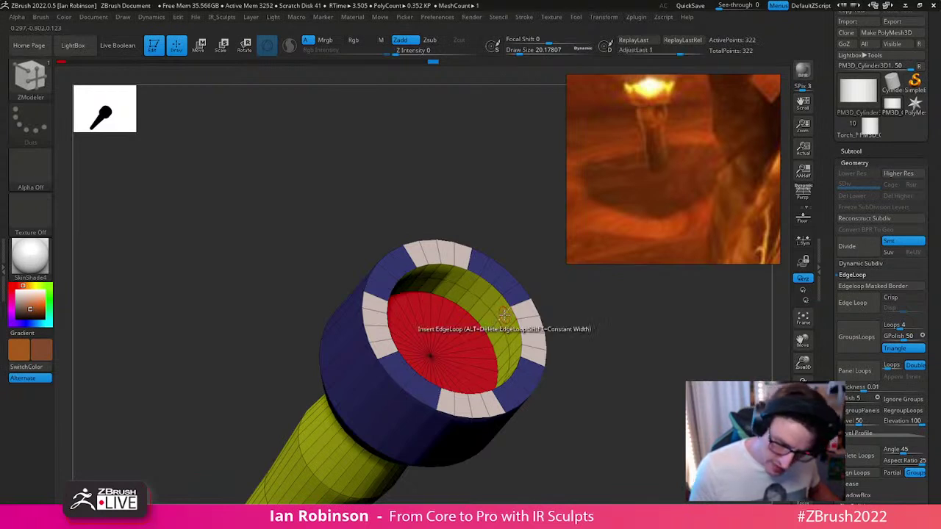
# Step: Set the ZModeler polygon action to QMesh with Polygroup All as the target
pyautogui.press('space')
pyautogui.click(485, 218)
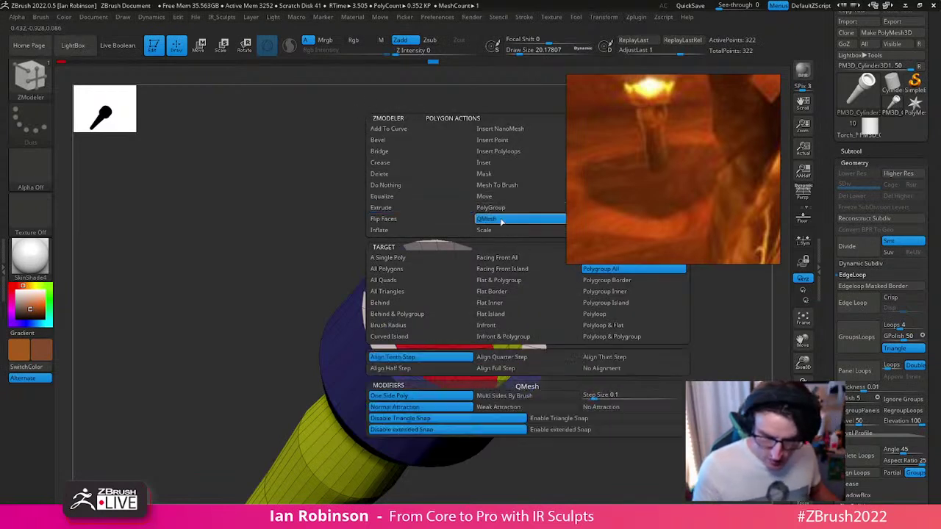
pyautogui.click(622, 290)
# Step: Try to push the marked rim faces down with QMesh to cut notches into the cup
pyautogui.moveTo(546, 332); pyautogui.dragTo(528, 471)
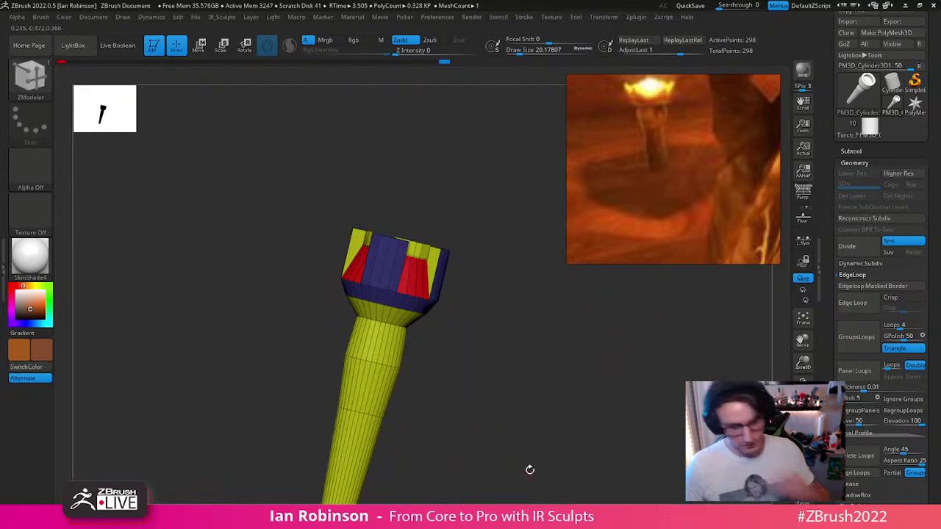
pyautogui.moveTo(560, 292); pyautogui.dragTo(569, 324)
pyautogui.moveTo(498, 272); pyautogui.dragTo(558, 362)
pyautogui.moveTo(537, 282); pyautogui.dragTo(523, 291)
pyautogui.hotkey('ctrl', 'z')
# Step: Try adding supporting edge loops around the cup's wall and pushing the marked rim faces down again
pyautogui.moveTo(573, 314); pyautogui.dragTo(593, 299)
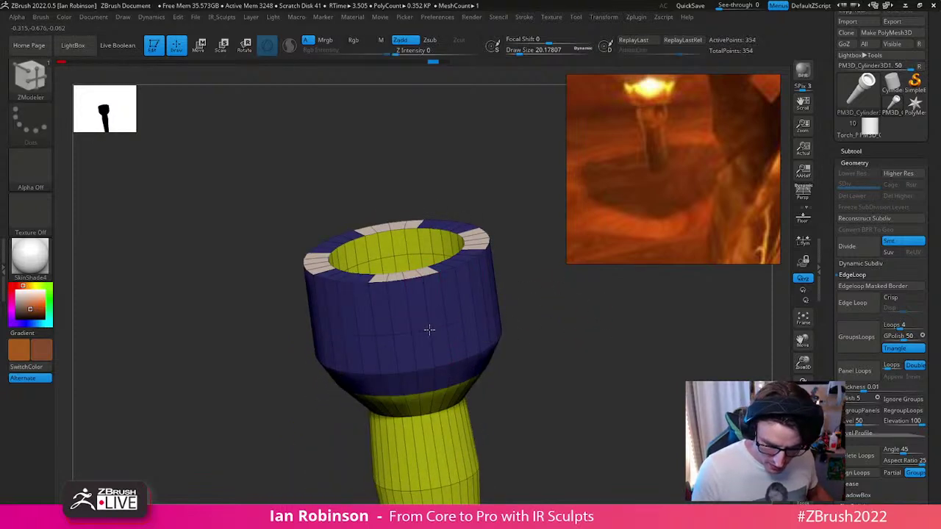
pyautogui.moveTo(544, 317); pyautogui.dragTo(562, 320)
pyautogui.moveTo(427, 277); pyautogui.dragTo(429, 299)
pyautogui.moveTo(544, 308); pyautogui.dragTo(404, 330)
pyautogui.moveTo(499, 284); pyautogui.dragTo(529, 322)
pyautogui.moveTo(407, 341); pyautogui.dragTo(399, 336)
pyautogui.hotkey('ctrl', 'z')
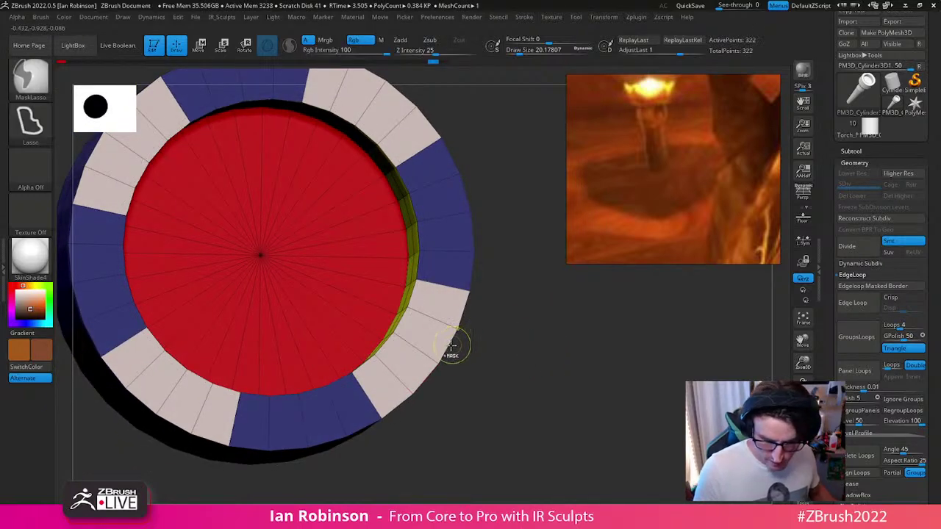
# Step: Undo the added edge loops and all the face markings on the cup's rim
pyautogui.hotkey('ctrl', 'z')
pyautogui.moveTo(519, 323); pyautogui.dragTo(536, 288)
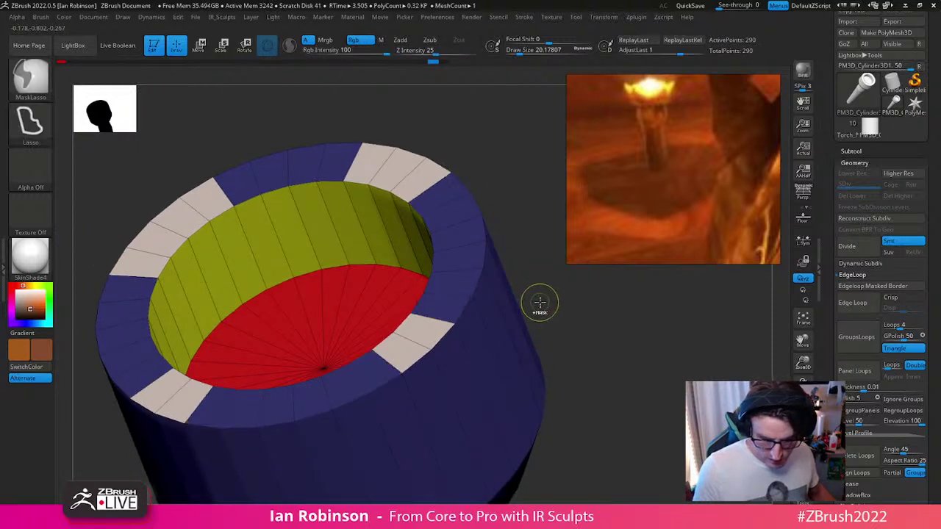
pyautogui.hotkey('ctrl', 'z')
pyautogui.hotkey('ctrl', 'z')
pyautogui.hotkey('ctrl', 'z')
pyautogui.hotkey('ctrl', 'z')
pyautogui.hotkey('ctrl', 'z')
pyautogui.hotkey('ctrl', 'z')
pyautogui.hotkey('ctrl', 'z')
pyautogui.hotkey('ctrl', 'z')
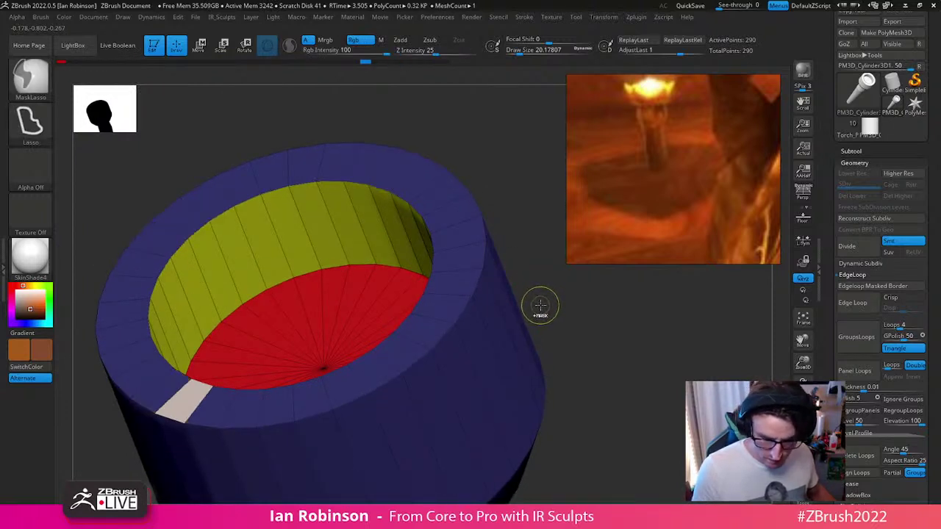
pyautogui.hotkey('ctrl', 'z')
# Step: Insert an edge loop around the rim near its inner edge and mark four evenly spaced pairs of outer rim faces
pyautogui.moveTo(592, 332); pyautogui.dragTo(417, 384)
pyautogui.moveTo(544, 382); pyautogui.dragTo(533, 355)
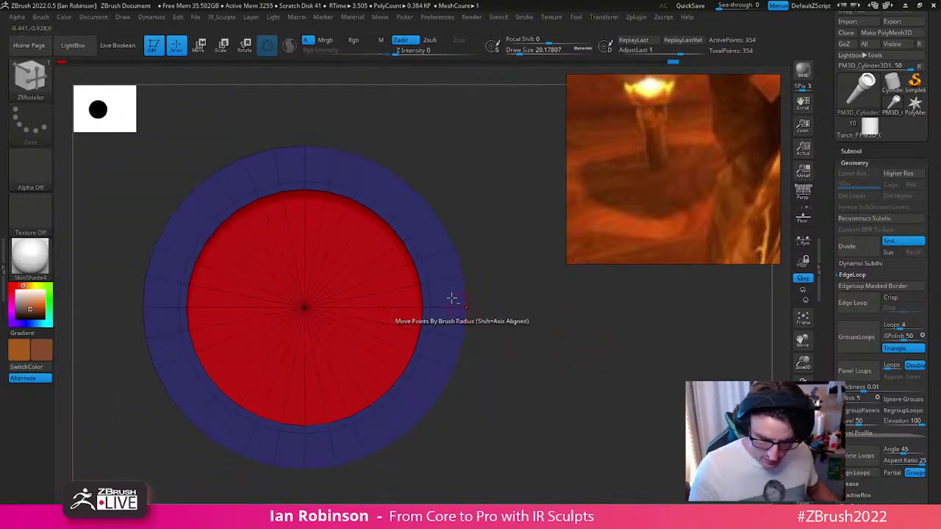
pyautogui.keyDown('alt'); pyautogui.moveTo(454, 296); pyautogui.dragTo(451, 319); pyautogui.keyUp('alt')
pyautogui.keyDown('alt'); pyautogui.moveTo(161, 296); pyautogui.dragTo(164, 323); pyautogui.keyUp('alt')
pyautogui.click(308, 180)
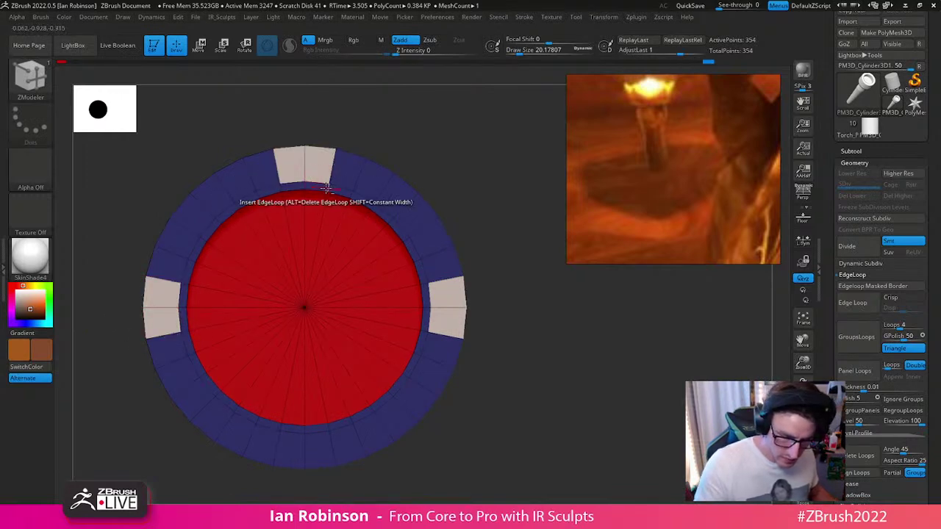
pyautogui.click(305, 448)
# Step: Widen each marked group to four faces and push them down with QMesh to cut four notches in the rim
pyautogui.click(444, 353)
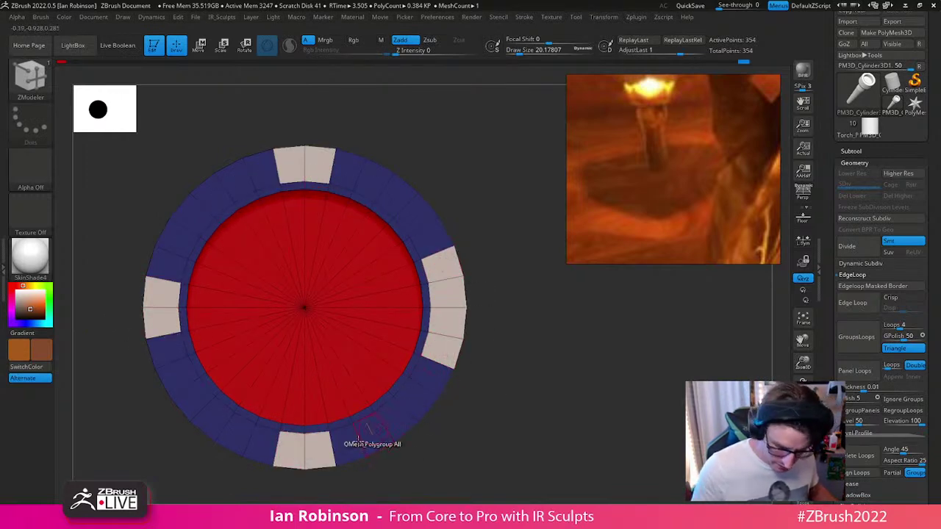
pyautogui.click(350, 444)
pyautogui.click(259, 446)
pyautogui.click(165, 351)
pyautogui.click(182, 258)
pyautogui.click(254, 170)
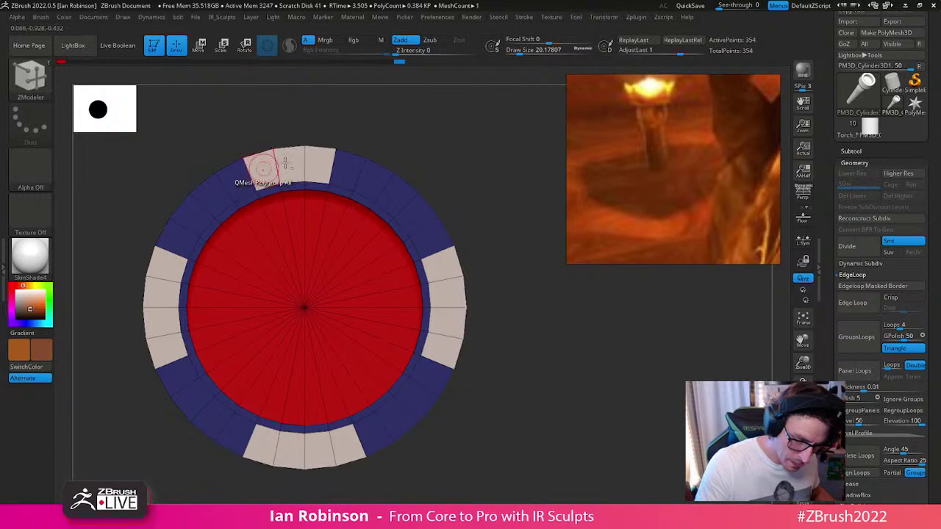
pyautogui.click(345, 171)
pyautogui.moveTo(517, 307); pyautogui.dragTo(435, 313)
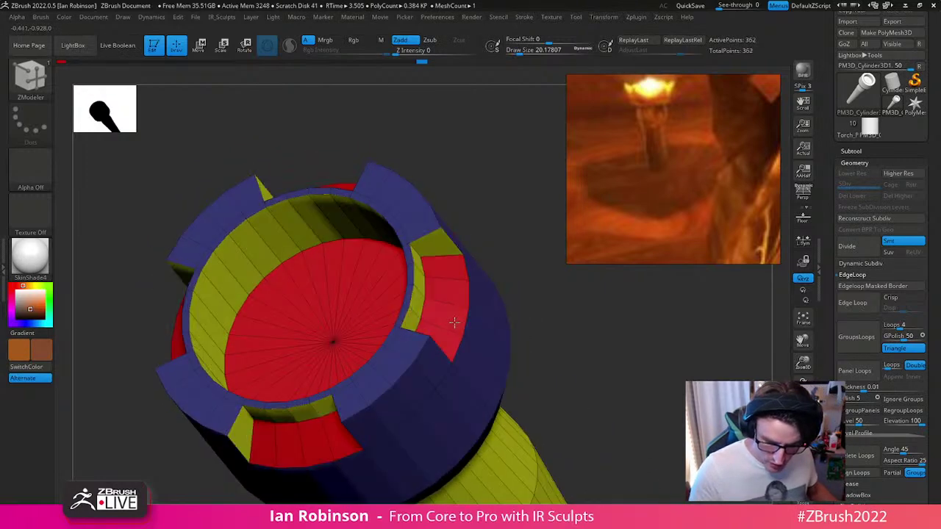
# Step: Insert an edge loop around the cup's inner wall, then undo back to the marked, uncut rim faces
pyautogui.moveTo(494, 286); pyautogui.dragTo(537, 300)
pyautogui.moveTo(434, 290); pyautogui.dragTo(439, 305)
pyautogui.moveTo(529, 312); pyautogui.dragTo(397, 328)
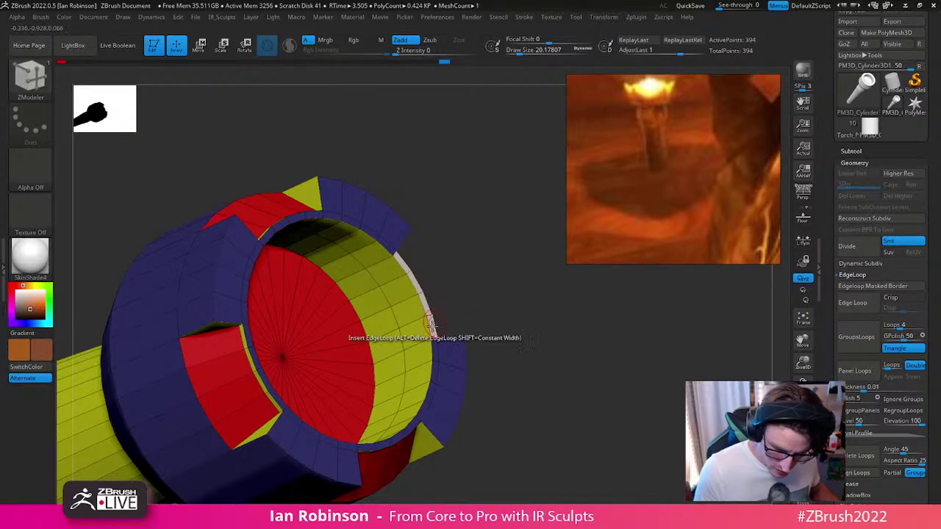
pyautogui.moveTo(518, 308); pyautogui.dragTo(568, 337)
pyautogui.keyDown('ctrl'); pyautogui.moveTo(569, 338); pyautogui.dragTo(586, 321, button='right'); pyautogui.keyUp('ctrl')
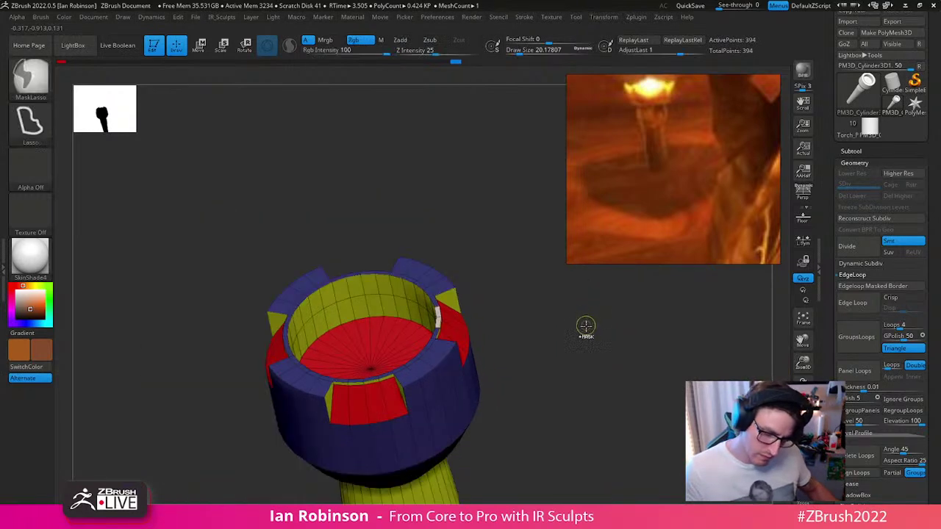
pyautogui.hotkey('ctrl', 'z')
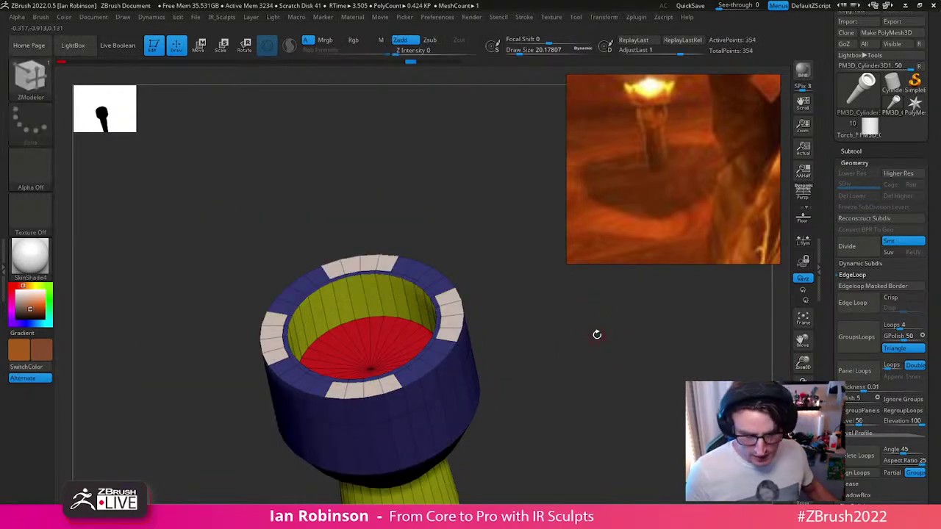
# Step: Try pushing the marked rim faces down again to re-cut the four notches
pyautogui.moveTo(594, 335); pyautogui.dragTo(441, 347)
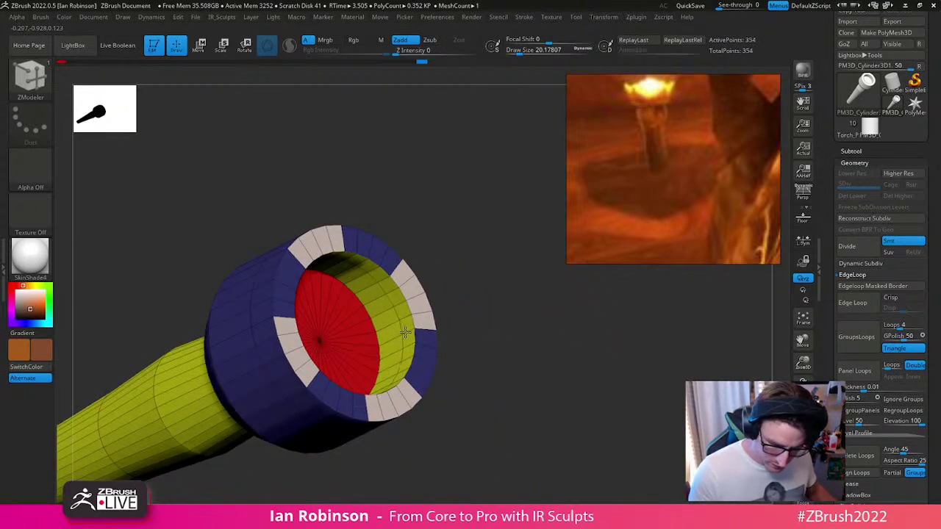
pyautogui.moveTo(508, 296); pyautogui.dragTo(426, 328)
pyautogui.moveTo(512, 313); pyautogui.dragTo(497, 338)
pyautogui.click(496, 338)
pyautogui.hotkey('ctrl', 'shift', 'z')
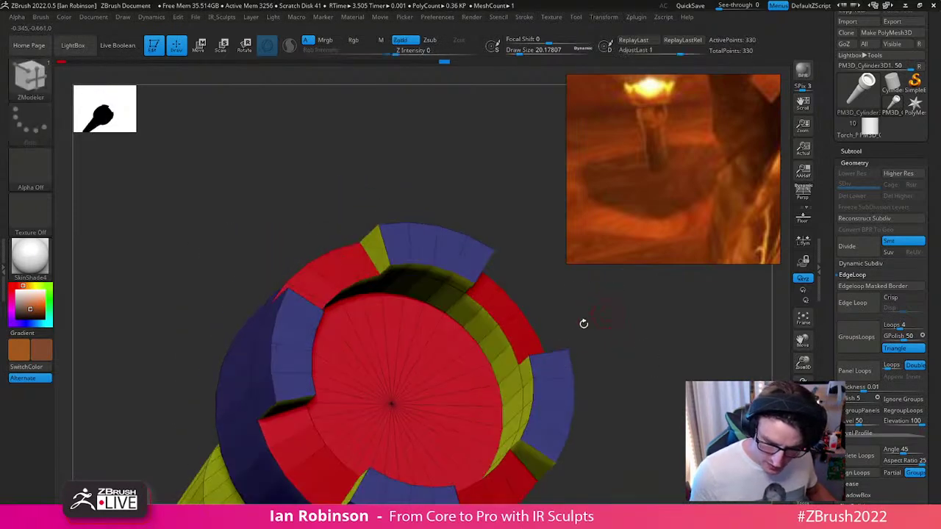
# Step: Restore the notched cup with its supporting edge loop and give the inner wall and inner rim loop their own polygroups
pyautogui.moveTo(537, 326); pyautogui.dragTo(555, 305)
pyautogui.press('space')
pyautogui.click(475, 307)
pyautogui.click(483, 342)
pyautogui.press('alt')
pyautogui.moveTo(590, 298); pyautogui.dragTo(588, 307)
pyautogui.press('space')
pyautogui.moveTo(494, 351); pyautogui.dragTo(483, 359)
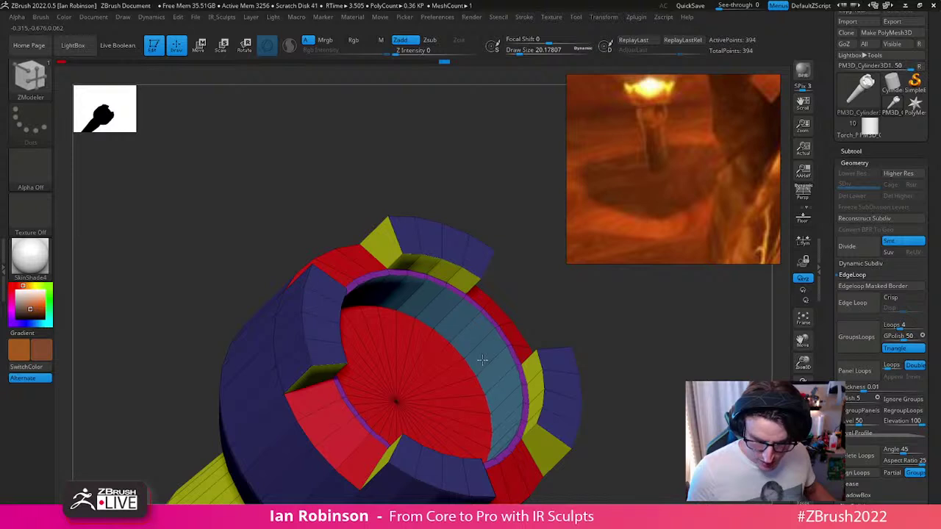
# Step: Check the whole torch from the front with the wireframe and polygroup colours hidden
pyautogui.hotkey('shift', 'f')
pyautogui.moveTo(640, 325); pyautogui.dragTo(599, 306)
pyautogui.hotkey('shift', 'f')
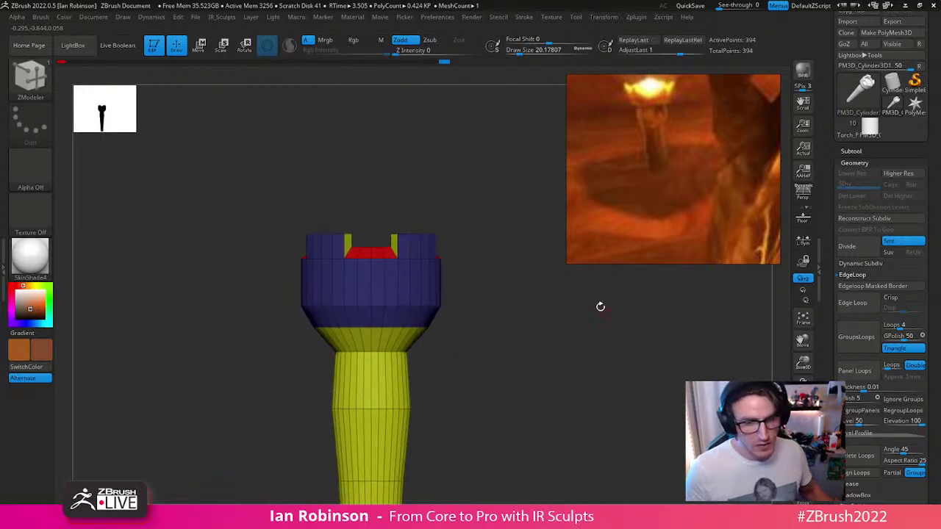
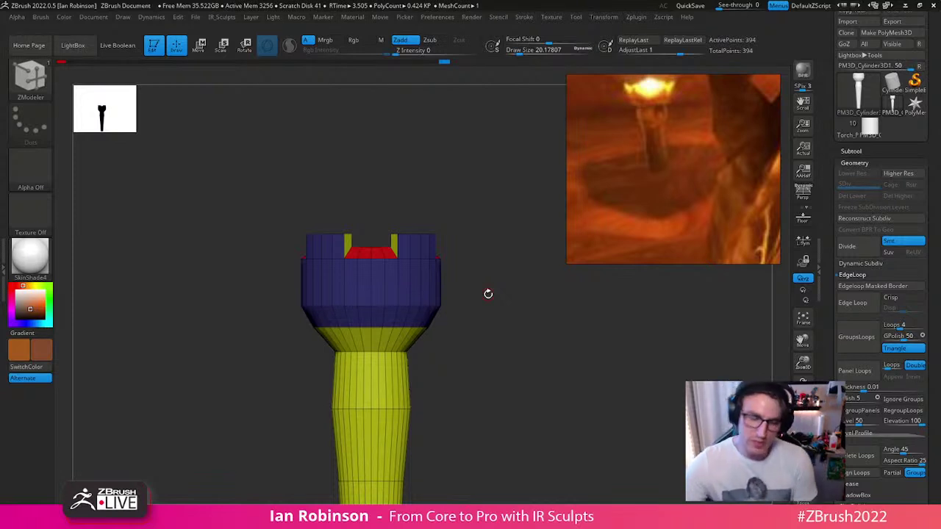
pyautogui.moveTo(456, 336); pyautogui.dragTo(609, 316)
pyautogui.hotkey('shift', 'f')
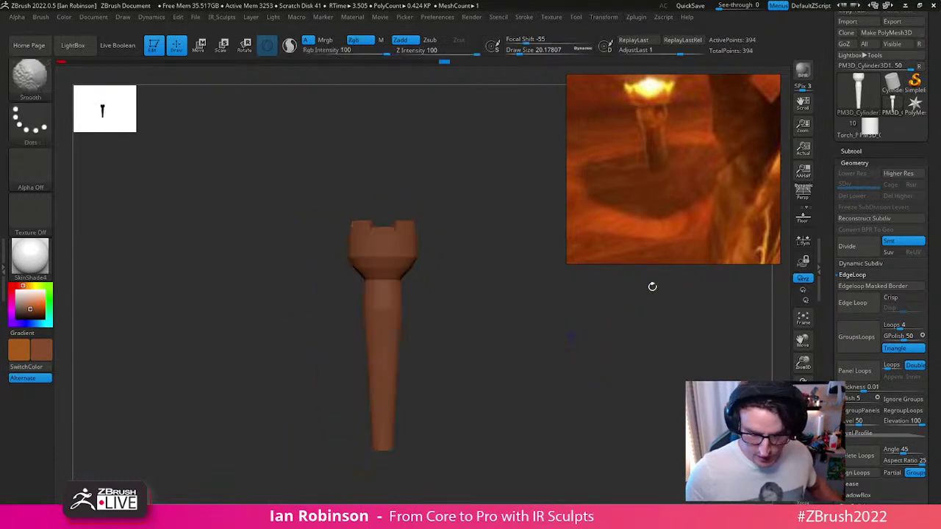
# Step: Save the tool as Torch.ztl in a new Torch folder inside Conker_Bad_Fur_Day_VR_Project
pyautogui.moveTo(934, 103); pyautogui.dragTo(934, 160)
pyautogui.click(893, 44)
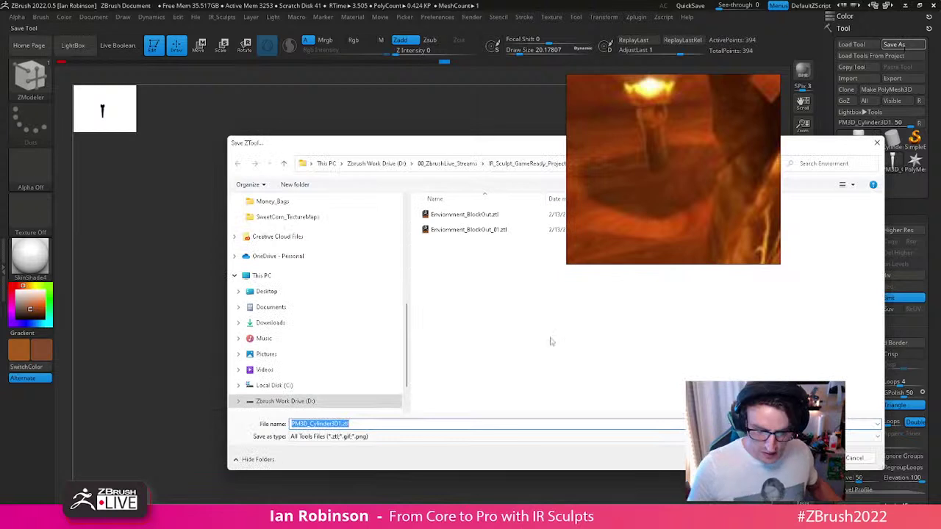
pyautogui.moveTo(514, 145); pyautogui.dragTo(340, 200)
pyautogui.click(421, 219)
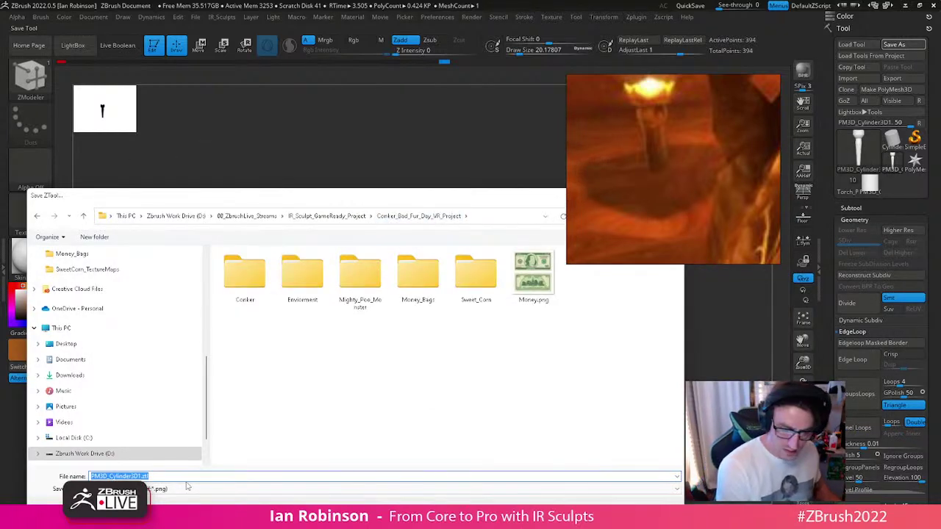
pyautogui.hotkey('ctrl', 'shift', 'n')
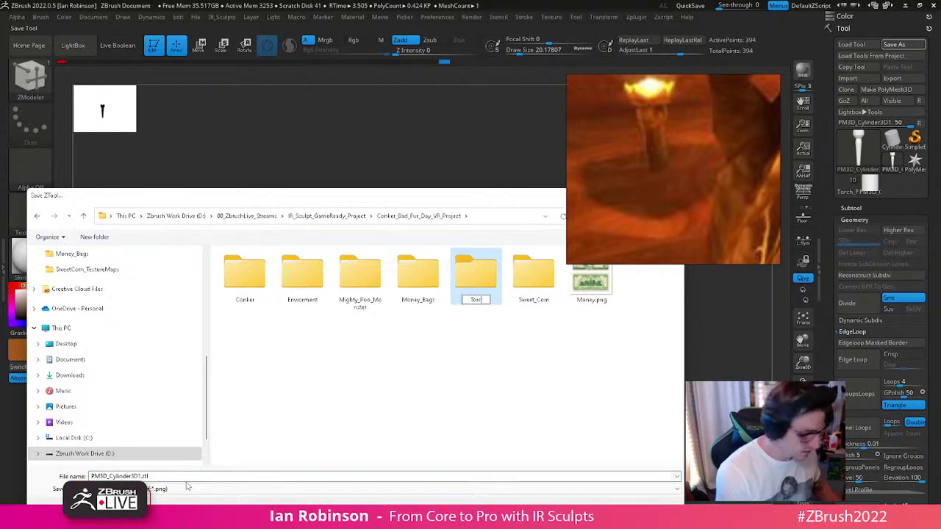
pyautogui.press('Return')
pyautogui.press('Return')
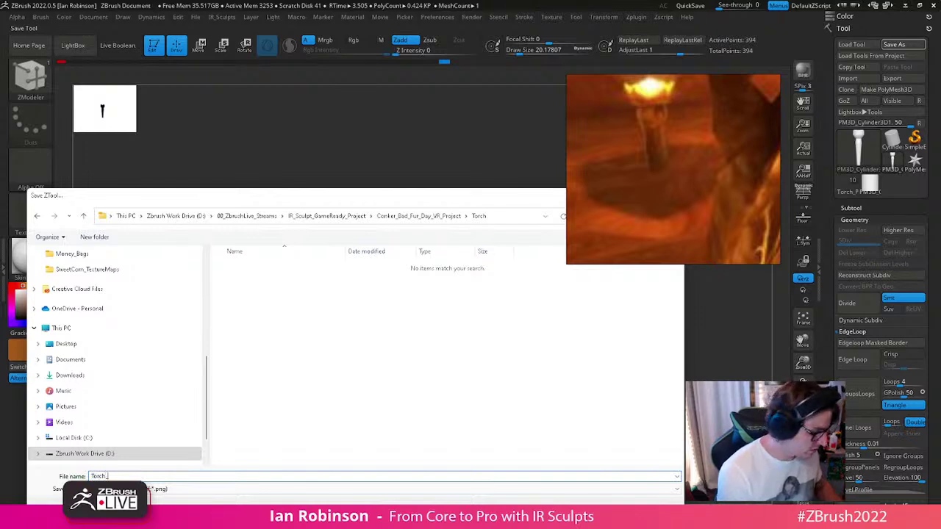
pyautogui.press('Return')
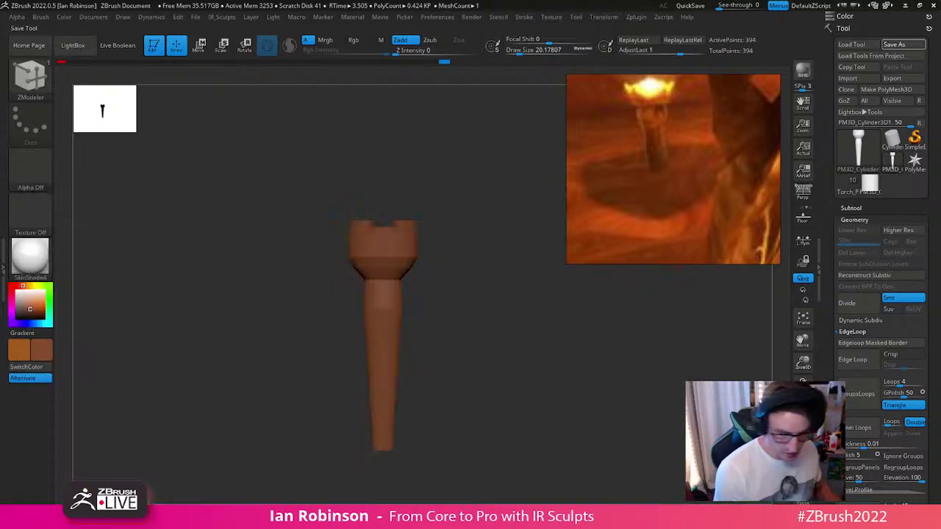
# Step: Load Conker_The_Squirrel_Detail_05.ztl from the project's Conker/Conker_Detail folder
pyautogui.click(853, 44)
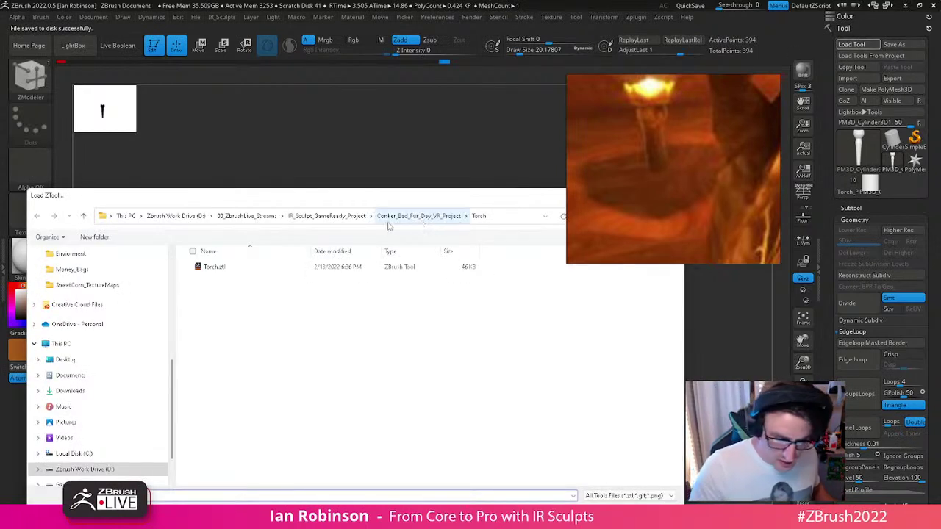
pyautogui.click(419, 217)
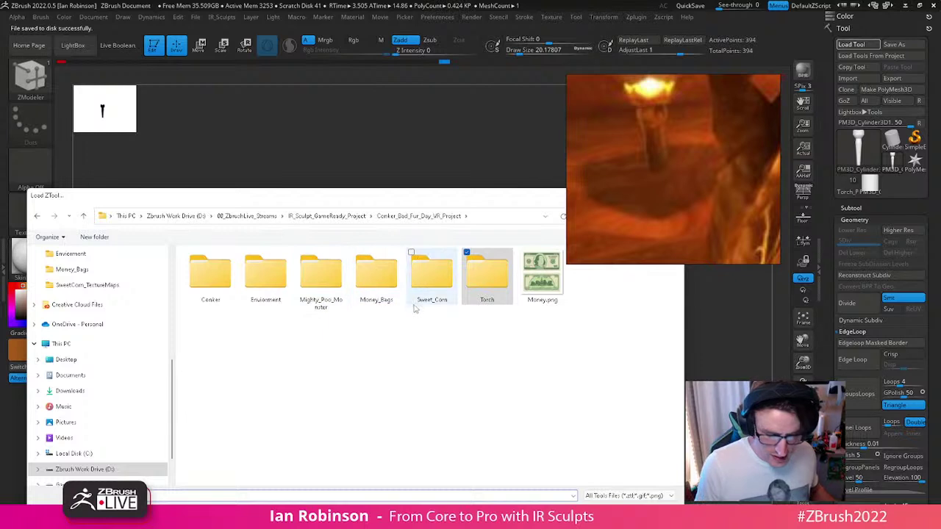
pyautogui.click(212, 277)
pyautogui.doubleClick(213, 278)
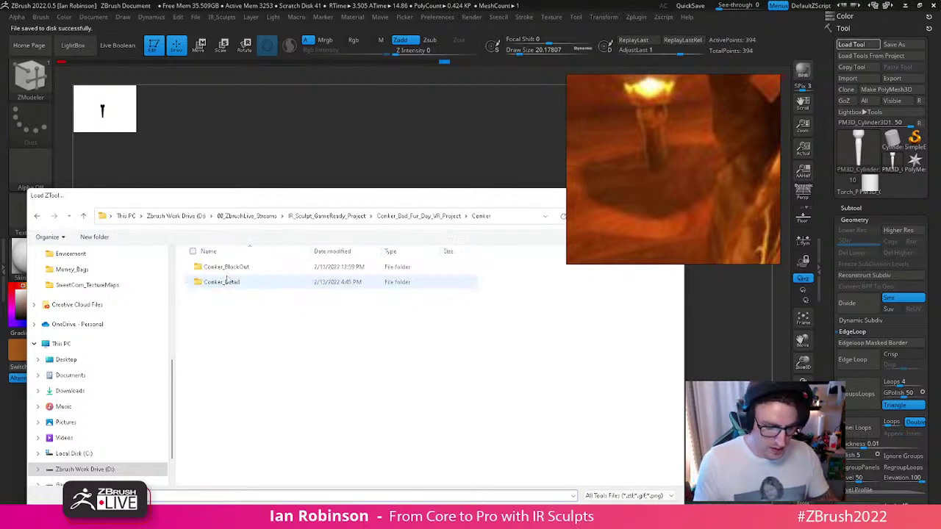
pyautogui.doubleClick(242, 282)
pyautogui.click(309, 327)
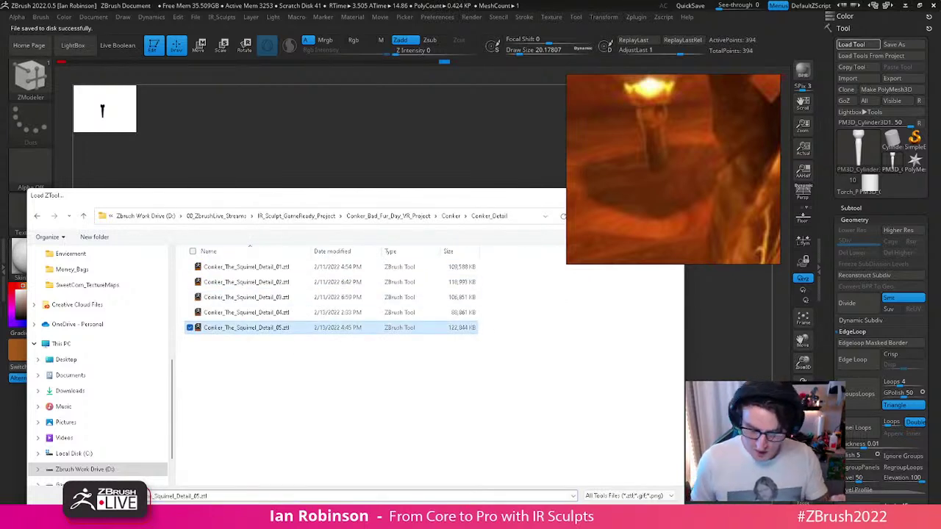
pyautogui.click(597, 509)
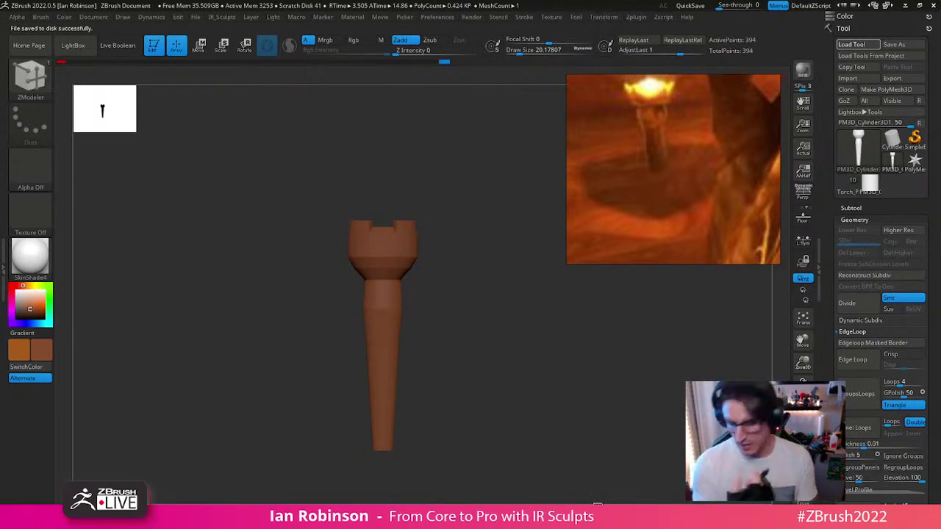
pyautogui.moveTo(502, 249); pyautogui.dragTo(443, 236)
pyautogui.keyDown('alt'); pyautogui.moveTo(443, 236); pyautogui.dragTo(474, 338); pyautogui.keyUp('alt')
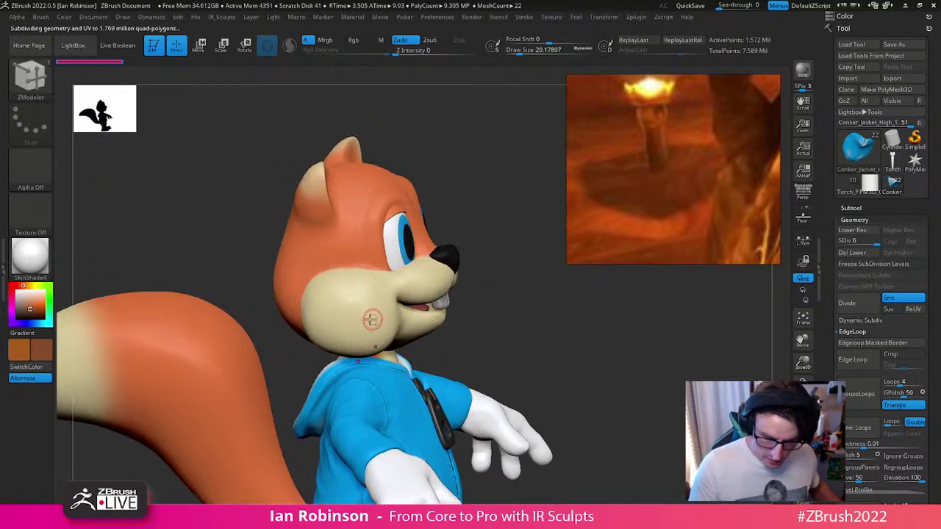
# Step: Make Conker's head the active subtool and choose the Layer brush with a draw size of about 6.2
pyautogui.keyDown('alt'); pyautogui.click(372, 318); pyautogui.keyUp('alt')
pyautogui.moveTo(602, 379)
pyautogui.mouseDown()
pyautogui.moveTo(583, 372)
pyautogui.moveTo(547, 289)
pyautogui.moveTo(666, 428)
pyautogui.moveTo(531, 414)
pyautogui.mouseUp()
pyautogui.press('s')
pyautogui.moveTo(473, 331); pyautogui.dragTo(466, 331)
pyautogui.moveTo(559, 313)
pyautogui.mouseDown()
pyautogui.moveTo(547, 334)
pyautogui.moveTo(567, 340)
pyautogui.moveTo(574, 328)
pyautogui.moveTo(575, 347)
pyautogui.moveTo(547, 324)
pyautogui.mouseUp()
pyautogui.press('b')
pyautogui.press('l')
pyautogui.press('a')
pyautogui.press('s')
pyautogui.keyDown('alt'); pyautogui.moveTo(601, 282); pyautogui.dragTo(598, 326); pyautogui.keyUp('alt')
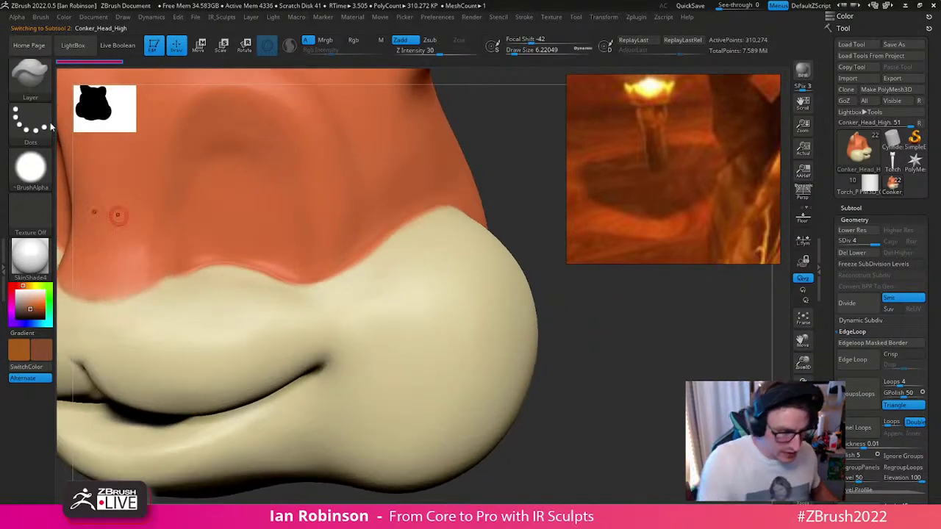
# Step: Assign Alpha 24 to the Layer brush and set its draw size to about 8.1
pyautogui.click(35, 169)
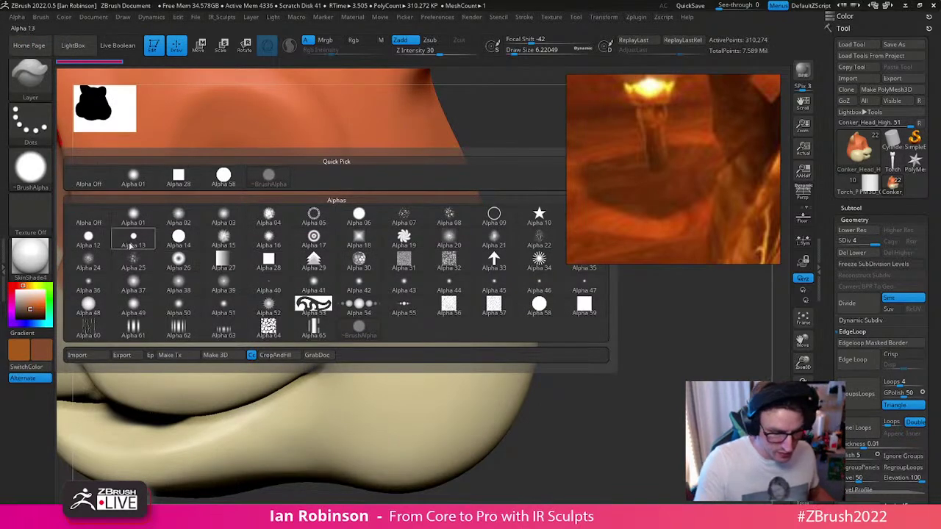
pyautogui.click(88, 263)
pyautogui.moveTo(588, 338); pyautogui.dragTo(497, 363)
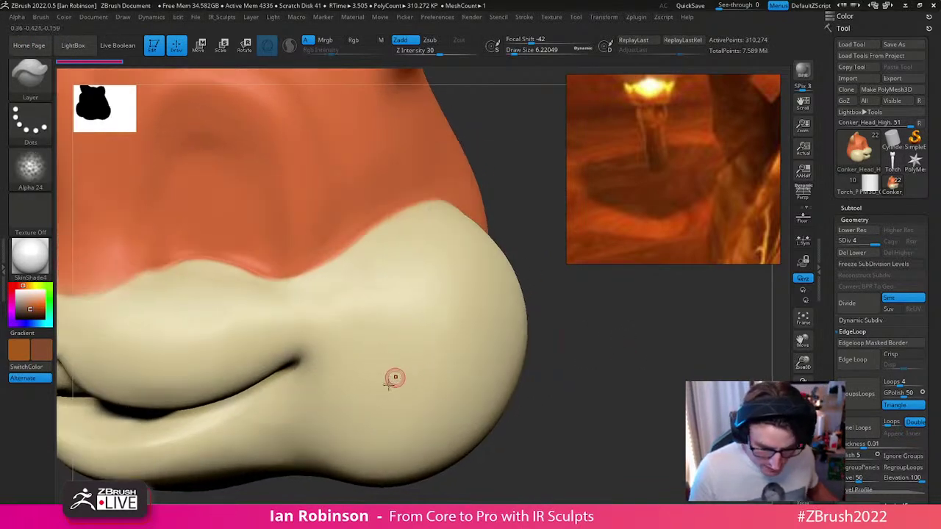
pyautogui.press('s')
pyautogui.click(436, 362)
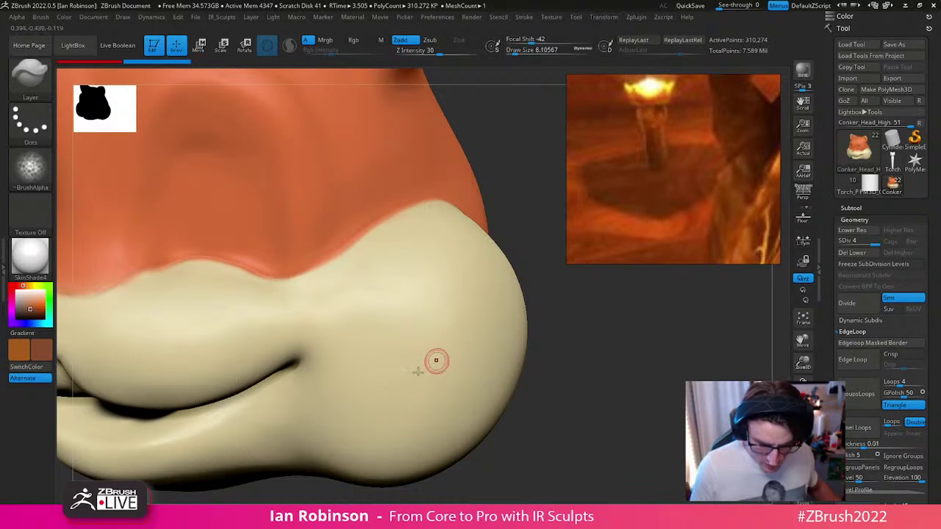
# Step: Subdivide the head to level 5 and sculpt a diagonal scar-like ridge across the cream cheek
pyautogui.press('ctrl')
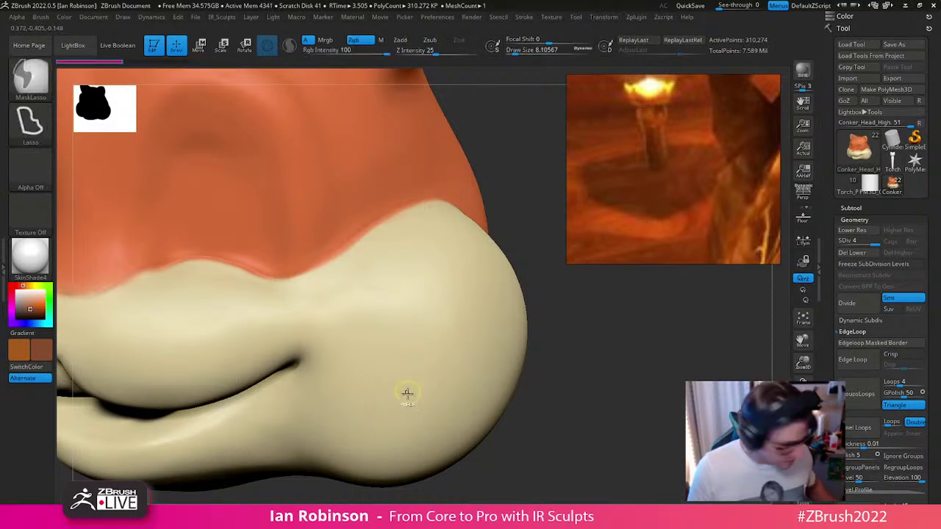
pyautogui.hotkey('ctrl', 'd')
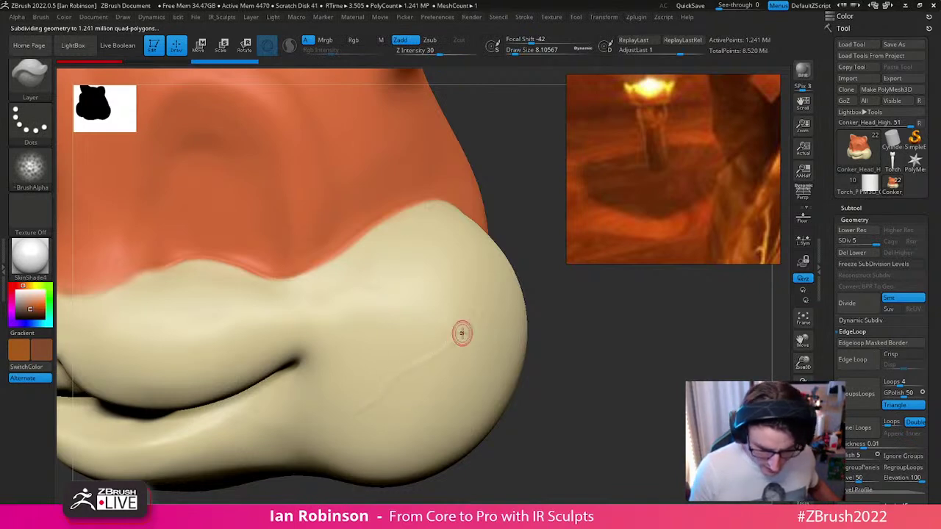
pyautogui.moveTo(615, 363); pyautogui.dragTo(581, 336)
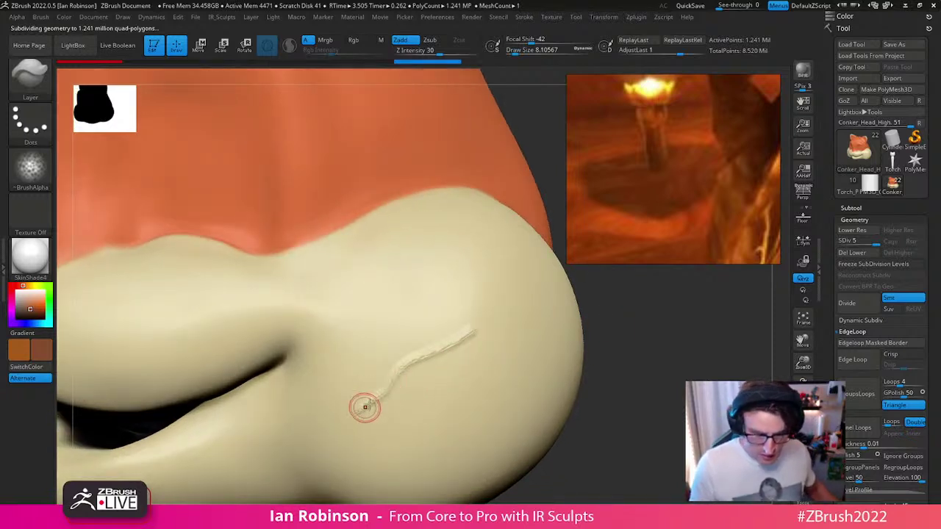
pyautogui.moveTo(363, 409); pyautogui.dragTo(416, 357)
pyautogui.moveTo(384, 397)
pyautogui.mouseDown()
pyautogui.moveTo(429, 352)
pyautogui.moveTo(478, 324)
pyautogui.mouseUp()
pyautogui.moveTo(429, 349); pyautogui.dragTo(374, 398)
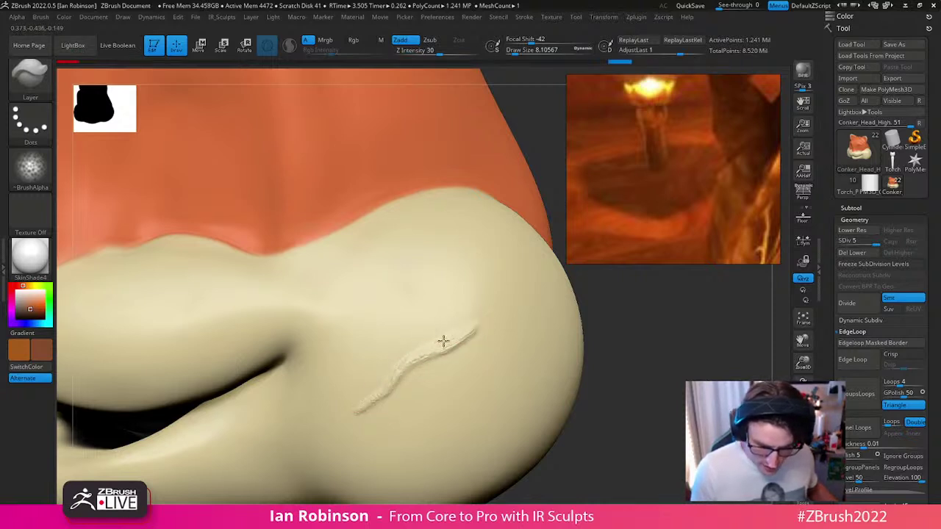
# Step: Build up the cheek scar with overlapping Layer strokes, widening it and adding fibrous texture along its length
pyautogui.moveTo(442, 358); pyautogui.dragTo(487, 373, button='right')
pyautogui.moveTo(410, 361)
pyautogui.mouseDown()
pyautogui.moveTo(400, 366)
pyautogui.moveTo(424, 335)
pyautogui.mouseUp()
pyautogui.moveTo(456, 363); pyautogui.dragTo(485, 332)
pyautogui.moveTo(485, 332); pyautogui.dragTo(463, 332, button='right')
pyautogui.moveTo(462, 332); pyautogui.dragTo(497, 289)
pyautogui.moveTo(449, 353); pyautogui.dragTo(504, 269)
pyautogui.moveTo(487, 309); pyautogui.dragTo(504, 290, button='right')
pyautogui.moveTo(358, 426)
pyautogui.mouseDown()
pyautogui.moveTo(298, 456)
pyautogui.moveTo(421, 345)
pyautogui.moveTo(482, 315)
pyautogui.mouseUp()
pyautogui.moveTo(434, 340); pyautogui.dragTo(482, 332)
pyautogui.moveTo(482, 335); pyautogui.dragTo(478, 317, button='right')
pyautogui.moveTo(440, 350); pyautogui.dragTo(486, 323)
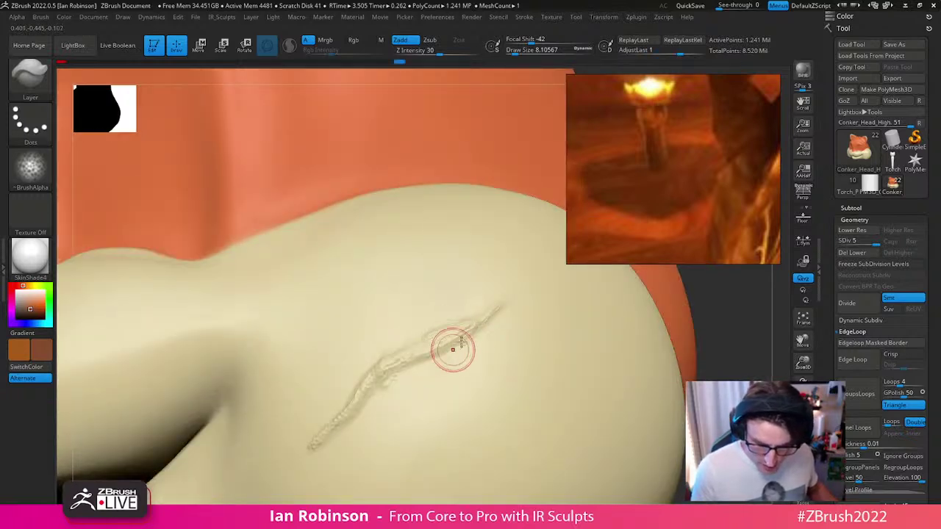
pyautogui.moveTo(379, 384); pyautogui.dragTo(452, 350)
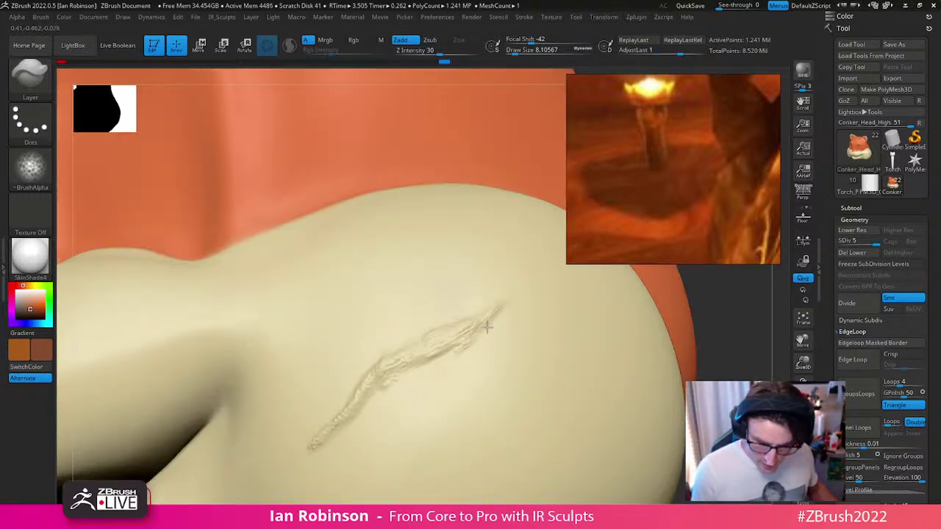
pyautogui.moveTo(390, 388); pyautogui.dragTo(495, 342)
pyautogui.moveTo(495, 343)
pyautogui.keyDown('ctrl'); pyautogui.mouseDown(button='right')
pyautogui.moveTo(508, 369)
pyautogui.moveTo(570, 339)
pyautogui.moveTo(621, 387)
pyautogui.mouseUp(button='right'); pyautogui.keyUp('ctrl')
# Step: Set the draw size to about 3.9 and try a thin strand branching off the scar's upper edge
pyautogui.moveTo(601, 311); pyautogui.dragTo(594, 338, button='right')
pyautogui.press('s')
pyautogui.moveTo(482, 307); pyautogui.dragTo(477, 308)
pyautogui.moveTo(478, 314); pyautogui.dragTo(464, 332, button='right')
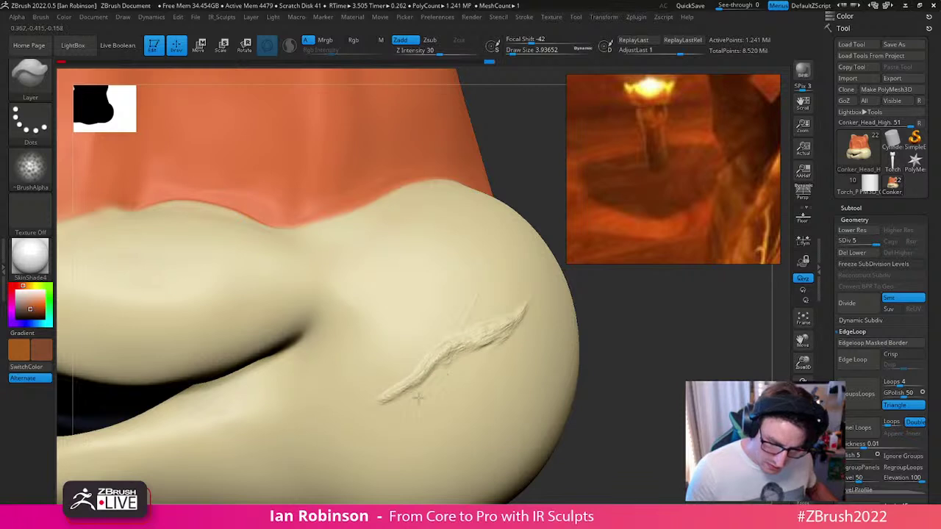
pyautogui.press('ctrl')
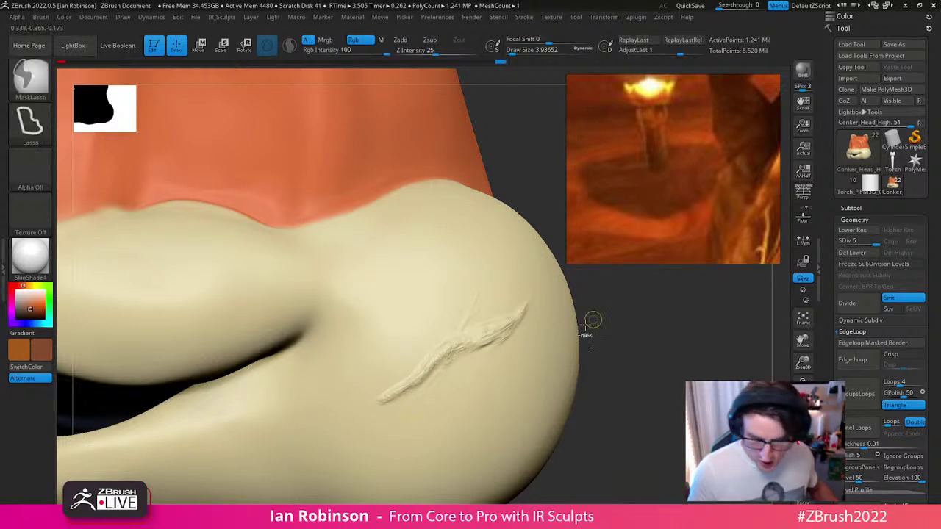
# Step: Sculpt a second, shorter and thinner diagonal scar on the cheek above the first one
pyautogui.press('s')
pyautogui.moveTo(566, 289); pyautogui.dragTo(569, 288)
pyautogui.moveTo(483, 255); pyautogui.dragTo(477, 269, button='right')
pyautogui.press('s')
pyautogui.moveTo(475, 266); pyautogui.dragTo(473, 250)
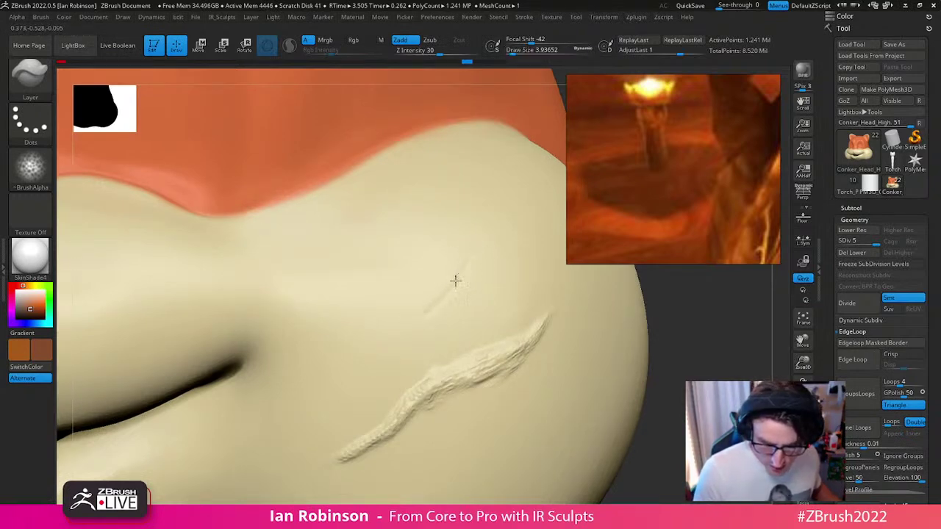
pyautogui.moveTo(429, 309); pyautogui.dragTo(457, 290)
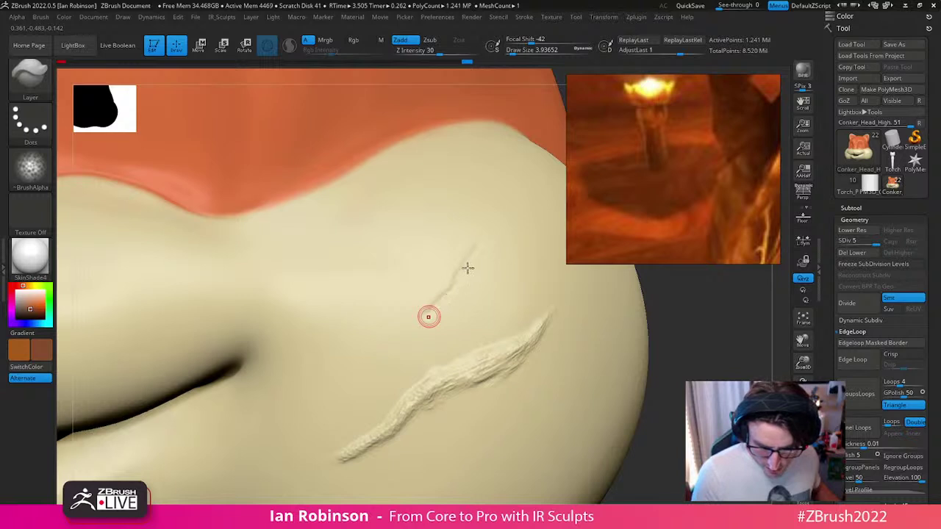
pyautogui.moveTo(475, 245); pyautogui.dragTo(426, 313)
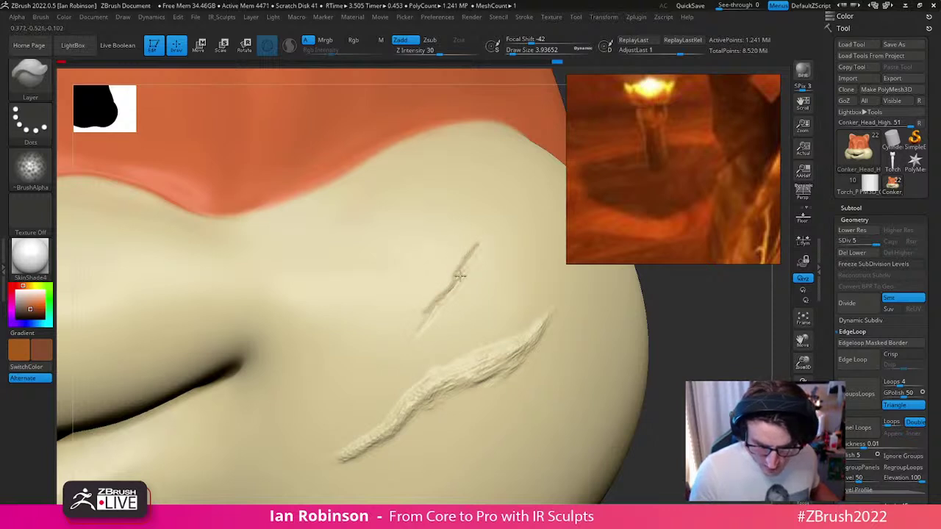
# Step: Build up both edges of the thin upper scar with Layer strokes, leaving a narrow groove along its middle
pyautogui.moveTo(441, 300); pyautogui.dragTo(413, 339)
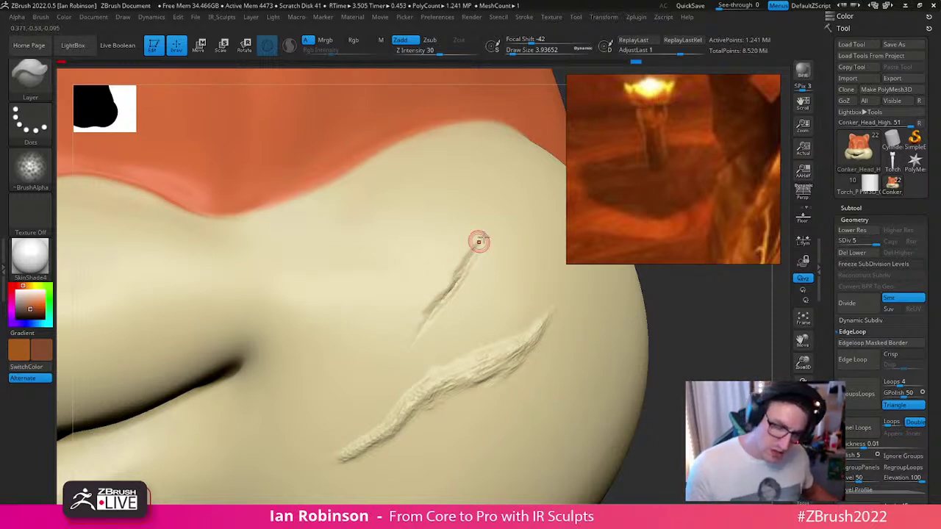
pyautogui.moveTo(459, 284)
pyautogui.mouseDown(button='right')
pyautogui.moveTo(493, 299)
pyautogui.moveTo(481, 332)
pyautogui.moveTo(465, 286)
pyautogui.mouseUp(button='right')
pyautogui.moveTo(500, 176); pyautogui.dragTo(454, 257)
pyautogui.moveTo(493, 201); pyautogui.dragTo(446, 278)
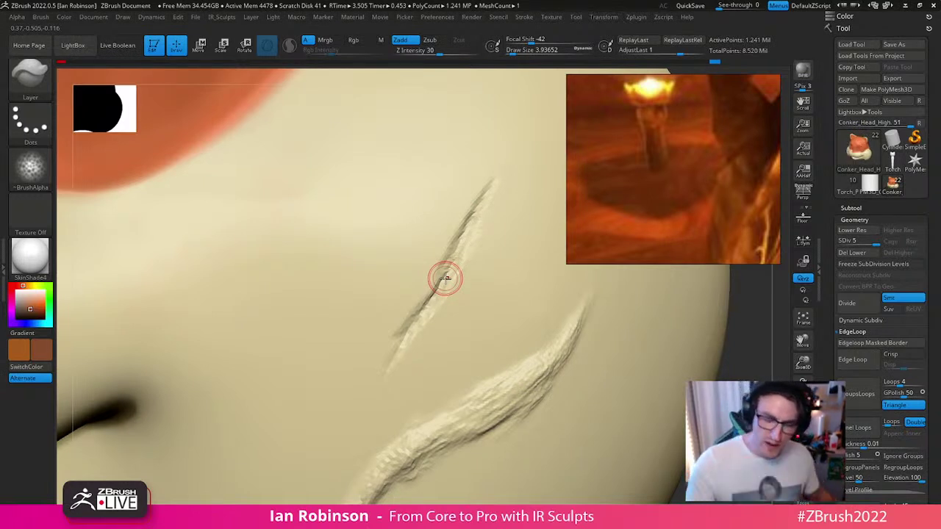
pyautogui.moveTo(474, 218); pyautogui.dragTo(431, 300)
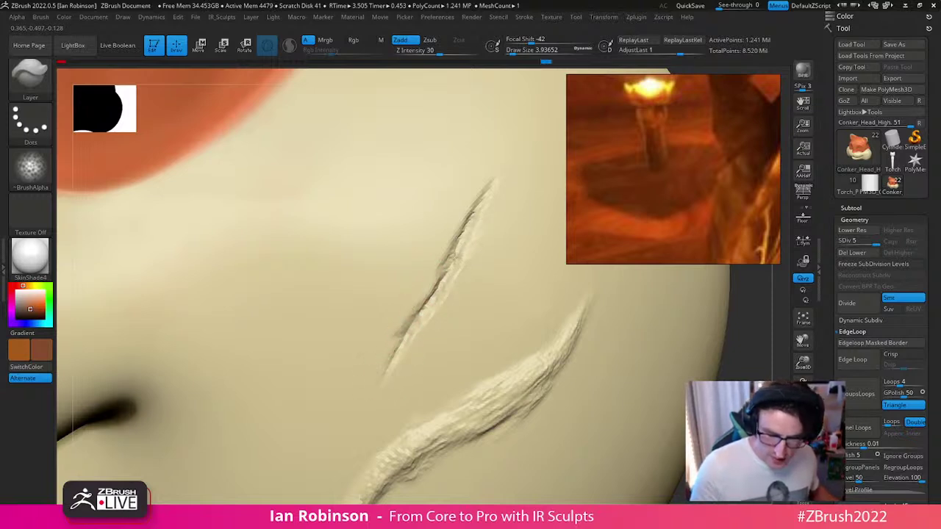
pyautogui.moveTo(446, 274); pyautogui.dragTo(389, 368)
pyautogui.moveTo(450, 254); pyautogui.dragTo(427, 302)
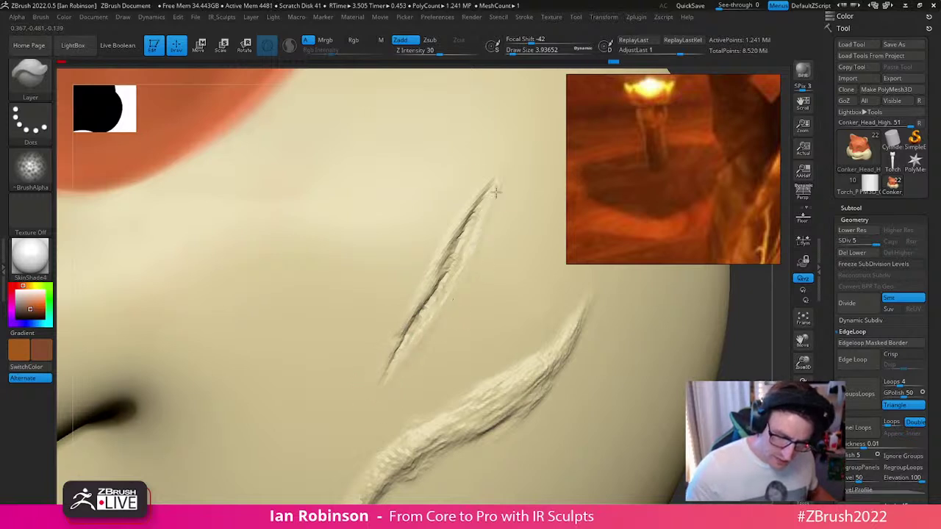
# Step: Enable Rgb at intensity 62 and paint the upper scar's groove dark red with orange-brown inside
pyautogui.press('space')
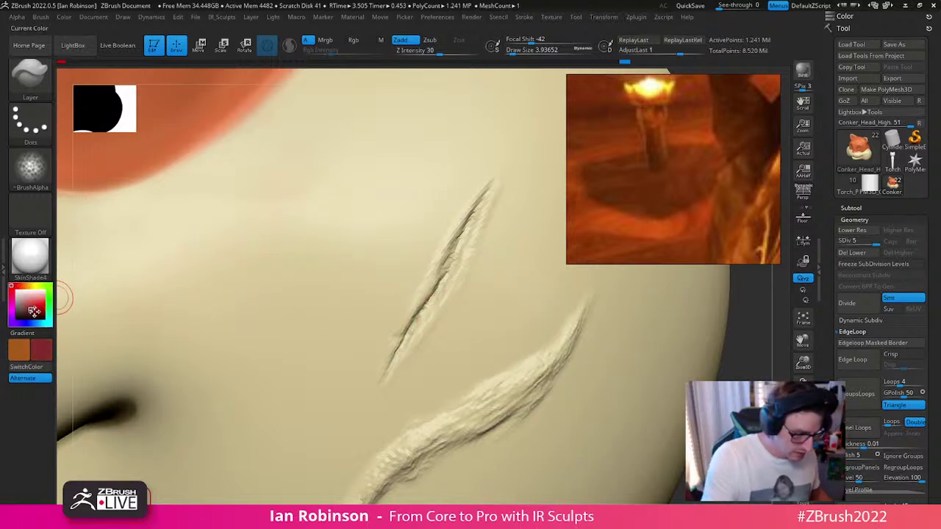
pyautogui.moveTo(34, 312); pyautogui.dragTo(37, 312)
pyautogui.press('space')
pyautogui.click(462, 303)
pyautogui.click(466, 284)
pyautogui.moveTo(465, 284); pyautogui.dragTo(479, 284)
pyautogui.moveTo(468, 225)
pyautogui.mouseDown()
pyautogui.moveTo(476, 208)
pyautogui.moveTo(394, 359)
pyautogui.moveTo(445, 273)
pyautogui.moveTo(418, 314)
pyautogui.mouseUp()
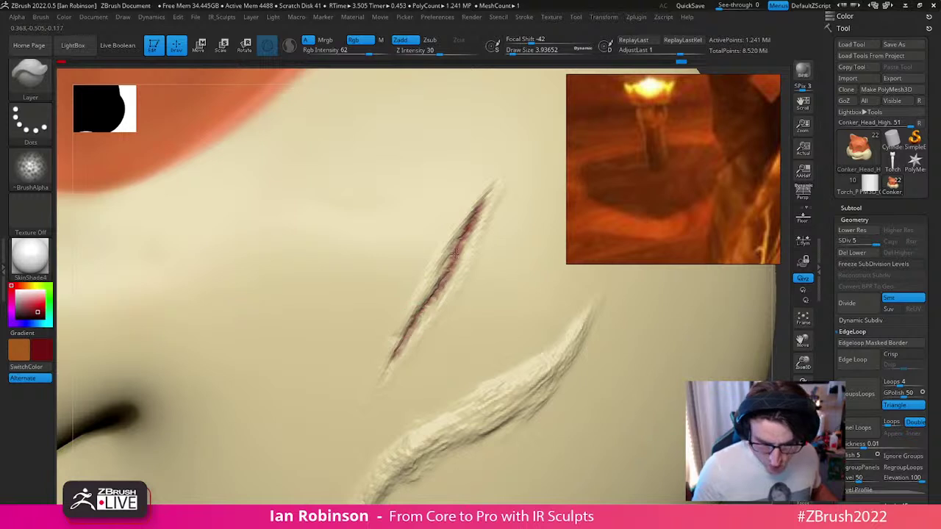
pyautogui.moveTo(496, 180)
pyautogui.mouseDown()
pyautogui.moveTo(378, 380)
pyautogui.moveTo(425, 309)
pyautogui.mouseUp()
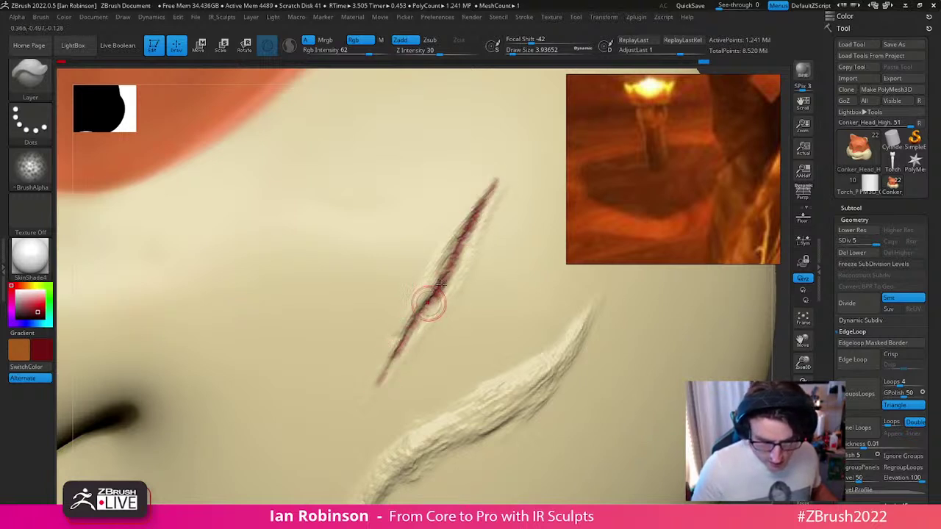
pyautogui.moveTo(466, 232); pyautogui.dragTo(469, 231)
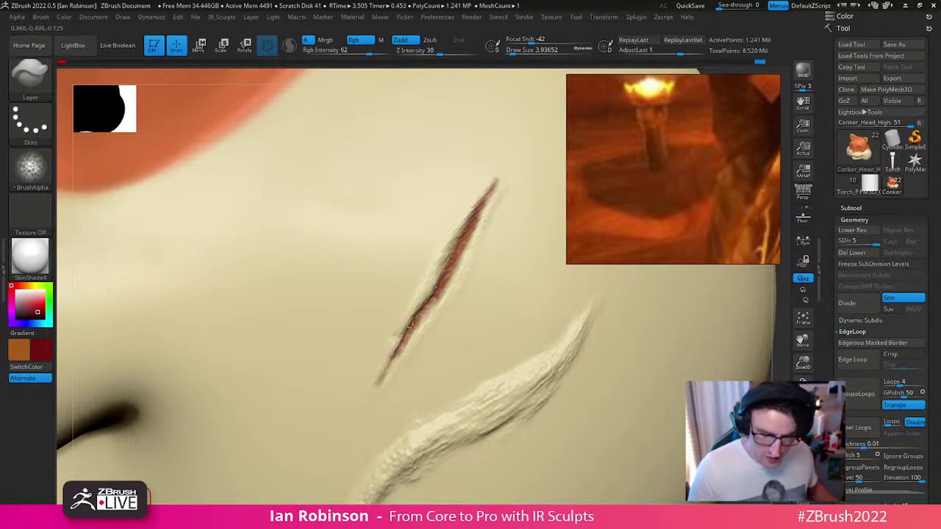
pyautogui.moveTo(467, 234); pyautogui.dragTo(498, 178)
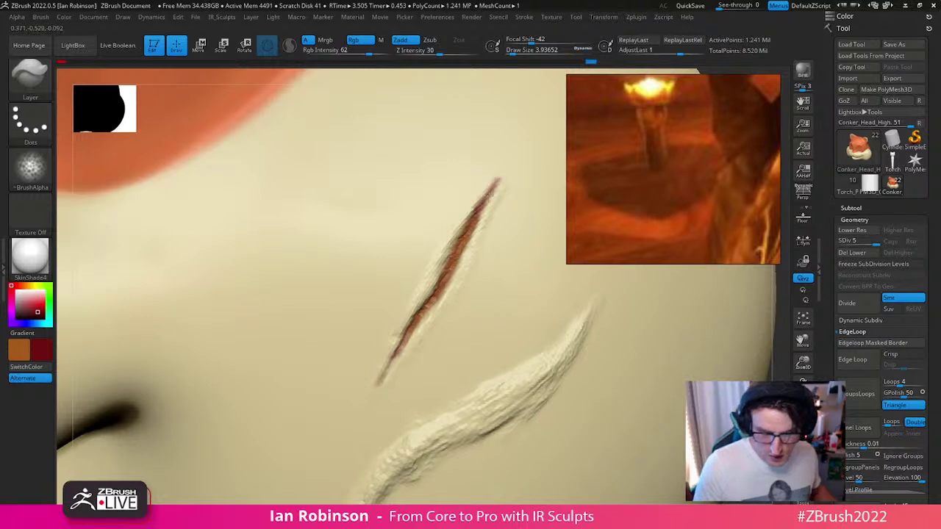
# Step: Choose a pale pink, set the draw size to about 6.2 and tint the wide lower scar along its length
pyautogui.moveTo(498, 204)
pyautogui.keyDown('ctrl'); pyautogui.mouseDown(button='right')
pyautogui.moveTo(471, 269)
pyautogui.moveTo(486, 310)
pyautogui.mouseUp(button='right'); pyautogui.keyUp('ctrl')
pyautogui.moveTo(33, 297); pyautogui.dragTo(25, 301)
pyautogui.press('s')
pyautogui.moveTo(491, 335)
pyautogui.mouseDown()
pyautogui.moveTo(515, 318)
pyautogui.moveTo(418, 372)
pyautogui.moveTo(335, 447)
pyautogui.mouseUp()
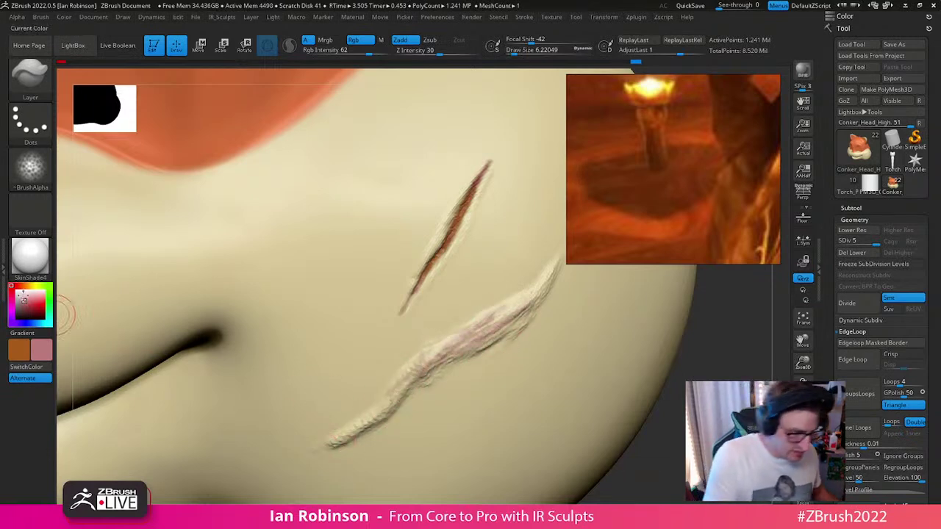
pyautogui.moveTo(23, 300); pyautogui.dragTo(25, 297)
pyautogui.moveTo(473, 337)
pyautogui.mouseDown()
pyautogui.moveTo(522, 311)
pyautogui.moveTo(483, 346)
pyautogui.mouseUp()
pyautogui.moveTo(483, 346); pyautogui.dragTo(502, 297, button='right')
pyautogui.moveTo(450, 340)
pyautogui.mouseDown()
pyautogui.moveTo(373, 397)
pyautogui.moveTo(407, 376)
pyautogui.mouseUp()
pyautogui.moveTo(528, 309)
pyautogui.mouseDown(button='right')
pyautogui.moveTo(454, 390)
pyautogui.moveTo(507, 344)
pyautogui.mouseUp(button='right')
pyautogui.moveTo(499, 323); pyautogui.dragTo(447, 365)
pyautogui.moveTo(712, 378)
pyautogui.keyDown('ctrl'); pyautogui.mouseDown(button='right')
pyautogui.moveTo(656, 378)
pyautogui.moveTo(666, 355)
pyautogui.moveTo(545, 376)
pyautogui.mouseUp(button='right'); pyautogui.keyUp('ctrl')
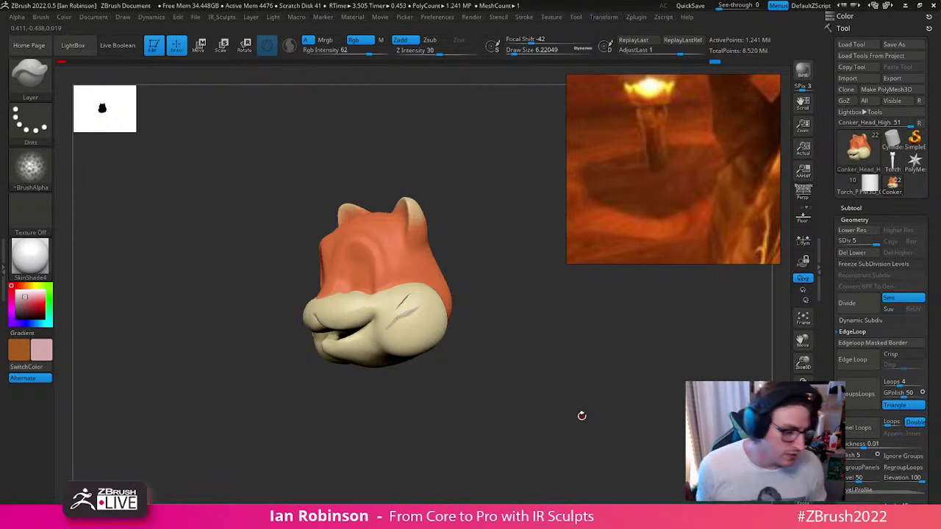
pyautogui.click(52, 173)
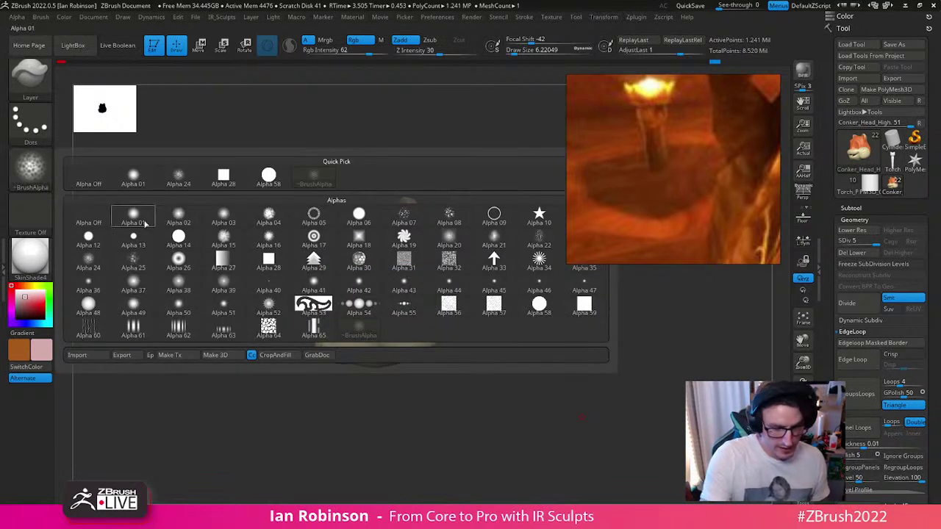
pyautogui.moveTo(460, 239)
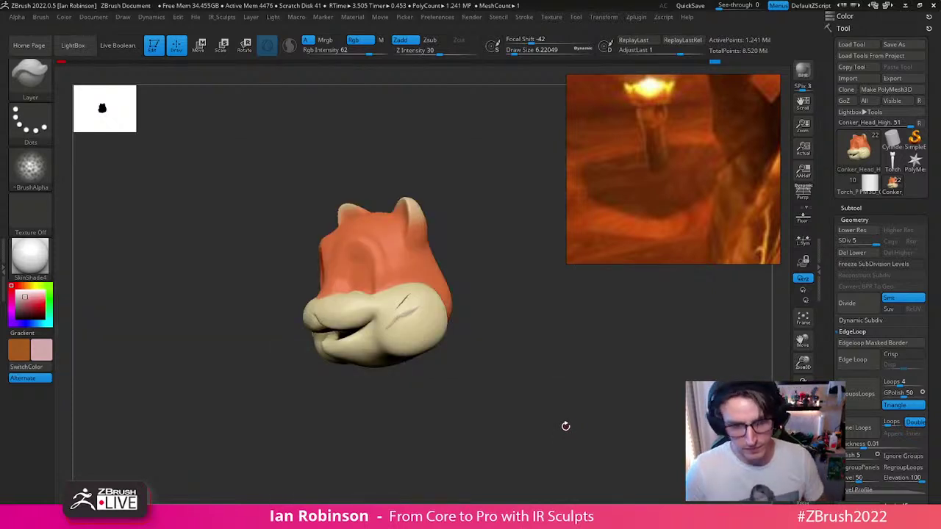
pyautogui.keyDown('shift'); pyautogui.moveTo(598, 358); pyautogui.dragTo(574, 363); pyautogui.keyUp('shift')
pyautogui.moveTo(532, 253); pyautogui.dragTo(685, 368)
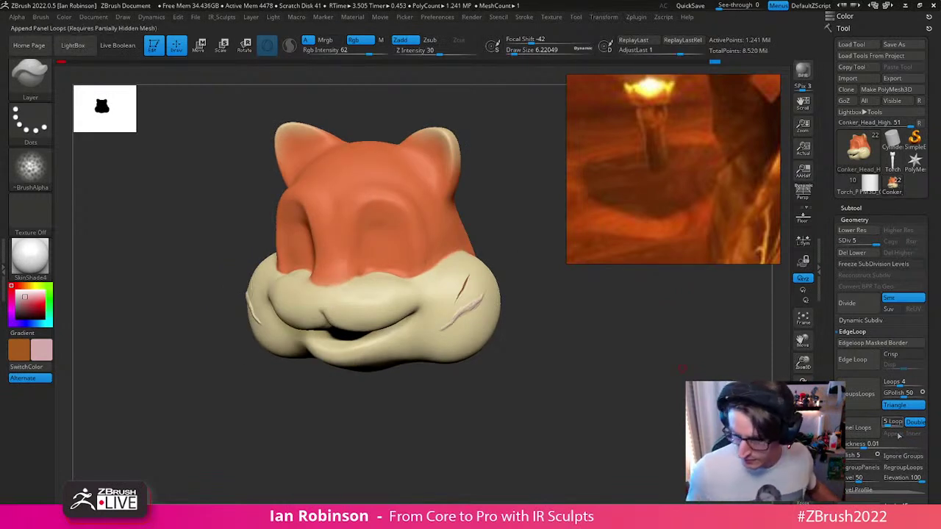
# Step: Switch to the Torch tool, show its polyframe and set the draw size to about 4.6
pyautogui.click(892, 160)
pyautogui.moveTo(645, 368)
pyautogui.keyDown('alt'); pyautogui.mouseDown()
pyautogui.moveTo(617, 328)
pyautogui.moveTo(568, 344)
pyautogui.moveTo(615, 274)
pyautogui.moveTo(594, 307)
pyautogui.moveTo(544, 296)
pyautogui.moveTo(547, 328)
pyautogui.moveTo(534, 341)
pyautogui.moveTo(542, 333)
pyautogui.mouseUp(); pyautogui.keyUp('alt')
pyautogui.press('s')
pyautogui.click(544, 294)
pyautogui.hotkey('shift', 'f')
pyautogui.hotkey('shift', 'f')
pyautogui.hotkey('shift', 'f')
pyautogui.keyDown('alt'); pyautogui.moveTo(512, 264); pyautogui.dragTo(523, 315); pyautogui.keyUp('alt')
pyautogui.press('s')
pyautogui.moveTo(438, 316); pyautogui.dragTo(441, 316)
# Step: Insert supporting edge loops above and below the neck where the bowl meets the handle, using the ZModeler brush
pyautogui.press('b')
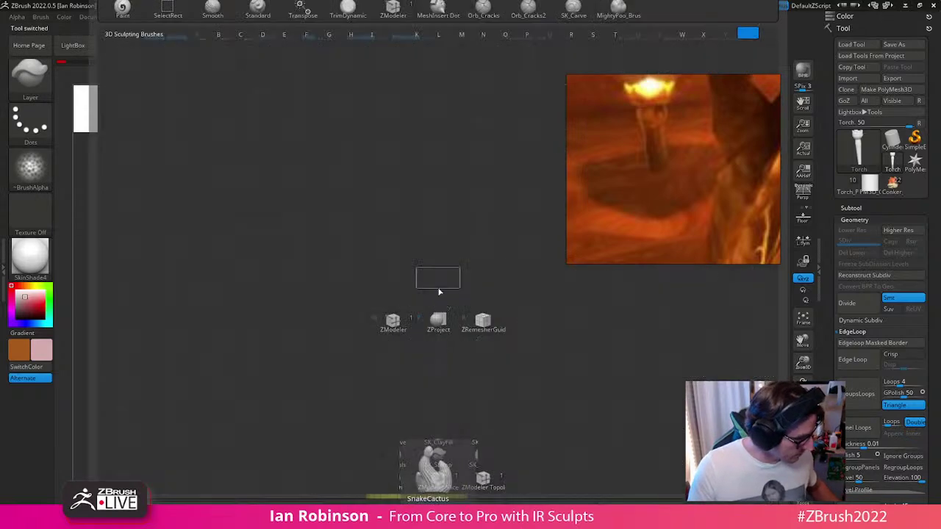
pyautogui.press('z')
pyautogui.press('m')
pyautogui.click(447, 316)
pyautogui.hotkey('ctrl', 'z')
pyautogui.press('space')
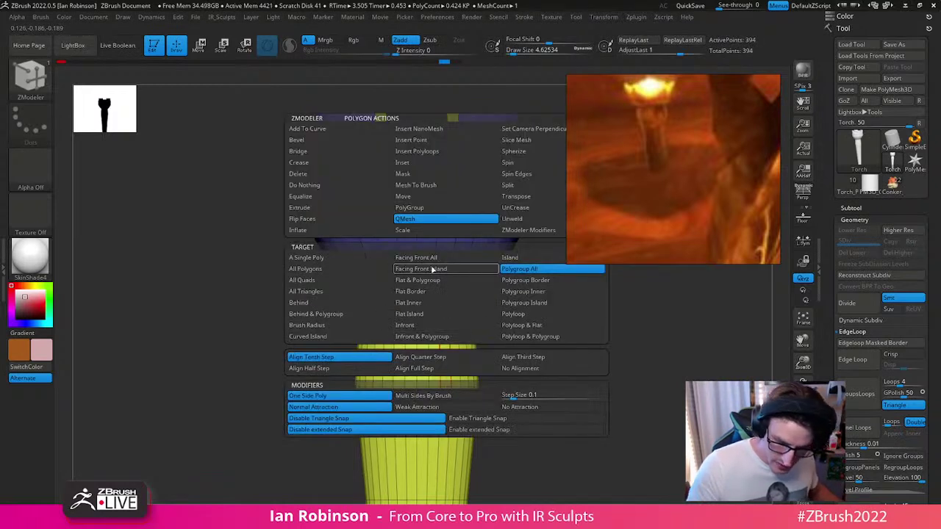
pyautogui.click(430, 164)
pyautogui.click(436, 319)
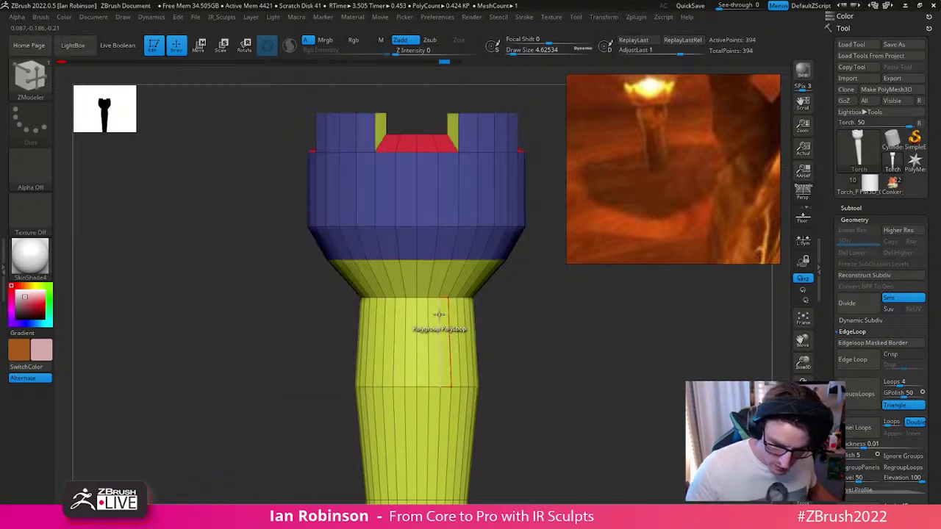
pyautogui.press('space')
pyautogui.click(433, 234)
pyautogui.click(438, 318)
pyautogui.moveTo(438, 319); pyautogui.dragTo(440, 291)
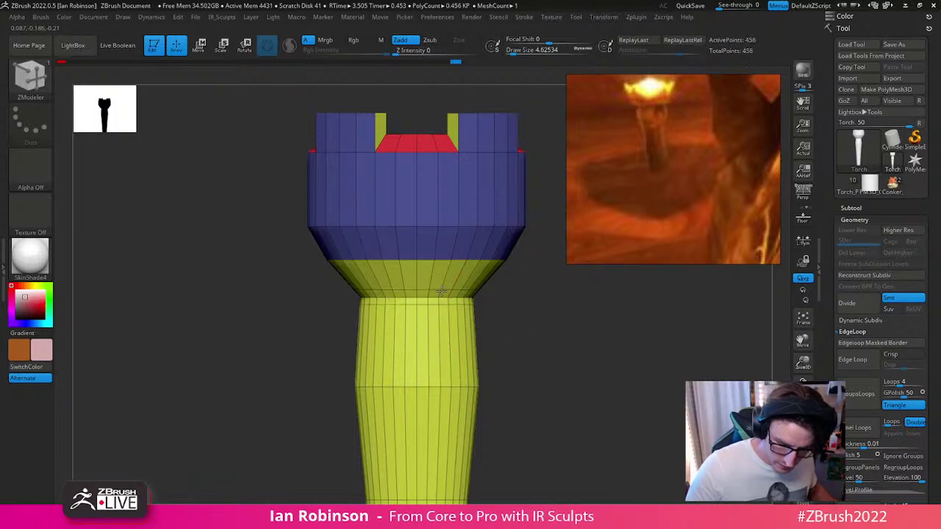
# Step: Preview the torch with dynamic subdivision and insert supporting edge loops around the bowl's lower corner and below its rim
pyautogui.hotkey('ctrl', 'd')
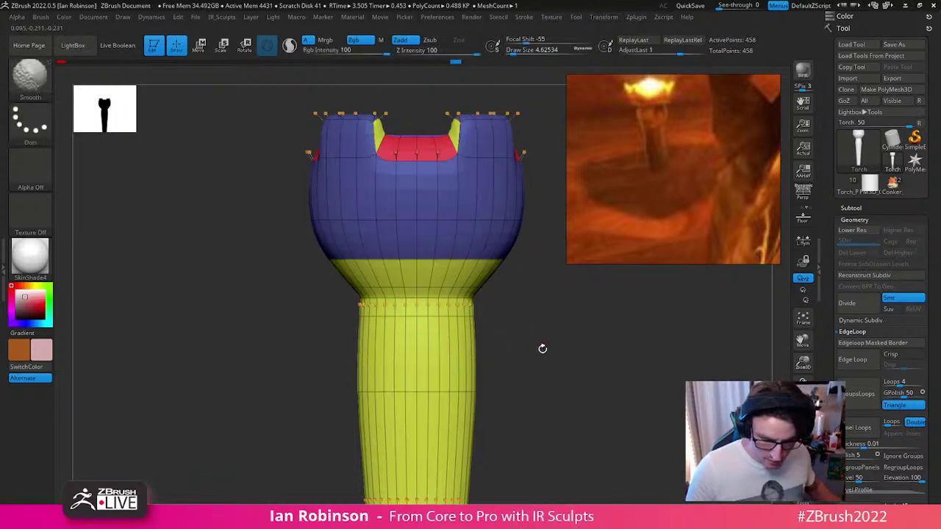
pyautogui.hotkey('shift', 'd')
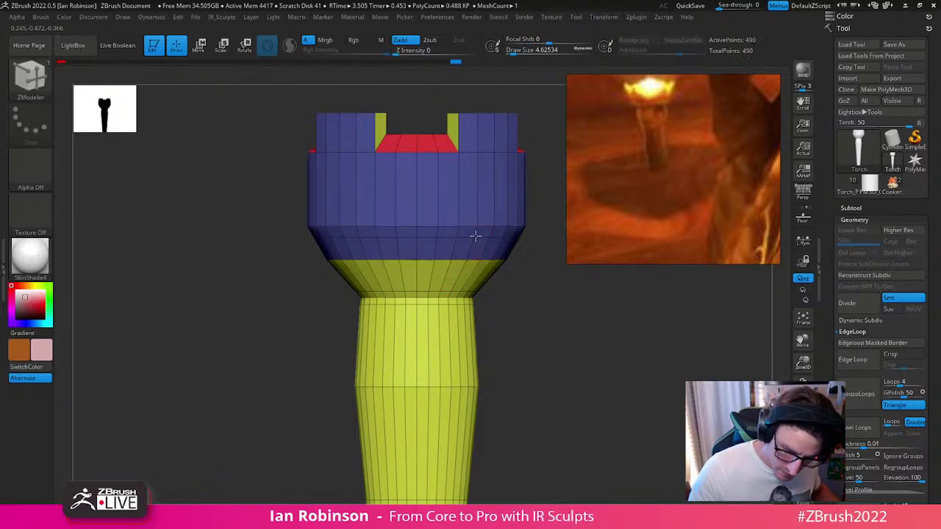
pyautogui.click(478, 226)
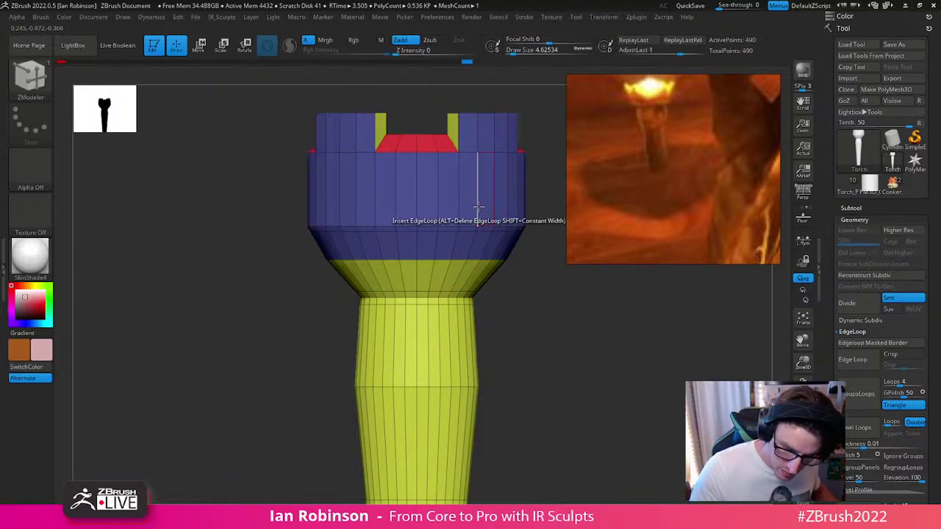
pyautogui.keyDown('alt'); pyautogui.moveTo(493, 240); pyautogui.dragTo(498, 292, button='right'); pyautogui.keyUp('alt')
pyautogui.moveTo(458, 234); pyautogui.dragTo(479, 260, button='right')
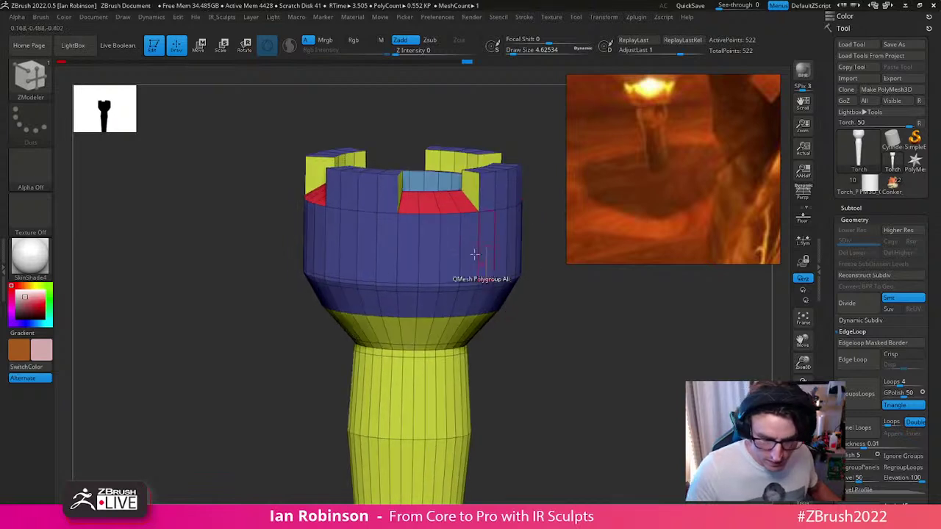
pyautogui.click(480, 219)
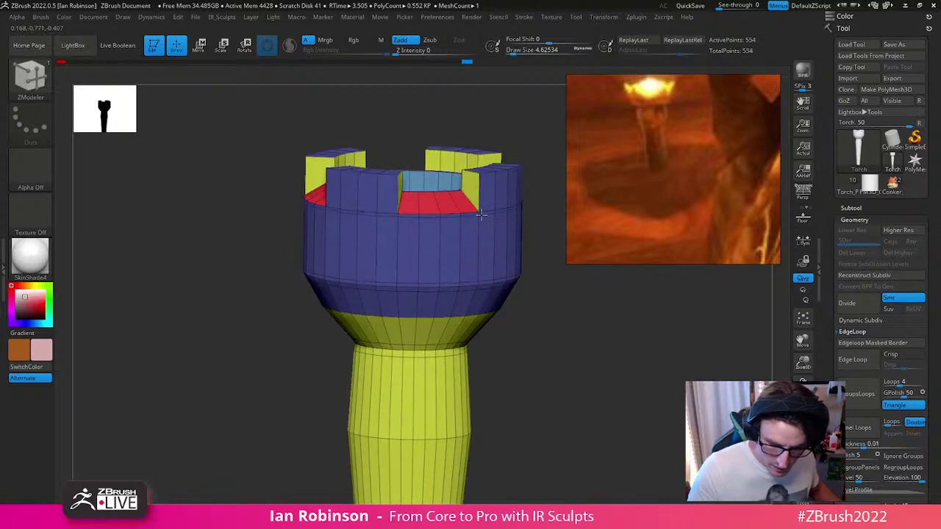
# Step: Try inserting vertical edge loops beside both sides of the front notch
pyautogui.moveTo(486, 210); pyautogui.dragTo(470, 207, button='right')
pyautogui.click(484, 174)
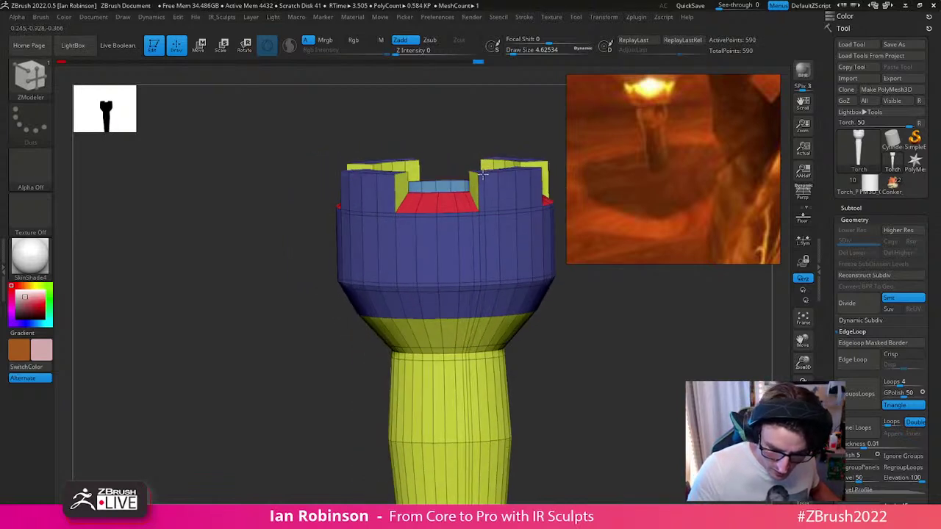
pyautogui.click(403, 212)
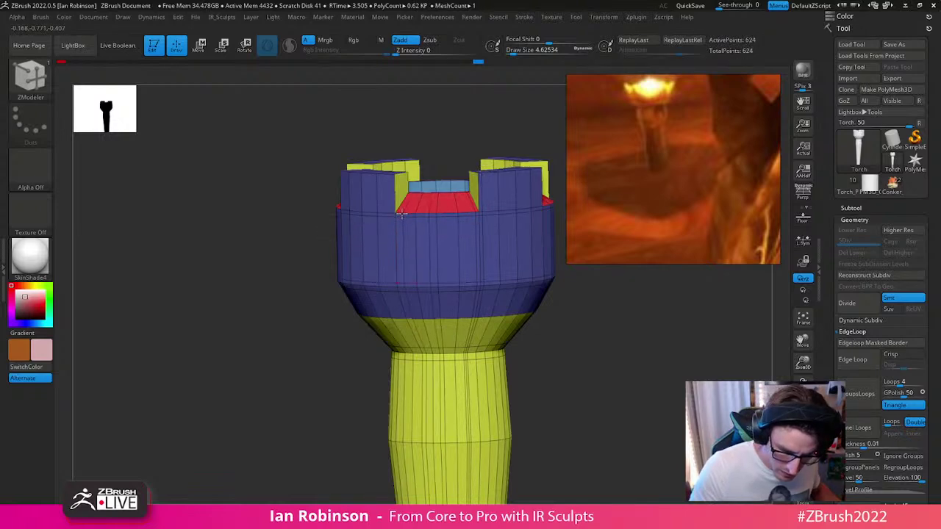
pyautogui.moveTo(484, 278)
pyautogui.mouseDown(button='right')
pyautogui.moveTo(573, 314)
pyautogui.moveTo(565, 347)
pyautogui.moveTo(544, 336)
pyautogui.moveTo(594, 341)
pyautogui.moveTo(574, 260)
pyautogui.mouseUp(button='right')
pyautogui.hotkey('ctrl', 'z')
pyautogui.hotkey('ctrl', 'z')
# Step: Regroup the torch's polygroups with Groups By Normals
pyautogui.press('1')
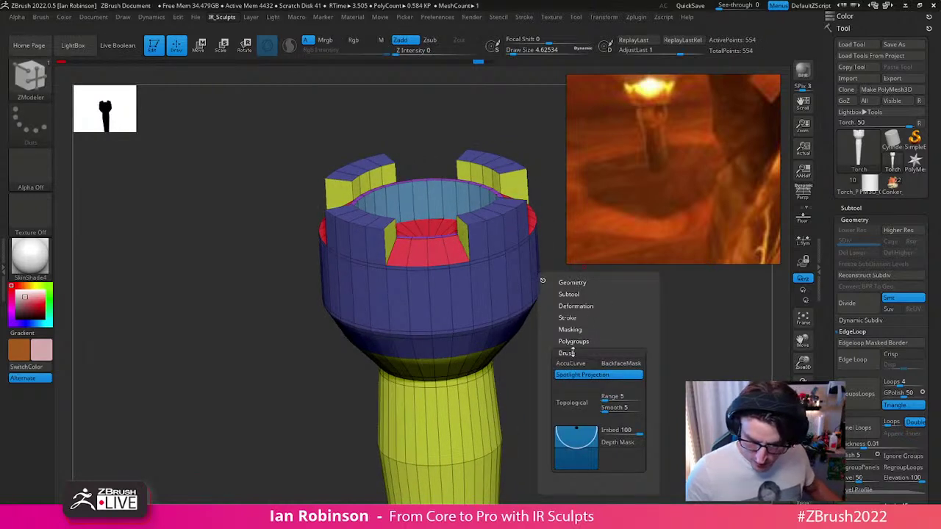
pyautogui.click(573, 341)
pyautogui.click(593, 362)
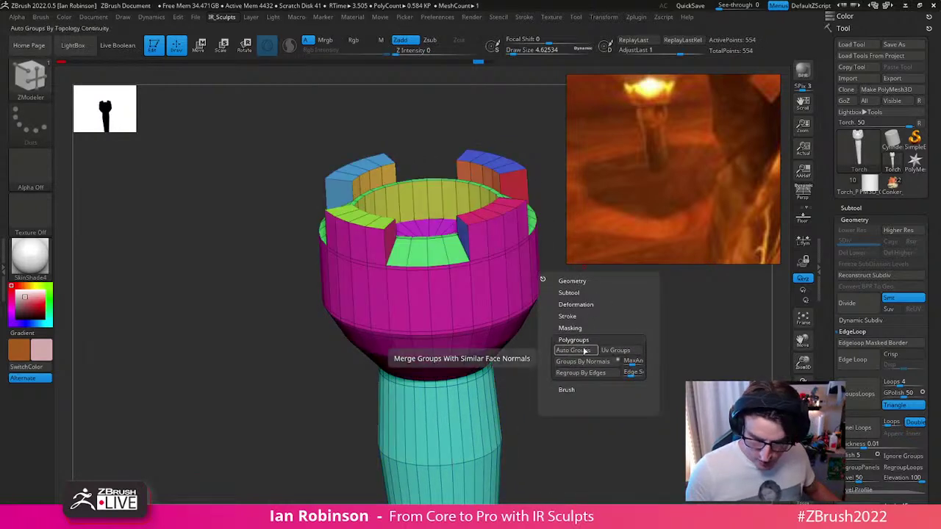
# Step: Crease the torch's polygroup borders with Crease PG
pyautogui.keyDown('ctrl'); pyautogui.moveTo(542, 389); pyautogui.dragTo(568, 345, button='right'); pyautogui.keyUp('ctrl')
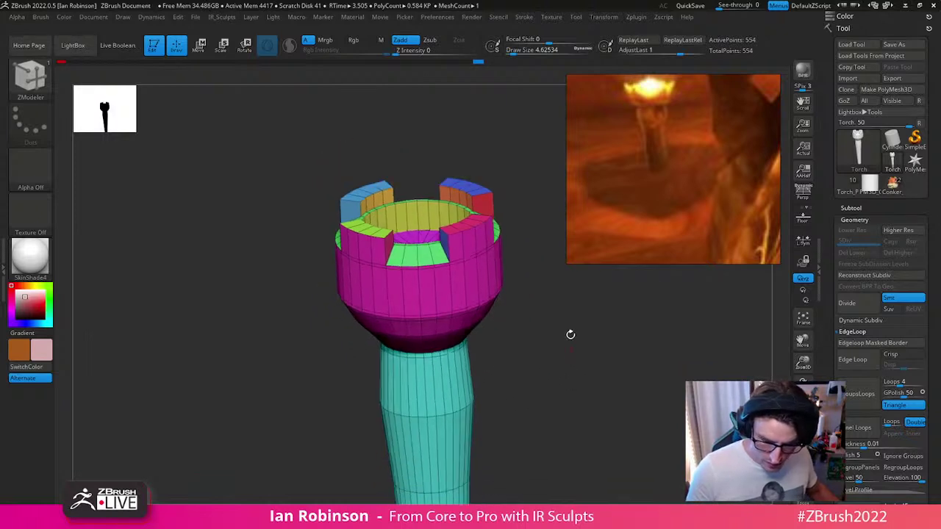
pyautogui.press('1')
pyautogui.click(544, 318)
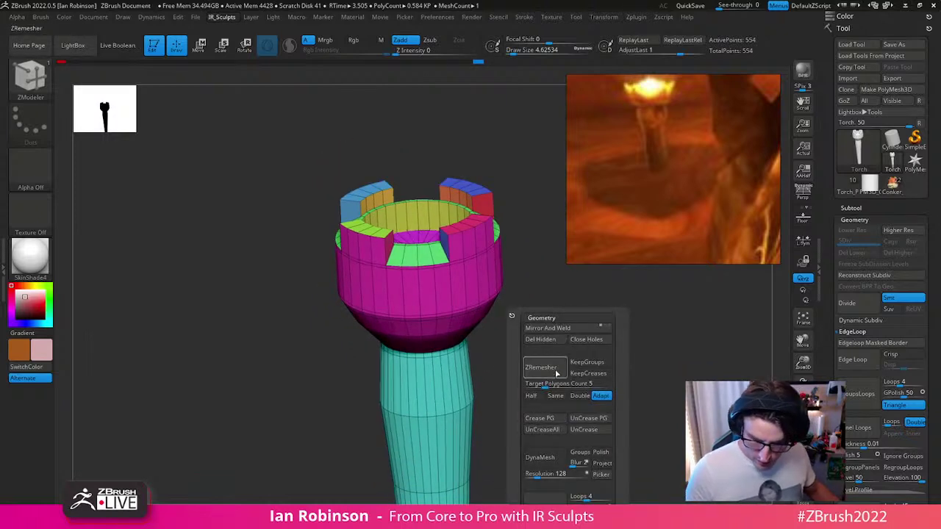
pyautogui.click(556, 419)
# Step: Set the ZModeler polygon action to Crease and try it on the seam between the bowl and the handle
pyautogui.moveTo(507, 411); pyautogui.dragTo(528, 420, button='right')
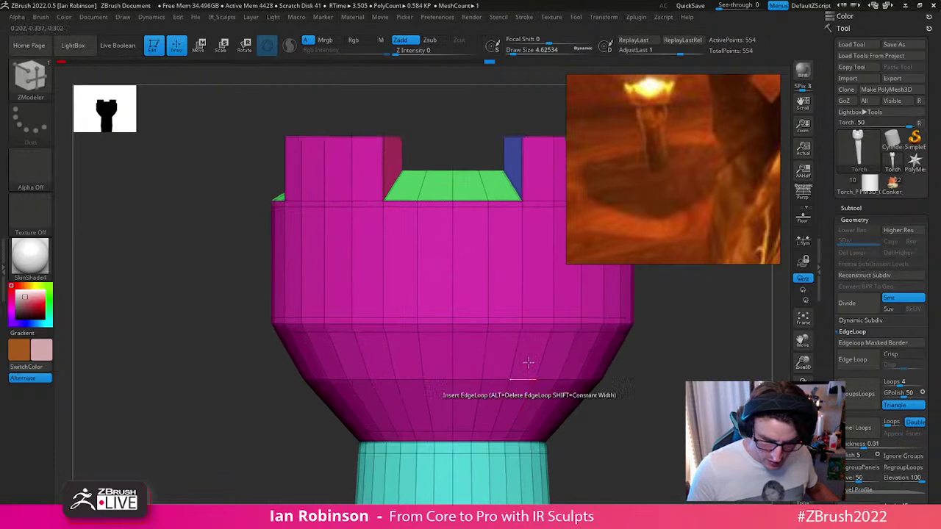
pyautogui.keyDown('ctrl'); pyautogui.moveTo(510, 345); pyautogui.dragTo(563, 332, button='right'); pyautogui.keyUp('ctrl')
pyautogui.press('space')
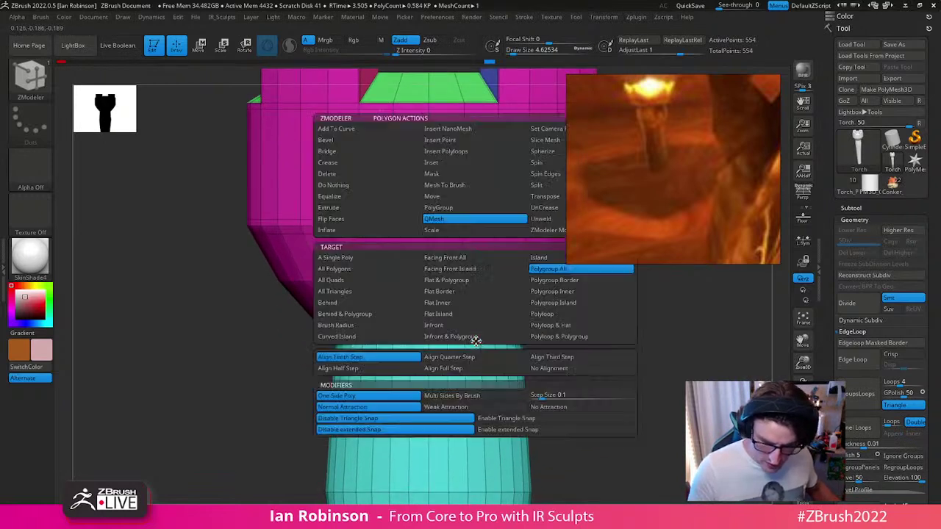
pyautogui.click(335, 165)
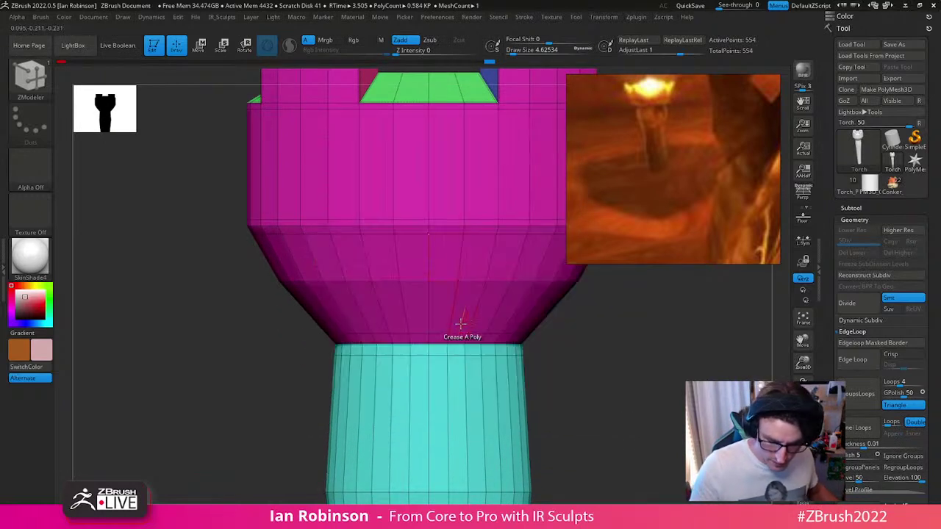
pyautogui.keyDown('alt'); pyautogui.click(456, 342); pyautogui.keyUp('alt')
pyautogui.keyDown('alt'); pyautogui.moveTo(604, 408); pyautogui.dragTo(548, 336, button='right'); pyautogui.keyUp('alt')
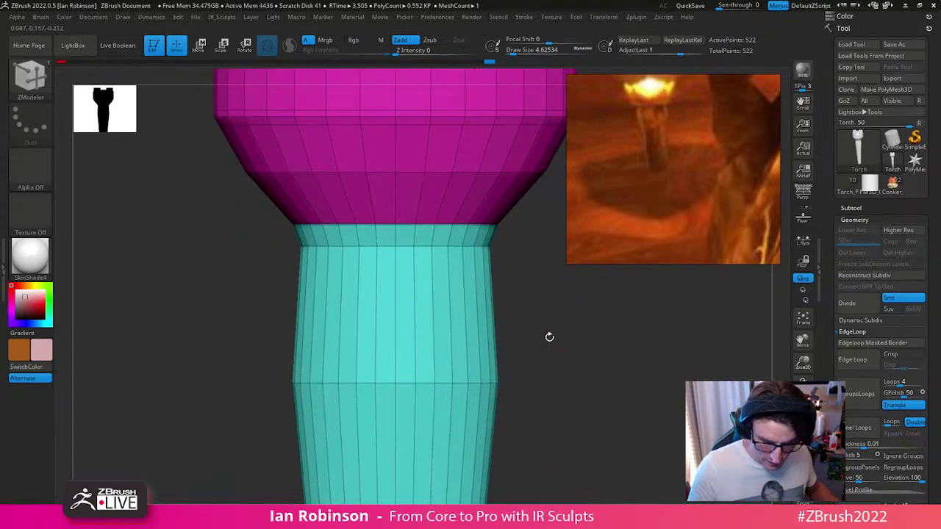
pyautogui.click(423, 241)
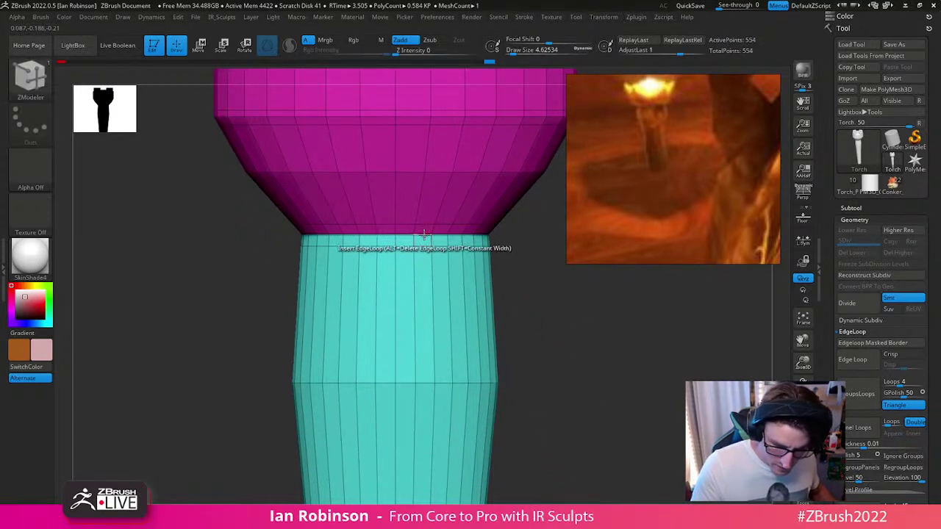
pyautogui.press('space')
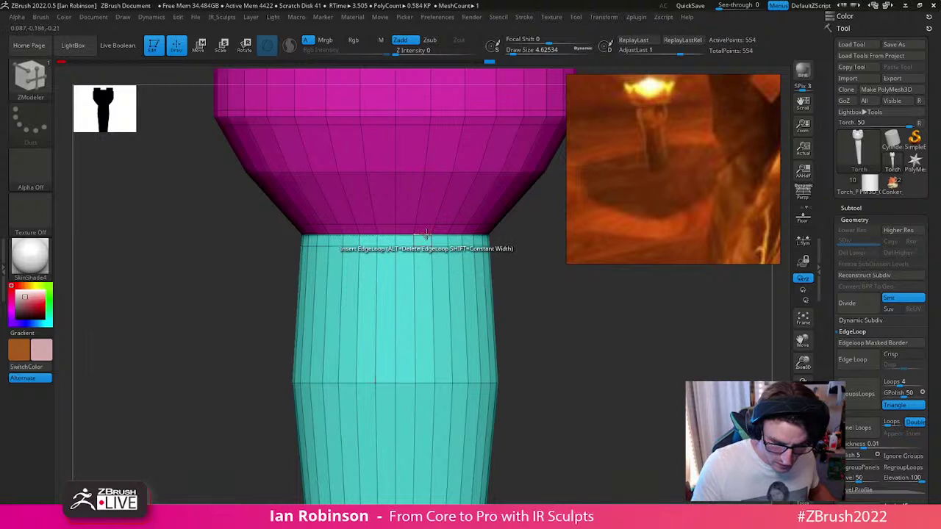
# Step: Crease the complete edge loop where the torch head meets the handle and preview it smoothed with dynamic subdivision
pyautogui.press('space')
pyautogui.click(323, 275)
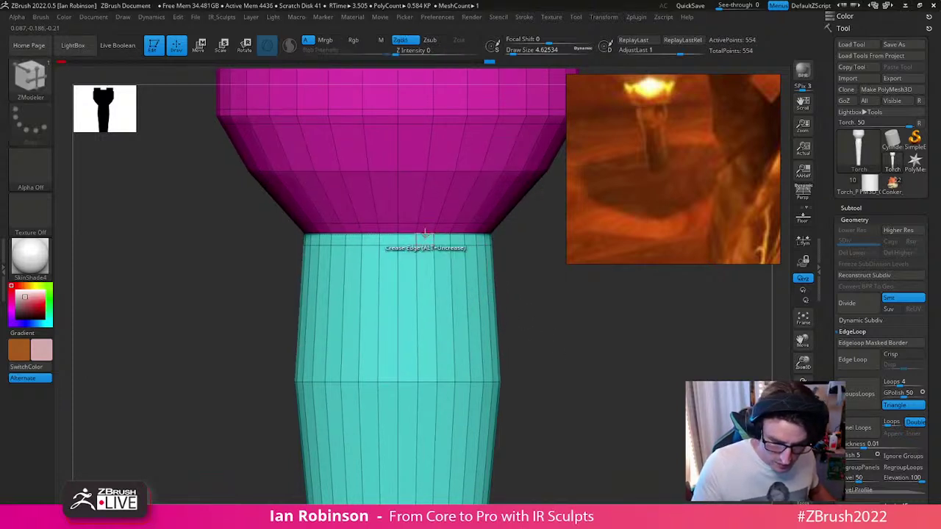
pyautogui.press('space')
pyautogui.click(357, 348)
pyautogui.click(426, 231)
pyautogui.moveTo(566, 359); pyautogui.dragTo(515, 333)
pyautogui.moveTo(374, 413); pyautogui.dragTo(575, 330, button='right')
pyautogui.press('d')
pyautogui.hotkey('shift', 'f')
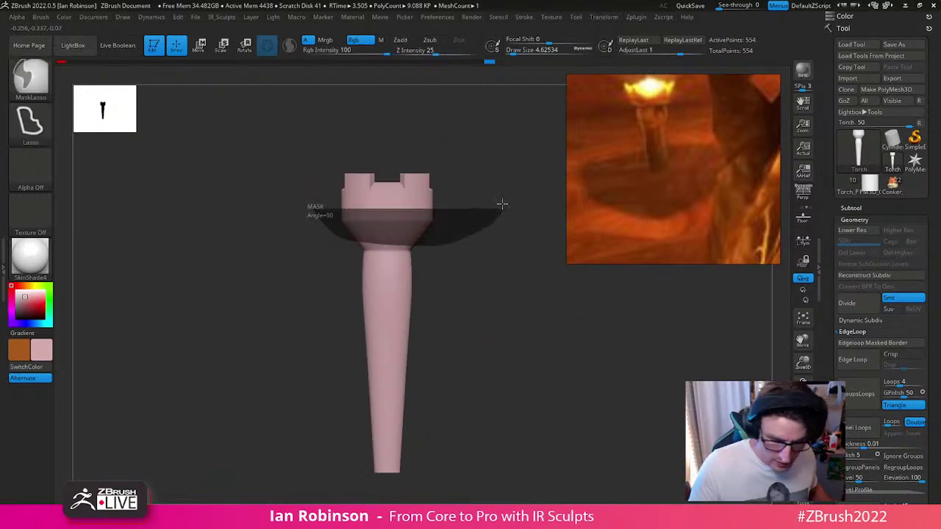
# Step: Isolate the lower torch head with a lasso mask, reshape it into a rounder bowl, and clear the mask
pyautogui.keyDown('ctrl'); pyautogui.moveTo(498, 210); pyautogui.dragTo(492, 212); pyautogui.keyUp('ctrl')
pyautogui.press('w')
pyautogui.click(402, 245)
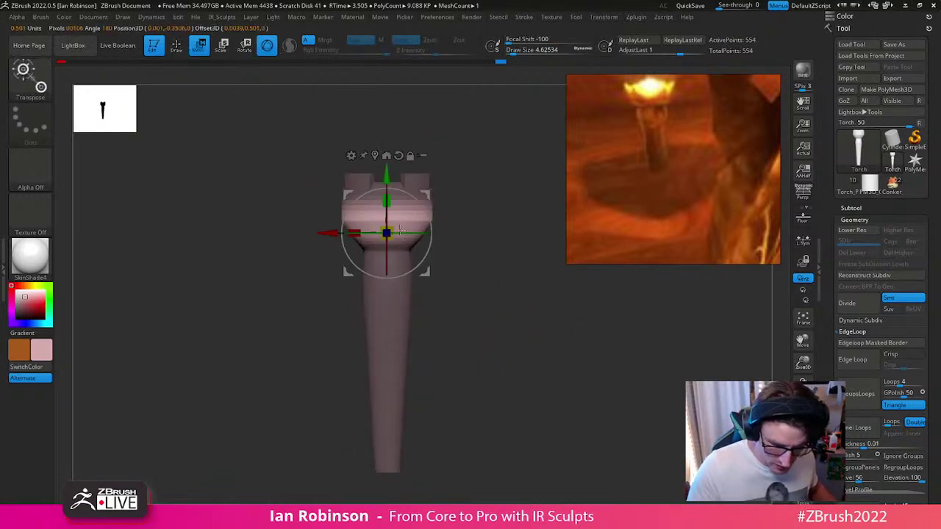
pyautogui.press('q')
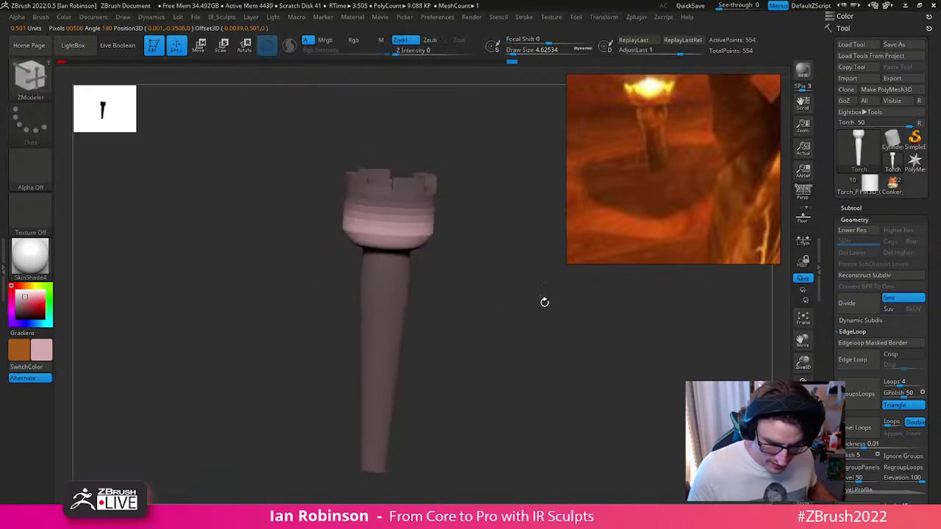
pyautogui.keyDown('ctrl'); pyautogui.click(580, 294); pyautogui.keyUp('ctrl')
pyautogui.moveTo(533, 311)
pyautogui.mouseDown()
pyautogui.moveTo(550, 326)
pyautogui.moveTo(532, 341)
pyautogui.moveTo(547, 326)
pyautogui.moveTo(531, 369)
pyautogui.moveTo(563, 321)
pyautogui.moveTo(559, 331)
pyautogui.moveTo(491, 387)
pyautogui.moveTo(491, 346)
pyautogui.moveTo(510, 317)
pyautogui.moveTo(512, 360)
pyautogui.mouseUp()
pyautogui.moveTo(357, 383)
pyautogui.keyDown('ctrl'); pyautogui.mouseDown()
pyautogui.moveTo(518, 353)
pyautogui.moveTo(537, 321)
pyautogui.moveTo(531, 277)
pyautogui.mouseUp(); pyautogui.keyUp('ctrl')
# Step: Show the polyframe without the dynamic subdivision preview and set the ZModeler edge action to Insert
pyautogui.press('b')
pyautogui.press('z')
pyautogui.press('m')
pyautogui.hotkey('shift', 'f')
pyautogui.hotkey('shift', 'd')
pyautogui.moveTo(541, 343); pyautogui.dragTo(417, 306)
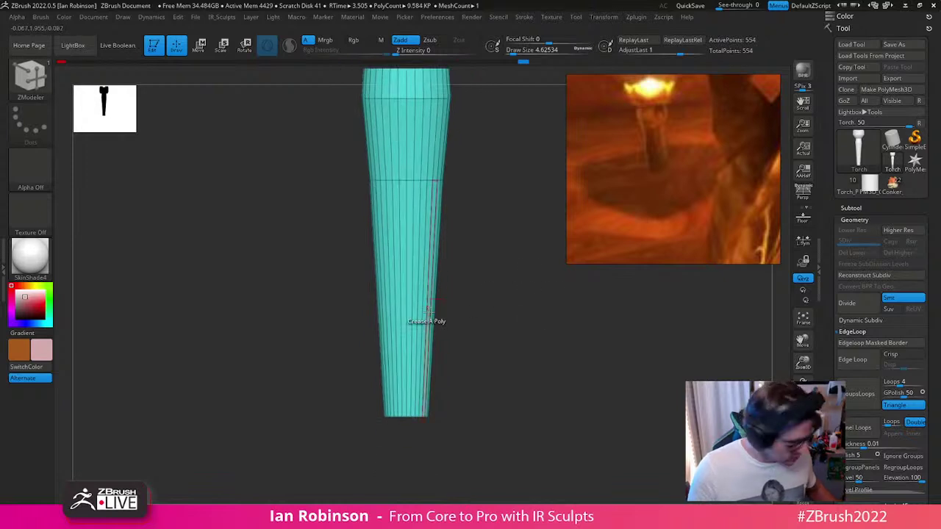
pyautogui.press('space')
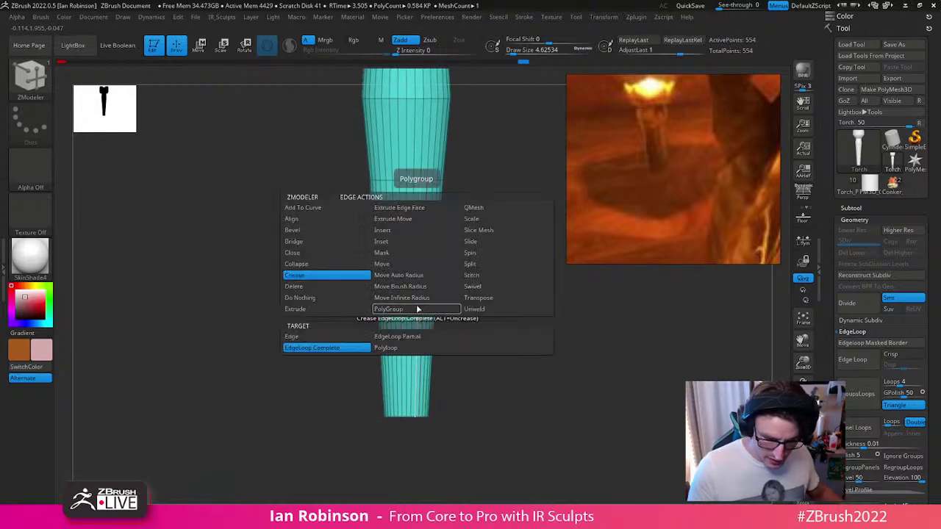
pyautogui.click(409, 230)
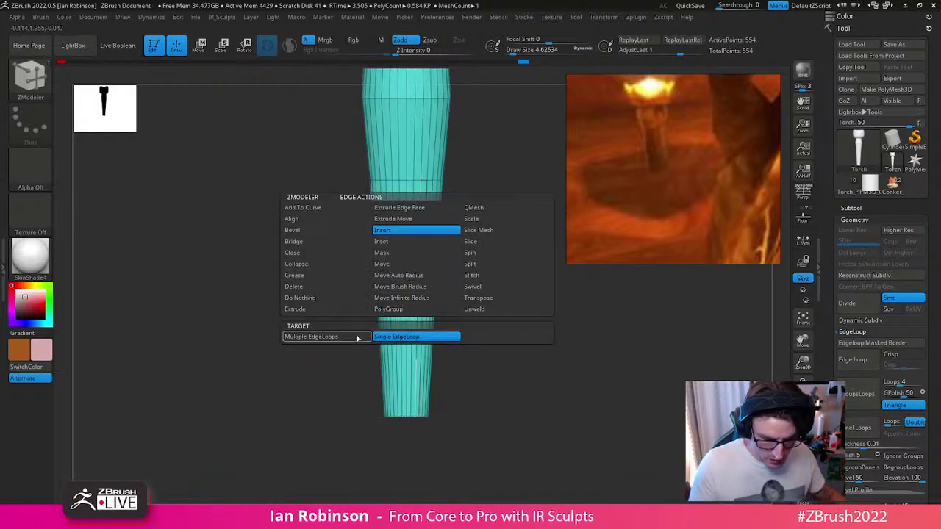
# Step: Try to insert multiple evenly spaced edge loops into the lower section of the torch handle
pyautogui.moveTo(416, 337); pyautogui.dragTo(415, 327)
pyautogui.press('ctrl')
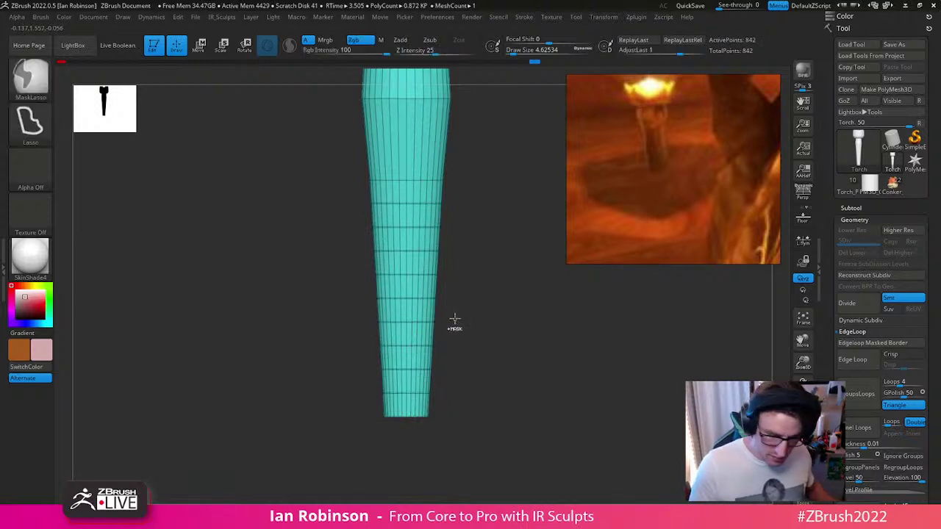
pyautogui.hotkey('ctrl', 'z')
# Step: Insert three single edge loops along the torch handle, including one near its bottom end, and hide the polyframe
pyautogui.press('space')
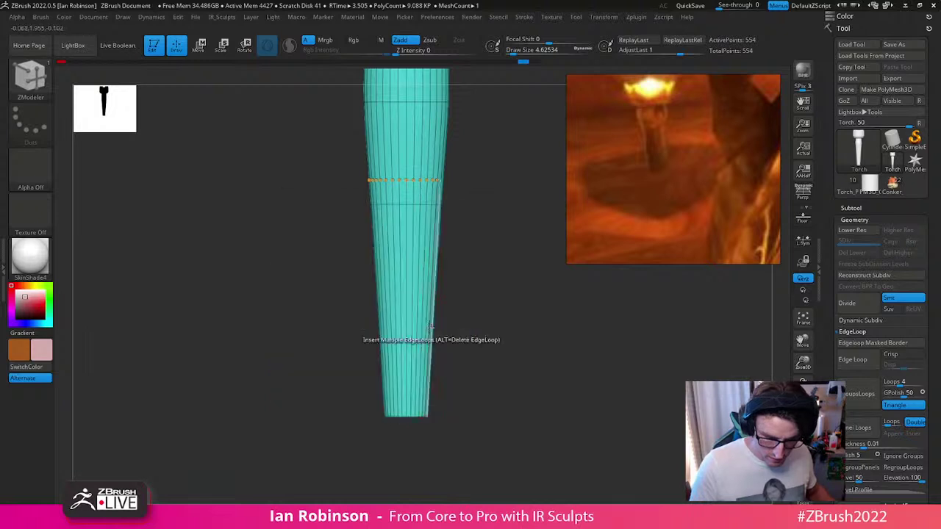
pyautogui.press('space')
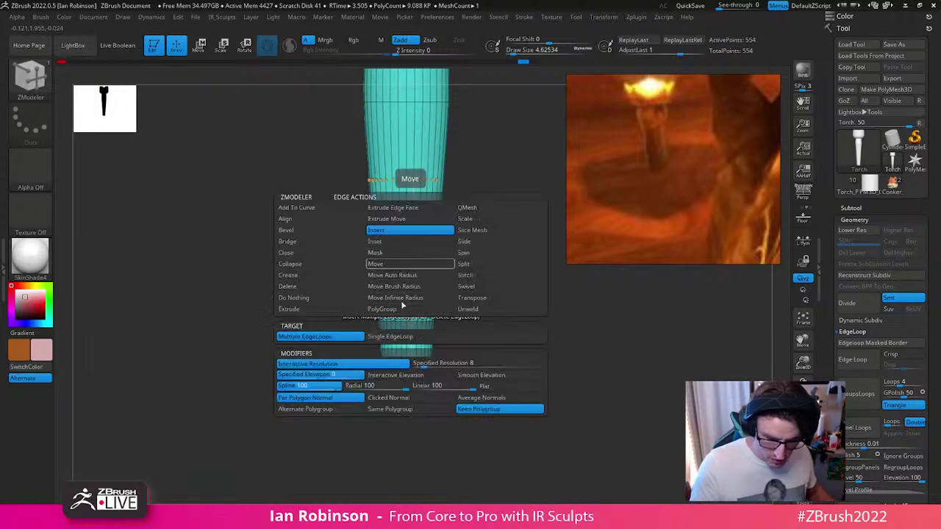
pyautogui.click(404, 382)
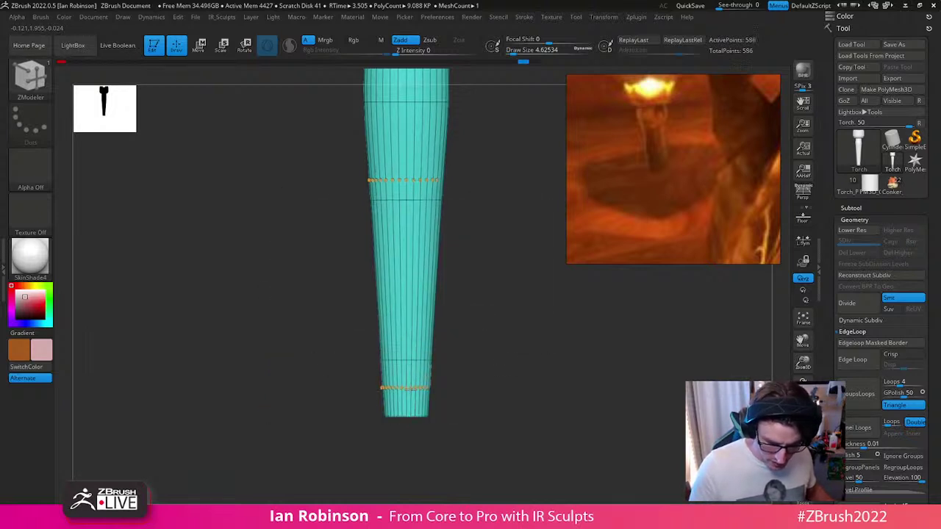
pyautogui.keyDown('alt'); pyautogui.moveTo(533, 318); pyautogui.dragTo(489, 354); pyautogui.keyUp('alt')
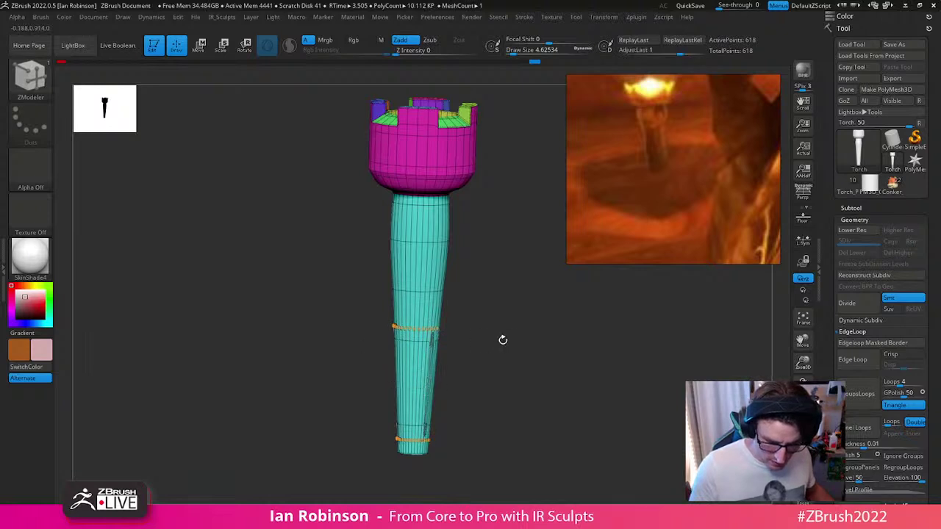
pyautogui.moveTo(508, 325)
pyautogui.keyDown('alt'); pyautogui.mouseDown()
pyautogui.moveTo(507, 426)
pyautogui.moveTo(500, 307)
pyautogui.moveTo(507, 436)
pyautogui.moveTo(449, 248)
pyautogui.moveTo(492, 315)
pyautogui.moveTo(584, 355)
pyautogui.moveTo(533, 384)
pyautogui.moveTo(662, 323)
pyautogui.mouseUp(); pyautogui.keyUp('alt')
pyautogui.click(428, 371)
pyautogui.hotkey('shift', 'f')
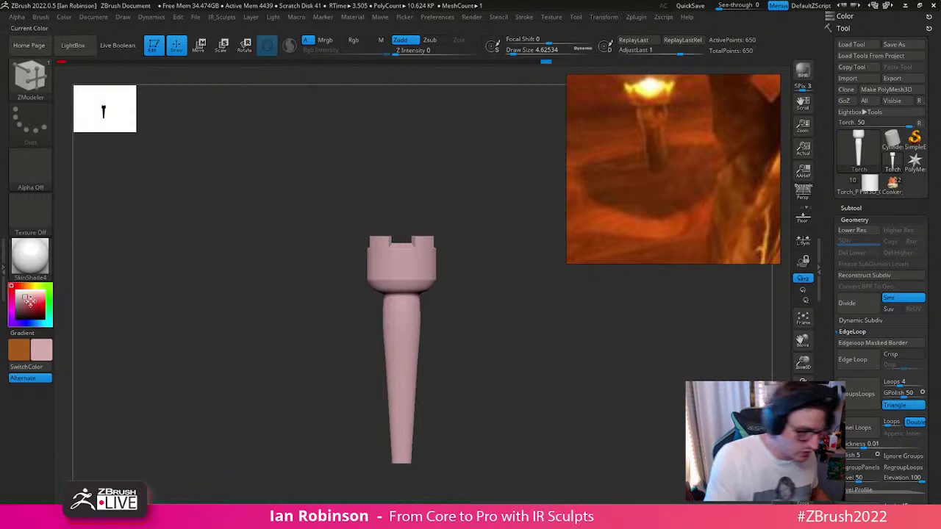
# Step: Change the torch's colour to a light wood brown with red 190, green 138 and blue 94
pyautogui.click(16, 315)
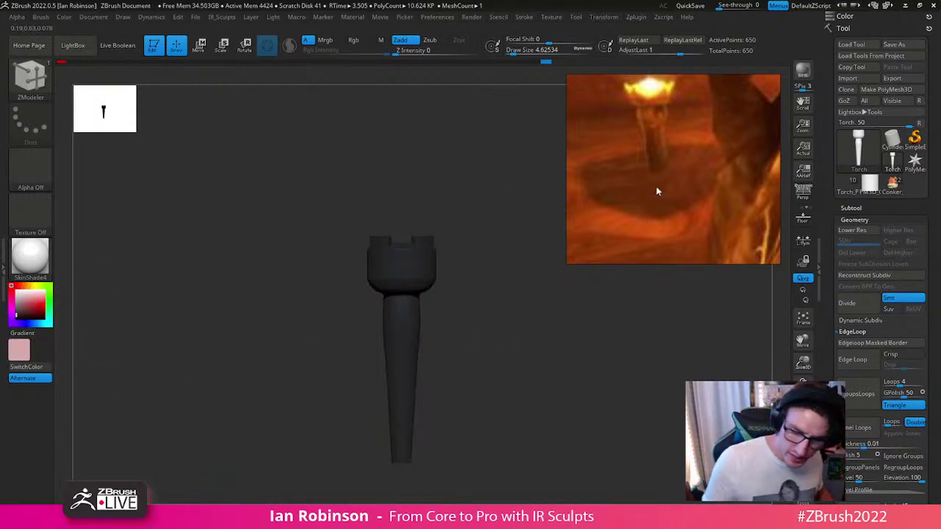
pyautogui.click(38, 310)
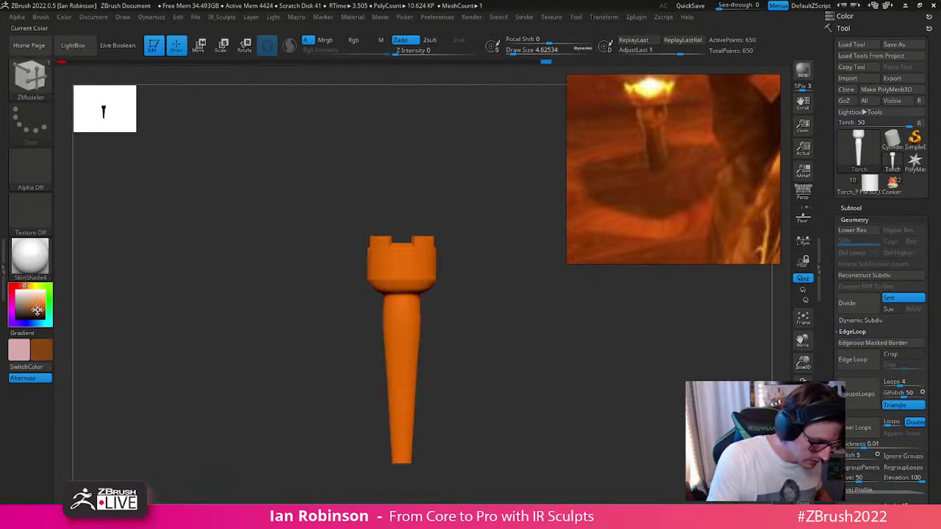
pyautogui.click(35, 310)
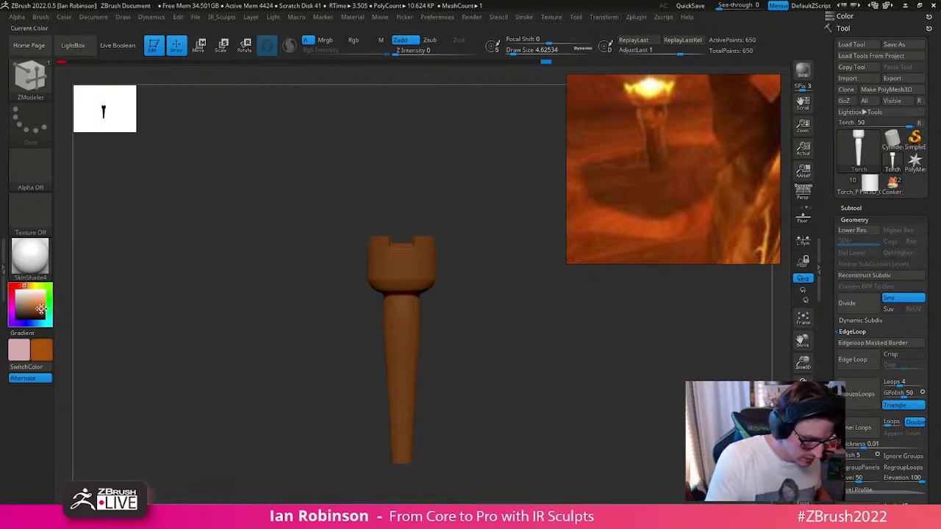
pyautogui.click(39, 310)
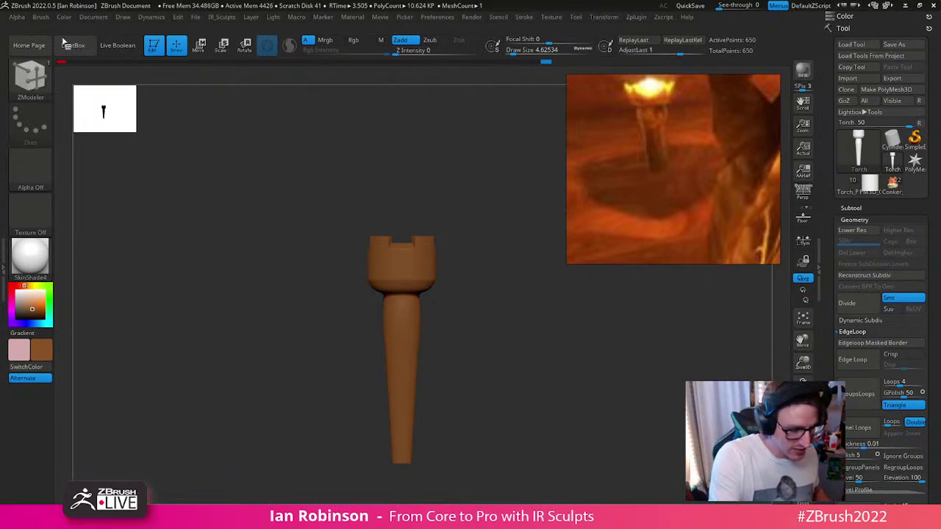
pyautogui.click(24, 305)
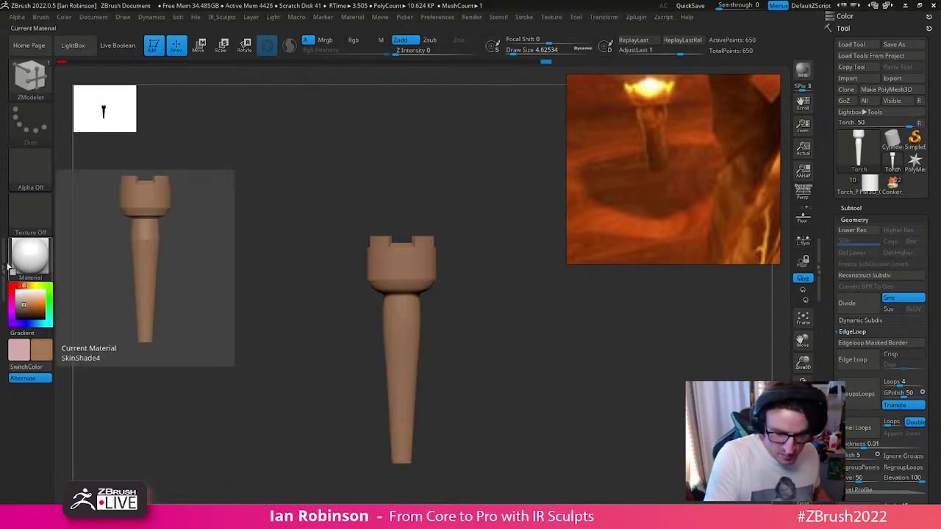
pyautogui.click(28, 304)
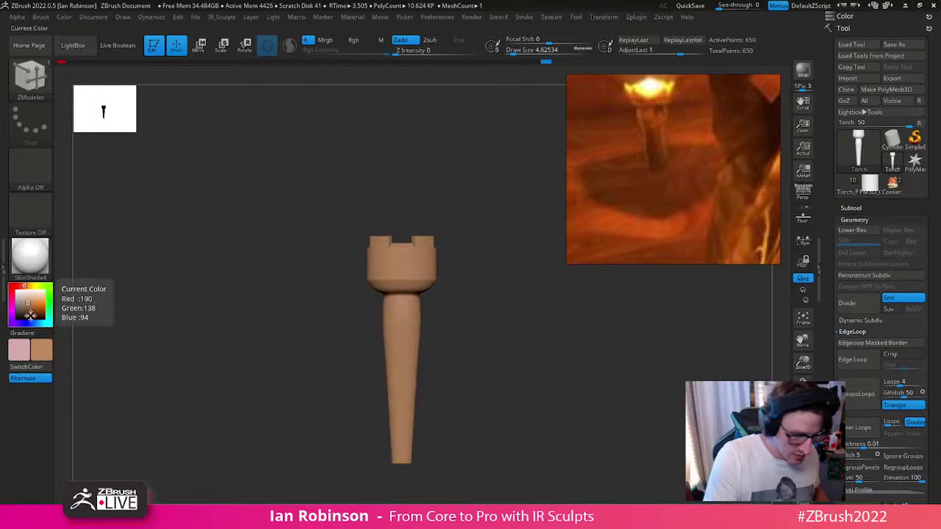
pyautogui.click(84, 17)
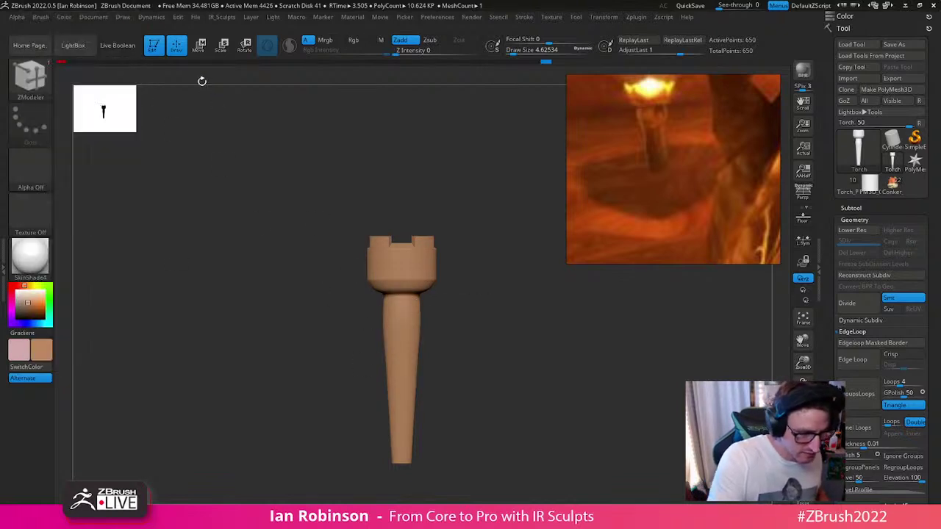
pyautogui.click(66, 18)
# Step: Try to subdivide the torch directly to level 4 and turn off its dynamic subdivision
pyautogui.keyDown('alt'); pyautogui.moveTo(633, 382); pyautogui.dragTo(663, 292); pyautogui.keyUp('alt')
pyautogui.moveTo(652, 365)
pyautogui.mouseDown()
pyautogui.moveTo(630, 380)
pyautogui.moveTo(676, 309)
pyautogui.moveTo(653, 330)
pyautogui.moveTo(652, 372)
pyautogui.mouseUp()
pyautogui.hotkey('ctrl', 'd')
pyautogui.hotkey('ctrl', 'd')
pyautogui.hotkey('shift', 'f')
pyautogui.hotkey('shift', 'f')
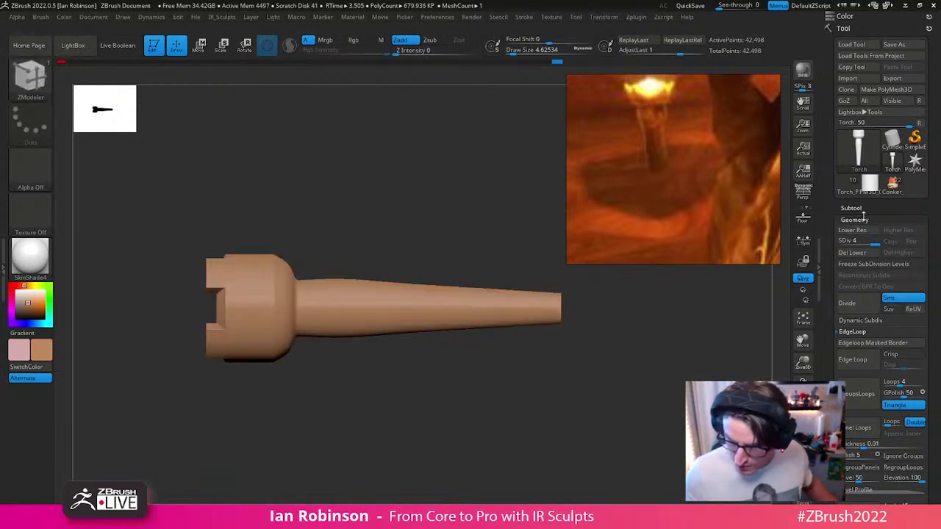
pyautogui.click(871, 321)
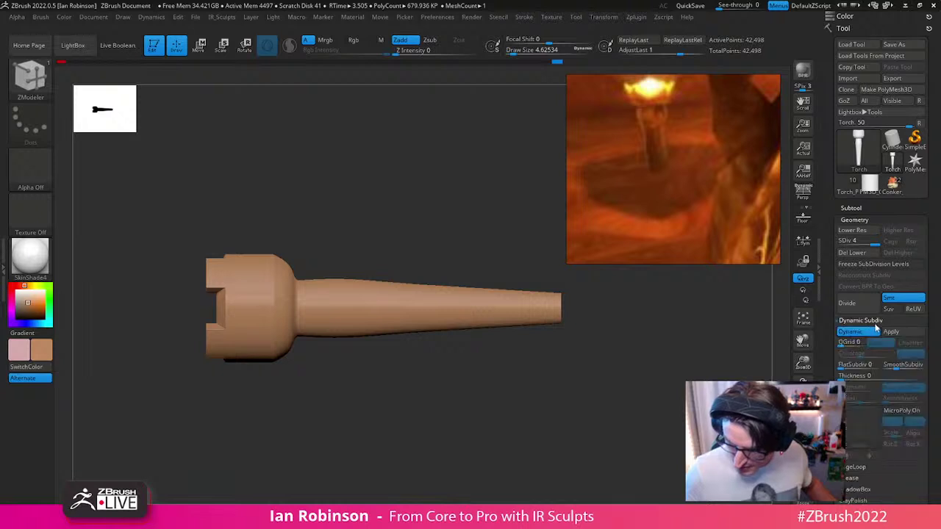
pyautogui.click(865, 333)
pyautogui.keyDown('alt'); pyautogui.moveTo(622, 345); pyautogui.dragTo(631, 399); pyautogui.keyUp('alt')
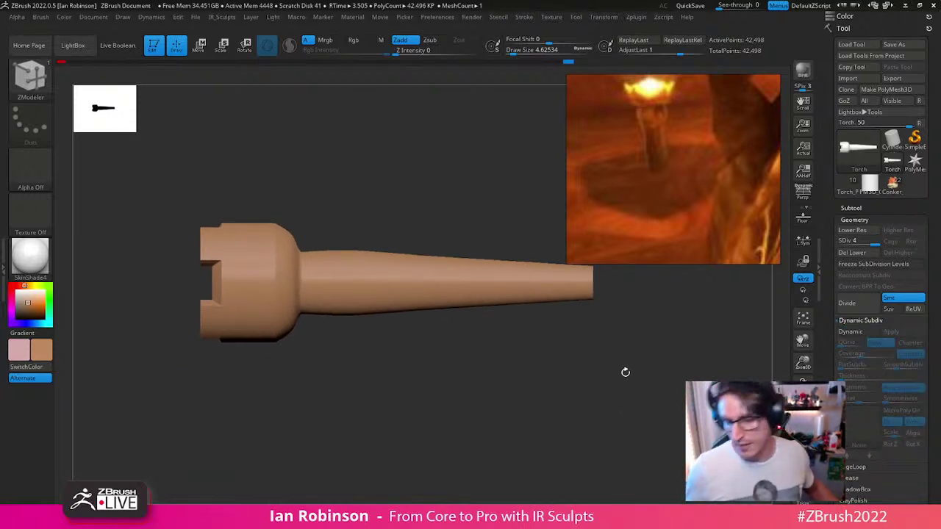
pyautogui.press('ctrl')
pyautogui.hotkey('ctrl', 'z')
pyautogui.hotkey('ctrl', 'z')
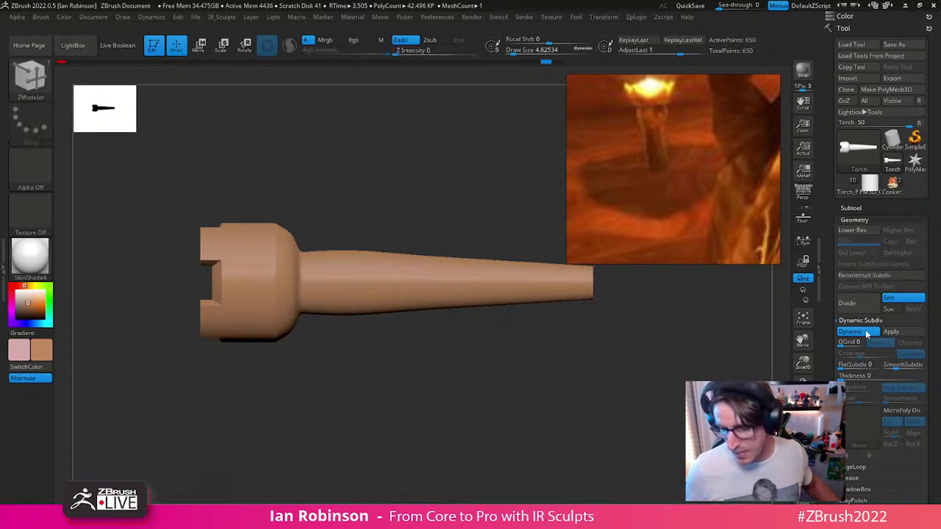
# Step: Apply the dynamic subdivision to the torch and subdivide the resulting mesh up to level 5
pyautogui.click(891, 332)
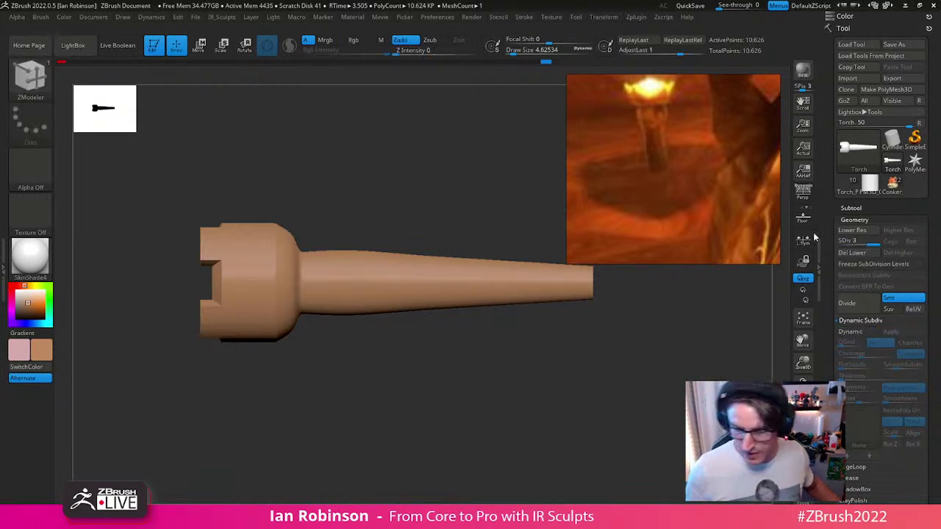
pyautogui.hotkey('ctrl', 'd')
pyautogui.hotkey('ctrl', 's')
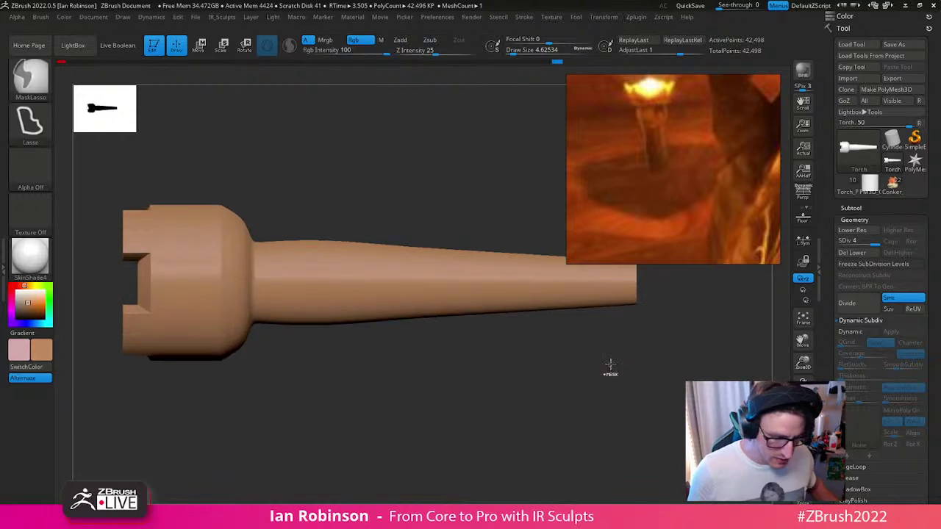
pyautogui.press('Escape')
pyautogui.hotkey('ctrl', 'd')
# Step: Select the Orb_Curve brush, adjust its draw size and frame the torch handle for carving
pyautogui.moveTo(581, 392)
pyautogui.keyDown('alt'); pyautogui.mouseDown()
pyautogui.moveTo(527, 416)
pyautogui.moveTo(561, 349)
pyautogui.moveTo(431, 366)
pyautogui.moveTo(497, 157)
pyautogui.moveTo(494, 238)
pyautogui.mouseUp(); pyautogui.keyUp('alt')
pyautogui.press('b')
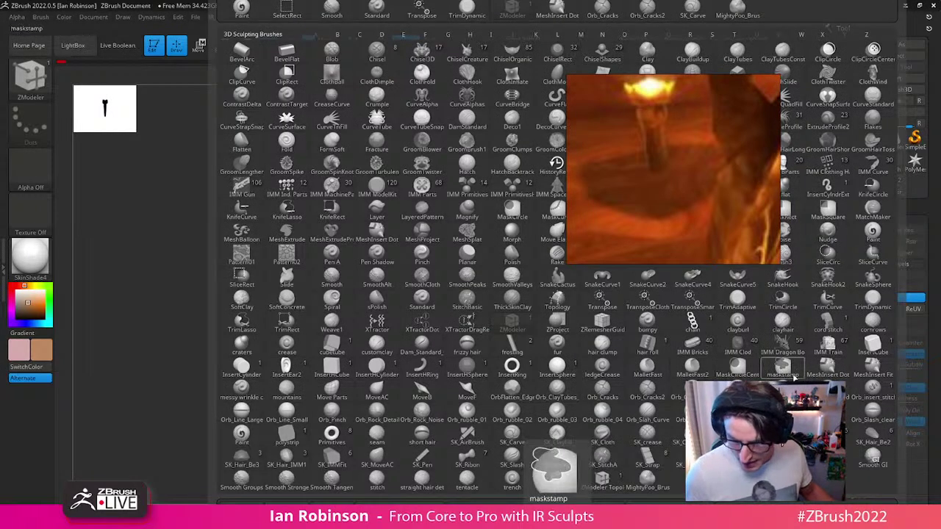
pyautogui.click(737, 390)
pyautogui.press('s')
pyautogui.moveTo(495, 253); pyautogui.dragTo(490, 253)
pyautogui.keyDown('ctrl'); pyautogui.moveTo(500, 251); pyautogui.dragTo(502, 294, button='right'); pyautogui.keyUp('ctrl')
pyautogui.keyDown('alt'); pyautogui.moveTo(502, 294); pyautogui.dragTo(502, 274, button='right'); pyautogui.keyUp('alt')
# Step: Try a test carving stroke on the torch handle
pyautogui.moveTo(435, 255); pyautogui.dragTo(438, 274)
pyautogui.hotkey('ctrl', 'z')
pyautogui.hotkey('shift', 'f')
pyautogui.hotkey('shift', 'f')
# Step: Set the draw size to about 27.4 and carve wood grain lines and knots down one side of the handle
pyautogui.press('s')
pyautogui.moveTo(494, 259); pyautogui.dragTo(503, 257)
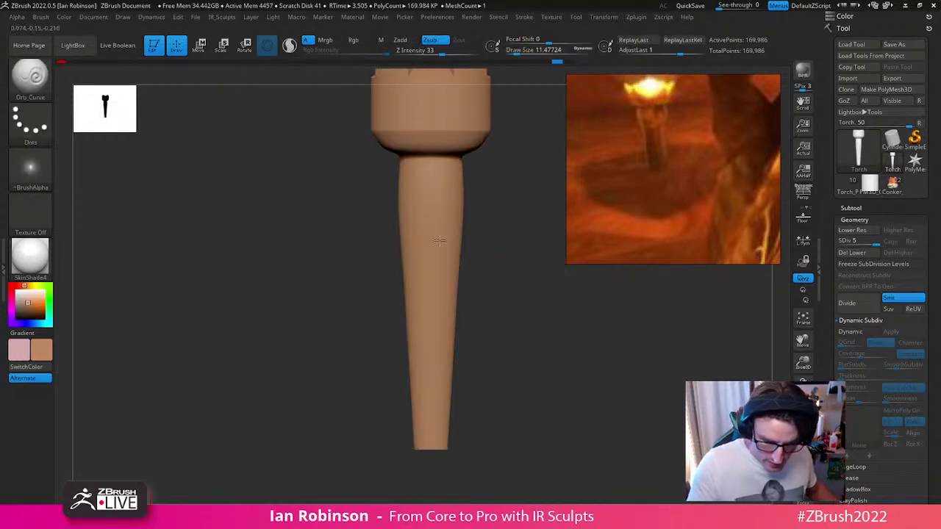
pyautogui.press('s')
pyautogui.moveTo(498, 323); pyautogui.dragTo(505, 321)
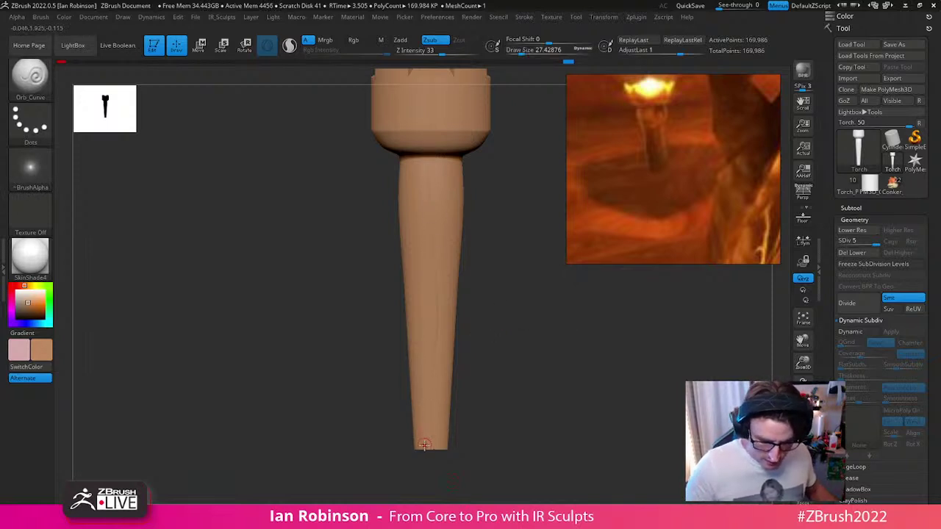
pyautogui.moveTo(486, 294); pyautogui.dragTo(500, 293)
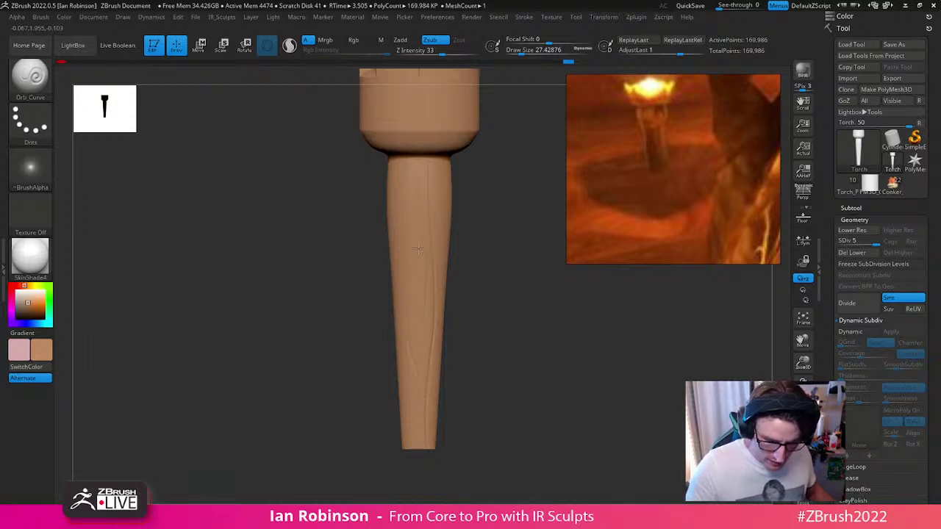
pyautogui.moveTo(502, 269); pyautogui.dragTo(438, 160)
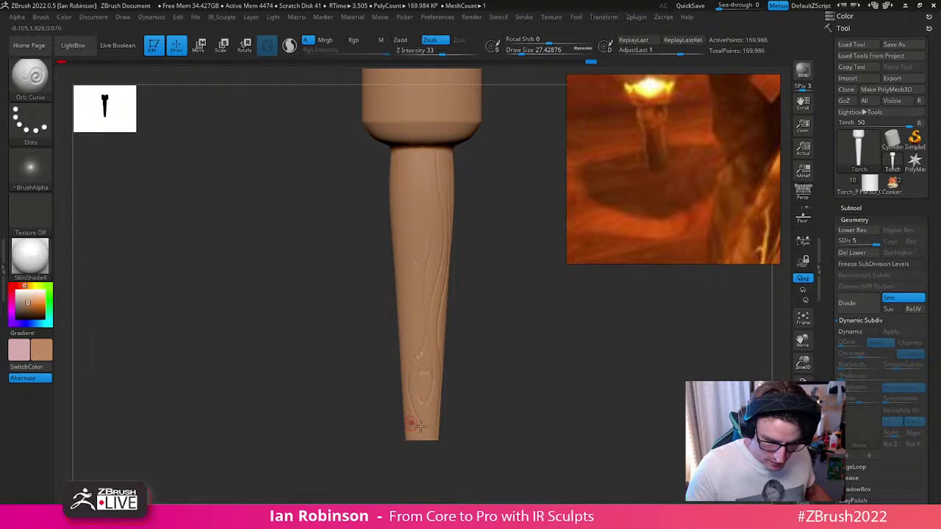
# Step: Carve further wood grain lines and an elongated knot around the remaining sides of the torch handle
pyautogui.moveTo(508, 309); pyautogui.dragTo(459, 278)
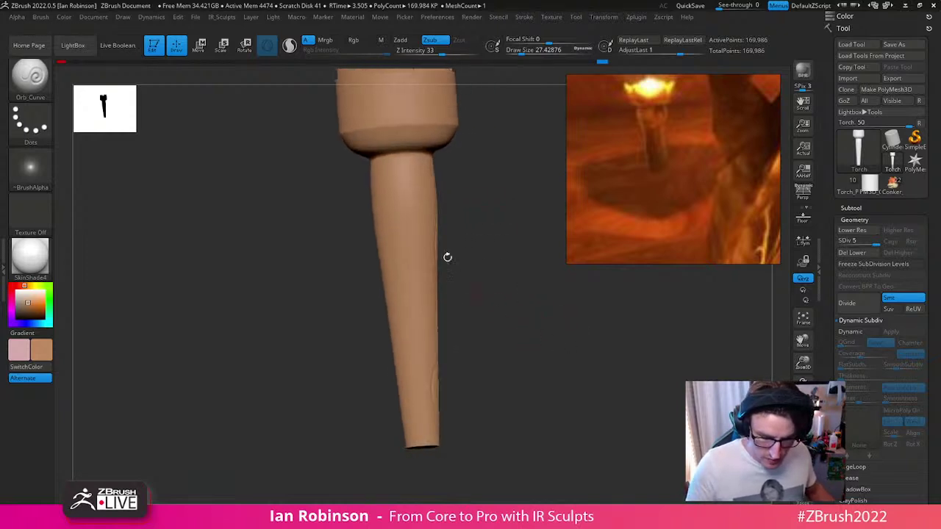
pyautogui.moveTo(540, 352); pyautogui.dragTo(410, 402)
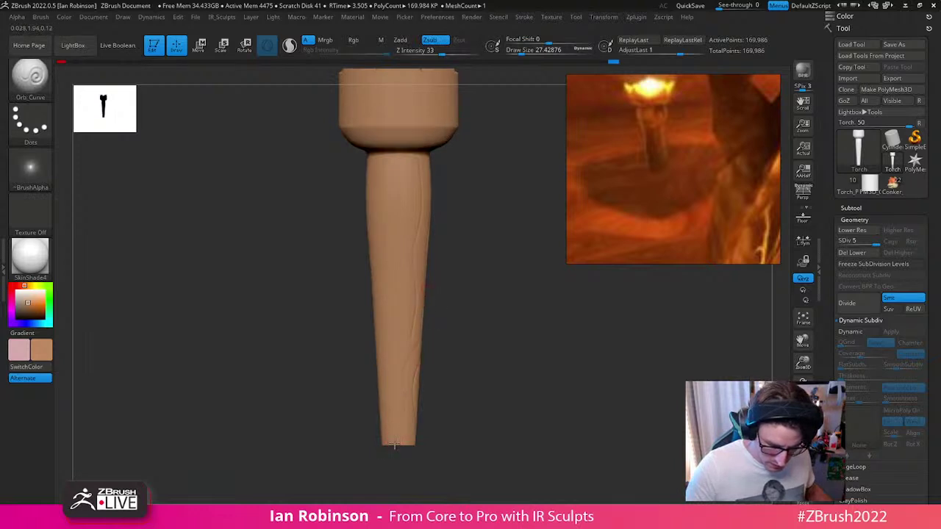
pyautogui.moveTo(542, 280)
pyautogui.mouseDown()
pyautogui.moveTo(542, 250)
pyautogui.moveTo(441, 220)
pyautogui.mouseUp()
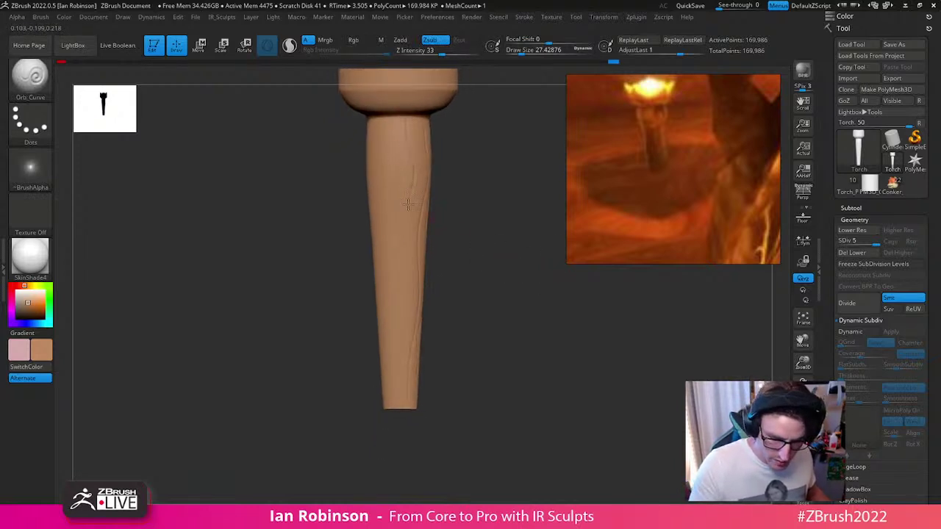
pyautogui.moveTo(403, 246); pyautogui.dragTo(403, 353)
pyautogui.moveTo(485, 334)
pyautogui.mouseDown()
pyautogui.moveTo(515, 340)
pyautogui.moveTo(504, 346)
pyautogui.mouseUp()
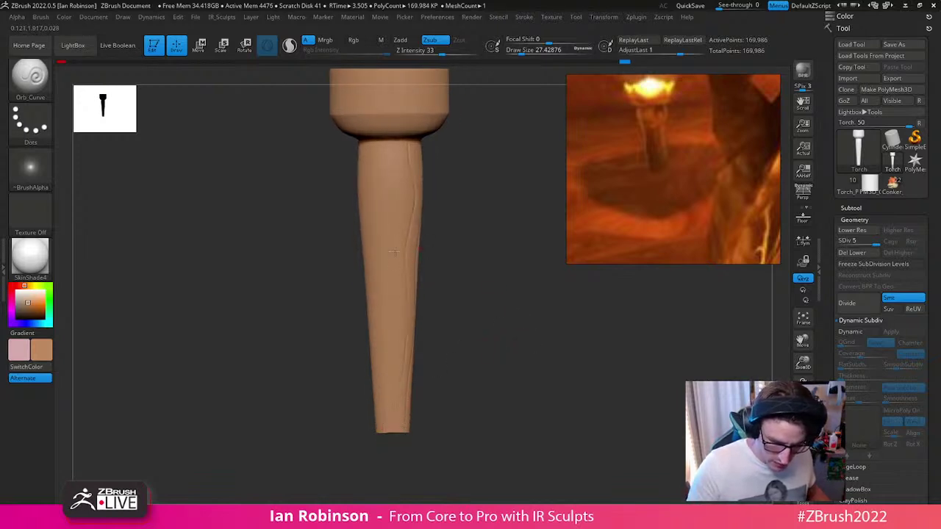
pyautogui.moveTo(478, 213); pyautogui.dragTo(441, 219)
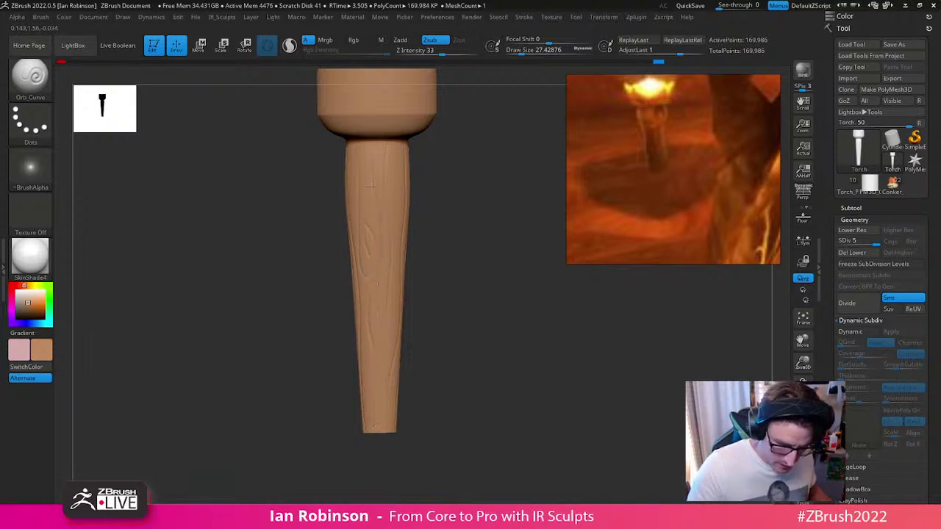
pyautogui.keyDown('alt'); pyautogui.moveTo(506, 309); pyautogui.dragTo(525, 394); pyautogui.keyUp('alt')
pyautogui.keyDown('alt'); pyautogui.moveTo(544, 309); pyautogui.dragTo(585, 305); pyautogui.keyUp('alt')
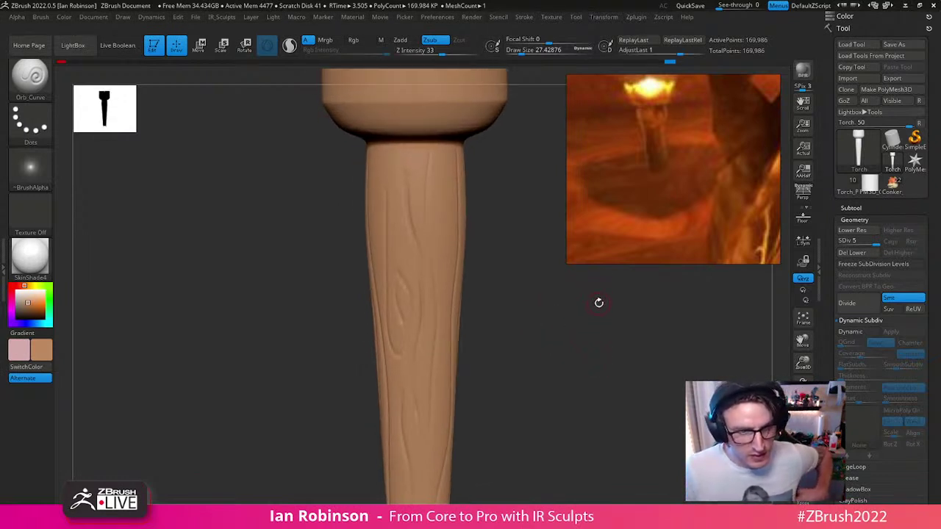
pyautogui.moveTo(577, 336); pyautogui.dragTo(568, 409)
pyautogui.moveTo(409, 177); pyautogui.dragTo(416, 332)
# Step: Set the draw size to about 25.5 and carve the first wavy grain lines down the torch head
pyautogui.keyDown('alt'); pyautogui.moveTo(556, 312); pyautogui.dragTo(545, 379); pyautogui.keyUp('alt')
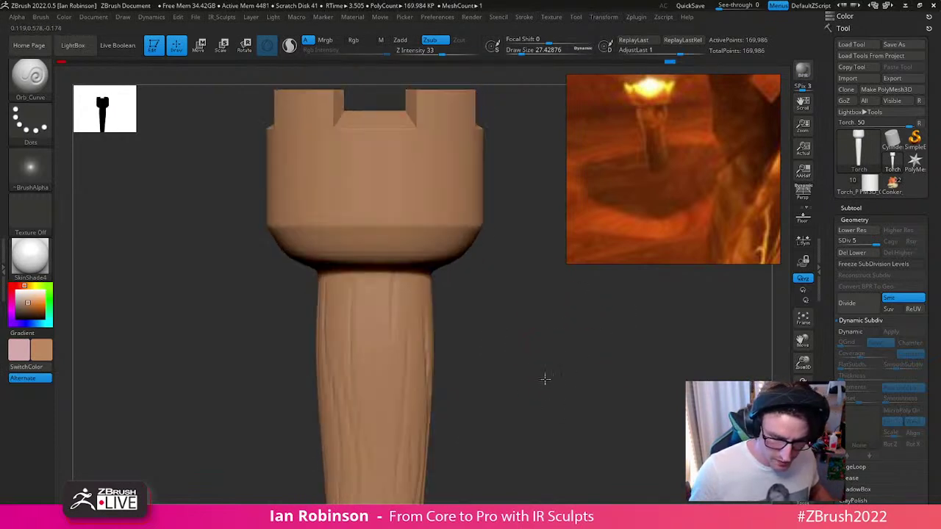
pyautogui.press('s')
pyautogui.click(435, 155)
pyautogui.moveTo(432, 99)
pyautogui.mouseDown()
pyautogui.moveTo(436, 180)
pyautogui.moveTo(411, 276)
pyautogui.mouseUp()
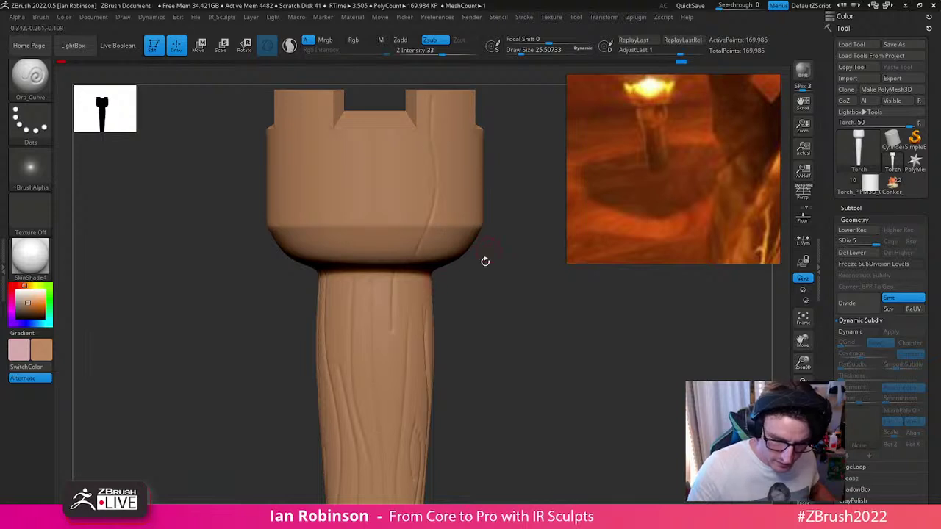
pyautogui.moveTo(504, 275); pyautogui.dragTo(377, 305)
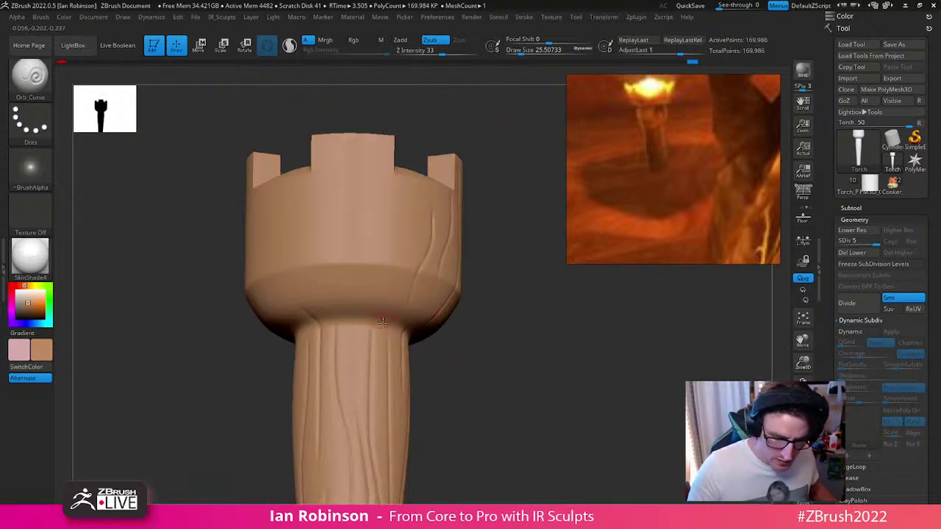
pyautogui.moveTo(585, 306); pyautogui.dragTo(420, 310)
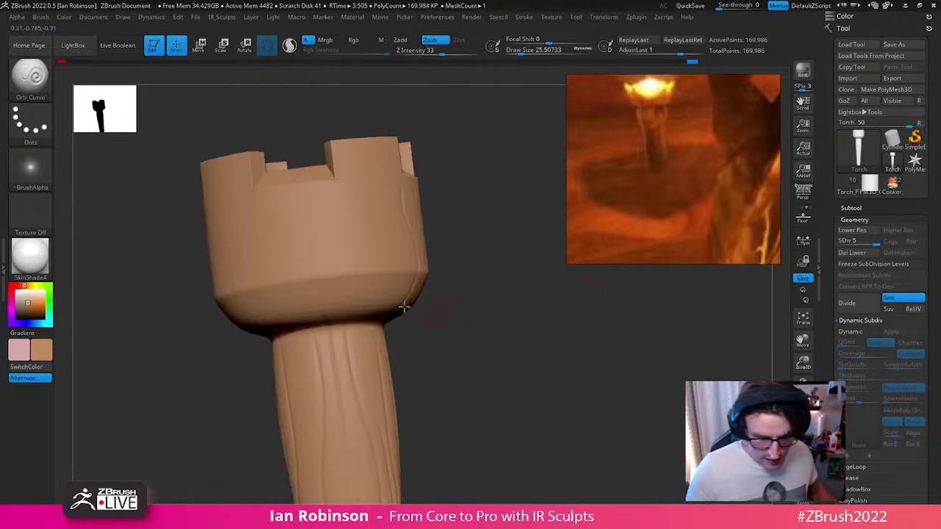
# Step: Continue the wavy grain lines around the other sides of the torch head, running them under its lower rim
pyautogui.moveTo(468, 354); pyautogui.dragTo(405, 333)
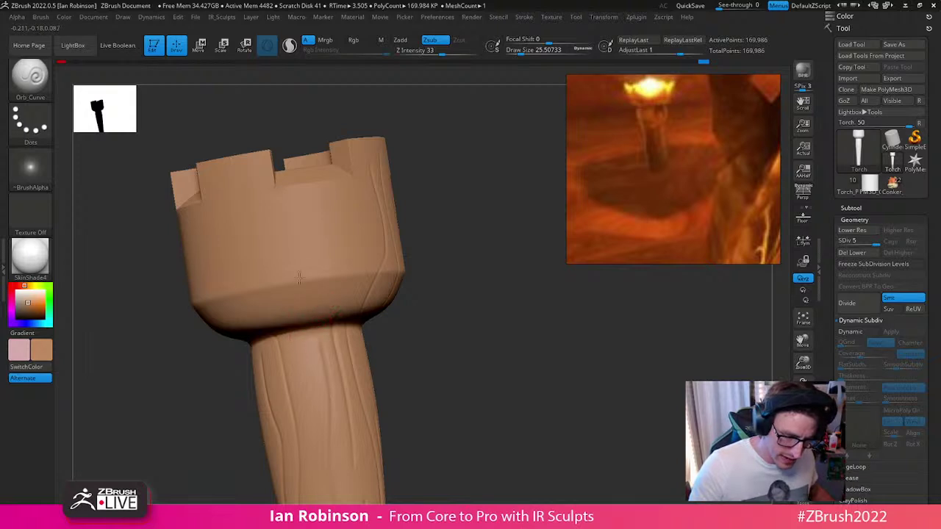
pyautogui.moveTo(422, 231); pyautogui.dragTo(457, 248)
pyautogui.moveTo(447, 304); pyautogui.dragTo(345, 220)
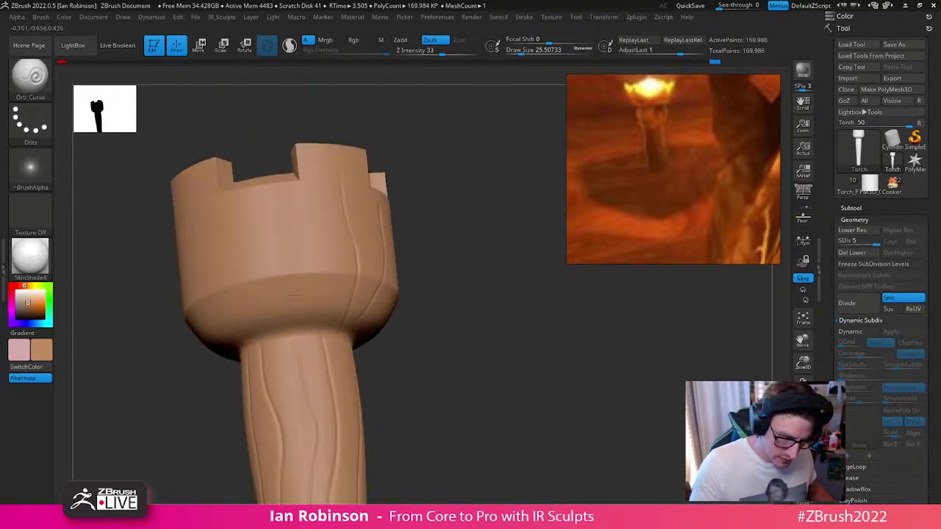
pyautogui.moveTo(415, 323); pyautogui.dragTo(365, 356)
pyautogui.moveTo(394, 223); pyautogui.dragTo(441, 291)
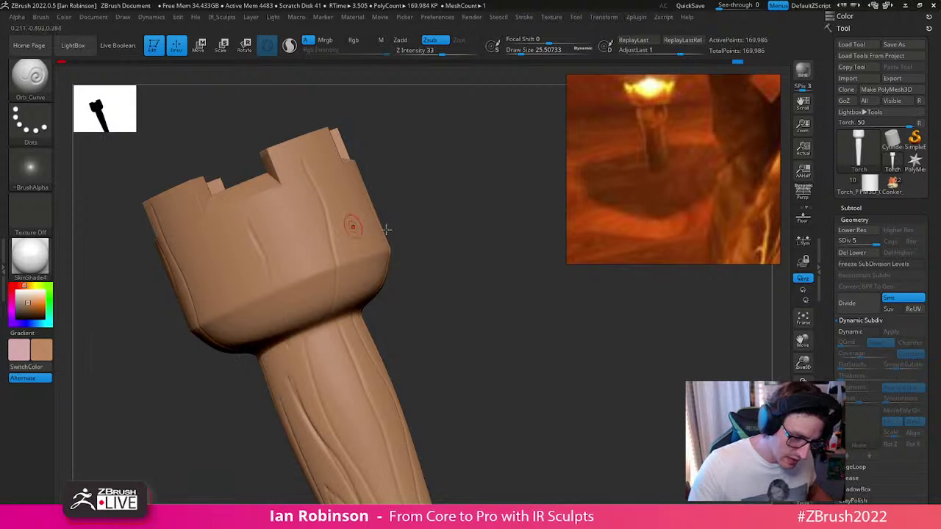
pyautogui.moveTo(423, 243); pyautogui.dragTo(338, 225)
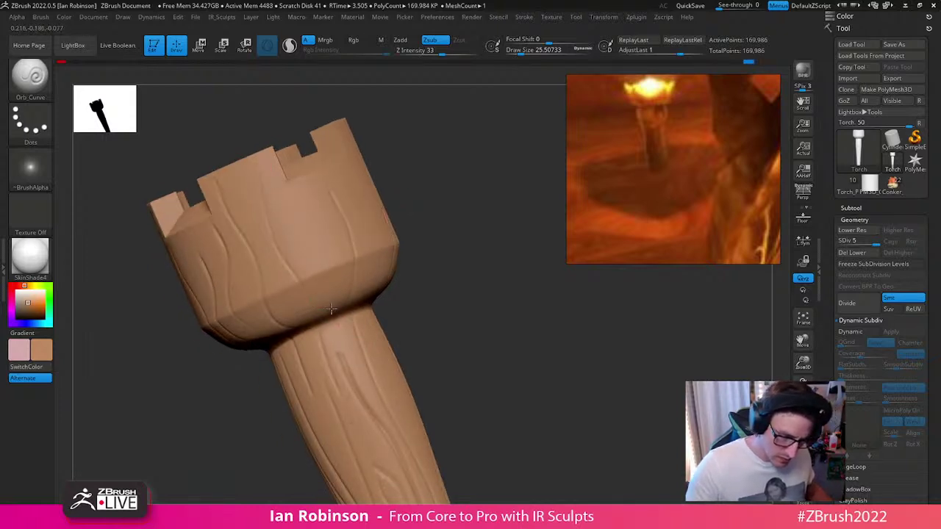
pyautogui.keyDown('alt'); pyautogui.moveTo(368, 154); pyautogui.dragTo(563, 437); pyautogui.keyUp('alt')
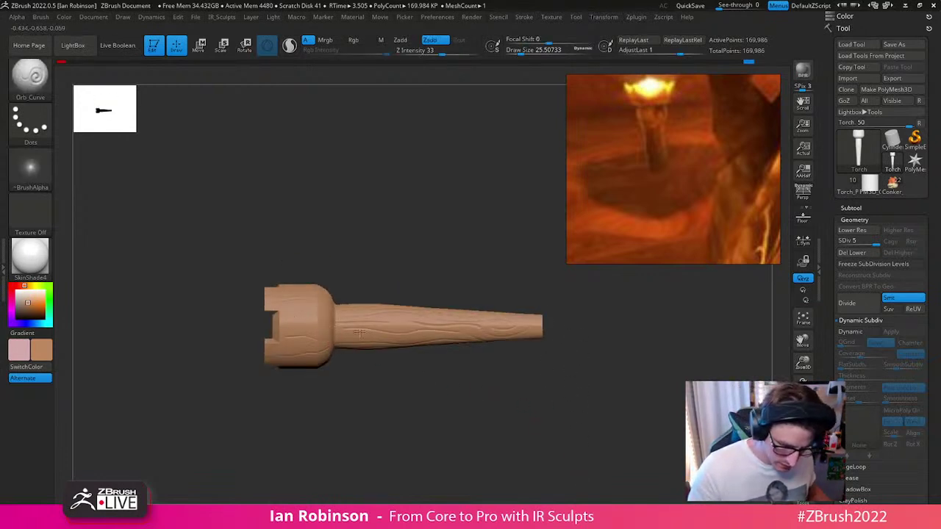
pyautogui.moveTo(441, 393); pyautogui.dragTo(614, 297)
pyautogui.keyDown('shift'); pyautogui.moveTo(487, 210); pyautogui.dragTo(497, 201); pyautogui.keyUp('shift')
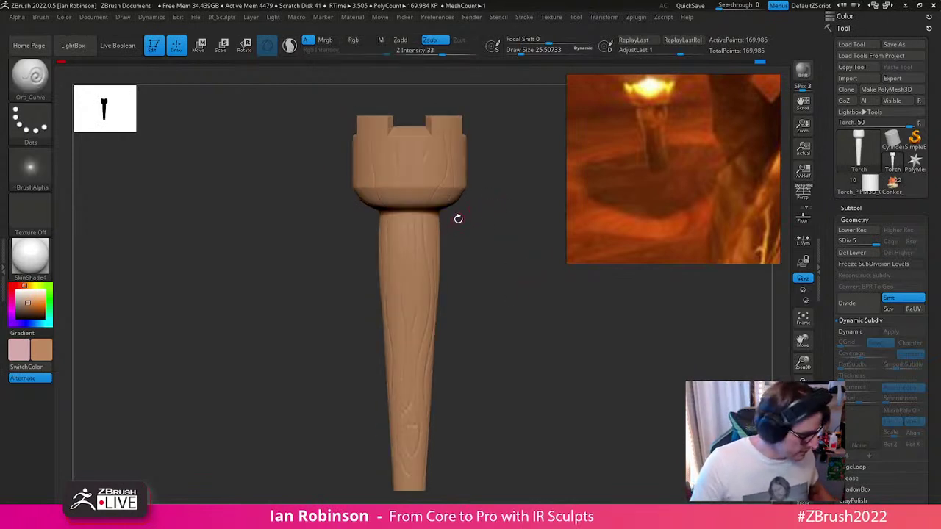
# Step: Choose a dark brown (R 86, G 61, B 39) as the second colour and fill the torch with it
pyautogui.press('v')
pyautogui.click(20, 349)
pyautogui.click(28, 308)
pyautogui.moveTo(28, 308); pyautogui.dragTo(26, 313)
pyautogui.hotkey('ctrl', 'f')
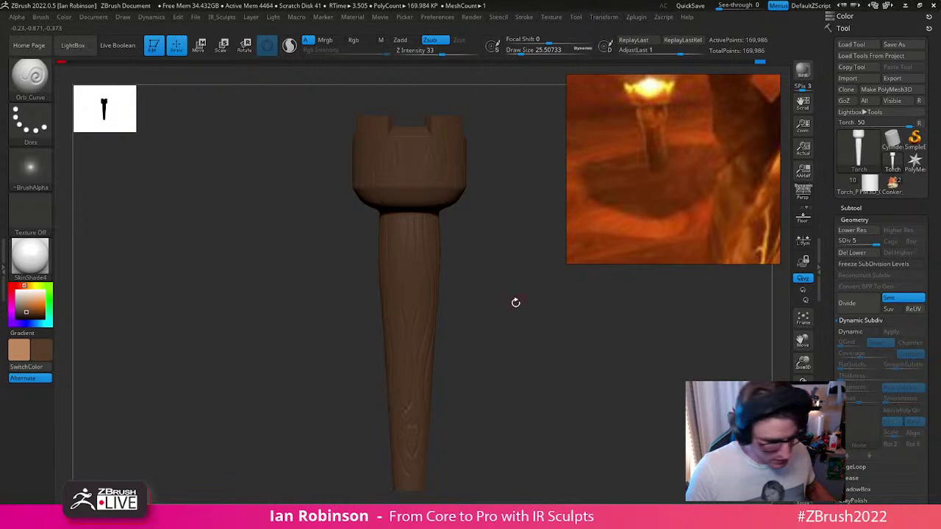
# Step: Switch to the light brown (R 190, G 138, B 94) and fill the whole torch with it
pyautogui.press('v')
pyautogui.hotkey('ctrl', 'f')
pyautogui.click(64, 17)
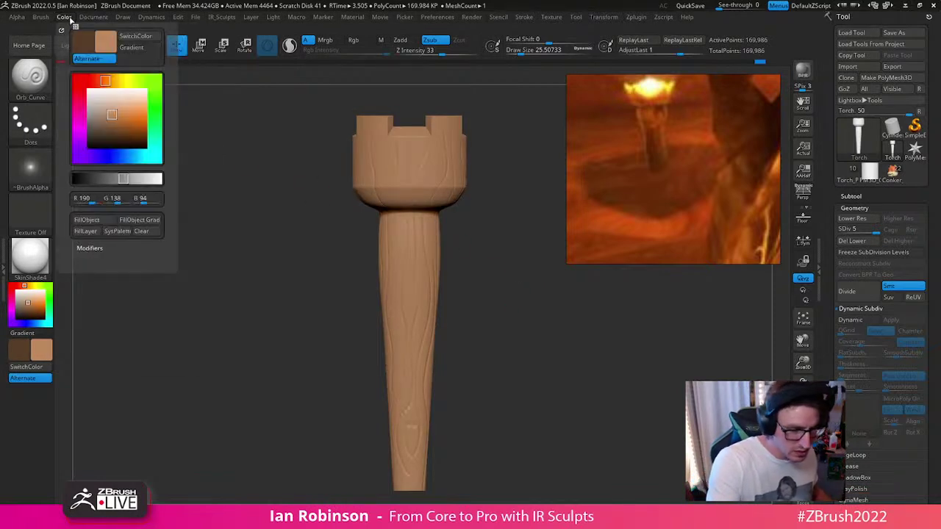
pyautogui.click(101, 219)
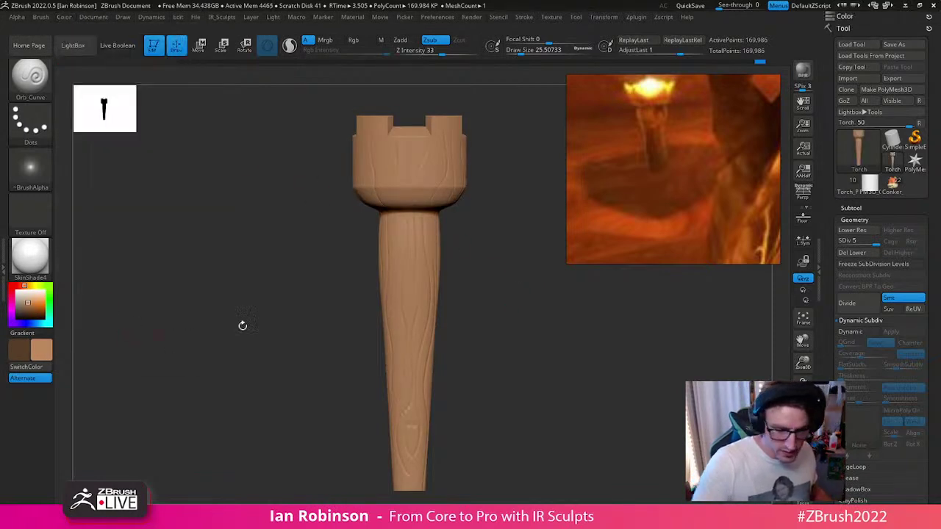
# Step: Mask the torch's carved grain grooves by cavity
pyautogui.click(864, 219)
pyautogui.scroll(-2, 898, 314)
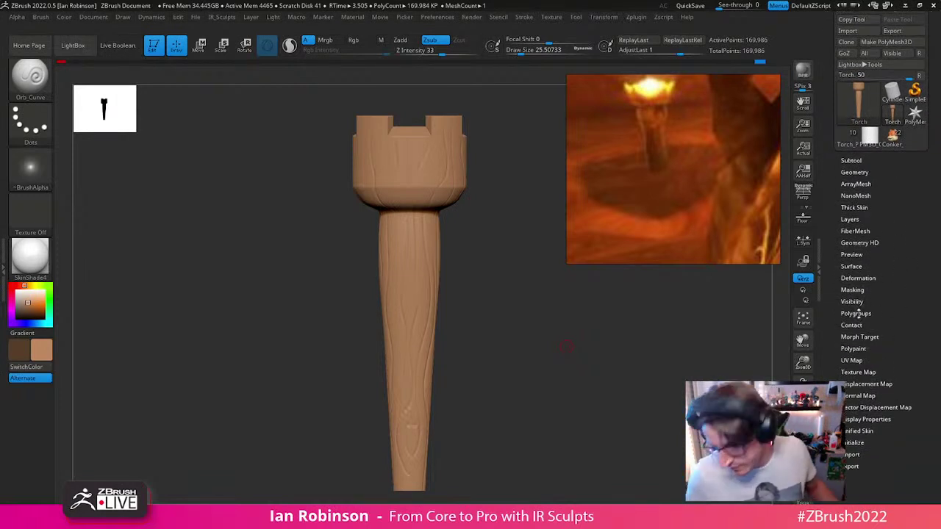
pyautogui.click(853, 289)
pyautogui.scroll(-6, 936, 244)
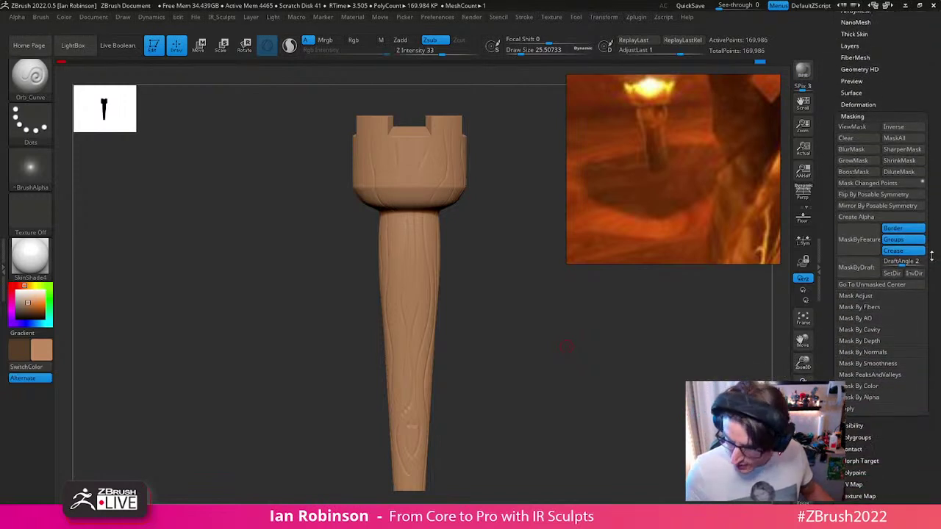
pyautogui.scroll(-1, 935, 293)
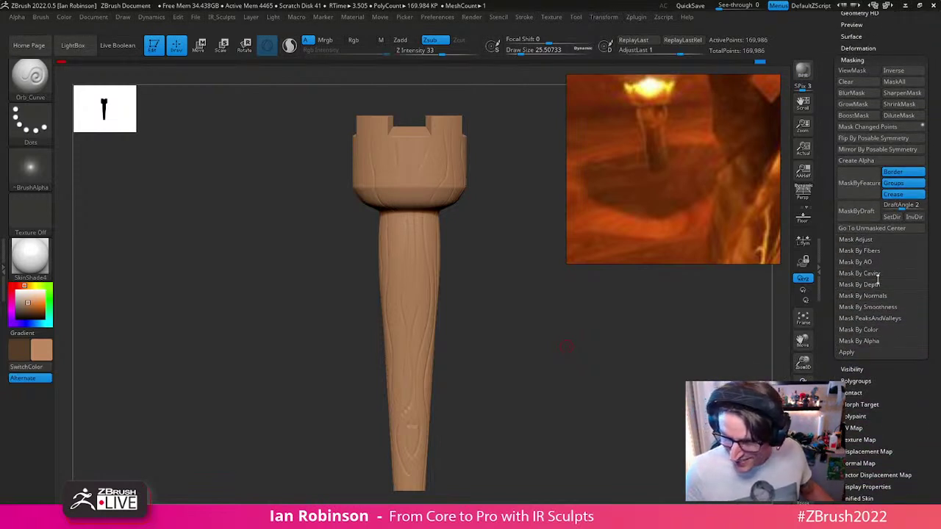
pyautogui.click(876, 274)
pyautogui.click(871, 284)
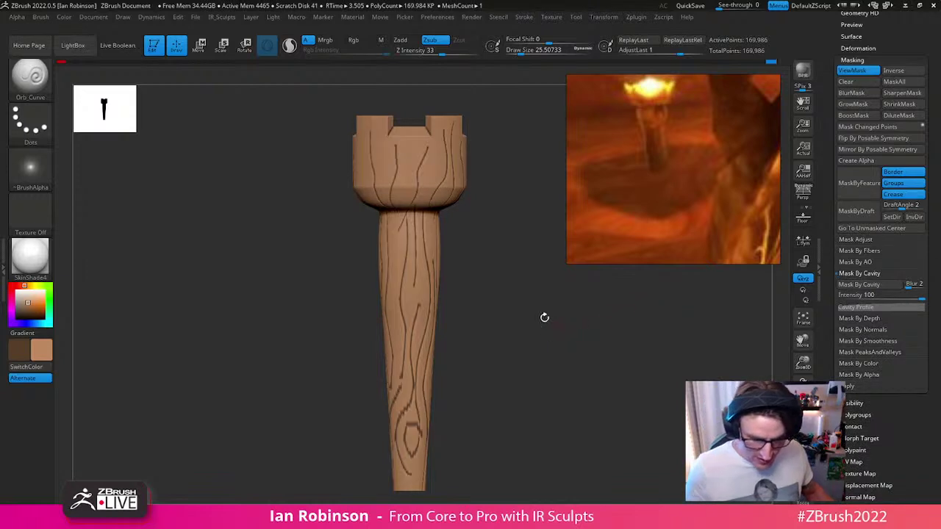
# Step: Invert the cavity mask, fill the exposed grooves with the dark brown, and clear the mask
pyautogui.keyDown('ctrl'); pyautogui.click(545, 304); pyautogui.keyUp('ctrl')
pyautogui.click(65, 17)
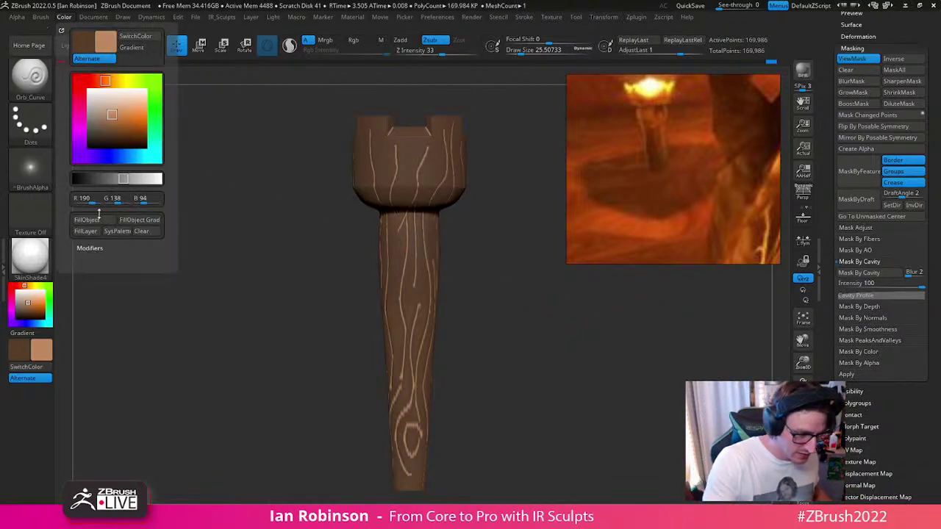
pyautogui.press('v')
pyautogui.click(94, 17)
pyautogui.click(66, 19)
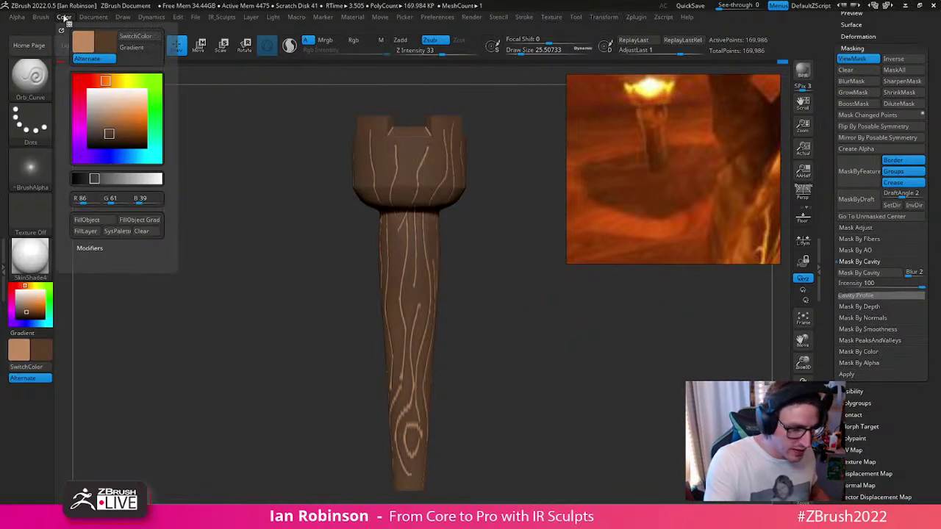
pyautogui.click(94, 219)
pyautogui.keyDown('ctrl'); pyautogui.moveTo(538, 397); pyautogui.dragTo(542, 329, button='right'); pyautogui.keyUp('ctrl')
pyautogui.moveTo(542, 329)
pyautogui.keyDown('ctrl'); pyautogui.mouseDown()
pyautogui.moveTo(523, 294)
pyautogui.moveTo(535, 294)
pyautogui.moveTo(502, 322)
pyautogui.moveTo(496, 306)
pyautogui.moveTo(502, 321)
pyautogui.moveTo(510, 253)
pyautogui.moveTo(453, 237)
pyautogui.mouseUp(); pyautogui.keyUp('ctrl')
pyautogui.press('f')
pyautogui.press('s')
pyautogui.moveTo(657, 330); pyautogui.dragTo(616, 363)
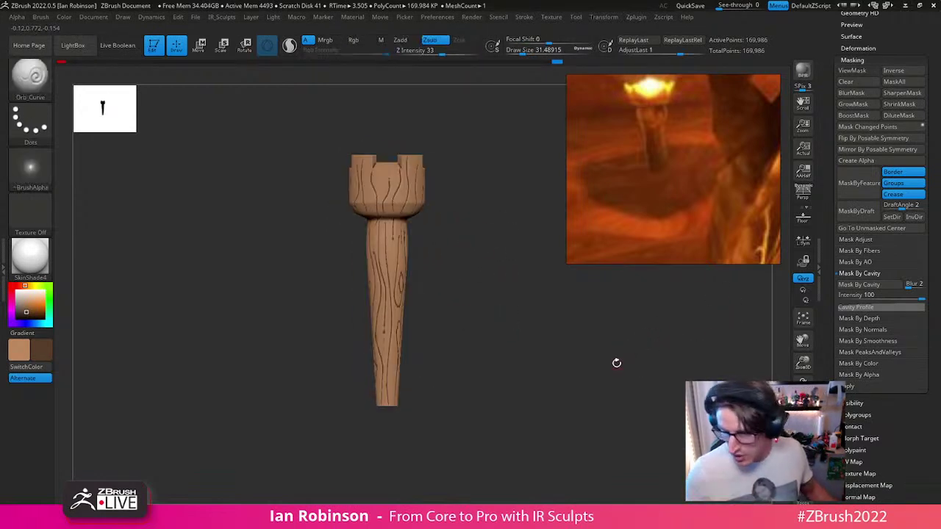
# Step: Save the torch tool under its existing Torch file name in the Torch project folder
pyautogui.moveTo(934, 150); pyautogui.dragTo(918, 103)
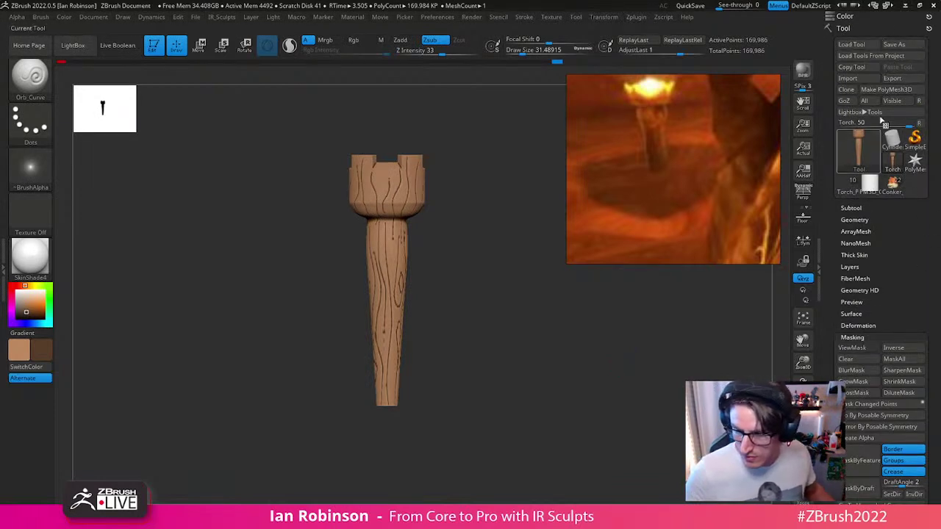
pyautogui.click(900, 44)
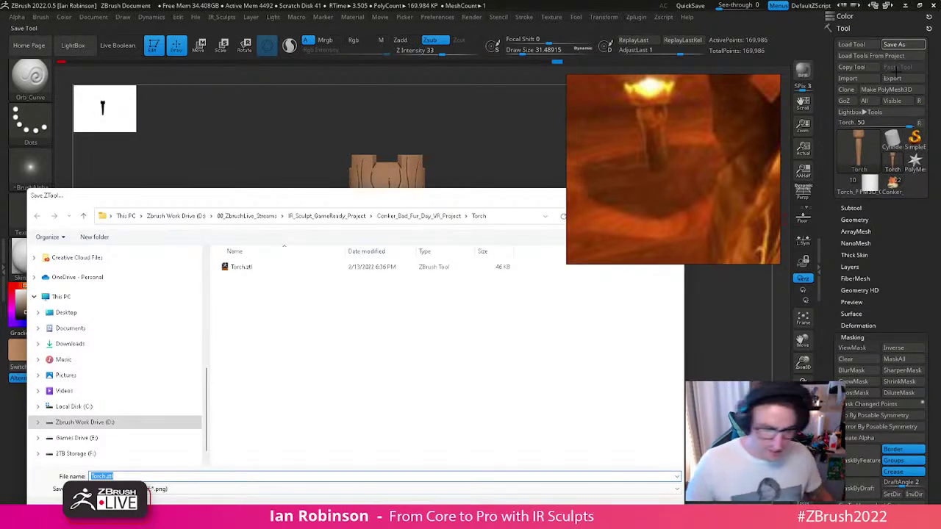
pyautogui.press('Return')
# Step: Set the draw size to about 15.5 and switch the active colour to the light brown
pyautogui.press('s')
pyautogui.moveTo(441, 252); pyautogui.dragTo(441, 252)
pyautogui.keyDown('alt'); pyautogui.moveTo(449, 260); pyautogui.dragTo(428, 224); pyautogui.keyUp('alt')
pyautogui.press('v')
pyautogui.moveTo(430, 277)
pyautogui.mouseDown()
pyautogui.moveTo(416, 269)
pyautogui.moveTo(445, 233)
pyautogui.moveTo(441, 248)
pyautogui.mouseUp()
pyautogui.press('s')
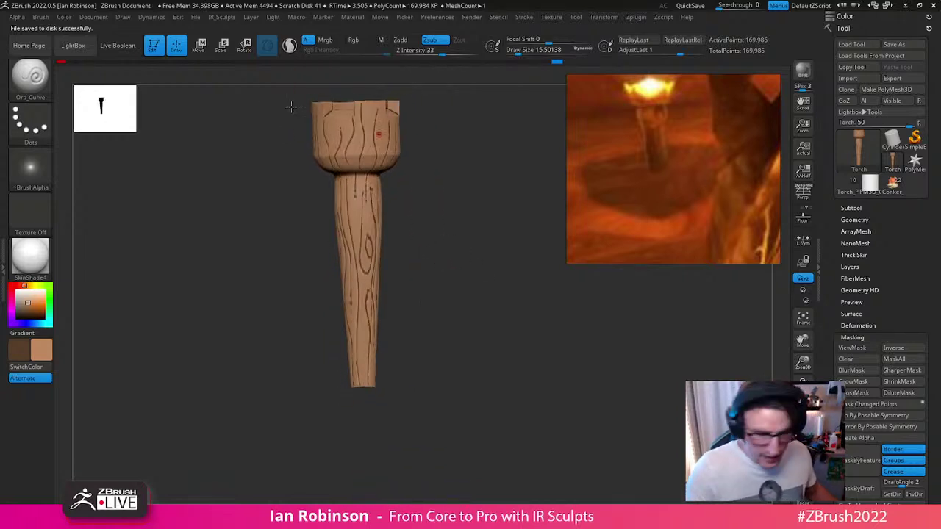
# Step: Enable Rgb colouring for the brush and set the Rgb intensity to 15
pyautogui.click(882, 16)
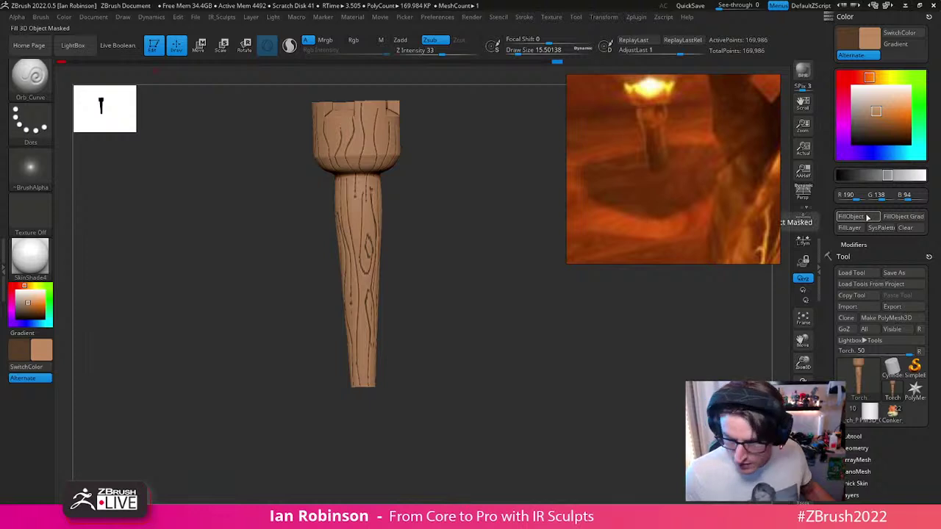
pyautogui.press('space')
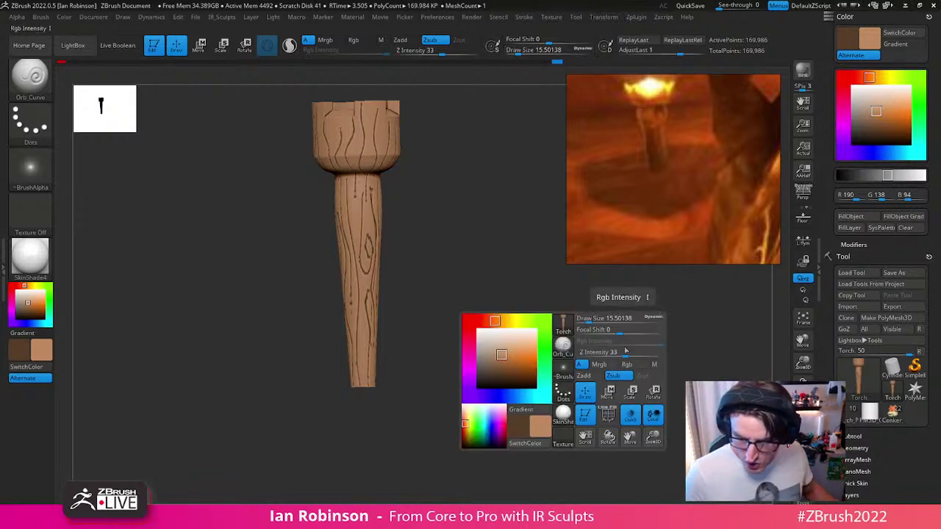
pyautogui.click(626, 364)
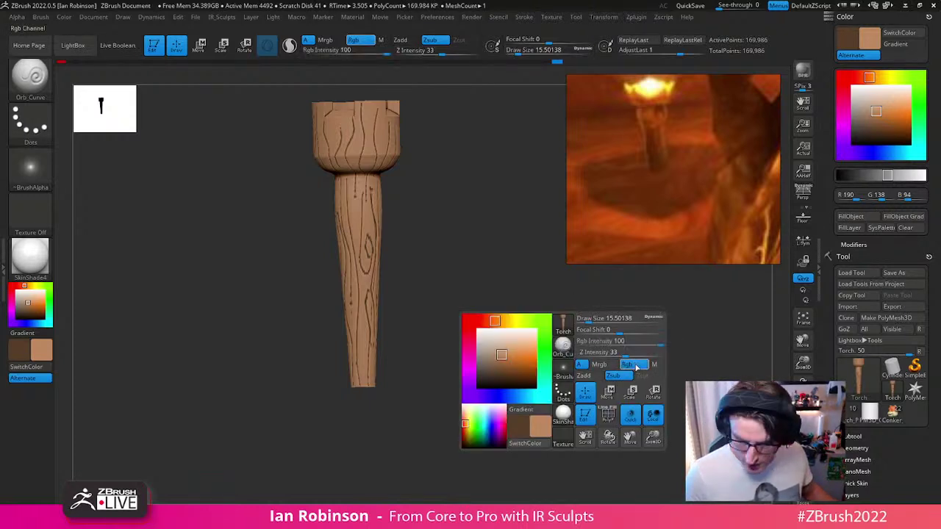
pyautogui.moveTo(637, 345); pyautogui.dragTo(619, 342)
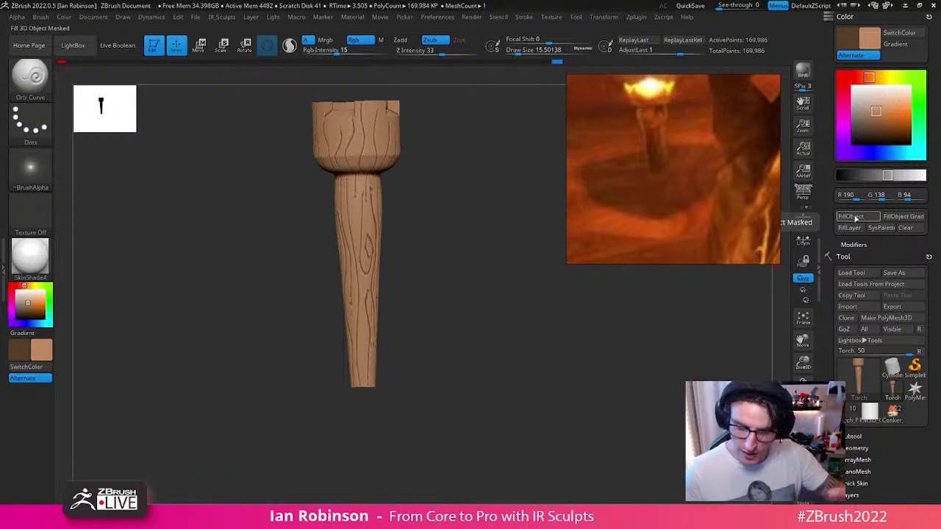
# Step: Set the draw size to about 9.2 and the Rgb intensity to 37, with dark brown as the active colour
pyautogui.moveTo(471, 368)
pyautogui.mouseDown()
pyautogui.moveTo(485, 331)
pyautogui.moveTo(463, 233)
pyautogui.moveTo(429, 271)
pyautogui.moveTo(370, 306)
pyautogui.moveTo(367, 338)
pyautogui.mouseUp()
pyautogui.press('s')
pyautogui.moveTo(412, 186); pyautogui.dragTo(427, 220)
pyautogui.press('space')
pyautogui.click(472, 182)
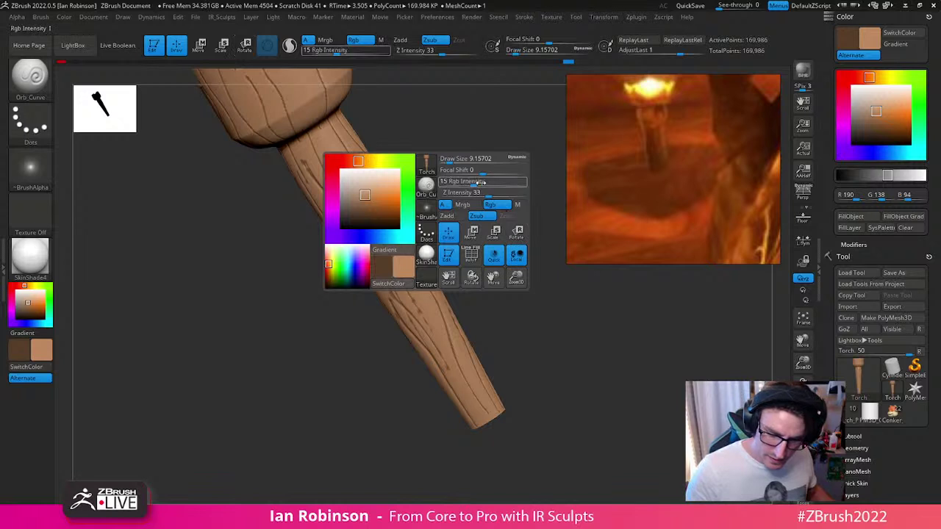
pyautogui.moveTo(509, 163); pyautogui.dragTo(312, 227)
pyautogui.press('v')
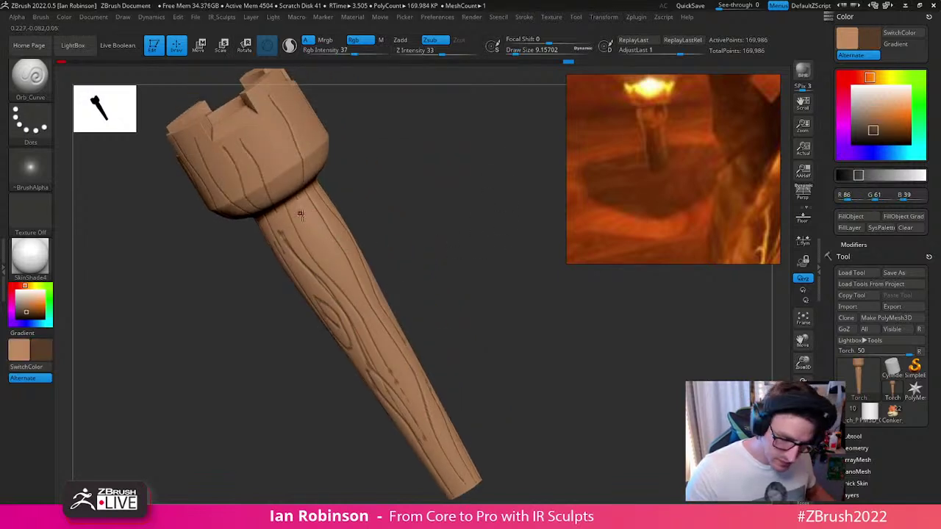
# Step: Carve and paint more dark brown wood grain lines around the torch handle
pyautogui.moveTo(353, 227)
pyautogui.mouseDown()
pyautogui.moveTo(416, 243)
pyautogui.moveTo(302, 176)
pyautogui.mouseUp()
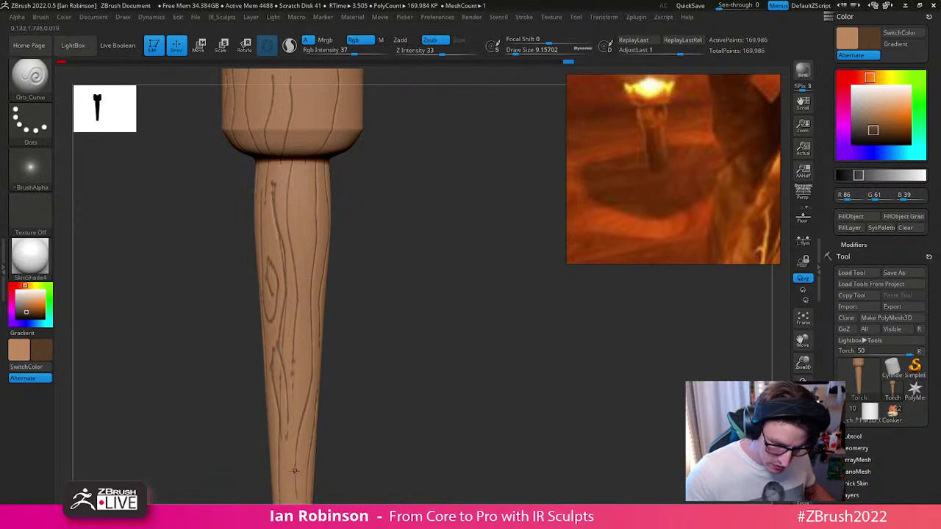
pyautogui.moveTo(444, 317); pyautogui.dragTo(338, 319)
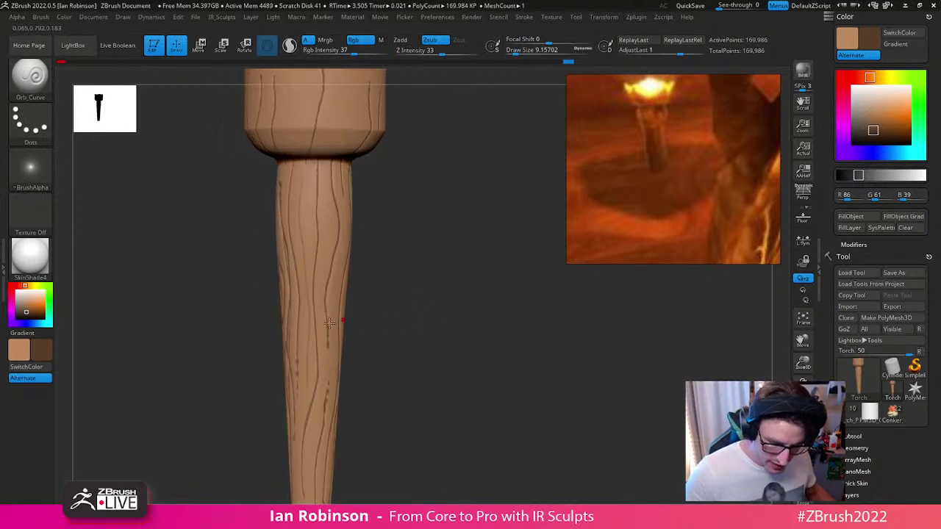
pyautogui.moveTo(410, 248); pyautogui.dragTo(347, 270)
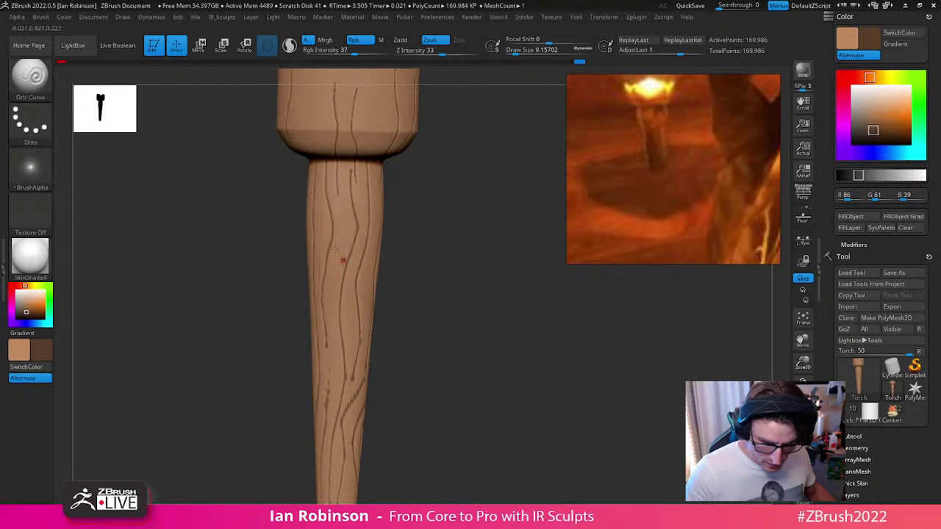
pyautogui.moveTo(488, 321); pyautogui.dragTo(421, 291)
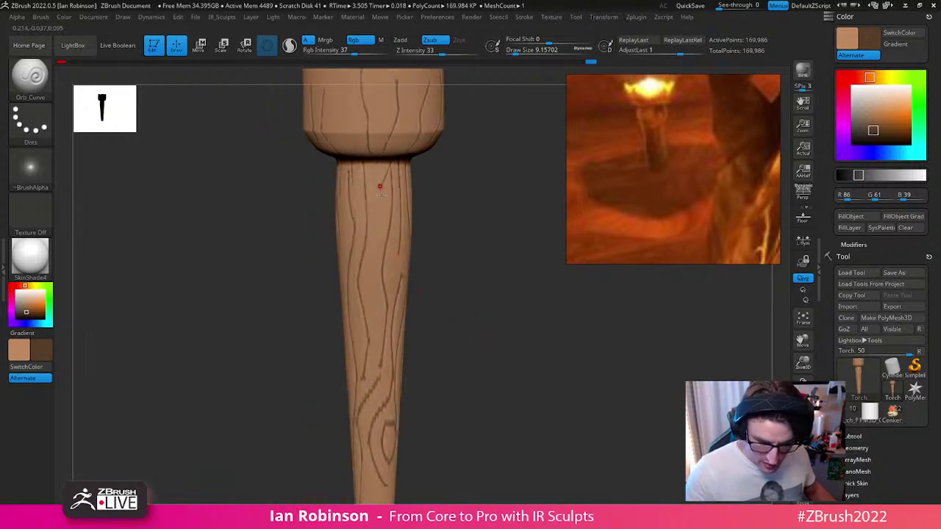
pyautogui.keyDown('alt'); pyautogui.moveTo(534, 343); pyautogui.dragTo(446, 240); pyautogui.keyUp('alt')
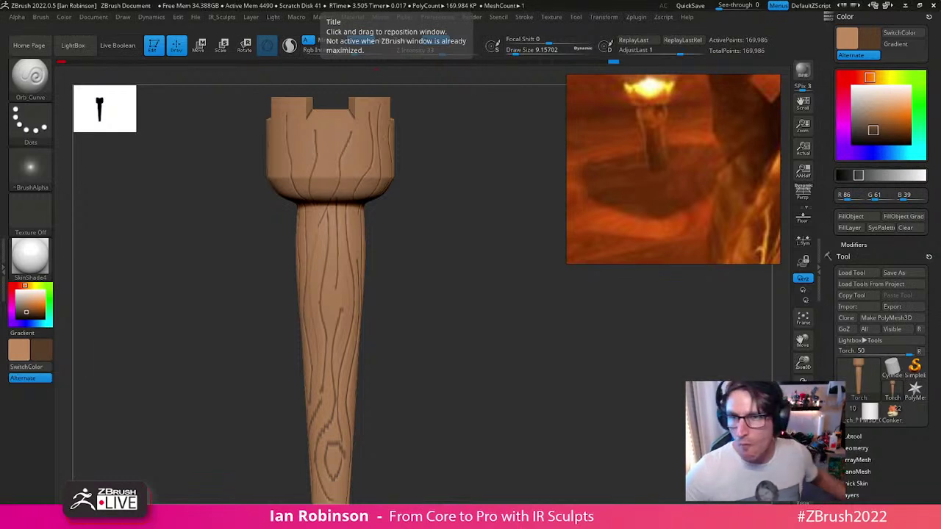
# Step: Add a thin dark grain line to the side of the torch head
pyautogui.moveTo(483, 309); pyautogui.dragTo(375, 265)
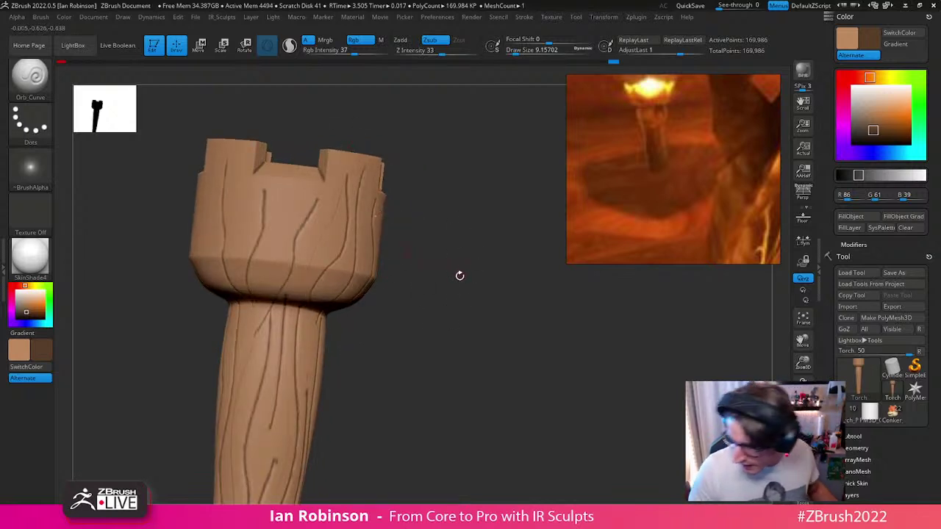
pyautogui.moveTo(460, 275); pyautogui.dragTo(475, 277)
pyautogui.keyDown('alt'); pyautogui.moveTo(407, 261); pyautogui.dragTo(431, 266); pyautogui.keyUp('alt')
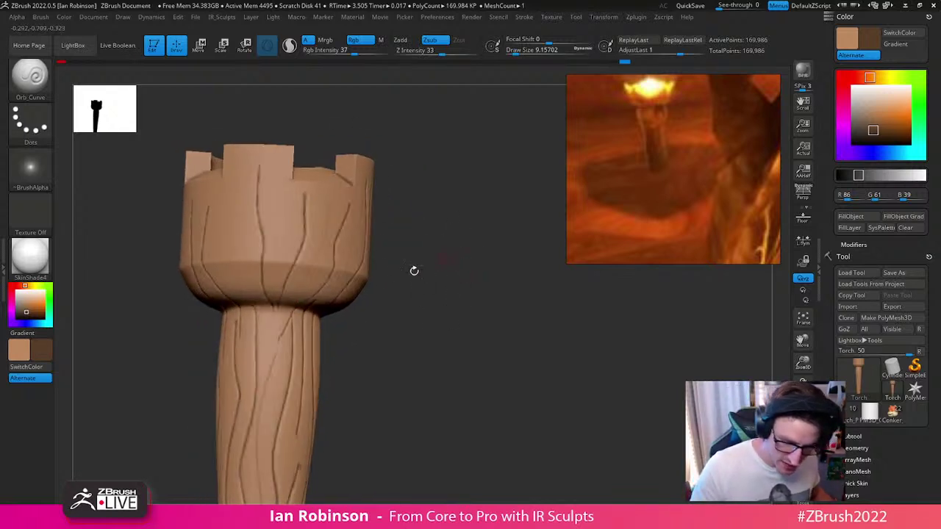
pyautogui.moveTo(425, 311); pyautogui.dragTo(468, 308)
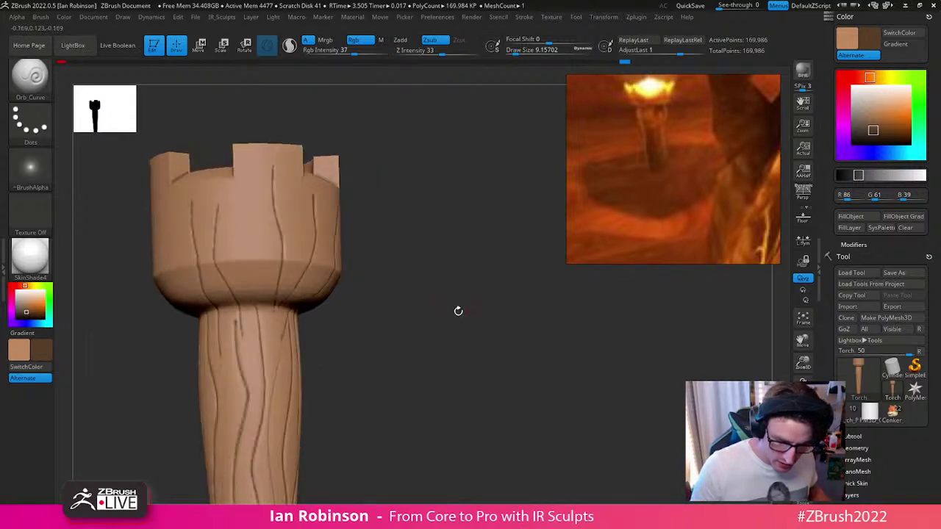
# Step: Try adding more thin grain lines around the torch head and undo them
pyautogui.moveTo(353, 368); pyautogui.dragTo(364, 368)
pyautogui.moveTo(386, 304); pyautogui.dragTo(278, 210)
pyautogui.moveTo(401, 314); pyautogui.dragTo(268, 229)
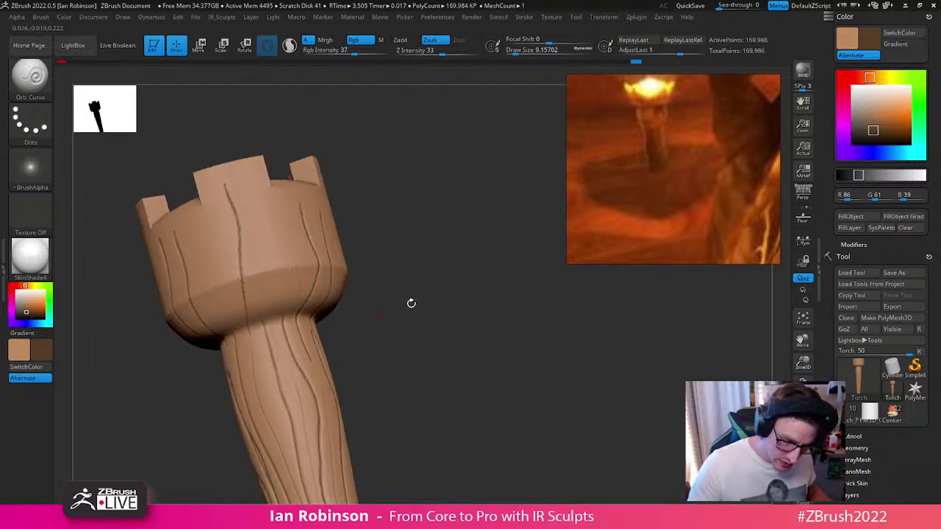
pyautogui.moveTo(260, 114); pyautogui.dragTo(259, 287)
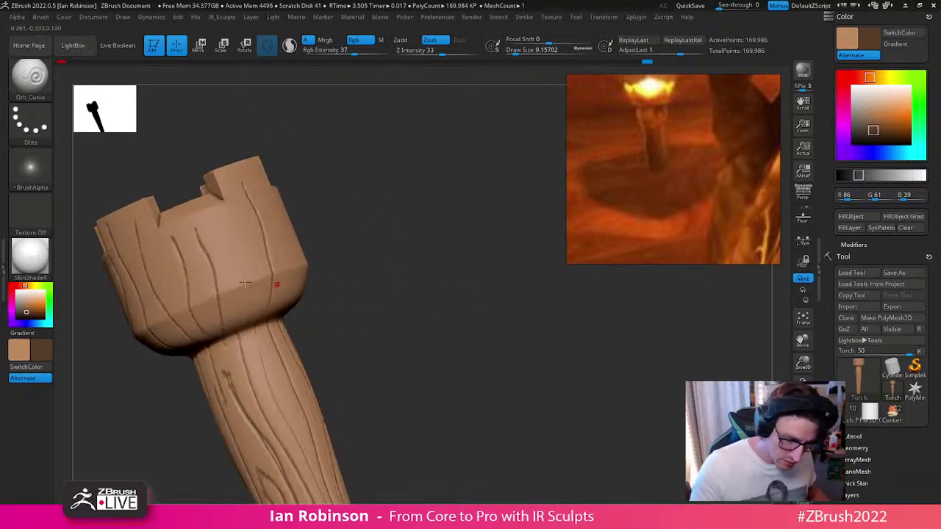
pyautogui.moveTo(405, 292); pyautogui.dragTo(284, 301)
pyautogui.moveTo(427, 225); pyautogui.dragTo(232, 205)
pyautogui.moveTo(459, 306); pyautogui.dragTo(479, 321)
pyautogui.press('ctrl')
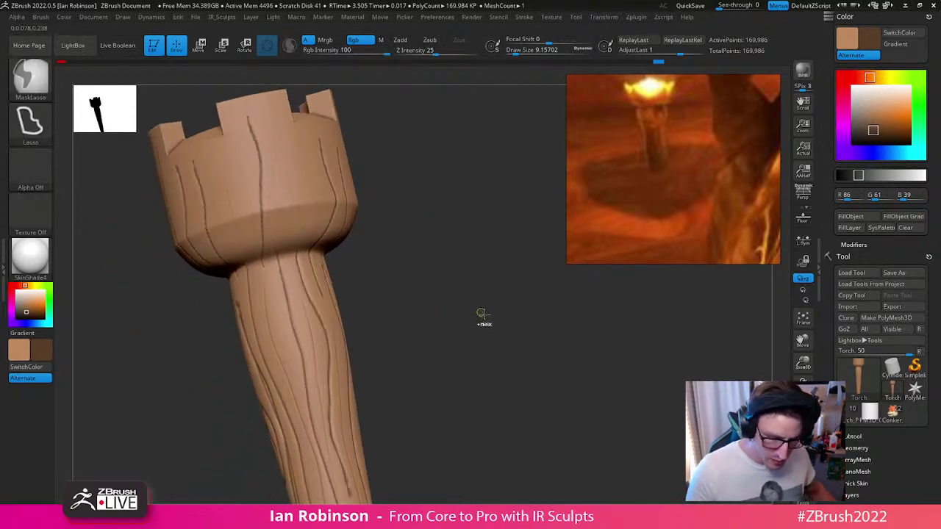
pyautogui.moveTo(527, 346)
pyautogui.mouseDown()
pyautogui.moveTo(559, 351)
pyautogui.moveTo(511, 361)
pyautogui.mouseUp()
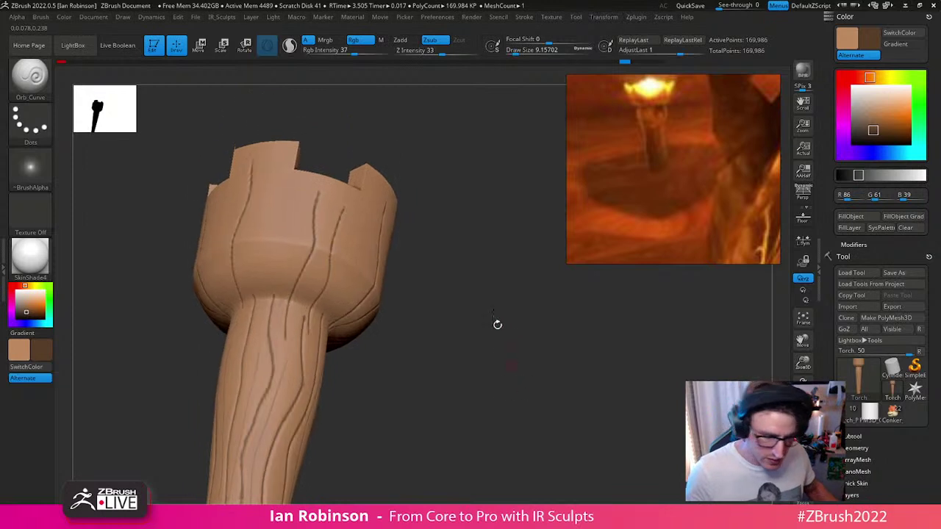
# Step: Draw grain lines around the torch head with a draw size of about 11.5 and Rgb intensity 41
pyautogui.press('space')
pyautogui.click(385, 249)
pyautogui.press('s')
pyautogui.click(295, 204)
pyautogui.moveTo(405, 213); pyautogui.dragTo(344, 244)
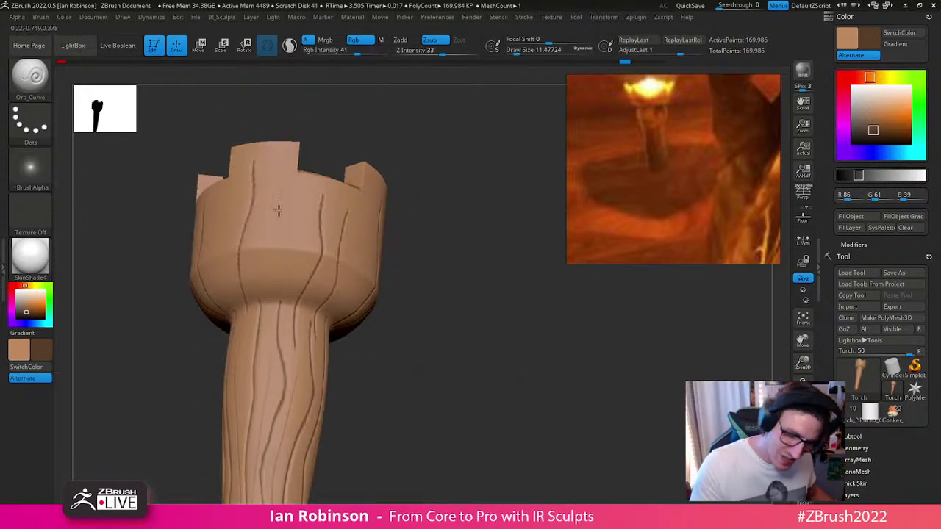
pyautogui.moveTo(473, 286); pyautogui.dragTo(378, 293)
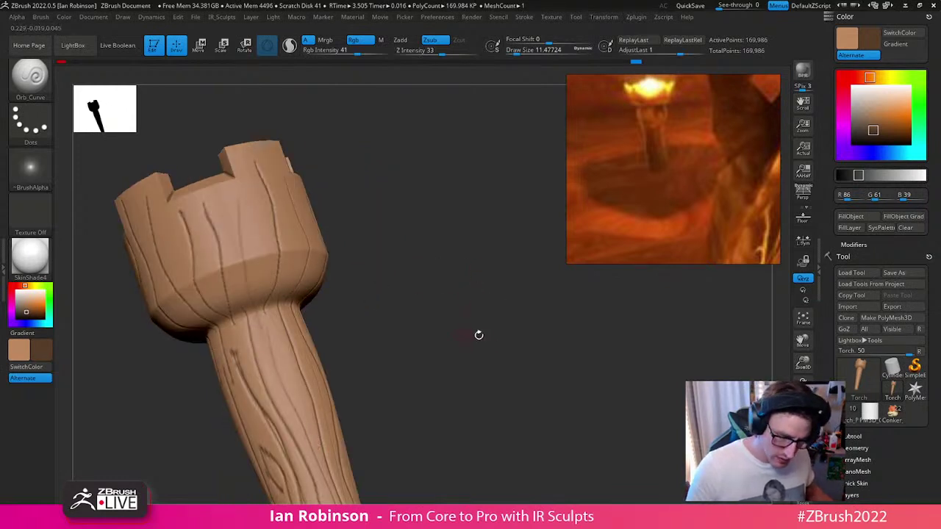
pyautogui.moveTo(499, 378); pyautogui.dragTo(358, 241)
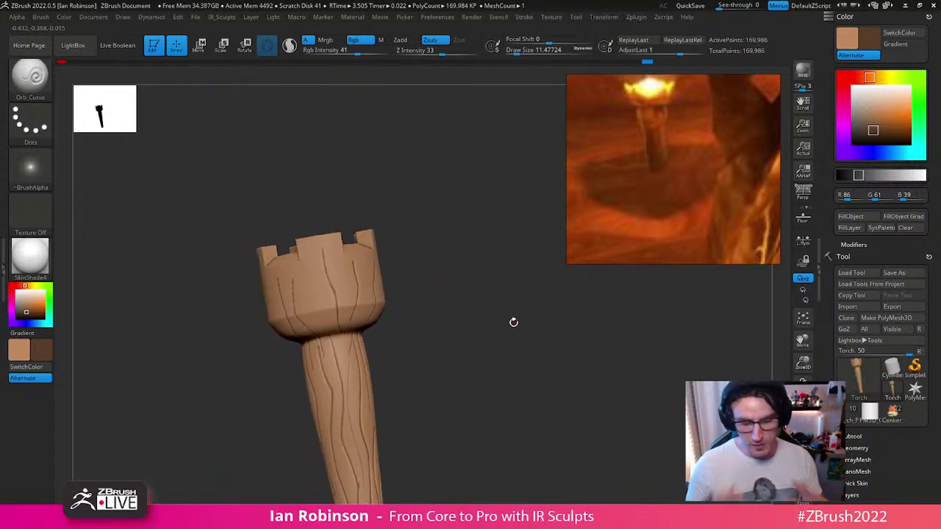
# Step: Load the IMG_4945.jpg texture from LightBox, moving the reference image clear, and convert the texture to an alpha
pyautogui.press(',')
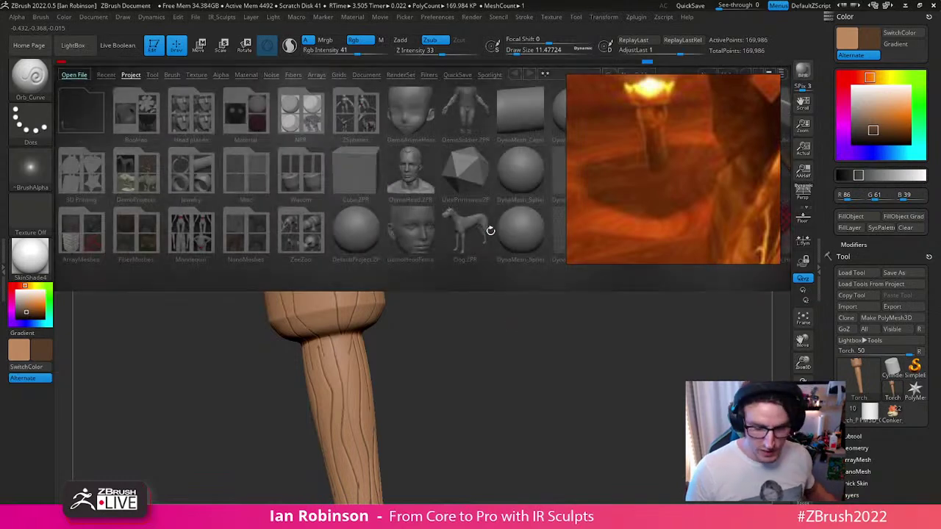
pyautogui.moveTo(648, 156); pyautogui.dragTo(689, 380)
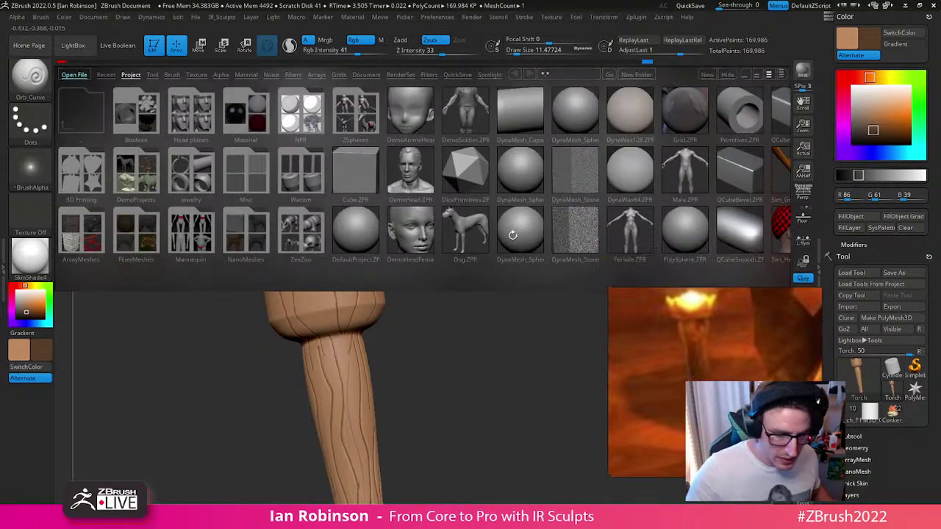
pyautogui.click(207, 77)
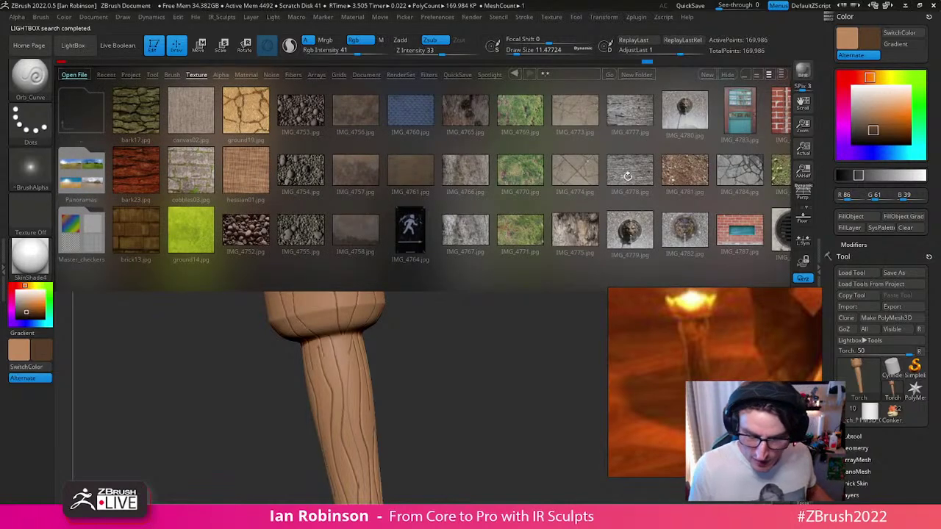
pyautogui.moveTo(633, 174); pyautogui.dragTo(415, 221)
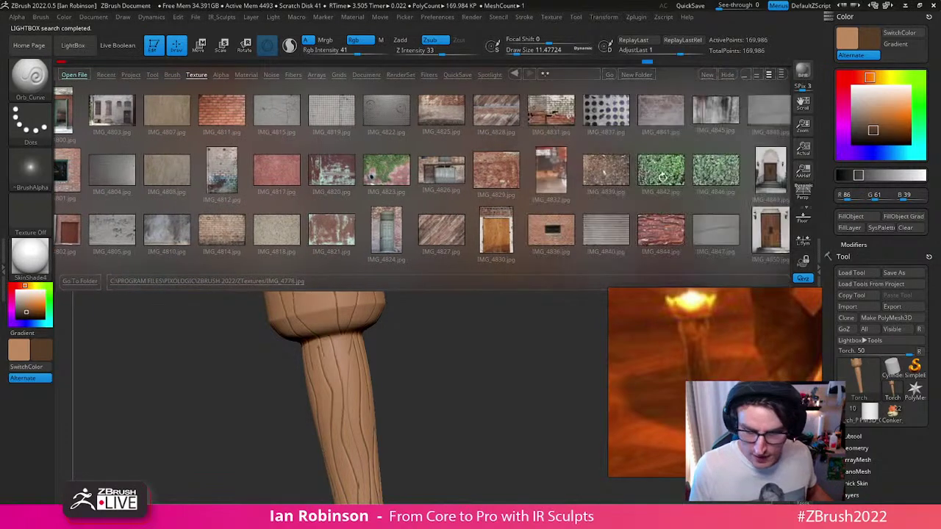
pyautogui.moveTo(661, 174); pyautogui.dragTo(523, 199)
pyautogui.moveTo(667, 178); pyautogui.dragTo(361, 260)
pyautogui.moveTo(664, 188); pyautogui.dragTo(437, 249)
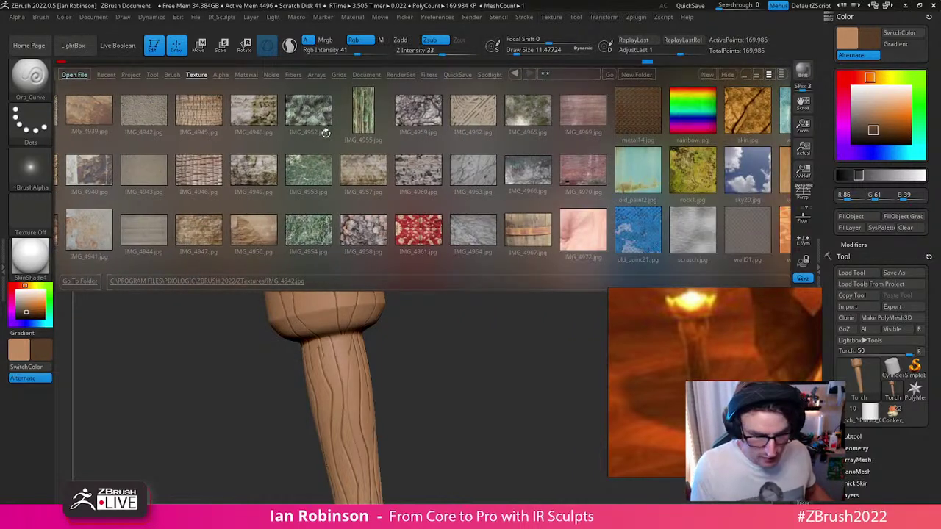
pyautogui.moveTo(229, 135); pyautogui.dragTo(411, 115)
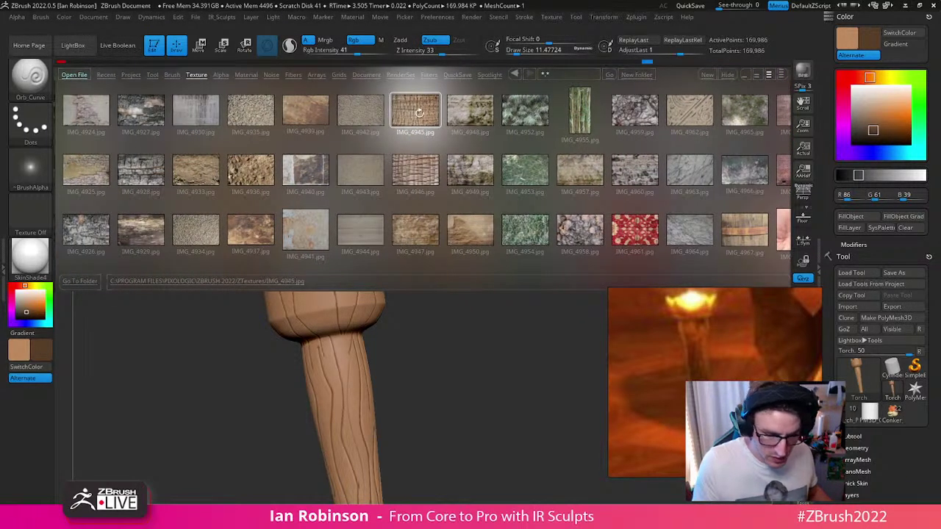
pyautogui.doubleClick(416, 113)
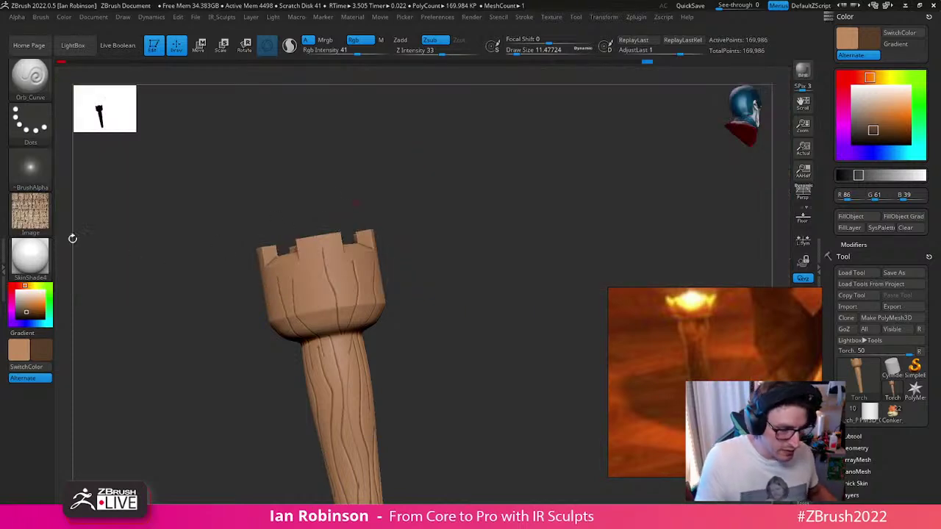
pyautogui.click(42, 213)
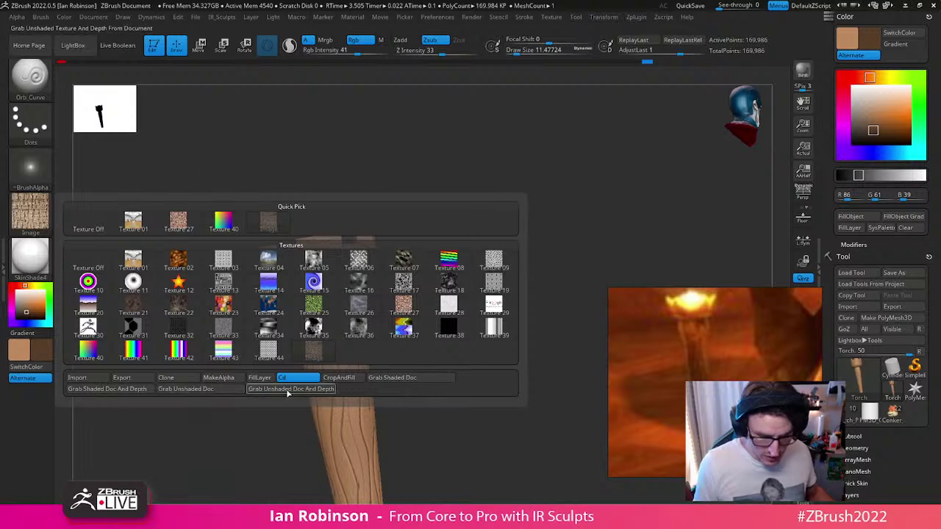
pyautogui.click(230, 377)
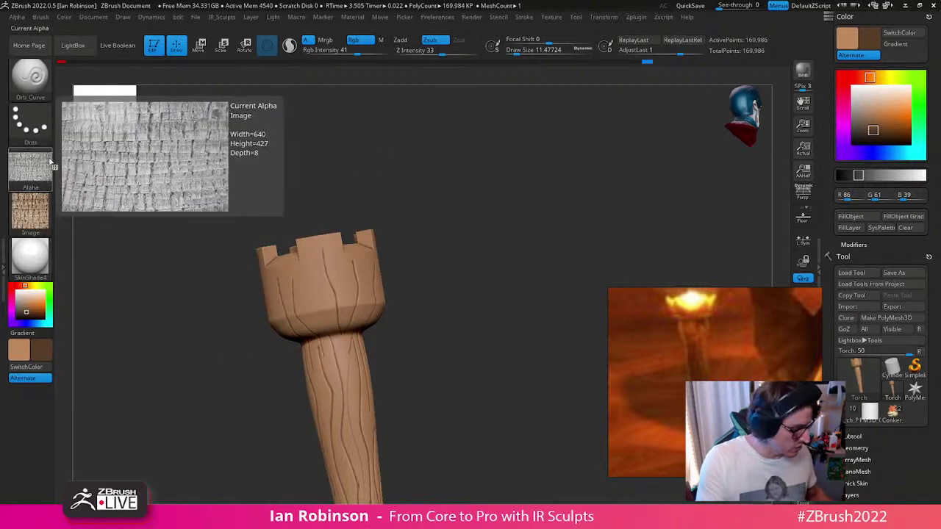
# Step: Switch to the Standard brush with the DragRect stroke and the alpha made from the texture image
pyautogui.press('b')
pyautogui.press('t')
pyautogui.click(42, 132)
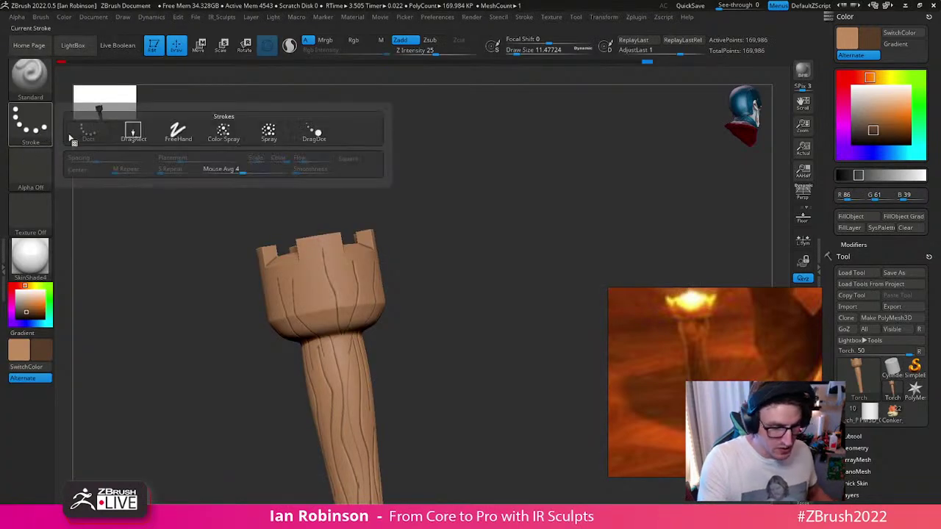
pyautogui.click(133, 132)
pyautogui.click(42, 174)
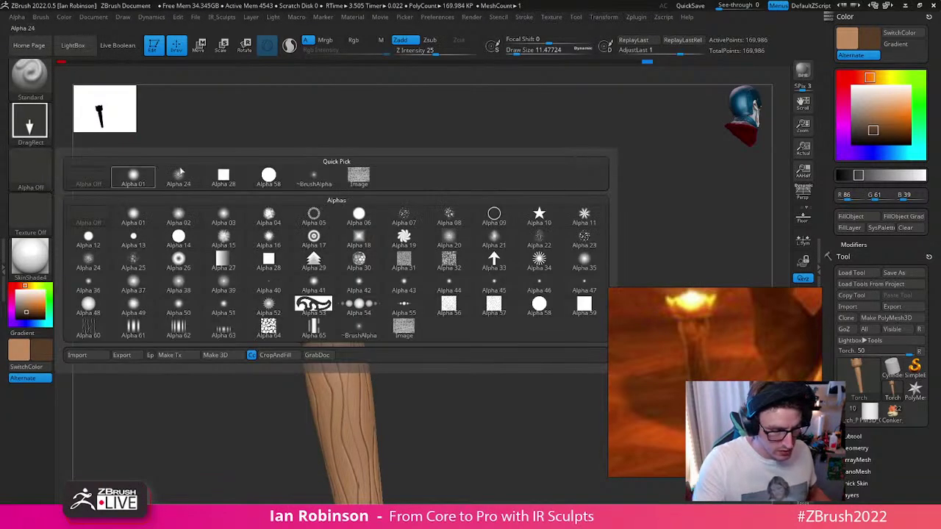
pyautogui.click(406, 325)
# Step: Test the alpha stamp on the torch, undo it, and set the draw size to about 17 and the Z Intensity to 16
pyautogui.keyDown('shift'); pyautogui.moveTo(441, 357); pyautogui.dragTo(449, 332); pyautogui.keyUp('shift')
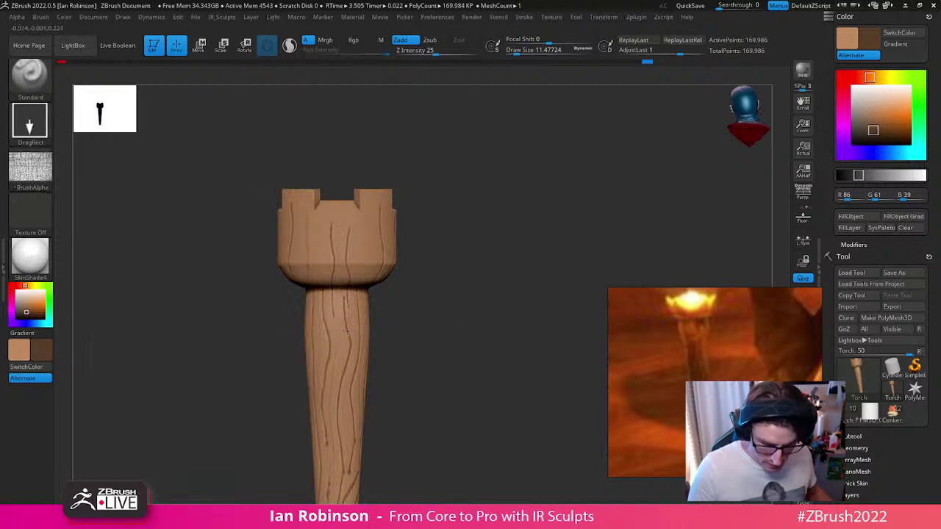
pyautogui.moveTo(352, 374)
pyautogui.mouseDown()
pyautogui.moveTo(346, 343)
pyautogui.moveTo(346, 413)
pyautogui.mouseUp()
pyautogui.hotkey('ctrl', 'z')
pyautogui.press('s')
pyautogui.hotkey('ctrl', 'z')
pyautogui.moveTo(337, 239)
pyautogui.mouseDown()
pyautogui.moveTo(348, 319)
pyautogui.moveTo(380, 247)
pyautogui.moveTo(419, 284)
pyautogui.mouseUp()
pyautogui.hotkey('ctrl', 'z')
pyautogui.press('space')
pyautogui.moveTo(483, 282); pyautogui.dragTo(473, 282)
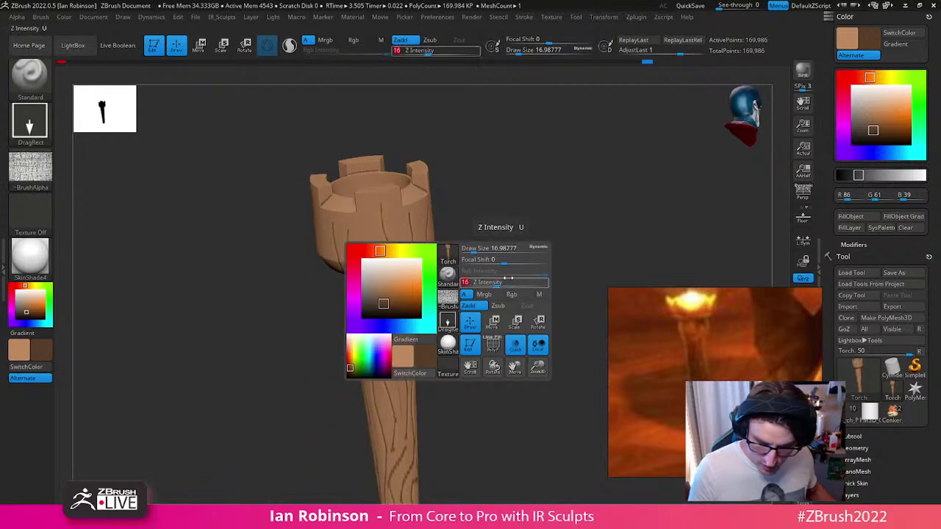
# Step: Subdivide the torch mesh twice to give the alpha stamps finer detail
pyautogui.moveTo(443, 250); pyautogui.dragTo(368, 254)
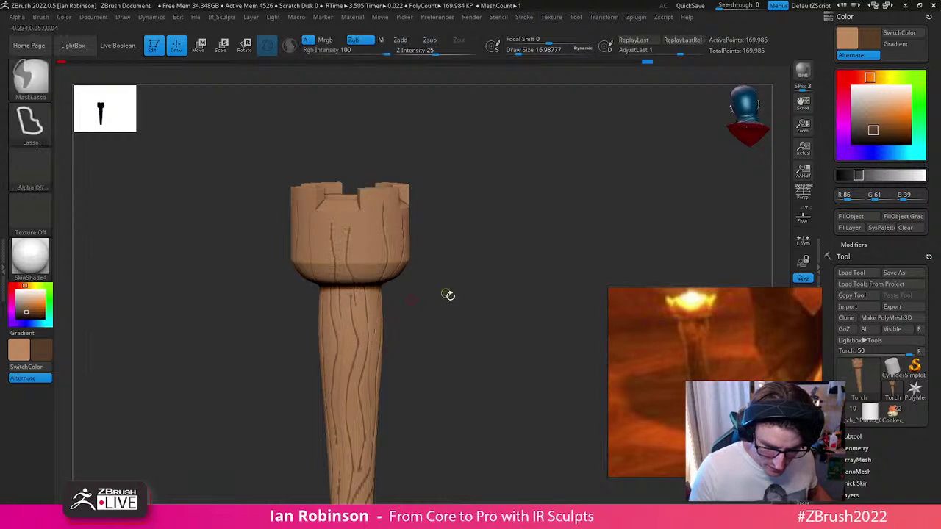
pyautogui.hotkey('ctrl', 'd')
pyautogui.press('shift')
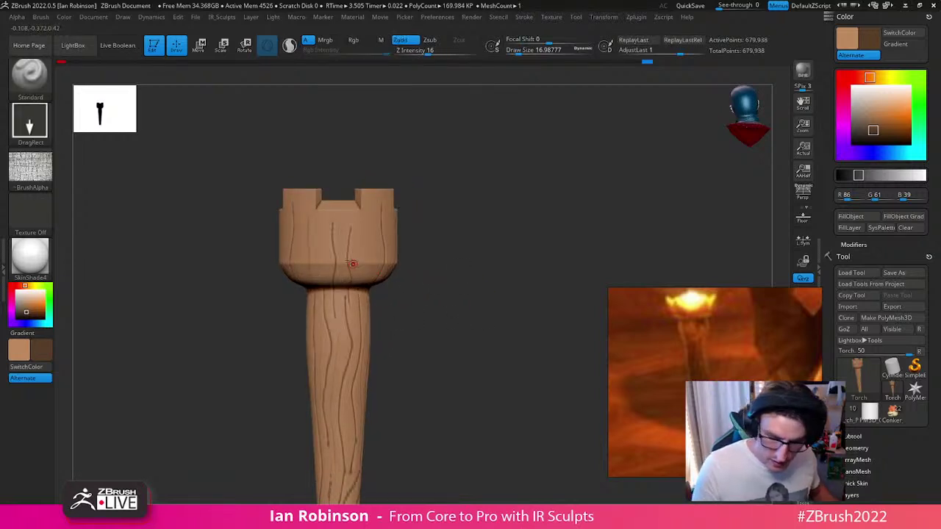
pyautogui.hotkey('ctrl', 'd')
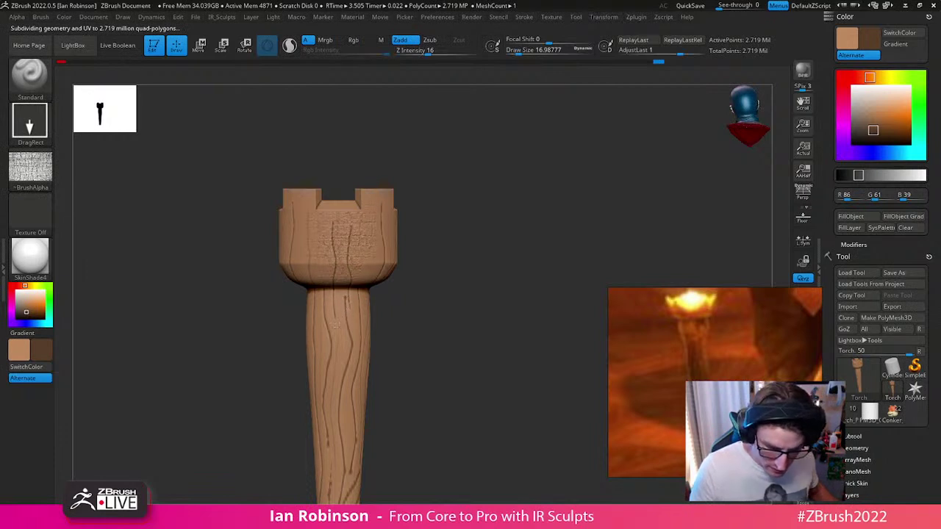
# Step: Try stamping the texture alpha all the way around the torch head
pyautogui.moveTo(369, 311); pyautogui.dragTo(406, 258)
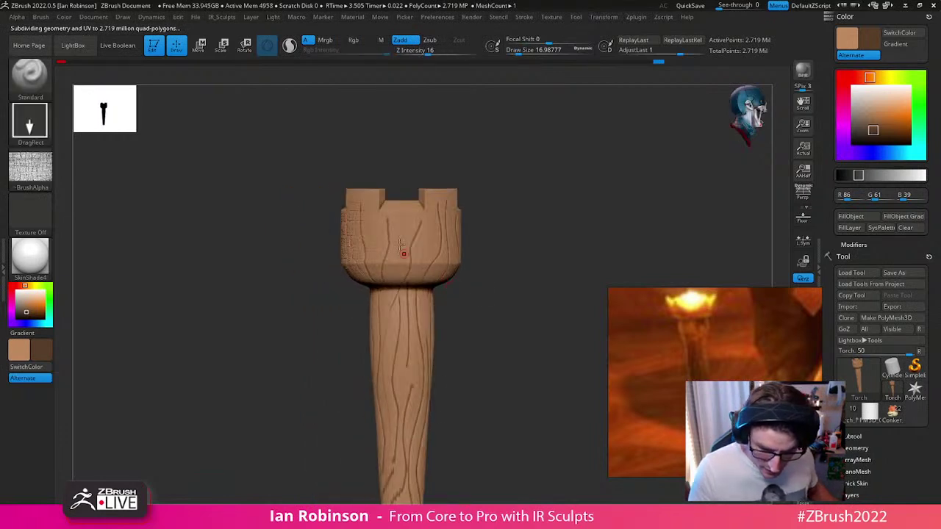
pyautogui.moveTo(523, 281); pyautogui.dragTo(482, 263)
pyautogui.moveTo(488, 329); pyautogui.dragTo(605, 258)
pyautogui.moveTo(566, 313); pyautogui.dragTo(459, 253)
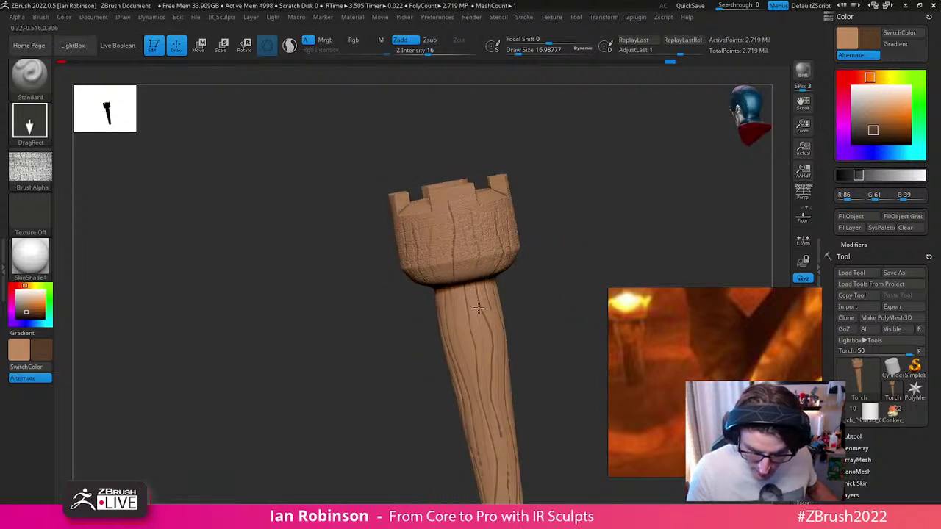
# Step: Inspect the stamped torch head, and undo the alpha stamps and both subdivisions
pyautogui.moveTo(518, 286); pyautogui.dragTo(485, 306)
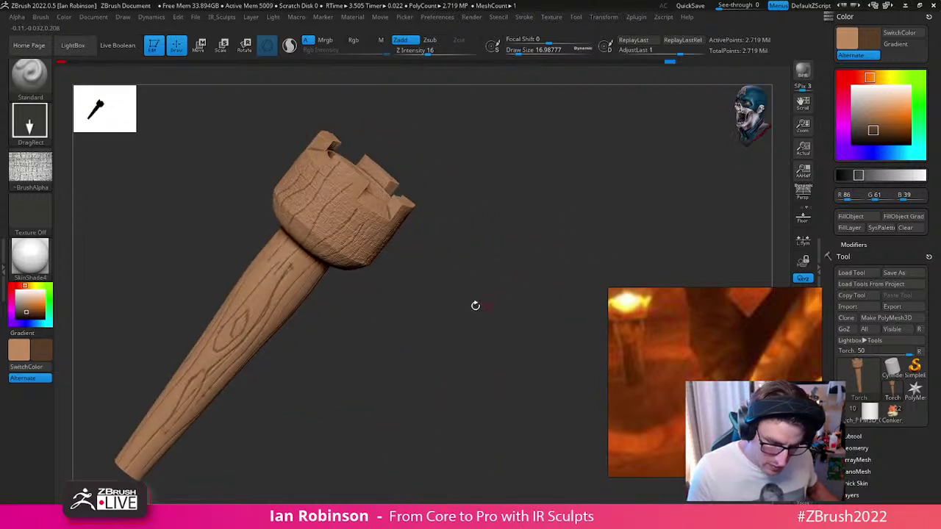
pyautogui.moveTo(448, 263)
pyautogui.mouseDown()
pyautogui.moveTo(475, 287)
pyautogui.moveTo(485, 411)
pyautogui.moveTo(500, 422)
pyautogui.moveTo(481, 414)
pyautogui.moveTo(473, 315)
pyautogui.moveTo(485, 294)
pyautogui.mouseUp()
pyautogui.press('ctrl')
pyautogui.hotkey('ctrl', 'shift')
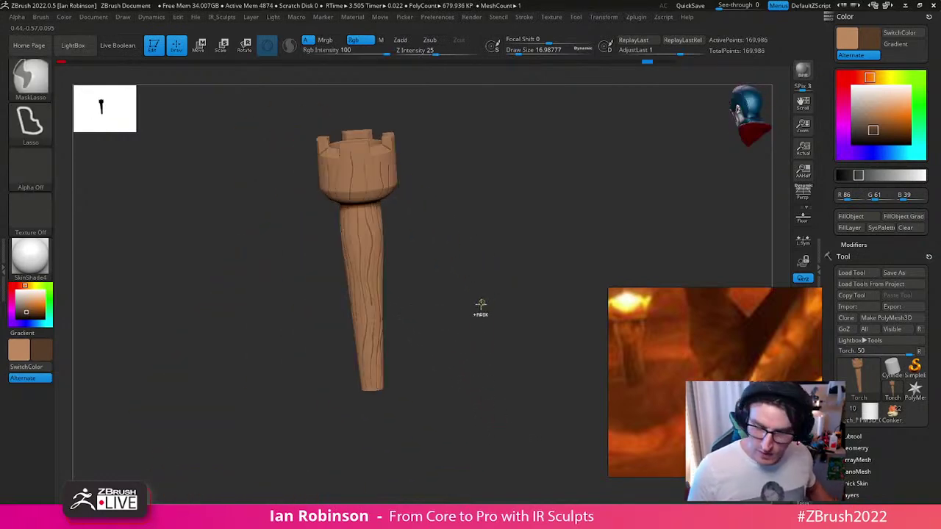
# Step: Turn off the alpha on the Standard brush
pyautogui.keyDown('ctrl'); pyautogui.moveTo(488, 302); pyautogui.dragTo(509, 310, button='right'); pyautogui.keyUp('ctrl')
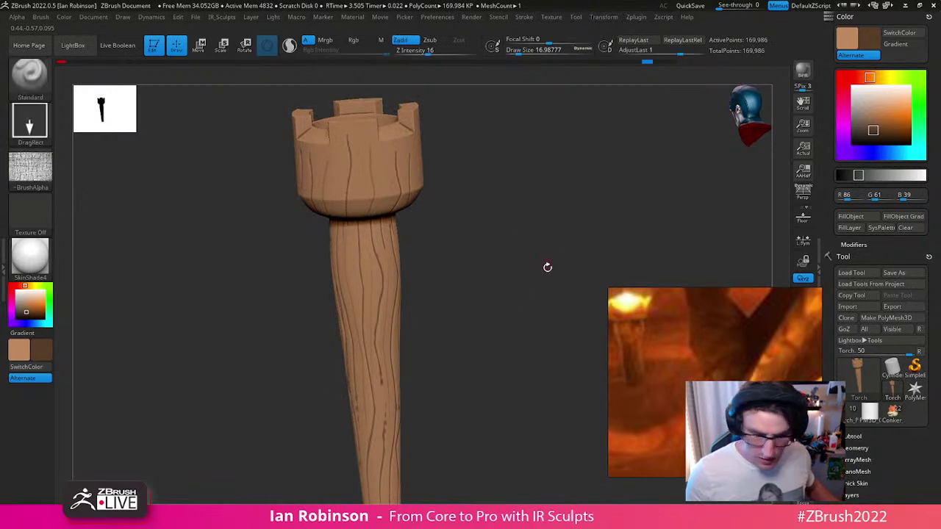
pyautogui.keyDown('ctrl'); pyautogui.moveTo(548, 266); pyautogui.dragTo(461, 250, button='right'); pyautogui.keyUp('ctrl')
pyautogui.click(45, 168)
pyautogui.click(88, 179)
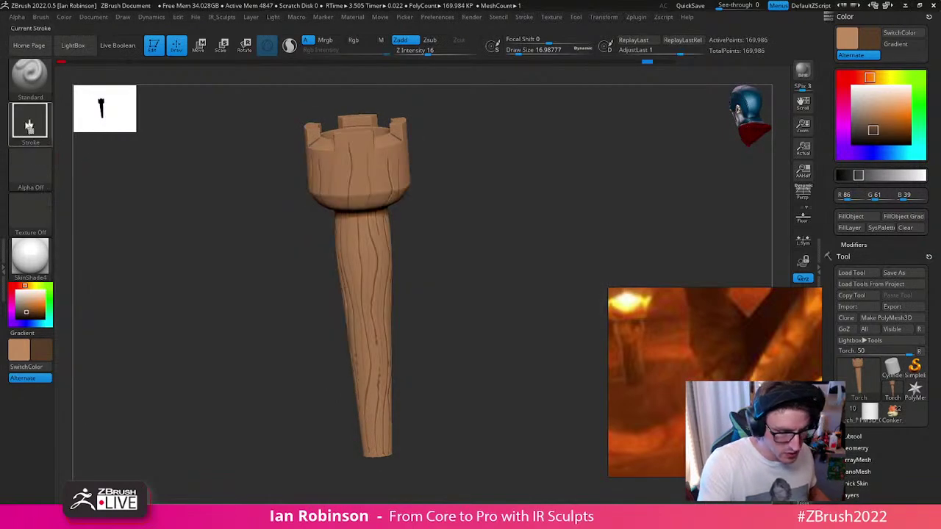
# Step: Browse the texture library and load the wood2.jpg texture
pyautogui.press(',')
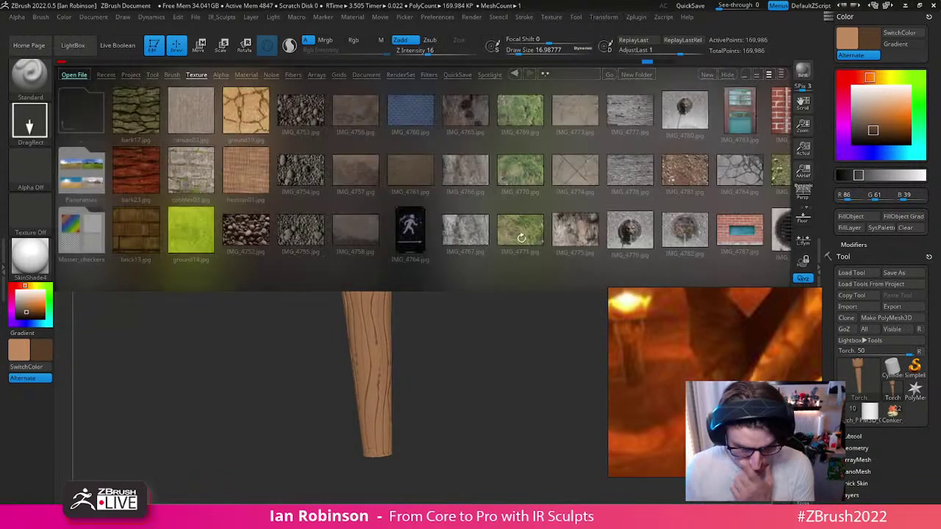
pyautogui.moveTo(652, 207); pyautogui.dragTo(441, 254)
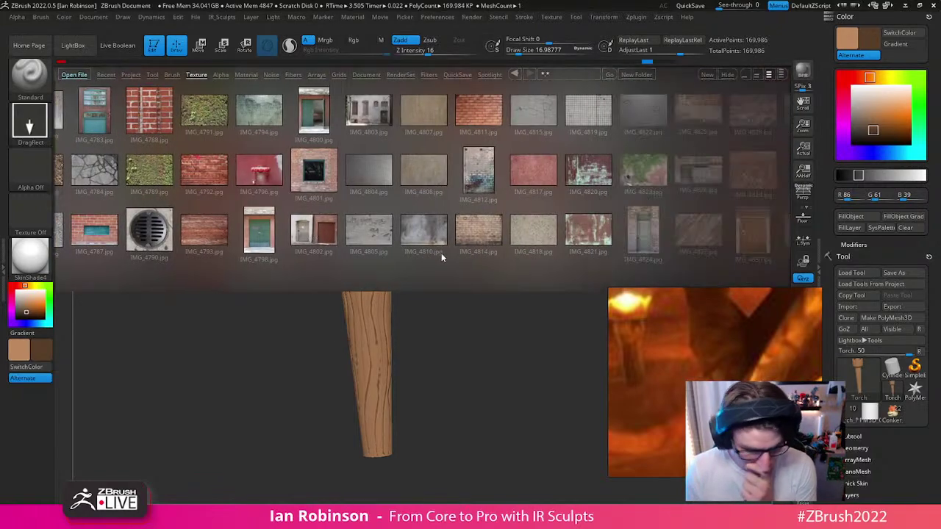
pyautogui.moveTo(551, 255); pyautogui.dragTo(441, 286)
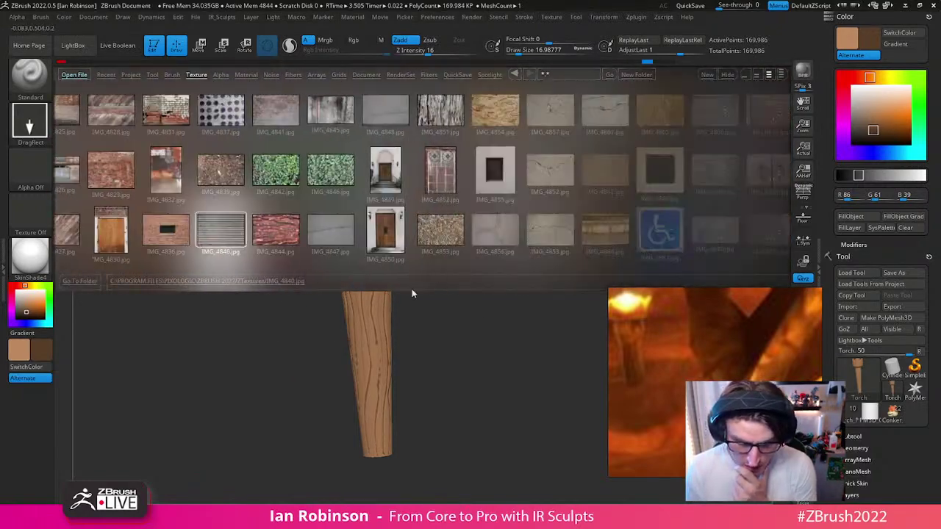
pyautogui.moveTo(627, 219); pyautogui.dragTo(372, 289)
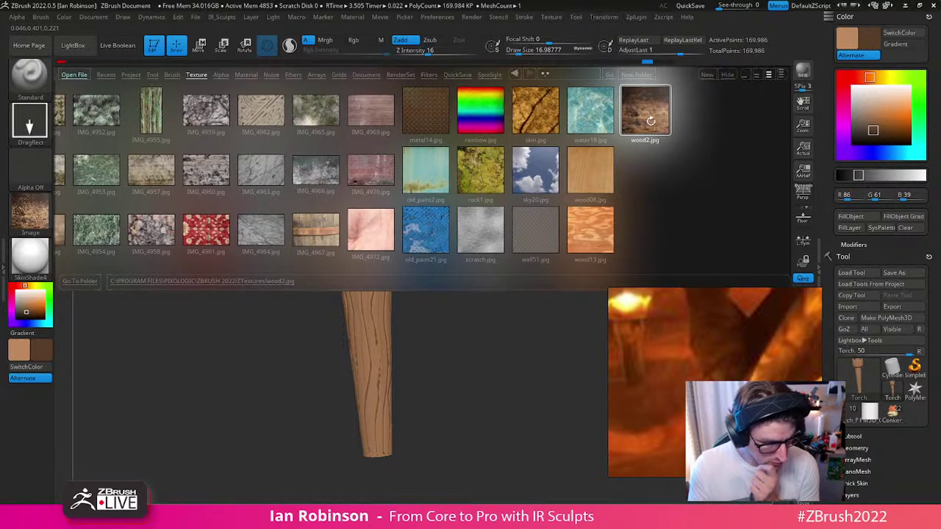
pyautogui.press(',')
# Step: Make an alpha from the wood texture and turn the texture itself off
pyautogui.click(30, 213)
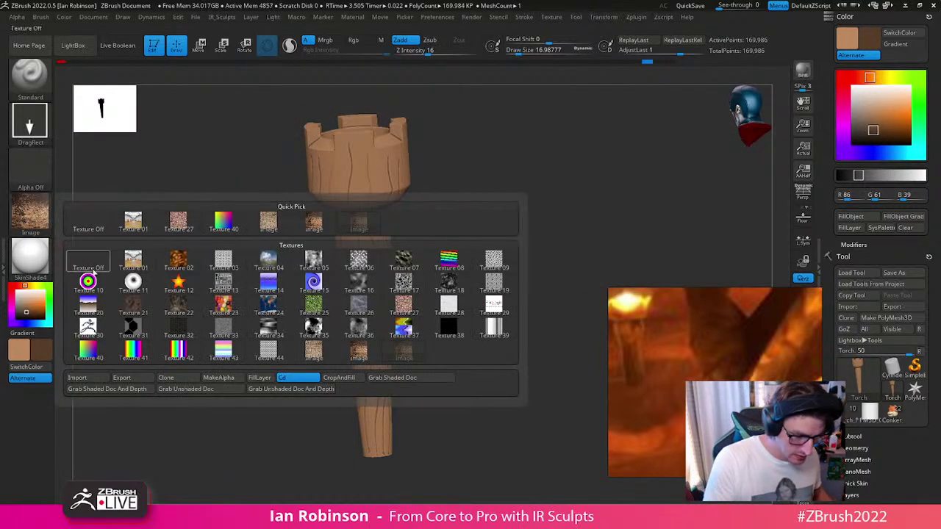
pyautogui.click(219, 377)
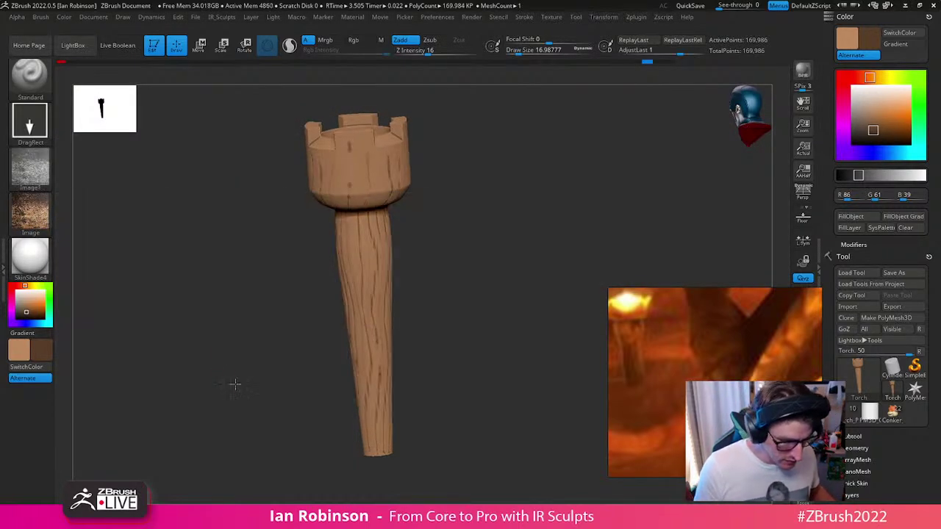
pyautogui.click(52, 220)
pyautogui.click(87, 232)
# Step: Test the wood alpha on the torch handle, subdividing the mesh twice for finer stamp detail
pyautogui.keyDown('shift'); pyautogui.moveTo(468, 264); pyautogui.dragTo(469, 243); pyautogui.keyUp('shift')
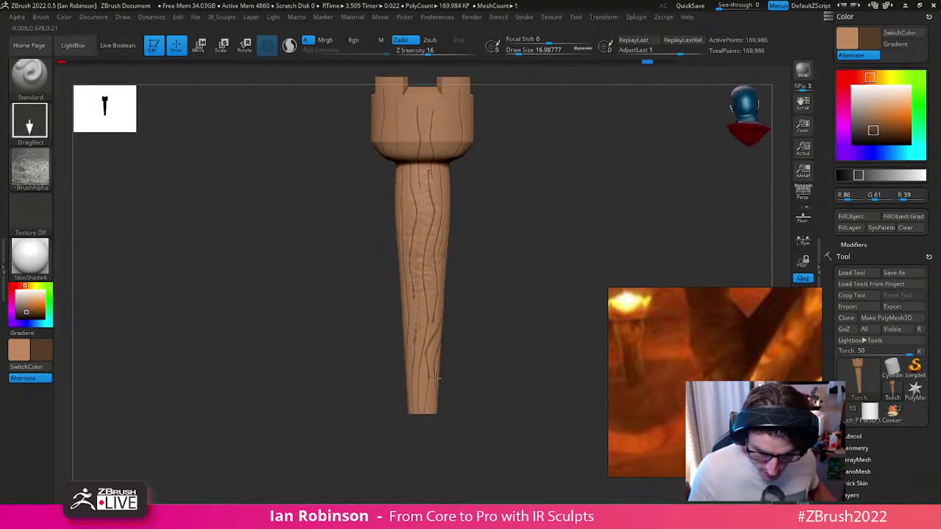
pyautogui.hotkey('ctrl', 'd')
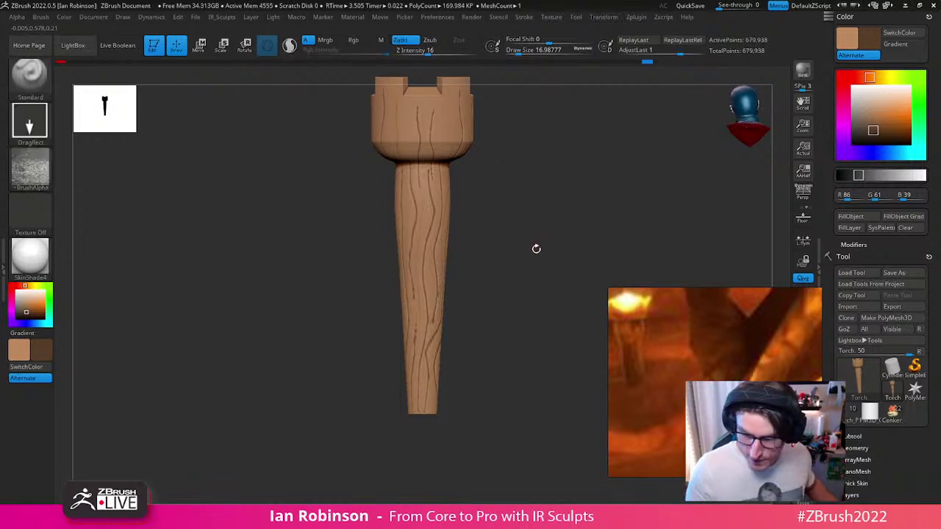
pyautogui.hotkey('ctrl', 'd')
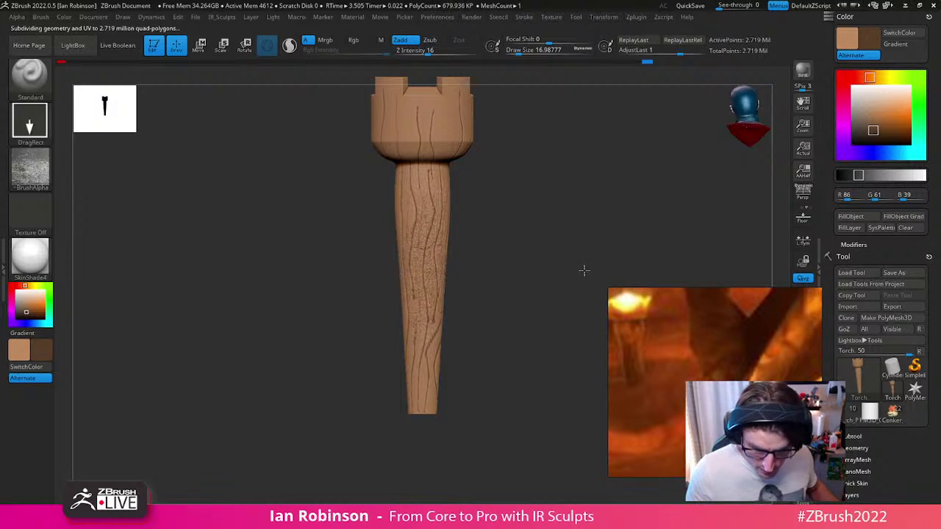
# Step: Undo the alpha stamps and the last subdivision, and turn off the brush alpha
pyautogui.moveTo(599, 257)
pyautogui.mouseDown()
pyautogui.moveTo(551, 243)
pyautogui.moveTo(576, 247)
pyautogui.moveTo(569, 288)
pyautogui.moveTo(594, 258)
pyautogui.moveTo(601, 229)
pyautogui.moveTo(528, 220)
pyautogui.mouseUp()
pyautogui.hotkey('ctrl', 'z')
pyautogui.click(37, 168)
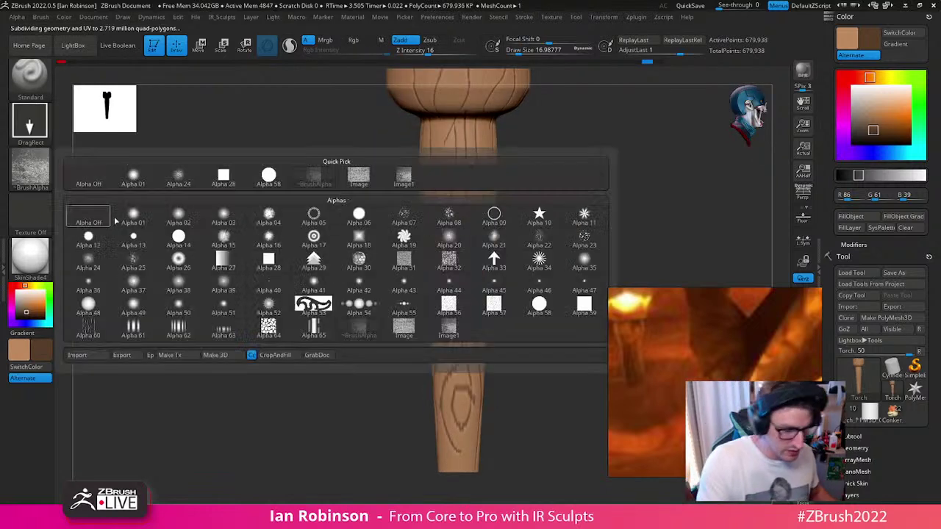
pyautogui.click(90, 216)
# Step: Move the floating reference image higher up beside the torch
pyautogui.keyDown('alt'); pyautogui.moveTo(616, 236); pyautogui.dragTo(556, 262); pyautogui.keyUp('alt')
pyautogui.moveTo(712, 360); pyautogui.dragTo(669, 156)
pyautogui.moveTo(503, 316)
pyautogui.mouseDown()
pyautogui.moveTo(501, 294)
pyautogui.moveTo(487, 335)
pyautogui.moveTo(462, 316)
pyautogui.moveTo(448, 282)
pyautogui.mouseUp()
# Step: Switch to the Paint brush and set its draw size to about 119
pyautogui.press('b')
pyautogui.press('o')
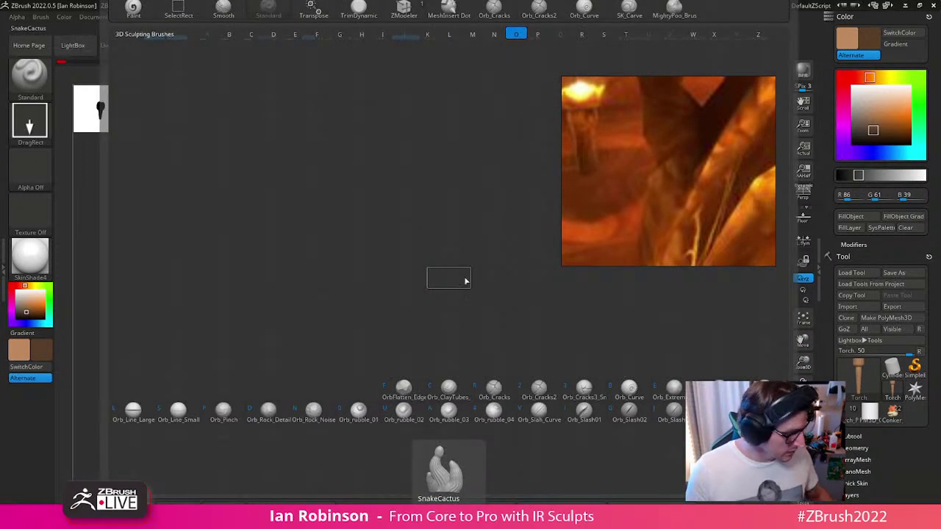
pyautogui.press('b')
pyautogui.press('p')
pyautogui.press('a')
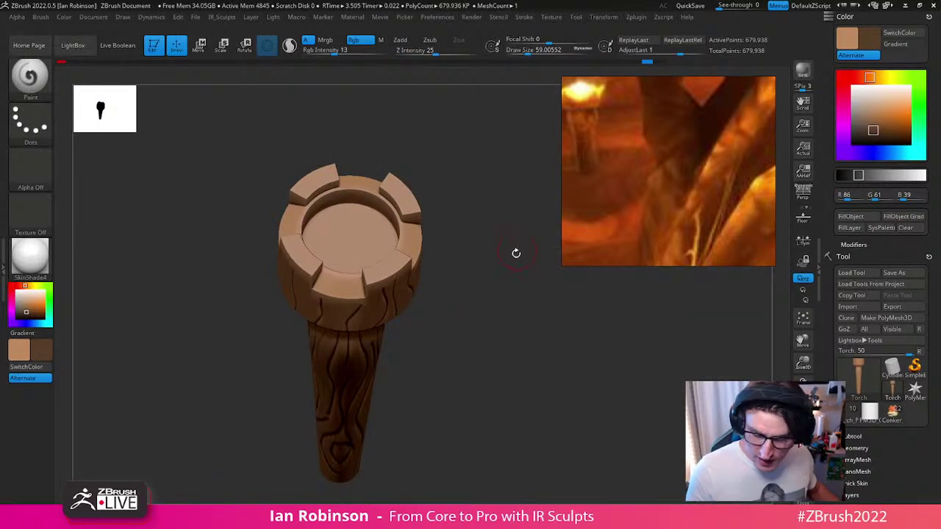
pyautogui.moveTo(434, 192); pyautogui.dragTo(429, 254)
pyautogui.press('s')
pyautogui.moveTo(349, 316); pyautogui.dragTo(358, 315)
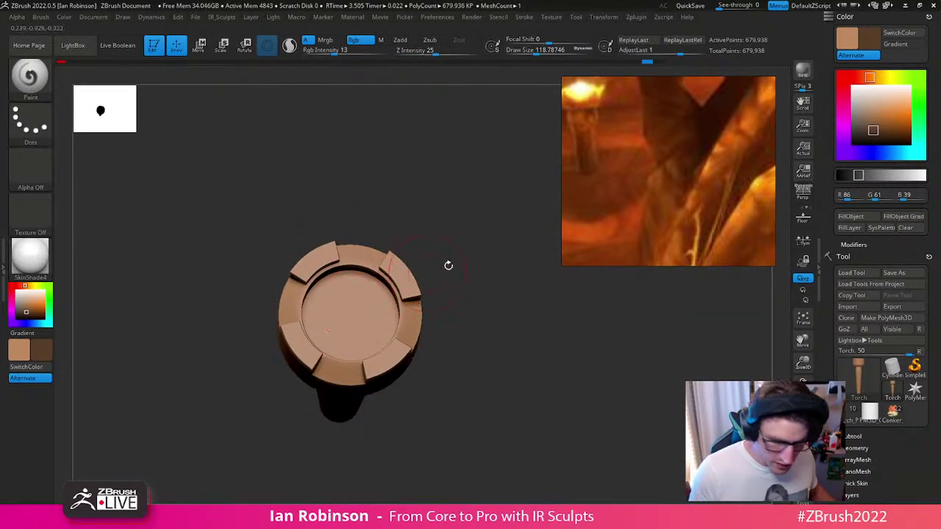
# Step: Paint the recessed floor of the torch head dark brown with an Rgb Intensity of 57 and a draw size of about 95
pyautogui.moveTo(430, 271); pyautogui.dragTo(454, 223)
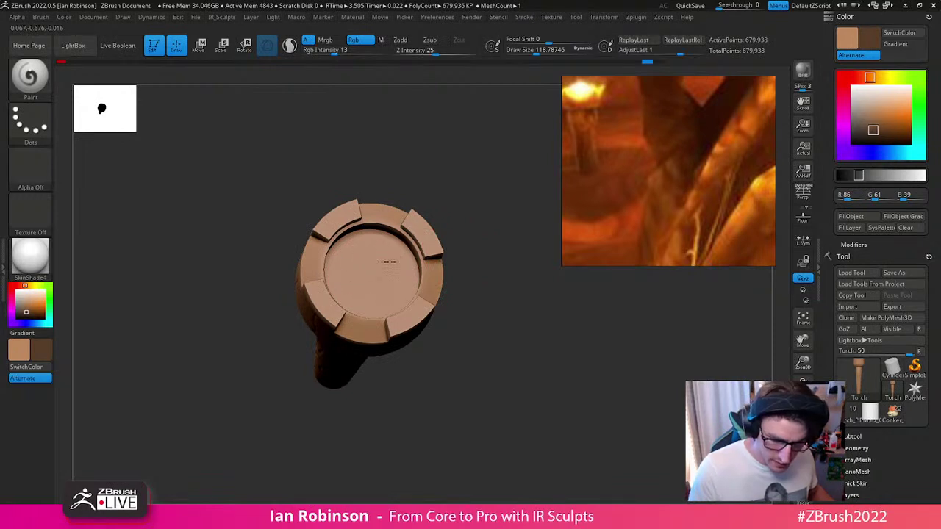
pyautogui.moveTo(388, 240)
pyautogui.mouseDown()
pyautogui.moveTo(374, 275)
pyautogui.moveTo(388, 279)
pyautogui.moveTo(341, 245)
pyautogui.moveTo(397, 305)
pyautogui.moveTo(397, 267)
pyautogui.mouseUp()
pyautogui.press('space')
pyautogui.click(389, 309)
pyautogui.moveTo(505, 325)
pyautogui.mouseDown()
pyautogui.moveTo(489, 257)
pyautogui.moveTo(502, 294)
pyautogui.mouseUp()
pyautogui.press('s')
pyautogui.moveTo(372, 312); pyautogui.dragTo(367, 312)
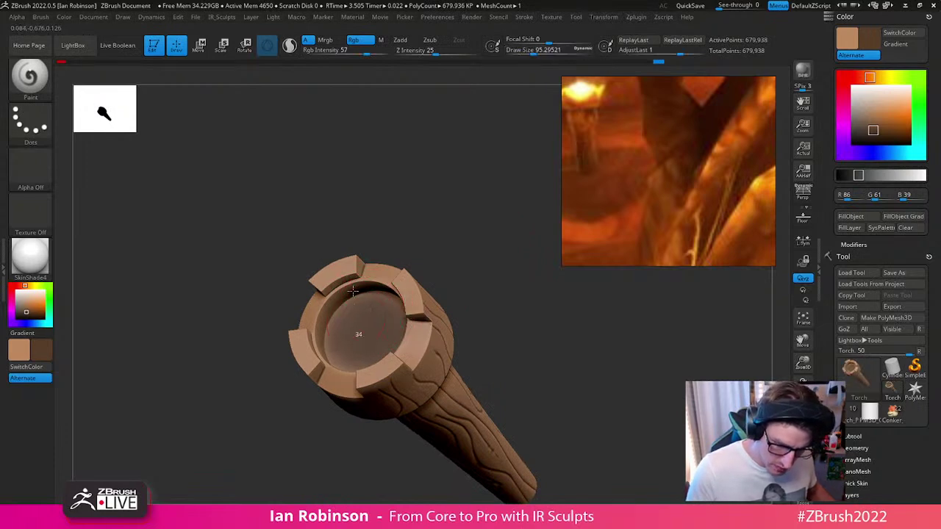
pyautogui.moveTo(482, 249); pyautogui.dragTo(394, 320)
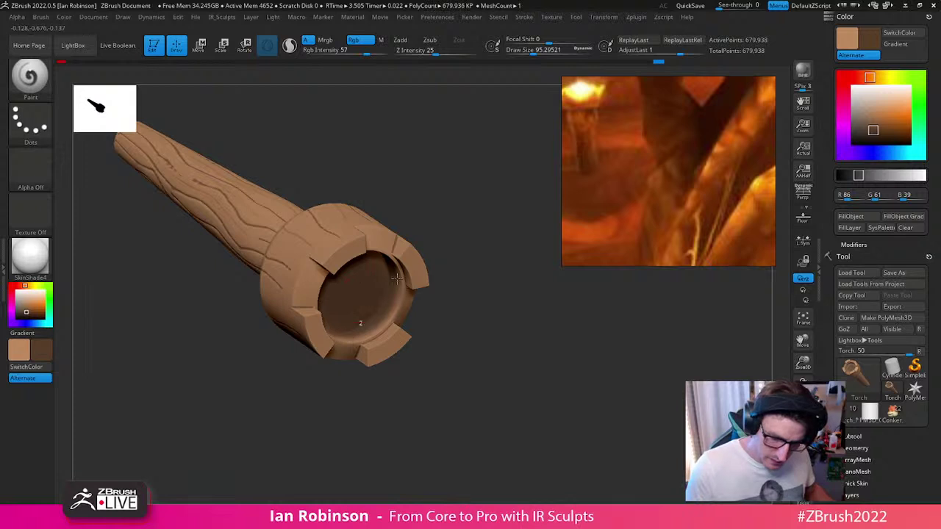
pyautogui.moveTo(488, 339); pyautogui.dragTo(339, 265)
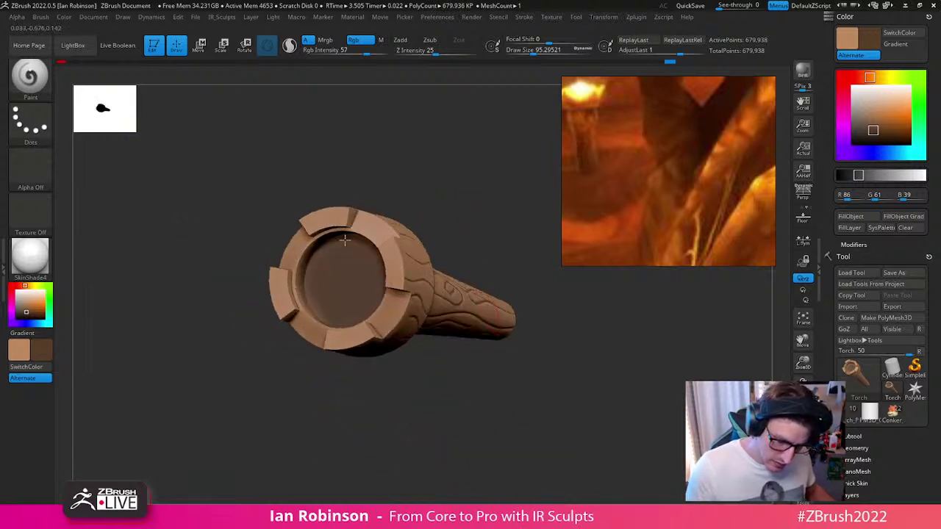
# Step: Set the draw size to about 140 and deepen the dark shading inside the torch head
pyautogui.moveTo(515, 345)
pyautogui.mouseDown()
pyautogui.moveTo(517, 296)
pyautogui.moveTo(502, 323)
pyautogui.moveTo(462, 285)
pyautogui.mouseUp()
pyautogui.press('s')
pyautogui.moveTo(471, 285); pyautogui.dragTo(478, 285)
pyautogui.moveTo(493, 316)
pyautogui.mouseDown()
pyautogui.moveTo(476, 303)
pyautogui.moveTo(525, 331)
pyautogui.moveTo(410, 282)
pyautogui.mouseUp()
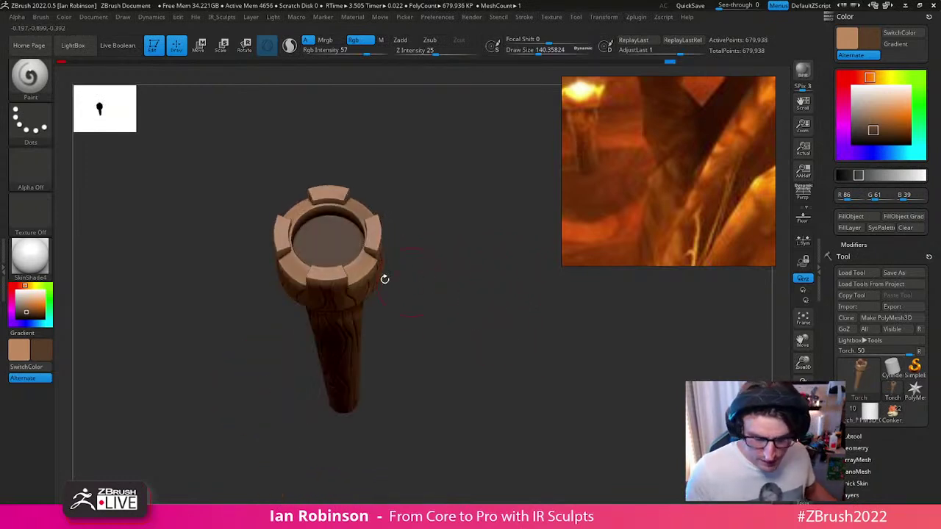
pyautogui.press('space')
pyautogui.click(594, 18)
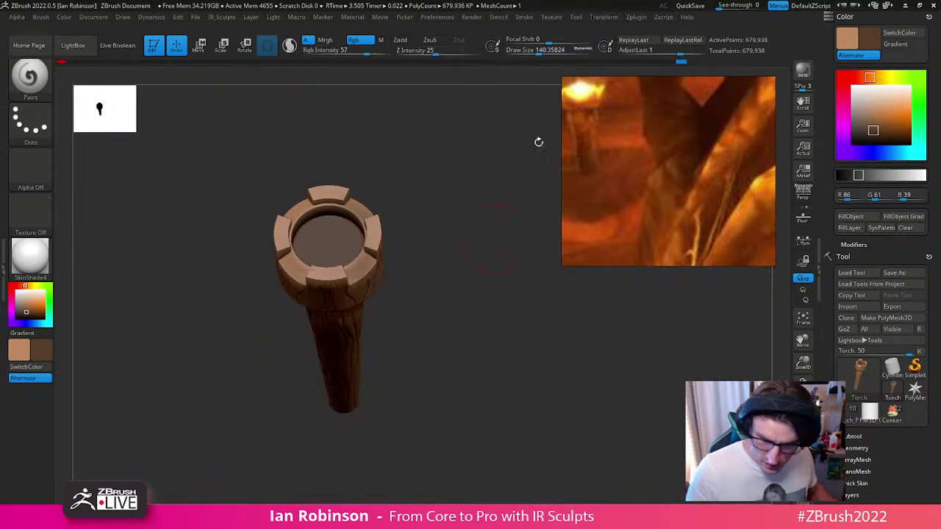
pyautogui.moveTo(555, 21)
pyautogui.moveTo(524, 17)
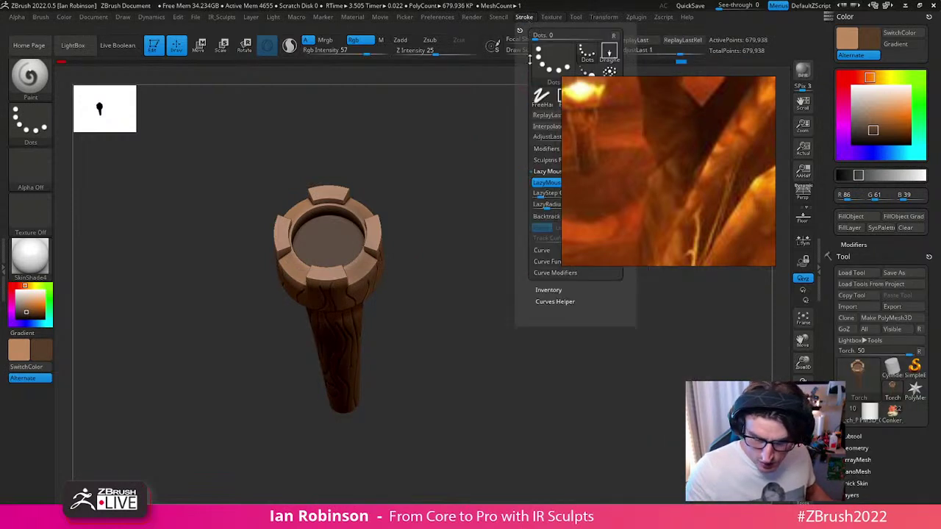
# Step: Darken the inner walls around the recess of the torch head with the Paint brush
pyautogui.moveTo(458, 296)
pyautogui.mouseDown()
pyautogui.moveTo(367, 255)
pyautogui.moveTo(392, 304)
pyautogui.moveTo(357, 190)
pyautogui.mouseUp()
pyautogui.moveTo(367, 253); pyautogui.dragTo(302, 214)
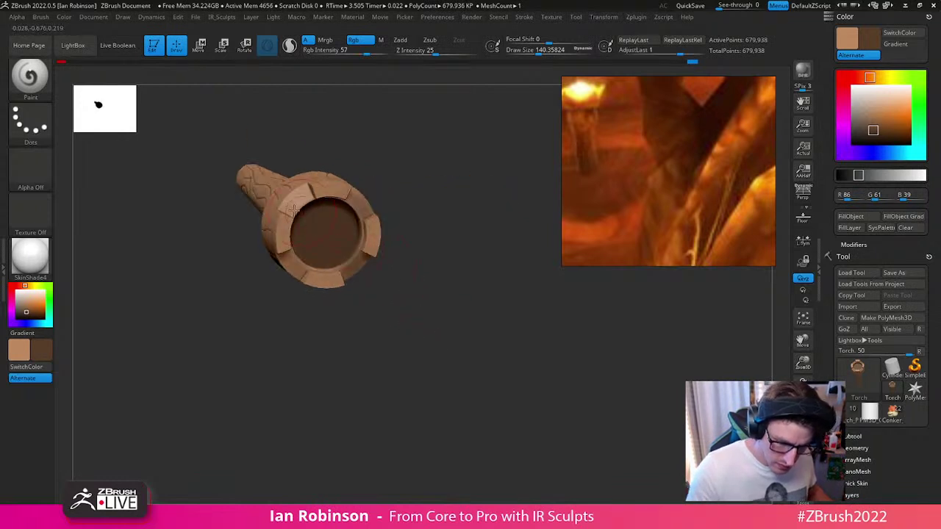
pyautogui.moveTo(281, 259)
pyautogui.mouseDown()
pyautogui.moveTo(478, 246)
pyautogui.moveTo(401, 260)
pyautogui.moveTo(471, 262)
pyautogui.mouseUp()
# Step: Set the draw size to about 200 and paint soft dark shading all around the neck where the handle meets the torch head
pyautogui.press('s')
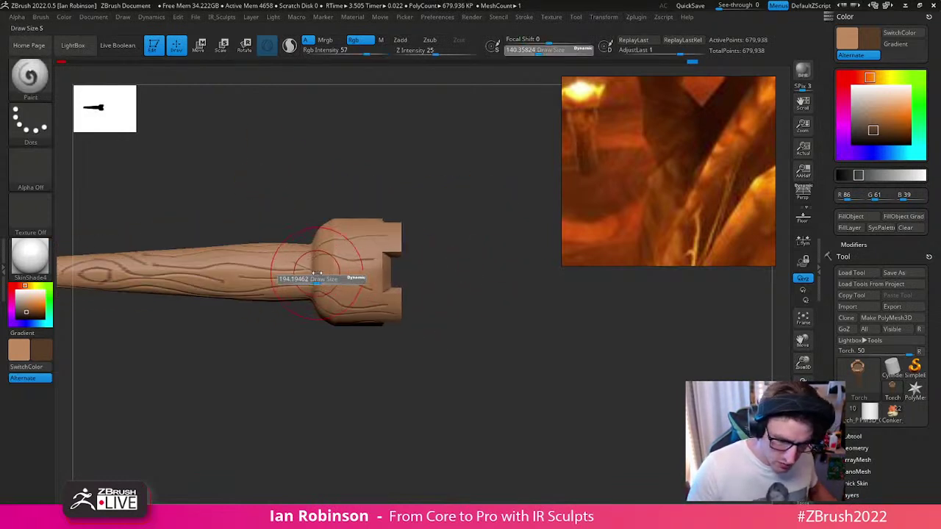
pyautogui.moveTo(316, 274); pyautogui.dragTo(318, 274)
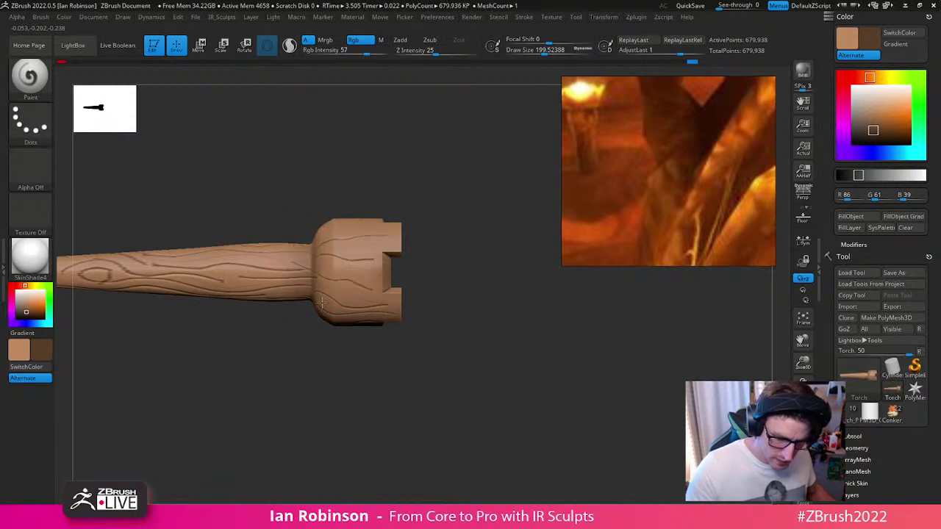
pyautogui.moveTo(395, 161); pyautogui.dragTo(321, 237)
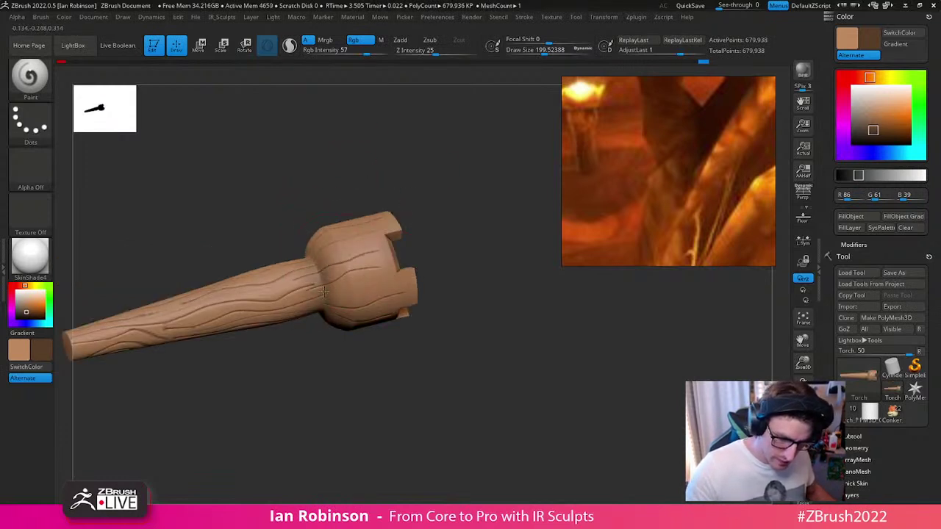
pyautogui.moveTo(353, 174); pyautogui.dragTo(459, 242)
pyautogui.moveTo(294, 219); pyautogui.dragTo(523, 310)
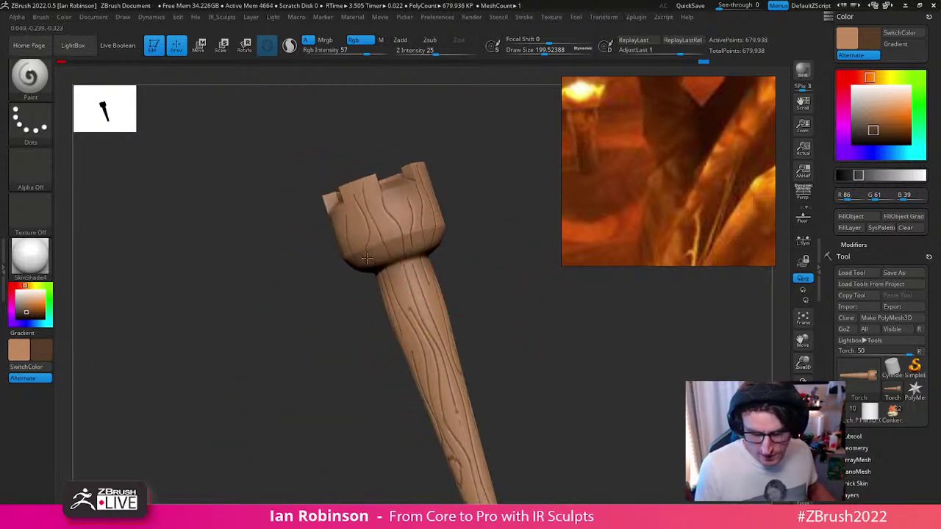
pyautogui.moveTo(486, 264); pyautogui.dragTo(445, 263)
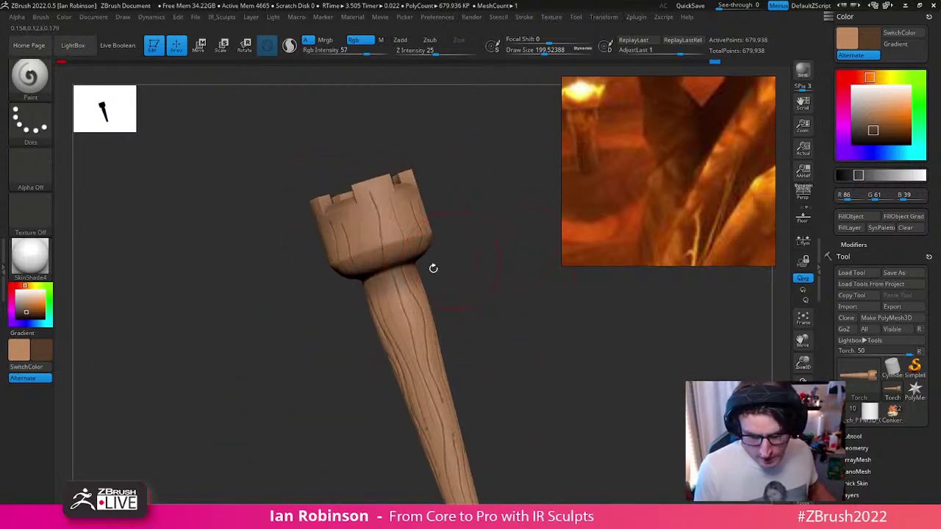
pyautogui.moveTo(517, 278); pyautogui.dragTo(543, 358)
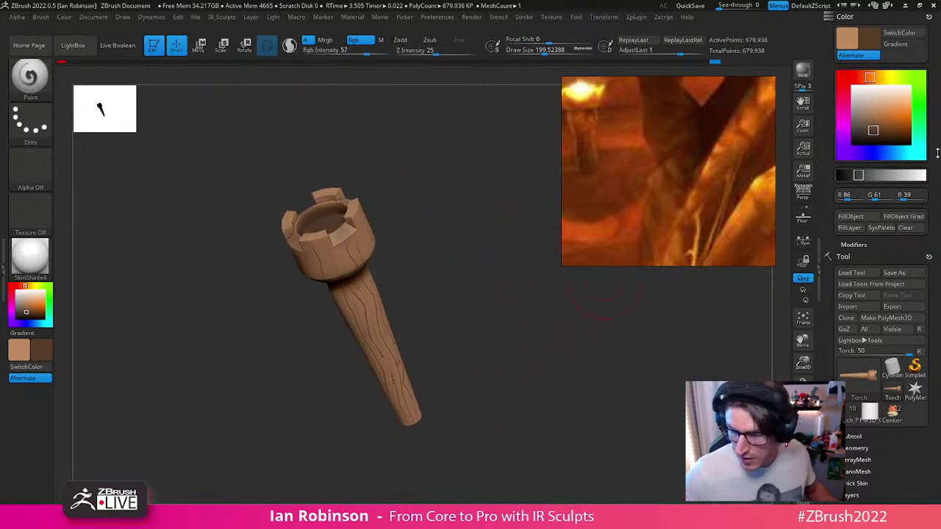
# Step: Save the tool over the existing Torch.ztl file
pyautogui.scroll(-5, 882, 183)
pyautogui.click(914, 44)
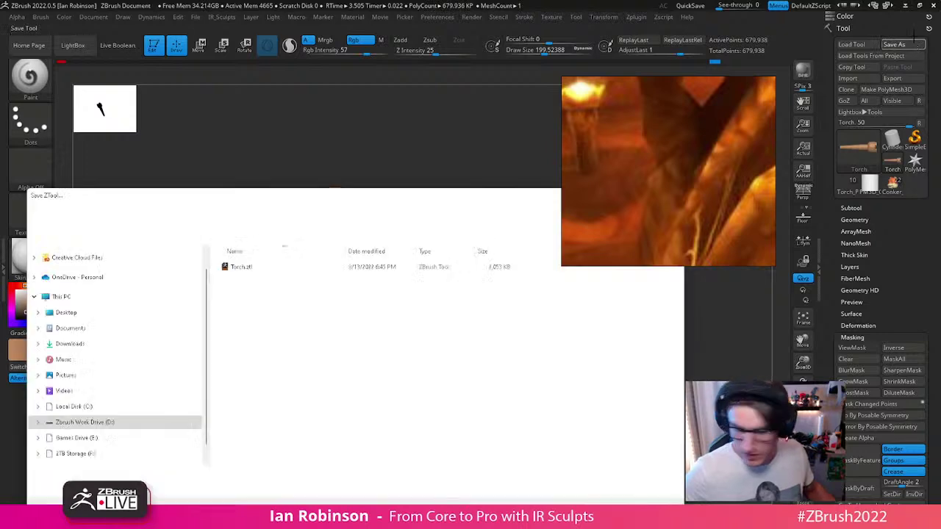
pyautogui.press('Return')
pyautogui.press('Left')
pyautogui.press('Return')
# Step: Set the draw size to about 111 and create a new InsertMesh brush from the torch mesh
pyautogui.moveTo(514, 317)
pyautogui.keyDown('shift'); pyautogui.mouseDown()
pyautogui.moveTo(478, 279)
pyautogui.moveTo(513, 299)
pyautogui.mouseUp(); pyautogui.keyUp('shift')
pyautogui.press('s')
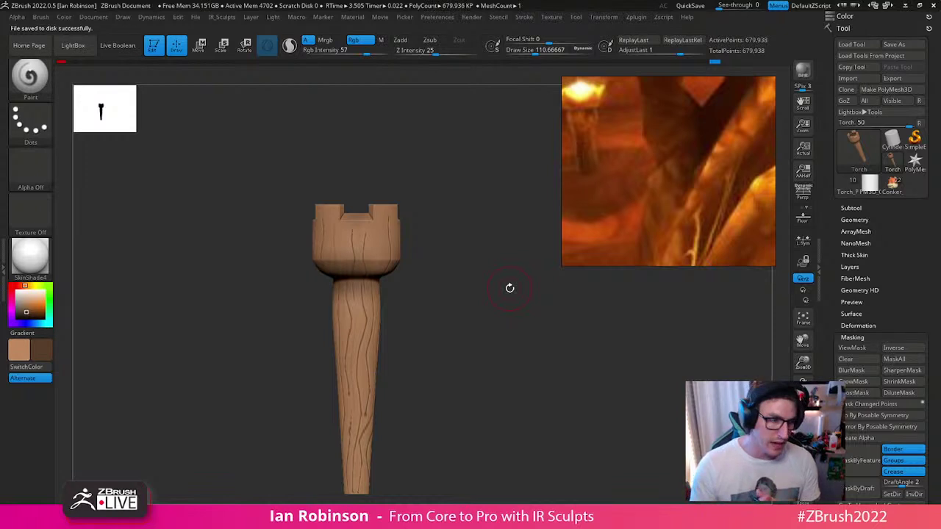
pyautogui.moveTo(527, 299)
pyautogui.mouseDown()
pyautogui.moveTo(531, 289)
pyautogui.moveTo(513, 293)
pyautogui.mouseUp()
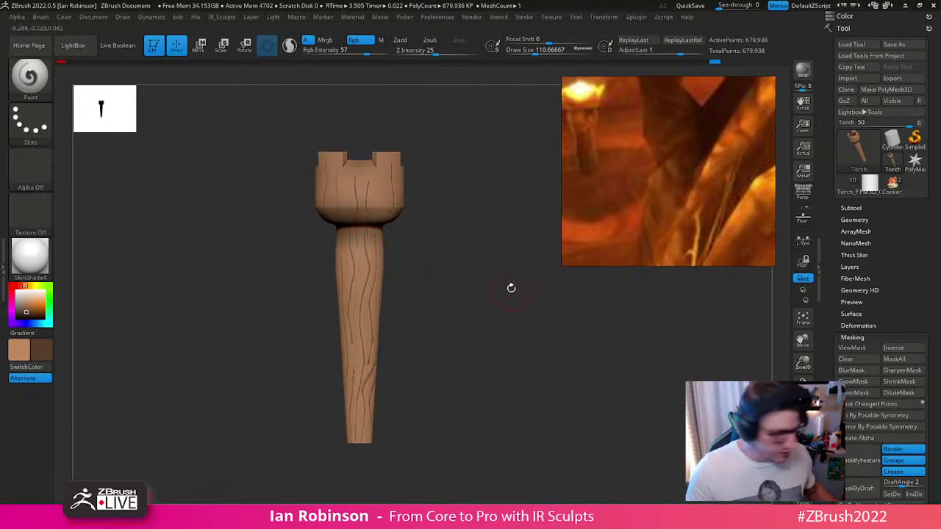
pyautogui.press('b')
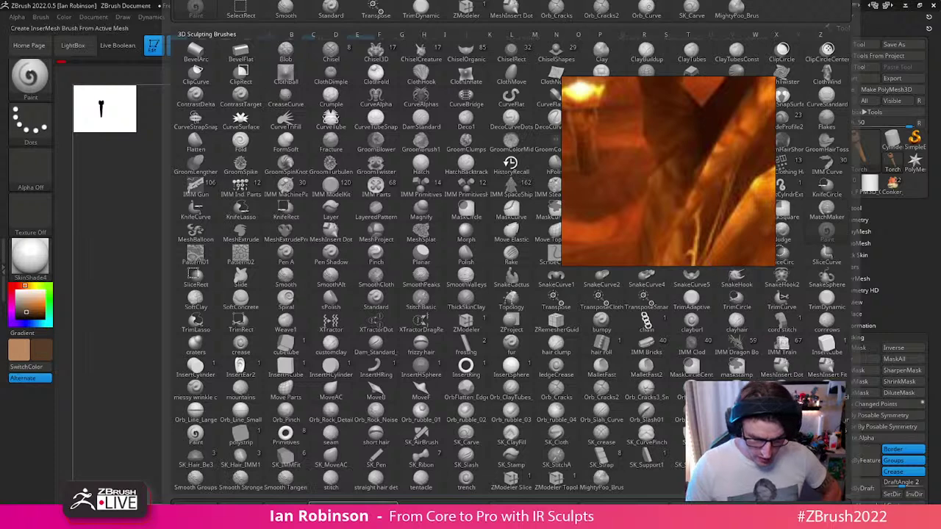
pyautogui.click(354, 503)
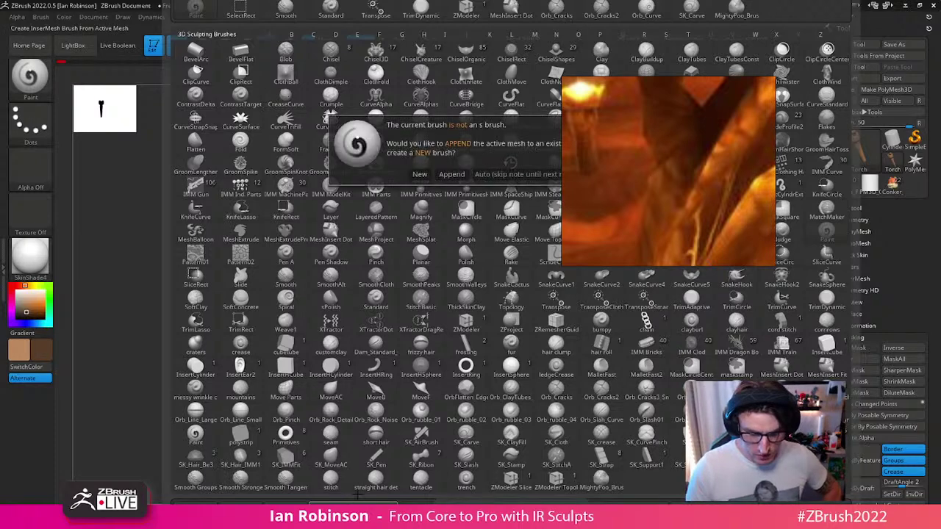
pyautogui.click(419, 174)
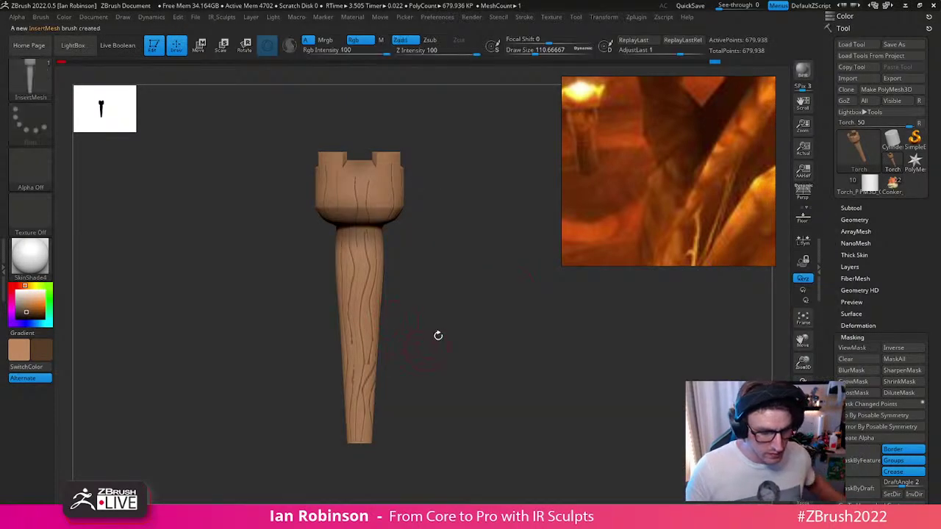
# Step: Delete the torch's lower subdivision levels and try inserting a torch copy onto the model with the InsertMesh brush
pyautogui.click(864, 220)
pyautogui.click(852, 74)
pyautogui.moveTo(371, 292); pyautogui.dragTo(537, 340)
pyautogui.hotkey('ctrl', 'z')
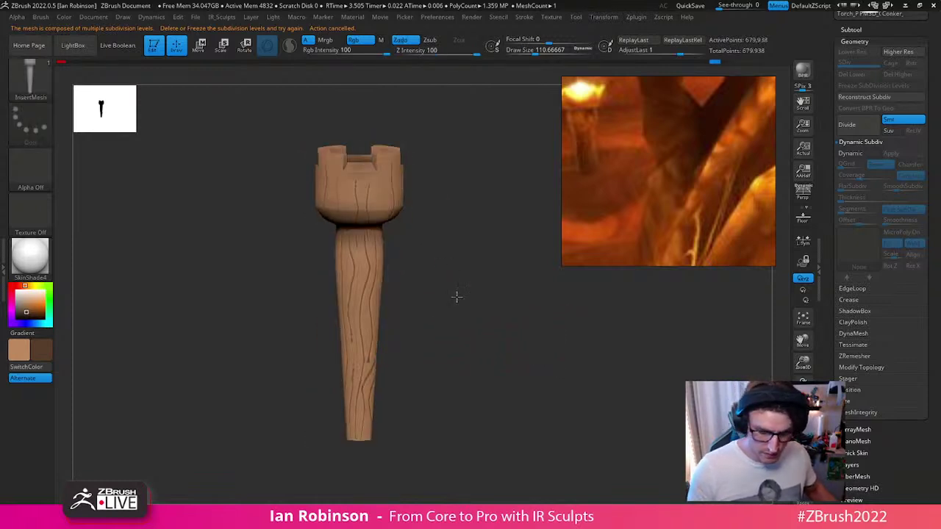
# Step: Create another new InsertMesh brush from the torch, oriented so it is seen straight from above
pyautogui.keyDown('shift'); pyautogui.moveTo(455, 272); pyautogui.dragTo(464, 362); pyautogui.keyUp('shift')
pyautogui.moveTo(357, 264); pyautogui.dragTo(513, 366)
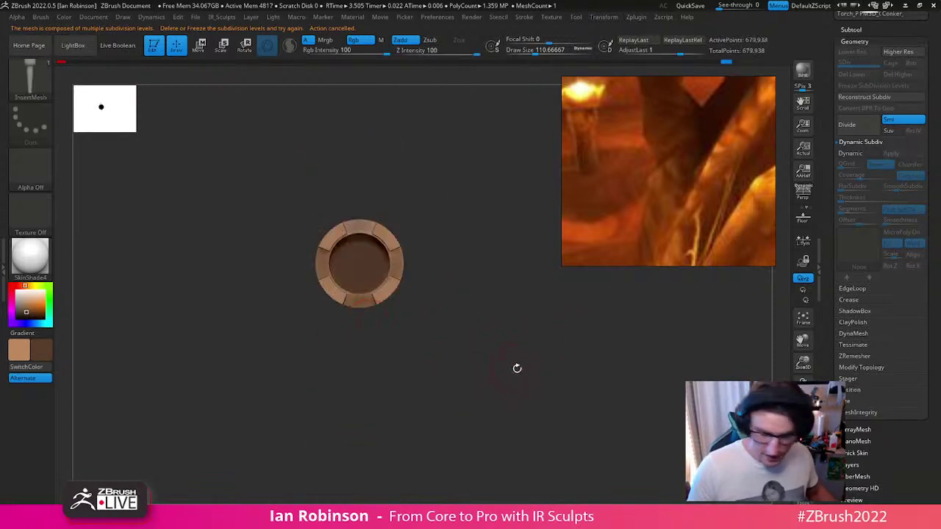
pyautogui.click(30, 77)
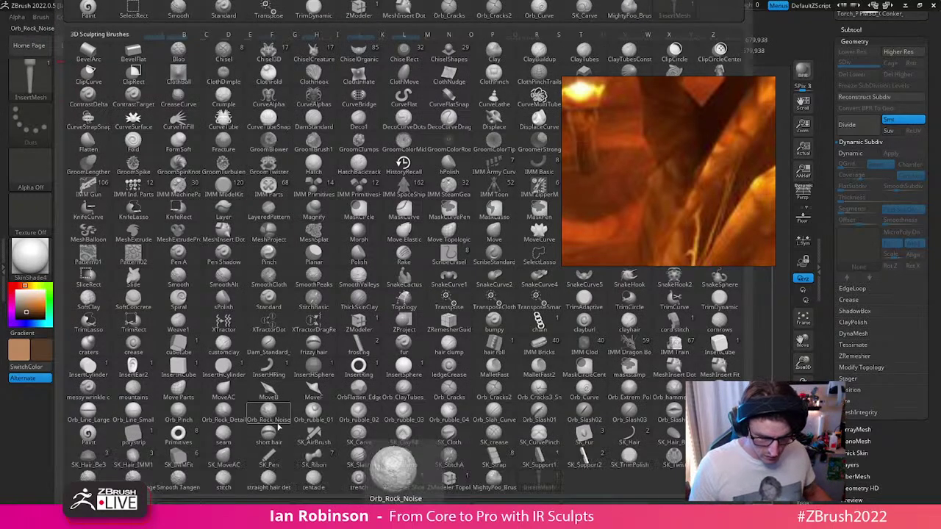
pyautogui.click(404, 435)
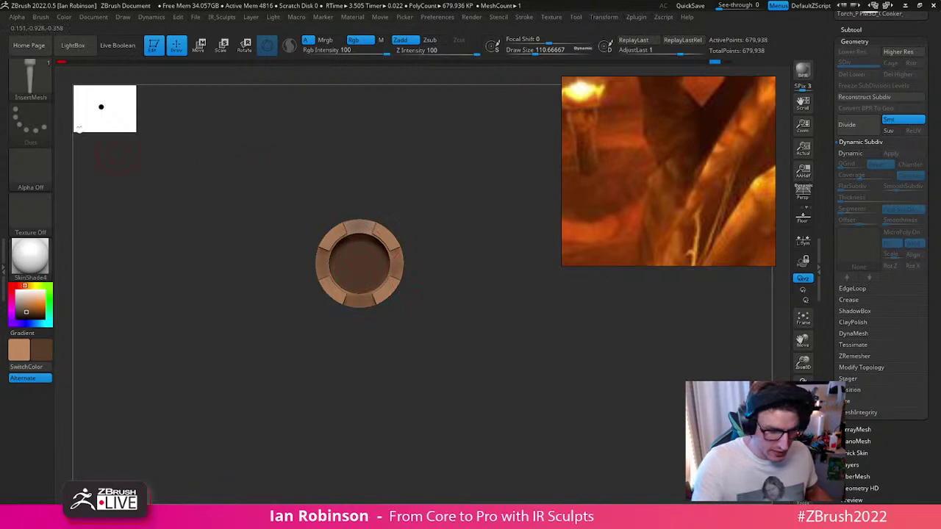
pyautogui.click(30, 77)
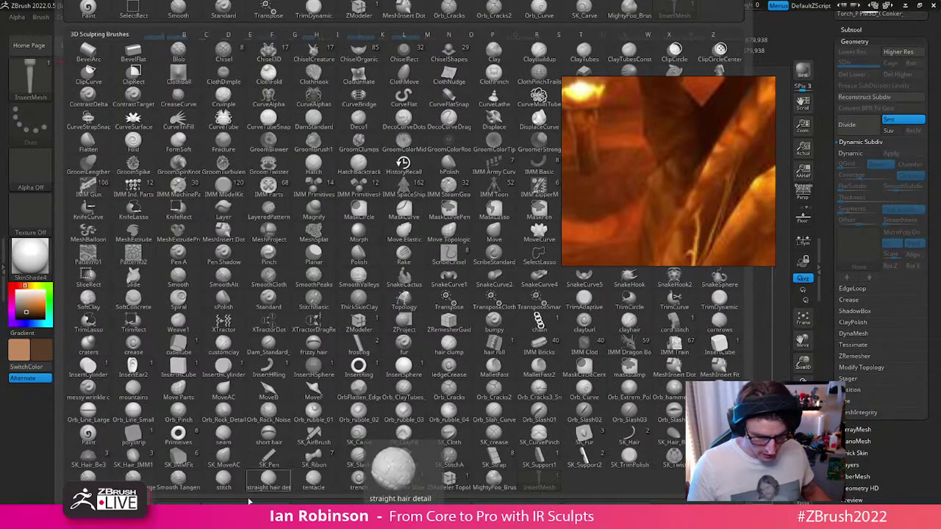
pyautogui.click(247, 501)
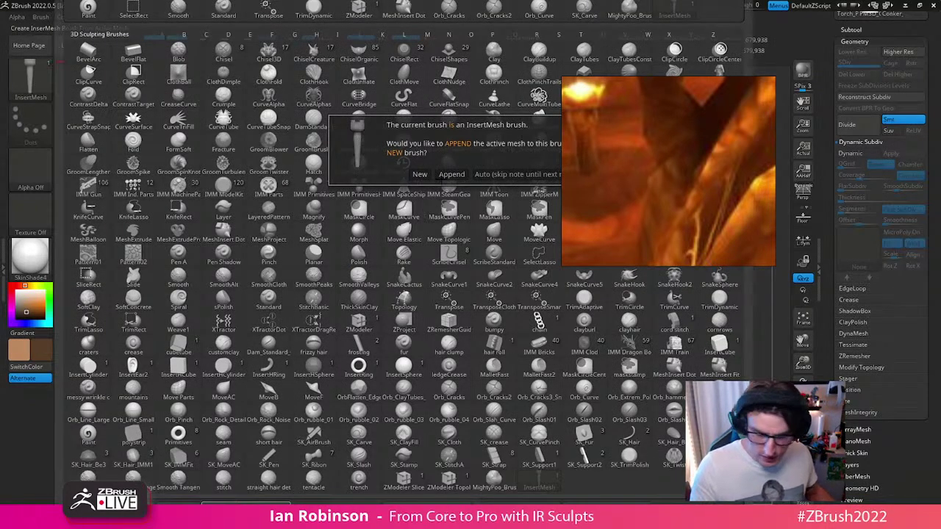
pyautogui.click(420, 174)
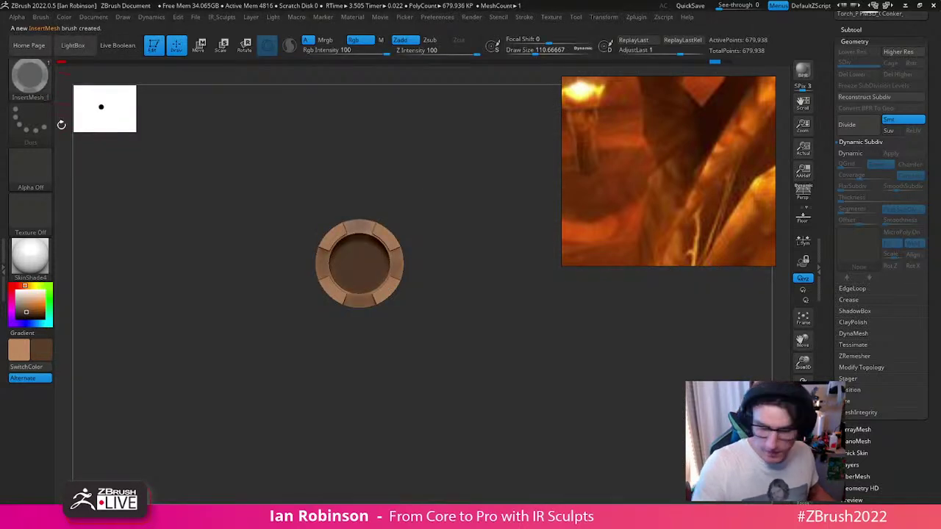
# Step: Create a NanoMesh brush from the top-view torch InsertMesh brush
pyautogui.scroll(5, 939, 101)
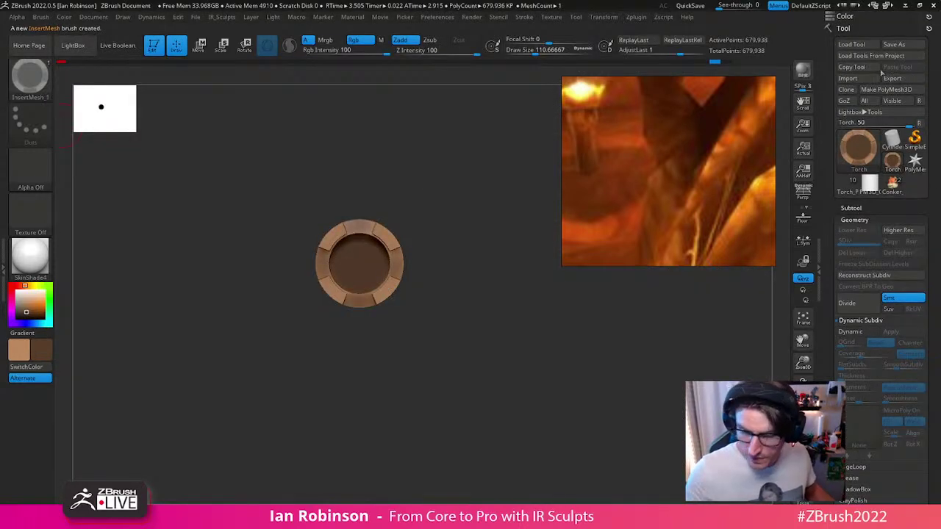
pyautogui.click(46, 81)
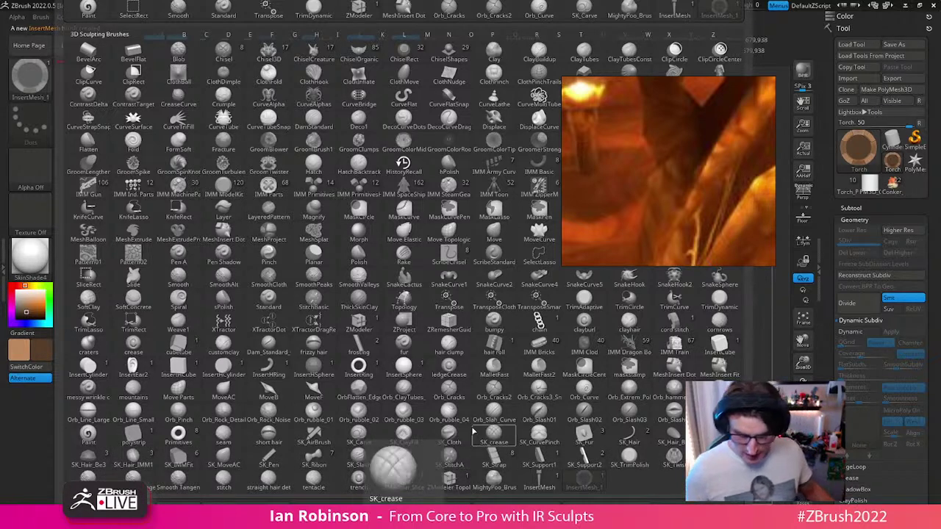
pyautogui.click(41, 16)
pyautogui.click(38, 31)
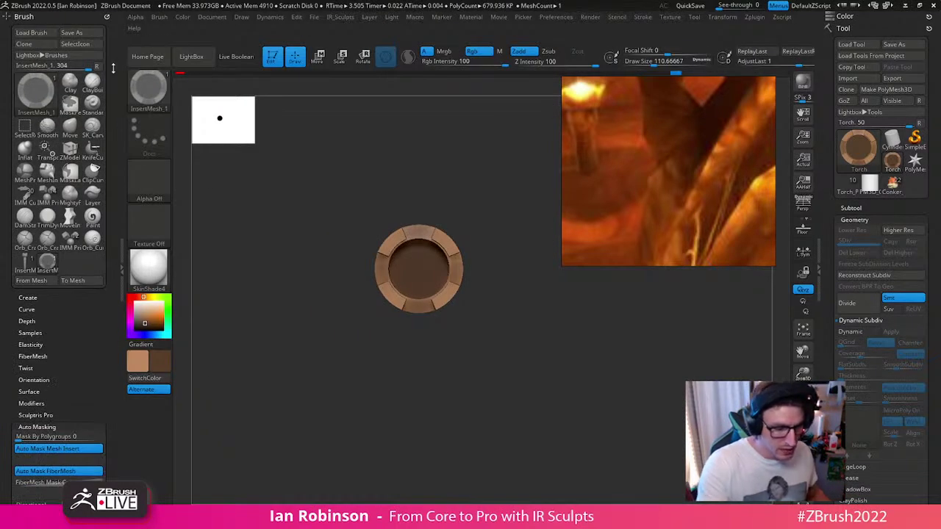
pyautogui.click(39, 298)
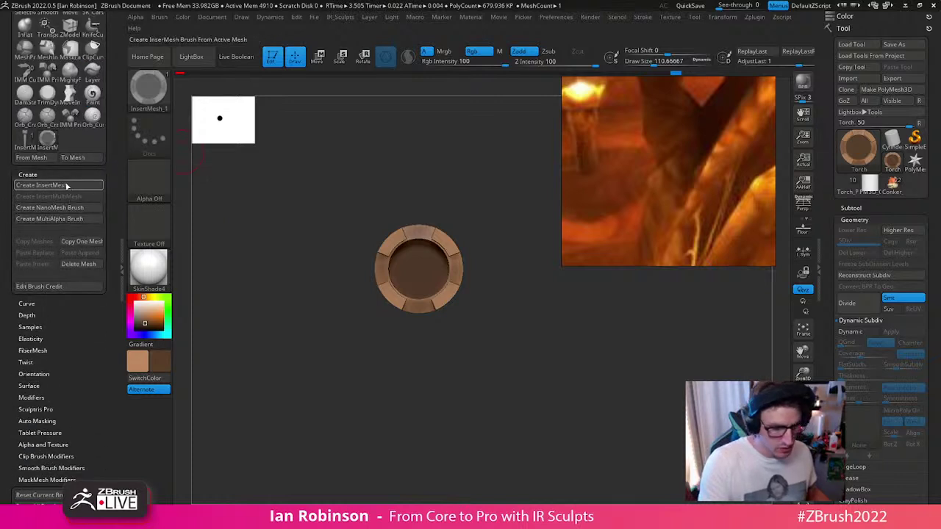
pyautogui.press('shift')
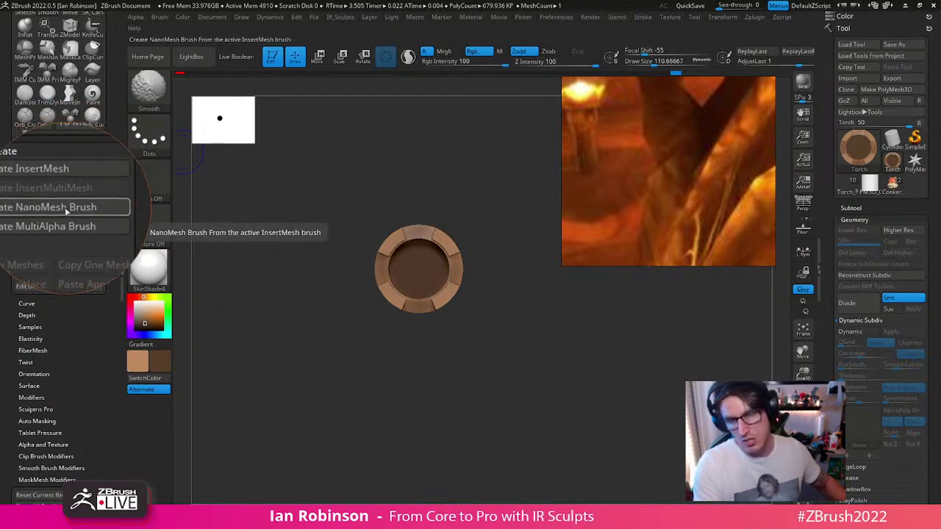
# Step: Return the torch to a front view and save the tool as Torch.ztl
pyautogui.moveTo(331, 338)
pyautogui.mouseDown()
pyautogui.moveTo(530, 282)
pyautogui.moveTo(341, 224)
pyautogui.mouseUp()
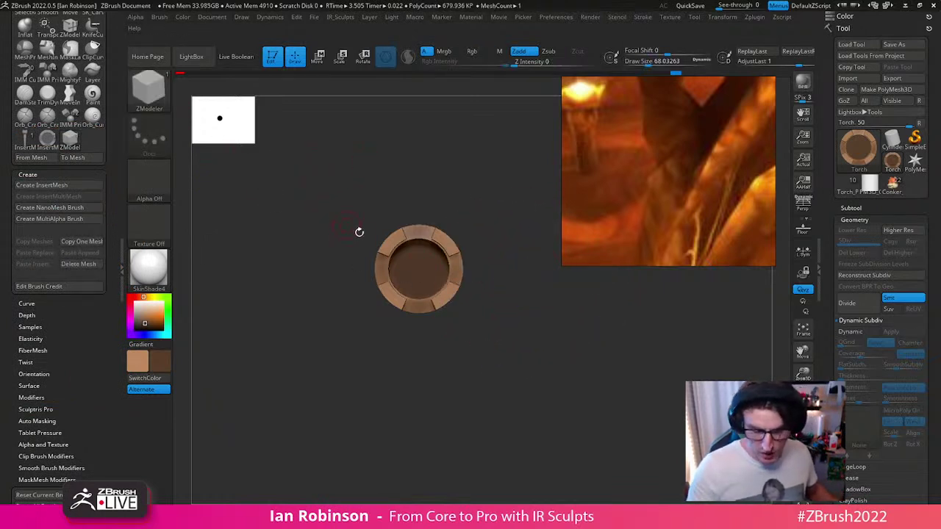
pyautogui.moveTo(655, 381); pyautogui.dragTo(667, 314)
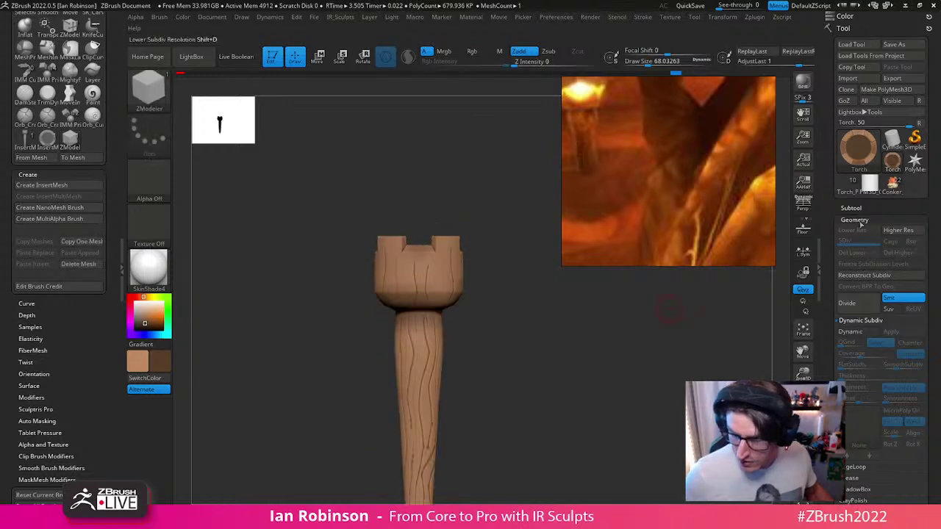
pyautogui.click(919, 44)
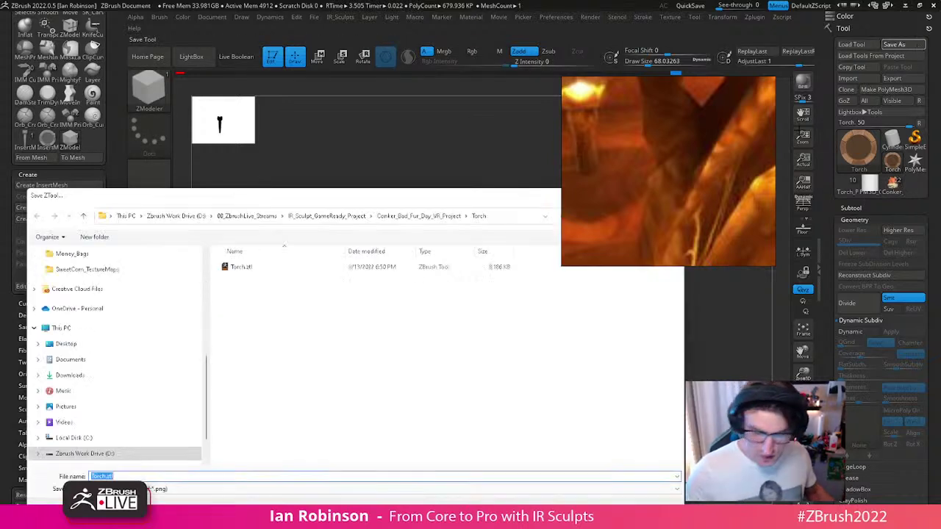
pyautogui.press('Return')
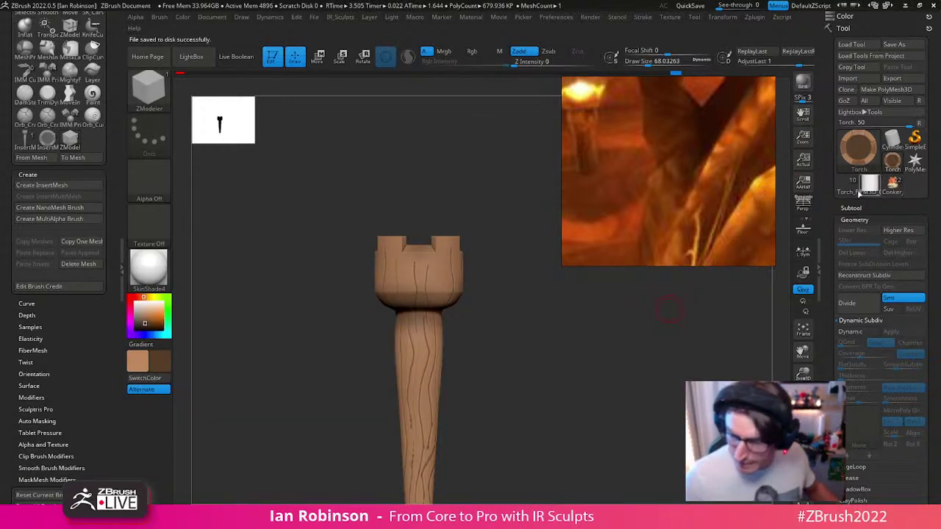
# Step: Switch to the Torch_Placements tool and show it together with the whole scene
pyautogui.moveTo(892, 188)
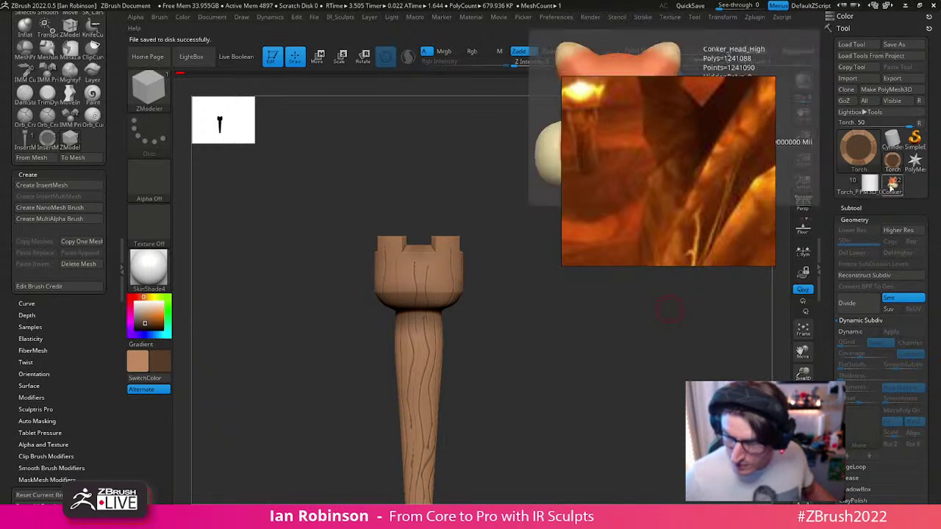
pyautogui.click(850, 184)
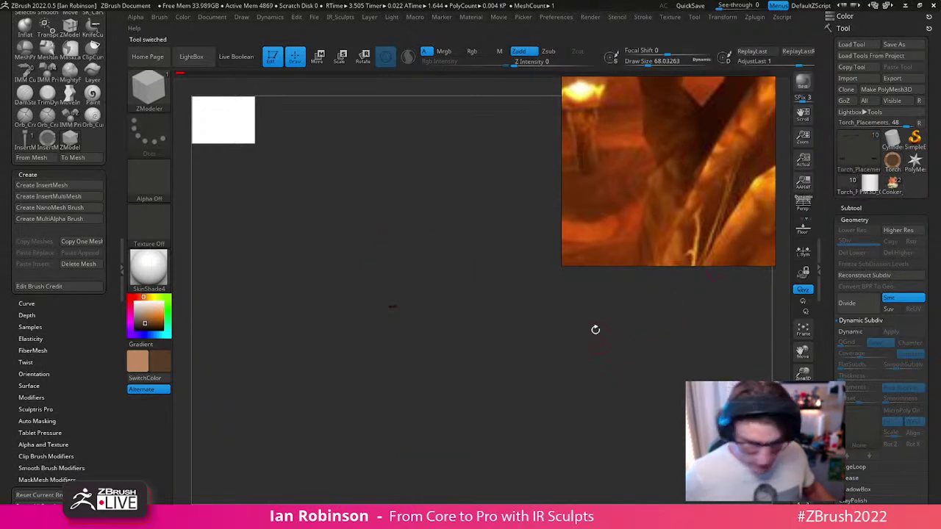
pyautogui.press('f')
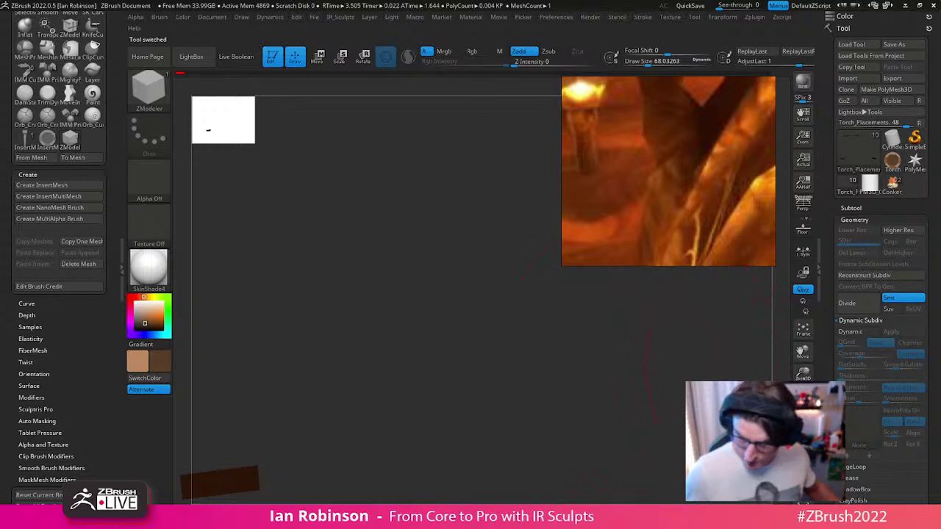
pyautogui.click(803, 487)
pyautogui.keyDown('ctrl'); pyautogui.moveTo(504, 423); pyautogui.dragTo(273, 201, button='right'); pyautogui.keyUp('ctrl')
pyautogui.moveTo(413, 290)
pyautogui.mouseDown(button='right')
pyautogui.moveTo(350, 336)
pyautogui.moveTo(438, 424)
pyautogui.moveTo(382, 372)
pyautogui.mouseUp(button='right')
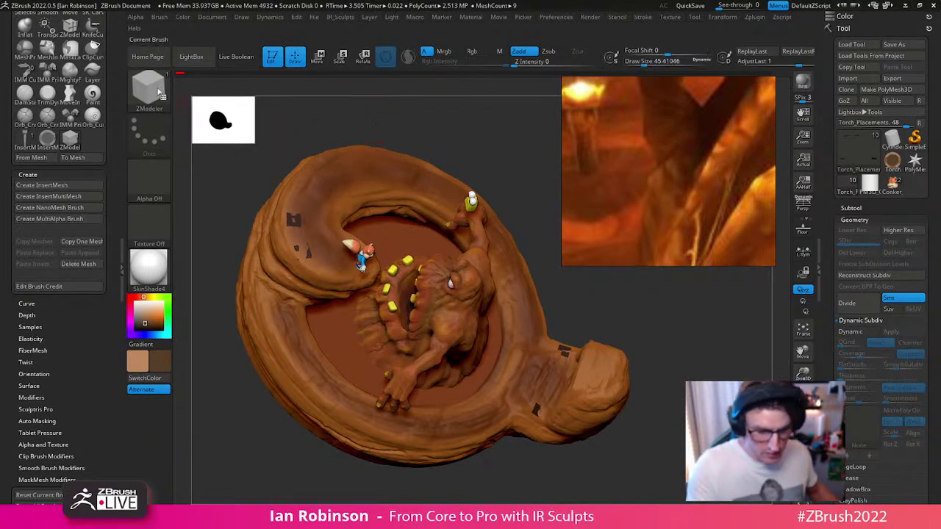
# Step: Isolate the torch placement planes near the raised block at the end of the ring
pyautogui.click(156, 92)
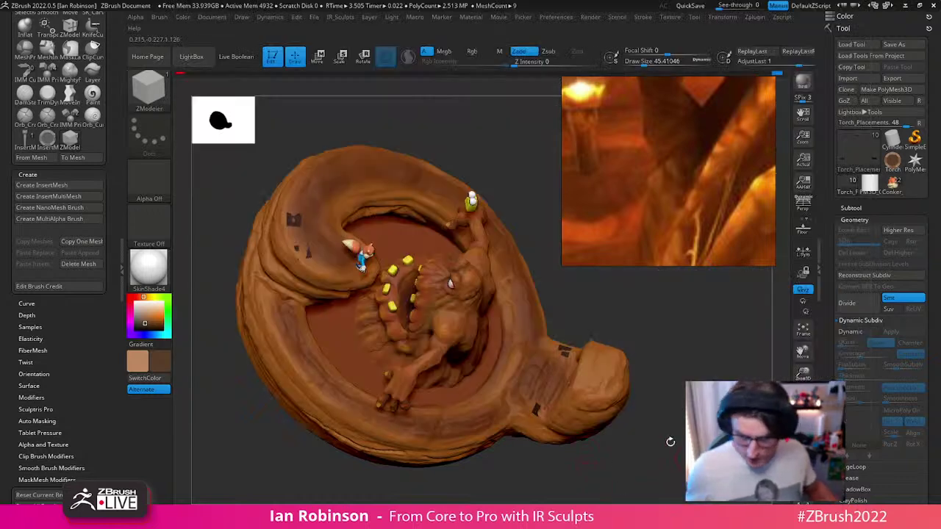
pyautogui.moveTo(669, 441)
pyautogui.keyDown('ctrl'); pyautogui.mouseDown(button='right')
pyautogui.moveTo(563, 392)
pyautogui.moveTo(382, 252)
pyautogui.moveTo(495, 332)
pyautogui.mouseUp(button='right'); pyautogui.keyUp('ctrl')
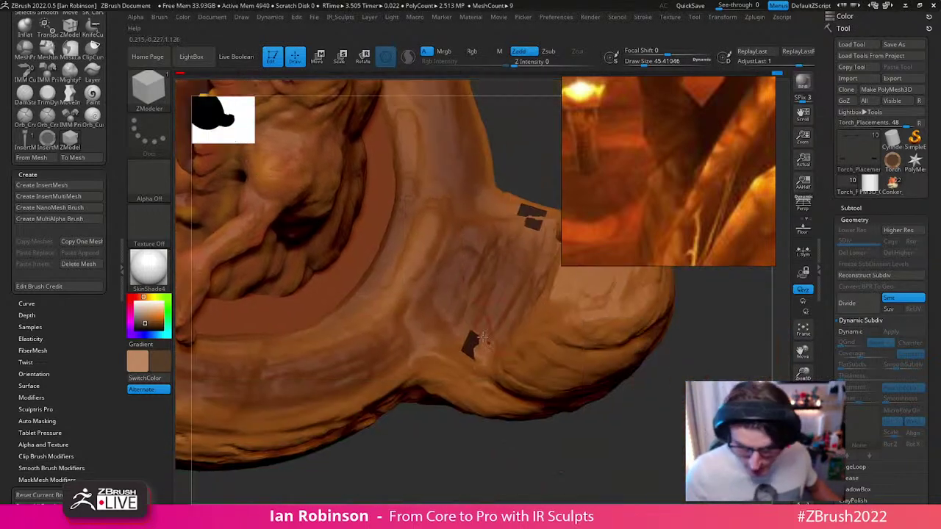
pyautogui.hotkey('alt', 's')
# Step: Try inserting the torch NanoMesh on a single polygon of the placement planes
pyautogui.press('space')
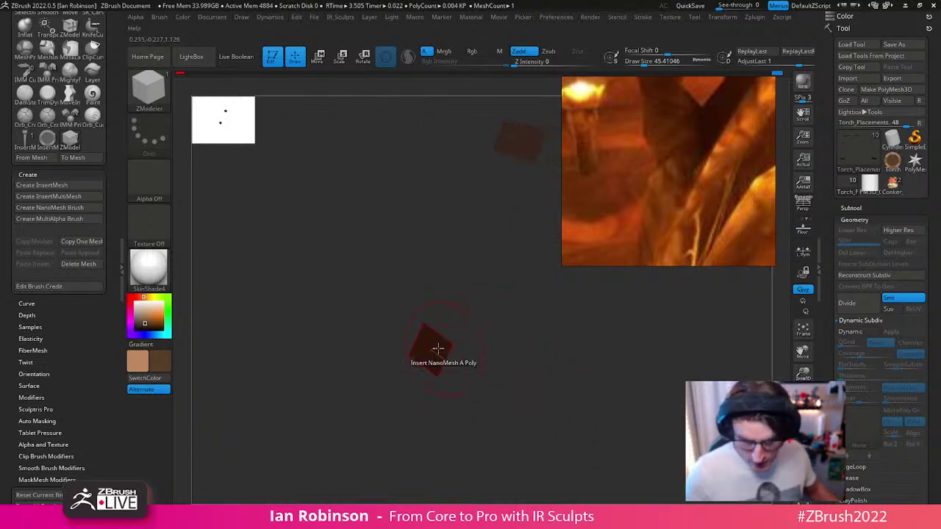
pyautogui.press('space')
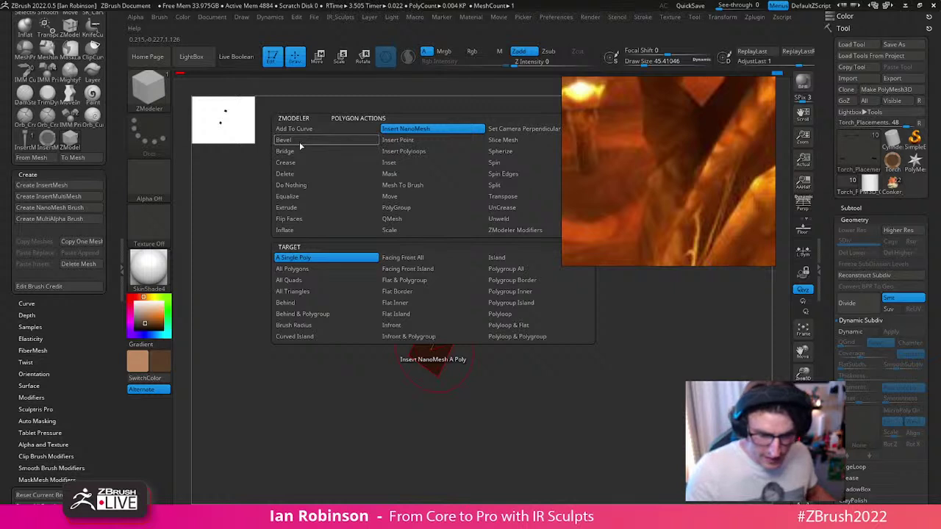
pyautogui.press('space')
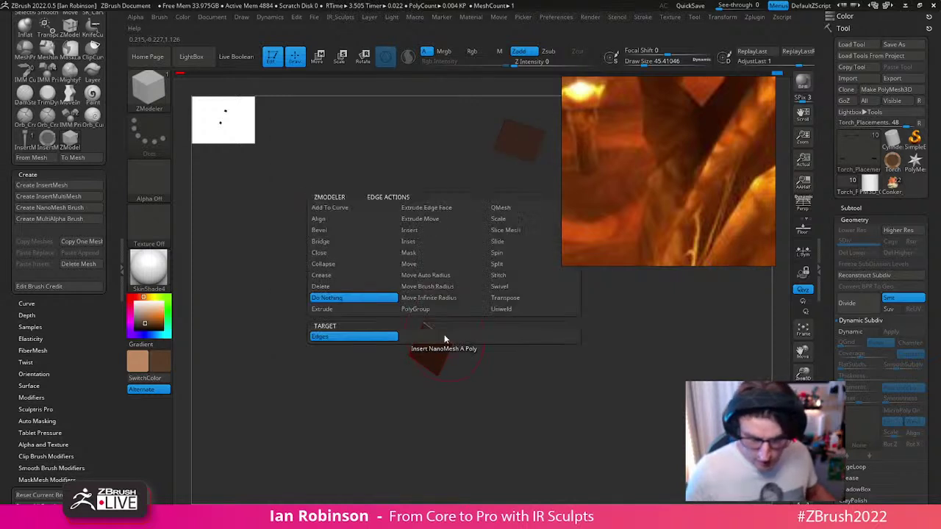
pyautogui.click(343, 299)
pyautogui.press('space')
pyautogui.press('space')
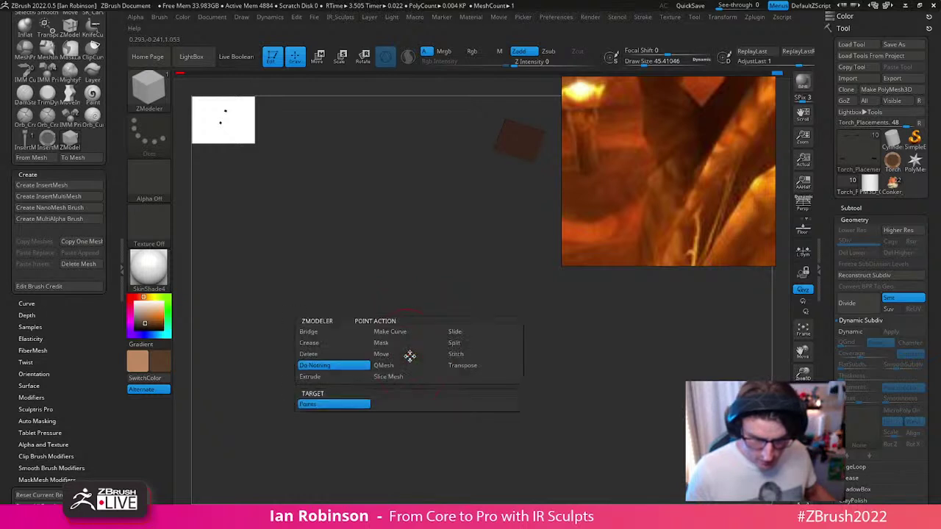
pyautogui.click(429, 351)
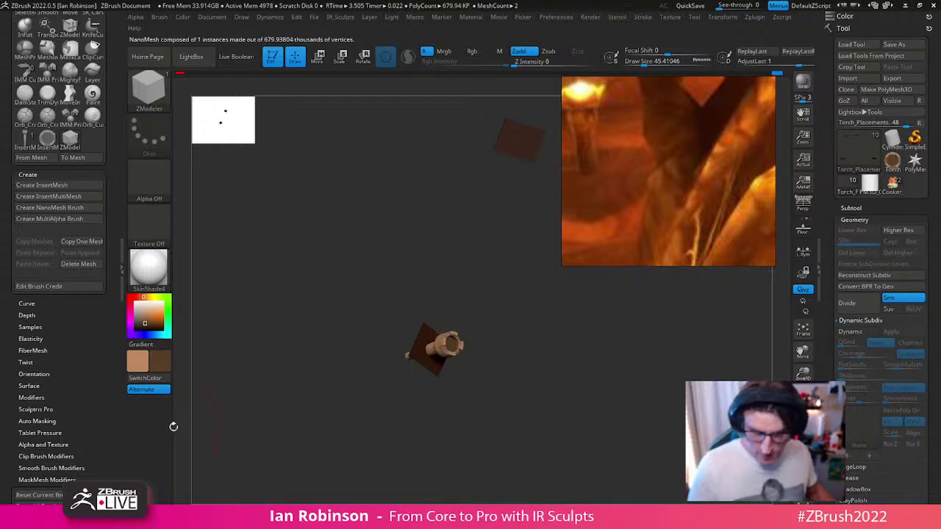
pyautogui.hotkey('ctrl', 'z')
# Step: Set the Insert NanoMesh target to Polygroup All, reduce the draw size to about 27 and insert torches on the placement planes
pyautogui.press('space')
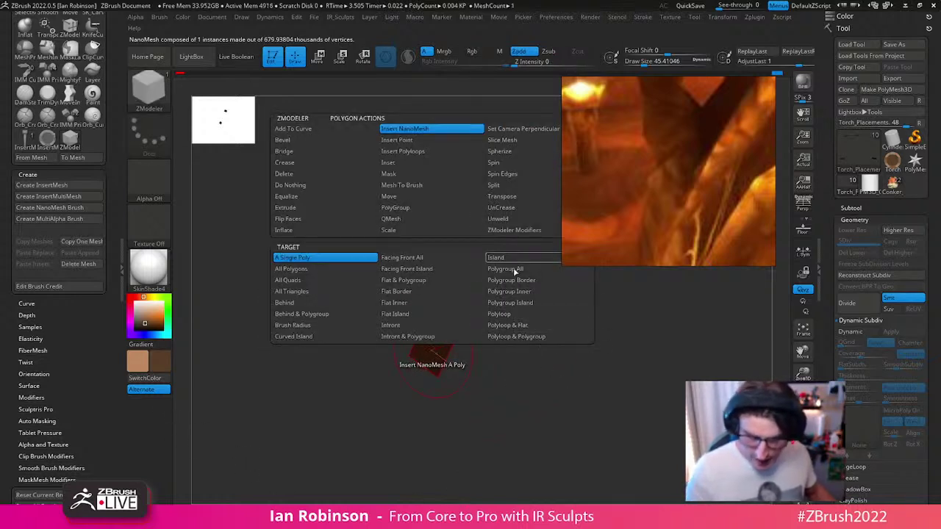
pyautogui.press('s')
pyautogui.moveTo(562, 312); pyautogui.dragTo(554, 312)
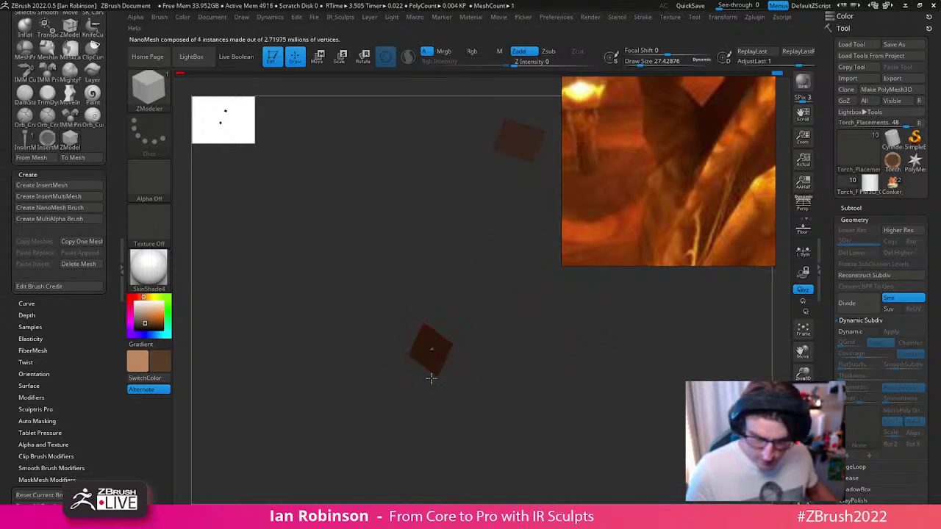
pyautogui.moveTo(224, 450)
pyautogui.keyDown('shift'); pyautogui.mouseDown()
pyautogui.moveTo(605, 353)
pyautogui.moveTo(584, 367)
pyautogui.moveTo(582, 327)
pyautogui.mouseUp(); pyautogui.keyUp('shift')
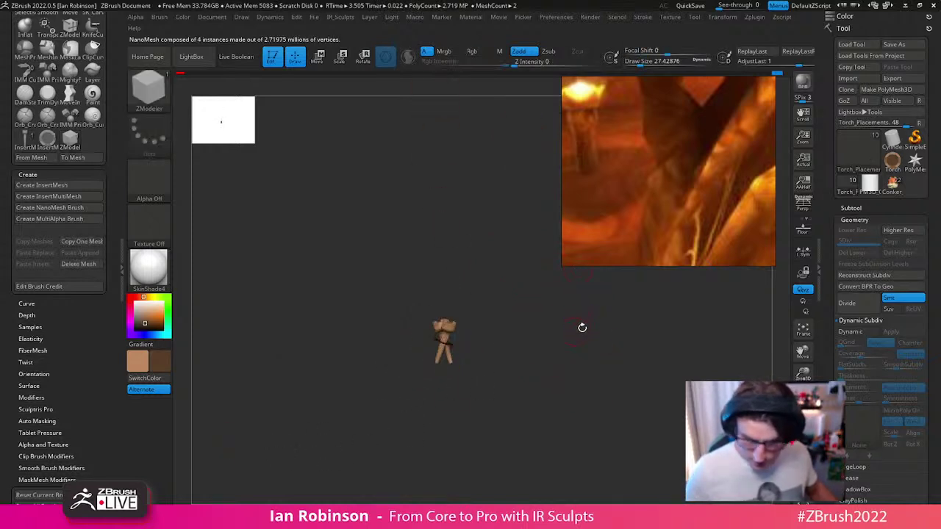
# Step: Show the whole scene again and start Edit Mesh for the torch NanoMesh
pyautogui.click(802, 486)
pyautogui.moveTo(628, 371)
pyautogui.mouseDown()
pyautogui.moveTo(724, 386)
pyautogui.moveTo(656, 398)
pyautogui.moveTo(705, 380)
pyautogui.moveTo(651, 358)
pyautogui.moveTo(633, 373)
pyautogui.mouseUp()
pyautogui.moveTo(368, 358); pyautogui.dragTo(377, 404)
pyautogui.moveTo(377, 405); pyautogui.dragTo(452, 229, button='right')
pyautogui.keyDown('alt'); pyautogui.moveTo(451, 230); pyautogui.dragTo(459, 294, button='right'); pyautogui.keyUp('alt')
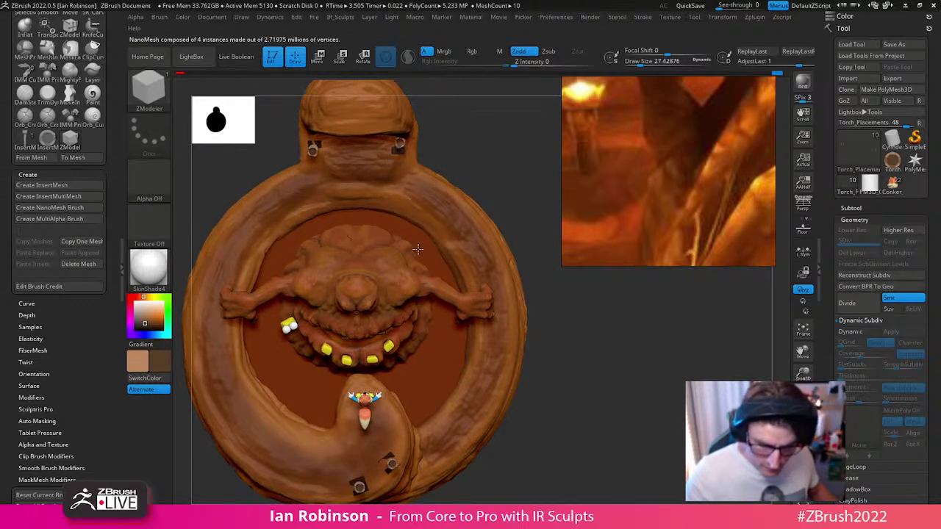
pyautogui.moveTo(584, 364); pyautogui.dragTo(623, 345)
pyautogui.click(855, 219)
pyautogui.click(864, 234)
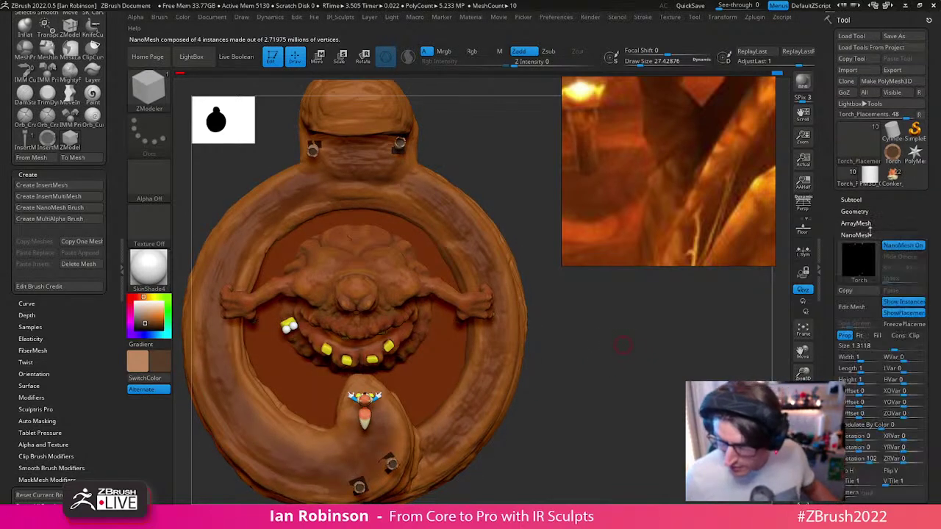
pyautogui.click(851, 263)
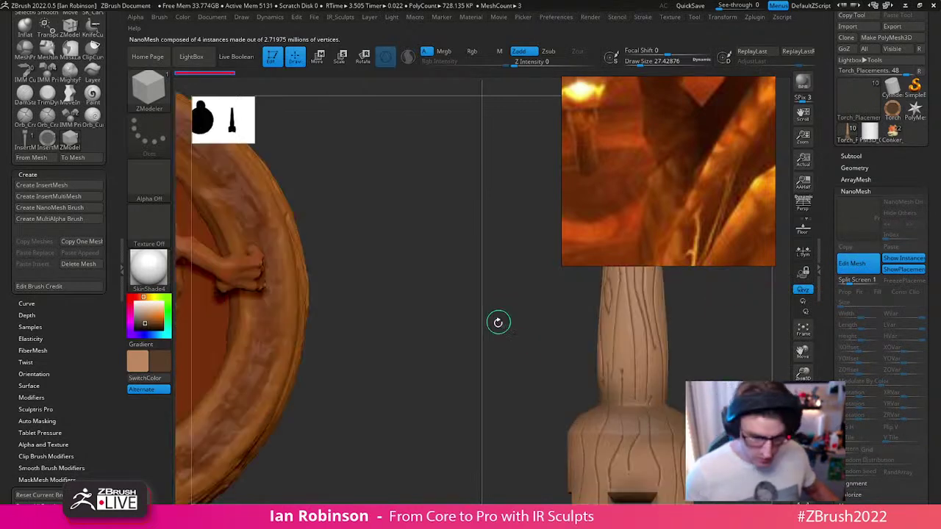
# Step: Examine the placed torches in the scene beside the source torch mesh, from the front and the side
pyautogui.keyDown('alt'); pyautogui.moveTo(450, 346); pyautogui.dragTo(405, 209); pyautogui.keyUp('alt')
pyautogui.keyDown('alt'); pyautogui.moveTo(383, 322); pyautogui.dragTo(638, 266); pyautogui.keyUp('alt')
pyautogui.keyDown('alt'); pyautogui.moveTo(379, 408); pyautogui.dragTo(320, 434); pyautogui.keyUp('alt')
pyautogui.moveTo(665, 183)
pyautogui.mouseDown()
pyautogui.moveTo(598, 130)
pyautogui.moveTo(615, 179)
pyautogui.moveTo(683, 214)
pyautogui.mouseUp()
pyautogui.click(396, 356)
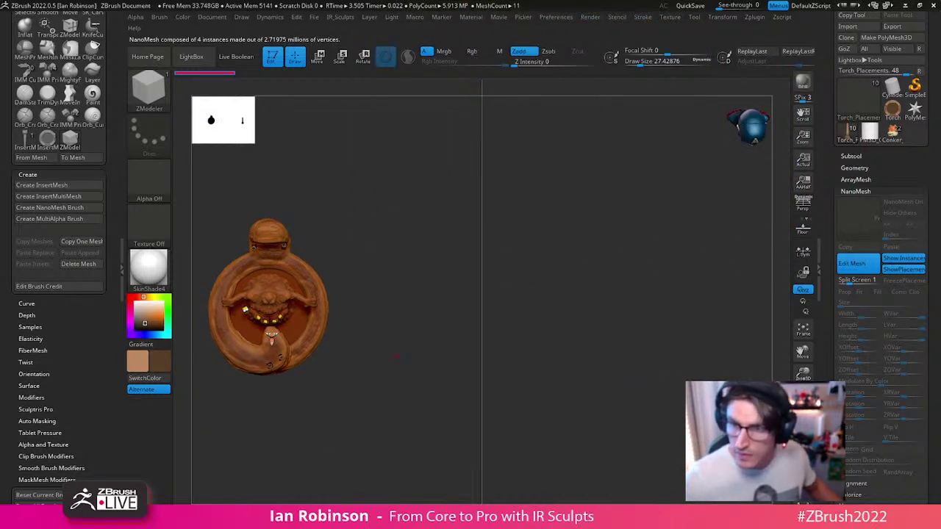
pyautogui.moveTo(608, 340); pyautogui.dragTo(630, 357)
pyautogui.keyDown('ctrl'); pyautogui.moveTo(630, 357); pyautogui.dragTo(578, 304, button='right'); pyautogui.keyUp('ctrl')
pyautogui.hotkey('shift', 'f')
pyautogui.hotkey('shift', 'f')
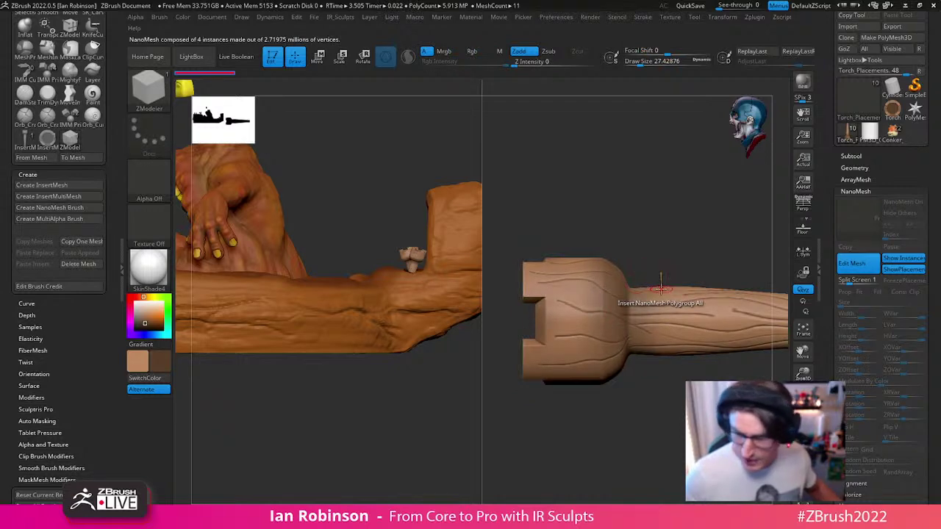
# Step: Paint a near-black brown band across the source torch's handle beside its head, using the Paint brush at draw size about 92
pyautogui.keyDown('ctrl'); pyautogui.moveTo(657, 385); pyautogui.dragTo(661, 360, button='right'); pyautogui.keyUp('ctrl')
pyautogui.moveTo(624, 397); pyautogui.dragTo(626, 389)
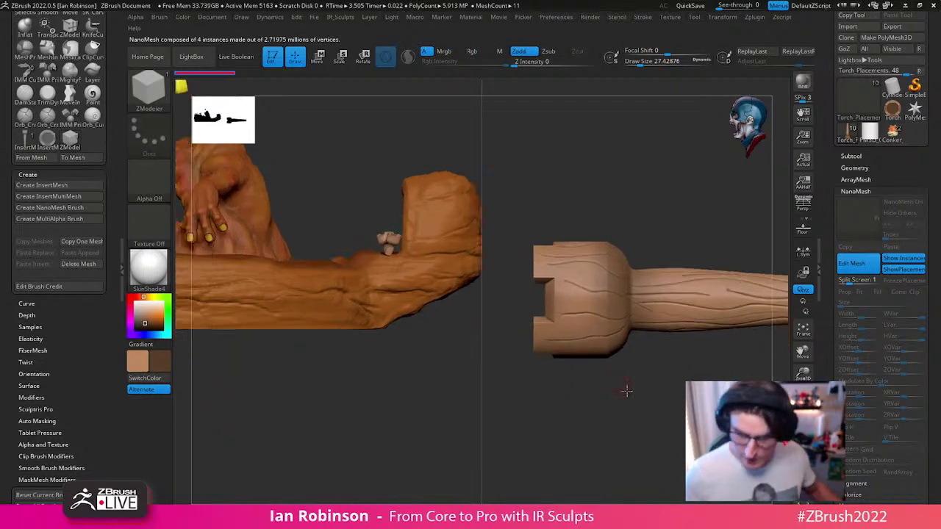
pyautogui.press('b')
pyautogui.press('p')
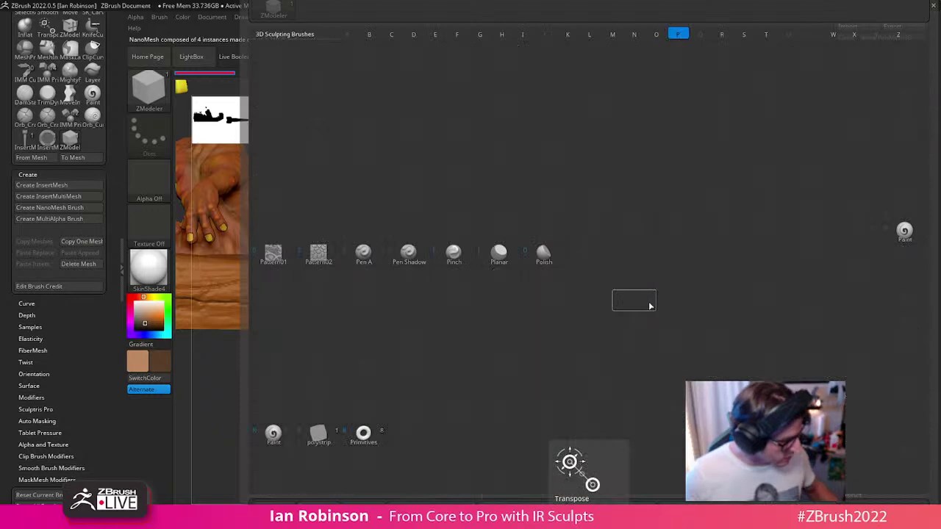
pyautogui.press('a')
pyautogui.press('s')
pyautogui.moveTo(650, 312); pyautogui.dragTo(648, 312)
pyautogui.press('space')
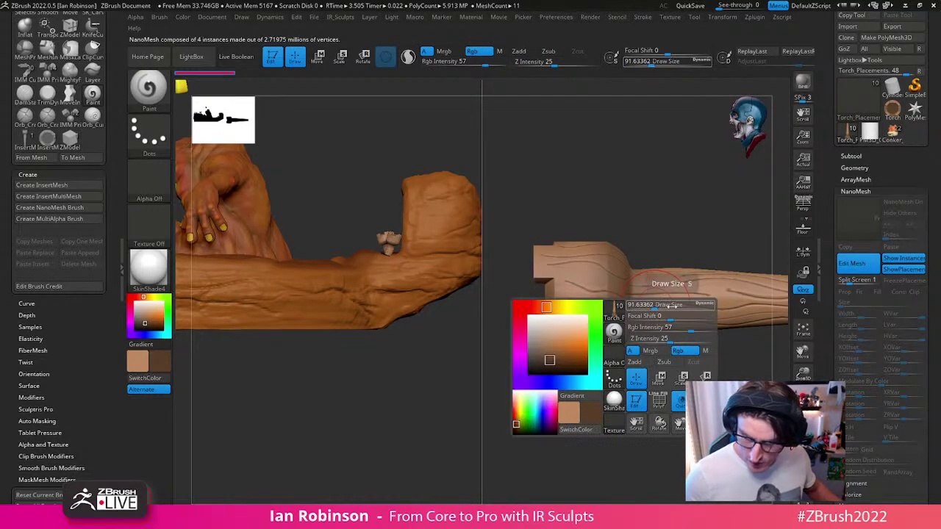
pyautogui.click(145, 330)
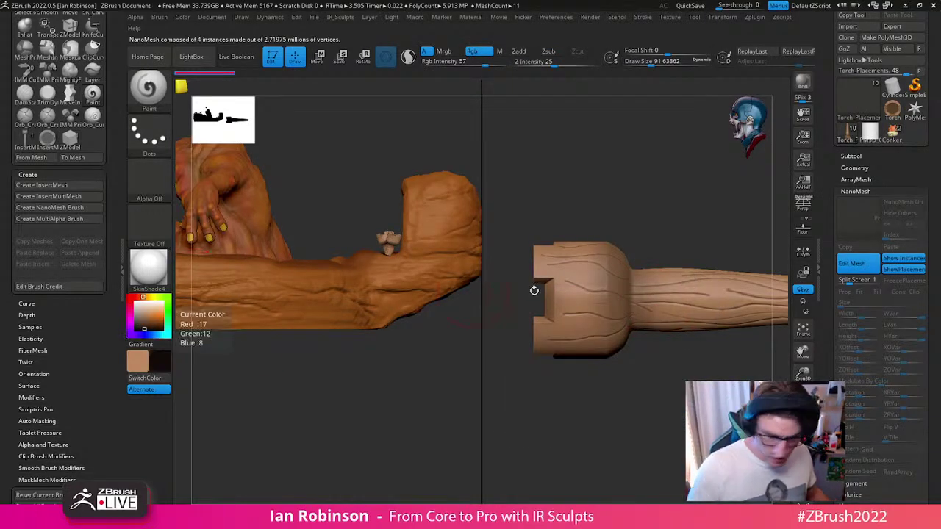
pyautogui.moveTo(645, 253)
pyautogui.mouseDown()
pyautogui.moveTo(651, 342)
pyautogui.moveTo(672, 333)
pyautogui.mouseUp()
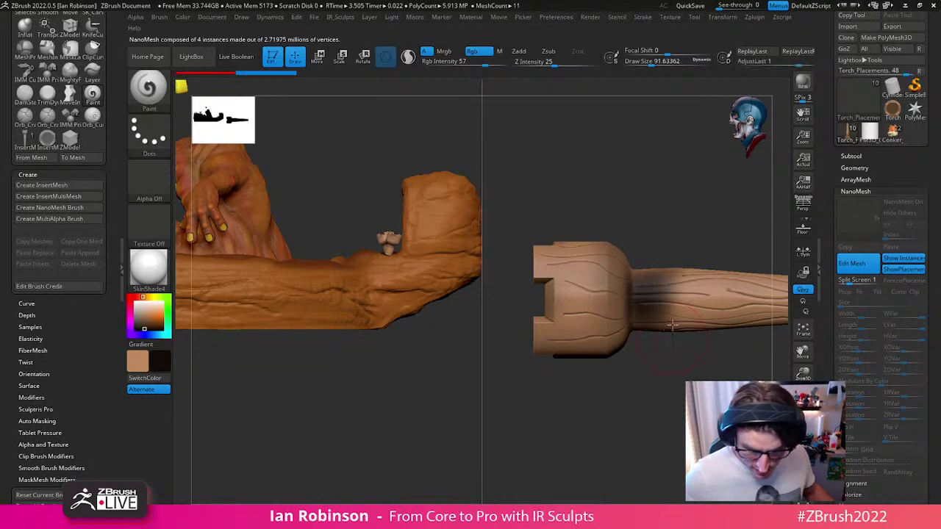
pyautogui.moveTo(610, 314)
pyautogui.mouseDown()
pyautogui.moveTo(591, 273)
pyautogui.moveTo(583, 314)
pyautogui.mouseUp()
# Step: Compare the painted source torch with the placed torches by switching Edit Mesh off and on, finishing with Edit Mesh off
pyautogui.keyDown('ctrl'); pyautogui.moveTo(390, 228); pyautogui.dragTo(286, 335, button='right'); pyautogui.keyUp('ctrl')
pyautogui.keyDown('alt'); pyautogui.moveTo(474, 296); pyautogui.dragTo(513, 341, button='right'); pyautogui.keyUp('alt')
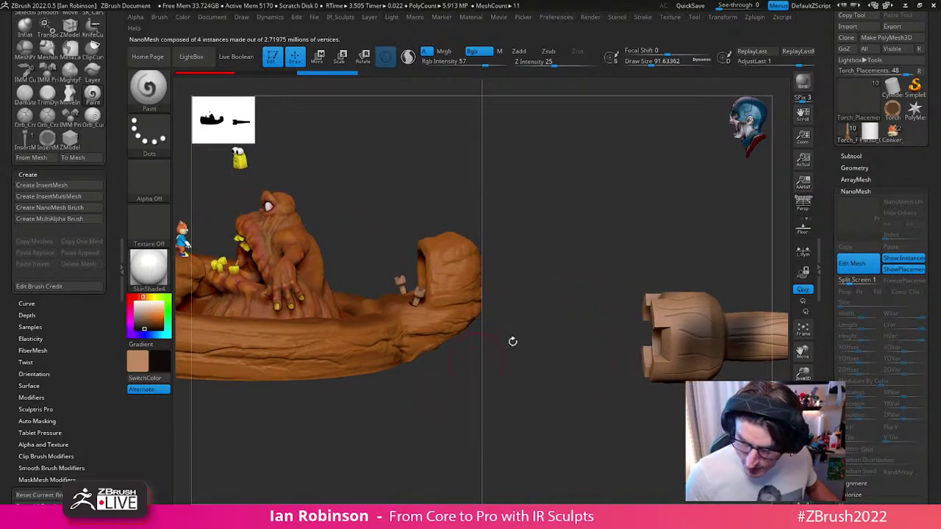
pyautogui.click(855, 266)
pyautogui.moveTo(428, 397); pyautogui.dragTo(491, 433, button='right')
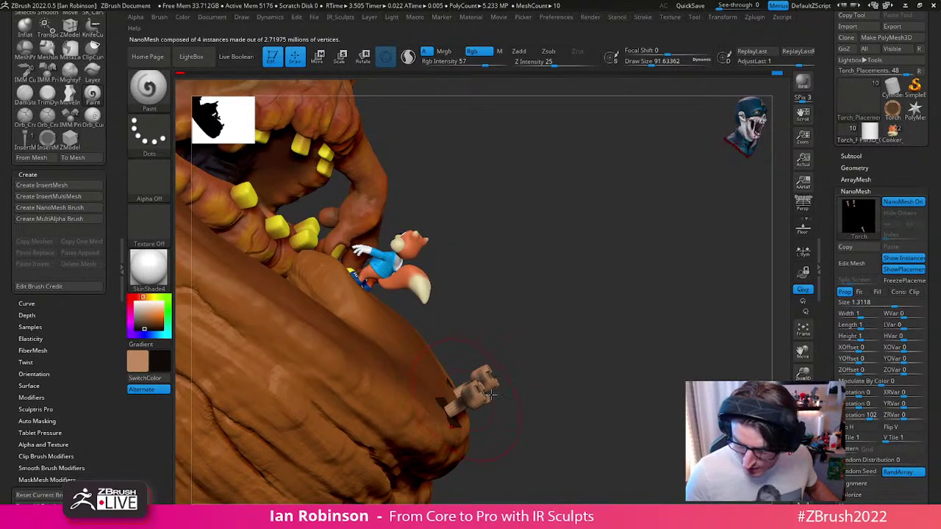
pyautogui.click(868, 266)
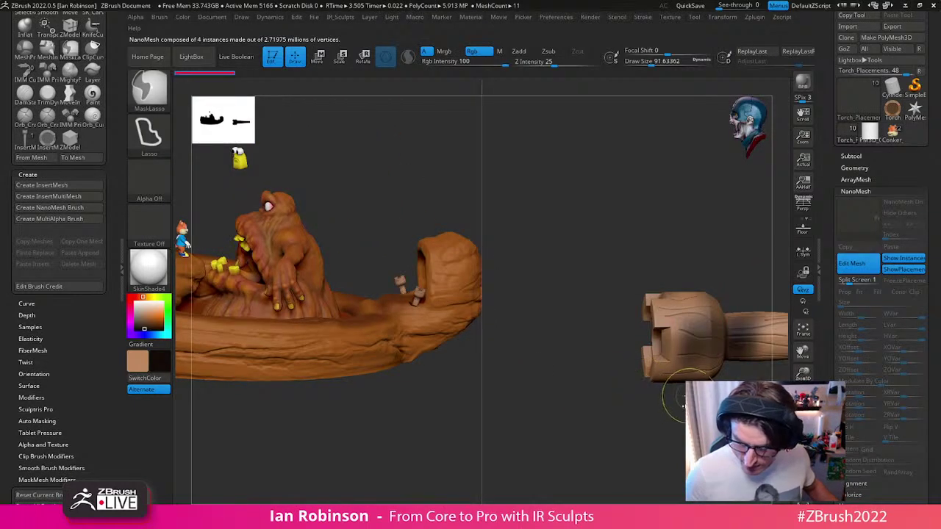
pyautogui.keyDown('alt'); pyautogui.moveTo(577, 420); pyautogui.dragTo(540, 422, button='right'); pyautogui.keyUp('alt')
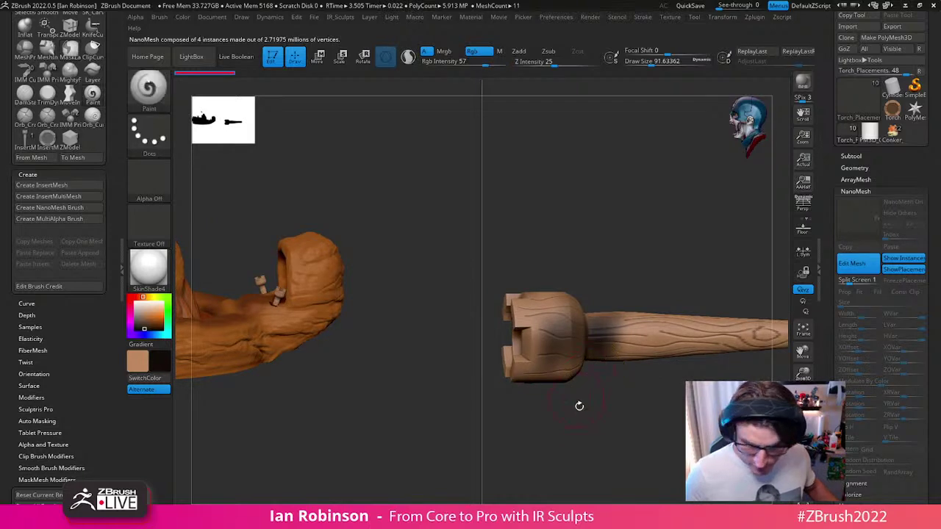
pyautogui.keyDown('alt'); pyautogui.moveTo(576, 401); pyautogui.dragTo(598, 403); pyautogui.keyUp('alt')
pyautogui.keyDown('alt'); pyautogui.moveTo(417, 324); pyautogui.dragTo(546, 351); pyautogui.keyUp('alt')
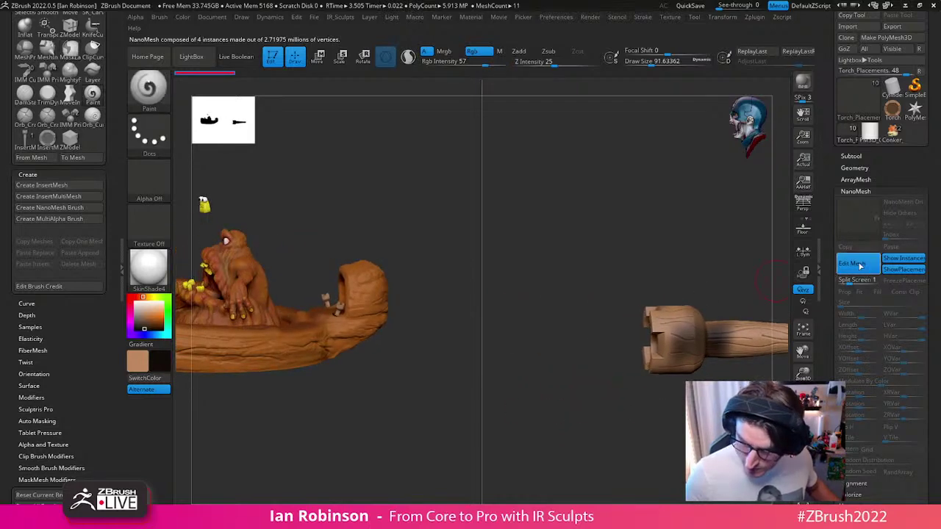
pyautogui.click(859, 266)
pyautogui.moveTo(464, 348)
pyautogui.mouseDown()
pyautogui.moveTo(494, 357)
pyautogui.moveTo(563, 318)
pyautogui.mouseUp()
pyautogui.keyDown('alt'); pyautogui.moveTo(519, 351); pyautogui.dragTo(620, 306); pyautogui.keyUp('alt')
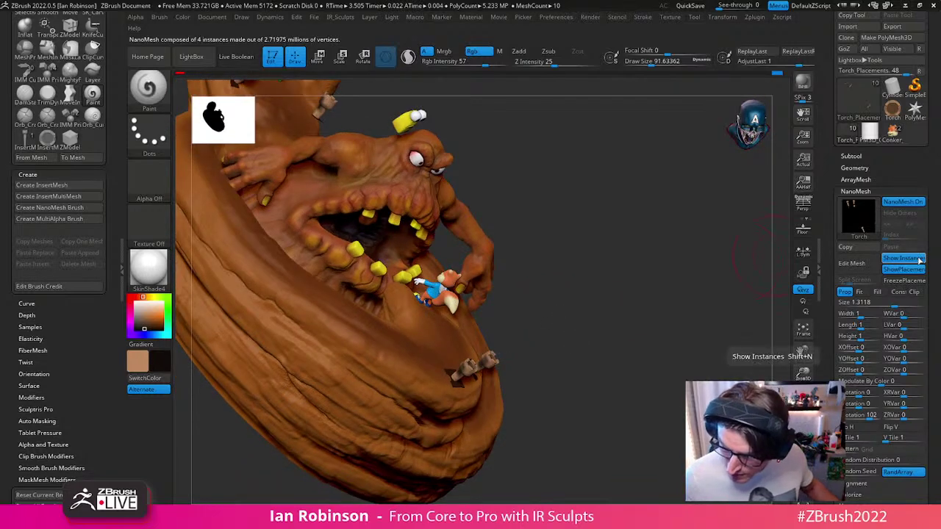
# Step: Toggle Show Instances and Show Placement to compare the scene with and without torches and planes, leaving the placement polygons hidden
pyautogui.click(915, 260)
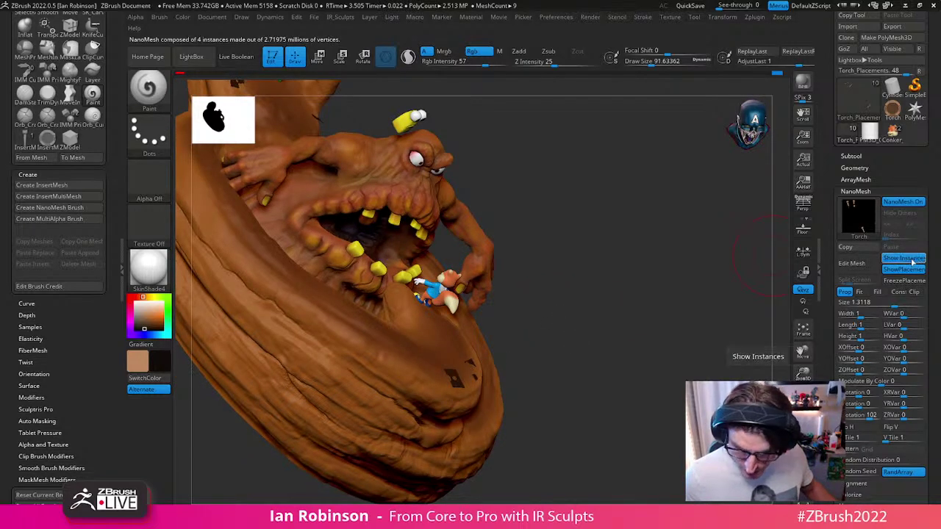
pyautogui.click(913, 260)
pyautogui.click(911, 271)
pyautogui.keyDown('alt'); pyautogui.moveTo(647, 343); pyautogui.dragTo(520, 320); pyautogui.keyUp('alt')
pyautogui.click(903, 270)
pyautogui.keyDown('ctrl'); pyautogui.moveTo(441, 331); pyautogui.dragTo(455, 413, button='right'); pyautogui.keyUp('ctrl')
pyautogui.press('s')
pyautogui.moveTo(359, 307); pyautogui.dragTo(350, 307)
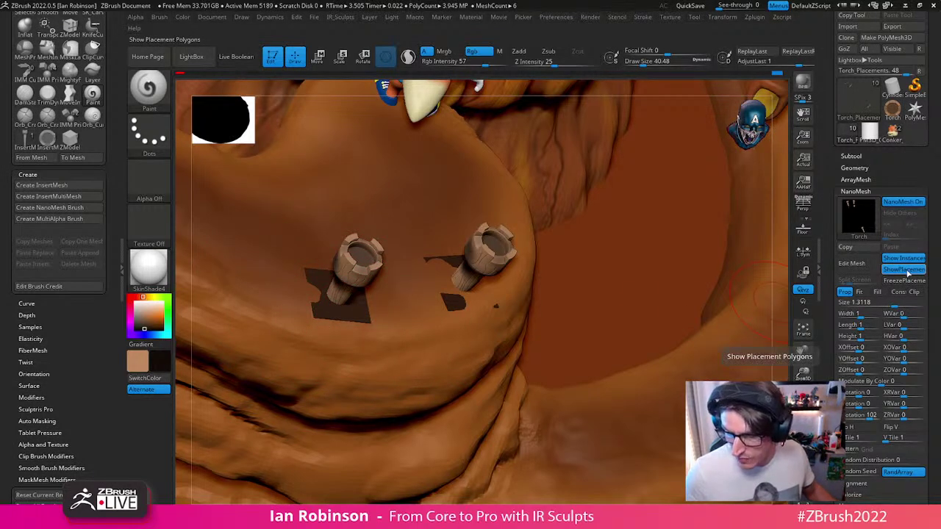
pyautogui.click(904, 269)
pyautogui.press('f')
pyautogui.moveTo(432, 285)
pyautogui.mouseDown(button='right')
pyautogui.moveTo(453, 272)
pyautogui.moveTo(395, 314)
pyautogui.moveTo(432, 350)
pyautogui.mouseUp(button='right')
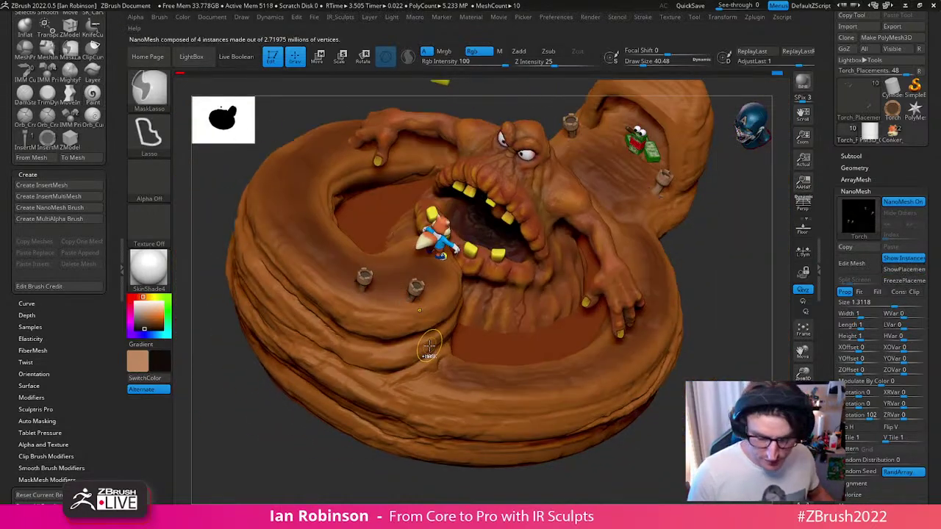
# Step: Undo the recent changes back to the bare placement planes without inserted torches
pyautogui.hotkey('ctrl', 'z')
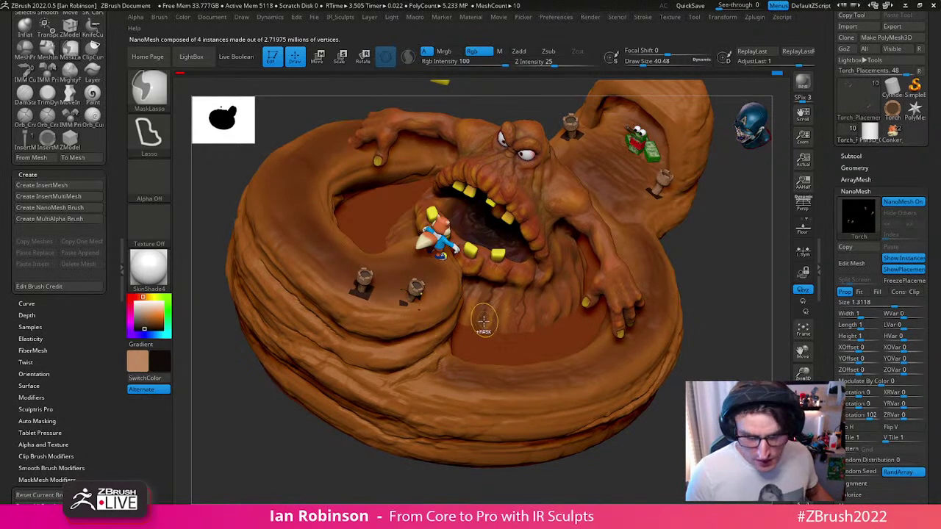
pyautogui.moveTo(468, 342); pyautogui.dragTo(481, 358, button='right')
pyautogui.hotkey('ctrl', 'z')
pyautogui.moveTo(623, 309)
pyautogui.keyDown('ctrl'); pyautogui.mouseDown(button='right')
pyautogui.moveTo(616, 285)
pyautogui.moveTo(516, 282)
pyautogui.mouseUp(button='right'); pyautogui.keyUp('ctrl')
# Step: Try inserting one torch on a placement plane in front of the squirrel with the InsertMesh_1 brush at draw size about 29
pyautogui.press('b')
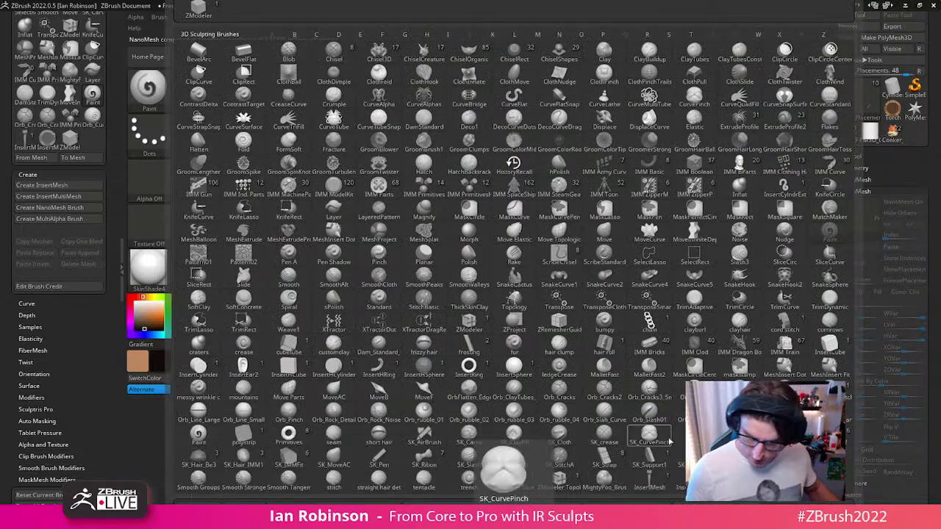
pyautogui.click(694, 479)
pyautogui.moveTo(385, 309); pyautogui.dragTo(389, 367, button='right')
pyautogui.keyDown('ctrl'); pyautogui.moveTo(390, 367); pyautogui.dragTo(399, 392, button='right'); pyautogui.keyUp('ctrl')
pyautogui.press('s')
pyautogui.moveTo(400, 320)
pyautogui.mouseDown()
pyautogui.moveTo(391, 321)
pyautogui.moveTo(407, 406)
pyautogui.mouseUp()
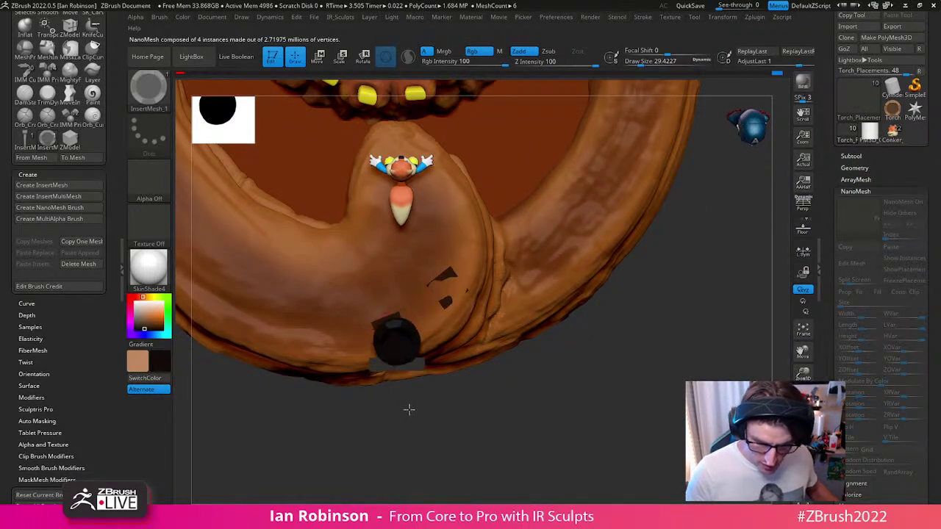
pyautogui.moveTo(409, 409); pyautogui.dragTo(579, 357, button='right')
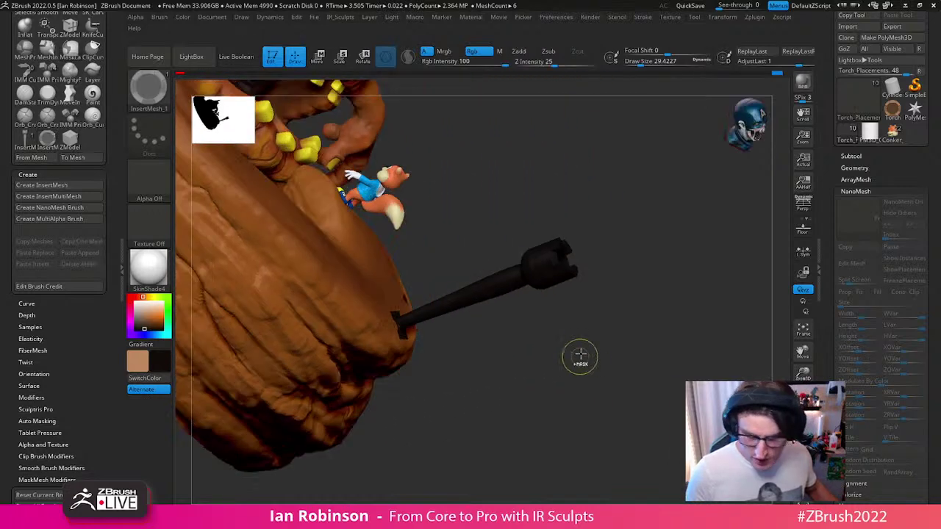
pyautogui.hotkey('ctrl', 'z')
# Step: Swap the main and secondary colours and insert the torch NanoMesh on the placement planes with the ZModeler brush
pyautogui.press('v')
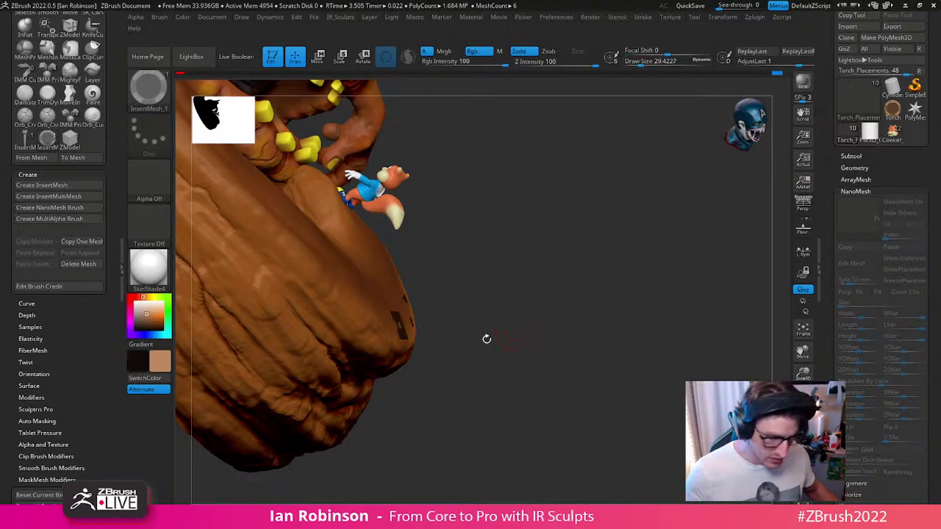
pyautogui.keyDown('shift'); pyautogui.moveTo(497, 324); pyautogui.dragTo(441, 349, button='right'); pyautogui.keyUp('shift')
pyautogui.moveTo(393, 329); pyautogui.dragTo(397, 345)
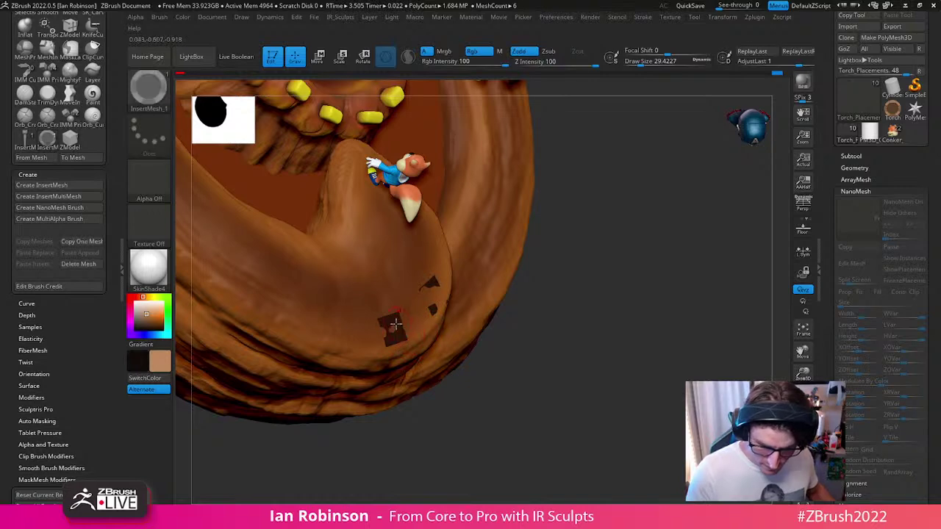
pyautogui.press('b')
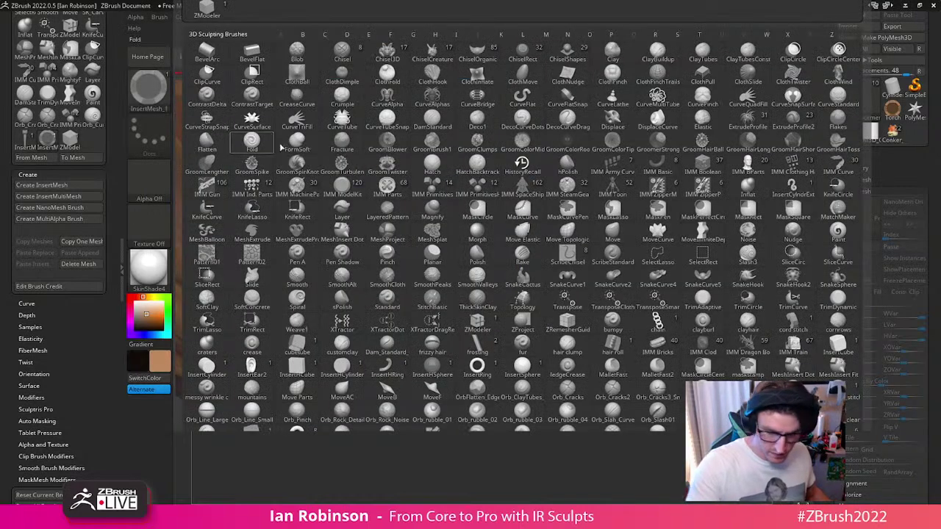
pyautogui.click(477, 323)
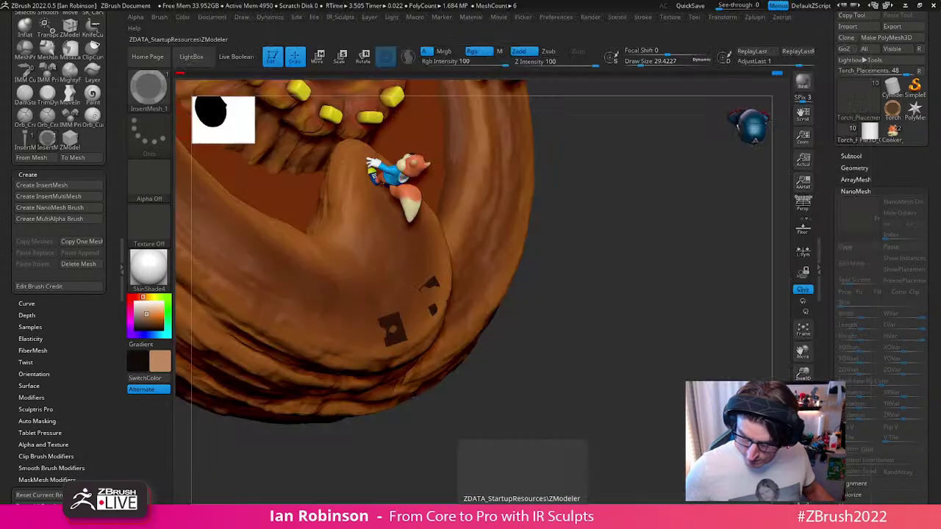
pyautogui.moveTo(429, 441); pyautogui.dragTo(463, 499)
pyautogui.moveTo(552, 337)
pyautogui.keyDown('alt'); pyautogui.mouseDown()
pyautogui.moveTo(625, 390)
pyautogui.moveTo(621, 348)
pyautogui.moveTo(567, 321)
pyautogui.moveTo(584, 297)
pyautogui.moveTo(567, 297)
pyautogui.moveTo(532, 358)
pyautogui.moveTo(593, 319)
pyautogui.moveTo(589, 327)
pyautogui.mouseUp(); pyautogui.keyUp('alt')
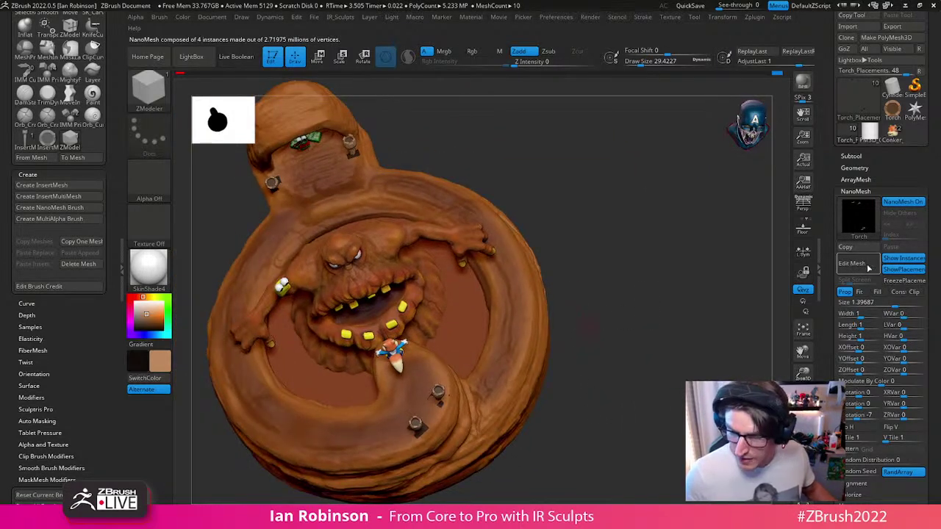
# Step: Start Edit Mesh for the torch NanoMesh and paint the source torch light brown with the Paint brush at draw size about 56
pyautogui.click(853, 263)
pyautogui.keyDown('alt'); pyautogui.moveTo(583, 419); pyautogui.dragTo(568, 417); pyautogui.keyUp('alt')
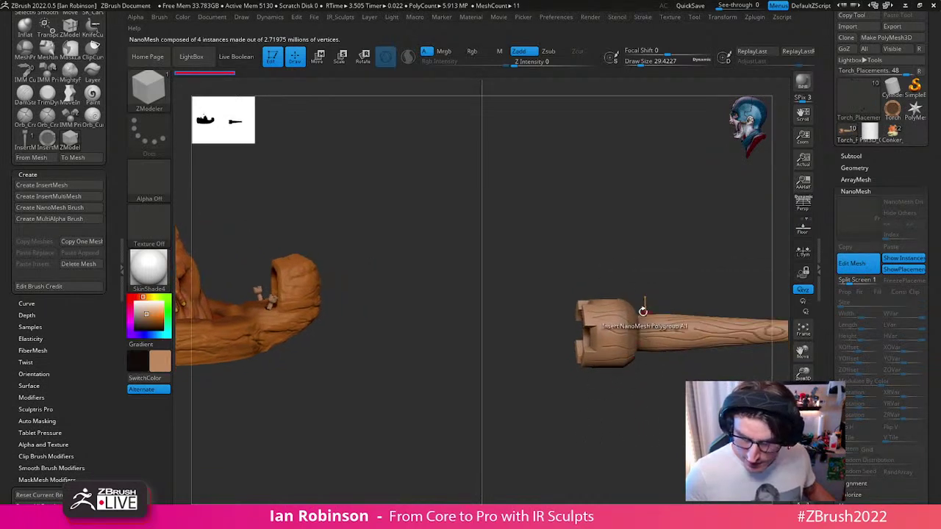
pyautogui.press('s')
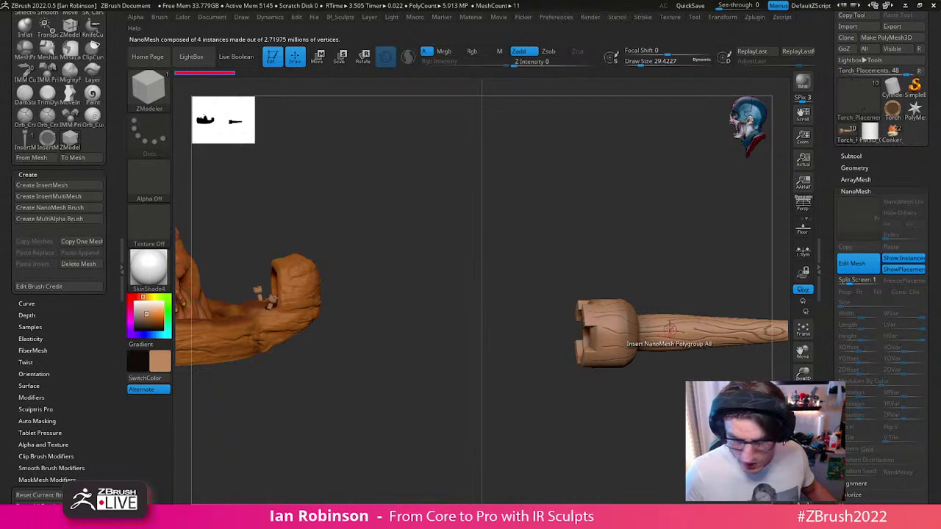
pyautogui.press('b')
pyautogui.press('z')
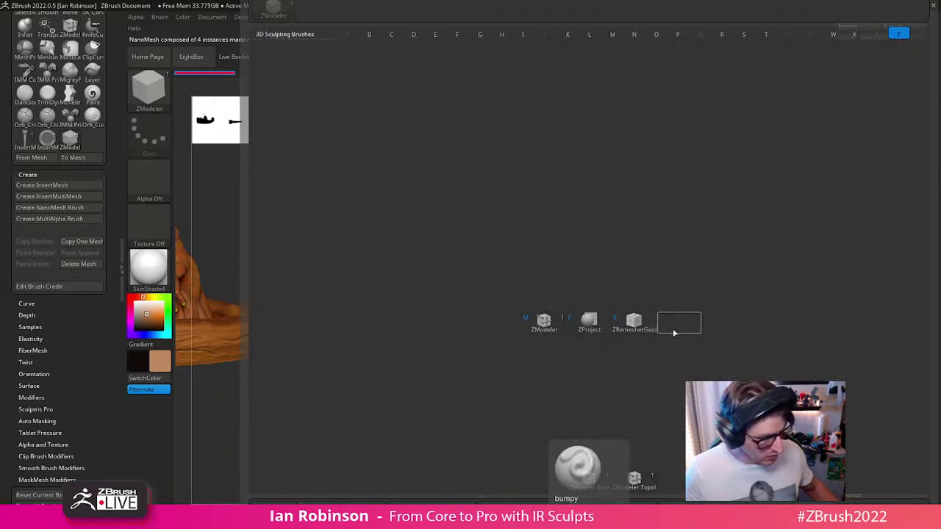
pyautogui.press('b')
pyautogui.press('p')
pyautogui.press('a')
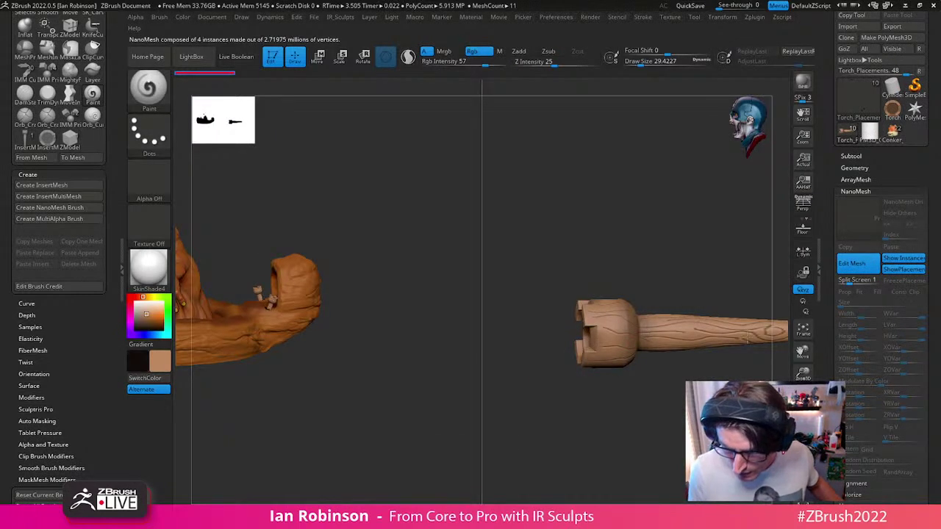
pyautogui.press('s')
pyautogui.moveTo(705, 335); pyautogui.dragTo(724, 335)
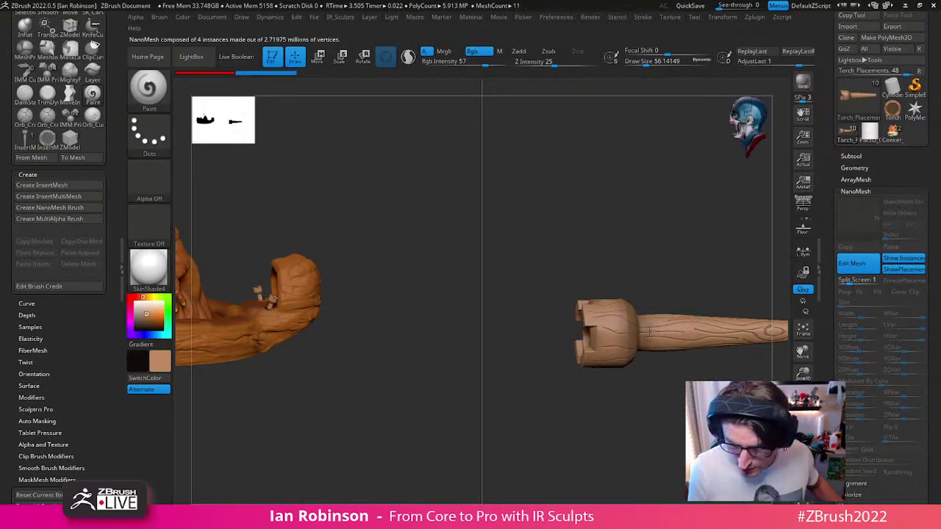
pyautogui.click(622, 337)
pyautogui.moveTo(680, 404)
pyautogui.keyDown('alt'); pyautogui.mouseDown()
pyautogui.moveTo(610, 383)
pyautogui.moveTo(676, 359)
pyautogui.mouseUp(); pyautogui.keyUp('alt')
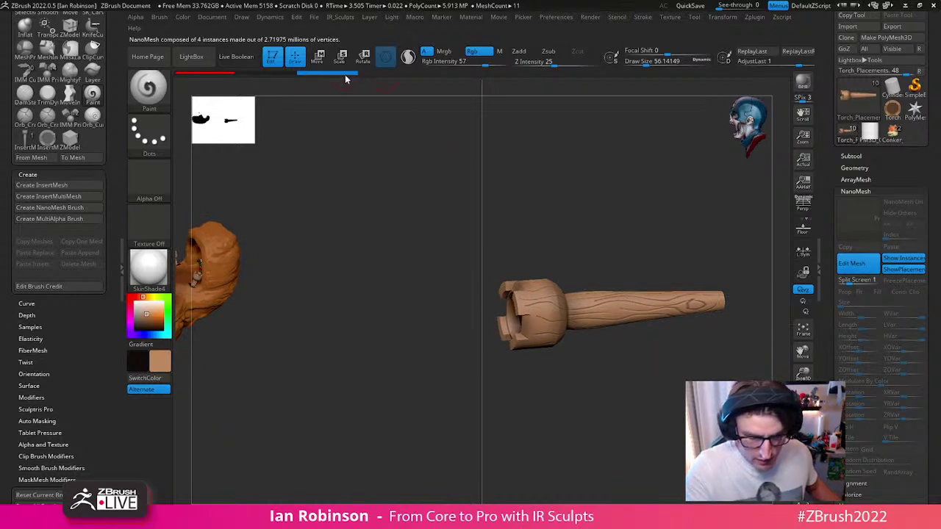
pyautogui.moveTo(594, 348); pyautogui.dragTo(639, 362)
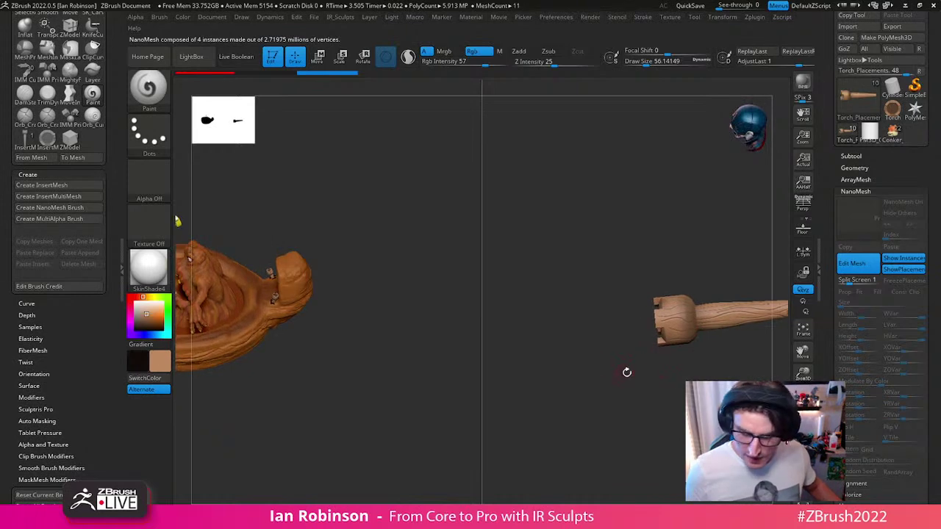
# Step: Leave Edit Mesh and check the repainted torches on the placement planes beside the squirrel against the source mesh
pyautogui.click(860, 263)
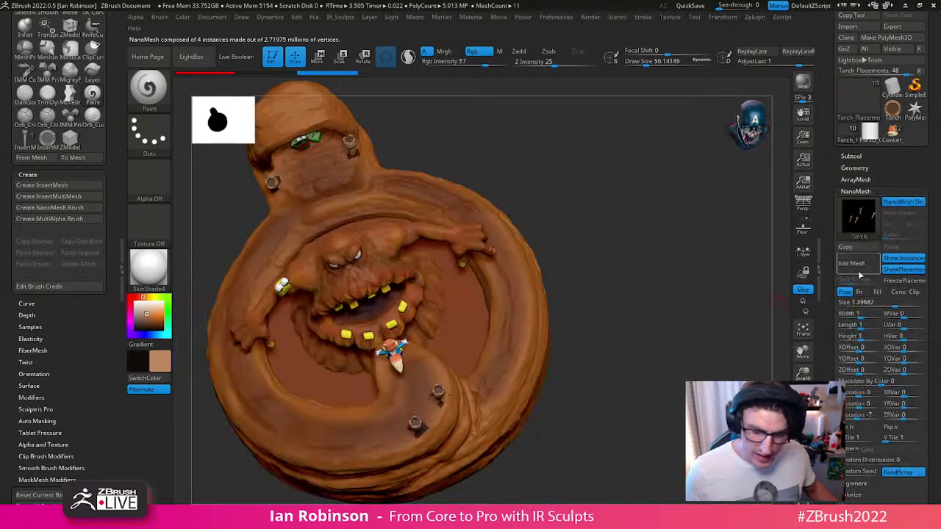
pyautogui.moveTo(596, 247); pyautogui.dragTo(582, 313)
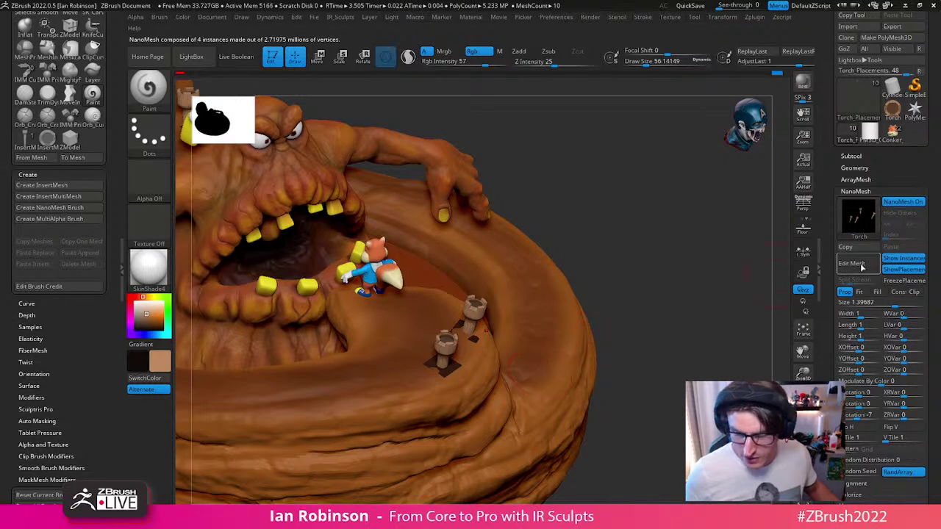
pyautogui.click(853, 263)
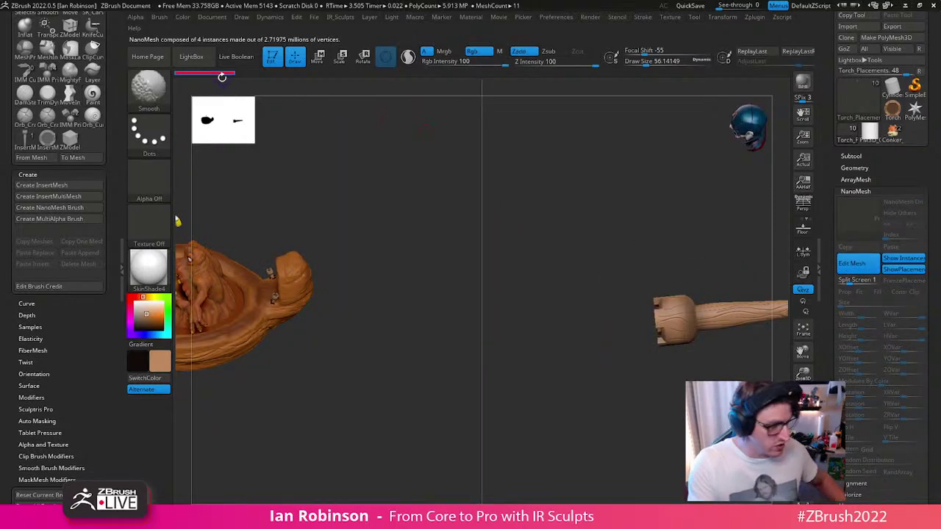
pyautogui.press('shift')
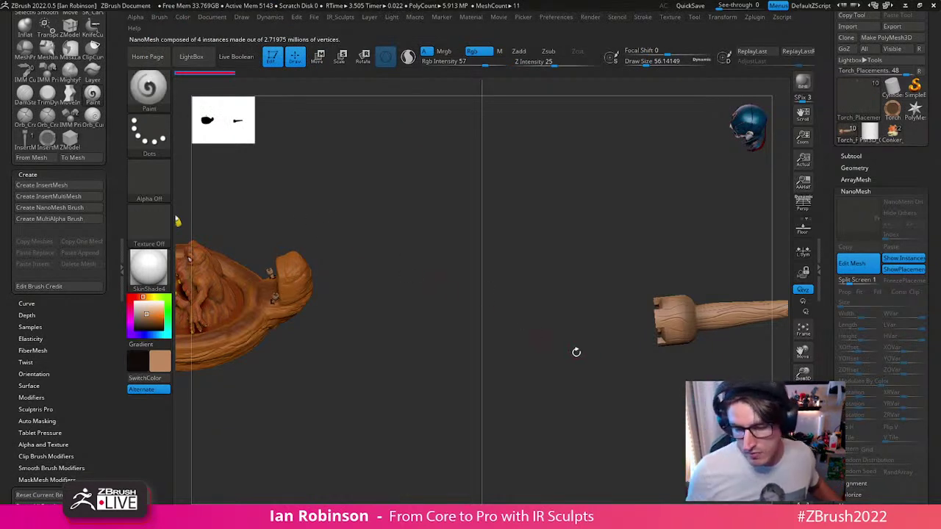
pyautogui.click(852, 263)
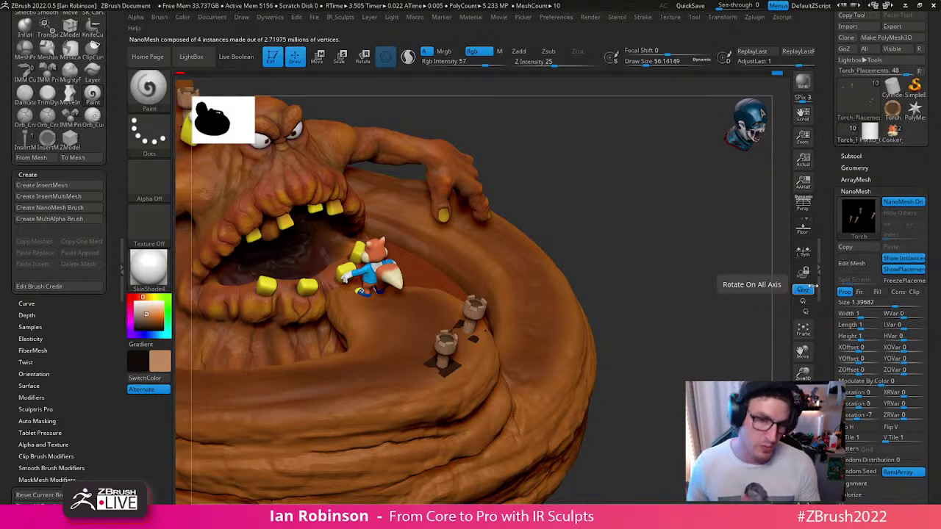
# Step: Hide the NanoMesh placement planes and check the torches from the side and above
pyautogui.moveTo(661, 305); pyautogui.dragTo(615, 245)
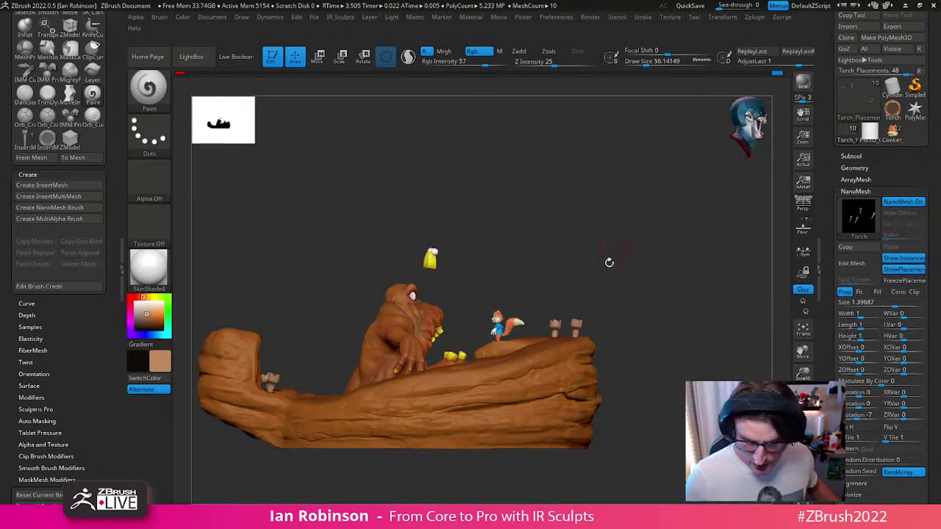
pyautogui.moveTo(684, 294); pyautogui.dragTo(298, 323)
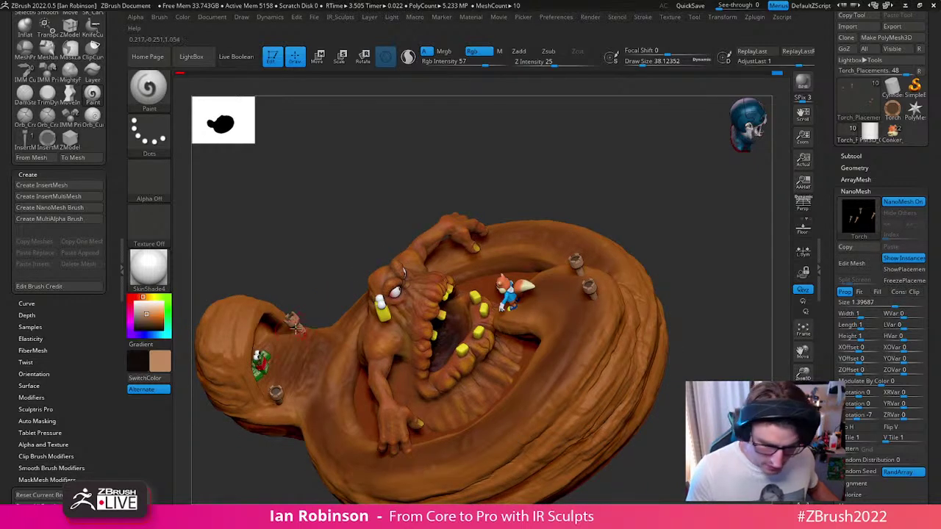
pyautogui.moveTo(296, 321); pyautogui.dragTo(302, 408)
pyautogui.moveTo(302, 408); pyautogui.dragTo(329, 334, button='right')
# Step: Open the NanoMesh Inventory options for the torch and bring the whole scene into side view
pyautogui.moveTo(932, 363); pyautogui.dragTo(933, 252)
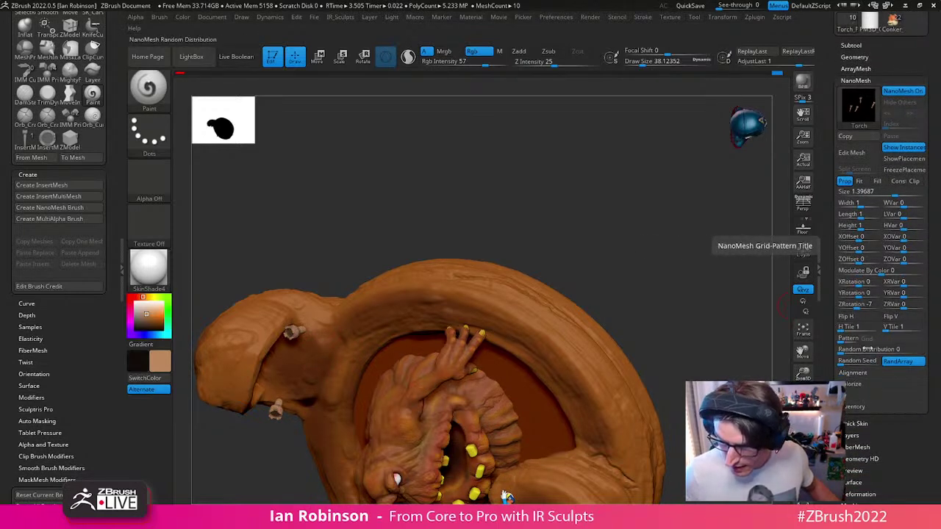
pyautogui.click(861, 408)
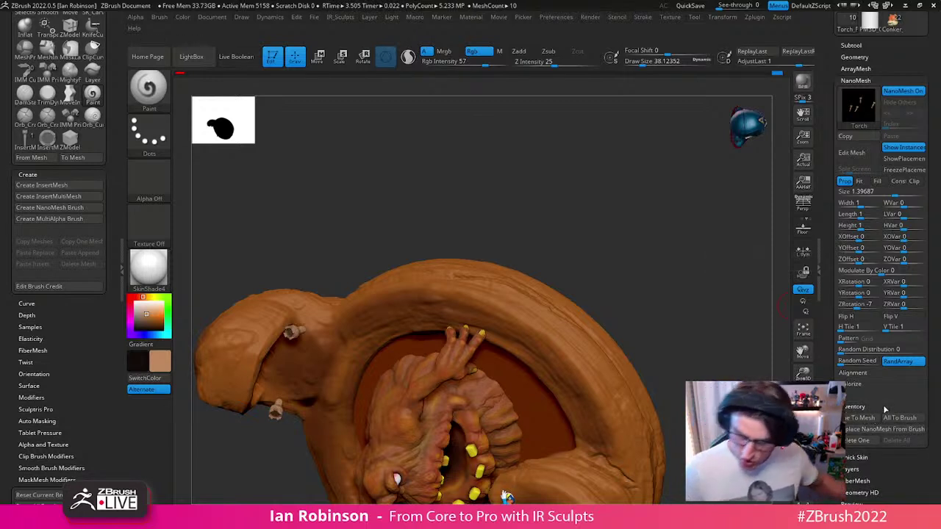
pyautogui.moveTo(689, 332); pyautogui.dragTo(767, 262)
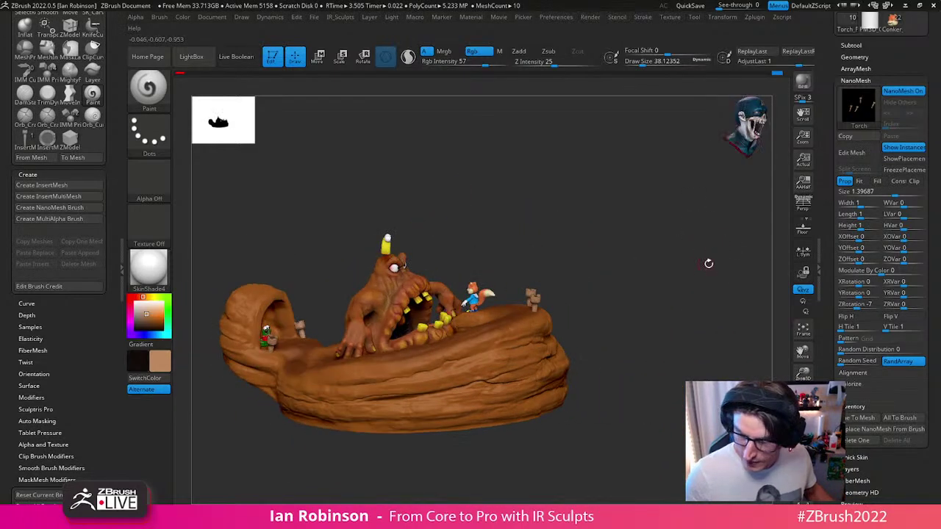
# Step: Shrink the torch NanoMesh to a size of about 1.01, keeping its height and width at 1
pyautogui.moveTo(860, 228); pyautogui.dragTo(887, 193)
pyautogui.click(859, 227)
pyautogui.write('1')
pyautogui.press('Return')
pyautogui.click(859, 204)
pyautogui.write('1')
pyautogui.press('Return')
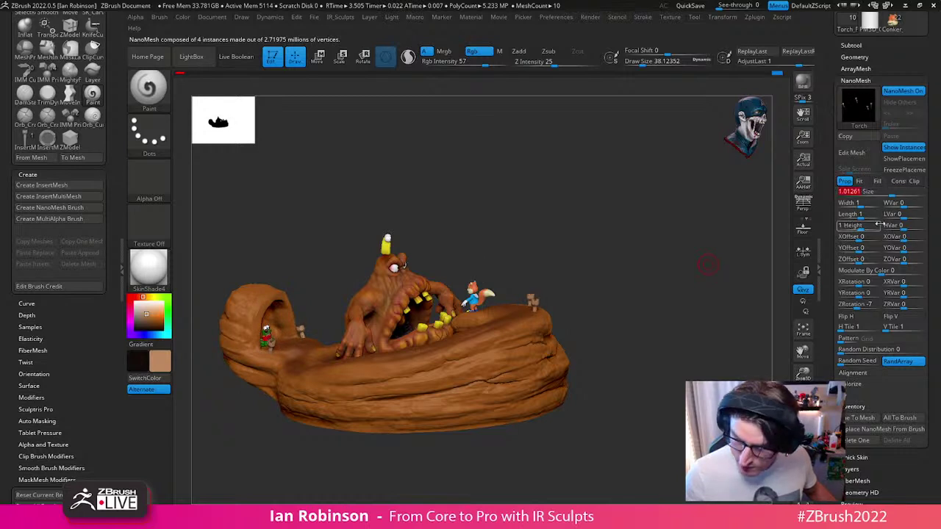
# Step: Examine the resized torches around the sculpture from the side, from above and up close
pyautogui.moveTo(696, 294)
pyautogui.mouseDown()
pyautogui.moveTo(716, 301)
pyautogui.moveTo(672, 307)
pyautogui.mouseUp()
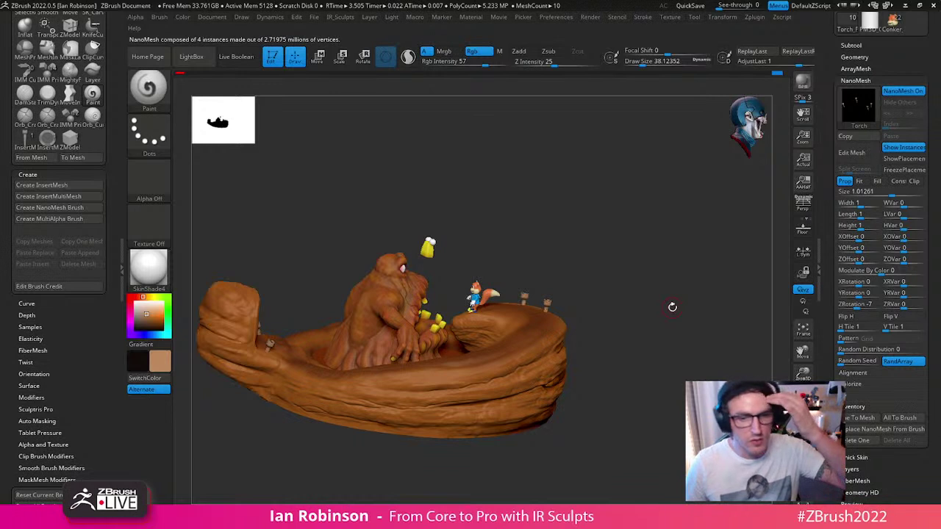
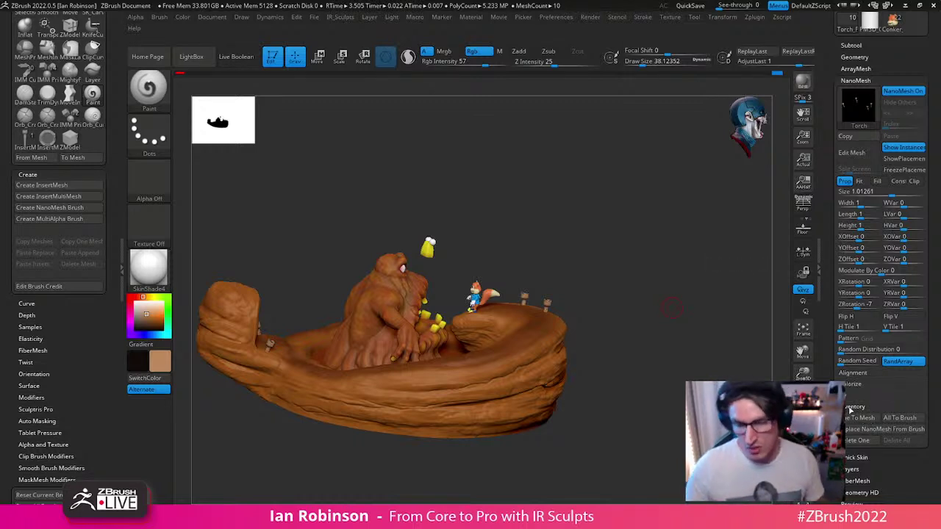
pyautogui.moveTo(652, 336); pyautogui.dragTo(658, 315)
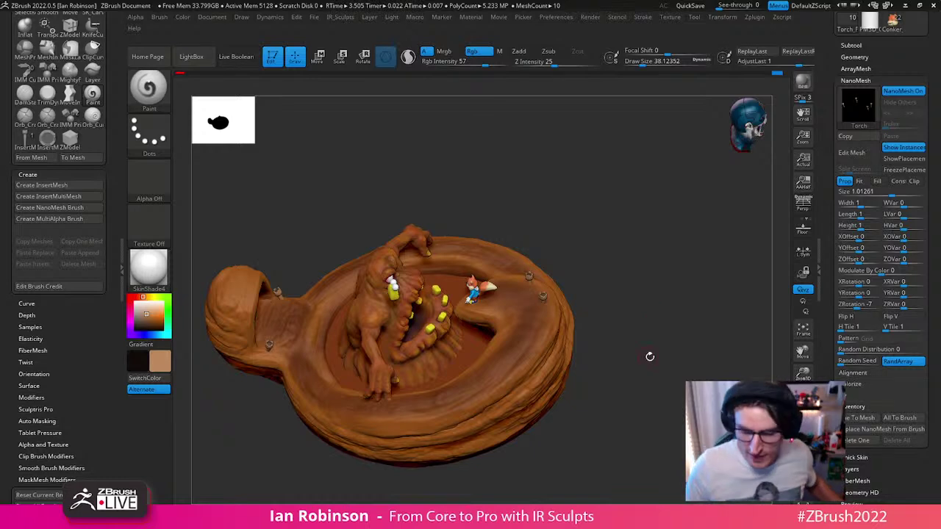
pyautogui.moveTo(648, 358); pyautogui.dragTo(626, 328)
pyautogui.keyDown('ctrl'); pyautogui.moveTo(569, 319); pyautogui.dragTo(654, 316, button='right'); pyautogui.keyUp('ctrl')
pyautogui.keyDown('ctrl'); pyautogui.moveTo(368, 303); pyautogui.dragTo(371, 334, button='right'); pyautogui.keyUp('ctrl')
pyautogui.keyDown('alt'); pyautogui.moveTo(371, 335); pyautogui.dragTo(336, 278, button='right'); pyautogui.keyUp('alt')
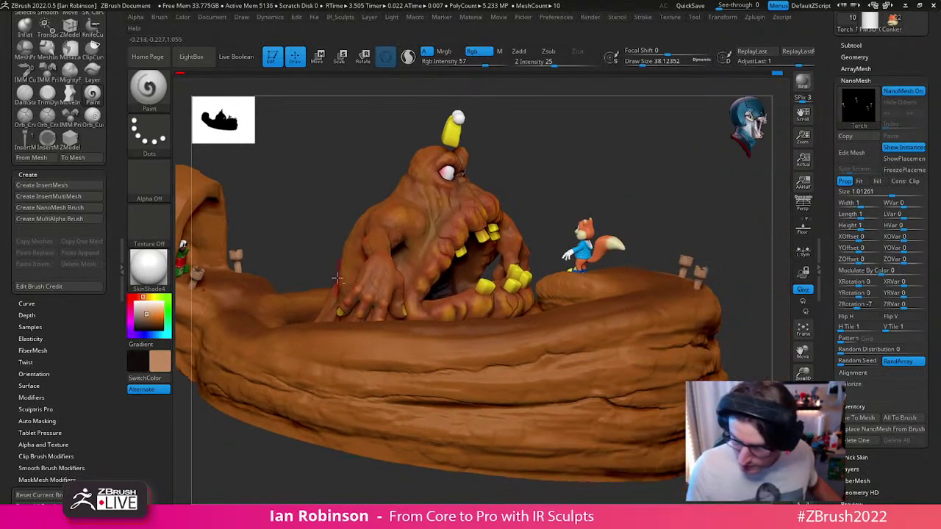
pyautogui.keyDown('ctrl'); pyautogui.moveTo(735, 216); pyautogui.dragTo(707, 226, button='right'); pyautogui.keyUp('ctrl')
# Step: Start Edit Mesh for the torch NanoMesh and try Split Screen modes 2 and 1
pyautogui.click(851, 153)
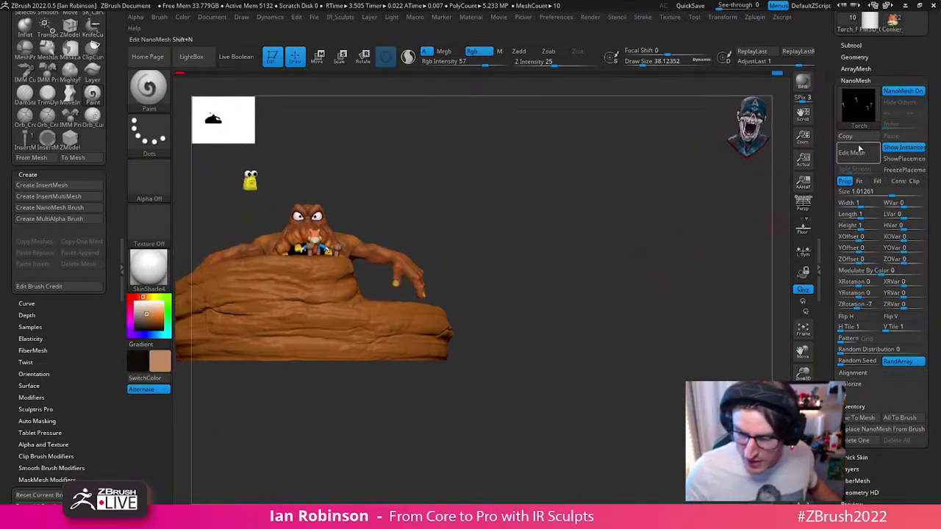
pyautogui.click(861, 170)
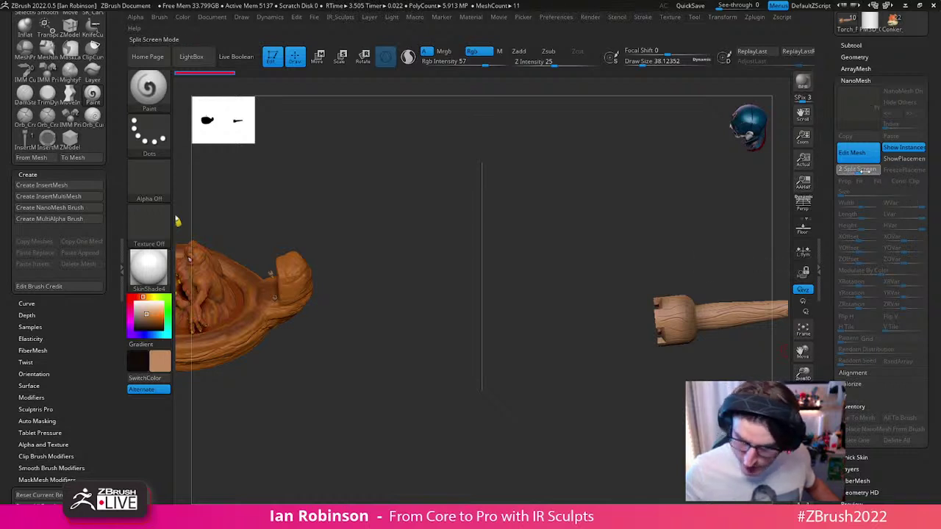
pyautogui.click(871, 171)
pyautogui.click(859, 171)
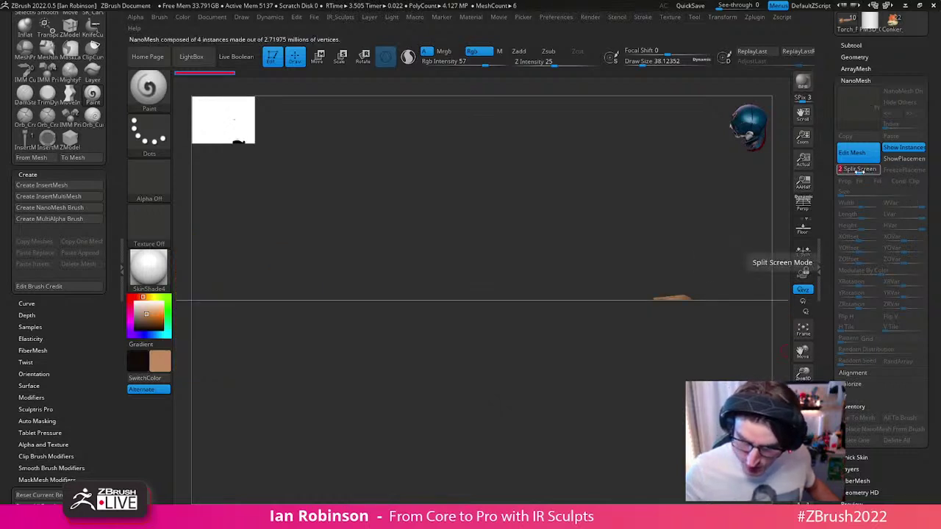
pyautogui.moveTo(859, 171); pyautogui.dragTo(874, 172)
pyautogui.moveTo(621, 355); pyautogui.dragTo(443, 493)
pyautogui.click(849, 172)
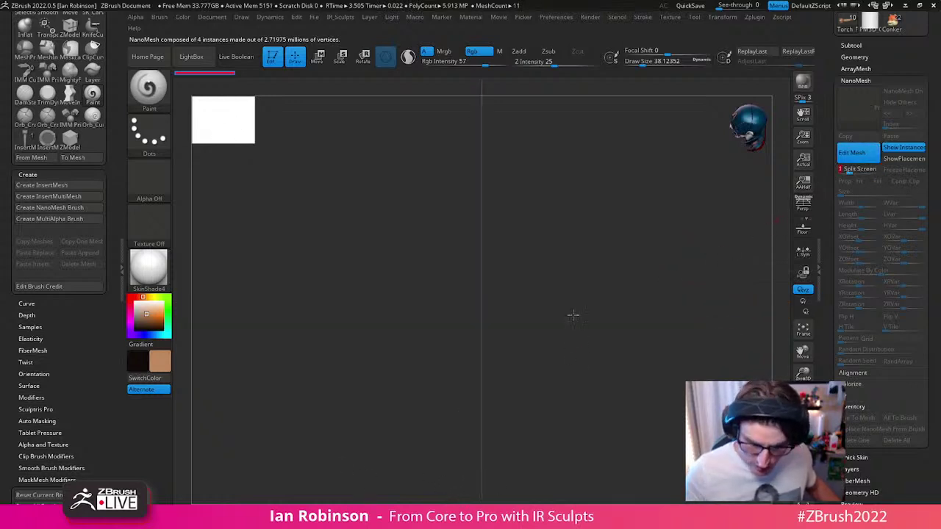
pyautogui.moveTo(597, 416)
pyautogui.mouseDown()
pyautogui.moveTo(621, 390)
pyautogui.moveTo(651, 395)
pyautogui.moveTo(435, 280)
pyautogui.moveTo(396, 376)
pyautogui.moveTo(564, 374)
pyautogui.moveTo(594, 301)
pyautogui.moveTo(600, 326)
pyautogui.moveTo(662, 291)
pyautogui.moveTo(616, 236)
pyautogui.moveTo(627, 236)
pyautogui.mouseUp()
pyautogui.press('s')
pyautogui.keyDown('alt'); pyautogui.moveTo(613, 232); pyautogui.dragTo(624, 245, button='right'); pyautogui.keyUp('alt')
pyautogui.moveTo(624, 247)
pyautogui.mouseDown()
pyautogui.moveTo(614, 265)
pyautogui.moveTo(573, 275)
pyautogui.moveTo(521, 327)
pyautogui.moveTo(546, 273)
pyautogui.mouseUp()
# Step: Leave Edit Mesh and frame the whole sculpture again in a three-quarter view
pyautogui.click(853, 153)
pyautogui.keyDown('alt'); pyautogui.moveTo(630, 410); pyautogui.dragTo(626, 338); pyautogui.keyUp('alt')
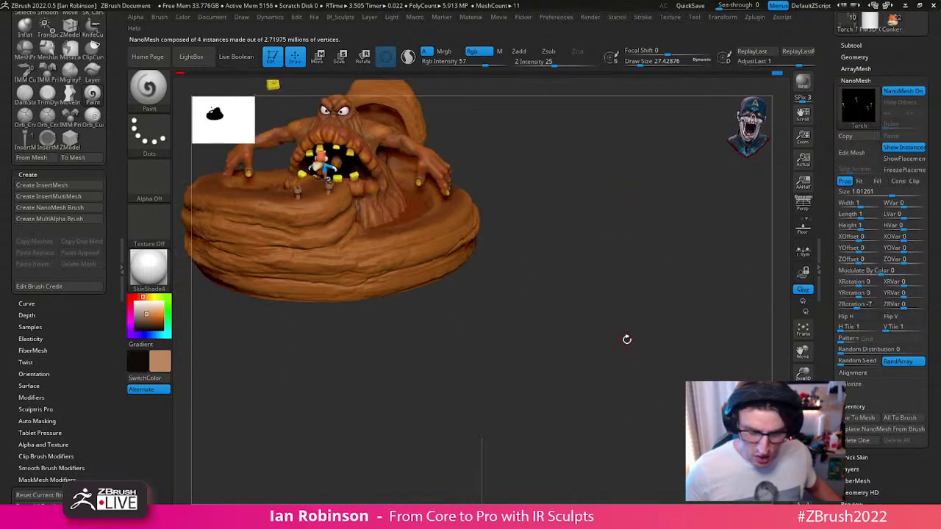
pyautogui.moveTo(643, 254)
pyautogui.keyDown('alt'); pyautogui.mouseDown()
pyautogui.moveTo(673, 365)
pyautogui.moveTo(671, 396)
pyautogui.mouseUp(); pyautogui.keyUp('alt')
pyautogui.keyDown('ctrl'); pyautogui.moveTo(665, 344); pyautogui.dragTo(483, 366, button='right'); pyautogui.keyUp('ctrl')
pyautogui.moveTo(451, 335); pyautogui.dragTo(462, 328, button='right')
pyautogui.moveTo(581, 290)
pyautogui.keyDown('ctrl'); pyautogui.mouseDown(button='right')
pyautogui.moveTo(582, 261)
pyautogui.moveTo(582, 269)
pyautogui.mouseUp(button='right'); pyautogui.keyUp('ctrl')
# Step: Save the tool over the existing file Enviornment_BlockOut_01.ztl
pyautogui.moveTo(930, 53); pyautogui.dragTo(932, 146)
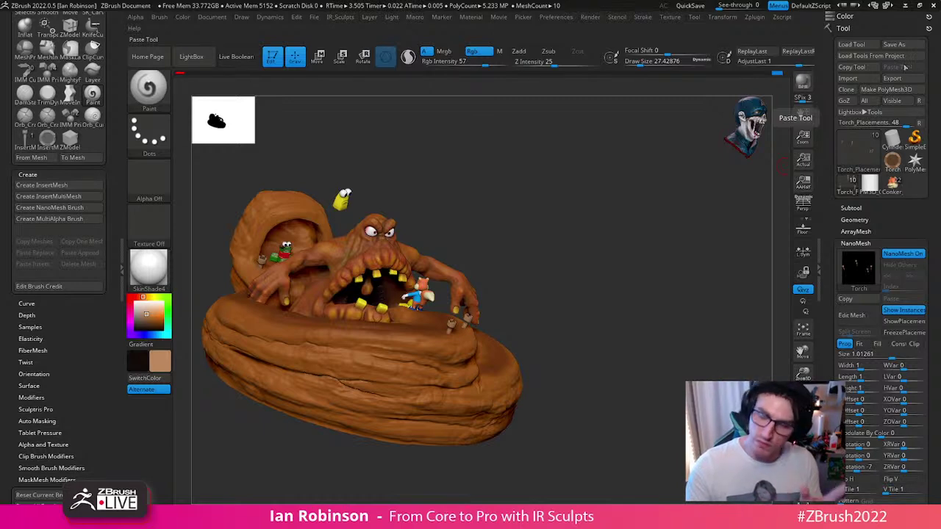
pyautogui.click(904, 45)
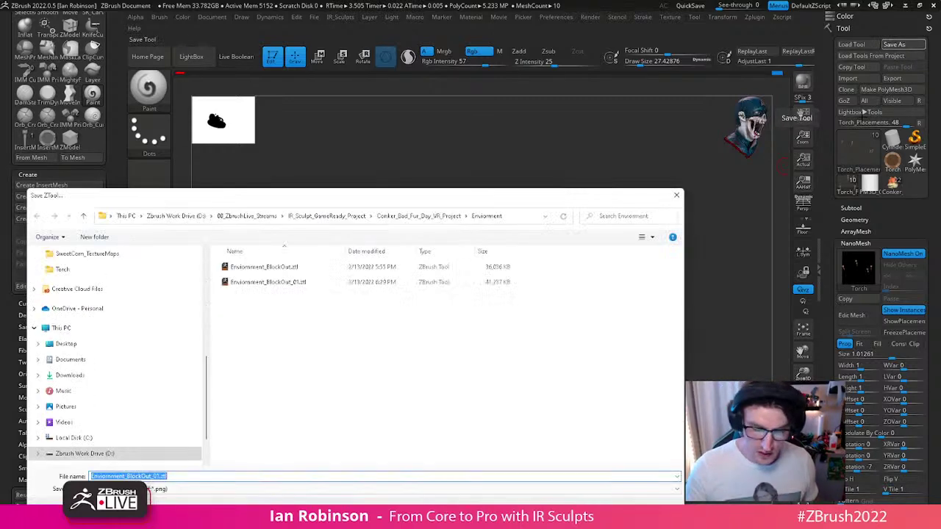
pyautogui.press('Return')
pyautogui.press('y')
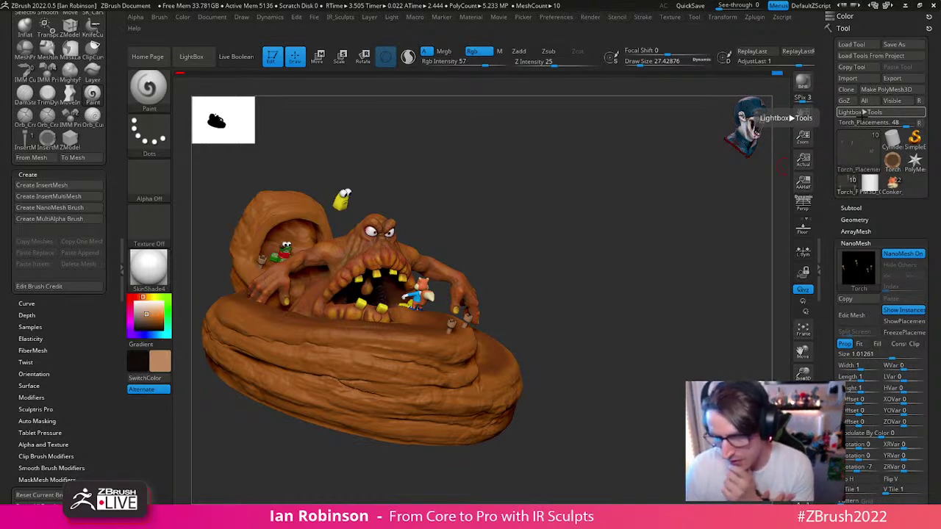
# Step: Examine the torch layout and the whole environment from the opposite side and from above
pyautogui.moveTo(728, 250); pyautogui.dragTo(483, 338)
pyautogui.moveTo(482, 338)
pyautogui.keyDown('ctrl'); pyautogui.mouseDown(button='right')
pyautogui.moveTo(514, 363)
pyautogui.moveTo(515, 319)
pyautogui.moveTo(506, 373)
pyautogui.moveTo(479, 331)
pyautogui.mouseUp(button='right'); pyautogui.keyUp('ctrl')
pyautogui.moveTo(479, 330); pyautogui.dragTo(509, 376)
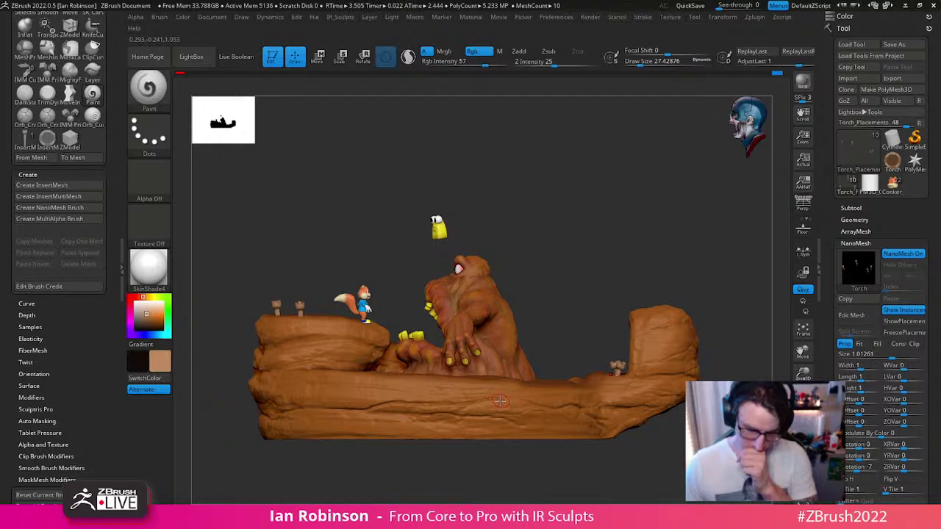
pyautogui.moveTo(499, 403); pyautogui.dragTo(494, 431)
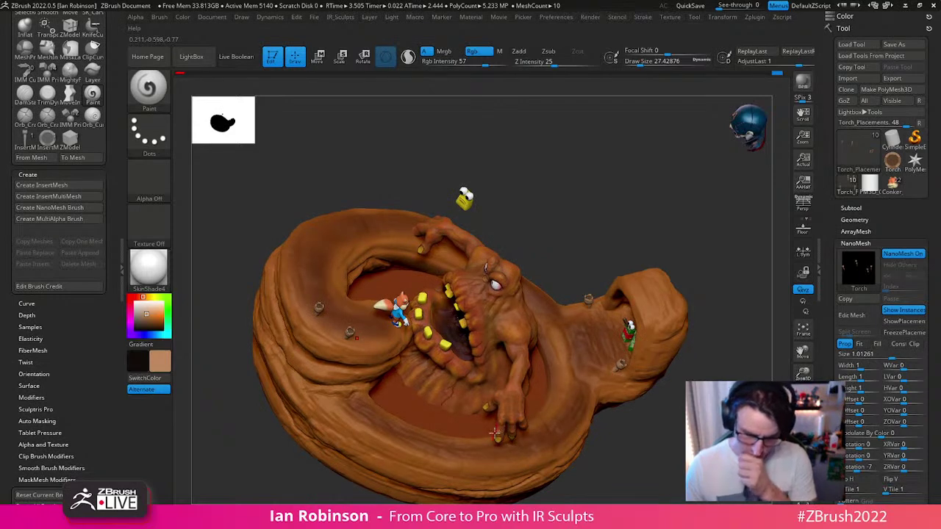
pyautogui.moveTo(493, 427); pyautogui.dragTo(499, 397)
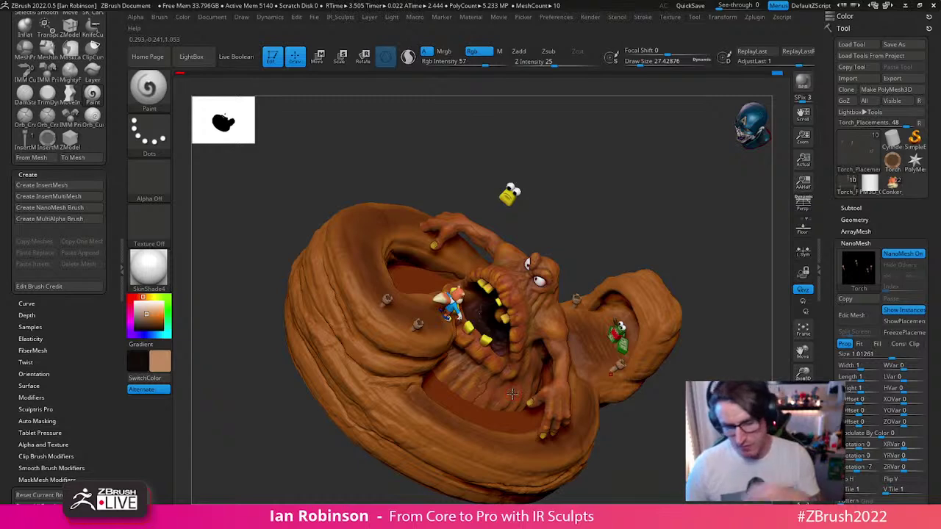
pyautogui.moveTo(509, 401); pyautogui.dragTo(506, 406)
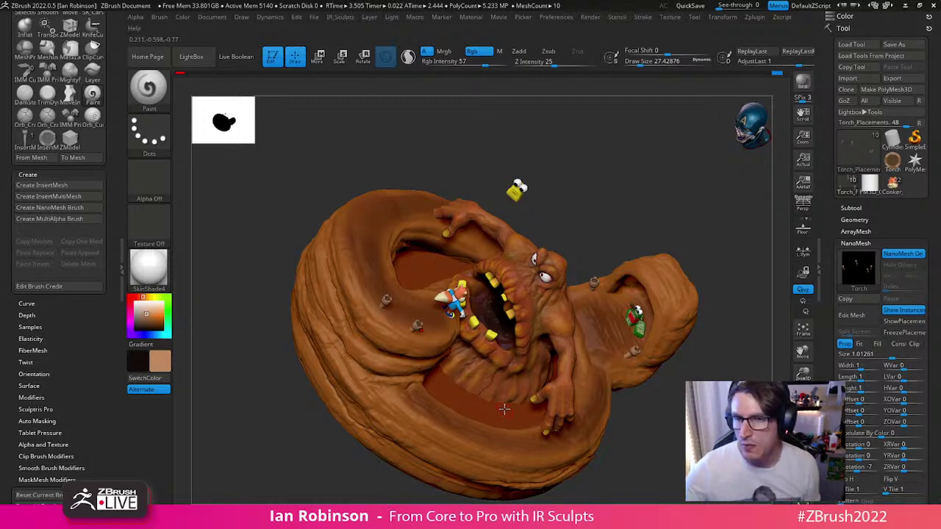
# Step: Make the window see-through and examine the reference board's game screenshot with the white roll in the cave
pyautogui.moveTo(627, 1); pyautogui.dragTo(672, 162, button='right')
pyautogui.scroll(-8, 674, 182)
pyautogui.scroll(-4, 680, 200)
pyautogui.scroll(4, 692, 177)
pyautogui.scroll(-4, 662, 198)
pyautogui.moveTo(669, 189); pyautogui.dragTo(642, 212, button='middle')
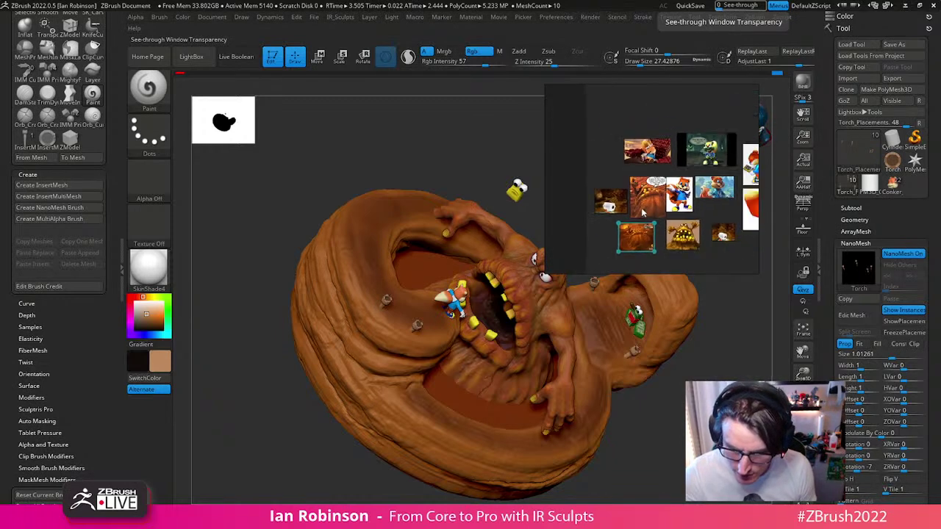
pyautogui.scroll(5, 642, 212)
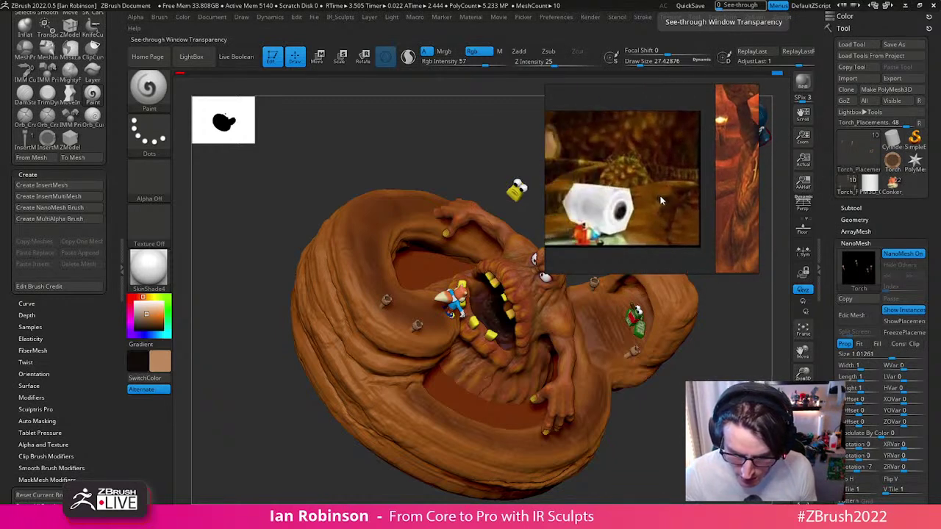
pyautogui.moveTo(658, 172); pyautogui.dragTo(710, 174, button='middle')
pyautogui.scroll(-2, 709, 174)
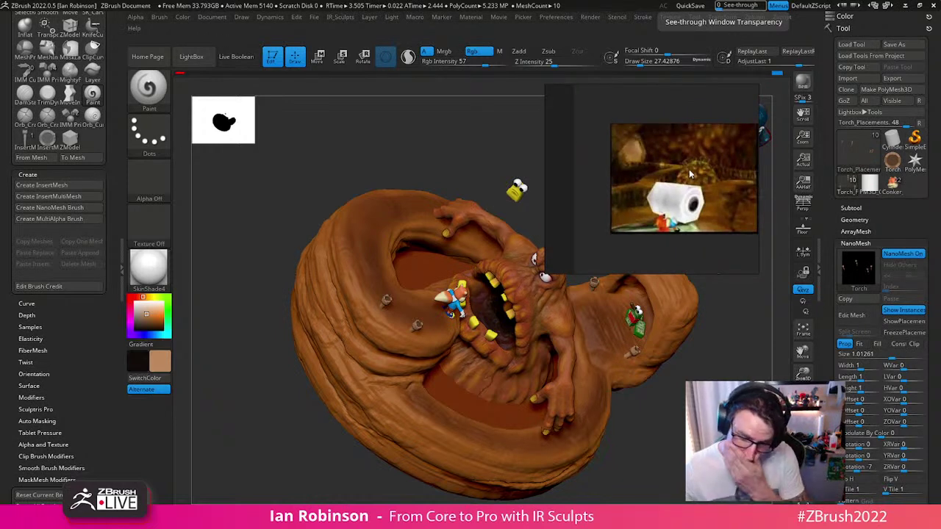
# Step: Browse the monster and squirrel images on the reference board and return to the sculpture
pyautogui.scroll(-5, 689, 174)
pyautogui.scroll(5, 672, 176)
pyautogui.moveTo(667, 185); pyautogui.dragTo(615, 202, button='middle')
pyautogui.scroll(-3, 641, 217)
pyautogui.scroll(-2, 641, 217)
pyautogui.moveTo(694, 219); pyautogui.dragTo(580, 163, button='middle')
pyautogui.scroll(-4, 665, 222)
pyautogui.scroll(5, 666, 220)
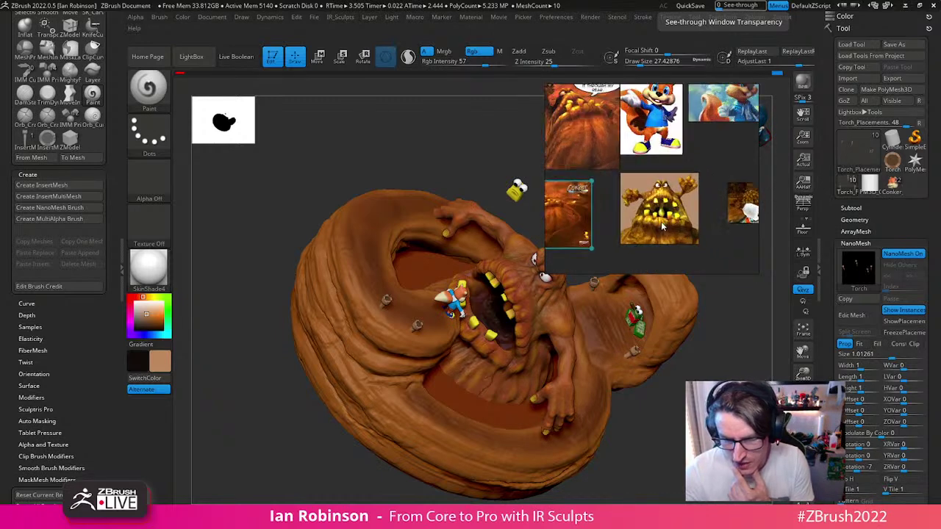
pyautogui.hotkey('alt', 'Tab')
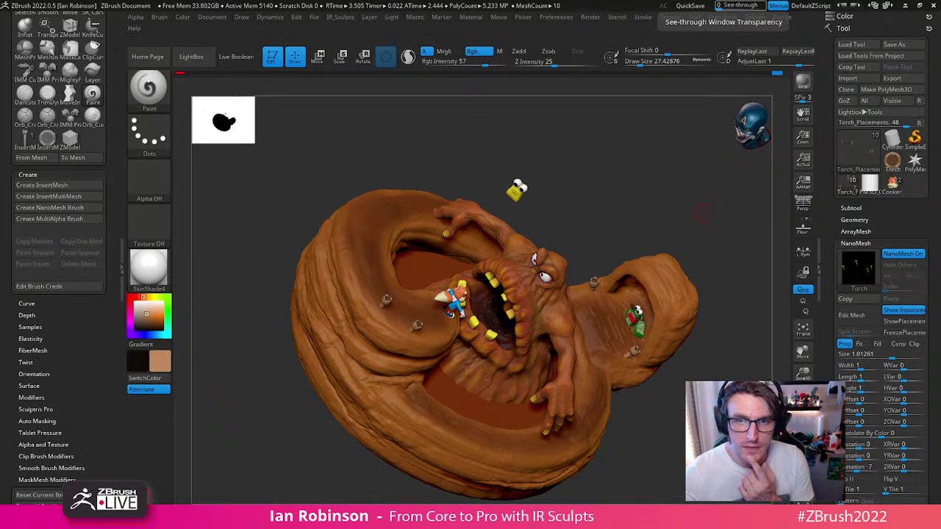
# Step: Switch to the web browser and search Google Images for "conker bad fur bad gate"
pyautogui.moveTo(456, 3); pyautogui.dragTo(486, 77)
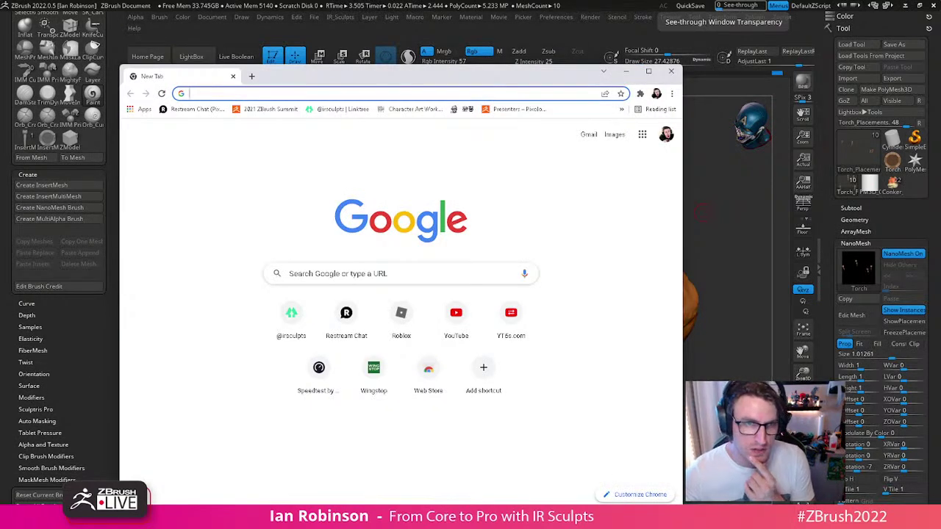
pyautogui.click(395, 273)
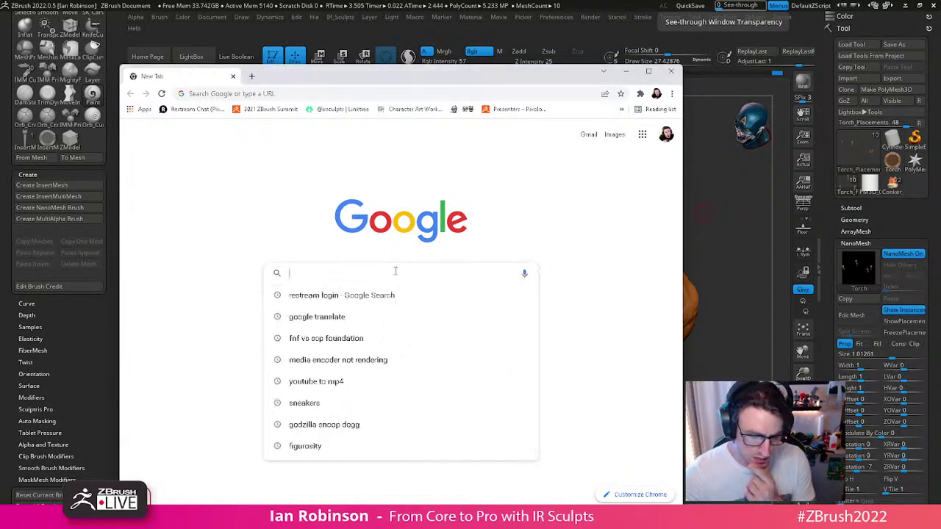
pyautogui.write('con')
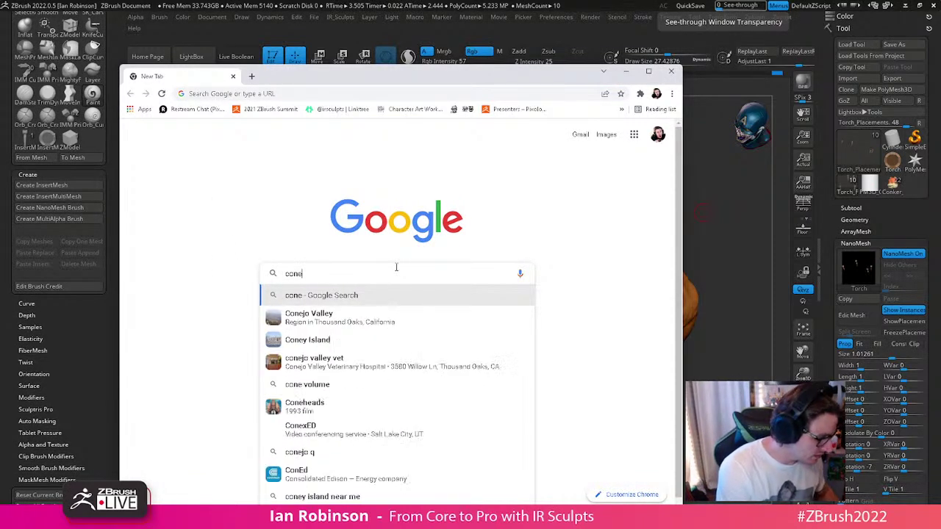
pyautogui.write('ker bad fu')
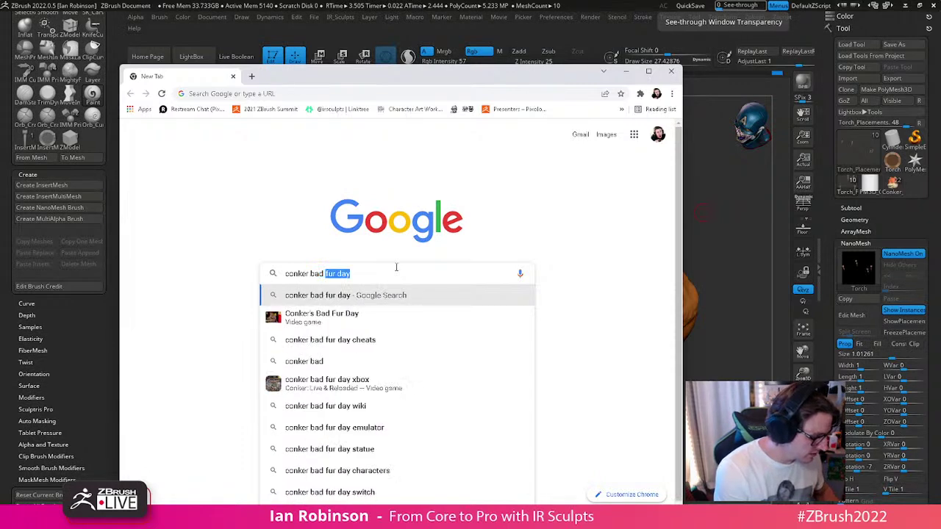
pyautogui.write('r bad ')
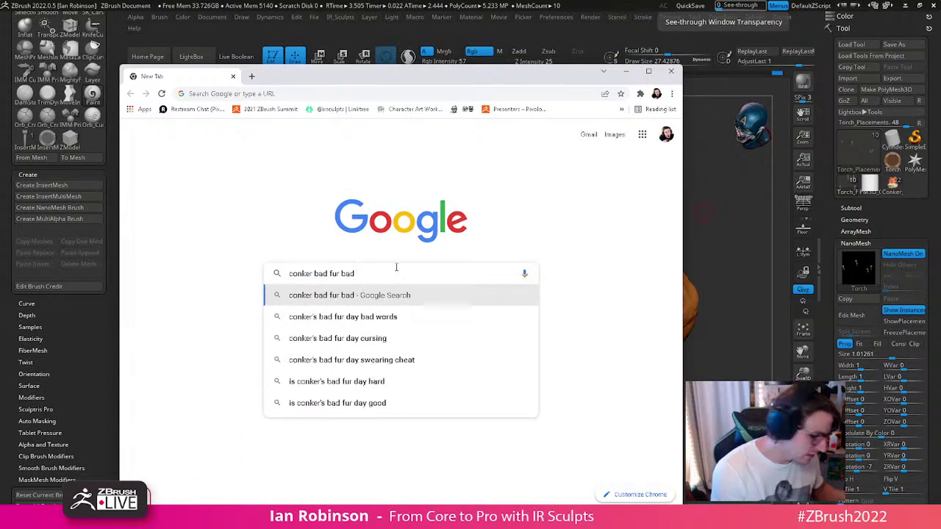
pyautogui.write('gate')
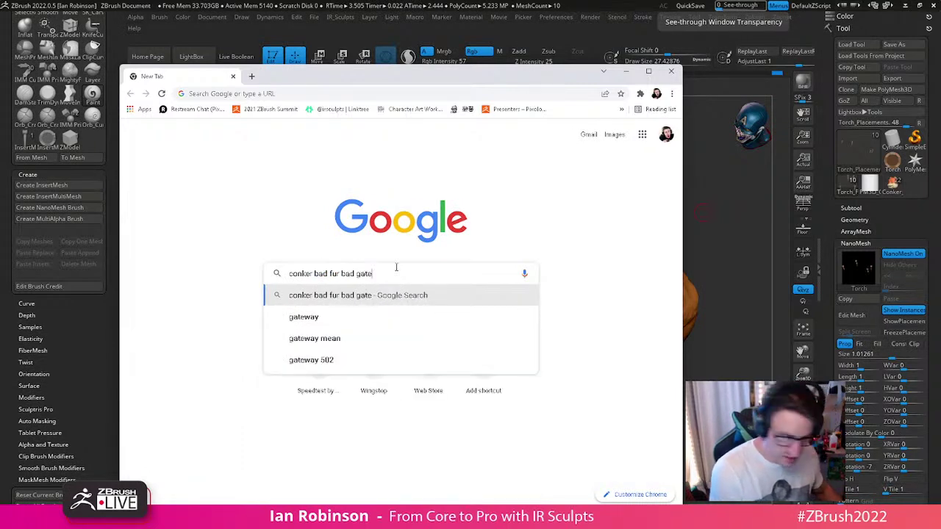
pyautogui.press('Return')
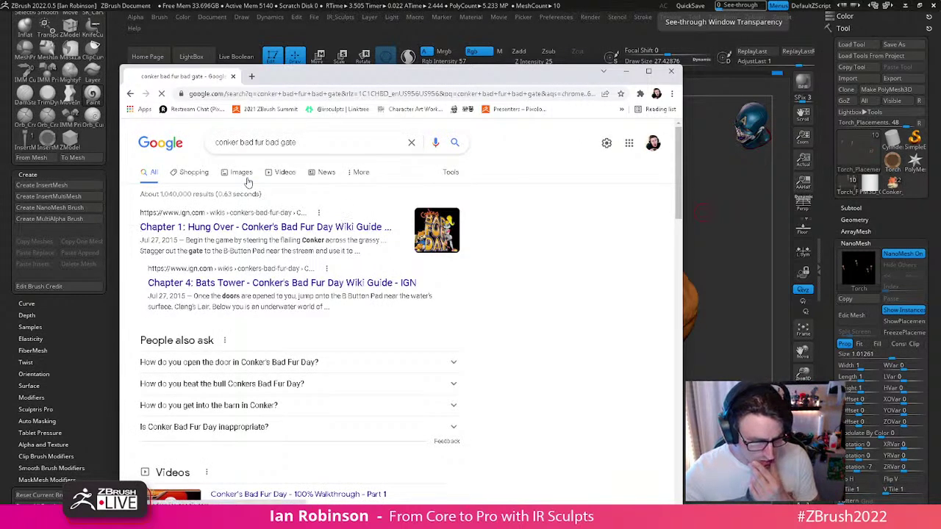
pyautogui.click(245, 175)
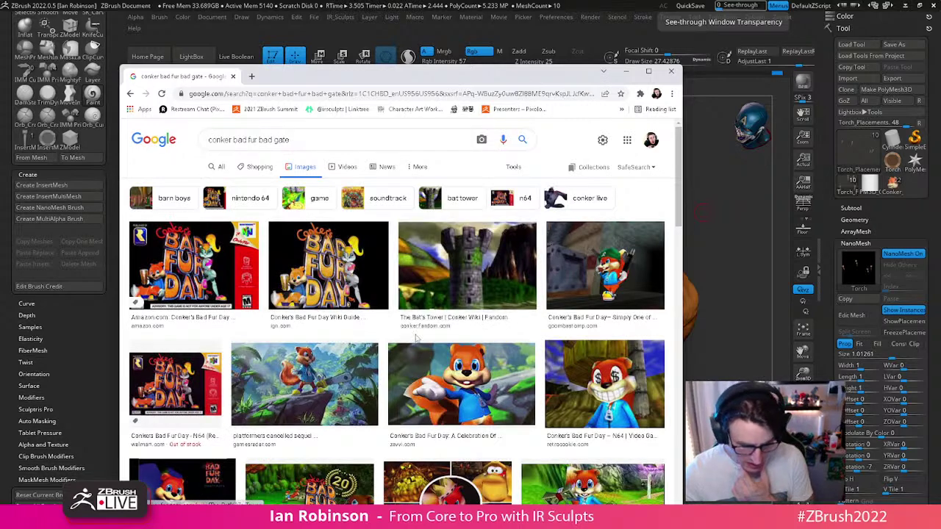
# Step: Look through the image results for a picture of the game's gate
pyautogui.scroll(-2, 421, 346)
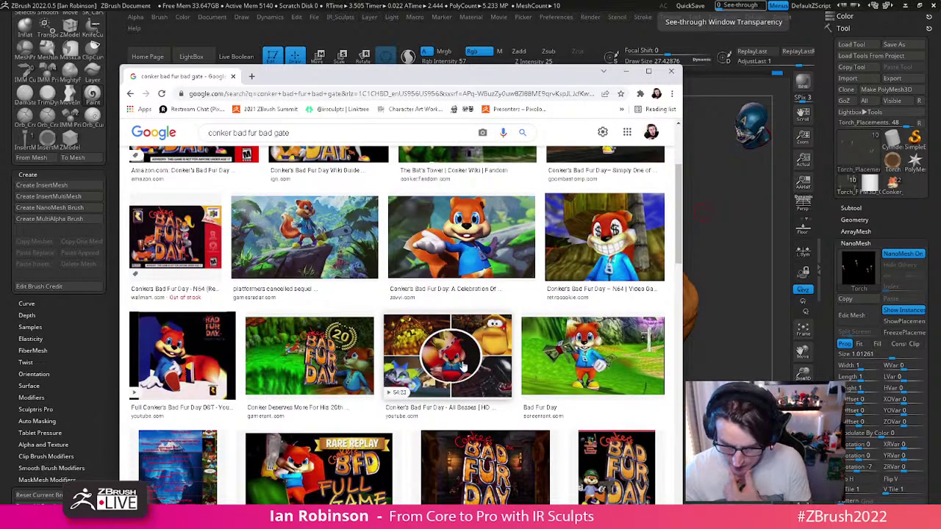
pyautogui.scroll(-2, 458, 367)
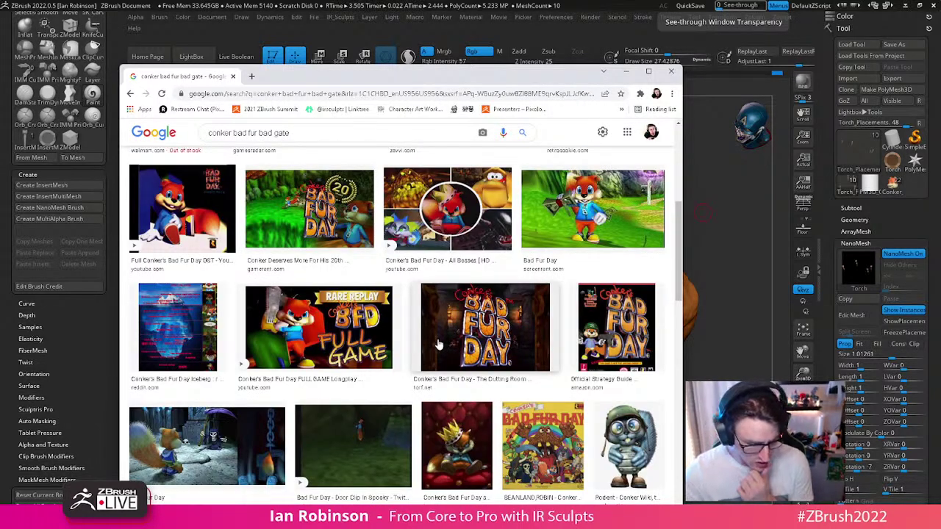
pyautogui.scroll(-3, 416, 320)
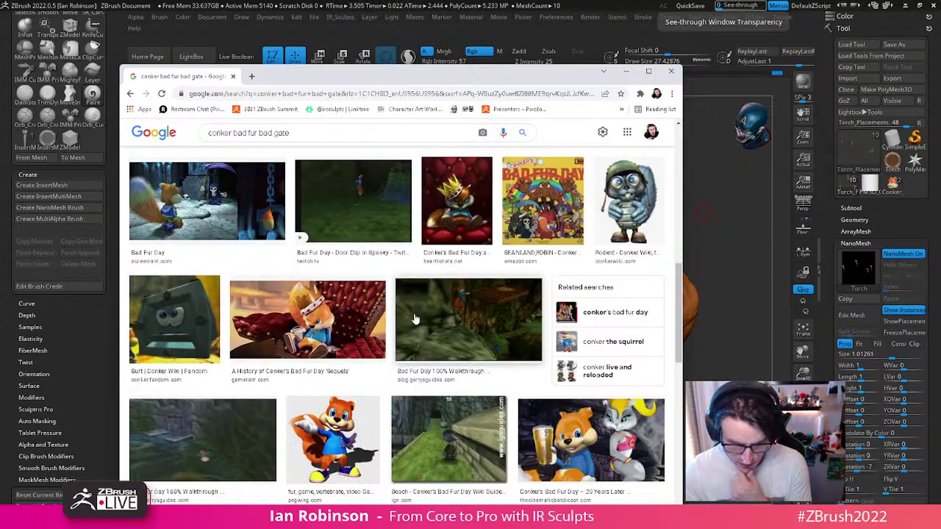
pyautogui.scroll(-1, 424, 317)
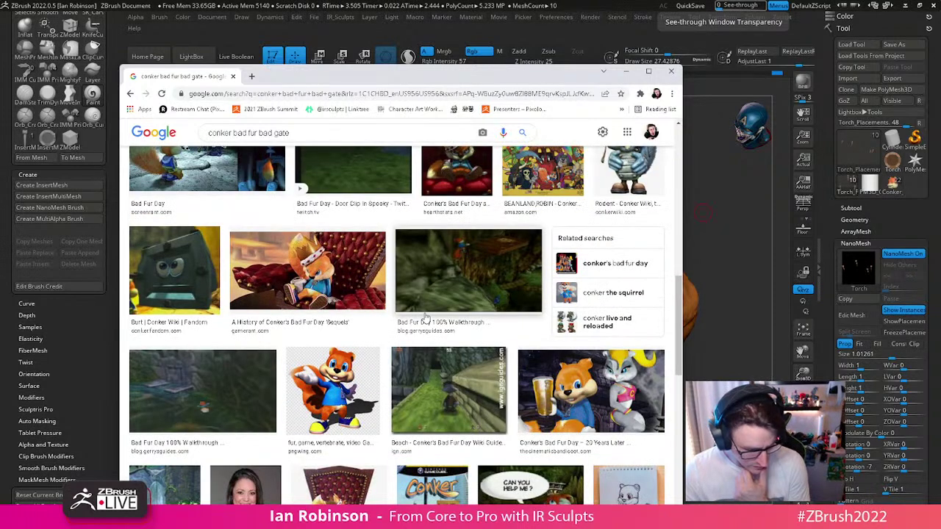
pyautogui.scroll(-5, 425, 317)
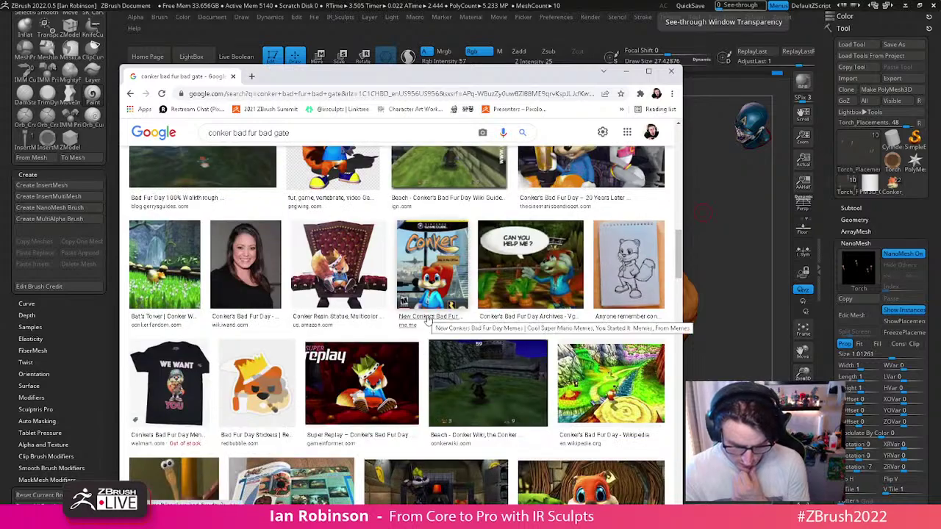
pyautogui.scroll(10, 429, 318)
pyautogui.scroll(3, 379, 302)
# Step: Search Google Images for "conker bad fur bad locked money"
pyautogui.doubleClick(281, 133)
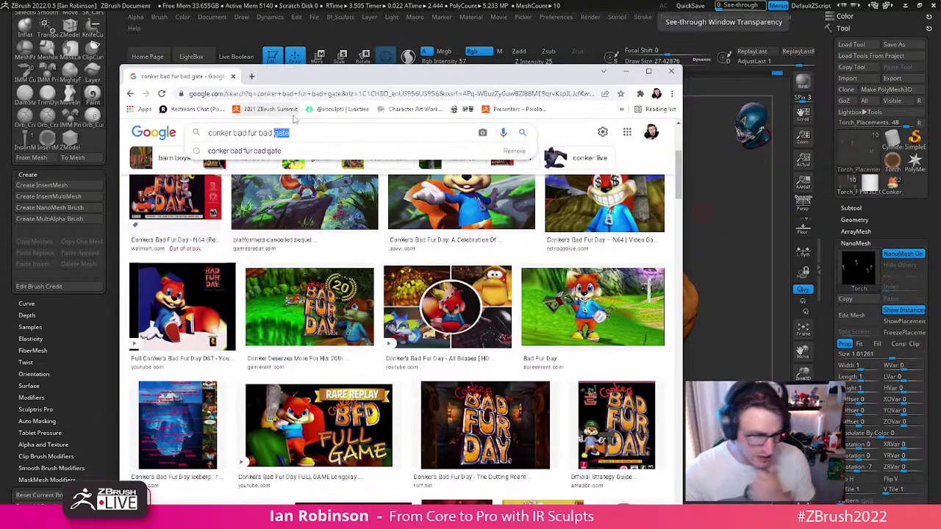
pyautogui.write('locked')
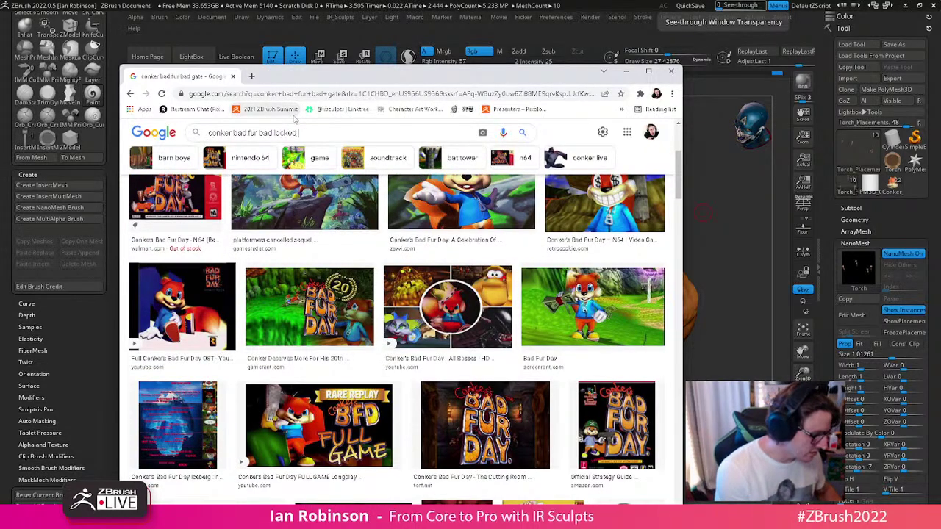
pyautogui.write(' money')
pyautogui.press('Return')
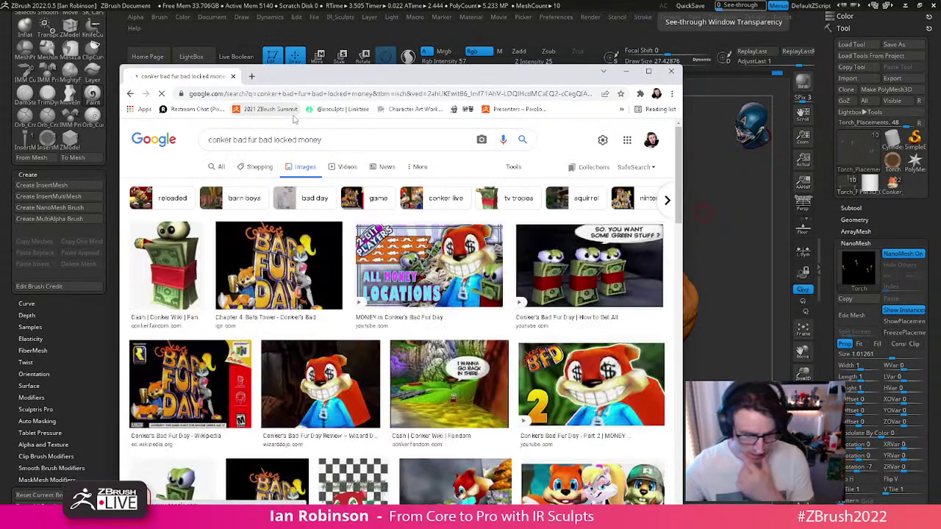
# Step: Browse the locked-money image results for a usable gate reference, closing the web browser to return to the sculpture
pyautogui.scroll(-2, 456, 382)
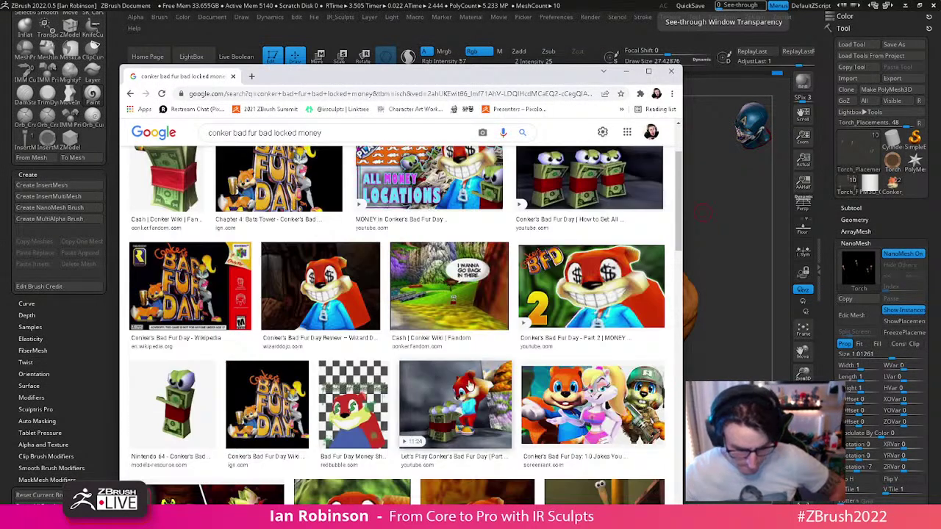
pyautogui.scroll(-2, 456, 379)
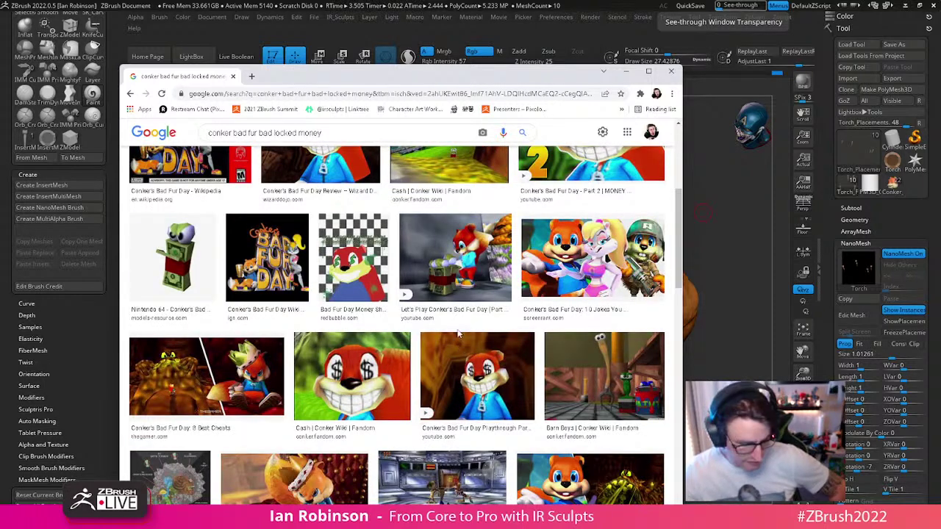
pyautogui.scroll(-2, 461, 349)
pyautogui.scroll(-2, 458, 330)
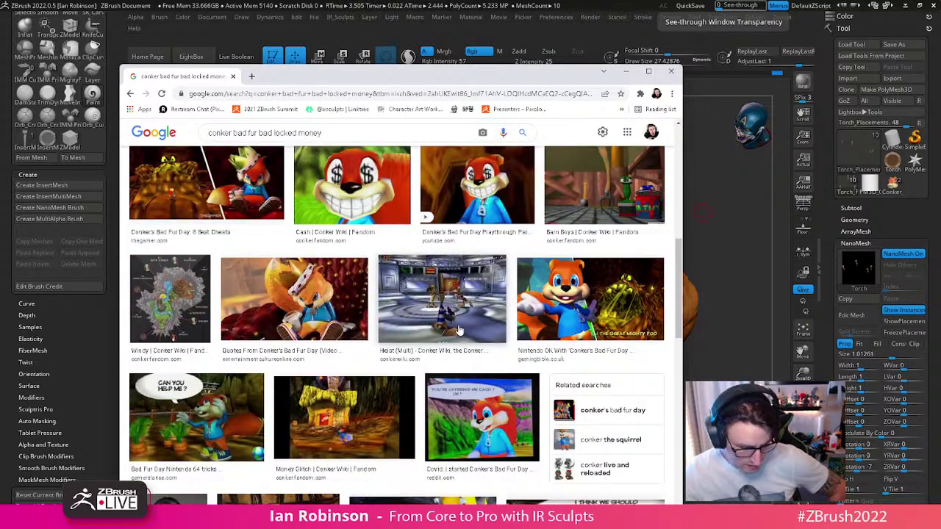
pyautogui.scroll(-1, 456, 315)
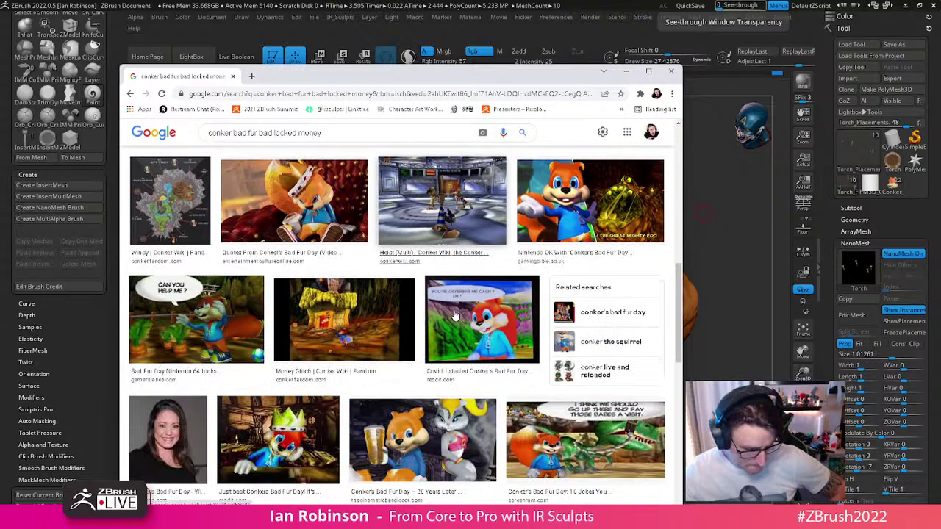
pyautogui.scroll(-2, 455, 316)
pyautogui.scroll(-1, 455, 316)
pyautogui.scroll(-3, 455, 316)
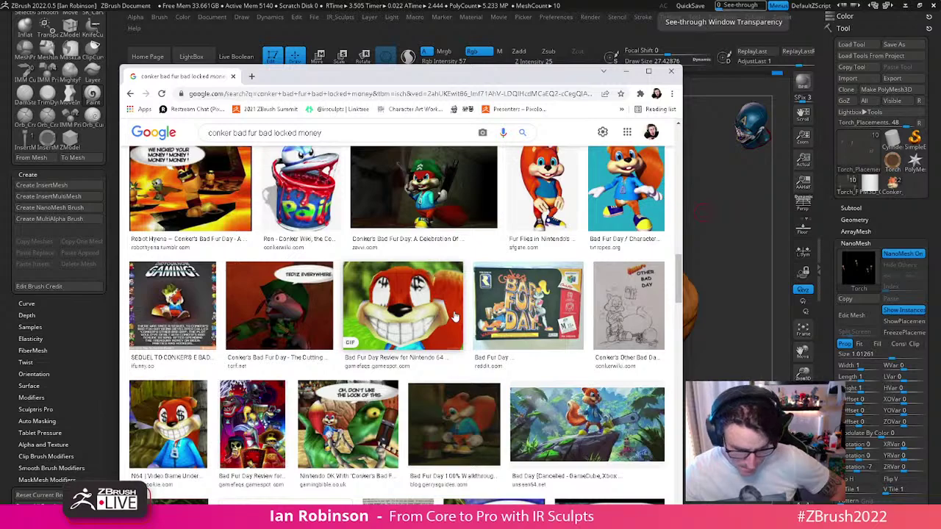
pyautogui.scroll(-3, 455, 316)
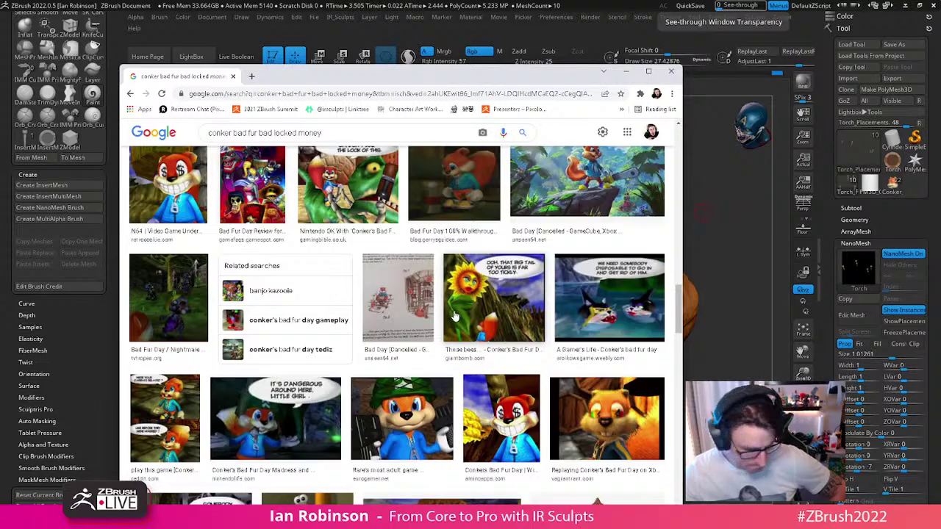
pyautogui.scroll(-3, 455, 316)
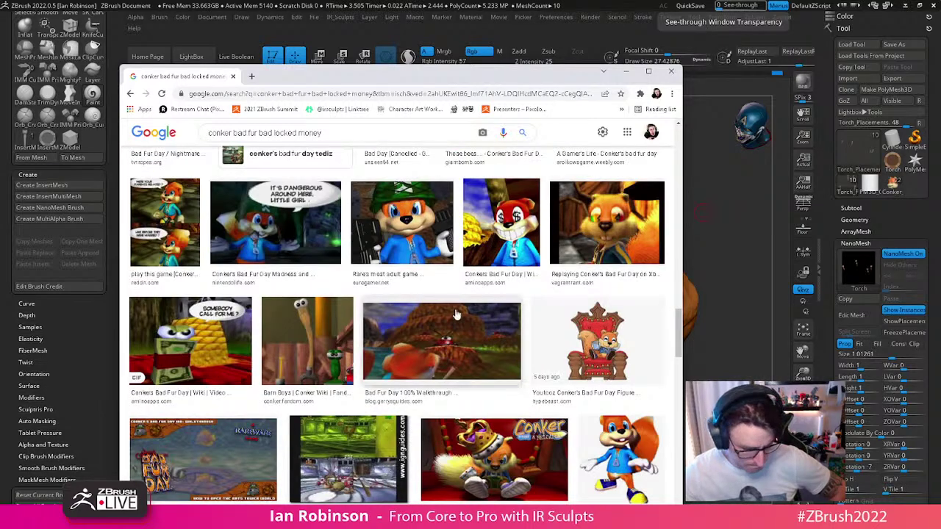
pyautogui.scroll(-2, 455, 315)
pyautogui.scroll(7, 455, 314)
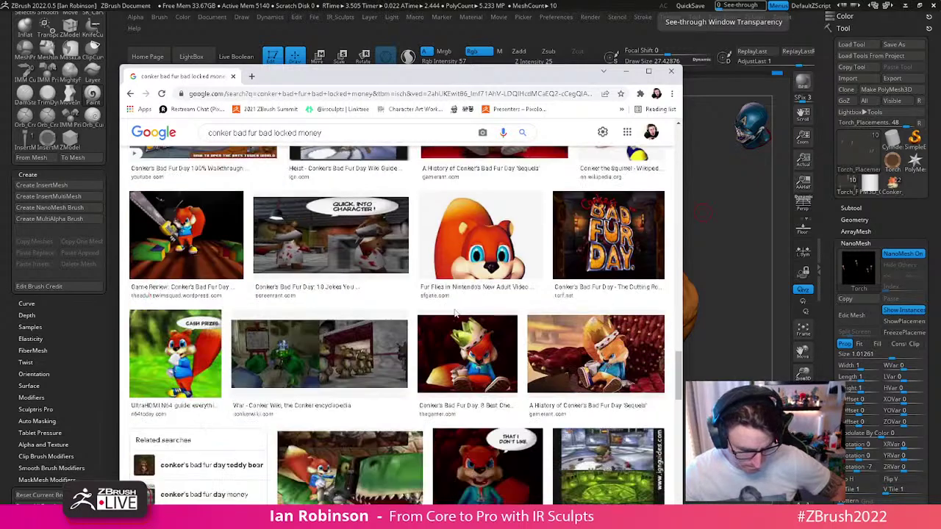
pyautogui.scroll(-2, 455, 315)
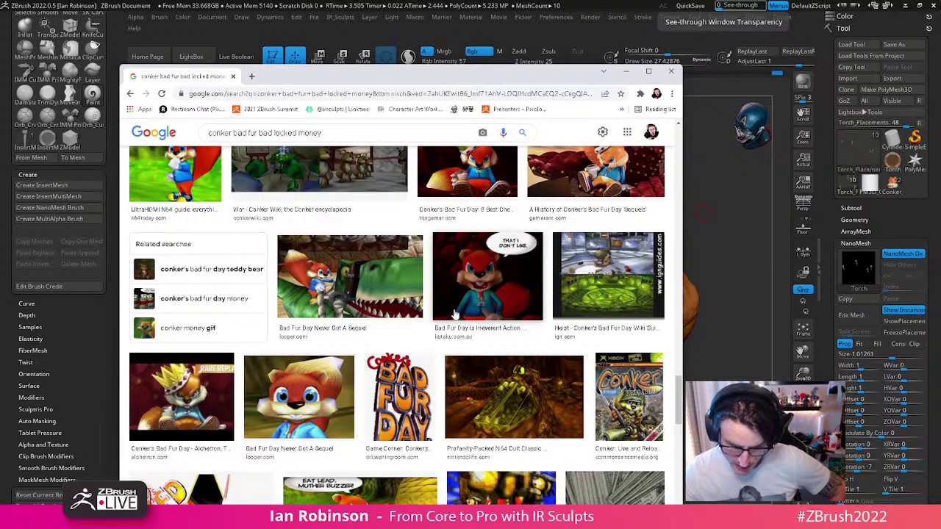
pyautogui.scroll(-4, 455, 314)
pyautogui.rightClick(666, 266)
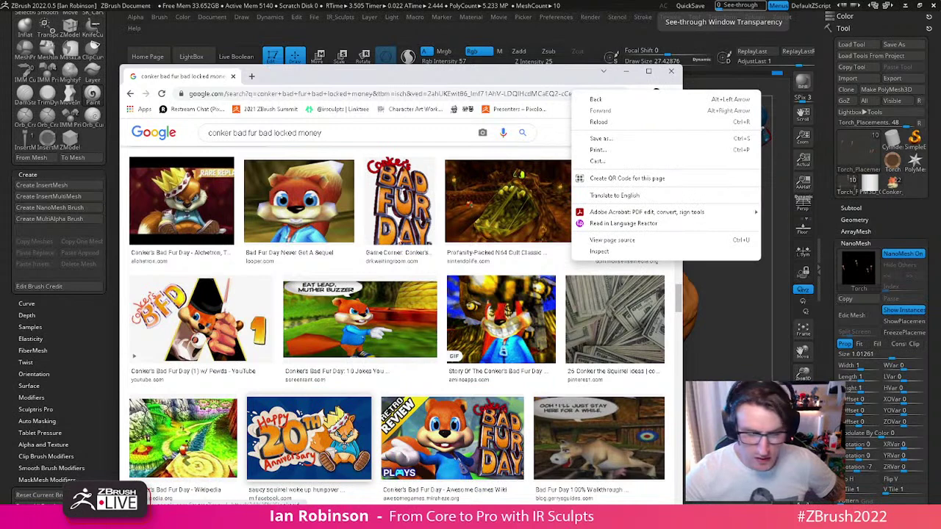
pyautogui.click(671, 71)
pyautogui.click(671, 72)
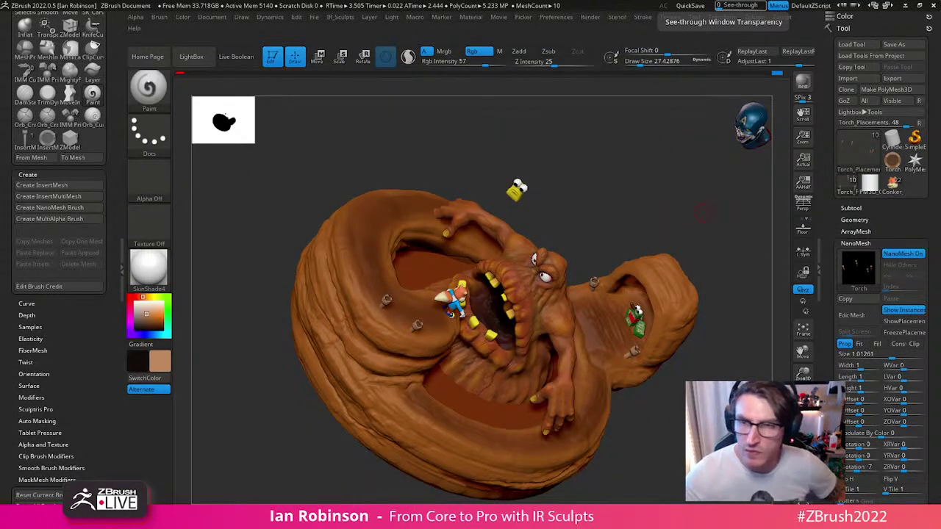
# Step: Switch to the Torch tool and append a Sphere3D to it as the new active subtool
pyautogui.moveTo(489, 282); pyautogui.dragTo(670, 186, button='right')
pyautogui.moveTo(660, 416); pyautogui.dragTo(617, 445)
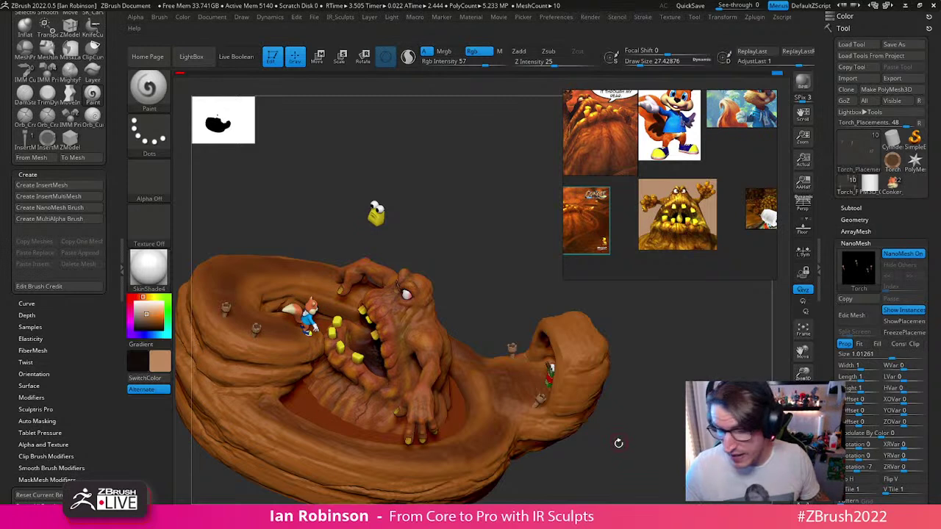
pyautogui.keyDown('alt'); pyautogui.moveTo(648, 432); pyautogui.dragTo(641, 343); pyautogui.keyUp('alt')
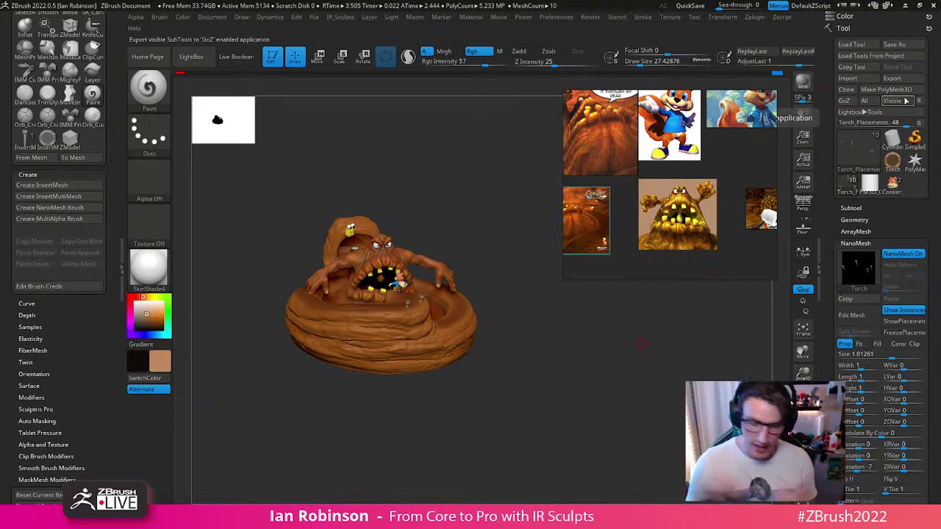
pyautogui.click(892, 162)
pyautogui.moveTo(563, 373); pyautogui.dragTo(543, 348)
pyautogui.click(851, 208)
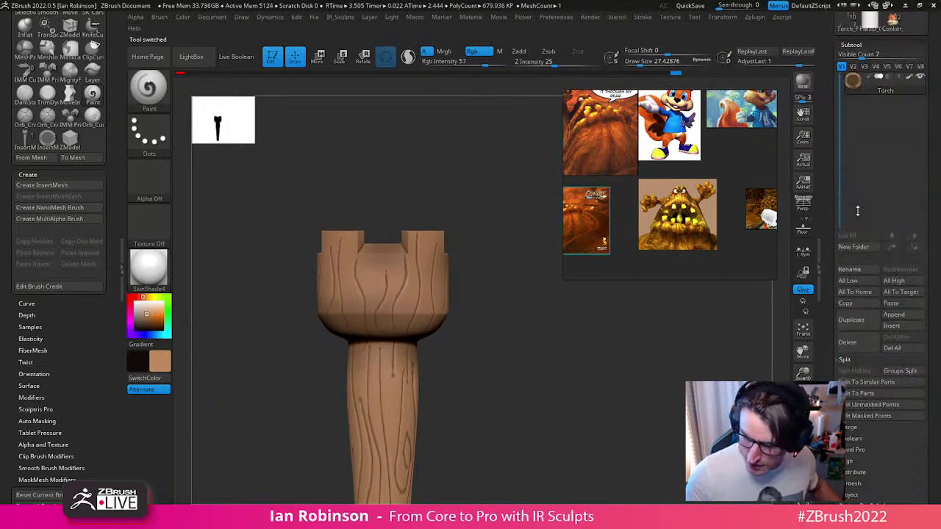
pyautogui.click(903, 318)
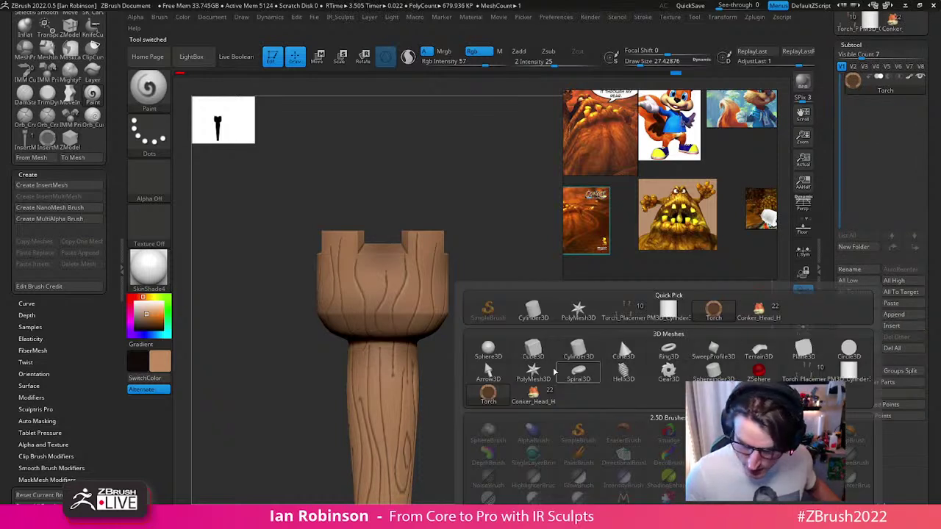
pyautogui.click(489, 350)
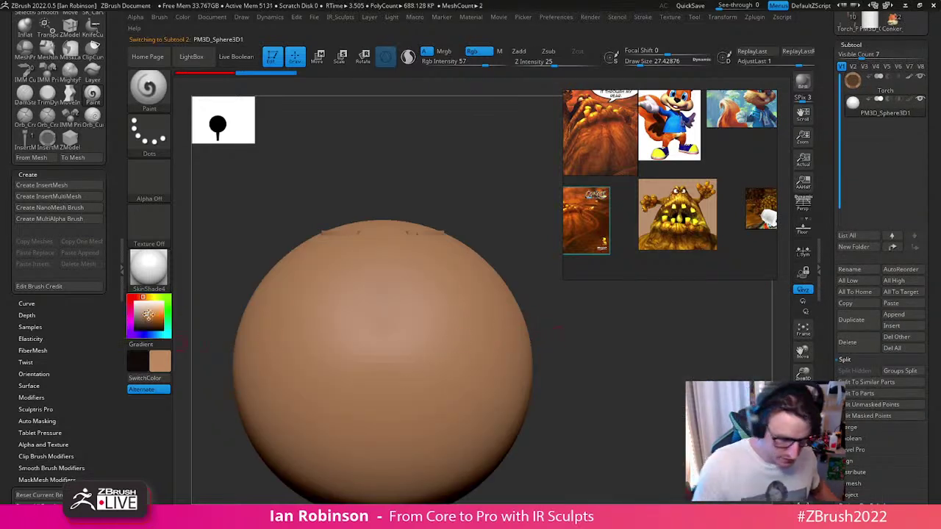
# Step: Set the current color to orange (R 206, G 96, B 3) and fill the appended sphere with it
pyautogui.click(135, 298)
pyautogui.click(158, 317)
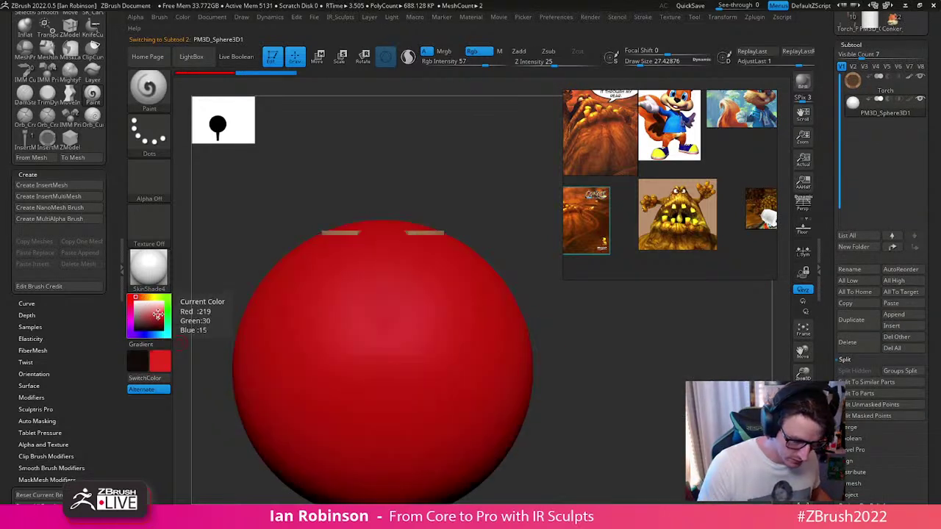
pyautogui.click(157, 314)
pyautogui.click(161, 316)
pyautogui.click(161, 318)
pyautogui.click(143, 297)
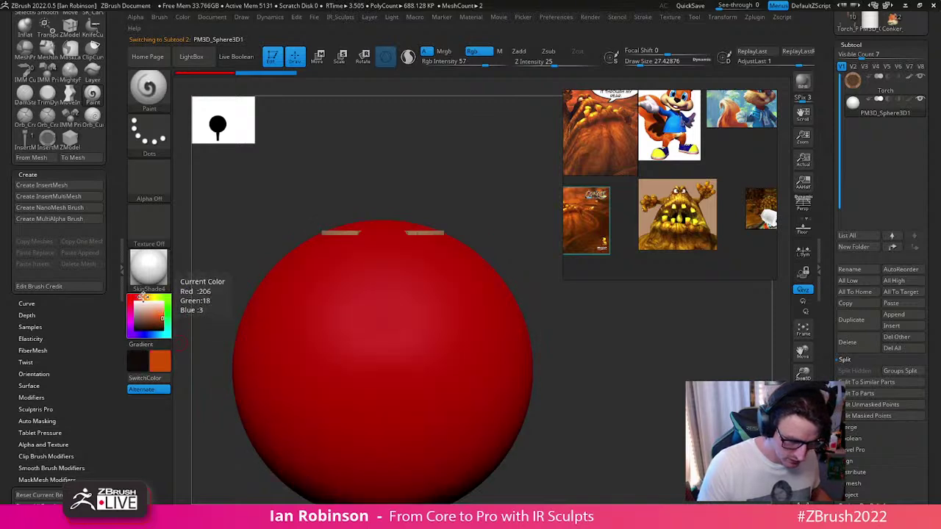
pyautogui.click(161, 18)
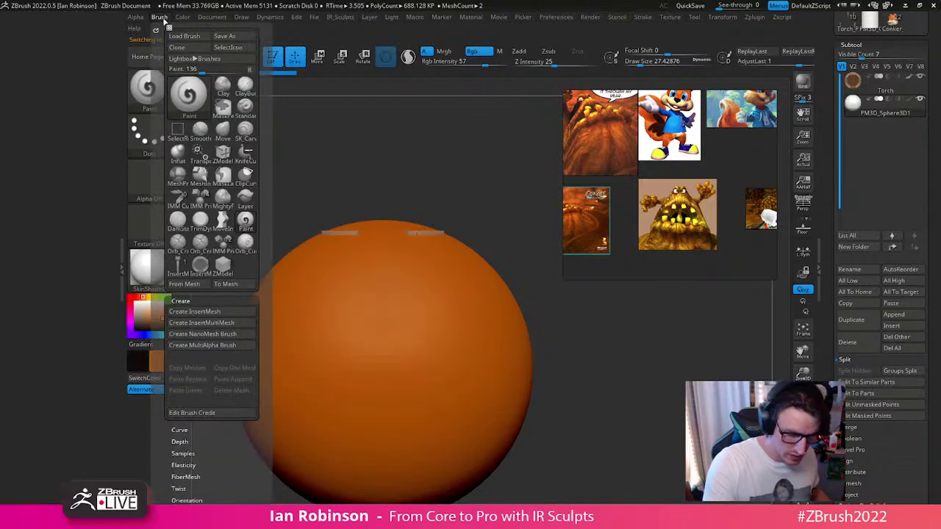
pyautogui.click(182, 17)
pyautogui.hotkey('ctrl', 'z')
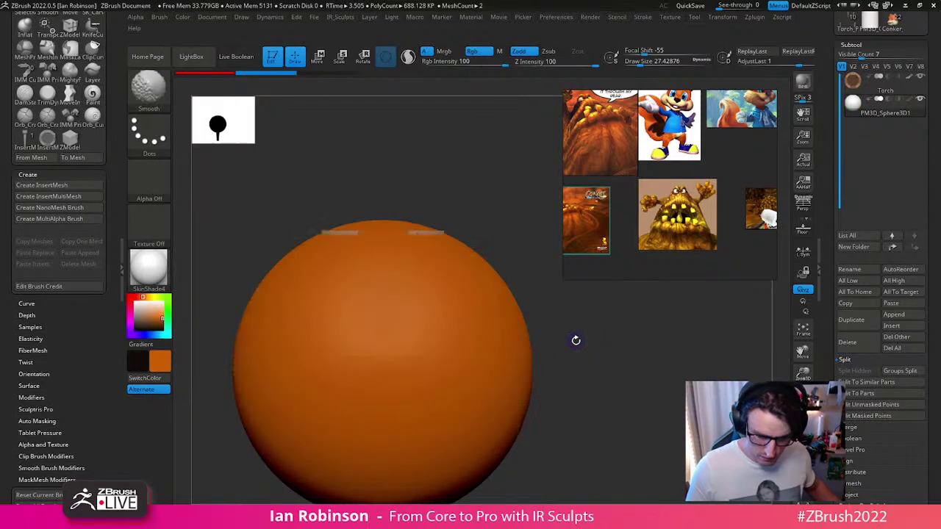
pyautogui.press('space')
pyautogui.click(644, 367)
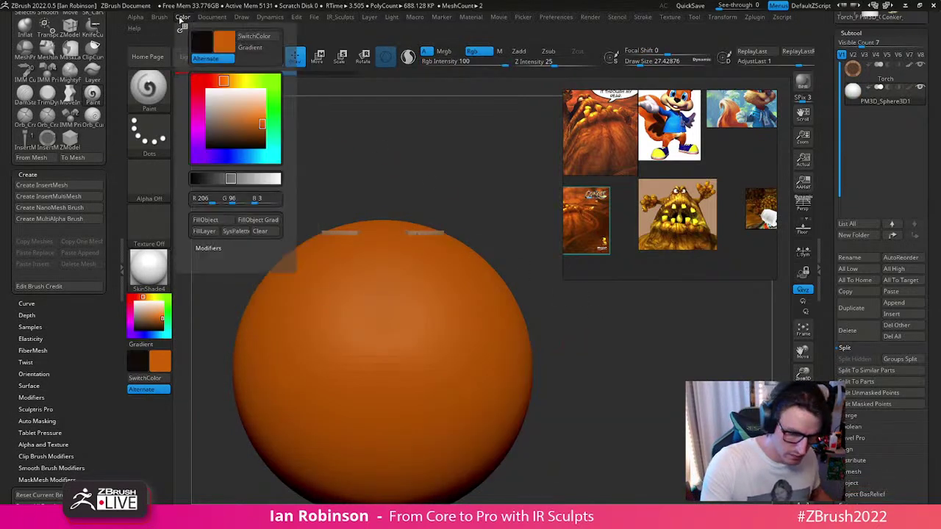
# Step: Shrink the orange sphere and position it inside the torch head so that only its upper part protrudes
pyautogui.press('w')
pyautogui.moveTo(382, 370); pyautogui.dragTo(324, 294)
pyautogui.moveTo(383, 311); pyautogui.dragTo(382, 131)
pyautogui.keyDown('alt'); pyautogui.moveTo(499, 221); pyautogui.dragTo(497, 326); pyautogui.keyUp('alt')
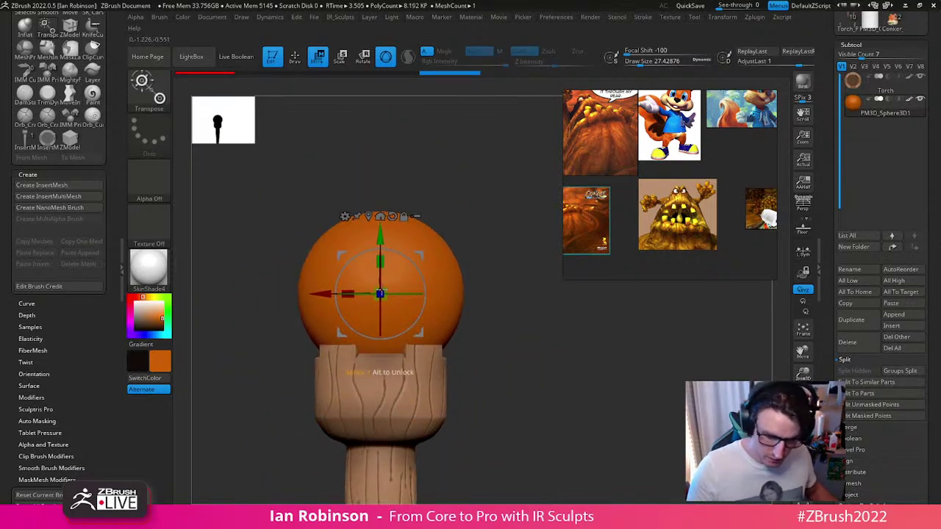
pyautogui.moveTo(380, 294); pyautogui.dragTo(353, 294)
pyautogui.moveTo(492, 283)
pyautogui.mouseDown()
pyautogui.moveTo(555, 302)
pyautogui.moveTo(519, 306)
pyautogui.moveTo(527, 269)
pyautogui.moveTo(535, 273)
pyautogui.moveTo(386, 241)
pyautogui.moveTo(421, 212)
pyautogui.mouseUp()
pyautogui.moveTo(380, 236); pyautogui.dragTo(381, 282)
pyautogui.press('q')
# Step: Show the polyframe and convert the sphere in the torch head to a DynaMesh
pyautogui.hotkey('shift', 'f')
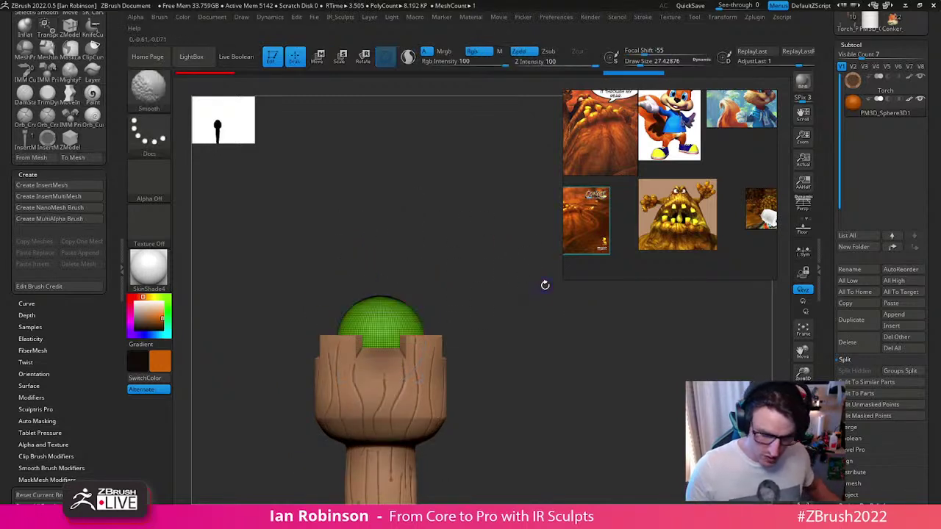
pyautogui.press('space')
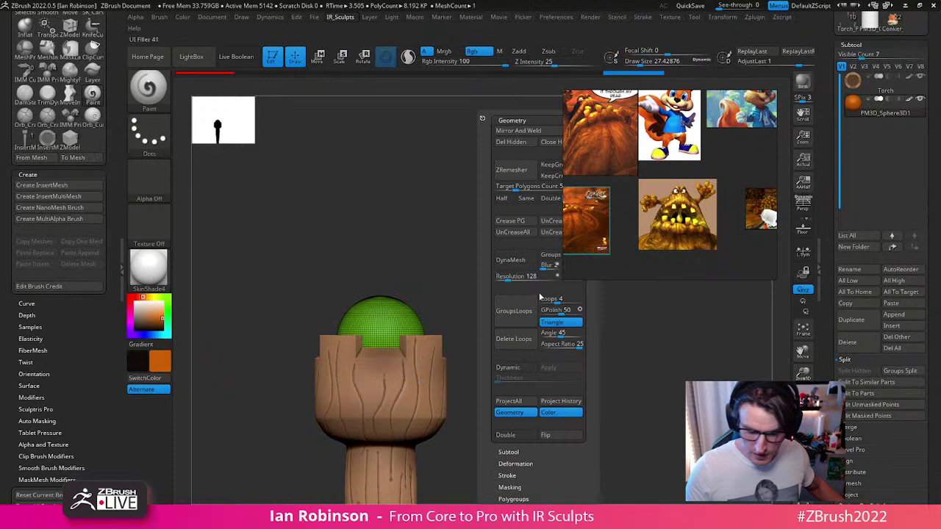
pyautogui.click(510, 261)
pyautogui.moveTo(500, 275)
pyautogui.mouseDown()
pyautogui.moveTo(516, 319)
pyautogui.moveTo(507, 293)
pyautogui.mouseUp()
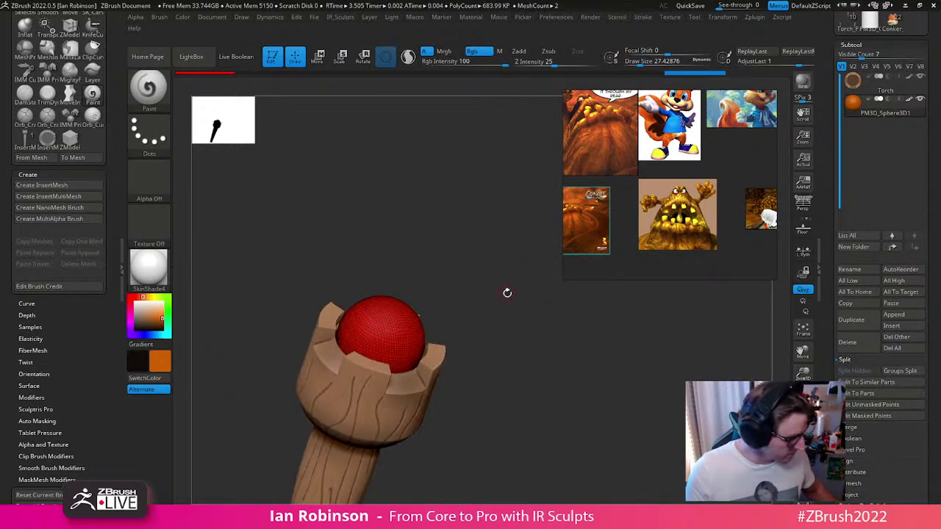
pyautogui.press('b')
pyautogui.press('s')
pyautogui.press('o')
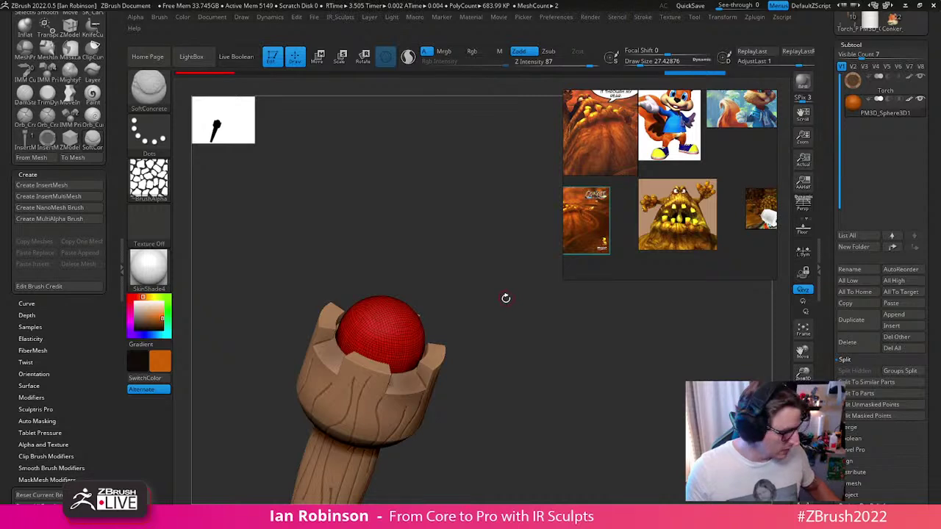
# Step: Choose the SnakeHook brush for sculpting the sphere in the torch head
pyautogui.press('b')
pyautogui.press('s')
pyautogui.press('h')
pyautogui.click(496, 301)
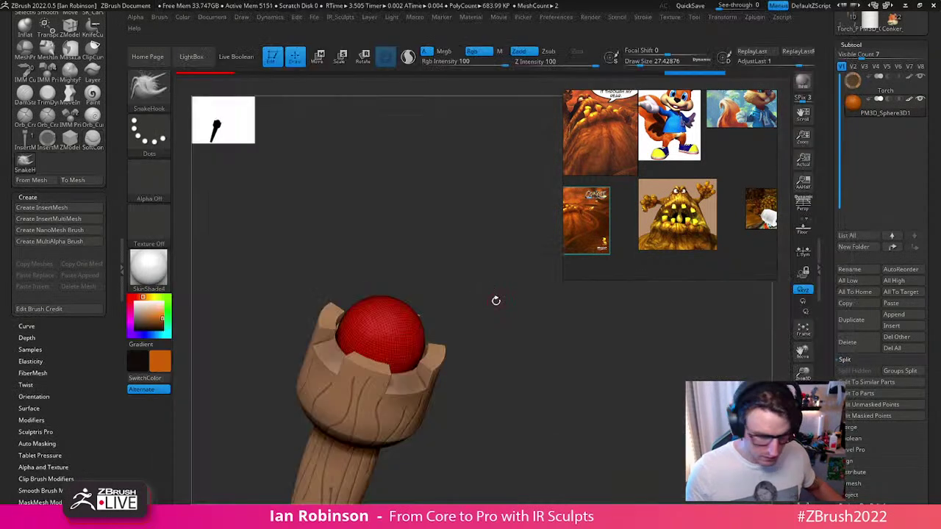
# Step: Choose the SnakeCurve4 brush for sculpting the sphere in the torch head
pyautogui.press('b')
pyautogui.press('s')
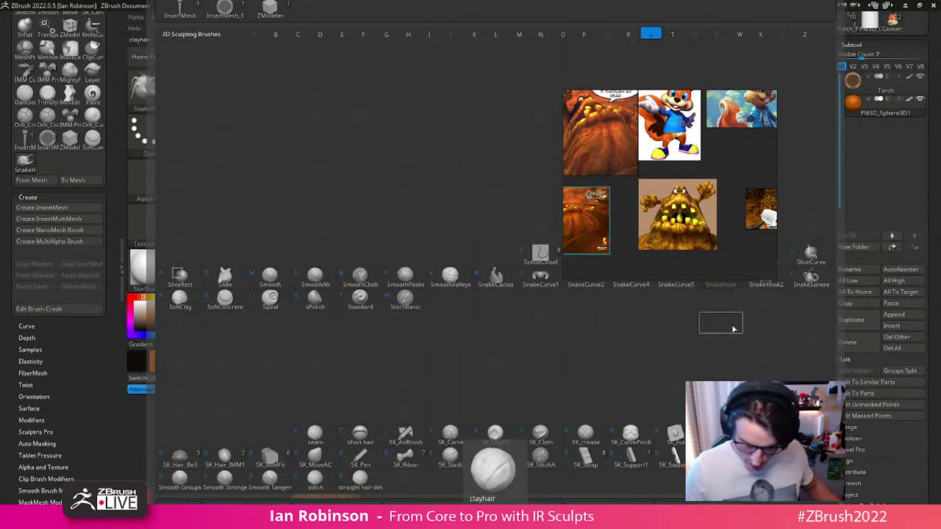
pyautogui.moveTo(705, 218); pyautogui.dragTo(614, 152, button='right')
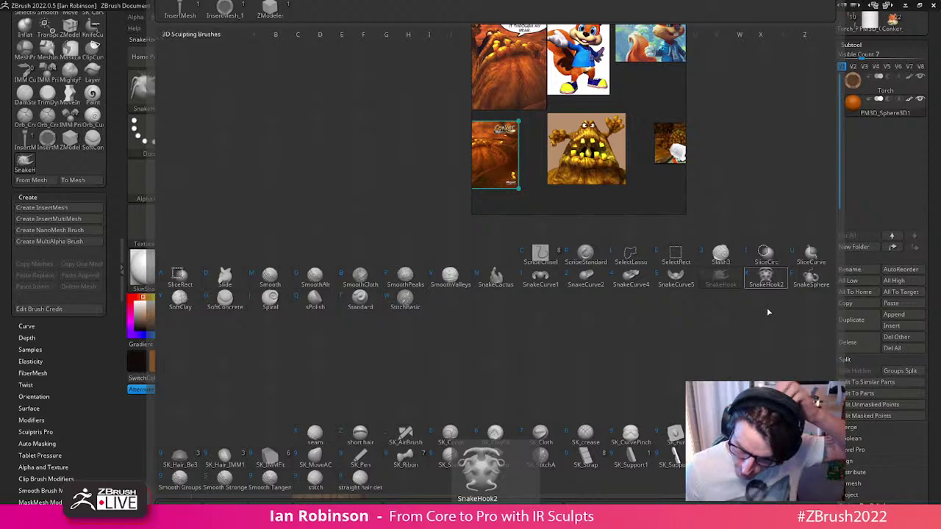
pyautogui.click(631, 281)
pyautogui.click(605, 306)
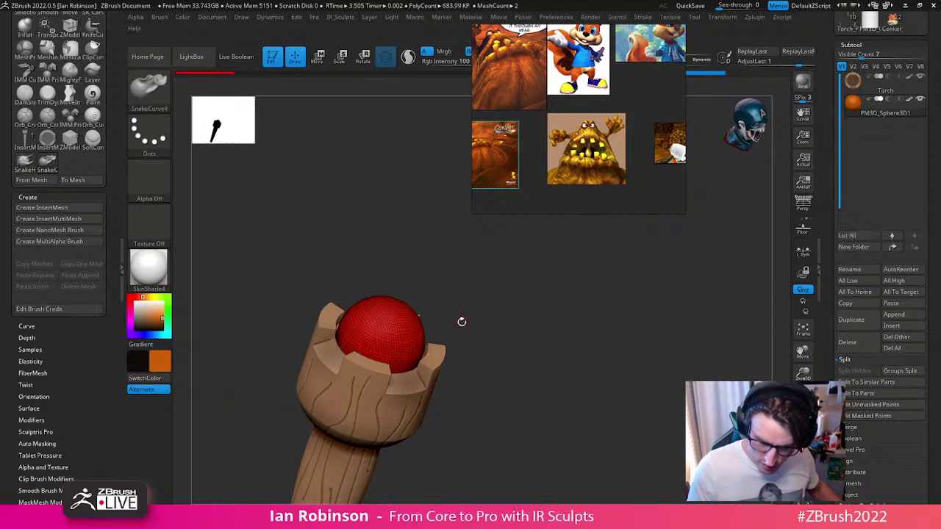
# Step: Try to pull flame tongues out of the sphere with the SnakeCurve4 brush, undoing each stroke
pyautogui.moveTo(443, 280); pyautogui.dragTo(444, 276)
pyautogui.moveTo(475, 302)
pyautogui.mouseDown(button='right')
pyautogui.moveTo(519, 301)
pyautogui.moveTo(541, 338)
pyautogui.mouseUp(button='right')
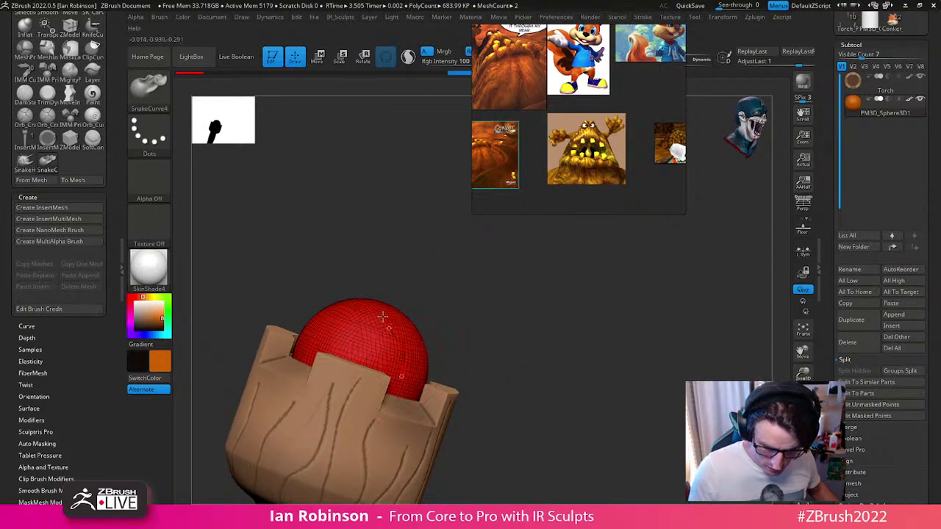
pyautogui.moveTo(388, 305); pyautogui.dragTo(424, 324)
pyautogui.moveTo(448, 321); pyautogui.dragTo(511, 326, button='right')
pyautogui.moveTo(765, 261); pyautogui.dragTo(630, 283, button='right')
pyautogui.hotkey('ctrl', 'z')
pyautogui.press('s')
pyautogui.moveTo(517, 280); pyautogui.dragTo(471, 294)
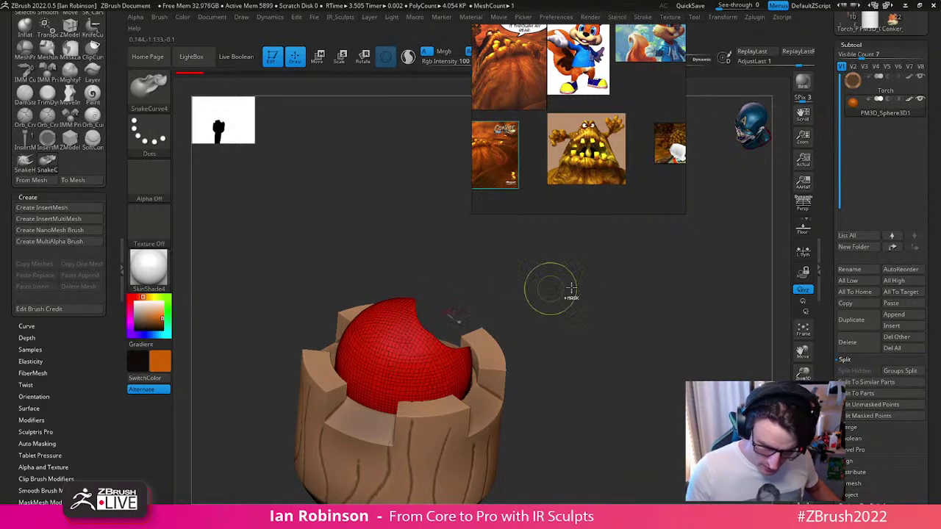
pyautogui.hotkey('ctrl', 'z')
# Step: Try to pull a curved flame tip out of the sphere with the SnakeHook brush, and undo the strokes
pyautogui.press('b')
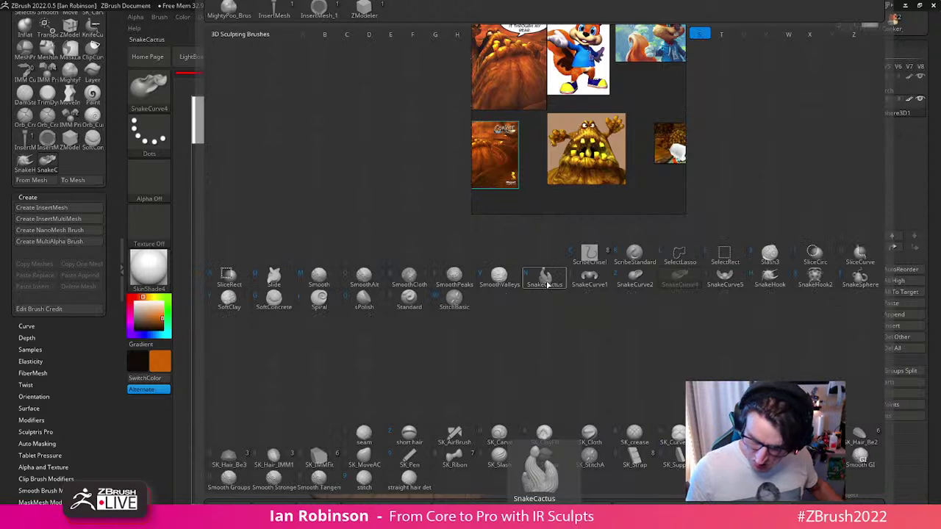
pyautogui.click(815, 281)
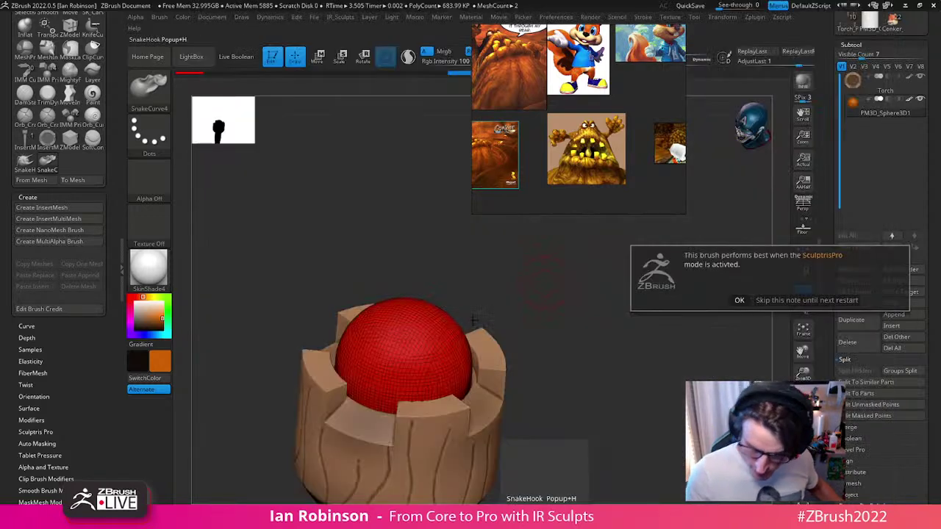
pyautogui.click(739, 300)
pyautogui.moveTo(556, 309)
pyautogui.mouseDown()
pyautogui.moveTo(456, 328)
pyautogui.moveTo(499, 316)
pyautogui.moveTo(483, 337)
pyautogui.moveTo(494, 272)
pyautogui.moveTo(611, 280)
pyautogui.moveTo(634, 292)
pyautogui.moveTo(612, 296)
pyautogui.mouseUp()
pyautogui.hotkey('ctrl', 'z')
pyautogui.press('s')
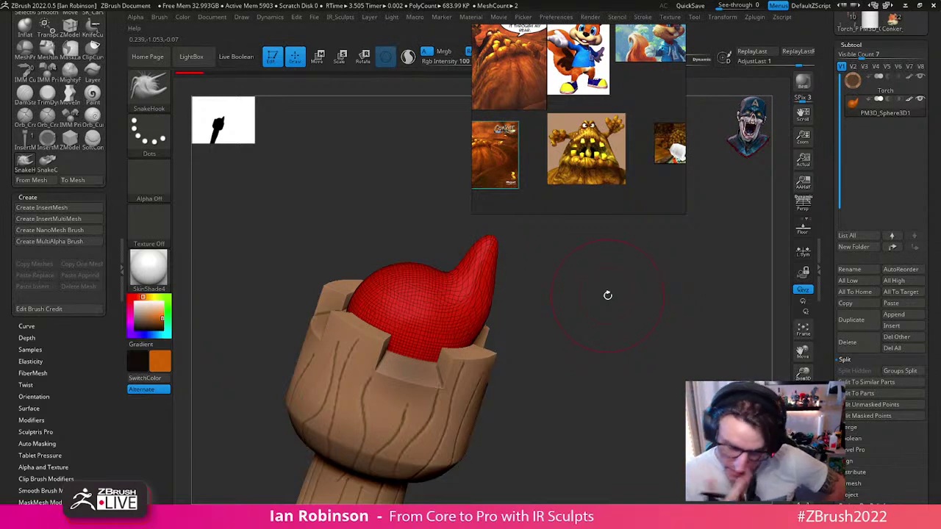
pyautogui.moveTo(568, 291); pyautogui.dragTo(474, 394)
pyautogui.hotkey('ctrl', 'z')
pyautogui.hotkey('ctrl', 'z')
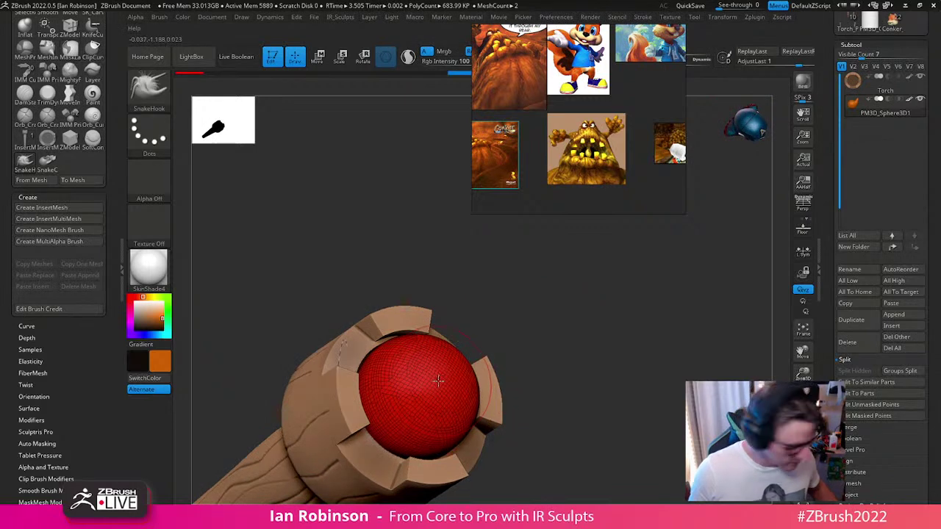
# Step: Choose the SnakeHook2 brush and dismiss the Sculptris Pro note
pyautogui.press('b')
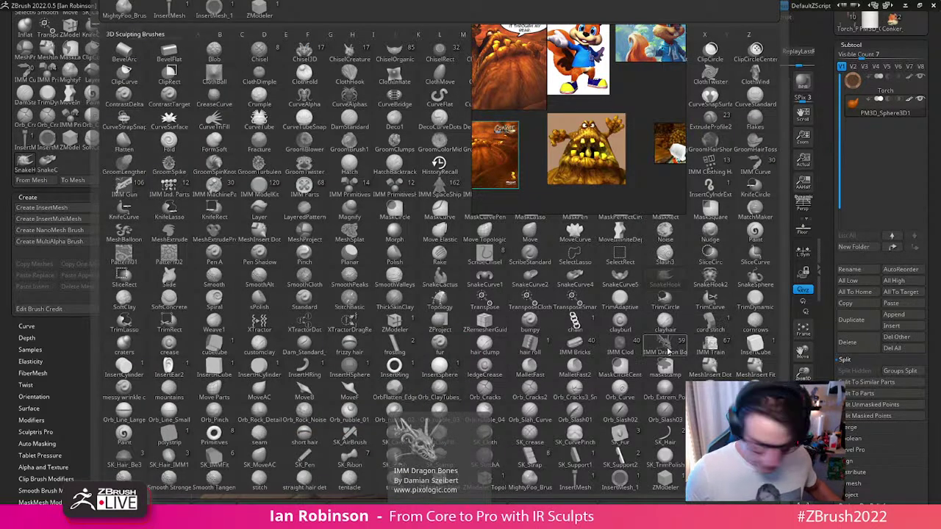
pyautogui.press('i')
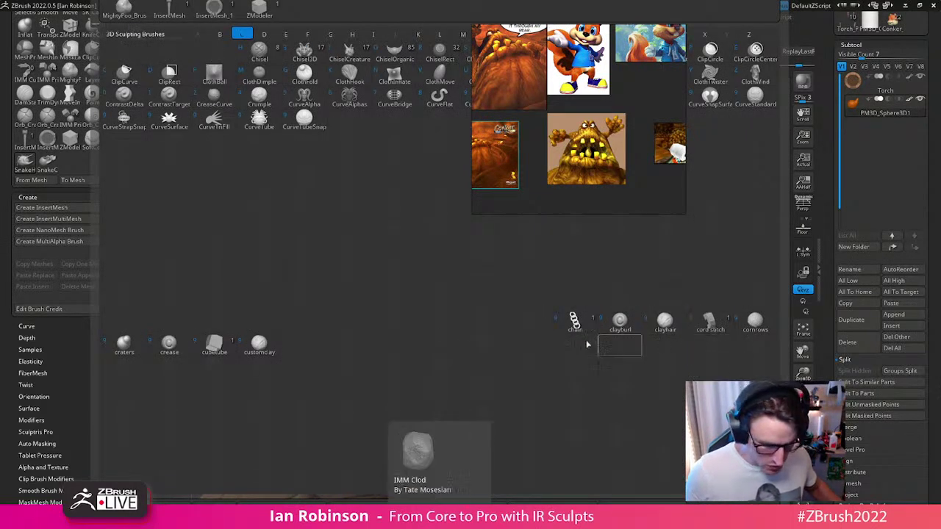
pyautogui.press('c')
pyautogui.press('b')
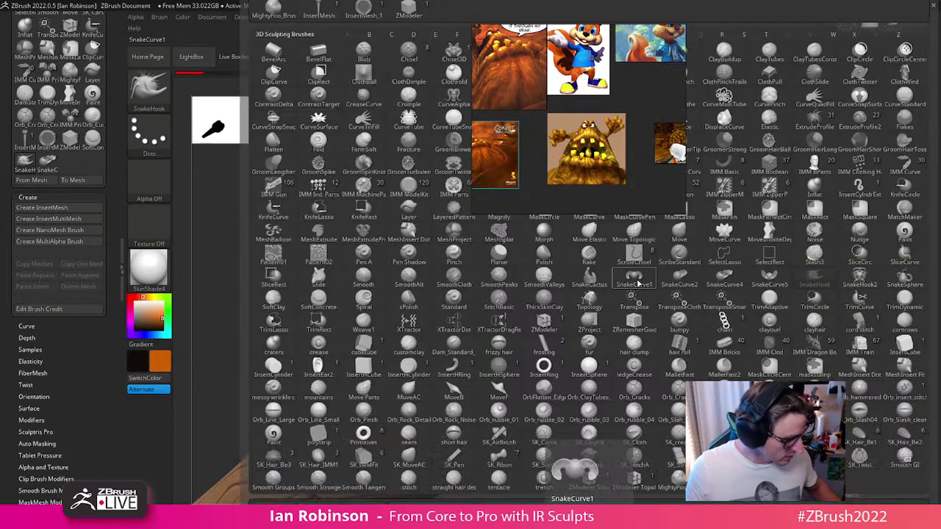
pyautogui.press('s')
pyautogui.click(859, 278)
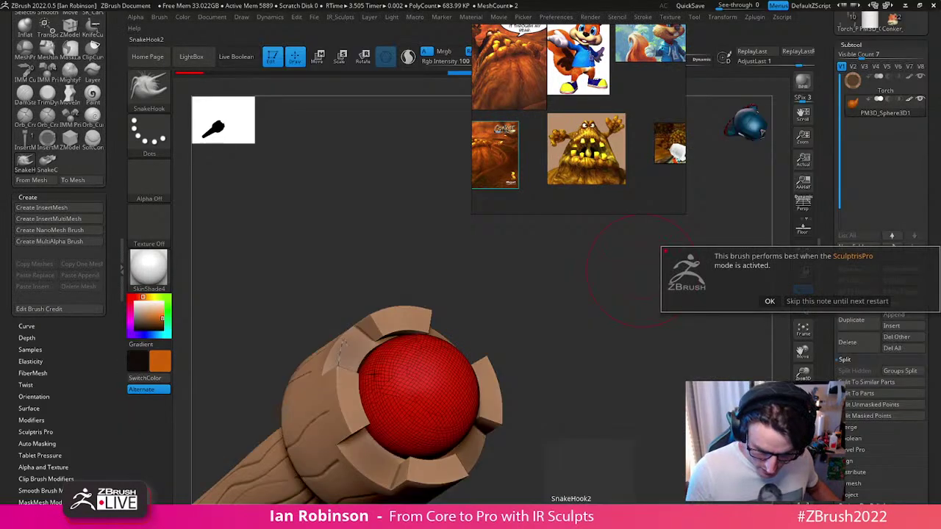
pyautogui.click(769, 301)
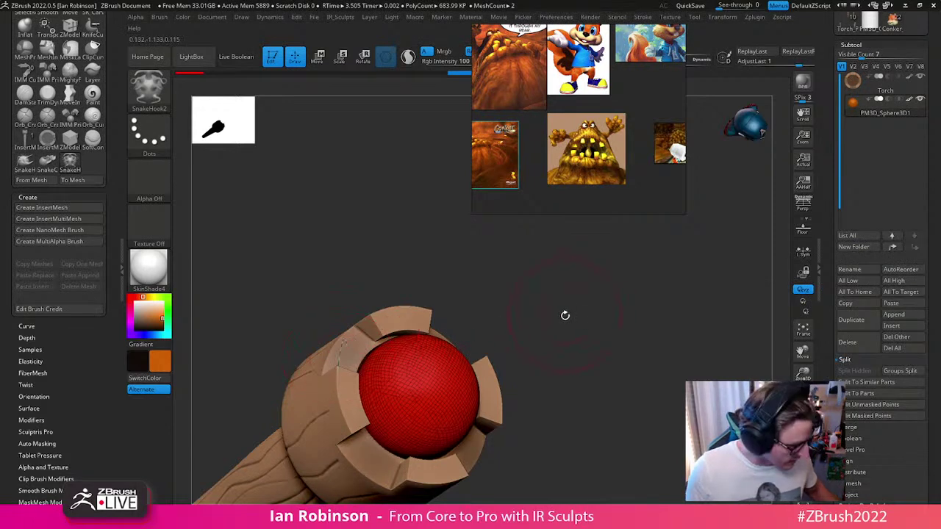
# Step: Switch from SnakeHook2 to the CurveTube brush
pyautogui.press('b')
pyautogui.press('c')
pyautogui.press('t')
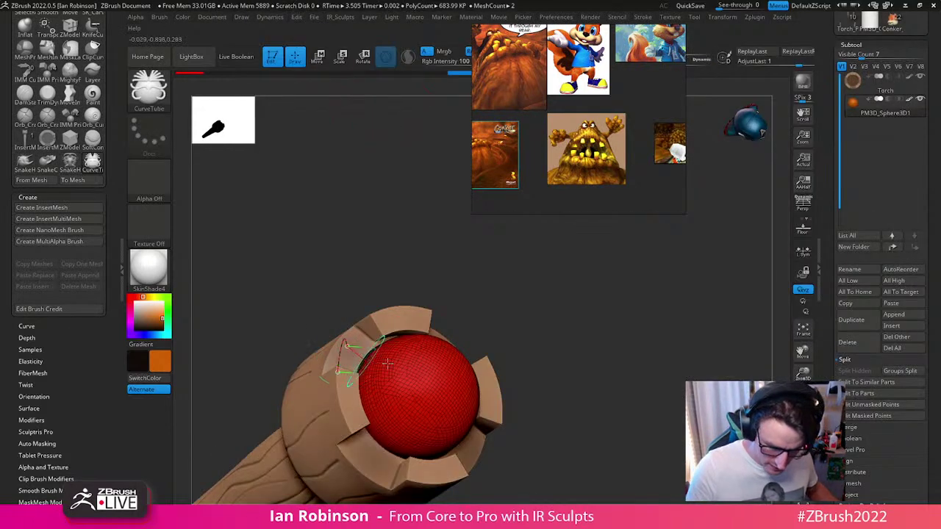
# Step: Collapse the brush tray and save the torch tool as Torch.ztl in the Torch project folder
pyautogui.moveTo(490, 360); pyautogui.dragTo(590, 294)
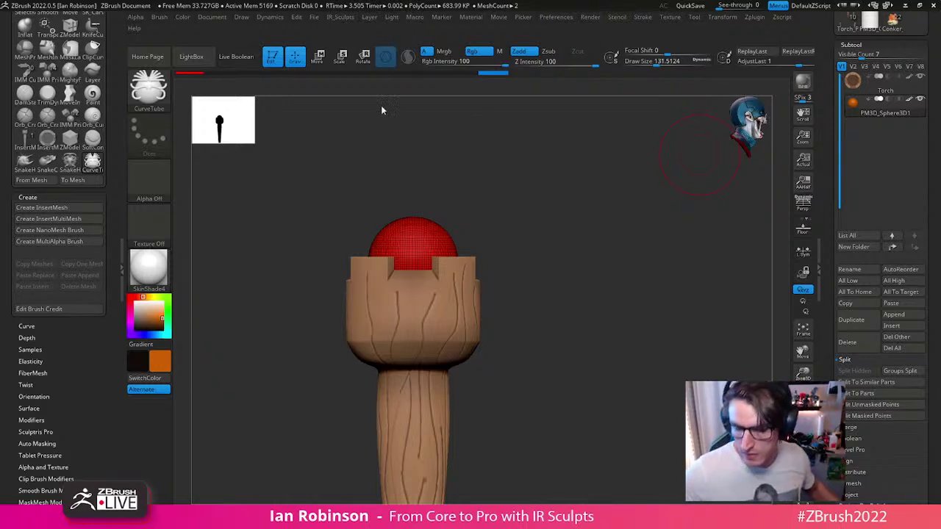
pyautogui.moveTo(545, 317); pyautogui.dragTo(514, 301)
pyautogui.click(122, 256)
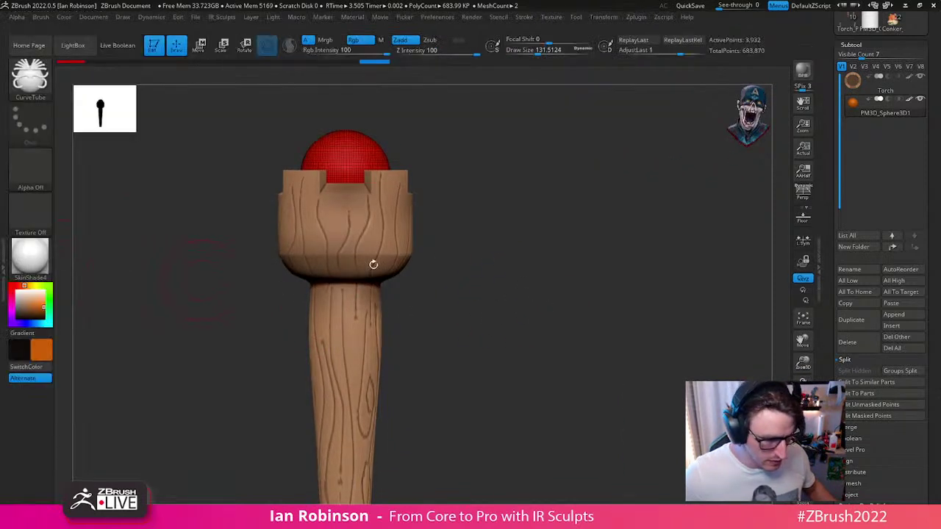
pyautogui.scroll(5, 926, 92)
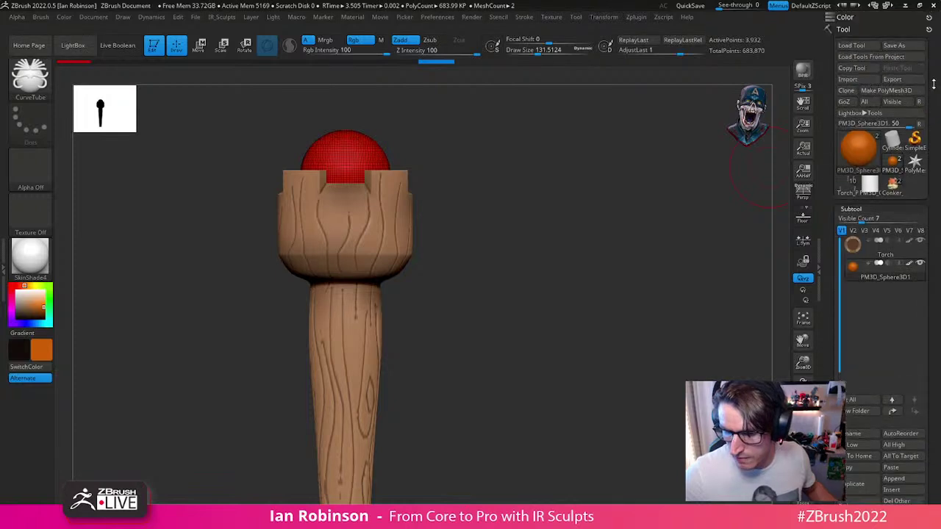
pyautogui.scroll(-1, 915, 37)
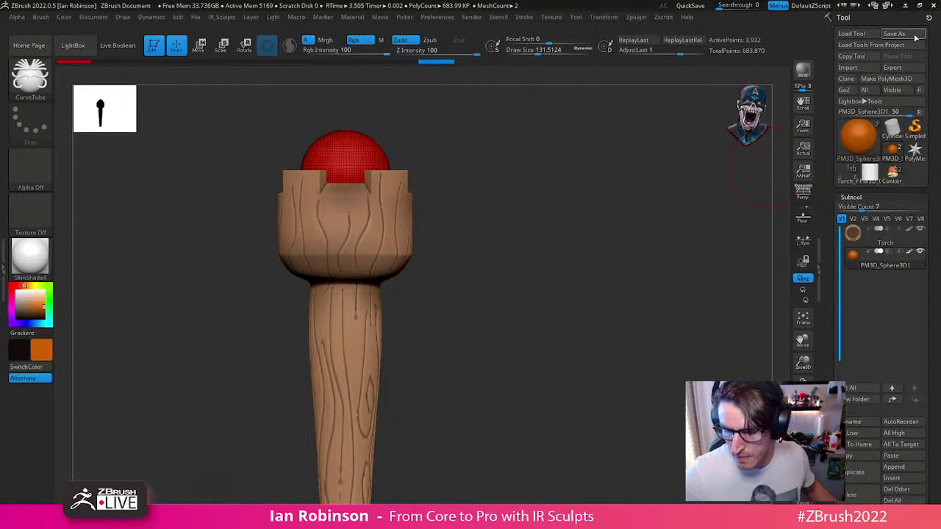
pyautogui.click(911, 37)
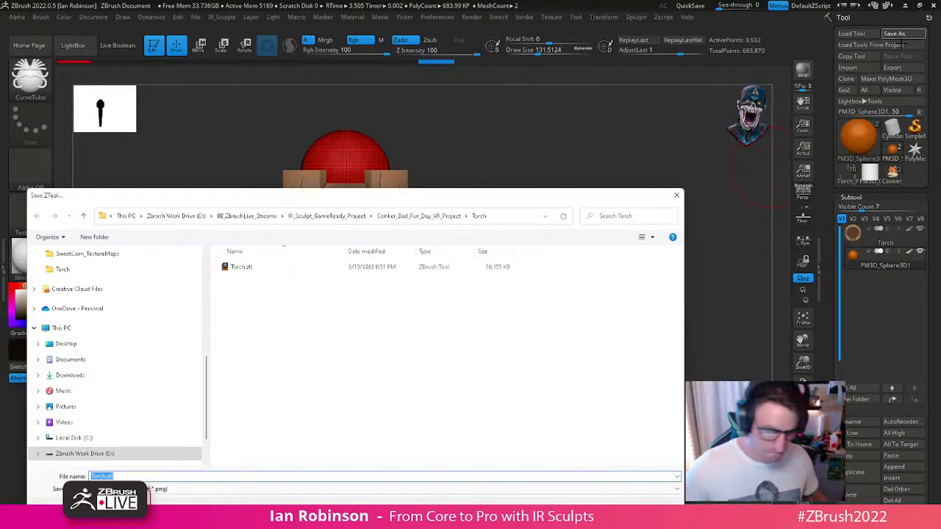
pyautogui.press('Return')
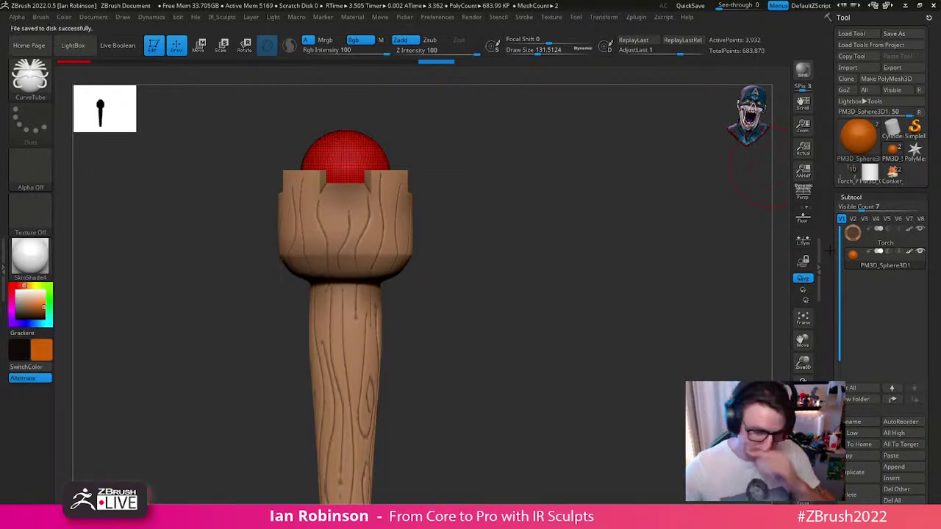
# Step: Insert a new Sphere3D subtool below the orange sphere and hide the torch and orange sphere subtools
pyautogui.moveTo(558, 322); pyautogui.dragTo(629, 353)
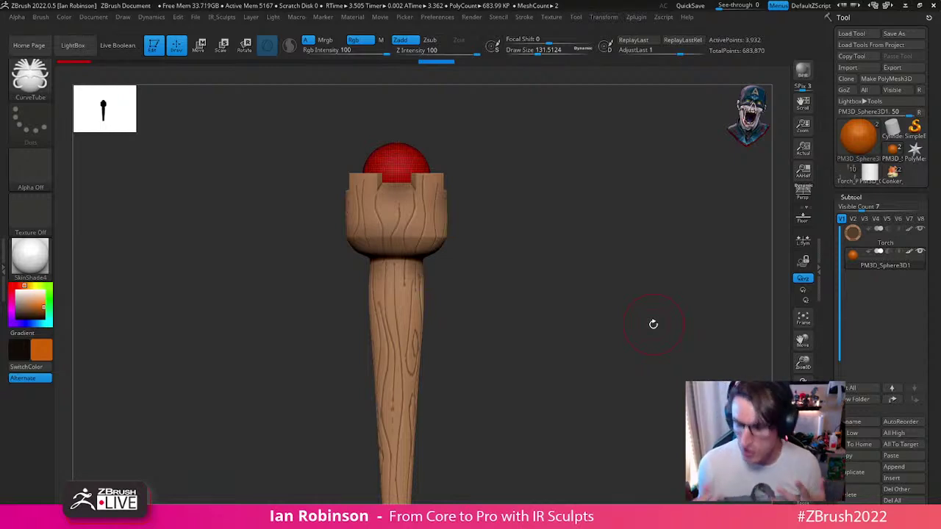
pyautogui.click(901, 479)
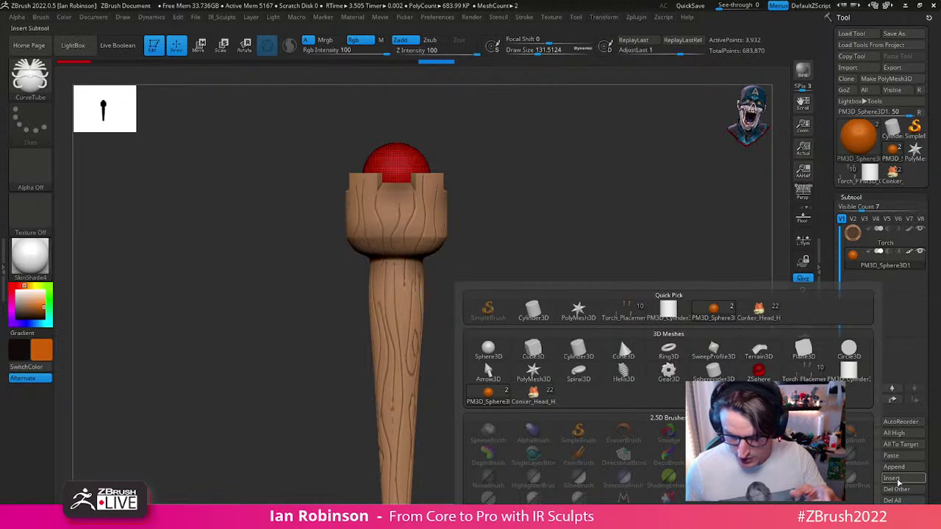
pyautogui.click(495, 367)
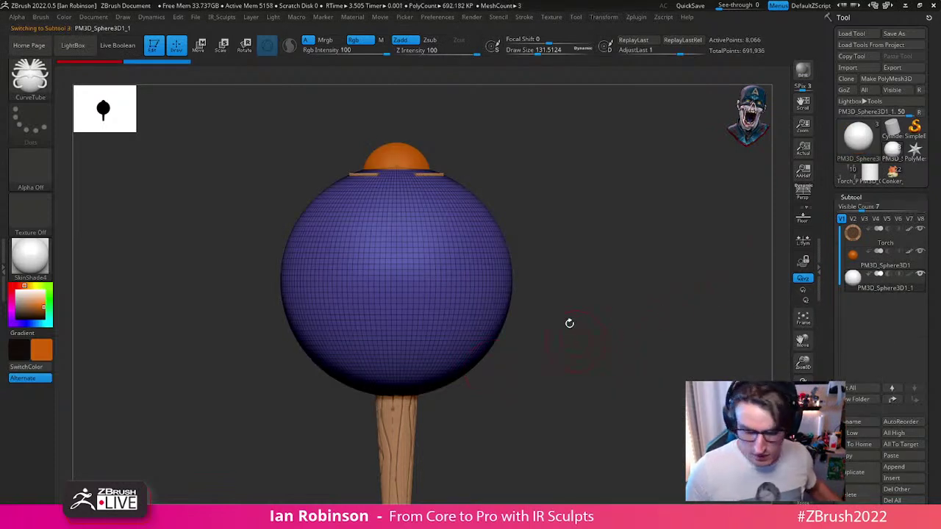
pyautogui.click(919, 252)
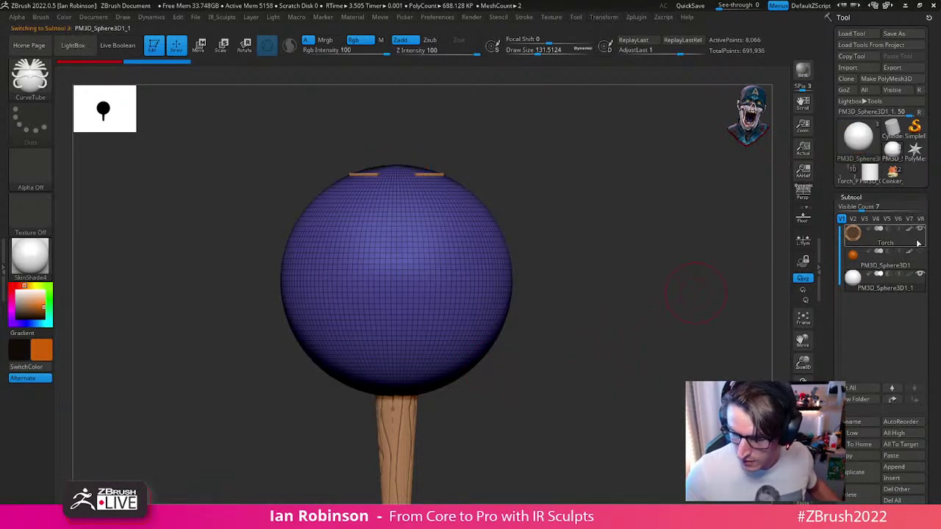
pyautogui.click(920, 228)
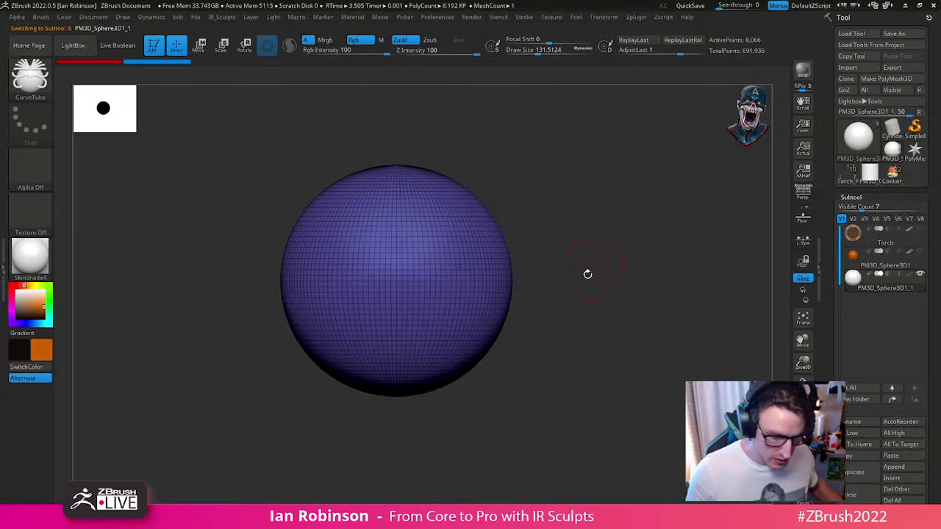
# Step: Squash the new sphere along its X axis with the gizmo so that it forms a flattened ellipsoid
pyautogui.press('b')
pyautogui.press('m')
pyautogui.press('v')
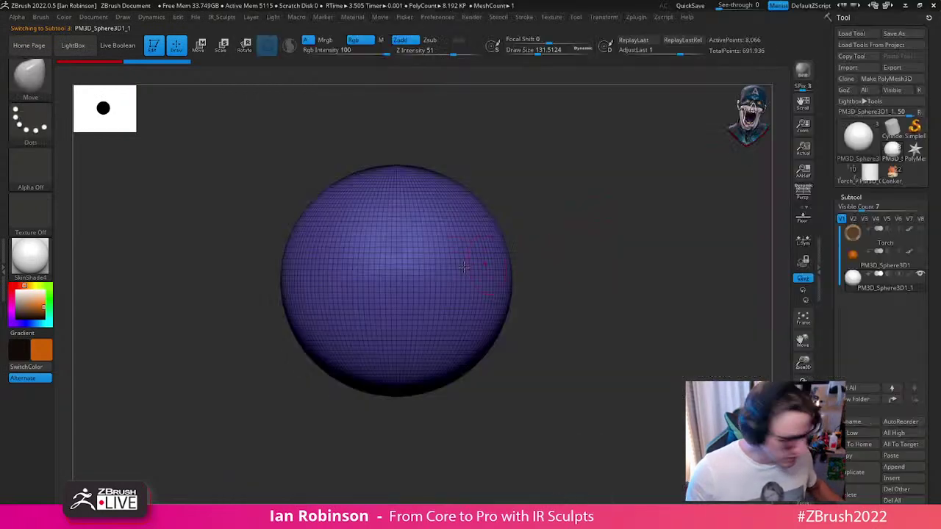
pyautogui.press('w')
pyautogui.moveTo(396, 249); pyautogui.dragTo(399, 330)
pyautogui.keyDown('shift'); pyautogui.moveTo(566, 272); pyautogui.dragTo(569, 319); pyautogui.keyUp('shift')
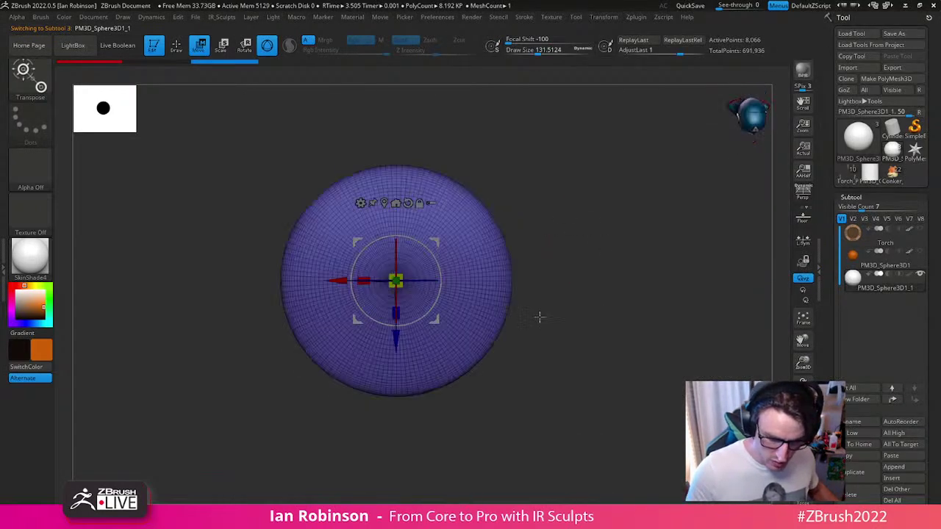
pyautogui.moveTo(361, 281); pyautogui.dragTo(388, 280)
pyautogui.press('q')
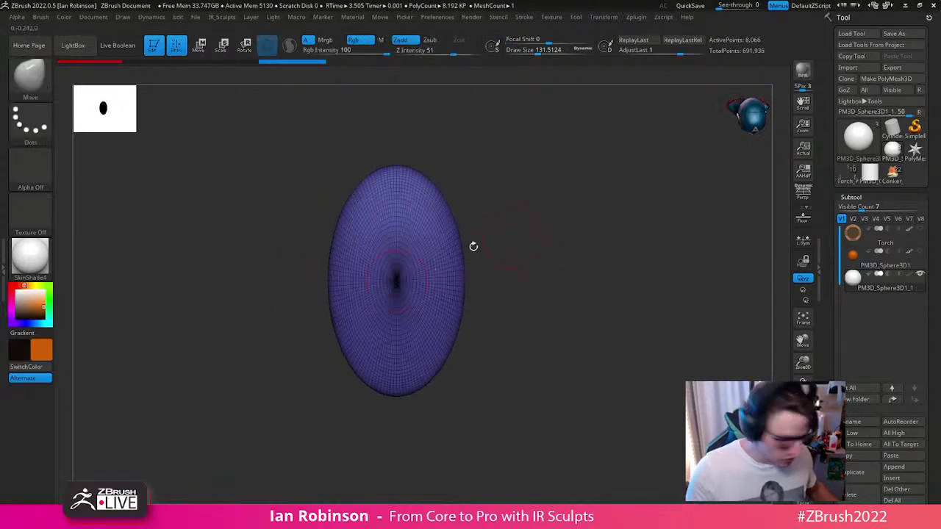
# Step: Shape the flattened sphere into a tall blade with a narrow upper end using the Move brush at draw size about 295
pyautogui.press('b')
pyautogui.press('Escape')
pyautogui.press('s')
pyautogui.moveTo(447, 218)
pyautogui.mouseDown()
pyautogui.moveTo(464, 218)
pyautogui.moveTo(407, 140)
pyautogui.mouseUp()
pyautogui.moveTo(435, 198); pyautogui.dragTo(439, 230)
pyautogui.moveTo(454, 261)
pyautogui.mouseDown()
pyautogui.moveTo(456, 304)
pyautogui.moveTo(438, 363)
pyautogui.moveTo(411, 389)
pyautogui.moveTo(422, 373)
pyautogui.mouseUp()
pyautogui.moveTo(517, 328); pyautogui.dragTo(481, 343)
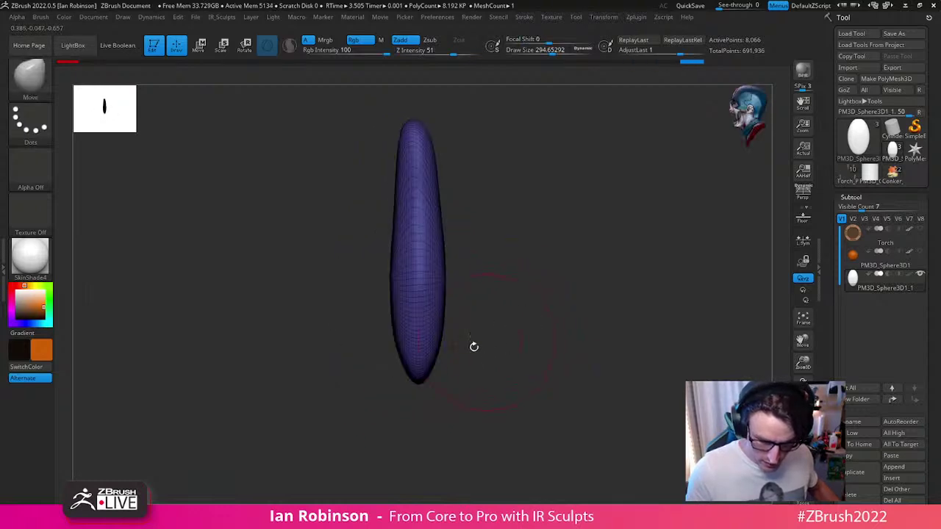
pyautogui.moveTo(424, 370)
pyautogui.mouseDown()
pyautogui.moveTo(466, 376)
pyautogui.moveTo(409, 343)
pyautogui.mouseUp()
pyautogui.keyDown('shift'); pyautogui.moveTo(514, 266); pyautogui.dragTo(573, 265); pyautogui.keyUp('shift')
# Step: Swap the active colors and convert the blade shape to a DynaMesh at resolution 128
pyautogui.hotkey('shift', 'f')
pyautogui.press('v')
pyautogui.hotkey('shift', 'f')
pyautogui.press('space')
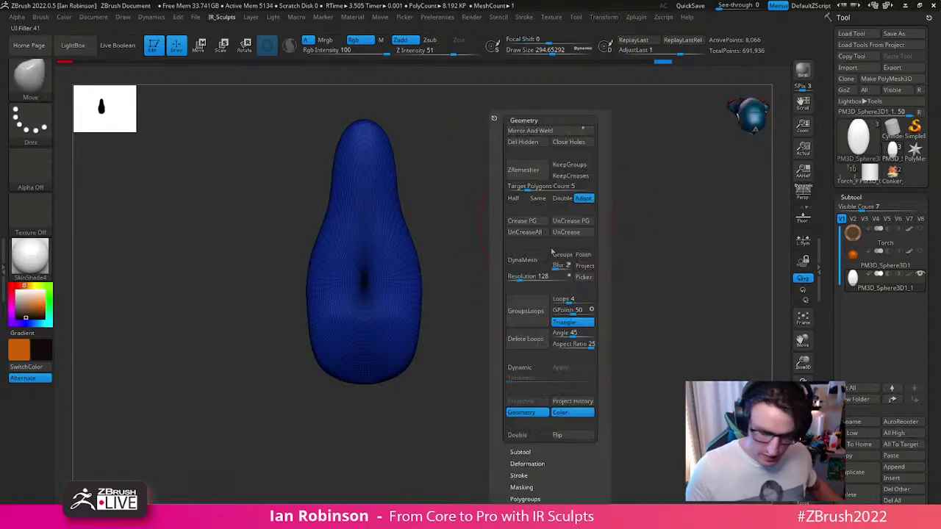
# Step: Carve a straight groove down the middle of the blade with the DamStandard brush at draw size about 222
pyautogui.press('b')
pyautogui.press('d')
pyautogui.press('s')
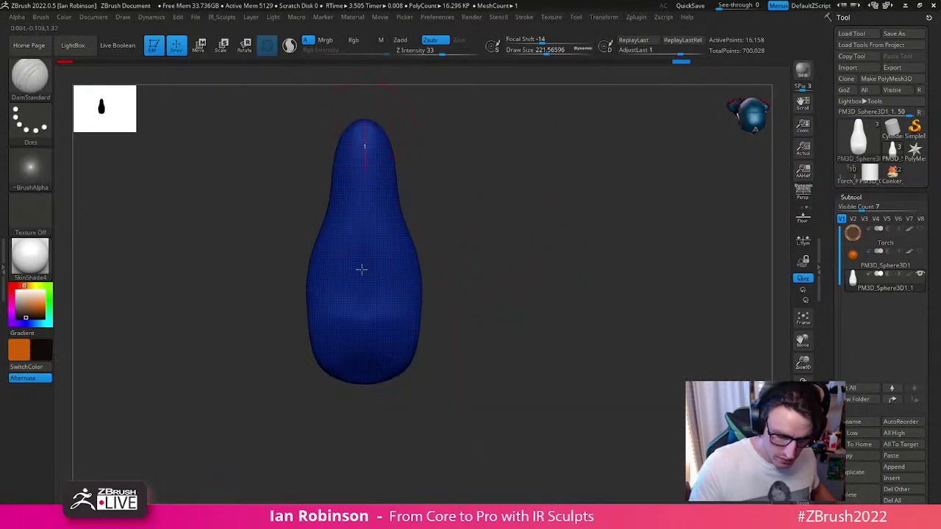
pyautogui.keyDown('shift'); pyautogui.moveTo(365, 378); pyautogui.dragTo(363, 380); pyautogui.keyUp('shift')
pyautogui.moveTo(467, 292); pyautogui.dragTo(486, 275)
# Step: Hide the polyframe, set the current color to bright green and fill the blade with it
pyautogui.hotkey('shift', 'f')
pyautogui.moveTo(46, 289); pyautogui.dragTo(49, 300)
pyautogui.click(41, 306)
pyautogui.click(42, 307)
pyautogui.click(41, 308)
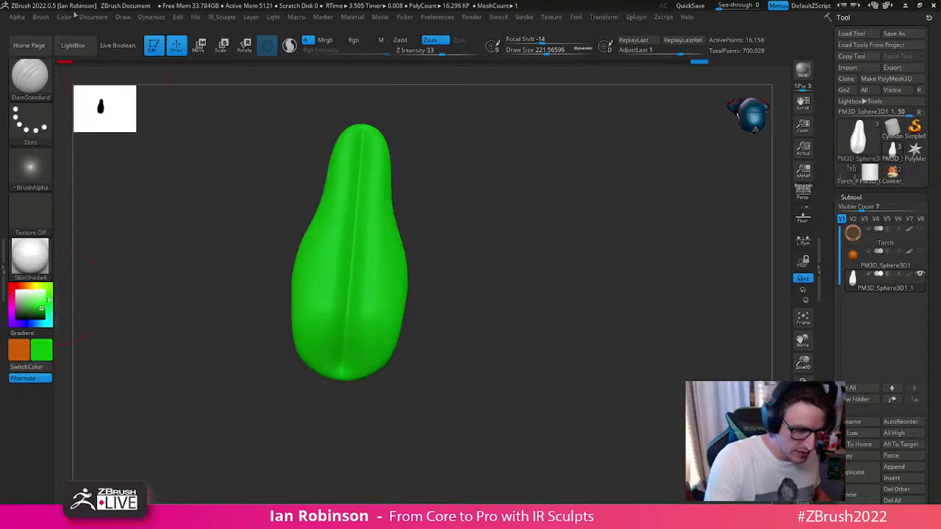
pyautogui.click(65, 17)
pyautogui.click(98, 219)
pyautogui.keyDown('shift'); pyautogui.moveTo(551, 233); pyautogui.dragTo(643, 317); pyautogui.keyUp('shift')
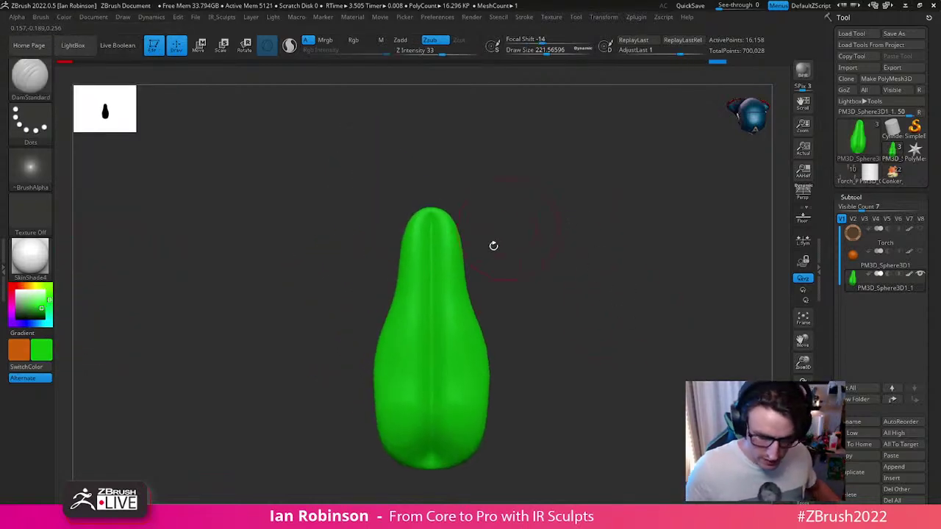
# Step: Taper the blade's rounded upper end into a narrow point with the Move brush at draw size about 288
pyautogui.press('b')
pyautogui.press('m')
pyautogui.press('v')
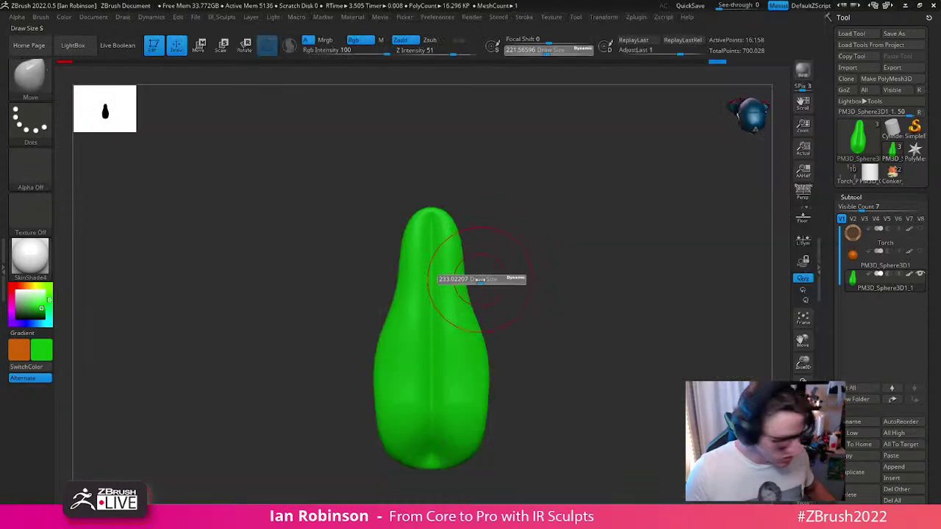
pyautogui.moveTo(475, 295); pyautogui.dragTo(481, 292)
pyautogui.moveTo(466, 260); pyautogui.dragTo(458, 249)
pyautogui.press('space')
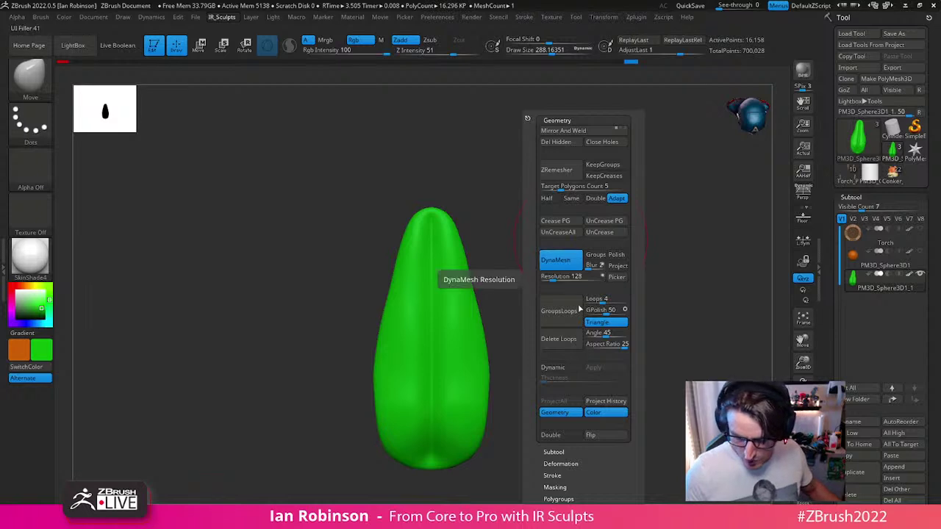
pyautogui.press('space')
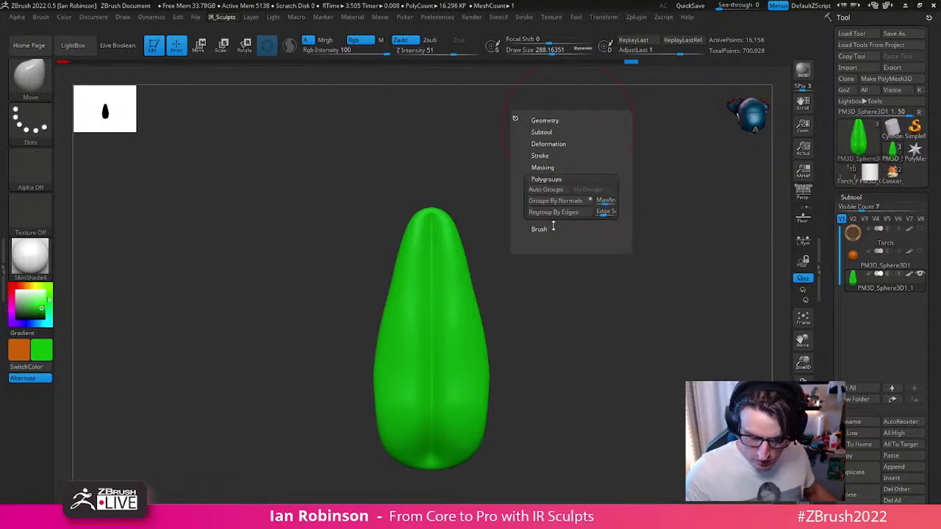
pyautogui.click(539, 204)
pyautogui.moveTo(432, 211); pyautogui.dragTo(431, 176)
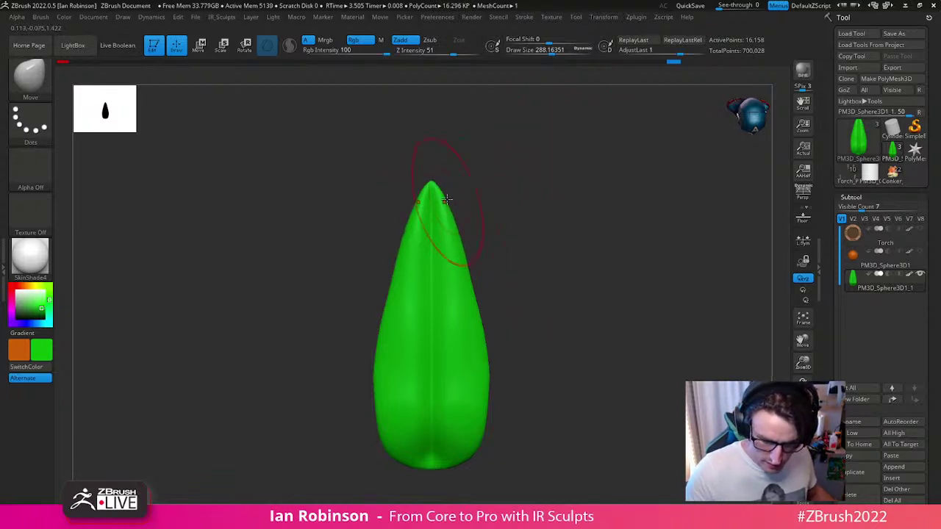
pyautogui.hotkey('ctrl', 'z')
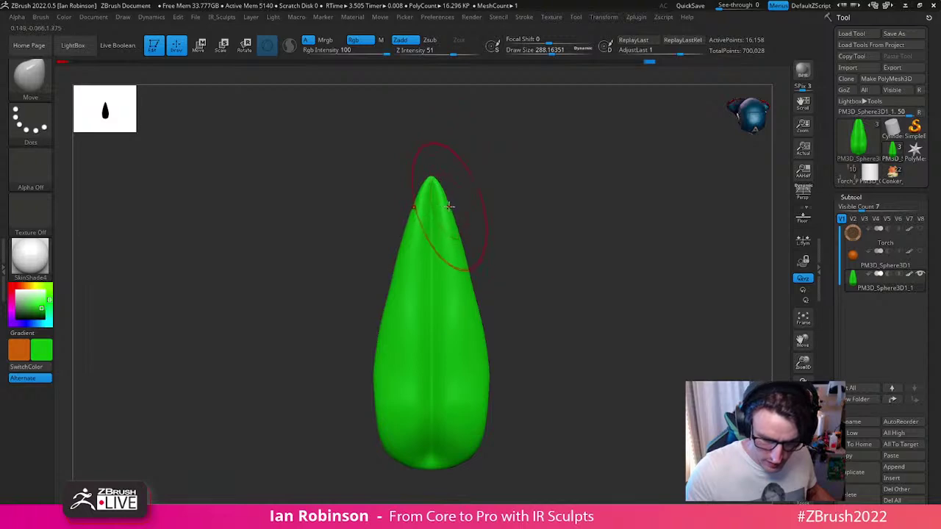
# Step: Bend the blade's side profile into a gentle curve with the MoveInfiniteDepth brush at draw size about 301, then reselect the Move brush
pyautogui.press('space')
pyautogui.moveTo(559, 265)
pyautogui.mouseDown()
pyautogui.moveTo(647, 242)
pyautogui.moveTo(510, 252)
pyautogui.mouseUp()
pyautogui.press('s')
pyautogui.press('b')
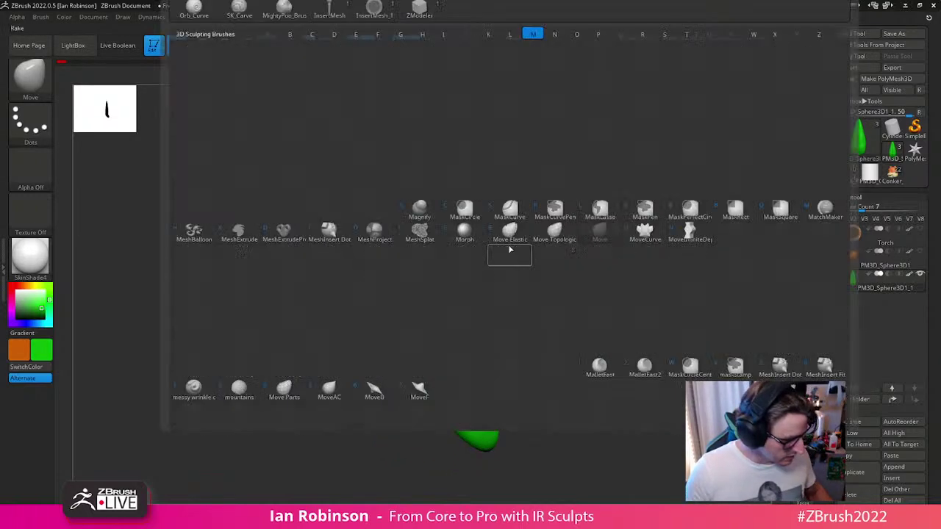
pyautogui.click(554, 253)
pyautogui.moveTo(458, 305); pyautogui.dragTo(446, 309)
pyautogui.moveTo(452, 343); pyautogui.dragTo(433, 351)
pyautogui.moveTo(434, 407); pyautogui.dragTo(442, 403)
pyautogui.moveTo(638, 323)
pyautogui.keyDown('shift'); pyautogui.mouseDown()
pyautogui.moveTo(580, 321)
pyautogui.moveTo(536, 295)
pyautogui.mouseUp(); pyautogui.keyUp('shift')
pyautogui.press('s')
pyautogui.keyDown('alt'); pyautogui.moveTo(540, 271); pyautogui.dragTo(531, 216); pyautogui.keyUp('alt')
pyautogui.moveTo(530, 218); pyautogui.dragTo(559, 220)
pyautogui.keyDown('shift'); pyautogui.moveTo(476, 317); pyautogui.dragTo(395, 310); pyautogui.keyUp('shift')
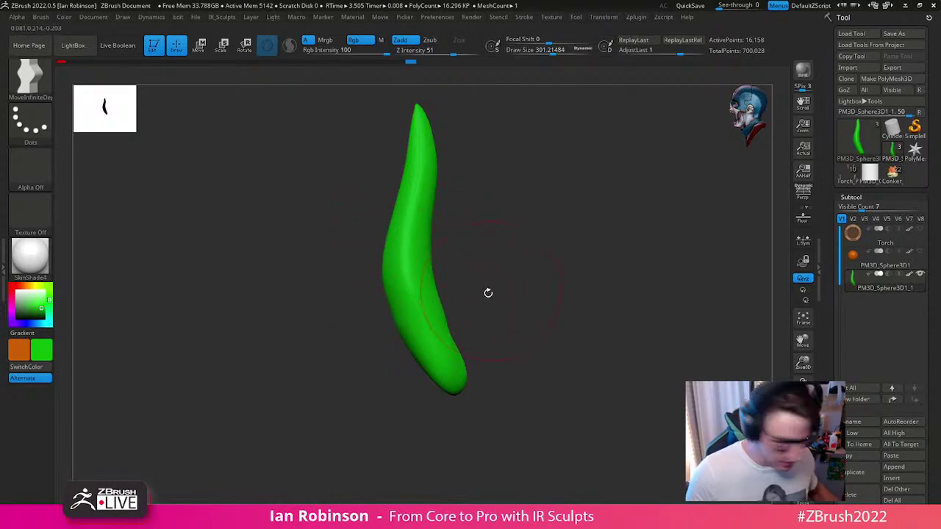
pyautogui.press('b')
pyautogui.press('m')
pyautogui.press('v')
pyautogui.moveTo(514, 288); pyautogui.dragTo(664, 353)
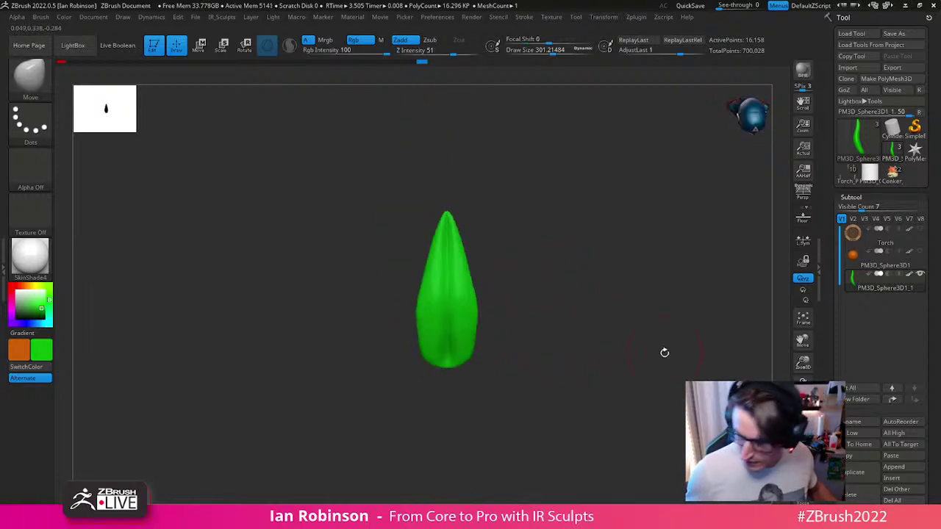
# Step: Insert a Spherinder3D primitive as a new subtool and set the current color to yellow-green
pyautogui.click(897, 479)
pyautogui.click(706, 368)
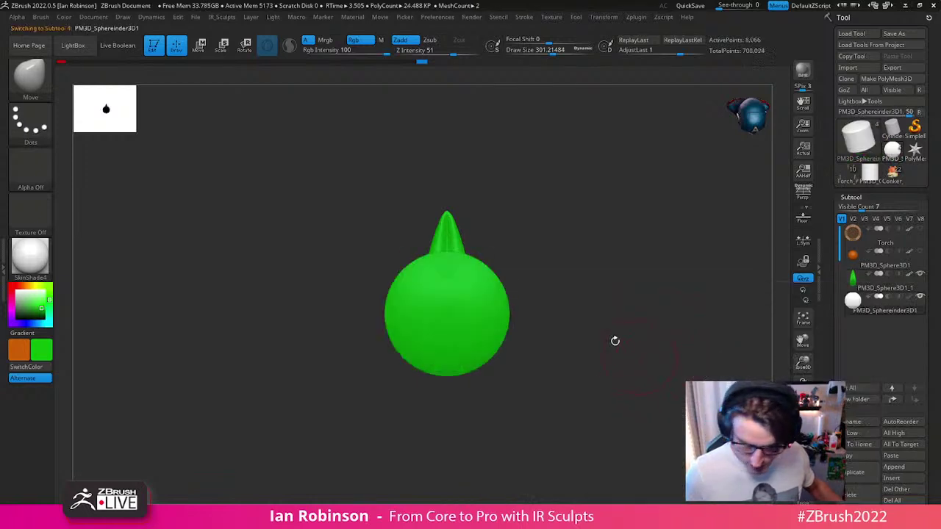
pyautogui.press('w')
pyautogui.click(39, 288)
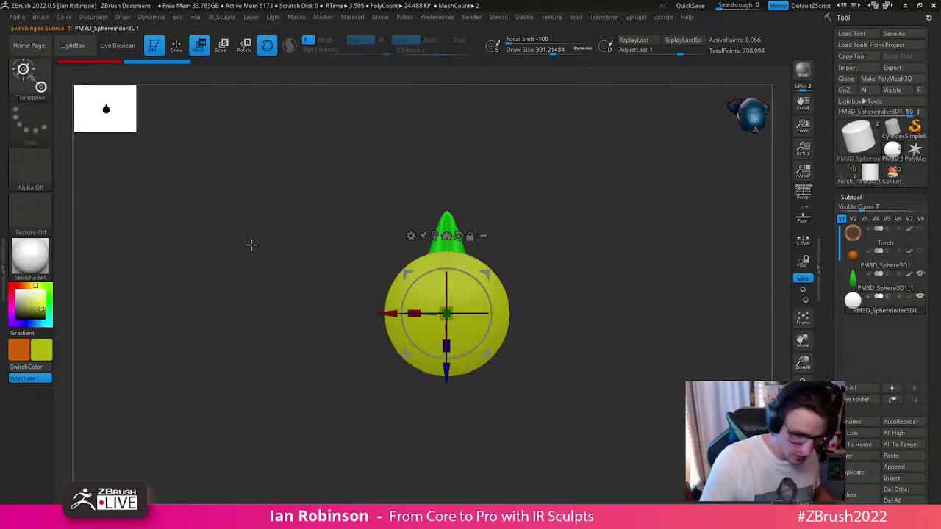
pyautogui.moveTo(447, 368); pyautogui.dragTo(446, 393)
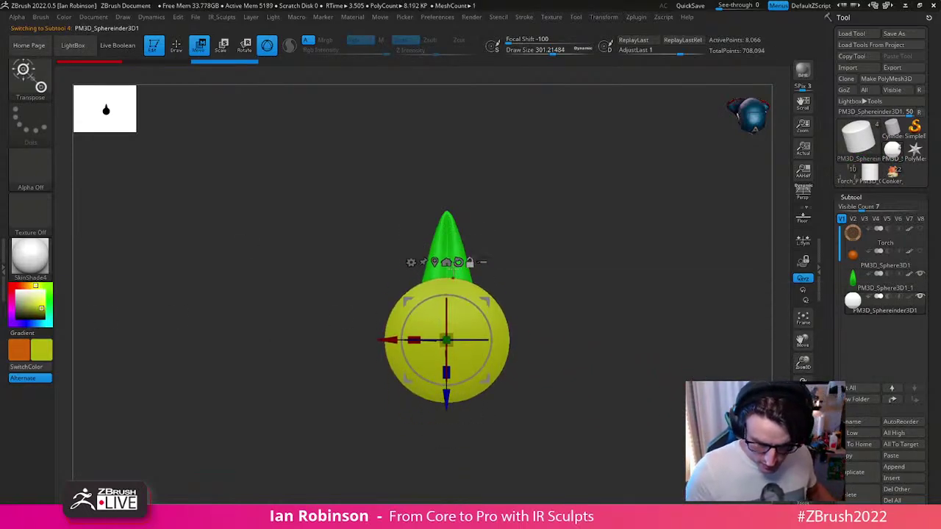
pyautogui.keyDown('alt'); pyautogui.click(447, 262); pyautogui.keyUp('alt')
pyautogui.click(435, 235)
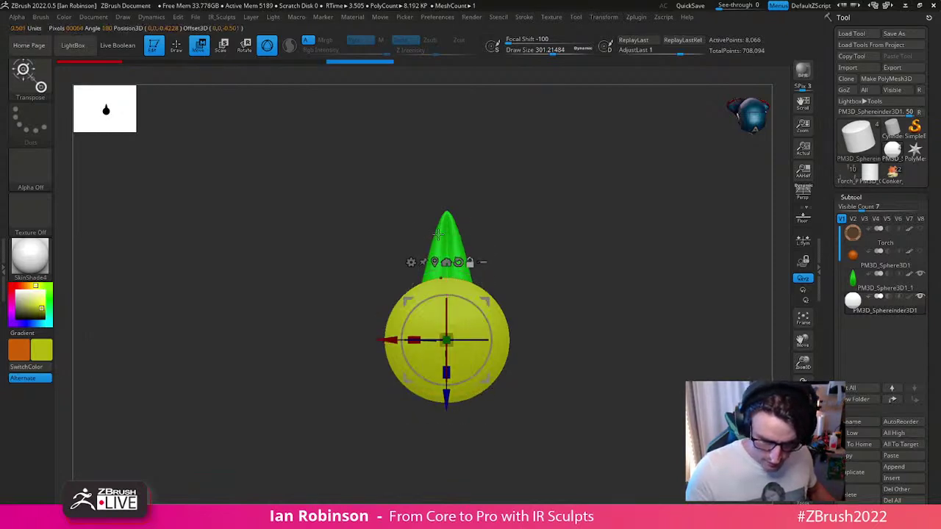
pyautogui.moveTo(446, 397); pyautogui.dragTo(446, 370)
pyautogui.keyDown('alt'); pyautogui.moveTo(590, 258); pyautogui.dragTo(530, 279); pyautogui.keyUp('alt')
pyautogui.press('q')
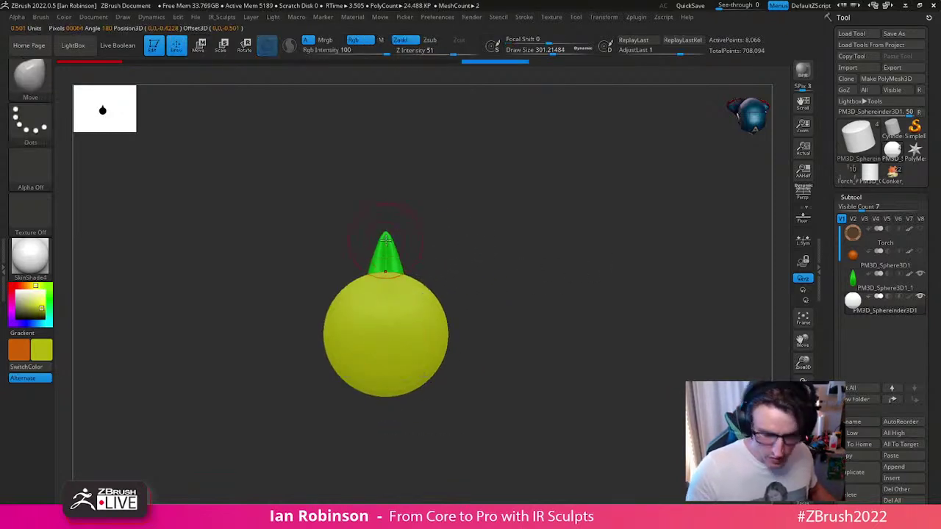
# Step: Fill the spherinder subtool with the yellow-green color
pyautogui.keyDown('alt'); pyautogui.click(389, 242); pyautogui.keyUp('alt')
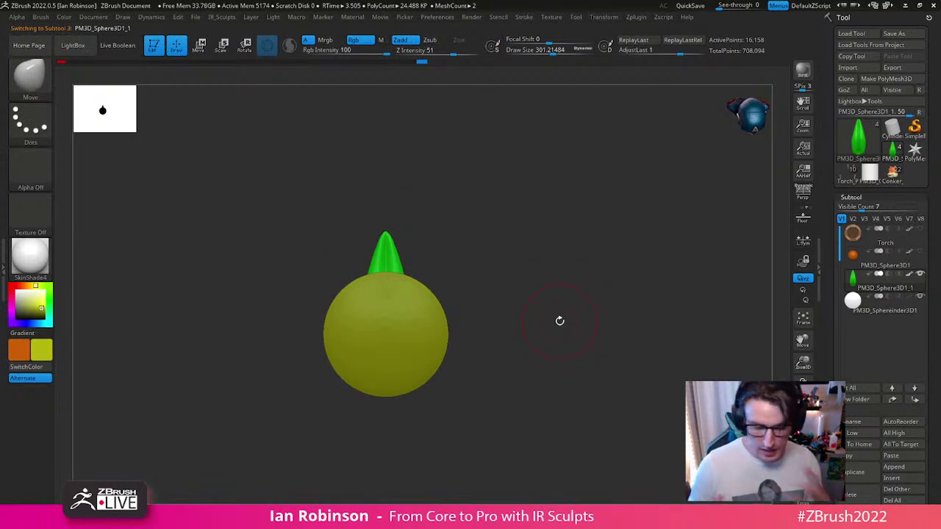
pyautogui.moveTo(572, 338); pyautogui.dragTo(607, 323)
pyautogui.keyDown('alt'); pyautogui.click(430, 317); pyautogui.keyUp('alt')
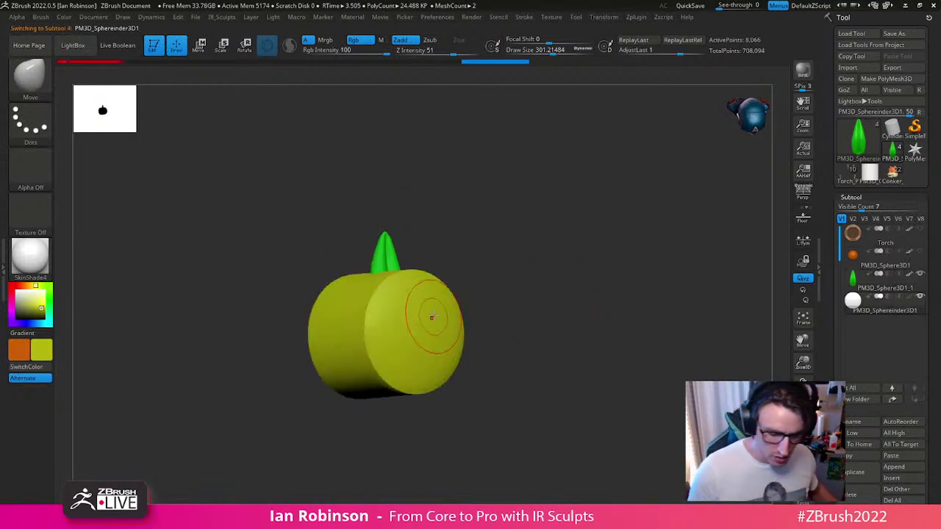
pyautogui.click(65, 17)
pyautogui.click(105, 220)
# Step: Flatten the spherinder along its depth axis into a thin disc
pyautogui.keyDown('shift'); pyautogui.moveTo(622, 290); pyautogui.dragTo(596, 320); pyautogui.keyUp('shift')
pyautogui.press('w')
pyautogui.moveTo(413, 333)
pyautogui.mouseDown()
pyautogui.moveTo(384, 334)
pyautogui.moveTo(446, 332)
pyautogui.moveTo(418, 335)
pyautogui.mouseUp()
pyautogui.hotkey('ctrl', 'z')
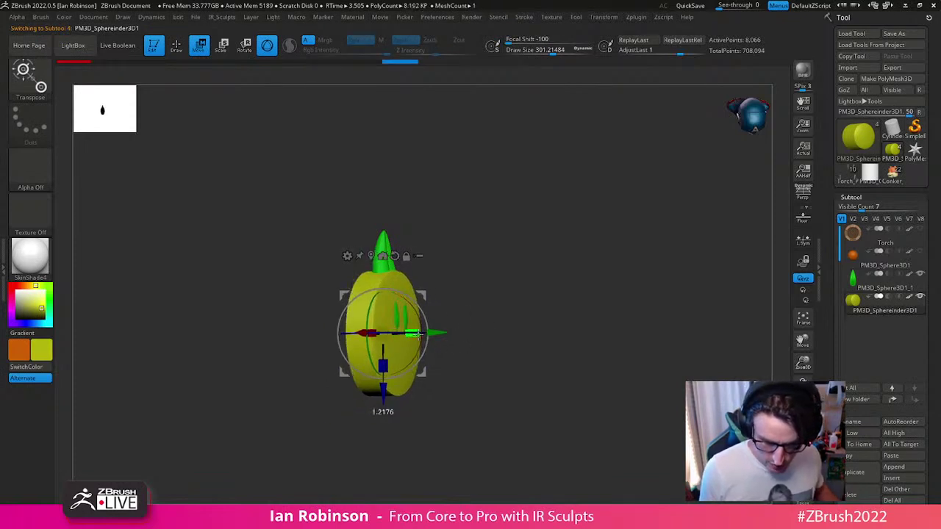
pyautogui.press('q')
pyautogui.moveTo(594, 328); pyautogui.dragTo(590, 345)
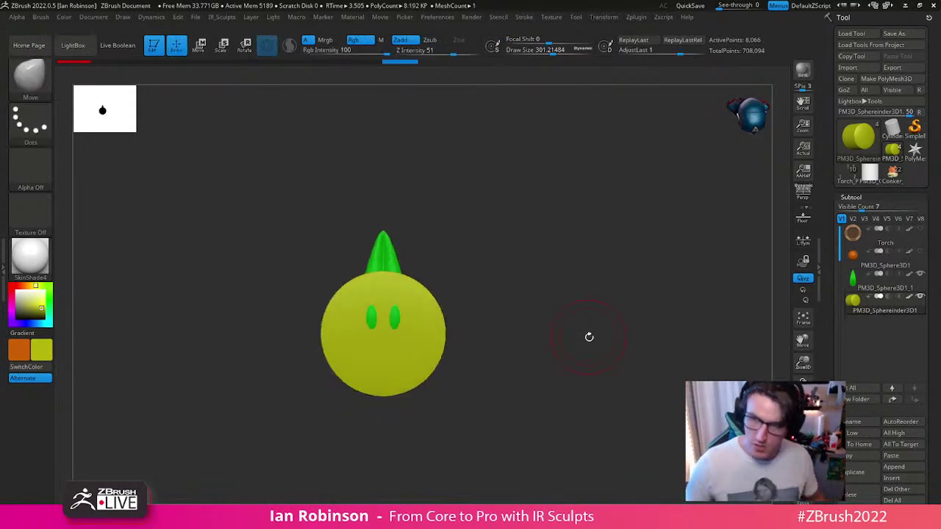
# Step: Select the blade subtool and shift it along the depth axis relative to the disc
pyautogui.moveTo(505, 299)
pyautogui.keyDown('alt'); pyautogui.mouseDown()
pyautogui.moveTo(537, 326)
pyautogui.moveTo(563, 313)
pyautogui.moveTo(550, 302)
pyautogui.mouseUp(); pyautogui.keyUp('alt')
pyautogui.press('s')
pyautogui.keyDown('alt'); pyautogui.click(422, 286); pyautogui.keyUp('alt')
pyautogui.press('w')
pyautogui.moveTo(480, 361); pyautogui.dragTo(541, 361)
pyautogui.press('q')
pyautogui.press('w')
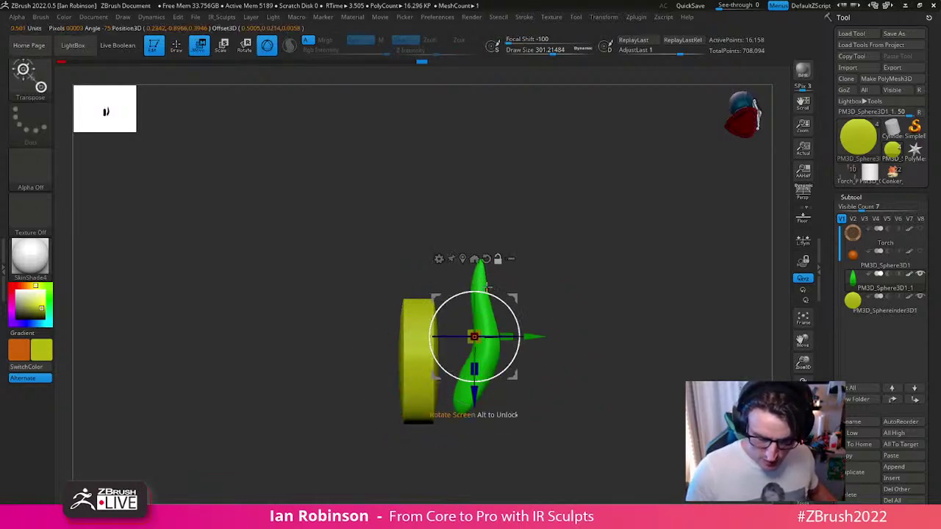
pyautogui.hotkey('ctrl', 'z')
pyautogui.hotkey('ctrl', 'shift', 'z')
pyautogui.keyDown('shift'); pyautogui.moveTo(661, 349); pyautogui.dragTo(613, 318); pyautogui.keyUp('shift')
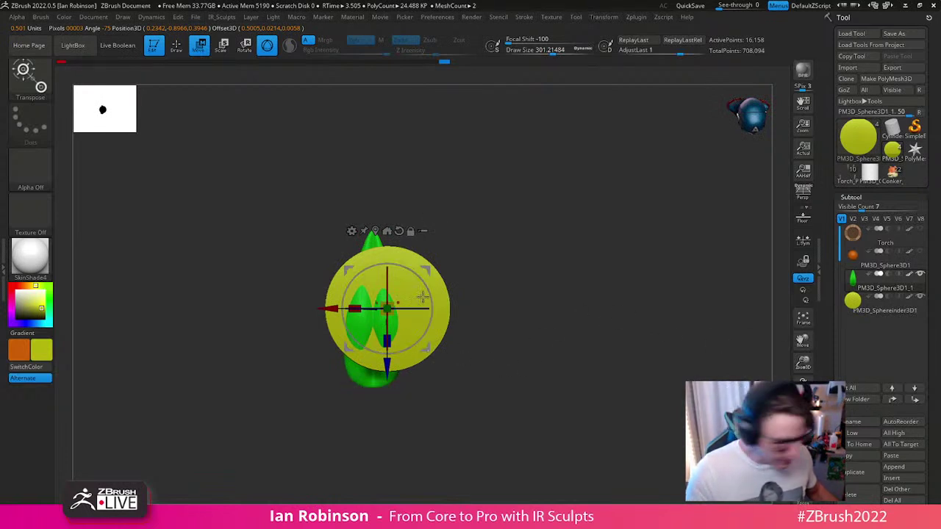
# Step: Centre the blade horizontally on the disc and place its gizmo pivot near the blade's lower end
pyautogui.click(375, 231)
pyautogui.hotkey('ctrl', 'shift', 'z')
pyautogui.hotkey('ctrl', 'shift', 'z')
pyautogui.hotkey('ctrl', 'shift', 'z')
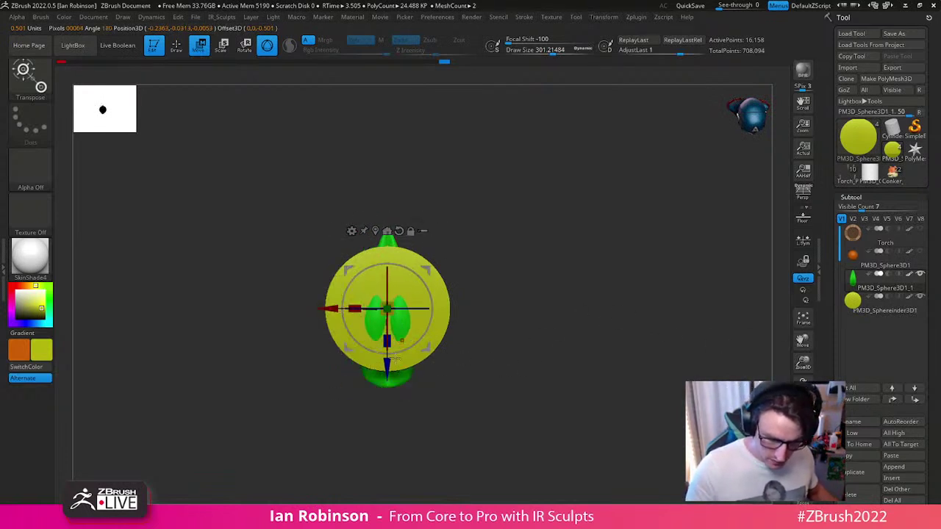
pyautogui.hotkey('ctrl', 'shift', 'z')
pyautogui.hotkey('ctrl', 'shift', 'z')
pyautogui.hotkey('ctrl', 'shift', 'z')
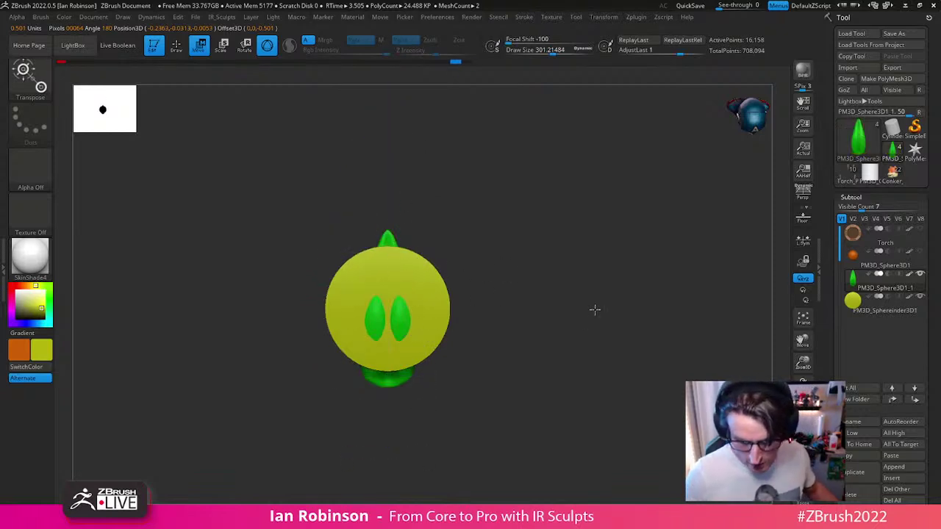
# Step: Turn on Array Mesh for the blade with the Transpose and Lock Pos options enabled
pyautogui.keyDown('ctrl'); pyautogui.moveTo(594, 311); pyautogui.dragTo(578, 336, button='right'); pyautogui.keyUp('ctrl')
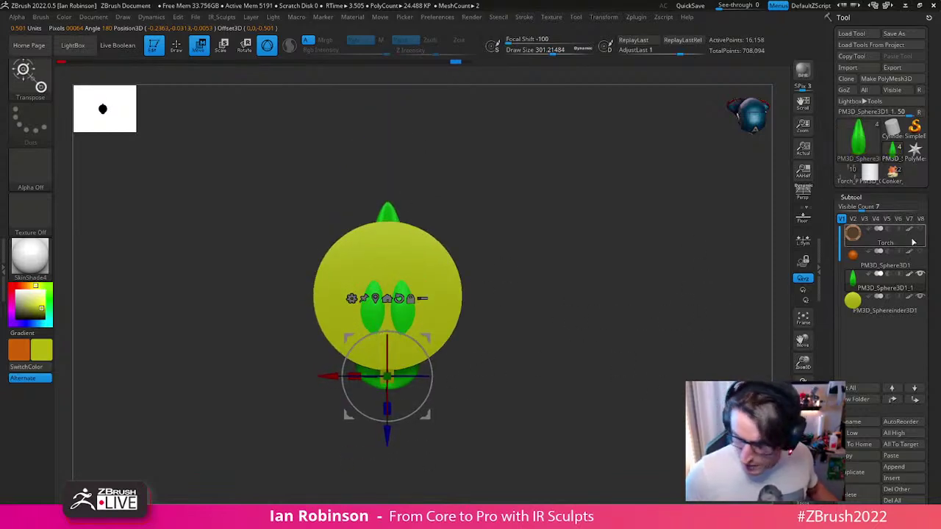
pyautogui.click(860, 197)
pyautogui.click(855, 161)
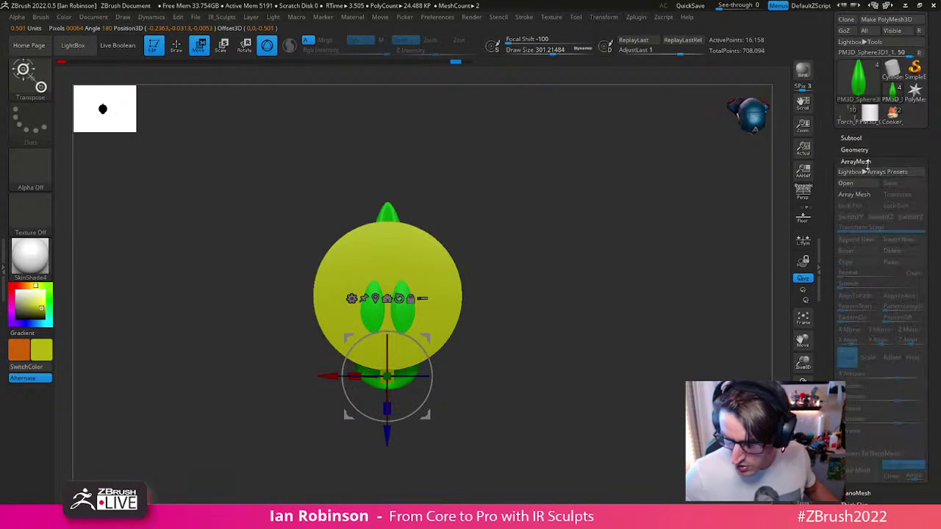
pyautogui.click(854, 194)
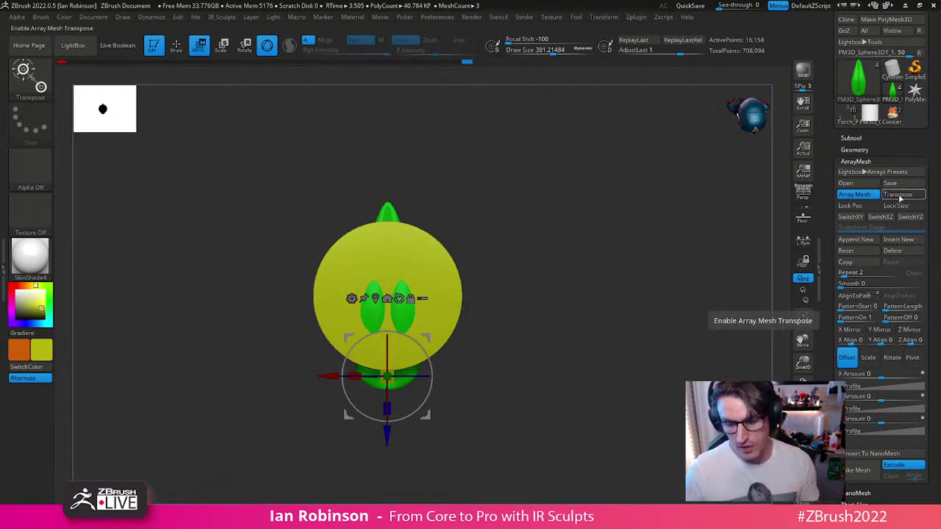
pyautogui.click(906, 196)
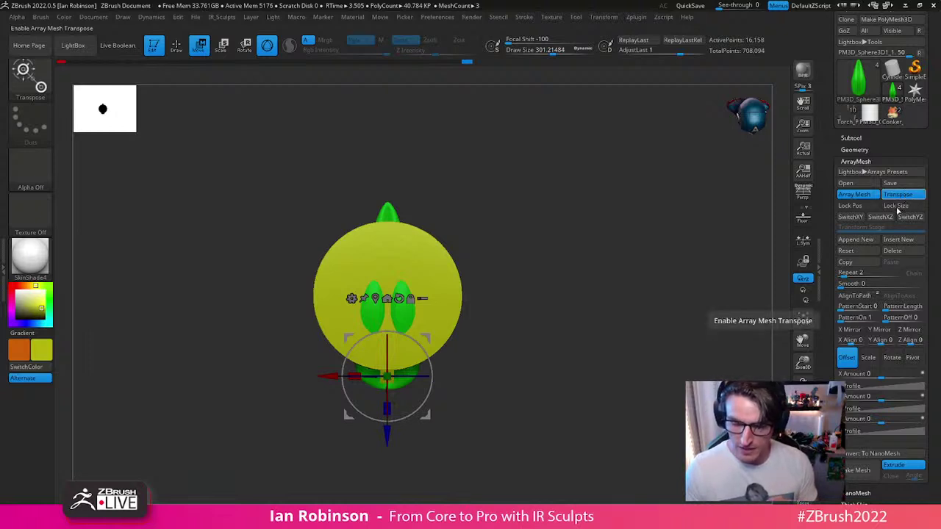
pyautogui.click(865, 208)
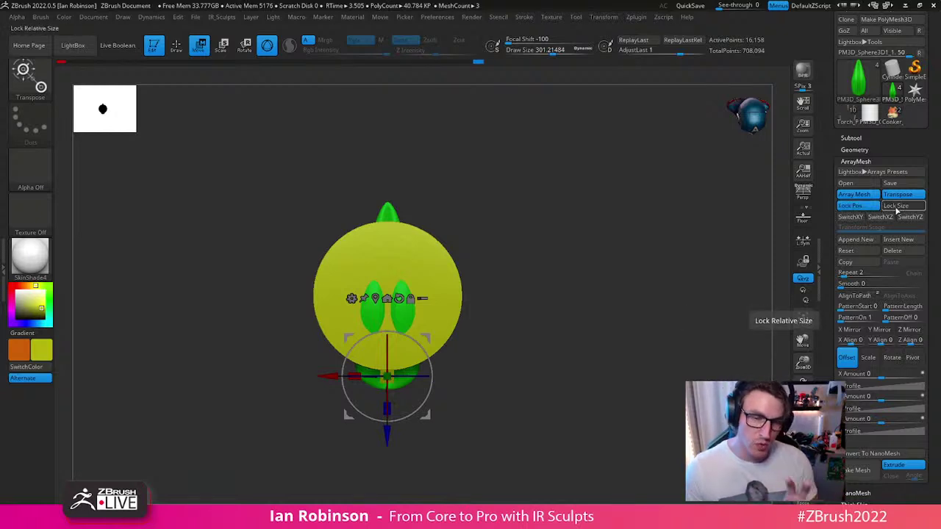
pyautogui.moveTo(424, 375); pyautogui.dragTo(570, 215)
pyautogui.hotkey('ctrl', 'z')
pyautogui.hotkey('ctrl', 'z')
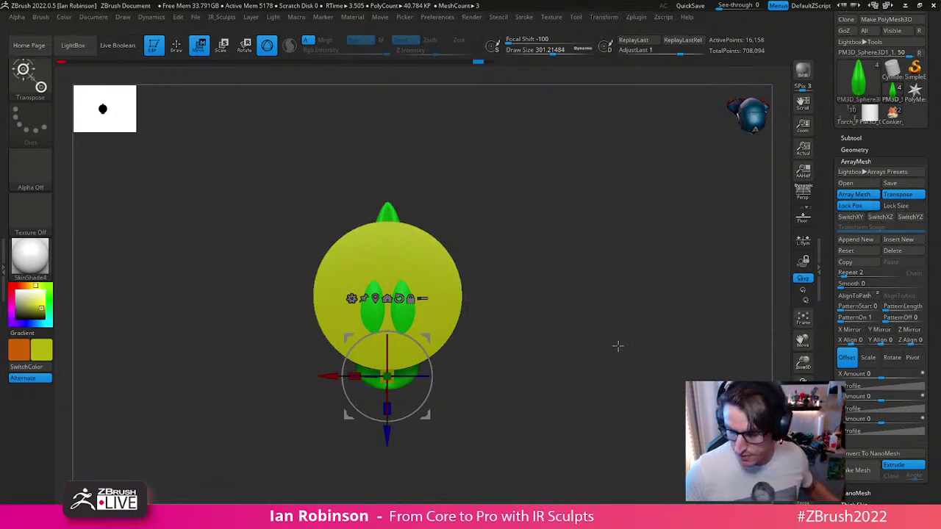
# Step: Set the blade array's repeat count to 8
pyautogui.click(850, 273)
pyautogui.write('5')
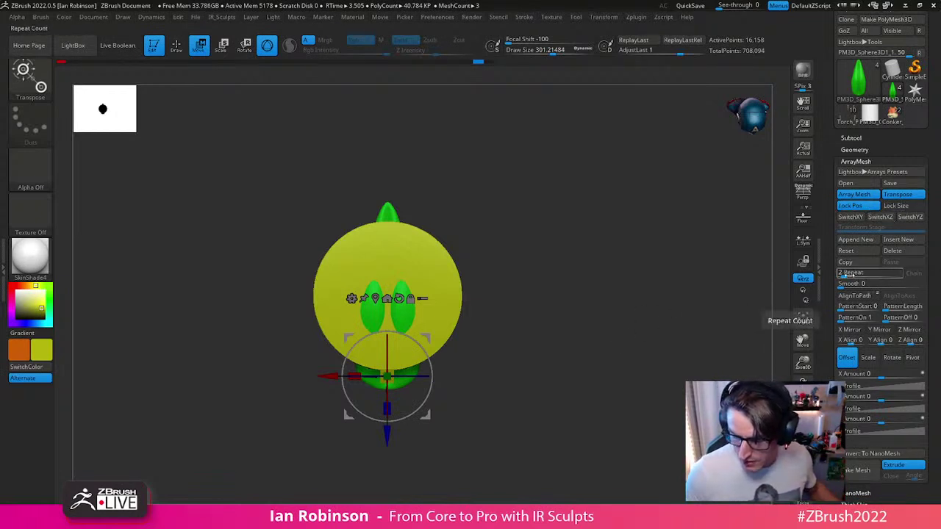
pyautogui.press('Return')
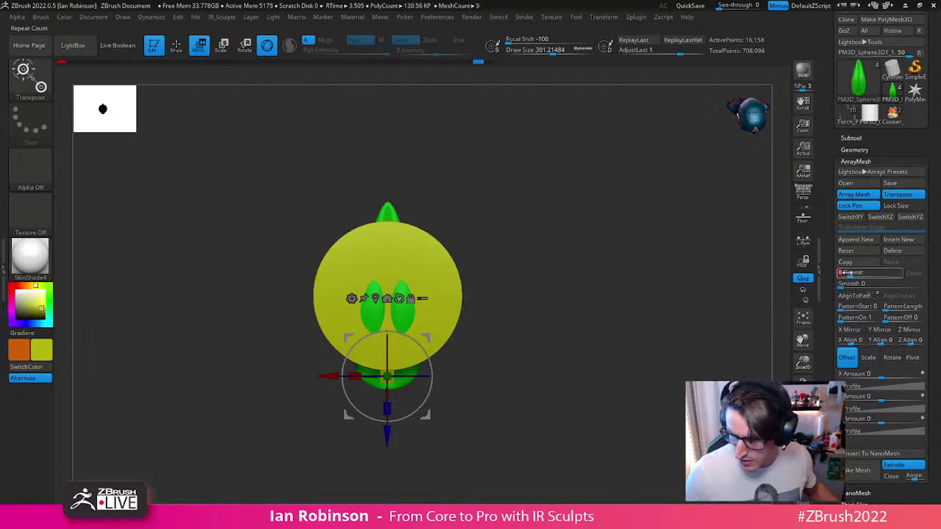
pyautogui.press('Return')
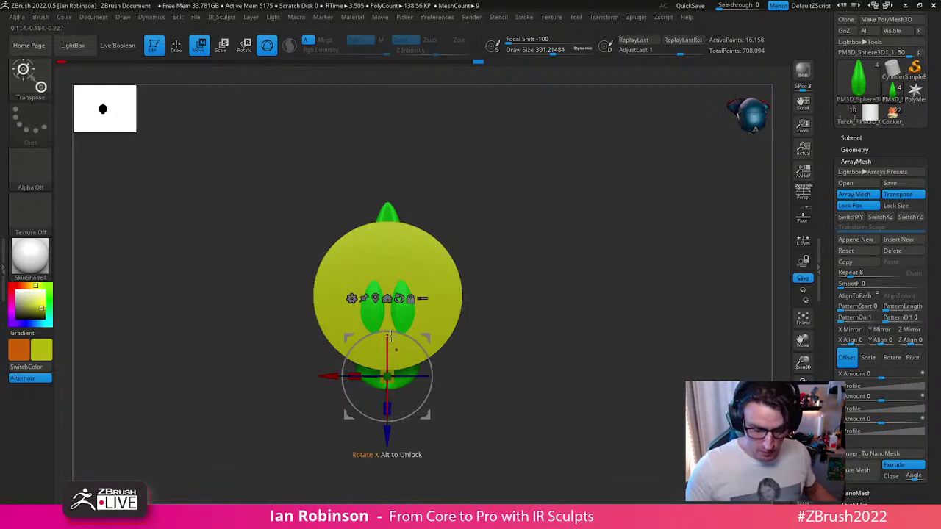
pyautogui.hotkey('ctrl', 'z')
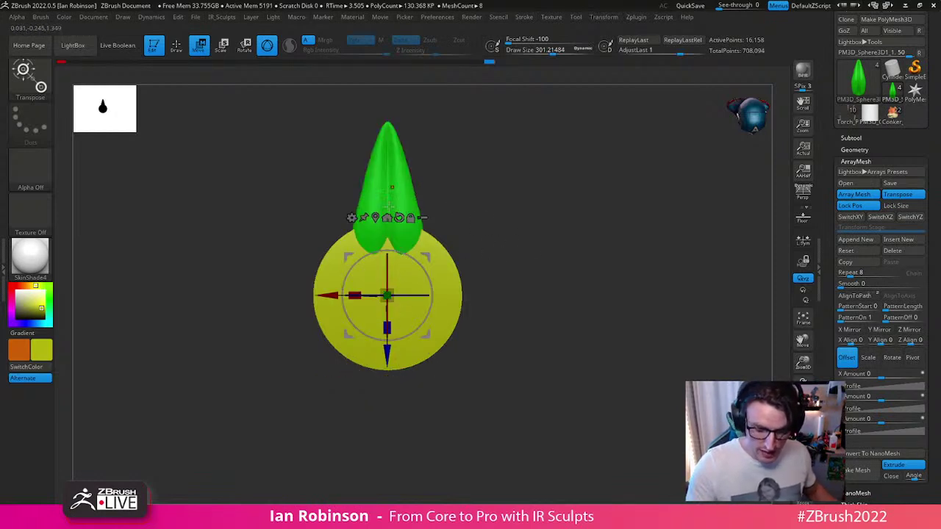
# Step: Switch the array to Rotate and adjust its Y Amount so the blade copies fan out in a ring around the disc
pyautogui.click(912, 359)
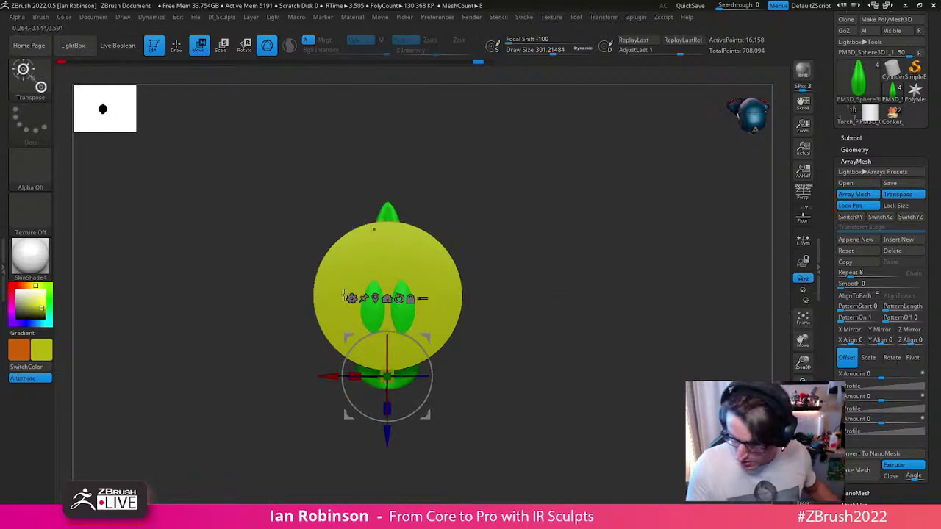
pyautogui.click(893, 359)
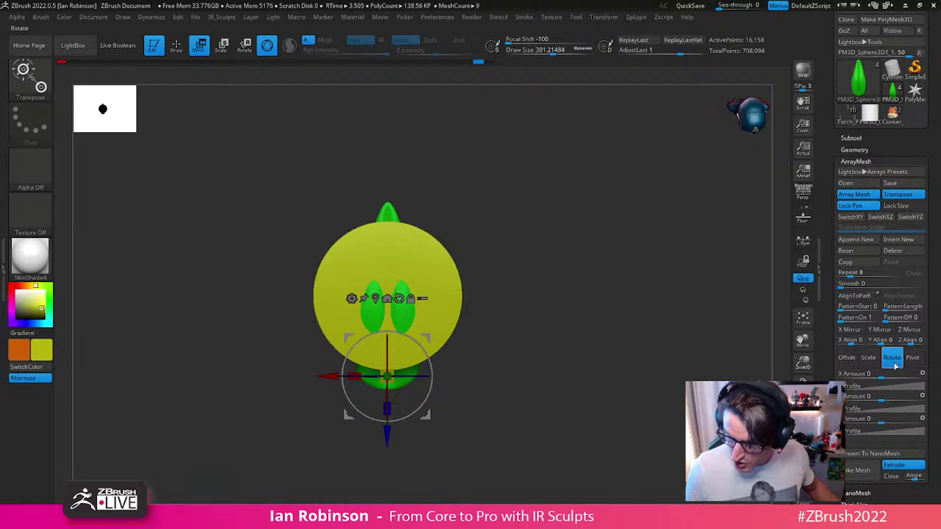
pyautogui.moveTo(883, 423); pyautogui.dragTo(904, 419)
pyautogui.hotkey('ctrl', 'z')
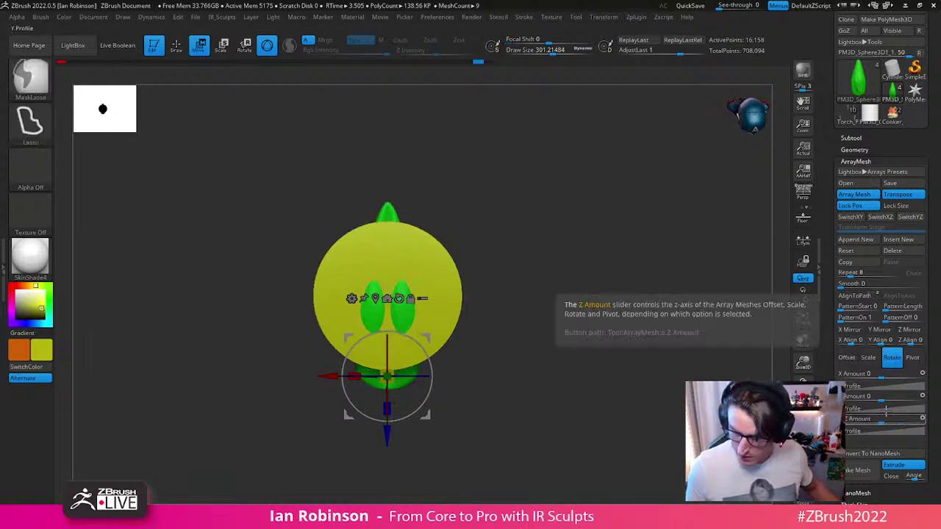
pyautogui.moveTo(882, 377); pyautogui.dragTo(879, 404)
pyautogui.hotkey('ctrl', 'z')
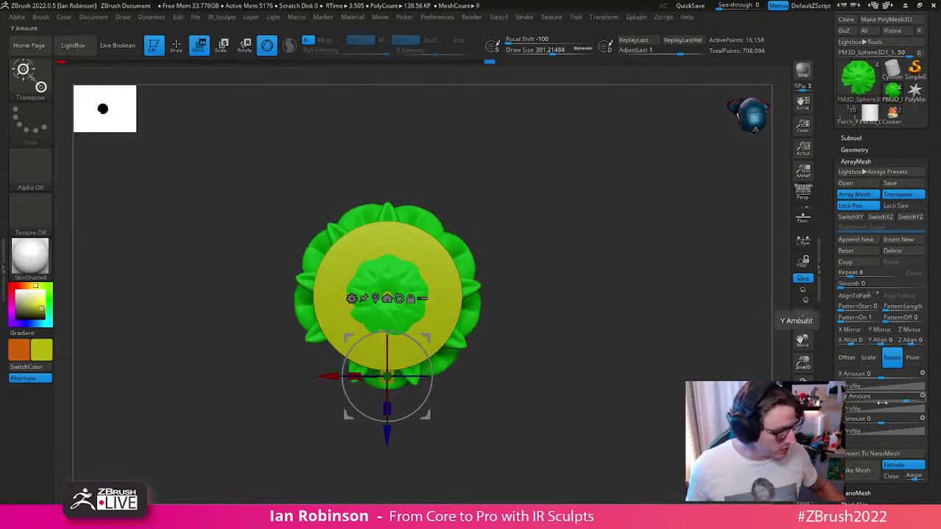
# Step: Set the ArrayMesh Y rotation amount to 360
pyautogui.click(864, 396)
pyautogui.write('0')
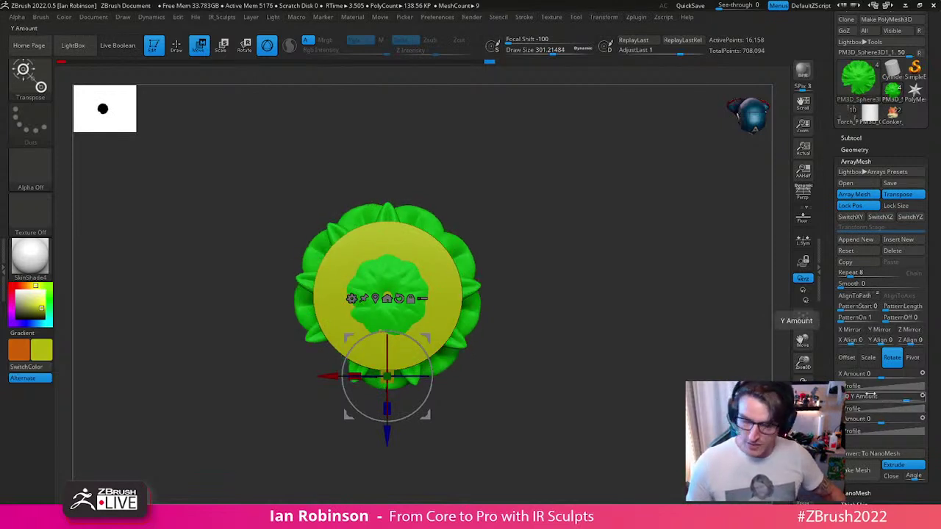
pyautogui.press('Return')
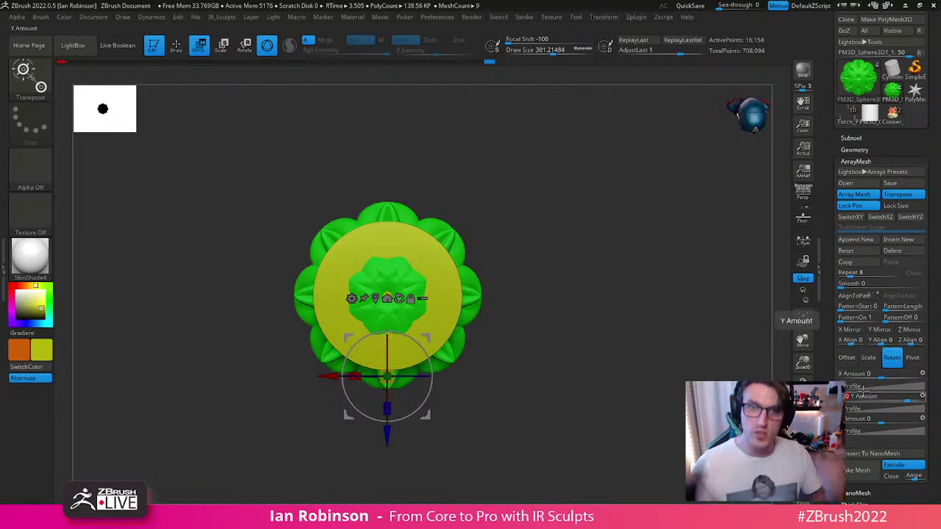
# Step: Reposition the source petal with the gizmo so the rotated copies radiate outward around the yellow disc
pyautogui.moveTo(429, 416)
pyautogui.mouseDown()
pyautogui.moveTo(468, 413)
pyautogui.moveTo(524, 377)
pyautogui.moveTo(556, 327)
pyautogui.moveTo(545, 287)
pyautogui.moveTo(499, 259)
pyautogui.moveTo(429, 255)
pyautogui.moveTo(424, 292)
pyautogui.mouseUp()
pyautogui.moveTo(665, 337); pyautogui.dragTo(646, 353)
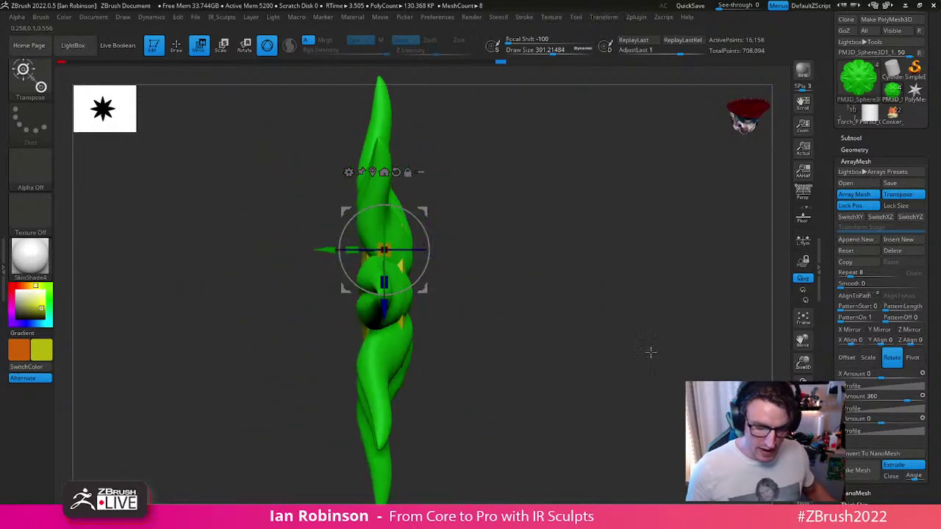
pyautogui.moveTo(425, 235)
pyautogui.mouseDown()
pyautogui.moveTo(421, 226)
pyautogui.moveTo(414, 237)
pyautogui.mouseUp()
pyautogui.moveTo(588, 283); pyautogui.dragTo(623, 319)
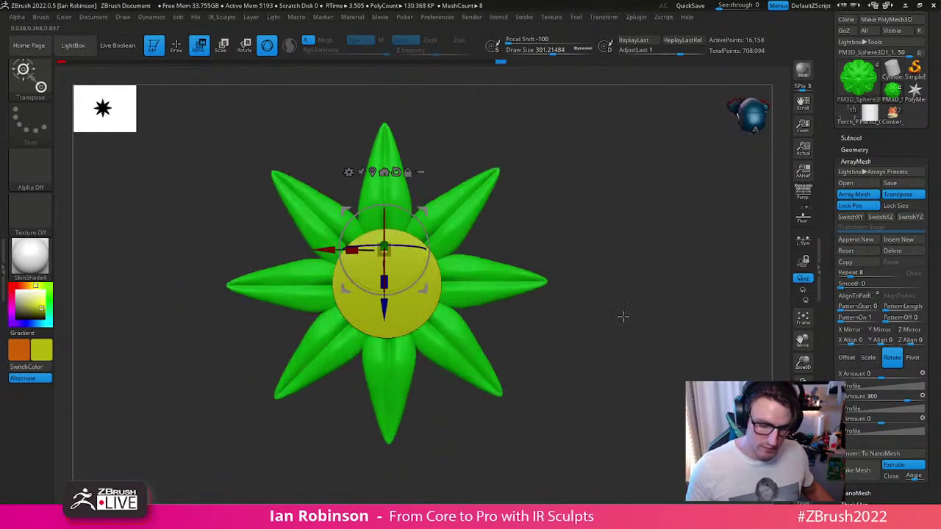
# Step: Set the petal array to 10 repeats and adjust the petals' distance from the centre so their bases meet the disc
pyautogui.moveTo(845, 274); pyautogui.dragTo(853, 274)
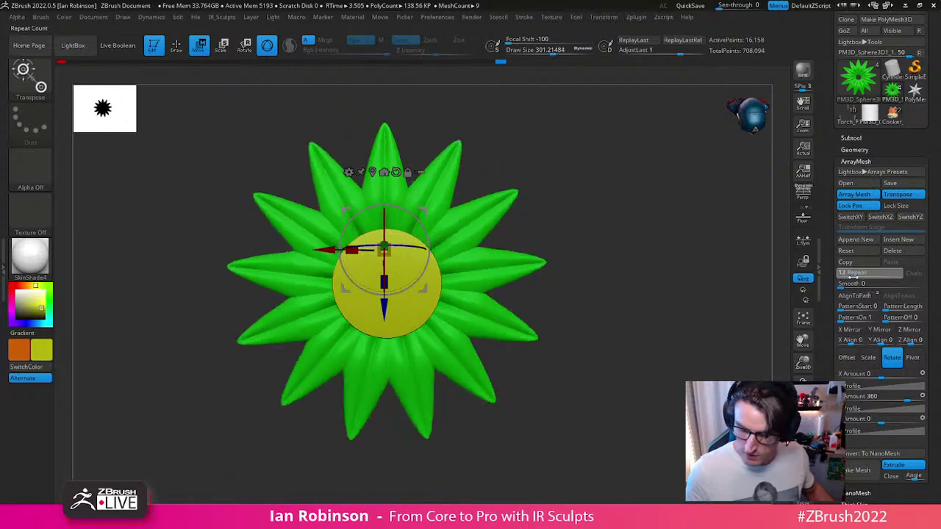
pyautogui.click(851, 274)
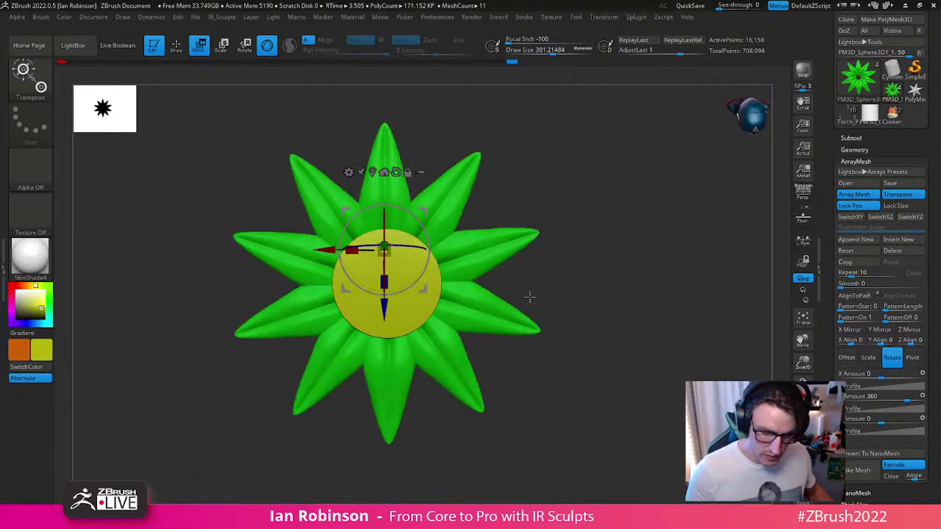
pyautogui.moveTo(448, 275); pyautogui.dragTo(430, 200)
pyautogui.keyDown('ctrl'); pyautogui.moveTo(615, 340); pyautogui.dragTo(615, 368, button='right'); pyautogui.keyUp('ctrl')
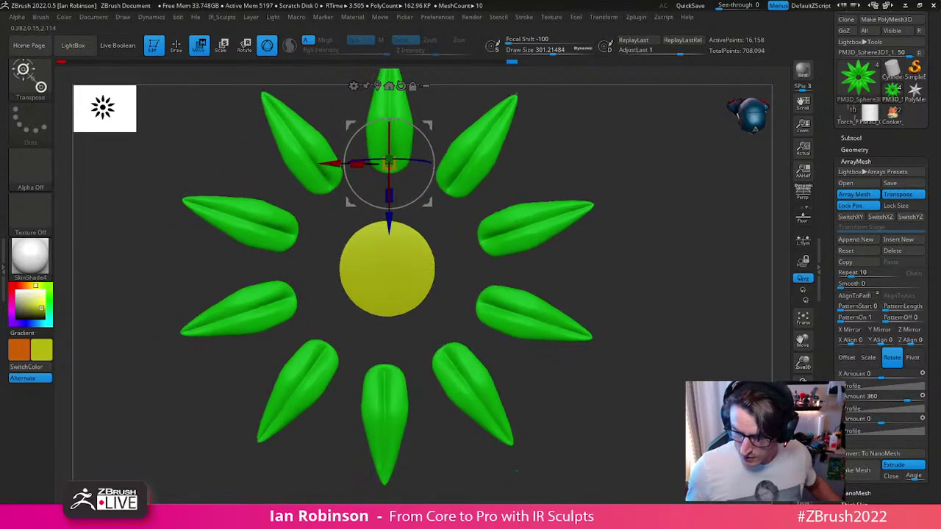
pyautogui.moveTo(603, 397); pyautogui.dragTo(650, 395)
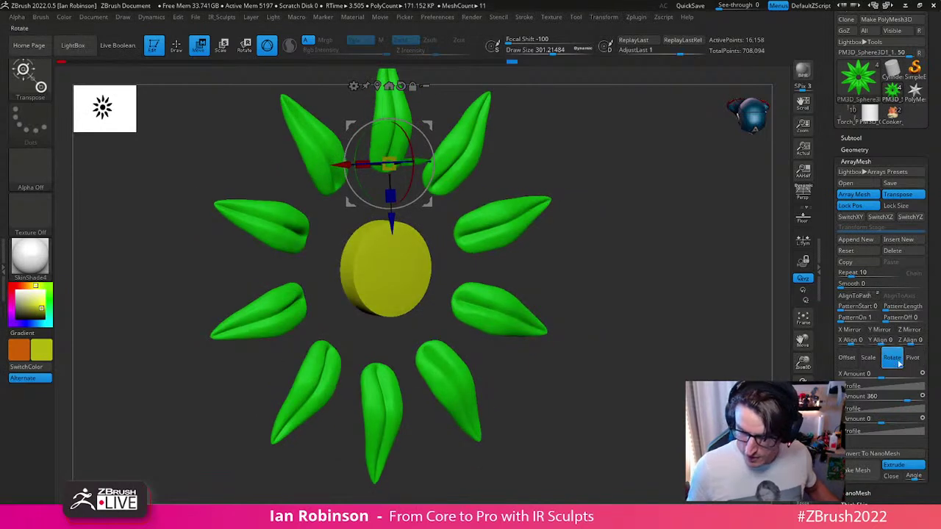
pyautogui.moveTo(603, 367); pyautogui.dragTo(695, 386)
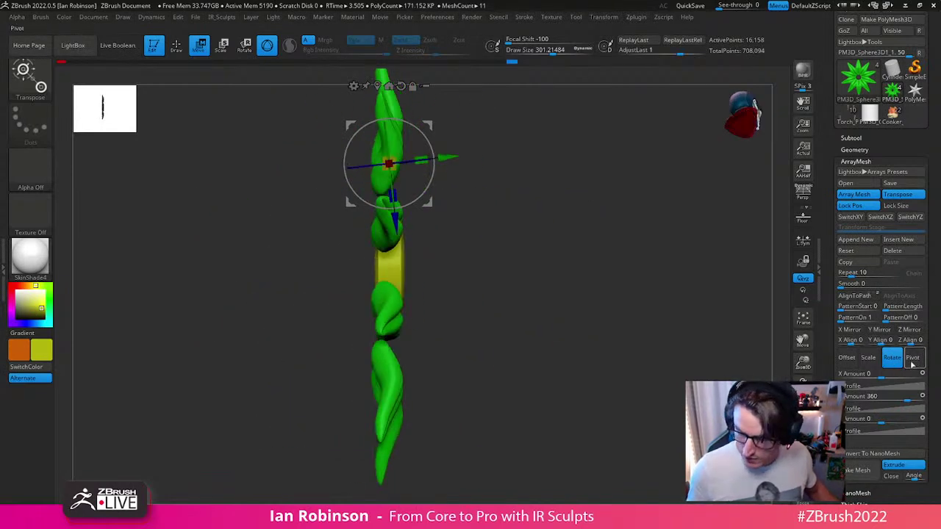
pyautogui.keyDown('shift'); pyautogui.moveTo(661, 356); pyautogui.dragTo(584, 340); pyautogui.keyUp('shift')
pyautogui.moveTo(428, 200); pyautogui.dragTo(424, 261)
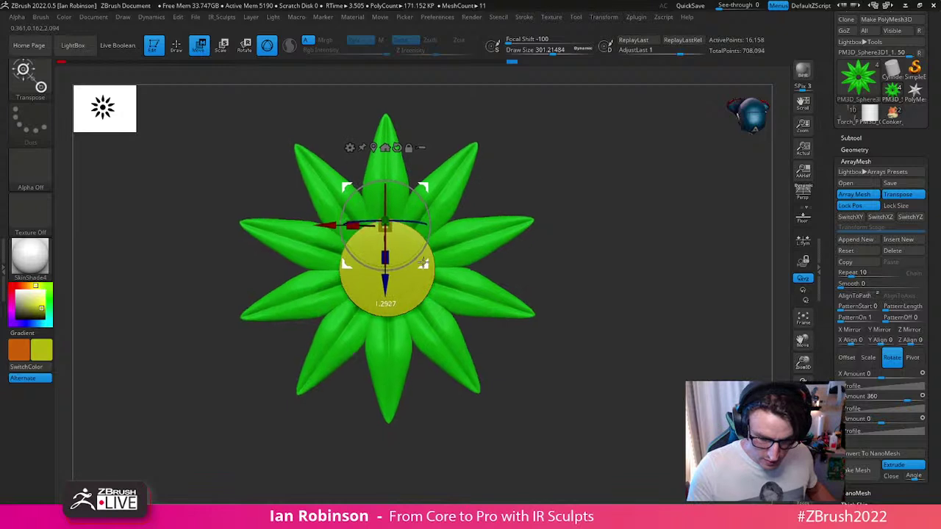
# Step: Try offsetting the petal copies along Y and moving the source petal with the gizmo, and undo the last change
pyautogui.moveTo(634, 302); pyautogui.dragTo(670, 350)
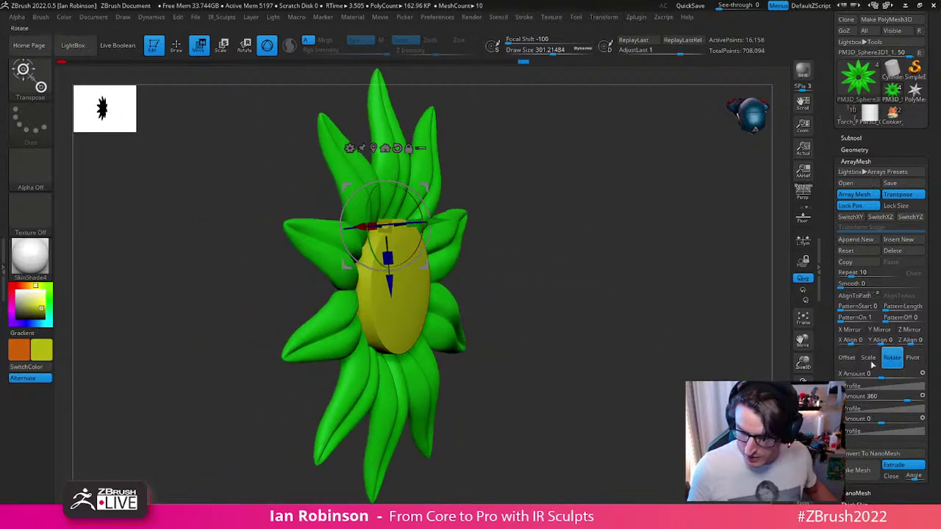
pyautogui.moveTo(632, 408); pyautogui.dragTo(665, 409)
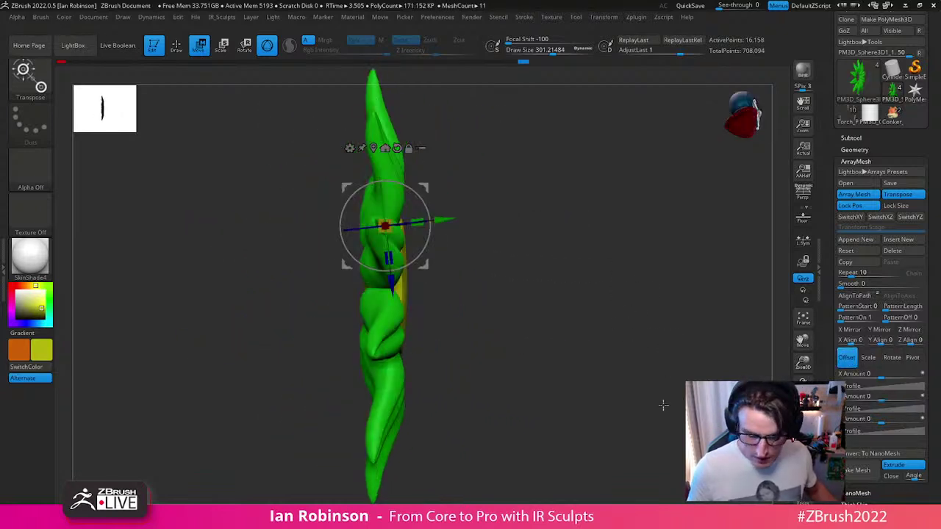
pyautogui.moveTo(880, 400); pyautogui.dragTo(910, 400)
pyautogui.keyDown('ctrl'); pyautogui.moveTo(624, 399); pyautogui.dragTo(455, 316, button='right'); pyautogui.keyUp('ctrl')
pyautogui.keyDown('alt'); pyautogui.moveTo(455, 316); pyautogui.dragTo(691, 332, button='right'); pyautogui.keyUp('alt')
pyautogui.moveTo(426, 280); pyautogui.dragTo(437, 443)
pyautogui.moveTo(595, 330); pyautogui.dragTo(651, 283)
pyautogui.hotkey('ctrl', 'z')
# Step: Test the petal array's X and Z offset amounts and switch its transform mode to Pivot
pyautogui.moveTo(648, 243); pyautogui.dragTo(628, 434)
pyautogui.keyDown('alt'); pyautogui.moveTo(638, 314); pyautogui.dragTo(635, 357); pyautogui.keyUp('alt')
pyautogui.moveTo(880, 381); pyautogui.dragTo(882, 379)
pyautogui.moveTo(880, 418)
pyautogui.mouseDown()
pyautogui.moveTo(864, 418)
pyautogui.moveTo(880, 418)
pyautogui.mouseUp()
pyautogui.click(886, 417)
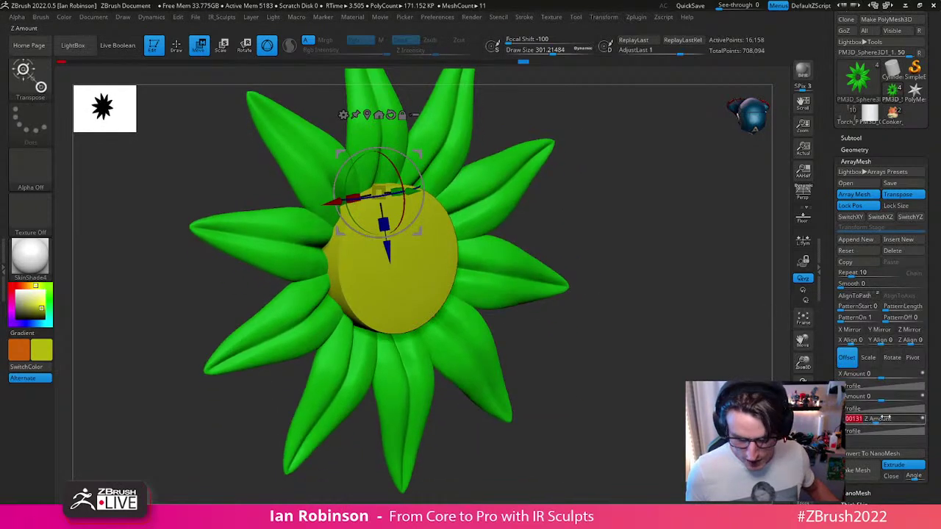
pyautogui.click(912, 357)
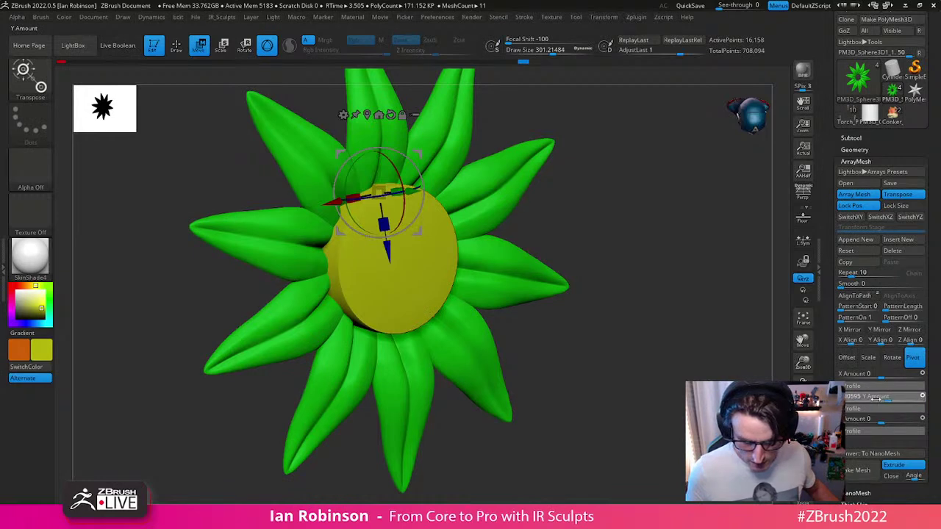
pyautogui.moveTo(877, 375)
pyautogui.mouseDown()
pyautogui.moveTo(903, 379)
pyautogui.moveTo(880, 380)
pyautogui.mouseUp()
# Step: Return to Draw mode, face the flower from the front and convert the petal array into real mesh geometry
pyautogui.moveTo(682, 412)
pyautogui.keyDown('alt'); pyautogui.mouseDown()
pyautogui.moveTo(646, 282)
pyautogui.moveTo(644, 294)
pyautogui.moveTo(650, 271)
pyautogui.mouseUp(); pyautogui.keyUp('alt')
pyautogui.press('q')
pyautogui.moveTo(650, 272)
pyautogui.keyDown('alt'); pyautogui.mouseDown()
pyautogui.moveTo(653, 336)
pyautogui.moveTo(676, 323)
pyautogui.moveTo(628, 358)
pyautogui.moveTo(699, 351)
pyautogui.moveTo(691, 357)
pyautogui.moveTo(702, 365)
pyautogui.moveTo(644, 407)
pyautogui.mouseUp(); pyautogui.keyUp('alt')
pyautogui.moveTo(937, 405); pyautogui.dragTo(929, 383)
pyautogui.keyDown('alt'); pyautogui.moveTo(673, 397); pyautogui.dragTo(669, 366); pyautogui.keyUp('alt')
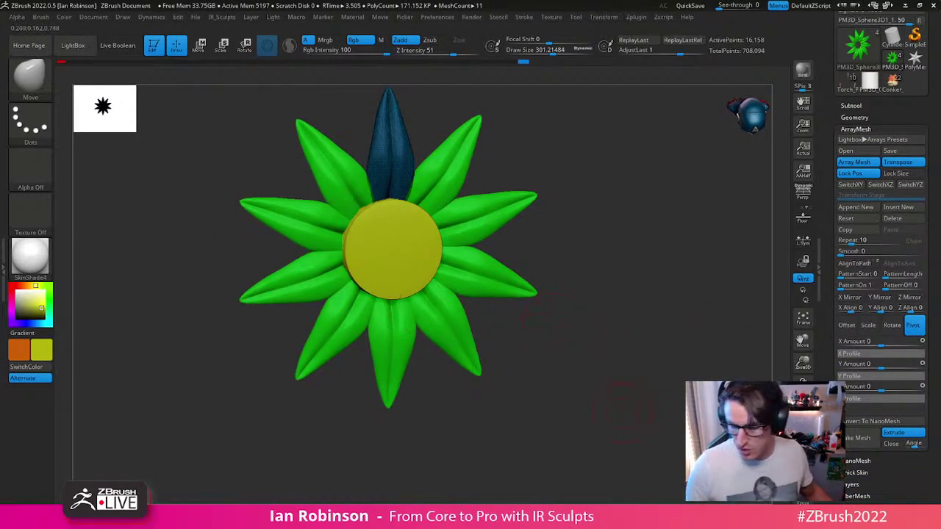
pyautogui.hotkey('shift', 'F4')
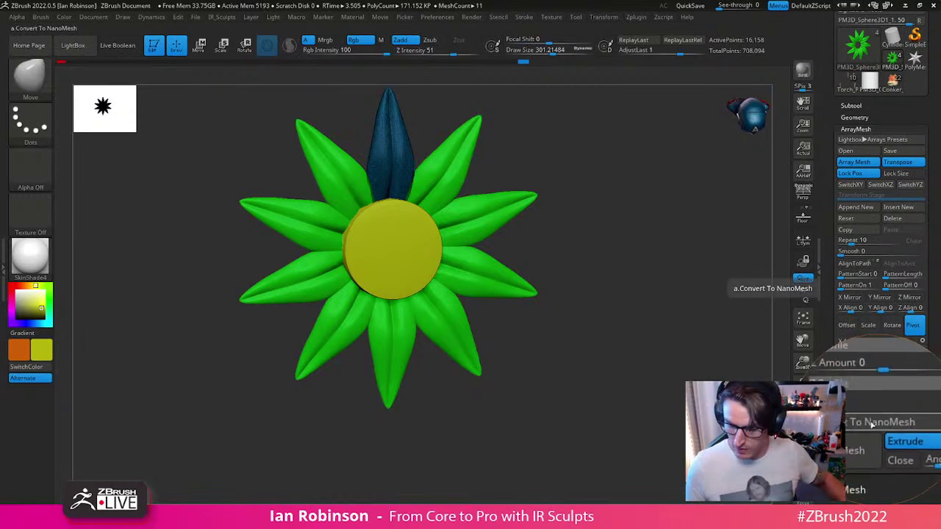
pyautogui.click(866, 443)
# Step: Divide the converted flower mesh into a separate polygroup for each petal
pyautogui.moveTo(500, 236)
pyautogui.mouseDown()
pyautogui.moveTo(487, 210)
pyautogui.moveTo(466, 223)
pyautogui.moveTo(515, 230)
pyautogui.mouseUp()
pyautogui.hotkey('ctrl', 'z')
pyautogui.keyDown('shift'); pyautogui.moveTo(593, 252); pyautogui.dragTo(607, 301); pyautogui.keyUp('shift')
pyautogui.press('space')
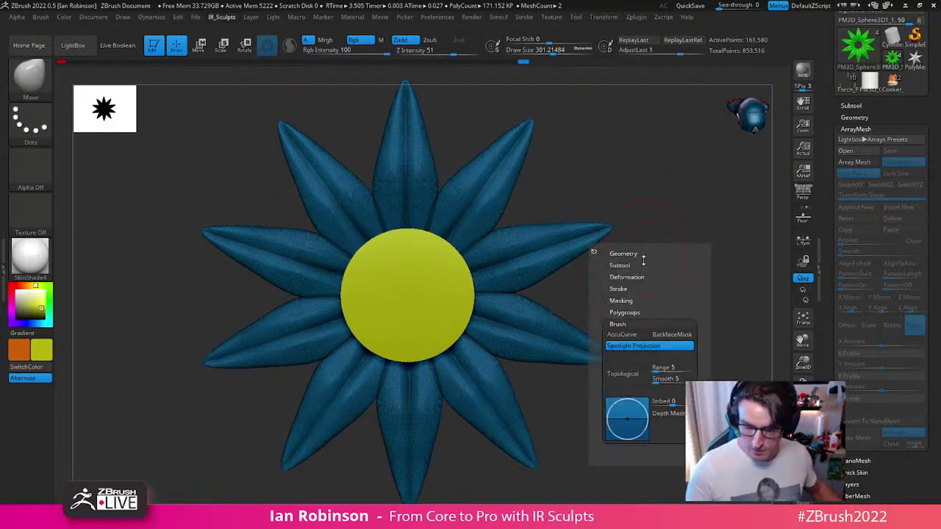
pyautogui.click(631, 313)
pyautogui.click(637, 324)
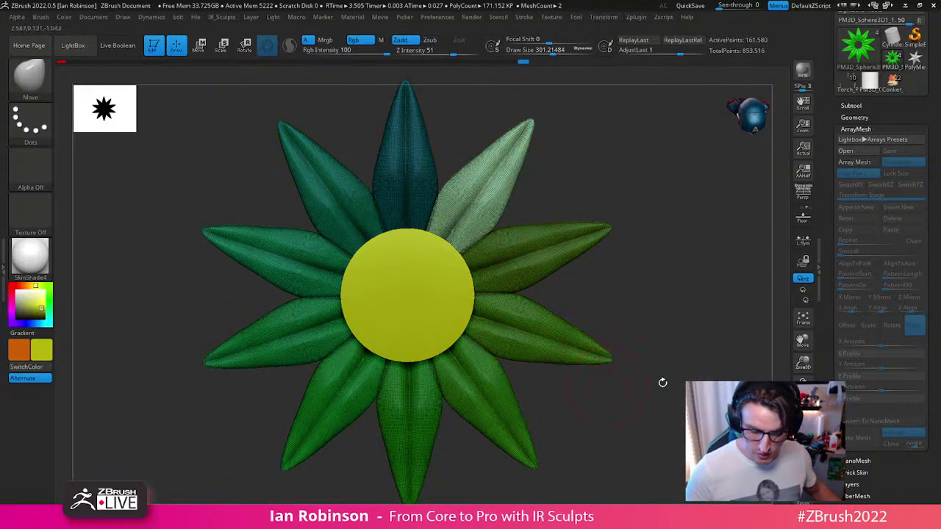
# Step: Isolate the lower-right petal and the bottom petal one at a time, give each a new polygroup, and show all petals again
pyautogui.keyDown('alt'); pyautogui.moveTo(639, 384); pyautogui.dragTo(575, 331); pyautogui.keyUp('alt')
pyautogui.keyDown('ctrl'); pyautogui.keyDown('shift'); pyautogui.click(468, 345); pyautogui.keyUp('shift'); pyautogui.keyUp('ctrl')
pyautogui.keyDown('ctrl'); pyautogui.keyDown('shift'); pyautogui.click(636, 320); pyautogui.keyUp('shift'); pyautogui.keyUp('ctrl')
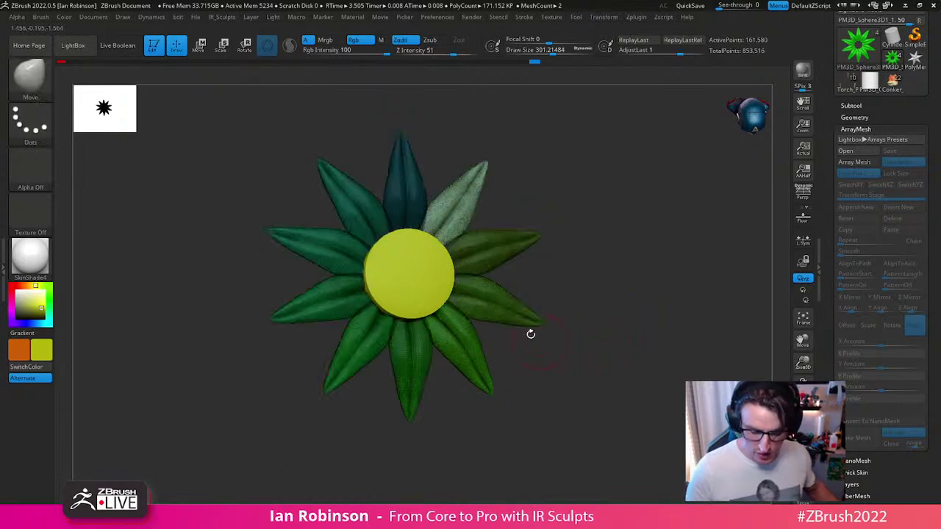
pyautogui.keyDown('ctrl'); pyautogui.keyDown('shift'); pyautogui.click(521, 315); pyautogui.keyUp('shift'); pyautogui.keyUp('ctrl')
pyautogui.hotkey('ctrl', 'w')
pyautogui.keyDown('ctrl'); pyautogui.keyDown('shift'); pyautogui.click(637, 315); pyautogui.keyUp('shift'); pyautogui.keyUp('ctrl')
pyautogui.keyDown('ctrl'); pyautogui.keyDown('shift'); pyautogui.click(410, 351); pyautogui.keyUp('shift'); pyautogui.keyUp('ctrl')
pyautogui.hotkey('ctrl', 'w')
pyautogui.keyDown('ctrl'); pyautogui.keyDown('shift'); pyautogui.click(670, 325); pyautogui.keyUp('shift'); pyautogui.keyUp('ctrl')
pyautogui.moveTo(682, 319); pyautogui.dragTo(646, 358)
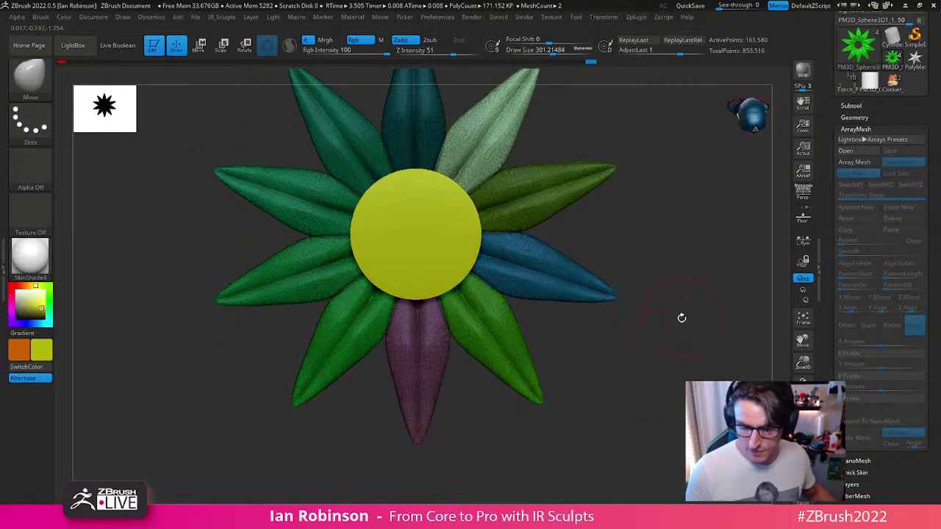
# Step: Undo the polygroup changes and the mesh conversion to restore the live petal Array Mesh
pyautogui.hotkey('ctrl', 'z')
pyautogui.hotkey('ctrl', 'z')
pyautogui.hotkey('ctrl', 'z')
pyautogui.hotkey('ctrl', 'z')
pyautogui.hotkey('ctrl', 'z')
pyautogui.hotkey('ctrl', 'z')
pyautogui.hotkey('ctrl', 'z')
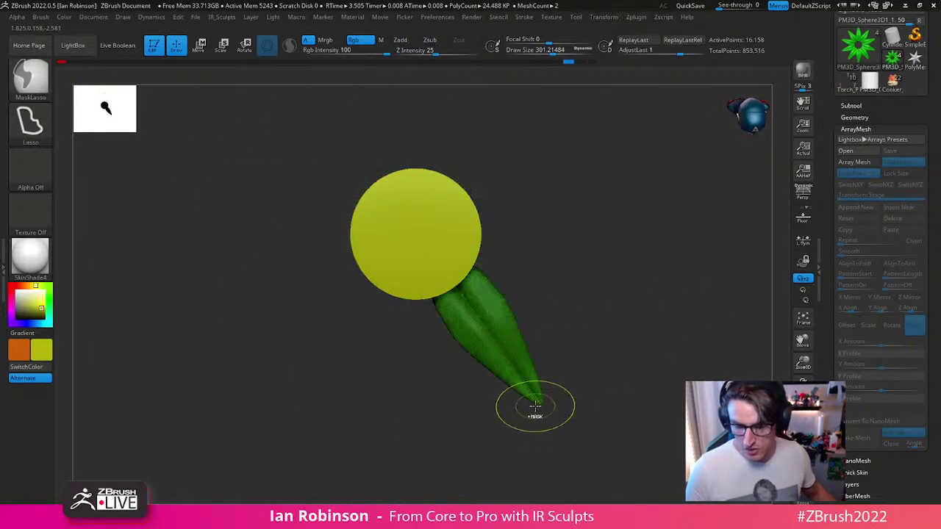
pyautogui.click(860, 162)
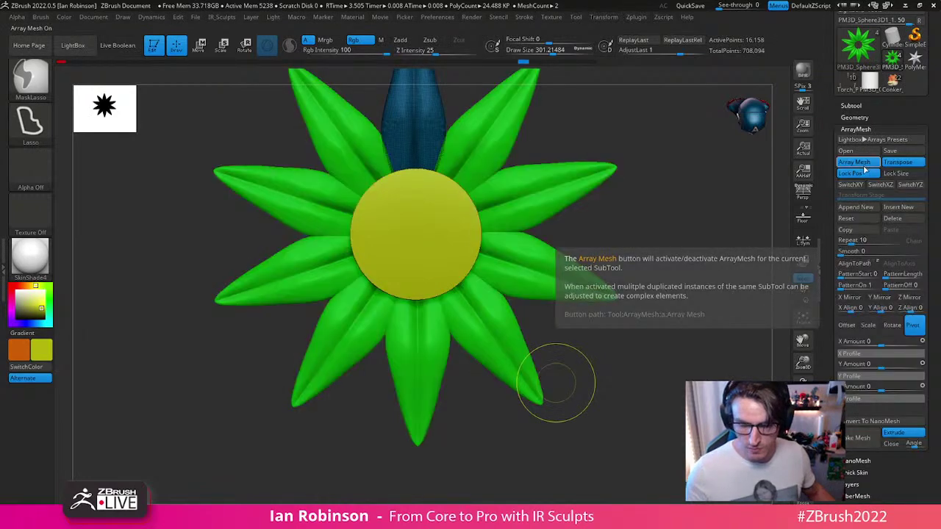
pyautogui.click(867, 166)
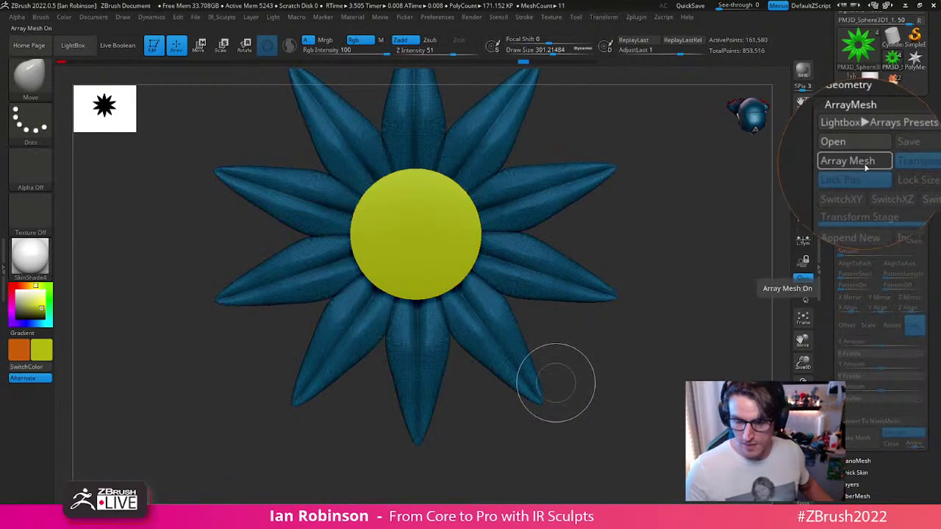
pyautogui.press('ctrl')
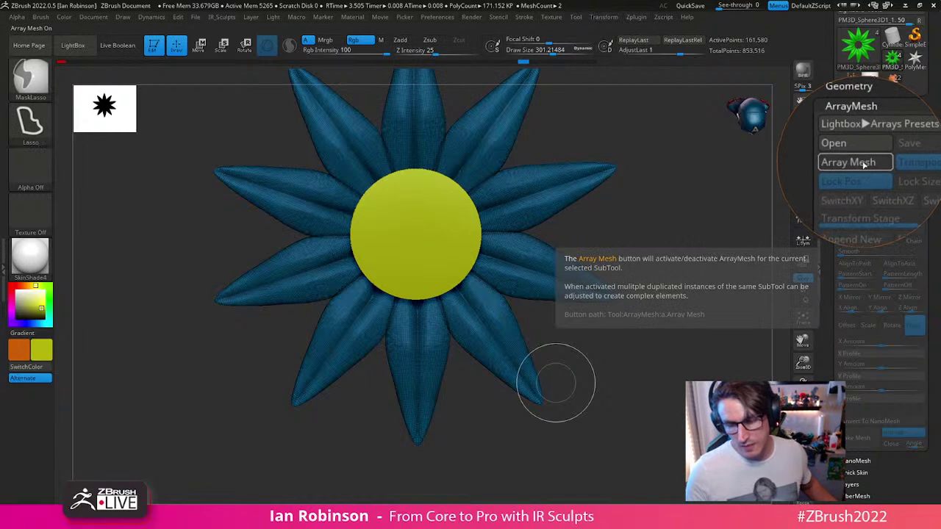
pyautogui.click(868, 163)
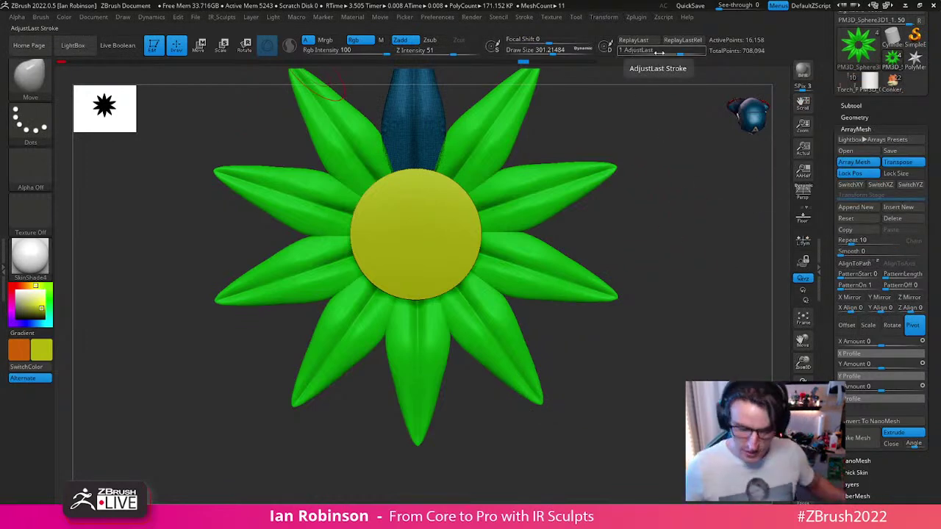
# Step: Switch to Move mode and slightly adjust the source petal's tilt and Y position relative to the disc
pyautogui.moveTo(655, 283)
pyautogui.keyDown('shift'); pyautogui.mouseDown()
pyautogui.moveTo(638, 330)
pyautogui.moveTo(654, 300)
pyautogui.mouseUp(); pyautogui.keyUp('shift')
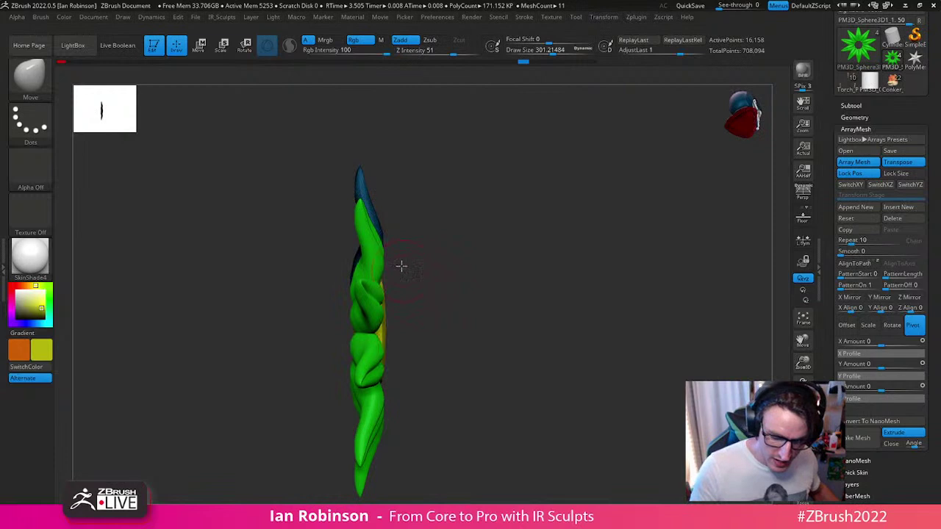
pyautogui.press('w')
pyautogui.moveTo(407, 267)
pyautogui.mouseDown()
pyautogui.moveTo(430, 289)
pyautogui.moveTo(492, 272)
pyautogui.moveTo(600, 218)
pyautogui.moveTo(403, 273)
pyautogui.mouseUp()
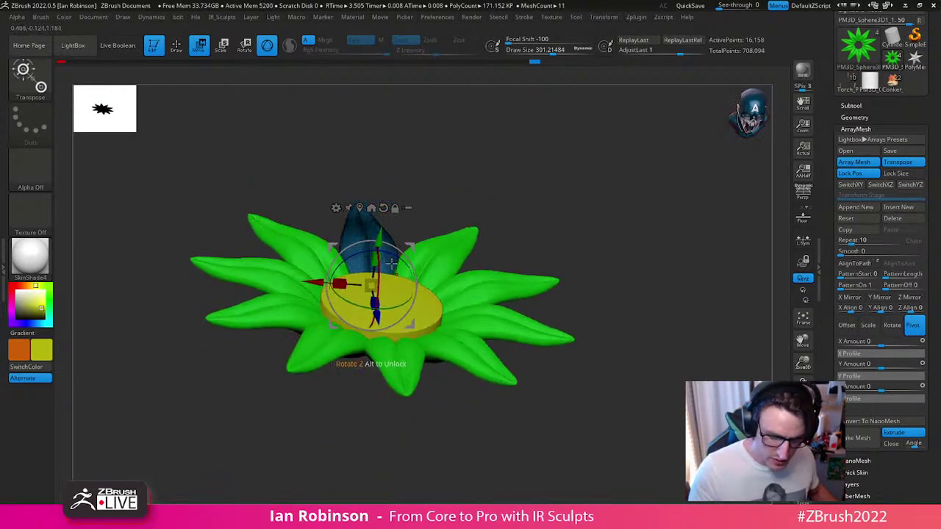
pyautogui.moveTo(377, 240); pyautogui.dragTo(380, 234)
pyautogui.moveTo(683, 283); pyautogui.dragTo(672, 343)
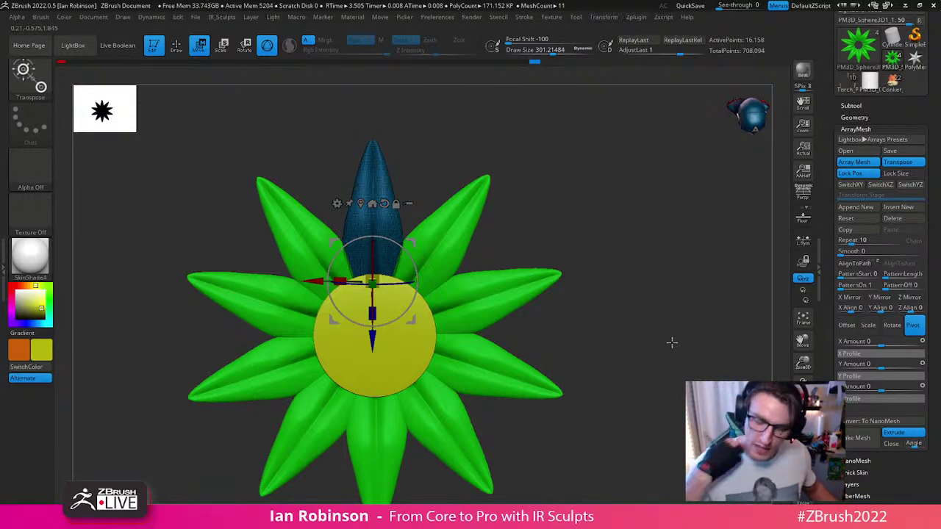
pyautogui.moveTo(557, 229); pyautogui.dragTo(639, 296)
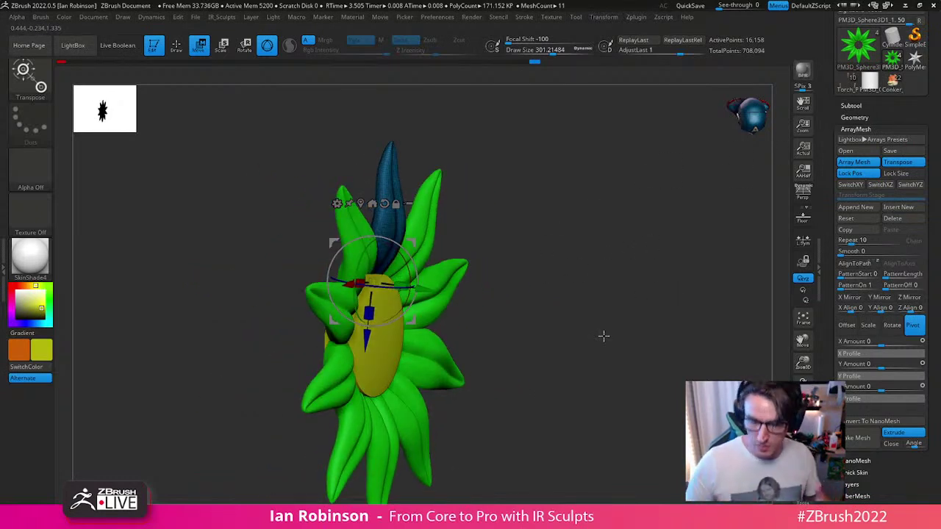
# Step: Insert a new transform stage into the petal array and adjust the petals with the gizmo under stage 2
pyautogui.click(896, 209)
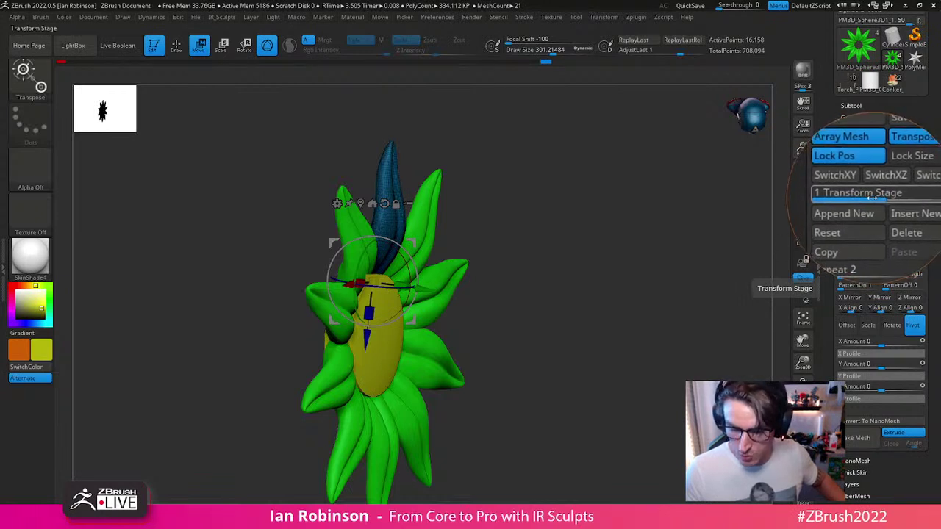
pyautogui.moveTo(872, 197); pyautogui.dragTo(893, 197)
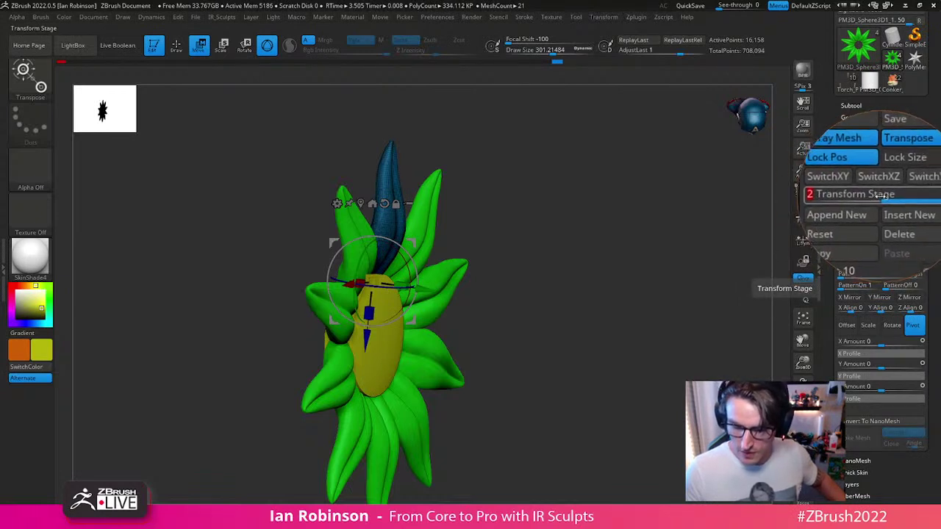
pyautogui.moveTo(633, 277); pyautogui.dragTo(508, 303)
pyautogui.moveTo(416, 325)
pyautogui.mouseDown()
pyautogui.moveTo(394, 323)
pyautogui.moveTo(427, 329)
pyautogui.mouseUp()
pyautogui.moveTo(428, 290); pyautogui.dragTo(420, 261)
# Step: Rotate the petals with the gizmo under transform stage 1 to angle them around the disc, and append another stage
pyautogui.click(867, 197)
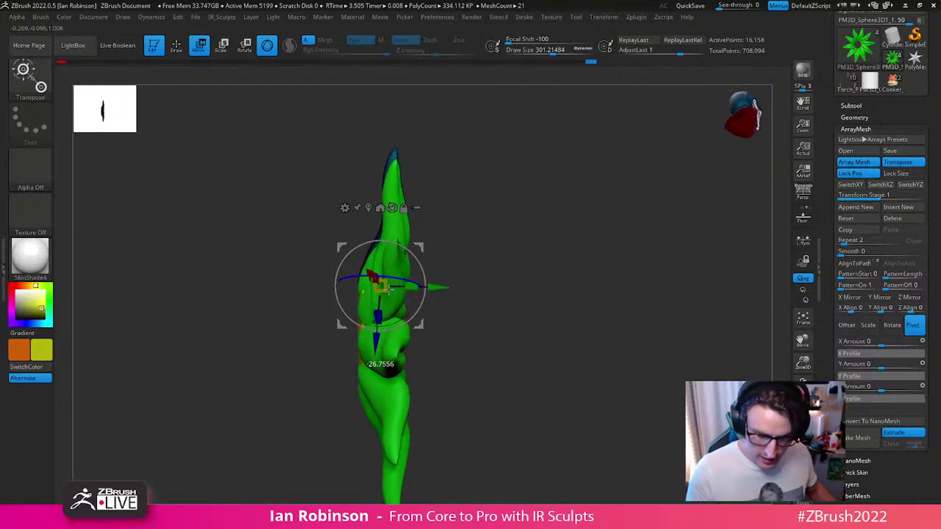
pyautogui.moveTo(549, 239); pyautogui.dragTo(624, 235)
pyautogui.moveTo(421, 293); pyautogui.dragTo(403, 290)
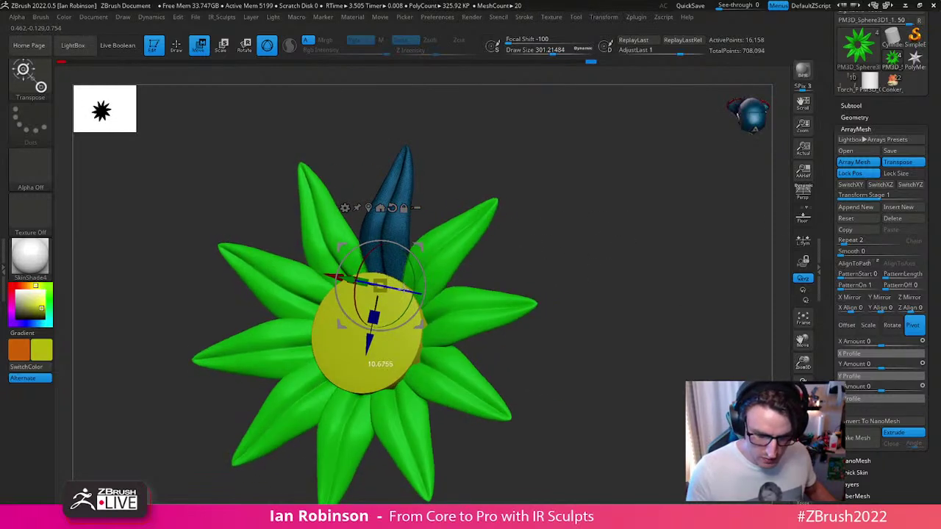
pyautogui.moveTo(355, 311); pyautogui.dragTo(354, 292)
pyautogui.moveTo(667, 309); pyautogui.dragTo(751, 288)
pyautogui.moveTo(415, 249); pyautogui.dragTo(419, 237)
pyautogui.moveTo(737, 319); pyautogui.dragTo(688, 328)
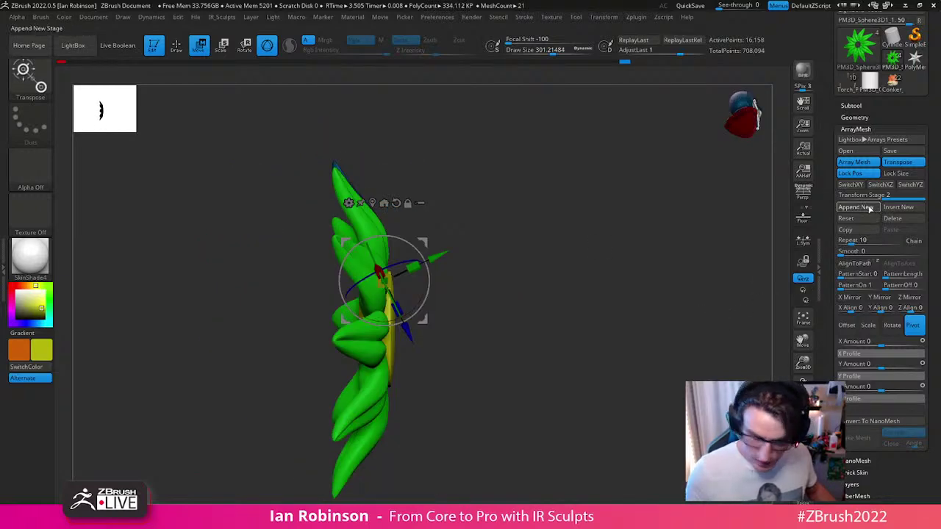
pyautogui.moveTo(429, 283); pyautogui.dragTo(568, 276)
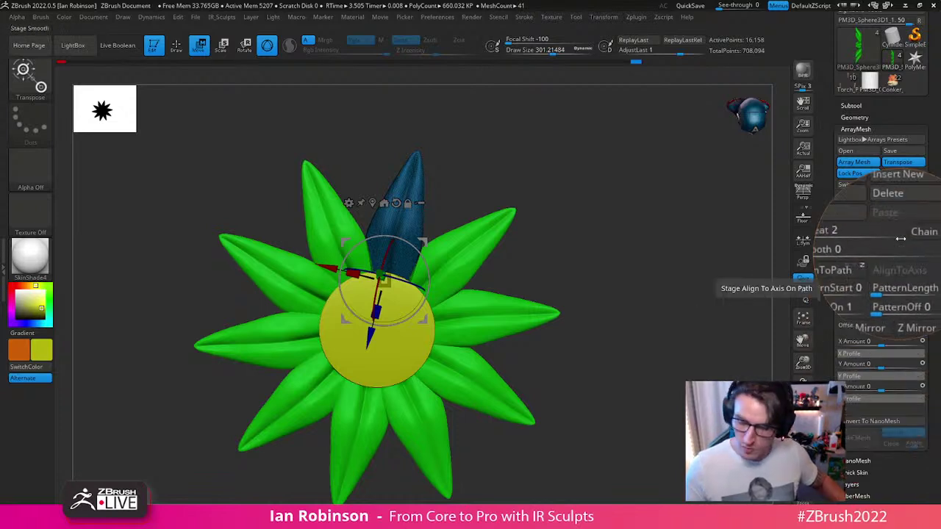
# Step: Set the petal array to transform stage 1 and try converting it to geometry with Make Mesh
pyautogui.moveTo(916, 197); pyautogui.dragTo(840, 197)
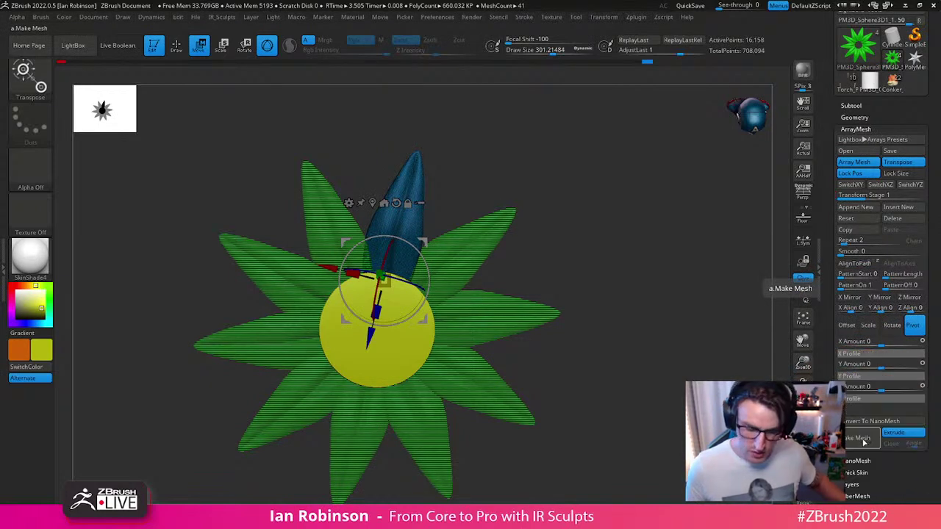
pyautogui.click(860, 439)
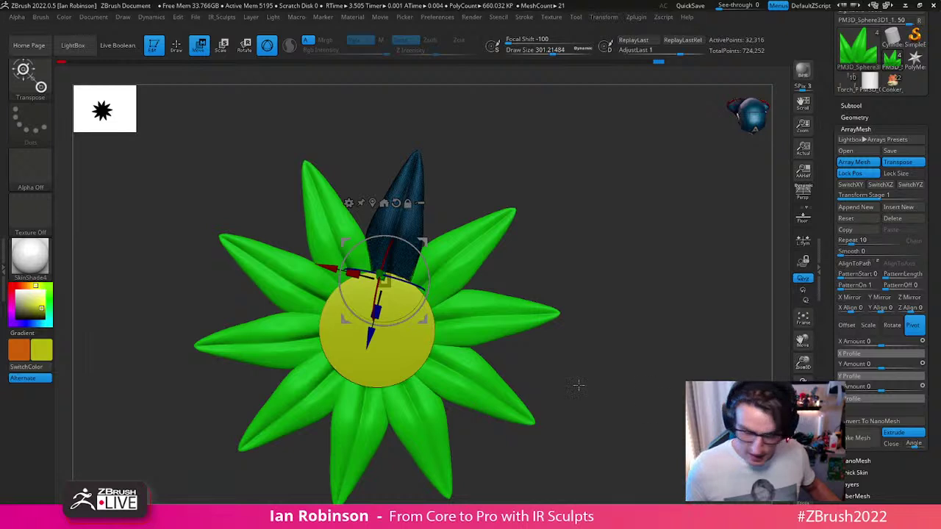
pyautogui.click(851, 105)
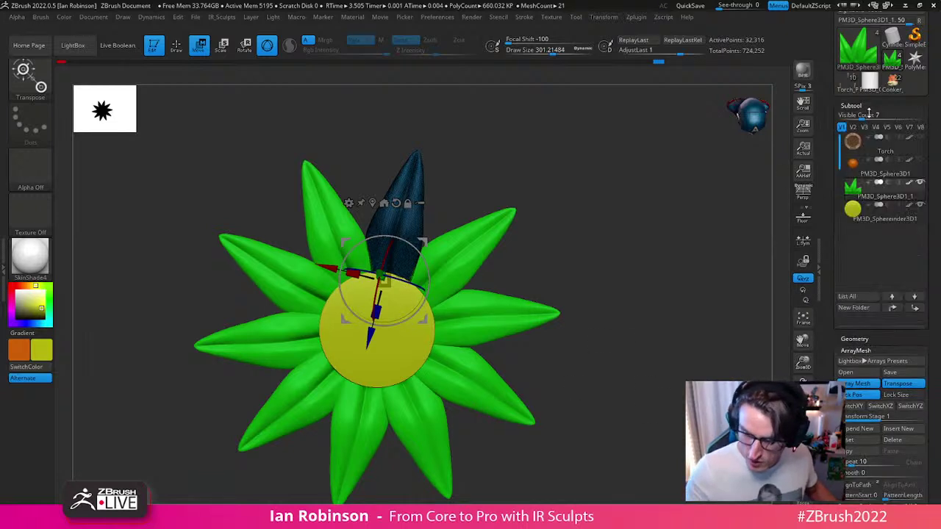
pyautogui.moveTo(399, 322)
pyautogui.mouseDown()
pyautogui.moveTo(418, 310)
pyautogui.moveTo(416, 319)
pyautogui.mouseUp()
pyautogui.keyDown('alt'); pyautogui.moveTo(582, 313); pyautogui.dragTo(587, 299); pyautogui.keyUp('alt')
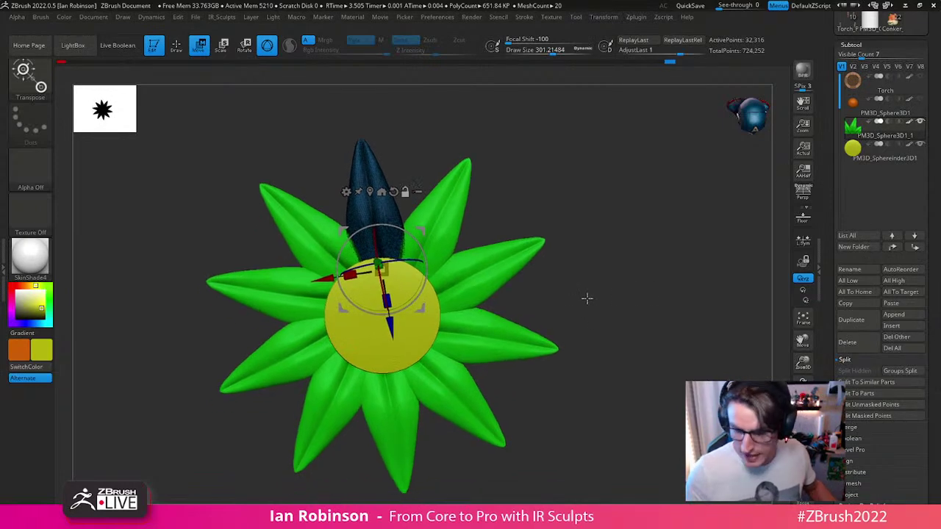
pyautogui.click(851, 46)
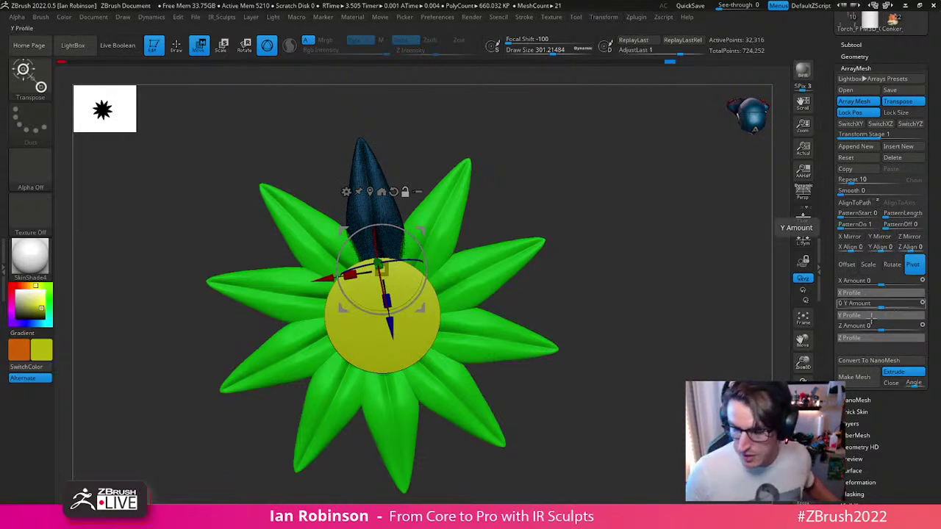
pyautogui.moveTo(618, 283); pyautogui.dragTo(478, 296)
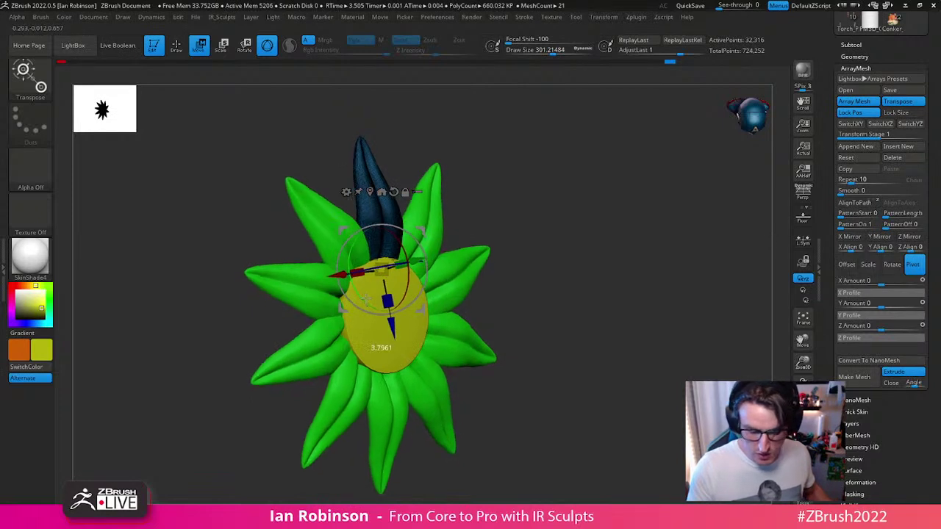
pyautogui.keyDown('shift'); pyautogui.moveTo(639, 302); pyautogui.dragTo(558, 378); pyautogui.keyUp('shift')
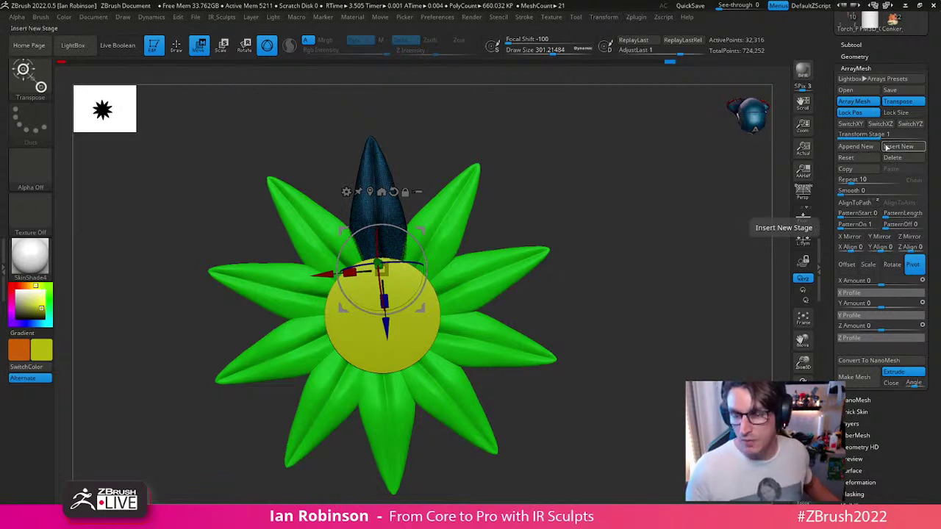
# Step: Undo the mesh conversion and the extra transform stages to restore the single-stage petal array with 10 repeats
pyautogui.hotkey('ctrl', 'z')
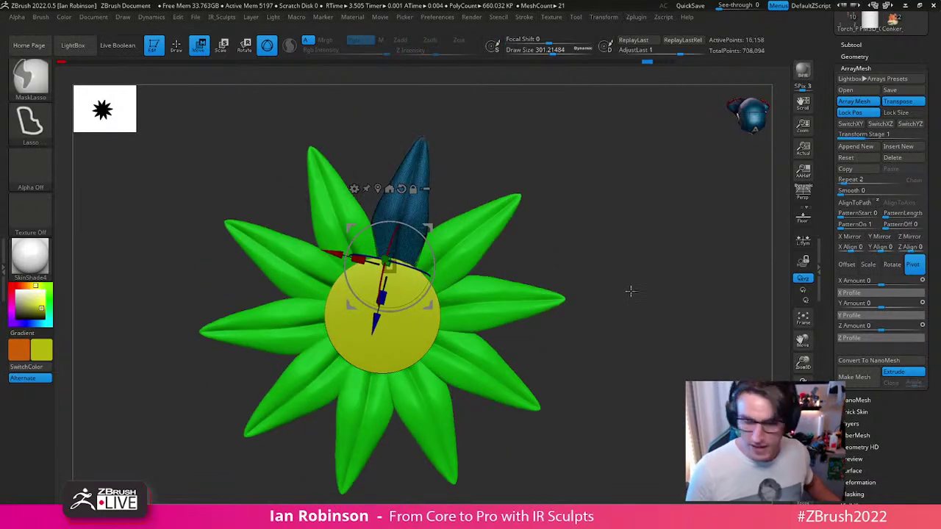
pyautogui.hotkey('ctrl', 'z')
pyautogui.hotkey('ctrl', 'z')
pyautogui.hotkey('ctrl', 'z')
pyautogui.hotkey('ctrl', 'z')
pyautogui.hotkey('ctrl', 'z')
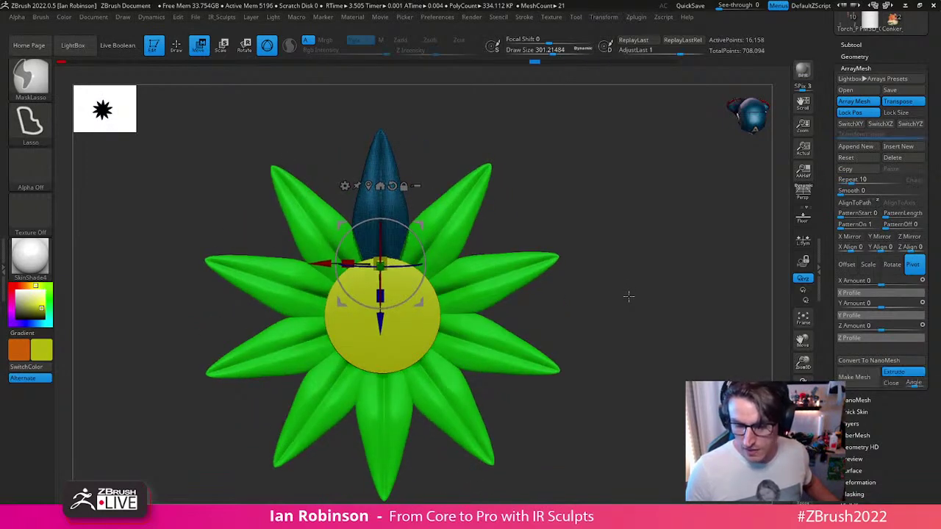
pyautogui.hotkey('ctrl', 'z')
# Step: Shift the source petal relative to the yellow disc with the Move gizmo while viewing the flower from the side
pyautogui.moveTo(645, 277); pyautogui.dragTo(663, 296)
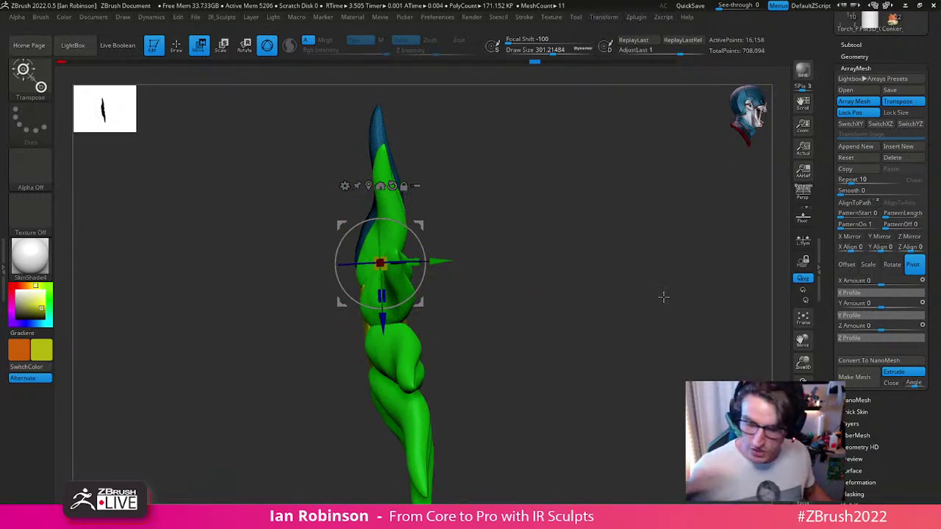
pyautogui.moveTo(663, 297); pyautogui.dragTo(617, 291)
pyautogui.moveTo(455, 247); pyautogui.dragTo(474, 225)
pyautogui.moveTo(365, 241); pyautogui.dragTo(513, 380)
pyautogui.click(383, 291)
pyautogui.moveTo(544, 353); pyautogui.dragTo(654, 300)
pyautogui.moveTo(625, 204)
pyautogui.keyDown('shift'); pyautogui.mouseDown()
pyautogui.moveTo(674, 336)
pyautogui.moveTo(733, 354)
pyautogui.mouseUp(); pyautogui.keyUp('shift')
# Step: Try converting the petal array into real geometry with Make Mesh, check it from the side, and undo it
pyautogui.press('q')
pyautogui.click(864, 382)
pyautogui.moveTo(735, 397); pyautogui.dragTo(648, 398)
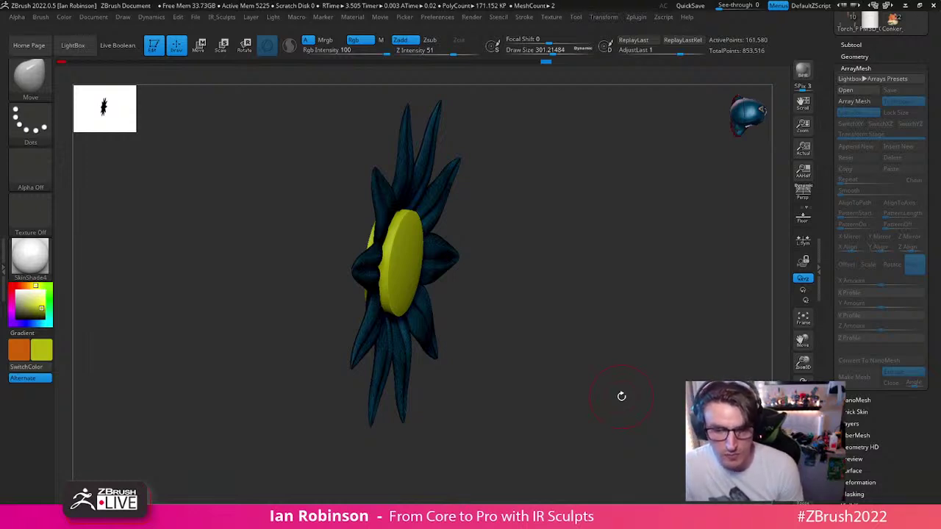
pyautogui.hotkey('ctrl', 'z')
pyautogui.moveTo(679, 377); pyautogui.dragTo(673, 332, button='right')
pyautogui.keyDown('shift'); pyautogui.moveTo(673, 332); pyautogui.dragTo(669, 355, button='right'); pyautogui.keyUp('shift')
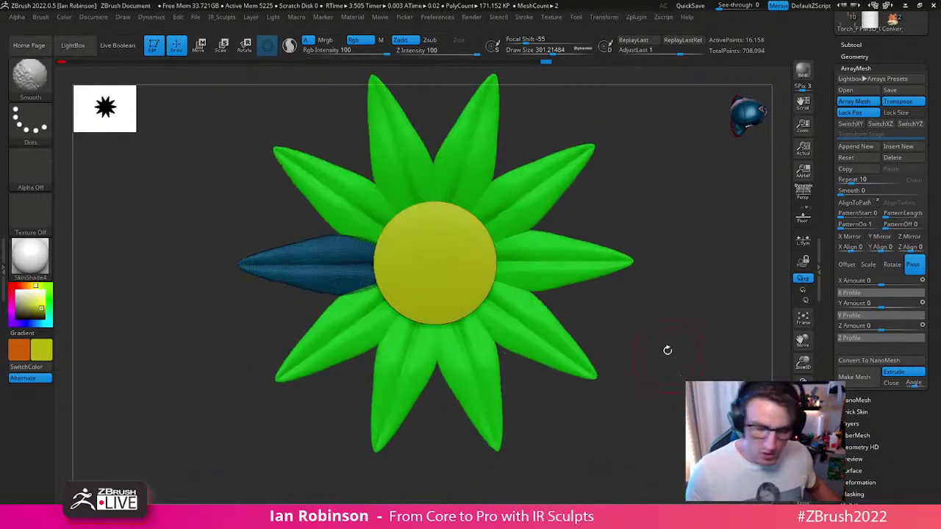
# Step: Slightly adjust the source petal where it meets the disc with the Move gizmo, and return to Draw mode
pyautogui.press('w')
pyautogui.moveTo(626, 303); pyautogui.dragTo(724, 224)
pyautogui.moveTo(390, 240)
pyautogui.mouseDown()
pyautogui.moveTo(411, 260)
pyautogui.moveTo(367, 250)
pyautogui.moveTo(410, 262)
pyautogui.moveTo(382, 252)
pyautogui.moveTo(363, 273)
pyautogui.moveTo(391, 265)
pyautogui.moveTo(384, 254)
pyautogui.mouseUp()
pyautogui.press('q')
pyautogui.moveTo(536, 210); pyautogui.dragTo(533, 251, button='right')
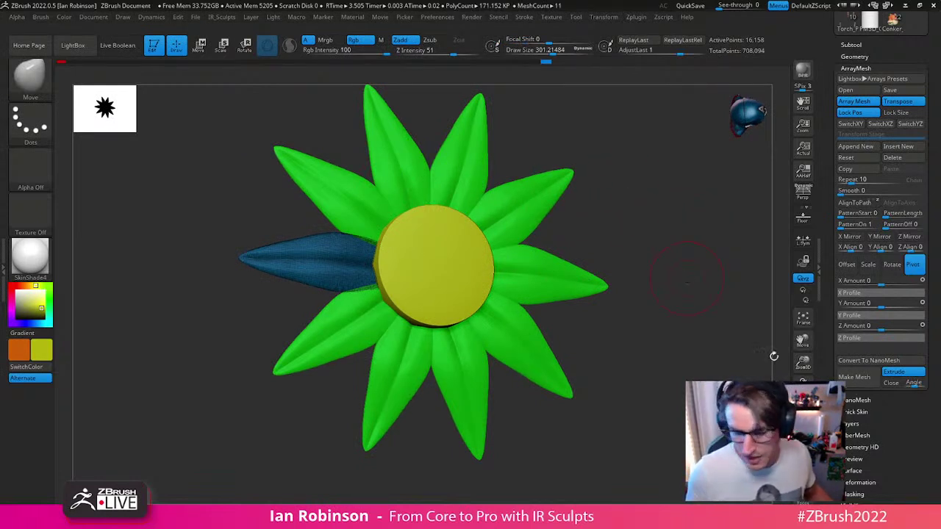
pyautogui.keyDown('shift'); pyautogui.moveTo(687, 286); pyautogui.dragTo(665, 291); pyautogui.keyUp('shift')
# Step: Mask the inner ends of the petals around the disc and nudge the source petal slightly with the gizmo
pyautogui.moveTo(303, 220)
pyautogui.keyDown('ctrl'); pyautogui.mouseDown()
pyautogui.moveTo(250, 346)
pyautogui.moveTo(326, 378)
pyautogui.mouseUp(); pyautogui.keyUp('ctrl')
pyautogui.press('w')
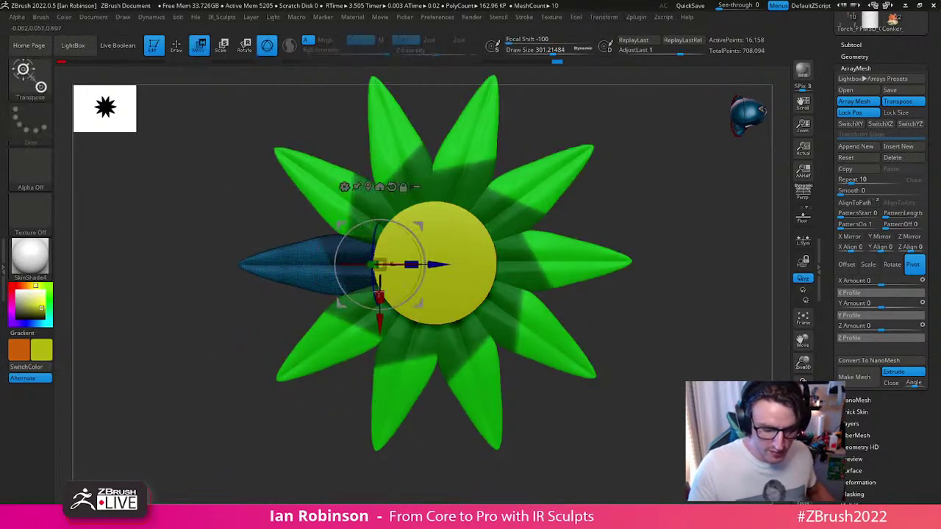
pyautogui.moveTo(348, 265); pyautogui.dragTo(360, 224, button='right')
pyautogui.moveTo(384, 242)
pyautogui.mouseDown()
pyautogui.moveTo(401, 244)
pyautogui.moveTo(383, 240)
pyautogui.mouseUp()
# Step: Try bending the outer half of the source petal with the Move brush, and undo the deformation
pyautogui.press('q')
pyautogui.moveTo(616, 208)
pyautogui.mouseDown()
pyautogui.moveTo(630, 258)
pyautogui.moveTo(660, 258)
pyautogui.mouseUp()
pyautogui.press('b')
pyautogui.press('m')
pyautogui.press('v')
pyautogui.moveTo(240, 280)
pyautogui.mouseDown()
pyautogui.moveTo(265, 326)
pyautogui.moveTo(235, 316)
pyautogui.moveTo(247, 243)
pyautogui.moveTo(174, 356)
pyautogui.moveTo(249, 427)
pyautogui.mouseUp()
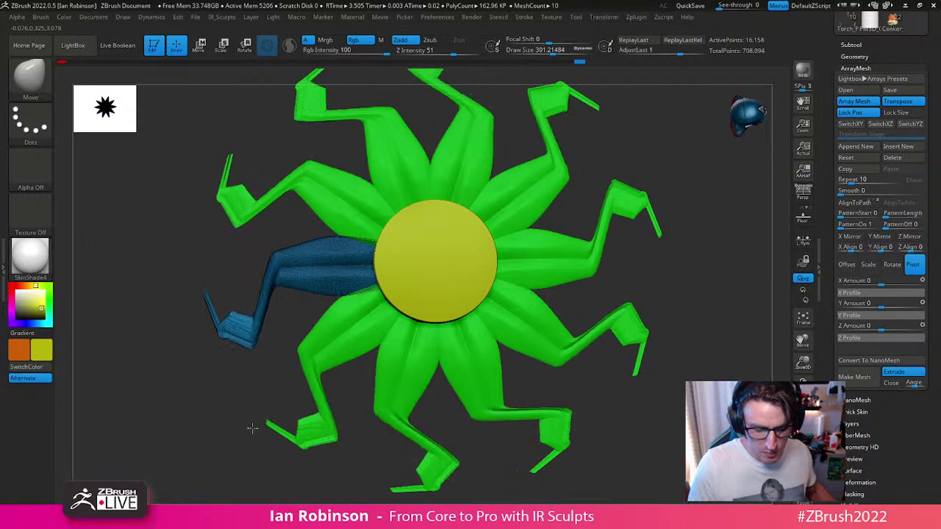
pyautogui.keyDown('alt'); pyautogui.moveTo(690, 320); pyautogui.dragTo(672, 307); pyautogui.keyUp('alt')
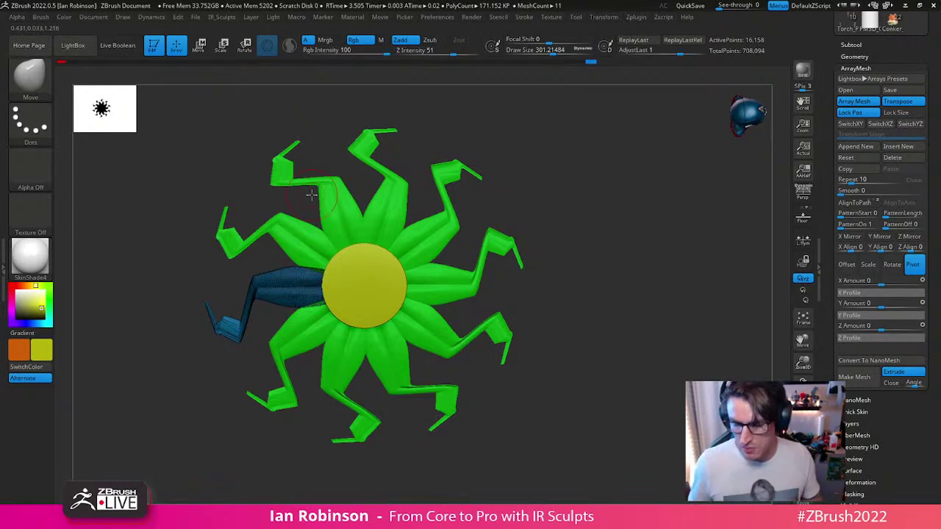
pyautogui.keyDown('alt'); pyautogui.moveTo(624, 246); pyautogui.dragTo(655, 243); pyautogui.keyUp('alt')
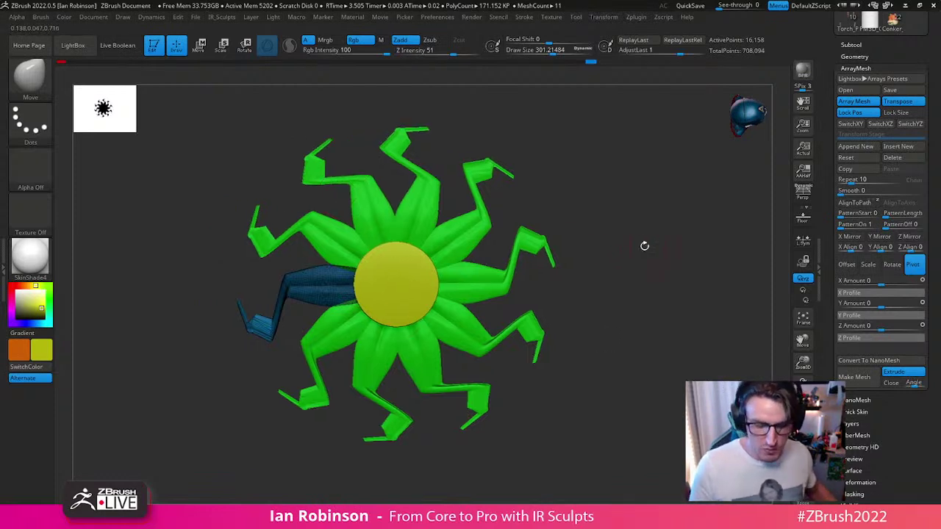
pyautogui.hotkey('ctrl', 'z')
# Step: Tilt the source petal slightly relative to the disc with the Move gizmo
pyautogui.moveTo(495, 227); pyautogui.dragTo(479, 210)
pyautogui.press('w')
pyautogui.moveTo(374, 270); pyautogui.dragTo(370, 248)
pyautogui.keyDown('shift'); pyautogui.moveTo(580, 269); pyautogui.dragTo(688, 379); pyautogui.keyUp('shift')
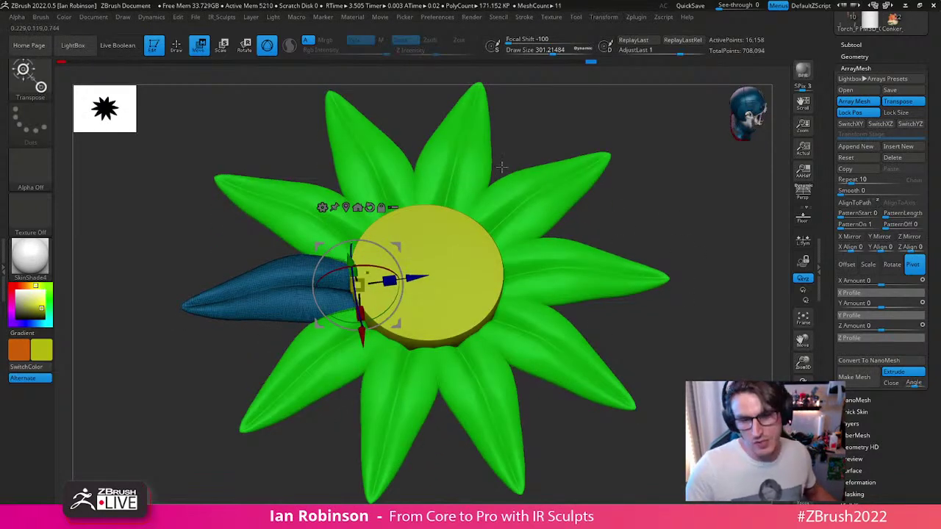
# Step: Examine the arrayed flower in Draw mode from the side and from the front
pyautogui.press('Tab')
pyautogui.press('Tab')
pyautogui.press('q')
pyautogui.moveTo(628, 325)
pyautogui.mouseDown()
pyautogui.moveTo(660, 365)
pyautogui.moveTo(716, 341)
pyautogui.moveTo(632, 371)
pyautogui.mouseUp()
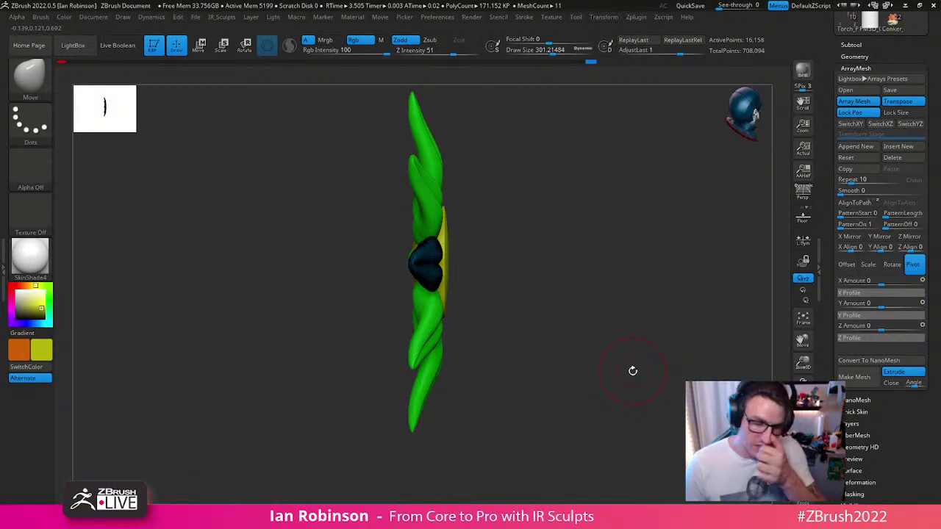
pyautogui.moveTo(632, 371); pyautogui.dragTo(532, 359)
pyautogui.moveTo(678, 332); pyautogui.dragTo(686, 339)
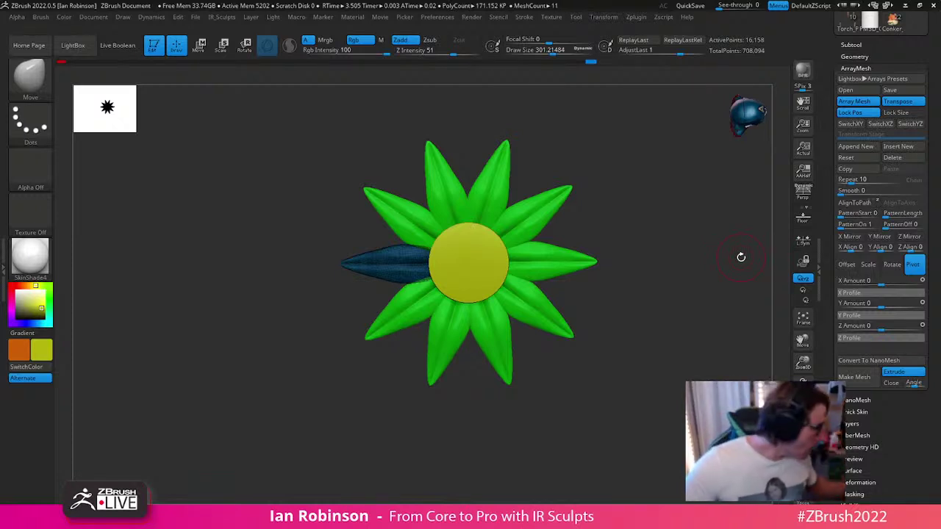
pyautogui.moveTo(741, 257); pyautogui.dragTo(693, 276)
# Step: Look through the torch placements scene and the white cylinder tool, and return to the flower tool
pyautogui.click(861, 57)
pyautogui.moveTo(918, 95); pyautogui.dragTo(911, 172)
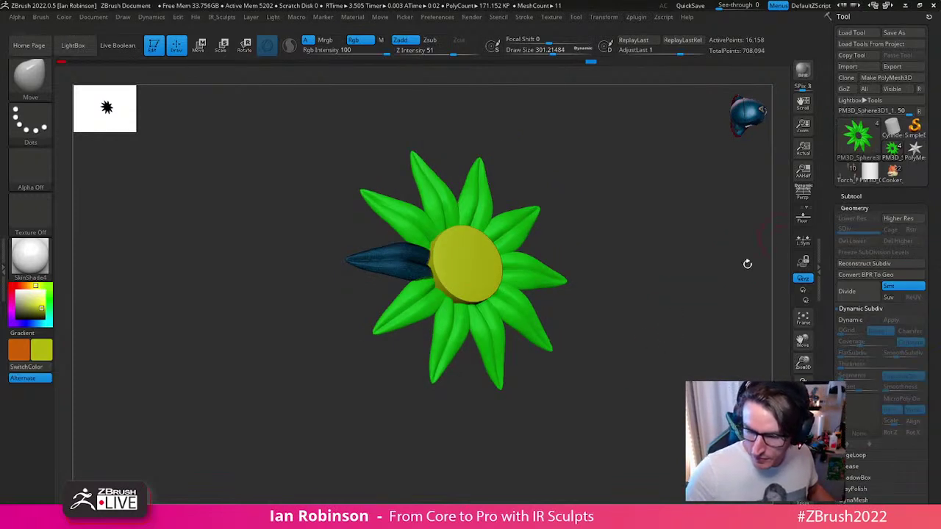
pyautogui.click(846, 173)
pyautogui.moveTo(674, 347); pyautogui.dragTo(622, 507)
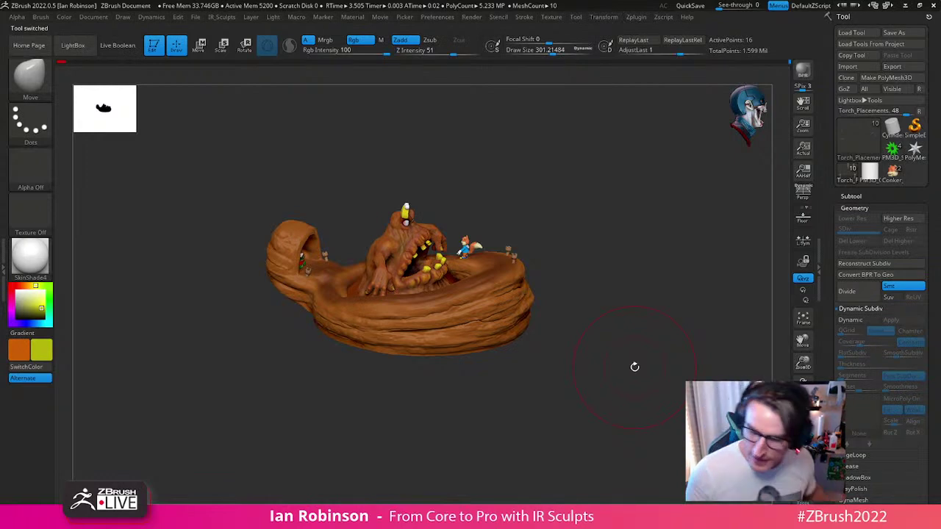
pyautogui.click(886, 173)
pyautogui.click(896, 150)
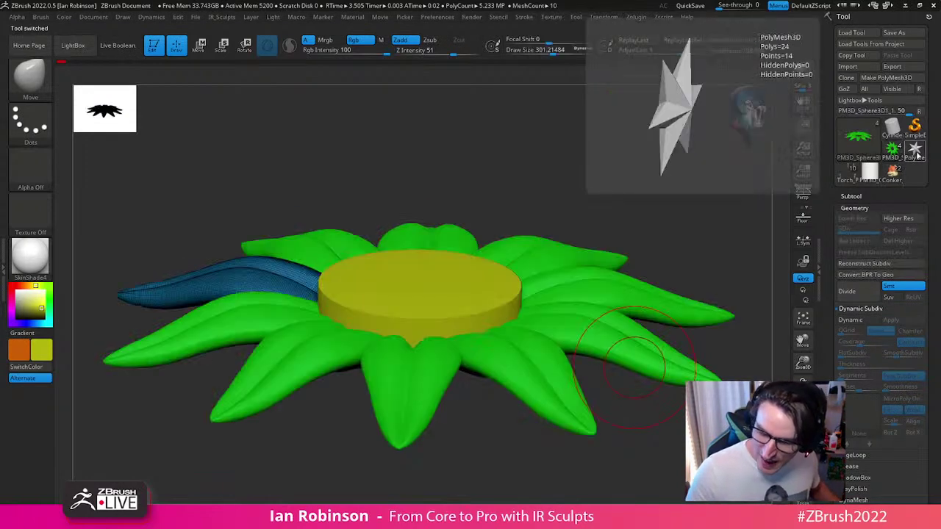
pyautogui.click(870, 171)
pyautogui.moveTo(864, 302); pyautogui.dragTo(863, 152)
pyautogui.moveTo(928, 116); pyautogui.dragTo(924, 204)
pyautogui.click(892, 150)
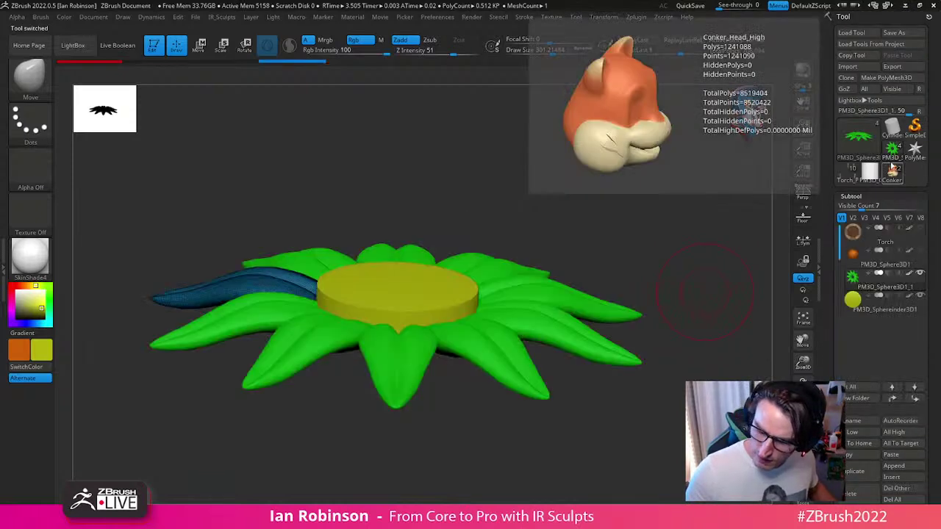
# Step: Delete the green petal array subtool and the yellow disc subtool
pyautogui.click(866, 474)
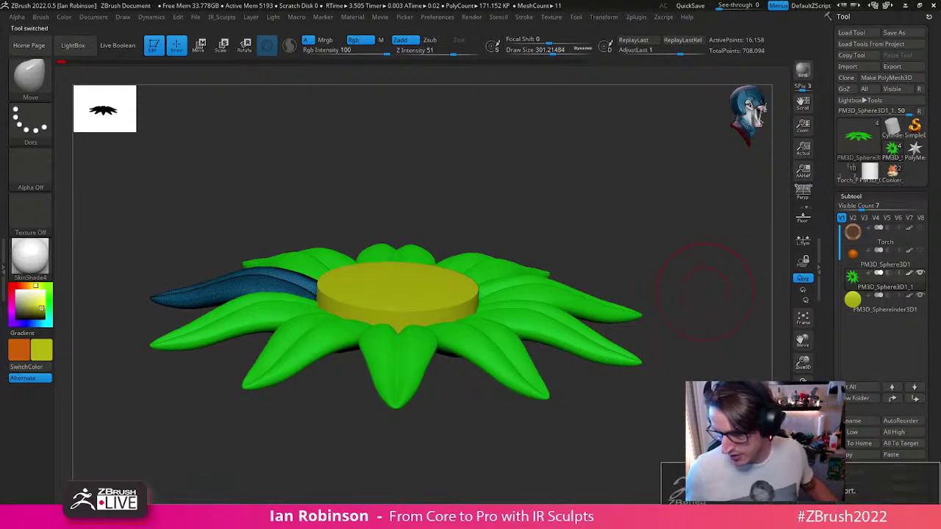
pyautogui.moveTo(660, 364)
pyautogui.keyDown('alt'); pyautogui.mouseDown()
pyautogui.moveTo(646, 376)
pyautogui.moveTo(669, 349)
pyautogui.moveTo(657, 371)
pyautogui.moveTo(673, 367)
pyautogui.mouseUp(); pyautogui.keyUp('alt')
pyautogui.press('s')
pyautogui.moveTo(679, 301); pyautogui.dragTo(671, 301)
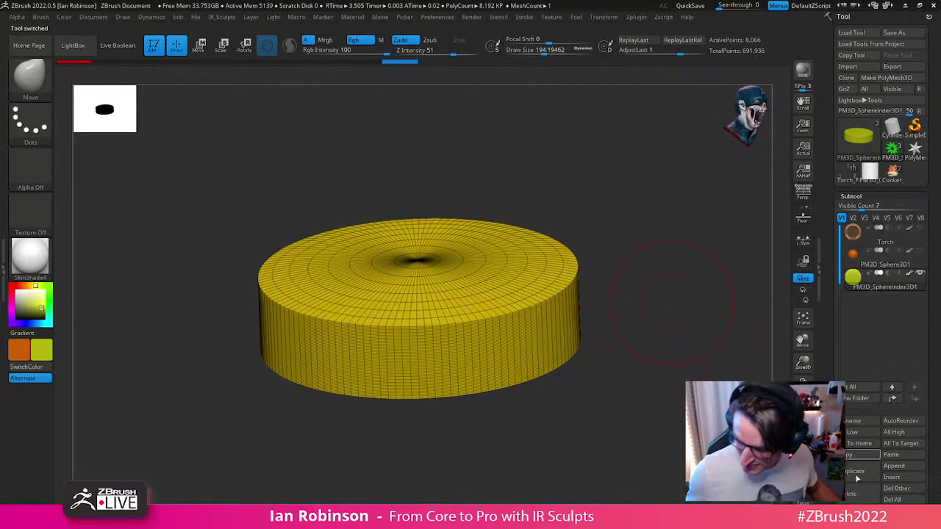
pyautogui.click(847, 485)
pyautogui.press('Return')
pyautogui.keyDown('alt'); pyautogui.moveTo(773, 253); pyautogui.dragTo(788, 271); pyautogui.keyUp('alt')
pyautogui.press('s')
pyautogui.moveTo(585, 240); pyautogui.dragTo(574, 238)
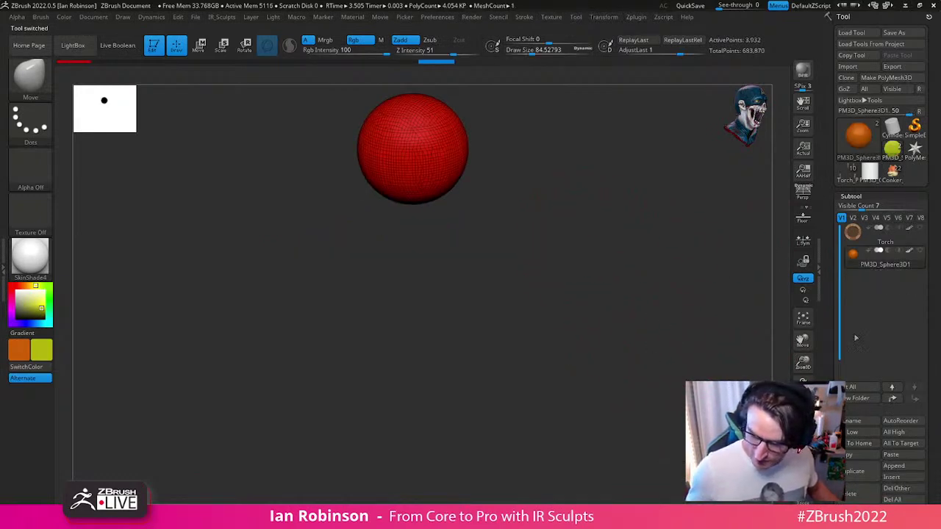
# Step: Show only the remaining sphere subtool, and enable Array Mesh with Transpose on it
pyautogui.keyDown('shift'); pyautogui.moveTo(666, 375); pyautogui.dragTo(698, 311); pyautogui.keyUp('shift')
pyautogui.click(919, 251)
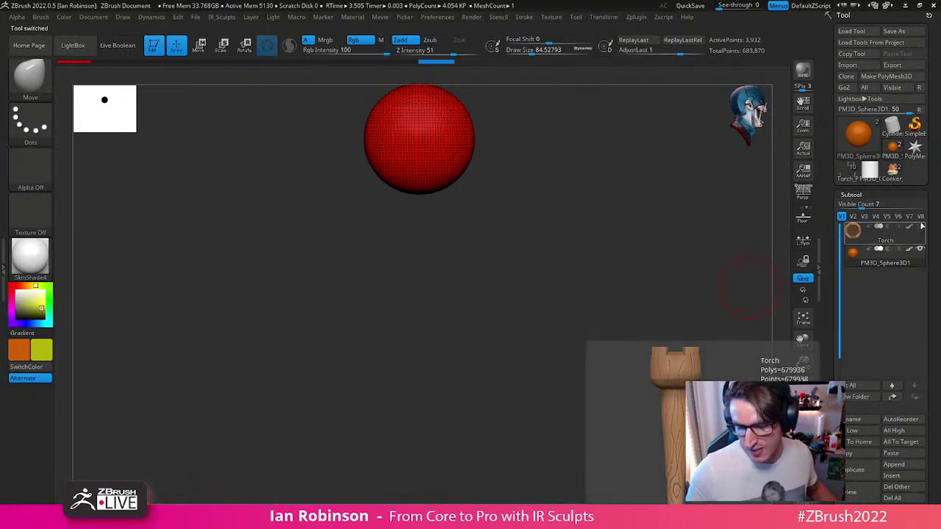
pyautogui.moveTo(668, 272); pyautogui.dragTo(491, 280)
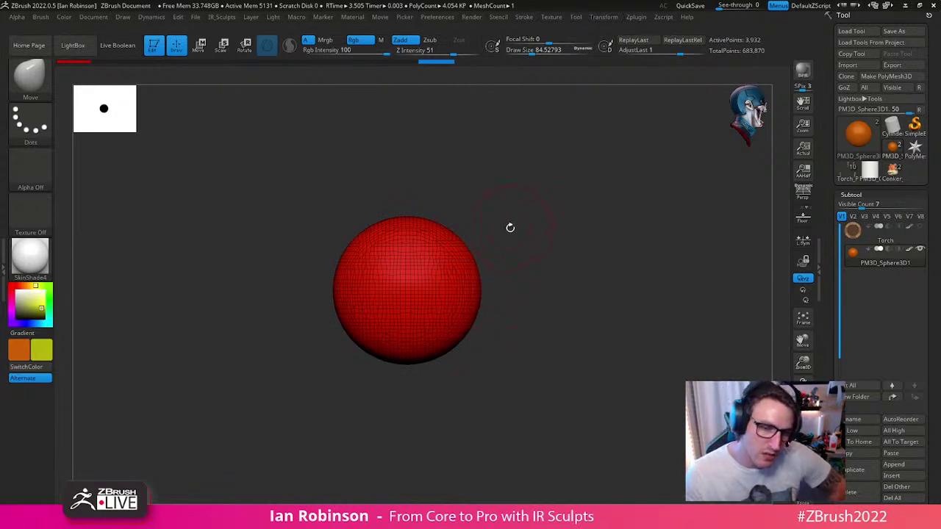
pyautogui.scroll(-5, 924, 365)
pyautogui.click(860, 445)
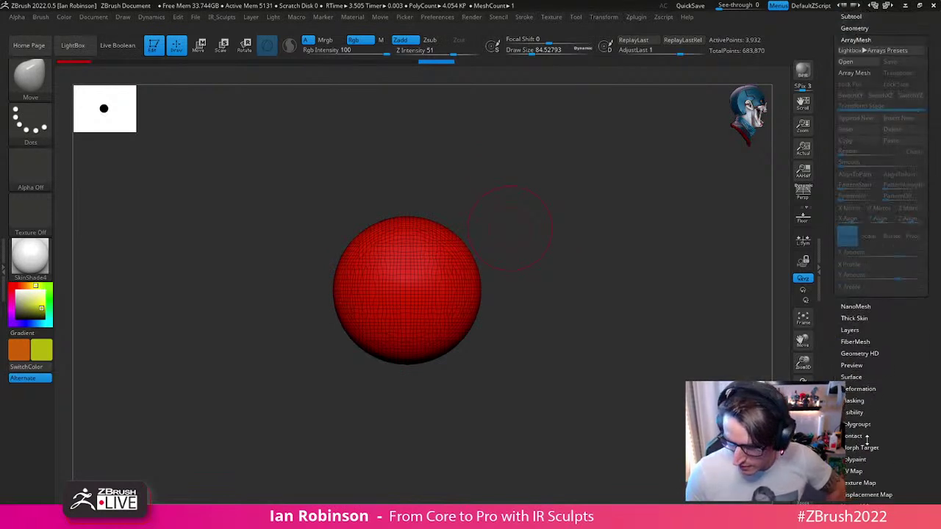
pyautogui.click(870, 74)
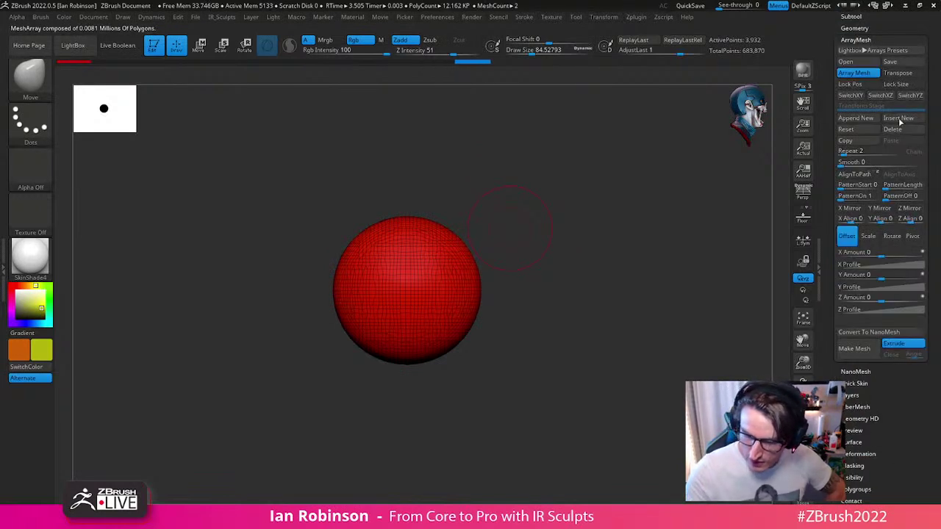
pyautogui.click(902, 75)
# Step: Set the sphere array to 29 repeats with a Z rotation amount of 350
pyautogui.moveTo(844, 151); pyautogui.dragTo(857, 154)
pyautogui.click(891, 236)
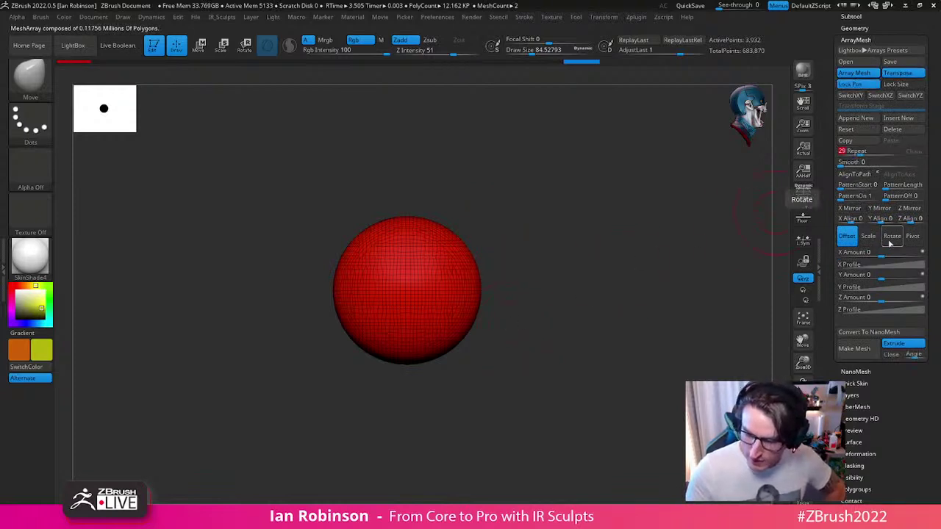
pyautogui.click(881, 299)
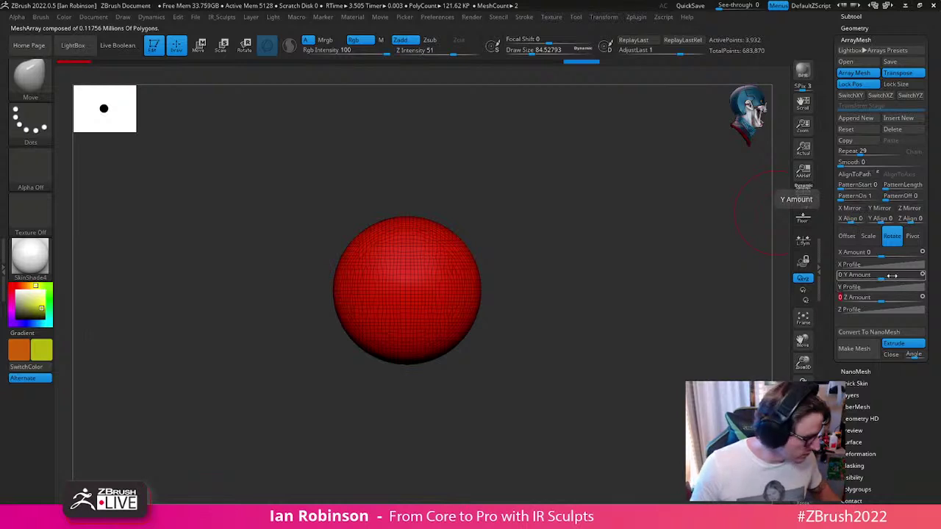
pyautogui.press('Return')
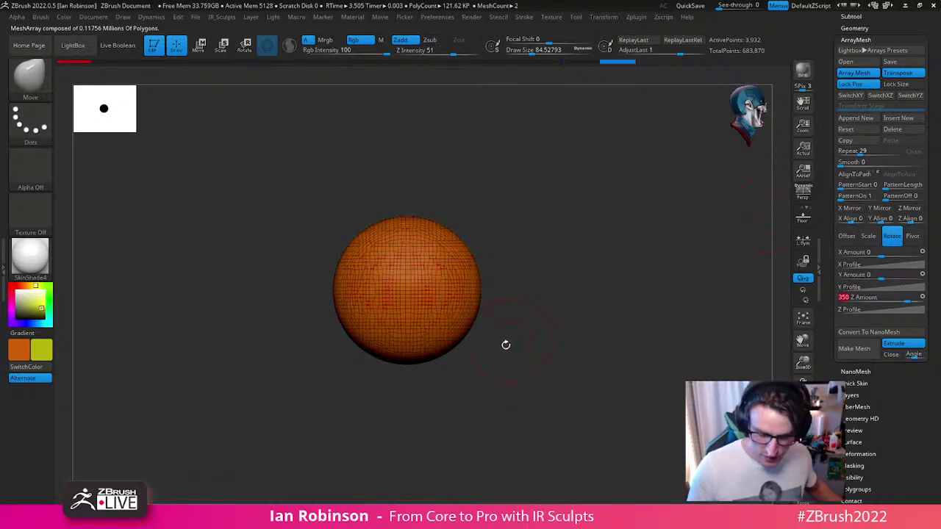
# Step: Try to adjust the sphere array with the Move gizmo, and undo the change
pyautogui.press('w')
pyautogui.moveTo(446, 331); pyautogui.dragTo(485, 270)
pyautogui.hotkey('ctrl', 'z')
# Step: Set the sphere array's Z rotation amount to 0 and Y amount to 360, and move the source sphere to form a ring
pyautogui.click(891, 298)
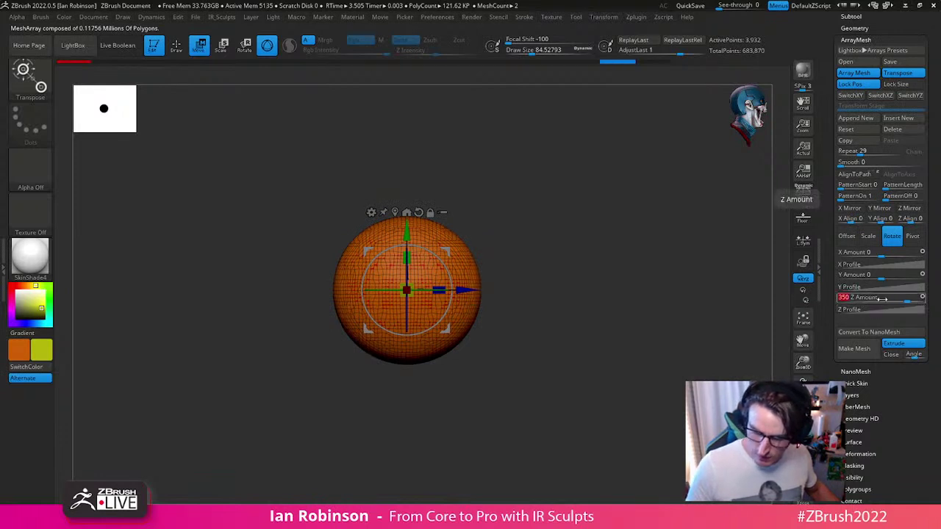
pyautogui.write('0')
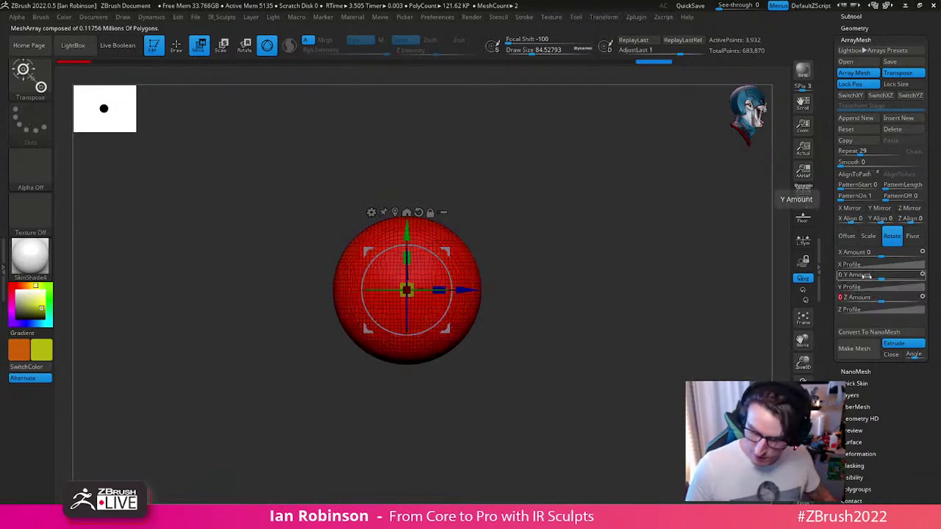
pyautogui.write('360')
pyautogui.press('Return')
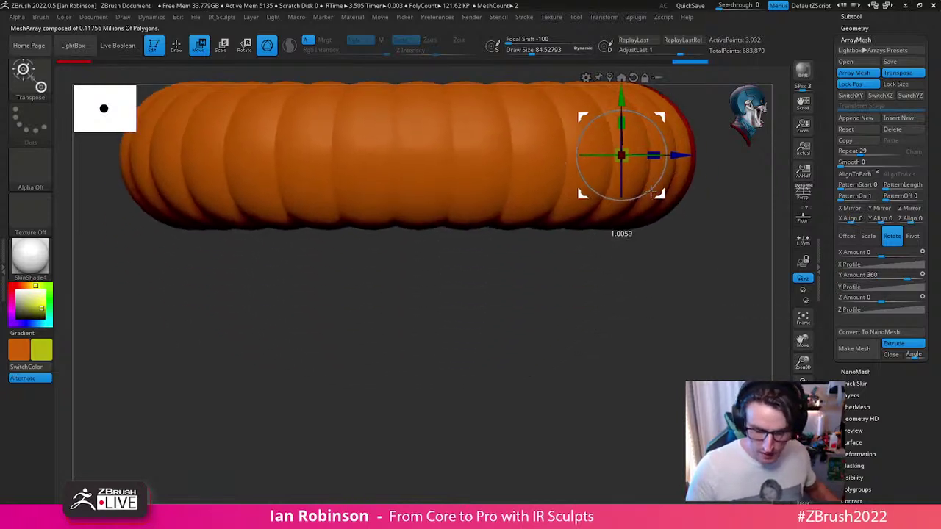
pyautogui.moveTo(637, 408); pyautogui.dragTo(594, 372)
pyautogui.moveTo(543, 332); pyautogui.dragTo(626, 197)
pyautogui.keyDown('alt'); pyautogui.moveTo(694, 287); pyautogui.dragTo(661, 267); pyautogui.keyUp('alt')
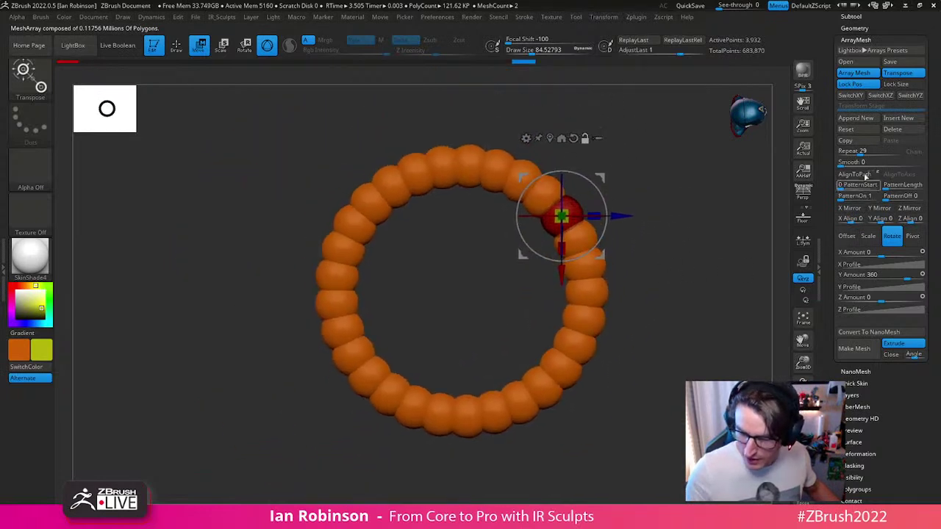
# Step: Reduce the ring array's repeat count to 12
pyautogui.moveTo(860, 153); pyautogui.dragTo(852, 152)
pyautogui.keyDown('alt'); pyautogui.moveTo(685, 269); pyautogui.dragTo(547, 313); pyautogui.keyUp('alt')
pyautogui.hotkey('ctrl', 'z')
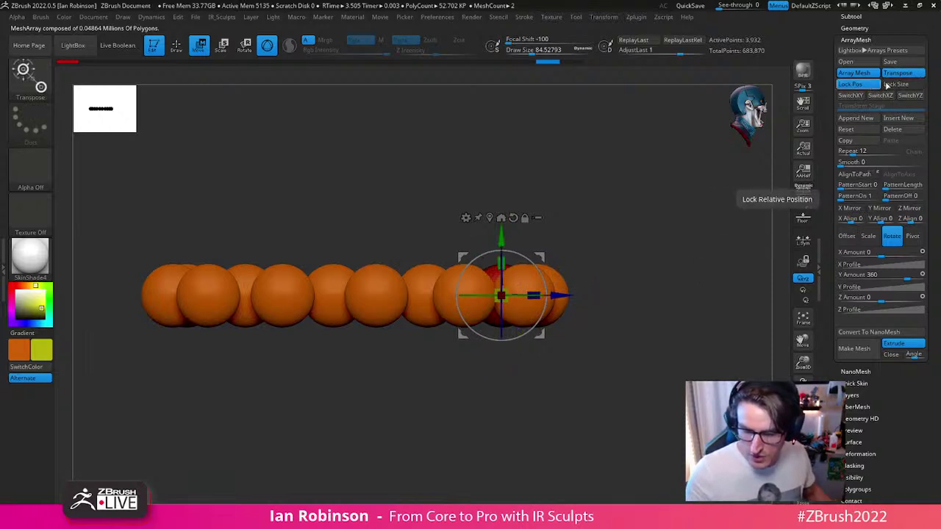
# Step: Move the array with Lock Pos off, and turn Lock Pos on to tighten the ring by moving its source sphere
pyautogui.moveTo(664, 313)
pyautogui.keyDown('ctrl'); pyautogui.mouseDown(button='right')
pyautogui.moveTo(657, 273)
pyautogui.moveTo(649, 311)
pyautogui.mouseUp(button='right'); pyautogui.keyUp('ctrl')
pyautogui.moveTo(536, 373); pyautogui.dragTo(490, 297)
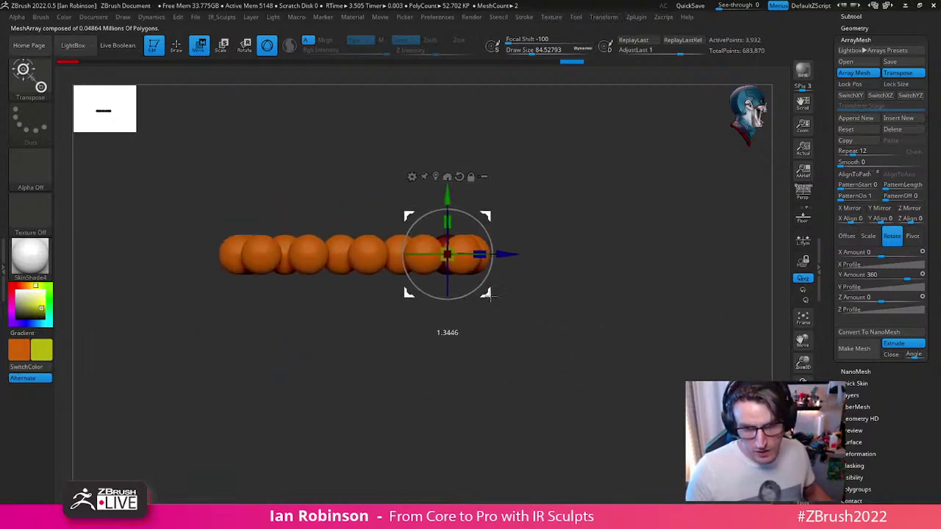
pyautogui.click(873, 86)
pyautogui.moveTo(488, 297); pyautogui.dragTo(410, 281)
pyautogui.keyDown('shift'); pyautogui.moveTo(559, 316); pyautogui.dragTo(579, 323); pyautogui.keyUp('shift')
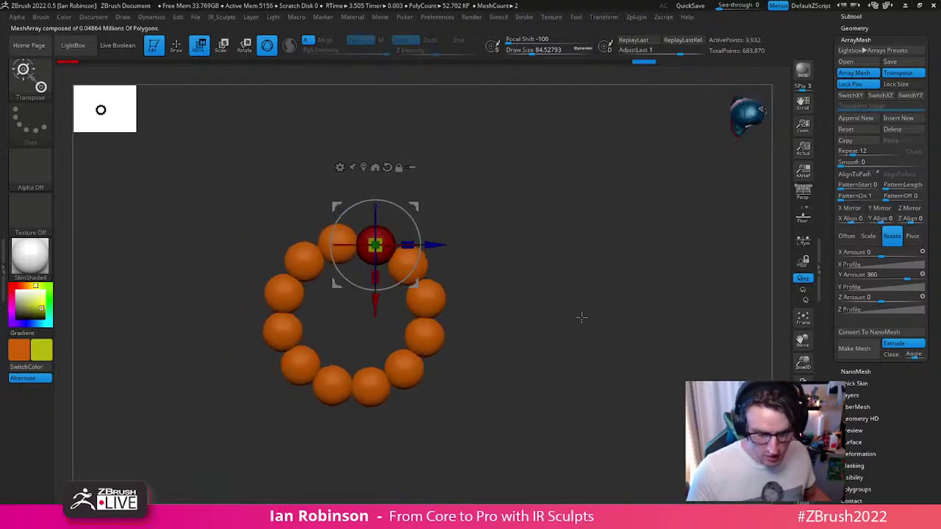
# Step: Turn Lock Pos off and move the whole ring of spheres sideways, undoing the extra shift
pyautogui.press('q')
pyautogui.click(863, 85)
pyautogui.press('w')
pyautogui.moveTo(416, 285); pyautogui.dragTo(657, 275)
pyautogui.moveTo(633, 235); pyautogui.dragTo(653, 234)
pyautogui.hotkey('ctrl', 'z')
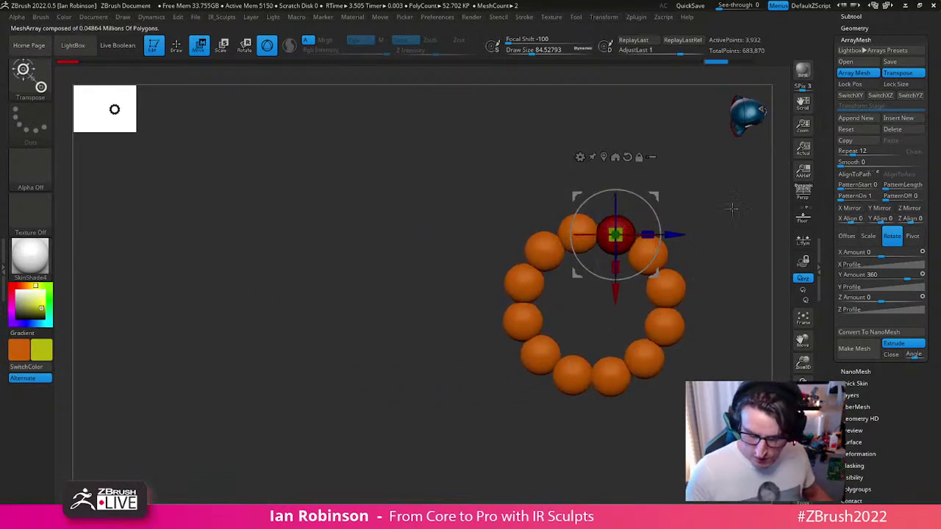
# Step: Try the ring array's X rotation amount and return it to 0
pyautogui.keyDown('shift'); pyautogui.moveTo(725, 215); pyautogui.dragTo(717, 261); pyautogui.keyUp('shift')
pyautogui.moveTo(658, 242); pyautogui.dragTo(651, 190)
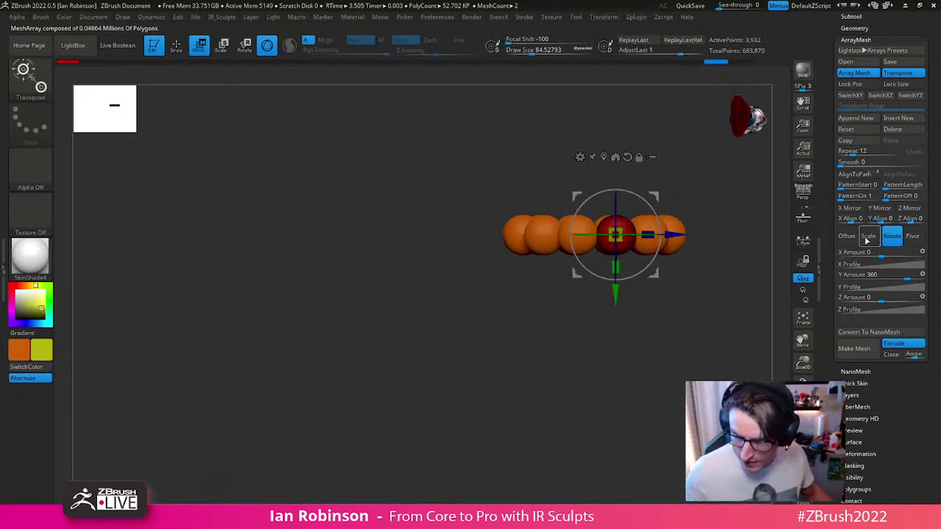
pyautogui.moveTo(888, 253)
pyautogui.mouseDown()
pyautogui.moveTo(903, 254)
pyautogui.moveTo(880, 254)
pyautogui.mouseUp()
pyautogui.moveTo(663, 315); pyautogui.dragTo(598, 237)
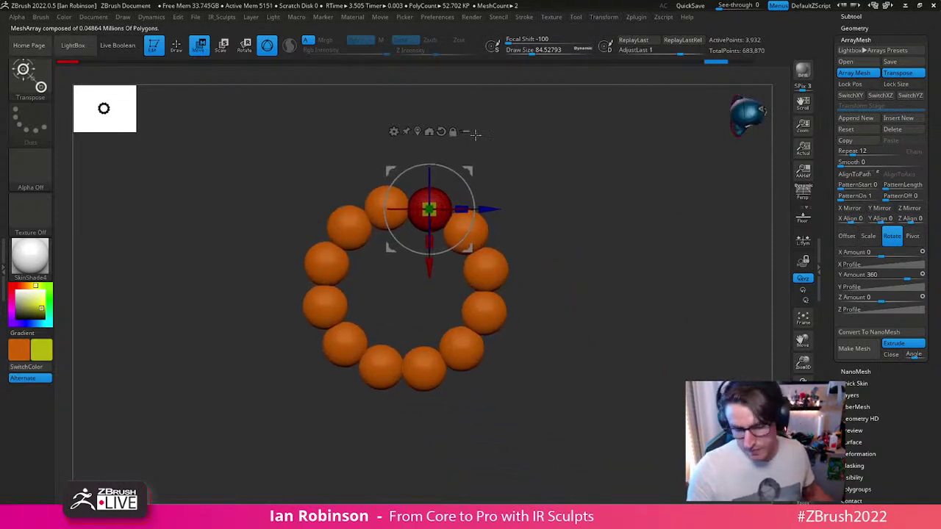
# Step: Make a real mesh from the ring array and rotate it about its unmasked mesh center
pyautogui.click(854, 348)
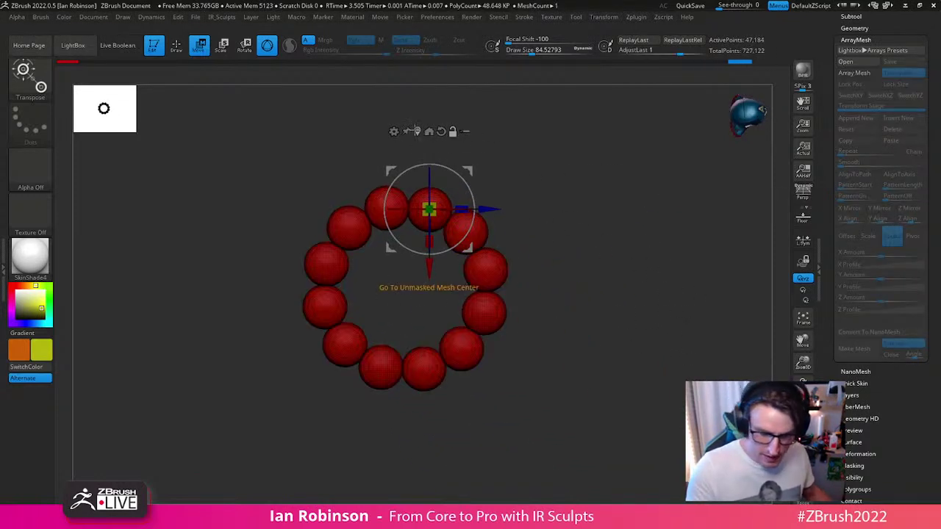
pyautogui.click(417, 131)
pyautogui.moveTo(419, 292); pyautogui.dragTo(399, 292)
pyautogui.moveTo(536, 202); pyautogui.dragTo(541, 247)
pyautogui.moveTo(387, 269); pyautogui.dragTo(373, 297)
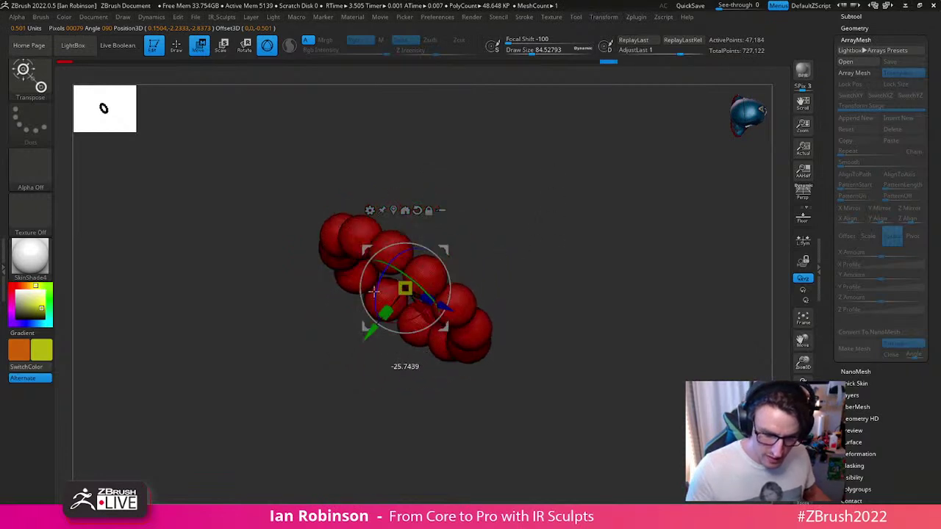
# Step: Undo the rotation and the mesh conversion of the ring array
pyautogui.hotkey('ctrl', 'z')
pyautogui.hotkey('ctrl', 'z')
pyautogui.hotkey('ctrl', 'z')
pyautogui.hotkey('ctrl', 'z')
pyautogui.hotkey('ctrl', 'z')
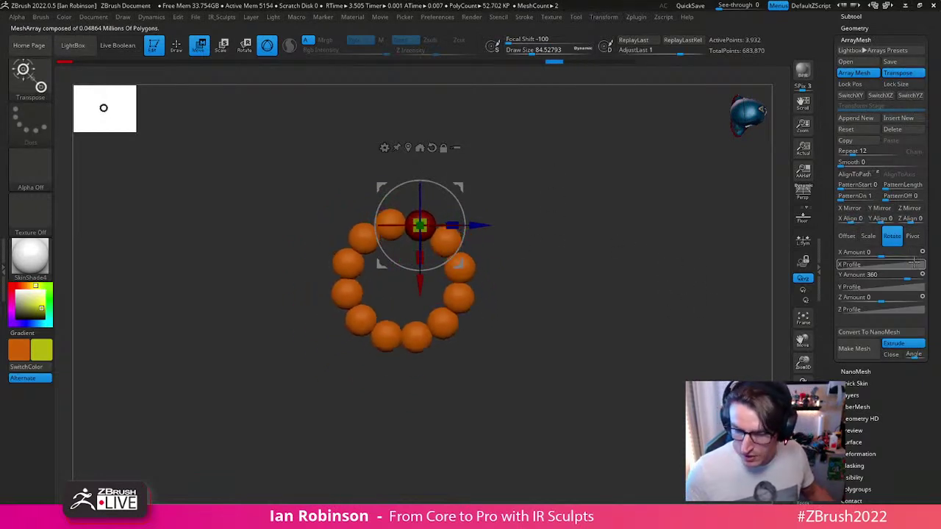
# Step: Move the ring's source sphere with Lock Pos off, and try another move with Lock Pos on before undoing it
pyautogui.click(888, 237)
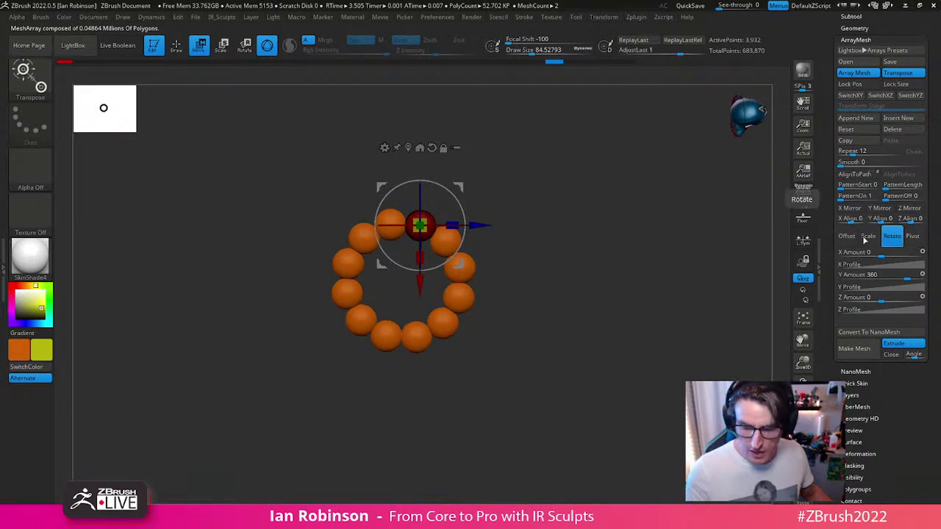
pyautogui.click(850, 84)
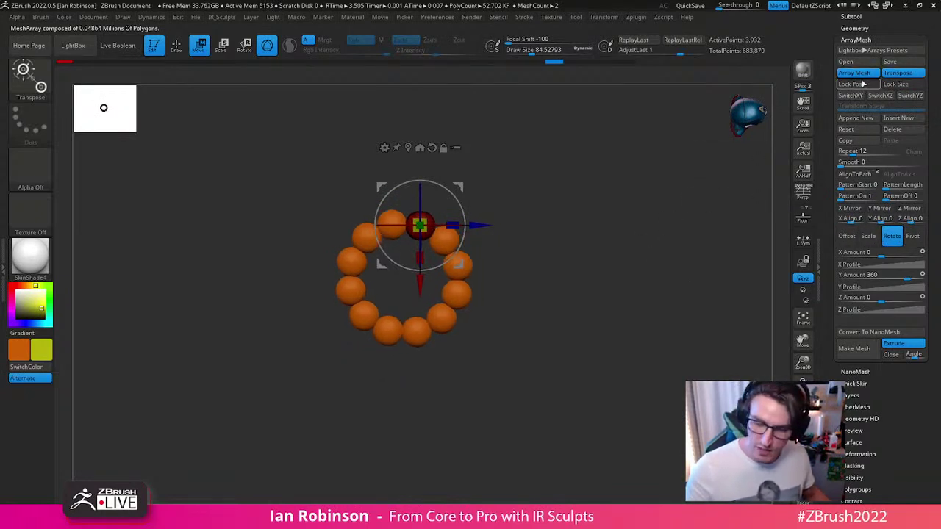
pyautogui.moveTo(457, 262); pyautogui.dragTo(483, 286)
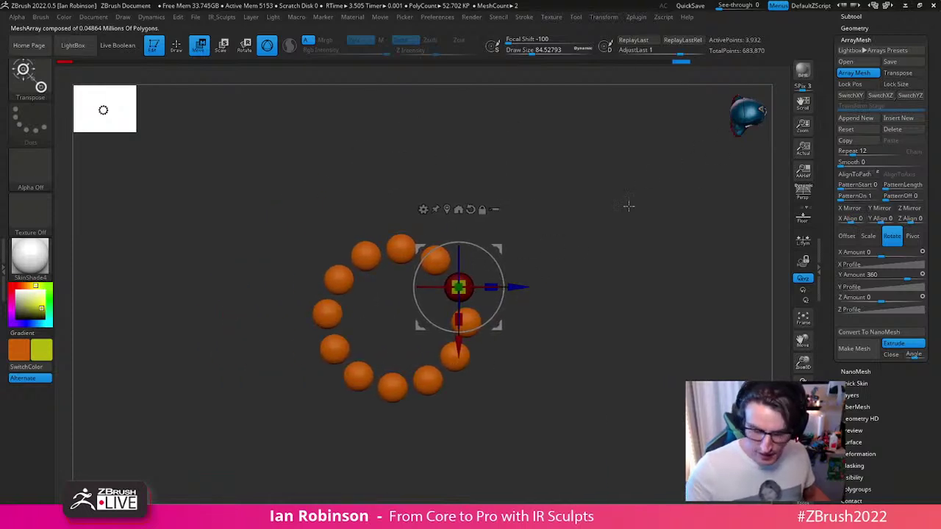
pyautogui.click(852, 85)
pyautogui.moveTo(500, 326); pyautogui.dragTo(507, 302)
pyautogui.hotkey('ctrl', 'z')
# Step: Try repositioning the Transpose line across the ring array while toggling the array's Transpose mode
pyautogui.click(903, 72)
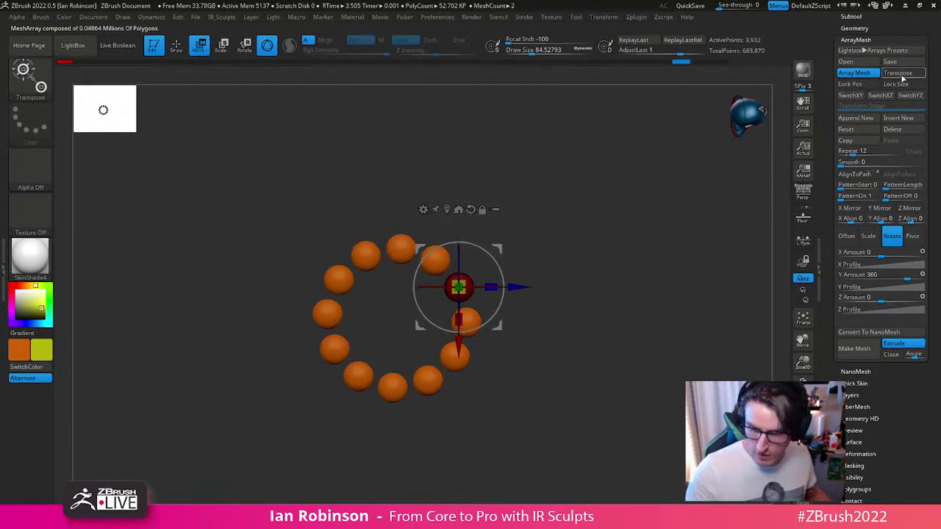
pyautogui.press('y')
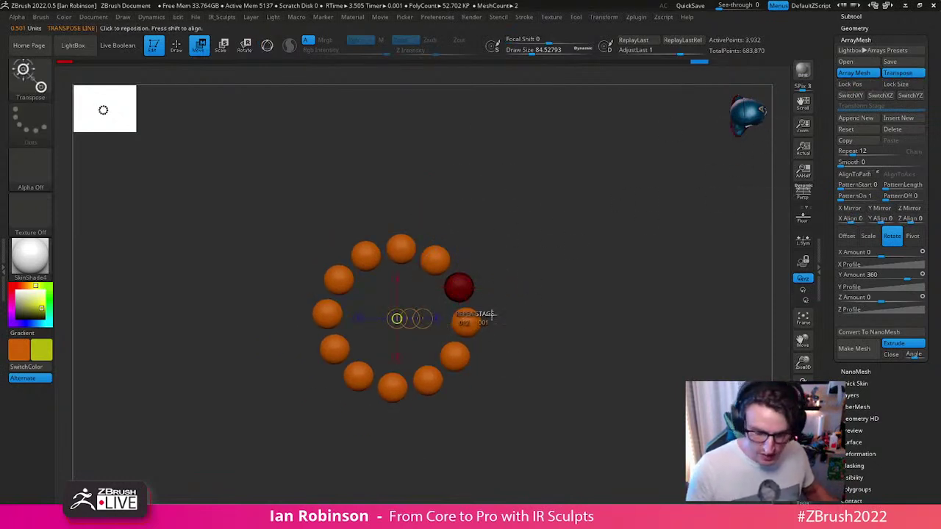
pyautogui.click(908, 75)
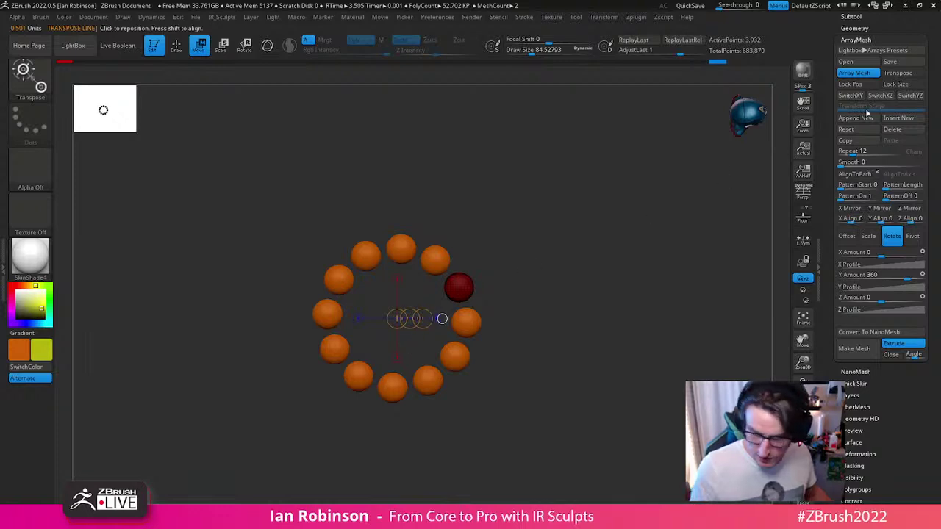
pyautogui.moveTo(442, 318); pyautogui.dragTo(733, 295)
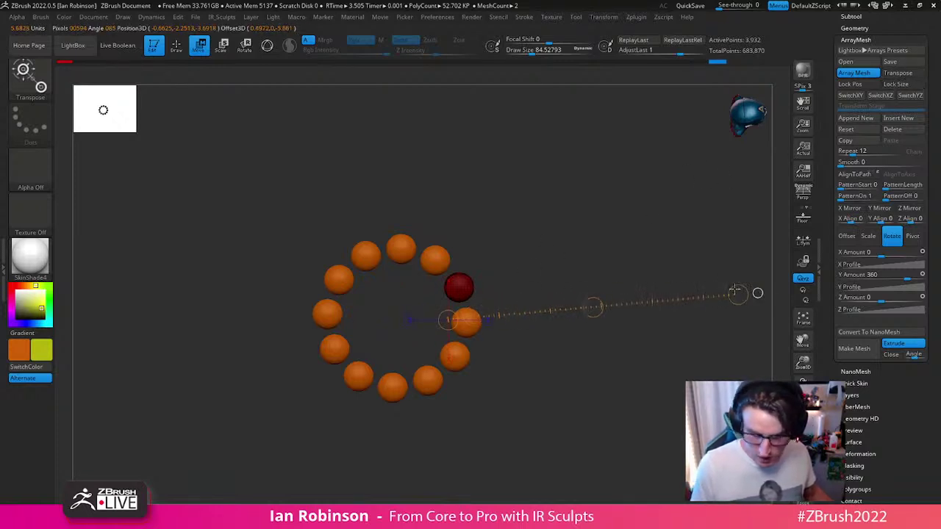
pyautogui.moveTo(479, 323); pyautogui.dragTo(177, 324)
pyautogui.moveTo(250, 319); pyautogui.dragTo(243, 353)
pyautogui.click(919, 76)
# Step: Turn Lock Pos on and move the source sphere outward with the gizmo to widen the ring
pyautogui.click(849, 84)
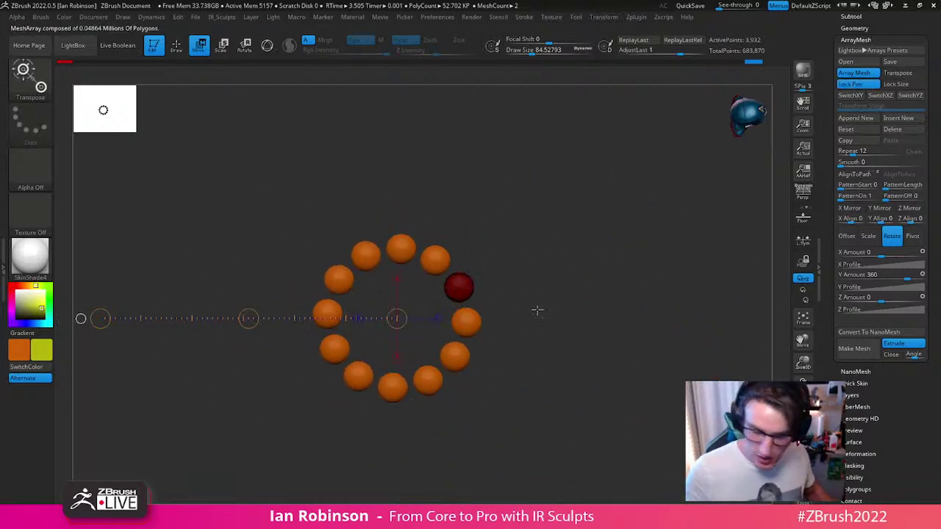
pyautogui.press('y')
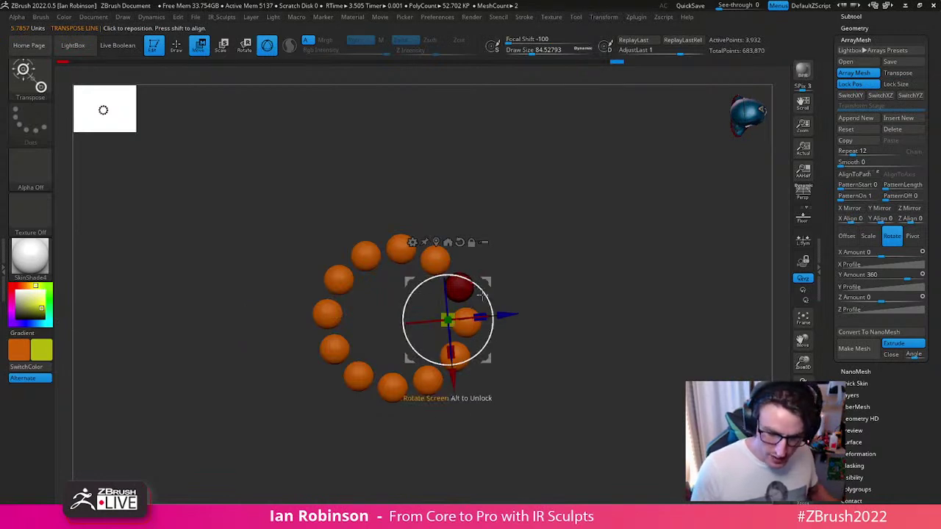
pyautogui.moveTo(492, 365); pyautogui.dragTo(524, 323)
pyautogui.click(469, 197)
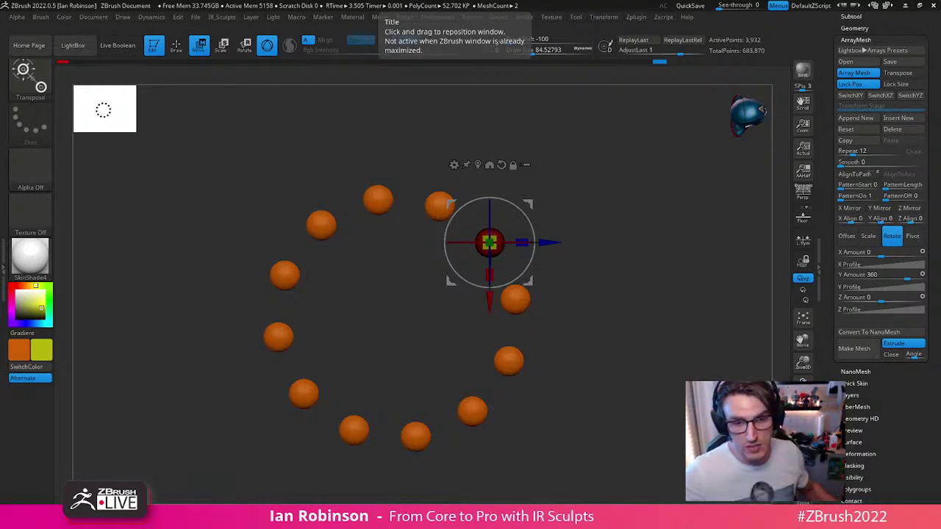
pyautogui.moveTo(574, 281); pyautogui.dragTo(580, 262)
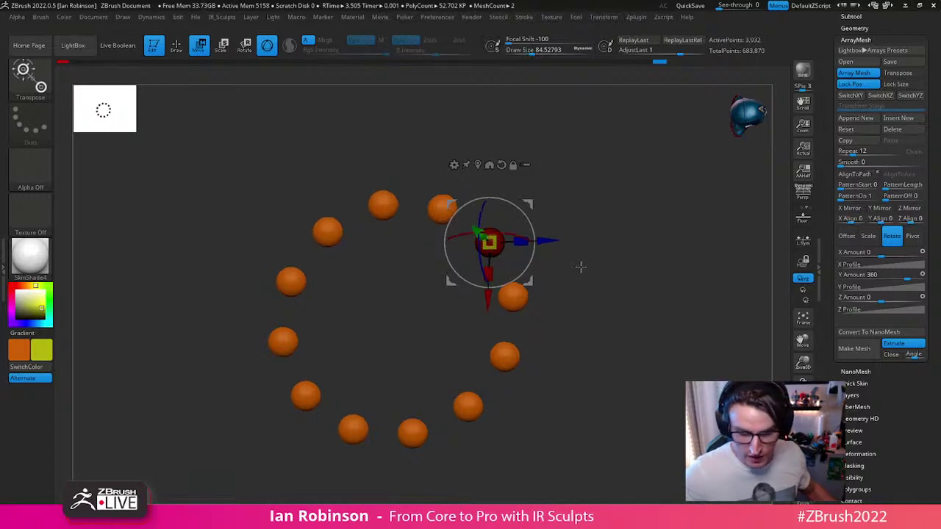
pyautogui.click(436, 18)
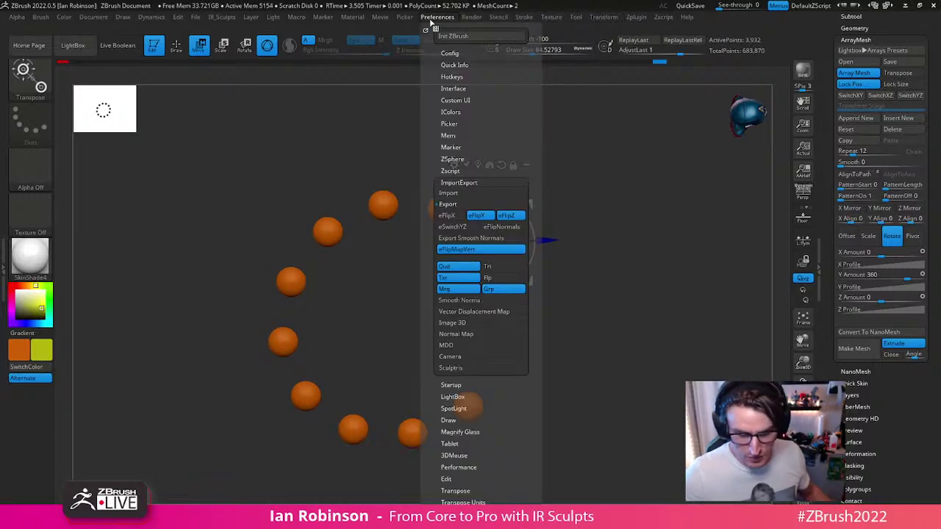
pyautogui.click(456, 104)
pyautogui.click(456, 104)
pyautogui.click(451, 112)
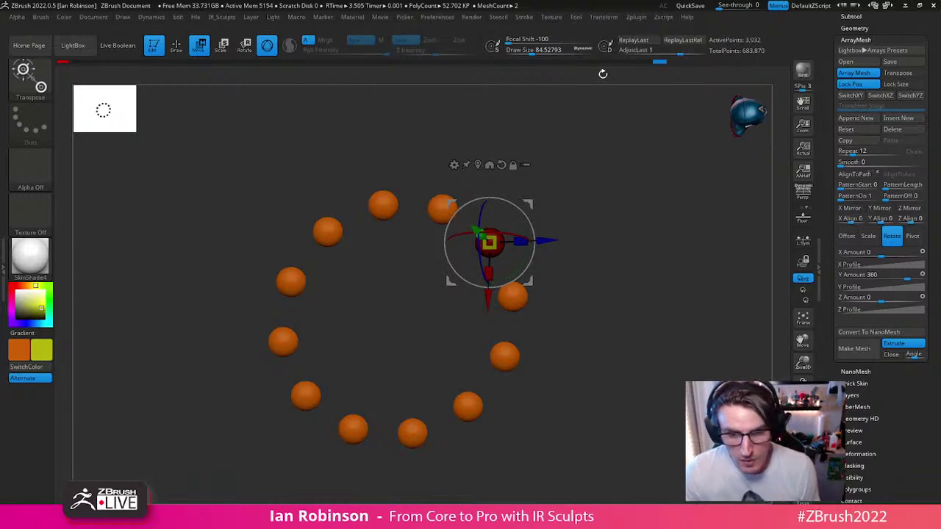
# Step: Undo the ring array edits back to the single sphere, and return to Draw mode
pyautogui.moveTo(576, 200)
pyautogui.mouseDown()
pyautogui.moveTo(605, 218)
pyautogui.moveTo(586, 196)
pyautogui.mouseUp()
pyautogui.hotkey('ctrl', 'z')
pyautogui.hotkey('ctrl', 'z')
pyautogui.hotkey('ctrl', 'z')
pyautogui.hotkey('ctrl', 'z')
pyautogui.hotkey('ctrl', 'z')
pyautogui.hotkey('ctrl', 'z')
pyautogui.hotkey('ctrl', 'z')
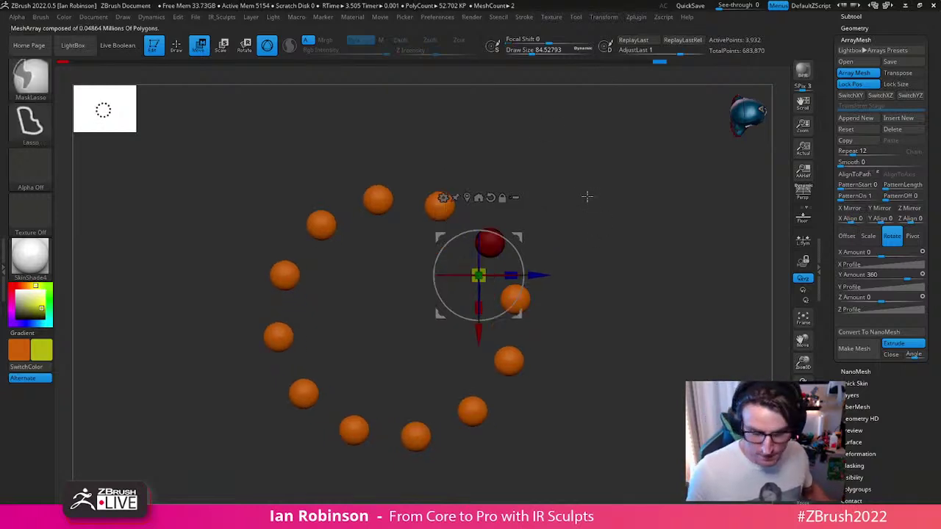
pyautogui.hotkey('ctrl', 'z')
pyautogui.hotkey('ctrl', 'z')
pyautogui.hotkey('ctrl', 'z')
pyautogui.hotkey('ctrl', 'z')
pyautogui.hotkey('ctrl', 'z')
pyautogui.hotkey('ctrl', 'z')
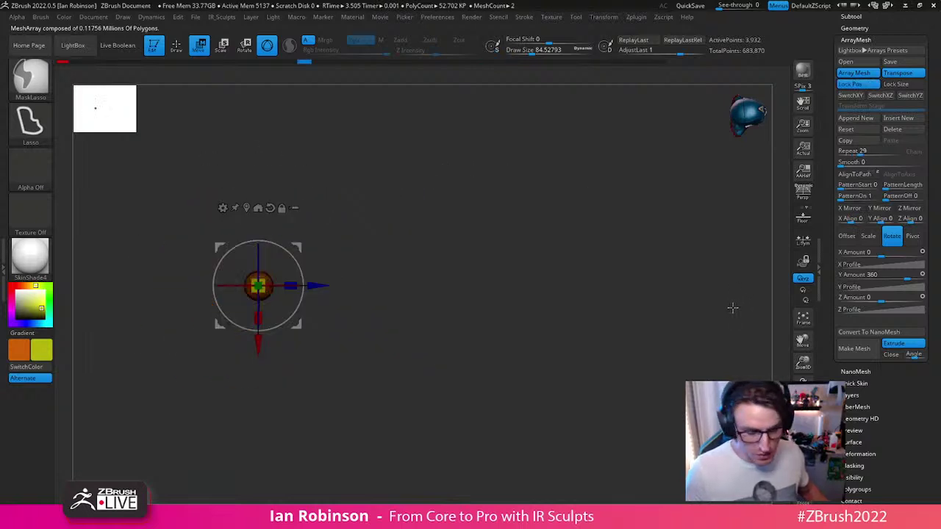
pyautogui.hotkey('ctrl', 'z')
pyautogui.hotkey('ctrl', 'z')
pyautogui.press('q')
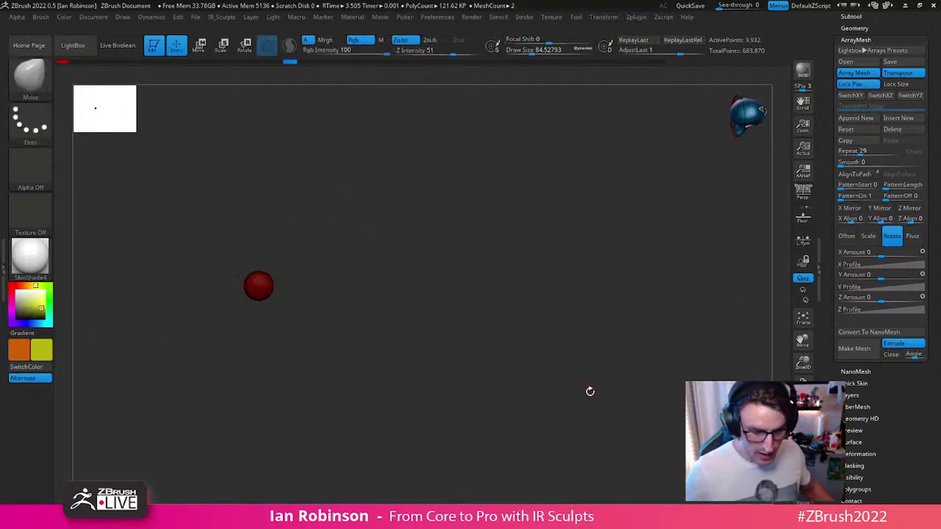
pyautogui.keyDown('alt'); pyautogui.moveTo(591, 318); pyautogui.dragTo(576, 424); pyautogui.keyUp('alt')
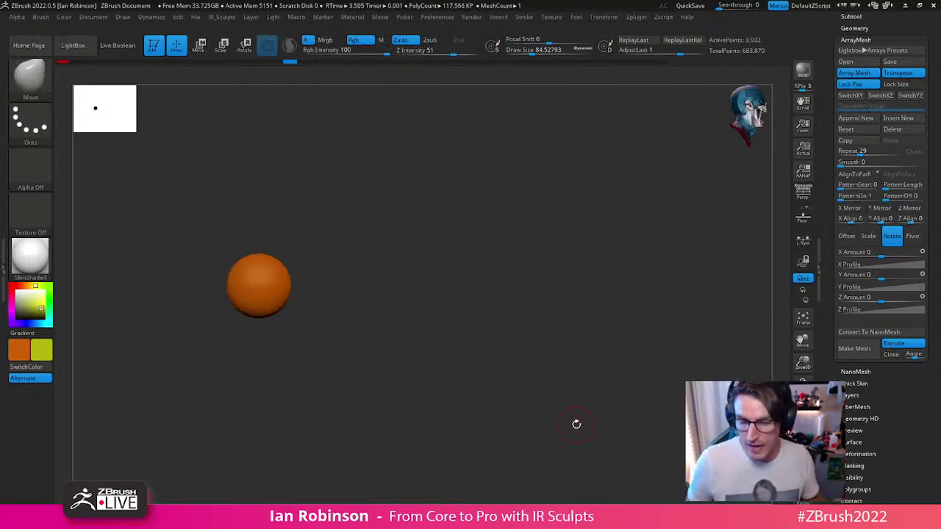
# Step: Collapse the ArrayMesh settings and the Polygroups section of the custom pop-up menu
pyautogui.click(856, 40)
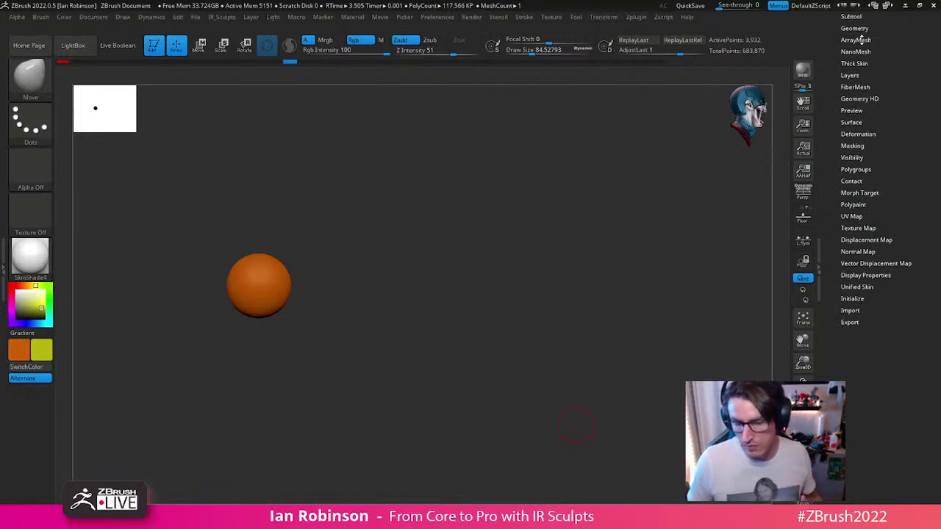
pyautogui.press('space')
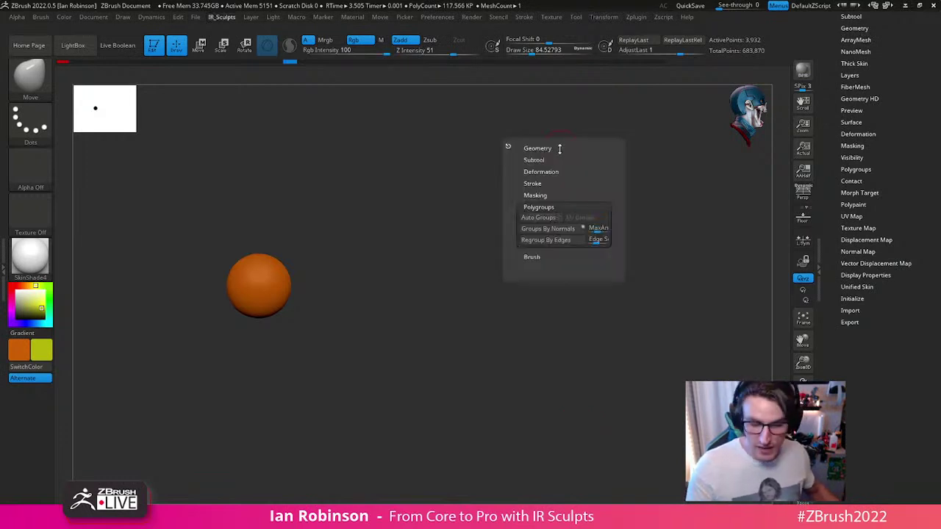
pyautogui.click(547, 205)
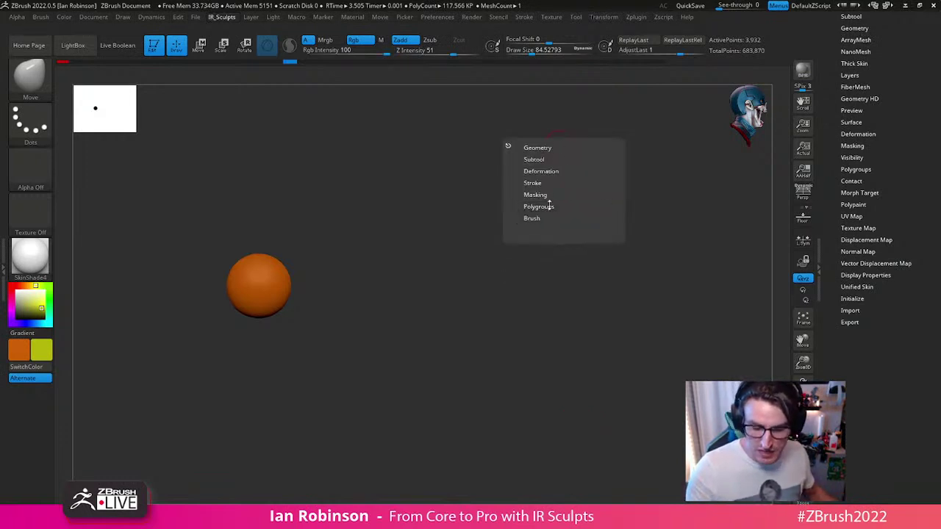
pyautogui.press('space')
pyautogui.click(541, 166)
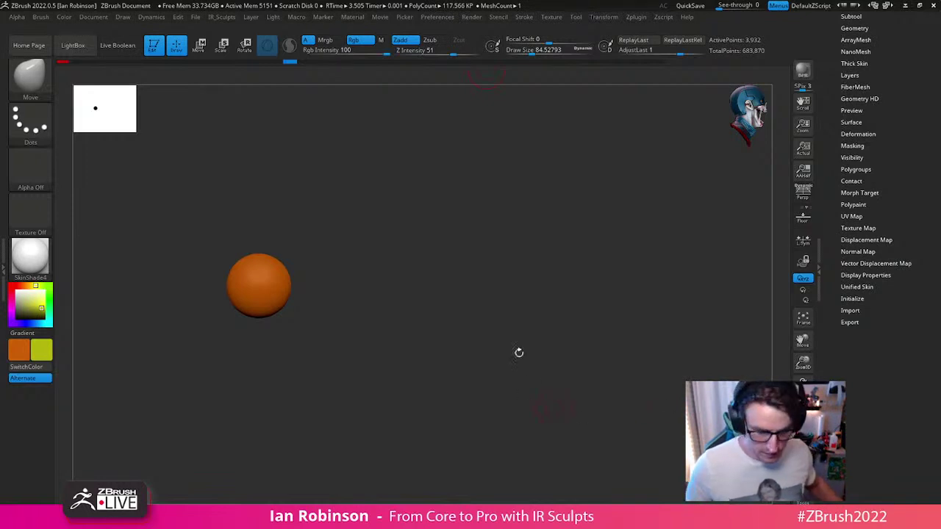
# Step: Center the orange sphere in the view and open the subtool list
pyautogui.keyDown('alt'); pyautogui.moveTo(531, 380); pyautogui.dragTo(589, 327); pyautogui.keyUp('alt')
pyautogui.moveTo(908, 160); pyautogui.dragTo(899, 221)
pyautogui.click(858, 196)
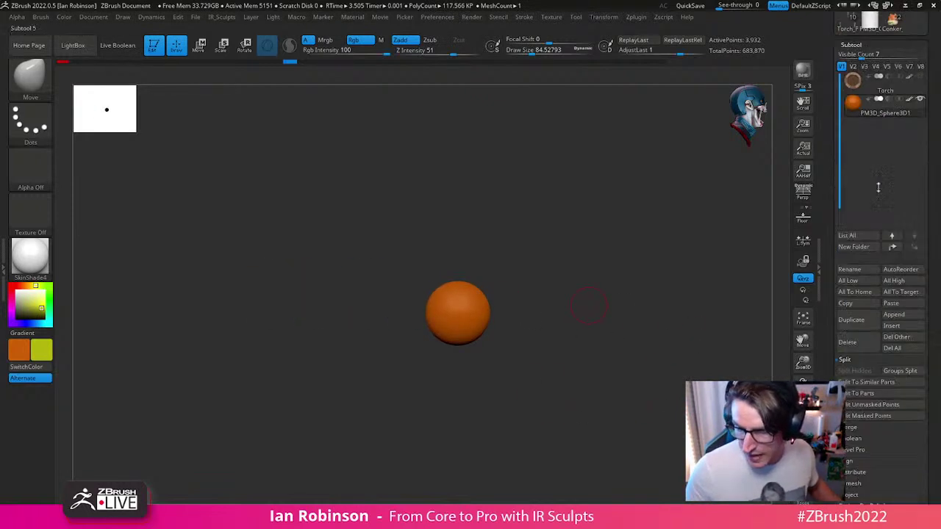
# Step: Show the Torch subtool and pull the orange sphere upward out of the torch head with the Move brush
pyautogui.click(919, 78)
pyautogui.moveTo(598, 224)
pyautogui.keyDown('alt'); pyautogui.mouseDown()
pyautogui.moveTo(592, 289)
pyautogui.moveTo(540, 256)
pyautogui.mouseUp(); pyautogui.keyUp('alt')
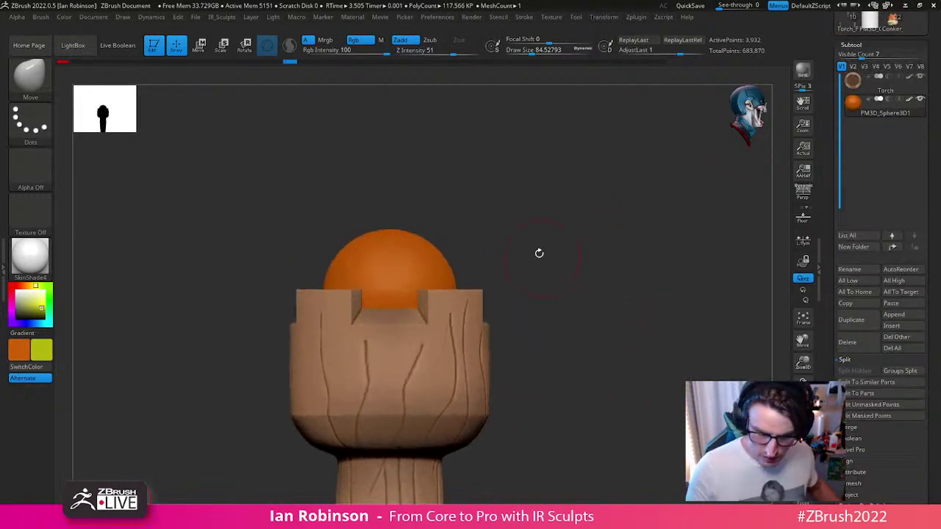
pyautogui.press('s')
pyautogui.moveTo(560, 290)
pyautogui.keyDown('alt'); pyautogui.mouseDown()
pyautogui.moveTo(566, 258)
pyautogui.moveTo(527, 265)
pyautogui.moveTo(521, 253)
pyautogui.mouseUp(); pyautogui.keyUp('alt')
pyautogui.press('s')
pyautogui.click(517, 269)
pyautogui.moveTo(426, 273)
pyautogui.mouseDown()
pyautogui.moveTo(470, 217)
pyautogui.moveTo(434, 225)
pyautogui.moveTo(410, 178)
pyautogui.moveTo(391, 164)
pyautogui.mouseUp()
# Step: Shape the raised sphere into a tall, tapering flame with the Move brush, adjusting the draw size
pyautogui.press('Return')
pyautogui.press('s')
pyautogui.moveTo(423, 224)
pyautogui.mouseDown()
pyautogui.moveTo(472, 233)
pyautogui.moveTo(399, 217)
pyautogui.mouseUp()
pyautogui.press('s')
pyautogui.moveTo(410, 173)
pyautogui.mouseDown()
pyautogui.moveTo(401, 172)
pyautogui.moveTo(441, 130)
pyautogui.moveTo(418, 144)
pyautogui.mouseUp()
pyautogui.moveTo(408, 193)
pyautogui.mouseDown()
pyautogui.moveTo(381, 196)
pyautogui.moveTo(409, 195)
pyautogui.mouseUp()
pyautogui.moveTo(472, 187)
pyautogui.mouseDown()
pyautogui.moveTo(413, 203)
pyautogui.moveTo(556, 201)
pyautogui.moveTo(557, 210)
pyautogui.mouseUp()
# Step: Check the flame's wireframe and remesh its stretched surface with DynaMesh
pyautogui.hotkey('shift', 'f')
pyautogui.hotkey('shift', 'f')
pyautogui.press('g')
pyautogui.moveTo(508, 184)
pyautogui.keyDown('ctrl'); pyautogui.mouseDown()
pyautogui.moveTo(525, 248)
pyautogui.moveTo(529, 225)
pyautogui.mouseUp(); pyautogui.keyUp('ctrl')
pyautogui.press('s')
# Step: Select the SnakeHook brush, try pulling a tongue out of the flame's side and undo that stroke
pyautogui.press('b')
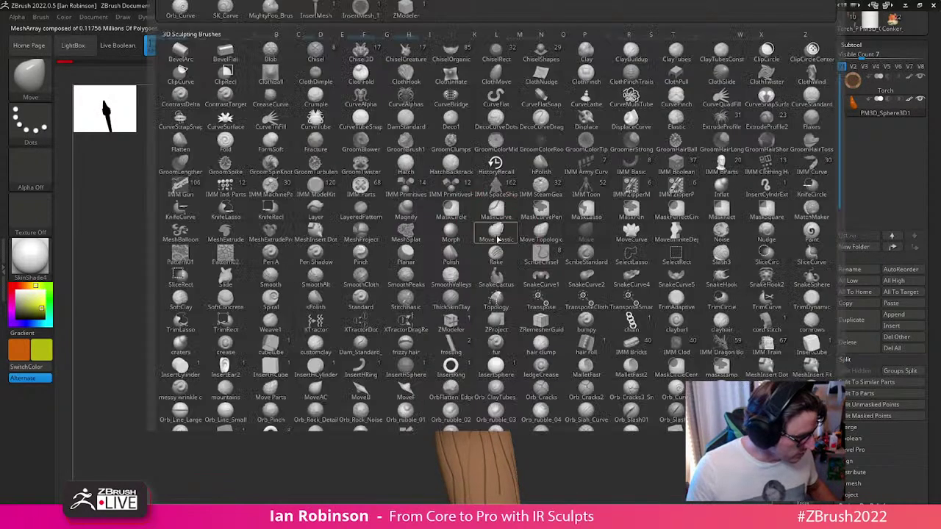
pyautogui.press('s')
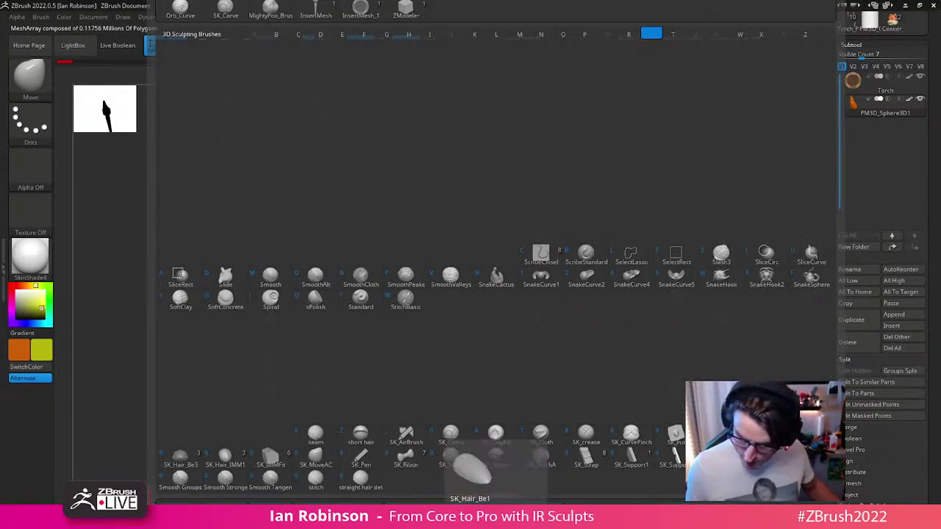
pyautogui.press('h')
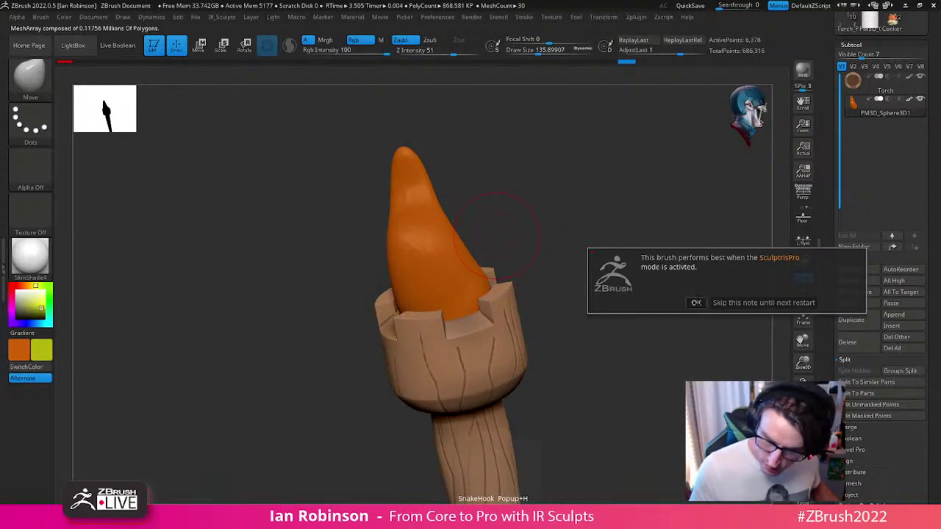
pyautogui.press('s')
pyautogui.moveTo(520, 230); pyautogui.dragTo(506, 233)
pyautogui.moveTo(478, 272)
pyautogui.mouseDown()
pyautogui.moveTo(491, 261)
pyautogui.moveTo(491, 234)
pyautogui.mouseUp()
pyautogui.hotkey('ctrl', 'z')
# Step: Pull pointed tongues out around the flame's base with SnakeHook, using a draw size of about 107
pyautogui.press('space')
pyautogui.click(559, 309)
pyautogui.moveTo(485, 276); pyautogui.dragTo(502, 261)
pyautogui.moveTo(507, 219)
pyautogui.mouseDown()
pyautogui.moveTo(616, 213)
pyautogui.moveTo(604, 209)
pyautogui.mouseUp()
pyautogui.press('s')
pyautogui.moveTo(408, 298)
pyautogui.mouseDown()
pyautogui.moveTo(374, 292)
pyautogui.moveTo(394, 269)
pyautogui.moveTo(376, 262)
pyautogui.mouseUp()
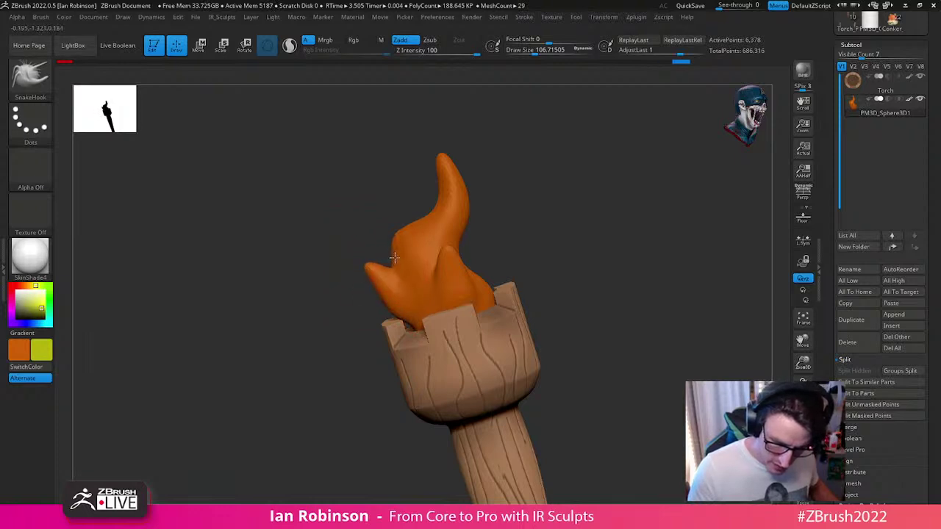
pyautogui.moveTo(535, 238); pyautogui.dragTo(509, 240)
pyautogui.moveTo(491, 294); pyautogui.dragTo(489, 246)
pyautogui.moveTo(537, 225); pyautogui.dragTo(447, 287)
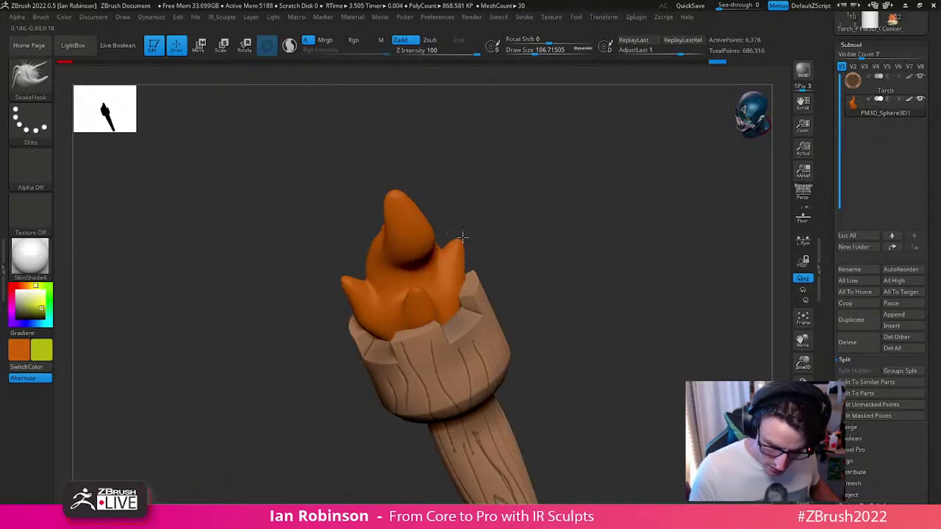
# Step: Set the SnakeHook draw size to about 154, reshape the main flame and undo the last two strokes
pyautogui.moveTo(434, 261)
pyautogui.mouseDown()
pyautogui.moveTo(510, 368)
pyautogui.moveTo(491, 309)
pyautogui.mouseUp()
pyautogui.press('s')
pyautogui.moveTo(467, 242); pyautogui.dragTo(474, 244)
pyautogui.moveTo(474, 244); pyautogui.dragTo(468, 274, button='right')
pyautogui.moveTo(467, 257); pyautogui.dragTo(439, 266)
pyautogui.hotkey('ctrl', 'z')
pyautogui.hotkey('ctrl', 'z')
pyautogui.moveTo(459, 282)
pyautogui.mouseDown()
pyautogui.moveTo(485, 309)
pyautogui.moveTo(509, 277)
pyautogui.mouseUp()
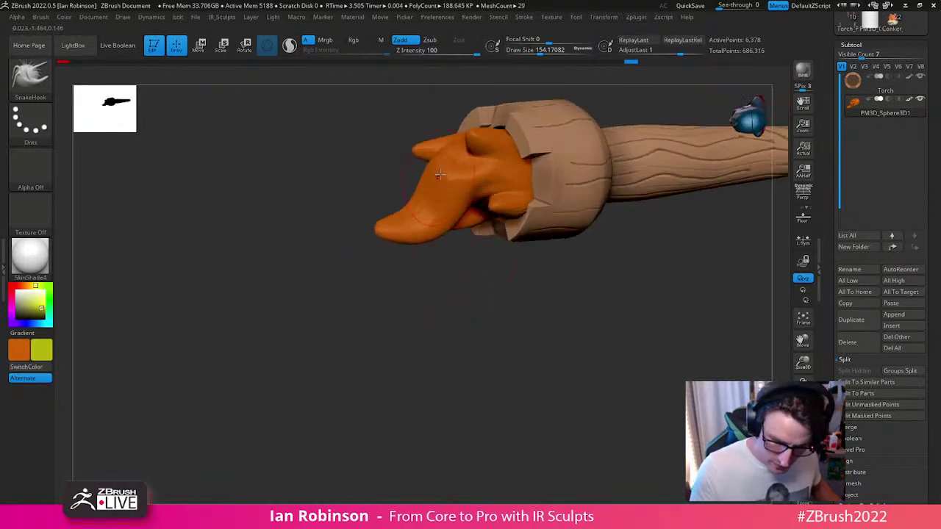
# Step: Bend the main flame into an S-shaped curve and adjust the tongues around it with SnakeHook
pyautogui.moveTo(440, 225); pyautogui.dragTo(453, 345, button='right')
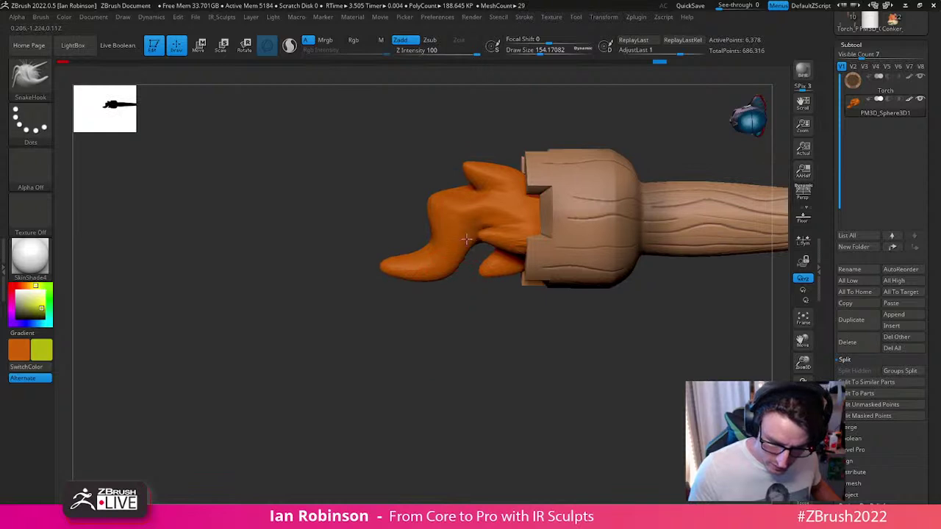
pyautogui.moveTo(503, 335); pyautogui.dragTo(508, 307)
pyautogui.moveTo(515, 239); pyautogui.dragTo(514, 294)
pyautogui.moveTo(458, 307); pyautogui.dragTo(538, 328)
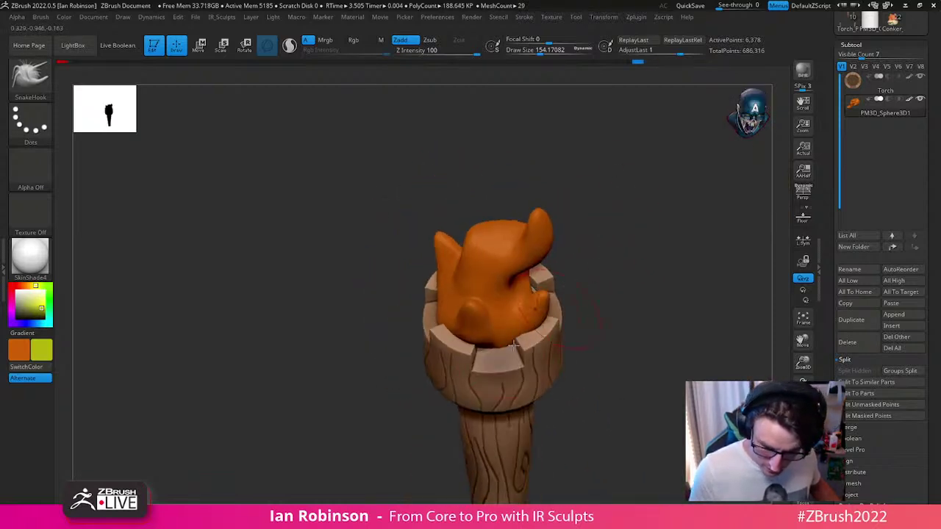
pyautogui.moveTo(639, 277); pyautogui.dragTo(645, 210)
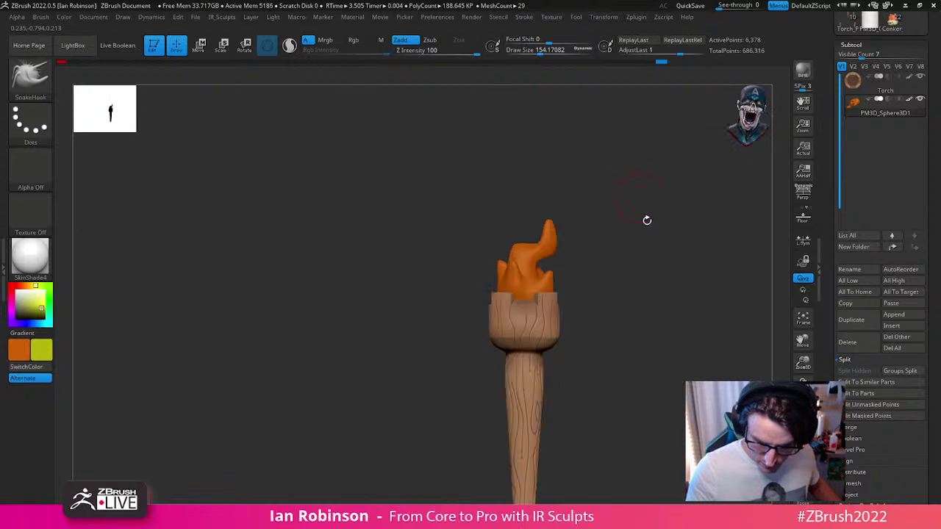
pyautogui.moveTo(657, 301)
pyautogui.mouseDown()
pyautogui.moveTo(625, 228)
pyautogui.moveTo(628, 281)
pyautogui.moveTo(603, 298)
pyautogui.mouseUp()
# Step: Remesh the flame and refine the main tongue's bend with SnakeHook at a draw size of about 140
pyautogui.press('s')
pyautogui.click(591, 243)
pyautogui.moveTo(479, 225); pyautogui.dragTo(491, 206)
pyautogui.moveTo(566, 221)
pyautogui.mouseDown()
pyautogui.moveTo(601, 180)
pyautogui.moveTo(558, 230)
pyautogui.mouseUp()
pyautogui.press('s')
pyautogui.moveTo(556, 229); pyautogui.dragTo(554, 230)
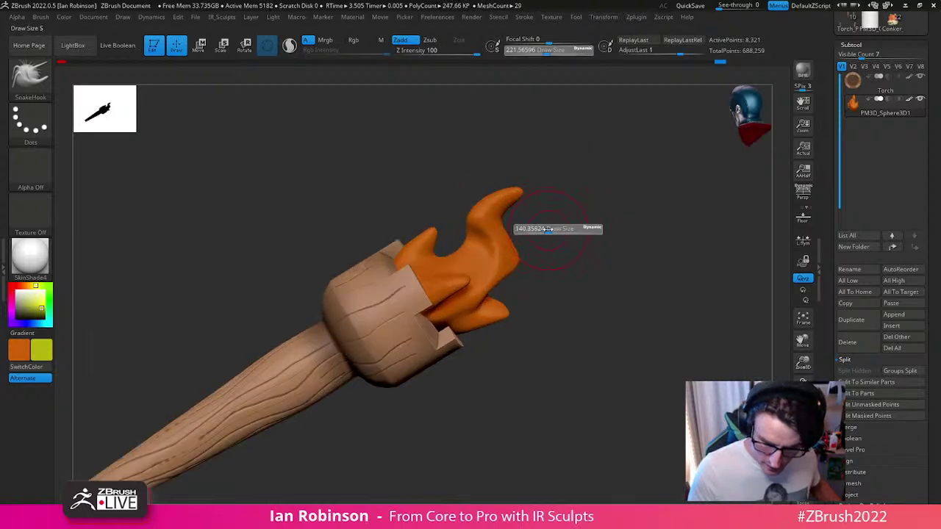
pyautogui.moveTo(487, 232); pyautogui.dragTo(484, 237)
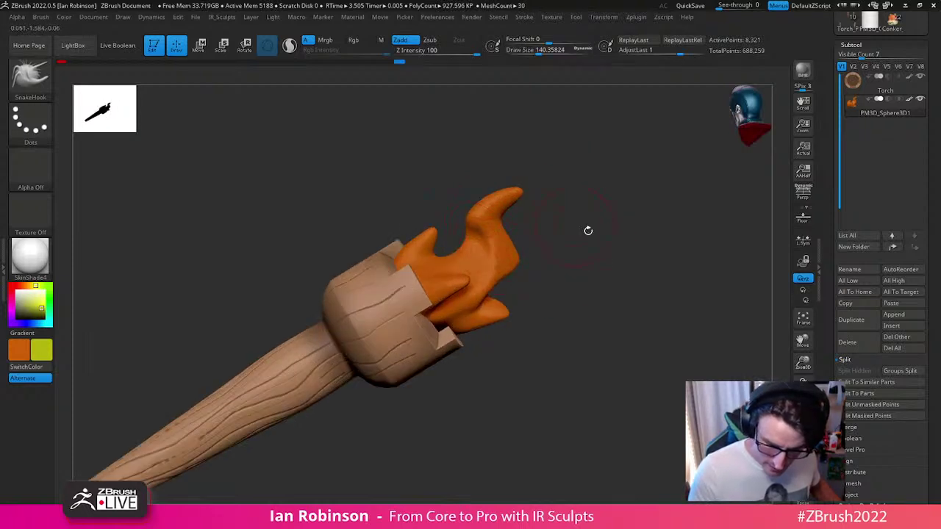
# Step: Reduce the SnakeHook draw size to about 81 and curl the tips of the side tongues outward
pyautogui.moveTo(582, 225); pyautogui.dragTo(535, 259)
pyautogui.press('s')
pyautogui.moveTo(563, 213); pyautogui.dragTo(485, 241)
pyautogui.moveTo(558, 221); pyautogui.dragTo(493, 244)
pyautogui.moveTo(588, 242)
pyautogui.mouseDown()
pyautogui.moveTo(630, 266)
pyautogui.moveTo(622, 265)
pyautogui.moveTo(590, 346)
pyautogui.moveTo(592, 238)
pyautogui.mouseUp()
pyautogui.moveTo(574, 167)
pyautogui.keyDown('alt'); pyautogui.mouseDown()
pyautogui.moveTo(558, 276)
pyautogui.moveTo(419, 267)
pyautogui.moveTo(411, 221)
pyautogui.moveTo(373, 180)
pyautogui.moveTo(374, 196)
pyautogui.moveTo(380, 189)
pyautogui.mouseUp(); pyautogui.keyUp('alt')
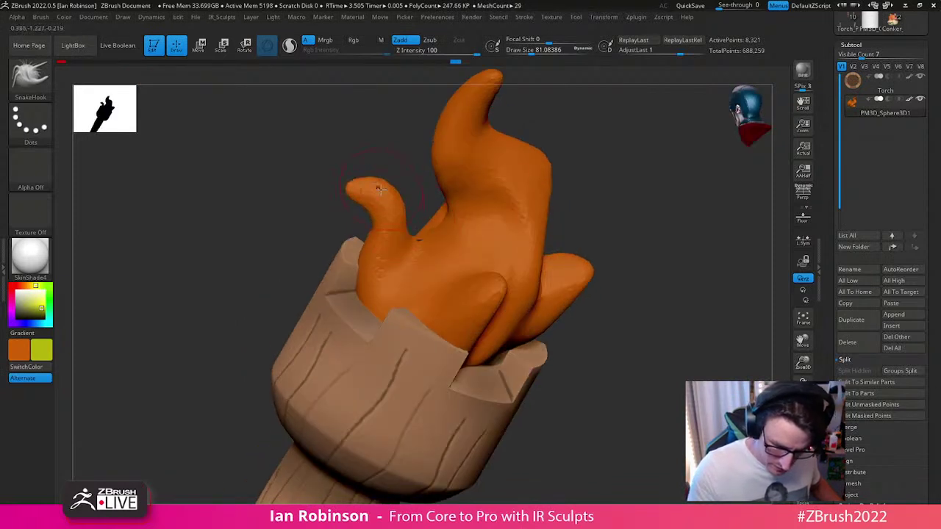
pyautogui.moveTo(625, 188); pyautogui.dragTo(541, 201)
pyautogui.moveTo(525, 251); pyautogui.dragTo(543, 270)
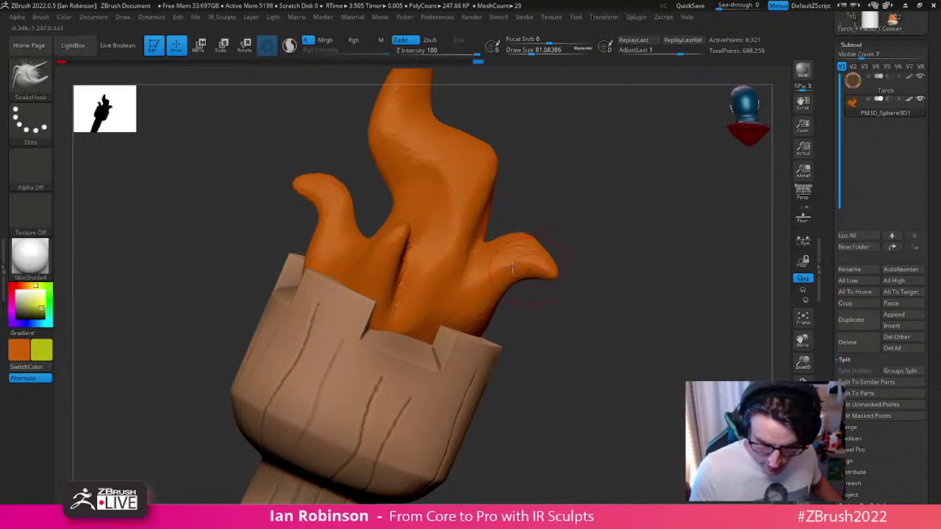
# Step: Set the SnakeHook draw size to about 115 and reshape the flame's side tongues from above
pyautogui.moveTo(439, 247); pyautogui.dragTo(354, 251, button='right')
pyautogui.moveTo(378, 298)
pyautogui.mouseDown(button='right')
pyautogui.moveTo(396, 319)
pyautogui.moveTo(362, 254)
pyautogui.moveTo(425, 250)
pyautogui.moveTo(363, 289)
pyautogui.moveTo(380, 277)
pyautogui.mouseUp(button='right')
pyautogui.press('s')
pyautogui.moveTo(380, 277); pyautogui.dragTo(385, 277)
pyautogui.moveTo(385, 277); pyautogui.dragTo(360, 282, button='right')
pyautogui.moveTo(370, 255); pyautogui.dragTo(352, 251)
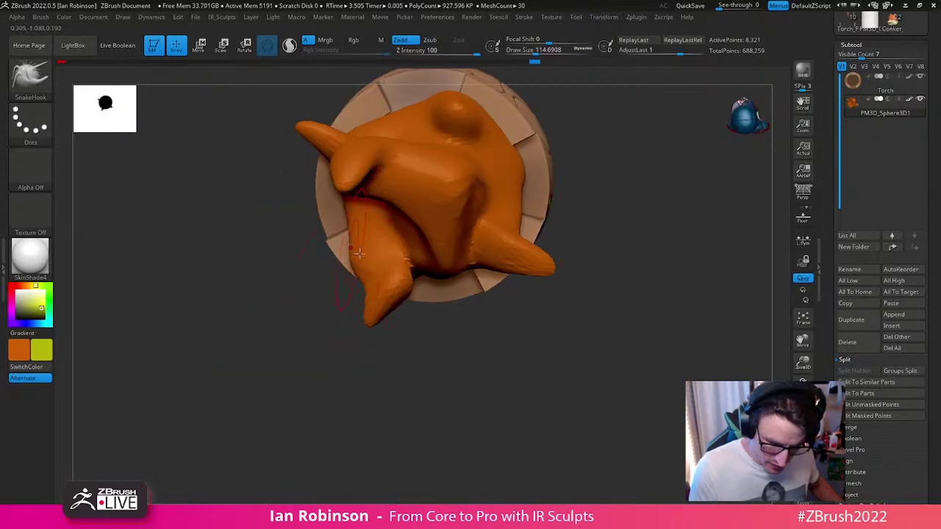
# Step: Adjust the flame's lower sides, remesh it and reduce the draw size to about 78
pyautogui.moveTo(416, 248); pyautogui.dragTo(456, 213, button='right')
pyautogui.moveTo(523, 143); pyautogui.dragTo(559, 234, button='right')
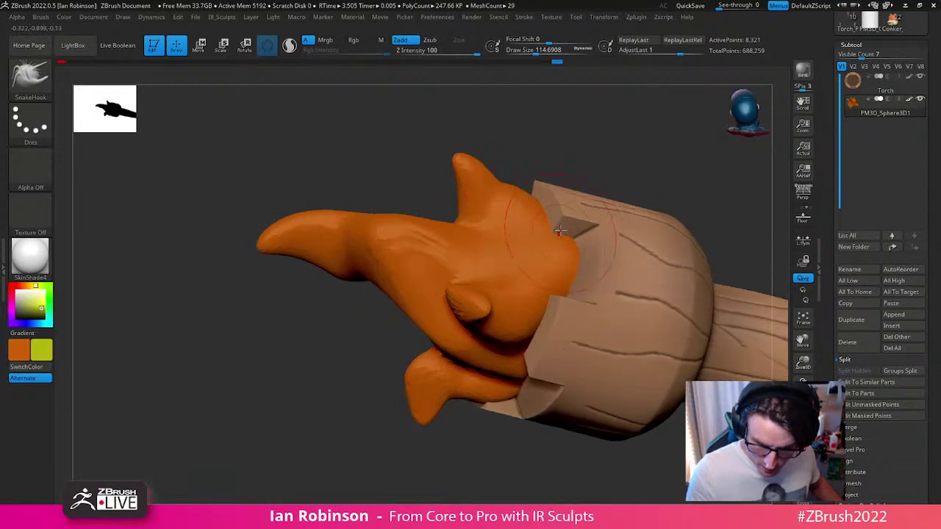
pyautogui.keyDown('ctrl'); pyautogui.moveTo(661, 206); pyautogui.dragTo(603, 136, button='right'); pyautogui.keyUp('ctrl')
pyautogui.moveTo(603, 137)
pyautogui.mouseDown(button='right')
pyautogui.moveTo(654, 107)
pyautogui.moveTo(668, 230)
pyautogui.moveTo(718, 206)
pyautogui.moveTo(583, 281)
pyautogui.moveTo(602, 274)
pyautogui.moveTo(558, 253)
pyautogui.mouseUp(button='right')
pyautogui.press('s')
pyautogui.click(578, 271)
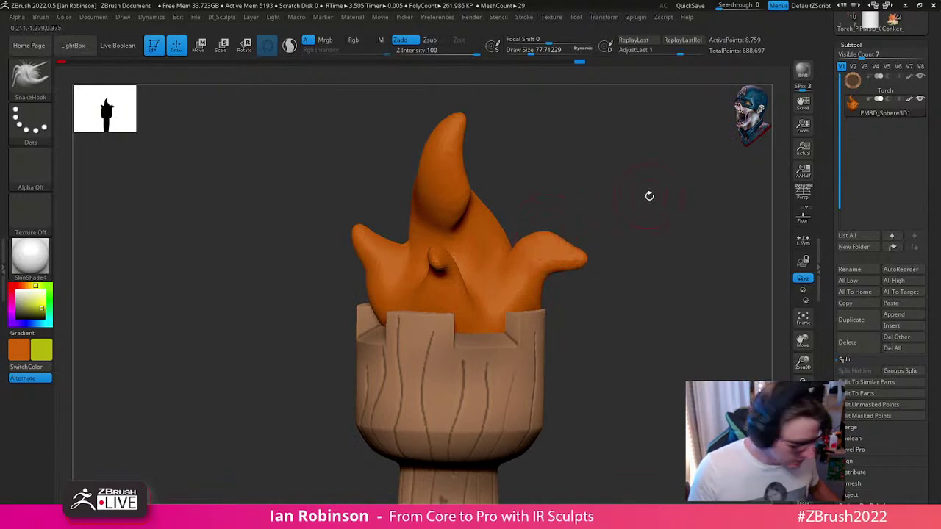
# Step: Select the Paint brush and set its draw size to about 145
pyautogui.press('b')
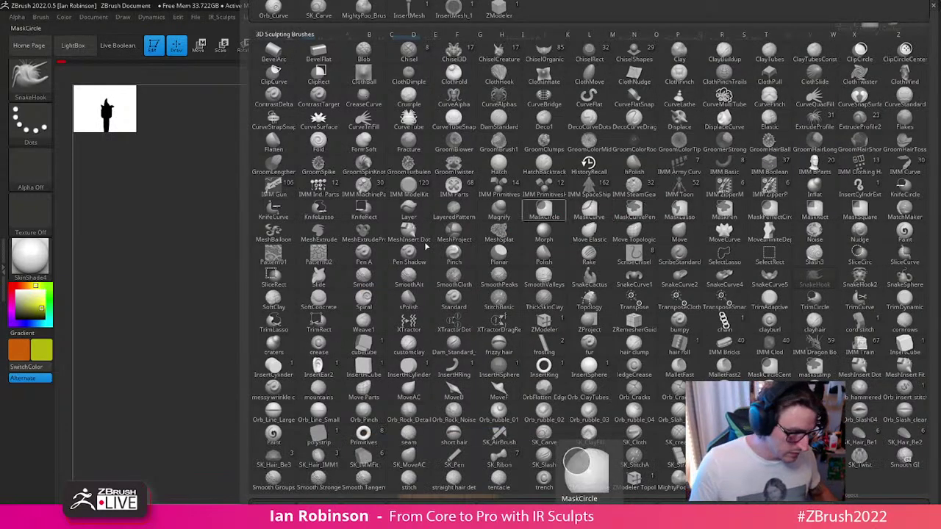
pyautogui.press('b')
pyautogui.press('p')
pyautogui.press('a')
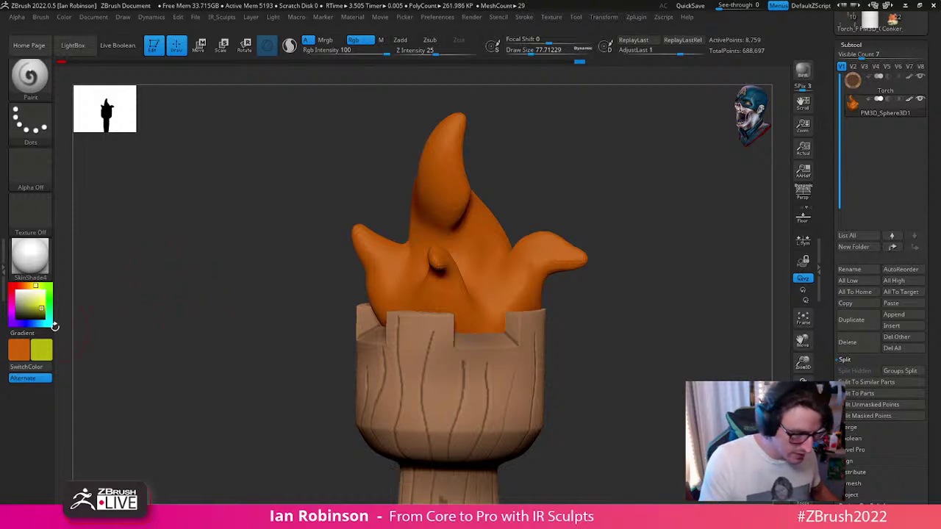
pyautogui.press('s')
pyautogui.moveTo(546, 198); pyautogui.dragTo(554, 198)
pyautogui.moveTo(554, 198); pyautogui.dragTo(587, 186, button='right')
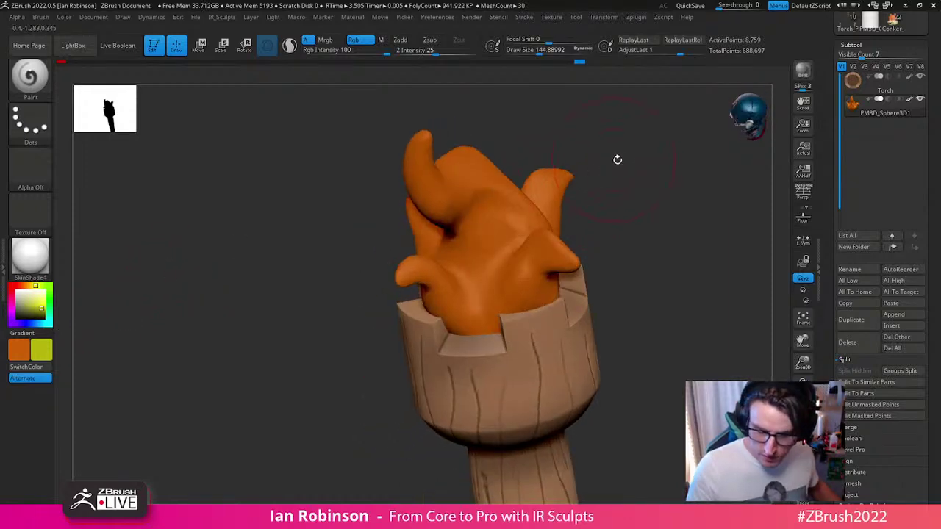
# Step: Set the Paint brush's Rgb Intensity to 23, Focal Shift to 50 and draw size to about 257
pyautogui.press('space')
pyautogui.moveTo(666, 189)
pyautogui.mouseDown()
pyautogui.moveTo(628, 191)
pyautogui.moveTo(664, 200)
pyautogui.mouseUp()
pyautogui.press('space')
pyautogui.moveTo(665, 200)
pyautogui.keyDown('ctrl'); pyautogui.mouseDown(button='right')
pyautogui.moveTo(673, 212)
pyautogui.moveTo(588, 228)
pyautogui.mouseUp(button='right'); pyautogui.keyUp('ctrl')
pyautogui.press('s')
pyautogui.click(589, 227)
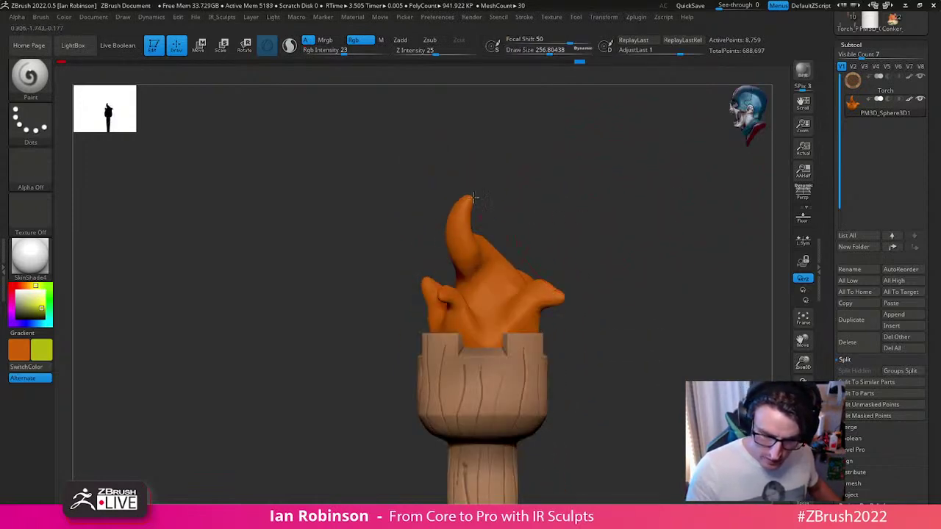
# Step: Paint soft yellow over the main flame and its upper parts, leaving the base orange
pyautogui.moveTo(470, 205); pyautogui.dragTo(599, 239, button='right')
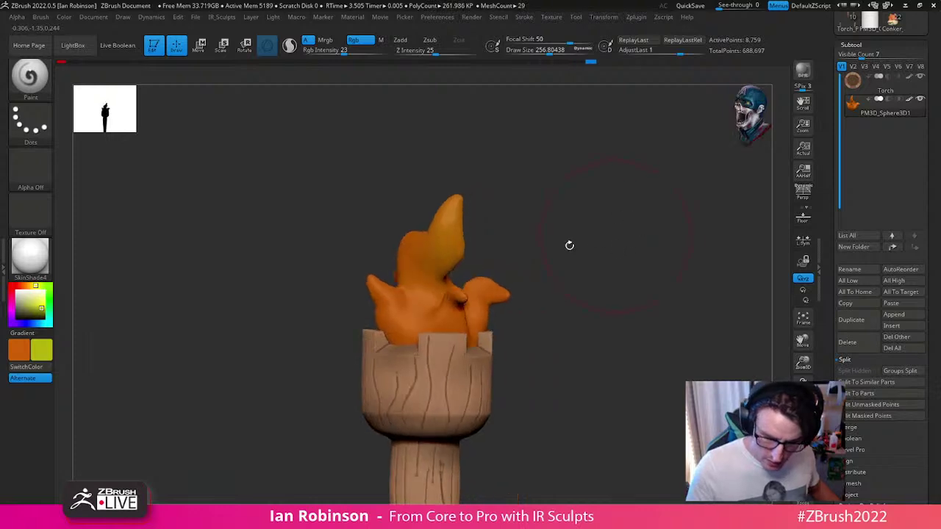
pyautogui.moveTo(439, 235); pyautogui.dragTo(418, 242, button='right')
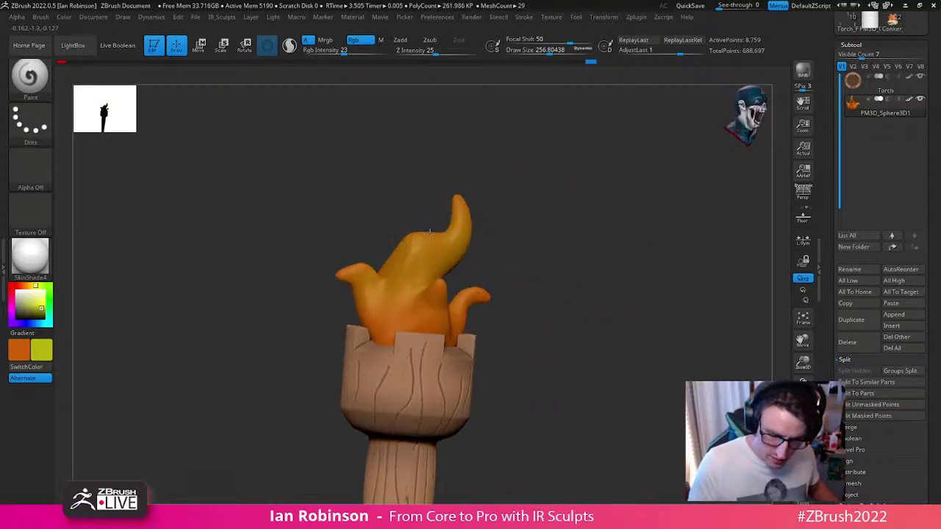
pyautogui.moveTo(469, 273); pyautogui.dragTo(459, 301, button='right')
pyautogui.moveTo(523, 226); pyautogui.dragTo(473, 253, button='right')
pyautogui.moveTo(479, 190); pyautogui.dragTo(501, 275, button='right')
# Step: Reduce the Paint draw size to about 184 and blend yellow over the side tongues all around the flame
pyautogui.press('s')
pyautogui.moveTo(500, 275); pyautogui.dragTo(493, 274)
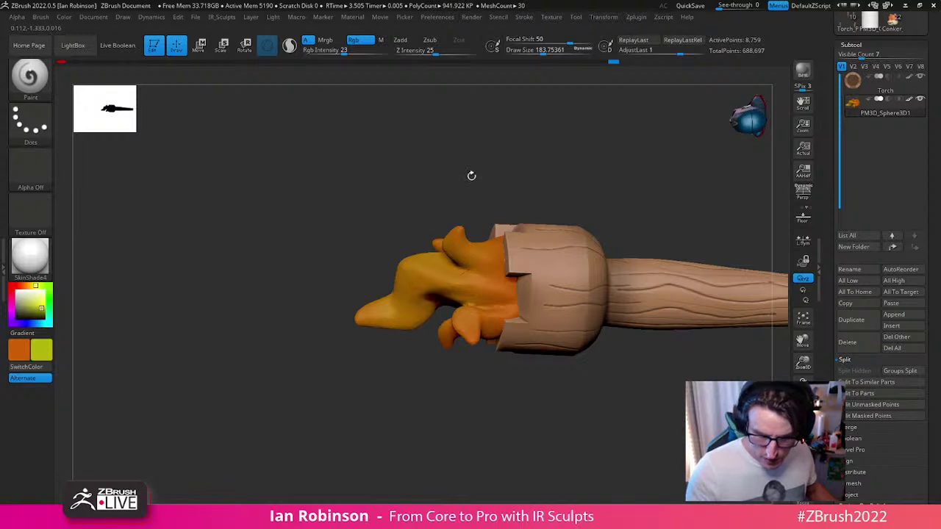
pyautogui.moveTo(464, 180); pyautogui.dragTo(476, 272, button='right')
pyautogui.moveTo(448, 213); pyautogui.dragTo(424, 296, button='right')
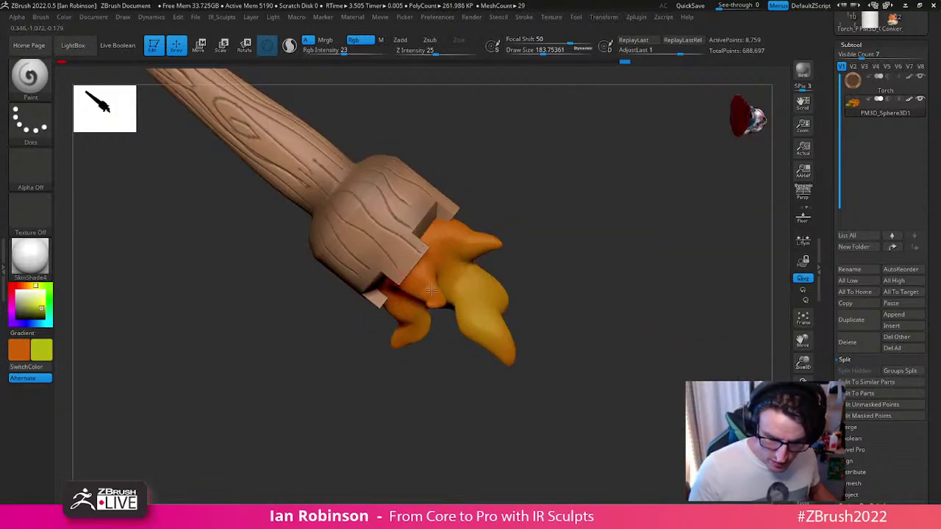
pyautogui.moveTo(501, 238); pyautogui.dragTo(399, 316, button='right')
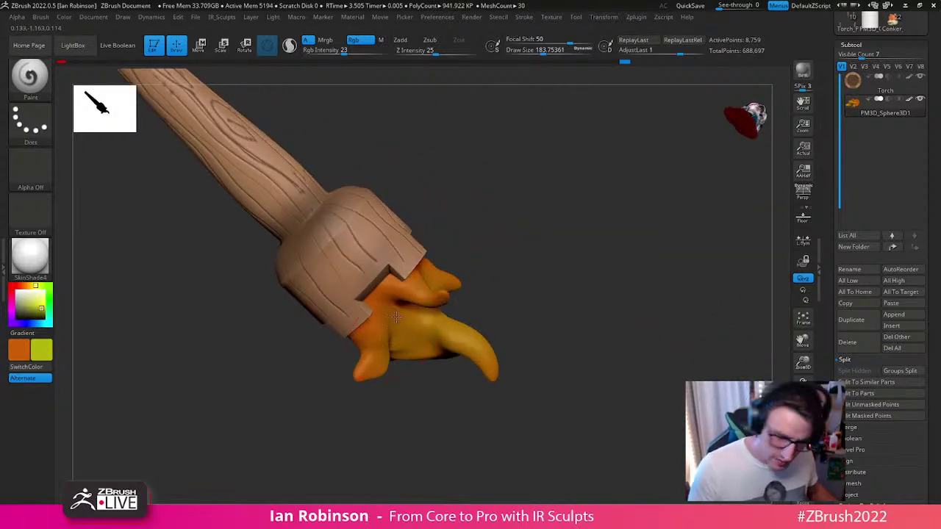
pyautogui.moveTo(489, 258); pyautogui.dragTo(393, 338, button='right')
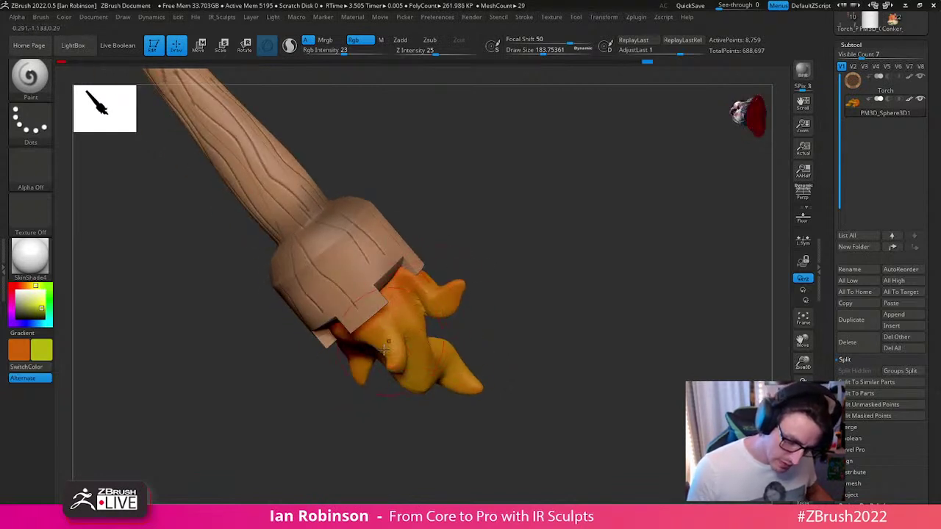
pyautogui.moveTo(500, 255); pyautogui.dragTo(404, 321, button='right')
pyautogui.moveTo(444, 289); pyautogui.dragTo(436, 252, button='right')
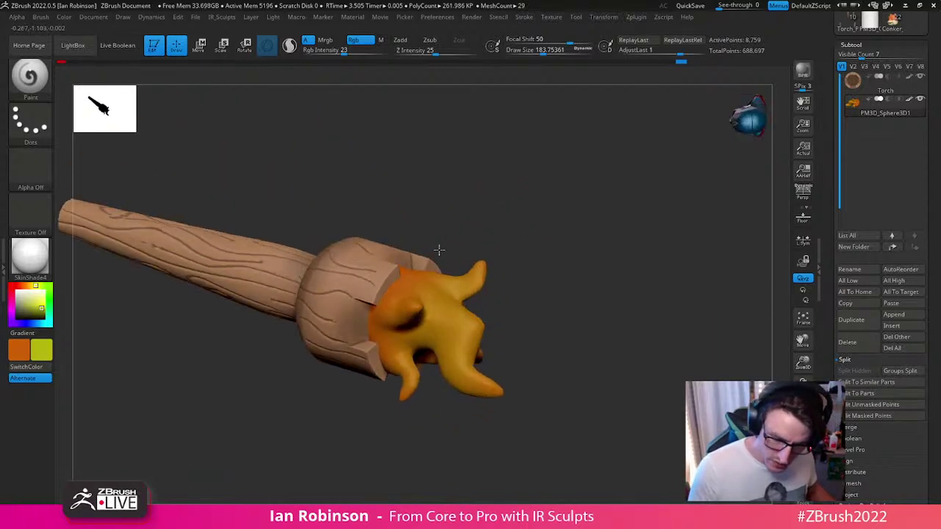
# Step: Select the Move brush, set its draw size to about 119 and adjust the flame tongues and base near the torch rim
pyautogui.press('b')
pyautogui.press('m')
pyautogui.press('v')
pyautogui.moveTo(514, 253)
pyautogui.mouseDown(button='right')
pyautogui.moveTo(438, 280)
pyautogui.moveTo(438, 266)
pyautogui.moveTo(367, 257)
pyautogui.moveTo(356, 268)
pyautogui.moveTo(397, 221)
pyautogui.moveTo(595, 259)
pyautogui.moveTo(588, 233)
pyautogui.moveTo(498, 279)
pyautogui.moveTo(411, 290)
pyautogui.mouseUp(button='right')
pyautogui.press('s')
pyautogui.moveTo(320, 304); pyautogui.dragTo(309, 304)
pyautogui.moveTo(310, 304)
pyautogui.mouseDown(button='right')
pyautogui.moveTo(345, 316)
pyautogui.moveTo(441, 294)
pyautogui.moveTo(577, 208)
pyautogui.moveTo(549, 235)
pyautogui.moveTo(455, 194)
pyautogui.moveTo(378, 224)
pyautogui.mouseUp(button='right')
pyautogui.moveTo(393, 213); pyautogui.dragTo(406, 224)
pyautogui.moveTo(412, 224)
pyautogui.mouseDown(button='right')
pyautogui.moveTo(528, 200)
pyautogui.moveTo(520, 253)
pyautogui.mouseUp(button='right')
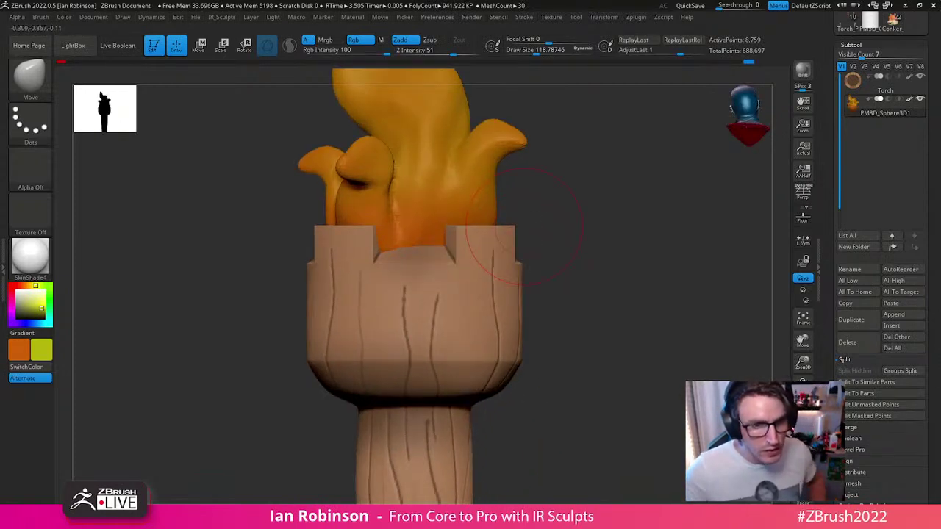
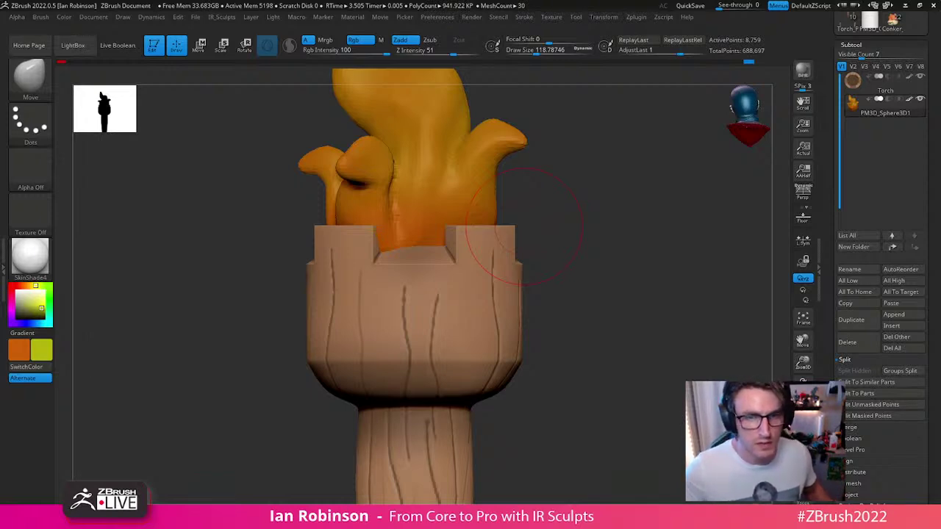
# Step: Clean up the crease at the flame's base beside the front tongue and remesh the flame
pyautogui.moveTo(662, 312); pyautogui.dragTo(588, 328)
pyautogui.moveTo(416, 262); pyautogui.dragTo(430, 248, button='right')
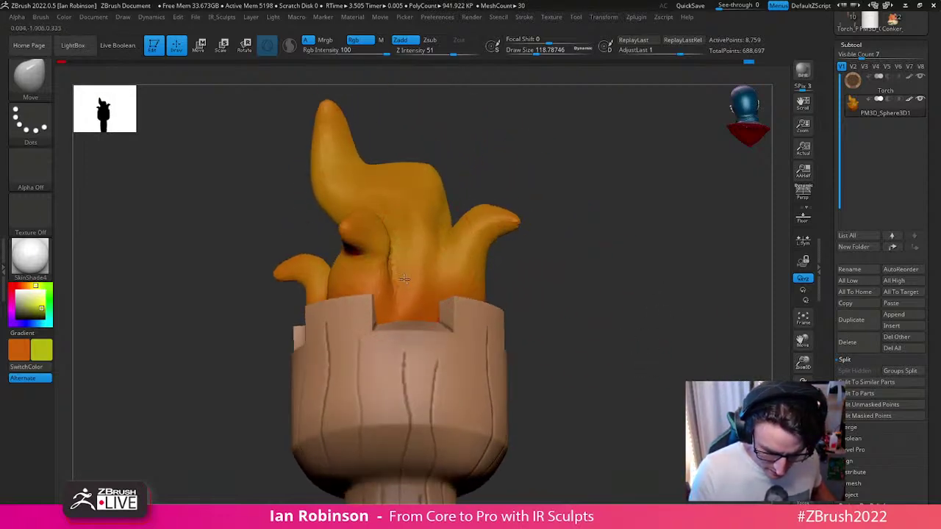
pyautogui.moveTo(431, 249); pyautogui.dragTo(408, 273)
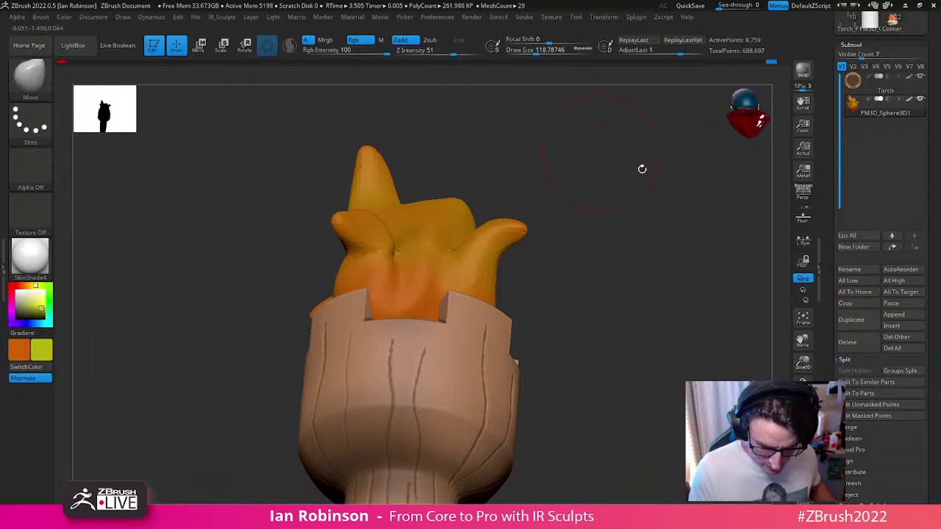
pyautogui.moveTo(626, 252); pyautogui.dragTo(596, 335)
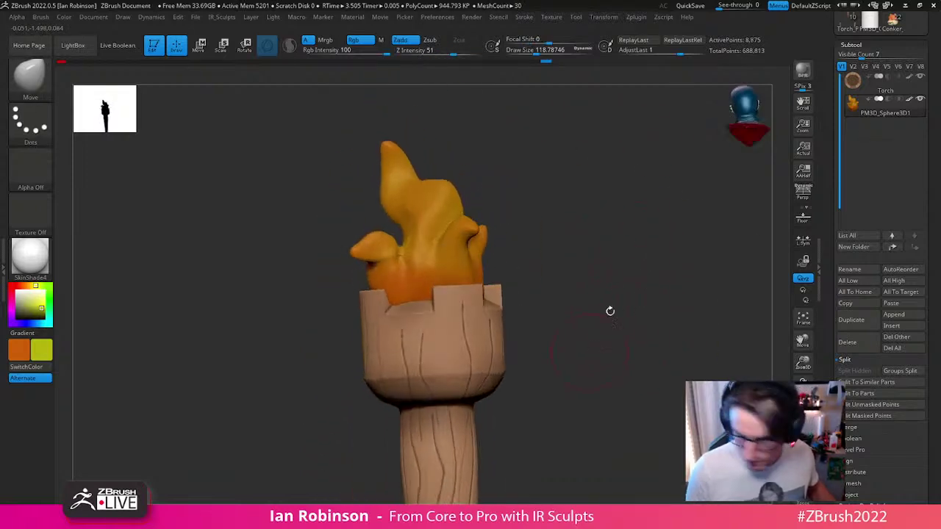
# Step: Rename the flame subtool as Fire
pyautogui.click(864, 270)
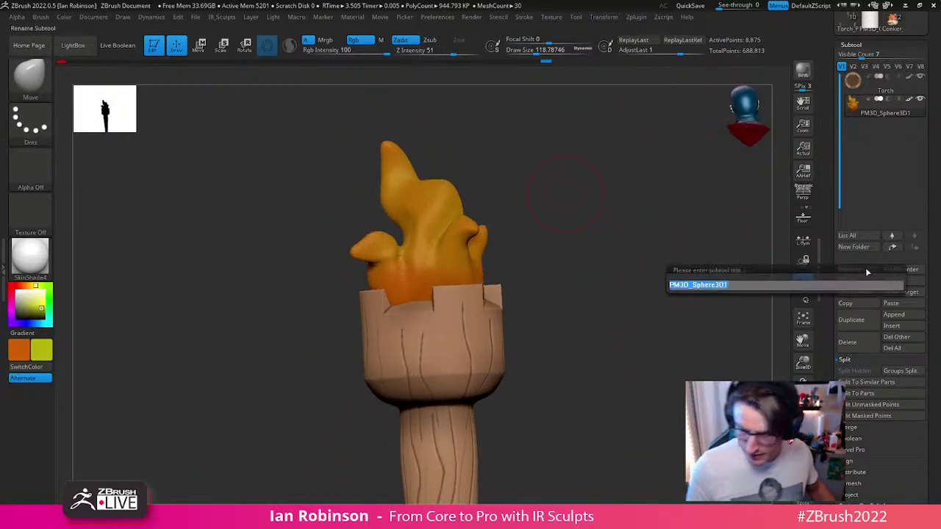
pyautogui.write('Fire')
pyautogui.press('Return')
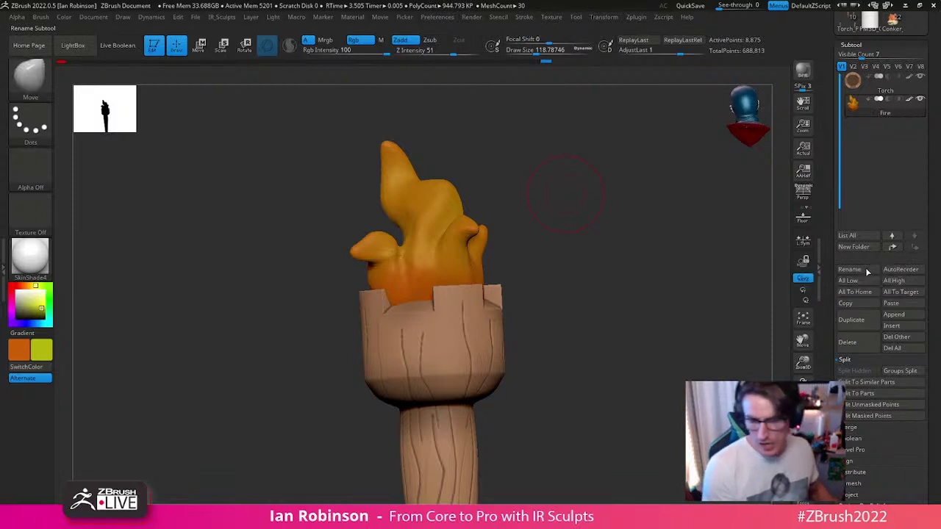
# Step: Hide the Torch subtool and reduce the Move brush's draw size to about 88 for work on the flame
pyautogui.moveTo(937, 121); pyautogui.dragTo(933, 169)
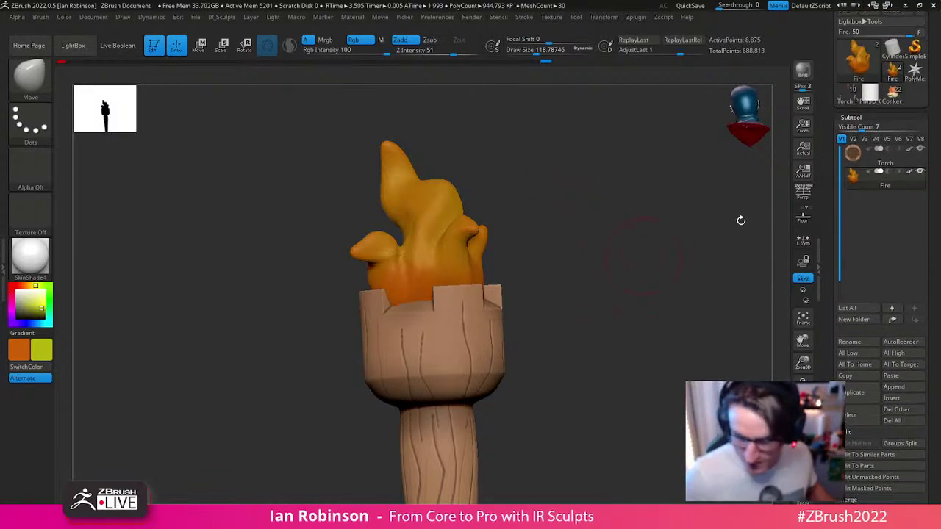
pyautogui.click(921, 150)
pyautogui.moveTo(640, 269)
pyautogui.mouseDown()
pyautogui.moveTo(634, 341)
pyautogui.moveTo(649, 265)
pyautogui.moveTo(638, 292)
pyautogui.mouseUp()
pyautogui.press('s')
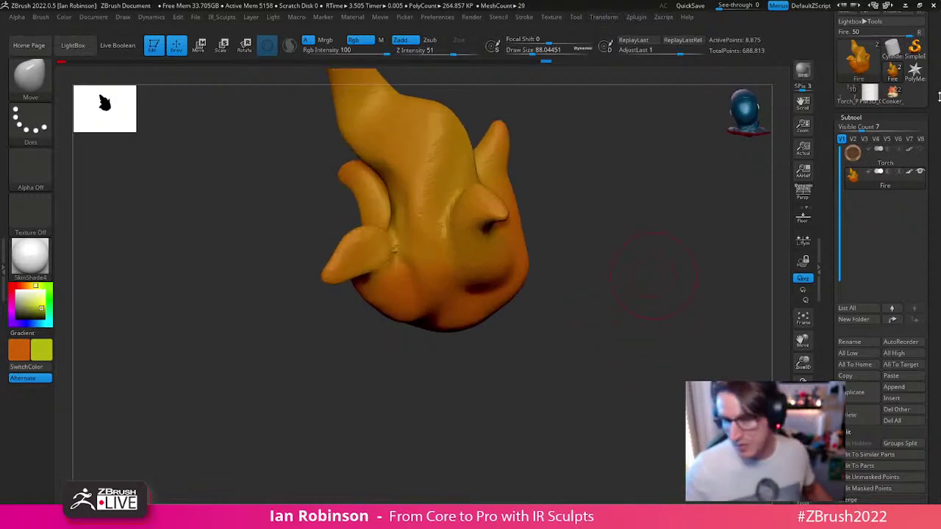
# Step: Save the tool over its existing file and show the Torch subtool together with the flame
pyautogui.moveTo(937, 79); pyautogui.dragTo(918, 147)
pyautogui.click(902, 33)
pyautogui.press('Return')
pyautogui.press('Return')
pyautogui.click(921, 229)
pyautogui.moveTo(706, 302); pyautogui.dragTo(636, 285)
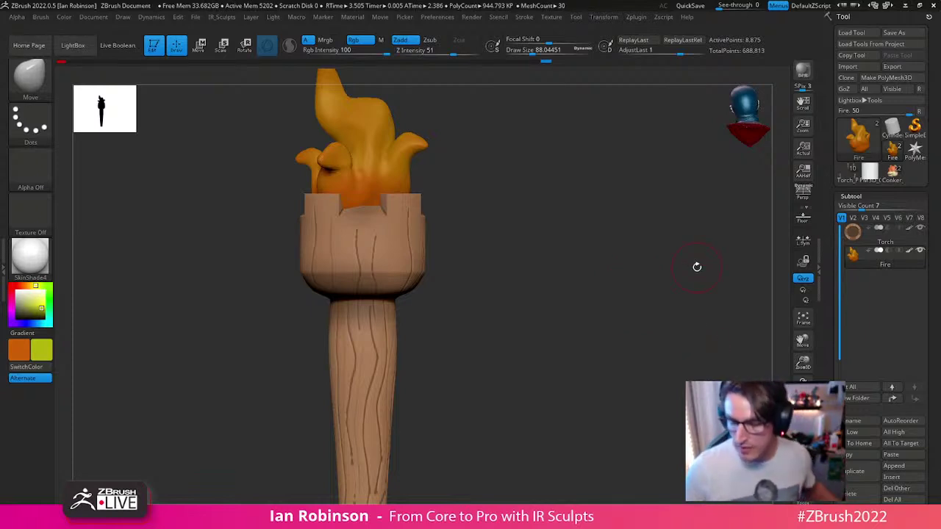
# Step: Hide the Torch subtool again, set the Move brush's draw size to about 85 and adjust the flame's surface between the side tongues
pyautogui.click(919, 229)
pyautogui.moveTo(598, 277)
pyautogui.keyDown('alt'); pyautogui.mouseDown()
pyautogui.moveTo(593, 368)
pyautogui.moveTo(605, 349)
pyautogui.moveTo(546, 252)
pyautogui.moveTo(462, 232)
pyautogui.mouseUp(); pyautogui.keyUp('alt')
pyautogui.press('s')
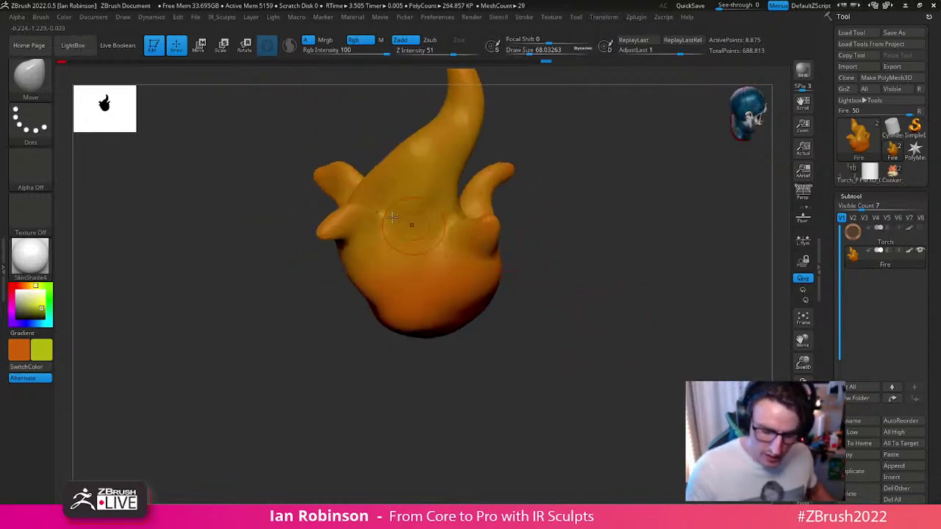
pyautogui.moveTo(556, 174)
pyautogui.mouseDown()
pyautogui.moveTo(542, 211)
pyautogui.moveTo(408, 244)
pyautogui.mouseUp()
pyautogui.press(']')
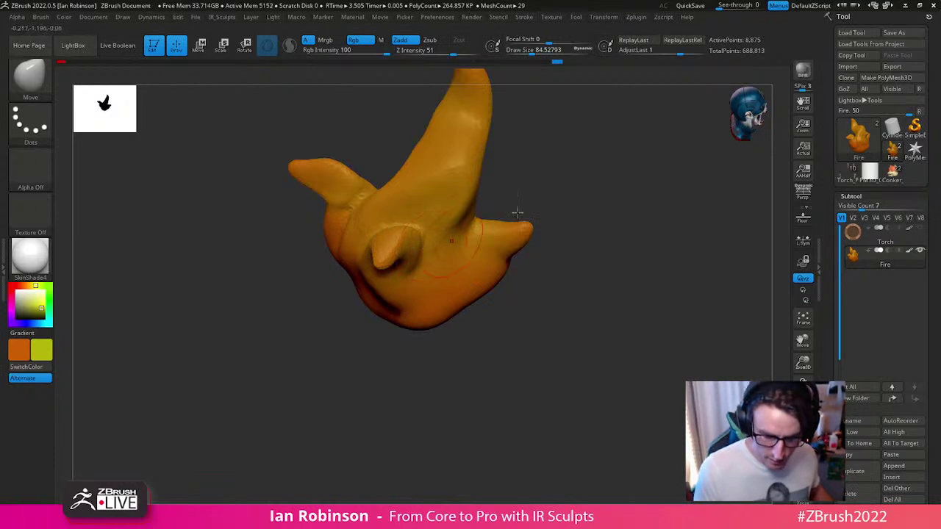
# Step: Nudge the side tongues and creases around the flame into shape with the Move brush and save the project
pyautogui.keyDown('alt'); pyautogui.moveTo(615, 216); pyautogui.dragTo(607, 274); pyautogui.keyUp('alt')
pyautogui.moveTo(533, 252)
pyautogui.mouseDown()
pyautogui.moveTo(556, 293)
pyautogui.moveTo(565, 276)
pyautogui.mouseUp()
pyautogui.moveTo(349, 245); pyautogui.dragTo(337, 265, button='right')
pyautogui.moveTo(323, 246); pyautogui.dragTo(334, 264)
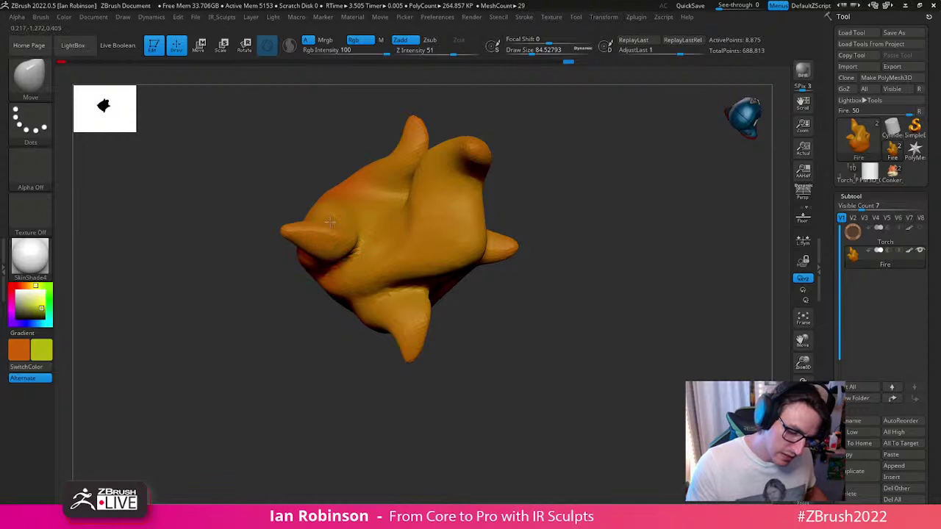
pyautogui.moveTo(373, 240); pyautogui.dragTo(412, 253, button='right')
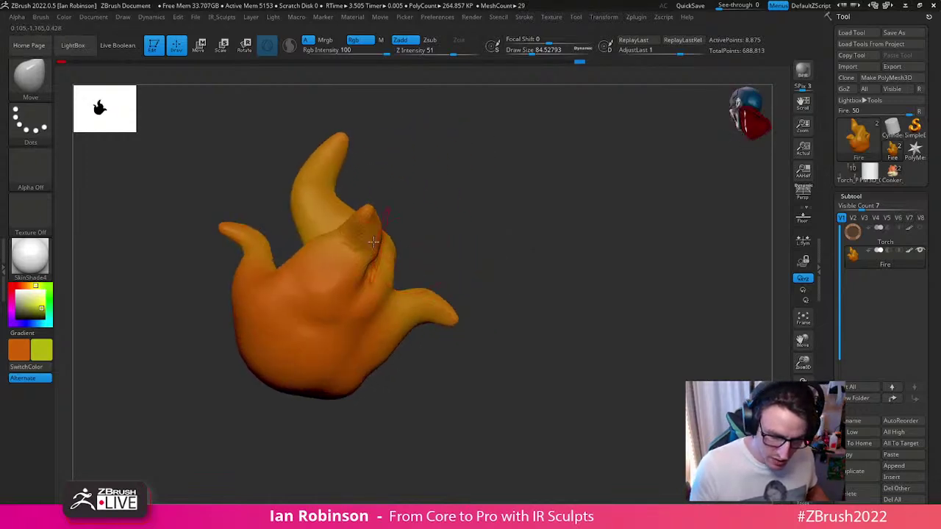
pyautogui.moveTo(525, 222); pyautogui.dragTo(547, 302)
pyautogui.keyDown('alt'); pyautogui.moveTo(254, 296); pyautogui.dragTo(315, 277, button='right'); pyautogui.keyUp('alt')
pyautogui.hotkey('ctrl', 's')
pyautogui.press('Return')
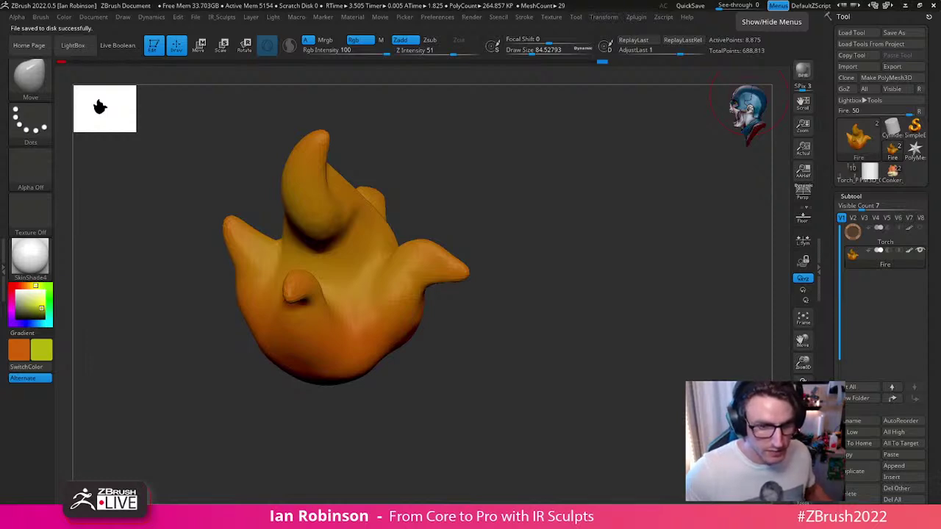
# Step: Insert a ZSphere as a new subtool beneath the Fire subtool
pyautogui.moveTo(647, 242); pyautogui.dragTo(659, 269)
pyautogui.moveTo(936, 343); pyautogui.dragTo(939, 271)
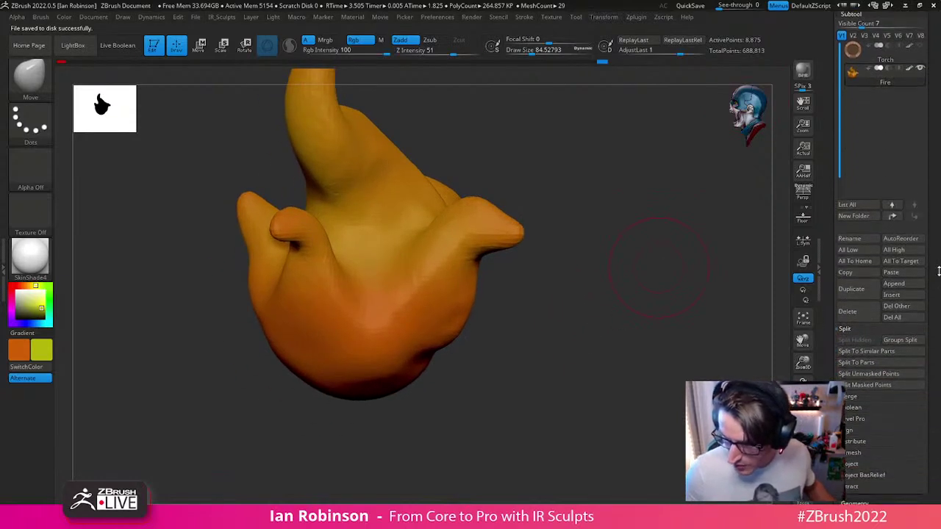
pyautogui.click(901, 291)
pyautogui.click(755, 376)
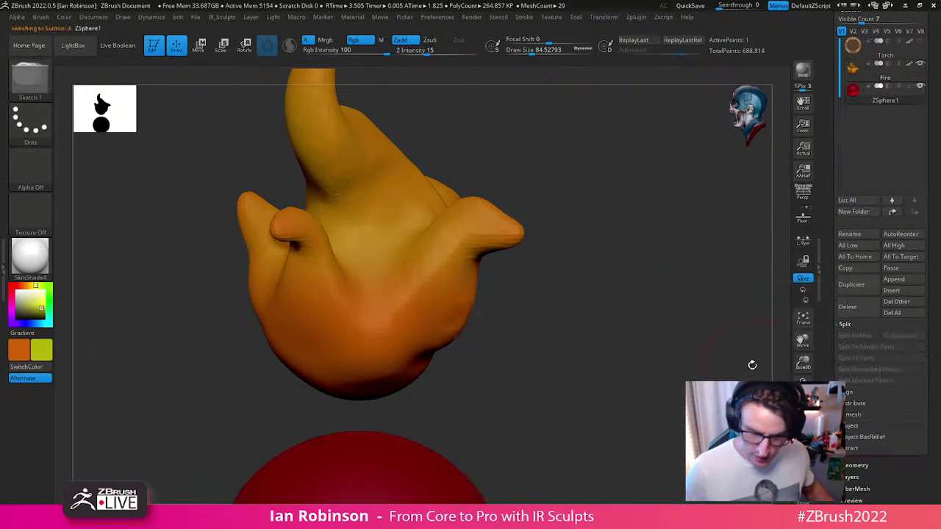
pyautogui.keyDown('alt'); pyautogui.moveTo(637, 375); pyautogui.dragTo(601, 290); pyautogui.keyUp('alt')
# Step: Scale the ZSphere below the flame down to about a third of its size
pyautogui.press('w')
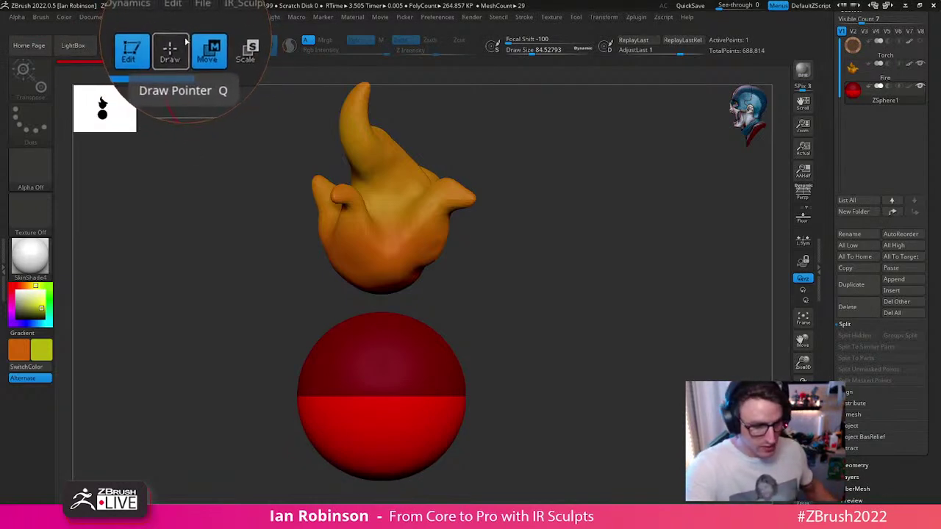
pyautogui.click(185, 45)
pyautogui.click(200, 47)
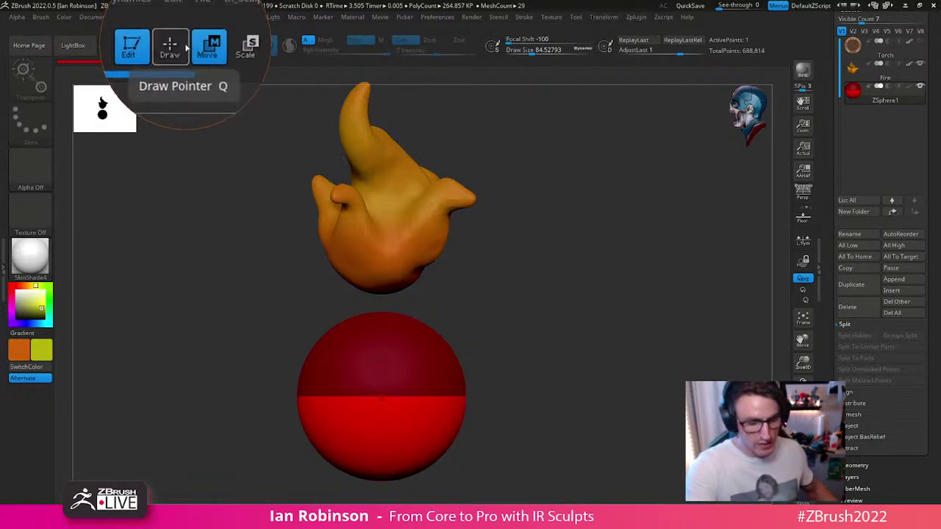
pyautogui.click(239, 47)
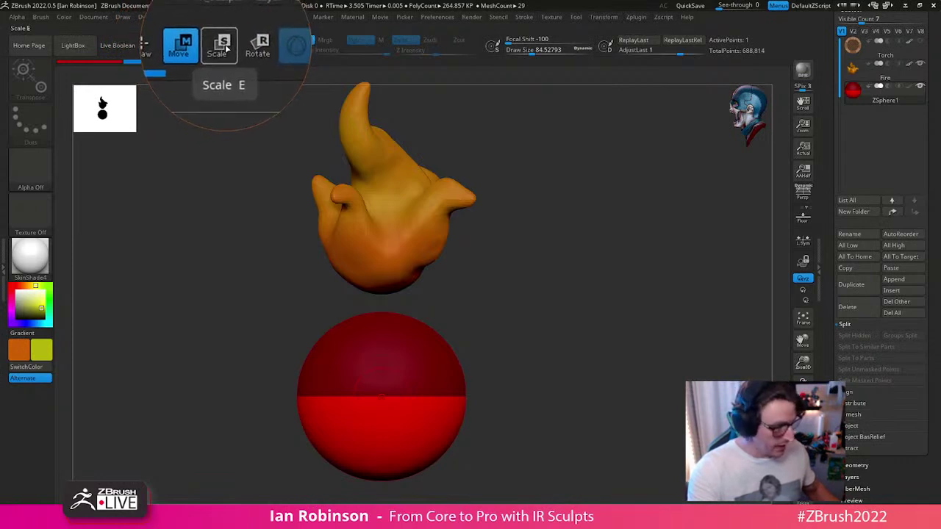
pyautogui.click(225, 47)
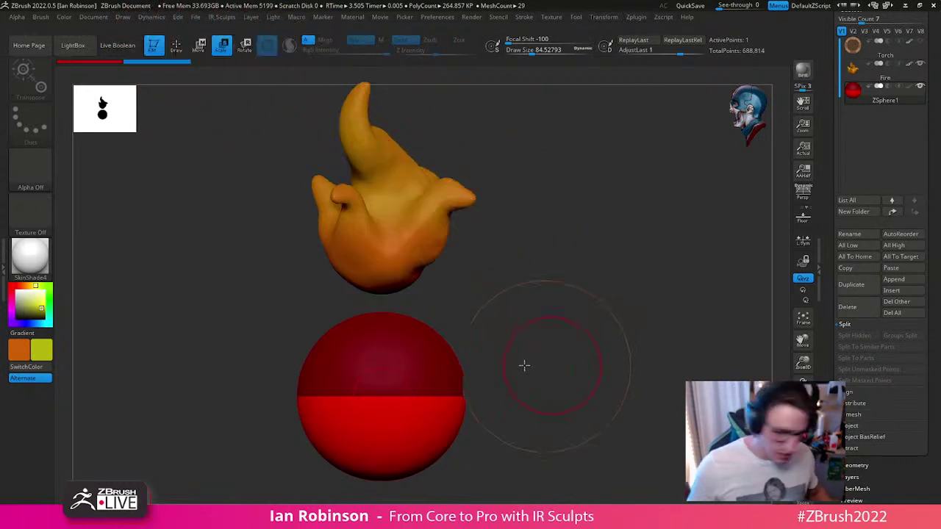
pyautogui.moveTo(425, 369); pyautogui.dragTo(396, 391)
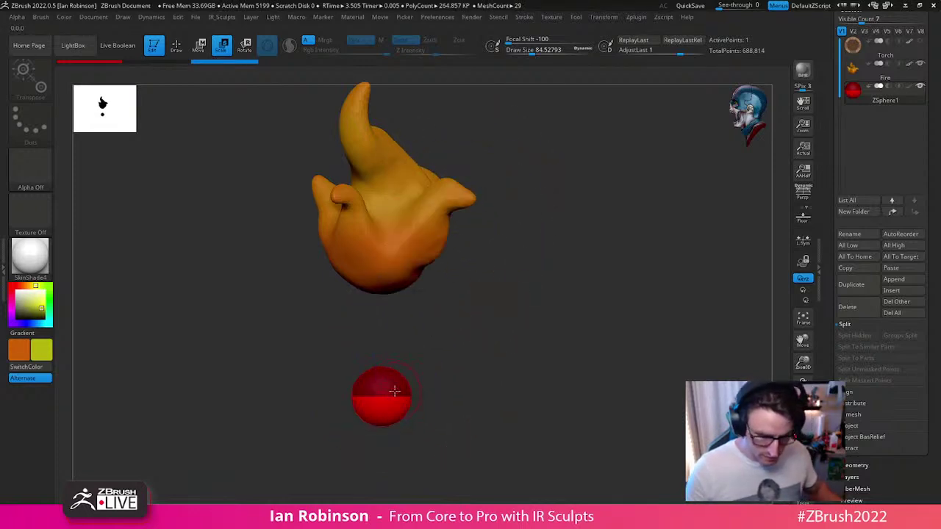
pyautogui.moveTo(515, 279); pyautogui.dragTo(550, 229)
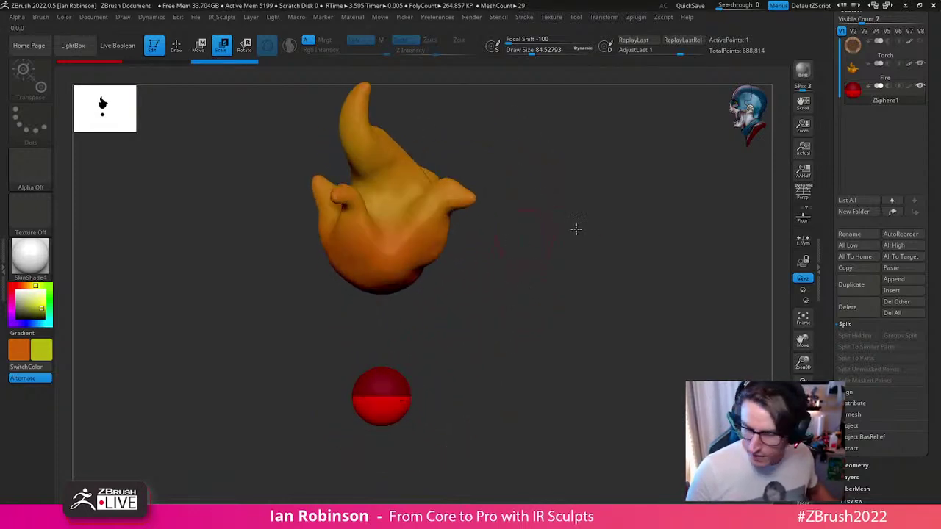
# Step: Return to Draw mode and turn on Edit Topology for the ZSphere
pyautogui.keyDown('alt'); pyautogui.moveTo(619, 225); pyautogui.dragTo(610, 264); pyautogui.keyUp('alt')
pyautogui.moveTo(939, 318); pyautogui.dragTo(939, 245)
pyautogui.scroll(-1, 874, 366)
pyautogui.scroll(-1, 862, 395)
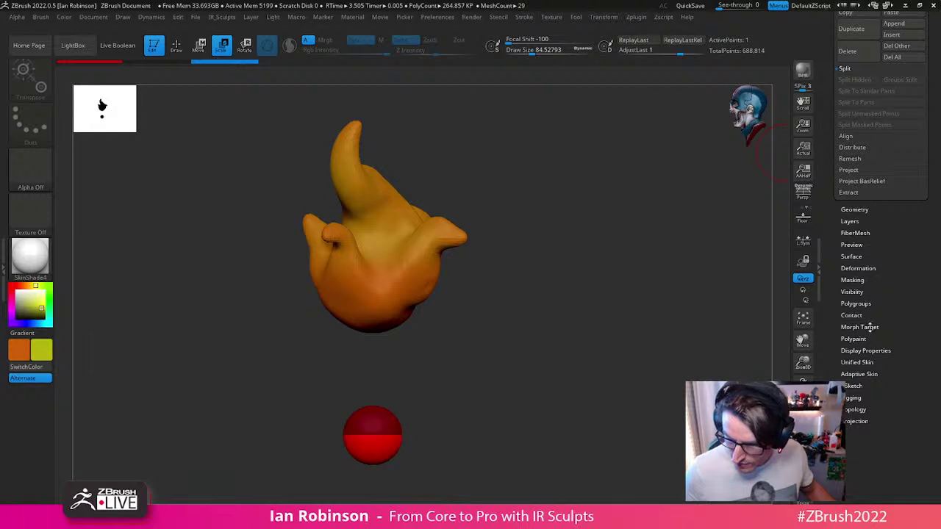
pyautogui.press('w')
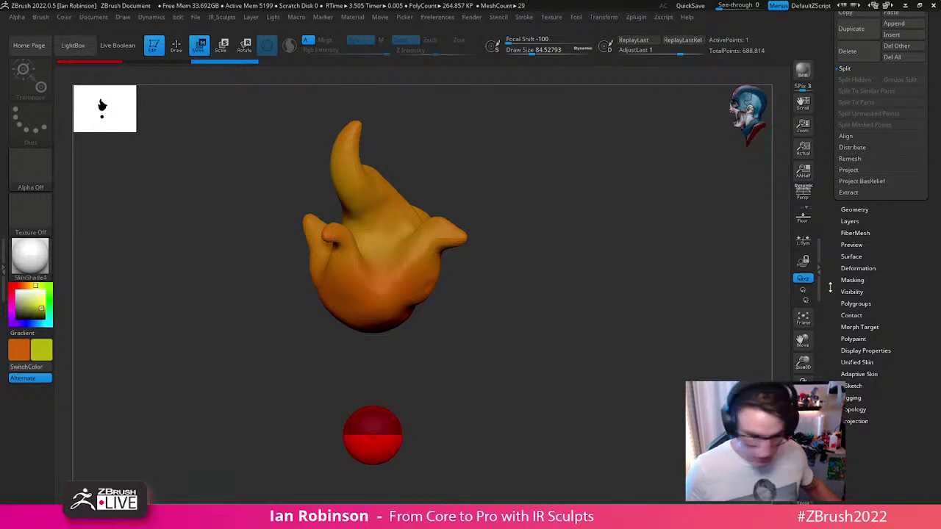
pyautogui.press('q')
pyautogui.scroll(-2, 891, 292)
pyautogui.scroll(-1, 902, 299)
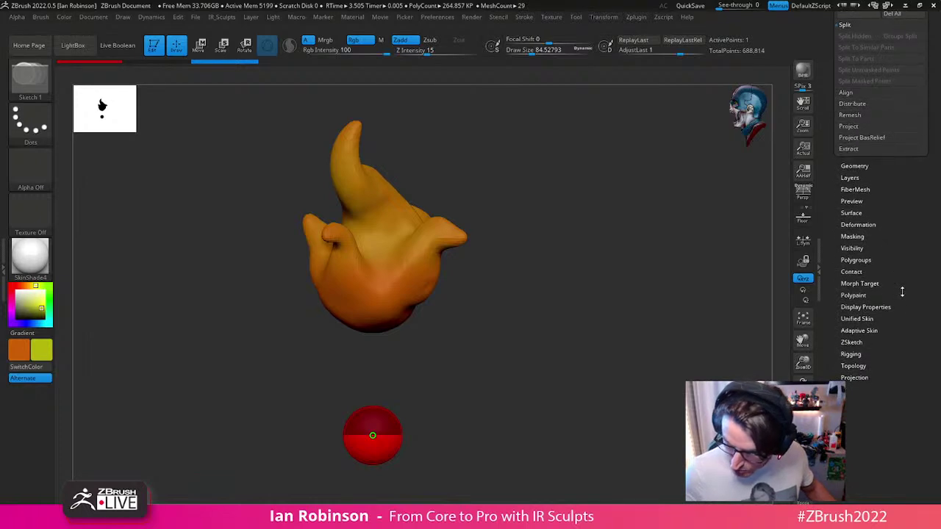
pyautogui.click(853, 365)
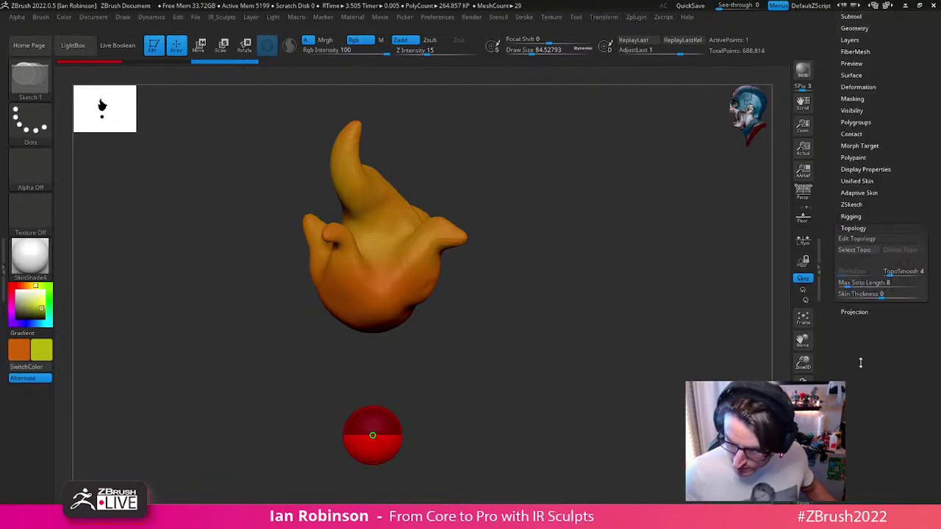
pyautogui.hotkey('shift', 'z')
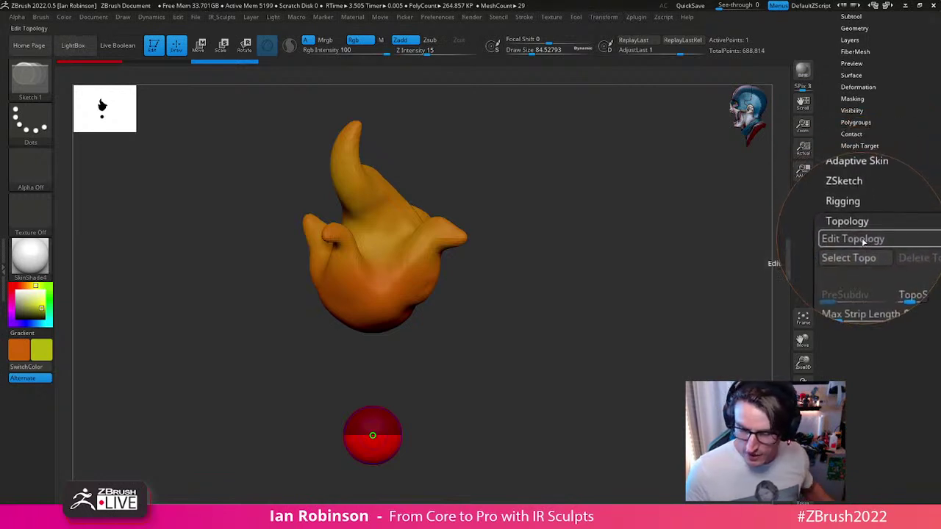
pyautogui.click(857, 240)
pyautogui.press('shift')
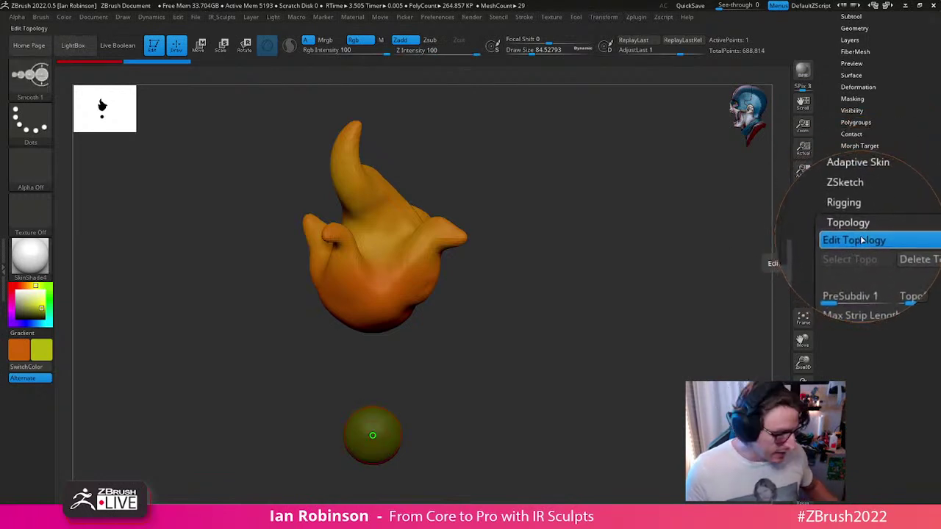
# Step: Set the draw size to about 34 and place connected topology points for a small four-sided face on the flame's front
pyautogui.press('s')
pyautogui.moveTo(472, 194)
pyautogui.mouseDown()
pyautogui.moveTo(458, 227)
pyautogui.moveTo(507, 355)
pyautogui.moveTo(447, 292)
pyautogui.moveTo(461, 282)
pyautogui.mouseUp()
pyautogui.press('s')
pyautogui.keyDown('alt'); pyautogui.moveTo(461, 304); pyautogui.dragTo(499, 244, button='right'); pyautogui.keyUp('alt')
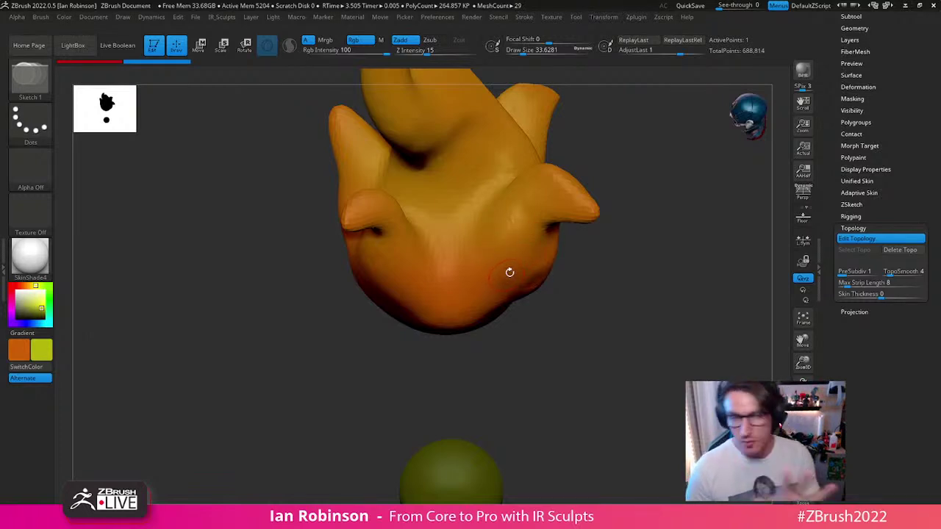
pyautogui.click(460, 248)
pyautogui.click(492, 222)
pyautogui.click(508, 255)
pyautogui.click(489, 278)
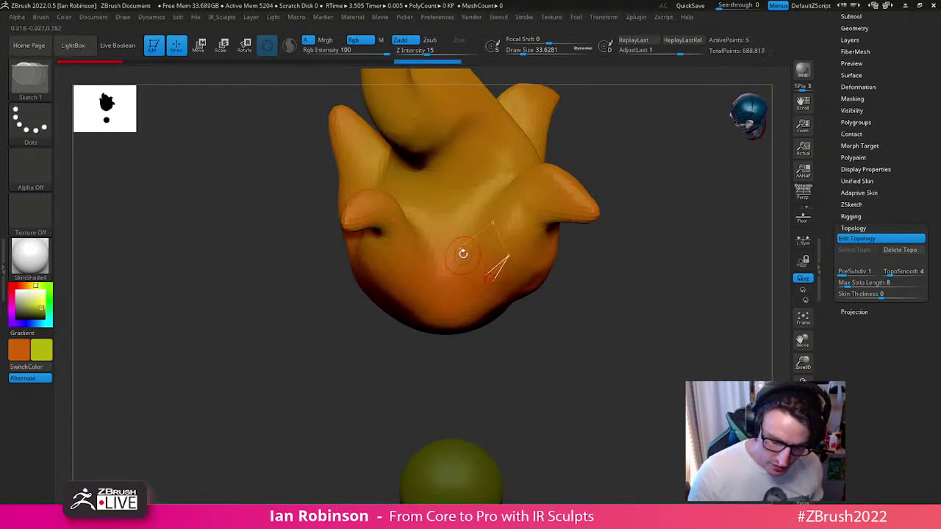
pyautogui.click(458, 249)
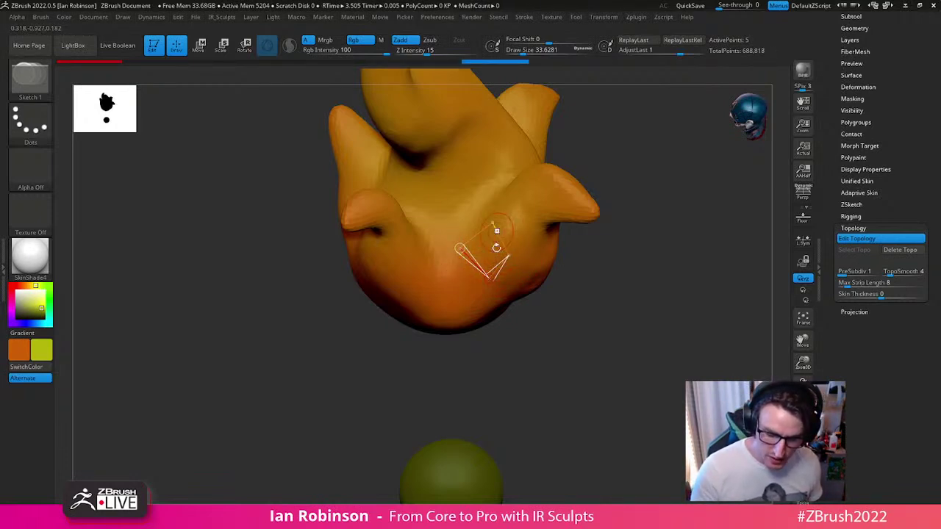
pyautogui.click(492, 222)
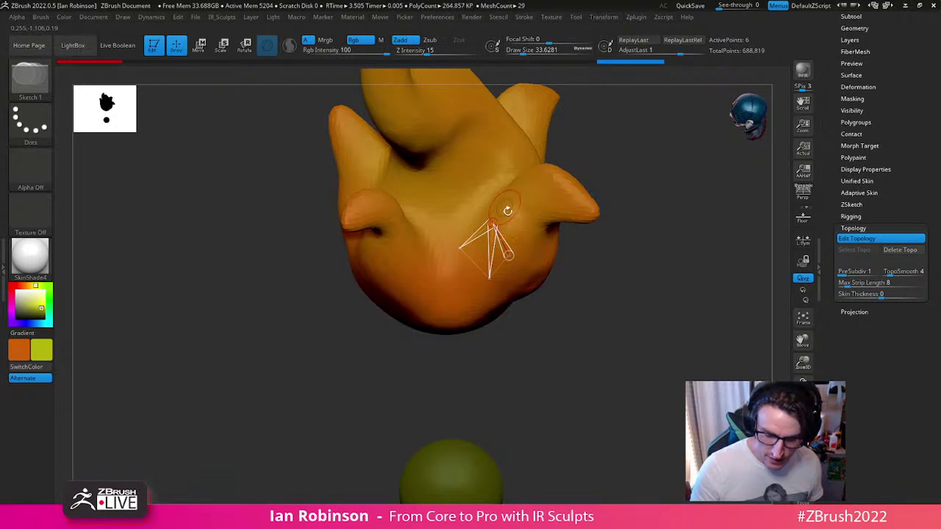
# Step: Undo all the topology points placed on the flame's front
pyautogui.hotkey('ctrl', 'z')
pyautogui.hotkey('ctrl', 'z')
pyautogui.hotkey('ctrl', 'z')
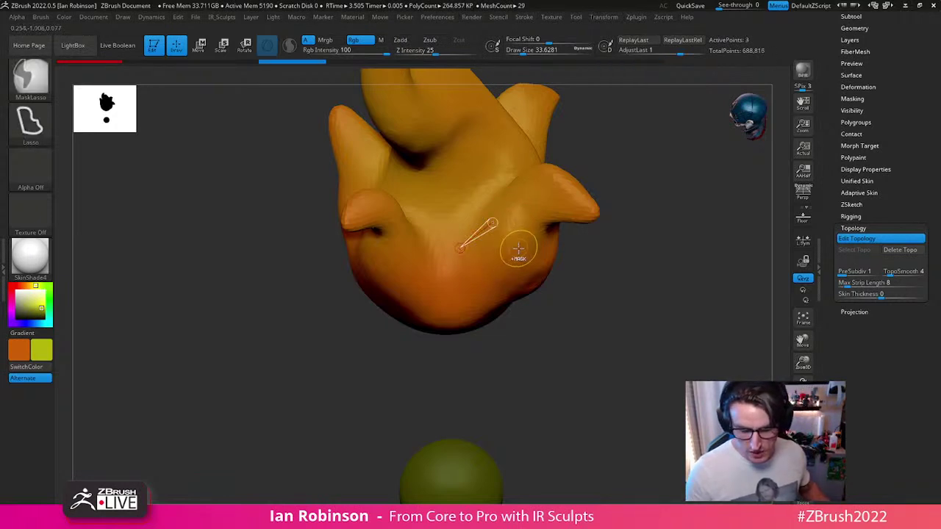
pyautogui.hotkey('ctrl', 'z')
pyautogui.hotkey('ctrl', 'z')
pyautogui.keyDown('alt'); pyautogui.moveTo(596, 309); pyautogui.dragTo(580, 273); pyautogui.keyUp('alt')
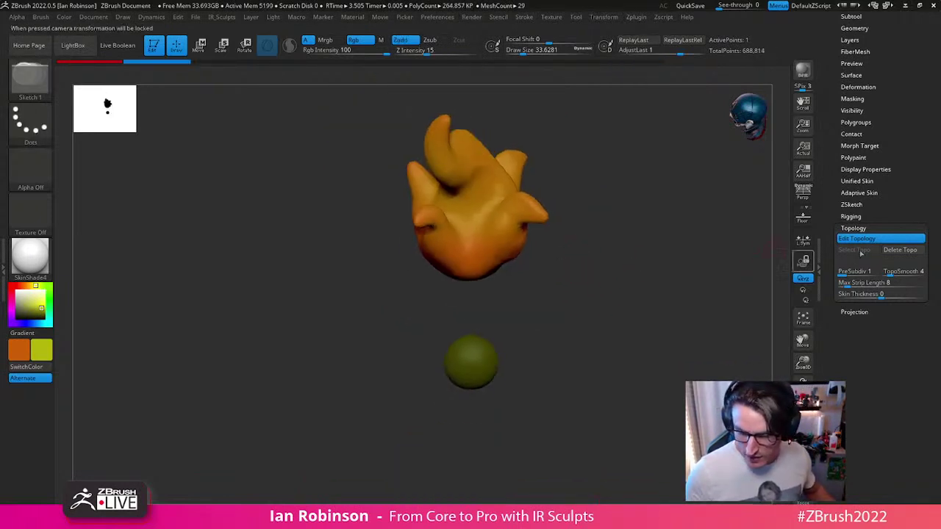
# Step: Restart Edit Topology, set the draw size to about 22 and draw a four-sided topology face on the flame's orange base
pyautogui.click(856, 239)
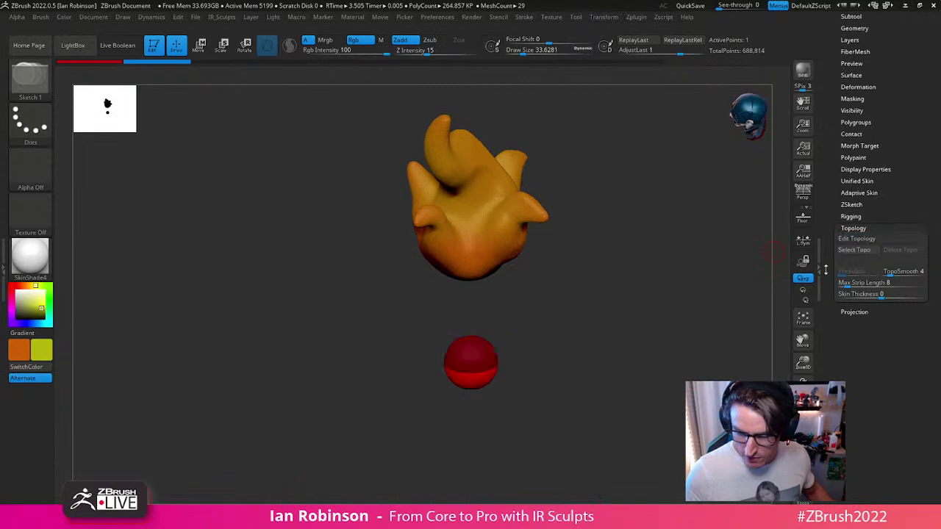
pyautogui.click(868, 240)
pyautogui.keyDown('ctrl'); pyautogui.moveTo(492, 221); pyautogui.dragTo(494, 229, button='right'); pyautogui.keyUp('ctrl')
pyautogui.press('s')
pyautogui.moveTo(493, 232); pyautogui.dragTo(488, 236)
pyautogui.moveTo(490, 235); pyautogui.dragTo(472, 287, button='right')
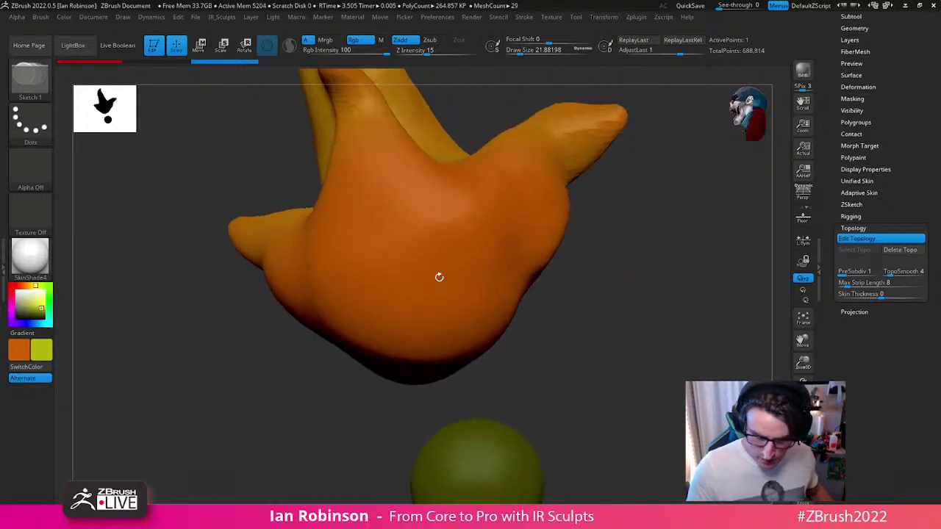
pyautogui.click(413, 237)
pyautogui.click(487, 255)
pyautogui.click(473, 317)
pyautogui.click(397, 305)
pyautogui.click(413, 238)
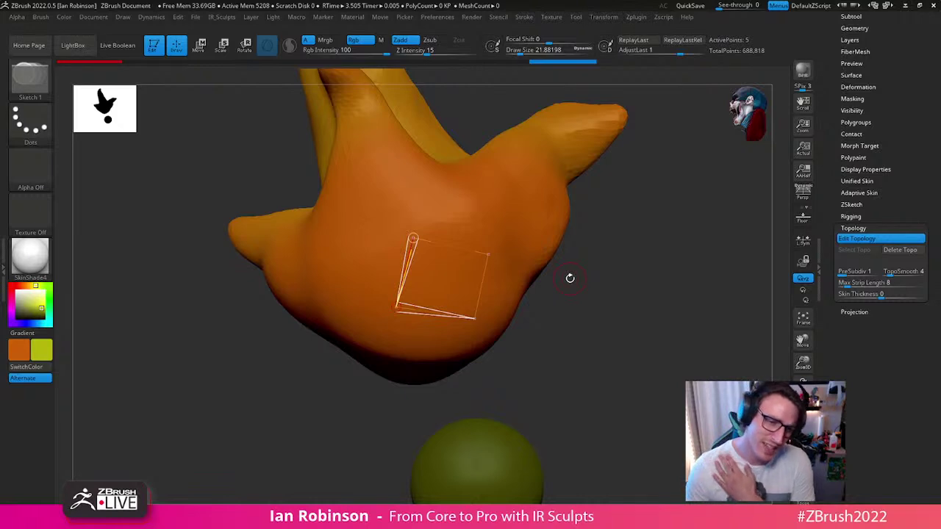
# Step: Extend the topology around the flame's base with a second four-sided face sharing the first face's edge
pyautogui.moveTo(525, 255)
pyautogui.mouseDown()
pyautogui.moveTo(492, 277)
pyautogui.moveTo(438, 265)
pyautogui.mouseUp()
pyautogui.click(433, 267)
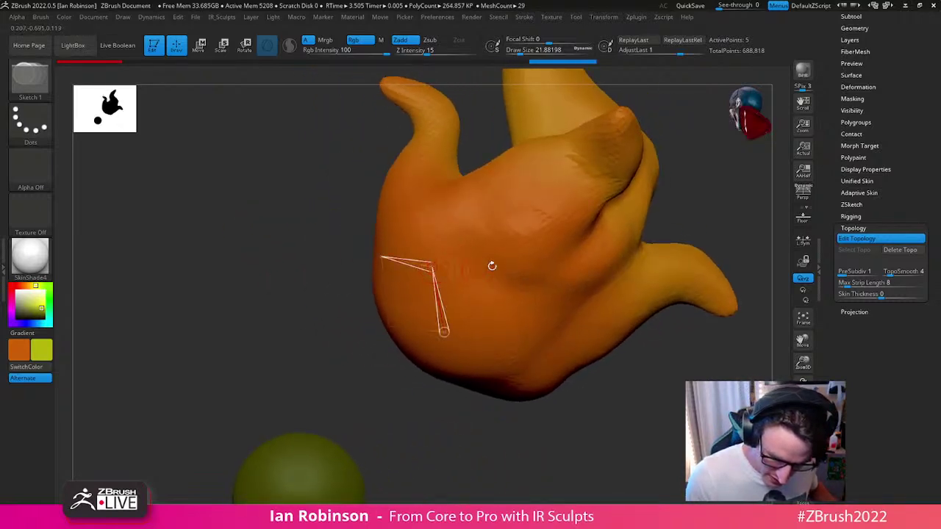
pyautogui.click(491, 262)
pyautogui.click(497, 332)
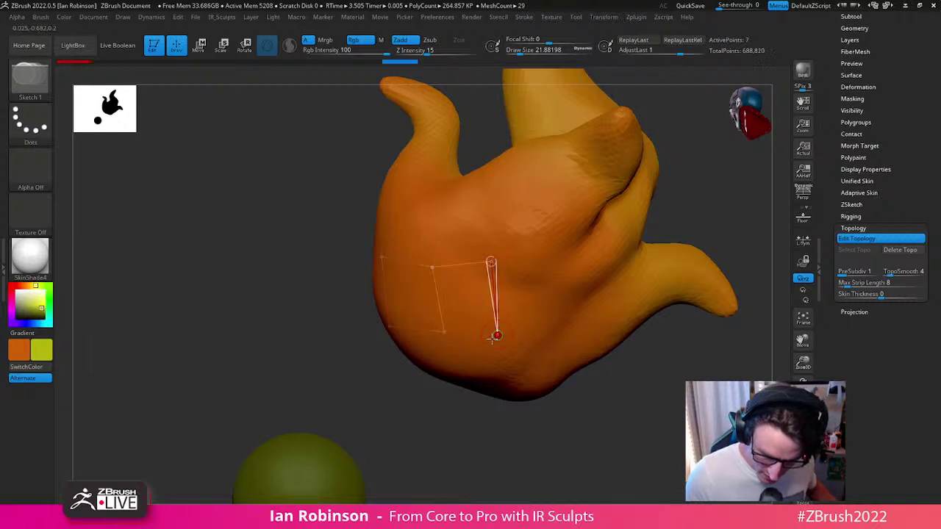
pyautogui.click(446, 332)
pyautogui.press('shift')
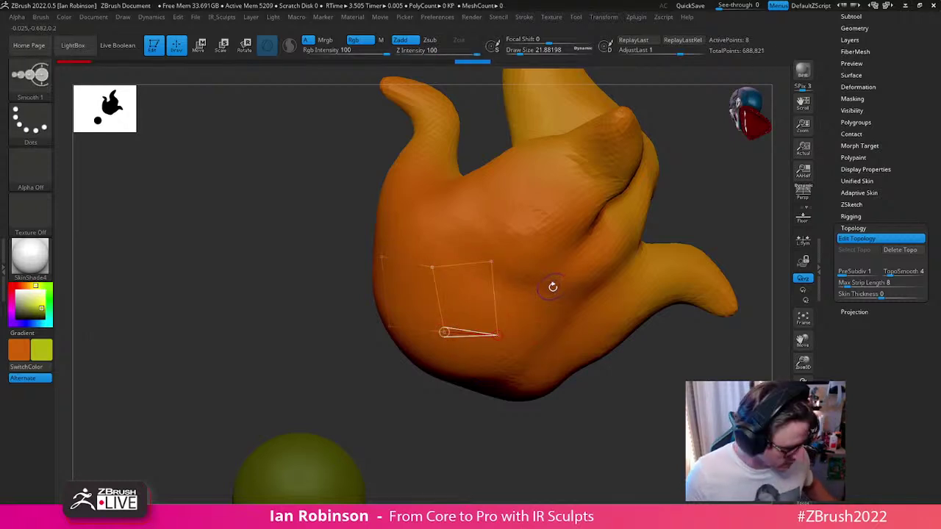
# Step: Draw another four-sided topology face on the flame's orange base, sharing the existing face's edge nearest the crease
pyautogui.click(473, 17)
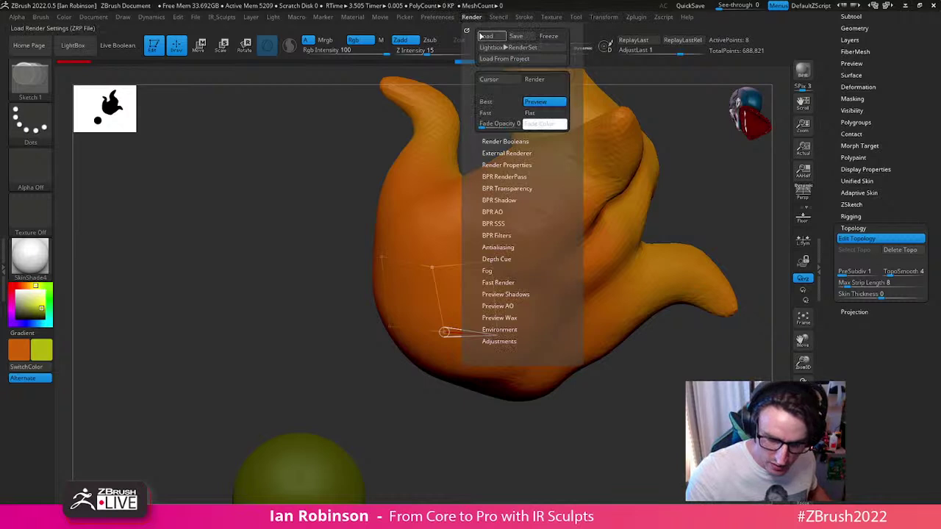
pyautogui.moveTo(491, 123)
pyautogui.mouseDown()
pyautogui.moveTo(508, 123)
pyautogui.moveTo(495, 125)
pyautogui.mouseUp()
pyautogui.keyDown('ctrl'); pyautogui.moveTo(612, 244); pyautogui.dragTo(531, 292, button='right'); pyautogui.keyUp('ctrl')
pyautogui.click(458, 231)
pyautogui.click(552, 194)
pyautogui.click(573, 339)
pyautogui.click(475, 351)
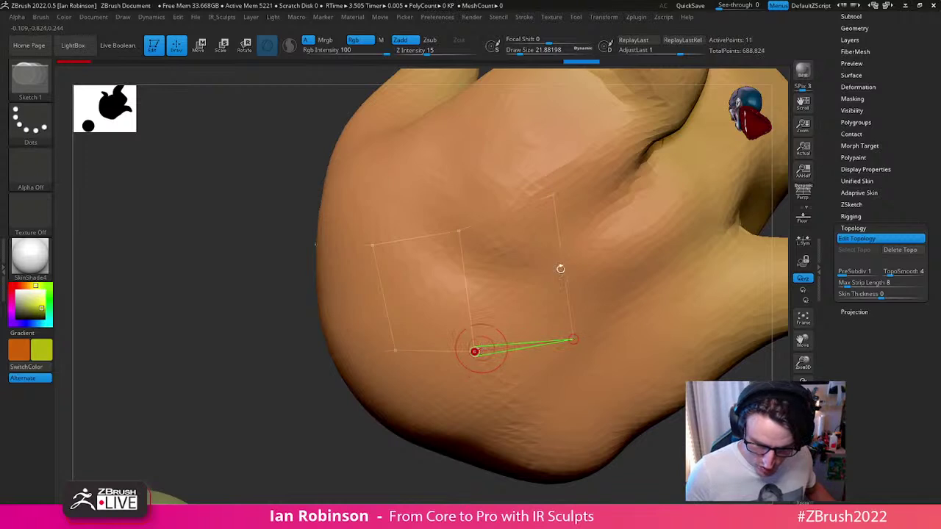
# Step: Move the corner points of the newest topology face, including its shared edge, to angle the face along the crease in the flame's base
pyautogui.keyDown('ctrl'); pyautogui.click(553, 194); pyautogui.keyUp('ctrl')
pyautogui.click(554, 192)
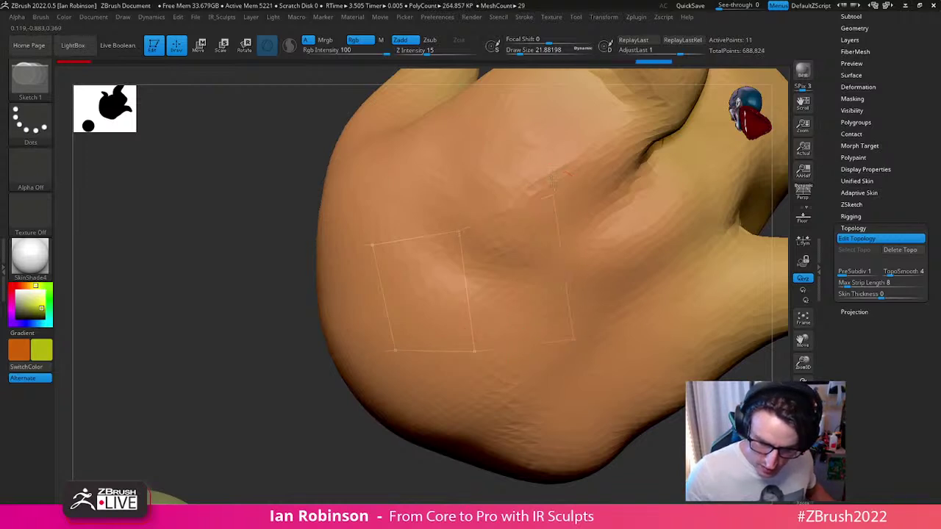
pyautogui.click(552, 194)
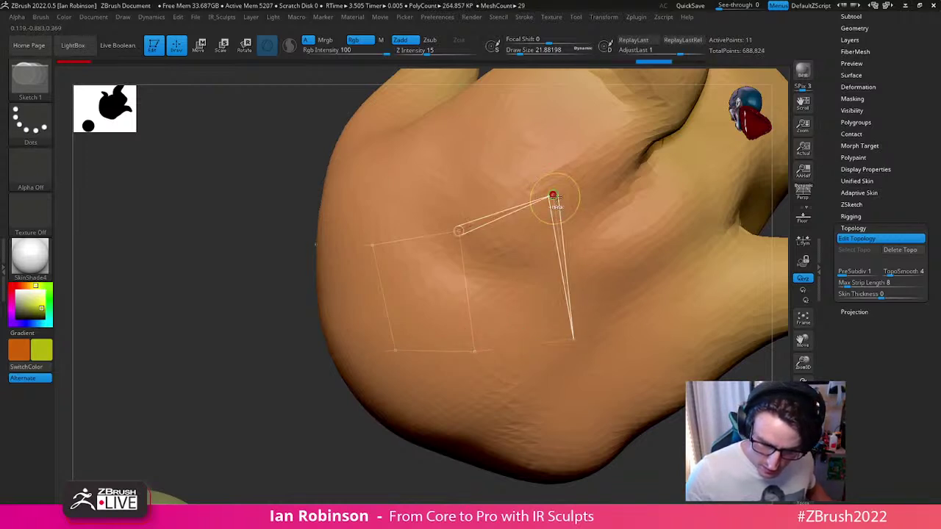
pyautogui.press('w')
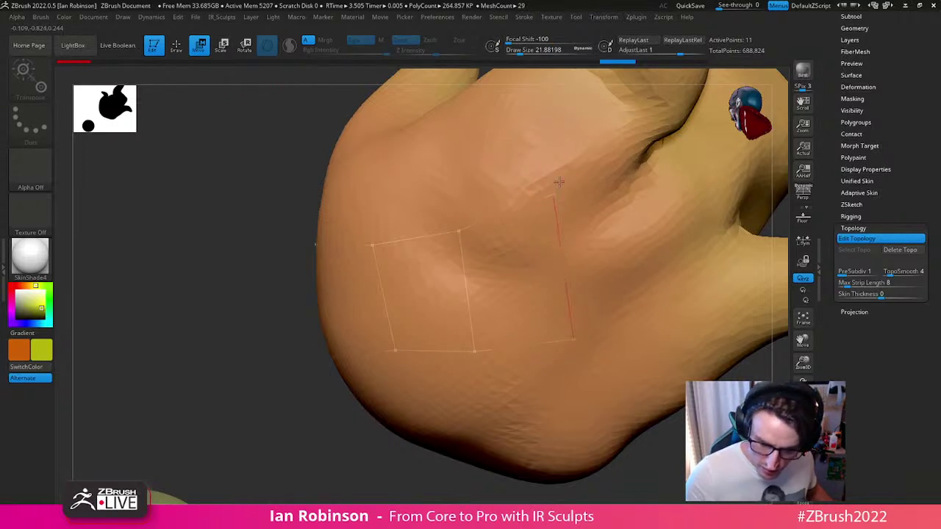
pyautogui.moveTo(555, 182); pyautogui.dragTo(552, 184)
pyautogui.moveTo(573, 339); pyautogui.dragTo(572, 309)
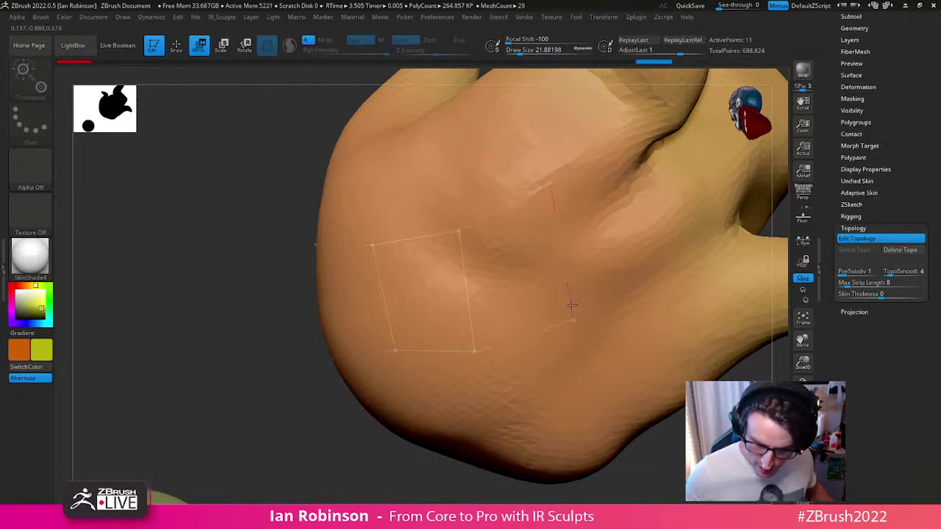
pyautogui.click(566, 272)
pyautogui.click(451, 213)
pyautogui.moveTo(475, 350); pyautogui.dragTo(472, 315)
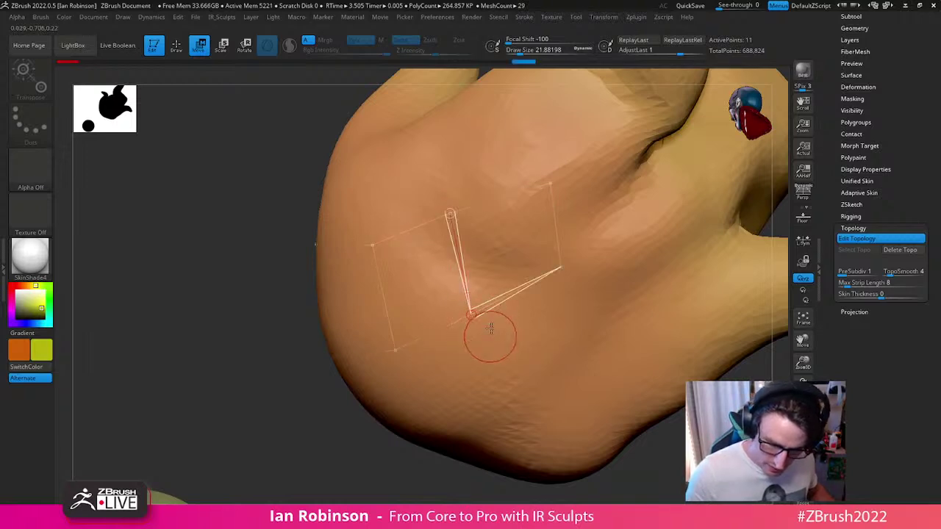
pyautogui.moveTo(561, 267); pyautogui.dragTo(575, 254)
pyautogui.click(526, 172)
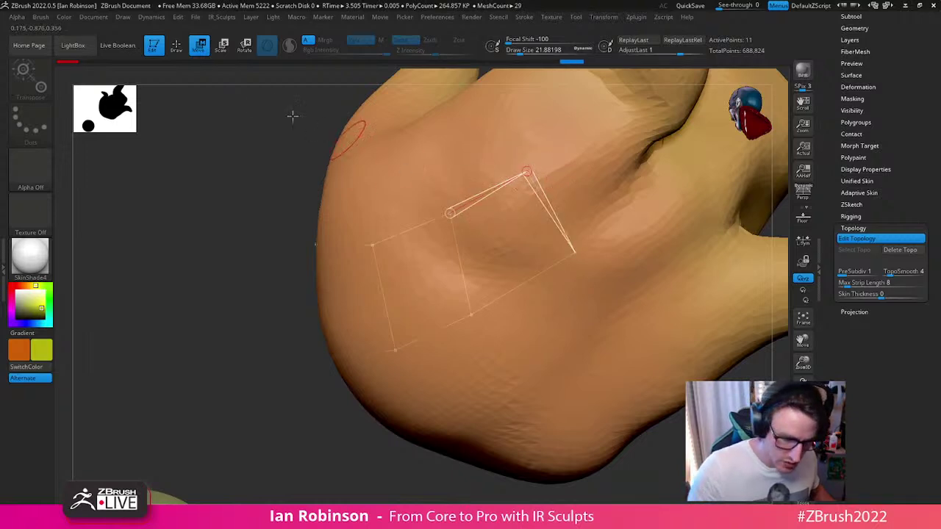
# Step: Extend the topology from the angled face with another four-sided face reaching into the crease between the flame's tongues
pyautogui.click(178, 46)
pyautogui.moveTo(545, 225)
pyautogui.keyDown('alt'); pyautogui.mouseDown(button='right')
pyautogui.moveTo(511, 267)
pyautogui.moveTo(500, 261)
pyautogui.mouseUp(button='right'); pyautogui.keyUp('alt')
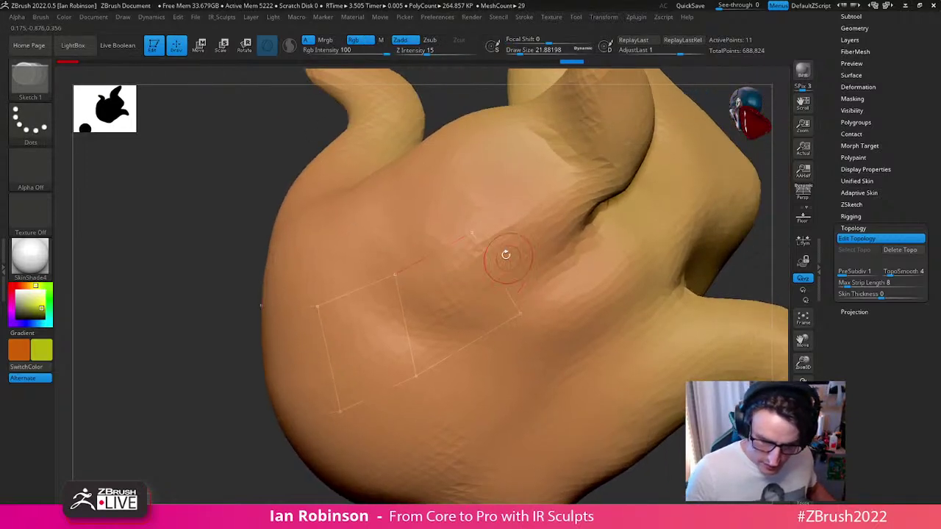
pyautogui.click(471, 234)
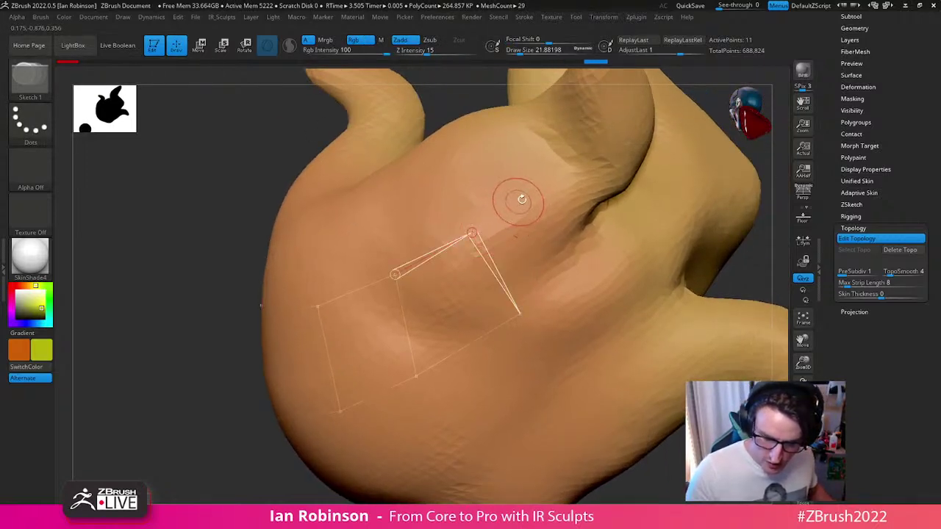
pyautogui.click(541, 185)
pyautogui.click(585, 228)
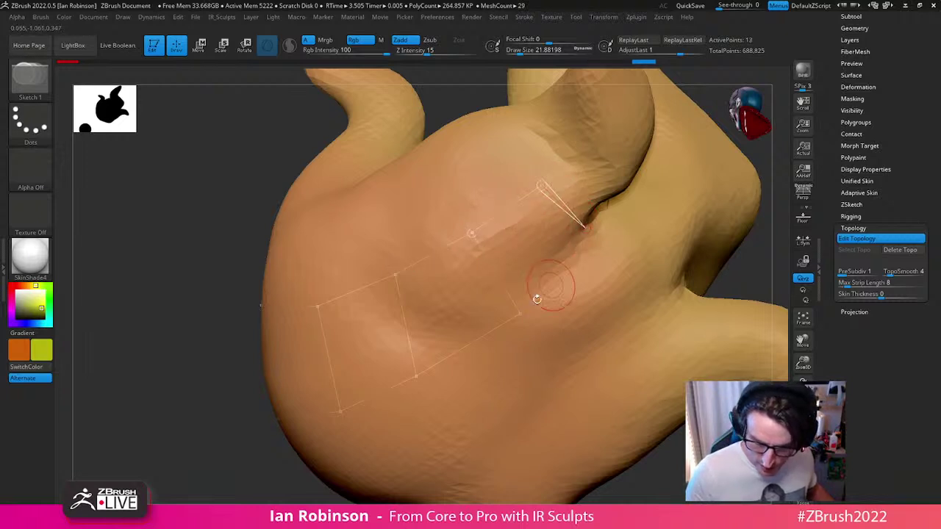
pyautogui.click(519, 313)
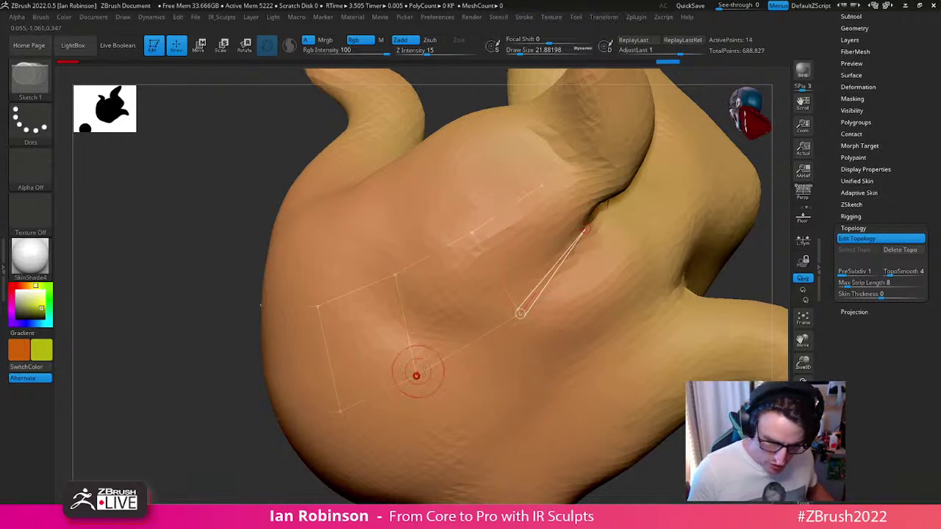
# Step: Add a four-sided topology face at the other end of the strip, continuing around the flame's base
pyautogui.moveTo(436, 380)
pyautogui.mouseDown(button='right')
pyautogui.moveTo(452, 344)
pyautogui.moveTo(487, 350)
pyautogui.mouseUp(button='right')
pyautogui.moveTo(330, 204); pyautogui.dragTo(441, 260, button='right')
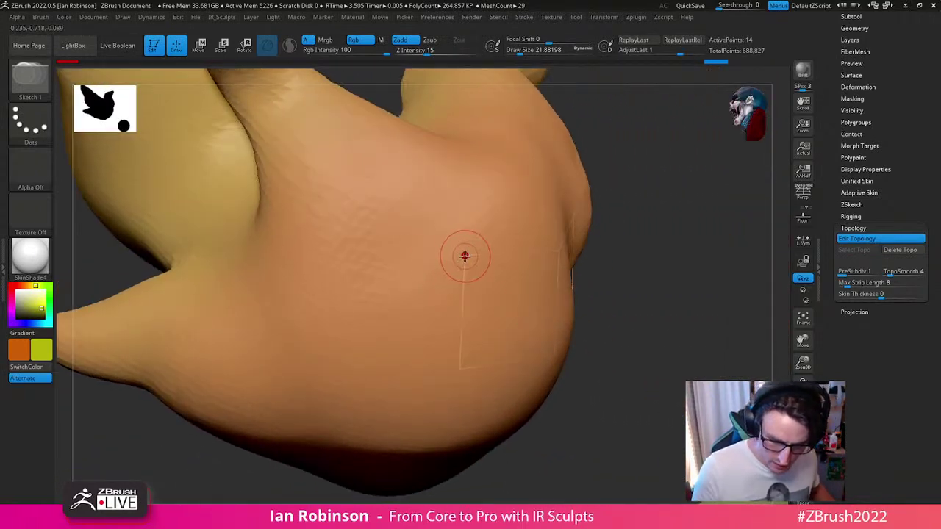
pyautogui.click(365, 258)
pyautogui.click(360, 372)
pyautogui.click(460, 369)
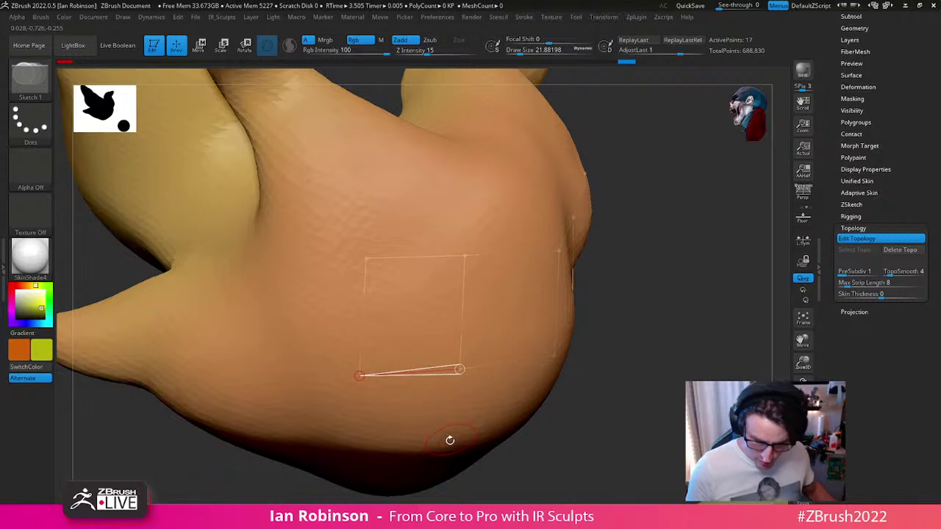
# Step: Add a four-sided face toward the gap between the two side tongues and reposition its corner points to even its shape
pyautogui.moveTo(582, 399); pyautogui.dragTo(586, 235)
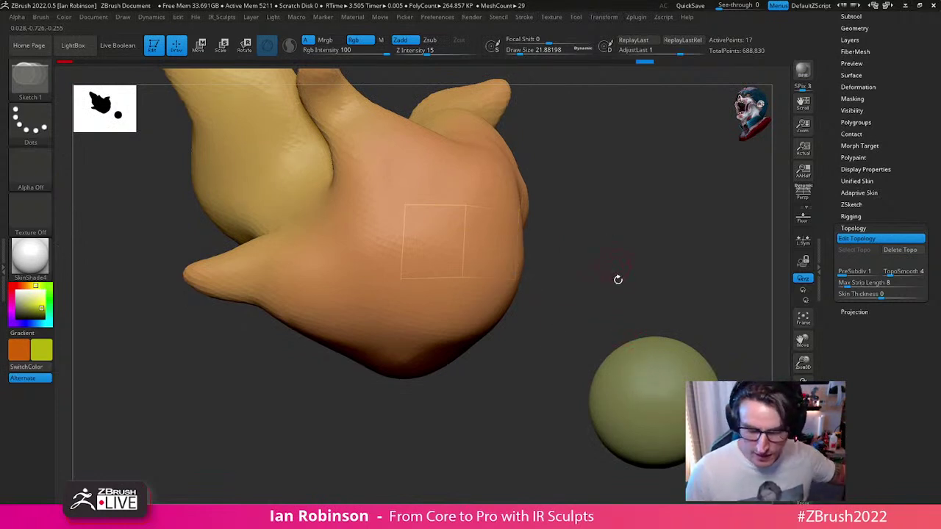
pyautogui.click(397, 139)
pyautogui.hotkey('ctrl', 'z')
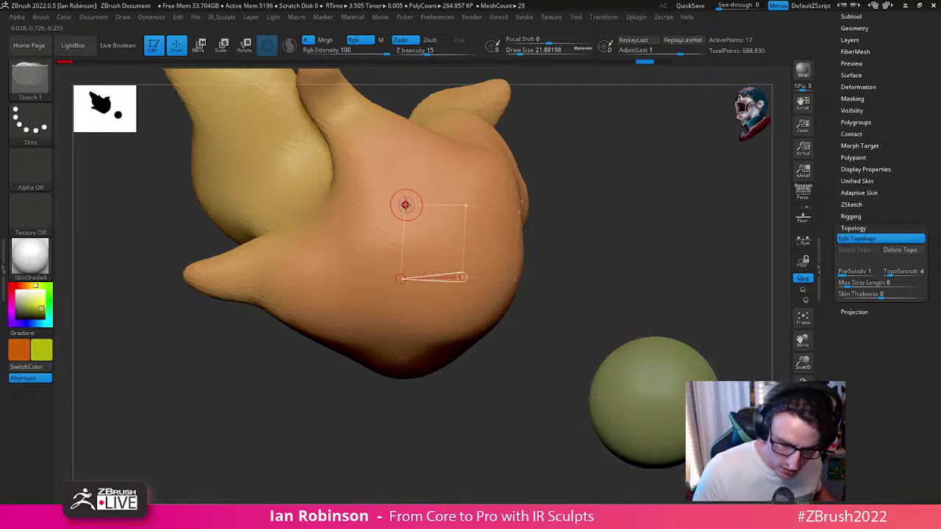
pyautogui.click(353, 177)
pyautogui.click(325, 234)
pyautogui.click(400, 279)
pyautogui.moveTo(394, 319); pyautogui.dragTo(402, 312, button='right')
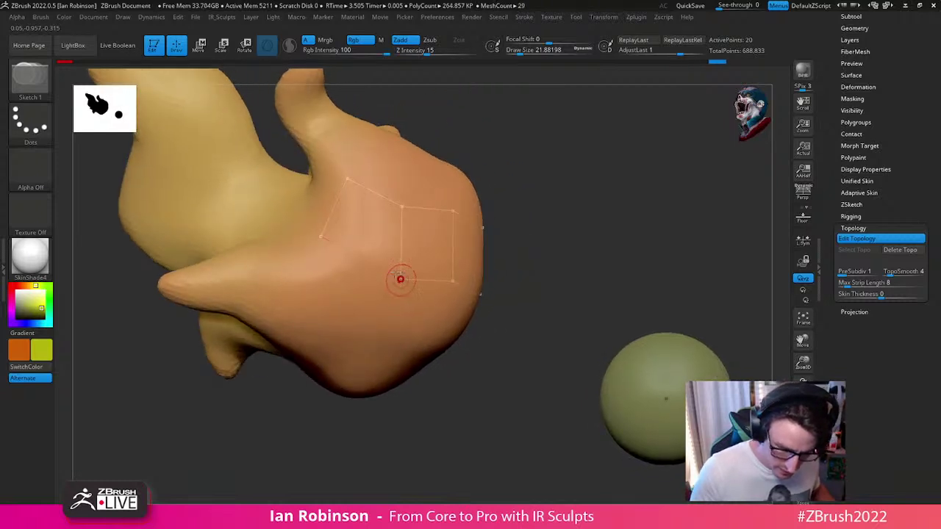
pyautogui.press('w')
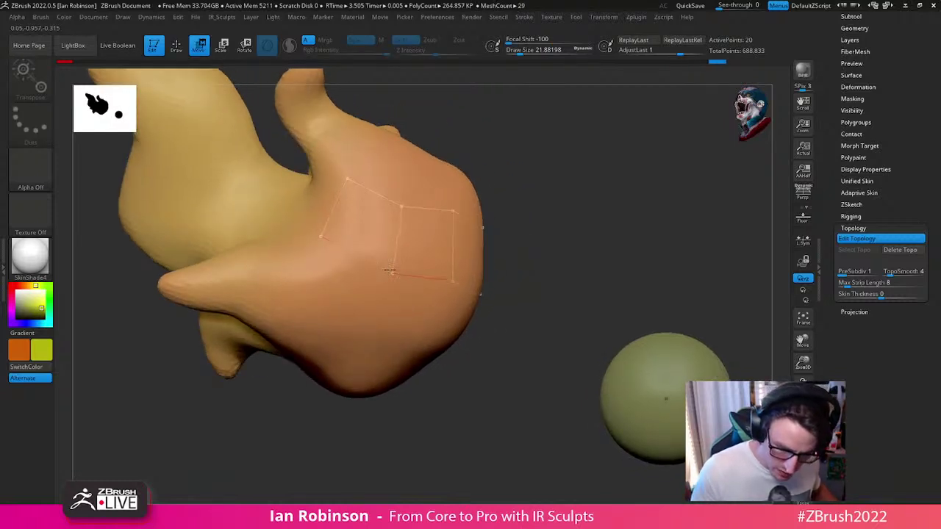
pyautogui.click(346, 178)
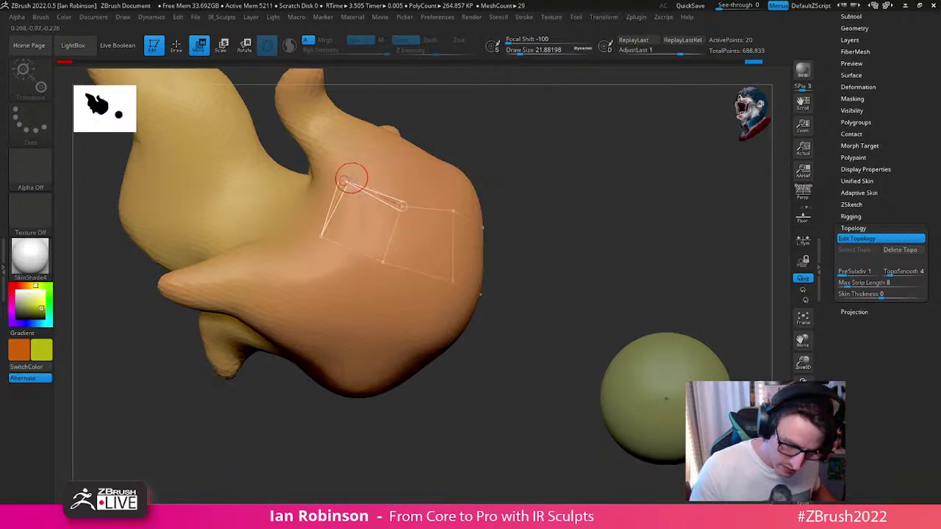
# Step: Extend the topology below the side tongue with a four-sided face and connect its corner to the row of faces above
pyautogui.press('q')
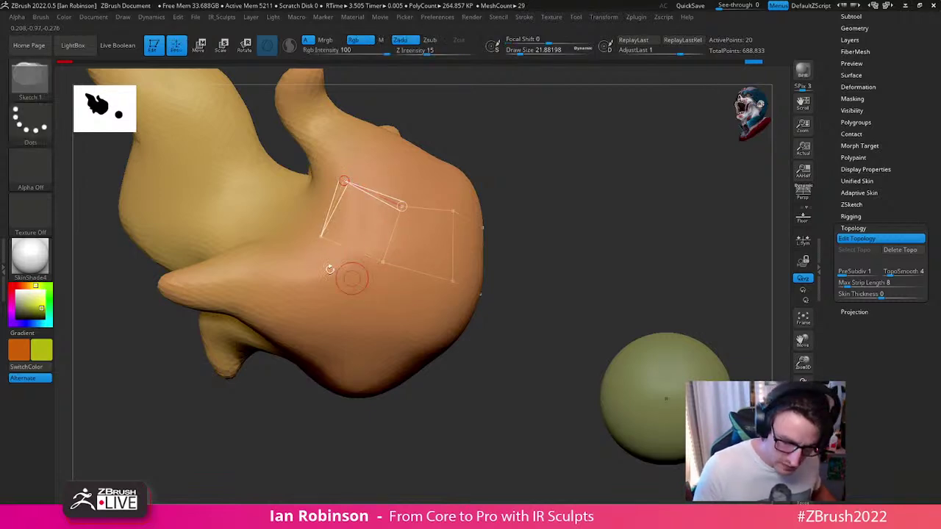
pyautogui.click(319, 240)
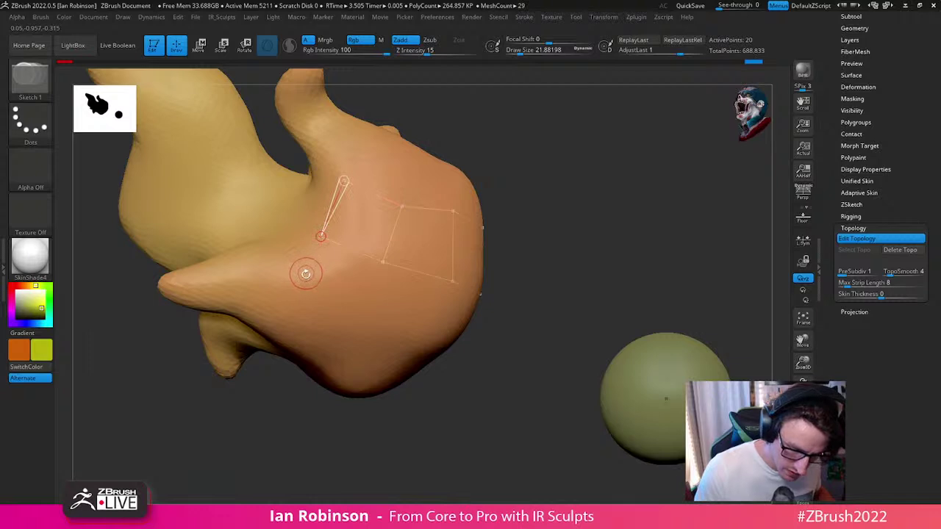
pyautogui.click(303, 279)
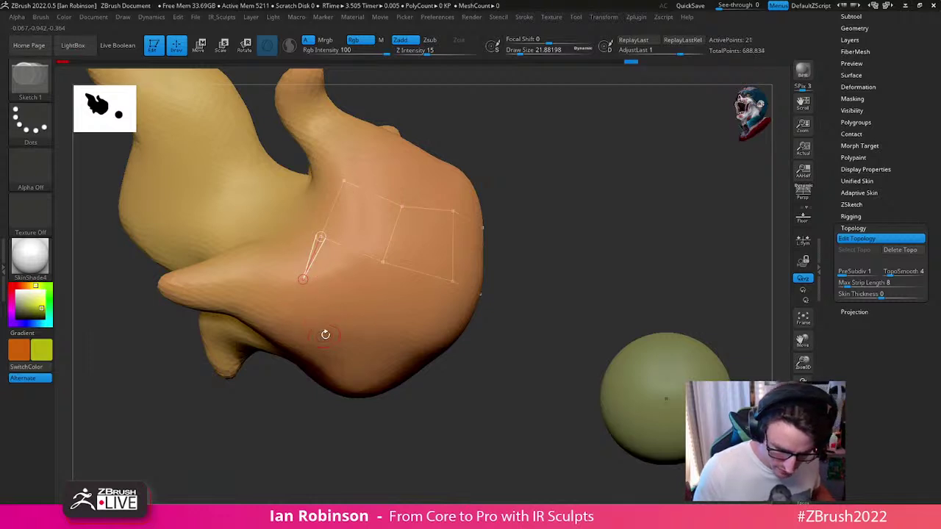
pyautogui.moveTo(334, 317)
pyautogui.mouseDown(button='right')
pyautogui.moveTo(343, 319)
pyautogui.moveTo(319, 317)
pyautogui.mouseUp(button='right')
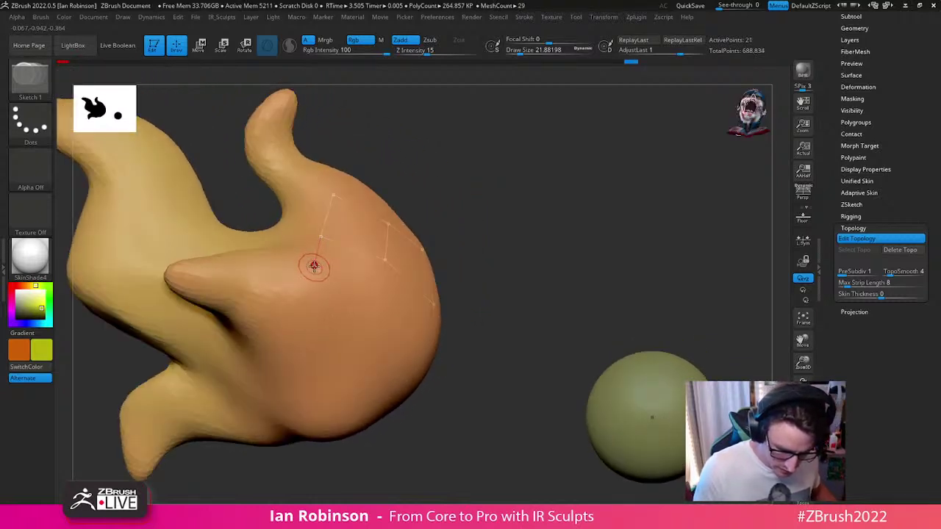
pyautogui.click(285, 328)
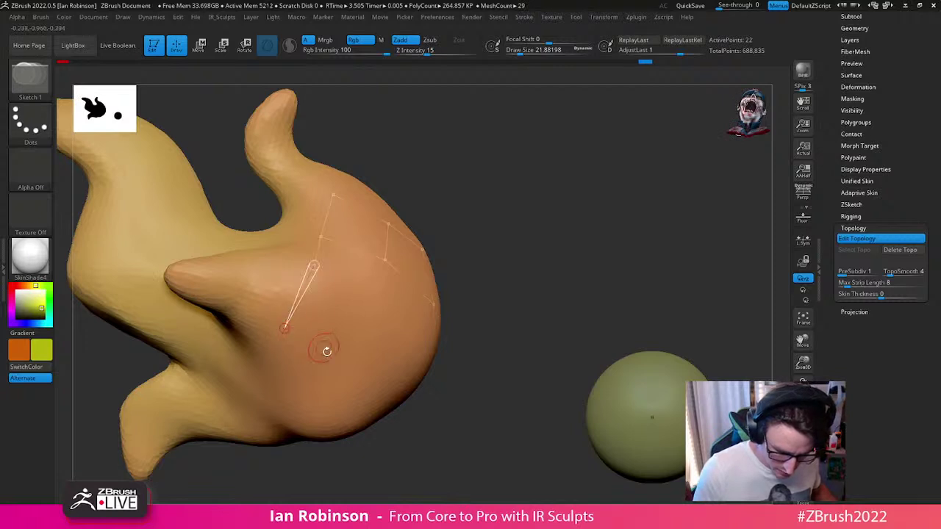
pyautogui.click(359, 350)
pyautogui.click(379, 287)
pyautogui.click(316, 269)
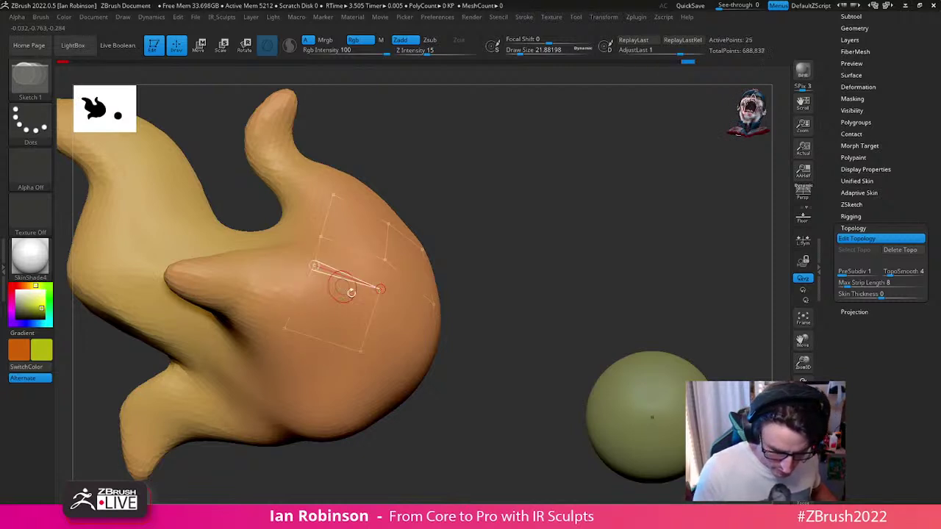
pyautogui.click(380, 288)
pyautogui.click(385, 263)
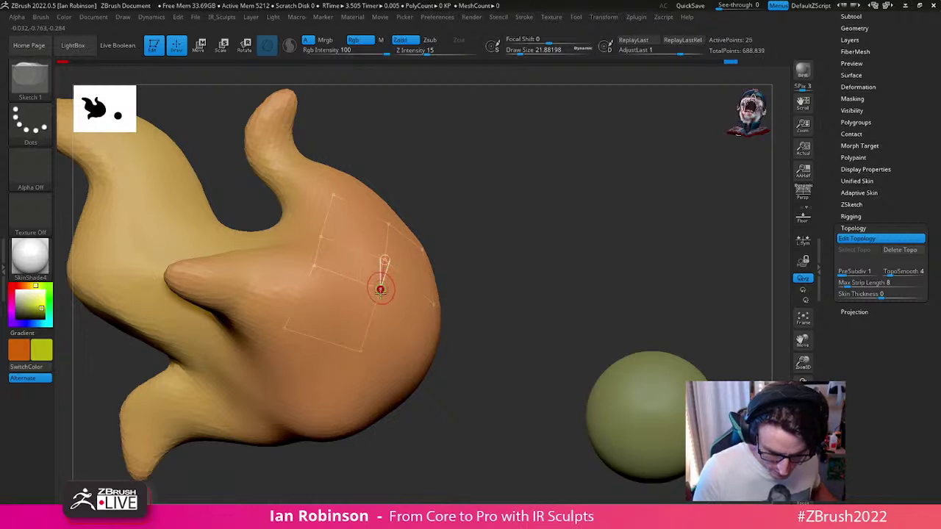
# Step: Draw two adjoining faces down the flame's base, linking the original row to the face below the side tongue
pyautogui.moveTo(554, 281); pyautogui.dragTo(427, 250)
pyautogui.click(430, 245)
pyautogui.click(419, 280)
pyautogui.click(344, 241)
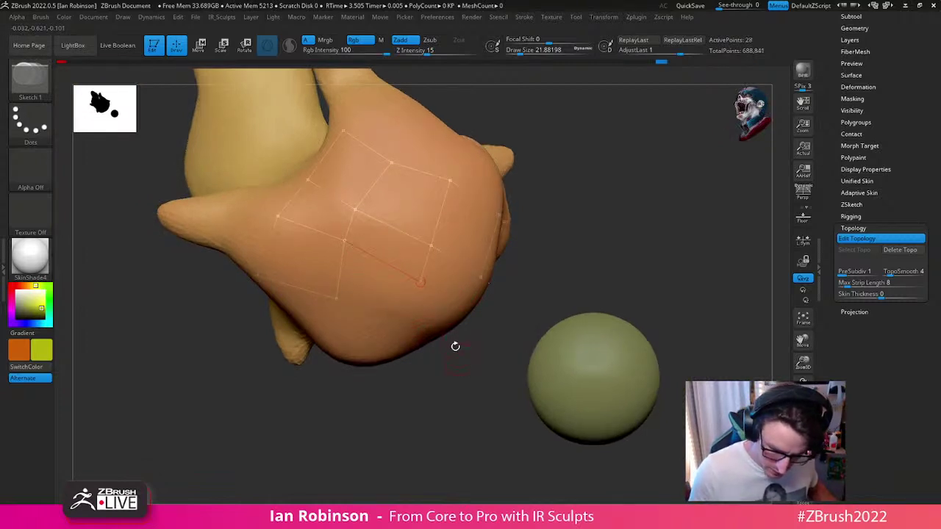
pyautogui.click(420, 281)
pyautogui.click(405, 324)
pyautogui.click(336, 299)
# Step: Continue the topology onto the flame's underside with a four-sided face attached to the lowest corner point
pyautogui.moveTo(401, 414); pyautogui.dragTo(410, 333)
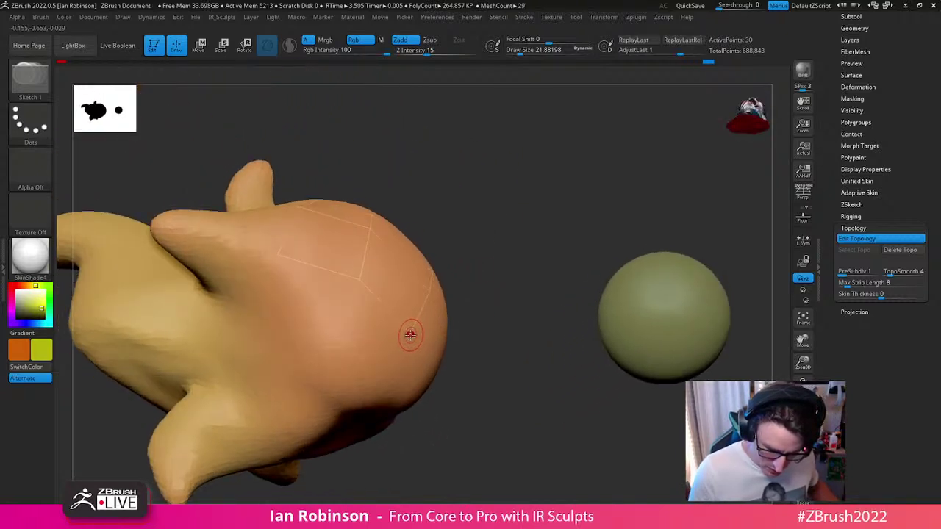
pyautogui.click(405, 397)
pyautogui.click(345, 397)
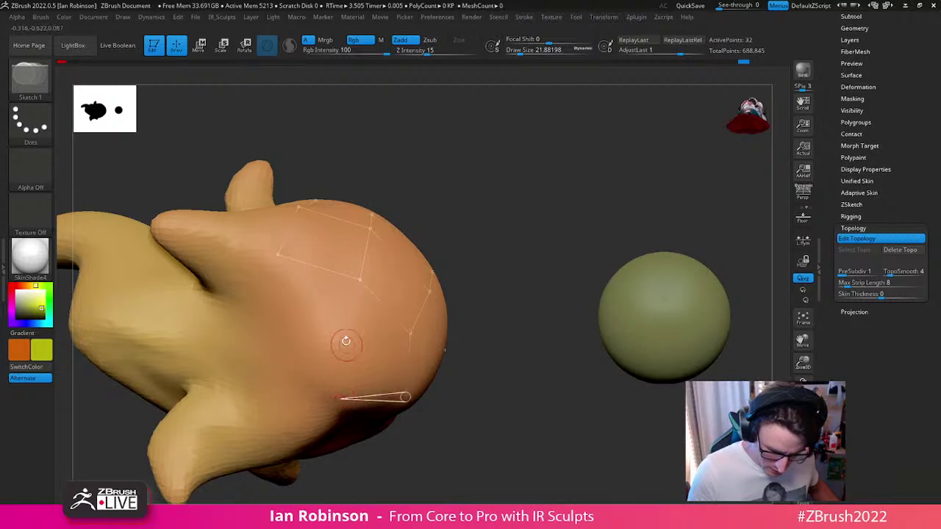
pyautogui.click(351, 332)
pyautogui.click(410, 334)
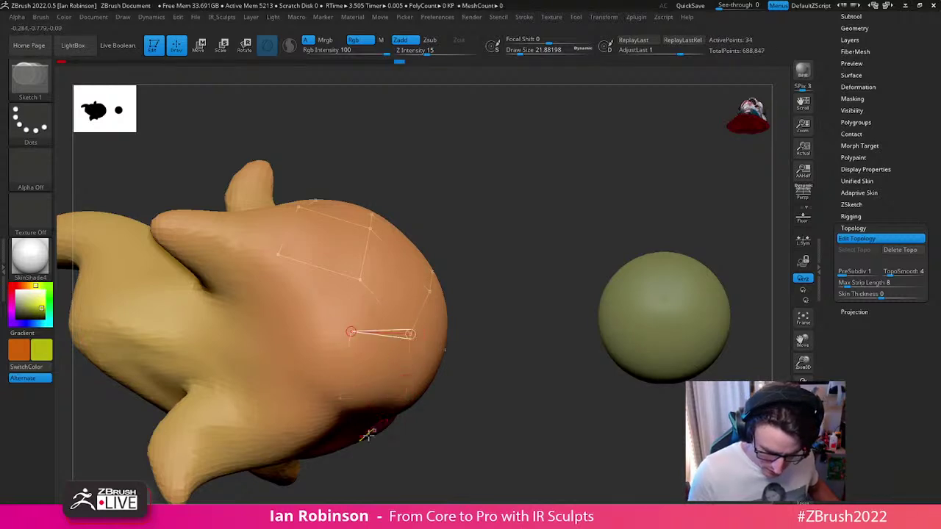
# Step: Connect the underside face to the face below the side tongue and add a narrow four-sided face beneath that one
pyautogui.click(359, 280)
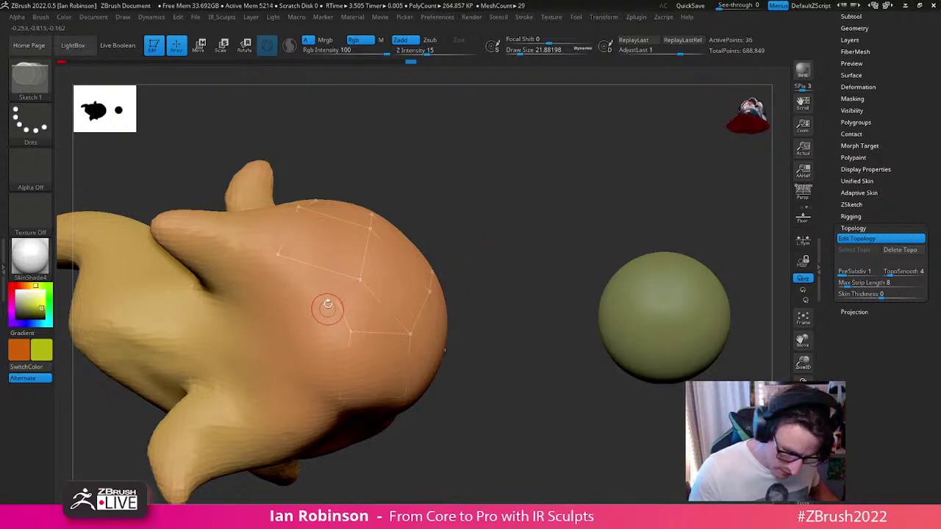
pyautogui.click(338, 302)
pyautogui.click(271, 290)
pyautogui.click(277, 255)
# Step: Move the topology points on the flame's underside to even out the spacing of the newly drawn faces
pyautogui.moveTo(485, 200); pyautogui.dragTo(503, 156)
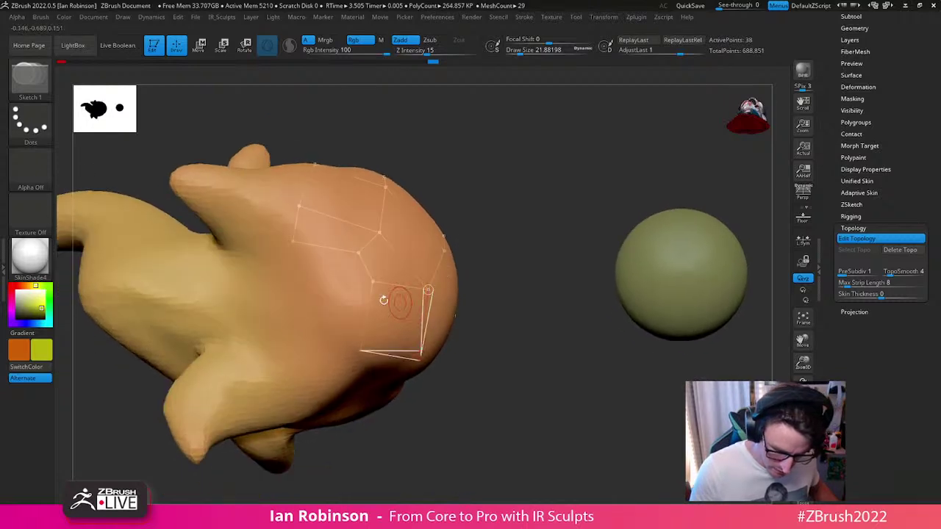
pyautogui.press('w')
pyautogui.moveTo(373, 283); pyautogui.dragTo(375, 289)
pyautogui.moveTo(491, 334); pyautogui.dragTo(379, 329)
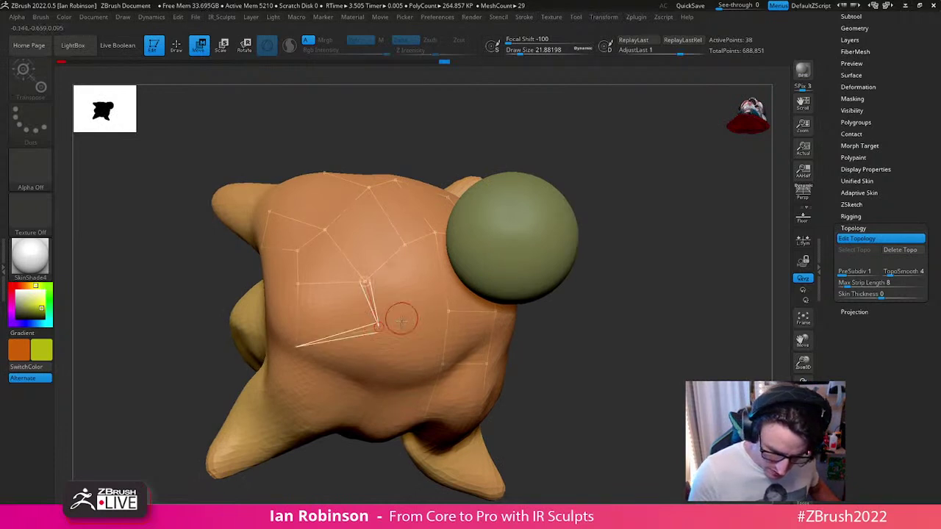
pyautogui.moveTo(401, 318); pyautogui.dragTo(419, 335, button='right')
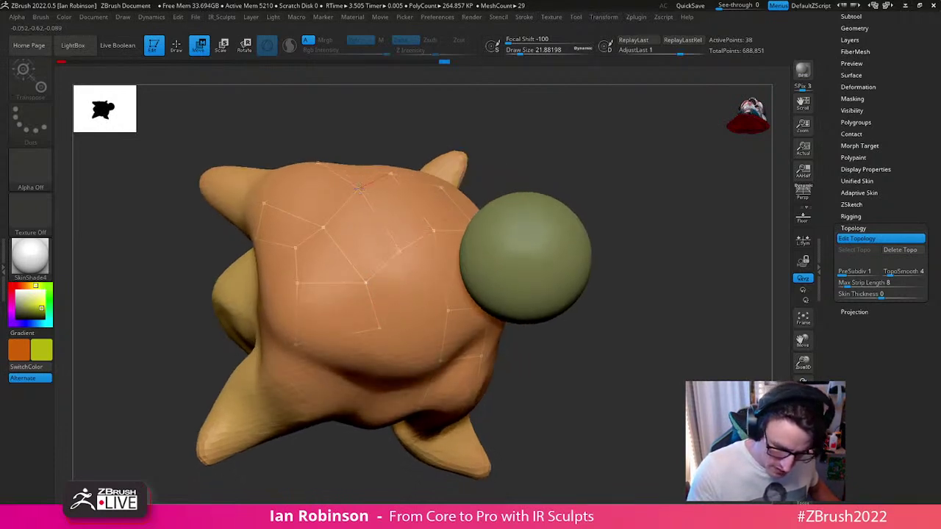
pyautogui.moveTo(365, 183); pyautogui.dragTo(395, 303)
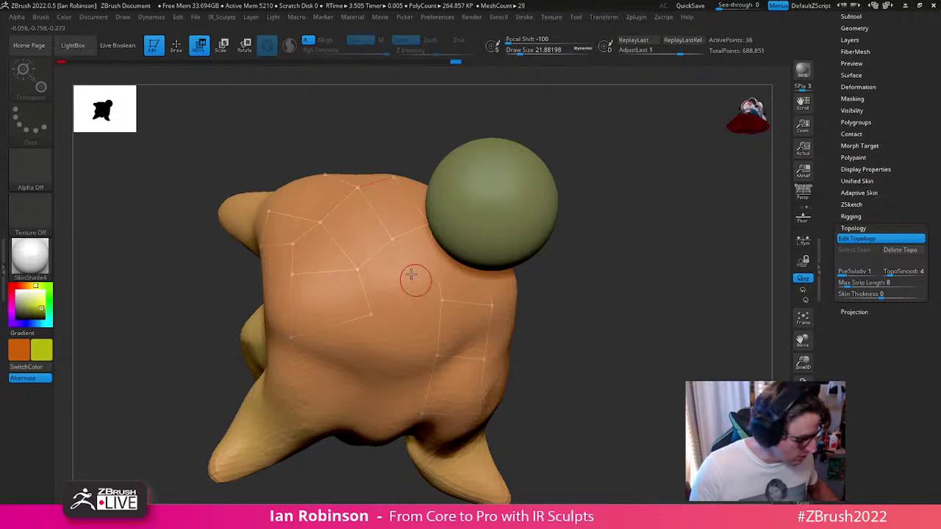
# Step: Draw a new topology point beside the end of the flame's base row and link it to the row above and the underside faces
pyautogui.press('q')
pyautogui.click(371, 315)
pyautogui.click(409, 309)
pyautogui.click(393, 239)
pyautogui.click(442, 300)
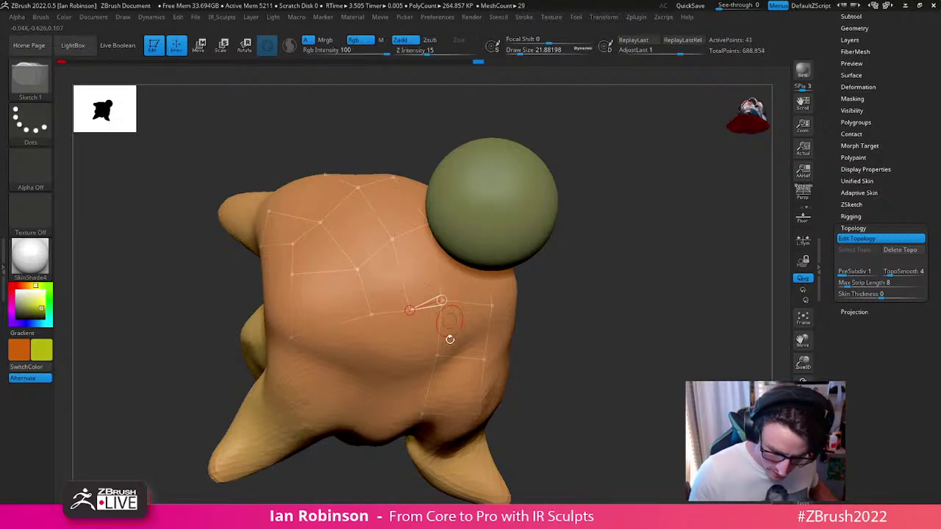
# Step: Draw a row of adjoining four-sided faces below the existing row, running from the underside faces across the flame's side
pyautogui.moveTo(571, 311); pyautogui.dragTo(425, 304)
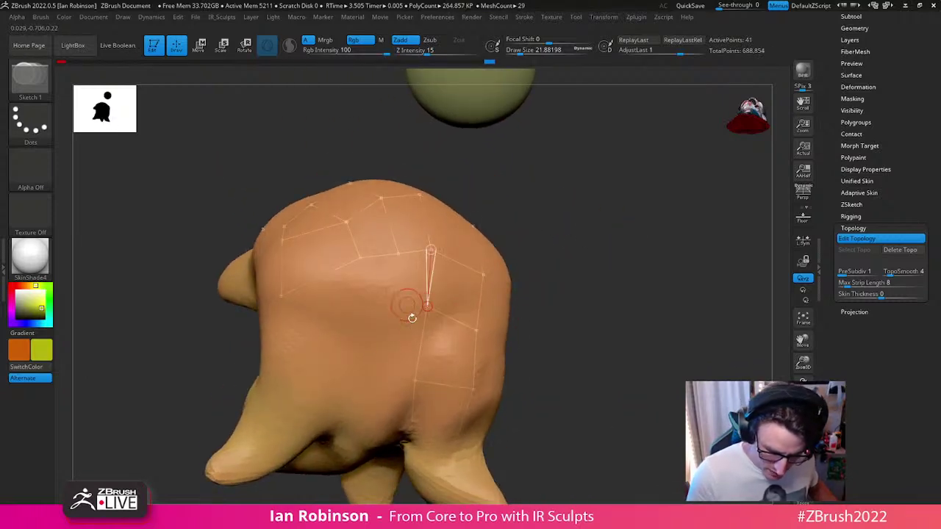
pyautogui.click(402, 303)
pyautogui.click(397, 255)
pyautogui.click(368, 308)
pyautogui.click(359, 258)
pyautogui.click(286, 339)
pyautogui.click(281, 295)
# Step: Preview the skin generated from the topology over the flame and in isolation, and return to topology editing
pyautogui.moveTo(561, 320)
pyautogui.mouseDown()
pyautogui.moveTo(563, 275)
pyautogui.moveTo(517, 280)
pyautogui.moveTo(531, 260)
pyautogui.moveTo(556, 283)
pyautogui.moveTo(492, 280)
pyautogui.moveTo(581, 283)
pyautogui.moveTo(572, 300)
pyautogui.mouseUp()
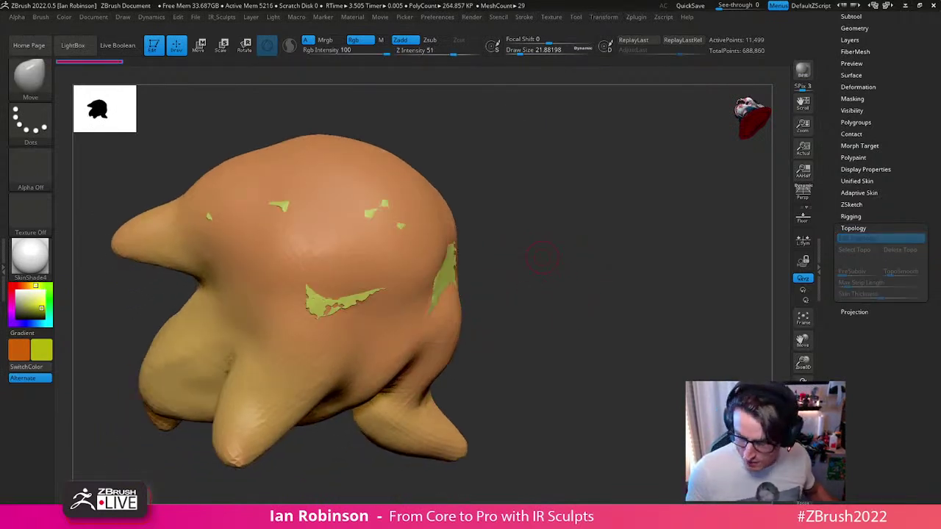
pyautogui.hotkey('shift', 's')
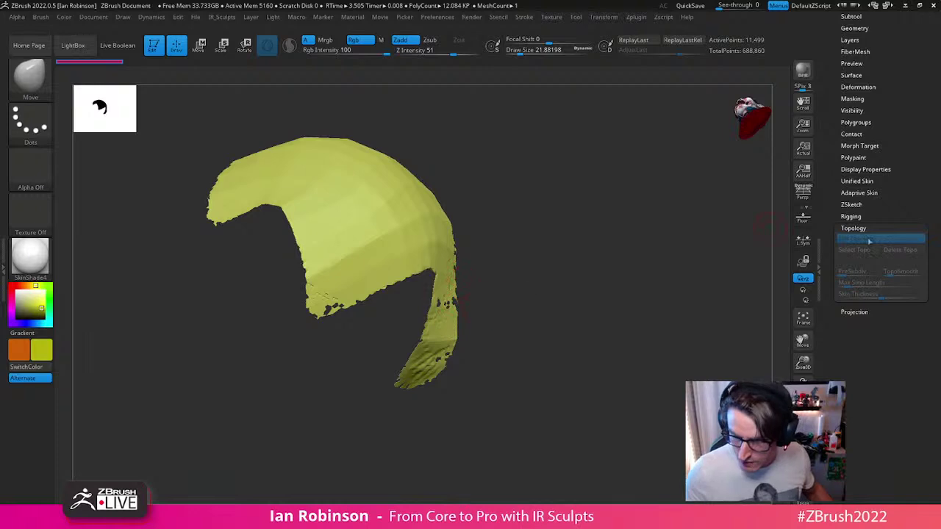
pyautogui.click(869, 238)
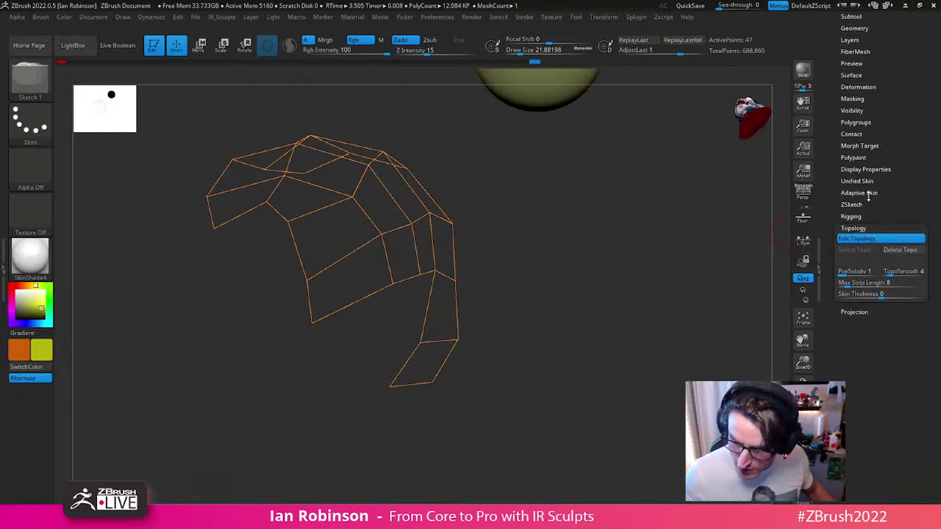
# Step: Set the Adaptive Skin Density to 1 and its DynaMesh Resolution to 0, and preview the skin
pyautogui.click(868, 193)
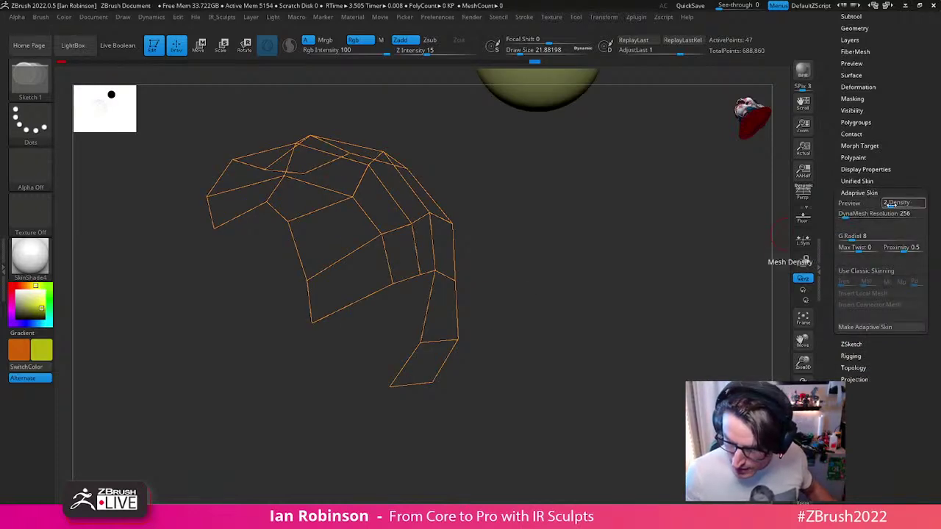
pyautogui.click(862, 214)
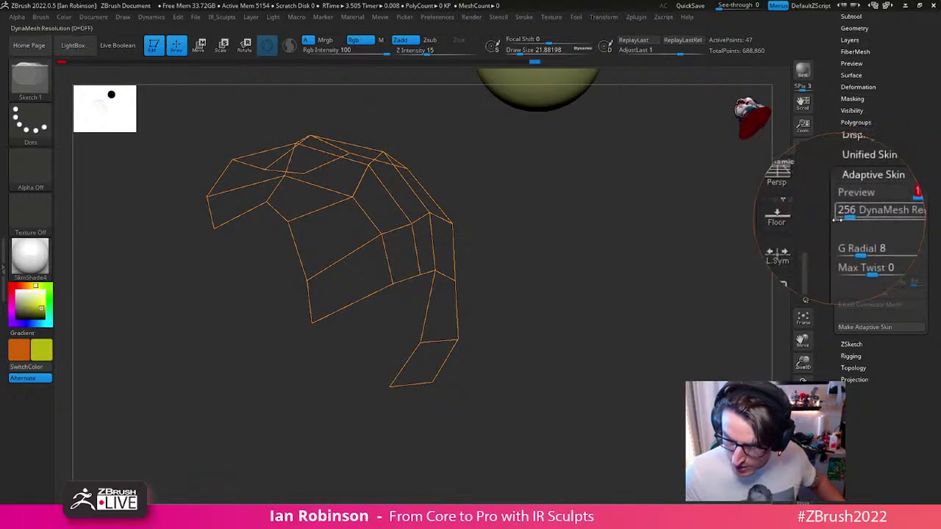
pyautogui.write('0')
pyautogui.press('Return')
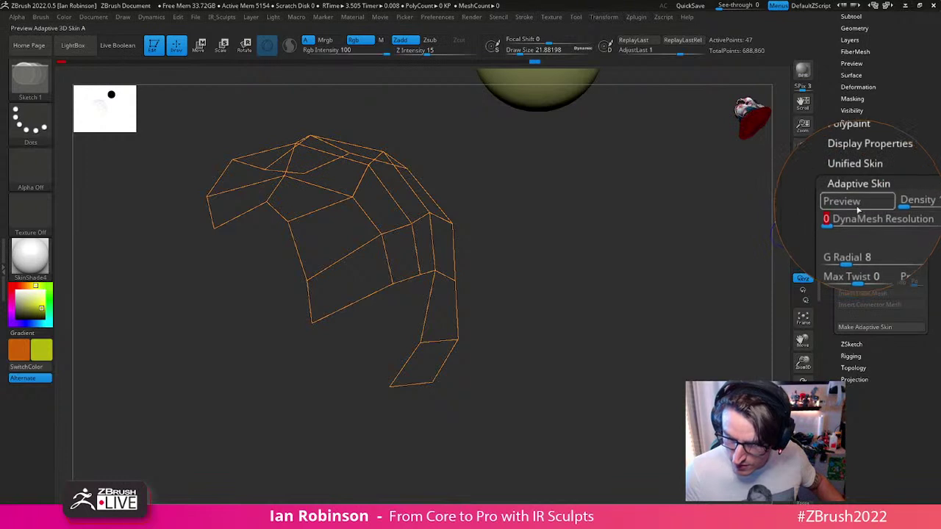
pyautogui.click(852, 206)
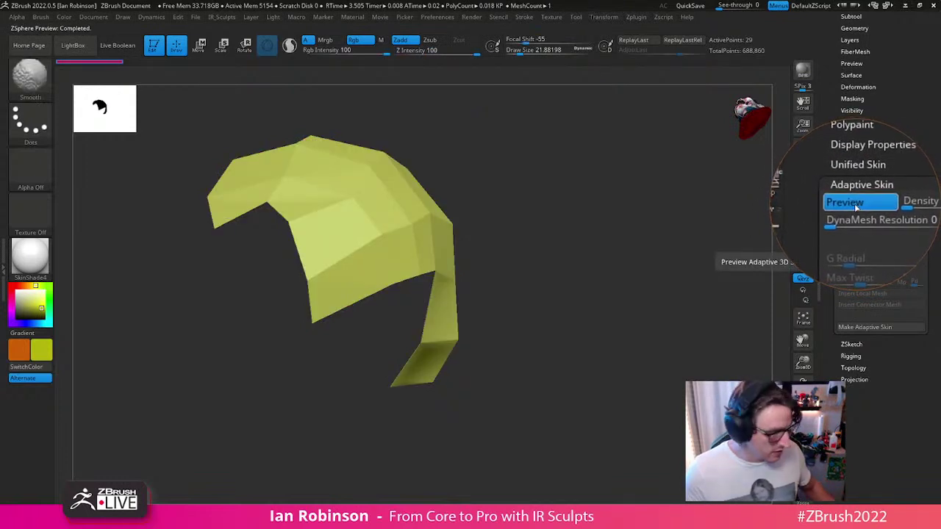
# Step: Show the polygon wireframe on the skin preview and switch back to the editable topology lines
pyautogui.hotkey('shift', 'f')
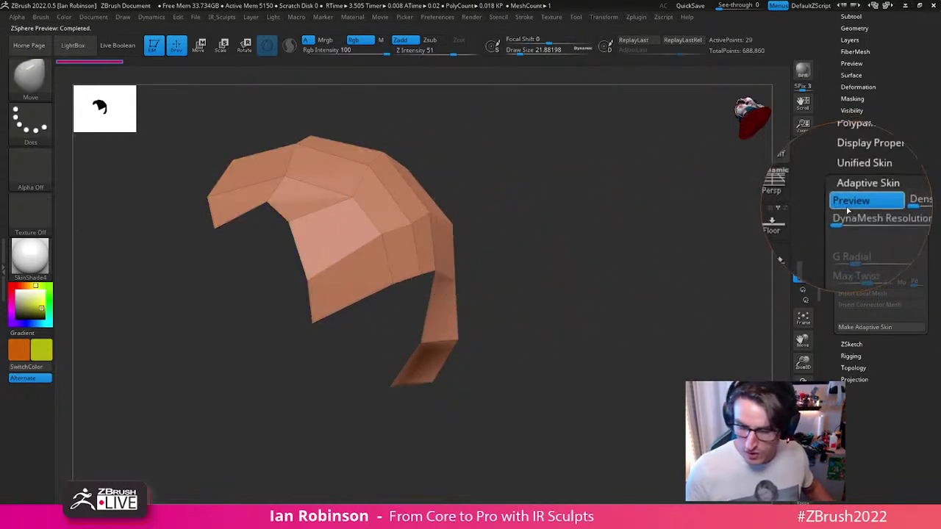
pyautogui.click(849, 204)
pyautogui.click(843, 205)
pyautogui.press('a')
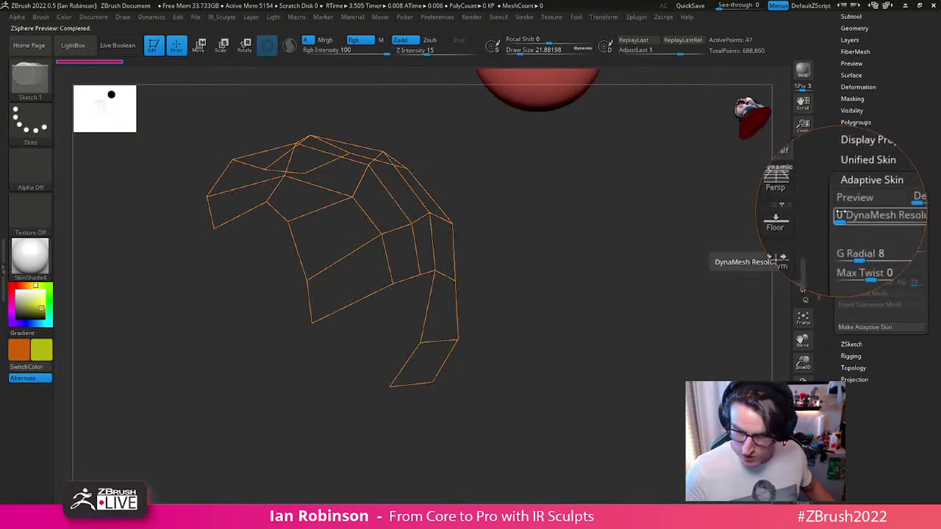
# Step: Look through the ZSphere's Topology, Geometry and Subtool settings
pyautogui.scroll(-2, 853, 279)
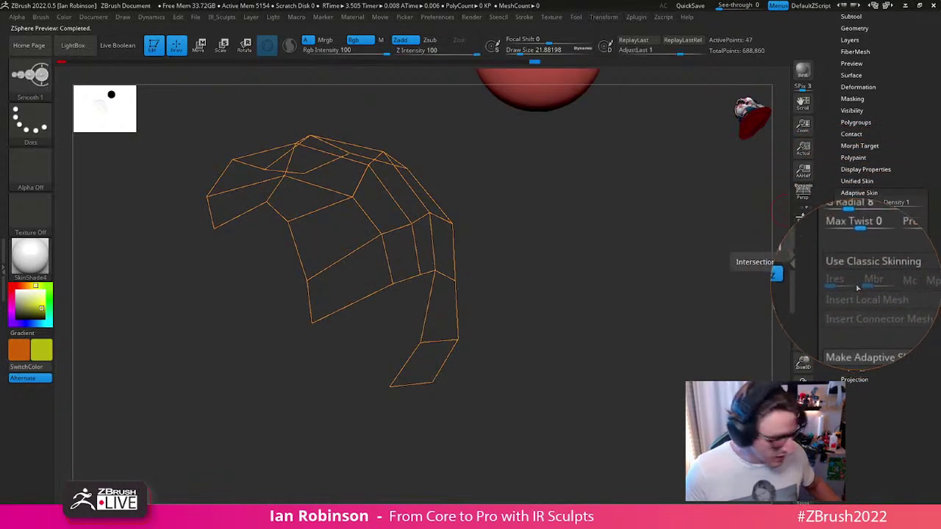
pyautogui.click(854, 367)
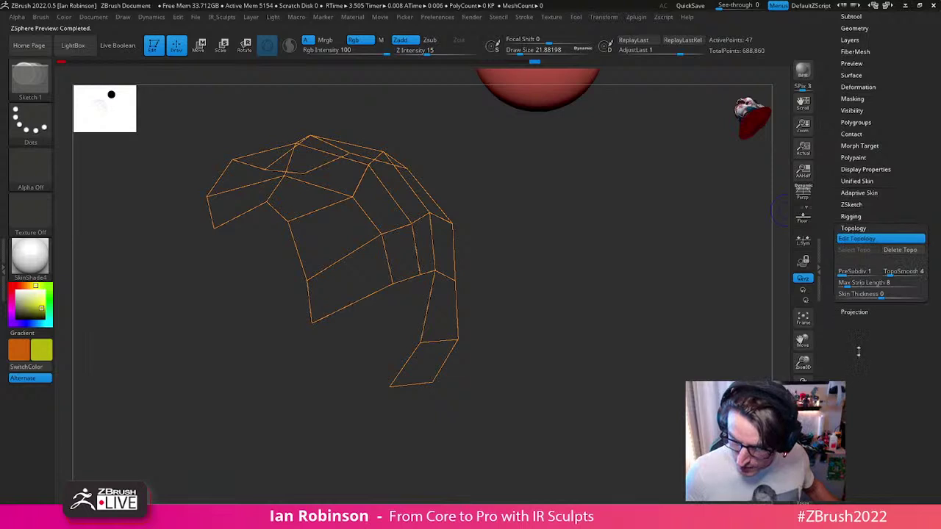
pyautogui.moveTo(716, 330); pyautogui.dragTo(664, 326)
pyautogui.moveTo(798, 250); pyautogui.dragTo(764, 257)
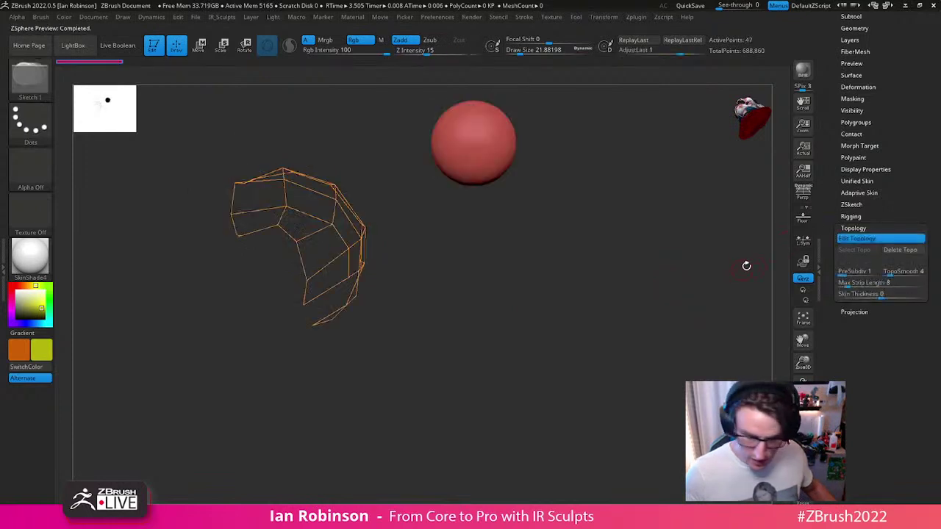
pyautogui.moveTo(903, 205); pyautogui.dragTo(901, 335)
pyautogui.keyDown('shift'); pyautogui.click(868, 157); pyautogui.keyUp('shift')
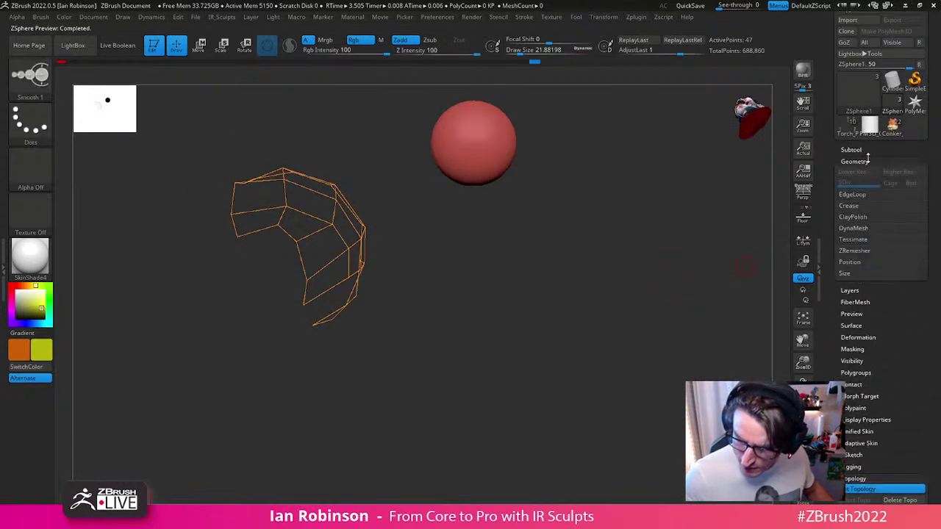
pyautogui.keyDown('shift'); pyautogui.click(870, 152); pyautogui.keyUp('shift')
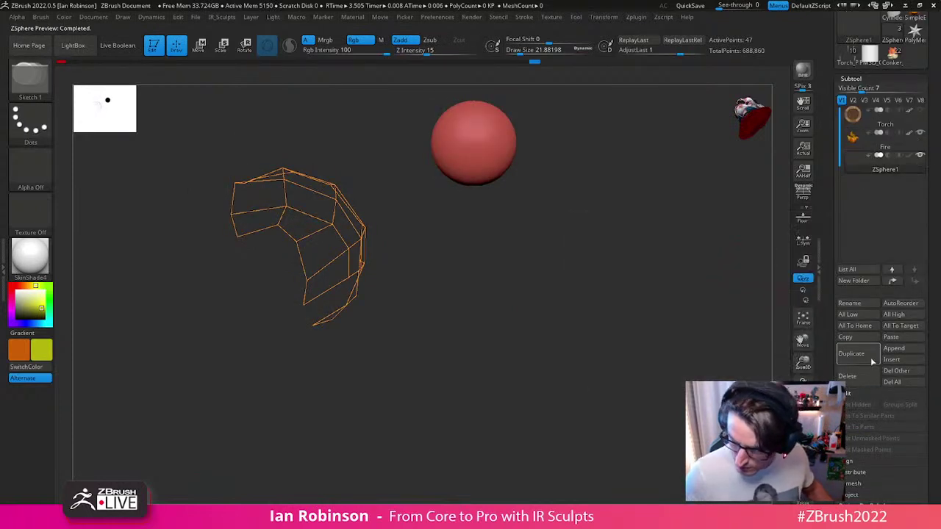
pyautogui.moveTo(936, 344); pyautogui.dragTo(936, 319)
pyautogui.scroll(-5, 930, 313)
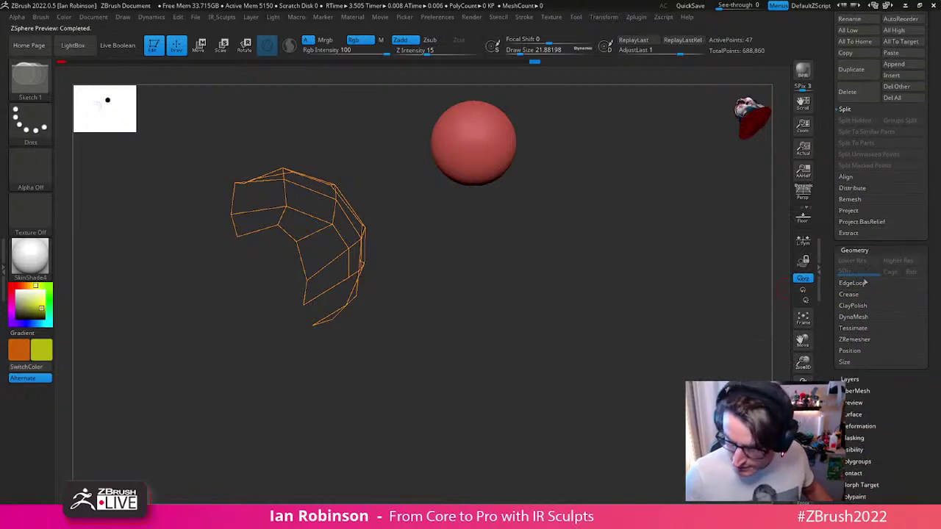
pyautogui.scroll(-3, 930, 281)
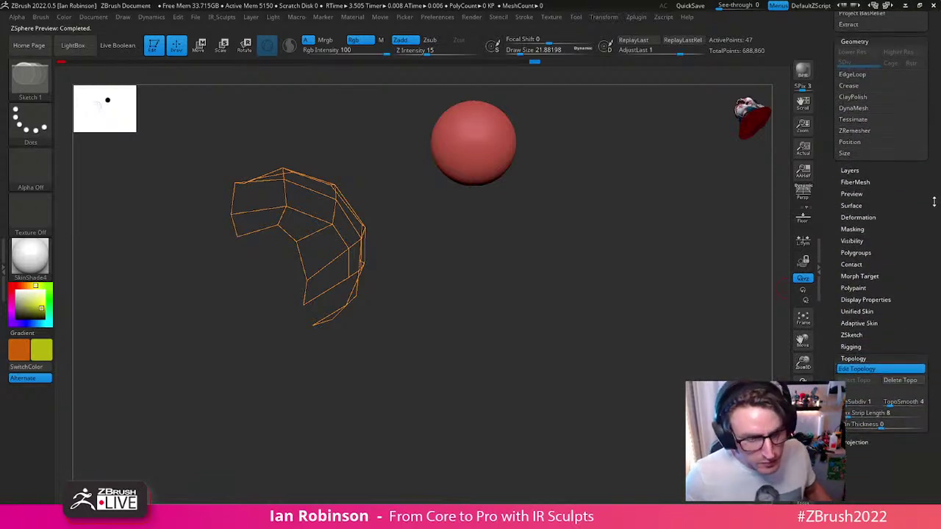
pyautogui.scroll(-1, 936, 195)
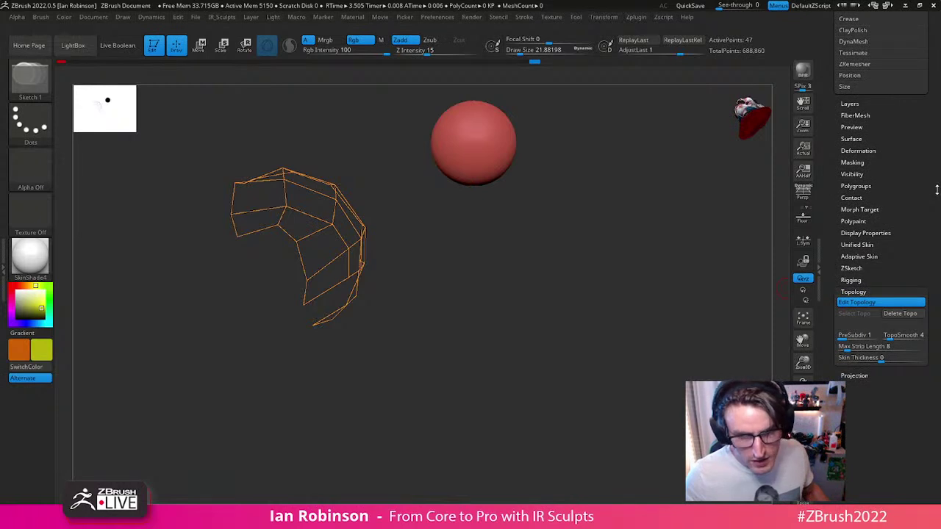
pyautogui.scroll(-3, 936, 190)
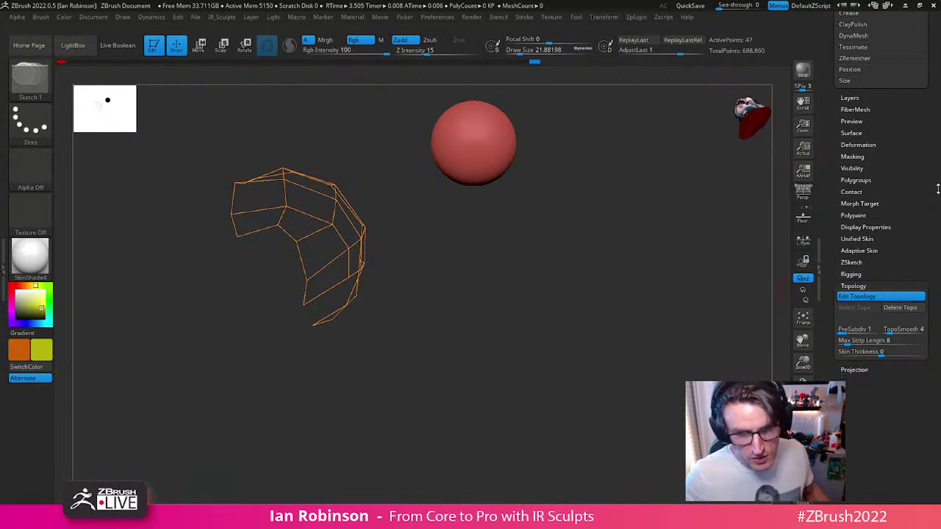
pyautogui.moveTo(938, 187); pyautogui.dragTo(936, 190)
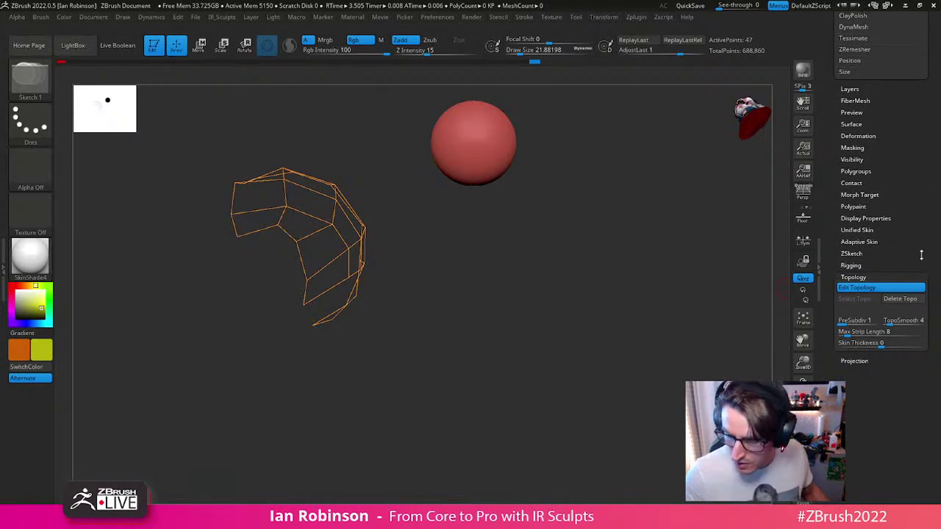
# Step: Switch topology editing off and on again and bring the flame back into view beneath the topology lines
pyautogui.press('a')
pyautogui.click(871, 288)
pyautogui.click(870, 289)
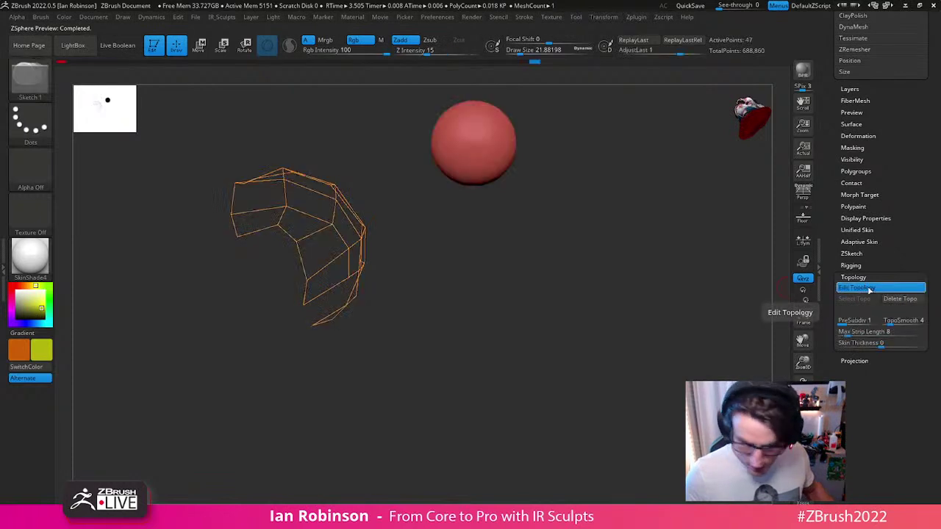
pyautogui.click(870, 290)
pyautogui.click(869, 290)
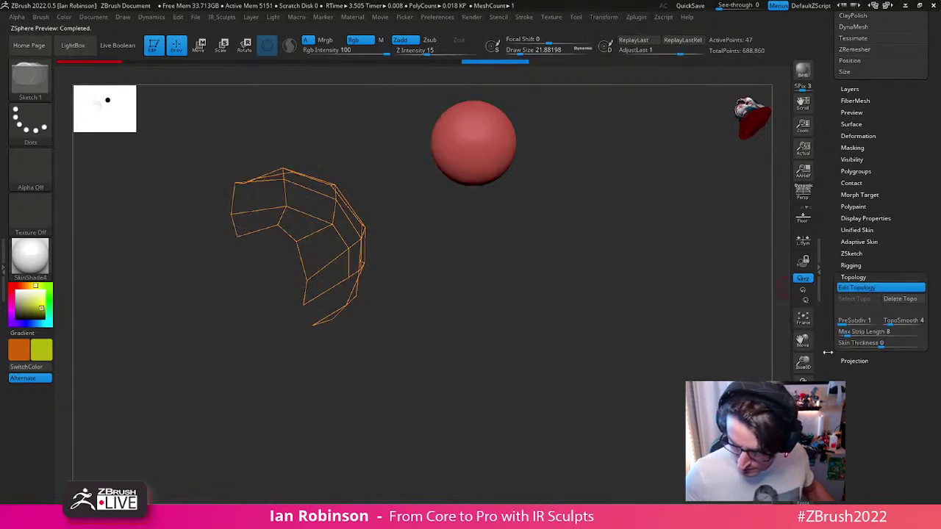
pyautogui.moveTo(564, 353); pyautogui.dragTo(399, 353)
pyautogui.moveTo(623, 400)
pyautogui.mouseDown()
pyautogui.moveTo(630, 416)
pyautogui.moveTo(588, 441)
pyautogui.moveTo(417, 353)
pyautogui.moveTo(432, 318)
pyautogui.mouseUp()
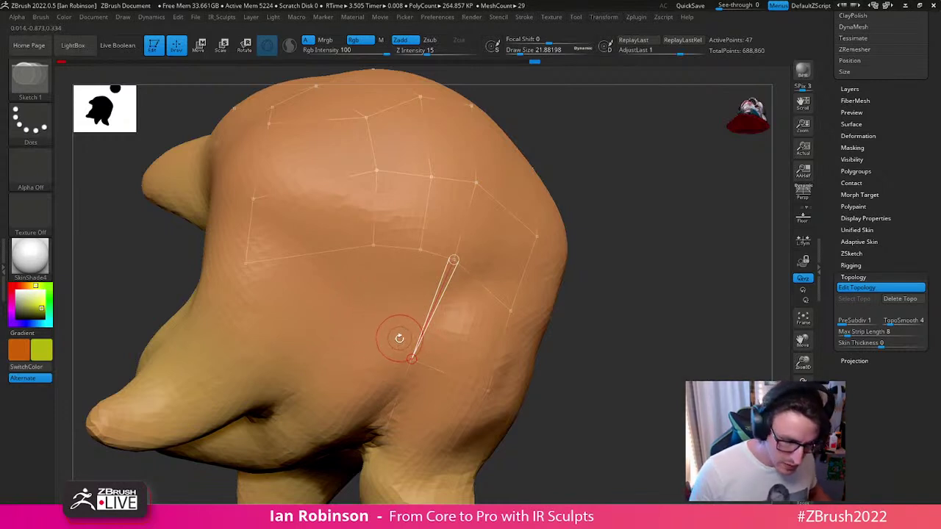
pyautogui.click(411, 359)
pyautogui.click(384, 350)
pyautogui.hotkey('ctrl', 'z')
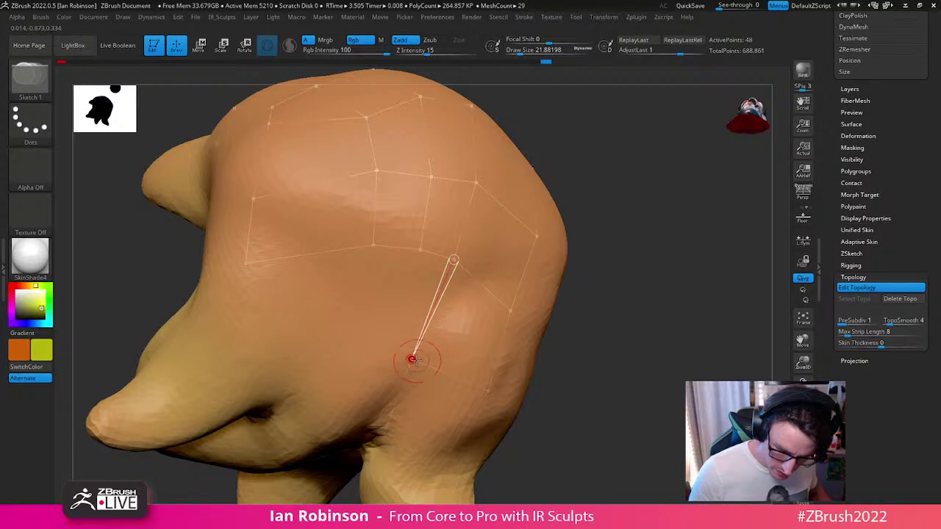
pyautogui.keyDown('ctrl'); pyautogui.click(587, 353); pyautogui.keyUp('ctrl')
# Step: Draw another row of three connected four-sided faces below the lowest row on the flame's side, starting from the underside face
pyautogui.click(412, 358)
pyautogui.click(390, 349)
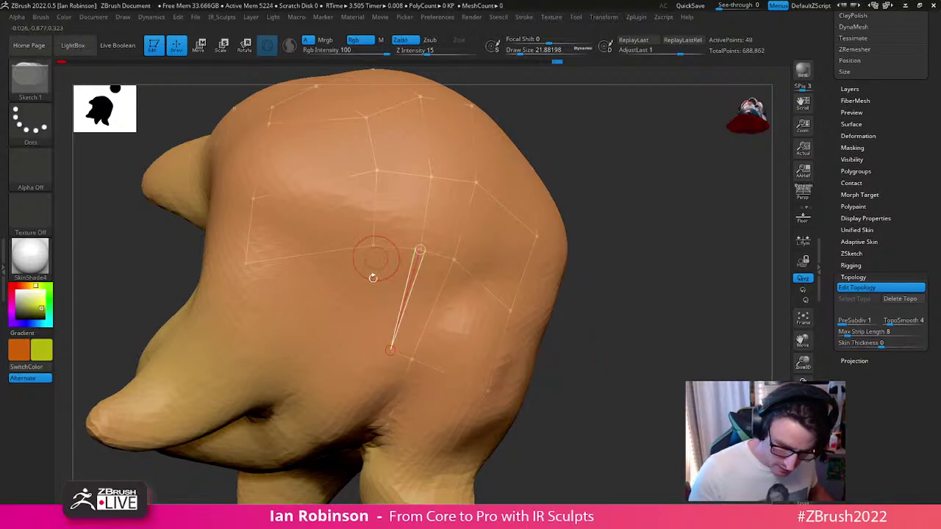
pyautogui.click(359, 343)
pyautogui.click(374, 246)
pyautogui.click(245, 347)
pyautogui.click(245, 263)
pyautogui.moveTo(368, 333); pyautogui.dragTo(401, 309, button='right')
pyautogui.click(373, 310)
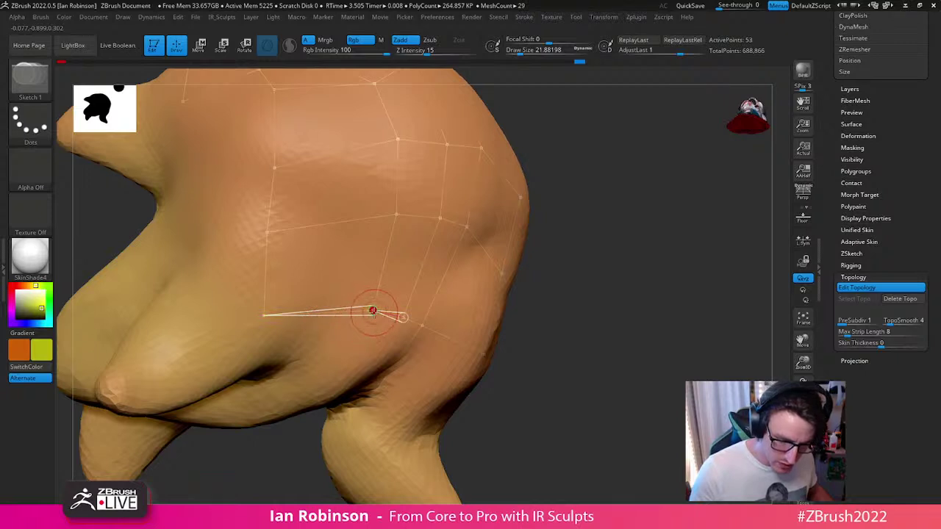
pyautogui.moveTo(336, 199); pyautogui.dragTo(332, 247, button='right')
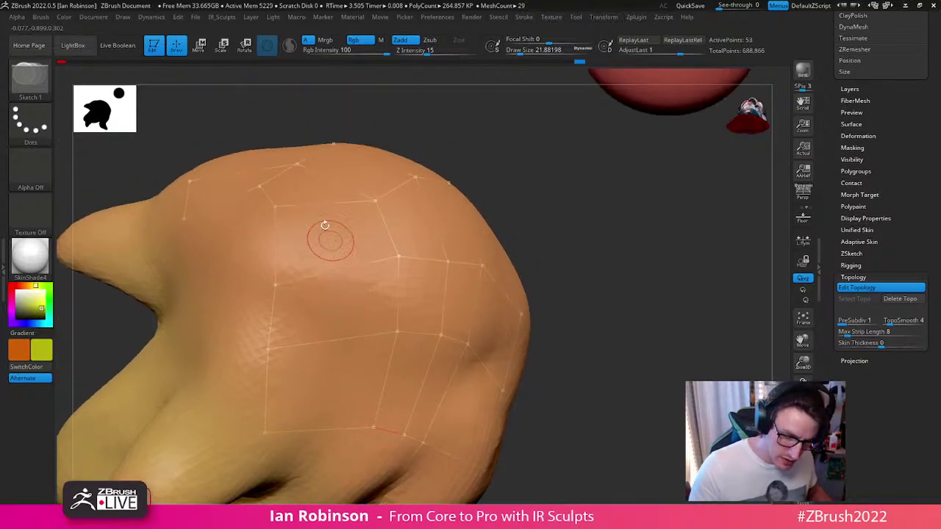
pyautogui.moveTo(351, 305); pyautogui.dragTo(327, 284, button='right')
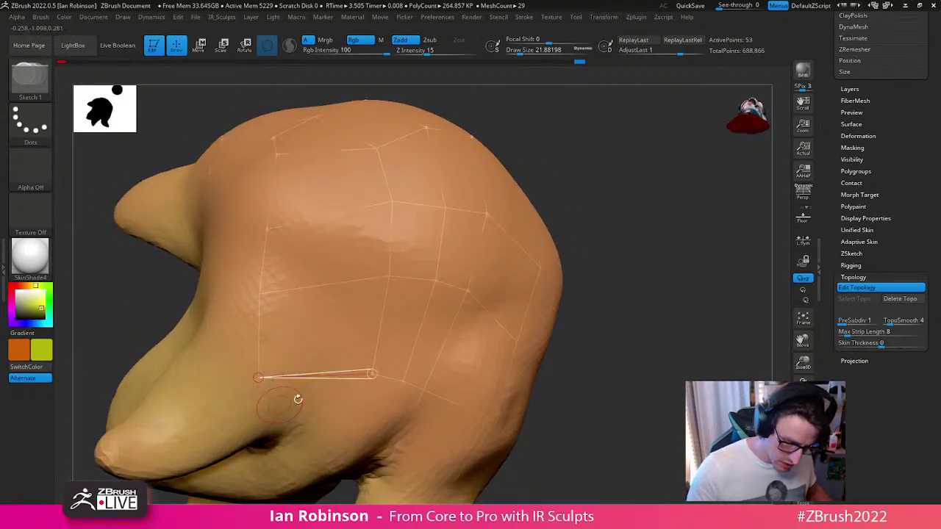
# Step: Divide the wide column of faces on the flame's side by inserting a line of points across its edges from bottom to top
pyautogui.click(315, 376)
pyautogui.click(323, 284)
pyautogui.click(326, 214)
pyautogui.click(328, 151)
pyautogui.keyDown('alt'); pyautogui.moveTo(347, 204); pyautogui.dragTo(352, 287, button='right'); pyautogui.keyUp('alt')
pyautogui.keyDown('ctrl'); pyautogui.click(350, 316); pyautogui.keyUp('ctrl')
pyautogui.click(343, 238)
pyautogui.click(300, 177)
pyautogui.click(201, 165)
# Step: Move the topology points around the inserted line to even out the face spacing over the flame's curved side
pyautogui.moveTo(353, 255); pyautogui.dragTo(371, 243, button='right')
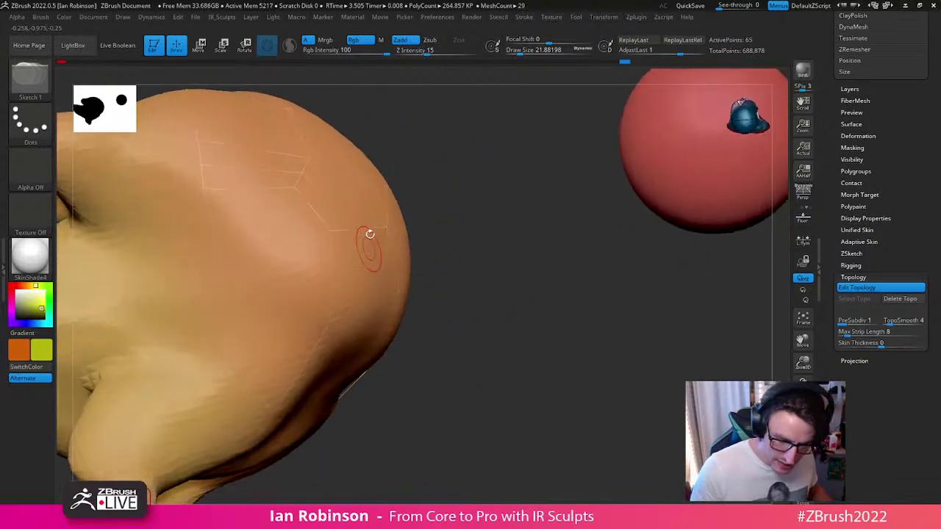
pyautogui.press('w')
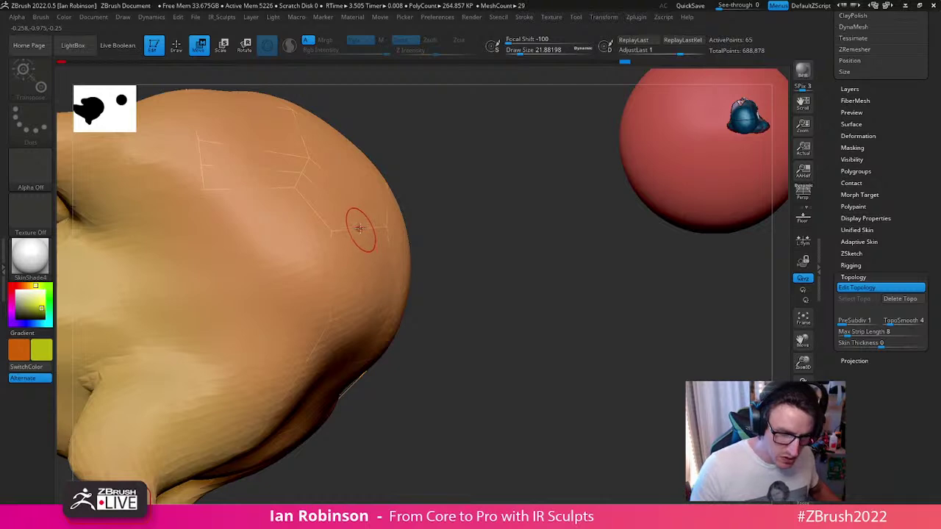
pyautogui.moveTo(366, 272); pyautogui.dragTo(365, 300, button='right')
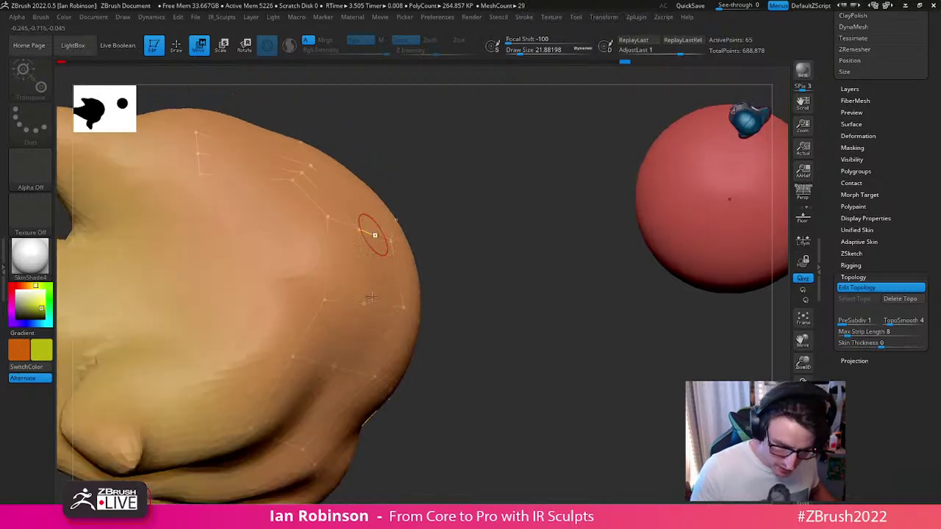
pyautogui.moveTo(366, 250); pyautogui.dragTo(456, 256, button='right')
pyautogui.click(366, 252)
pyautogui.moveTo(425, 232); pyautogui.dragTo(423, 233)
pyautogui.moveTo(367, 355); pyautogui.dragTo(372, 363)
pyautogui.moveTo(309, 250)
pyautogui.keyDown('alt'); pyautogui.mouseDown(button='right')
pyautogui.moveTo(380, 274)
pyautogui.moveTo(364, 288)
pyautogui.moveTo(393, 262)
pyautogui.mouseUp(button='right'); pyautogui.keyUp('alt')
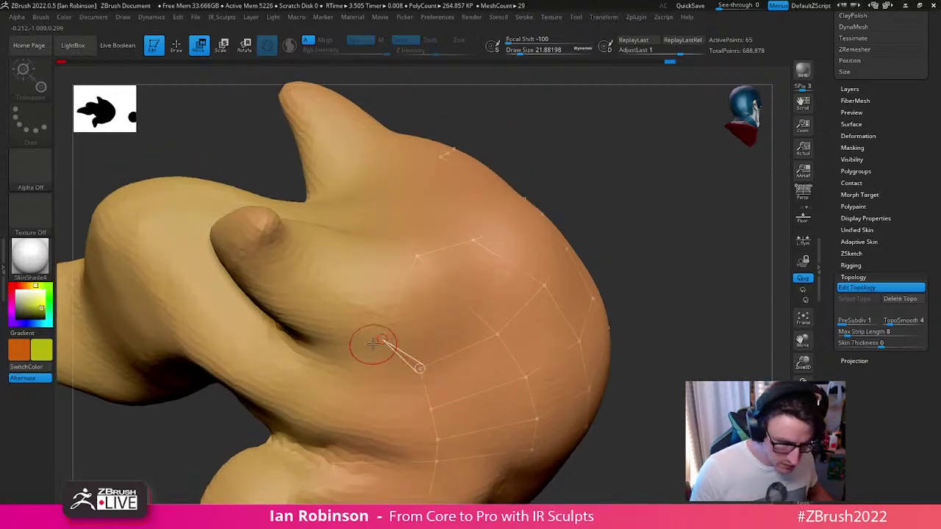
# Step: Draw new points extending from the outer edge of the topology toward the neighbouring flame tongue, linking one to the upper corner point
pyautogui.press('q')
pyautogui.click(336, 246)
pyautogui.click(416, 255)
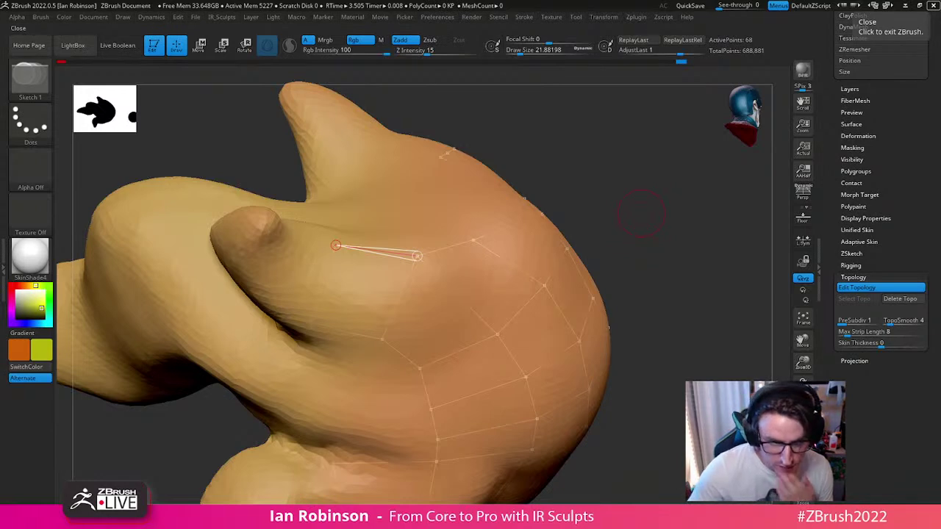
# Step: Draw three new points along the flame tongue to extend the topology from its upper corner toward the tongue's tip
pyautogui.keyDown('alt'); pyautogui.moveTo(357, 279); pyautogui.dragTo(389, 286, button='right'); pyautogui.keyUp('alt')
pyautogui.click(334, 276)
pyautogui.click(316, 328)
pyautogui.click(362, 367)
# Step: Place topology points around the tip of the flame tongue and link them to the strip leading up to it
pyautogui.moveTo(362, 158); pyautogui.dragTo(385, 329, button='right')
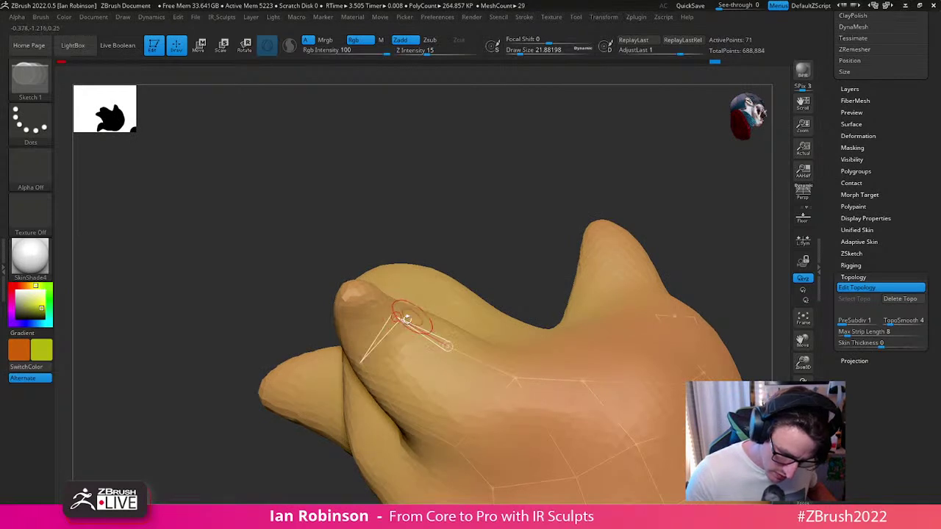
pyautogui.click(366, 289)
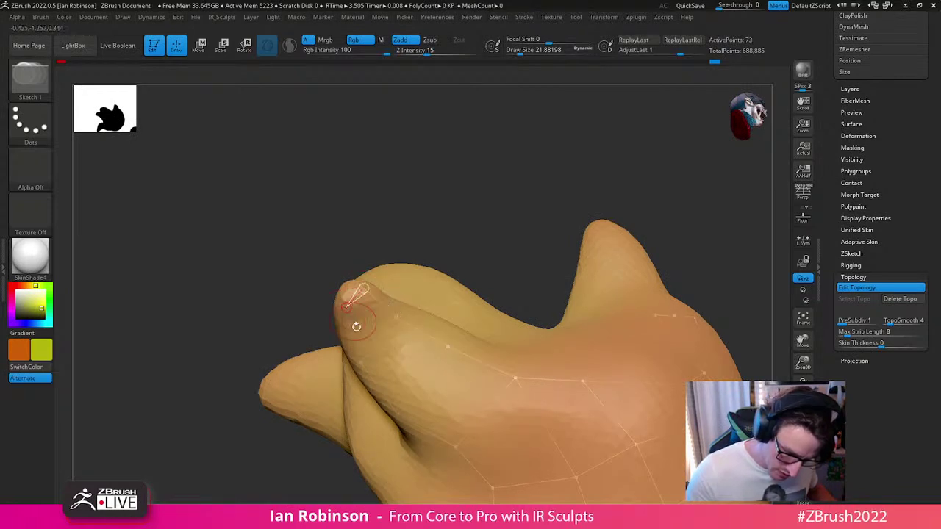
pyautogui.moveTo(416, 314); pyautogui.dragTo(284, 388, button='right')
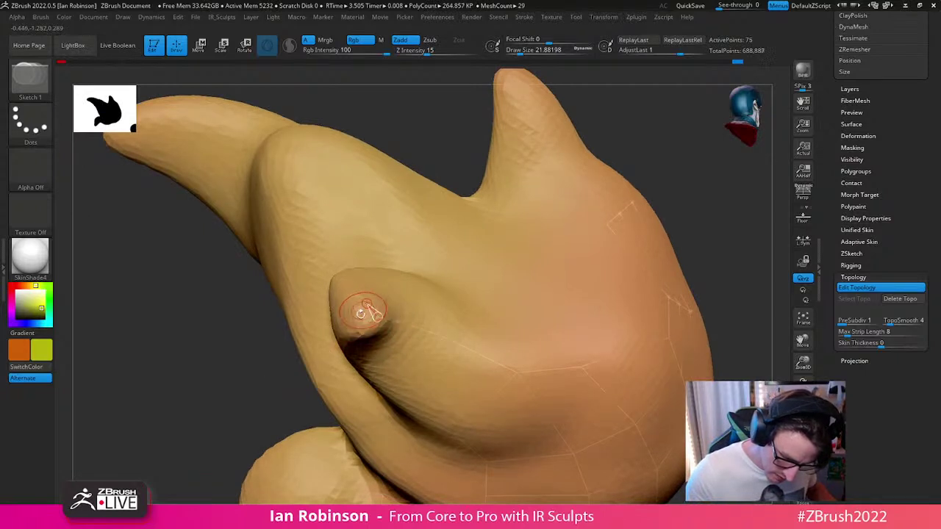
pyautogui.click(361, 336)
# Step: Draw points down the far side of the flame tongue from its tip to its base, closing them into faces
pyautogui.moveTo(291, 434); pyautogui.dragTo(423, 273, button='right')
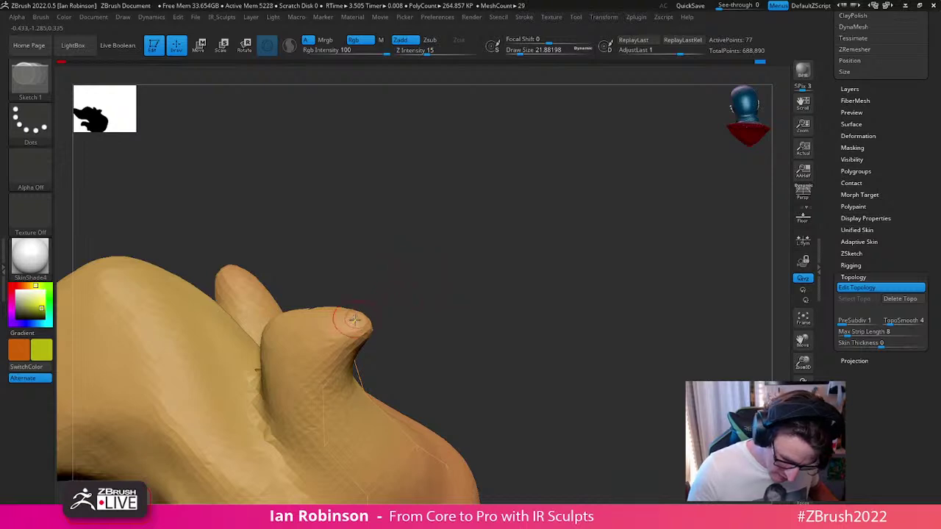
pyautogui.click(304, 360)
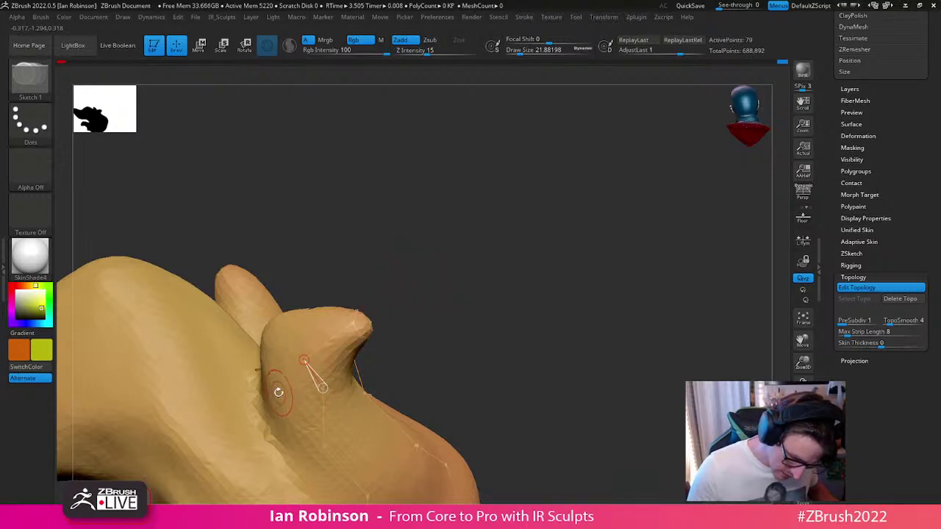
pyautogui.moveTo(488, 289); pyautogui.dragTo(507, 232, button='right')
pyautogui.click(277, 355)
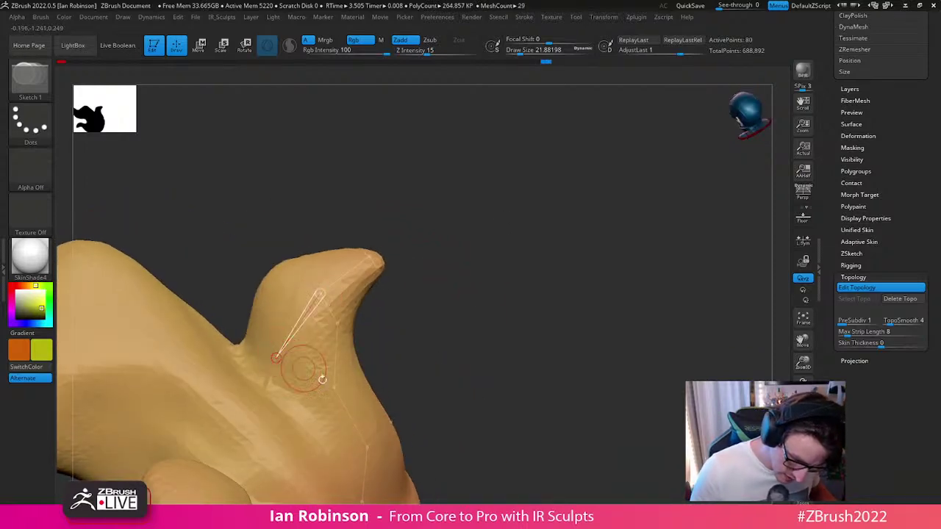
pyautogui.click(332, 388)
# Step: Extend the faces below the base of the flame tongue and connect them to the existing column of points
pyautogui.moveTo(366, 382)
pyautogui.mouseDown(button='right')
pyautogui.moveTo(515, 252)
pyautogui.moveTo(490, 263)
pyautogui.mouseUp(button='right')
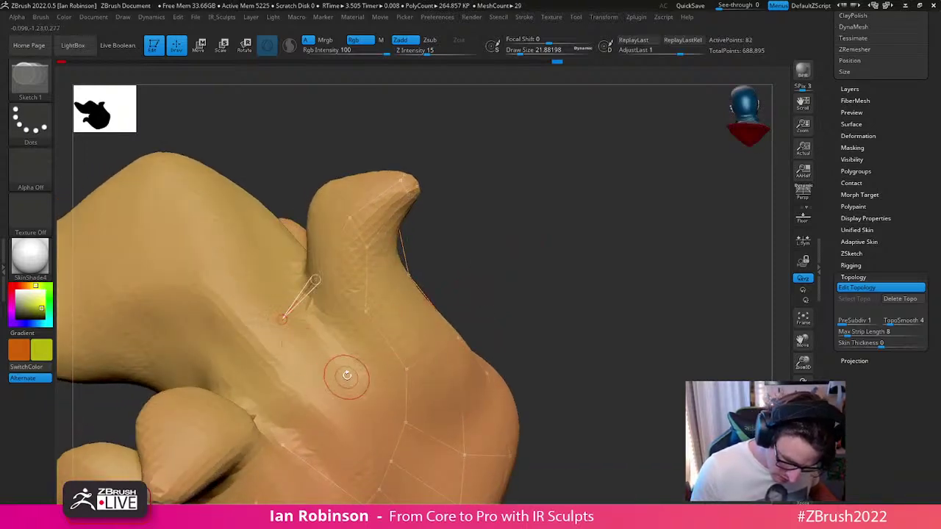
pyautogui.click(335, 374)
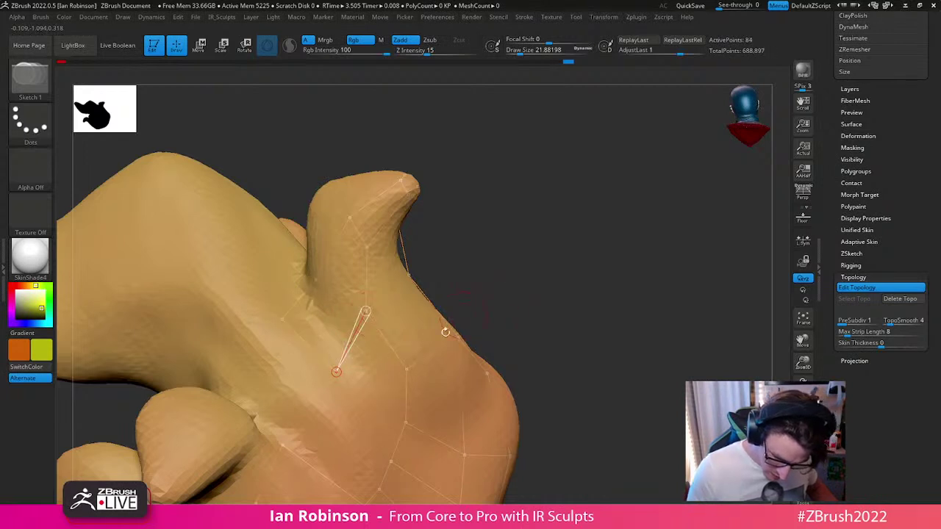
pyautogui.click(406, 422)
pyautogui.moveTo(539, 291)
pyautogui.keyDown('alt'); pyautogui.mouseDown(button='right')
pyautogui.moveTo(556, 228)
pyautogui.moveTo(358, 324)
pyautogui.mouseUp(button='right'); pyautogui.keyUp('alt')
pyautogui.click(405, 398)
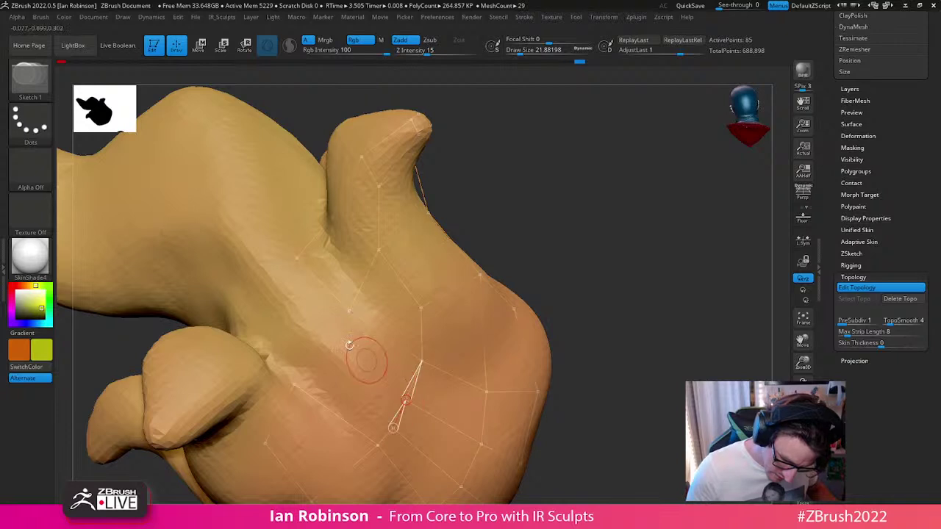
# Step: Add another pair of points beside the existing column below the tongue and link them to it, undoing the misplaced links
pyautogui.click(352, 317)
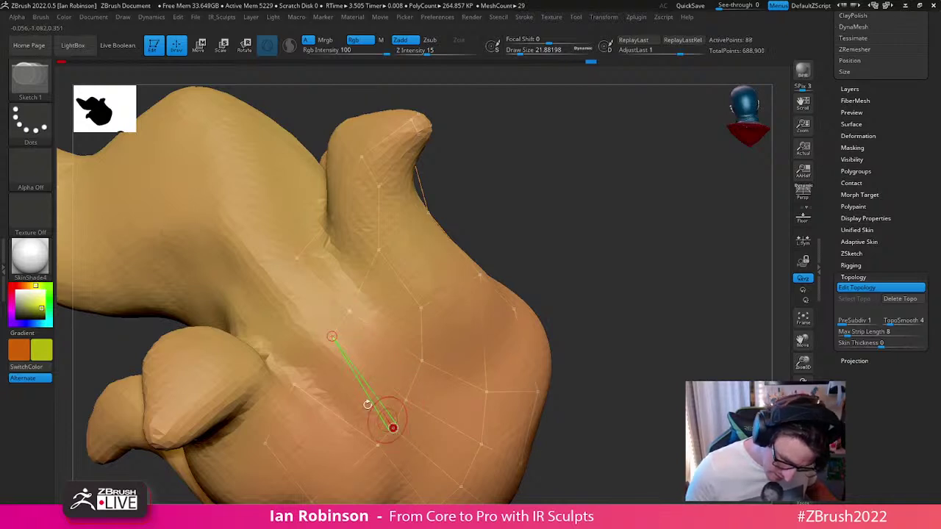
pyautogui.click(314, 362)
pyautogui.hotkey('ctrl', 'z')
pyautogui.hotkey('ctrl', 'z')
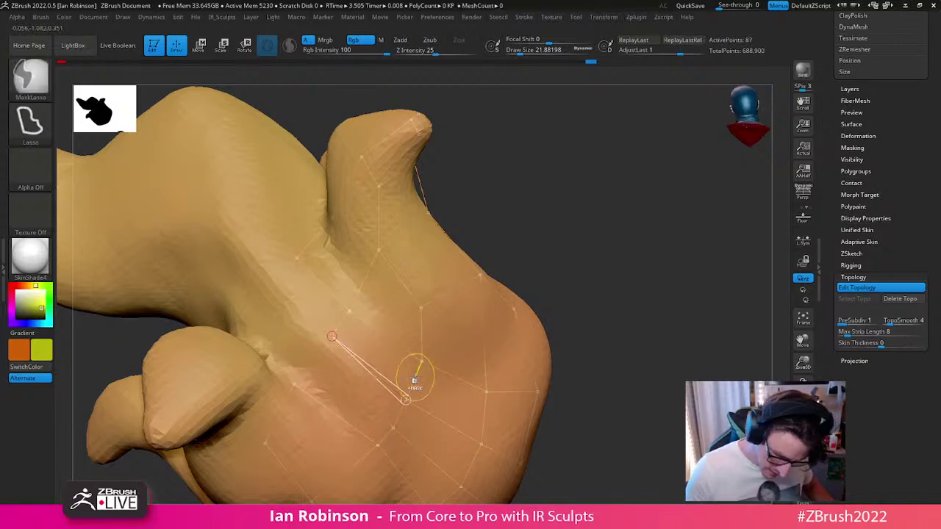
pyautogui.click(320, 360)
pyautogui.click(393, 427)
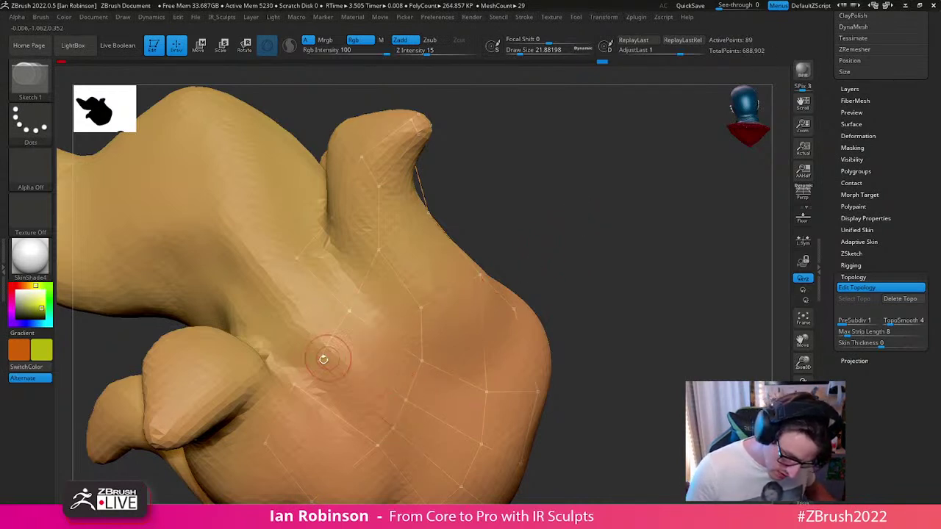
# Step: Preview the adaptive skin of the new topology and return to editing the points
pyautogui.moveTo(625, 310); pyautogui.dragTo(463, 358)
pyautogui.press('a')
pyautogui.press('a')
# Step: Draw more faces along the crease beside the small lower tongue and shift the newest point to even their shape
pyautogui.keyDown('ctrl'); pyautogui.moveTo(463, 358); pyautogui.dragTo(386, 385, button='right'); pyautogui.keyUp('ctrl')
pyautogui.moveTo(386, 386); pyautogui.dragTo(393, 305)
pyautogui.click(391, 317)
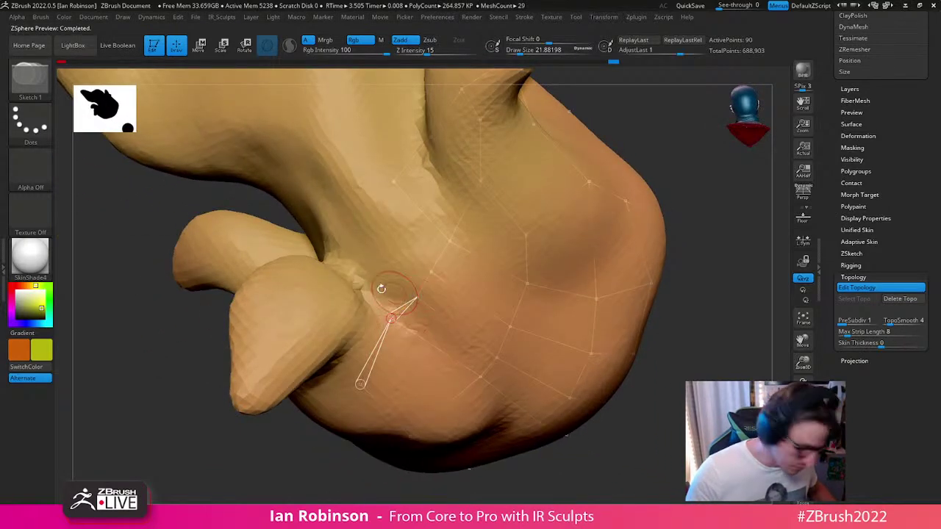
pyautogui.click(358, 285)
pyautogui.click(371, 247)
pyautogui.click(417, 297)
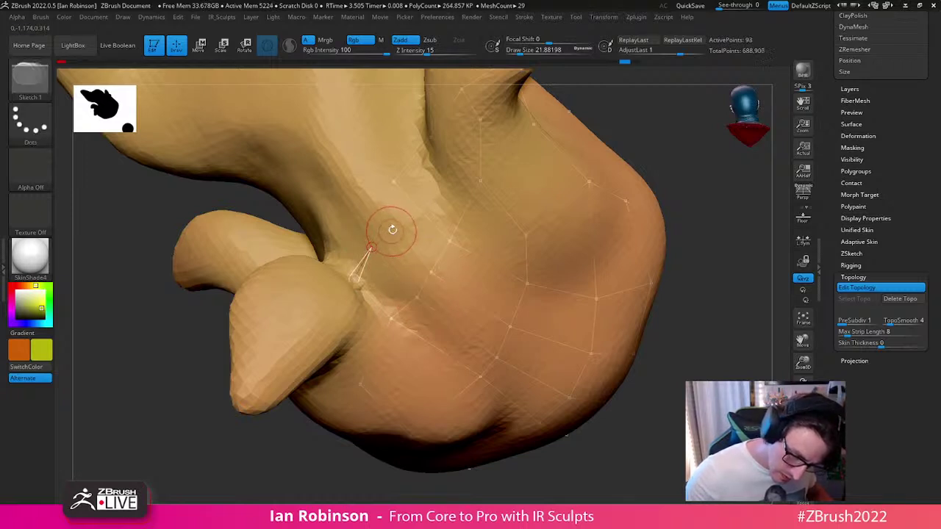
pyautogui.click(394, 182)
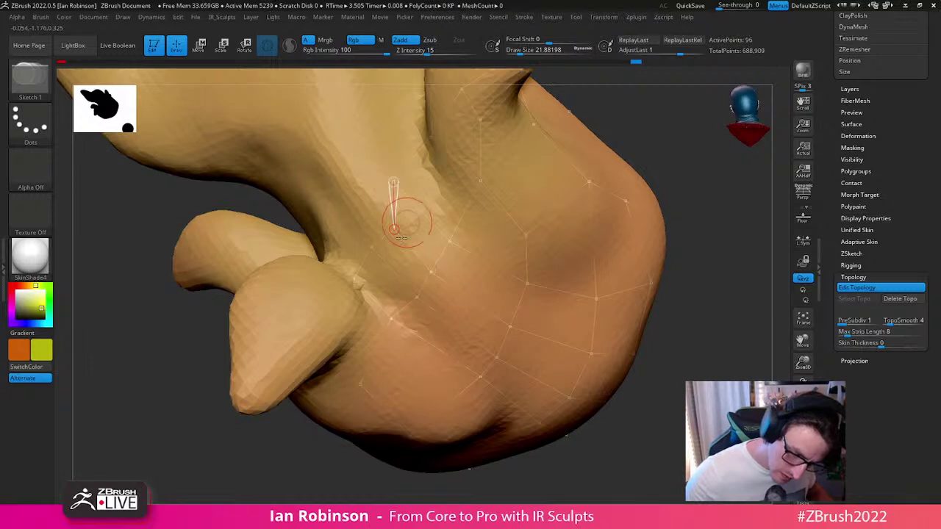
pyautogui.press('w')
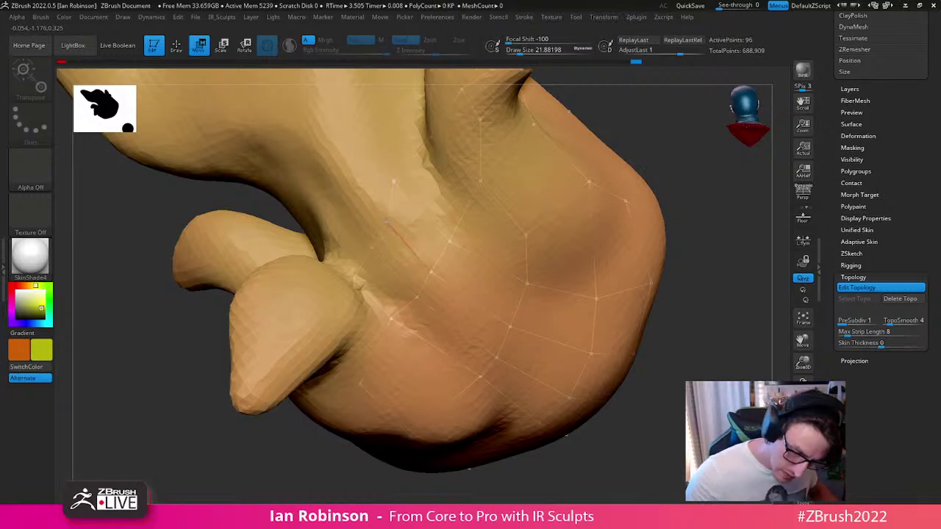
pyautogui.moveTo(427, 216)
pyautogui.mouseDown(button='right')
pyautogui.moveTo(447, 258)
pyautogui.moveTo(430, 312)
pyautogui.moveTo(410, 296)
pyautogui.mouseUp(button='right')
# Step: Draw points from the flame tongue's base across its back side to start a second strip toward the tip
pyautogui.click(395, 299)
pyautogui.press('q')
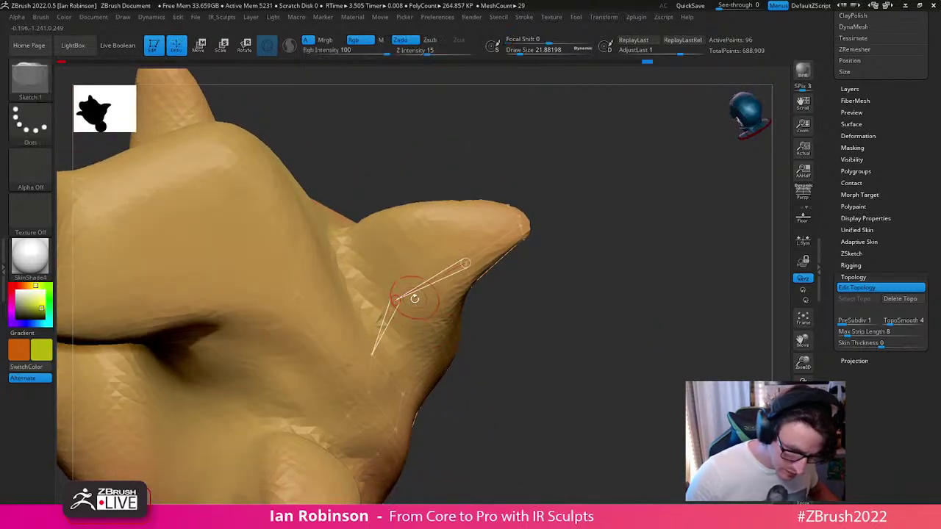
pyautogui.click(369, 258)
pyautogui.click(449, 223)
pyautogui.moveTo(568, 188); pyautogui.dragTo(481, 330)
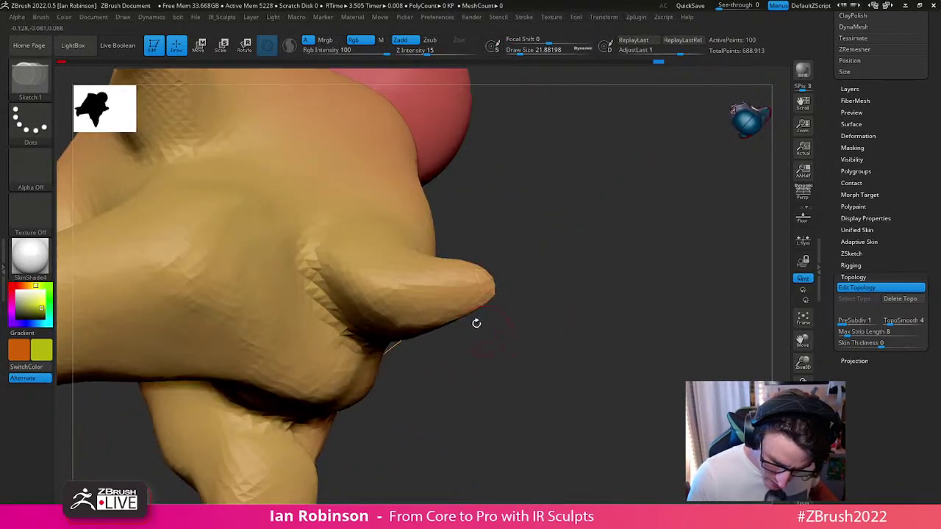
pyautogui.moveTo(500, 275); pyautogui.dragTo(474, 278)
# Step: Add points near the tongue's tip and along its underside, undoing one misplaced point
pyautogui.moveTo(412, 298)
pyautogui.mouseDown()
pyautogui.moveTo(613, 290)
pyautogui.moveTo(541, 289)
pyautogui.moveTo(532, 366)
pyautogui.moveTo(472, 351)
pyautogui.mouseUp()
pyautogui.click(429, 286)
pyautogui.hotkey('ctrl', 'z')
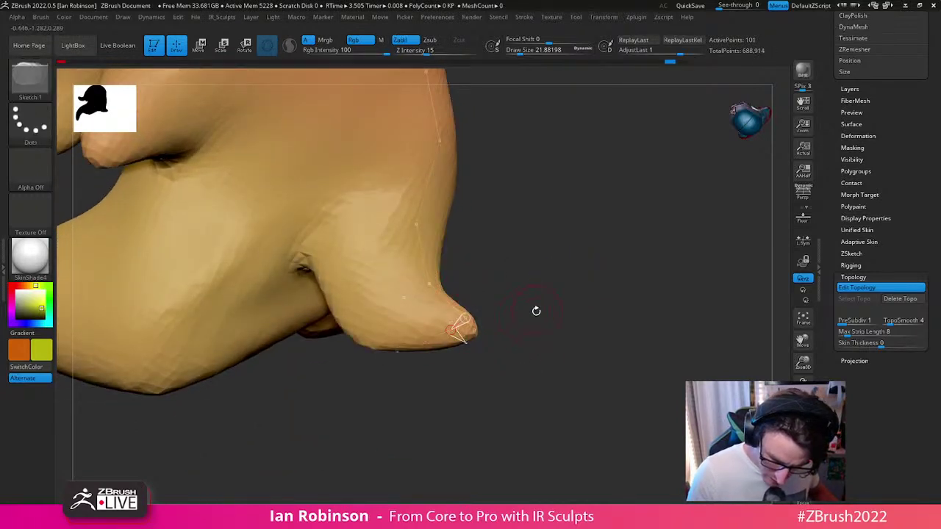
pyautogui.moveTo(534, 303)
pyautogui.mouseDown()
pyautogui.moveTo(548, 269)
pyautogui.moveTo(527, 275)
pyautogui.moveTo(553, 297)
pyautogui.moveTo(463, 323)
pyautogui.mouseUp()
pyautogui.click(417, 304)
pyautogui.moveTo(552, 294)
pyautogui.mouseDown()
pyautogui.moveTo(560, 302)
pyautogui.moveTo(554, 273)
pyautogui.moveTo(546, 319)
pyautogui.moveTo(570, 264)
pyautogui.moveTo(563, 214)
pyautogui.moveTo(544, 184)
pyautogui.moveTo(484, 280)
pyautogui.moveTo(420, 347)
pyautogui.moveTo(411, 339)
pyautogui.moveTo(393, 414)
pyautogui.moveTo(409, 473)
pyautogui.moveTo(447, 477)
pyautogui.moveTo(477, 342)
pyautogui.moveTo(465, 331)
pyautogui.moveTo(471, 427)
pyautogui.moveTo(458, 412)
pyautogui.moveTo(471, 404)
pyautogui.moveTo(460, 417)
pyautogui.moveTo(445, 323)
pyautogui.mouseUp()
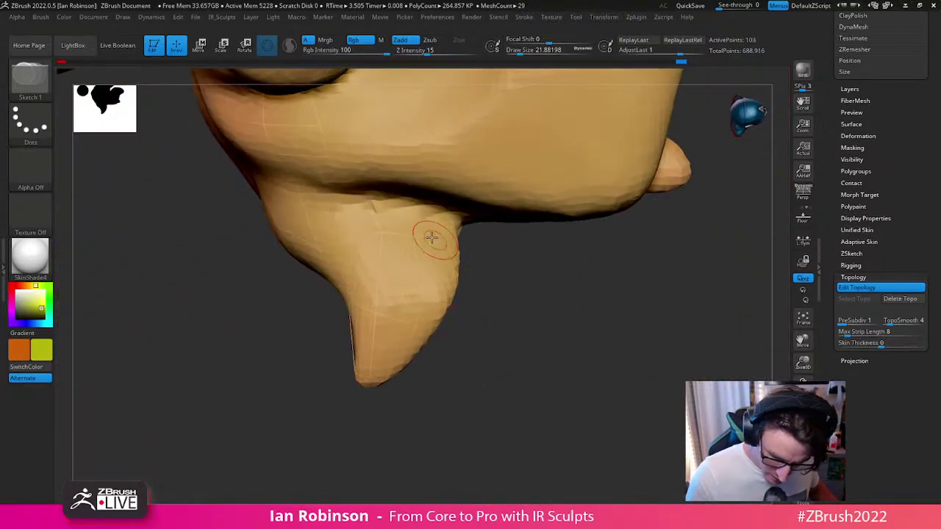
# Step: Fill the underside of the flame tongue with connected points from its base to the tip, undoing one wrong link
pyautogui.click(431, 239)
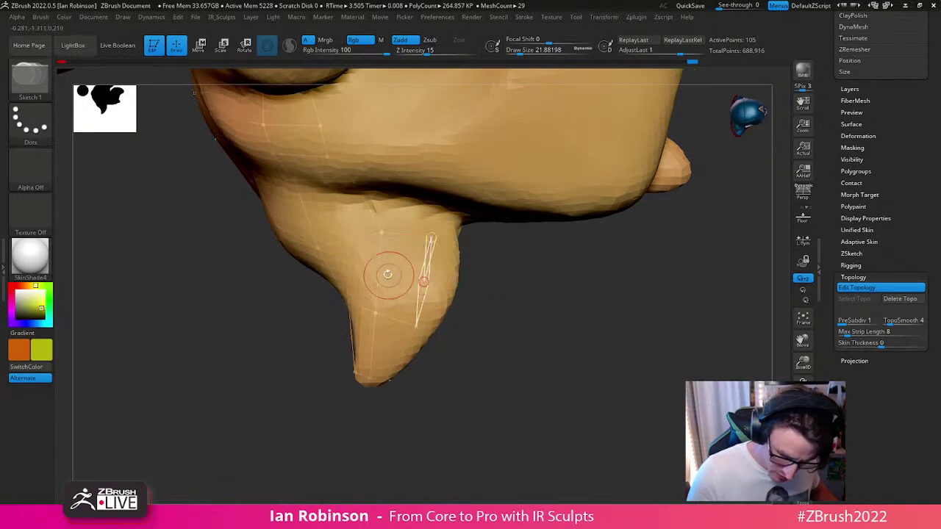
pyautogui.moveTo(514, 324); pyautogui.dragTo(562, 327)
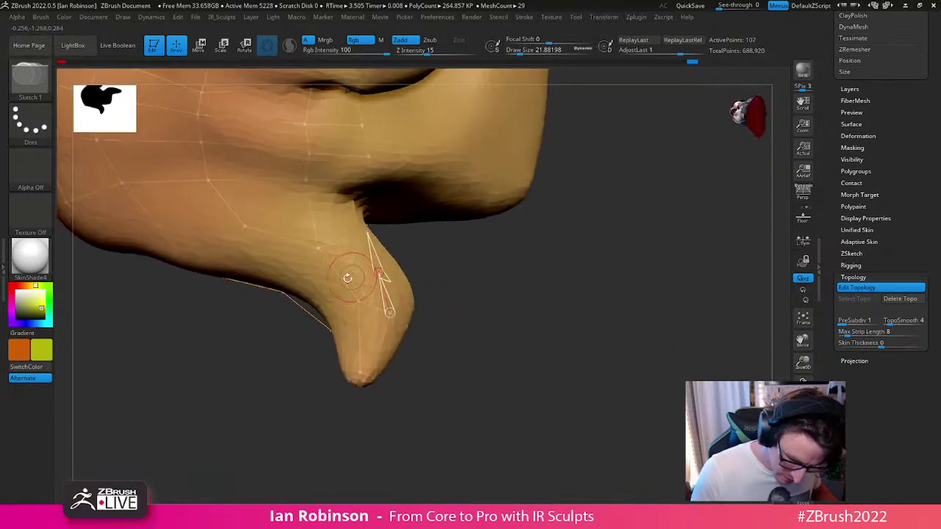
pyautogui.moveTo(316, 345); pyautogui.dragTo(412, 297)
pyautogui.click(364, 371)
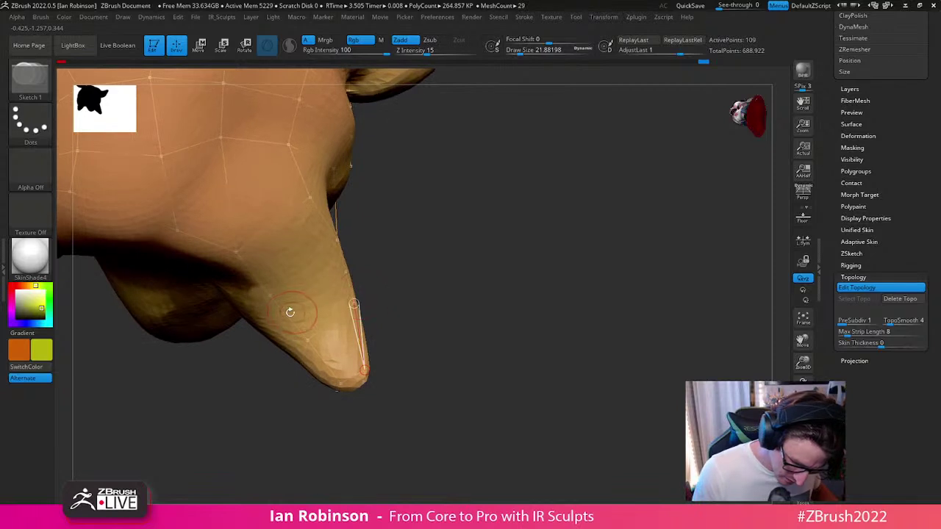
pyautogui.hotkey('ctrl', 'z')
pyautogui.moveTo(357, 288); pyautogui.dragTo(260, 345)
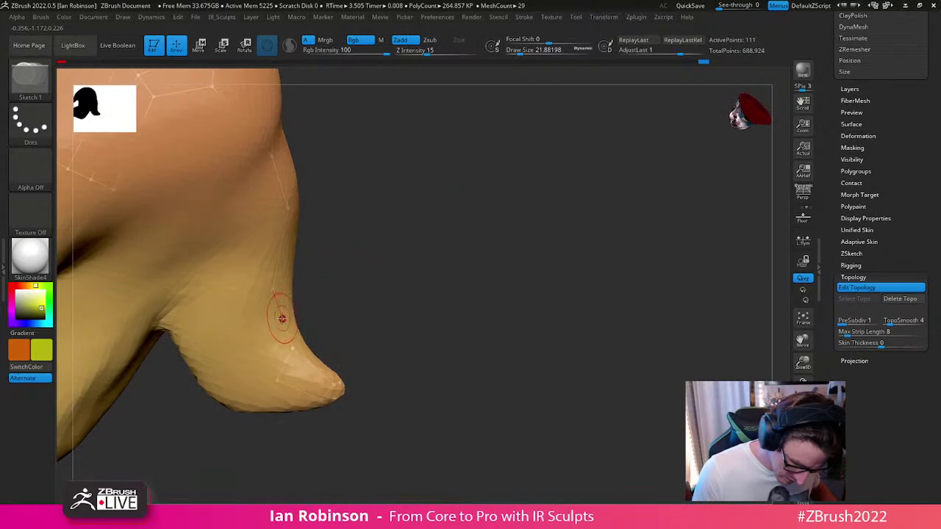
pyautogui.moveTo(448, 292)
pyautogui.mouseDown()
pyautogui.moveTo(485, 286)
pyautogui.moveTo(397, 345)
pyautogui.moveTo(367, 309)
pyautogui.moveTo(377, 261)
pyautogui.moveTo(397, 246)
pyautogui.moveTo(378, 218)
pyautogui.moveTo(374, 183)
pyautogui.moveTo(322, 318)
pyautogui.moveTo(330, 357)
pyautogui.moveTo(320, 337)
pyautogui.moveTo(330, 327)
pyautogui.moveTo(326, 304)
pyautogui.moveTo(276, 377)
pyautogui.moveTo(286, 373)
pyautogui.moveTo(284, 381)
pyautogui.mouseUp()
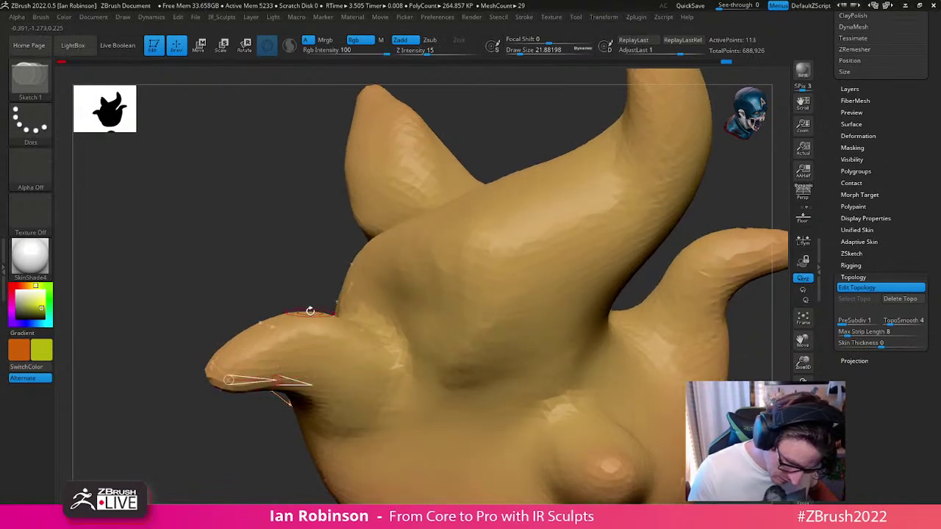
# Step: Draw points around the remaining side of the flame tongue's base and link them to the strip's lower corner
pyautogui.moveTo(313, 328); pyautogui.dragTo(318, 327)
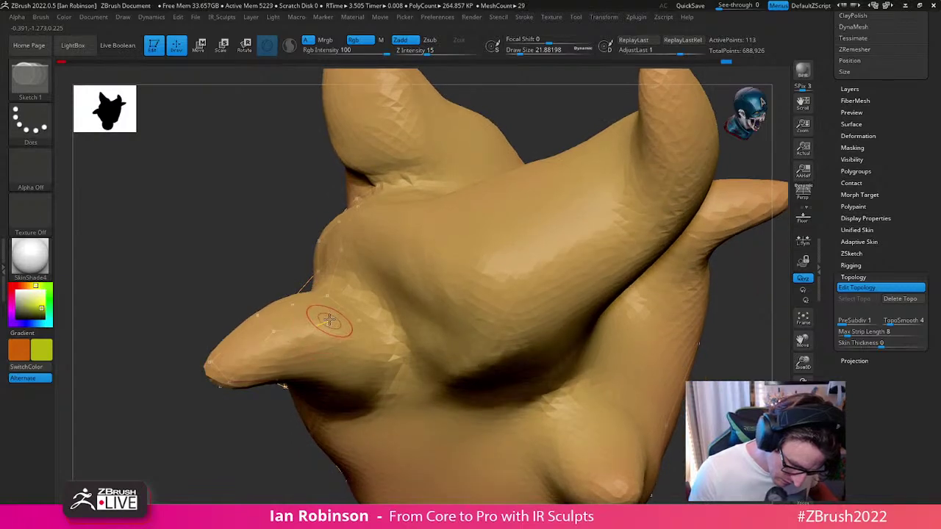
pyautogui.moveTo(320, 329); pyautogui.dragTo(322, 322)
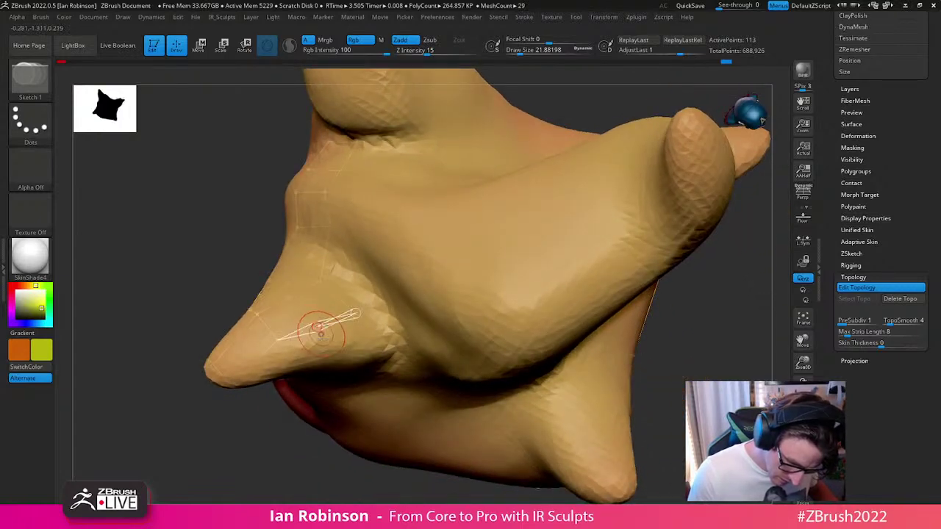
pyautogui.moveTo(321, 359); pyautogui.dragTo(277, 378)
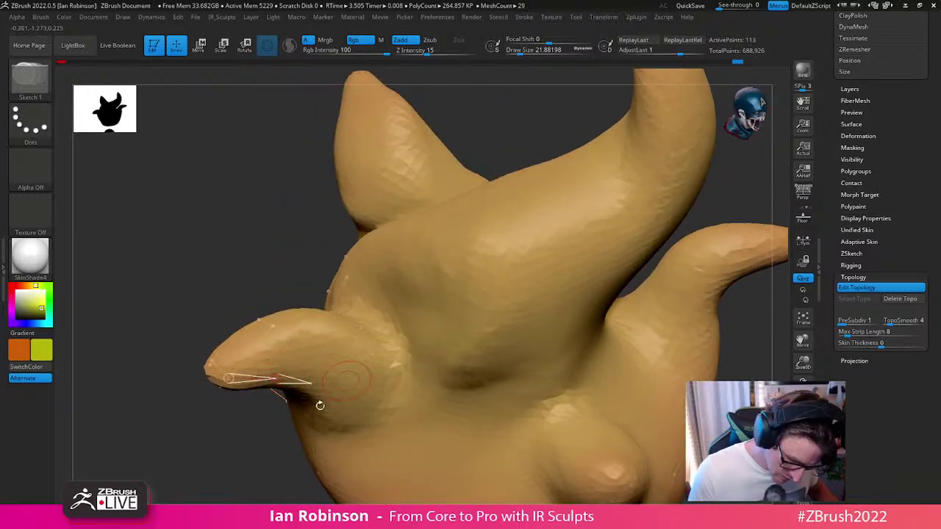
pyautogui.moveTo(288, 442)
pyautogui.mouseDown()
pyautogui.moveTo(495, 340)
pyautogui.moveTo(622, 238)
pyautogui.moveTo(458, 417)
pyautogui.moveTo(404, 285)
pyautogui.mouseUp()
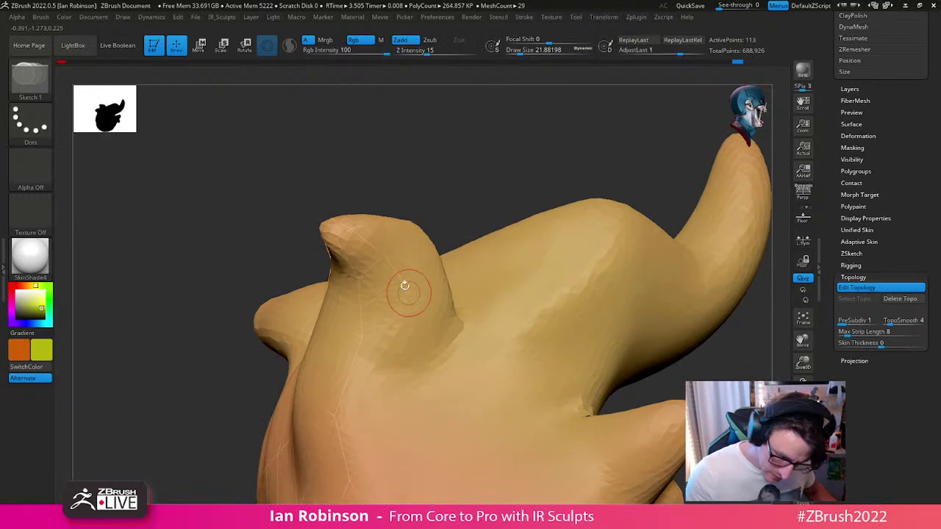
pyautogui.click(426, 321)
pyautogui.click(362, 337)
pyautogui.click(447, 366)
pyautogui.click(396, 405)
pyautogui.click(362, 338)
# Step: Continue the topology from the tongue's base down the flame's body and connect it to the existing lower faces
pyautogui.keyDown('alt'); pyautogui.moveTo(399, 373); pyautogui.dragTo(339, 276, button='right'); pyautogui.keyUp('alt')
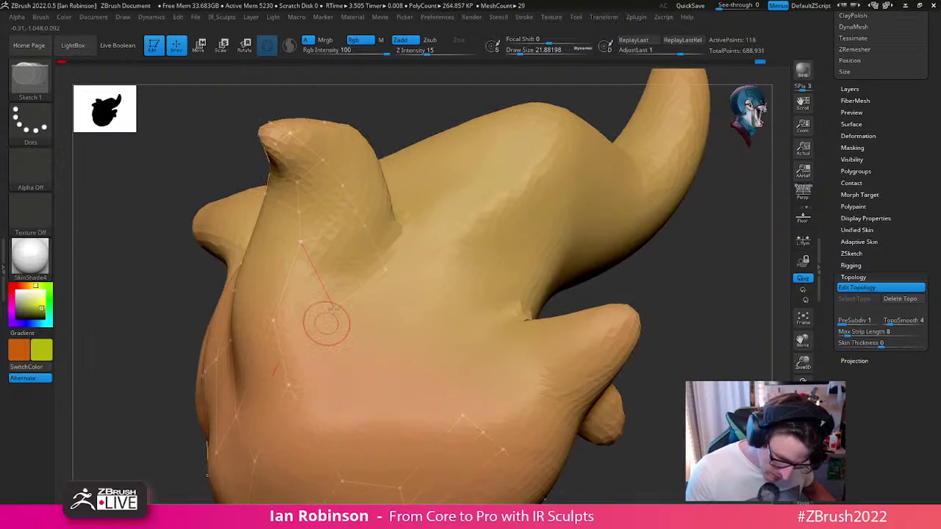
pyautogui.click(289, 385)
pyautogui.keyDown('alt'); pyautogui.moveTo(397, 327); pyautogui.dragTo(371, 297, button='right'); pyautogui.keyUp('alt')
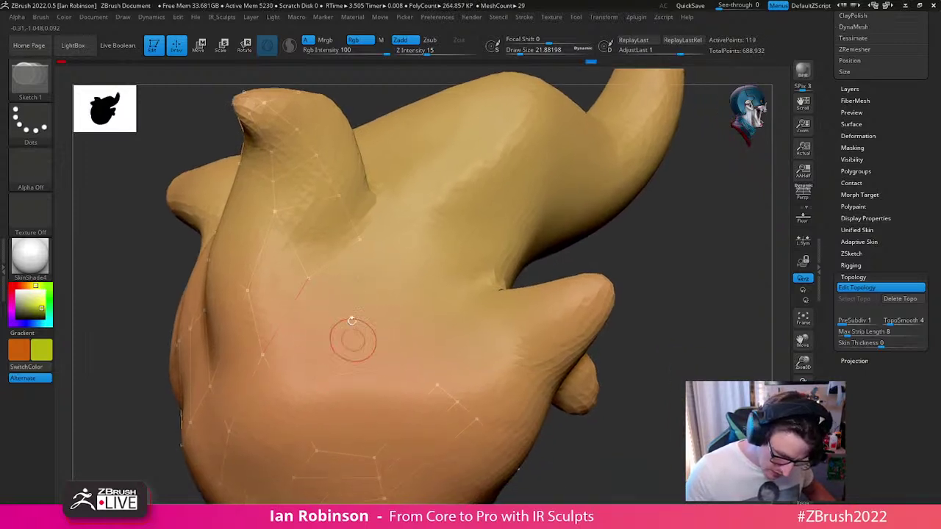
pyautogui.click(366, 396)
pyautogui.click(316, 449)
# Step: Draw a long four-sided face on the flame's body between the tongue's base and the lower row of points
pyautogui.moveTo(384, 382); pyautogui.dragTo(462, 344, button='right')
pyautogui.click(431, 385)
pyautogui.click(363, 391)
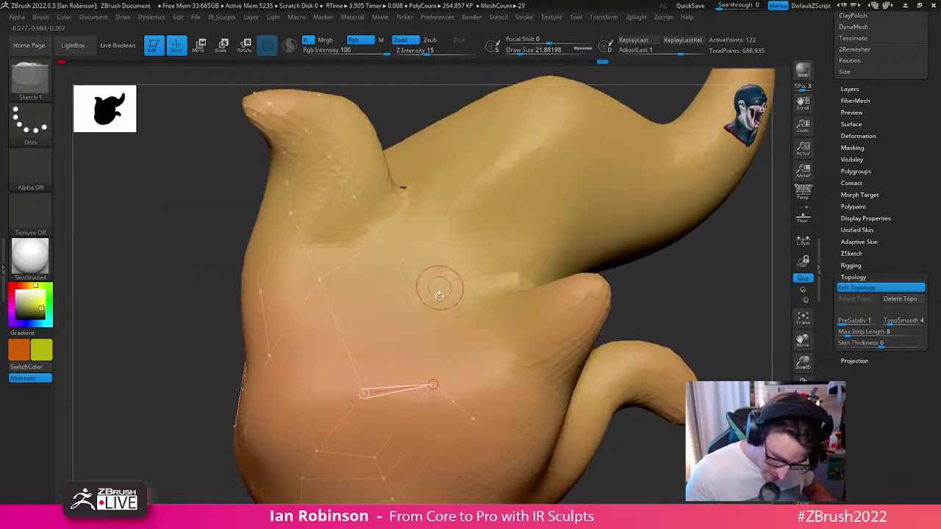
pyautogui.click(378, 239)
pyautogui.click(441, 381)
# Step: Link the tongue's base to the lower row to close the neighbouring long face on the flame's body, and switch to moving points
pyautogui.moveTo(444, 380)
pyautogui.mouseDown(button='right')
pyautogui.moveTo(689, 301)
pyautogui.moveTo(577, 336)
pyautogui.moveTo(530, 298)
pyautogui.moveTo(540, 304)
pyautogui.moveTo(588, 246)
pyautogui.moveTo(580, 277)
pyautogui.moveTo(510, 306)
pyautogui.mouseUp(button='right')
pyautogui.moveTo(628, 260); pyautogui.dragTo(492, 326, button='right')
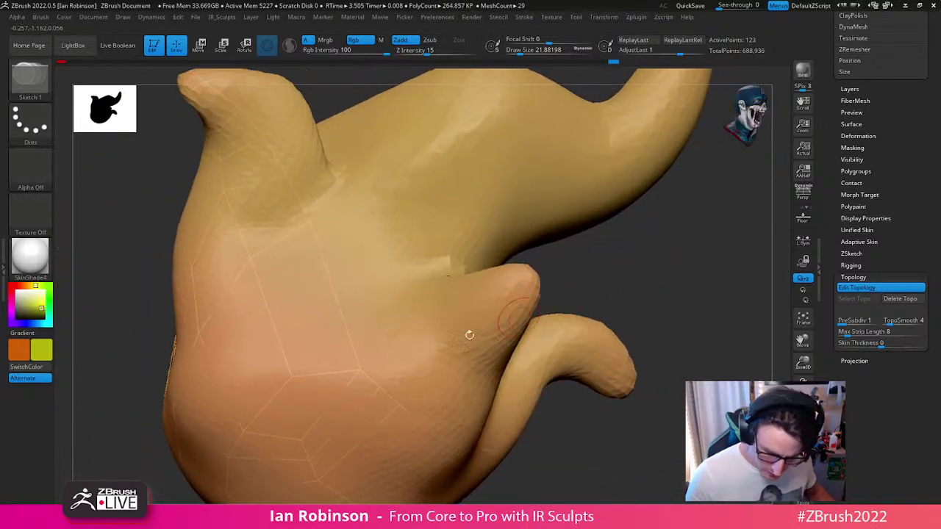
pyautogui.moveTo(397, 335); pyautogui.dragTo(294, 357, button='right')
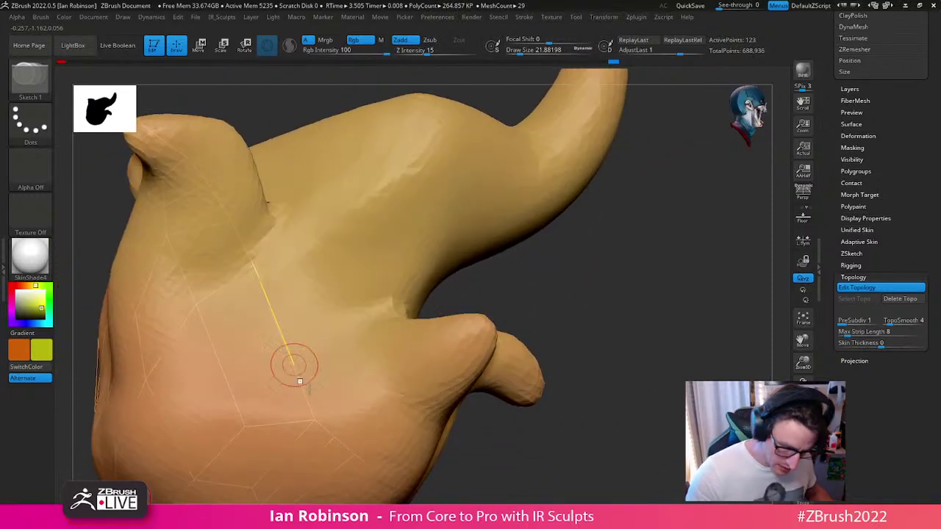
pyautogui.press('w')
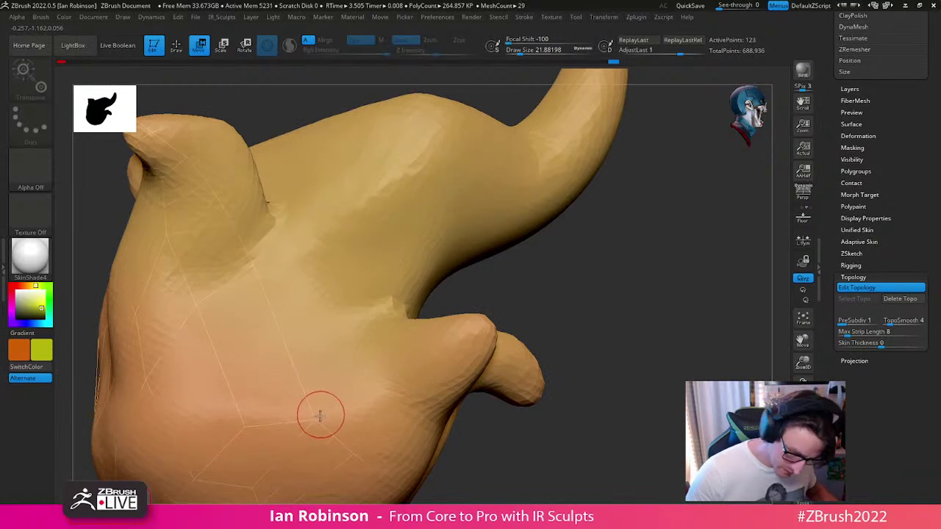
pyautogui.moveTo(620, 339)
pyautogui.keyDown('ctrl'); pyautogui.mouseDown(button='right')
pyautogui.moveTo(646, 247)
pyautogui.moveTo(657, 245)
pyautogui.moveTo(610, 303)
pyautogui.mouseUp(button='right'); pyautogui.keyUp('ctrl')
# Step: Preview the adaptive skin to check the drawn faces around the flame's body, and return to the topology view
pyautogui.press('a')
pyautogui.press('q')
pyautogui.hotkey('shift', 'd')
pyautogui.moveTo(609, 346)
pyautogui.mouseDown(button='right')
pyautogui.moveTo(632, 366)
pyautogui.moveTo(588, 366)
pyautogui.moveTo(302, 289)
pyautogui.moveTo(275, 309)
pyautogui.moveTo(370, 395)
pyautogui.moveTo(399, 397)
pyautogui.moveTo(407, 305)
pyautogui.moveTo(388, 265)
pyautogui.moveTo(366, 313)
pyautogui.moveTo(456, 242)
pyautogui.moveTo(559, 135)
pyautogui.moveTo(670, 211)
pyautogui.moveTo(693, 212)
pyautogui.moveTo(410, 381)
pyautogui.mouseUp(button='right')
pyautogui.moveTo(640, 283); pyautogui.dragTo(647, 275, button='right')
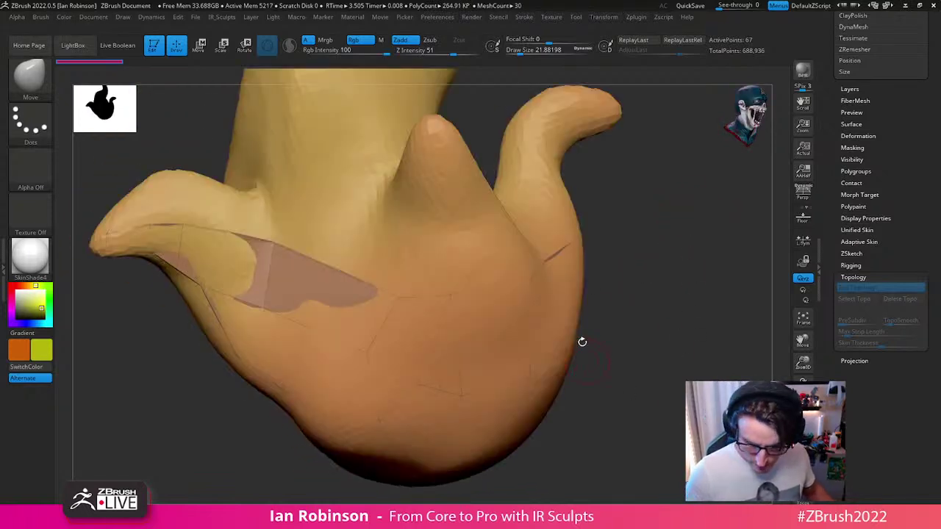
pyautogui.moveTo(582, 340)
pyautogui.mouseDown(button='right')
pyautogui.moveTo(546, 311)
pyautogui.moveTo(592, 289)
pyautogui.moveTo(578, 273)
pyautogui.moveTo(580, 292)
pyautogui.mouseUp(button='right')
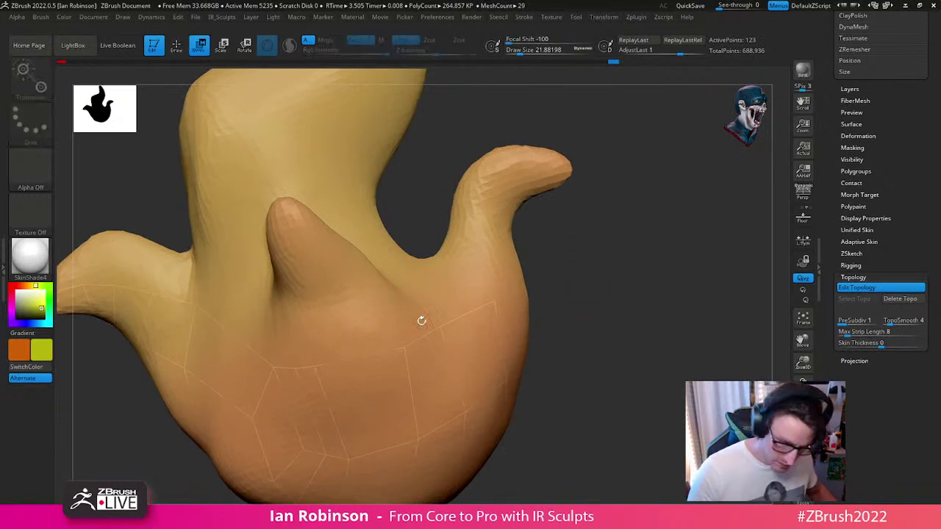
# Step: Draw linked points from the upper body row around the small tongue's base and up along the tongue
pyautogui.click(404, 347)
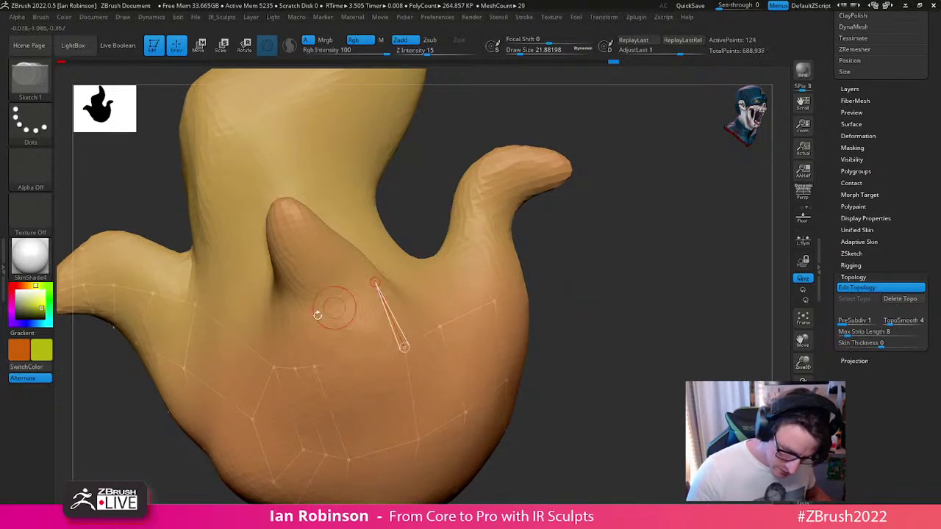
pyautogui.click(315, 366)
pyautogui.moveTo(395, 290); pyautogui.dragTo(371, 294, button='right')
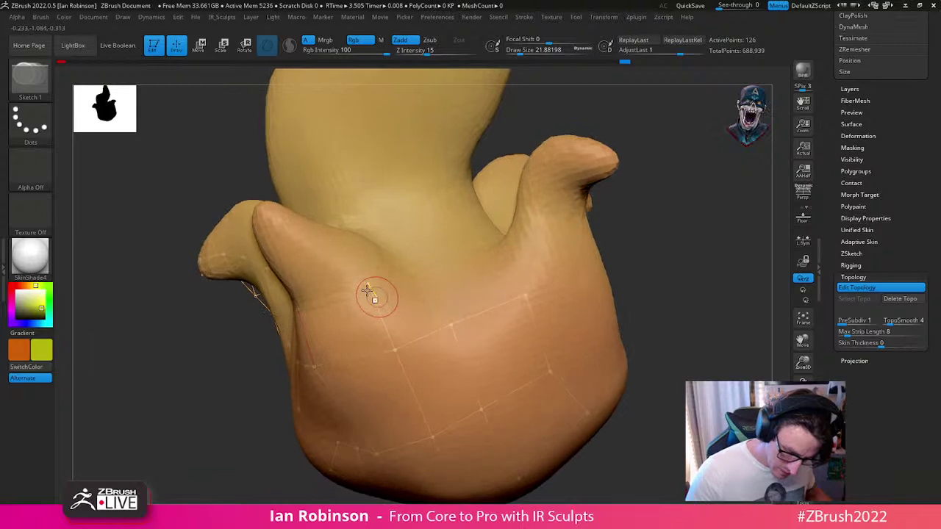
pyautogui.click(303, 232)
pyautogui.click(278, 260)
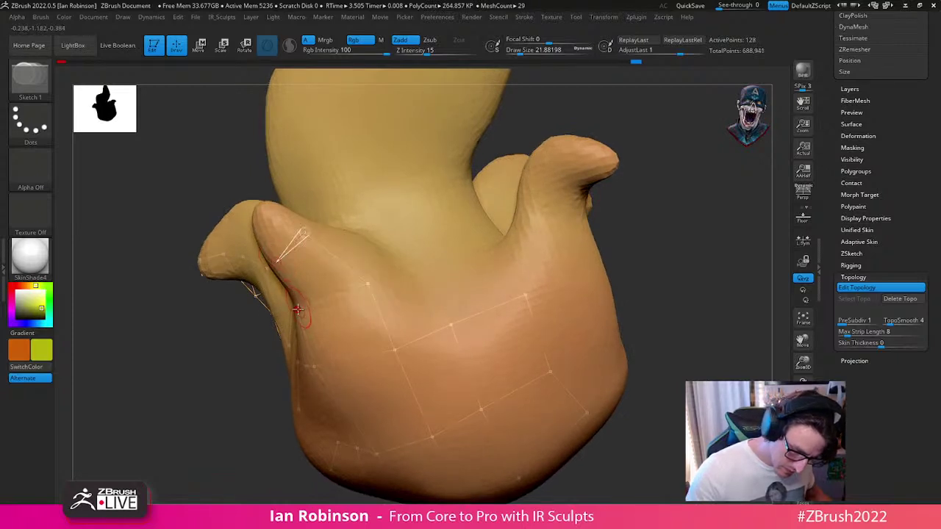
# Step: Add a four-sided face beside the small tongue's base, above the existing body row
pyautogui.moveTo(674, 191); pyautogui.dragTo(644, 233)
pyautogui.click(426, 362)
pyautogui.click(406, 302)
pyautogui.click(343, 321)
pyautogui.keyDown('alt'); pyautogui.moveTo(513, 329); pyautogui.dragTo(444, 368, button='right'); pyautogui.keyUp('alt')
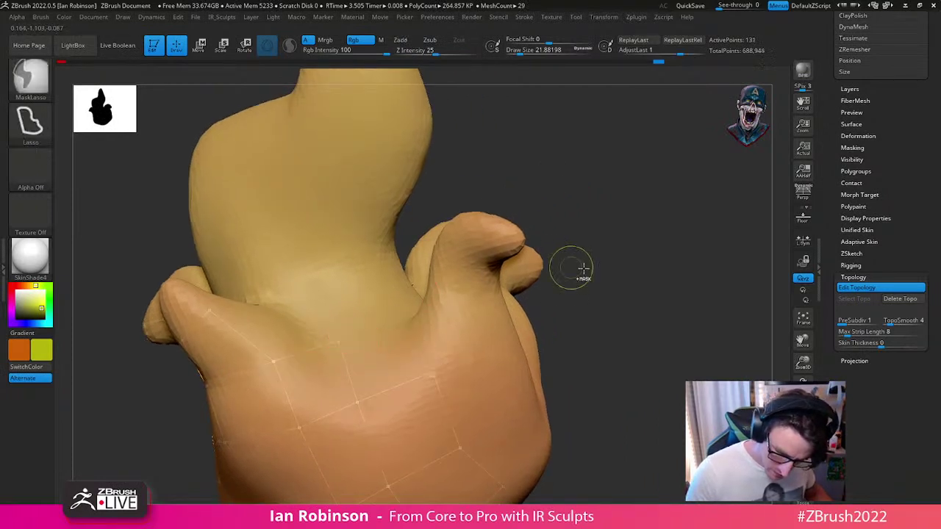
# Step: Continue the row of faces from the small tongue across the flame's body toward the next tongue
pyautogui.moveTo(624, 262); pyautogui.dragTo(514, 291, button='right')
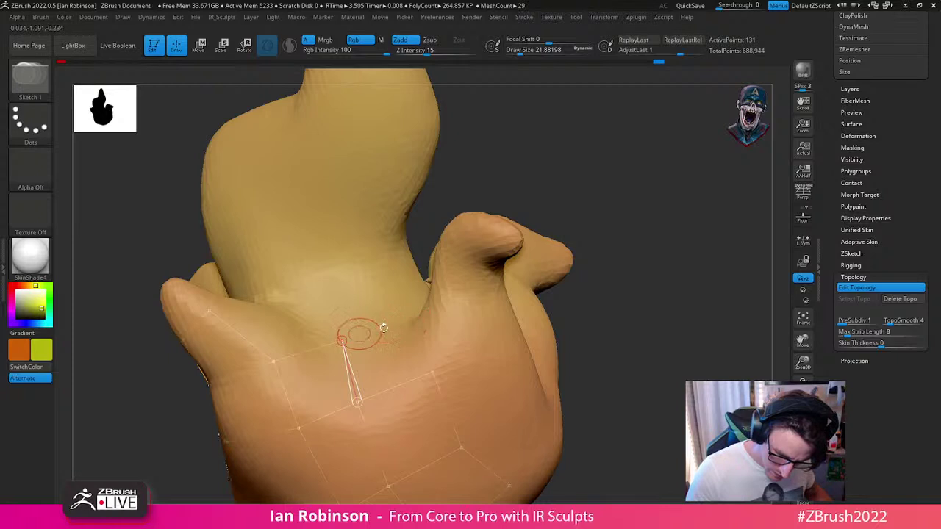
pyautogui.click(412, 313)
pyautogui.moveTo(599, 262); pyautogui.dragTo(609, 271)
pyautogui.click(372, 356)
pyautogui.moveTo(546, 288); pyautogui.dragTo(465, 325)
pyautogui.click(373, 357)
pyautogui.moveTo(548, 296); pyautogui.dragTo(470, 316)
pyautogui.click(461, 310)
pyautogui.click(488, 377)
pyautogui.click(410, 426)
# Step: Extend the connected faces past the base of the next tongue and along the body's upper row
pyautogui.moveTo(621, 314)
pyautogui.keyDown('alt'); pyautogui.mouseDown()
pyautogui.moveTo(575, 283)
pyautogui.moveTo(414, 331)
pyautogui.mouseUp(); pyautogui.keyUp('alt')
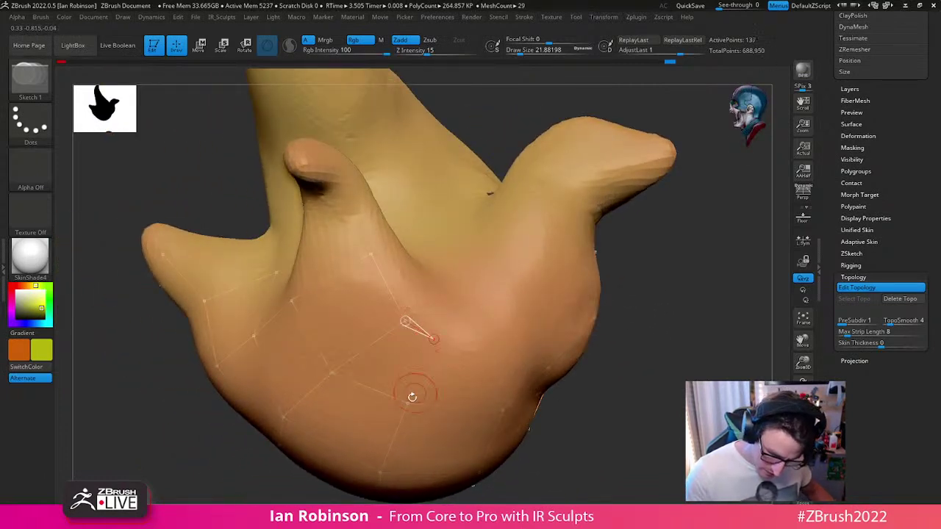
pyautogui.moveTo(514, 388)
pyautogui.mouseDown()
pyautogui.moveTo(569, 336)
pyautogui.moveTo(408, 351)
pyautogui.mouseUp()
pyautogui.click(427, 344)
pyautogui.click(455, 391)
pyautogui.keyDown('alt'); pyautogui.moveTo(470, 301); pyautogui.dragTo(419, 341, button='right'); pyautogui.keyUp('alt')
pyautogui.click(378, 381)
pyautogui.click(432, 343)
pyautogui.click(462, 381)
pyautogui.click(454, 305)
pyautogui.click(483, 316)
# Step: Draw a strip of four-sided faces across the dip between the two neighbouring tongues, joining both tongue bases
pyautogui.moveTo(581, 181)
pyautogui.mouseDown()
pyautogui.moveTo(572, 247)
pyautogui.moveTo(573, 220)
pyautogui.moveTo(563, 213)
pyautogui.moveTo(590, 251)
pyautogui.moveTo(501, 313)
pyautogui.mouseUp()
pyautogui.click(448, 346)
pyautogui.click(401, 312)
pyautogui.click(384, 336)
pyautogui.click(432, 390)
pyautogui.click(354, 366)
pyautogui.click(376, 430)
pyautogui.click(312, 385)
pyautogui.click(320, 451)
pyautogui.click(263, 389)
pyautogui.click(244, 445)
pyautogui.click(252, 384)
pyautogui.click(218, 424)
pyautogui.click(226, 335)
pyautogui.click(193, 354)
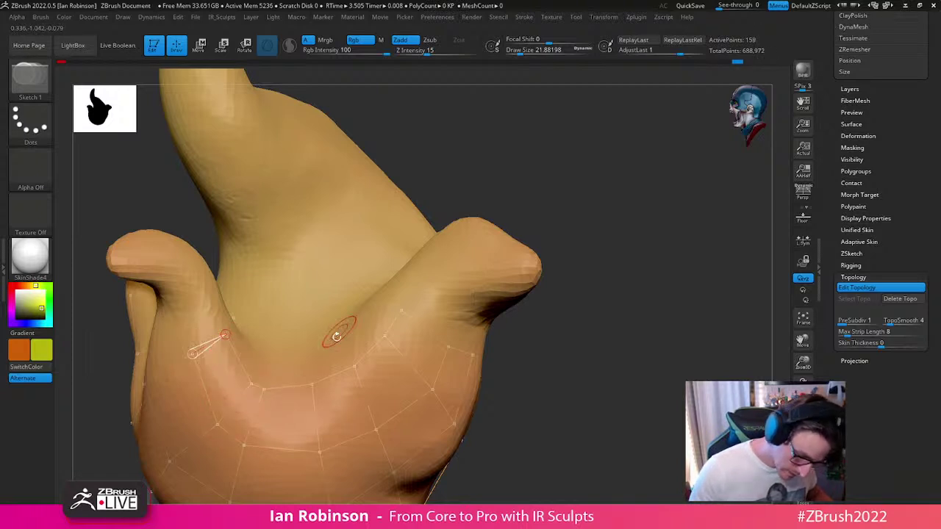
# Step: Draw another strip of four-sided faces across the following dip, up to the base of the next tongue
pyautogui.moveTo(281, 340); pyautogui.dragTo(276, 348, button='right')
pyautogui.click(249, 317)
pyautogui.click(273, 347)
pyautogui.click(247, 387)
pyautogui.click(285, 351)
pyautogui.click(260, 394)
pyautogui.click(301, 343)
pyautogui.click(303, 393)
pyautogui.click(323, 339)
pyautogui.click(337, 383)
pyautogui.click(342, 327)
pyautogui.click(362, 358)
pyautogui.click(359, 308)
pyautogui.click(380, 332)
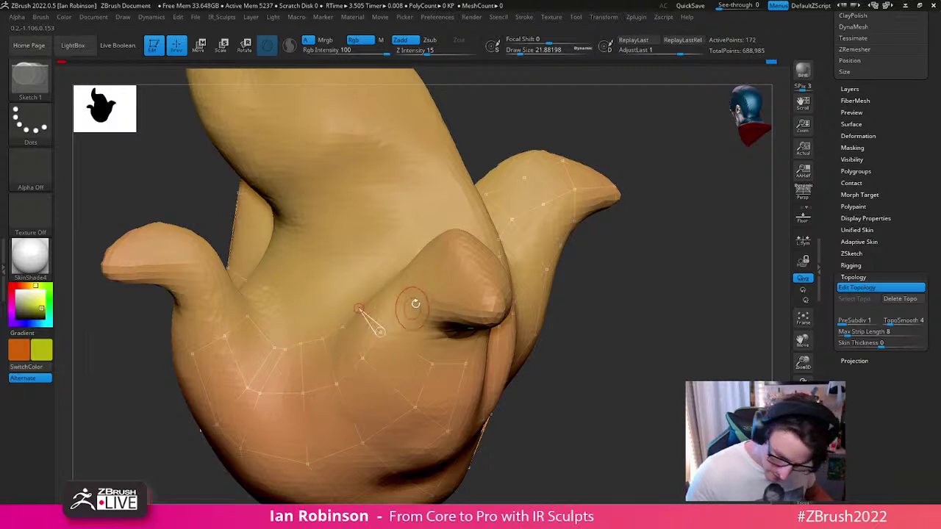
# Step: Link points across the underside of the tongue's base, undoing the wrong links made on the way
pyautogui.click(397, 303)
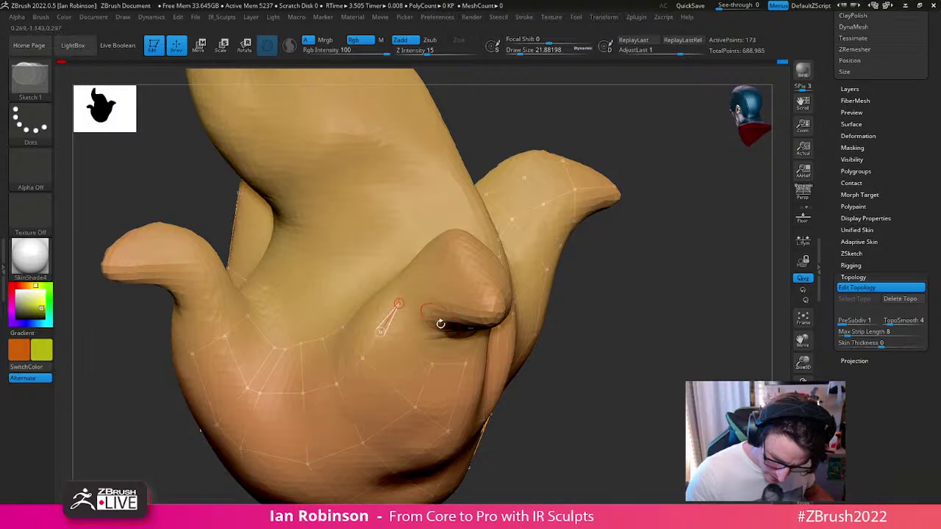
pyautogui.click(437, 339)
pyautogui.moveTo(545, 288); pyautogui.dragTo(447, 302, button='right')
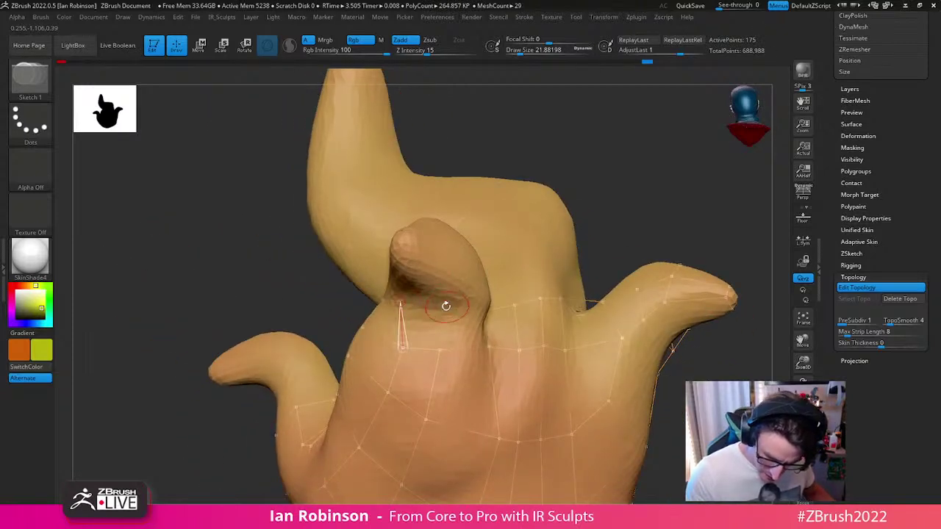
pyautogui.click(443, 343)
pyautogui.click(445, 344)
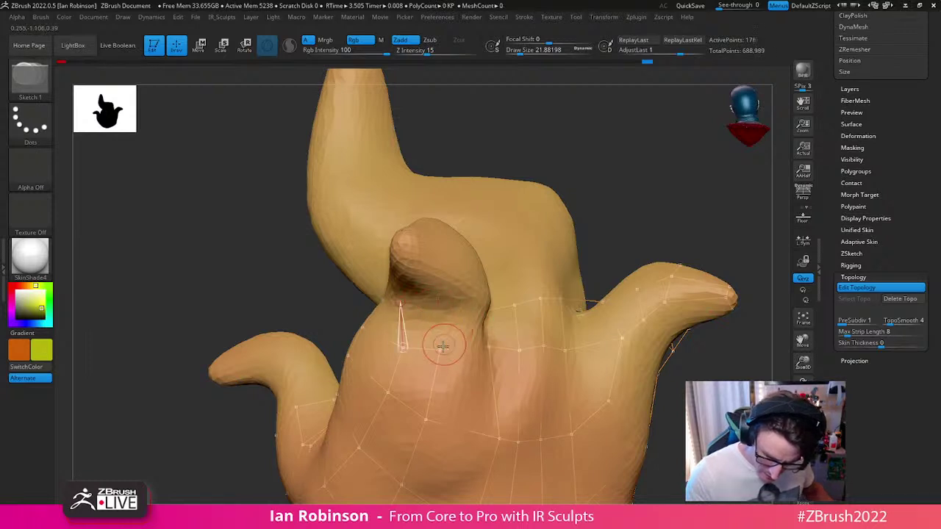
pyautogui.hotkey('ctrl', 'z')
pyautogui.hotkey('ctrl', 'z')
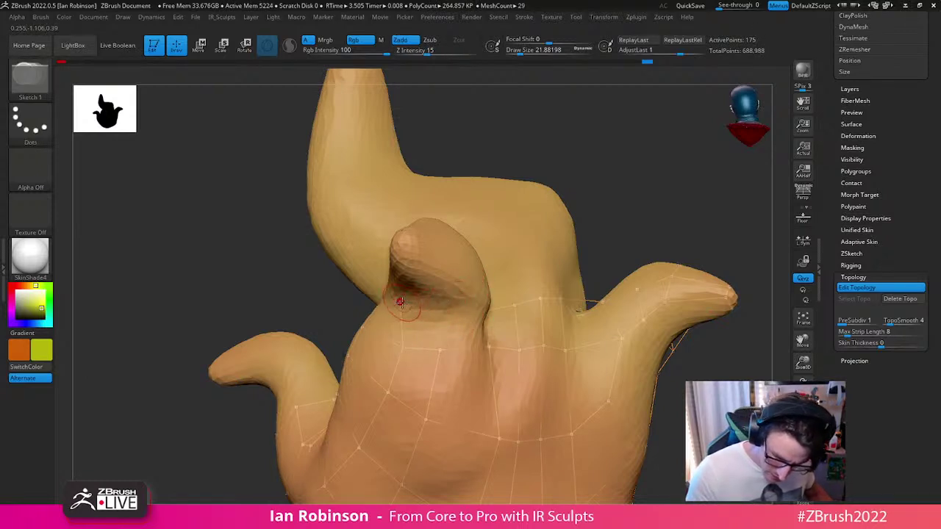
pyautogui.moveTo(448, 326)
pyautogui.mouseDown()
pyautogui.moveTo(466, 273)
pyautogui.moveTo(405, 322)
pyautogui.mouseUp()
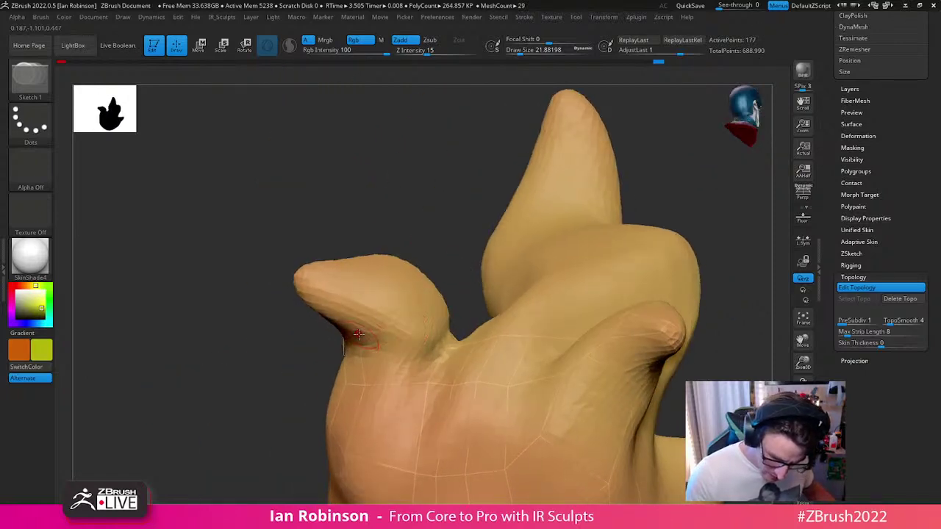
# Step: Carry the topology up from the crease onto the tongue's side with linked points around its base
pyautogui.click(428, 382)
pyautogui.moveTo(427, 378); pyautogui.dragTo(457, 336, button='right')
pyautogui.click(444, 311)
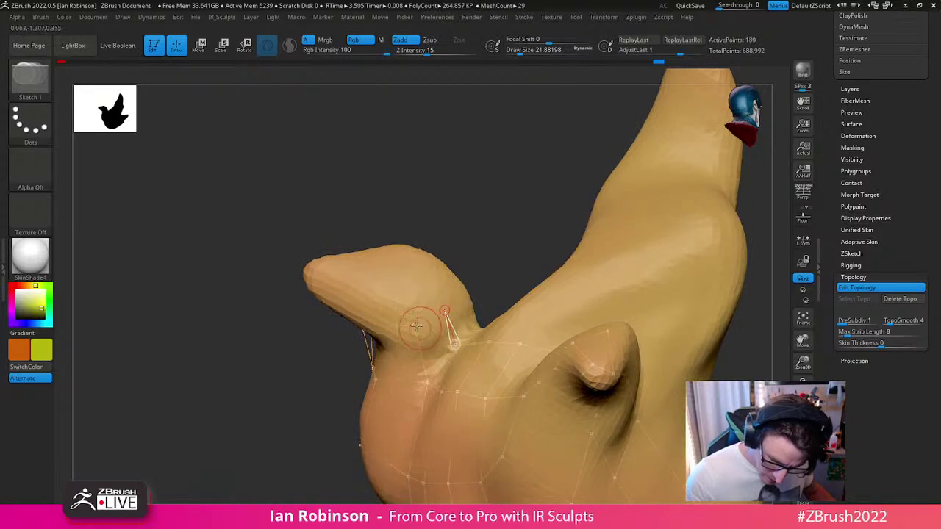
pyautogui.click(425, 310)
pyautogui.moveTo(424, 310); pyautogui.dragTo(473, 340, button='right')
pyautogui.moveTo(474, 339); pyautogui.dragTo(478, 341)
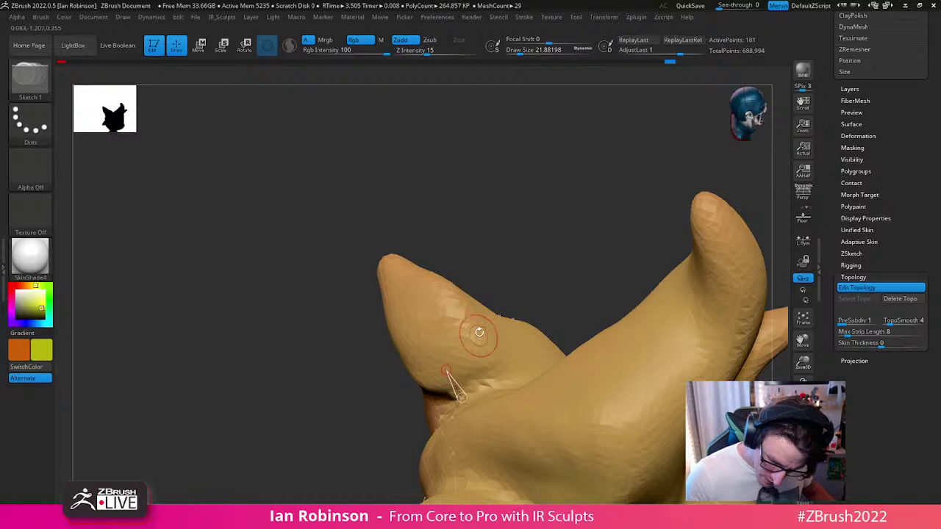
pyautogui.click(500, 365)
pyautogui.click(491, 389)
pyautogui.click(474, 400)
# Step: Place linked points on the far side of the tongue, starting from the corner in its base crease
pyautogui.moveTo(474, 393); pyautogui.dragTo(482, 394, button='right')
pyautogui.moveTo(483, 394); pyautogui.dragTo(488, 392)
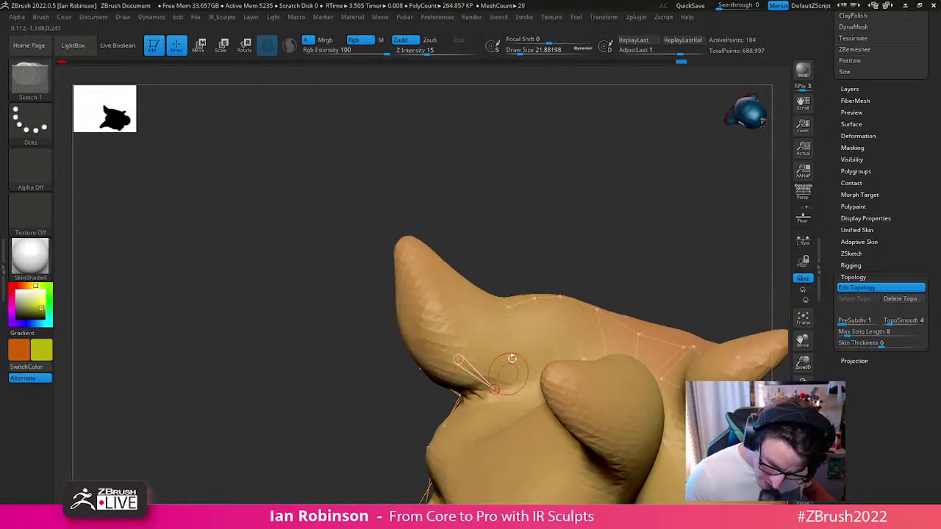
pyautogui.moveTo(519, 364)
pyautogui.mouseDown(button='right')
pyautogui.moveTo(508, 404)
pyautogui.moveTo(515, 370)
pyautogui.mouseUp(button='right')
pyautogui.moveTo(516, 370); pyautogui.dragTo(527, 381)
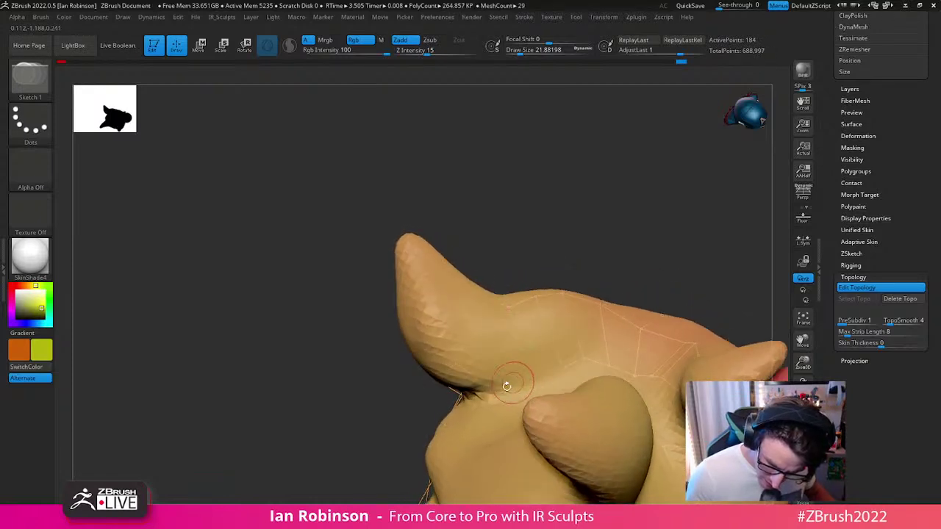
pyautogui.click(494, 391)
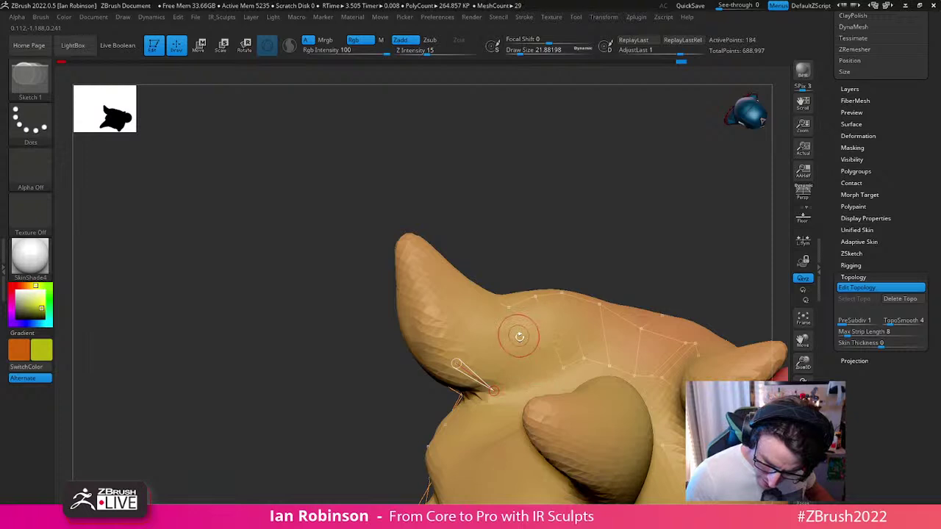
pyautogui.click(509, 332)
pyautogui.click(467, 322)
pyautogui.moveTo(497, 315); pyautogui.dragTo(511, 324, button='right')
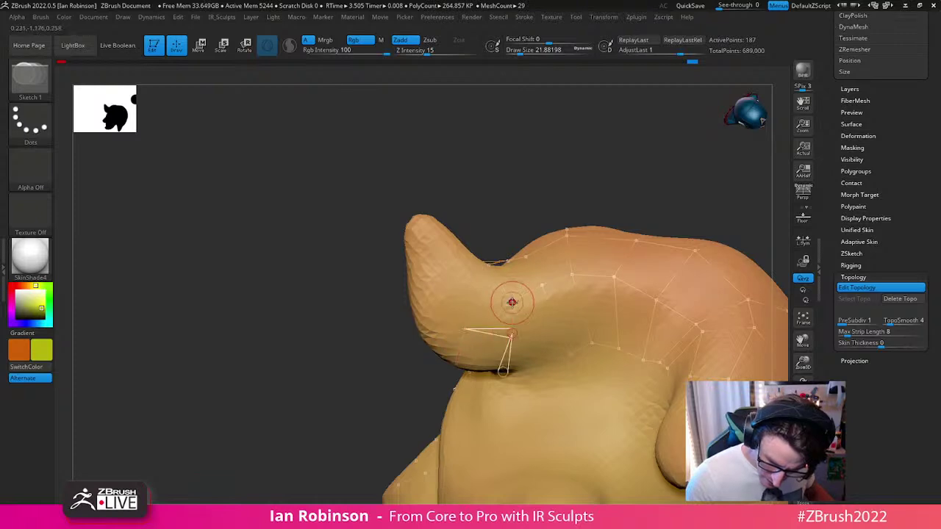
# Step: Close a four-sided face on the tongue's far side, undoing the wrong points and links
pyautogui.click(468, 294)
pyautogui.hotkey('ctrl', 'z')
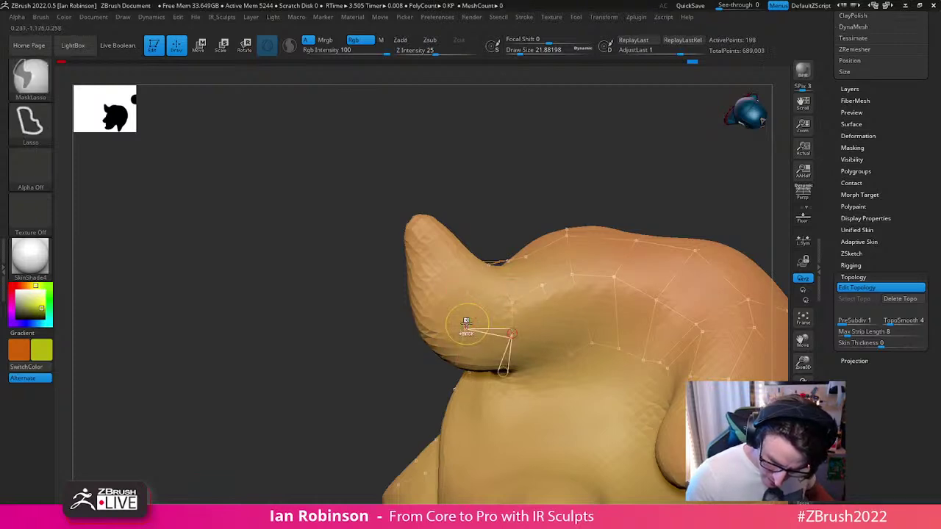
pyautogui.click(465, 329)
pyautogui.click(470, 289)
pyautogui.click(514, 324)
pyautogui.hotkey('ctrl', 'z')
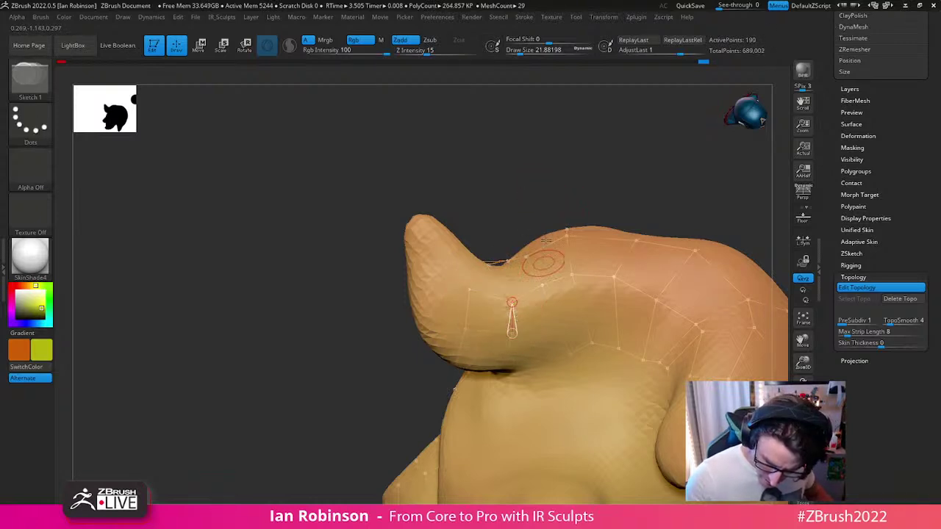
# Step: Continue the faces over the top of the tongue toward its tip
pyautogui.moveTo(548, 191); pyautogui.dragTo(447, 320)
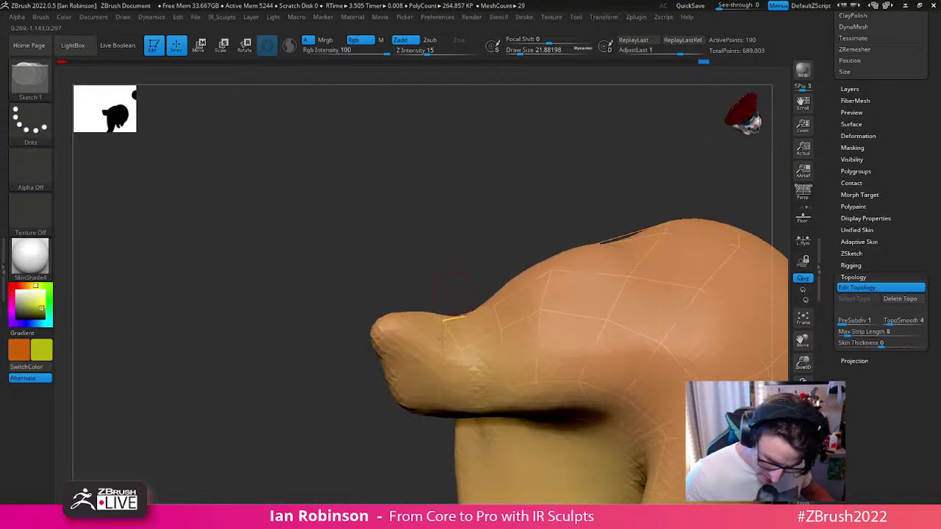
pyautogui.moveTo(450, 256); pyautogui.dragTo(443, 315)
pyautogui.keyDown('ctrl'); pyautogui.click(442, 319); pyautogui.keyUp('ctrl')
pyautogui.click(415, 332)
pyautogui.moveTo(415, 265)
pyautogui.mouseDown()
pyautogui.moveTo(441, 164)
pyautogui.moveTo(574, 204)
pyautogui.mouseUp()
# Step: Preview the adaptive skin and isolate it from the other subtools to show only the new low-poly mesh
pyautogui.press('a')
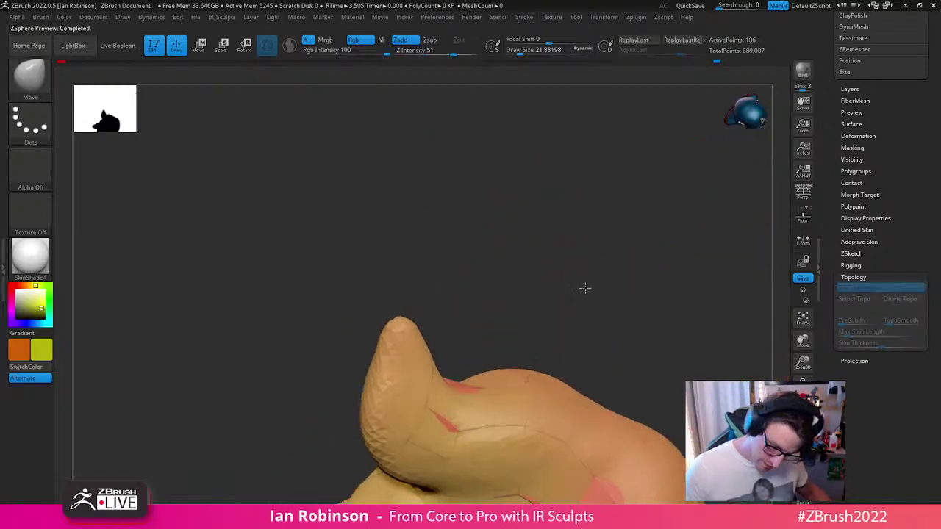
pyautogui.press('a')
pyautogui.keyDown('alt'); pyautogui.moveTo(581, 277); pyautogui.dragTo(555, 289); pyautogui.keyUp('alt')
pyautogui.moveTo(665, 246); pyautogui.dragTo(647, 301)
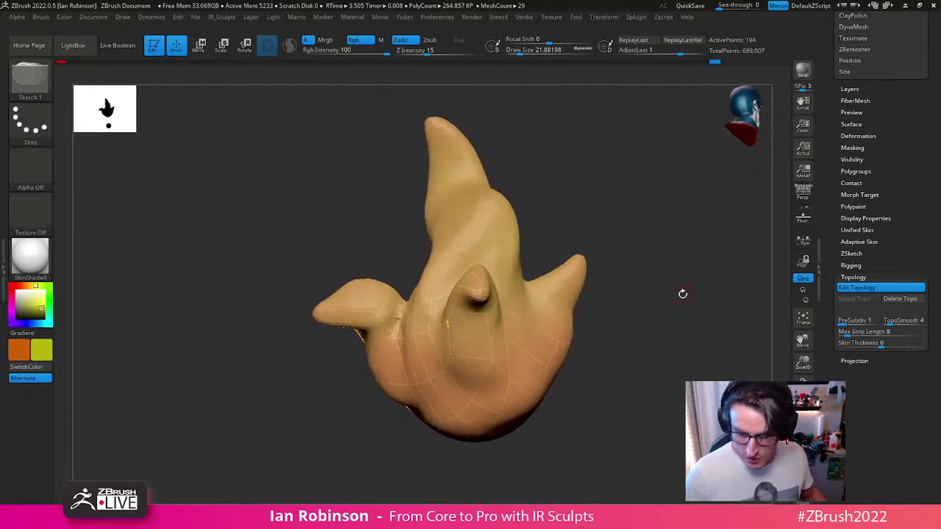
pyautogui.press('a')
pyautogui.moveTo(680, 313); pyautogui.dragTo(647, 316)
pyautogui.click(802, 476)
pyautogui.moveTo(683, 388); pyautogui.dragTo(635, 323)
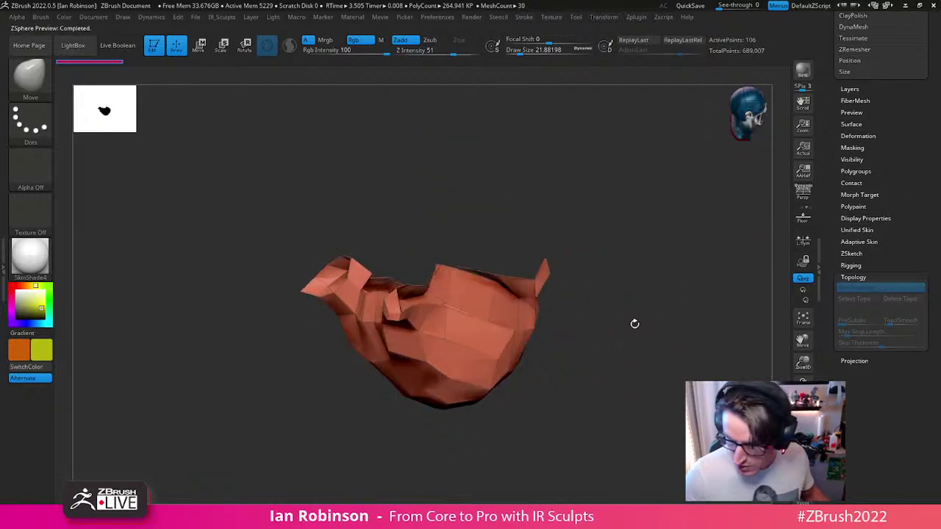
# Step: Make an adaptive skin from the previewed topology, switch to the Skin_ZSphere1 tool and inspect the mesh from several sides
pyautogui.click(864, 243)
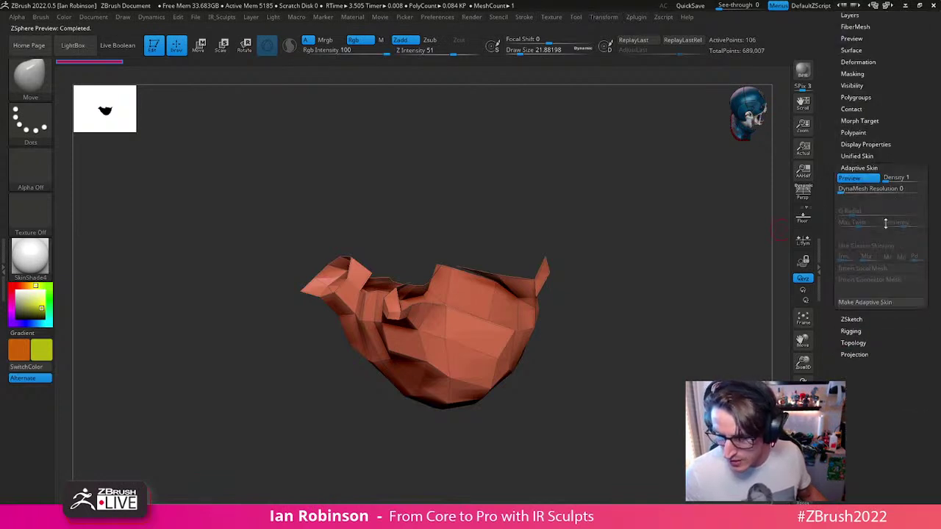
pyautogui.click(880, 302)
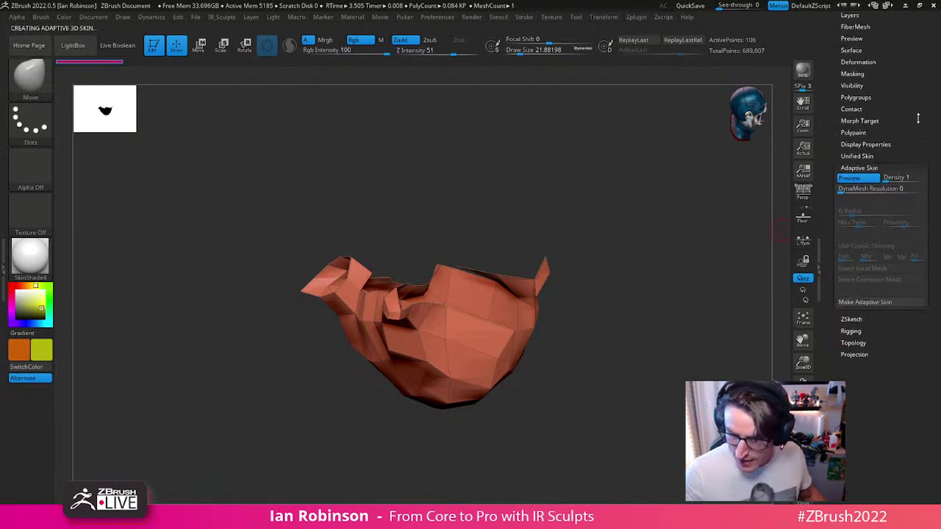
pyautogui.click(915, 175)
pyautogui.keyDown('alt'); pyautogui.moveTo(607, 448); pyautogui.dragTo(640, 380); pyautogui.keyUp('alt')
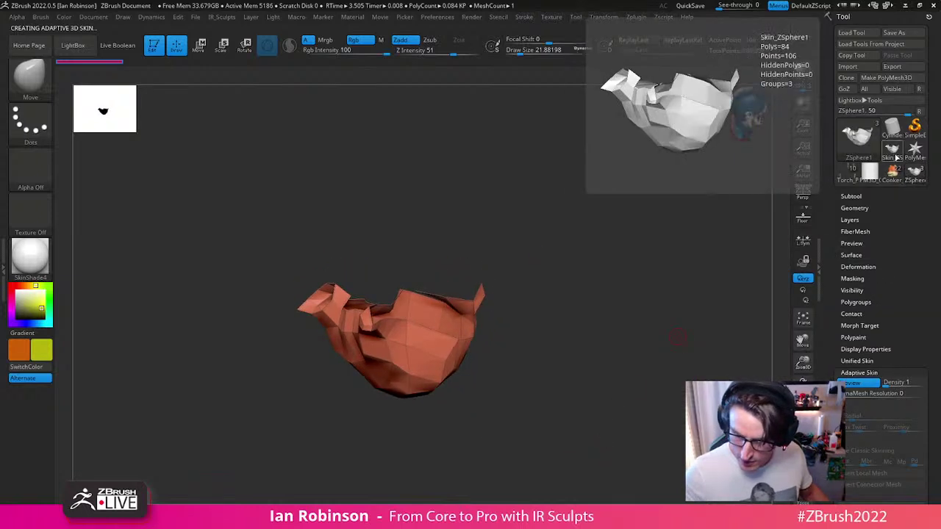
pyautogui.click(893, 150)
pyautogui.moveTo(655, 282); pyautogui.dragTo(639, 302)
pyautogui.moveTo(605, 341); pyautogui.dragTo(634, 425)
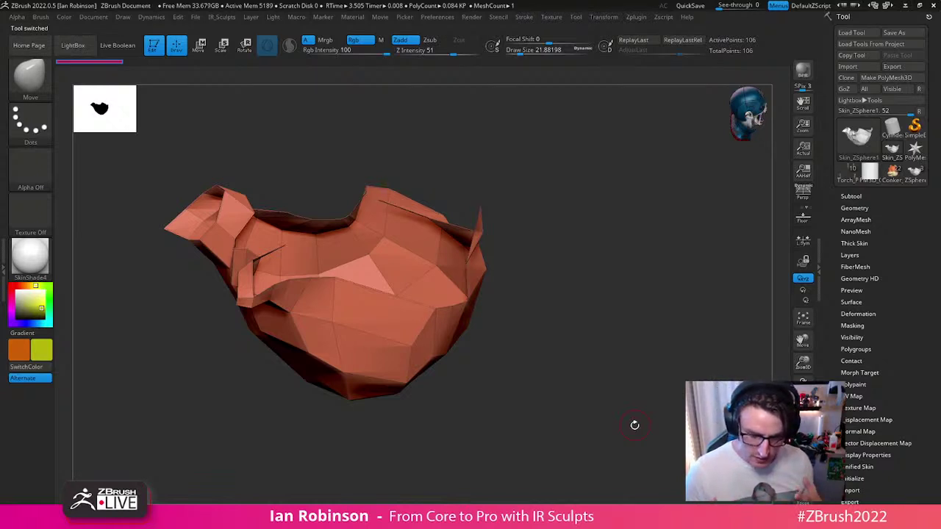
pyautogui.moveTo(597, 278); pyautogui.dragTo(538, 374)
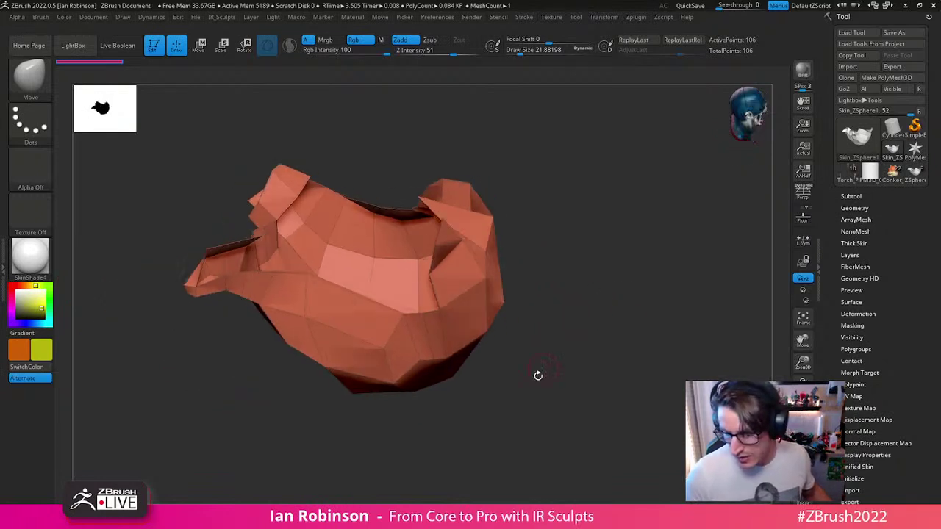
# Step: Switch back to the ZSphere1 tool, return from the skin preview to its editable topology and show it over the Fire mesh
pyautogui.scroll(-2, 874, 393)
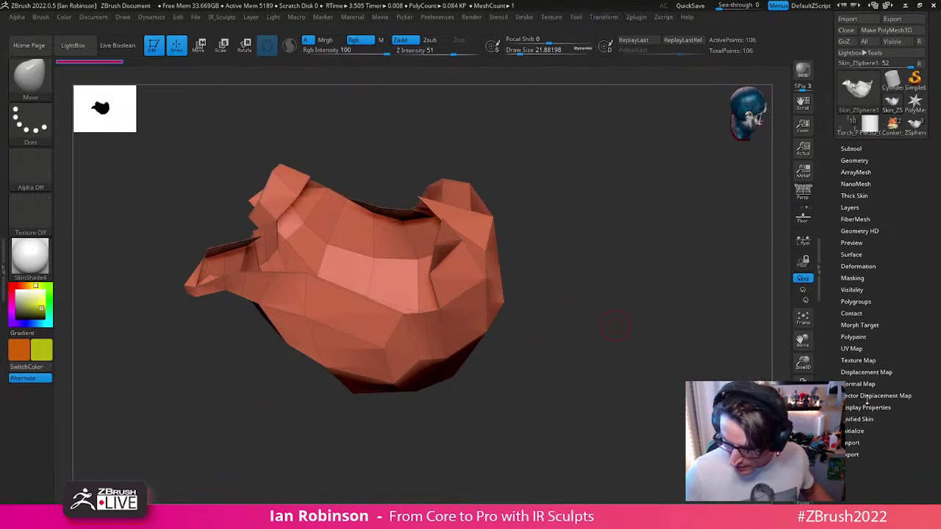
pyautogui.click(915, 126)
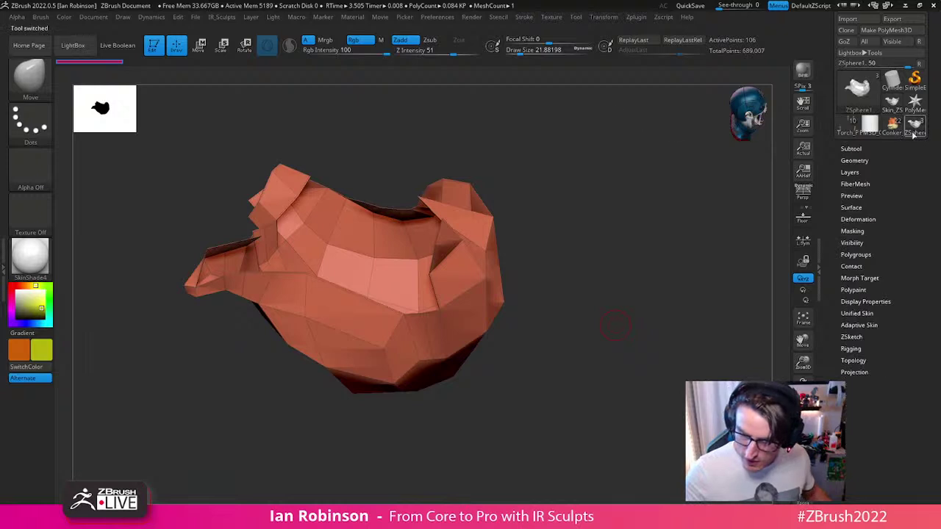
pyautogui.click(860, 150)
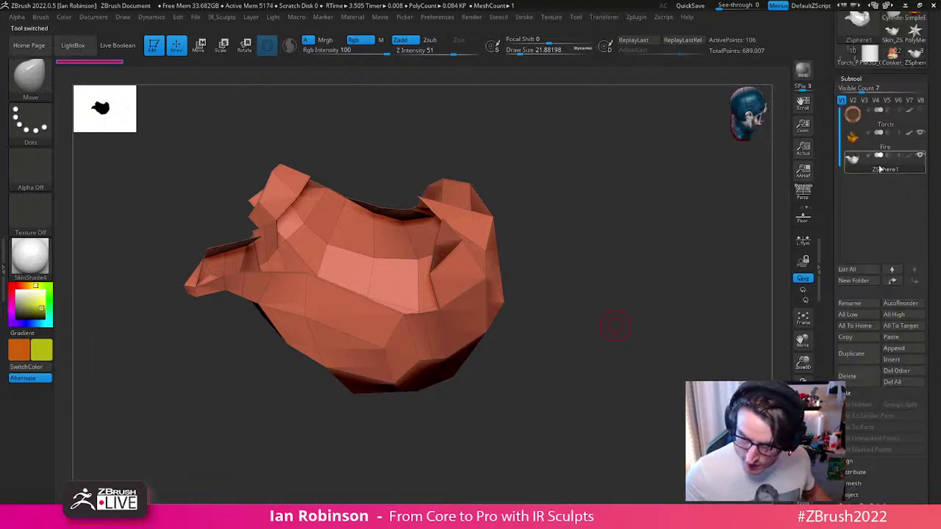
pyautogui.moveTo(880, 169)
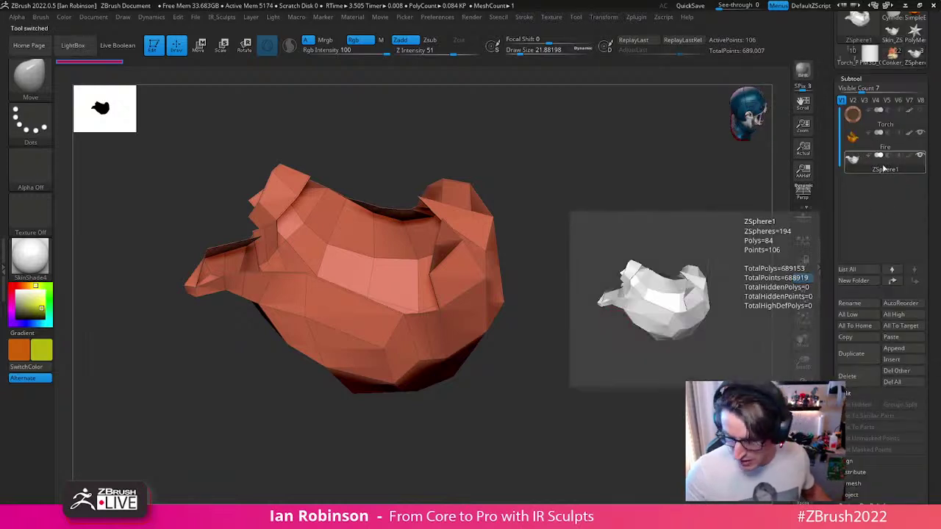
pyautogui.scroll(-5, 864, 337)
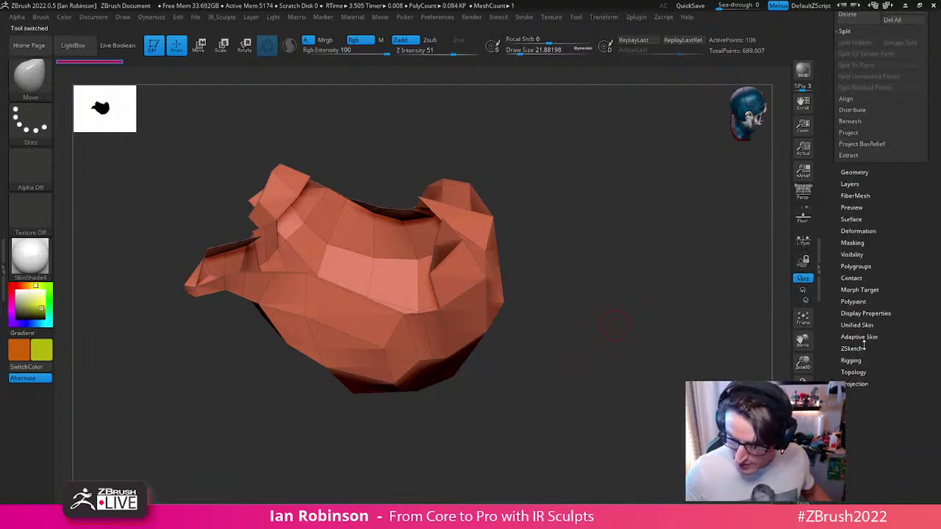
pyautogui.click(862, 372)
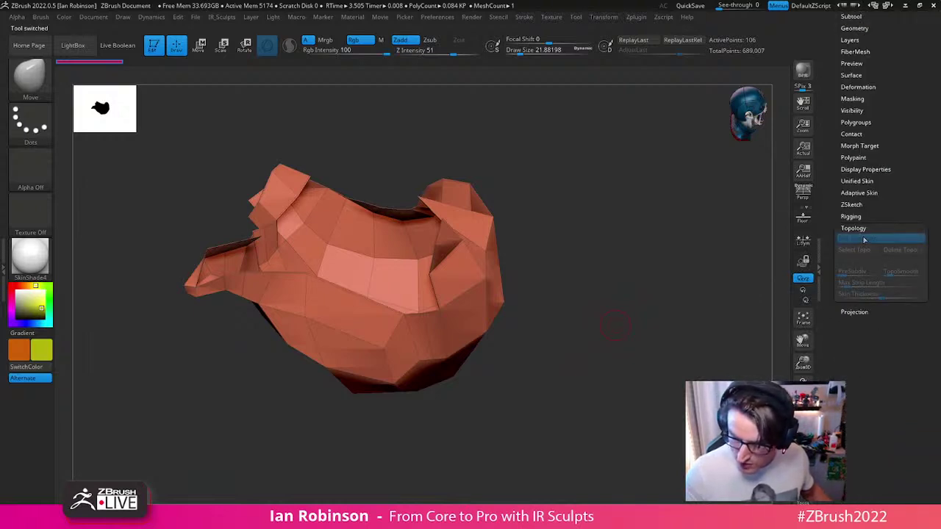
pyautogui.moveTo(908, 197); pyautogui.dragTo(873, 275)
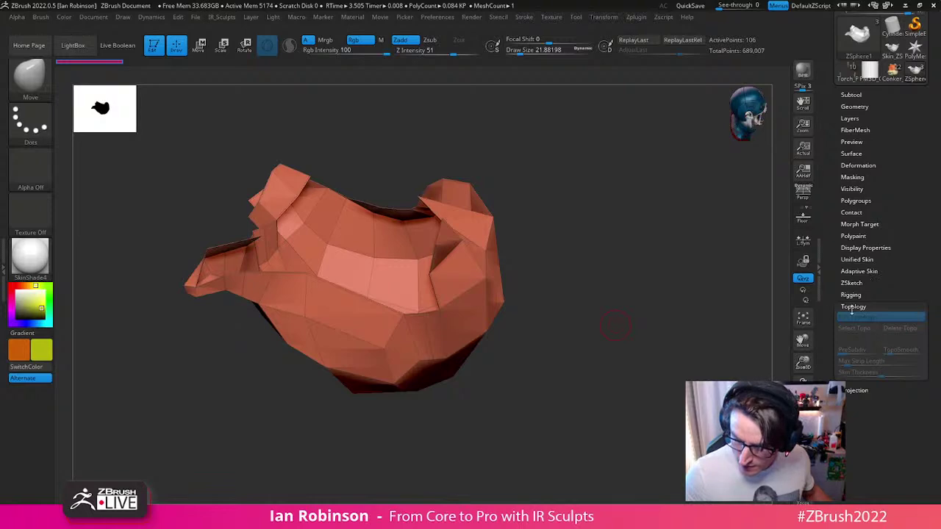
pyautogui.press('a')
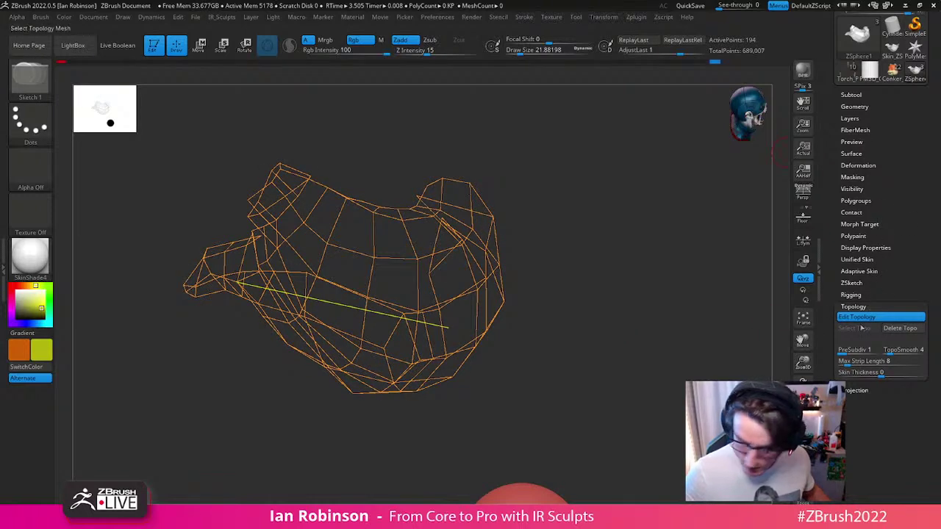
pyautogui.moveTo(735, 365)
pyautogui.mouseDown()
pyautogui.moveTo(654, 399)
pyautogui.moveTo(684, 397)
pyautogui.mouseUp()
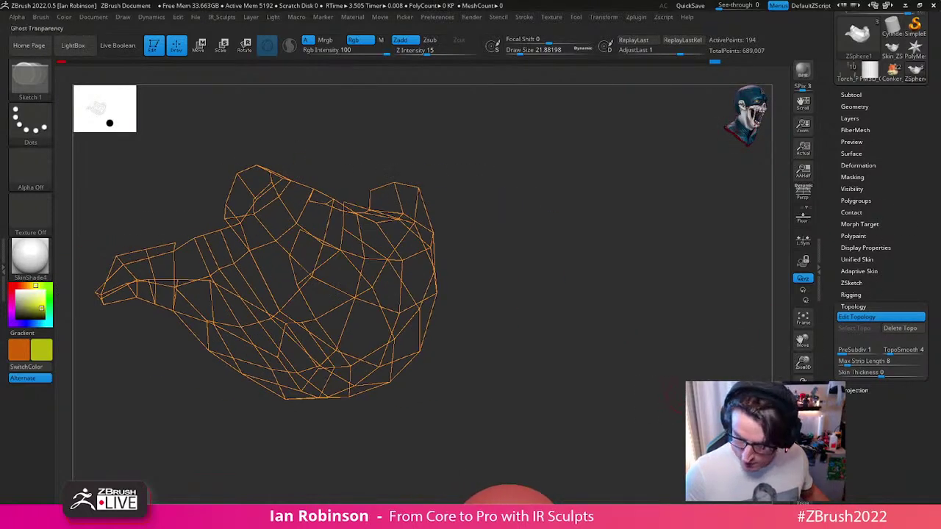
pyautogui.click(803, 429)
# Step: Toggle the adaptive skin preview on and off to compare it with the topology drawn over the Fire mesh
pyautogui.press('a')
pyautogui.press('a')
pyautogui.press('a')
pyautogui.press('a')
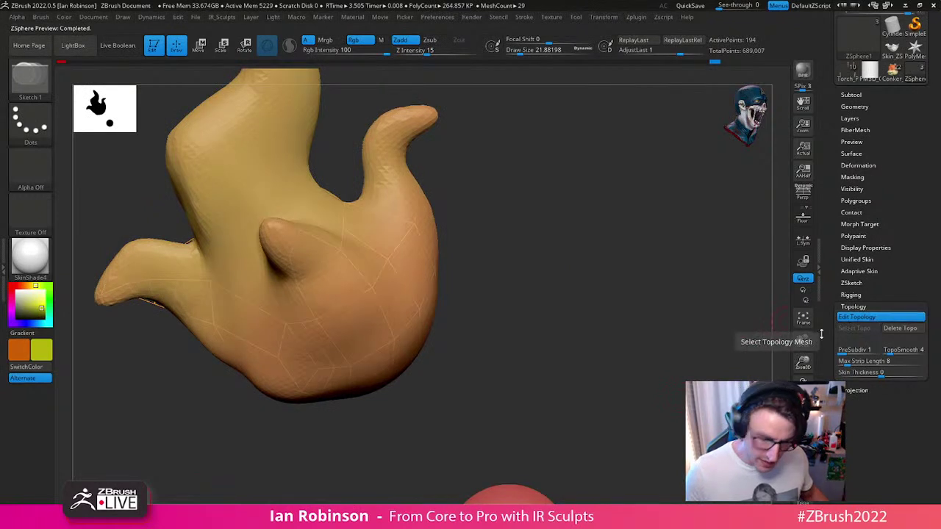
pyautogui.press('a')
pyautogui.press('a')
pyautogui.press('a')
pyautogui.press('a')
pyautogui.press('a')
pyautogui.moveTo(611, 321)
pyautogui.mouseDown()
pyautogui.moveTo(612, 301)
pyautogui.moveTo(665, 374)
pyautogui.mouseUp()
# Step: Check the subtool list of the Skin_ZSphere1 tool and return to the ZSphere1 tool
pyautogui.click(891, 49)
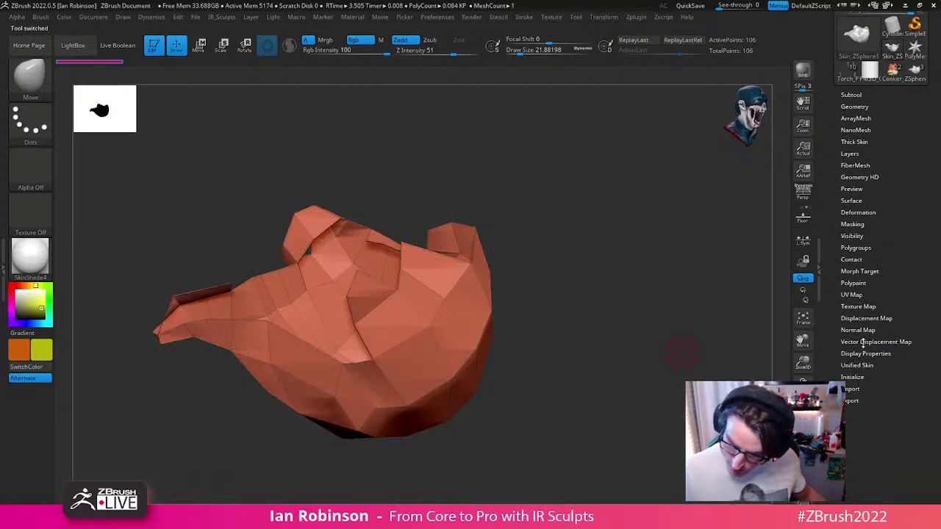
pyautogui.click(852, 95)
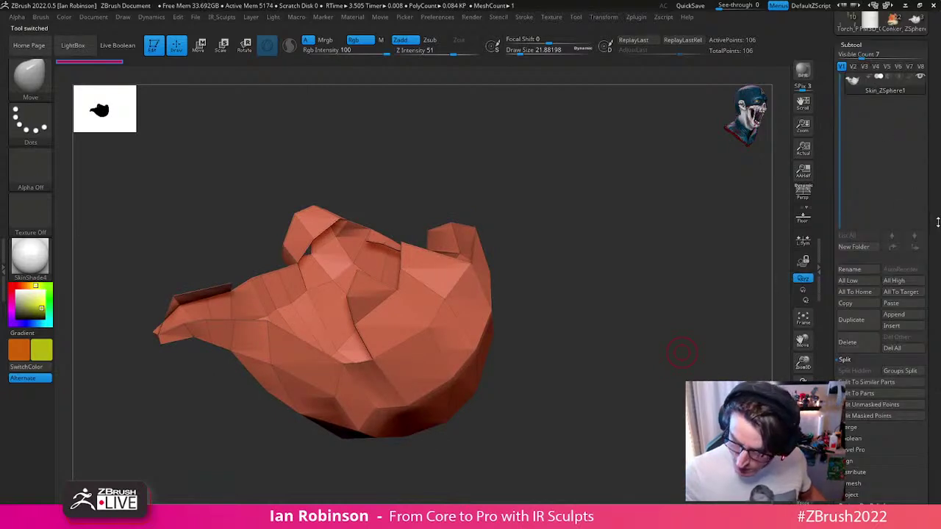
pyautogui.click(901, 47)
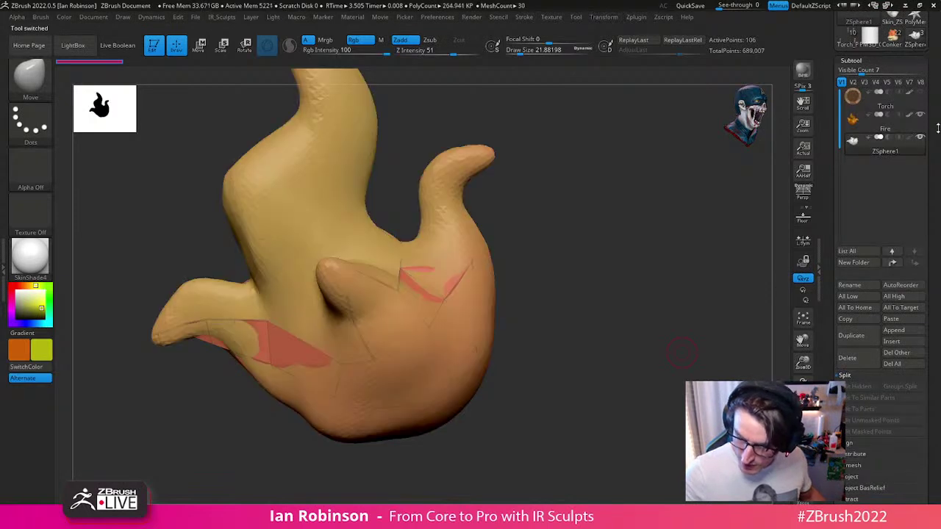
# Step: Turn on topology editing for the ZSphere, delete its drawn topology and undo the deletion
pyautogui.scroll(-5, 863, 400)
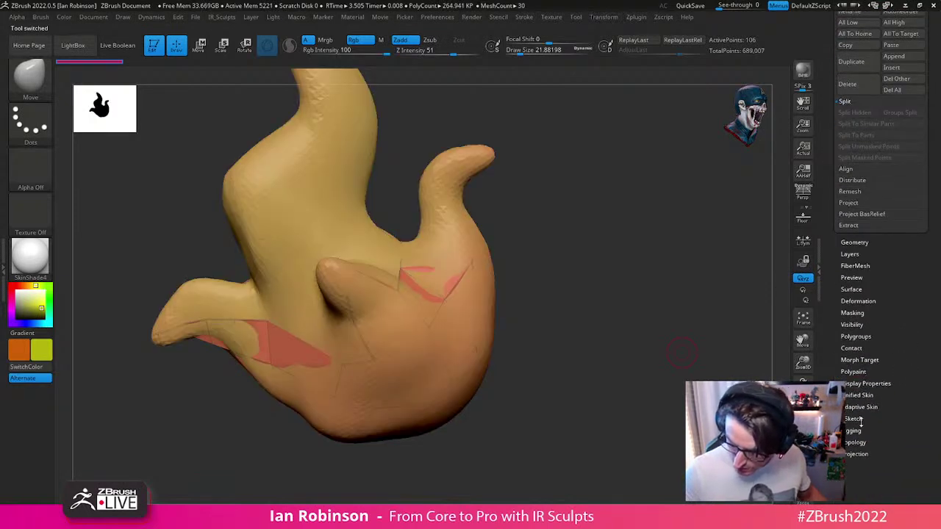
pyautogui.click(855, 441)
pyautogui.click(858, 238)
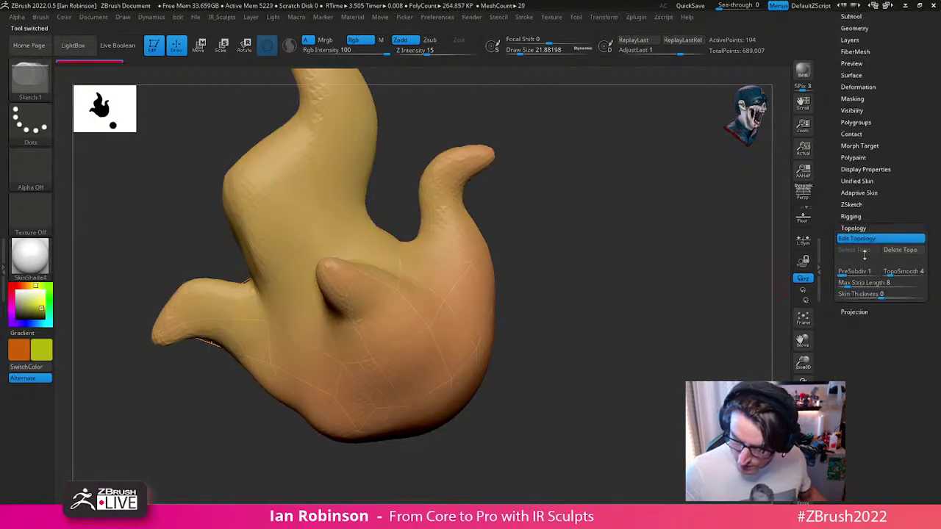
pyautogui.click(901, 251)
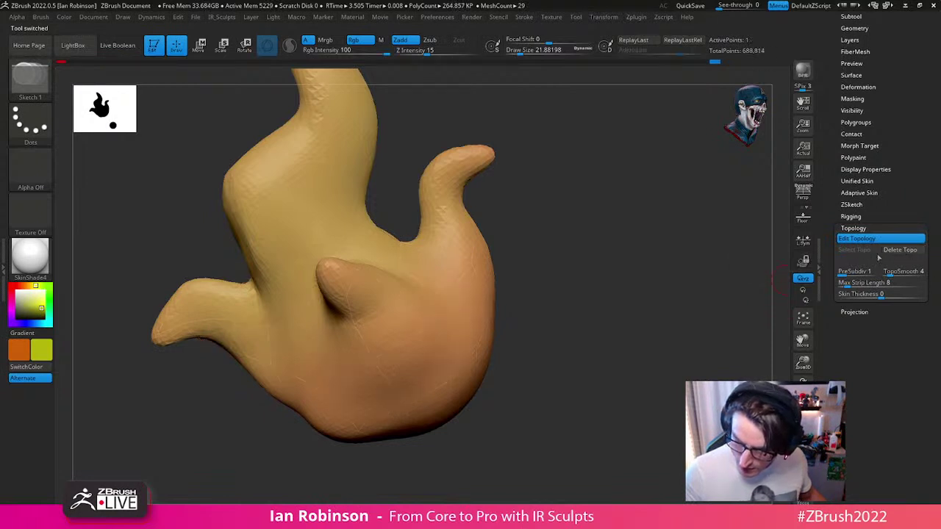
pyautogui.hotkey('ctrl', 'z')
# Step: Switch to the Torch_Placements tool, adjust the render settings and view the whole creature scene from both sides
pyautogui.keyDown('alt'); pyautogui.moveTo(649, 344); pyautogui.dragTo(664, 320); pyautogui.keyUp('alt')
pyautogui.keyDown('alt'); pyautogui.moveTo(605, 326); pyautogui.dragTo(636, 281); pyautogui.keyUp('alt')
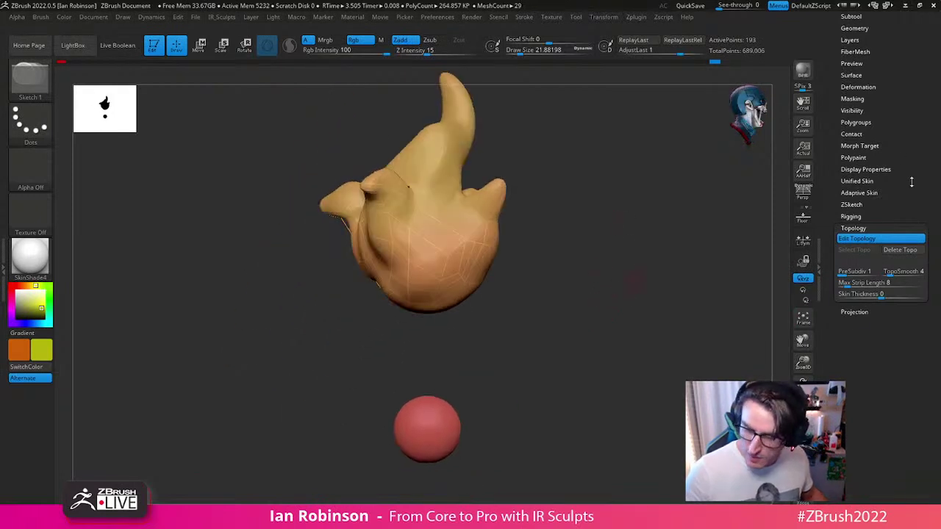
pyautogui.moveTo(924, 159); pyautogui.dragTo(916, 183)
pyautogui.moveTo(750, 306); pyautogui.dragTo(725, 306)
pyautogui.scroll(5, 907, 203)
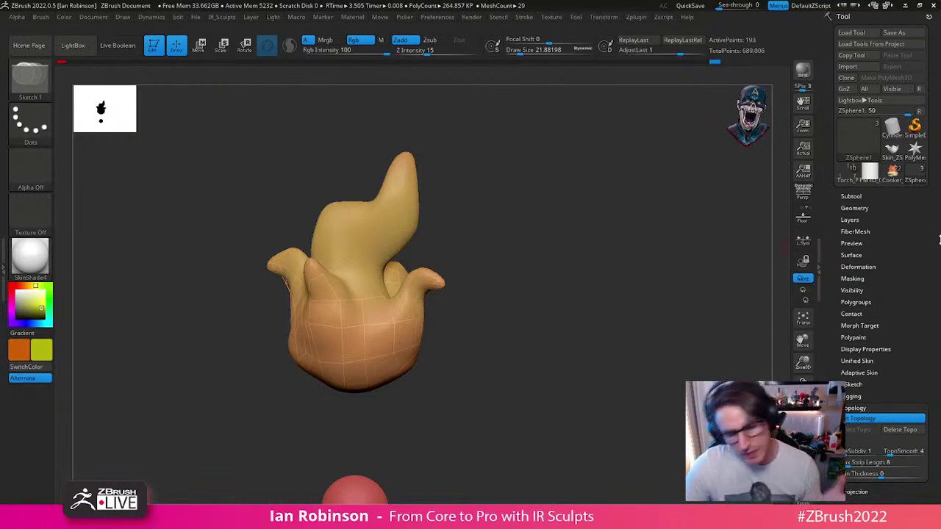
pyautogui.moveTo(578, 288); pyautogui.dragTo(613, 280)
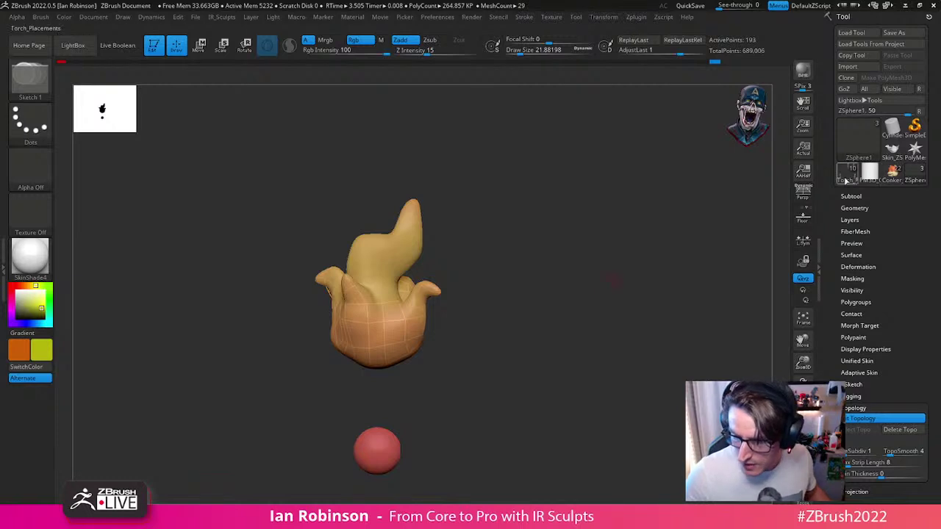
pyautogui.click(849, 172)
pyautogui.moveTo(661, 238)
pyautogui.mouseDown()
pyautogui.moveTo(621, 301)
pyautogui.moveTo(630, 331)
pyautogui.moveTo(613, 231)
pyautogui.mouseUp()
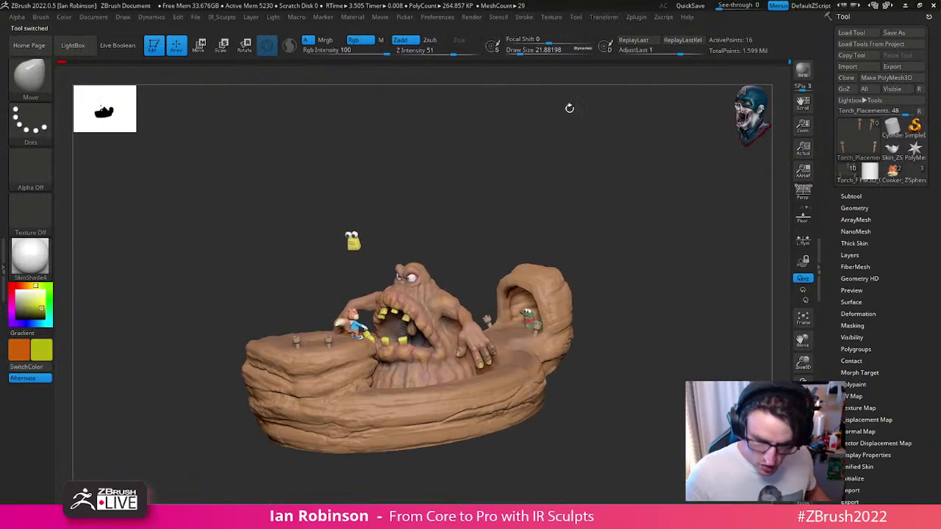
pyautogui.click(471, 16)
pyautogui.moveTo(504, 128); pyautogui.dragTo(477, 128)
pyautogui.keyDown('alt'); pyautogui.moveTo(700, 225); pyautogui.dragTo(522, 203); pyautogui.keyUp('alt')
pyautogui.moveTo(521, 203); pyautogui.dragTo(664, 311)
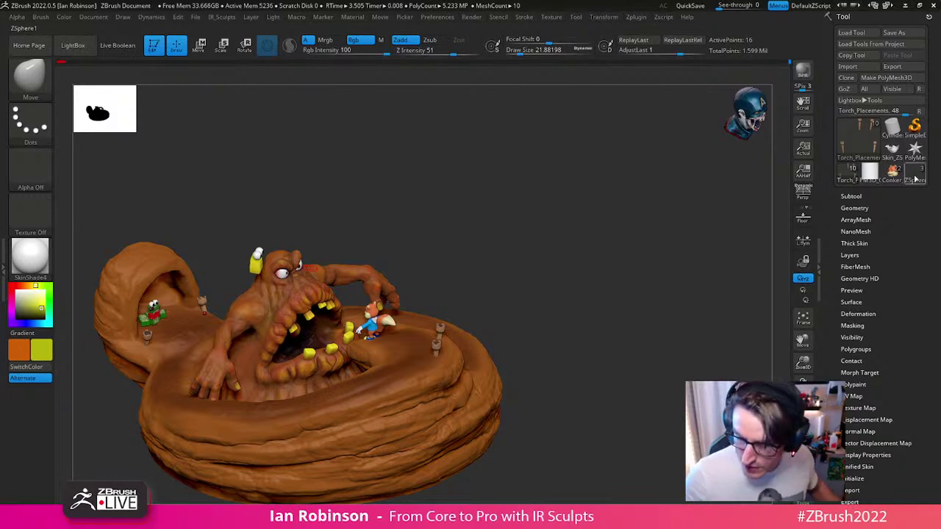
# Step: Return to the ZSphere1 tool and make its Fire subtool active for editing
pyautogui.click(916, 178)
pyautogui.moveTo(587, 322); pyautogui.dragTo(558, 321)
pyautogui.click(861, 196)
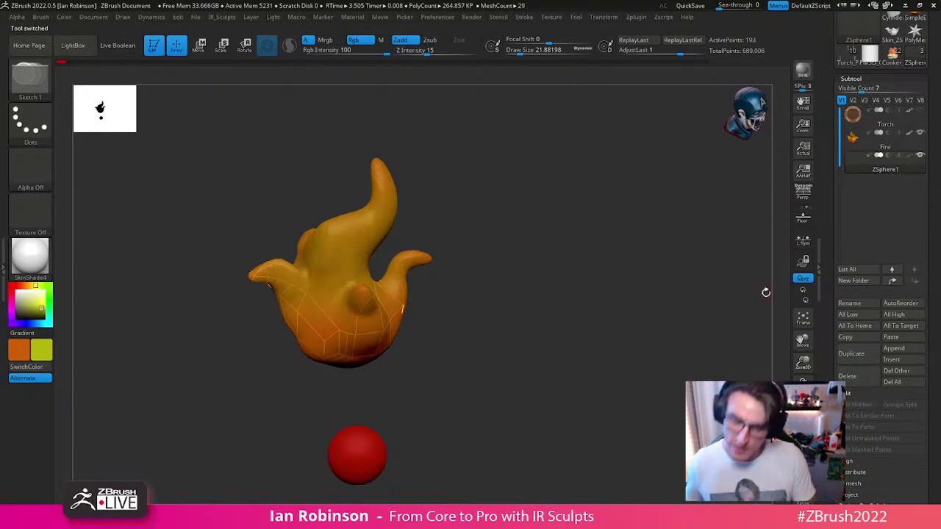
pyautogui.click(882, 141)
pyautogui.moveTo(586, 238)
pyautogui.keyDown('alt'); pyautogui.mouseDown()
pyautogui.moveTo(652, 281)
pyautogui.moveTo(639, 294)
pyautogui.moveTo(611, 279)
pyautogui.moveTo(622, 273)
pyautogui.moveTo(553, 294)
pyautogui.mouseUp(); pyautogui.keyUp('alt')
# Step: Lasso-mask one curved side tongue of the Fire, turn it into its own polygroup and hide it
pyautogui.press('s')
pyautogui.press('ctrl')
pyautogui.moveTo(601, 260)
pyautogui.mouseDown()
pyautogui.moveTo(475, 275)
pyautogui.moveTo(578, 336)
pyautogui.moveTo(536, 367)
pyautogui.moveTo(466, 309)
pyautogui.mouseUp()
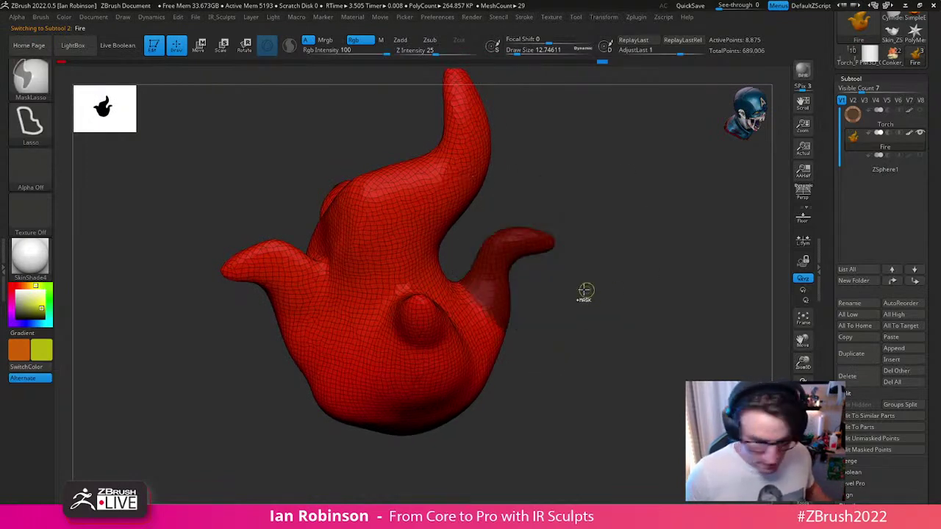
pyautogui.hotkey('ctrl', 'w')
pyautogui.moveTo(586, 296)
pyautogui.mouseDown()
pyautogui.moveTo(609, 321)
pyautogui.moveTo(617, 378)
pyautogui.moveTo(628, 315)
pyautogui.moveTo(618, 324)
pyautogui.mouseUp()
pyautogui.keyDown('ctrl'); pyautogui.keyDown('shift'); pyautogui.click(527, 412); pyautogui.keyUp('shift'); pyautogui.keyUp('ctrl')
# Step: Mask the remaining small side tongues one by one, giving each its own polygroup and hiding it
pyautogui.moveTo(610, 357); pyautogui.dragTo(648, 280)
pyautogui.moveTo(409, 331)
pyautogui.keyDown('ctrl'); pyautogui.mouseDown()
pyautogui.moveTo(557, 299)
pyautogui.moveTo(510, 358)
pyautogui.moveTo(487, 350)
pyautogui.mouseUp(); pyautogui.keyUp('ctrl')
pyautogui.hotkey('ctrl', 'w')
pyautogui.keyDown('ctrl'); pyautogui.keyDown('alt'); pyautogui.keyDown('shift'); pyautogui.click(477, 286); pyautogui.keyUp('shift'); pyautogui.keyUp('alt'); pyautogui.keyUp('ctrl')
pyautogui.moveTo(578, 269)
pyautogui.mouseDown()
pyautogui.moveTo(561, 343)
pyautogui.moveTo(480, 357)
pyautogui.moveTo(393, 304)
pyautogui.moveTo(497, 228)
pyautogui.moveTo(361, 294)
pyautogui.moveTo(471, 238)
pyautogui.moveTo(478, 288)
pyautogui.moveTo(514, 265)
pyautogui.moveTo(546, 269)
pyautogui.moveTo(515, 353)
pyautogui.moveTo(463, 352)
pyautogui.mouseUp()
pyautogui.press('ctrl')
pyautogui.moveTo(330, 283)
pyautogui.keyDown('ctrl'); pyautogui.mouseDown()
pyautogui.moveTo(382, 180)
pyautogui.moveTo(421, 211)
pyautogui.moveTo(394, 232)
pyautogui.mouseUp(); pyautogui.keyUp('ctrl')
pyautogui.hotkey('ctrl', 'w')
pyautogui.keyDown('ctrl'); pyautogui.keyDown('shift'); pyautogui.click(399, 225); pyautogui.keyUp('shift'); pyautogui.keyUp('ctrl')
# Step: Mask the tall central tongue down to its base, refine the mask from below and make it a separate polygroup
pyautogui.moveTo(431, 204)
pyautogui.mouseDown()
pyautogui.moveTo(518, 226)
pyautogui.moveTo(605, 164)
pyautogui.moveTo(546, 203)
pyautogui.mouseUp()
pyautogui.moveTo(321, 136)
pyautogui.keyDown('ctrl'); pyautogui.mouseDown()
pyautogui.moveTo(341, 252)
pyautogui.moveTo(108, 207)
pyautogui.moveTo(283, 93)
pyautogui.mouseUp(); pyautogui.keyUp('ctrl')
pyautogui.keyDown('alt'); pyautogui.moveTo(670, 204); pyautogui.dragTo(742, 333); pyautogui.keyUp('alt')
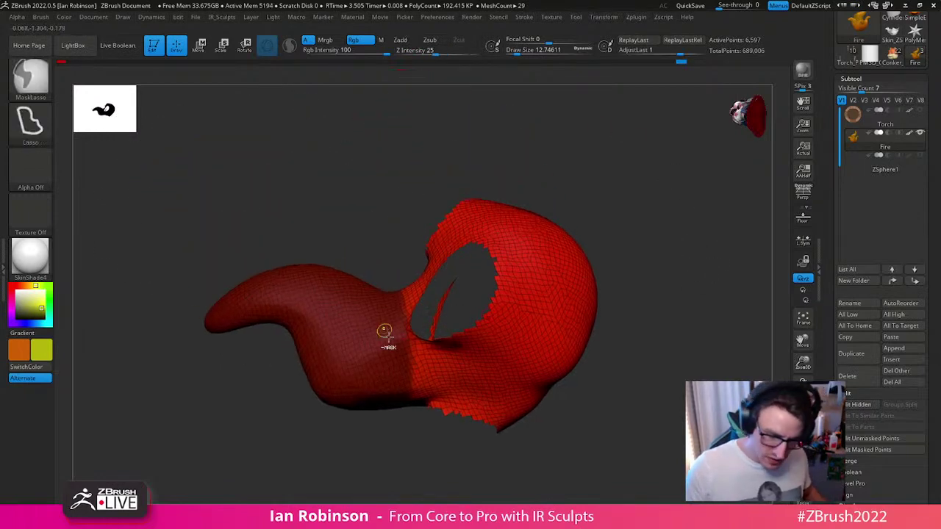
pyautogui.moveTo(659, 243)
pyautogui.mouseDown()
pyautogui.moveTo(683, 183)
pyautogui.moveTo(670, 193)
pyautogui.moveTo(691, 278)
pyautogui.moveTo(647, 242)
pyautogui.moveTo(674, 292)
pyautogui.moveTo(654, 284)
pyautogui.mouseUp()
pyautogui.press('ctrl')
pyautogui.moveTo(390, 351)
pyautogui.keyDown('ctrl'); pyautogui.mouseDown()
pyautogui.moveTo(430, 218)
pyautogui.moveTo(449, 221)
pyautogui.mouseUp(); pyautogui.keyUp('ctrl')
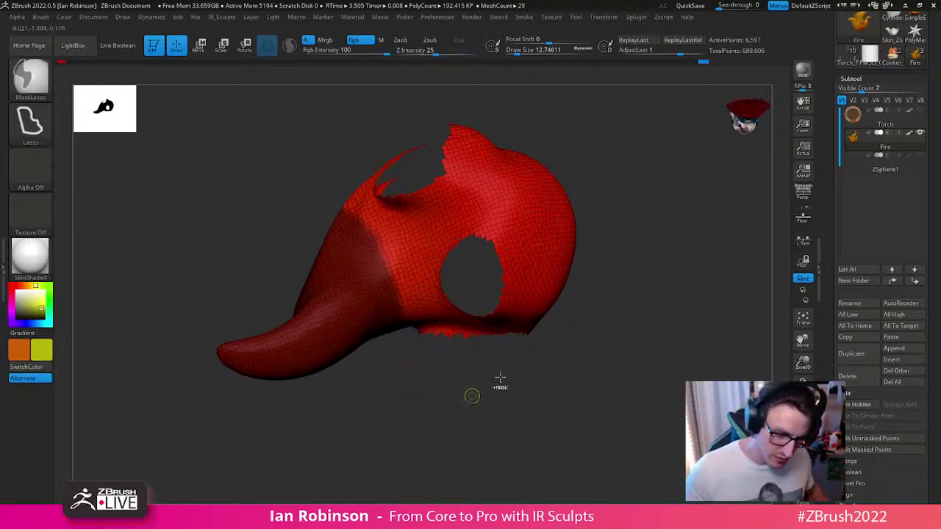
pyautogui.hotkey('ctrl', 'w')
pyautogui.moveTo(580, 372); pyautogui.dragTo(585, 285)
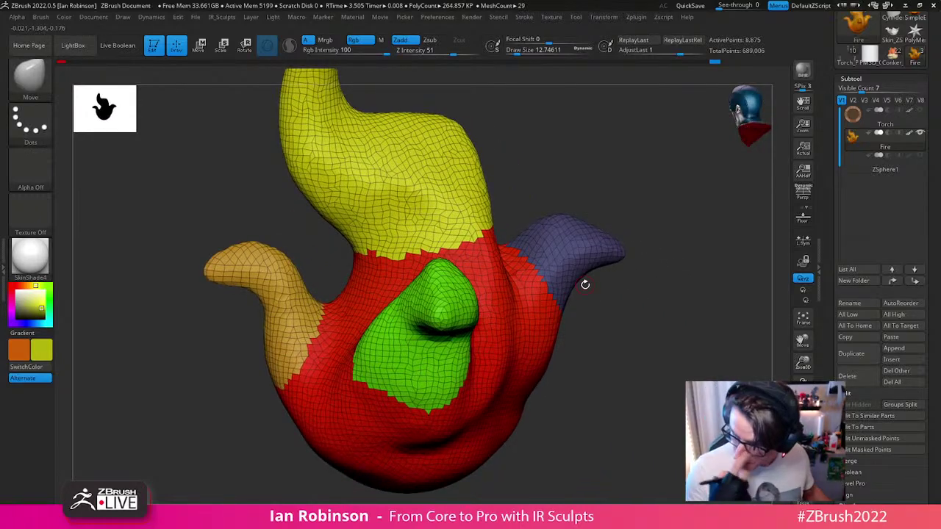
# Step: Smooth the jagged polygroup borders of the Fire with Polish By Groups at close to full strength
pyautogui.moveTo(664, 276); pyautogui.dragTo(636, 240)
pyautogui.press('space')
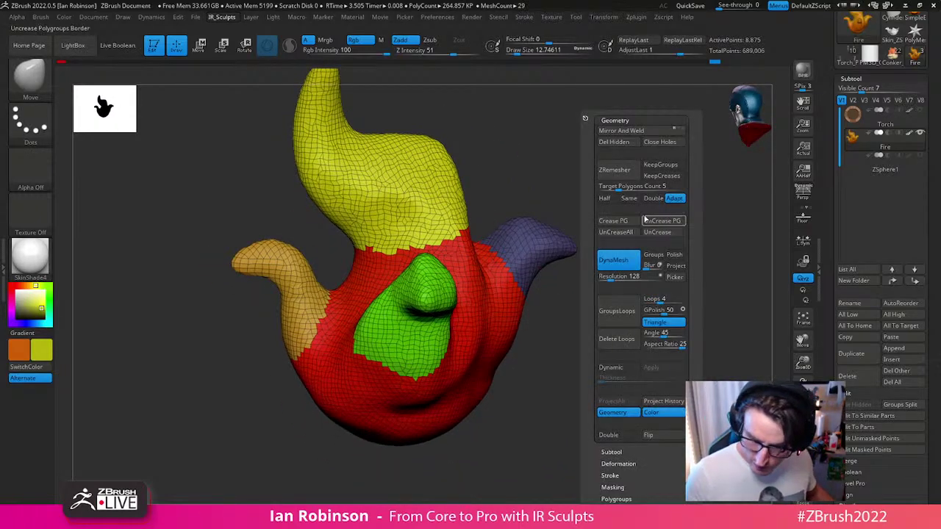
pyautogui.click(621, 121)
pyautogui.click(626, 144)
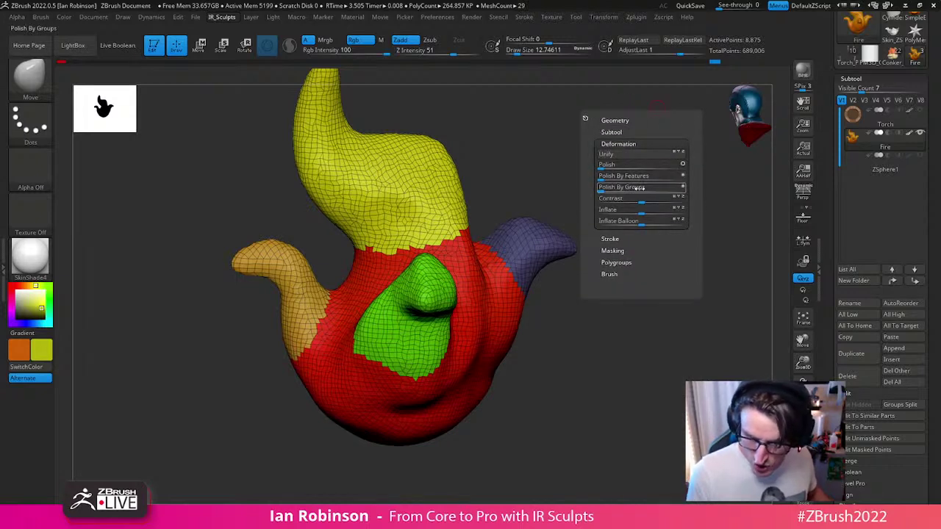
pyautogui.moveTo(635, 188); pyautogui.dragTo(622, 188)
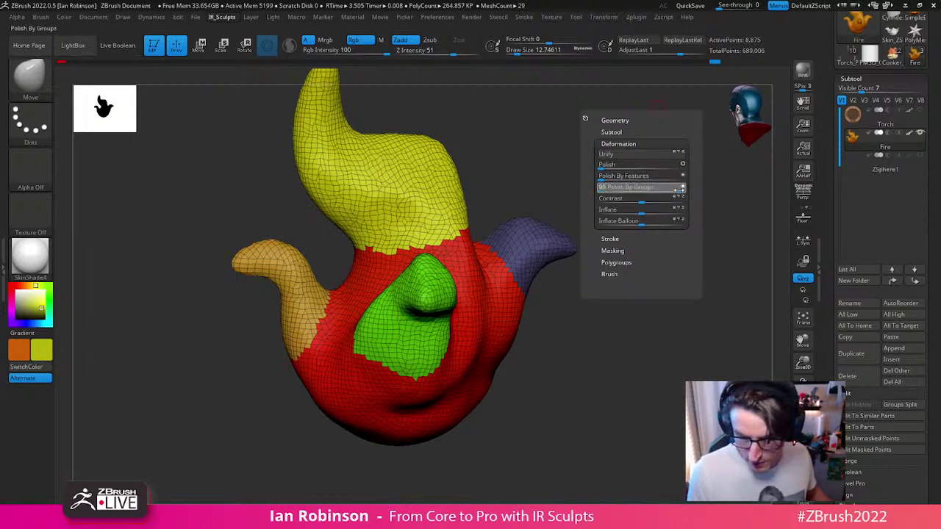
pyautogui.moveTo(693, 189); pyautogui.dragTo(694, 189)
pyautogui.keyDown('alt'); pyautogui.moveTo(640, 318); pyautogui.dragTo(641, 306); pyautogui.keyUp('alt')
pyautogui.press('space')
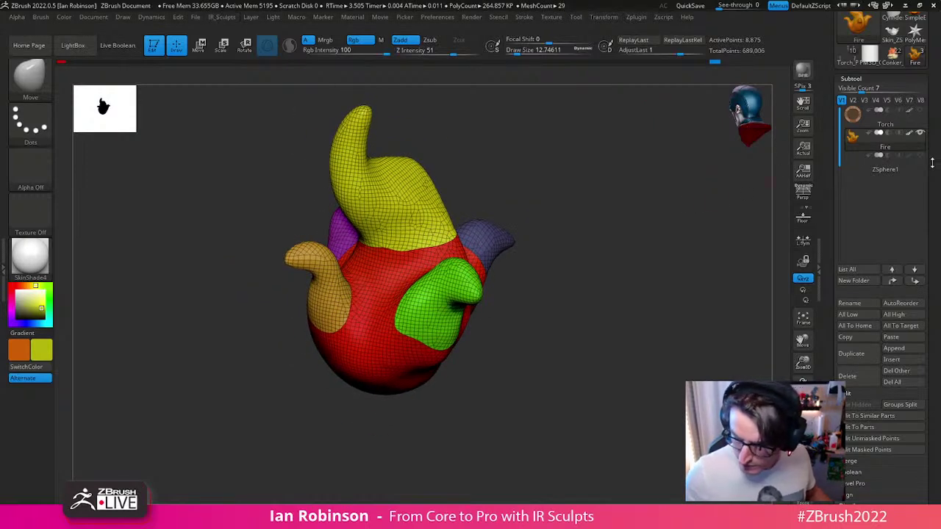
# Step: Undo the group polish, show the whole Fire mesh again and repeat Polish By Groups on it
pyautogui.scroll(-3, 930, 161)
pyautogui.hotkey('shift', 'f')
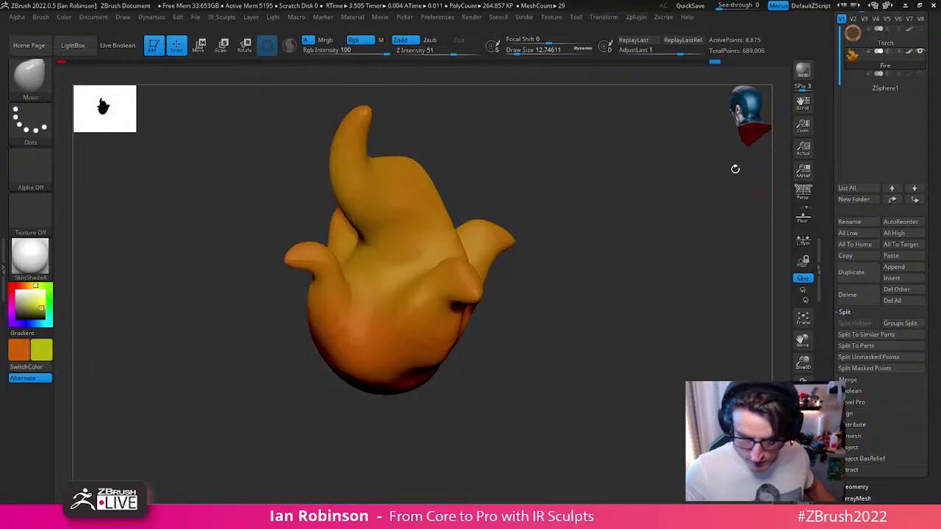
pyautogui.hotkey('shift', 'f')
pyautogui.moveTo(927, 231); pyautogui.dragTo(926, 165)
pyautogui.hotkey('ctrl', 'z')
pyautogui.hotkey('shift', 'f')
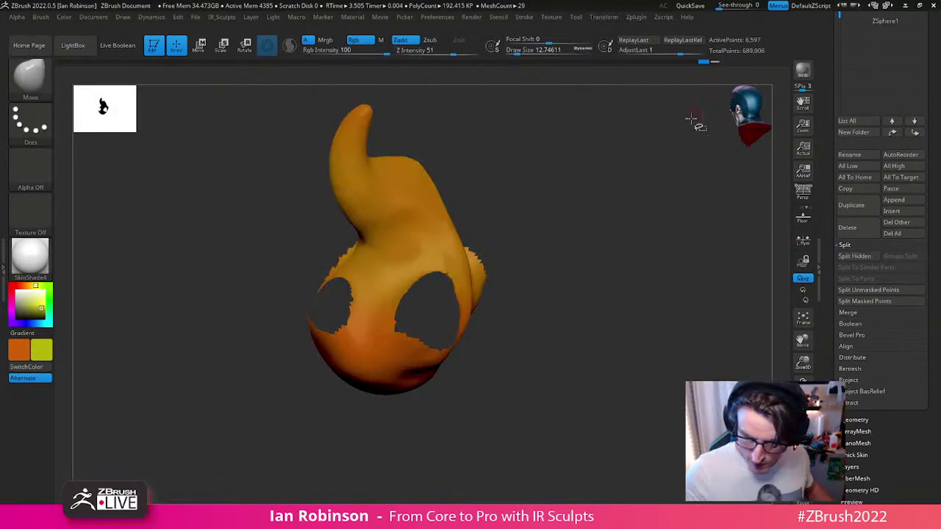
pyautogui.keyDown('ctrl'); pyautogui.keyDown('shift'); pyautogui.click(693, 116); pyautogui.keyUp('shift'); pyautogui.keyUp('ctrl')
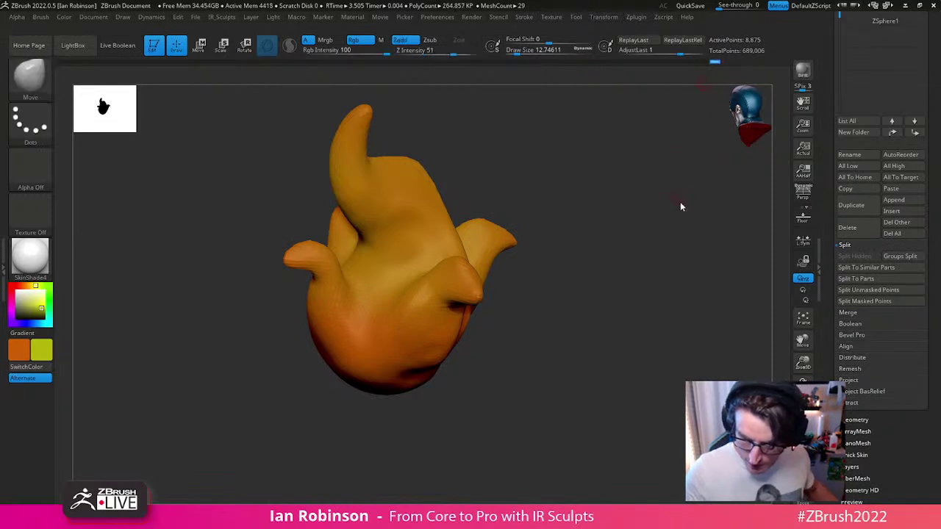
pyautogui.press('space')
pyautogui.moveTo(678, 269); pyautogui.dragTo(725, 276)
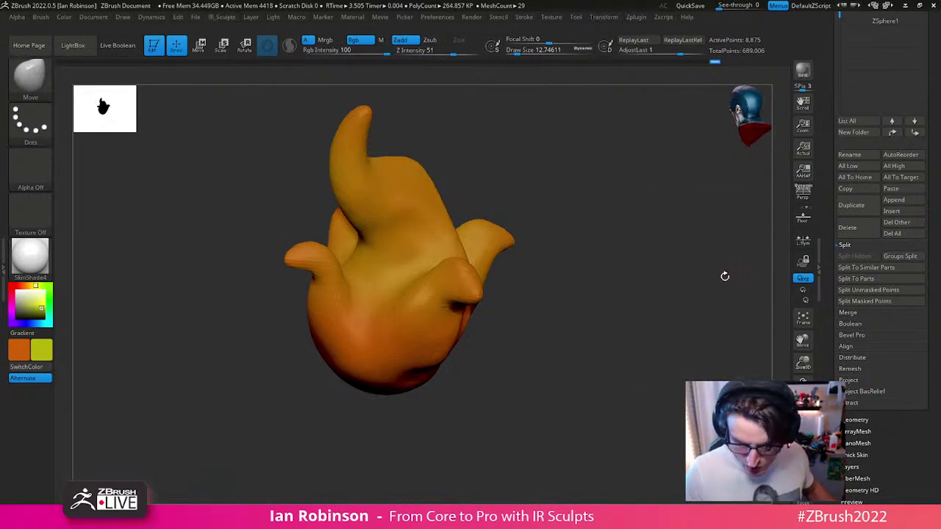
# Step: Show the polygroup wireframe on the Fire mesh and open its ZRemesher settings
pyautogui.scroll(-10, 931, 294)
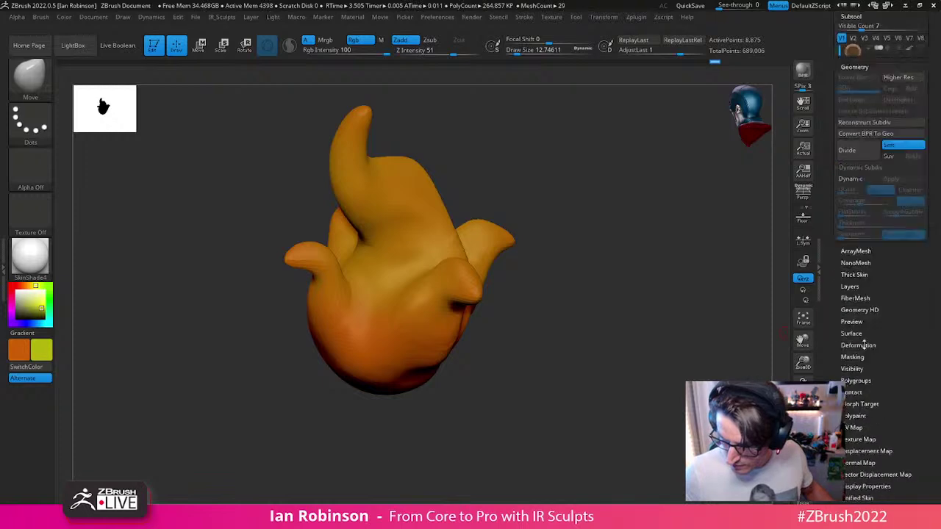
pyautogui.hotkey('shift', 'f')
pyautogui.moveTo(674, 354); pyautogui.dragTo(599, 338)
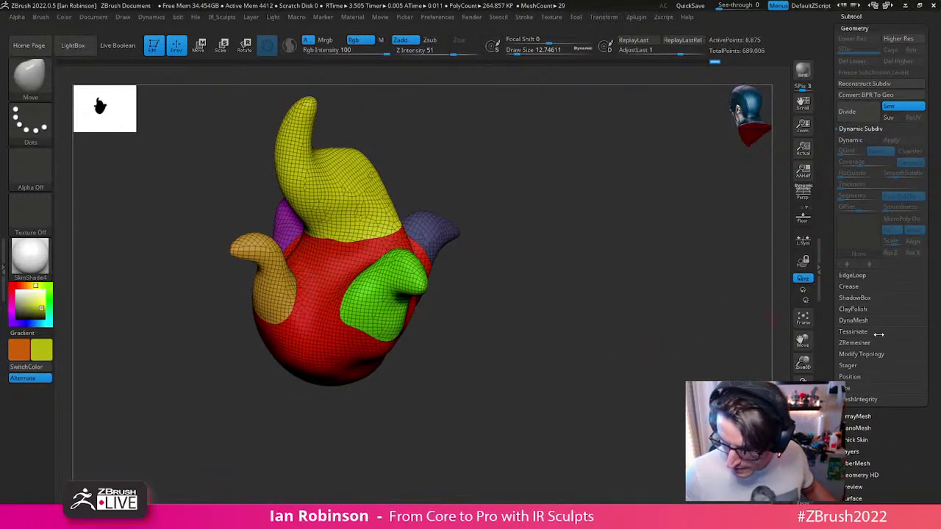
pyautogui.click(872, 343)
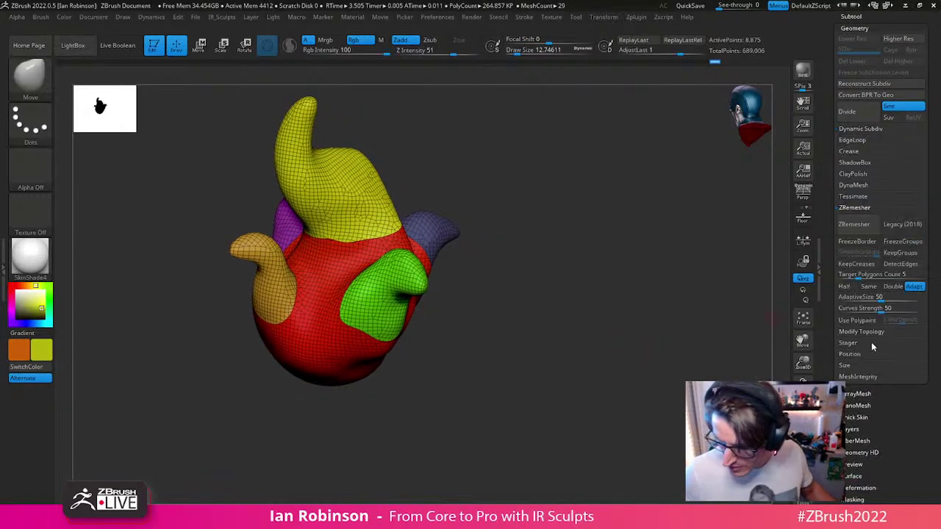
# Step: ZRemesh the flame with KeepGroups enabled and a target polygon count of 2
pyautogui.click(910, 253)
pyautogui.click(867, 275)
pyautogui.write('2')
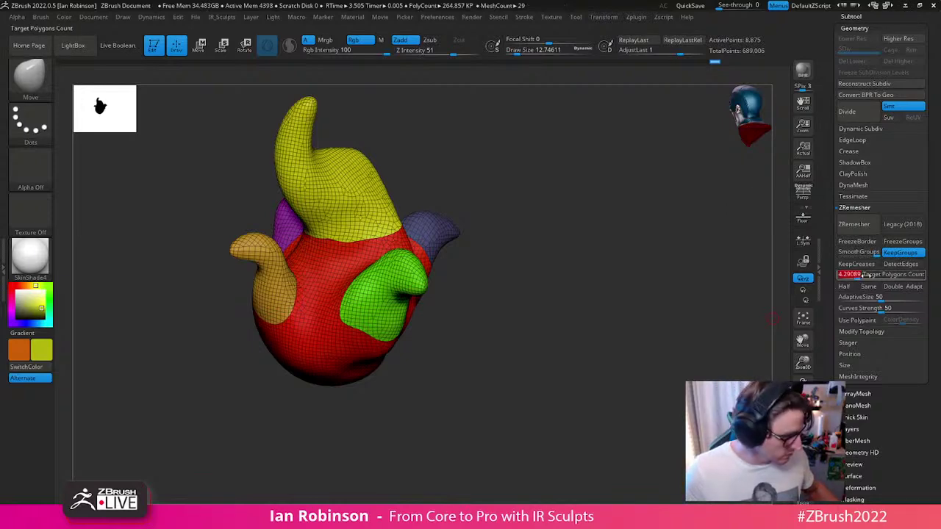
pyautogui.press('Return')
pyautogui.click(856, 224)
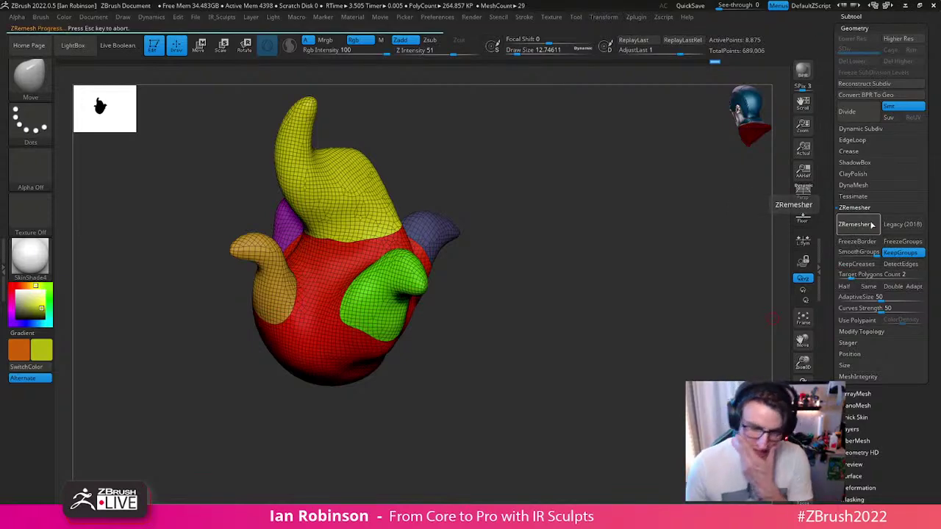
# Step: ZRemesh the flame again at Half density and once more at Same density
pyautogui.moveTo(616, 296); pyautogui.dragTo(646, 303)
pyautogui.click(843, 285)
pyautogui.click(854, 225)
pyautogui.moveTo(709, 290); pyautogui.dragTo(679, 292)
pyautogui.keyDown('alt'); pyautogui.moveTo(602, 277); pyautogui.dragTo(452, 308); pyautogui.keyUp('alt')
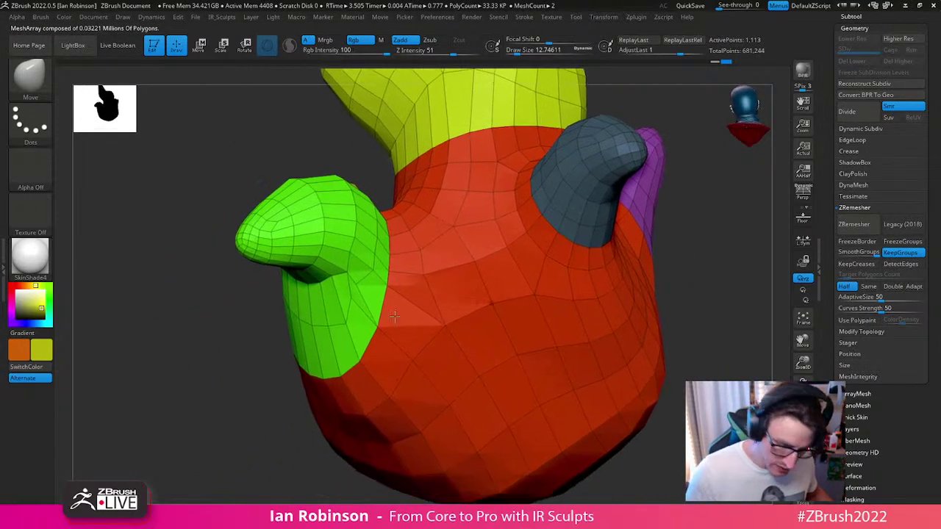
pyautogui.click(868, 286)
pyautogui.click(854, 224)
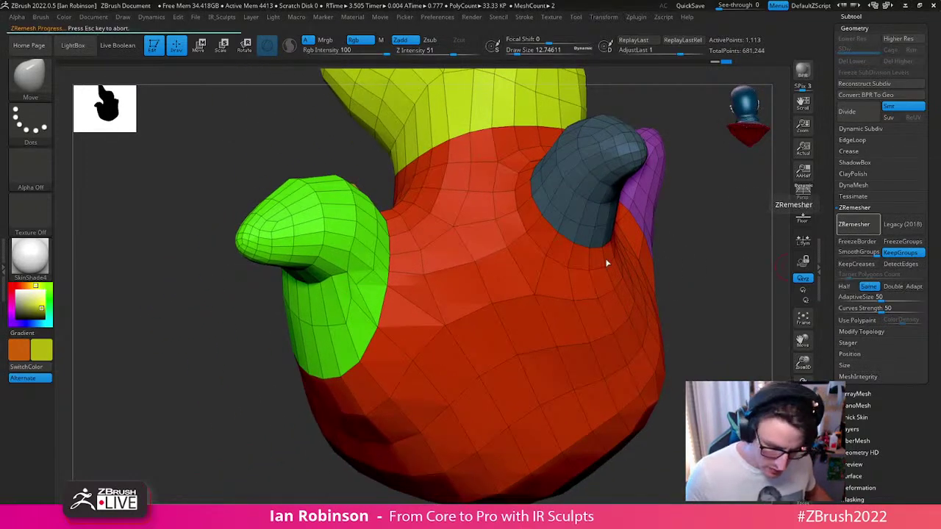
pyautogui.moveTo(395, 301); pyautogui.dragTo(664, 252, button='right')
# Step: Subdivide the flame up to level 4 and project its undo history, including polypaint, onto the new mesh
pyautogui.hotkey('ctrl', 'd')
pyautogui.press('space')
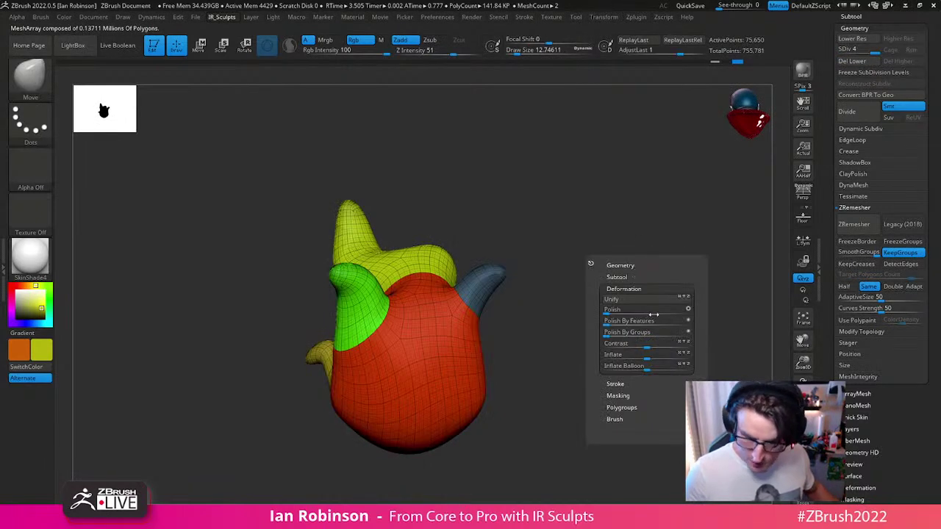
pyautogui.click(630, 266)
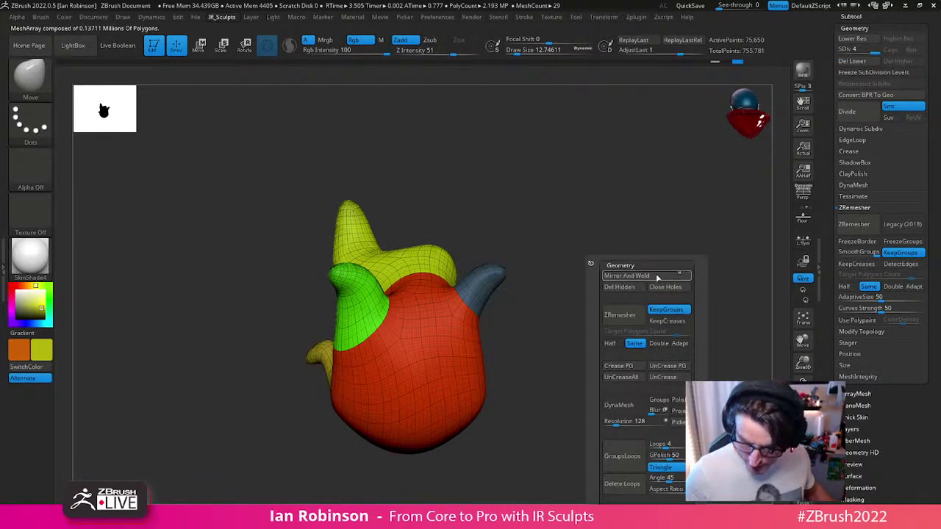
pyautogui.press('space')
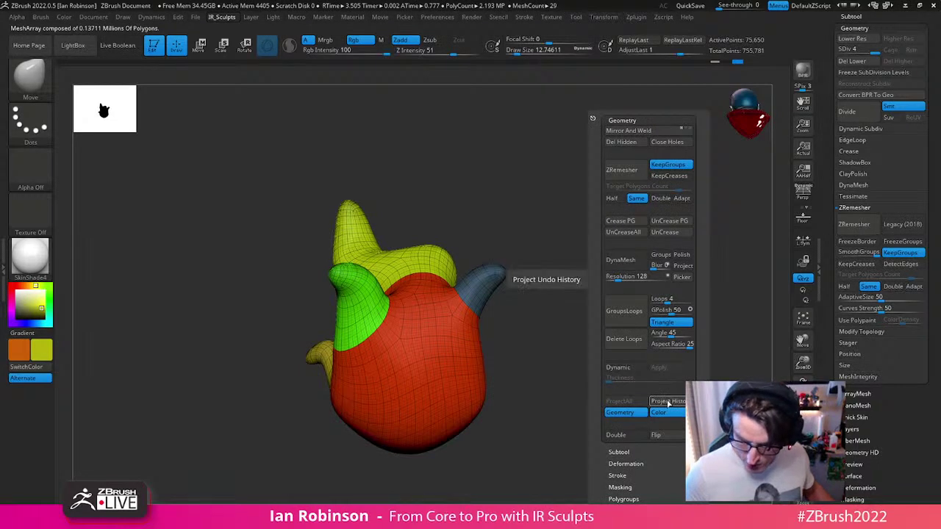
pyautogui.click(669, 401)
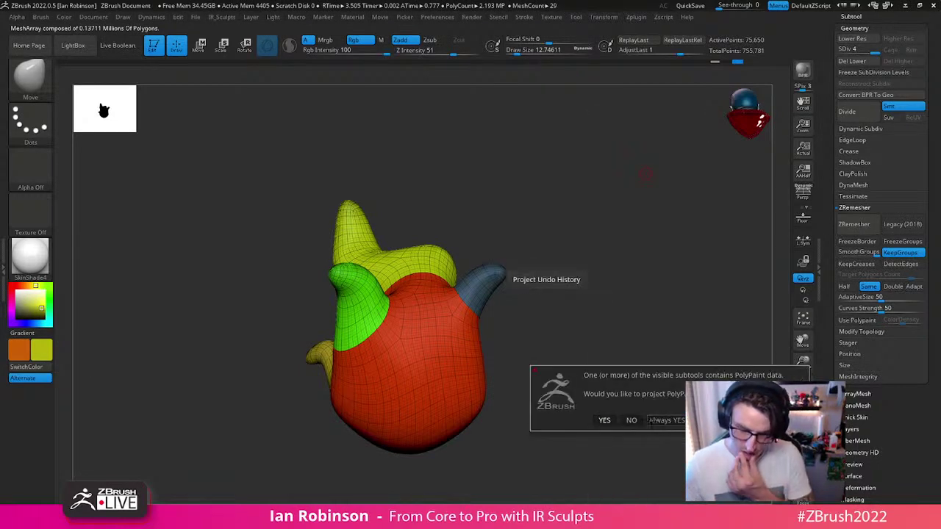
pyautogui.click(650, 421)
pyautogui.moveTo(645, 395); pyautogui.dragTo(662, 372)
pyautogui.hotkey('shift', 'f')
# Step: Smooth the flame's front and set up the Paint brush with a draw size of about 71
pyautogui.press('s')
pyautogui.moveTo(556, 361)
pyautogui.mouseDown()
pyautogui.moveTo(483, 386)
pyautogui.moveTo(463, 363)
pyautogui.mouseUp()
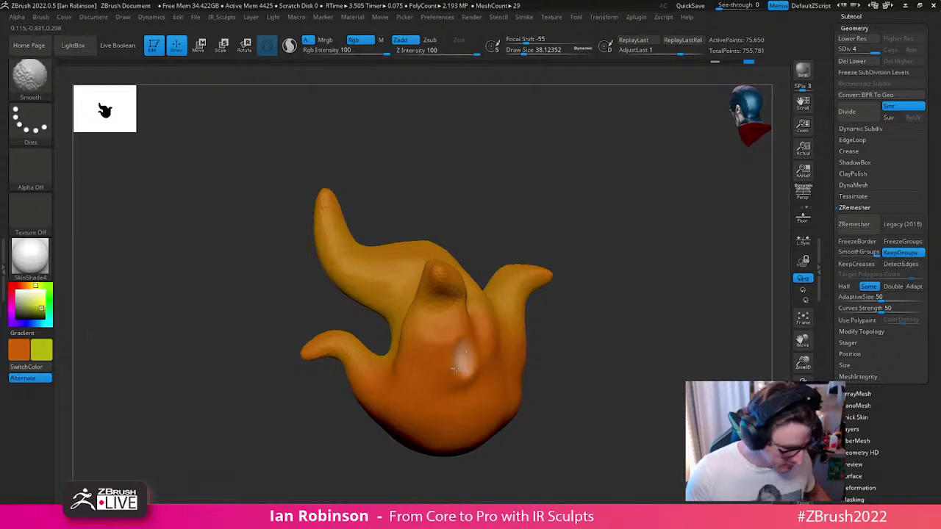
pyautogui.press('b')
pyautogui.press('p')
pyautogui.press('a')
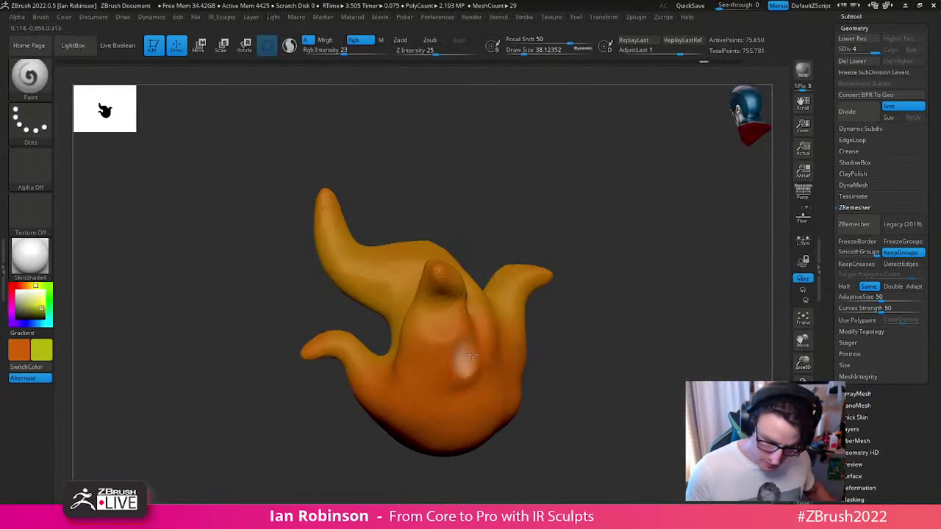
pyautogui.press('s')
pyautogui.moveTo(468, 358); pyautogui.dragTo(474, 357)
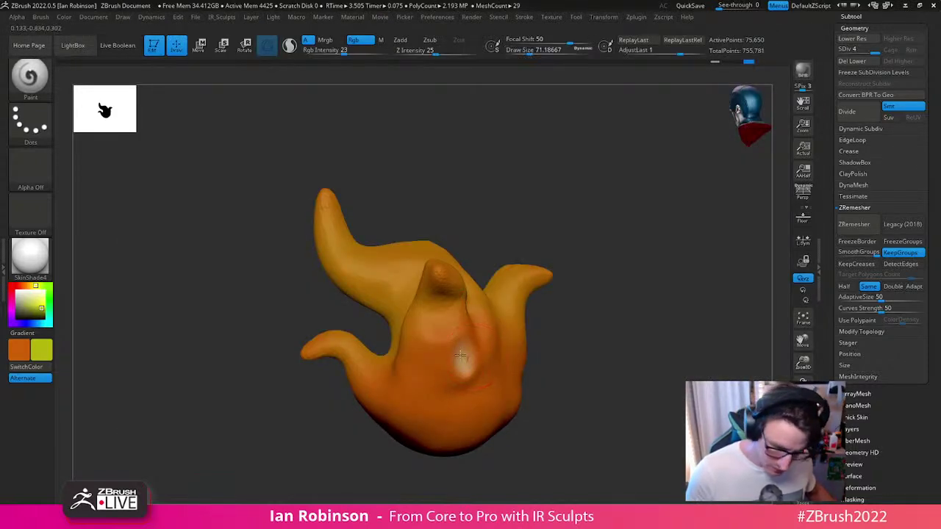
# Step: Paint the bright spot on the flame's front orange at RGB intensity 100 and smooth it, returning to the Clay brush
pyautogui.press('v')
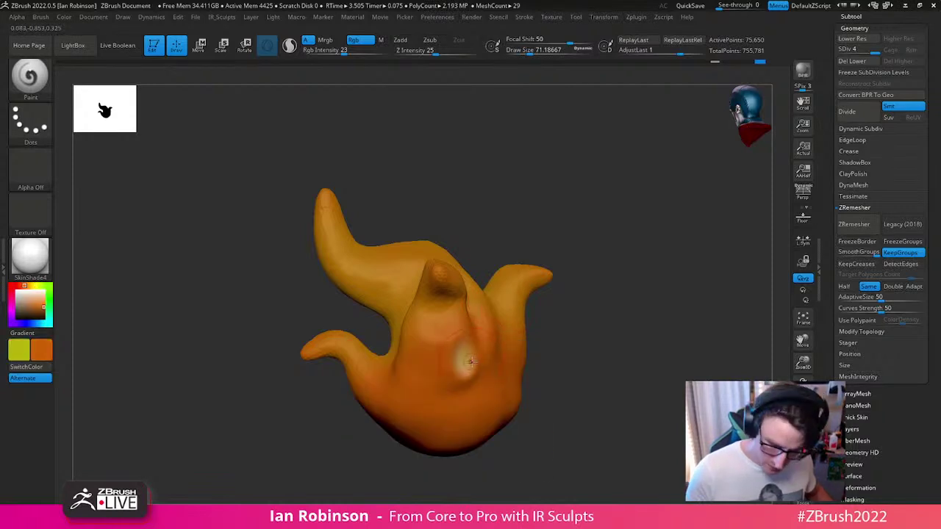
pyautogui.press('space')
pyautogui.moveTo(532, 371); pyautogui.dragTo(555, 372)
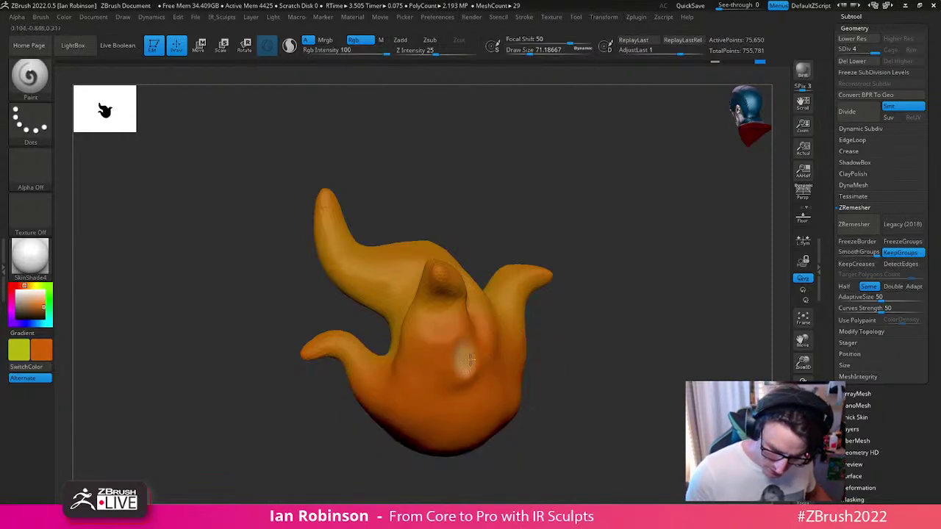
pyautogui.moveTo(615, 296); pyautogui.dragTo(461, 323)
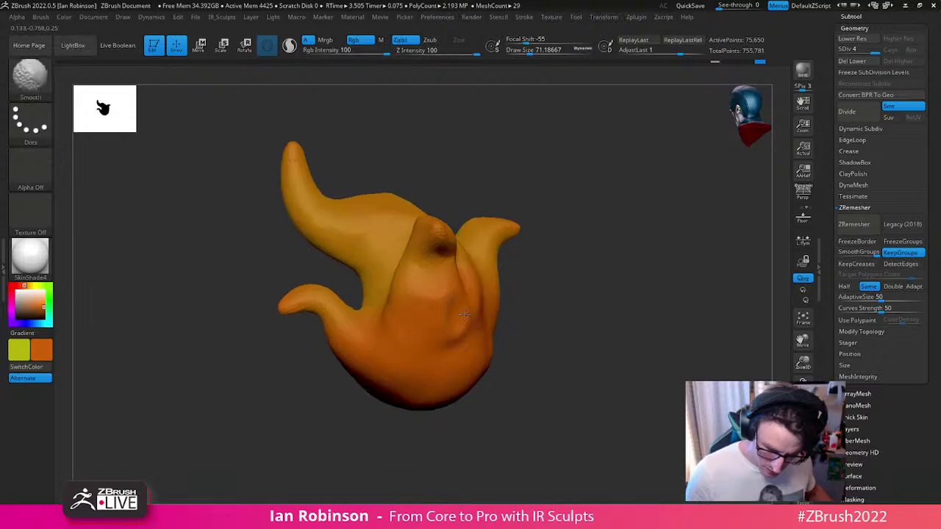
pyautogui.moveTo(505, 263)
pyautogui.mouseDown()
pyautogui.moveTo(503, 296)
pyautogui.moveTo(457, 324)
pyautogui.mouseUp()
pyautogui.press('b')
pyautogui.press('c')
pyautogui.press('l')
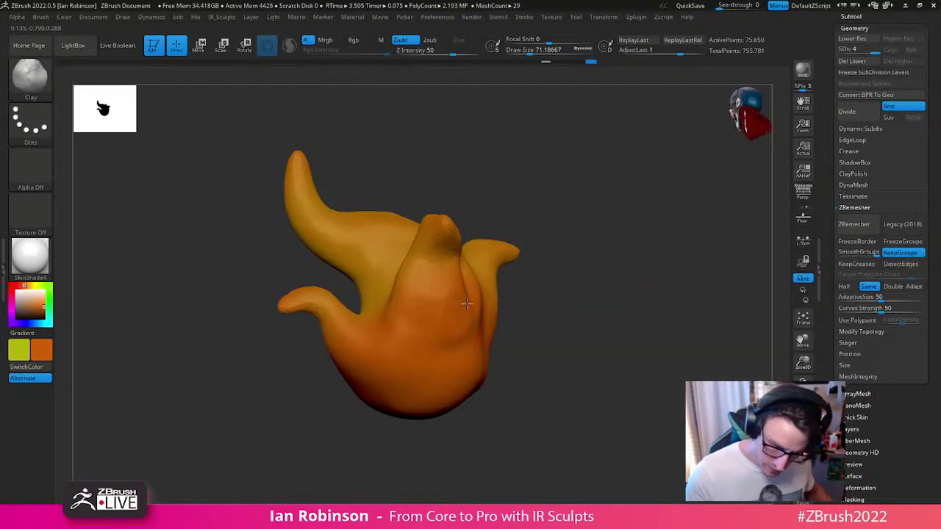
# Step: Copy the Fire subtool and paste it into the environment scene below Torch_Placements
pyautogui.moveTo(580, 294); pyautogui.dragTo(682, 284)
pyautogui.moveTo(939, 166); pyautogui.dragTo(929, 209)
pyautogui.click(862, 195)
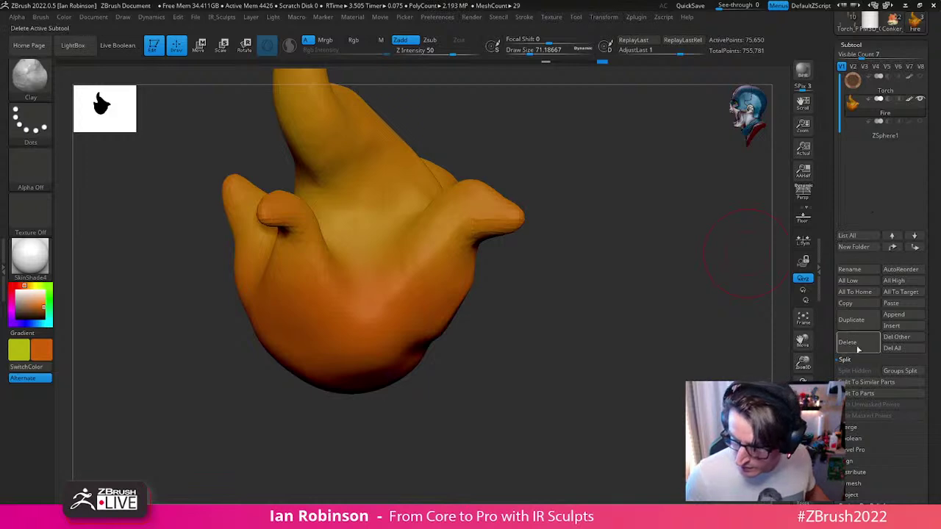
pyautogui.press('f')
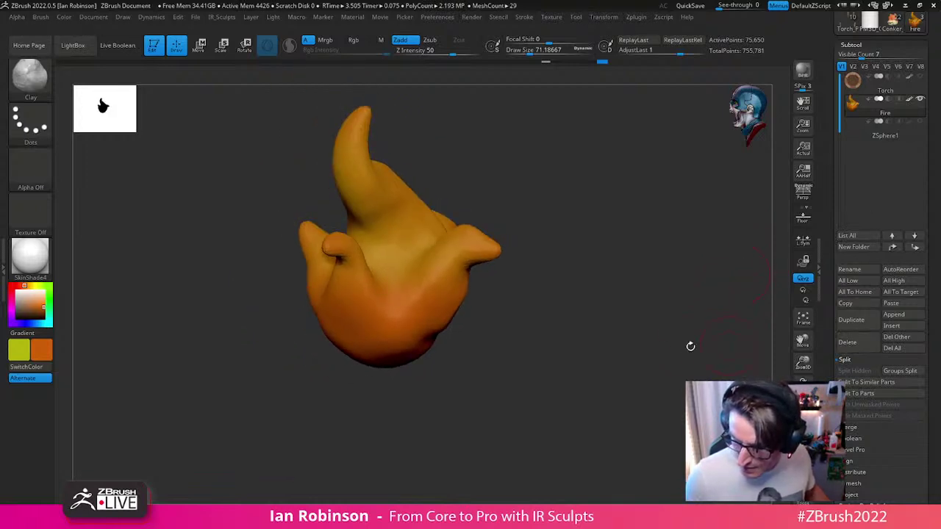
pyautogui.moveTo(711, 344); pyautogui.dragTo(673, 361)
pyautogui.click(852, 21)
pyautogui.moveTo(600, 293); pyautogui.dragTo(665, 272)
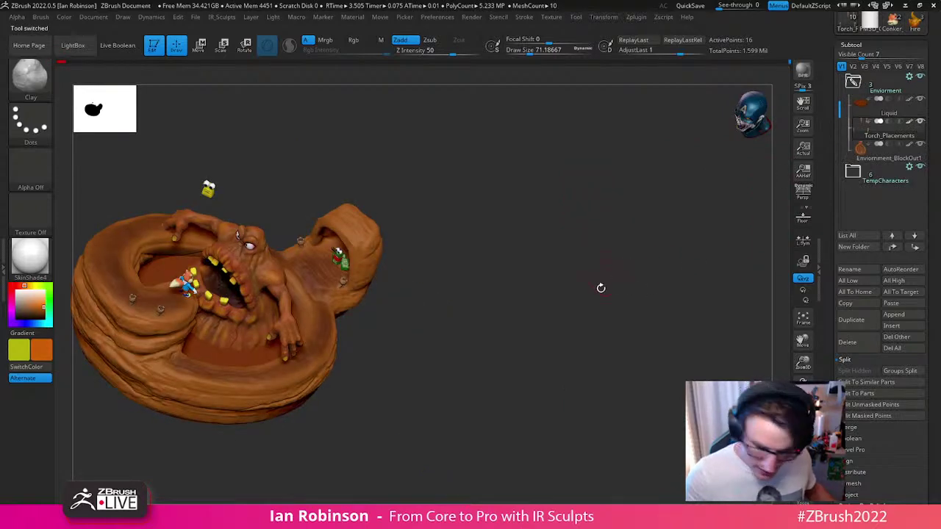
pyautogui.moveTo(600, 279); pyautogui.dragTo(724, 263)
pyautogui.click(890, 304)
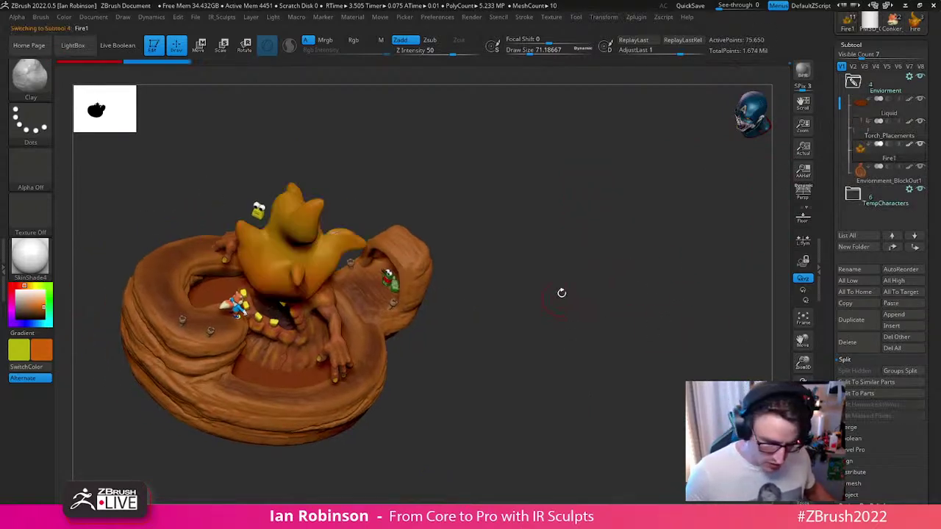
# Step: Smooth the surface at the base of two spikes on the pasted Fire1 flame, viewed from above
pyautogui.press('w')
pyautogui.keyDown('shift'); pyautogui.moveTo(542, 307); pyautogui.dragTo(573, 270); pyautogui.keyUp('shift')
pyautogui.press('q')
pyautogui.keyDown('ctrl'); pyautogui.moveTo(347, 278); pyautogui.dragTo(400, 430, button='right'); pyautogui.keyUp('ctrl')
pyautogui.keyDown('shift'); pyautogui.moveTo(308, 289); pyautogui.dragTo(318, 295); pyautogui.keyUp('shift')
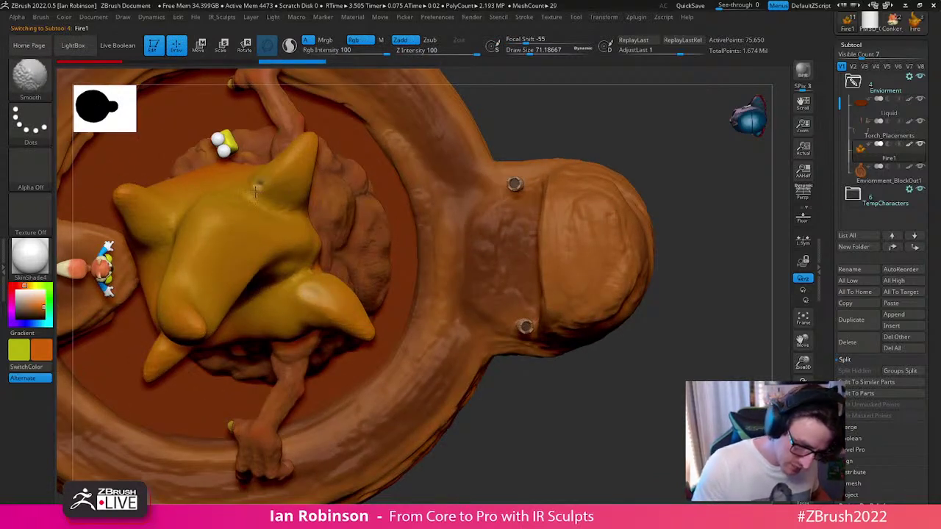
pyautogui.keyDown('shift'); pyautogui.moveTo(254, 191); pyautogui.dragTo(266, 180); pyautogui.keyUp('shift')
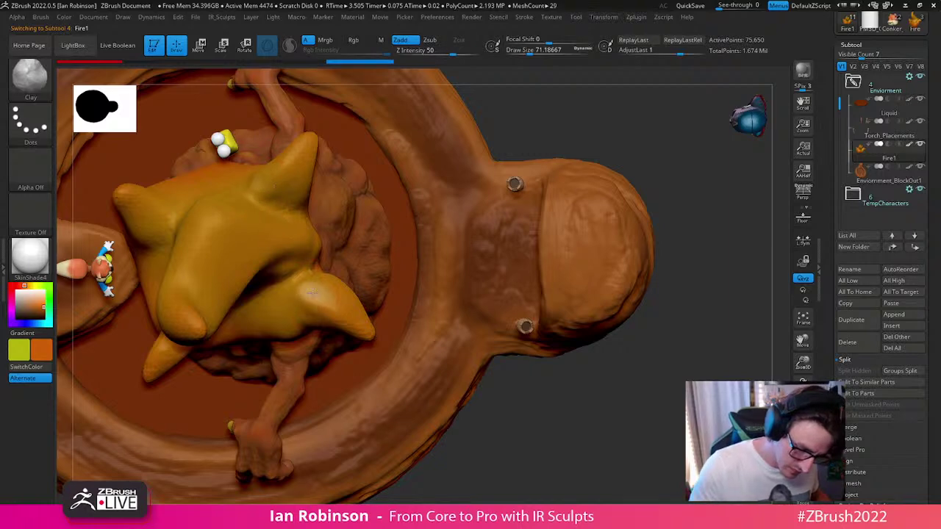
pyautogui.keyDown('alt'); pyautogui.moveTo(323, 291); pyautogui.dragTo(395, 285, button='right'); pyautogui.keyUp('alt')
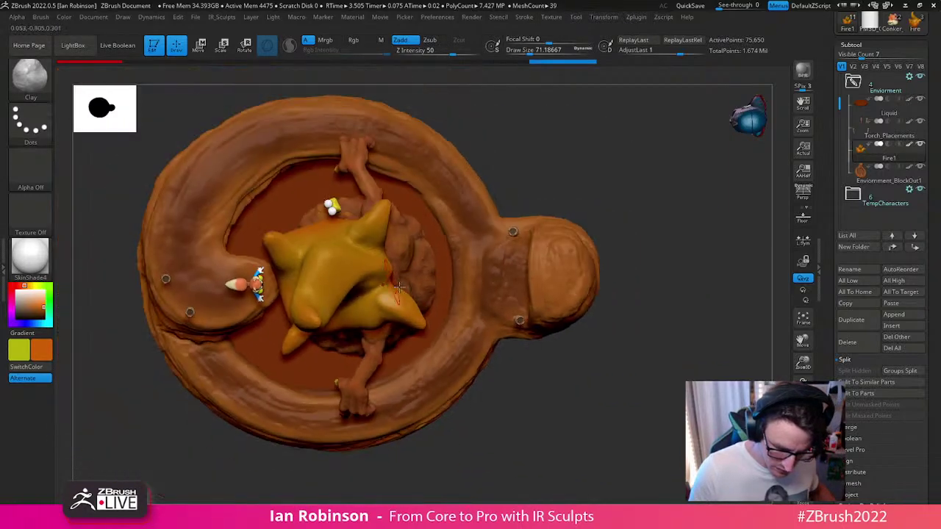
# Step: Set the draw size to about 132 and reduce Fire1 to its lowest subdivision level, deleting the higher levels
pyautogui.hotkey('shift', 'f')
pyautogui.hotkey('shift', 'd')
pyautogui.hotkey('shift', 'd')
pyautogui.hotkey('shift', 'd')
pyautogui.hotkey('shift', 'f')
pyautogui.press('s')
pyautogui.moveTo(608, 319); pyautogui.dragTo(622, 319)
pyautogui.moveTo(624, 328); pyautogui.dragTo(441, 317, button='right')
pyautogui.moveTo(381, 309)
pyautogui.keyDown('shift'); pyautogui.mouseDown()
pyautogui.moveTo(384, 319)
pyautogui.moveTo(495, 258)
pyautogui.moveTo(666, 238)
pyautogui.moveTo(651, 233)
pyautogui.mouseUp(); pyautogui.keyUp('shift')
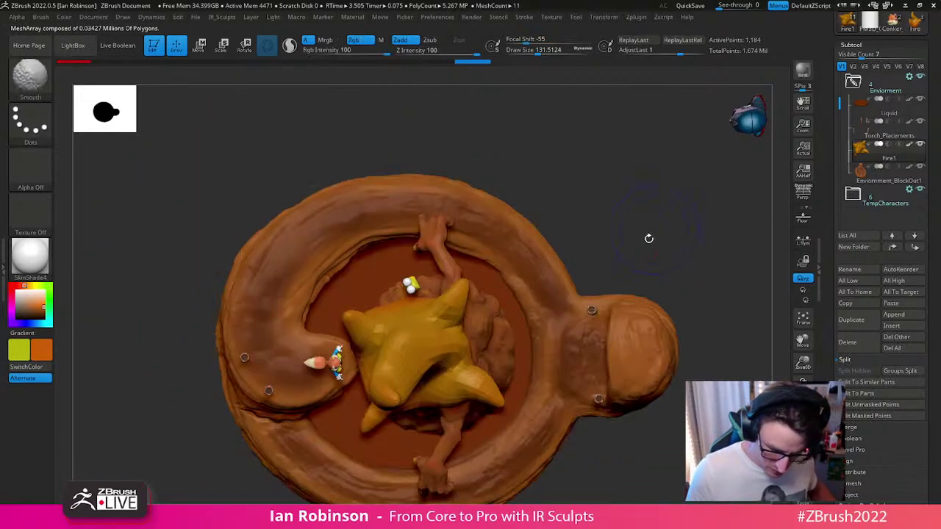
pyautogui.click(851, 45)
pyautogui.click(854, 56)
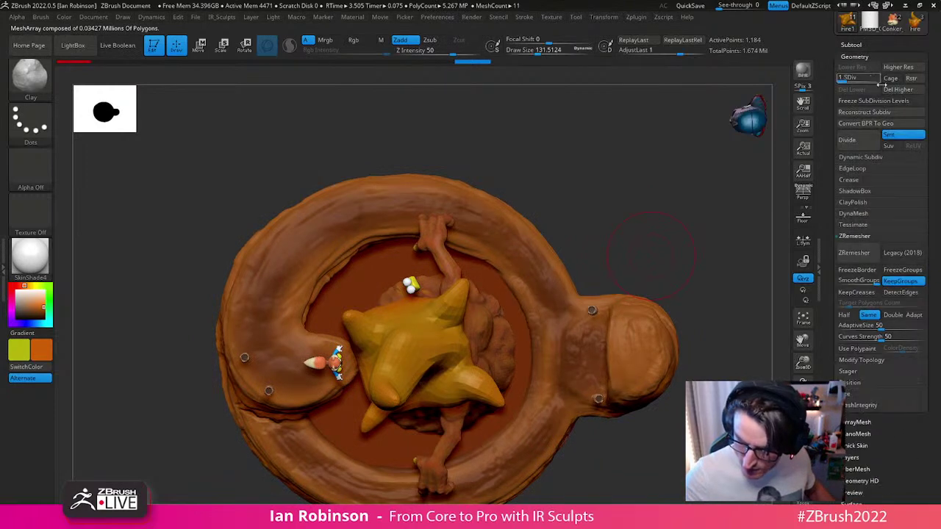
# Step: Scale the Fire1 flame down and move it onto the torch beside the squirrel on the front ledge
pyautogui.press('w')
pyautogui.moveTo(451, 395); pyautogui.dragTo(313, 413)
pyautogui.moveTo(271, 371); pyautogui.dragTo(266, 426)
pyautogui.keyDown('alt'); pyautogui.moveTo(266, 426); pyautogui.dragTo(379, 270, button='right'); pyautogui.keyUp('alt')
pyautogui.moveTo(379, 269); pyautogui.dragTo(367, 354)
pyautogui.moveTo(373, 316); pyautogui.dragTo(460, 318, button='right')
pyautogui.moveTo(367, 339); pyautogui.dragTo(447, 355)
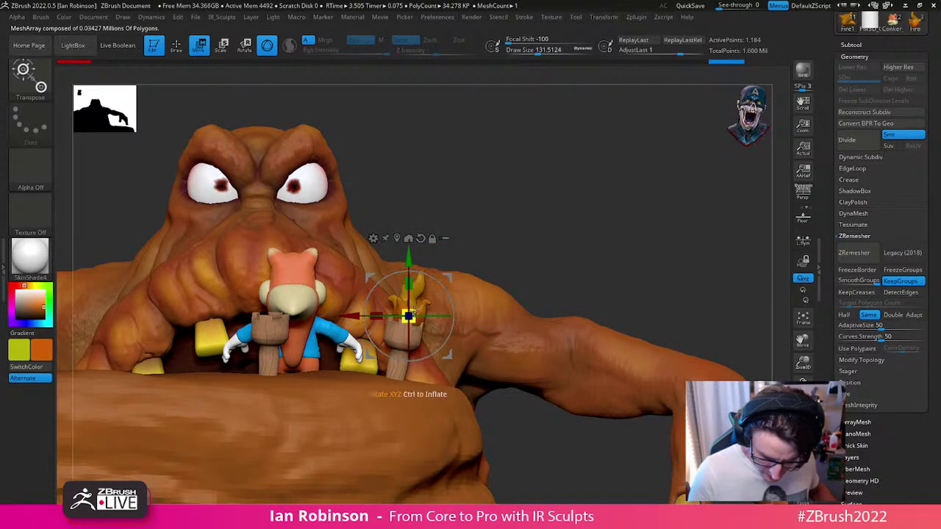
pyautogui.moveTo(446, 353); pyautogui.dragTo(417, 344, button='right')
# Step: Duplicate the flame onto the second torch on the front ledge and rotate the copy to vary it
pyautogui.keyDown('shift'); pyautogui.moveTo(461, 313); pyautogui.dragTo(517, 353, button='right'); pyautogui.keyUp('shift')
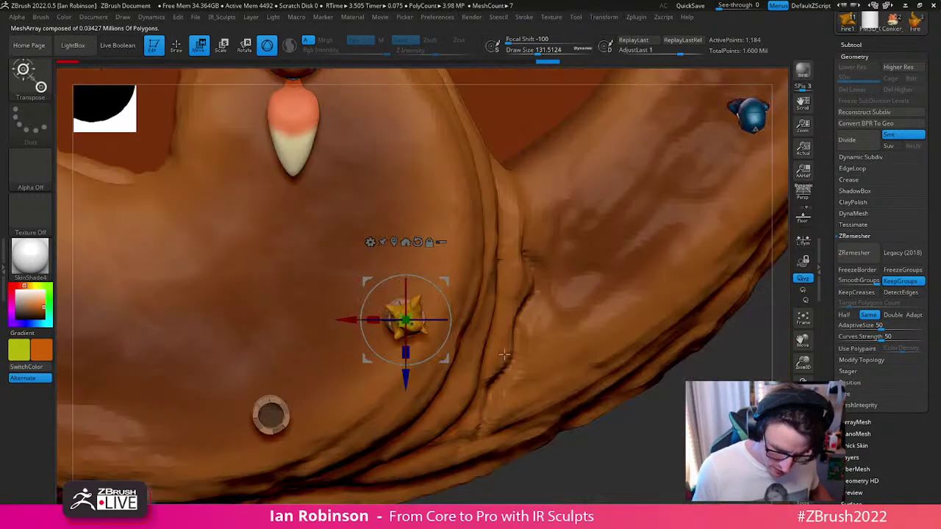
pyautogui.keyDown('ctrl'); pyautogui.moveTo(348, 321); pyautogui.dragTo(226, 374); pyautogui.keyUp('ctrl')
pyautogui.moveTo(239, 271); pyautogui.dragTo(252, 318)
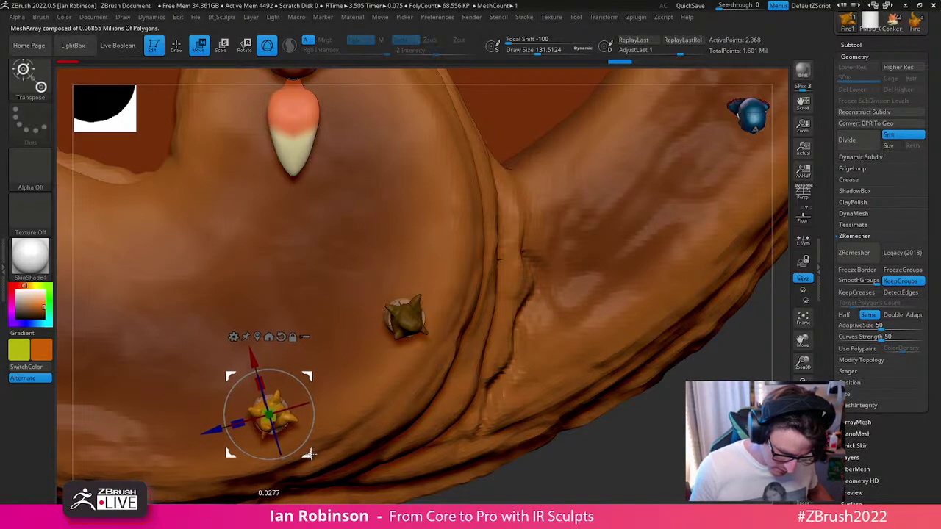
pyautogui.press('q')
# Step: Realign the gizmo and duplicate the flame up towards the torches at the cave entrance
pyautogui.moveTo(397, 411)
pyautogui.keyDown('alt'); pyautogui.mouseDown(button='right')
pyautogui.moveTo(392, 395)
pyautogui.moveTo(468, 375)
pyautogui.moveTo(546, 406)
pyautogui.mouseUp(button='right'); pyautogui.keyUp('alt')
pyautogui.moveTo(648, 431)
pyautogui.keyDown('ctrl'); pyautogui.mouseDown(button='right')
pyautogui.moveTo(637, 399)
pyautogui.moveTo(622, 401)
pyautogui.mouseUp(button='right'); pyautogui.keyUp('ctrl')
pyautogui.press('w')
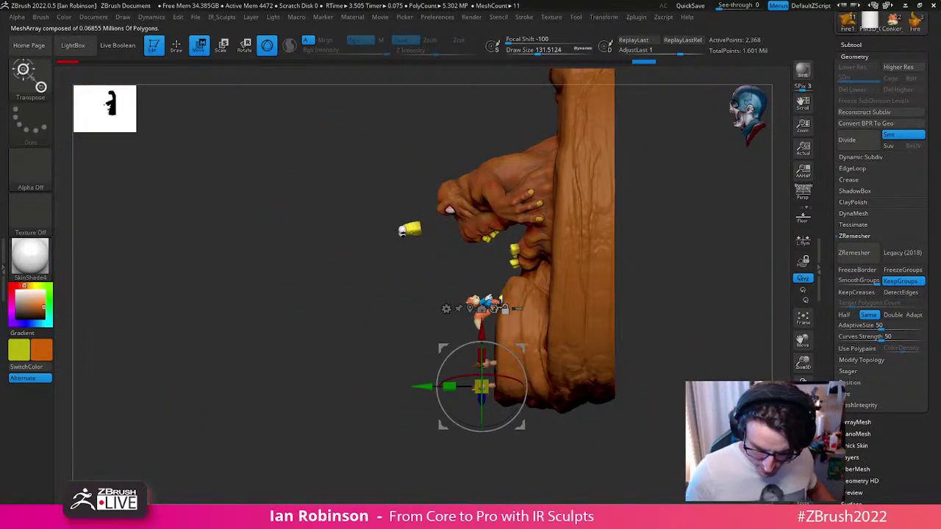
pyautogui.keyDown('alt'); pyautogui.click(495, 310); pyautogui.keyUp('alt')
pyautogui.keyDown('ctrl'); pyautogui.moveTo(481, 442); pyautogui.dragTo(481, 140); pyautogui.keyUp('ctrl')
pyautogui.keyDown('alt'); pyautogui.moveTo(584, 97); pyautogui.dragTo(450, 397, button='right'); pyautogui.keyUp('alt')
pyautogui.moveTo(390, 353); pyautogui.dragTo(469, 338, button='right')
# Step: Position and orient the third flame so it sits in the first torch at the cave entrance
pyautogui.moveTo(443, 273); pyautogui.dragTo(322, 394)
pyautogui.moveTo(332, 462); pyautogui.dragTo(264, 389)
pyautogui.moveTo(397, 375); pyautogui.dragTo(266, 366, button='right')
pyautogui.moveTo(261, 387); pyautogui.dragTo(287, 391)
pyautogui.hotkey('ctrl', 'z')
pyautogui.keyDown('shift'); pyautogui.moveTo(620, 330); pyautogui.dragTo(540, 302, button='right'); pyautogui.keyUp('shift')
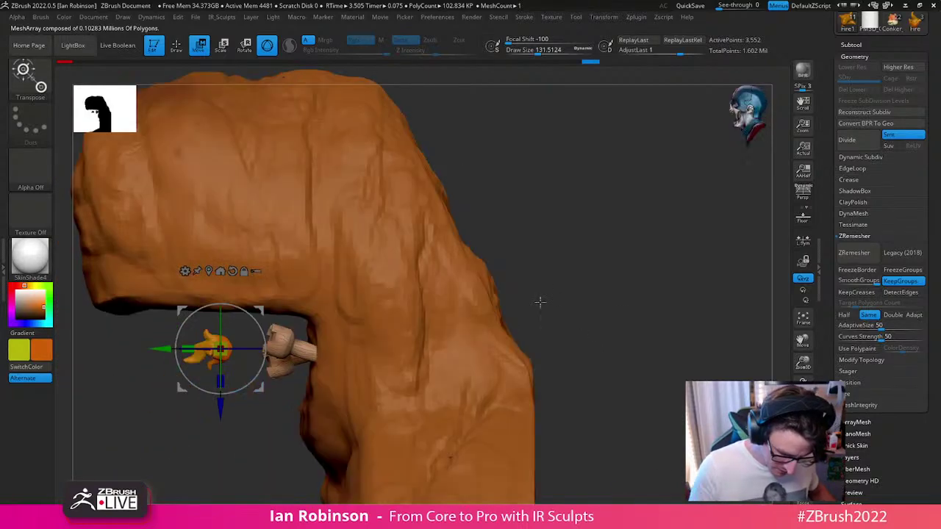
pyautogui.moveTo(164, 347); pyautogui.dragTo(219, 347)
pyautogui.moveTo(603, 255); pyautogui.dragTo(661, 197, button='right')
pyautogui.moveTo(234, 365); pyautogui.dragTo(379, 299)
# Step: Duplicate the flame onto the other torch at the cave entrance and check the placement across the scene
pyautogui.moveTo(591, 207); pyautogui.dragTo(507, 271, button='right')
pyautogui.keyDown('alt'); pyautogui.moveTo(575, 261); pyautogui.dragTo(706, 241, button='right'); pyautogui.keyUp('alt')
pyautogui.keyDown('ctrl'); pyautogui.moveTo(430, 270); pyautogui.dragTo(130, 336); pyautogui.keyUp('ctrl')
pyautogui.keyDown('shift'); pyautogui.moveTo(663, 244); pyautogui.dragTo(686, 245, button='right'); pyautogui.keyUp('shift')
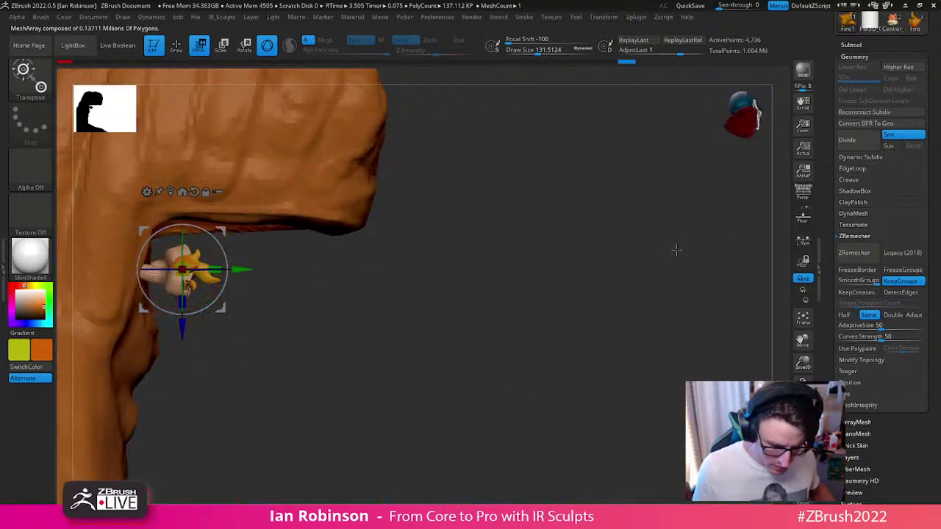
pyautogui.press('q')
pyautogui.moveTo(413, 286); pyautogui.dragTo(527, 255, button='right')
pyautogui.moveTo(566, 283)
pyautogui.mouseDown(button='right')
pyautogui.moveTo(529, 242)
pyautogui.moveTo(605, 269)
pyautogui.moveTo(588, 252)
pyautogui.moveTo(579, 264)
pyautogui.moveTo(685, 308)
pyautogui.moveTo(613, 245)
pyautogui.moveTo(635, 290)
pyautogui.moveTo(627, 307)
pyautogui.moveTo(640, 301)
pyautogui.mouseUp(button='right')
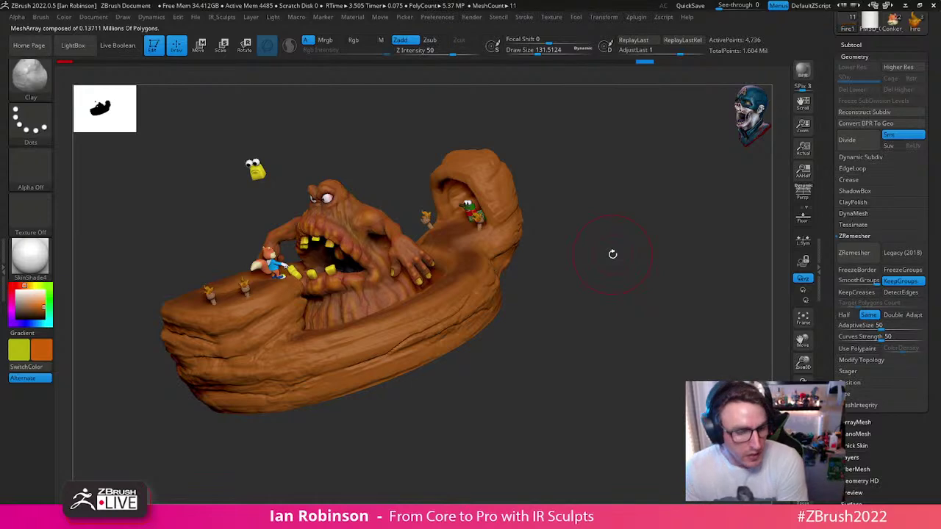
pyautogui.moveTo(613, 254)
pyautogui.mouseDown(button='right')
pyautogui.moveTo(652, 319)
pyautogui.moveTo(642, 307)
pyautogui.moveTo(641, 323)
pyautogui.moveTo(665, 324)
pyautogui.moveTo(655, 324)
pyautogui.moveTo(639, 280)
pyautogui.mouseUp(button='right')
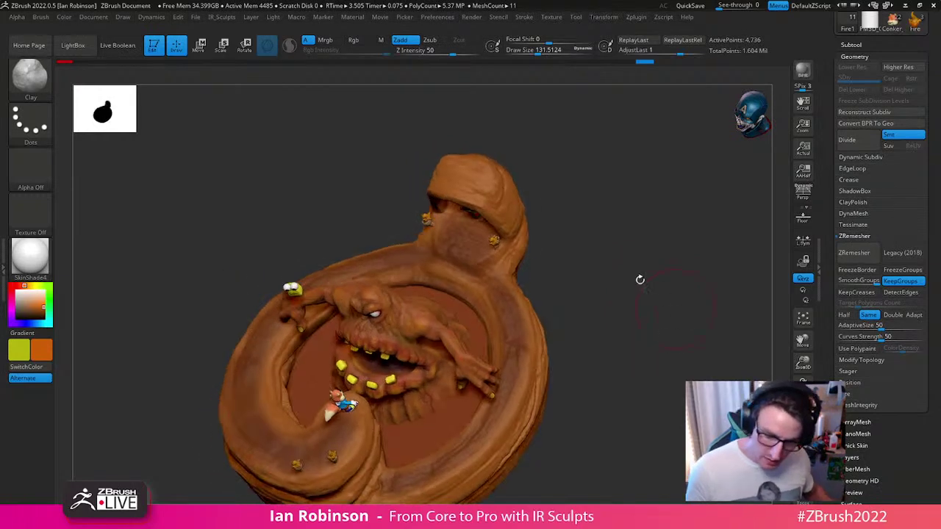
# Step: Select the Torch_Placements subtool and convert its NanoMesh torches into real mesh geometry
pyautogui.keyDown('alt'); pyautogui.click(506, 200); pyautogui.keyUp('alt')
pyautogui.press('s')
pyautogui.moveTo(593, 249)
pyautogui.mouseDown(button='right')
pyautogui.moveTo(597, 236)
pyautogui.moveTo(634, 232)
pyautogui.moveTo(533, 251)
pyautogui.mouseUp(button='right')
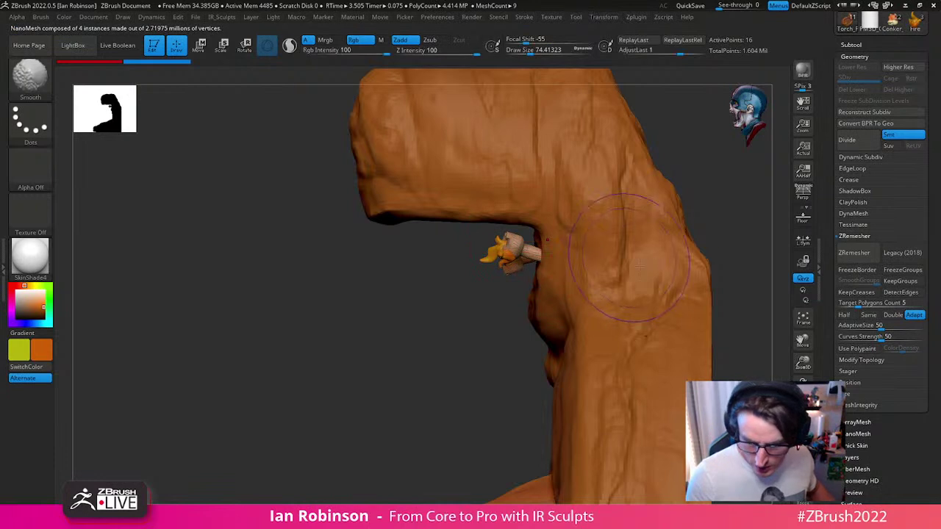
pyautogui.keyDown('shift'); pyautogui.moveTo(633, 262); pyautogui.dragTo(684, 239); pyautogui.keyUp('shift')
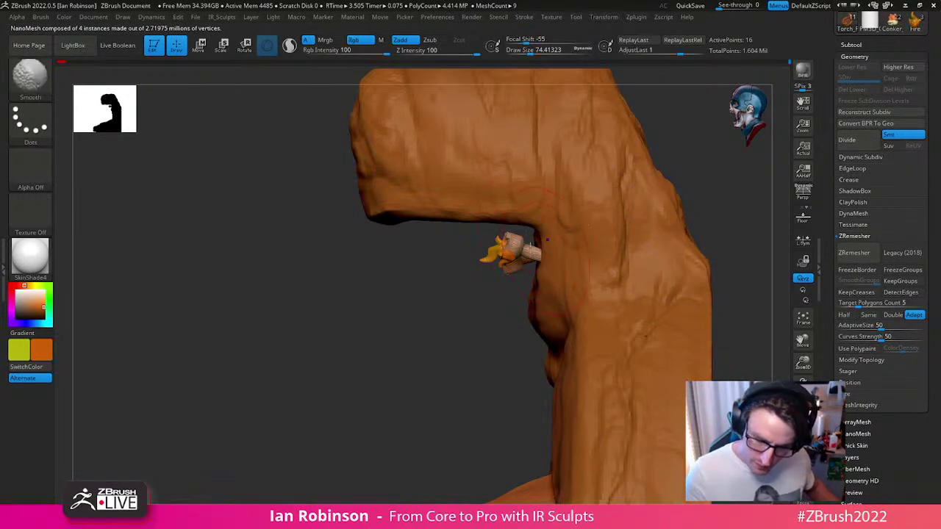
pyautogui.moveTo(546, 239)
pyautogui.mouseDown(button='right')
pyautogui.moveTo(732, 196)
pyautogui.moveTo(671, 178)
pyautogui.moveTo(691, 280)
pyautogui.moveTo(679, 300)
pyautogui.moveTo(687, 311)
pyautogui.moveTo(672, 231)
pyautogui.moveTo(689, 247)
pyautogui.moveTo(445, 331)
pyautogui.moveTo(396, 337)
pyautogui.mouseUp(button='right')
pyautogui.press('shift')
pyautogui.click(860, 45)
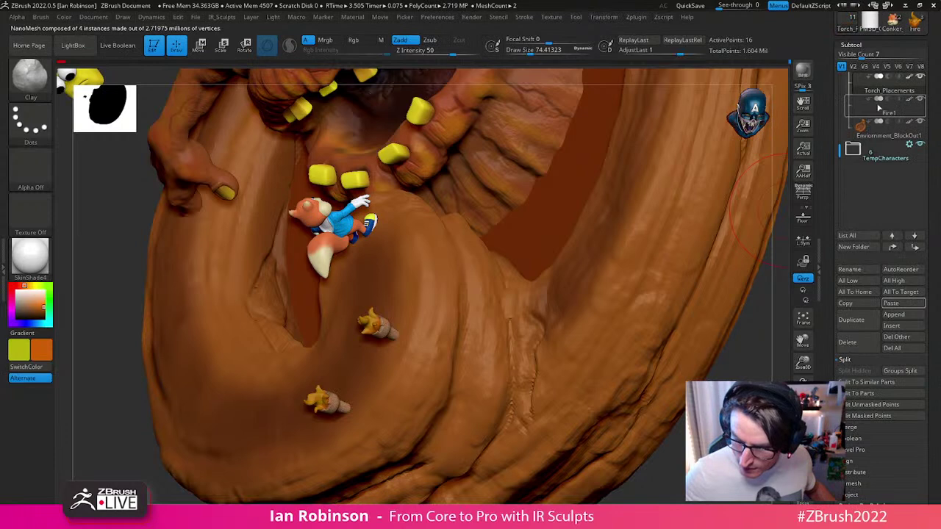
pyautogui.keyDown('alt'); pyautogui.moveTo(766, 382); pyautogui.dragTo(748, 368); pyautogui.keyUp('alt')
pyautogui.click(747, 376)
pyautogui.click(746, 379)
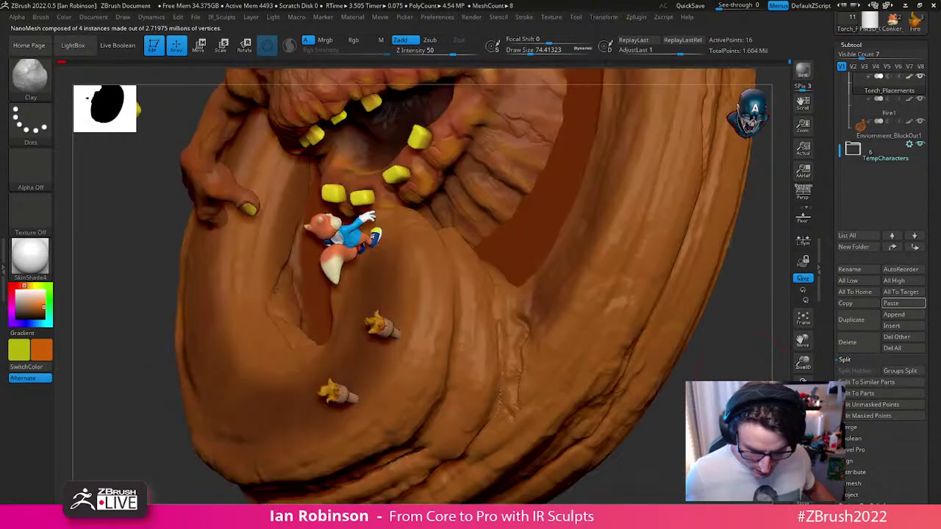
pyautogui.moveTo(660, 414)
pyautogui.mouseDown()
pyautogui.moveTo(668, 382)
pyautogui.moveTo(699, 348)
pyautogui.moveTo(651, 350)
pyautogui.mouseUp()
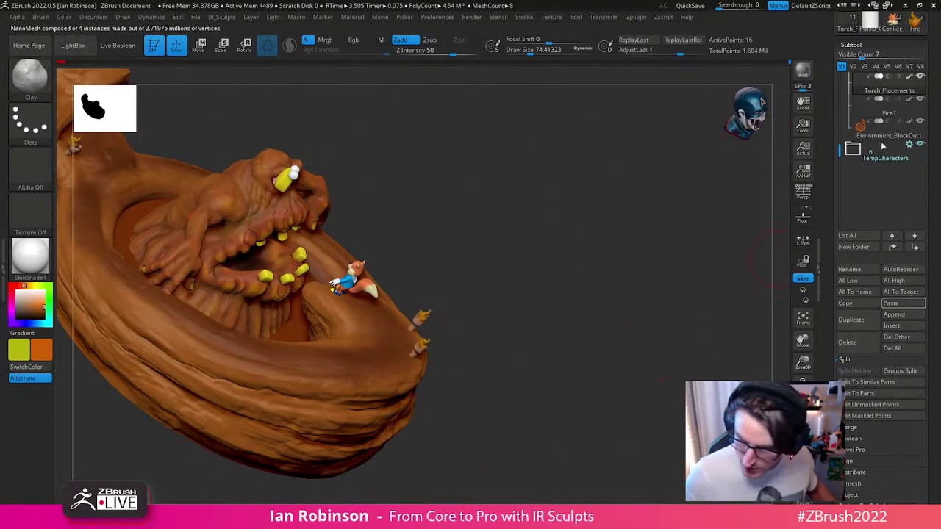
pyautogui.moveTo(935, 169); pyautogui.dragTo(939, 133)
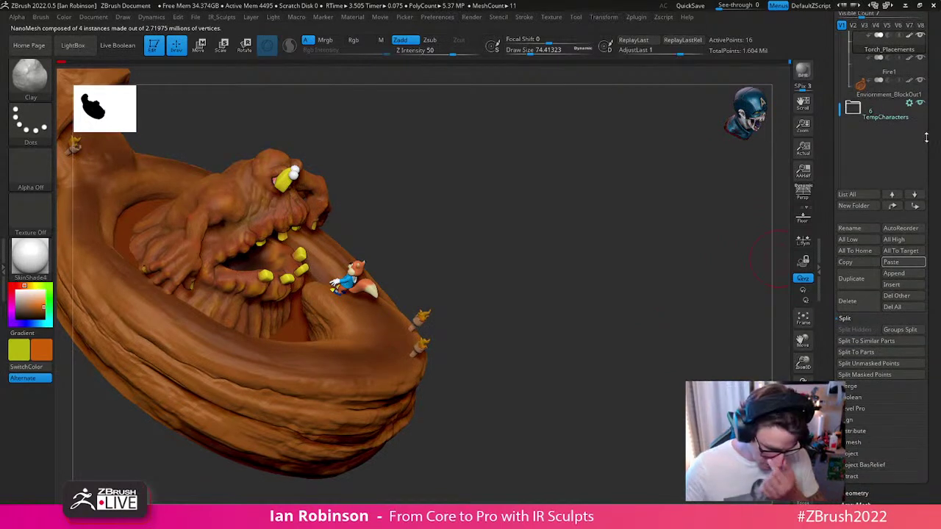
pyautogui.moveTo(935, 339); pyautogui.dragTo(939, 269)
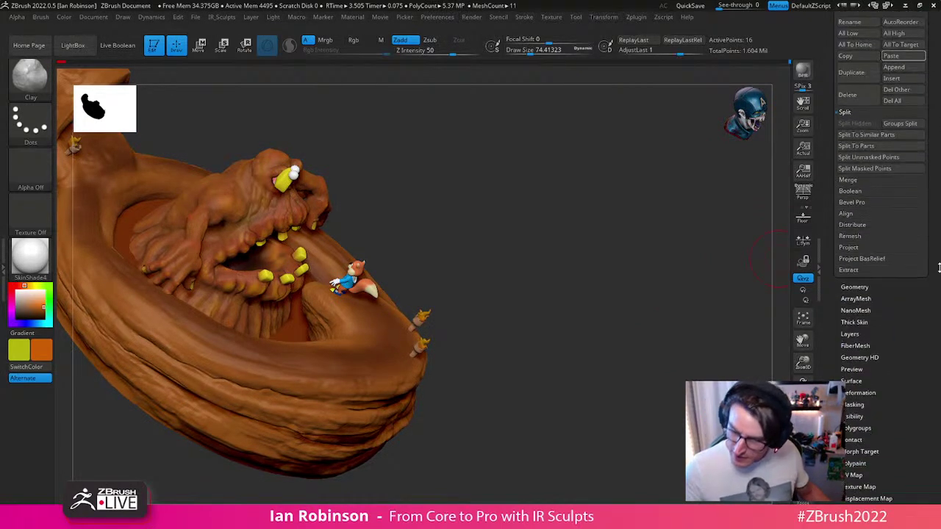
pyautogui.click(857, 309)
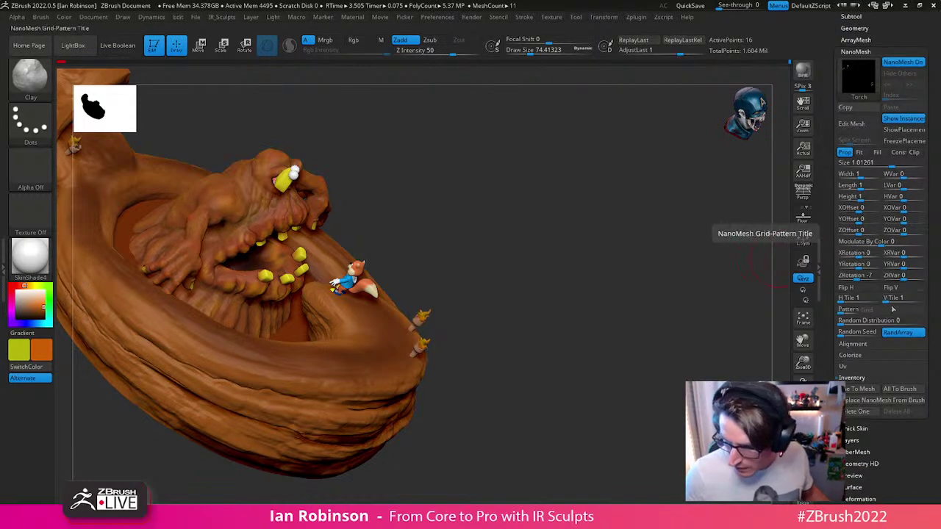
pyautogui.click(872, 389)
# Step: Isolate the converted torches, hide one pair, and split the hidden pair off into its own subtool
pyautogui.moveTo(636, 360); pyautogui.dragTo(644, 386)
pyautogui.click(802, 478)
pyautogui.hotkey('shift', 'f')
pyautogui.moveTo(613, 302)
pyautogui.keyDown('alt'); pyautogui.mouseDown()
pyautogui.moveTo(515, 355)
pyautogui.moveTo(537, 346)
pyautogui.moveTo(542, 332)
pyautogui.moveTo(622, 378)
pyautogui.moveTo(564, 264)
pyautogui.moveTo(638, 318)
pyautogui.mouseUp(); pyautogui.keyUp('alt')
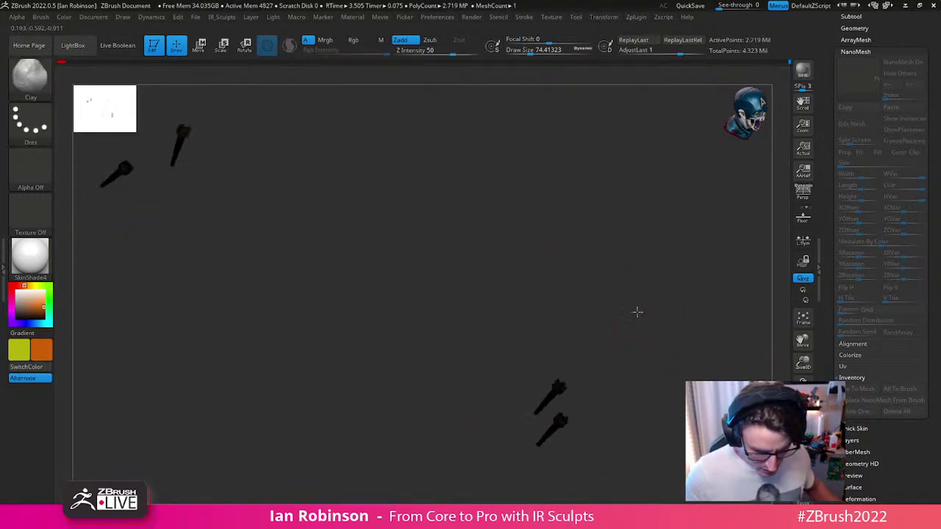
pyautogui.press('space')
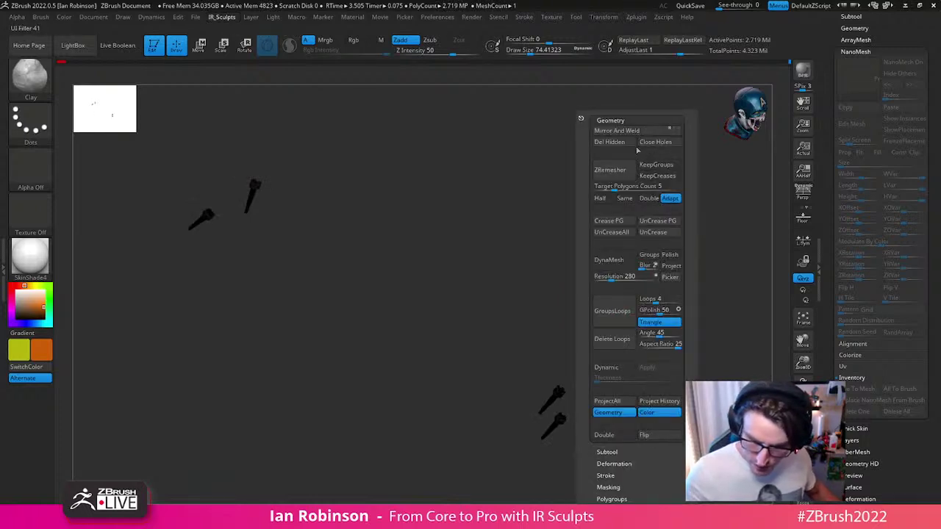
pyautogui.moveTo(526, 228); pyautogui.dragTo(613, 260)
pyautogui.moveTo(558, 250)
pyautogui.keyDown('ctrl'); pyautogui.keyDown('shift'); pyautogui.mouseDown()
pyautogui.moveTo(655, 353)
pyautogui.moveTo(706, 375)
pyautogui.mouseUp(); pyautogui.keyUp('shift'); pyautogui.keyUp('ctrl')
pyautogui.press('g')
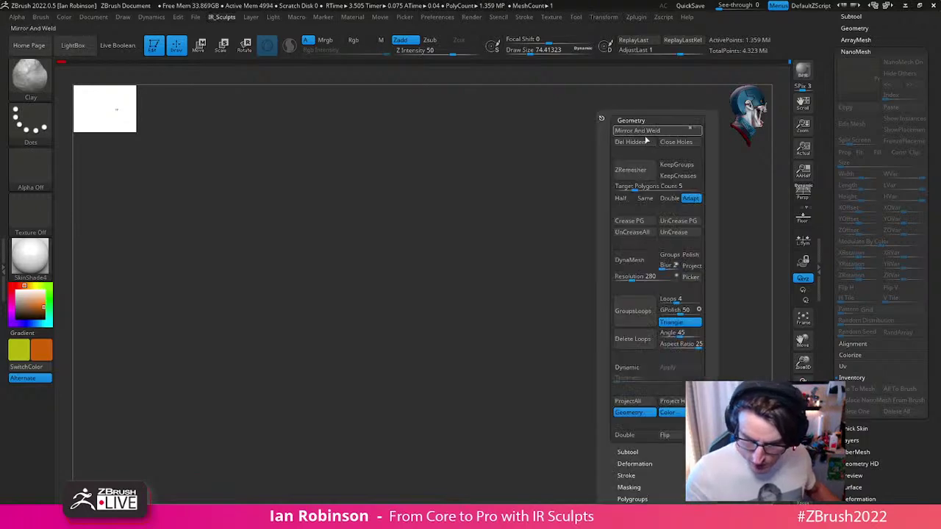
pyautogui.click(676, 142)
pyautogui.click(634, 132)
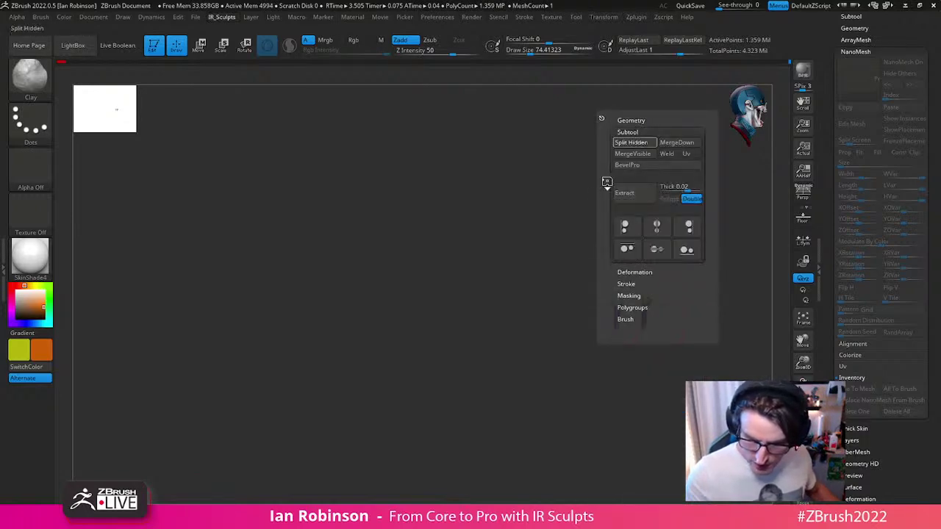
# Step: Show the full scene, hide one of the two cave-entrance torches and delete the hidden geometry
pyautogui.moveTo(558, 402); pyautogui.dragTo(565, 394)
pyautogui.click(802, 474)
pyautogui.keyDown('alt'); pyautogui.moveTo(441, 390); pyautogui.dragTo(639, 309); pyautogui.keyUp('alt')
pyautogui.press('f')
pyautogui.press('f')
pyautogui.press('f')
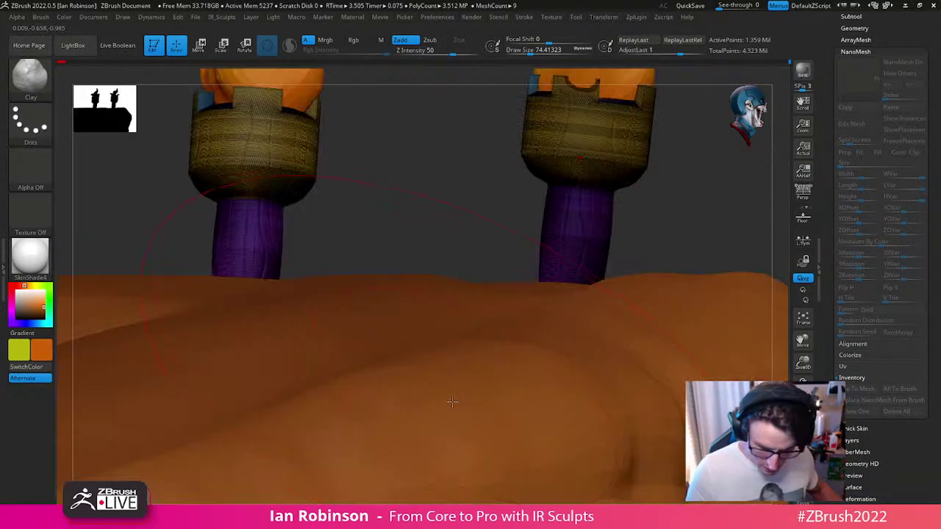
pyautogui.moveTo(419, 391); pyautogui.dragTo(277, 351, button='right')
pyautogui.keyDown('ctrl'); pyautogui.moveTo(368, 313); pyautogui.dragTo(398, 348, button='right'); pyautogui.keyUp('ctrl')
pyautogui.moveTo(466, 286); pyautogui.dragTo(392, 350, button='right')
pyautogui.keyDown('alt'); pyautogui.moveTo(382, 419); pyautogui.dragTo(379, 443, button='right'); pyautogui.keyUp('alt')
pyautogui.moveTo(367, 439)
pyautogui.keyDown('ctrl'); pyautogui.mouseDown()
pyautogui.moveTo(367, 294)
pyautogui.moveTo(326, 463)
pyautogui.moveTo(372, 399)
pyautogui.moveTo(332, 289)
pyautogui.mouseUp(); pyautogui.keyUp('ctrl')
pyautogui.press('space')
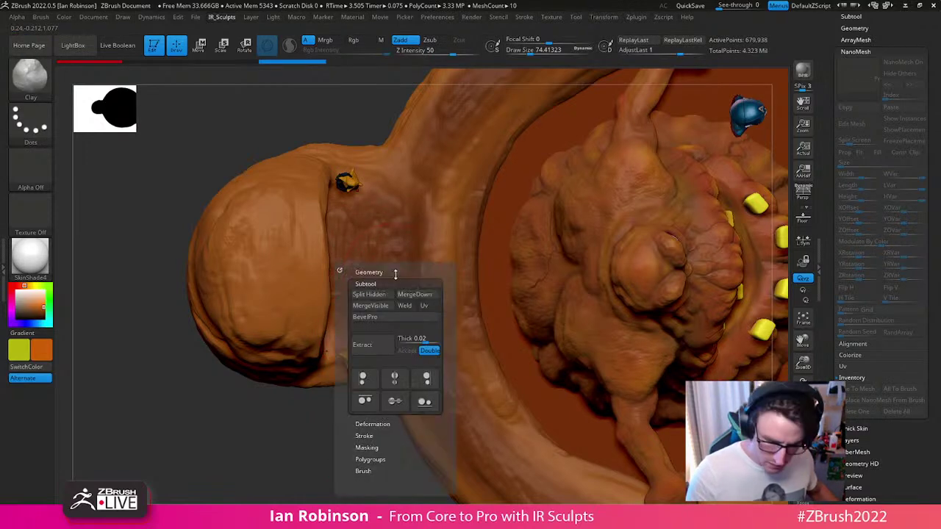
pyautogui.click(377, 283)
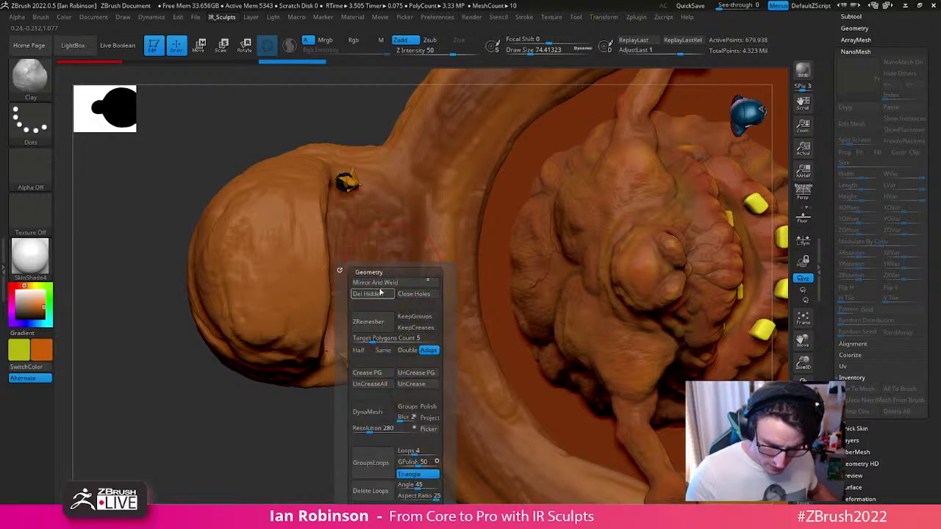
pyautogui.click(367, 294)
# Step: Centre the gizmo on the remaining cave-entrance torch and rotate it about 9 degrees to straighten it
pyautogui.press('w')
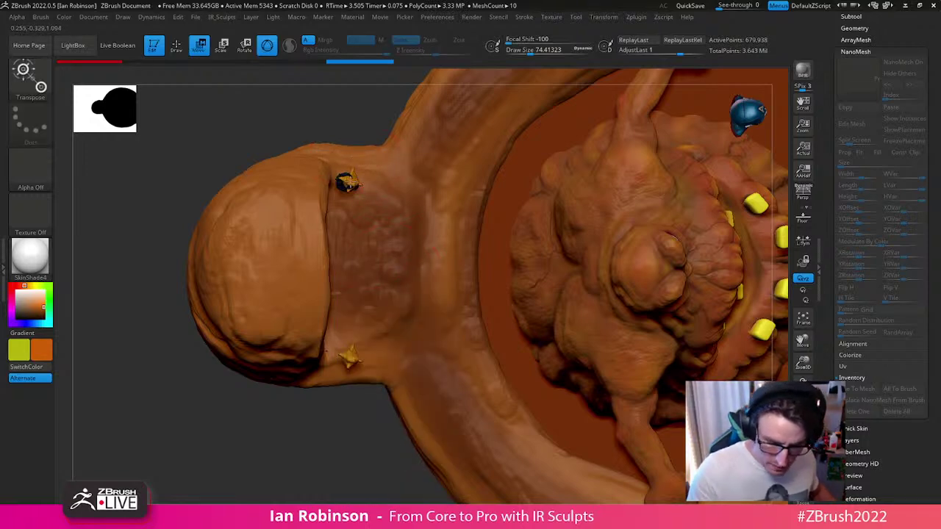
pyautogui.click(345, 183)
pyautogui.click(355, 109)
pyautogui.moveTo(375, 235)
pyautogui.mouseDown(button='right')
pyautogui.moveTo(372, 150)
pyautogui.moveTo(377, 248)
pyautogui.mouseUp(button='right')
pyautogui.moveTo(380, 151); pyautogui.dragTo(383, 158)
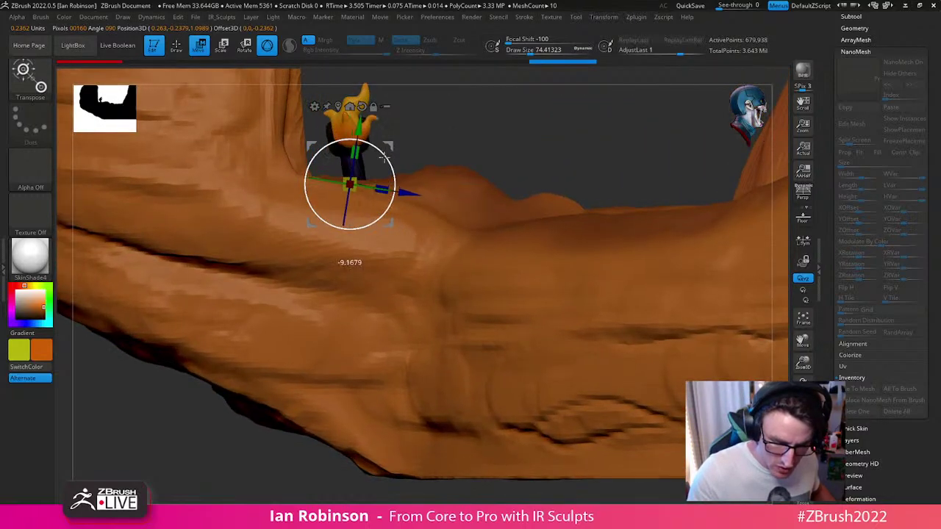
# Step: Duplicate the straightened torch across to the opposite side of the cave entrance
pyautogui.moveTo(392, 163)
pyautogui.keyDown('alt'); pyautogui.mouseDown(button='right')
pyautogui.moveTo(355, 245)
pyautogui.moveTo(385, 242)
pyautogui.mouseUp(button='right'); pyautogui.keyUp('alt')
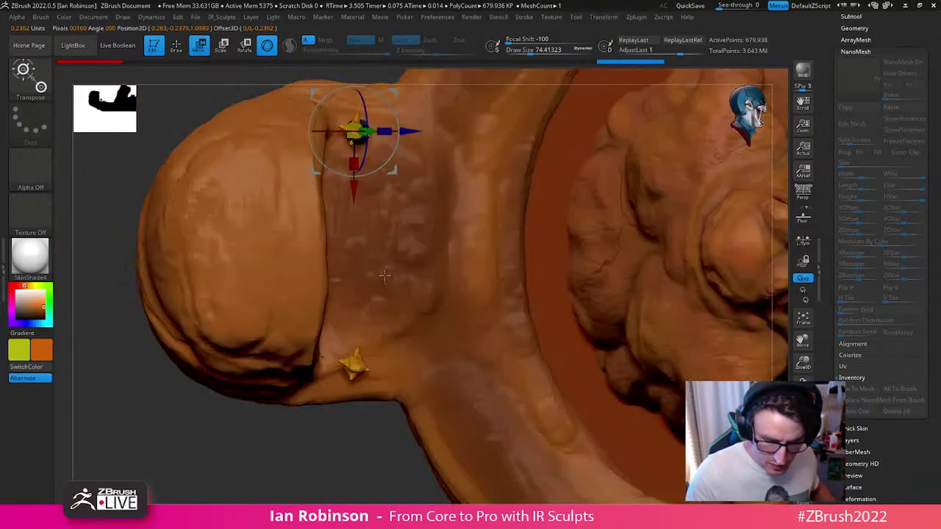
pyautogui.press('q')
pyautogui.moveTo(387, 199); pyautogui.dragTo(384, 174, button='right')
pyautogui.press('w')
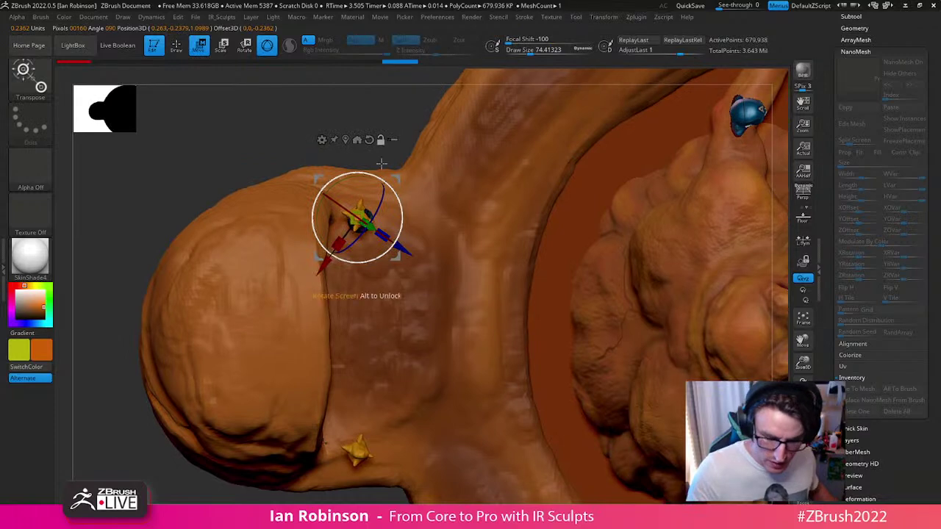
pyautogui.click(345, 137)
pyautogui.keyDown('ctrl'); pyautogui.moveTo(363, 273); pyautogui.dragTo(366, 500); pyautogui.keyUp('ctrl')
pyautogui.moveTo(397, 411); pyautogui.dragTo(426, 366, button='right')
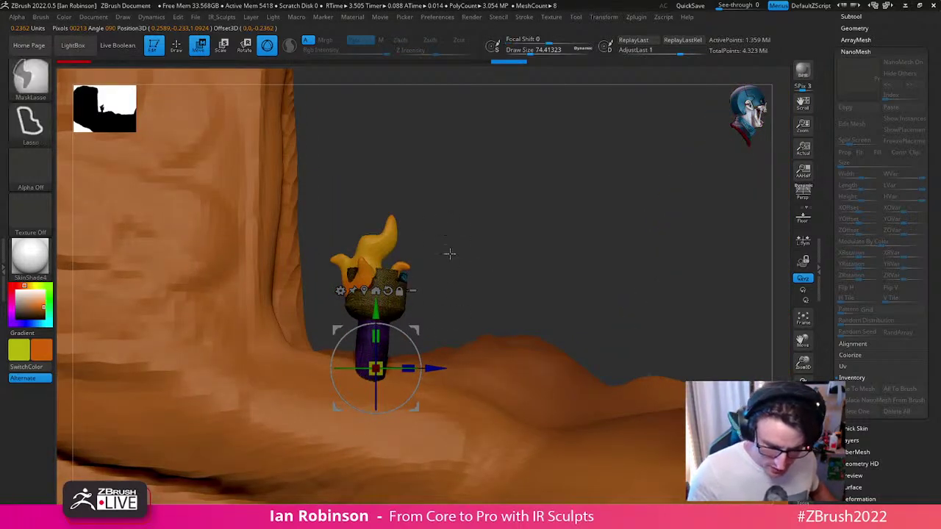
# Step: Select the flame at the duplicated cave-entrance torch and reposition it to sit in the torch cup
pyautogui.keyDown('alt'); pyautogui.click(386, 245); pyautogui.keyUp('alt')
pyautogui.moveTo(428, 291); pyautogui.dragTo(441, 291)
pyautogui.moveTo(381, 228); pyautogui.dragTo(383, 216)
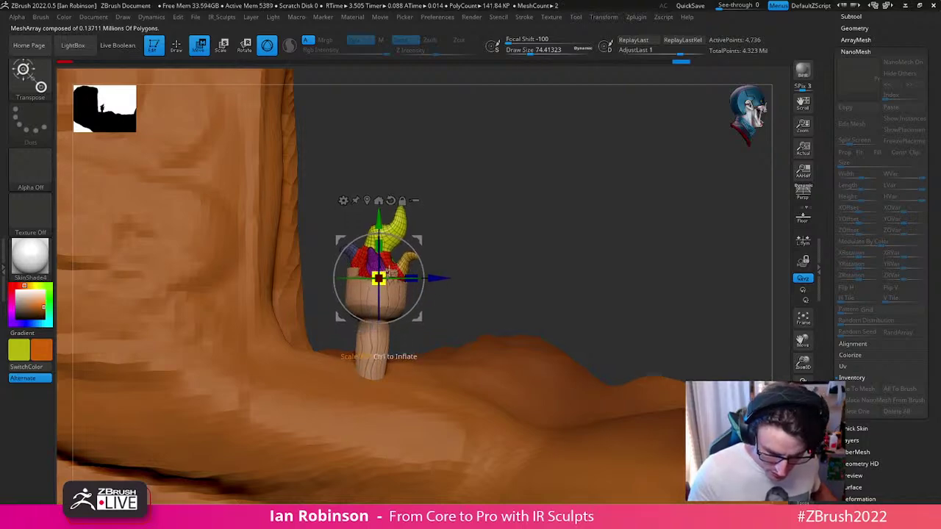
pyautogui.keyDown('ctrl'); pyautogui.moveTo(471, 220); pyautogui.dragTo(431, 337, button='right'); pyautogui.keyUp('ctrl')
pyautogui.press('q')
pyautogui.keyDown('ctrl'); pyautogui.moveTo(469, 289); pyautogui.dragTo(462, 304, button='right'); pyautogui.keyUp('ctrl')
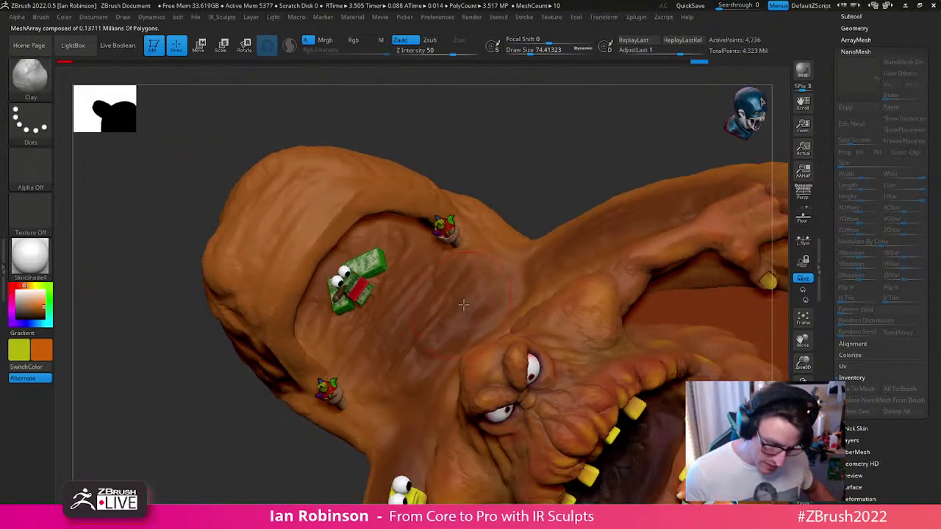
# Step: Move and rotate the flame on the opposite cave-entrance torch so it sits upright in its cup
pyautogui.moveTo(482, 136)
pyautogui.keyDown('ctrl'); pyautogui.mouseDown()
pyautogui.moveTo(397, 247)
pyautogui.moveTo(500, 274)
pyautogui.mouseUp(); pyautogui.keyUp('ctrl')
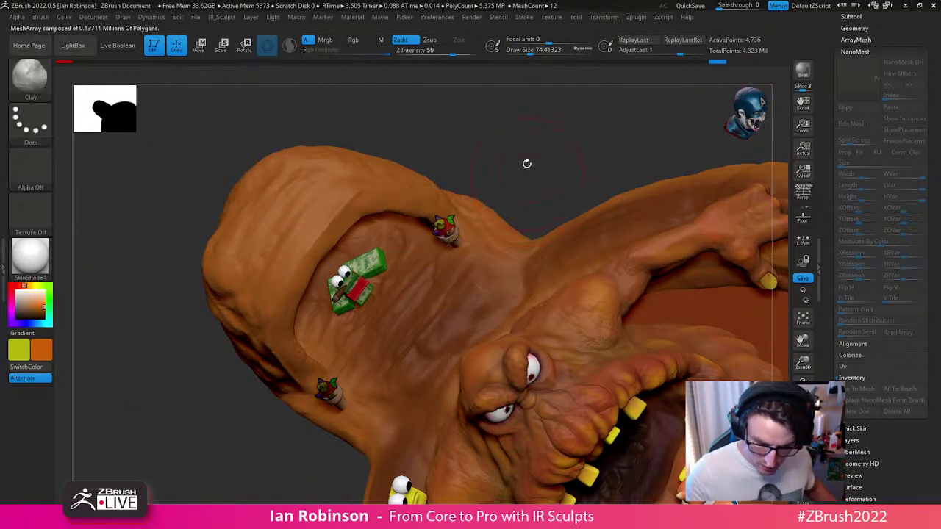
pyautogui.press('w')
pyautogui.moveTo(528, 214)
pyautogui.keyDown('alt'); pyautogui.mouseDown(button='right')
pyautogui.moveTo(530, 229)
pyautogui.moveTo(452, 228)
pyautogui.mouseUp(button='right'); pyautogui.keyUp('alt')
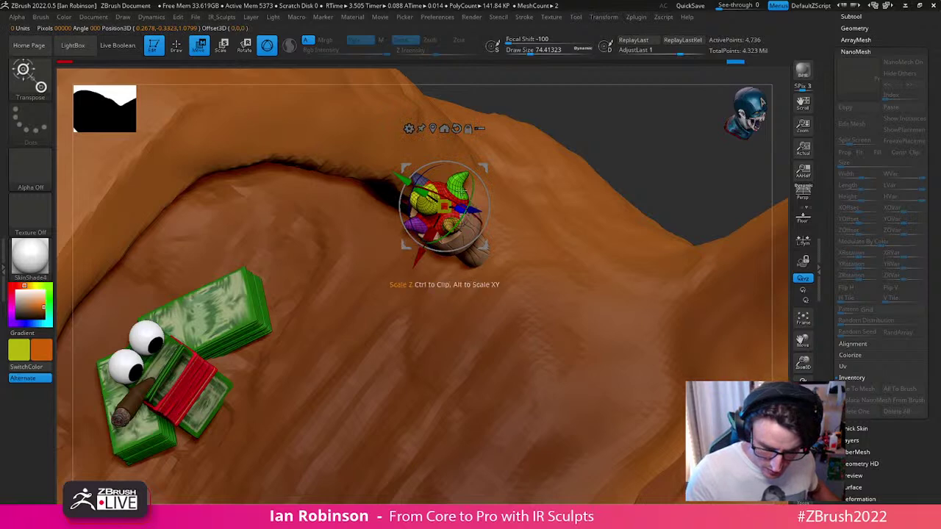
pyautogui.scroll(5, 451, 237)
pyautogui.moveTo(404, 146); pyautogui.dragTo(466, 196)
pyautogui.moveTo(434, 225); pyautogui.dragTo(434, 212)
pyautogui.moveTo(434, 211); pyautogui.dragTo(431, 163, button='right')
pyautogui.moveTo(400, 152); pyautogui.dragTo(399, 131)
pyautogui.keyDown('ctrl'); pyautogui.moveTo(416, 134); pyautogui.dragTo(429, 76, button='right'); pyautogui.keyUp('ctrl')
pyautogui.keyDown('ctrl'); pyautogui.moveTo(560, 201); pyautogui.dragTo(544, 156, button='right'); pyautogui.keyUp('ctrl')
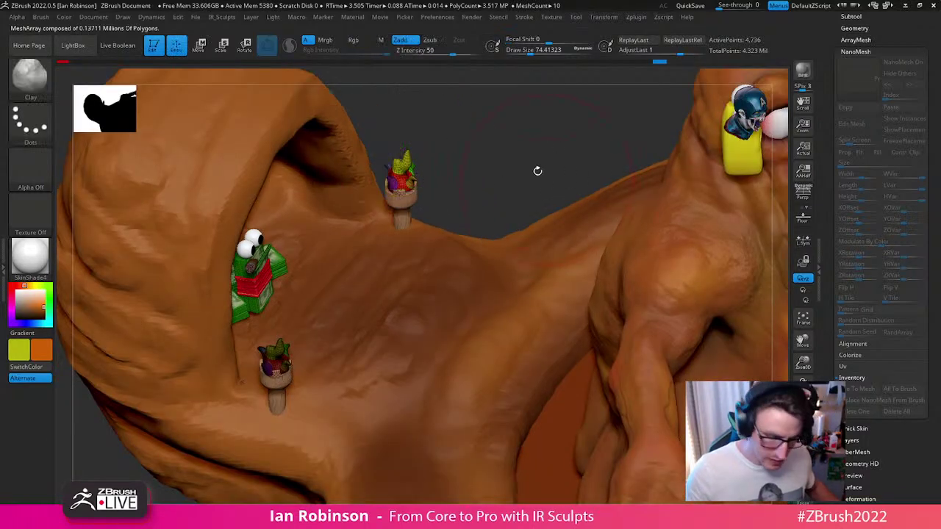
# Step: Merge the Torch_Placements and Torch_Placements1 subtools into one within the environment folder
pyautogui.moveTo(519, 162)
pyautogui.mouseDown()
pyautogui.moveTo(359, 388)
pyautogui.moveTo(712, 277)
pyautogui.moveTo(712, 326)
pyautogui.moveTo(778, 250)
pyautogui.mouseUp()
pyautogui.moveTo(937, 79); pyautogui.dragTo(935, 259)
pyautogui.click(866, 207)
pyautogui.click(869, 89)
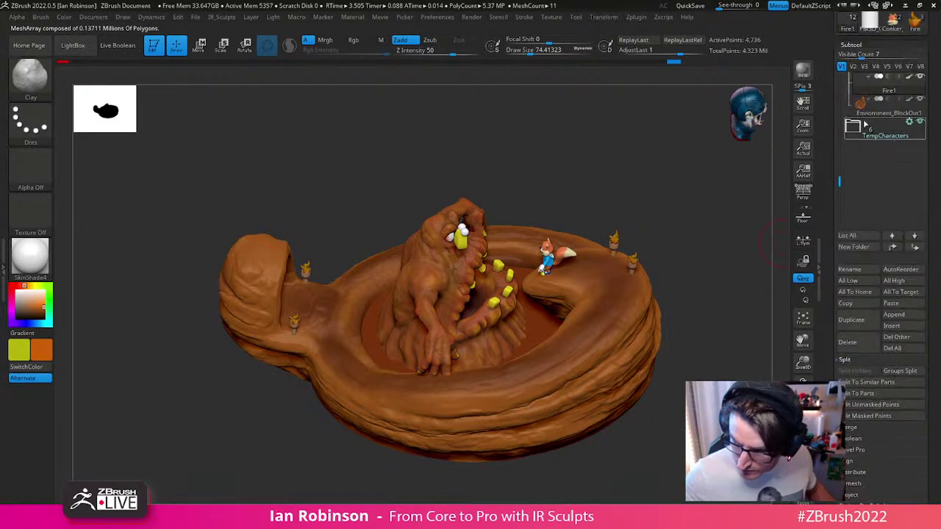
pyautogui.moveTo(842, 149); pyautogui.dragTo(842, 90)
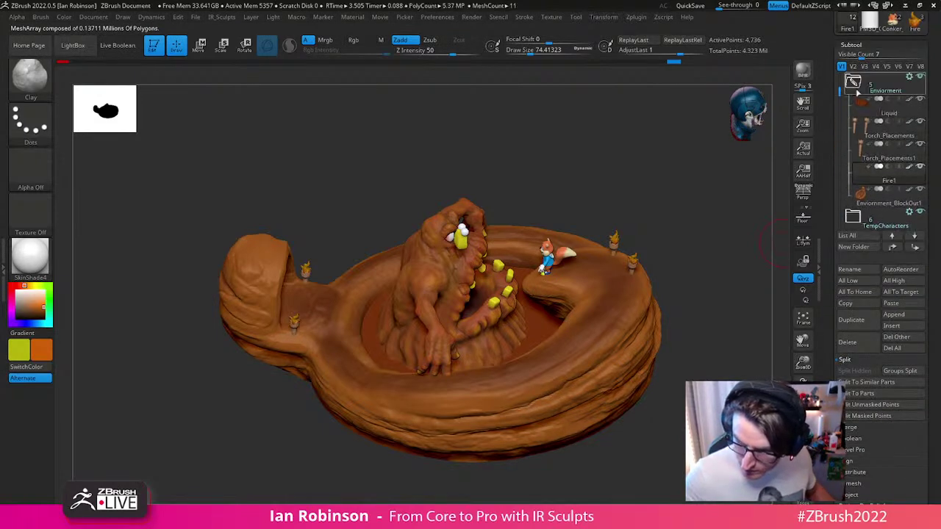
pyautogui.click(861, 428)
pyautogui.click(860, 382)
pyautogui.click(724, 403)
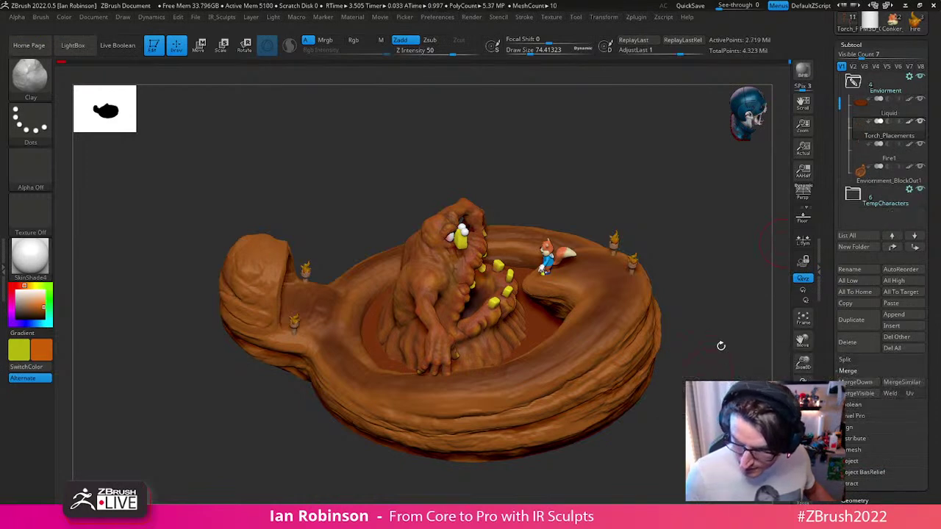
# Step: Select the Fire1 subtool and centre the gizmo on the front-ledge flame nearest the squirrel
pyautogui.moveTo(724, 297)
pyautogui.mouseDown()
pyautogui.moveTo(689, 268)
pyautogui.moveTo(712, 273)
pyautogui.moveTo(691, 311)
pyautogui.moveTo(601, 300)
pyautogui.moveTo(526, 262)
pyautogui.moveTo(544, 305)
pyautogui.moveTo(490, 340)
pyautogui.moveTo(483, 390)
pyautogui.moveTo(447, 458)
pyautogui.moveTo(425, 298)
pyautogui.mouseUp()
pyautogui.keyDown('alt'); pyautogui.click(441, 305); pyautogui.keyUp('alt')
pyautogui.press('w')
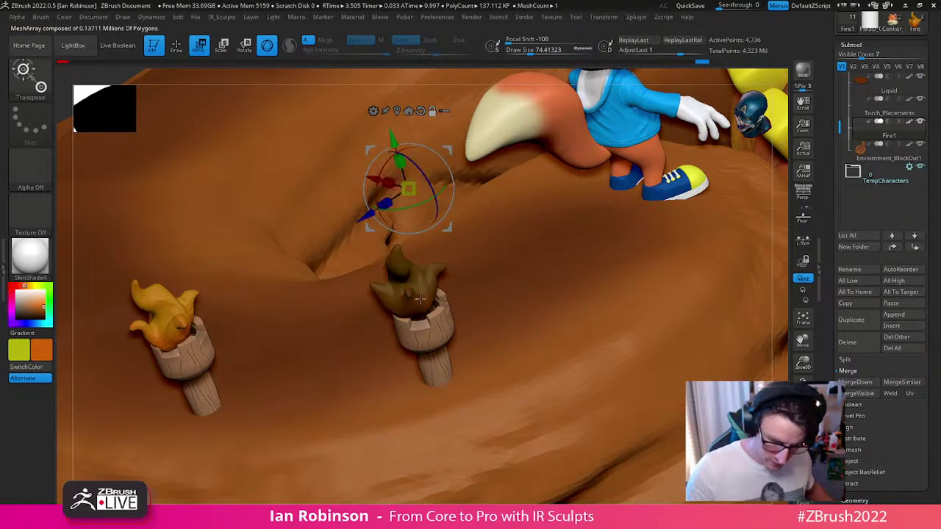
pyautogui.keyDown('ctrl'); pyautogui.moveTo(421, 298); pyautogui.dragTo(329, 296, button='right'); pyautogui.keyUp('ctrl')
pyautogui.keyDown('ctrl'); pyautogui.click(204, 474); pyautogui.keyUp('ctrl')
pyautogui.keyDown('alt'); pyautogui.click(419, 289); pyautogui.keyUp('alt')
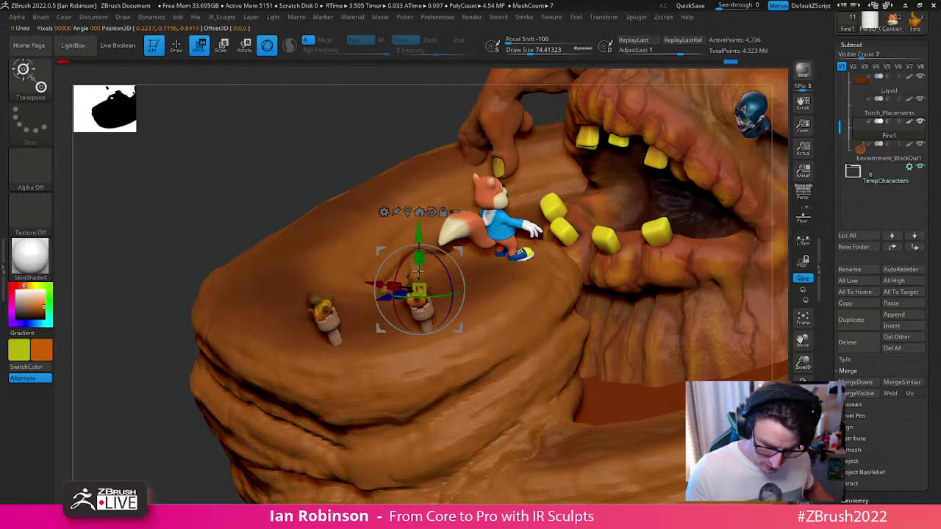
pyautogui.press('q')
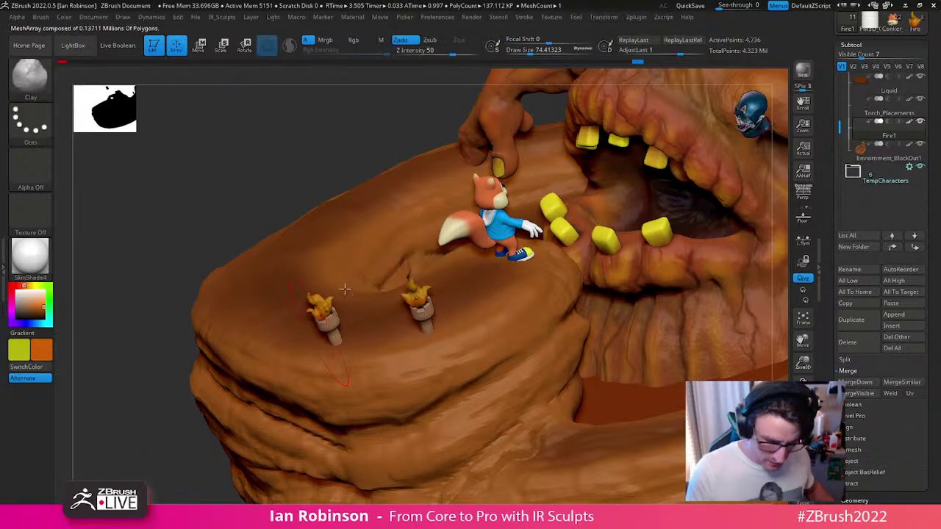
pyautogui.press('space')
pyautogui.click(414, 120)
pyautogui.click(410, 155)
pyautogui.click(413, 156)
pyautogui.click(406, 179)
pyautogui.press('w')
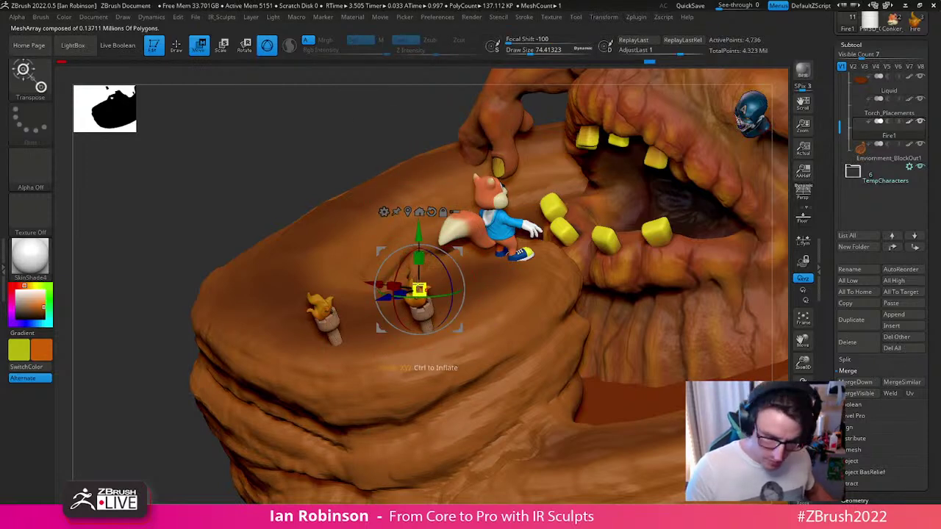
pyautogui.moveTo(458, 328); pyautogui.dragTo(558, 242)
pyautogui.hotkey('ctrl', 'z')
# Step: Isolate the flame nearest the squirrel with a mask and shift it sideways to centre it in its torch
pyautogui.keyDown('alt'); pyautogui.moveTo(459, 328); pyautogui.dragTo(636, 233); pyautogui.keyUp('alt')
pyautogui.keyDown('alt'); pyautogui.click(419, 301); pyautogui.keyUp('alt')
pyautogui.keyDown('ctrl'); pyautogui.moveTo(420, 302); pyautogui.dragTo(448, 335, button='right'); pyautogui.keyUp('ctrl')
pyautogui.moveTo(483, 363); pyautogui.dragTo(486, 372)
pyautogui.moveTo(485, 372); pyautogui.dragTo(353, 345, button='right')
pyautogui.click(444, 254)
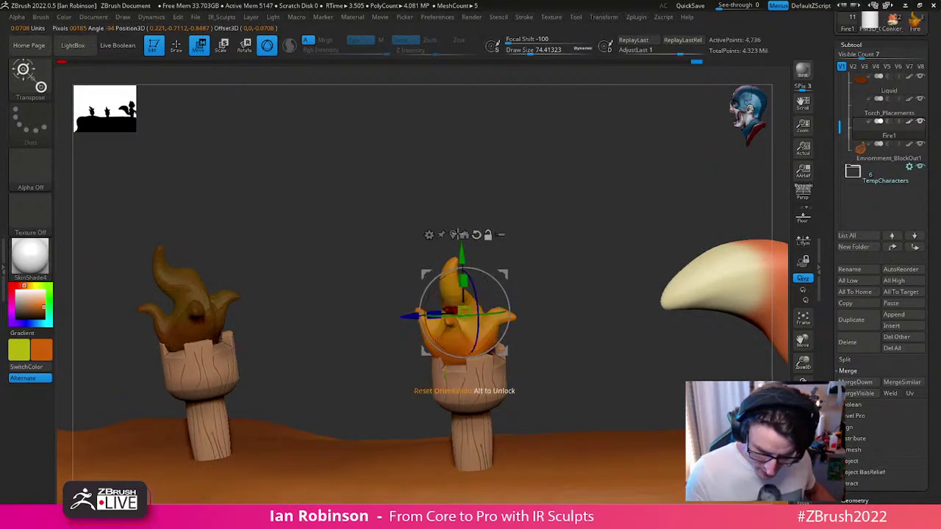
pyautogui.moveTo(407, 316); pyautogui.dragTo(419, 316)
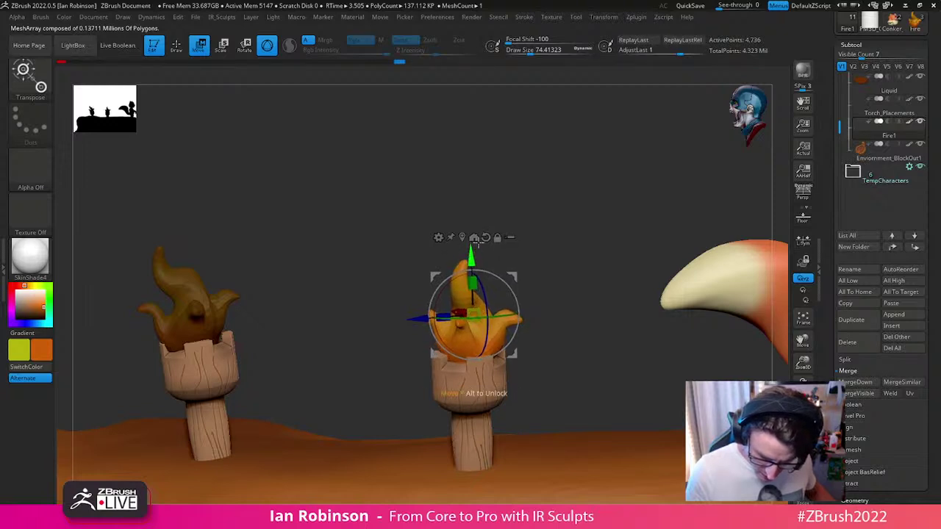
# Step: Isolate the front-ledge flame farthest from the squirrel with a mask, centre the gizmo on it and turn it slightly to fit its torch cup
pyautogui.keyDown('ctrl'); pyautogui.moveTo(534, 218); pyautogui.dragTo(515, 158, button='right'); pyautogui.keyUp('ctrl')
pyautogui.keyDown('ctrl'); pyautogui.click(315, 305); pyautogui.keyUp('ctrl')
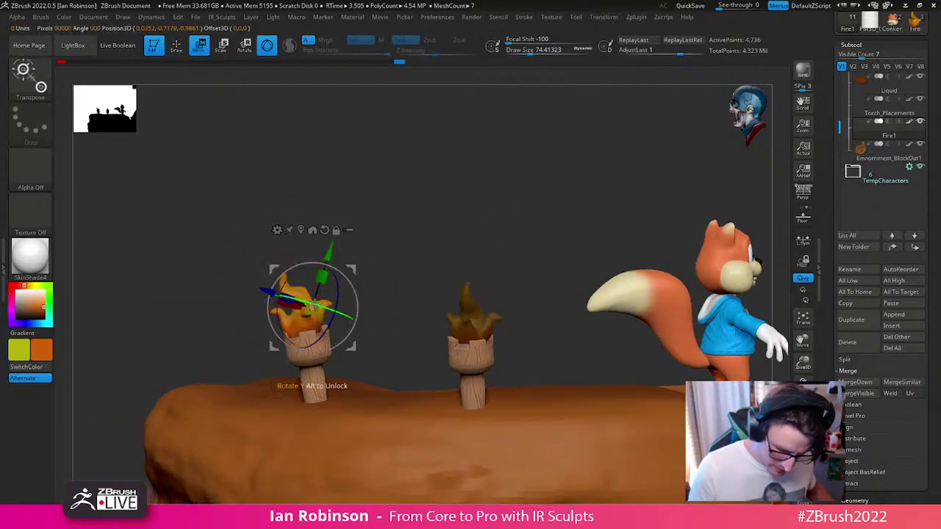
pyautogui.keyDown('ctrl'); pyautogui.moveTo(388, 217); pyautogui.dragTo(388, 275, button='right'); pyautogui.keyUp('ctrl')
pyautogui.click(301, 231)
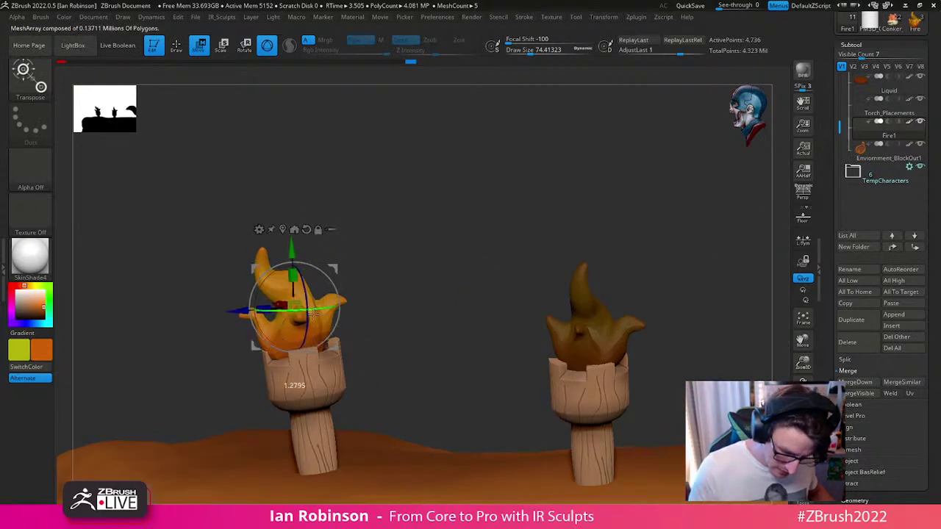
pyautogui.moveTo(316, 311); pyautogui.dragTo(309, 312)
pyautogui.moveTo(411, 254); pyautogui.dragTo(416, 331, button='right')
pyautogui.moveTo(337, 346); pyautogui.dragTo(343, 343)
pyautogui.press('q')
pyautogui.keyDown('ctrl'); pyautogui.moveTo(344, 341); pyautogui.dragTo(363, 127, button='right'); pyautogui.keyUp('ctrl')
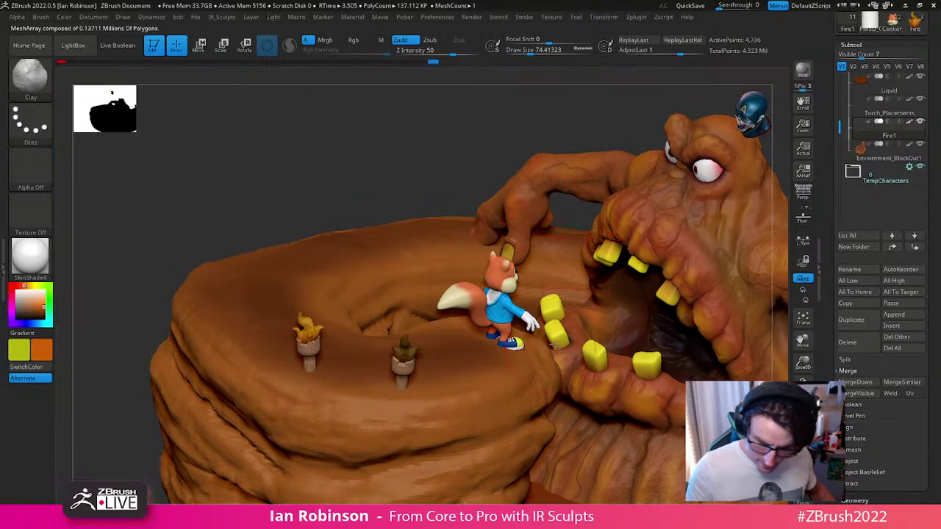
# Step: Examine the placement of the torches and flames around the pool and cave entrance, ending in a top view
pyautogui.moveTo(570, 350); pyautogui.dragTo(624, 197, button='right')
pyautogui.moveTo(736, 200); pyautogui.dragTo(507, 332, button='right')
pyautogui.moveTo(568, 329)
pyautogui.mouseDown(button='right')
pyautogui.moveTo(597, 340)
pyautogui.moveTo(564, 355)
pyautogui.moveTo(596, 351)
pyautogui.mouseUp(button='right')
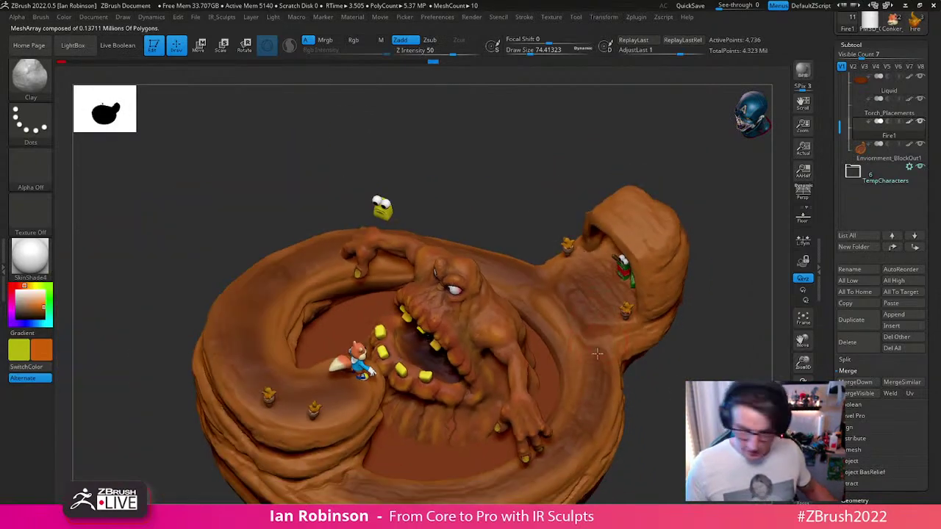
pyautogui.moveTo(683, 367)
pyautogui.mouseDown(button='right')
pyautogui.moveTo(547, 275)
pyautogui.moveTo(557, 296)
pyautogui.mouseUp(button='right')
pyautogui.press('s')
pyautogui.moveTo(540, 292); pyautogui.dragTo(537, 292)
pyautogui.moveTo(585, 346)
pyautogui.mouseDown(button='right')
pyautogui.moveTo(596, 350)
pyautogui.moveTo(607, 306)
pyautogui.moveTo(616, 307)
pyautogui.moveTo(624, 338)
pyautogui.mouseUp(button='right')
pyautogui.moveTo(592, 367)
pyautogui.mouseDown(button='right')
pyautogui.moveTo(603, 344)
pyautogui.moveTo(607, 361)
pyautogui.mouseUp(button='right')
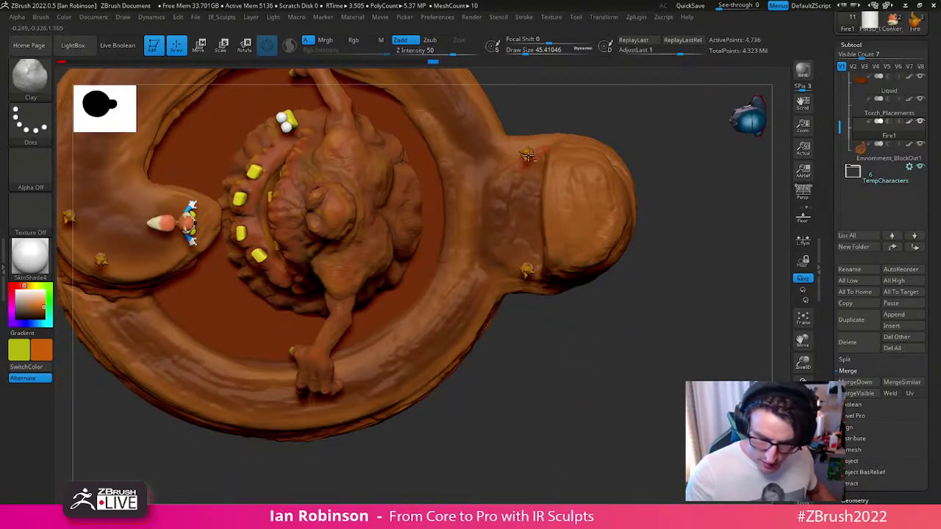
# Step: Keep the front-ledge flames of Fire1 masked and centre the gizmo between the two cave-entrance flames
pyautogui.press('w')
pyautogui.keyDown('alt'); pyautogui.click(541, 193); pyautogui.keyUp('alt')
pyautogui.keyDown('alt'); pyautogui.click(517, 193); pyautogui.keyUp('alt')
pyautogui.press('q')
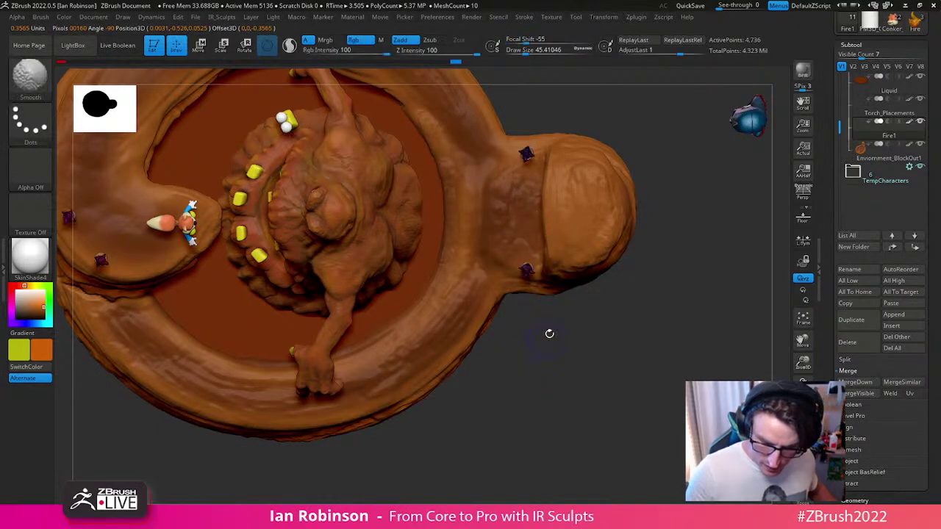
pyautogui.keyDown('alt'); pyautogui.click(528, 270); pyautogui.keyUp('alt')
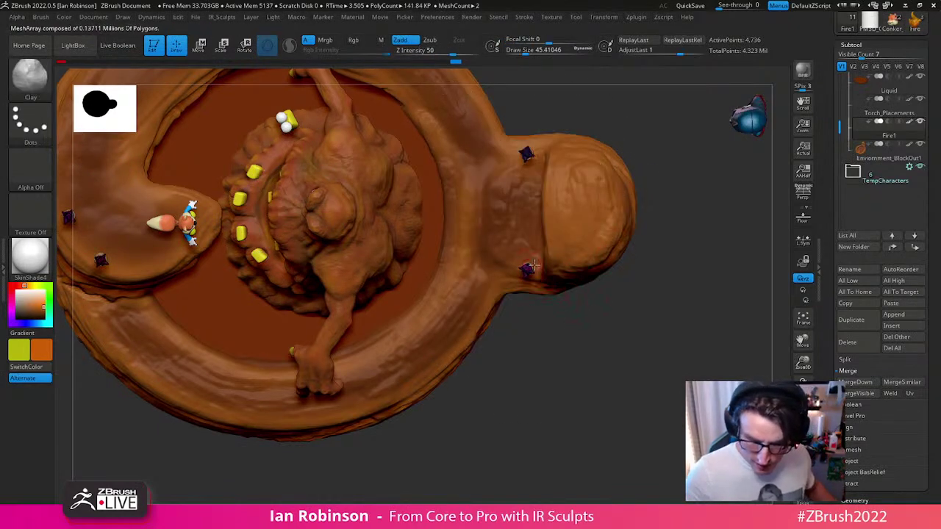
pyautogui.keyDown('alt'); pyautogui.click(528, 156); pyautogui.keyUp('alt')
pyautogui.moveTo(559, 86)
pyautogui.keyDown('ctrl'); pyautogui.mouseDown()
pyautogui.moveTo(461, 268)
pyautogui.moveTo(609, 111)
pyautogui.mouseUp(); pyautogui.keyUp('ctrl')
pyautogui.press('w')
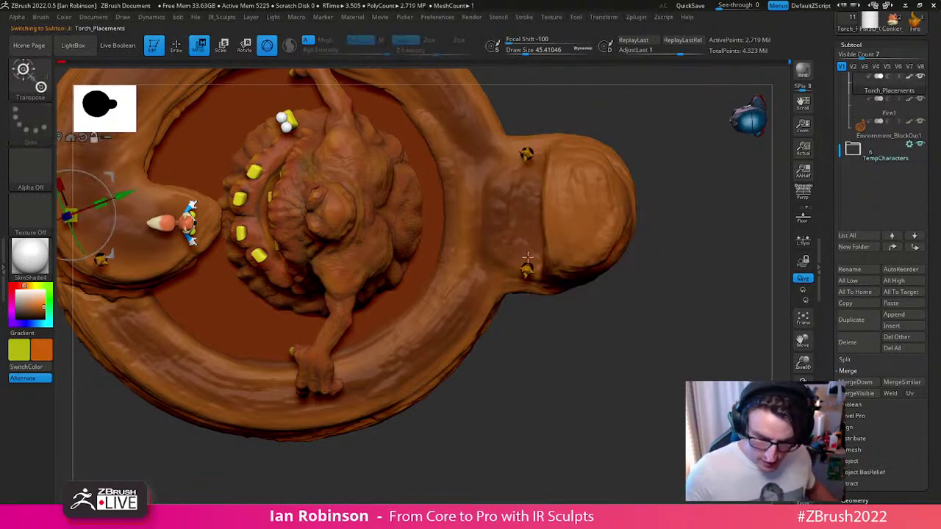
pyautogui.keyDown('alt'); pyautogui.click(530, 269); pyautogui.keyUp('alt')
pyautogui.keyDown('alt'); pyautogui.click(528, 269); pyautogui.keyUp('alt')
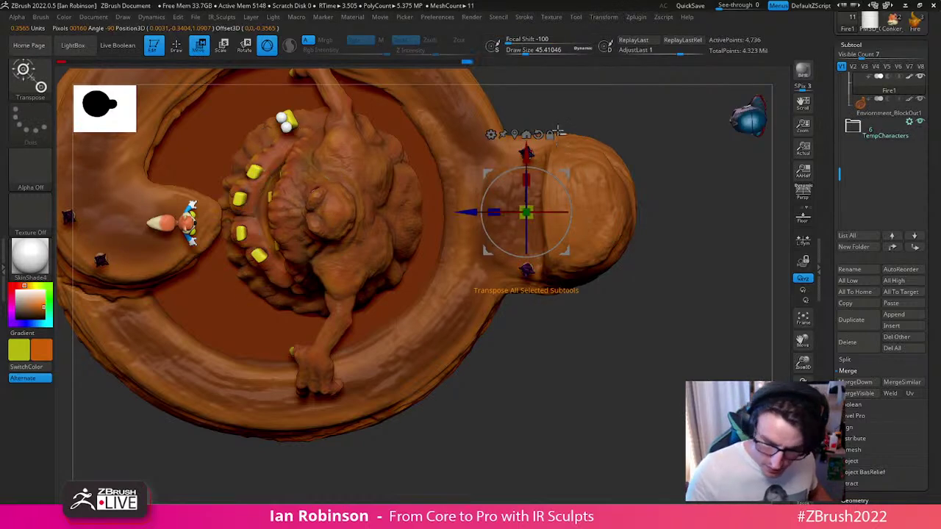
# Step: Select the torch and flame subtools together and shift the cave-entrance pair about 0.03 units sideways across the entrance
pyautogui.moveTo(673, 187); pyautogui.dragTo(697, 242)
pyautogui.keyDown('ctrl'); pyautogui.keyDown('shift'); pyautogui.moveTo(426, 129); pyautogui.dragTo(545, 237); pyautogui.keyUp('shift'); pyautogui.keyUp('ctrl')
pyautogui.keyDown('alt'); pyautogui.moveTo(625, 415); pyautogui.dragTo(643, 460); pyautogui.keyUp('alt')
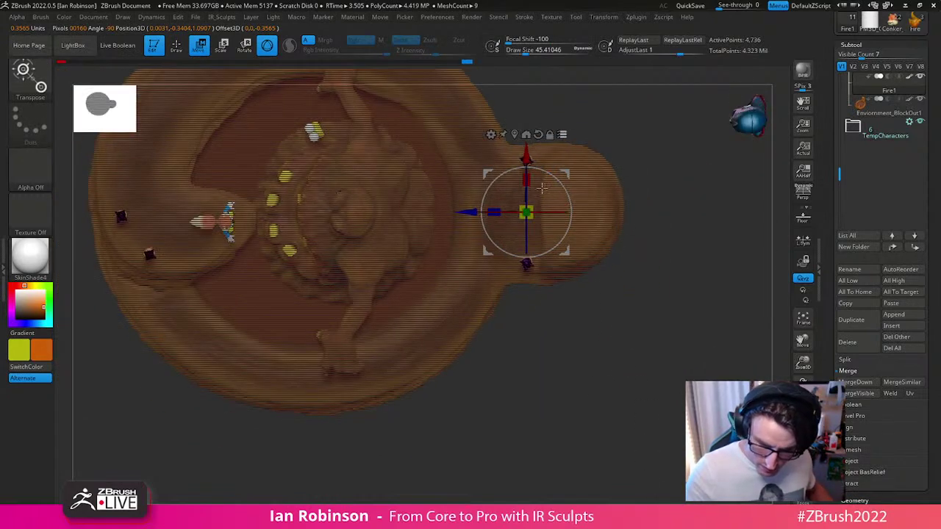
pyautogui.moveTo(526, 155); pyautogui.dragTo(526, 159)
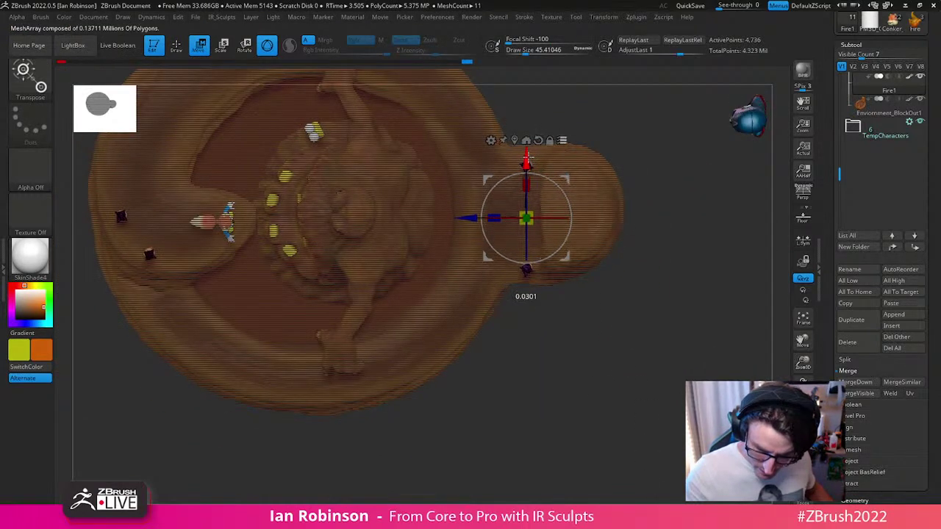
# Step: Save the tool as Enviornment_BlockOut_02 in the project's environment folder
pyautogui.press('q')
pyautogui.keyDown('alt'); pyautogui.moveTo(647, 279); pyautogui.dragTo(647, 221); pyautogui.keyUp('alt')
pyautogui.moveTo(647, 220)
pyautogui.mouseDown()
pyautogui.moveTo(662, 303)
pyautogui.moveTo(651, 313)
pyautogui.moveTo(655, 372)
pyautogui.mouseUp()
pyautogui.moveTo(671, 332); pyautogui.dragTo(671, 376)
pyautogui.scroll(5, 907, 77)
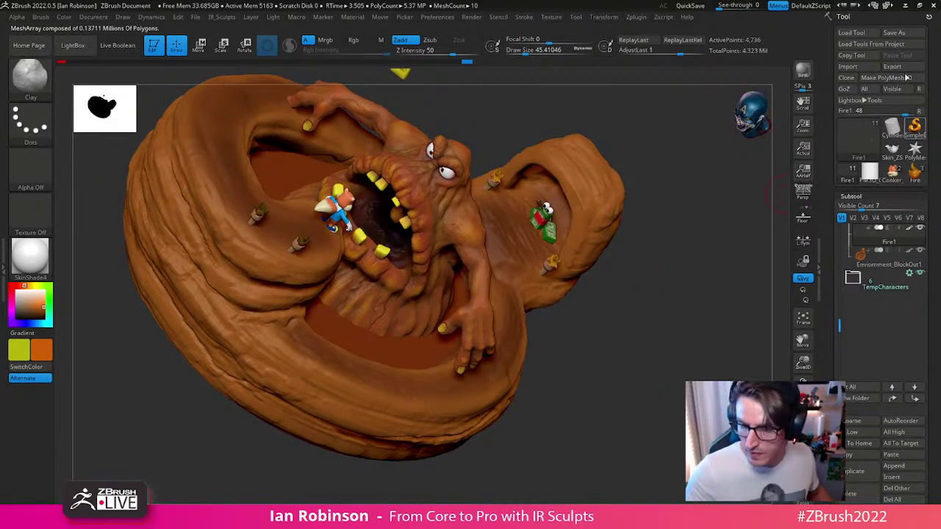
pyautogui.click(911, 31)
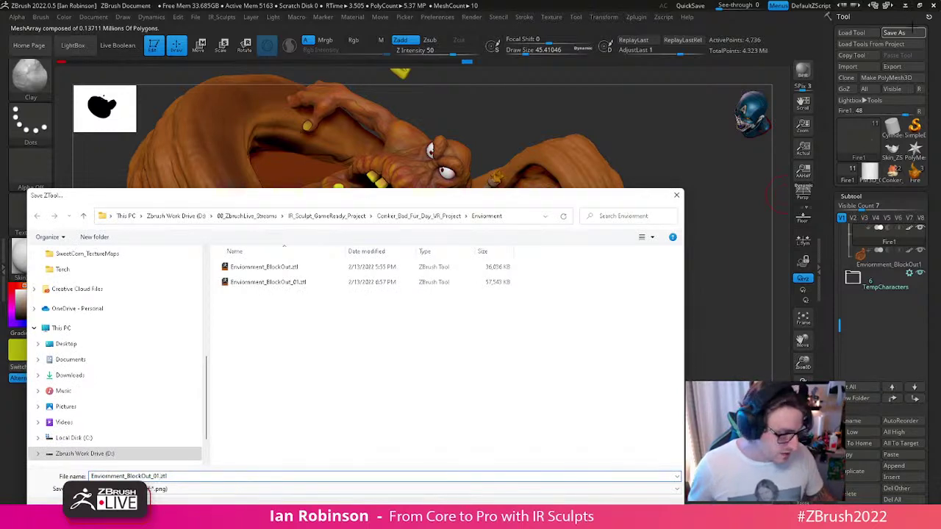
pyautogui.press('Return')
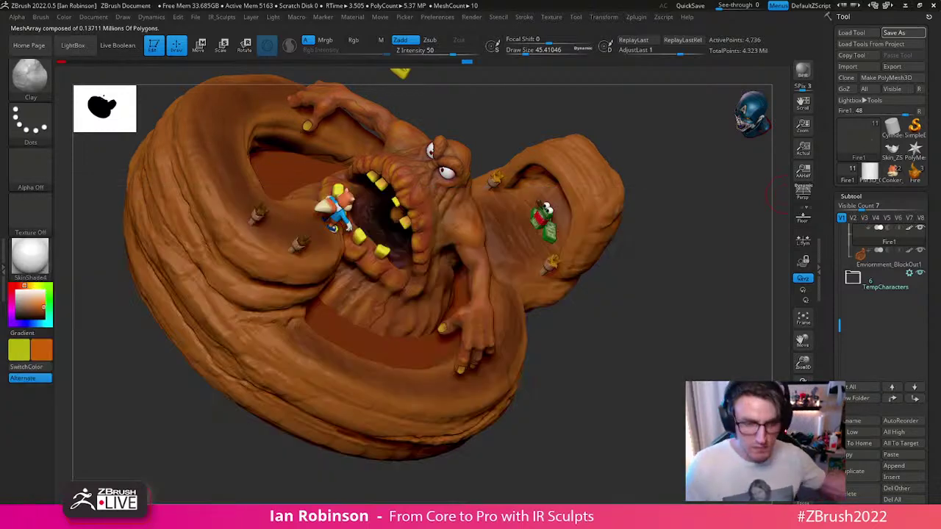
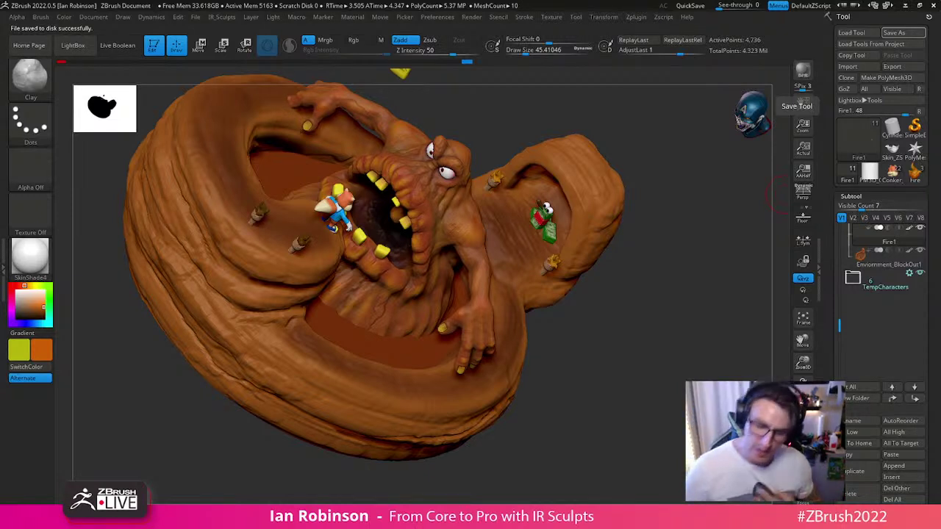
# Step: Insert a Cone3D subtool below Fire1, isolate it from the scene and frame it with the gizmo active
pyautogui.moveTo(676, 321); pyautogui.dragTo(625, 366)
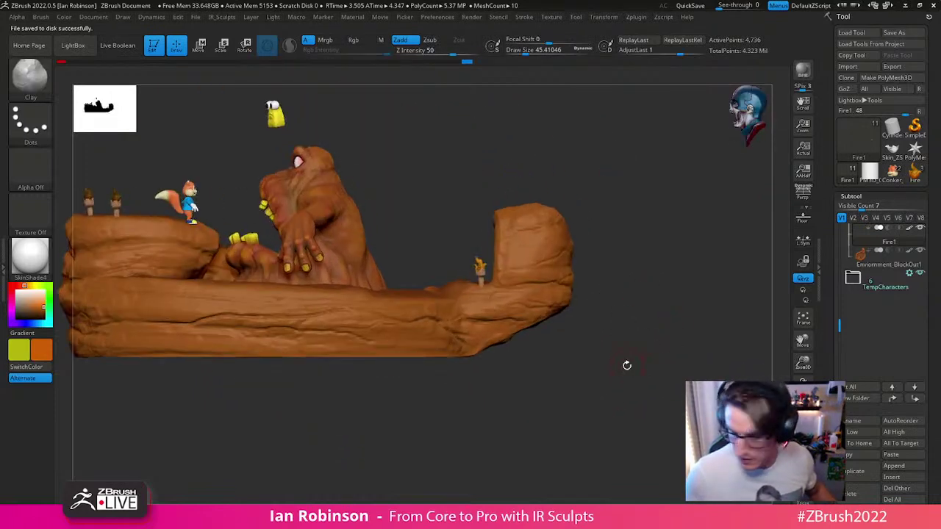
pyautogui.click(893, 478)
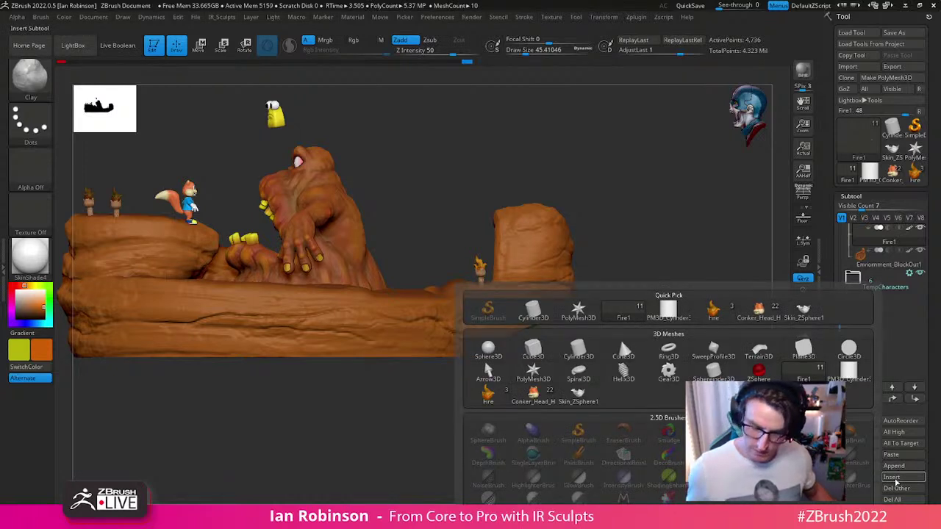
pyautogui.click(623, 350)
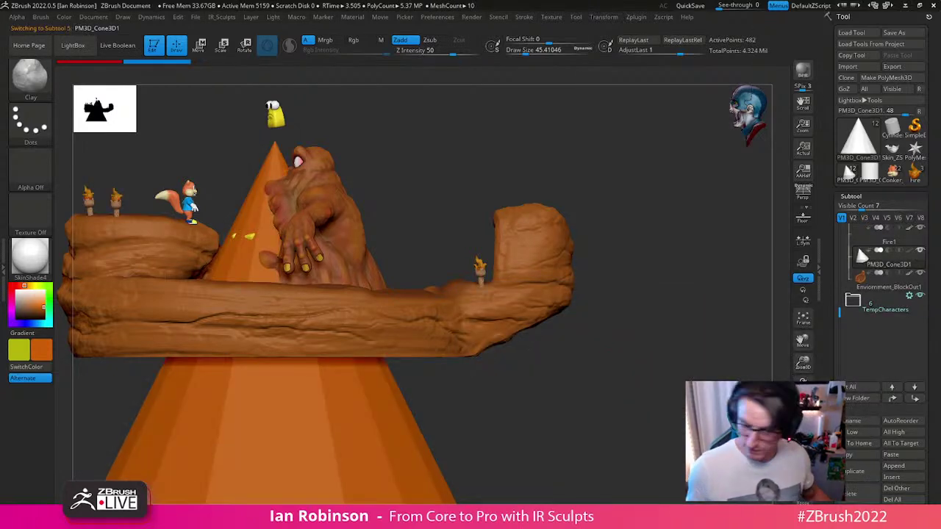
pyautogui.click(802, 473)
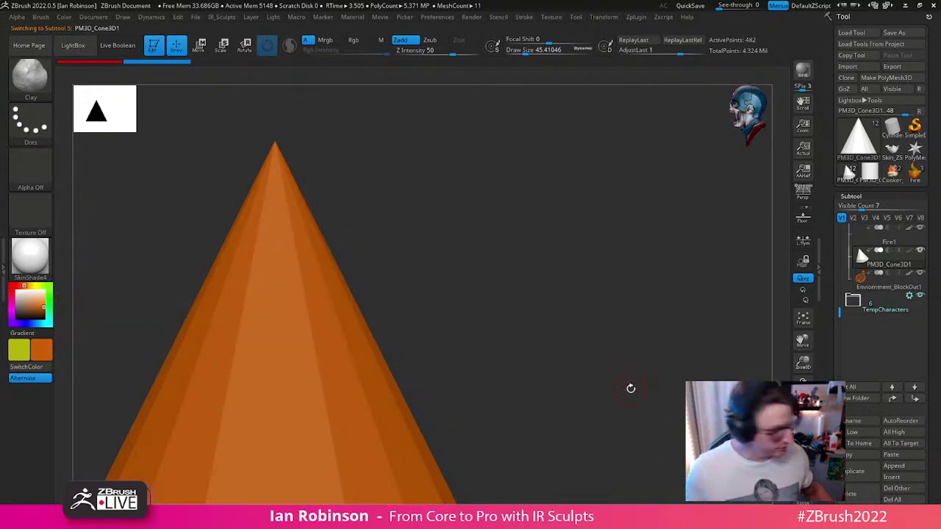
pyautogui.press('f')
pyautogui.press('w')
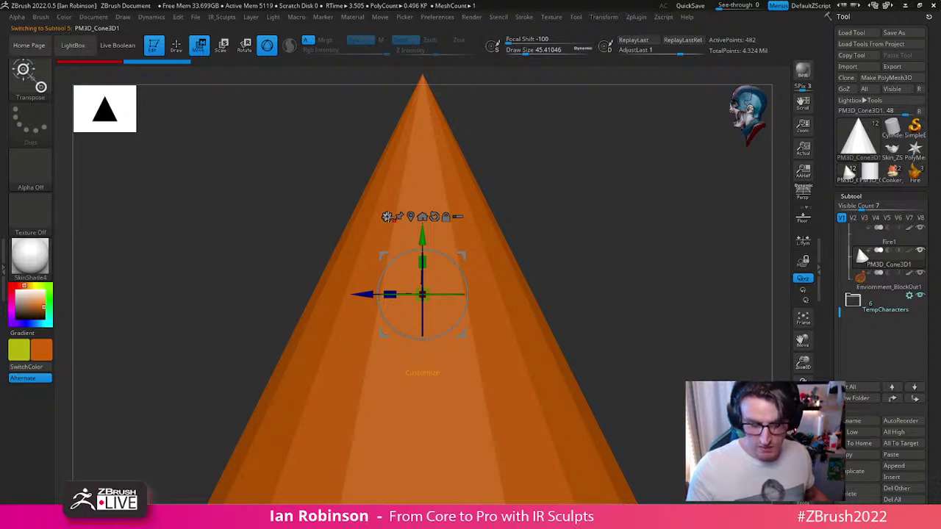
# Step: Convert the inserted cone into a PolyCube primitive and show its wireframe
pyautogui.click(387, 217)
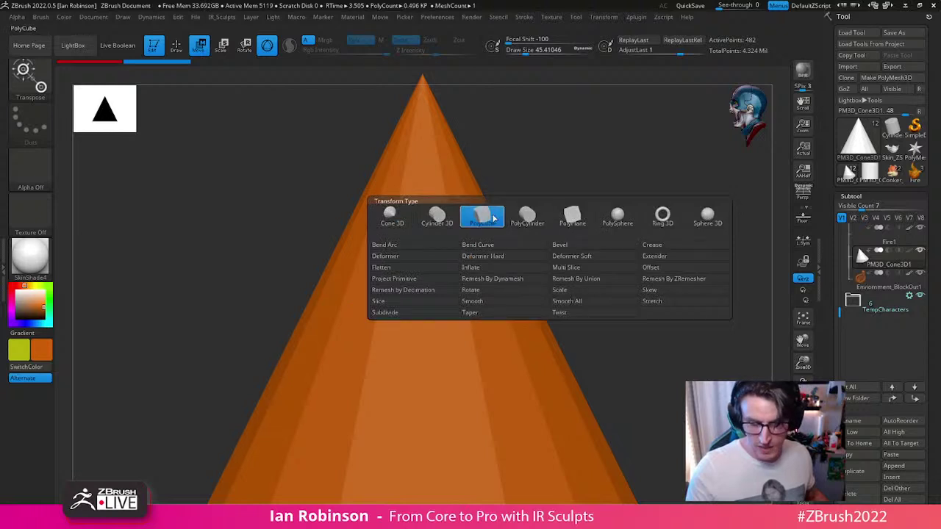
pyautogui.click(493, 218)
pyautogui.press('f')
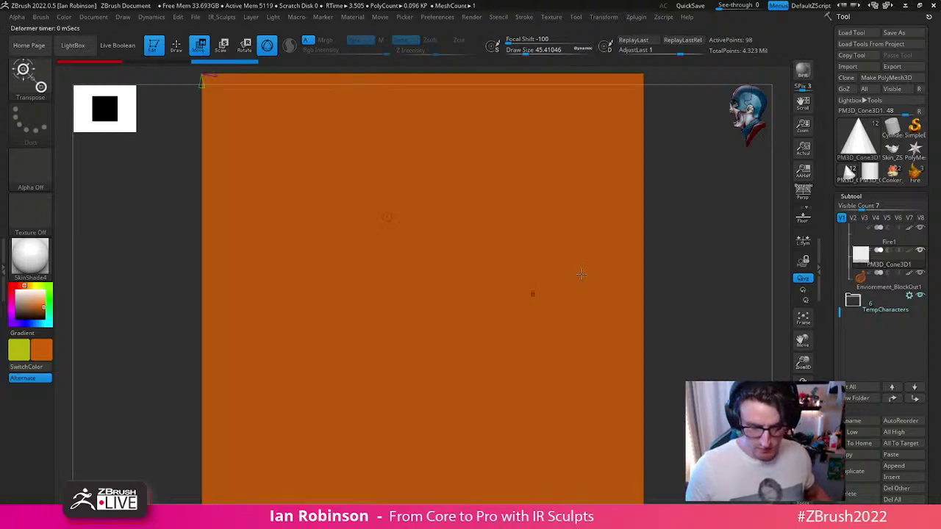
pyautogui.moveTo(704, 295); pyautogui.dragTo(523, 384)
pyautogui.hotkey('shift', 'f')
# Step: Return the PolyCube to the Gizmo 3D transform type, try stretching it into a long beam, and undo the stretch
pyautogui.click(386, 215)
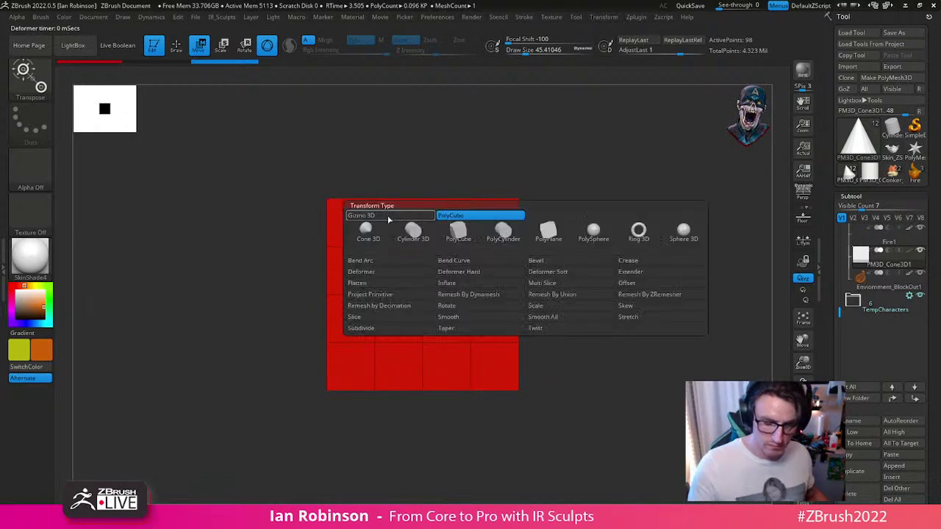
pyautogui.click(417, 270)
pyautogui.keyDown('alt'); pyautogui.moveTo(624, 300); pyautogui.dragTo(630, 348); pyautogui.keyUp('alt')
pyautogui.moveTo(448, 302); pyautogui.dragTo(927, 492)
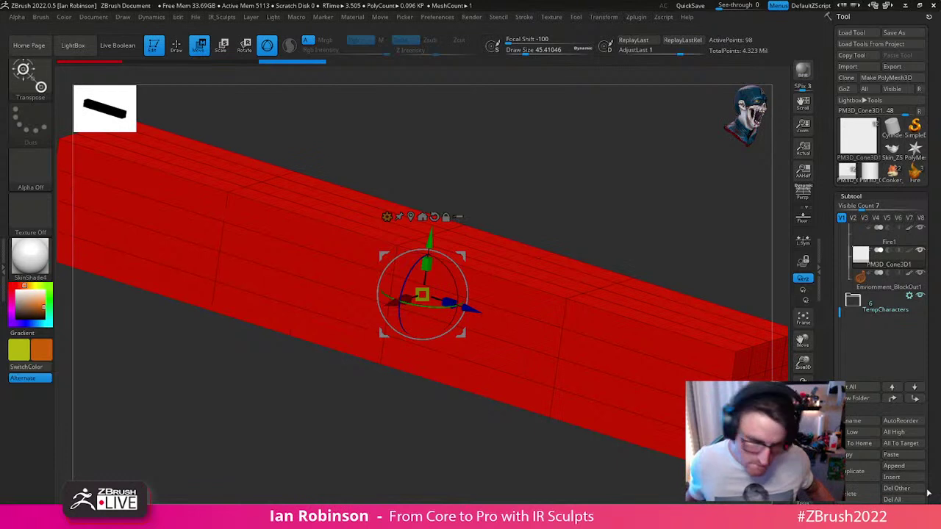
pyautogui.hotkey('ctrl', 'z')
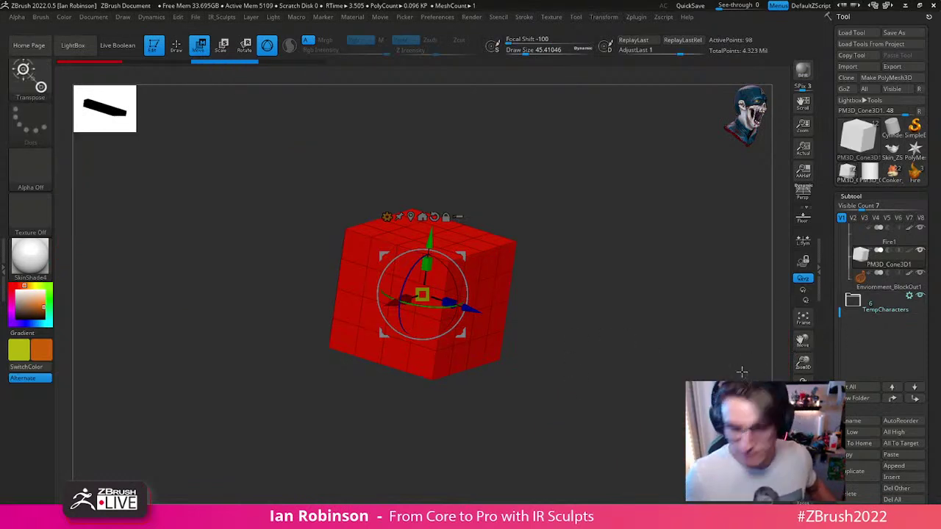
pyautogui.press('q')
pyautogui.moveTo(736, 360)
pyautogui.mouseDown()
pyautogui.moveTo(666, 363)
pyautogui.moveTo(684, 370)
pyautogui.moveTo(670, 370)
pyautogui.moveTo(660, 316)
pyautogui.mouseUp()
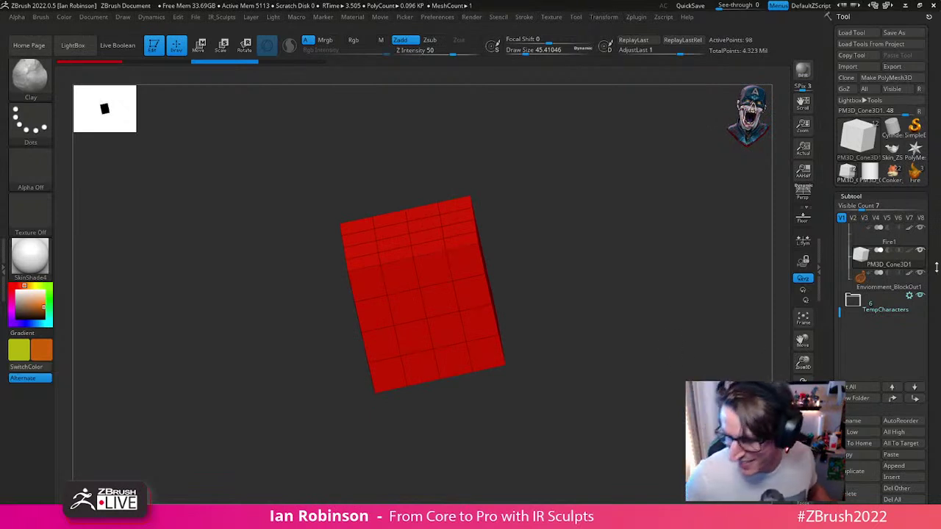
# Step: Insert a standard Cube3D subtool below the PolyCube and frame it to compare its topology
pyautogui.scroll(-2, 931, 287)
pyautogui.click(891, 401)
pyautogui.click(892, 401)
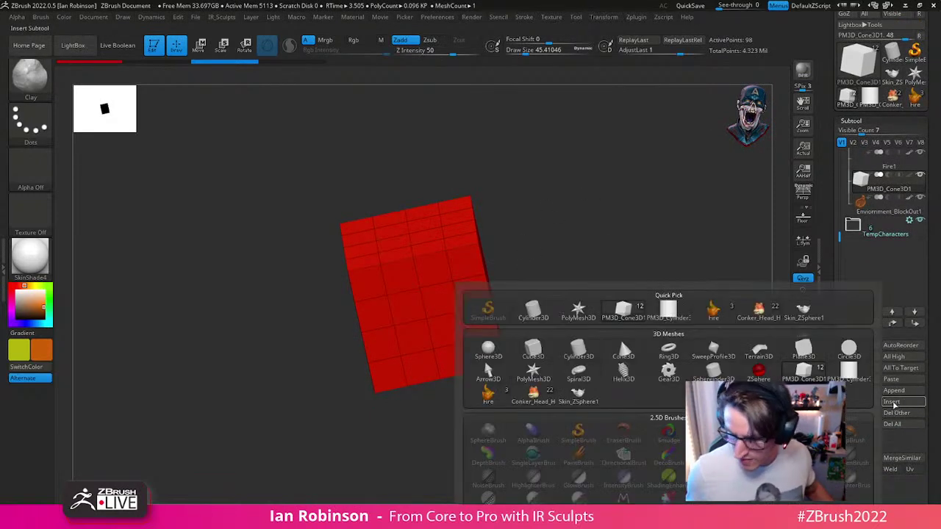
pyautogui.click(541, 350)
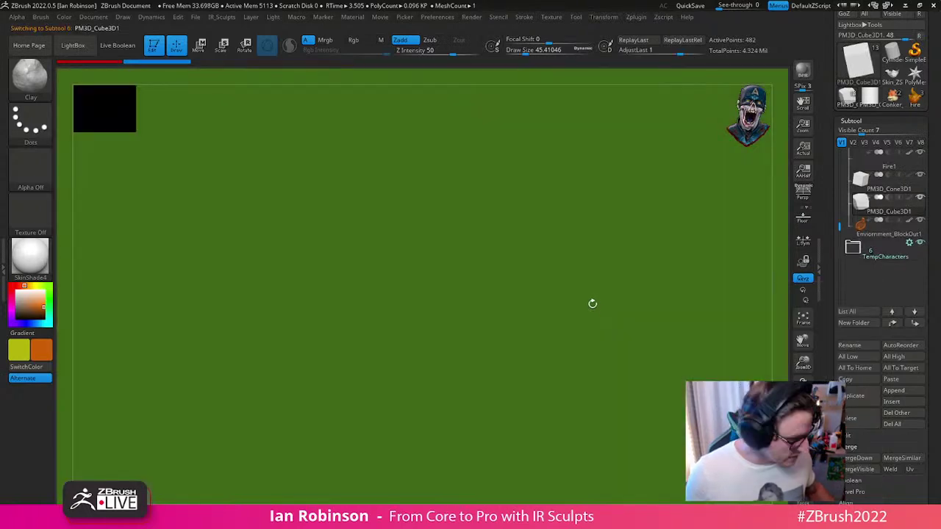
pyautogui.press('f')
pyautogui.moveTo(591, 312); pyautogui.dragTo(621, 251)
pyautogui.keyDown('alt'); pyautogui.moveTo(647, 201); pyautogui.dragTo(698, 199); pyautogui.keyUp('alt')
pyautogui.press('f')
# Step: Try pulling the pole at the centre of the Cube3D's top face with the Move brush, and undo it
pyautogui.press('b')
pyautogui.press('m')
pyautogui.press('v')
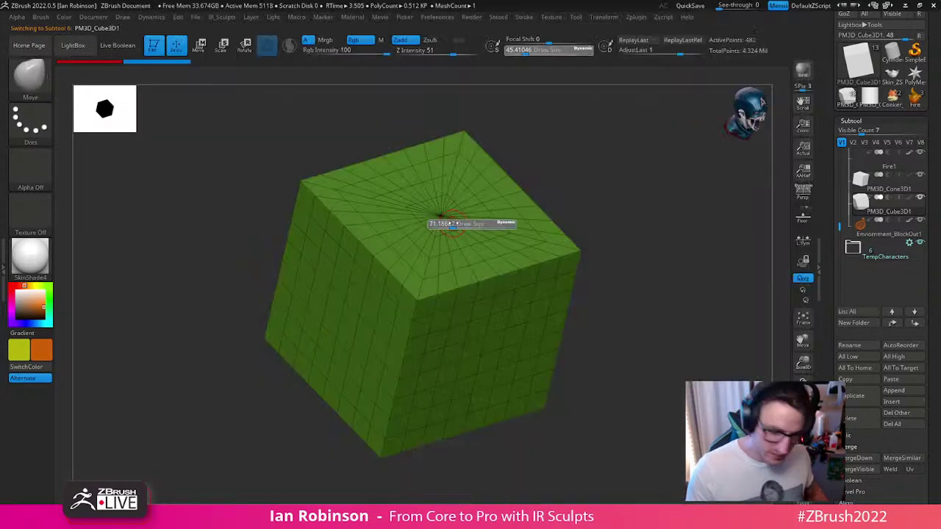
pyautogui.moveTo(442, 211)
pyautogui.mouseDown()
pyautogui.moveTo(460, 169)
pyautogui.moveTo(425, 234)
pyautogui.mouseUp()
pyautogui.hotkey('ctrl', 'z')
pyautogui.hotkey('ctrl', 'z')
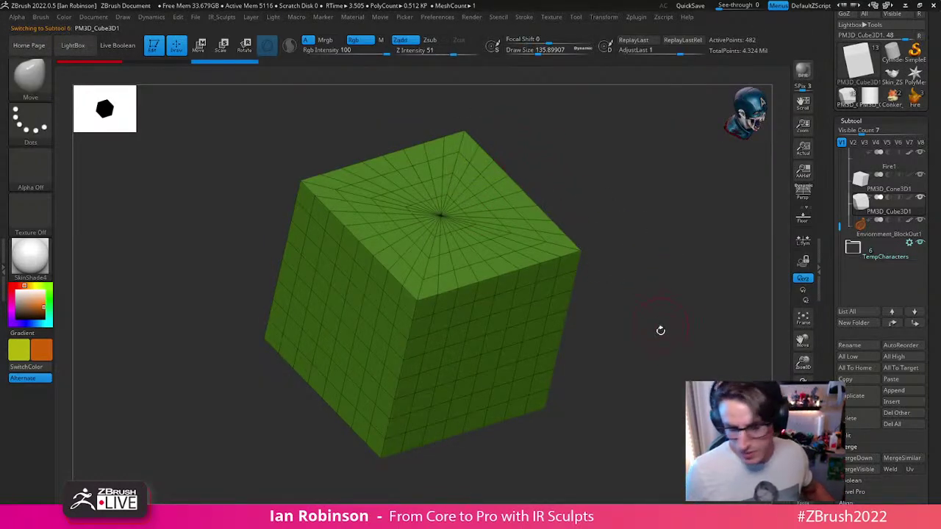
# Step: Delete the PM3D_Cube3D1 and PM3D_Cone3D1 test subtools
pyautogui.click(862, 418)
pyautogui.click(874, 184)
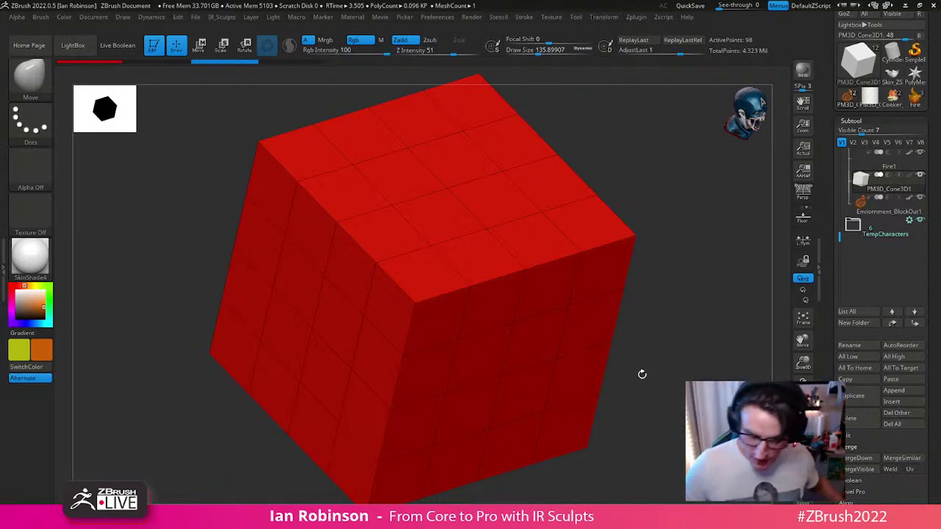
pyautogui.keyDown('alt'); pyautogui.moveTo(660, 339); pyautogui.dragTo(664, 327); pyautogui.keyUp('alt')
pyautogui.press('f')
pyautogui.keyDown('ctrl'); pyautogui.moveTo(660, 346); pyautogui.dragTo(648, 319, button='right'); pyautogui.keyUp('ctrl')
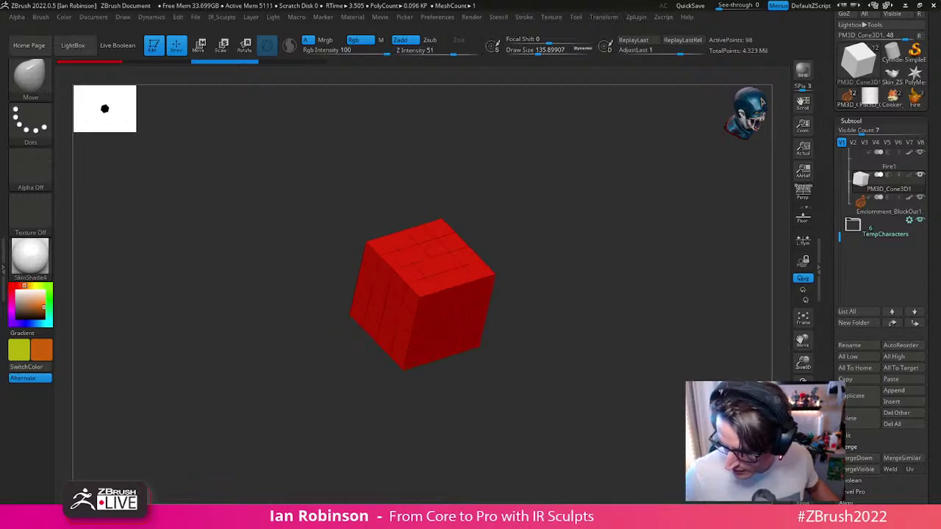
pyautogui.click(851, 419)
pyautogui.click(702, 441)
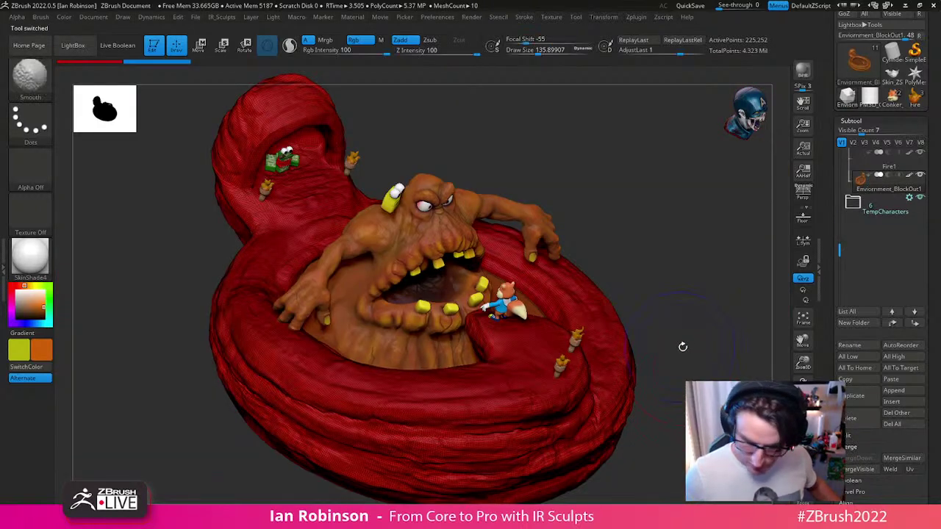
pyautogui.moveTo(844, 233); pyautogui.dragTo(849, 142)
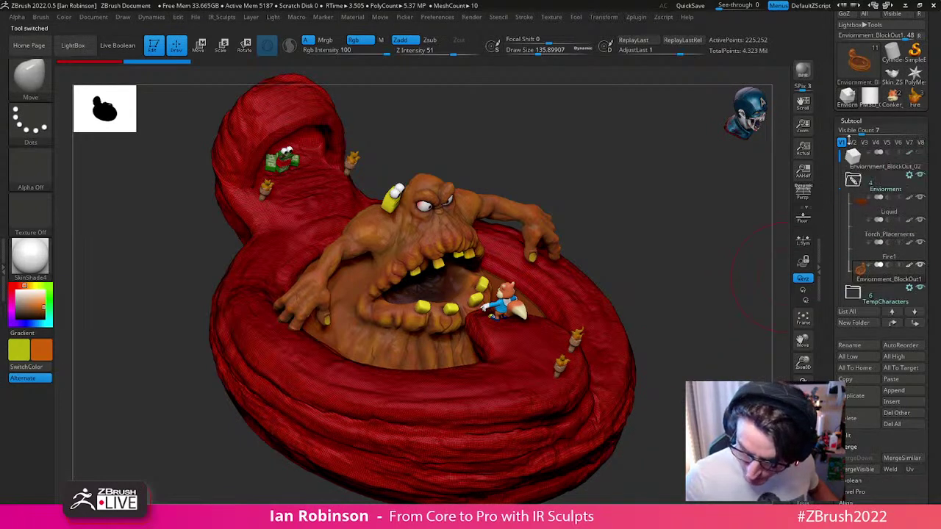
pyautogui.moveTo(710, 286)
pyautogui.mouseDown()
pyautogui.moveTo(647, 346)
pyautogui.moveTo(596, 311)
pyautogui.moveTo(520, 301)
pyautogui.mouseUp()
pyautogui.press('s')
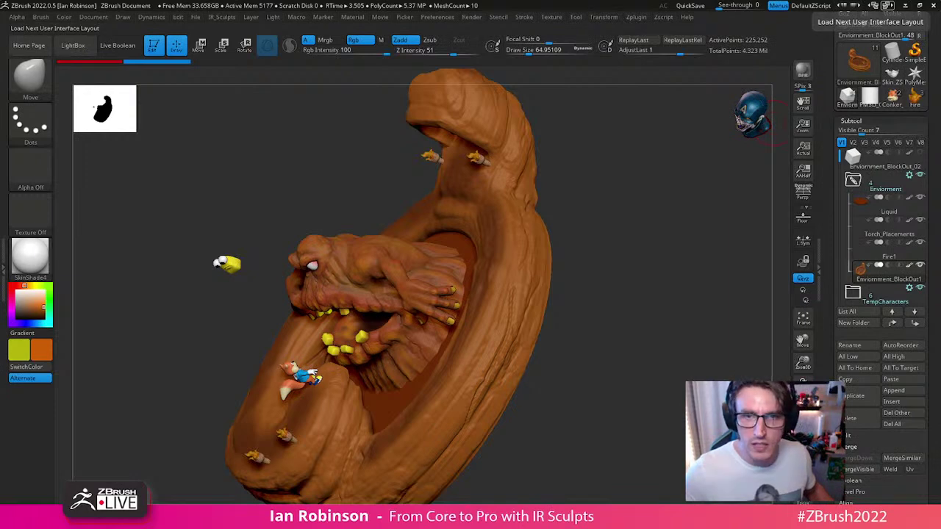
# Step: Search Google Images in the browser for "conker's bad fur day chocolate", examine the chocolate references, and return to ZBrush
pyautogui.moveTo(266, 0); pyautogui.dragTo(455, 63)
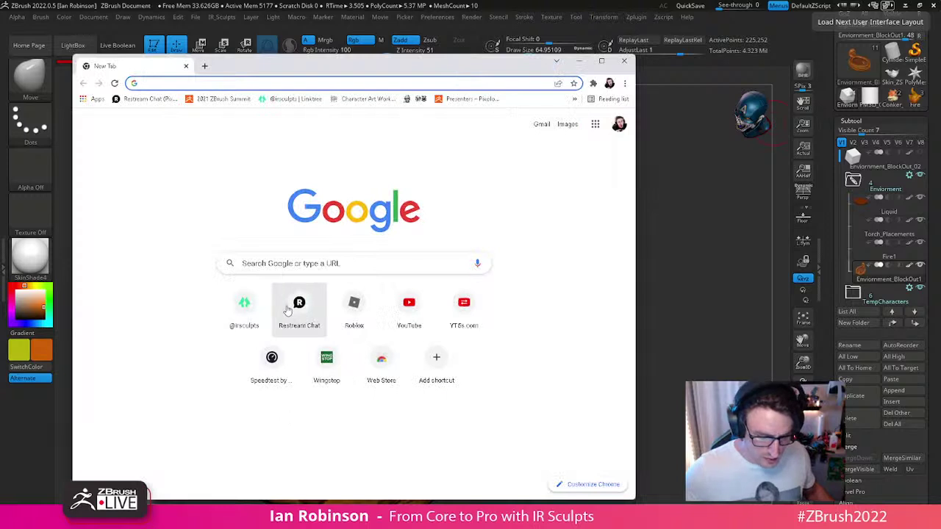
pyautogui.click(305, 266)
pyautogui.write('conk')
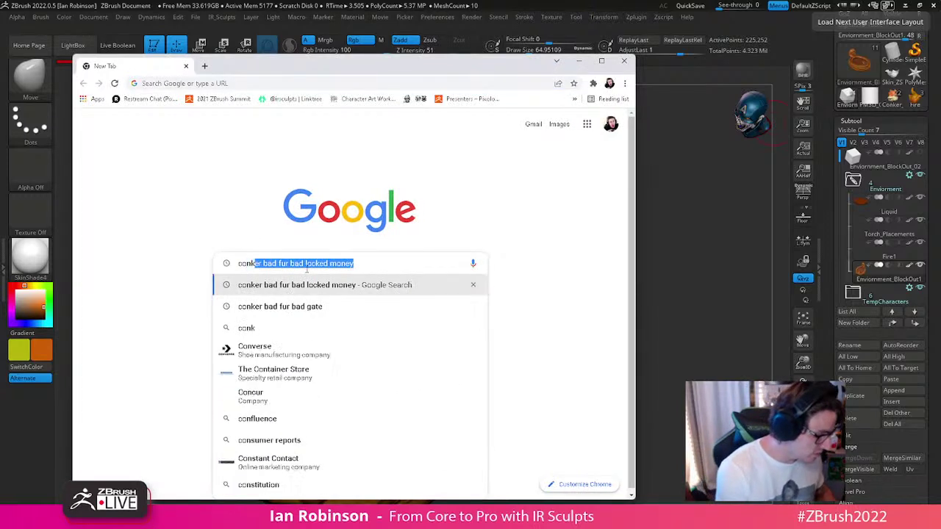
pyautogui.write('er bad fur bad')
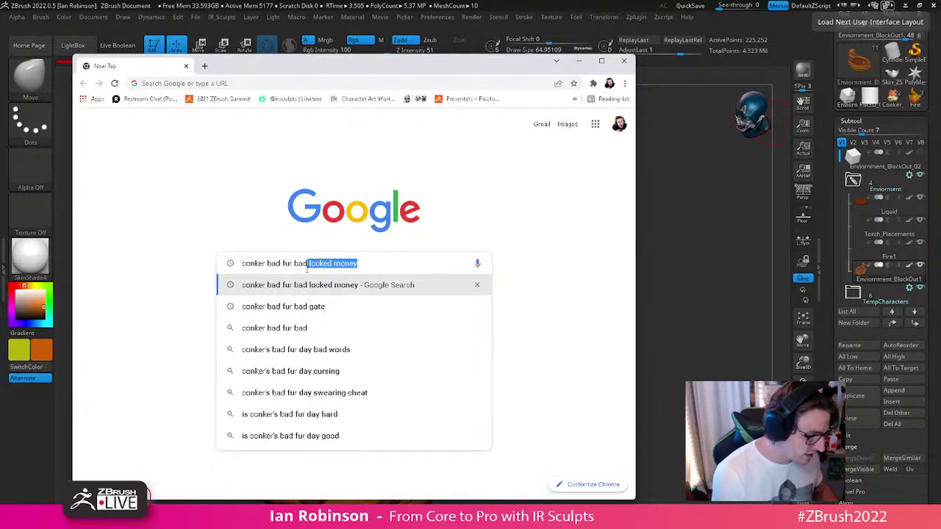
pyautogui.press('BackSpace')
pyautogui.press('BackSpace')
pyautogui.write('da')
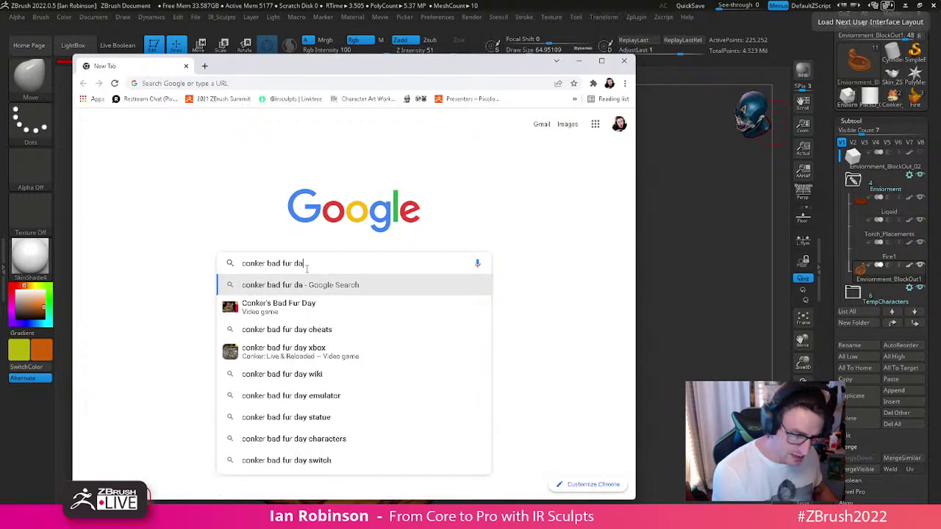
pyautogui.write('y ch')
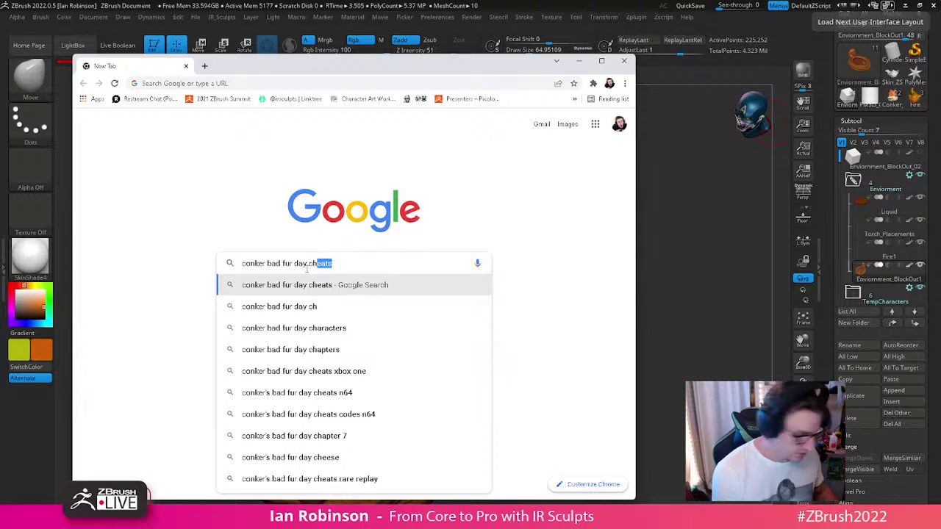
pyautogui.write('oc')
pyautogui.press('Down')
pyautogui.press('Return')
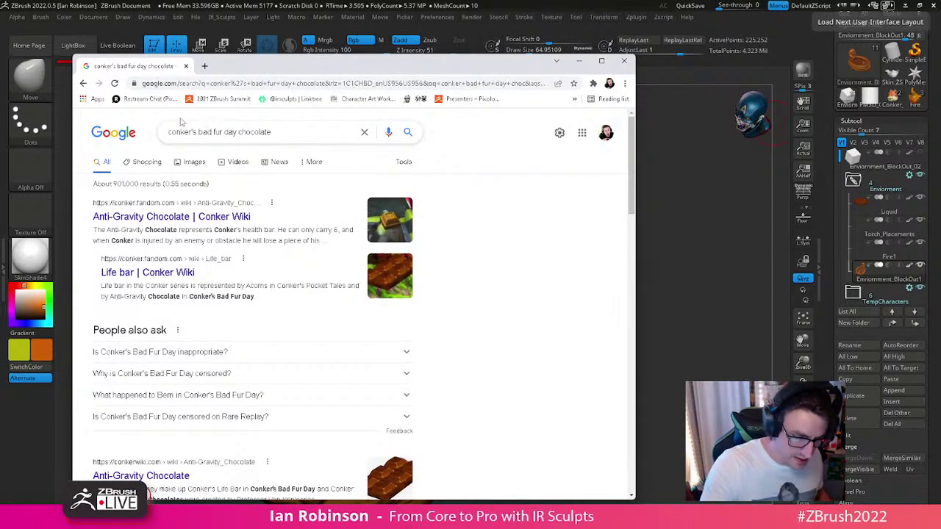
pyautogui.click(194, 162)
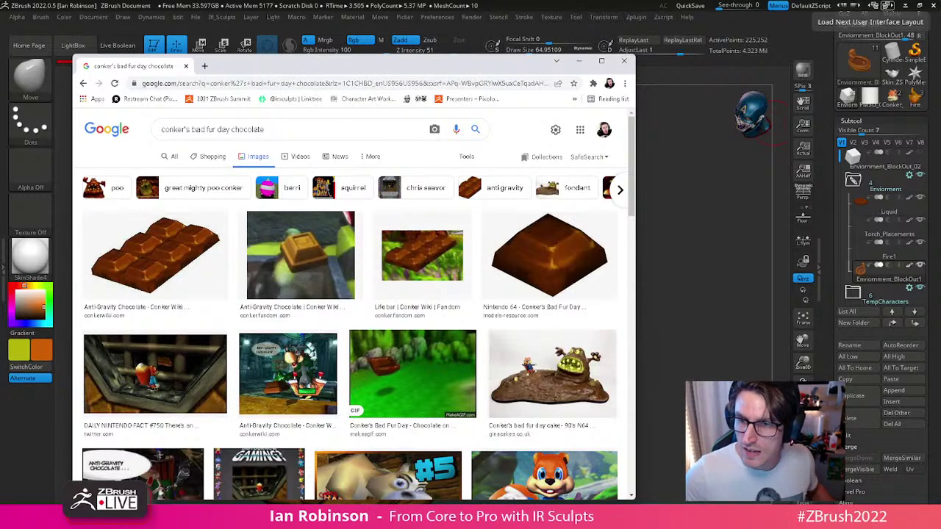
pyautogui.hotkey('alt', 'Tab')
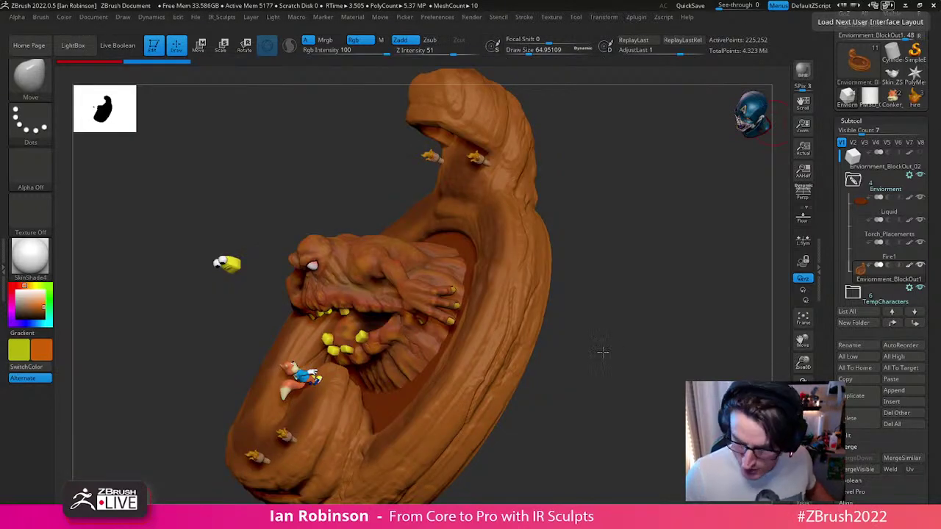
# Step: Rename the Fire1 subtool in the Enviorment folder to Fire
pyautogui.keyDown('shift'); pyautogui.moveTo(599, 346); pyautogui.dragTo(683, 358); pyautogui.keyUp('shift')
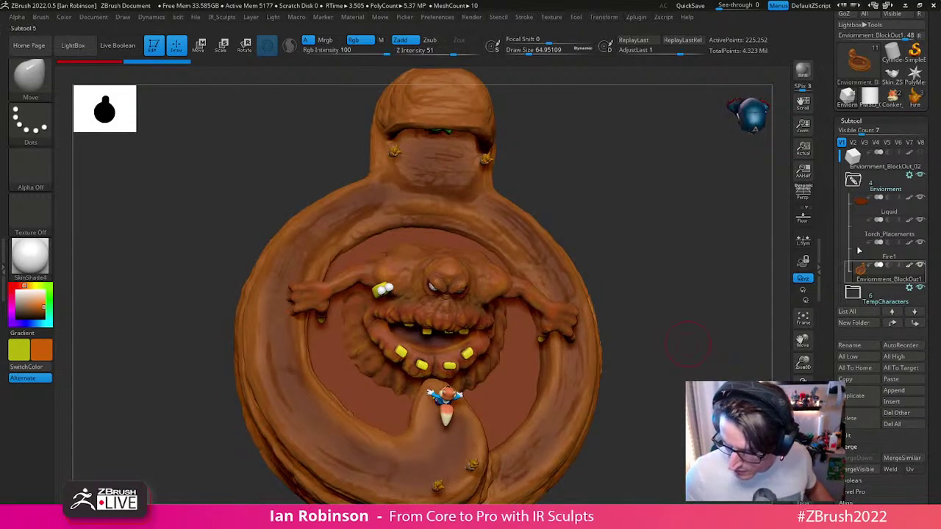
pyautogui.click(869, 190)
pyautogui.click(869, 185)
pyautogui.click(888, 257)
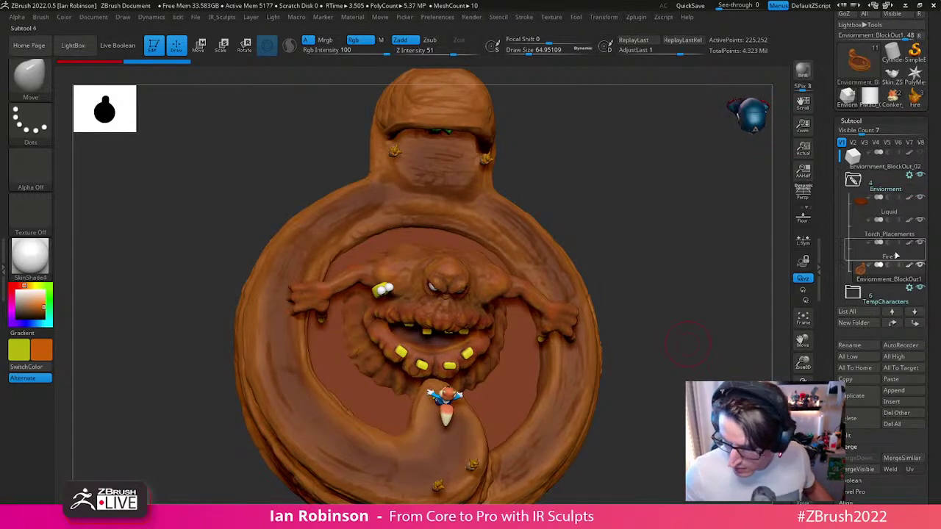
pyautogui.click(855, 346)
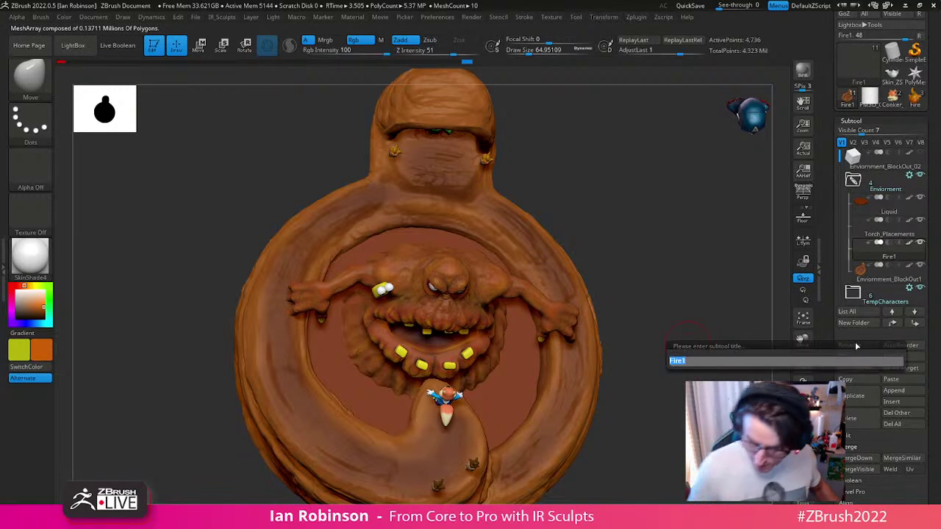
pyautogui.write('Fire')
pyautogui.press('Return')
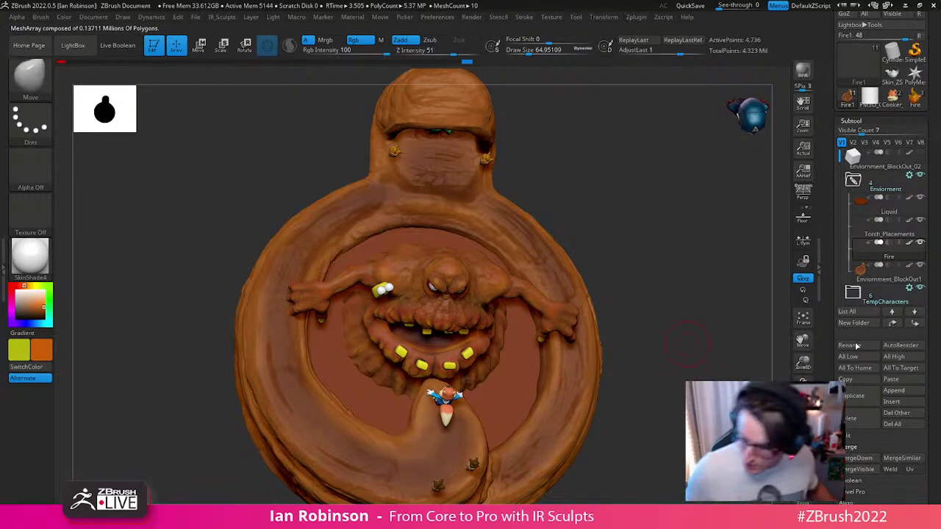
# Step: Insert a Cone3D subtool below Fire and change it into a PolyCube
pyautogui.click(898, 402)
pyautogui.click(624, 350)
pyautogui.keyDown('alt'); pyautogui.moveTo(615, 371); pyautogui.dragTo(677, 335); pyautogui.keyUp('alt')
pyautogui.press('w')
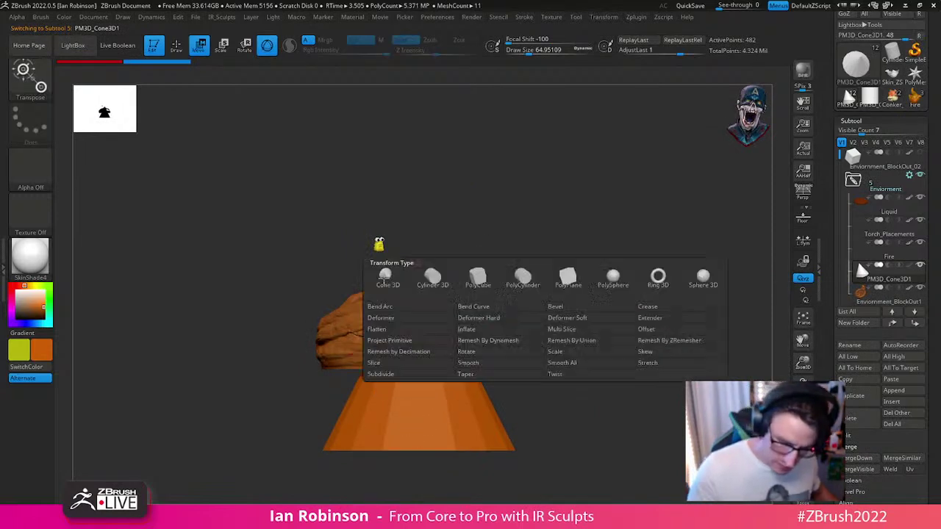
pyautogui.click(383, 276)
pyautogui.click(479, 275)
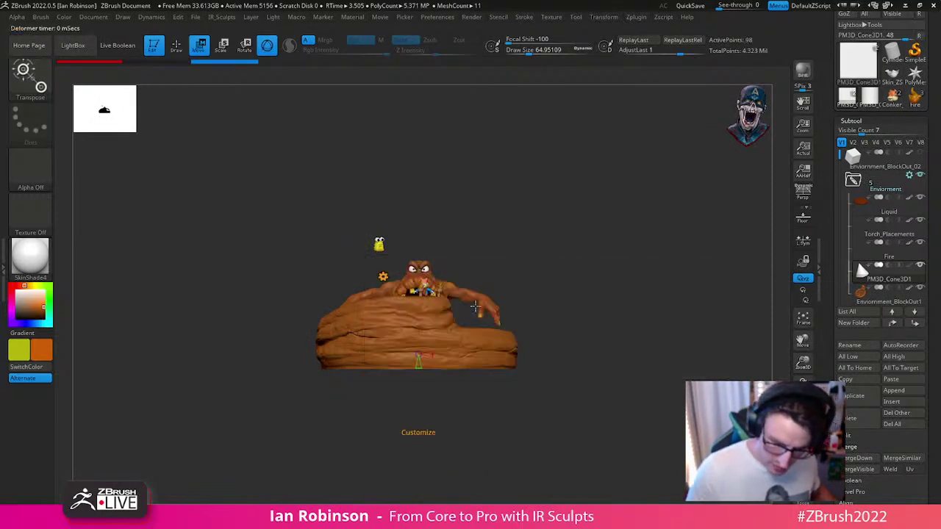
# Step: Isolate and frame the PolyCube with its wireframe shown, and return it to the Gizmo 3D transform type
pyautogui.click(803, 476)
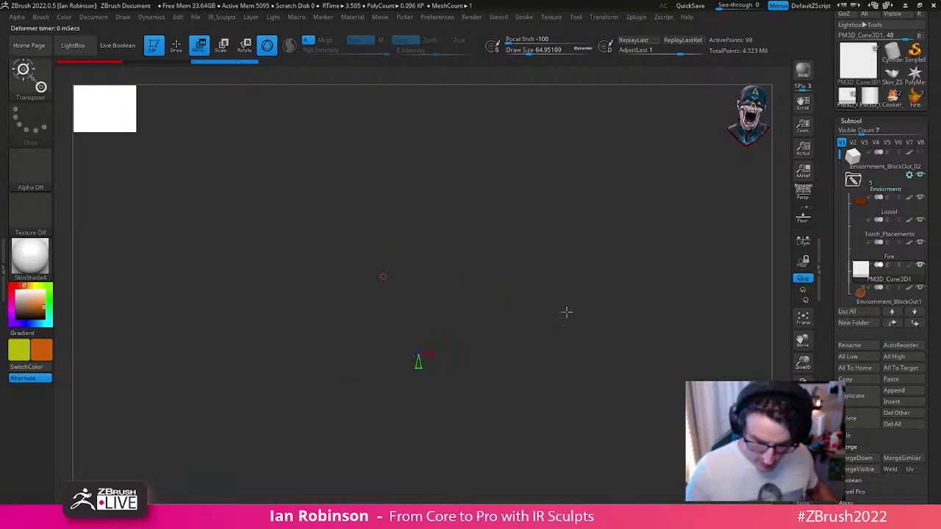
pyautogui.press('f')
pyautogui.press('f')
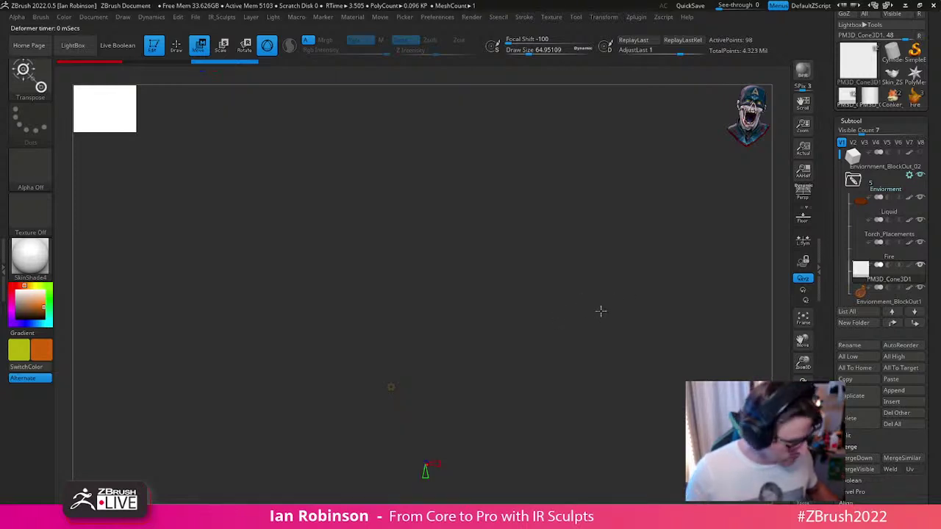
pyautogui.press('f')
pyautogui.keyDown('alt'); pyautogui.moveTo(456, 338); pyautogui.dragTo(451, 248, button='right'); pyautogui.keyUp('alt')
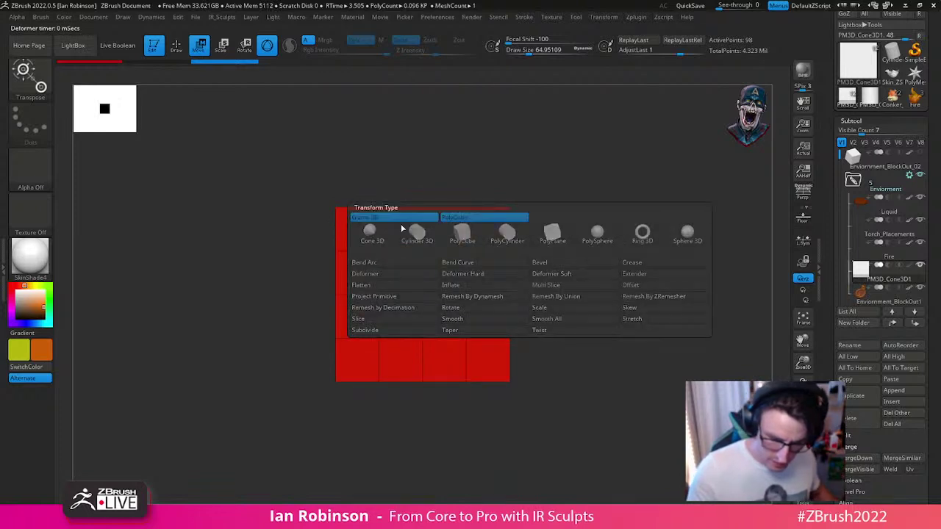
pyautogui.click(438, 219)
# Step: Delete the three edge loops running around the cube's depth with the ZModeler brush
pyautogui.moveTo(645, 262)
pyautogui.mouseDown()
pyautogui.moveTo(667, 298)
pyautogui.moveTo(634, 244)
pyautogui.moveTo(654, 257)
pyautogui.moveTo(655, 244)
pyautogui.mouseUp()
pyautogui.press('q')
pyautogui.press('v')
pyautogui.press('b')
pyautogui.press('z')
pyautogui.press('m')
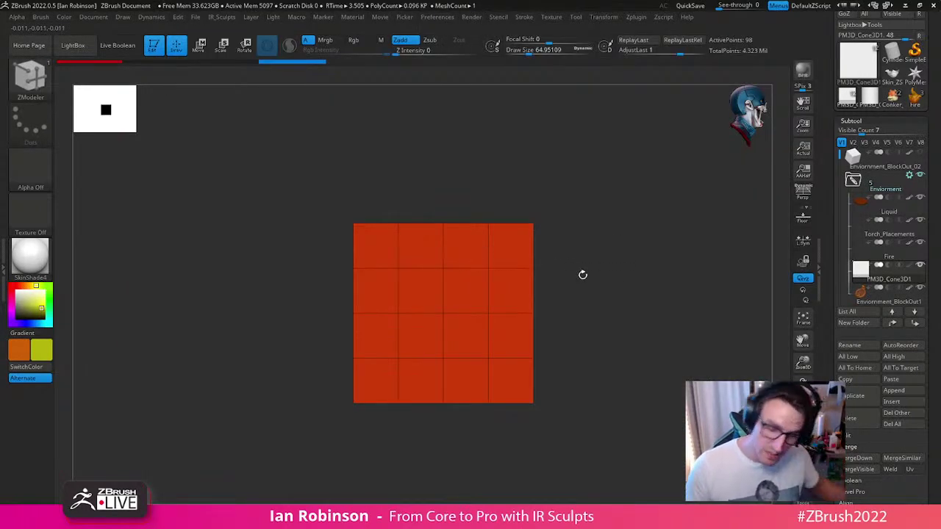
pyautogui.moveTo(569, 265); pyautogui.dragTo(591, 305)
pyautogui.keyDown('alt'); pyautogui.click(457, 294); pyautogui.keyUp('alt')
pyautogui.keyDown('alt'); pyautogui.click(457, 334); pyautogui.keyUp('alt')
pyautogui.keyDown('alt'); pyautogui.click(457, 378); pyautogui.keyUp('alt')
# Step: Flatten the cube into a thin square slab with the gizmo
pyautogui.press('w')
pyautogui.moveTo(478, 324); pyautogui.dragTo(459, 392)
pyautogui.press('q')
pyautogui.moveTo(644, 302)
pyautogui.mouseDown()
pyautogui.moveTo(649, 367)
pyautogui.moveTo(640, 346)
pyautogui.moveTo(706, 338)
pyautogui.moveTo(670, 345)
pyautogui.moveTo(669, 291)
pyautogui.moveTo(677, 308)
pyautogui.moveTo(649, 301)
pyautogui.moveTo(640, 252)
pyautogui.mouseUp()
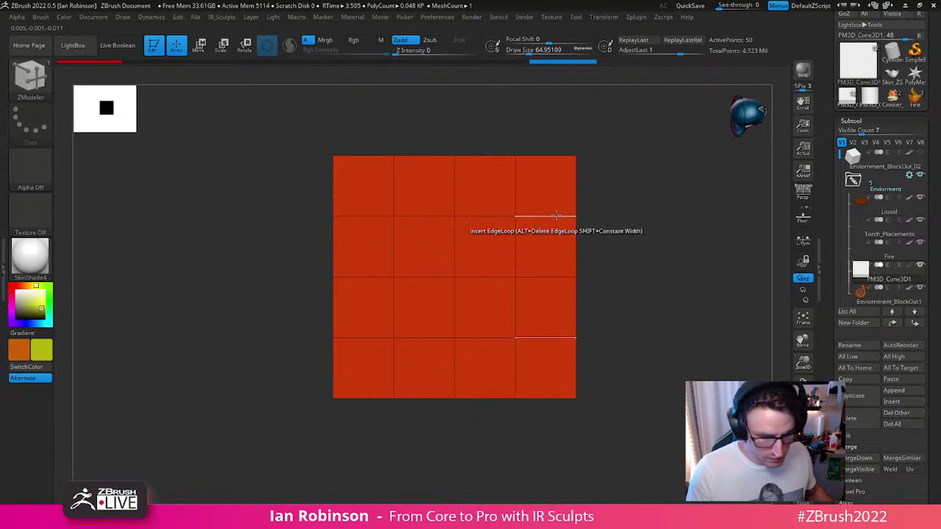
# Step: Insert edge loops close to all four borders of the slab's square face
pyautogui.press('space')
pyautogui.moveTo(518, 177); pyautogui.dragTo(563, 170)
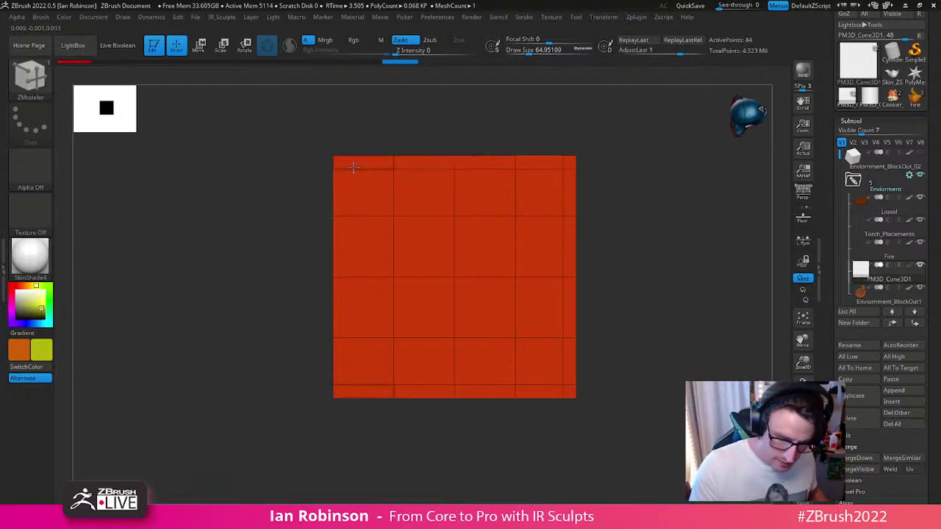
pyautogui.moveTo(360, 167); pyautogui.dragTo(352, 171)
pyautogui.moveTo(686, 255); pyautogui.dragTo(633, 276)
# Step: Insert two edge loops around the slab's narrow sides, close to its front and back edges
pyautogui.press('d')
pyautogui.hotkey('shift', 'f')
pyautogui.hotkey('shift', 'f')
pyautogui.hotkey('shift', 'd')
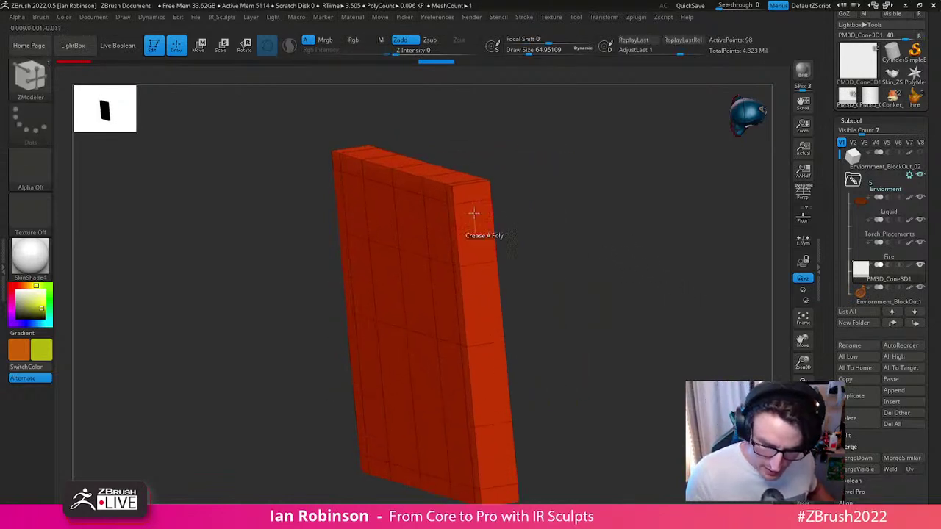
pyautogui.click(484, 200)
pyautogui.click(484, 200)
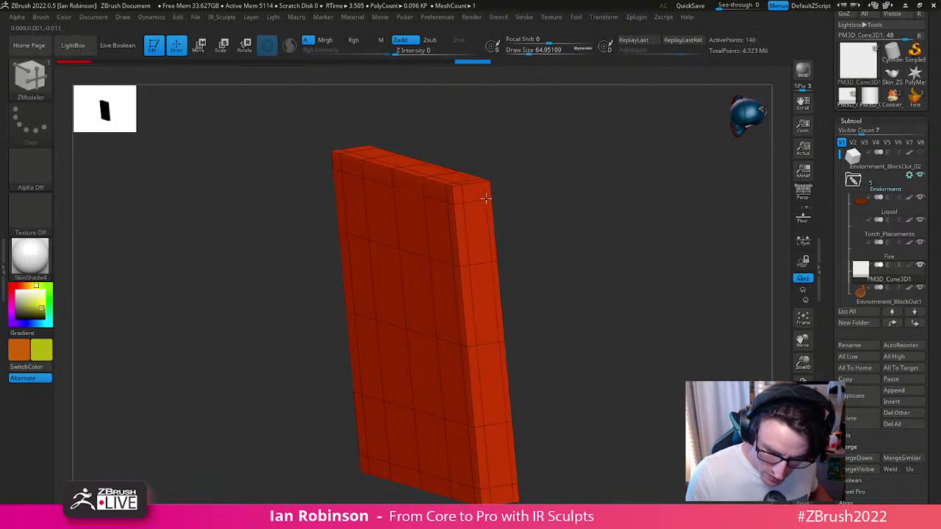
# Step: Set the active colour to a dark chocolate brown
pyautogui.moveTo(612, 231)
pyautogui.keyDown('shift'); pyautogui.mouseDown()
pyautogui.moveTo(604, 268)
pyautogui.moveTo(639, 279)
pyautogui.moveTo(622, 266)
pyautogui.mouseUp(); pyautogui.keyUp('shift')
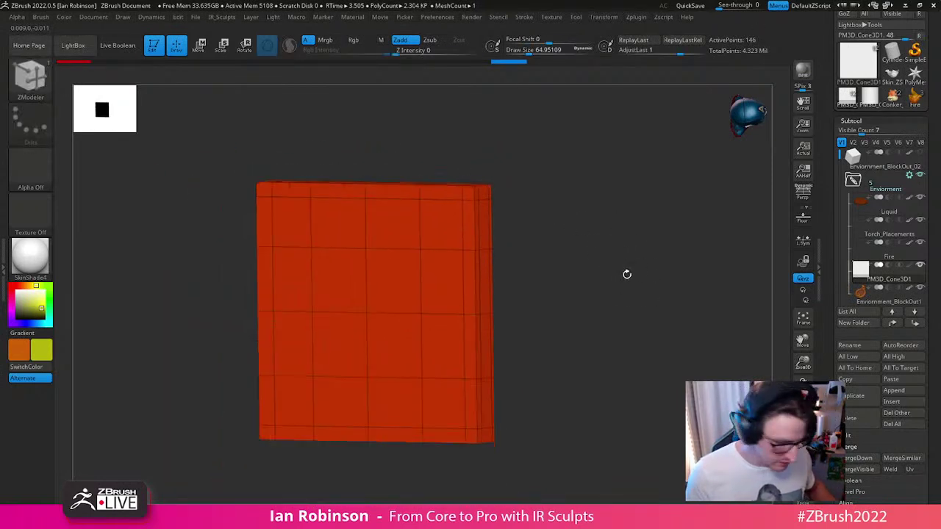
pyautogui.click(17, 285)
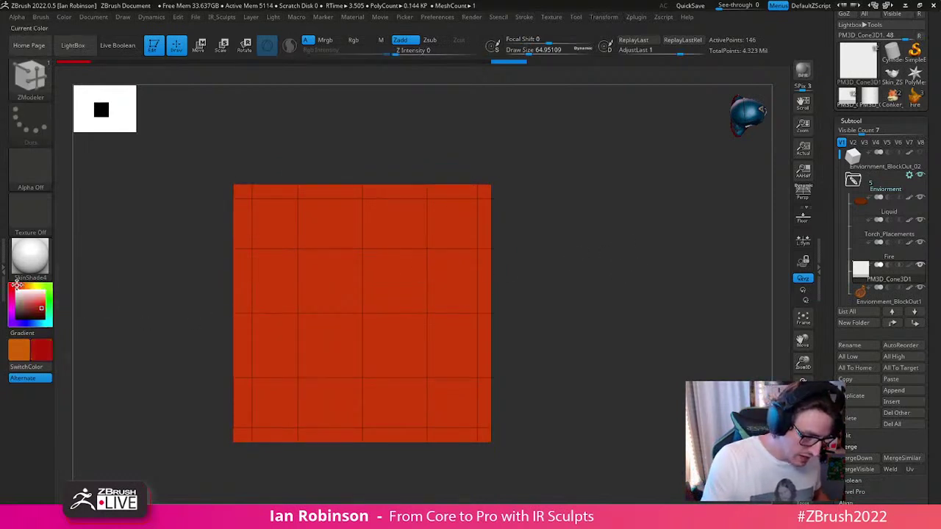
pyautogui.click(36, 307)
pyautogui.click(25, 286)
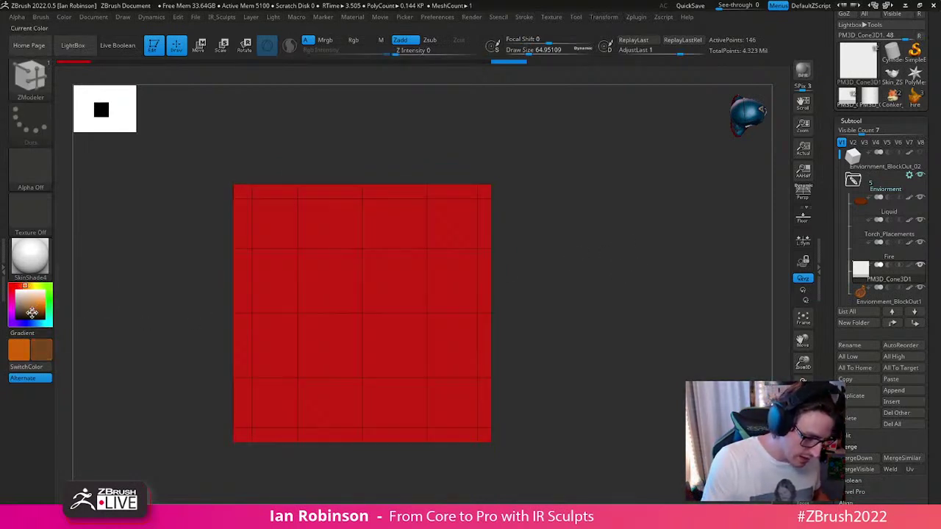
pyautogui.hotkey('shift', 'f')
pyautogui.hotkey('shift', 'f')
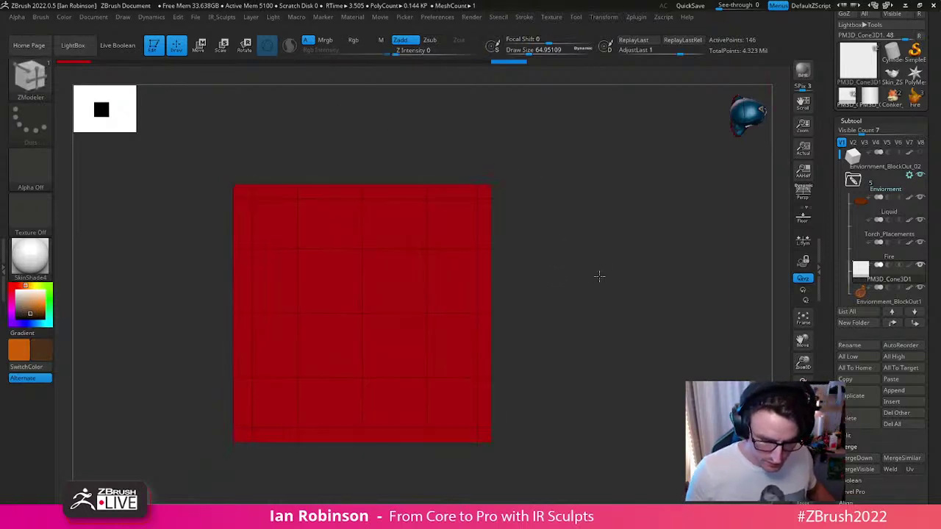
# Step: Mark the slab face's inner polygons and inset them with the ZModeler Inset action targeting Polygroup All, leaving a thin border
pyautogui.moveTo(481, 217)
pyautogui.keyDown('alt'); pyautogui.mouseDown()
pyautogui.moveTo(328, 227)
pyautogui.moveTo(370, 311)
pyautogui.moveTo(442, 327)
pyautogui.moveTo(488, 257)
pyautogui.mouseUp(); pyautogui.keyUp('alt')
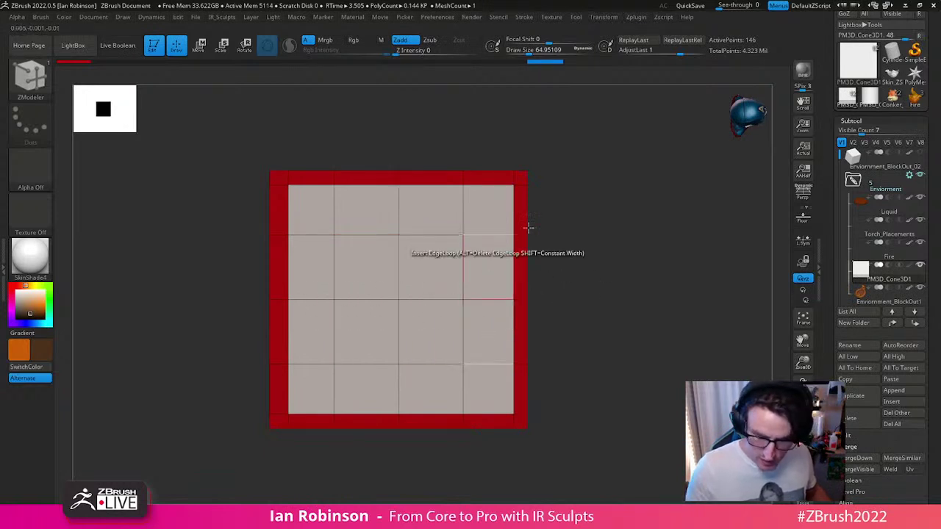
pyautogui.press('space')
pyautogui.click(477, 162)
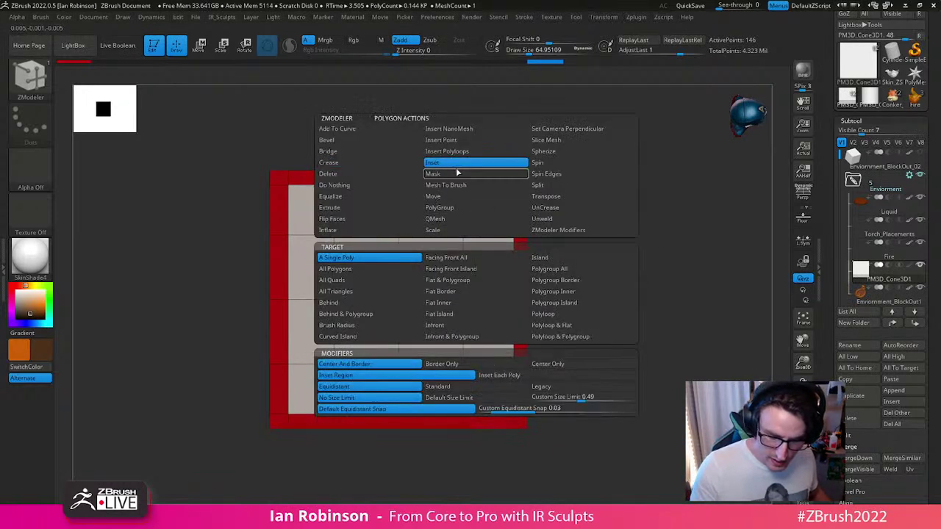
pyautogui.click(553, 269)
pyautogui.click(482, 222)
pyautogui.moveTo(481, 222); pyautogui.dragTo(479, 224)
# Step: Extrude the inset centre of the slab outward into a raised block with the ZModeler Extrude action targeting Polygroup All
pyautogui.moveTo(607, 234); pyautogui.dragTo(680, 207)
pyautogui.press('space')
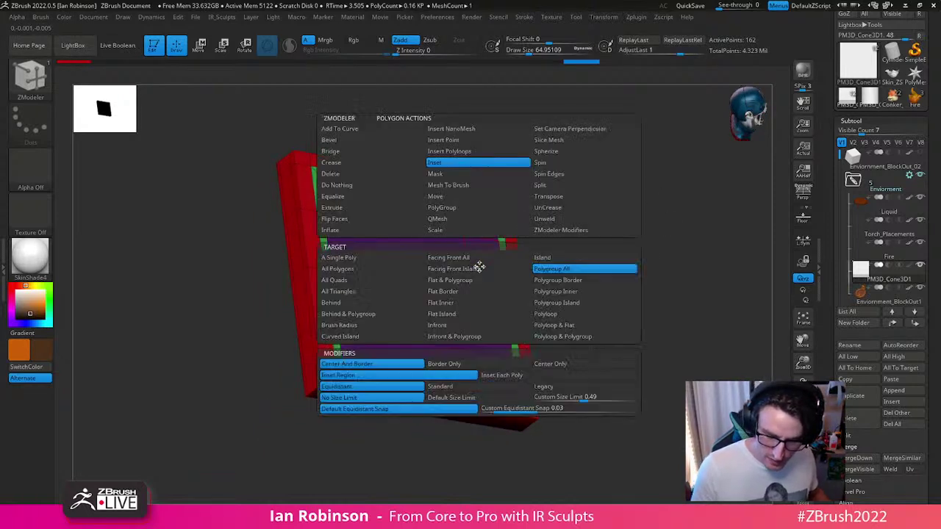
pyautogui.click(374, 209)
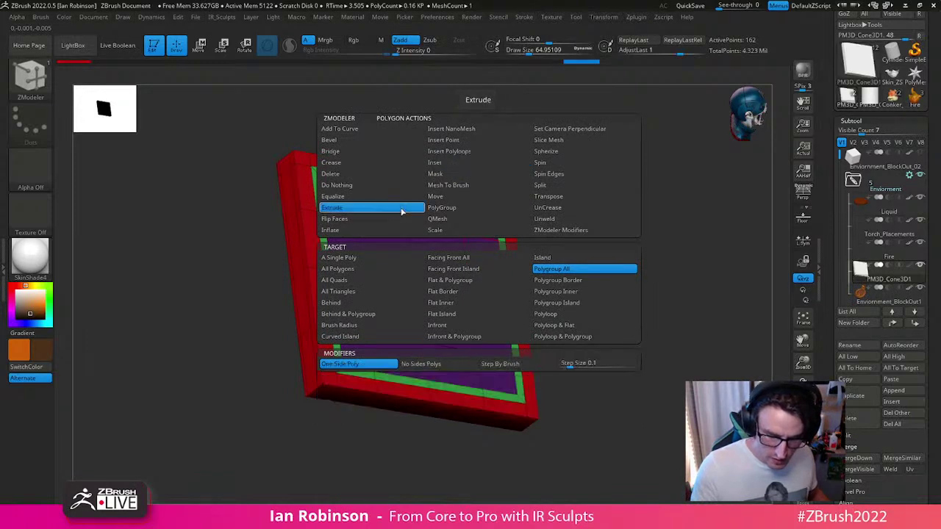
pyautogui.click(571, 269)
pyautogui.moveTo(483, 269)
pyautogui.mouseDown()
pyautogui.moveTo(556, 219)
pyautogui.moveTo(668, 218)
pyautogui.moveTo(668, 254)
pyautogui.mouseUp()
# Step: Mask the lower part, then scale the raised block's top face inward and lower it slightly to taper the sides
pyautogui.moveTo(258, 201)
pyautogui.keyDown('ctrl'); pyautogui.mouseDown()
pyautogui.moveTo(464, 282)
pyautogui.moveTo(677, 161)
pyautogui.moveTo(666, 162)
pyautogui.mouseUp(); pyautogui.keyUp('ctrl')
pyautogui.press('w')
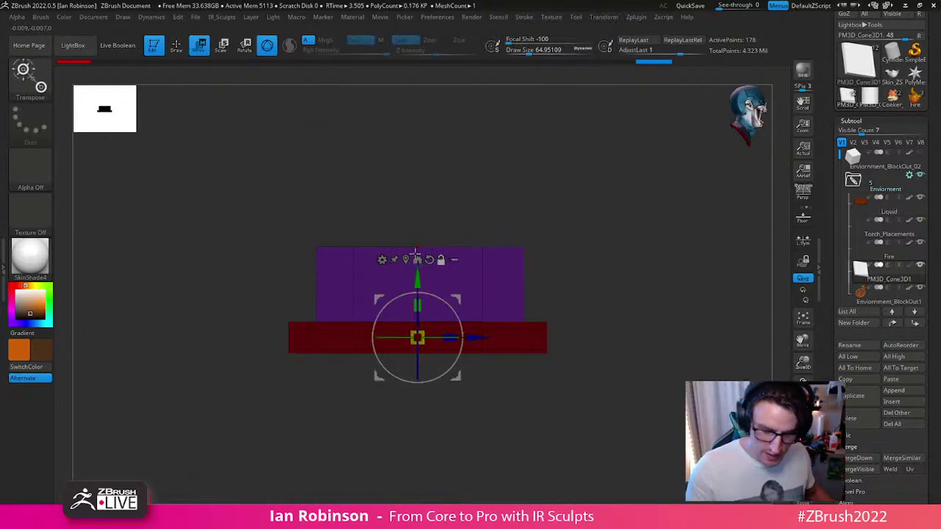
pyautogui.keyDown('alt'); pyautogui.moveTo(417, 337); pyautogui.dragTo(413, 254); pyautogui.keyUp('alt')
pyautogui.moveTo(639, 227); pyautogui.dragTo(637, 245)
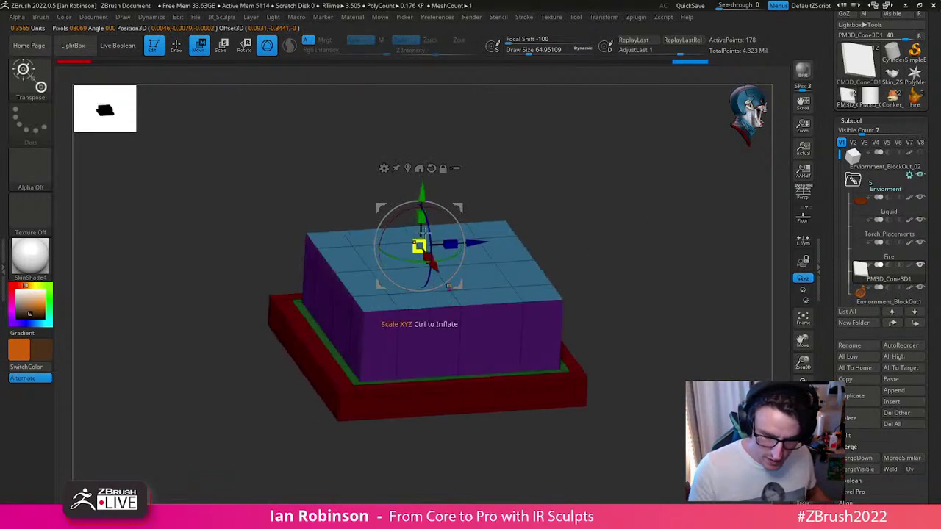
pyautogui.keyDown('shift'); pyautogui.moveTo(575, 208); pyautogui.dragTo(645, 193); pyautogui.keyUp('shift')
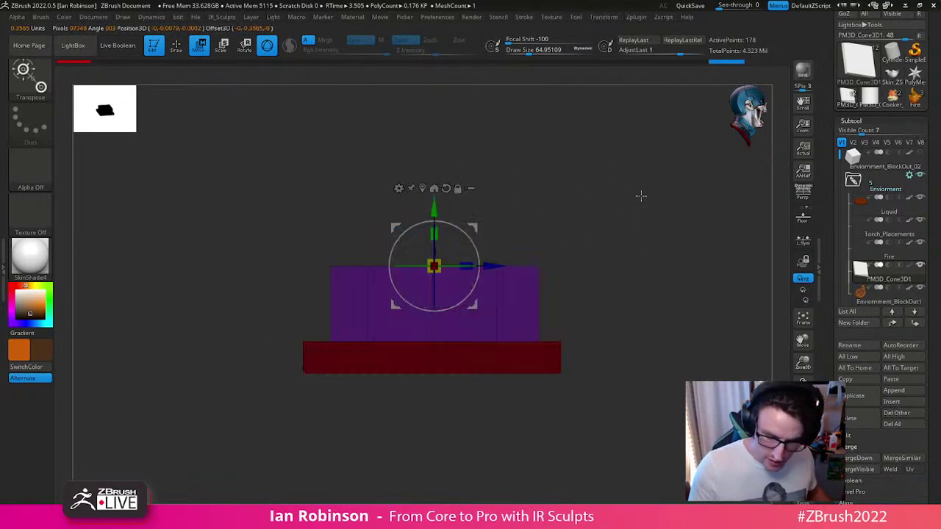
pyautogui.moveTo(444, 262); pyautogui.dragTo(438, 269)
pyautogui.moveTo(435, 207); pyautogui.dragTo(437, 214)
# Step: Inset the raised block's top face with the ZModeler Inset action targeting Polygroup All, leaving an even border
pyautogui.press('q')
pyautogui.moveTo(594, 218)
pyautogui.mouseDown()
pyautogui.moveTo(649, 250)
pyautogui.moveTo(648, 274)
pyautogui.mouseUp()
pyautogui.moveTo(647, 227); pyautogui.dragTo(657, 275)
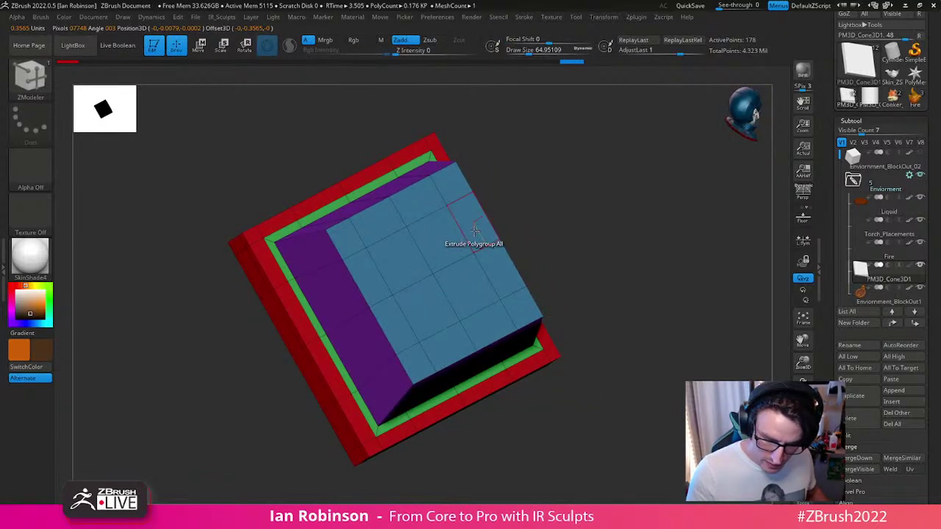
pyautogui.press('space')
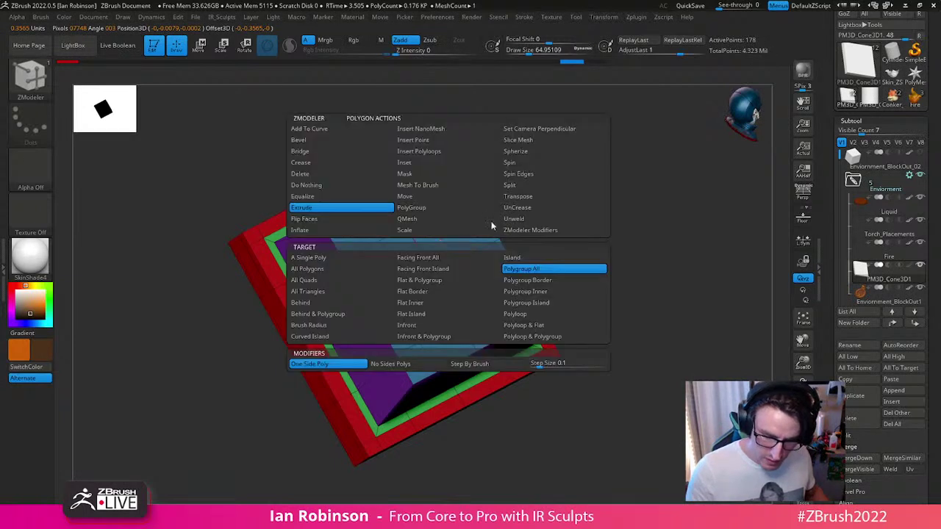
pyautogui.click(434, 152)
pyautogui.moveTo(454, 236); pyautogui.dragTo(449, 261)
pyautogui.moveTo(565, 223); pyautogui.dragTo(488, 248)
# Step: Push the inset top face inward into a shallow recess with the ZModeler Extrude action targeting Polygroup All
pyautogui.press('space')
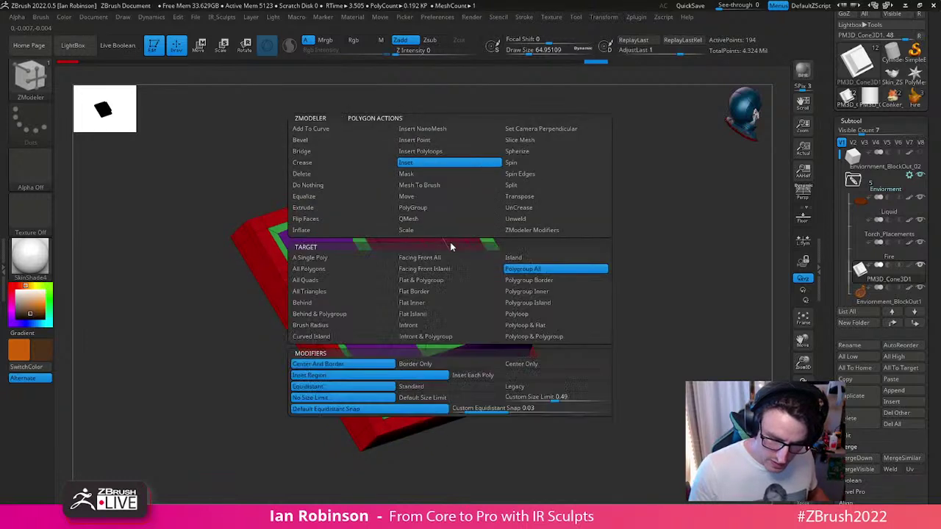
pyautogui.click(303, 207)
pyautogui.click(543, 270)
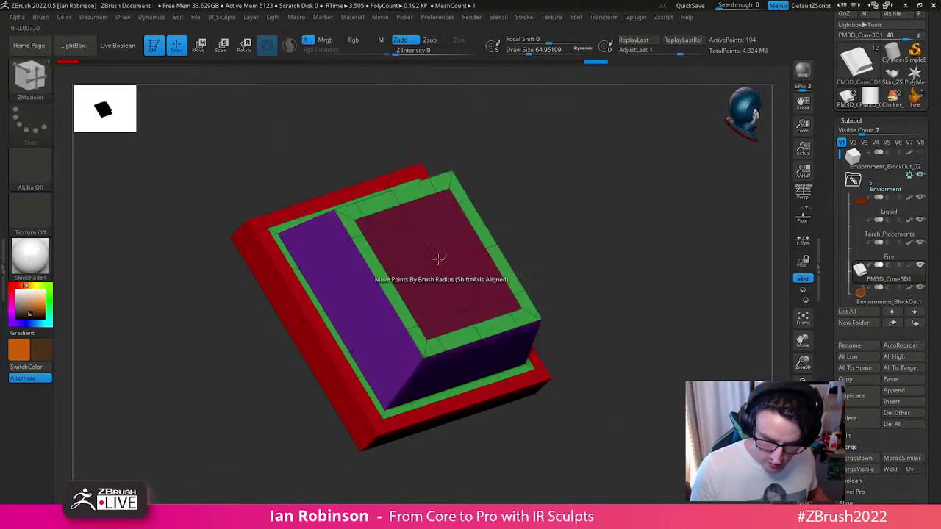
pyautogui.moveTo(449, 245); pyautogui.dragTo(440, 261)
pyautogui.moveTo(615, 243); pyautogui.dragTo(684, 269)
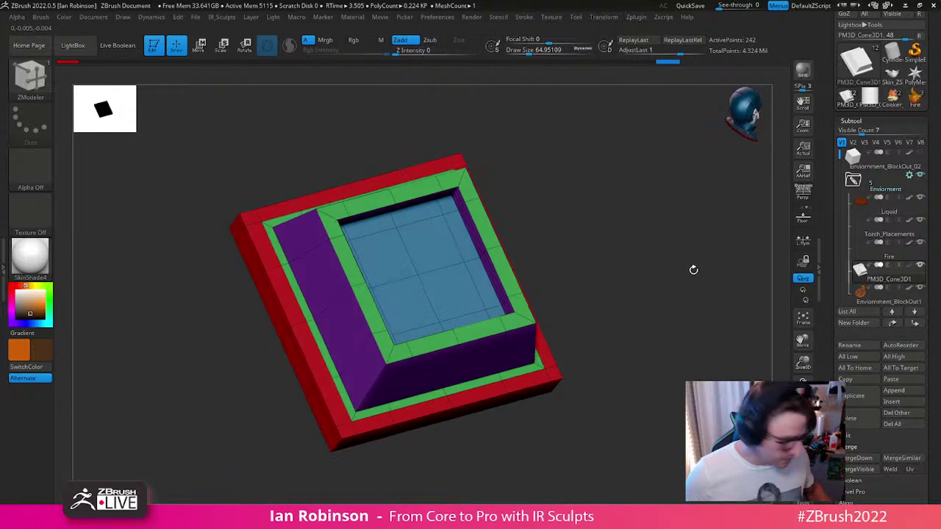
# Step: Enable the Dynamic Subdiv smoothing preview on the chocolate piece and hide the PolyFrame display
pyautogui.press('d')
pyautogui.hotkey('shift', 'f')
pyautogui.hotkey('shift', 'f')
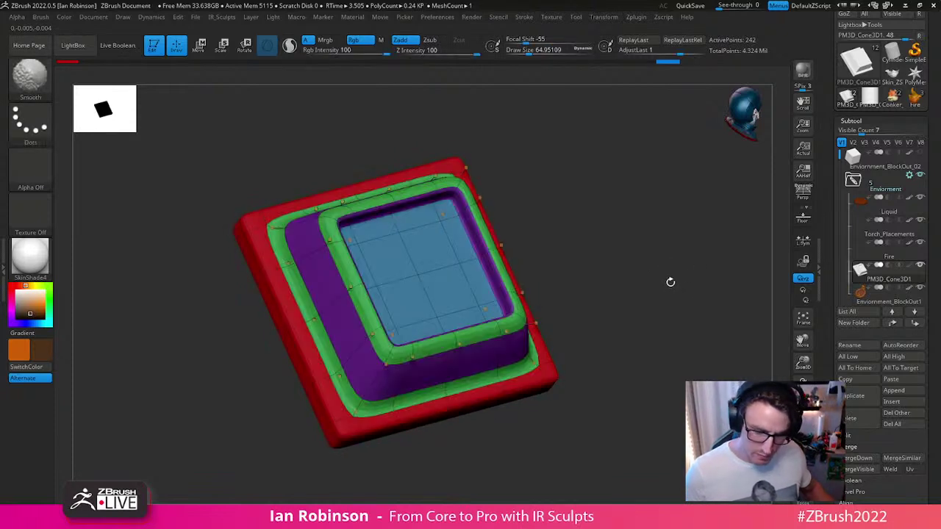
pyautogui.hotkey('shift', 'f')
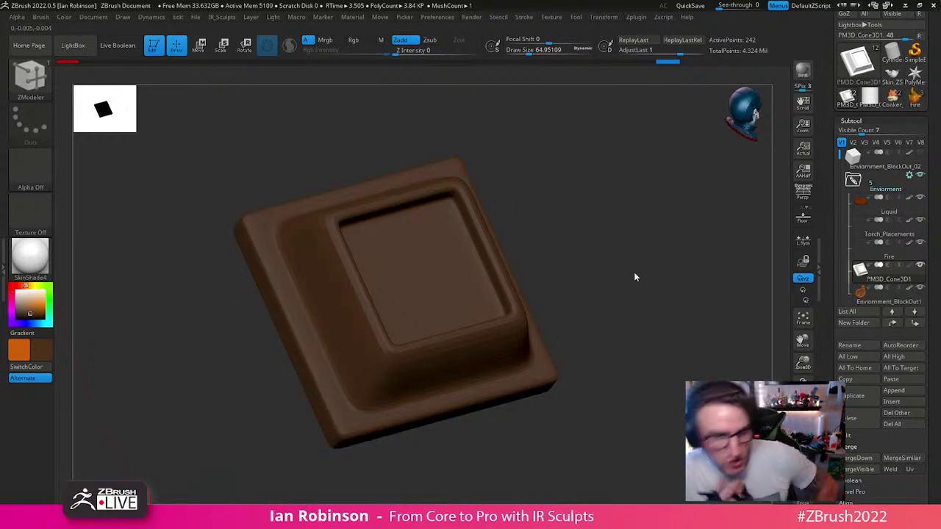
# Step: Apply the Dynamic Subdiv smoothing to the chocolate piece and subdivide the mesh once more
pyautogui.moveTo(629, 237); pyautogui.dragTo(667, 292)
pyautogui.click(866, 122)
pyautogui.click(861, 132)
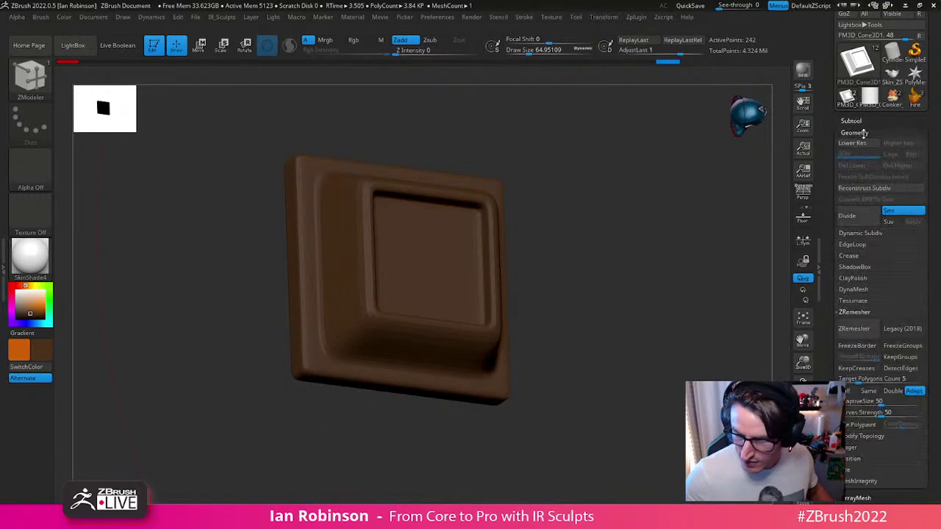
pyautogui.click(869, 234)
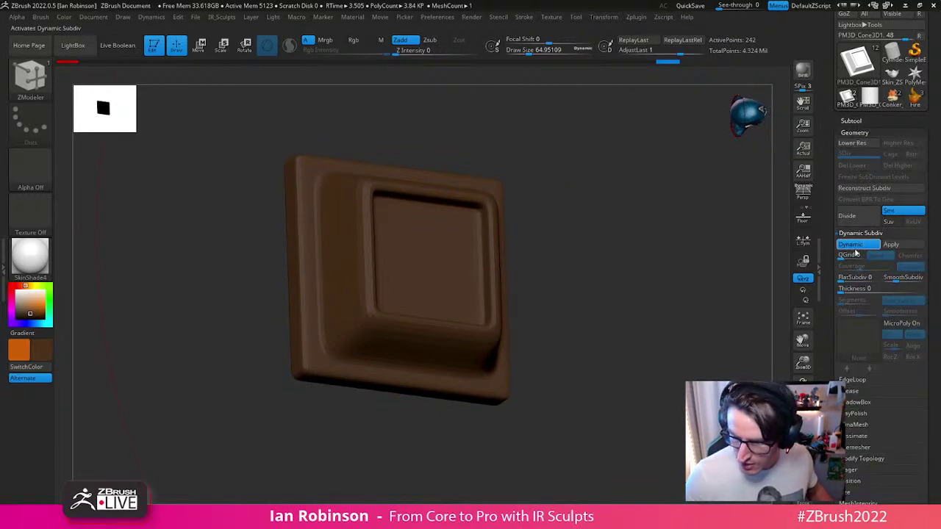
pyautogui.click(892, 244)
pyautogui.moveTo(653, 266)
pyautogui.mouseDown()
pyautogui.moveTo(550, 247)
pyautogui.moveTo(559, 246)
pyautogui.mouseUp()
pyautogui.hotkey('ctrl', 'd')
pyautogui.press('s')
pyautogui.moveTo(588, 248)
pyautogui.keyDown('alt'); pyautogui.mouseDown()
pyautogui.moveTo(626, 250)
pyautogui.moveTo(563, 238)
pyautogui.moveTo(564, 228)
pyautogui.mouseUp(); pyautogui.keyUp('alt')
pyautogui.hotkey('shift', 'f')
pyautogui.hotkey('shift', 'f')
pyautogui.click(858, 133)
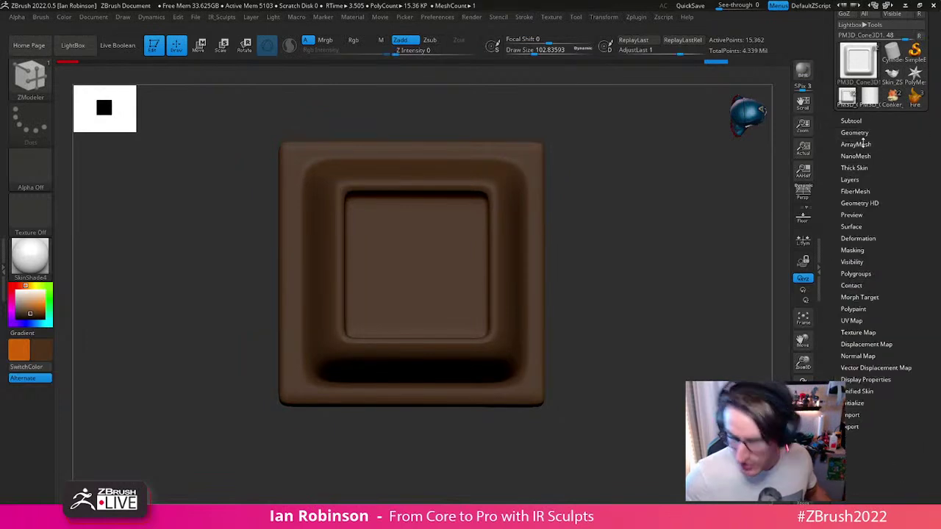
# Step: Turn on Thick Skin for the chocolate piece with a thickness of 0.47264
pyautogui.click(854, 168)
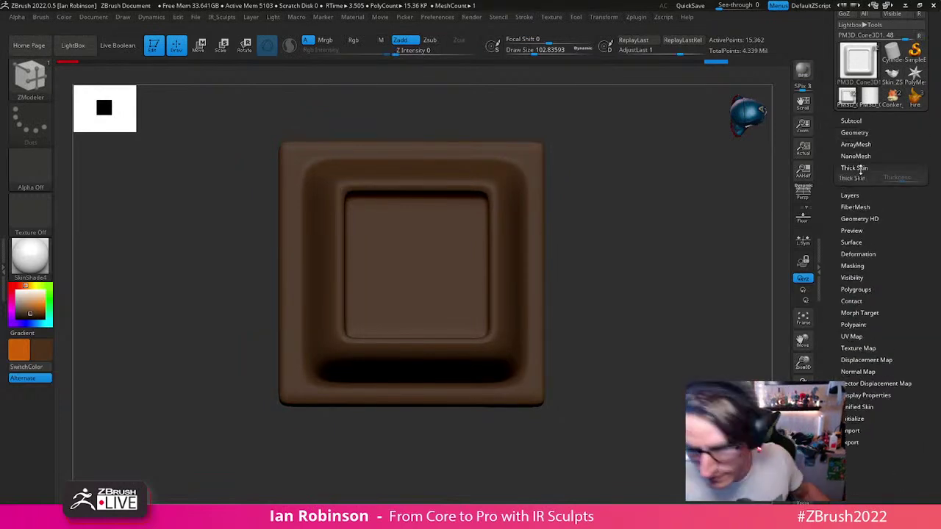
pyautogui.click(858, 178)
pyautogui.moveTo(903, 178); pyautogui.dragTo(891, 178)
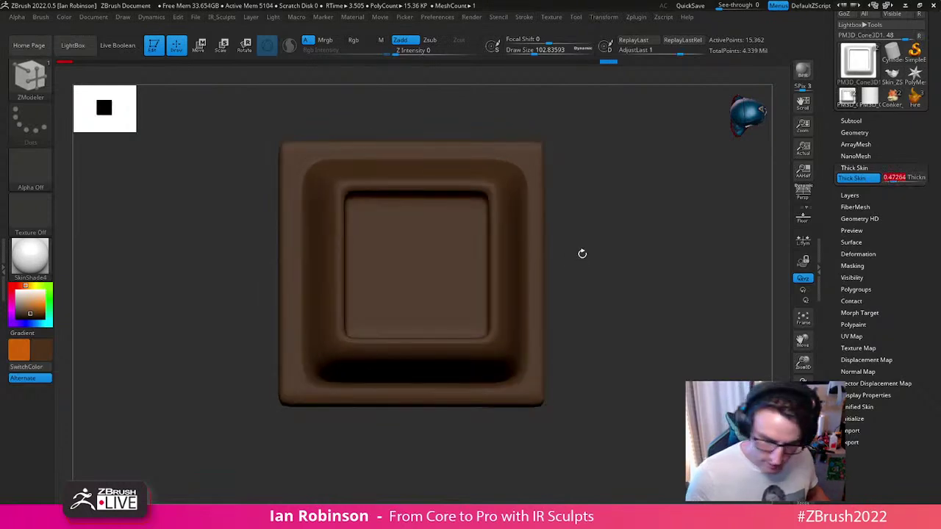
# Step: Select the Layer brush, set LazyRadius to 22 and reduce the draw size to 1
pyautogui.press('b')
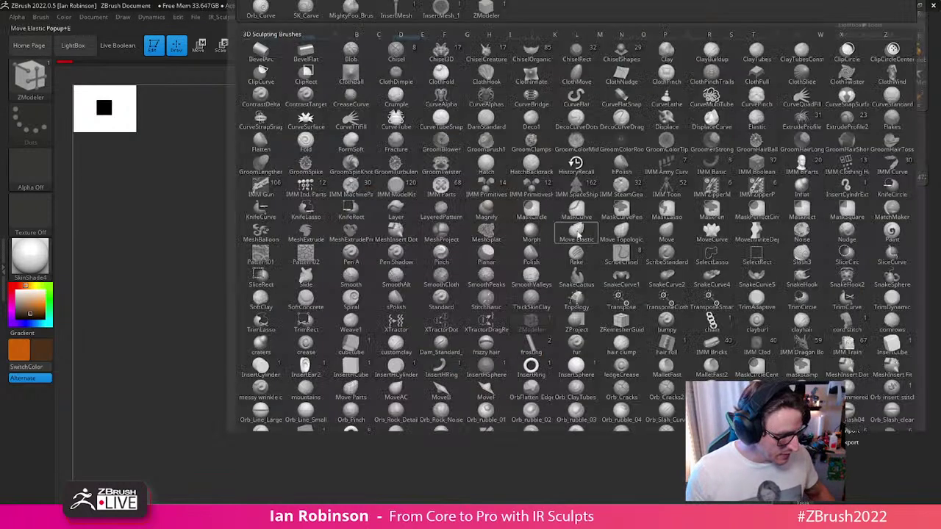
pyautogui.press('l')
pyautogui.press('y')
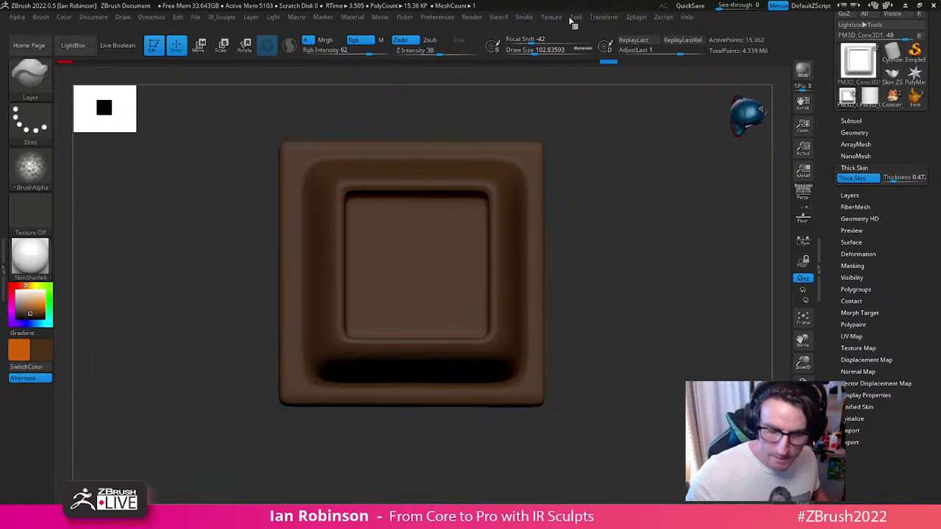
pyautogui.click(523, 16)
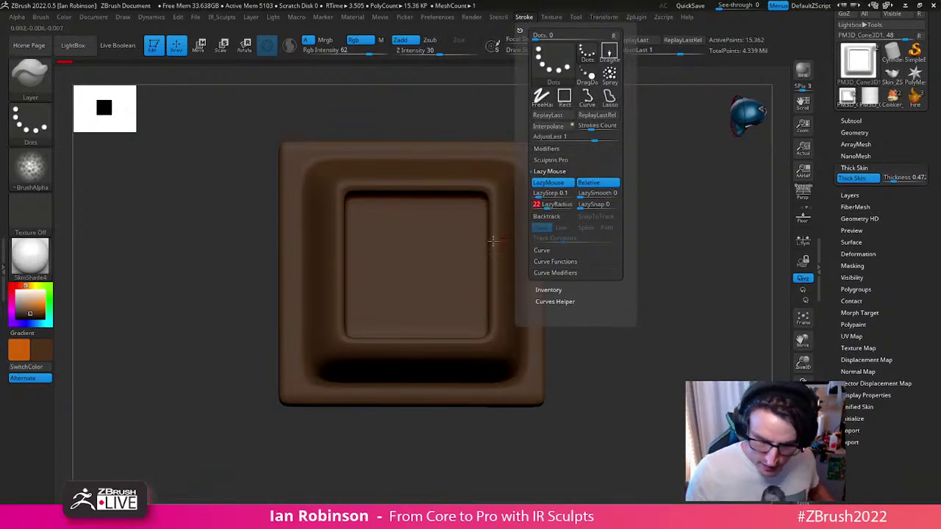
pyautogui.press('s')
pyautogui.moveTo(460, 241); pyautogui.dragTo(432, 270)
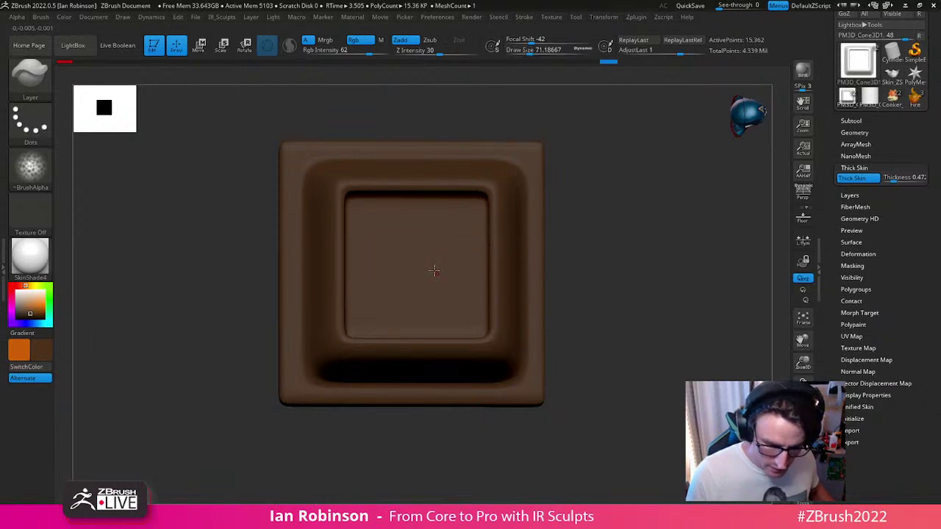
pyautogui.press('s')
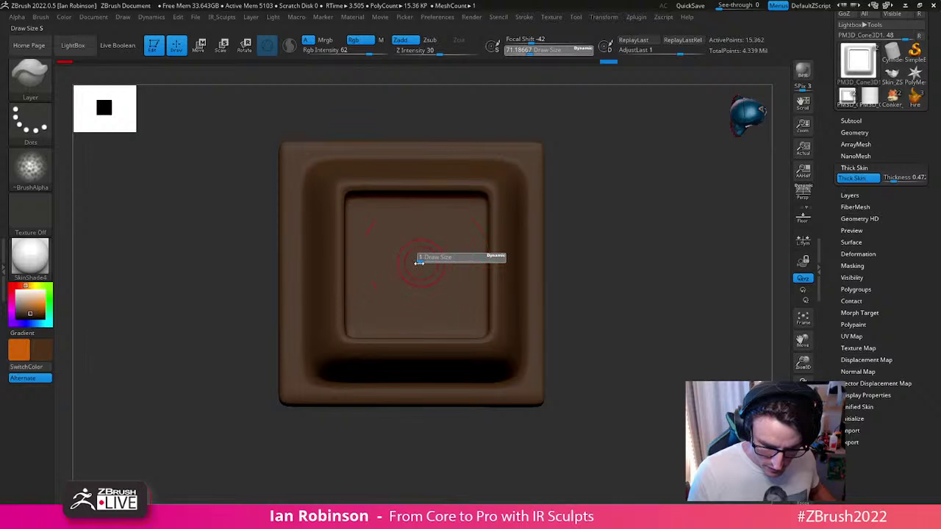
pyautogui.moveTo(419, 262); pyautogui.dragTo(417, 262)
pyautogui.keyDown('ctrl'); pyautogui.moveTo(434, 259); pyautogui.dragTo(433, 271, button='right'); pyautogui.keyUp('ctrl')
pyautogui.press('s')
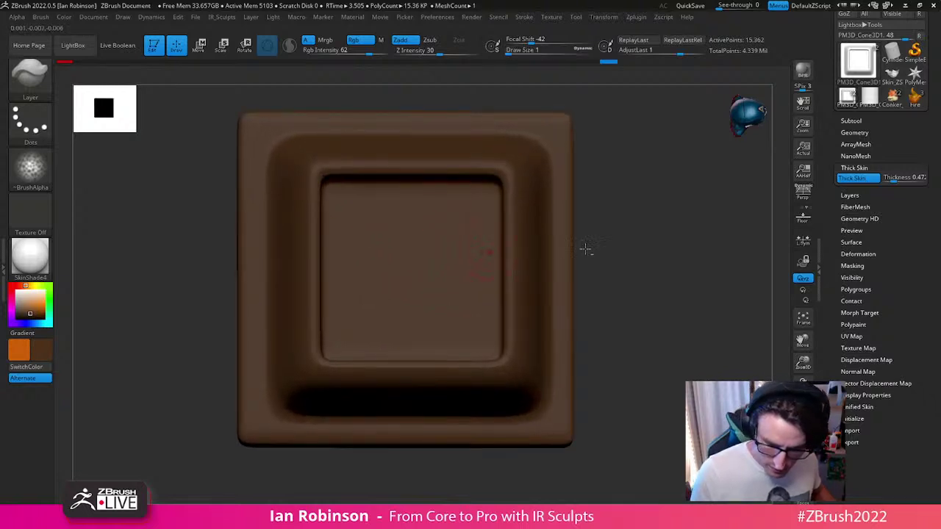
# Step: Scale the chocolate piece up with Thick Skin off, and re-enable Thick Skin at a thickness of 0.85163
pyautogui.press('w')
pyautogui.click(849, 179)
pyautogui.moveTo(430, 253); pyautogui.dragTo(563, 175)
pyautogui.press('q')
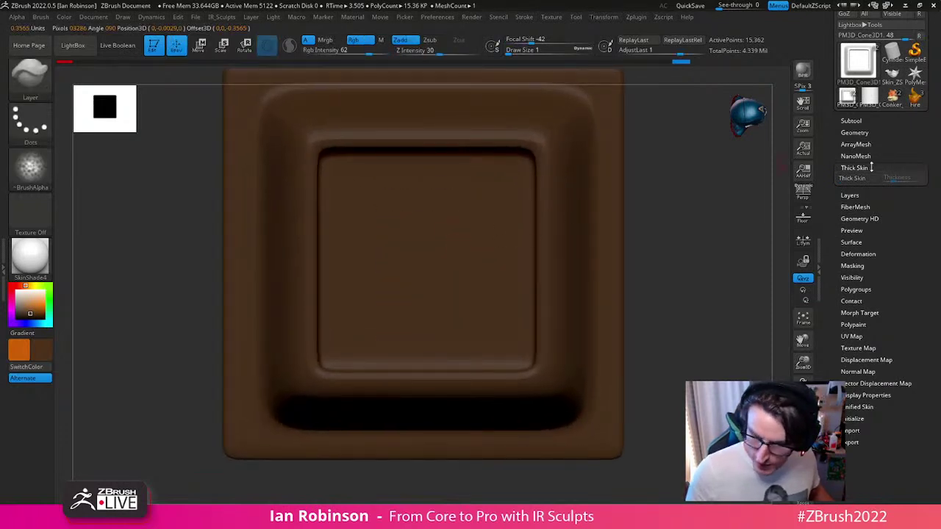
pyautogui.click(856, 178)
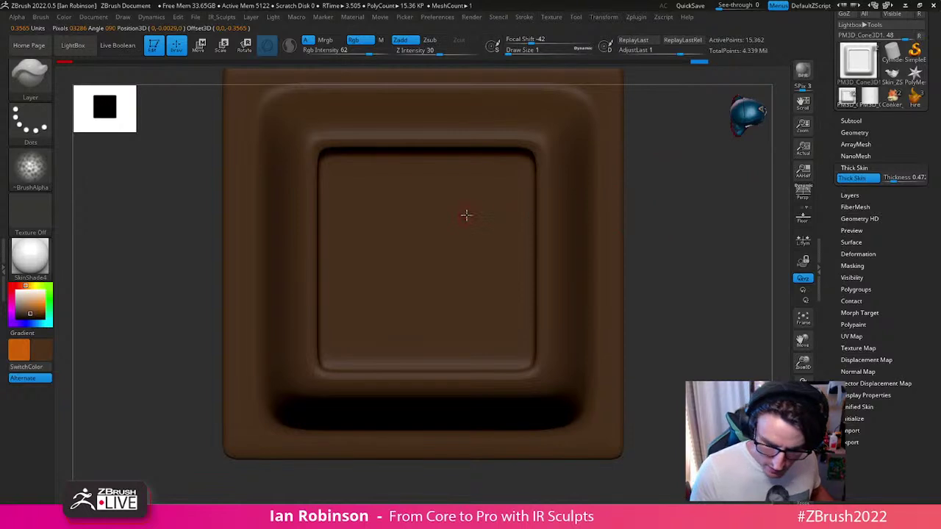
pyautogui.moveTo(893, 177); pyautogui.dragTo(894, 177)
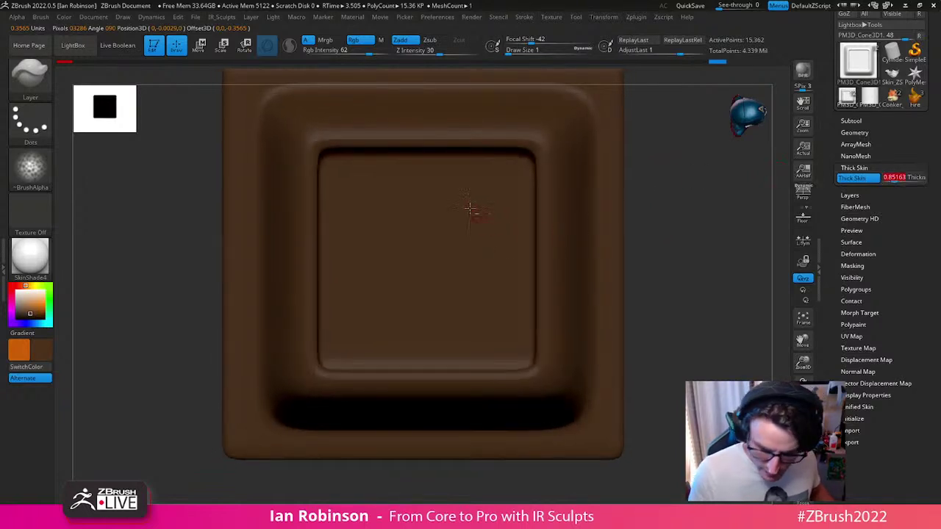
# Step: Switch off LazyMouse, set the Layer brush's draw size to about 1.9 and subdivide the chocolate piece twice
pyautogui.keyDown('ctrl'); pyautogui.moveTo(470, 212); pyautogui.dragTo(471, 221, button='right'); pyautogui.keyUp('ctrl')
pyautogui.click(522, 19)
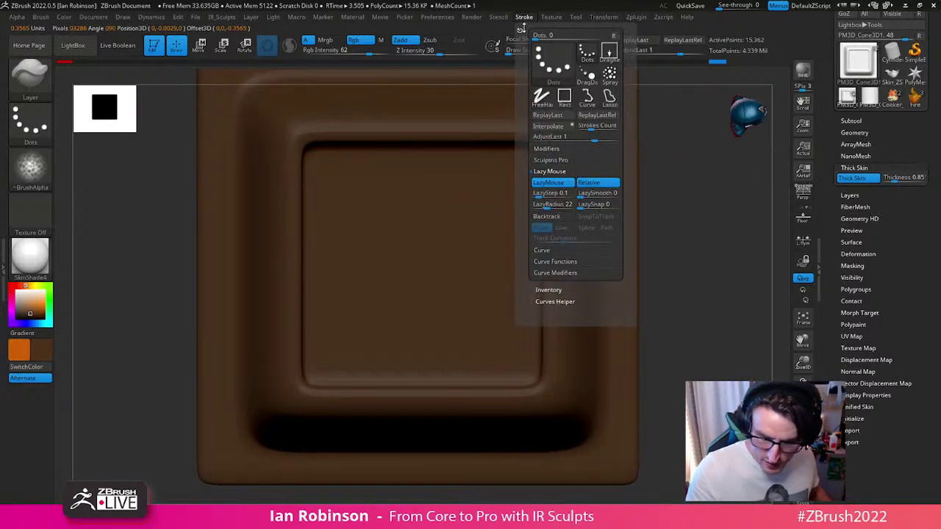
pyautogui.click(546, 183)
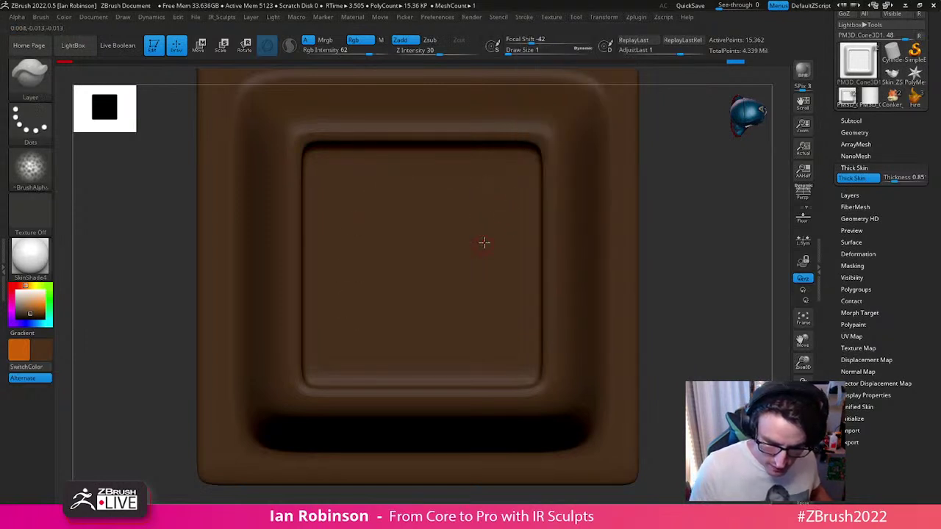
pyautogui.press('s')
pyautogui.press('ctrl')
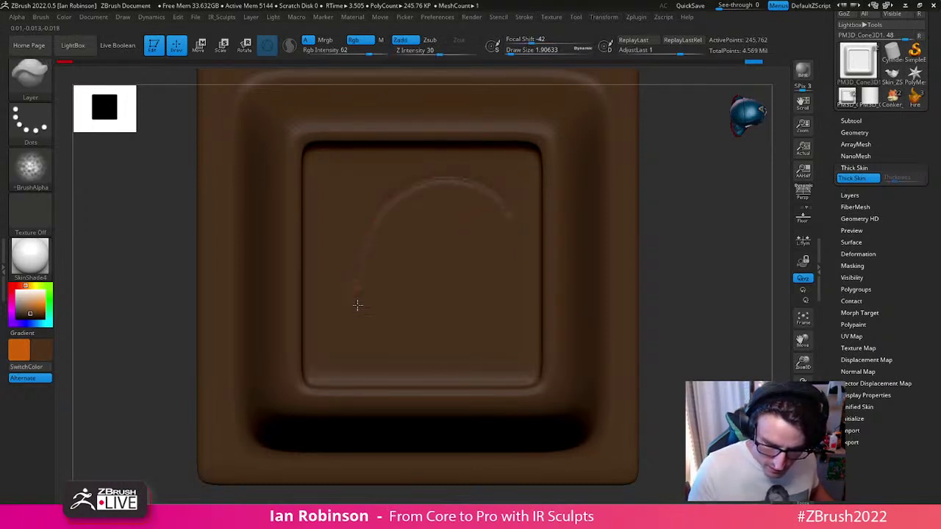
# Step: Try drawing a letter C in the recessed square with the Layer brush and undo the strokes
pyautogui.hotkey('ctrl', 'z')
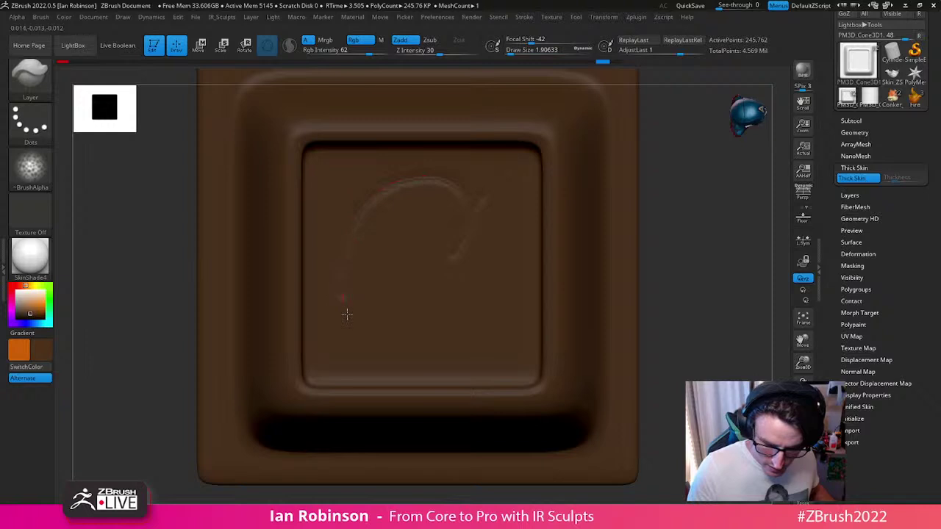
pyautogui.keyDown('alt'); pyautogui.moveTo(661, 213); pyautogui.dragTo(527, 345); pyautogui.keyUp('alt')
pyautogui.keyDown('alt'); pyautogui.moveTo(574, 307); pyautogui.dragTo(651, 208); pyautogui.keyUp('alt')
pyautogui.hotkey('ctrl', 'z')
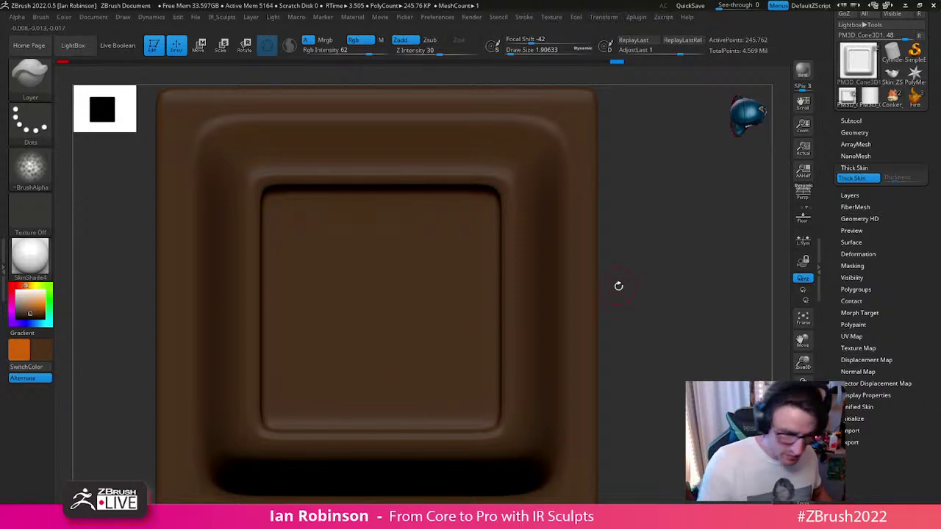
# Step: Turn off the Layer brush's alpha and draw a raised letter C with a serif in the recessed square
pyautogui.click(30, 168)
pyautogui.click(88, 216)
pyautogui.moveTo(453, 227); pyautogui.dragTo(427, 285)
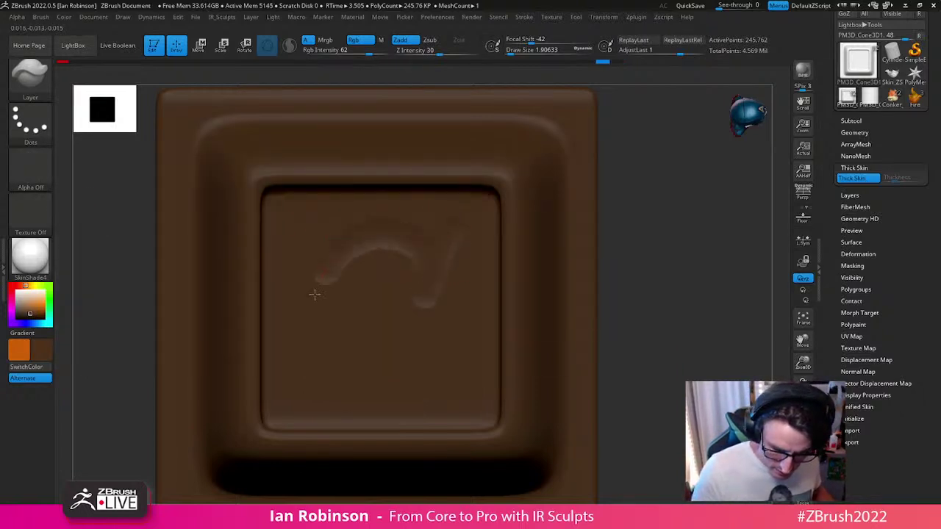
pyautogui.moveTo(406, 385); pyautogui.dragTo(442, 365)
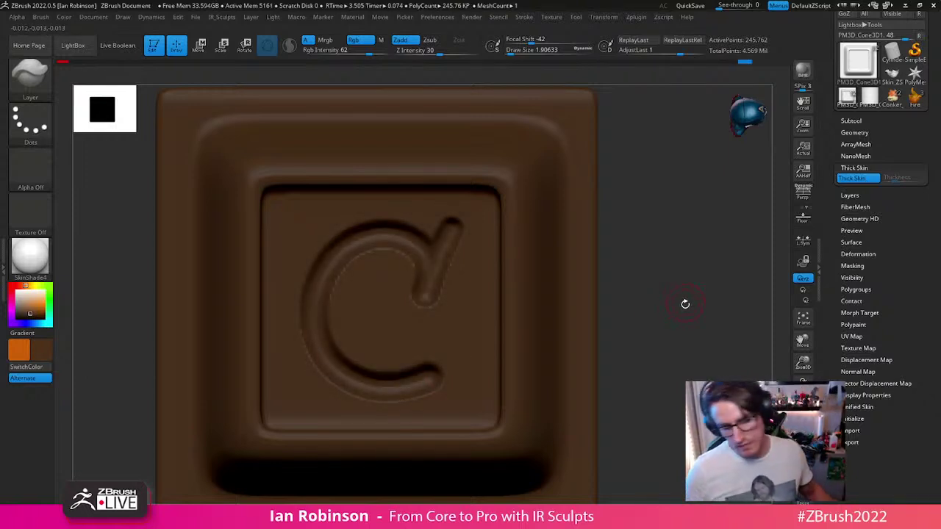
pyautogui.moveTo(687, 319); pyautogui.dragTo(674, 409)
pyautogui.press('ctrl')
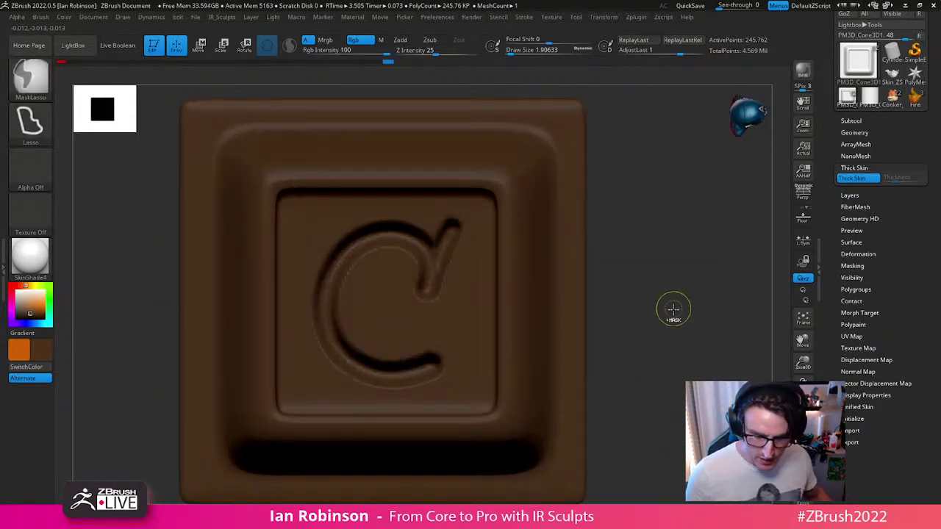
# Step: Undo the letter strokes and redraw the raised C with its upper serif, centred in the recessed square
pyautogui.hotkey('ctrl', 'z')
pyautogui.hotkey('ctrl', 'z')
pyautogui.hotkey('ctrl', 'z')
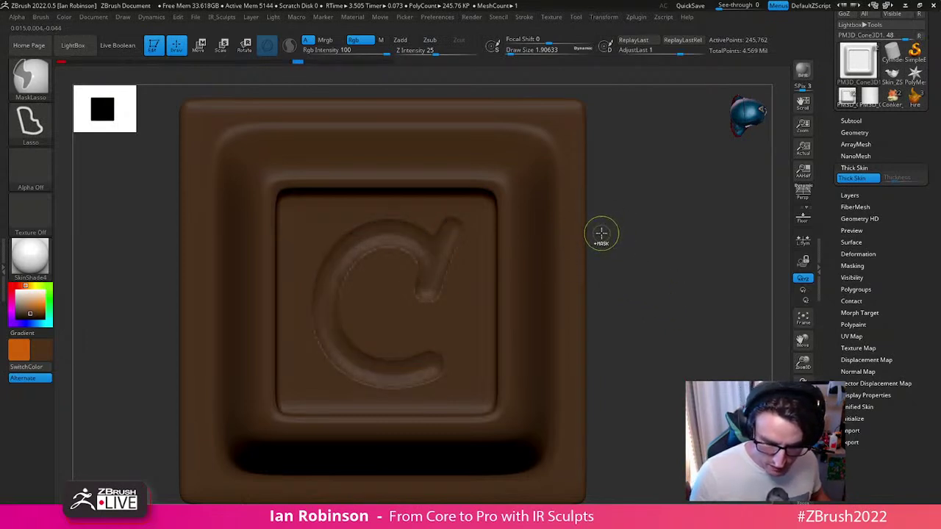
pyautogui.hotkey('ctrl', 'z')
pyautogui.hotkey('ctrl', 'z')
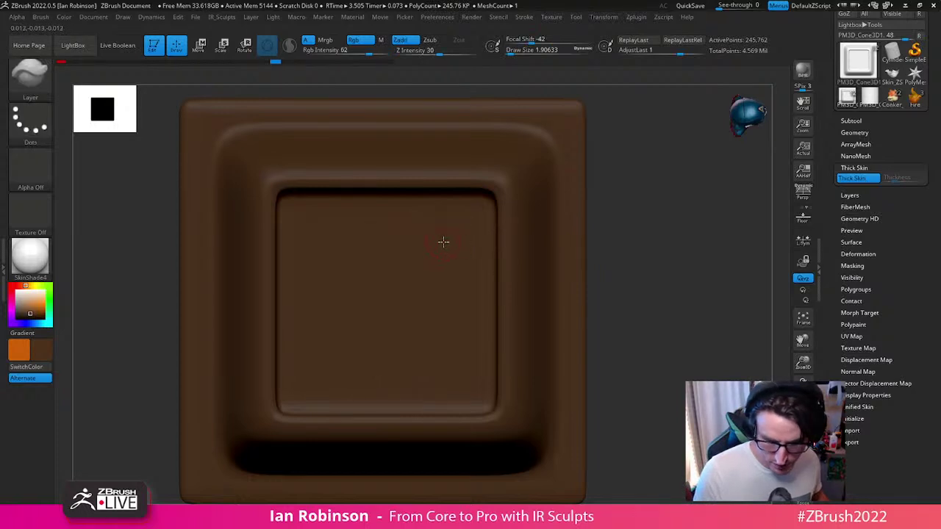
pyautogui.moveTo(445, 240)
pyautogui.mouseDown()
pyautogui.moveTo(422, 300)
pyautogui.moveTo(432, 257)
pyautogui.moveTo(416, 233)
pyautogui.moveTo(342, 250)
pyautogui.moveTo(324, 340)
pyautogui.moveTo(375, 383)
pyautogui.moveTo(414, 373)
pyautogui.mouseUp()
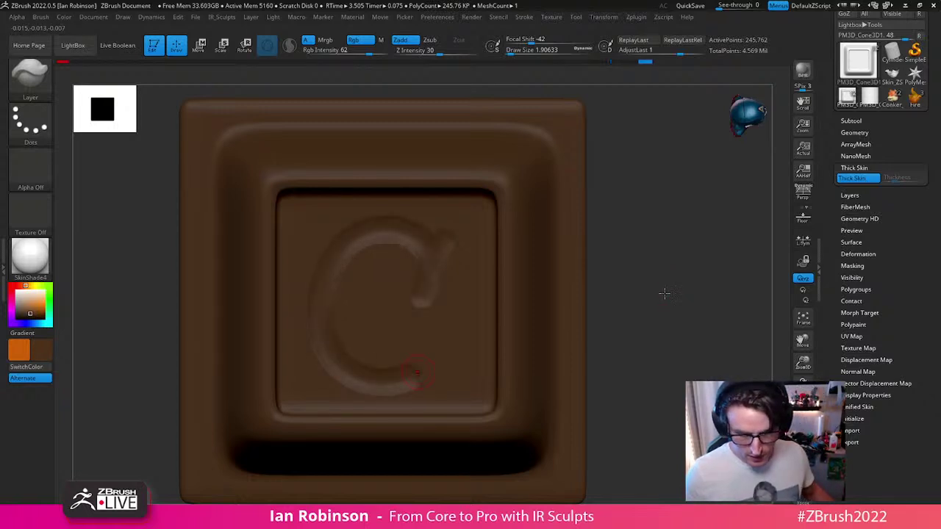
pyautogui.moveTo(665, 305)
pyautogui.mouseDown()
pyautogui.moveTo(680, 286)
pyautogui.moveTo(672, 271)
pyautogui.moveTo(668, 293)
pyautogui.mouseUp()
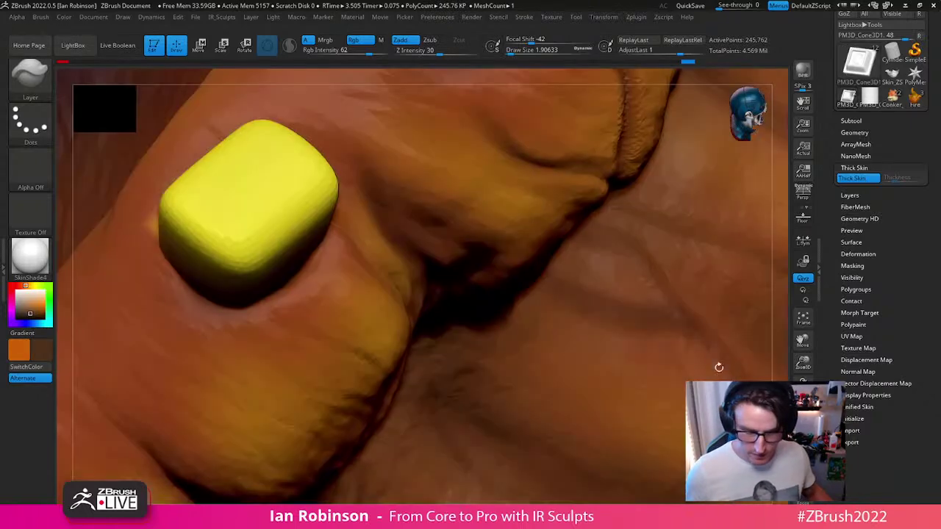
# Step: Turn off Thick Skin and activate the transform gizmo on the chocolate piece above the monster's hand
pyautogui.moveTo(606, 312)
pyautogui.keyDown('ctrl'); pyautogui.mouseDown(button='right')
pyautogui.moveTo(542, 279)
pyautogui.moveTo(518, 173)
pyautogui.mouseUp(button='right'); pyautogui.keyUp('ctrl')
pyautogui.click(847, 179)
pyautogui.moveTo(739, 311)
pyautogui.mouseDown()
pyautogui.moveTo(695, 331)
pyautogui.moveTo(714, 284)
pyautogui.moveTo(681, 289)
pyautogui.moveTo(672, 262)
pyautogui.mouseUp()
pyautogui.press('w')
pyautogui.keyDown('alt'); pyautogui.moveTo(385, 241); pyautogui.dragTo(384, 81); pyautogui.keyUp('alt')
pyautogui.keyDown('alt'); pyautogui.moveTo(436, 242); pyautogui.dragTo(526, 434, button='right'); pyautogui.keyUp('alt')
pyautogui.keyDown('alt'); pyautogui.moveTo(463, 260); pyautogui.dragTo(285, 256); pyautogui.keyUp('alt')
pyautogui.moveTo(296, 296)
pyautogui.keyDown('ctrl'); pyautogui.mouseDown(button='right')
pyautogui.moveTo(288, 346)
pyautogui.moveTo(260, 311)
pyautogui.moveTo(294, 209)
pyautogui.mouseUp(button='right'); pyautogui.keyUp('ctrl')
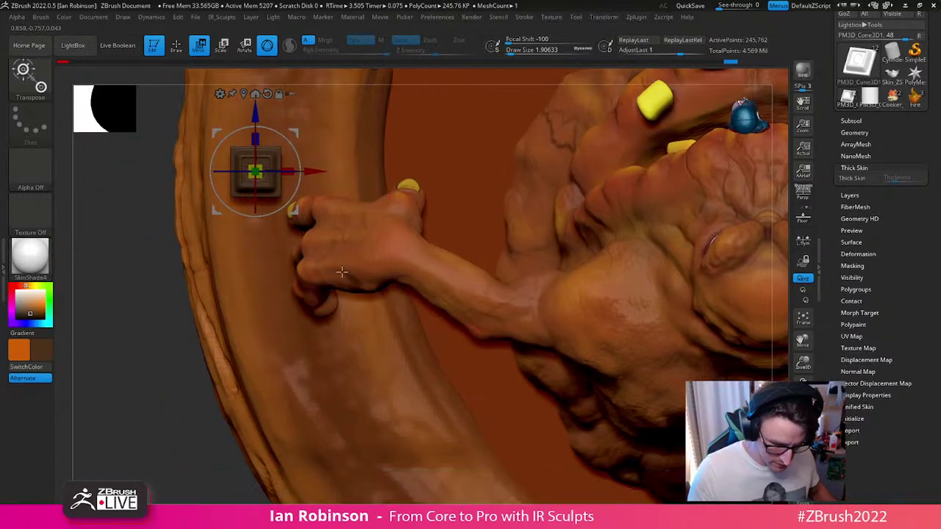
# Step: Move the chocolate piece along the environment's rim to a spot beside the monster's hand
pyautogui.moveTo(256, 112); pyautogui.dragTo(256, 308)
pyautogui.moveTo(315, 367); pyautogui.dragTo(372, 367)
pyautogui.moveTo(371, 368); pyautogui.dragTo(425, 208, button='right')
pyautogui.moveTo(373, 327)
pyautogui.keyDown('alt'); pyautogui.mouseDown(button='right')
pyautogui.moveTo(397, 239)
pyautogui.moveTo(407, 266)
pyautogui.moveTo(405, 101)
pyautogui.mouseUp(button='right'); pyautogui.keyUp('alt')
pyautogui.moveTo(727, 228)
pyautogui.mouseDown(button='right')
pyautogui.moveTo(703, 287)
pyautogui.moveTo(750, 260)
pyautogui.mouseUp(button='right')
pyautogui.moveTo(371, 188)
pyautogui.keyDown('ctrl'); pyautogui.mouseDown(button='right')
pyautogui.moveTo(369, 248)
pyautogui.moveTo(369, 181)
pyautogui.mouseUp(button='right'); pyautogui.keyUp('ctrl')
pyautogui.keyDown('alt'); pyautogui.moveTo(419, 344); pyautogui.dragTo(437, 449, button='right'); pyautogui.keyUp('alt')
pyautogui.moveTo(373, 271); pyautogui.dragTo(372, 180)
pyautogui.moveTo(373, 180); pyautogui.dragTo(412, 179, button='right')
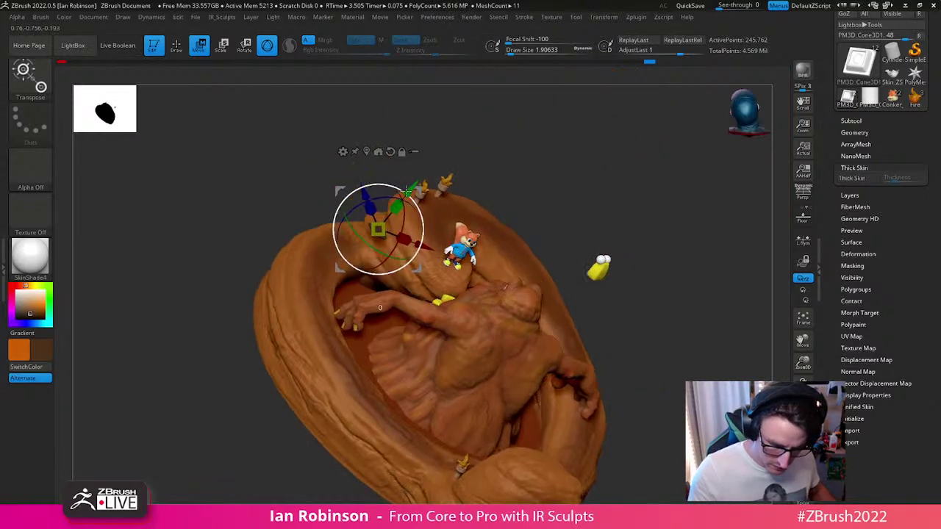
# Step: Lower the chocolate piece onto the rim beside the hand and tilt it to follow the surface
pyautogui.moveTo(407, 182); pyautogui.dragTo(365, 235)
pyautogui.keyDown('ctrl'); pyautogui.moveTo(364, 236); pyautogui.dragTo(346, 256, button='right'); pyautogui.keyUp('ctrl')
pyautogui.moveTo(332, 280)
pyautogui.mouseDown()
pyautogui.moveTo(341, 254)
pyautogui.moveTo(356, 266)
pyautogui.moveTo(363, 300)
pyautogui.mouseUp()
pyautogui.moveTo(363, 300)
pyautogui.keyDown('ctrl'); pyautogui.mouseDown(button='right')
pyautogui.moveTo(331, 279)
pyautogui.moveTo(367, 268)
pyautogui.moveTo(413, 316)
pyautogui.moveTo(428, 216)
pyautogui.moveTo(514, 181)
pyautogui.mouseUp(button='right'); pyautogui.keyUp('ctrl')
pyautogui.moveTo(553, 154); pyautogui.dragTo(412, 360, button='right')
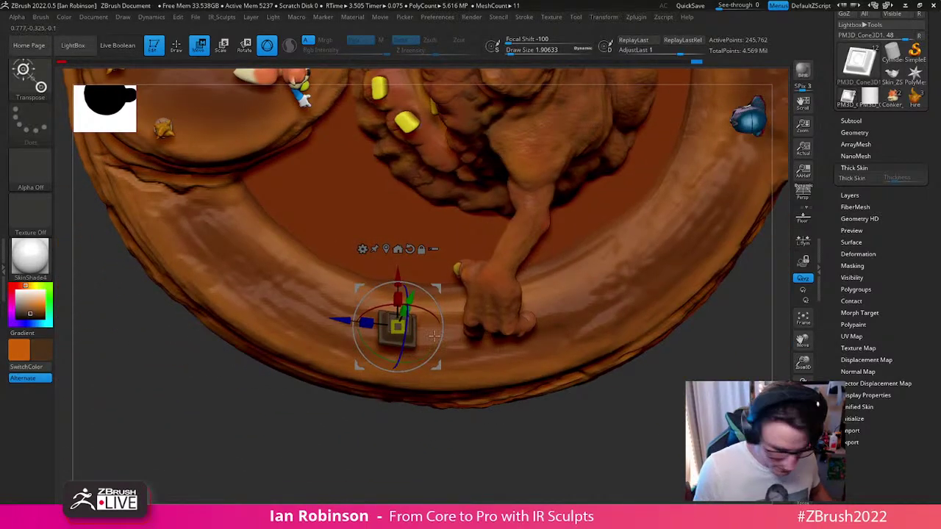
# Step: Duplicate the chocolate piece, place the copy farther along the rim from the hand and rotate it to follow the curve
pyautogui.keyDown('alt'); pyautogui.click(411, 250); pyautogui.keyUp('alt')
pyautogui.keyDown('ctrl'); pyautogui.moveTo(438, 365); pyautogui.dragTo(343, 319); pyautogui.keyUp('ctrl')
pyautogui.hotkey('ctrl', 'shift', 'd')
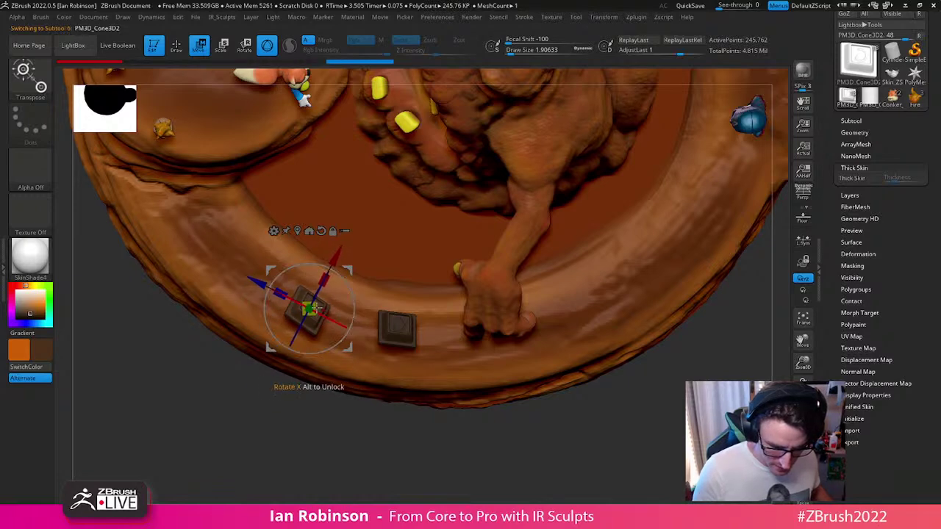
pyautogui.moveTo(330, 422)
pyautogui.mouseDown(button='right')
pyautogui.moveTo(343, 343)
pyautogui.moveTo(375, 354)
pyautogui.mouseUp(button='right')
pyautogui.press('q')
pyautogui.press('f')
# Step: Inspect the placement of both chocolate pieces in the whole scene from behind and from above
pyautogui.moveTo(473, 458)
pyautogui.mouseDown()
pyautogui.moveTo(409, 473)
pyautogui.moveTo(570, 344)
pyautogui.moveTo(653, 330)
pyautogui.moveTo(620, 200)
pyautogui.moveTo(657, 210)
pyautogui.moveTo(627, 281)
pyautogui.moveTo(538, 328)
pyautogui.moveTo(542, 342)
pyautogui.moveTo(498, 353)
pyautogui.moveTo(508, 304)
pyautogui.moveTo(523, 301)
pyautogui.moveTo(500, 317)
pyautogui.moveTo(497, 306)
pyautogui.moveTo(640, 315)
pyautogui.moveTo(626, 262)
pyautogui.moveTo(606, 284)
pyautogui.moveTo(624, 273)
pyautogui.moveTo(686, 302)
pyautogui.moveTo(578, 235)
pyautogui.moveTo(599, 257)
pyautogui.mouseUp()
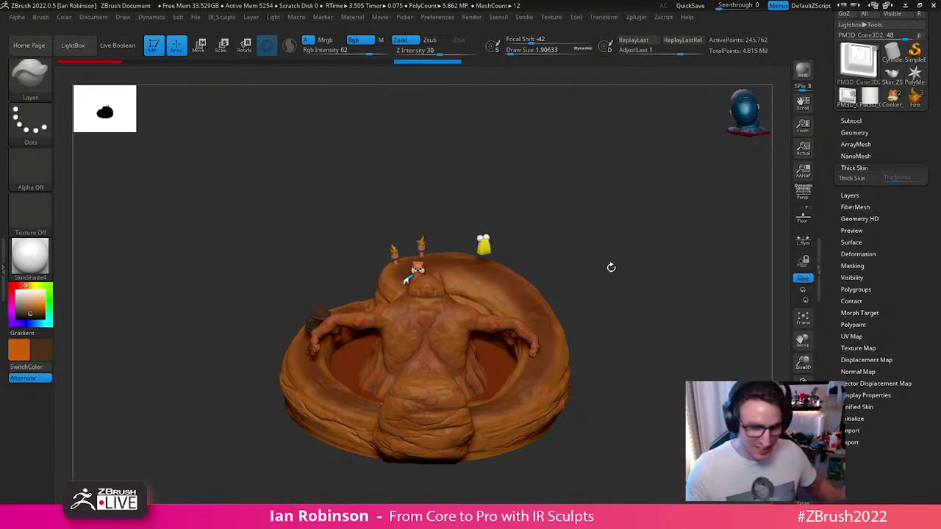
pyautogui.moveTo(609, 264); pyautogui.dragTo(610, 271)
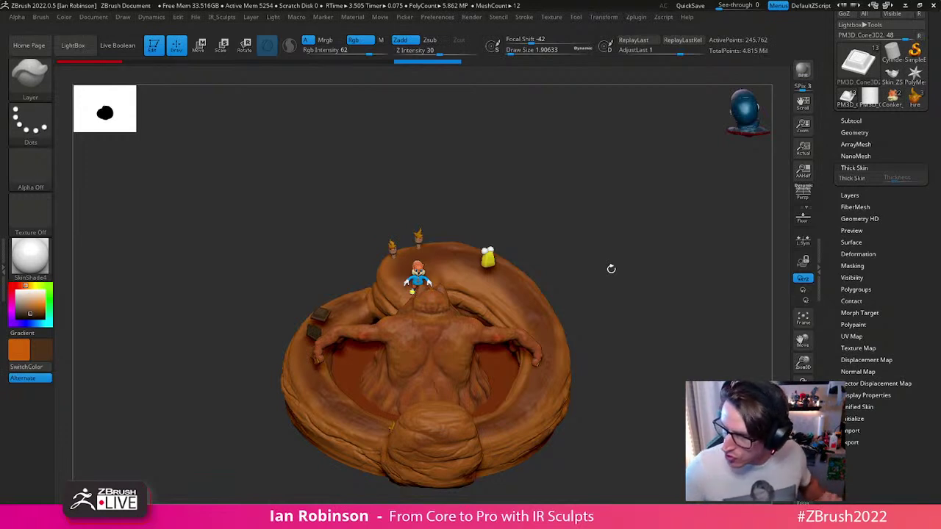
pyautogui.moveTo(611, 269); pyautogui.dragTo(626, 286)
pyautogui.moveTo(632, 254)
pyautogui.mouseDown()
pyautogui.moveTo(647, 275)
pyautogui.moveTo(638, 245)
pyautogui.moveTo(601, 253)
pyautogui.moveTo(642, 351)
pyautogui.moveTo(624, 351)
pyautogui.moveTo(643, 263)
pyautogui.moveTo(641, 300)
pyautogui.moveTo(661, 298)
pyautogui.moveTo(671, 263)
pyautogui.moveTo(664, 238)
pyautogui.mouseUp()
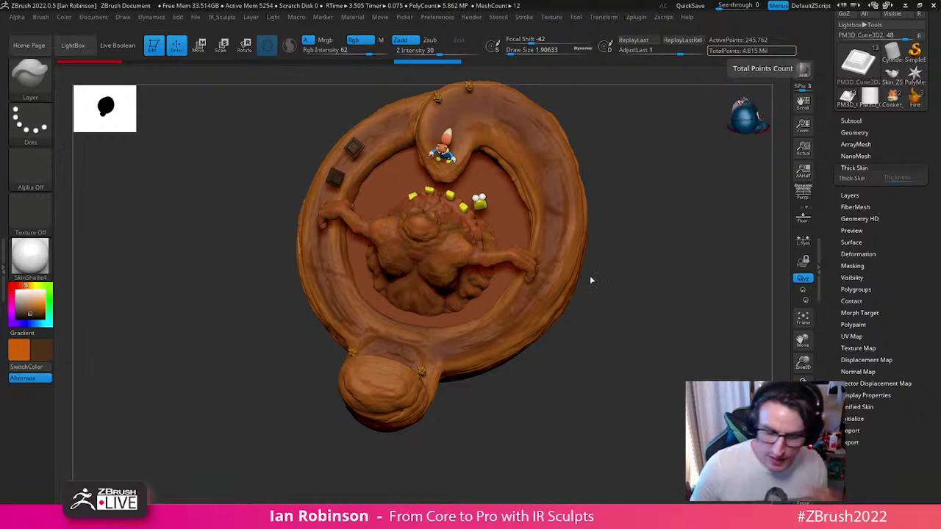
pyautogui.moveTo(639, 339); pyautogui.dragTo(603, 367)
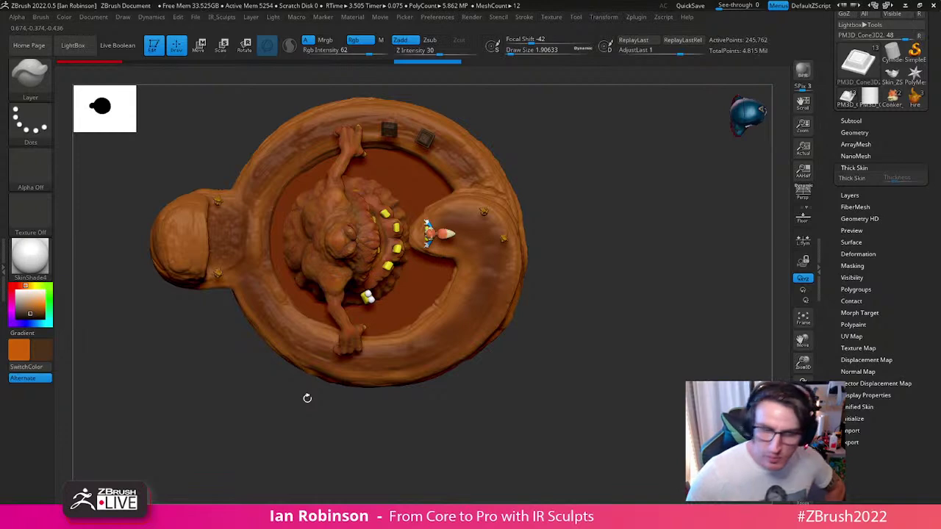
# Step: Examine the Conker artwork among the reference images and compare it with the scene, finally hiding the references
pyautogui.moveTo(638, 3); pyautogui.dragTo(615, 170, button='right')
pyautogui.scroll(7, 614, 170)
pyautogui.scroll(-4, 632, 147)
pyautogui.scroll(-3, 647, 139)
pyautogui.doubleClick(610, 196)
pyautogui.scroll(3, 610, 198)
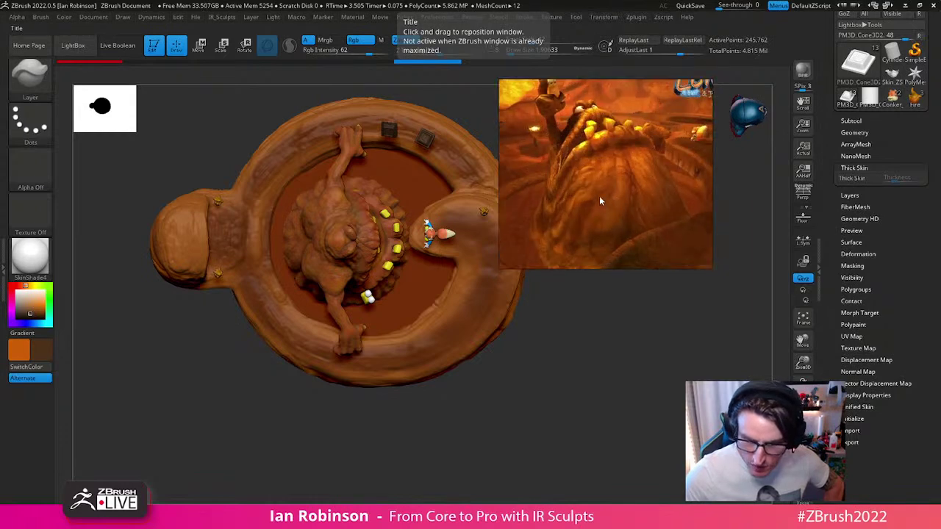
pyautogui.scroll(-3, 594, 192)
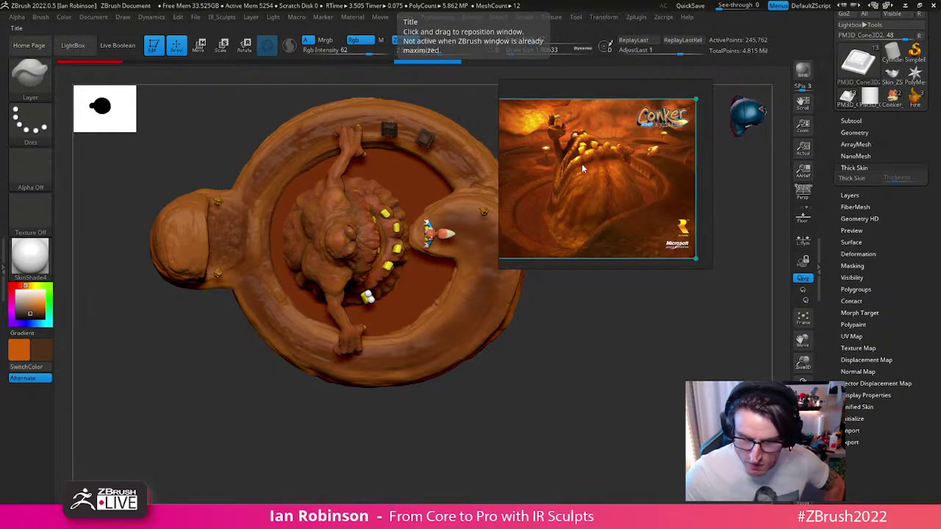
pyautogui.scroll(-3, 588, 191)
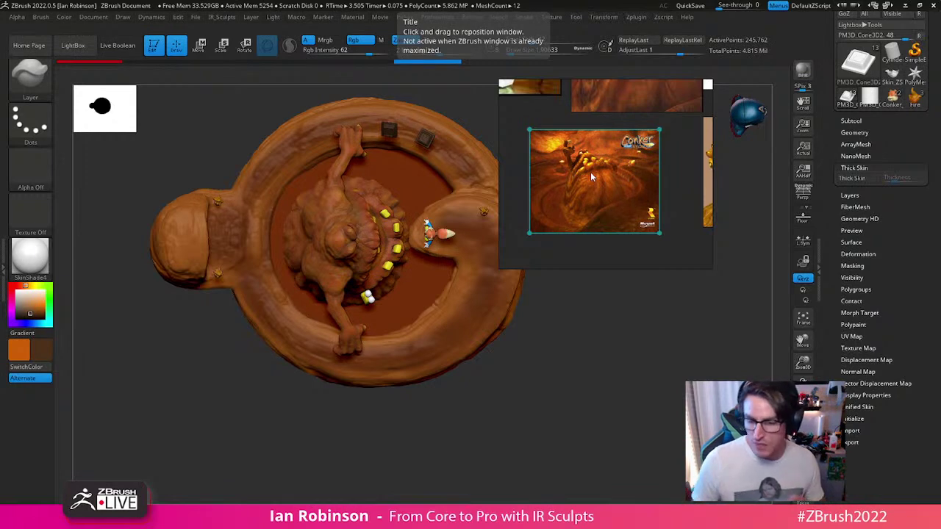
pyautogui.scroll(-5, 621, 158)
pyautogui.scroll(2, 621, 156)
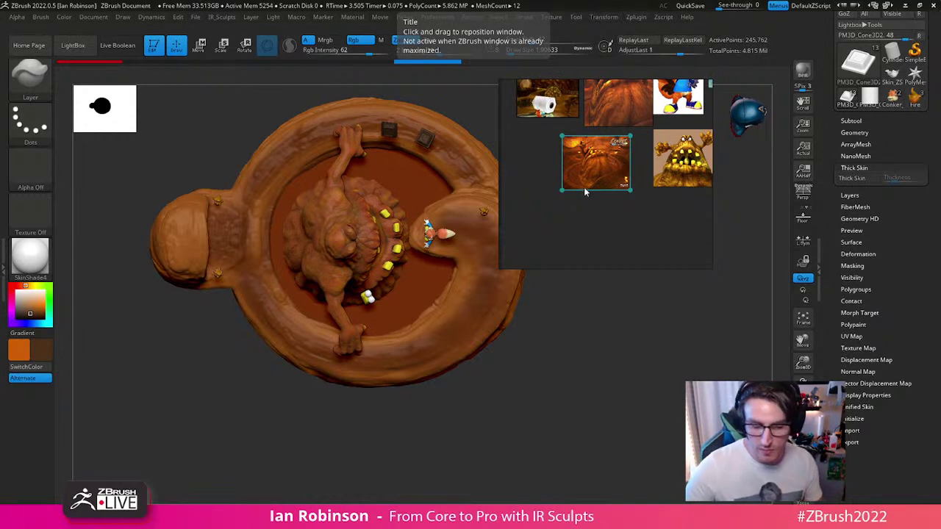
pyautogui.scroll(4, 588, 189)
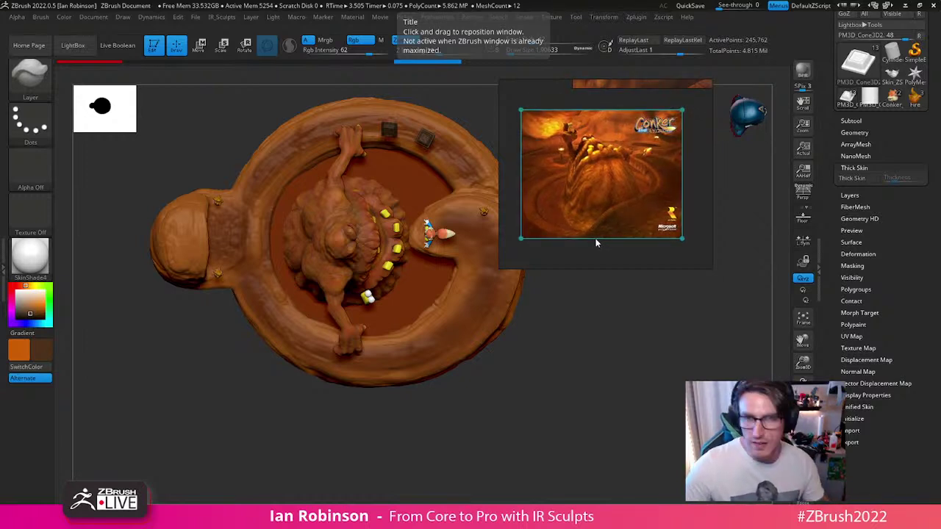
pyautogui.hotkey('shift', 'z')
# Step: Examine the monster, the squirrel, the torches and the rocky rim from both sides and in close-up
pyautogui.moveTo(544, 323); pyautogui.dragTo(593, 304)
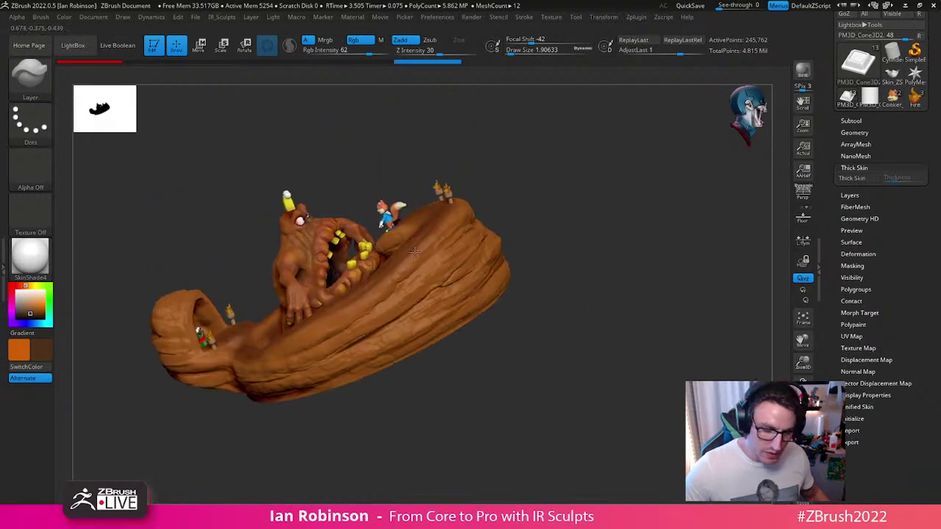
pyautogui.keyDown('alt'); pyautogui.moveTo(374, 132); pyautogui.dragTo(339, 278); pyautogui.keyUp('alt')
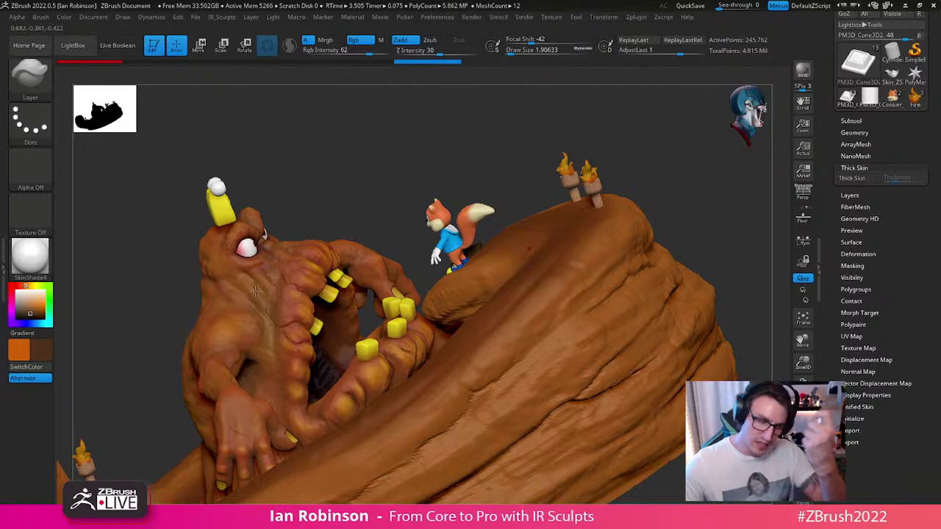
pyautogui.moveTo(397, 251); pyautogui.dragTo(401, 249)
pyautogui.moveTo(345, 387); pyautogui.dragTo(459, 294, button='right')
pyautogui.moveTo(504, 217); pyautogui.dragTo(509, 231, button='right')
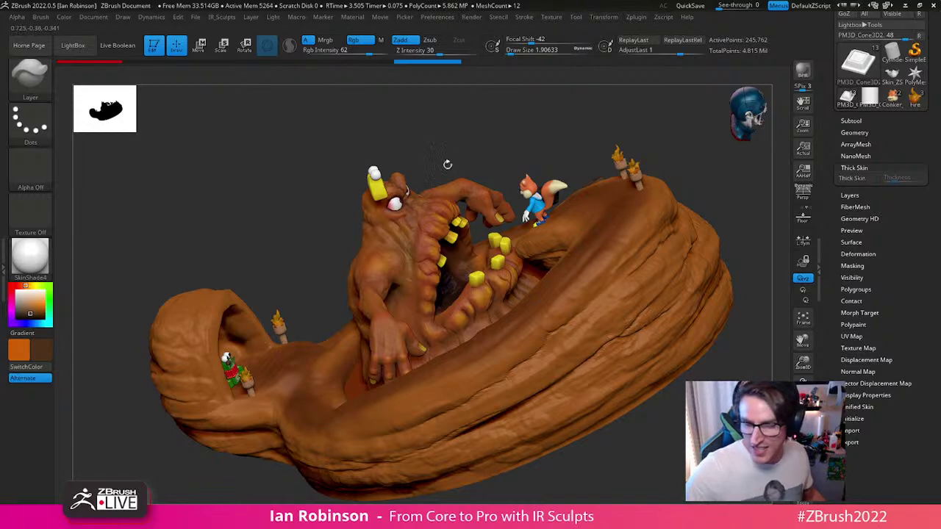
pyautogui.moveTo(474, 205); pyautogui.dragTo(416, 305, button='right')
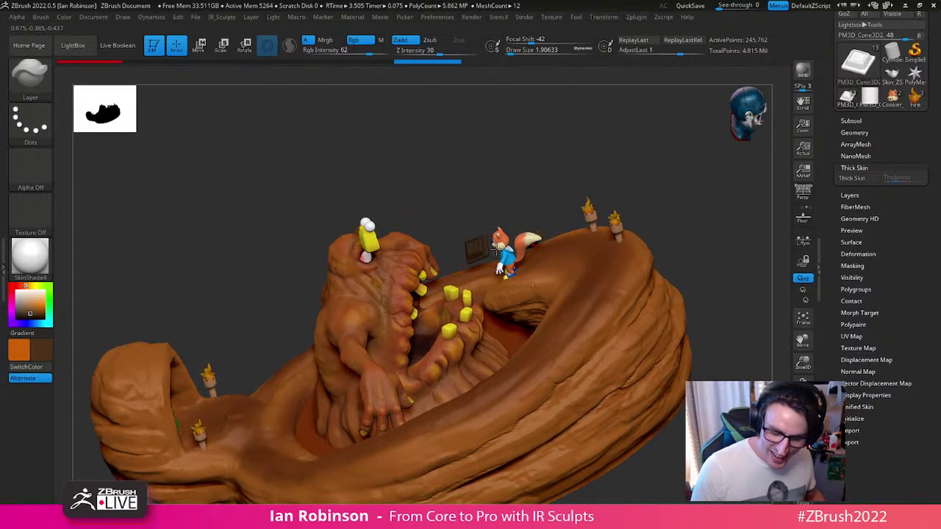
pyautogui.moveTo(504, 273); pyautogui.dragTo(252, 373, button='right')
pyautogui.moveTo(265, 375); pyautogui.dragTo(281, 328, button='right')
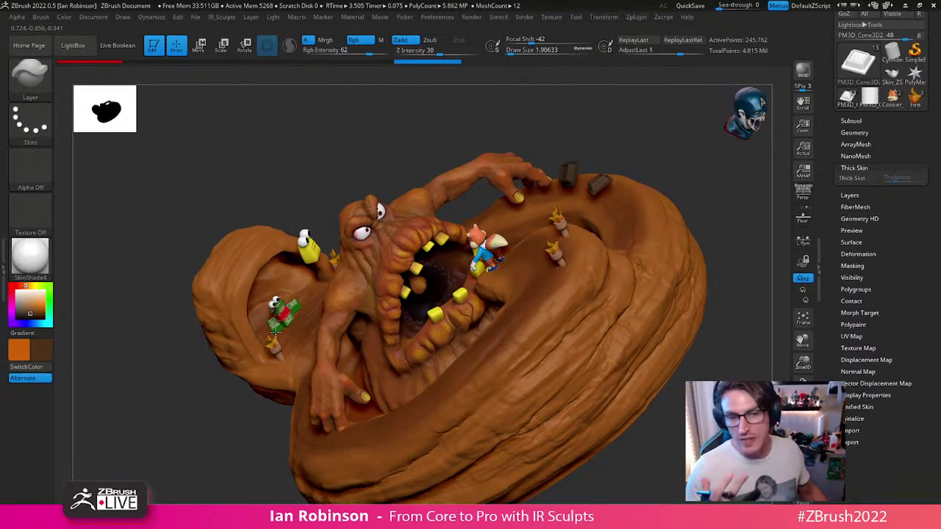
pyautogui.moveTo(722, 225); pyautogui.dragTo(574, 207, button='right')
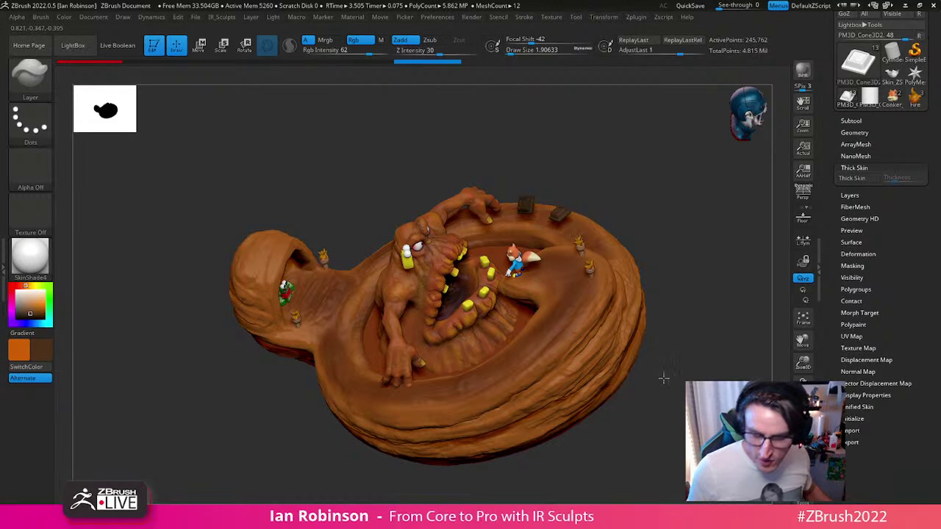
pyautogui.moveTo(660, 379); pyautogui.dragTo(646, 261)
pyautogui.moveTo(688, 206)
pyautogui.keyDown('alt'); pyautogui.mouseDown()
pyautogui.moveTo(594, 204)
pyautogui.moveTo(567, 191)
pyautogui.mouseUp(); pyautogui.keyUp('alt')
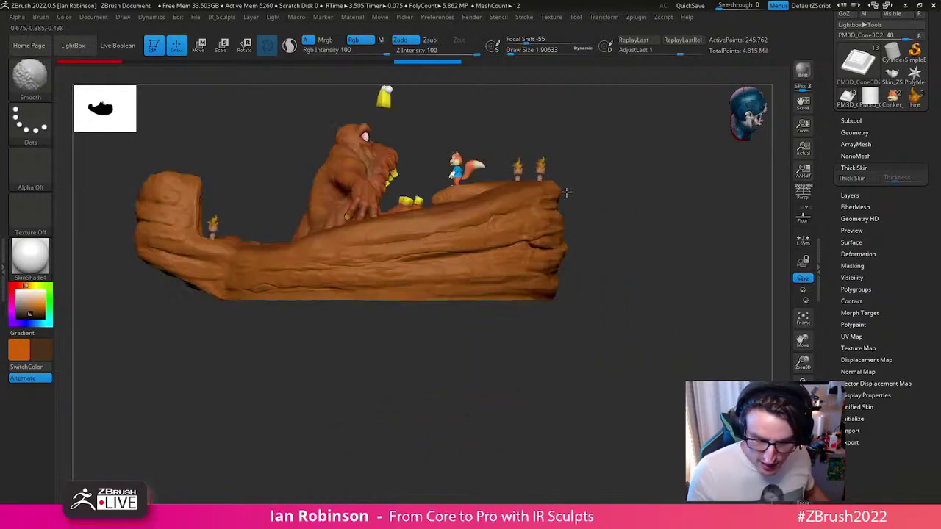
pyautogui.moveTo(528, 212); pyautogui.dragTo(486, 253, button='right')
pyautogui.moveTo(357, 327); pyautogui.dragTo(601, 365, button='right')
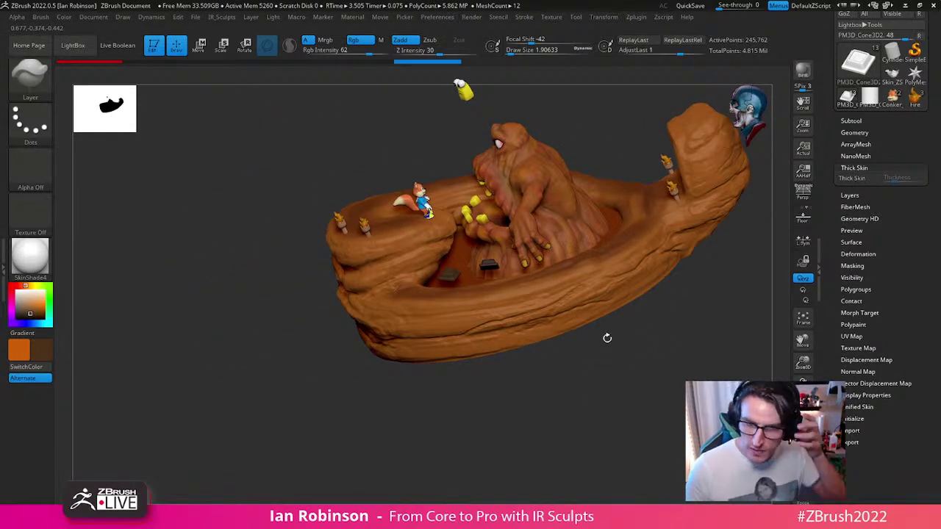
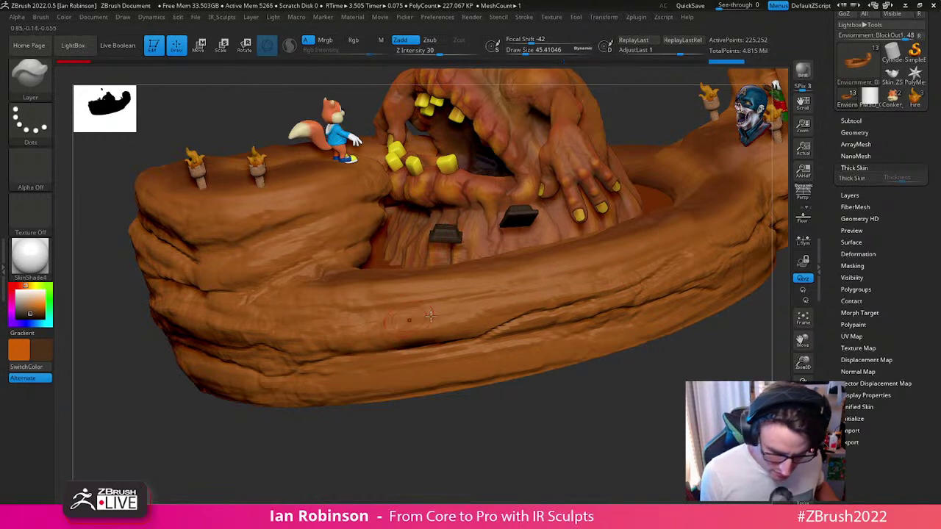
# Step: Re-DynaMesh the environment mesh at a higher resolution for finer rock detail on its outer wall
pyautogui.keyDown('alt'); pyautogui.moveTo(432, 315); pyautogui.dragTo(413, 325, button='right'); pyautogui.keyUp('alt')
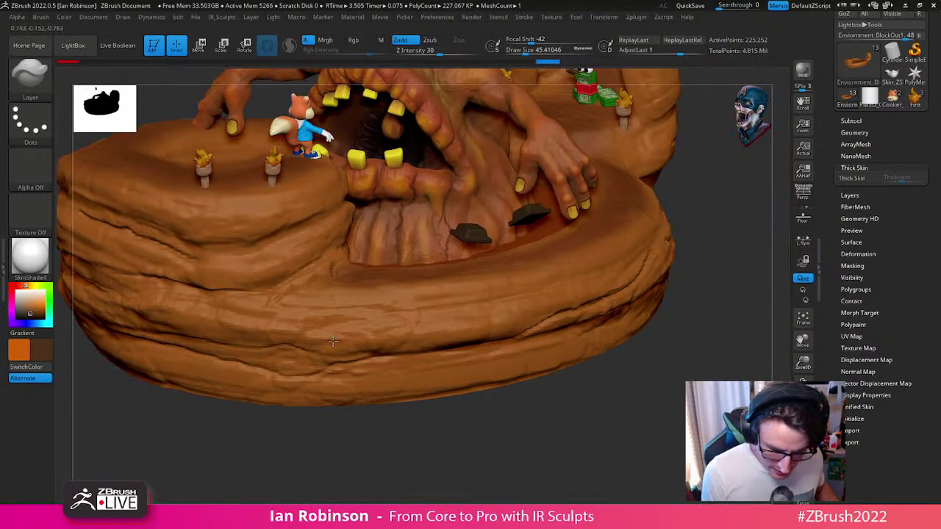
pyautogui.moveTo(406, 337); pyautogui.dragTo(322, 343)
pyautogui.moveTo(322, 343)
pyautogui.keyDown('alt'); pyautogui.mouseDown(button='right')
pyautogui.moveTo(414, 334)
pyautogui.moveTo(406, 390)
pyautogui.moveTo(404, 371)
pyautogui.mouseUp(button='right'); pyautogui.keyUp('alt')
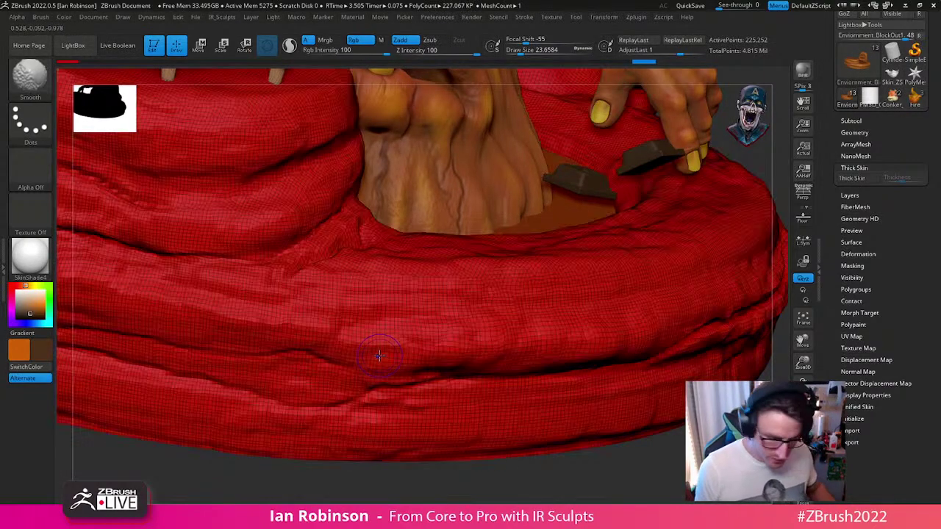
pyautogui.press('space')
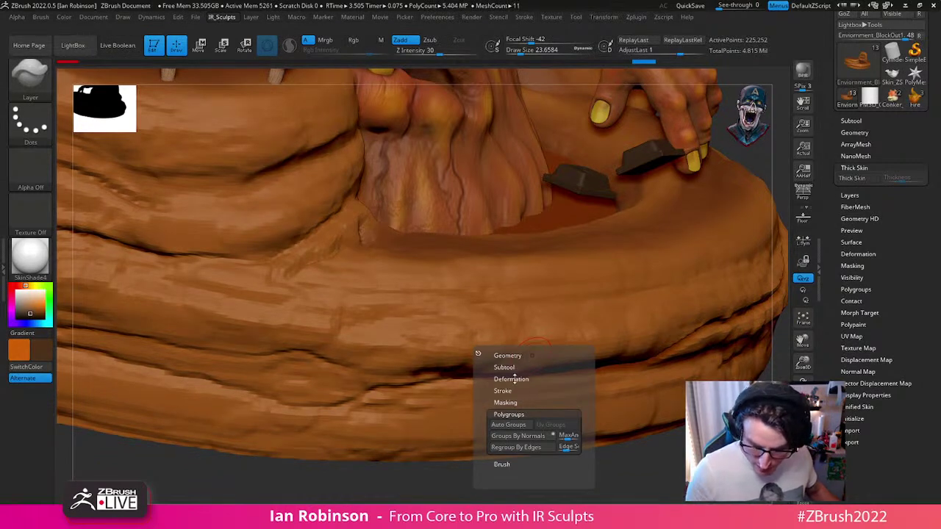
pyautogui.click(516, 378)
pyautogui.click(518, 356)
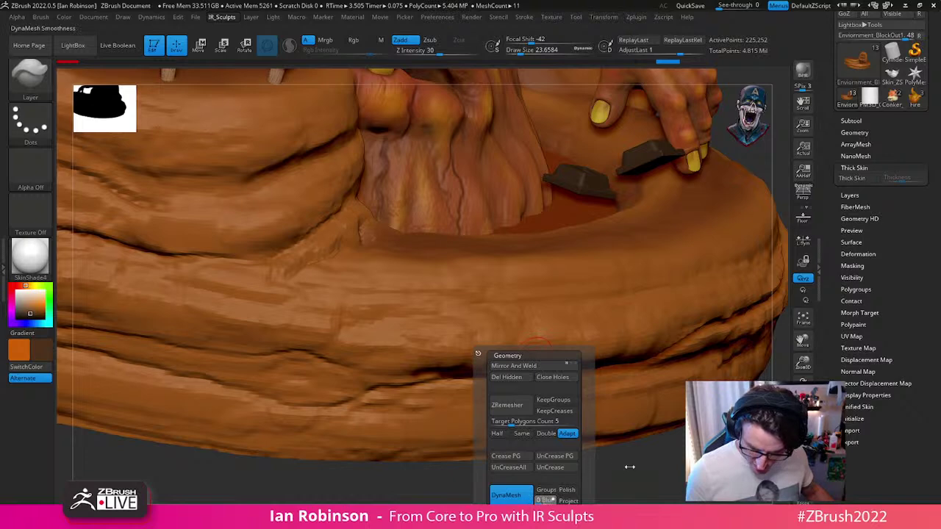
pyautogui.keyDown('ctrl'); pyautogui.moveTo(603, 471); pyautogui.dragTo(637, 478); pyautogui.keyUp('ctrl')
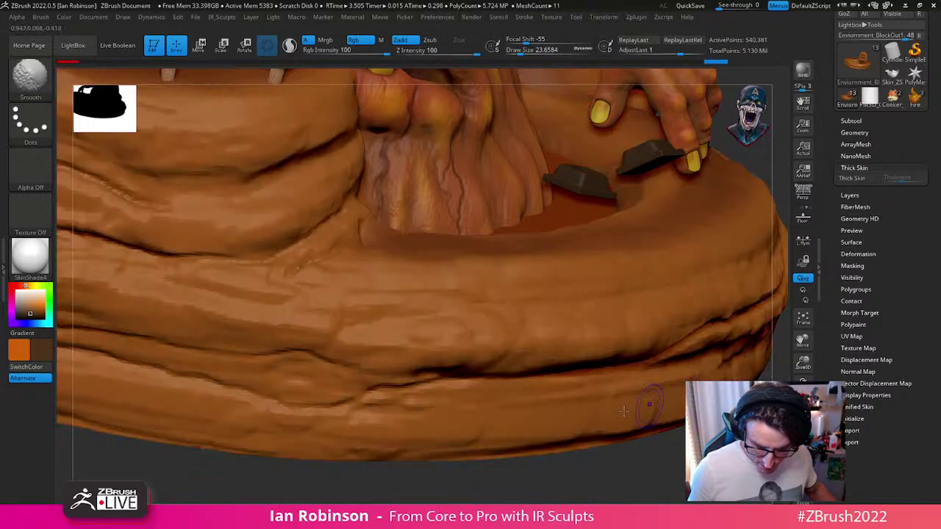
# Step: Sculpt and soften layered rock shapes along the front wall's cracks with the Layer brush, varying the draw size
pyautogui.moveTo(340, 351); pyautogui.dragTo(374, 353)
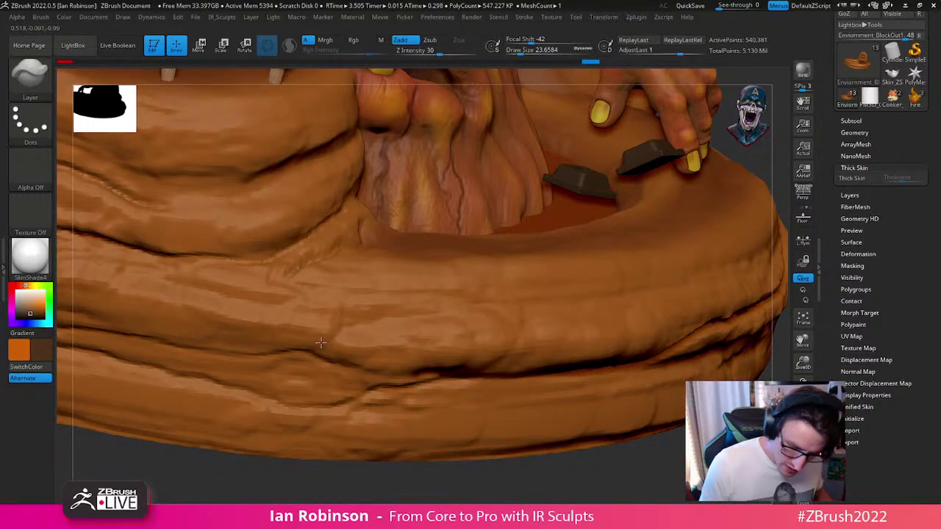
pyautogui.press('s')
pyautogui.moveTo(395, 349); pyautogui.dragTo(400, 350)
pyautogui.moveTo(340, 341)
pyautogui.mouseDown()
pyautogui.moveTo(218, 323)
pyautogui.moveTo(224, 335)
pyautogui.mouseUp()
pyautogui.keyDown('alt'); pyautogui.moveTo(223, 335); pyautogui.dragTo(371, 294, button='right'); pyautogui.keyUp('alt')
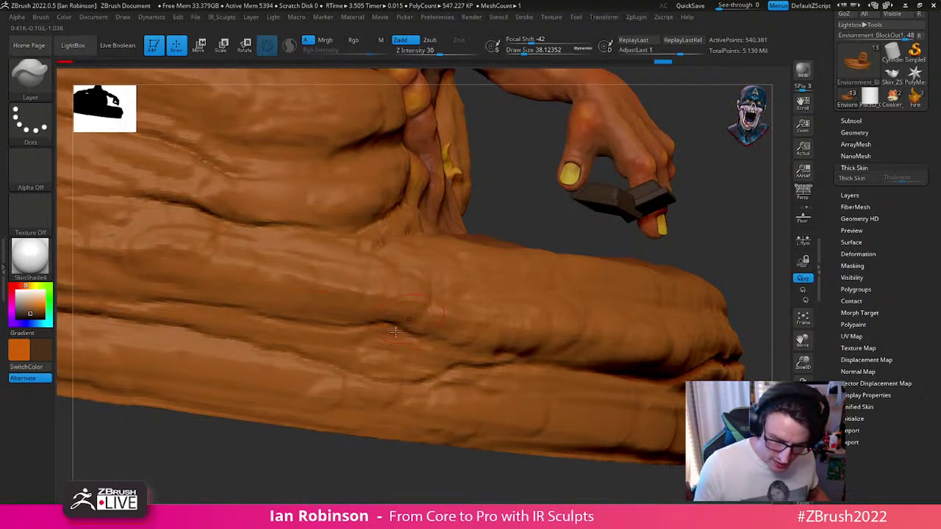
pyautogui.press('s')
pyautogui.moveTo(389, 343)
pyautogui.mouseDown()
pyautogui.moveTo(373, 348)
pyautogui.moveTo(428, 335)
pyautogui.mouseUp()
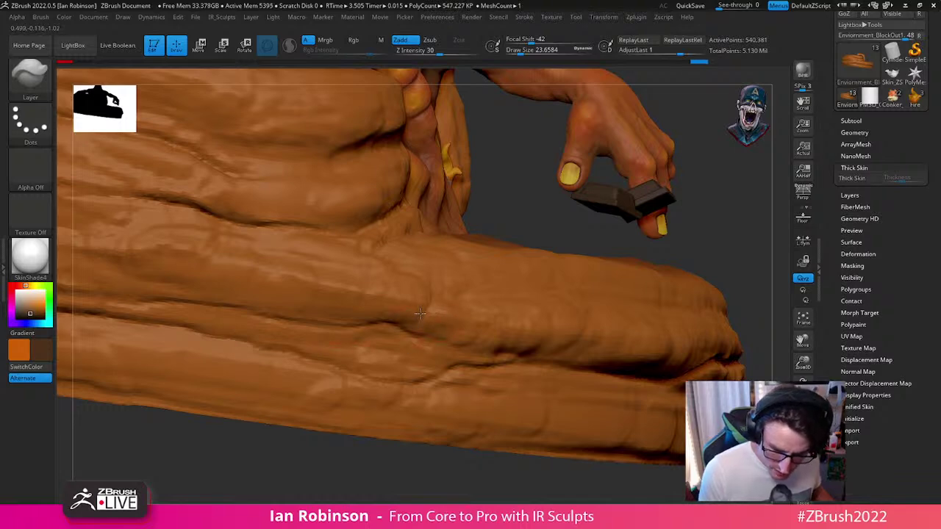
pyautogui.moveTo(371, 297); pyautogui.dragTo(447, 382, button='right')
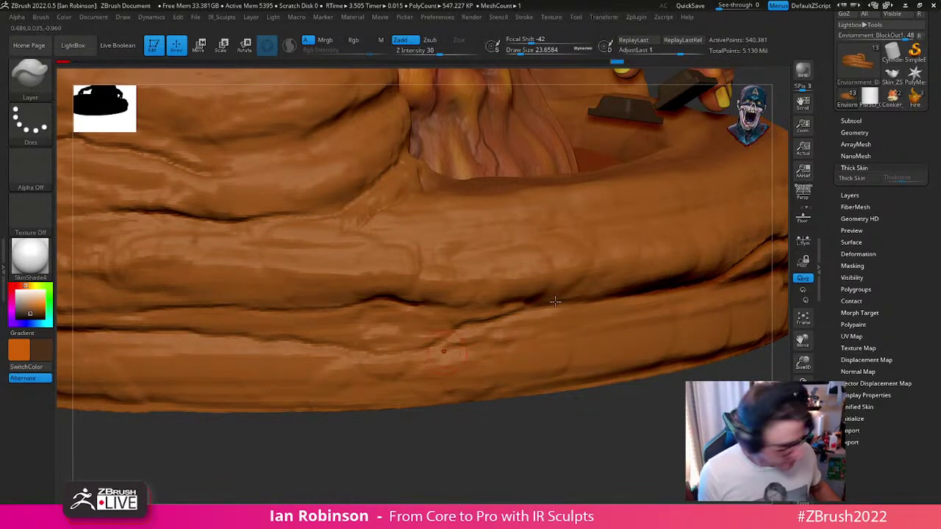
# Step: Deepen the crack in the front wall with the Orb_Cracks3 brush at a draw size of about 14
pyautogui.press('b')
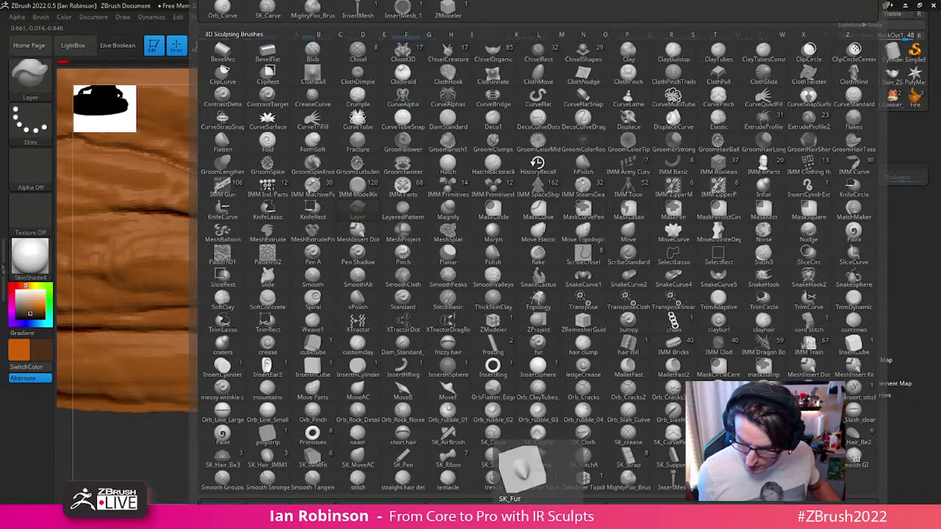
pyautogui.click(642, 395)
pyautogui.press('s')
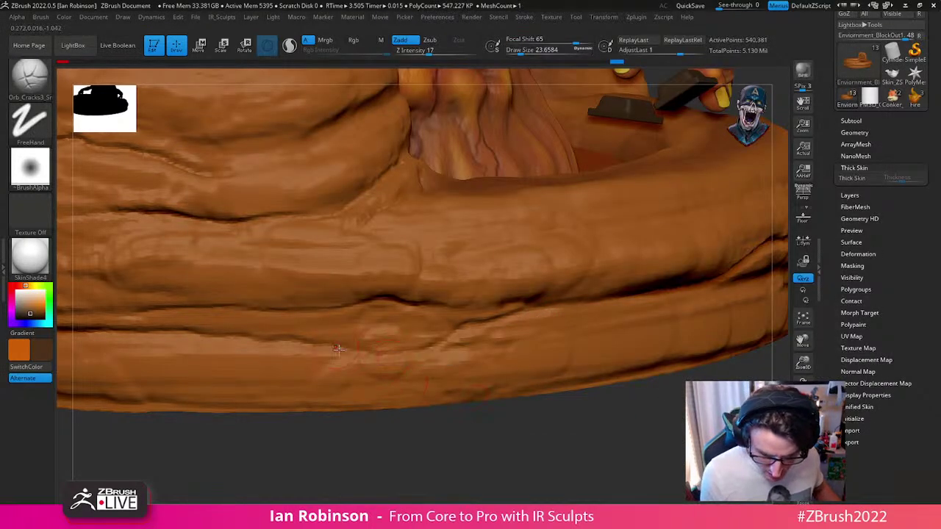
pyautogui.press('s')
pyautogui.moveTo(467, 324)
pyautogui.mouseDown()
pyautogui.moveTo(417, 346)
pyautogui.moveTo(361, 352)
pyautogui.moveTo(461, 323)
pyautogui.mouseUp()
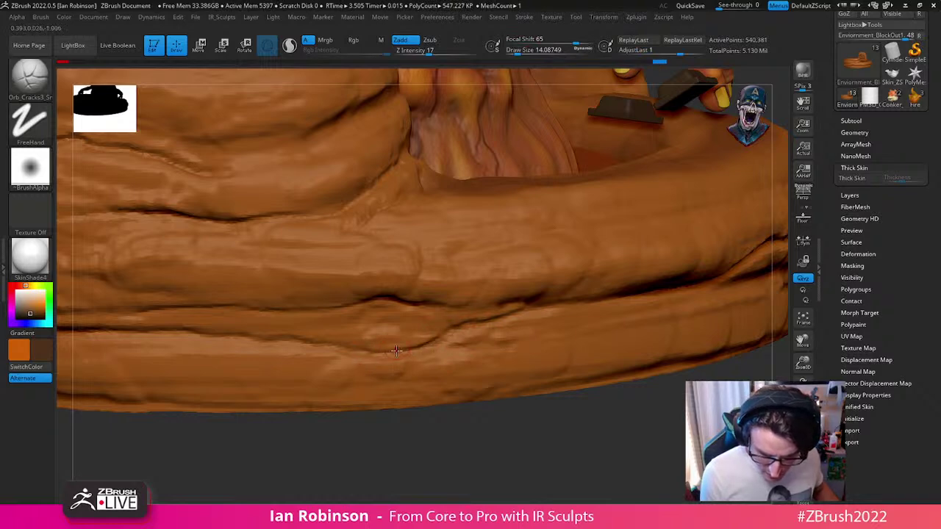
# Step: Switch to the Layer brush and load Alpha 60 for texturing the environment's outer wall
pyautogui.press('f')
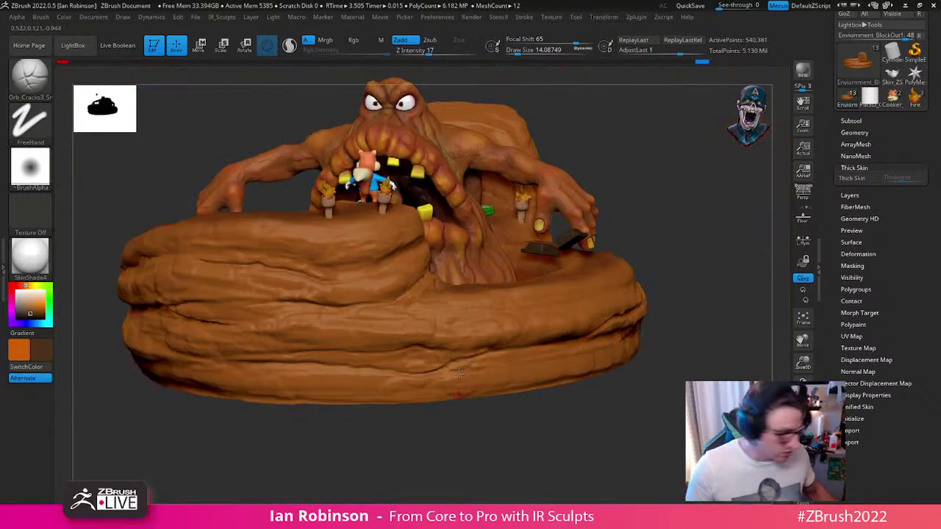
pyautogui.press('b')
pyautogui.press('l')
pyautogui.press('a')
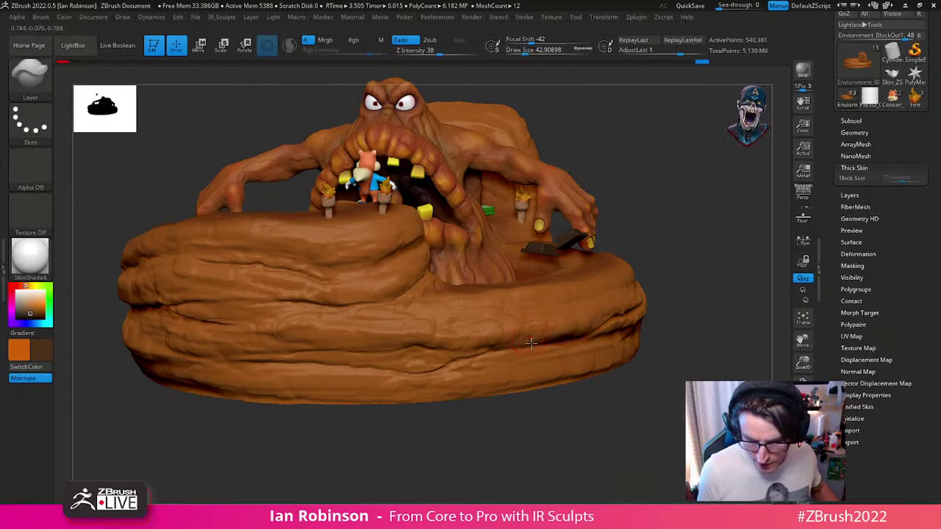
pyautogui.moveTo(529, 338); pyautogui.dragTo(524, 326, button='right')
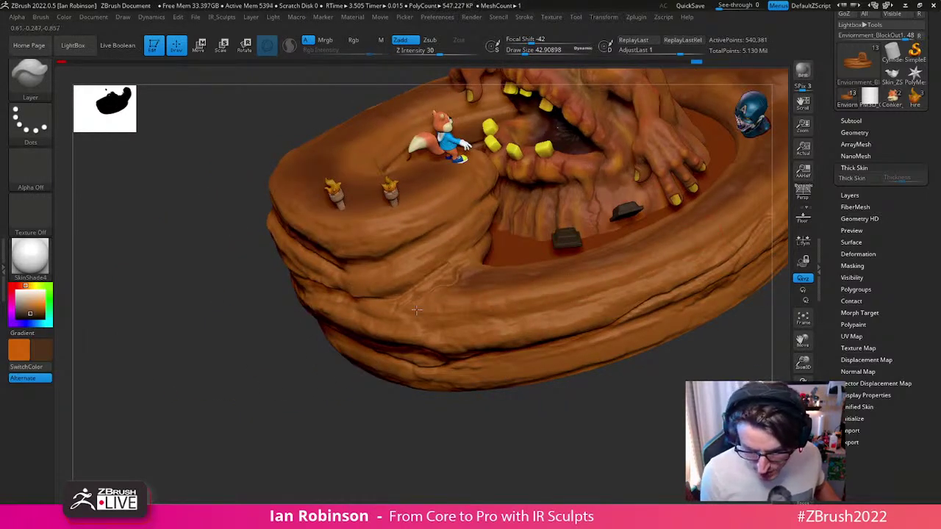
pyautogui.moveTo(597, 289); pyautogui.dragTo(509, 358, button='right')
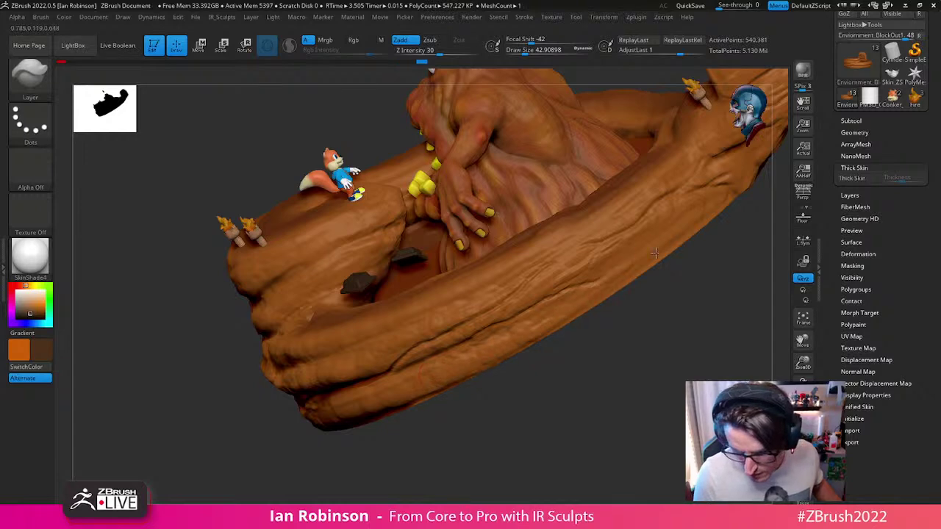
pyautogui.click(33, 171)
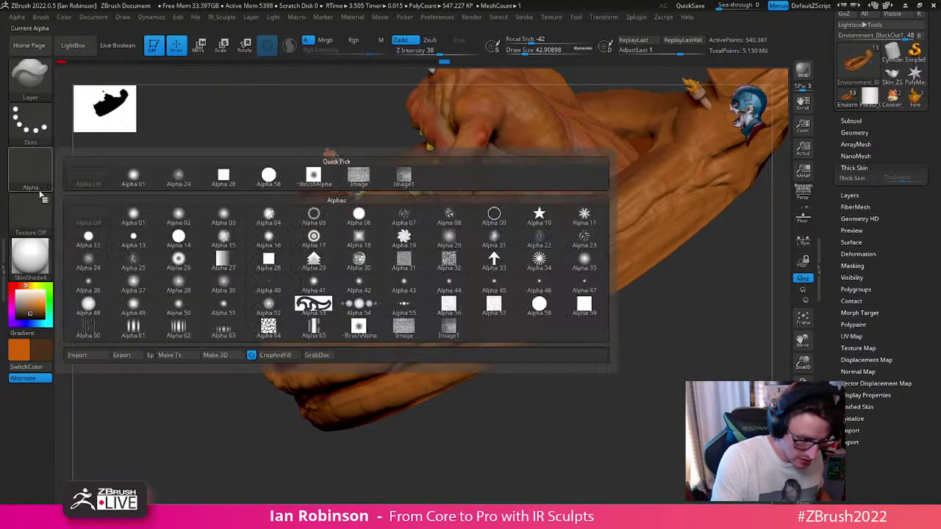
pyautogui.click(49, 174)
pyautogui.click(89, 328)
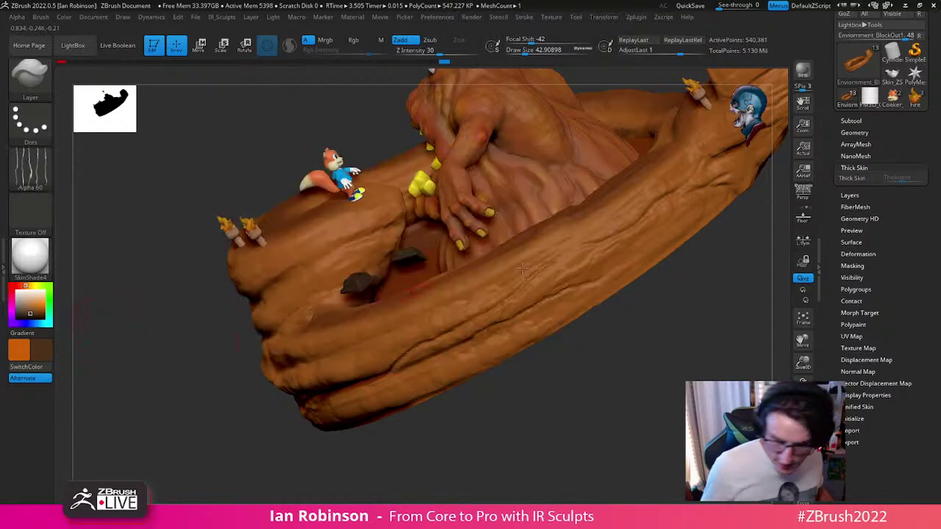
# Step: Undo the test stroke on the side wall, change the stroke type to Spray and pick the vertical crack alpha
pyautogui.hotkey('ctrl', 'z')
pyautogui.rightClick(667, 280)
pyautogui.click(49, 120)
pyautogui.click(280, 145)
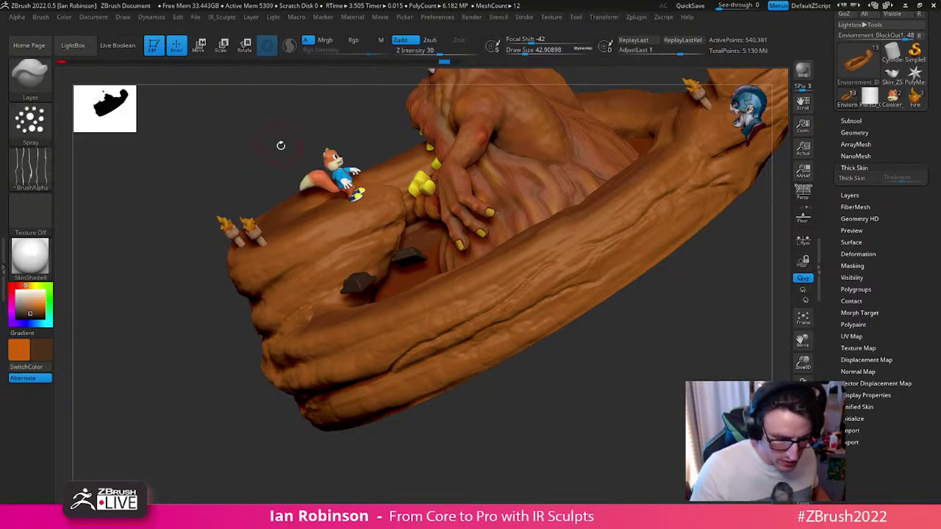
pyautogui.rightClick(601, 281)
pyautogui.click(30, 167)
pyautogui.click(130, 298)
# Step: Set the Layer brush to subtract with a Z Intensity of 24
pyautogui.press('s')
pyautogui.click(624, 256)
pyautogui.press('space')
pyautogui.click(655, 294)
pyautogui.press('space')
pyautogui.click(648, 321)
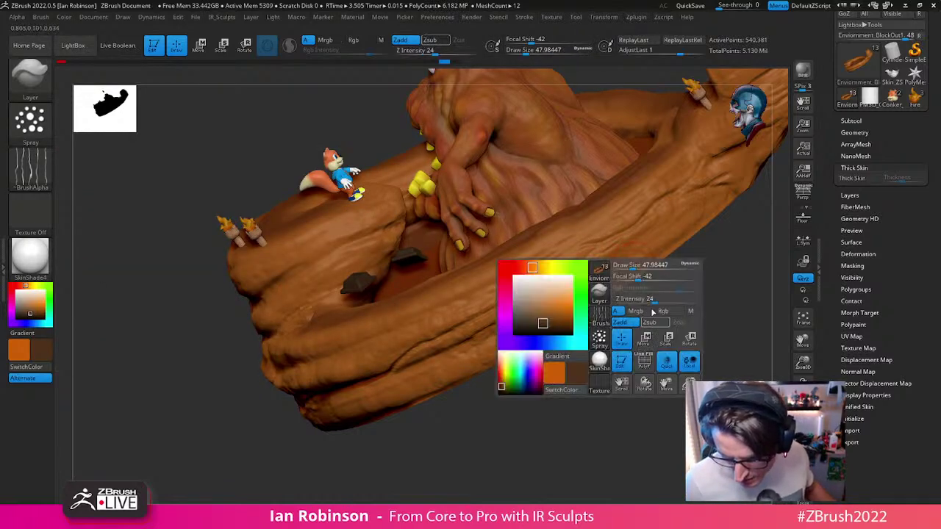
# Step: Try a sprayed crack stroke on the side wall at a draw size of about 68, and undo it
pyautogui.press('s')
pyautogui.click(637, 261)
pyautogui.moveTo(609, 273); pyautogui.dragTo(664, 250)
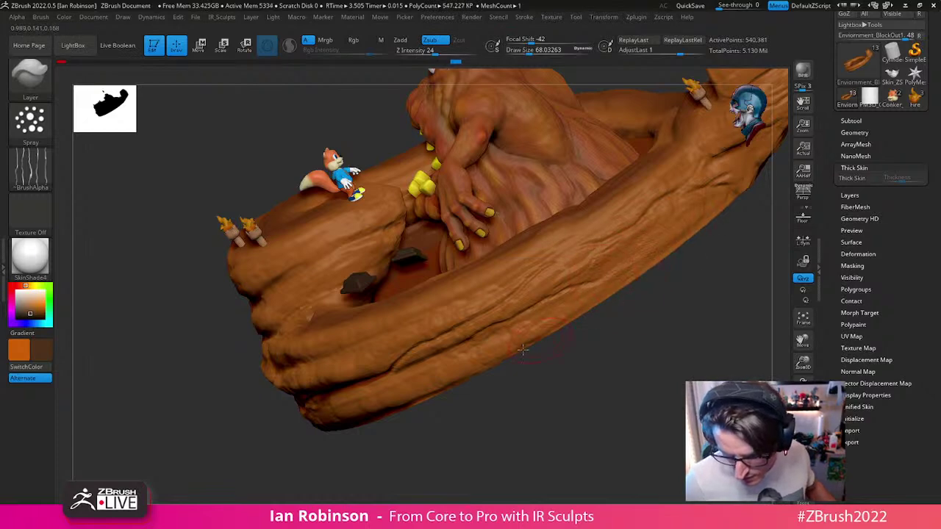
pyautogui.hotkey('ctrl', 'z')
# Step: Carve faint sprayed crack texture along the side wall at a draw size of about 189 and Z Intensity 9
pyautogui.press('s')
pyautogui.click(606, 287)
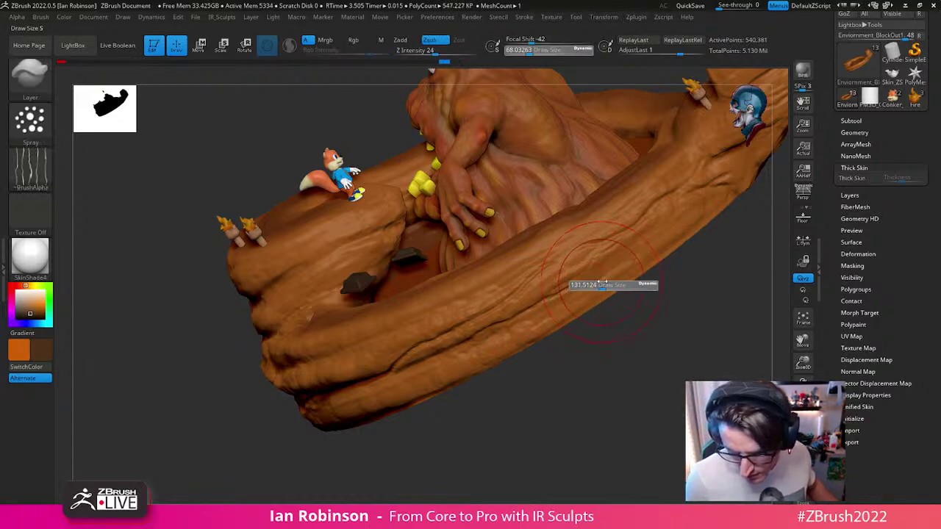
pyautogui.press('space')
pyautogui.moveTo(509, 343); pyautogui.dragTo(493, 346)
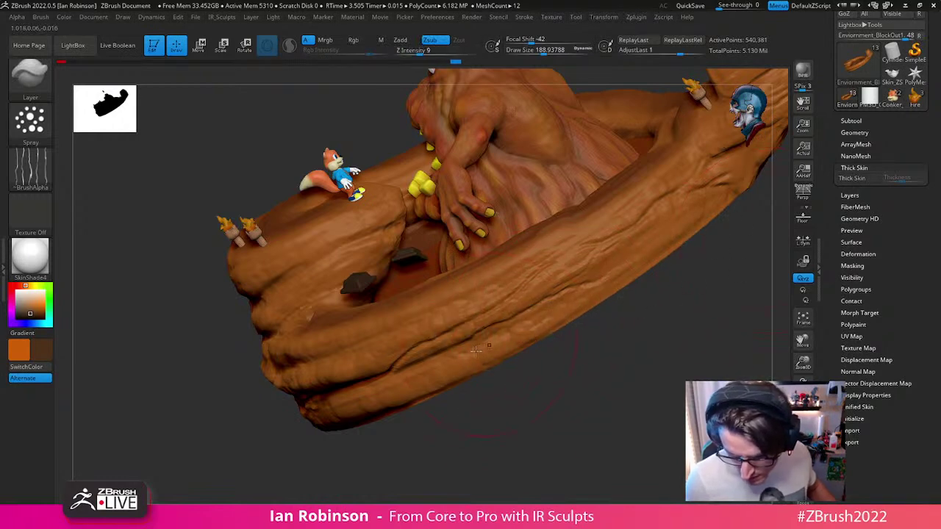
pyautogui.moveTo(594, 366); pyautogui.dragTo(391, 310)
pyautogui.moveTo(286, 340); pyautogui.dragTo(366, 354, button='right')
pyautogui.moveTo(570, 293)
pyautogui.mouseDown(button='right')
pyautogui.moveTo(581, 365)
pyautogui.moveTo(539, 324)
pyautogui.mouseUp(button='right')
pyautogui.moveTo(621, 205); pyautogui.dragTo(562, 257, button='right')
pyautogui.moveTo(601, 211); pyautogui.dragTo(467, 277, button='right')
pyautogui.moveTo(470, 276); pyautogui.dragTo(454, 302)
pyautogui.moveTo(484, 222); pyautogui.dragTo(481, 259, button='right')
pyautogui.moveTo(538, 170); pyautogui.dragTo(477, 274, button='right')
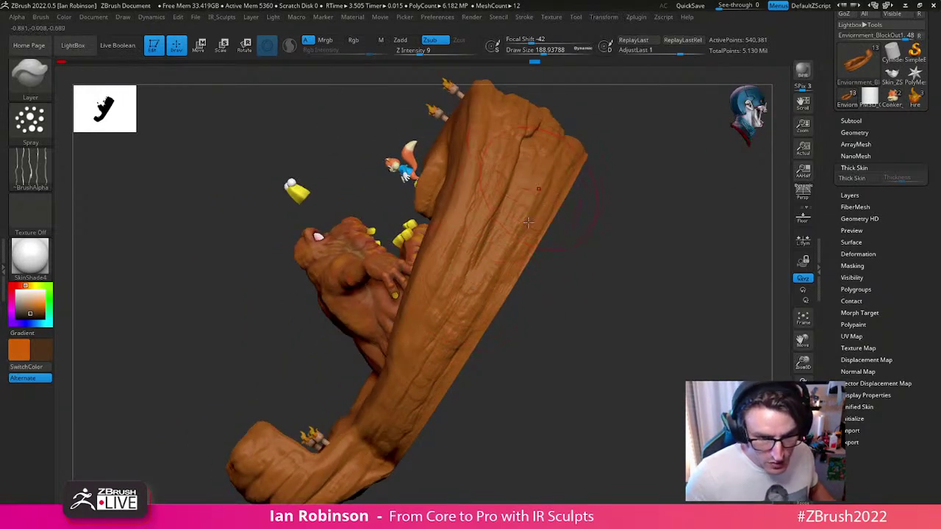
# Step: Extend the sprayed crack texture around the end of the wall onto the front layers beneath the squirrel
pyautogui.moveTo(535, 204); pyautogui.dragTo(517, 185, button='right')
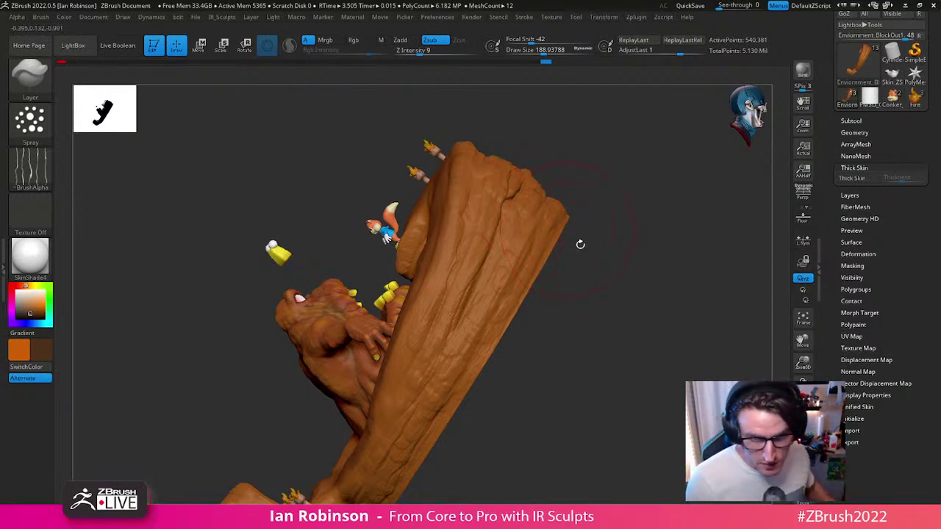
pyautogui.moveTo(615, 259); pyautogui.dragTo(532, 182)
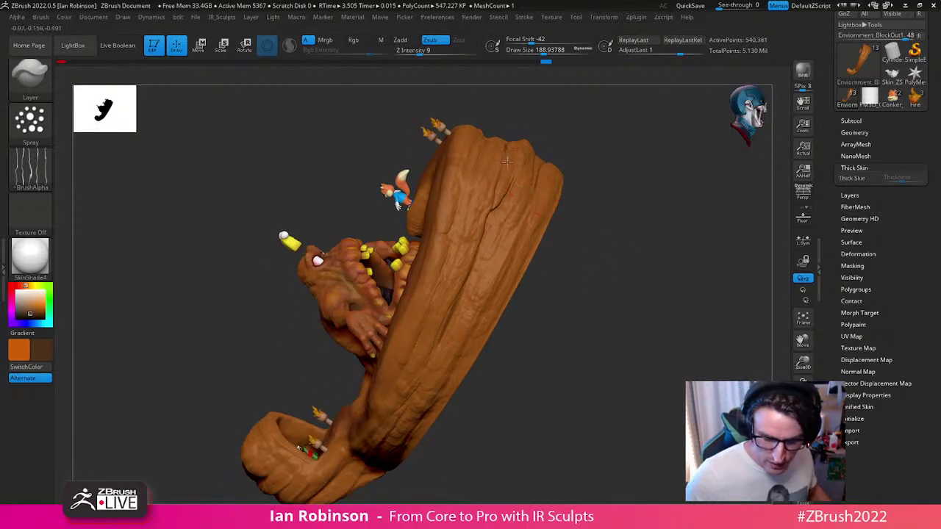
pyautogui.moveTo(486, 204); pyautogui.dragTo(490, 309)
pyautogui.moveTo(491, 220); pyautogui.dragTo(477, 278, button='right')
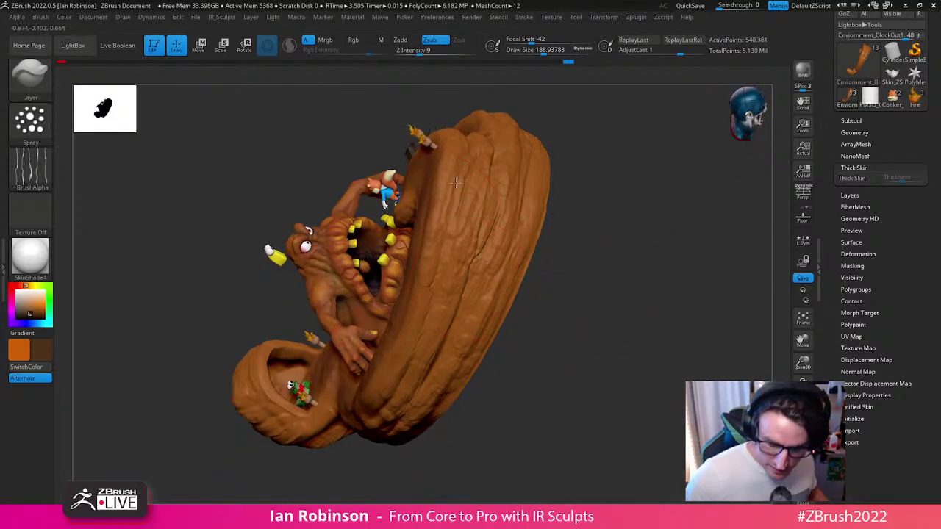
pyautogui.moveTo(411, 360); pyautogui.dragTo(568, 129, button='right')
pyautogui.moveTo(549, 168)
pyautogui.mouseDown(button='right')
pyautogui.moveTo(503, 278)
pyautogui.moveTo(417, 252)
pyautogui.moveTo(419, 314)
pyautogui.mouseUp(button='right')
# Step: Reduce the draw size to about 145 and texture the raised rock and wall behind the monster
pyautogui.moveTo(591, 329); pyautogui.dragTo(563, 278)
pyautogui.keyDown('alt'); pyautogui.moveTo(565, 319); pyautogui.dragTo(696, 304); pyautogui.keyUp('alt')
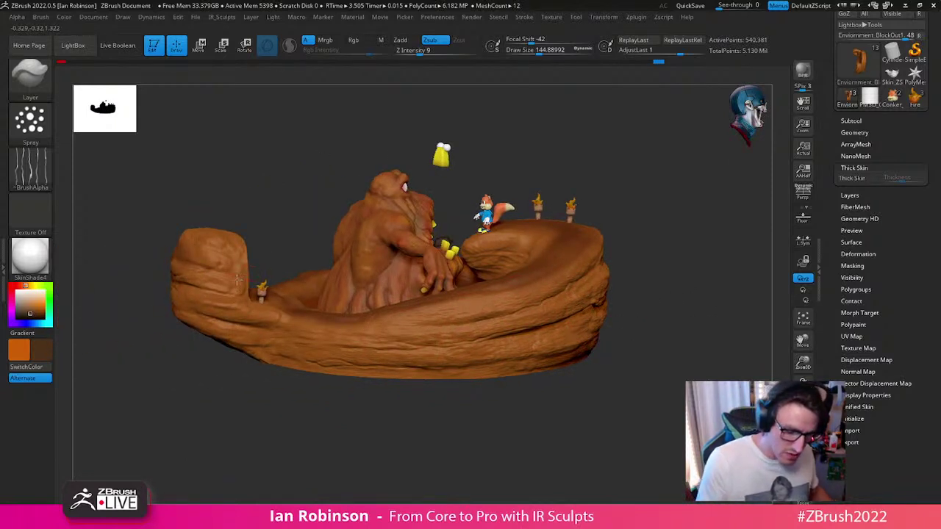
pyautogui.moveTo(359, 438); pyautogui.dragTo(365, 322, button='right')
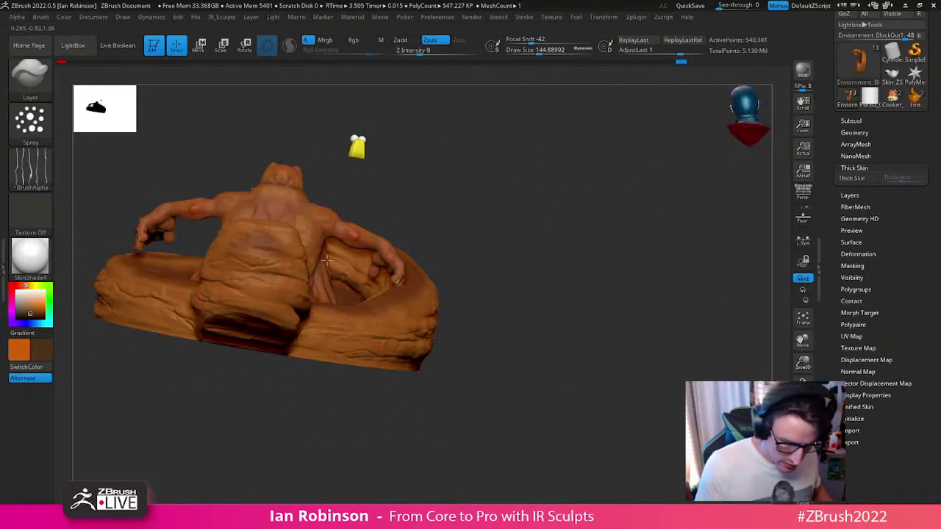
pyautogui.moveTo(442, 259); pyautogui.dragTo(376, 300, button='right')
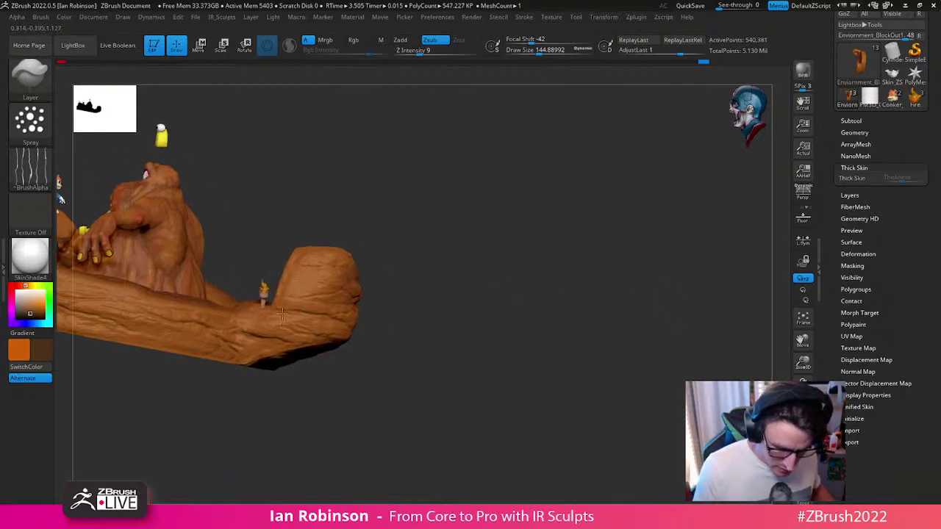
pyautogui.moveTo(423, 250); pyautogui.dragTo(605, 272, button='right')
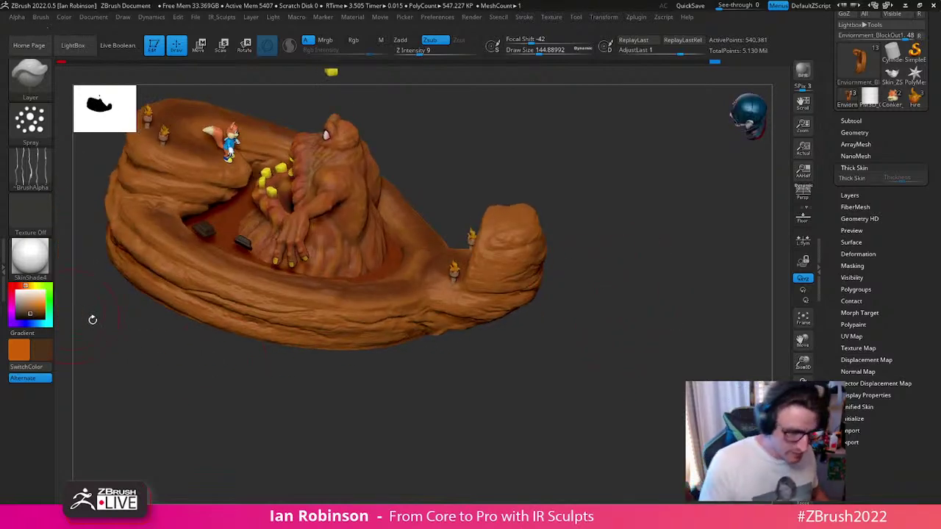
# Step: Switch to the Paint brush at a draw size of about 85 and open the cavity masking options
pyautogui.press('b')
pyautogui.press('p')
pyautogui.press('a')
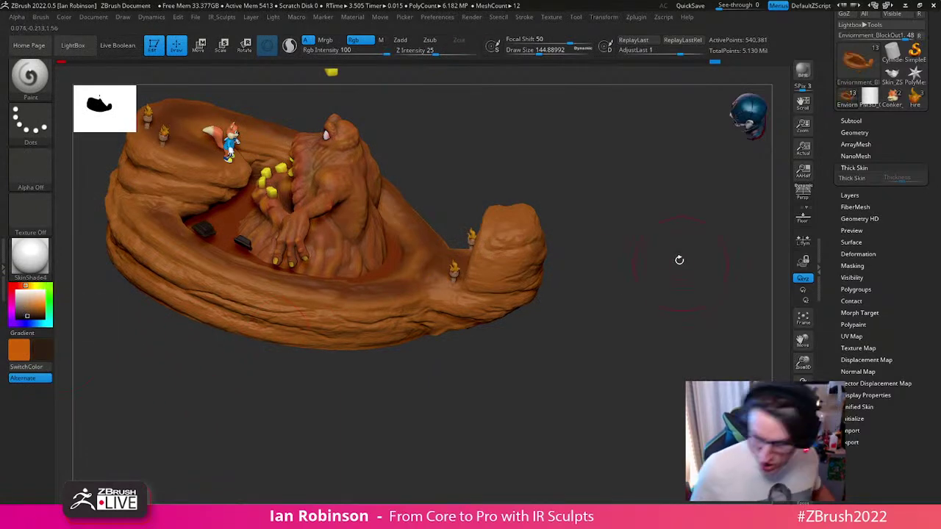
pyautogui.press('s')
pyautogui.moveTo(672, 262); pyautogui.dragTo(669, 263)
pyautogui.moveTo(646, 298); pyautogui.dragTo(678, 312)
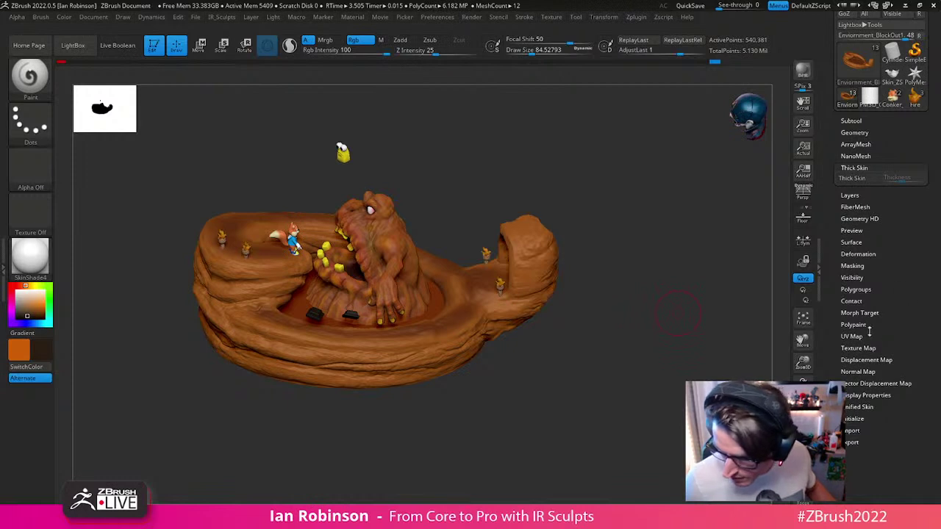
pyautogui.click(867, 264)
pyautogui.moveTo(932, 345); pyautogui.dragTo(926, 283)
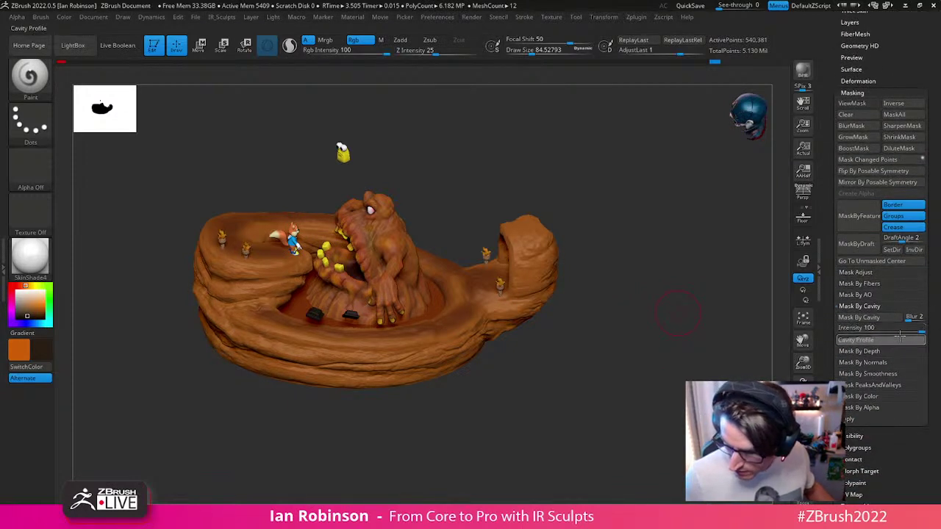
# Step: Try masking the environment mesh by cavity at intensity 100 and at about 7.77
pyautogui.moveTo(911, 331); pyautogui.dragTo(921, 332)
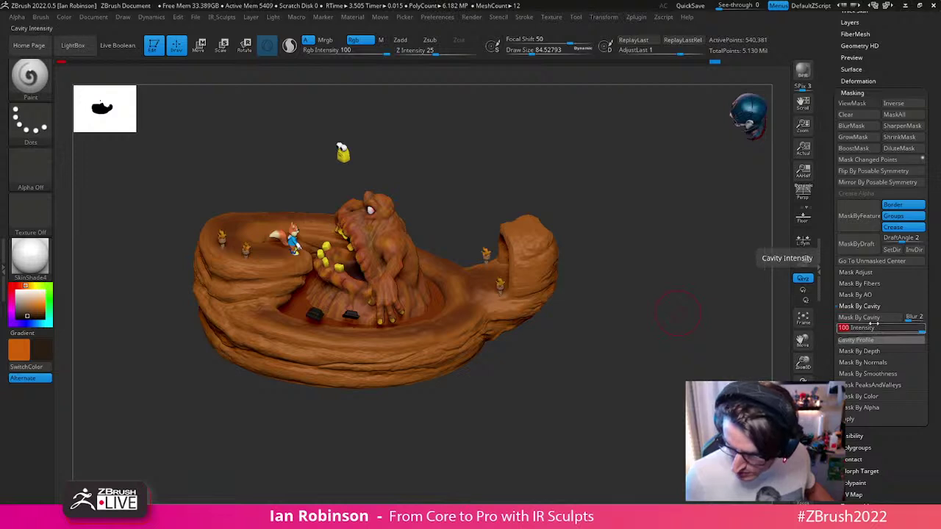
pyautogui.click(881, 318)
pyautogui.click(904, 330)
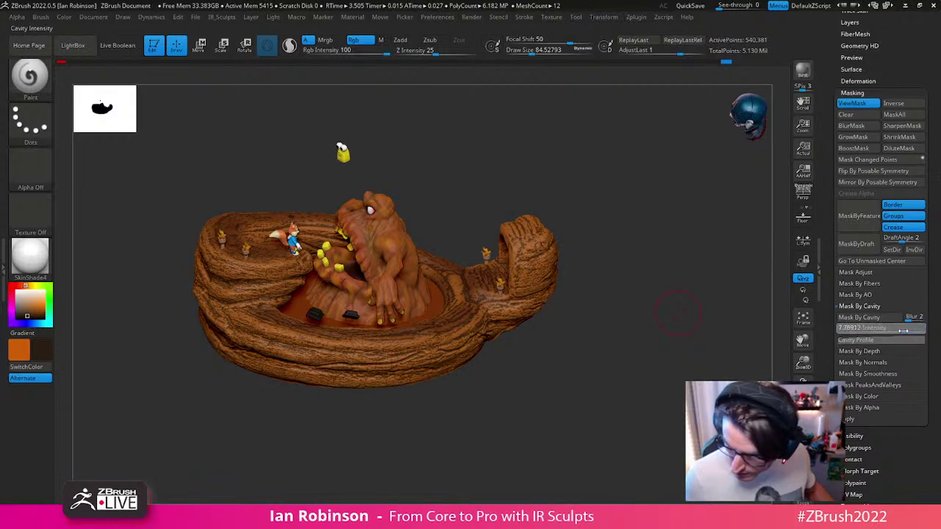
pyautogui.click(862, 318)
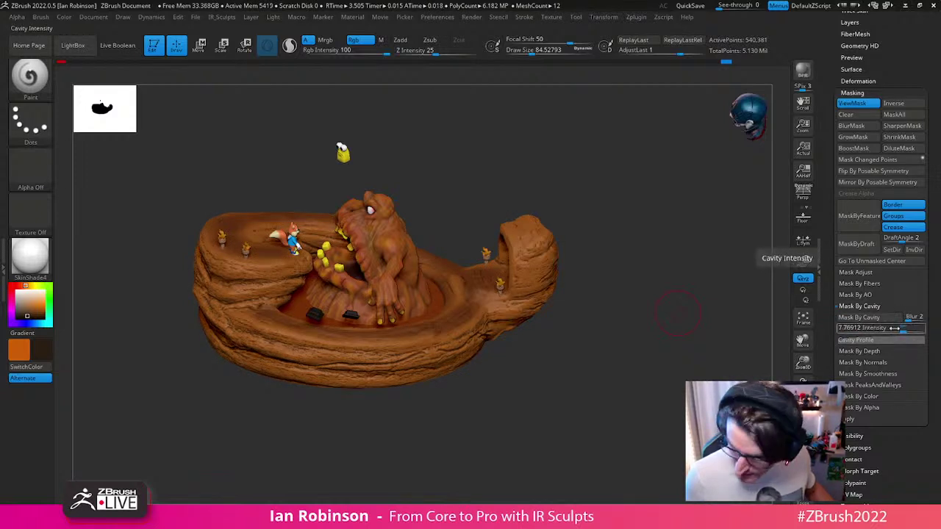
# Step: Mask the environment by cavity at an intensity of about 0.14, invert the mask and hide its display
pyautogui.click(895, 330)
pyautogui.moveTo(890, 331); pyautogui.dragTo(889, 330)
pyautogui.click(863, 319)
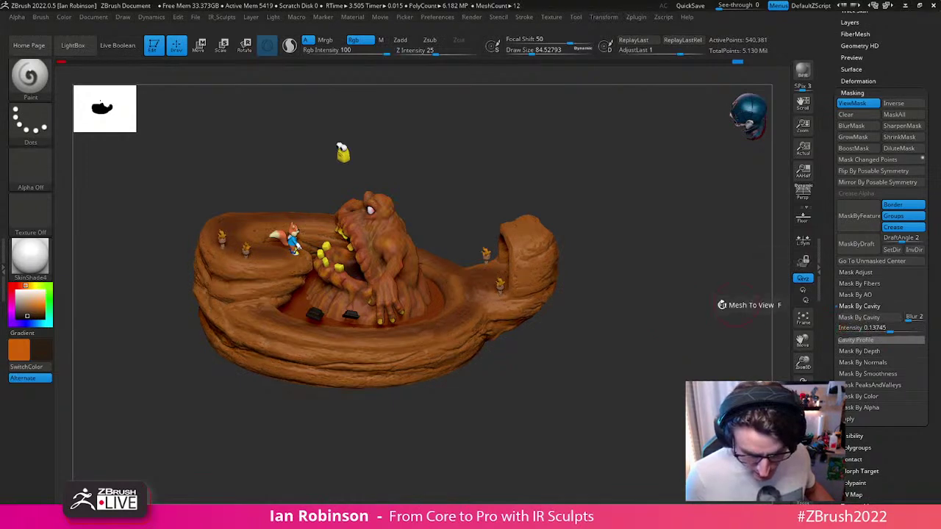
pyautogui.moveTo(681, 328); pyautogui.dragTo(662, 304)
pyautogui.keyDown('ctrl'); pyautogui.click(652, 317); pyautogui.keyUp('ctrl')
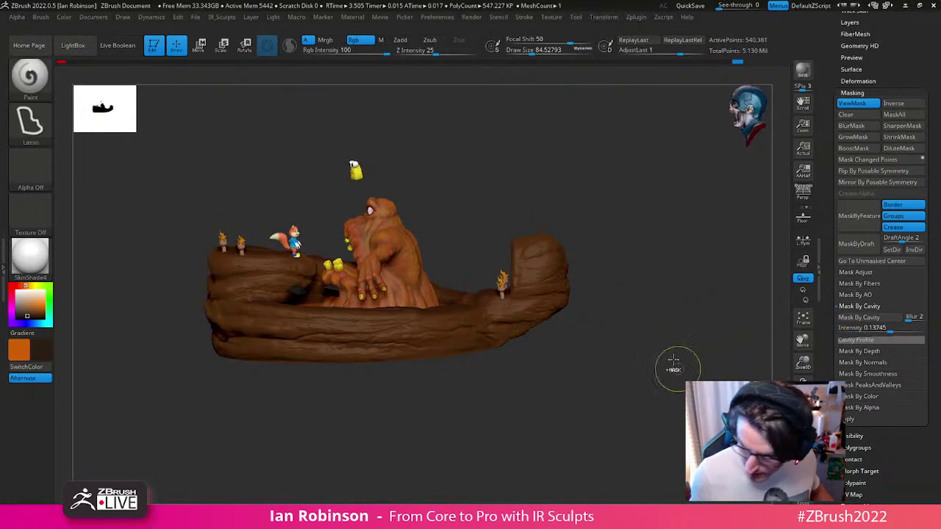
pyautogui.hotkey('ctrl', 'h')
# Step: Mask the environment by cavity at an intensity of about 0.28 and toggle the mask's display
pyautogui.moveTo(869, 329)
pyautogui.mouseDown()
pyautogui.moveTo(885, 329)
pyautogui.moveTo(865, 325)
pyautogui.mouseUp()
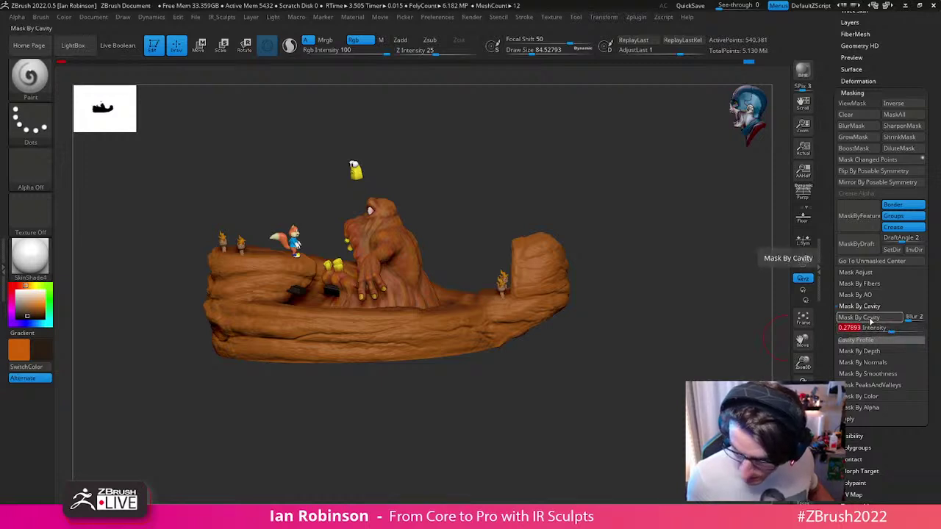
pyautogui.click(858, 317)
pyautogui.hotkey('ctrl', 'h')
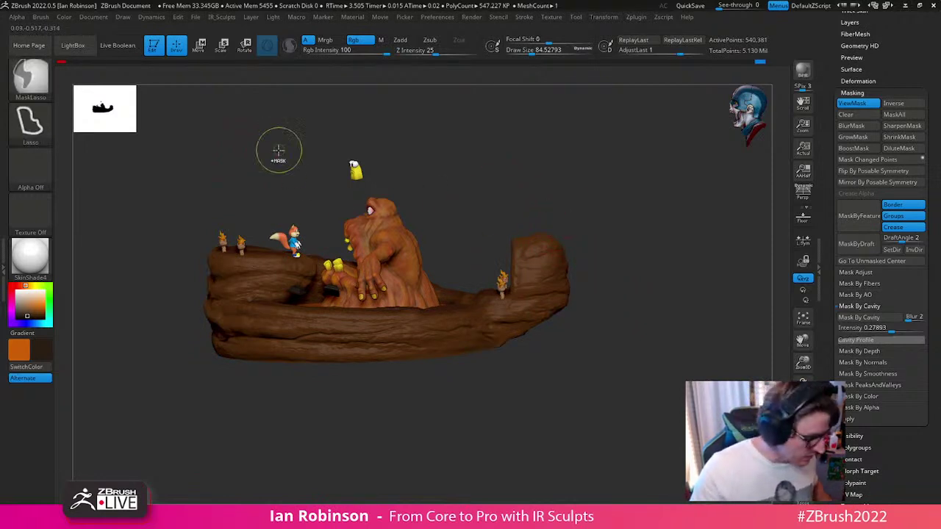
pyautogui.hotkey('ctrl', 'h')
# Step: Try filling the masked environment with dark brown (R 41, G 29, B 17), undo the fill and hide the mask display
pyautogui.moveTo(579, 298); pyautogui.dragTo(607, 331)
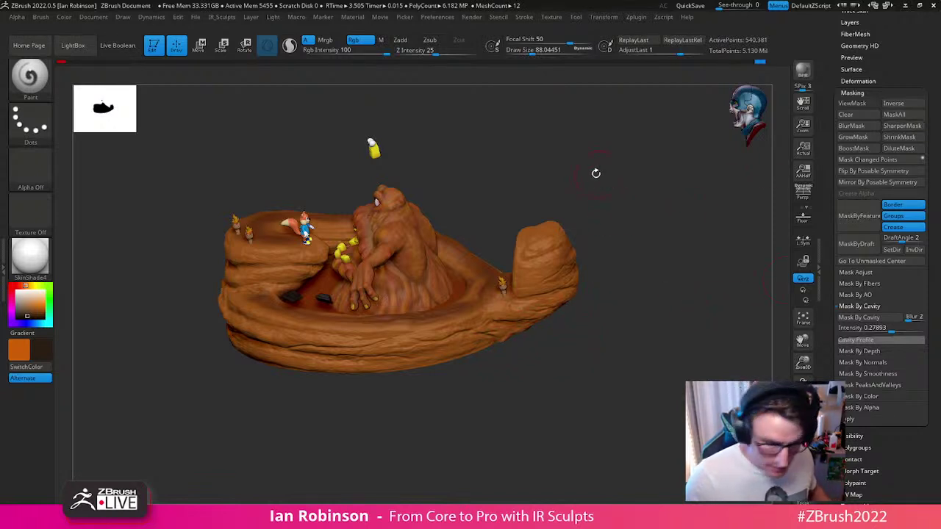
pyautogui.press('space')
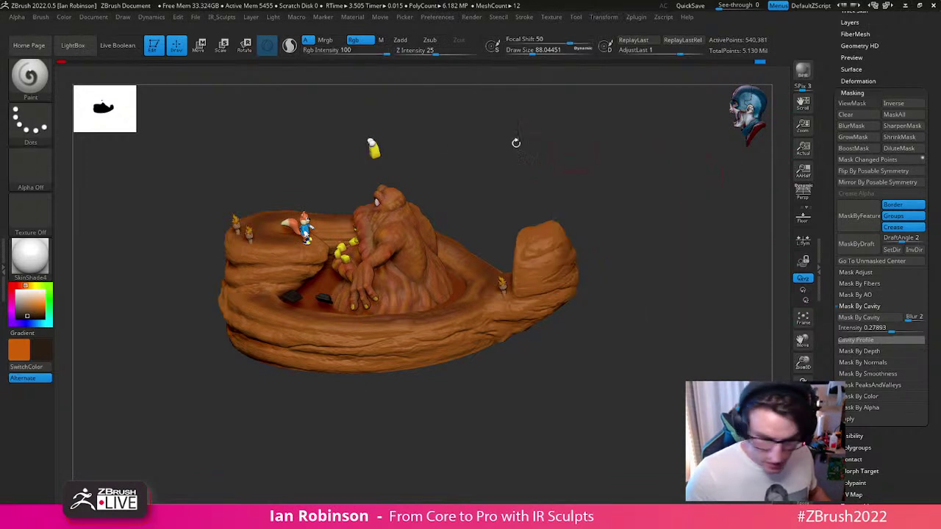
pyautogui.click(64, 16)
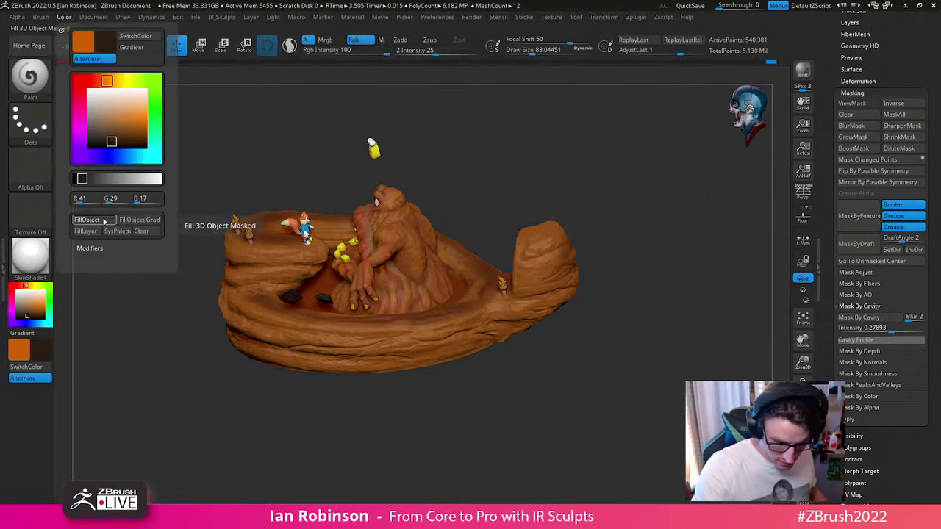
pyautogui.moveTo(105, 220)
pyautogui.hotkey('ctrl', 'z')
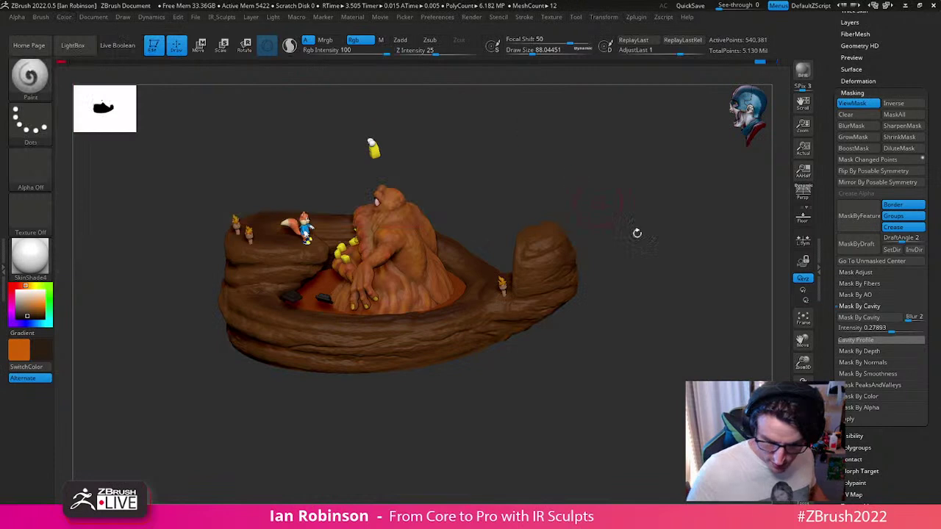
pyautogui.hotkey('ctrl', 'h')
# Step: Mask the environment by cavity with Blur 1 and an intensity of about 1
pyautogui.moveTo(875, 328); pyautogui.dragTo(907, 321)
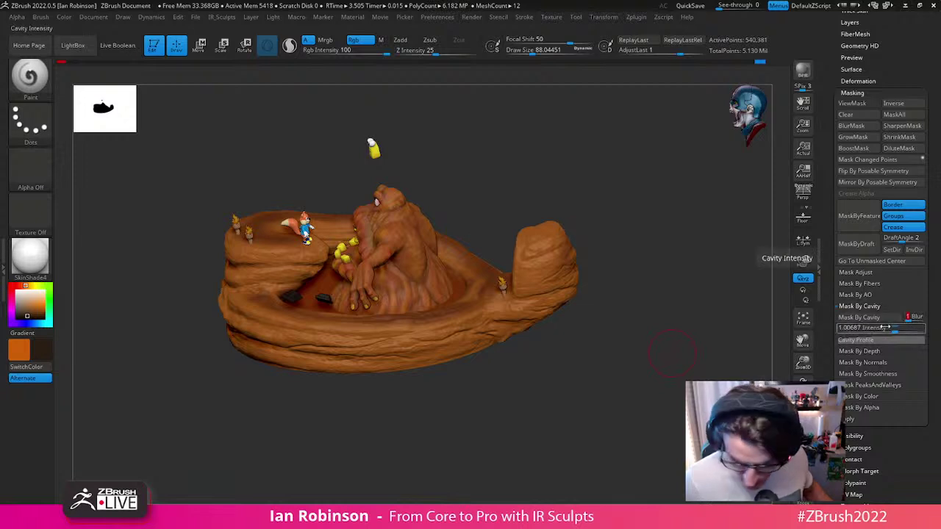
pyautogui.click(893, 330)
pyautogui.click(884, 319)
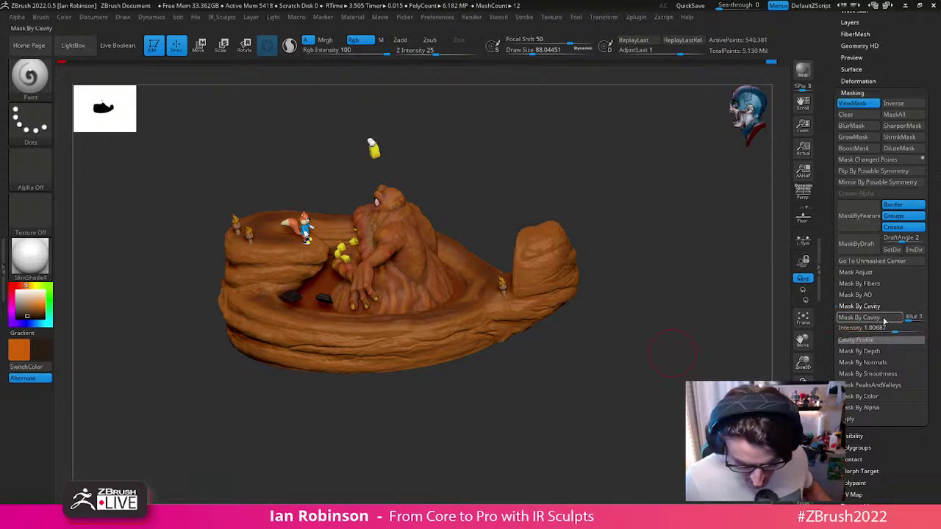
# Step: Mask the environment by cavity at an intensity of about 6.4, invert the mask and hide its display
pyautogui.moveTo(896, 331); pyautogui.dragTo(902, 331)
pyautogui.click(882, 318)
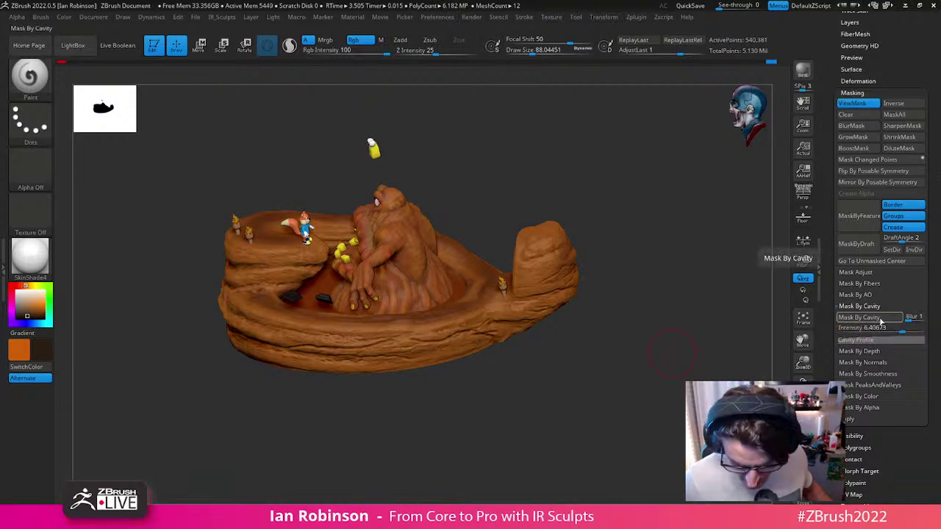
pyautogui.keyDown('ctrl'); pyautogui.click(632, 256); pyautogui.keyUp('ctrl')
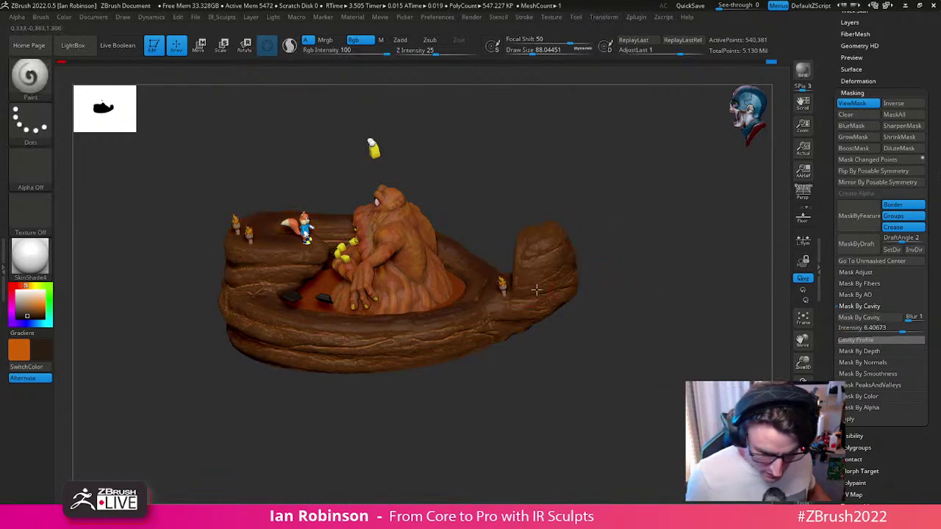
pyautogui.hotkey('ctrl', 'h')
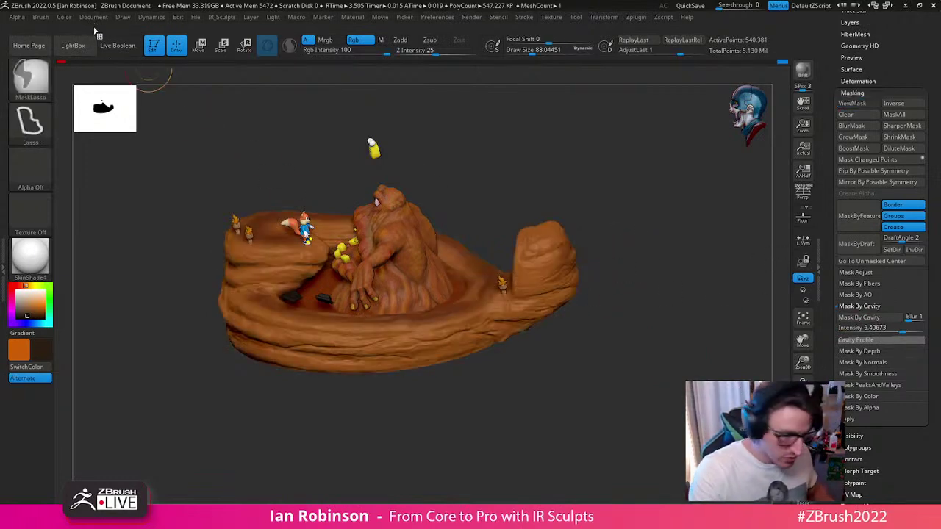
# Step: Fill the environment's unmasked cavities with dark brown (R 41, G 29, B 17) at an Rgb intensity of 20 and set the draw size to about 51
pyautogui.click(64, 17)
pyautogui.press('space')
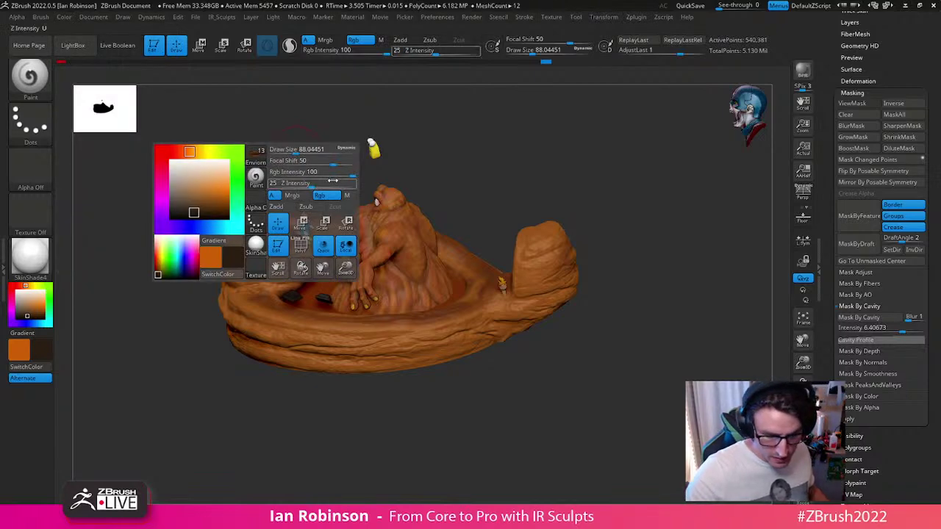
pyautogui.moveTo(322, 172); pyautogui.dragTo(318, 172)
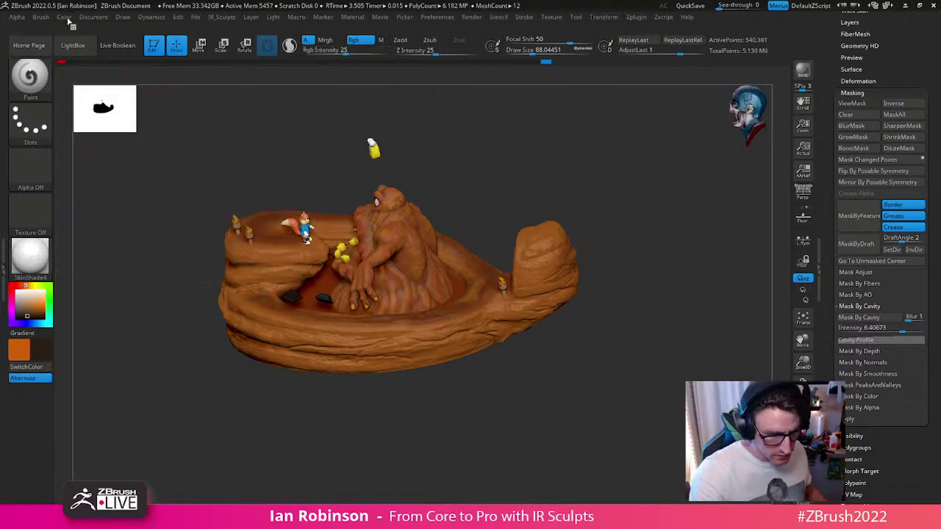
pyautogui.click(68, 18)
pyautogui.click(61, 29)
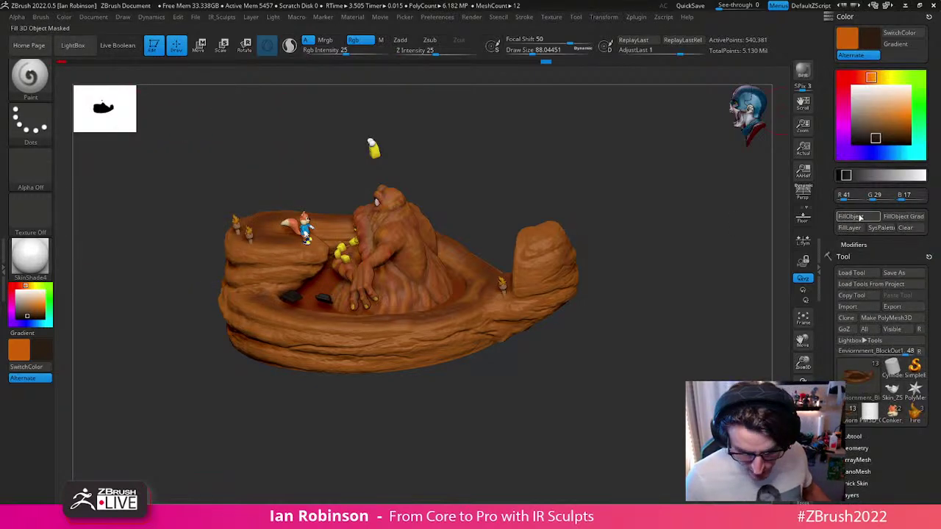
pyautogui.moveTo(654, 338)
pyautogui.mouseDown()
pyautogui.moveTo(680, 296)
pyautogui.moveTo(664, 304)
pyautogui.moveTo(670, 328)
pyautogui.moveTo(674, 309)
pyautogui.mouseUp()
pyautogui.press('s')
pyautogui.moveTo(679, 290)
pyautogui.mouseDown()
pyautogui.moveTo(669, 296)
pyautogui.moveTo(694, 314)
pyautogui.mouseUp()
pyautogui.press('space')
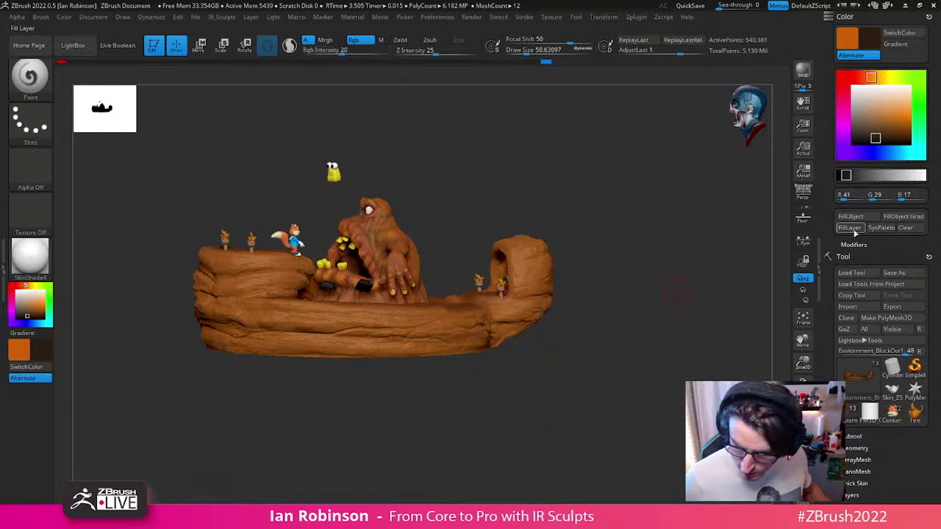
pyautogui.moveTo(676, 275)
pyautogui.mouseDown()
pyautogui.moveTo(636, 342)
pyautogui.moveTo(634, 357)
pyautogui.moveTo(661, 377)
pyautogui.mouseUp()
pyautogui.moveTo(687, 307)
pyautogui.mouseDown()
pyautogui.moveTo(665, 294)
pyautogui.moveTo(651, 326)
pyautogui.moveTo(639, 327)
pyautogui.moveTo(663, 310)
pyautogui.moveTo(643, 331)
pyautogui.moveTo(640, 314)
pyautogui.moveTo(636, 343)
pyautogui.moveTo(616, 352)
pyautogui.mouseUp()
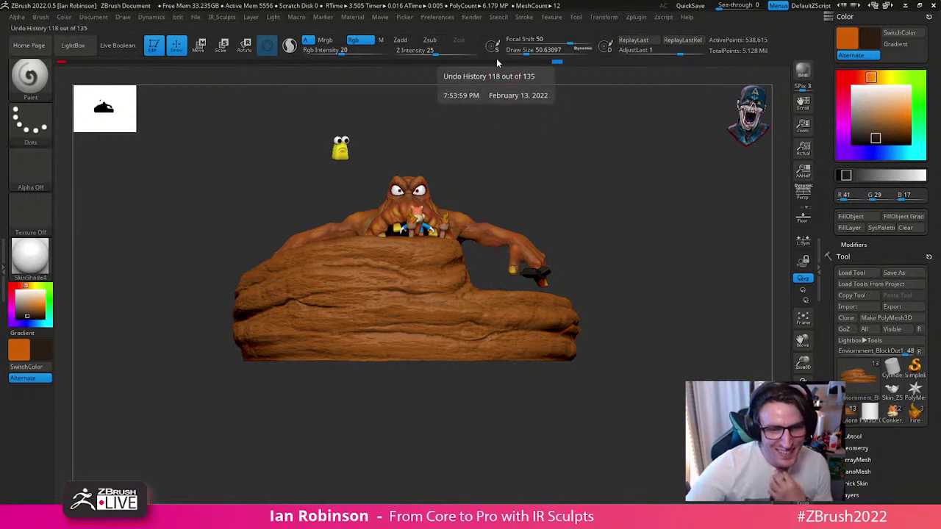
# Step: Check the darkened cavities around the rocky wall and set the Paint brush's draw size to about 59
pyautogui.click(519, 72)
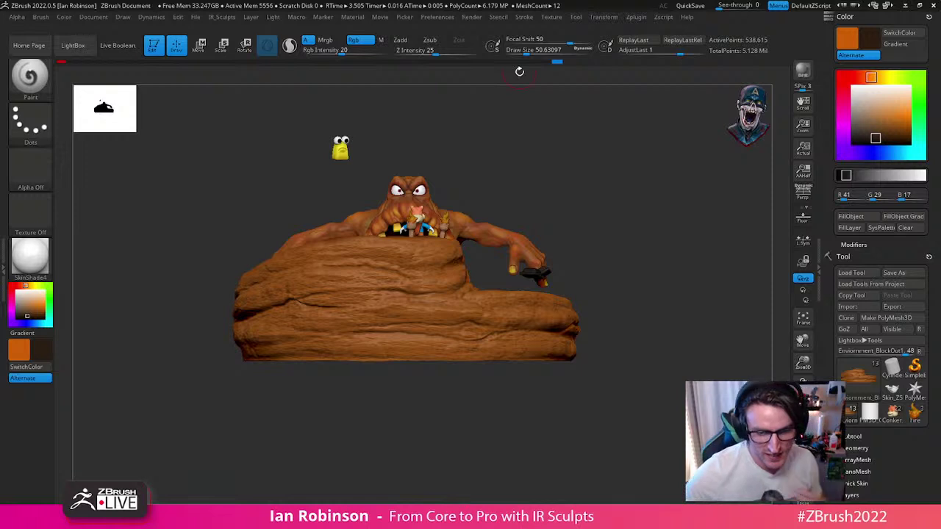
pyautogui.moveTo(638, 257)
pyautogui.mouseDown()
pyautogui.moveTo(645, 249)
pyautogui.moveTo(676, 275)
pyautogui.moveTo(601, 250)
pyautogui.mouseUp()
pyautogui.press('s')
pyautogui.moveTo(475, 370); pyautogui.dragTo(473, 371)
pyautogui.keyDown('alt'); pyautogui.moveTo(598, 320); pyautogui.dragTo(616, 313); pyautogui.keyUp('alt')
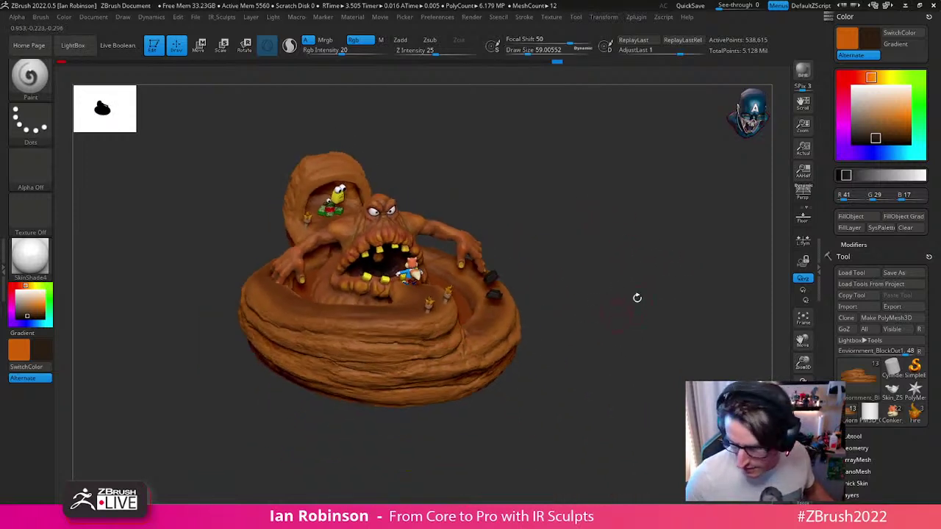
# Step: Save the environment tool as a ZTL file in the project's Enviornment folder
pyautogui.click(924, 16)
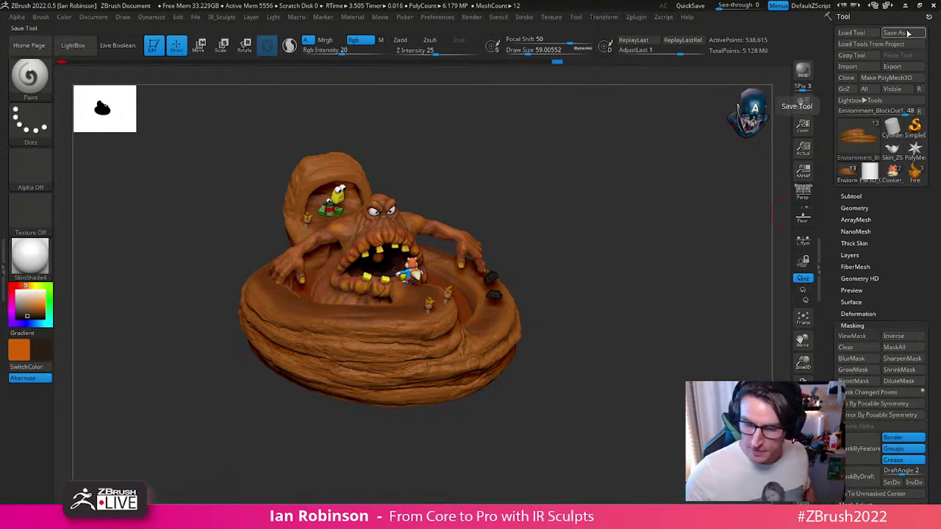
pyautogui.click(904, 33)
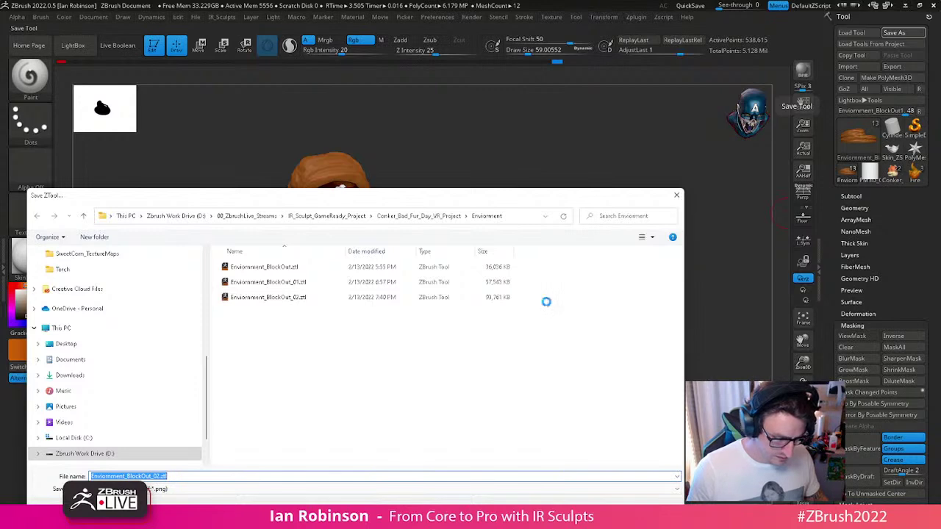
pyautogui.press('Return')
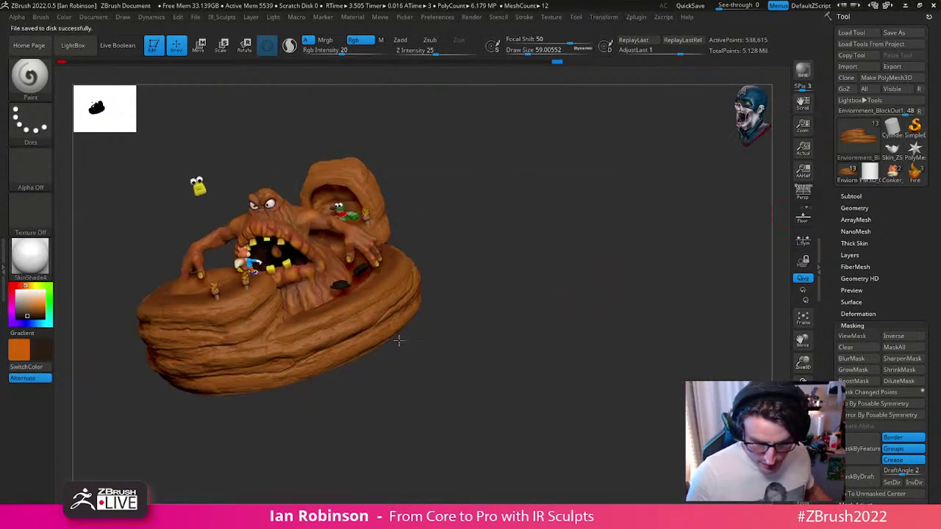
# Step: Turn off Zadd for the Smooth brush, keeping Rgb active, and set its Rgb intensity to 48
pyautogui.keyDown('alt'); pyautogui.moveTo(421, 327); pyautogui.dragTo(413, 392); pyautogui.keyUp('alt')
pyautogui.keyDown('alt'); pyautogui.moveTo(491, 350); pyautogui.dragTo(564, 317); pyautogui.keyUp('alt')
pyautogui.press('space')
pyautogui.press('shift')
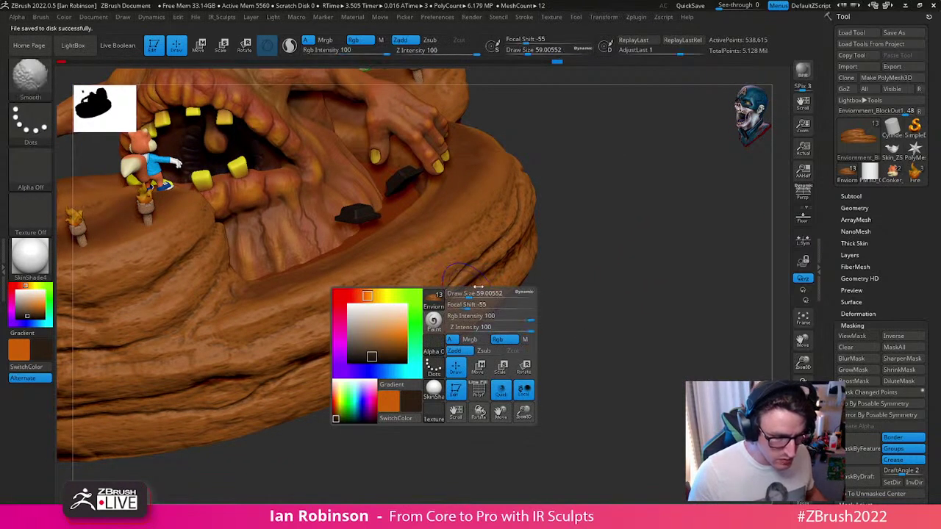
pyautogui.click(462, 350)
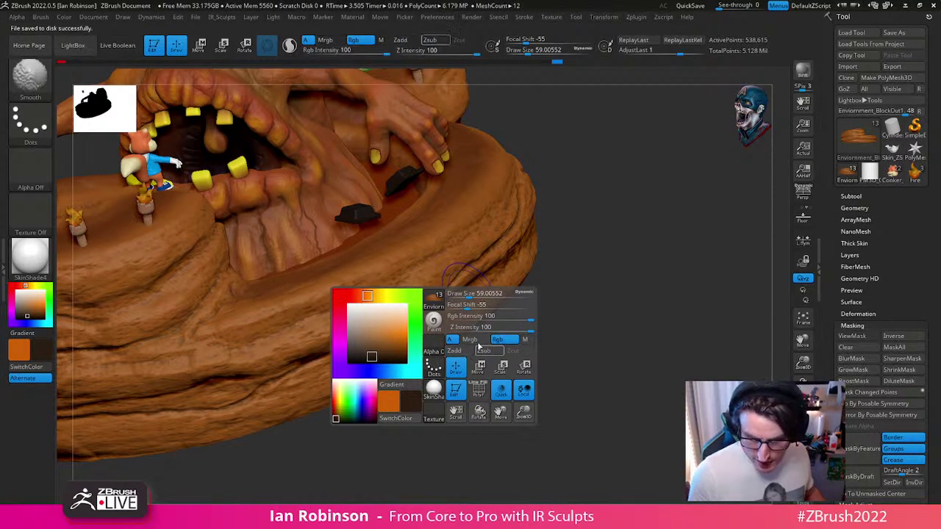
pyautogui.moveTo(520, 319); pyautogui.dragTo(375, 295)
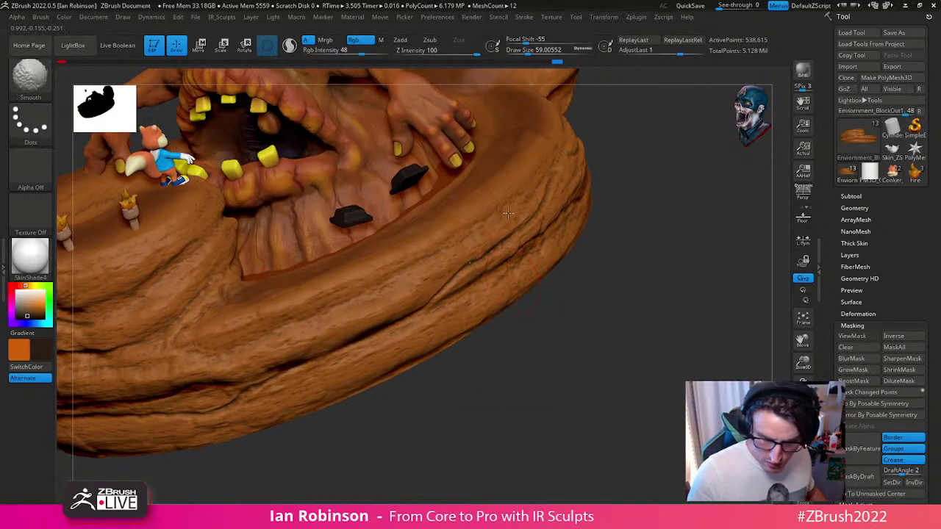
# Step: Smooth the paint along the outer wall beside the monster's hand and over the back of the tall rock
pyautogui.moveTo(638, 213)
pyautogui.mouseDown()
pyautogui.moveTo(574, 362)
pyautogui.moveTo(504, 267)
pyautogui.mouseUp()
pyautogui.press('shift')
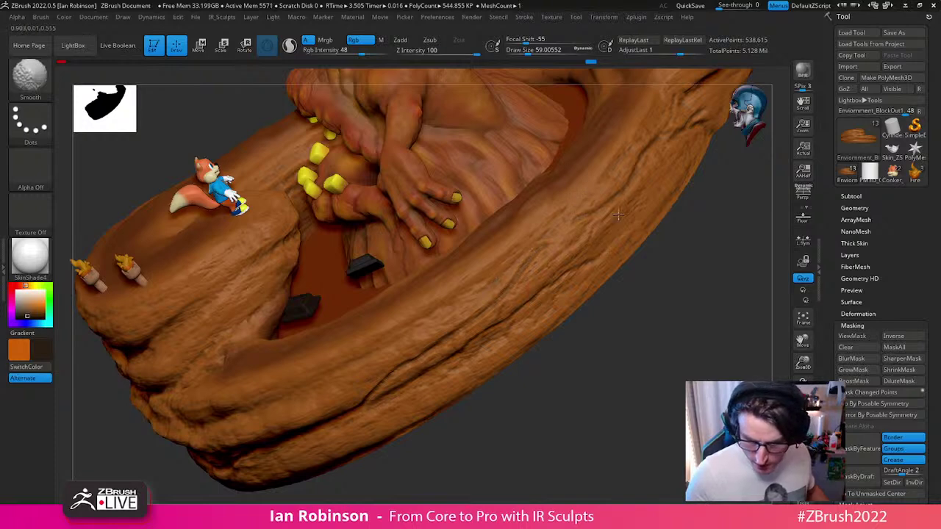
pyautogui.moveTo(659, 269); pyautogui.dragTo(470, 283)
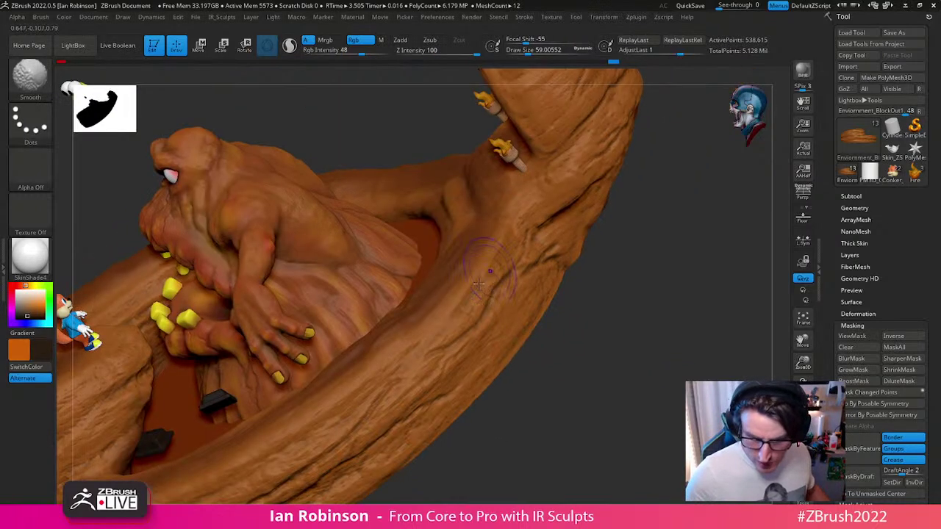
pyautogui.moveTo(632, 221); pyautogui.dragTo(462, 266)
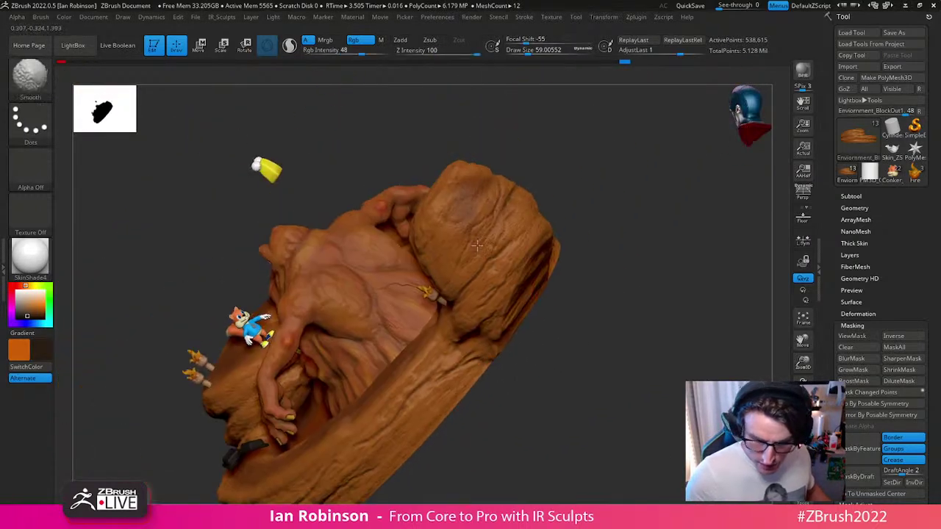
pyautogui.moveTo(613, 185); pyautogui.dragTo(527, 201)
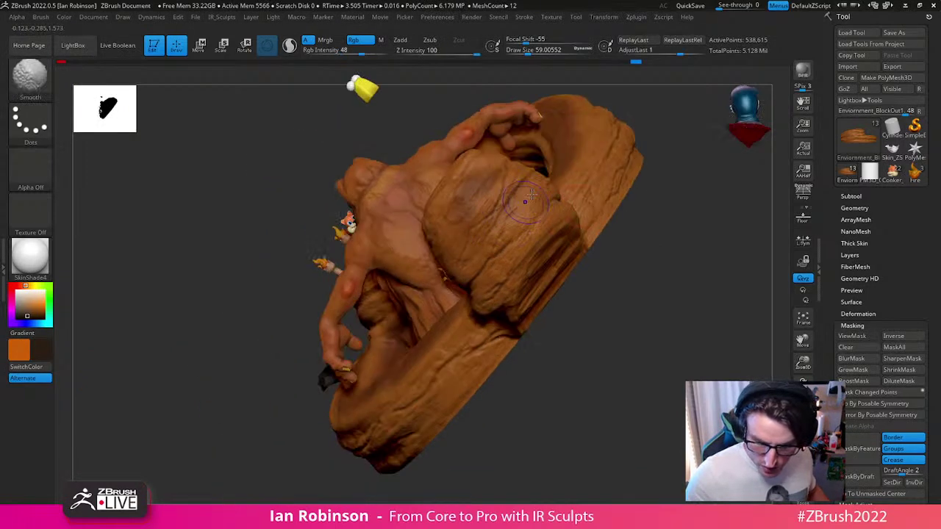
pyautogui.moveTo(604, 188); pyautogui.dragTo(566, 205)
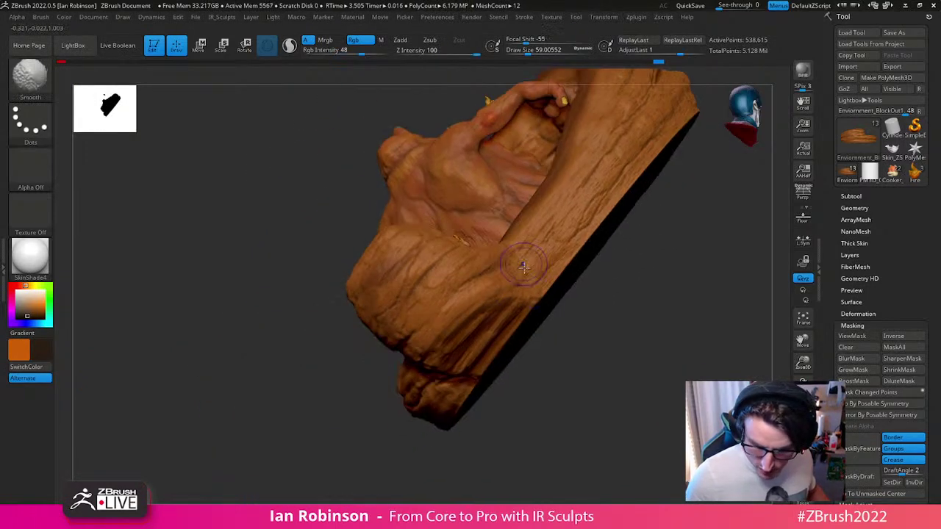
# Step: Smooth the paint along the outer wall from behind the monster round to the raised ledge with the torches
pyautogui.moveTo(627, 201)
pyautogui.mouseDown()
pyautogui.moveTo(523, 304)
pyautogui.moveTo(498, 279)
pyautogui.mouseUp()
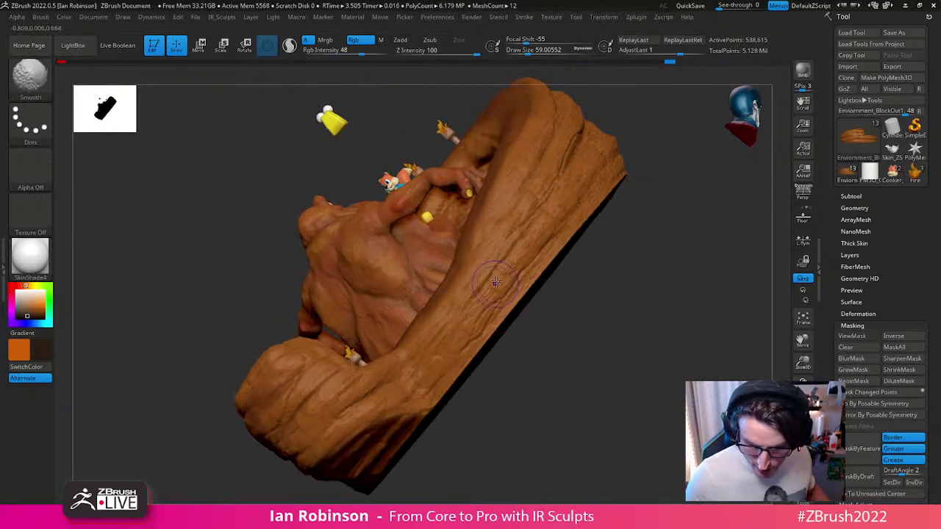
pyautogui.moveTo(557, 174); pyautogui.dragTo(504, 243)
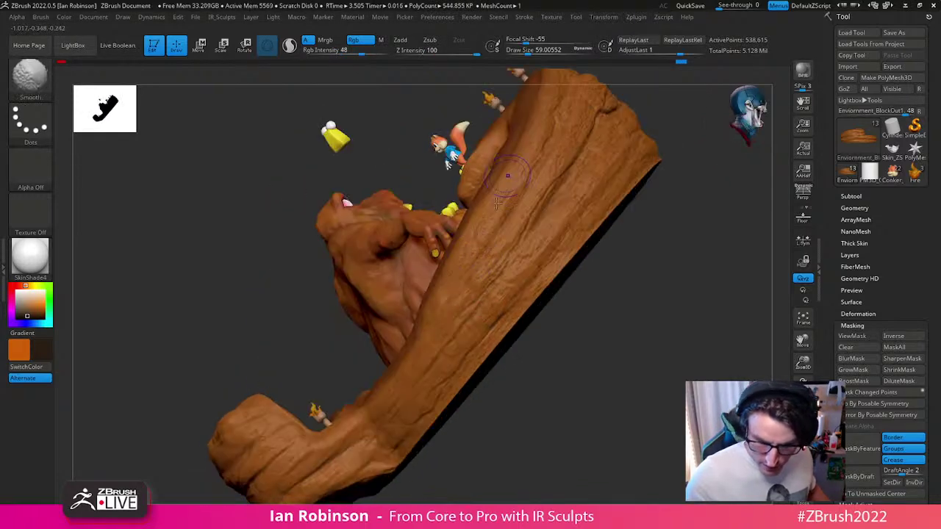
pyautogui.keyDown('alt'); pyautogui.moveTo(531, 249); pyautogui.dragTo(455, 337, button='right'); pyautogui.keyUp('alt')
pyautogui.moveTo(492, 286); pyautogui.dragTo(504, 202)
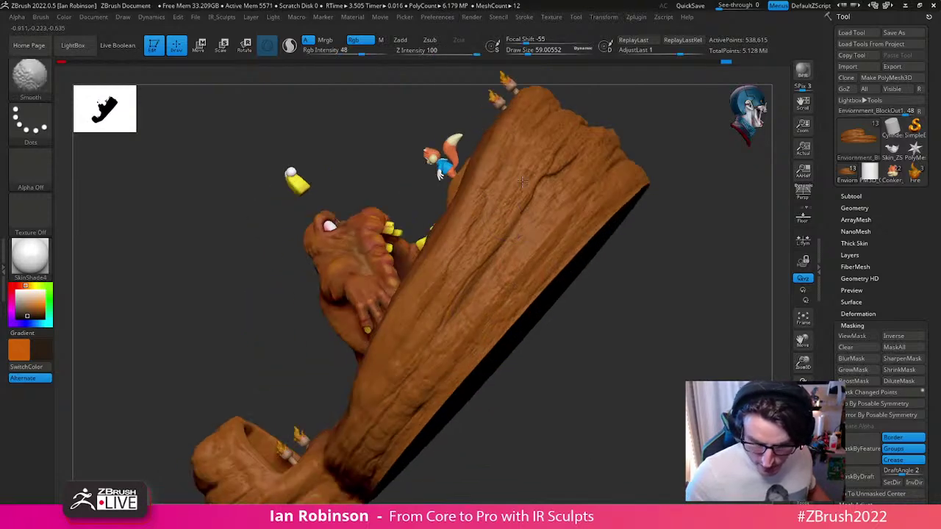
pyautogui.moveTo(558, 109); pyautogui.dragTo(504, 293)
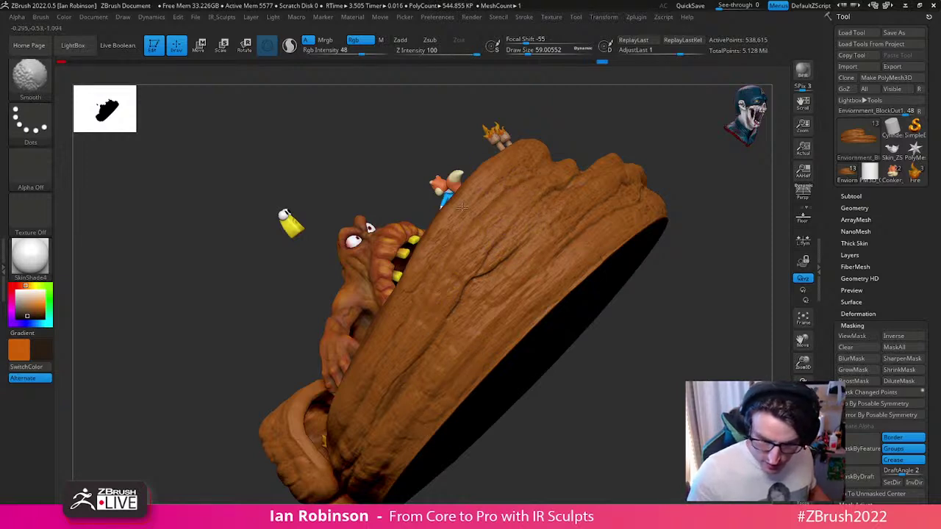
pyautogui.moveTo(536, 154); pyautogui.dragTo(435, 323, button='right')
pyautogui.moveTo(399, 385)
pyautogui.mouseDown(button='right')
pyautogui.moveTo(425, 361)
pyautogui.moveTo(408, 411)
pyautogui.moveTo(389, 397)
pyautogui.mouseUp(button='right')
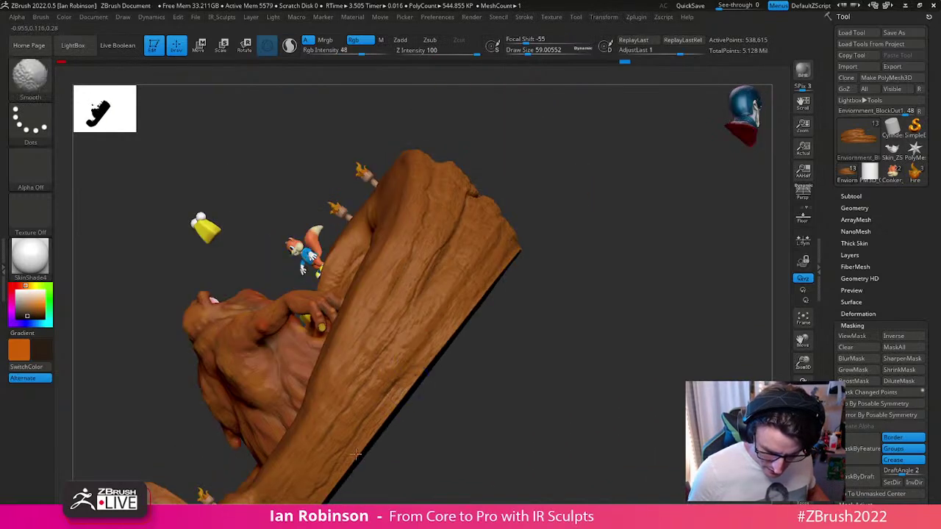
# Step: Blend the painted cracks on the wall below the squirrel's ledge and along the adjoining rim with the Smooth brush
pyautogui.moveTo(375, 432)
pyautogui.mouseDown(button='right')
pyautogui.moveTo(359, 417)
pyautogui.moveTo(331, 438)
pyautogui.moveTo(367, 454)
pyautogui.moveTo(427, 368)
pyautogui.moveTo(371, 331)
pyautogui.moveTo(463, 273)
pyautogui.moveTo(457, 294)
pyautogui.mouseUp(button='right')
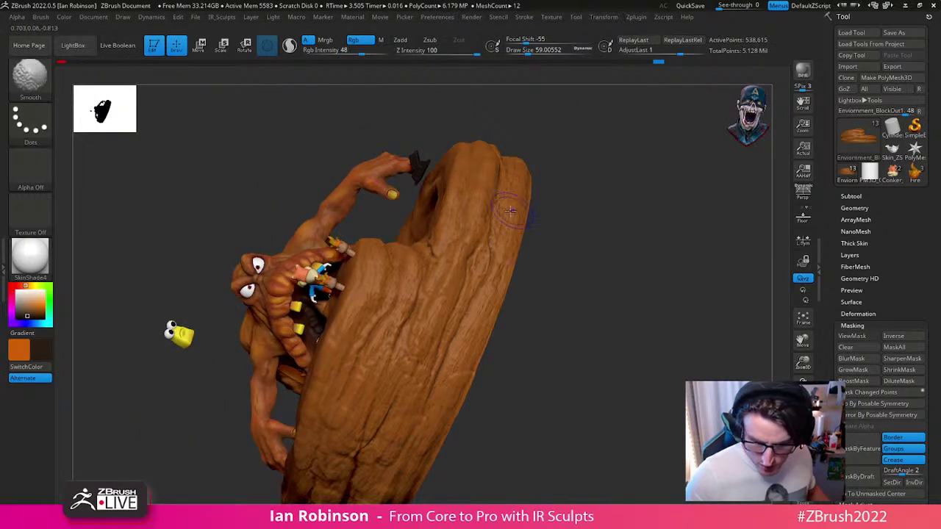
pyautogui.moveTo(536, 126)
pyautogui.mouseDown(button='right')
pyautogui.moveTo(611, 170)
pyautogui.moveTo(593, 262)
pyautogui.moveTo(584, 191)
pyautogui.moveTo(550, 243)
pyautogui.mouseUp(button='right')
pyautogui.keyDown('shift'); pyautogui.moveTo(380, 276); pyautogui.dragTo(380, 300); pyautogui.keyUp('shift')
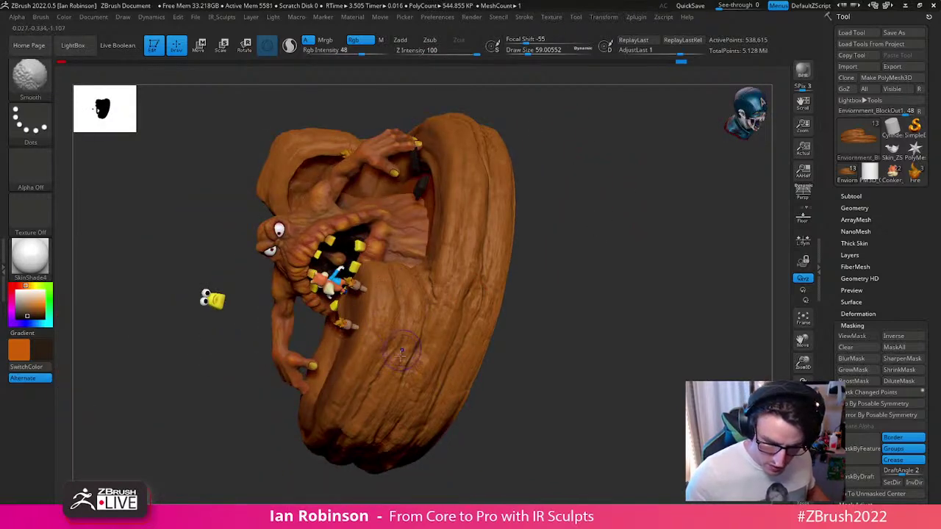
pyautogui.moveTo(465, 233); pyautogui.dragTo(363, 281, button='right')
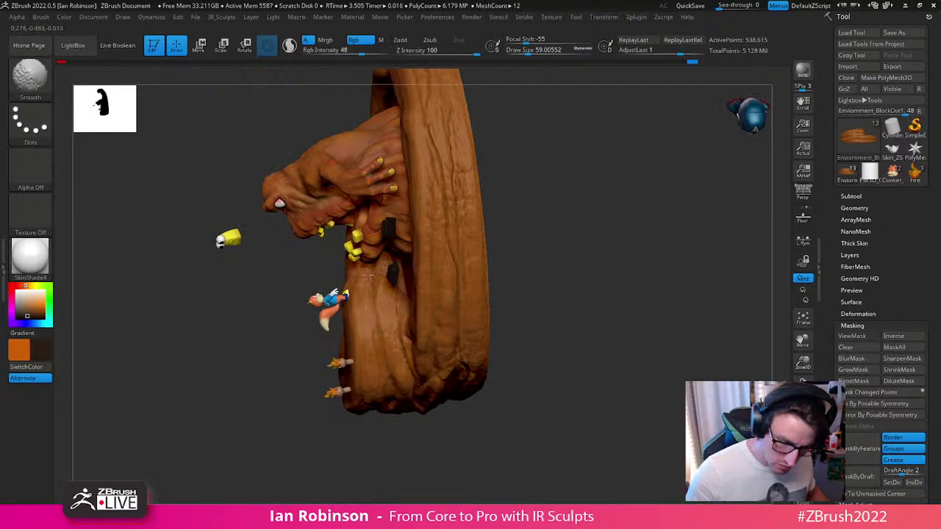
pyautogui.moveTo(396, 348); pyautogui.dragTo(460, 296, button='right')
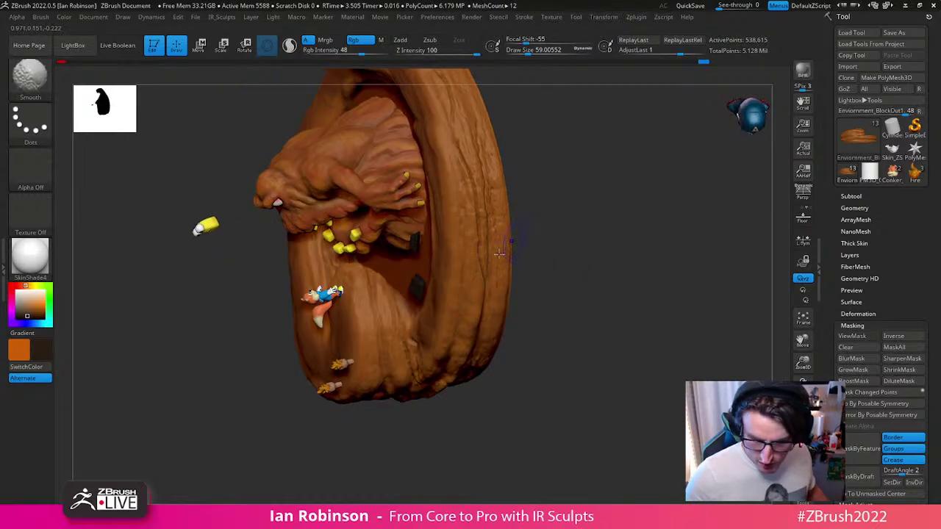
pyautogui.moveTo(580, 201)
pyautogui.mouseDown(button='right')
pyautogui.moveTo(466, 256)
pyautogui.moveTo(427, 321)
pyautogui.moveTo(445, 286)
pyautogui.moveTo(538, 338)
pyautogui.mouseUp(button='right')
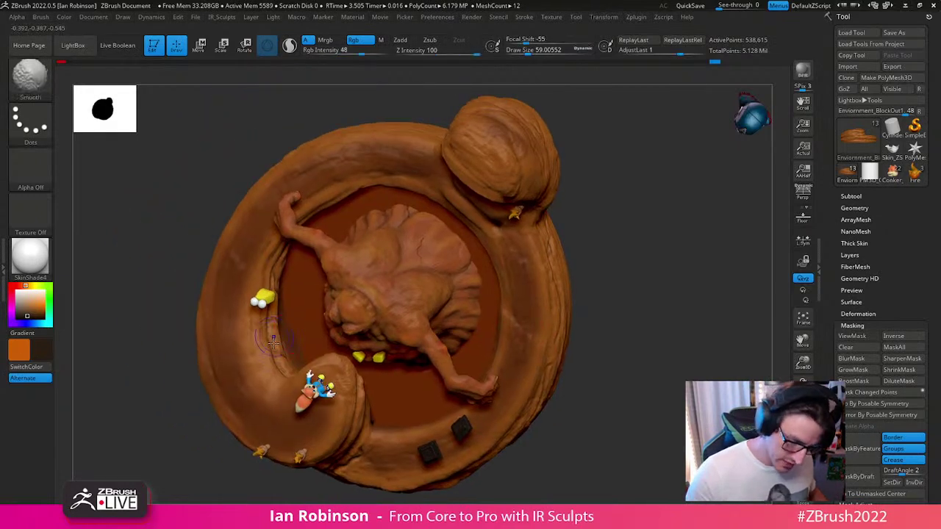
# Step: Isolate the rocky wall and smooth the paint along its inner rim and around the ledge
pyautogui.hotkey('shift', 's')
pyautogui.moveTo(620, 332)
pyautogui.mouseDown(button='right')
pyautogui.moveTo(593, 341)
pyautogui.moveTo(374, 316)
pyautogui.moveTo(372, 272)
pyautogui.moveTo(378, 325)
pyautogui.moveTo(412, 309)
pyautogui.moveTo(437, 313)
pyautogui.moveTo(351, 323)
pyautogui.mouseUp(button='right')
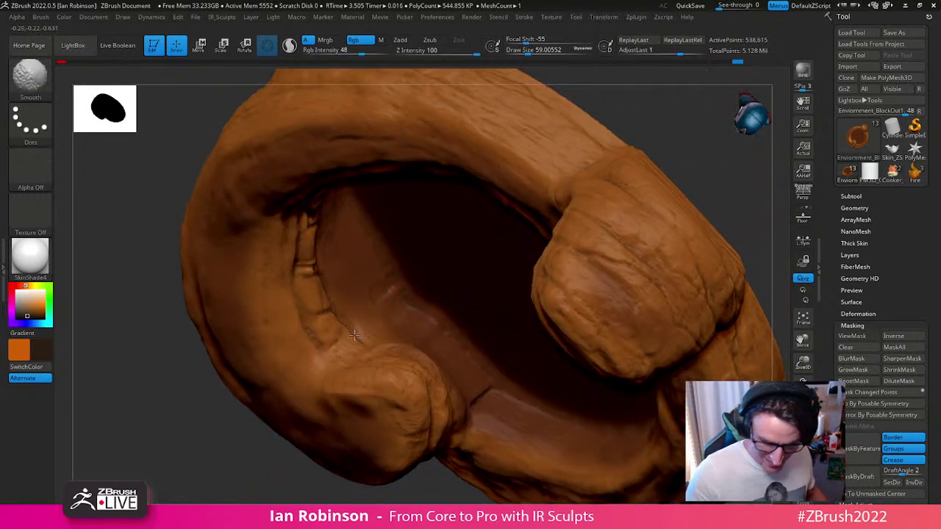
pyautogui.moveTo(437, 348); pyautogui.dragTo(496, 394, button='right')
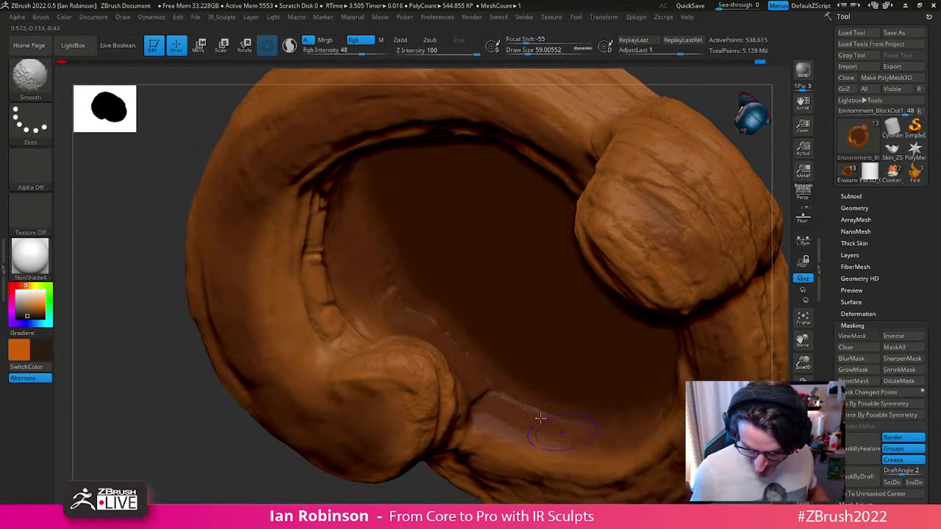
pyautogui.moveTo(512, 323)
pyautogui.mouseDown(button='right')
pyautogui.moveTo(471, 294)
pyautogui.moveTo(480, 267)
pyautogui.moveTo(309, 312)
pyautogui.mouseUp(button='right')
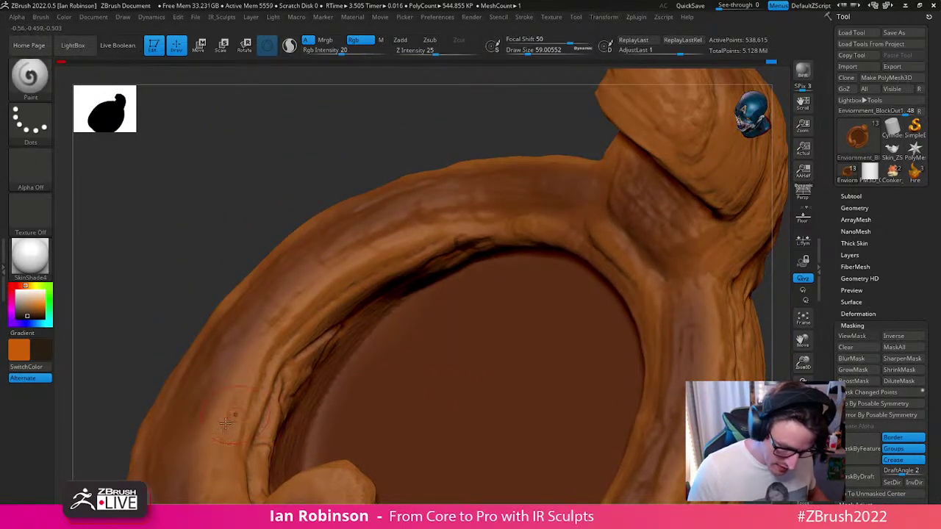
# Step: Smooth the paint on the hollow and the side of the tall rock
pyautogui.moveTo(410, 343)
pyautogui.mouseDown(button='right')
pyautogui.moveTo(401, 378)
pyautogui.moveTo(467, 312)
pyautogui.moveTo(458, 315)
pyautogui.moveTo(520, 342)
pyautogui.moveTo(497, 230)
pyautogui.moveTo(505, 197)
pyautogui.moveTo(460, 165)
pyautogui.moveTo(470, 173)
pyautogui.mouseUp(button='right')
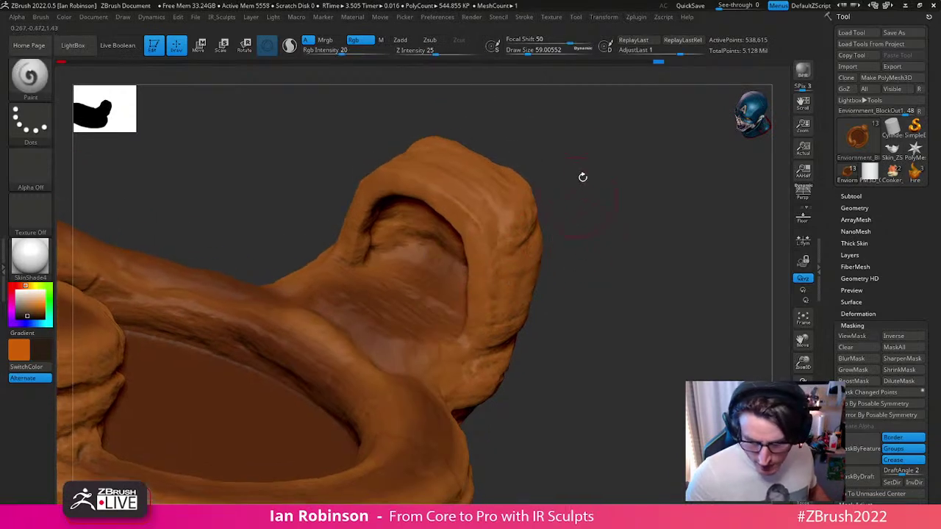
pyautogui.moveTo(588, 183); pyautogui.dragTo(661, 220, button='right')
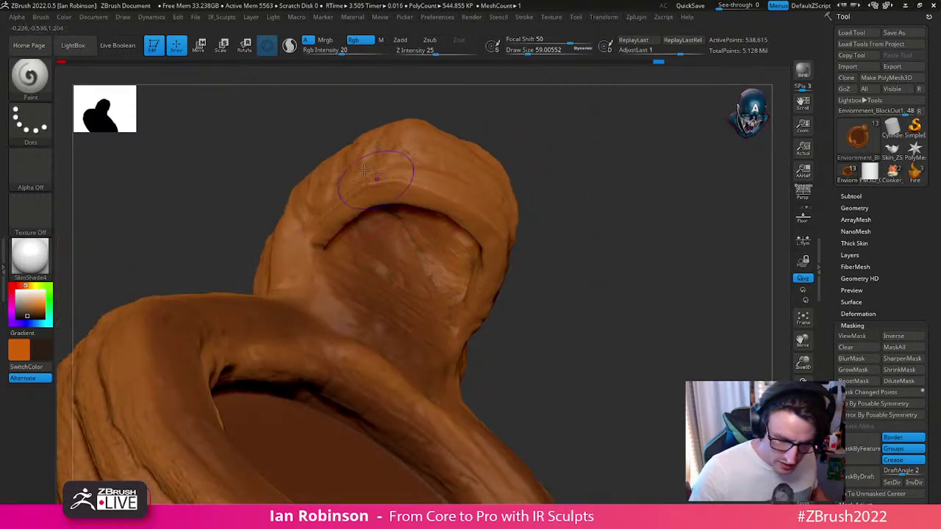
pyautogui.moveTo(449, 127); pyautogui.dragTo(500, 191, button='right')
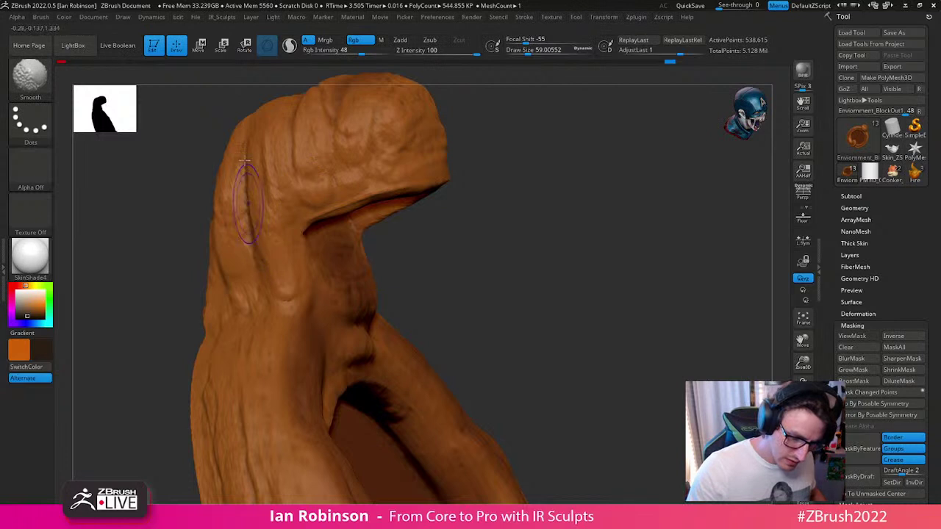
# Step: Soften the painted cracks along the long outer side of the wall below the tall rock with the Smooth brush
pyautogui.moveTo(281, 327)
pyautogui.keyDown('alt'); pyautogui.mouseDown(button='right')
pyautogui.moveTo(306, 274)
pyautogui.moveTo(542, 191)
pyautogui.moveTo(615, 252)
pyautogui.mouseUp(button='right'); pyautogui.keyUp('alt')
pyautogui.moveTo(566, 332); pyautogui.dragTo(406, 351, button='right')
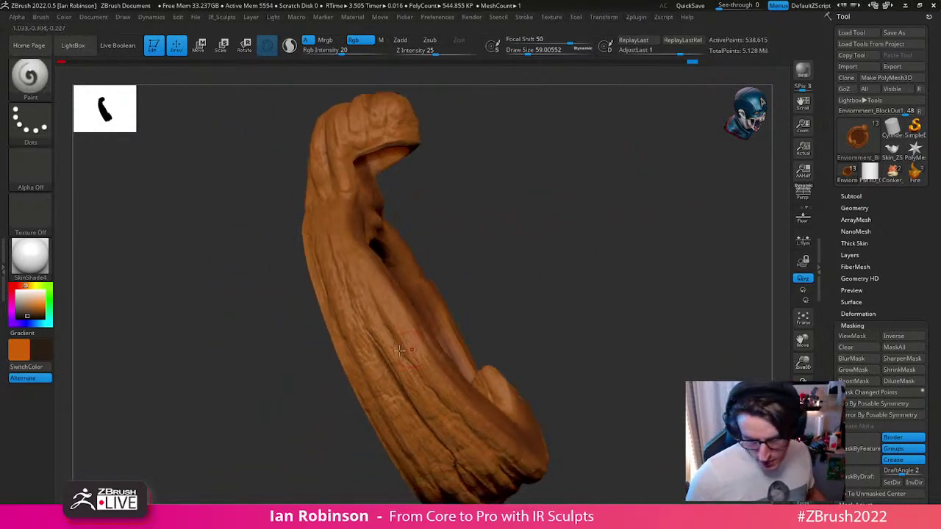
pyautogui.press('shift')
pyautogui.keyDown('shift'); pyautogui.moveTo(464, 397); pyautogui.dragTo(413, 385); pyautogui.keyUp('shift')
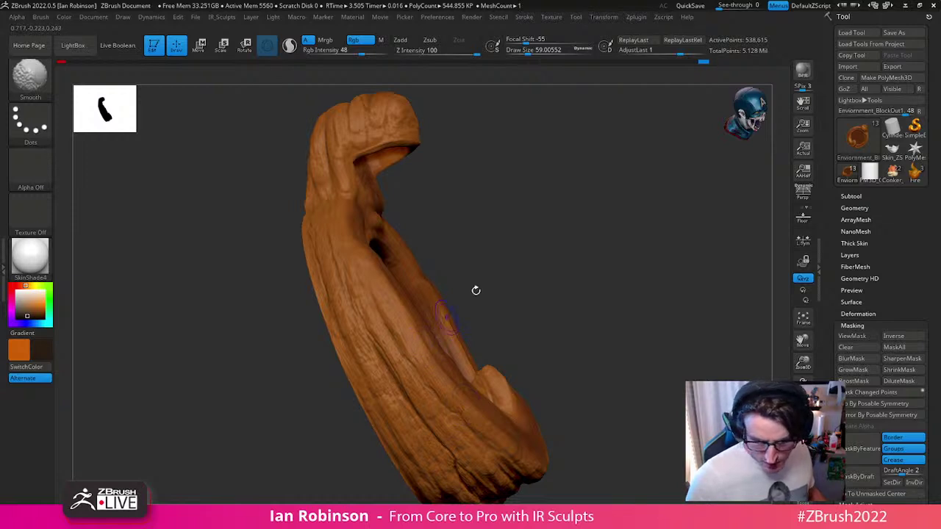
pyautogui.keyDown('shift'); pyautogui.moveTo(357, 348); pyautogui.dragTo(373, 367); pyautogui.keyUp('shift')
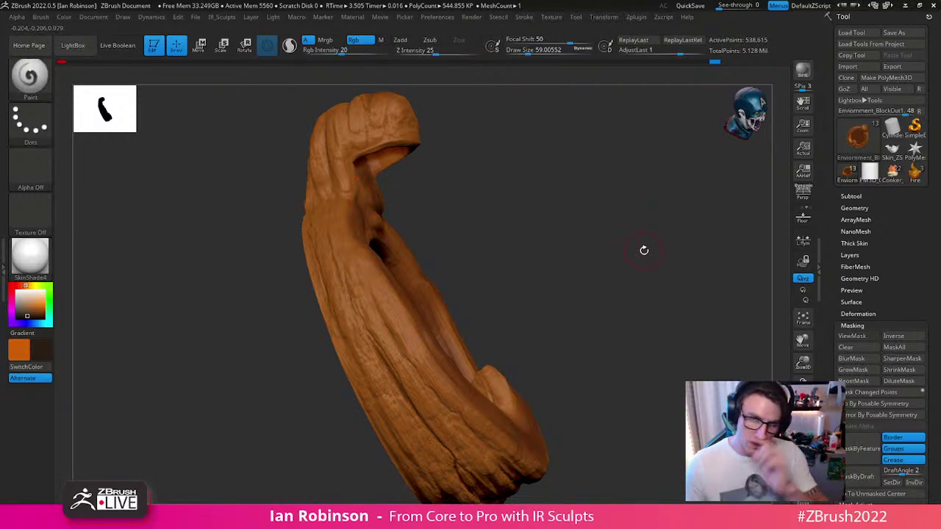
# Step: Show the whole scene again and smooth the paint over the back of the tall rock
pyautogui.moveTo(644, 251); pyautogui.dragTo(658, 308)
pyautogui.moveTo(700, 239); pyautogui.dragTo(582, 326)
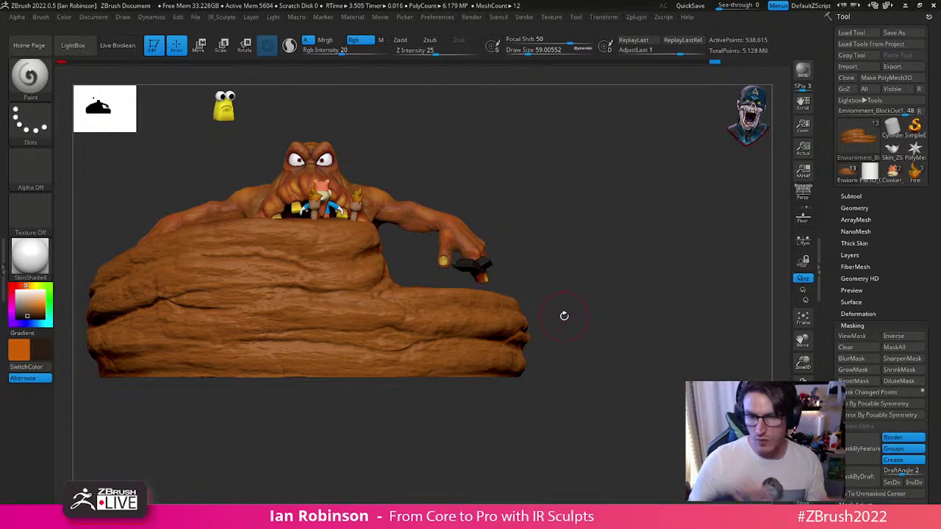
pyautogui.moveTo(656, 275); pyautogui.dragTo(583, 272)
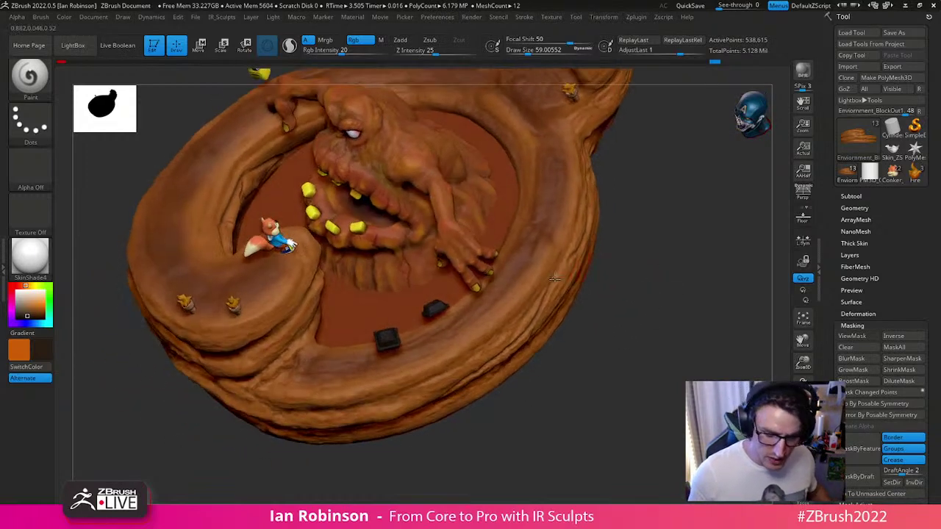
pyautogui.moveTo(503, 355)
pyautogui.mouseDown()
pyautogui.moveTo(624, 361)
pyautogui.moveTo(580, 286)
pyautogui.moveTo(647, 294)
pyautogui.moveTo(623, 257)
pyautogui.mouseUp()
pyautogui.press('ctrl')
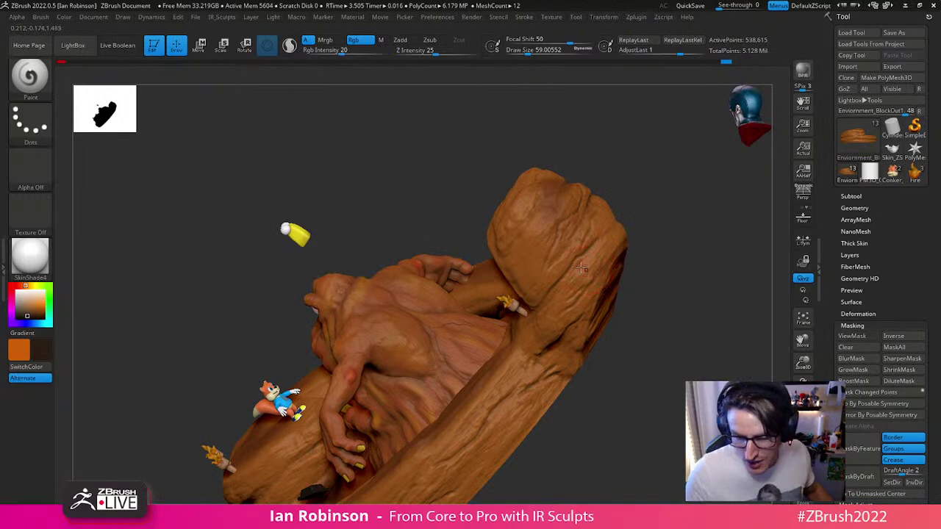
pyautogui.moveTo(610, 223); pyautogui.dragTo(580, 222, button='right')
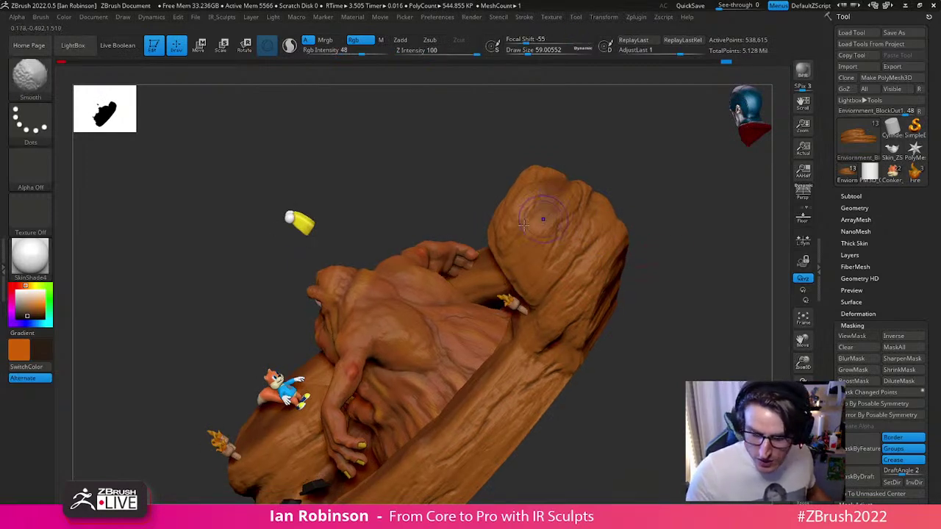
pyautogui.moveTo(655, 213); pyautogui.dragTo(505, 326)
pyautogui.keyDown('ctrl'); pyautogui.moveTo(505, 326); pyautogui.dragTo(494, 367, button='right'); pyautogui.keyUp('ctrl')
# Step: Select the liquid around the monster and nudge it slightly along its vertical axis
pyautogui.moveTo(322, 326)
pyautogui.keyDown('alt'); pyautogui.mouseDown(button='right')
pyautogui.moveTo(410, 245)
pyautogui.moveTo(418, 331)
pyautogui.moveTo(463, 316)
pyautogui.moveTo(470, 250)
pyautogui.moveTo(481, 285)
pyautogui.moveTo(644, 311)
pyautogui.moveTo(629, 353)
pyautogui.mouseUp(button='right'); pyautogui.keyUp('alt')
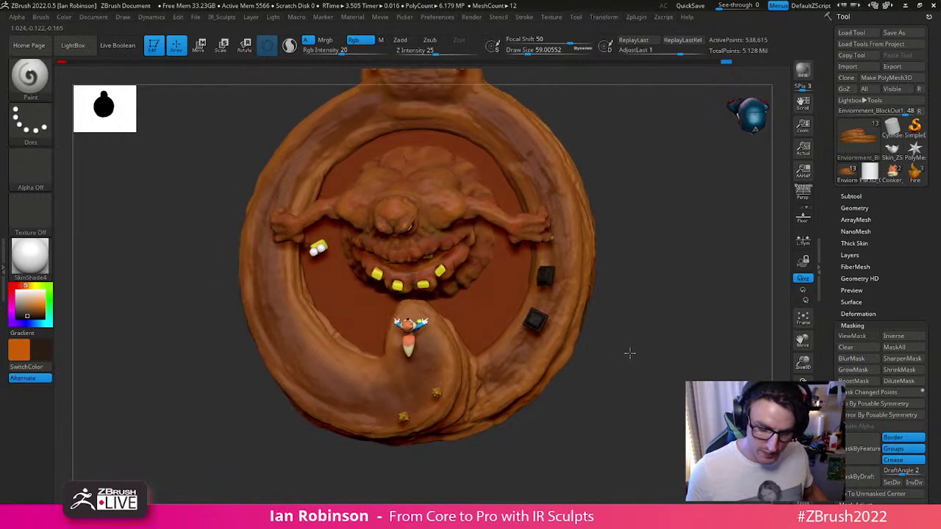
pyautogui.keyDown('alt'); pyautogui.click(499, 297); pyautogui.keyUp('alt')
pyautogui.moveTo(599, 266); pyautogui.dragTo(656, 259, button='right')
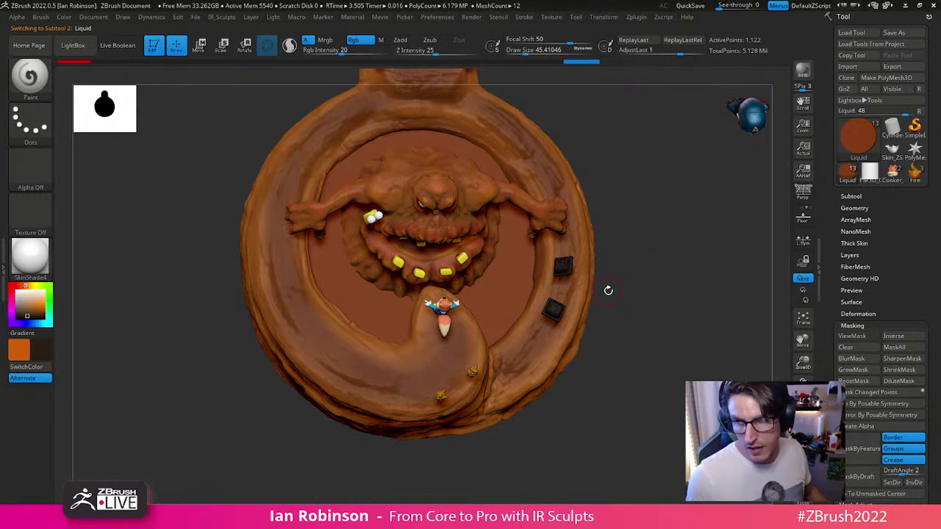
pyautogui.moveTo(608, 291); pyautogui.dragTo(609, 269, button='right')
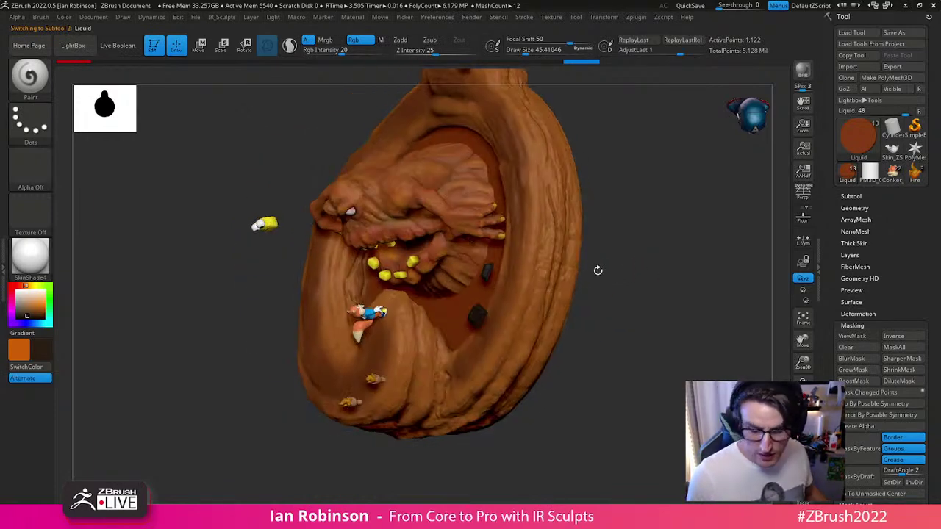
pyautogui.press('s')
pyautogui.press('w')
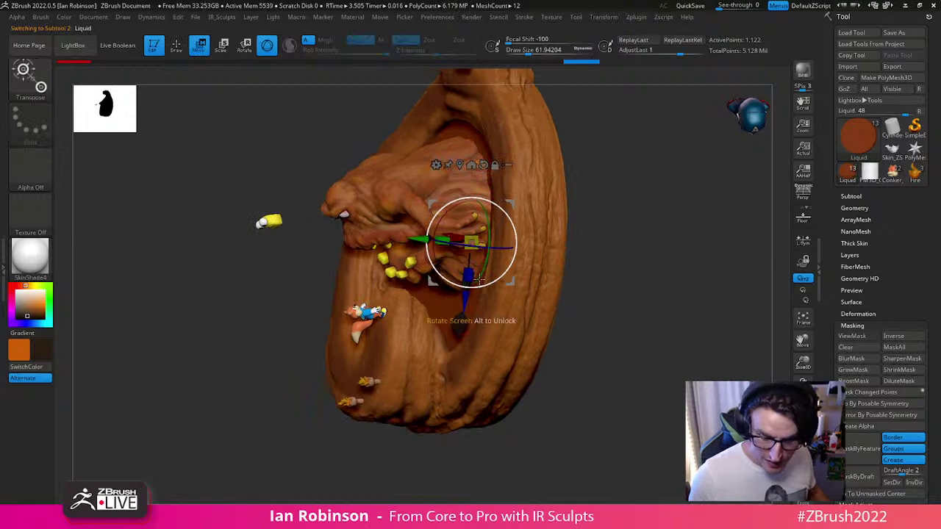
pyautogui.moveTo(417, 243); pyautogui.dragTo(414, 244)
# Step: Shift the liquid within the ring and stretch it slightly along its depth axis
pyautogui.press('q')
pyautogui.keyDown('shift'); pyautogui.moveTo(596, 243); pyautogui.dragTo(648, 243); pyautogui.keyUp('shift')
pyautogui.press('s')
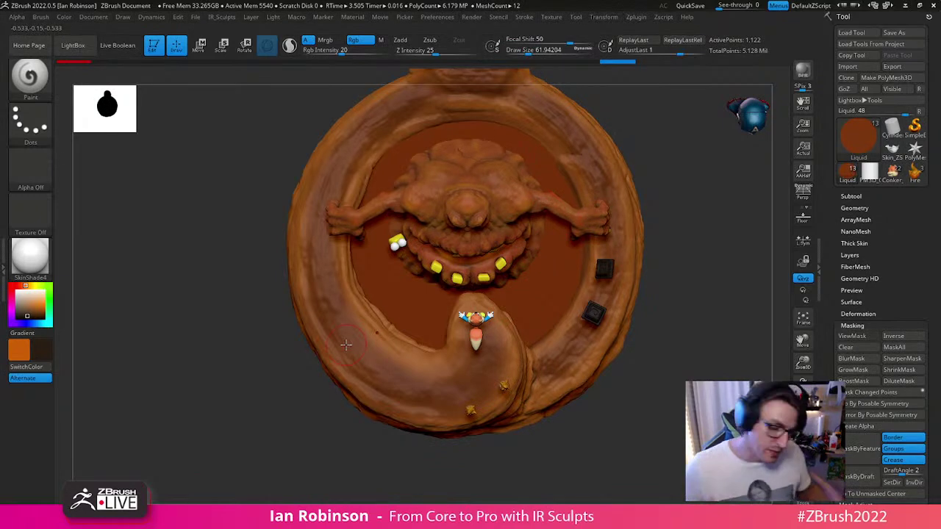
pyautogui.moveTo(694, 301); pyautogui.dragTo(485, 245)
pyautogui.moveTo(555, 201); pyautogui.dragTo(609, 219)
pyautogui.press('w')
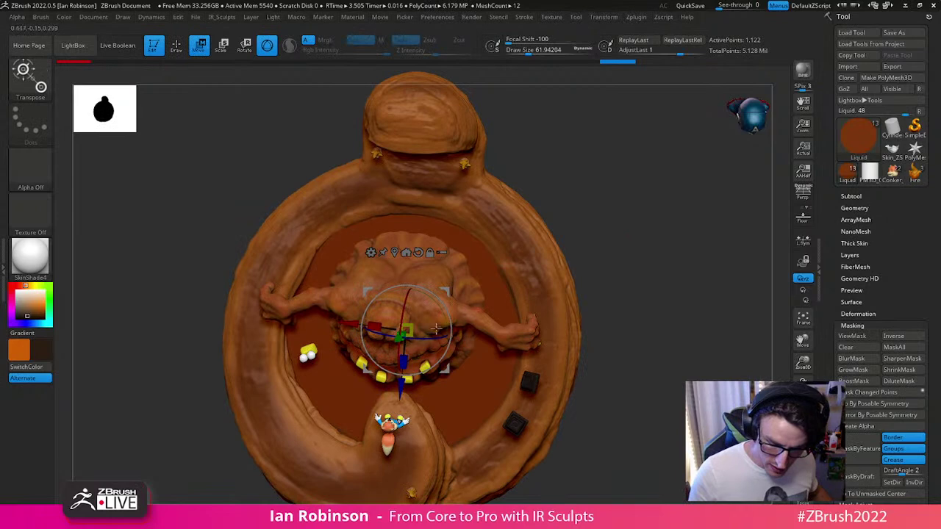
pyautogui.moveTo(400, 395); pyautogui.dragTo(430, 389)
pyautogui.moveTo(403, 362); pyautogui.dragTo(404, 374)
pyautogui.press('q')
# Step: Fine-tune the liquid's placement so that it fits the ring's opening
pyautogui.moveTo(659, 313)
pyautogui.keyDown('alt'); pyautogui.mouseDown()
pyautogui.moveTo(645, 277)
pyautogui.moveTo(656, 260)
pyautogui.moveTo(625, 279)
pyautogui.mouseUp(); pyautogui.keyUp('alt')
pyautogui.press('w')
pyautogui.moveTo(444, 317); pyautogui.dragTo(446, 313)
pyautogui.press('q')
pyautogui.moveTo(559, 276)
pyautogui.mouseDown()
pyautogui.moveTo(624, 235)
pyautogui.moveTo(634, 294)
pyautogui.moveTo(574, 284)
pyautogui.moveTo(436, 341)
pyautogui.mouseUp()
pyautogui.press('w')
pyautogui.moveTo(399, 297); pyautogui.dragTo(402, 296)
pyautogui.moveTo(526, 287)
pyautogui.mouseDown()
pyautogui.moveTo(559, 277)
pyautogui.moveTo(584, 304)
pyautogui.moveTo(626, 269)
pyautogui.mouseUp()
pyautogui.press('q')
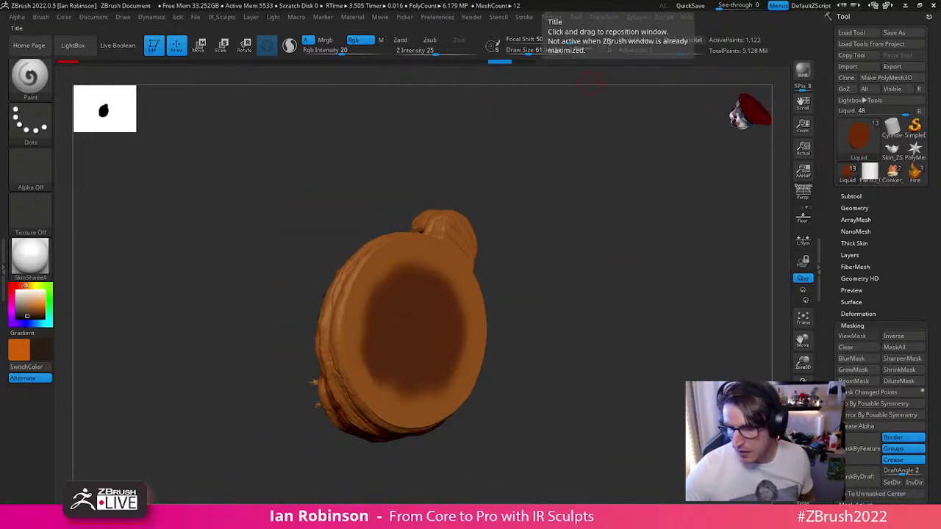
# Step: Pick the light brown of the rock's underside as the paint colour and enlarge the brush to about 140
pyautogui.moveTo(581, 294); pyautogui.dragTo(450, 266)
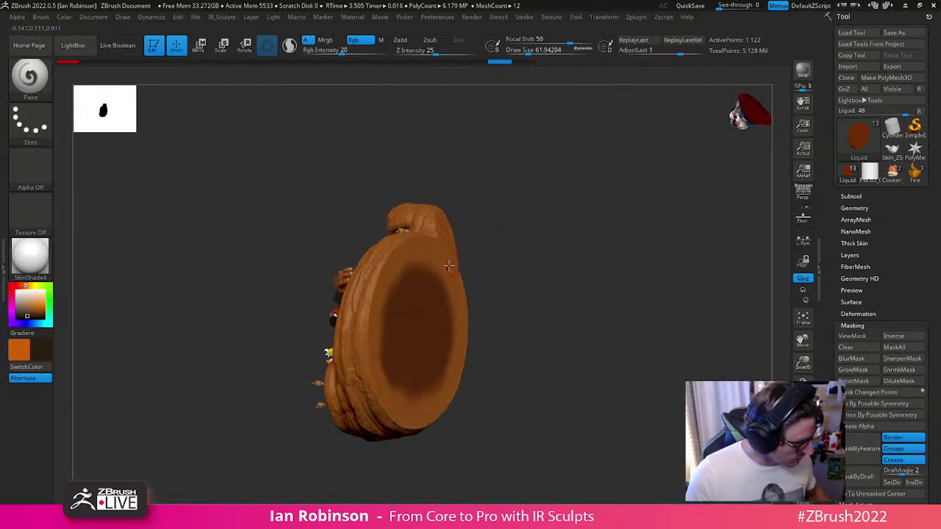
pyautogui.press('c')
pyautogui.press('s')
pyautogui.keyDown('shift'); pyautogui.moveTo(535, 234); pyautogui.dragTo(515, 226); pyautogui.keyUp('shift')
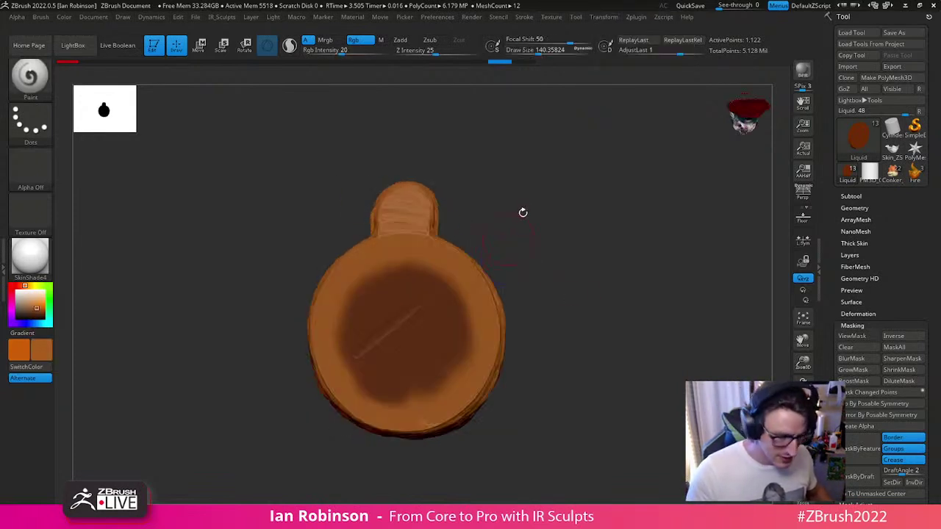
# Step: Try assigning automatic polygroups to the liquid
pyautogui.press('2')
pyautogui.click(518, 120)
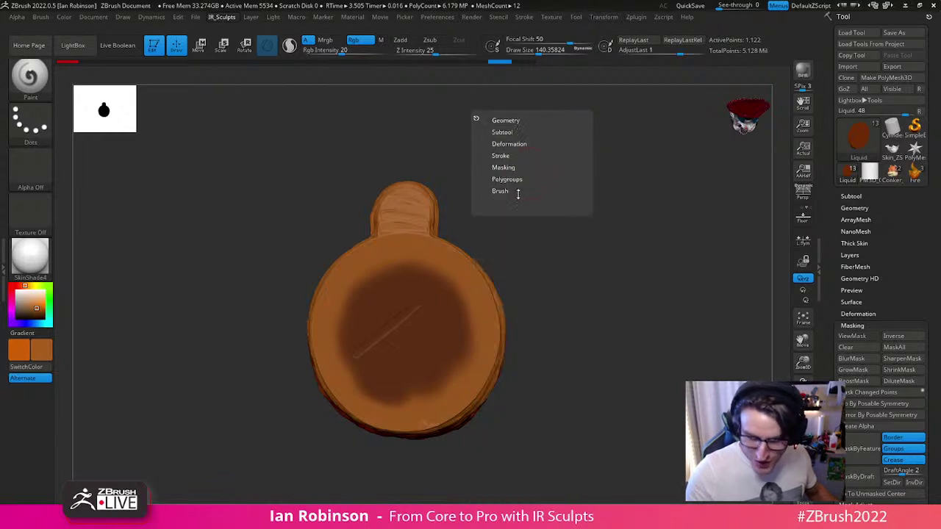
pyautogui.click(518, 179)
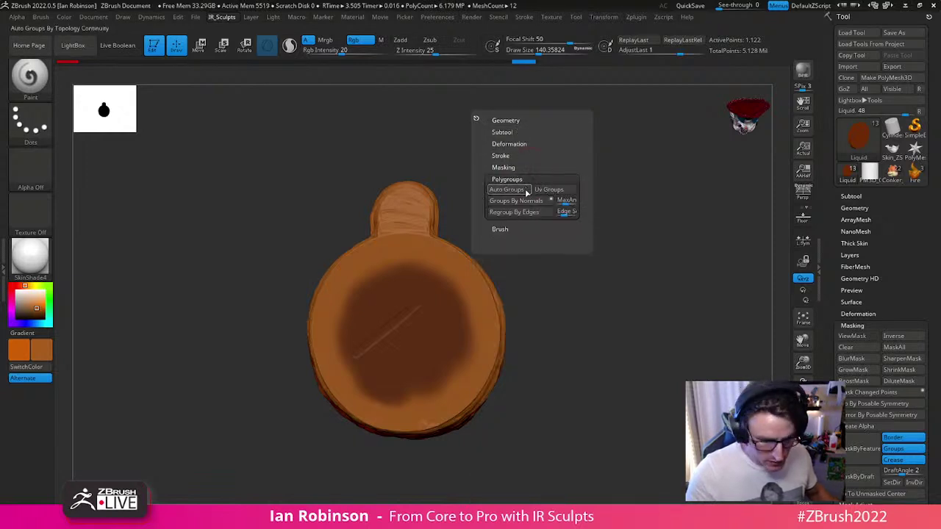
pyautogui.click(522, 189)
pyautogui.press('ctrl')
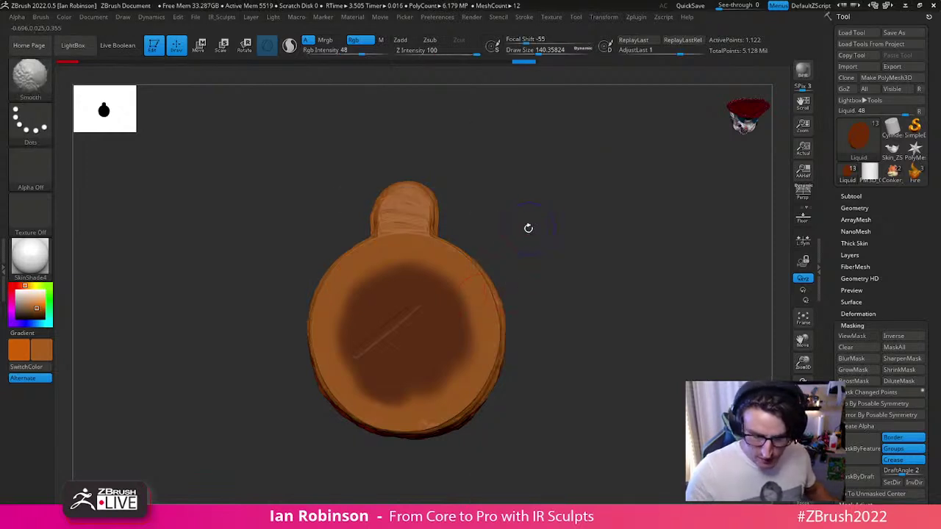
pyautogui.moveTo(526, 229)
pyautogui.mouseDown()
pyautogui.moveTo(592, 227)
pyautogui.moveTo(632, 258)
pyautogui.moveTo(499, 266)
pyautogui.mouseUp()
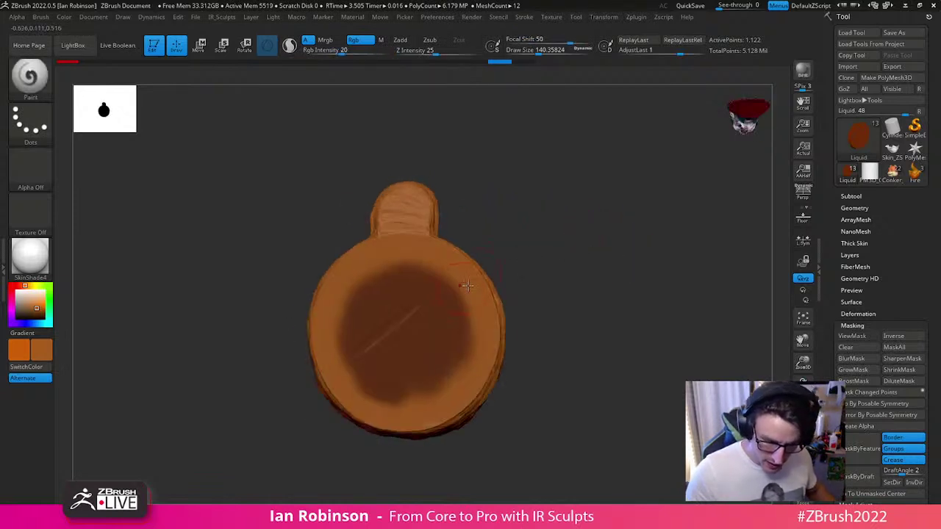
# Step: Select the rocky wall and brush light brown over its dark underside with a draw size of about 154
pyautogui.keyDown('alt'); pyautogui.click(466, 286); pyautogui.keyUp('alt')
pyautogui.hotkey('shift', 'f')
pyautogui.hotkey('shift', 'f')
pyautogui.press('space')
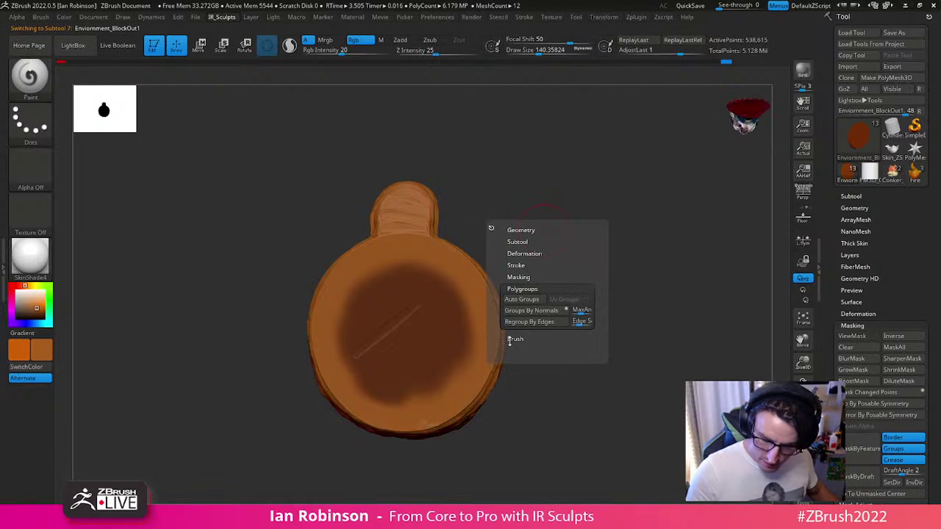
pyautogui.press('s')
pyautogui.moveTo(414, 313); pyautogui.dragTo(433, 299)
# Step: Raise the Rgb intensity to 100 and cover the remaining dark patch on the underside with light brown
pyautogui.press('space')
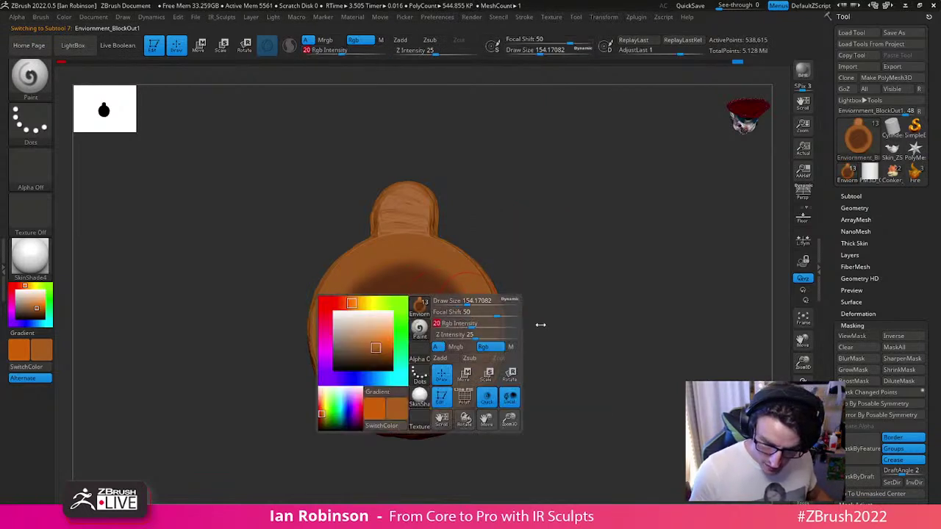
pyautogui.press('space')
pyautogui.moveTo(483, 348); pyautogui.dragTo(519, 351)
pyautogui.moveTo(428, 326)
pyautogui.mouseDown()
pyautogui.moveTo(397, 294)
pyautogui.moveTo(368, 345)
pyautogui.moveTo(346, 316)
pyautogui.moveTo(356, 394)
pyautogui.moveTo(456, 309)
pyautogui.moveTo(457, 387)
pyautogui.mouseUp()
pyautogui.moveTo(411, 354); pyautogui.dragTo(369, 357)
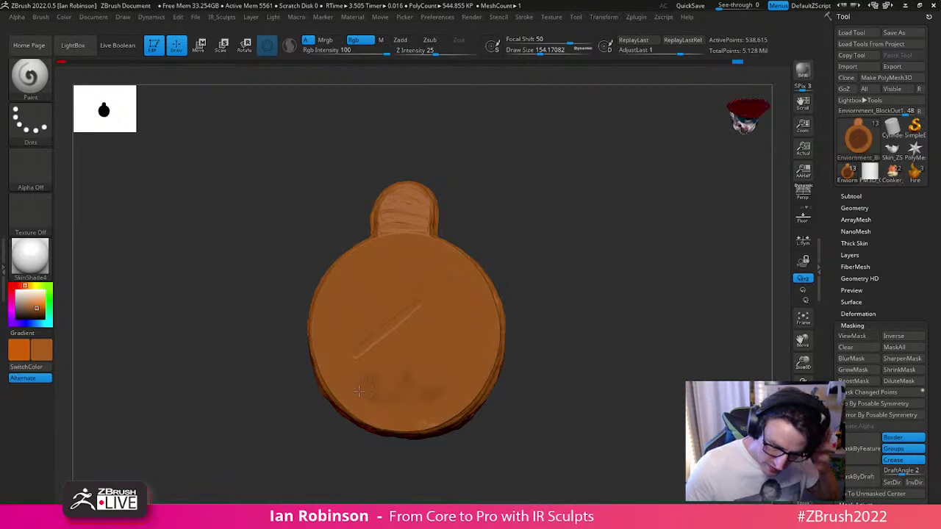
# Step: Select the liquid around the monster and subdivide it up to subdivision level 4
pyautogui.moveTo(602, 329); pyautogui.dragTo(522, 275)
pyautogui.moveTo(583, 247)
pyautogui.keyDown('alt'); pyautogui.mouseDown()
pyautogui.moveTo(601, 301)
pyautogui.moveTo(617, 292)
pyautogui.mouseUp(); pyautogui.keyUp('alt')
pyautogui.press('s')
pyautogui.moveTo(473, 309); pyautogui.dragTo(455, 310)
pyautogui.keyDown('alt'); pyautogui.click(444, 319); pyautogui.keyUp('alt')
pyautogui.moveTo(599, 276)
pyautogui.keyDown('alt'); pyautogui.mouseDown()
pyautogui.moveTo(628, 297)
pyautogui.moveTo(613, 274)
pyautogui.mouseUp(); pyautogui.keyUp('alt')
pyautogui.hotkey('shift', 'f')
pyautogui.hotkey('shift', 'f')
pyautogui.press('ctrl')
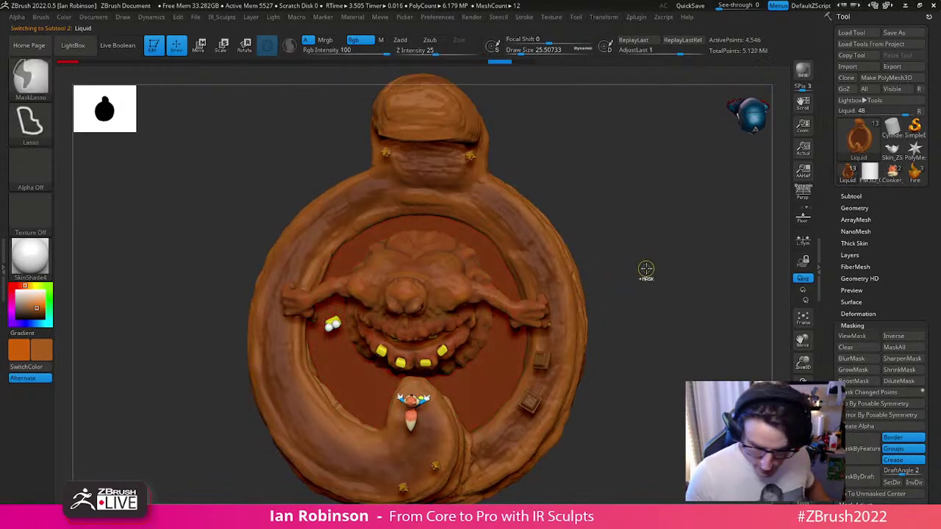
pyautogui.hotkey('ctrl', 'd')
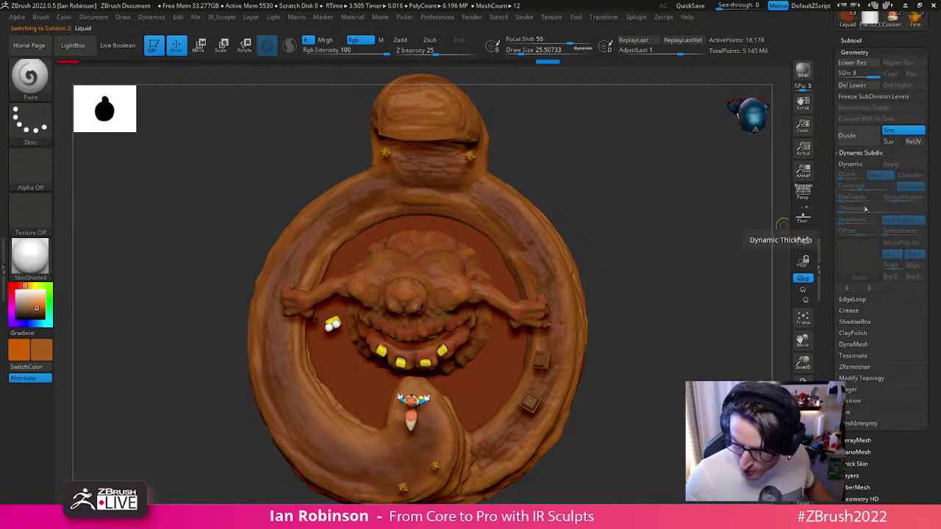
# Step: Set up the Standard brush with a Spray stroke and Alpha 24 for texturing the liquid
pyautogui.keyDown('ctrl'); pyautogui.moveTo(493, 370); pyautogui.dragTo(517, 346, button='right'); pyautogui.keyUp('ctrl')
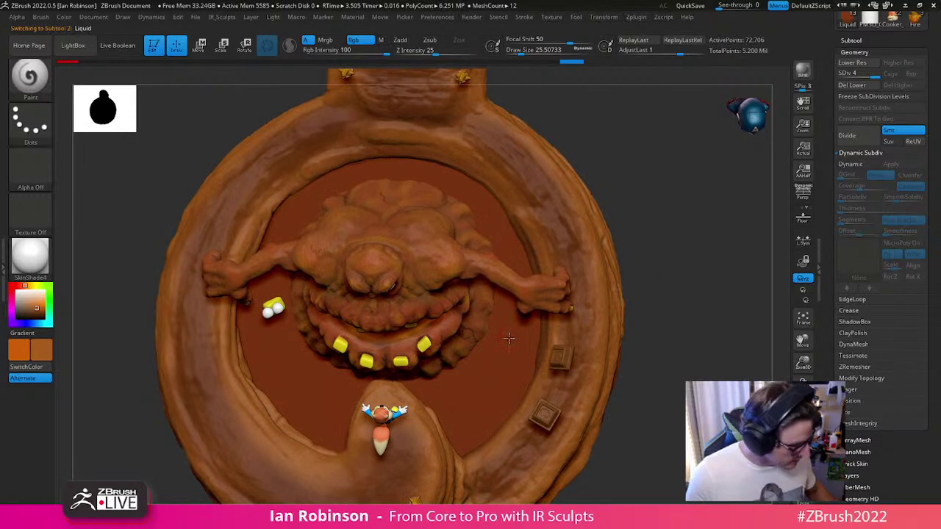
pyautogui.press('b')
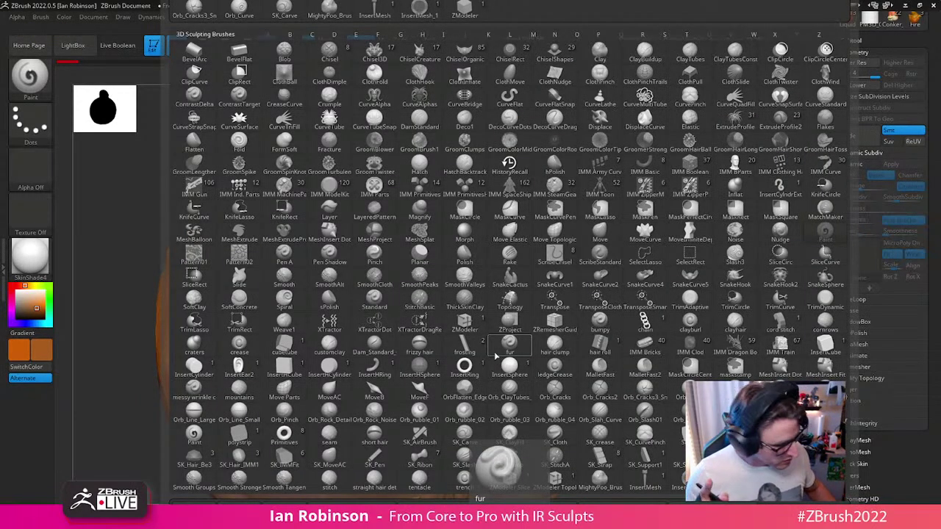
pyautogui.press('s')
pyautogui.press('t')
pyautogui.click(44, 165)
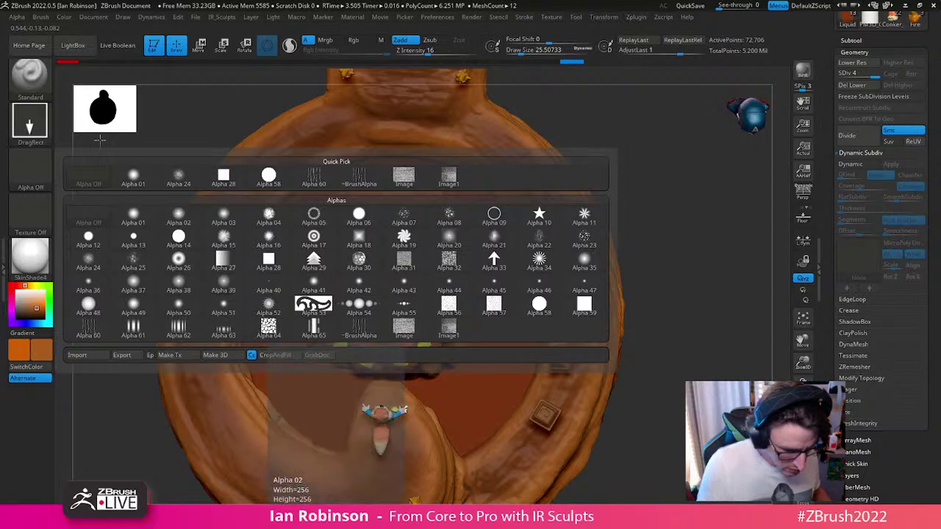
pyautogui.click(29, 121)
pyautogui.click(268, 131)
pyautogui.click(30, 167)
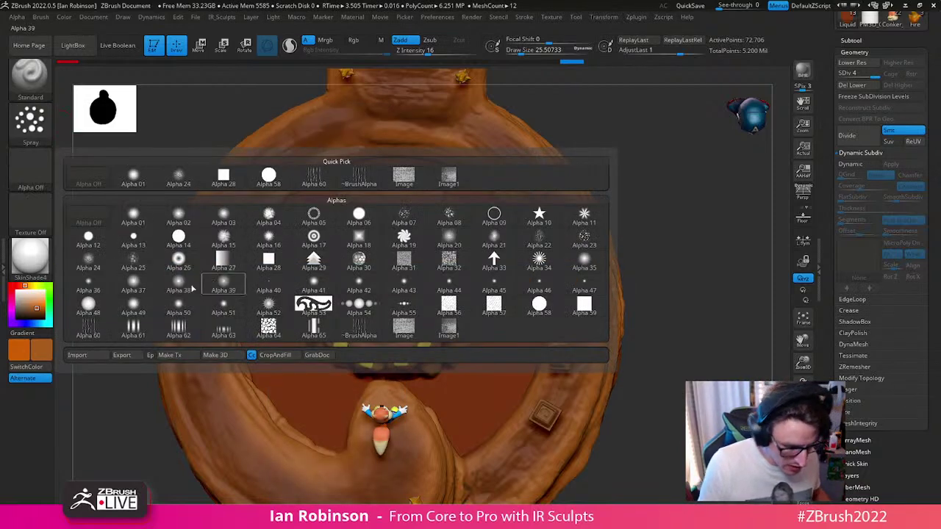
pyautogui.click(91, 263)
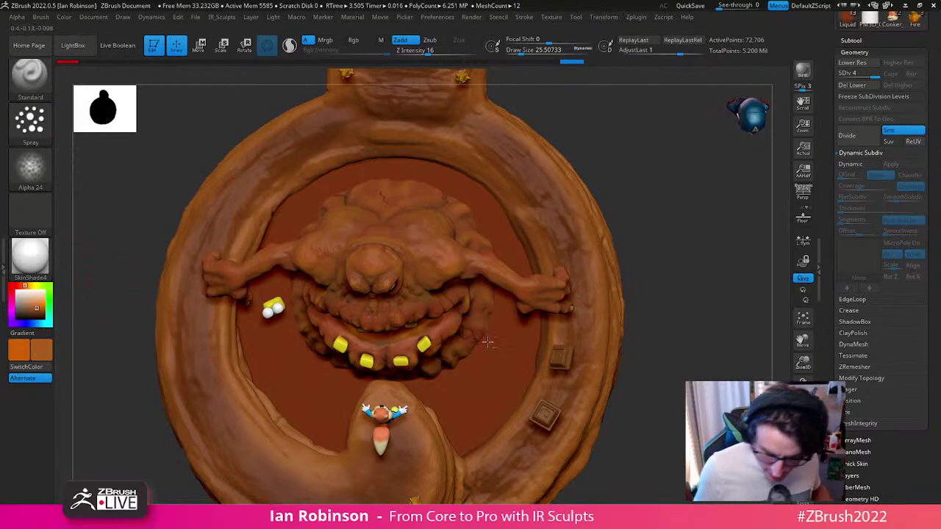
# Step: Enable Rgb painting at intensity 36 on the spray brush and subdivide the liquid to level 5
pyautogui.moveTo(471, 411); pyautogui.dragTo(481, 368, button='right')
pyautogui.press('s')
pyautogui.moveTo(478, 356); pyautogui.dragTo(479, 355)
pyautogui.press('s')
pyautogui.rightClick(480, 355)
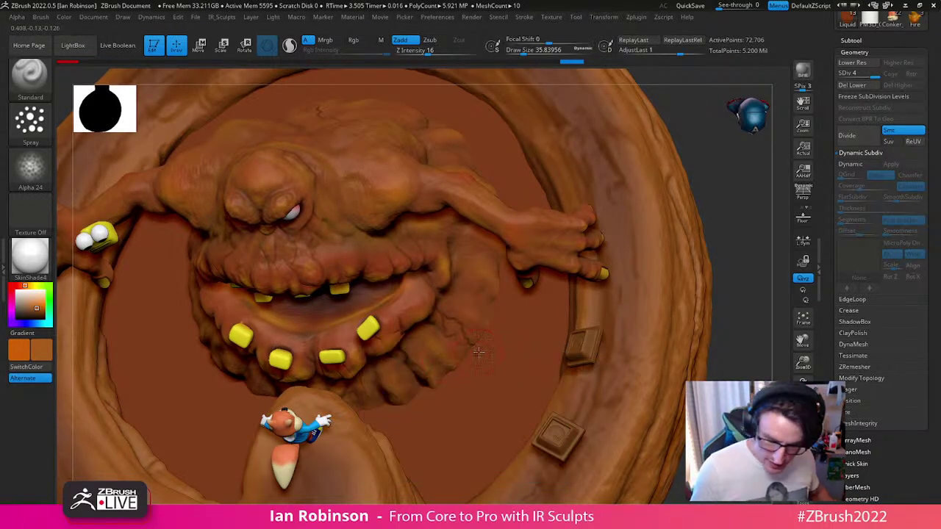
pyautogui.press('space')
pyautogui.click(499, 396)
pyautogui.click(510, 374)
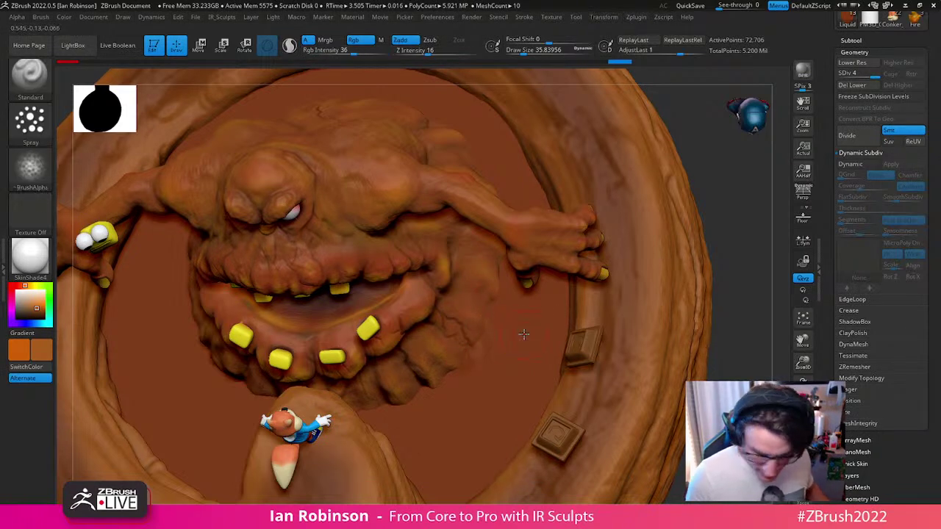
pyautogui.press('ctrl')
pyautogui.press('ctrl')
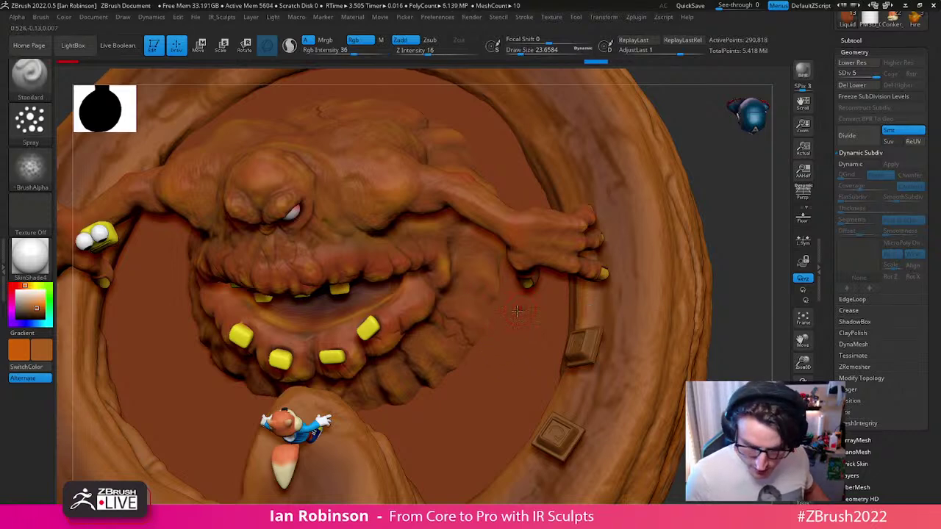
# Step: Raise the Rgb intensity to 59 and try spraying orange-brown texture on the liquid beside the monster's lower edge
pyautogui.click(45, 347)
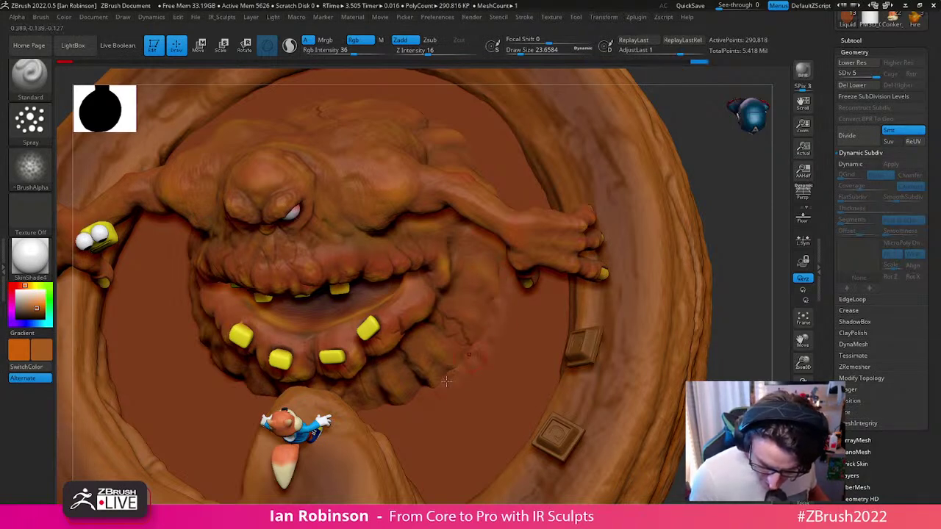
pyautogui.press('space')
pyautogui.moveTo(545, 379); pyautogui.dragTo(558, 379)
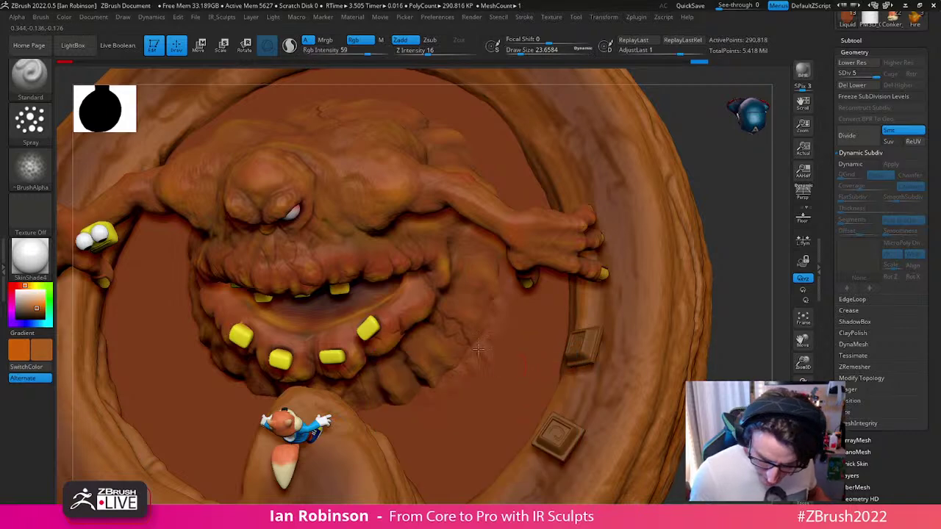
pyautogui.moveTo(503, 283); pyautogui.dragTo(514, 327)
pyautogui.moveTo(472, 355); pyautogui.dragTo(517, 342, button='right')
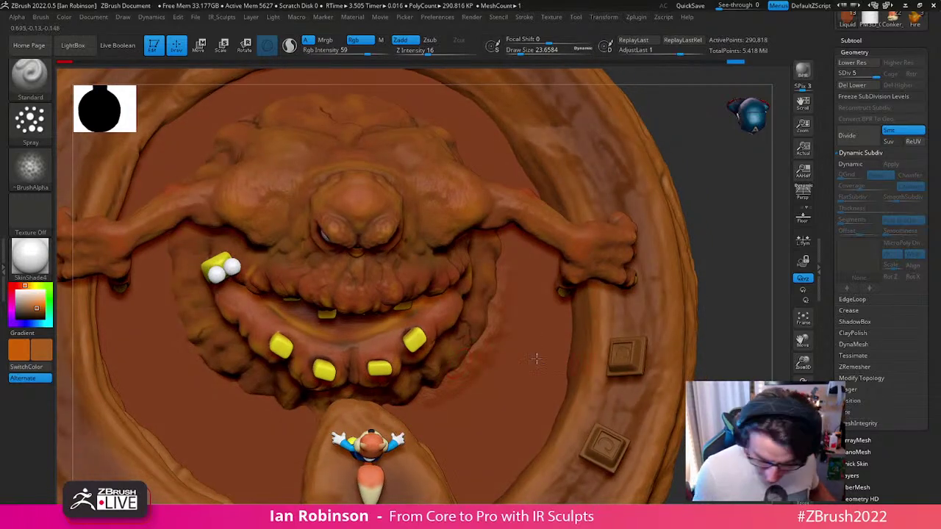
# Step: Choose a dark yellow and spray it on the liquid around the monster's side and back with a draw size of about 45
pyautogui.moveTo(380, 395); pyautogui.dragTo(291, 410, button='right')
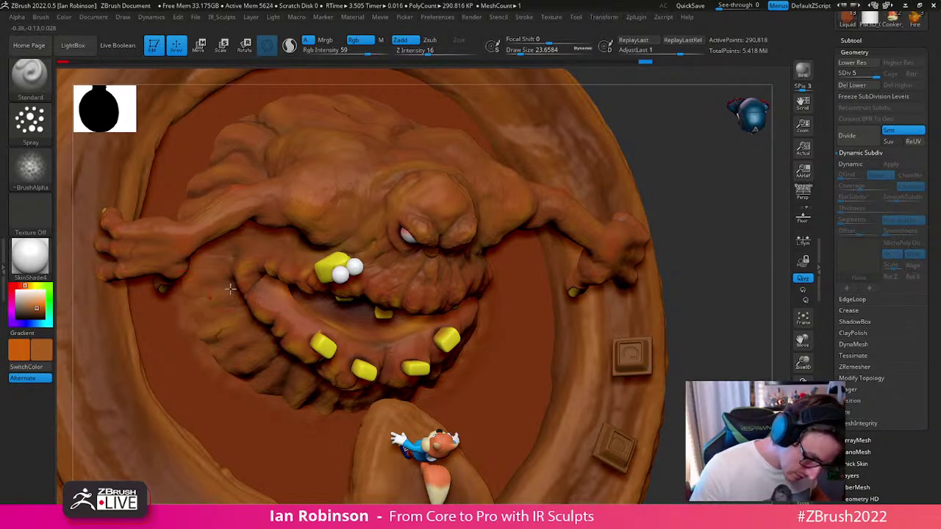
pyautogui.moveTo(228, 290); pyautogui.dragTo(218, 317, button='right')
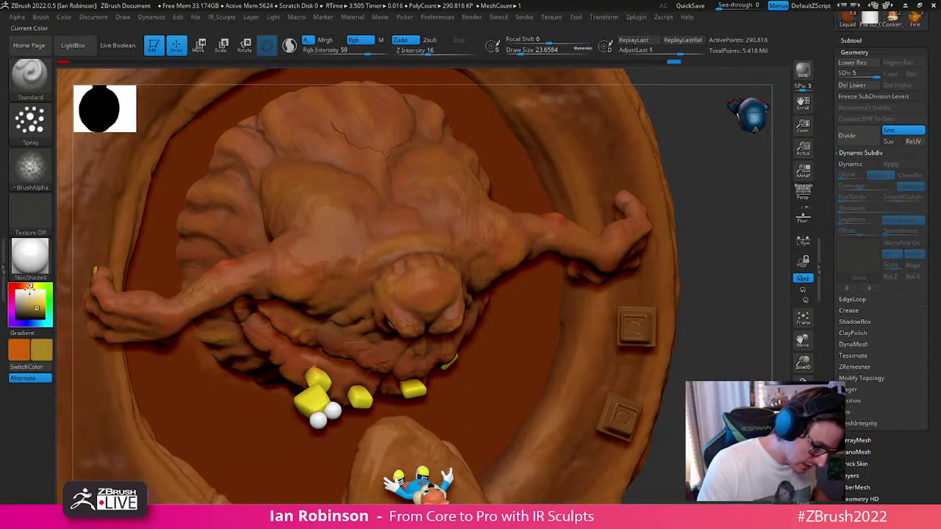
pyautogui.click(29, 288)
pyautogui.moveTo(179, 250); pyautogui.dragTo(186, 284, button='right')
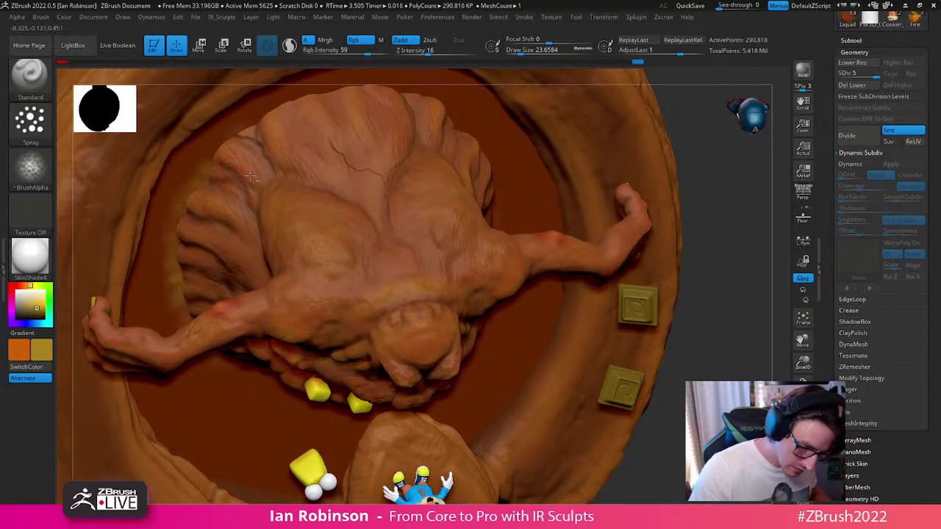
pyautogui.moveTo(180, 277); pyautogui.dragTo(220, 275, button='right')
pyautogui.press('s')
pyautogui.moveTo(228, 268); pyautogui.dragTo(234, 268)
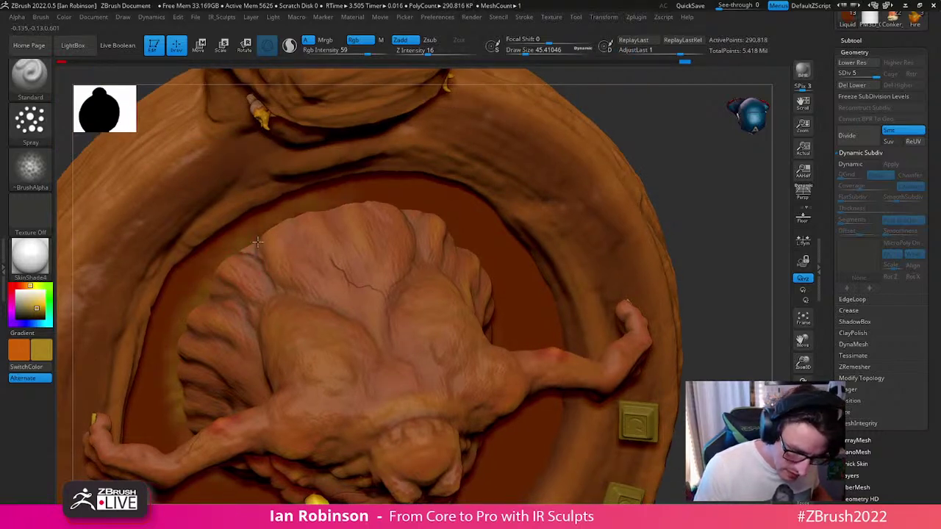
pyautogui.moveTo(270, 259)
pyautogui.mouseDown(button='right')
pyautogui.moveTo(417, 196)
pyautogui.moveTo(447, 230)
pyautogui.mouseUp(button='right')
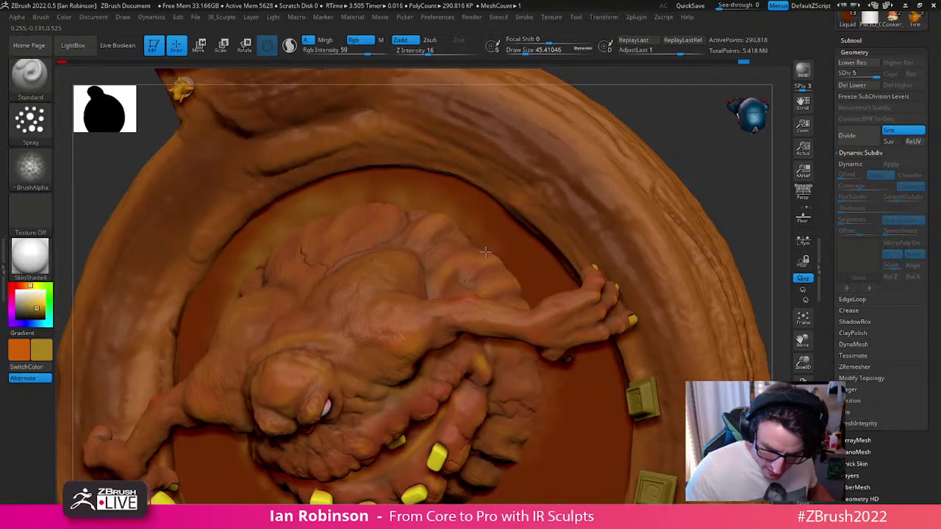
# Step: Isolate the liquid and spray dark yellow across the gap to close the ring
pyautogui.moveTo(494, 247)
pyautogui.keyDown('alt'); pyautogui.mouseDown(button='right')
pyautogui.moveTo(450, 192)
pyautogui.moveTo(482, 267)
pyautogui.mouseUp(button='right'); pyautogui.keyUp('alt')
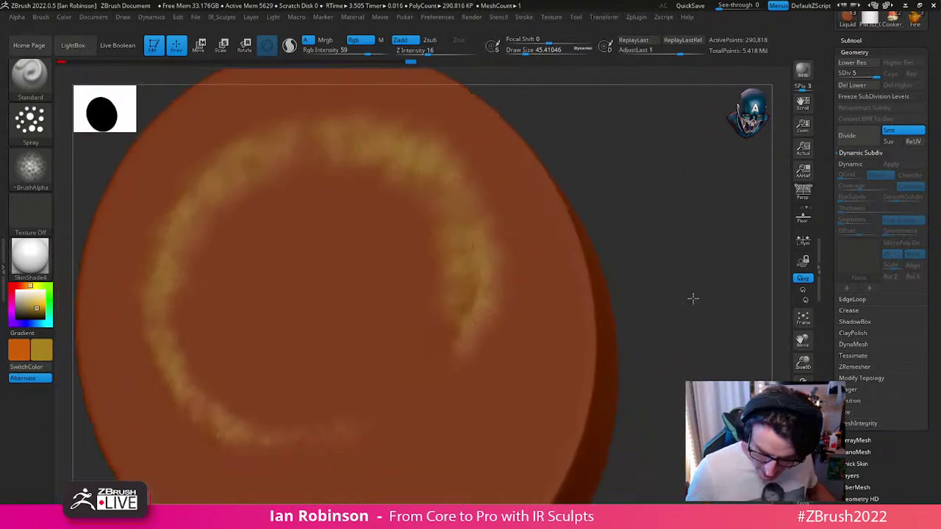
pyautogui.moveTo(692, 298); pyautogui.dragTo(668, 265)
pyautogui.moveTo(452, 264); pyautogui.dragTo(354, 387)
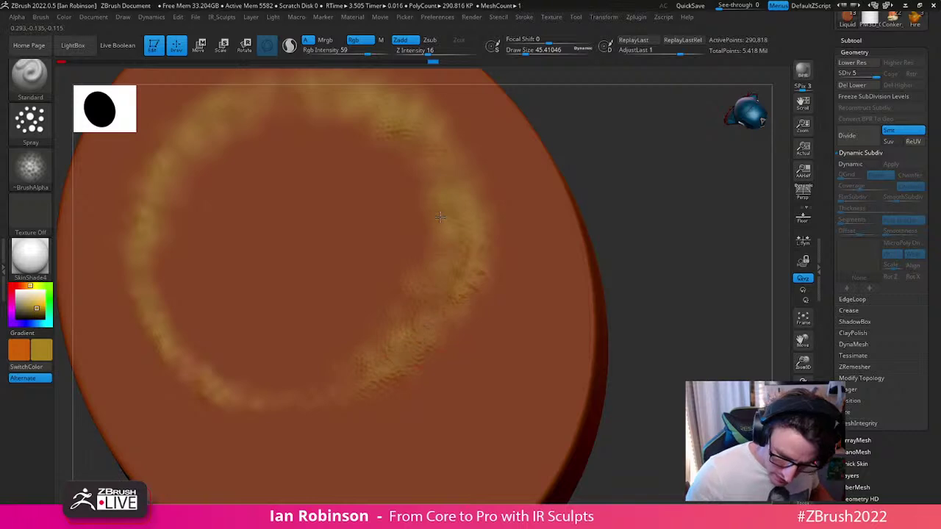
pyautogui.moveTo(423, 172); pyautogui.dragTo(455, 183)
# Step: Switch the stroke to Dots and reinforce the yellow ring's edge with a draw size of about 40
pyautogui.press('s')
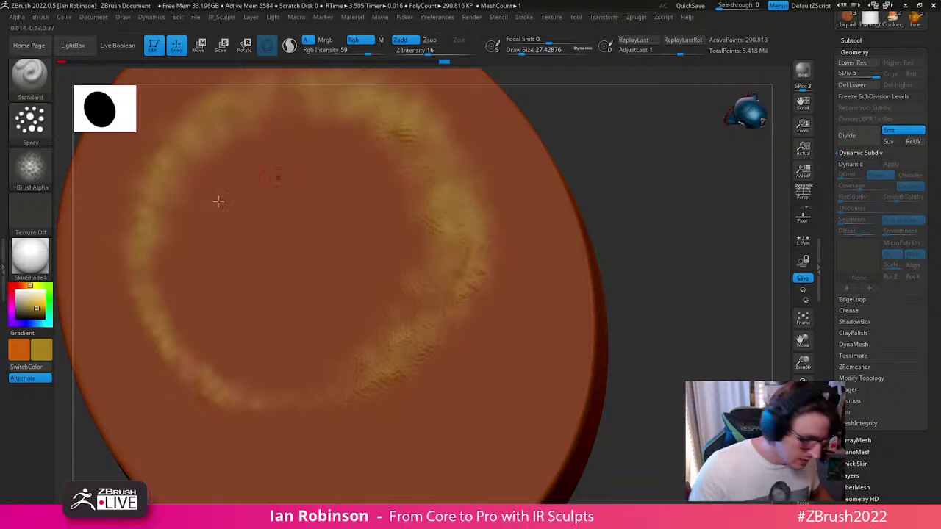
pyautogui.click(30, 121)
pyautogui.click(88, 131)
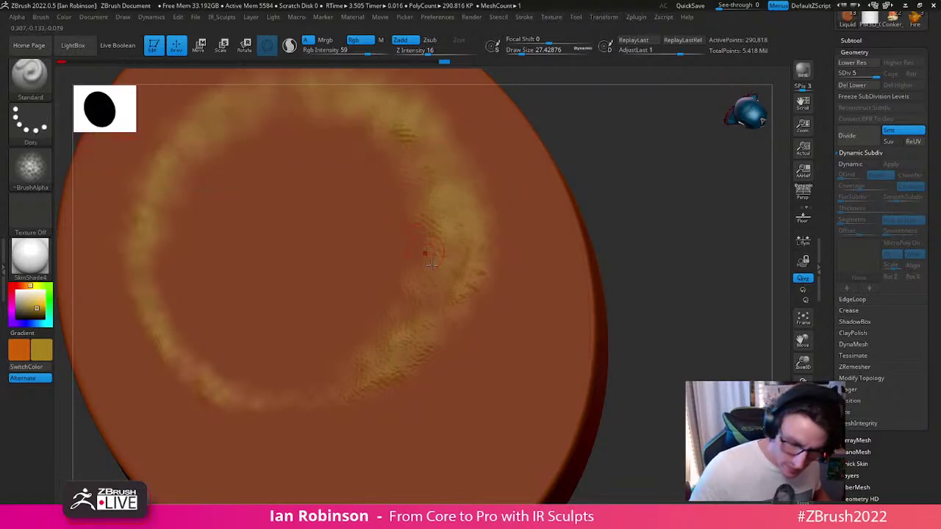
pyautogui.press('s')
pyautogui.moveTo(469, 239); pyautogui.dragTo(472, 240)
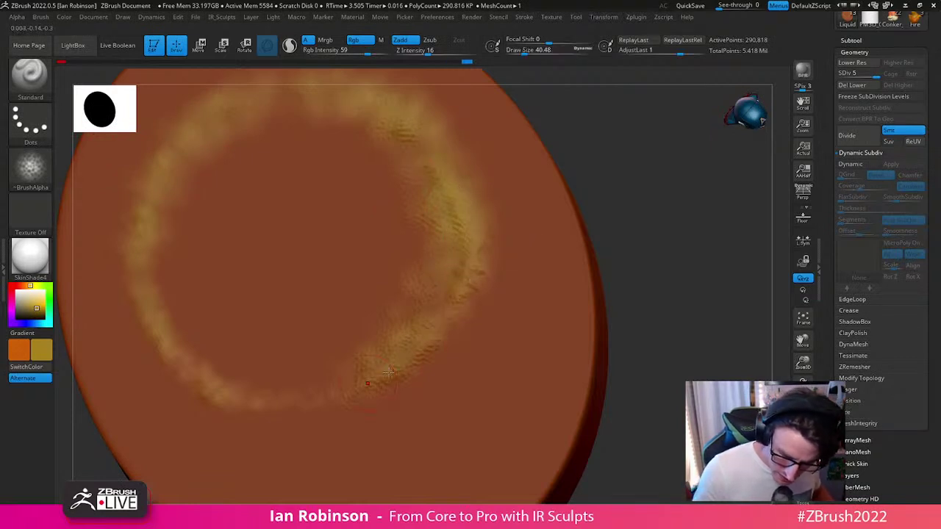
# Step: Show the whole scene again and widen the dark yellow band around the monster with a draw size of about 53
pyautogui.click(803, 475)
pyautogui.moveTo(544, 221)
pyautogui.mouseDown(button='right')
pyautogui.moveTo(555, 283)
pyautogui.moveTo(474, 298)
pyautogui.mouseUp(button='right')
pyautogui.press('s')
pyautogui.moveTo(471, 298); pyautogui.dragTo(474, 298)
pyautogui.moveTo(480, 314); pyautogui.dragTo(423, 176, button='right')
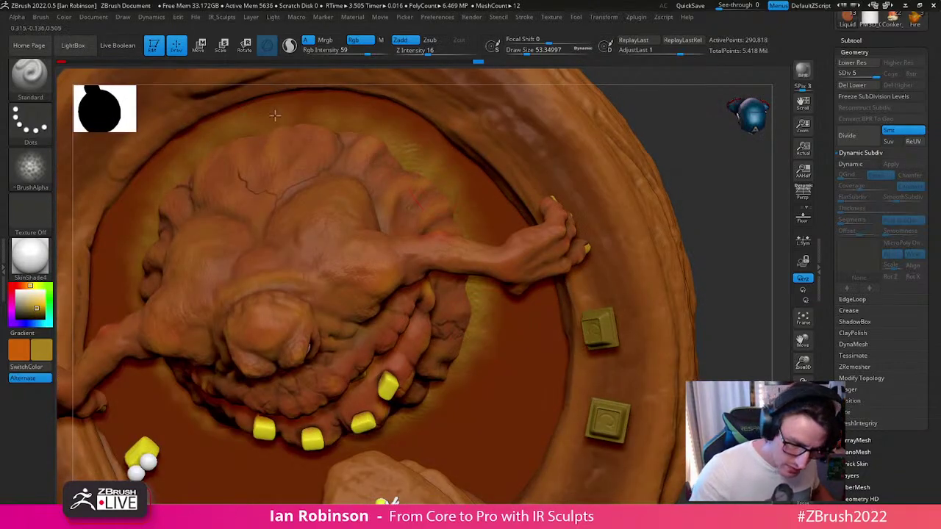
pyautogui.moveTo(145, 243); pyautogui.dragTo(177, 206, button='right')
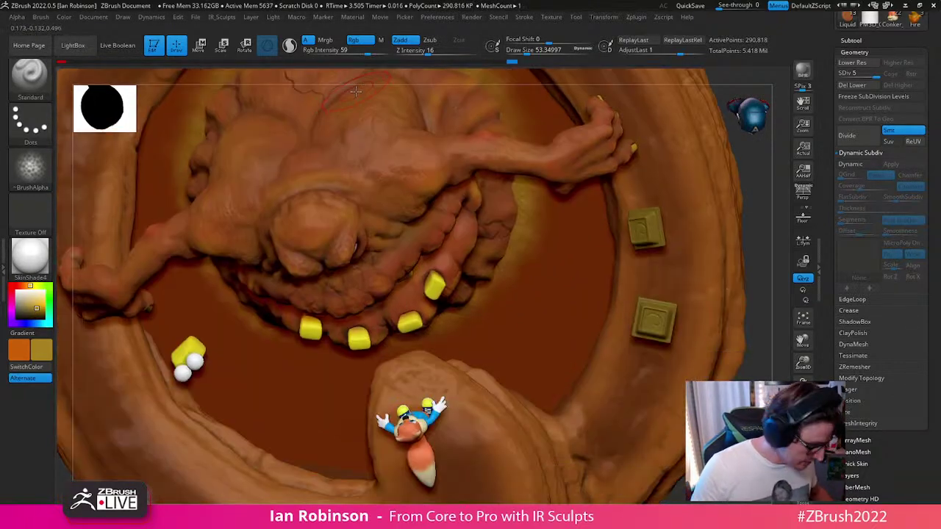
# Step: Switch to the Paint brush, isolate the liquid and try a dark yellow stroke outside the ring with a draw size of about 34
pyautogui.press('b')
pyautogui.press('p')
pyautogui.press('a')
pyautogui.click(802, 475)
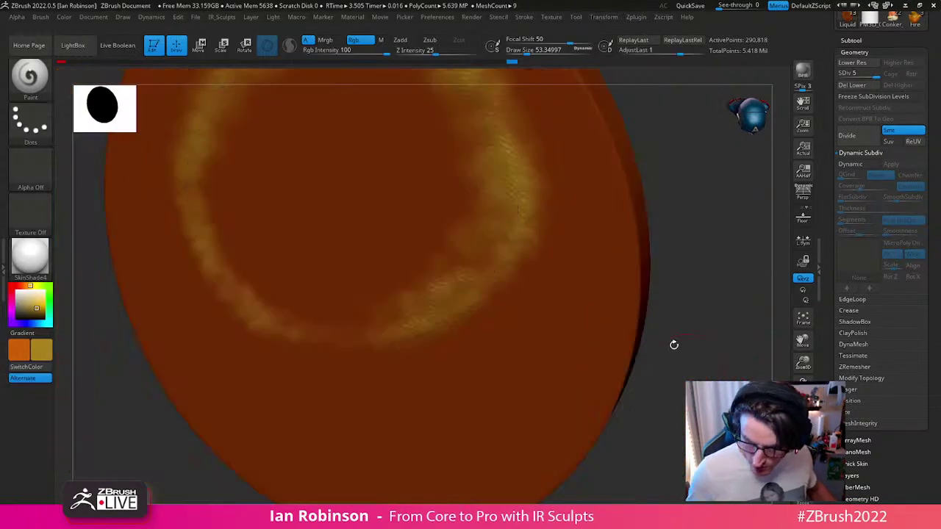
pyautogui.moveTo(683, 365); pyautogui.dragTo(719, 304, button='right')
pyautogui.press('s')
pyautogui.moveTo(630, 244); pyautogui.dragTo(624, 243)
pyautogui.keyDown('ctrl'); pyautogui.moveTo(630, 236); pyautogui.dragTo(612, 283, button='right'); pyautogui.keyUp('ctrl')
pyautogui.press('s')
pyautogui.moveTo(330, 317); pyautogui.dragTo(331, 318)
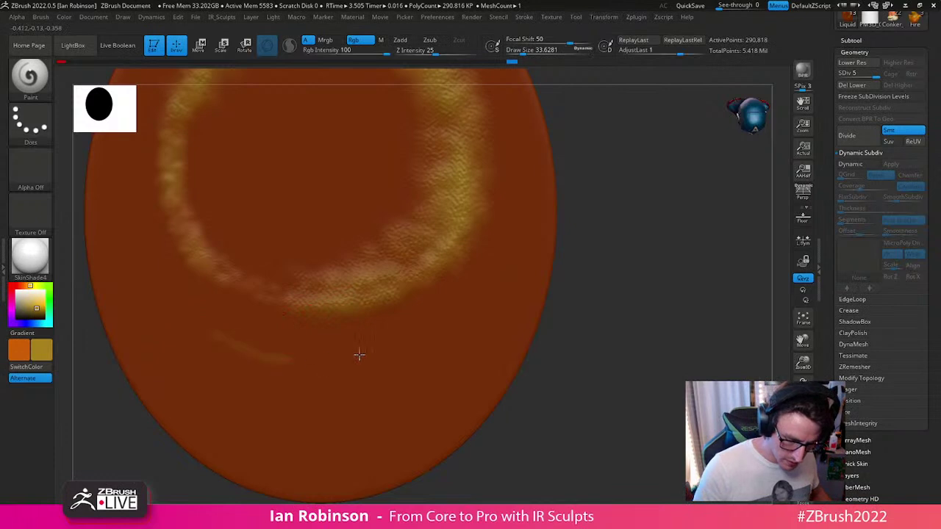
# Step: Smooth the yellow ring on the liquid with a draw size of about 127
pyautogui.press('s')
pyautogui.press('shift')
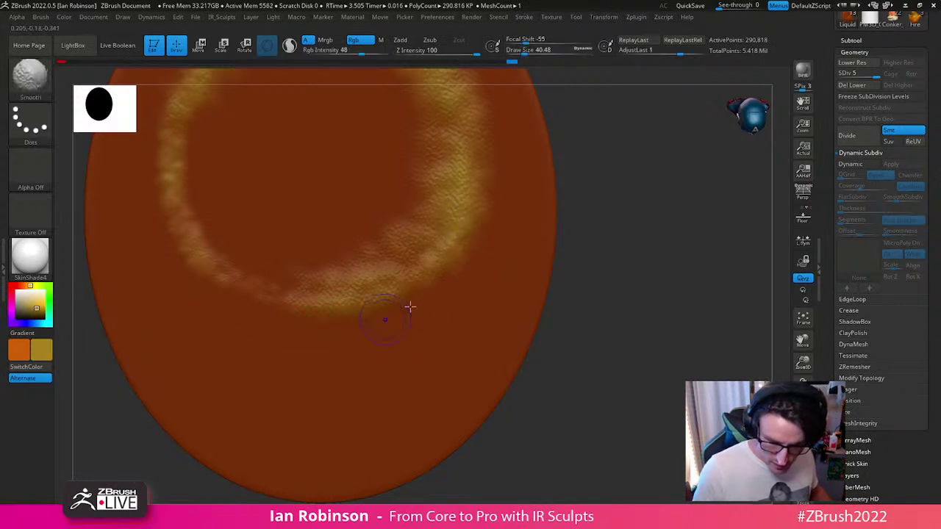
pyautogui.press('space')
pyautogui.press('s')
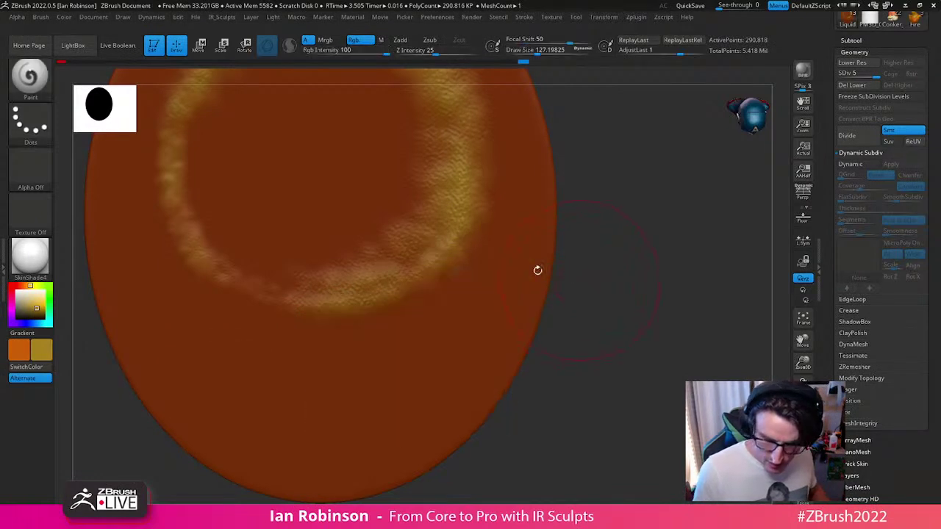
pyautogui.press('shift')
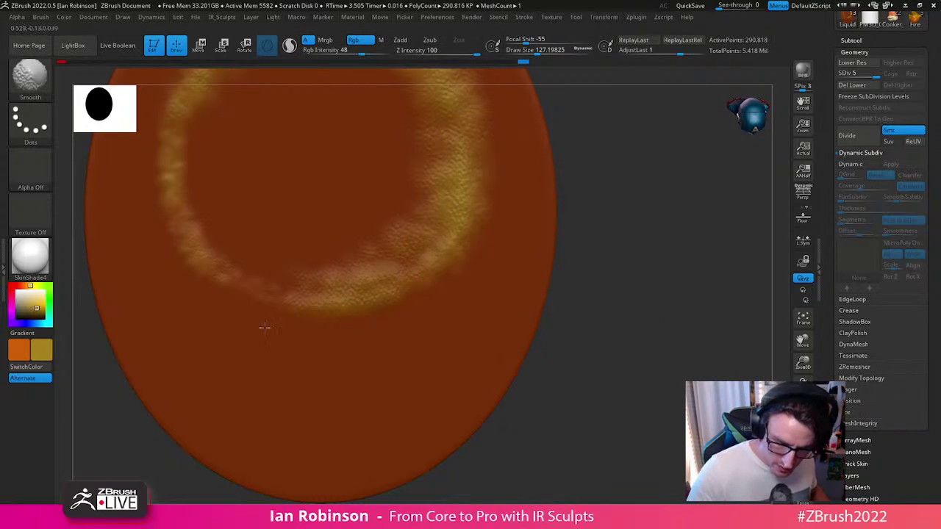
pyautogui.press('shift')
# Step: Show the whole scene again and brush dark yellow outward onto the liquid around the monster
pyautogui.click(803, 474)
pyautogui.keyDown('alt'); pyautogui.moveTo(662, 375); pyautogui.dragTo(591, 331); pyautogui.keyUp('alt')
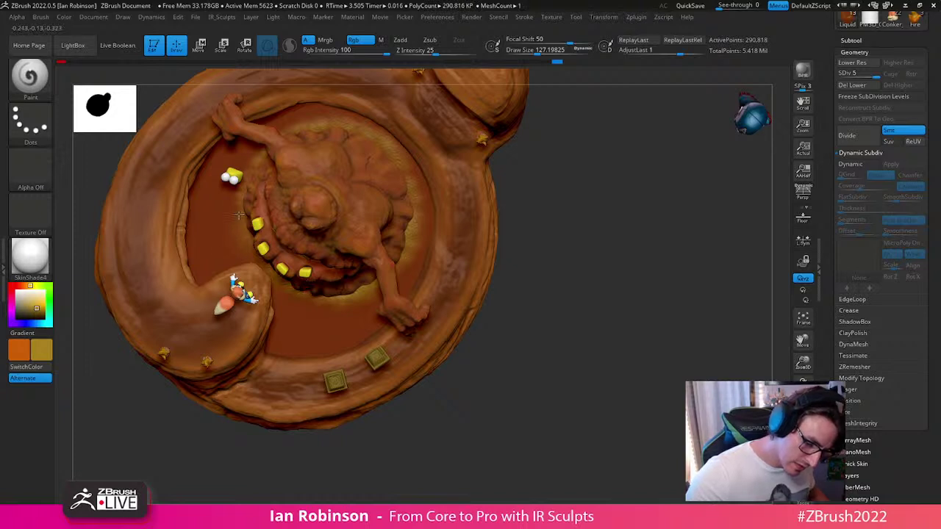
pyautogui.keyDown('alt'); pyautogui.moveTo(280, 185); pyautogui.dragTo(294, 260, button='right'); pyautogui.keyUp('alt')
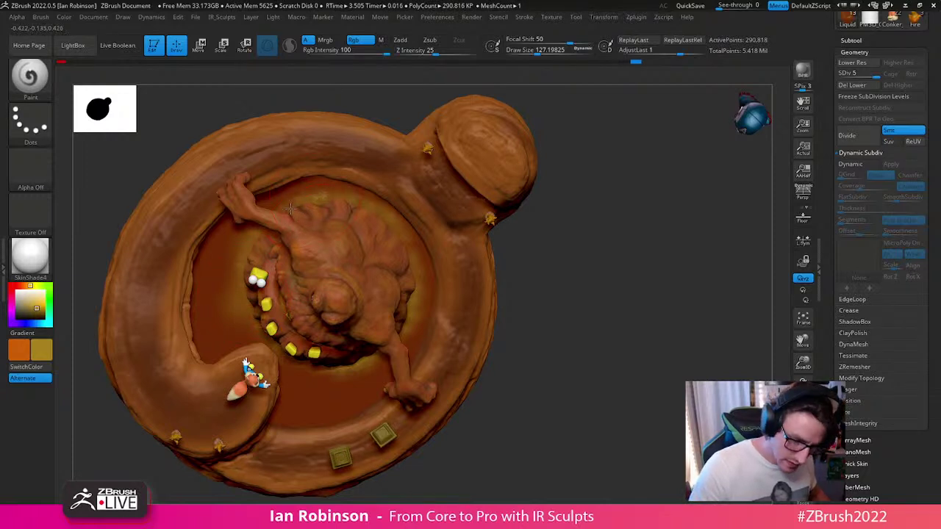
pyautogui.moveTo(321, 198); pyautogui.dragTo(341, 194, button='right')
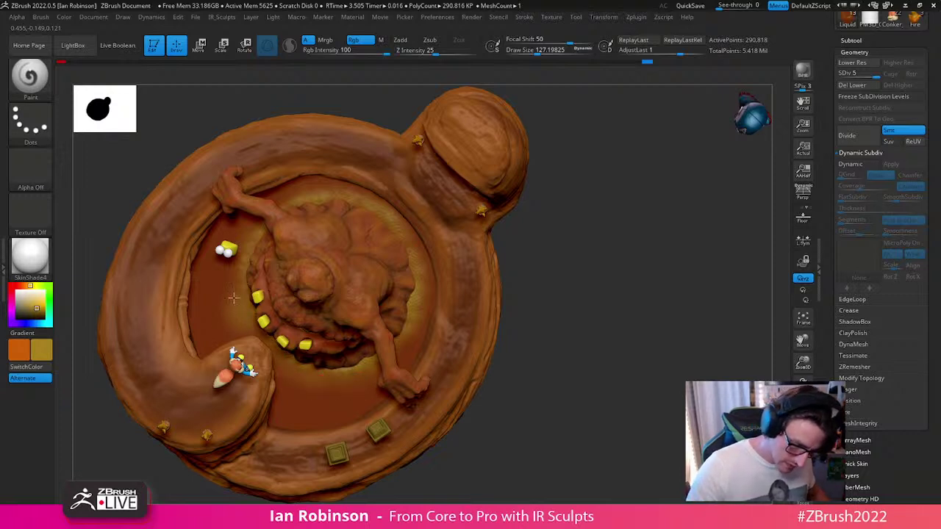
# Step: Swap the colours, choose an orange-brown and blend it over the liquid between the yellow band and the rocky wall
pyautogui.press('v')
pyautogui.click(39, 310)
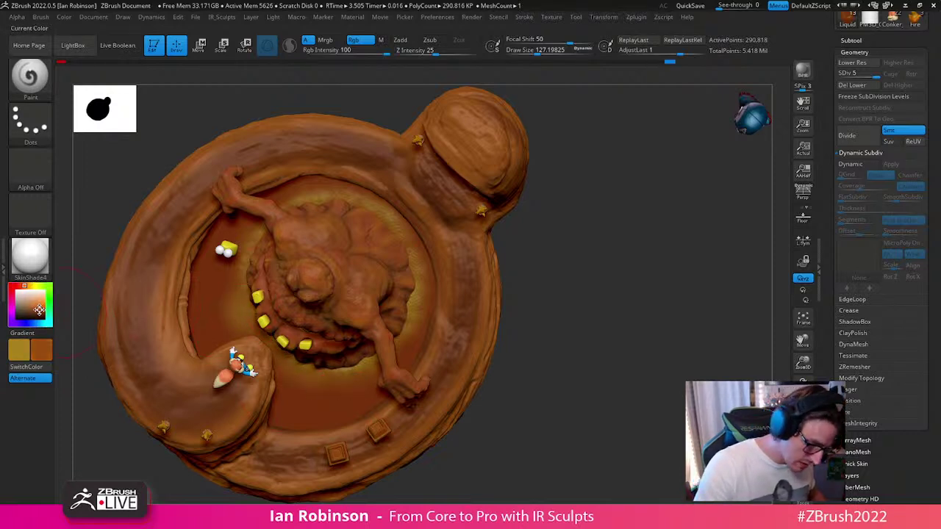
pyautogui.moveTo(213, 291); pyautogui.dragTo(238, 305, button='right')
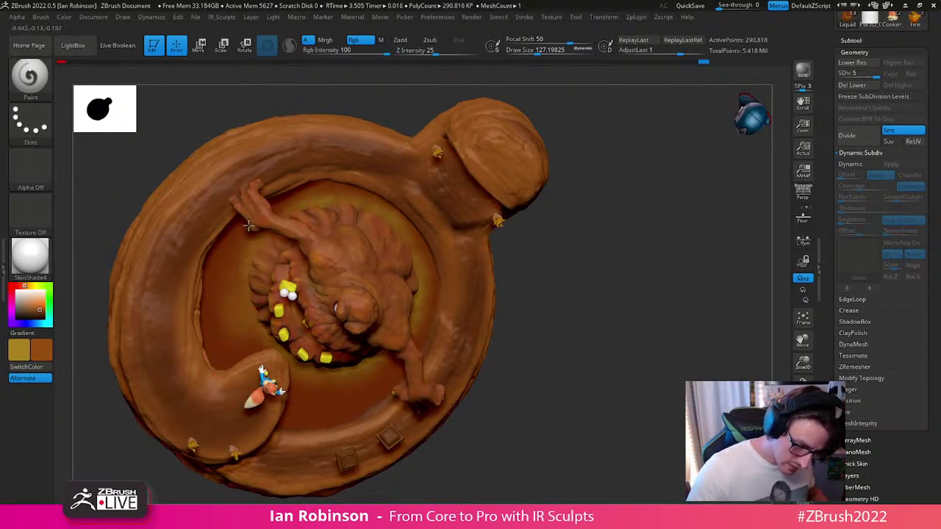
pyautogui.moveTo(257, 243); pyautogui.dragTo(271, 376, button='right')
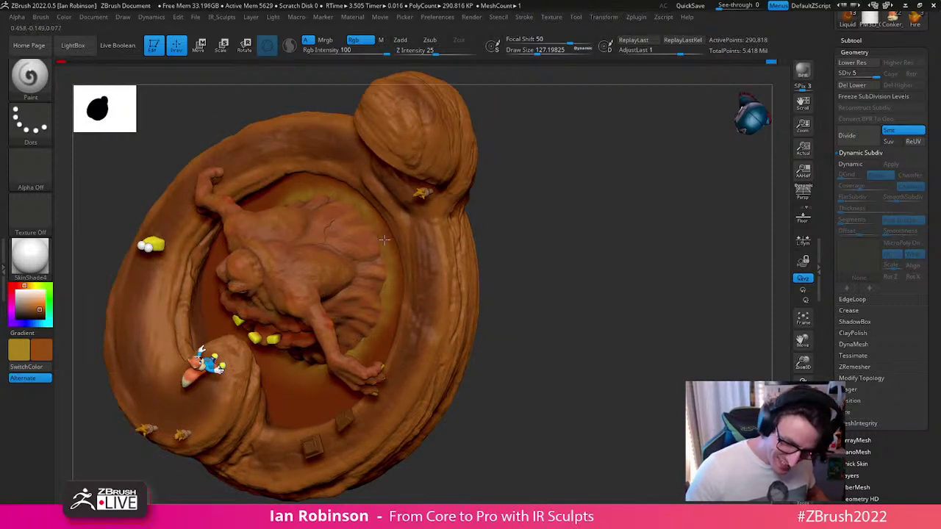
pyautogui.moveTo(311, 182); pyautogui.dragTo(335, 228, button='right')
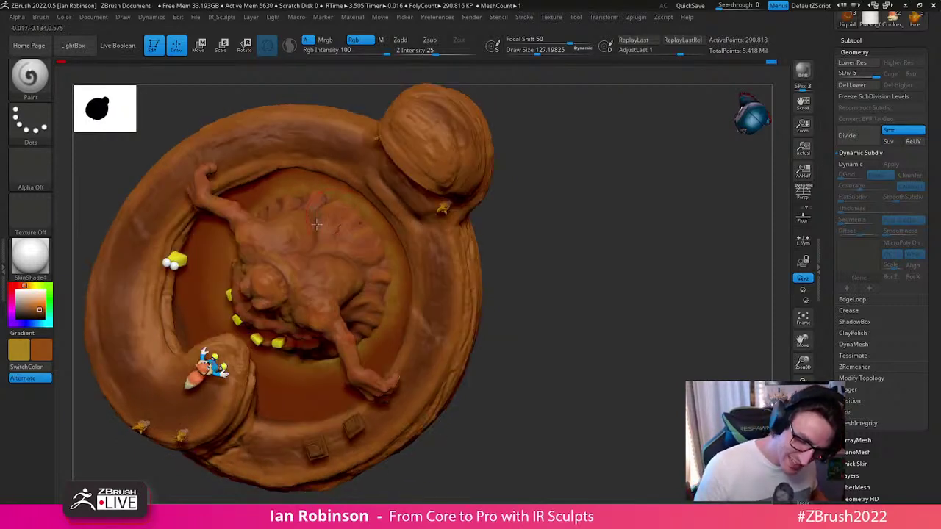
# Step: Isolate the liquid, face its yellow ring and set the draw size to about 29
pyautogui.moveTo(263, 209); pyautogui.dragTo(232, 260, button='right')
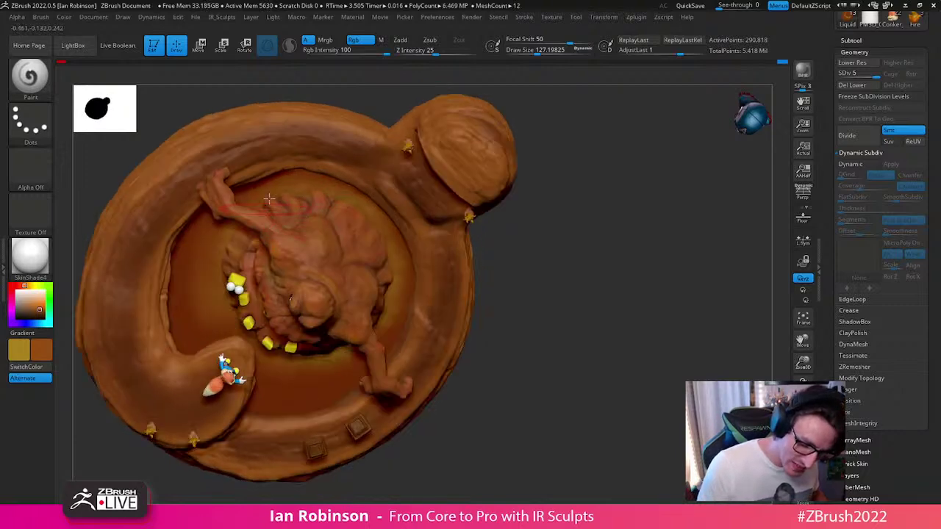
pyautogui.press('s')
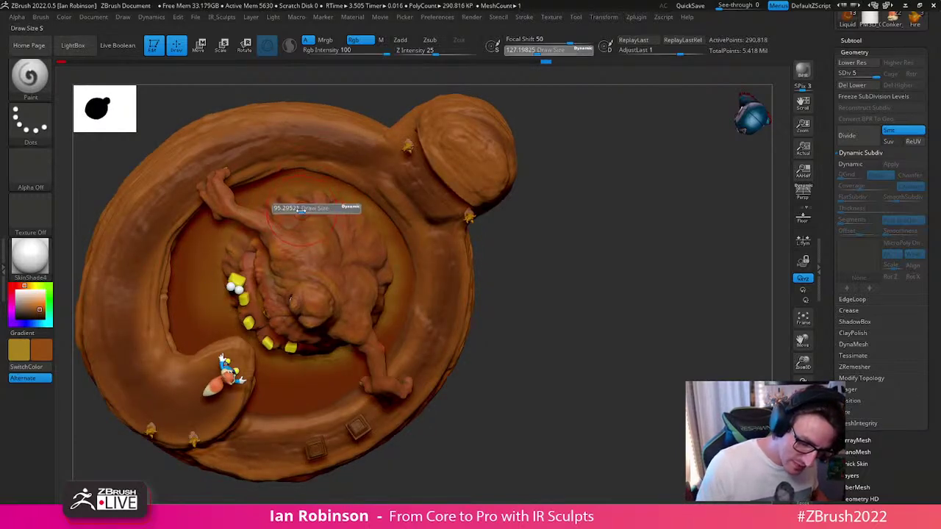
pyautogui.click(292, 208)
pyautogui.moveTo(586, 270); pyautogui.dragTo(586, 260)
pyautogui.press('s')
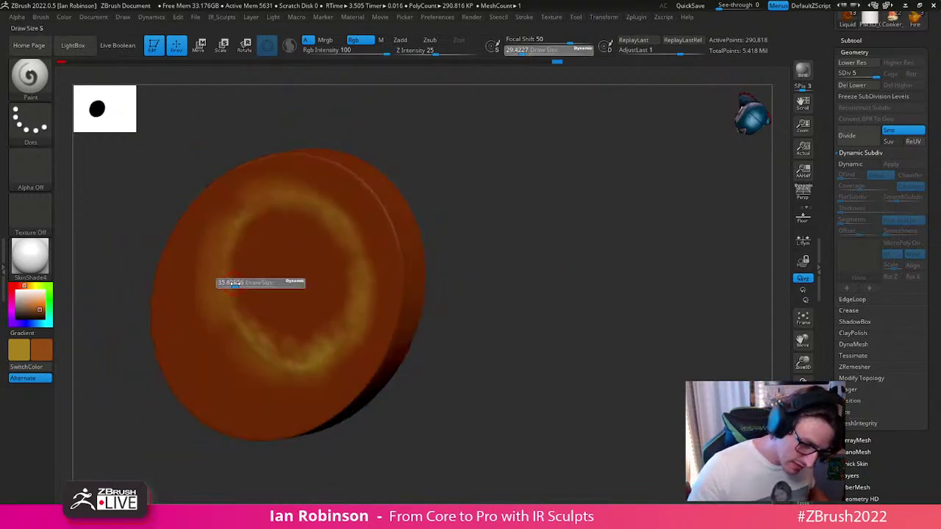
pyautogui.moveTo(269, 270); pyautogui.dragTo(298, 221, button='right')
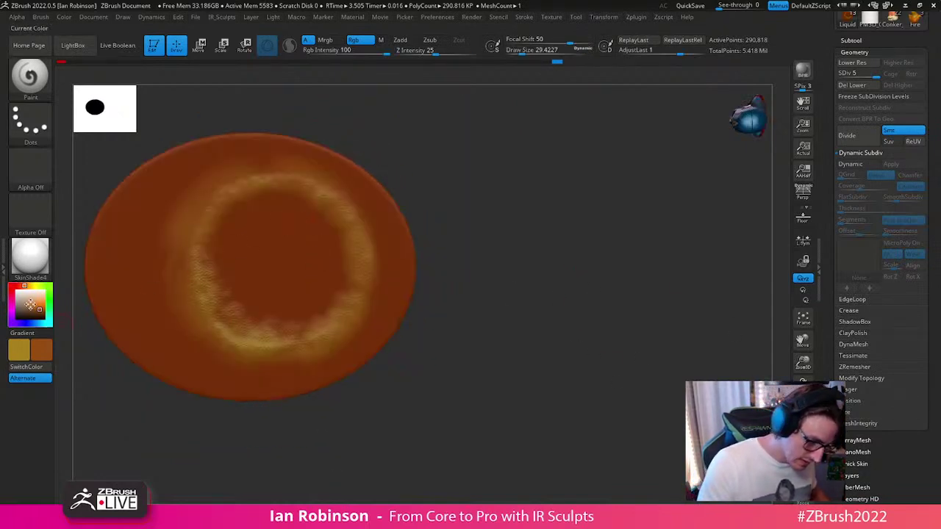
# Step: Choose a light peach colour, try it beside the yellow ring with a draw size of about 20, and undo the last stroke
pyautogui.moveTo(29, 306); pyautogui.dragTo(29, 302)
pyautogui.press('s')
pyautogui.click(190, 218)
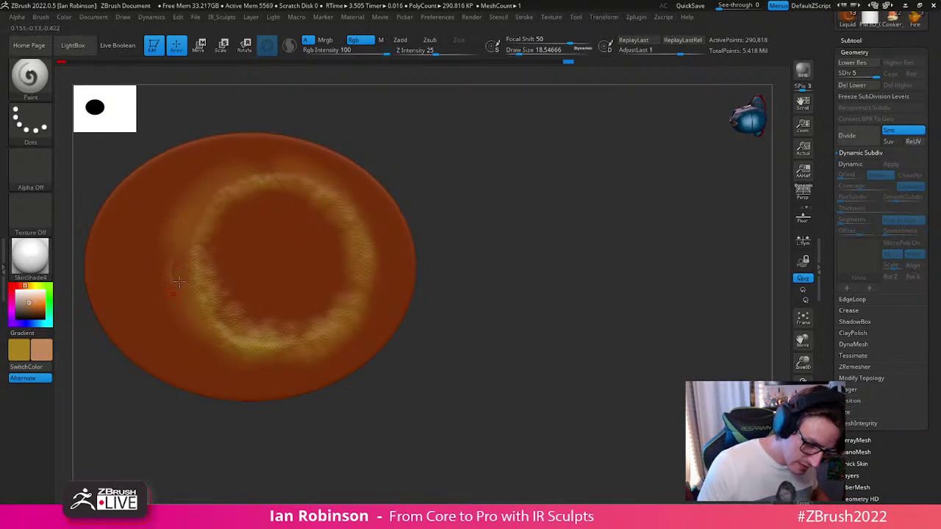
pyautogui.press('s')
pyautogui.click(173, 255)
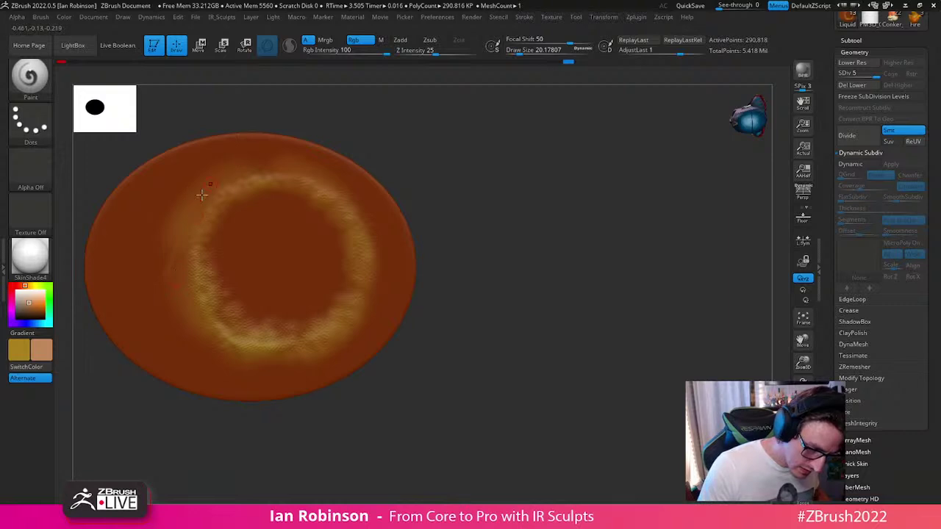
pyautogui.press('s')
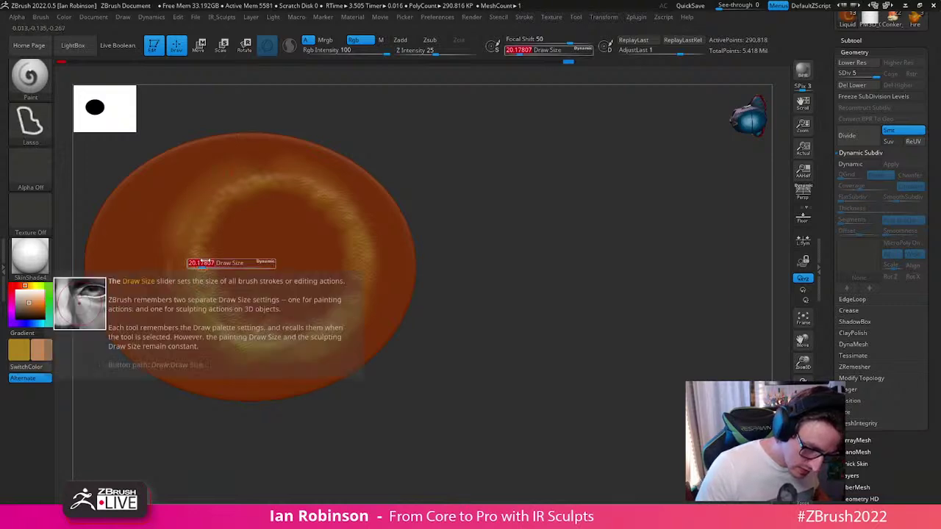
pyautogui.hotkey('ctrl', 'z')
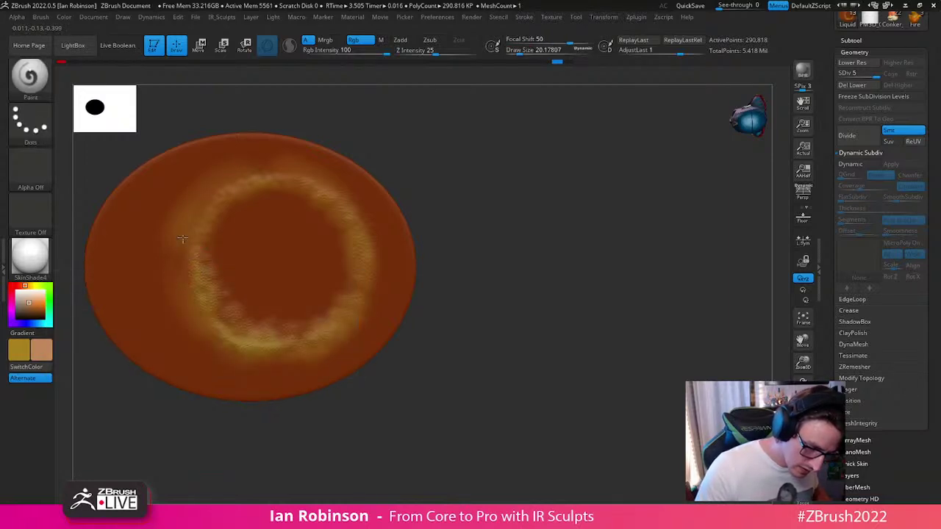
# Step: Brush along the lower edge of the liquid's yellow ring with a draw size of about 34
pyautogui.press('s')
pyautogui.click(186, 293)
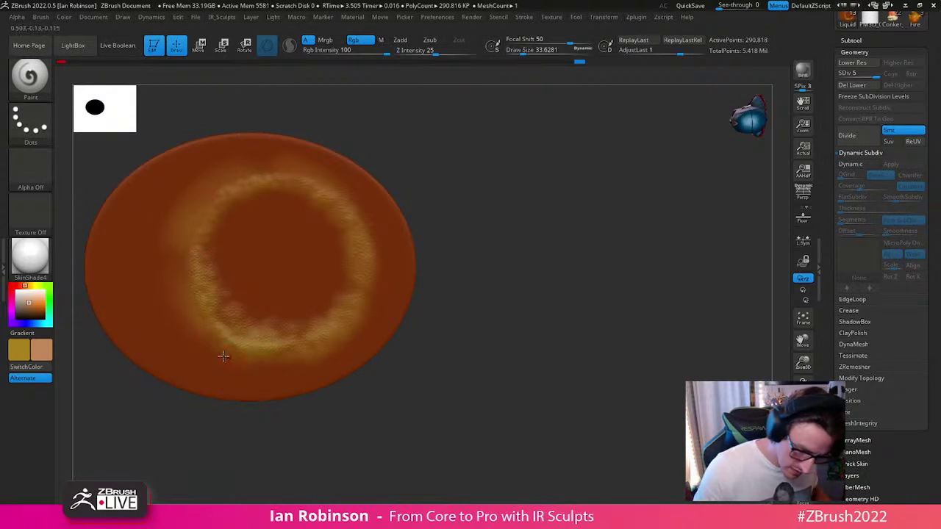
pyautogui.moveTo(200, 300)
pyautogui.mouseDown()
pyautogui.moveTo(237, 332)
pyautogui.moveTo(338, 324)
pyautogui.moveTo(359, 250)
pyautogui.moveTo(328, 198)
pyautogui.moveTo(268, 178)
pyautogui.moveTo(210, 230)
pyautogui.moveTo(234, 178)
pyautogui.moveTo(302, 185)
pyautogui.moveTo(349, 281)
pyautogui.moveTo(337, 324)
pyautogui.mouseUp()
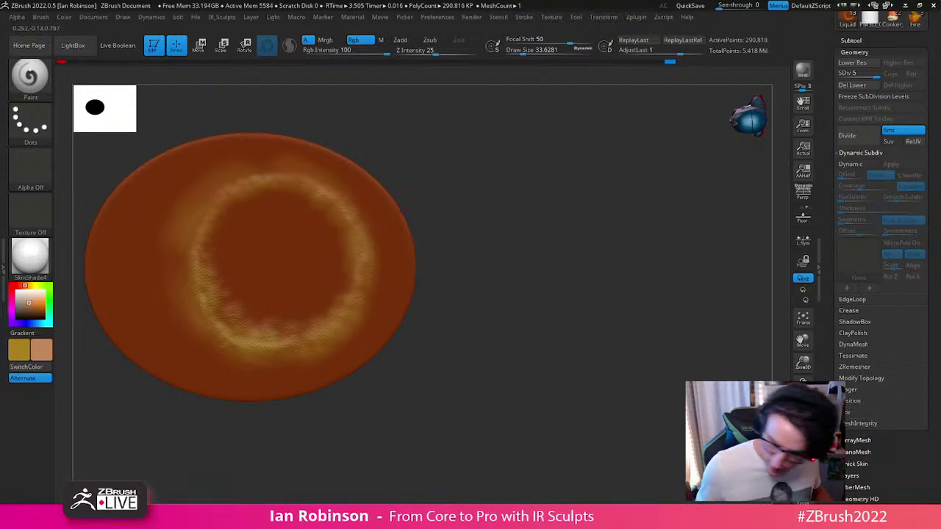
# Step: Show the whole scene again and save the tool, overwriting the existing file
pyautogui.click(803, 476)
pyautogui.moveTo(624, 384); pyautogui.dragTo(676, 389)
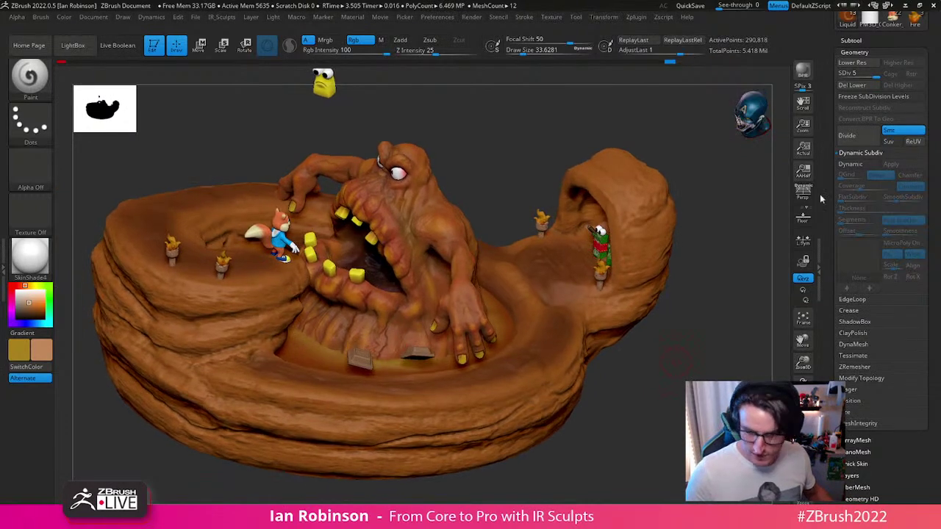
pyautogui.moveTo(937, 42); pyautogui.dragTo(934, 198)
pyautogui.click(915, 33)
pyautogui.press('Return')
pyautogui.press('y')
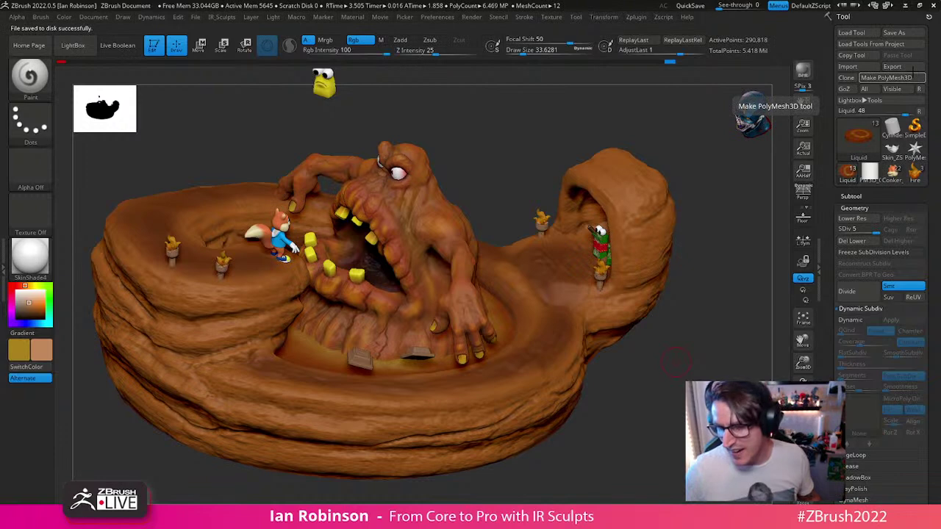